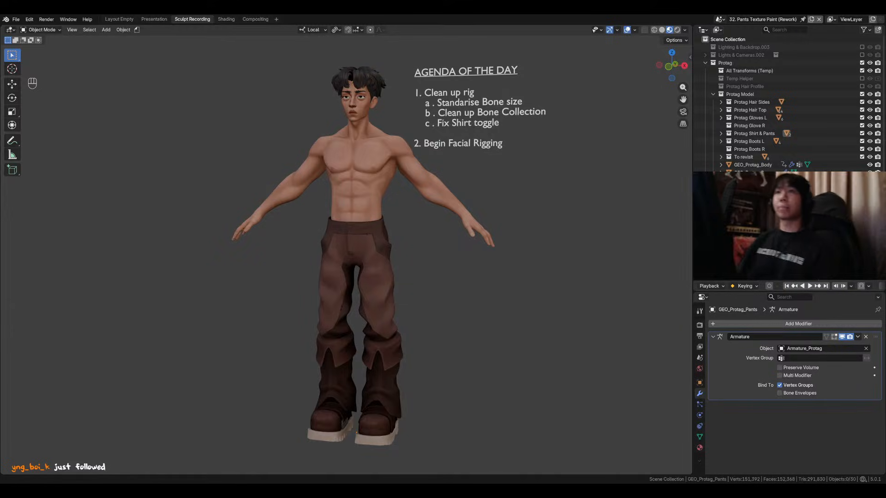
# Toggle the window to fullscreen.
pyautogui.press('F3')
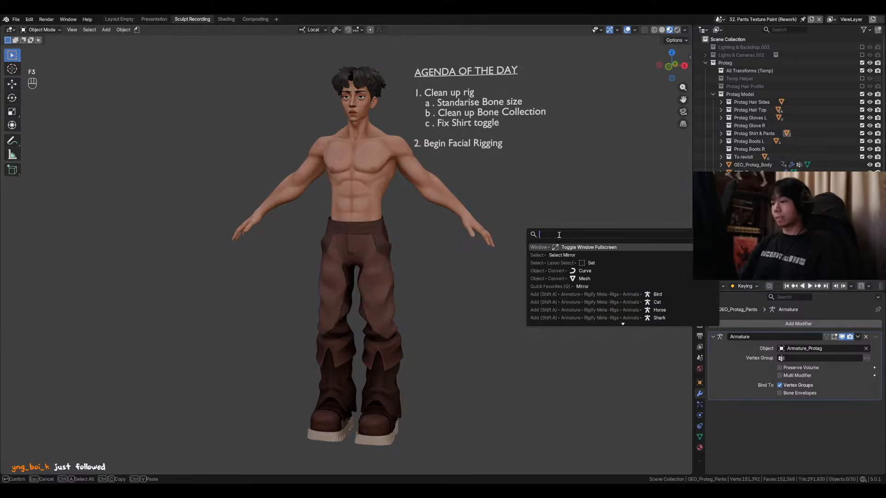
pyautogui.click(579, 247)
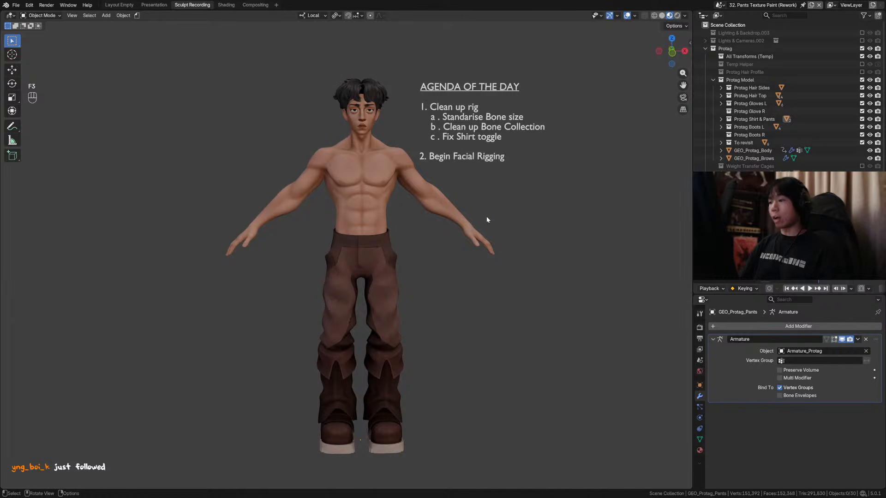
pyautogui.moveTo(486, 216); pyautogui.dragTo(378, 148, button='middle')
# Unhide the hidden objects and enter Pose Mode on the character's armature.
pyautogui.hotkey('alt', 'h')
pyautogui.click(405, 185)
pyautogui.click(368, 133)
pyautogui.click(371, 132)
pyautogui.hotkey('ctrl', 'Tab')
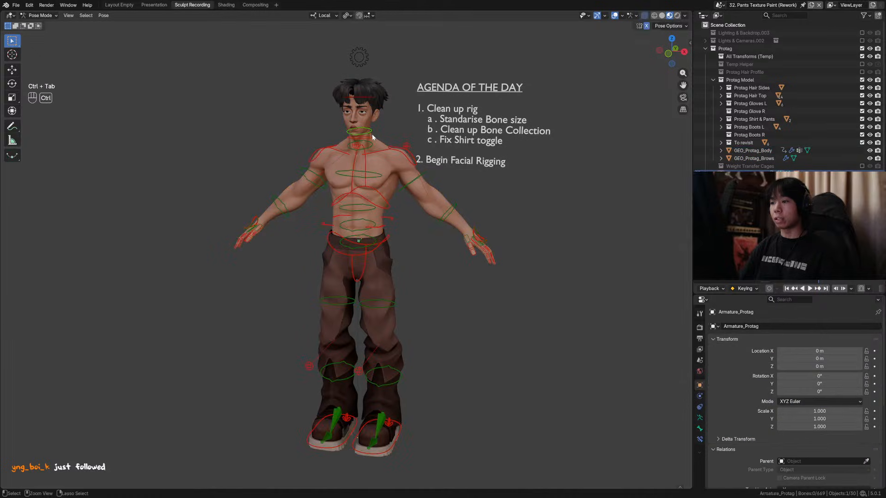
pyautogui.moveTo(375, 136); pyautogui.dragTo(355, 130, button='middle')
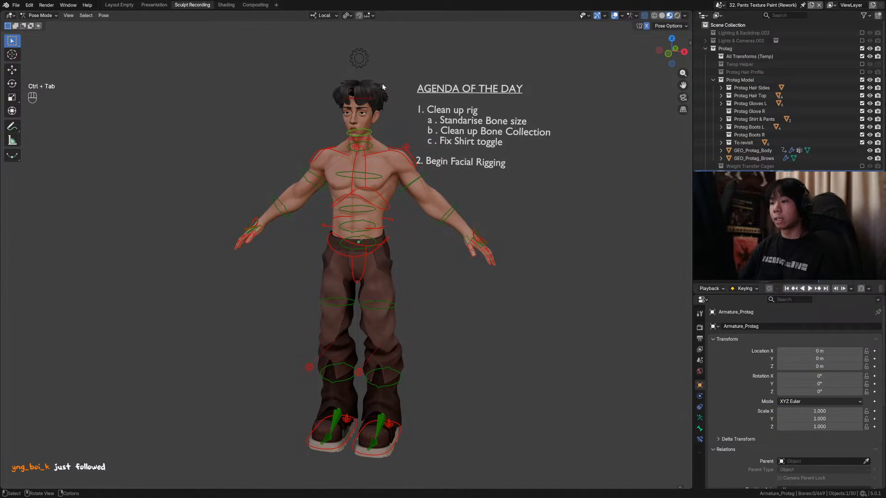
# Select the control bones around the head and frame them for a closer look.
pyautogui.moveTo(343, 87); pyautogui.dragTo(414, 161)
pyautogui.press('KP_Decimal')
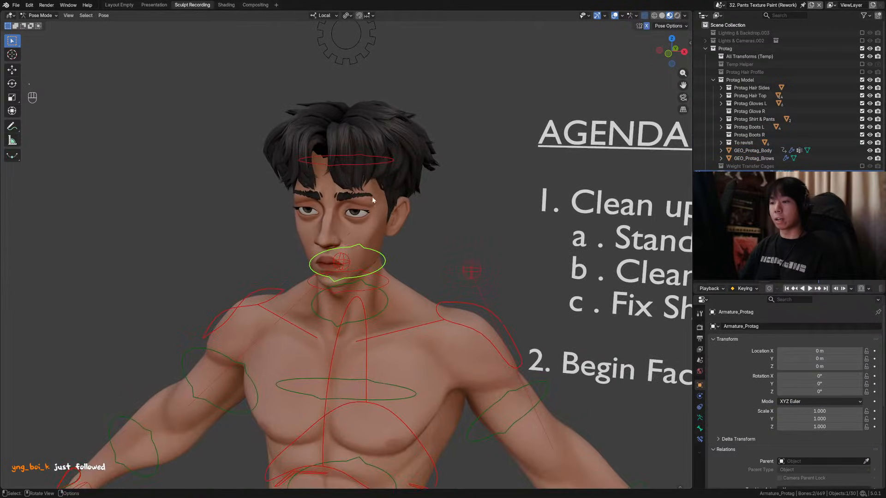
pyautogui.scroll(-3, 372, 193)
pyautogui.scroll(-3, 451, 213)
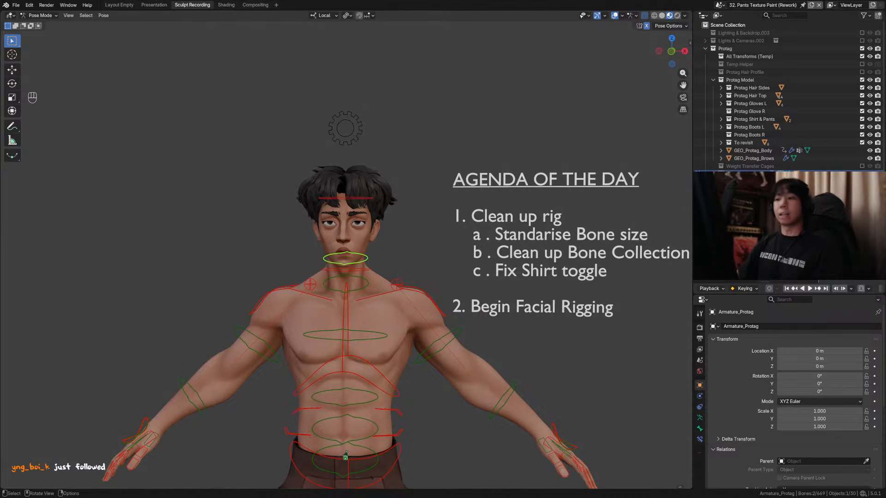
# Switch to Object Mode and select the Agenda text to review the planned tasks.
pyautogui.hotkey('ctrl', 'Tab')
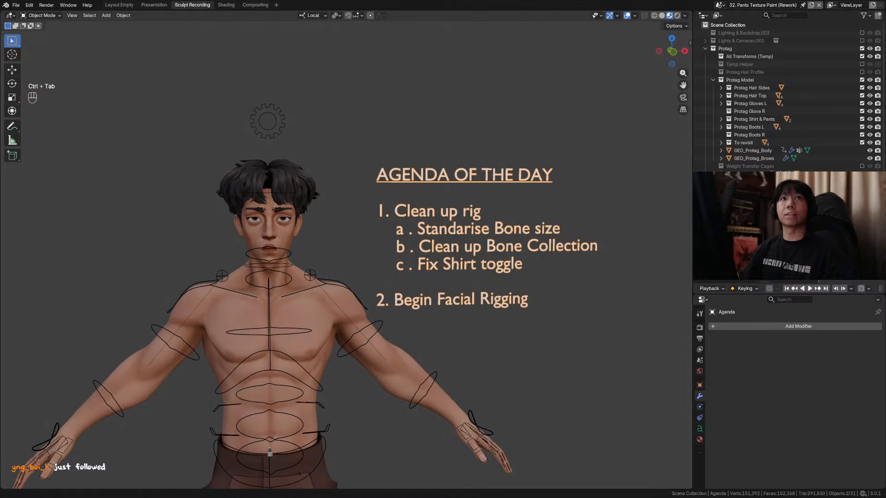
pyautogui.moveTo(442, 186); pyautogui.dragTo(442, 204, button='middle')
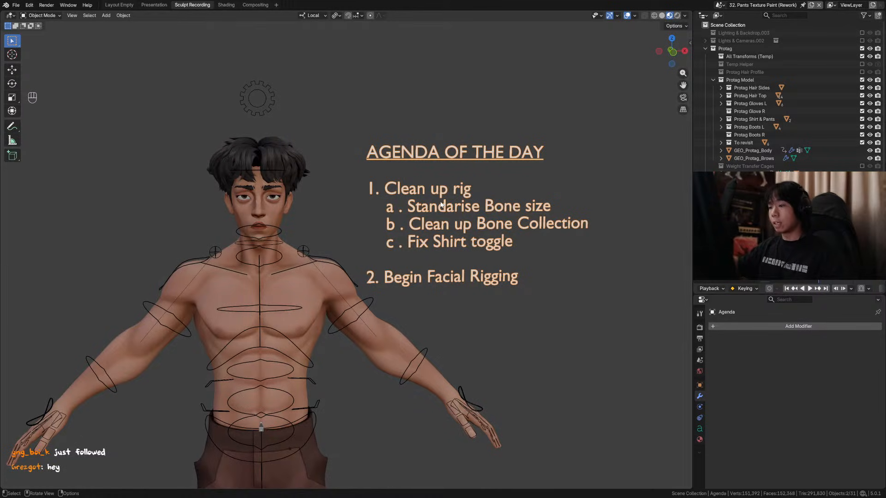
pyautogui.scroll(-1, 407, 210)
pyautogui.keyDown('shift'); pyautogui.moveTo(440, 204); pyautogui.dragTo(396, 202, button='middle'); pyautogui.keyUp('shift')
pyautogui.moveTo(396, 203); pyautogui.dragTo(384, 201, button='middle')
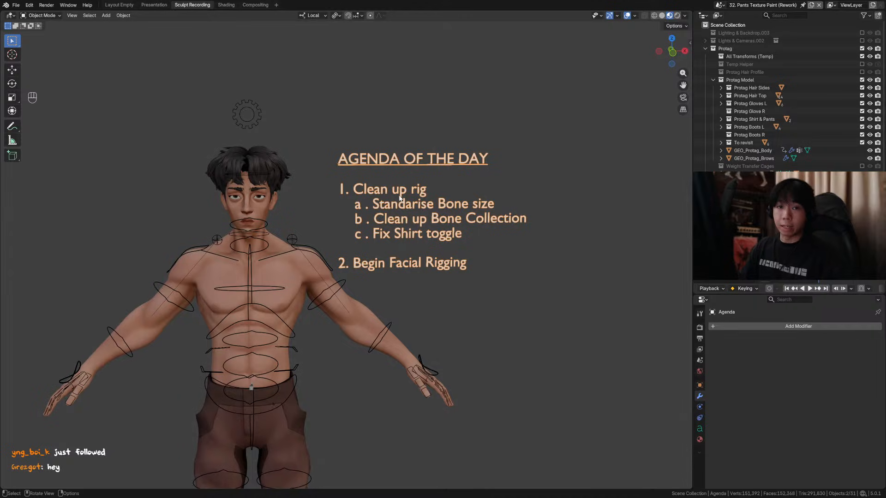
pyautogui.keyDown('shift'); pyautogui.moveTo(290, 353); pyautogui.dragTo(351, 258, button='middle'); pyautogui.keyUp('shift')
pyautogui.scroll(-2, 355, 258)
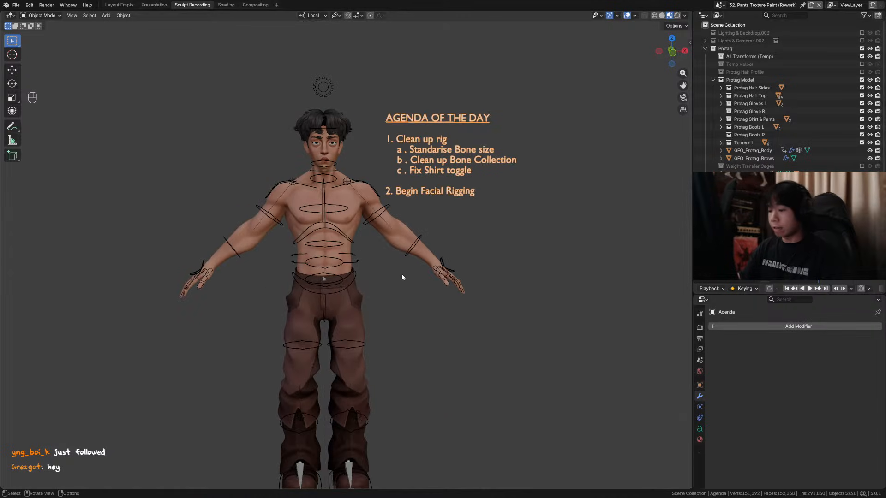
# Return the character's armature to Pose Mode and make its Tweak bone collection visible.
pyautogui.click(418, 257)
pyautogui.moveTo(421, 265); pyautogui.dragTo(407, 307, button='middle')
pyautogui.hotkey('ctrl', 'Tab')
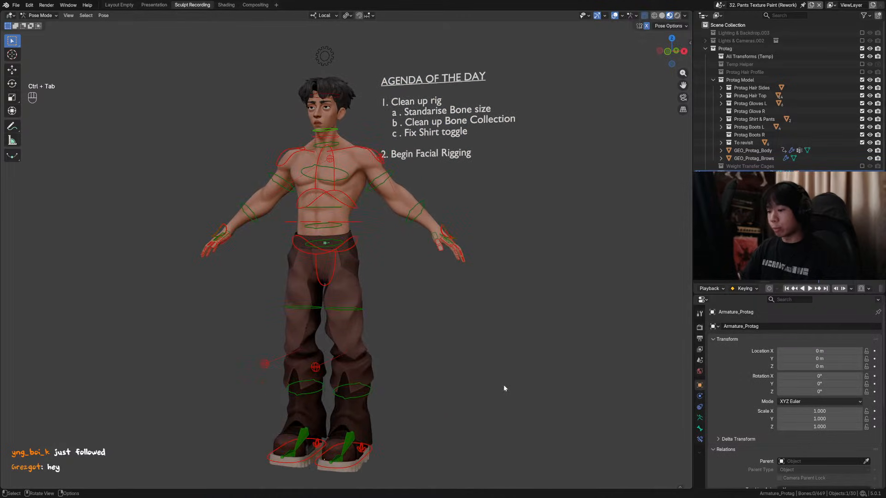
pyautogui.click(699, 429)
pyautogui.scroll(-7, 751, 468)
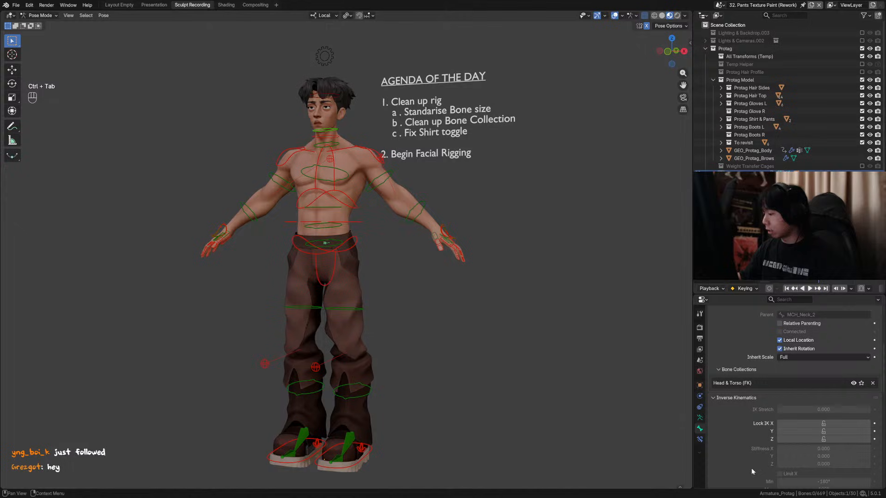
pyautogui.click(700, 418)
pyautogui.scroll(5, 727, 323)
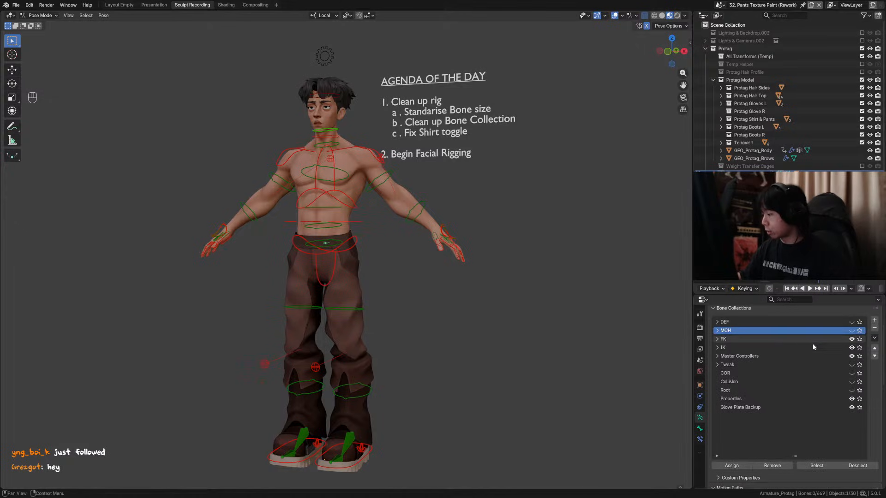
pyautogui.click(851, 366)
pyautogui.press('KP_1')
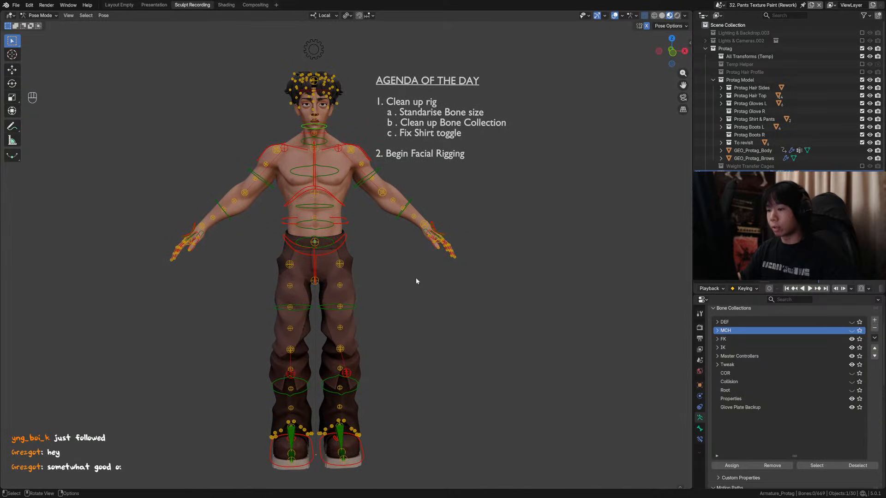
# Try moving individual tweak bones around the front of the boots.
pyautogui.moveTo(416, 281); pyautogui.dragTo(388, 307, button='middle')
pyautogui.keyDown('shift'); pyautogui.moveTo(400, 391); pyautogui.dragTo(424, 245, button='middle'); pyautogui.keyUp('shift')
pyautogui.scroll(3, 425, 247)
pyautogui.keyDown('shift'); pyautogui.moveTo(423, 287); pyautogui.dragTo(344, 243, button='middle'); pyautogui.keyUp('shift')
pyautogui.scroll(3, 354, 241)
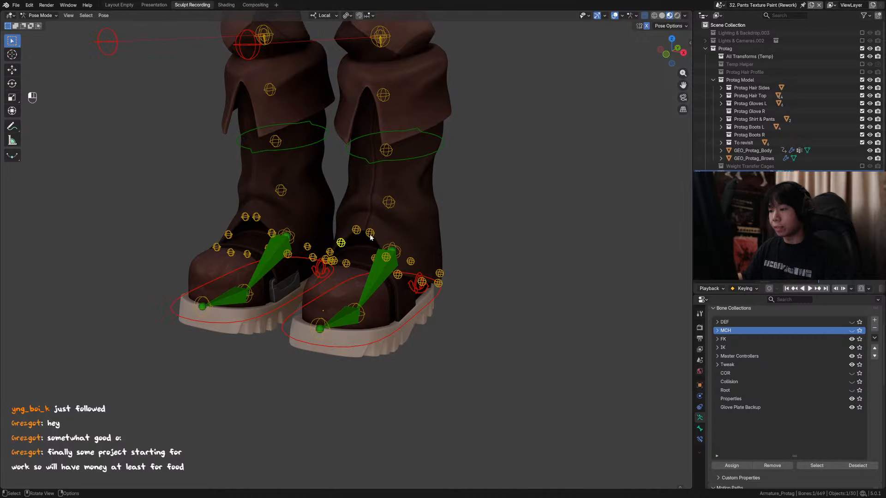
pyautogui.scroll(4, 369, 239)
pyautogui.scroll(-4, 364, 242)
pyautogui.moveTo(348, 267); pyautogui.dragTo(352, 292, button='middle')
pyautogui.press('g')
pyautogui.rightClick(335, 249)
pyautogui.click(333, 247)
pyautogui.press('g')
pyautogui.rightClick(329, 259)
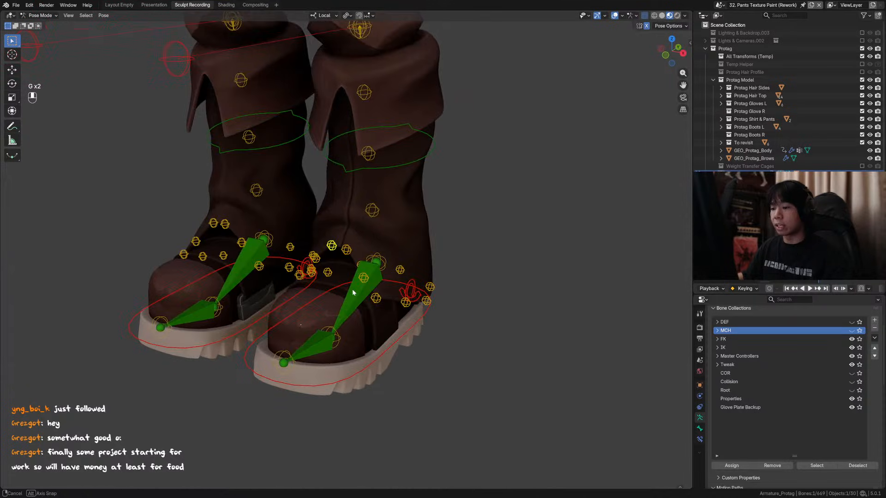
pyautogui.scroll(-8, 353, 290)
pyautogui.scroll(4, 411, 186)
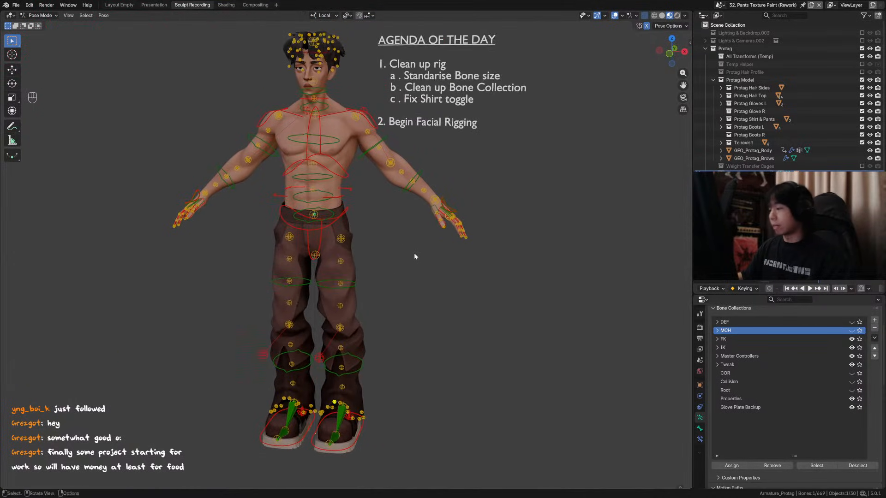
# Select a hair tweak bone near the eye and compare its size with the neighbouring tweak bones.
pyautogui.scroll(3, 751, 329)
pyautogui.scroll(2, 403, 211)
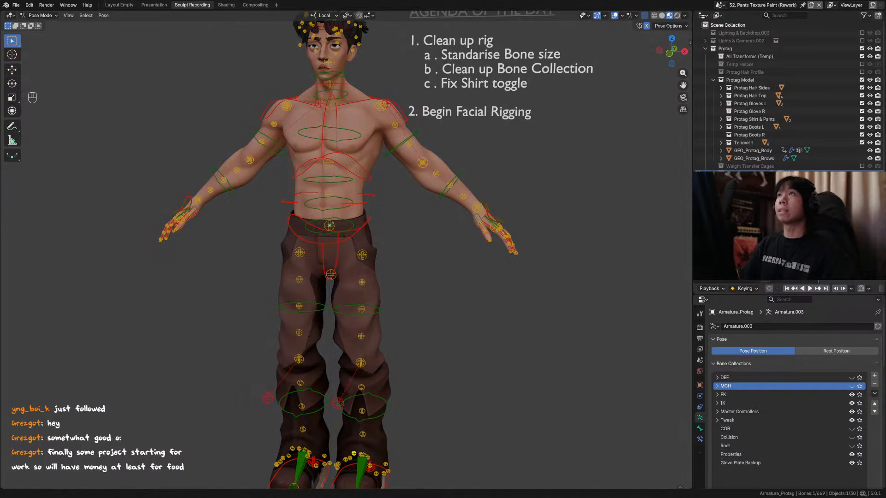
pyautogui.scroll(-4, 399, 272)
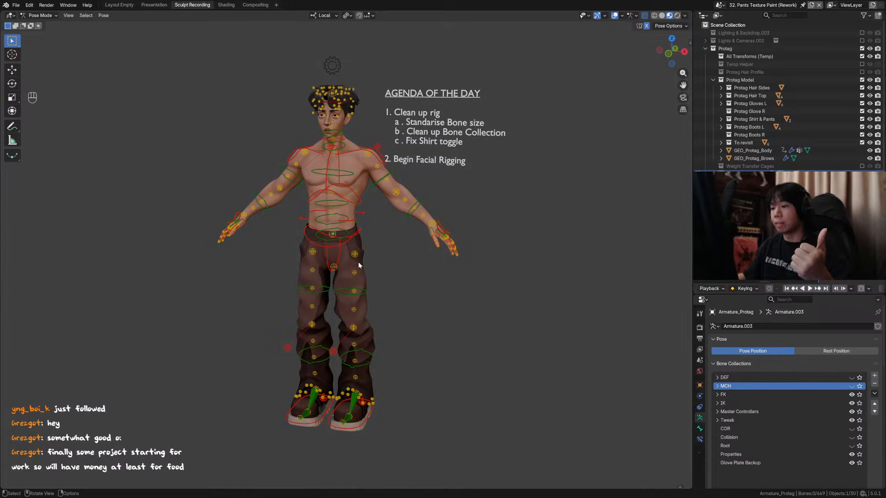
pyautogui.scroll(3, 359, 249)
pyautogui.moveTo(353, 269); pyautogui.dragTo(388, 216, button='middle')
pyautogui.click(337, 142)
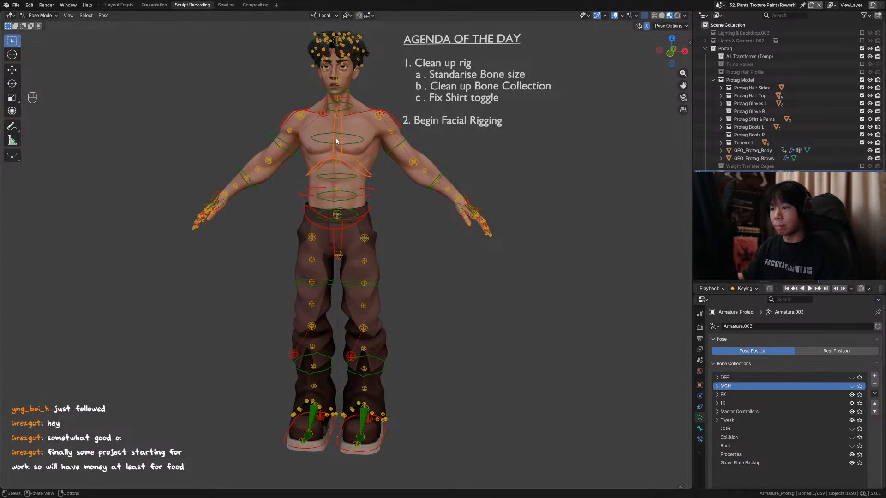
pyautogui.keyDown('shift'); pyautogui.click(394, 132); pyautogui.keyUp('shift')
pyautogui.moveTo(391, 133); pyautogui.dragTo(367, 52, button='middle')
pyautogui.scroll(10, 382, 146)
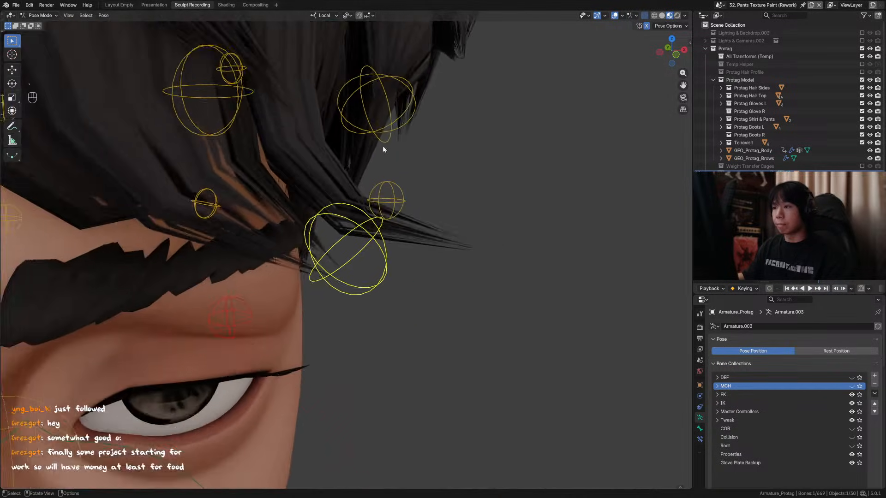
pyautogui.scroll(-5, 348, 154)
pyautogui.moveTo(347, 154)
pyautogui.mouseDown(button='middle')
pyautogui.moveTo(408, 150)
pyautogui.moveTo(367, 143)
pyautogui.moveTo(319, 152)
pyautogui.moveTo(391, 151)
pyautogui.moveTo(352, 165)
pyautogui.mouseUp(button='middle')
pyautogui.scroll(-6, 364, 249)
# Examine the sizes of the tweak bones along the torso, arms and fingers.
pyautogui.keyDown('shift'); pyautogui.moveTo(421, 319); pyautogui.dragTo(392, 110, button='middle'); pyautogui.keyUp('shift')
pyautogui.scroll(-1, 390, 258)
pyautogui.keyDown('shift'); pyautogui.moveTo(389, 262); pyautogui.dragTo(438, 212, button='middle'); pyautogui.keyUp('shift')
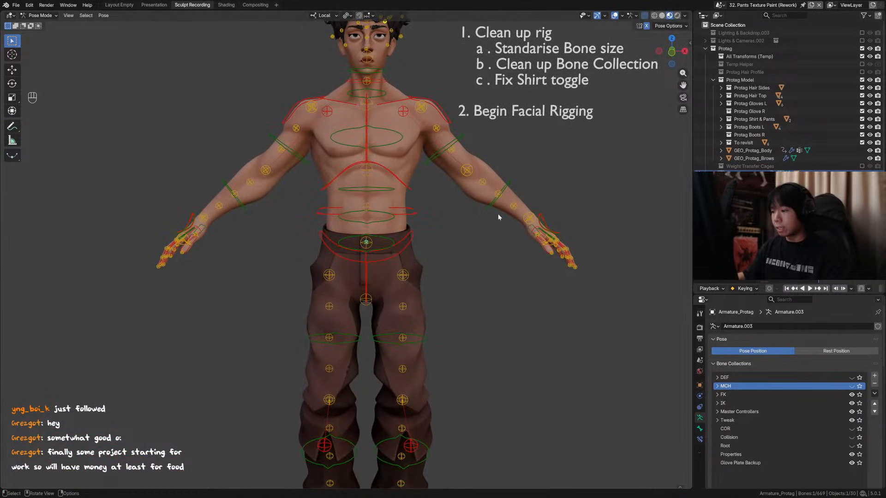
pyautogui.moveTo(563, 195); pyautogui.dragTo(450, 305, button='middle')
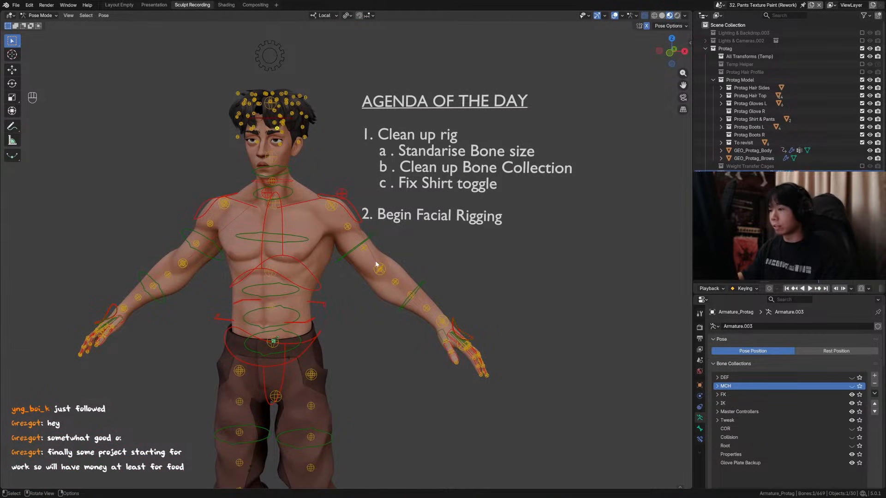
pyautogui.scroll(-2, 338, 307)
pyautogui.moveTo(338, 306); pyautogui.dragTo(460, 293, button='middle')
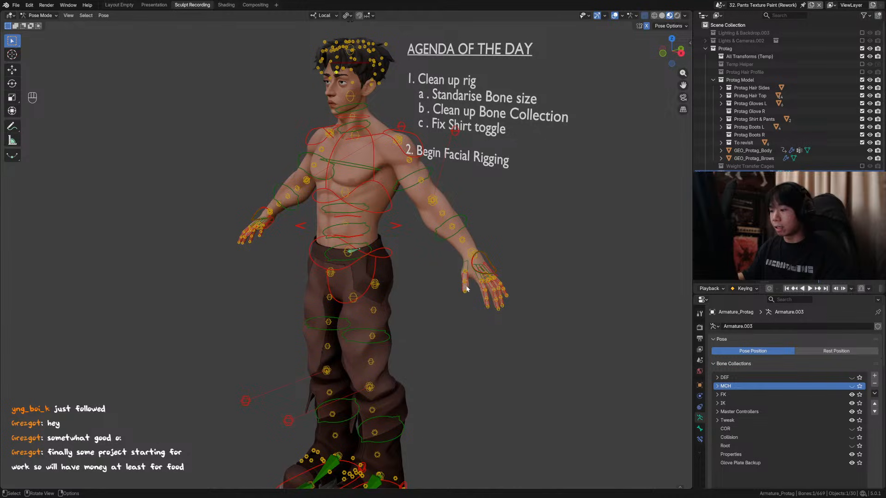
pyautogui.scroll(7, 466, 288)
pyautogui.scroll(-5, 455, 286)
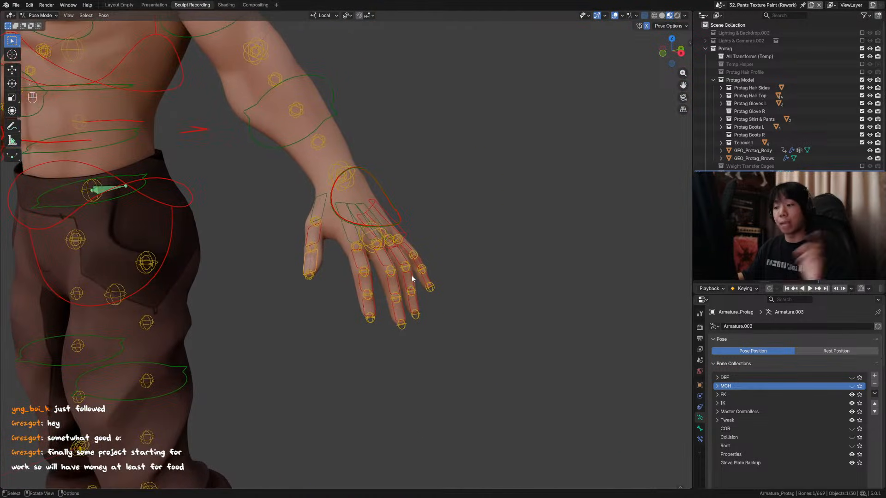
pyautogui.press('KP_1')
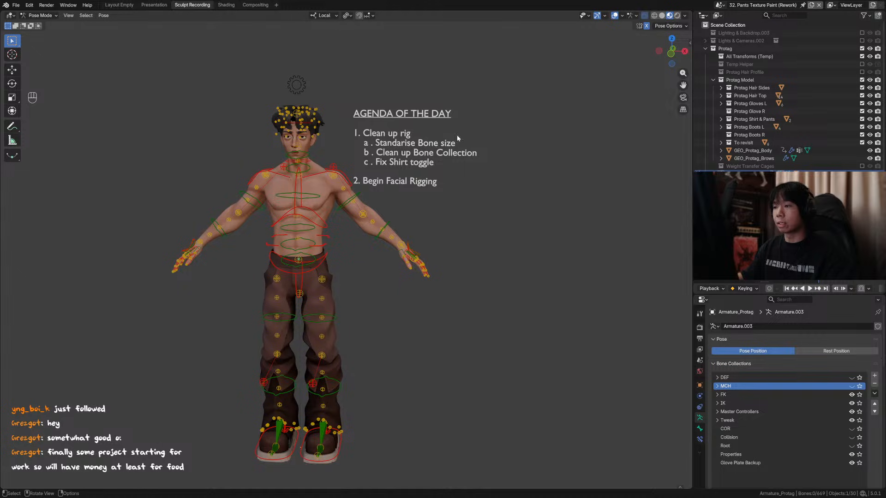
pyautogui.scroll(2, 433, 179)
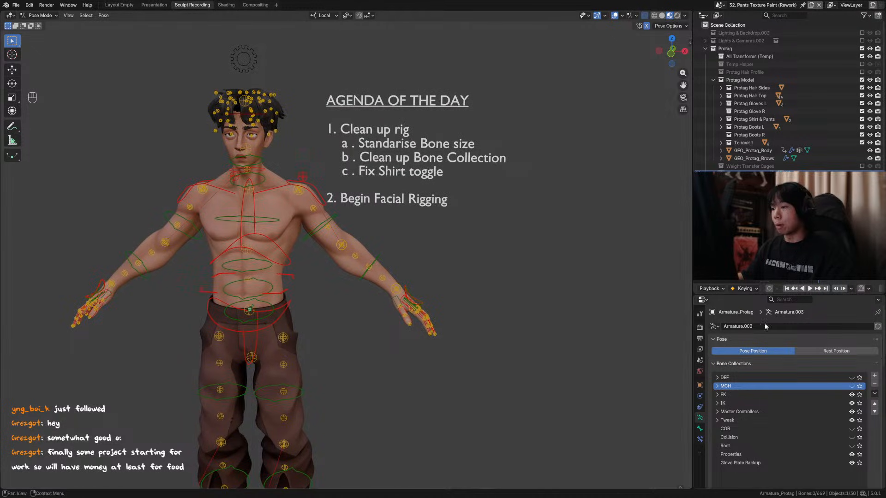
# Expand the DEF bone collection and collapse its Hand & Glove (DEF) group to review the structure.
pyautogui.moveTo(781, 393); pyautogui.dragTo(754, 359, button='middle')
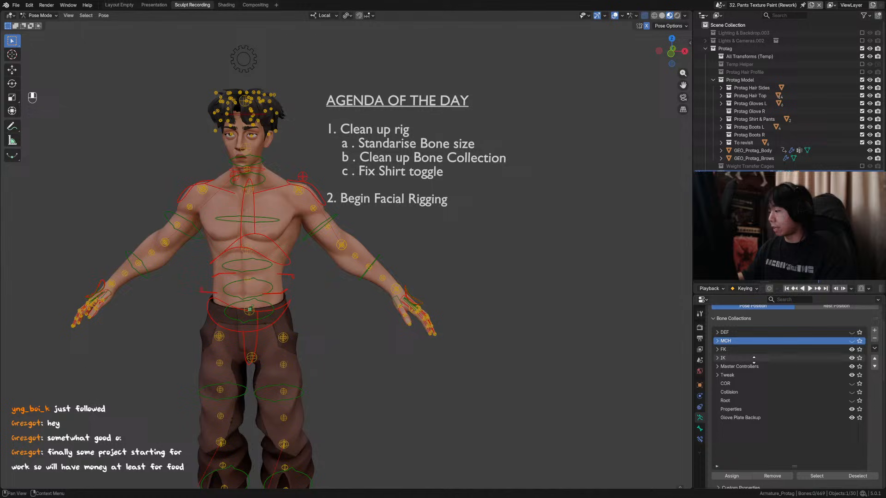
pyautogui.click(717, 341)
pyautogui.click(716, 341)
pyautogui.click(716, 332)
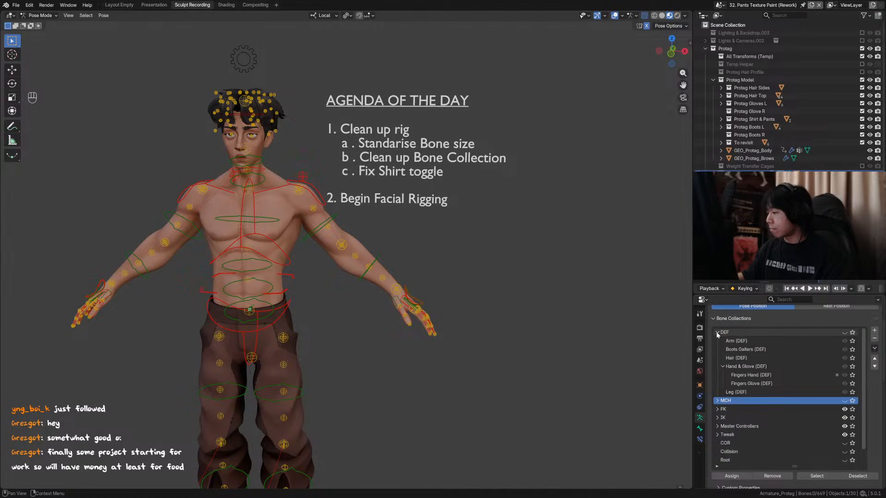
pyautogui.click(722, 366)
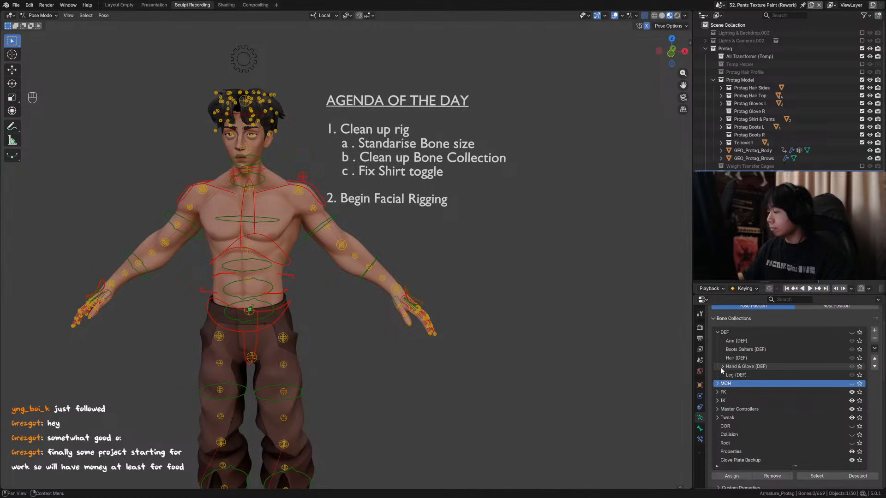
# Leave Pose Mode, select the Agenda text for review, and select the GEO_Protag_Body mesh.
pyautogui.keyDown('shift'); pyautogui.moveTo(416, 176); pyautogui.dragTo(426, 190, button='middle'); pyautogui.keyUp('shift')
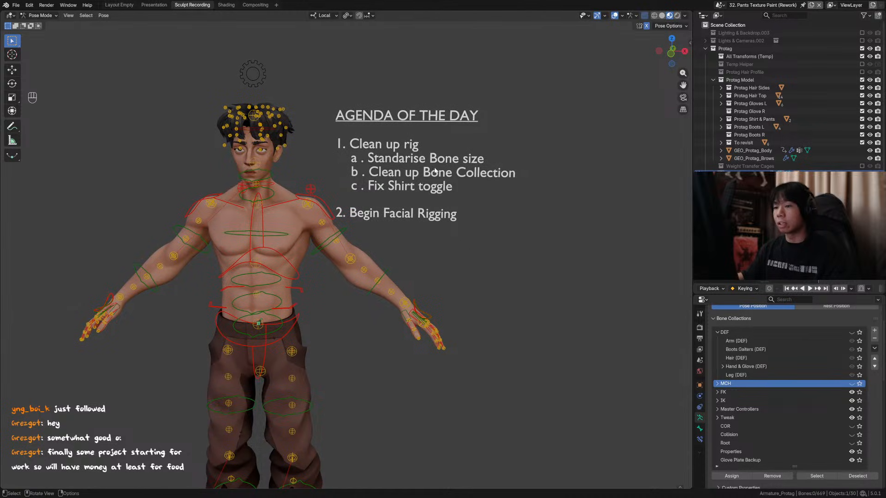
pyautogui.keyDown('shift'); pyautogui.moveTo(343, 203); pyautogui.dragTo(378, 210, button='middle'); pyautogui.keyUp('shift')
pyautogui.hotkey('ctrl', 'Tab')
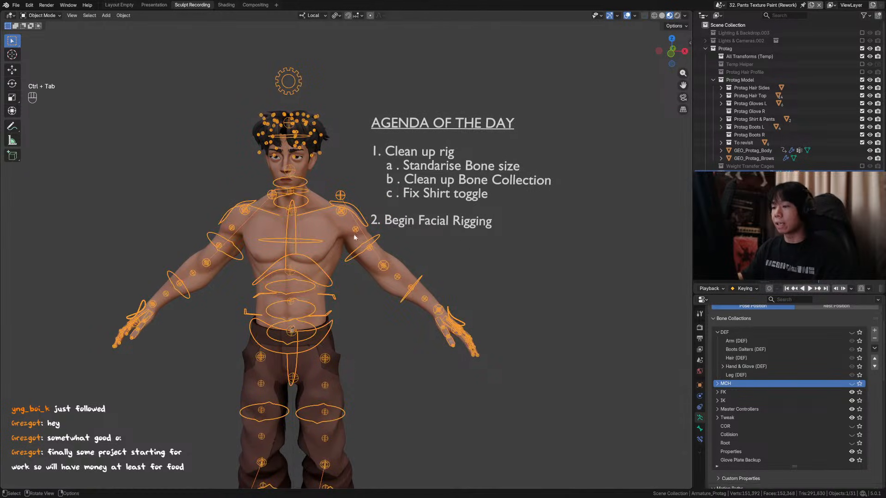
pyautogui.click(419, 194)
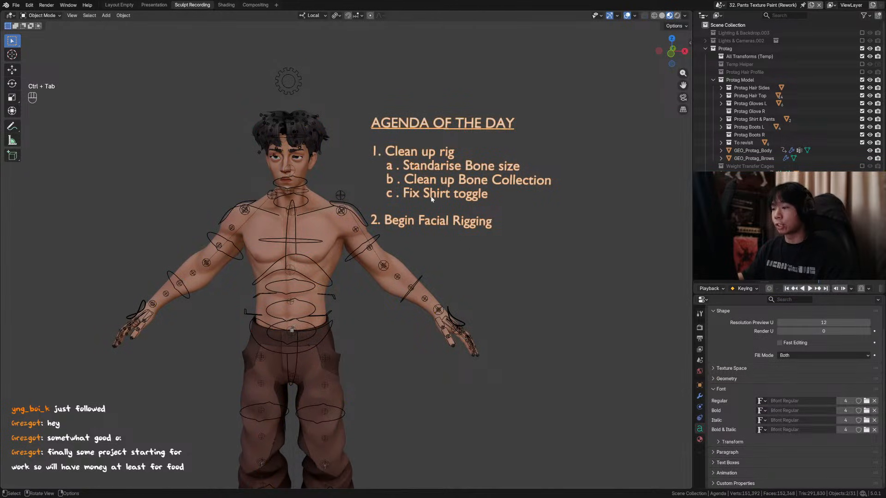
pyautogui.moveTo(355, 219)
pyautogui.keyDown('shift'); pyautogui.mouseDown(button='middle')
pyautogui.moveTo(375, 220)
pyautogui.moveTo(345, 205)
pyautogui.mouseUp(button='middle'); pyautogui.keyUp('shift')
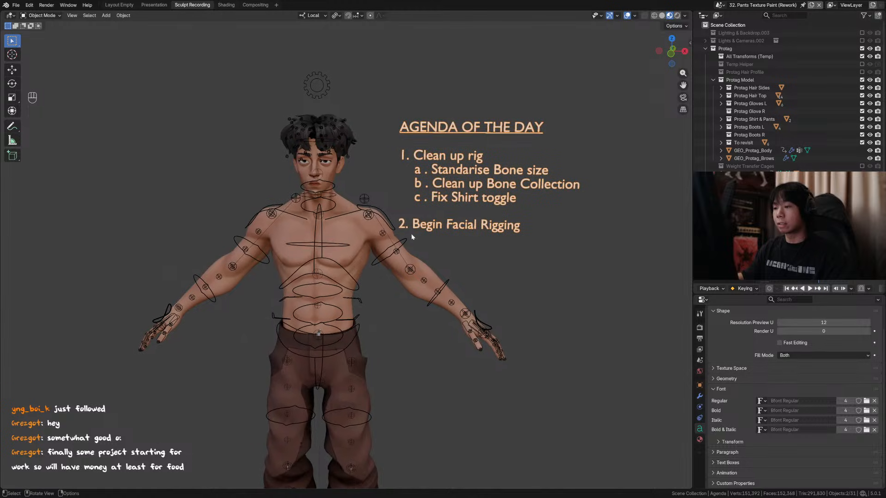
pyautogui.click(385, 254)
pyautogui.scroll(2, 369, 239)
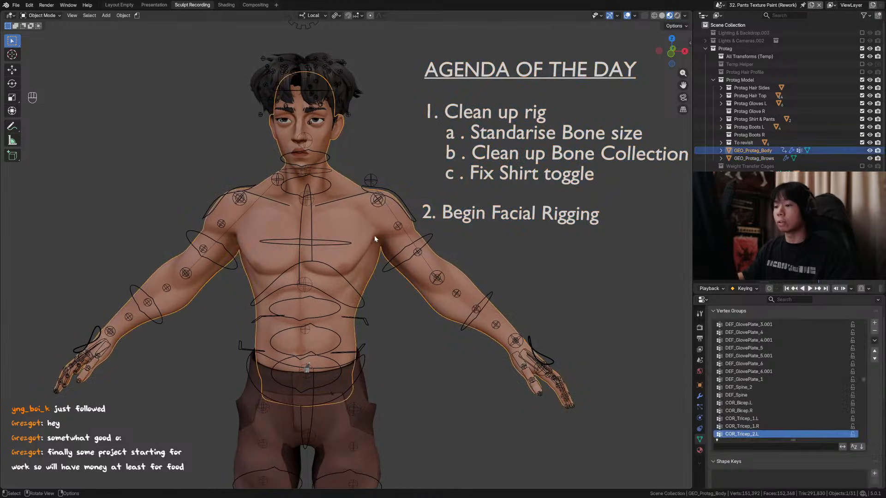
# Put the character armature in Pose Mode and turn on the gear control bone's Shirt property.
pyautogui.scroll(-5, 804, 438)
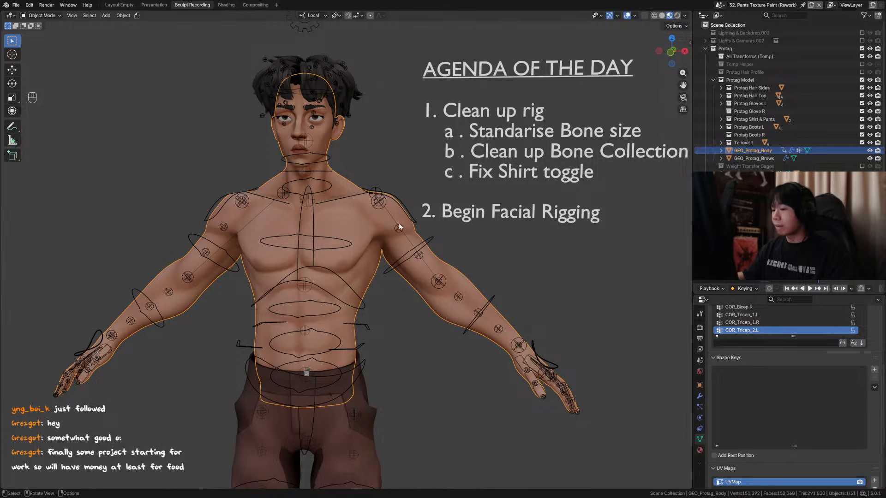
pyautogui.scroll(-1, 339, 57)
pyautogui.click(311, 47)
pyautogui.hotkey('ctrl', 'Tab')
pyautogui.press('n')
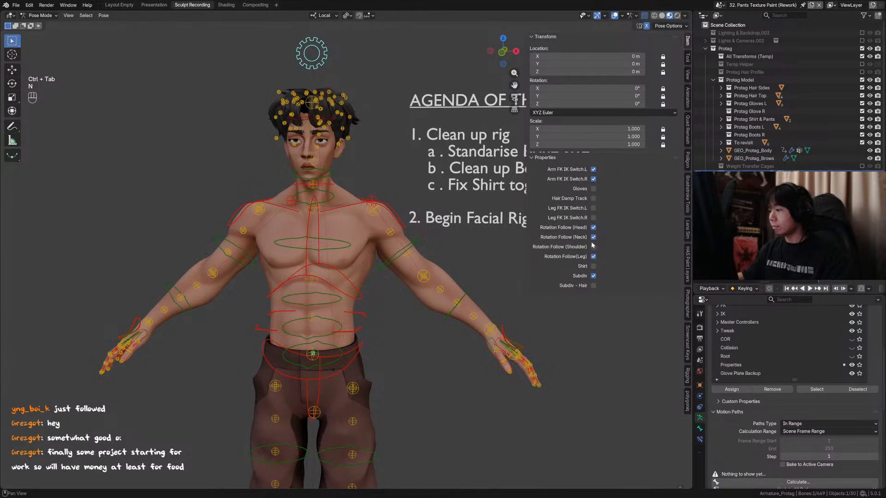
pyautogui.click(594, 266)
pyautogui.press('n')
# Try to rotate the upper-arm FK control beside the agenda text, and try to move the hand control on that arm.
pyautogui.click(398, 257)
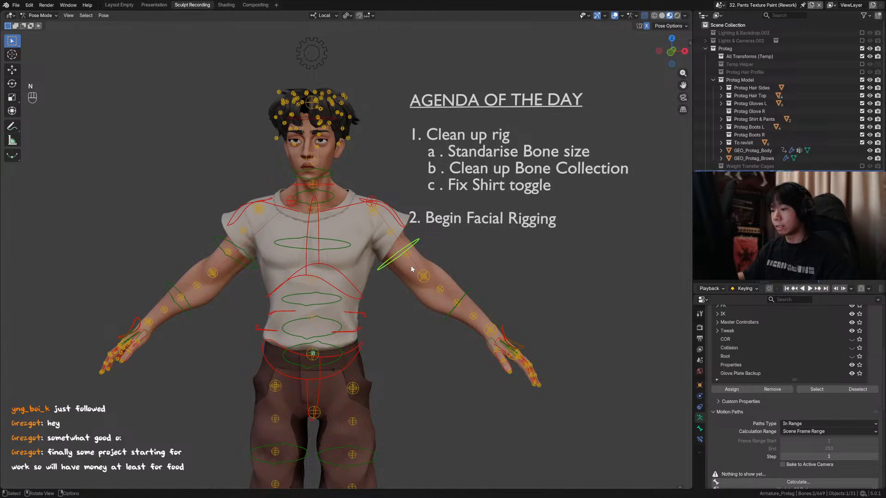
pyautogui.press('r')
pyautogui.click(428, 249)
pyautogui.click(508, 328)
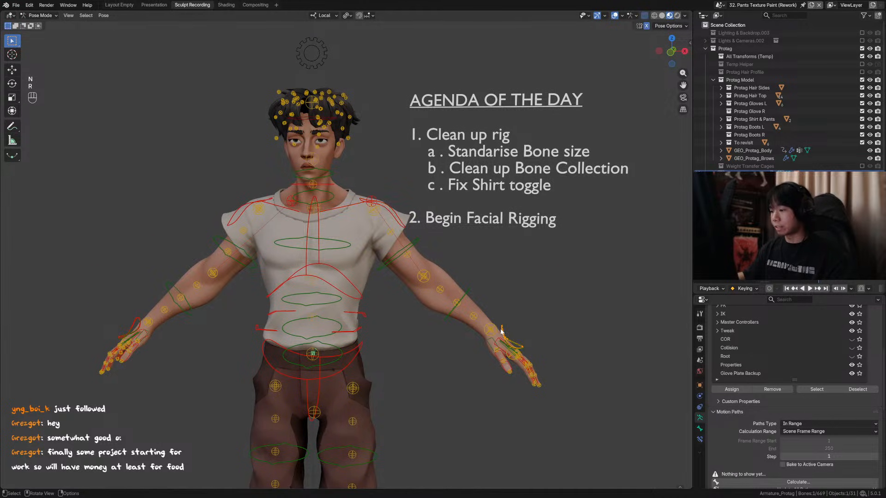
pyautogui.press('g')
pyautogui.press('Escape')
# Select the gear control bone above the head and turn off its Subdiv property.
pyautogui.click(310, 54)
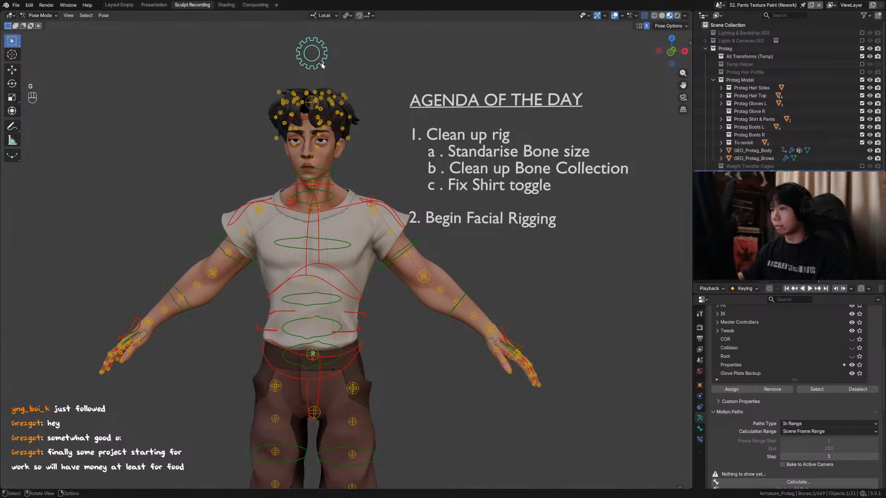
pyautogui.press('n')
pyautogui.click(593, 275)
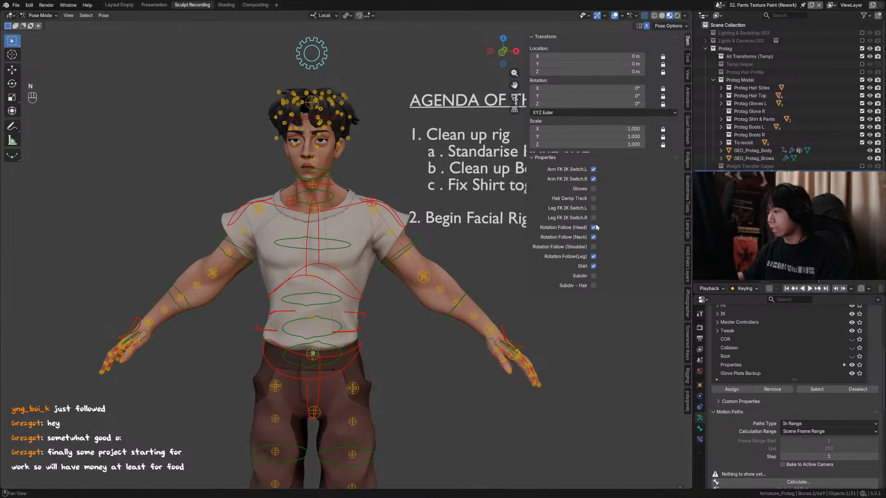
pyautogui.press('n')
# Raise the character's left hand IK control by about 0.21 m and try to shift it along its local X axis.
pyautogui.press('g')
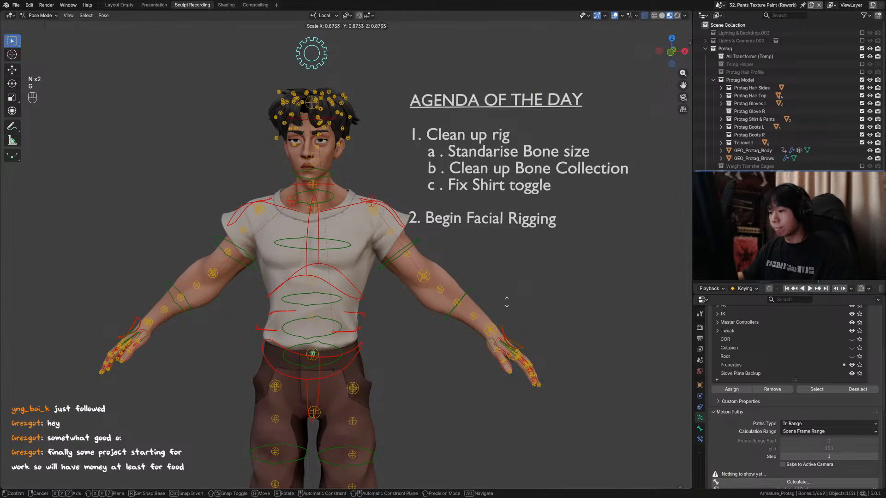
pyautogui.rightClick(504, 331)
pyautogui.click(503, 331)
pyautogui.press('g')
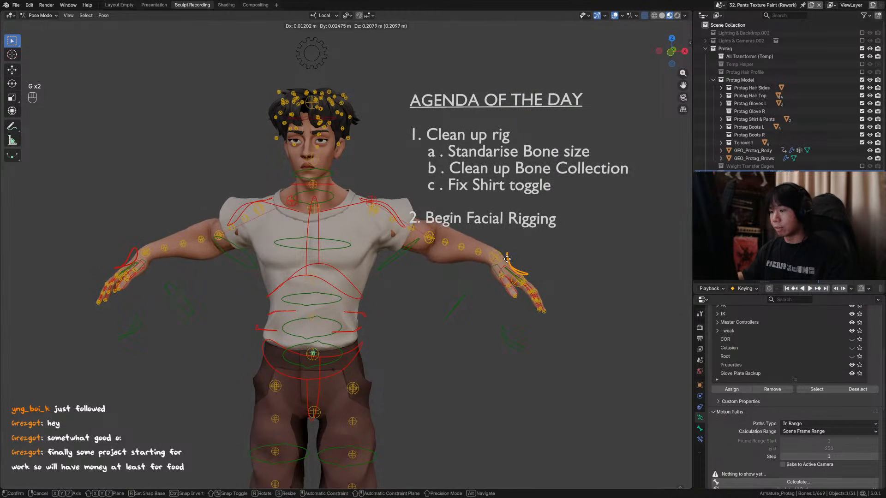
pyautogui.click(509, 264)
pyautogui.moveTo(389, 257); pyautogui.dragTo(392, 282, button='middle')
pyautogui.press('g')
pyautogui.press('x')
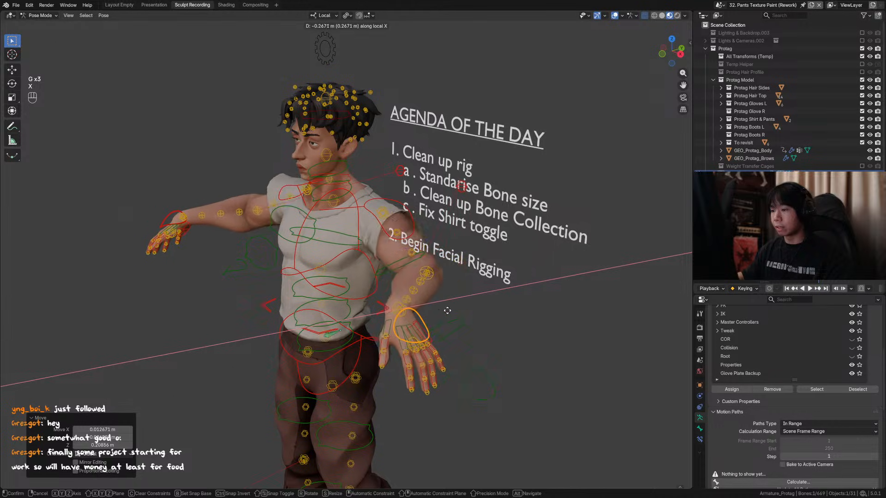
pyautogui.rightClick(411, 307)
# Turn on the gear control bone's Subdiv property and return to a front-facing view of the character.
pyautogui.moveTo(411, 307); pyautogui.dragTo(351, 153, button='middle')
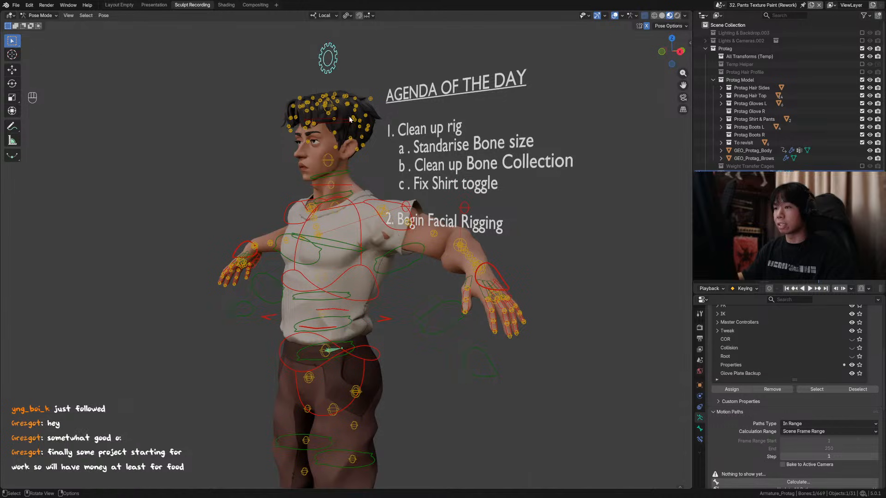
pyautogui.press('n')
pyautogui.click(594, 277)
pyautogui.press('n')
pyautogui.moveTo(441, 276); pyautogui.dragTo(496, 282, button='middle')
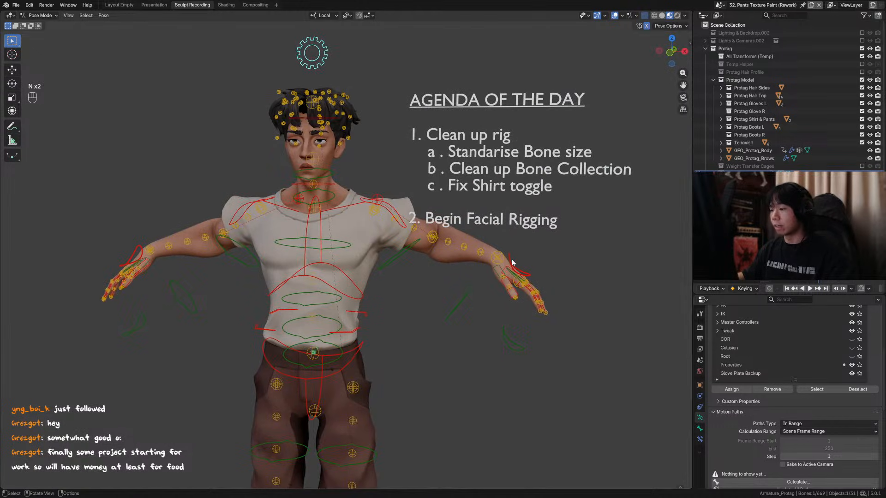
# Reposition the character's left hand IK control and try rotating a control to test the shirt in a raised-arm pose.
pyautogui.click(513, 264)
pyautogui.press('g')
pyautogui.rightClick(492, 229)
pyautogui.moveTo(498, 235); pyautogui.dragTo(542, 279, button='middle')
pyautogui.press('g')
pyautogui.click(535, 290)
pyautogui.press('r')
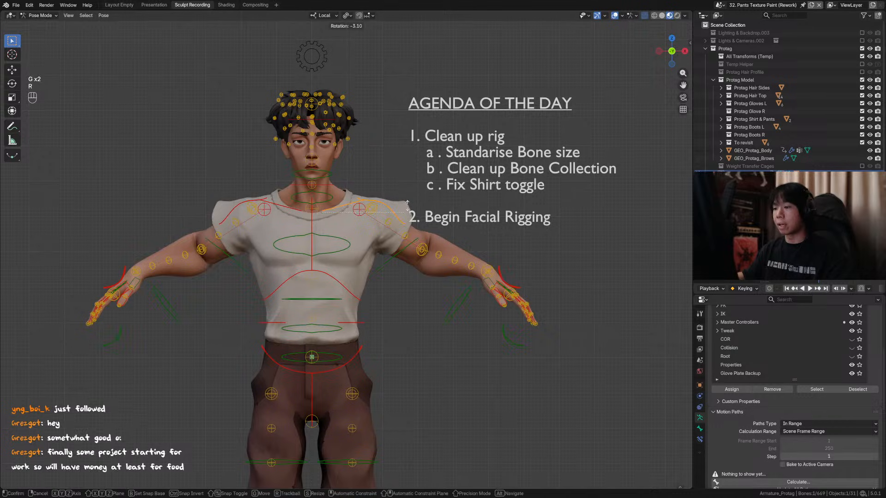
pyautogui.click(484, 280)
pyautogui.click(484, 280)
# Examine how the shirt deforms around the armpits and shoulders with the arms raised.
pyautogui.moveTo(483, 280); pyautogui.dragTo(382, 262, button='middle')
pyautogui.scroll(5, 382, 262)
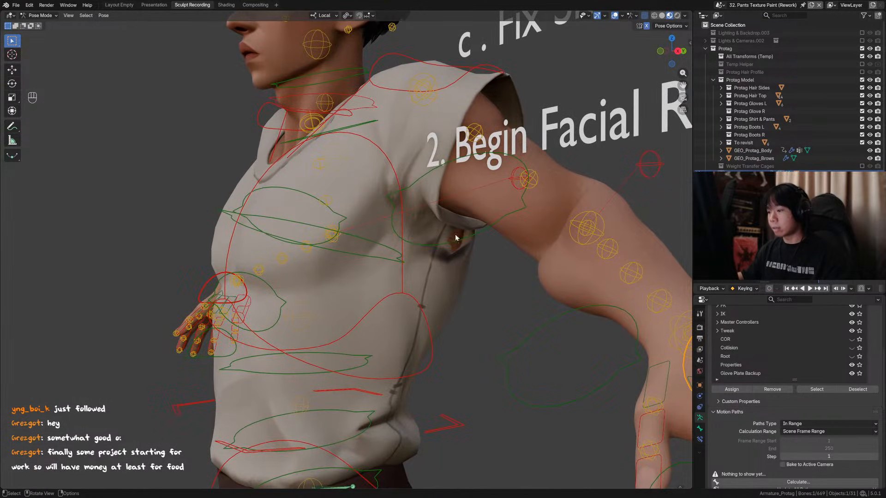
pyautogui.moveTo(457, 235)
pyautogui.mouseDown(button='middle')
pyautogui.moveTo(277, 241)
pyautogui.moveTo(459, 243)
pyautogui.mouseUp(button='middle')
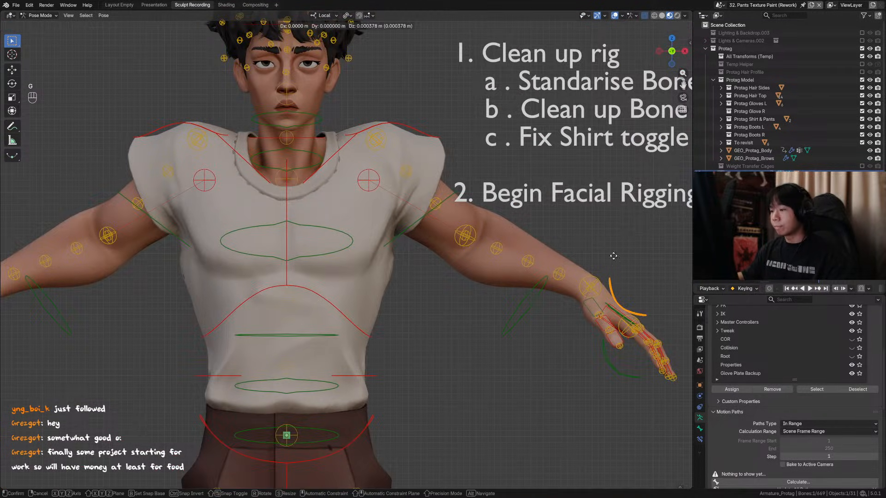
pyautogui.scroll(-3, 553, 265)
pyautogui.moveTo(554, 265); pyautogui.dragTo(313, 255, button='middle')
pyautogui.press('KP_1')
pyautogui.scroll(-5, 788, 424)
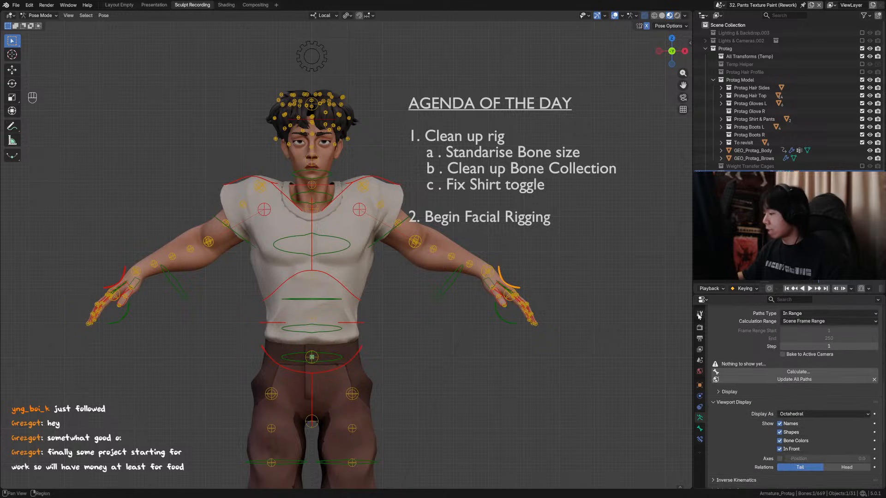
pyautogui.scroll(1, 392, 241)
pyautogui.moveTo(391, 242); pyautogui.dragTo(535, 284, button='middle')
pyautogui.press('KP_1')
pyautogui.scroll(-1, 535, 284)
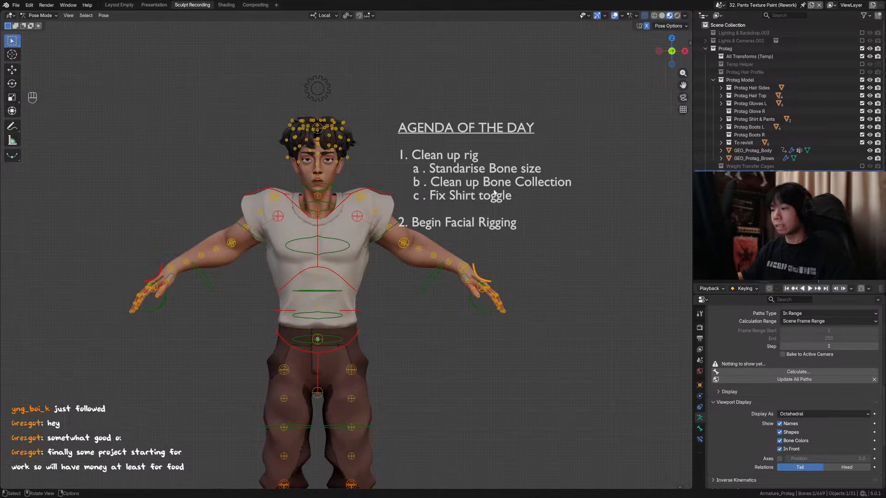
# Clear the location, rotation and scale of all visible pose bones, and deselect them.
pyautogui.hotkey('alt', 'g')
pyautogui.press('a')
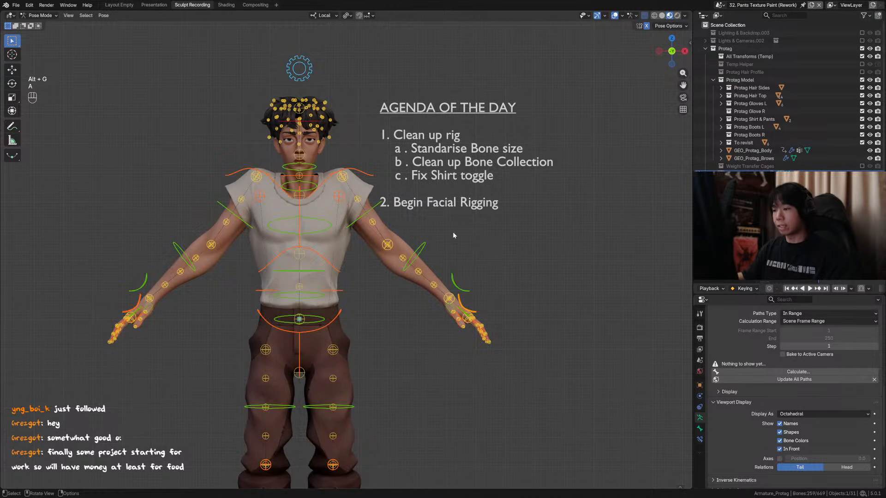
pyautogui.hotkey('alt', 'g')
pyautogui.hotkey('alt', 'r')
pyautogui.hotkey('alt', 's')
pyautogui.moveTo(453, 231); pyautogui.dragTo(436, 246, button='middle')
pyautogui.click(410, 202)
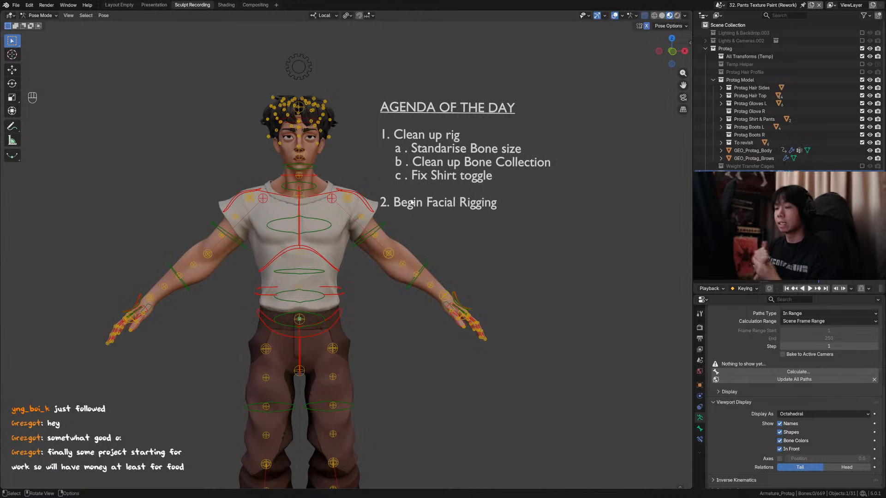
# Examine the control bones on the character's left hand up close.
pyautogui.moveTo(450, 279); pyautogui.dragTo(389, 276, button='middle')
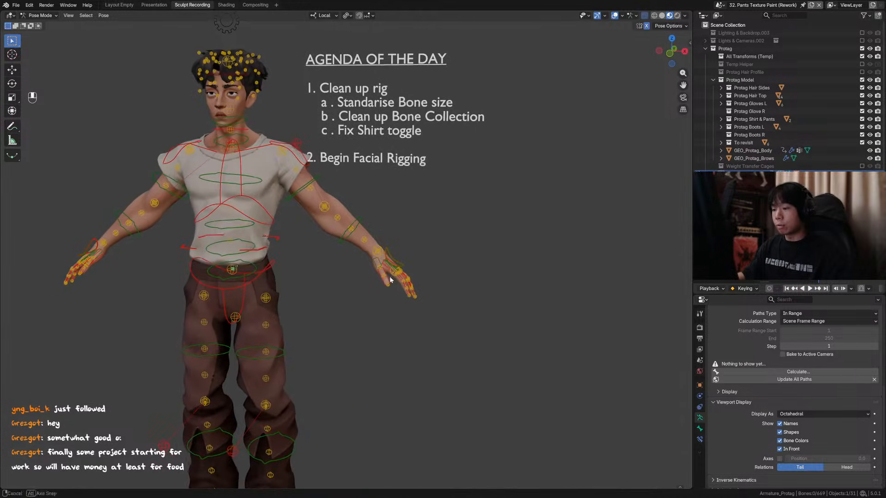
pyautogui.click(389, 282)
pyautogui.press('KP_Decimal')
pyautogui.scroll(-8, 392, 272)
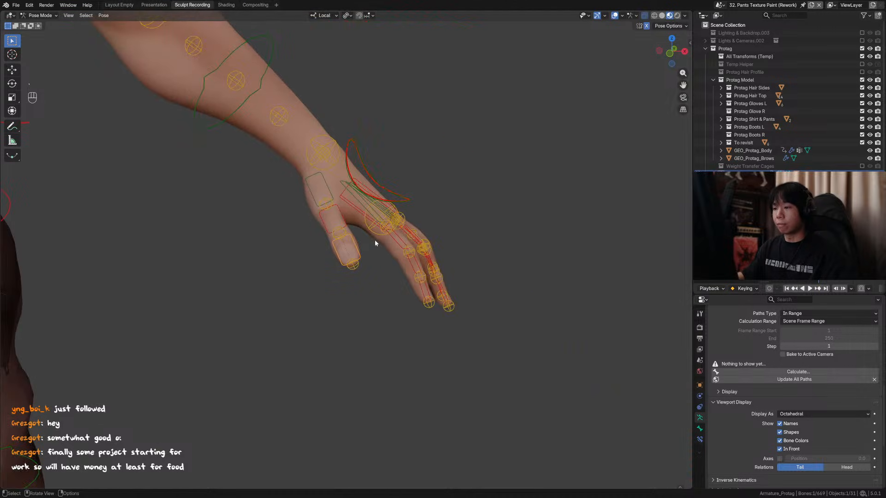
pyautogui.moveTo(429, 245); pyautogui.dragTo(376, 266, button='middle')
pyautogui.scroll(-6, 330, 224)
pyautogui.moveTo(331, 224); pyautogui.dragTo(360, 152, button='middle')
# Leave Pose Mode and delete the Agenda of the Day text object.
pyautogui.hotkey('ctrl', 'Tab')
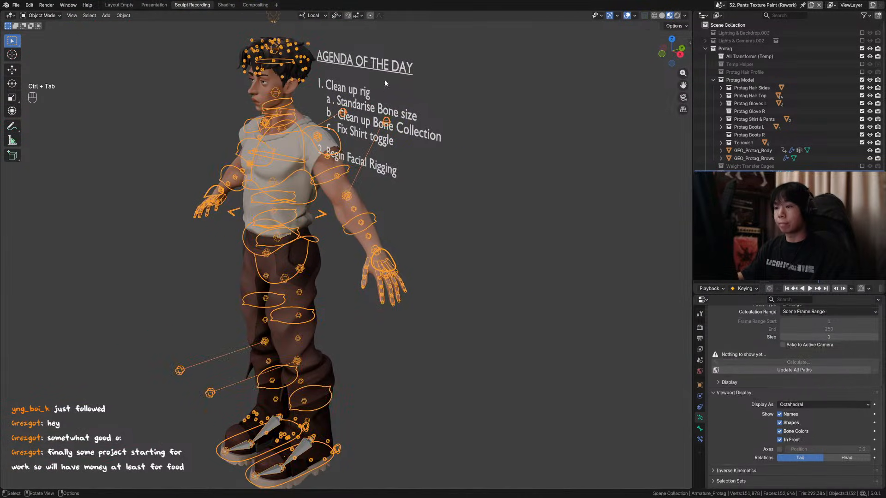
pyautogui.click(384, 79)
pyautogui.press('Delete')
pyautogui.moveTo(293, 121); pyautogui.dragTo(321, 110, button='middle')
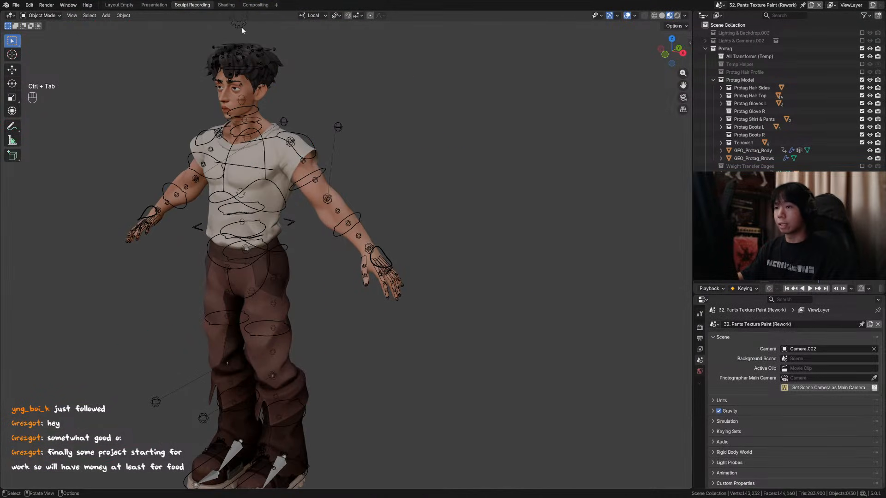
# Return the character armature to Pose Mode and display the gear control bone's custom properties.
pyautogui.click(241, 27)
pyautogui.hotkey('ctrl', 'Tab')
pyautogui.press('n')
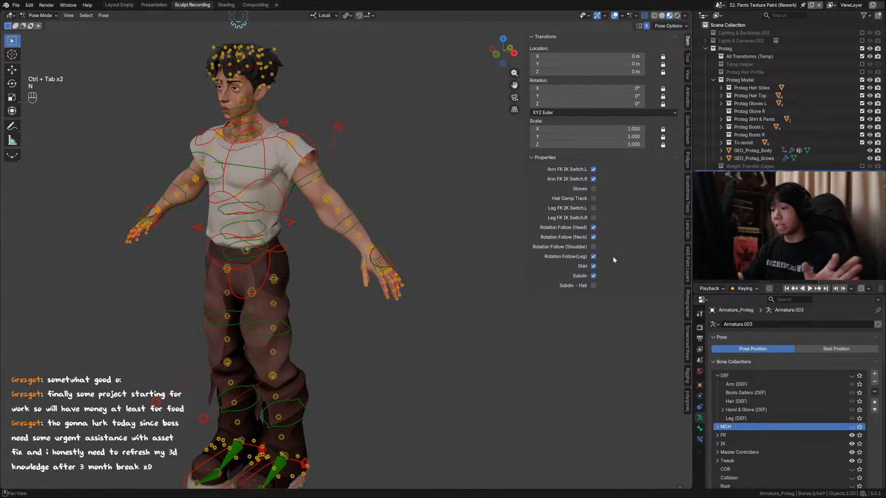
# Select all the control bones on the character's left hand and inspect their arrangement.
pyautogui.scroll(3, 469, 262)
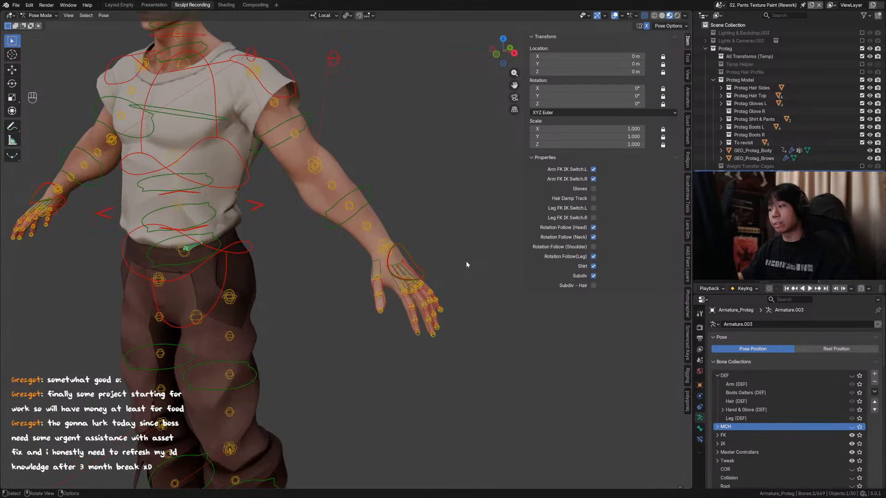
pyautogui.scroll(-1, 466, 261)
pyautogui.moveTo(466, 260); pyautogui.dragTo(455, 256, button='middle')
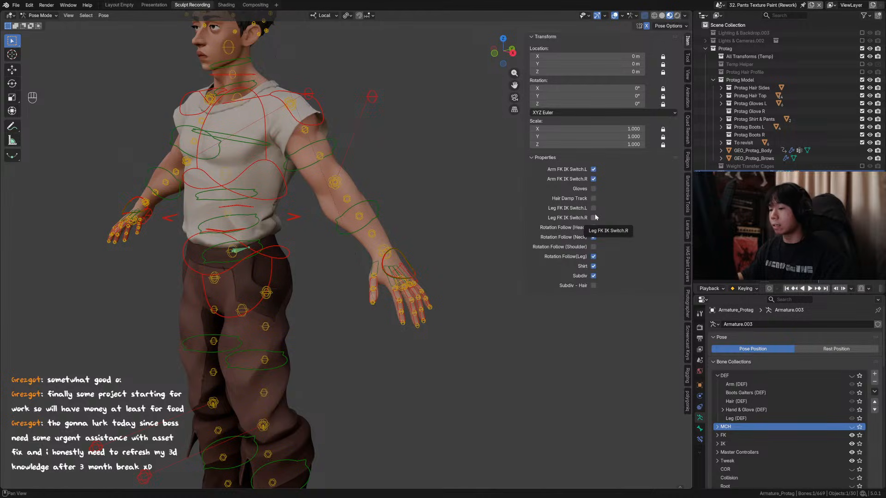
pyautogui.moveTo(448, 348); pyautogui.dragTo(346, 257)
pyautogui.press('KP_Decimal')
pyautogui.moveTo(415, 276); pyautogui.dragTo(441, 280, button='middle')
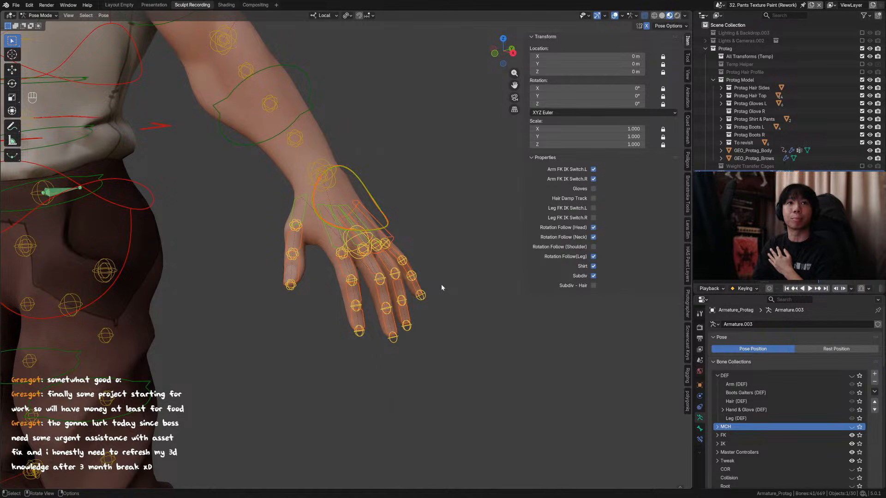
pyautogui.moveTo(426, 277); pyautogui.dragTo(516, 228, button='middle')
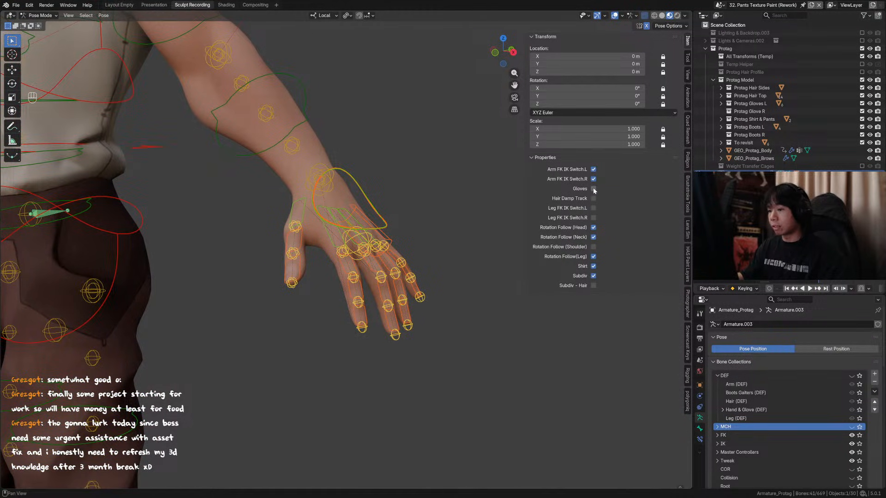
# Toggle the Gloves property on and off to compare the bare-hand bones with the glove bones.
pyautogui.click(593, 188)
pyautogui.click(593, 190)
pyautogui.moveTo(500, 195); pyautogui.dragTo(455, 180, button='middle')
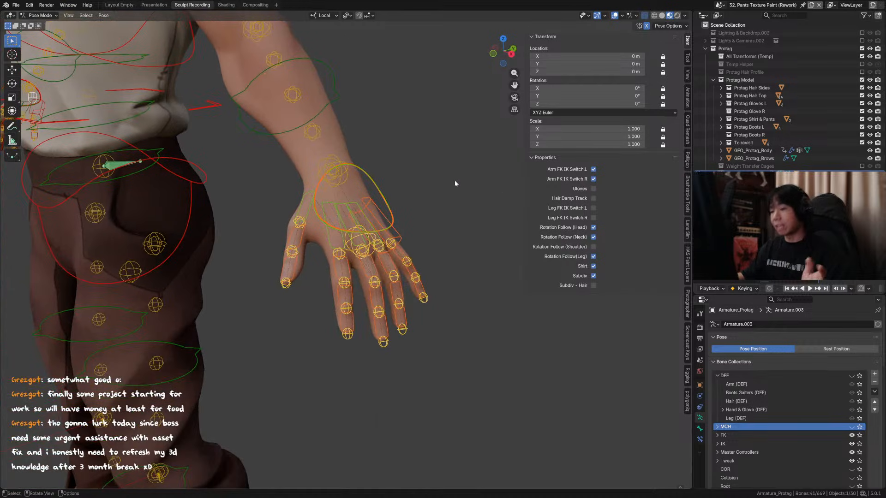
pyautogui.click(594, 189)
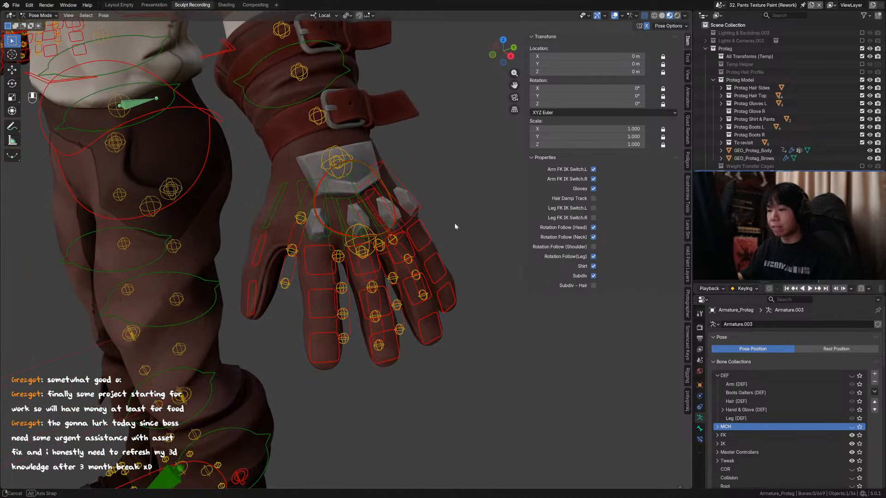
pyautogui.scroll(-5, 826, 456)
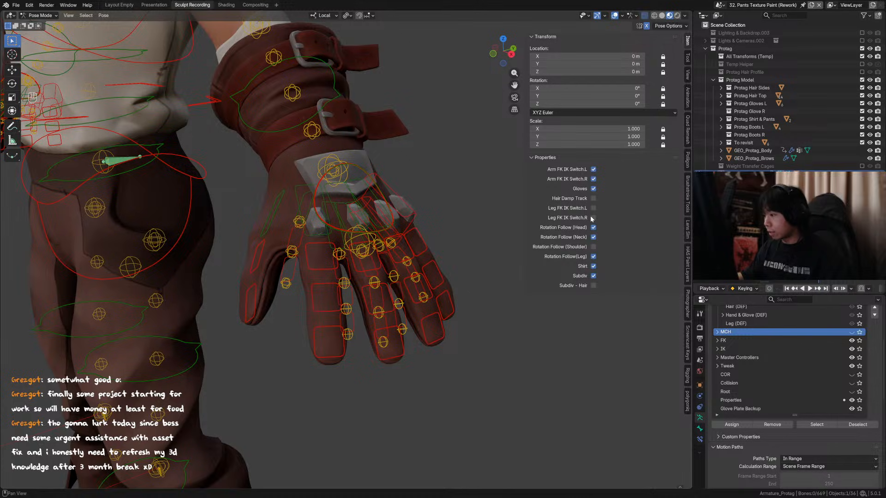
pyautogui.click(593, 189)
pyautogui.click(593, 189)
pyautogui.click(593, 189)
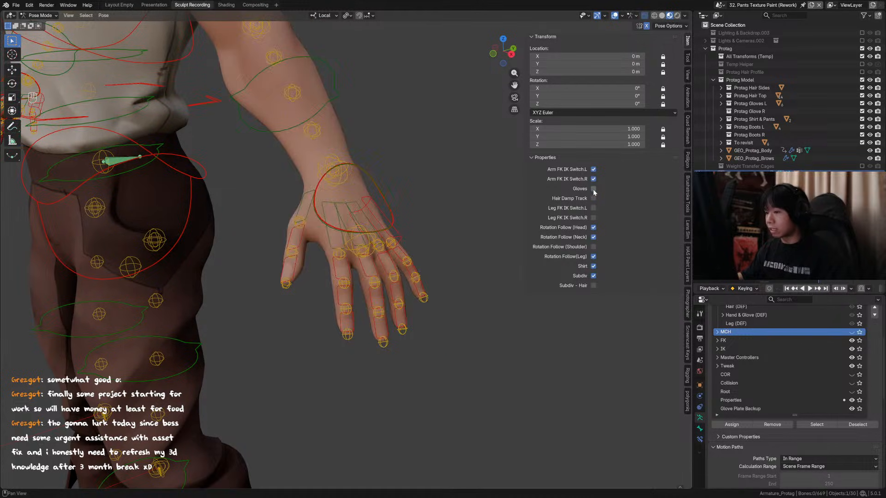
# Copy the Gloves property as a new driver and check its on and off states again.
pyautogui.rightClick(594, 189)
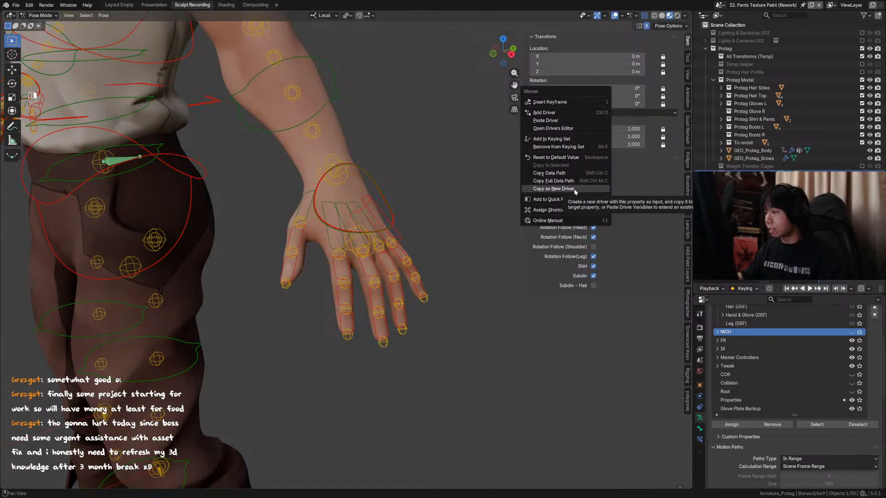
pyautogui.click(575, 189)
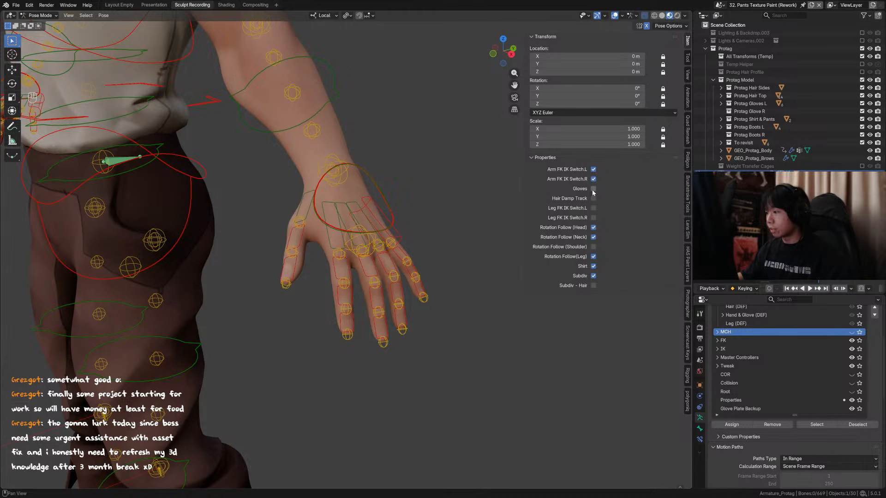
pyautogui.click(593, 188)
pyautogui.click(593, 188)
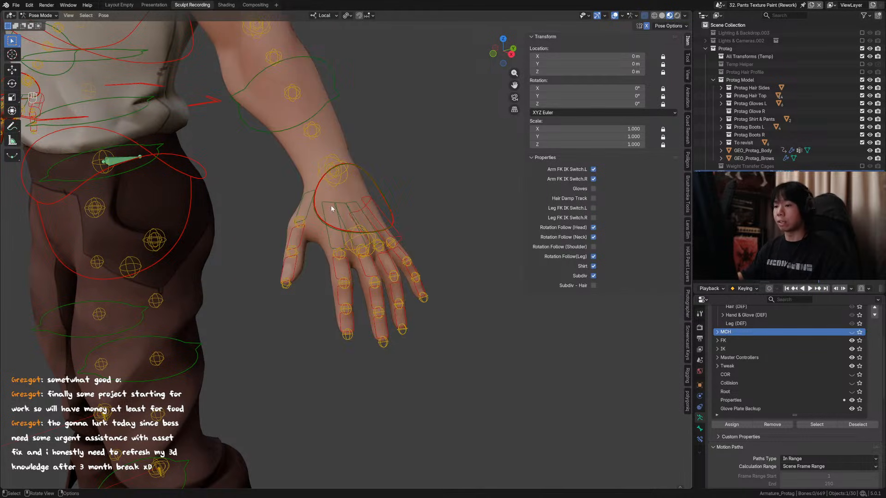
# Save the file with the back-of-hand bones of the bare left hand selected, and turn the Gloves property on.
pyautogui.moveTo(332, 210); pyautogui.dragTo(384, 224)
pyautogui.moveTo(384, 224); pyautogui.dragTo(384, 226, button='middle')
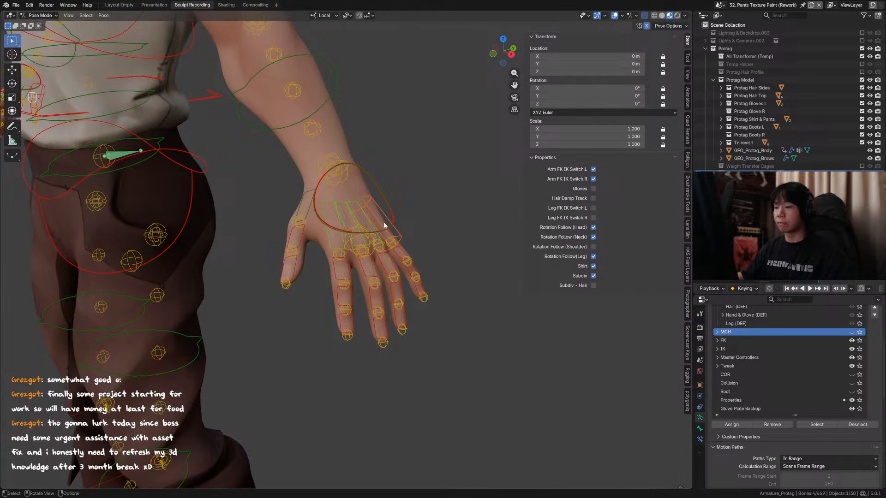
pyautogui.hotkey('ctrl', 's')
pyautogui.click(593, 189)
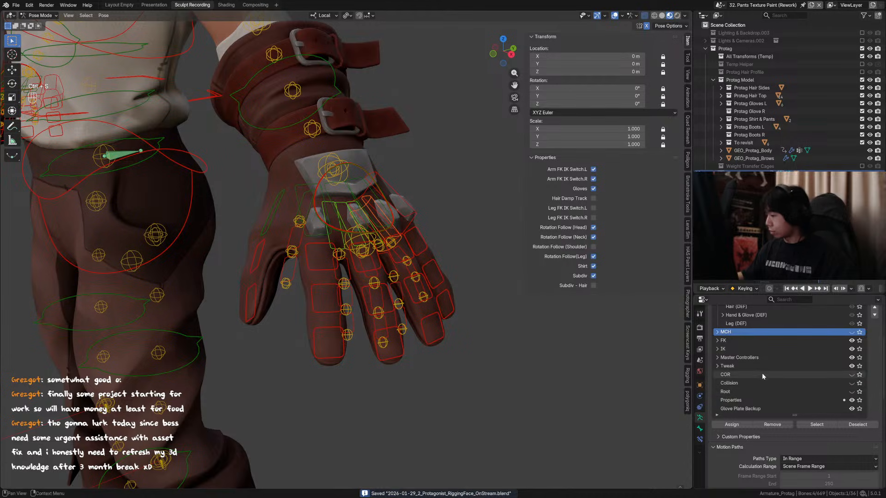
# Expand Master Controllers and paste the copied Gloves driver onto the visibility of the Fingers Hand bone collection.
pyautogui.moveTo(794, 415); pyautogui.dragTo(794, 431)
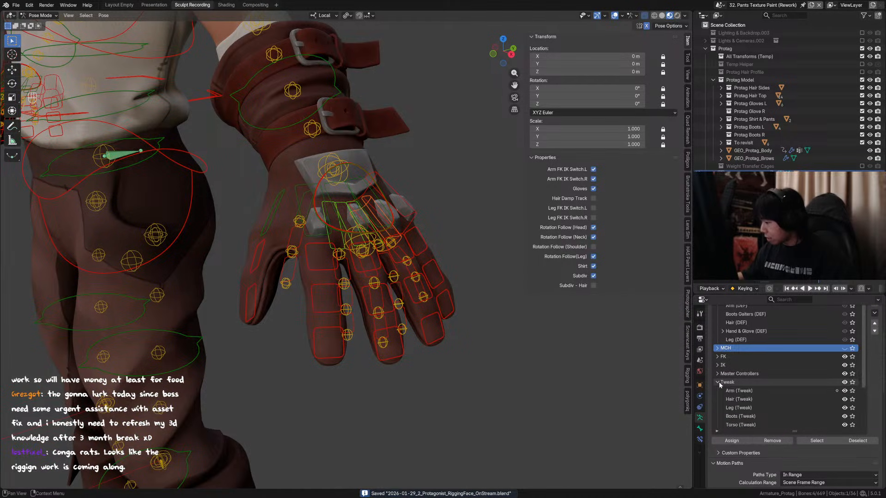
pyautogui.click(717, 374)
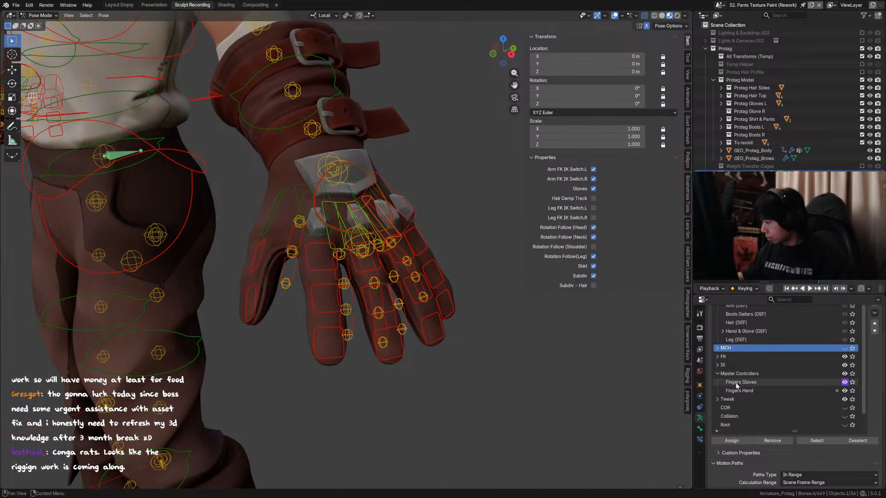
pyautogui.click(747, 392)
pyautogui.scroll(-1, 807, 389)
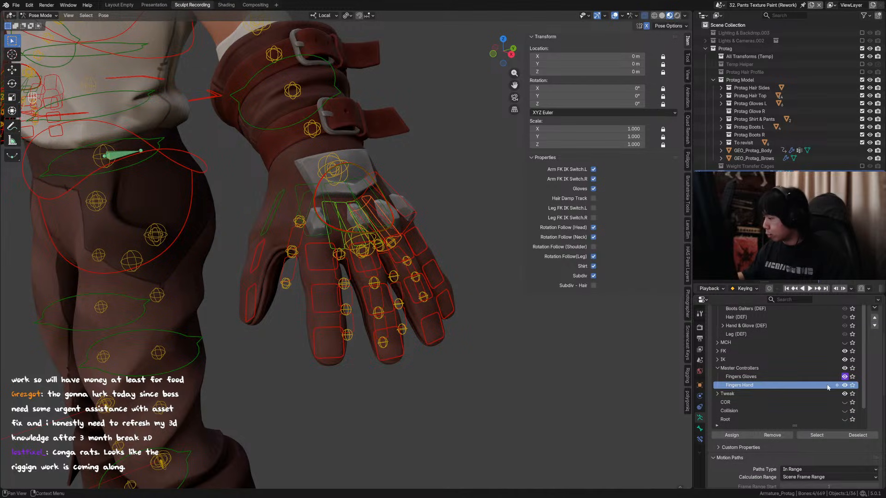
pyautogui.rightClick(827, 388)
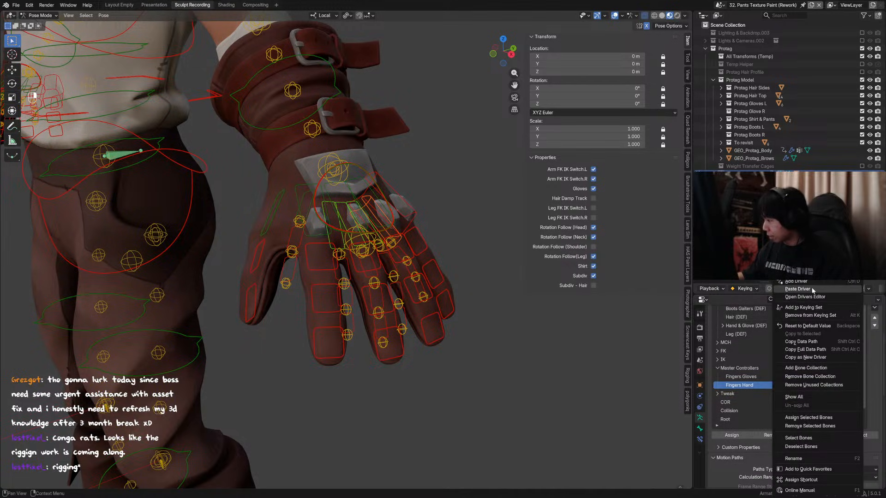
pyautogui.click(813, 289)
pyautogui.rightClick(825, 385)
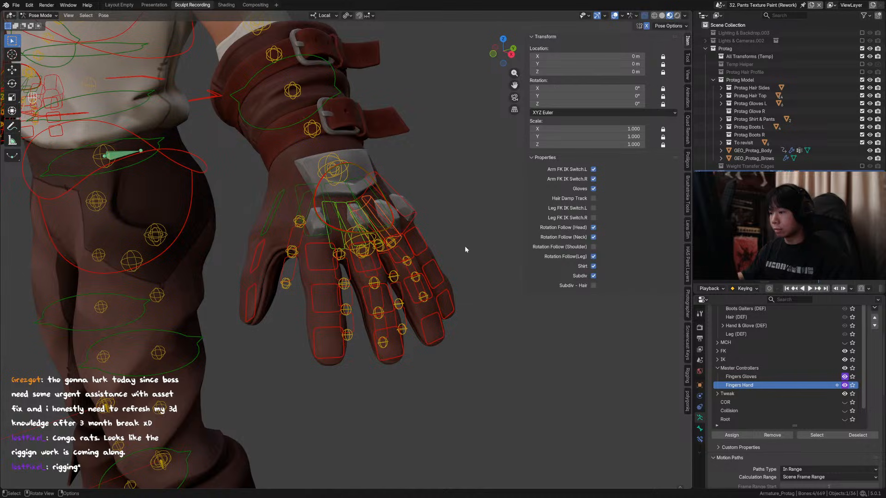
# Edit the Fingers Hand visibility driver so that collection is hidden while the Gloves property is on.
pyautogui.press('g')
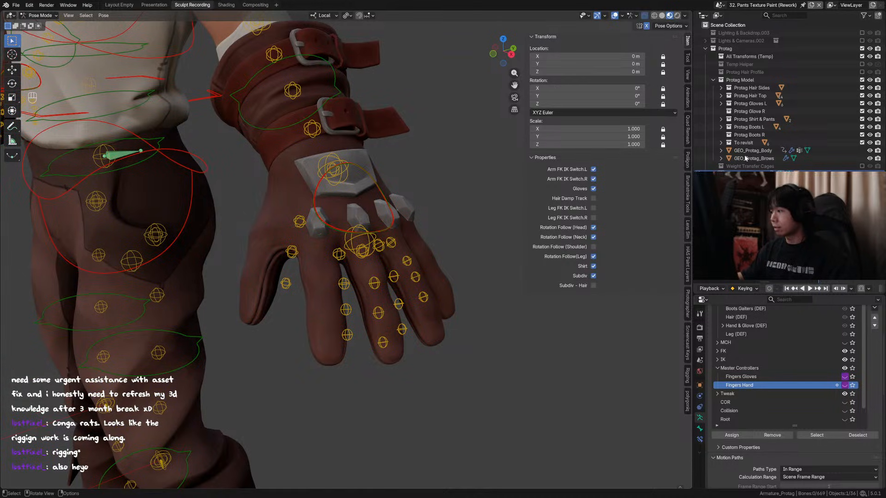
pyautogui.hotkey('ctrl', 'z')
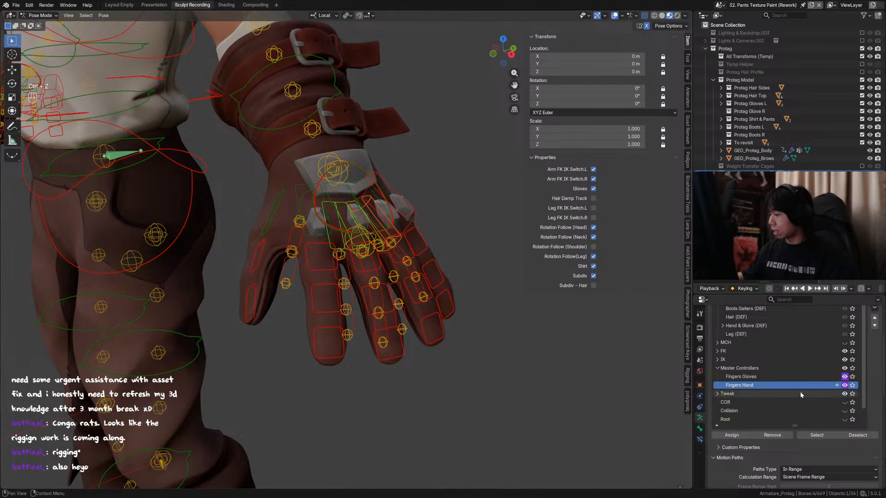
pyautogui.rightClick(844, 386)
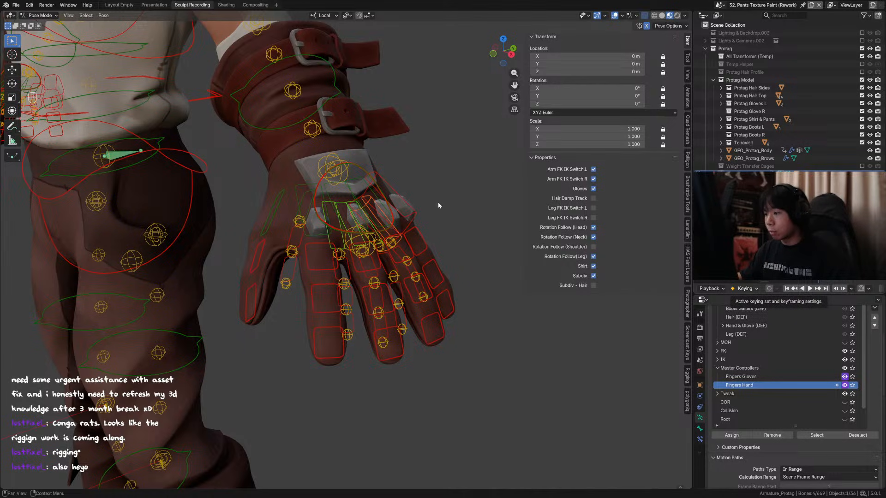
pyautogui.rightClick(843, 384)
pyautogui.click(823, 297)
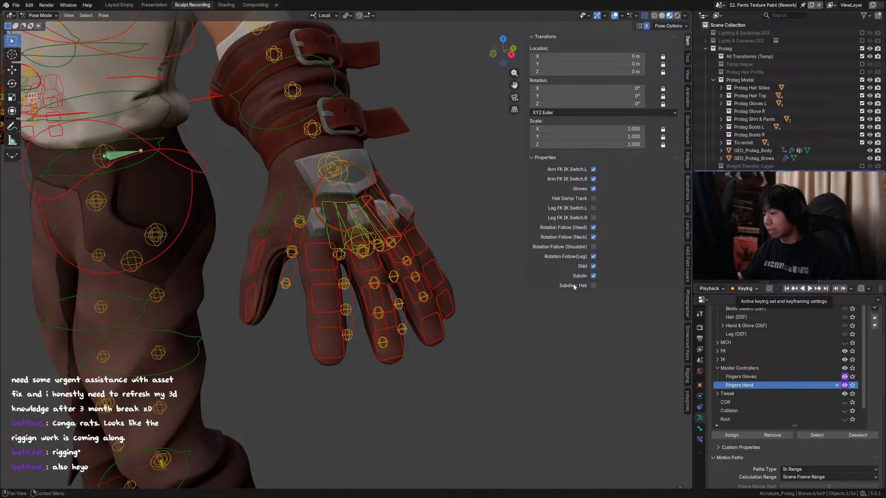
pyautogui.press('h')
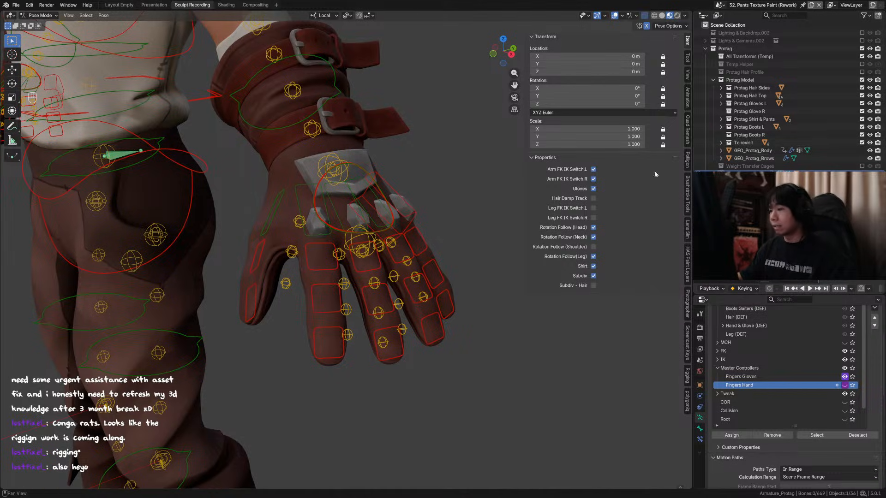
# Try an X-axis rotation on a finger control of the gloved left hand and save the file.
pyautogui.scroll(-3, 415, 217)
pyautogui.moveTo(415, 217); pyautogui.dragTo(412, 274, button='middle')
pyautogui.press('n')
pyautogui.click(394, 272)
pyautogui.press('r')
pyautogui.press('x')
pyautogui.click(406, 293)
pyautogui.scroll(-8, 412, 273)
pyautogui.hotkey('ctrl', 's')
# Select the gear control bone above the head and turn off its Subdiv property.
pyautogui.moveTo(369, 187); pyautogui.dragTo(368, 83, button='middle')
pyautogui.rightClick(470, 222)
pyautogui.click(477, 219)
pyautogui.press('n')
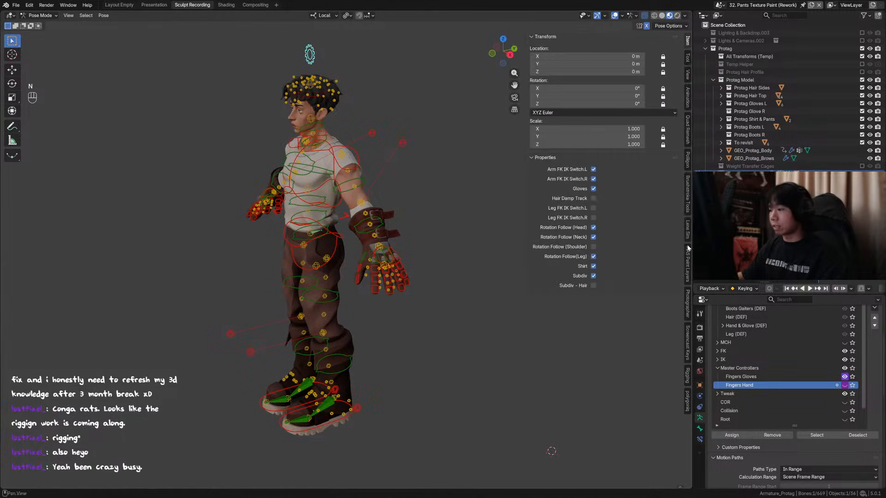
pyautogui.press('n')
pyautogui.scroll(4, 466, 274)
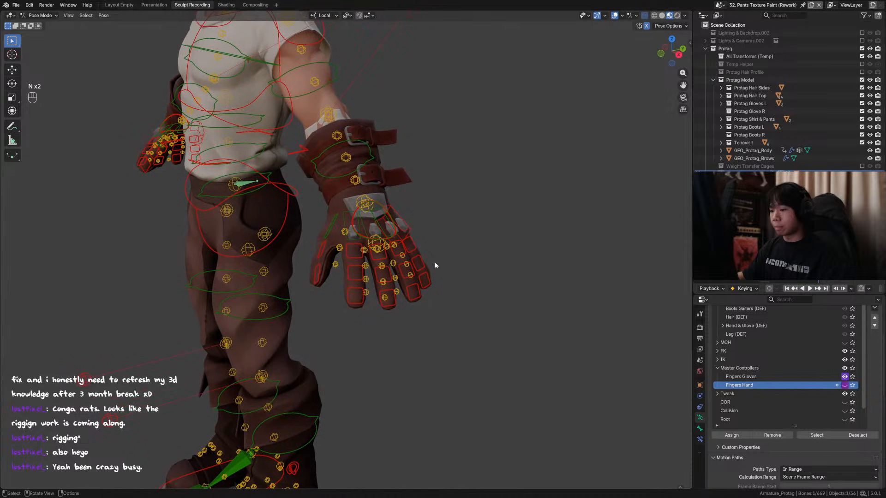
pyautogui.press('n')
pyautogui.scroll(-4, 408, 109)
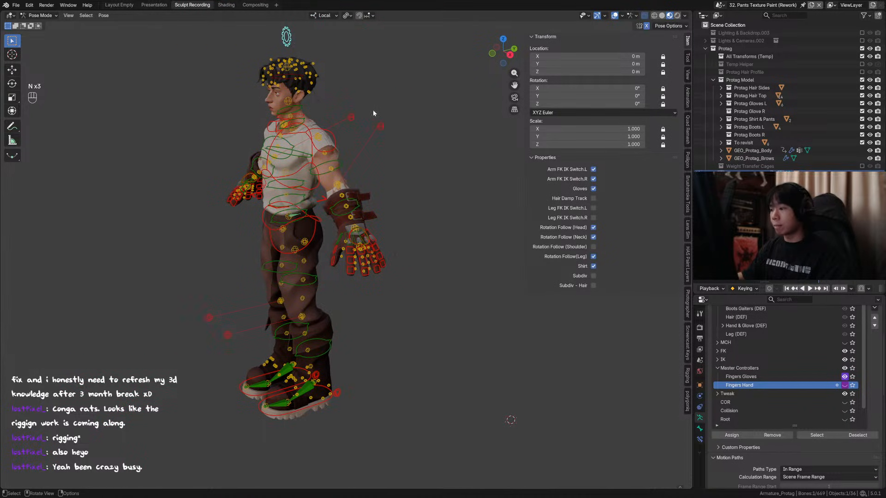
pyautogui.scroll(5, 418, 189)
pyautogui.keyDown('shift'); pyautogui.moveTo(401, 189); pyautogui.dragTo(580, 222, button='middle'); pyautogui.keyUp('shift')
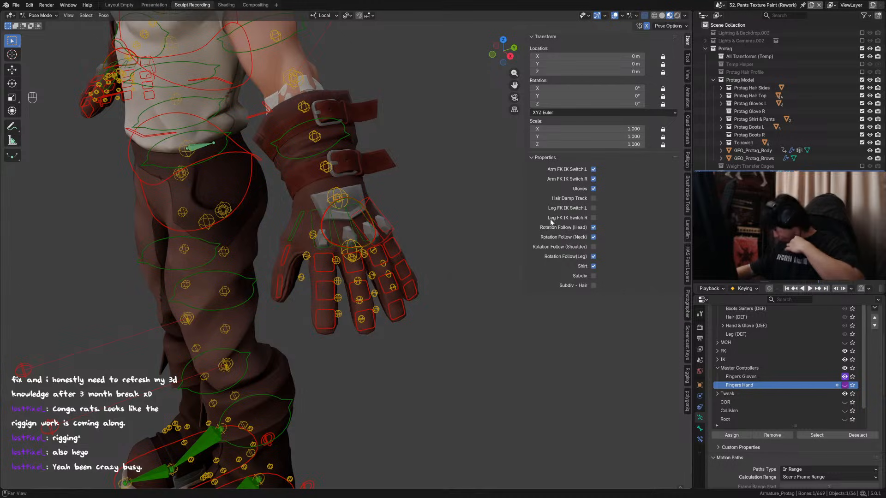
# Toggle the Gloves property off and on to compare the finger controllers on the bare and gloved left hand.
pyautogui.click(593, 188)
pyautogui.click(593, 189)
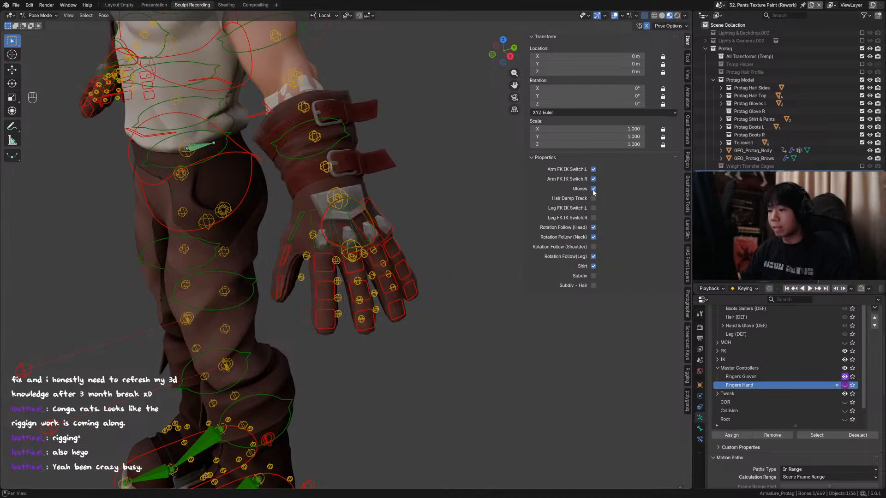
pyautogui.click(593, 188)
pyautogui.moveTo(441, 217); pyautogui.dragTo(589, 200, button='middle')
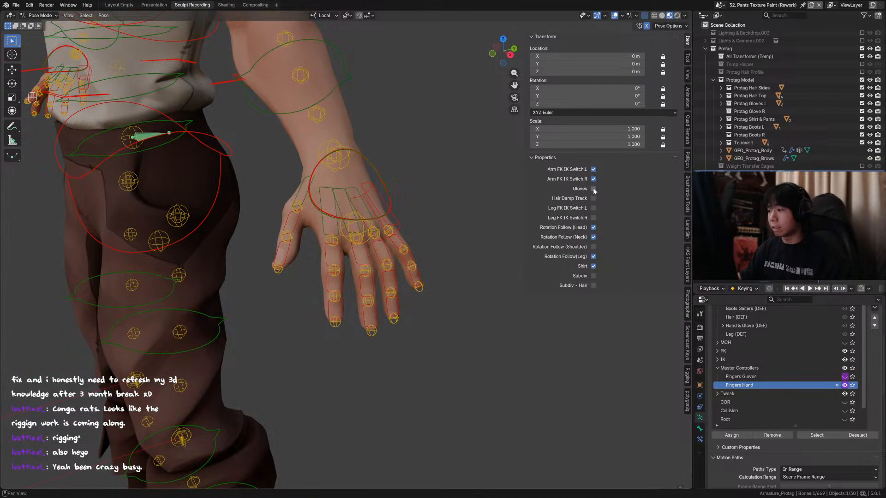
pyautogui.click(593, 189)
pyautogui.moveTo(466, 217); pyautogui.dragTo(432, 226, button='middle')
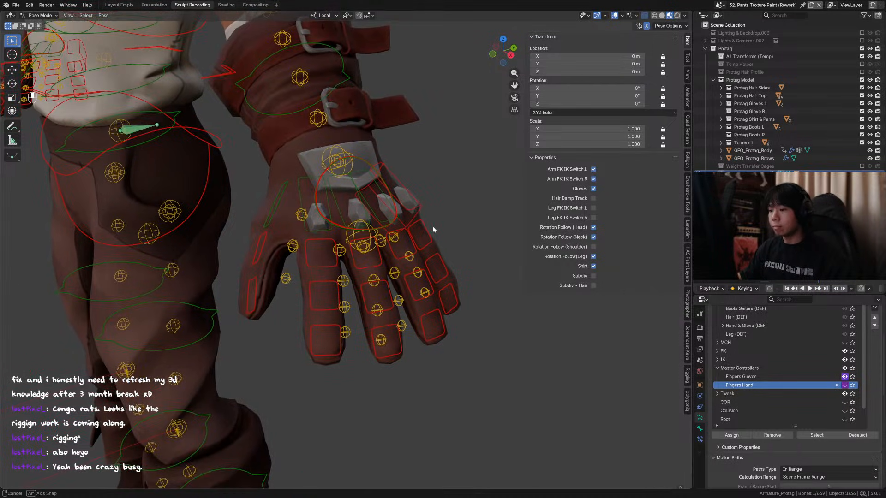
# Inspect a small finger tweak bone on the gloved left hand and reselect the gear control bone above the head.
pyautogui.click(346, 282)
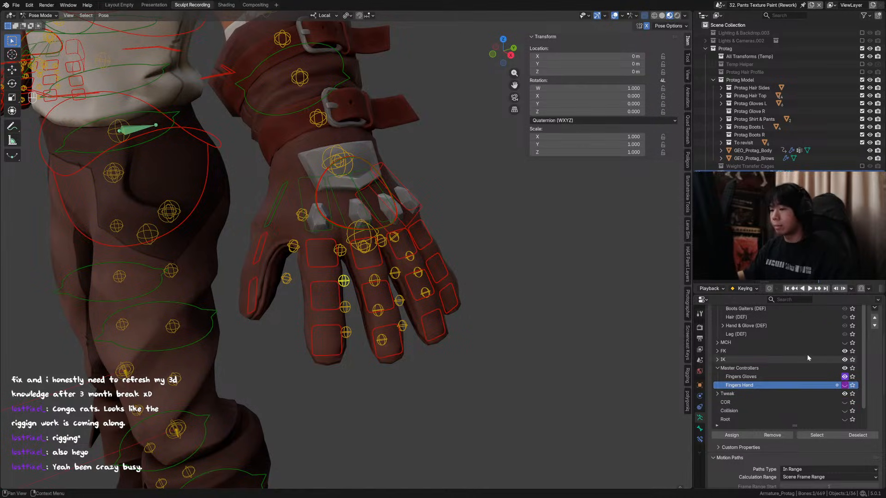
pyautogui.scroll(-3, 509, 245)
pyautogui.scroll(-6, 423, 239)
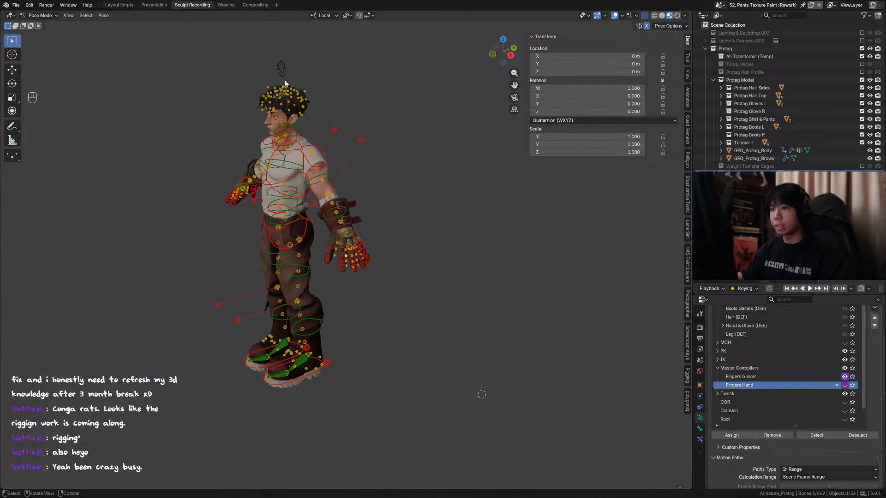
pyautogui.click(281, 69)
pyautogui.scroll(6, 369, 176)
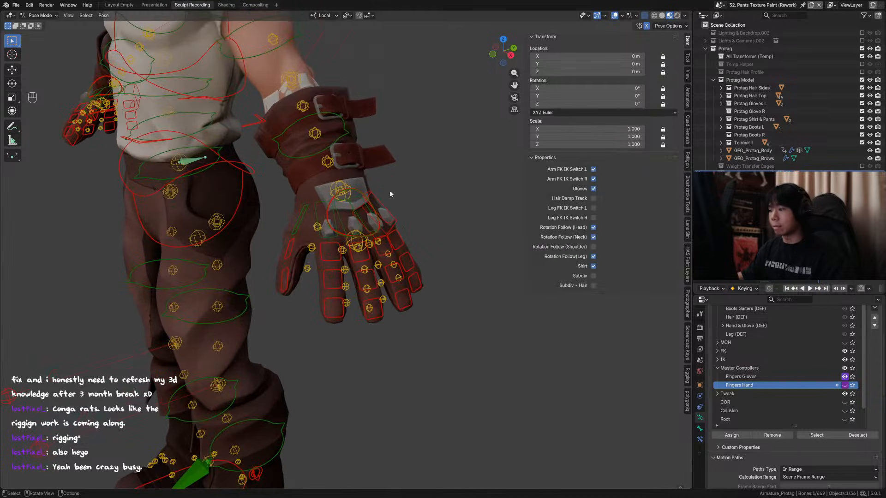
# Switch the Gloves property off and on again to check which tweak bones follow the toggle.
pyautogui.click(594, 189)
pyautogui.click(594, 189)
pyautogui.scroll(2, 588, 193)
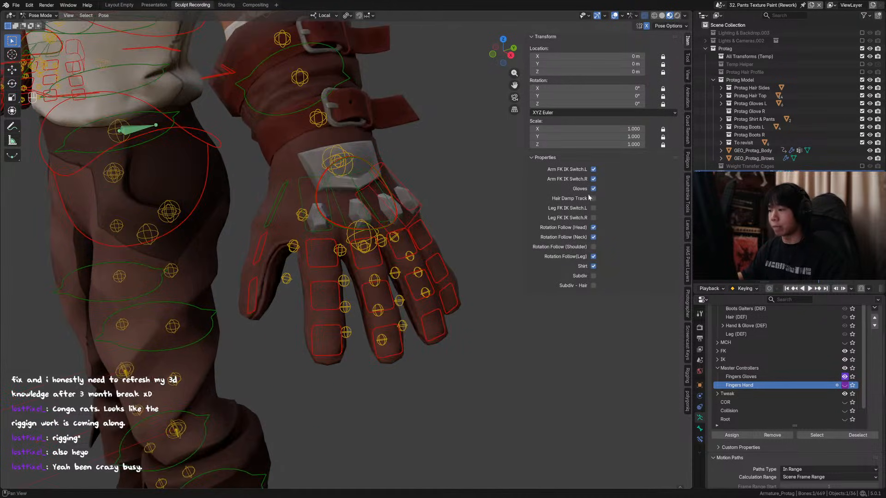
pyautogui.click(593, 189)
pyautogui.click(594, 189)
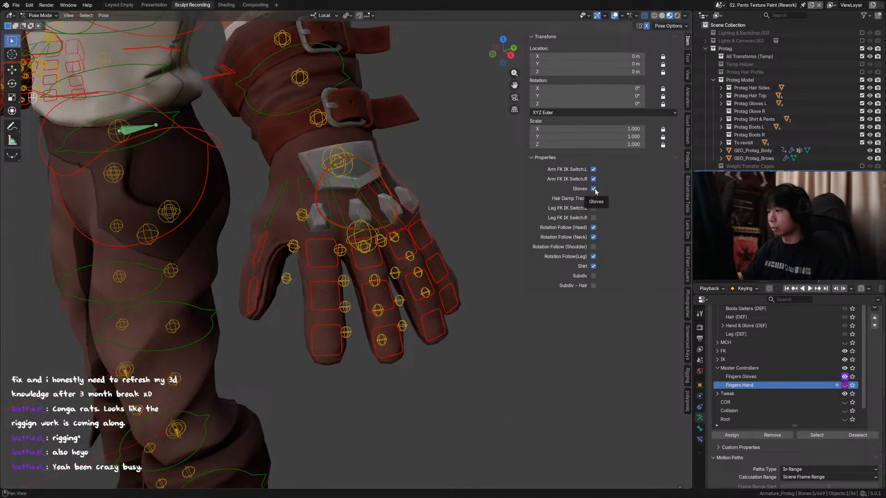
# Copy the visibility driver of the Fingers Hand collection, save the file and expand the Tweak collection.
pyautogui.rightClick(846, 388)
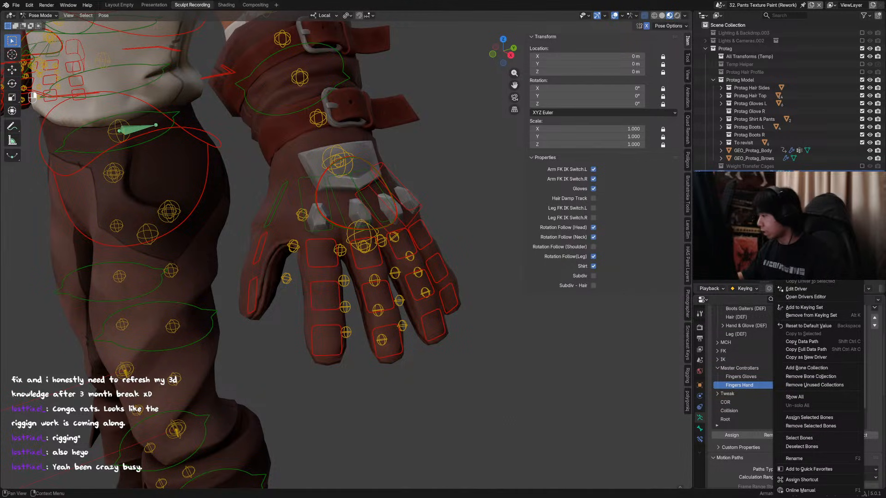
pyautogui.click(819, 273)
pyautogui.hotkey('ctrl', 's')
pyautogui.click(717, 394)
pyautogui.moveTo(785, 403); pyautogui.dragTo(775, 367, button='middle')
pyautogui.click(774, 369)
pyautogui.scroll(-5, 773, 366)
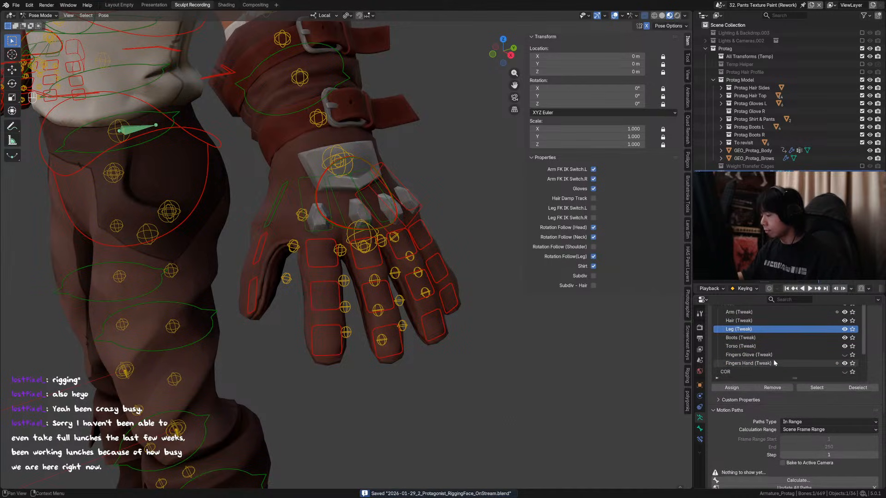
# Try pasting the copied driver onto the visibility of Fingers Glove (Tweak) and undo the paste.
pyautogui.click(773, 360)
pyautogui.scroll(1, 774, 361)
pyautogui.click(775, 364)
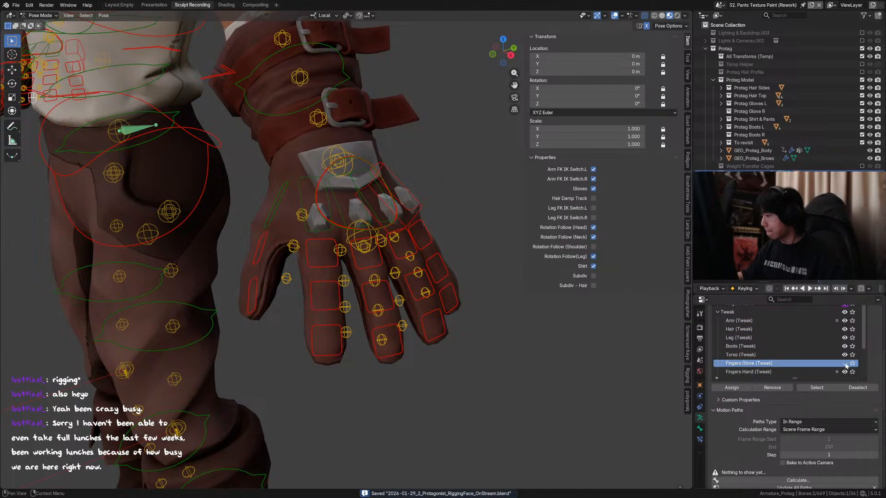
pyautogui.rightClick(845, 364)
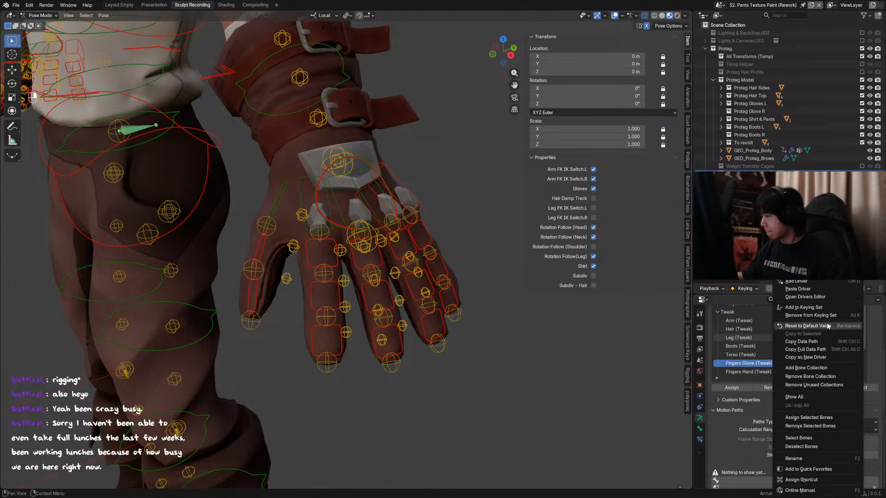
pyautogui.click(815, 291)
pyautogui.scroll(4, 820, 351)
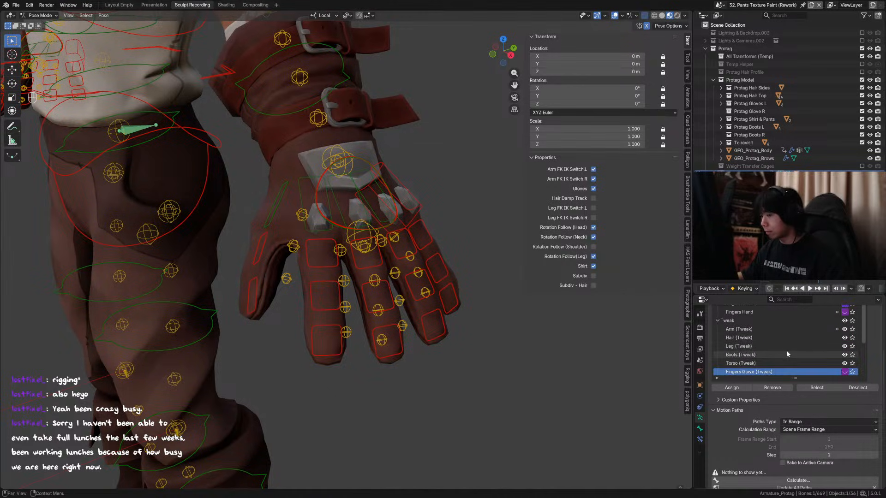
pyautogui.hotkey('ctrl', 'z')
# Paste the Fingers Hand driver onto the visibility of the Fingers Hand (Tweak) bone collection.
pyautogui.click(812, 364)
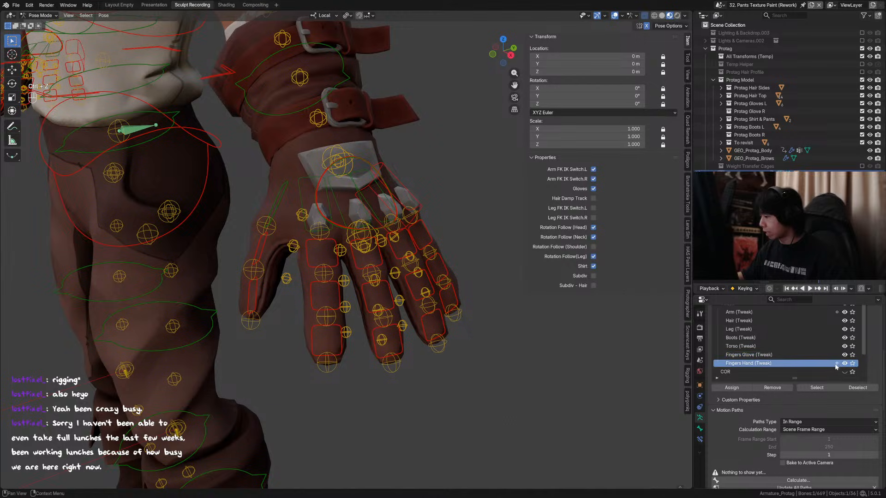
pyautogui.rightClick(846, 362)
pyautogui.click(805, 348)
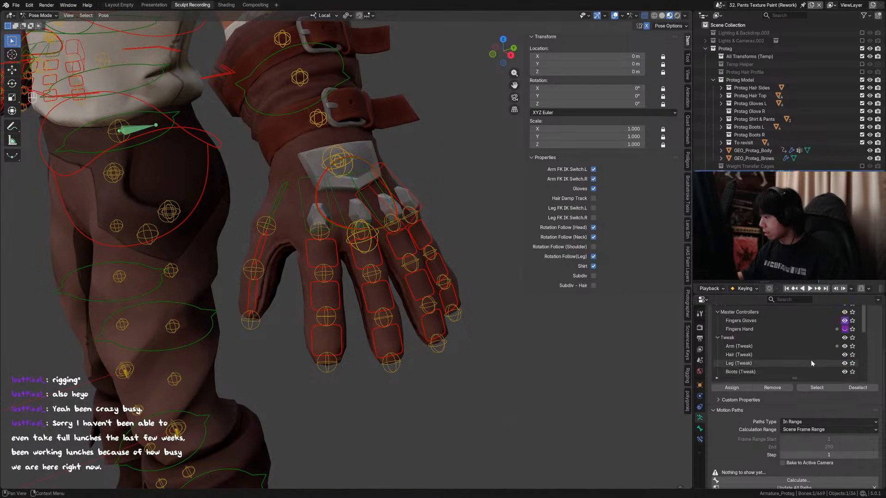
pyautogui.scroll(1, 810, 360)
pyautogui.rightClick(842, 330)
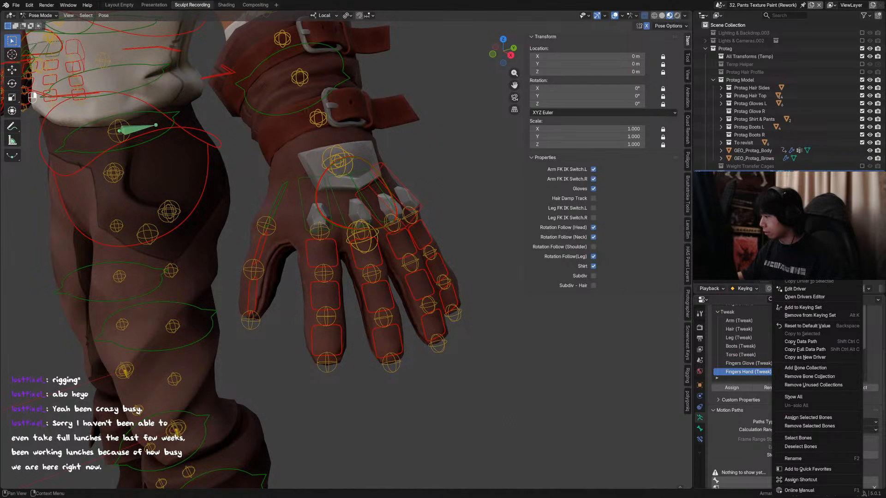
pyautogui.press('Escape')
# Copy the visibility driver of the Fingers Gloves bone collection and paste it onto the visibility of Fingers Glove (Tweak).
pyautogui.scroll(4, 818, 331)
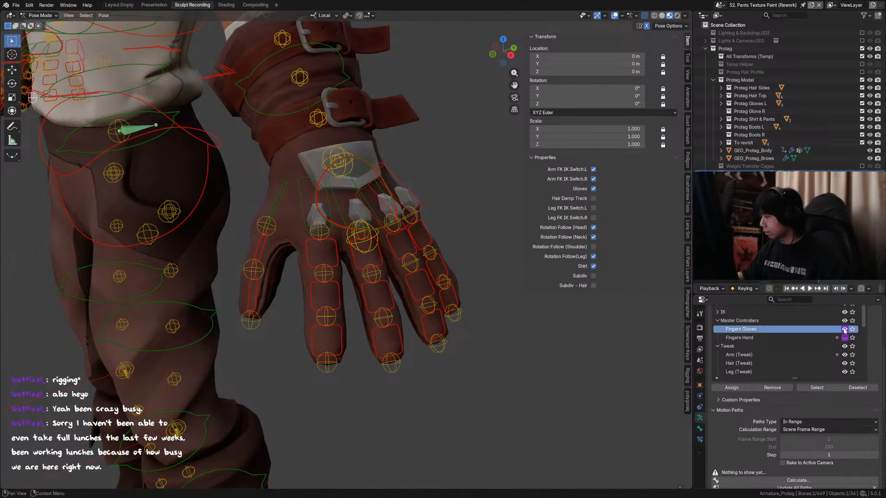
pyautogui.rightClick(845, 330)
pyautogui.click(792, 344)
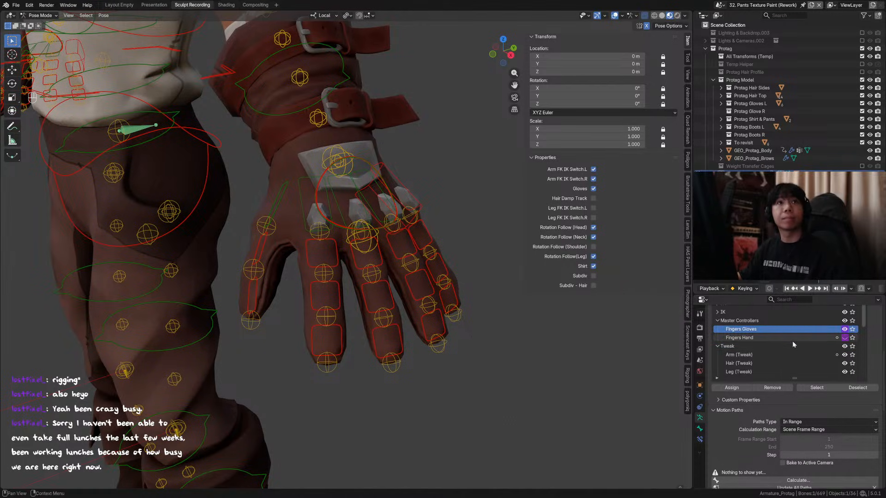
pyautogui.scroll(-7, 796, 337)
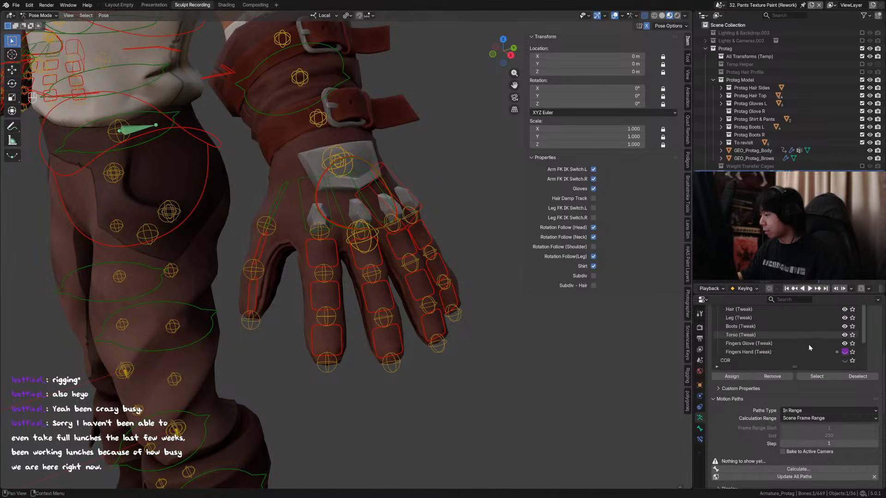
pyautogui.scroll(-1, 808, 345)
pyautogui.rightClick(845, 335)
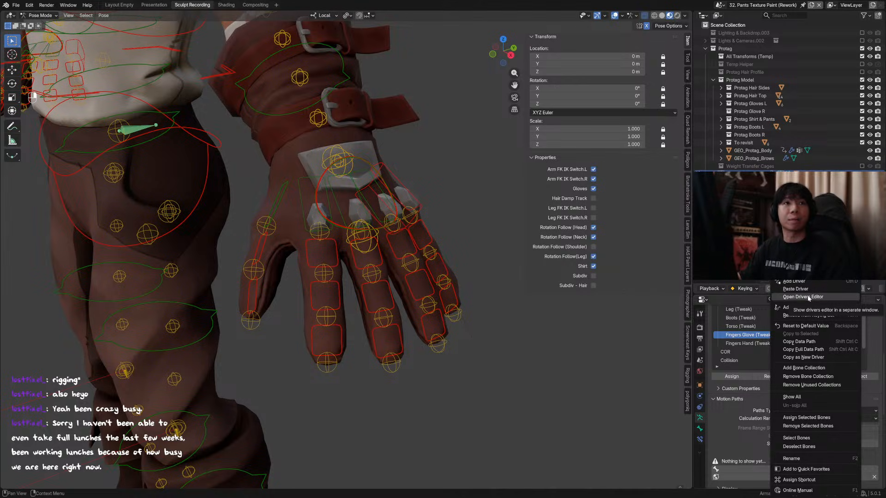
pyautogui.press('Escape')
# Enlarge the bone collections list to show more entries and save the file.
pyautogui.scroll(3, 805, 328)
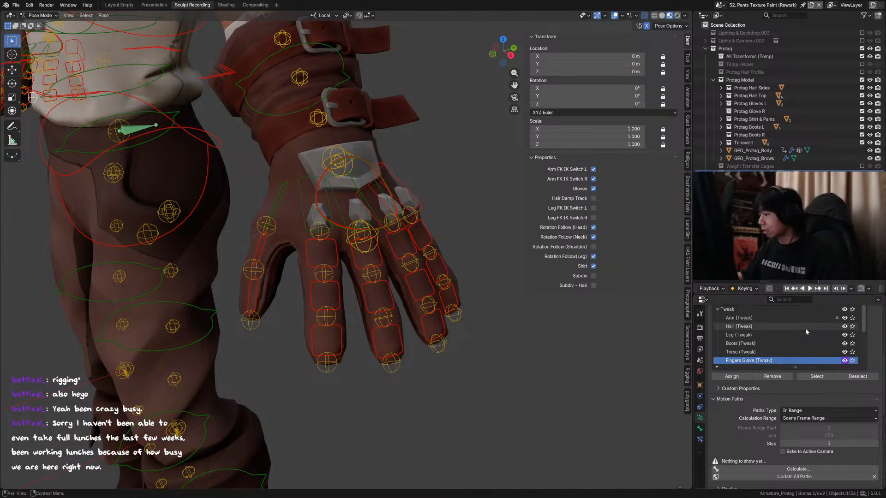
pyautogui.scroll(3, 806, 330)
pyautogui.moveTo(801, 367); pyautogui.dragTo(801, 470)
pyautogui.moveTo(392, 289); pyautogui.dragTo(490, 252, button='middle')
pyautogui.scroll(-2, 387, 289)
pyautogui.hotkey('ctrl', 's')
# Try rotating the gloved hand's control to test how the glove and finger bones follow.
pyautogui.click(333, 245)
pyautogui.click(342, 228)
pyautogui.press('r')
pyautogui.press('x')
pyautogui.rightClick(335, 244)
pyautogui.scroll(-1, 390, 242)
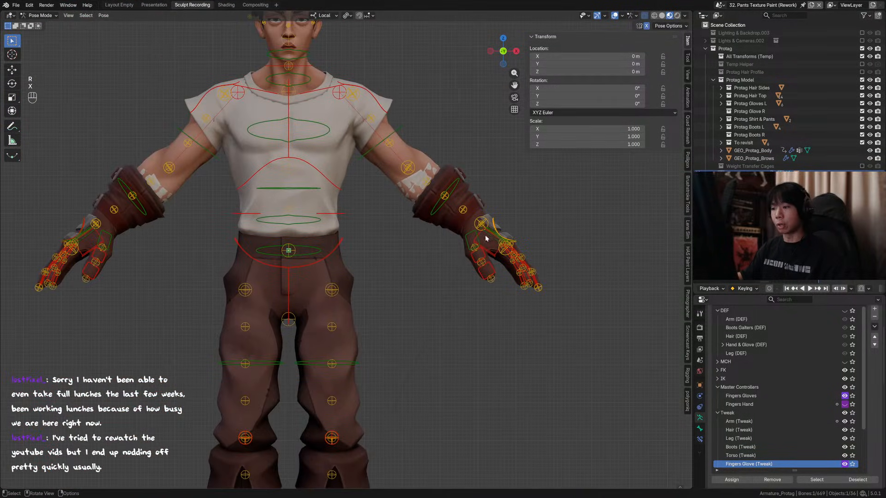
pyautogui.press('r')
pyautogui.rightClick(484, 247)
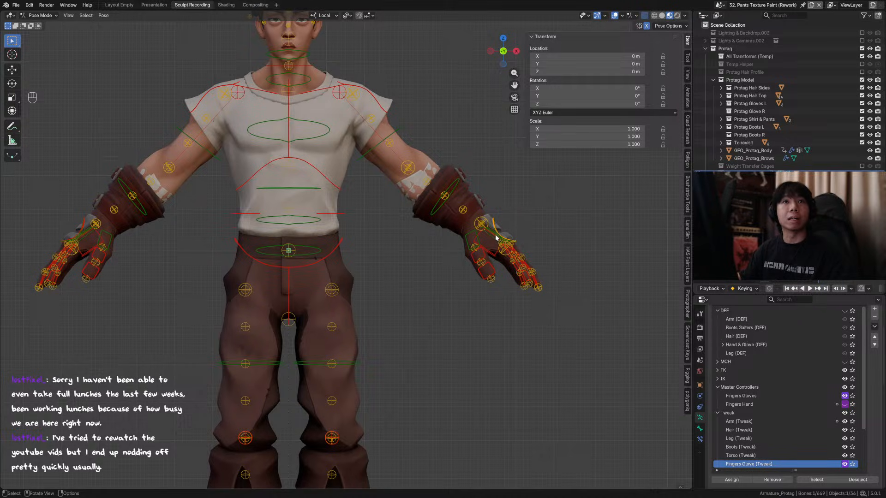
pyautogui.press('r')
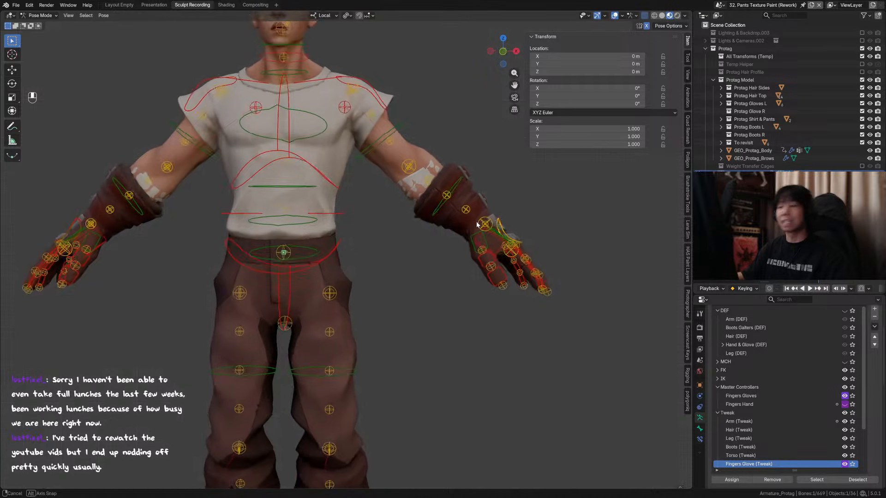
pyautogui.rightClick(402, 176)
# Switch the Gloves property off, bring the bare hand into close view and save the file.
pyautogui.scroll(-2, 402, 176)
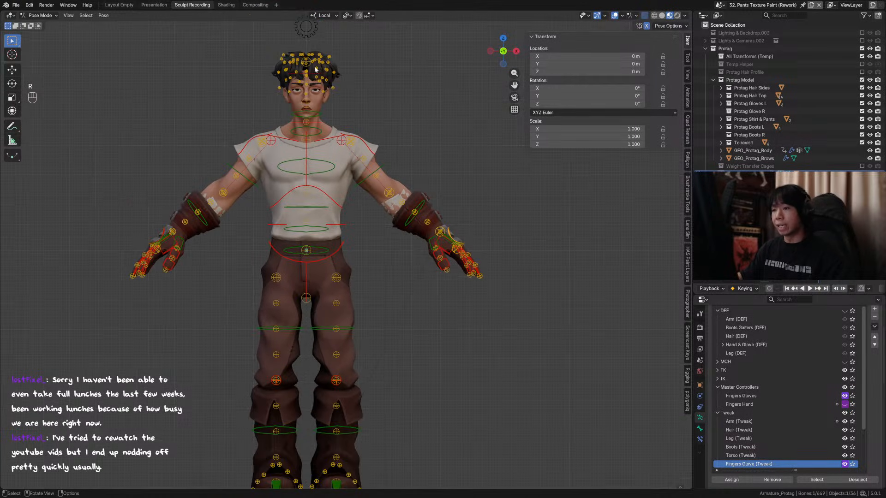
pyautogui.keyDown('shift'); pyautogui.moveTo(309, 31); pyautogui.dragTo(329, 54, button='middle'); pyautogui.keyUp('shift')
pyautogui.press('n')
pyautogui.press('n')
pyautogui.moveTo(608, 297); pyautogui.dragTo(614, 248, button='middle')
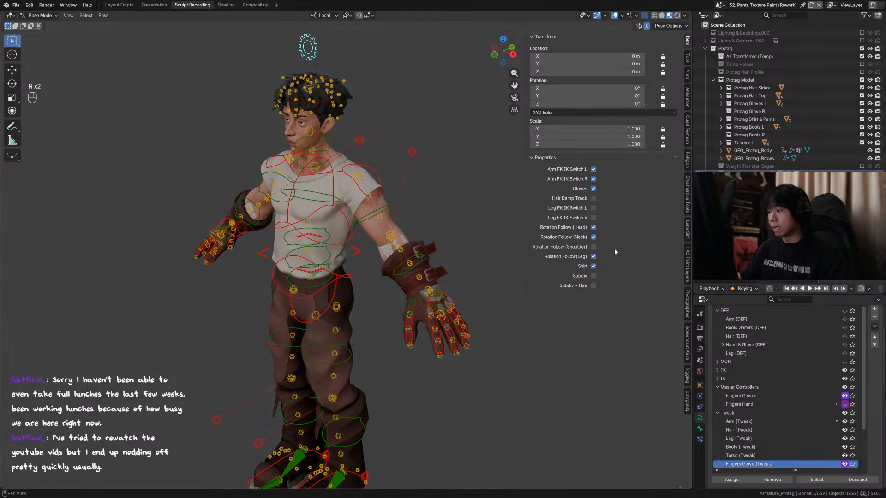
pyautogui.click(593, 189)
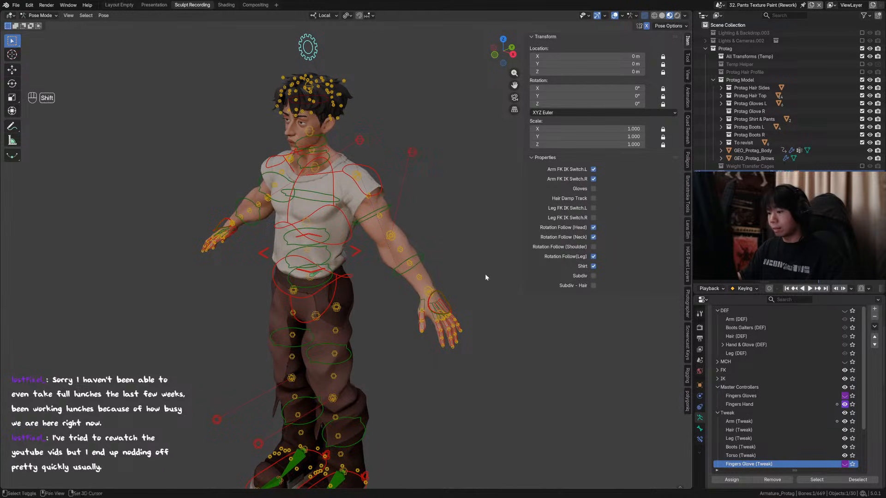
pyautogui.hotkey('shift', 'b')
pyautogui.moveTo(307, 257); pyautogui.dragTo(405, 326)
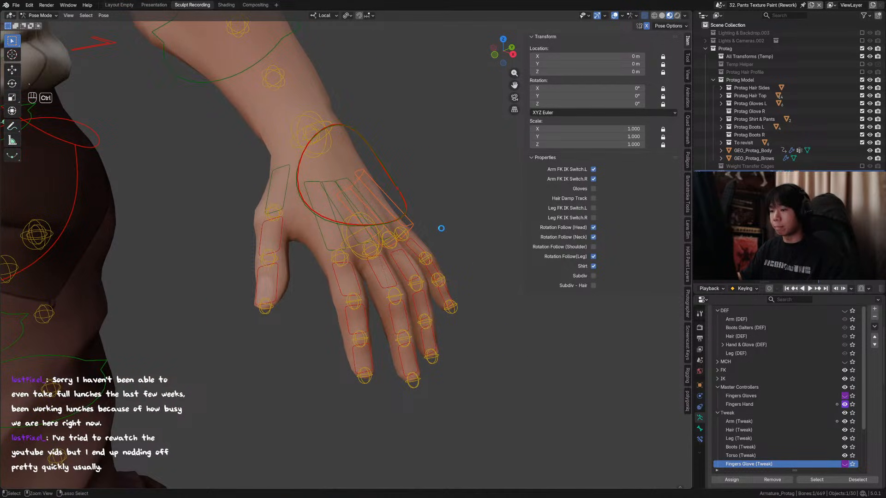
pyautogui.hotkey('ctrl', 's')
# Toggle the Gloves property repeatedly to check the swap between hand and glove bones, leaving it on.
pyautogui.moveTo(441, 228); pyautogui.dragTo(418, 207, button='middle')
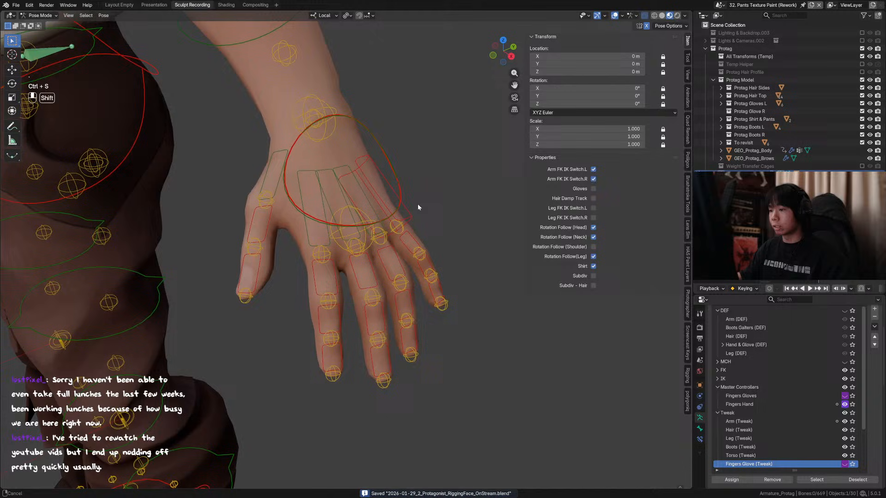
pyautogui.click(593, 188)
pyautogui.click(595, 190)
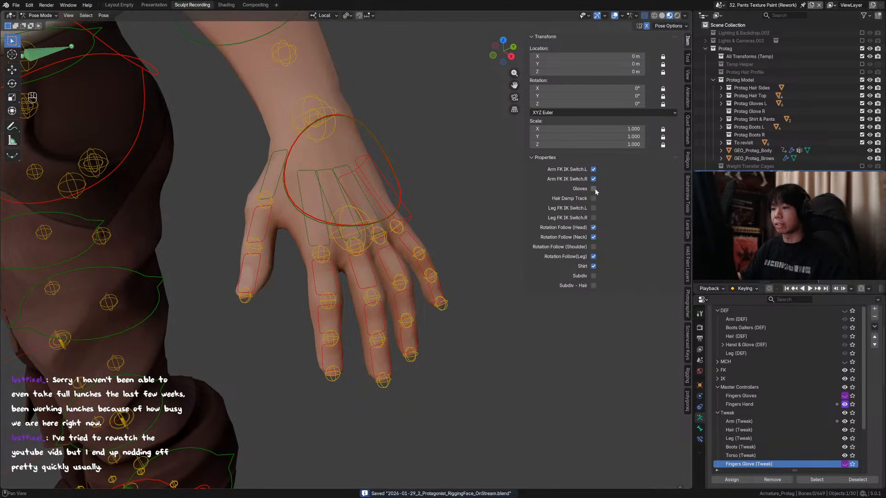
pyautogui.click(594, 190)
pyautogui.click(594, 189)
pyautogui.click(594, 189)
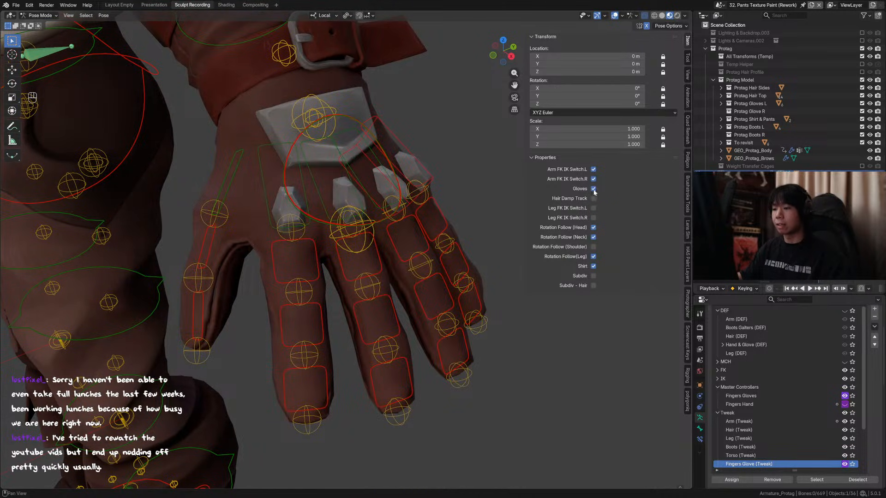
# Select all segment controls of the gloved hand's four fingers and switch the viewport to solid shading.
pyautogui.click(381, 268)
pyautogui.scroll(-4, 359, 241)
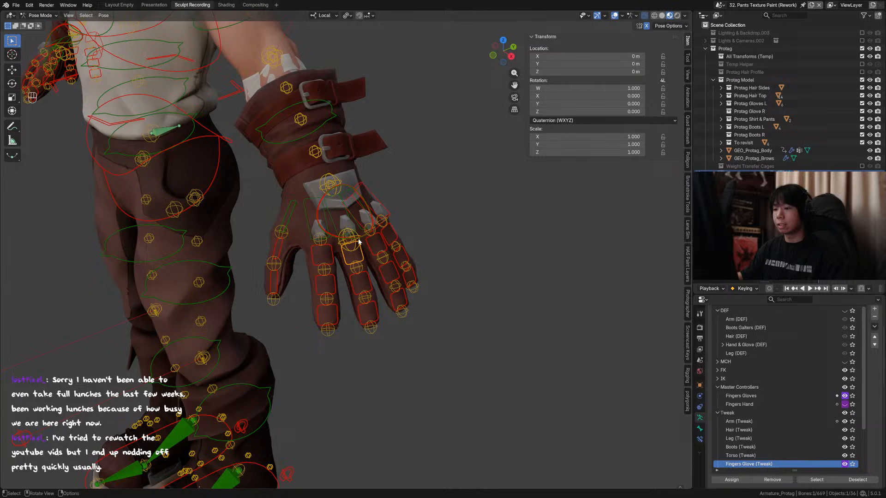
pyautogui.keyDown('shift'); pyautogui.click(364, 282); pyautogui.keyUp('shift')
pyautogui.click(662, 16)
pyautogui.scroll(1, 433, 222)
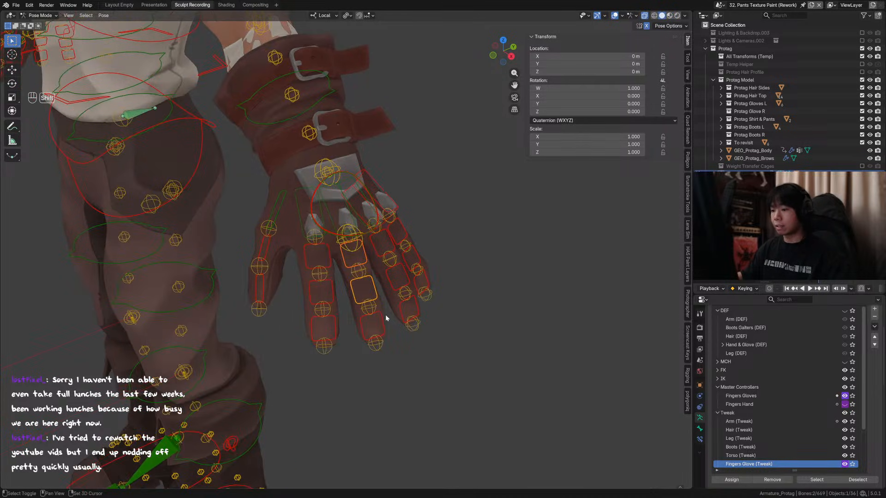
pyautogui.keyDown('shift'); pyautogui.click(378, 322); pyautogui.keyUp('shift')
pyautogui.keyDown('shift'); pyautogui.moveTo(329, 297); pyautogui.dragTo(325, 258); pyautogui.keyUp('shift')
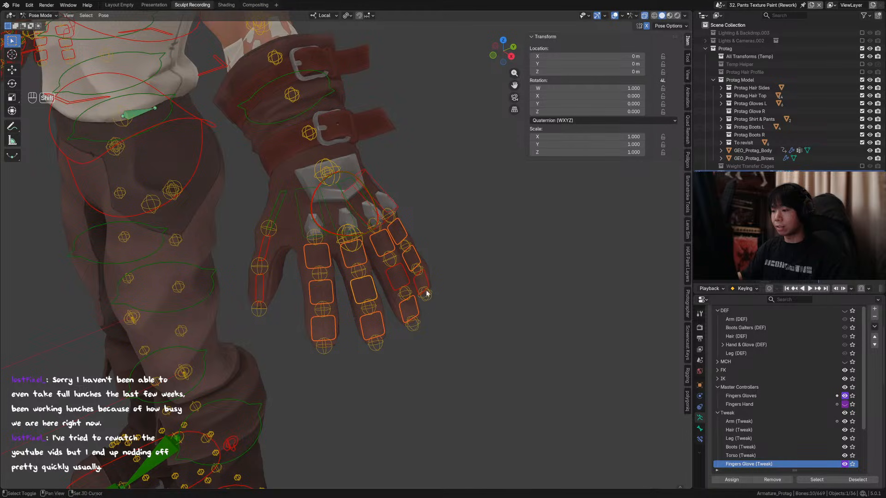
# Try curling the selected finger controls of the gloved hand about their local X axis.
pyautogui.press('r')
pyautogui.press('x')
pyautogui.press('r')
pyautogui.press('x')
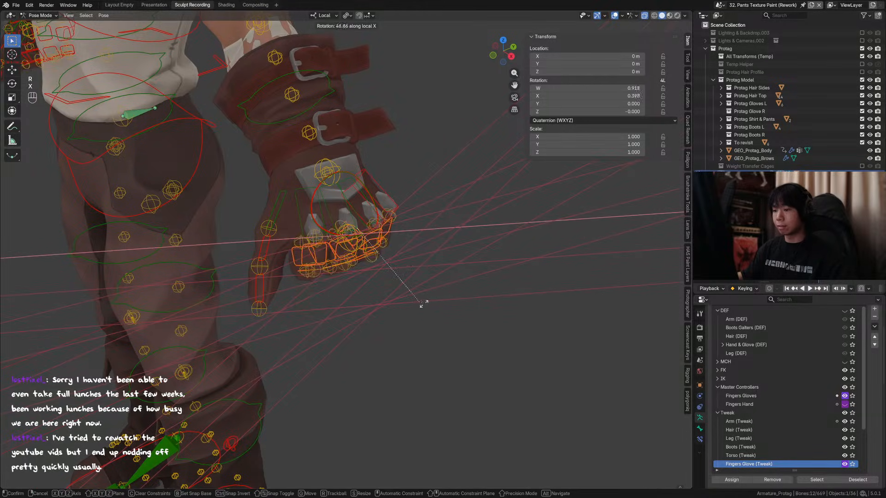
pyautogui.moveTo(421, 303); pyautogui.dragTo(362, 364, button='middle')
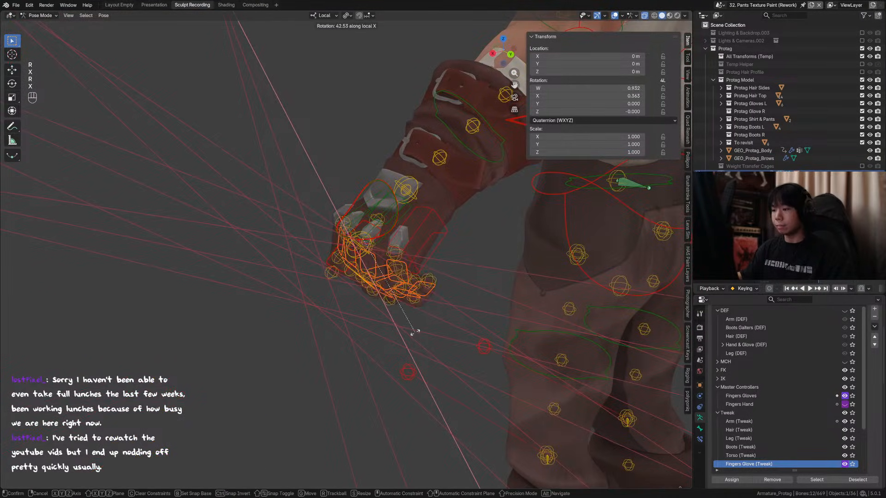
pyautogui.press('Escape')
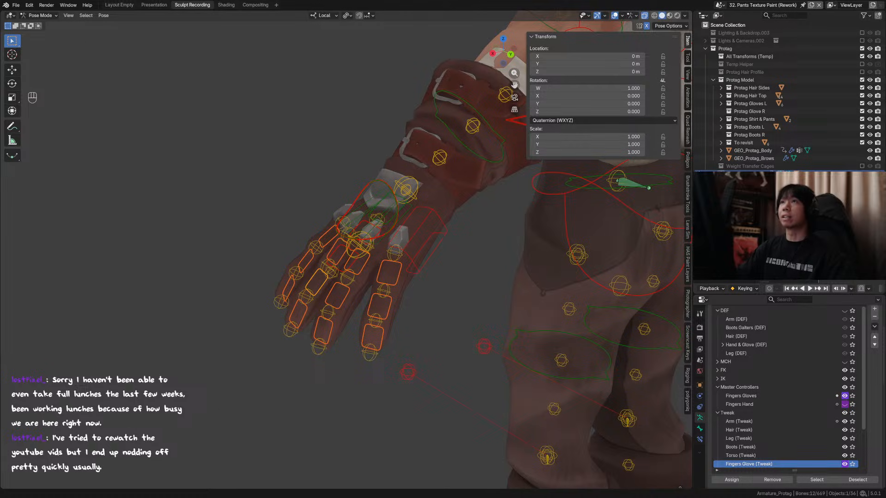
pyautogui.moveTo(418, 310); pyautogui.dragTo(397, 293, button='middle')
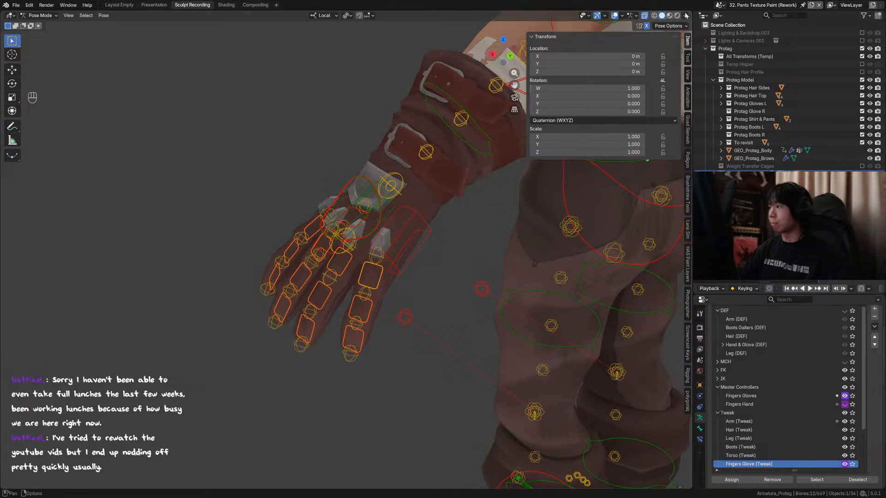
pyautogui.moveTo(531, 185); pyautogui.dragTo(411, 316, button='middle')
pyautogui.press('r')
pyautogui.press('x')
pyautogui.rightClick(379, 301)
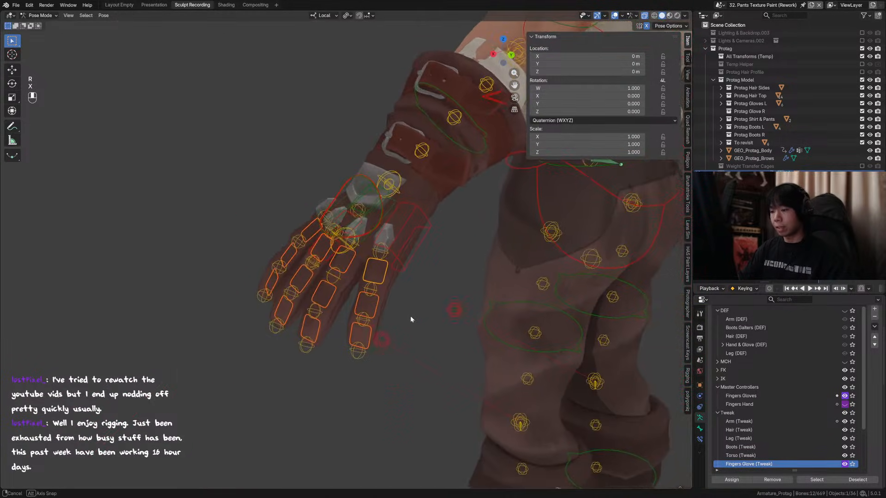
# Hide the Tweak bone collection and the viewport sidebar to leave a clear view of the finger controls.
pyautogui.click(844, 413)
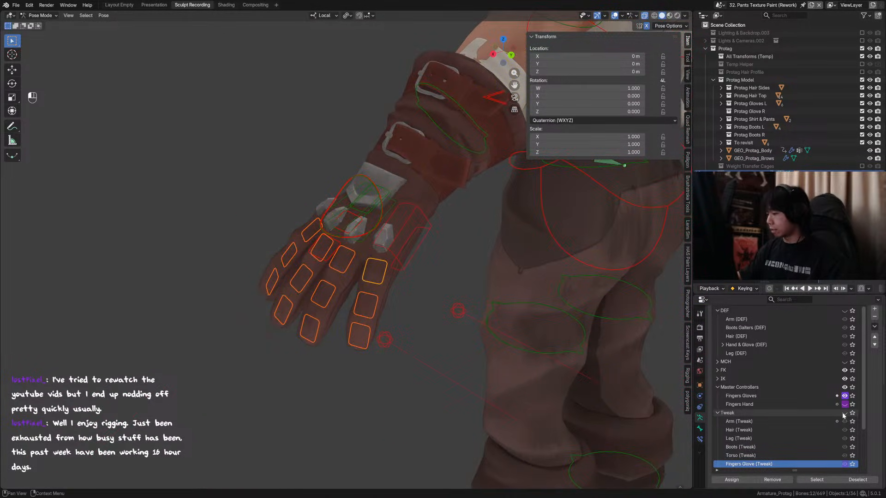
pyautogui.moveTo(379, 297); pyautogui.dragTo(402, 288, button='middle')
pyautogui.press('n')
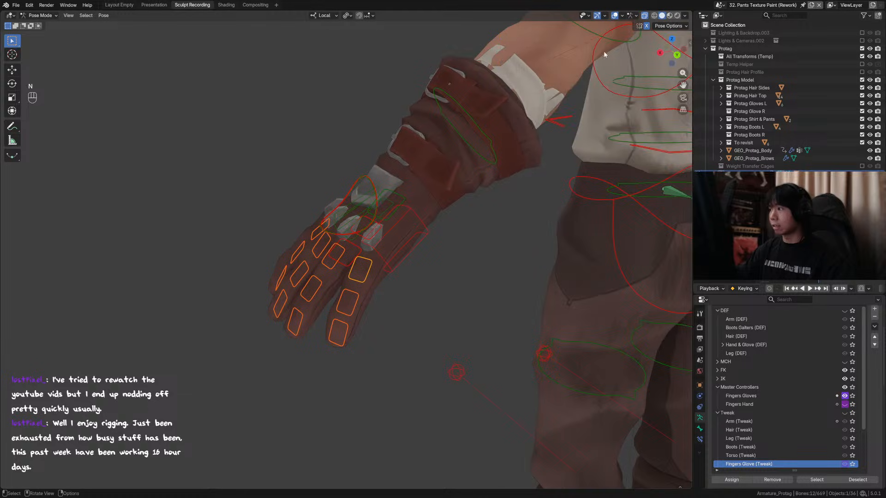
# Curl the four fingers of the gloved hand toward the palm by rotating their controls about local X.
pyautogui.press('r')
pyautogui.press('x')
pyautogui.click(368, 272)
pyautogui.moveTo(367, 273); pyautogui.dragTo(369, 291, button='middle')
pyautogui.press('r')
pyautogui.press('x')
pyautogui.click(406, 306)
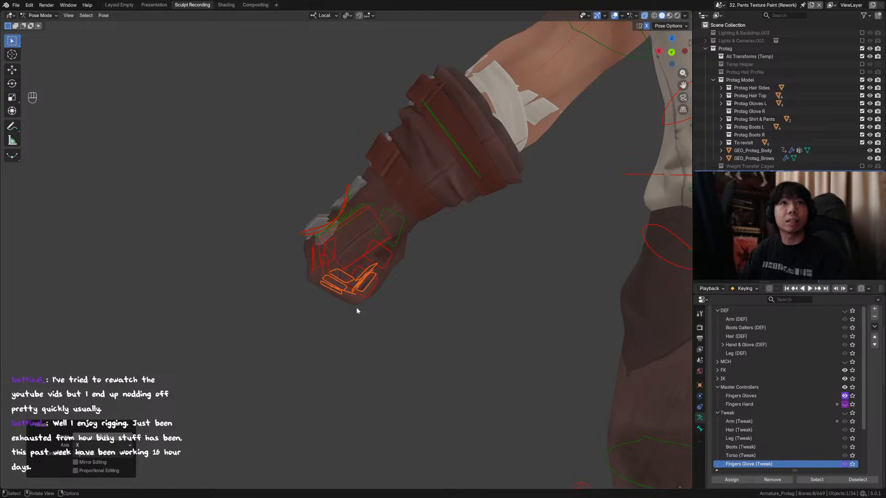
# Tighten the fist by rotating the eight selected finger segment controls further about local X.
pyautogui.moveTo(342, 265); pyautogui.dragTo(364, 248, button='middle')
pyautogui.press('r')
pyautogui.press('x')
pyautogui.click(438, 245)
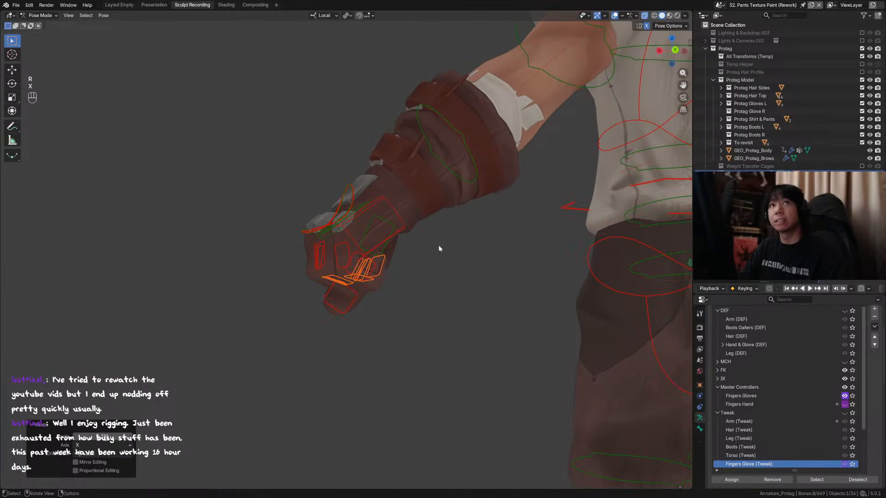
pyautogui.moveTo(437, 243); pyautogui.dragTo(435, 252, button='middle')
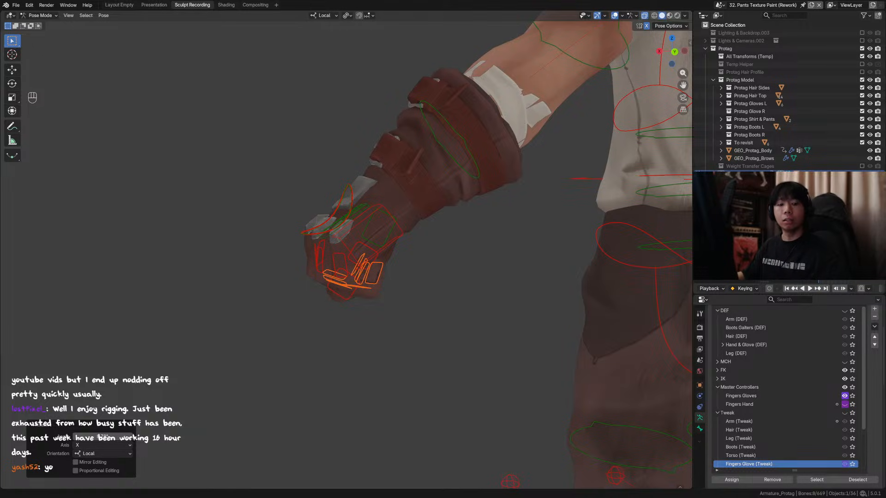
pyautogui.moveTo(392, 305); pyautogui.dragTo(408, 304, button='middle')
pyautogui.press('r')
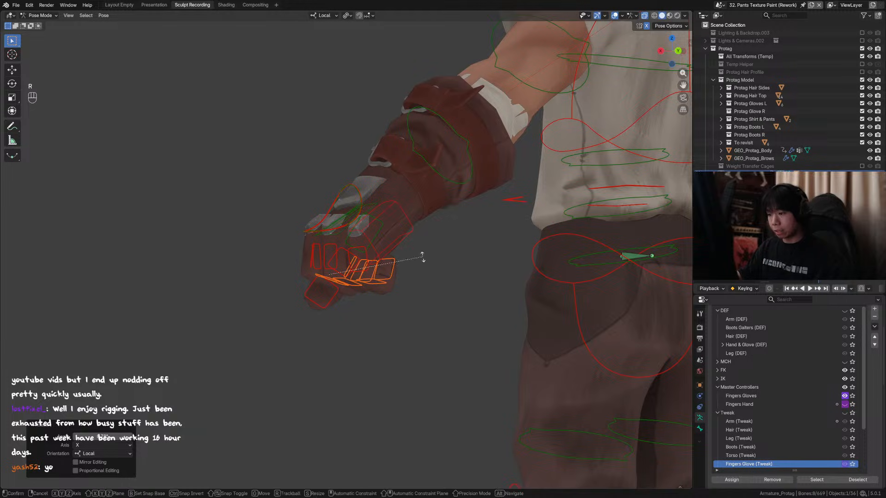
pyautogui.press('x')
pyautogui.click(423, 256)
# Select the thumb's base control and rotate it in the current view to bring the thumb against the fist.
pyautogui.moveTo(423, 257); pyautogui.dragTo(390, 306, button='middle')
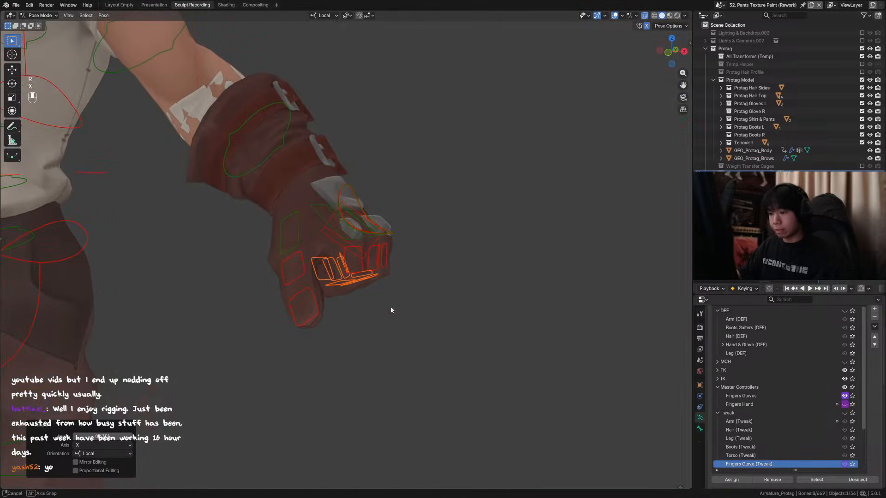
pyautogui.click(301, 269)
pyautogui.scroll(3, 301, 270)
pyautogui.press('r')
pyautogui.press('x')
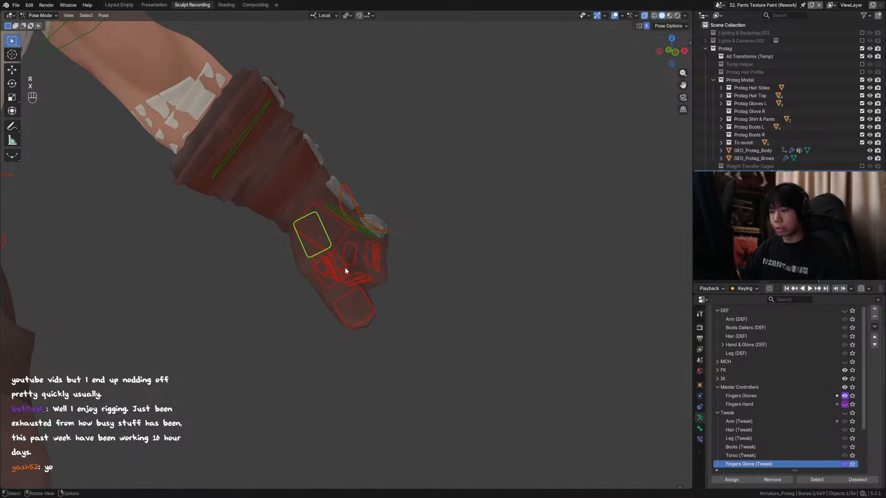
pyautogui.press('r')
pyautogui.click(400, 246)
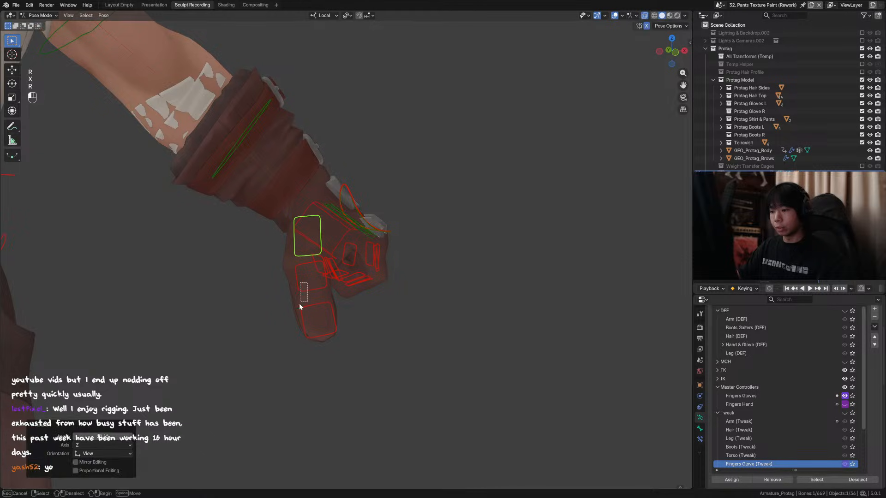
# Curl the thumb's outer segments over the fist by rotating their controls about local X.
pyautogui.click(300, 297)
pyautogui.moveTo(301, 296); pyautogui.dragTo(296, 291, button='middle')
pyautogui.press('r')
pyautogui.press('x')
pyautogui.click(293, 290)
pyautogui.click(298, 291)
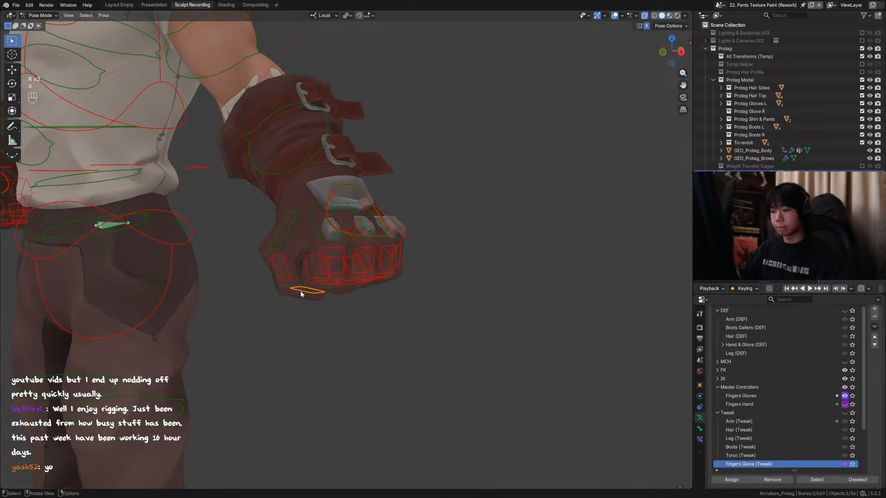
pyautogui.press('r')
pyautogui.press('x')
pyautogui.click(317, 279)
# Select the left hand's IK control and, in front view, rotate it and move it down beside the hip.
pyautogui.moveTo(318, 279); pyautogui.dragTo(319, 170, button='middle')
pyautogui.hotkey('alt', 'a')
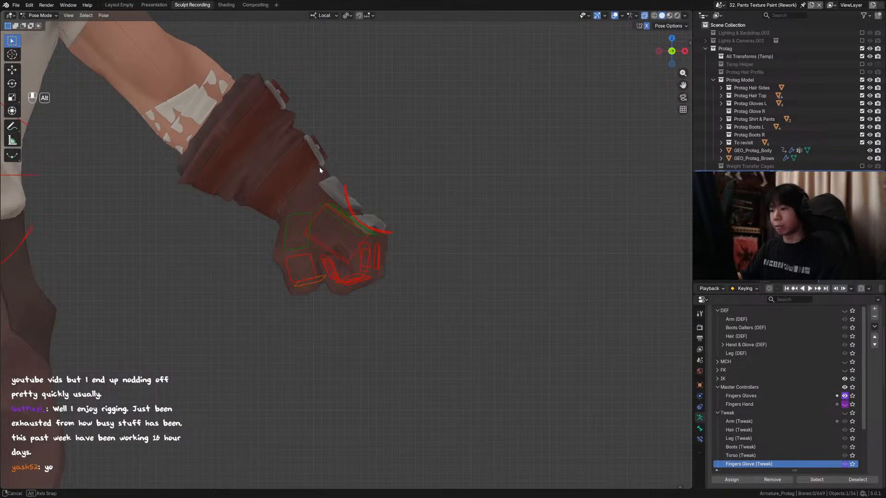
pyautogui.click(343, 192)
pyautogui.press('r')
pyautogui.click(343, 205)
pyautogui.press('g')
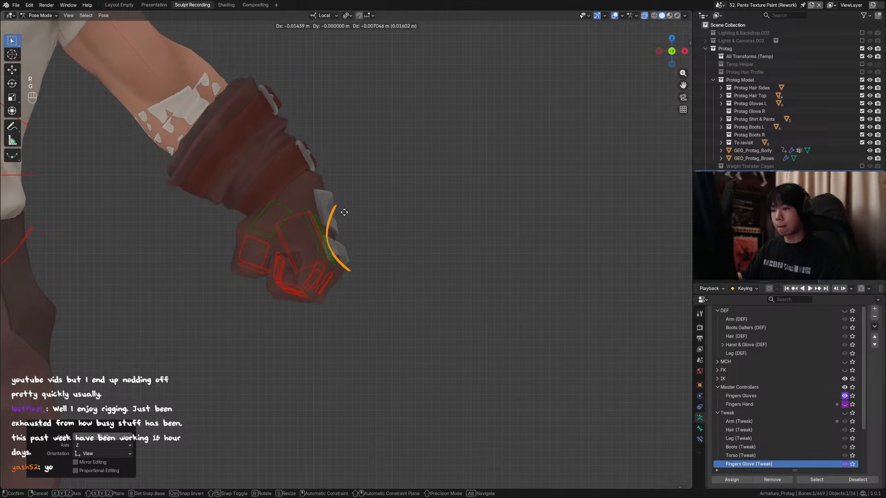
pyautogui.click(345, 212)
pyautogui.scroll(-6, 344, 212)
pyautogui.press('g')
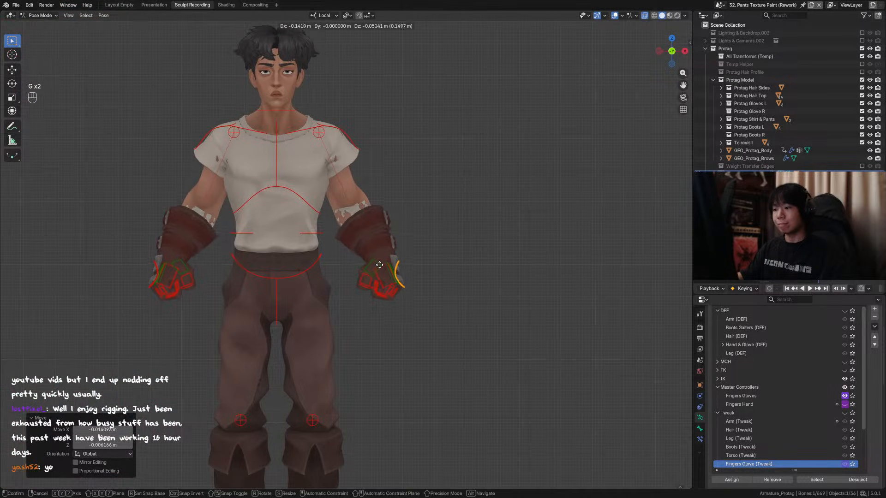
pyautogui.click(379, 264)
# Turn the left hand's IK control, including about its local Y axis, and shift it closer to the body.
pyautogui.keyDown('alt'); pyautogui.moveTo(379, 264); pyautogui.dragTo(415, 282, button='middle'); pyautogui.keyUp('alt')
pyautogui.press('r')
pyautogui.click(375, 273)
pyautogui.press('g')
pyautogui.click(322, 275)
pyautogui.press('r')
pyautogui.press('y')
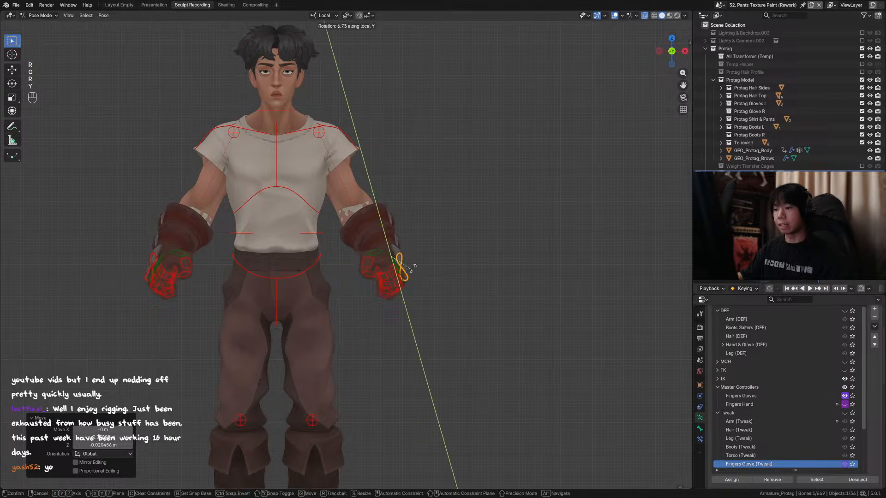
pyautogui.click(397, 265)
pyautogui.press('g')
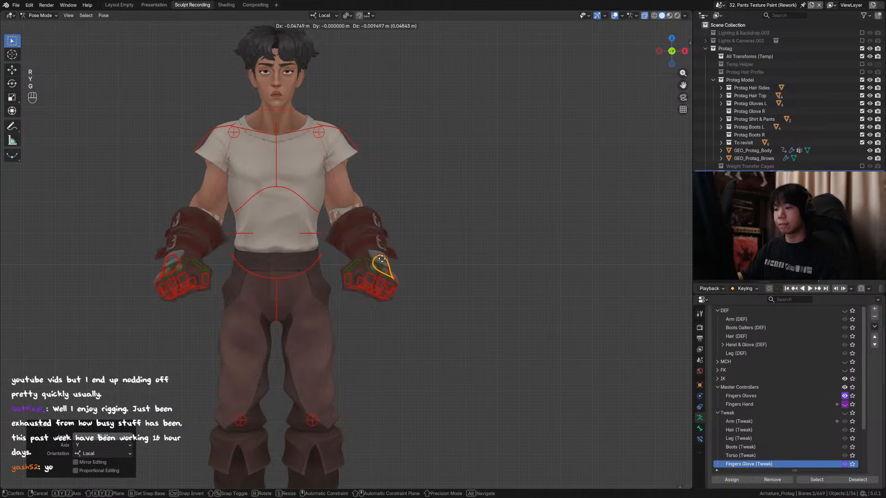
pyautogui.click(382, 259)
# Add the left elbow's pole target to the selection and move it outward, away from the shoulder.
pyautogui.keyDown('alt'); pyautogui.moveTo(382, 259); pyautogui.dragTo(447, 188, button='middle'); pyautogui.keyUp('alt')
pyautogui.keyDown('shift'); pyautogui.click(405, 175); pyautogui.keyUp('shift')
pyautogui.press('g')
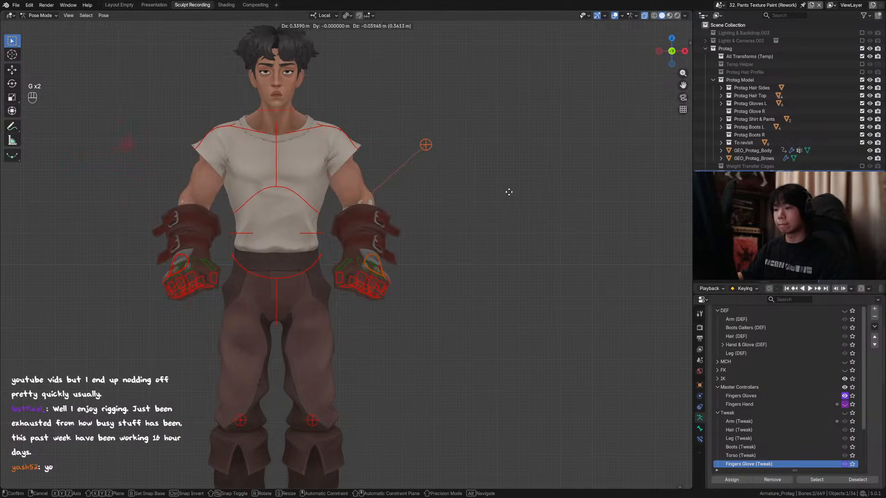
pyautogui.click(465, 231)
# Move and rotate the left hand's IK control in side view and adjust its placement in front view.
pyautogui.keyDown('alt'); pyautogui.moveTo(465, 231); pyautogui.dragTo(320, 266, button='middle'); pyautogui.keyUp('alt')
pyautogui.click(303, 259)
pyautogui.press('g')
pyautogui.click(390, 269)
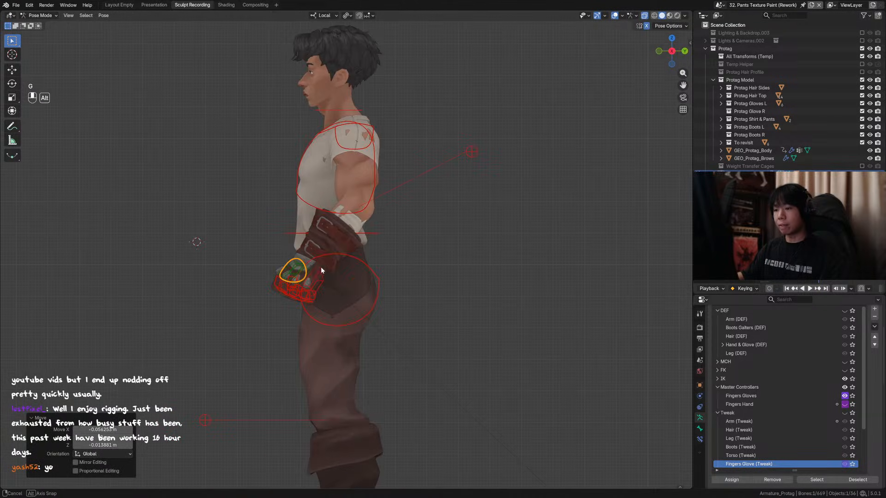
pyautogui.press('r')
pyautogui.click(369, 247)
pyautogui.keyDown('alt'); pyautogui.moveTo(369, 247); pyautogui.dragTo(426, 256, button='middle'); pyautogui.keyUp('alt')
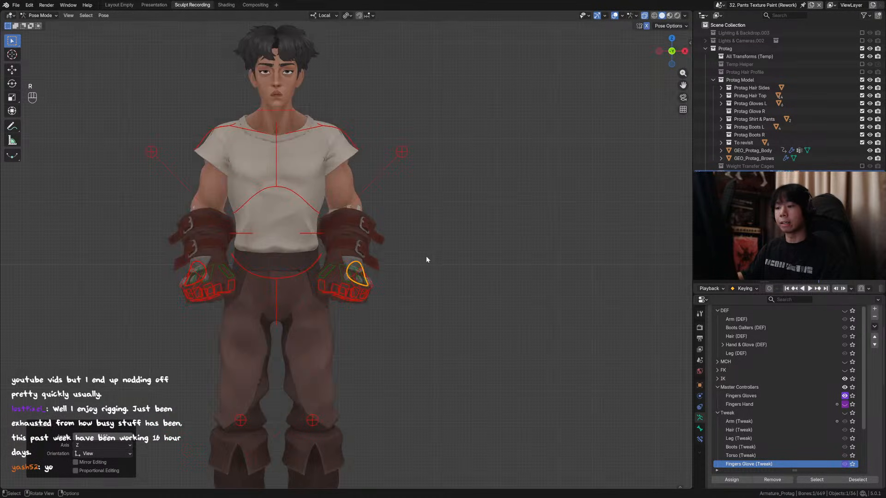
pyautogui.press('g')
pyautogui.click(417, 192)
# Refine the left hand's orientation by rotating its IK control about the local Y and Z axes.
pyautogui.moveTo(417, 192); pyautogui.dragTo(390, 228, button='middle')
pyautogui.press('r')
pyautogui.press('y')
pyautogui.press('r')
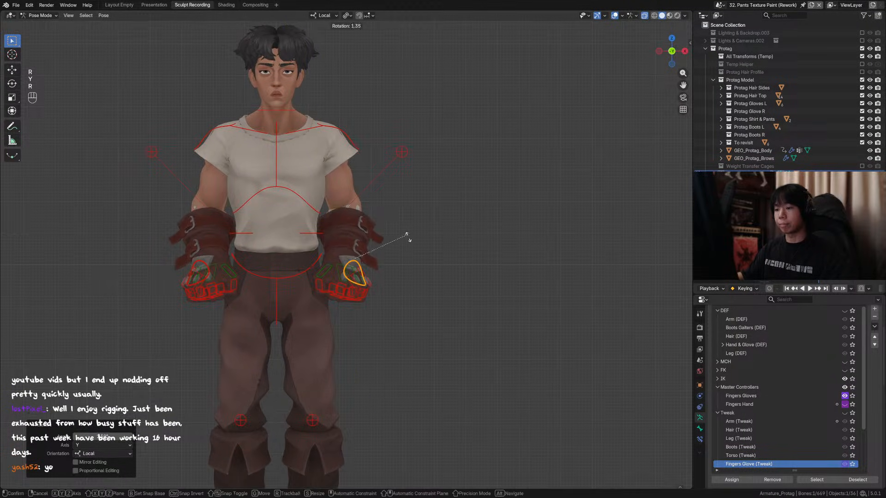
pyautogui.press('r')
pyautogui.press('z')
pyautogui.click(402, 245)
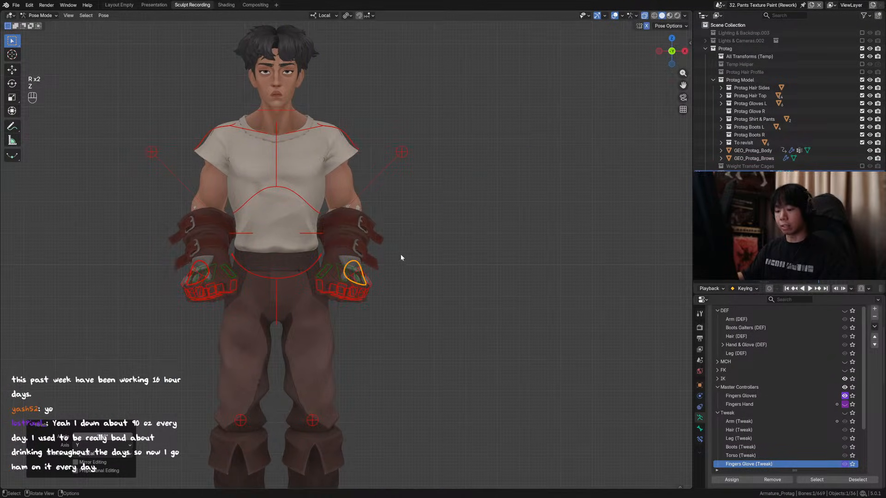
# Turn the left fist toward the thigh by rotating its IK control about the Y and X axes in local orientation.
pyautogui.press(',')
pyautogui.click(501, 261)
pyautogui.press('r')
pyautogui.press('y')
pyautogui.moveTo(500, 257); pyautogui.dragTo(492, 267, button='middle')
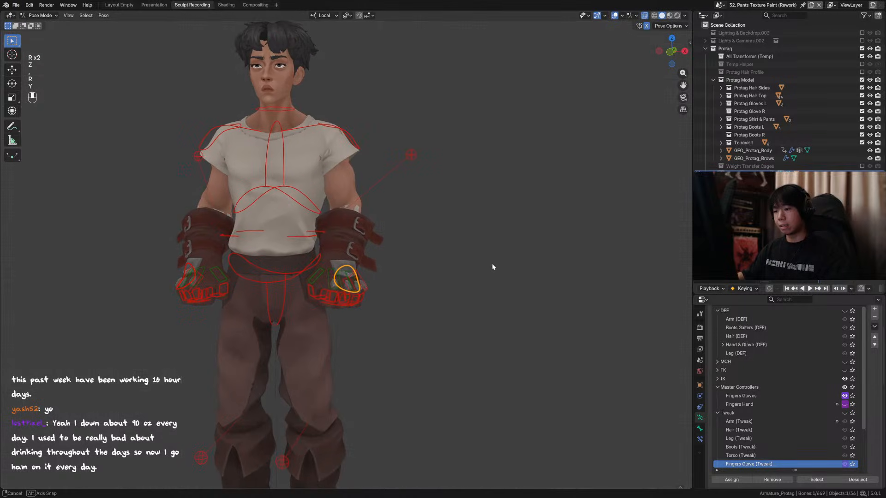
pyautogui.press('r')
pyautogui.press('x')
pyautogui.click(443, 302)
pyautogui.press('r')
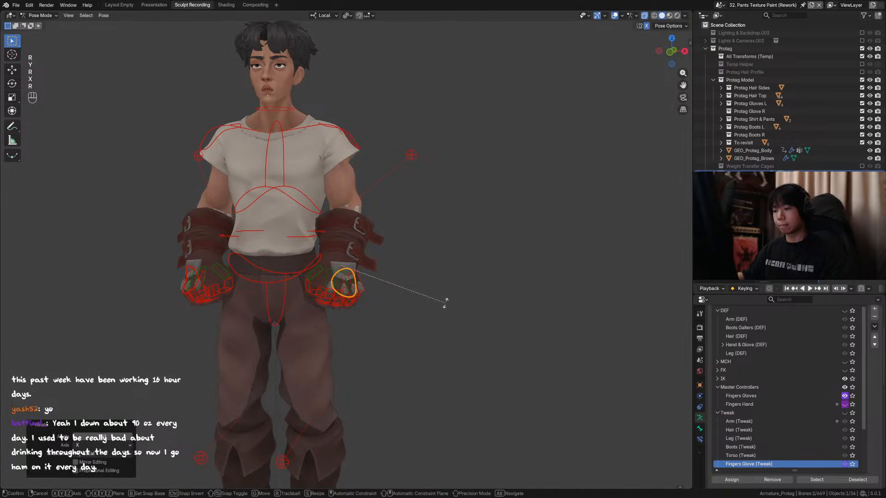
pyautogui.press('x')
pyautogui.click(425, 324)
# In front view, rotate the left hand's IK control and nudge it into its resting position beside the hip.
pyautogui.keyDown('alt'); pyautogui.moveTo(426, 324); pyautogui.dragTo(450, 295, button='middle'); pyautogui.keyUp('alt')
pyautogui.press('r')
pyautogui.click(414, 298)
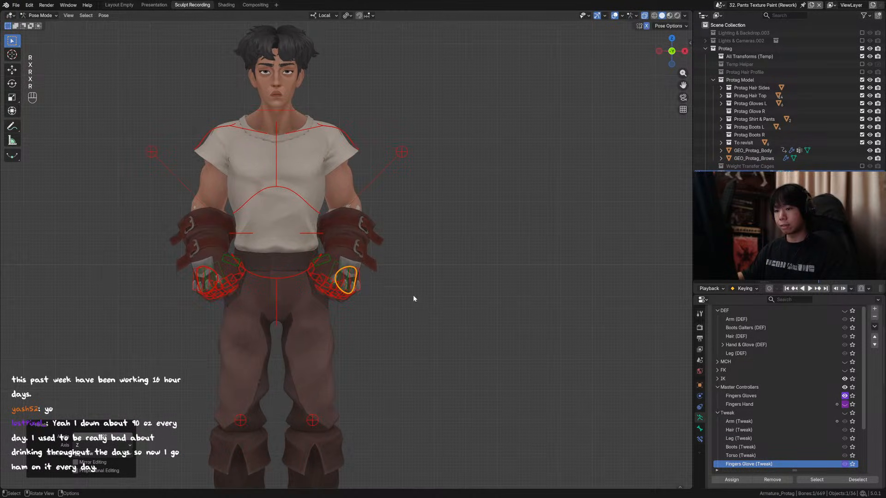
pyautogui.press('r')
pyautogui.press('g')
pyautogui.click(423, 291)
# Try to move the left foot's IK control along its Z axis.
pyautogui.keyDown('shift'); pyautogui.moveTo(424, 292); pyautogui.dragTo(339, 178, button='middle'); pyautogui.keyUp('shift')
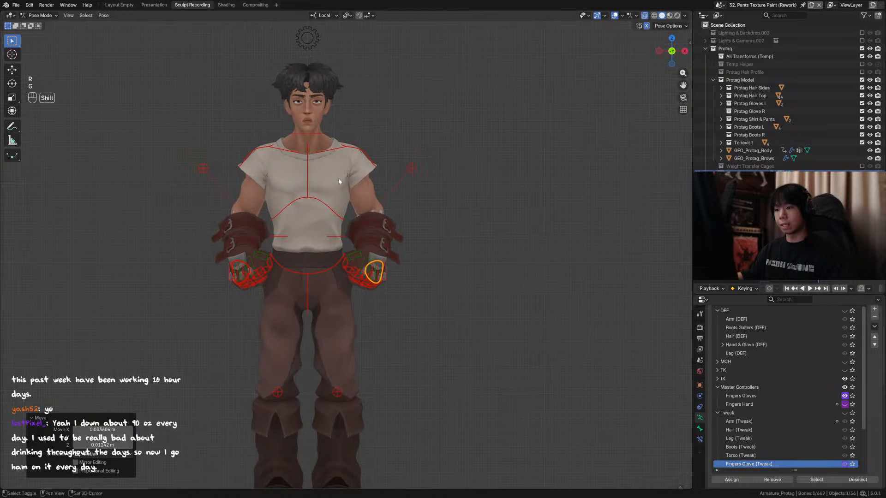
pyautogui.scroll(-4, 372, 194)
pyautogui.click(358, 367)
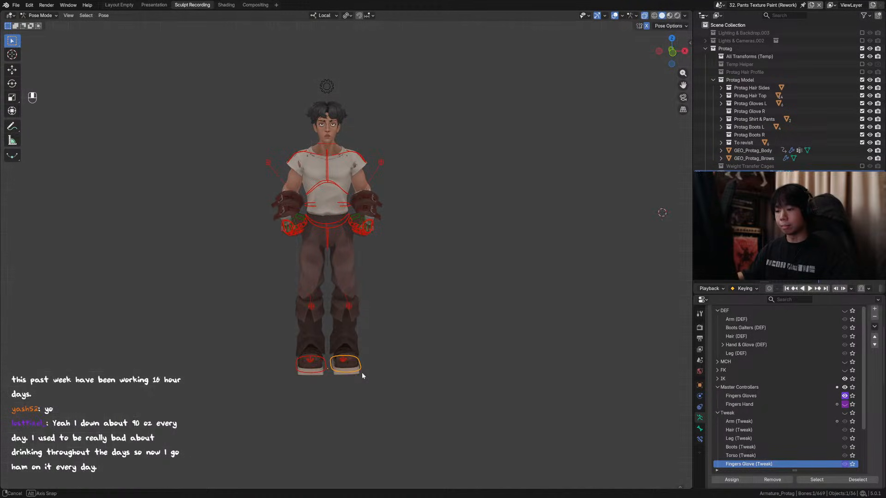
pyautogui.press('g')
pyautogui.press('z')
pyautogui.keyDown('alt'); pyautogui.moveTo(362, 373); pyautogui.dragTo(486, 297, button='middle'); pyautogui.keyUp('alt')
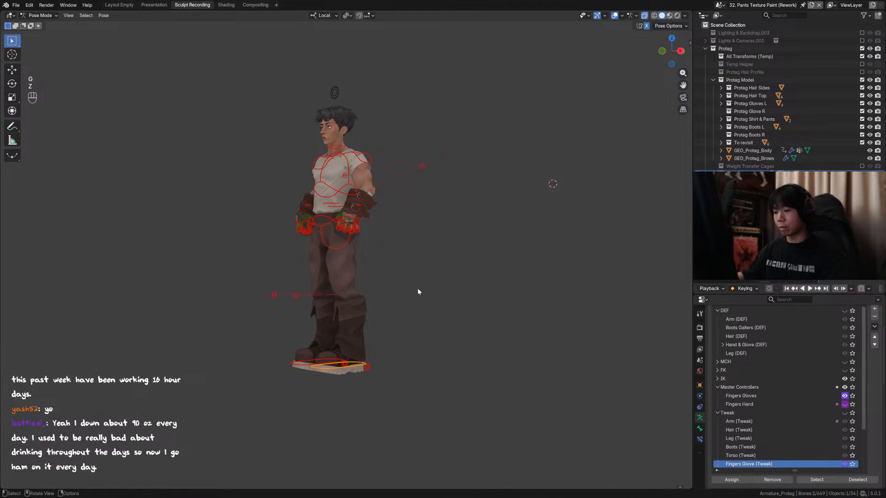
# Display the custom properties of the control above the head and enable Leg FK IK Switch.L and Leg FK IK Switch.R.
pyautogui.press('n')
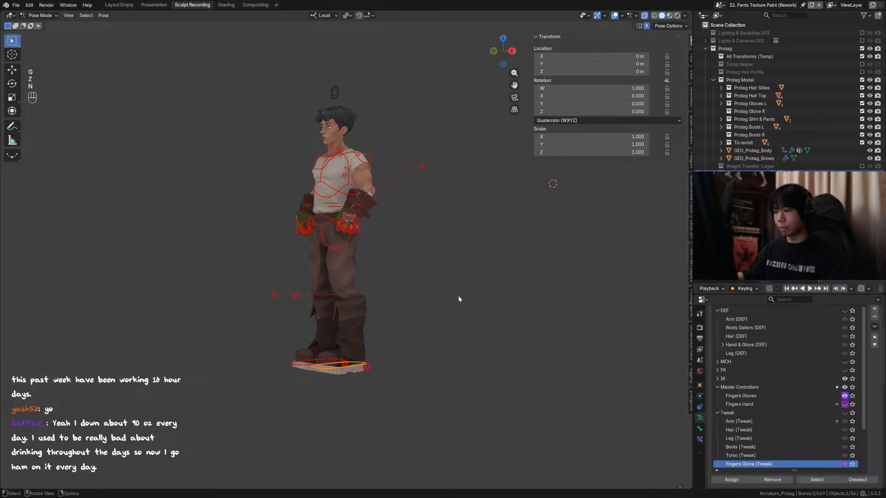
pyautogui.press('n')
pyautogui.press('n')
pyautogui.click(688, 56)
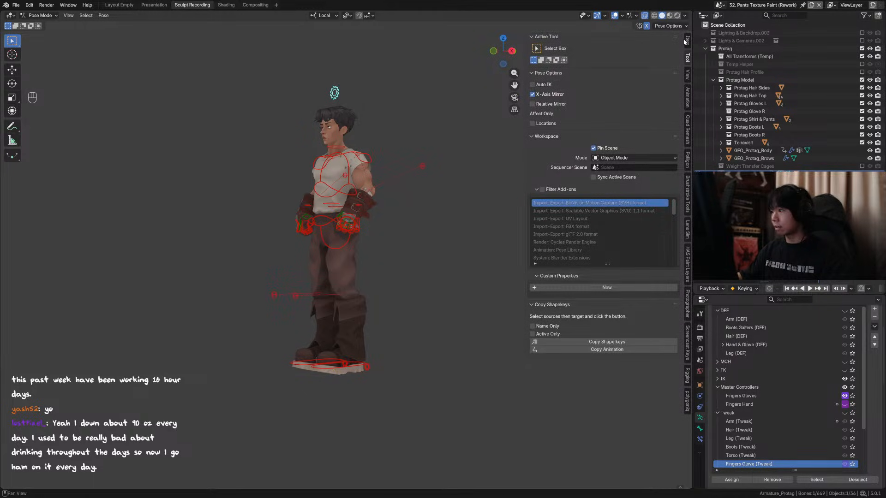
pyautogui.click(686, 40)
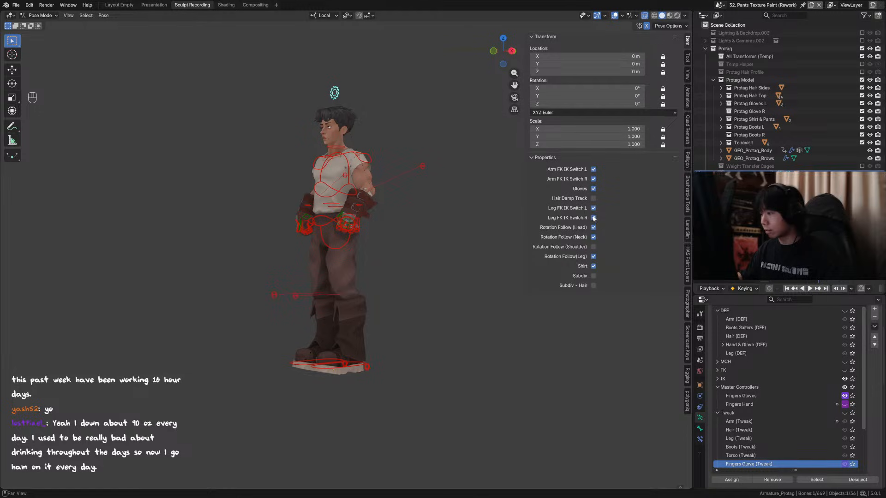
# Raise the left foot's IK control about 0.059 m along local Z and turn the foot outward about local Z.
pyautogui.scroll(2, 366, 377)
pyautogui.click(363, 402)
pyautogui.press('g')
pyautogui.press('z')
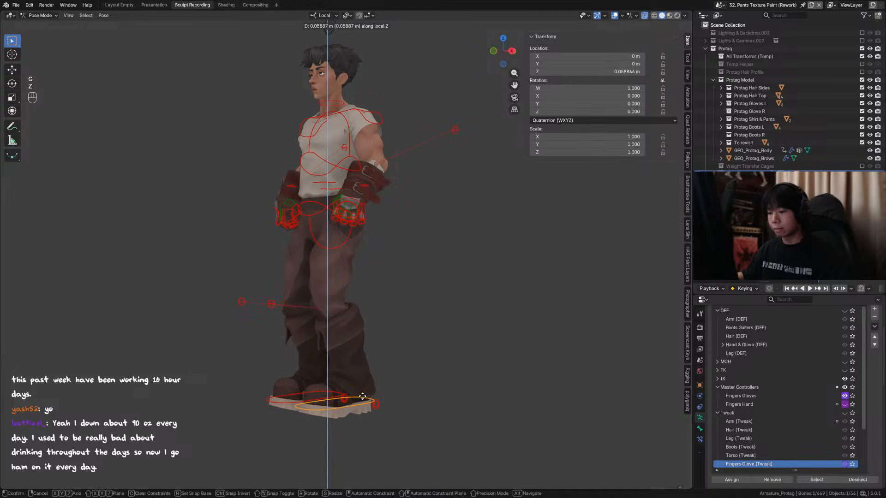
pyautogui.click(362, 396)
pyautogui.press('KP_1')
pyautogui.press('r')
pyautogui.press('z')
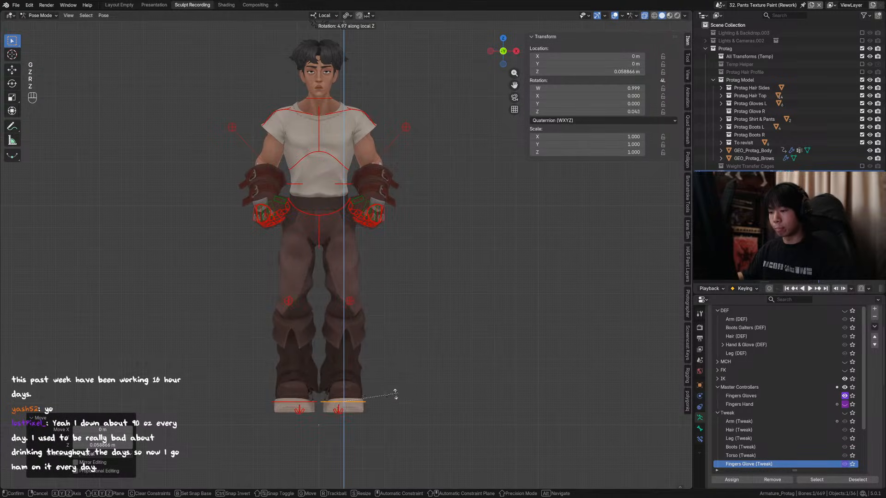
pyautogui.click(391, 396)
# Widen the stance by moving the left foot's control about 0.038 m outward and lowering it about 0.036 m along local Z.
pyautogui.press('g')
pyautogui.press('x')
pyautogui.click(393, 397)
pyautogui.press('g')
pyautogui.press('z')
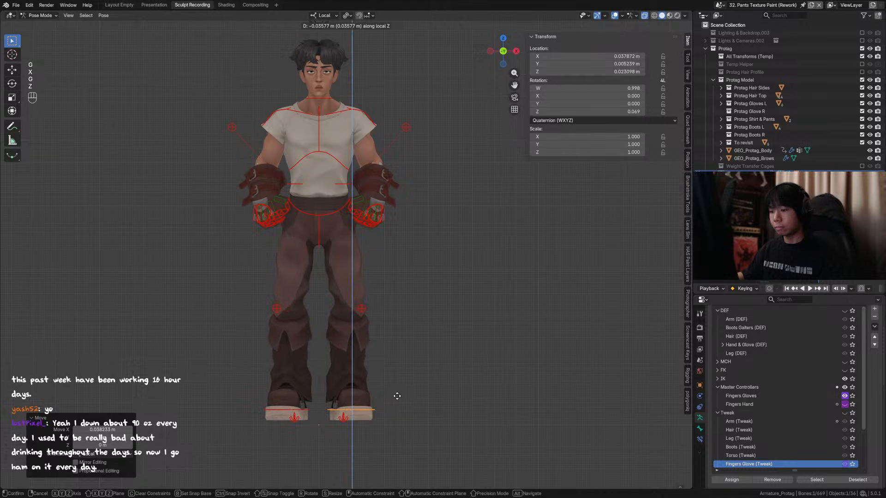
pyautogui.click(397, 396)
# Try rotating the left foot's roll control behind the heel in side view.
pyautogui.press('KP_3')
pyautogui.click(391, 415)
pyautogui.press('r')
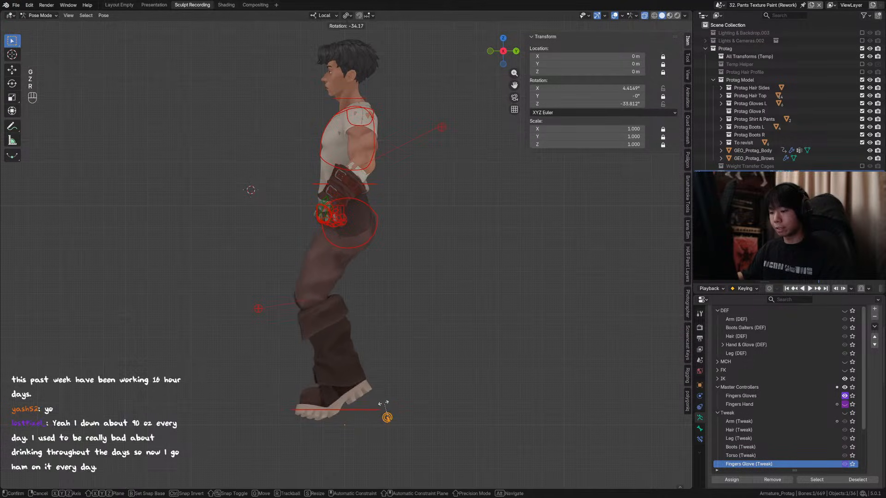
pyautogui.rightClick(353, 417)
# Zoom in on the boots and test the left foot's roll control about its X and Z axes.
pyautogui.keyDown('shift'); pyautogui.moveTo(353, 417); pyautogui.dragTo(421, 241, button='middle'); pyautogui.keyUp('shift')
pyautogui.scroll(4, 366, 346)
pyautogui.scroll(2, 365, 245)
pyautogui.press('r')
pyautogui.press('x')
pyautogui.press('r')
pyautogui.press('r')
pyautogui.press('x')
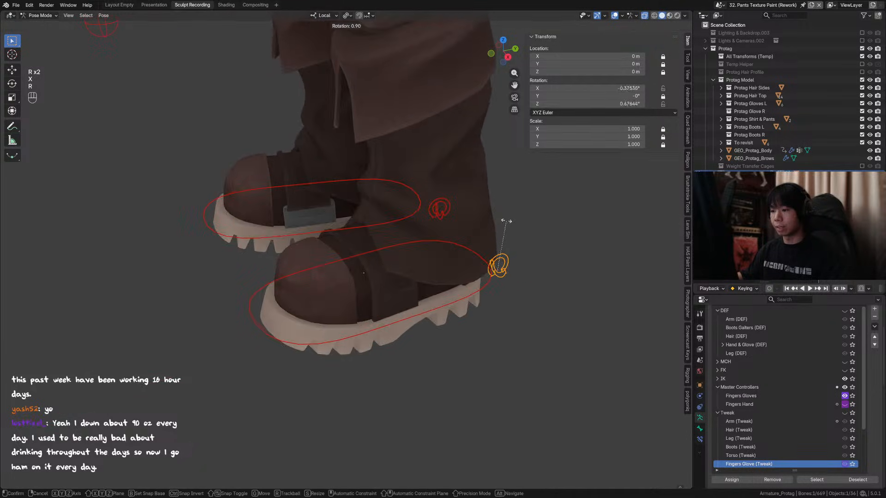
pyautogui.press('r')
pyautogui.press('z')
pyautogui.rightClick(419, 200)
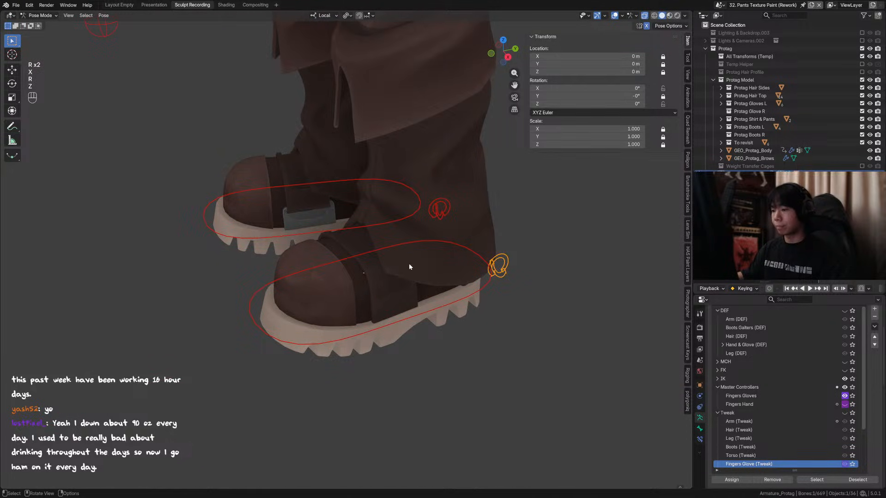
# Reveal hidden bones and make the FK bone collection visible to expose the foot bones inside the boots.
pyautogui.hotkey('alt', 'h')
pyautogui.moveTo(408, 267); pyautogui.dragTo(362, 266, button='middle')
pyautogui.scroll(2, 365, 267)
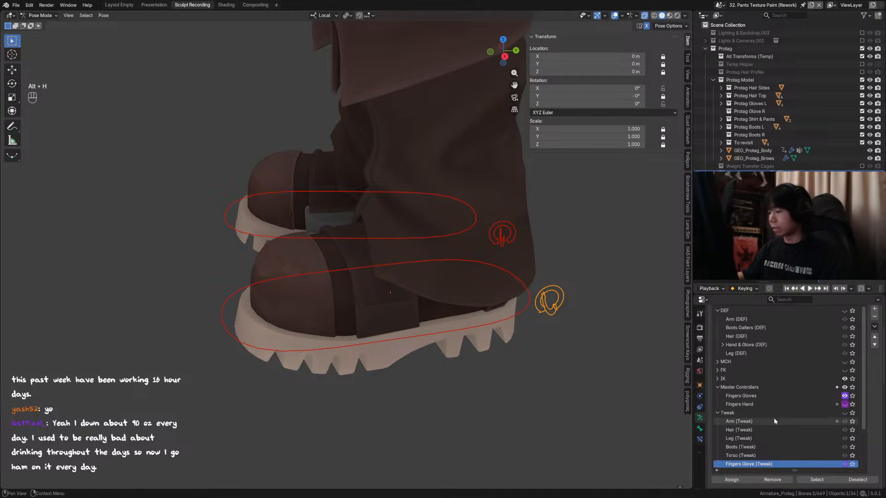
pyautogui.click(845, 370)
# Select the left toe's FK bone and test its rotation about the X, Y and Z axes.
pyautogui.scroll(4, 398, 298)
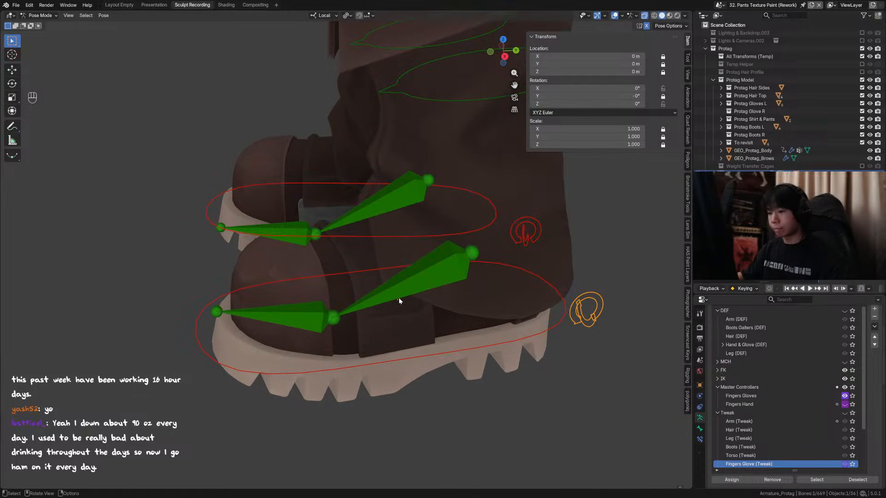
pyautogui.press('r')
pyautogui.press('x')
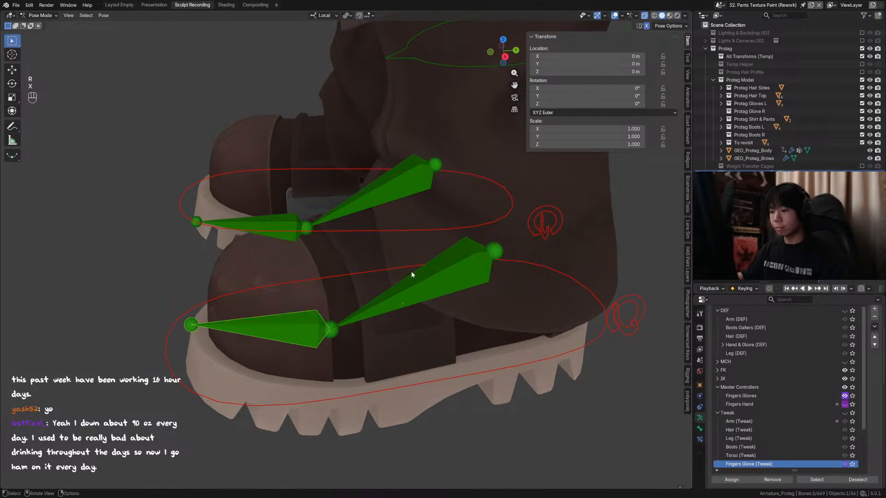
pyautogui.press('r')
pyautogui.press('y')
pyautogui.press('r')
pyautogui.press('z')
pyautogui.rightClick(456, 328)
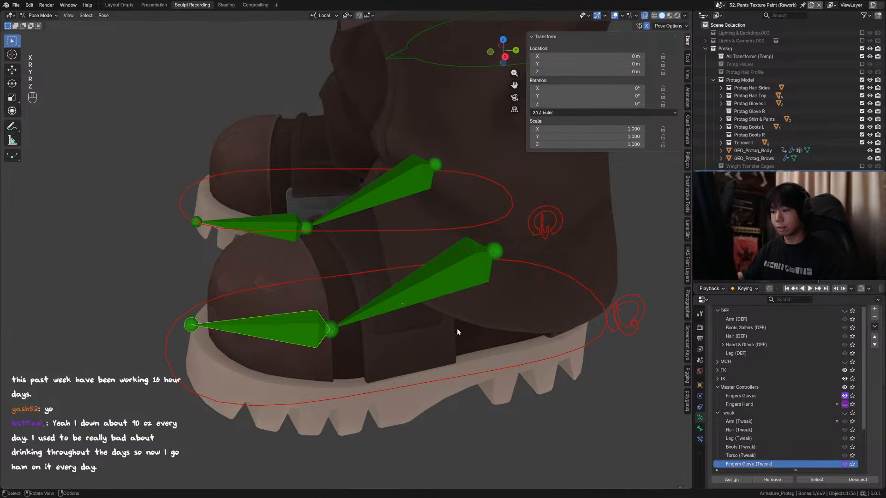
# Check the custom properties of the control above the head and hide the sidebar.
pyautogui.scroll(-10, 445, 94)
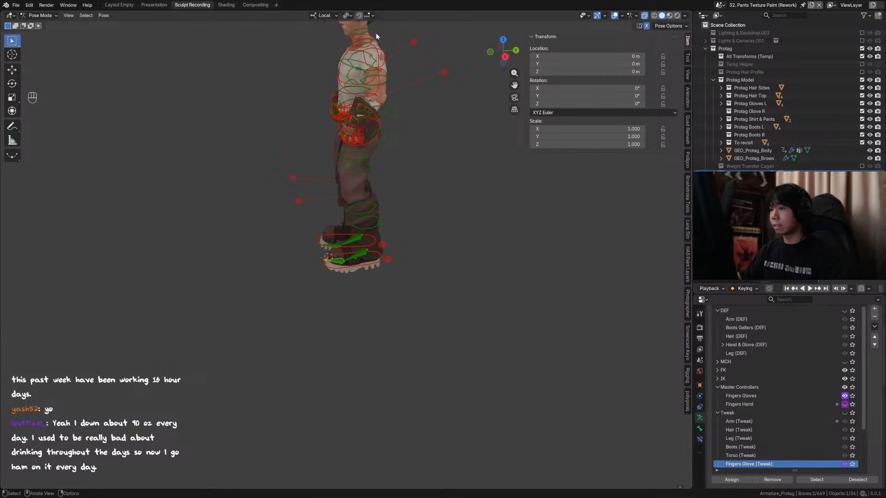
pyautogui.scroll(8, 354, 252)
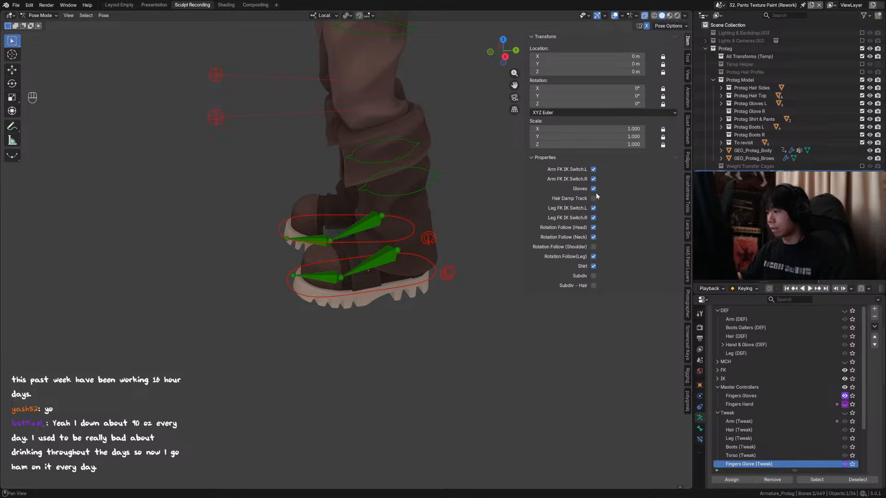
pyautogui.scroll(2, 394, 262)
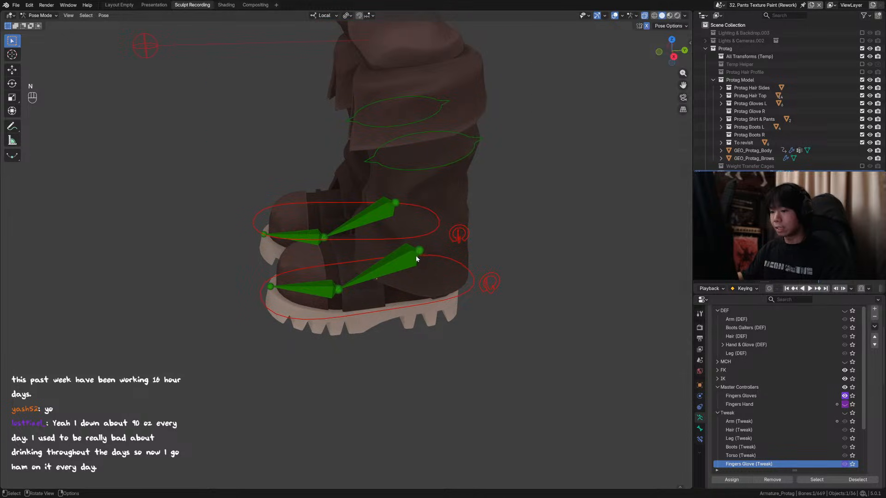
pyautogui.press('n')
# Test bending the left toe's FK bone about its local Z axis.
pyautogui.press('r')
pyautogui.press('z')
pyautogui.rightClick(425, 280)
pyautogui.click(319, 282)
pyautogui.press('r')
pyautogui.press('z')
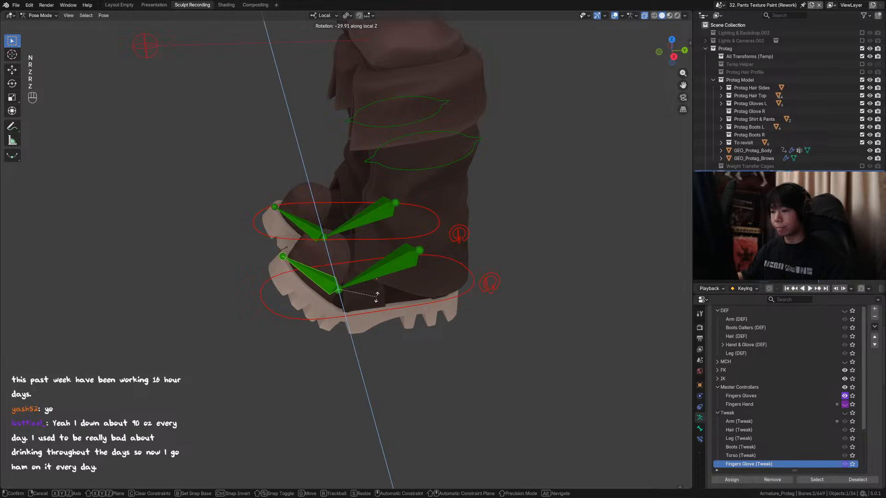
pyautogui.rightClick(342, 278)
# Make the MCH bone collection visible to expose the mechanism bones around the feet.
pyautogui.scroll(1, 337, 274)
pyautogui.scroll(1, 337, 274)
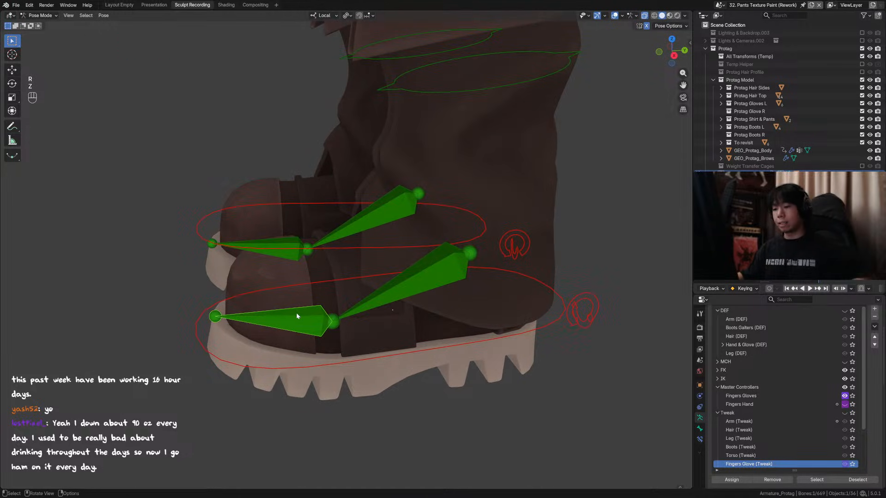
pyautogui.click(844, 361)
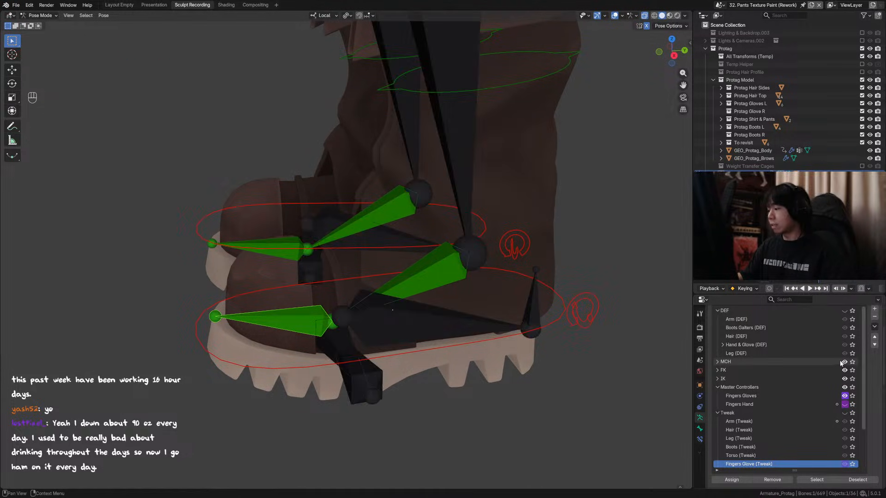
# Test rotating the left toe's mechanism bone about its local Z axis.
pyautogui.moveTo(305, 323); pyautogui.dragTo(312, 331, button='middle')
pyautogui.press('r')
pyautogui.press('z')
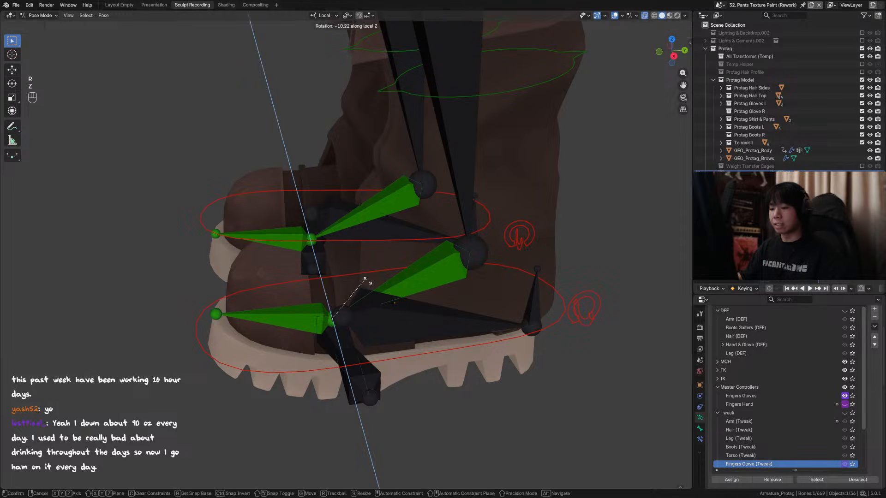
pyautogui.rightClick(374, 308)
pyautogui.moveTo(375, 308)
pyautogui.mouseDown(button='middle')
pyautogui.moveTo(325, 280)
pyautogui.moveTo(368, 299)
pyautogui.mouseUp(button='middle')
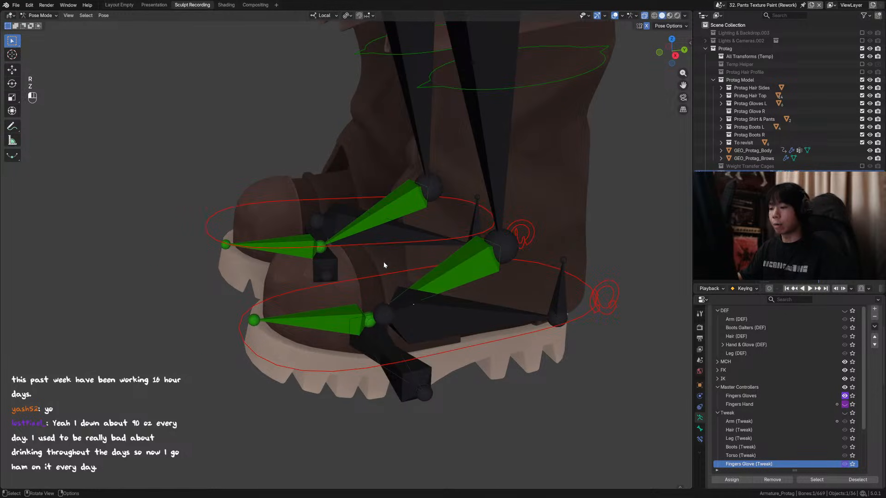
# Review the bone properties of the toe's mechanism bone, including its deform and viewport display settings.
pyautogui.click(700, 429)
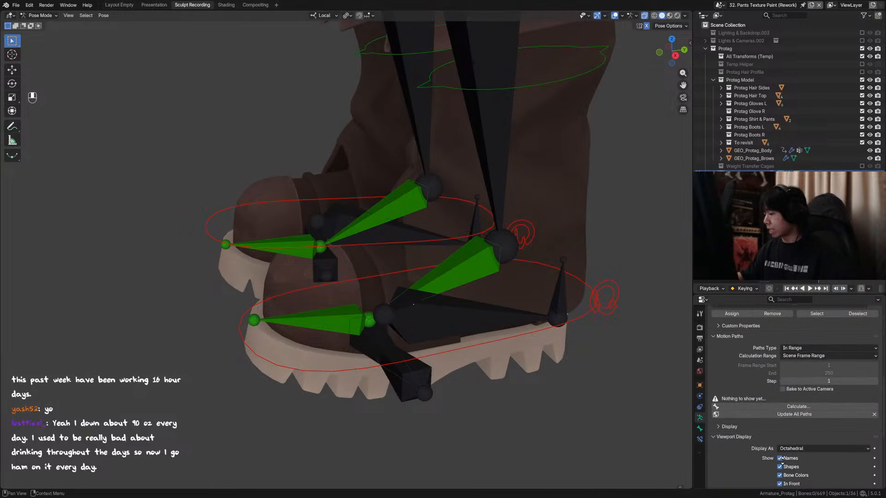
pyautogui.scroll(-5, 734, 410)
pyautogui.scroll(-5, 739, 431)
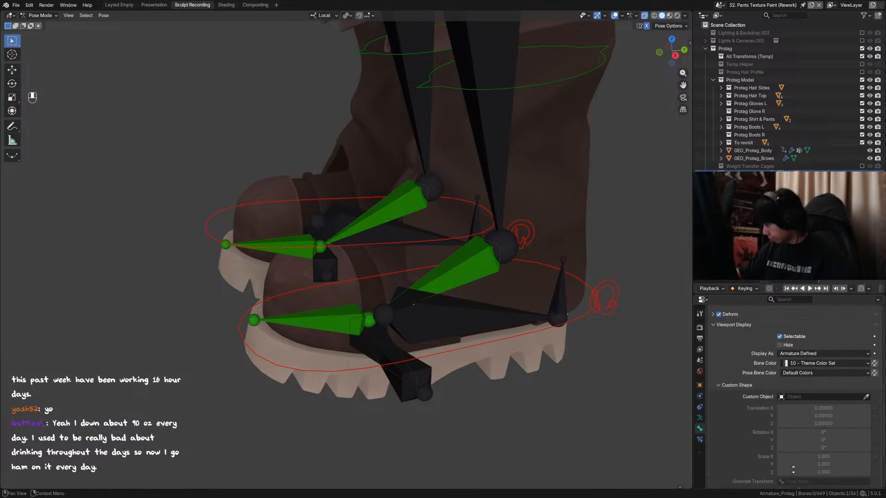
pyautogui.moveTo(328, 294)
pyautogui.mouseDown(button='middle')
pyautogui.moveTo(352, 323)
pyautogui.moveTo(361, 301)
pyautogui.moveTo(383, 290)
pyautogui.mouseUp(button='middle')
pyautogui.press('z')
pyautogui.click(409, 287)
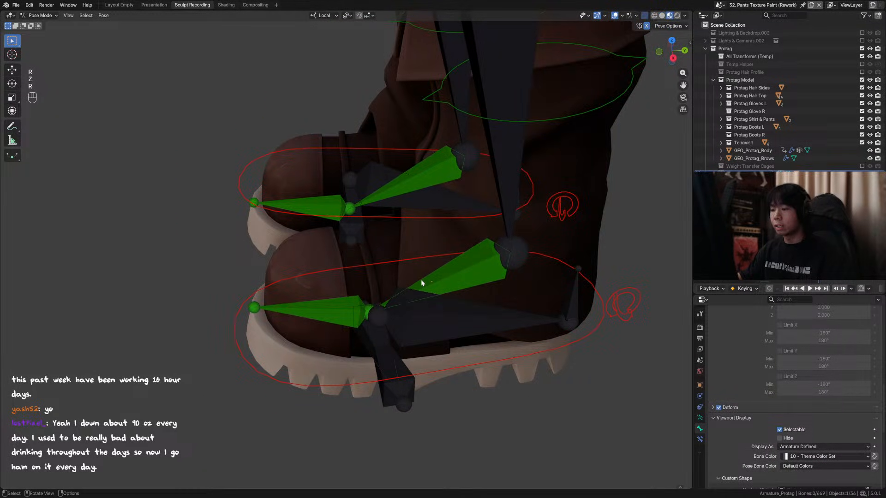
pyautogui.press('z')
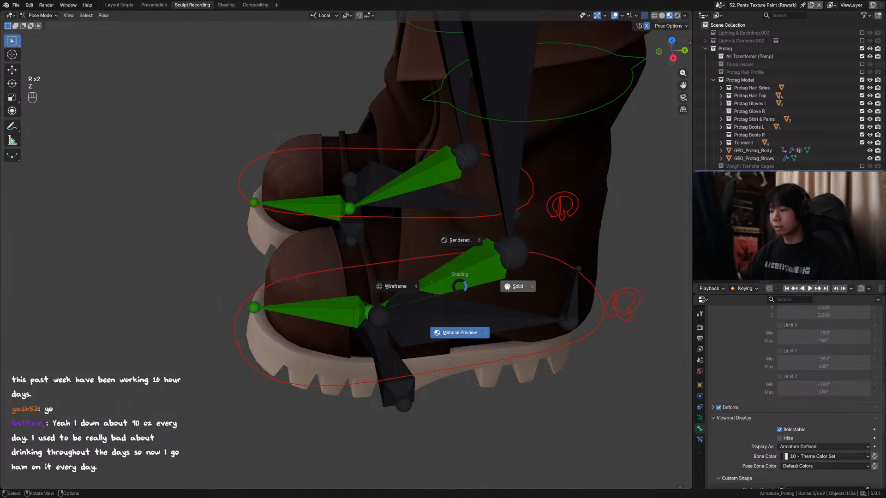
pyautogui.click(516, 287)
# Repeat the local Z rotation test on the left toe's mechanism bone and check the boot from several angles.
pyautogui.press('r')
pyautogui.press('z')
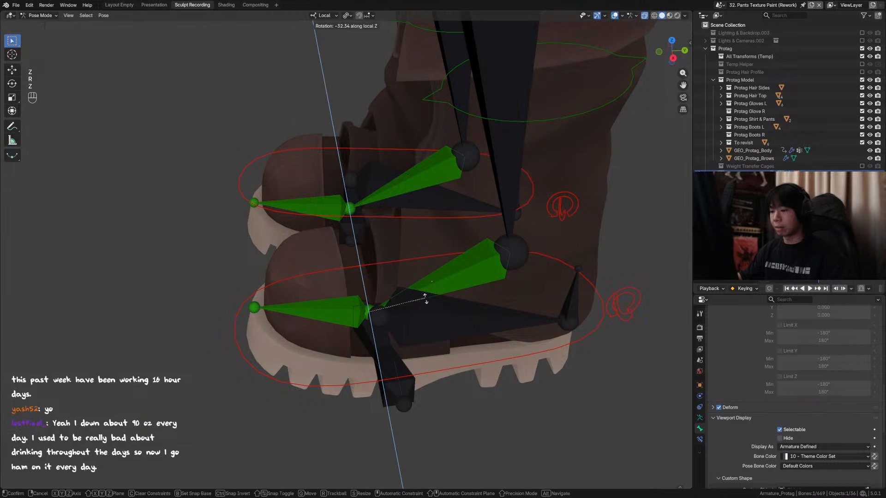
pyautogui.rightClick(423, 294)
pyautogui.press('r')
pyautogui.press('z')
pyautogui.rightClick(416, 319)
pyautogui.scroll(-5, 416, 318)
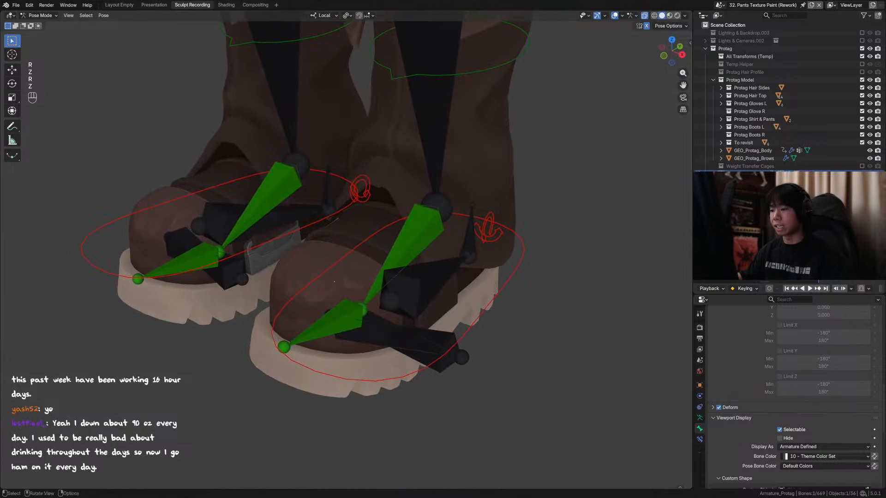
pyautogui.press('r')
pyautogui.press('z')
pyautogui.rightClick(428, 331)
pyautogui.scroll(5, 366, 317)
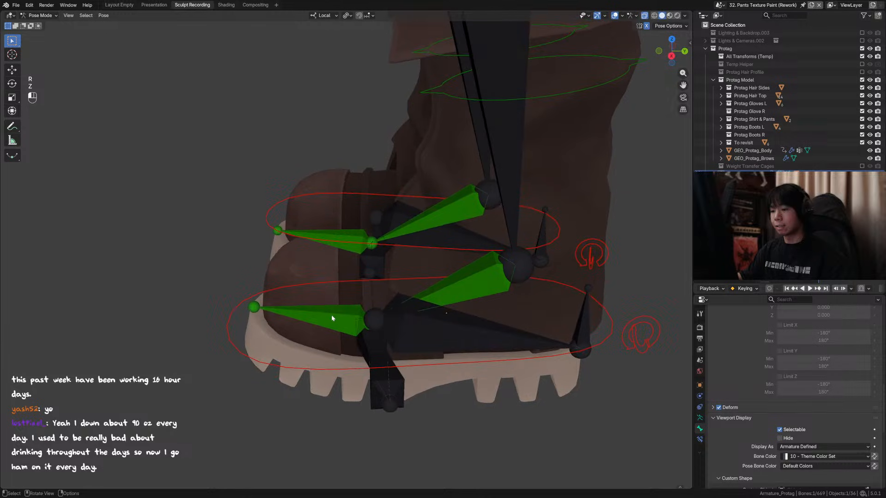
# Bend the toe FK bones upward about their local Z axis and adjust the bend.
pyautogui.press('r')
pyautogui.press('z')
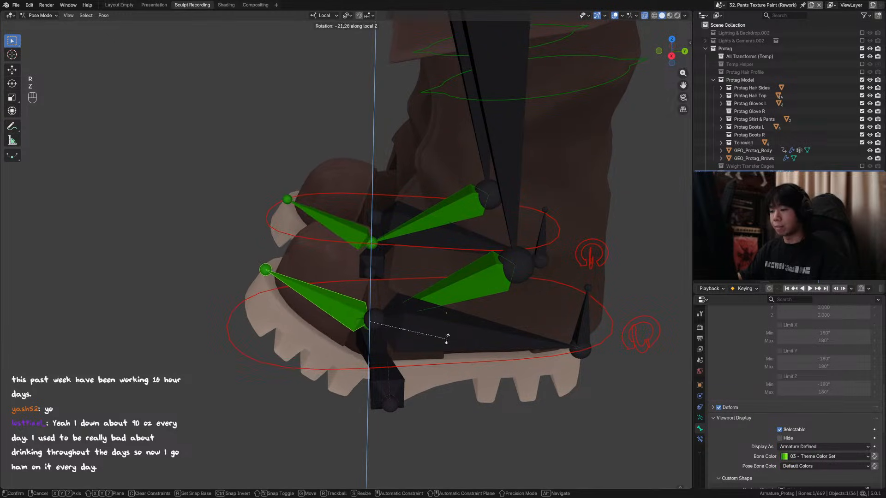
pyautogui.click(445, 336)
pyautogui.moveTo(444, 336); pyautogui.dragTo(391, 300, button='middle')
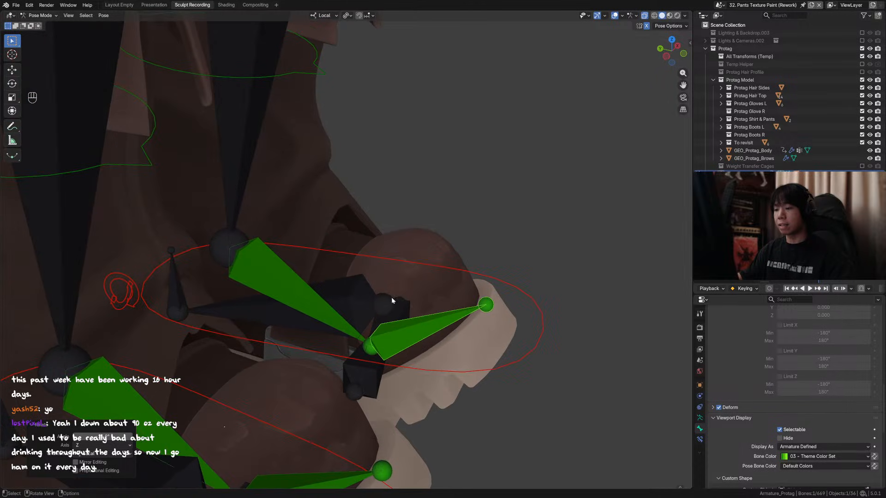
pyautogui.press('r')
pyautogui.press('z')
pyautogui.click(425, 324)
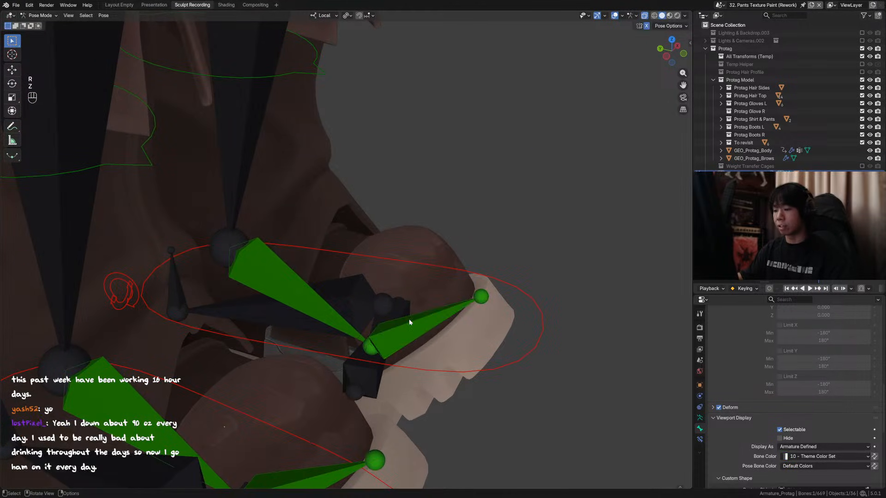
# Test rotating the toe's mechanism bone about local Z, alone and together with the toe's FK bone, and clear their rotation.
pyautogui.press('r')
pyautogui.press('z')
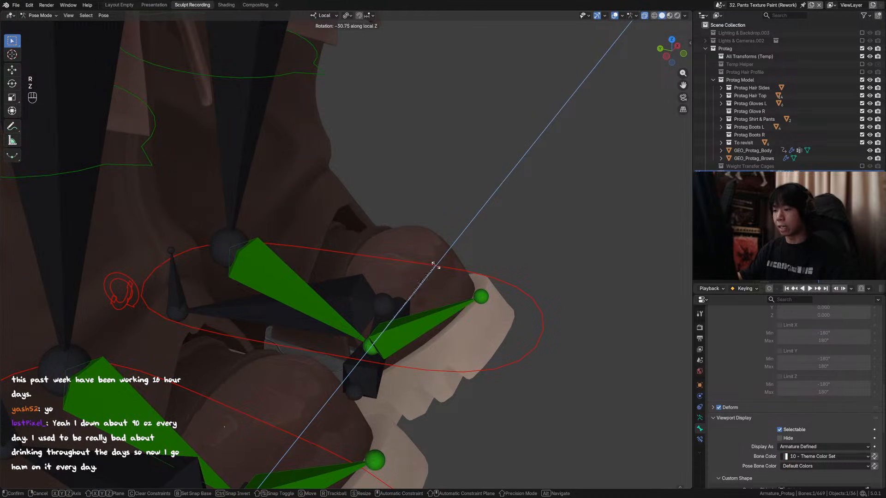
pyautogui.click(453, 312)
pyautogui.keyDown('shift'); pyautogui.click(469, 306); pyautogui.keyUp('shift')
pyautogui.press('r')
pyautogui.press('z')
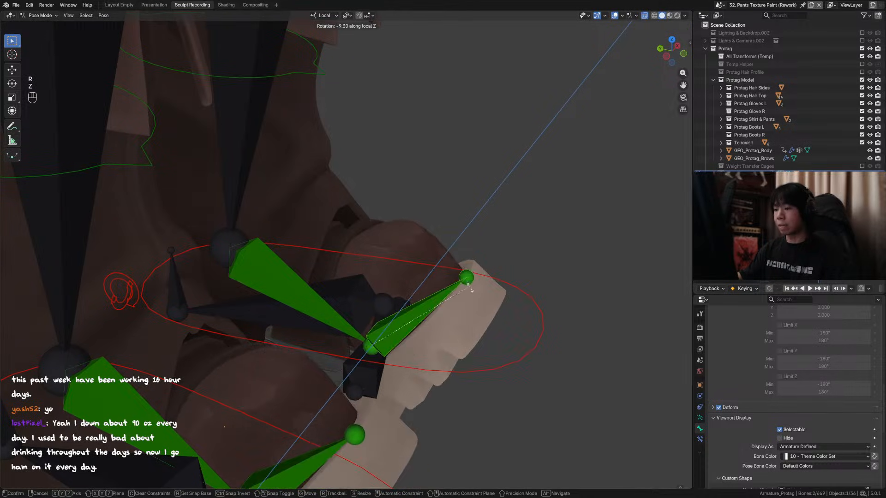
pyautogui.click(482, 323)
pyautogui.hotkey('alt', 'r')
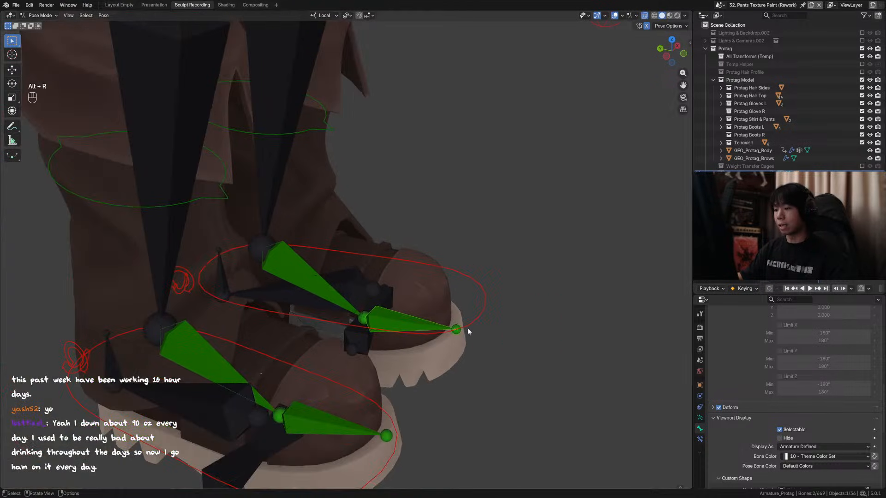
pyautogui.moveTo(451, 340); pyautogui.dragTo(414, 326, button='middle')
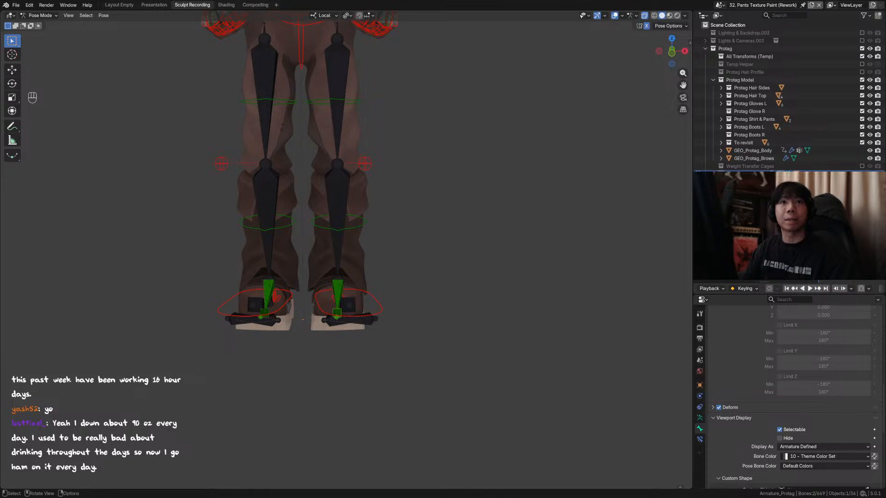
# Select the left foot's roll control behind the heel and test its rotation about the local X axis.
pyautogui.moveTo(392, 286); pyautogui.dragTo(466, 322, button='middle')
pyautogui.click(430, 316)
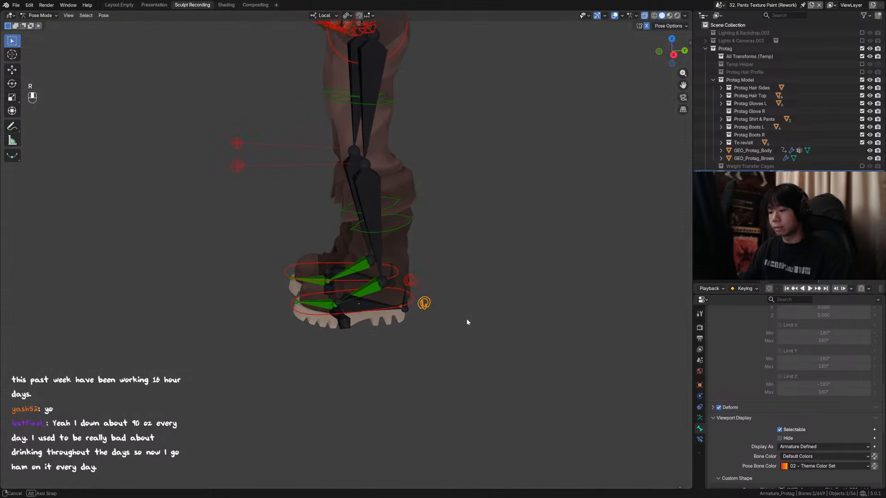
pyautogui.press('r')
pyautogui.press('x')
pyautogui.rightClick(465, 302)
pyautogui.moveTo(458, 290); pyautogui.dragTo(463, 268, button='middle')
pyautogui.press('r')
pyautogui.press('x')
pyautogui.rightClick(436, 276)
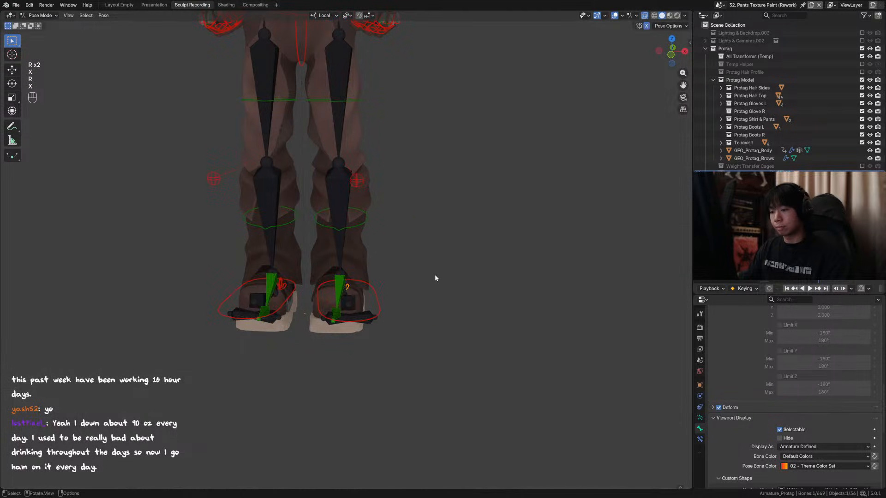
# Toggle the leg FK IK switches in the rig's custom properties and hide the sidebar.
pyautogui.scroll(-6, 415, 281)
pyautogui.moveTo(548, 191); pyautogui.dragTo(509, 203, button='middle')
pyautogui.scroll(6, 411, 129)
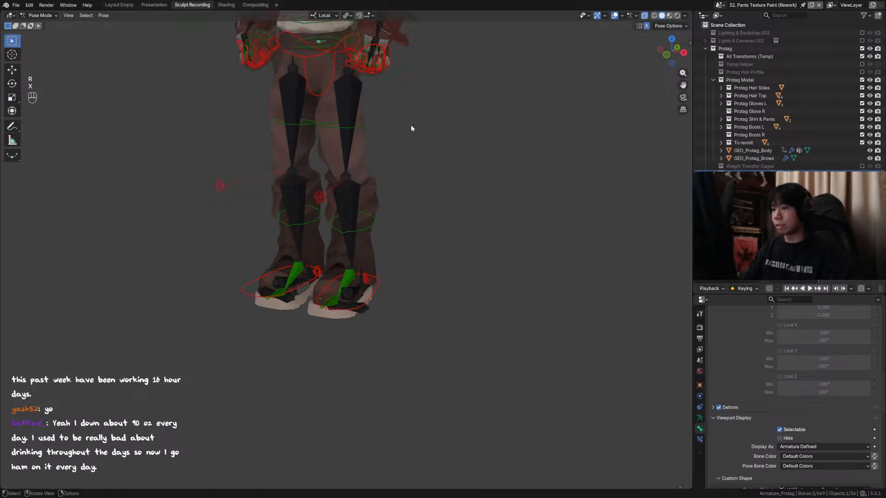
pyautogui.scroll(2, 411, 128)
pyautogui.press('n')
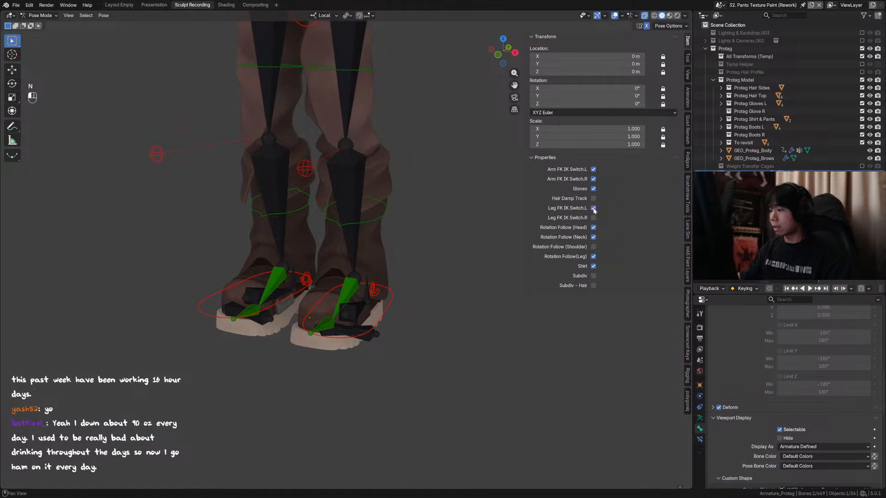
pyautogui.press('n')
# Select the ring control around the left foot and test its rotation about the local X axis.
pyautogui.click(386, 306)
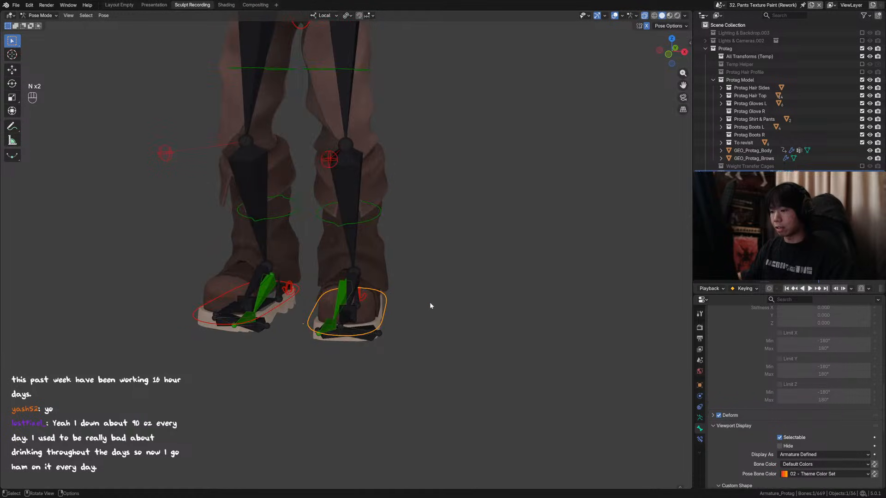
pyautogui.press('r')
pyautogui.press('x')
pyautogui.rightClick(420, 286)
# Hide the MCH bone collection in the armature's bone collections.
pyautogui.click(700, 418)
pyautogui.scroll(-3, 738, 397)
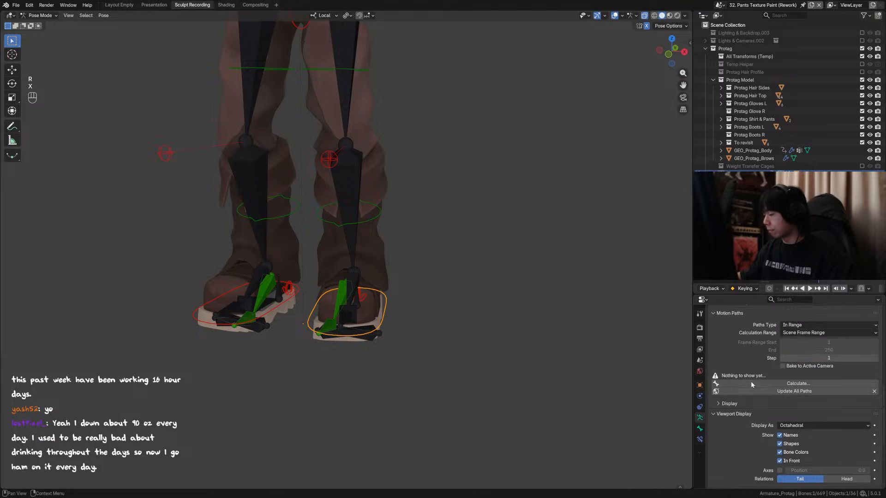
pyautogui.scroll(5, 751, 382)
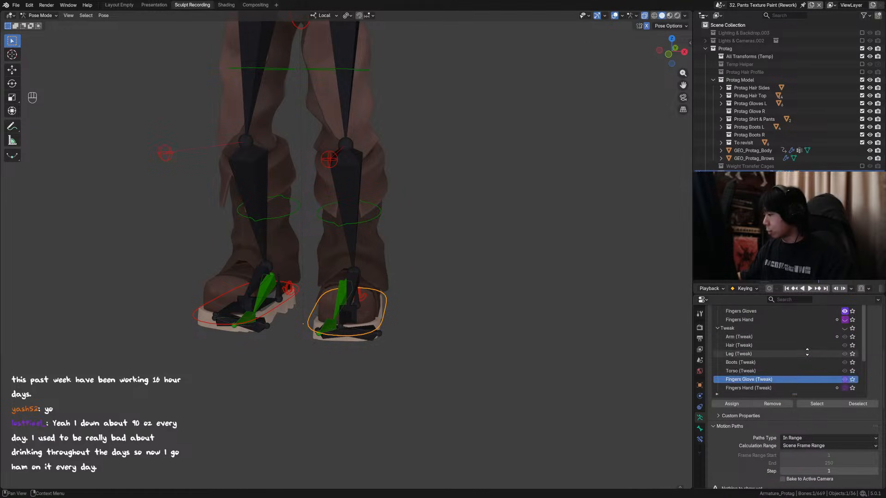
pyautogui.scroll(3, 785, 352)
pyautogui.scroll(2, 377, 292)
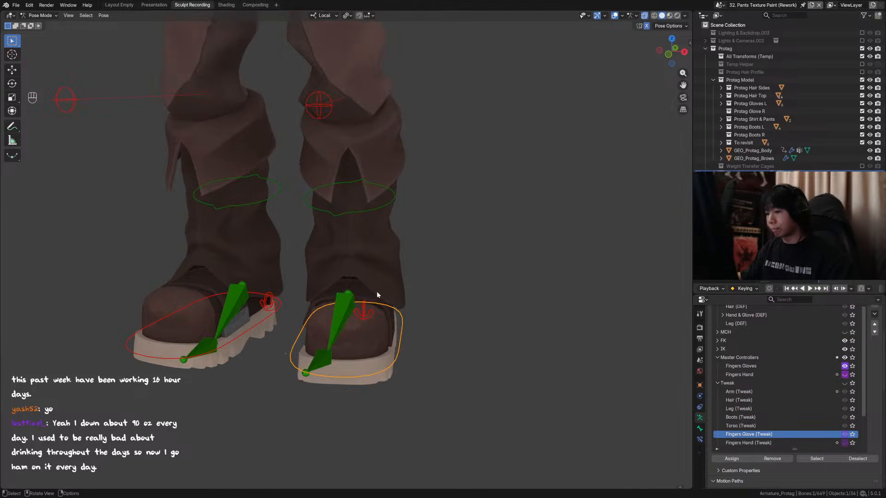
# Test rotating the left foot's ring control about its local Y axis.
pyautogui.press('r')
pyautogui.press('y')
pyautogui.rightClick(387, 293)
pyautogui.moveTo(388, 293); pyautogui.dragTo(352, 303, button='middle')
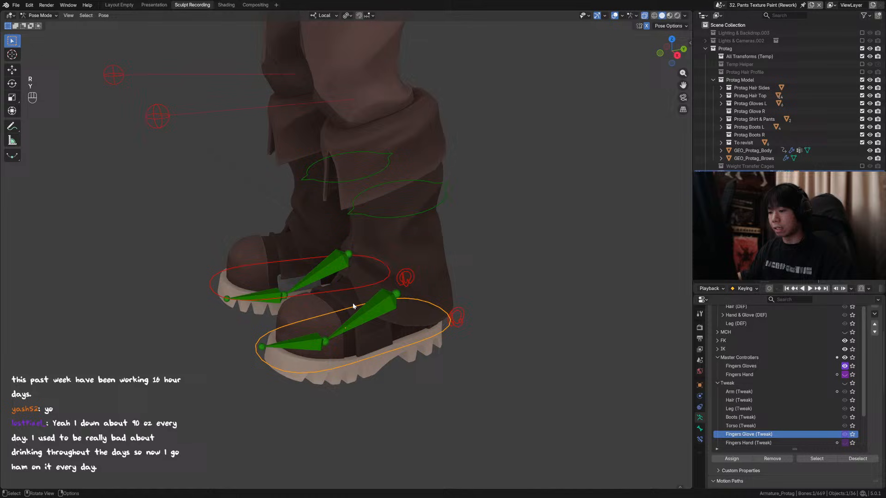
# Select the left heel's roll control and test its rotation about local Y from two viewing angles.
pyautogui.click(458, 313)
pyautogui.press('r')
pyautogui.press('y')
pyautogui.rightClick(439, 293)
pyautogui.moveTo(439, 293); pyautogui.dragTo(504, 291, button='middle')
pyautogui.press('r')
pyautogui.press('y')
pyautogui.rightClick(518, 348)
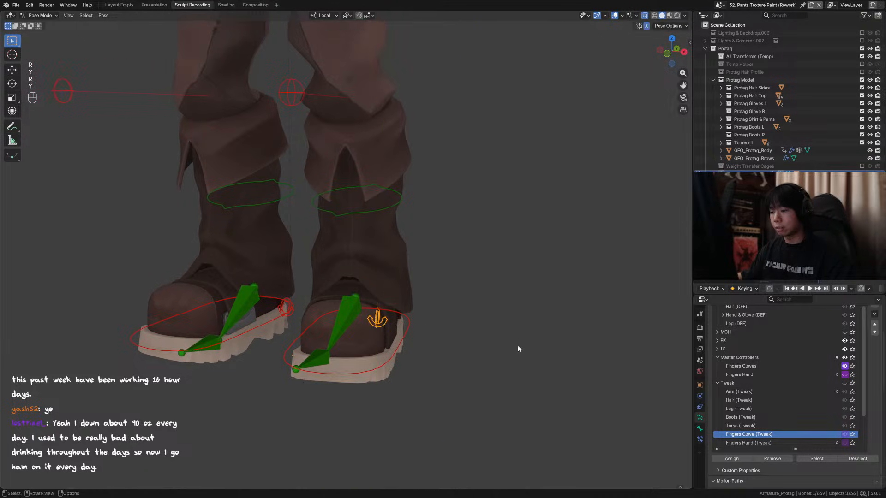
# Test tilting the left heel's roll control about its X axis and check the foot roll from the side.
pyautogui.press('r')
pyautogui.press('x')
pyautogui.rightClick(470, 324)
pyautogui.moveTo(471, 324)
pyautogui.mouseDown(button='middle')
pyautogui.moveTo(449, 317)
pyautogui.moveTo(445, 330)
pyautogui.moveTo(392, 316)
pyautogui.moveTo(465, 300)
pyautogui.moveTo(483, 319)
pyautogui.mouseUp(button='middle')
pyautogui.press('r')
pyautogui.press('x')
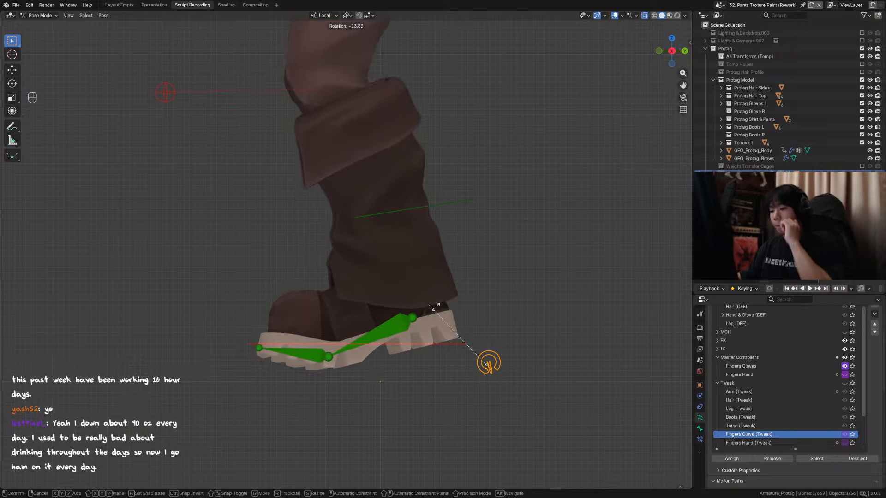
pyautogui.rightClick(487, 310)
pyautogui.scroll(-4, 392, 297)
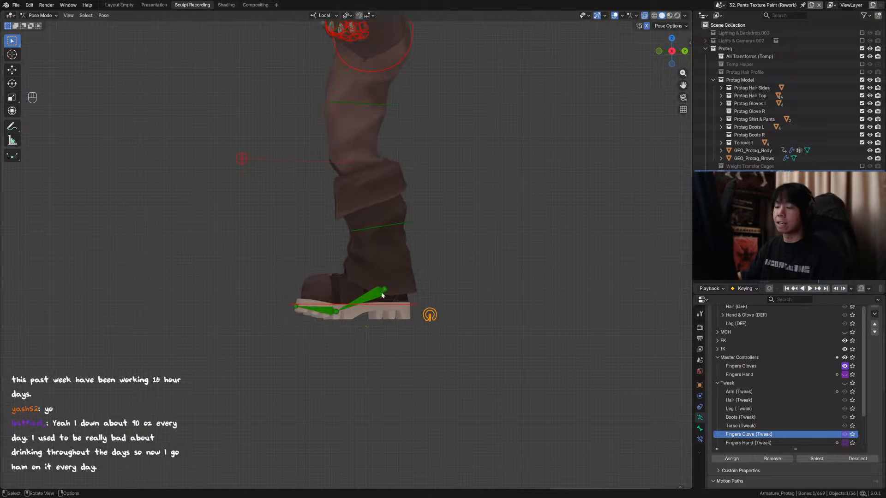
# Test the left heel's roll control with free trackball rotation and with rotations constrained to X, Y and Z.
pyautogui.keyDown('shift'); pyautogui.moveTo(383, 296); pyautogui.dragTo(373, 349, button='middle'); pyautogui.keyUp('shift')
pyautogui.moveTo(372, 349); pyautogui.dragTo(410, 339, button='middle')
pyautogui.press('r')
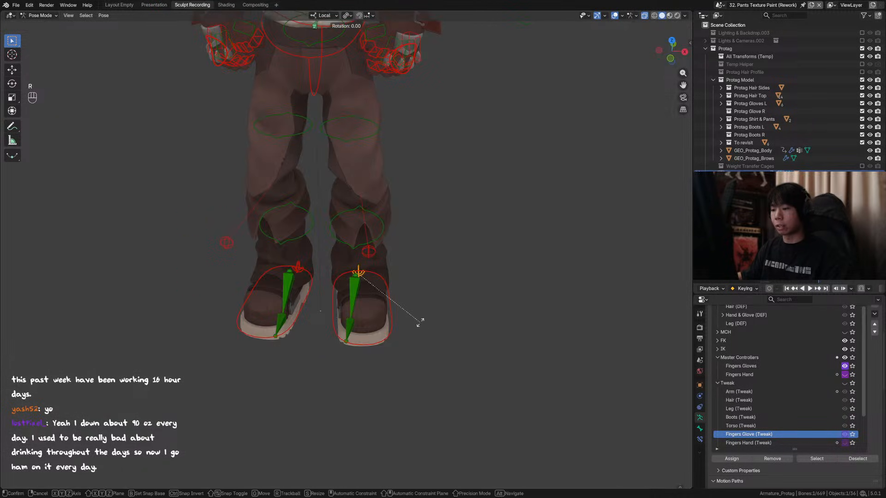
pyautogui.press('x')
pyautogui.press('r')
pyautogui.press('r')
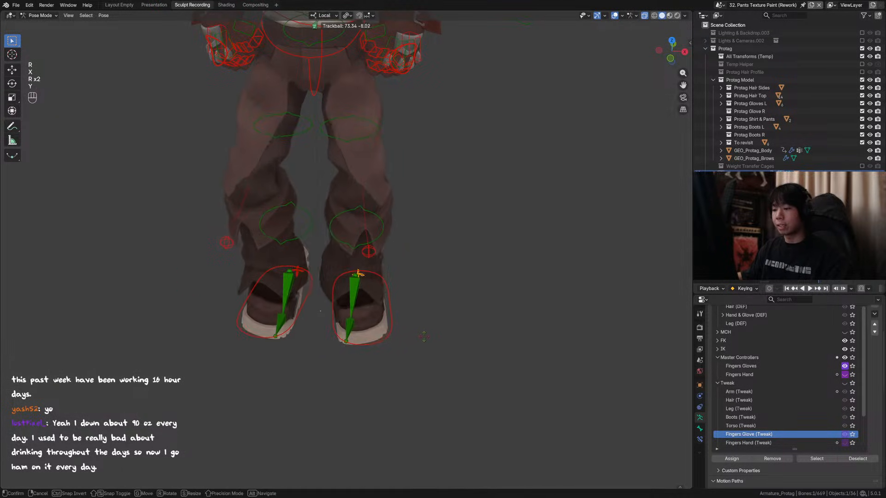
pyautogui.press('y')
pyautogui.press('r')
pyautogui.press('y')
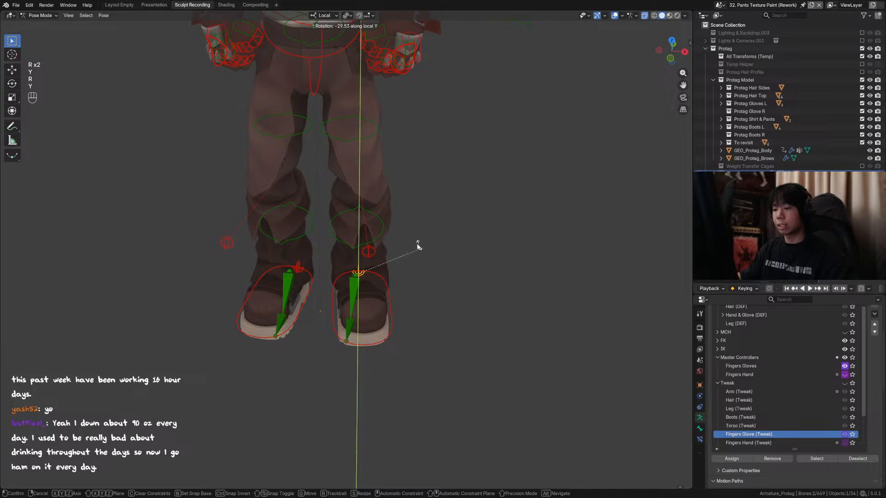
pyautogui.press('r')
pyautogui.press('x')
pyautogui.press('r')
pyautogui.press('z')
pyautogui.click(435, 291)
pyautogui.moveTo(435, 290); pyautogui.dragTo(415, 258, button='middle')
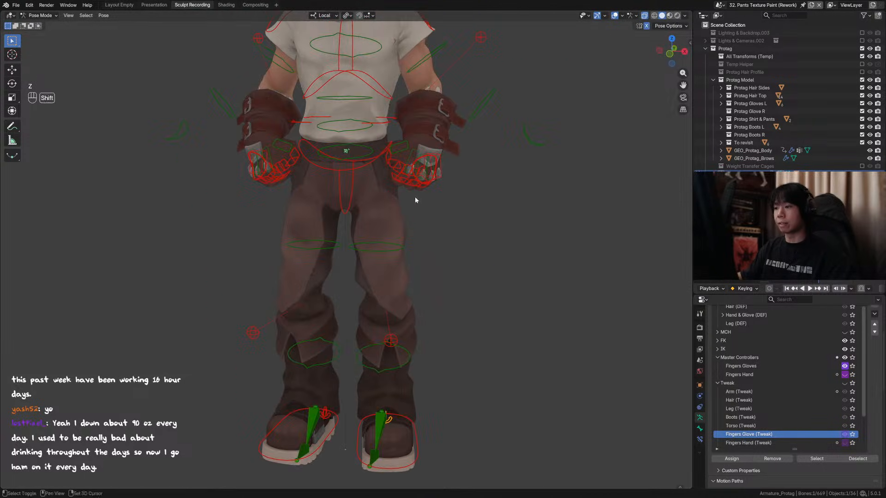
# Select the left hand's control and move it by about 0.019 m in X and -0.019 m in Z.
pyautogui.moveTo(415, 200); pyautogui.dragTo(394, 215, button='middle')
pyautogui.click(392, 231)
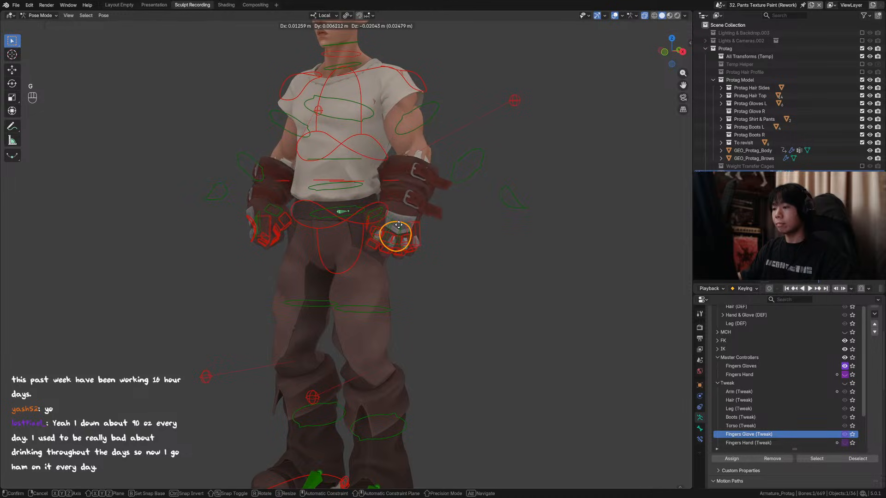
pyautogui.press('g')
pyautogui.press('KP_1')
pyautogui.press('Escape')
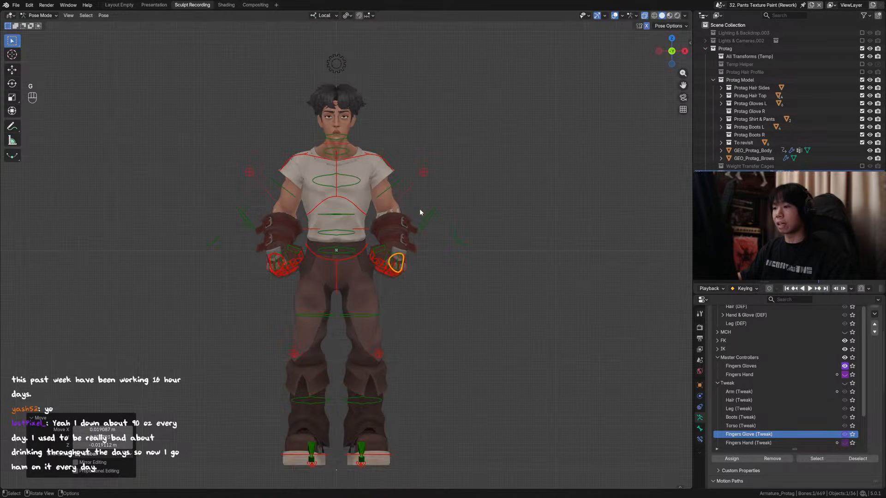
pyautogui.moveTo(463, 225); pyautogui.dragTo(343, 123, button='middle')
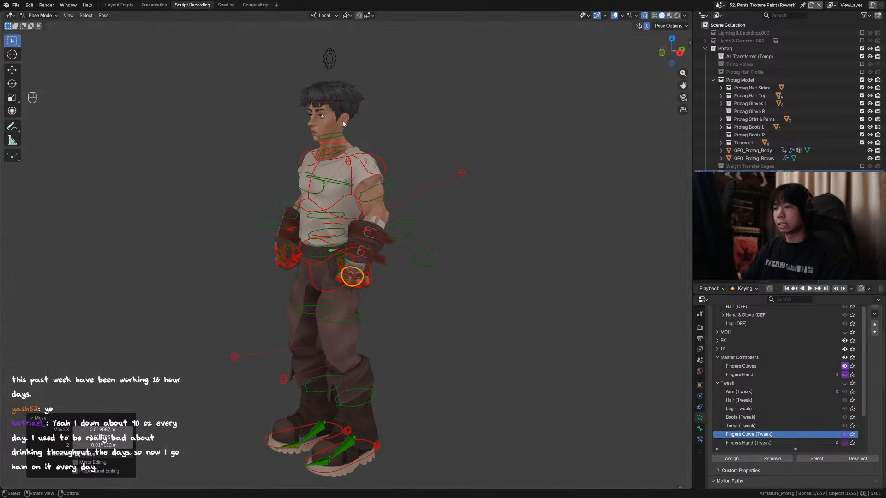
# Hide the viewport overlays and inspect the gloved hands' pose from the front and a three-quarter angle.
pyautogui.click(620, 14)
pyautogui.press('KP_1')
pyautogui.scroll(4, 424, 202)
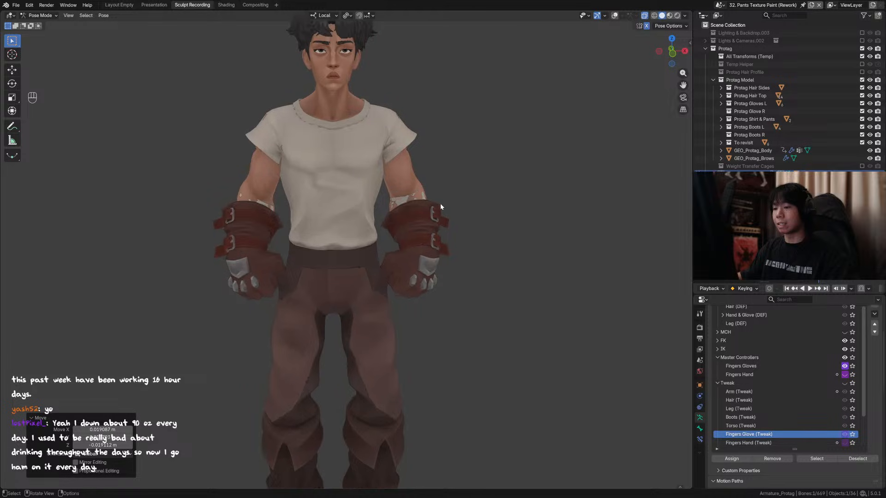
pyautogui.moveTo(441, 202); pyautogui.dragTo(336, 67, button='middle')
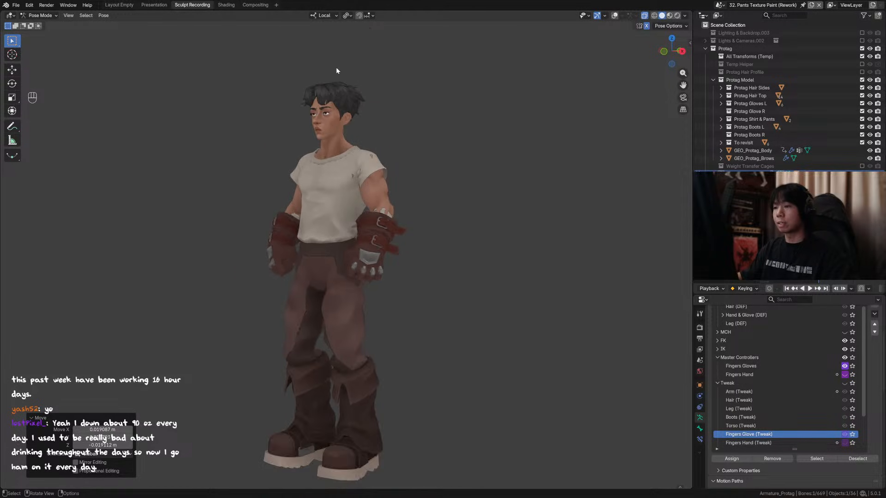
# Show the viewport overlays again and turn off the rig's Gloves property to switch to bare hands.
pyautogui.click(615, 16)
pyautogui.scroll(6, 420, 328)
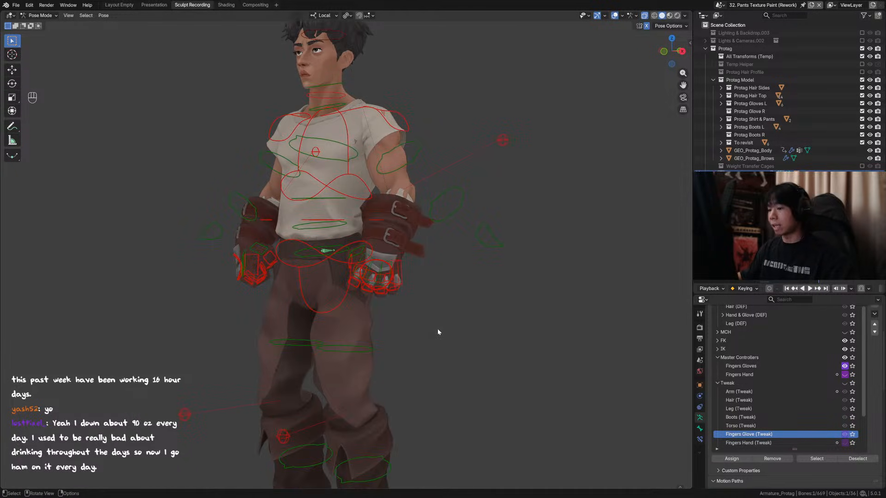
pyautogui.press('n')
pyautogui.scroll(-3, 365, 92)
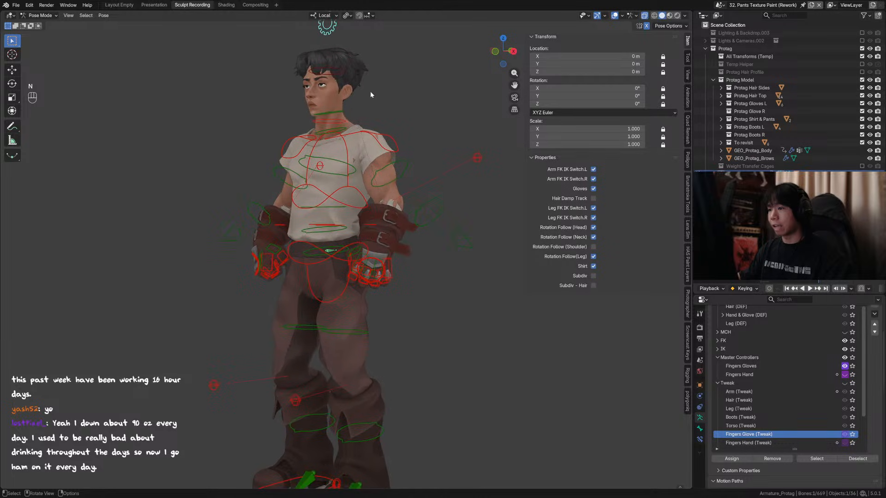
pyautogui.click(594, 188)
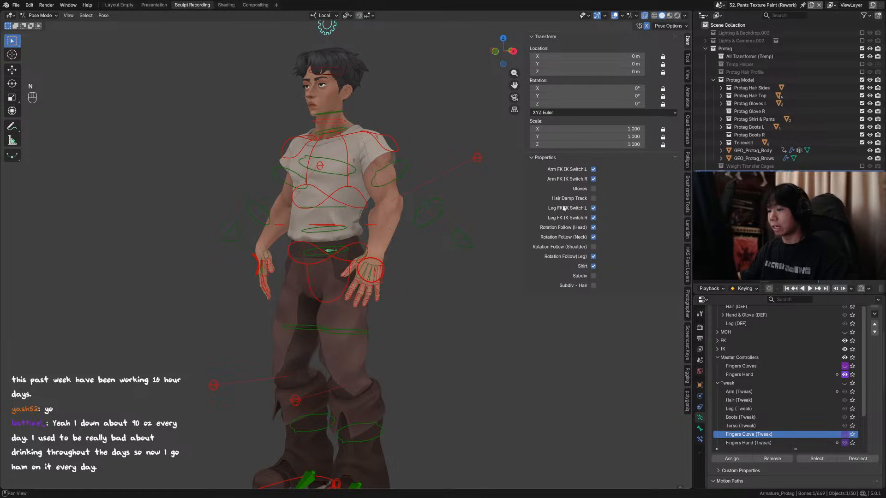
pyautogui.scroll(4, 404, 321)
pyautogui.press('n')
# Select the four fingers' segment bones on the left hand and curl them about local X.
pyautogui.moveTo(404, 321); pyautogui.dragTo(385, 311, button='middle')
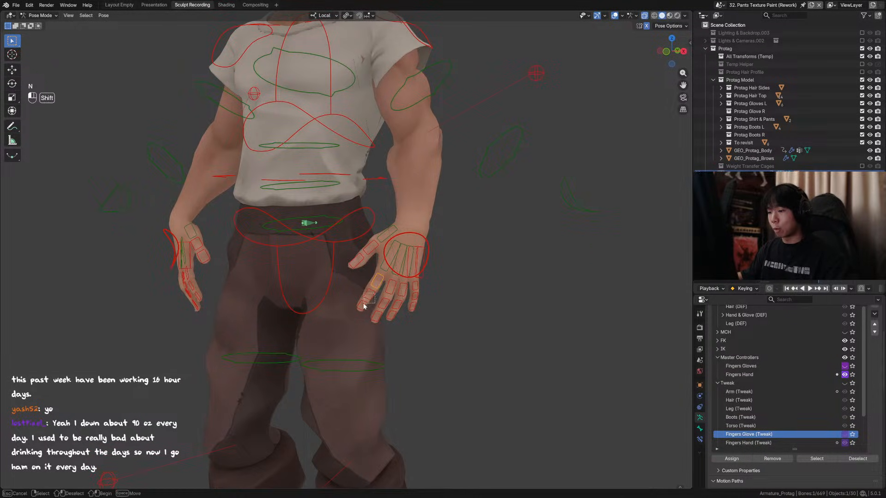
pyautogui.keyDown('shift'); pyautogui.moveTo(376, 319); pyautogui.dragTo(415, 296); pyautogui.keyUp('shift')
pyautogui.scroll(4, 427, 309)
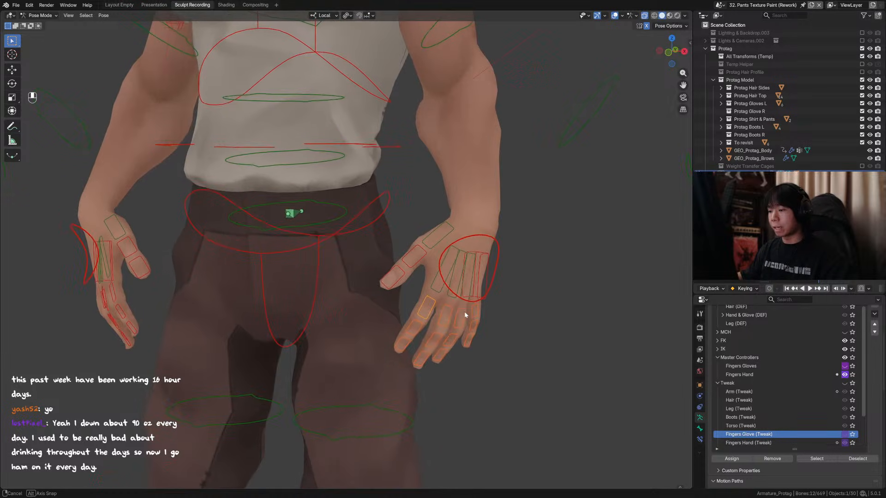
pyautogui.moveTo(465, 311); pyautogui.dragTo(308, 284, button='middle')
pyautogui.press('r')
pyautogui.press('x')
pyautogui.click(522, 303)
# Deselect the fingers' first segments and adjust the remaining eight finger bones' curl about local X.
pyautogui.keyDown('ctrl'); pyautogui.moveTo(284, 291); pyautogui.dragTo(298, 276); pyautogui.keyUp('ctrl')
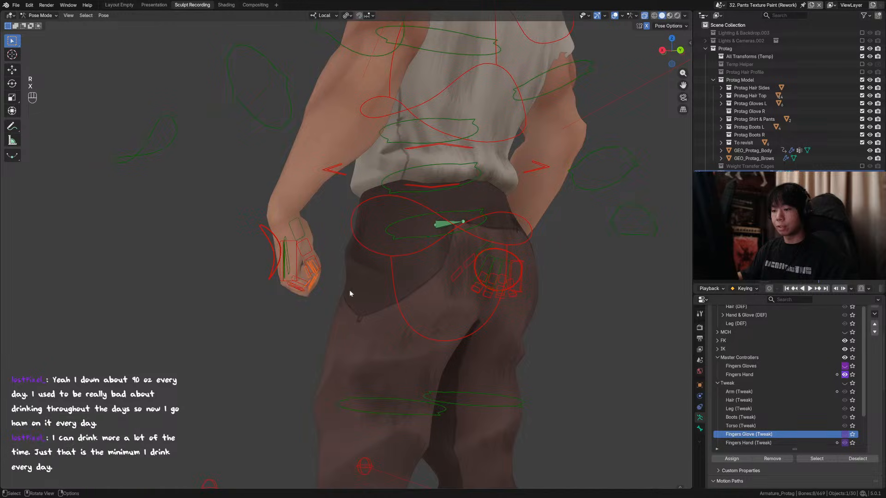
pyautogui.press('r')
pyautogui.press('x')
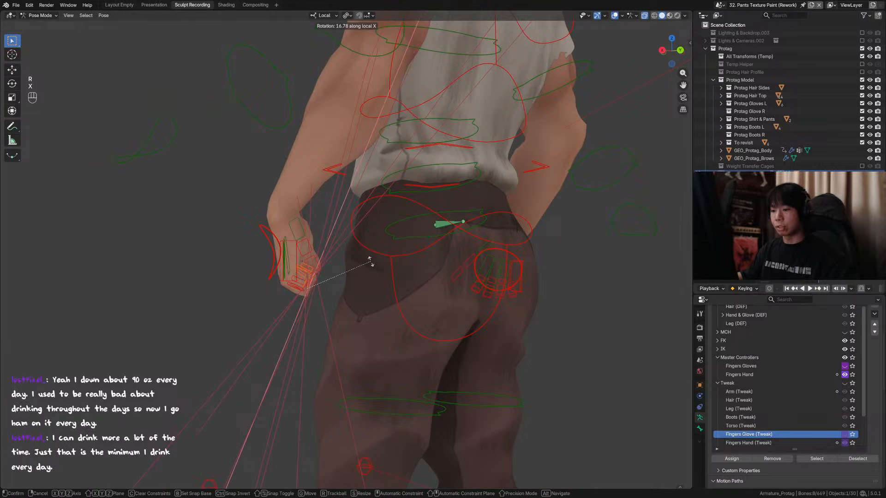
pyautogui.click(370, 261)
# Select the left thumb's base bone and rotate it about its local Z axis.
pyautogui.moveTo(370, 261); pyautogui.dragTo(492, 272, button='middle')
pyautogui.click(389, 240)
pyautogui.press('r')
pyautogui.press('z')
pyautogui.moveTo(388, 241); pyautogui.dragTo(326, 259, button='middle')
pyautogui.click(373, 254)
# Select the left thumb's two outer segments and curl them inward about local X, including the tip.
pyautogui.click(372, 253)
pyautogui.keyDown('shift'); pyautogui.click(356, 263); pyautogui.keyUp('shift')
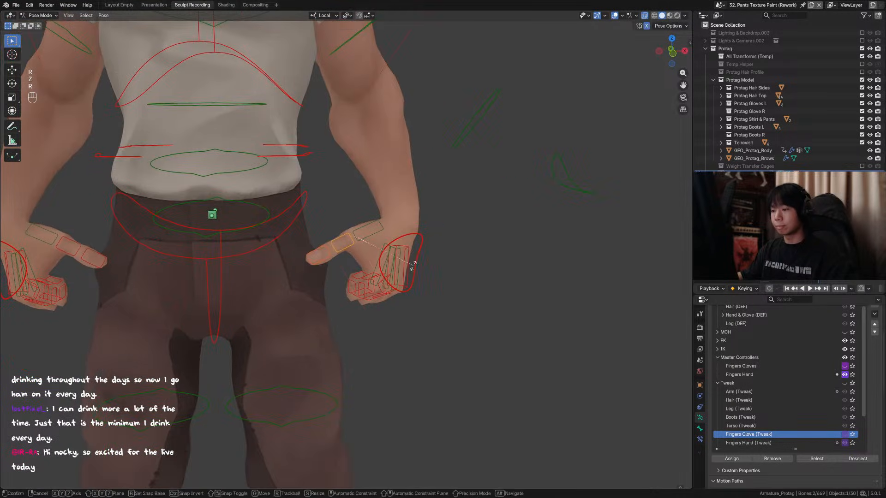
pyautogui.press('r')
pyautogui.press('x')
pyautogui.click(370, 253)
pyautogui.click(341, 258)
# Clear the left thumb base bone's rotation and rotate it freely to fold the thumb over the fist.
pyautogui.hotkey('alt', 'r')
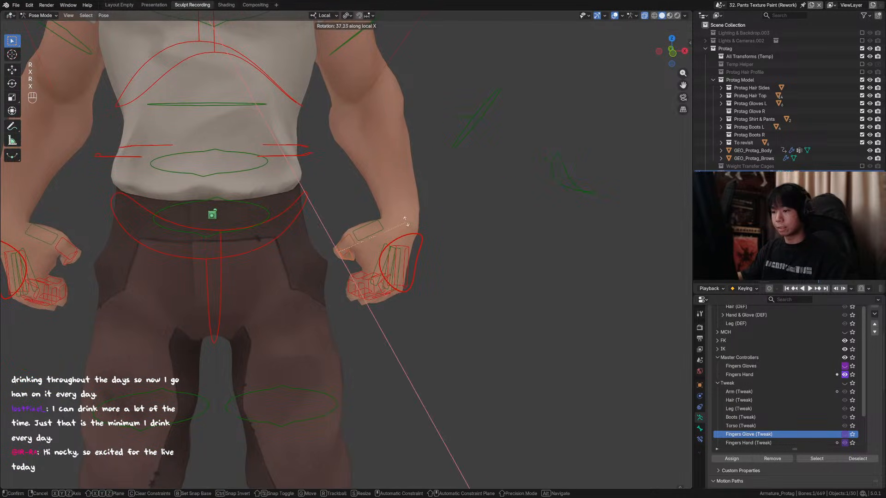
pyautogui.moveTo(429, 249); pyautogui.dragTo(449, 256, button='middle')
pyautogui.press('r')
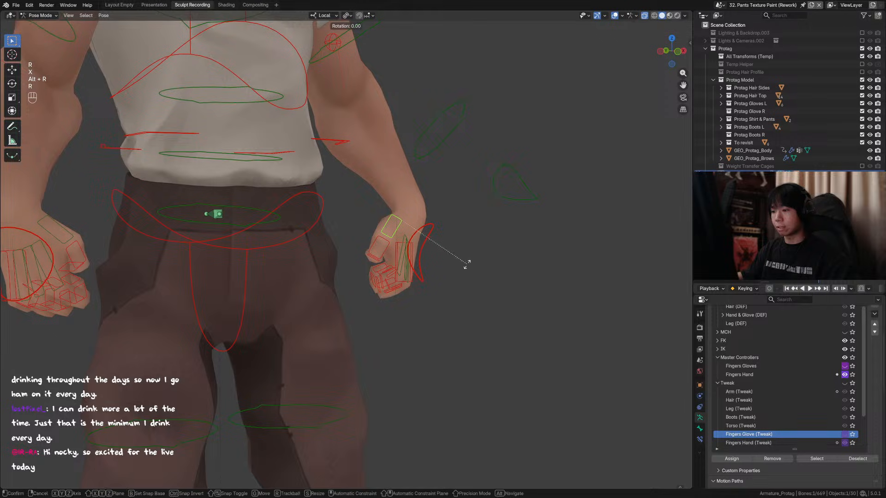
pyautogui.press('x')
pyautogui.rightClick(452, 284)
pyautogui.press('r')
pyautogui.click(444, 298)
# Select one bone in each of the left hand's four fingers, save the file, and rotate them freely to tighten the fist.
pyautogui.moveTo(442, 298); pyautogui.dragTo(382, 316, button='middle')
pyautogui.keyDown('shift'); pyautogui.click(362, 290); pyautogui.keyUp('shift')
pyautogui.hotkey('ctrl', 's')
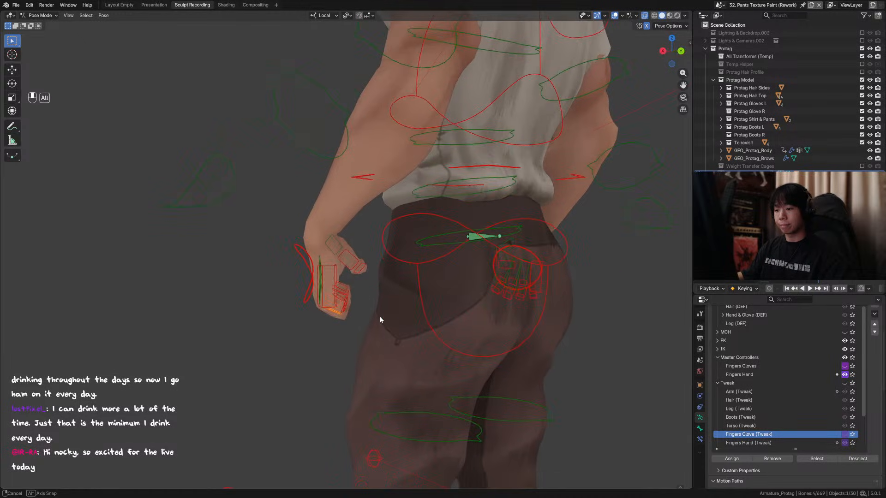
pyautogui.press('r')
pyautogui.press('r')
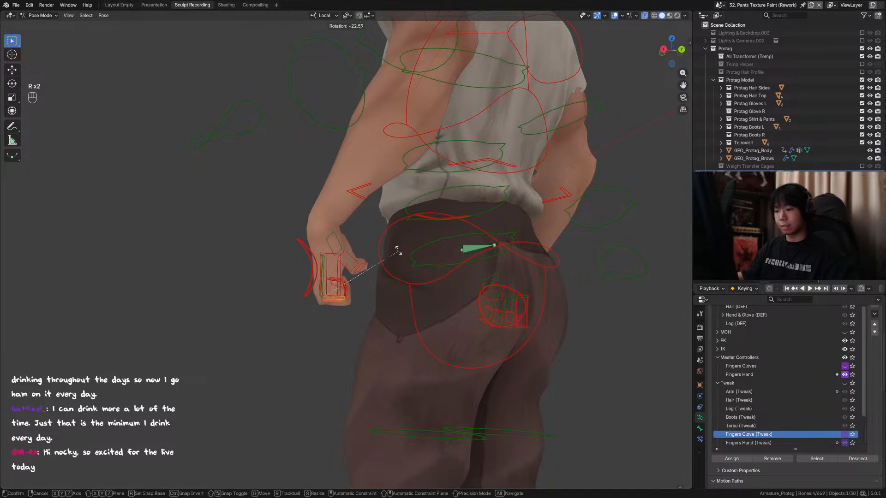
pyautogui.click(391, 244)
# Rotate the left thumb's bones freely from the side, ending with a turn of about -20.8°.
pyautogui.moveTo(293, 311); pyautogui.dragTo(357, 250, button='middle')
pyautogui.click(336, 242)
pyautogui.moveTo(387, 233); pyautogui.dragTo(336, 263, button='middle')
pyautogui.press('r')
pyautogui.click(405, 235)
pyautogui.click(352, 254)
pyautogui.press('r')
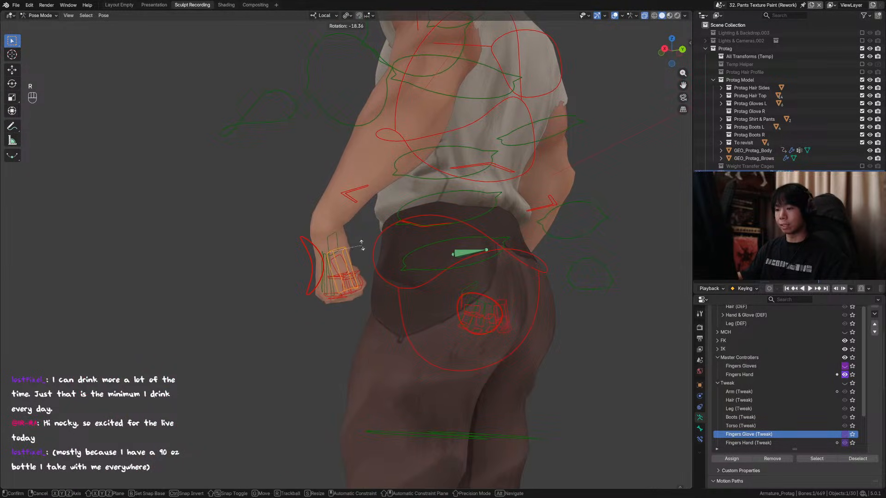
pyautogui.click(362, 243)
# Hide the viewport overlays and inspect the clenched bare fists on the full character from the front.
pyautogui.click(622, 16)
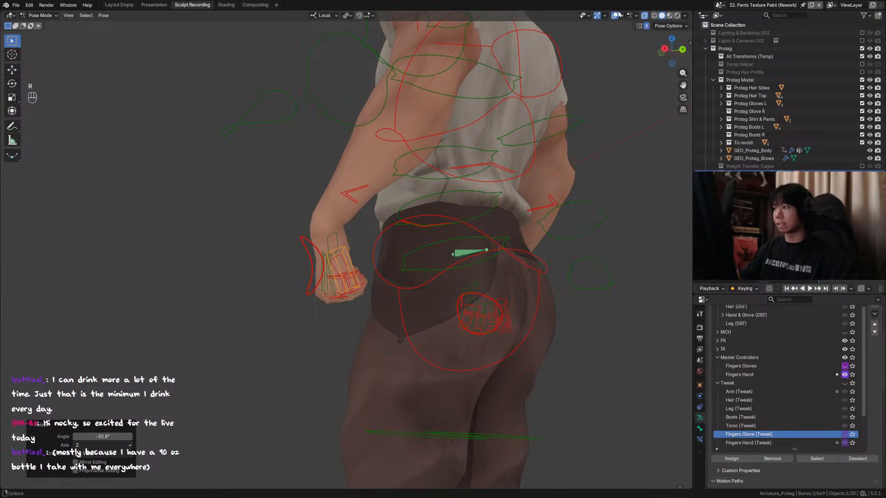
pyautogui.click(614, 15)
pyautogui.moveTo(342, 294); pyautogui.dragTo(454, 311, button='middle')
pyautogui.scroll(-2, 461, 305)
pyautogui.scroll(-2, 461, 303)
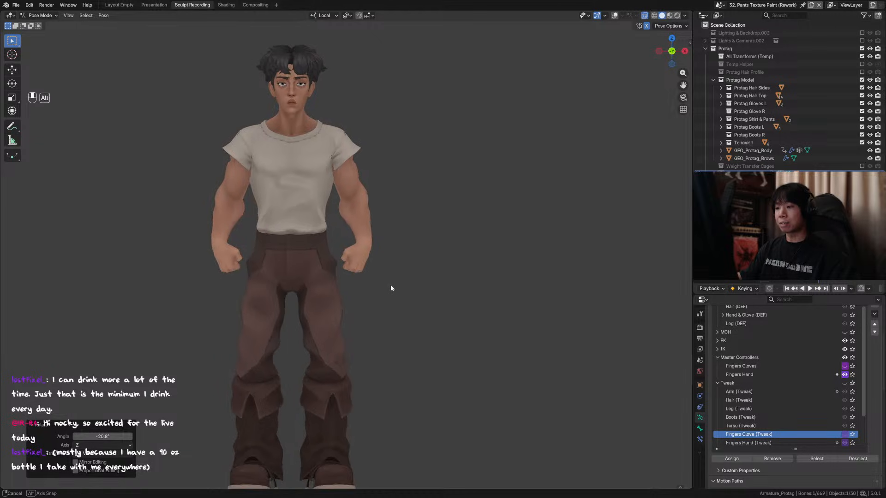
pyautogui.moveTo(392, 287); pyautogui.dragTo(409, 254, button='middle')
# Show the overlays and move the left hand's control by about 0.04 m in Y and -0.02 m in Z from the side view.
pyautogui.hotkey('shift', 'alt', 'z')
pyautogui.press('KP_3')
pyautogui.press('g')
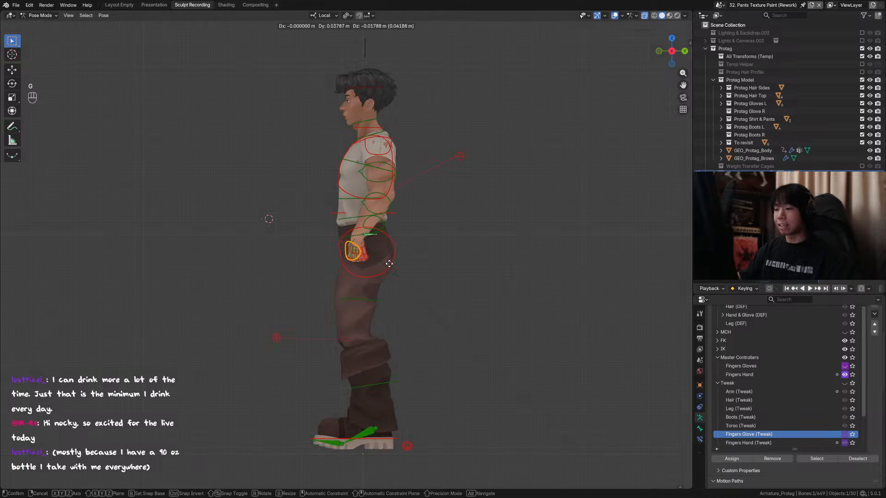
pyautogui.click(397, 263)
# Rotate the left hand's control freely from the front and adjust its rotation about local Y.
pyautogui.keyDown('alt'); pyautogui.moveTo(397, 263); pyautogui.dragTo(434, 284, button='middle'); pyautogui.keyUp('alt')
pyautogui.press('r')
pyautogui.click(446, 250)
pyautogui.press('r')
pyautogui.press('y')
pyautogui.click(443, 290)
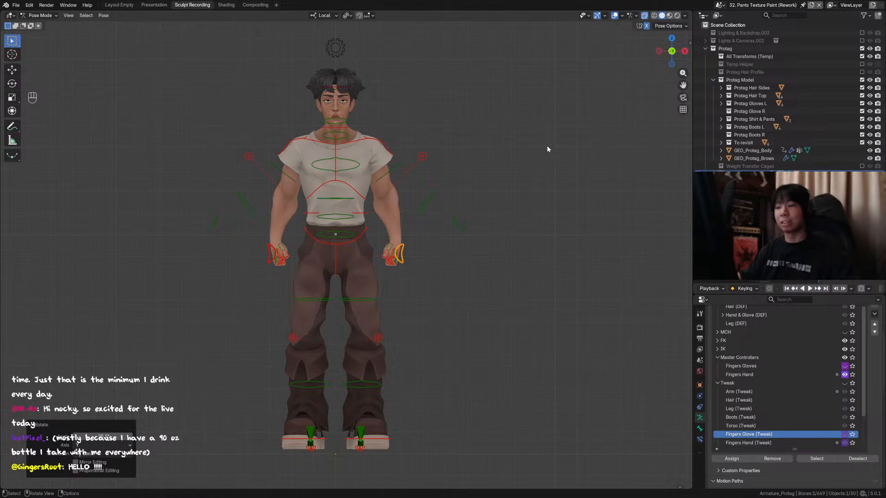
# Hide the overlays and rotate the left hand's control freely from a near-side angle.
pyautogui.hotkey('shift', 'alt', 'z')
pyautogui.moveTo(445, 207); pyautogui.dragTo(442, 275, button='middle')
pyautogui.press('r')
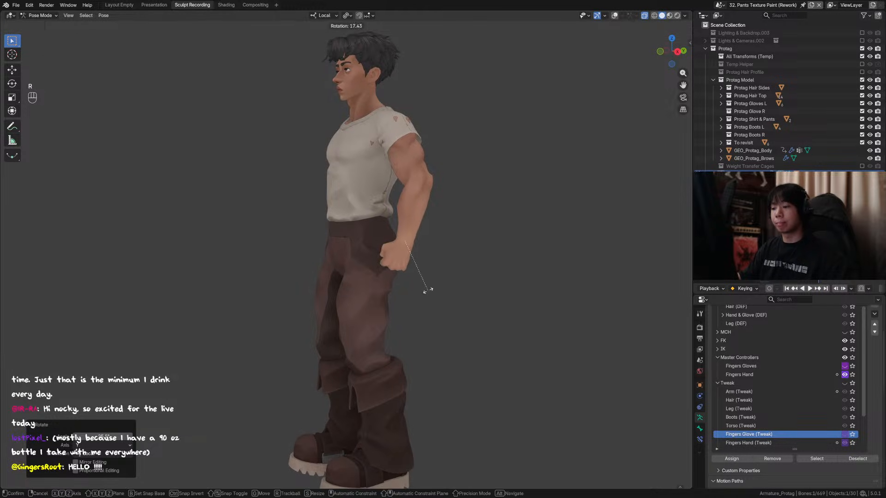
pyautogui.click(431, 290)
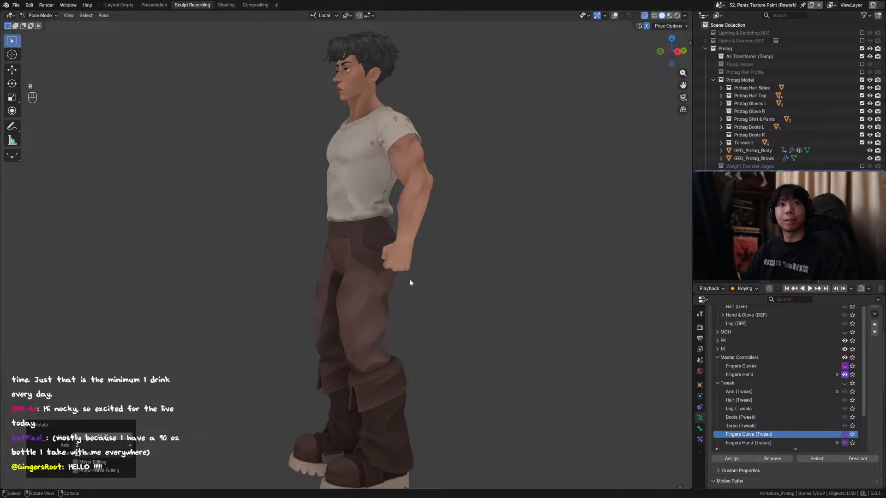
# Examine the fists' size and placement against the body from the front and a three-quarter angle.
pyautogui.keyDown('alt'); pyautogui.moveTo(408, 278); pyautogui.dragTo(442, 280, button='middle'); pyautogui.keyUp('alt')
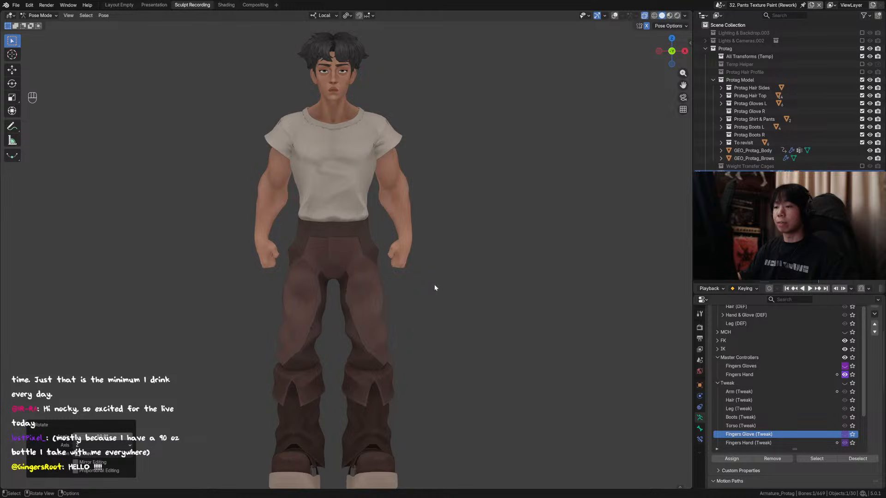
pyautogui.scroll(1, 433, 284)
pyautogui.press('g')
pyautogui.rightClick(443, 265)
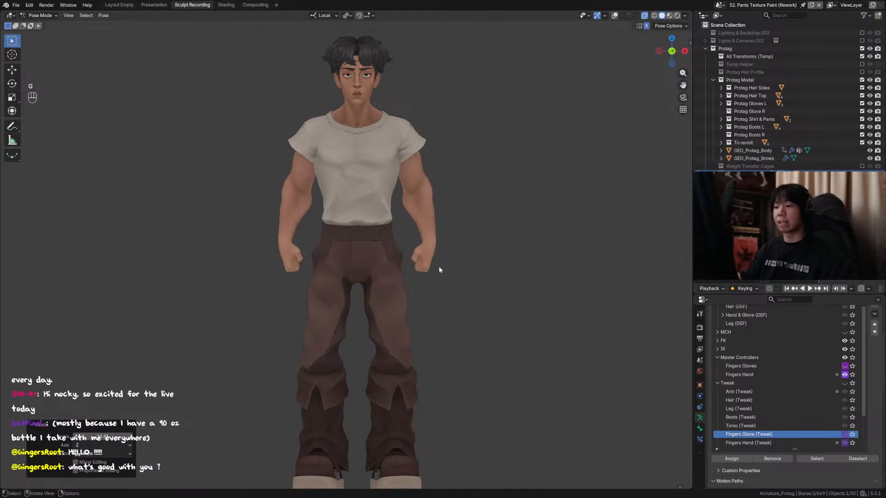
pyautogui.keyDown('alt'); pyautogui.moveTo(439, 267); pyautogui.dragTo(403, 281, button='middle'); pyautogui.keyUp('alt')
pyautogui.scroll(-1, 403, 280)
pyautogui.scroll(1, 404, 282)
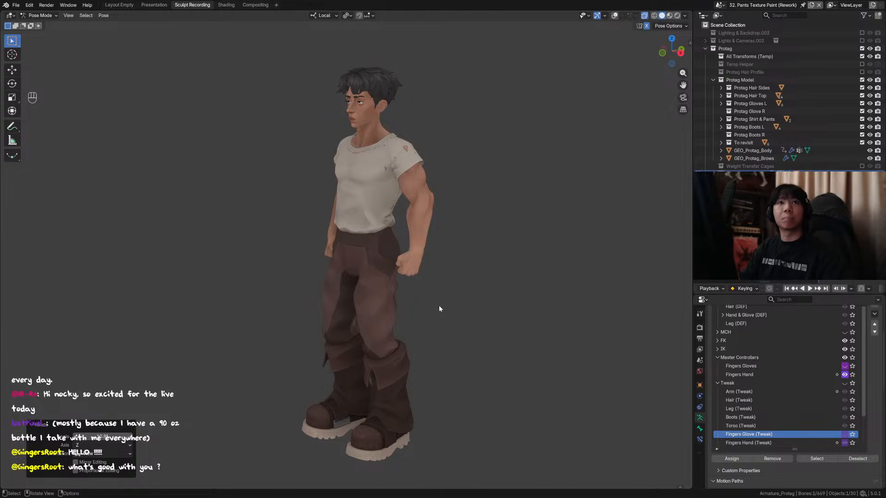
pyautogui.moveTo(438, 319); pyautogui.dragTo(408, 280, button='middle')
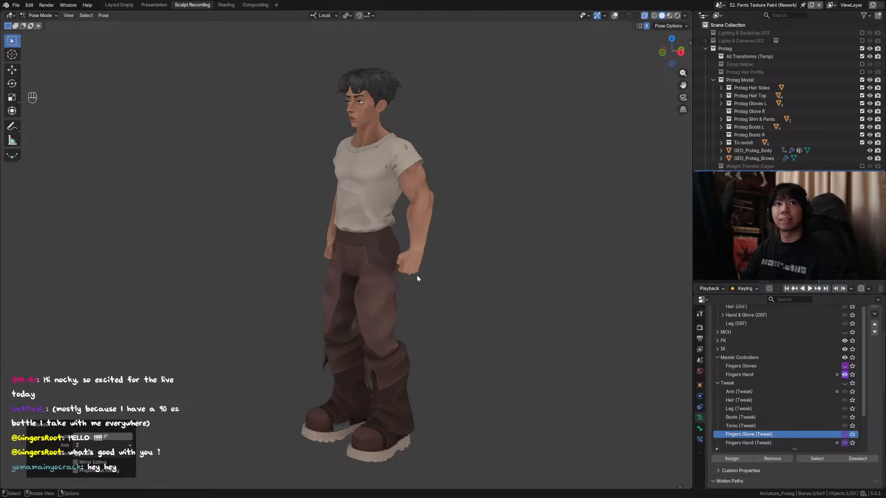
# Select the left hand's control with overlays shown and inspect the fist from the side with overlays hidden.
pyautogui.hotkey('shift', 'alt', 'z')
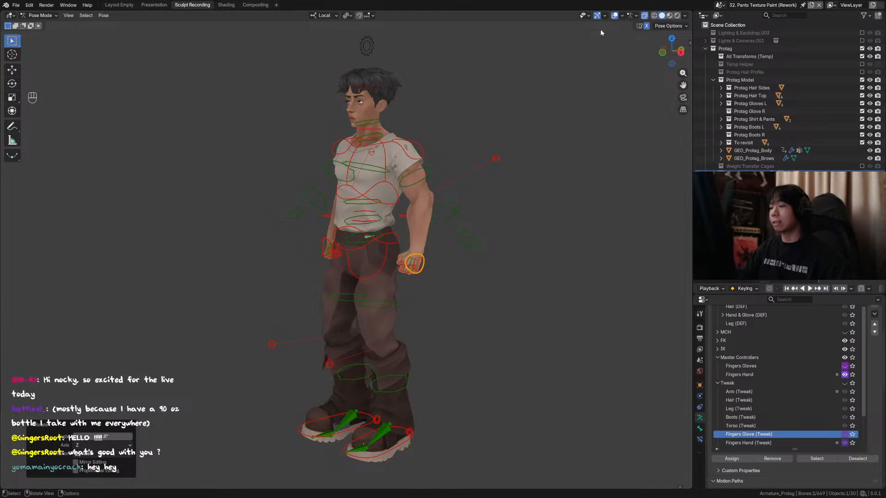
pyautogui.click(415, 260)
pyautogui.moveTo(420, 257); pyautogui.dragTo(373, 229, button='middle')
pyautogui.click(615, 16)
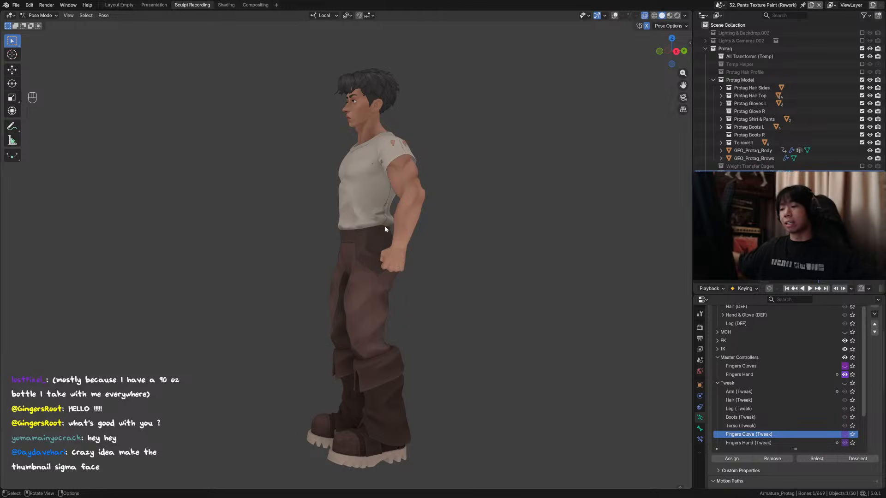
# Show the overlays and try scaling the left hand's control uniformly to about 1.134.
pyautogui.hotkey('shift', 'alt', 'z')
pyautogui.moveTo(446, 251); pyautogui.dragTo(453, 286, button='middle')
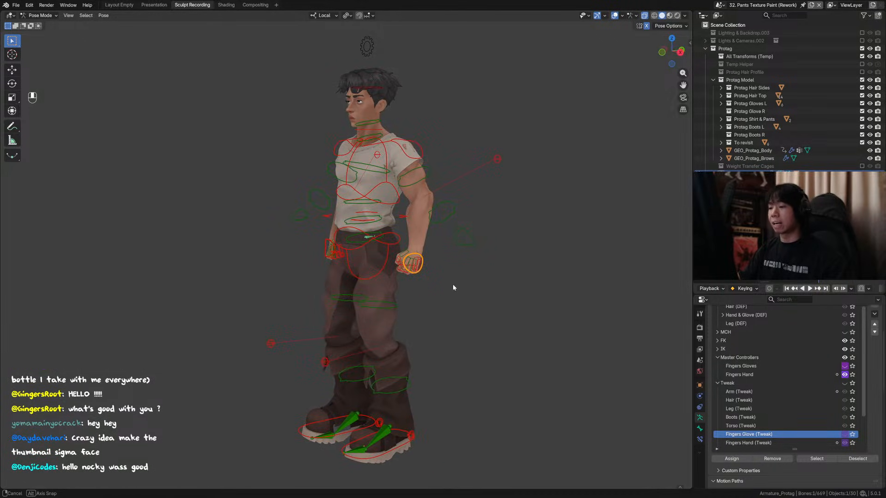
pyautogui.press('s')
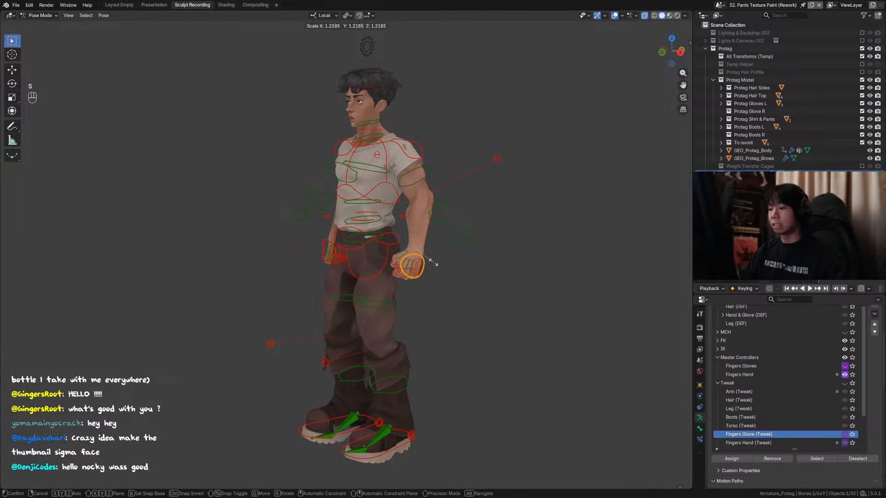
pyautogui.click(433, 260)
# Hide the overlays and compare the left hand before and after scaling by undoing and redoing the resize.
pyautogui.click(613, 16)
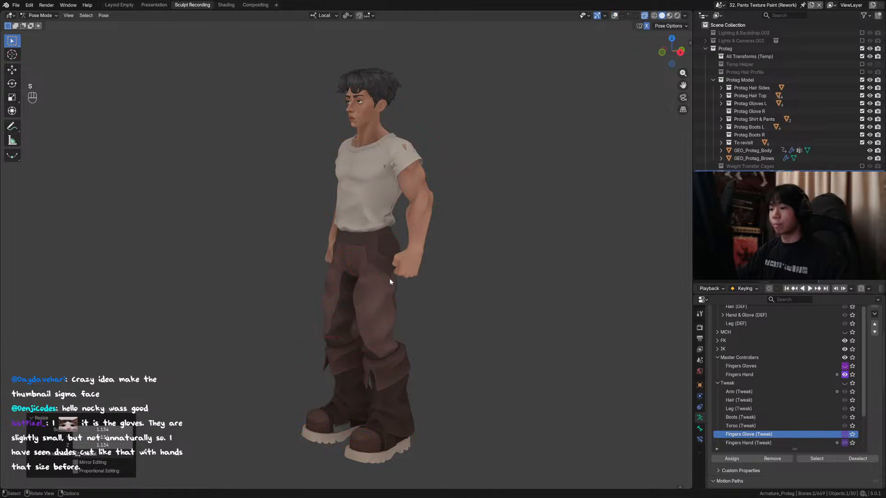
pyautogui.moveTo(389, 278); pyautogui.dragTo(370, 262, button='middle')
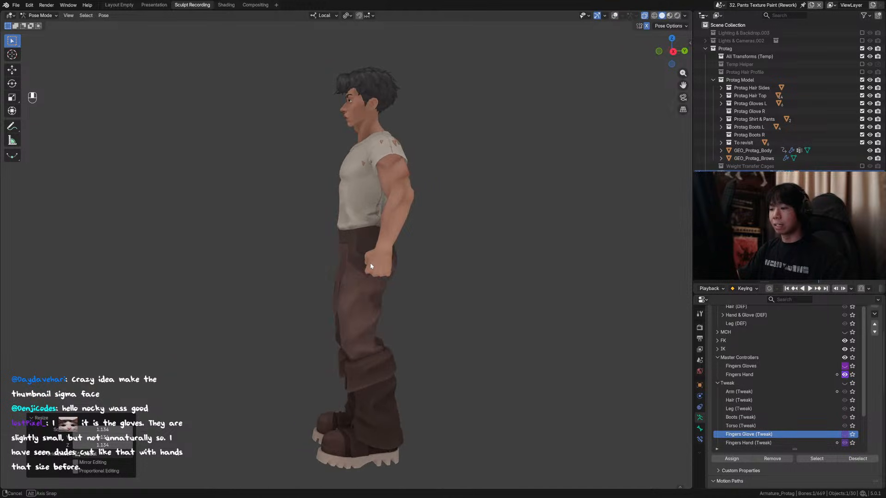
pyautogui.hotkey('ctrl', 'z')
pyautogui.hotkey('ctrl', 'shift', 'z')
pyautogui.scroll(7, 420, 262)
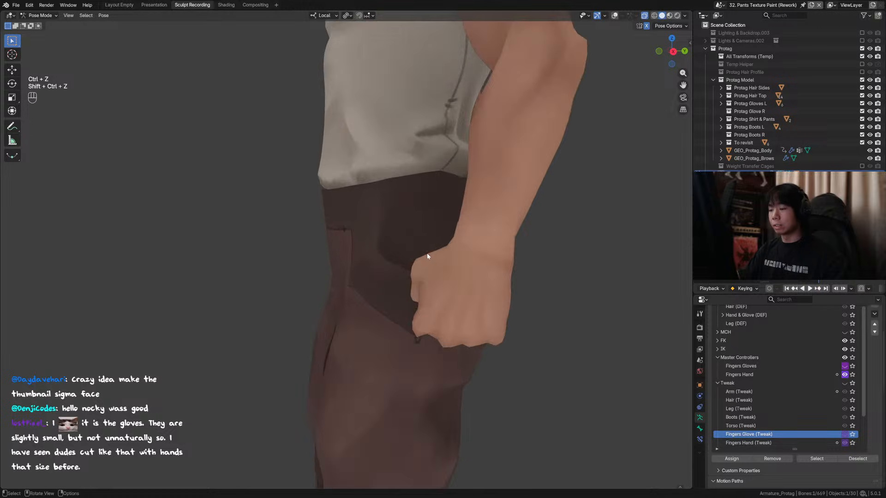
pyautogui.hotkey('ctrl', 'z')
pyautogui.hotkey('ctrl', 'shift', 'z')
pyautogui.moveTo(457, 223); pyautogui.dragTo(420, 229, button='middle')
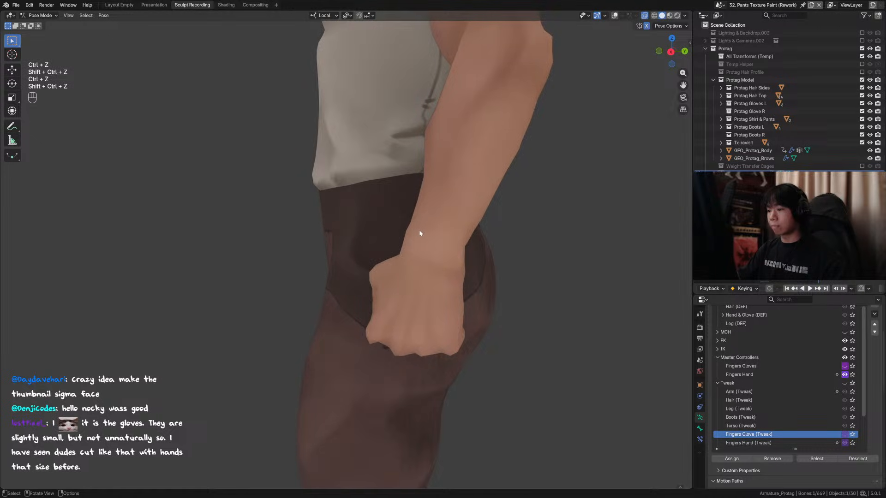
pyautogui.scroll(-5, 444, 264)
# Undo the left hand's scaling and check the fists from the front and a three-quarter angle.
pyautogui.moveTo(442, 266); pyautogui.dragTo(507, 272, button='middle')
pyautogui.scroll(-3, 508, 276)
pyautogui.hotkey('ctrl', 'z')
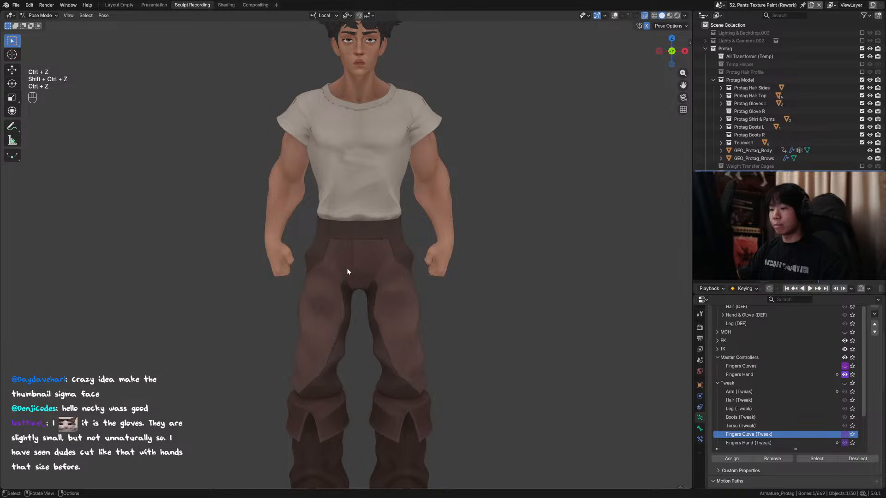
pyautogui.moveTo(347, 271); pyautogui.dragTo(266, 273, button='middle')
pyautogui.moveTo(322, 282); pyautogui.dragTo(404, 277, button='middle')
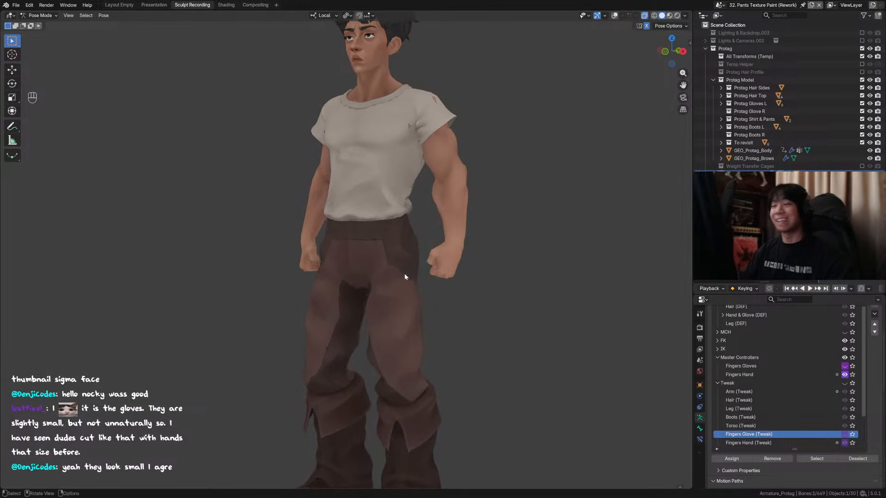
# Rotate the left hand's control by about 8.28° and move it in the front view about 0.018 m in X and 0.022 m in Z.
pyautogui.scroll(-2, 386, 272)
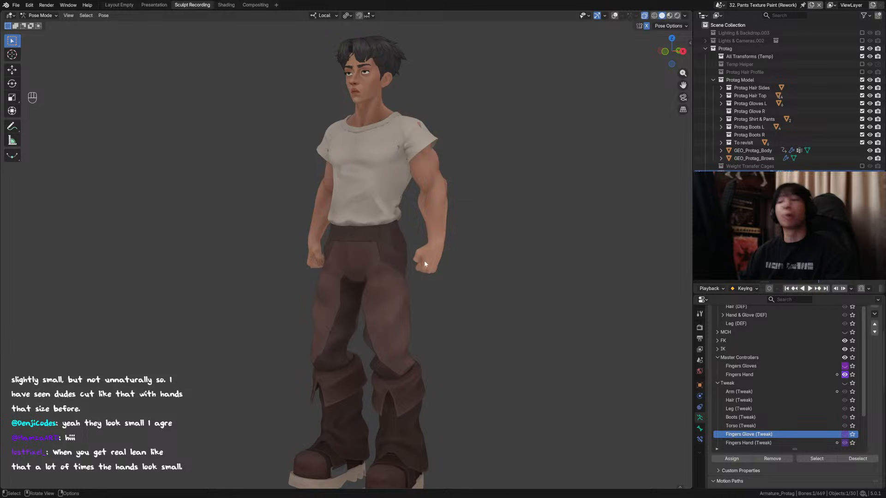
pyautogui.moveTo(451, 257)
pyautogui.mouseDown(button='middle')
pyautogui.moveTo(479, 255)
pyautogui.moveTo(454, 267)
pyautogui.moveTo(387, 267)
pyautogui.moveTo(455, 266)
pyautogui.mouseUp(button='middle')
pyautogui.press('r')
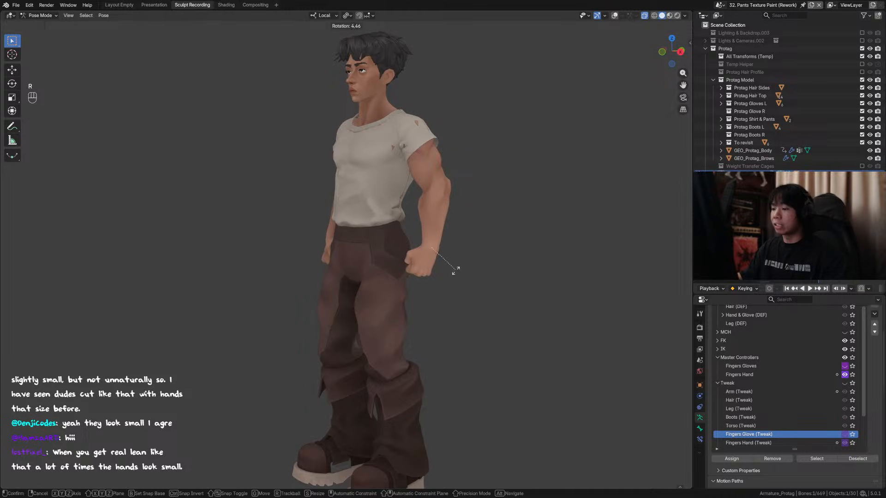
pyautogui.click(455, 273)
pyautogui.press('KP_1')
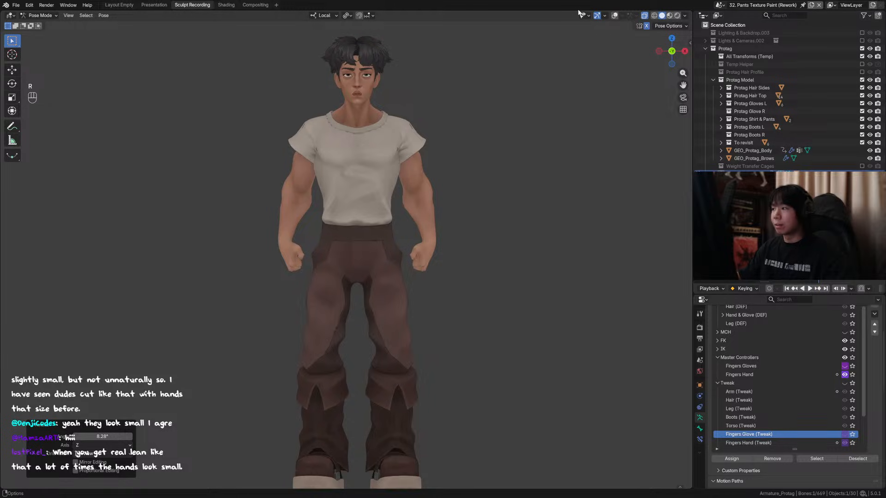
pyautogui.press('g')
pyautogui.click(494, 179)
# Show the overlays and turn off the Shirt property on the gear-shaped settings control above the head.
pyautogui.hotkey('shift', 'alt', 'z')
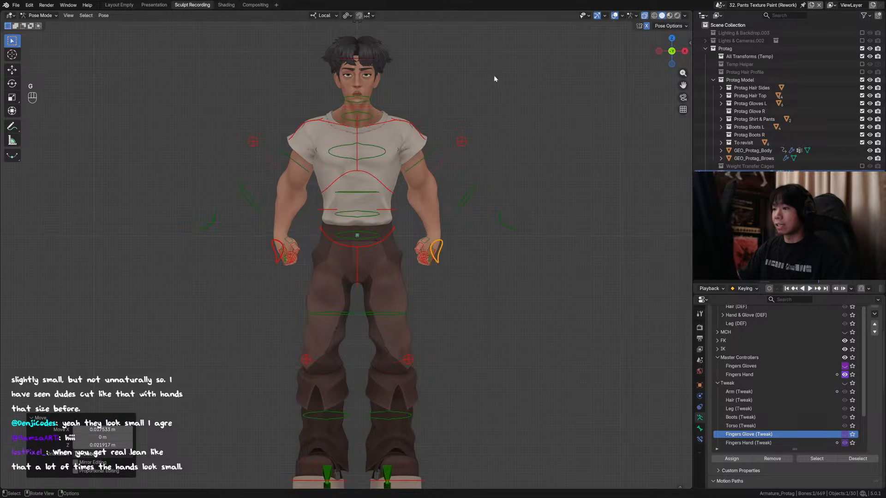
pyautogui.click(362, 25)
pyautogui.press('n')
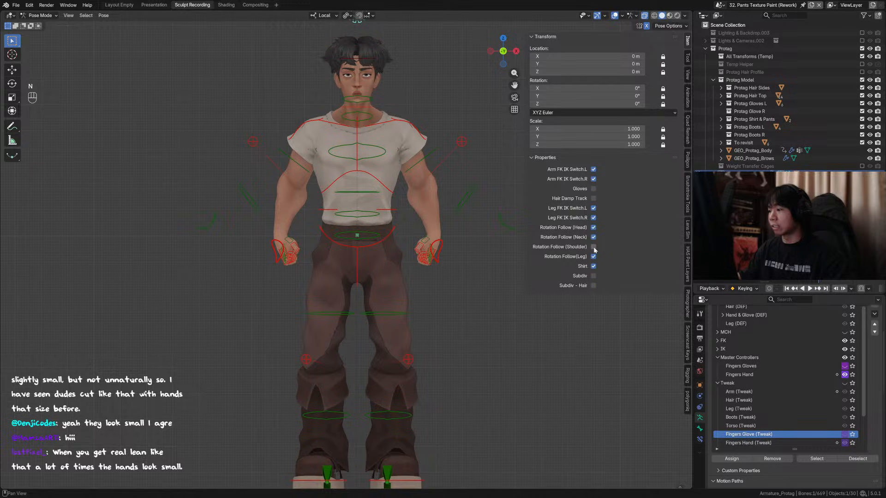
pyautogui.click(593, 267)
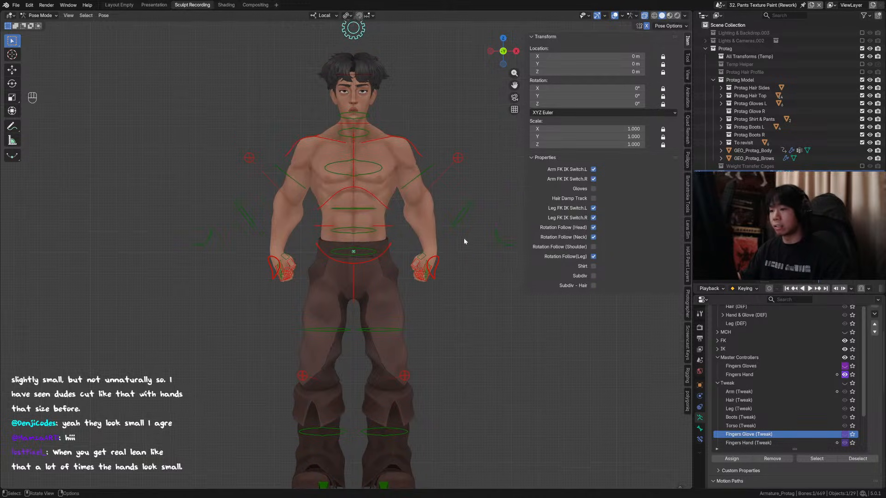
pyautogui.press('n')
pyautogui.click(420, 150)
pyautogui.press('r')
pyautogui.rightClick(442, 167)
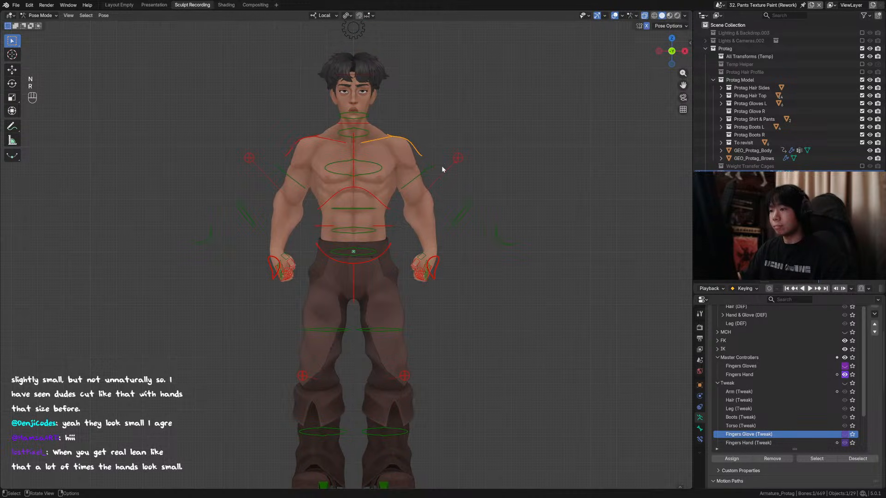
# Select the left hand's control and reposition it beside the hip in the front view.
pyautogui.click(437, 270)
pyautogui.press('g')
pyautogui.click(461, 246)
pyautogui.moveTo(461, 245)
pyautogui.mouseDown(button='middle')
pyautogui.moveTo(471, 230)
pyautogui.moveTo(426, 218)
pyautogui.moveTo(583, 214)
pyautogui.moveTo(487, 215)
pyautogui.moveTo(466, 244)
pyautogui.mouseUp(button='middle')
# Hide the overlays, try scaling the left hand's control uniformly to about 1.147, and inspect the proportions from several angles.
pyautogui.click(614, 16)
pyautogui.hotkey('alt', 's')
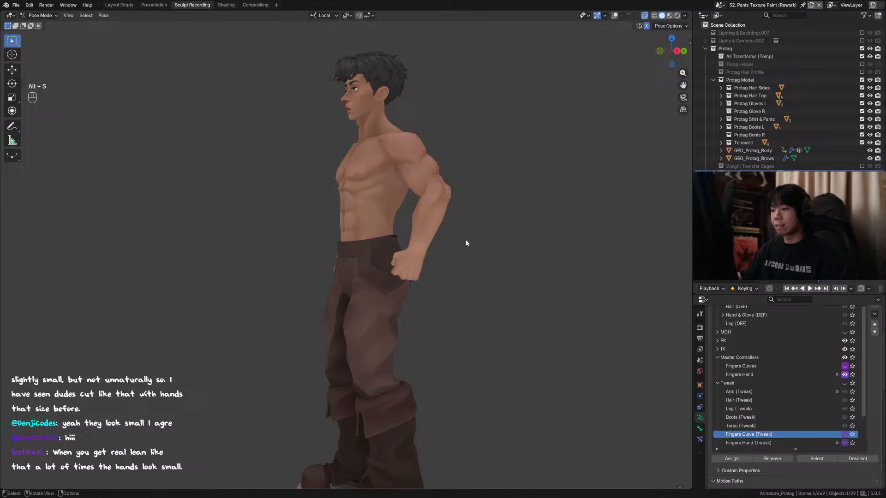
pyautogui.press('s')
pyautogui.click(432, 268)
pyautogui.moveTo(431, 267); pyautogui.dragTo(483, 273, button='middle')
pyautogui.moveTo(397, 247); pyautogui.dragTo(314, 255, button='middle')
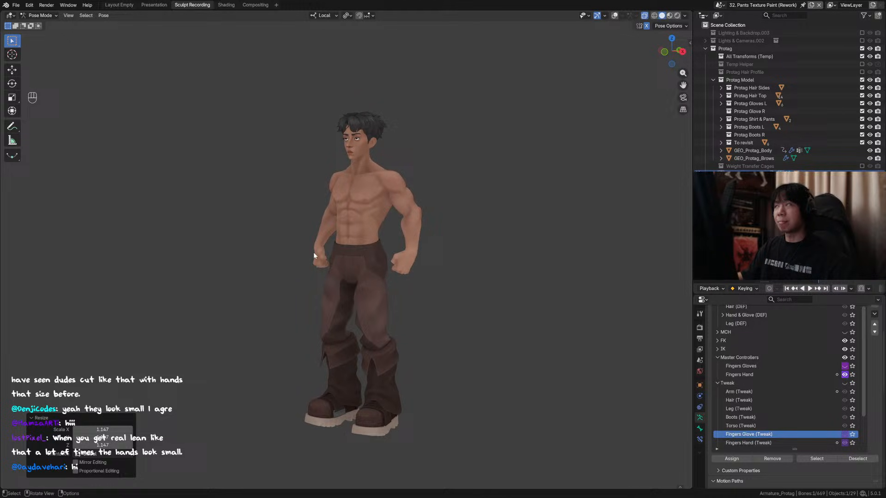
pyautogui.moveTo(425, 275); pyautogui.dragTo(451, 268, button='middle')
# Reposition the left hand's control and clear its scale.
pyautogui.press('s')
pyautogui.press('s')
pyautogui.press('g')
pyautogui.click(467, 269)
pyautogui.hotkey('alt', 's')
# Move the left hand's control again and rotate it about its local X axis.
pyautogui.press('g')
pyautogui.click(445, 274)
pyautogui.press('r')
pyautogui.press('x')
pyautogui.click(432, 266)
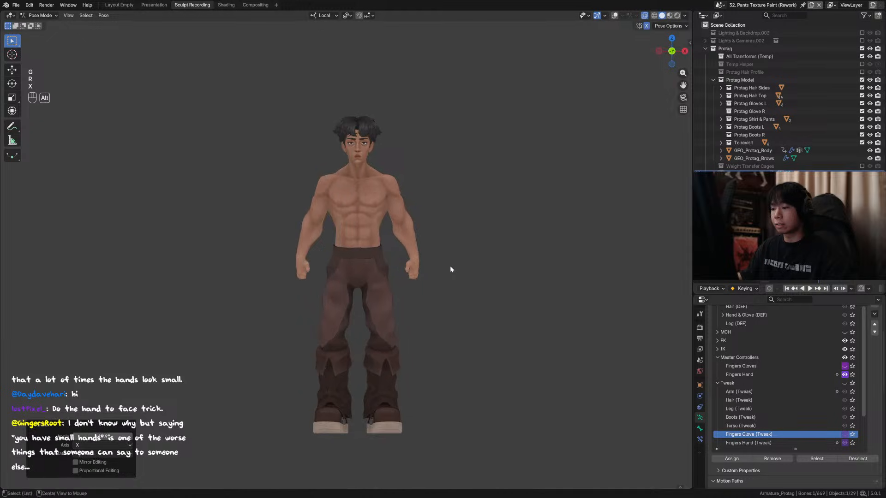
pyautogui.press('s')
pyautogui.press('s')
pyautogui.rightClick(452, 270)
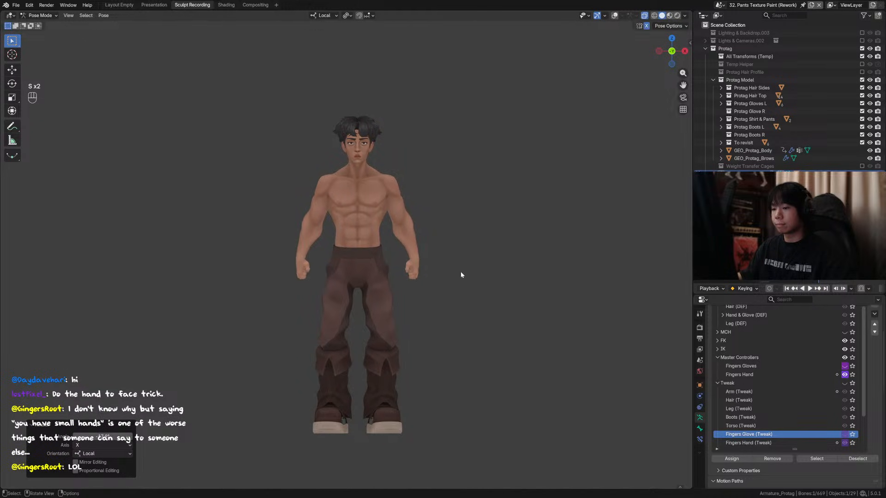
# Turn on the Gloves property on the settings control and check the gloved hands from several angles with overlays hidden.
pyautogui.click(614, 15)
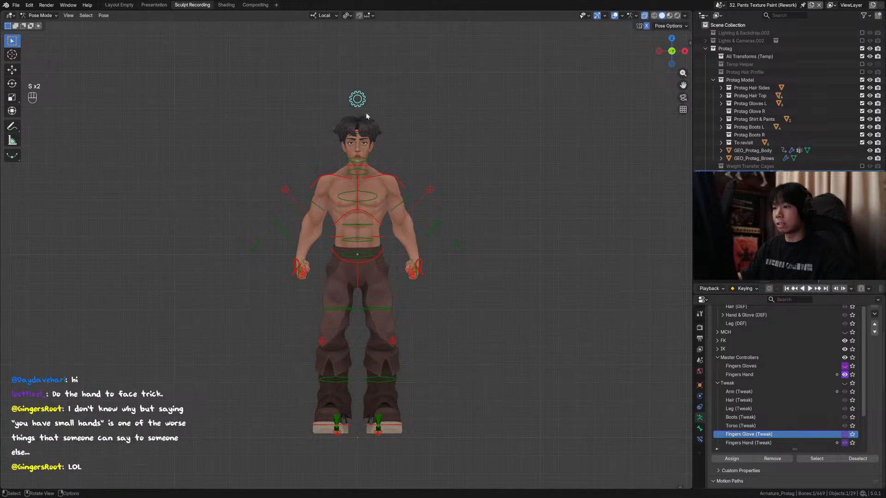
pyautogui.press('n')
pyautogui.click(593, 189)
pyautogui.press('n')
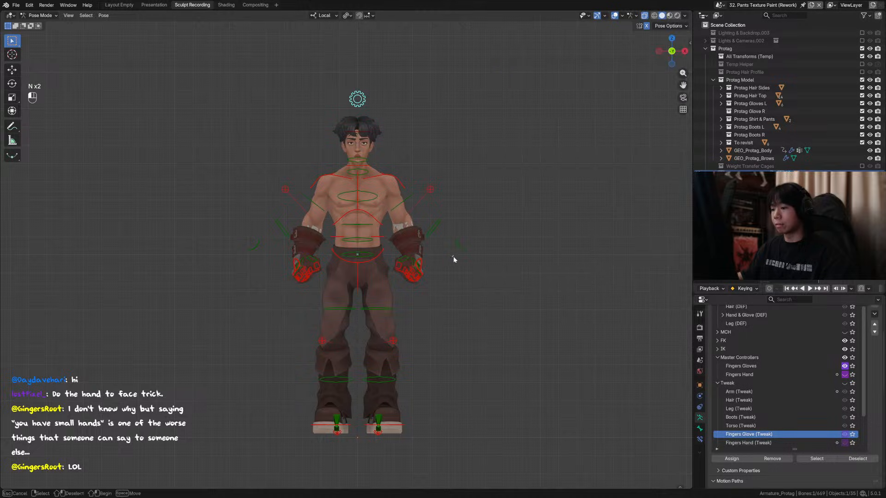
pyautogui.click(615, 15)
pyautogui.moveTo(480, 194); pyautogui.dragTo(360, 203, button='middle')
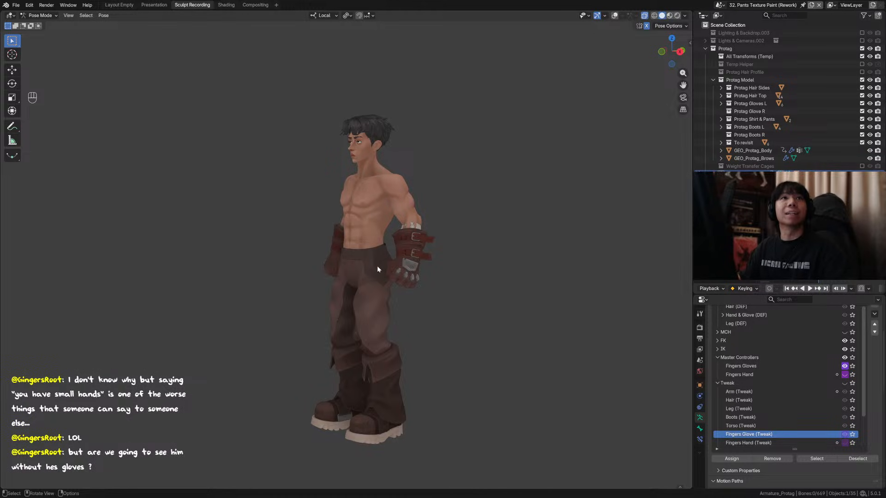
pyautogui.moveTo(353, 277); pyautogui.dragTo(411, 302, button='middle')
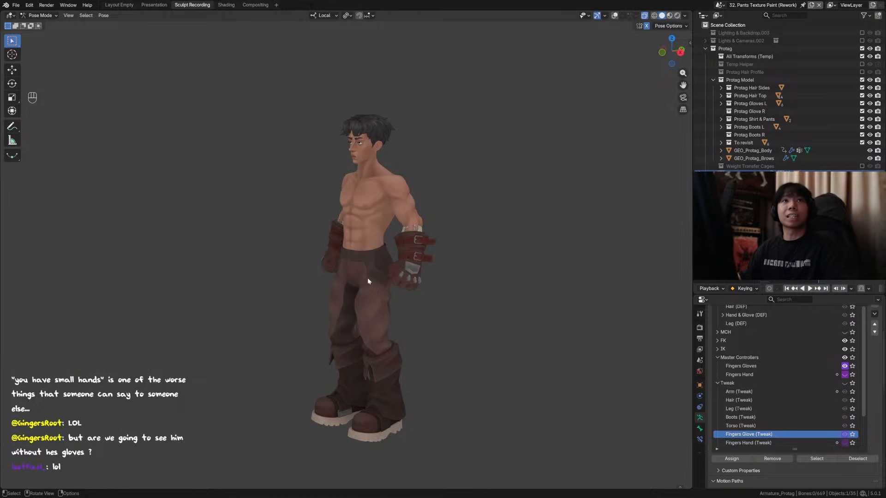
pyautogui.moveTo(419, 340); pyautogui.dragTo(394, 329, button='middle')
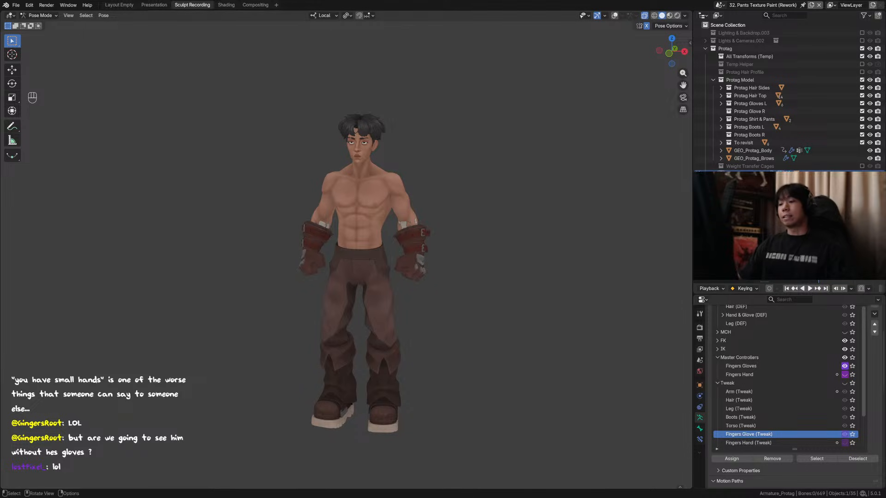
# Show the overlays in the front view and rotate the left hand's control about its local X axis.
pyautogui.press('KP_1')
pyautogui.hotkey('shift', 'alt', 'z')
pyautogui.click(453, 284)
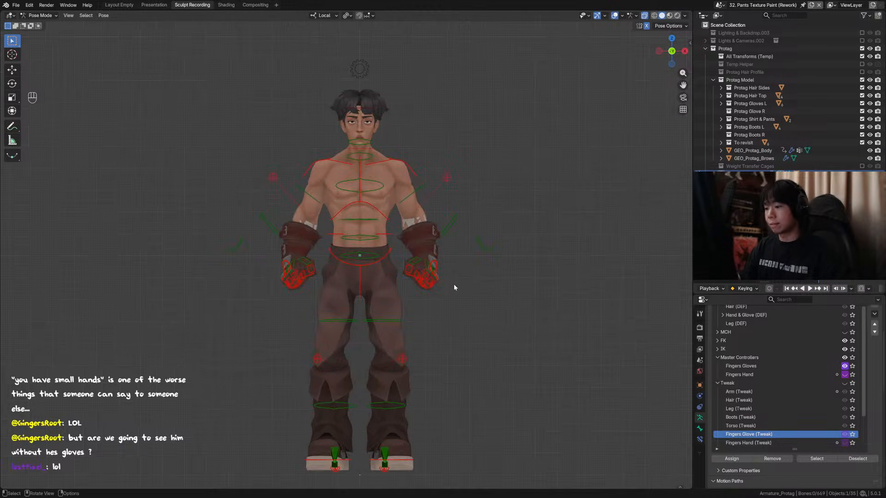
pyautogui.moveTo(453, 284); pyautogui.dragTo(328, 302, button='middle')
pyautogui.press('r')
pyautogui.press('x')
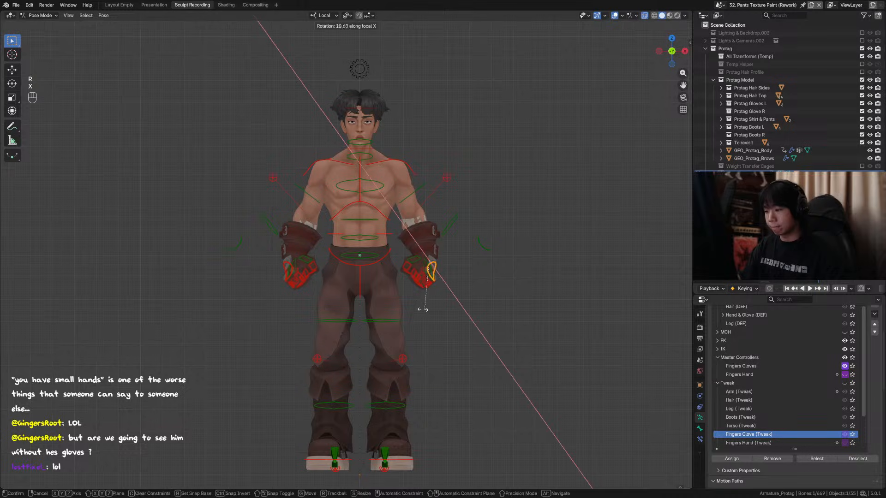
pyautogui.click(431, 309)
# Rotate the gloved left hand further about local X and move it about 0.013 m in X and 0.016 m in Z.
pyautogui.moveTo(438, 308); pyautogui.dragTo(376, 305, button='middle')
pyautogui.press('r')
pyautogui.press('x')
pyautogui.click(468, 329)
pyautogui.moveTo(438, 326); pyautogui.dragTo(479, 320, button='middle')
pyautogui.press('g')
pyautogui.click(483, 317)
pyautogui.moveTo(466, 207); pyautogui.dragTo(472, 184, button='middle')
pyautogui.scroll(3, 471, 185)
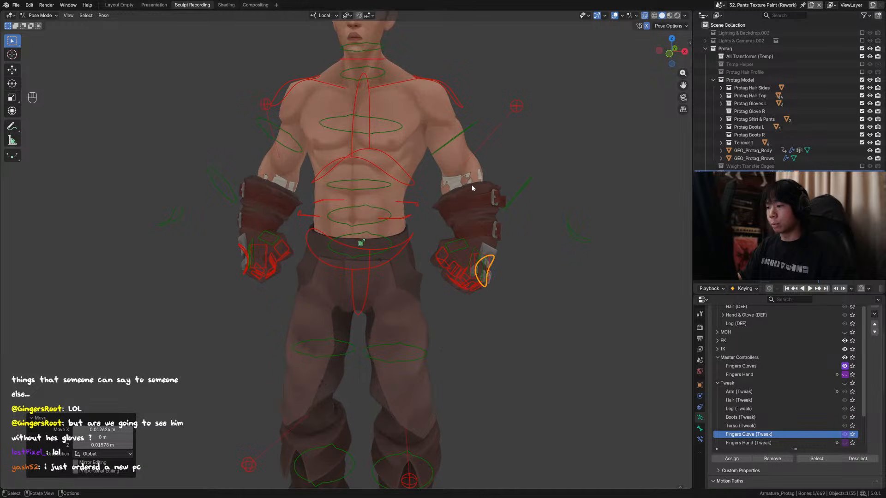
pyautogui.scroll(-3, 460, 185)
# Turn on the Subdiv property on the gear-shaped settings control and save the file.
pyautogui.click(364, 27)
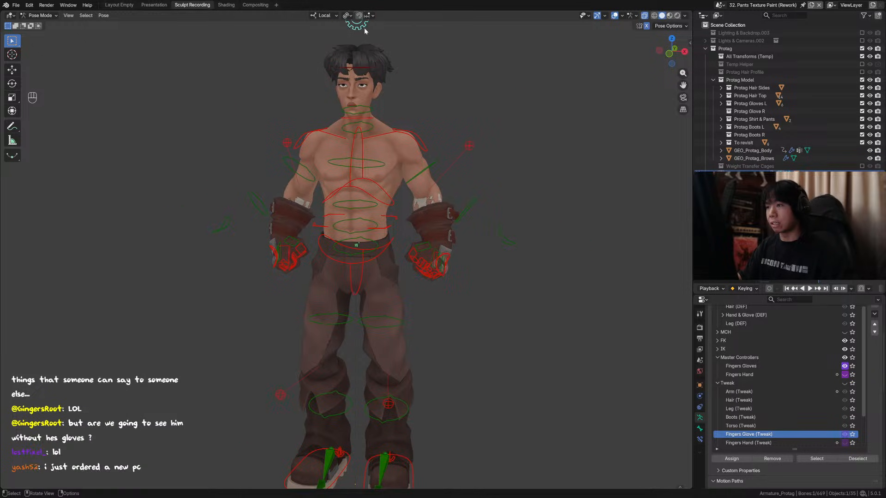
pyautogui.press('n')
pyautogui.click(593, 276)
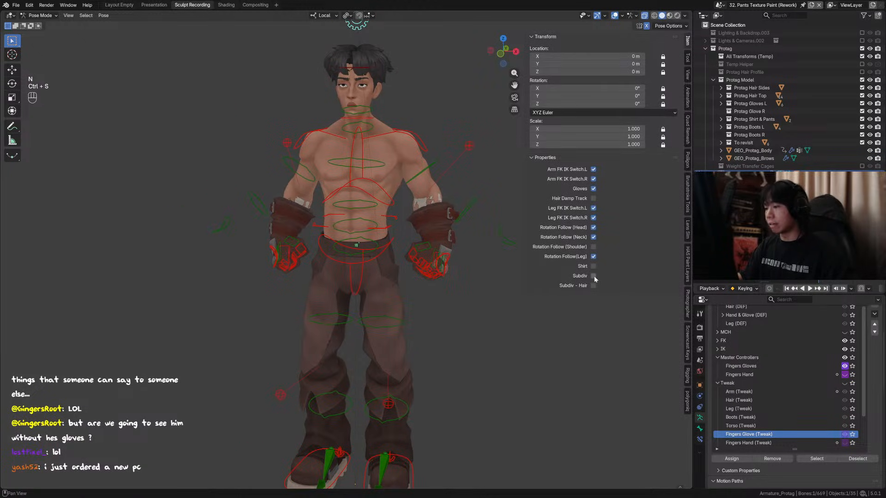
pyautogui.hotkey('ctrl', 's')
pyautogui.moveTo(440, 214)
pyautogui.mouseDown(button='middle')
pyautogui.moveTo(450, 210)
pyautogui.moveTo(436, 203)
pyautogui.mouseUp(button='middle')
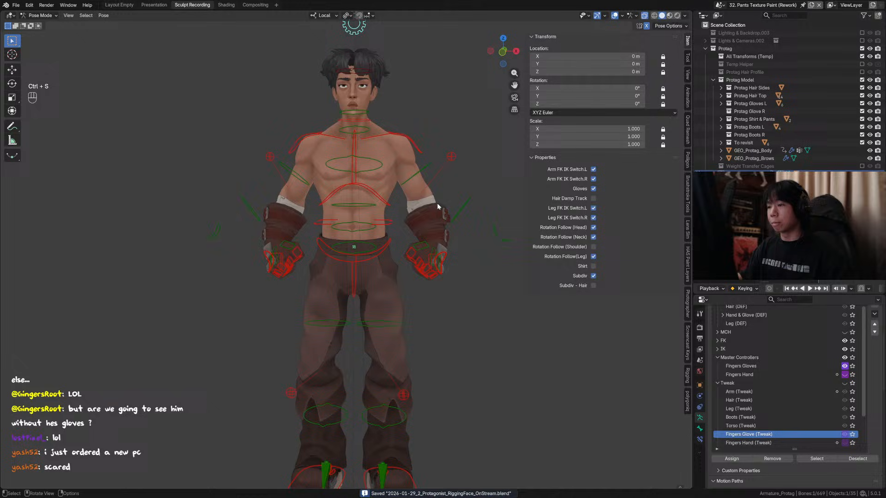
pyautogui.click(476, 182)
pyautogui.press('n')
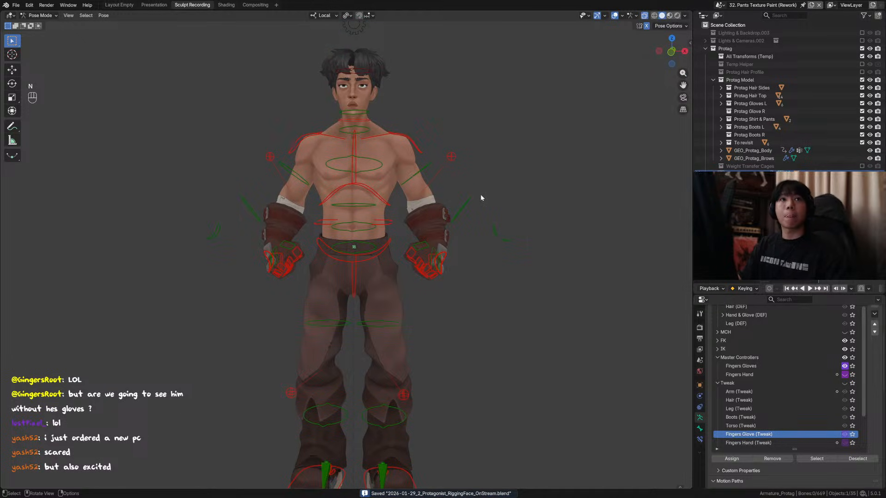
# Rotate the gloved left hand's control about its local Y axis and check the fist from a three-quarter angle.
pyautogui.keyDown('shift'); pyautogui.moveTo(480, 195); pyautogui.dragTo(484, 202, button='middle'); pyautogui.keyUp('shift')
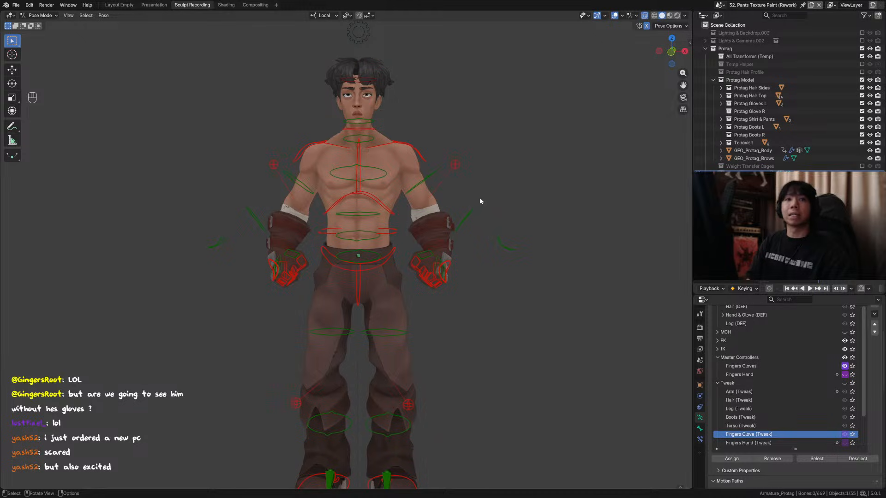
pyautogui.press('KP_1')
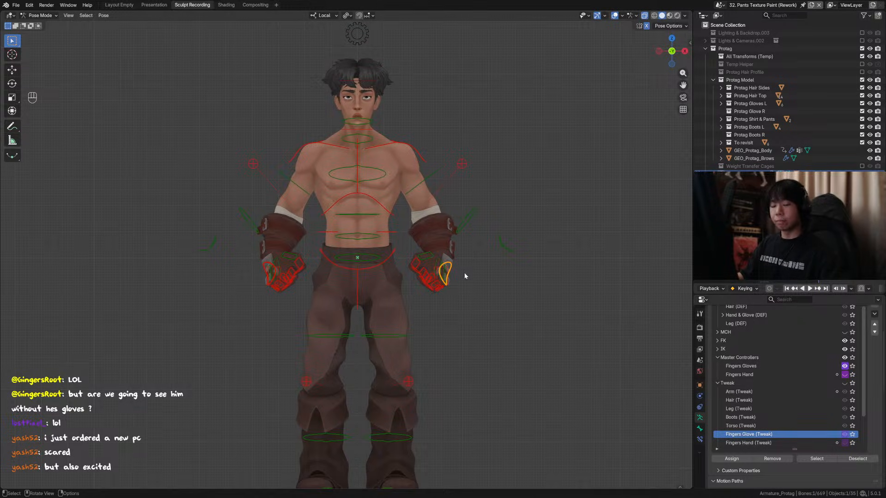
pyautogui.press('r')
pyautogui.press('y')
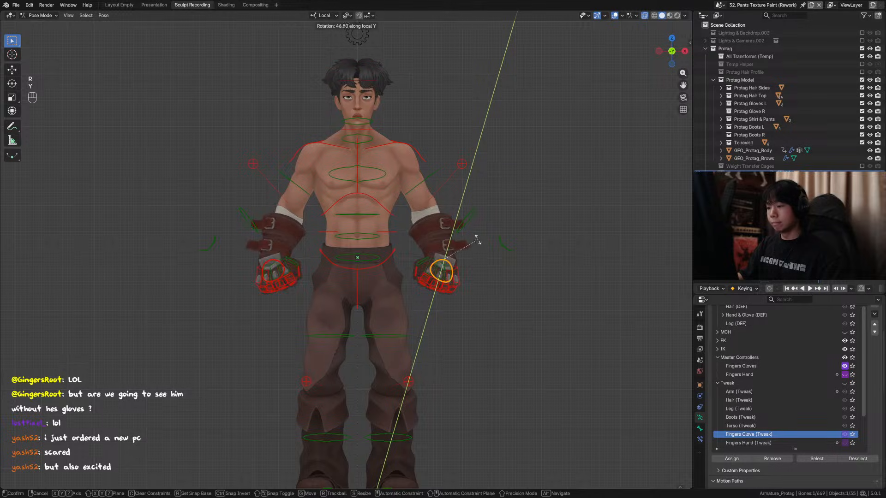
pyautogui.press('r')
pyautogui.press('y')
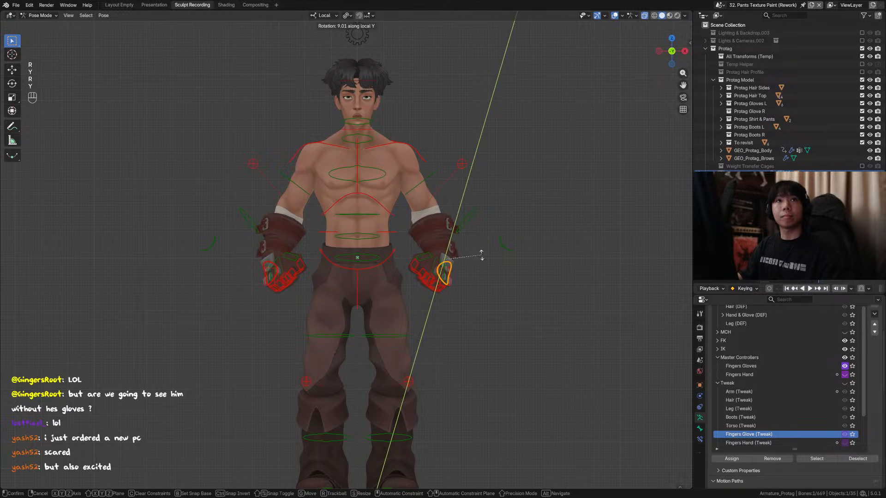
pyautogui.click(478, 258)
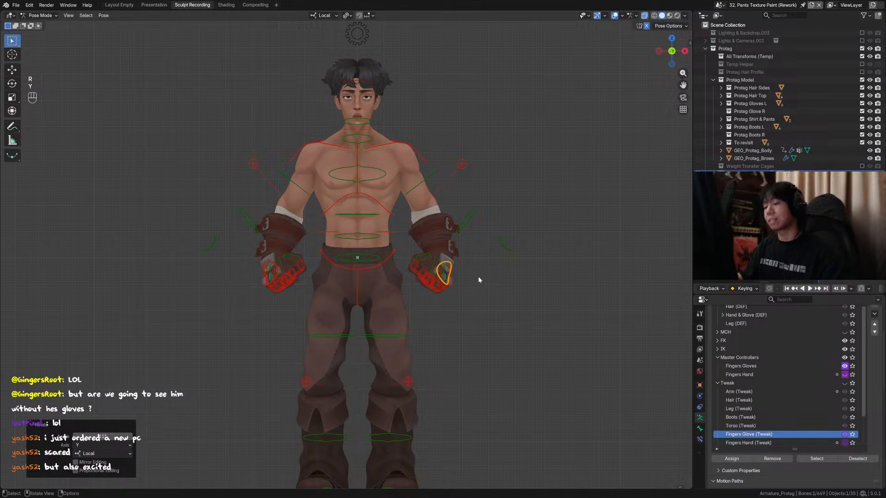
pyautogui.moveTo(478, 276); pyautogui.dragTo(453, 288, button='middle')
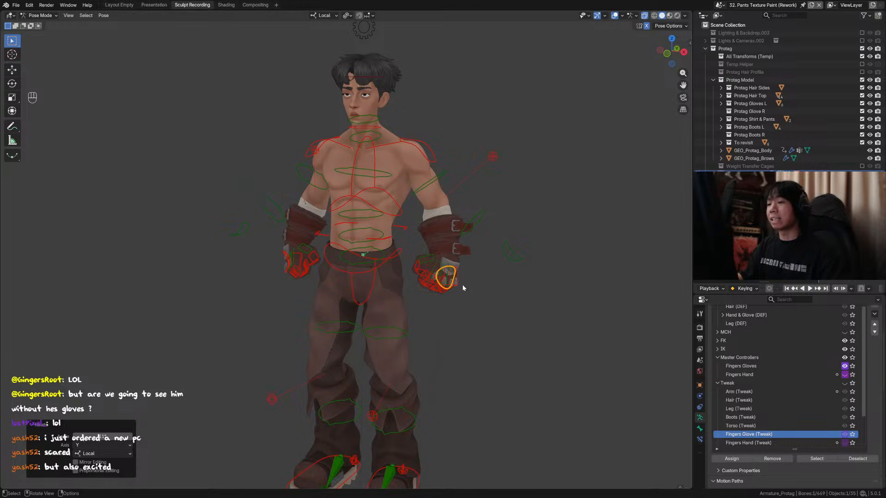
pyautogui.press('KP_1')
# Select the gear-shaped settings control and turn off the Gloves property.
pyautogui.scroll(-2, 369, 184)
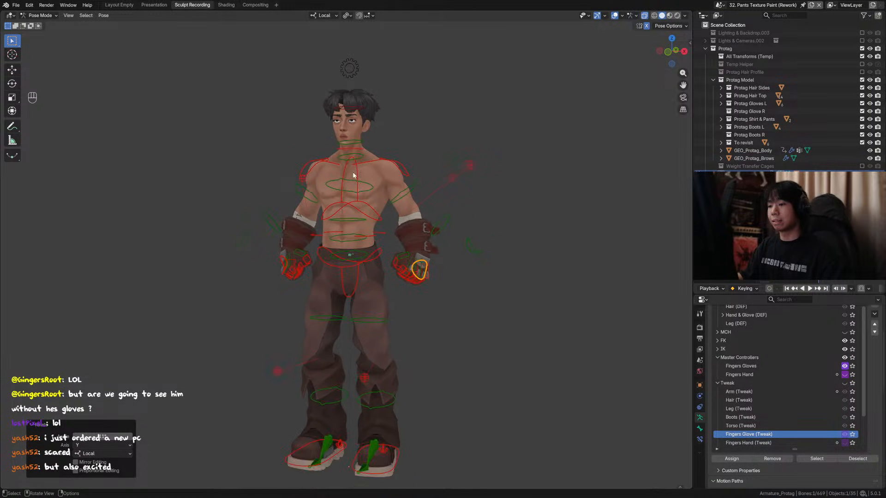
pyautogui.keyDown('shift'); pyautogui.moveTo(354, 175); pyautogui.dragTo(349, 116, button='middle'); pyautogui.keyUp('shift')
pyautogui.click(361, 55)
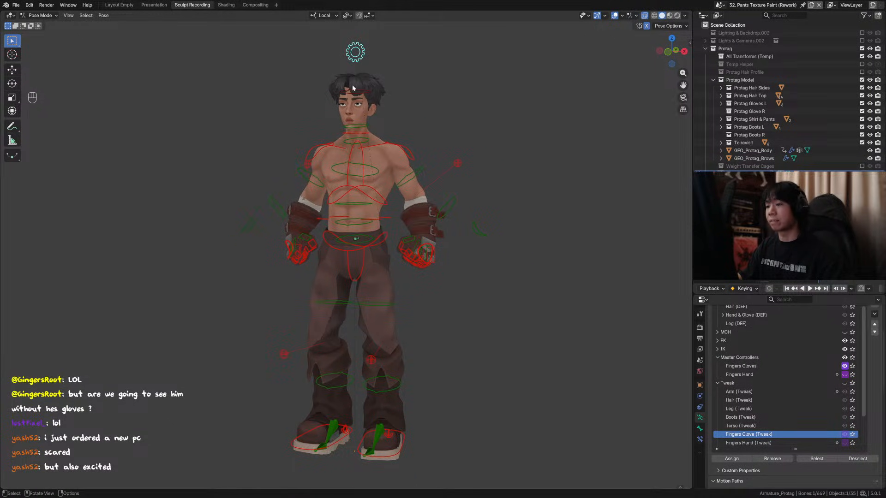
pyautogui.press('n')
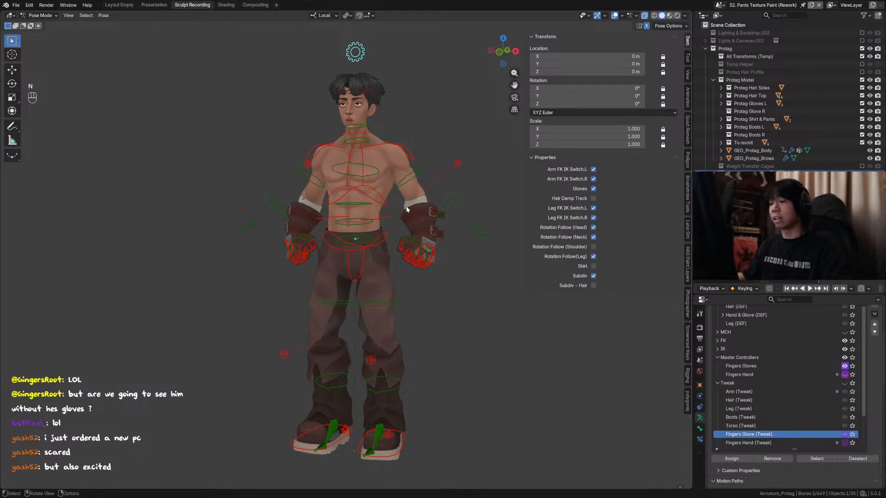
pyautogui.moveTo(406, 210); pyautogui.dragTo(421, 210, button='middle')
pyautogui.moveTo(495, 211); pyautogui.dragTo(487, 215, button='middle')
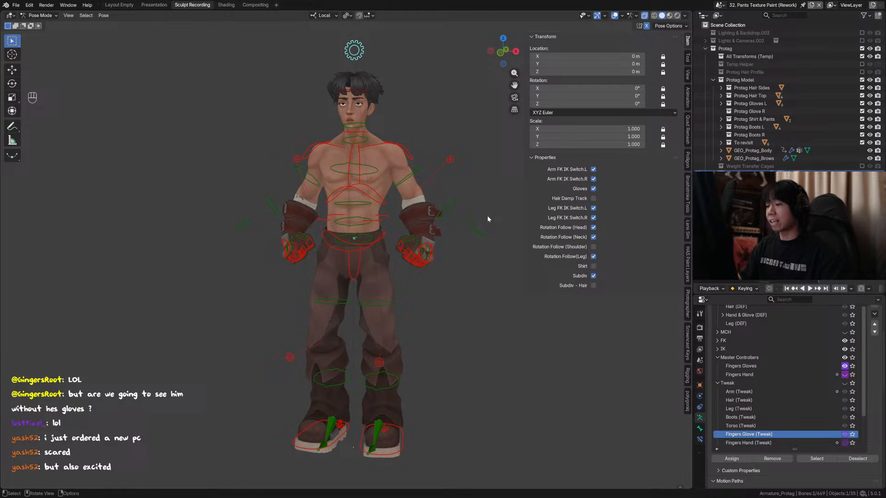
pyautogui.click(593, 189)
# Select all visible bones and clear their location, rotation and scale to restore the rest pose.
pyautogui.press('a')
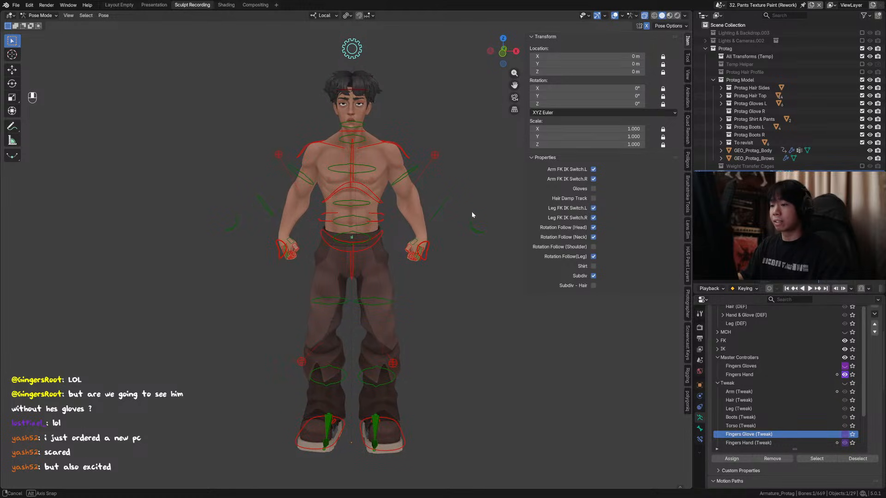
pyautogui.hotkey('alt', 'g')
pyautogui.hotkey('alt', 'r')
pyautogui.hotkey('alt', 's')
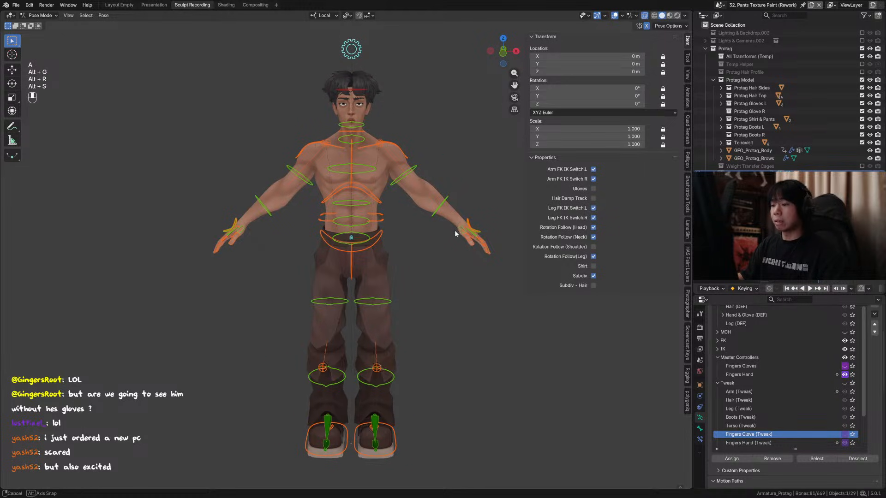
# Examine the reset bare-handed character rig and its controls from the front and sides.
pyautogui.press('n')
pyautogui.moveTo(463, 230); pyautogui.dragTo(381, 194, button='middle')
pyautogui.hotkey('ctrl', 'Tab')
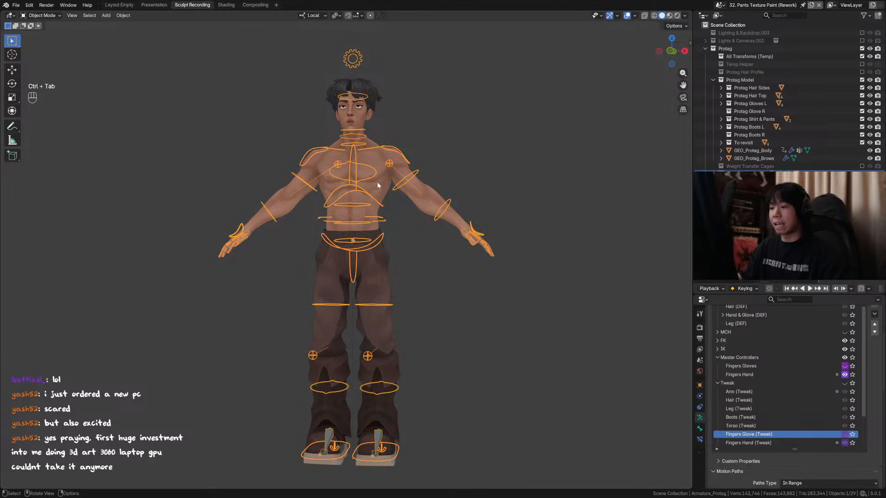
pyautogui.click(377, 181)
pyautogui.scroll(3, 372, 241)
pyautogui.moveTo(372, 242); pyautogui.dragTo(533, 250, button='middle')
pyautogui.click(317, 196)
pyautogui.moveTo(317, 195); pyautogui.dragTo(497, 198, button='middle')
pyautogui.hotkey('ctrl', 'Tab')
pyautogui.keyDown('shift'); pyautogui.moveTo(398, 182); pyautogui.dragTo(396, 230, button='middle'); pyautogui.keyUp('shift')
pyautogui.keyDown('shift'); pyautogui.moveTo(395, 174); pyautogui.dragTo(400, 202, button='middle'); pyautogui.keyUp('shift')
pyautogui.scroll(2, 415, 207)
pyautogui.scroll(-2, 554, 270)
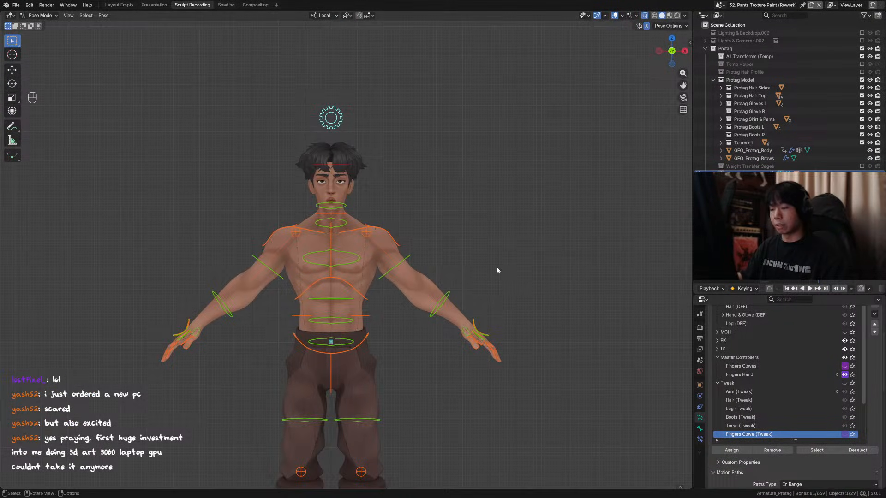
# Deselect everything in Object Mode, show the Tweak bone collection, and put the character armature back in Pose Mode.
pyautogui.hotkey('ctrl', 'Tab')
pyautogui.hotkey('alt', 'a')
pyautogui.hotkey('alt', 'h')
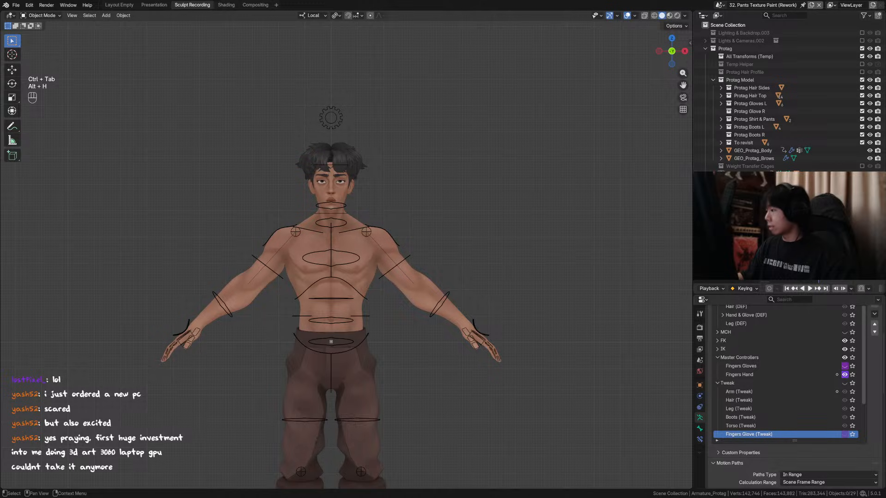
pyautogui.press('h')
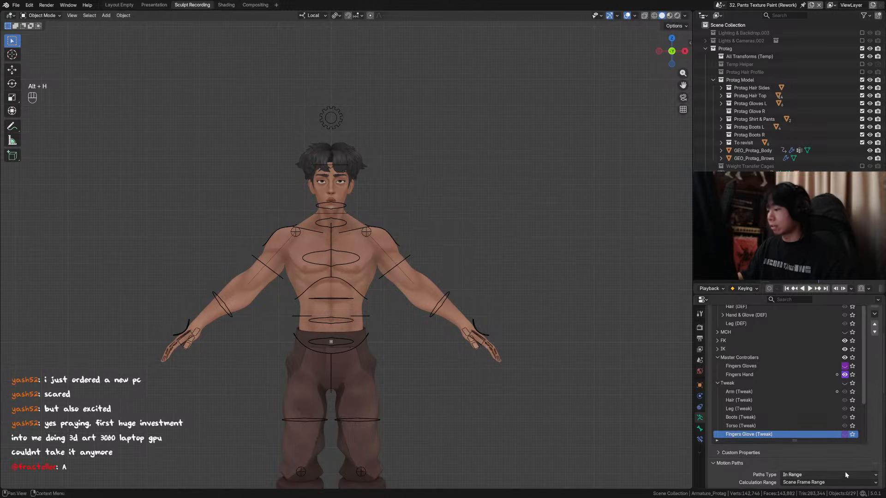
pyautogui.click(844, 383)
pyautogui.moveTo(429, 305); pyautogui.dragTo(413, 283, button='middle')
pyautogui.scroll(5, 443, 309)
pyautogui.keyDown('shift'); pyautogui.click(464, 291); pyautogui.keyUp('shift')
pyautogui.hotkey('ctrl', 'Tab')
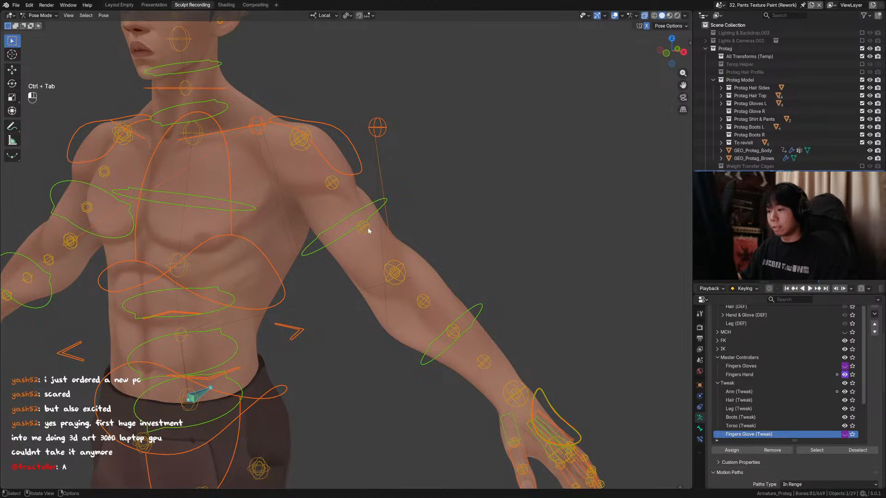
# Enter the armature's Edit Mode, reveal its hidden bones, and hide the selected bones again.
pyautogui.press('Tab')
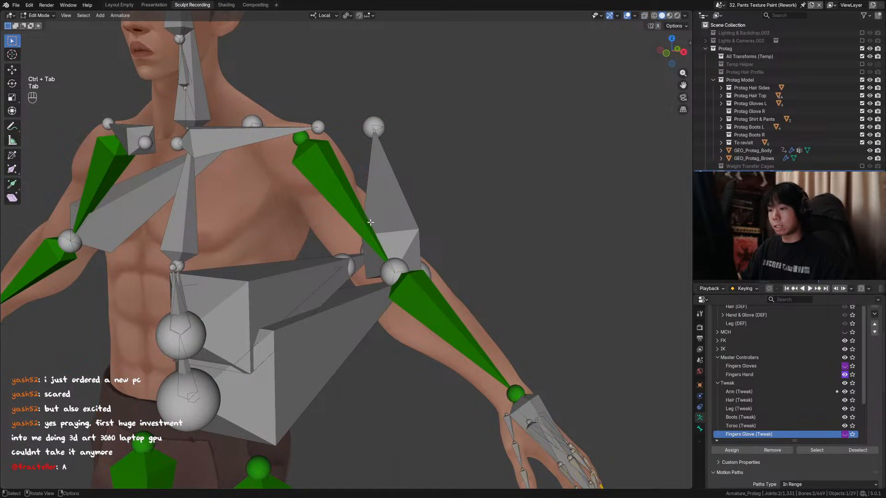
pyautogui.scroll(-3, 371, 222)
pyautogui.hotkey('alt', 'z')
pyautogui.hotkey('alt', 'z')
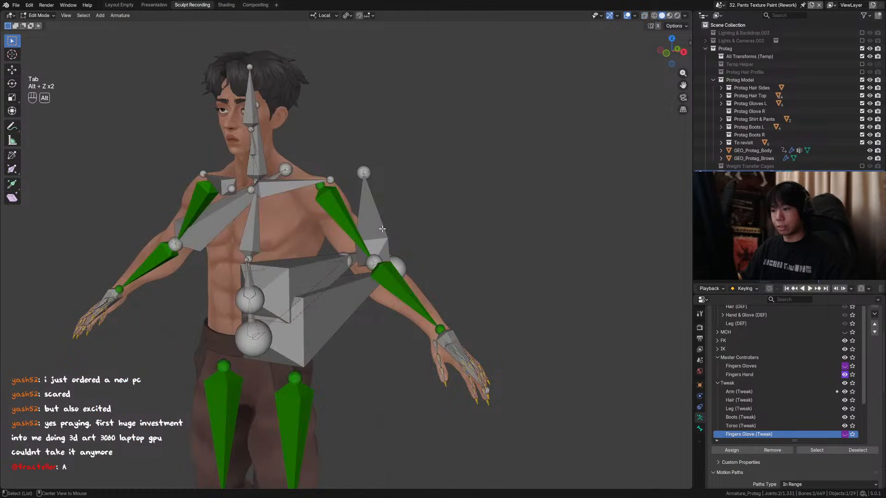
pyautogui.moveTo(377, 231); pyautogui.dragTo(375, 208, button='middle')
pyautogui.press('h')
pyautogui.press('h')
pyautogui.hotkey('alt', 'h')
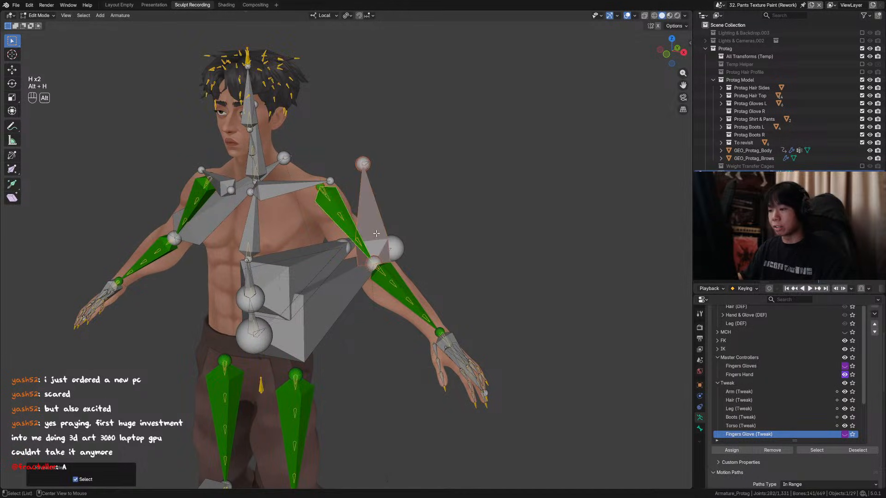
pyautogui.press('h')
# Leave Edit Mode and return to Object Mode with the character armature selected.
pyautogui.scroll(2, 369, 215)
pyautogui.keyDown('shift'); pyautogui.moveTo(369, 216); pyautogui.dragTo(339, 245, button='middle'); pyautogui.keyUp('shift')
pyautogui.scroll(2, 340, 244)
pyautogui.hotkey('ctrl', 'Tab')
pyautogui.click(282, 220)
pyautogui.moveTo(282, 220); pyautogui.dragTo(367, 234, button='middle')
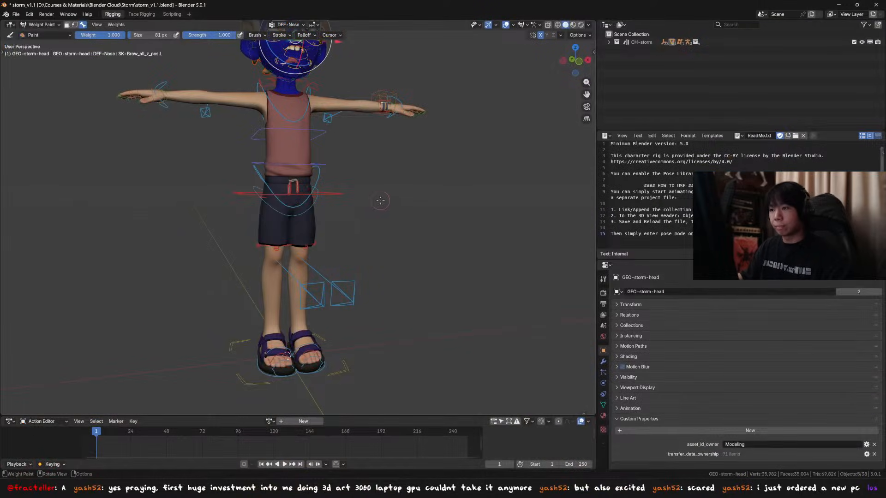
# Switch to the storm_v1.1 file, exit Weight Paint, put RIG-storm in Pose Mode and clear the bone selection.
pyautogui.hotkey('ctrl', 'Tab')
pyautogui.moveTo(400, 200)
pyautogui.mouseDown(button='middle')
pyautogui.moveTo(413, 222)
pyautogui.moveTo(350, 253)
pyautogui.mouseUp(button='middle')
pyautogui.click(350, 252)
pyautogui.hotkey('ctrl', 'Tab')
pyautogui.click(348, 253)
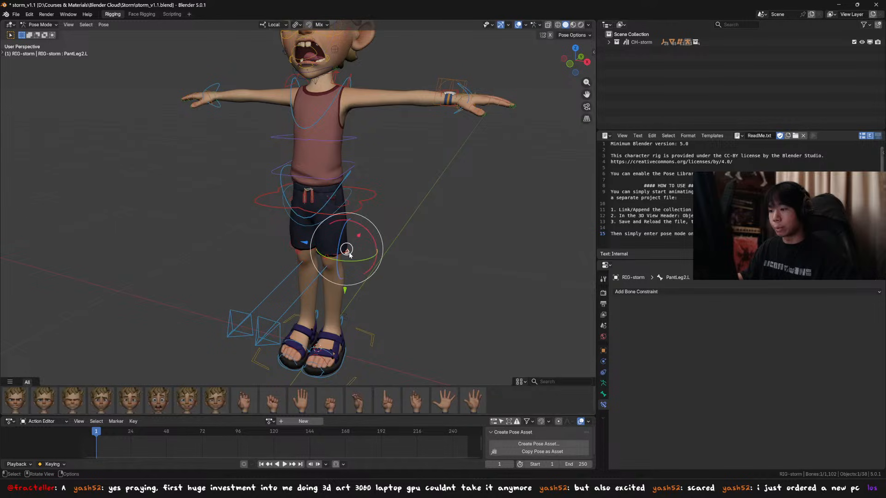
pyautogui.scroll(3, 349, 253)
pyautogui.hotkey('alt', 'a')
pyautogui.scroll(3, 309, 143)
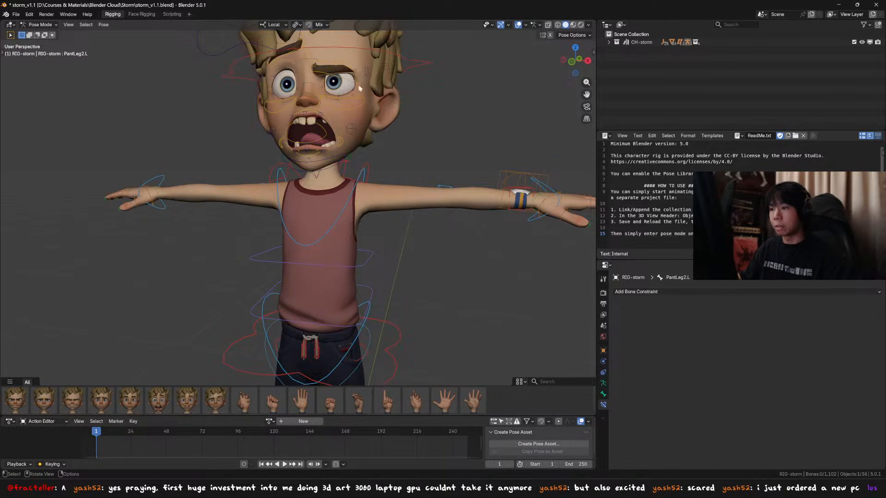
# Select the lower outer control of the Storm character's left eye socket and examine the facial controls.
pyautogui.moveTo(366, 138); pyautogui.dragTo(336, 192, button='middle')
pyautogui.scroll(2, 332, 199)
pyautogui.click(319, 186)
pyautogui.scroll(2, 343, 193)
pyautogui.scroll(-2, 343, 193)
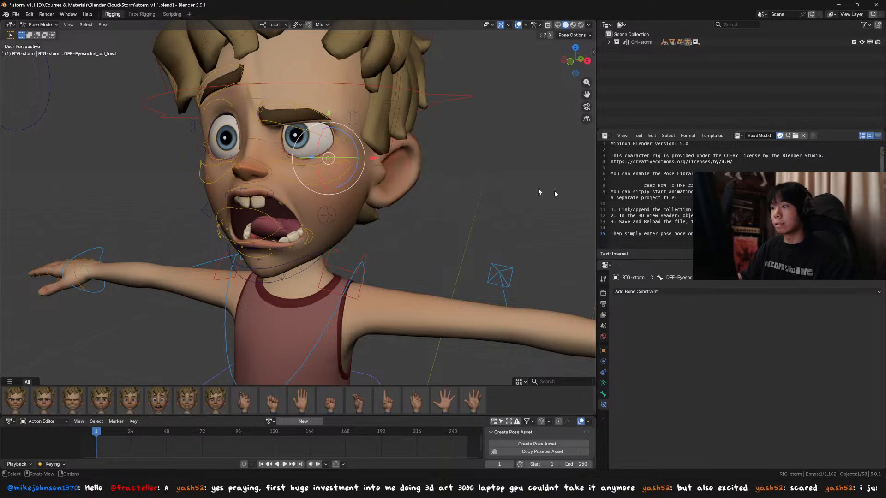
pyautogui.moveTo(539, 192); pyautogui.dragTo(252, 170, button='middle')
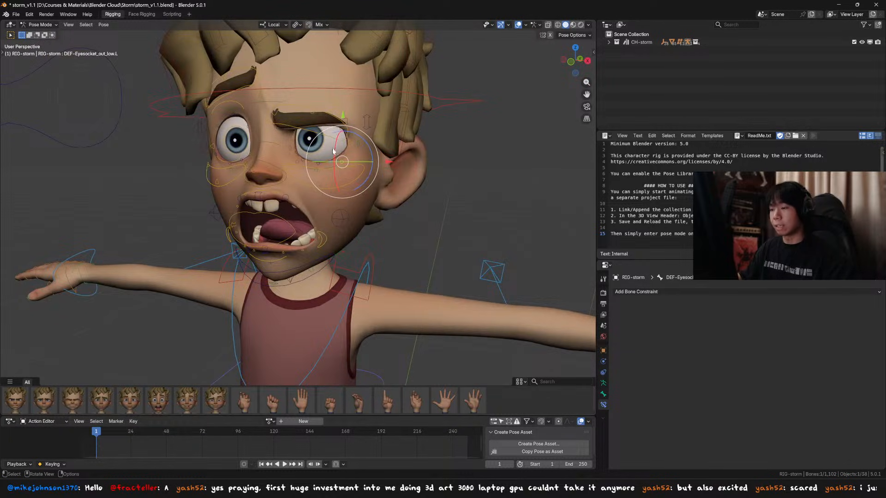
# Try moving the Storm character's left whole-brow control downward to test the brow deformation.
pyautogui.click(302, 110)
pyautogui.press('g')
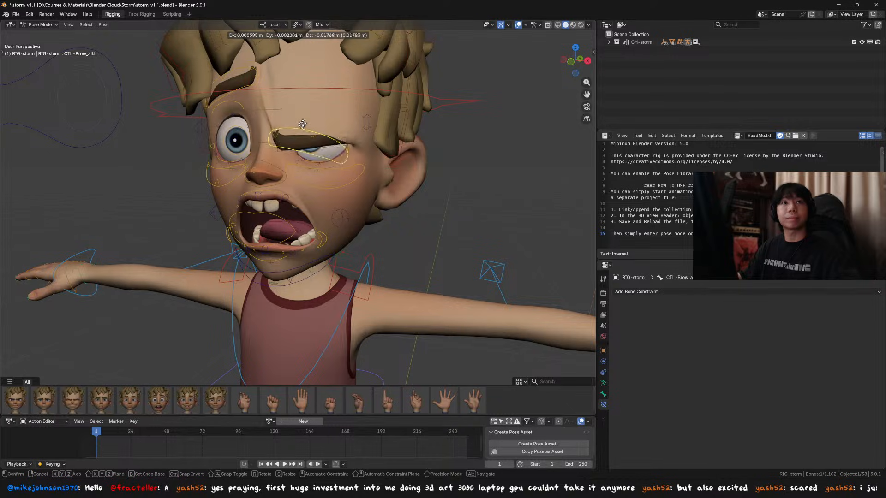
pyautogui.rightClick(302, 126)
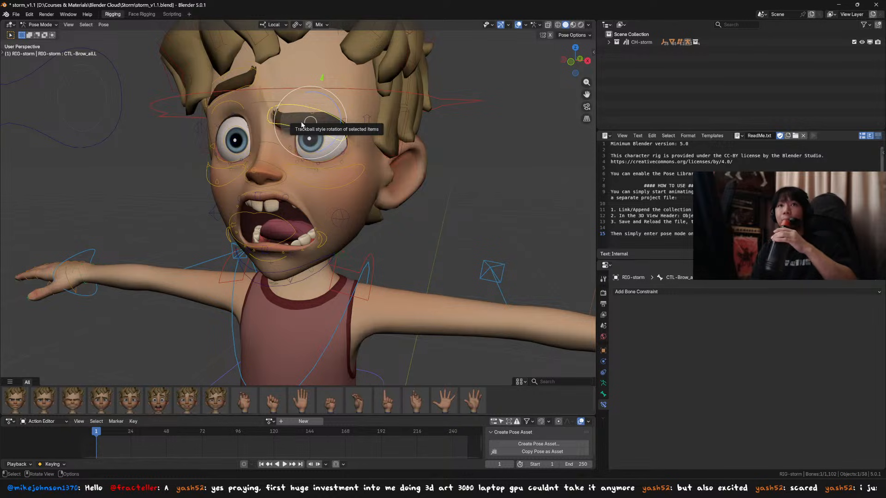
pyautogui.moveTo(302, 124); pyautogui.dragTo(323, 135)
pyautogui.moveTo(323, 136)
pyautogui.mouseDown(button='middle')
pyautogui.moveTo(341, 142)
pyautogui.moveTo(328, 143)
pyautogui.mouseUp(button='middle')
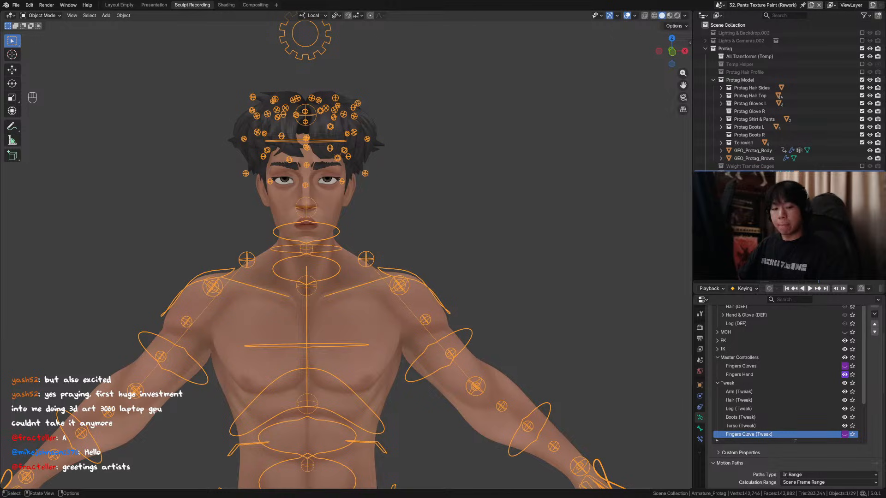
# Switch back to the Protag file, enter Pose Mode, and try moving the left upper-arm tweak bone.
pyautogui.moveTo(308, 206); pyautogui.dragTo(350, 223, button='middle')
pyautogui.scroll(3, 347, 222)
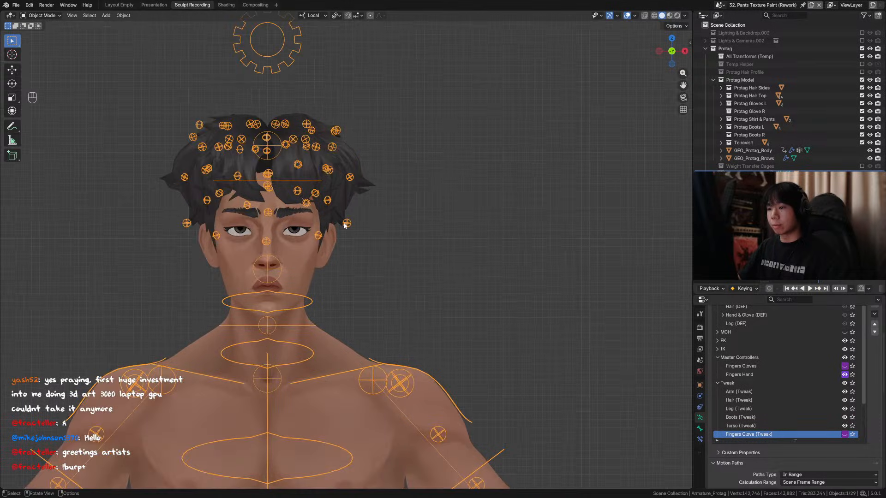
pyautogui.scroll(-3, 344, 224)
pyautogui.keyDown('shift'); pyautogui.moveTo(371, 273); pyautogui.dragTo(366, 185, button='middle'); pyautogui.keyUp('shift')
pyautogui.moveTo(392, 195); pyautogui.dragTo(377, 223, button='middle')
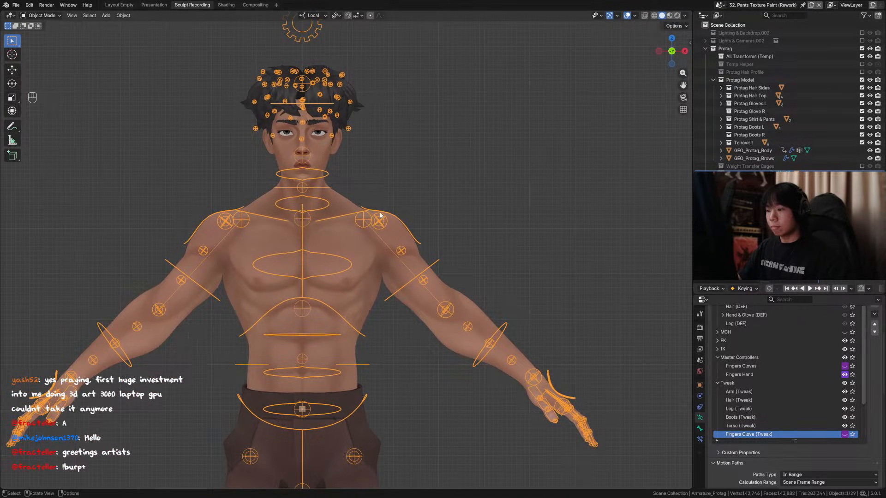
pyautogui.moveTo(404, 251); pyautogui.dragTo(382, 246, button='middle')
pyautogui.hotkey('ctrl', 'Tab')
pyautogui.press('g')
pyautogui.rightClick(396, 253)
pyautogui.scroll(-2, 398, 254)
pyautogui.rightClick(383, 242)
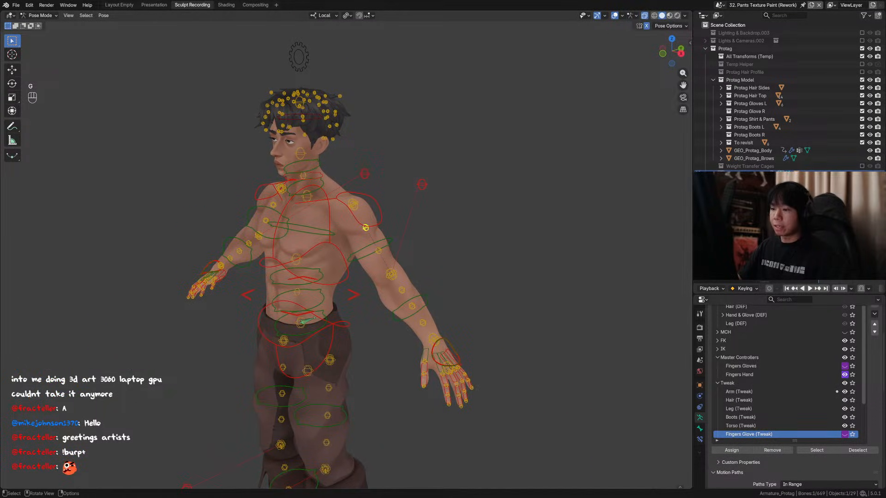
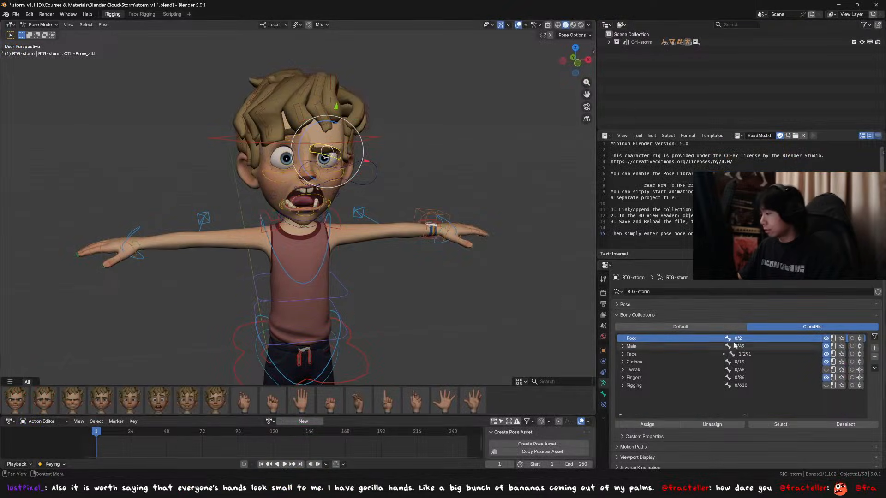
# In the Storm file, select the Face bone collection, open the rig settings and show the Tweak bones.
pyautogui.click(629, 354)
pyautogui.click(622, 353)
pyautogui.click(622, 354)
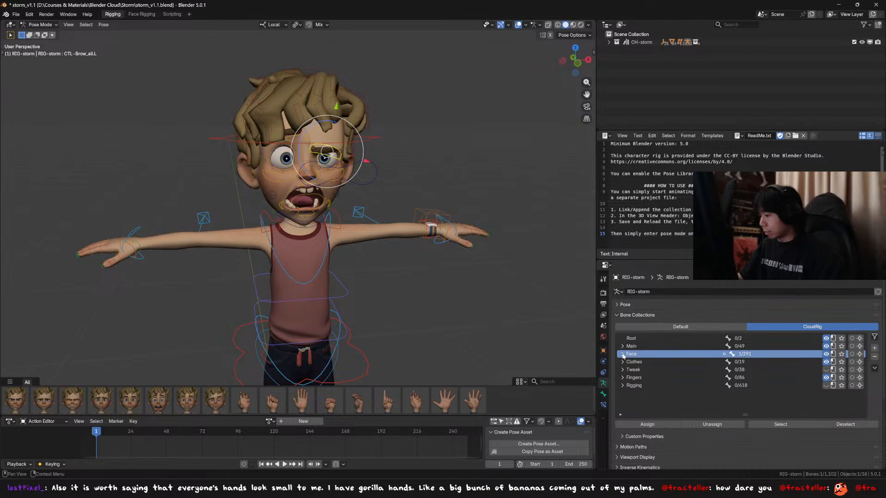
pyautogui.press('n')
pyautogui.moveTo(424, 175); pyautogui.dragTo(369, 178, button='middle')
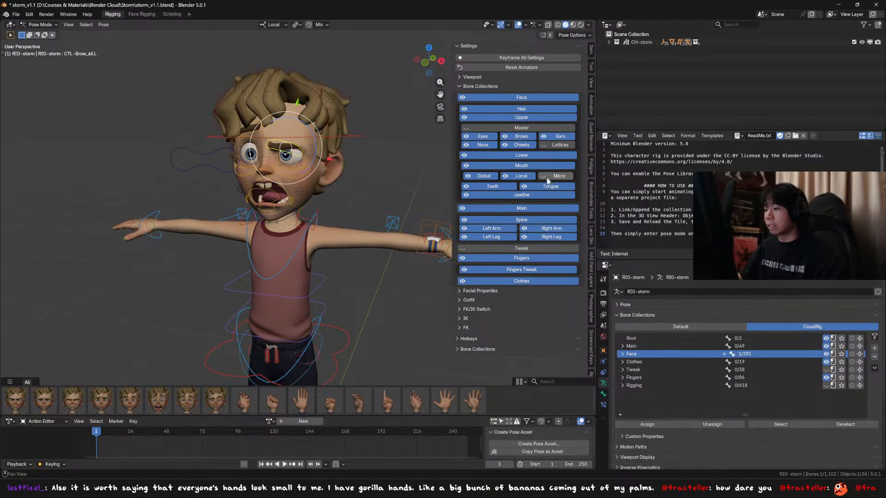
pyautogui.click(526, 248)
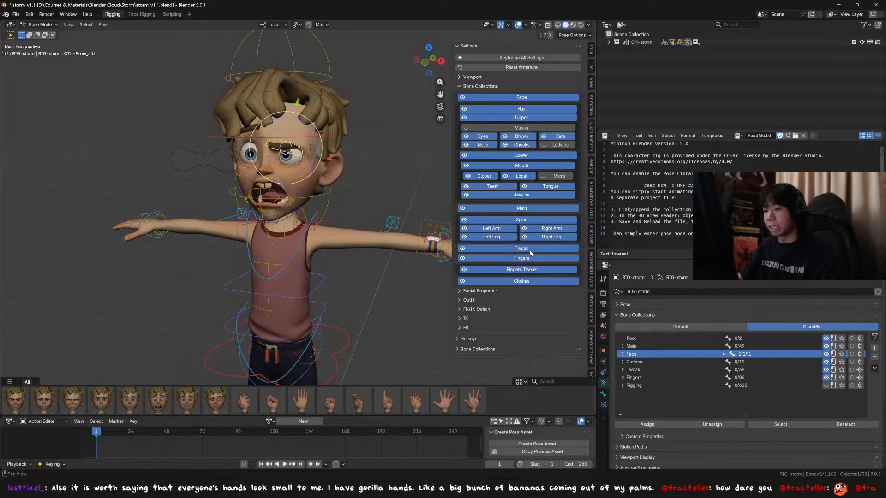
# Try moving the Storm rig's two left forearm tweak bones to test how the arm deforms.
pyautogui.click(393, 236)
pyautogui.moveTo(393, 236); pyautogui.dragTo(365, 254, button='middle')
pyautogui.scroll(4, 366, 254)
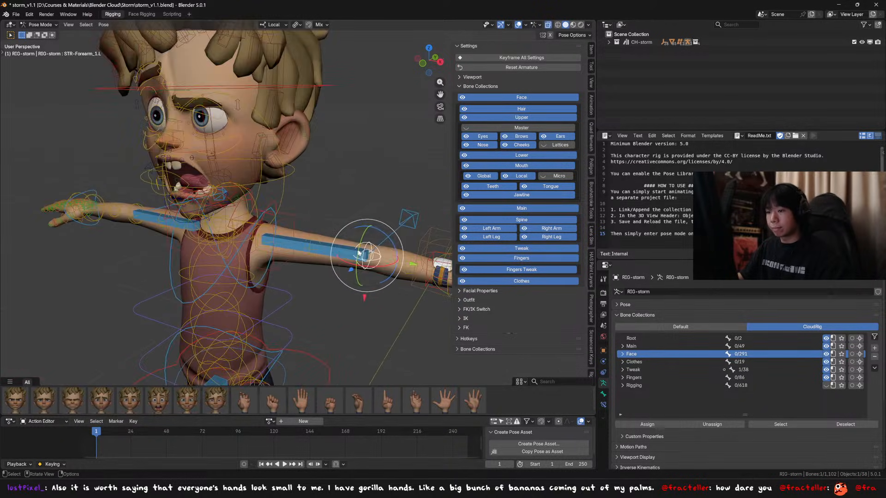
pyautogui.press('g')
pyautogui.rightClick(365, 236)
pyautogui.click(380, 236)
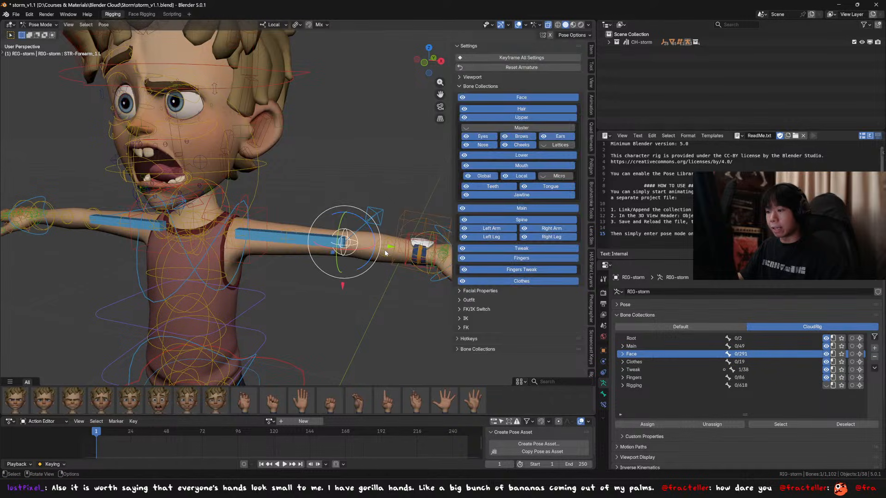
pyautogui.moveTo(380, 235); pyautogui.dragTo(398, 248, button='middle')
pyautogui.press('g')
pyautogui.rightClick(396, 226)
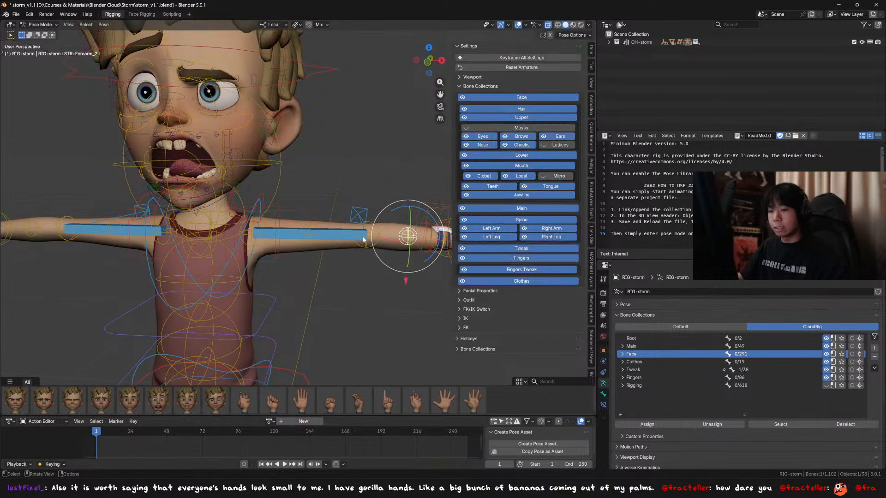
pyautogui.scroll(-4, 295, 199)
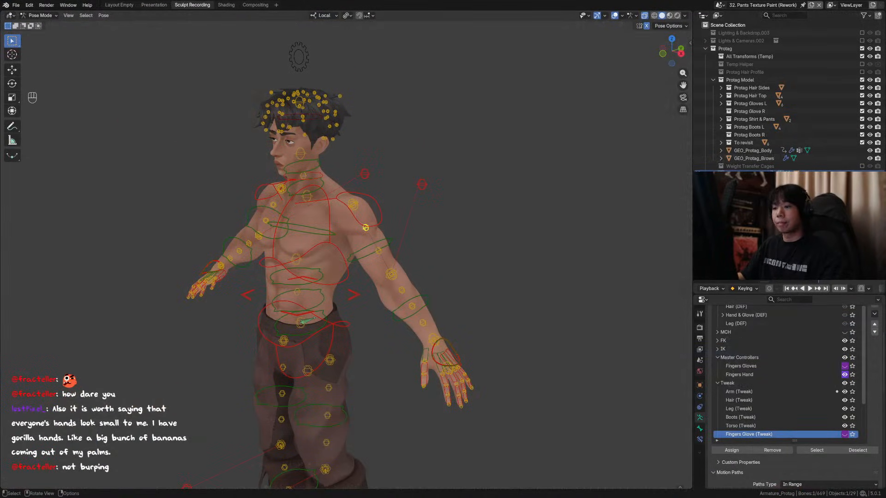
# Return to the Protag file, review the rig from the front and a three-quarter angle, and save the file.
pyautogui.moveTo(347, 168); pyautogui.dragTo(367, 167, button='middle')
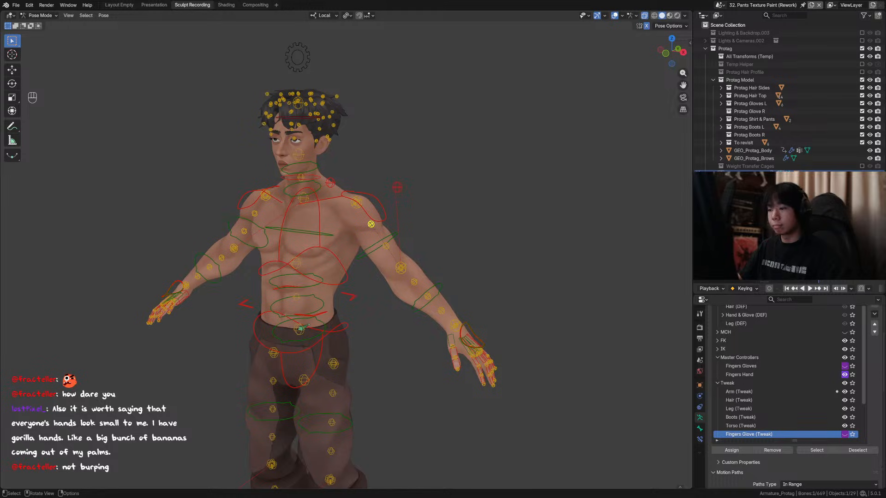
pyautogui.press('KP_1')
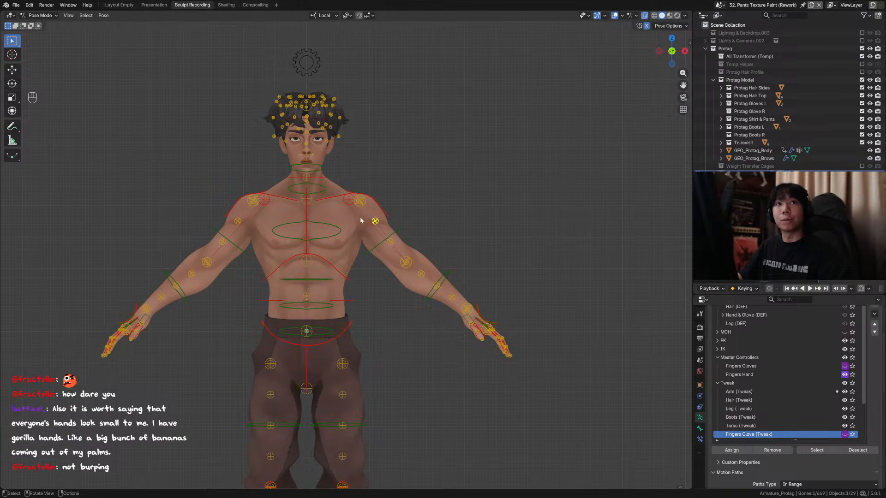
pyautogui.moveTo(360, 220)
pyautogui.mouseDown(button='middle')
pyautogui.moveTo(376, 232)
pyautogui.moveTo(367, 227)
pyautogui.mouseUp(button='middle')
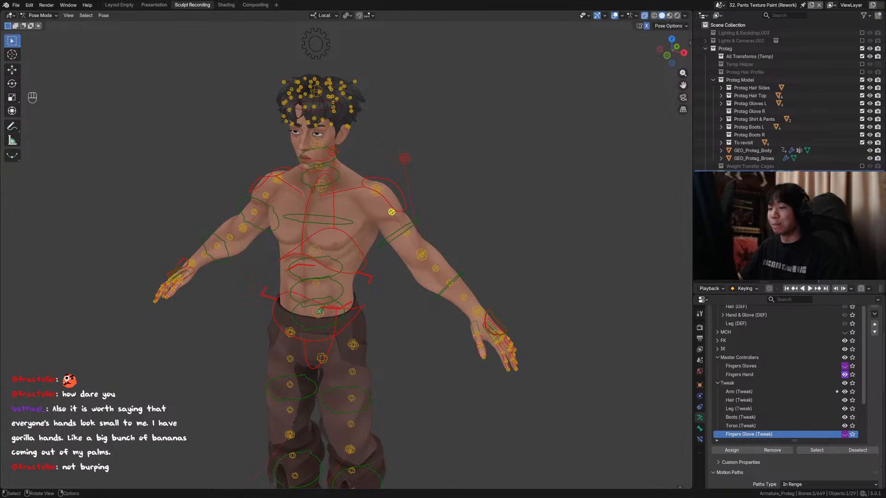
pyautogui.scroll(4, 369, 205)
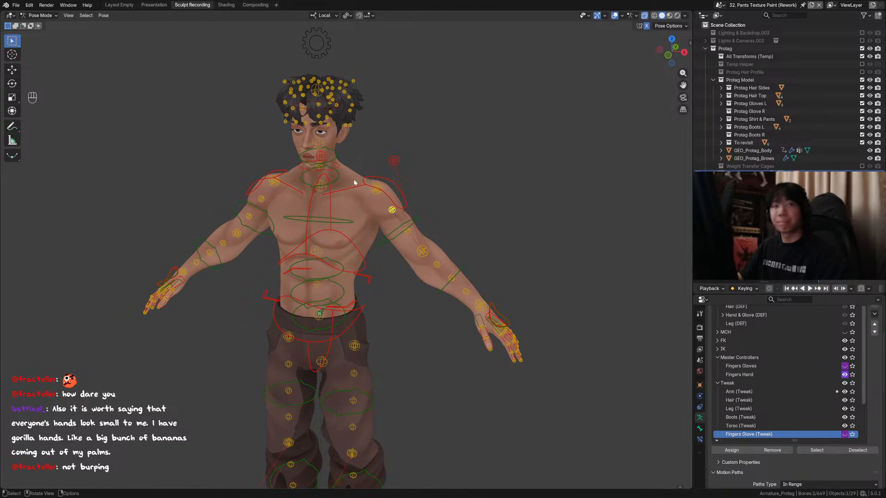
pyautogui.hotkey('ctrl', 's')
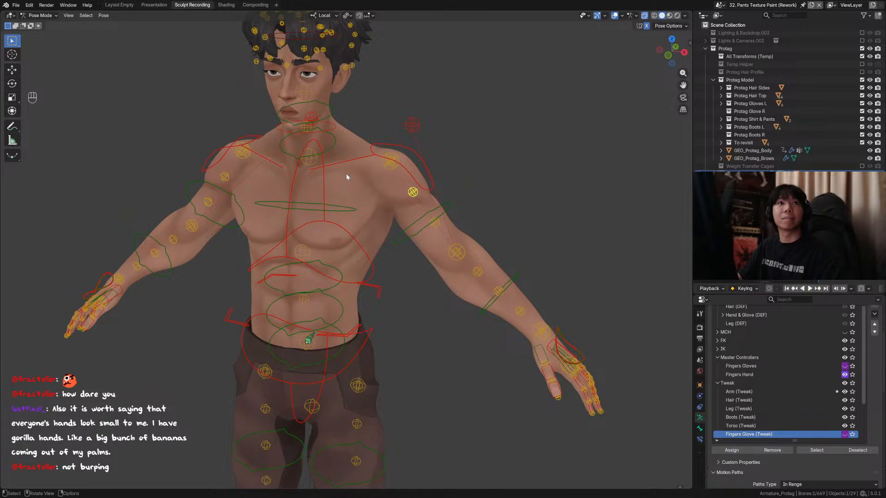
# Recheck the Protag rig from the front and open the armature's Object properties.
pyautogui.scroll(-4, 346, 175)
pyautogui.moveTo(342, 175); pyautogui.dragTo(343, 212, button='middle')
pyautogui.scroll(2, 356, 239)
pyautogui.scroll(3, 343, 212)
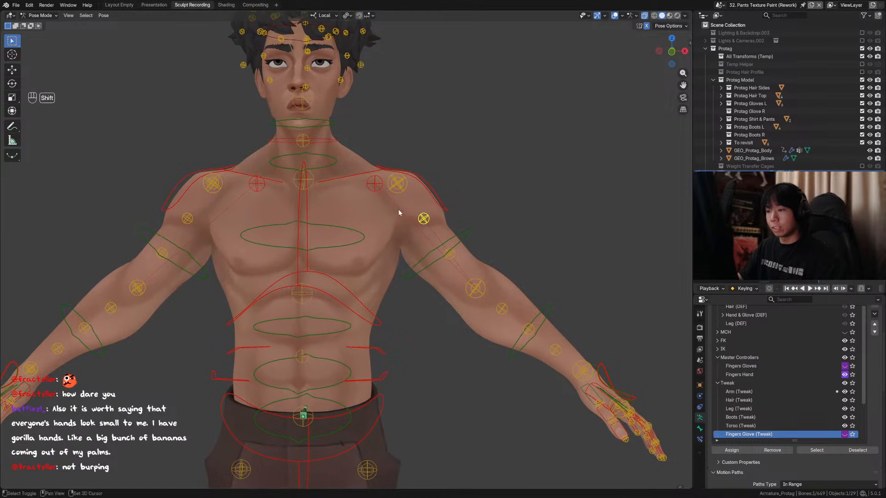
pyautogui.keyDown('shift'); pyautogui.moveTo(399, 212); pyautogui.dragTo(394, 218, button='middle'); pyautogui.keyUp('shift')
pyautogui.scroll(-3, 395, 218)
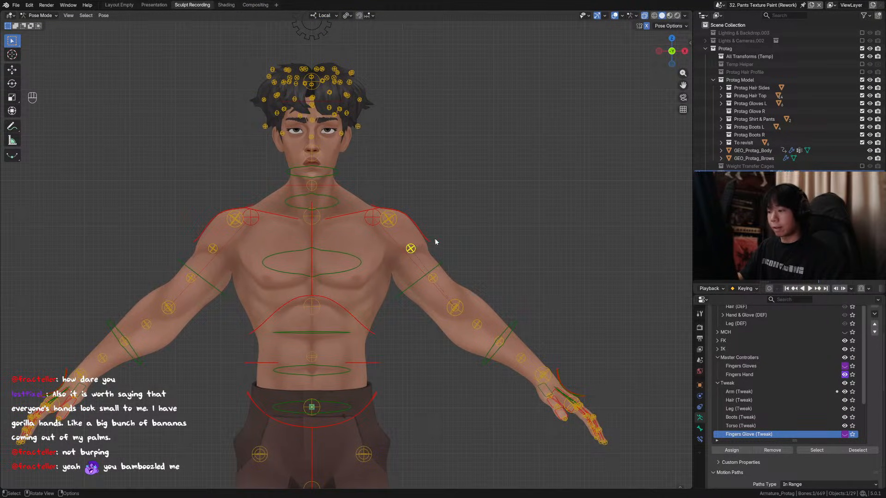
pyautogui.click(699, 385)
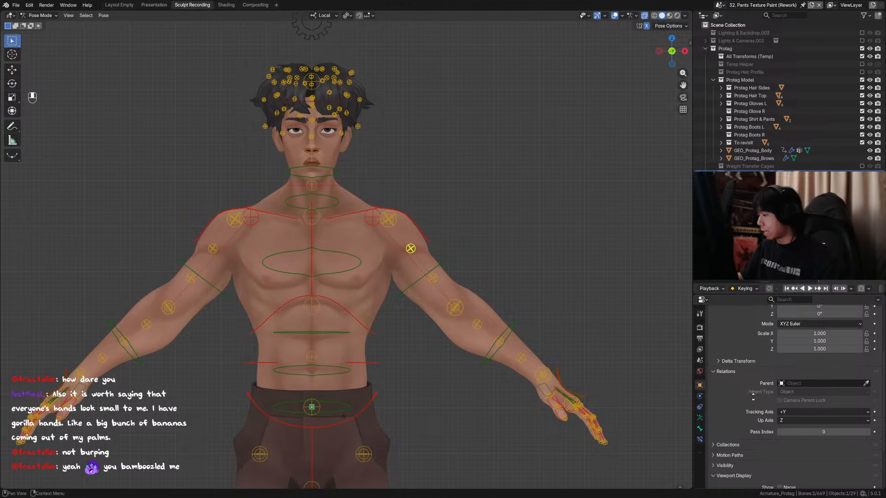
# Open the bone properties of the selected left upper-arm tweak bone and look through its relations and display settings.
pyautogui.scroll(3, 738, 389)
pyautogui.click(699, 418)
pyautogui.click(699, 428)
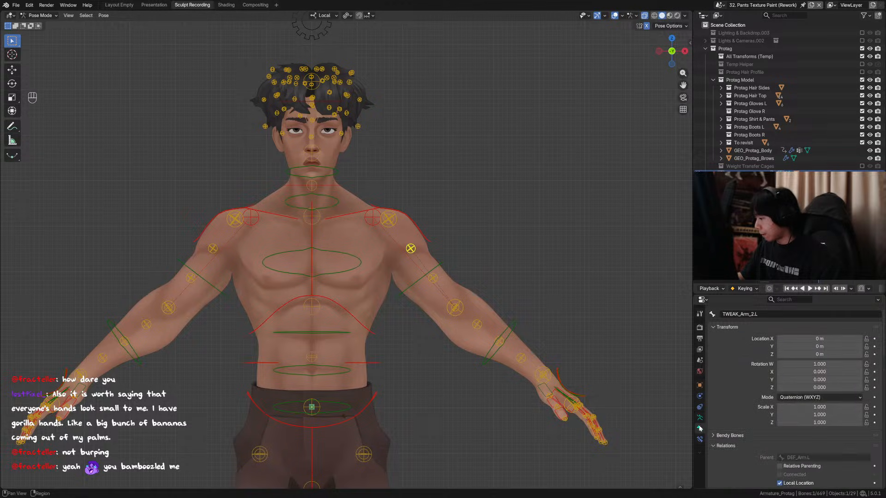
pyautogui.scroll(-12, 740, 445)
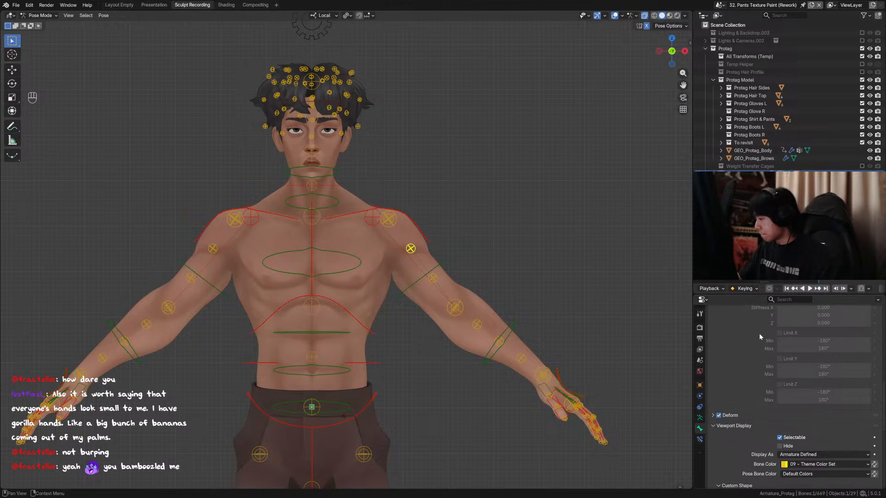
# Show the item transform values beside the viewport and put the armature in Edit Mode.
pyautogui.press('n')
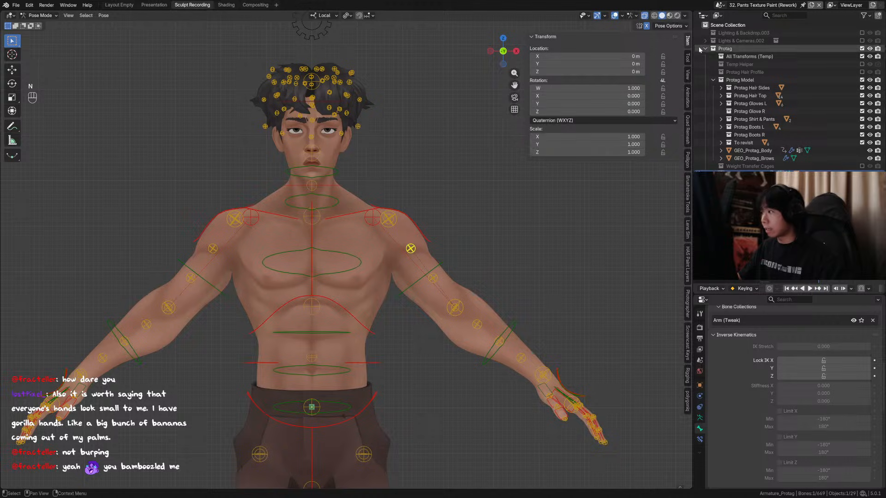
pyautogui.click(687, 57)
pyautogui.scroll(-1, 434, 233)
pyautogui.keyDown('shift'); pyautogui.moveTo(433, 242); pyautogui.dragTo(377, 230, button='middle'); pyautogui.keyUp('shift')
pyautogui.scroll(2, 348, 233)
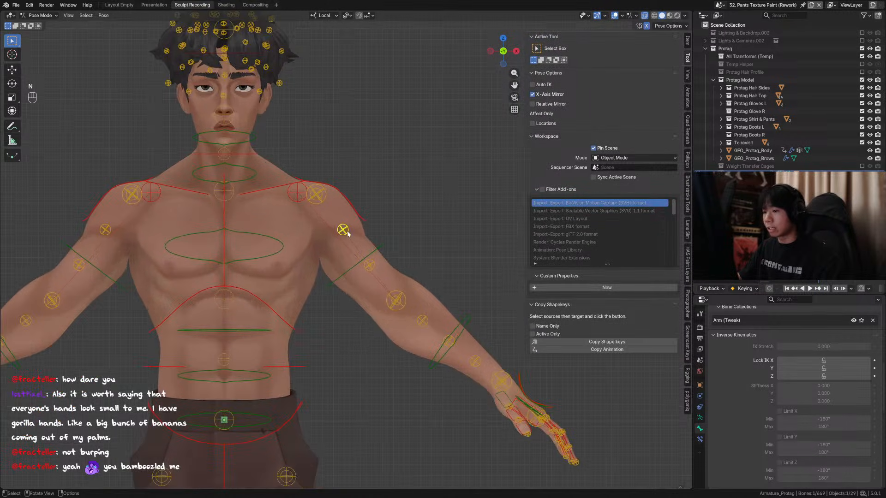
pyautogui.click(687, 74)
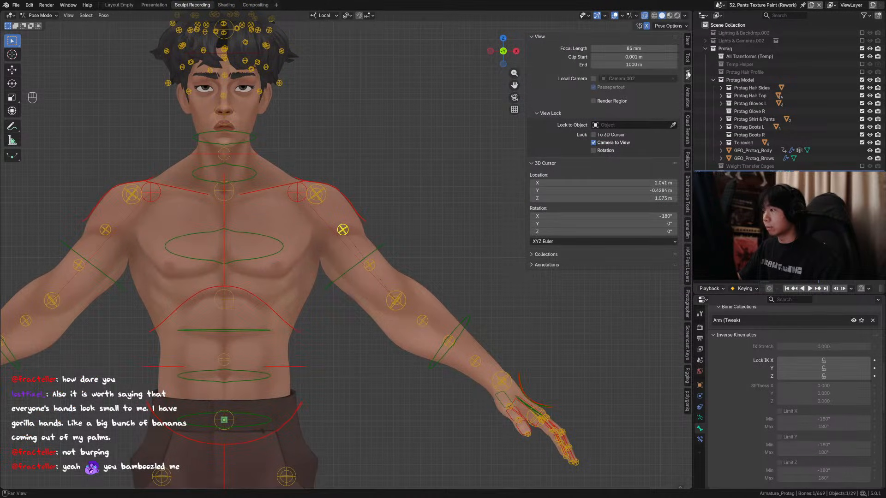
pyautogui.click(688, 44)
pyautogui.press('Tab')
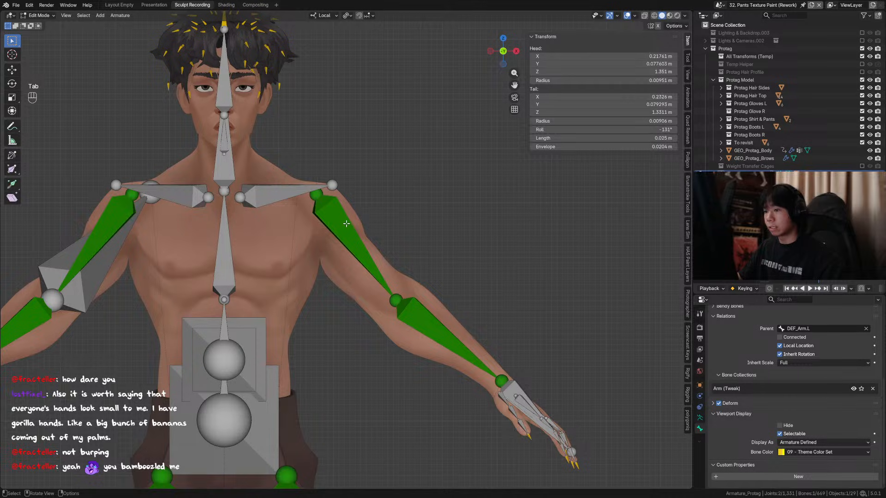
# Hide the FK and IK bone collections, leaving the tweak bones exposed along the arms.
pyautogui.click(699, 417)
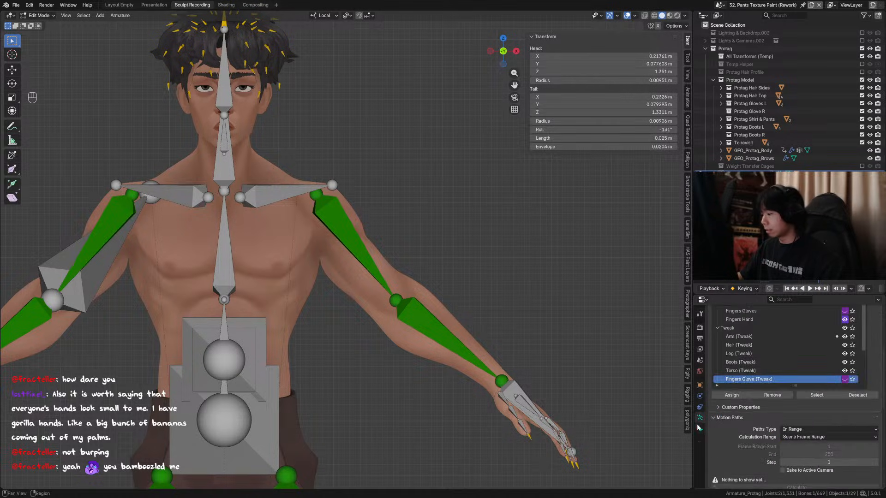
pyautogui.scroll(3, 781, 355)
pyautogui.click(844, 319)
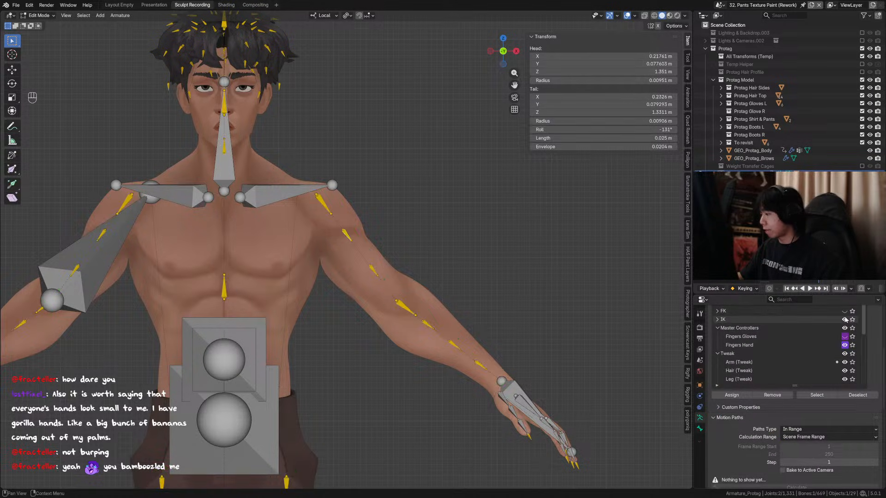
pyautogui.moveTo(794, 385); pyautogui.dragTo(794, 413)
pyautogui.click(845, 346)
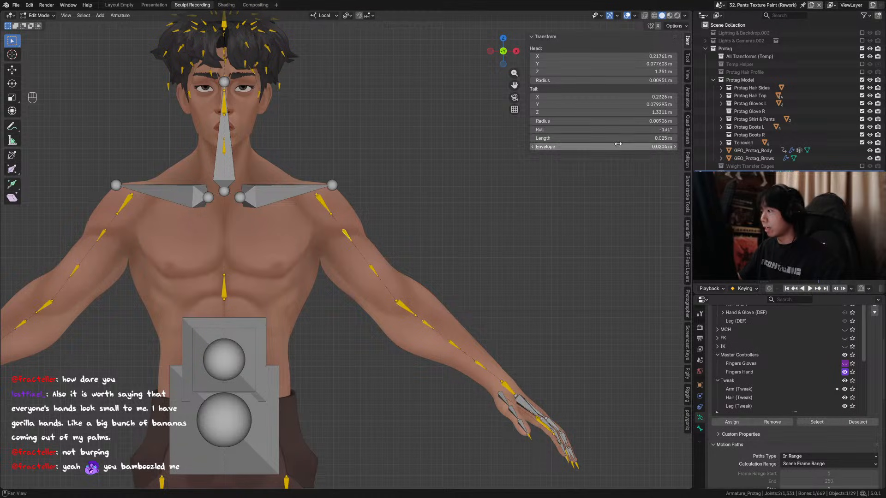
# Copy the upper-arm tweak bone's length and compare it with the lengths of the other tweak bones down the left arm.
pyautogui.doubleClick(600, 138)
pyautogui.hotkey('ctrl', 'c')
pyautogui.click(372, 270)
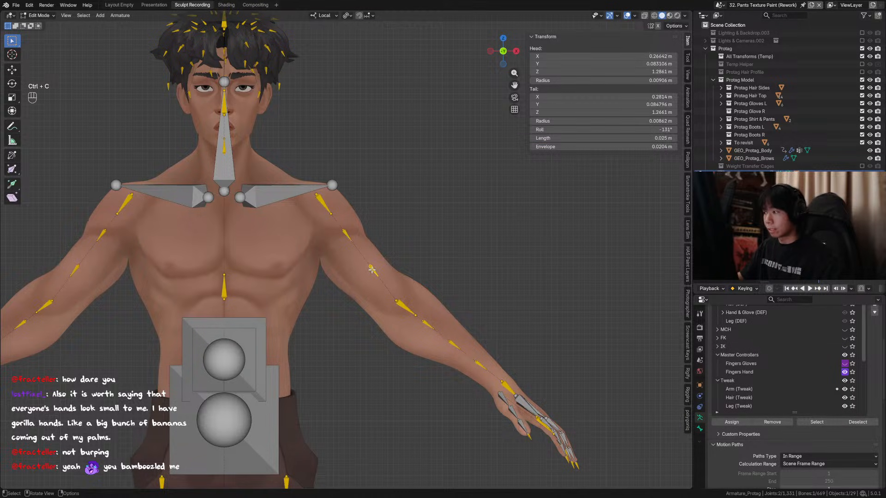
pyautogui.click(406, 309)
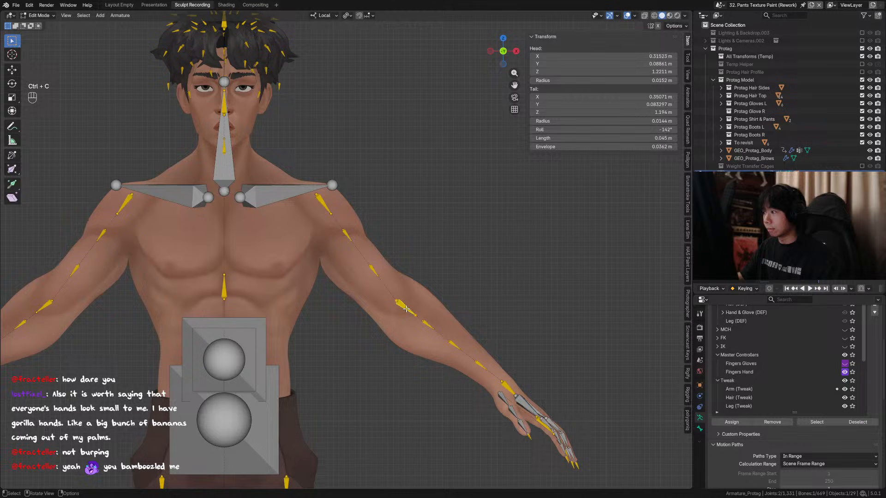
pyautogui.click(431, 327)
pyautogui.click(458, 348)
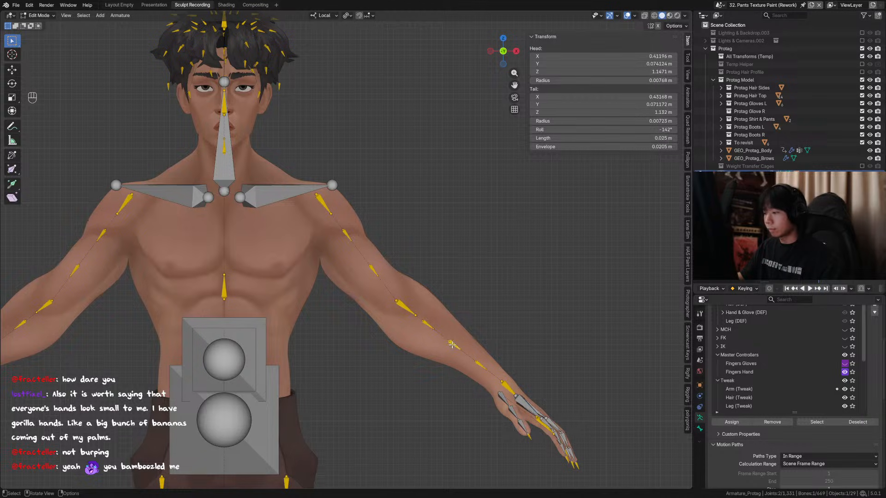
pyautogui.keyDown('shift'); pyautogui.moveTo(481, 360); pyautogui.dragTo(482, 339, button='middle'); pyautogui.keyUp('shift')
pyautogui.click(482, 345)
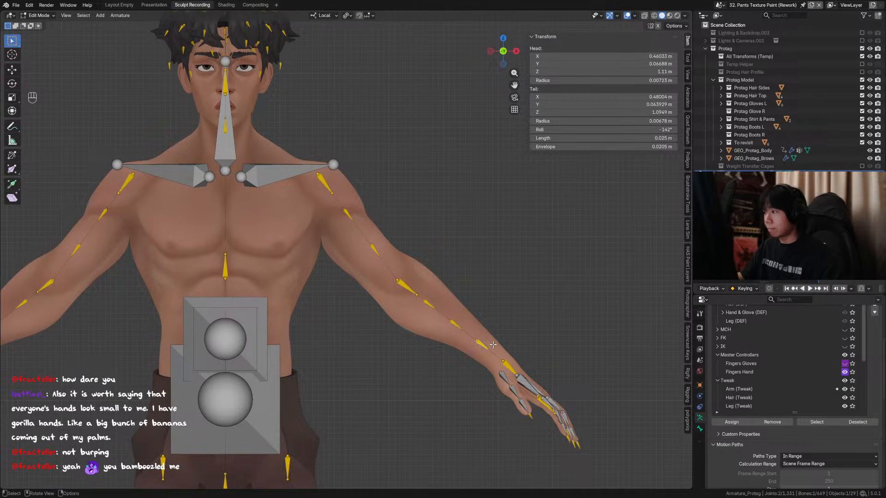
# Turn on X-axis mirroring for bone editing and check the lengths of the right arm's tweak bones.
pyautogui.click(658, 26)
pyautogui.keyDown('shift'); pyautogui.moveTo(506, 377); pyautogui.dragTo(646, 427, button='middle'); pyautogui.keyUp('shift')
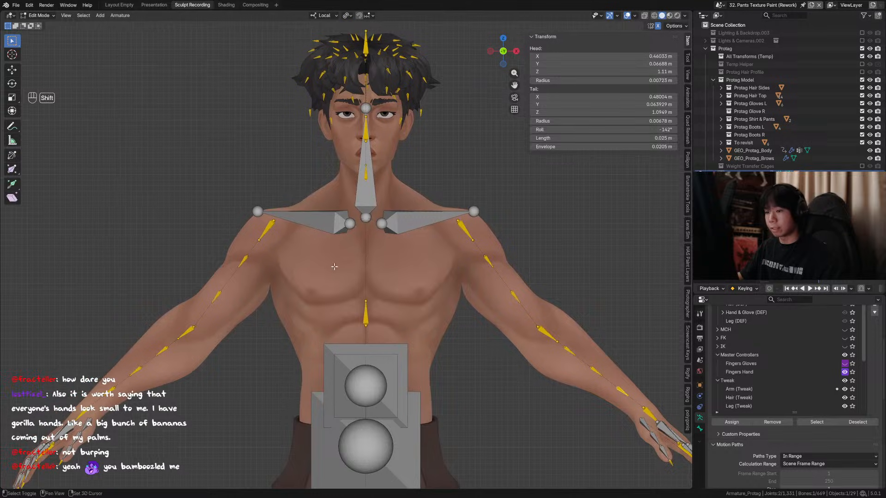
pyautogui.keyDown('shift'); pyautogui.moveTo(337, 266); pyautogui.dragTo(380, 229, button='middle'); pyautogui.keyUp('shift')
pyautogui.click(291, 228)
pyautogui.click(264, 267)
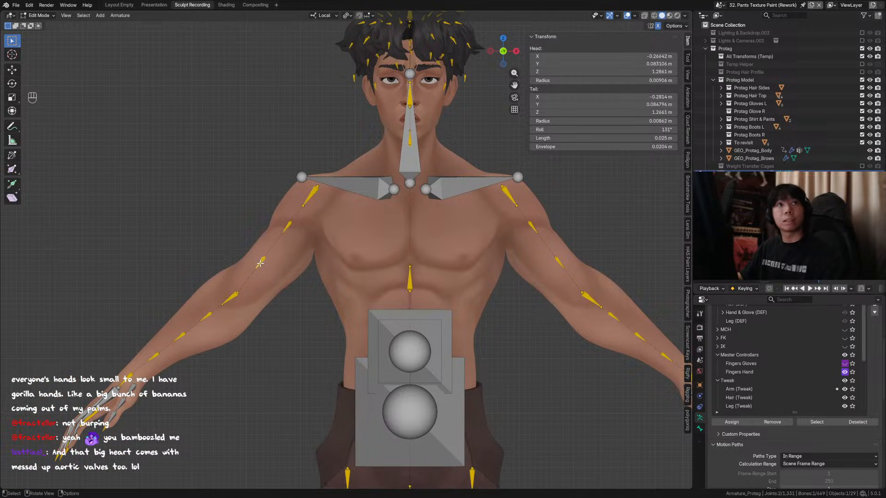
pyautogui.keyDown('shift'); pyautogui.moveTo(338, 273); pyautogui.dragTo(315, 233, button='middle'); pyautogui.keyUp('shift')
pyautogui.keyDown('shift'); pyautogui.moveTo(210, 249); pyautogui.dragTo(205, 268, button='middle'); pyautogui.keyUp('shift')
pyautogui.click(202, 242)
# Set the length of the smaller tweak bone at the left elbow to 0.025 m.
pyautogui.keyDown('shift'); pyautogui.moveTo(542, 258); pyautogui.dragTo(307, 263, button='middle'); pyautogui.keyUp('shift')
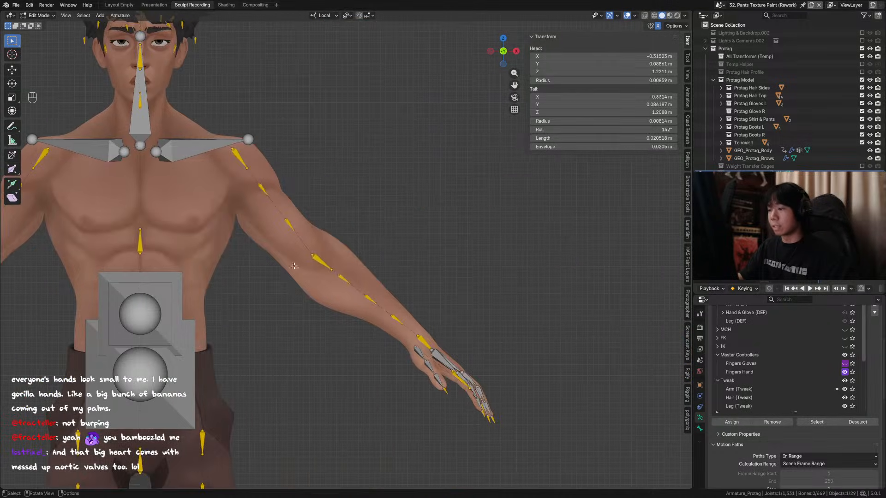
pyautogui.keyDown('ctrl'); pyautogui.moveTo(369, 282); pyautogui.dragTo(659, 136, button='middle'); pyautogui.keyUp('ctrl')
pyautogui.click(312, 285)
pyautogui.press('F2')
pyautogui.press('Escape')
pyautogui.click(659, 138)
pyautogui.write('0.025')
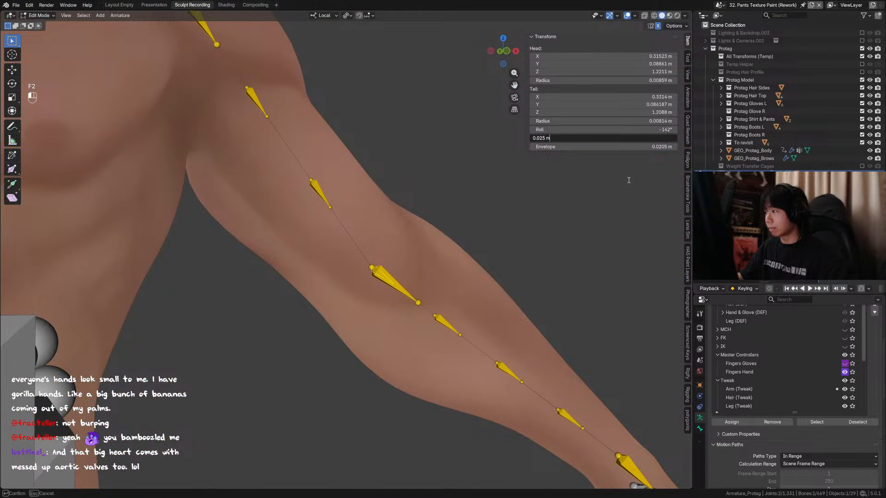
pyautogui.press('Return')
pyautogui.moveTo(507, 207); pyautogui.dragTo(500, 177, button='middle')
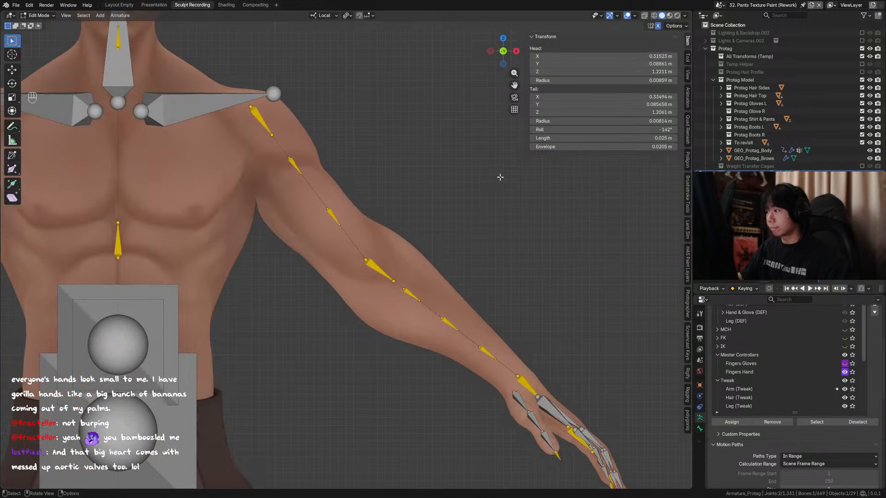
# Select the larger tweak bone at the left elbow and examine the arm bones from the front and at an angle.
pyautogui.press('s')
pyautogui.click(384, 276)
pyautogui.scroll(-2, 496, 232)
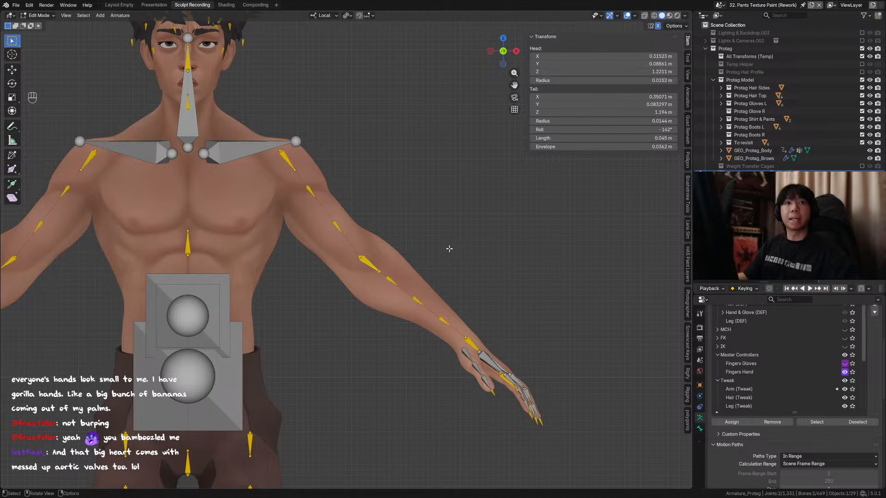
pyautogui.keyDown('shift'); pyautogui.moveTo(449, 249); pyautogui.dragTo(477, 218, button='middle'); pyautogui.keyUp('shift')
pyautogui.scroll(-5, 425, 246)
pyautogui.hotkey('alt', 'z')
pyautogui.hotkey('alt', 'z')
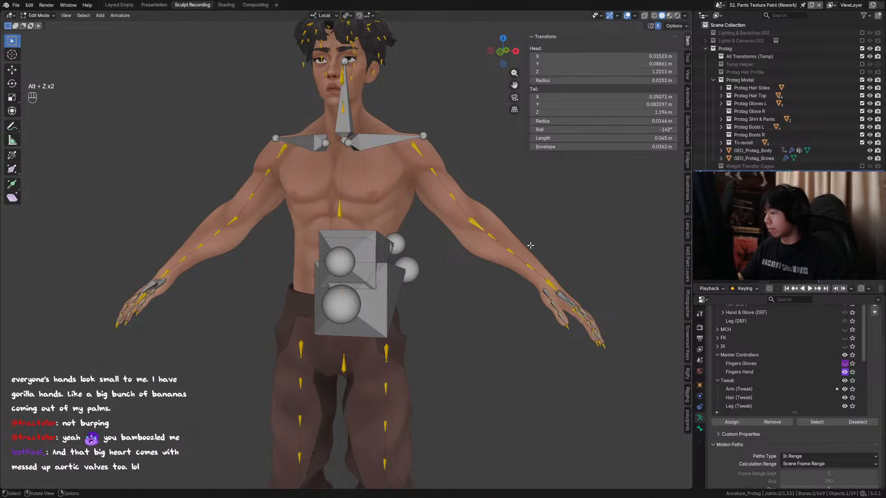
# Inspect the IK collection's bones, hide that collection again, and hide the large box-shaped bones around the torso.
pyautogui.click(846, 347)
pyautogui.click(845, 347)
pyautogui.click(845, 347)
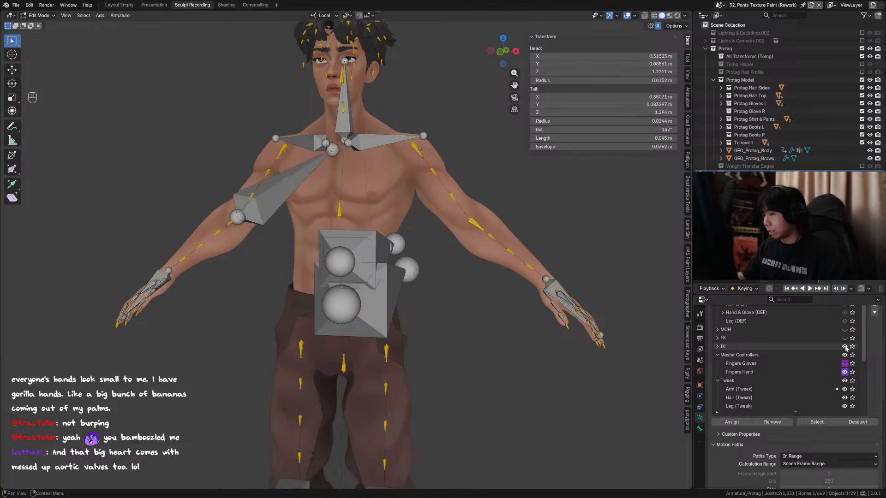
pyautogui.moveTo(464, 317); pyautogui.dragTo(429, 319, button='middle')
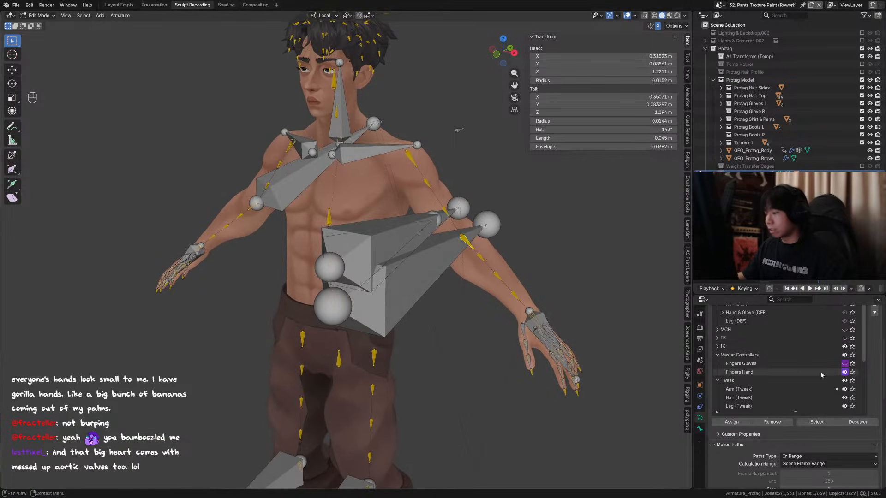
pyautogui.click(846, 347)
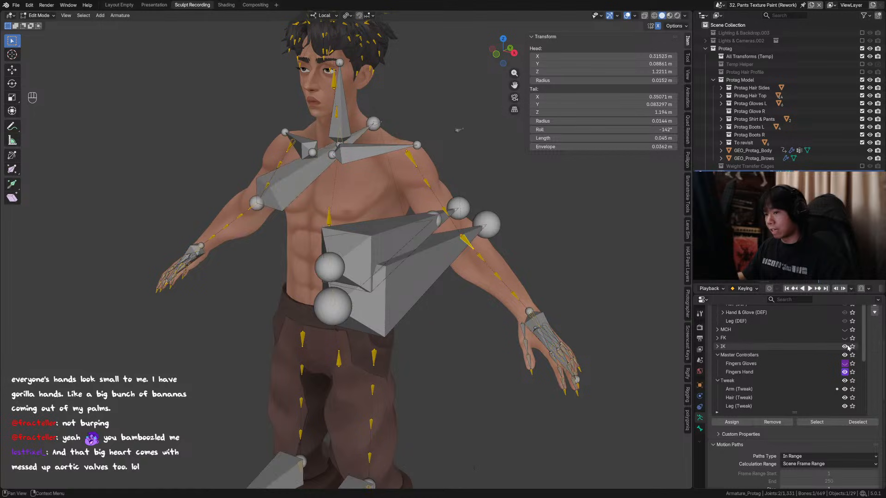
pyautogui.moveTo(406, 281); pyautogui.dragTo(372, 280, button='middle')
pyautogui.press('b')
pyautogui.moveTo(372, 280); pyautogui.dragTo(372, 281)
pyautogui.press('h')
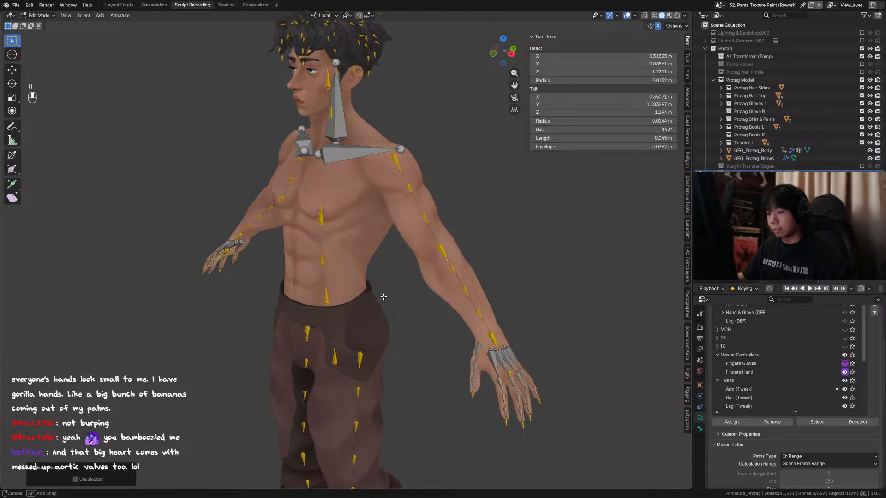
# Check the names of the two overlapping left elbow tweak bones, leaving TWEAK_Forearm.L selected.
pyautogui.moveTo(372, 281); pyautogui.dragTo(409, 263, button='middle')
pyautogui.click(477, 234)
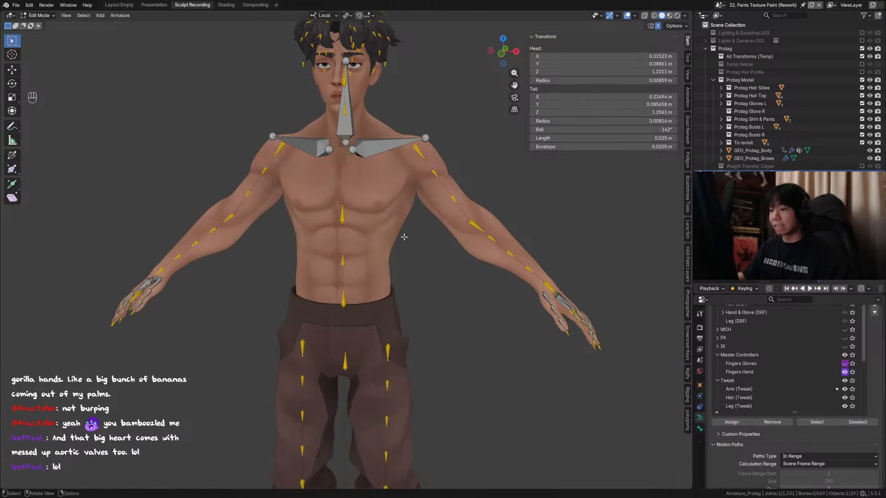
pyautogui.press('F2')
pyautogui.press('Escape')
pyautogui.click(480, 230)
pyautogui.press('F2')
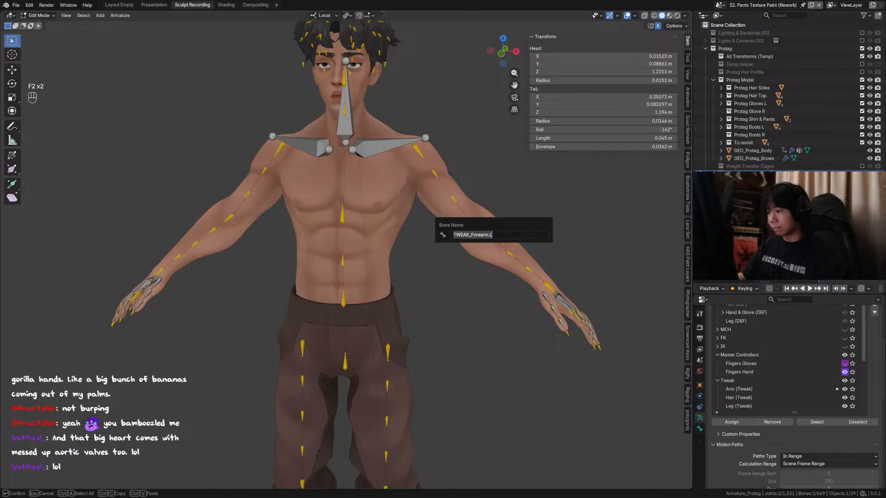
pyautogui.press('Escape')
pyautogui.press('F2')
pyautogui.click(484, 231)
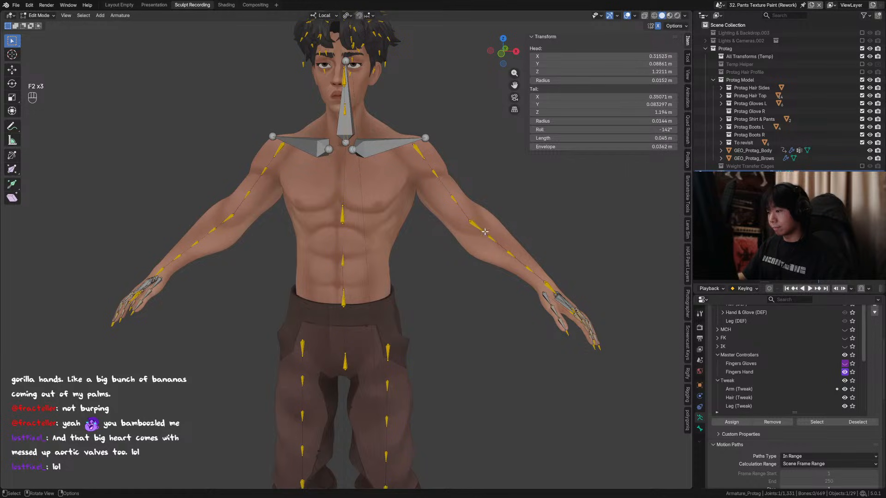
# Set the length of the TWEAK_Forearm.L bone to 0.05 m and compare the arm before and after the change.
pyautogui.moveTo(475, 218)
pyautogui.mouseDown(button='middle')
pyautogui.moveTo(481, 210)
pyautogui.moveTo(468, 229)
pyautogui.mouseUp(button='middle')
pyautogui.scroll(-1, 476, 205)
pyautogui.moveTo(468, 229); pyautogui.dragTo(491, 227, button='middle')
pyautogui.moveTo(547, 218); pyautogui.dragTo(513, 223, button='middle')
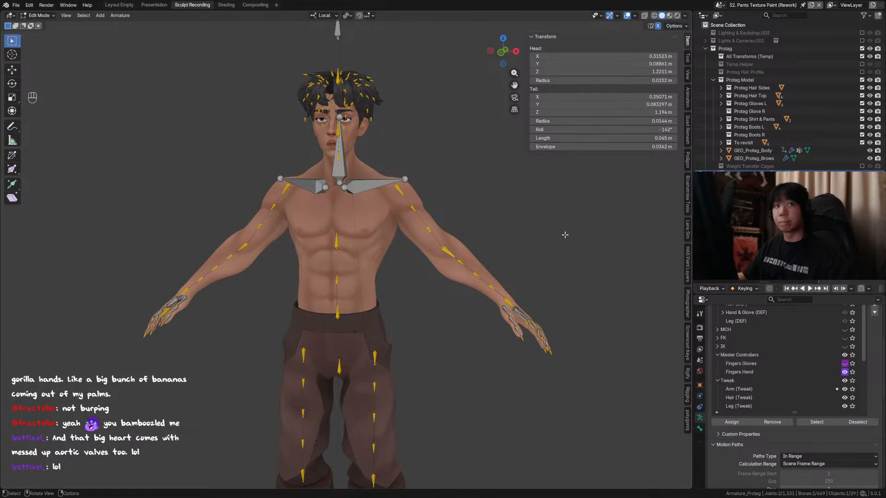
pyautogui.keyDown('shift'); pyautogui.moveTo(565, 235); pyautogui.dragTo(539, 235, button='middle'); pyautogui.keyUp('shift')
pyautogui.scroll(1, 540, 236)
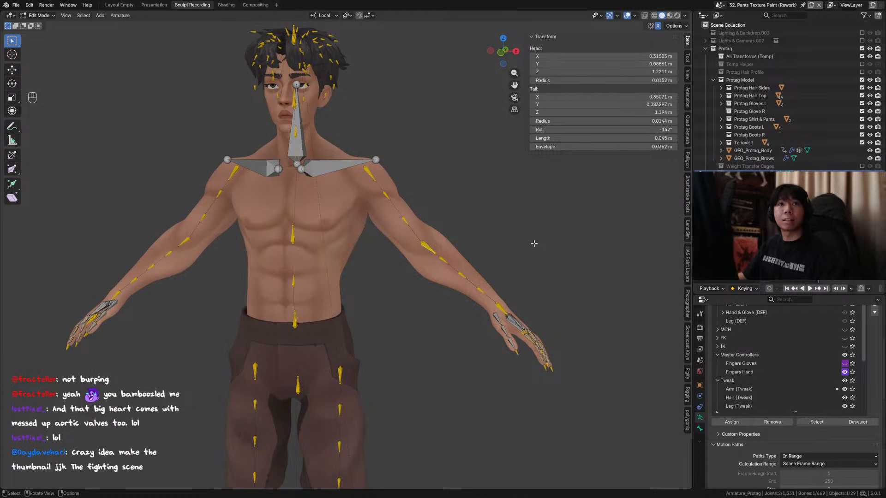
pyautogui.moveTo(542, 253); pyautogui.dragTo(543, 251, button='middle')
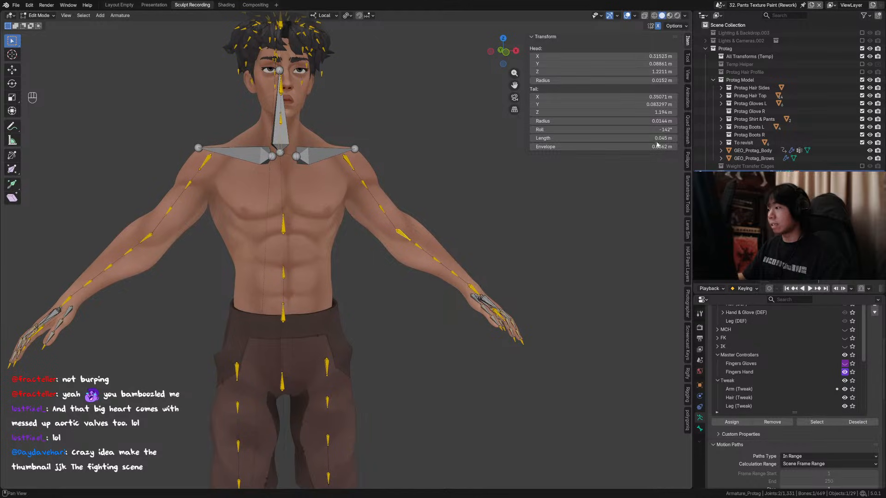
pyautogui.click(653, 138)
pyautogui.press('Return')
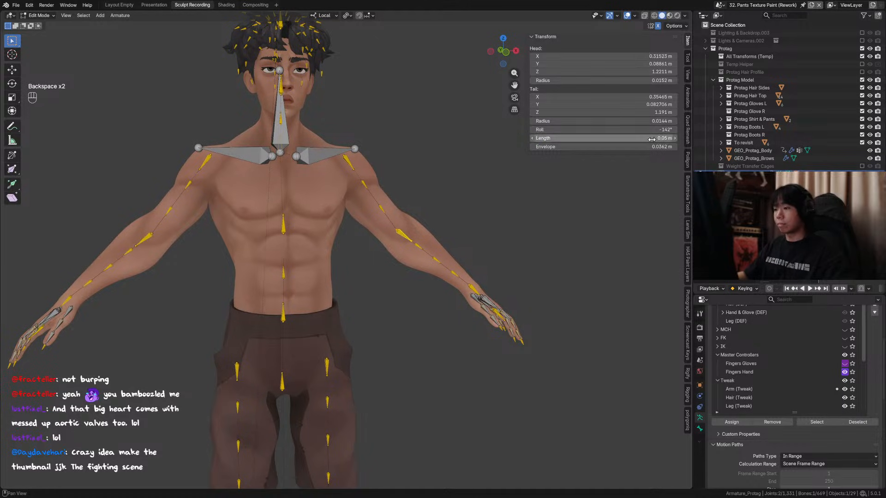
pyautogui.moveTo(434, 244); pyautogui.dragTo(430, 249, button='middle')
pyautogui.hotkey('ctrl', 'z')
pyautogui.hotkey('ctrl', 'shift', 'z')
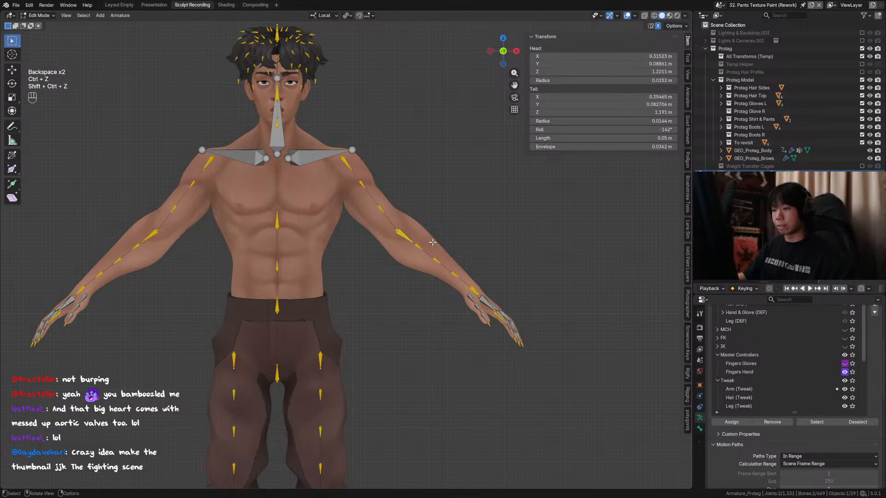
# Check the tweak control shapes in Object Mode, then return the armature to Edit Mode and save the file.
pyautogui.hotkey('ctrl', 'Tab')
pyautogui.click(409, 236)
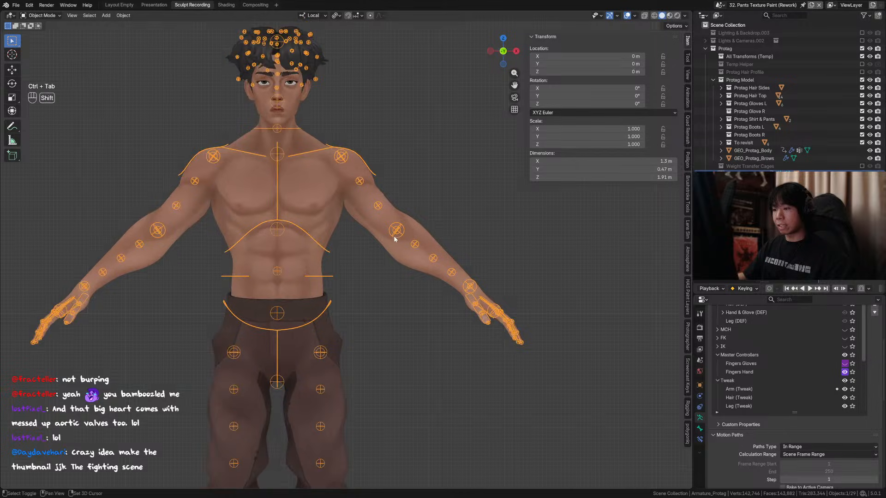
pyautogui.moveTo(427, 232); pyautogui.dragTo(445, 252, button='middle')
pyautogui.press('Tab')
pyautogui.hotkey('ctrl', 's')
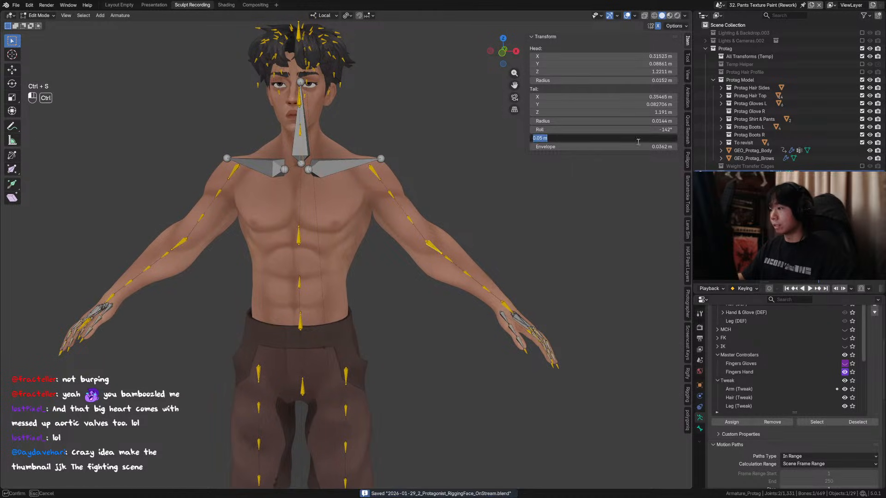
# Copy the 0.05 m length and give the tweak bones at the left shoulder and left wrist that length.
pyautogui.hotkey('ctrl', 'c')
pyautogui.click(376, 174)
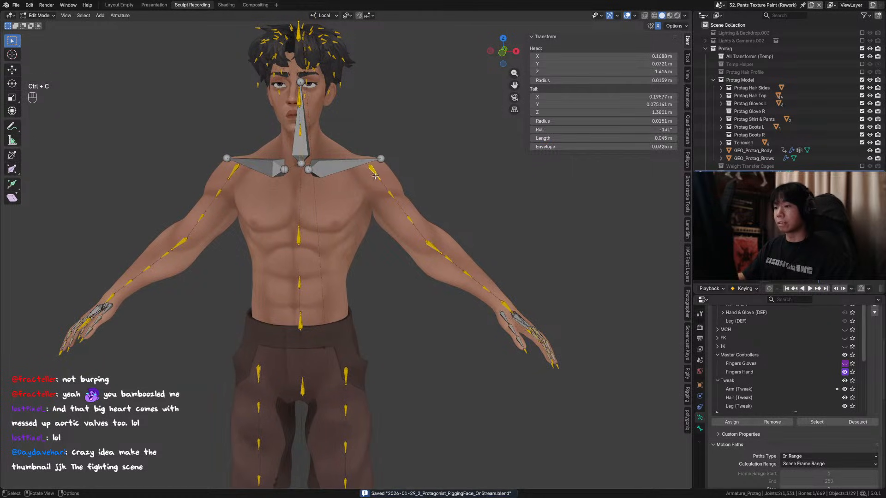
pyautogui.keyDown('shift'); pyautogui.moveTo(516, 286); pyautogui.dragTo(436, 246, button='middle'); pyautogui.keyUp('shift')
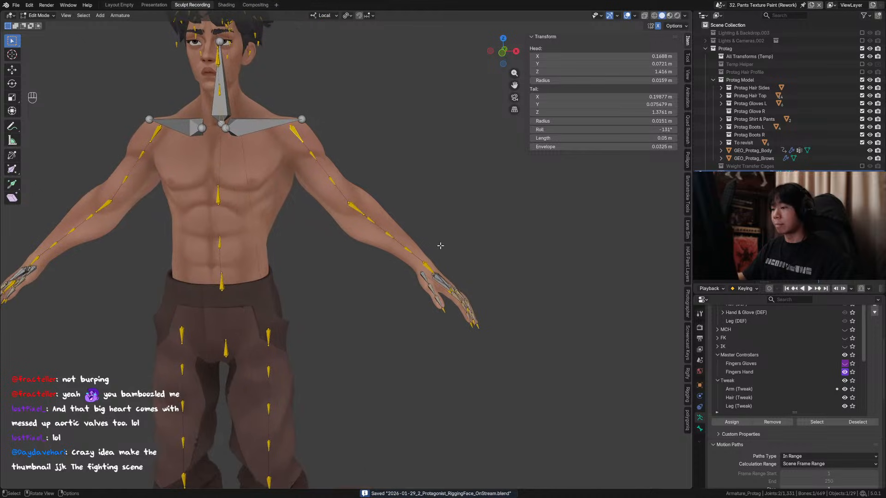
pyautogui.click(433, 272)
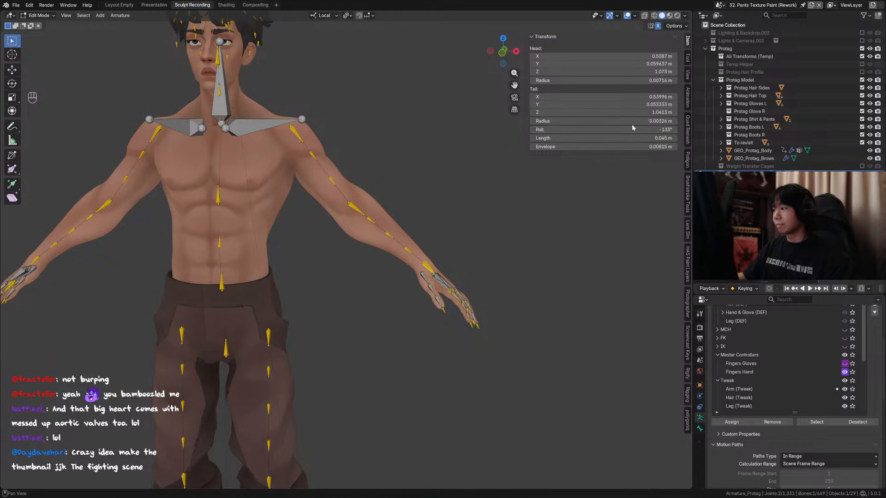
pyautogui.click(627, 139)
pyautogui.write('0.05')
pyautogui.press('Return')
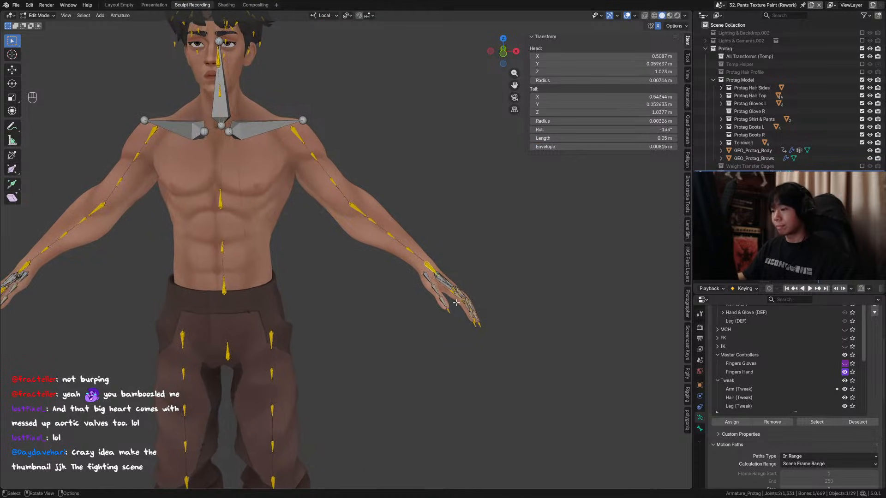
# Set the length of the tweak bone at the top of the left thigh to 0.05 m and compare before and after.
pyautogui.keyDown('shift'); pyautogui.moveTo(453, 322); pyautogui.dragTo(433, 251, button='middle'); pyautogui.keyUp('shift')
pyautogui.scroll(4, 361, 273)
pyautogui.click(396, 267)
pyautogui.scroll(-3, 396, 266)
pyautogui.click(654, 138)
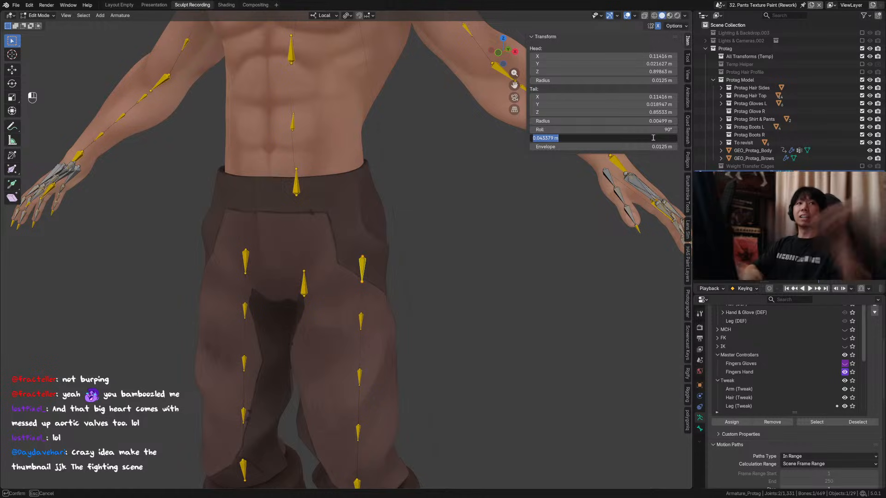
pyautogui.hotkey('ctrl', 'v')
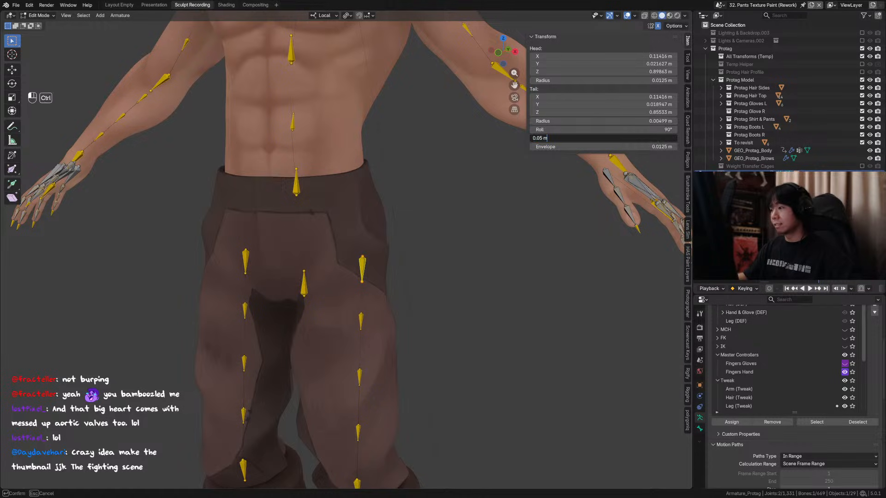
pyautogui.press('Return')
pyautogui.scroll(-1, 418, 312)
pyautogui.keyDown('alt'); pyautogui.moveTo(419, 313); pyautogui.dragTo(403, 296, button='middle'); pyautogui.keyUp('alt')
pyautogui.hotkey('ctrl', 'z')
pyautogui.hotkey('ctrl', 'shift', 'z')
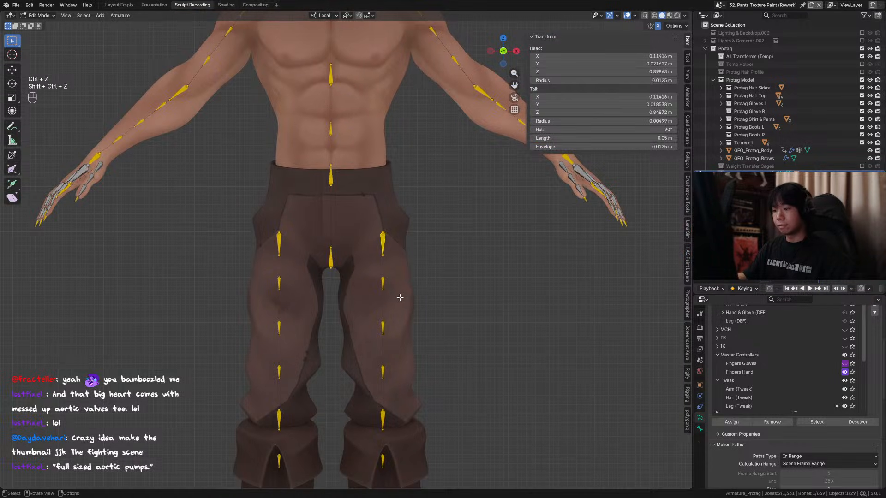
# Select the three small left thigh tweak bones, set the lowest one's length to 0.025 m, and compare before and after.
pyautogui.click(383, 285)
pyautogui.press('F2')
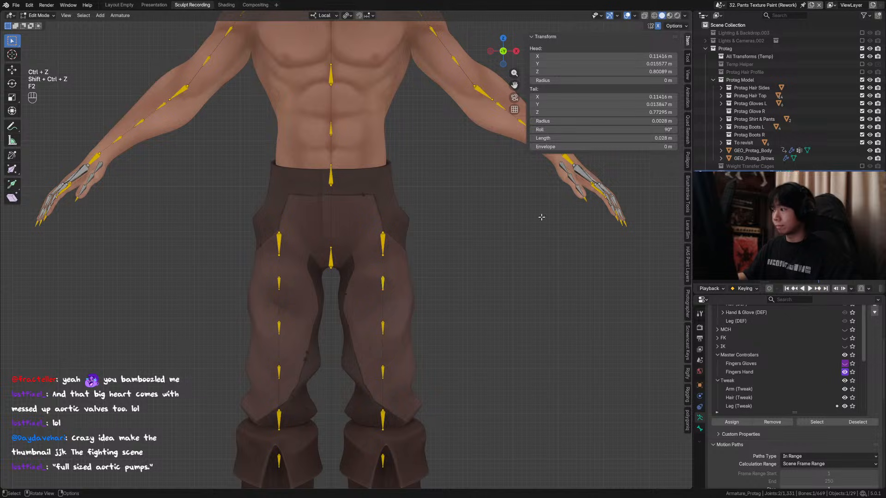
pyautogui.keyDown('shift'); pyautogui.click(390, 365); pyautogui.keyUp('shift')
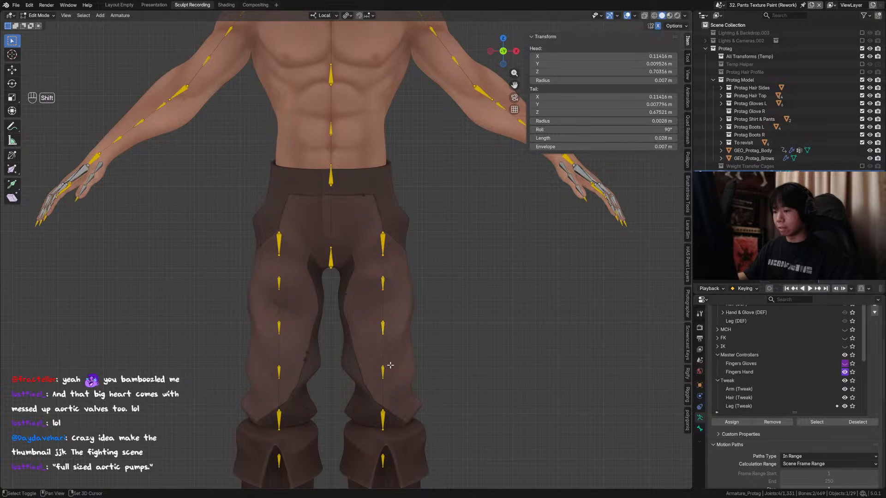
pyautogui.keyDown('shift'); pyautogui.click(384, 372); pyautogui.keyUp('shift')
pyautogui.keyDown('shift'); pyautogui.scroll(-3, 384, 372); pyautogui.keyUp('shift')
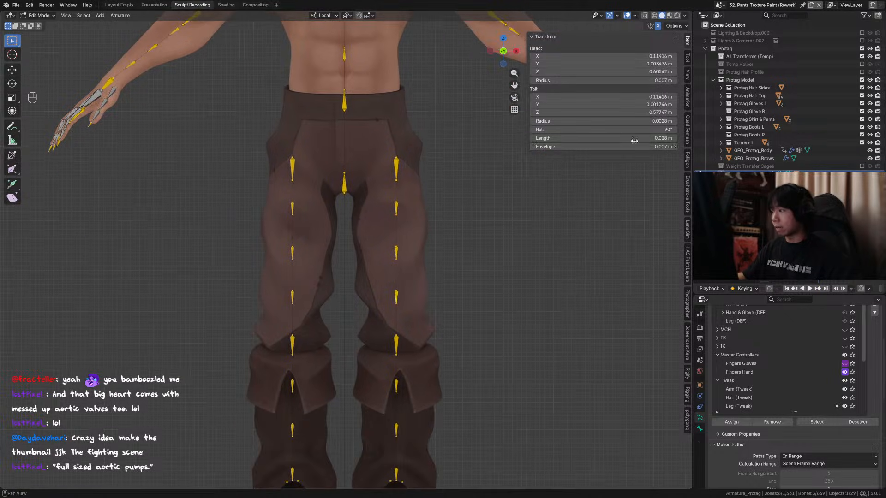
pyautogui.click(634, 138)
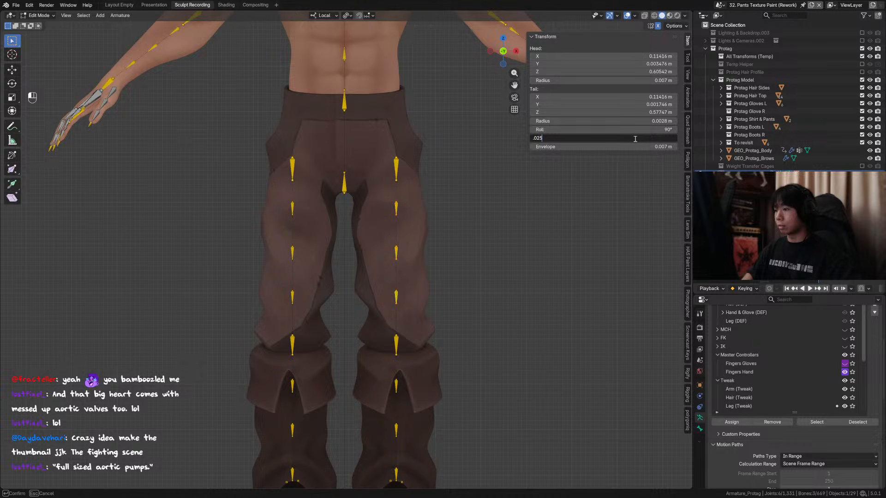
pyautogui.write('.025')
pyautogui.press('Return')
pyautogui.hotkey('ctrl', 'z')
pyautogui.hotkey('ctrl', 'shift', 'z')
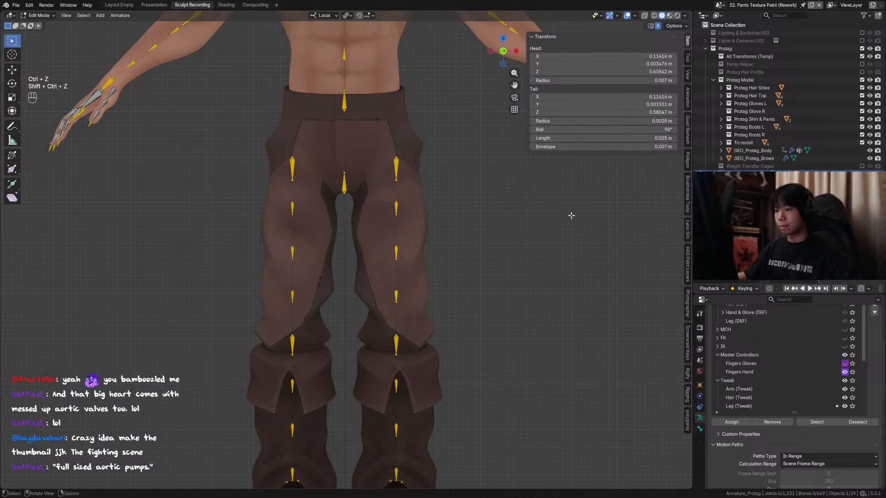
pyautogui.hotkey('ctrl', 'z')
pyautogui.hotkey('ctrl', 'shift', 'z')
# Set the lengths of the middle and upper small left thigh tweak bones to 0.025 m each.
pyautogui.click(396, 253)
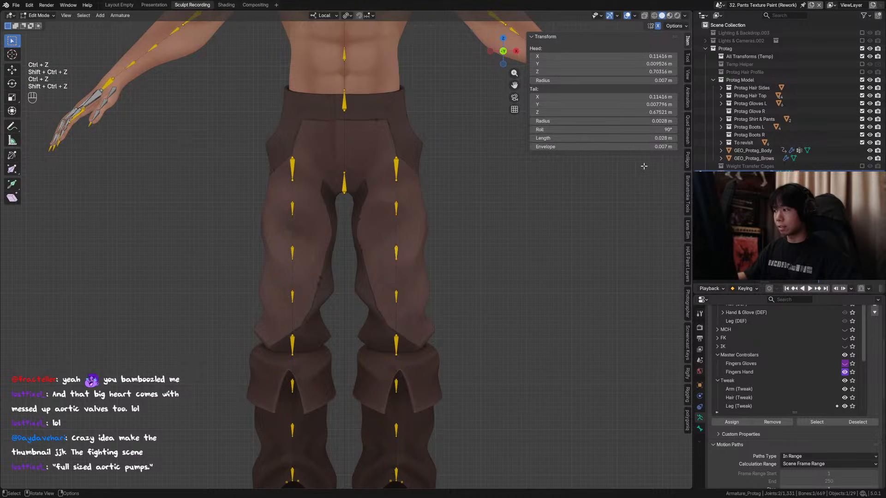
pyautogui.click(658, 137)
pyautogui.write('.025')
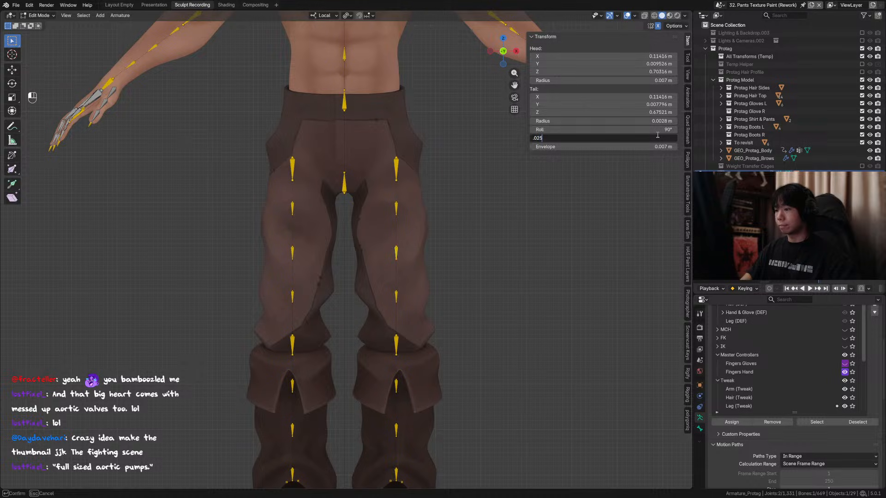
pyautogui.press('Return')
pyautogui.click(399, 207)
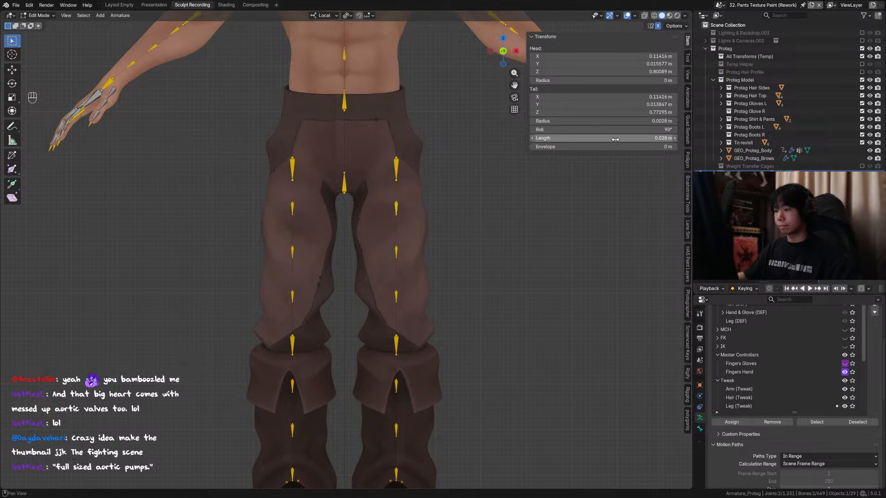
pyautogui.click(623, 139)
pyautogui.write('.025')
pyautogui.press('Return')
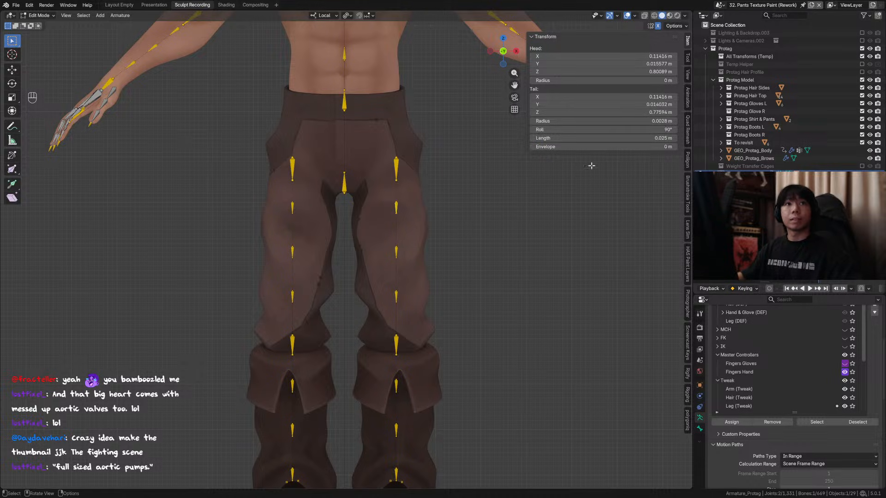
# Select the upper end of the overlapping tweak bones at the left knee and save the file.
pyautogui.keyDown('shift'); pyautogui.moveTo(518, 293); pyautogui.dragTo(509, 269, button='middle'); pyautogui.keyUp('shift')
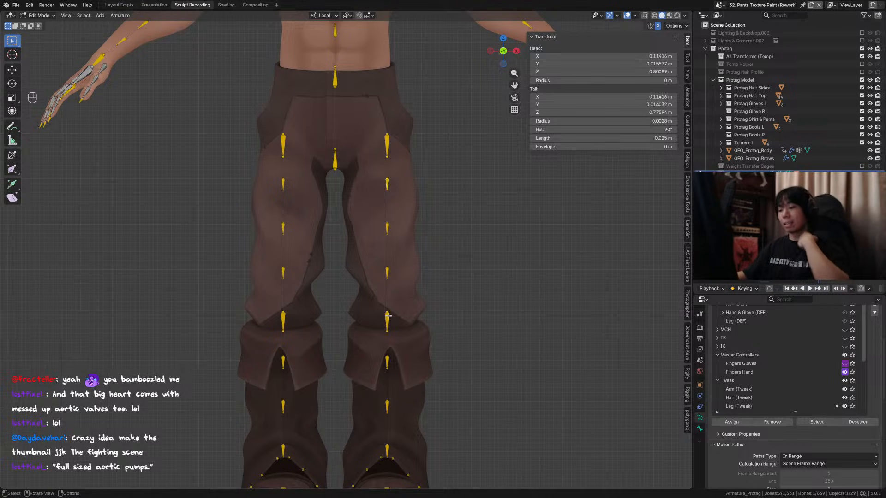
pyautogui.moveTo(388, 320); pyautogui.dragTo(378, 248, button='middle')
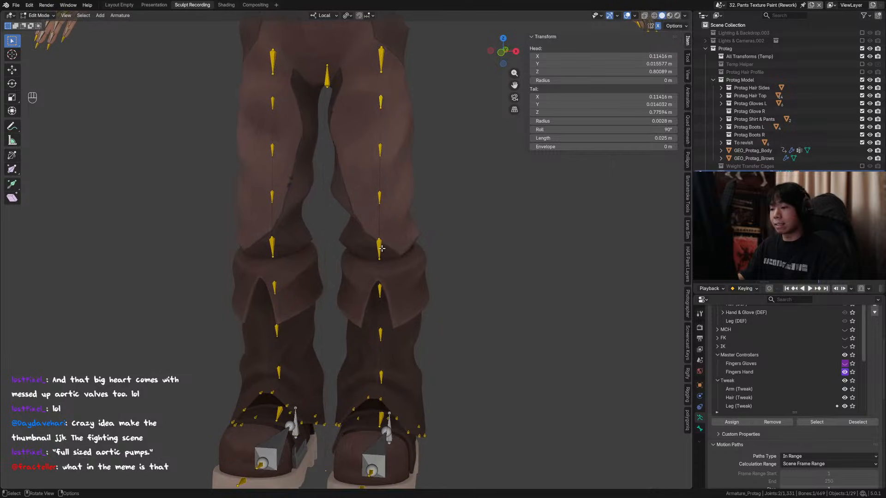
pyautogui.click(378, 247)
pyautogui.click(379, 247)
pyautogui.hotkey('ctrl', 's')
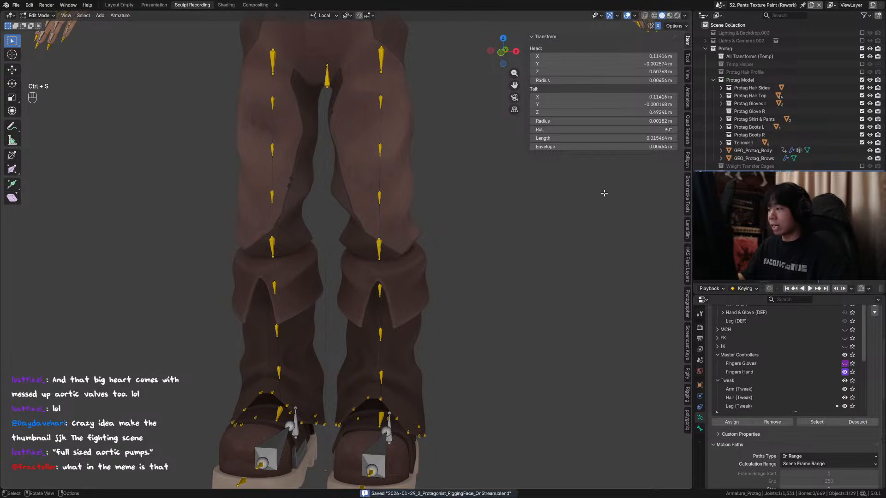
# Try a length of 0.025 m on the small tweak bone at the left knee, then undo it.
pyautogui.click(636, 137)
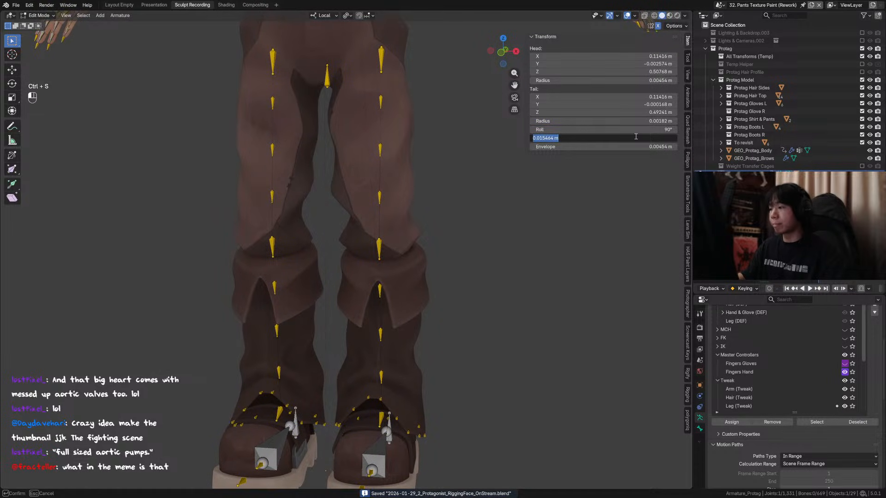
pyautogui.press('Escape')
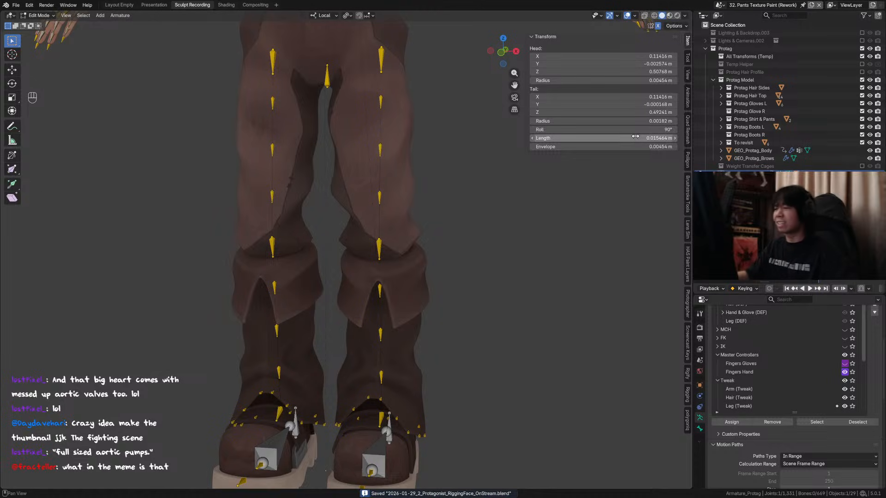
pyautogui.click(634, 136)
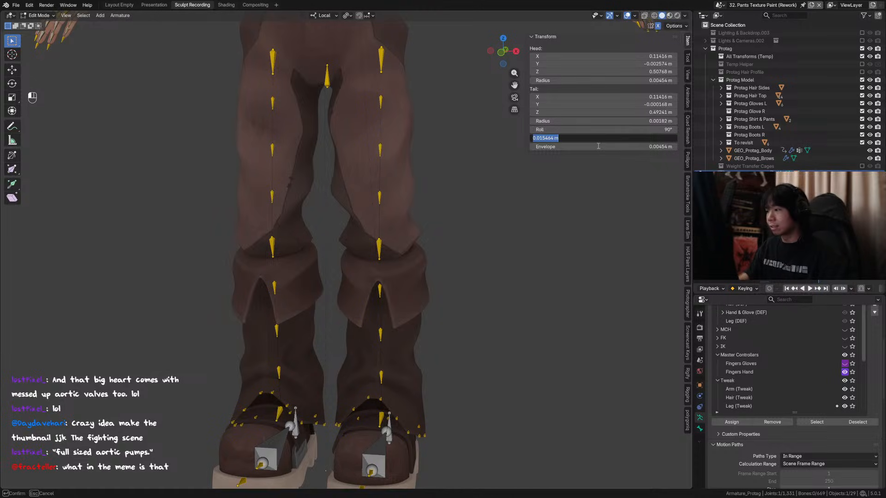
pyautogui.write('0.025')
pyautogui.press('Return')
pyautogui.keyDown('ctrl'); pyautogui.moveTo(567, 174); pyautogui.dragTo(474, 214, button='middle'); pyautogui.keyUp('ctrl')
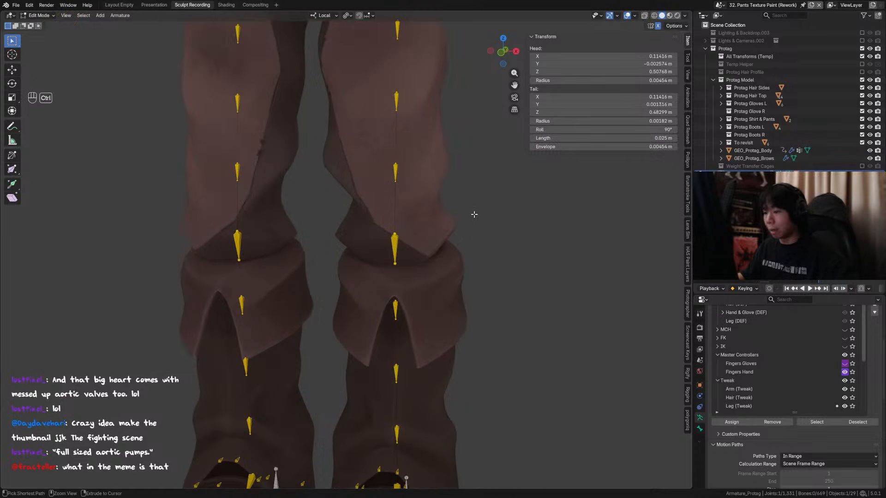
pyautogui.hotkey('ctrl', 'z')
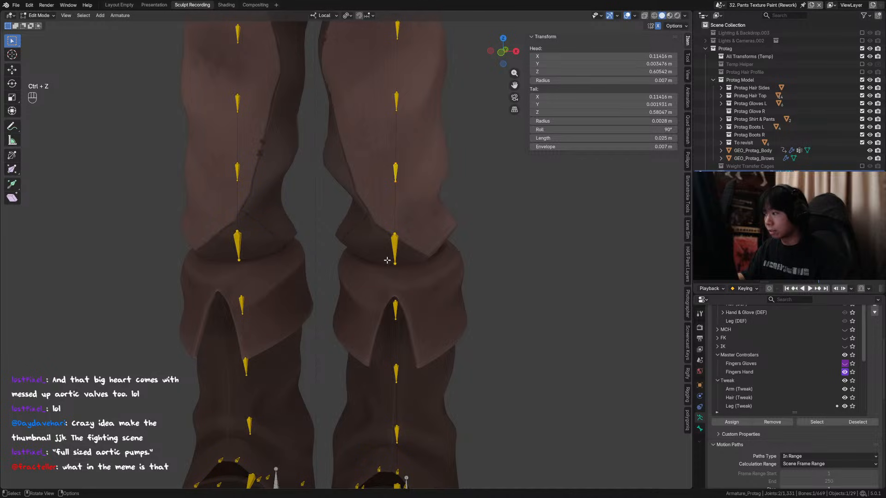
# Select the larger tweak bone at the left knee for a closer check.
pyautogui.click(394, 246)
pyautogui.keyDown('ctrl'); pyautogui.moveTo(394, 246); pyautogui.dragTo(475, 249, button='middle'); pyautogui.keyUp('ctrl')
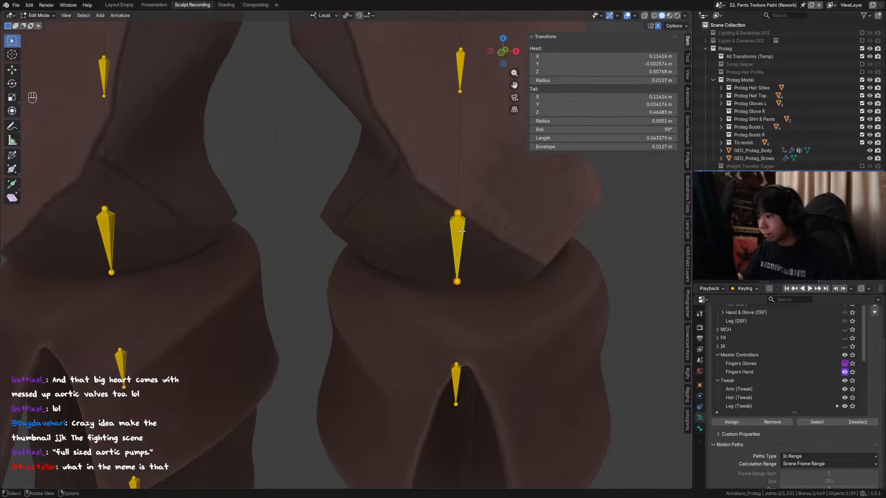
# Set the length of the smaller tweak bone at the left knee to 0.025 m.
pyautogui.click(462, 231)
pyautogui.press('F2')
pyautogui.press('Escape')
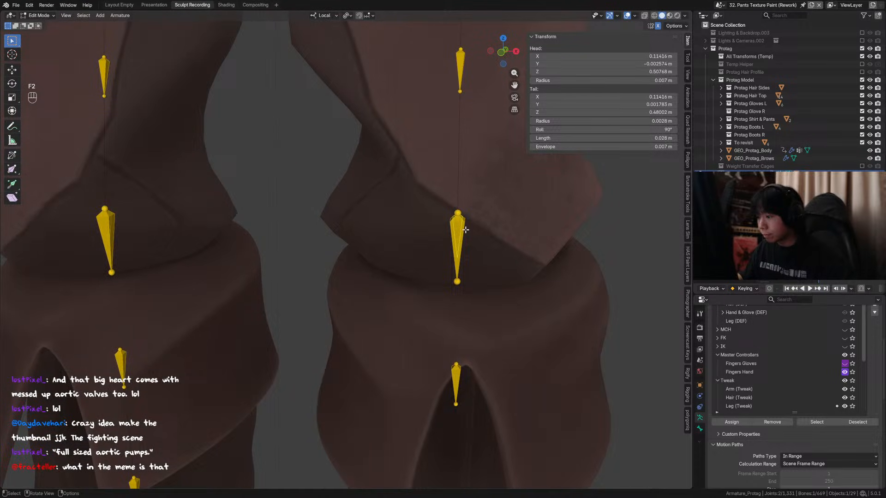
pyautogui.click(643, 138)
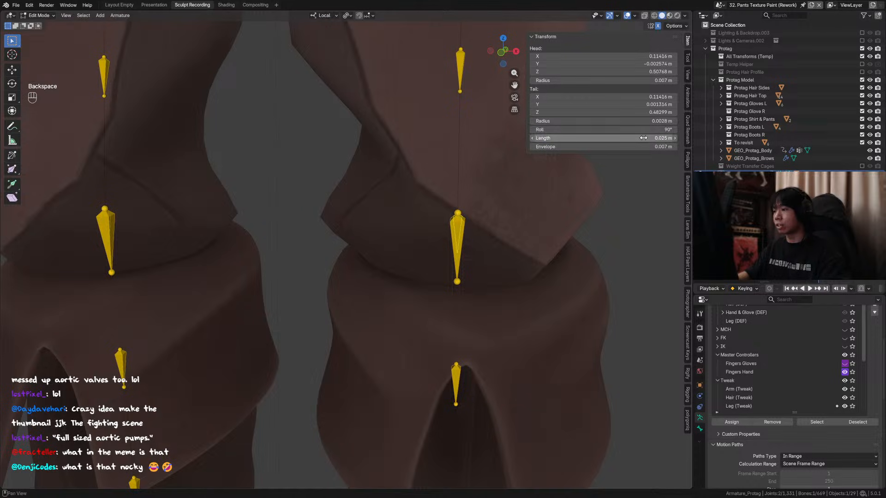
# Set the length of the larger overlapping tweak bone at the left knee to 0.05 m.
pyautogui.click(466, 290)
pyautogui.write('0.05')
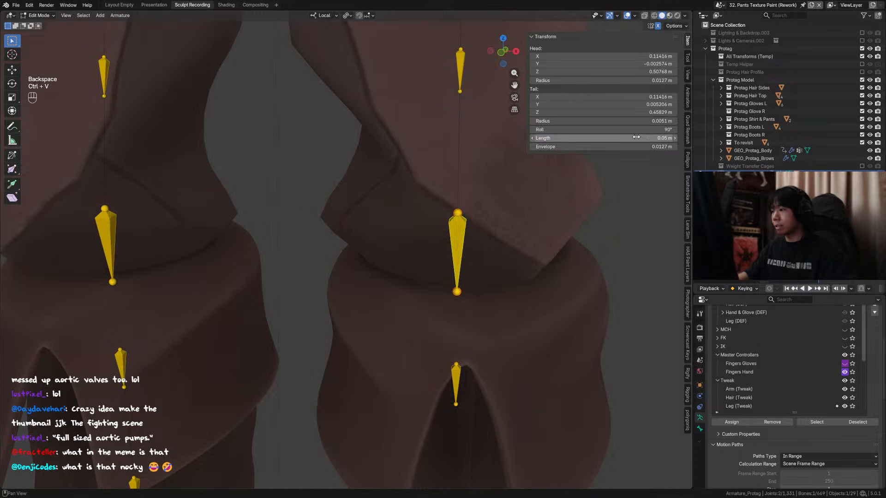
pyautogui.hotkey('ctrl', 'z')
pyautogui.hotkey('ctrl', 'shift', 'z')
pyautogui.hotkey('ctrl', 'z')
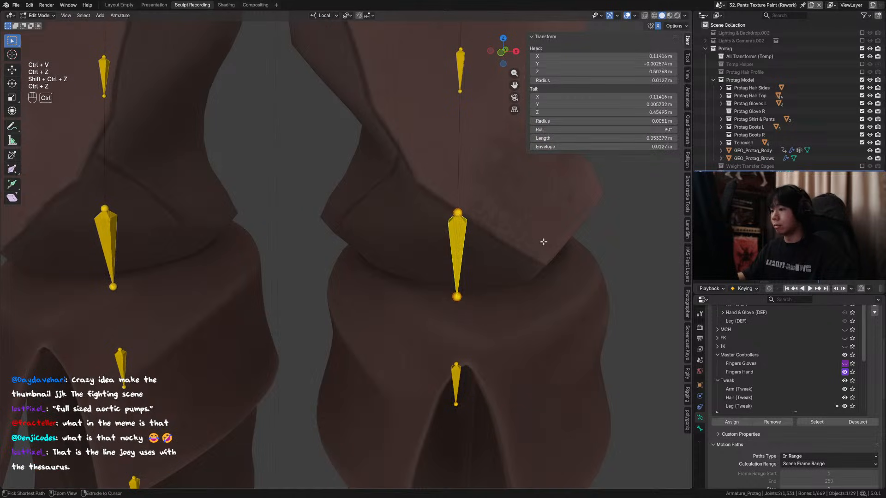
# Set the length of the tweak bone at the left ankle to 0.05 m and save the file.
pyautogui.scroll(-3, 532, 258)
pyautogui.scroll(-5, 401, 336)
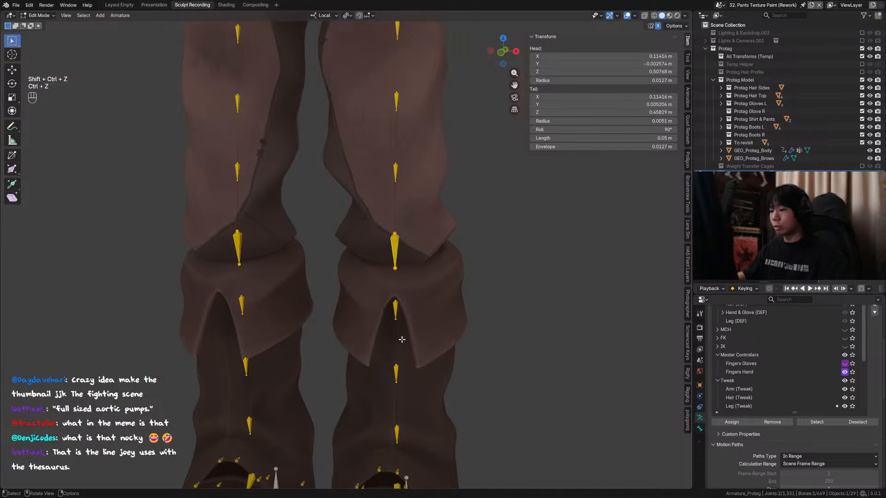
pyautogui.moveTo(406, 336); pyautogui.dragTo(397, 399, button='middle')
pyautogui.click(396, 392)
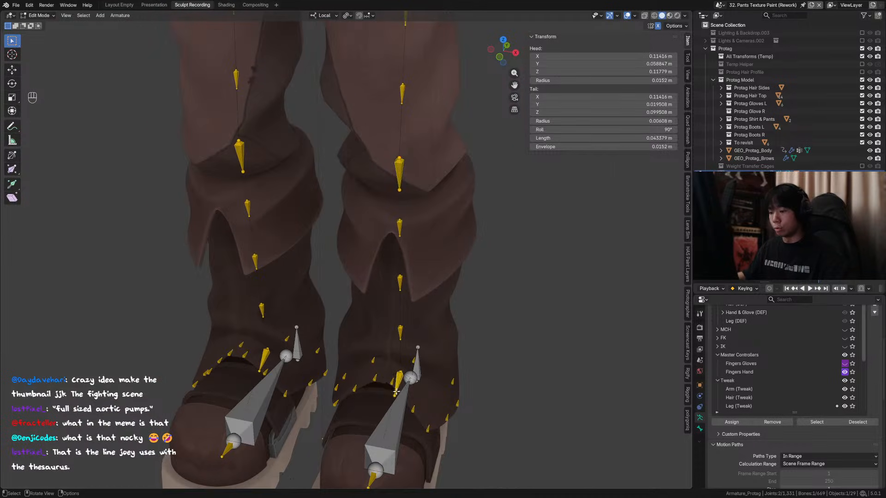
pyautogui.click(599, 138)
pyautogui.write('0.05')
pyautogui.press('Return')
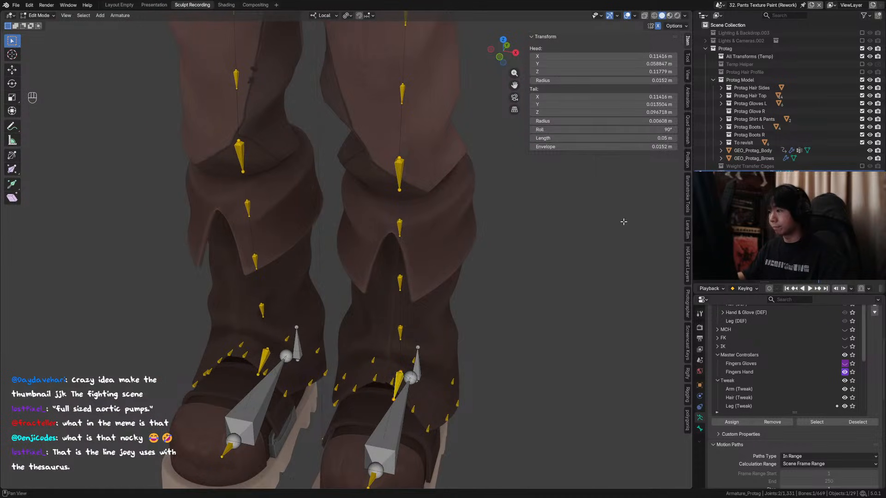
pyautogui.moveTo(512, 274); pyautogui.dragTo(504, 290, button='middle')
pyautogui.hotkey('ctrl', 's')
# Set the length of the lowest left shin tweak bone, just above the ankle, to 0.025 m.
pyautogui.keyDown('shift'); pyautogui.click(409, 324); pyautogui.keyUp('shift')
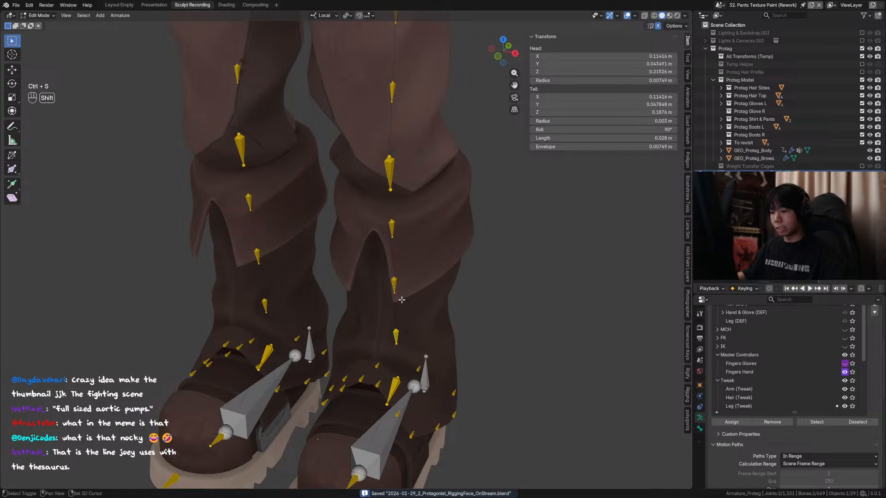
pyautogui.keyDown('shift'); pyautogui.click(392, 285); pyautogui.keyUp('shift')
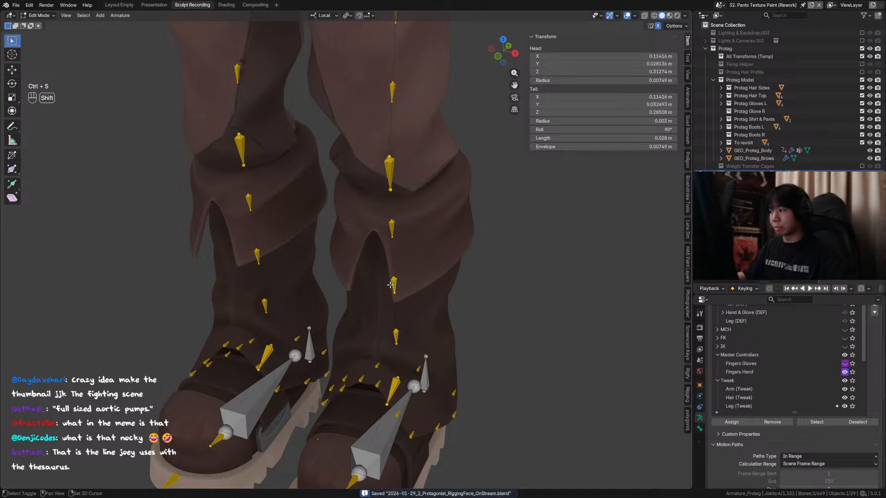
pyautogui.click(397, 335)
pyautogui.click(644, 138)
pyautogui.click(644, 138)
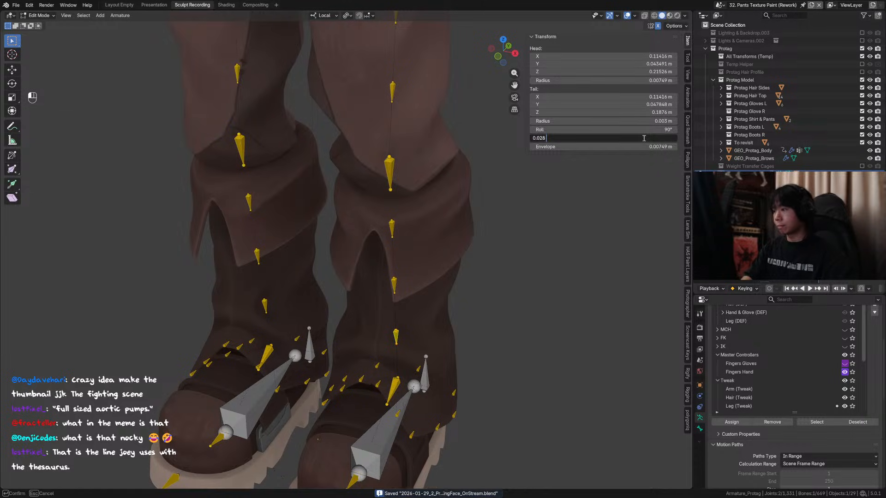
pyautogui.press('BackSpace')
pyautogui.press('BackSpace')
pyautogui.write('25')
pyautogui.press('Return')
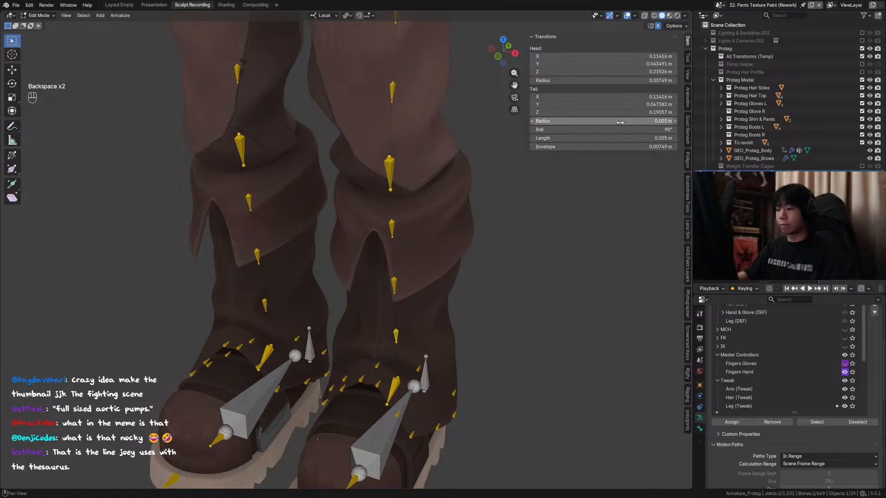
# Set the length of the middle left shin tweak bone to 0.025 m and save the file.
pyautogui.click(395, 288)
pyautogui.moveTo(396, 288); pyautogui.dragTo(403, 285, button='middle')
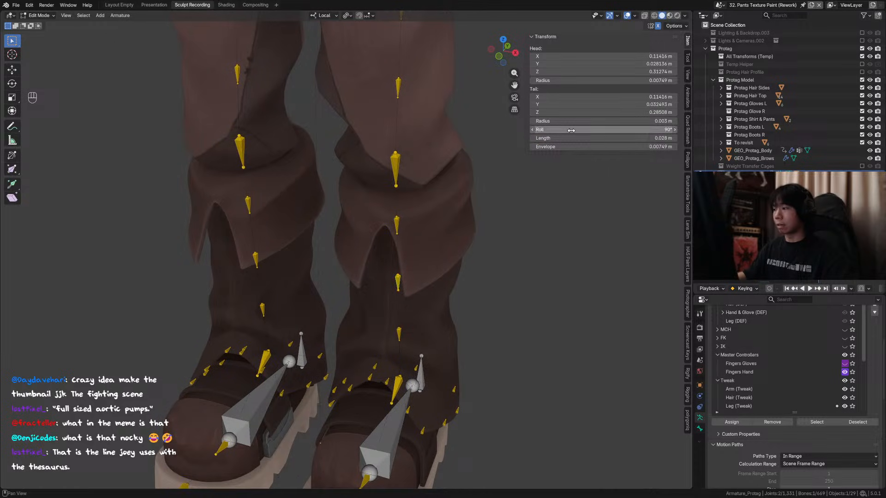
pyautogui.click(615, 139)
pyautogui.press('Return')
pyautogui.press('KP_1')
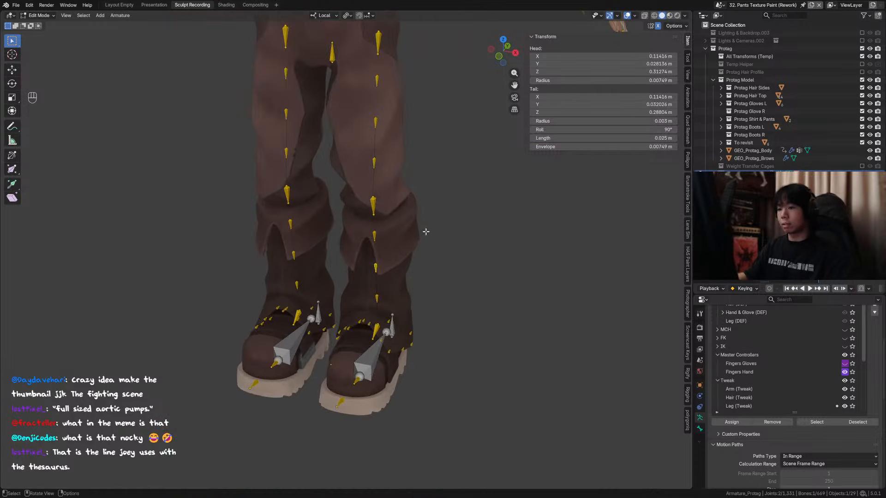
pyautogui.hotkey('ctrl', 's')
# Set the length of the upper left shin tweak bone, just below the knee, to 0.025 m and save the file.
pyautogui.click(381, 226)
pyautogui.moveTo(381, 226); pyautogui.dragTo(313, 302, button='middle')
pyautogui.click(595, 139)
pyautogui.write('0.025 m')
pyautogui.press('Return')
pyautogui.scroll(2, 410, 238)
pyautogui.hotkey('ctrl', 's')
pyautogui.scroll(-1, 410, 227)
# Select the tweak bone at the ball of the left foot and save the file.
pyautogui.click(310, 301)
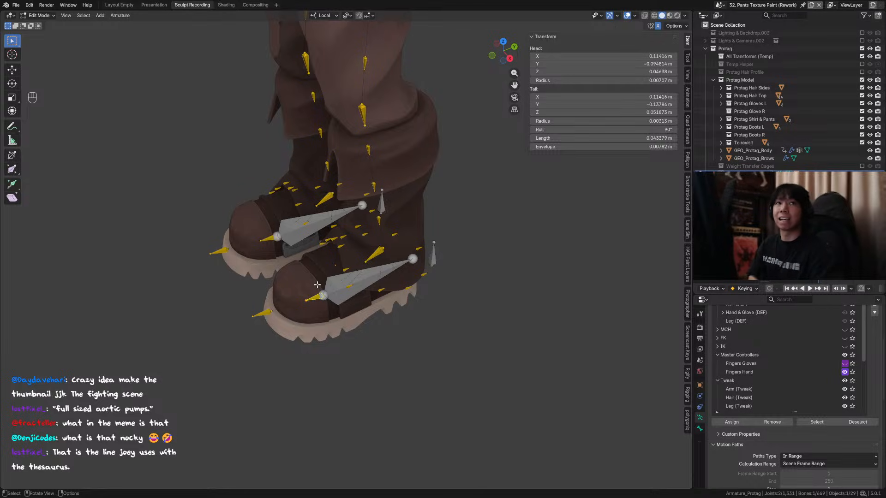
pyautogui.moveTo(318, 285); pyautogui.dragTo(343, 291, button='middle')
pyautogui.hotkey('ctrl', 's')
pyautogui.scroll(2, 453, 254)
pyautogui.keyDown('shift'); pyautogui.moveTo(441, 264); pyautogui.dragTo(489, 230, button='middle'); pyautogui.keyUp('shift')
pyautogui.click(600, 138)
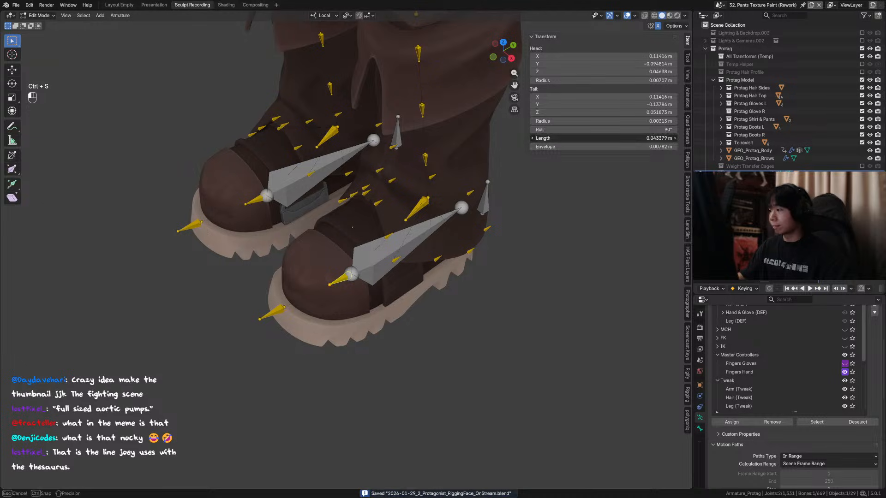
pyautogui.write('0.025')
pyautogui.press('Escape')
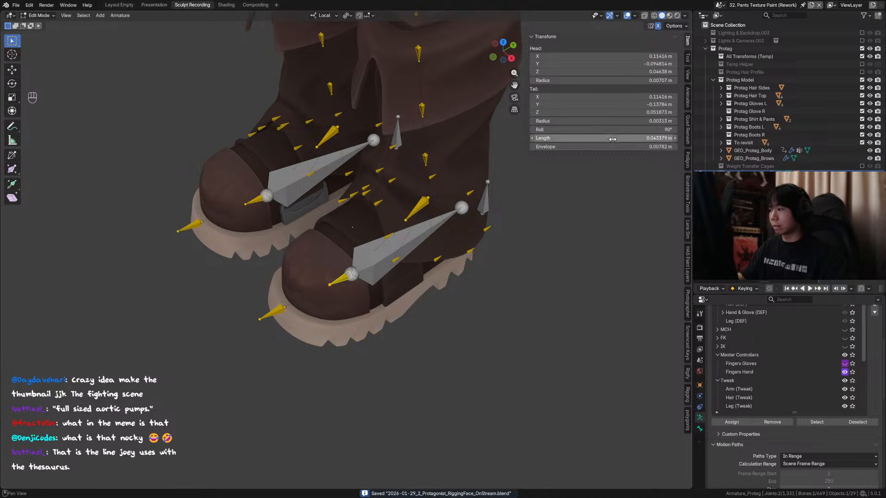
# Set the length of the tweak bone at the ball of the left foot to 0.05 m.
pyautogui.click(544, 138)
pyautogui.click(542, 138)
pyautogui.moveTo(542, 138); pyautogui.dragTo(587, 139)
pyautogui.press('BackSpace')
pyautogui.write('5')
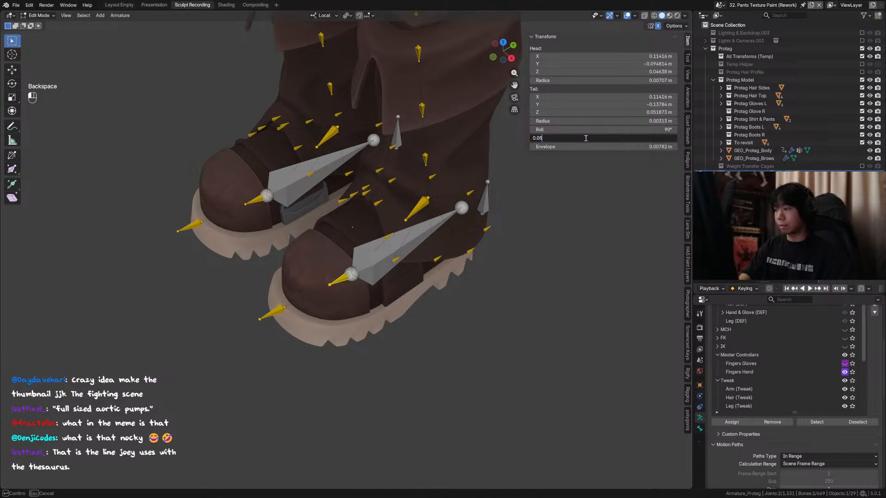
pyautogui.press('Return')
# Set the length of the tweak bone at the tip of the left boot to 0.05 m and save the file.
pyautogui.click(266, 317)
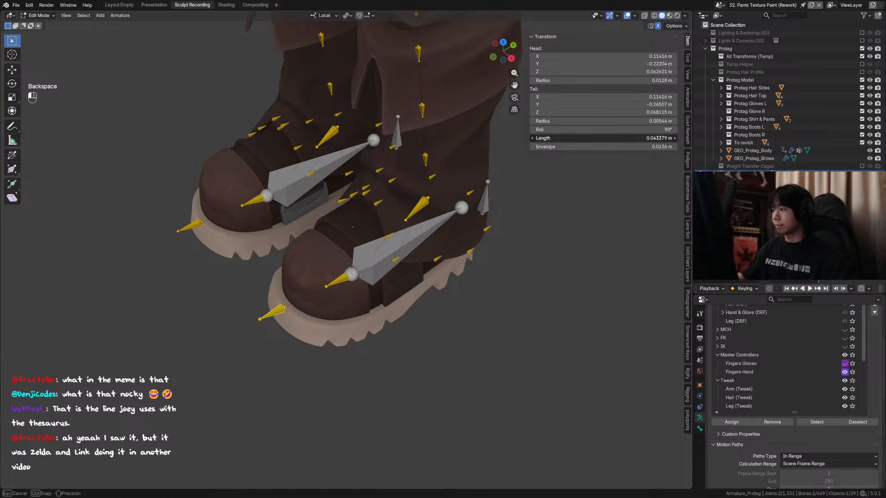
pyautogui.click(616, 138)
pyautogui.press('BackSpace')
pyautogui.press('BackSpace')
pyautogui.press('BackSpace')
pyautogui.press('BackSpace')
pyautogui.press('BackSpace')
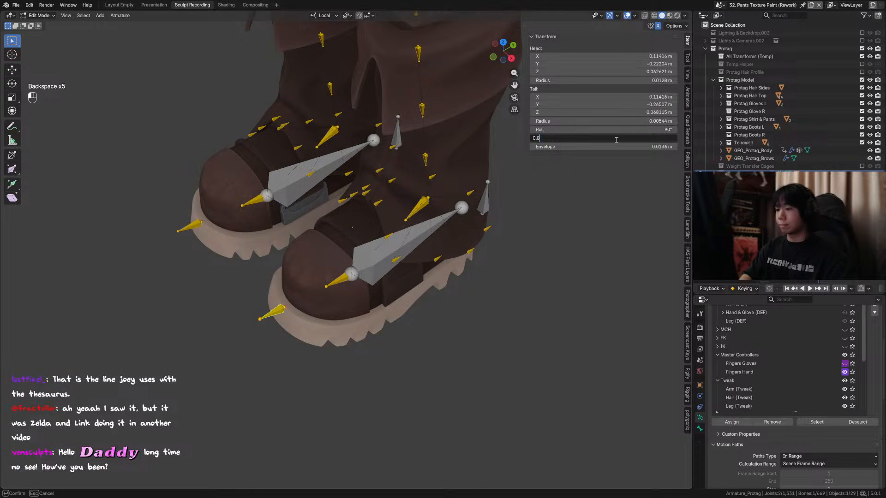
pyautogui.press('Return')
pyautogui.scroll(-2, 433, 234)
pyautogui.keyDown('shift'); pyautogui.moveTo(433, 234); pyautogui.dragTo(430, 259, button='middle'); pyautogui.keyUp('shift')
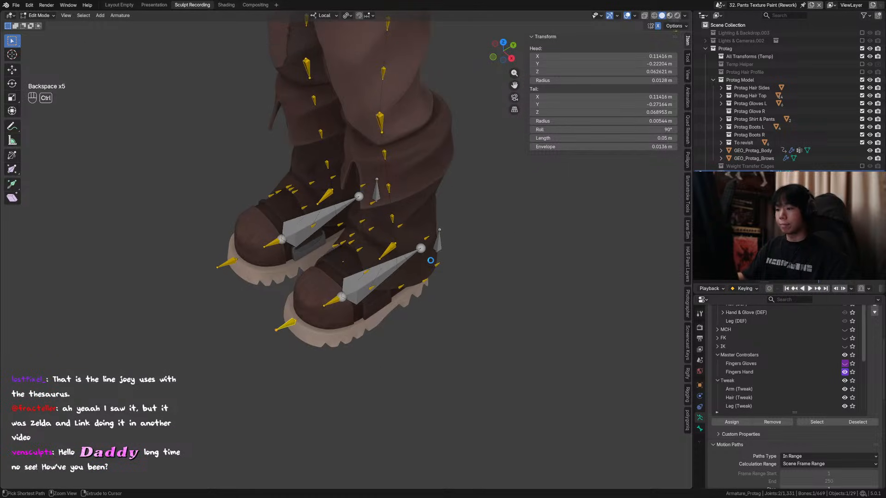
pyautogui.hotkey('ctrl', 's')
# Check the name of the lowest left shin tweak bone without renaming it.
pyautogui.moveTo(408, 295); pyautogui.dragTo(353, 290, button='middle')
pyautogui.click(401, 285)
pyautogui.scroll(2, 391, 293)
pyautogui.scroll(-3, 391, 293)
pyautogui.scroll(2, 351, 245)
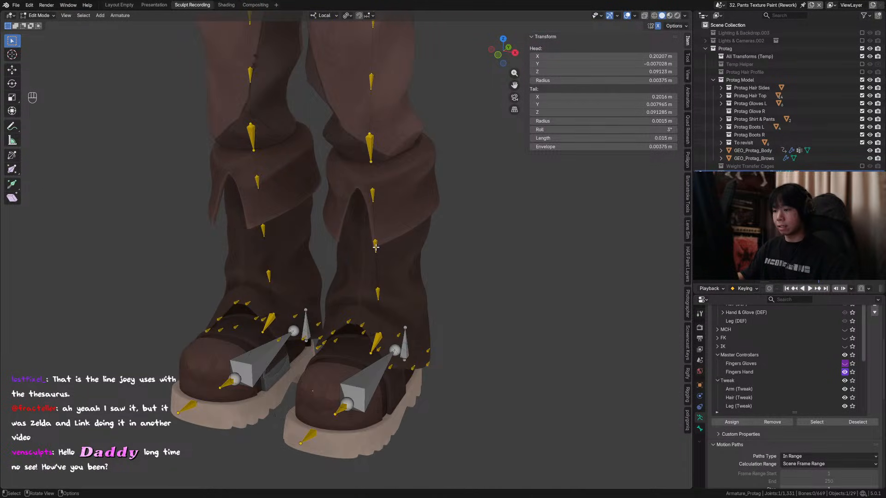
pyautogui.click(376, 291)
pyautogui.press('F2')
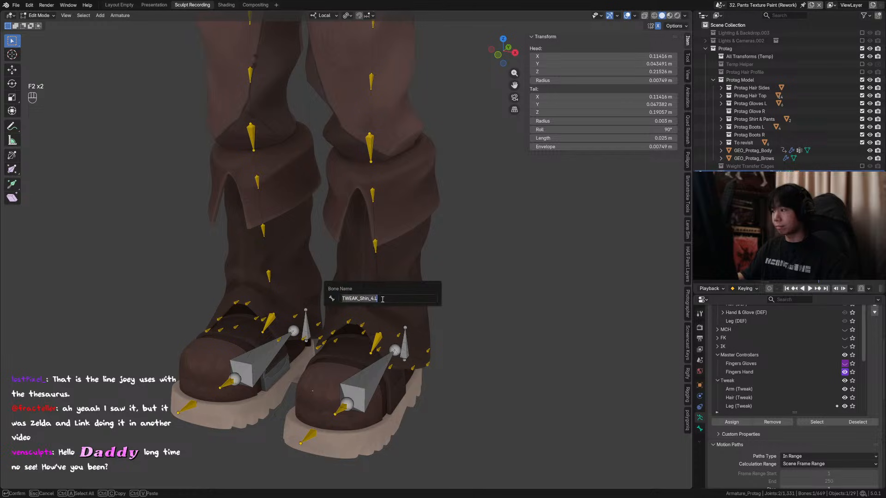
pyautogui.scroll(-4, 378, 295)
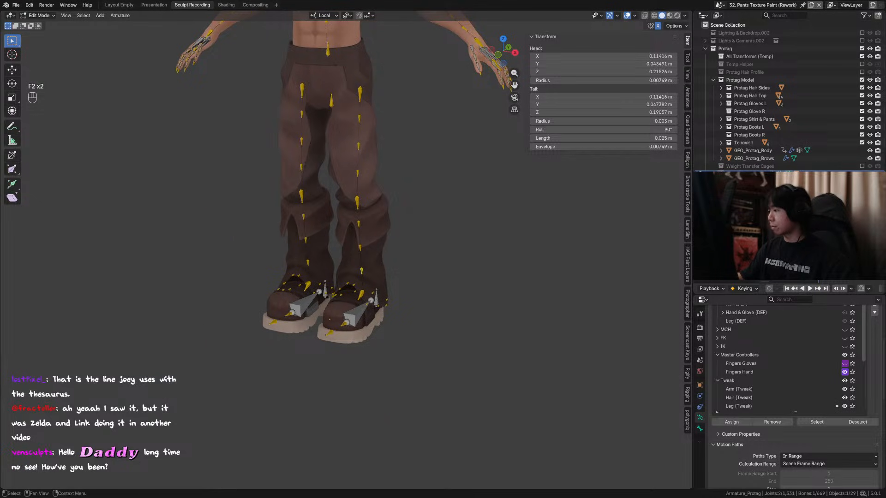
# Examine the tweak bones along the character's torso, legs, boots and left arm, and save the file.
pyautogui.keyDown('shift'); pyautogui.moveTo(364, 55); pyautogui.dragTo(310, 354, button='middle'); pyautogui.keyUp('shift')
pyautogui.moveTo(390, 267); pyautogui.dragTo(455, 235, button='middle')
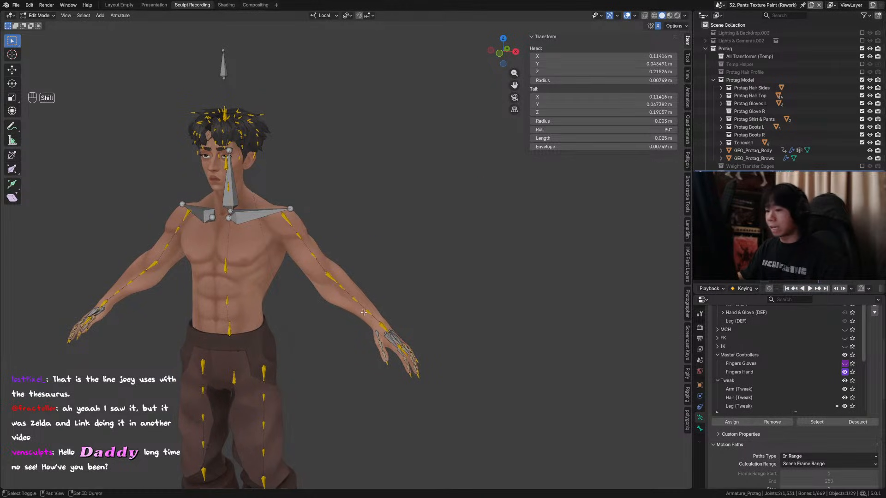
pyautogui.keyDown('shift'); pyautogui.moveTo(376, 480); pyautogui.dragTo(376, 295, button='middle'); pyautogui.keyUp('shift')
pyautogui.scroll(3, 377, 328)
pyautogui.hotkey('ctrl', 's')
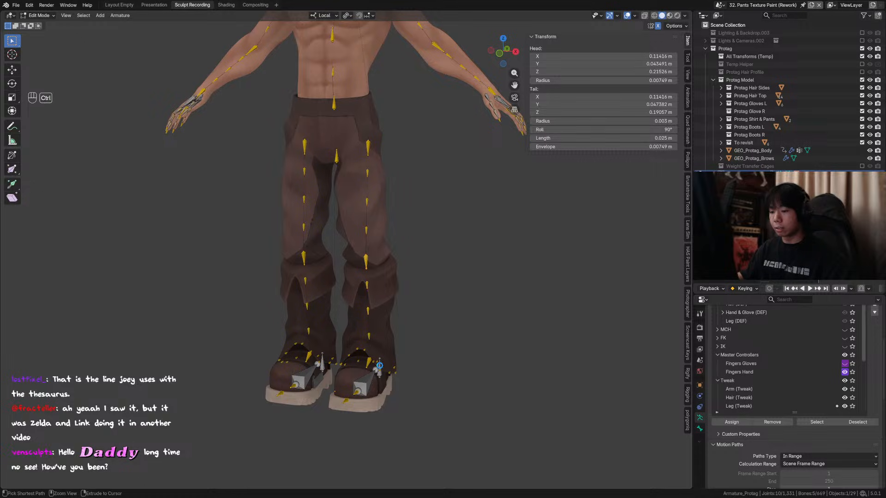
pyautogui.scroll(5, 364, 295)
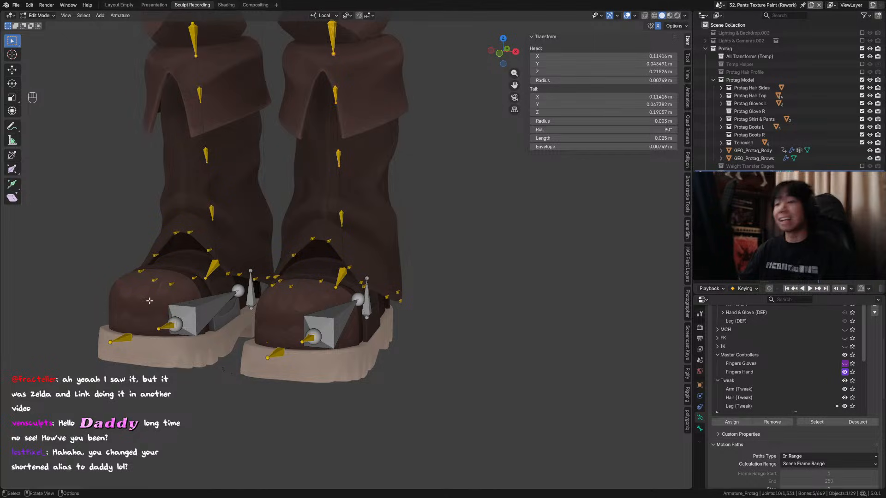
pyautogui.scroll(-4, 329, 250)
pyautogui.keyDown('shift'); pyautogui.moveTo(355, 215); pyautogui.dragTo(368, 249, button='middle'); pyautogui.keyUp('shift')
pyautogui.click(366, 245)
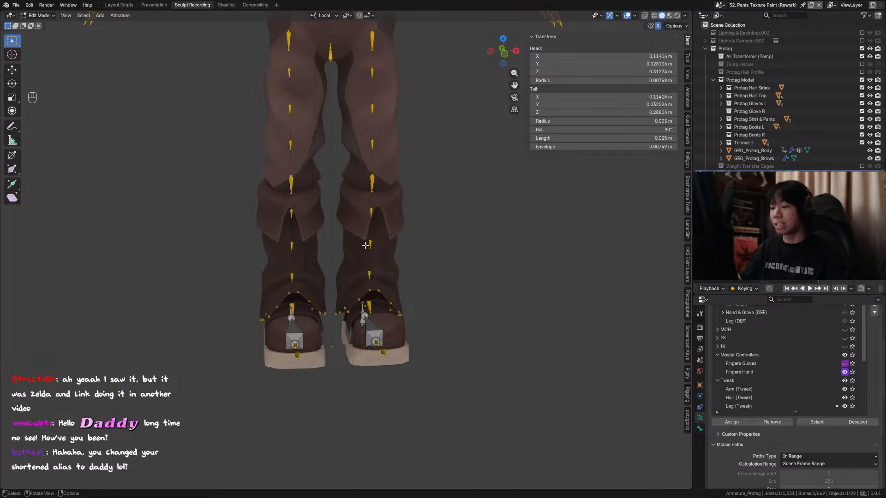
pyautogui.scroll(-2, 374, 244)
pyautogui.hotkey('ctrl', 's')
pyautogui.moveTo(384, 207); pyautogui.dragTo(351, 278)
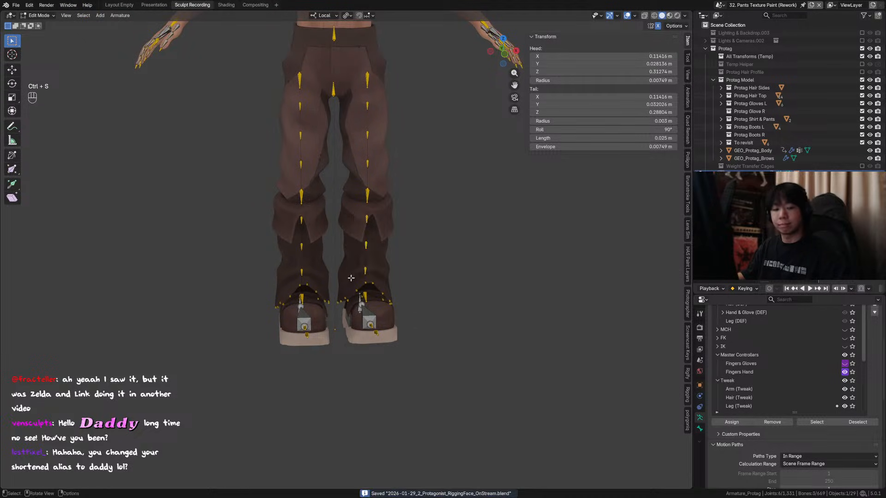
pyautogui.moveTo(421, 213); pyautogui.dragTo(359, 263, button='middle')
pyautogui.moveTo(342, 217)
pyautogui.mouseDown(button='middle')
pyautogui.moveTo(343, 236)
pyautogui.moveTo(364, 257)
pyautogui.moveTo(374, 252)
pyautogui.mouseUp(button='middle')
pyautogui.moveTo(401, 223)
pyautogui.mouseDown(button='middle')
pyautogui.moveTo(333, 263)
pyautogui.moveTo(341, 271)
pyautogui.moveTo(510, 267)
pyautogui.moveTo(461, 277)
pyautogui.mouseUp(button='middle')
pyautogui.hotkey('ctrl', 's')
pyautogui.hotkey('shift', 'b')
pyautogui.moveTo(358, 222); pyautogui.dragTo(438, 302)
pyautogui.scroll(-5, 381, 236)
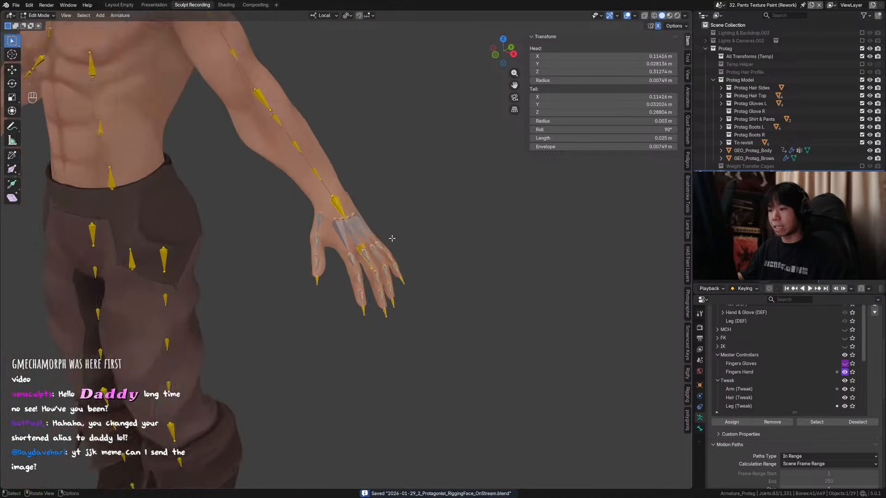
# Set the length of the smaller tweak bone at the left wrist to 0.025 m, saving the file beforehand.
pyautogui.hotkey('ctrl', 's')
pyautogui.moveTo(381, 237); pyautogui.dragTo(352, 219, button='middle')
pyautogui.click(351, 249)
pyautogui.scroll(3, 353, 226)
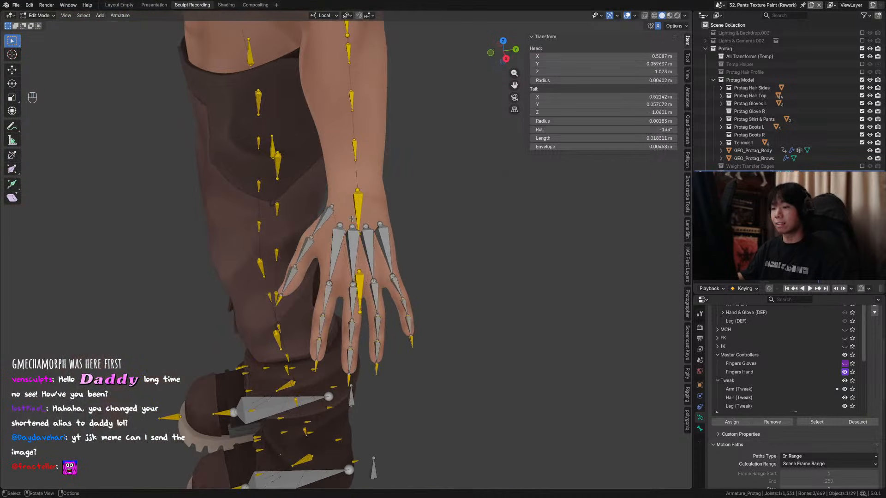
pyautogui.click(358, 201)
pyautogui.click(357, 201)
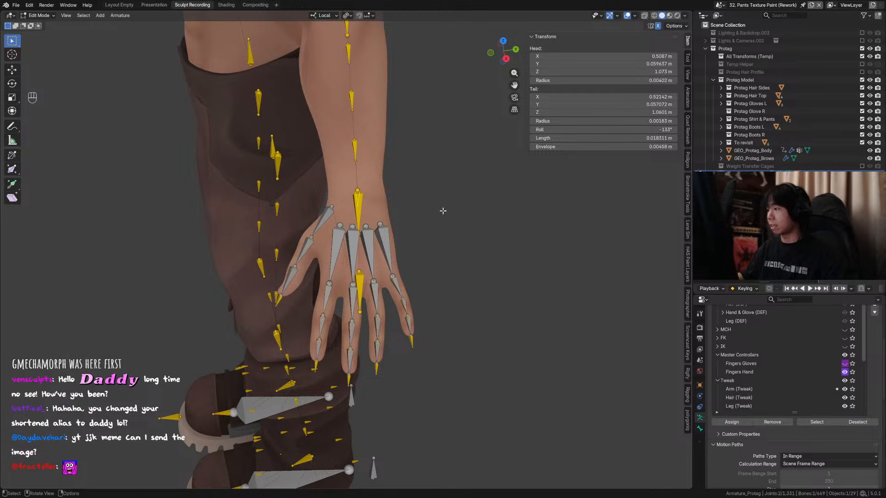
pyautogui.moveTo(443, 211); pyautogui.dragTo(459, 196, button='middle')
pyautogui.hotkey('ctrl', 's')
pyautogui.click(620, 139)
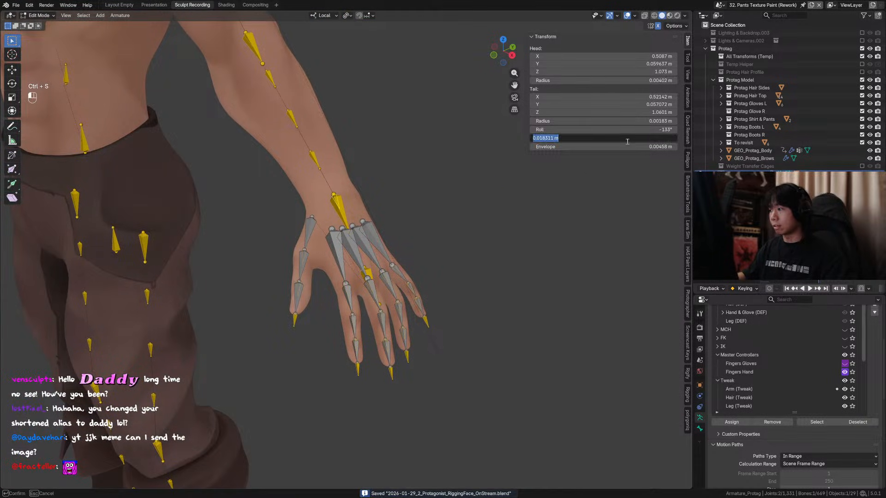
pyautogui.write('0.025')
pyautogui.press('Return')
# Set the length of the larger overlapping tweak bone at the left wrist to 0.05 m and save the file.
pyautogui.moveTo(406, 212); pyautogui.dragTo(372, 272, button='middle')
pyautogui.click(600, 138)
pyautogui.write('0.05')
pyautogui.press('Return')
pyautogui.hotkey('ctrl', 's')
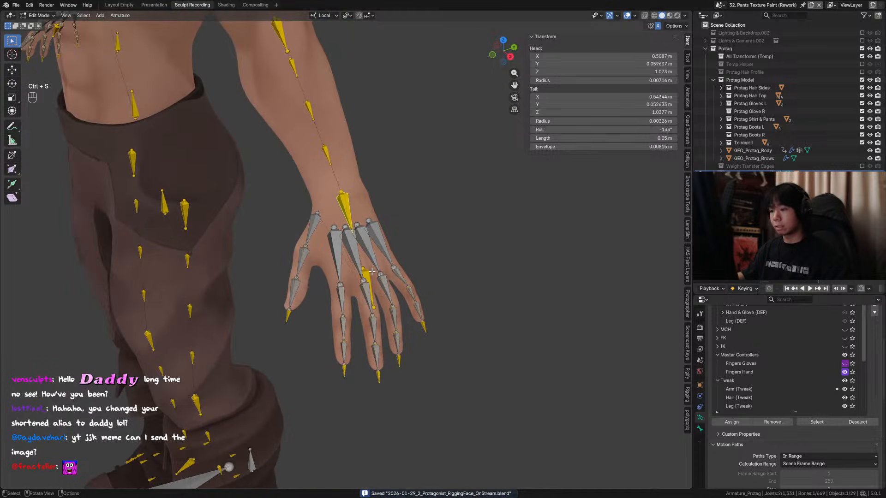
# Set the length of the yellow bone at the left hand's middle knuckles to 0.05 m.
pyautogui.click(368, 277)
pyautogui.click(632, 138)
pyautogui.write('.0')
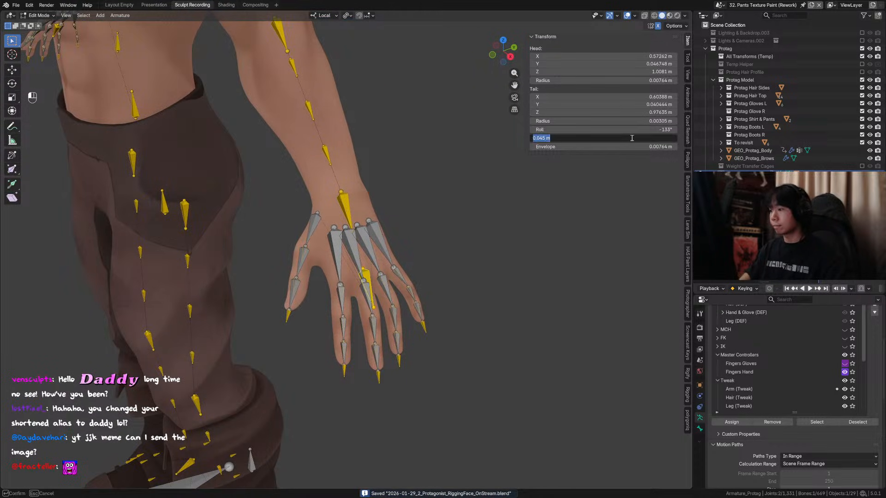
pyautogui.write('5')
pyautogui.press('Return')
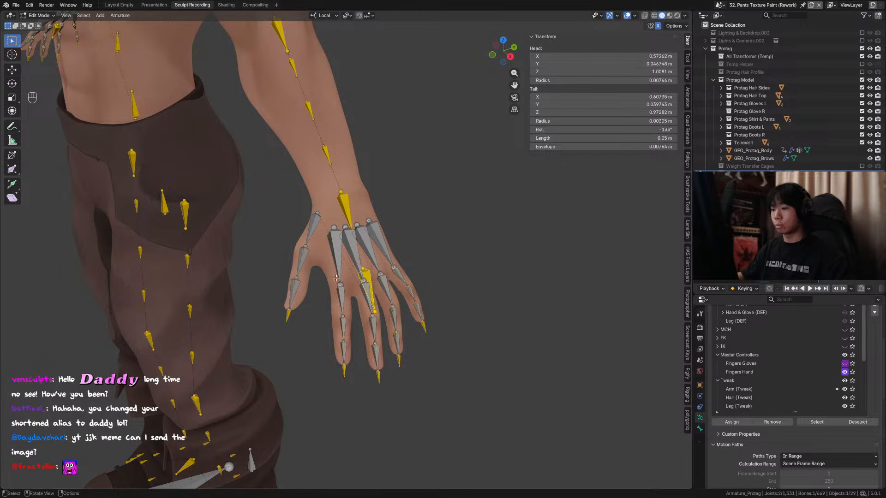
# Examine the left hand's bones and their control shapes in Object Mode, save the file, and return to Edit Mode.
pyautogui.moveTo(365, 280); pyautogui.dragTo(418, 281, button='middle')
pyautogui.hotkey('ctrl', 's')
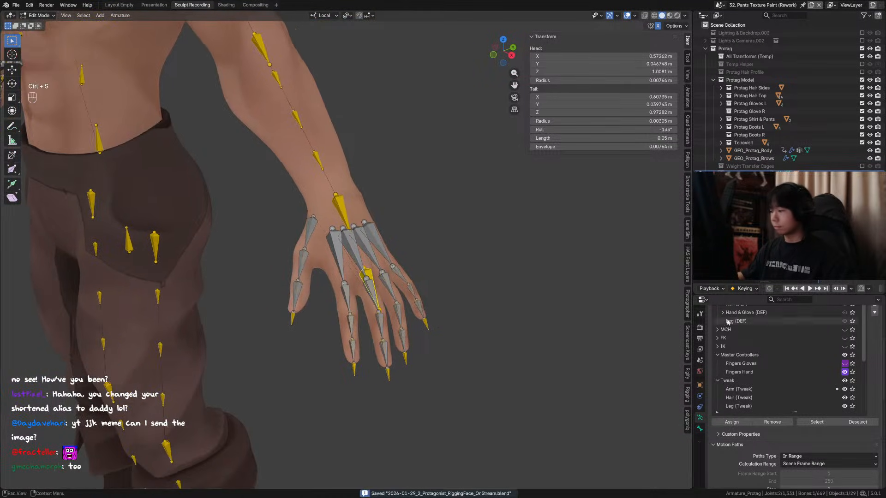
pyautogui.scroll(4, 783, 325)
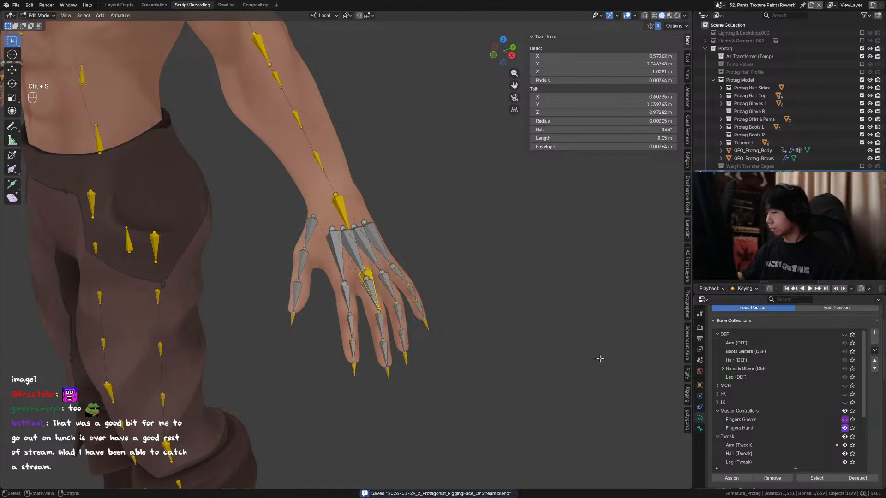
pyautogui.click(304, 232)
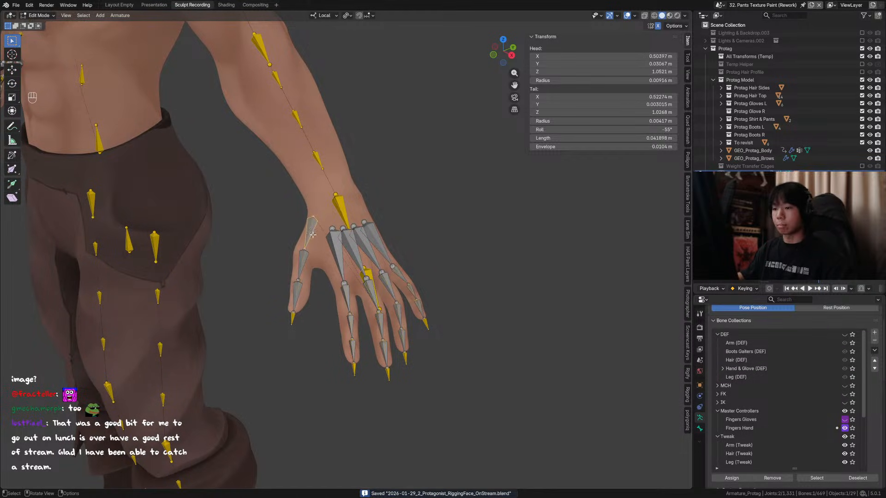
pyautogui.press('F2')
pyautogui.hotkey('ctrl', 'Tab')
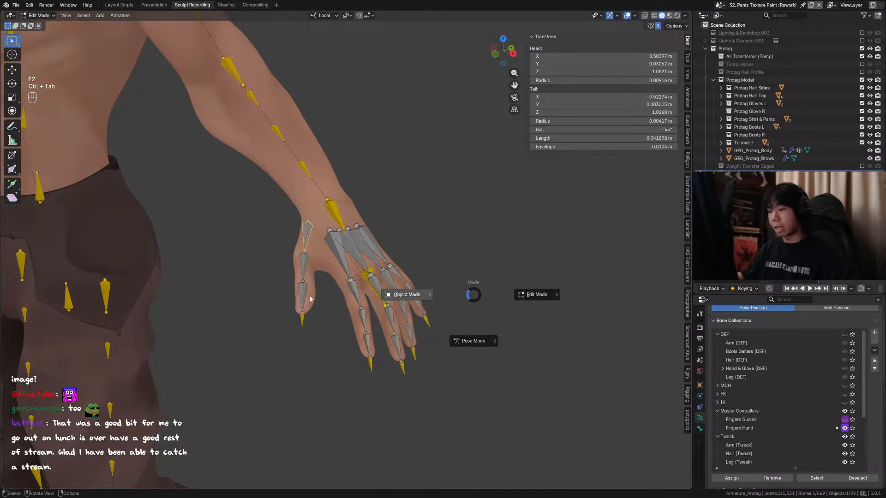
pyautogui.click(327, 299)
pyautogui.hotkey('ctrl', 's')
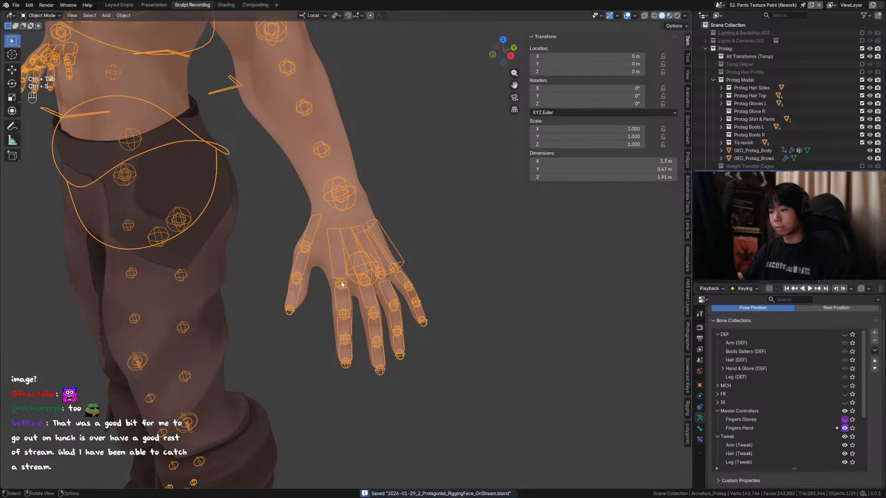
pyautogui.hotkey('ctrl', 'Tab')
pyautogui.press('Tab')
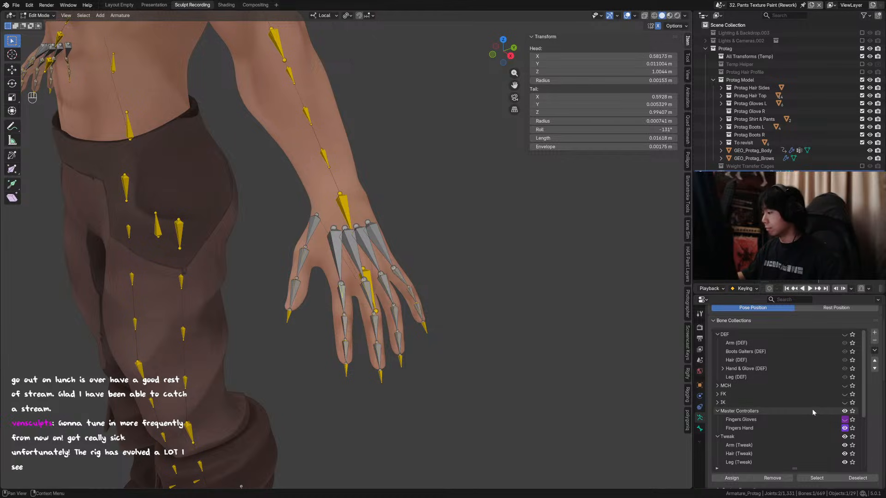
# Hide the Master Controllers bone collection and save the file.
pyautogui.scroll(-1, 812, 392)
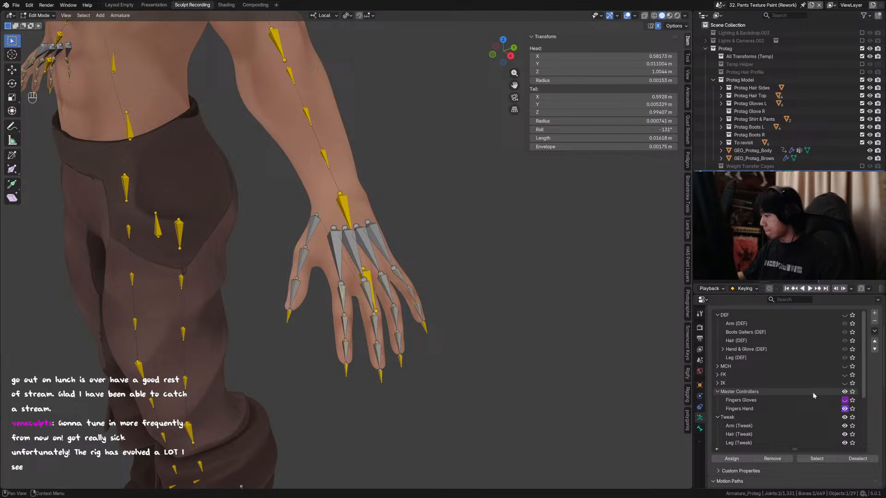
pyautogui.click(844, 392)
pyautogui.keyDown('shift'); pyautogui.moveTo(428, 293); pyautogui.dragTo(358, 312, button='middle'); pyautogui.keyUp('shift')
pyautogui.hotkey('ctrl', 's')
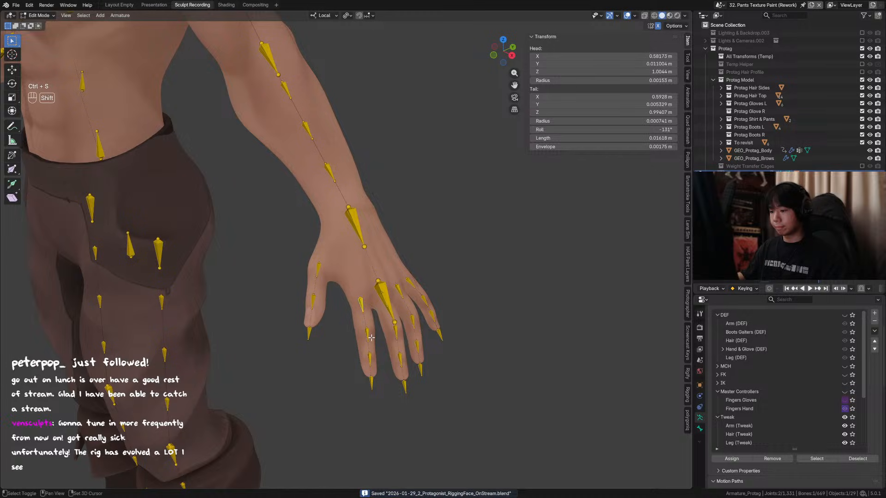
# Select the tweak bones along the left index finger and thumb, and save the file.
pyautogui.keyDown('shift'); pyautogui.moveTo(371, 325); pyautogui.dragTo(321, 391); pyautogui.keyUp('shift')
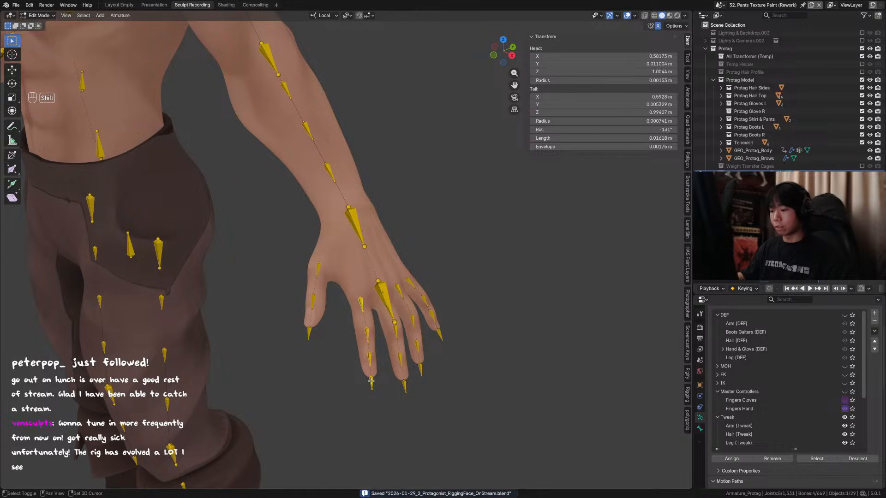
pyautogui.keyDown('shift'); pyautogui.click(313, 299); pyautogui.keyUp('shift')
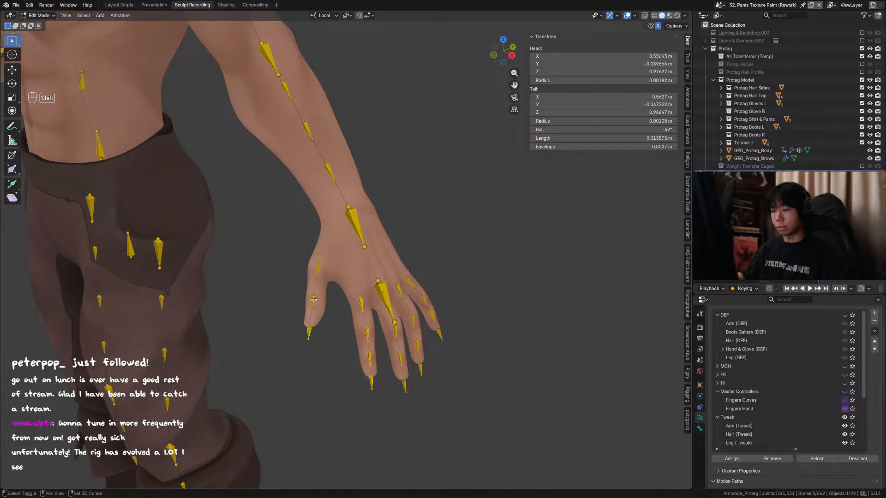
pyautogui.keyDown('shift'); pyautogui.click(318, 273); pyautogui.keyUp('shift')
pyautogui.hotkey('ctrl', 's')
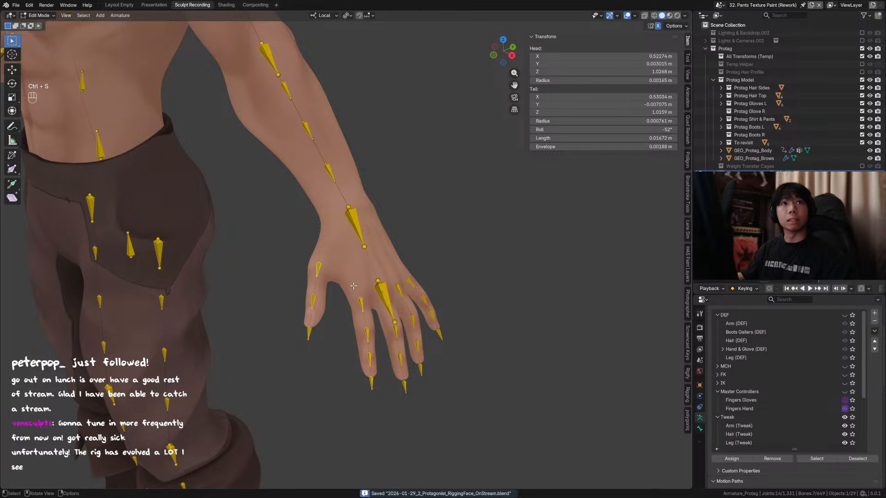
pyautogui.moveTo(354, 286); pyautogui.dragTo(372, 343, button='middle')
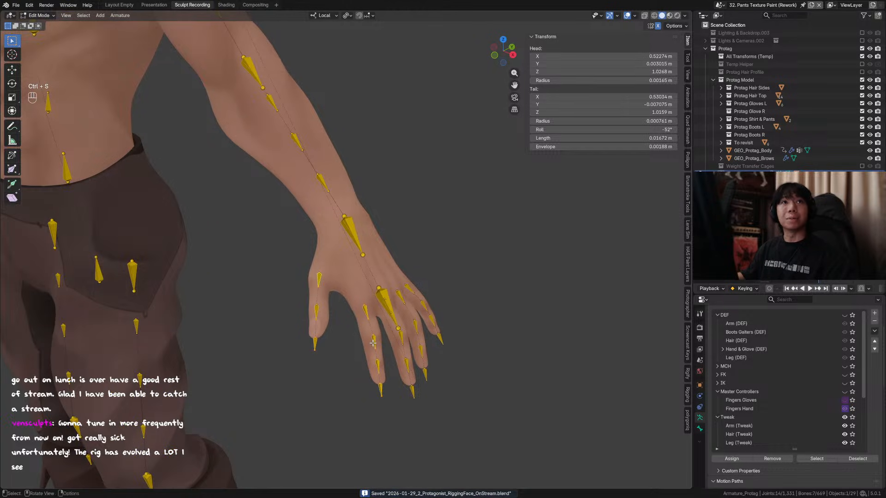
pyautogui.moveTo(428, 325); pyautogui.dragTo(404, 326, button='middle')
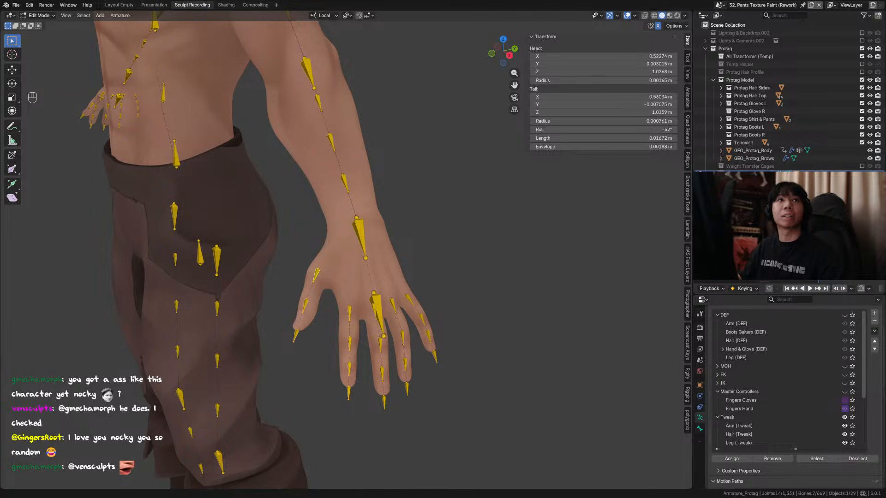
pyautogui.moveTo(318, 300); pyautogui.dragTo(330, 298, button='middle')
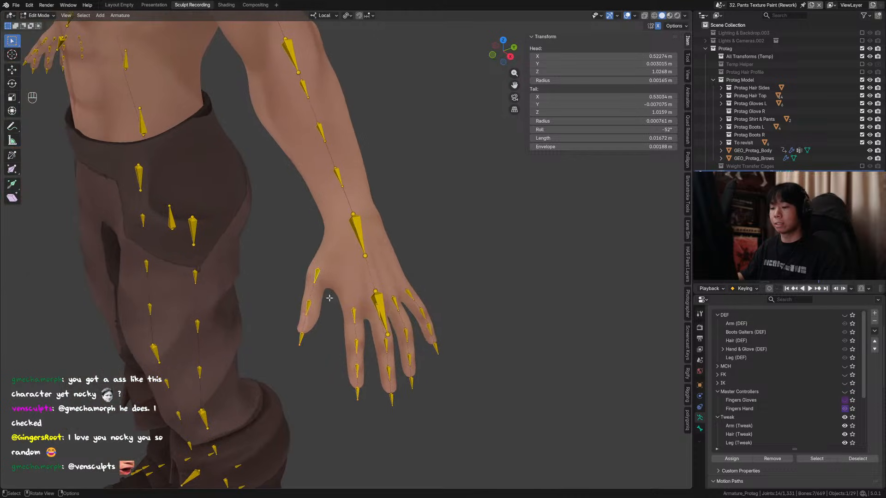
# Set the length of the left thumb's base tweak bone to 0.025 m, copy the value, and try applying it to all selected bones.
pyautogui.moveTo(333, 267); pyautogui.dragTo(274, 356)
pyautogui.hotkey('ctrl', 'z')
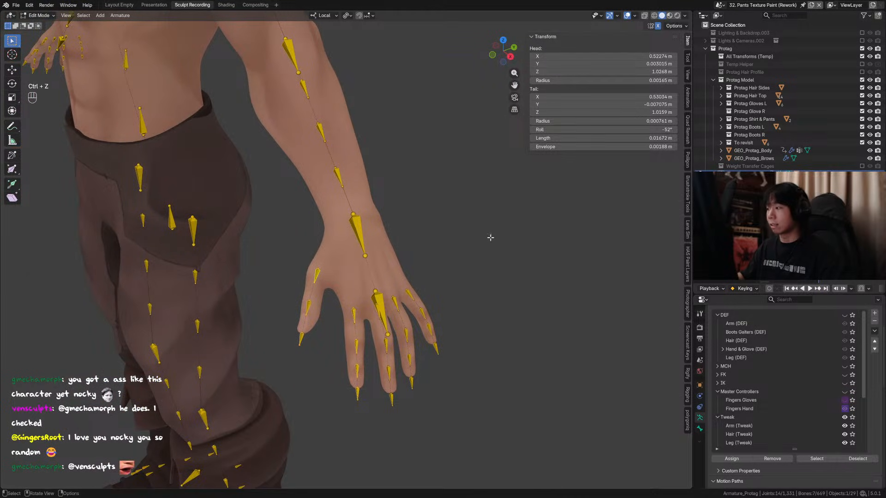
pyautogui.click(604, 138)
pyautogui.write('0.025')
pyautogui.press('Return')
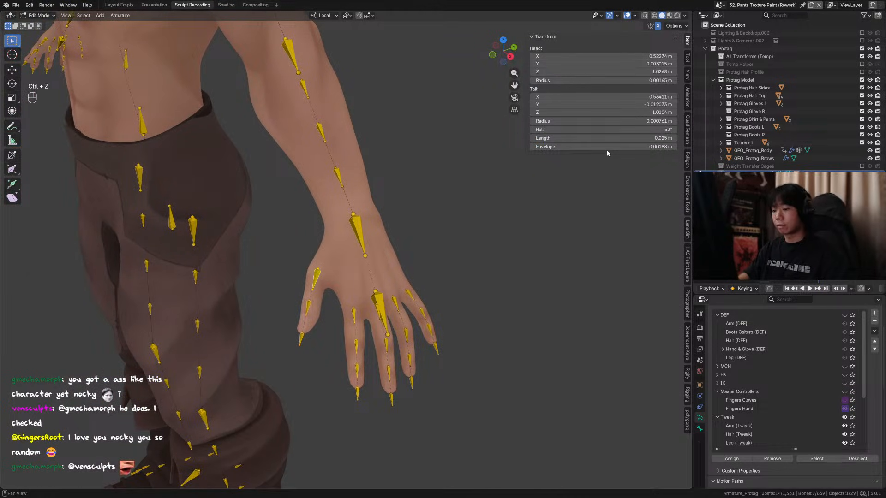
pyautogui.click(617, 138)
pyautogui.hotkey('ctrl', 'c')
pyautogui.click(615, 137)
pyautogui.hotkey('alt', 'Return')
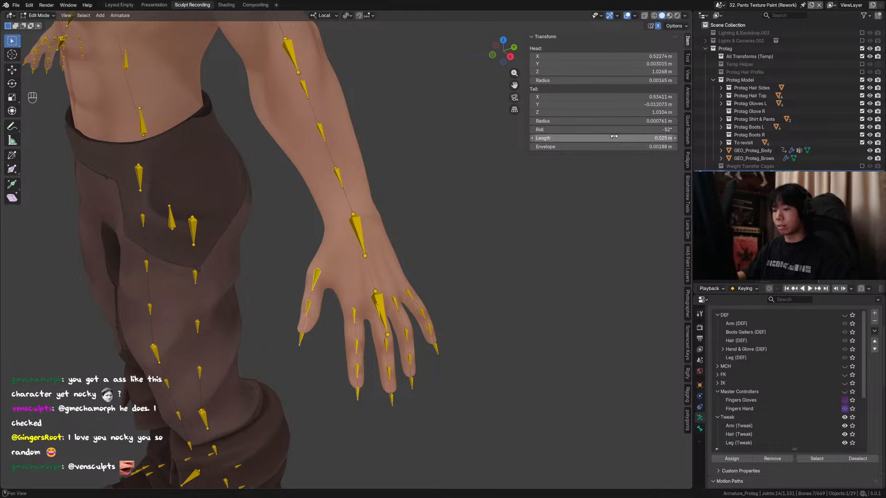
# Show the bone properties of the left thumb's base tweak bone and review its transform and relations.
pyautogui.click(700, 429)
pyautogui.moveTo(787, 390); pyautogui.dragTo(791, 439, button='middle')
pyautogui.scroll(-1, 790, 437)
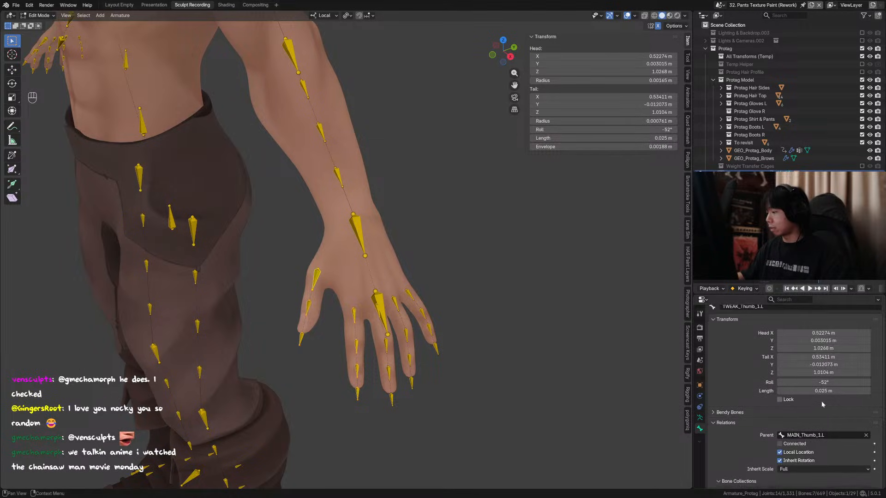
pyautogui.hotkey('ctrl', 'z')
pyautogui.hotkey('ctrl', 'z')
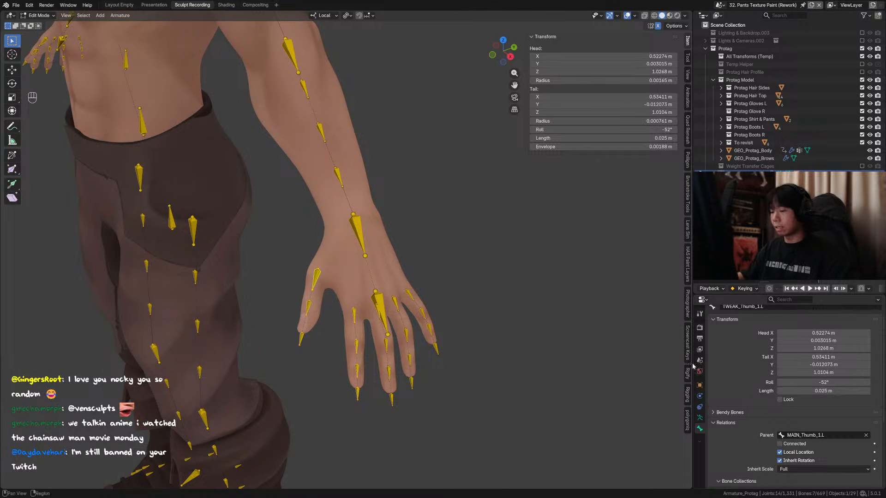
# Paste the copied 0.025 m length onto the middle and tip tweak bones of the left thumb.
pyautogui.click(327, 303)
pyautogui.hotkey('ctrl', 'v')
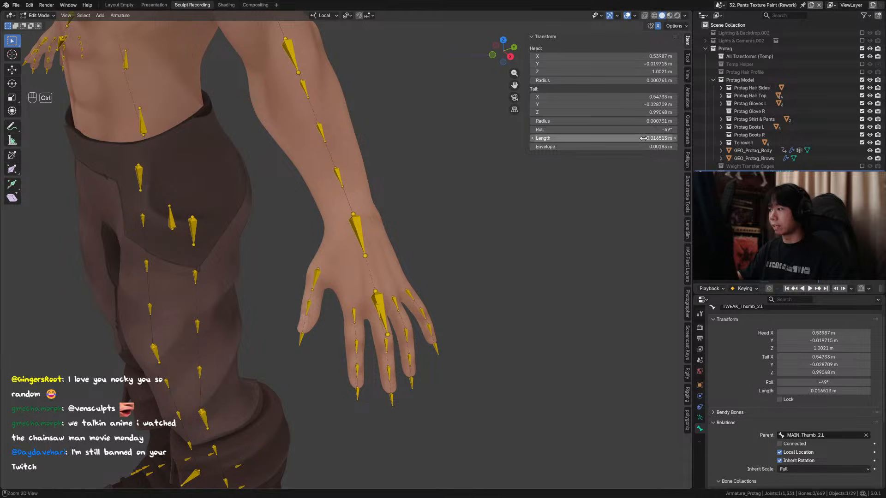
pyautogui.hotkey('ctrl', 'v')
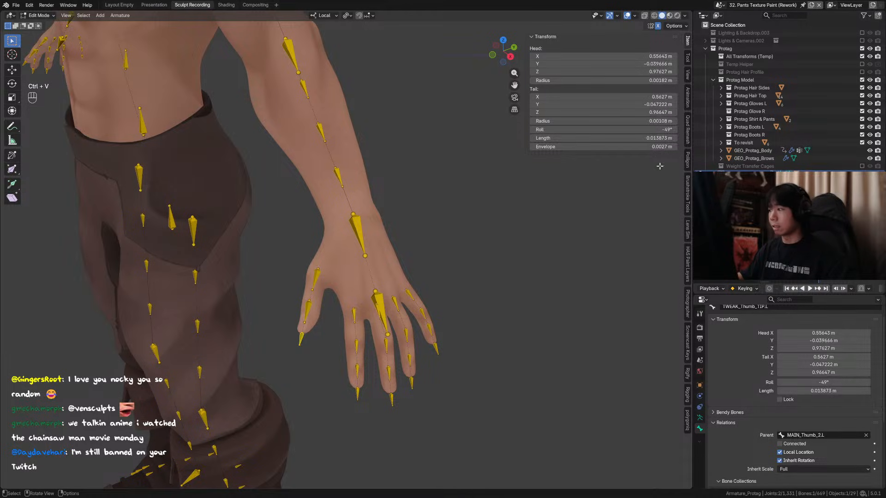
pyautogui.click(300, 339)
# Save the file in Object Mode and examine the tweak control shapes across the body, head and hair.
pyautogui.hotkey('ctrl', 'Tab')
pyautogui.moveTo(421, 280); pyautogui.dragTo(328, 260, button='middle')
pyautogui.hotkey('ctrl', 's')
pyautogui.keyDown('shift'); pyautogui.moveTo(328, 261); pyautogui.dragTo(408, 348, button='middle'); pyautogui.keyUp('shift')
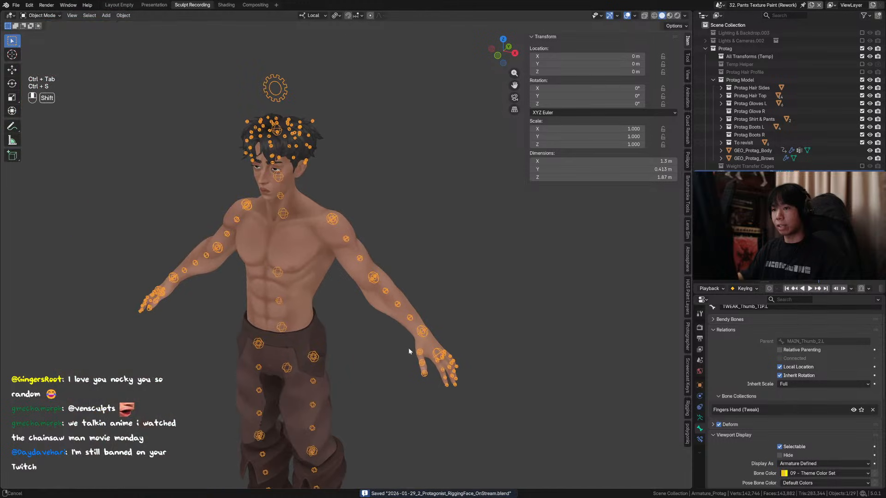
pyautogui.keyDown('shift'); pyautogui.moveTo(320, 156); pyautogui.dragTo(329, 200, button='middle'); pyautogui.keyUp('shift')
pyautogui.keyDown('ctrl'); pyautogui.moveTo(291, 213); pyautogui.dragTo(333, 237, button='middle'); pyautogui.keyUp('ctrl')
pyautogui.keyDown('shift'); pyautogui.moveTo(279, 185); pyautogui.dragTo(379, 255, button='middle'); pyautogui.keyUp('shift')
pyautogui.scroll(5, 337, 246)
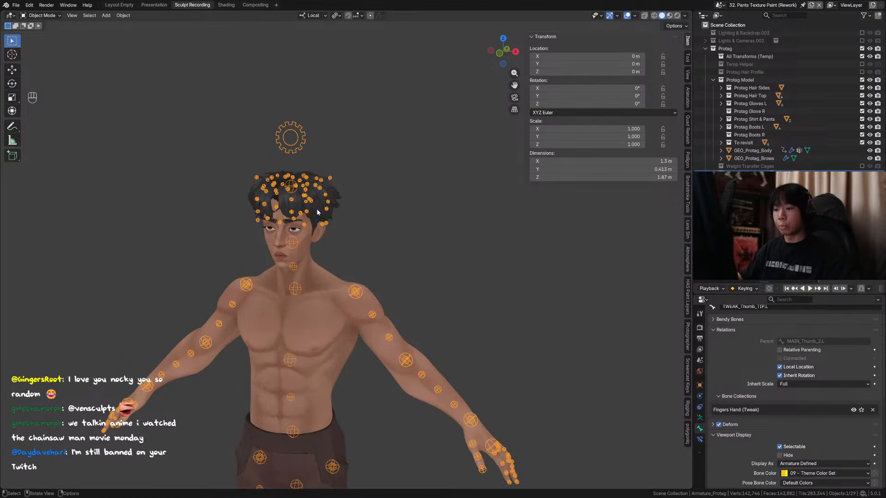
pyautogui.keyDown('shift'); pyautogui.moveTo(278, 187); pyautogui.dragTo(334, 223, button='middle'); pyautogui.keyUp('shift')
# Set the length of the hair tweak bone TWEAK_HairClump_N_3 to 0.01 m and check the hair control shapes in Object Mode.
pyautogui.hotkey('ctrl', 'Tab')
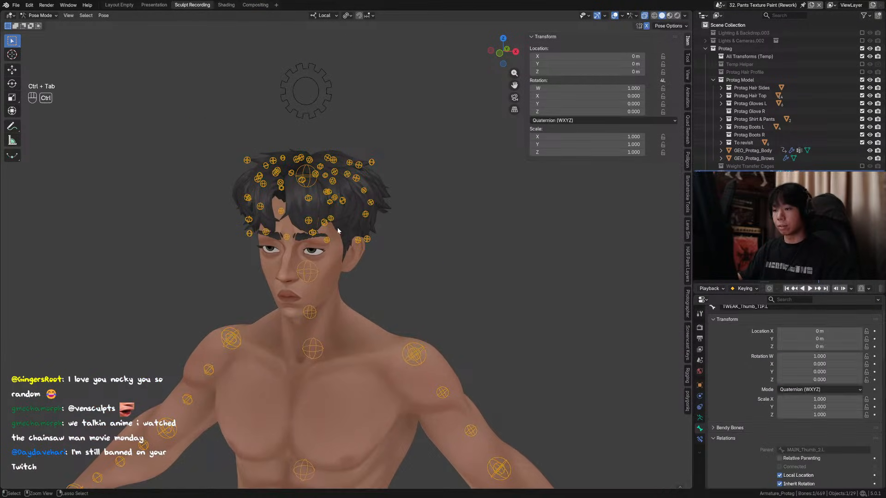
pyautogui.click(688, 58)
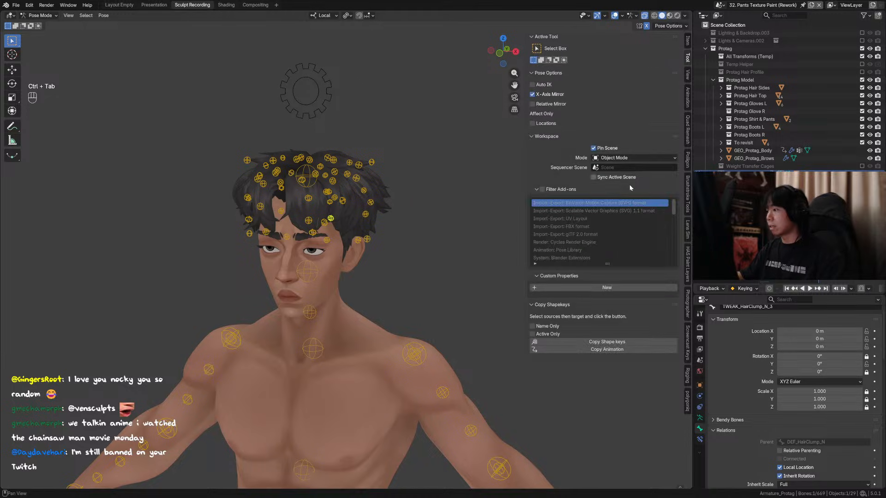
pyautogui.click(688, 41)
pyautogui.press('Tab')
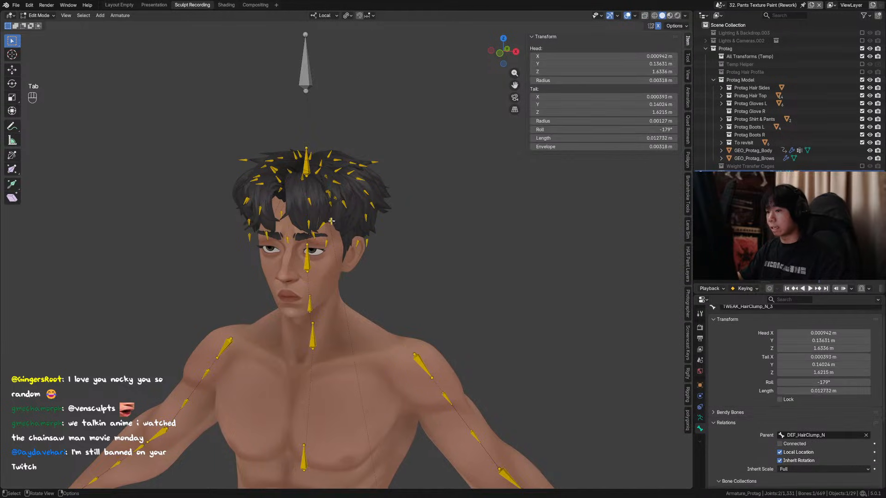
pyautogui.doubleClick(635, 139)
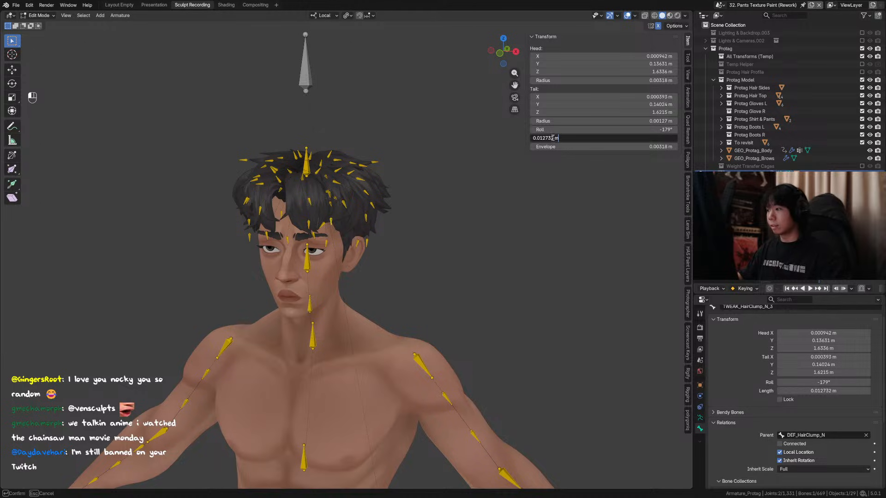
pyautogui.moveTo(548, 135); pyautogui.dragTo(560, 138)
pyautogui.press('BackSpace')
pyautogui.press('Return')
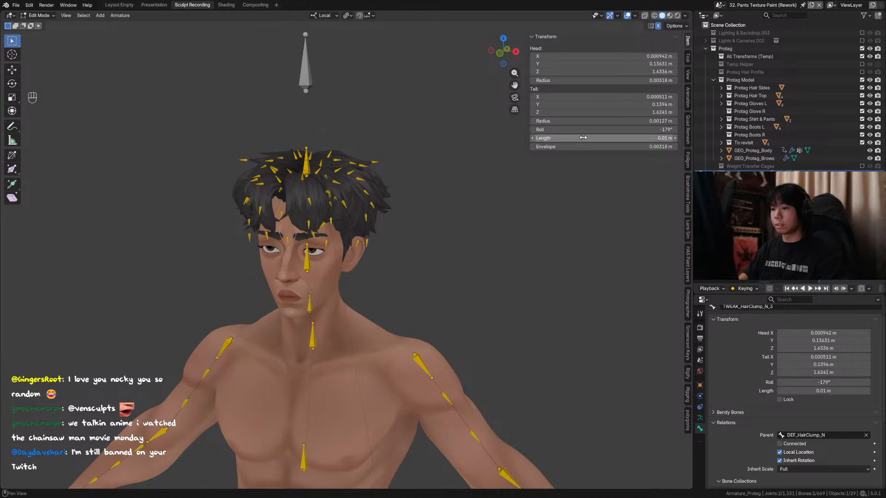
pyautogui.scroll(3, 475, 217)
pyautogui.hotkey('ctrl', 'Tab')
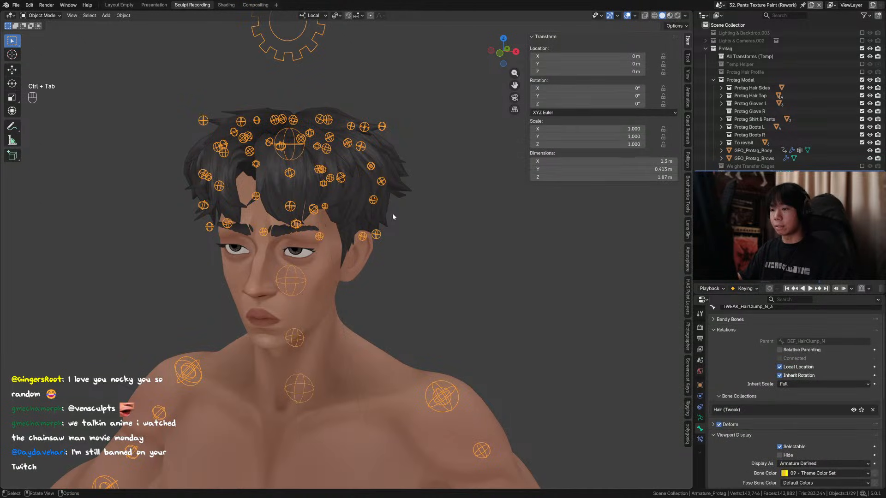
pyautogui.moveTo(361, 211)
pyautogui.mouseDown(button='middle')
pyautogui.moveTo(351, 210)
pyautogui.moveTo(359, 202)
pyautogui.mouseUp(button='middle')
pyautogui.hotkey('ctrl', 'Tab')
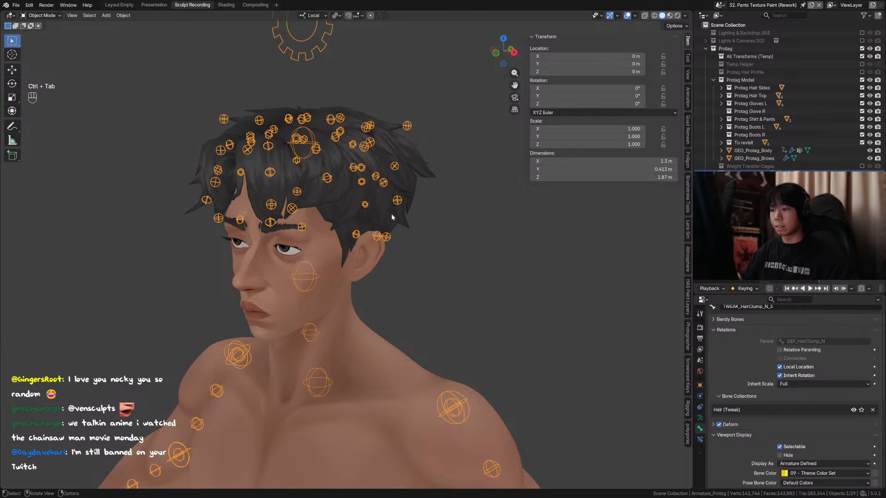
pyautogui.press('Tab')
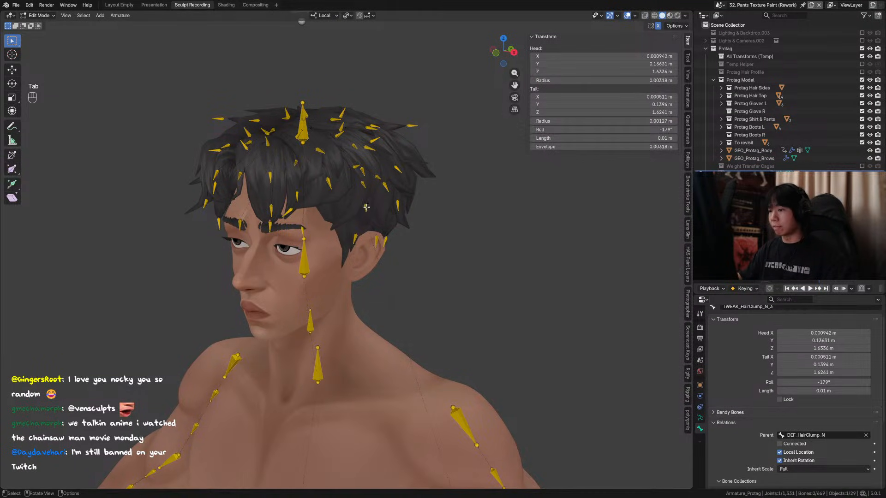
# Copy the hair tweak bone's 0.01 m length onto the left thumb's base tweak bone.
pyautogui.hotkey('ctrl', 'c')
pyautogui.hotkey('ctrl', 'c')
pyautogui.keyDown('shift'); pyautogui.moveTo(444, 198); pyautogui.dragTo(367, 217, button='middle'); pyautogui.keyUp('shift')
pyautogui.scroll(3, 367, 217)
pyautogui.click(329, 233)
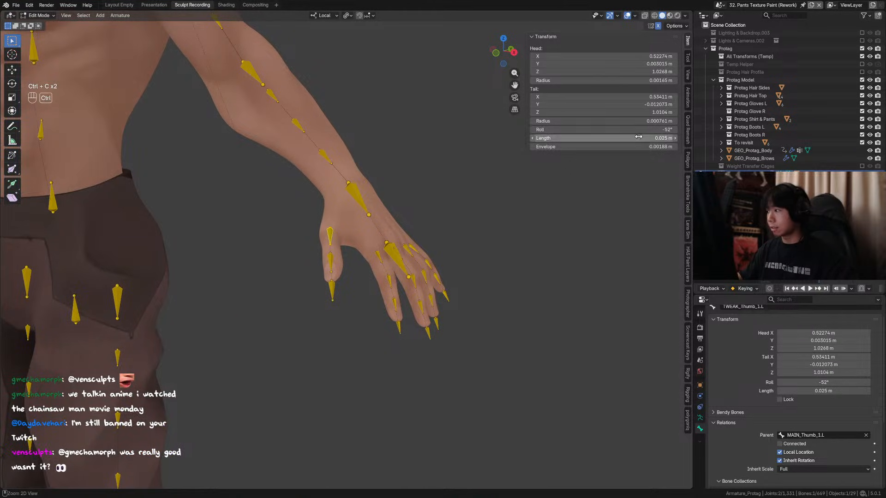
pyautogui.hotkey('ctrl', 'v')
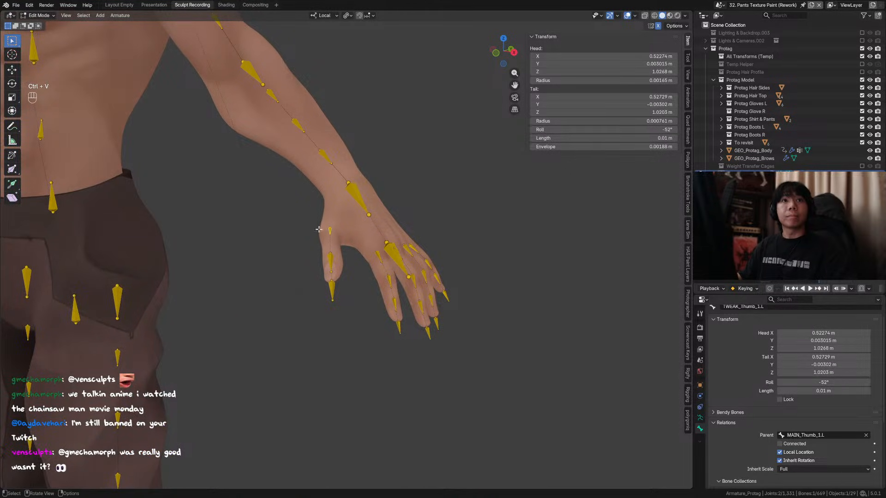
# Paste the copied 0.01 m length onto the middle and tip tweak bones of the left thumb.
pyautogui.moveTo(294, 242); pyautogui.dragTo(345, 250, button='middle')
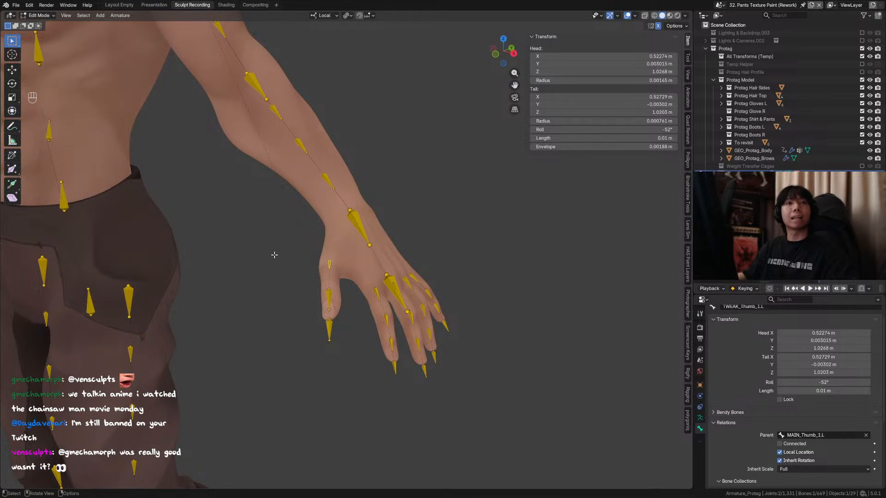
pyautogui.moveTo(267, 251); pyautogui.dragTo(318, 233, button='middle')
pyautogui.click(357, 296)
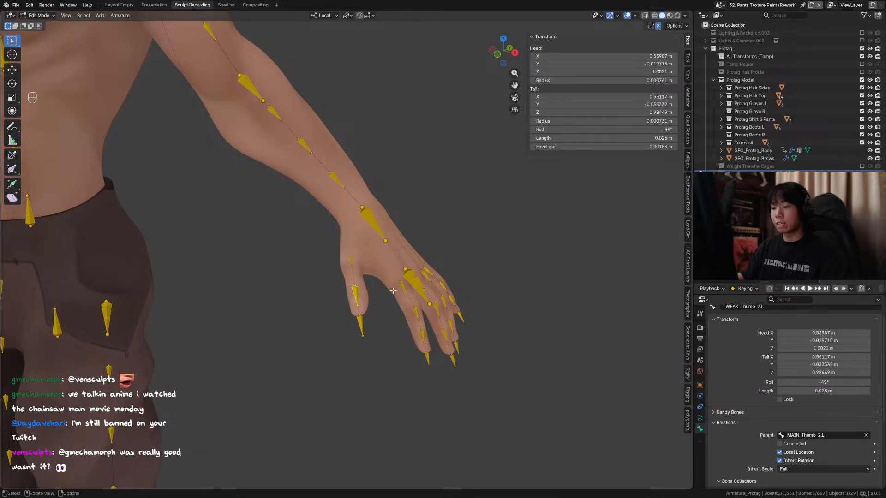
pyautogui.moveTo(357, 296); pyautogui.dragTo(392, 286, button='middle')
pyautogui.hotkey('ctrl', 'v')
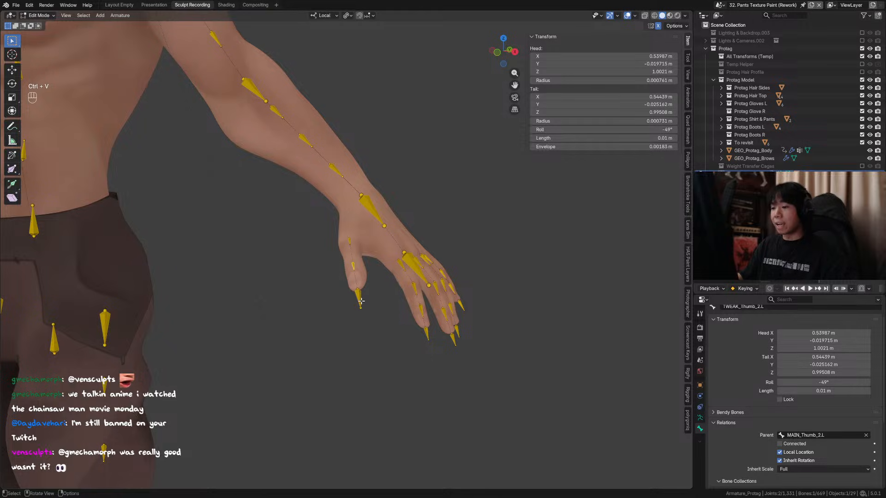
pyautogui.click(360, 301)
pyautogui.hotkey('ctrl', 'v')
# Paste the 0.01 m length onto the left index finger's tweak bones TWEAK_Finger_A_1.L, A_2.L and A_3.L.
pyautogui.moveTo(544, 210); pyautogui.dragTo(466, 214, button='middle')
pyautogui.click(291, 301)
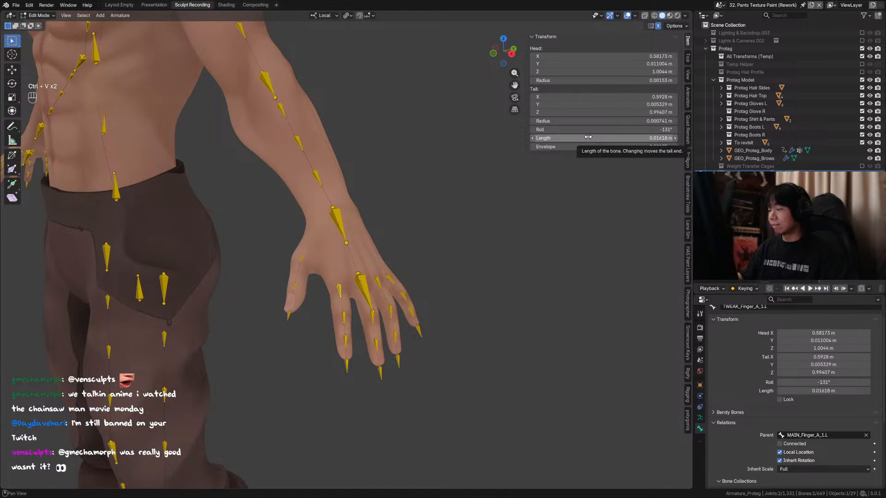
pyautogui.moveTo(521, 185); pyautogui.dragTo(437, 222, button='middle')
pyautogui.click(323, 256)
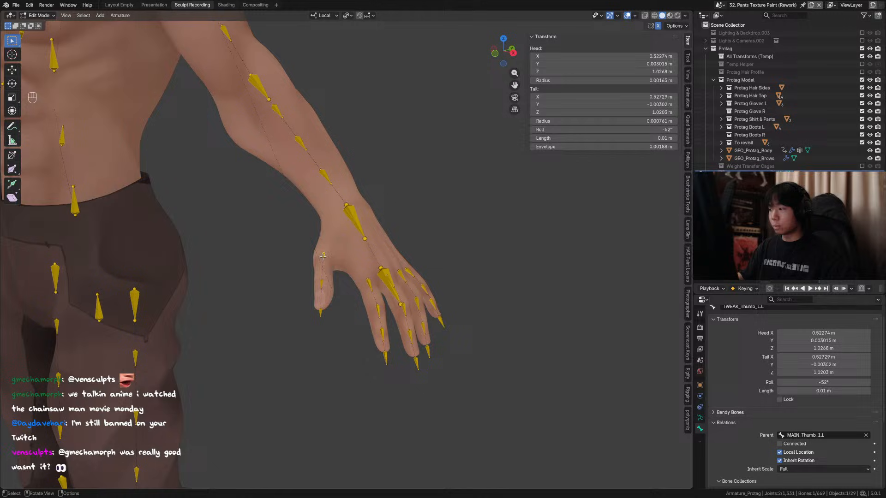
pyautogui.click(369, 282)
pyautogui.hotkey('ctrl', 'v')
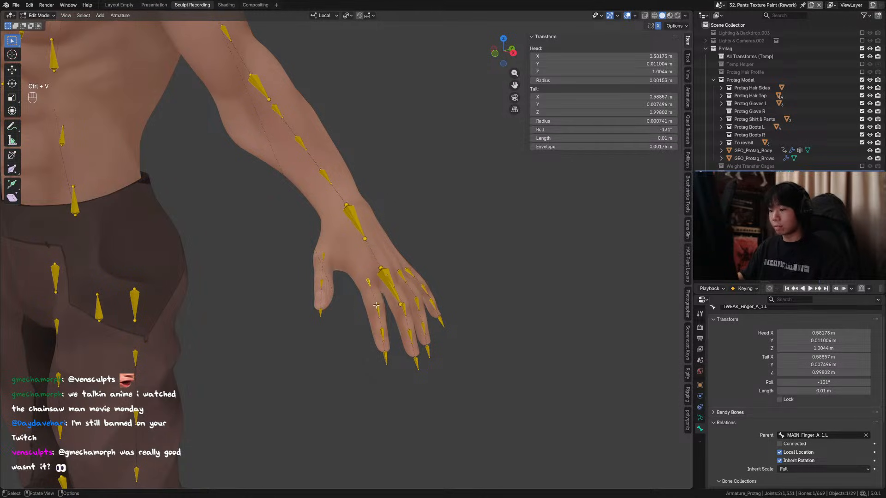
pyautogui.click(376, 306)
pyautogui.hotkey('ctrl', 'v')
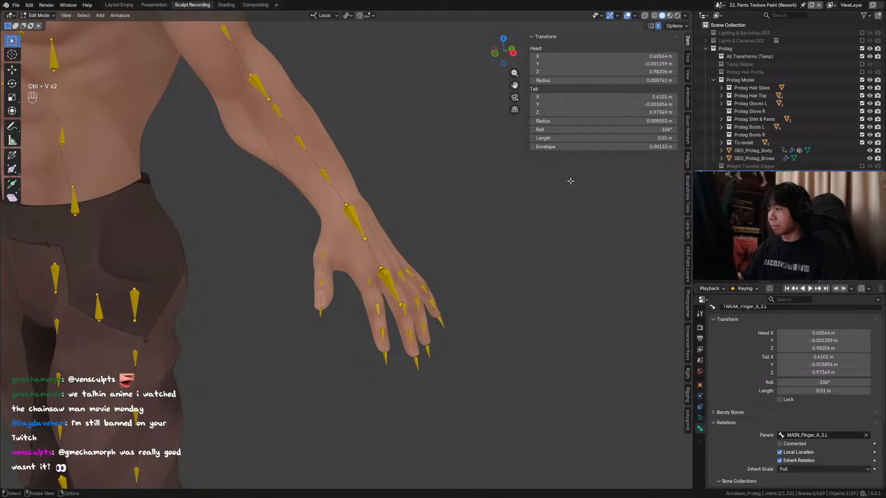
pyautogui.click(382, 331)
pyautogui.hotkey('ctrl', 'v')
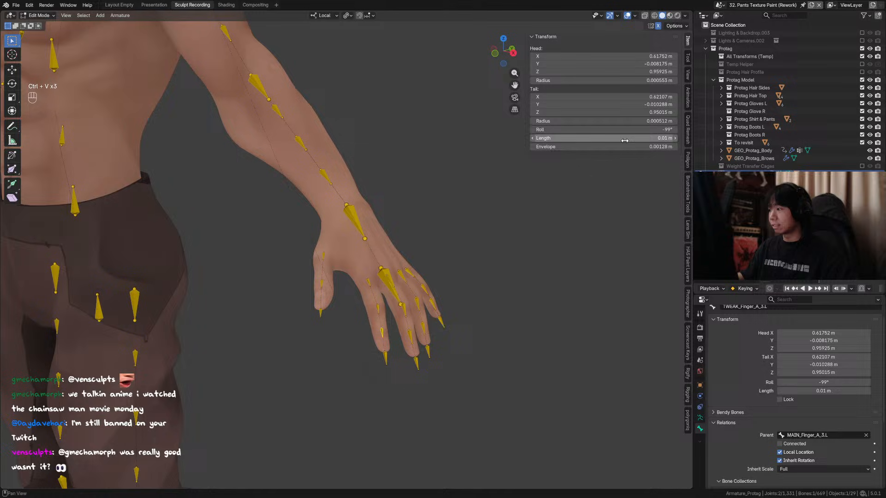
# Save the file and check the lengths of the tweak bones along the left index finger and thumb.
pyautogui.click(385, 355)
pyautogui.moveTo(461, 207); pyautogui.dragTo(489, 203, button='middle')
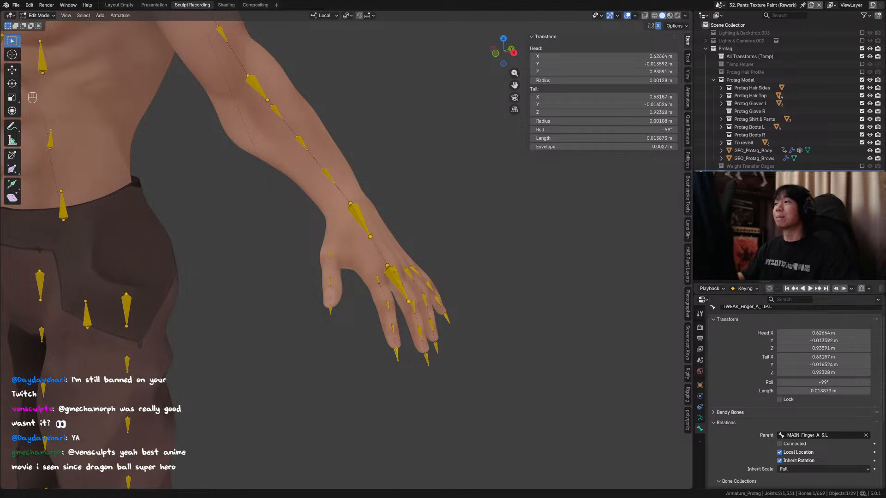
pyautogui.moveTo(369, 222); pyautogui.dragTo(378, 228, button='middle')
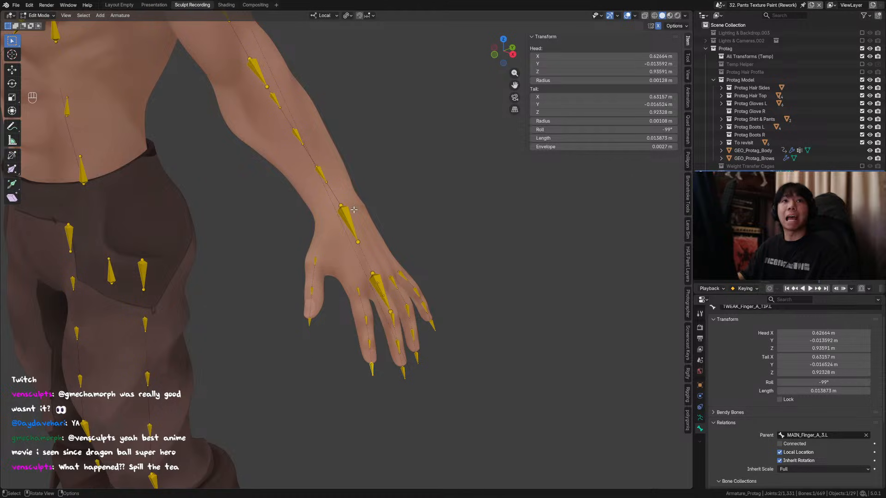
pyautogui.moveTo(337, 237); pyautogui.dragTo(415, 215, button='middle')
pyautogui.click(365, 314)
pyautogui.hotkey('ctrl', 's')
pyautogui.click(387, 300)
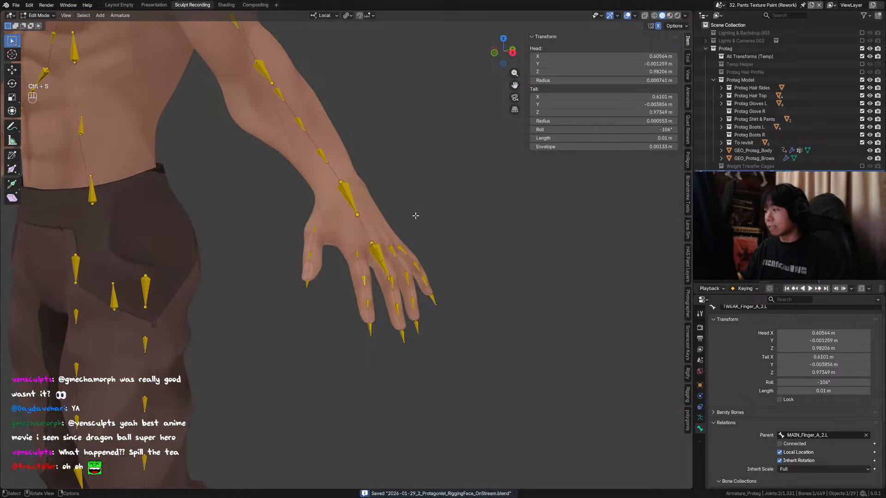
pyautogui.click(357, 254)
pyautogui.moveTo(358, 255); pyautogui.dragTo(345, 272, button='middle')
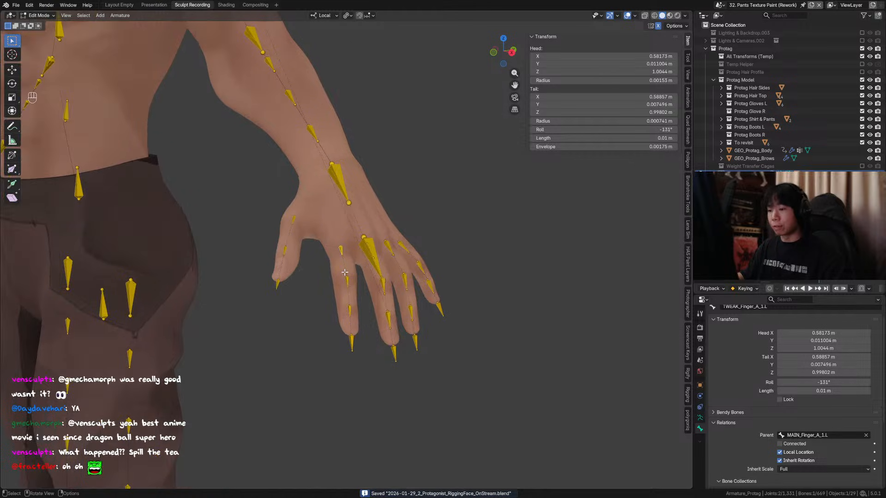
pyautogui.click(294, 220)
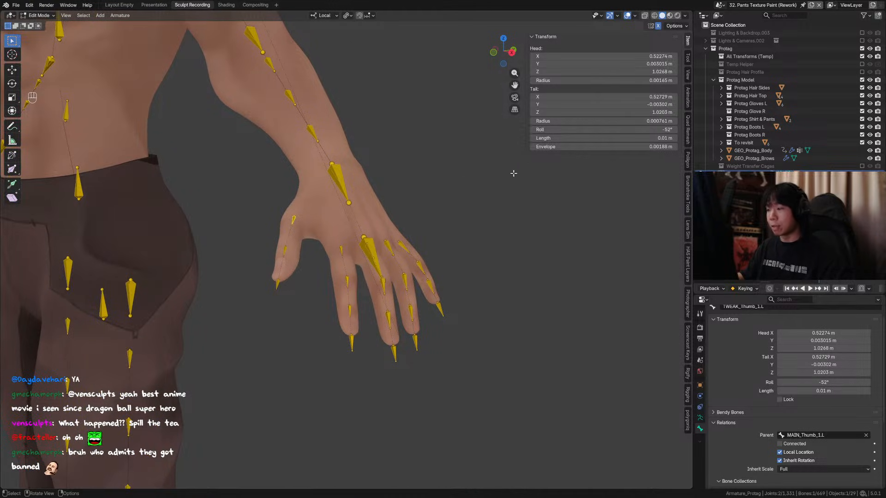
# Save the file and paste the 0.01 m length onto the left index fingertip bone TWEAK_Finger_A_TIP.L.
pyautogui.click(347, 280)
pyautogui.hotkey('ctrl', 's')
pyautogui.click(349, 308)
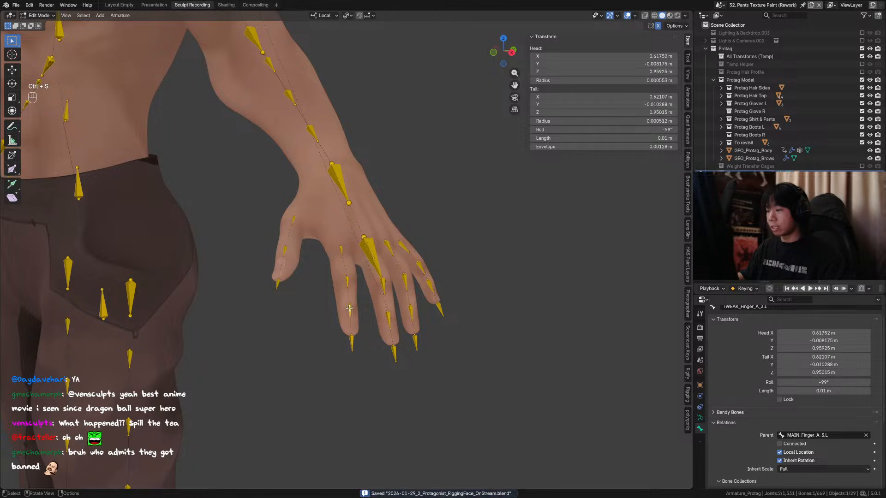
pyautogui.click(351, 344)
pyautogui.hotkey('ctrl', 'v')
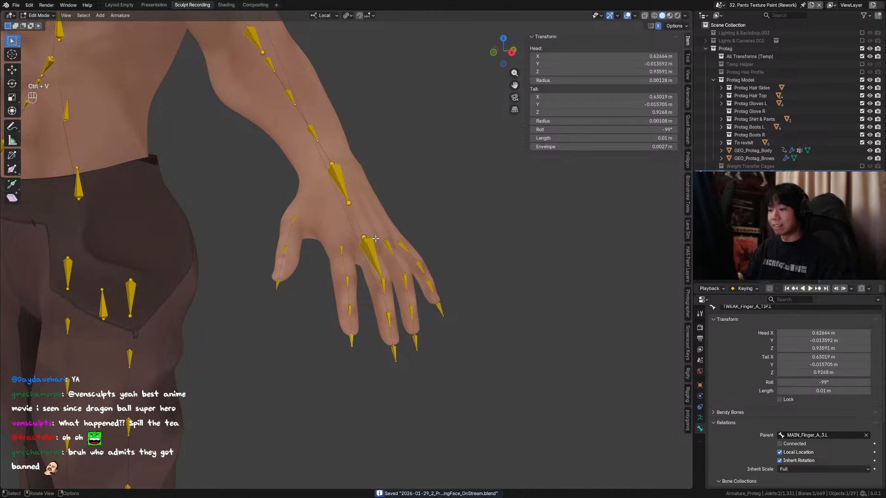
# Hide the large left hand tip tweak bone and paste the 0.01 m length onto the middle finger's base tweak bone.
pyautogui.click(372, 264)
pyautogui.moveTo(372, 264); pyautogui.dragTo(389, 284, button='middle')
pyautogui.press('h')
pyautogui.click(389, 284)
pyautogui.hotkey('ctrl', 'v')
# Paste the 0.01 m length onto TWEAK_Finger_B_2.L, B_3.L and B_TIP.L of the left middle finger, saving the file along the way.
pyautogui.click(388, 282)
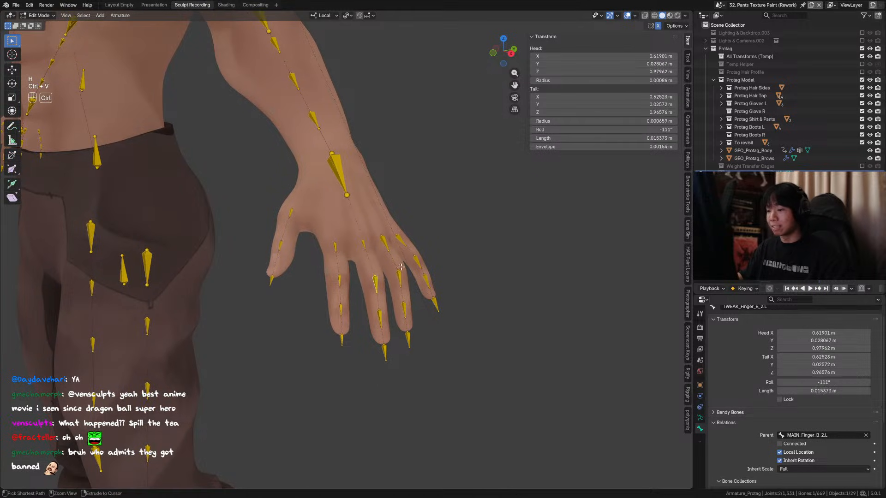
pyautogui.hotkey('ctrl', 's')
pyautogui.click(380, 319)
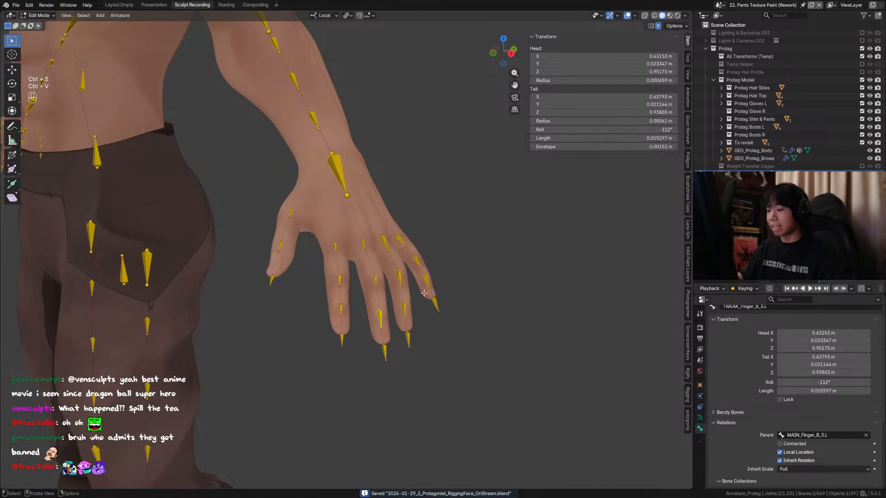
pyautogui.hotkey('ctrl', 'v')
pyautogui.click(384, 352)
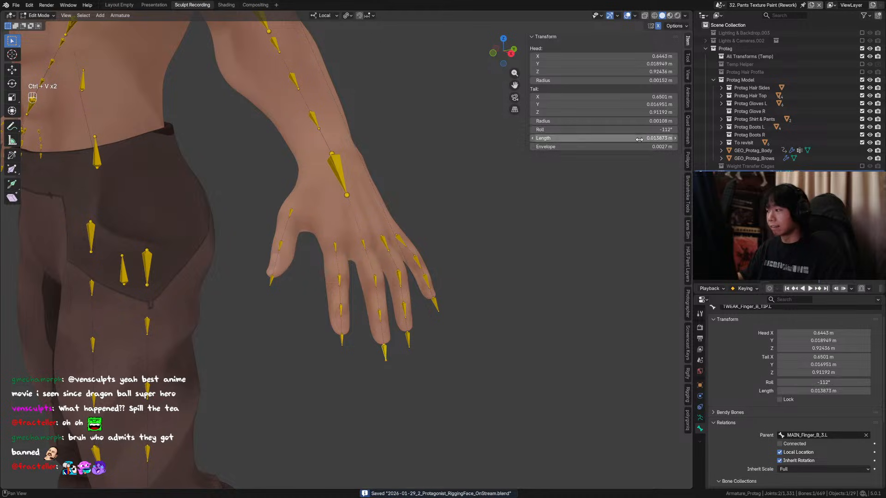
pyautogui.hotkey('ctrl', 'v')
# Paste the 0.01 m length onto all four tweak bones of the left ring finger (Finger_C), saving the file along the way.
pyautogui.click(384, 241)
pyautogui.hotkey('ctrl', 'v')
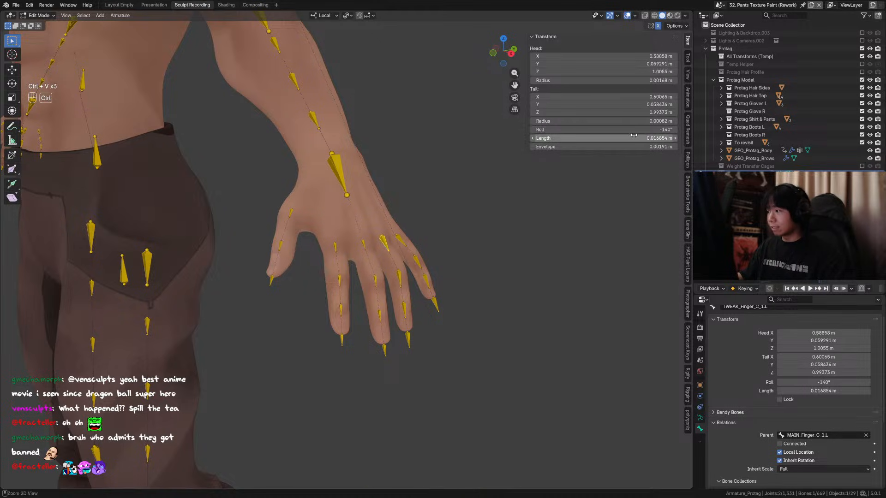
pyautogui.click(399, 276)
pyautogui.hotkey('ctrl', 'v')
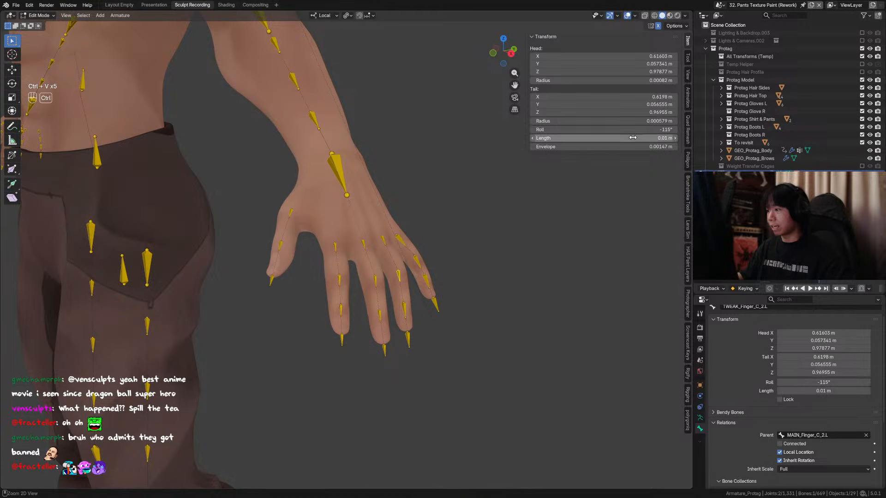
pyautogui.click(411, 305)
pyautogui.hotkey('ctrl', 's')
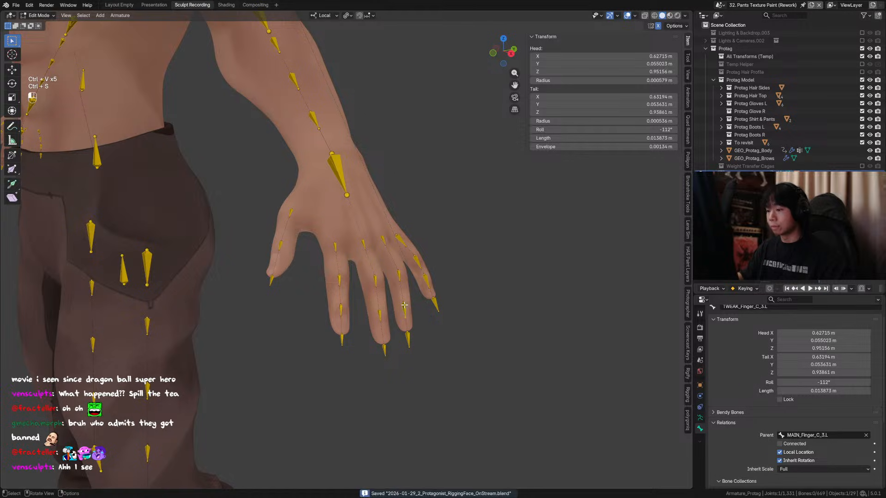
pyautogui.hotkey('ctrl', 'v')
pyautogui.click(408, 338)
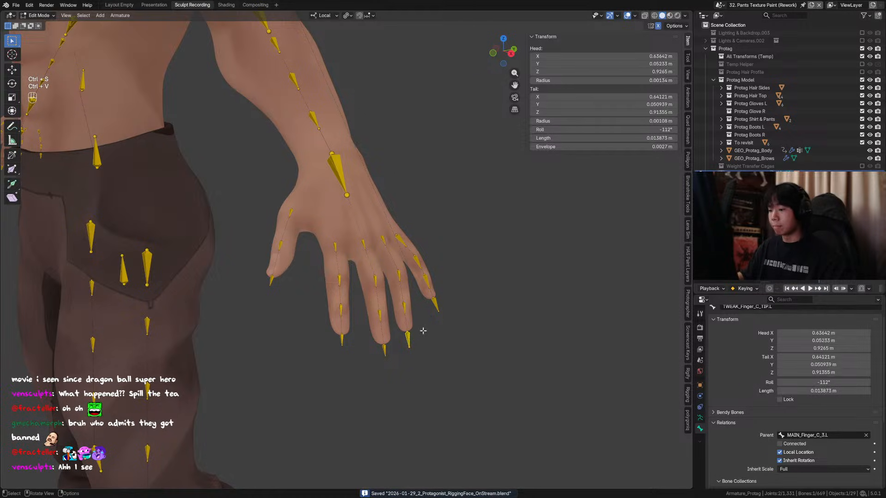
pyautogui.hotkey('ctrl', 'v')
# Save the file, undo the stray envelope paste, and paste 0.01 m as the length of TWEAK_Finger_D_1.L.
pyautogui.click(404, 243)
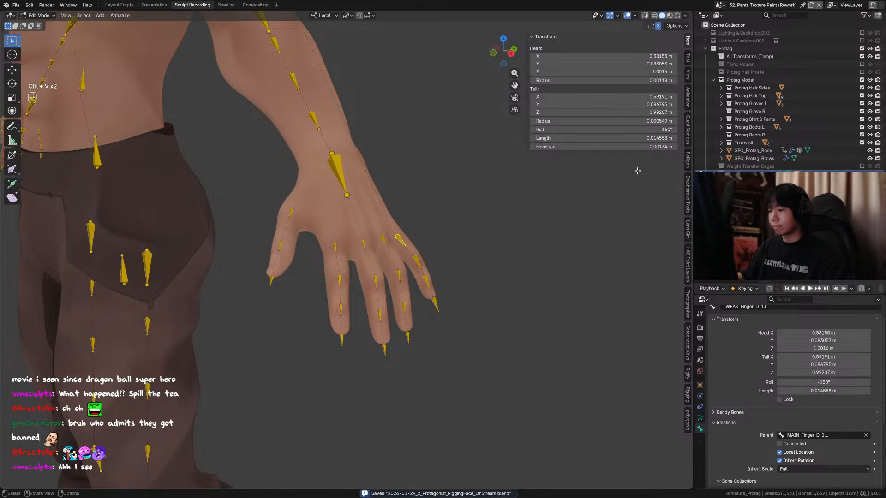
pyautogui.hotkey('ctrl', 's')
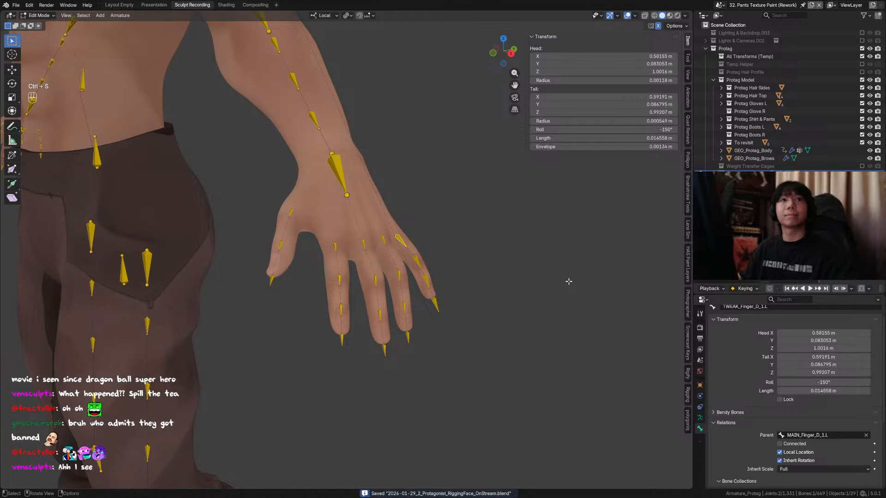
pyautogui.moveTo(490, 283); pyautogui.dragTo(452, 217, button='middle')
pyautogui.write('0.01 m')
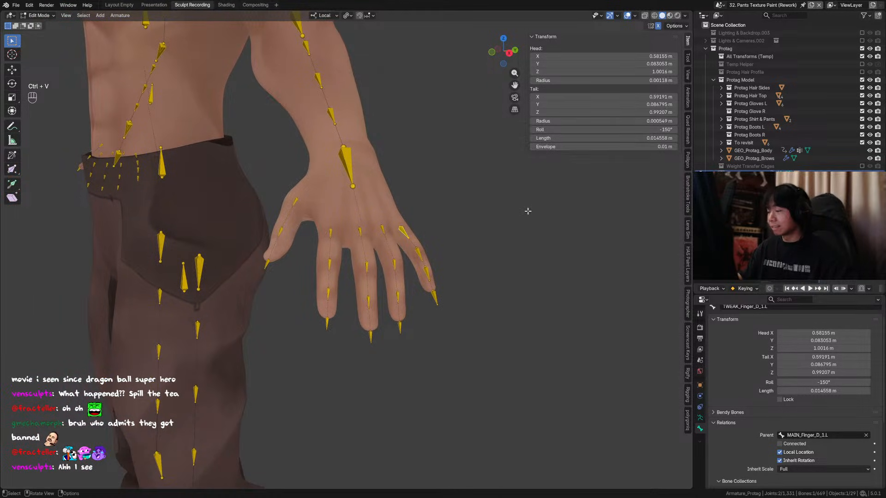
pyautogui.hotkey('ctrl', 'z')
pyautogui.hotkey('ctrl', 'v')
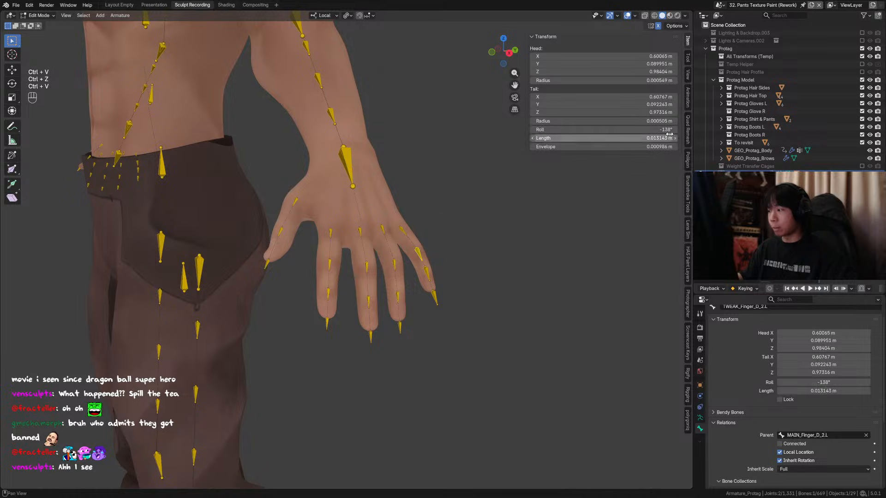
# Paste the 0.01 m length onto TWEAK_Finger_D_2.L, D_3.L and D_TIP.L of the left little finger and save the file.
pyautogui.hotkey('ctrl', 'v')
pyautogui.click(426, 272)
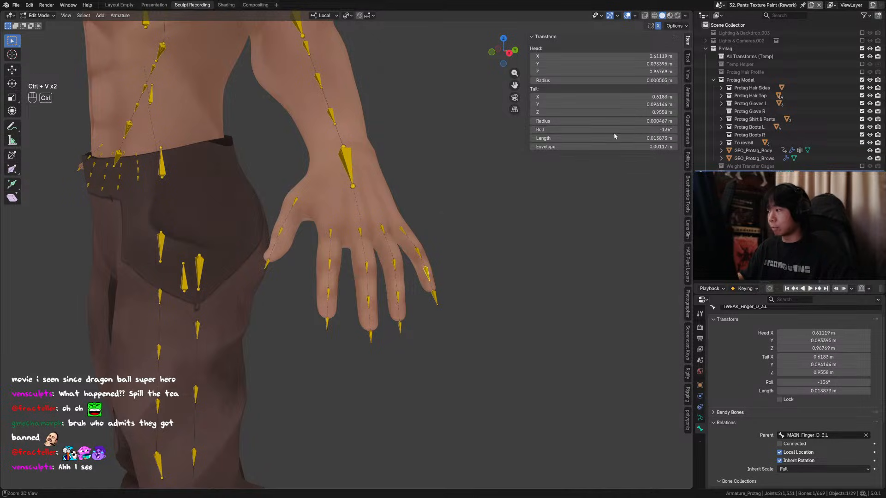
pyautogui.hotkey('ctrl', 'v')
pyautogui.click(436, 297)
pyautogui.hotkey('ctrl', 'v')
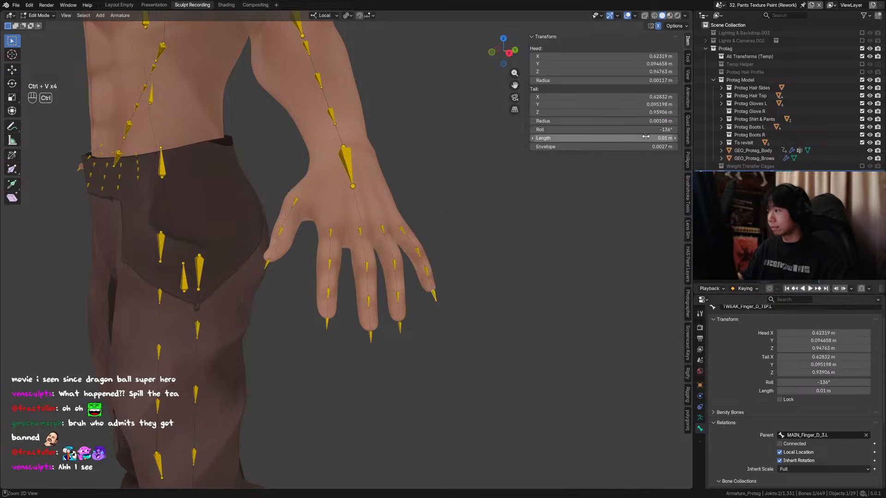
pyautogui.moveTo(436, 297); pyautogui.dragTo(405, 305, button='middle')
pyautogui.hotkey('ctrl', 's')
# Save the file in Object Mode and examine the tweak control shapes on the left hand and fingers.
pyautogui.scroll(-5, 405, 228)
pyautogui.press('KP_Decimal')
pyautogui.scroll(-7, 431, 257)
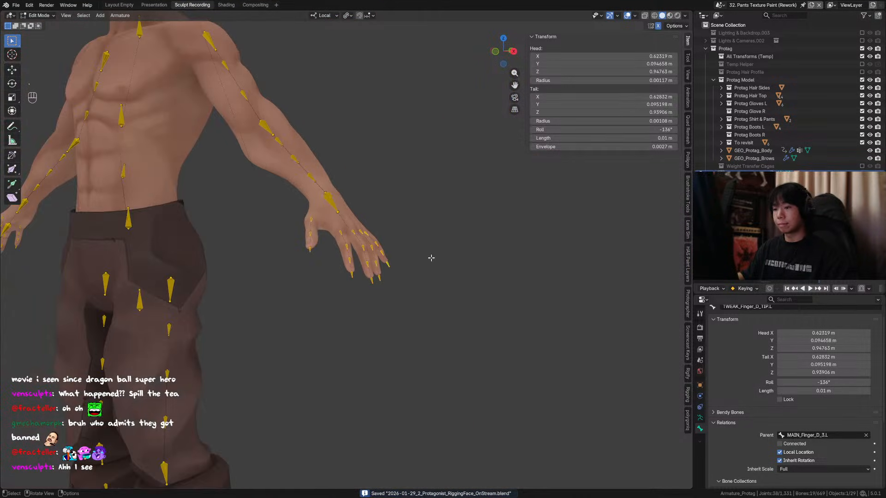
pyautogui.moveTo(431, 257); pyautogui.dragTo(432, 283, button='middle')
pyautogui.hotkey('ctrl', 'Tab')
pyautogui.click(425, 199)
pyautogui.scroll(-3, 425, 199)
pyautogui.scroll(6, 364, 217)
pyautogui.hotkey('ctrl', 's')
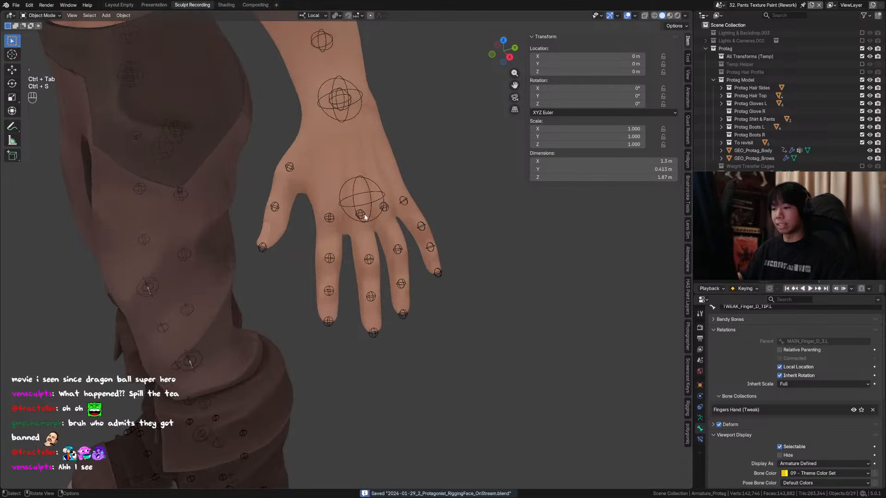
pyautogui.click(371, 204)
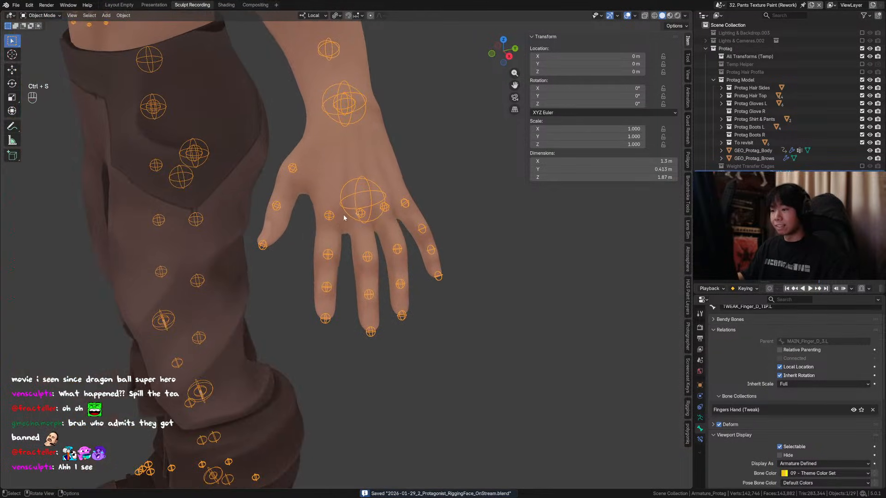
# Test moving and rotating the TWEAK_HandTip.L control in Pose Mode from the front view, cancelling each transform.
pyautogui.hotkey('ctrl', 'Tab')
pyautogui.click(377, 193)
pyautogui.press('KP_1')
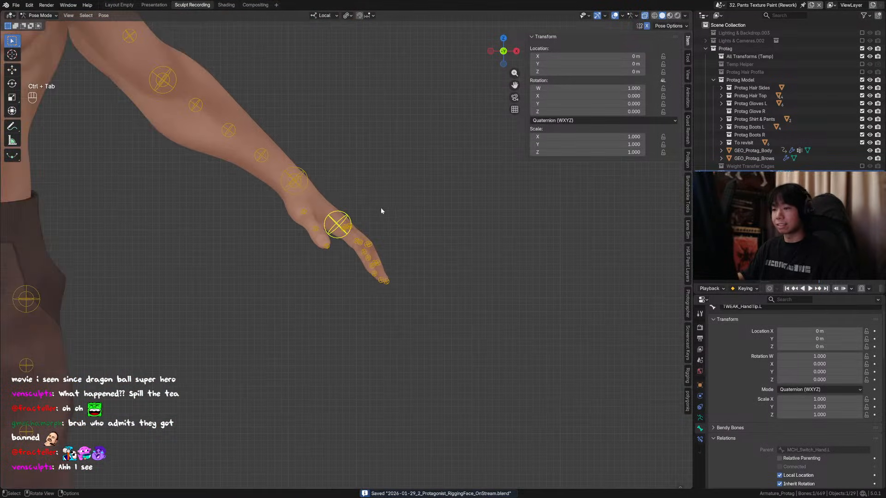
pyautogui.press('g')
pyautogui.press('h')
pyautogui.rightClick(372, 215)
pyautogui.press('g')
pyautogui.rightClick(361, 236)
pyautogui.press('r')
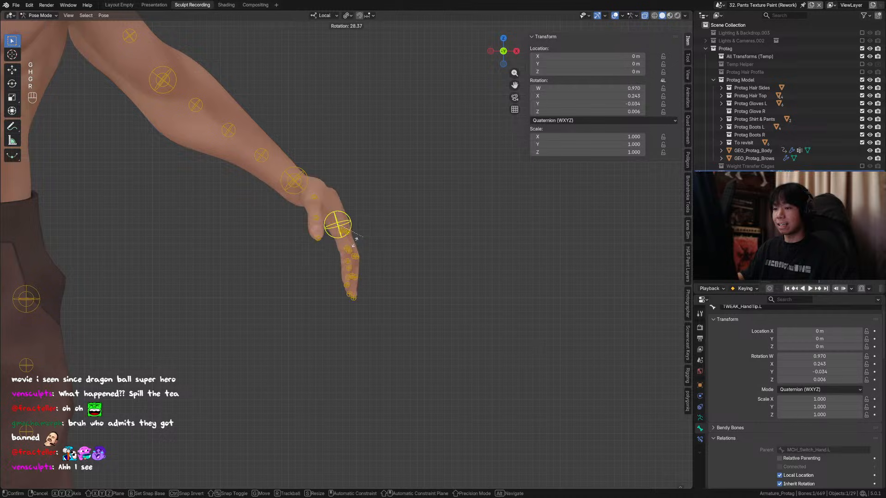
pyautogui.rightClick(349, 244)
# Return to Edit Mode, reveal the hidden bones and select the left hand tip tweak bone.
pyautogui.scroll(-3, 347, 216)
pyautogui.press('Tab')
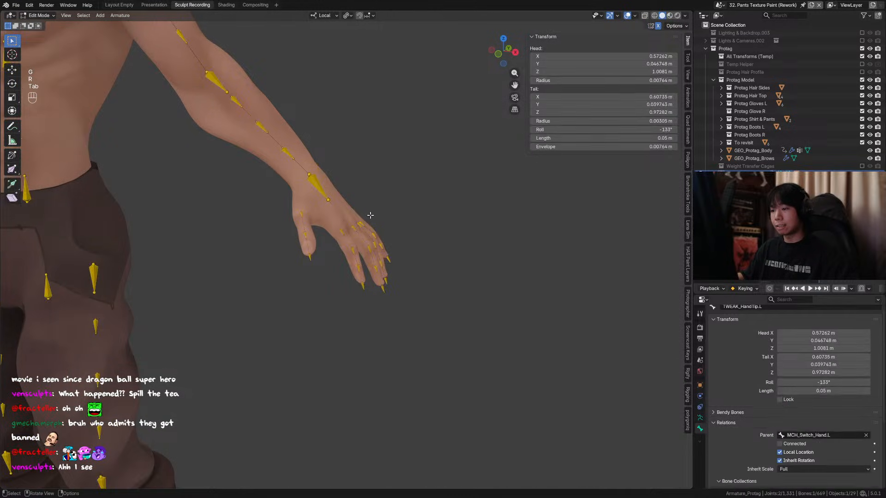
pyautogui.scroll(2, 364, 215)
pyautogui.hotkey('alt', 'h')
pyautogui.click(350, 228)
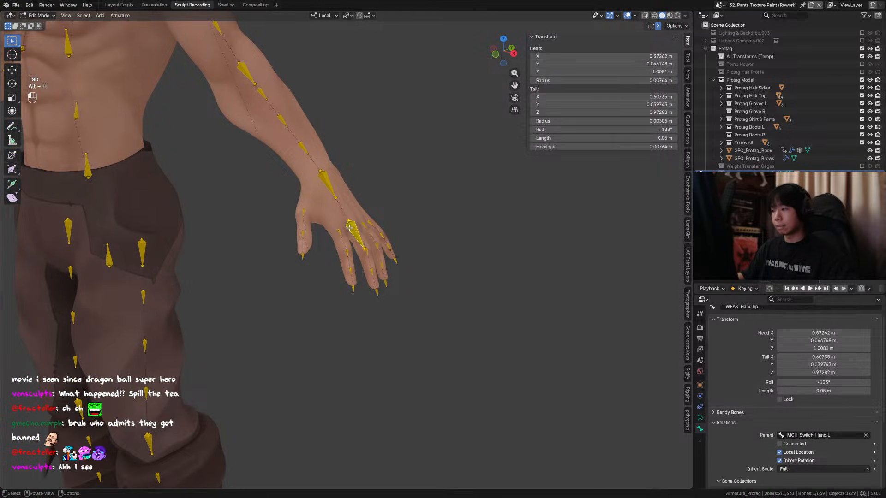
# Save the file in Object Mode and view the tweak control shapes across the whole rig.
pyautogui.hotkey('ctrl', 'Tab')
pyautogui.scroll(-3, 284, 195)
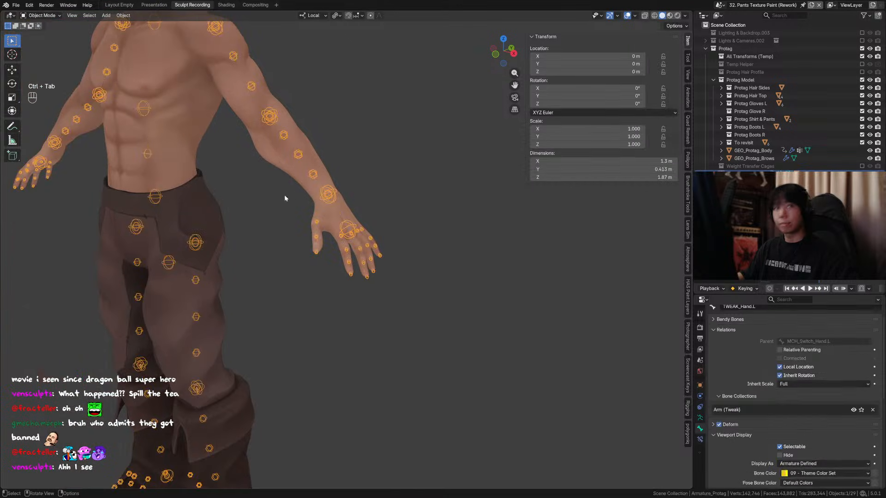
pyautogui.scroll(2, 284, 195)
pyautogui.hotkey('ctrl', 's')
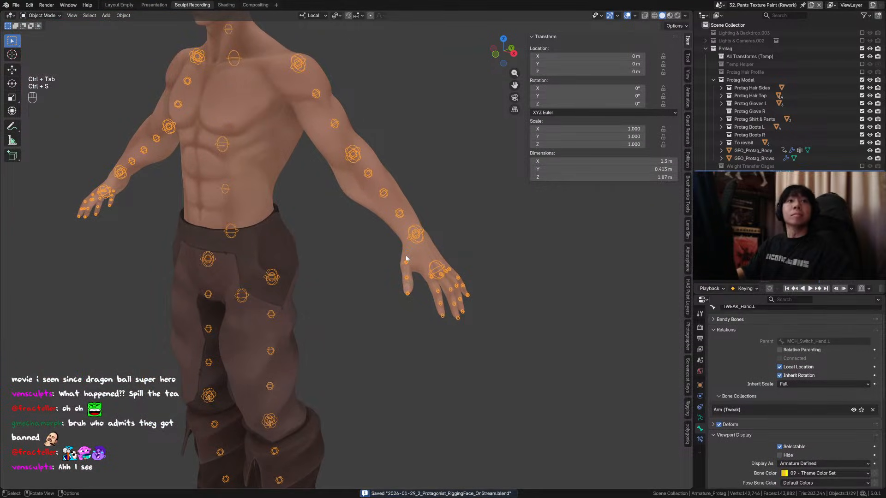
pyautogui.scroll(-3, 406, 256)
pyautogui.scroll(2, 414, 254)
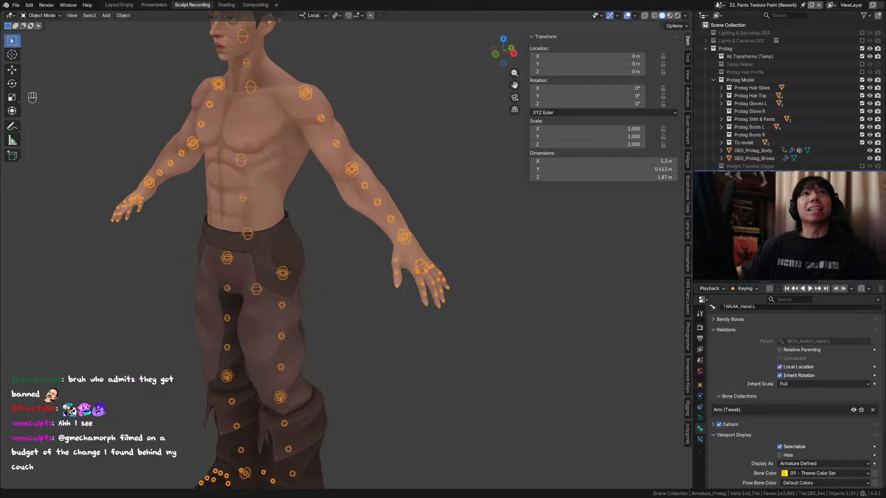
pyautogui.keyDown('alt'); pyautogui.moveTo(383, 360); pyautogui.dragTo(463, 236, button='middle'); pyautogui.keyUp('alt')
pyautogui.hotkey('ctrl', 's')
# Select the left hand tip tweak control in Pose Mode, reveal the hidden bones, and save the file in Object Mode.
pyautogui.hotkey('ctrl', 'Tab')
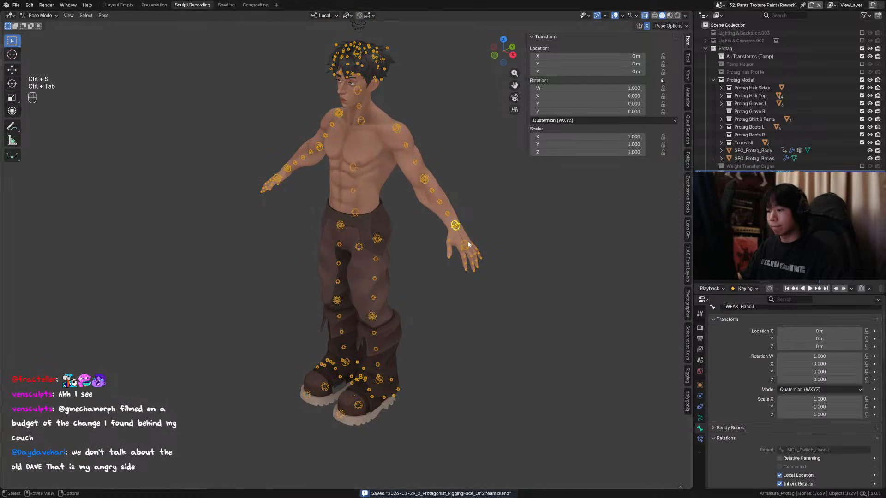
pyautogui.click(467, 240)
pyautogui.moveTo(498, 261); pyautogui.dragTo(446, 243, button='middle')
pyautogui.press('`')
pyautogui.moveTo(452, 295); pyautogui.dragTo(417, 267, button='middle')
pyautogui.scroll(-7, 478, 278)
pyautogui.hotkey('ctrl', 'Tab')
pyautogui.hotkey('alt', 'h')
pyautogui.scroll(-3, 360, 249)
pyautogui.moveTo(361, 249); pyautogui.dragTo(414, 248, button='middle')
pyautogui.moveTo(340, 208); pyautogui.dragTo(355, 209, button='middle')
pyautogui.hotkey('ctrl', 's')
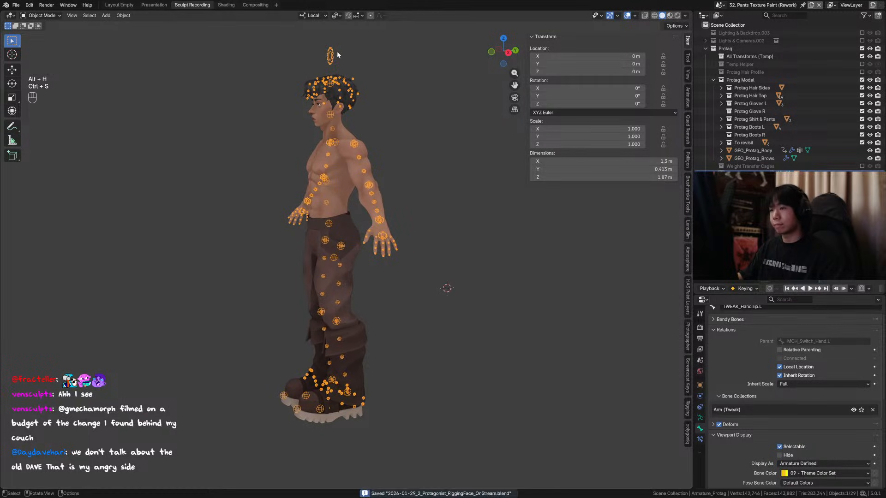
# In Pose Mode, select the properties control above the head and show the Master Controllers bone collection.
pyautogui.hotkey('ctrl', 'Tab')
pyautogui.click(330, 55)
pyautogui.click(700, 417)
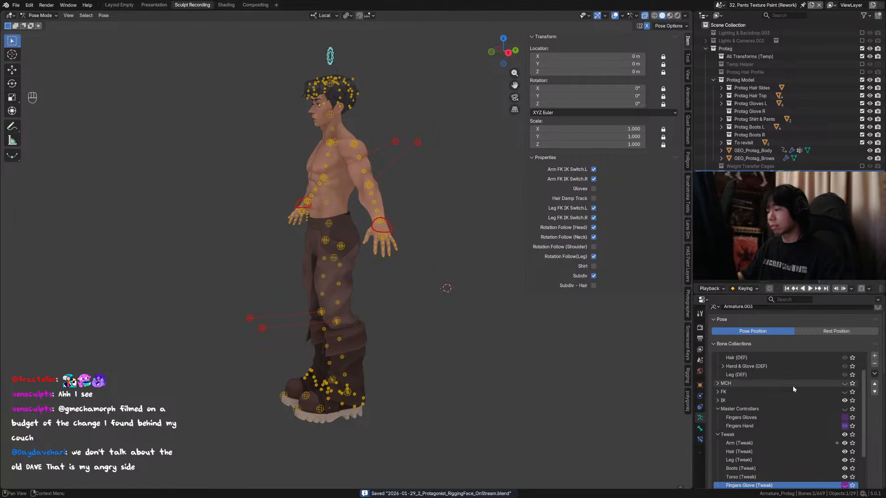
pyautogui.moveTo(599, 364); pyautogui.dragTo(622, 406, button='middle')
pyautogui.scroll(-3, 765, 438)
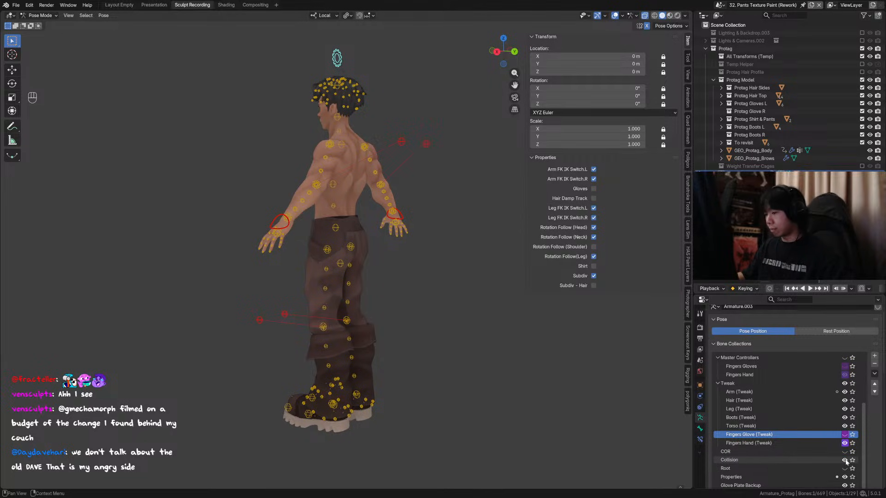
pyautogui.click(845, 451)
pyautogui.scroll(5, 847, 454)
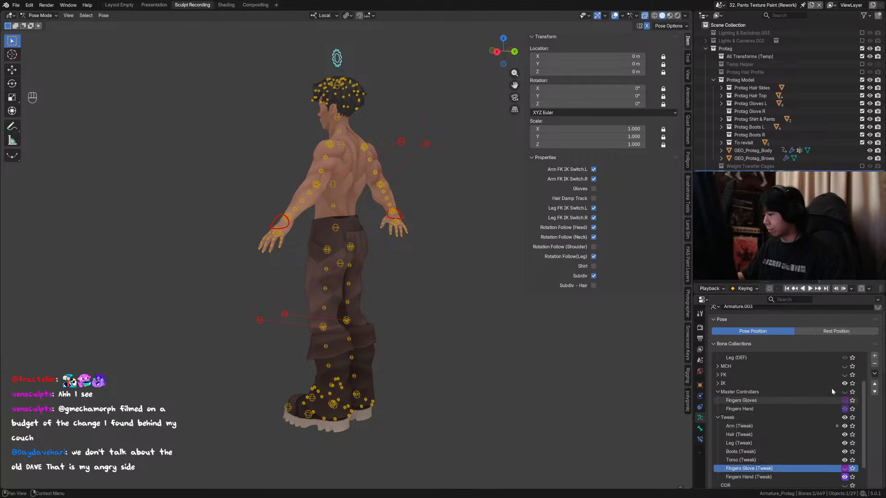
pyautogui.scroll(-3, 847, 392)
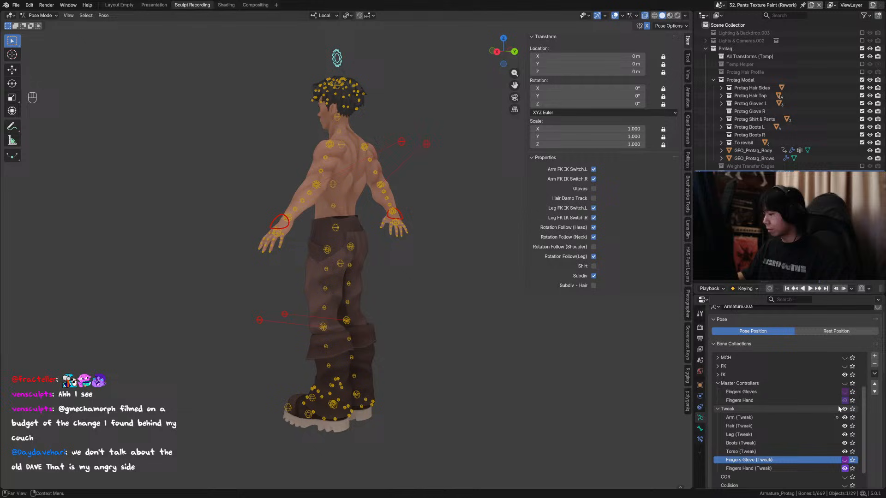
pyautogui.click(845, 374)
# Select the hip control, hide the sidebar, and test rotating the hips about their local X axis, cancelling the rotation.
pyautogui.click(331, 236)
pyautogui.scroll(3, 367, 240)
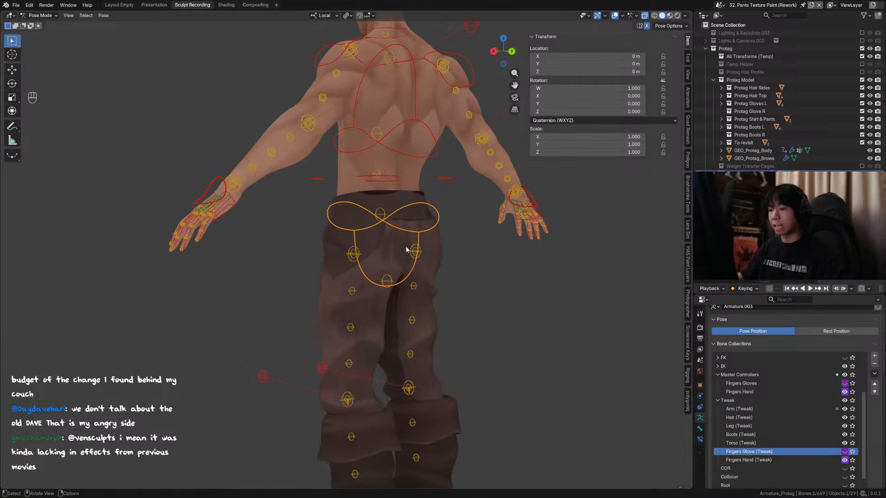
pyautogui.scroll(3, 423, 270)
pyautogui.scroll(-7, 397, 276)
pyautogui.scroll(4, 398, 276)
pyautogui.press('n')
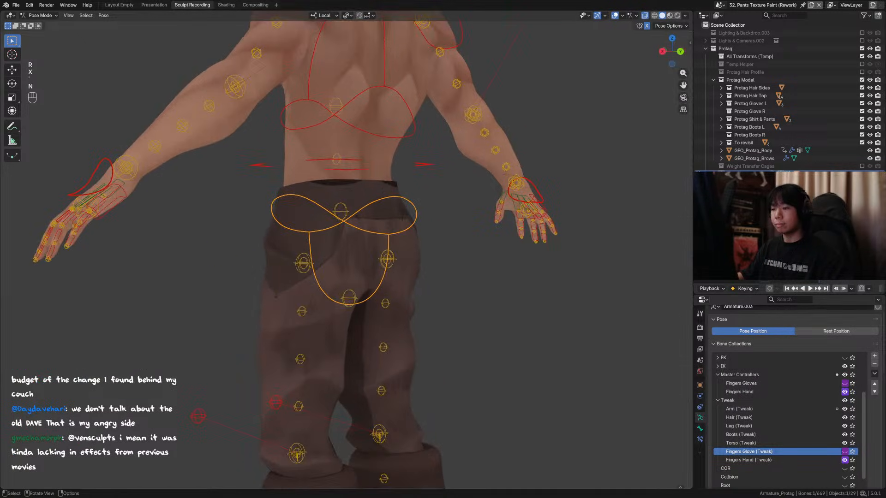
pyautogui.press('r')
pyautogui.press('x')
pyautogui.rightClick(373, 277)
pyautogui.scroll(-4, 374, 278)
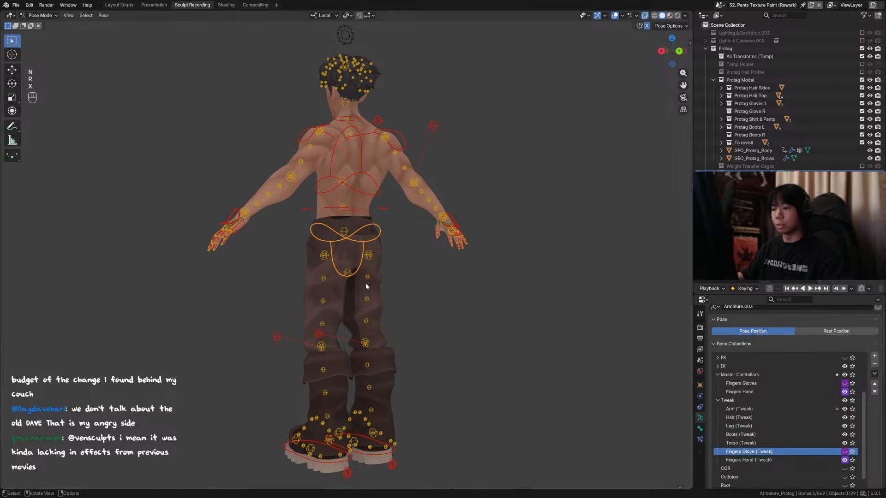
# Try a free trackball rotation of the hip control and cancel it.
pyautogui.press('r')
pyautogui.press('r')
pyautogui.press('r')
pyautogui.press('r')
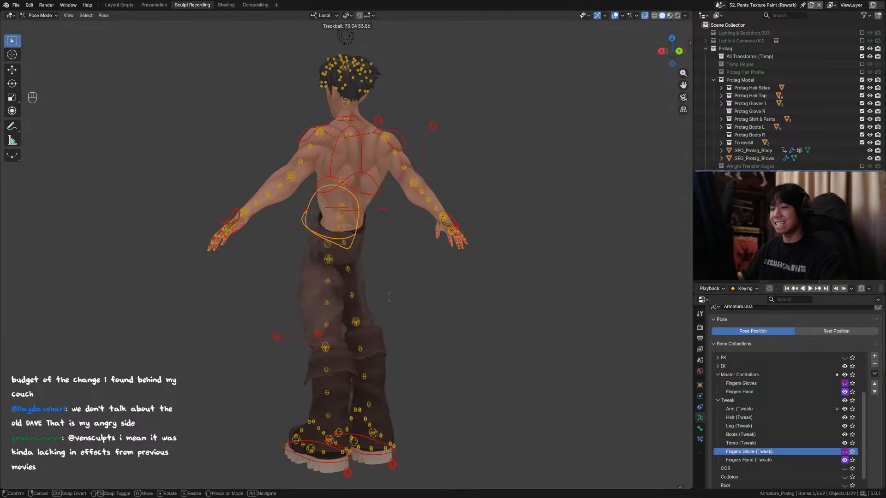
pyautogui.press('Escape')
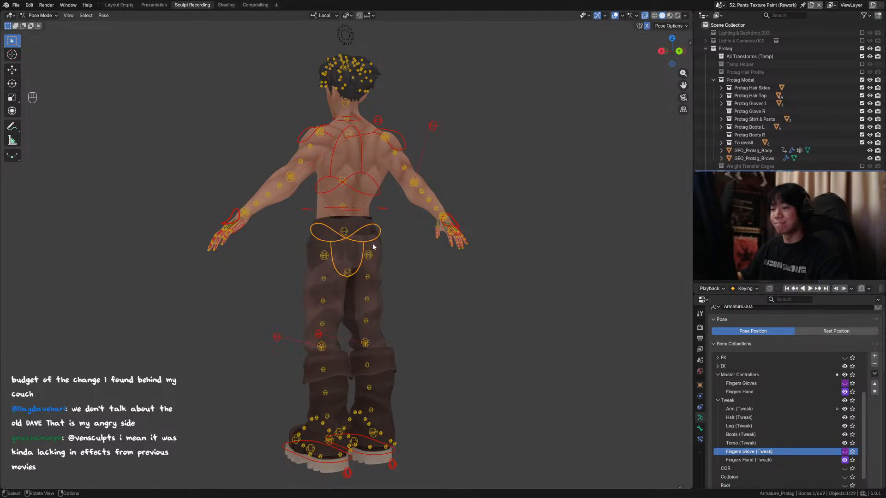
# Test the hip control's local X rotation two more times from behind, cancelling each attempt.
pyautogui.scroll(2, 389, 261)
pyautogui.press('r')
pyautogui.press('x')
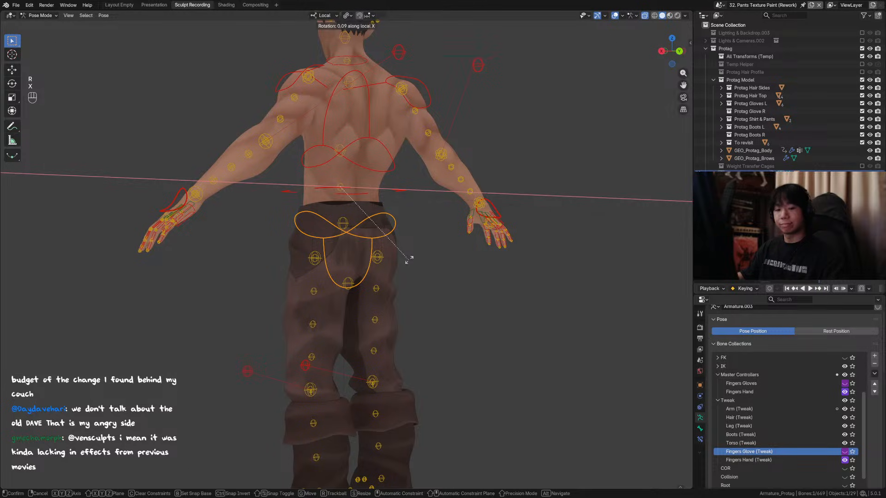
pyautogui.press('Escape')
pyautogui.scroll(-3, 391, 259)
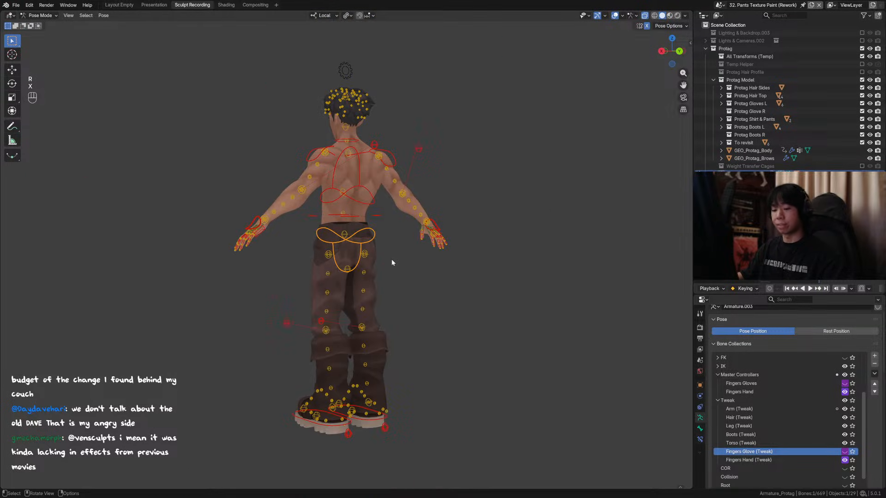
pyautogui.moveTo(391, 259)
pyautogui.mouseDown(button='middle')
pyautogui.moveTo(422, 264)
pyautogui.moveTo(390, 258)
pyautogui.mouseUp(button='middle')
pyautogui.scroll(3, 390, 258)
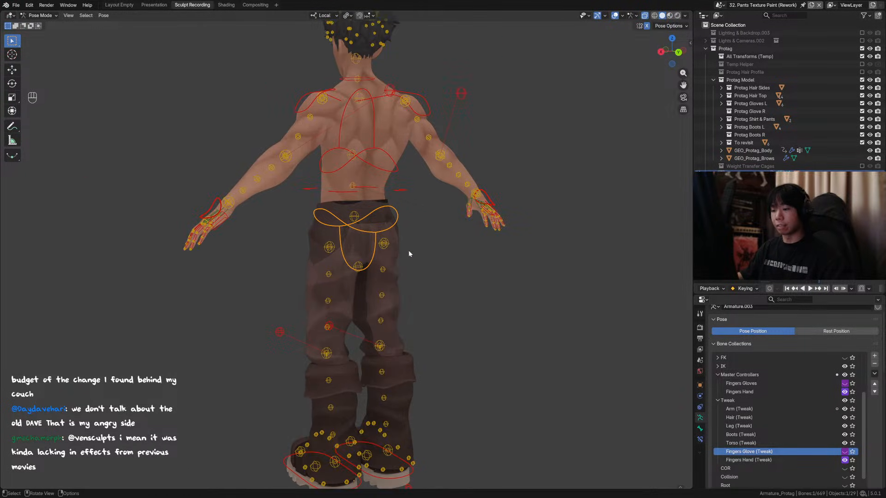
pyautogui.press('r')
pyautogui.press('x')
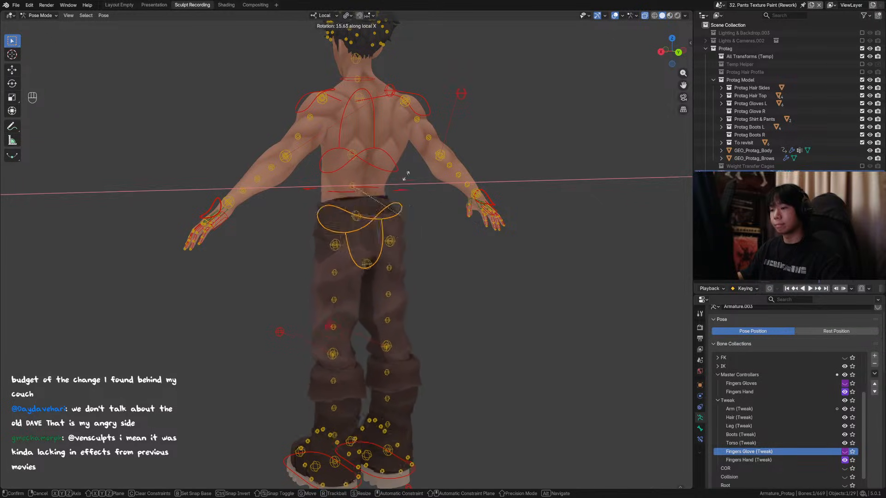
pyautogui.rightClick(347, 247)
pyautogui.scroll(-3, 347, 247)
pyautogui.moveTo(347, 247); pyautogui.dragTo(378, 246, button='middle')
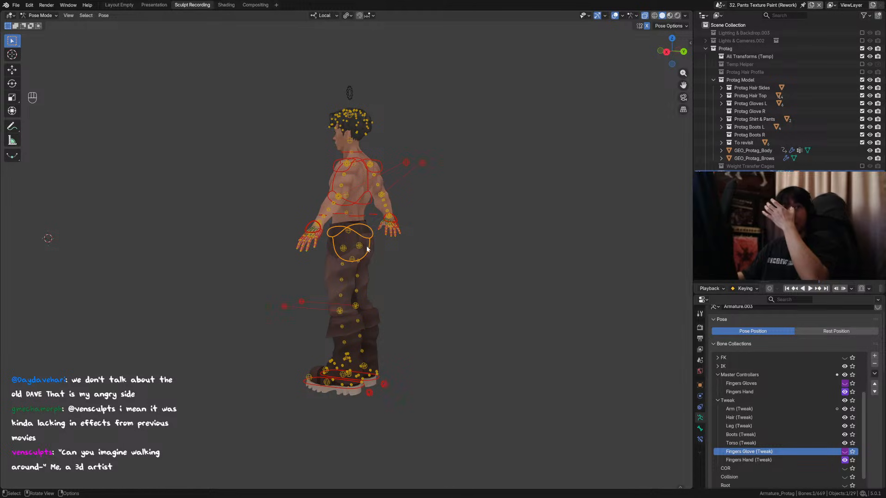
# View the character from the front and save the file.
pyautogui.moveTo(369, 248); pyautogui.dragTo(455, 256, button='middle')
pyautogui.hotkey('ctrl', 's')
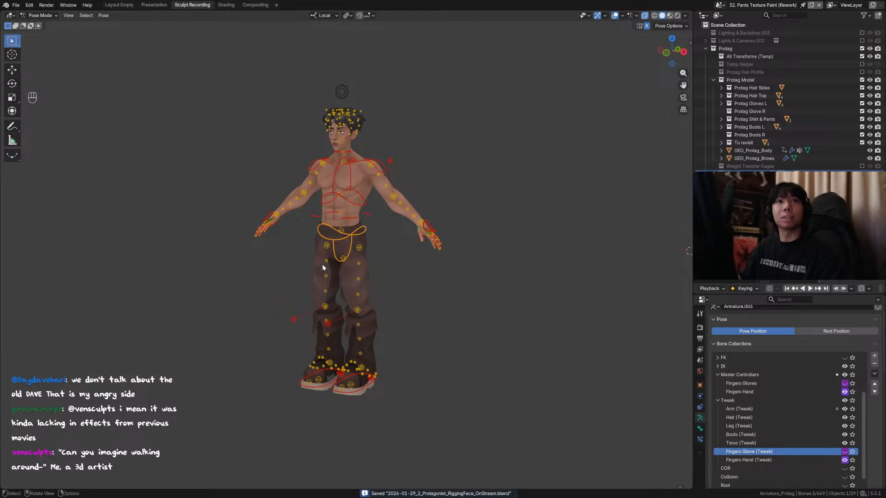
pyautogui.moveTo(322, 266); pyautogui.dragTo(373, 261, button='middle')
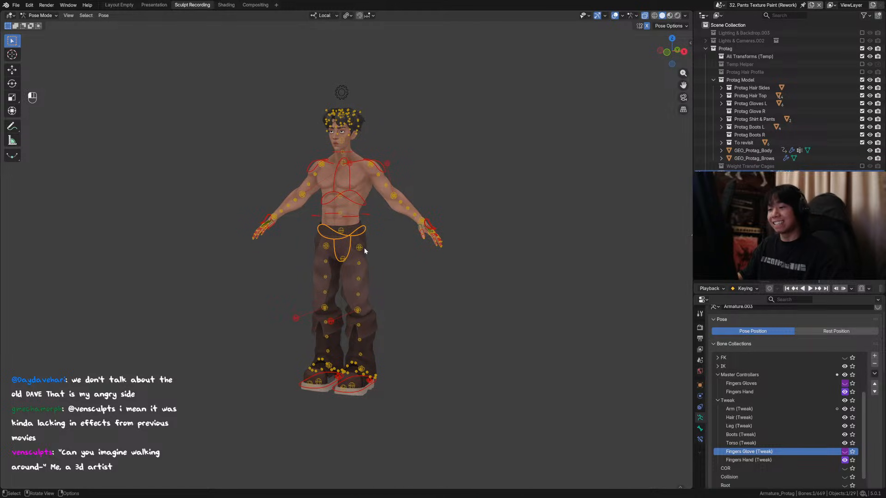
pyautogui.scroll(5, 365, 249)
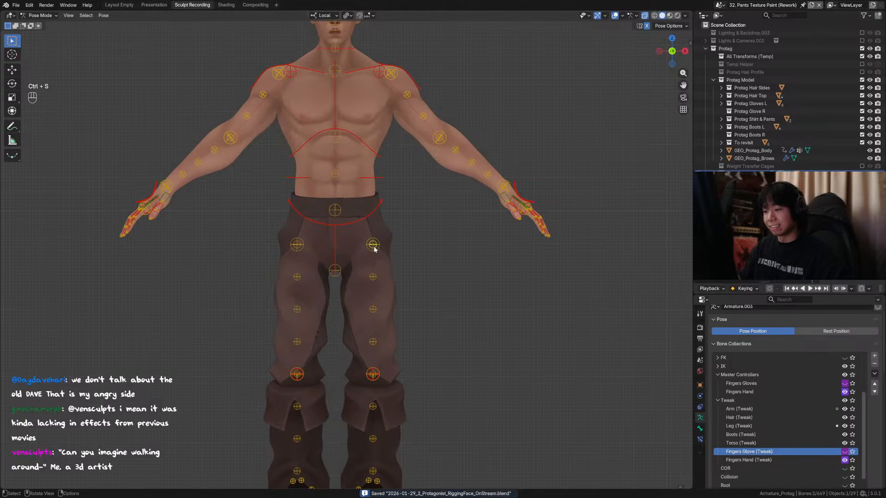
pyautogui.hotkey('ctrl', 's')
# Test moving the left upper-thigh tweak and the crotch tweak control, cancelling each move, and show the sidebar again.
pyautogui.press('g')
pyautogui.rightClick(373, 247)
pyautogui.click(336, 271)
pyautogui.press('g')
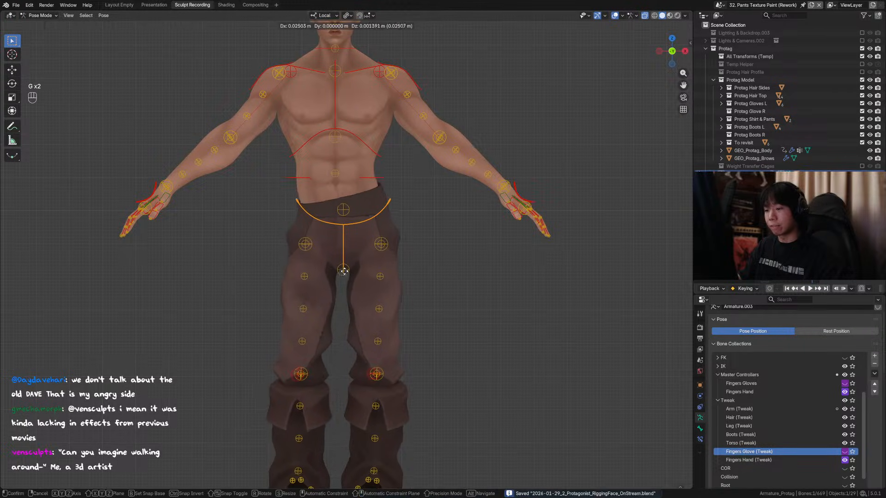
pyautogui.rightClick(353, 272)
pyautogui.press('n')
pyautogui.moveTo(347, 270); pyautogui.dragTo(397, 250, button='middle')
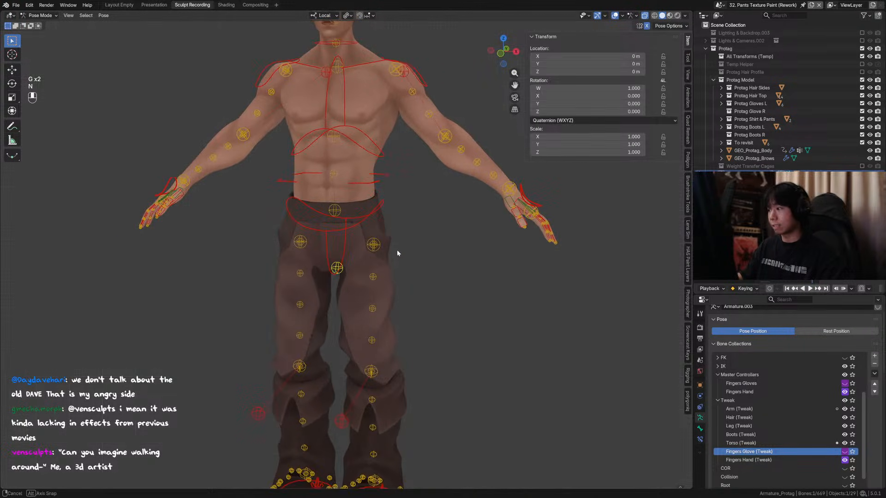
pyautogui.click(688, 57)
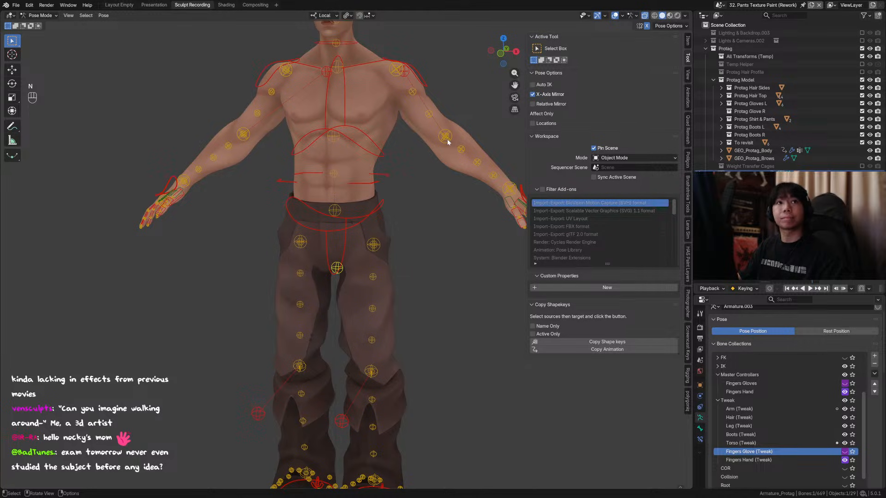
pyautogui.scroll(-3, 447, 138)
pyautogui.moveTo(431, 148); pyautogui.dragTo(412, 156, button='middle')
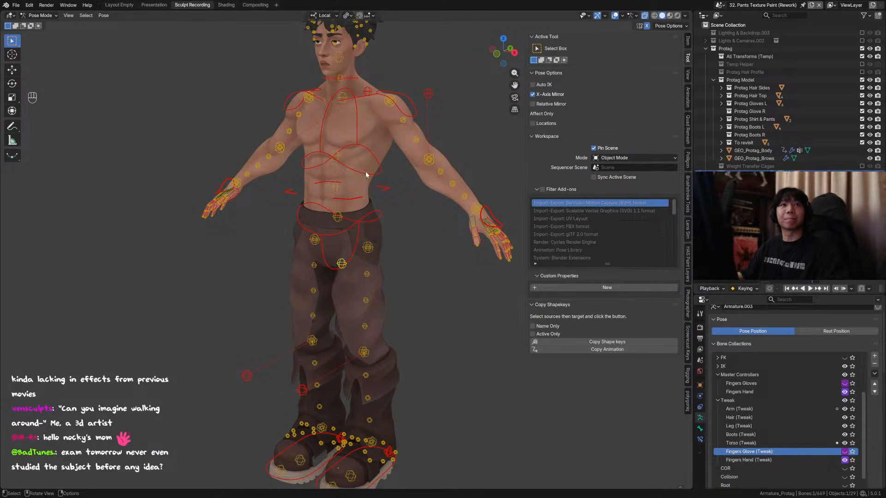
pyautogui.moveTo(365, 174); pyautogui.dragTo(355, 247, button='middle')
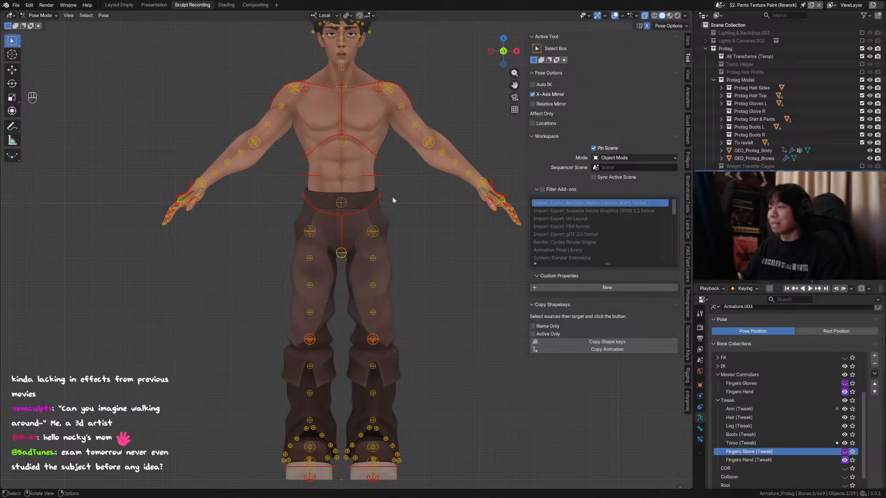
pyautogui.click(689, 41)
# In Edit Mode, select the left upper-thigh, crotch and right upper-thigh tweak bones together, saving the file along the way.
pyautogui.press('Tab')
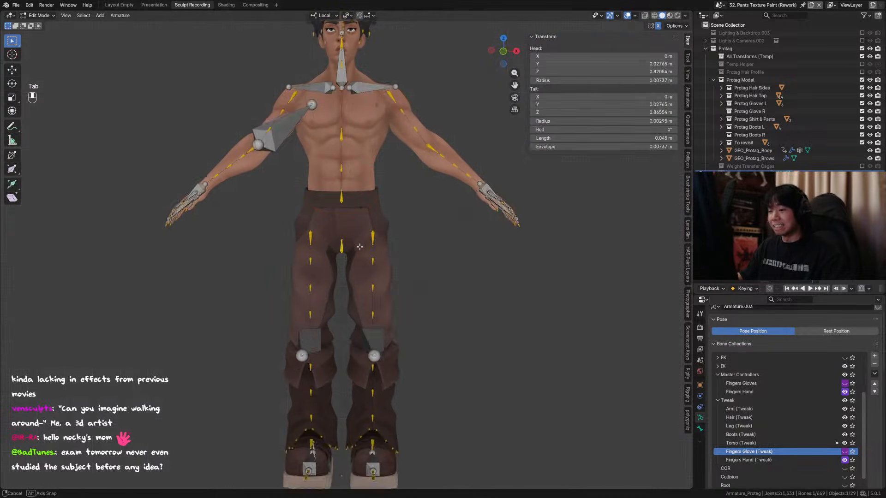
pyautogui.scroll(2, 372, 242)
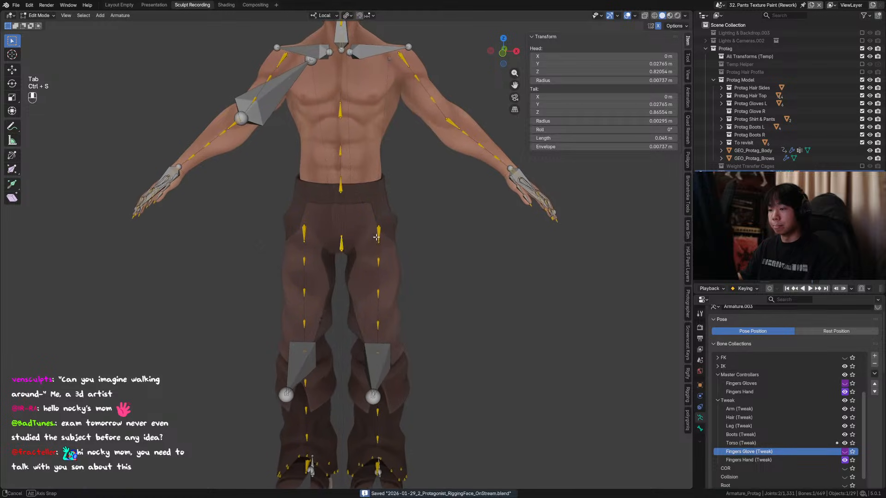
pyautogui.click(382, 235)
pyautogui.hotkey('ctrl', 's')
pyautogui.keyDown('shift'); pyautogui.click(380, 242); pyautogui.keyUp('shift')
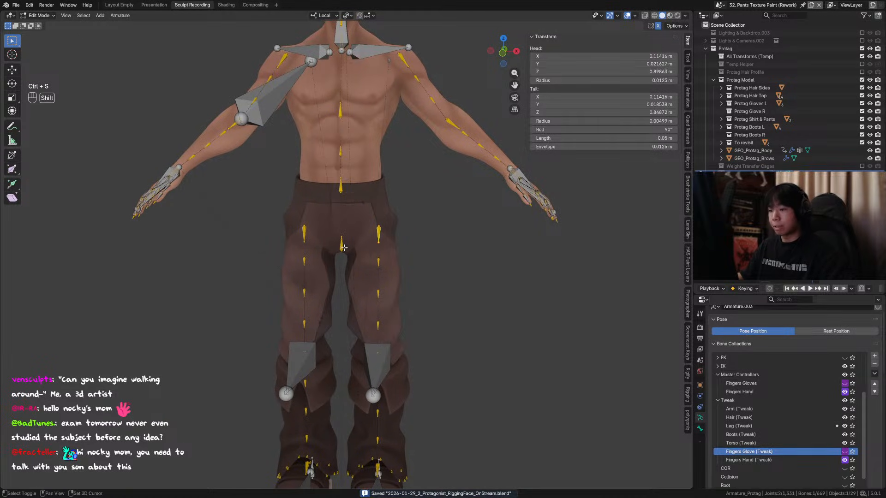
pyautogui.moveTo(344, 248); pyautogui.dragTo(315, 244, button='middle')
pyautogui.keyDown('shift'); pyautogui.click(310, 236); pyautogui.keyUp('shift')
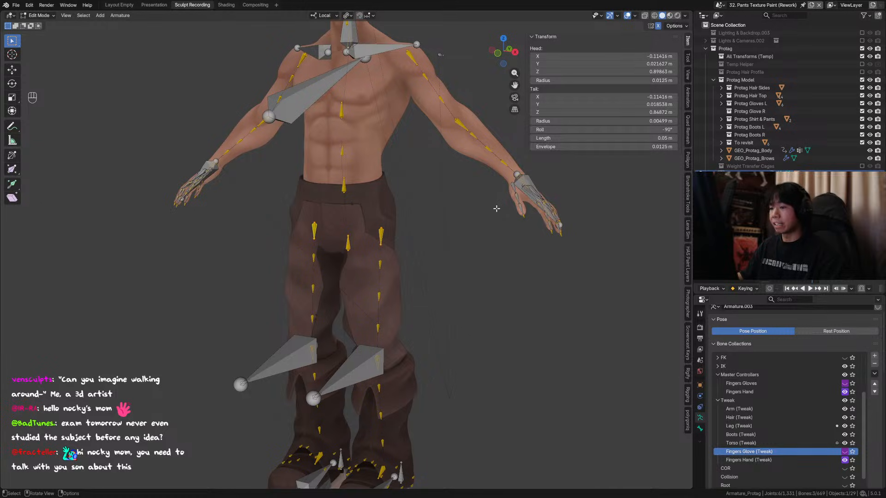
pyautogui.moveTo(495, 208); pyautogui.dragTo(512, 194, button='middle')
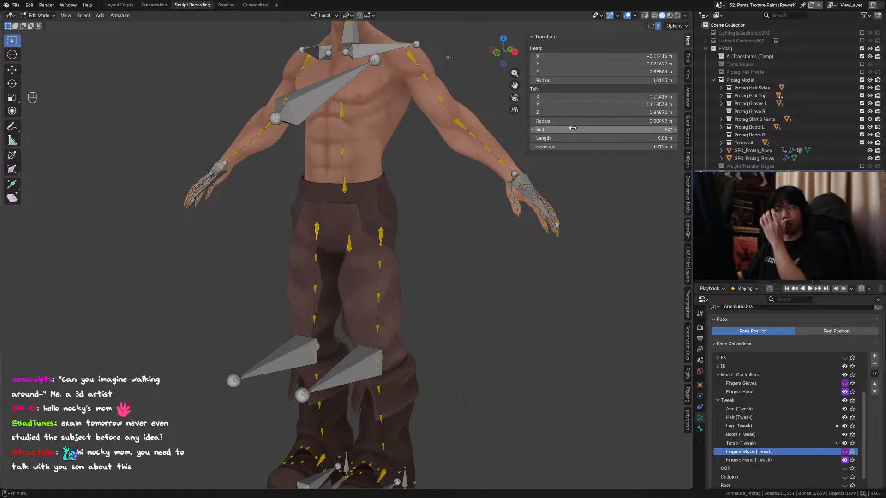
# Undo the last bone selection, set the waist tweak bone's length to 0.05 m, save the file and hide the sidebar.
pyautogui.moveTo(397, 225); pyautogui.dragTo(336, 208, button='middle')
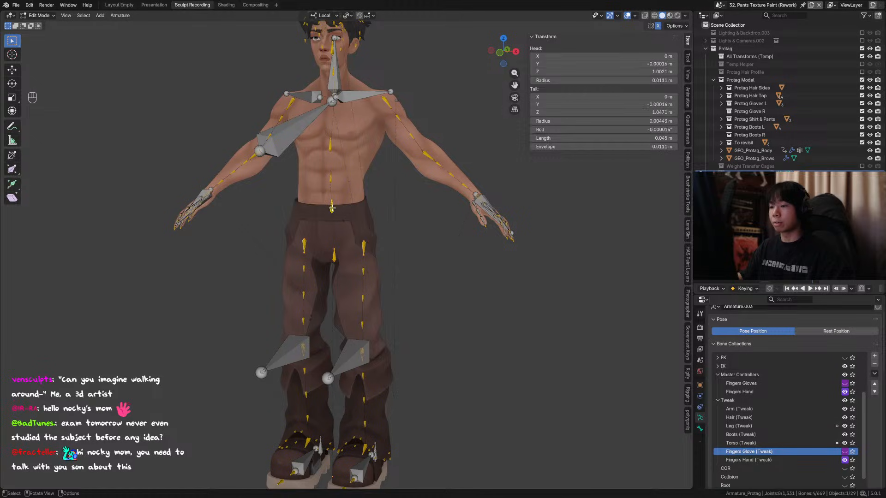
pyautogui.hotkey('ctrl', 'z')
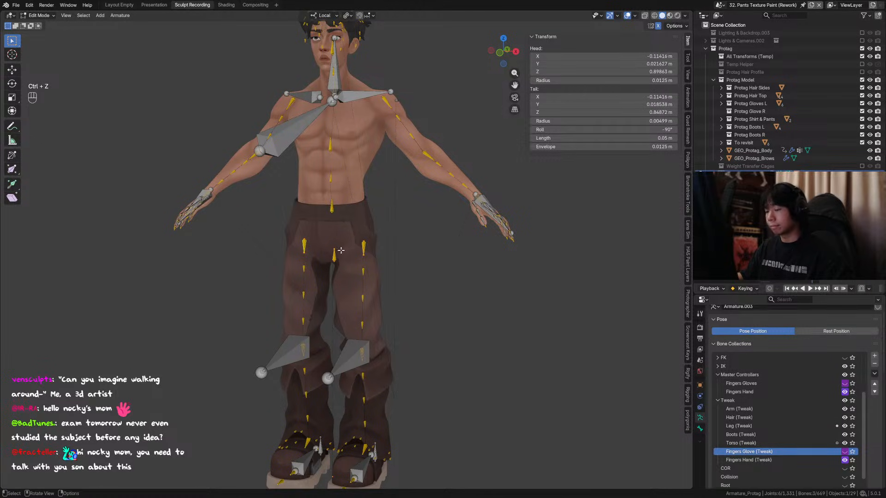
pyautogui.click(328, 188)
pyautogui.doubleClick(658, 138)
pyautogui.press('BackSpace')
pyautogui.press('BackSpace')
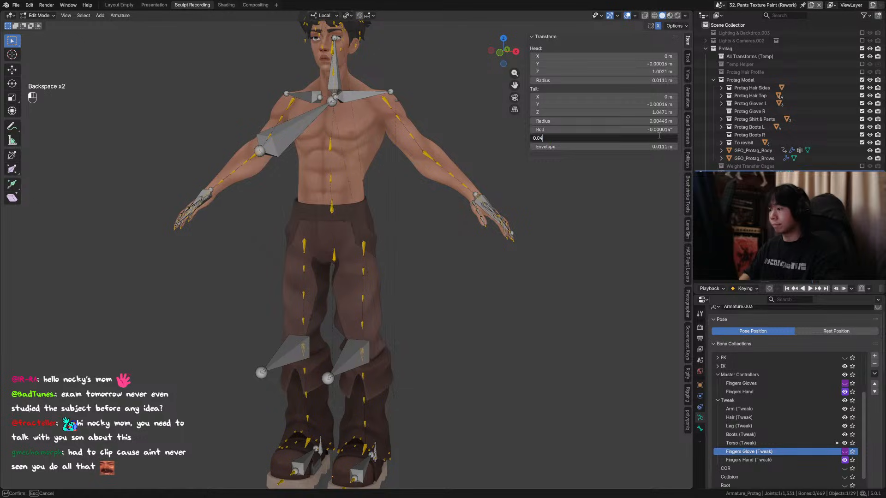
pyautogui.press('Return')
pyautogui.hotkey('ctrl', 's')
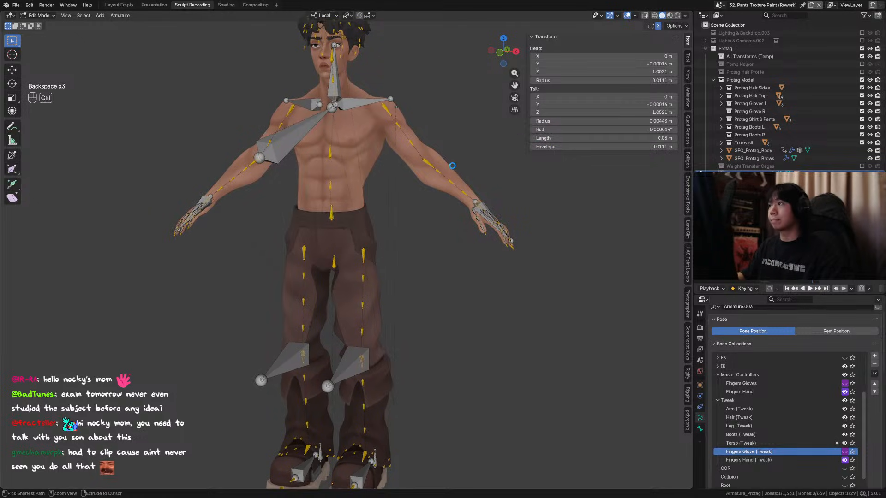
pyautogui.press('n')
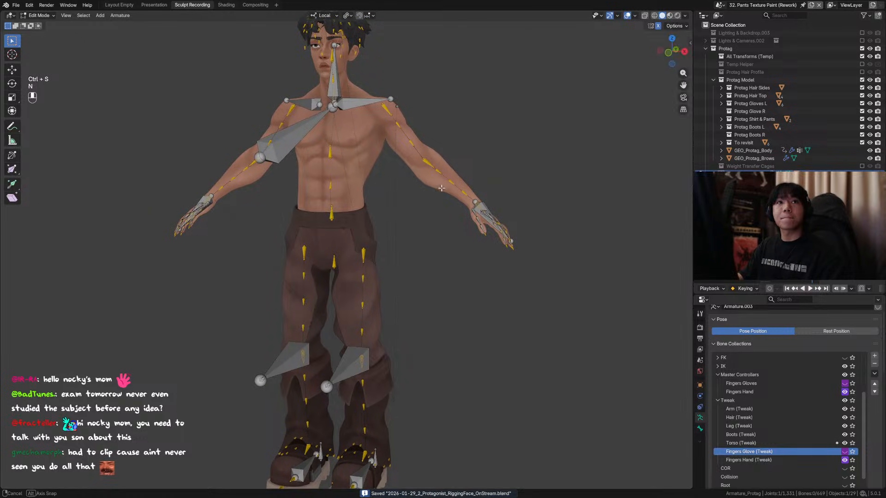
# Check the rig from the side and front, leave Edit Mode for Pose Mode, and save the file.
pyautogui.moveTo(415, 176); pyautogui.dragTo(425, 201, button='middle')
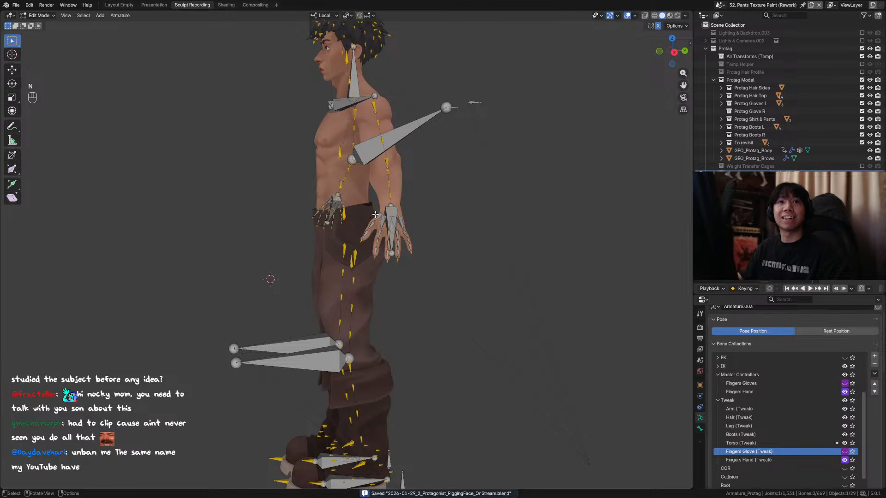
pyautogui.moveTo(368, 211); pyautogui.dragTo(388, 202, button='middle')
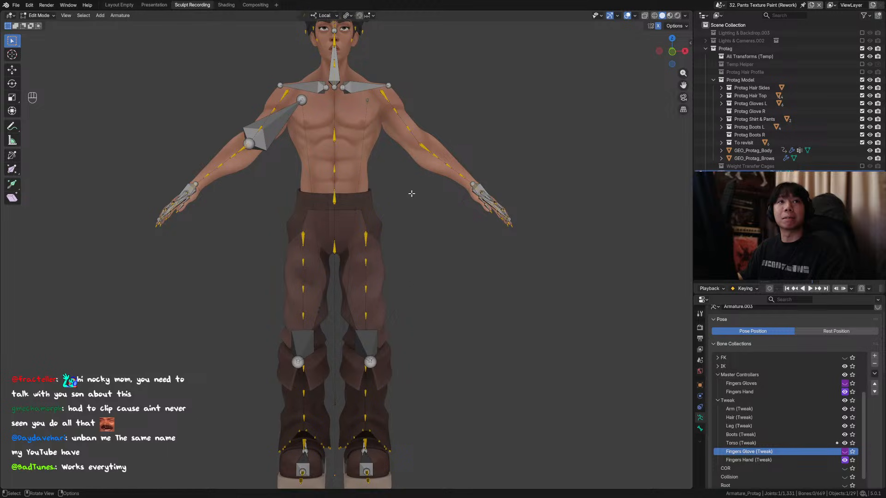
pyautogui.moveTo(411, 193); pyautogui.dragTo(380, 199, button='middle')
pyautogui.hotkey('ctrl', 'Tab')
pyautogui.hotkey('ctrl', 's')
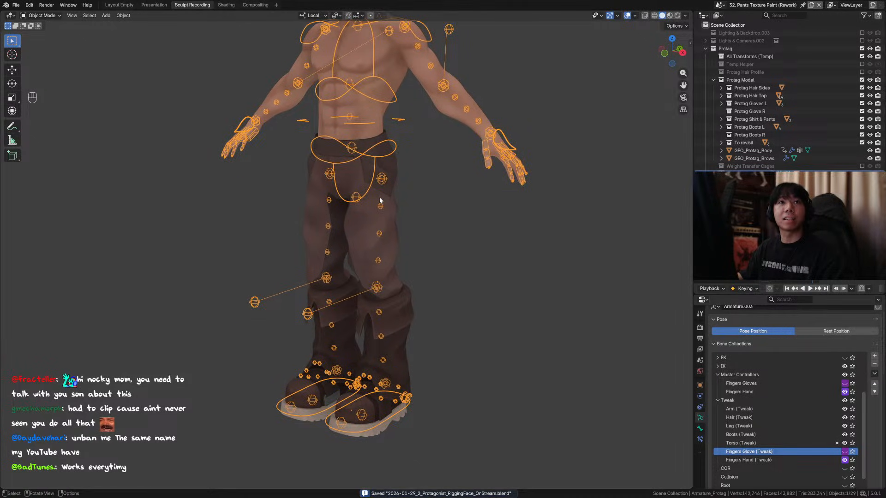
pyautogui.moveTo(380, 200)
pyautogui.mouseDown(button='middle')
pyautogui.moveTo(369, 189)
pyautogui.moveTo(387, 157)
pyautogui.moveTo(369, 200)
pyautogui.mouseUp(button='middle')
pyautogui.hotkey('ctrl', 'Tab')
# Test the hip control with an X rotation and a trackball rotation, cancelling both and clearing its rotation.
pyautogui.press('r')
pyautogui.press('x')
pyautogui.rightClick(393, 199)
pyautogui.scroll(-2, 392, 200)
pyautogui.press('r')
pyautogui.press('r')
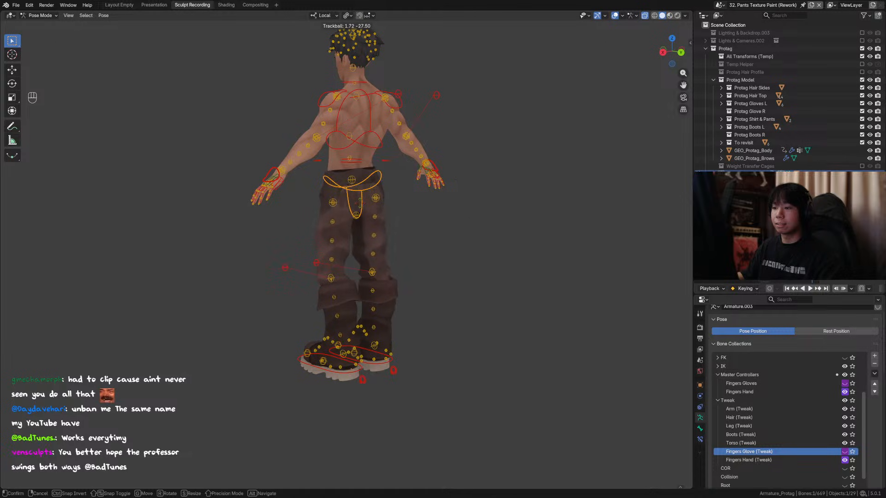
pyautogui.rightClick(367, 199)
pyautogui.moveTo(367, 199); pyautogui.dragTo(470, 207, button='middle')
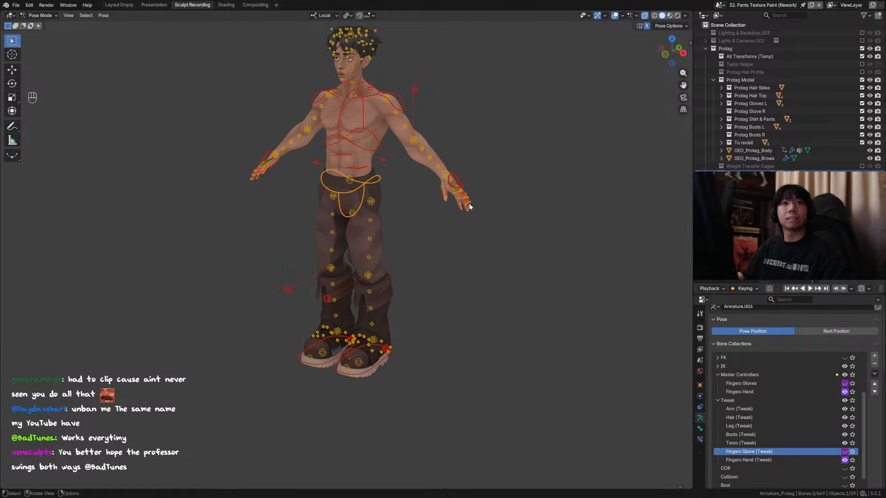
pyautogui.hotkey('alt', 'r')
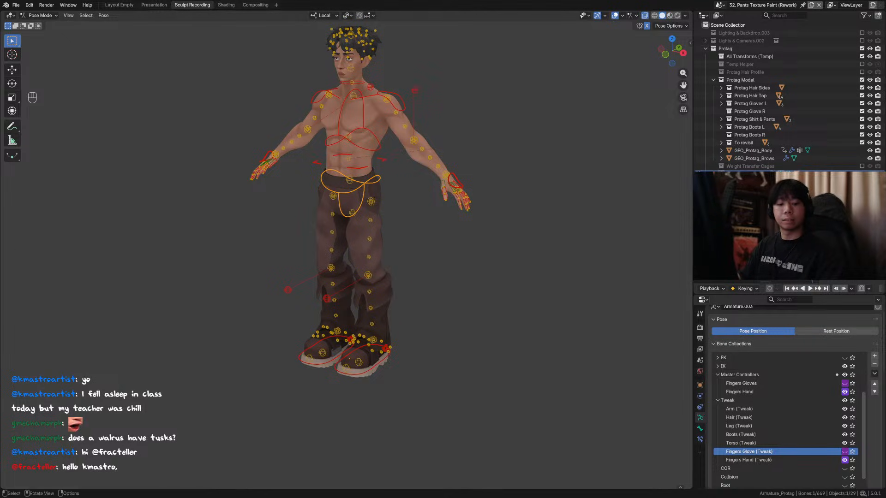
# Select the left upper-thigh tweak control, view the character from the front and save the file.
pyautogui.keyDown('shift'); pyautogui.moveTo(338, 112); pyautogui.dragTo(308, 137, button='middle'); pyautogui.keyUp('shift')
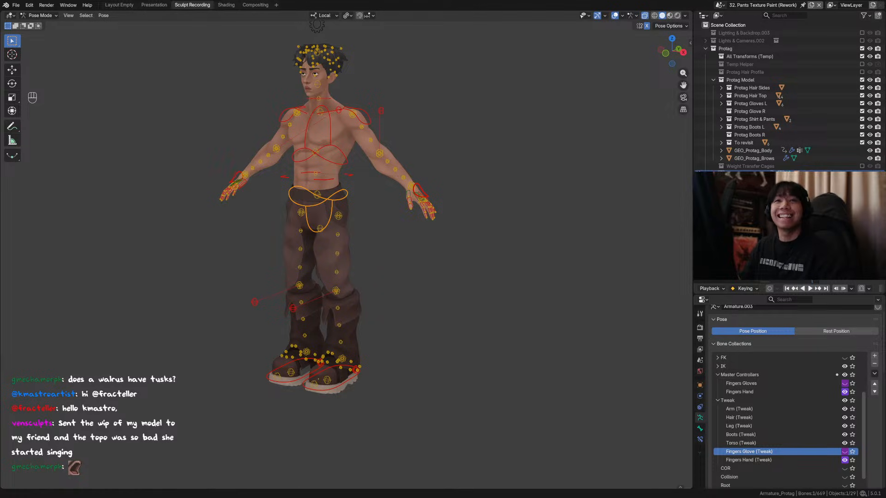
pyautogui.moveTo(359, 270); pyautogui.dragTo(379, 252, button='middle')
pyautogui.click(344, 216)
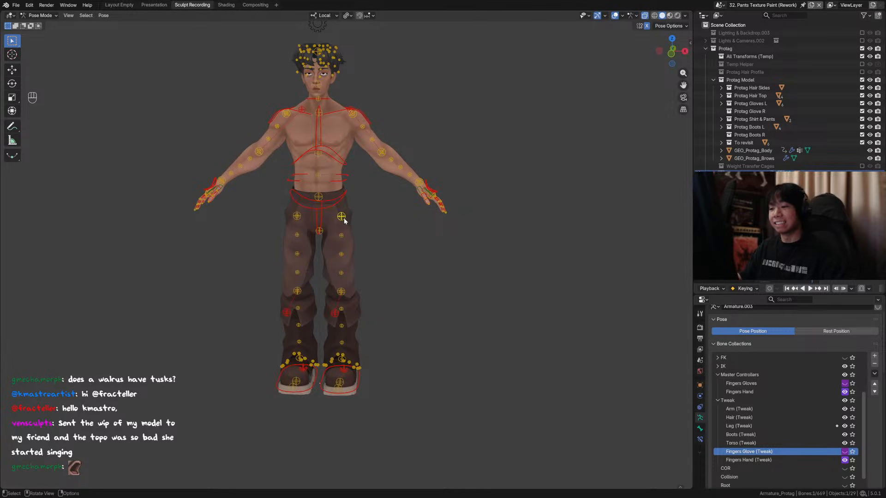
pyautogui.press('KP_1')
pyautogui.scroll(2, 346, 216)
pyautogui.hotkey('ctrl', 's')
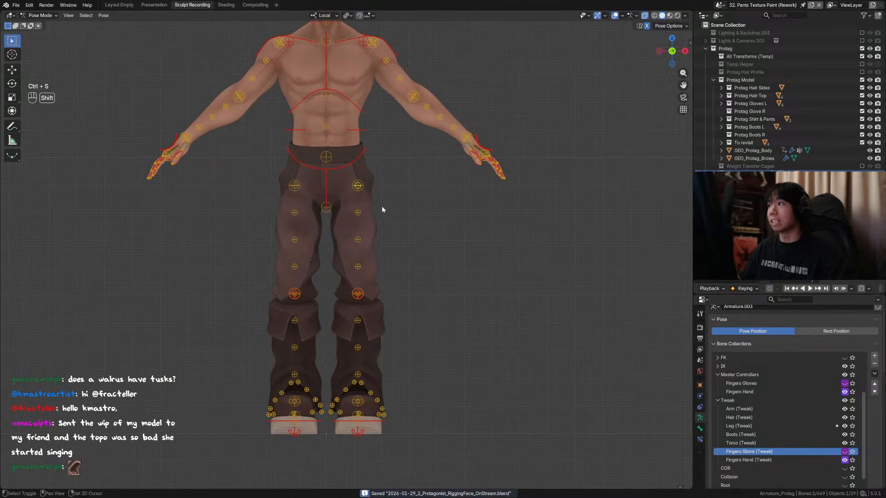
# Test moving the left upper-thigh tweak and the tweak below it, discard the moves, and save the file.
pyautogui.moveTo(376, 209); pyautogui.dragTo(348, 201, button='middle')
pyautogui.click(359, 182)
pyautogui.press('g')
pyautogui.rightClick(358, 179)
pyautogui.click(348, 186)
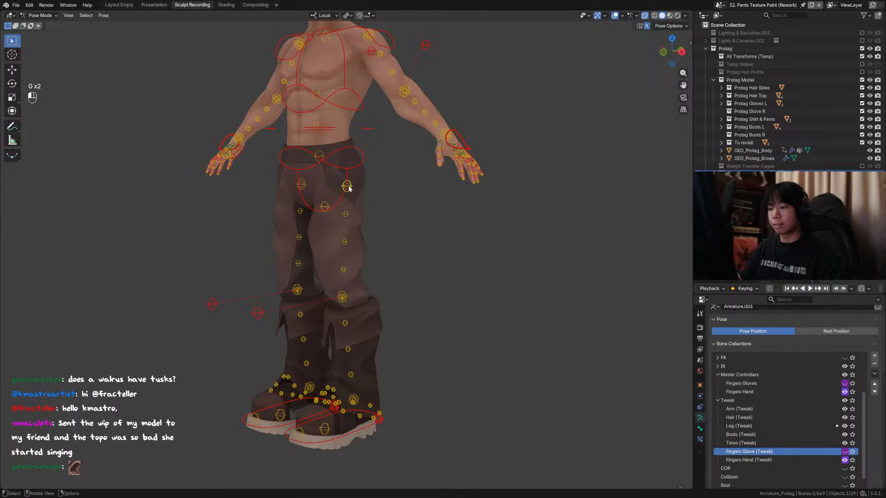
pyautogui.press('g')
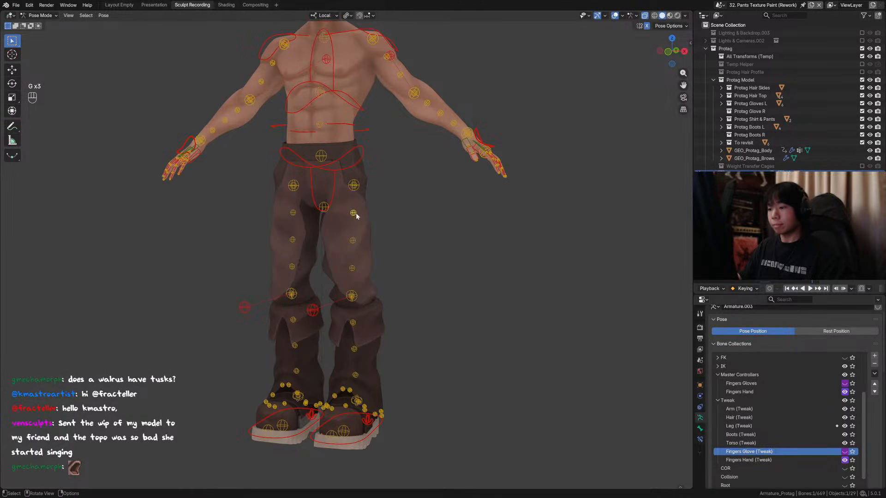
pyautogui.hotkey('alt', 'g')
pyautogui.hotkey('ctrl', 's')
# Show the sidebar, save the file, and look through the selected tweak's transform, tool and view settings.
pyautogui.press('n')
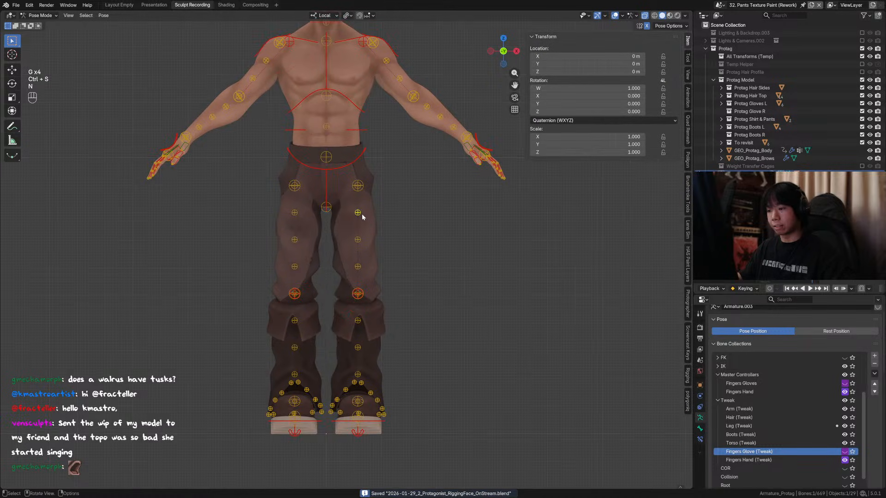
pyautogui.press('n')
pyautogui.press('n')
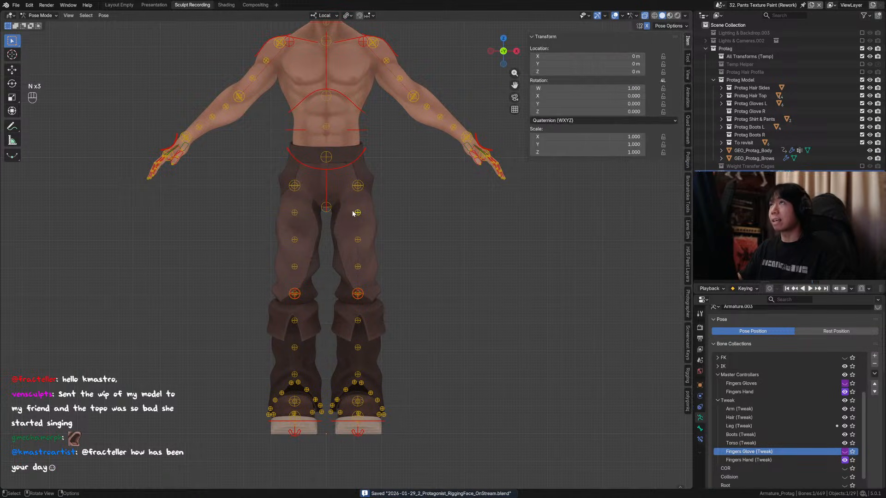
pyautogui.keyDown('ctrl'); pyautogui.moveTo(394, 165); pyautogui.dragTo(391, 195, button='middle'); pyautogui.keyUp('ctrl')
pyautogui.hotkey('ctrl', 's')
pyautogui.scroll(3, 392, 196)
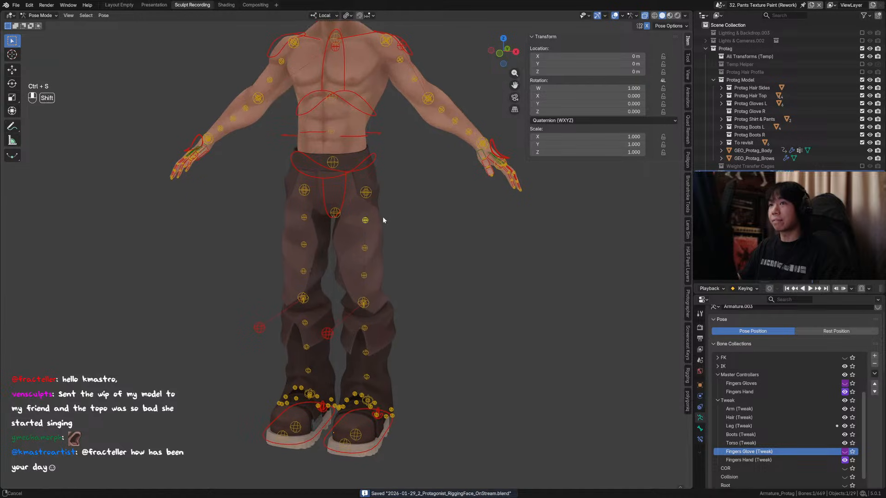
pyautogui.click(688, 56)
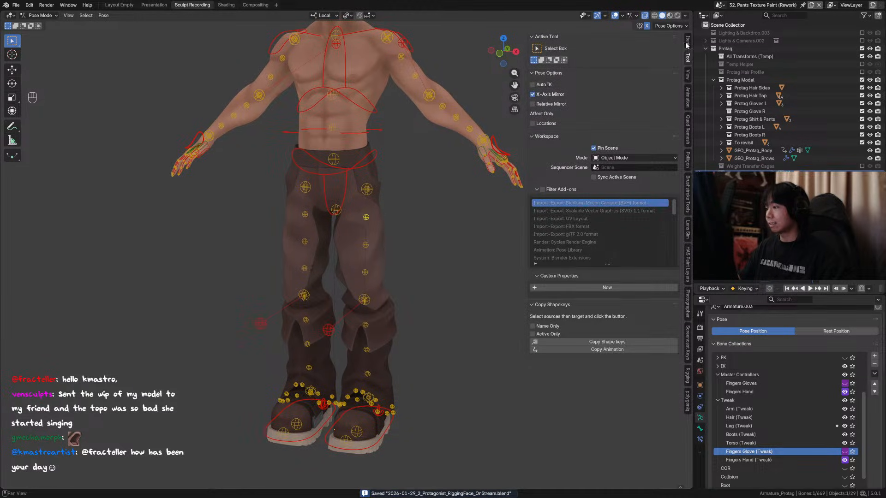
pyautogui.click(686, 43)
pyautogui.click(687, 74)
# Select the left leg's tweak controls one by one down to the knee and test moving the upper-thigh tweak.
pyautogui.moveTo(325, 242); pyautogui.dragTo(345, 236, button='middle')
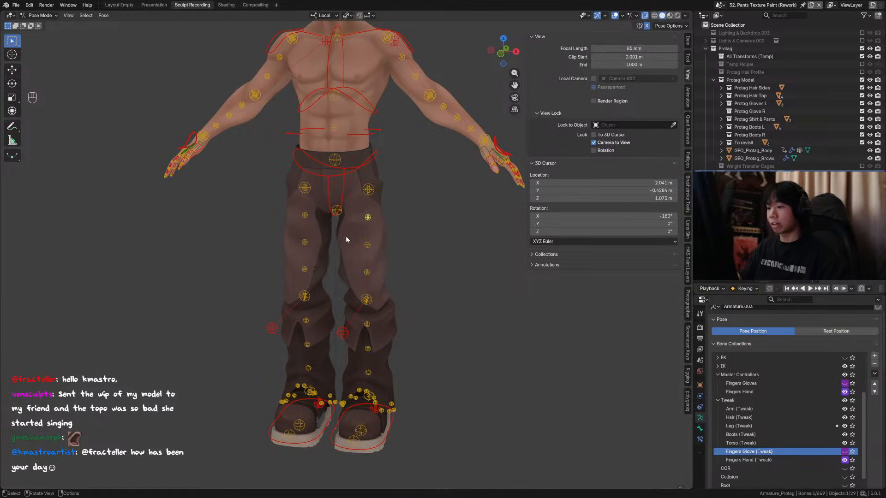
pyautogui.click(367, 243)
pyautogui.moveTo(369, 273); pyautogui.dragTo(366, 269, button='middle')
pyautogui.click(367, 271)
pyautogui.click(368, 300)
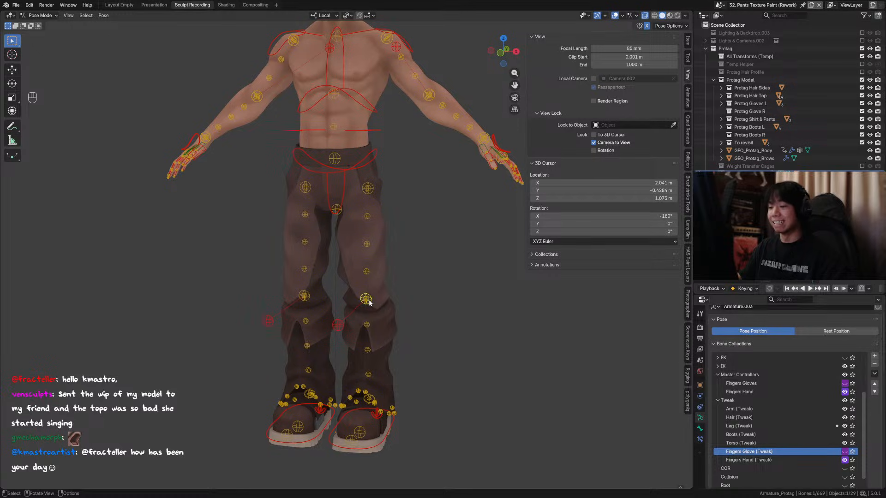
pyautogui.click(368, 299)
pyautogui.moveTo(368, 299); pyautogui.dragTo(373, 294, button='middle')
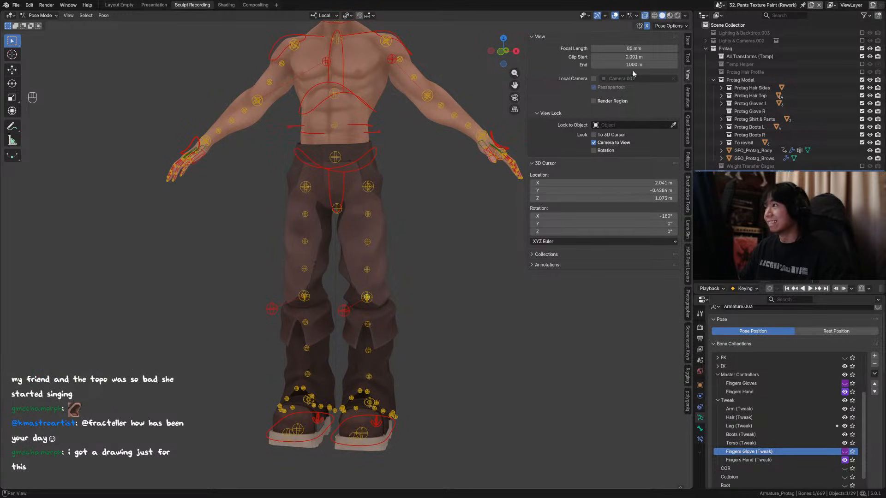
pyautogui.moveTo(477, 138); pyautogui.dragTo(478, 145, button='middle')
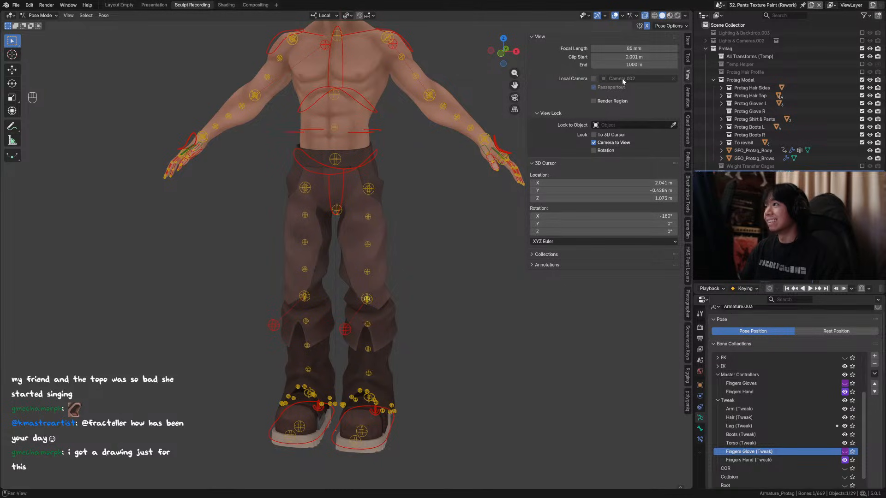
pyautogui.moveTo(480, 125); pyautogui.dragTo(374, 191, button='middle')
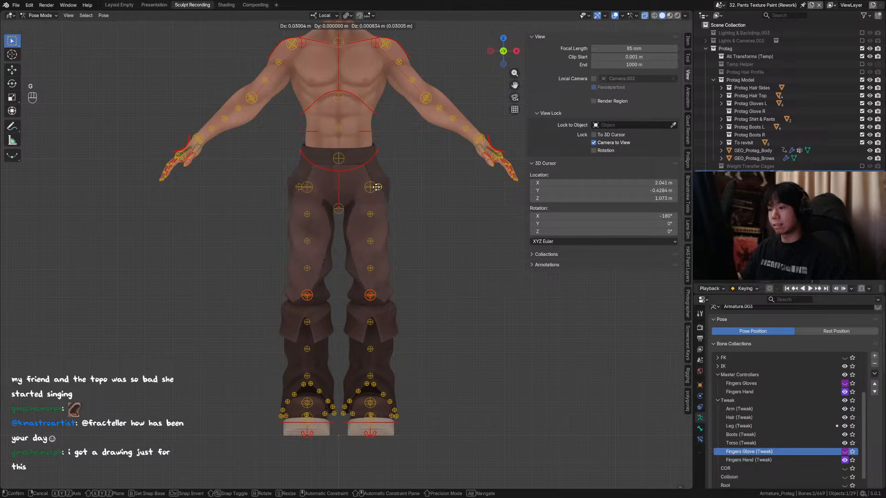
# Enter Edit Mode on the armature, save the file, and display the selected bone's transform values.
pyautogui.click(688, 57)
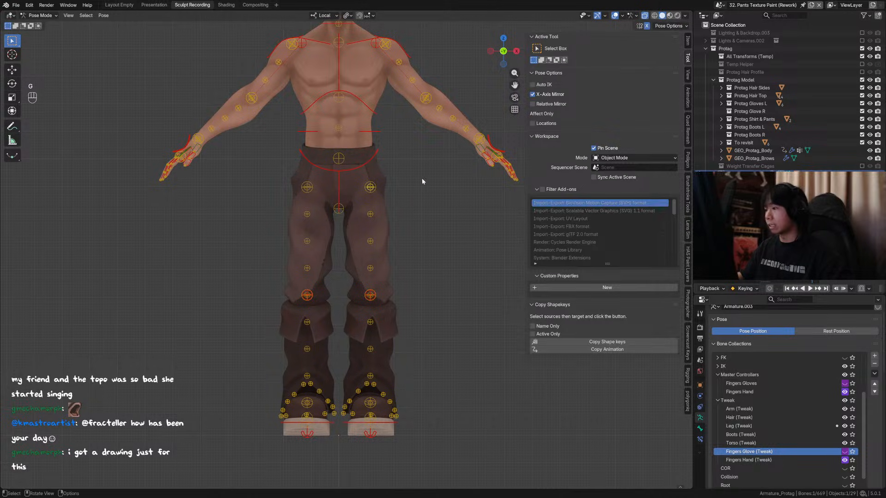
pyautogui.press('Tab')
pyautogui.scroll(2, 391, 211)
pyautogui.hotkey('ctrl', 's')
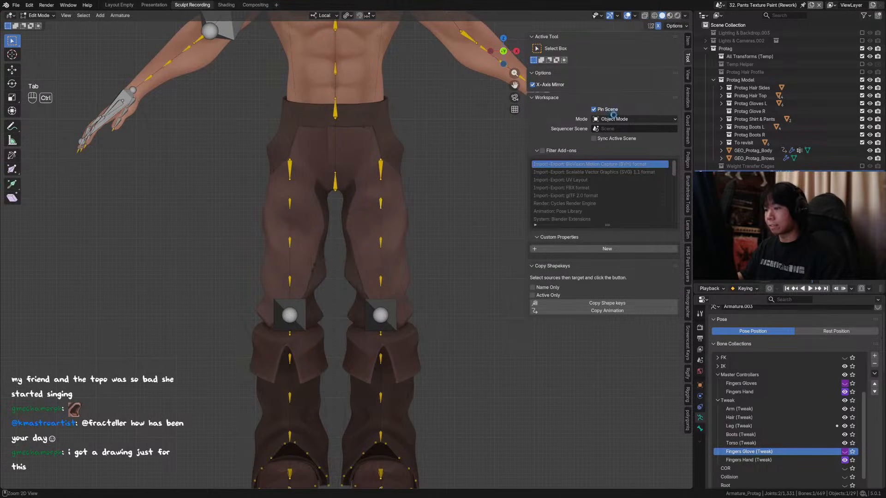
pyautogui.click(688, 40)
# Set the left upper-thigh tweak bone's length to 0.025 m to match the tweak bone below it, and save the file.
pyautogui.moveTo(520, 155); pyautogui.dragTo(379, 174, button='middle')
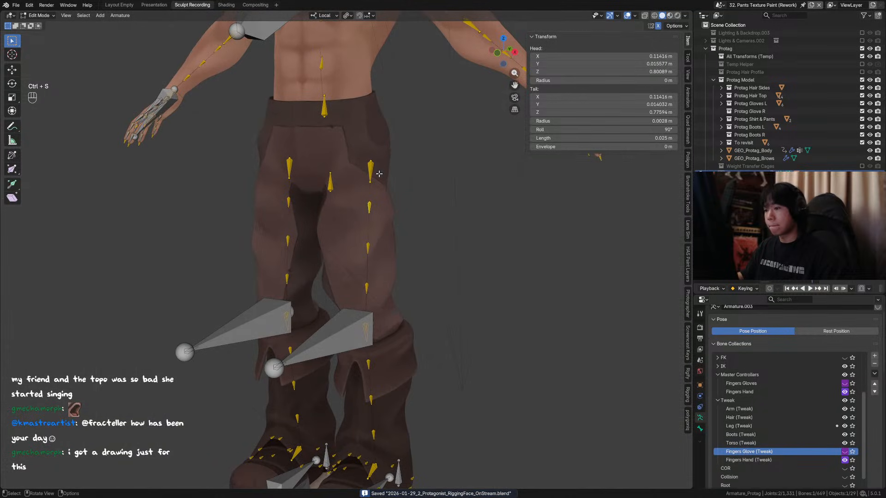
pyautogui.click(370, 169)
pyautogui.click(370, 168)
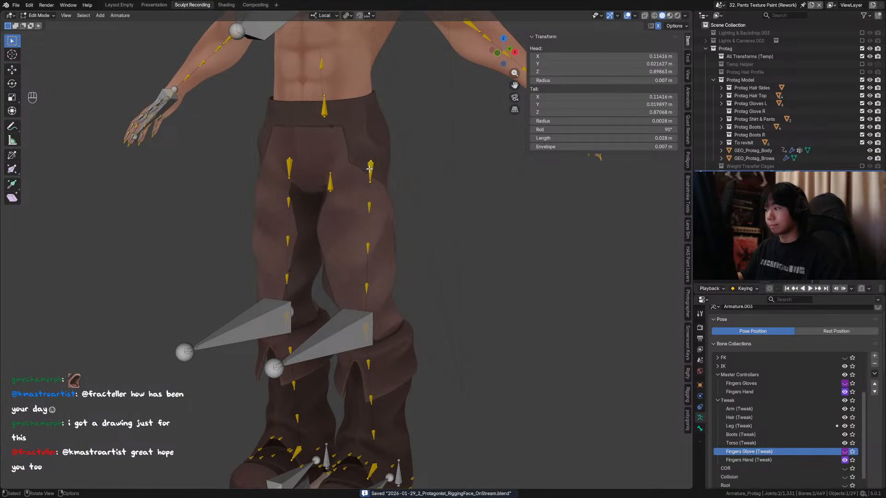
pyautogui.click(369, 205)
pyautogui.scroll(3, 415, 167)
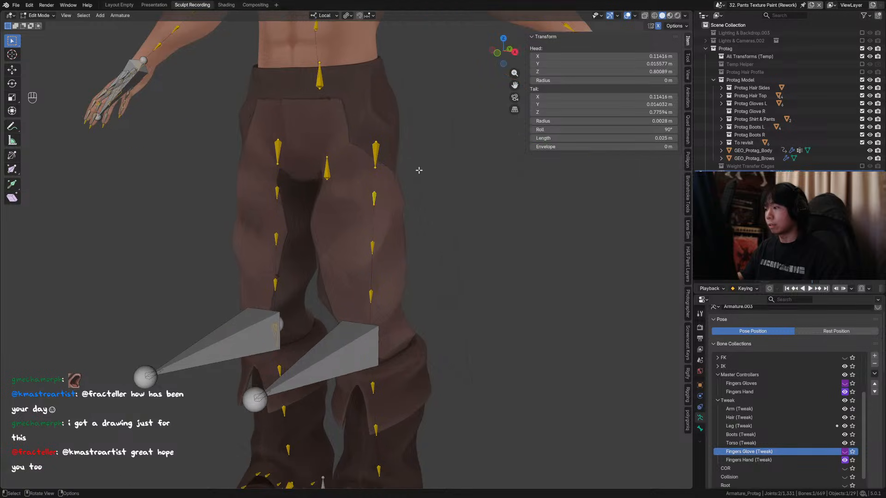
pyautogui.click(382, 122)
pyautogui.click(382, 122)
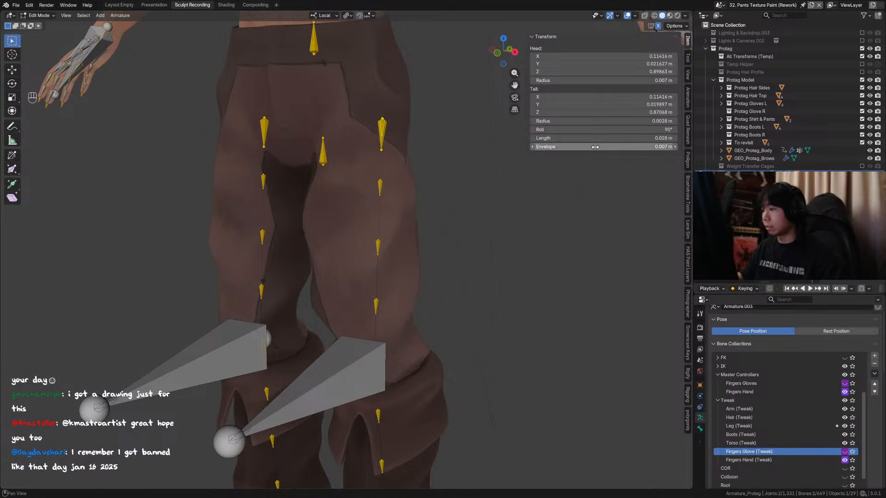
pyautogui.moveTo(600, 147); pyautogui.dragTo(645, 147)
pyautogui.rightClick(624, 146)
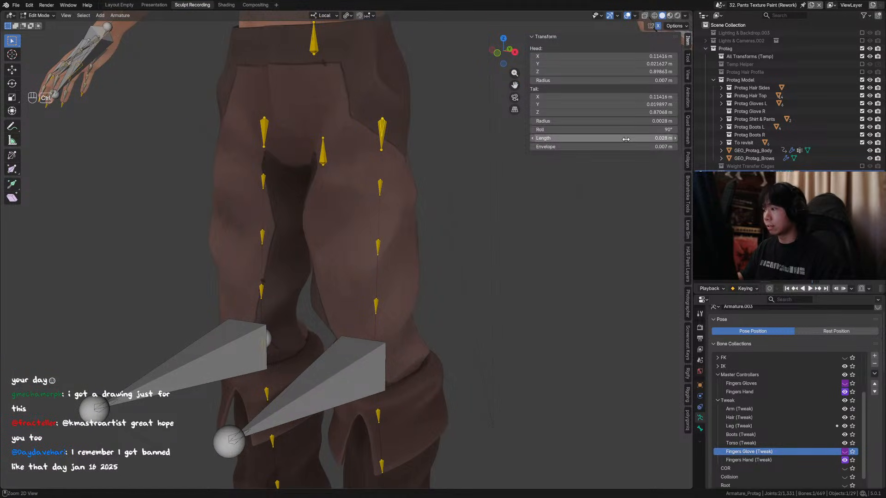
pyautogui.write('0.025 m')
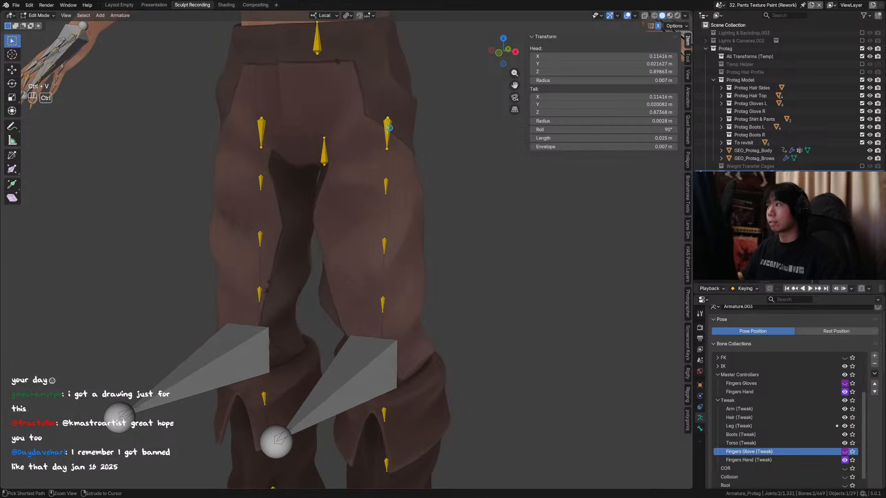
pyautogui.hotkey('ctrl', 's')
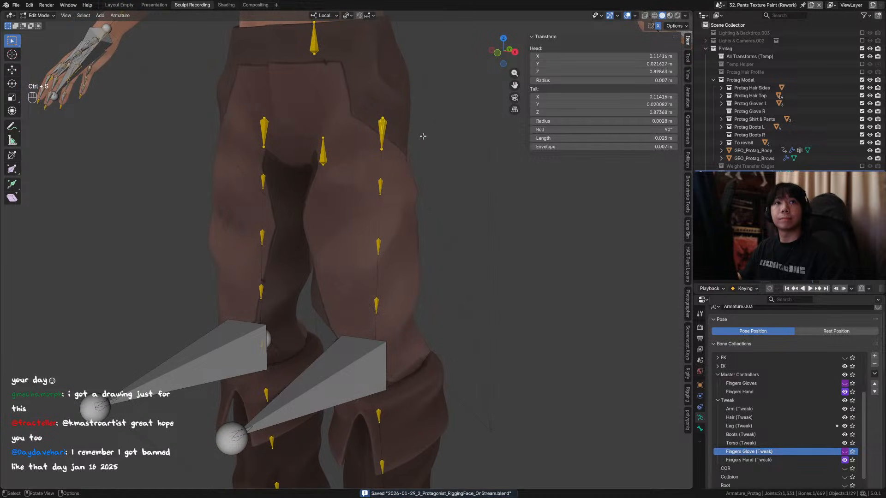
pyautogui.scroll(-5, 431, 138)
pyautogui.scroll(4, 432, 138)
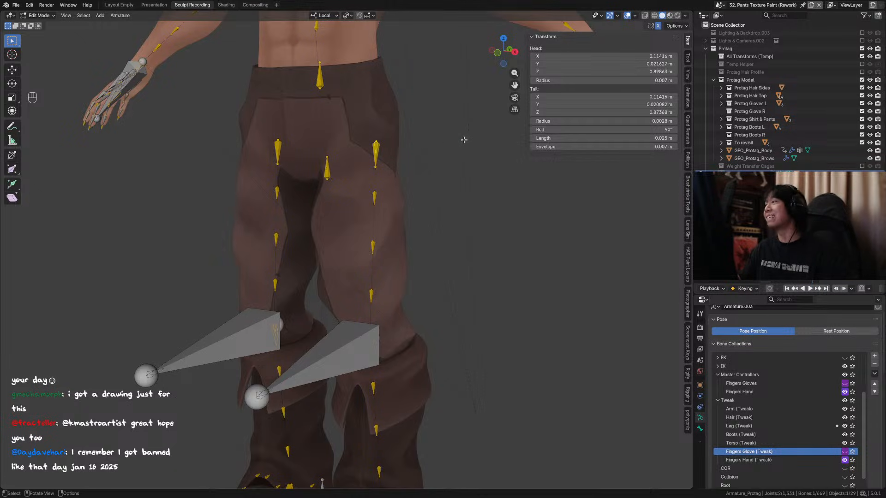
# Check the lengths of both upper-thigh tweak bones and the waist and abdomen tweak bones, and save the file.
pyautogui.scroll(-3, 467, 116)
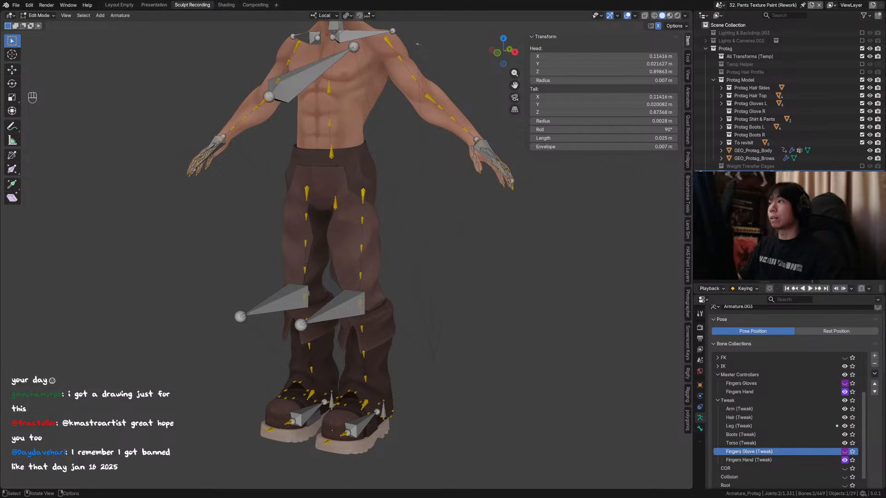
pyautogui.scroll(3, 264, 266)
pyautogui.click(286, 165)
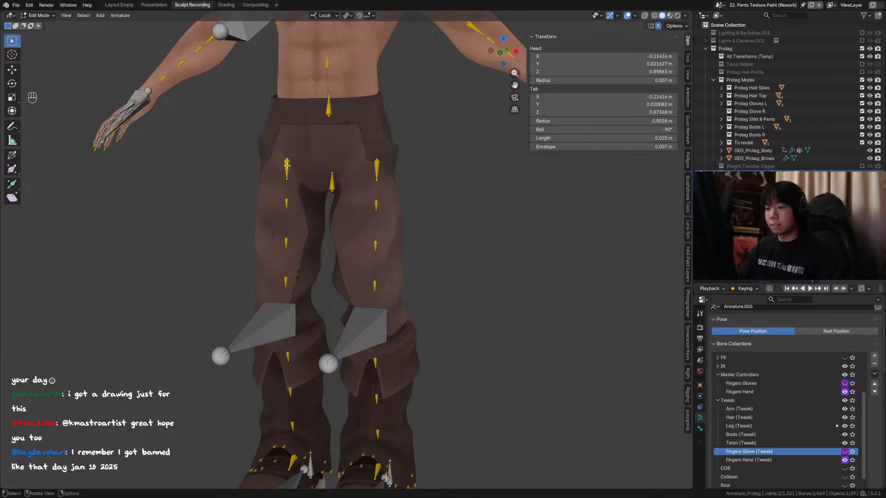
pyautogui.moveTo(287, 165); pyautogui.dragTo(400, 208, button='middle')
pyautogui.click(370, 197)
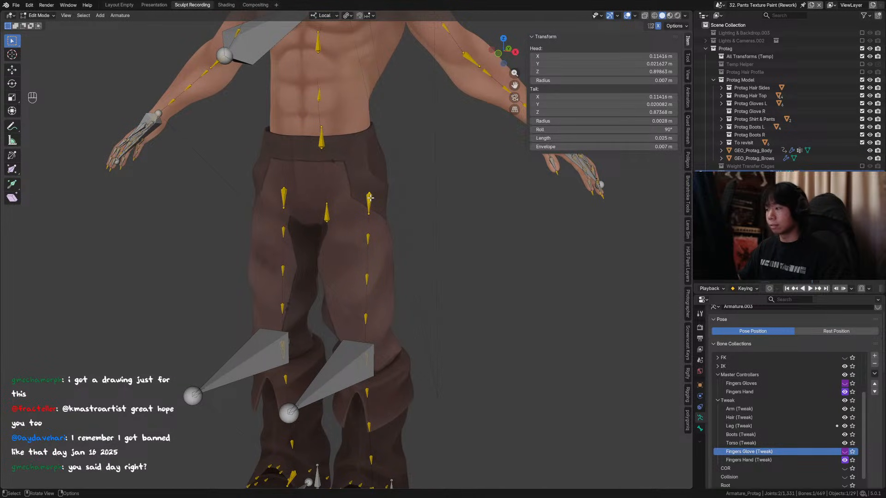
pyautogui.moveTo(379, 175); pyautogui.dragTo(336, 181, button='middle')
pyautogui.click(322, 174)
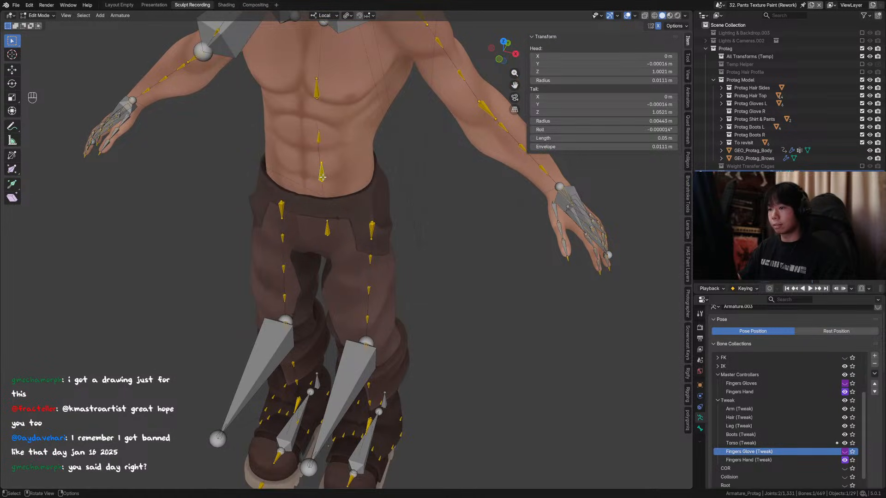
pyautogui.click(318, 137)
pyautogui.hotkey('ctrl', 's')
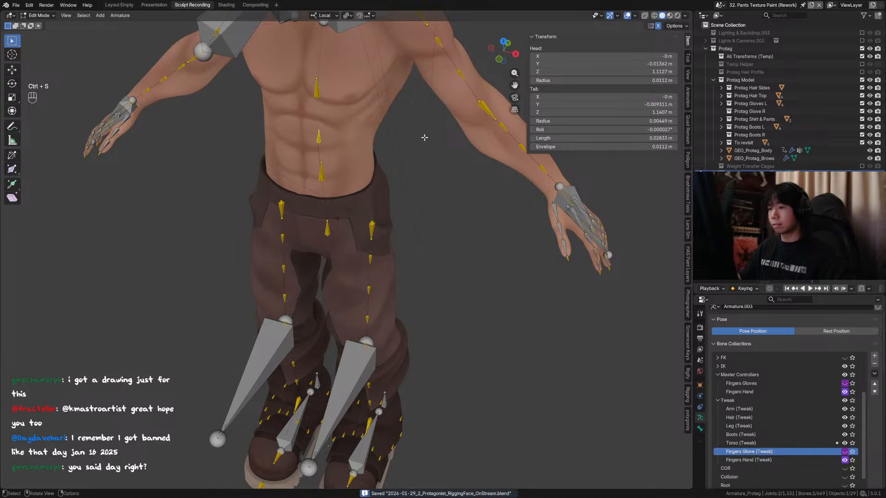
# Compare the lengths of the chest tweak bone and the waist tweak bone.
pyautogui.keyDown('shift'); pyautogui.moveTo(319, 103); pyautogui.dragTo(345, 149, button='middle'); pyautogui.keyUp('shift')
pyautogui.click(344, 148)
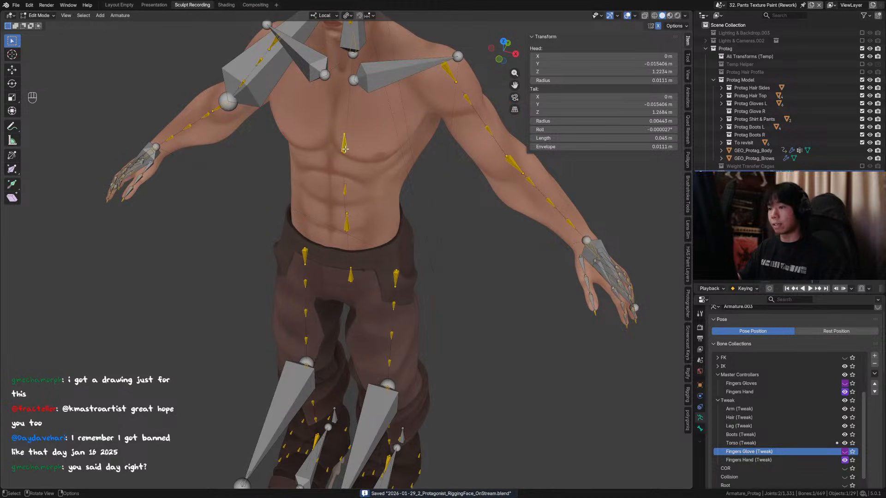
pyautogui.moveTo(342, 203); pyautogui.dragTo(350, 190, button='middle')
pyautogui.moveTo(351, 190)
pyautogui.keyDown('shift'); pyautogui.mouseDown(button='middle')
pyautogui.moveTo(358, 155)
pyautogui.moveTo(358, 186)
pyautogui.mouseUp(button='middle'); pyautogui.keyUp('shift')
pyautogui.click(353, 194)
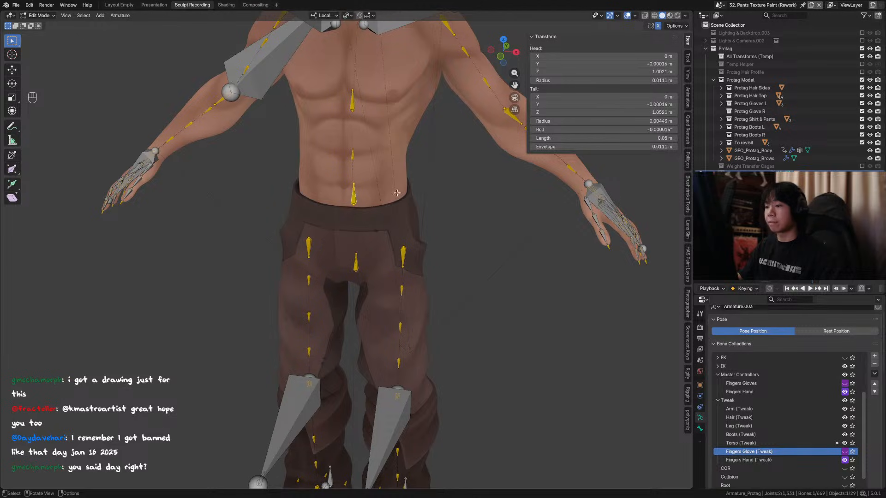
pyautogui.keyDown('shift'); pyautogui.moveTo(469, 154); pyautogui.dragTo(435, 160, button='middle'); pyautogui.keyUp('shift')
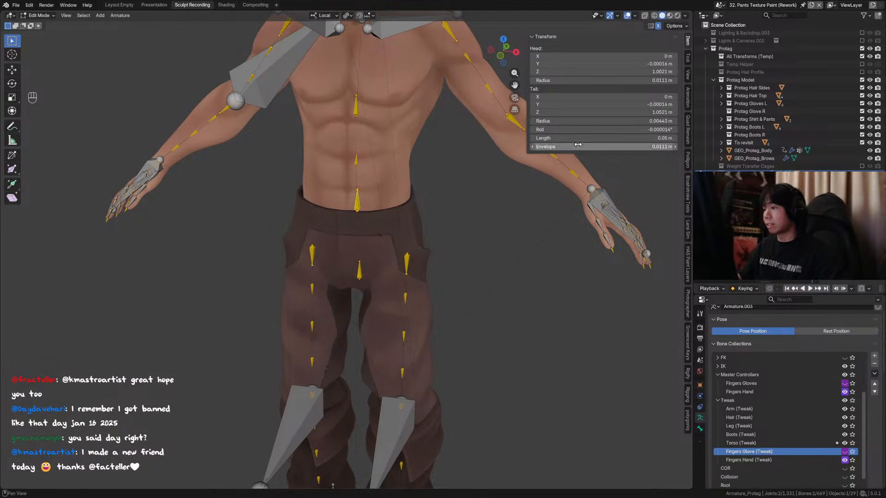
# Set the chest tweak bone's length to 0.05 m to match the waist tweak bone.
pyautogui.click(356, 106)
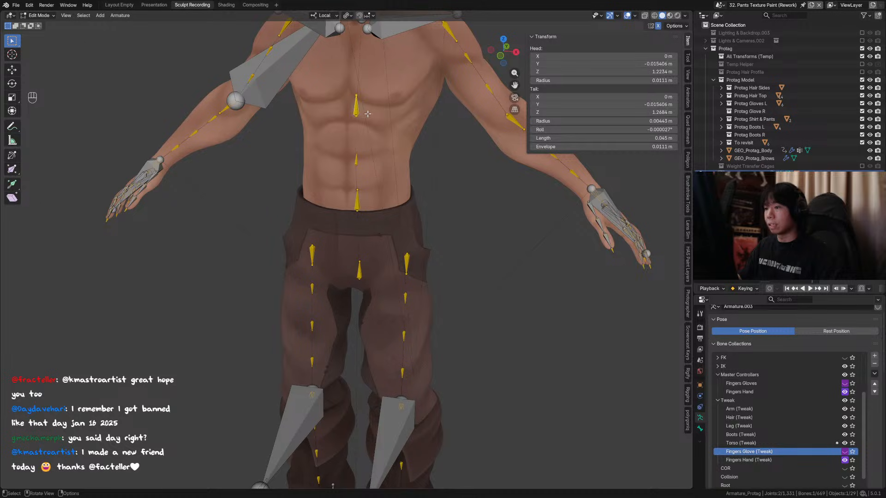
pyautogui.keyDown('shift'); pyautogui.moveTo(368, 114); pyautogui.dragTo(344, 163, button='middle'); pyautogui.keyUp('shift')
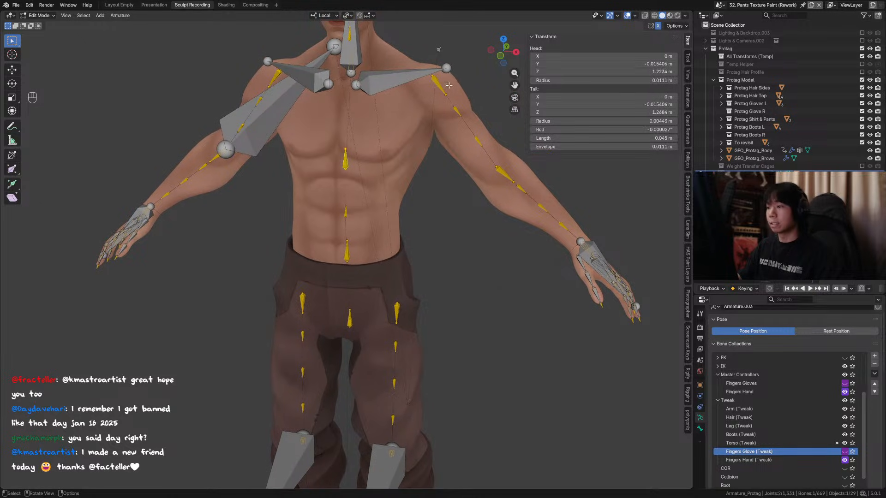
pyautogui.click(654, 145)
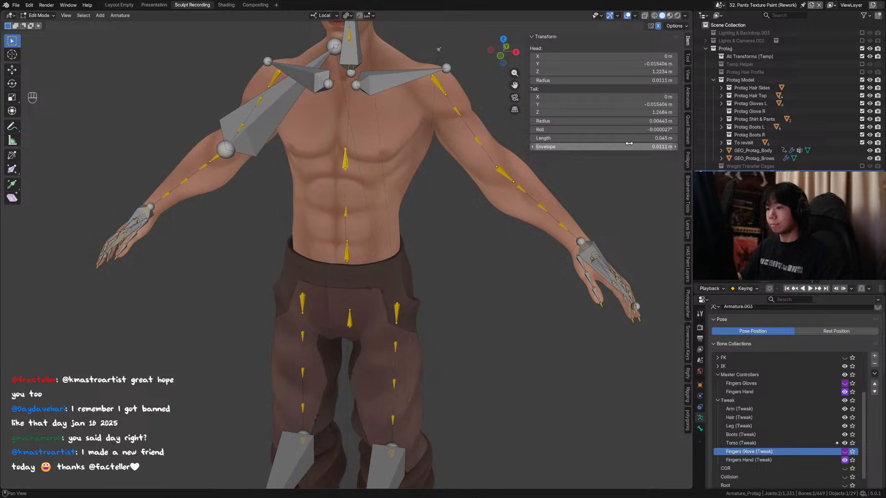
pyautogui.press('Escape')
pyautogui.click(654, 138)
pyautogui.write('0.05')
pyautogui.press('Return')
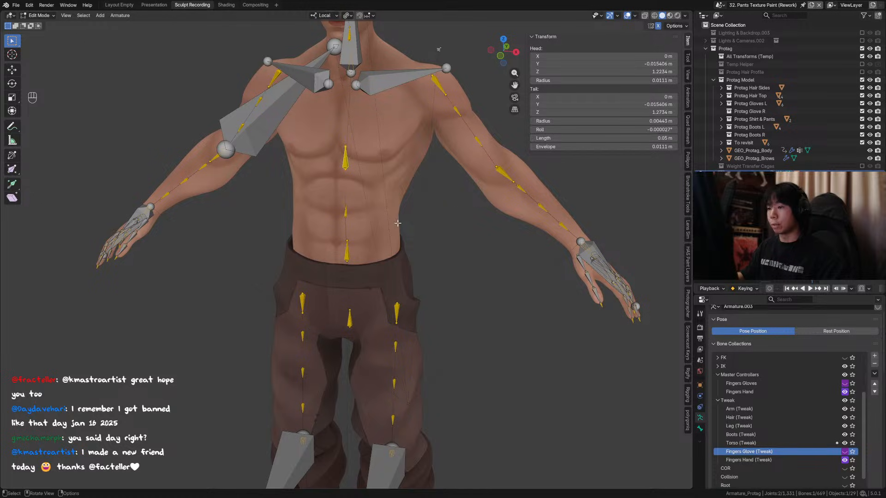
# Check the lengths of the waist tweak bone, the right shoulder tweak bone and the left arm's tweak bones.
pyautogui.click(347, 252)
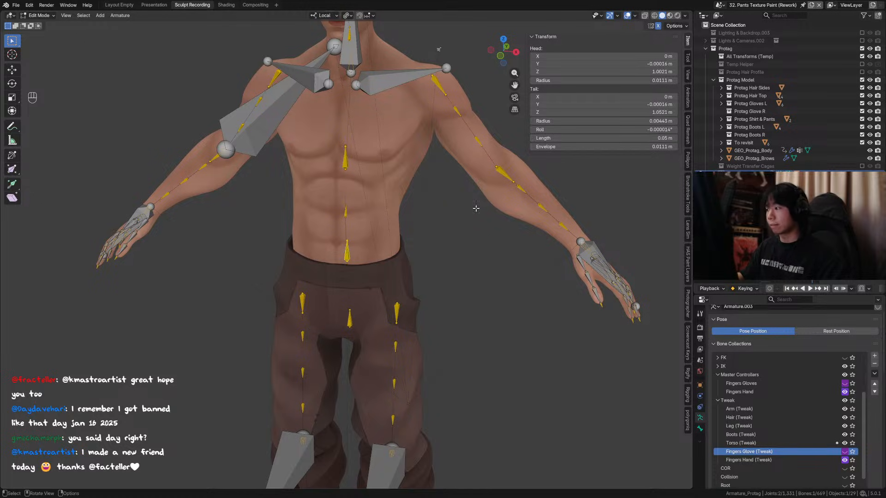
pyautogui.click(278, 77)
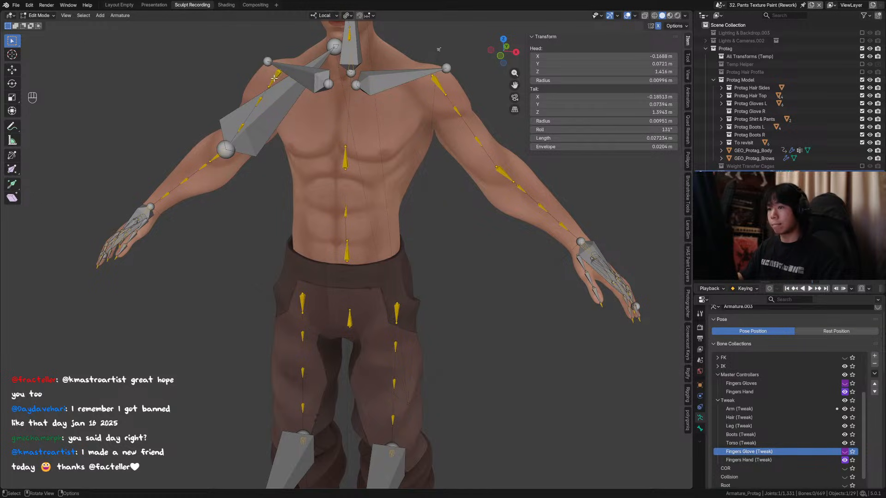
pyautogui.click(276, 80)
pyautogui.click(276, 79)
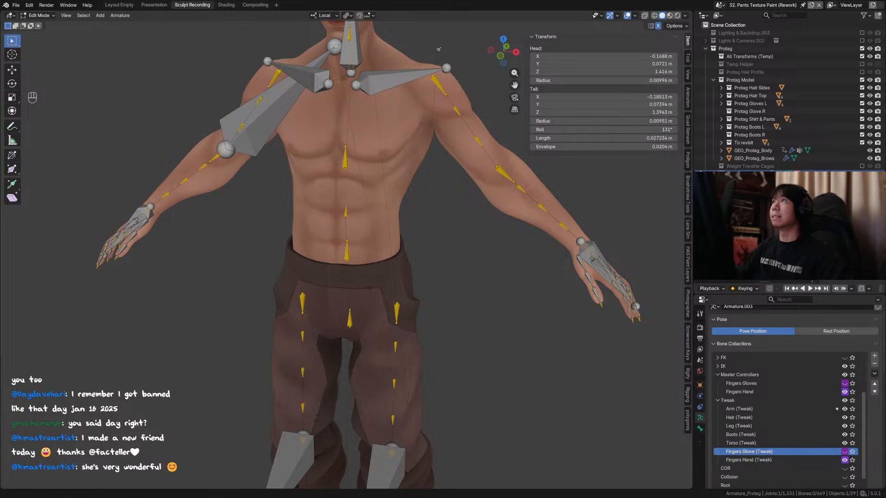
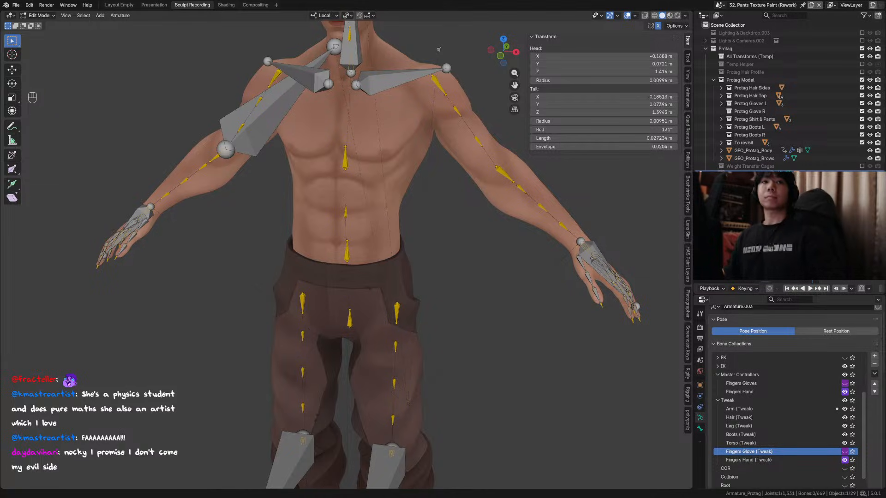
pyautogui.keyDown('ctrl'); pyautogui.moveTo(439, 49); pyautogui.dragTo(450, 198, button='middle'); pyautogui.keyUp('ctrl')
pyautogui.click(453, 196)
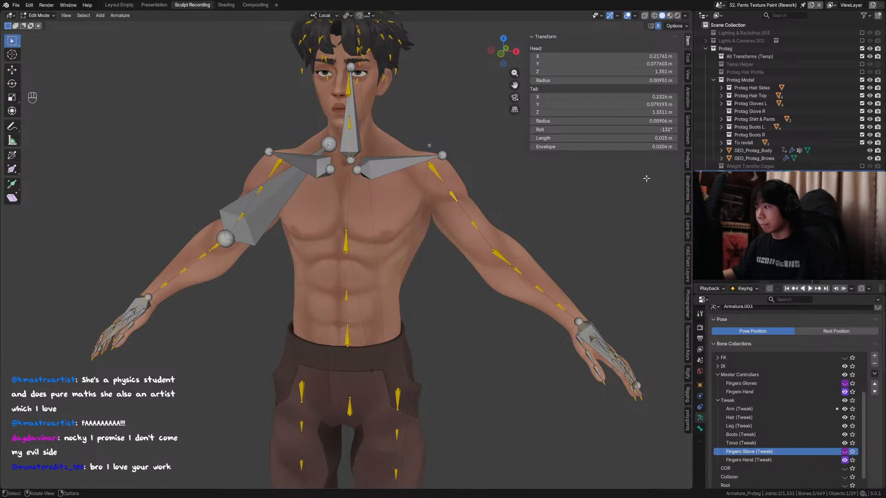
pyautogui.keyDown('shift'); pyautogui.moveTo(511, 299); pyautogui.dragTo(435, 247, button='middle'); pyautogui.keyUp('shift')
pyautogui.moveTo(471, 225); pyautogui.dragTo(457, 240)
pyautogui.press('F2')
pyautogui.scroll(3, 444, 286)
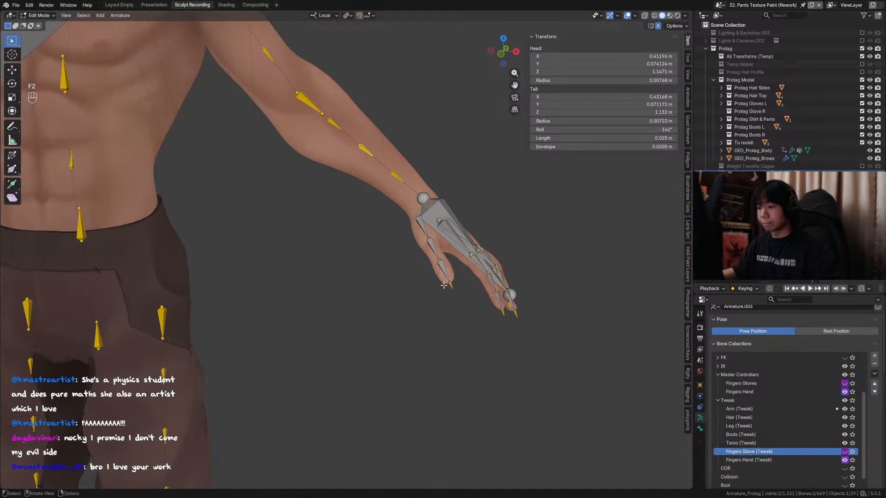
# Copy the 0.01 m length of the tweak bone at the left thumb's tip.
pyautogui.click(451, 286)
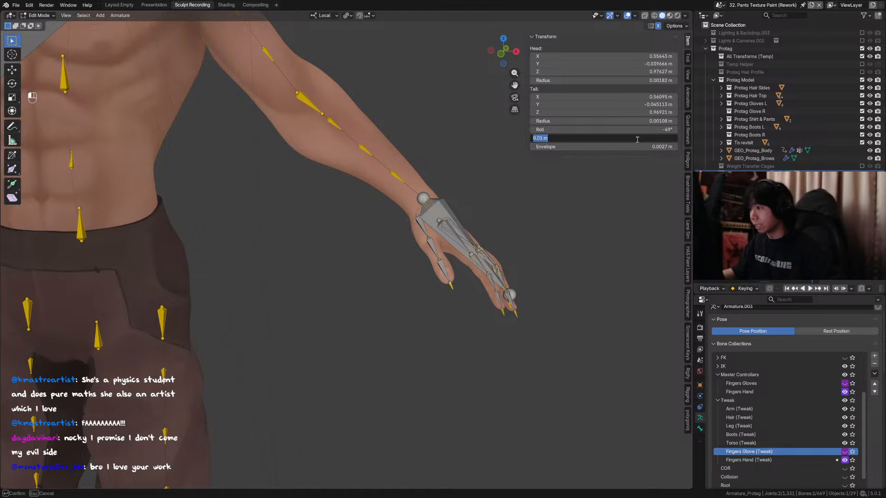
pyautogui.scroll(-5, 358, 268)
pyautogui.press('KP_1')
pyautogui.scroll(3, 358, 263)
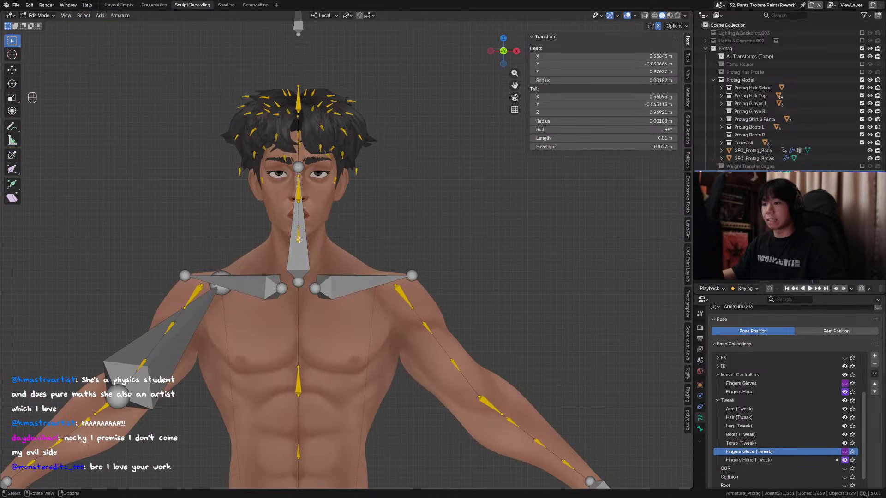
# Hide the head control bone and the large torso tweak bones at the face and the crown of the head.
pyautogui.press('h')
pyautogui.scroll(2, 363, 246)
pyautogui.click(324, 270)
pyautogui.click(337, 256)
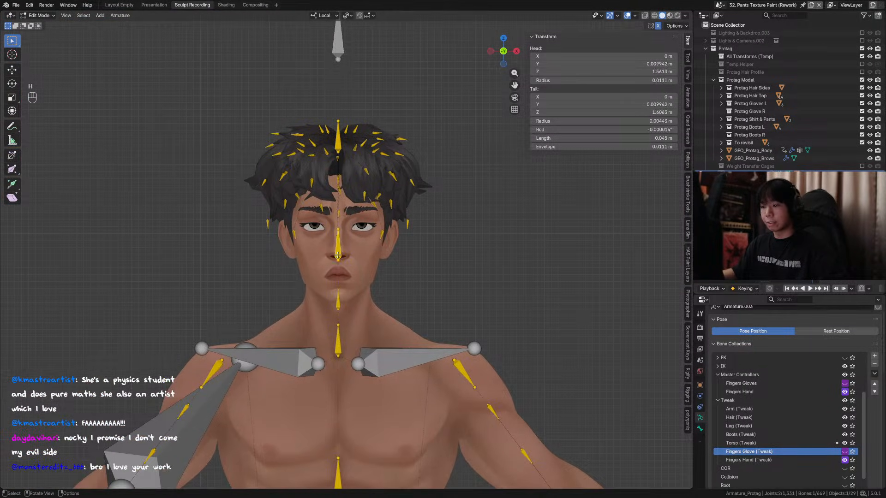
pyautogui.press('h')
pyautogui.keyDown('shift'); pyautogui.moveTo(467, 273); pyautogui.dragTo(475, 280, button='middle'); pyautogui.keyUp('shift')
pyautogui.click(347, 143)
pyautogui.press('h')
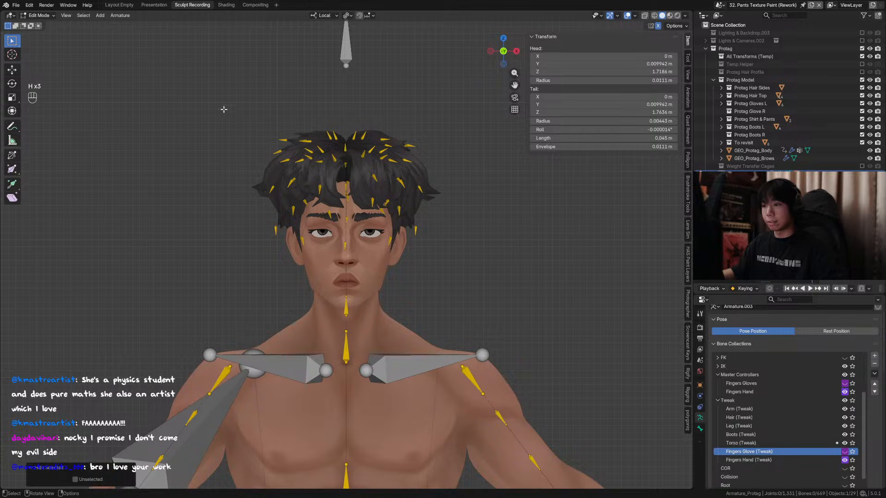
# Try to set the length of all the hair tweak bones together to 0.01 m and check another hair tweak bone.
pyautogui.moveTo(219, 101); pyautogui.dragTo(487, 275)
pyautogui.moveTo(487, 276); pyautogui.dragTo(349, 209, button='middle')
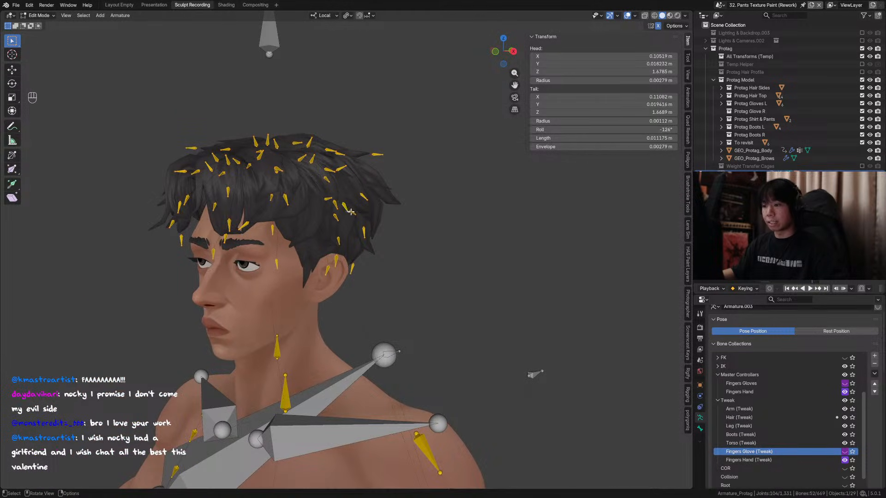
pyautogui.press('Tab')
pyautogui.press('Tab')
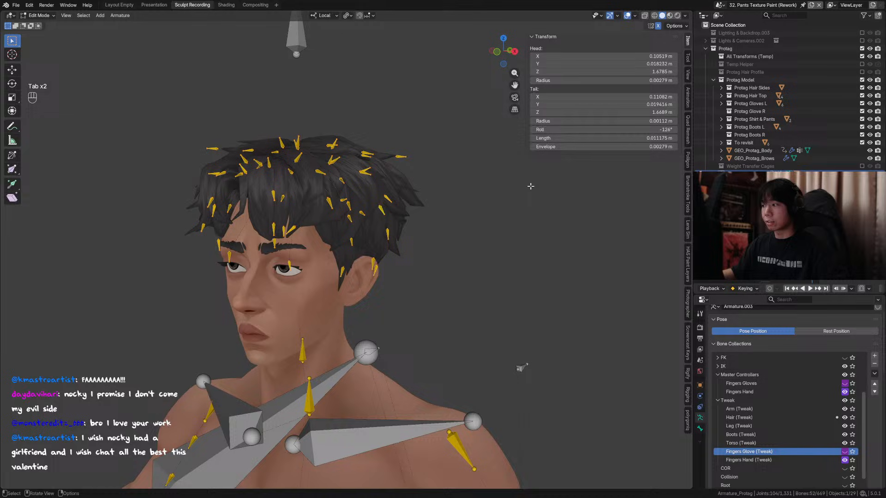
pyautogui.click(632, 139)
pyautogui.write('0.01 m')
pyautogui.press('Return')
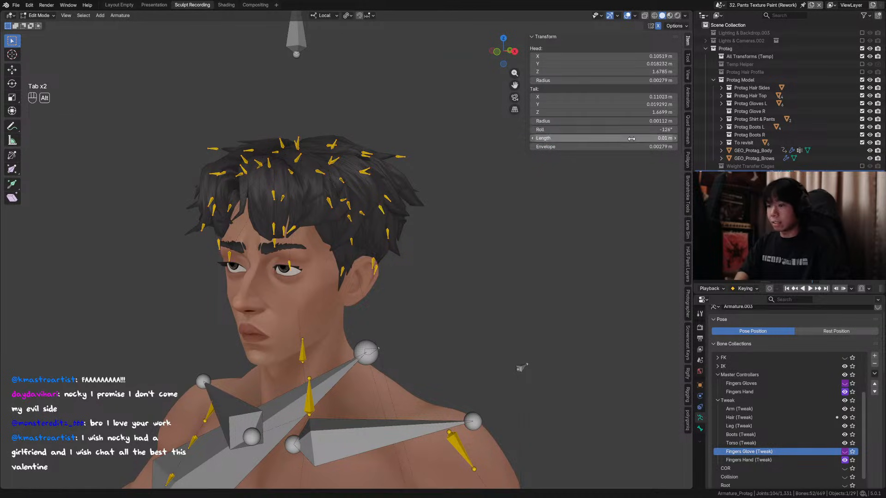
pyautogui.click(334, 160)
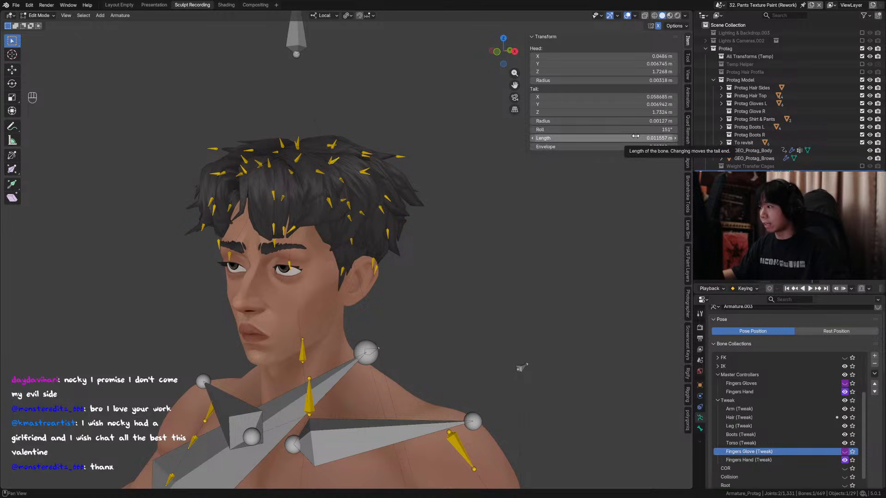
# Apply the copied 0.01 m length to the front hair tweak bone at the left temple and hide that bone.
pyautogui.press('KP_1')
pyautogui.scroll(2, 447, 208)
pyautogui.scroll(3, 400, 257)
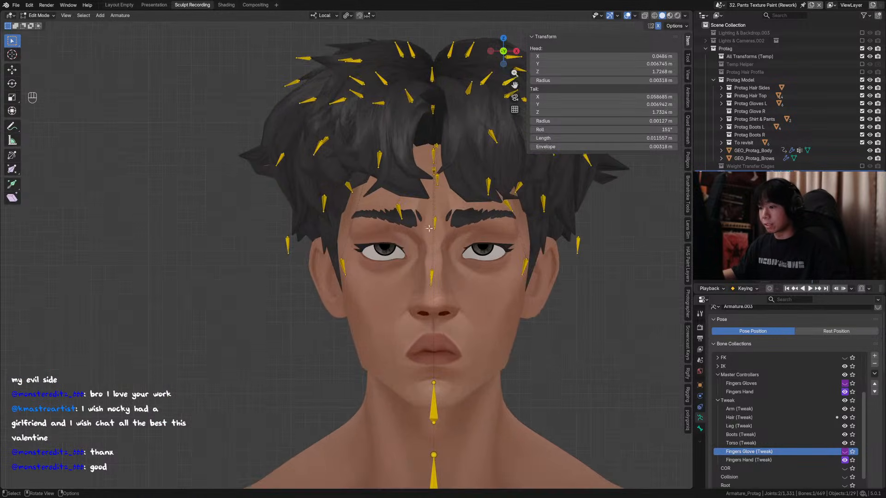
pyautogui.click(434, 222)
pyautogui.moveTo(449, 223)
pyautogui.mouseDown(button='middle')
pyautogui.moveTo(362, 221)
pyautogui.moveTo(462, 225)
pyautogui.mouseUp(button='middle')
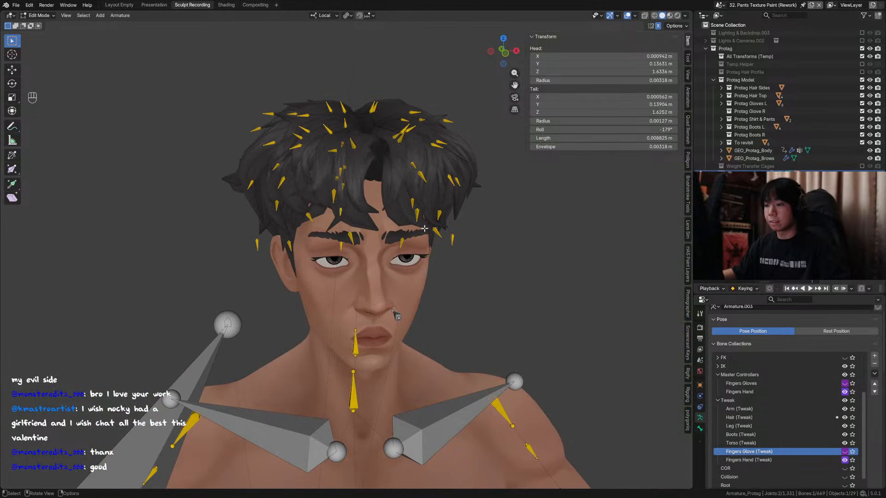
pyautogui.scroll(1, 462, 226)
pyautogui.click(461, 229)
pyautogui.hotkey('ctrl', 'v')
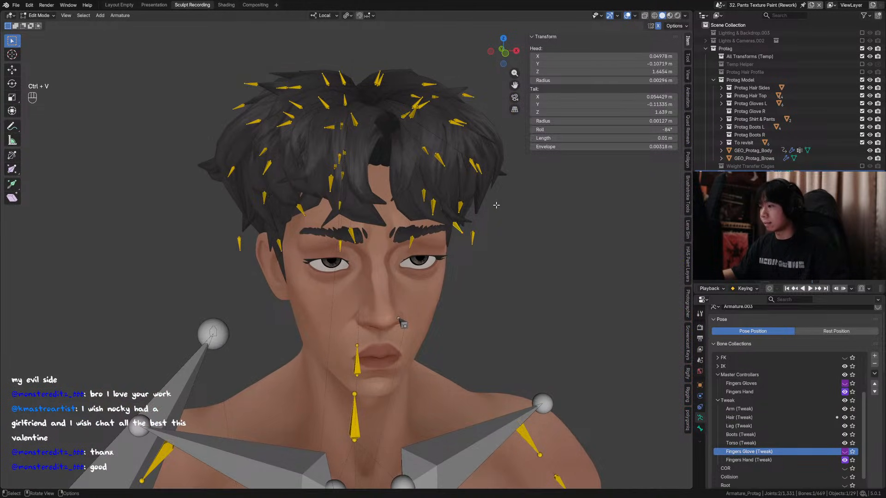
pyautogui.press('h')
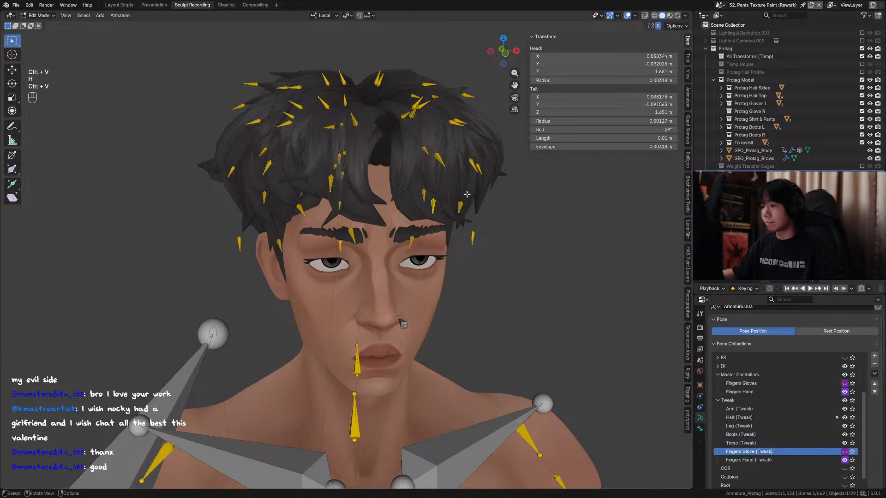
# Apply the 0.01 m length to the next hair tweak bones above the left eyebrow, hiding each one, and save the file.
pyautogui.press('h')
pyautogui.hotkey('ctrl', 'v')
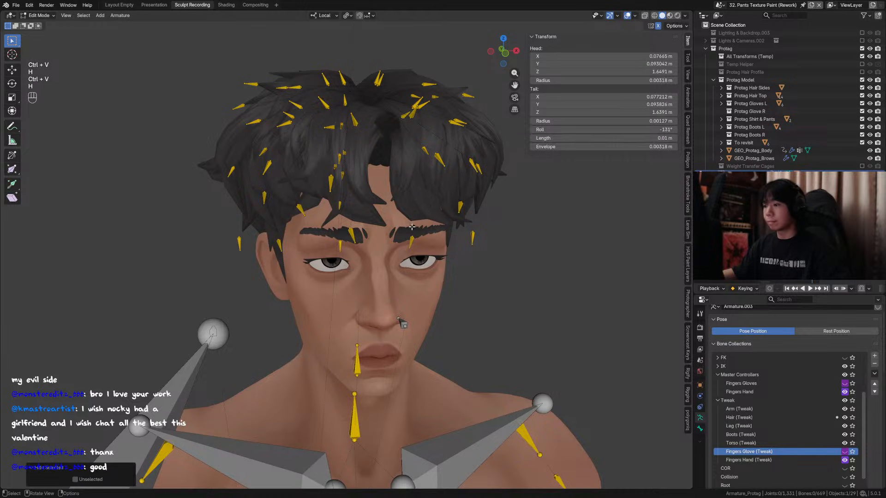
pyautogui.press('h')
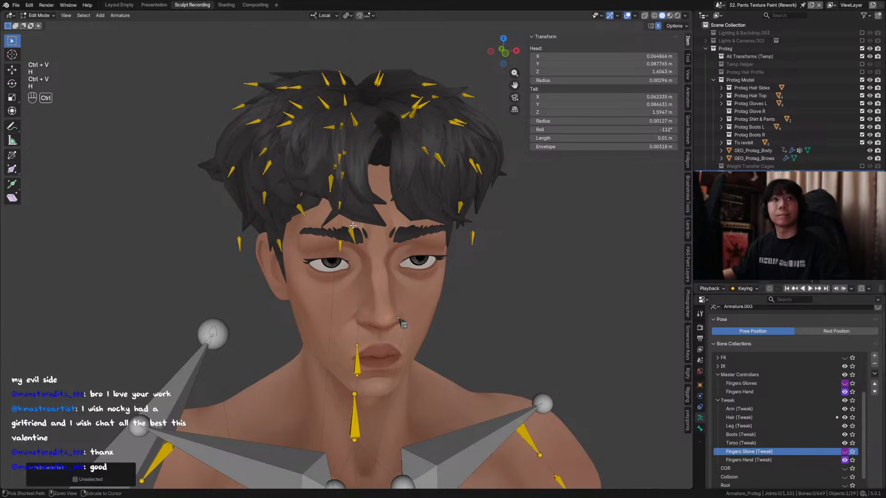
pyautogui.scroll(-3, 352, 225)
pyautogui.hotkey('ctrl', 's')
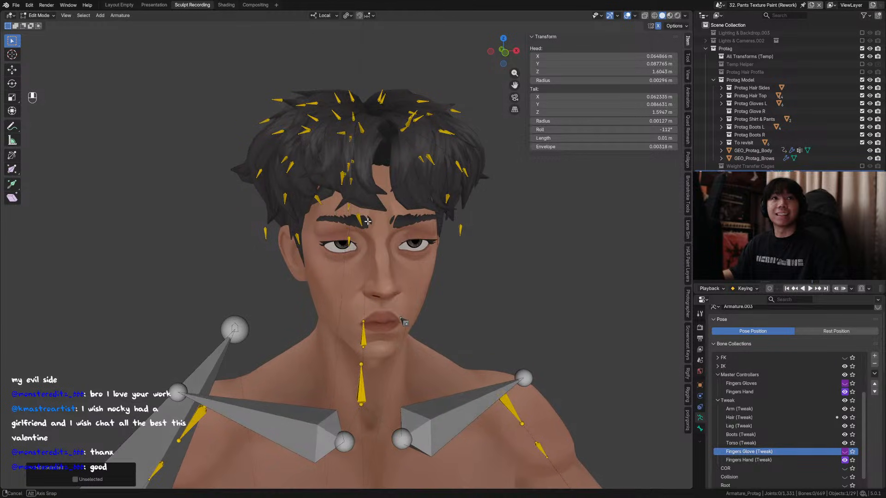
# Apply the 0.01 m length to the hair tweak bones by the right eyebrow and at the back of the head, hiding each one.
pyautogui.hotkey('ctrl', 'v')
pyautogui.press('h')
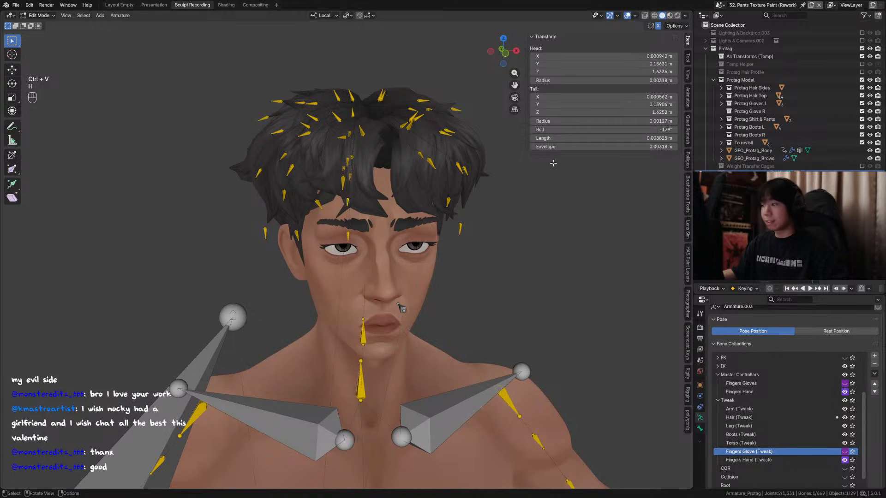
pyautogui.press('h')
pyautogui.moveTo(350, 201); pyautogui.dragTo(364, 231, button='middle')
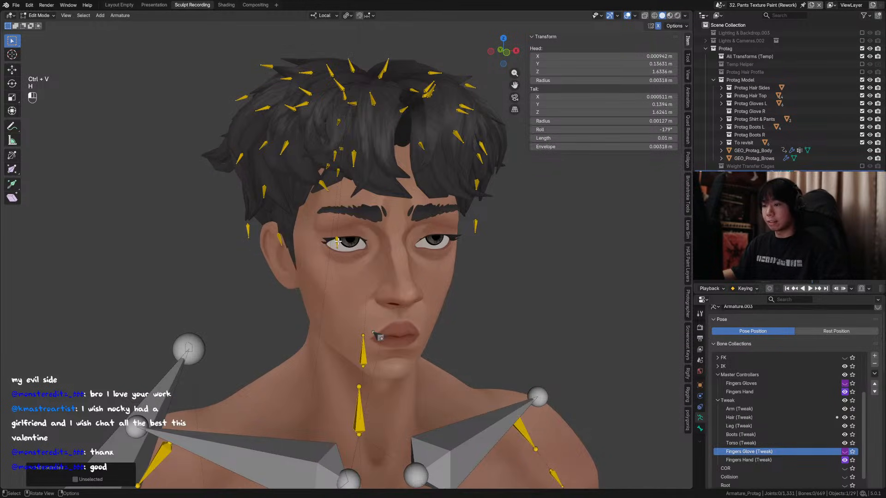
# Apply the copied 0.01 m length to the hair tweak bones at the nape and in the front fringe, hiding each one.
pyautogui.click(366, 162)
pyautogui.press('h')
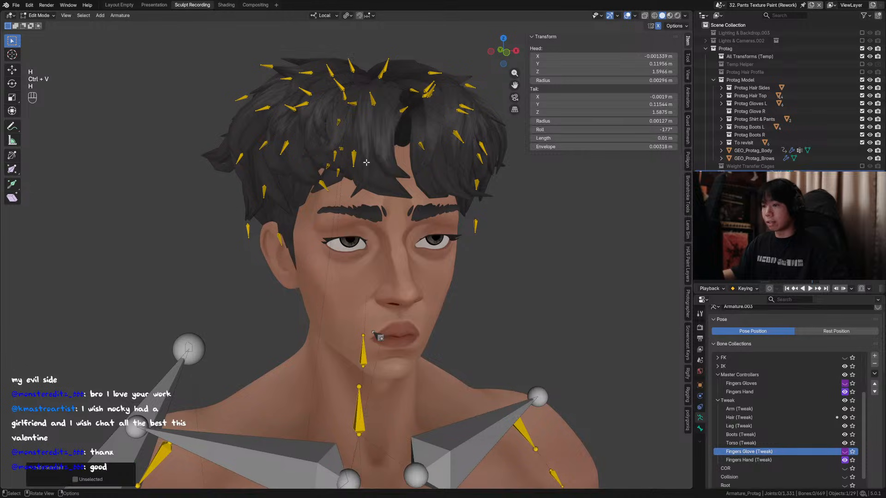
pyautogui.click(353, 158)
pyautogui.hotkey('ctrl', 'v')
pyautogui.press('h')
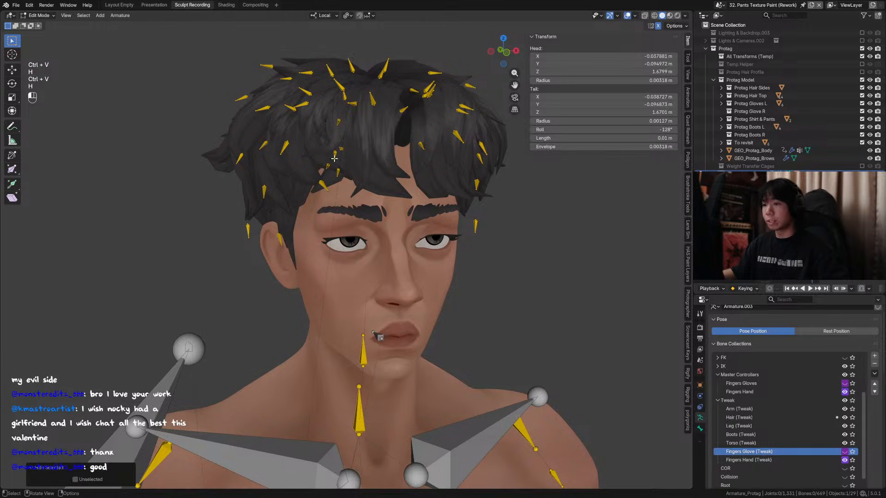
# Apply the 0.01 m length to the hair tweak bones on the right side of the fringe and above the right temple, hiding each one.
pyautogui.moveTo(334, 158); pyautogui.dragTo(374, 194, button='middle')
pyautogui.click(369, 199)
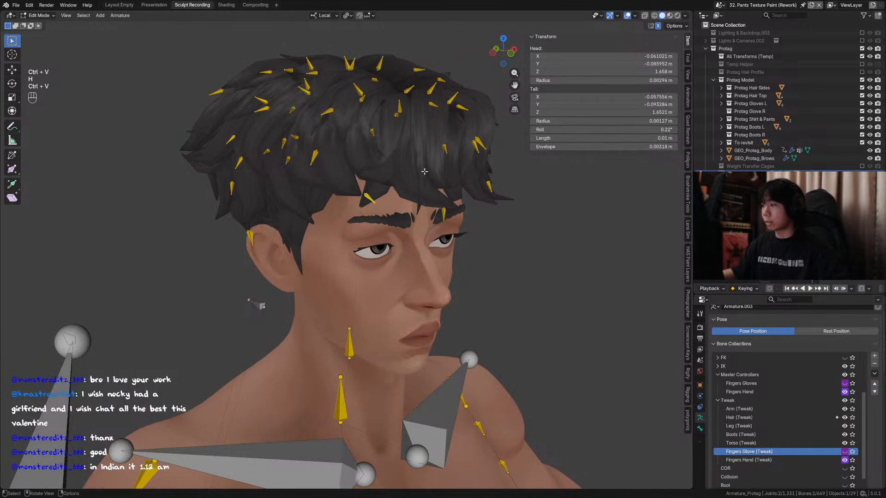
pyautogui.moveTo(424, 171); pyautogui.dragTo(429, 176, button='middle')
pyautogui.hotkey('ctrl', 'v')
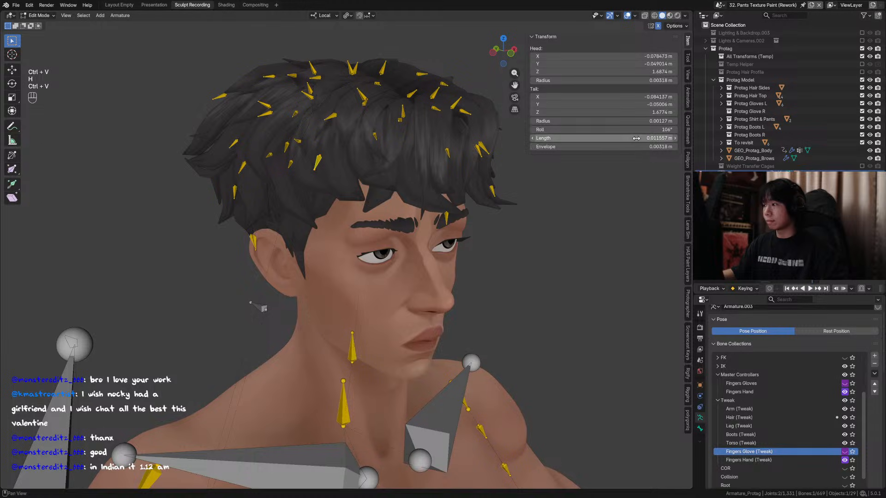
pyautogui.hotkey('ctrl', 'v')
pyautogui.press('h')
# Apply the 0.01 m length to the hair tweak bones above and over the right ear, hiding each one.
pyautogui.moveTo(360, 184); pyautogui.dragTo(326, 185, button='middle')
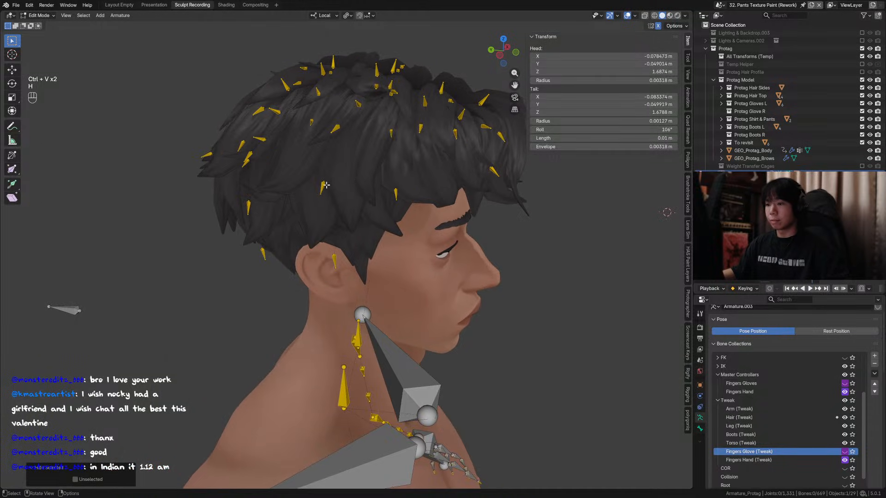
pyautogui.click(326, 185)
pyautogui.press('h')
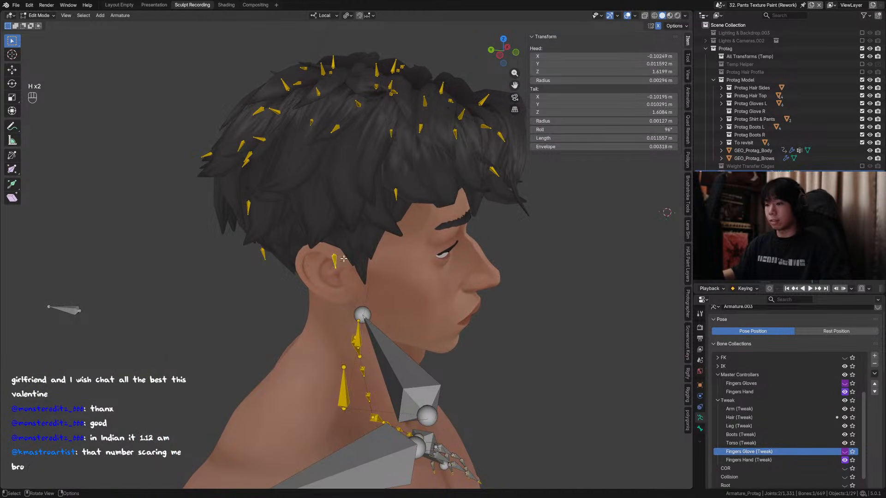
pyautogui.hotkey('ctrl', 'v')
pyautogui.press('h')
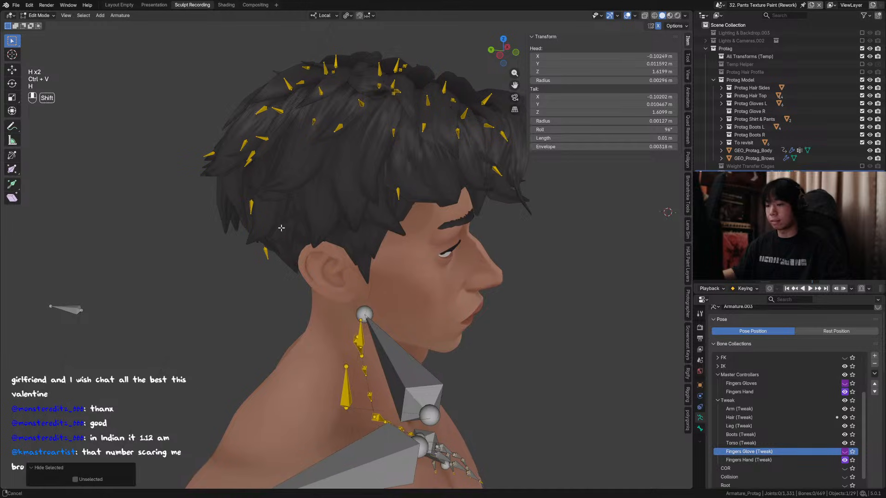
# Apply the 0.01 m length to the two lower hair tweak bones behind the right ear, hiding each one.
pyautogui.moveTo(342, 237); pyautogui.dragTo(296, 249, button='middle')
pyautogui.click(286, 252)
pyautogui.scroll(1, 286, 252)
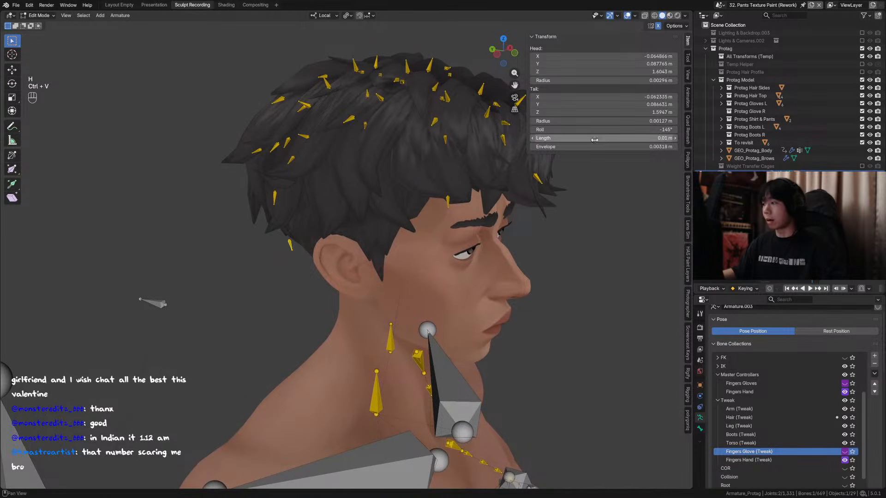
pyautogui.click(276, 196)
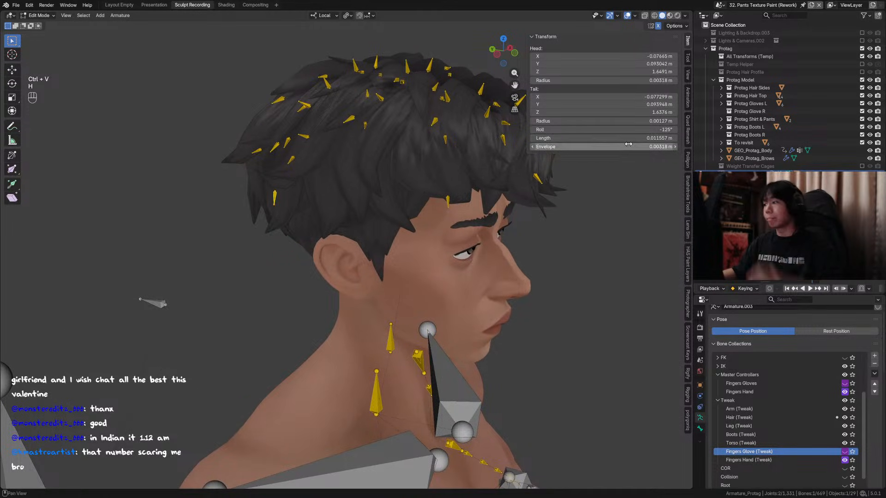
pyautogui.hotkey('ctrl', 'v')
pyautogui.moveTo(333, 194); pyautogui.dragTo(296, 148, button='middle')
pyautogui.press('h')
# Apply the 0.01 m length to the upper hair tweak bones at the right rear of the head, hiding each one, and save the file.
pyautogui.click(292, 168)
pyautogui.hotkey('ctrl', 's')
pyautogui.hotkey('ctrl', 'v')
pyautogui.press('h')
pyautogui.click(448, 150)
pyautogui.hotkey('ctrl', 'v')
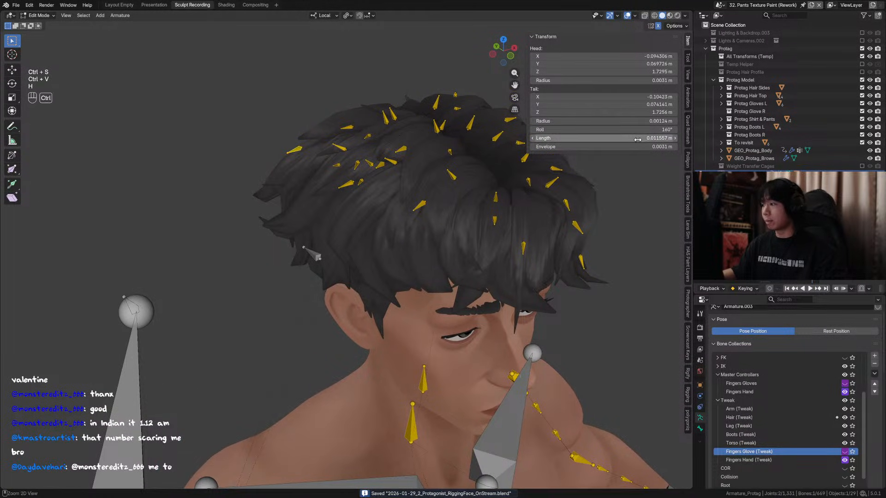
pyautogui.press('h')
# Apply the 0.01 m length to the hair tweak bones right of the crown and on the upper right side, hiding each one.
pyautogui.moveTo(357, 129); pyautogui.dragTo(431, 161, button='middle')
pyautogui.click(415, 155)
pyautogui.hotkey('ctrl', 'v')
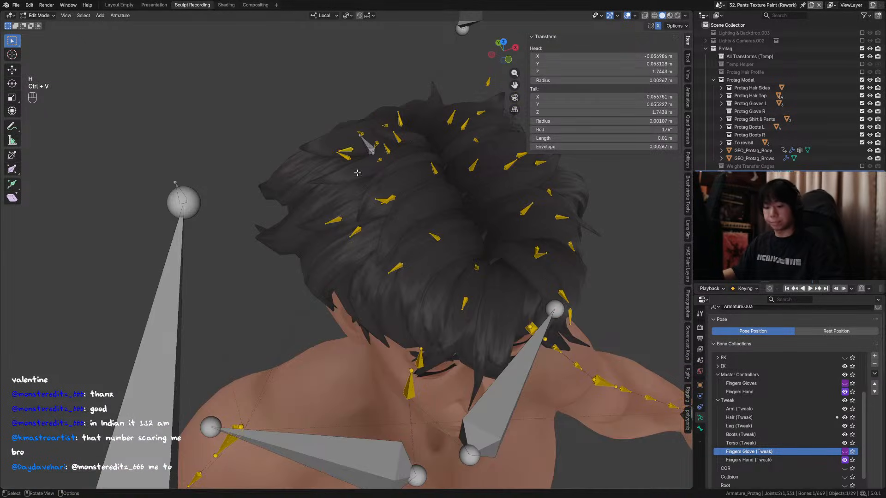
pyautogui.press('h')
pyautogui.moveTo(357, 173); pyautogui.dragTo(341, 191, button='middle')
pyautogui.click(335, 190)
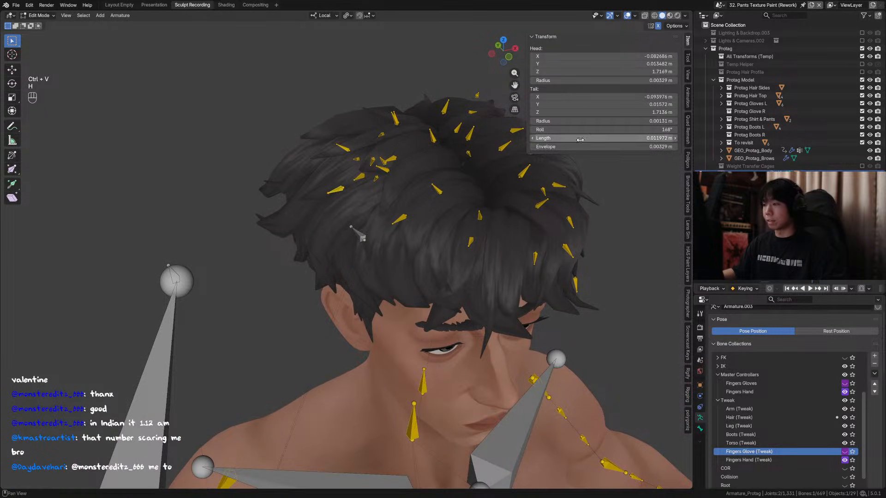
pyautogui.hotkey('ctrl', 'v')
pyautogui.moveTo(332, 189)
pyautogui.mouseDown(button='middle')
pyautogui.moveTo(315, 185)
pyautogui.moveTo(331, 180)
pyautogui.mouseUp(button='middle')
pyautogui.press('h')
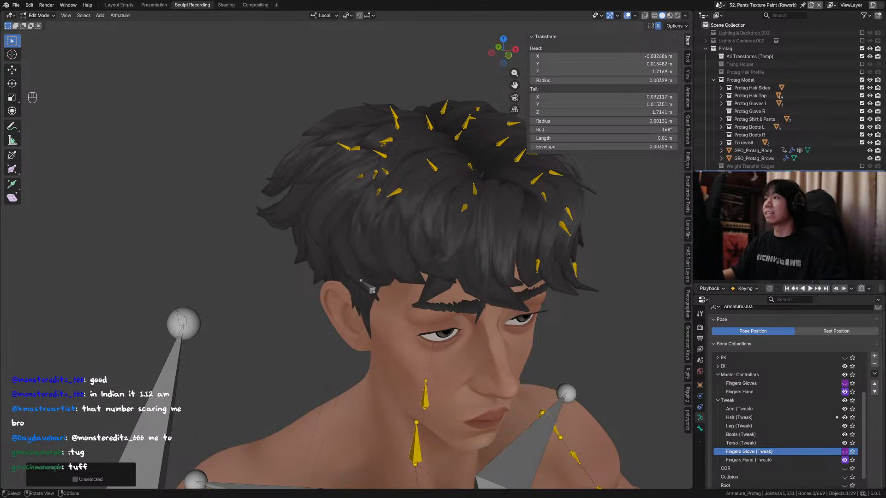
# Set the next two hair tweak bones toward the right rear of the head to 0.01 m length, hiding each one.
pyautogui.moveTo(383, 181); pyautogui.dragTo(343, 174, button='middle')
pyautogui.click(346, 150)
pyautogui.write('0.01 m')
pyautogui.press('h')
pyautogui.click(286, 176)
pyautogui.write('0.01 m')
pyautogui.press('h')
# Set the length of two hair tweak bones along the centre back of the head to 0.01 m.
pyautogui.click(355, 179)
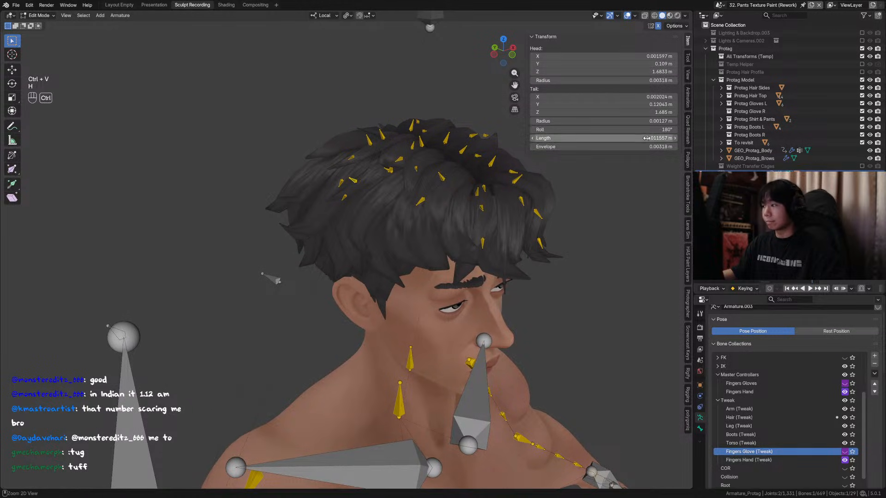
pyautogui.write('0.01 m')
pyautogui.press('h')
pyautogui.click(346, 196)
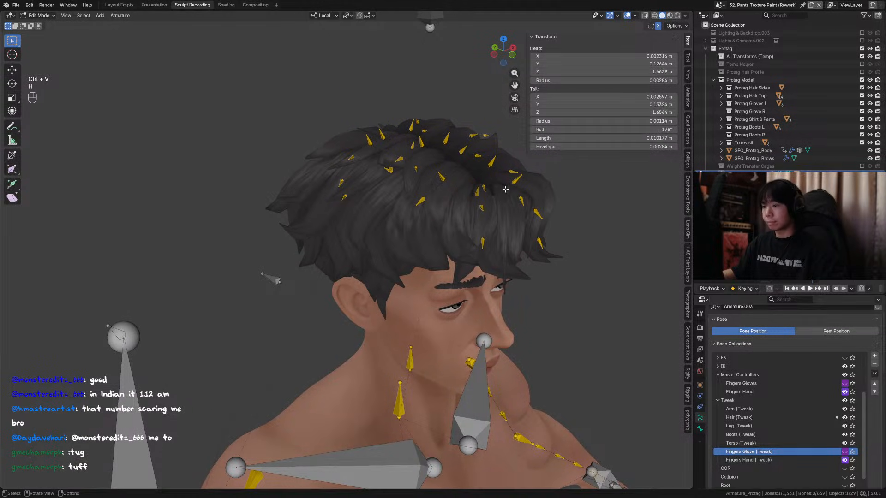
pyautogui.hotkey('ctrl', 'v')
pyautogui.press('h')
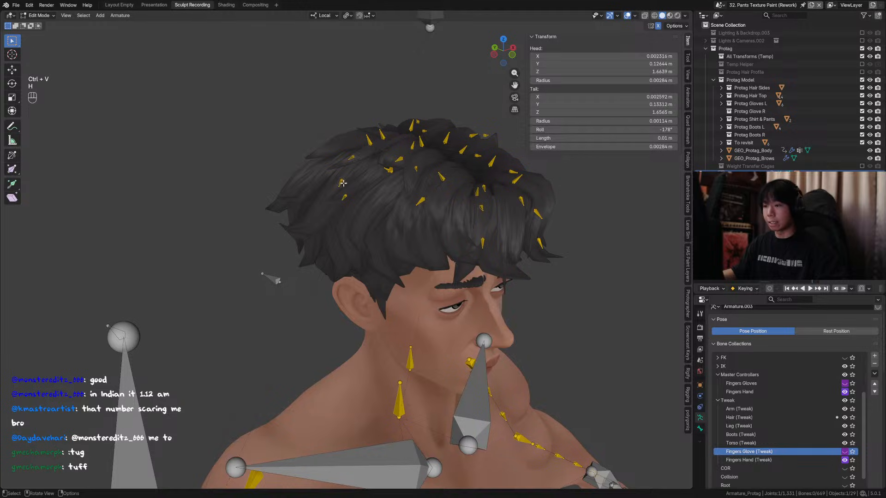
pyautogui.press('h')
pyautogui.click(340, 182)
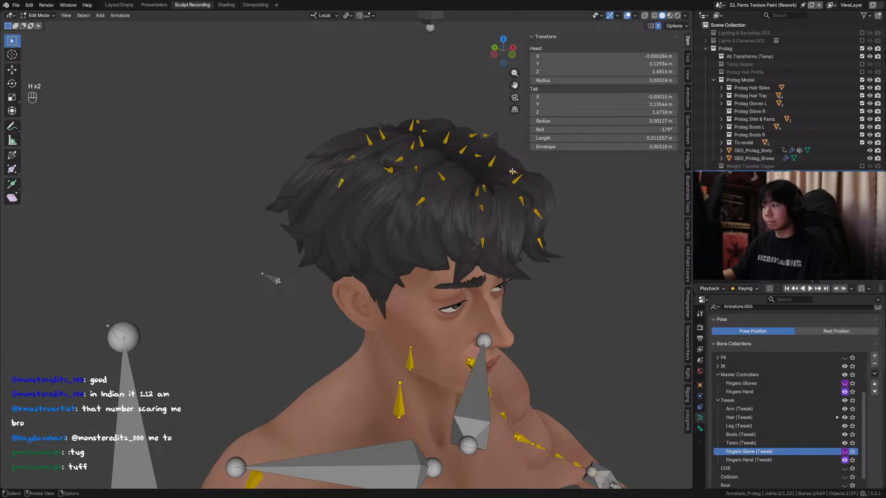
pyautogui.hotkey('ctrl', 'z')
pyautogui.hotkey('ctrl', 'z')
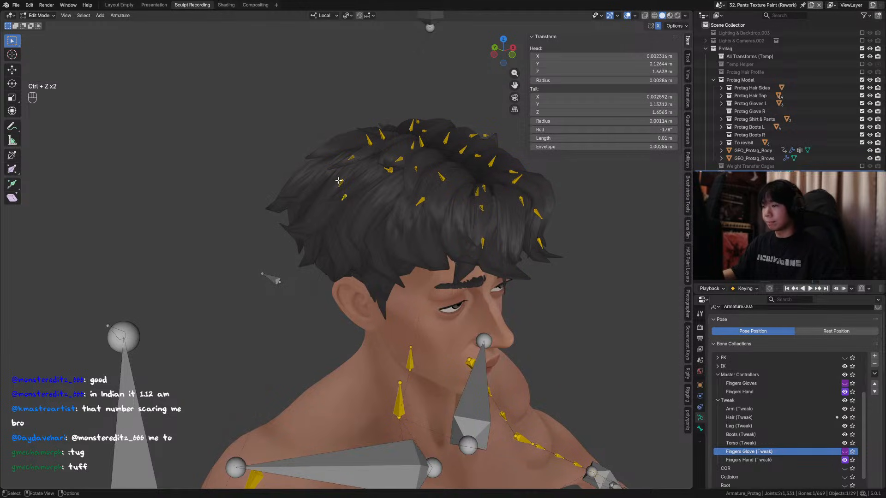
pyautogui.press('g')
pyautogui.press('h')
pyautogui.rightClick(339, 183)
# Hide the corrected centre-back hair tweak bone and set the two bones above it to 0.01 m length, hiding each one.
pyautogui.press('h')
pyautogui.click(340, 183)
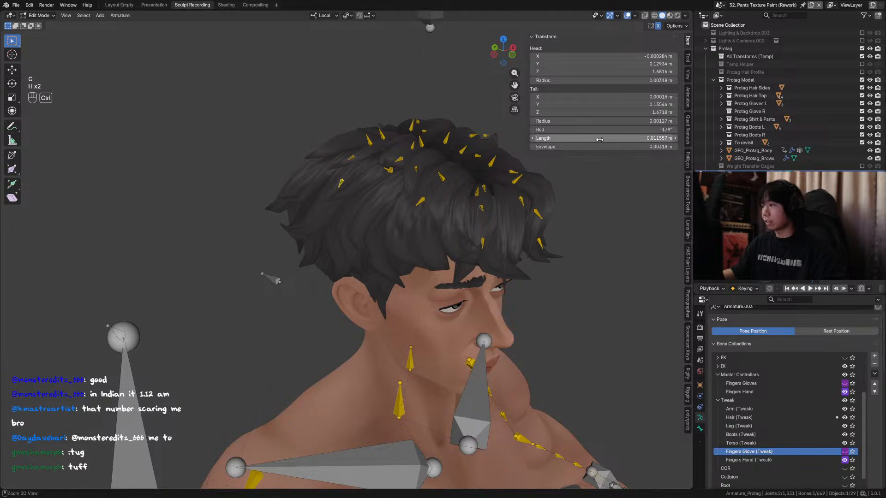
pyautogui.write('0.01 m')
pyautogui.press('h')
pyautogui.click(352, 159)
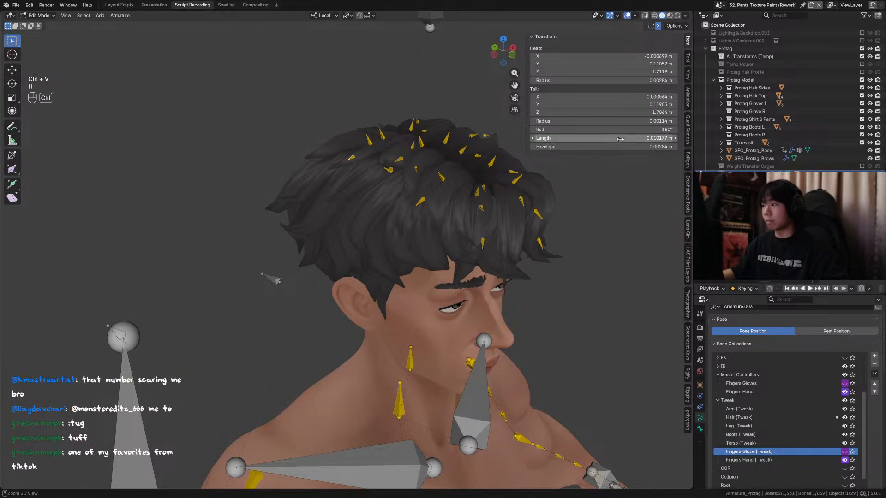
pyautogui.write('0.01 m')
pyautogui.press('h')
# Set the hair tweak bones at the upper centre back and just right of the crown to 0.01 m length, hiding each one.
pyautogui.click(370, 142)
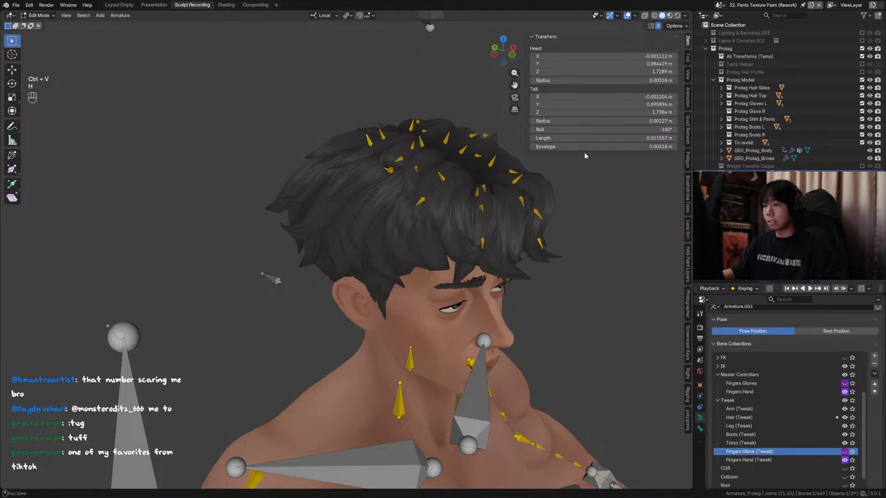
pyautogui.write('0.01 m')
pyautogui.press('h')
pyautogui.click(384, 137)
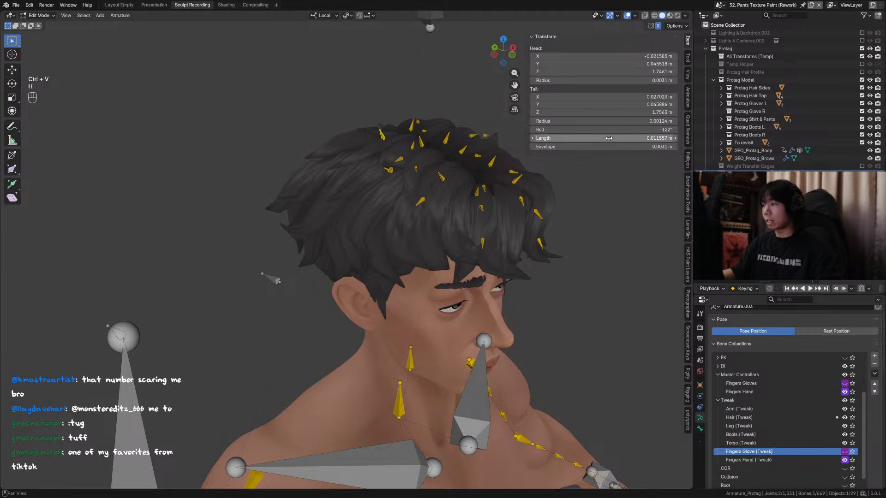
pyautogui.write('0.01 m')
pyautogui.press('h')
# Apply the 0.01 m length to the hair tweak bones left of the crown and at the left rear, hiding each one, and save the file.
pyautogui.click(412, 127)
pyautogui.press('g')
pyautogui.click(528, 154)
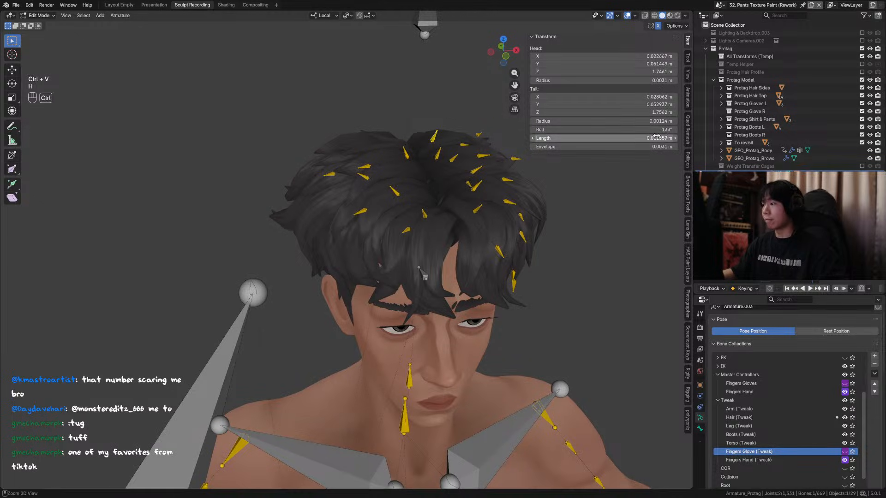
pyautogui.moveTo(527, 154); pyautogui.dragTo(501, 163, button='middle')
pyautogui.press('h')
pyautogui.click(508, 166)
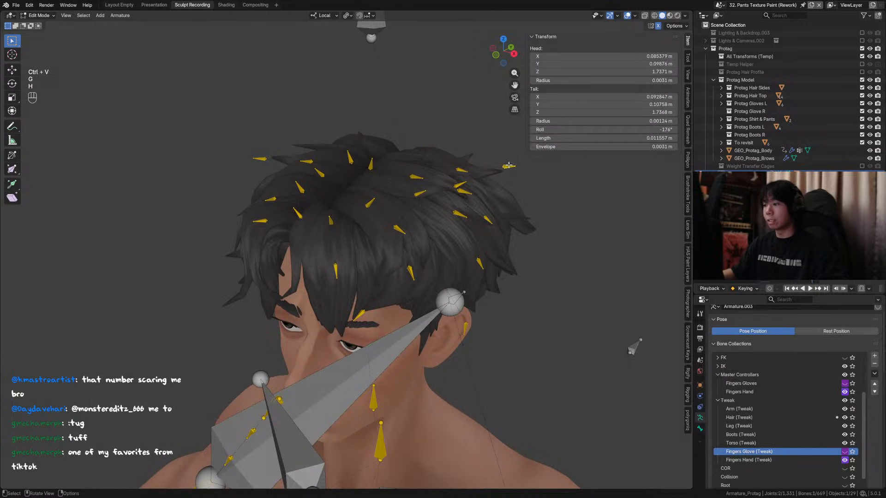
pyautogui.write('0.01 m')
pyautogui.hotkey('ctrl', 's')
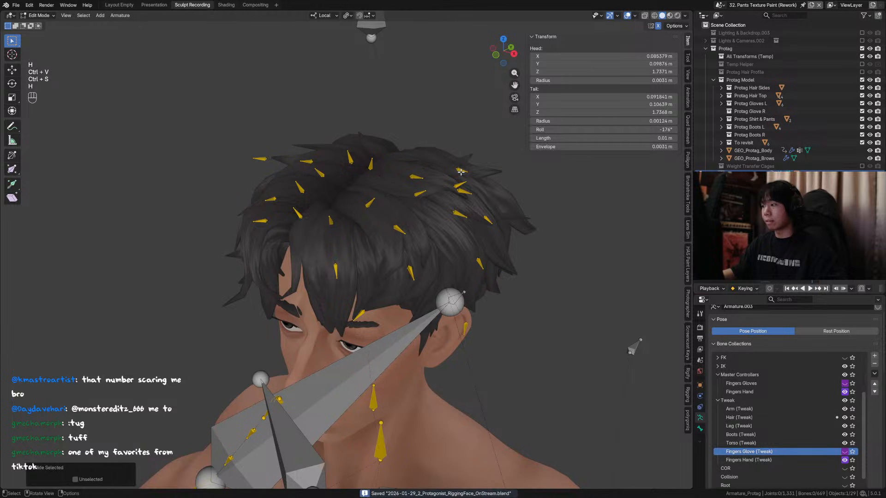
pyautogui.press('h')
# Apply the 0.01 m length to the next three hair tweak bones across the left top of the head to the crown, hiding each one.
pyautogui.click(508, 167)
pyautogui.hotkey('ctrl', 'v')
pyautogui.press('h')
pyautogui.click(419, 177)
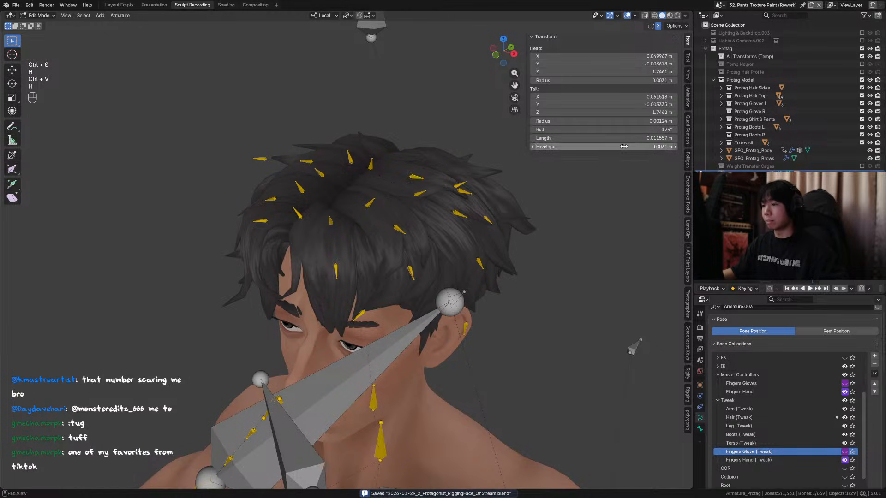
pyautogui.write('0.01 m')
pyautogui.press('h')
pyautogui.click(372, 164)
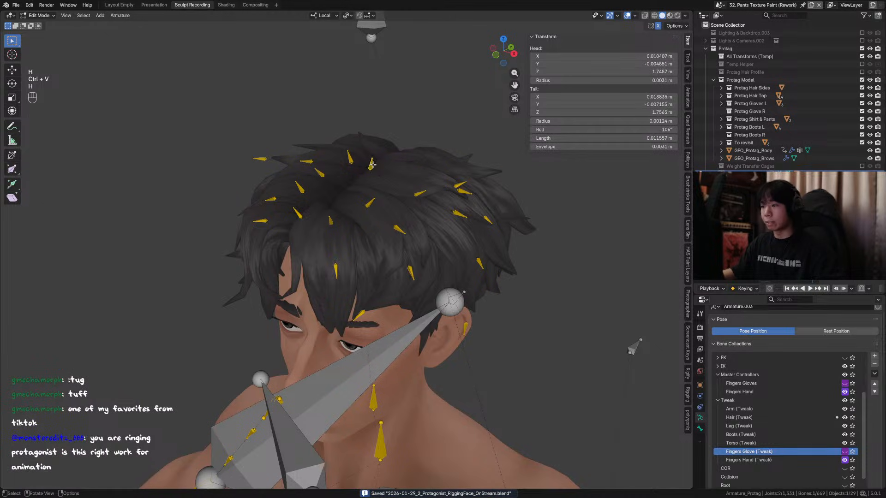
pyautogui.hotkey('ctrl', 'v')
pyautogui.press('h')
# Select the six hair tweak bones on the right side of the crown together and set the length of all of them to 0.01 m.
pyautogui.click(350, 161)
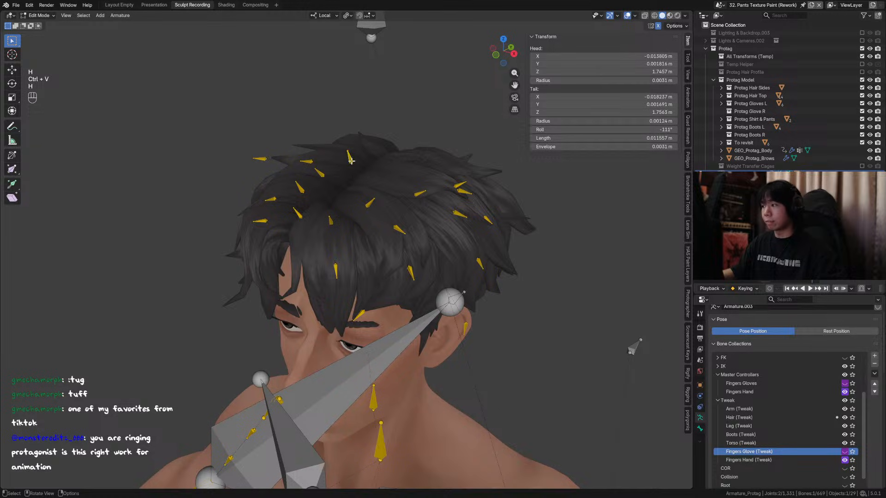
pyautogui.keyDown('shift'); pyautogui.click(304, 162); pyautogui.keyUp('shift')
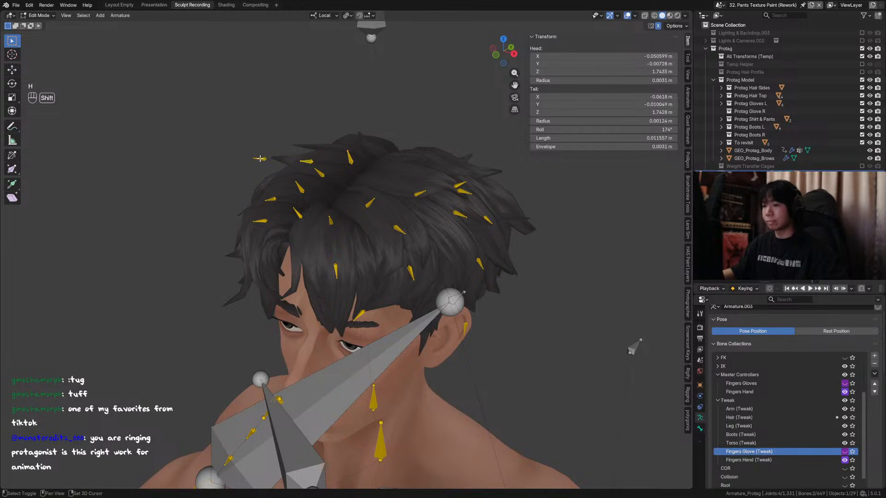
pyautogui.keyDown('shift'); pyautogui.click(318, 172); pyautogui.keyUp('shift')
pyautogui.keyDown('shift'); pyautogui.click(321, 174); pyautogui.keyUp('shift')
pyautogui.keyDown('shift'); pyautogui.click(300, 188); pyautogui.keyUp('shift')
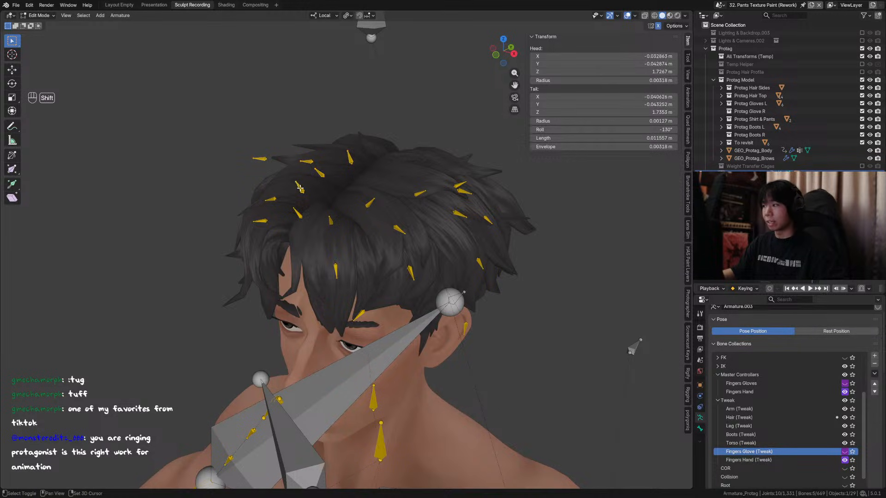
pyautogui.keyDown('shift'); pyautogui.click(272, 199); pyautogui.keyUp('shift')
pyautogui.hotkey('ctrl', 'z')
pyautogui.write('0.01')
pyautogui.hotkey('ctrl', 'z')
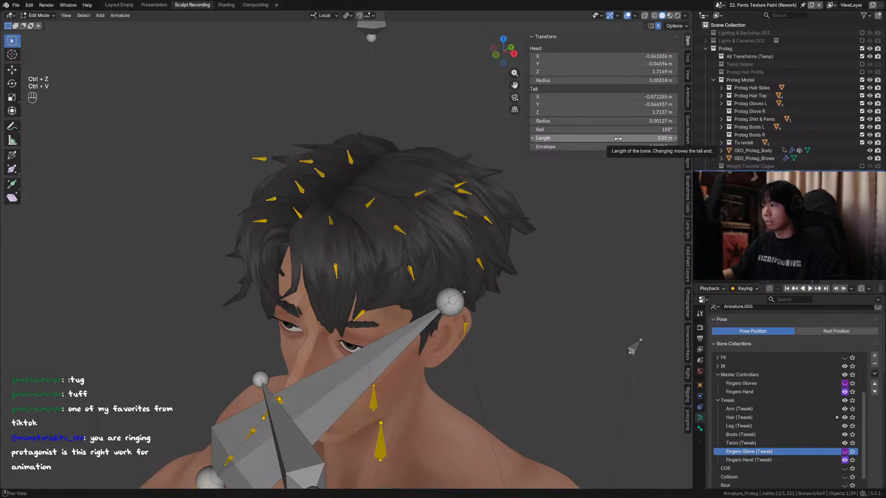
pyautogui.keyDown('alt'); pyautogui.click(618, 139); pyautogui.keyUp('alt')
pyautogui.press('Return')
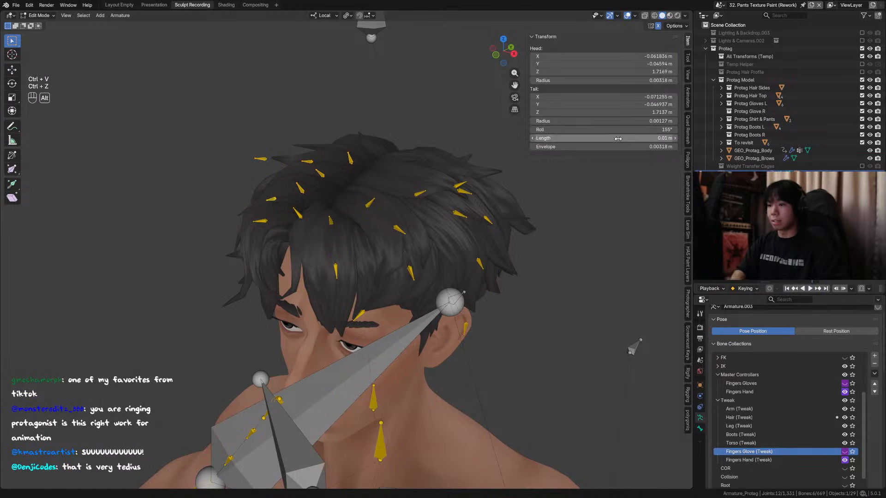
# Check the length of one of the resized bones, then hide all six right-crown hair tweak bones.
pyautogui.click(301, 188)
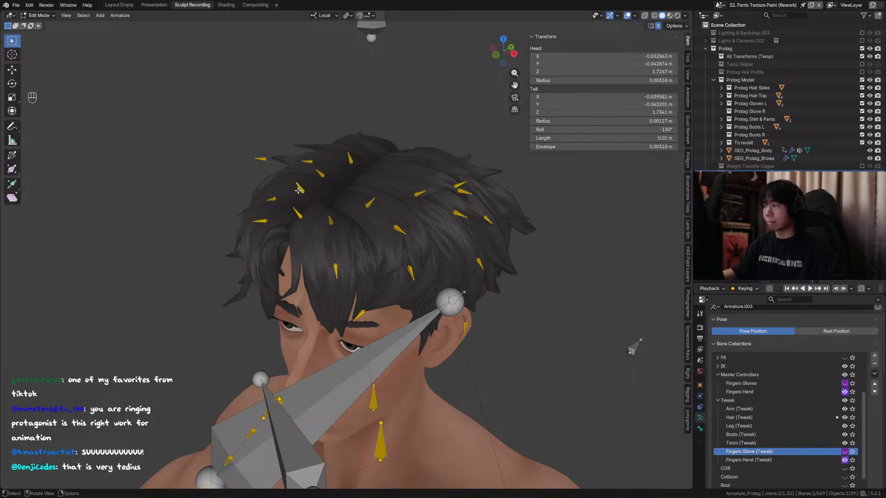
pyautogui.hotkey('ctrl', 'z')
pyautogui.press('h')
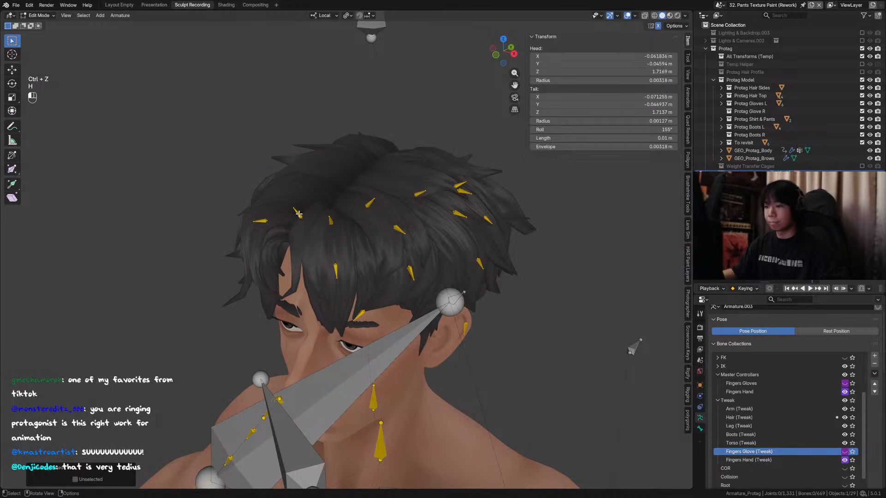
# Set the two hair tweak bones at the character's right front to a length of 0.01 m and hide them.
pyautogui.keyDown('shift'); pyautogui.click(261, 228); pyautogui.keyUp('shift')
pyautogui.keyDown('shift'); pyautogui.click(334, 230); pyautogui.keyUp('shift')
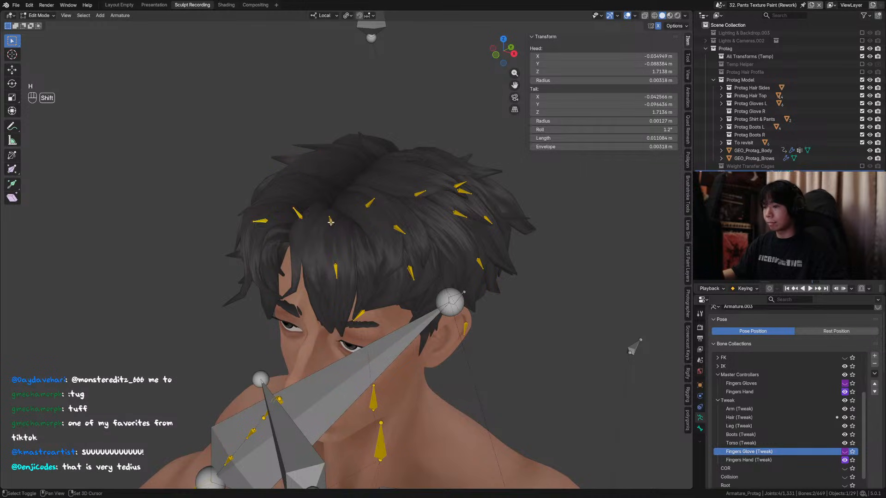
pyautogui.keyDown('shift'); pyautogui.click(330, 222); pyautogui.keyUp('shift')
pyautogui.hotkey('ctrl', 'z')
pyautogui.click(663, 139)
pyautogui.write('0.01 m')
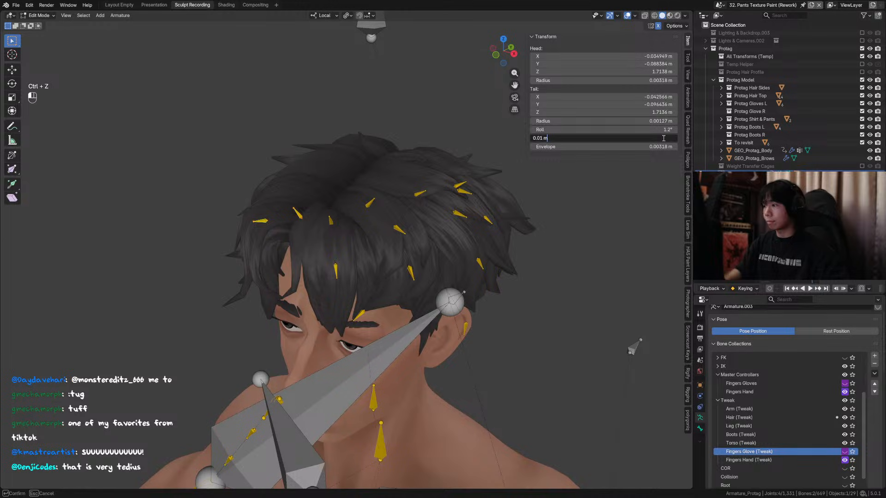
pyautogui.press('Return')
pyautogui.press('h')
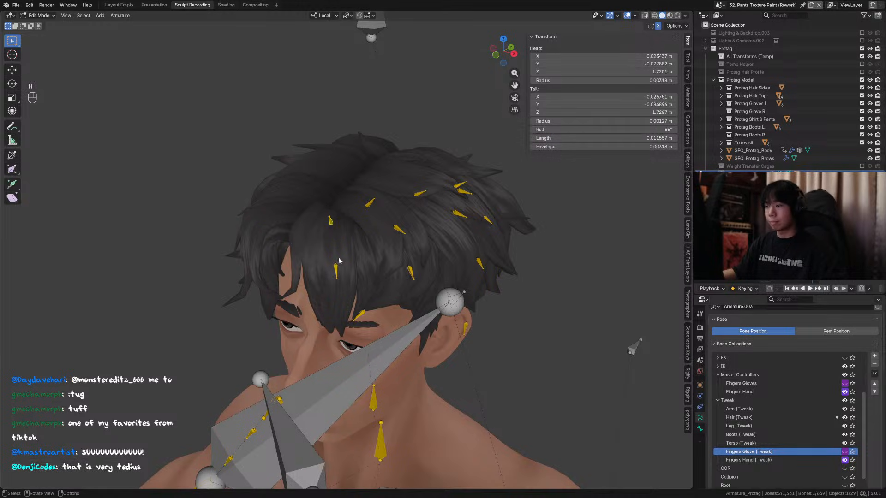
# Select the five hair tweak bones across the fringe and left front together, set all their lengths to 0.01 m, and hide them.
pyautogui.keyDown('shift'); pyautogui.click(336, 272); pyautogui.keyUp('shift')
pyautogui.keyDown('shift'); pyautogui.click(405, 259); pyautogui.keyUp('shift')
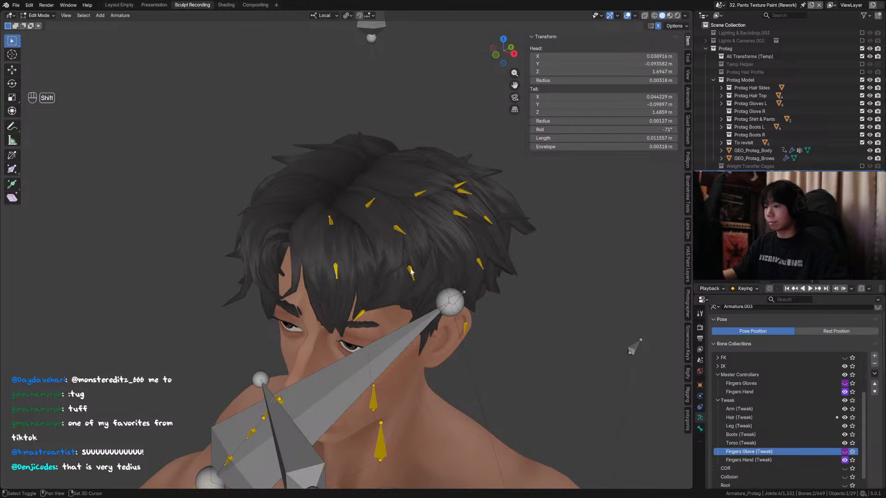
pyautogui.keyDown('shift'); pyautogui.click(411, 273); pyautogui.keyUp('shift')
pyautogui.keyDown('shift'); pyautogui.click(398, 230); pyautogui.keyUp('shift')
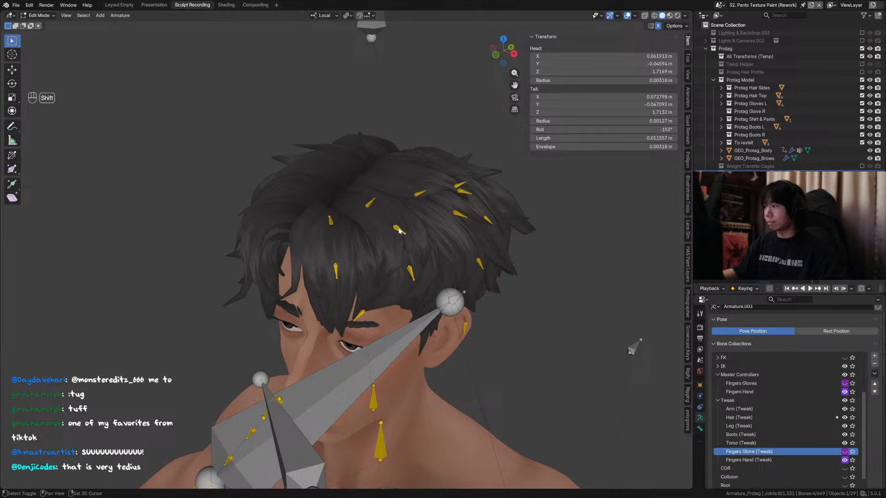
pyautogui.keyDown('shift'); pyautogui.click(371, 204); pyautogui.keyUp('shift')
pyautogui.keyDown('alt'); pyautogui.doubleClick(609, 138); pyautogui.keyUp('alt')
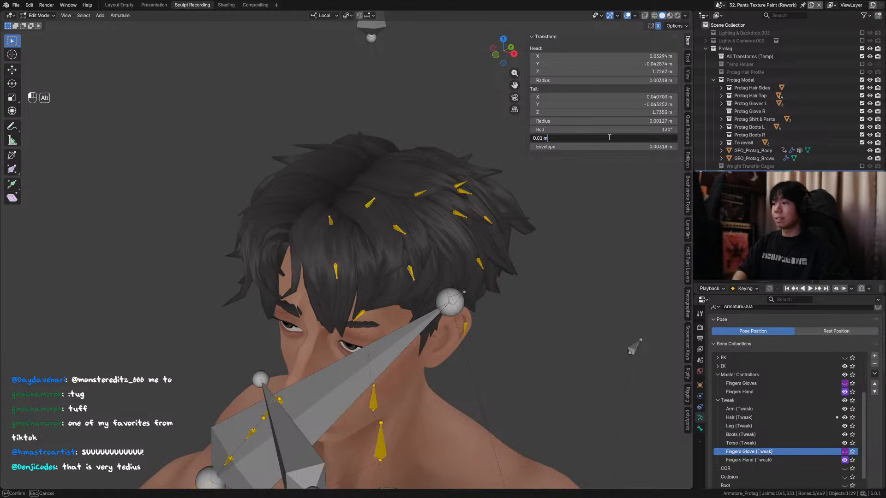
pyautogui.hotkey('alt', 'Return')
pyautogui.press('h')
pyautogui.moveTo(372, 213)
pyautogui.mouseDown(button='middle')
pyautogui.moveTo(359, 205)
pyautogui.moveTo(377, 209)
pyautogui.mouseUp(button='middle')
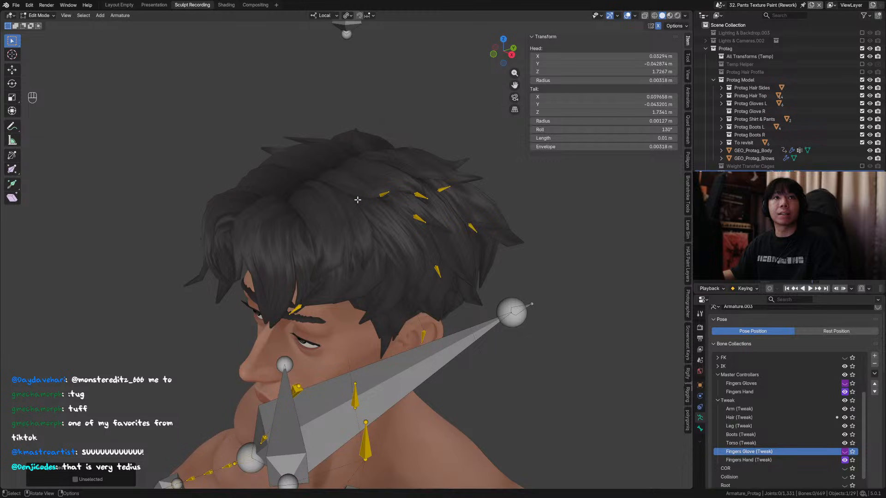
# Apply the 0.01 m length to the two nearest hair tweak bones on the upper left side, hiding each one, and save the file.
pyautogui.moveTo(357, 199); pyautogui.dragTo(390, 180, button='middle')
pyautogui.click(384, 194)
pyautogui.hotkey('ctrl', 'v')
pyautogui.press('h')
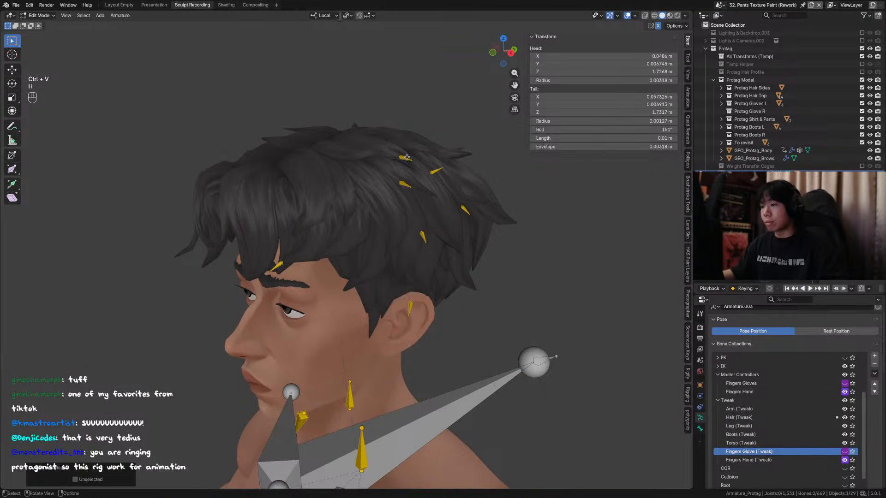
pyautogui.click(405, 157)
pyautogui.hotkey('ctrl', 's')
pyautogui.moveTo(406, 159); pyautogui.dragTo(419, 186, button='middle')
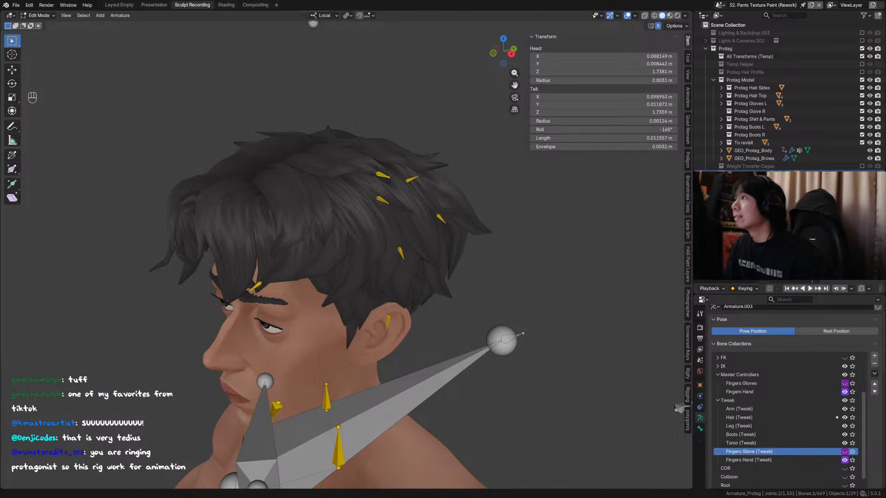
pyautogui.moveTo(379, 187); pyautogui.dragTo(380, 188, button='middle')
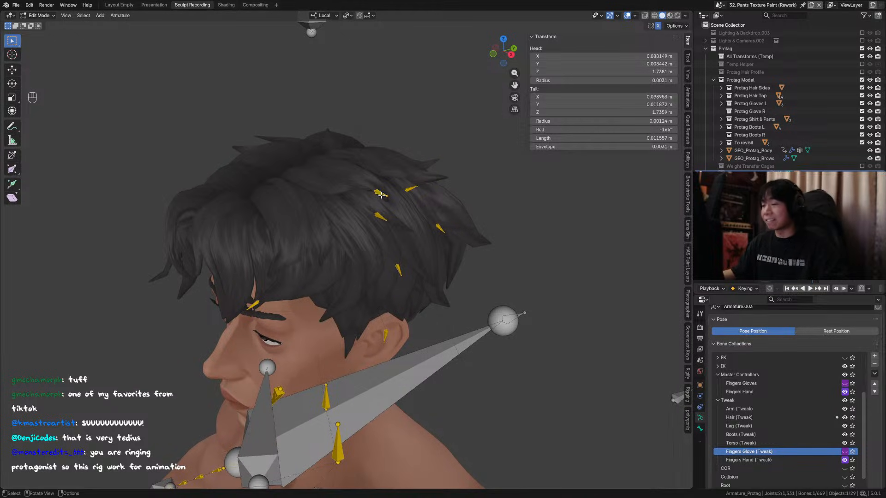
pyautogui.hotkey('ctrl', 'v')
pyautogui.press('h')
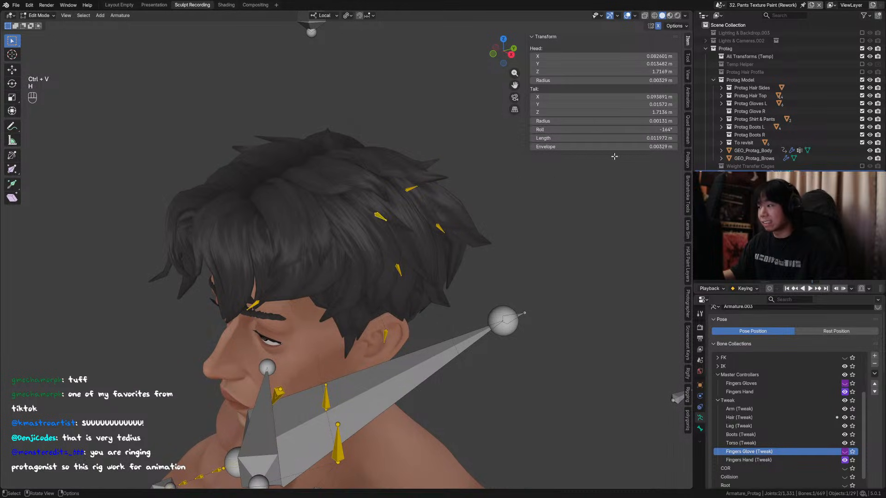
# Apply the 0.01 m length to the next four hair tweak bones on the left side and back, hiding each one.
pyautogui.hotkey('ctrl', 'v')
pyautogui.press('h')
pyautogui.hotkey('ctrl', 'v')
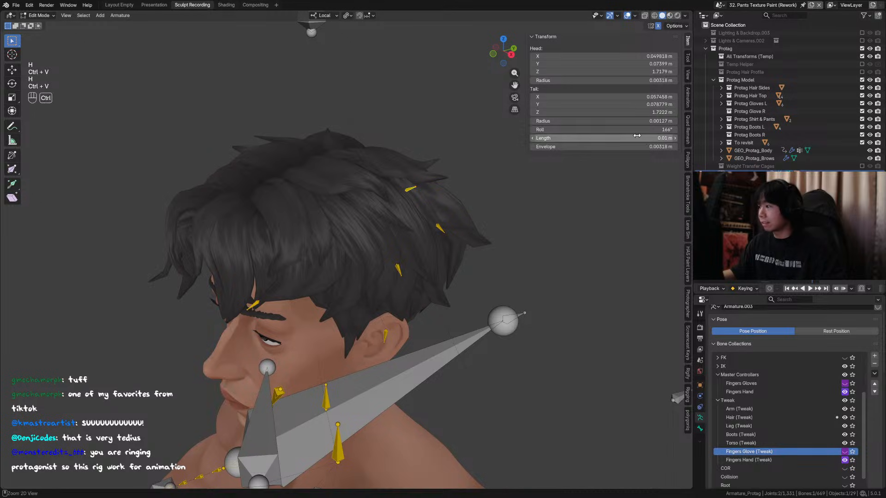
pyautogui.press('h')
pyautogui.click(442, 227)
pyautogui.write('0.01 m')
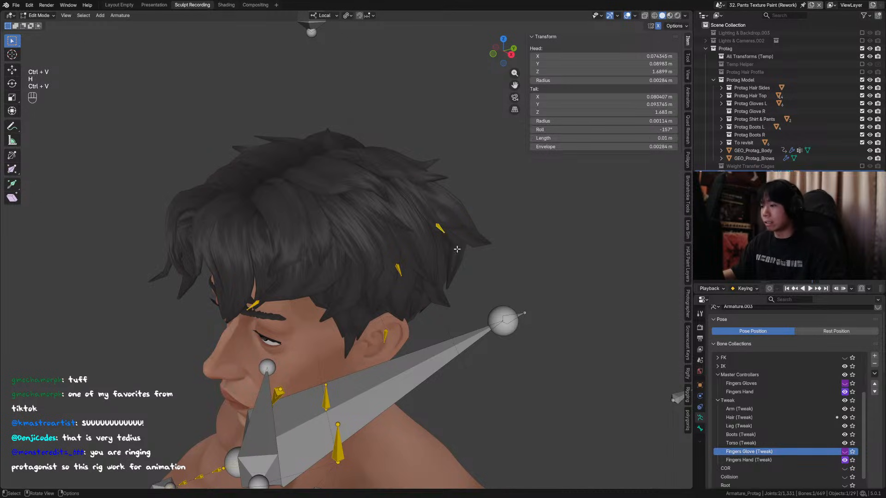
pyautogui.press('h')
pyautogui.click(397, 270)
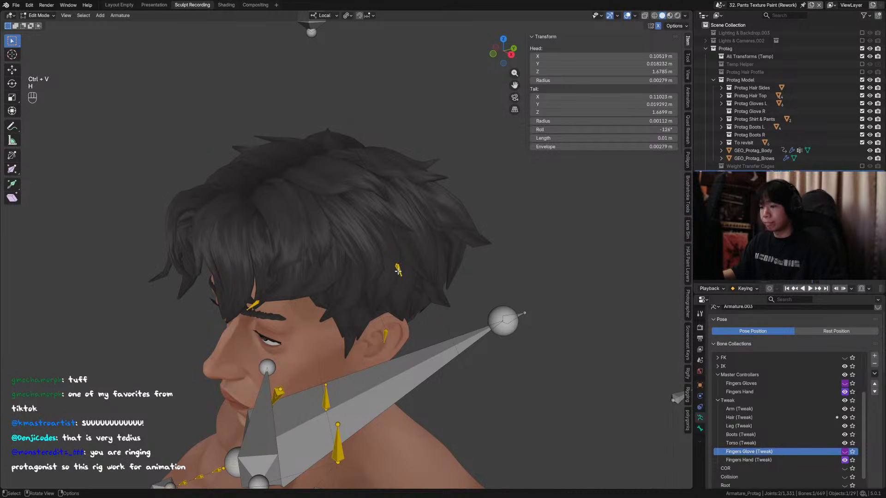
pyautogui.press('h')
# Apply the 0.01 m length to the last two hair tweak bones, at the forehead and left sideburn, hide them, and save the file.
pyautogui.moveTo(464, 249); pyautogui.dragTo(330, 228, button='middle')
pyautogui.click(329, 228)
pyautogui.hotkey('ctrl', 'v')
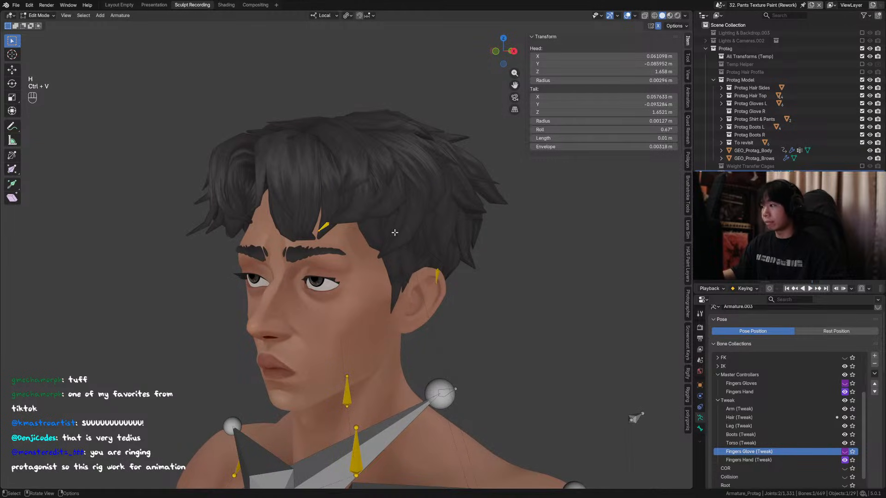
pyautogui.press('h')
pyautogui.click(438, 275)
pyautogui.moveTo(445, 273); pyautogui.dragTo(375, 265, button='middle')
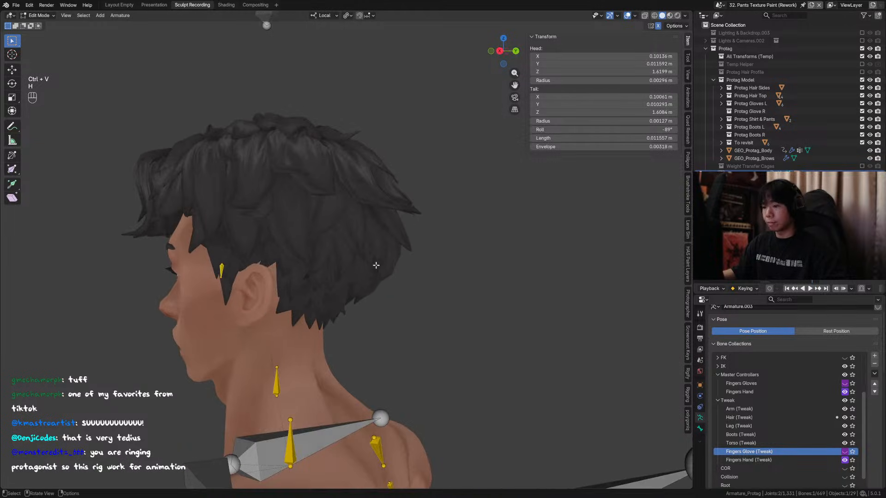
pyautogui.write('0.01 m')
pyautogui.moveTo(447, 204); pyautogui.dragTo(468, 121, button='middle')
pyautogui.press('h')
pyautogui.scroll(-3, 469, 121)
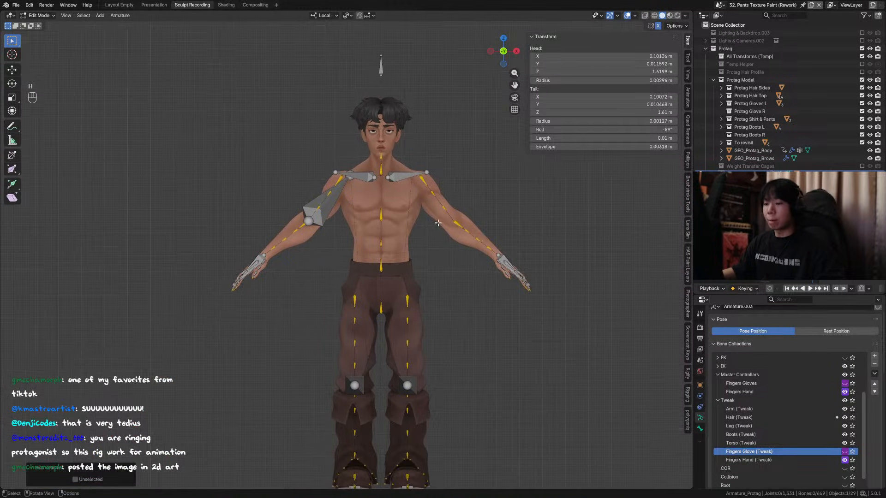
pyautogui.keyDown('shift'); pyautogui.moveTo(505, 274); pyautogui.dragTo(388, 226, button='middle'); pyautogui.keyUp('shift')
pyautogui.hotkey('ctrl', 's')
# Hide the large control bones covering the palm of the character's left hand.
pyautogui.scroll(1, 388, 226)
pyautogui.moveTo(433, 188); pyautogui.dragTo(394, 255, button='middle')
pyautogui.scroll(3, 395, 255)
pyautogui.scroll(3, 455, 232)
pyautogui.moveTo(454, 232); pyautogui.dragTo(457, 242, button='middle')
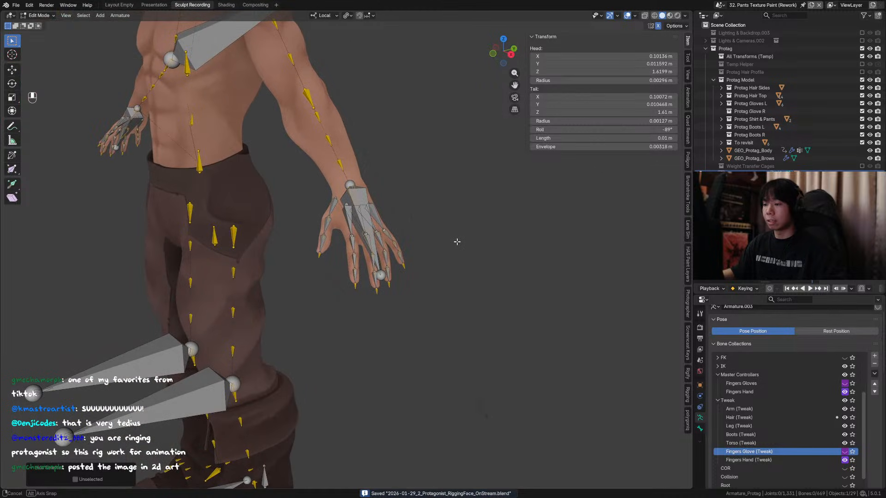
pyautogui.scroll(3, 383, 230)
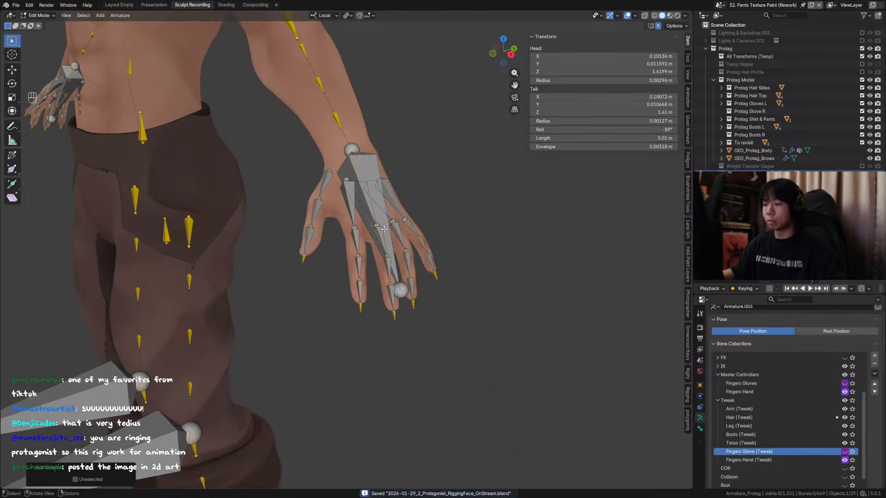
pyautogui.click(347, 208)
pyautogui.press('h')
pyautogui.moveTo(347, 209); pyautogui.dragTo(350, 226, button='middle')
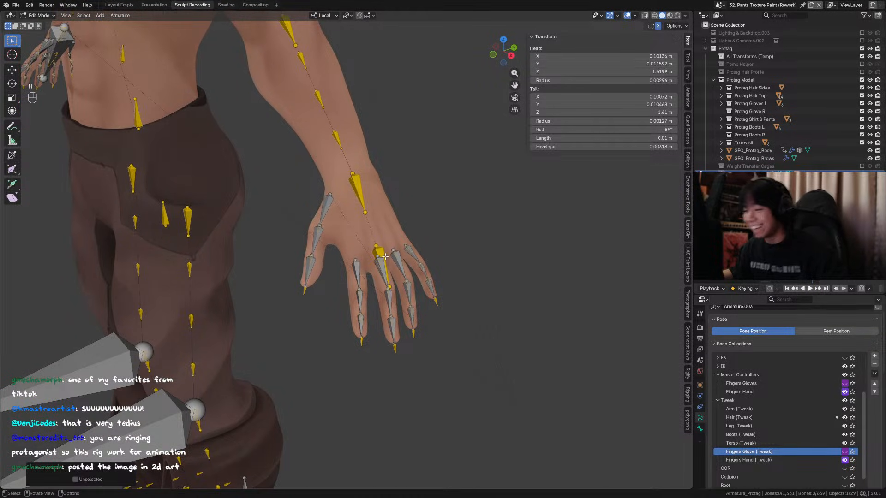
# Hide the bones overlapping the tweak bones at the ring, middle and index knuckles of the left hand.
pyautogui.click(400, 263)
pyautogui.press('h')
pyautogui.click(385, 274)
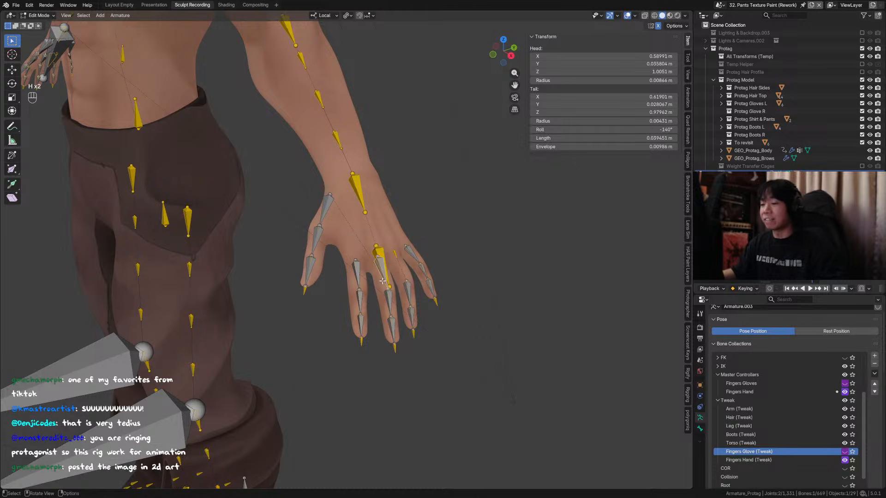
pyautogui.press('h')
pyautogui.click(354, 275)
pyautogui.press('h')
pyautogui.click(378, 263)
pyautogui.press('h')
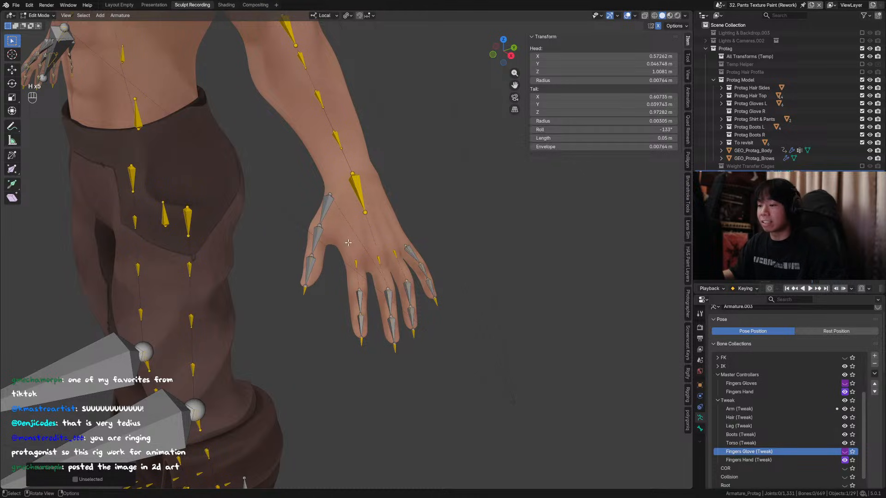
# Hide the thumb bones and the little finger's base bone on the left hand, and save the file.
pyautogui.click(324, 211)
pyautogui.press('h')
pyautogui.click(317, 237)
pyautogui.keyDown('shift'); pyautogui.click(306, 270); pyautogui.keyUp('shift')
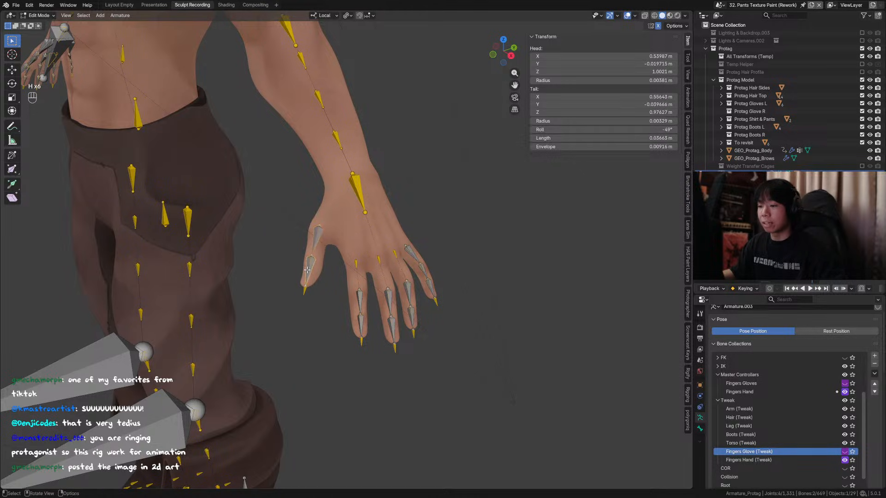
pyautogui.press('h')
pyautogui.moveTo(306, 270); pyautogui.dragTo(362, 233, button='middle')
pyautogui.click(344, 230)
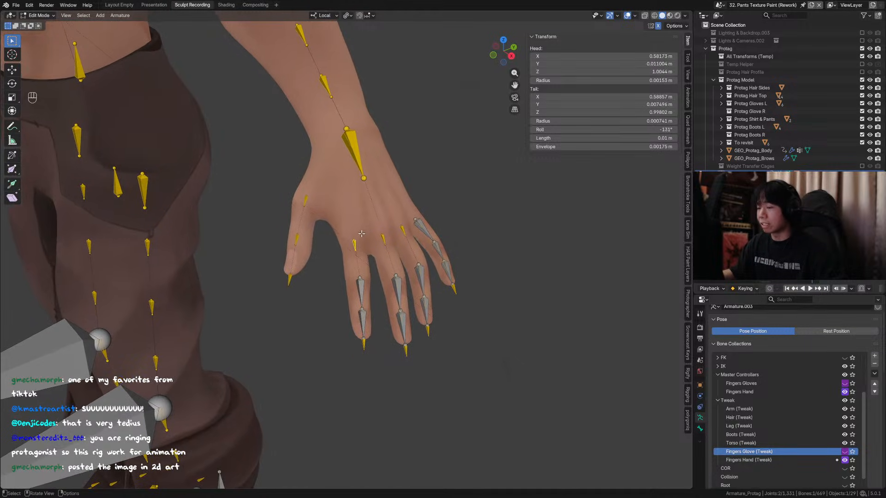
pyautogui.click(431, 235)
pyautogui.press('h')
pyautogui.hotkey('ctrl', 's')
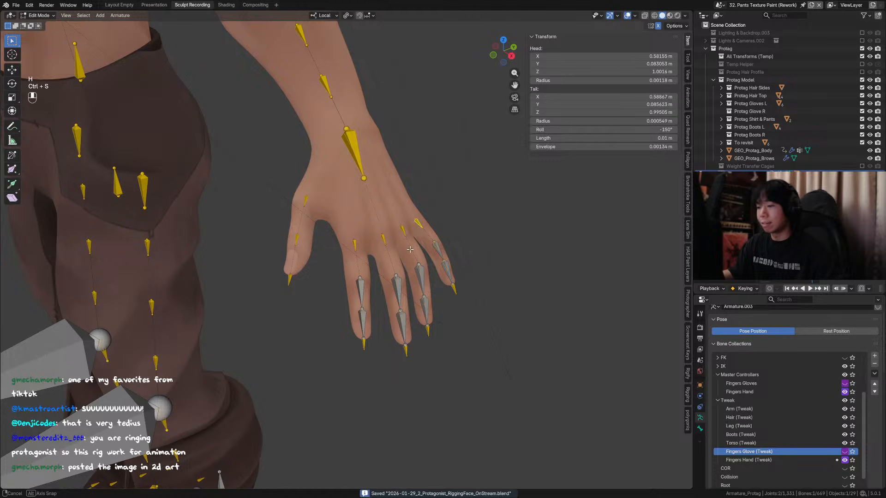
# Set the length of the torso tweak bone at the crotch to 0.05 m and hide it.
pyautogui.scroll(-2, 410, 249)
pyautogui.moveTo(410, 248); pyautogui.dragTo(324, 246, button='middle')
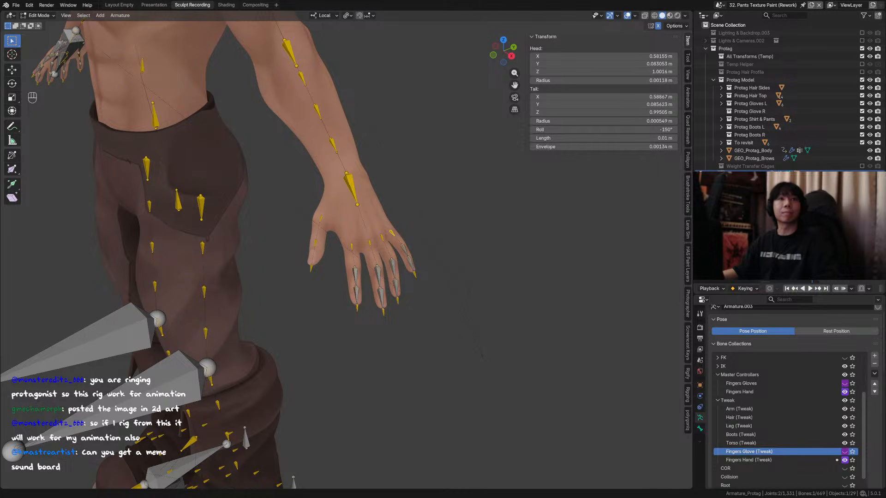
pyautogui.moveTo(372, 252); pyautogui.dragTo(300, 203, button='middle')
pyautogui.click(400, 248)
pyautogui.scroll(2, 406, 260)
pyautogui.scroll(-6, 406, 259)
pyautogui.click(330, 247)
pyautogui.scroll(5, 313, 211)
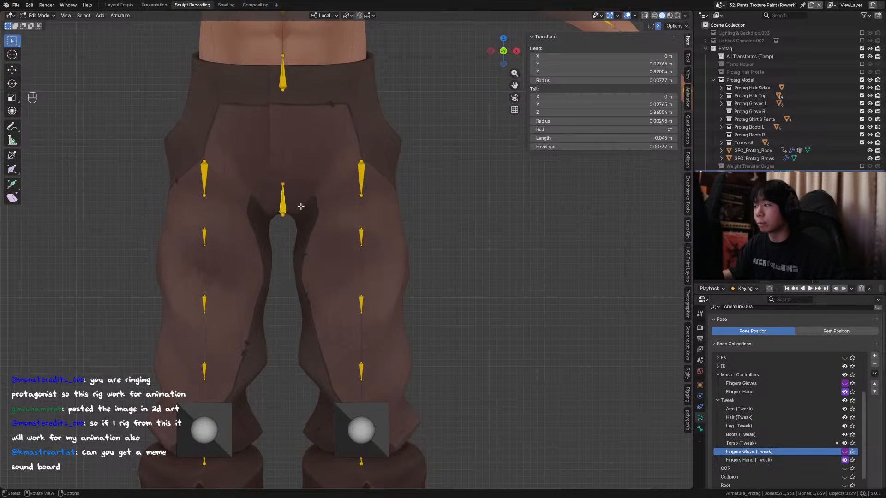
pyautogui.click(655, 136)
pyautogui.press('BackSpace')
pyautogui.press('BackSpace')
pyautogui.press('BackSpace')
pyautogui.press('BackSpace')
pyautogui.write('5')
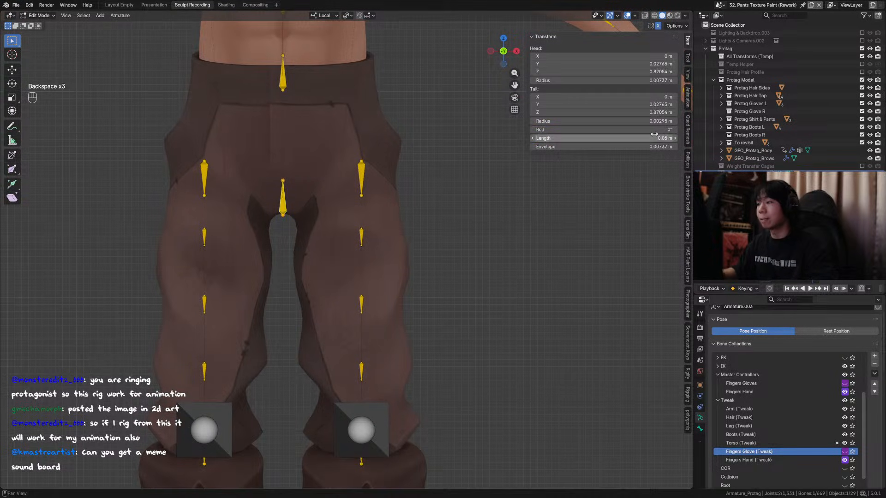
pyautogui.press('Return')
pyautogui.keyDown('shift'); pyautogui.moveTo(302, 180); pyautogui.dragTo(317, 224, button='middle'); pyautogui.keyUp('shift')
pyautogui.hotkey('ctrl', 'z')
pyautogui.hotkey('ctrl', 'shift', 'z')
pyautogui.press('h')
# Check the lengths of the waist and chest tweak bones and save the file.
pyautogui.click(316, 122)
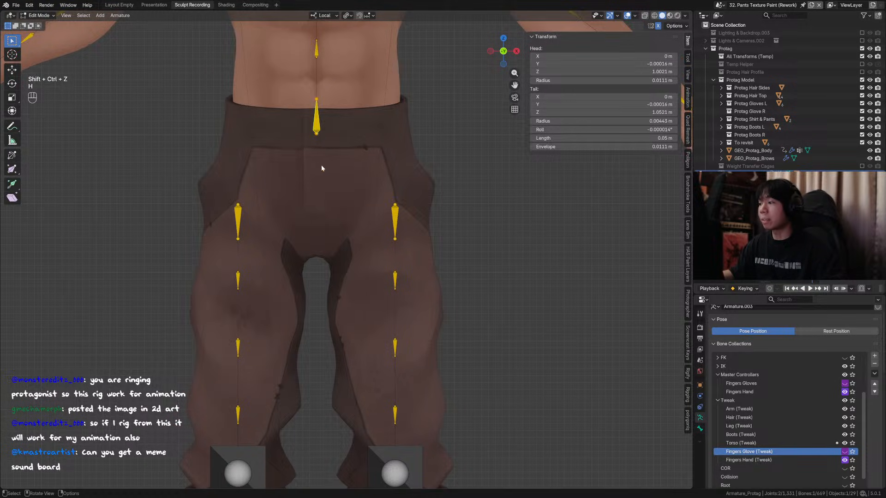
pyautogui.scroll(-4, 322, 166)
pyautogui.hotkey('ctrl', 's')
pyautogui.click(331, 117)
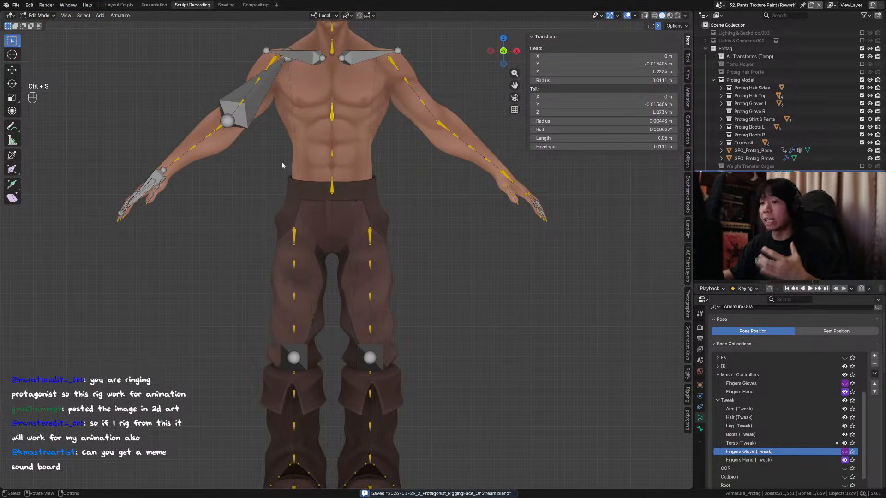
# Hide the large bone covering the character's right upper arm and inspect the tweak bones on both arms.
pyautogui.moveTo(284, 166); pyautogui.dragTo(297, 187, button='middle')
pyautogui.click(215, 131)
pyautogui.press('h')
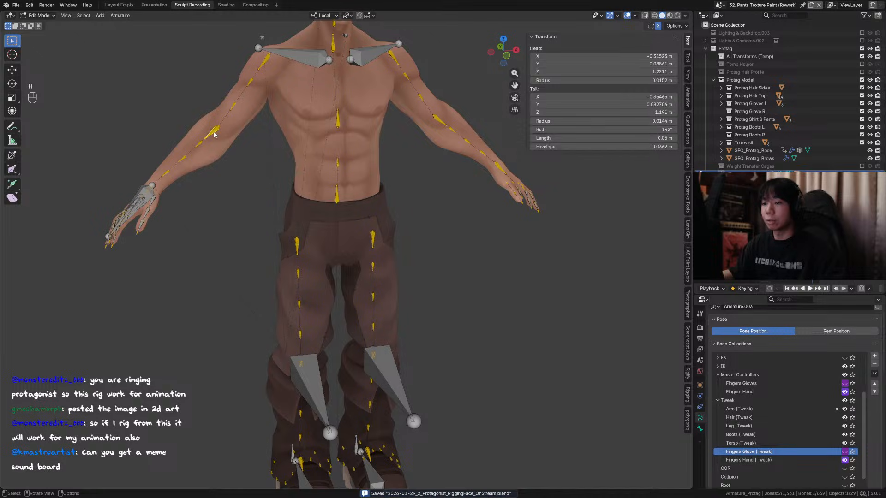
pyautogui.moveTo(478, 150); pyautogui.dragTo(418, 143, button='middle')
pyautogui.click(451, 133)
# Set the length of the neck tweak bone to 0.05 m and save the file.
pyautogui.click(332, 82)
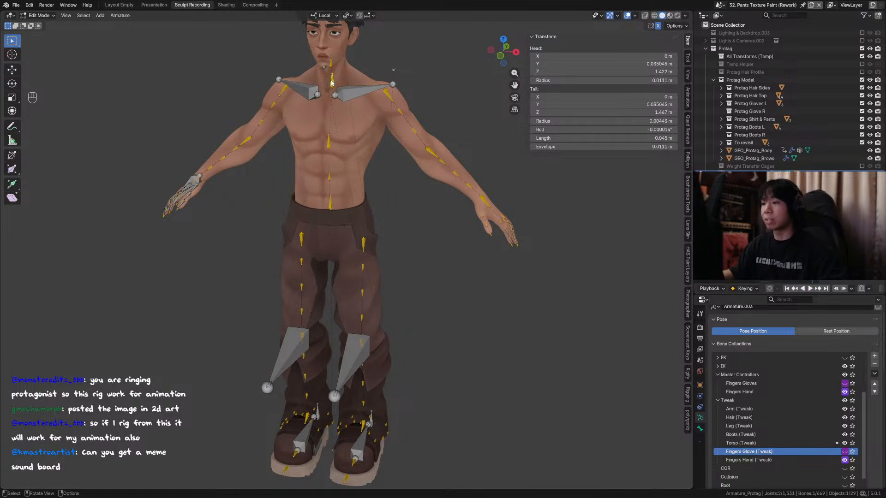
pyautogui.doubleClick(583, 138)
pyautogui.press('BackSpace')
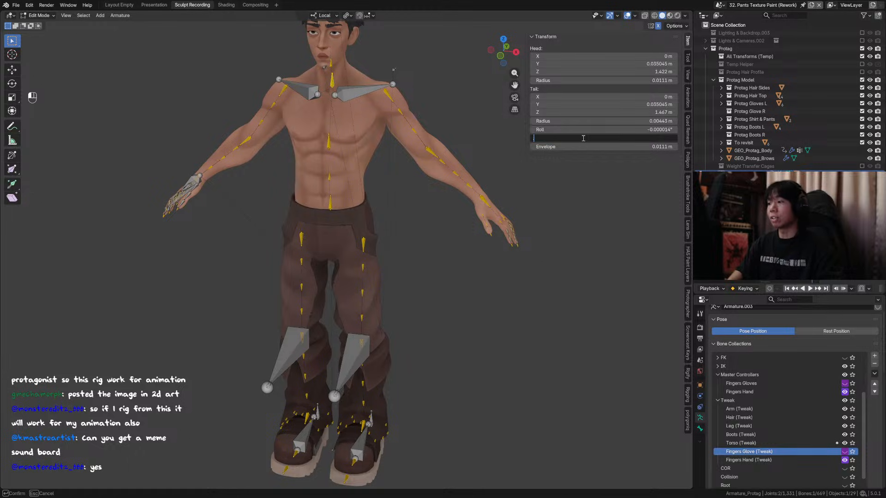
pyautogui.write('0.05')
pyautogui.press('Return')
pyautogui.keyDown('ctrl'); pyautogui.moveTo(387, 214); pyautogui.dragTo(375, 203, button='middle'); pyautogui.keyUp('ctrl')
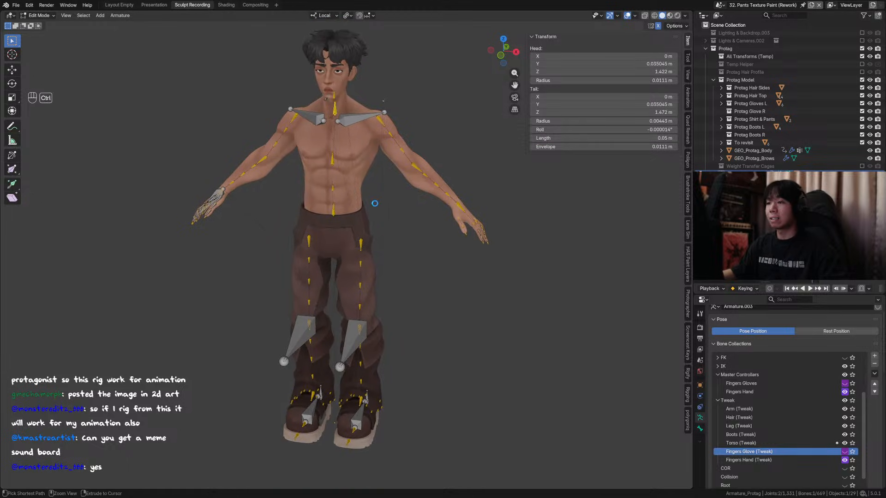
pyautogui.hotkey('ctrl', 's')
# Reveal all hidden bones, then select and frame the leg tweak bone at the left ankle.
pyautogui.hotkey('alt', 'h')
pyautogui.keyDown('alt'); pyautogui.moveTo(395, 233); pyautogui.dragTo(394, 375, button='middle'); pyautogui.keyUp('alt')
pyautogui.click(361, 358)
pyautogui.press('KP_Decimal')
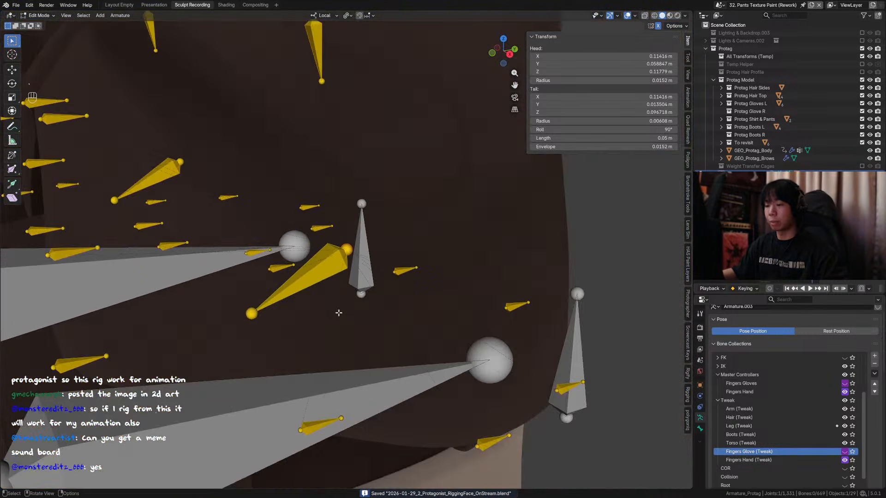
# Save the rig file with the whole character back in view.
pyautogui.keyDown('ctrl'); pyautogui.moveTo(339, 313); pyautogui.dragTo(386, 297, button='middle'); pyautogui.keyUp('ctrl')
pyautogui.press('n')
pyautogui.hotkey('ctrl', 's')
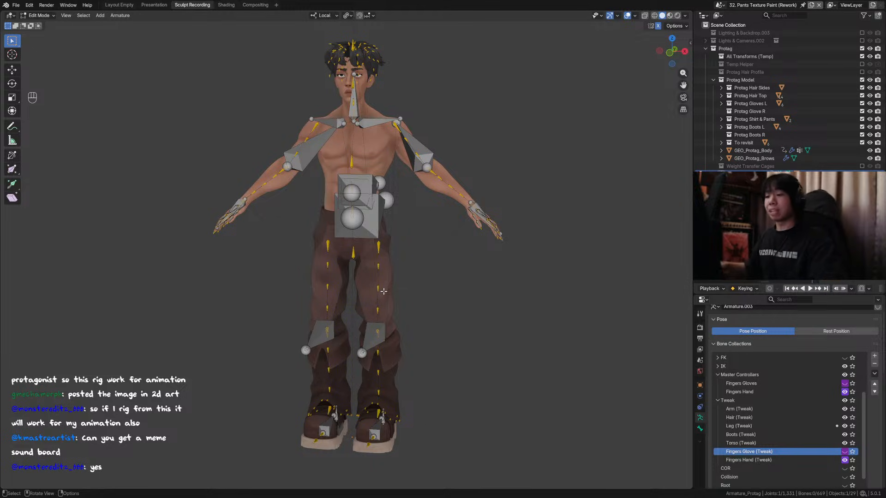
# Hide the two large torso bones, reveal all hidden bones again and save the file.
pyautogui.moveTo(353, 243); pyautogui.dragTo(427, 263, button='middle')
pyautogui.click(346, 242)
pyautogui.hotkey('ctrl', 's')
pyautogui.keyDown('shift'); pyautogui.click(368, 196); pyautogui.keyUp('shift')
pyautogui.press('h')
pyautogui.hotkey('alt', 'h')
pyautogui.hotkey('ctrl', 's')
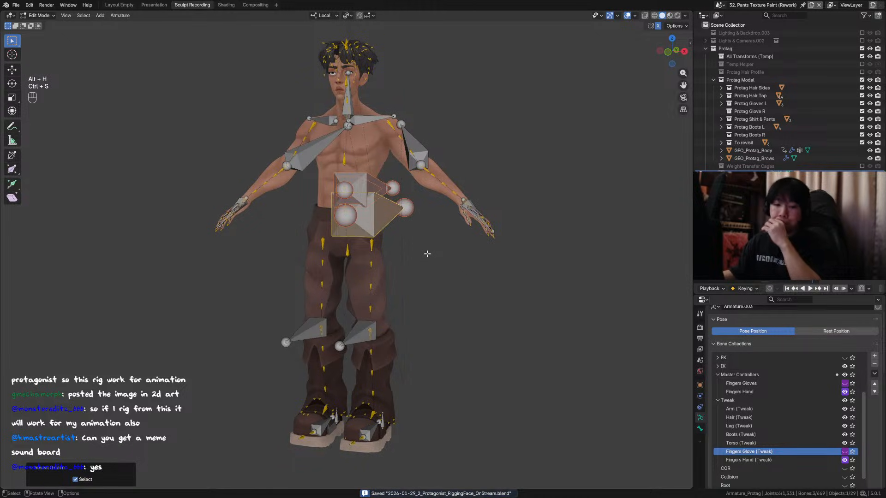
pyautogui.moveTo(427, 253); pyautogui.dragTo(390, 256, button='middle')
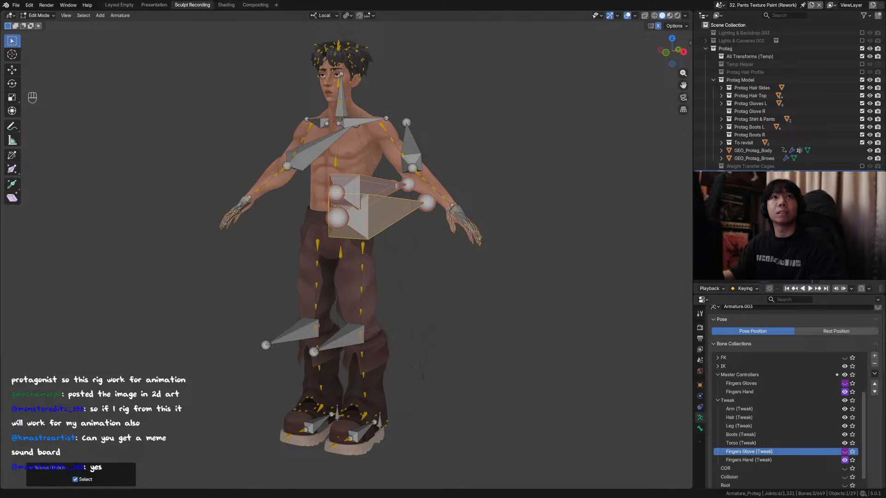
pyautogui.moveTo(409, 261); pyautogui.dragTo(474, 209, button='middle')
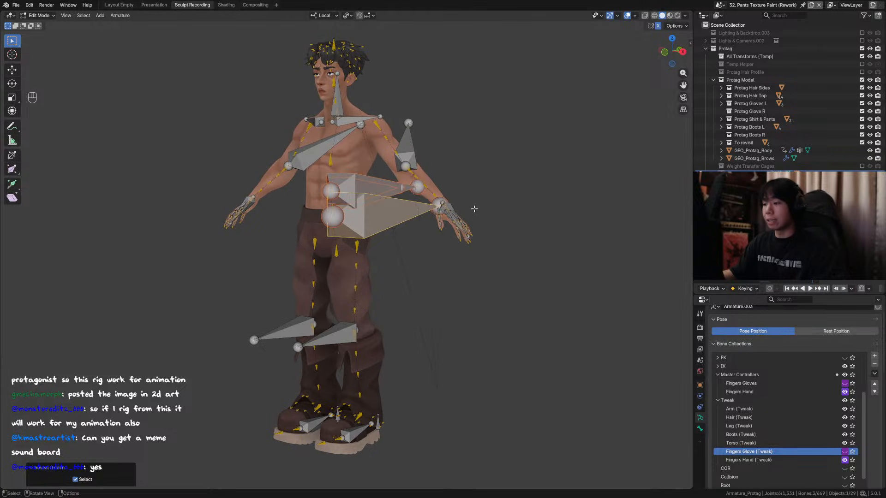
# Switch the armature from Edit Mode to Pose Mode and save the file.
pyautogui.hotkey('ctrl', 'Tab')
pyautogui.hotkey('ctrl', 's')
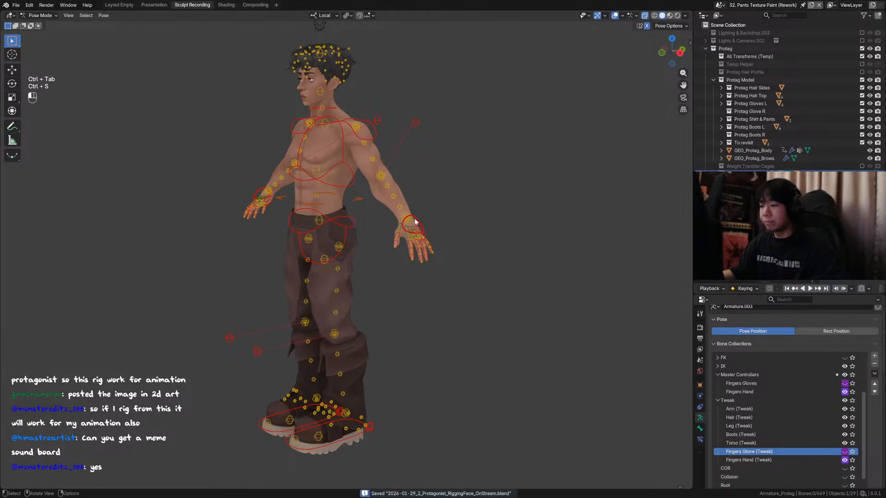
pyautogui.hotkey('ctrl', 'Tab')
pyautogui.hotkey('ctrl', 'Tab')
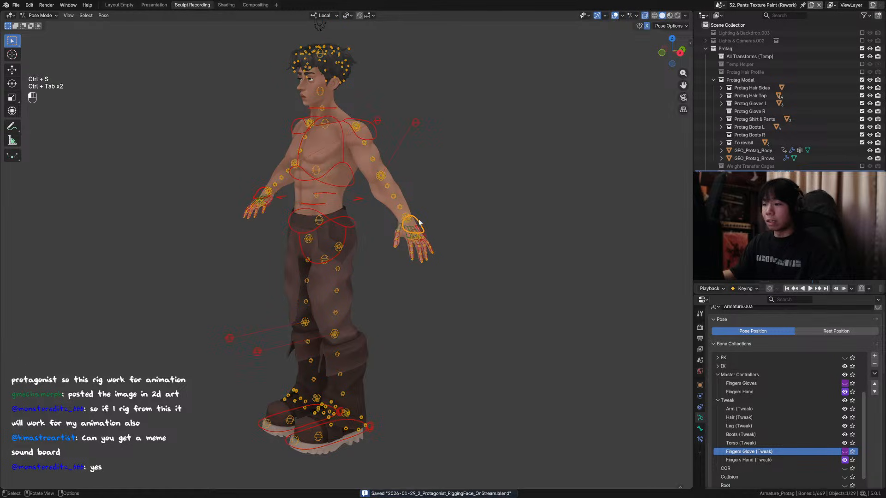
# Test the arm rig by rotating the left hand controller and moving it inward toward the hips in front view.
pyautogui.moveTo(417, 231); pyautogui.dragTo(472, 246, button='middle')
pyautogui.press('g')
pyautogui.press('r')
pyautogui.press('g')
pyautogui.press('r')
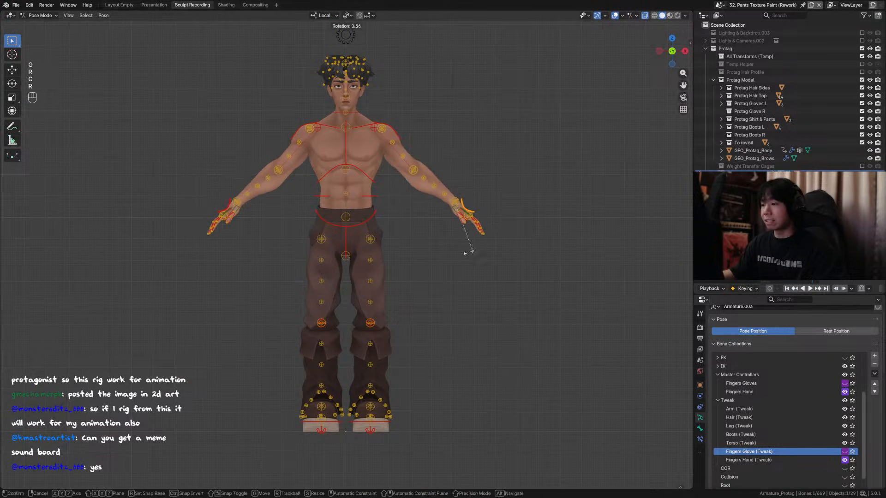
pyautogui.click(438, 256)
pyautogui.press('g')
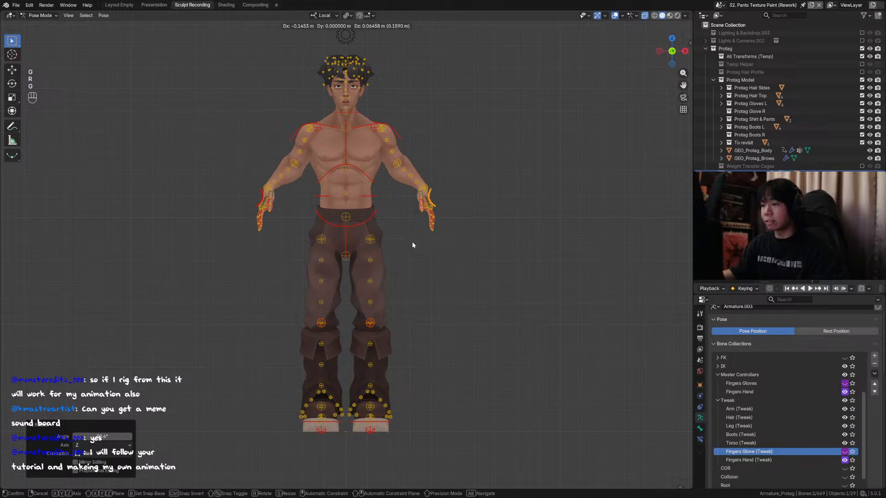
pyautogui.click(415, 243)
# Test the arm bend further by rotating and moving the hand controller in side view.
pyautogui.keyDown('alt'); pyautogui.moveTo(415, 243); pyautogui.dragTo(359, 256, button='middle'); pyautogui.keyUp('alt')
pyautogui.press('r')
pyautogui.press('r')
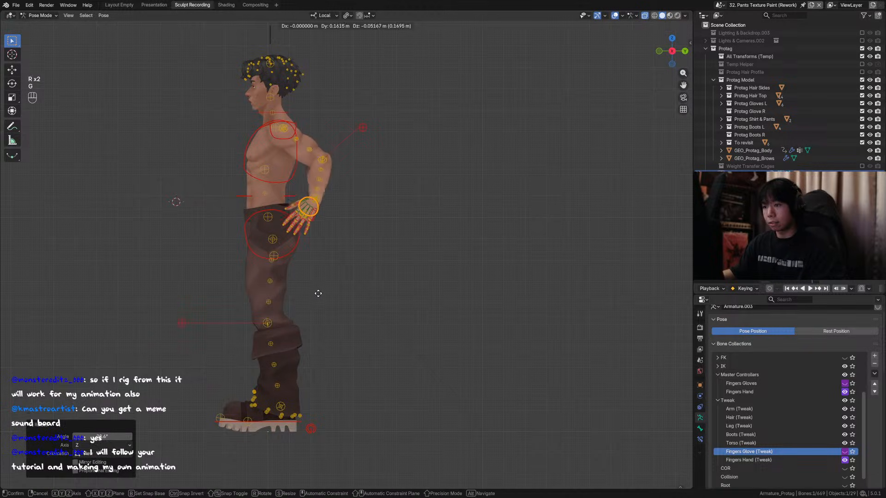
pyautogui.click(318, 282)
pyautogui.moveTo(332, 270); pyautogui.dragTo(415, 253, button='middle')
# Clear the location, rotation and scale of all pose bones and save the file.
pyautogui.press('a')
pyautogui.hotkey('alt', 'g')
pyautogui.hotkey('alt', 'r')
pyautogui.hotkey('alt', 's')
pyautogui.hotkey('ctrl', 's')
pyautogui.click(391, 256)
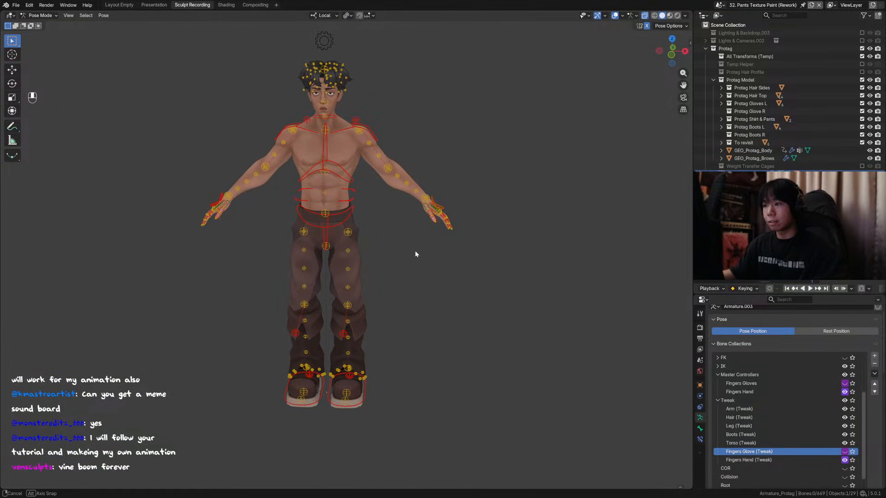
# Look through the sidebar settings and examine the rig's custom properties on the gear controller above the head.
pyautogui.scroll(6, 379, 279)
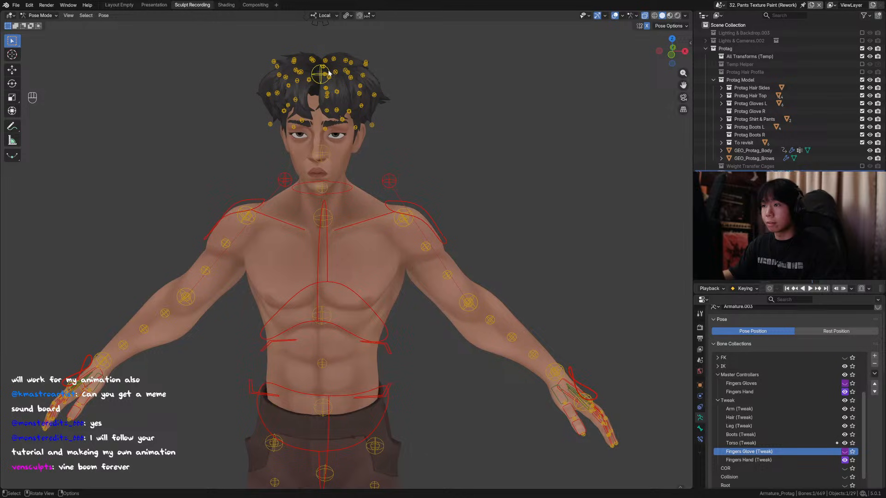
pyautogui.press('n')
pyautogui.click(688, 54)
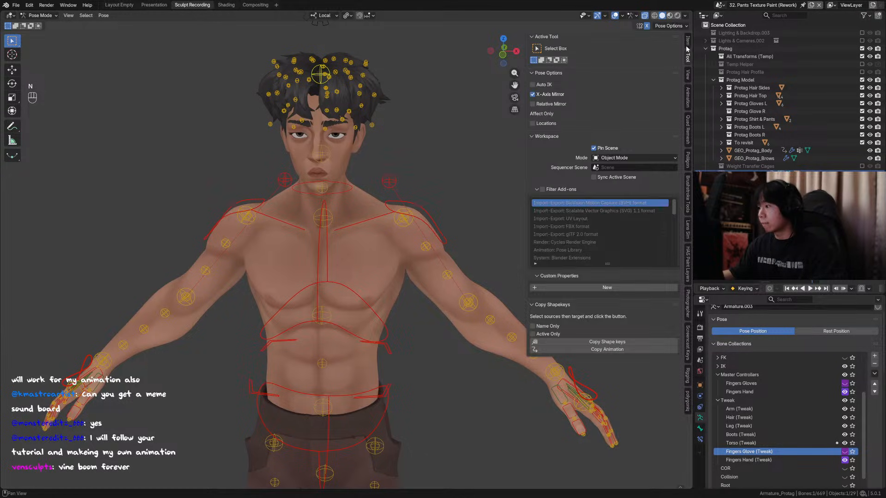
pyautogui.click(687, 47)
pyautogui.click(688, 76)
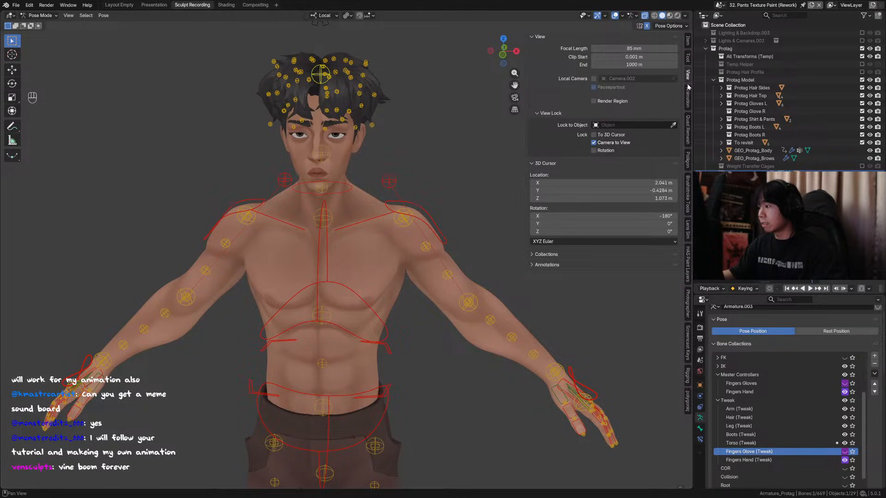
pyautogui.click(688, 97)
pyautogui.click(688, 131)
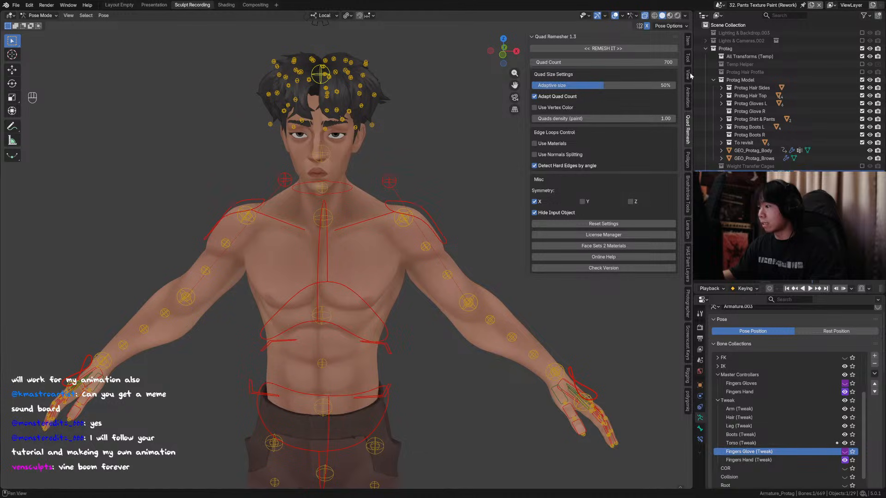
pyautogui.click(688, 57)
pyautogui.click(688, 41)
pyautogui.hotkey('ctrl', 'Tab')
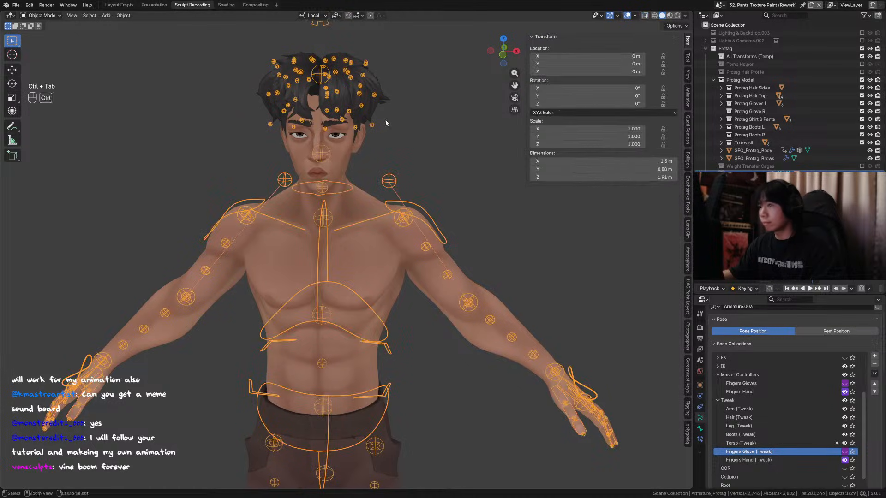
pyautogui.hotkey('ctrl', 'Tab')
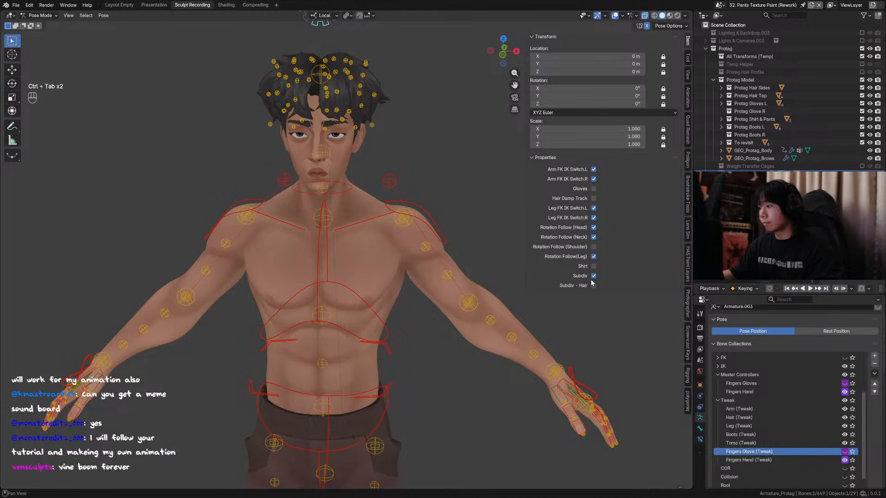
# In Edit Mode, set the length of the tweak bone at the top of the head to 0.05 m and save the file.
pyautogui.scroll(-2, 448, 170)
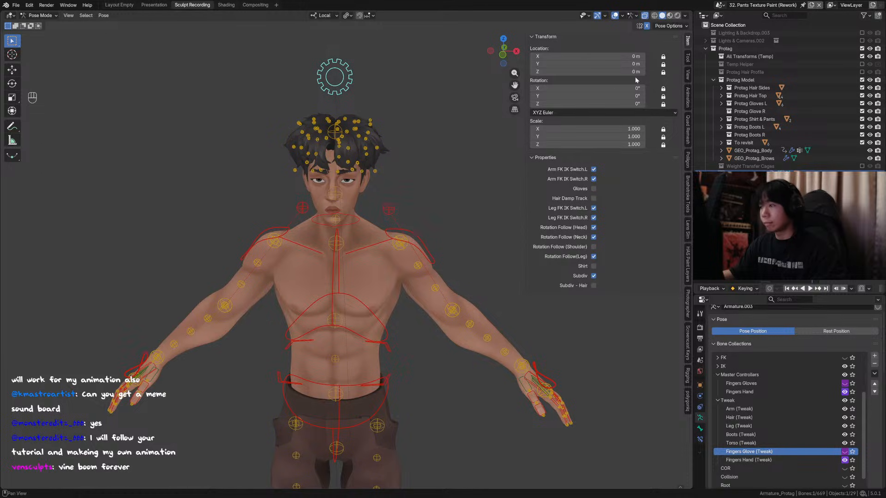
pyautogui.press('Tab')
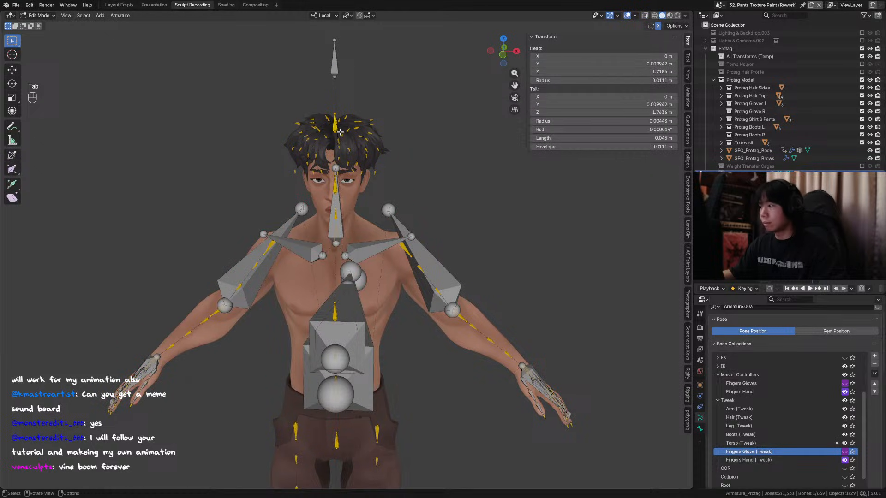
pyautogui.click(623, 138)
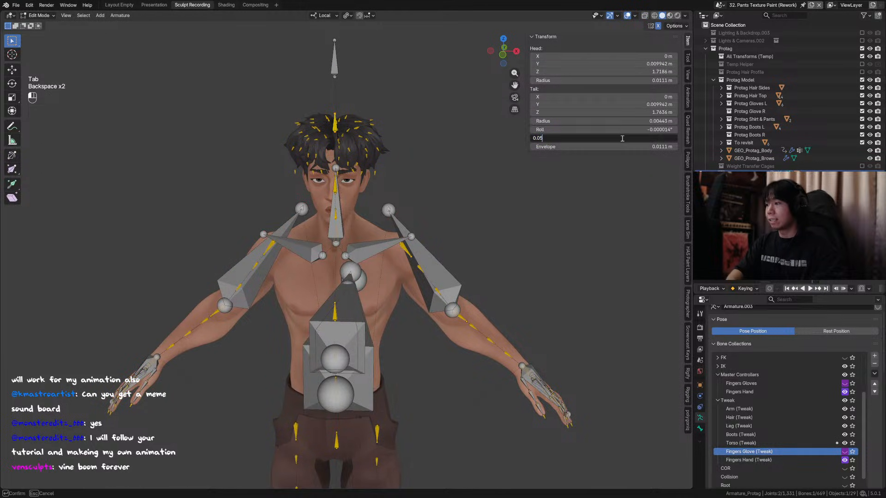
pyautogui.write('0.05')
pyautogui.press('Return')
pyautogui.hotkey('ctrl', 'Tab')
pyautogui.click(345, 103)
pyautogui.hotkey('ctrl', 's')
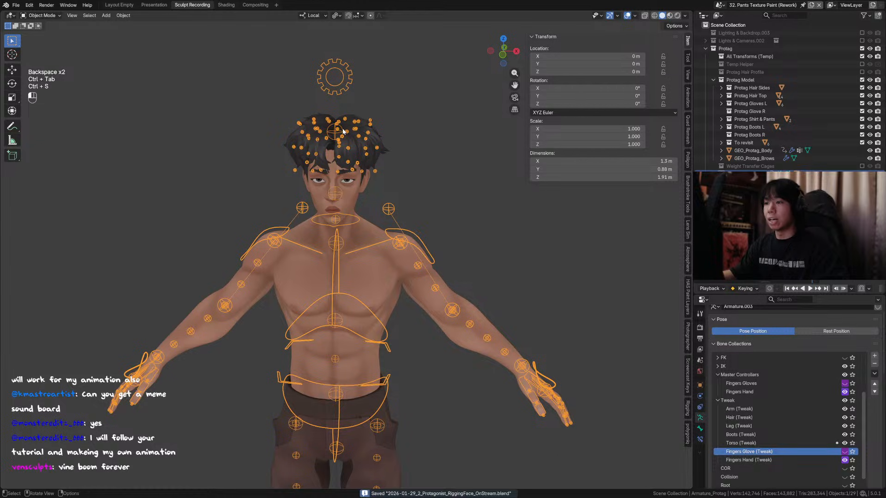
# Return to Edit Mode and hide the large lower torso bone overlapping the left elbow.
pyautogui.hotkey('ctrl', 'Tab')
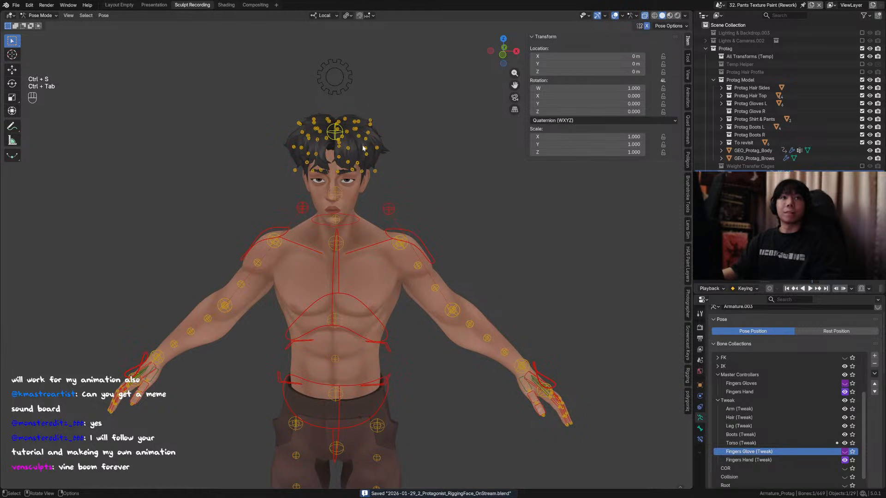
pyautogui.scroll(-5, 363, 148)
pyautogui.press('n')
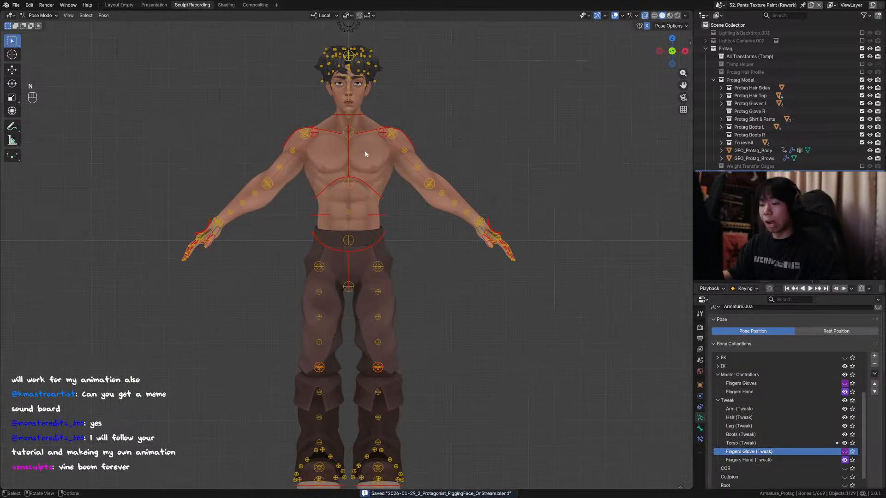
pyautogui.press('Tab')
pyautogui.moveTo(419, 192); pyautogui.dragTo(386, 215, button='middle')
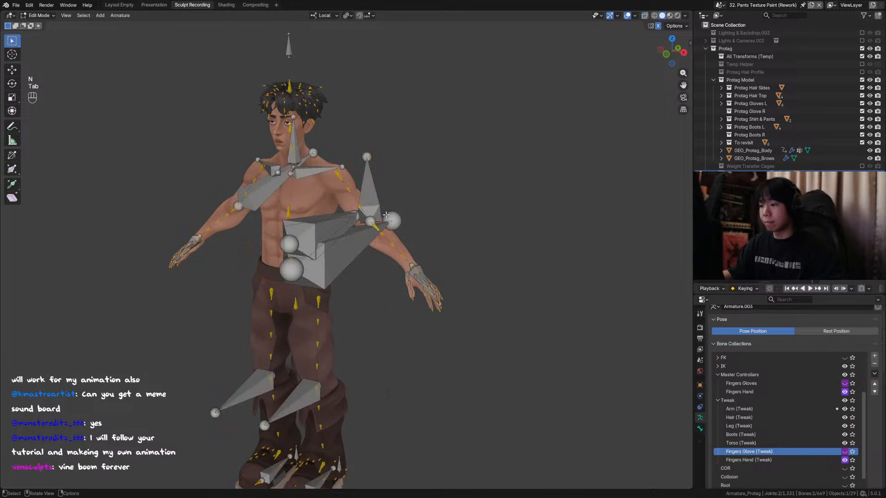
pyautogui.scroll(2, 385, 227)
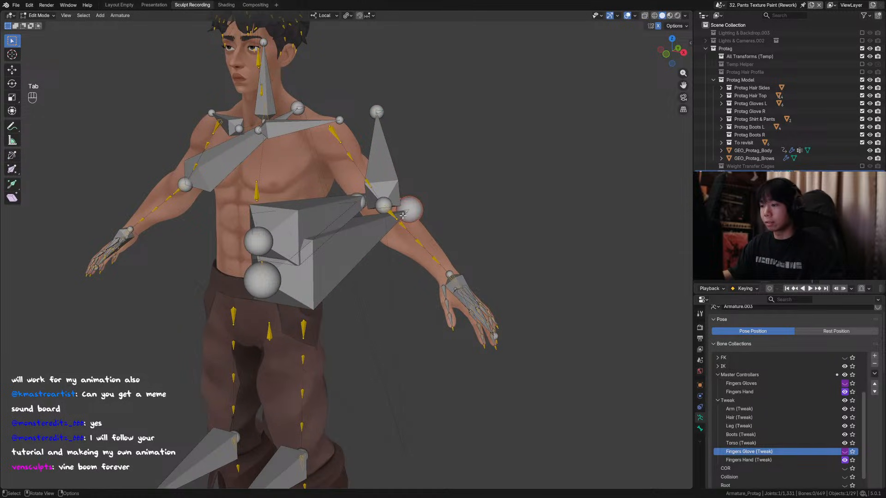
pyautogui.click(402, 219)
pyautogui.press('h')
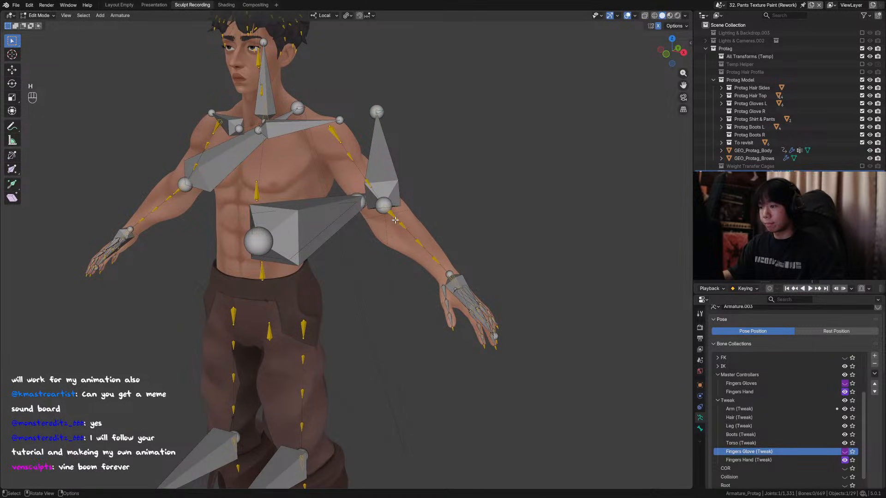
# Check the length of the tweak bone at the left elbow and save the file.
pyautogui.press('F2')
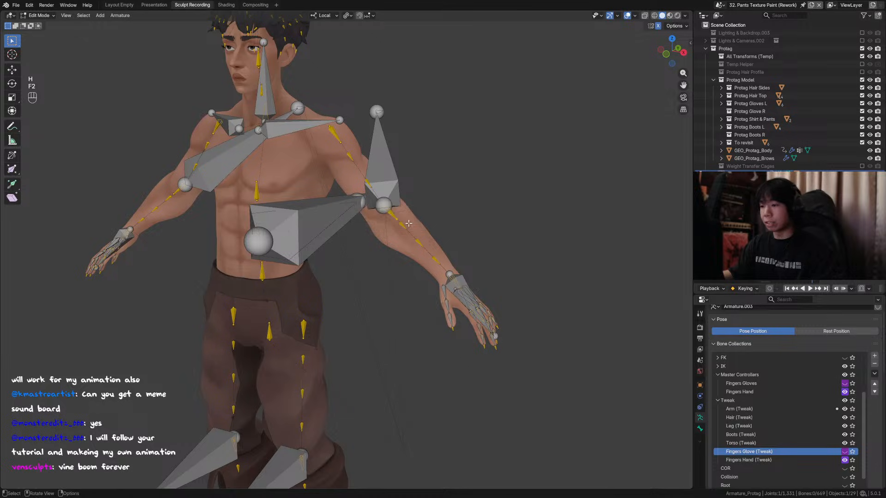
pyautogui.press('n')
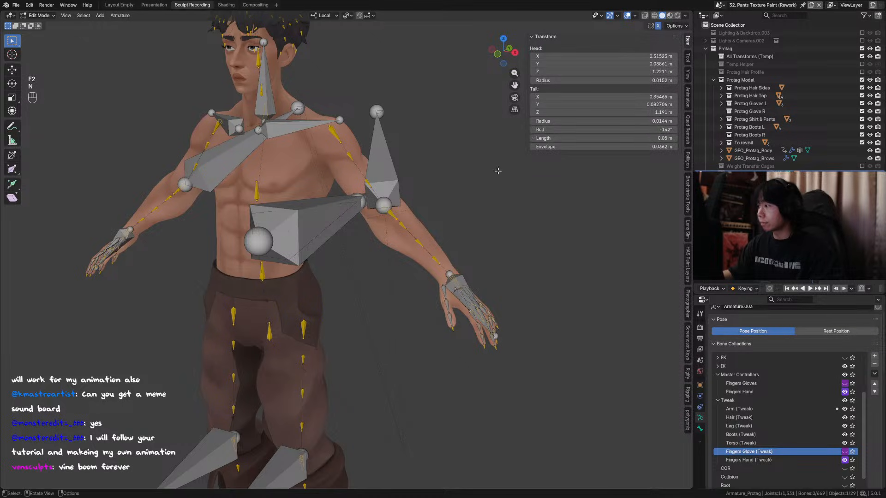
pyautogui.press('n')
pyautogui.scroll(-3, 428, 216)
pyautogui.hotkey('ctrl', 'Tab')
pyautogui.hotkey('ctrl', 's')
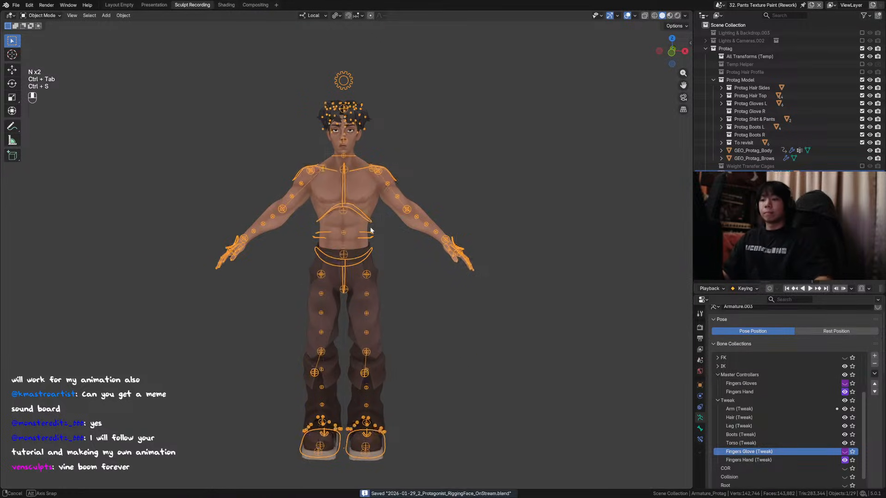
# Try moving the chest controller in Pose Mode, and hide and collapse the Tweak bone collection.
pyautogui.hotkey('ctrl', 'Tab')
pyautogui.press('g')
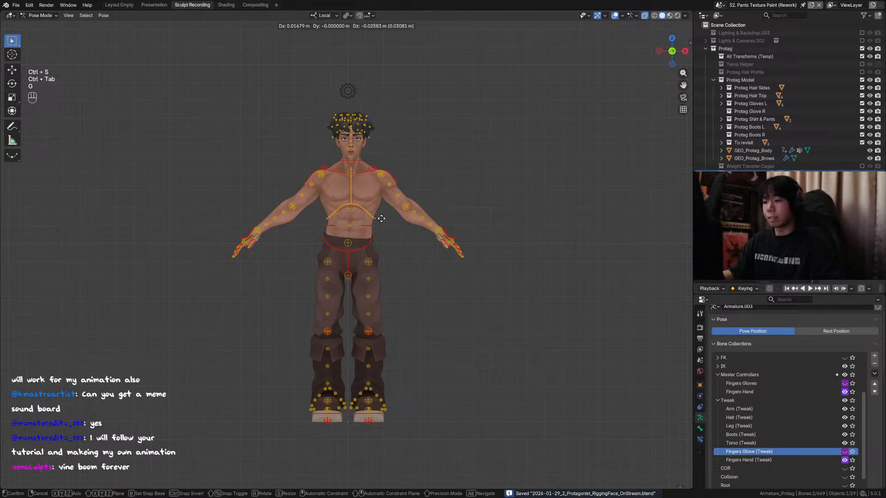
pyautogui.moveTo(403, 256); pyautogui.dragTo(478, 295, button='middle')
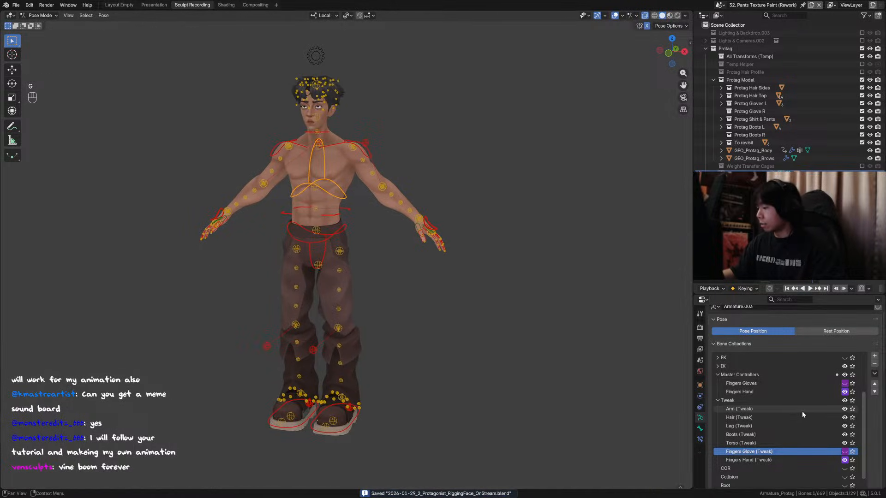
pyautogui.click(845, 401)
pyautogui.click(717, 400)
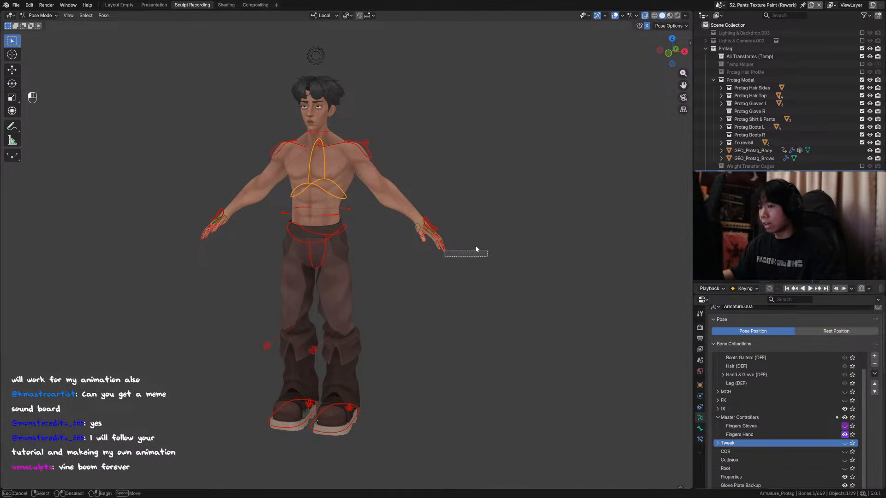
# Frame the left hand and select its thumb controller.
pyautogui.moveTo(480, 305); pyautogui.dragTo(446, 306, button='middle')
pyautogui.click(354, 264)
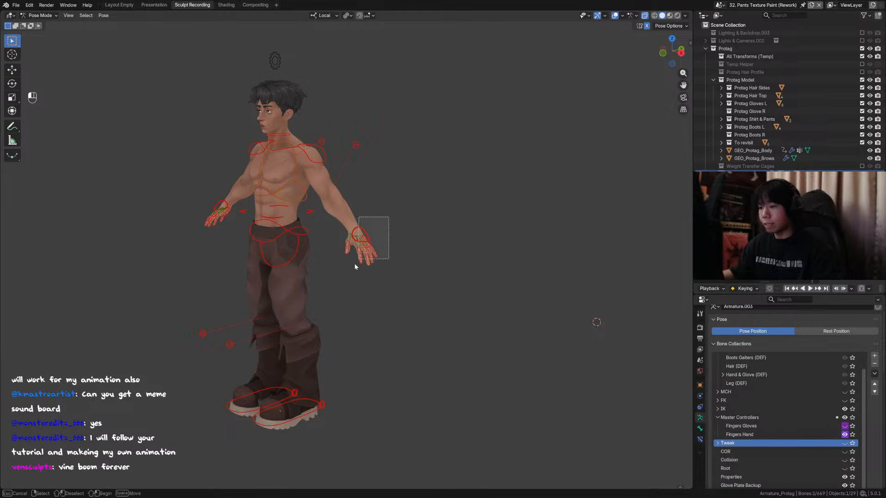
pyautogui.press('KP_Decimal')
pyautogui.moveTo(411, 283); pyautogui.dragTo(343, 252, button='middle')
pyautogui.click(322, 224)
# Try rotating the left thumb freely and about its local X axis, and undo the rotation.
pyautogui.press('r')
pyautogui.click(306, 233)
pyautogui.press('r')
pyautogui.press('x')
pyautogui.click(343, 252)
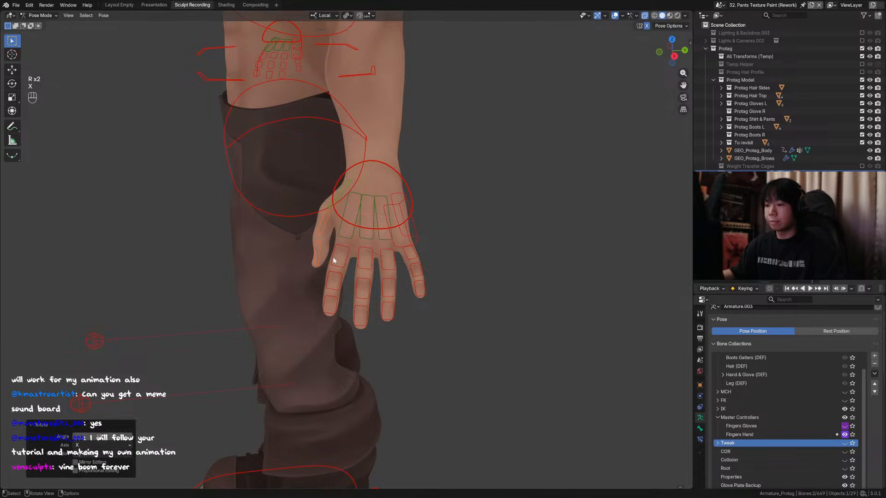
pyautogui.hotkey('ctrl', 'z')
# Try bending the left thumb's outer segments about their local X axis.
pyautogui.moveTo(353, 264); pyautogui.dragTo(312, 251, button='middle')
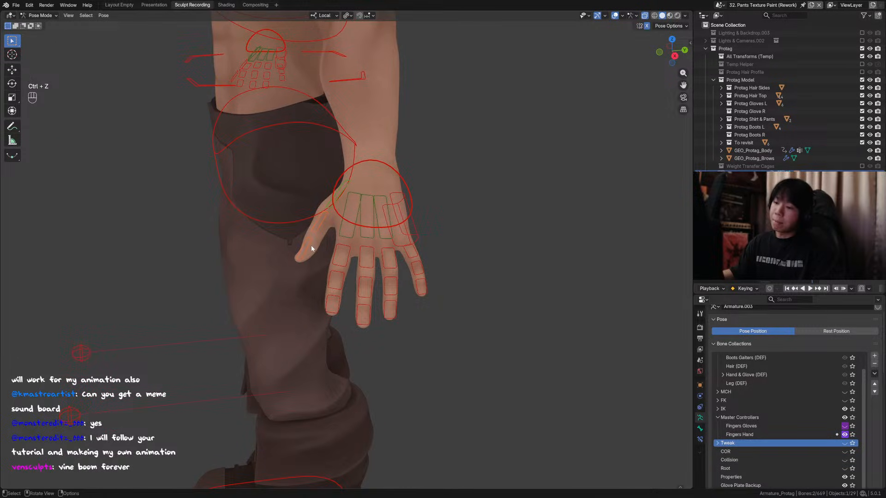
pyautogui.press('r')
pyautogui.press('x')
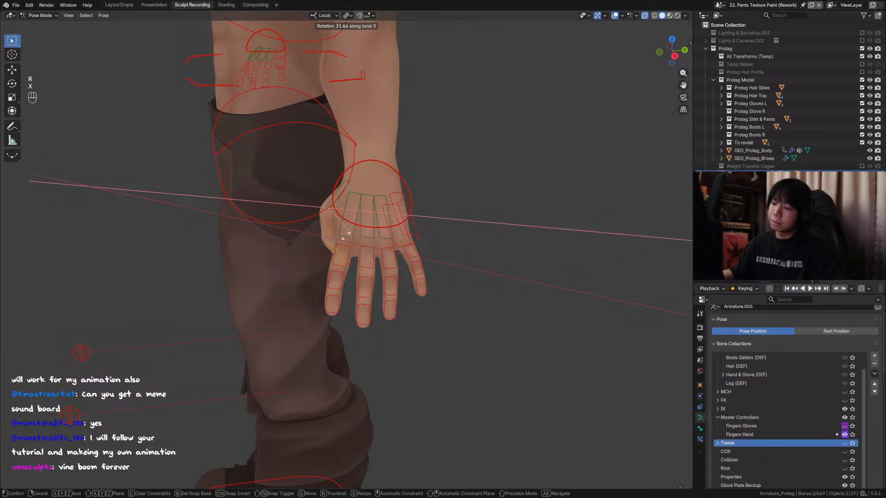
pyautogui.rightClick(346, 236)
pyautogui.scroll(2, 344, 237)
pyautogui.moveTo(342, 238); pyautogui.dragTo(318, 263, button='middle')
pyautogui.press('r')
pyautogui.press('x')
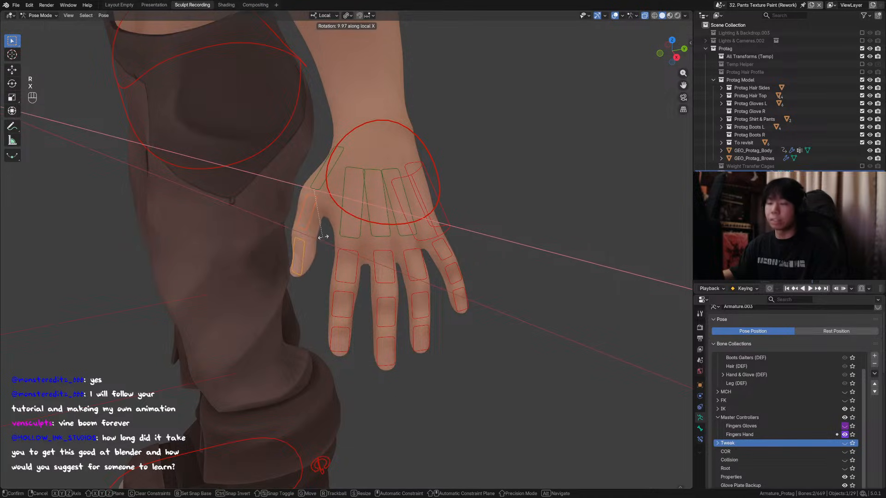
pyautogui.click(304, 252)
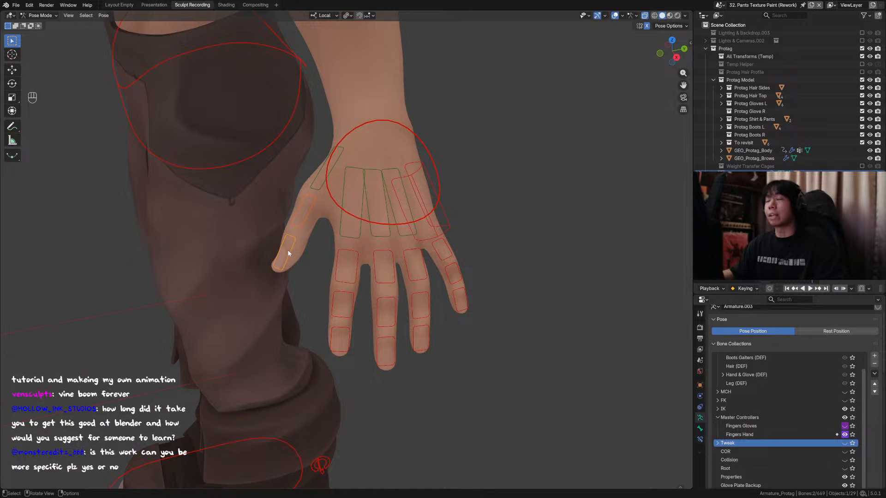
# Try moving the selected thumb bone in Edit Mode and return to Pose Mode.
pyautogui.moveTo(287, 249)
pyautogui.mouseDown(button='middle')
pyautogui.moveTo(322, 260)
pyautogui.moveTo(289, 248)
pyautogui.moveTo(304, 253)
pyautogui.moveTo(346, 243)
pyautogui.moveTo(292, 236)
pyautogui.mouseUp(button='middle')
pyautogui.press('Tab')
pyautogui.press('g')
pyautogui.rightClick(286, 237)
pyautogui.press('Tab')
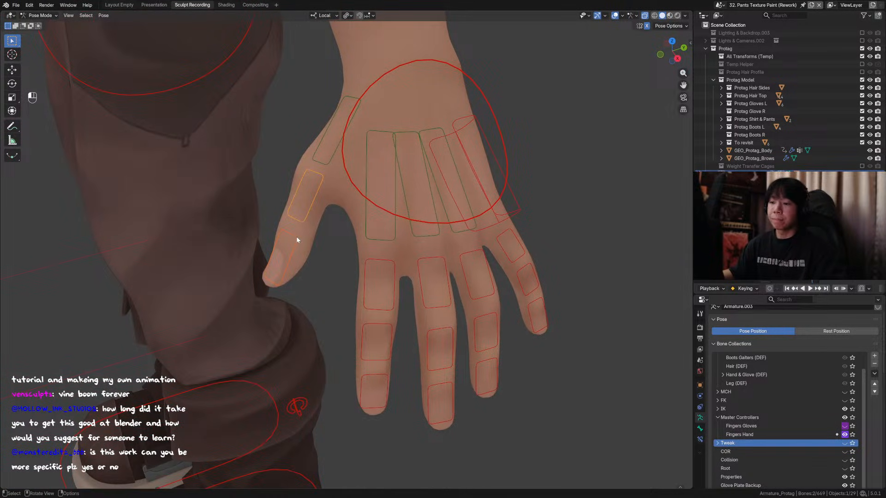
# Try rotating the left thumb's base and tip controllers about their local X axes to compare how each segment bends.
pyautogui.moveTo(316, 225); pyautogui.dragTo(321, 232, button='middle')
pyautogui.press('r')
pyautogui.press('x')
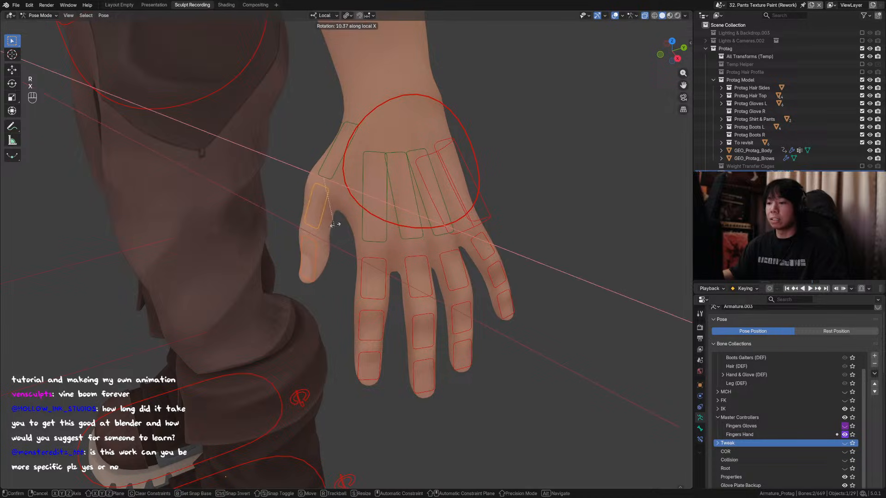
pyautogui.click(302, 240)
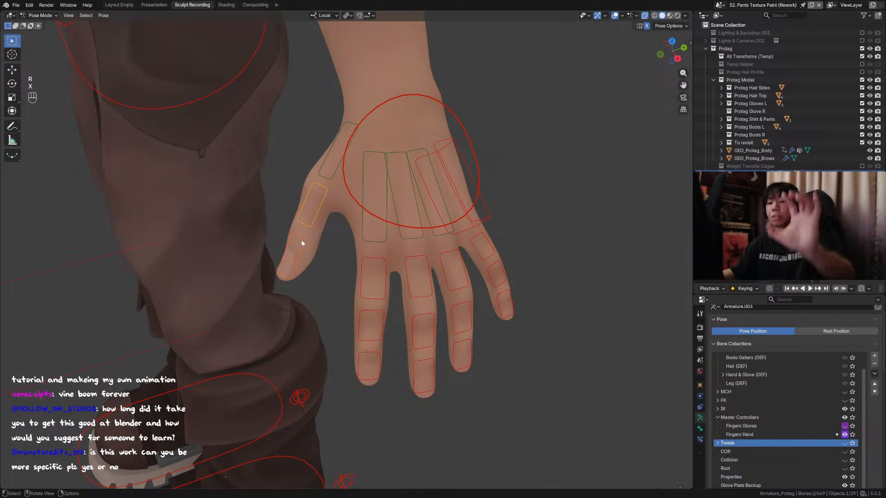
pyautogui.click(302, 239)
pyautogui.press('r')
pyautogui.press('x')
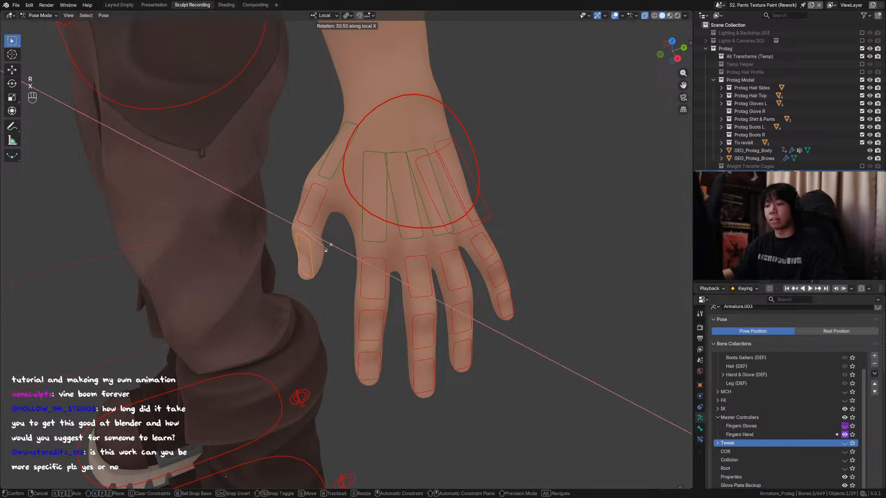
pyautogui.click(318, 210)
pyautogui.press('r')
pyautogui.press('x')
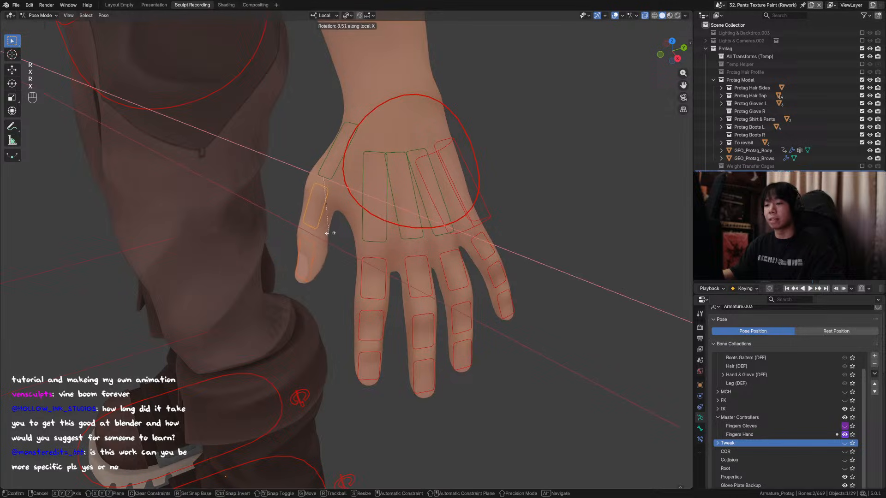
pyautogui.click(322, 230)
# Try rotating the left index finger's controllers about their local X axis and save the file.
pyautogui.moveTo(321, 229); pyautogui.dragTo(381, 298, button='middle')
pyautogui.scroll(-1, 373, 273)
pyautogui.hotkey('ctrl', 's')
pyautogui.click(391, 276)
pyautogui.keyDown('shift'); pyautogui.click(404, 301); pyautogui.keyUp('shift')
pyautogui.press('r')
pyautogui.press('x')
pyautogui.click(411, 303)
pyautogui.hotkey('ctrl', 's')
# Enter Edit Mode, collapse the Master Controllers bone collection and briefly toggle the visibility of FK and MCH.
pyautogui.press('Tab')
pyautogui.scroll(3, 367, 307)
pyautogui.scroll(1, 784, 416)
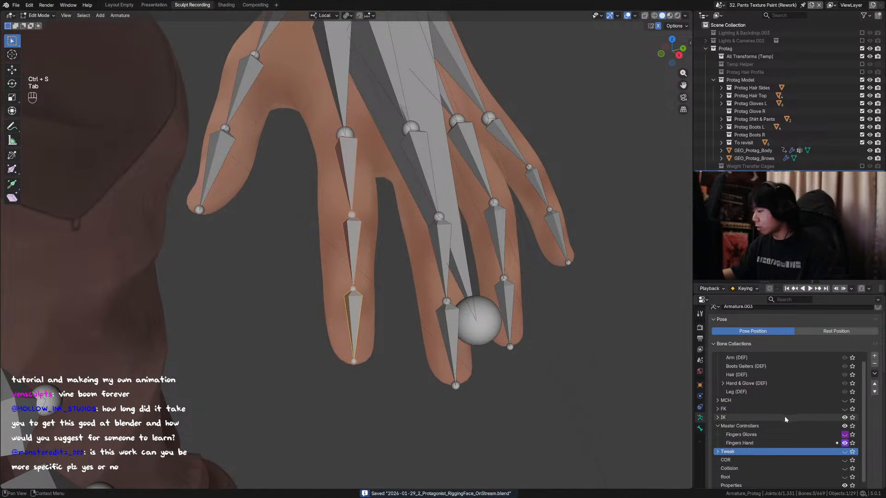
pyautogui.click(744, 426)
pyautogui.click(717, 426)
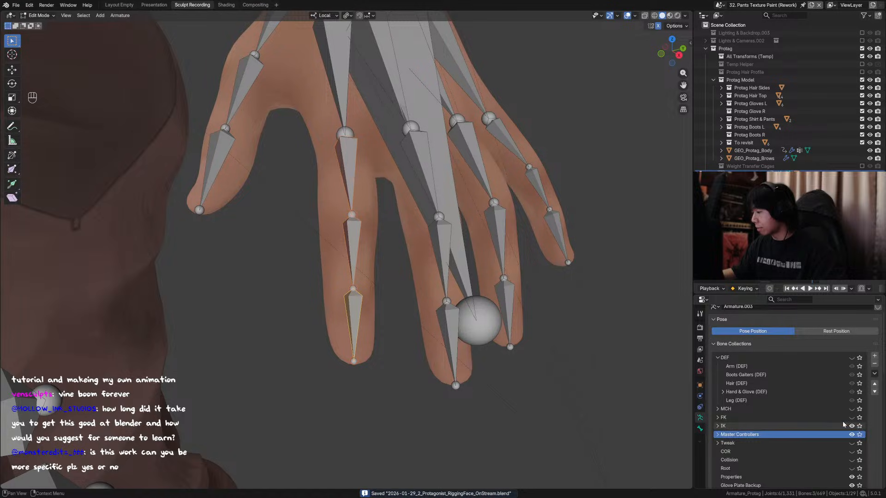
pyautogui.scroll(-1, 839, 414)
pyautogui.scroll(-1, 839, 414)
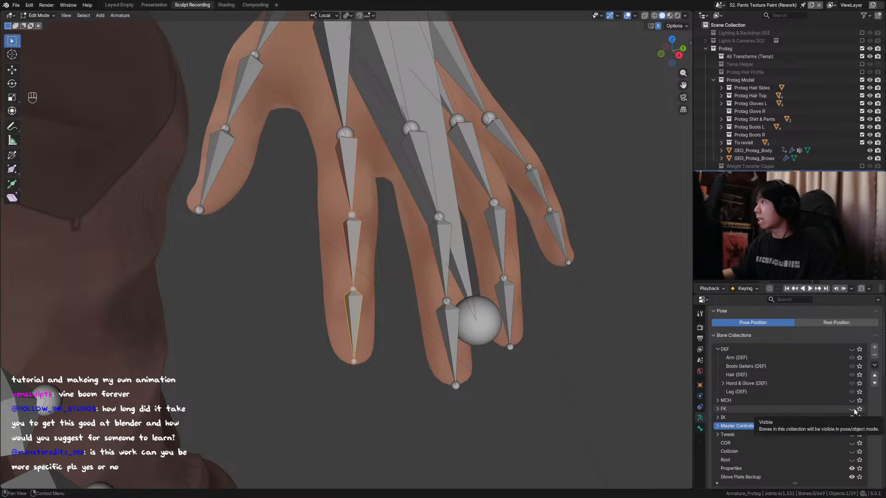
pyautogui.click(852, 409)
pyautogui.click(852, 409)
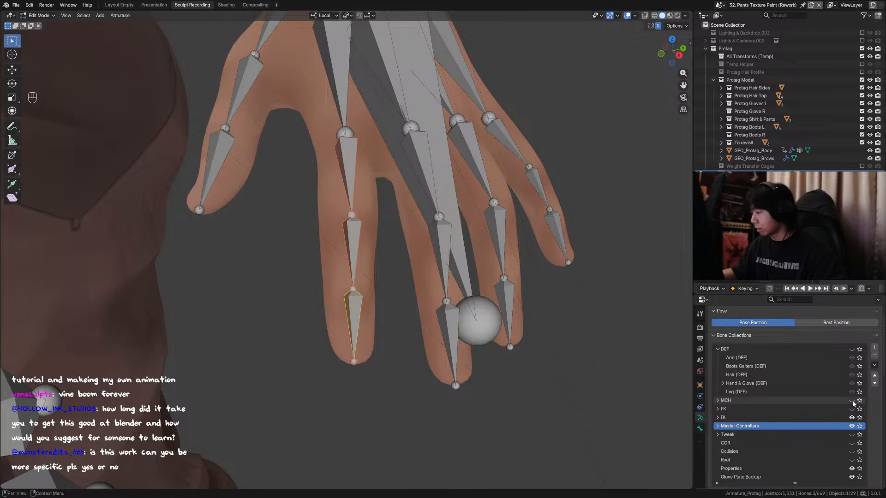
pyautogui.doubleClick(851, 401)
pyautogui.scroll(-4, 820, 412)
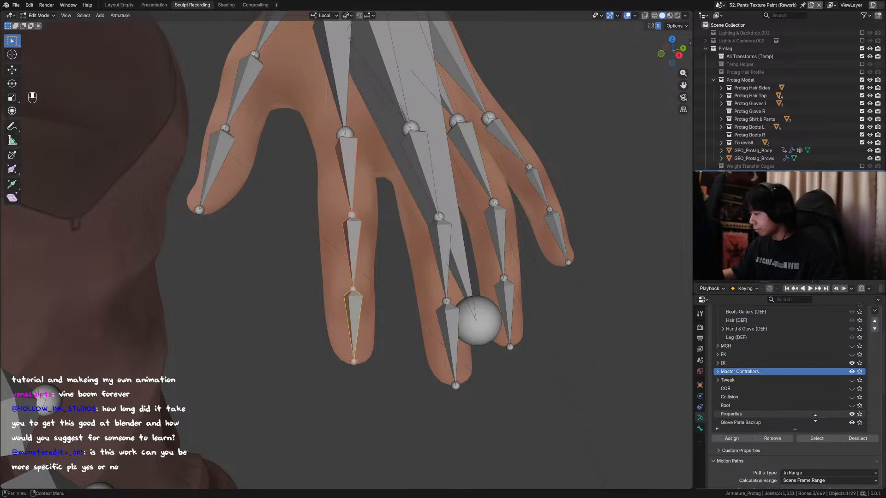
pyautogui.scroll(3, 811, 428)
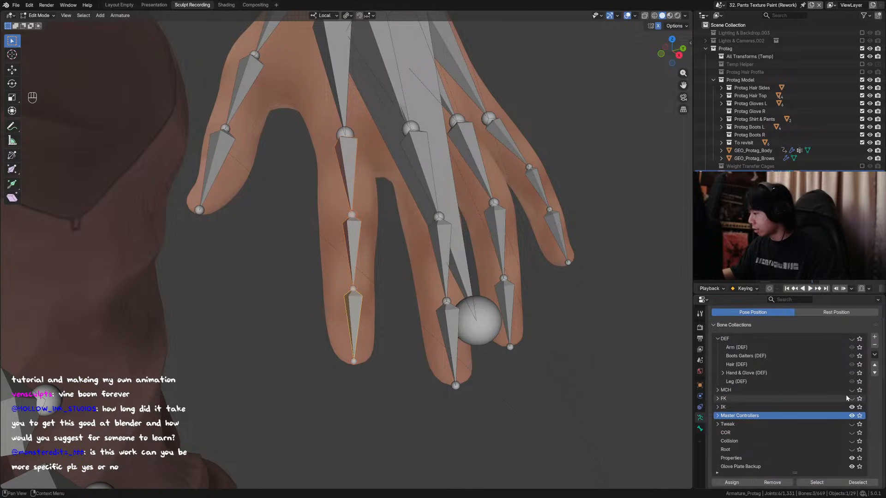
pyautogui.scroll(1, 839, 417)
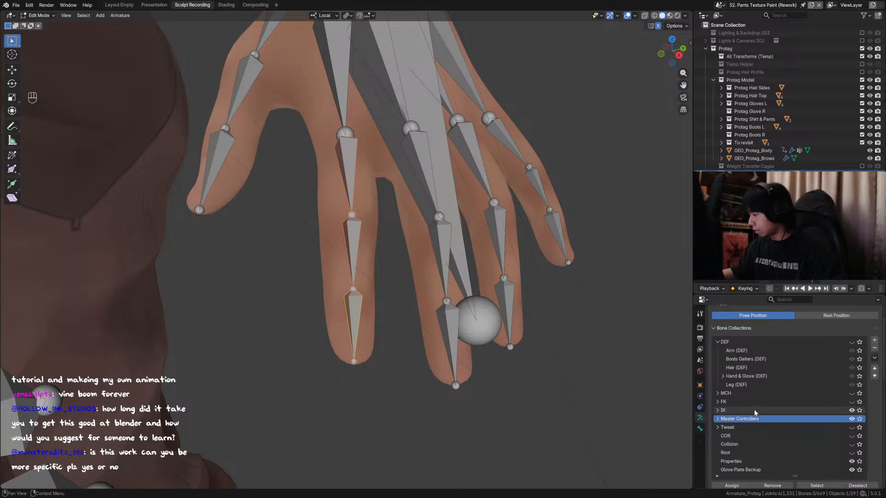
# Expand the FK bone collection and toggle the FK, MCH and DEF collections on and off to compare their bones.
pyautogui.click(717, 402)
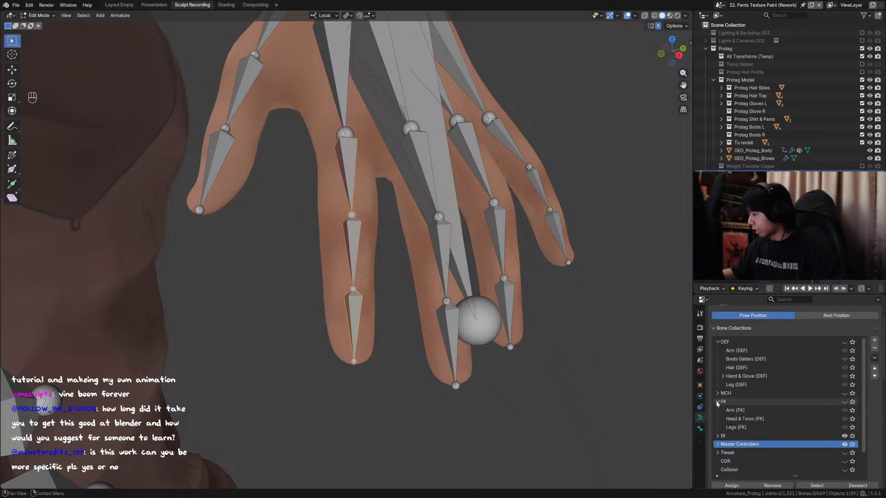
pyautogui.click(844, 402)
pyautogui.click(844, 402)
pyautogui.click(844, 393)
pyautogui.click(844, 394)
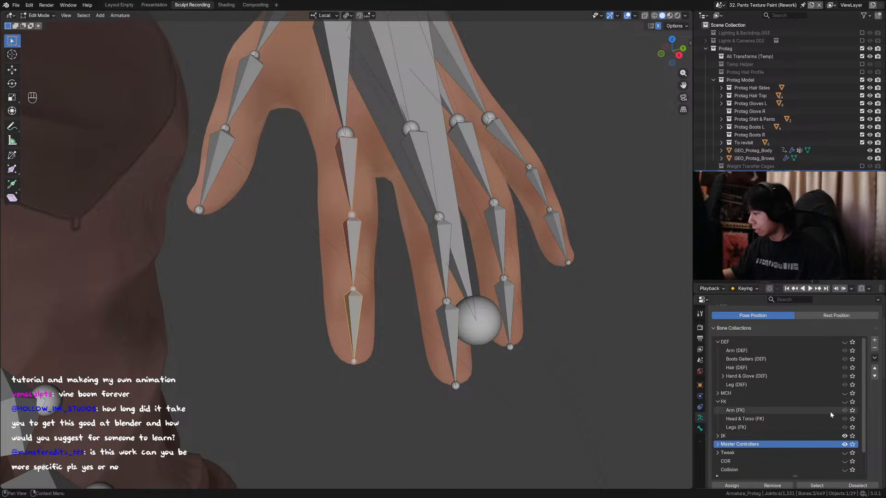
pyautogui.scroll(-3, 815, 370)
pyautogui.scroll(4, 805, 397)
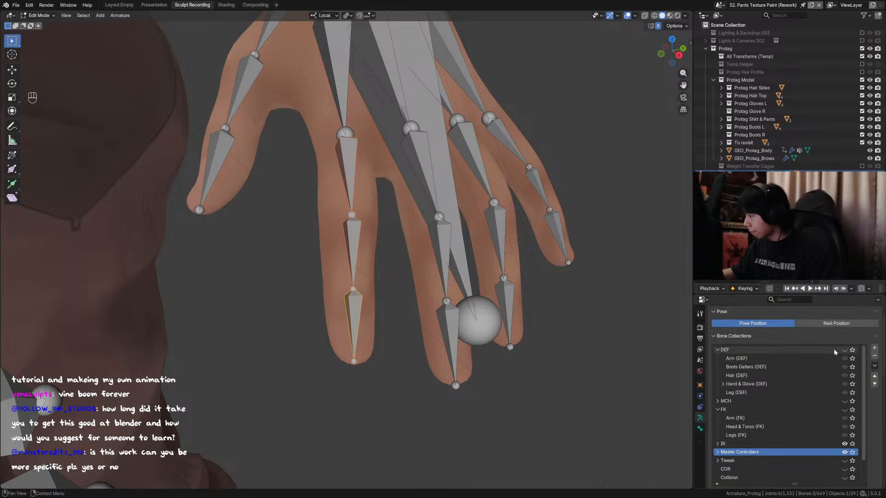
pyautogui.click(844, 351)
pyautogui.click(844, 350)
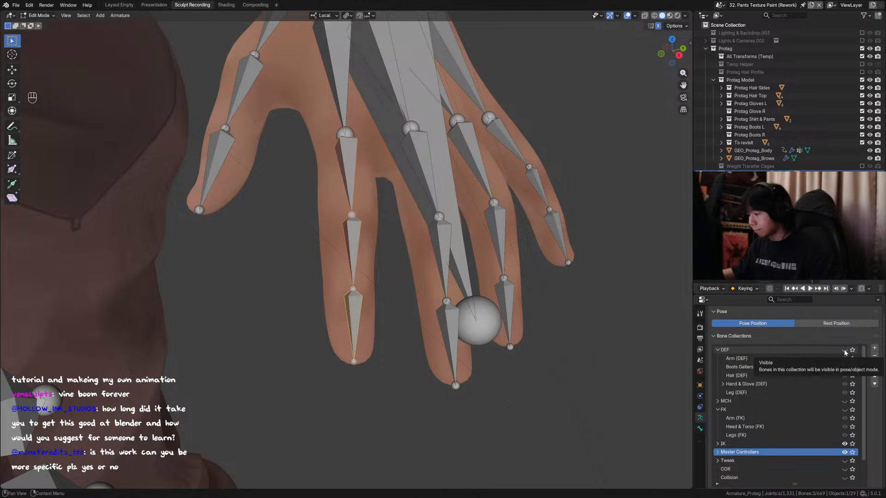
pyautogui.scroll(-1, 826, 369)
# Show the MCH, FK and Tweak bone collections with MCH expanded, keeping DEF hidden, and save the file.
pyautogui.click(844, 387)
pyautogui.click(845, 396)
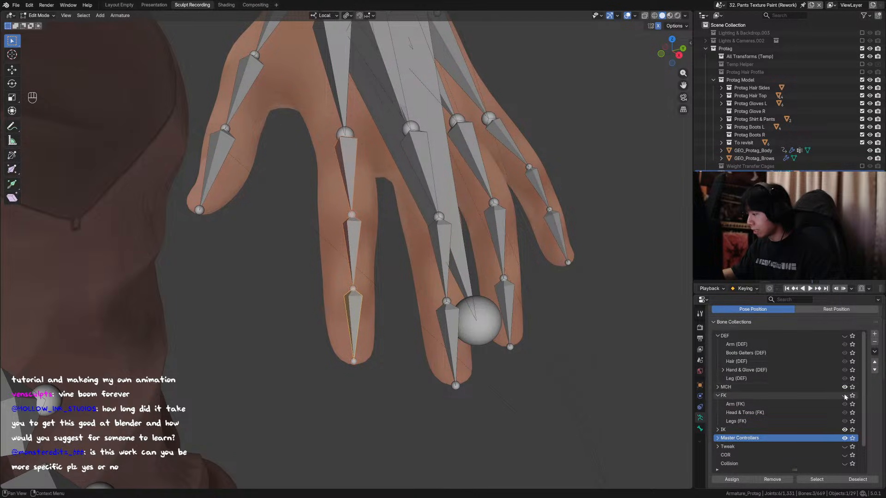
pyautogui.click(717, 387)
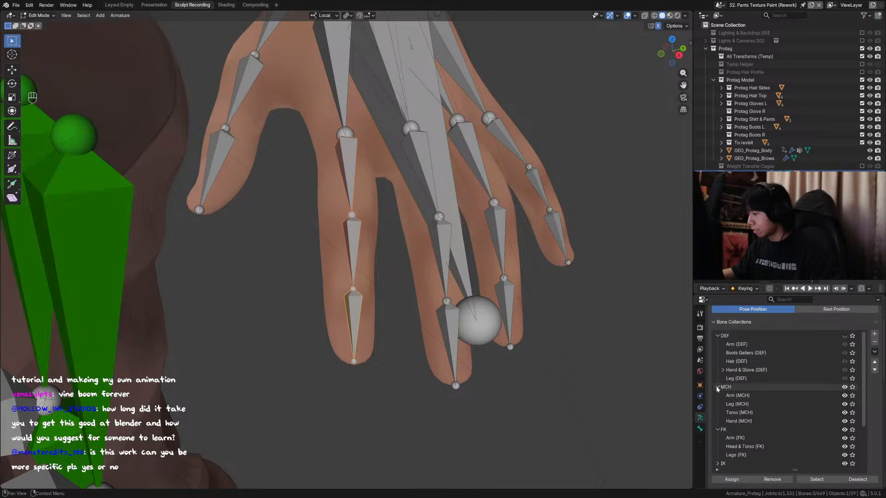
pyautogui.click(844, 336)
pyautogui.click(845, 335)
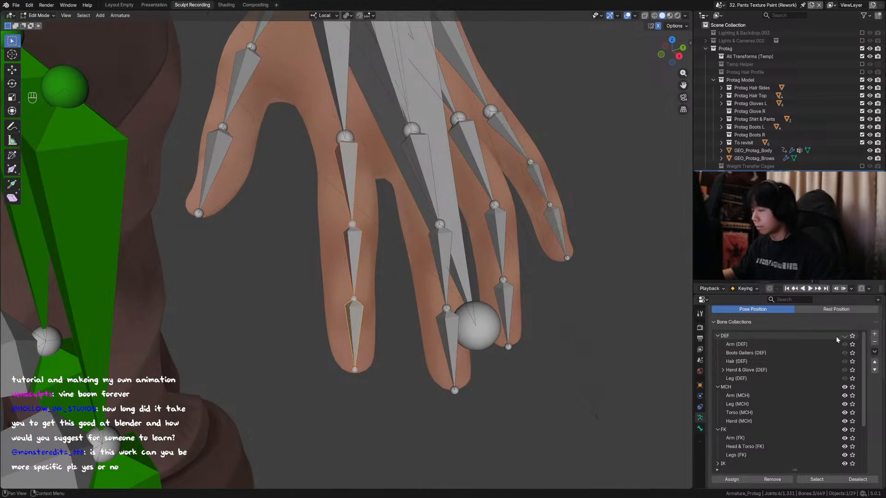
pyautogui.keyDown('ctrl'); pyautogui.moveTo(366, 297); pyautogui.dragTo(369, 304, button='middle'); pyautogui.keyUp('ctrl')
pyautogui.hotkey('ctrl', 's')
pyautogui.scroll(-5, 831, 369)
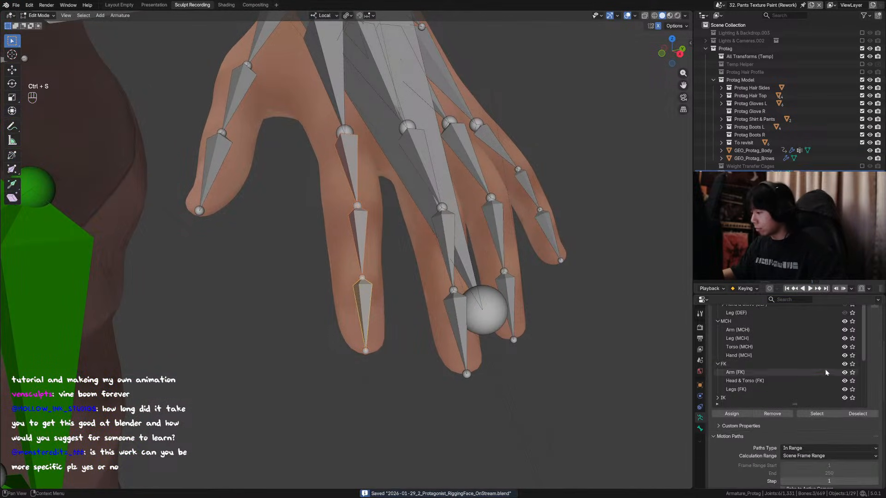
pyautogui.click(844, 372)
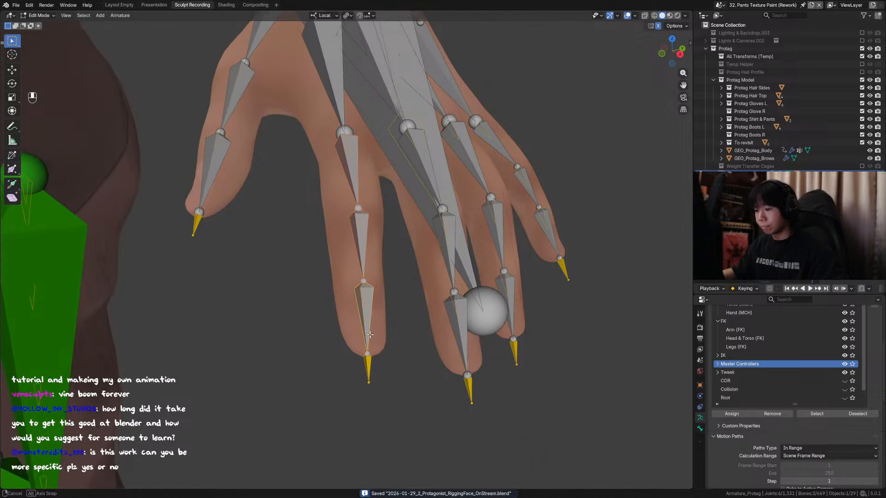
# Try moving the tweak controller at the left index finger's last joint in Pose Mode, save, and return to Edit Mode.
pyautogui.hotkey('ctrl', 'Tab')
pyautogui.click(371, 281)
pyautogui.press('g')
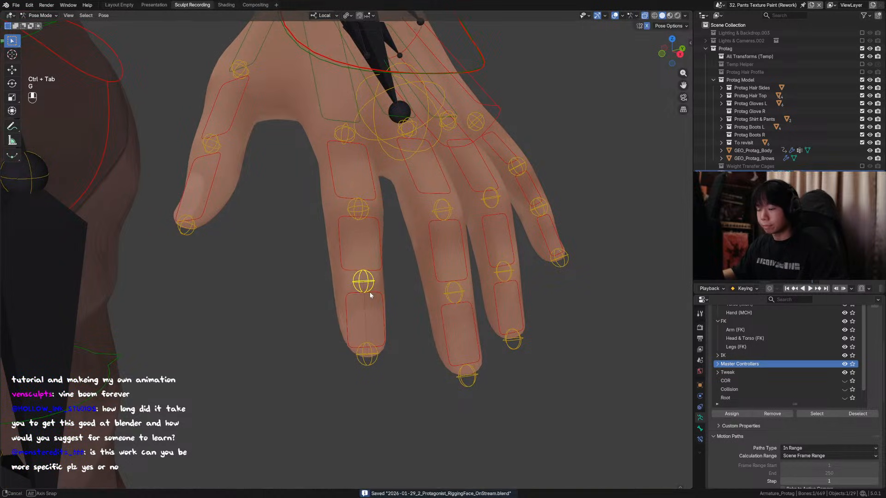
pyautogui.rightClick(369, 283)
pyautogui.hotkey('ctrl', 's')
pyautogui.scroll(2, 375, 298)
pyautogui.press('Tab')
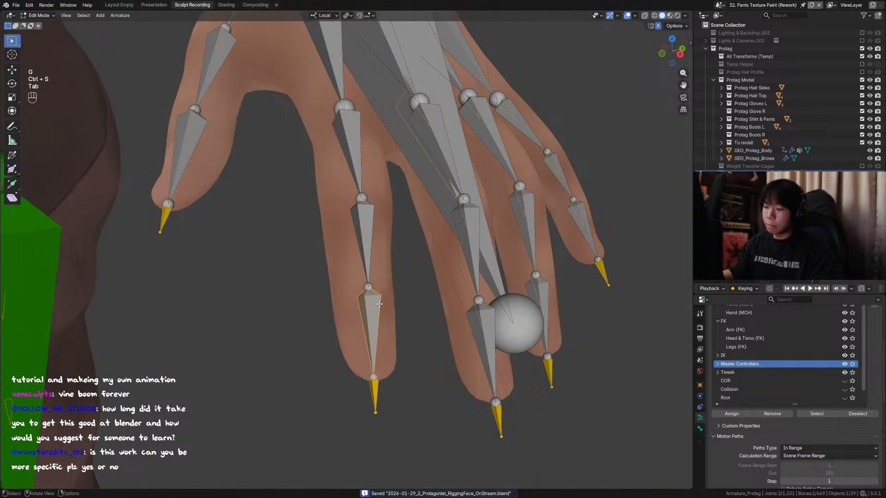
# Save the file, duplicate the left index finger's last bone in place and scale the copy to about 0.56.
pyautogui.moveTo(389, 303); pyautogui.dragTo(374, 285, button='middle')
pyautogui.press('F2')
pyautogui.press('Escape')
pyautogui.hotkey('ctrl', 's')
pyautogui.hotkey('shift', 'd')
pyautogui.rightClick(405, 281)
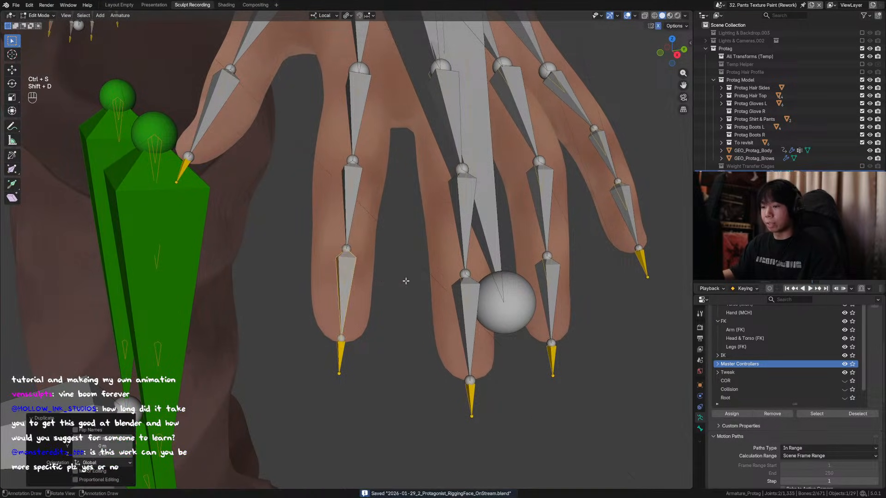
pyautogui.press('s')
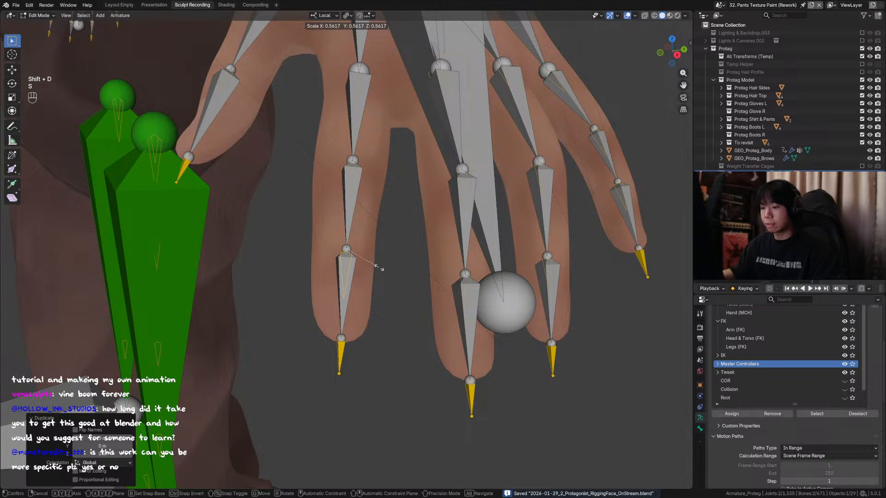
pyautogui.click(379, 268)
pyautogui.moveTo(379, 268); pyautogui.dragTo(377, 281, button='middle')
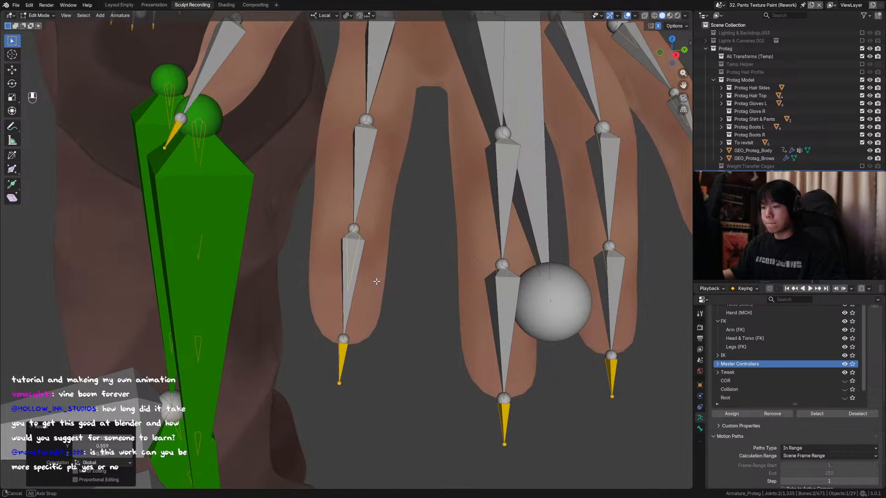
# Parent the left index finger's last bone to its smaller copy with Keep Offset.
pyautogui.click(359, 268)
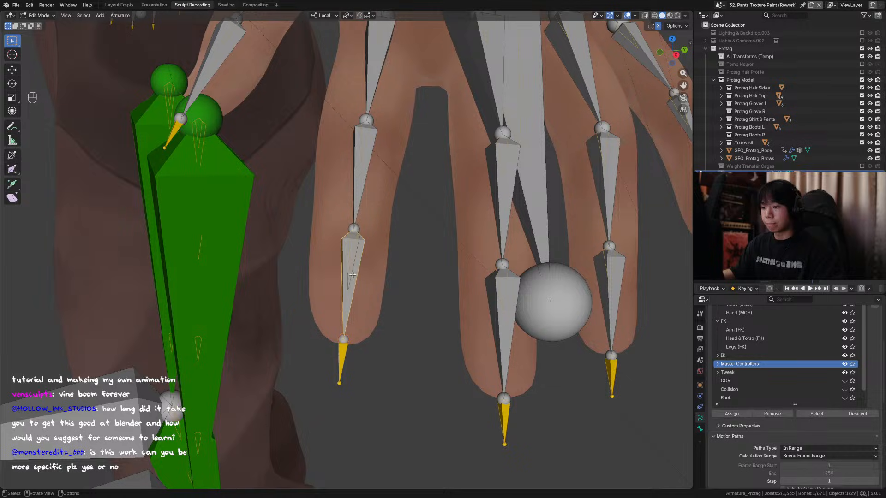
pyautogui.hotkey('ctrl', 'p')
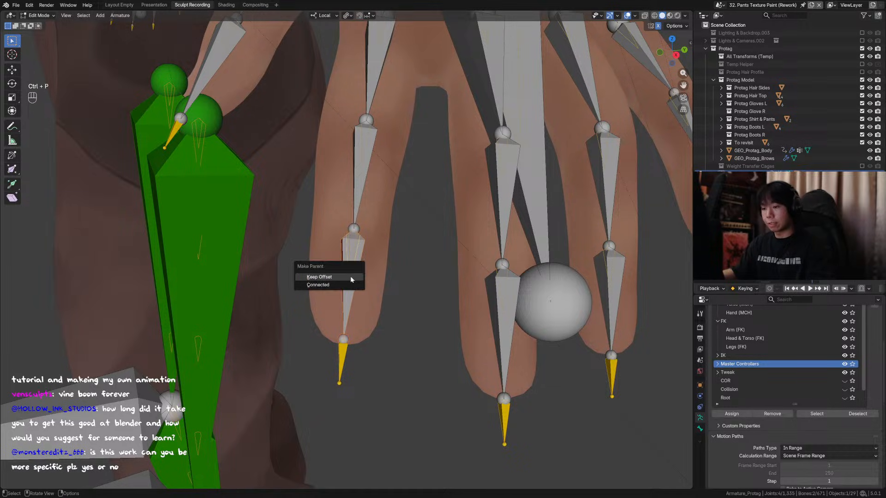
pyautogui.rightClick(350, 276)
pyautogui.press('Escape')
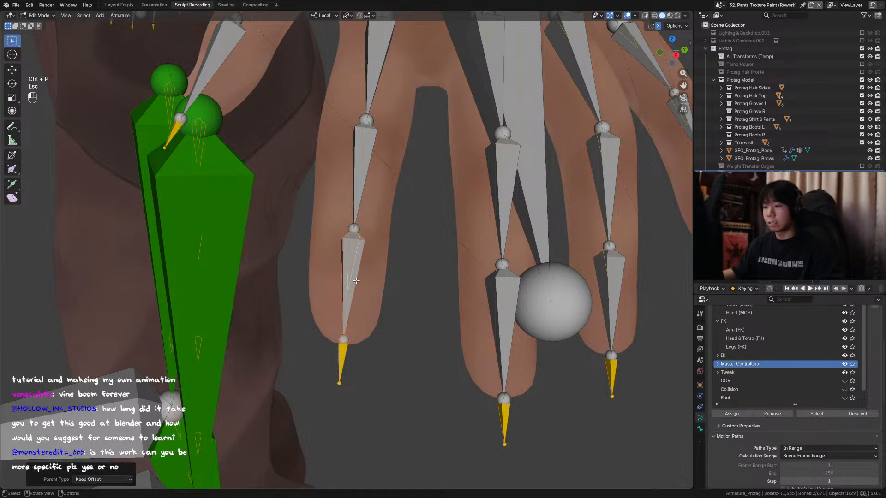
# Try to parent the left index finger's last bone and its smaller copy with Keep Offset again, undoing an accidental bone separation.
pyautogui.keyDown('shift'); pyautogui.click(349, 278); pyautogui.keyUp('shift')
pyautogui.press('p')
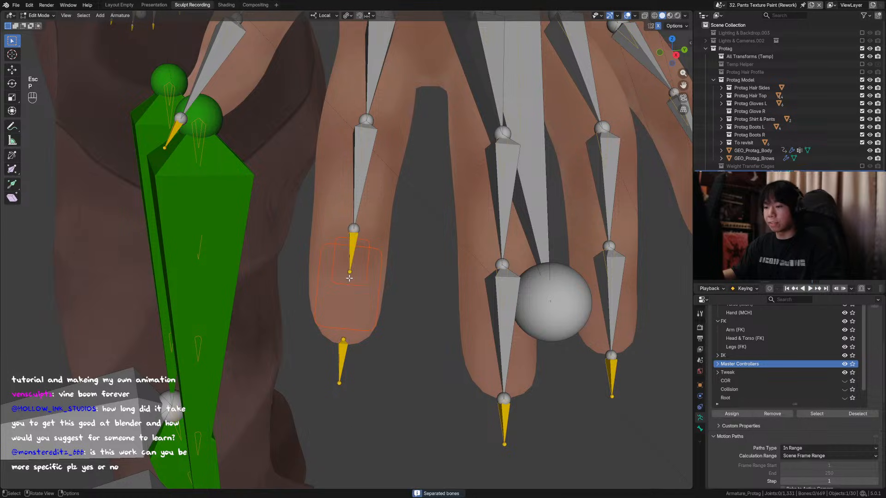
pyautogui.hotkey('ctrl', 'z')
pyautogui.hotkey('ctrl', 'p')
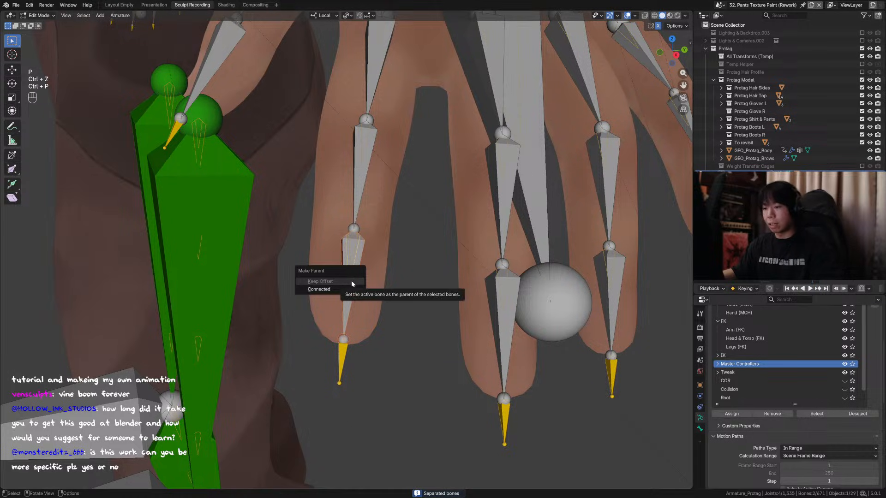
pyautogui.click(353, 279)
pyautogui.hotkey('ctrl', 'Tab')
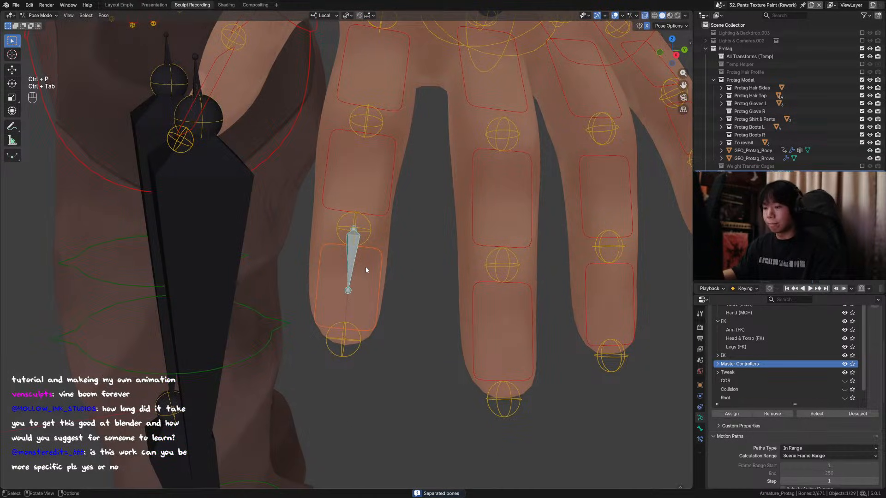
pyautogui.hotkey('ctrl', 'z')
pyautogui.hotkey('shift', 'ctrl', 'z')
pyautogui.hotkey('shift', 'ctrl', 'z')
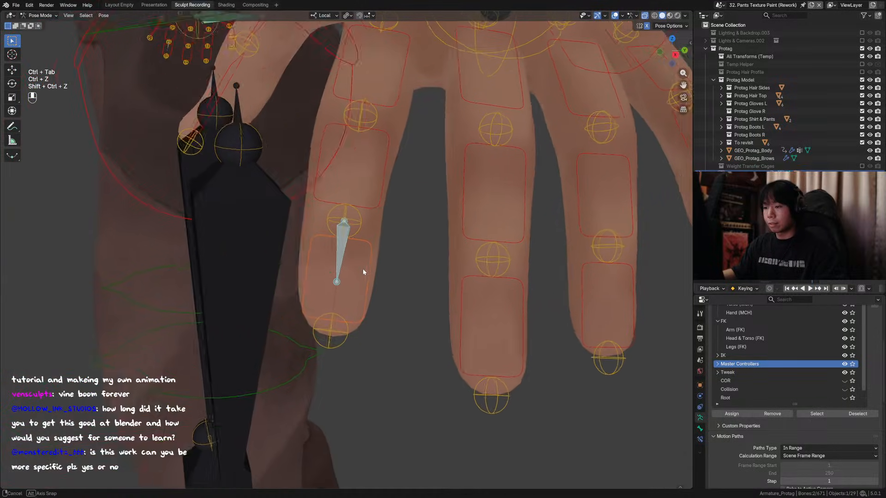
pyautogui.hotkey('ctrl', 'z')
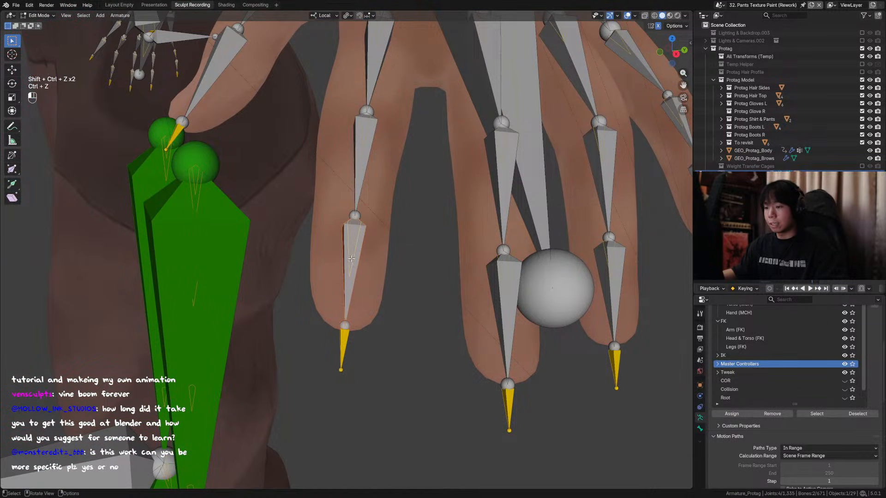
# Try to parent the smaller bone copy to the left index finger's middle bone with Keep Offset.
pyautogui.click(352, 262)
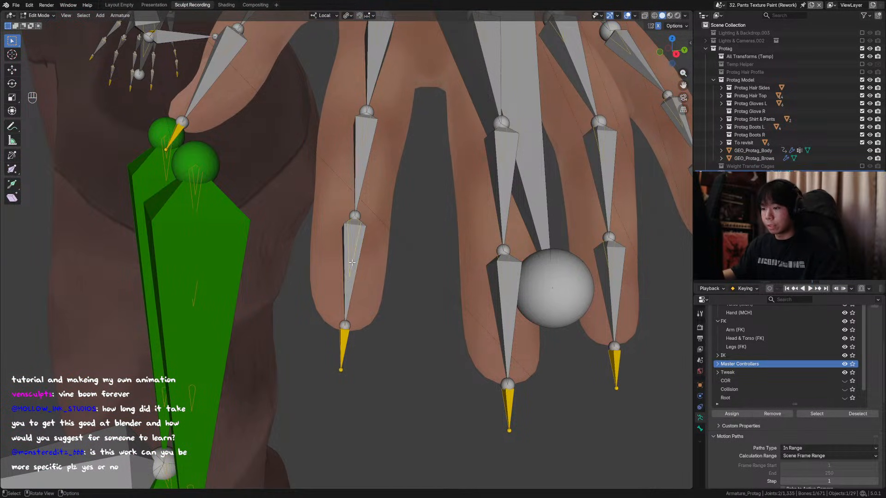
pyautogui.hotkey('ctrl', 'p')
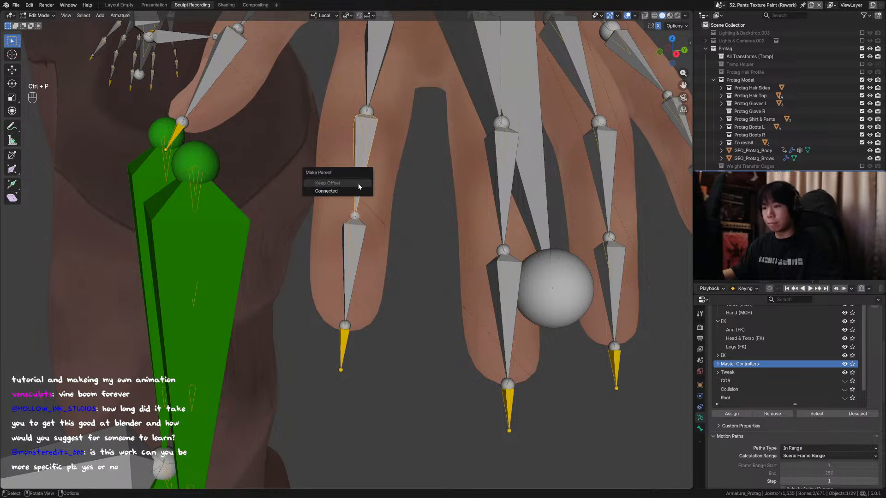
pyautogui.click(357, 185)
# Test rotating the smaller bone copy about its local X axis in Pose Mode, cancelling each rotation.
pyautogui.hotkey('ctrl', 'Tab')
pyautogui.moveTo(350, 270); pyautogui.dragTo(374, 267, button='middle')
pyautogui.press('r')
pyautogui.press('x')
pyautogui.rightClick(441, 270)
pyautogui.moveTo(443, 271); pyautogui.dragTo(389, 293, button='middle')
pyautogui.press('r')
pyautogui.press('x')
pyautogui.rightClick(506, 316)
pyautogui.press('r')
pyautogui.press('x')
pyautogui.rightClick(408, 310)
pyautogui.press('r')
pyautogui.press('x')
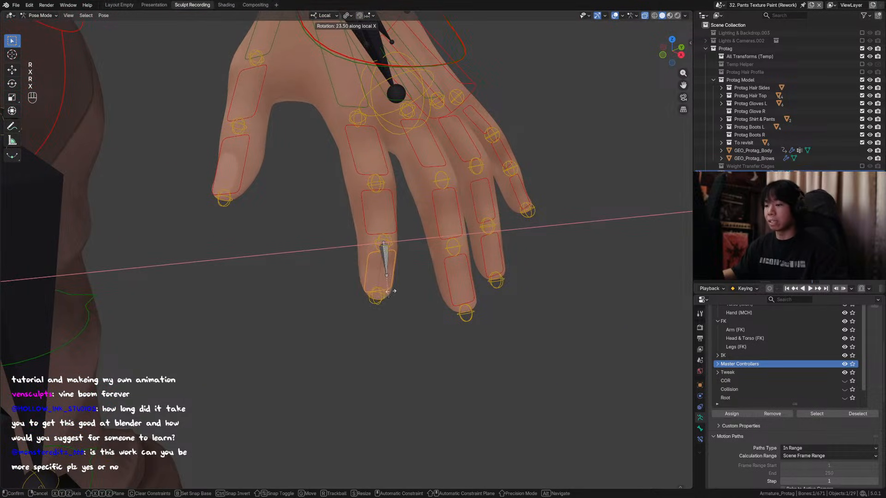
pyautogui.rightClick(390, 277)
# Test rotating the left index finger's middle controller about local X, cancel the rotation and save the file.
pyautogui.moveTo(395, 247); pyautogui.dragTo(397, 288, button='middle')
pyautogui.click(398, 237)
pyautogui.press('r')
pyautogui.press('x')
pyautogui.rightClick(389, 263)
pyautogui.hotkey('ctrl', 's')
# Add a Copy Transforms constraint to the smaller bone MAIN_Finger_A_3.L.001, targeting the middle controller MAIN_Finger_A_2.L.
pyautogui.click(429, 294)
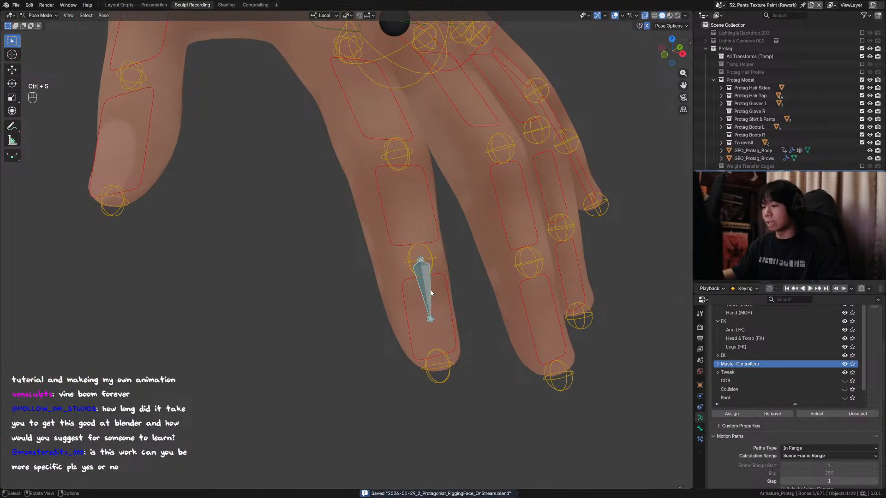
pyautogui.click(439, 232)
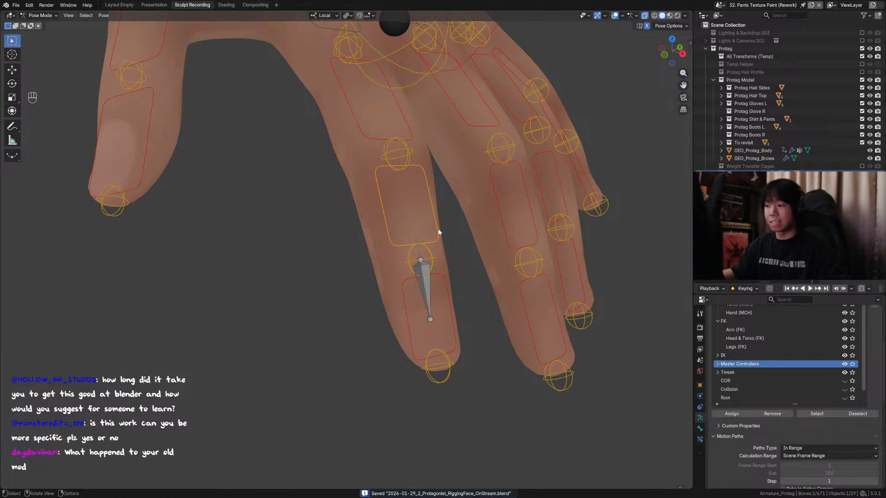
pyautogui.keyDown('shift'); pyautogui.click(424, 285); pyautogui.keyUp('shift')
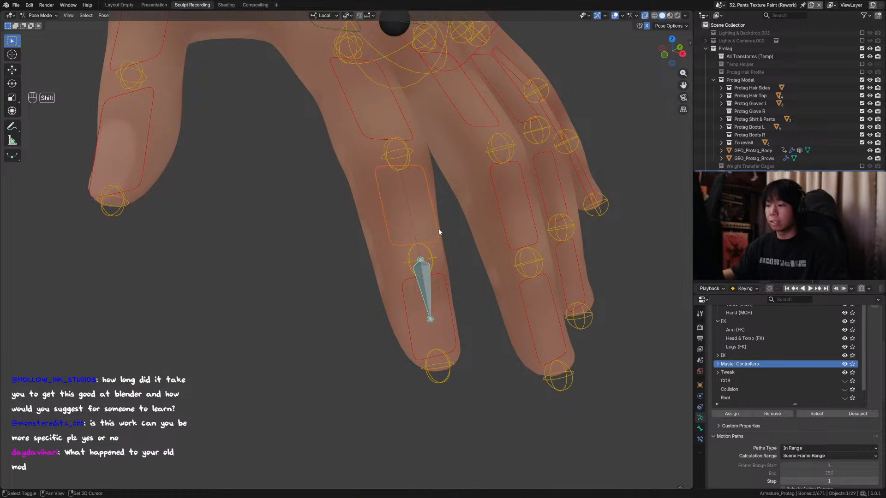
pyautogui.keyDown('shift'); pyautogui.click(439, 230); pyautogui.keyUp('shift')
pyautogui.keyDown('shift'); pyautogui.click(422, 284); pyautogui.keyUp('shift')
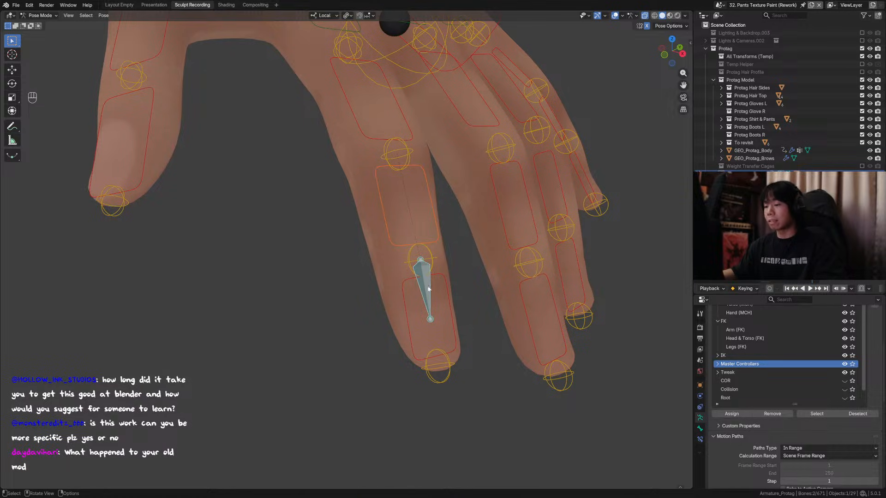
pyautogui.click(700, 439)
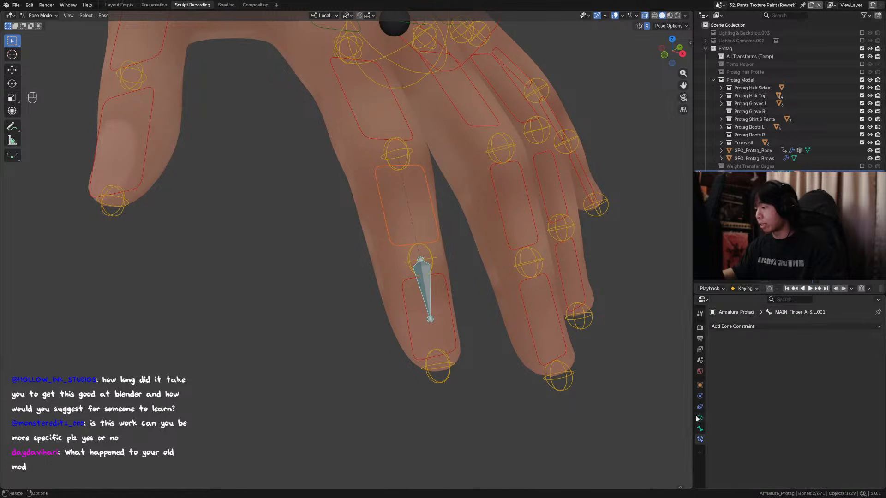
pyautogui.moveTo(398, 284); pyautogui.dragTo(425, 277, button='middle')
pyautogui.hotkey('shift', 'ctrl', 'c')
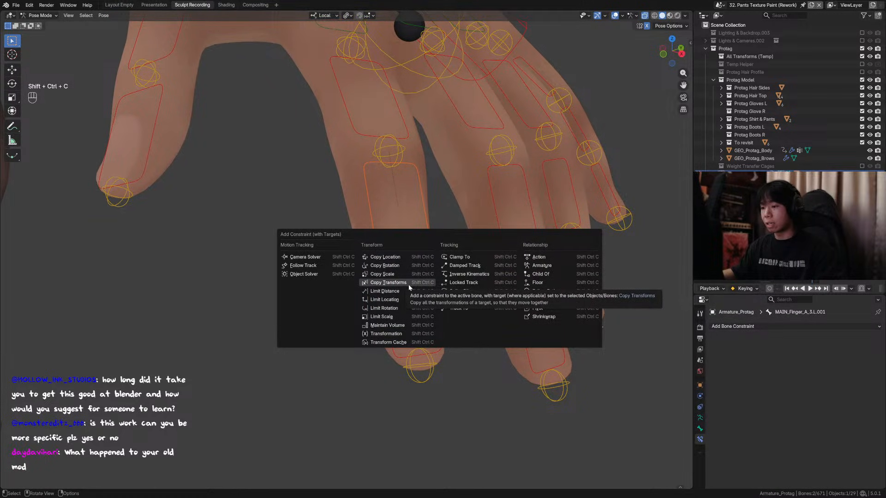
pyautogui.click(408, 284)
# Set the Copy Transforms constraint's target and owner to Local Space and save the file.
pyautogui.click(810, 401)
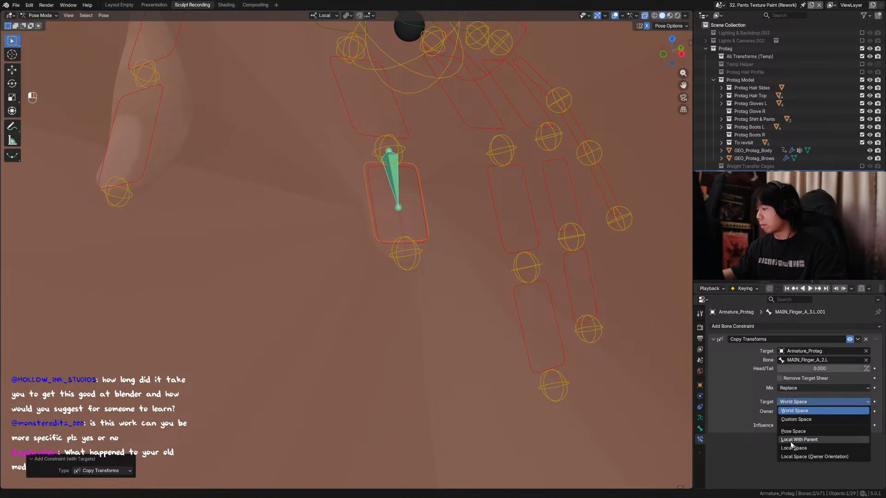
pyautogui.click(791, 448)
pyautogui.click(793, 411)
pyautogui.click(792, 458)
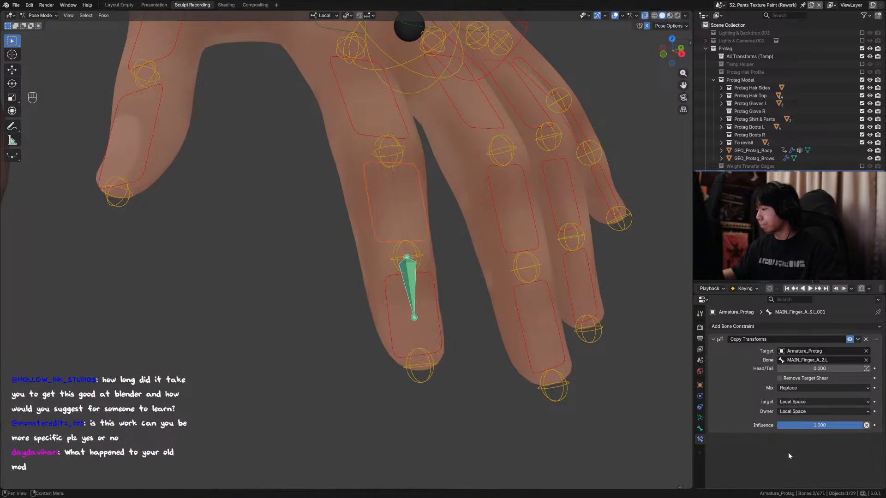
pyautogui.moveTo(443, 323); pyautogui.dragTo(445, 326, button='middle')
pyautogui.hotkey('ctrl', 's')
# Compare the constraint settings of the smaller bone copy and the left index finger's middle controller.
pyautogui.moveTo(446, 262); pyautogui.dragTo(455, 241, button='middle')
pyautogui.click(437, 260)
pyautogui.click(444, 274)
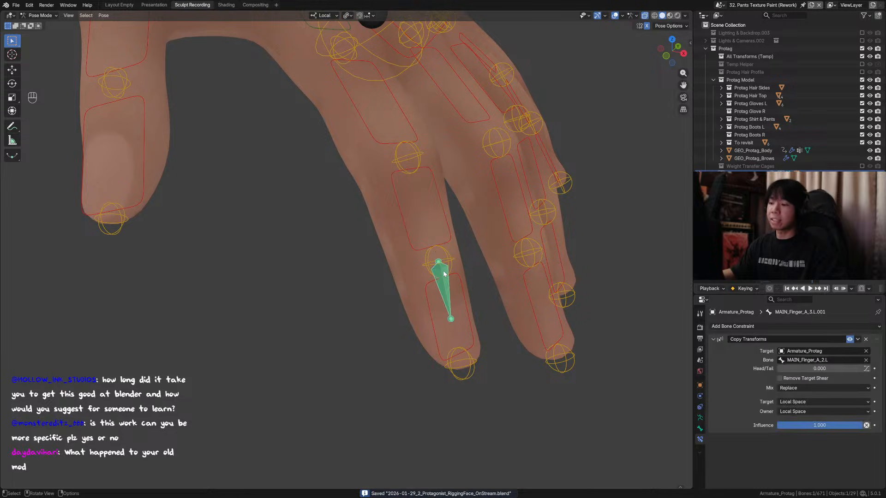
pyautogui.click(446, 267)
pyautogui.click(444, 276)
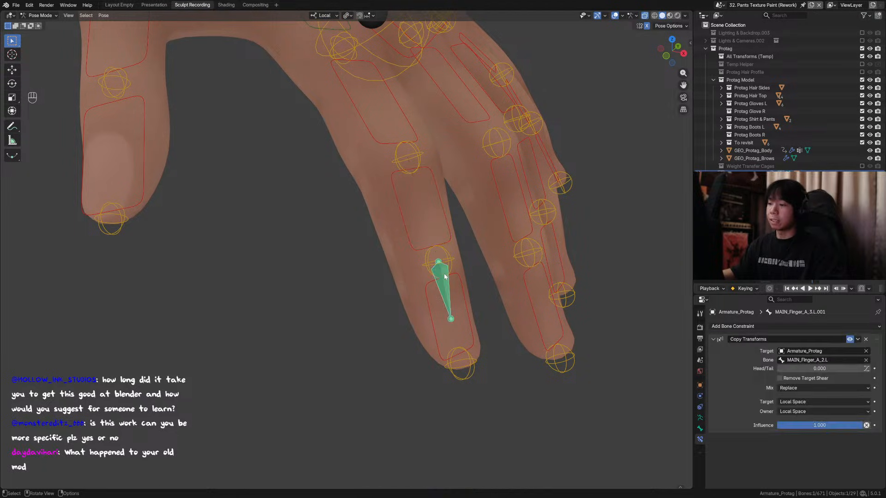
pyautogui.click(450, 236)
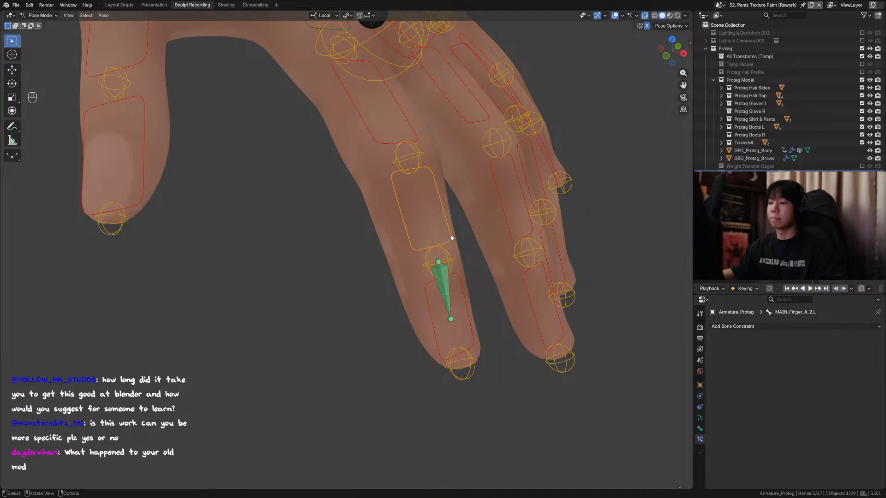
pyautogui.click(443, 280)
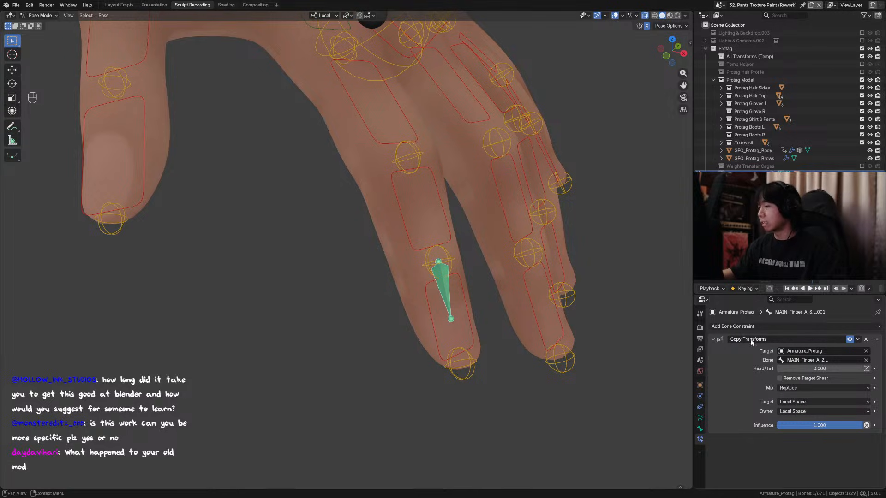
# Rotate the left index finger's middle controller about local X to curl the fingertip.
pyautogui.click(451, 236)
pyautogui.press('r')
pyautogui.press('x')
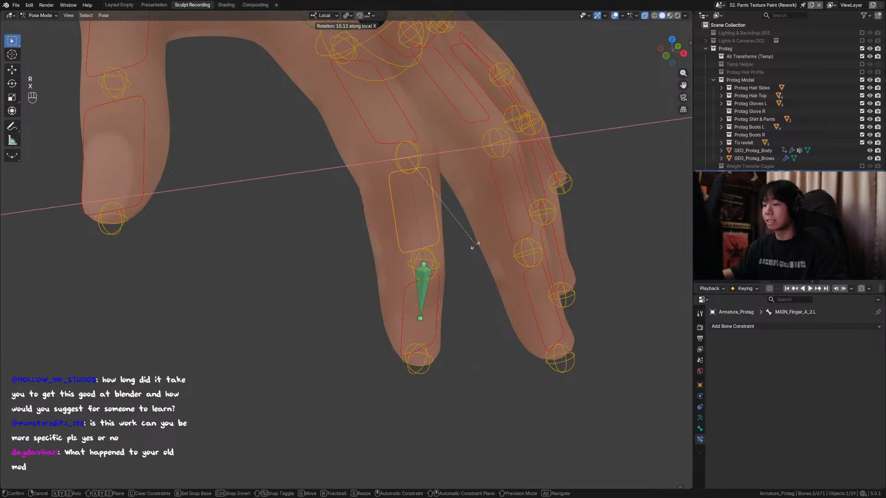
pyautogui.keyDown('alt'); pyautogui.moveTo(403, 261); pyautogui.dragTo(513, 238, button='middle'); pyautogui.keyUp('alt')
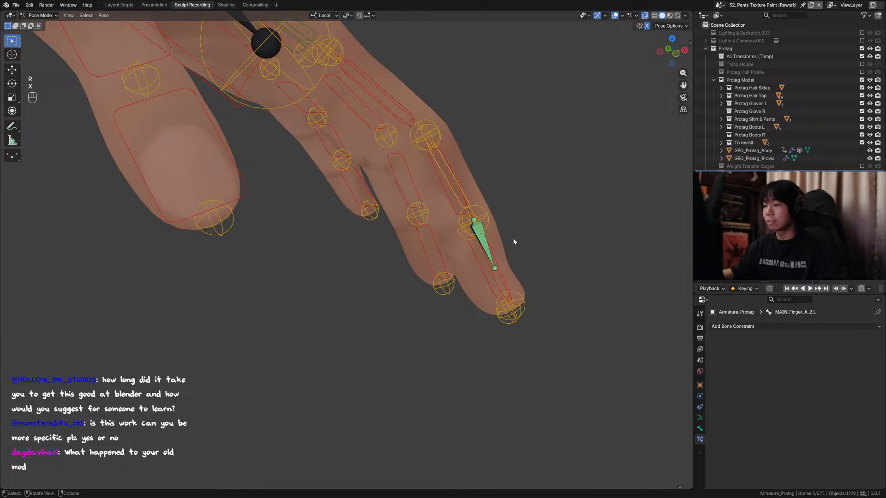
pyautogui.click(415, 258)
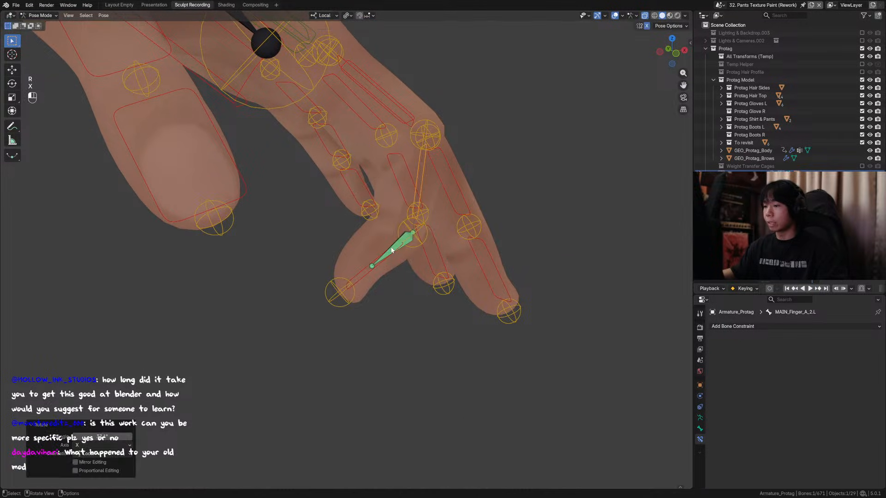
# Disable and re-enable the smaller bone's Copy Transforms constraint to compare the finger's bend.
pyautogui.click(392, 249)
pyautogui.click(848, 340)
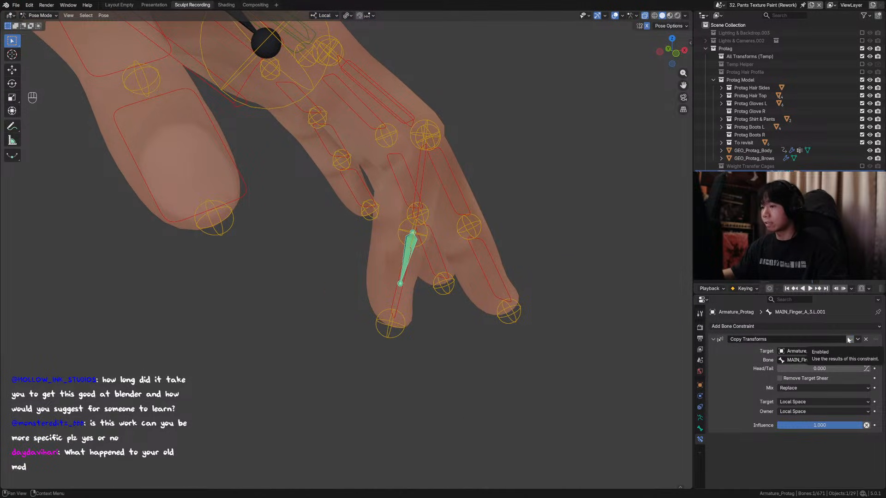
pyautogui.click(848, 340)
# Clear the middle controller's rotation, test rotating it about local X again and cancel.
pyautogui.moveTo(558, 305); pyautogui.dragTo(369, 249, button='middle')
pyautogui.click(414, 227)
pyautogui.hotkey('alt', 'r')
pyautogui.press('r')
pyautogui.press('x')
pyautogui.rightClick(364, 252)
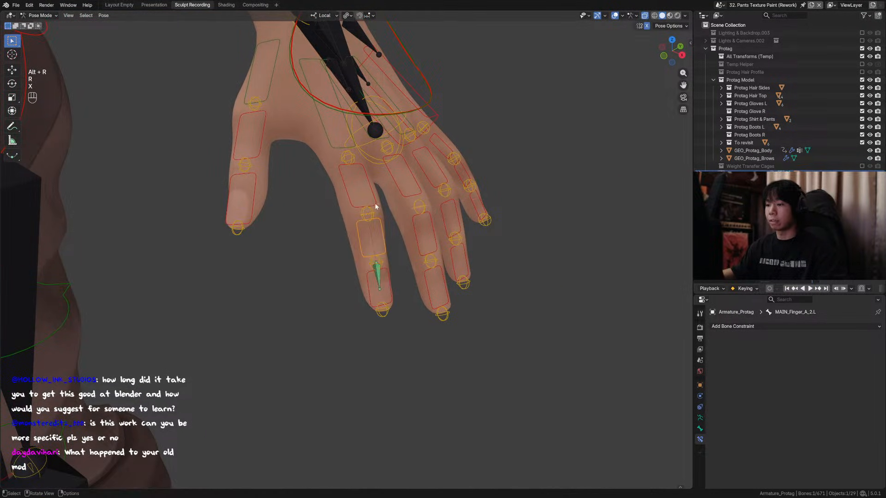
# Curl the left index finger by rotating its three controllers together about local X in two passes.
pyautogui.keyDown('shift'); pyautogui.click(376, 210); pyautogui.keyUp('shift')
pyautogui.press('r')
pyautogui.press('x')
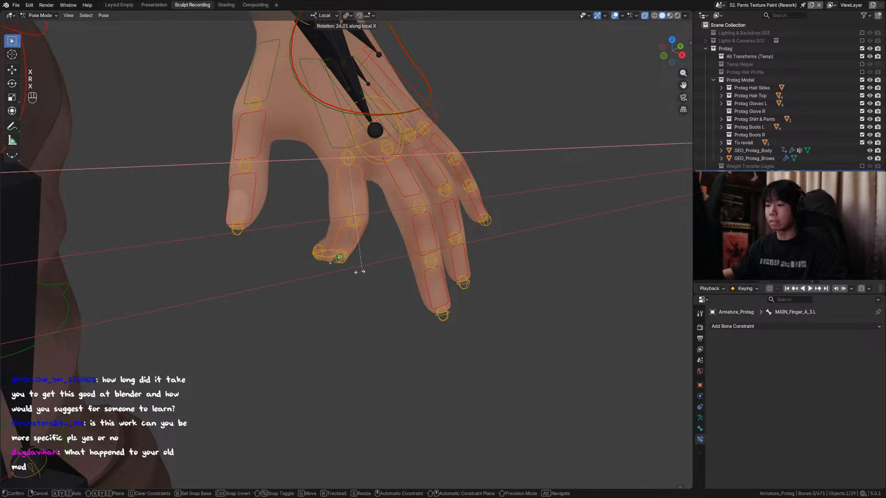
pyautogui.click(313, 247)
pyautogui.moveTo(314, 247); pyautogui.dragTo(369, 249, button='middle')
pyautogui.press('r')
pyautogui.press('x')
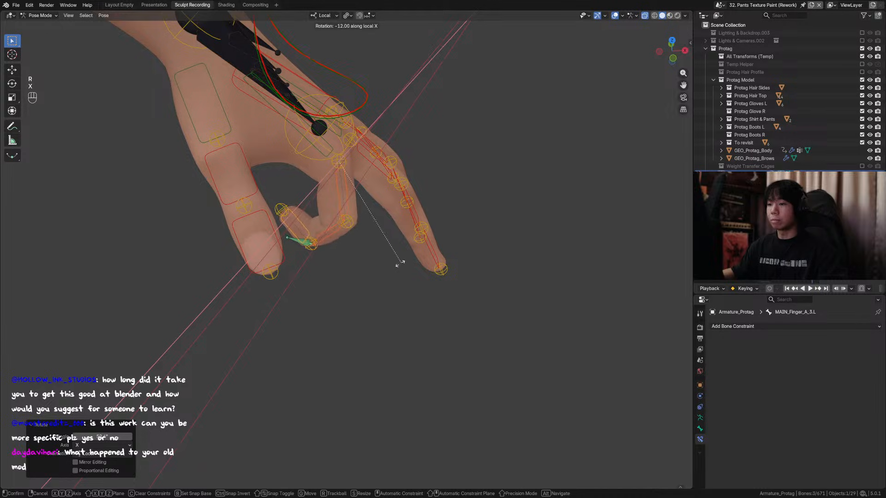
pyautogui.click(372, 266)
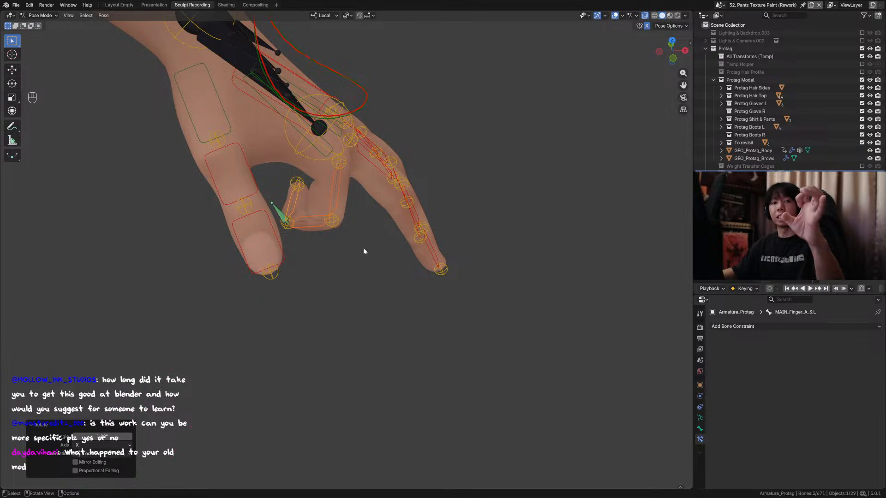
# Try rotating a single controller of the curled index finger about local X, and undo the rotation.
pyautogui.moveTo(363, 247); pyautogui.dragTo(332, 212, button='middle')
pyautogui.click(340, 189)
pyautogui.press('r')
pyautogui.press('x')
pyautogui.click(353, 211)
pyautogui.scroll(-3, 353, 212)
pyautogui.hotkey('ctrl', 'z')
# Select the left middle finger's three controllers, with MAIN_Finger_B_3.L active.
pyautogui.click(376, 209)
pyautogui.keyDown('shift'); pyautogui.click(399, 261); pyautogui.keyUp('shift')
pyautogui.moveTo(408, 189); pyautogui.dragTo(412, 173, button='middle')
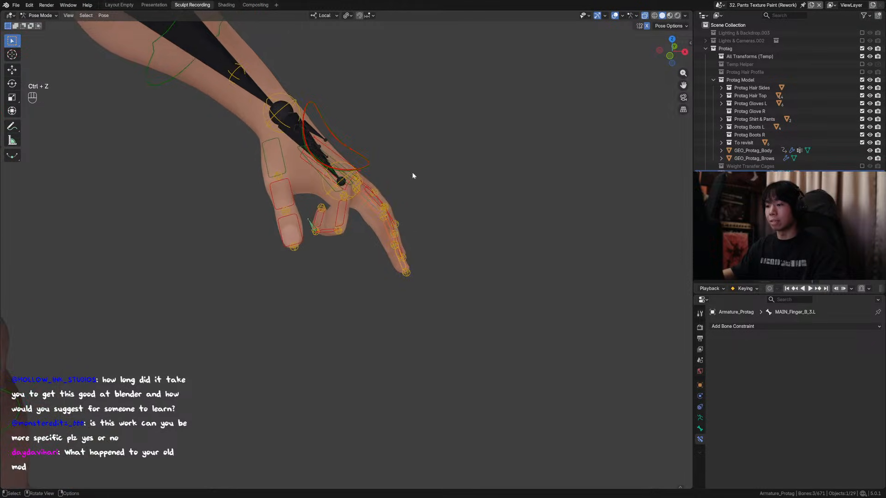
# Rotate the selected finger bones about 56 degrees around their local X axis to test the curl.
pyautogui.scroll(2, 413, 172)
pyautogui.press('r')
pyautogui.press('x')
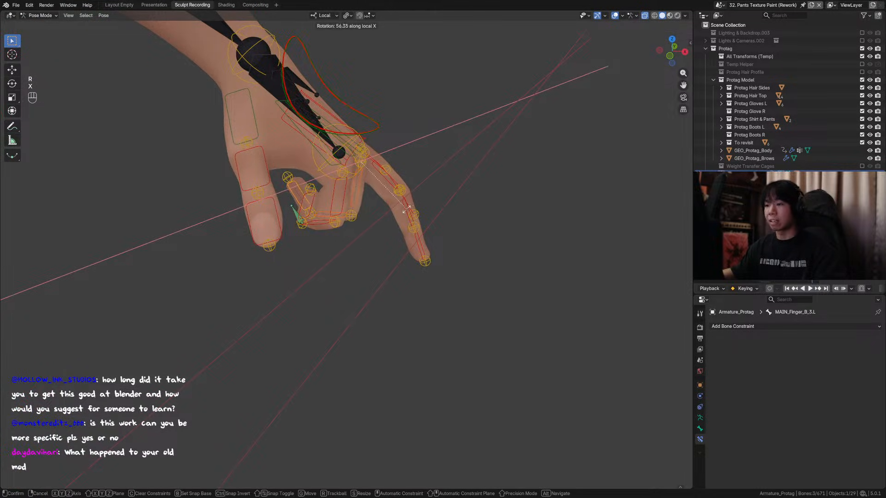
pyautogui.click(407, 206)
pyautogui.scroll(2, 302, 177)
pyautogui.moveTo(302, 176); pyautogui.dragTo(277, 206, button='middle')
# Clear the location and rotation of every pose bone and save the file.
pyautogui.press('a')
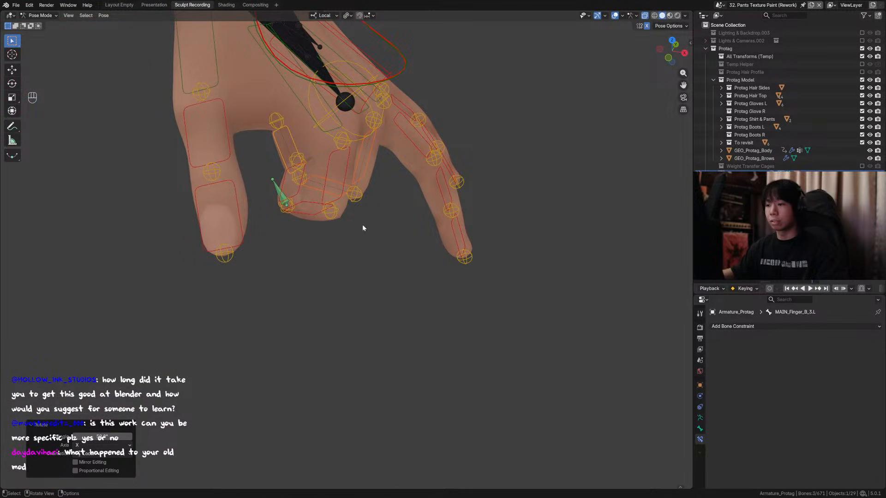
pyautogui.hotkey('alt', 'g')
pyautogui.hotkey('alt', 'r')
pyautogui.scroll(-6, 370, 215)
pyautogui.click(382, 203)
pyautogui.keyDown('shift'); pyautogui.moveTo(346, 163); pyautogui.dragTo(501, 236, button='middle'); pyautogui.keyUp('shift')
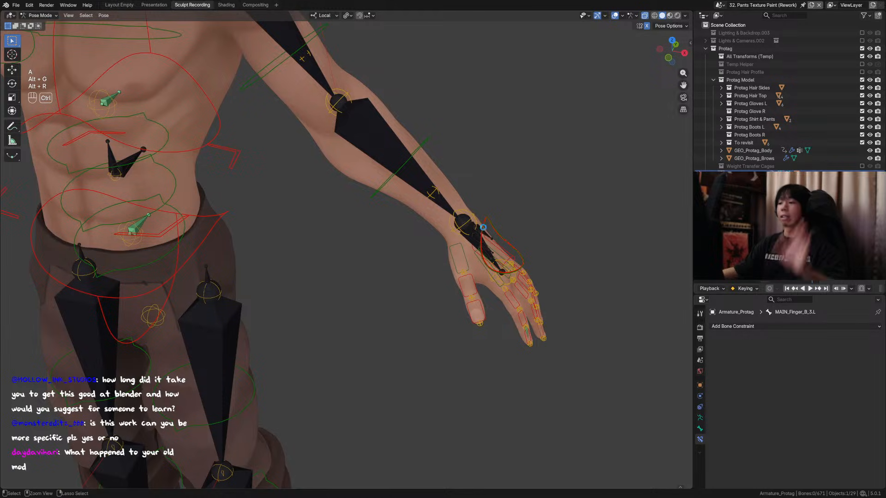
pyautogui.hotkey('ctrl', 's')
pyautogui.scroll(-4, 541, 336)
pyautogui.scroll(-3, 540, 336)
pyautogui.keyDown('shift'); pyautogui.moveTo(299, 163); pyautogui.dragTo(364, 195, button='middle'); pyautogui.keyUp('shift')
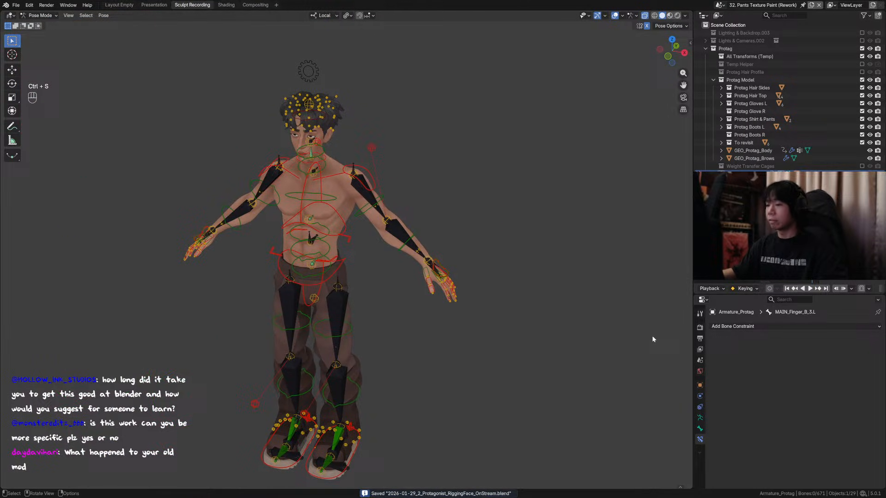
# Hide the armature's MCH and FK bone collections.
pyautogui.click(699, 417)
pyautogui.click(845, 420)
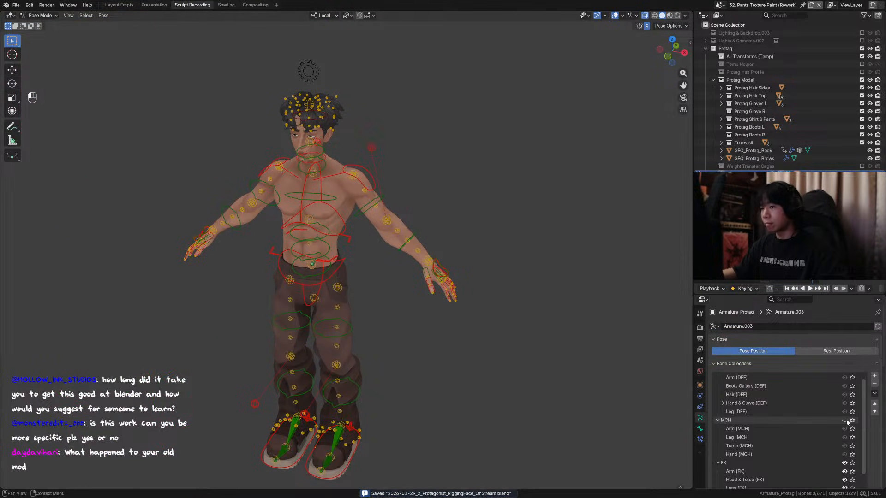
pyautogui.scroll(-2, 847, 422)
pyautogui.click(845, 432)
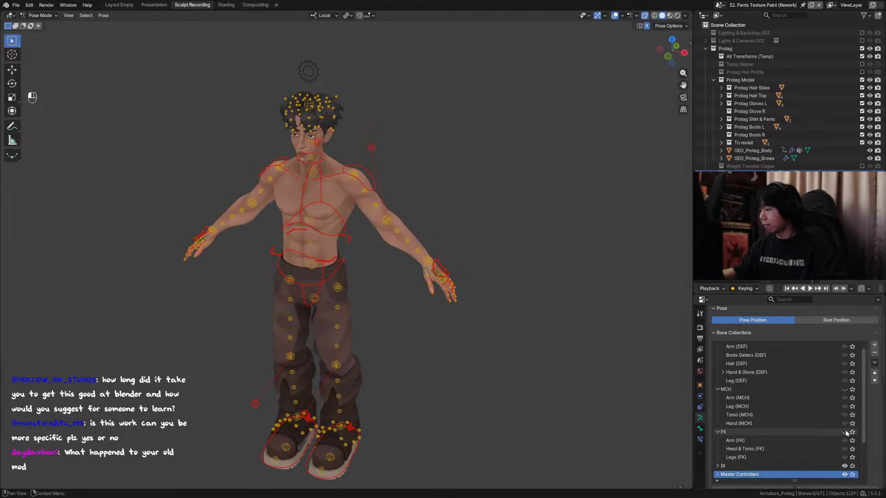
# Hide the IK bone collection, keep Master Controllers and Tweak visible, and save the file.
pyautogui.scroll(-2, 818, 429)
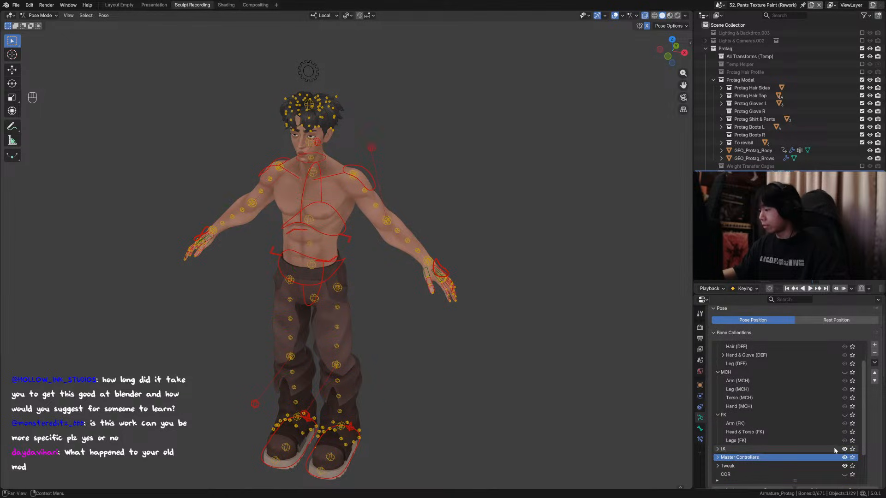
pyautogui.scroll(-1, 832, 447)
pyautogui.scroll(2, 835, 438)
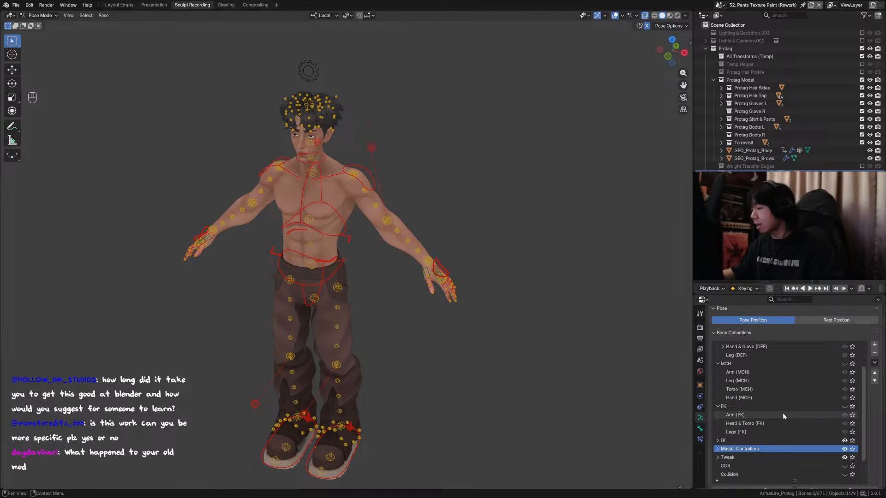
pyautogui.scroll(-1, 809, 412)
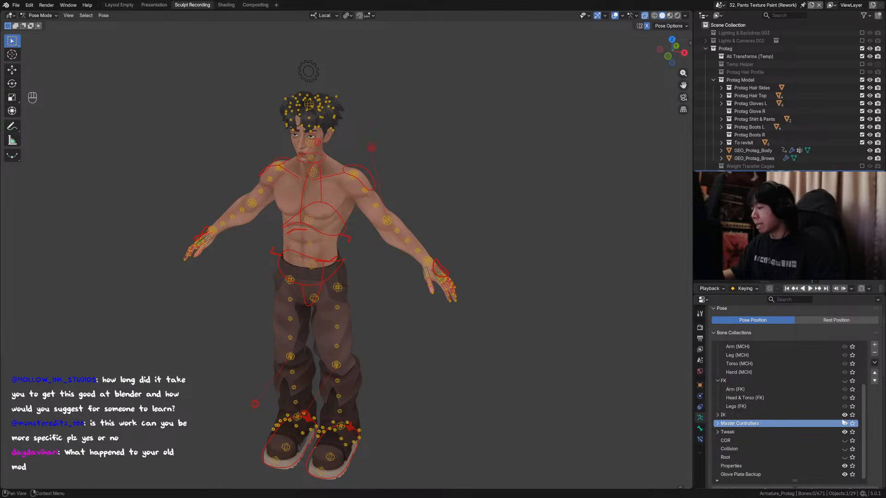
pyautogui.scroll(-2, 847, 421)
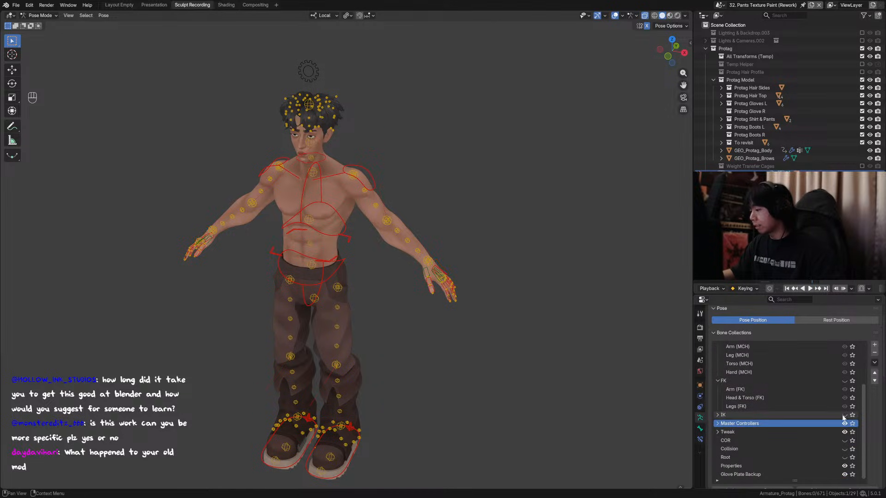
pyautogui.click(844, 415)
pyautogui.click(845, 432)
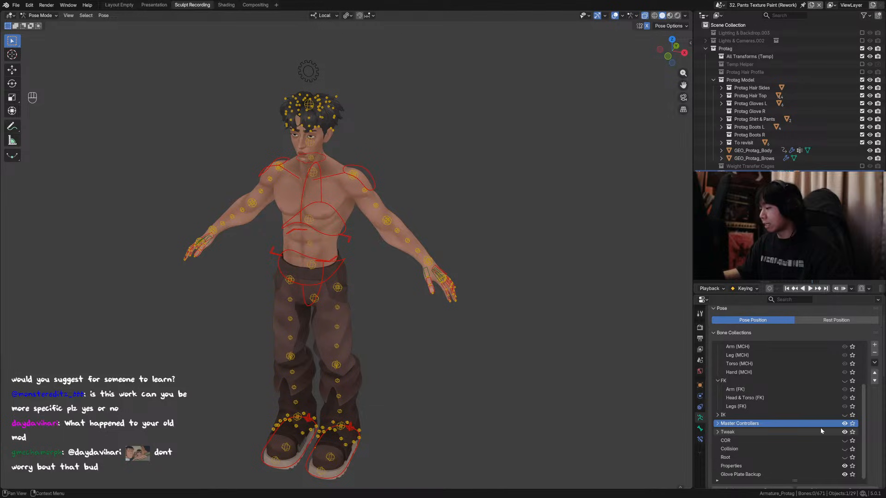
pyautogui.moveTo(531, 351); pyautogui.dragTo(501, 319, button='middle')
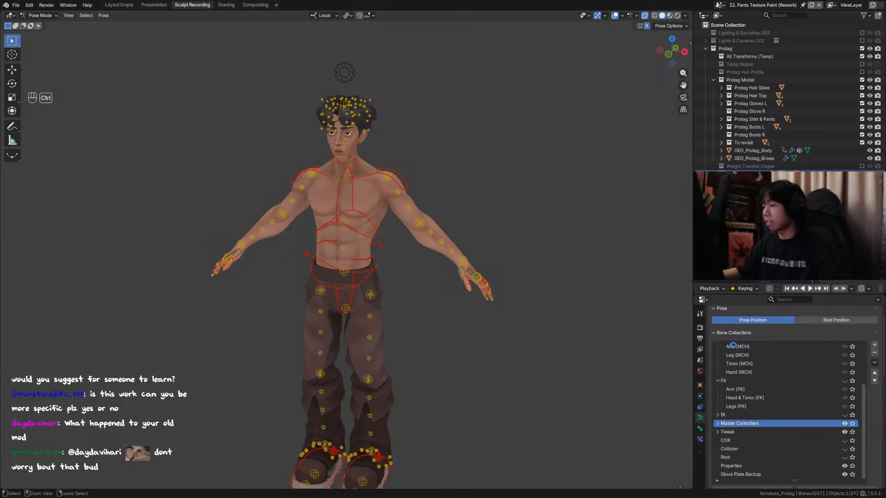
pyautogui.hotkey('ctrl', 's')
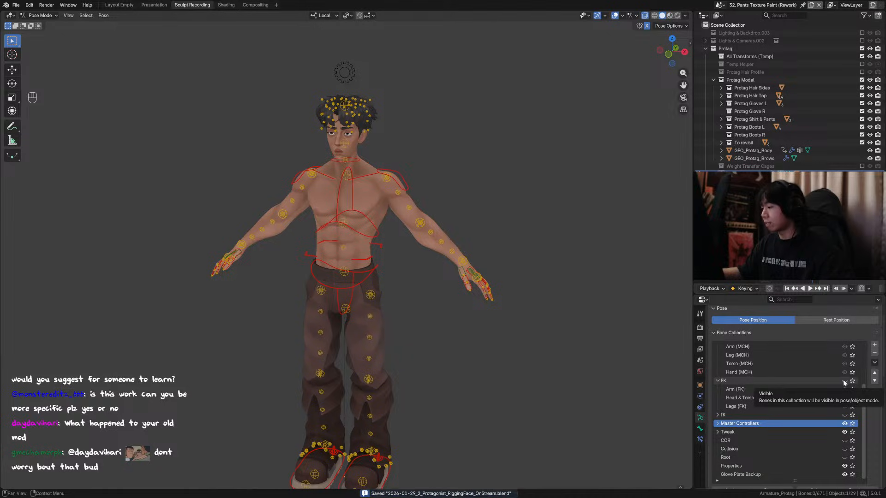
pyautogui.click(844, 415)
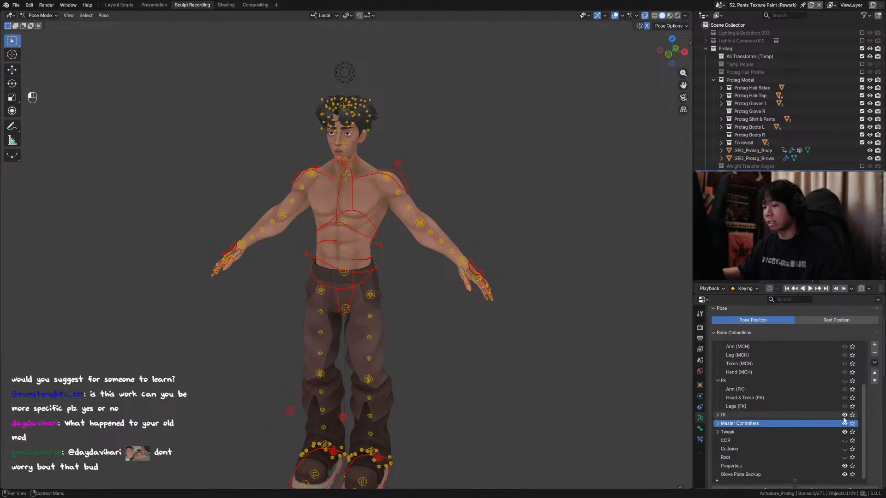
pyautogui.click(844, 415)
# Frame the head and hair controls for inspection, clear the selection and save the file.
pyautogui.moveTo(402, 76); pyautogui.dragTo(291, 151)
pyautogui.press('KP_Decimal')
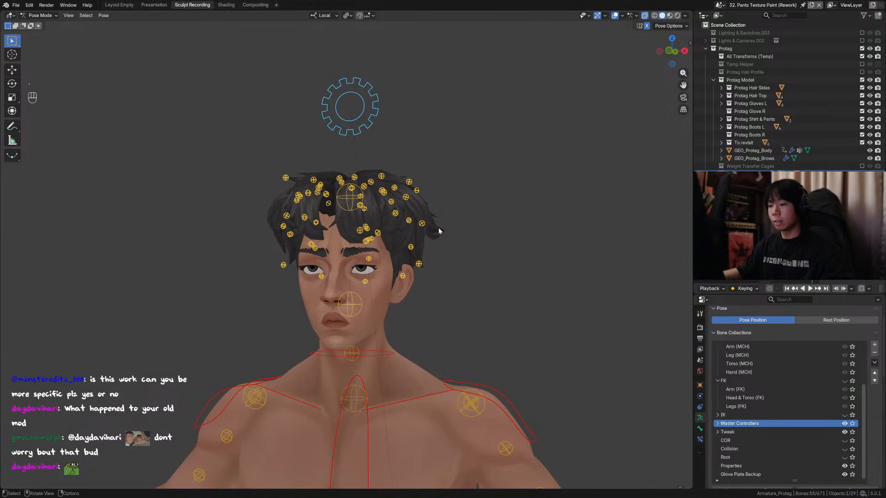
pyautogui.click(463, 247)
pyautogui.hotkey('ctrl', 's')
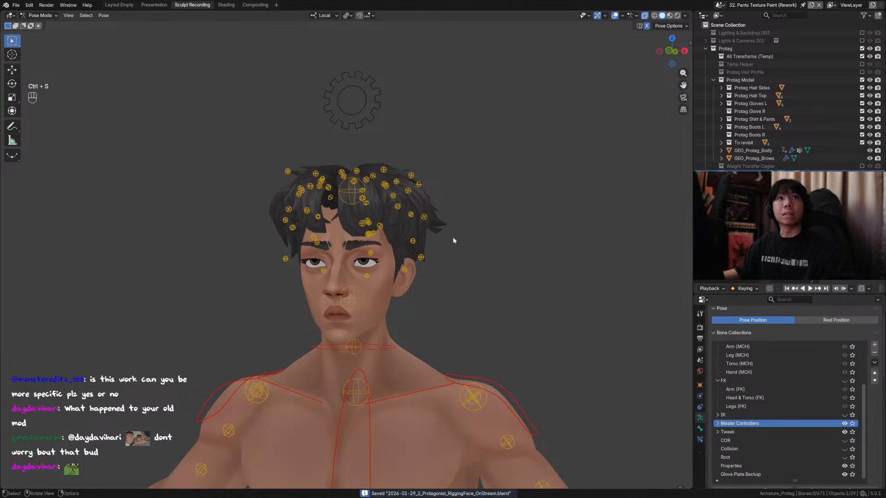
pyautogui.moveTo(451, 238)
pyautogui.mouseDown(button='middle')
pyautogui.moveTo(448, 270)
pyautogui.moveTo(455, 251)
pyautogui.mouseUp(button='middle')
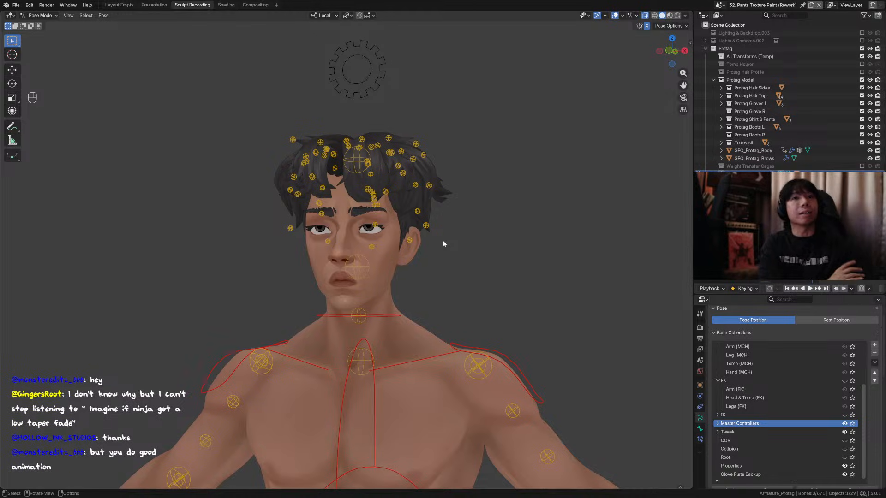
# Test the neck control by trial-rotating it in the side view and the front view, cancelling each rotation.
pyautogui.moveTo(442, 261); pyautogui.dragTo(345, 264, button='middle')
pyautogui.keyDown('shift'); pyautogui.moveTo(360, 331); pyautogui.dragTo(368, 310, button='middle'); pyautogui.keyUp('shift')
pyautogui.click(378, 290)
pyautogui.press('r')
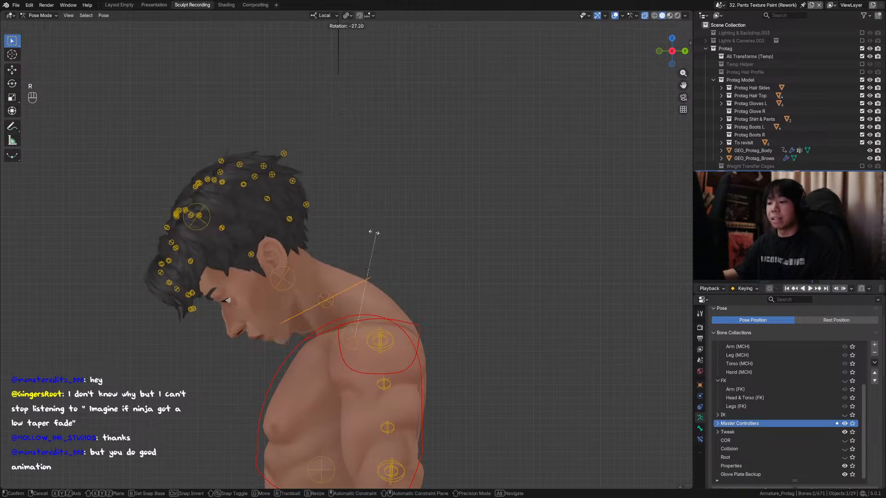
pyautogui.rightClick(422, 289)
pyautogui.moveTo(361, 244); pyautogui.dragTo(428, 267, button='middle')
pyautogui.hotkey('ctrl', 's')
pyautogui.press('r')
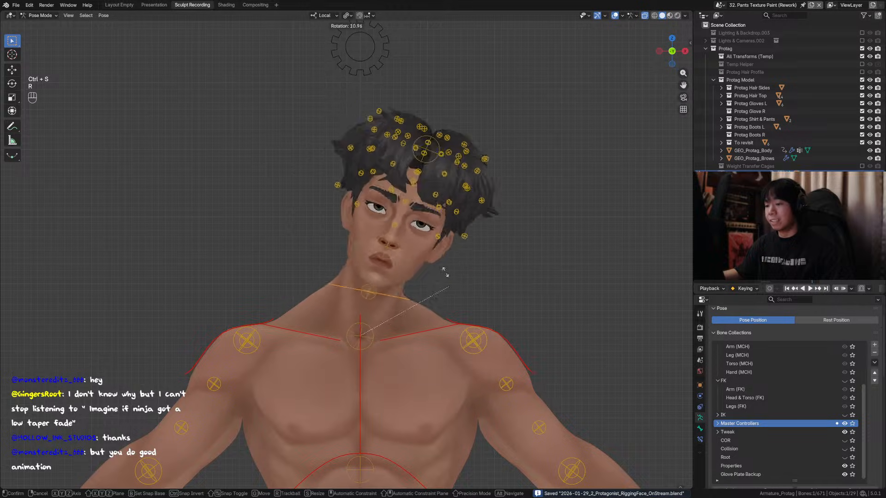
pyautogui.rightClick(423, 232)
# Test the shoulder and chest controls with trial rotations, checking them from several angles and saving the file.
pyautogui.click(400, 261)
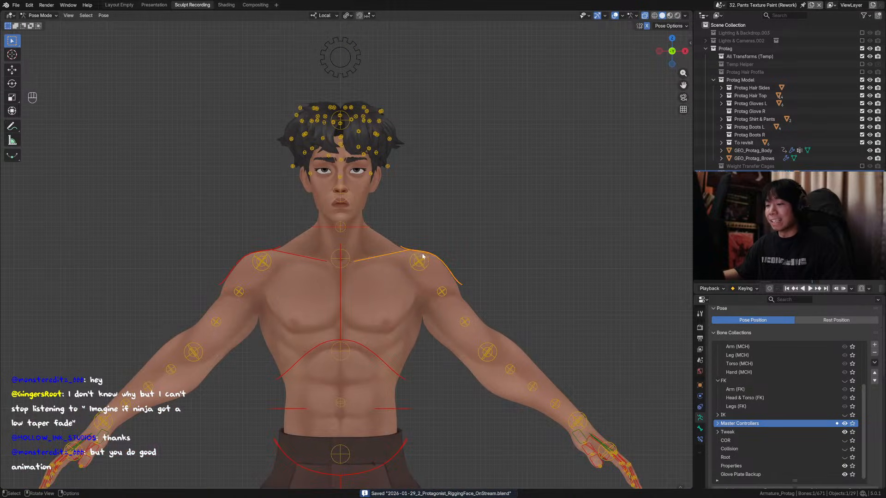
pyautogui.scroll(-3, 466, 328)
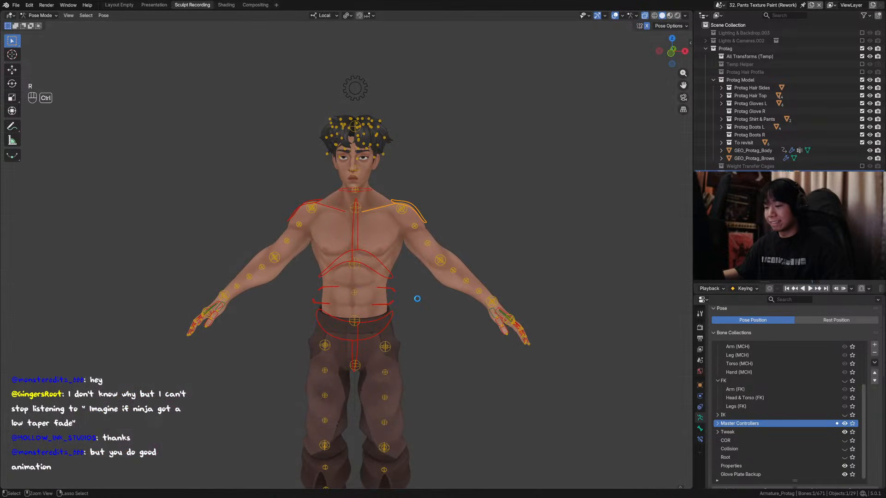
pyautogui.hotkey('ctrl', 's')
pyautogui.moveTo(387, 303)
pyautogui.mouseDown(button='middle')
pyautogui.moveTo(367, 303)
pyautogui.moveTo(384, 305)
pyautogui.mouseUp(button='middle')
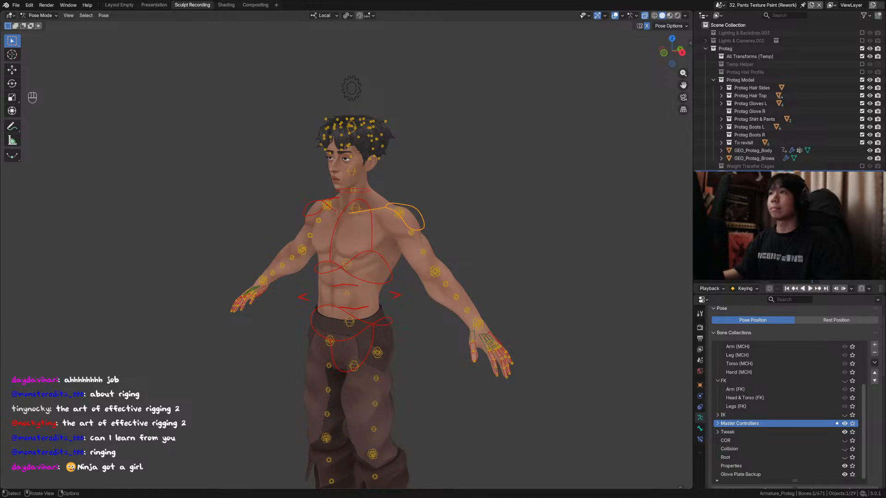
pyautogui.moveTo(364, 216); pyautogui.dragTo(380, 241, button='middle')
pyautogui.press('KP_1')
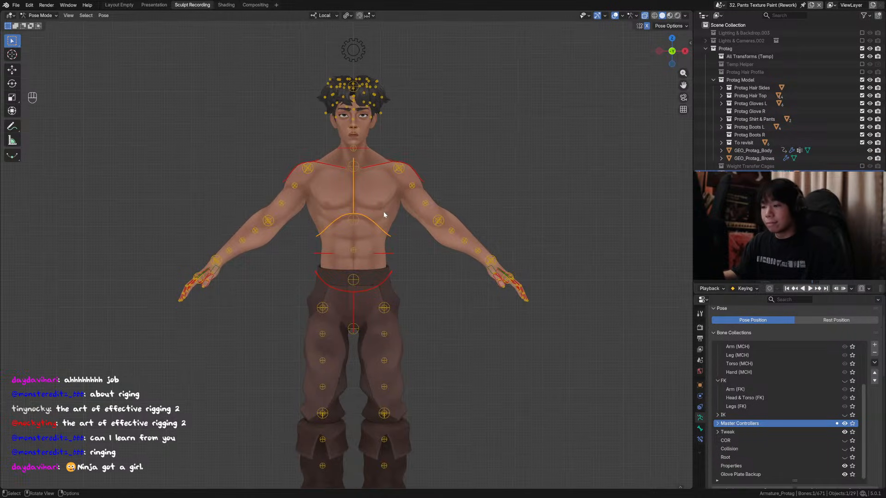
pyautogui.moveTo(383, 211); pyautogui.dragTo(348, 141, button='middle')
pyautogui.press('r')
pyautogui.hotkey('ctrl', 's')
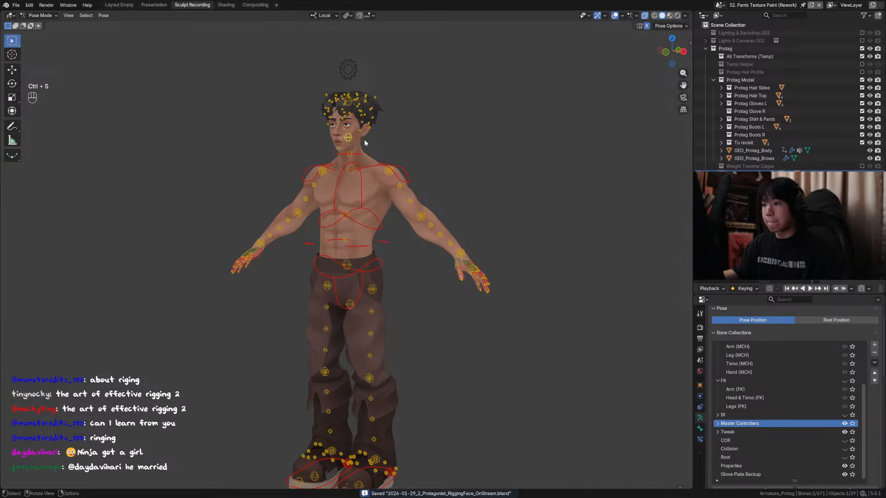
# Try moving the head control in the front view, cancel the move and save the file.
pyautogui.press('KP_1')
pyautogui.press('g')
pyautogui.rightClick(387, 146)
pyautogui.hotkey('ctrl', 's')
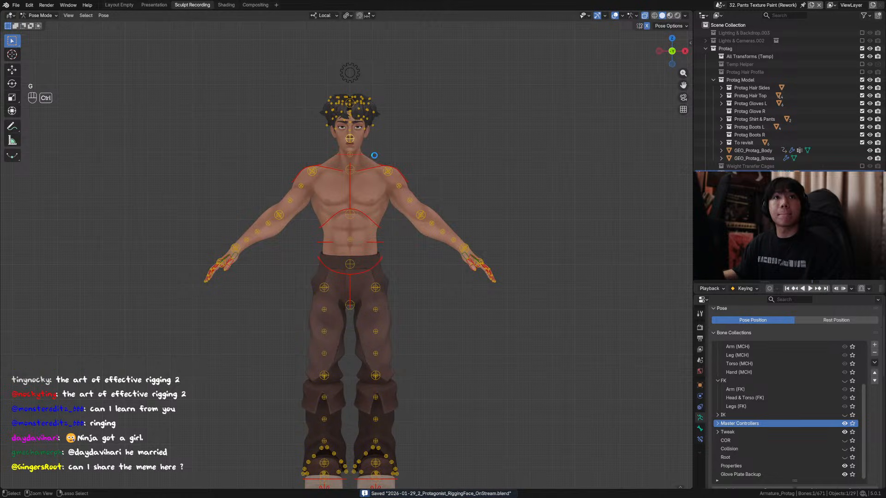
pyautogui.keyDown('shift'); pyautogui.moveTo(372, 146); pyautogui.dragTo(387, 157, button='middle'); pyautogui.keyUp('shift')
pyautogui.scroll(1, 387, 162)
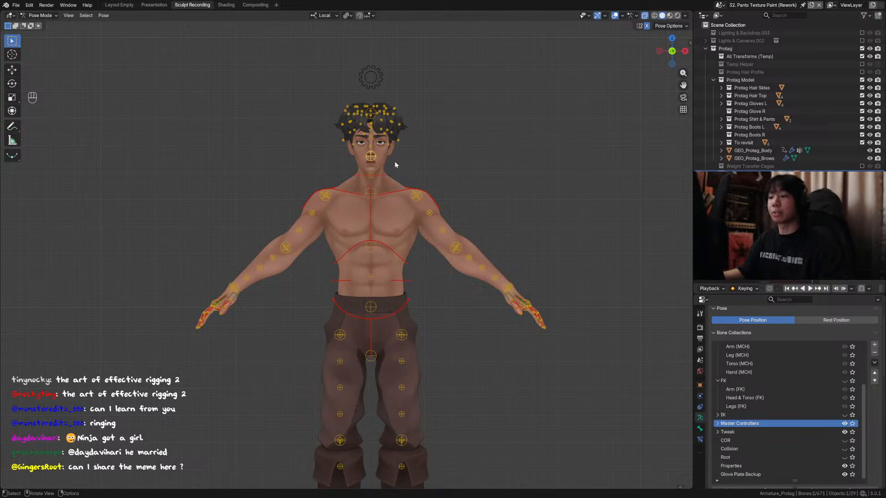
# Frame the head controls and examine them from several angles, clearing the selection and saving the file.
pyautogui.moveTo(415, 91); pyautogui.dragTo(309, 180)
pyautogui.press('KP_Decimal')
pyautogui.hotkey('ctrl', 's')
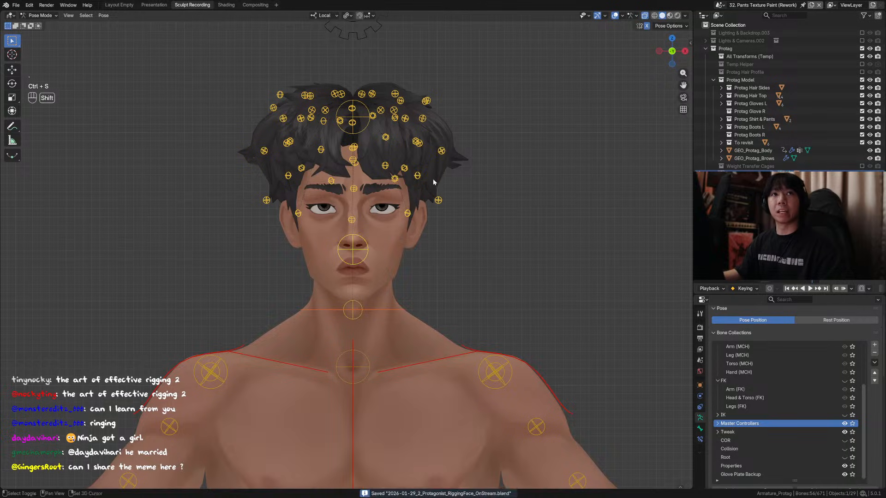
pyautogui.moveTo(444, 178); pyautogui.dragTo(447, 228, button='middle')
pyautogui.click(376, 215)
pyautogui.moveTo(375, 216); pyautogui.dragTo(474, 259, button='middle')
pyautogui.hotkey('ctrl', 's')
pyautogui.click(443, 238)
pyautogui.scroll(-1, 438, 240)
pyautogui.scroll(-3, 461, 259)
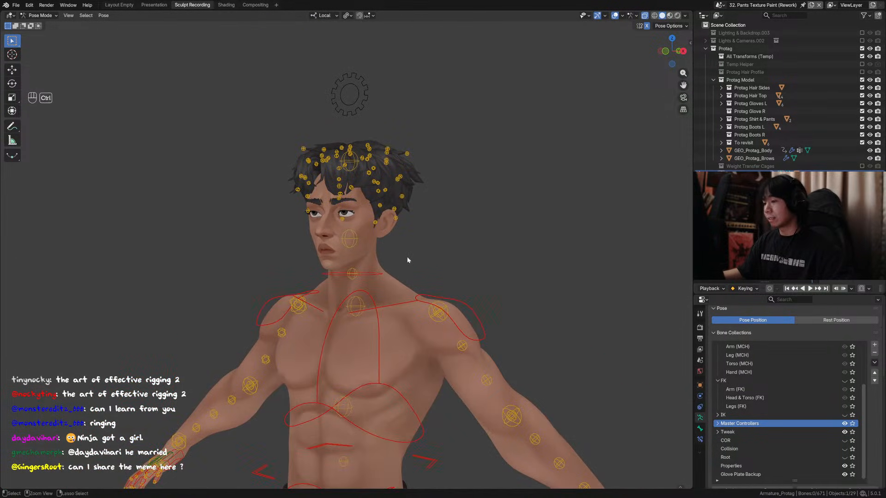
# Return to Object Mode, enable the collection holding the agenda text and select that text in the front view.
pyautogui.scroll(-3, 407, 259)
pyautogui.hotkey('ctrl', 'Tab')
pyautogui.hotkey('alt', 'h')
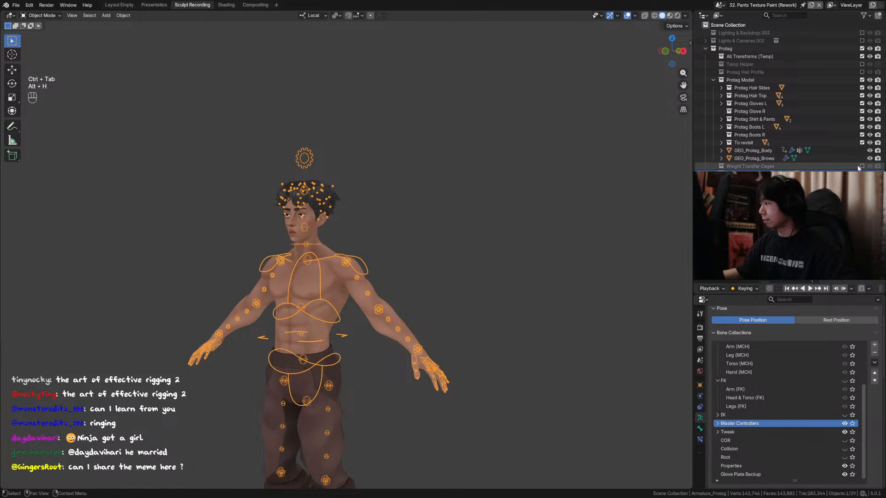
pyautogui.click(861, 197)
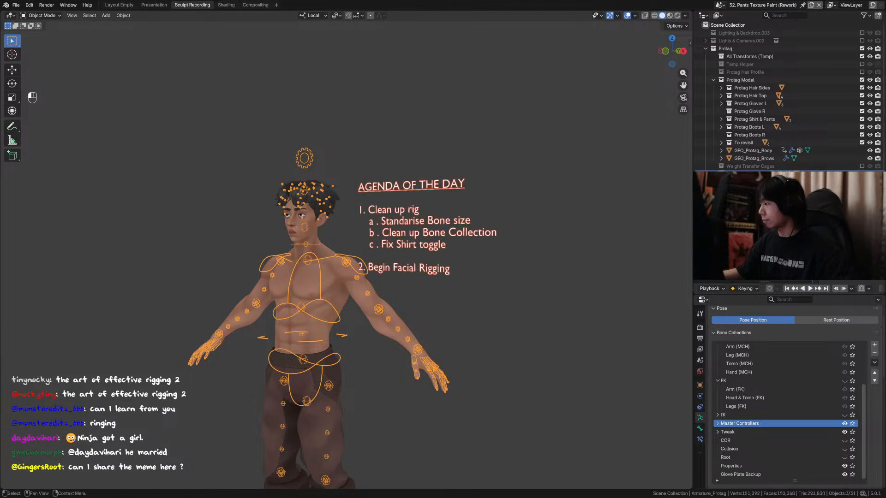
pyautogui.keyDown('alt'); pyautogui.moveTo(517, 226); pyautogui.dragTo(541, 227, button='middle'); pyautogui.keyUp('alt')
pyautogui.click(446, 246)
pyautogui.keyDown('alt'); pyautogui.moveTo(447, 246); pyautogui.dragTo(455, 245, button='middle'); pyautogui.keyUp('alt')
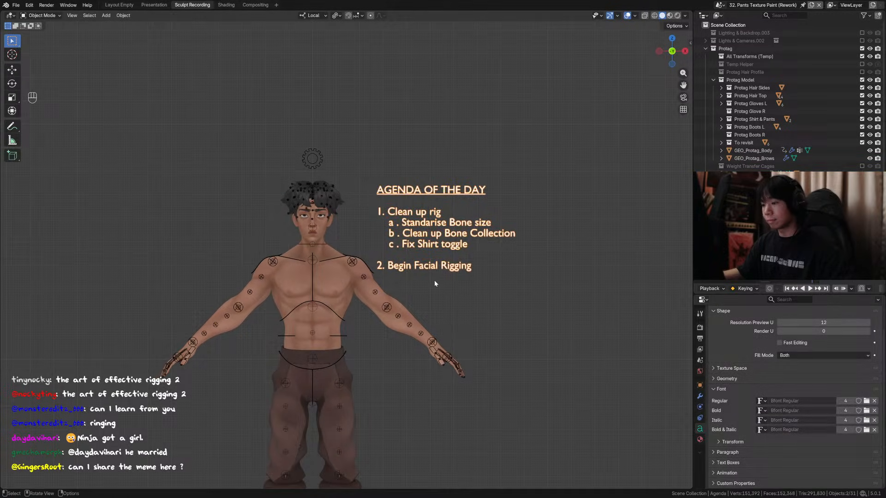
pyautogui.scroll(2, 411, 254)
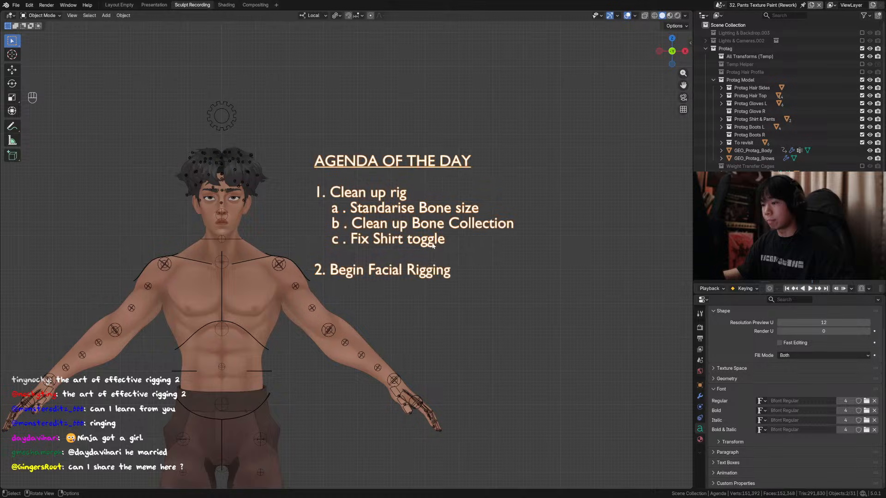
# Delete the line "c . Fix Shirt toggle" and its leftover blank line from the agenda text.
pyautogui.press('Tab')
pyautogui.moveTo(445, 239); pyautogui.dragTo(326, 240)
pyautogui.press('BackSpace')
pyautogui.press('BackSpace')
pyautogui.press('BackSpace')
pyautogui.press('BackSpace')
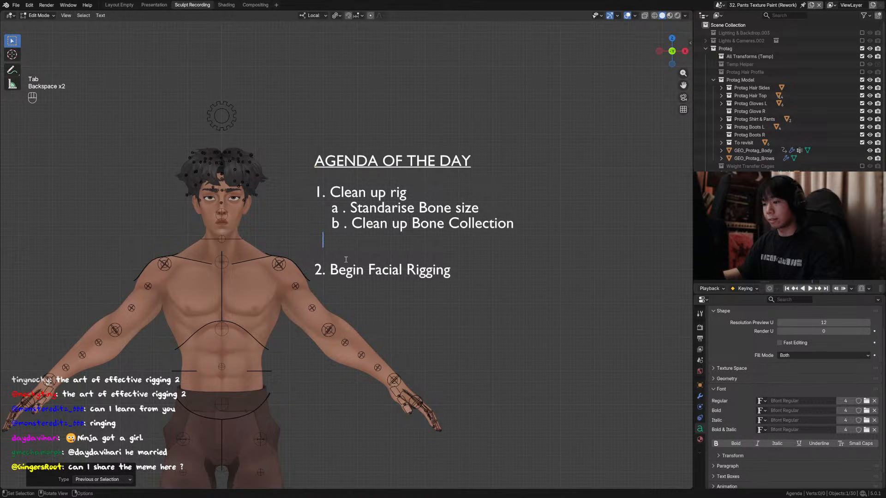
pyautogui.press('BackSpace')
pyautogui.doubleClick(436, 255)
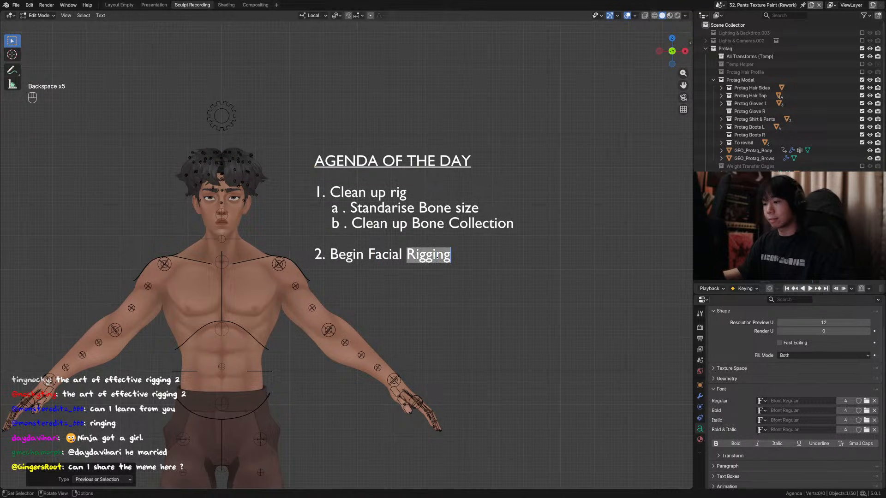
pyautogui.click(436, 256)
pyautogui.press('Tab')
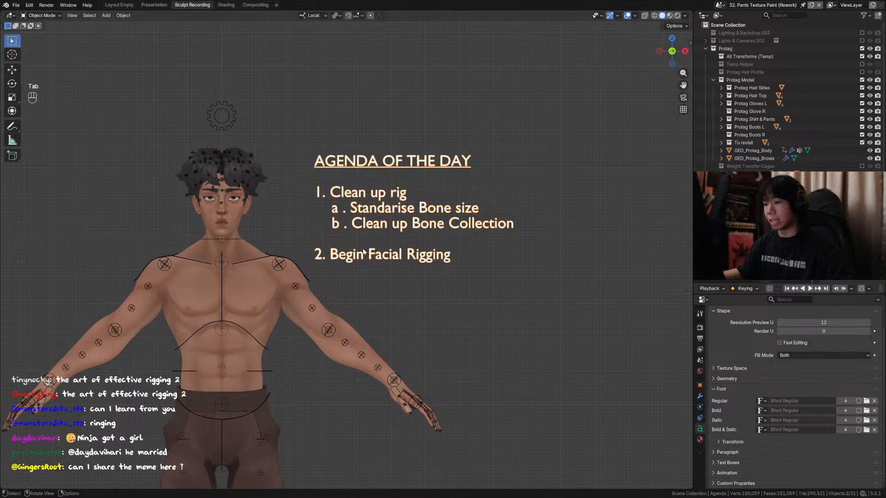
# Save the file and disable the collection holding the agenda text.
pyautogui.keyDown('shift'); pyautogui.moveTo(370, 193); pyautogui.dragTo(433, 197, button='middle'); pyautogui.keyUp('shift')
pyautogui.hotkey('ctrl', 's')
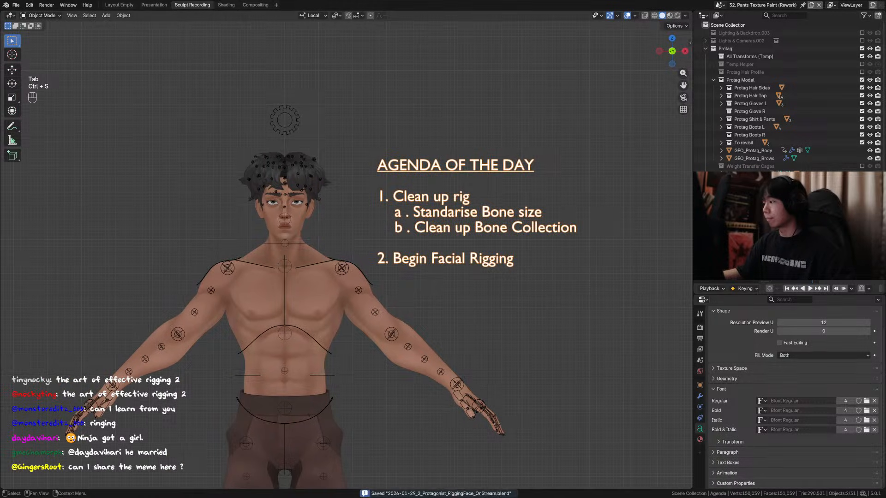
pyautogui.click(862, 221)
pyautogui.keyDown('shift'); pyautogui.moveTo(297, 209); pyautogui.dragTo(359, 210, button='middle'); pyautogui.keyUp('shift')
pyautogui.moveTo(358, 209); pyautogui.dragTo(358, 212, button='middle')
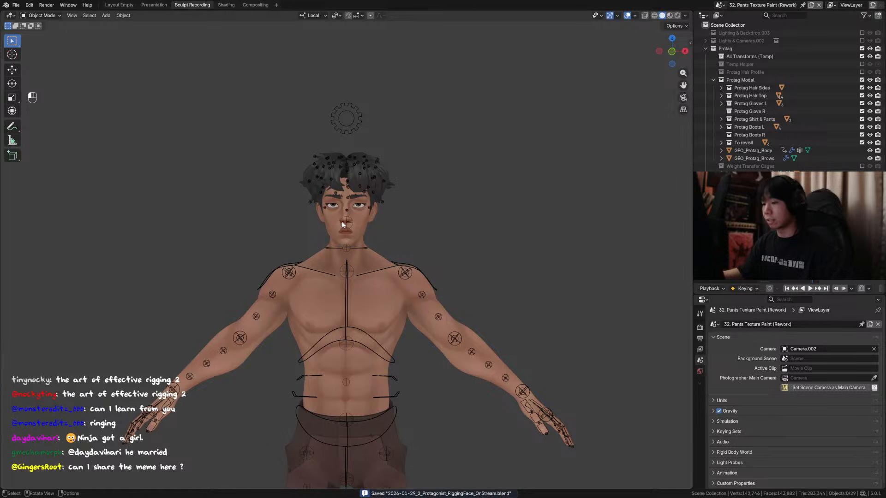
# Select the character's armature, save the file and toggle the Master Controllers bone collection's visibility to check which controls it holds.
pyautogui.click(343, 225)
pyautogui.hotkey('ctrl', 's')
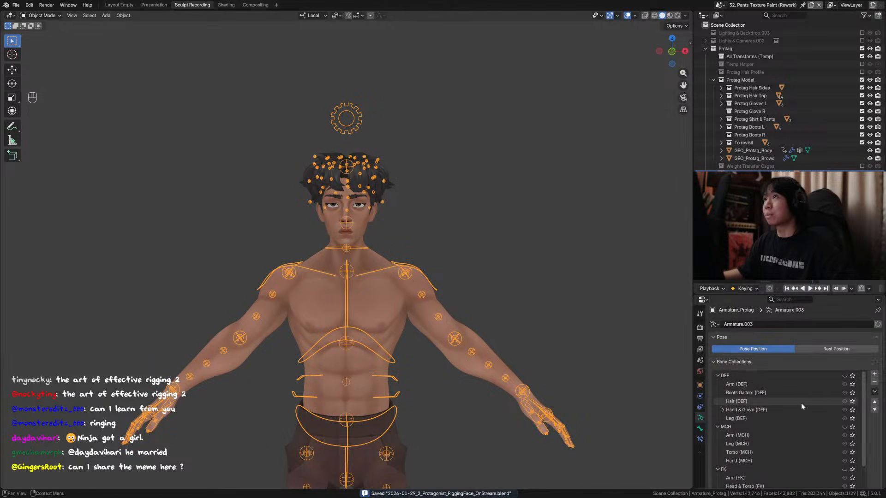
pyautogui.scroll(-3, 801, 403)
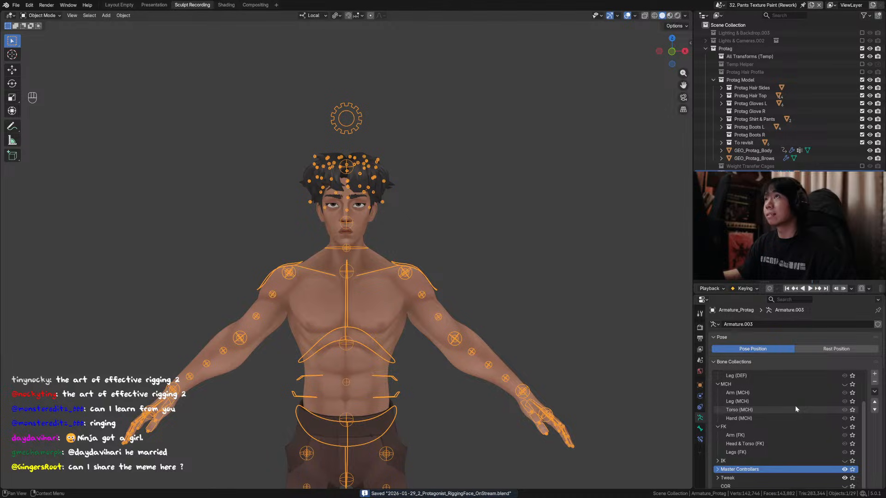
pyautogui.scroll(-1, 795, 405)
pyautogui.click(844, 452)
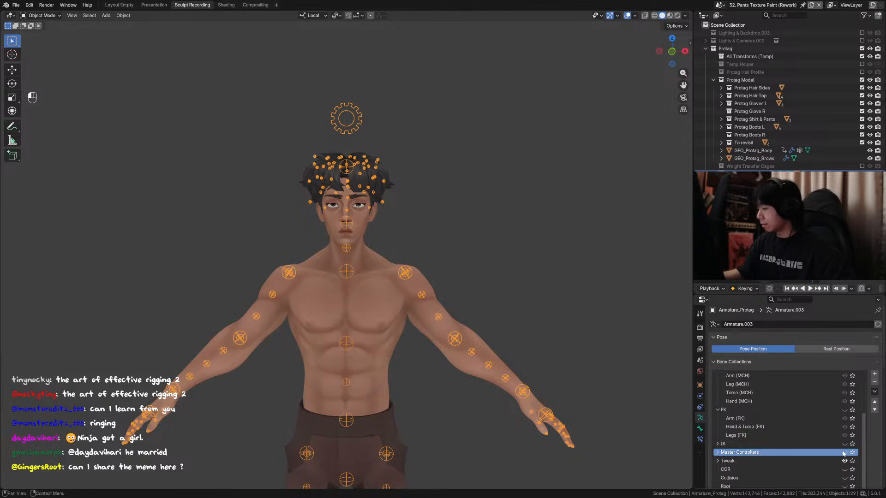
pyautogui.click(844, 452)
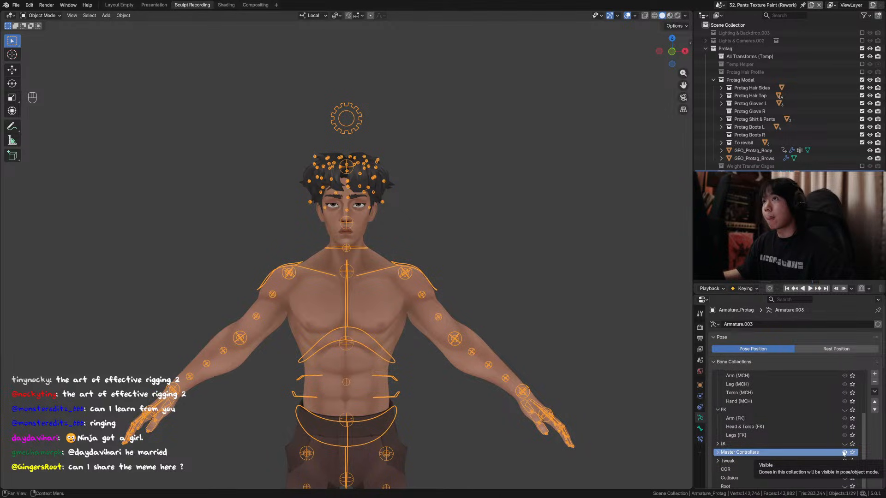
pyautogui.click(844, 461)
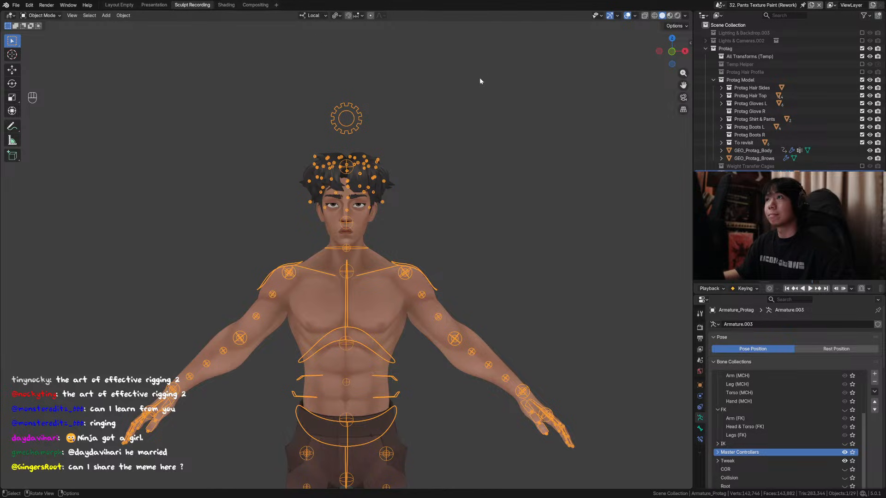
pyautogui.moveTo(467, 145); pyautogui.dragTo(372, 176, button='middle')
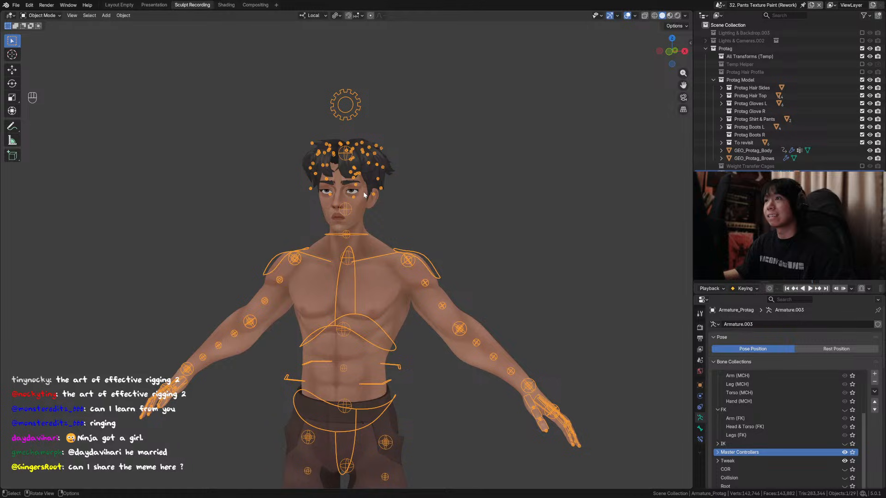
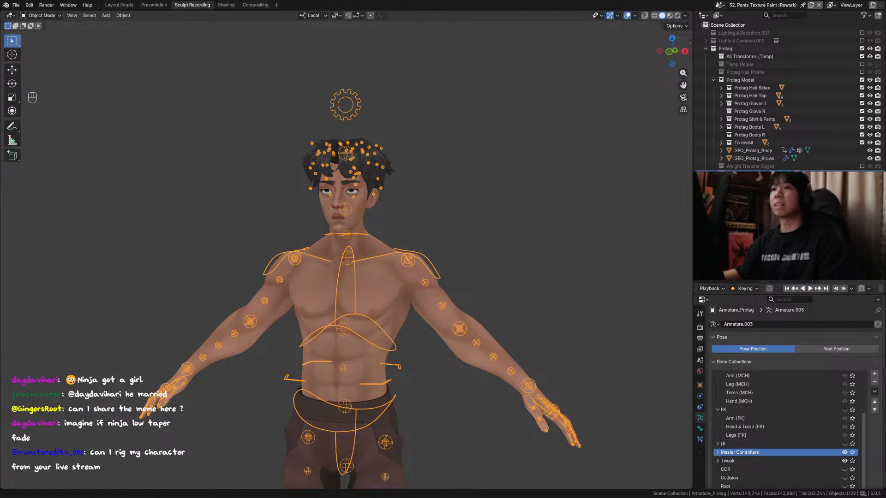
pyautogui.moveTo(339, 235); pyautogui.dragTo(340, 242, button='middle')
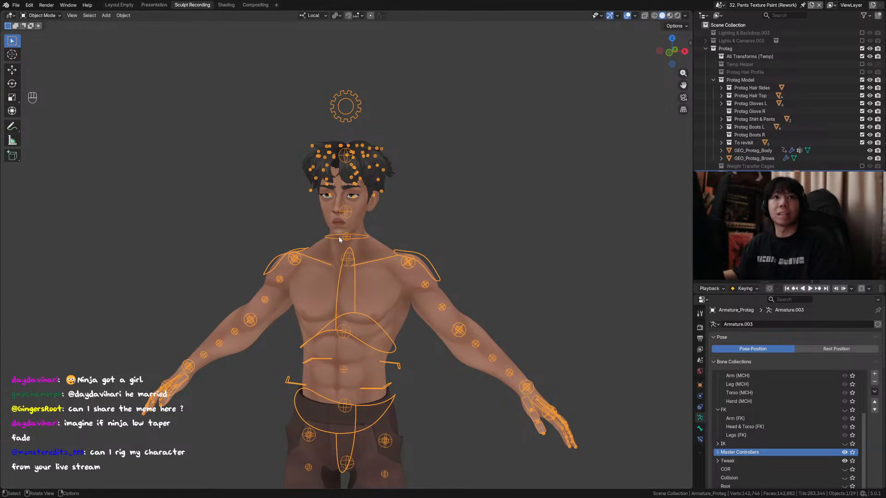
pyautogui.scroll(-4, 387, 214)
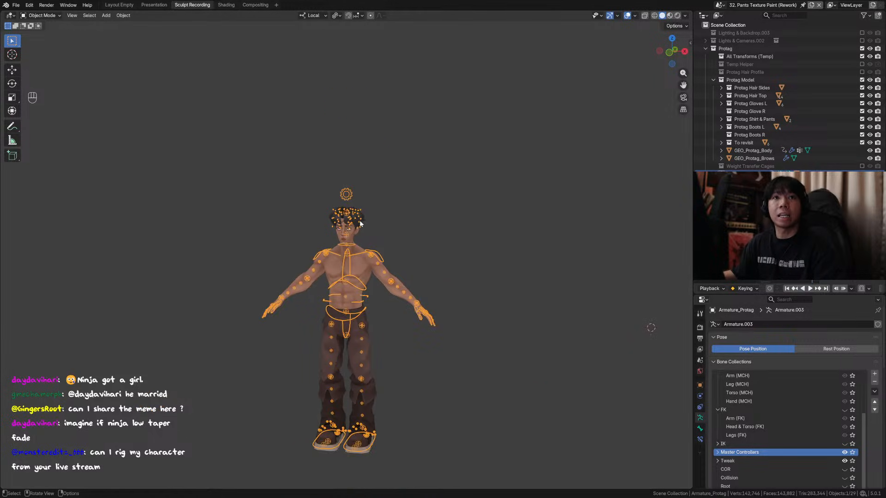
pyautogui.scroll(2, 355, 231)
pyautogui.scroll(1, 355, 232)
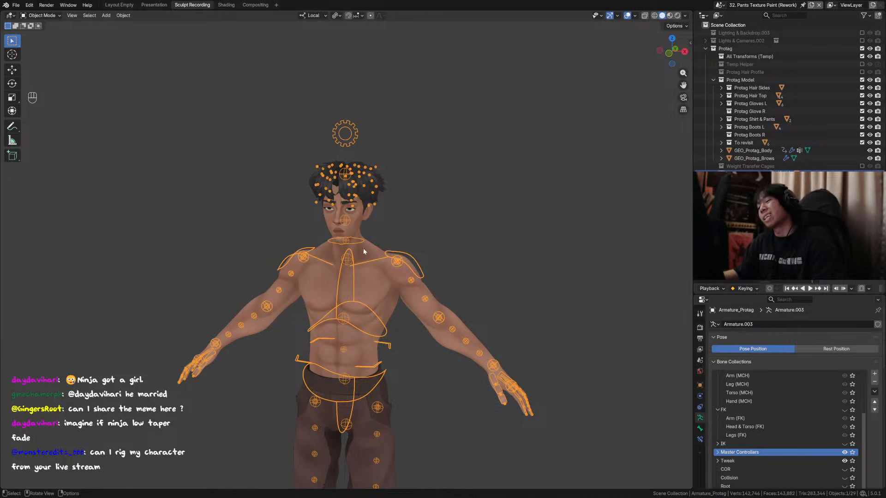
pyautogui.click(406, 255)
pyautogui.scroll(-2, 417, 261)
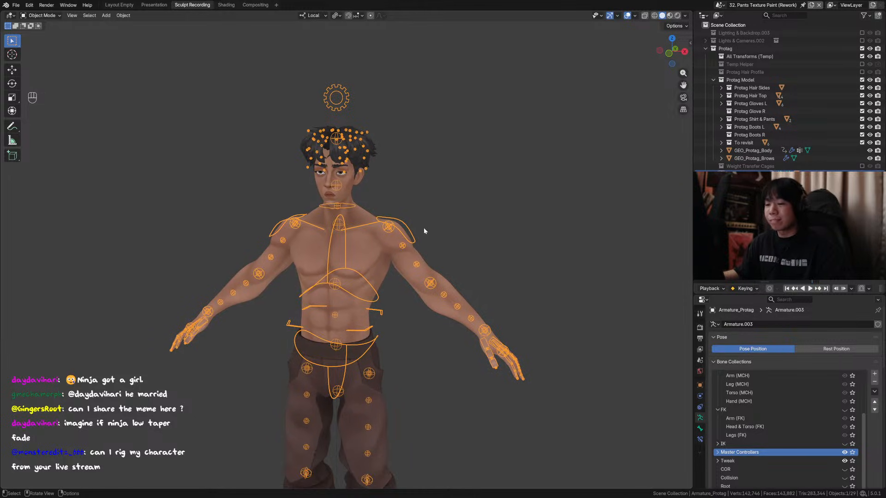
# Switch the armature to Pose Mode, examine the gear control above the head and select the ring control around the neck.
pyautogui.hotkey('ctrl', 'Tab')
pyautogui.press('a')
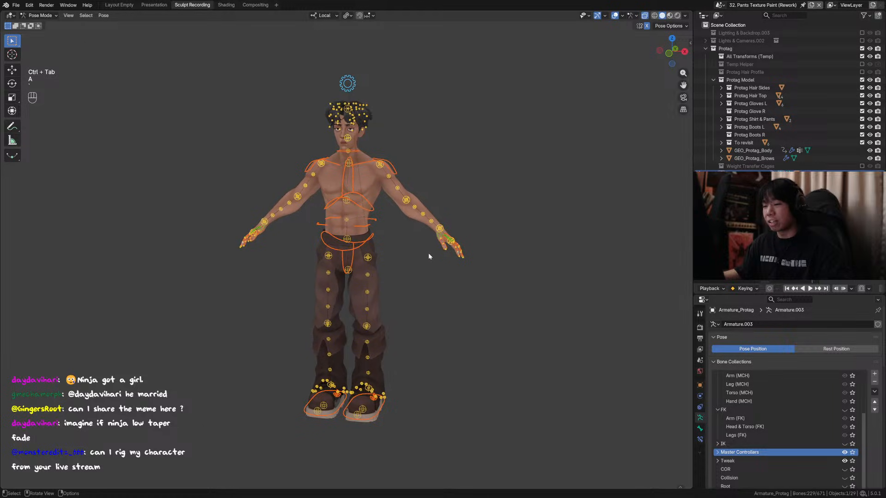
pyautogui.scroll(2, 428, 253)
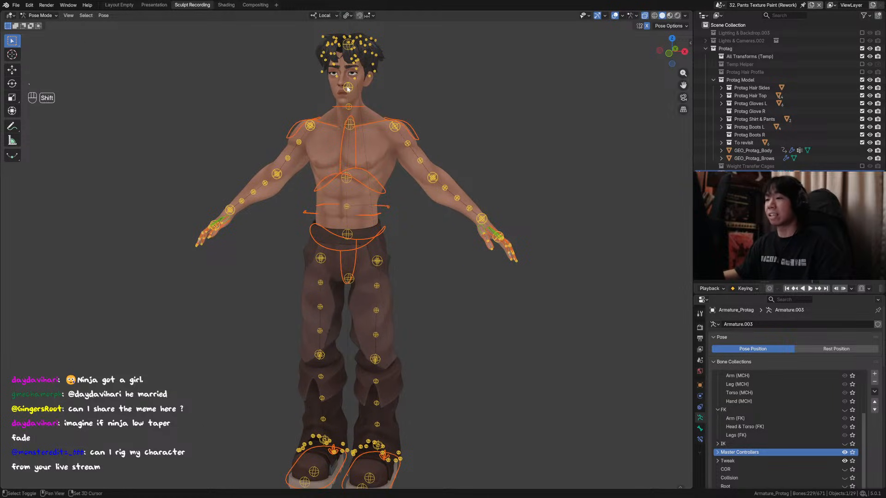
pyautogui.keyDown('shift'); pyautogui.moveTo(349, 90); pyautogui.dragTo(351, 105, button='middle'); pyautogui.keyUp('shift')
pyautogui.click(362, 121)
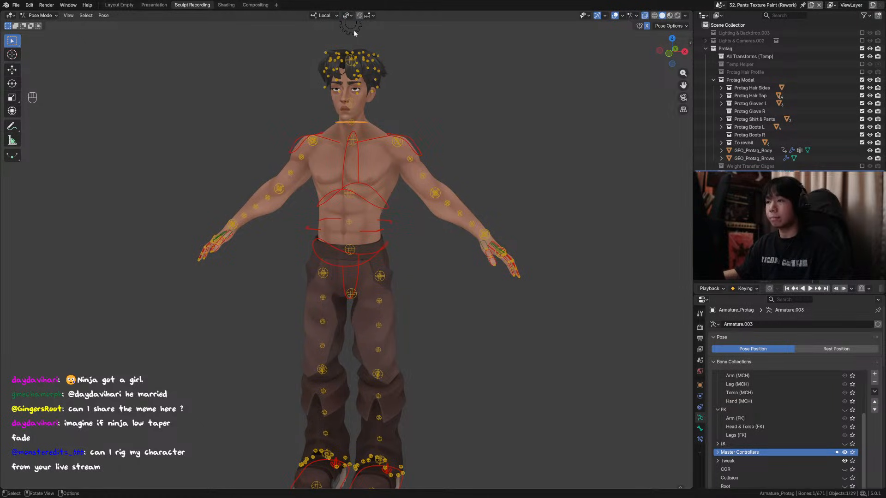
pyautogui.keyDown('shift'); pyautogui.click(353, 29); pyautogui.keyUp('shift')
pyautogui.press('KP_Decimal')
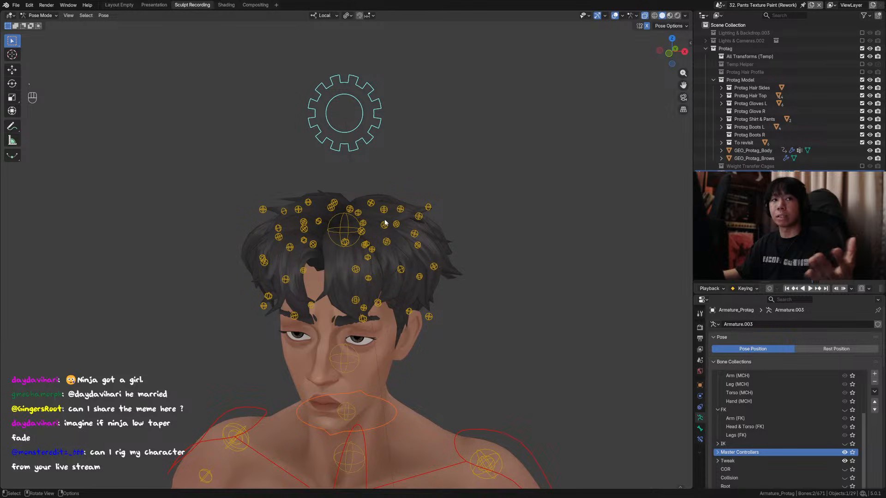
pyautogui.scroll(-1, 378, 286)
pyautogui.keyDown('shift'); pyautogui.moveTo(358, 321); pyautogui.dragTo(359, 252, button='middle'); pyautogui.keyUp('shift')
pyautogui.click(360, 314)
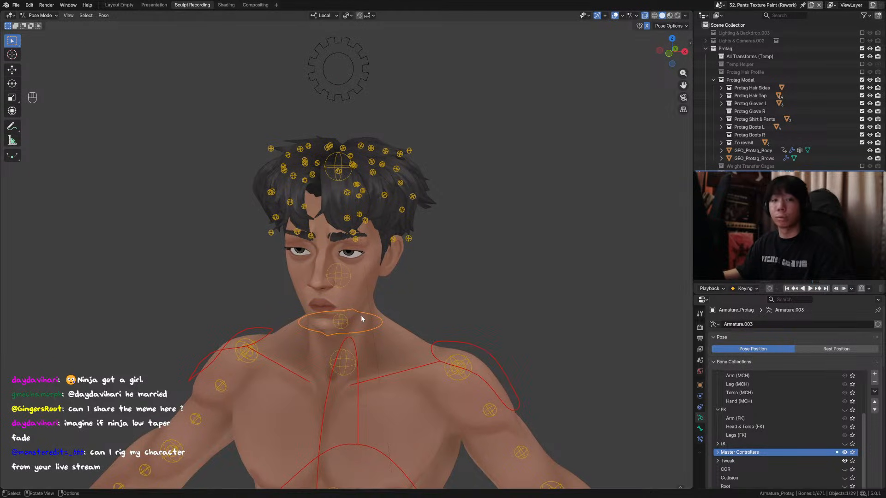
pyautogui.moveTo(360, 315); pyautogui.dragTo(411, 275, button='middle')
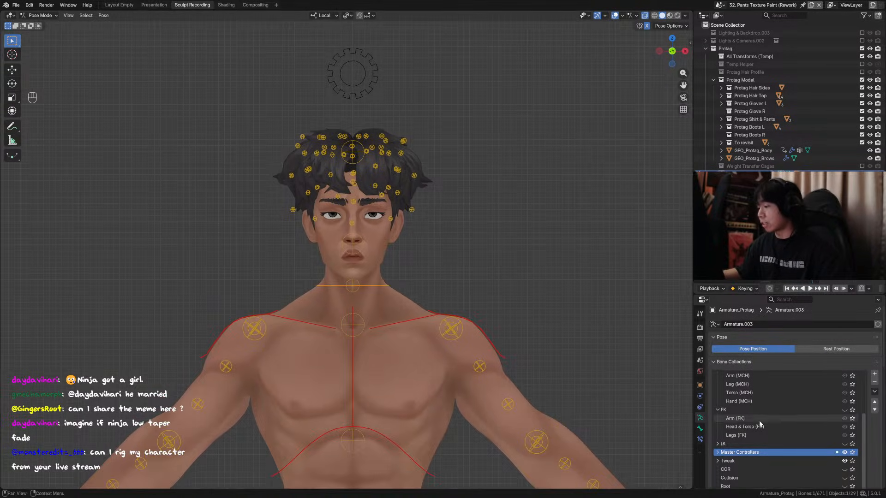
# Look over the bone collections and examine the head and shoulder controls from several angles, saving the file.
pyautogui.scroll(7, 813, 417)
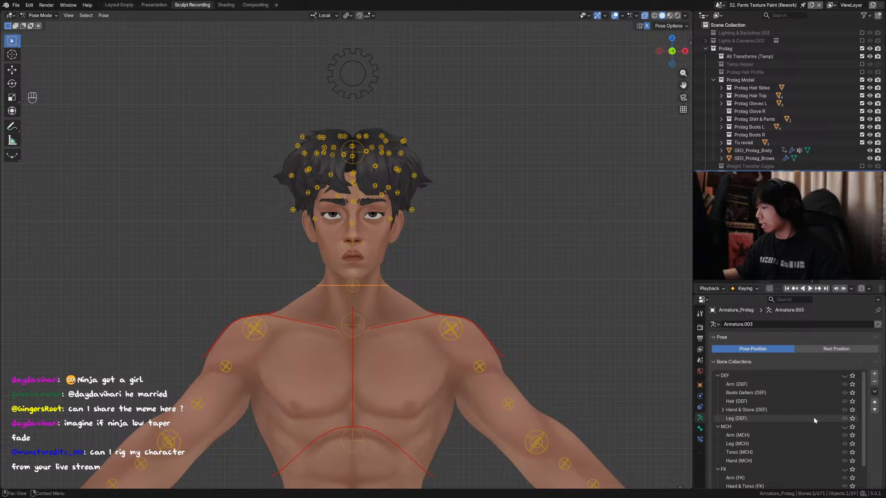
pyautogui.moveTo(475, 297)
pyautogui.mouseDown(button='middle')
pyautogui.moveTo(509, 299)
pyautogui.moveTo(492, 292)
pyautogui.mouseUp(button='middle')
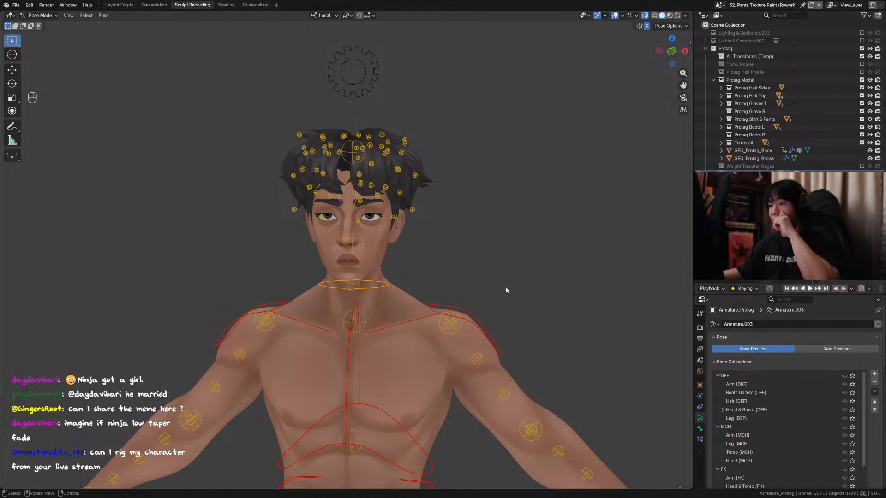
pyautogui.moveTo(553, 365); pyautogui.dragTo(537, 352, button='middle')
pyautogui.scroll(5, 527, 353)
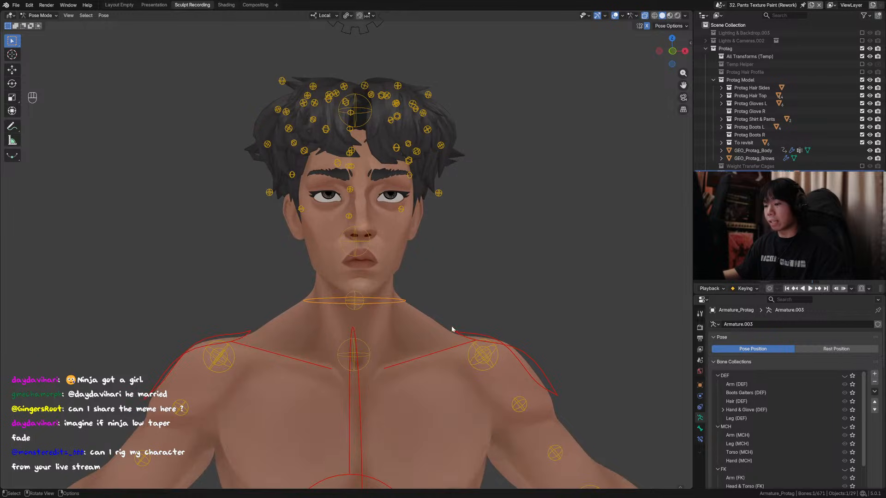
pyautogui.moveTo(395, 304); pyautogui.dragTo(431, 290, button='middle')
pyautogui.hotkey('ctrl', 's')
pyautogui.scroll(-2, 431, 287)
pyautogui.scroll(1, 431, 283)
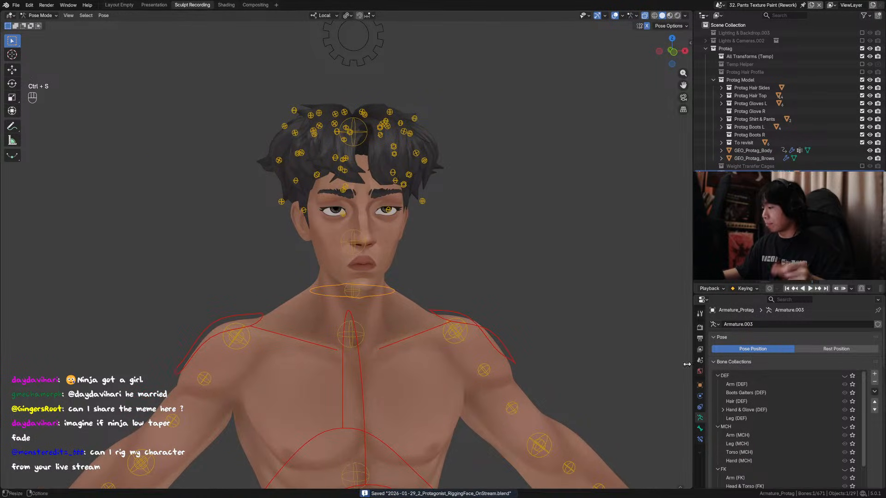
pyautogui.moveTo(509, 268)
pyautogui.mouseDown(button='middle')
pyautogui.moveTo(486, 263)
pyautogui.moveTo(493, 267)
pyautogui.mouseUp(button='middle')
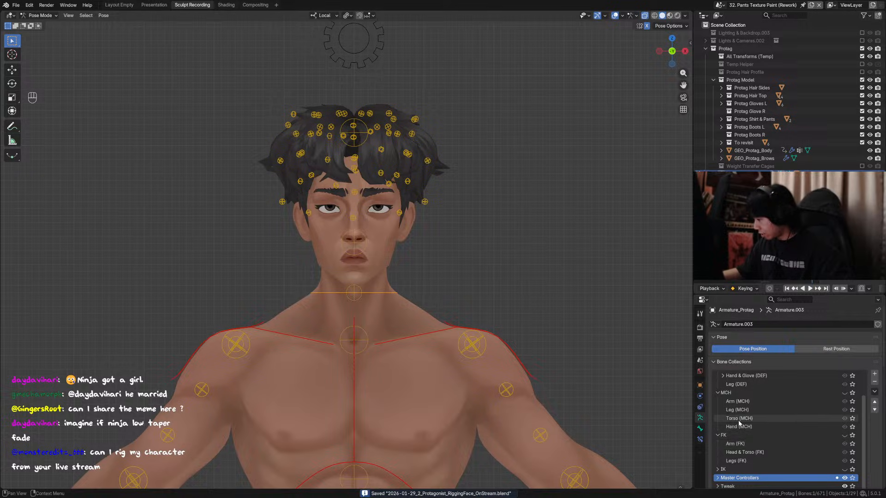
# Collapse the DEF, MCH and FK bone collections, then hide Master Controllers and Tweak and save the file.
pyautogui.click(717, 376)
pyautogui.click(718, 384)
pyautogui.click(718, 393)
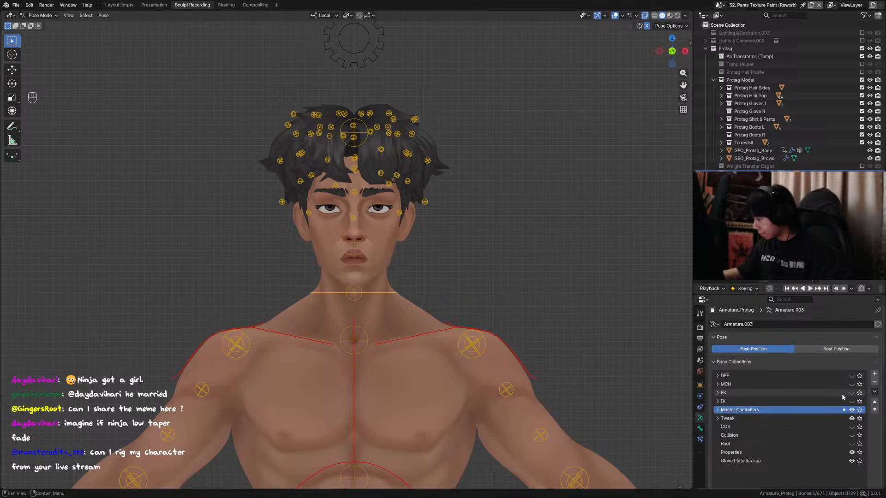
pyautogui.click(851, 409)
pyautogui.click(852, 418)
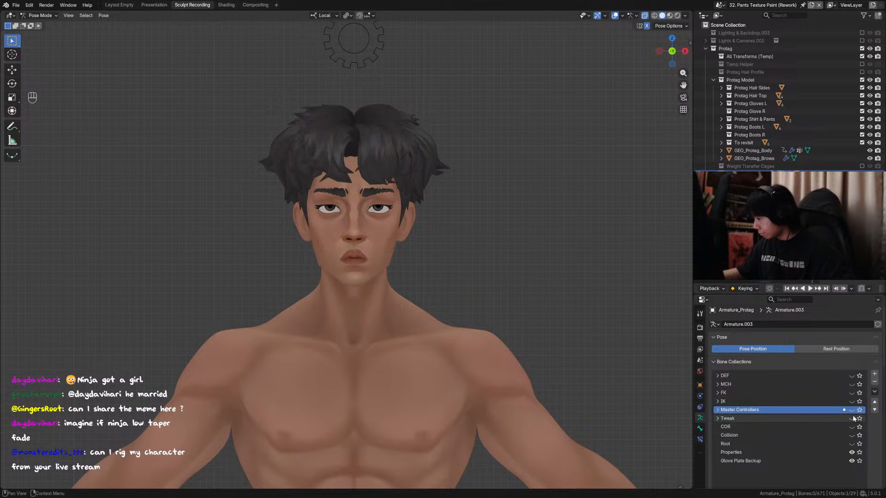
pyautogui.moveTo(496, 276); pyautogui.dragTo(450, 261, button='middle')
pyautogui.hotkey('ctrl', 's')
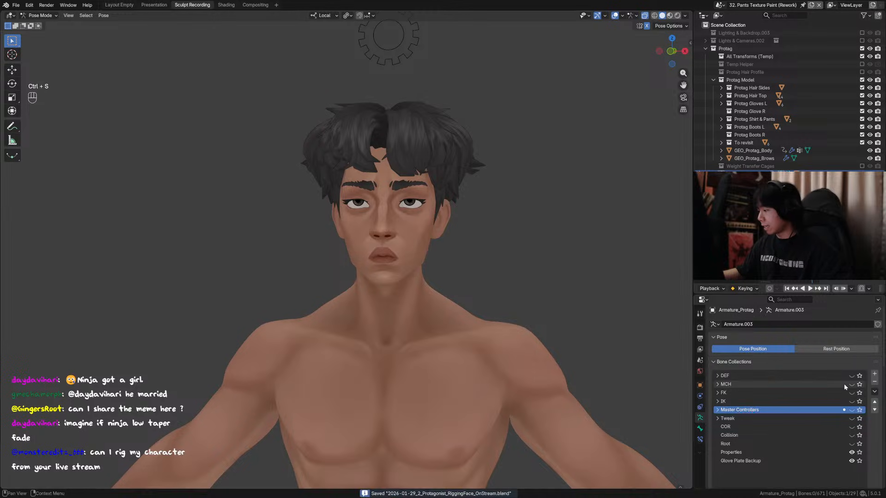
# Show and expand the DEF bone collection, then hide its Hair (DEF) subcollection.
pyautogui.click(852, 376)
pyautogui.moveTo(431, 251); pyautogui.dragTo(401, 277, button='middle')
pyautogui.click(717, 375)
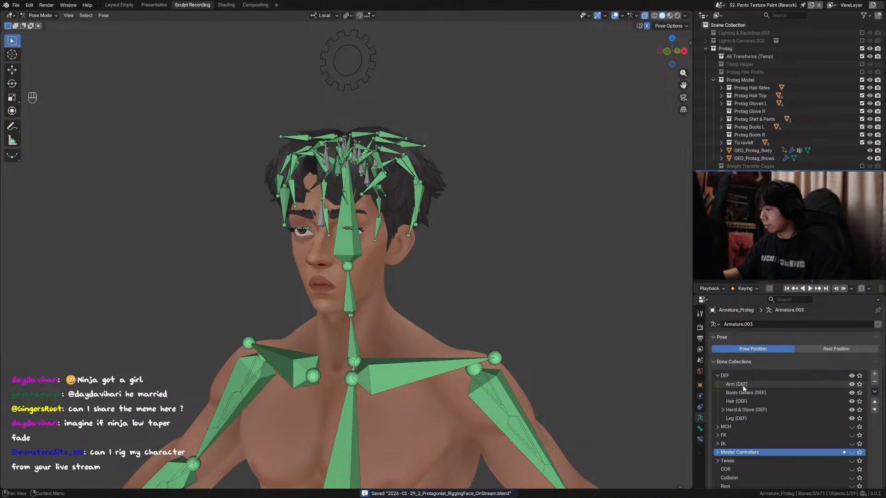
pyautogui.click(757, 384)
pyautogui.click(787, 418)
pyautogui.click(801, 402)
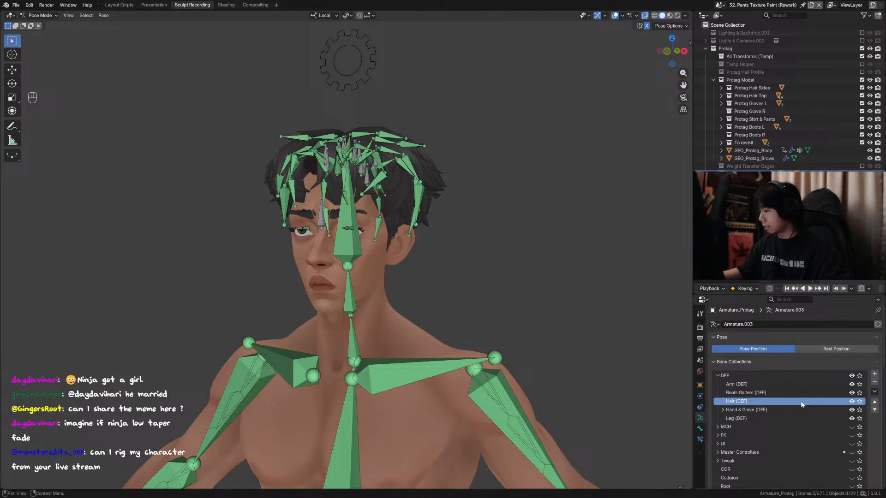
pyautogui.scroll(2, 571, 334)
pyautogui.moveTo(571, 334); pyautogui.dragTo(600, 360, button='middle')
pyautogui.click(851, 402)
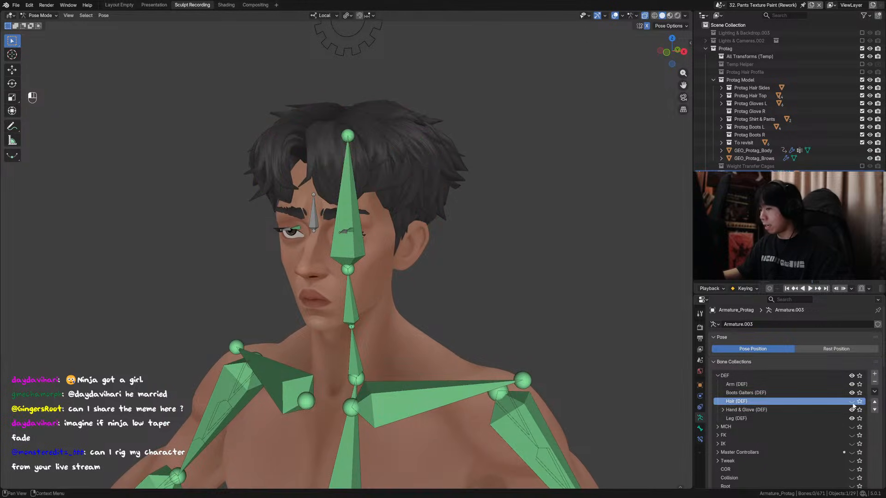
# Select the deform bones at both eyes together with the bone between the eyebrows, saving the file along the way.
pyautogui.moveTo(531, 342); pyautogui.dragTo(404, 222, button='middle')
pyautogui.hotkey('ctrl', 's')
pyautogui.click(417, 226)
pyautogui.keyDown('shift'); pyautogui.click(347, 229); pyautogui.keyUp('shift')
pyautogui.hotkey('ctrl', 's')
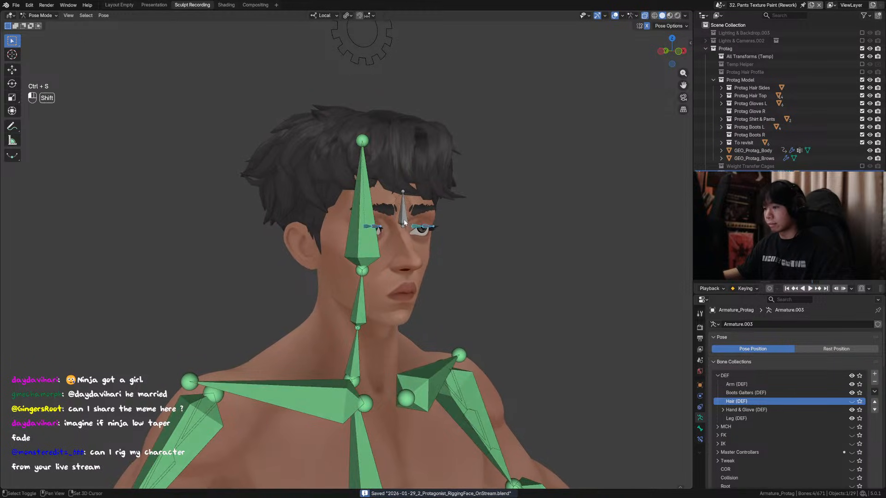
pyautogui.keyDown('shift'); pyautogui.click(404, 222); pyautogui.keyUp('shift')
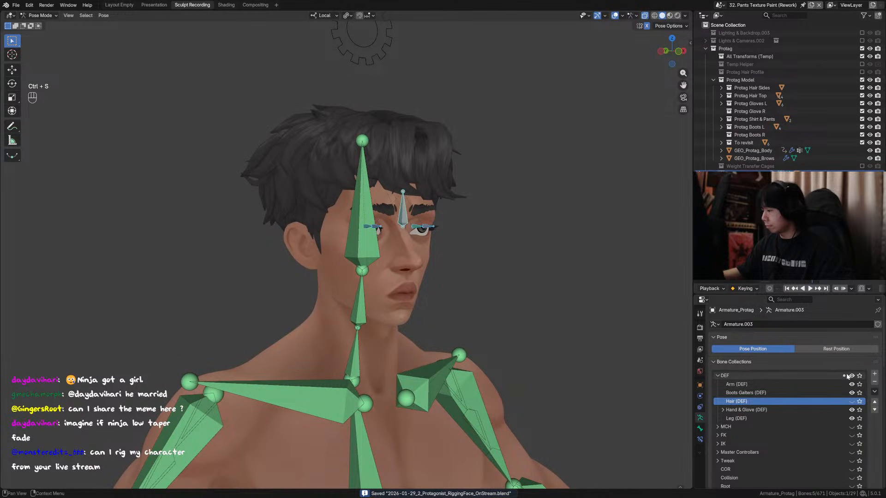
# Add a new bone collection inside DEF and name it "Eye bones temp (DEF)".
pyautogui.click(874, 373)
pyautogui.doubleClick(739, 411)
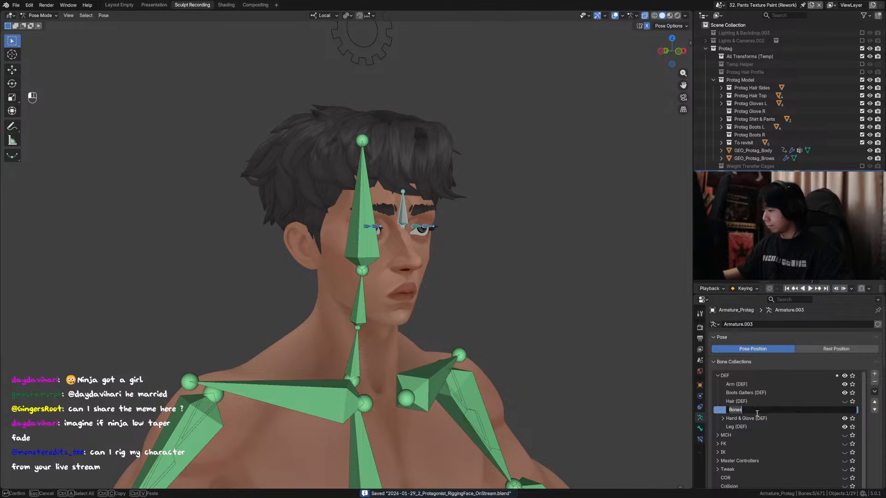
pyautogui.write('Eye bones t')
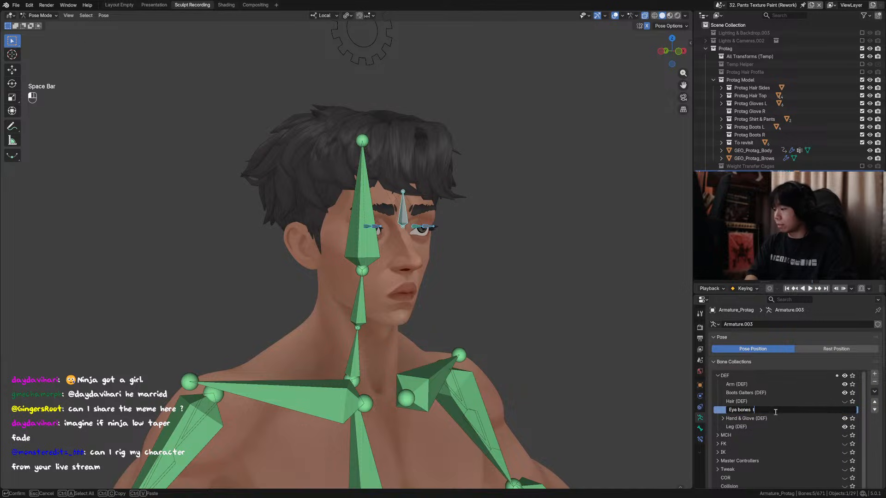
pyautogui.write('emp (DEF')
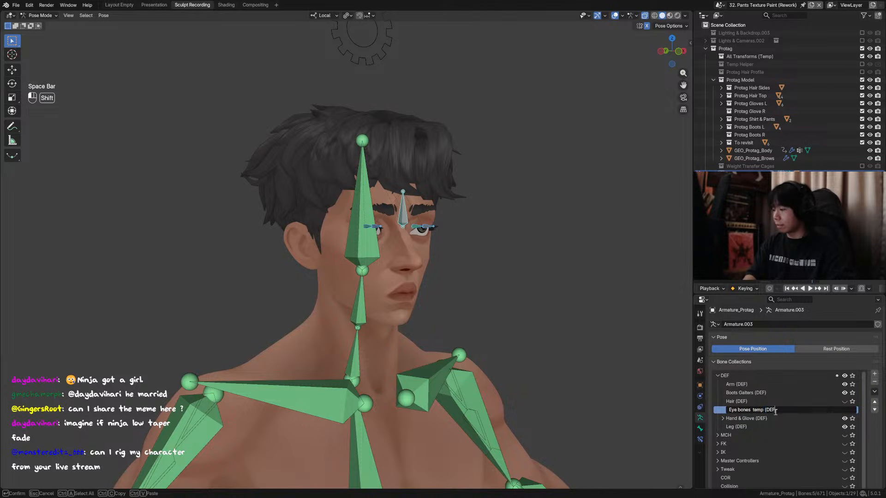
pyautogui.write(')')
pyautogui.press('Return')
pyautogui.doubleClick(759, 411)
pyautogui.click(751, 410)
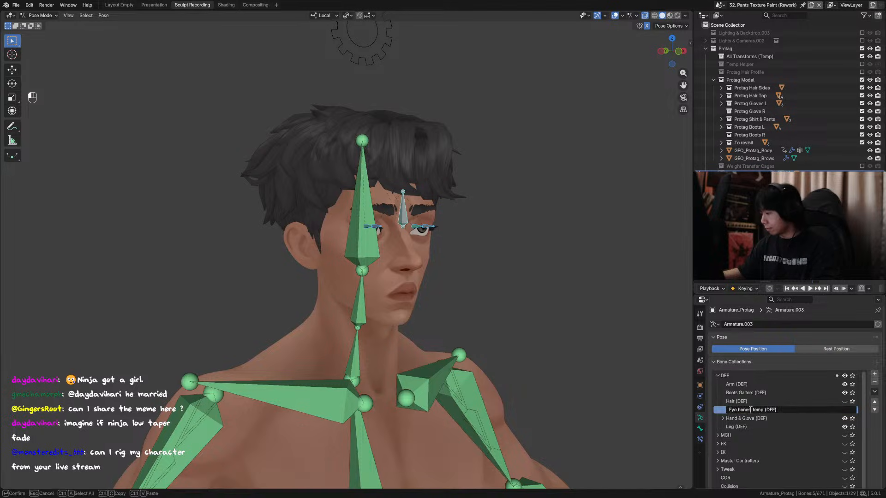
pyautogui.press('Return')
# Assign the selected eye and brow bones to Eye bones temp (DEF), remove them from the DEF collection, and save the file.
pyautogui.scroll(-5, 752, 422)
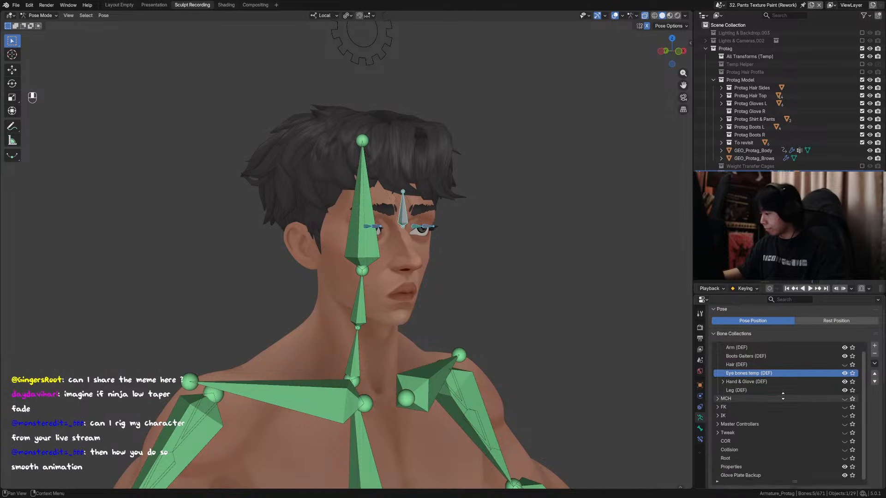
pyautogui.scroll(4, 765, 382)
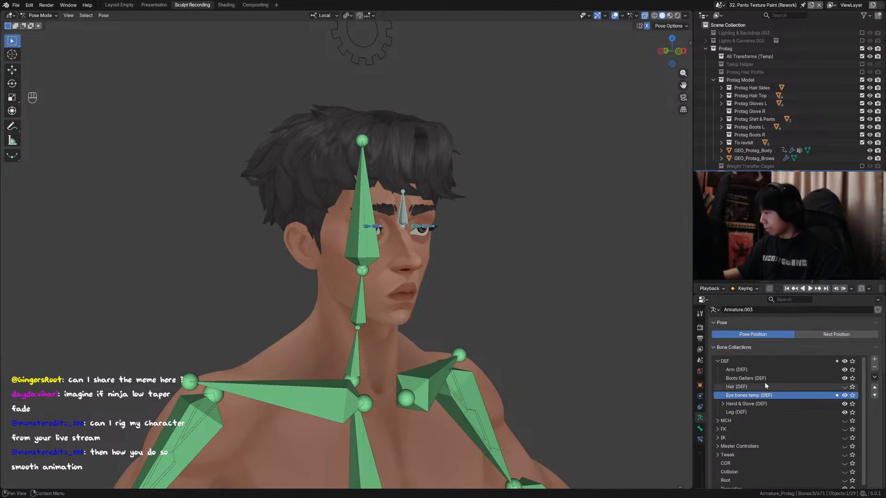
pyautogui.click(765, 359)
pyautogui.scroll(-4, 762, 406)
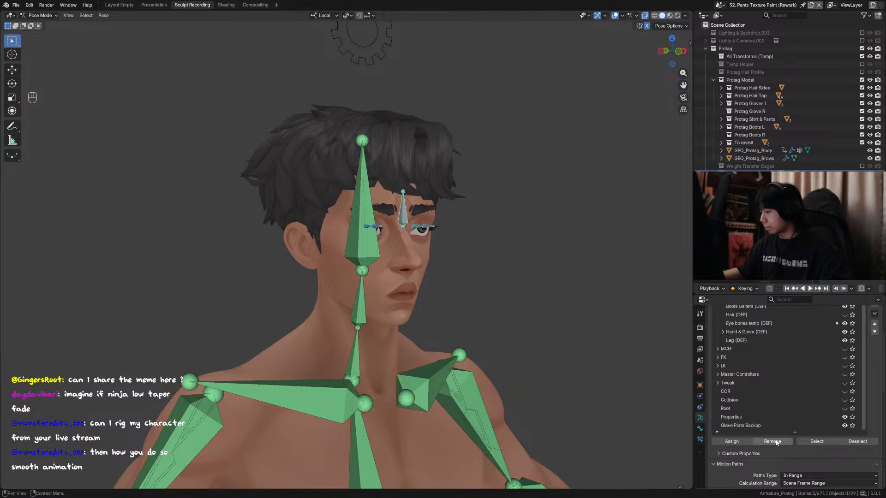
pyautogui.scroll(3, 776, 386)
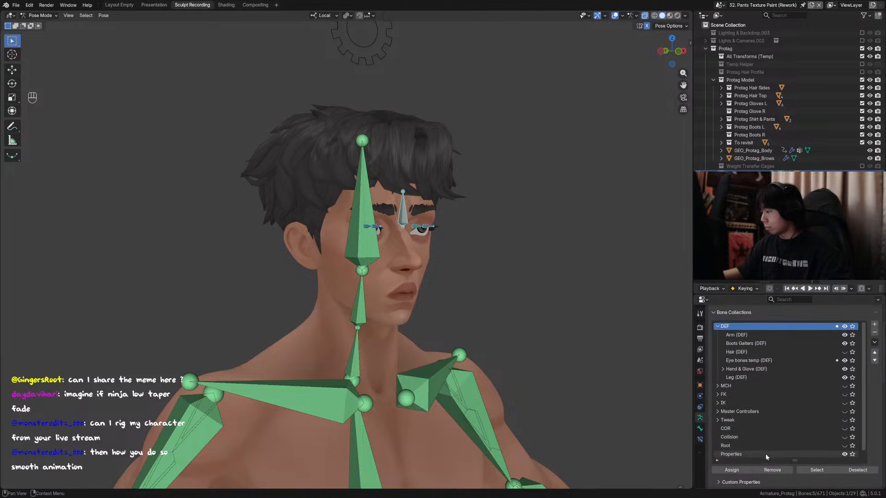
pyautogui.hotkey('ctrl', 'Tab')
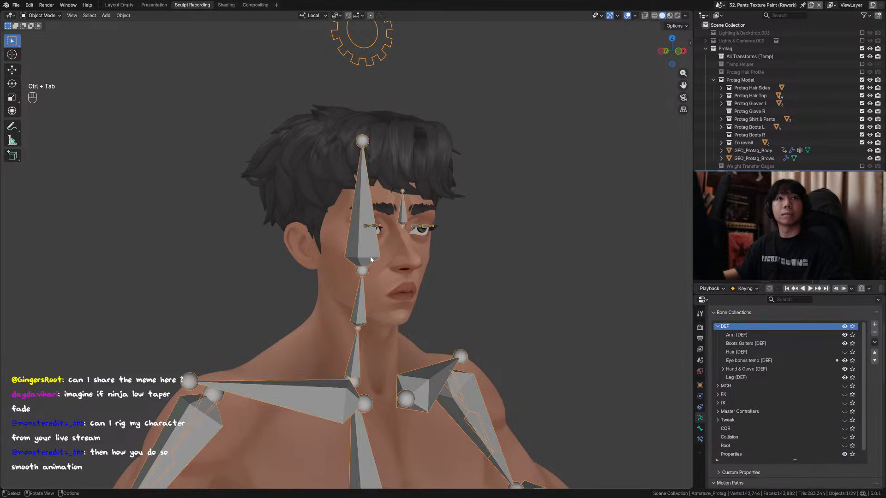
pyautogui.hotkey('ctrl', 's')
# Return to Pose Mode, save, and examine the head and eye deform bones from the front and at an angle.
pyautogui.moveTo(383, 260); pyautogui.dragTo(382, 263, button='middle')
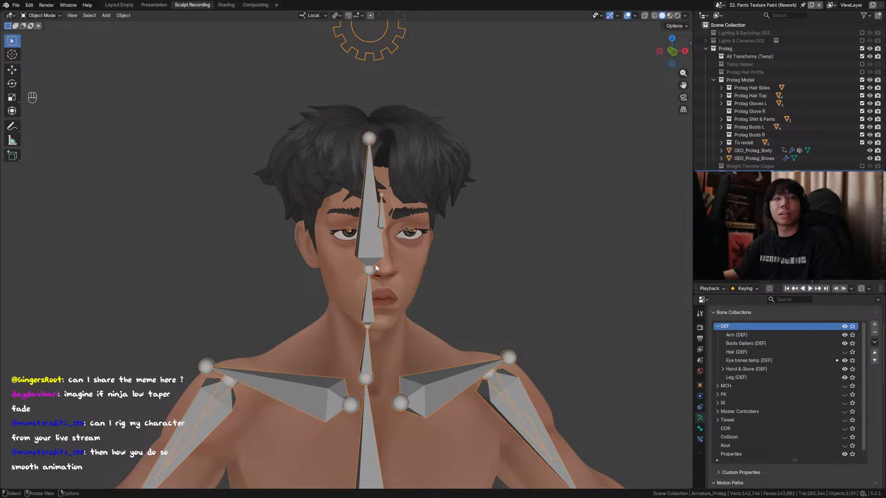
pyautogui.moveTo(394, 265); pyautogui.dragTo(397, 239, button='middle')
pyautogui.hotkey('ctrl', 'Tab')
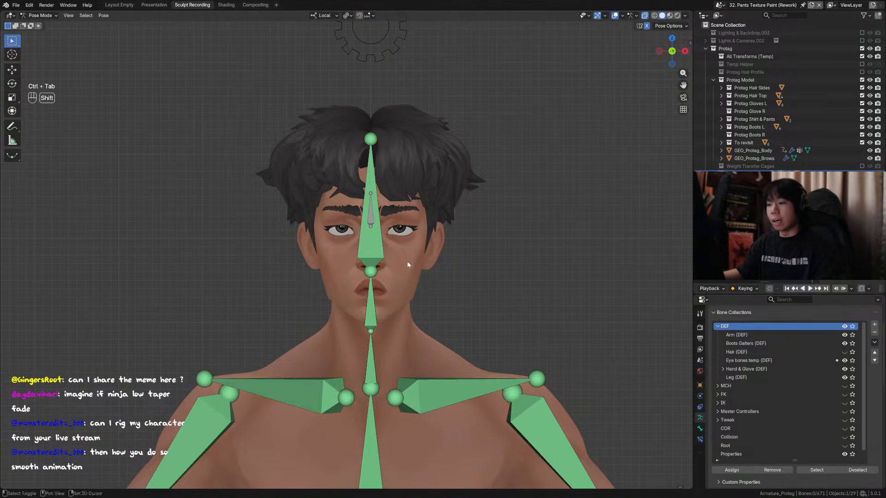
pyautogui.hotkey('ctrl', 's')
pyautogui.moveTo(498, 270); pyautogui.dragTo(443, 253, button='middle')
pyautogui.scroll(-4, 406, 267)
pyautogui.moveTo(359, 127); pyautogui.dragTo(329, 170)
pyautogui.press('KP_Decimal')
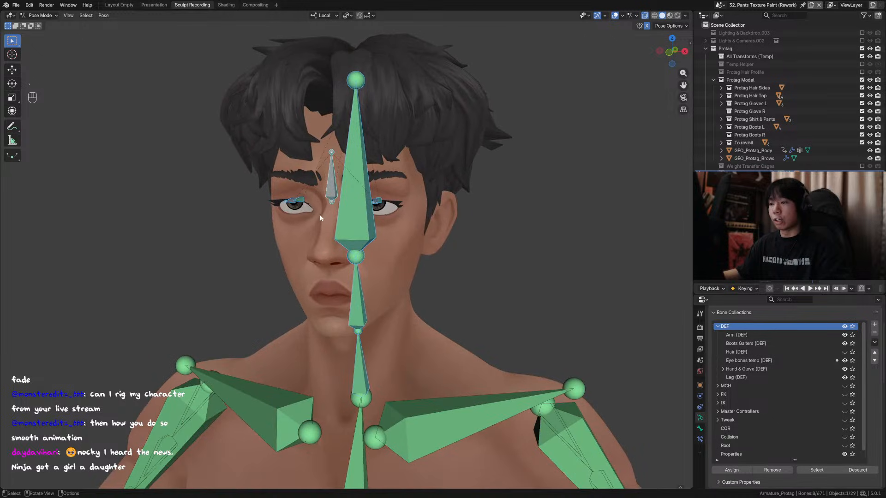
pyautogui.press('KP_1')
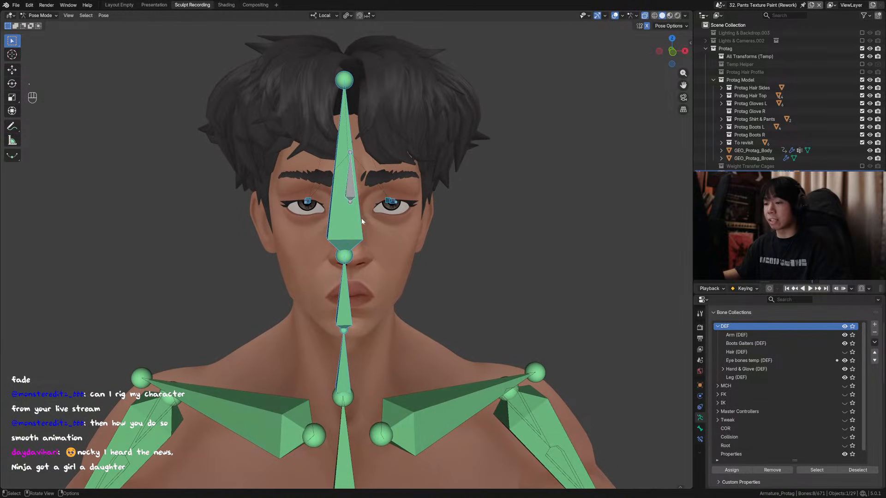
pyautogui.moveTo(363, 223); pyautogui.dragTo(362, 225, button='middle')
pyautogui.keyDown('shift'); pyautogui.moveTo(417, 235); pyautogui.dragTo(408, 238, button='middle'); pyautogui.keyUp('shift')
pyautogui.keyDown('ctrl'); pyautogui.scroll(2, 502, 286); pyautogui.keyUp('ctrl')
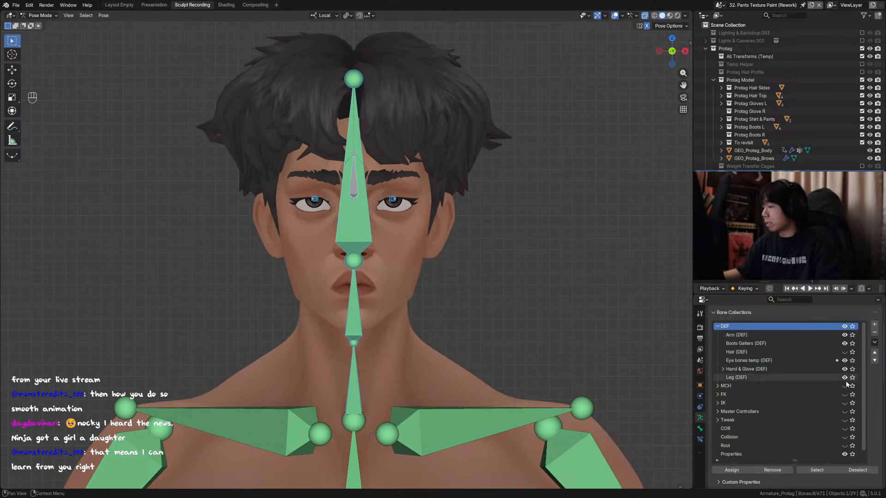
# Hide the Eye bones temp (DEF) collection and save the file.
pyautogui.moveTo(521, 291); pyautogui.dragTo(529, 295, button='middle')
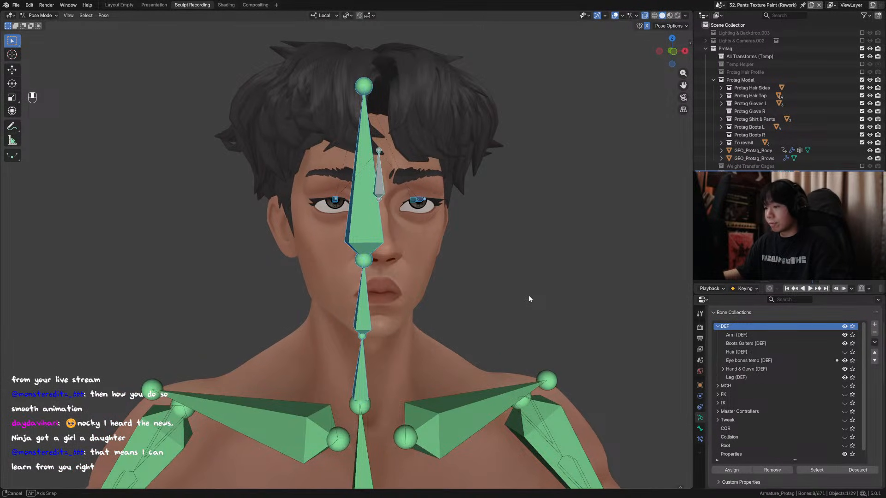
pyautogui.click(844, 360)
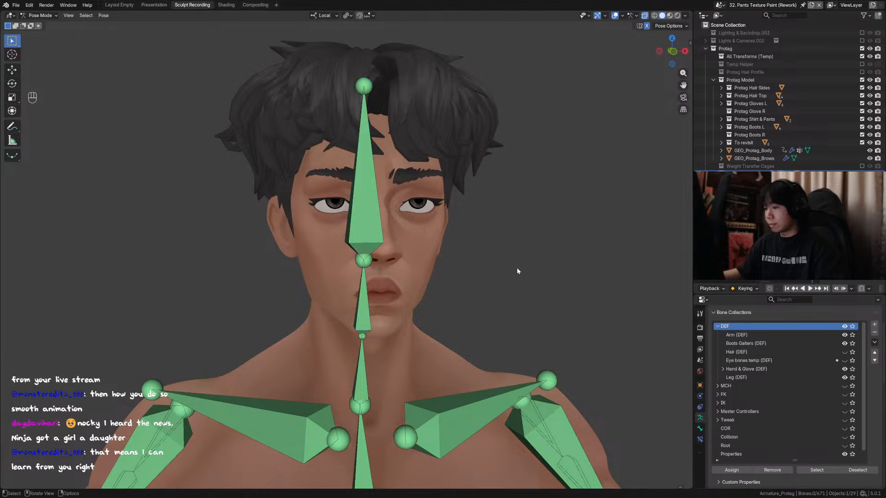
pyautogui.moveTo(516, 267); pyautogui.dragTo(449, 282, button='middle')
pyautogui.hotkey('ctrl', 's')
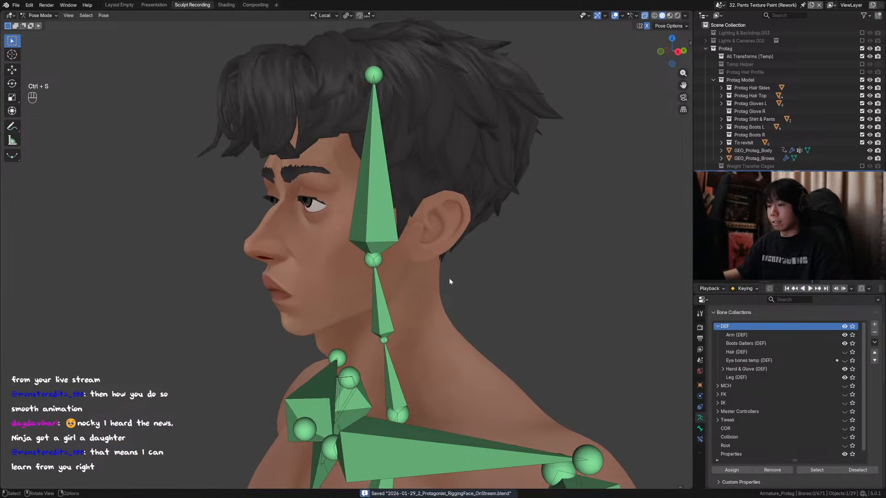
# Examine the head from the side and front, selecting the head and upper neck bones for a closer look.
pyautogui.keyDown('alt'); pyautogui.moveTo(384, 277); pyautogui.dragTo(539, 275, button='middle'); pyautogui.keyUp('alt')
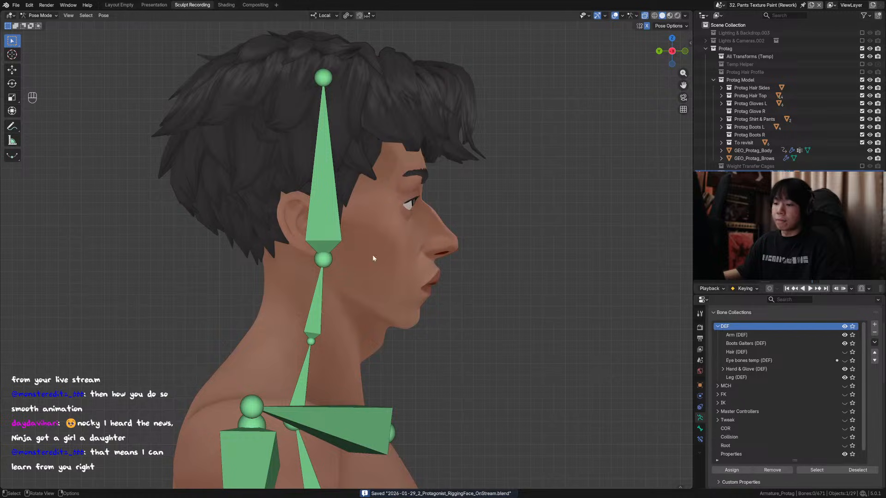
pyautogui.keyDown('shift'); pyautogui.moveTo(424, 261); pyautogui.dragTo(381, 286, button='middle'); pyautogui.keyUp('shift')
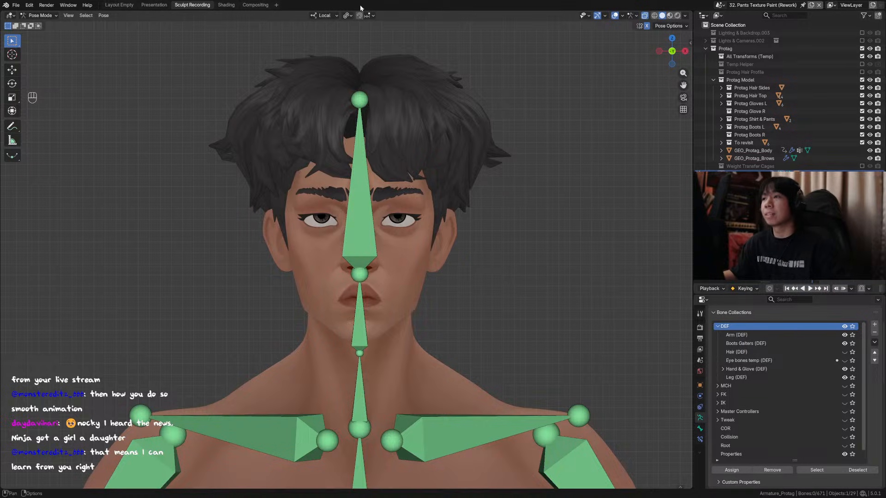
pyautogui.scroll(-2, 461, 244)
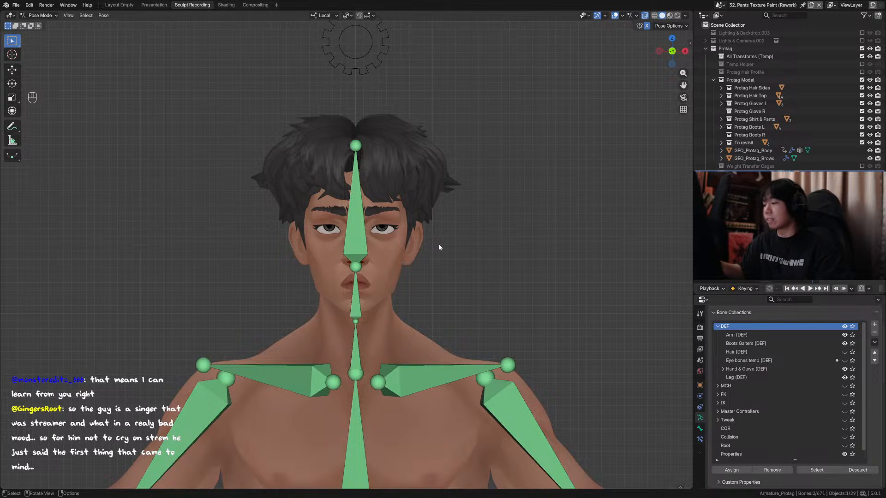
pyautogui.scroll(3, 446, 240)
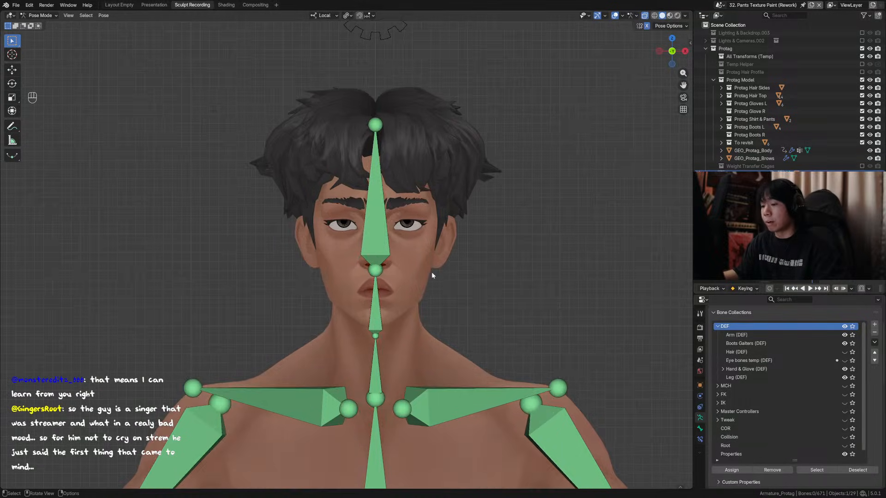
pyautogui.moveTo(431, 272); pyautogui.dragTo(374, 264, button='middle')
pyautogui.click(371, 259)
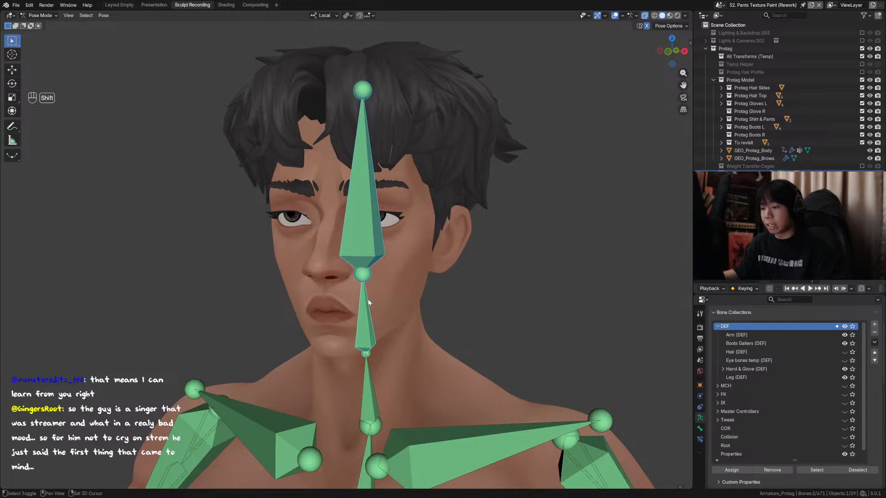
pyautogui.scroll(2, 371, 272)
pyautogui.scroll(-4, 371, 280)
pyautogui.scroll(3, 378, 270)
pyautogui.scroll(2, 381, 275)
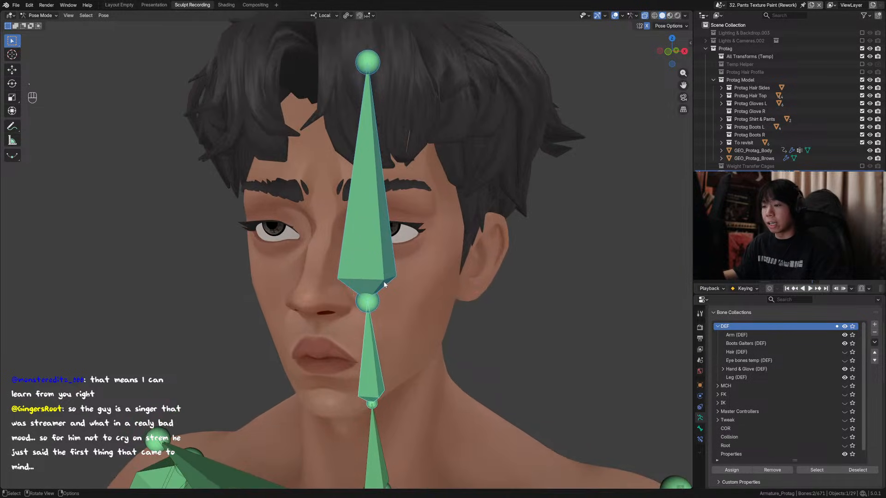
# Select only the head deform bone and save the file.
pyautogui.moveTo(383, 281); pyautogui.dragTo(520, 272, button='middle')
pyautogui.click(508, 270)
pyautogui.hotkey('ctrl', 's')
pyautogui.scroll(3, 369, 251)
pyautogui.moveTo(369, 252)
pyautogui.mouseDown(button='middle')
pyautogui.moveTo(401, 256)
pyautogui.moveTo(360, 245)
pyautogui.mouseUp(button='middle')
pyautogui.click(361, 244)
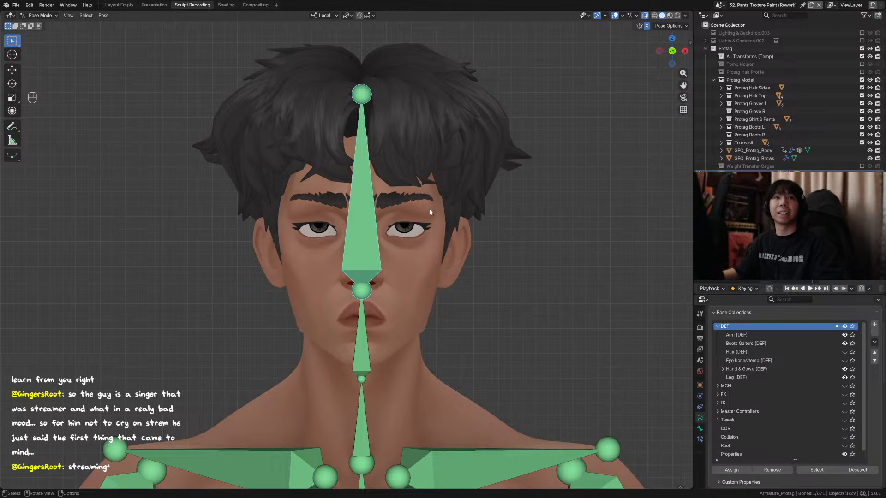
pyautogui.scroll(-2, 359, 255)
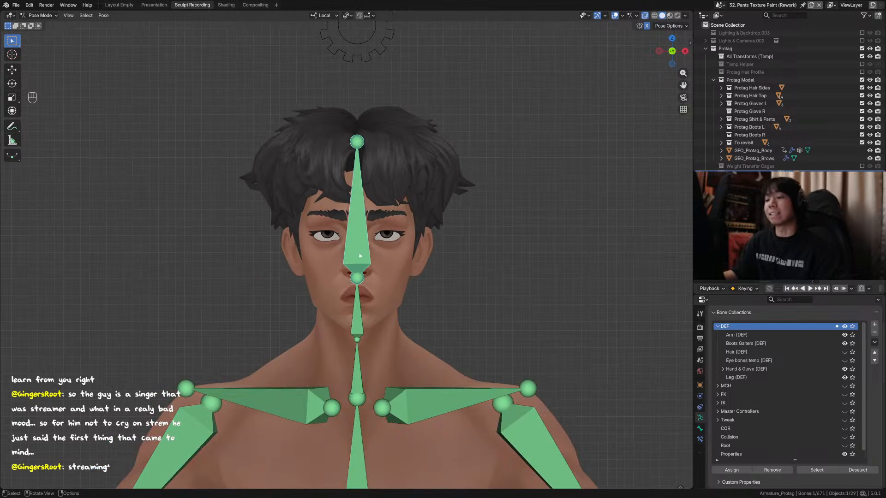
pyautogui.hotkey('ctrl', 's')
# Look over the selected head bone from the side, at an angle and from the front, saving the file.
pyautogui.keyDown('shift'); pyautogui.moveTo(376, 277); pyautogui.dragTo(342, 239, button='middle'); pyautogui.keyUp('shift')
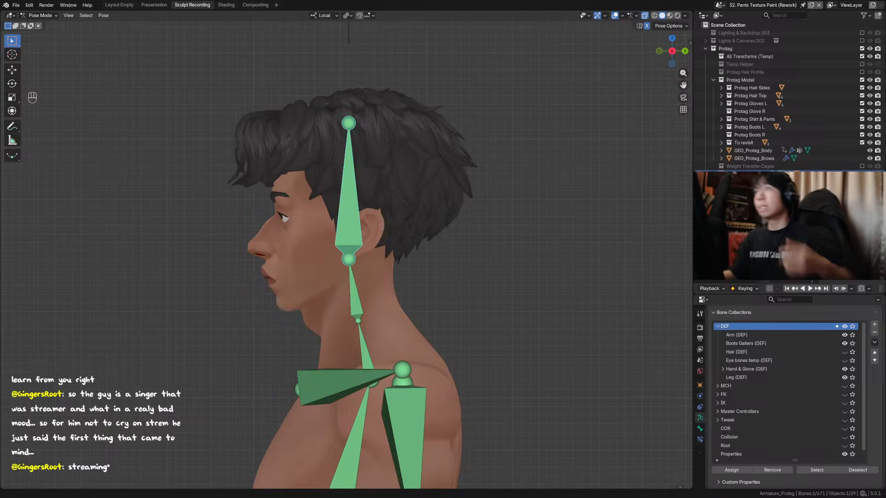
pyautogui.moveTo(415, 245); pyautogui.dragTo(657, 68, button='middle')
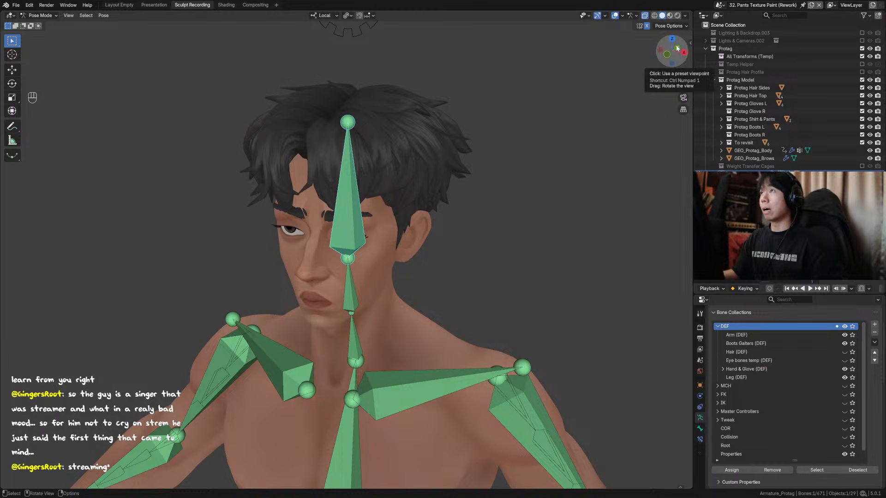
pyautogui.press('KP_1')
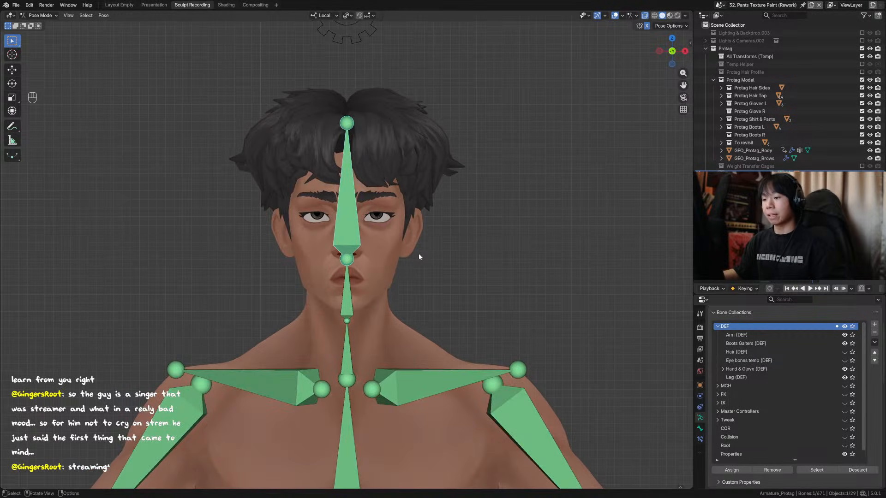
pyautogui.hotkey('ctrl', 's')
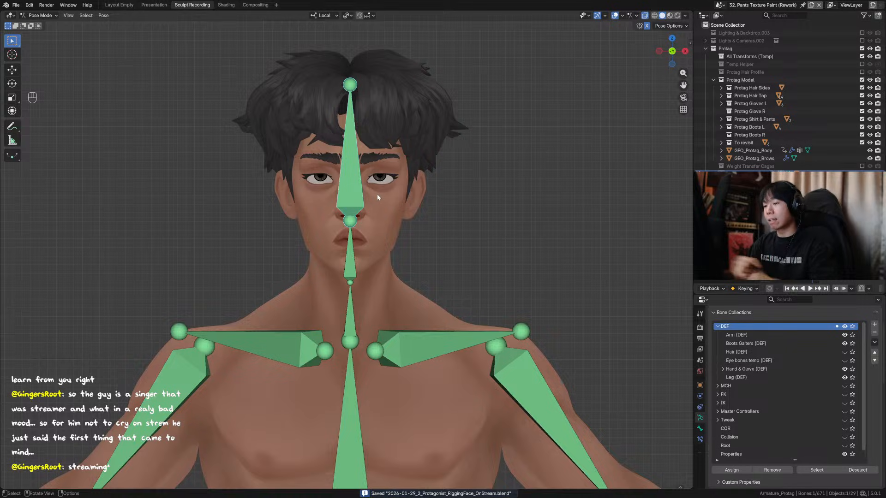
pyautogui.moveTo(384, 201)
pyautogui.mouseDown(button='middle')
pyautogui.moveTo(337, 239)
pyautogui.moveTo(300, 233)
pyautogui.moveTo(488, 220)
pyautogui.moveTo(394, 244)
pyautogui.moveTo(355, 233)
pyautogui.moveTo(318, 239)
pyautogui.moveTo(388, 232)
pyautogui.moveTo(376, 217)
pyautogui.moveTo(384, 195)
pyautogui.mouseUp(button='middle')
pyautogui.hotkey('ctrl', 's')
# Switch the armature to Edit Mode and reveal hidden bones, then try adding a bone and undo it.
pyautogui.press('Tab')
pyautogui.hotkey('alt', 'h')
pyautogui.scroll(2, 385, 233)
pyautogui.scroll(2, 368, 239)
pyautogui.scroll(-2, 384, 195)
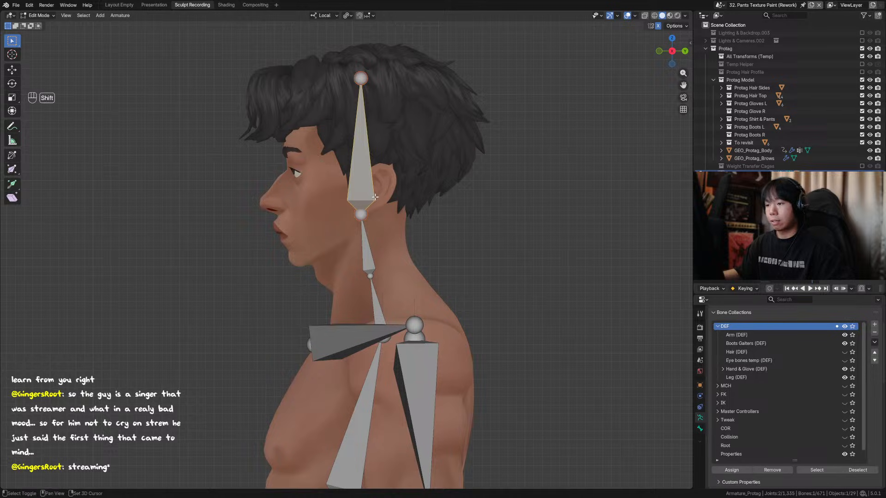
pyautogui.hotkey('shift', 'a')
pyautogui.hotkey('ctrl', 'z')
# Snap the 3D cursor to the head bone, try snapping the bone to the cursor, and undo that snap.
pyautogui.scroll(-5, 378, 199)
pyautogui.hotkey('shift', 's')
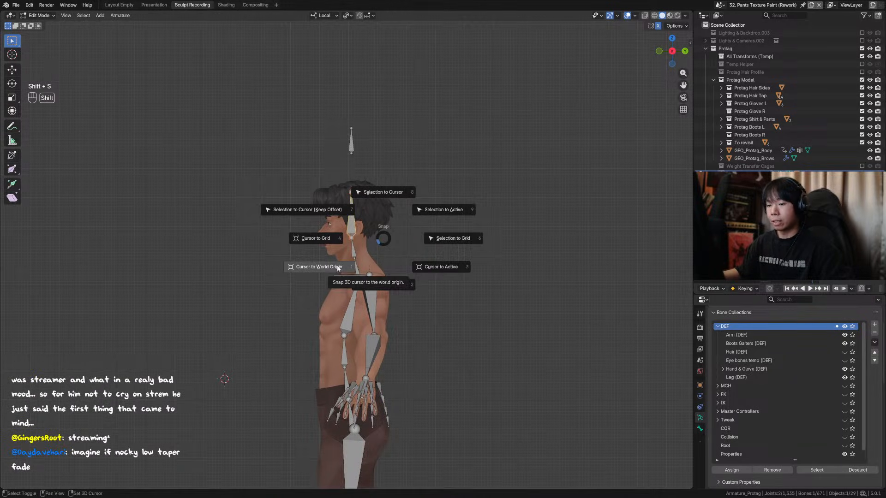
pyautogui.click(369, 283)
pyautogui.scroll(-3, 332, 235)
pyautogui.scroll(6, 332, 234)
pyautogui.scroll(3, 369, 233)
pyautogui.moveTo(332, 234); pyautogui.dragTo(382, 231, button='middle')
pyautogui.hotkey('shift', 's')
pyautogui.click(379, 186)
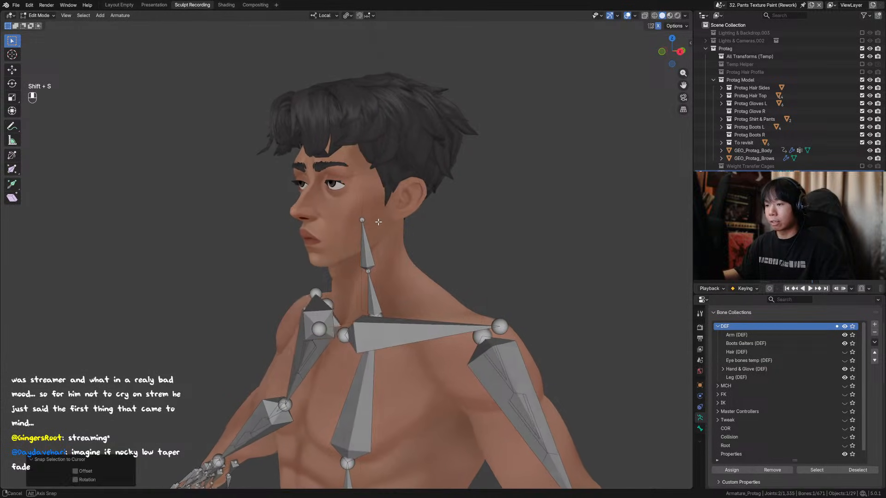
pyautogui.press('z')
pyautogui.click(390, 217)
pyautogui.hotkey('ctrl', 'z')
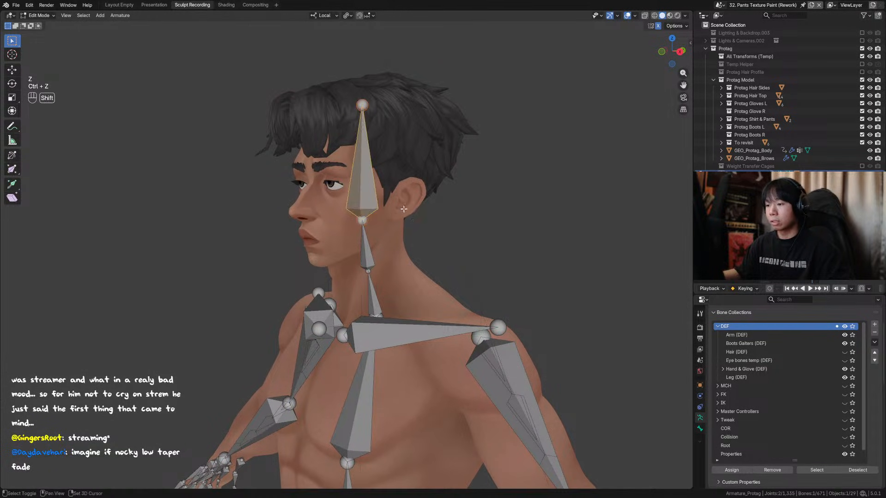
# Snap the 3D cursor to the selected head bone, then place it at the character's lips in side view.
pyautogui.hotkey('shift', 's')
pyautogui.click(400, 258)
pyautogui.moveTo(399, 257); pyautogui.dragTo(408, 242, button='middle')
pyautogui.scroll(1, 401, 237)
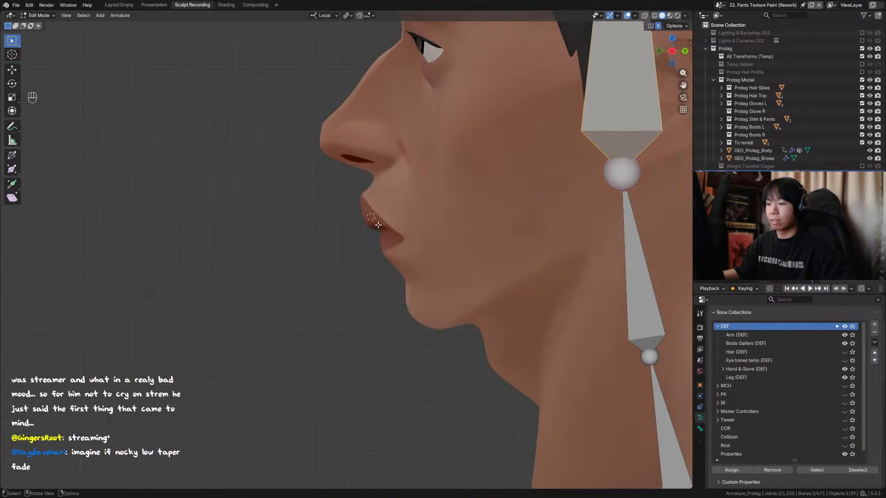
pyautogui.moveTo(396, 210); pyautogui.dragTo(436, 211, button='middle')
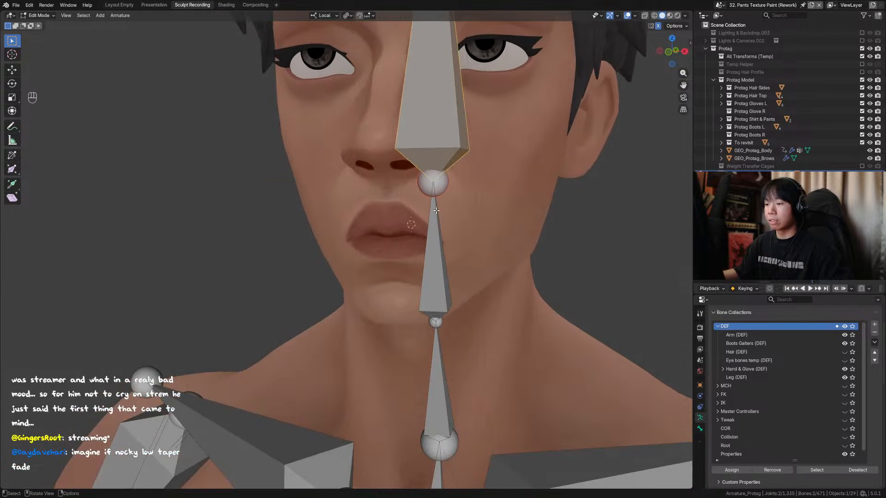
# Snap the 3D cursor to the selected head bone in side view.
pyautogui.moveTo(449, 174); pyautogui.dragTo(506, 212, button='middle')
pyautogui.hotkey('shift', 's')
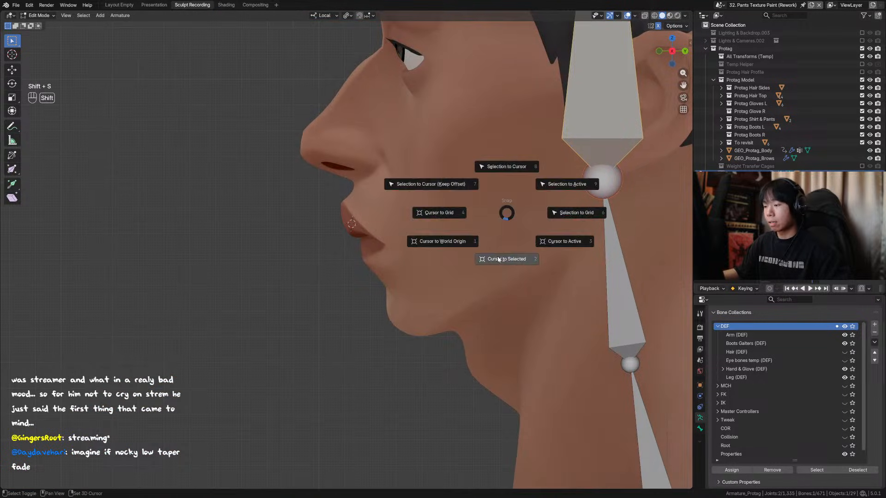
pyautogui.click(499, 259)
pyautogui.scroll(-3, 498, 256)
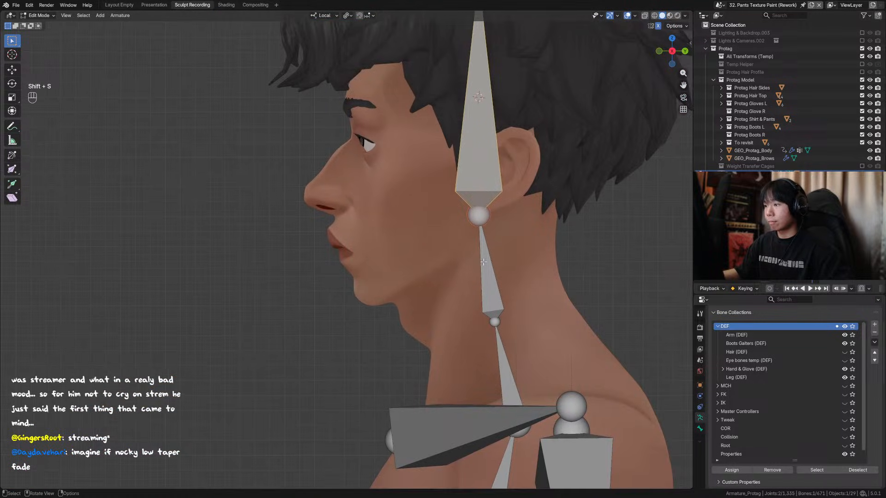
# Place the 3D cursor on the character's upper lip, refining its position in side view.
pyautogui.moveTo(374, 245); pyautogui.dragTo(420, 254, button='middle')
pyautogui.keyDown('shift'); pyautogui.rightClick(435, 223); pyautogui.keyUp('shift')
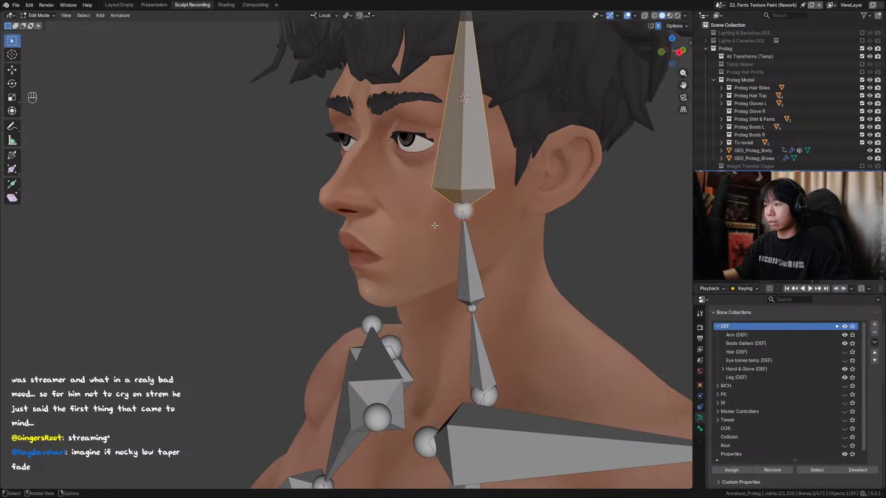
pyautogui.moveTo(435, 223); pyautogui.dragTo(397, 229, button='middle')
pyautogui.keyDown('shift'); pyautogui.moveTo(398, 229); pyautogui.dragTo(399, 230, button='right'); pyautogui.keyUp('shift')
pyautogui.keyDown('alt'); pyautogui.moveTo(368, 243); pyautogui.dragTo(421, 143, button='middle'); pyautogui.keyUp('alt')
pyautogui.keyDown('shift'); pyautogui.rightClick(336, 229); pyautogui.keyUp('shift')
pyautogui.keyDown('shift'); pyautogui.rightClick(329, 235); pyautogui.keyUp('shift')
# Add a new bone at the 3D cursor on the upper lip and scale it down to about 0.084.
pyautogui.scroll(2, 328, 233)
pyautogui.hotkey('shift', 'a')
pyautogui.scroll(-3, 421, 142)
pyautogui.press('s')
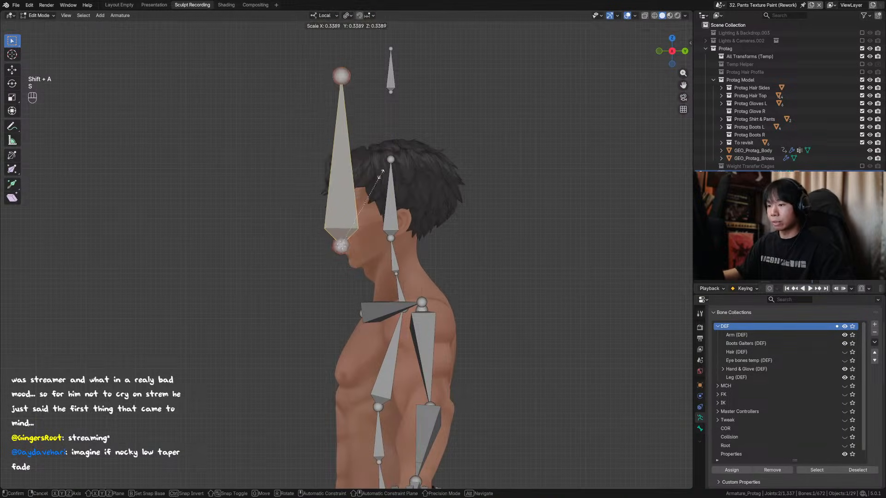
pyautogui.click(354, 235)
# Set the pivot point to Individual Origins and scale the lip bone down further by about 0.243.
pyautogui.press('.')
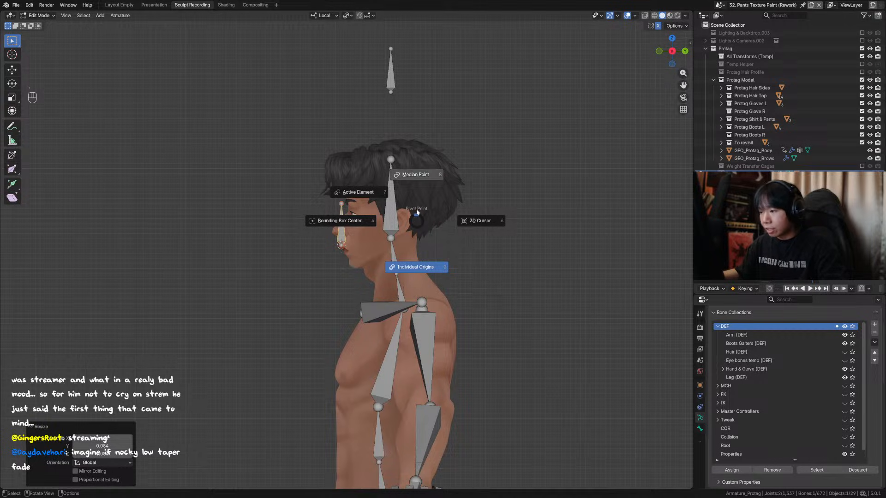
pyautogui.click(409, 269)
pyautogui.scroll(1, 409, 269)
pyautogui.scroll(3, 409, 269)
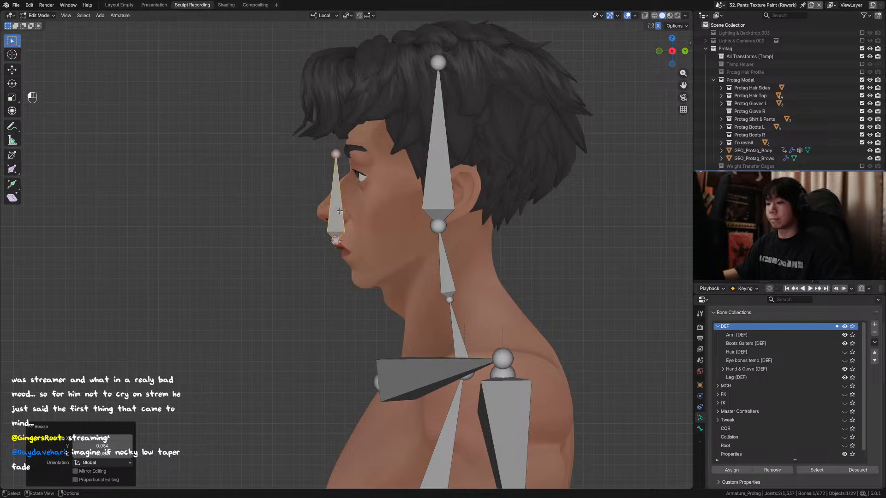
pyautogui.press('s')
pyautogui.click(369, 228)
# Rotate the lip bone 90° in side view so it points back into the head.
pyautogui.scroll(4, 372, 233)
pyautogui.press('r')
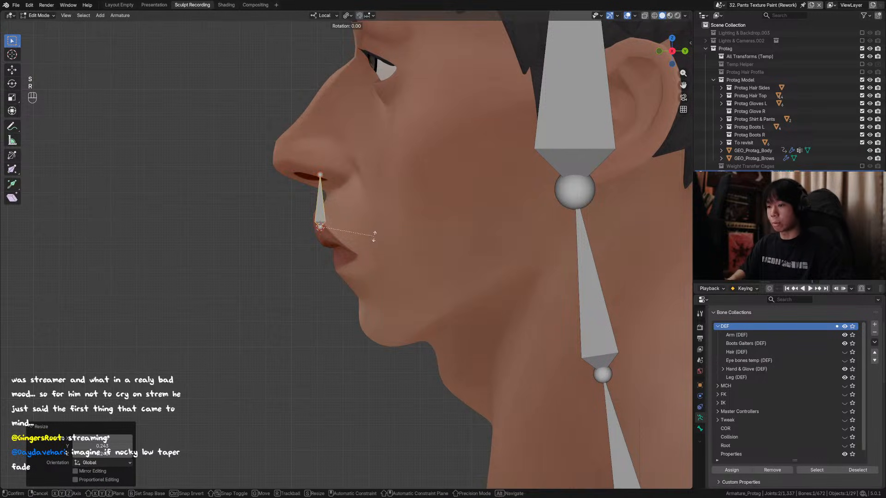
pyautogui.press('KP_9')
pyautogui.press('KP_0')
pyautogui.press('KP_Enter')
pyautogui.moveTo(554, 341); pyautogui.dragTo(639, 357, button='middle')
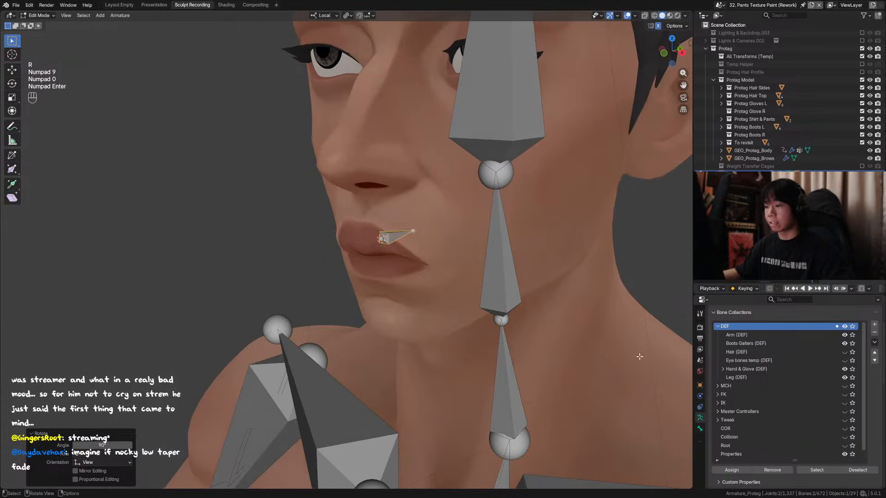
# Turn on the bone axes display in the armature's viewport display settings.
pyautogui.click(700, 429)
pyautogui.scroll(-5, 761, 353)
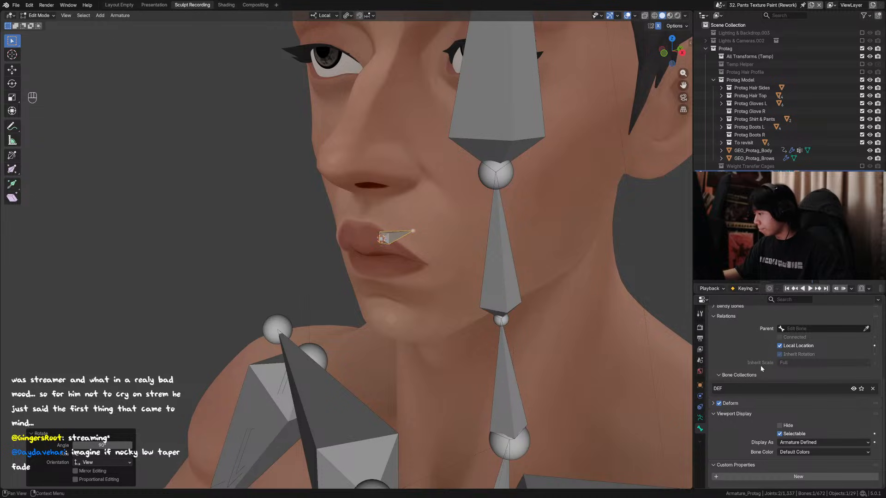
pyautogui.scroll(5, 761, 368)
pyautogui.click(699, 417)
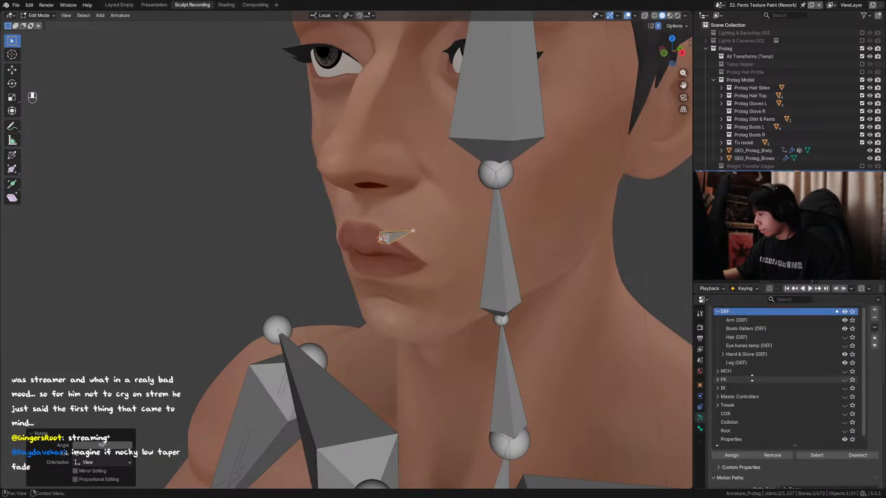
pyautogui.scroll(-4, 776, 403)
pyautogui.click(779, 398)
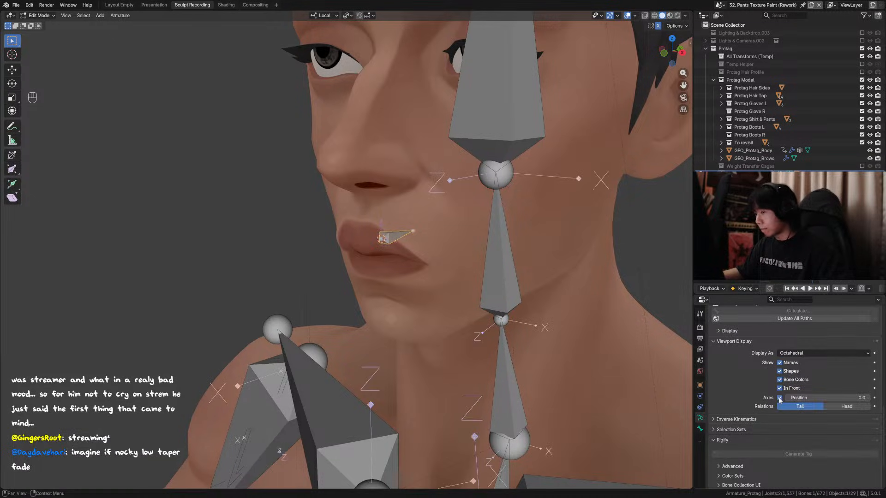
# Select the lip bone, show its transform values and set its length to 0.01 m.
pyautogui.moveTo(415, 230); pyautogui.dragTo(346, 226, button='middle')
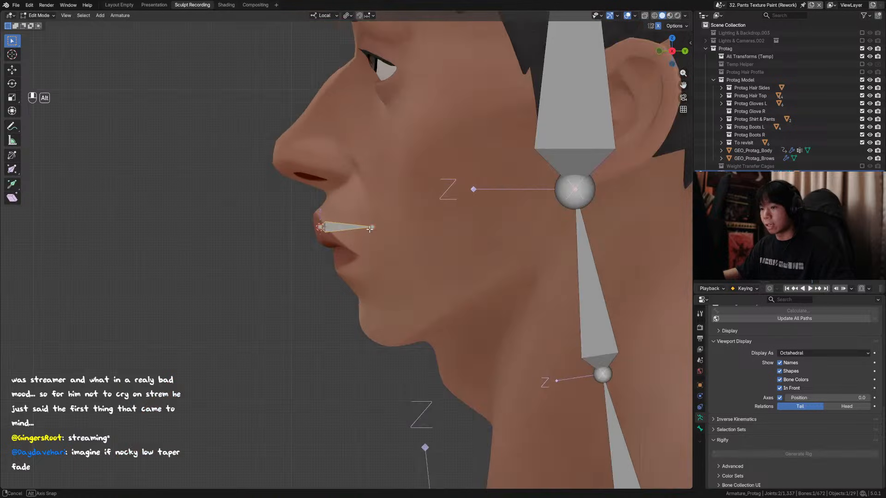
pyautogui.scroll(2, 345, 226)
pyautogui.click(342, 218)
pyautogui.scroll(-2, 341, 218)
pyautogui.press('n')
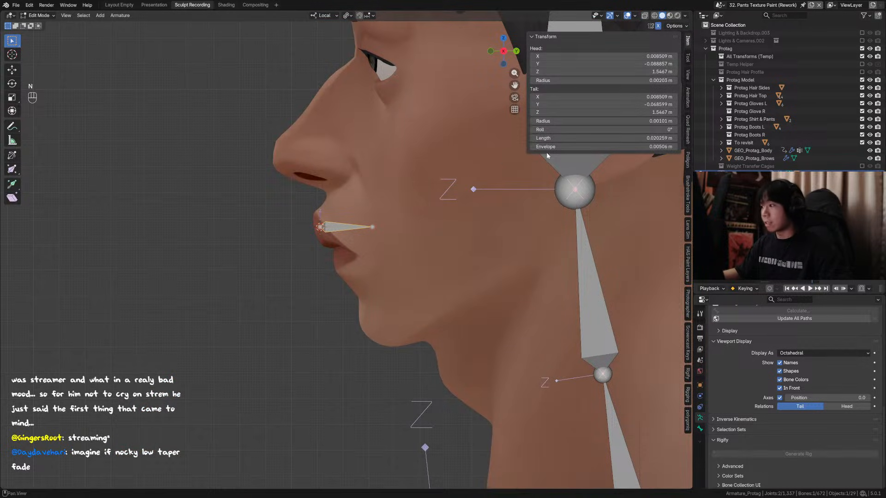
pyautogui.doubleClick(618, 138)
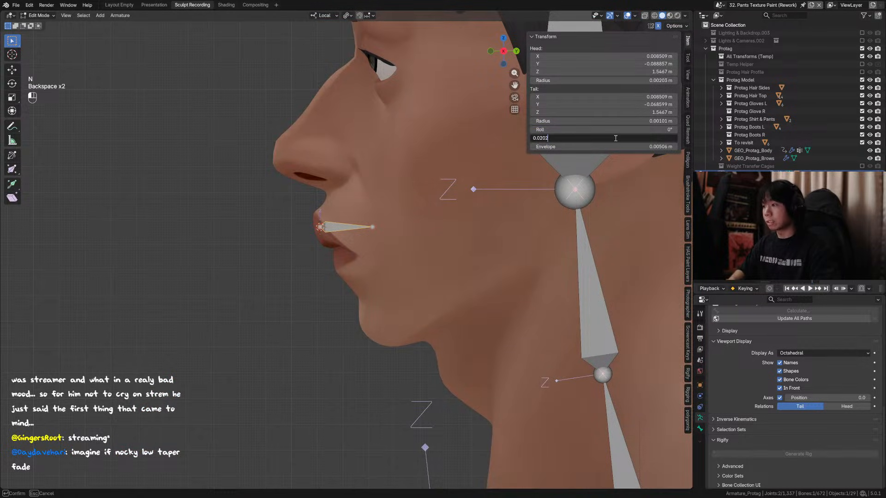
pyautogui.write('0.01')
pyautogui.press('Return')
# Save the file and set the lip bone's length to 0.005 m.
pyautogui.moveTo(408, 241); pyautogui.dragTo(428, 239, button='middle')
pyautogui.scroll(3, 427, 239)
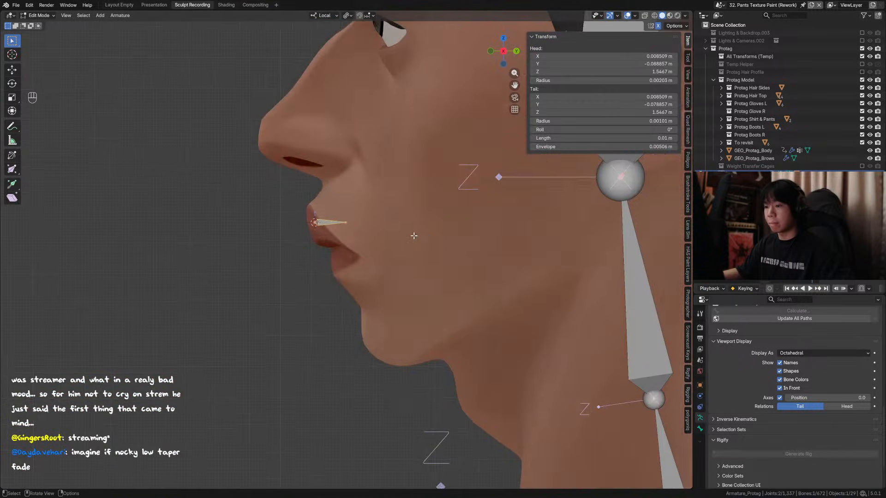
pyautogui.hotkey('ctrl', 's')
pyautogui.click(581, 137)
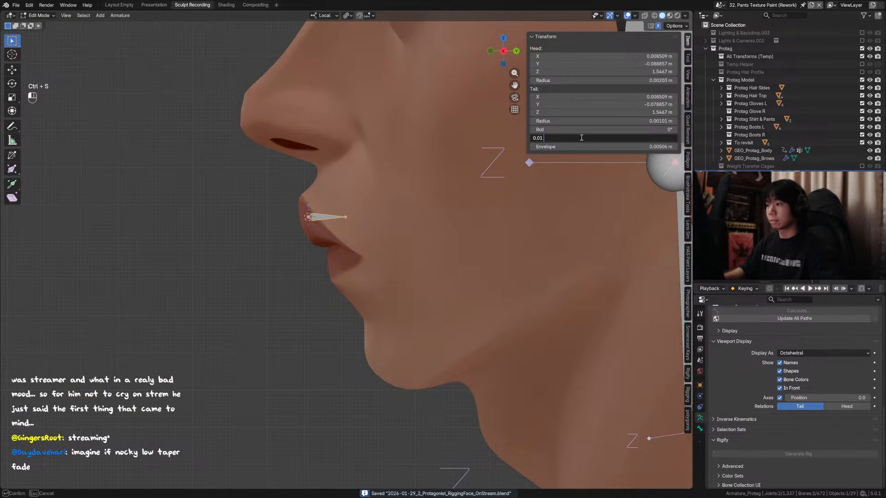
pyautogui.write('0.005')
pyautogui.press('Return')
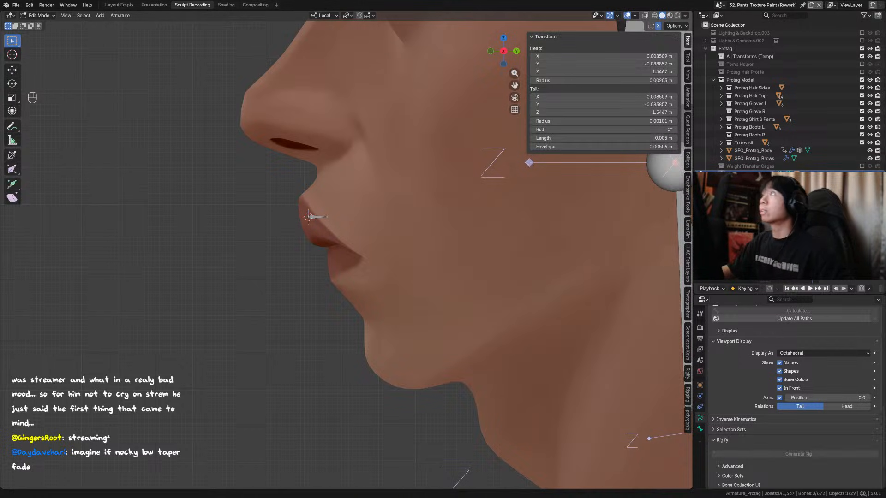
# Move the lip bone in front view onto the character's left upper lip, at about X 0.0079 m and Z 1.545 m.
pyautogui.moveTo(285, 238); pyautogui.dragTo(477, 231, button='middle')
pyautogui.press('g')
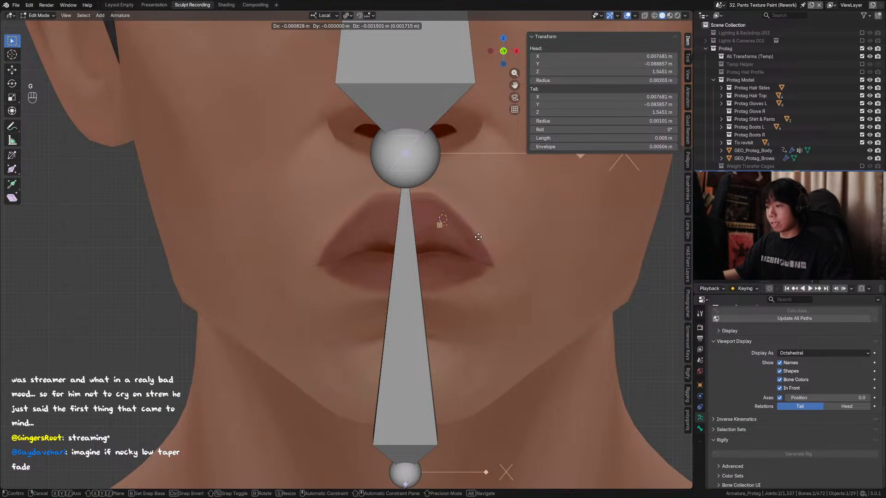
pyautogui.click(479, 237)
pyautogui.scroll(-2, 480, 237)
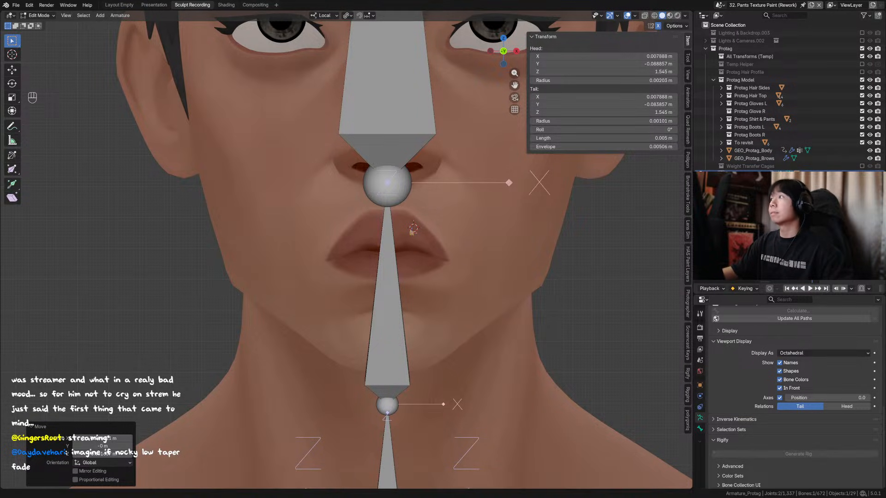
# Slide the lip bone along the X axis toward the middle of the mouth, to about X 0.0047 m.
pyautogui.moveTo(412, 231)
pyautogui.keyDown('alt'); pyautogui.mouseDown(button='middle')
pyautogui.moveTo(323, 230)
pyautogui.moveTo(406, 234)
pyautogui.mouseUp(button='middle'); pyautogui.keyUp('alt')
pyautogui.scroll(4, 469, 233)
pyautogui.press('g')
pyautogui.press('x')
pyautogui.press('x')
pyautogui.click(406, 233)
# Duplicate the lip bone and move the copy along its local X axis to the centre of the upper lip.
pyautogui.click(391, 229)
pyautogui.hotkey('shift', 'd')
pyautogui.press('x')
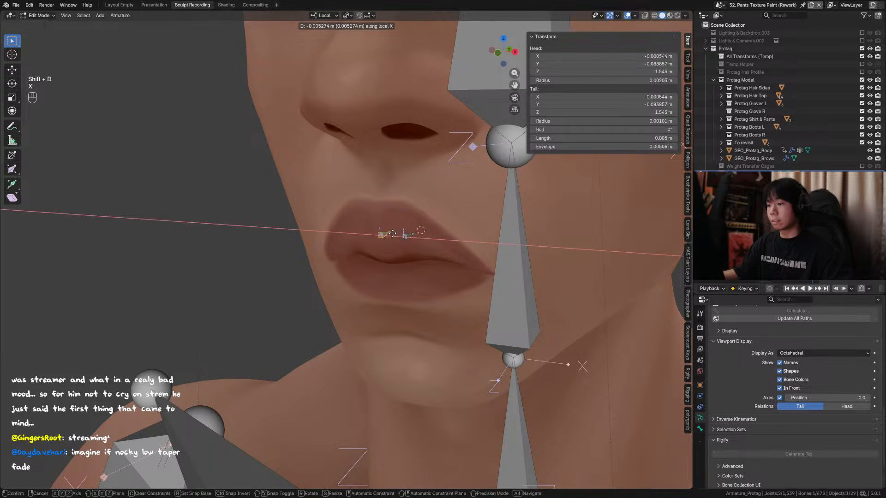
pyautogui.click(397, 221)
# Enter Edit Mode on GEO_Protag_Body and snap the 3D cursor to the centre-line vertices of the upper lip.
pyautogui.press('Tab')
pyautogui.hotkey('ctrl', 'Tab')
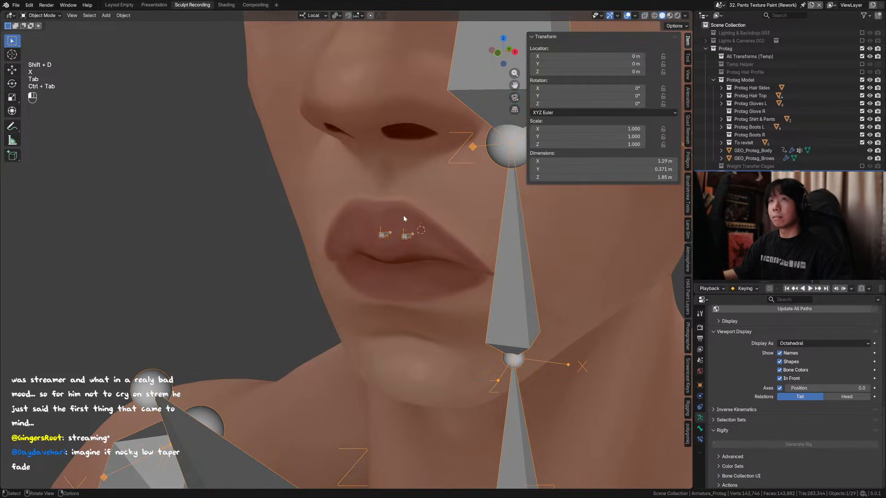
pyautogui.click(403, 215)
pyautogui.press('Tab')
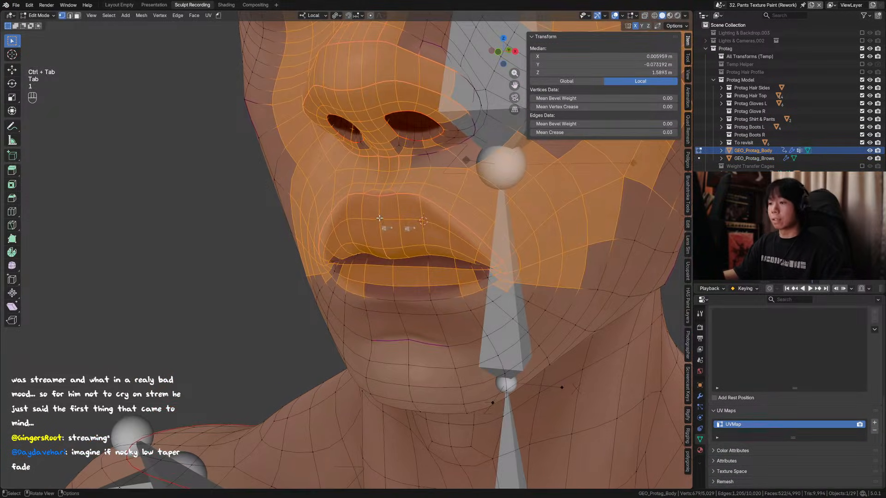
pyautogui.click(379, 218)
pyautogui.hotkey('shift', 's')
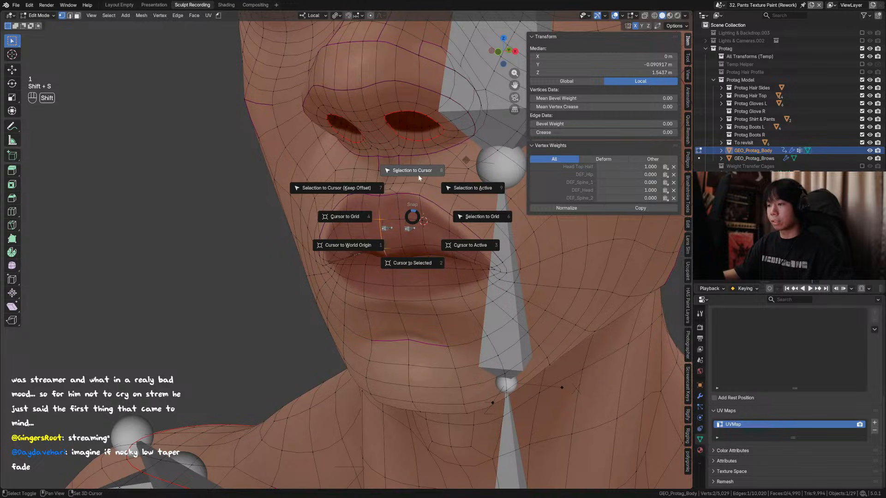
pyautogui.click(403, 270)
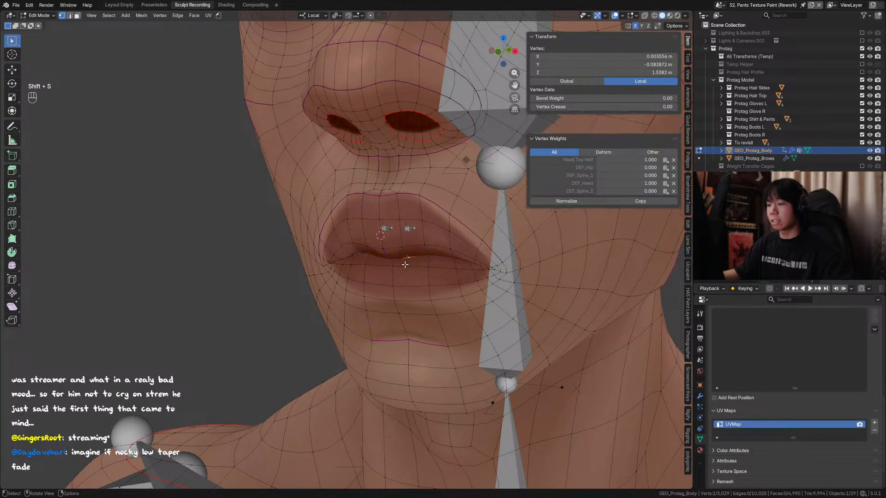
# Leave the body mesh, return to the armature's Edit Mode and snap the central lip bone to the 3D cursor.
pyautogui.moveTo(403, 266); pyautogui.dragTo(374, 238, button='middle')
pyautogui.hotkey('alt', 'a')
pyautogui.press('Tab')
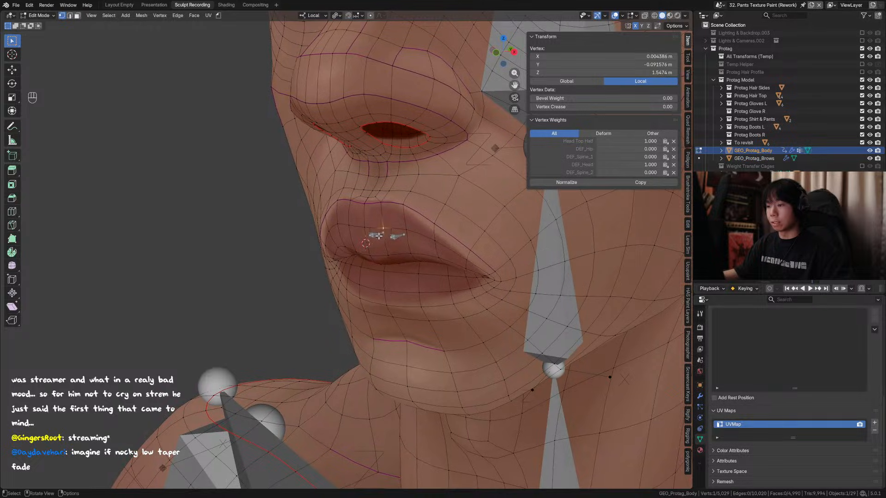
pyautogui.hotkey('ctrl', 'Tab')
pyautogui.hotkey('ctrl', 'Tab')
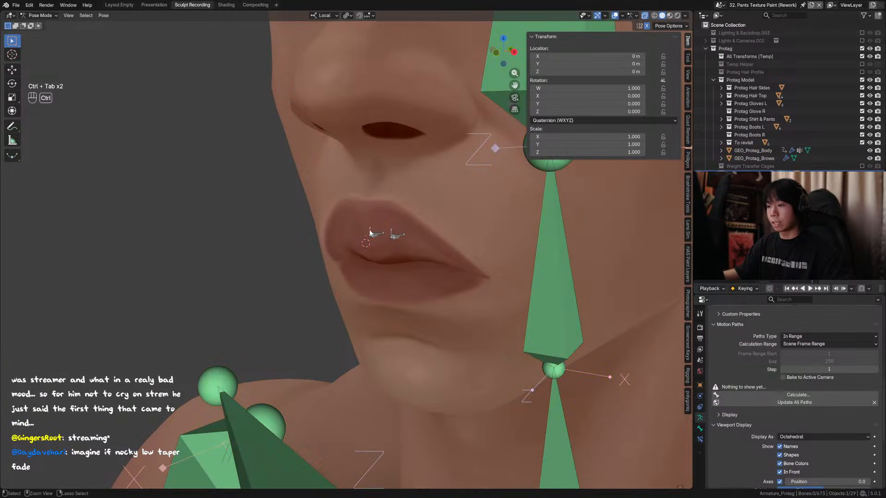
pyautogui.press('Tab')
pyautogui.hotkey('shift', 's')
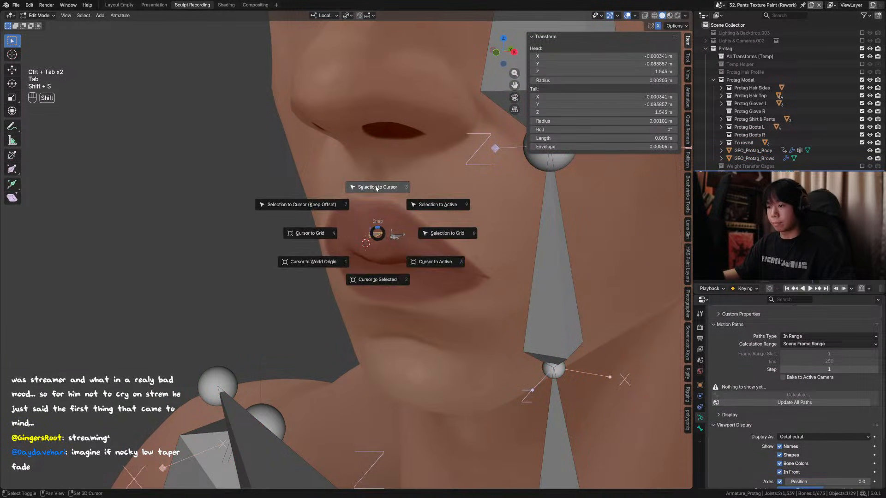
pyautogui.click(376, 187)
# Raise the central lip bone along its local Z axis to about Z 1.5448 m.
pyautogui.moveTo(384, 236); pyautogui.dragTo(372, 251, button='middle')
pyautogui.press('g')
pyautogui.press('z')
pyautogui.click(375, 246)
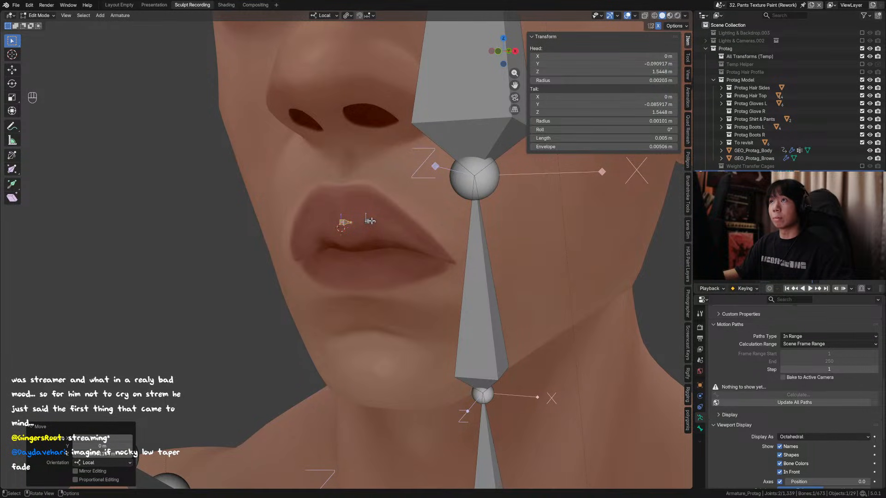
# Move the side lip bone outward in front view to about X 0.0089 m and Z 1.5441 m, and switch to wireframe display.
pyautogui.moveTo(371, 221); pyautogui.dragTo(426, 233, button='middle')
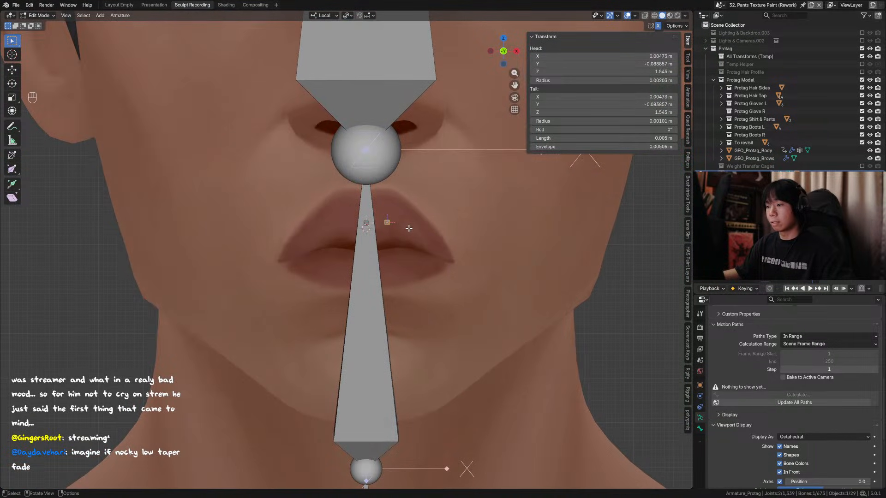
pyautogui.press('g')
pyautogui.click(428, 233)
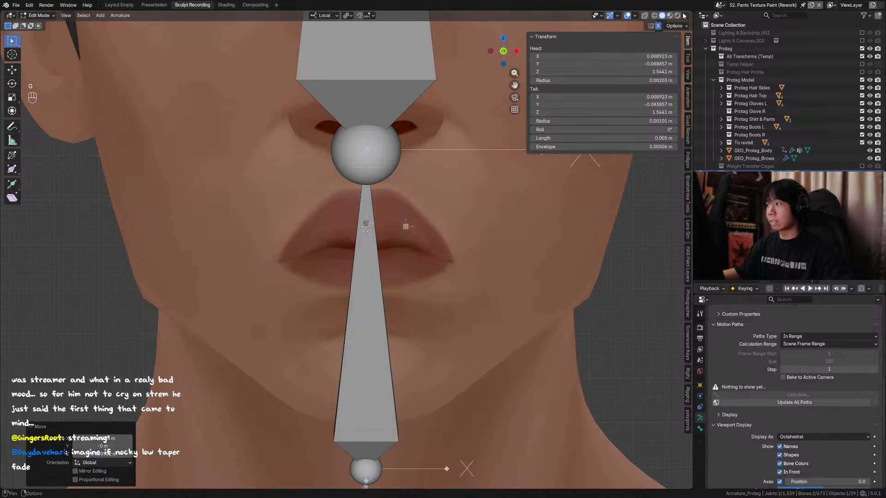
pyautogui.hotkey('shift', 'z')
# Try lowering the central lip bone by about 0.9 mm in side view, and undo the move.
pyautogui.moveTo(409, 228); pyautogui.dragTo(305, 232, button='middle')
pyautogui.click(299, 220)
pyautogui.scroll(-2, 280, 215)
pyautogui.scroll(-3, 391, 230)
pyautogui.press('g')
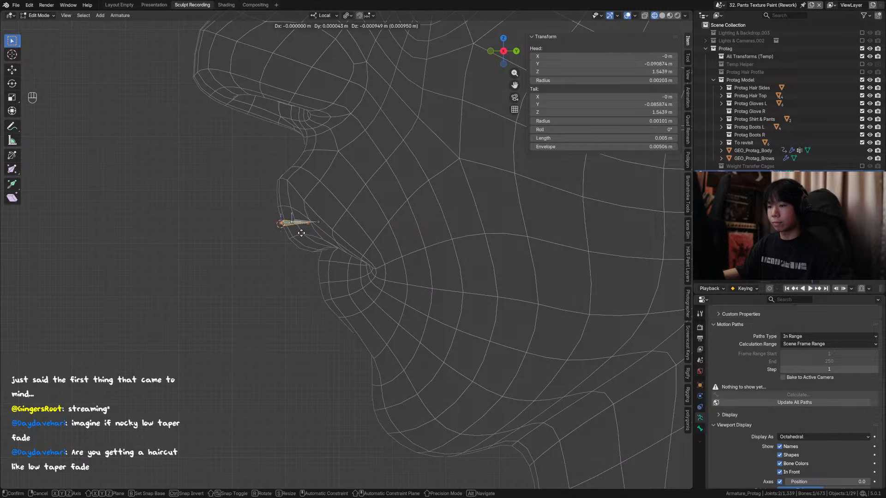
pyautogui.click(301, 233)
pyautogui.moveTo(301, 233); pyautogui.dragTo(378, 235, button='middle')
pyautogui.moveTo(460, 237); pyautogui.dragTo(350, 213, button='middle')
pyautogui.hotkey('ctrl', 'z')
# Snap the central lip bone back to the 3D cursor and save the file.
pyautogui.hotkey('shift', 's')
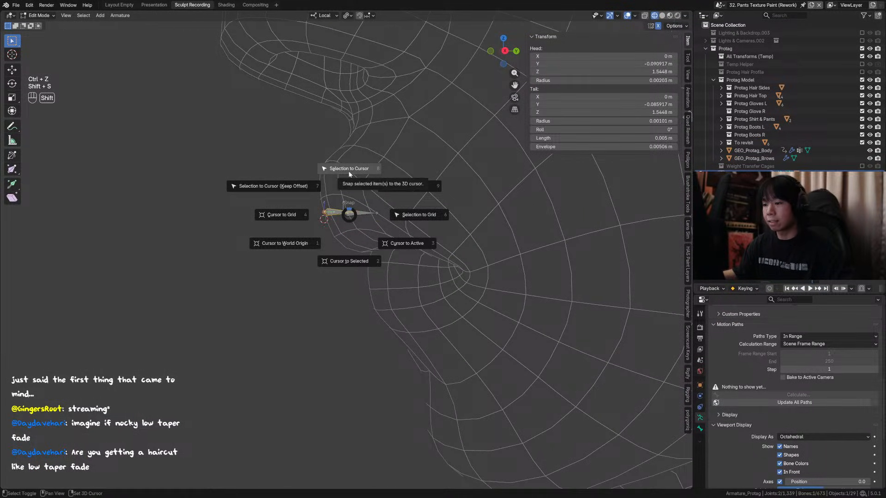
pyautogui.click(348, 169)
pyautogui.keyDown('ctrl'); pyautogui.moveTo(348, 169); pyautogui.dragTo(424, 213, button='middle'); pyautogui.keyUp('ctrl')
pyautogui.hotkey('ctrl', 's')
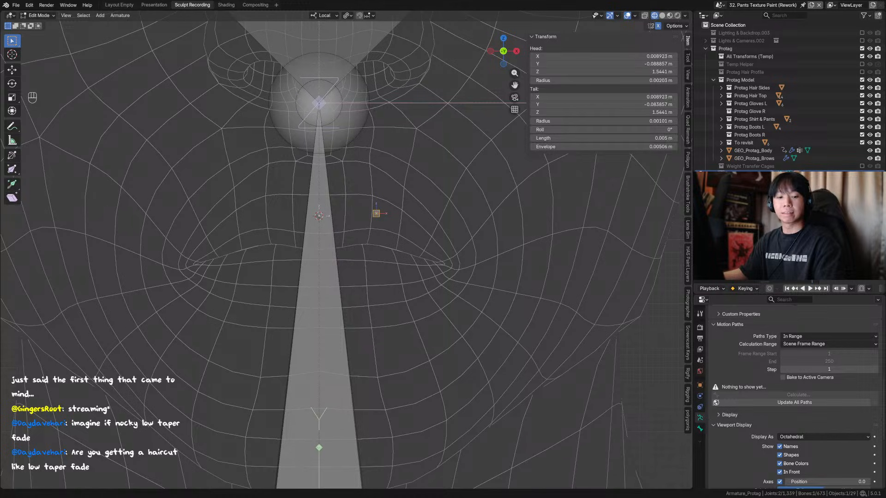
# Switch to the web browser and look through the Google image results for low taper fade.
pyautogui.hotkey('alt', 'Tab')
pyautogui.doubleClick(538, 143)
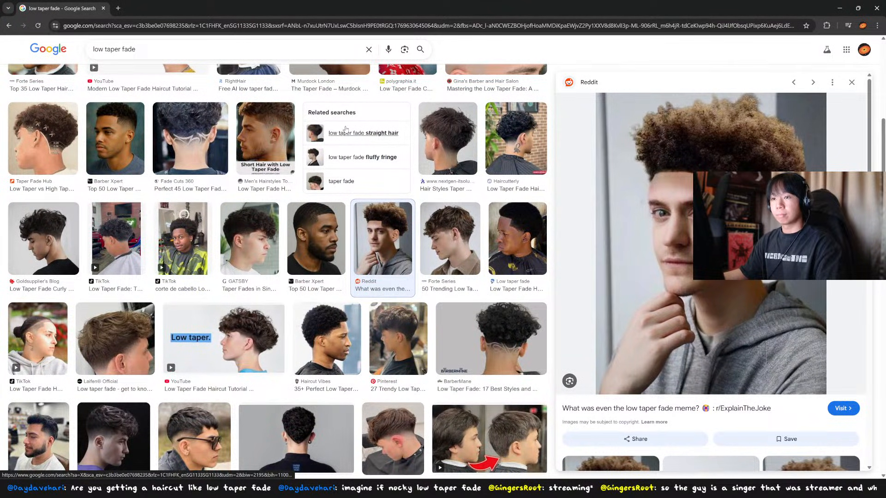
pyautogui.scroll(7, 345, 129)
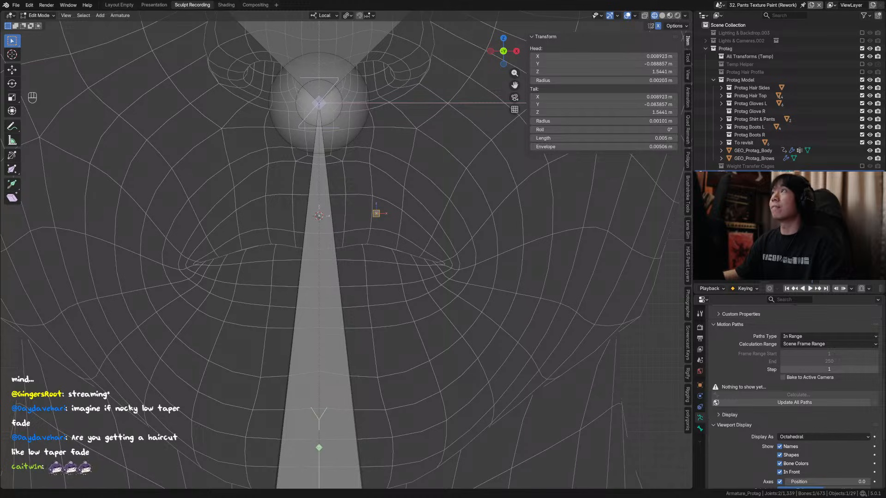
# Examine the upper lip bones from front and side views, select the central one and save the file.
pyautogui.moveTo(323, 190); pyautogui.dragTo(252, 189, button='middle')
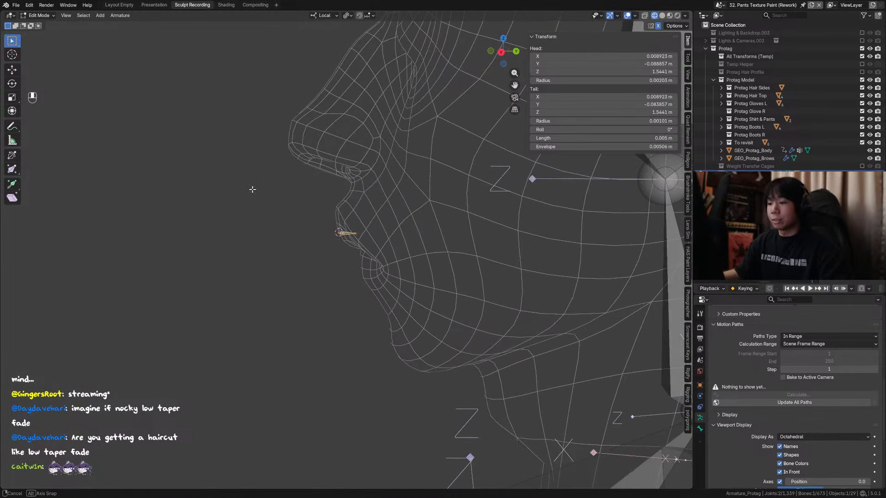
pyautogui.press('KP_1')
pyautogui.hotkey('ctrl', 's')
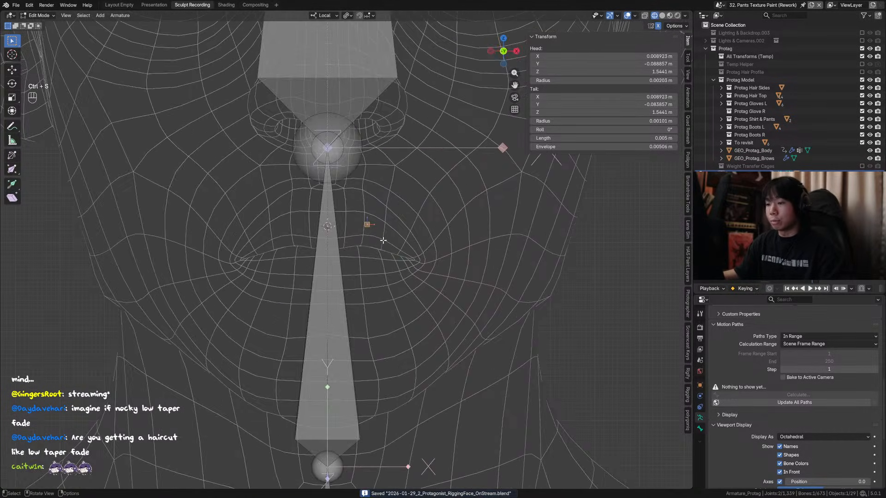
pyautogui.press('KP_3')
pyautogui.click(331, 227)
pyautogui.press('KP_1')
pyautogui.press('KP_3')
pyautogui.scroll(2, 322, 227)
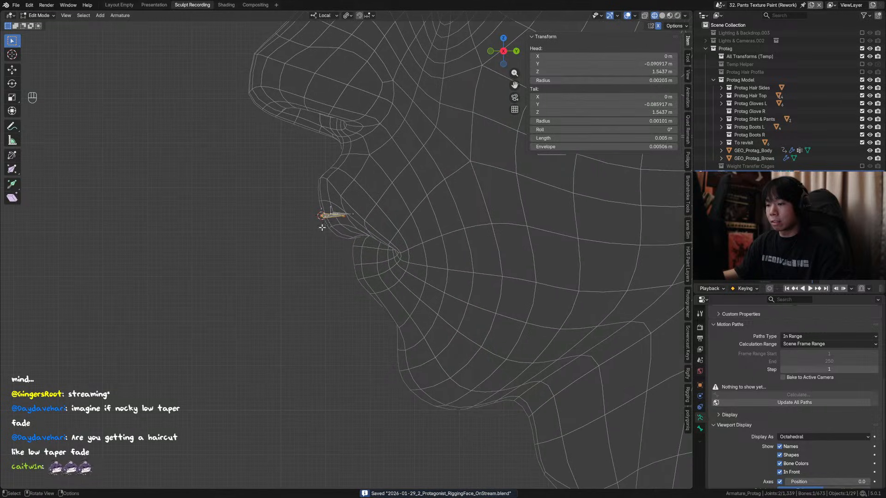
pyautogui.hotkey('ctrl', 's')
pyautogui.press('KP_1')
pyautogui.scroll(-4, 342, 250)
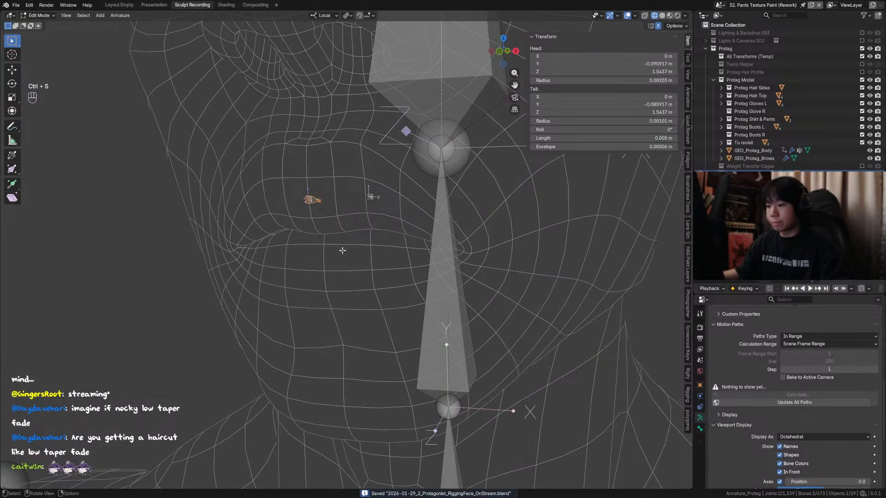
# In the body mesh, select two central vertices on the lower lip and snap the 3D cursor to their midpoint.
pyautogui.press('Tab')
pyautogui.hotkey('ctrl', 'Tab')
pyautogui.click(342, 246)
pyautogui.press('Tab')
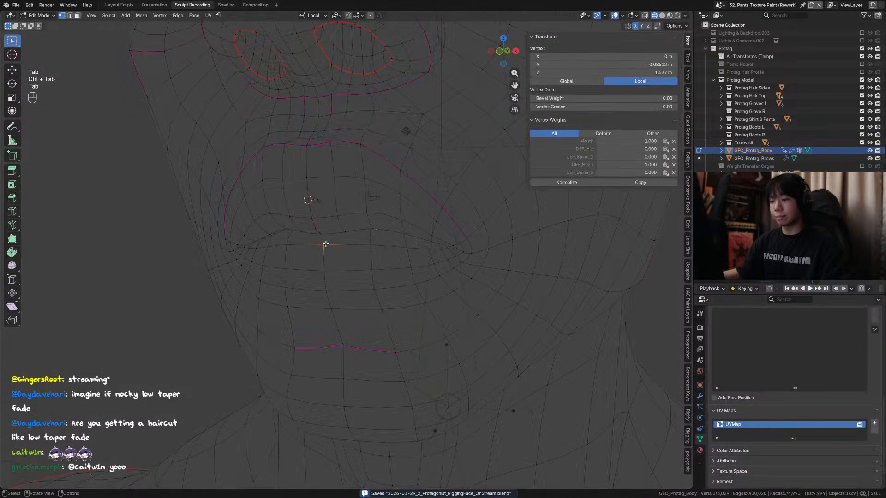
pyautogui.keyDown('shift'); pyautogui.click(327, 269); pyautogui.keyUp('shift')
pyautogui.hotkey('ctrl', 's')
pyautogui.moveTo(380, 272); pyautogui.dragTo(350, 254, button='middle')
pyautogui.hotkey('shift', 's')
pyautogui.click(351, 294)
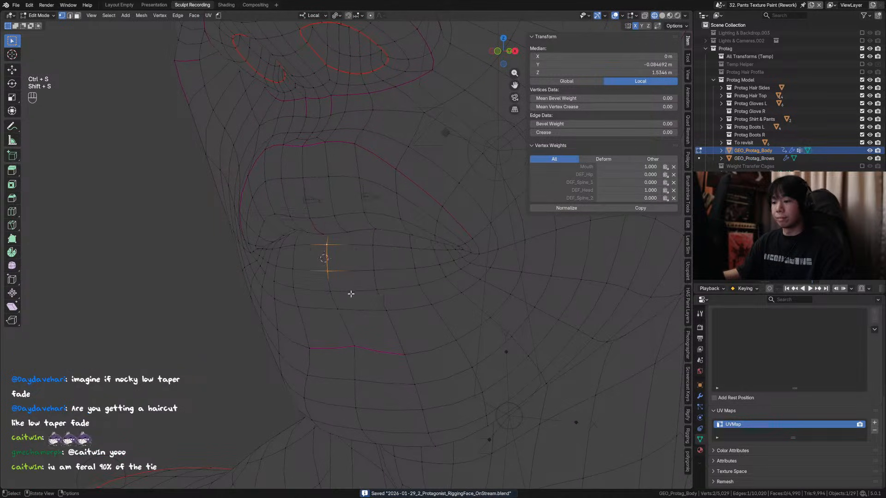
# Return to armature editing, duplicate the central upper lip bone, and snap the copy to the 3D cursor on the lower lip.
pyautogui.moveTo(351, 294); pyautogui.dragTo(323, 204, button='middle')
pyautogui.hotkey('alt', 'a')
pyautogui.moveTo(358, 243); pyautogui.dragTo(341, 225, button='middle')
pyautogui.press('Tab')
pyautogui.click(315, 203)
pyautogui.press('Tab')
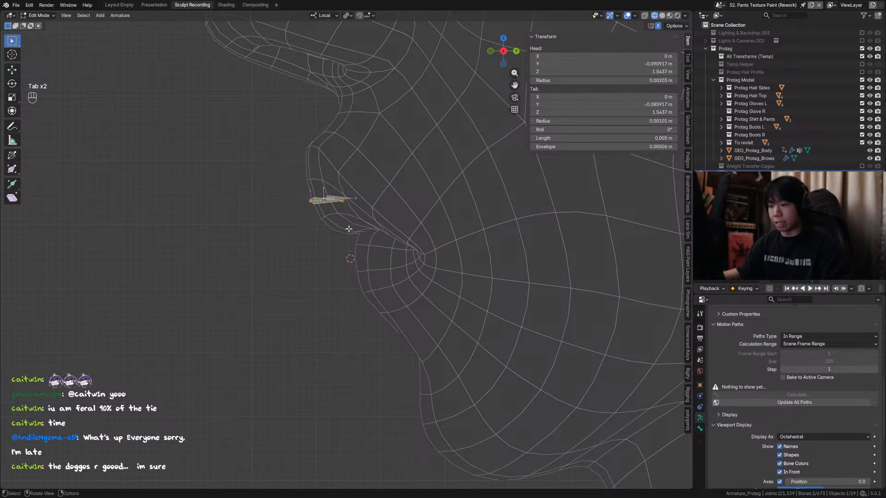
pyautogui.hotkey('shift', 'd')
pyautogui.click(378, 277)
pyautogui.hotkey('shift', 's')
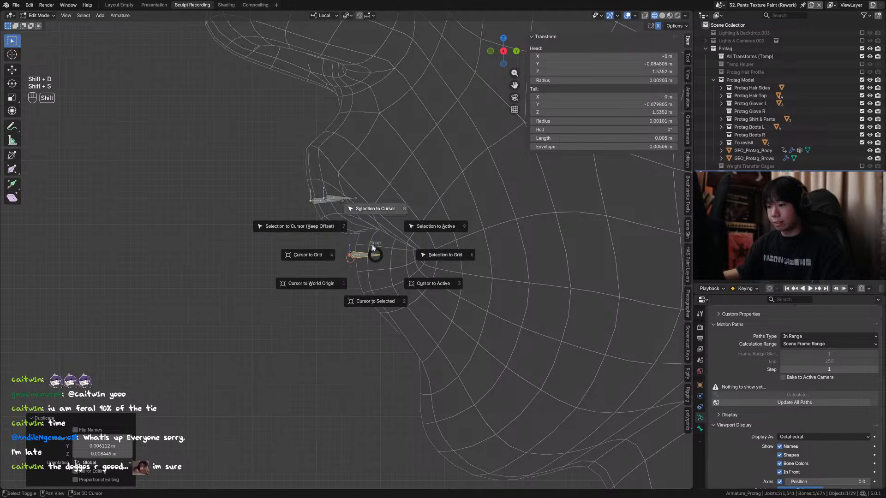
pyautogui.click(372, 243)
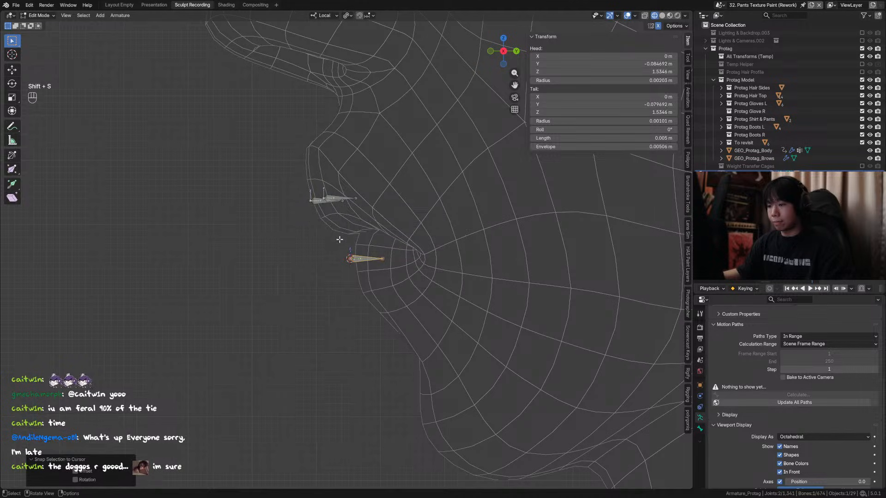
# Move the central lower lip bone inward along local Y to about Y -0.0832 m.
pyautogui.moveTo(339, 239); pyautogui.dragTo(372, 247, button='middle')
pyautogui.press('g')
pyautogui.press('y')
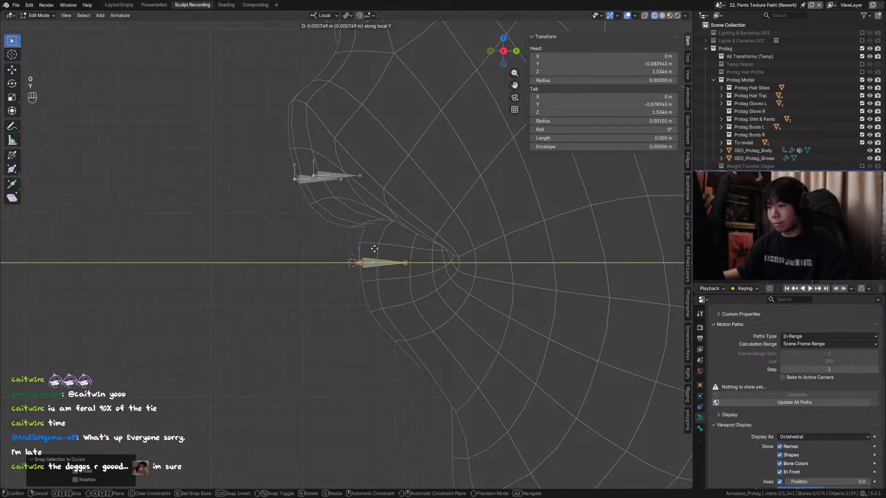
pyautogui.click(375, 248)
# Select both upper lip bones, move them inward about 0.0008 m along local Y, and save the file.
pyautogui.click(299, 198)
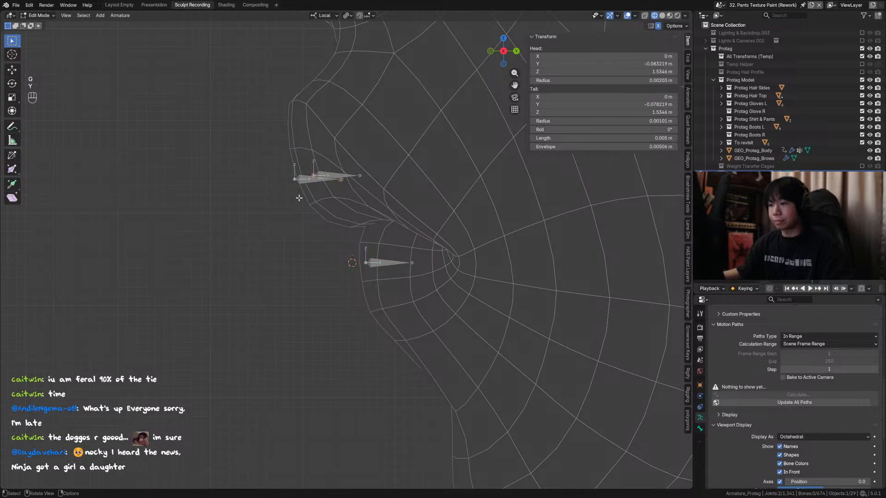
pyautogui.click(325, 177)
pyautogui.keyDown('shift'); pyautogui.click(314, 181); pyautogui.keyUp('shift')
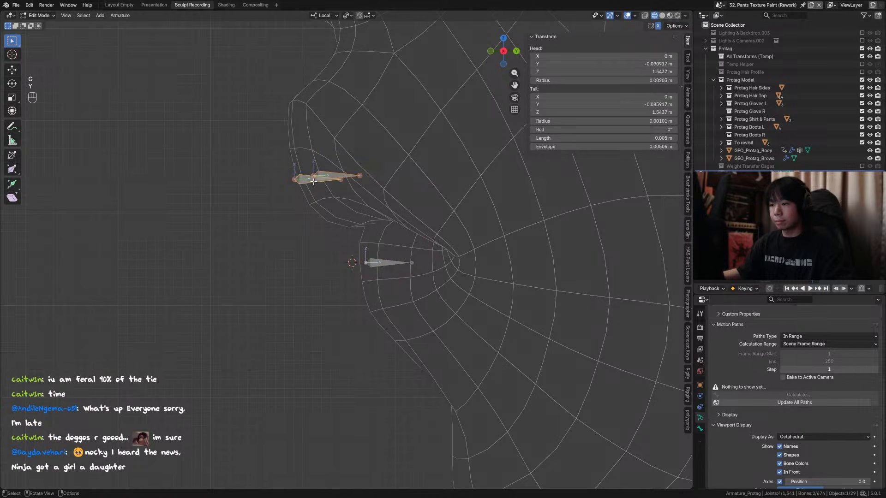
pyautogui.press('g')
pyautogui.press('y')
pyautogui.click(358, 198)
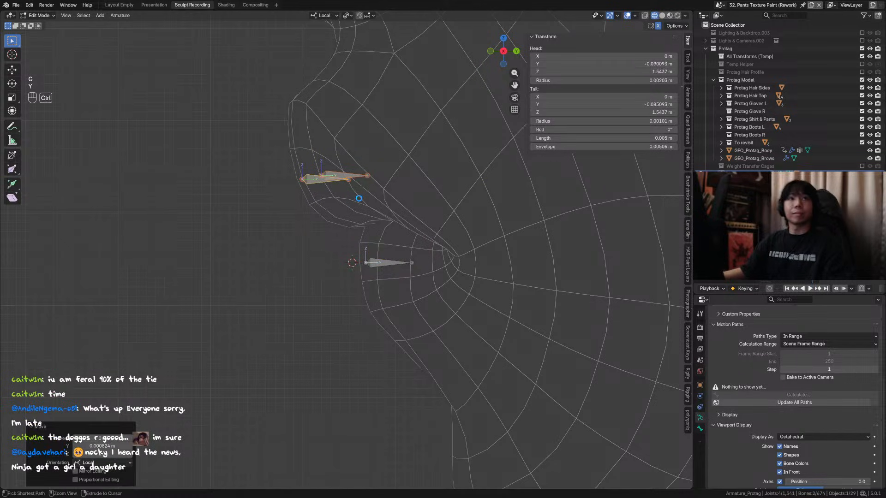
pyautogui.hotkey('ctrl', 's')
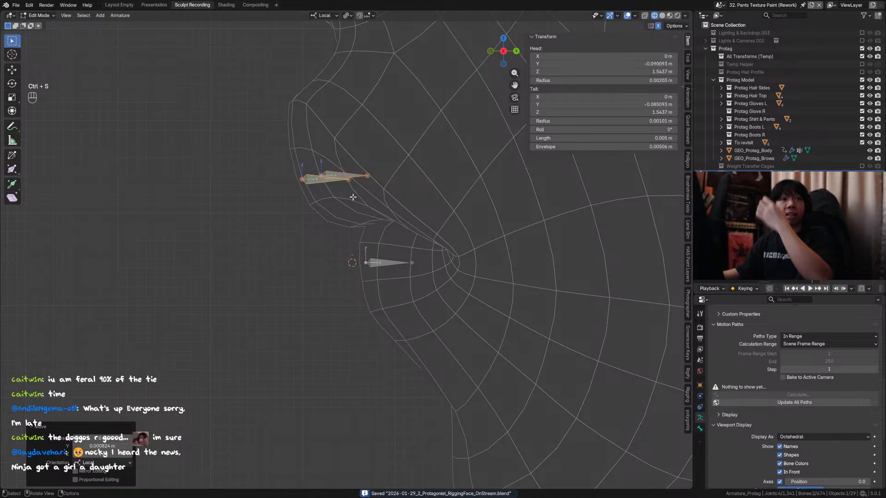
pyautogui.scroll(-3, 382, 215)
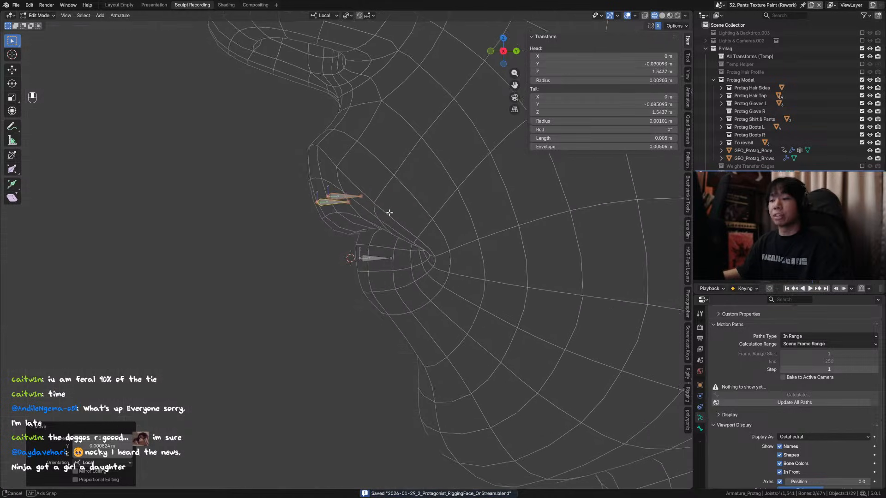
pyautogui.hotkey('ctrl', 's')
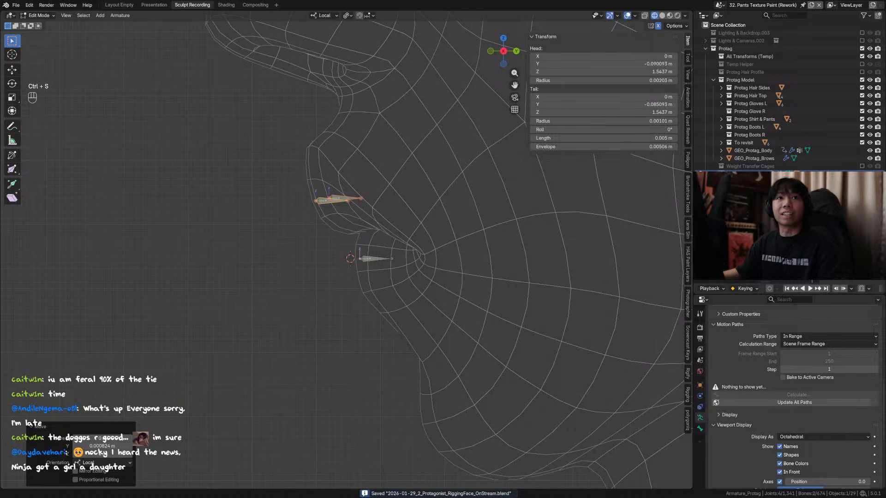
# Lower the side upper lip bone along local Z by about 0.0004 m.
pyautogui.moveTo(217, 263); pyautogui.dragTo(366, 220, button='middle')
pyautogui.click(358, 202)
pyautogui.press('g')
pyautogui.press('z')
pyautogui.rightClick(353, 213)
pyautogui.press('g')
pyautogui.press('z')
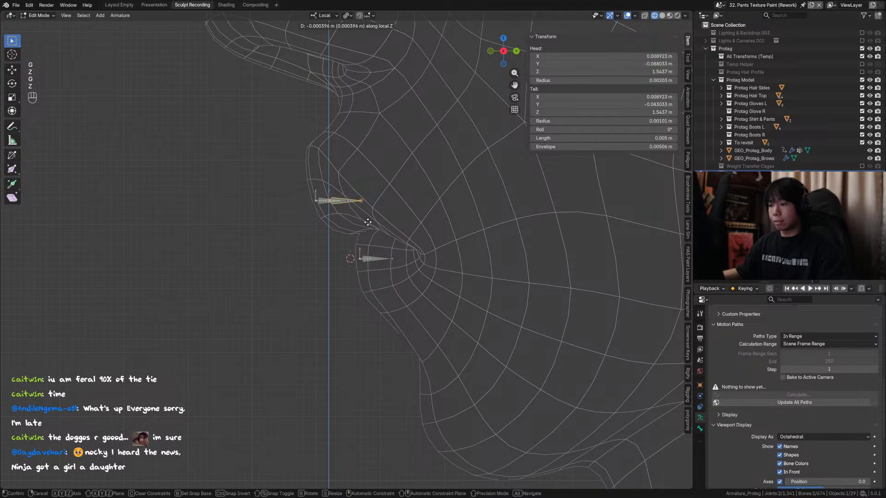
pyautogui.click(368, 222)
# Shift the side upper lip bone along local Y to about Y -0.0873 m and save the file.
pyautogui.moveTo(367, 222); pyautogui.dragTo(436, 257, button='middle')
pyautogui.press('g')
pyautogui.press('y')
pyautogui.click(346, 250)
pyautogui.press('g')
pyautogui.press('y')
pyautogui.click(357, 250)
pyautogui.hotkey('ctrl', 's')
# Duplicate the central lower lip bone and offset the copy sideways about 0.0087 m along local X.
pyautogui.moveTo(360, 253); pyautogui.dragTo(418, 257, button='middle')
pyautogui.click(351, 249)
pyautogui.hotkey('shift', 'd')
pyautogui.press('x')
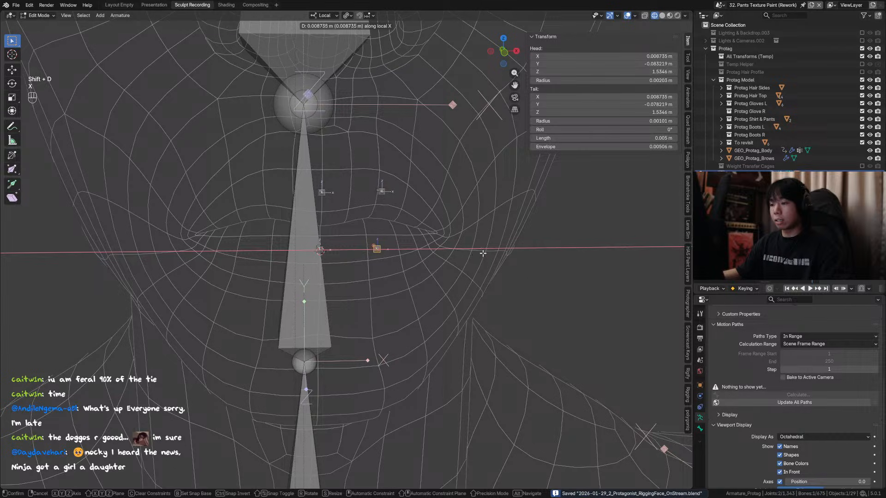
pyautogui.click(483, 254)
# Fit the side lower lip bone to the lip by moving it to about X 0.0083 m and Y -0.0809 m, and save.
pyautogui.moveTo(482, 254); pyautogui.dragTo(440, 263, button='middle')
pyautogui.press('g')
pyautogui.press('y')
pyautogui.click(376, 261)
pyautogui.press('g')
pyautogui.press('x')
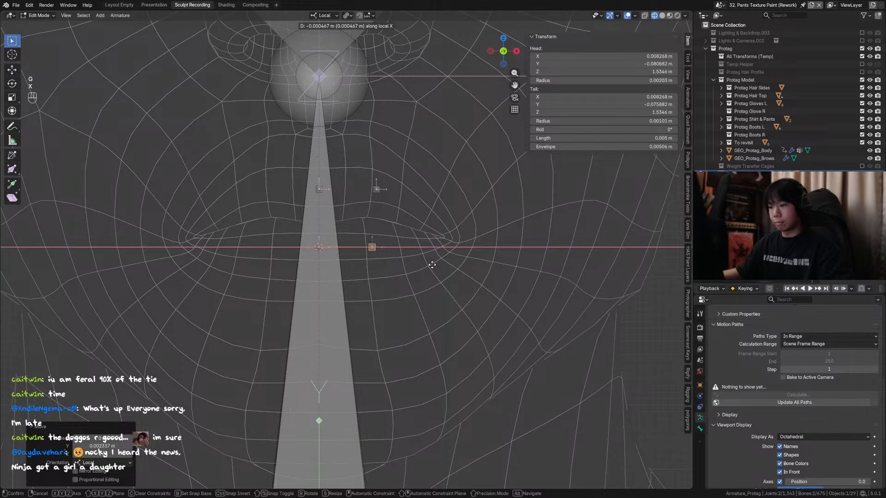
pyautogui.click(432, 265)
pyautogui.hotkey('ctrl', 's')
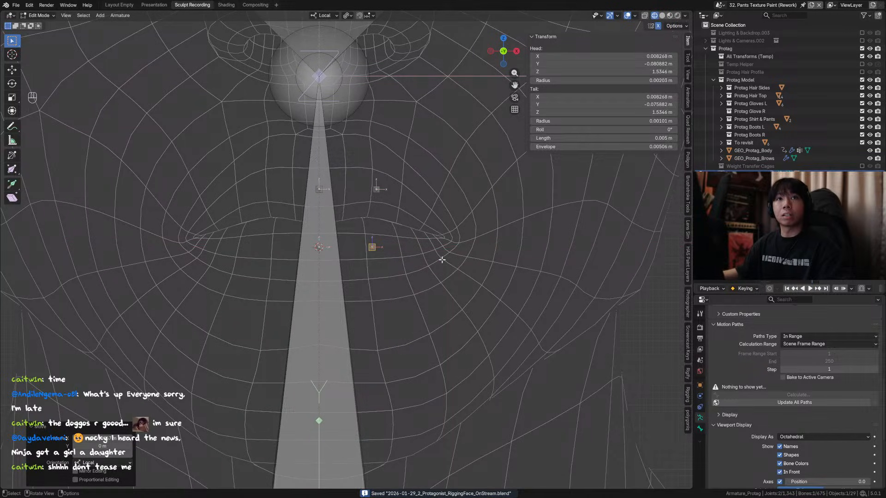
pyautogui.moveTo(446, 261); pyautogui.dragTo(390, 288, button='middle')
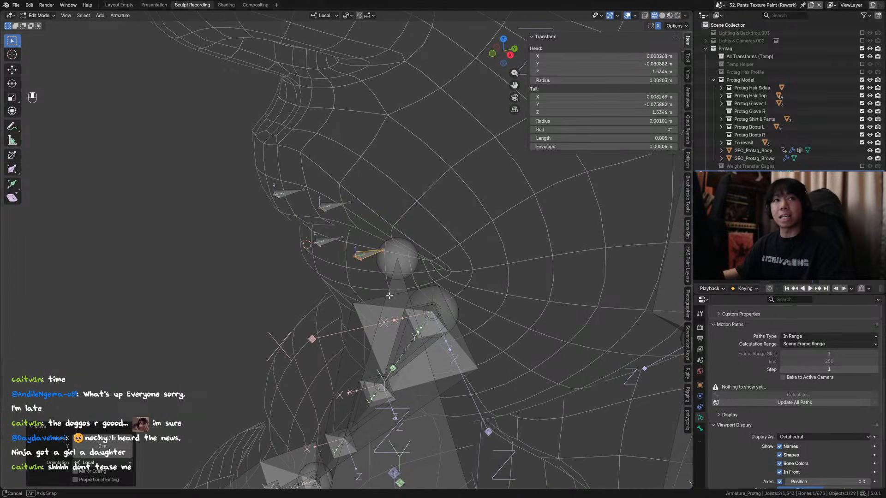
pyautogui.hotkey('ctrl', 's')
pyautogui.keyDown('alt'); pyautogui.moveTo(326, 291); pyautogui.dragTo(369, 189, button='middle'); pyautogui.keyUp('alt')
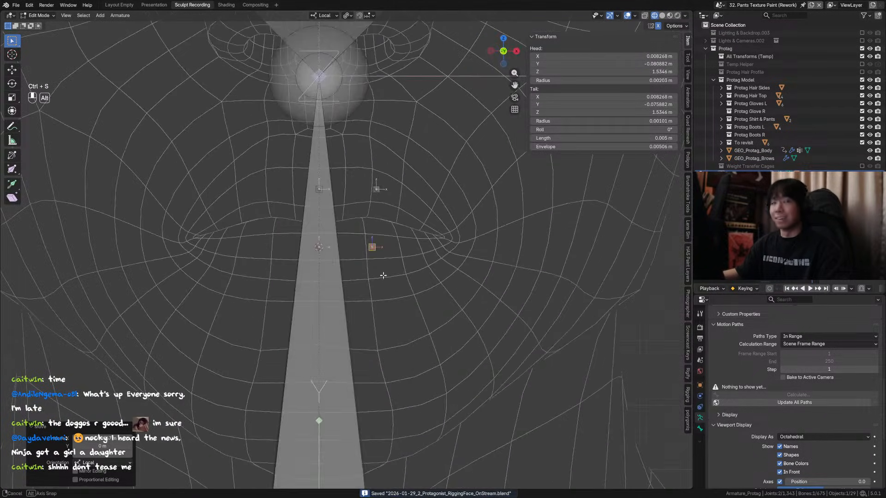
# Rename the side upper lip bone to DEF_Lip_Upper_1.L and save the file.
pyautogui.scroll(3, 373, 180)
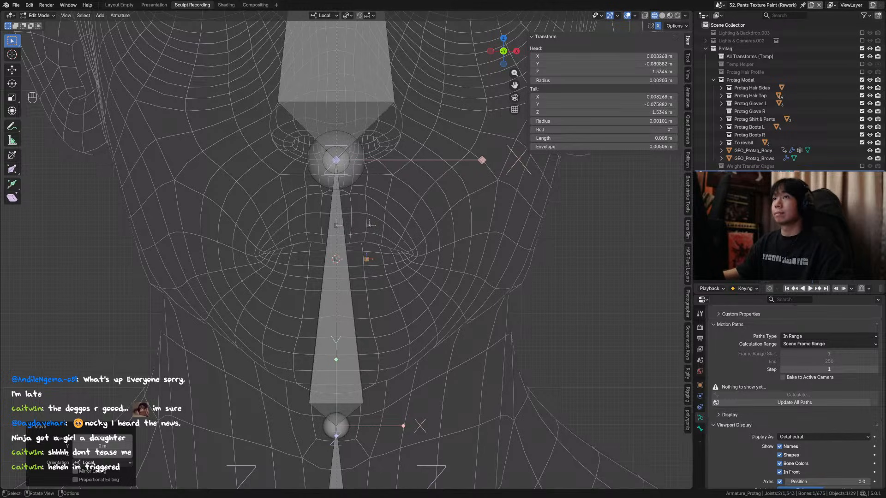
pyautogui.moveTo(378, 242); pyautogui.dragTo(409, 243, button='middle')
pyautogui.moveTo(352, 232)
pyautogui.mouseDown(button='middle')
pyautogui.moveTo(379, 222)
pyautogui.moveTo(359, 223)
pyautogui.mouseUp(button='middle')
pyautogui.hotkey('ctrl', 's')
pyautogui.press('F2')
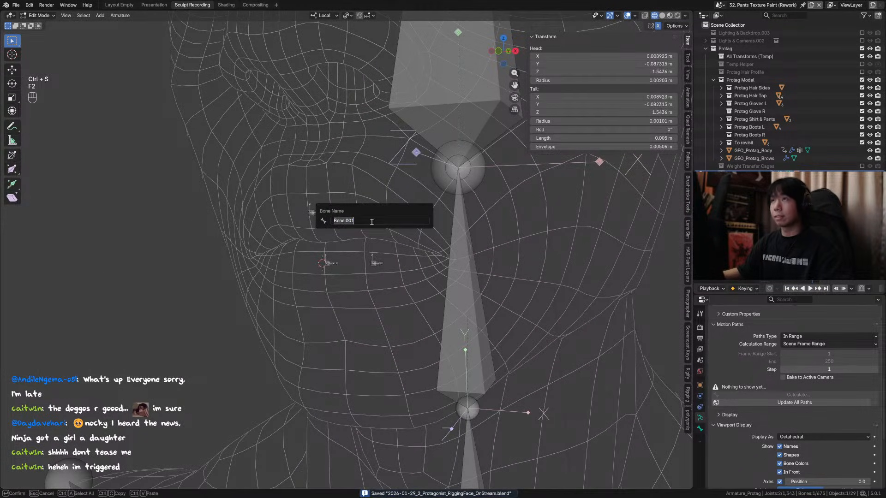
pyautogui.write('DEF_')
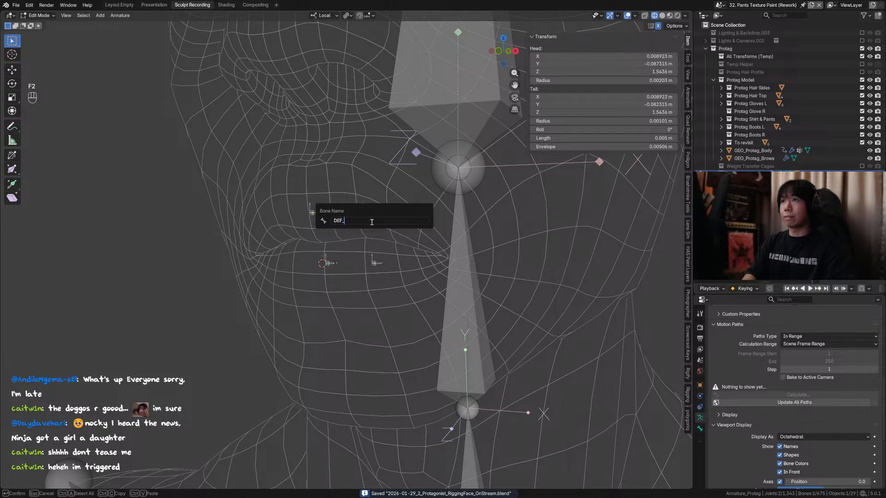
pyautogui.write('Lip')
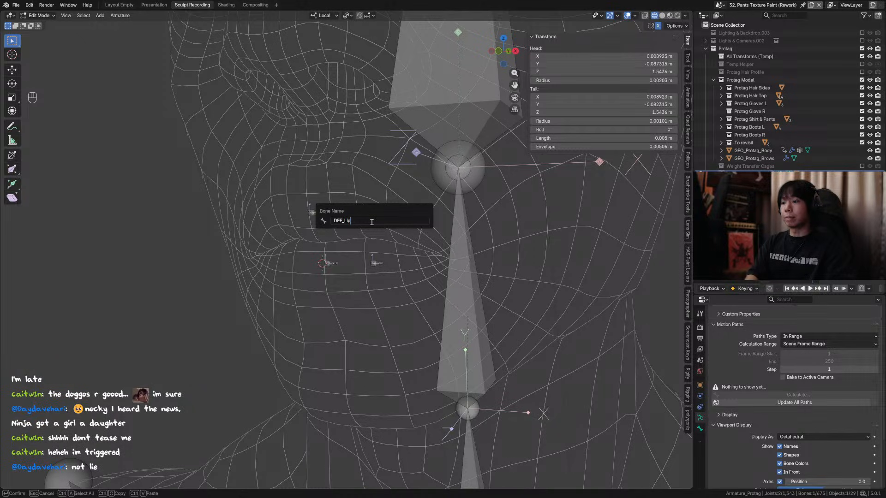
pyautogui.write('_Up')
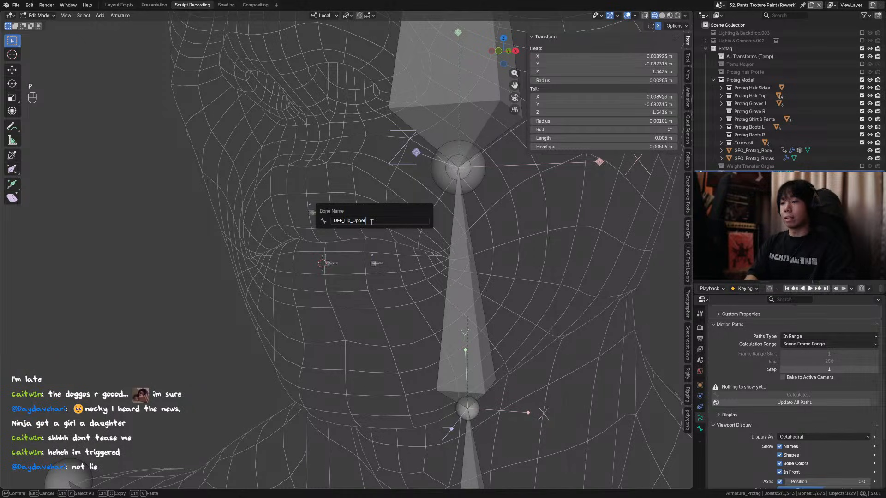
pyautogui.write('per_L')
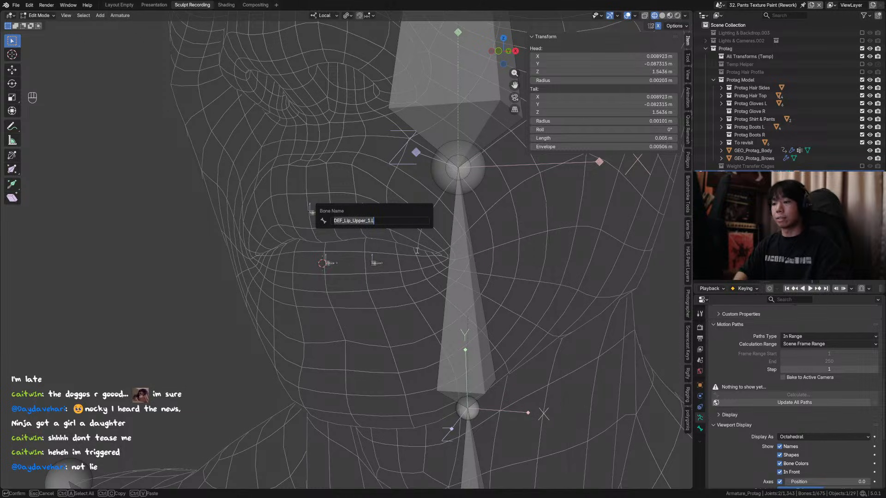
pyautogui.press('Return')
pyautogui.moveTo(425, 247); pyautogui.dragTo(402, 275, button='middle')
pyautogui.hotkey('ctrl', 's')
# Rename the side lower lip bone to DEF_Lip_Lower_1.L and save the file.
pyautogui.click(375, 267)
pyautogui.hotkey('ctrl', 's')
pyautogui.press('F2')
pyautogui.press('Left')
pyautogui.press('Left')
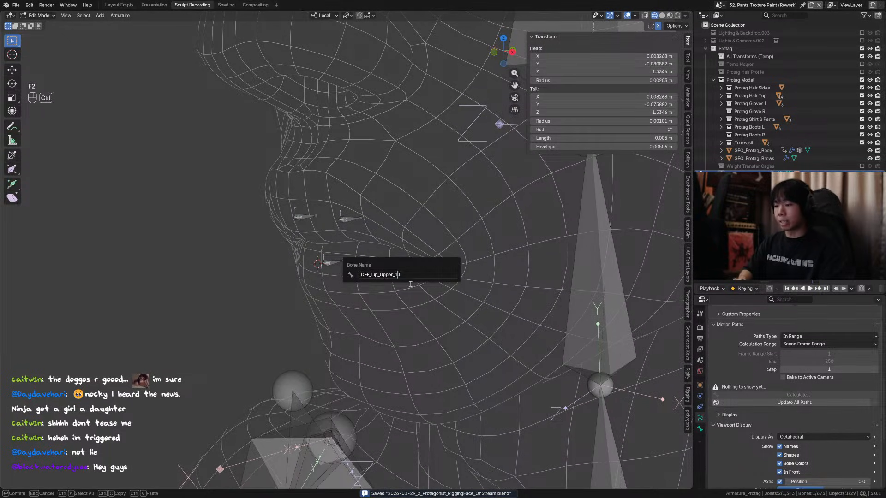
pyautogui.press('BackSpace')
pyautogui.press('BackSpace')
pyautogui.press('BackSpace')
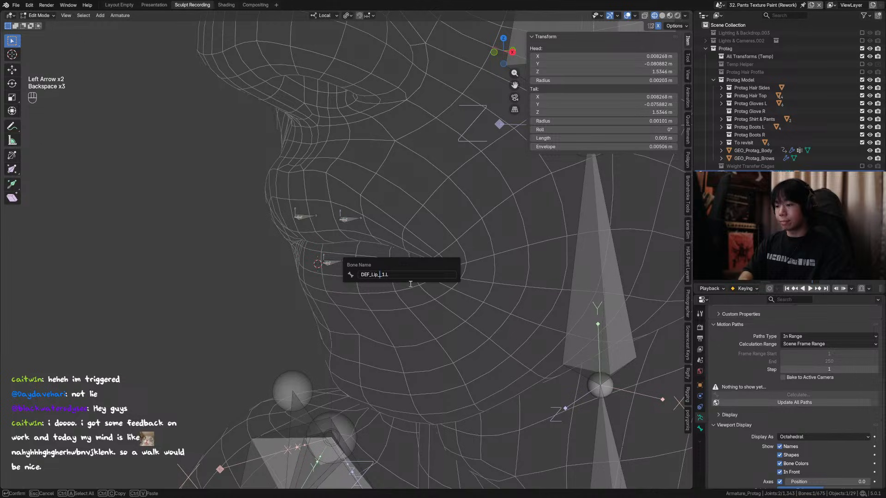
pyautogui.press('Return')
pyautogui.hotkey('ctrl', 's')
# Rename the central lower lip bone to DEF_Lip_Lower.L.
pyautogui.moveTo(395, 249); pyautogui.dragTo(355, 264, button='middle')
pyautogui.click(333, 261)
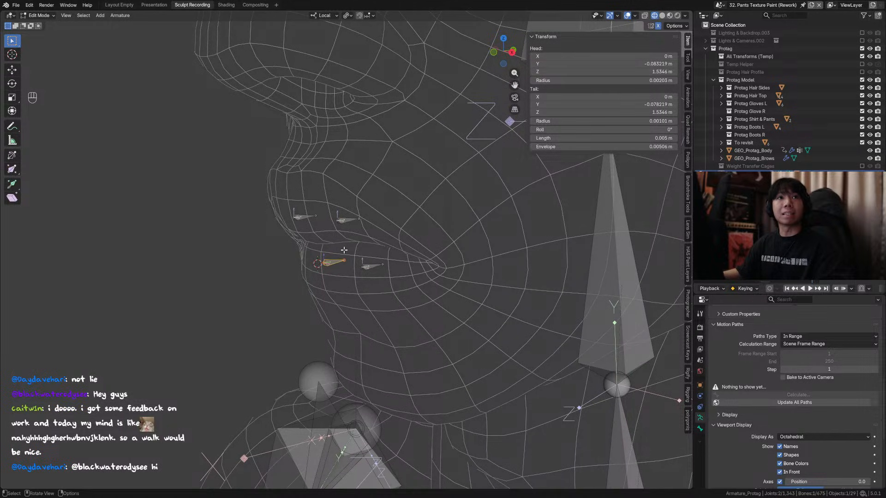
pyautogui.moveTo(357, 245); pyautogui.dragTo(338, 260, button='middle')
pyautogui.press('F2')
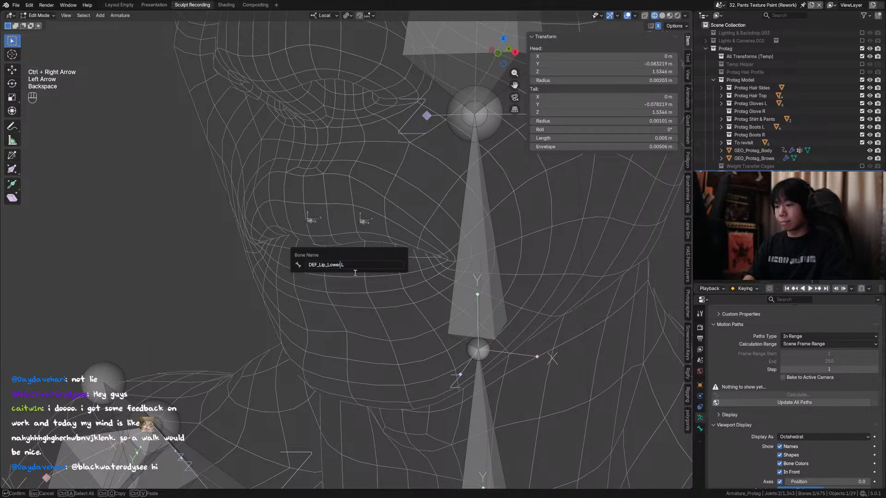
pyautogui.press('Return')
# Rename the central upper lip bone to DEF_Lip_Upper.L and save the file.
pyautogui.moveTo(347, 212); pyautogui.dragTo(307, 217, button='middle')
pyautogui.press('F2')
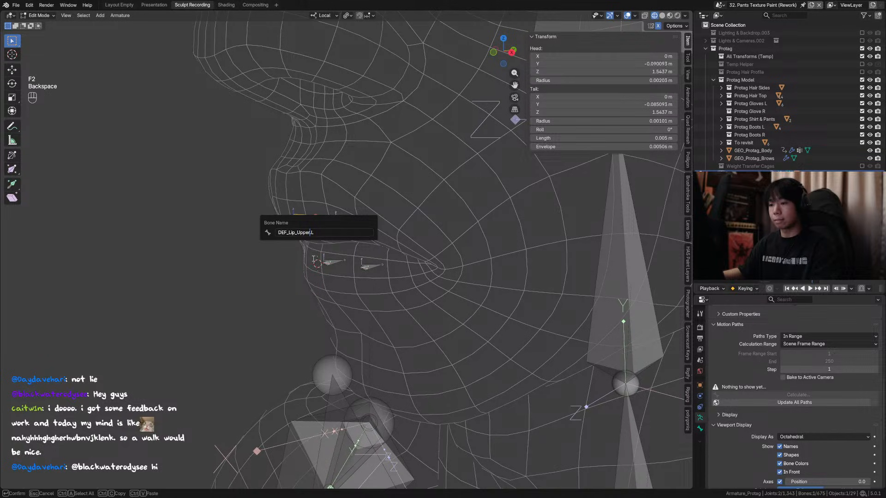
pyautogui.press('Return')
pyautogui.moveTo(318, 244); pyautogui.dragTo(341, 252, button='middle')
pyautogui.hotkey('ctrl', 's')
pyautogui.scroll(-2, 349, 244)
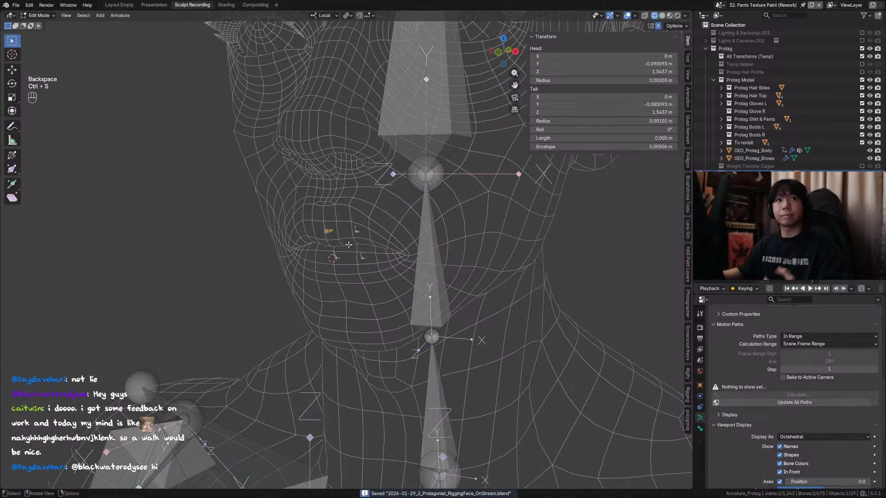
pyautogui.scroll(-2, 371, 211)
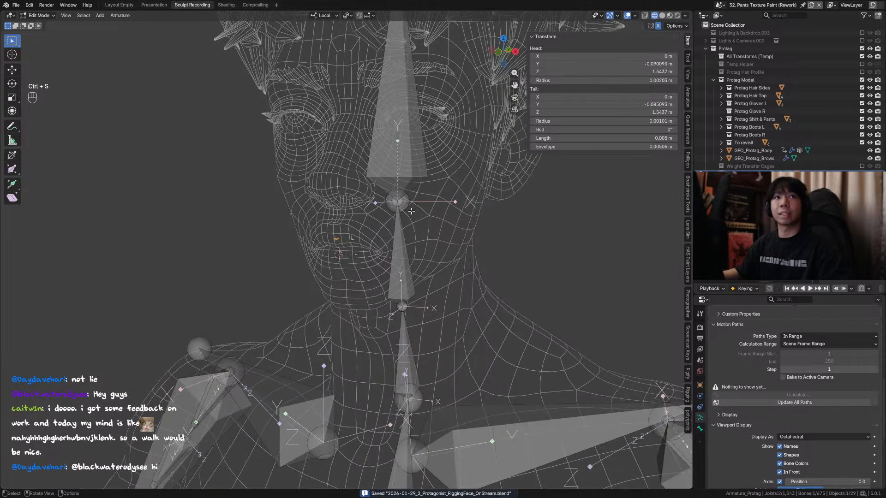
# Return the armature from Edit Mode to Object Mode and save the file.
pyautogui.moveTo(372, 211); pyautogui.dragTo(351, 234, button='middle')
pyautogui.hotkey('ctrl', 's')
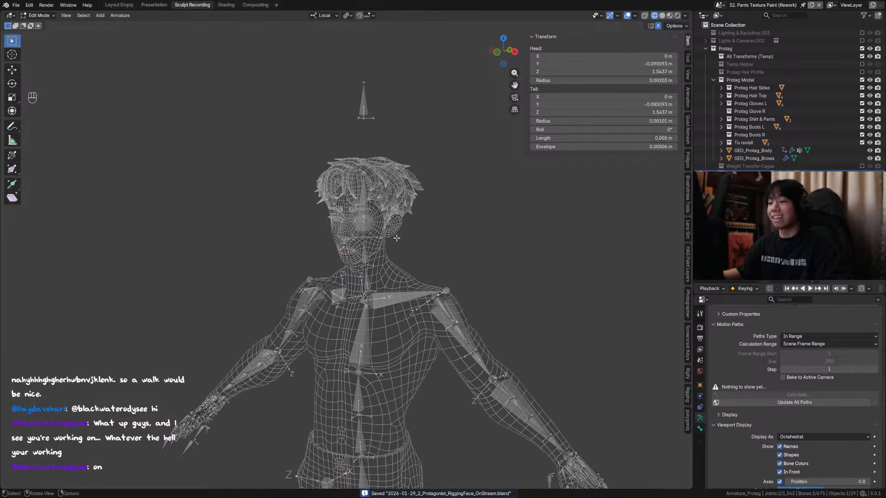
pyautogui.press('n')
pyautogui.hotkey('ctrl', 'Tab')
pyautogui.hotkey('ctrl', 's')
# Switch the armature to Pose Mode and save the file.
pyautogui.scroll(6, 362, 233)
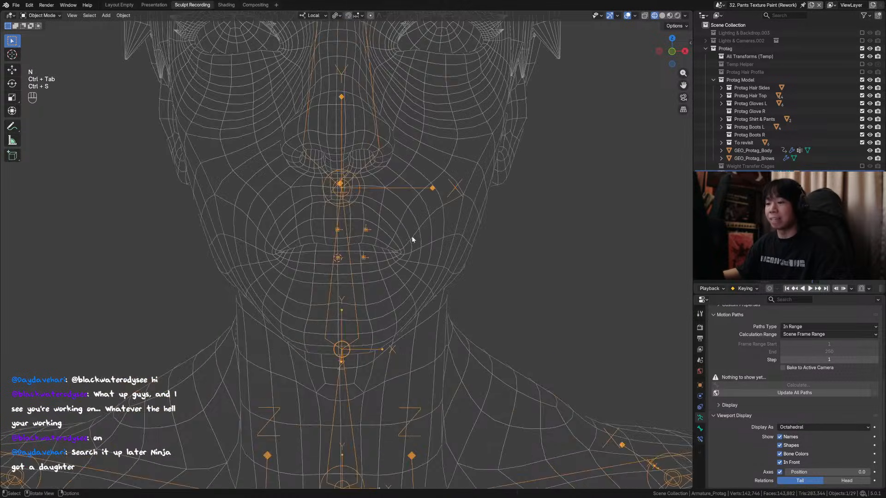
pyautogui.moveTo(411, 240); pyautogui.dragTo(382, 184, button='middle')
pyautogui.scroll(-5, 382, 184)
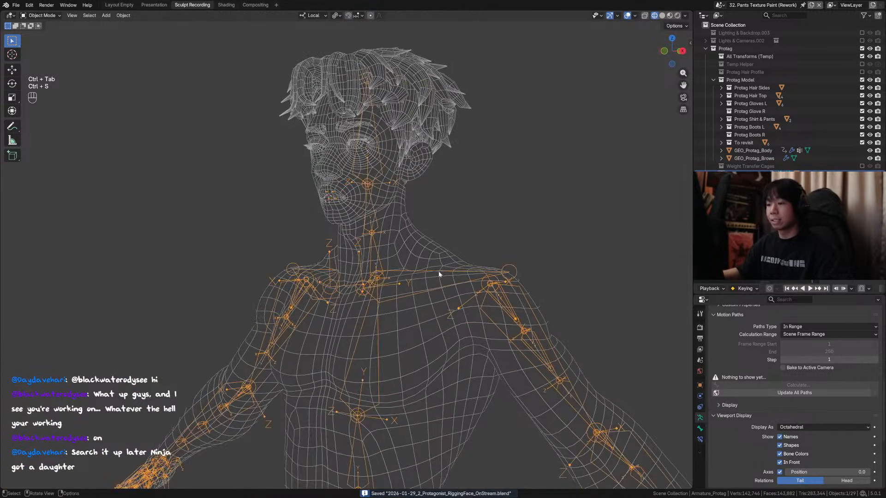
pyautogui.moveTo(435, 279); pyautogui.dragTo(422, 252, button='middle')
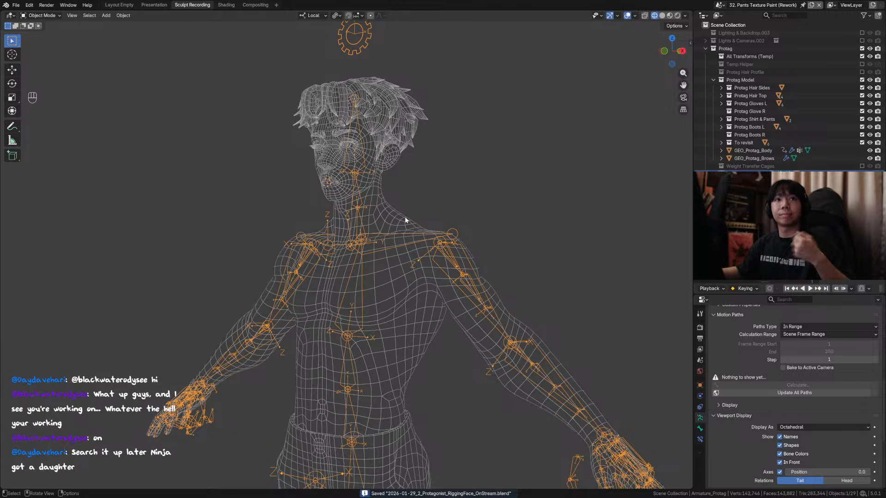
pyautogui.scroll(-4, 451, 184)
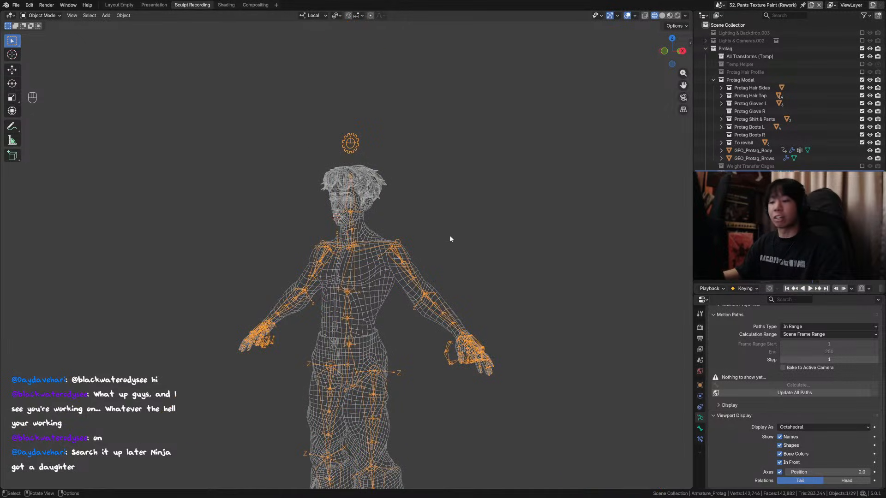
pyautogui.moveTo(450, 235); pyautogui.dragTo(325, 52, button='middle')
pyautogui.hotkey('ctrl', 'Tab')
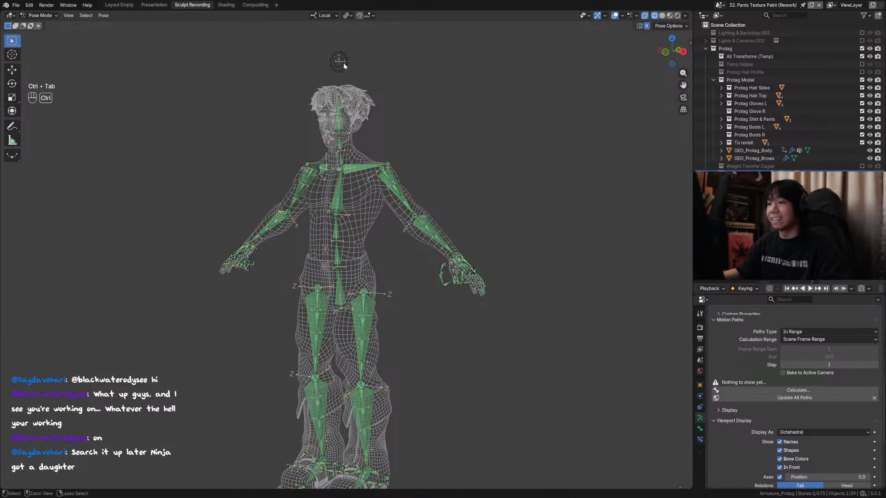
pyautogui.hotkey('ctrl', 's')
# Hide the DEF bone collection in the armature's bone collections.
pyautogui.click(700, 429)
pyautogui.scroll(10, 794, 406)
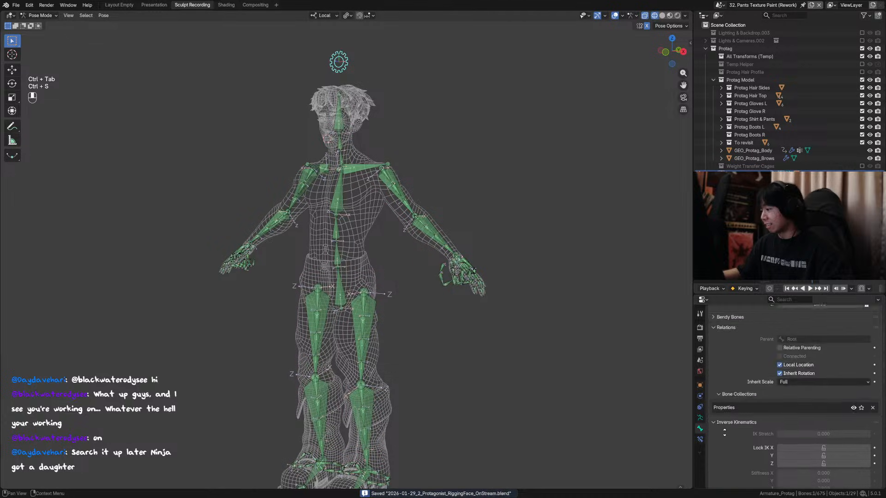
pyautogui.click(700, 418)
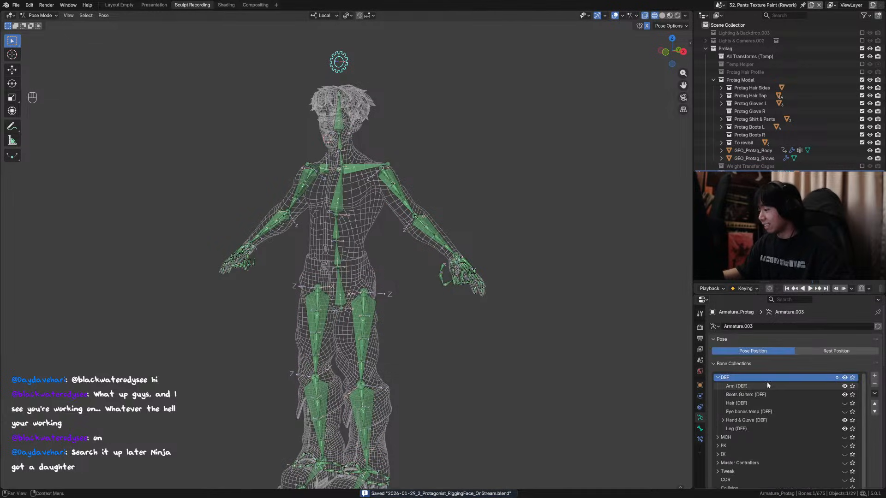
pyautogui.click(845, 377)
pyautogui.click(845, 378)
pyautogui.scroll(-2, 563, 342)
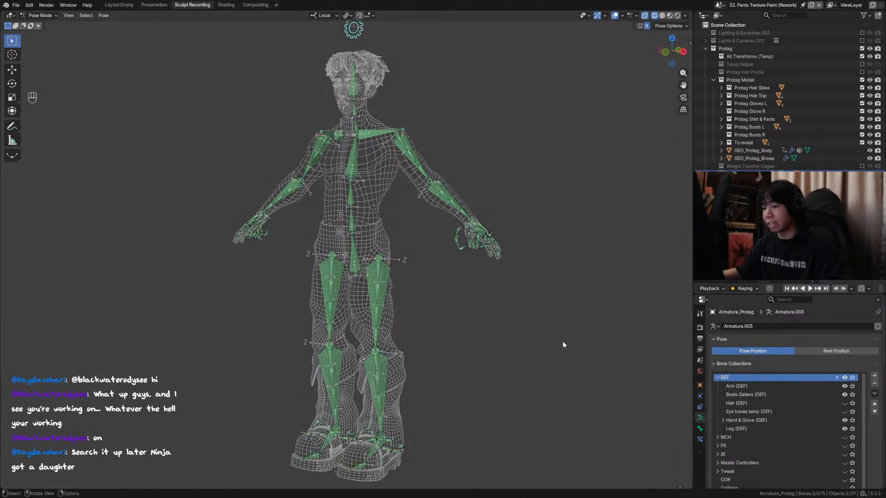
pyautogui.click(844, 378)
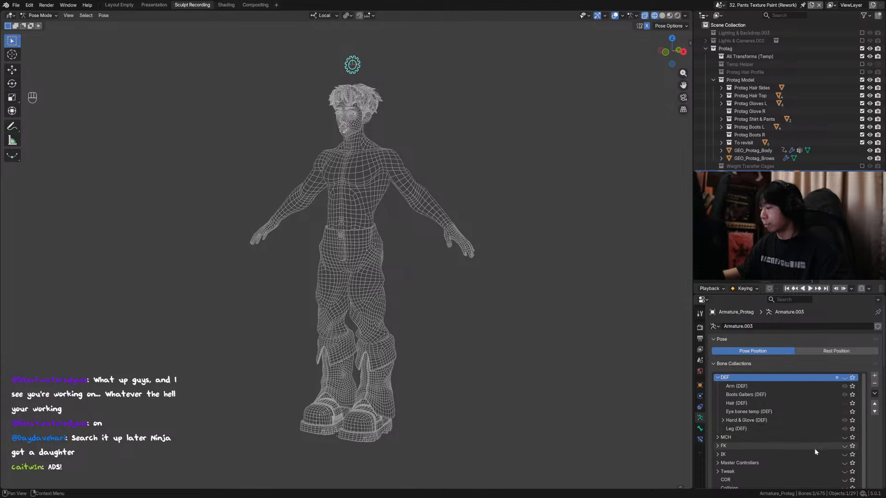
# Show the IK and Master Controllers bone collections and display the character with solid shading.
pyautogui.scroll(-2, 814, 448)
pyautogui.click(845, 419)
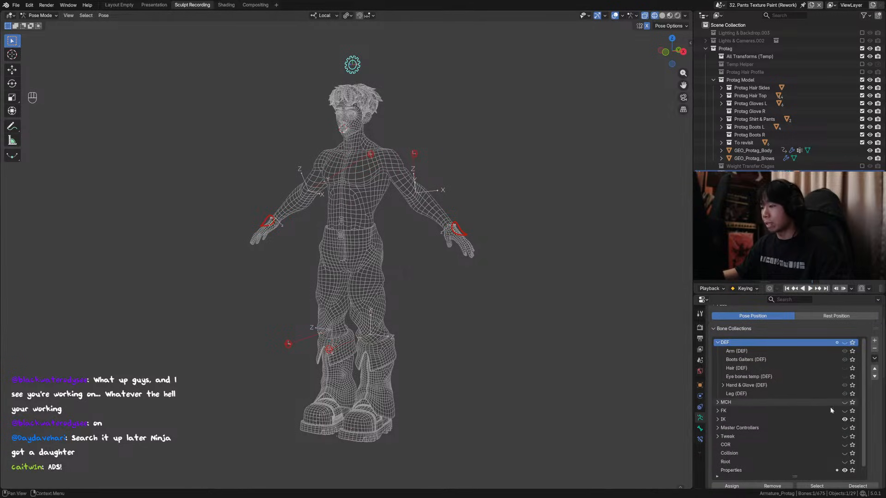
pyautogui.scroll(1, 847, 434)
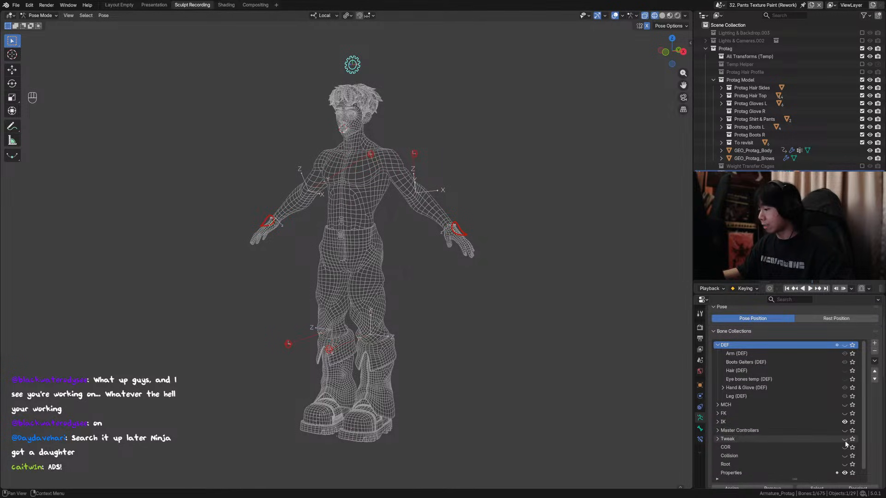
pyautogui.click(845, 431)
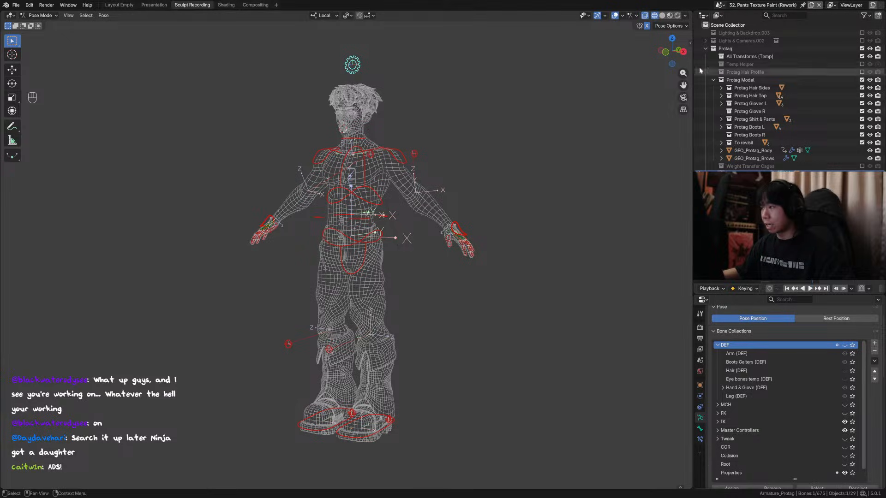
pyautogui.click(662, 15)
# Rotate the hip controller about its local X axis.
pyautogui.moveTo(508, 112); pyautogui.dragTo(405, 250, button='middle')
pyautogui.click(380, 247)
pyautogui.press('r')
pyautogui.press('x')
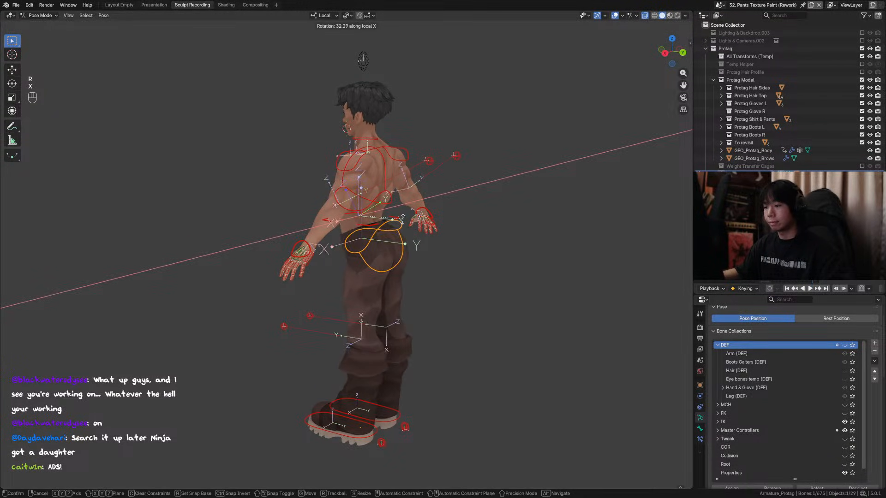
pyautogui.click(390, 257)
# Select both foot controllers and shift them slightly in the side view.
pyautogui.click(379, 421)
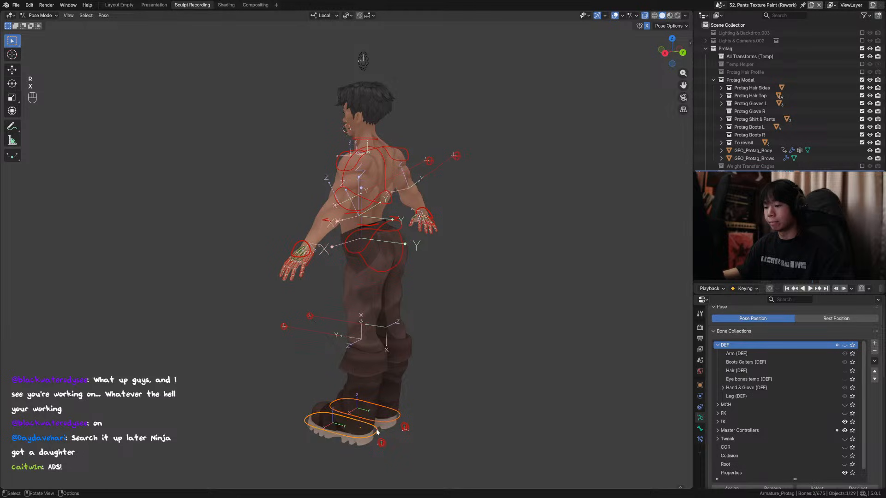
pyautogui.press('KP_3')
pyautogui.press('g')
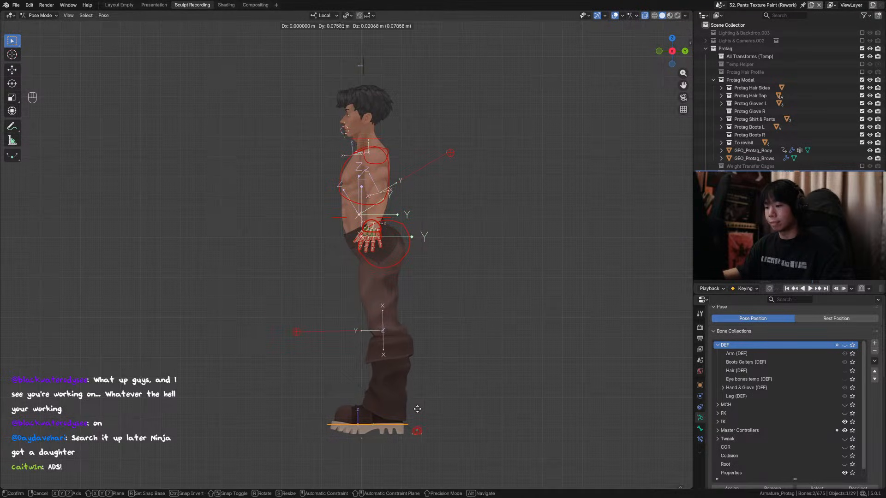
pyautogui.click(418, 409)
# Move and rotate the hand controller in the front view so both arms hang beside the hips.
pyautogui.moveTo(418, 406); pyautogui.dragTo(408, 283, button='middle')
pyautogui.click(404, 225)
pyautogui.moveTo(403, 224); pyautogui.dragTo(488, 240, button='middle')
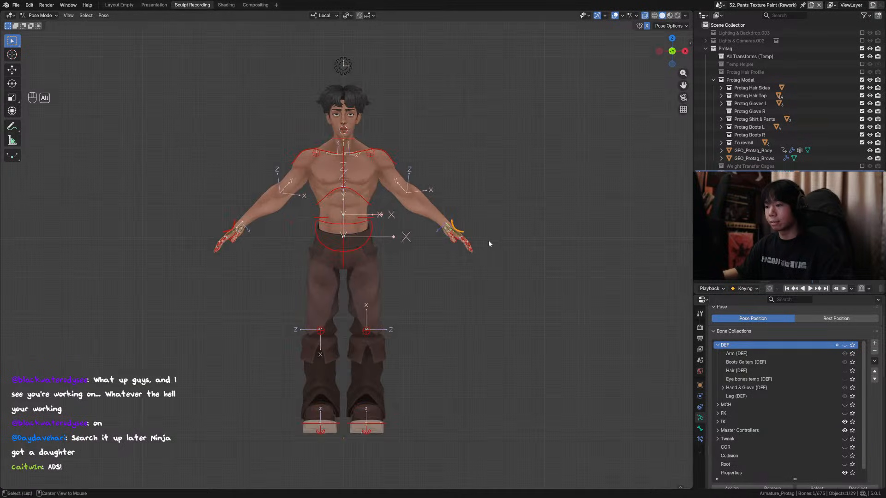
pyautogui.press('g')
pyautogui.press('r')
pyautogui.click(421, 290)
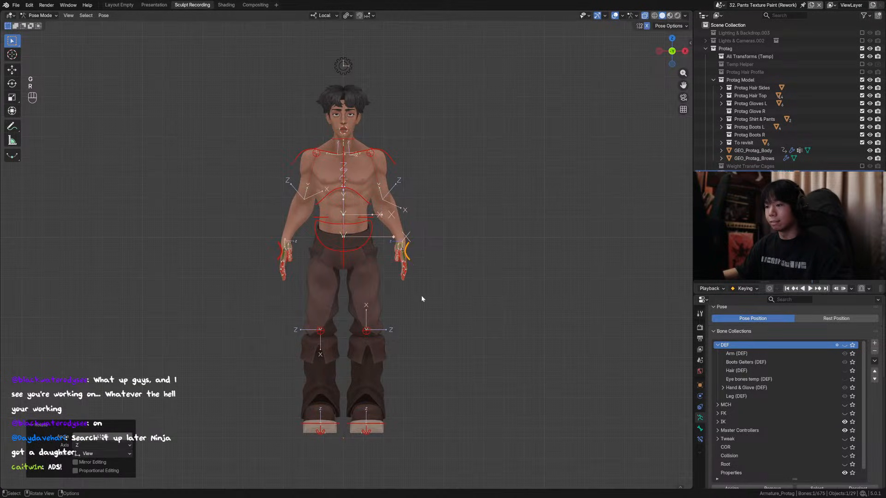
# Rotate the hand controller about its local Y axis and reposition it slightly forward beside the hip.
pyautogui.moveTo(422, 297); pyautogui.dragTo(430, 281, button='middle')
pyautogui.press('r')
pyautogui.press('y')
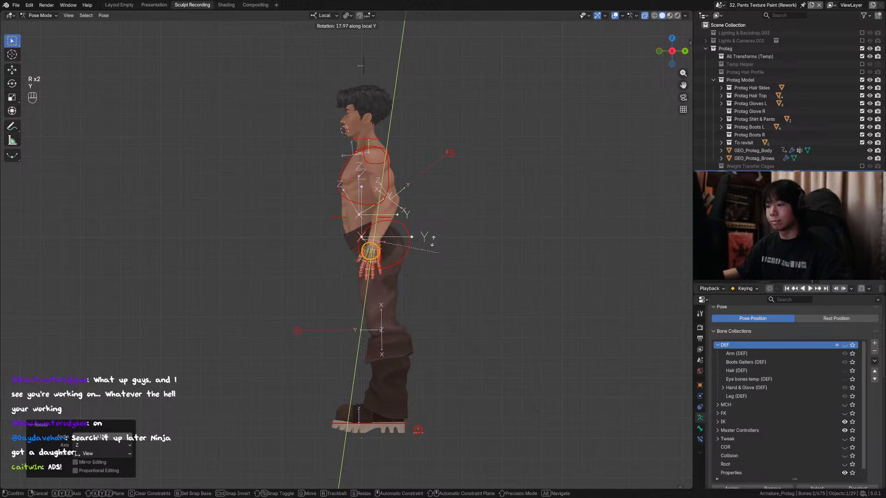
pyautogui.click(381, 235)
pyautogui.press('g')
pyautogui.click(393, 256)
pyautogui.moveTo(393, 257); pyautogui.dragTo(436, 249, button='middle')
pyautogui.press('g')
pyautogui.click(408, 242)
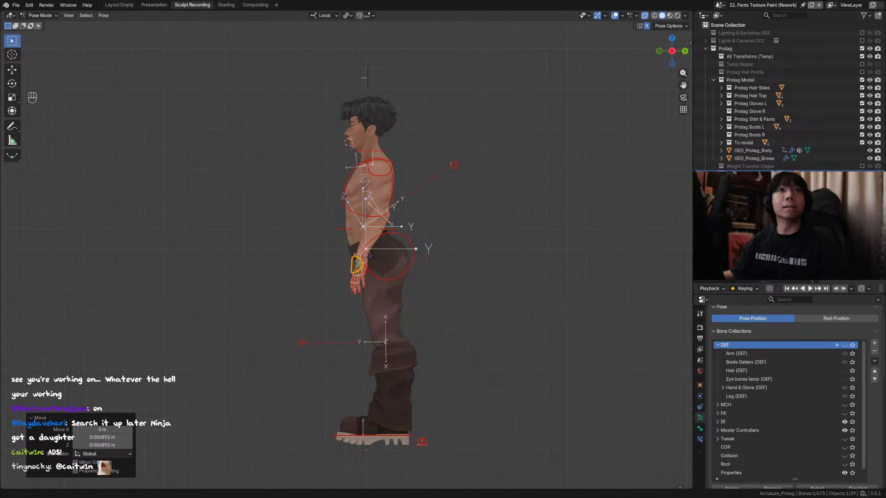
# Rotate the neck controller about its local Z and Y axes to turn the head.
pyautogui.moveTo(350, 249); pyautogui.dragTo(595, 240, button='middle')
pyautogui.press('r')
pyautogui.press('z')
pyautogui.press('r')
pyautogui.press('y')
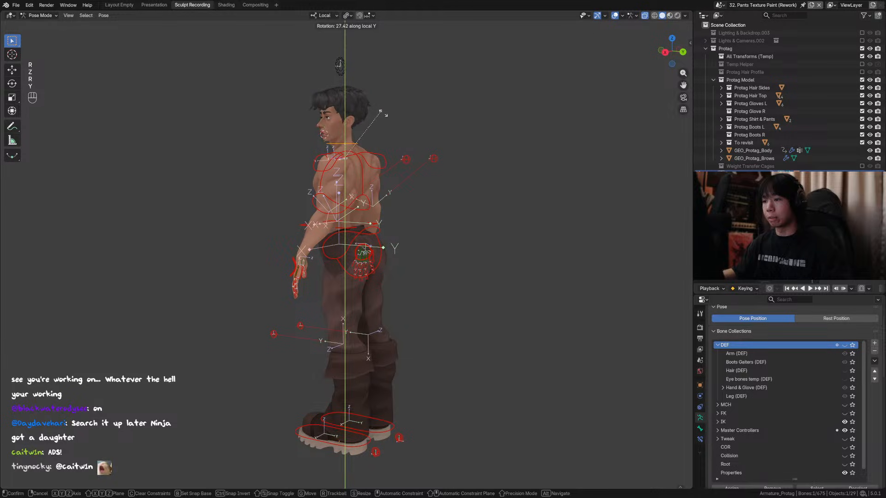
pyautogui.click(383, 138)
# Twist the chest controller with small rotations about its local Y and Z axes.
pyautogui.click(376, 177)
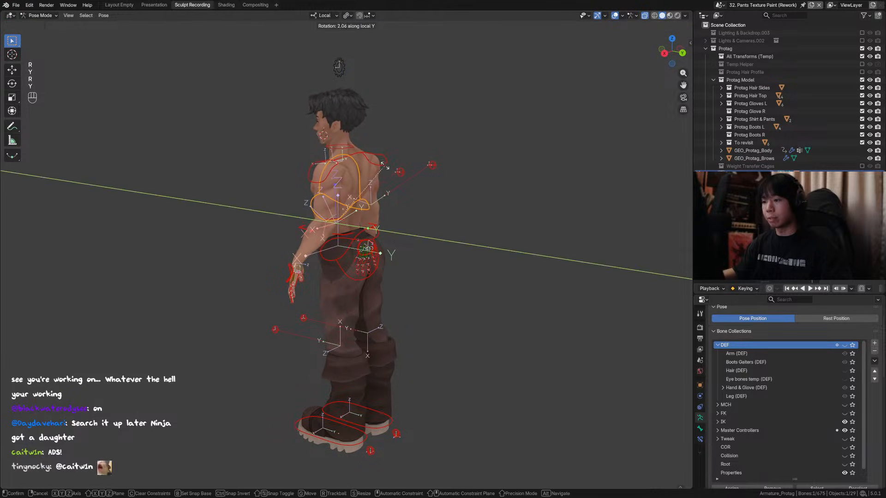
pyautogui.moveTo(376, 178); pyautogui.dragTo(406, 180, button='middle')
pyautogui.press('r')
pyautogui.press('z')
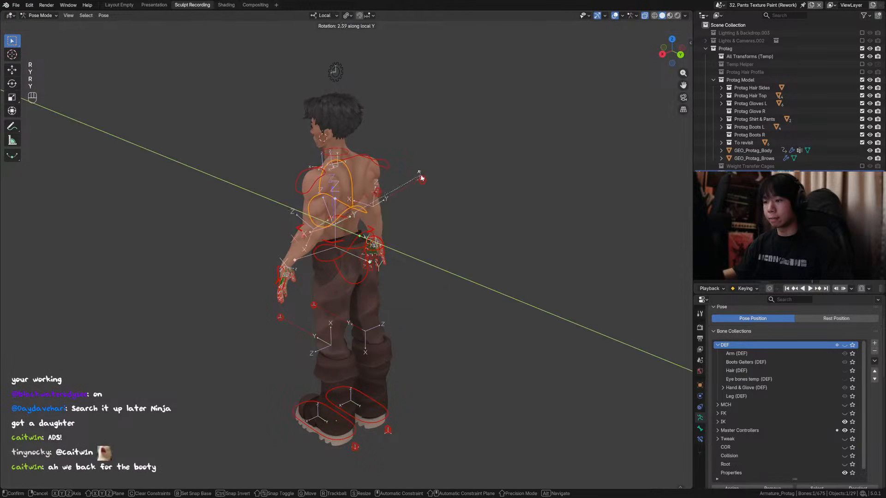
pyautogui.click(419, 125)
pyautogui.moveTo(418, 127); pyautogui.dragTo(413, 139, button='middle')
pyautogui.press('r')
pyautogui.press('z')
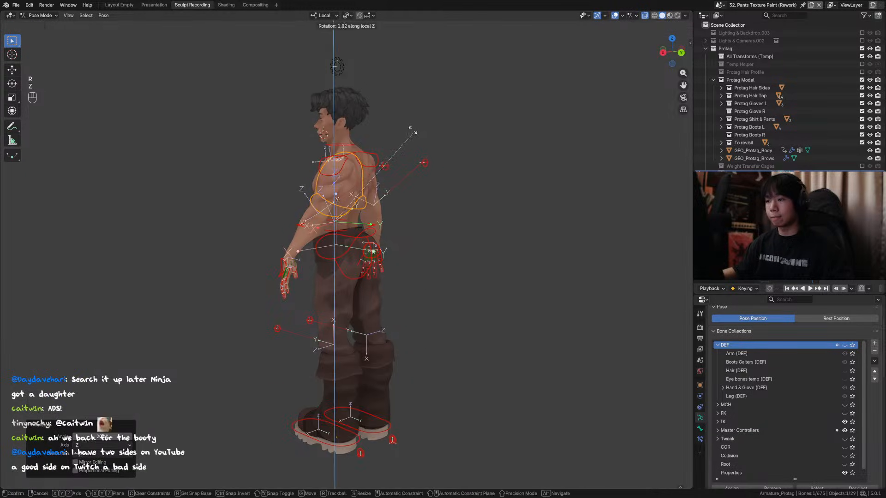
pyautogui.click(394, 131)
# Adjust the head's turn by rotating the neck controller about its Y axis.
pyautogui.click(356, 144)
pyautogui.press('r')
pyautogui.press('y')
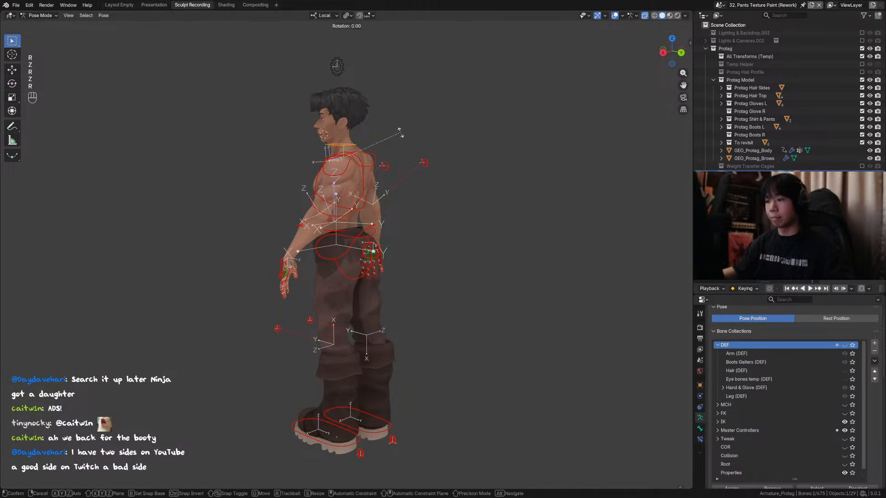
pyautogui.press('y')
pyautogui.click(399, 114)
# Move the hand controllers to a relaxed position beside the thighs.
pyautogui.moveTo(399, 114); pyautogui.dragTo(284, 280, button='middle')
pyautogui.click(263, 270)
pyautogui.press('g')
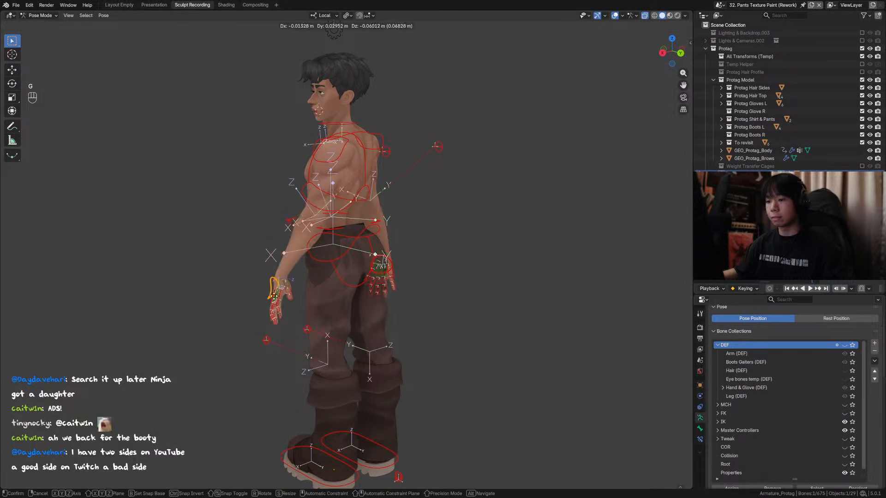
pyautogui.click(276, 272)
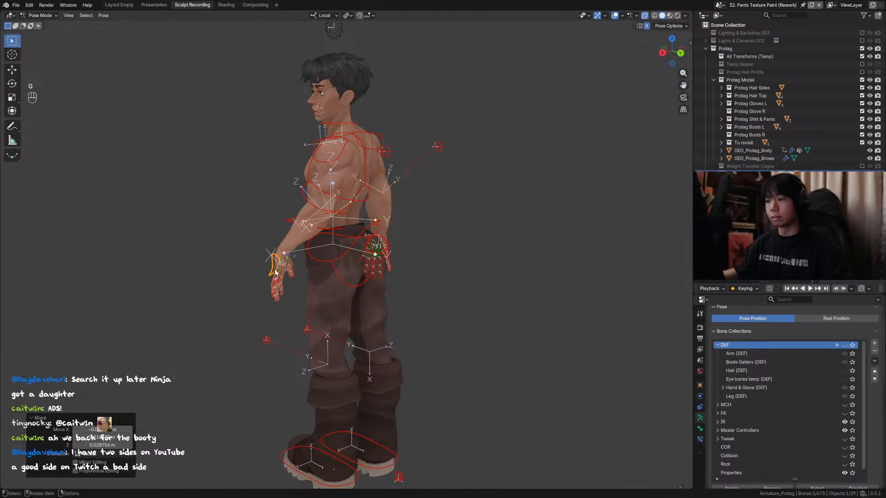
# Enable the Gloves property on the gear-shaped properties bone above the head.
pyautogui.click(336, 34)
pyautogui.press('n')
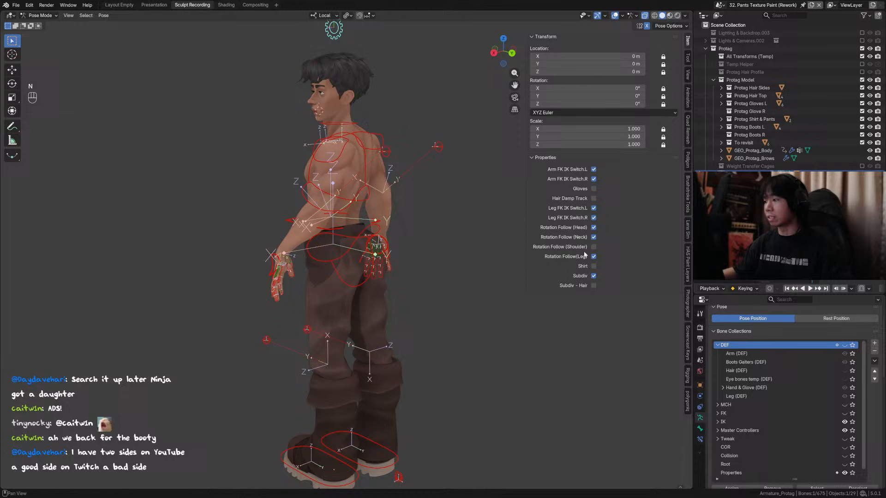
pyautogui.click(593, 188)
pyautogui.moveTo(329, 203); pyautogui.dragTo(339, 184, button='middle')
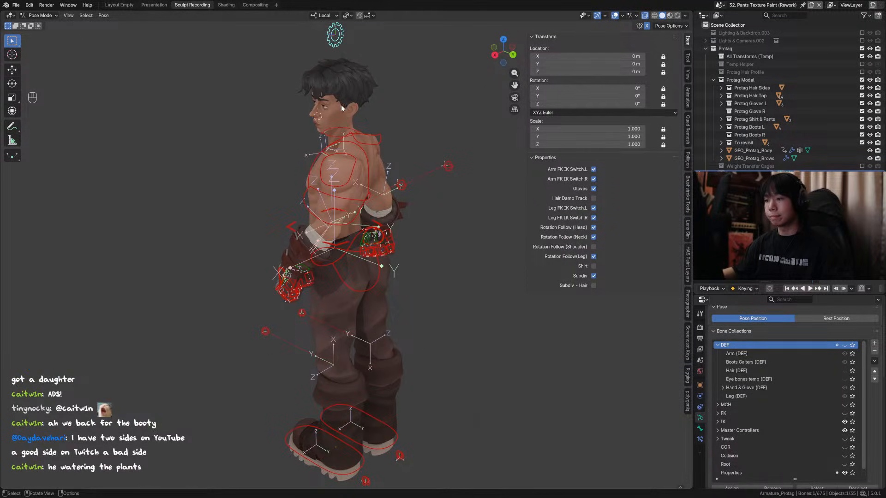
# Show the FK bone collection and assign the ring-shaped head controller to the Master Controllers collection.
pyautogui.click(845, 413)
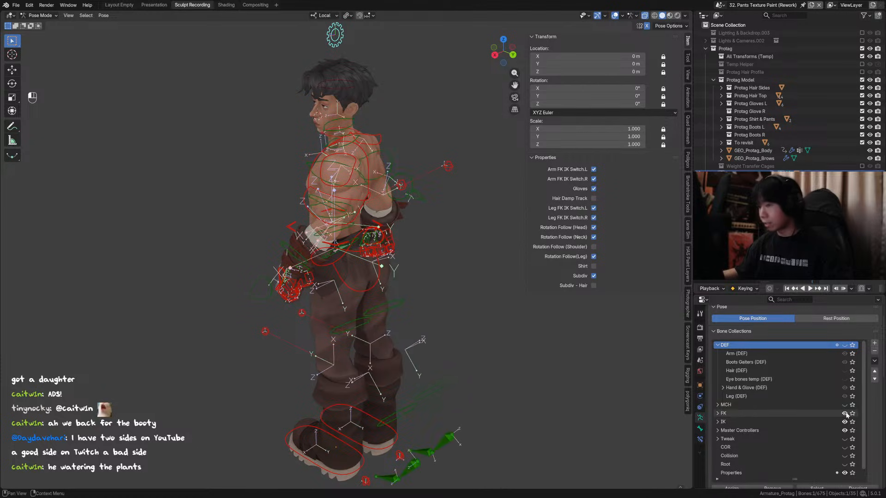
pyautogui.click(339, 86)
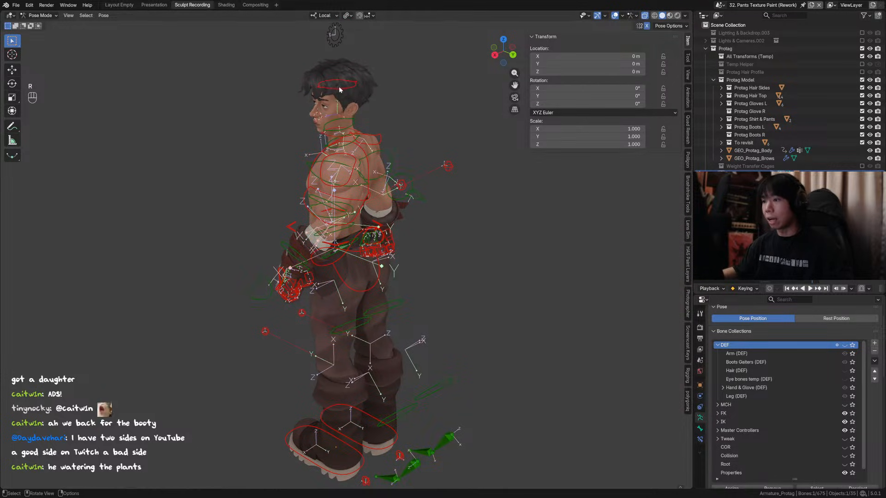
pyautogui.scroll(-1, 738, 413)
pyautogui.click(762, 416)
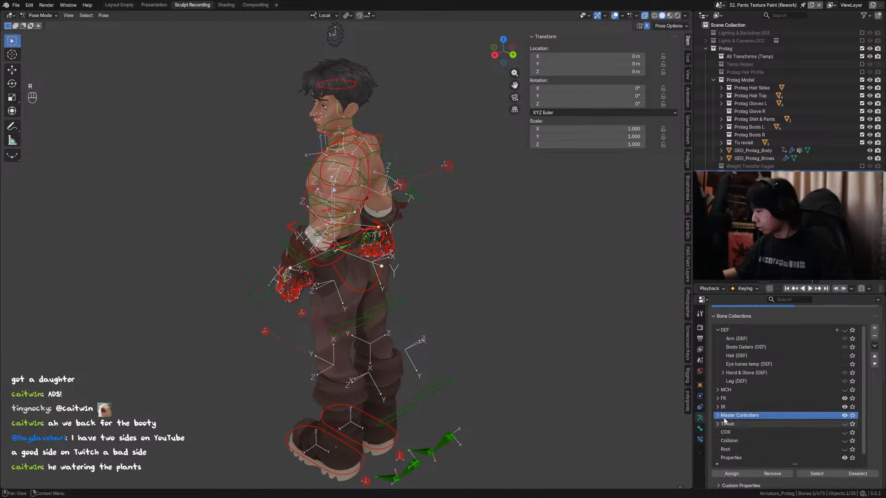
pyautogui.click(718, 417)
pyautogui.scroll(-2, 747, 422)
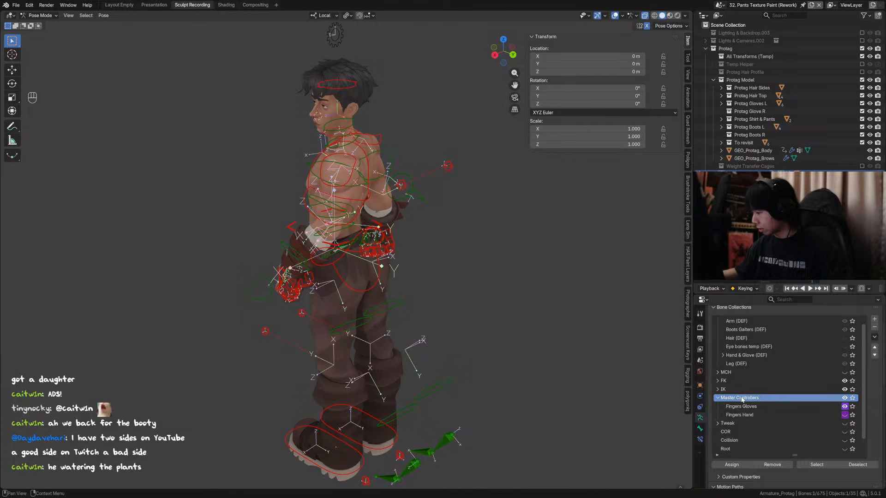
pyautogui.click(732, 464)
pyautogui.scroll(-2, 743, 417)
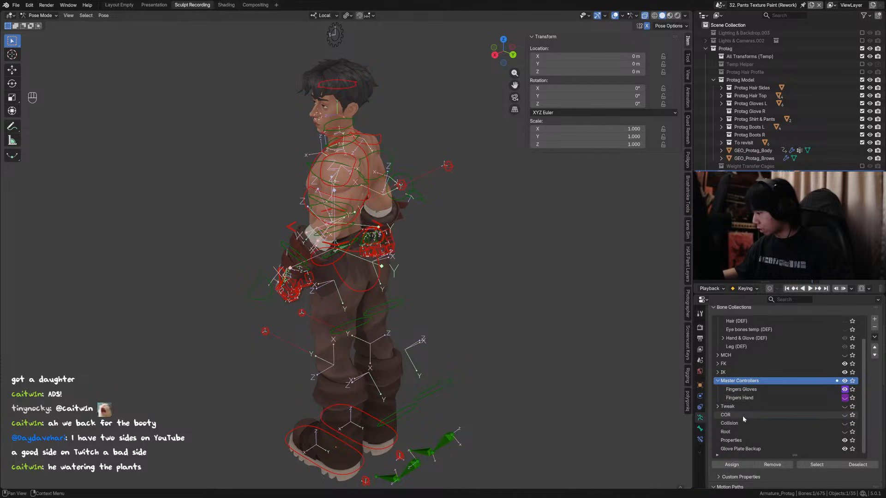
pyautogui.scroll(3, 747, 422)
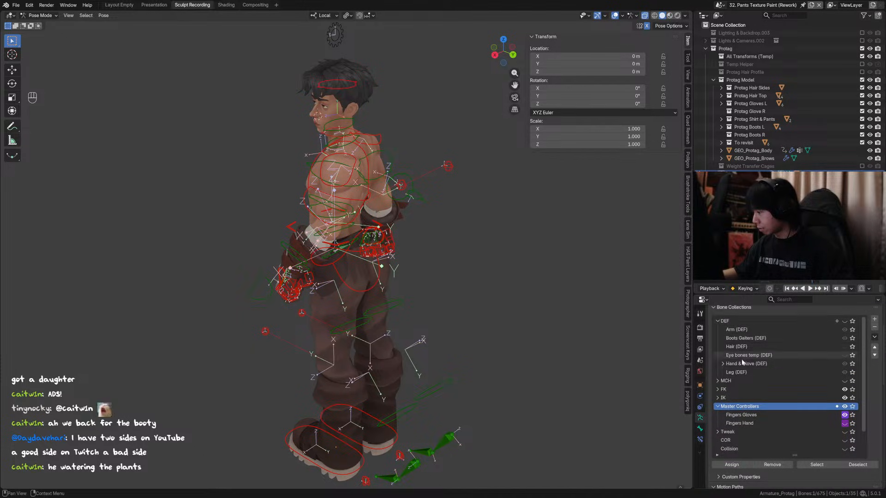
# Remove the head controller from the Head & Torso (FK) collection and collapse the FK, Master Controllers and DEF collections.
pyautogui.click(717, 390)
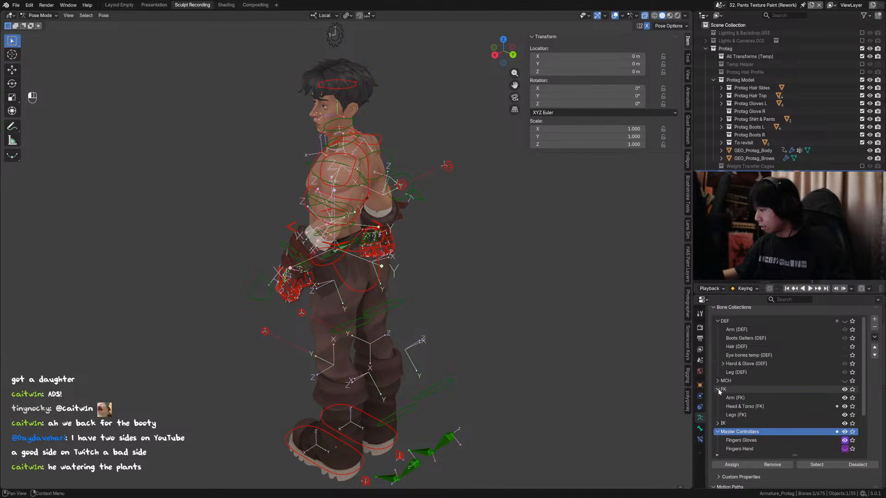
pyautogui.click(730, 408)
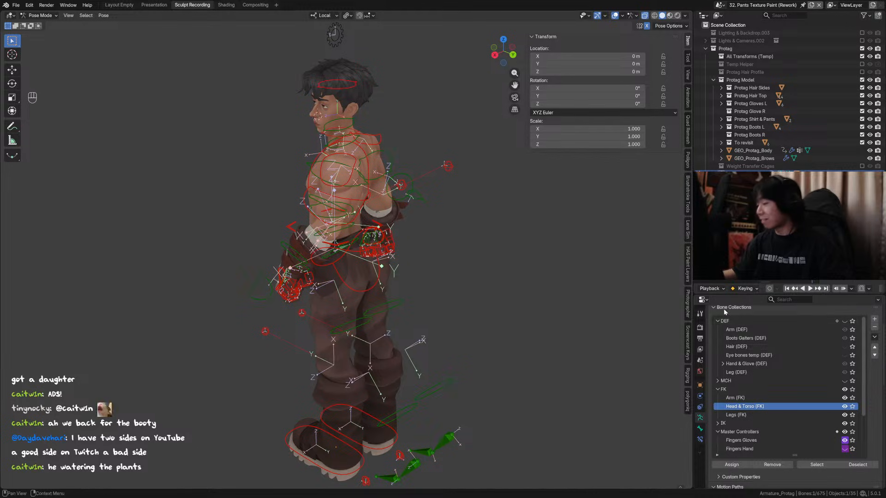
pyautogui.click(718, 389)
pyautogui.click(718, 406)
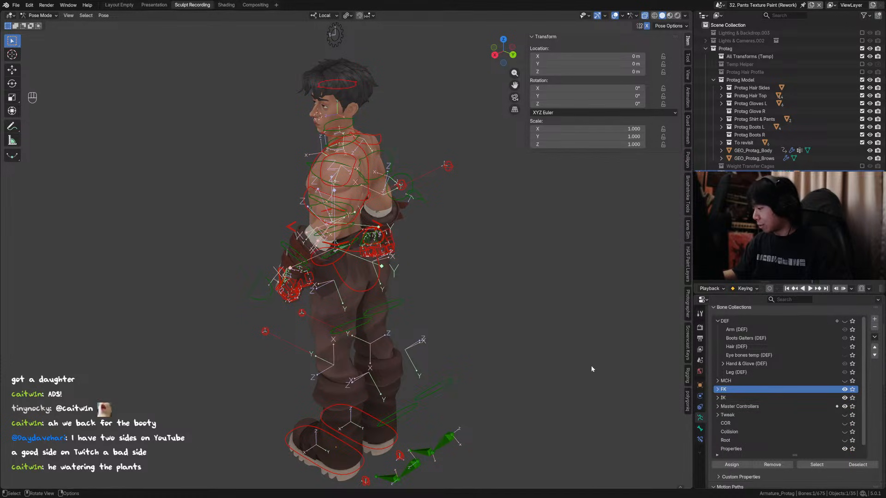
pyautogui.click(717, 320)
# Rotate the head controller about its local Y and X axes to about X -11.35°, Y 15.99° and Z 1.77°.
pyautogui.keyDown('shift'); pyautogui.moveTo(401, 265); pyautogui.dragTo(417, 259, button='middle'); pyautogui.keyUp('shift')
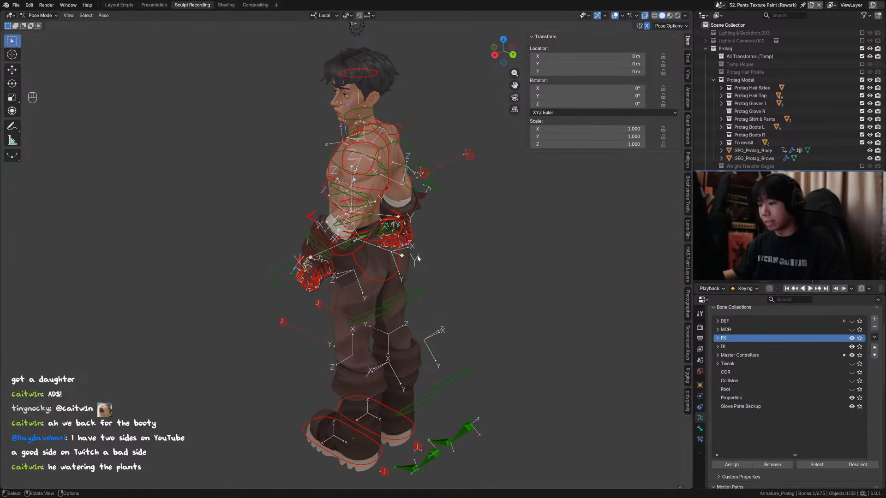
pyautogui.press('r')
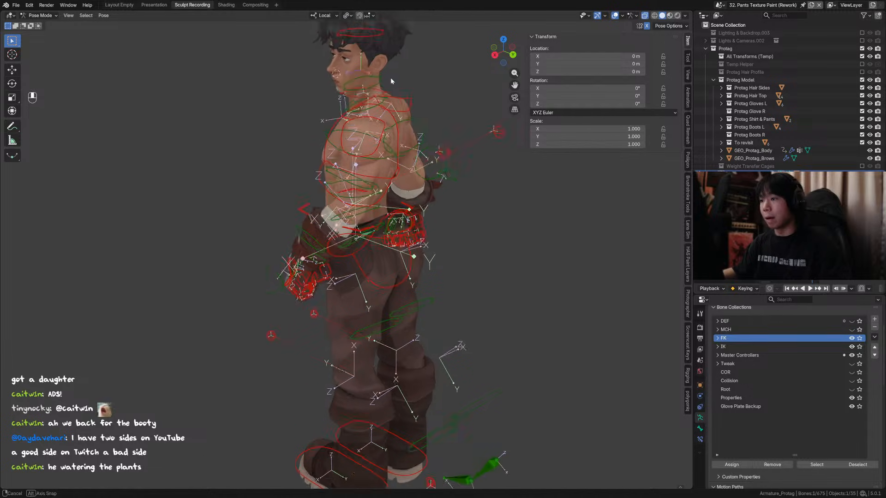
pyautogui.press('y')
pyautogui.press('r')
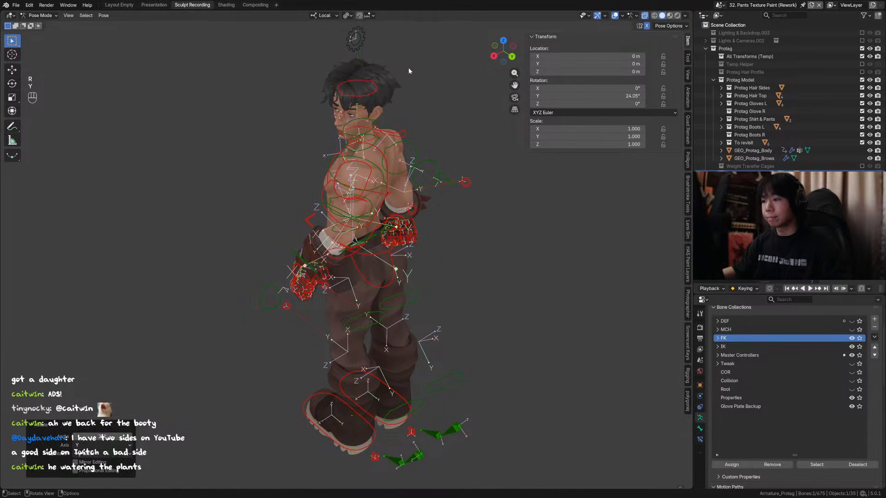
pyautogui.press('x')
pyautogui.press('y')
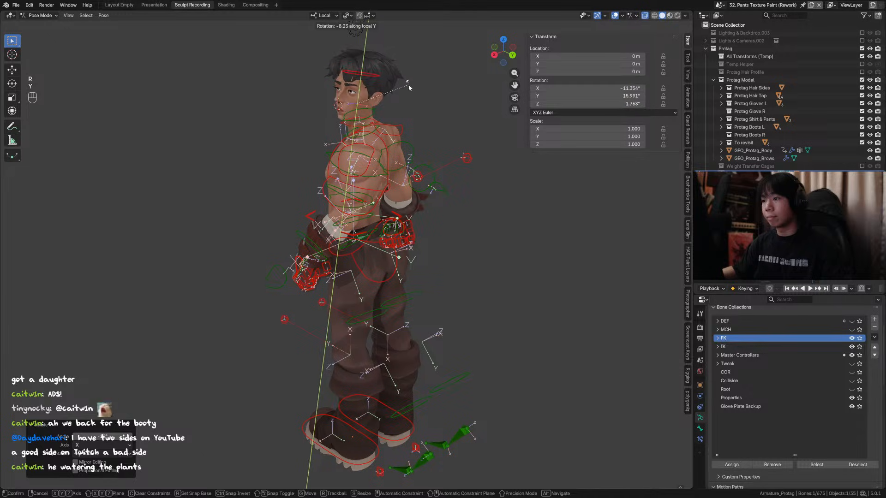
pyautogui.click(840, 414)
# Show the DEF collection with its Eye bones temp (DEF) sub-collection and reveal the hidden bones.
pyautogui.click(852, 321)
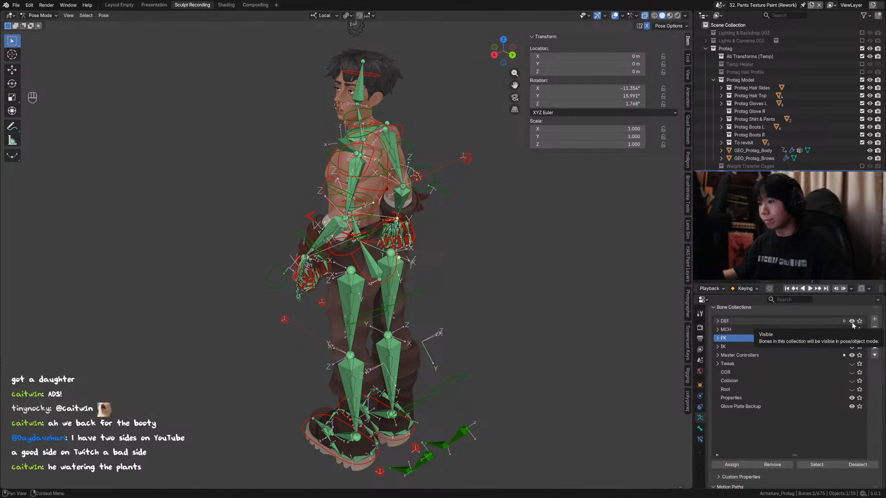
pyautogui.moveTo(486, 281); pyautogui.dragTo(400, 226, button='middle')
pyautogui.hotkey('alt', 'h')
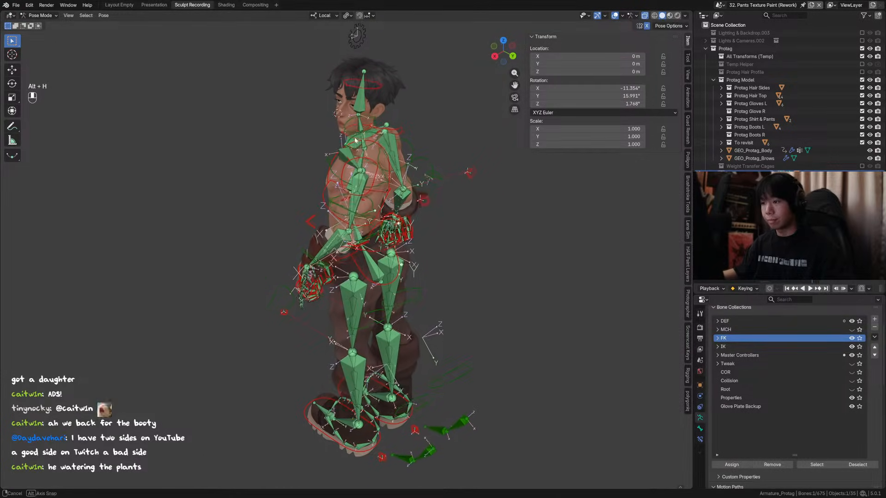
pyautogui.hotkey('ctrl', 'z')
pyautogui.hotkey('ctrl', 'shift', 'z')
pyautogui.click(717, 320)
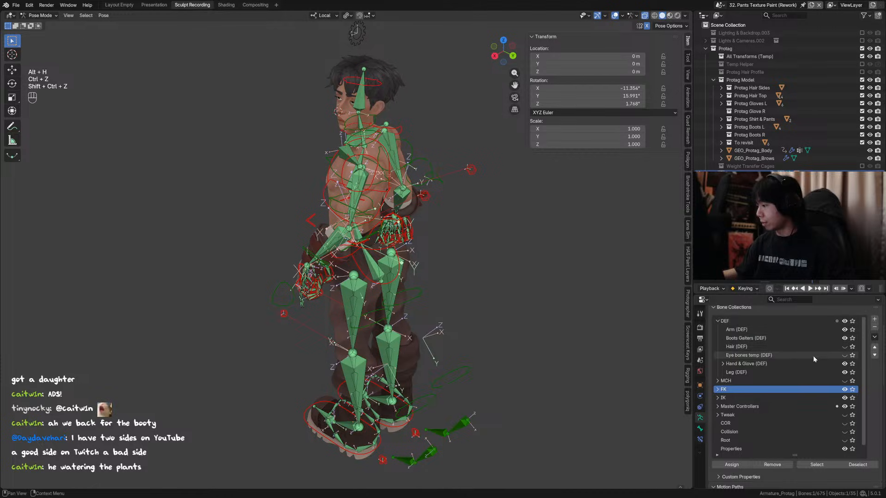
# Move the eye bone between the brows to about X 0.011 m, Y 0.001 m, Z -0.002 m to redirect the gaze.
pyautogui.click(343, 98)
pyautogui.press('g')
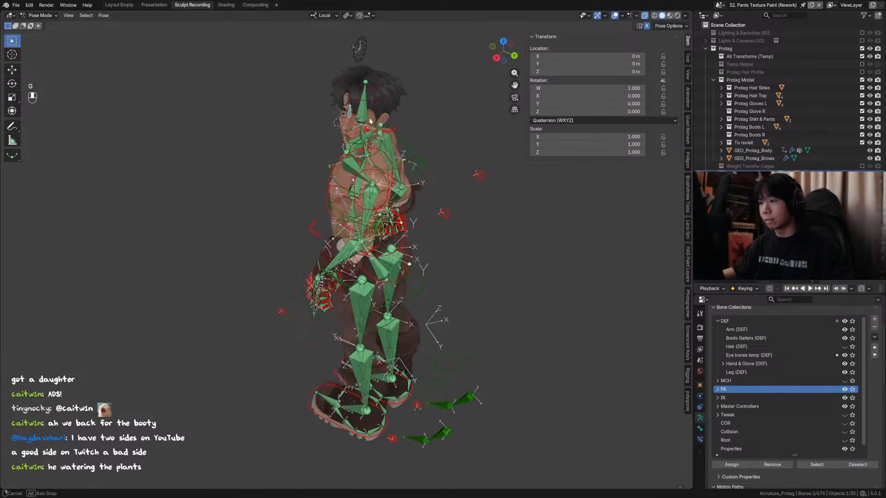
pyautogui.press('g')
pyautogui.click(355, 135)
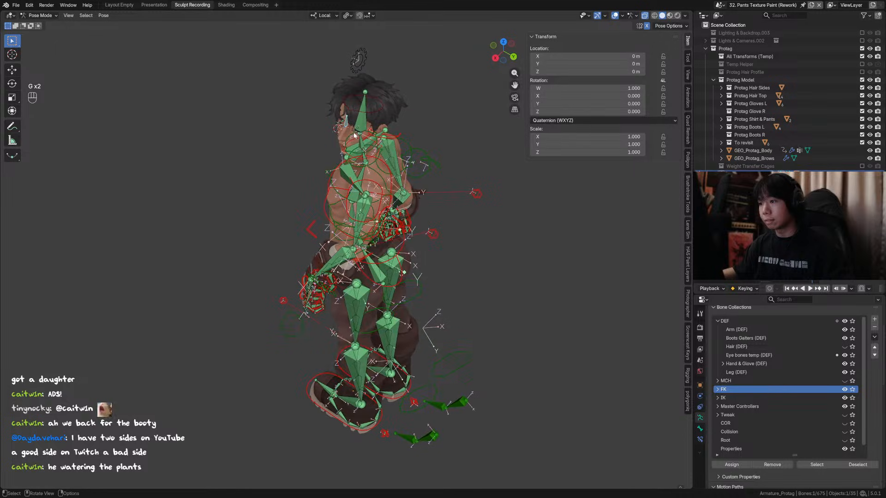
pyautogui.moveTo(354, 134); pyautogui.dragTo(333, 108, button='middle')
pyautogui.hotkey('alt', 'h')
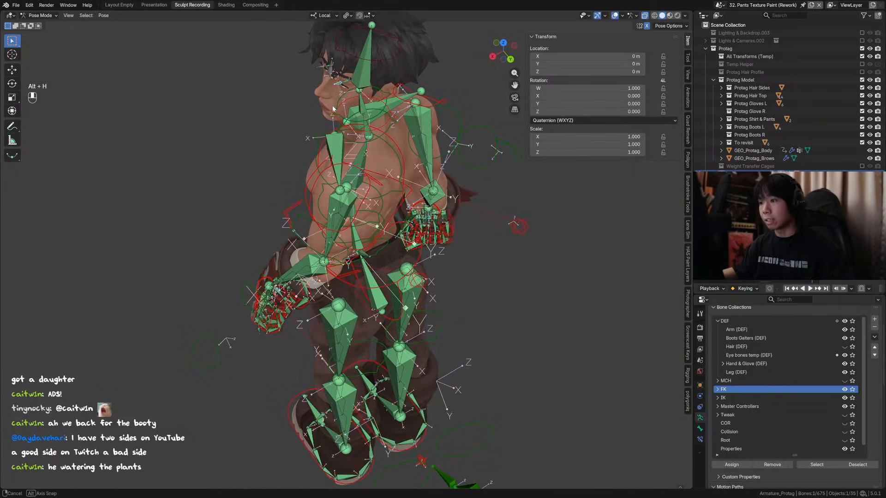
pyautogui.press('`')
pyautogui.scroll(-6, 344, 221)
pyautogui.moveTo(318, 263); pyautogui.dragTo(364, 243, button='middle')
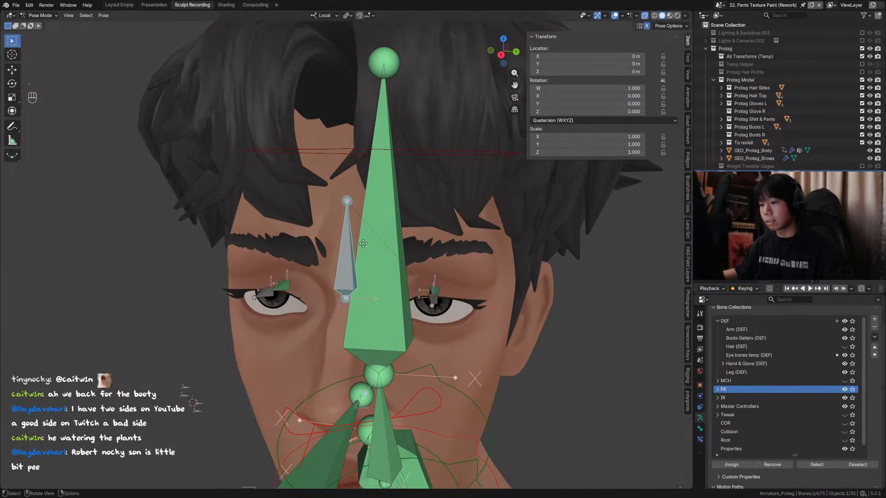
pyautogui.press('g')
pyautogui.click(383, 245)
# Refine the eye bone's position to about X 0.0092 m, Y 0.0003 m, Z -0.0015 m.
pyautogui.scroll(-6, 373, 280)
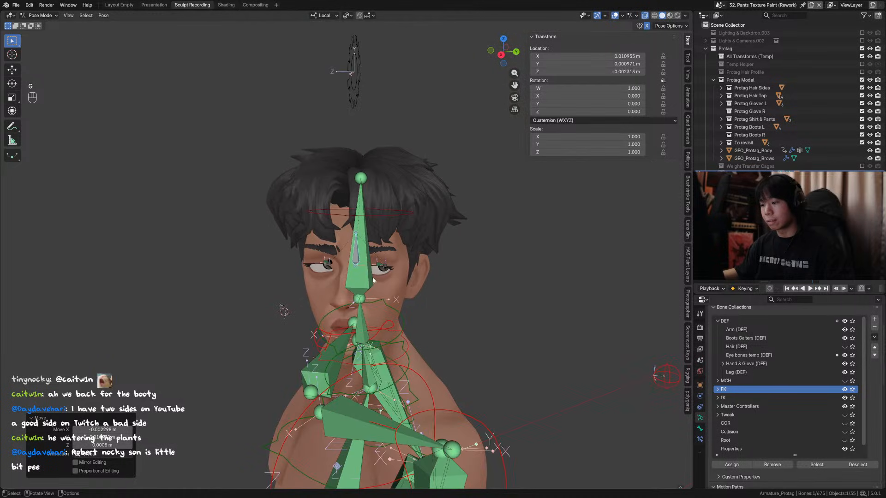
pyautogui.moveTo(374, 280); pyautogui.dragTo(369, 272, button='middle')
pyautogui.press('g')
pyautogui.click(417, 231)
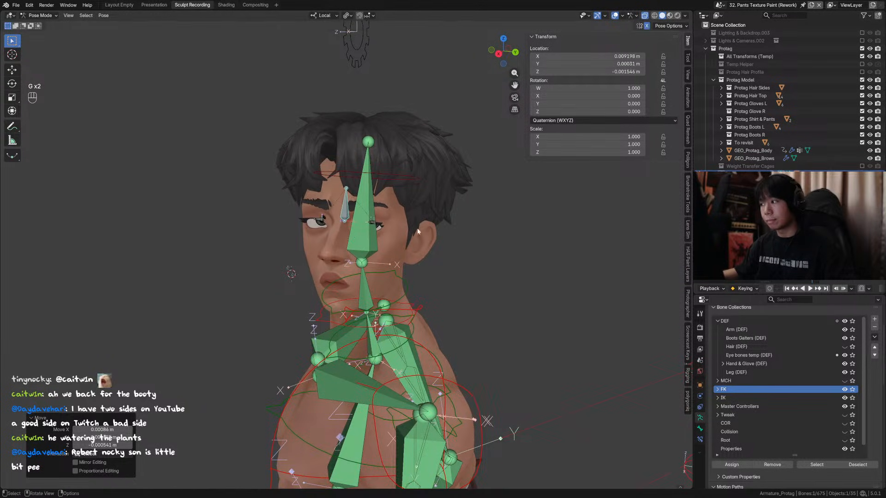
# Save the file, set the viewport's focal length to 25 mm and hide the sidebar.
pyautogui.click(687, 58)
pyautogui.click(687, 73)
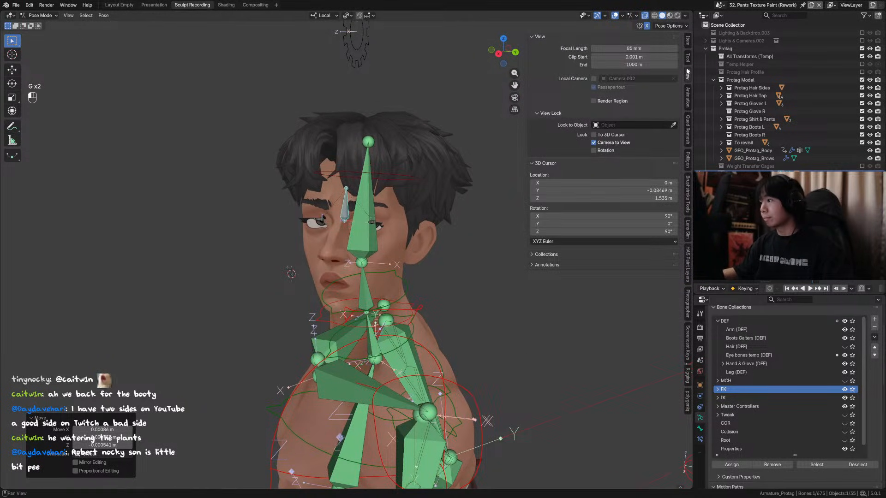
pyautogui.hotkey('ctrl', 's')
pyautogui.click(651, 47)
pyautogui.write('25')
pyautogui.press('Return')
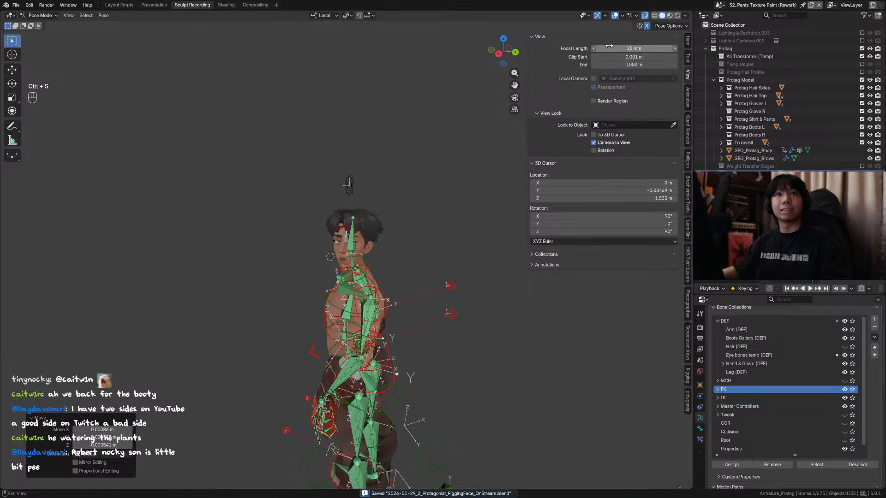
pyautogui.scroll(-2, 306, 190)
pyautogui.press('n')
# Hide the viewport overlays to examine the posed character from the side and save the file.
pyautogui.moveTo(359, 234); pyautogui.dragTo(343, 269, button='middle')
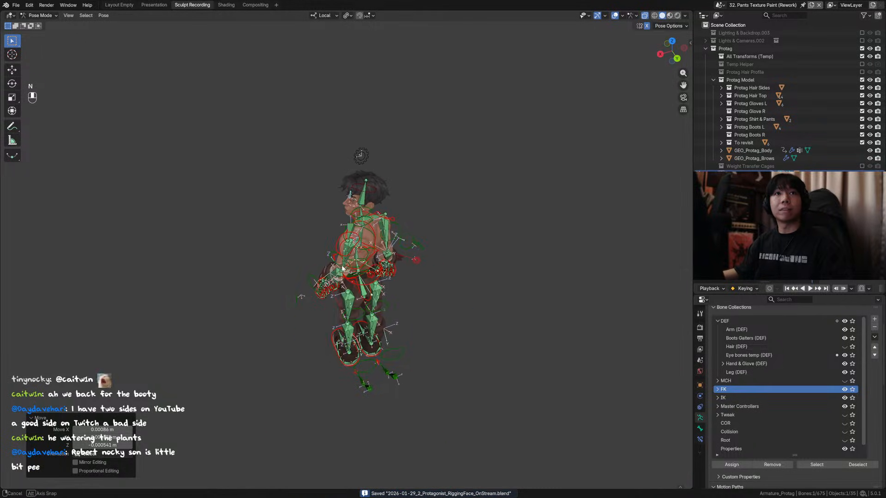
pyautogui.scroll(1, 343, 264)
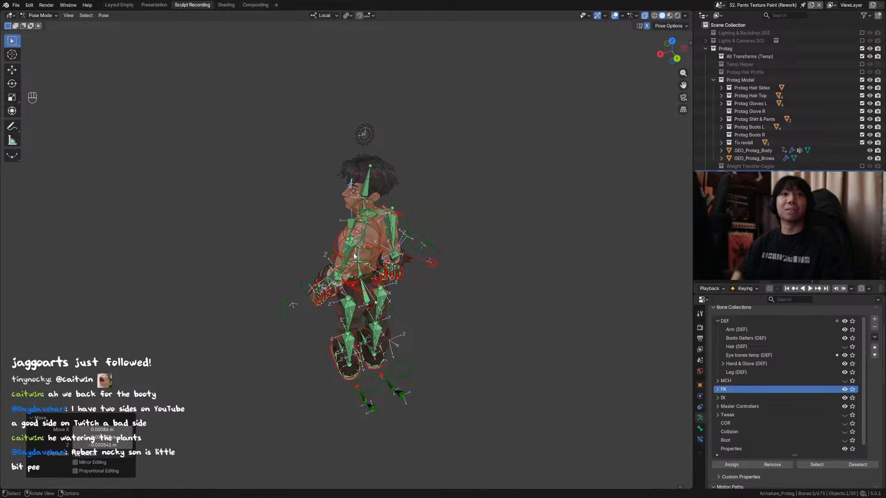
pyautogui.moveTo(333, 226); pyautogui.dragTo(436, 222, button='middle')
pyautogui.scroll(2, 396, 203)
pyautogui.click(614, 16)
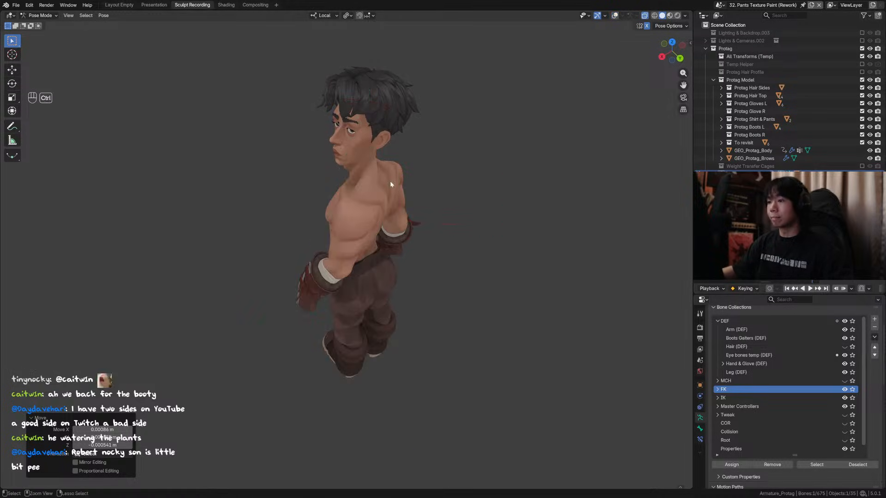
pyautogui.keyDown('ctrl'); pyautogui.moveTo(389, 184); pyautogui.dragTo(383, 194, button='middle'); pyautogui.keyUp('ctrl')
pyautogui.keyDown('shift'); pyautogui.moveTo(383, 194); pyautogui.dragTo(382, 215, button='middle'); pyautogui.keyUp('shift')
pyautogui.keyDown('ctrl'); pyautogui.moveTo(382, 215); pyautogui.dragTo(395, 205, button='middle'); pyautogui.keyUp('ctrl')
pyautogui.hotkey('ctrl', 's')
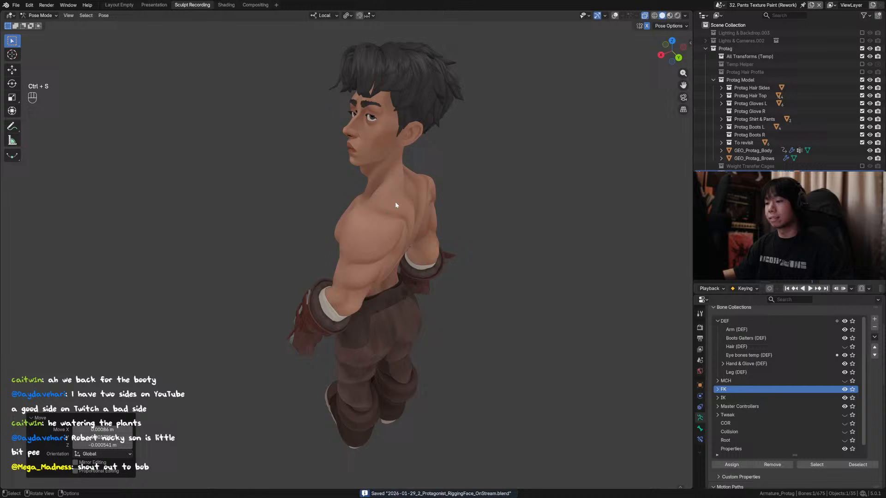
# Turn the overlays back on and rotate the hip controller by about -4.7° in side view.
pyautogui.click(614, 15)
pyautogui.moveTo(442, 286); pyautogui.dragTo(402, 258, button='middle')
pyautogui.scroll(-1, 395, 306)
pyautogui.click(395, 245)
pyautogui.keyDown('shift'); pyautogui.moveTo(391, 368); pyautogui.dragTo(402, 327, button='middle'); pyautogui.keyUp('shift')
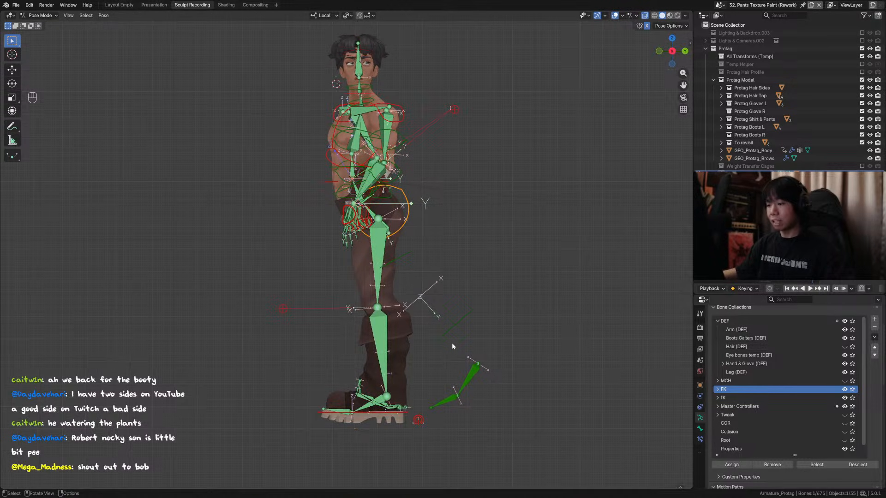
pyautogui.press('r')
pyautogui.click(464, 319)
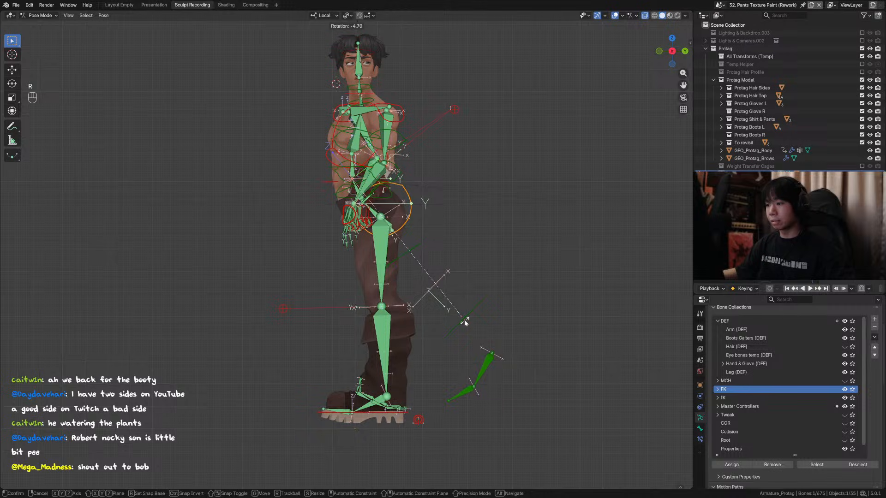
# Move the left foot controller about 0.047 m along its local Y axis and about 0.017 m along its local Z axis.
pyautogui.click(396, 412)
pyautogui.press('g')
pyautogui.press('x')
pyautogui.press('y')
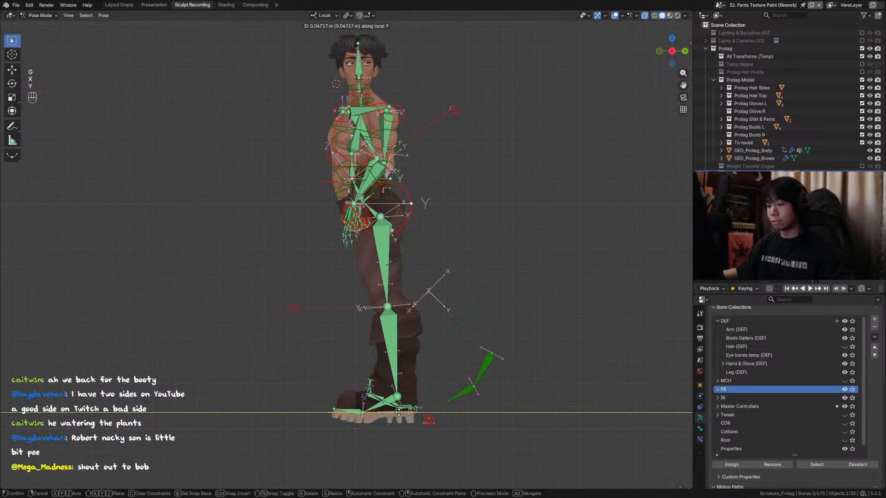
pyautogui.click(397, 412)
pyautogui.press('g')
pyautogui.press('z')
pyautogui.click(402, 411)
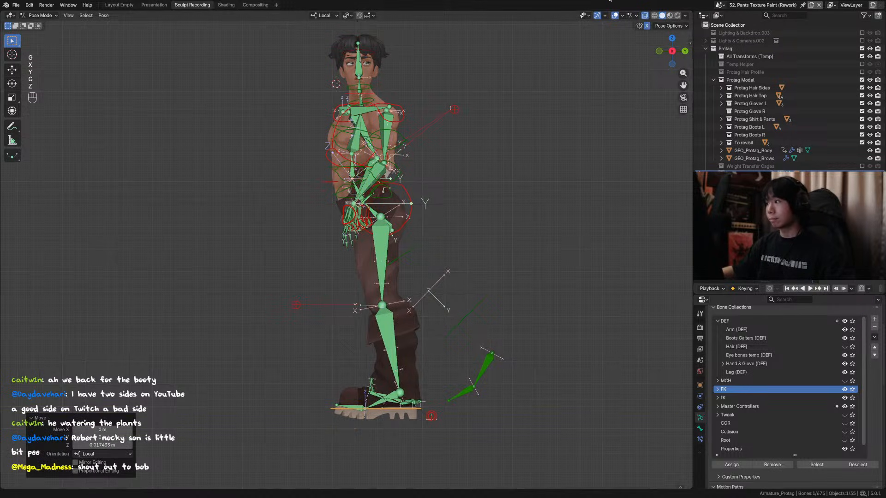
# Check the pose without overlays and nudge the eye bone between the brows to adjust the gaze.
pyautogui.click(614, 15)
pyautogui.moveTo(553, 78); pyautogui.dragTo(443, 178, button='middle')
pyautogui.click(615, 15)
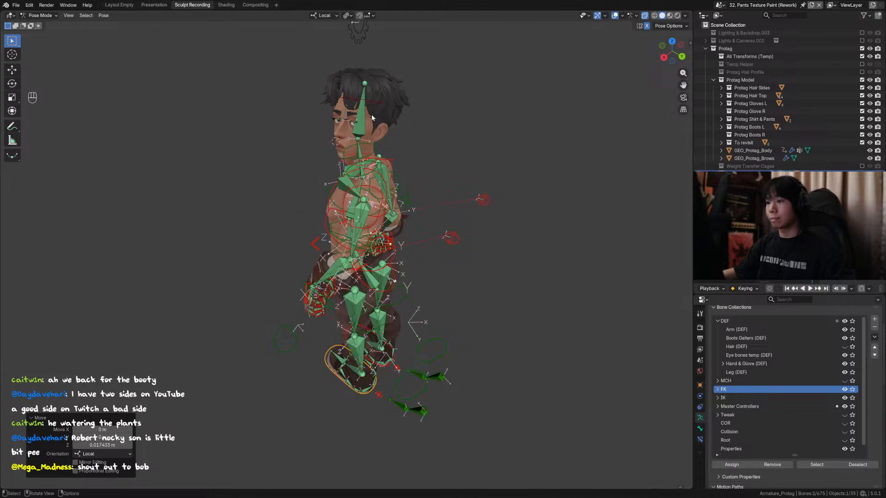
pyautogui.click(346, 118)
pyautogui.press('g')
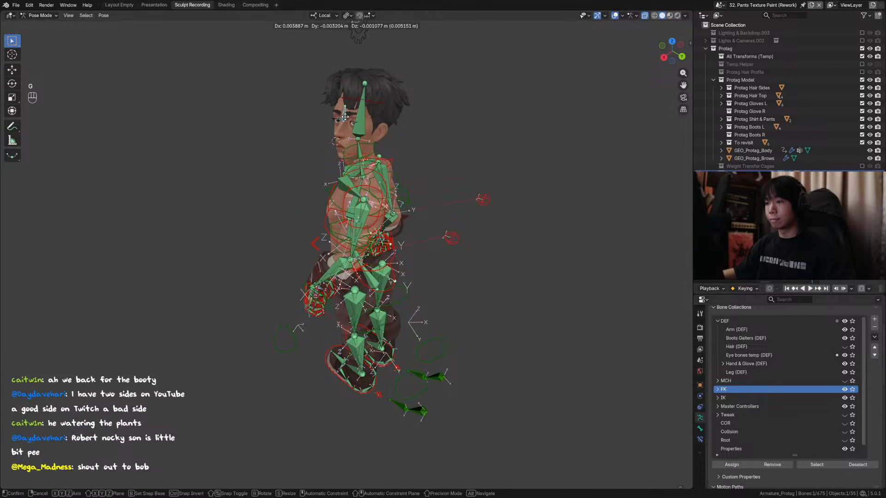
pyautogui.click(345, 117)
pyautogui.hotkey('shift', 'alt', 'z')
pyautogui.keyDown('ctrl'); pyautogui.moveTo(419, 122); pyautogui.dragTo(463, 116, button='middle'); pyautogui.keyUp('ctrl')
pyautogui.hotkey('shift', 'alt', 'z')
# Move the left foot controller outward about 0.138 m along its local X axis and about 0.007 m along local Z.
pyautogui.click(323, 365)
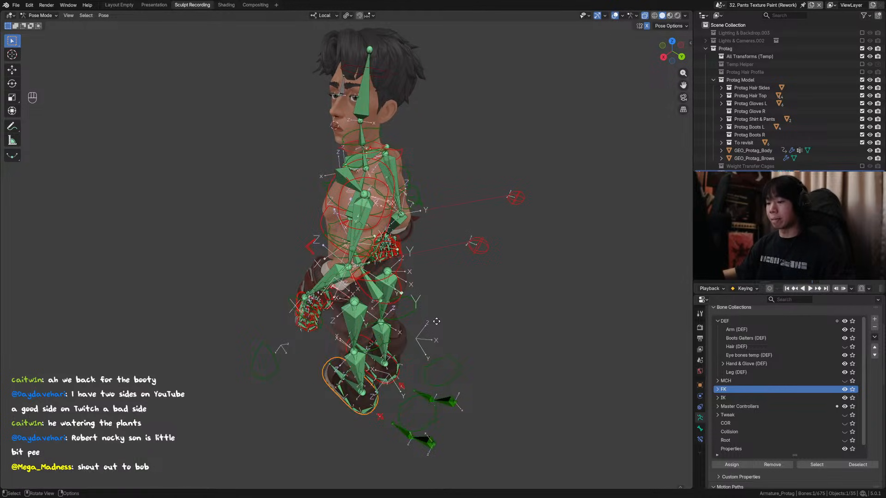
pyautogui.press('g')
pyautogui.press('x')
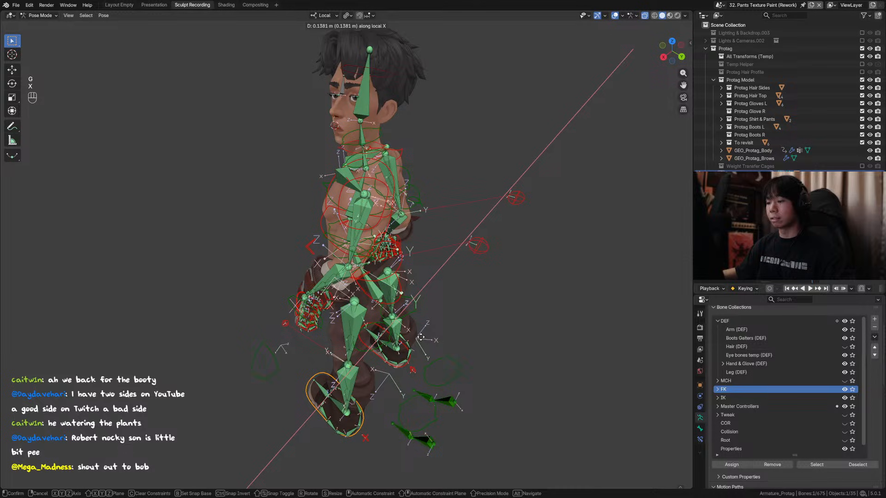
pyautogui.click(421, 337)
pyautogui.press('g')
pyautogui.press('z')
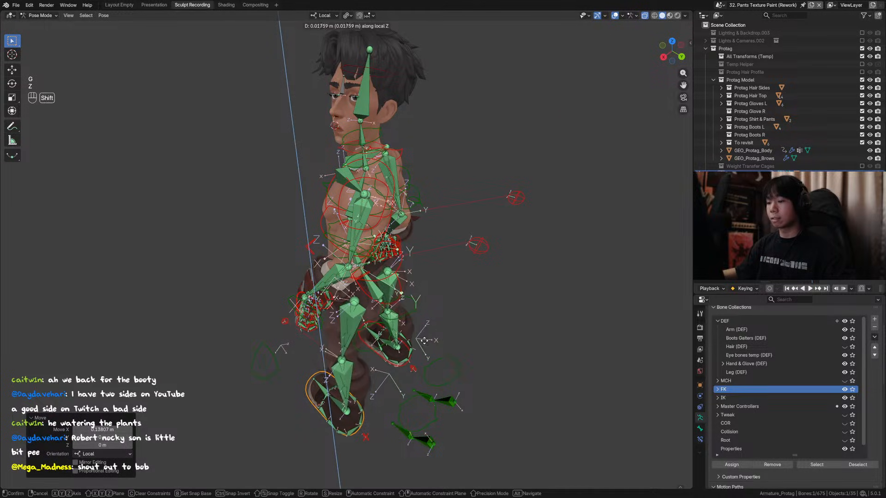
pyautogui.press('shift')
pyautogui.click(422, 347)
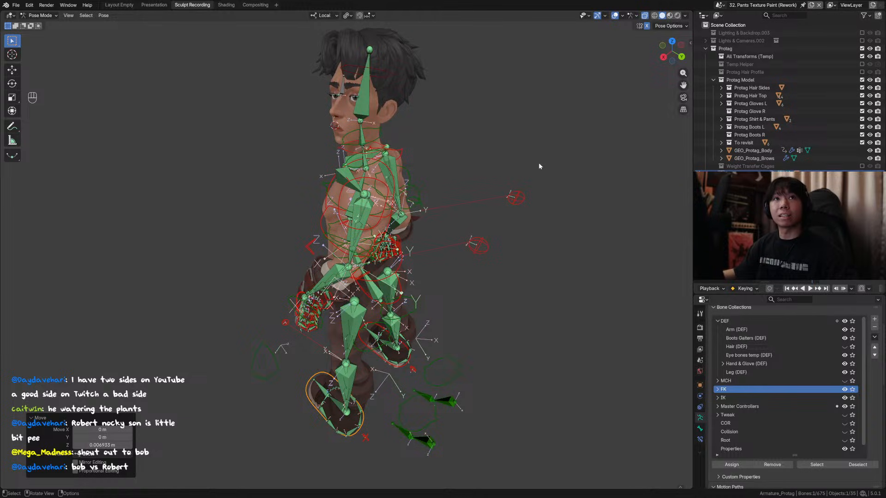
# Examine the wider stance with the viewport overlays hidden and turn the overlays back on.
pyautogui.click(614, 15)
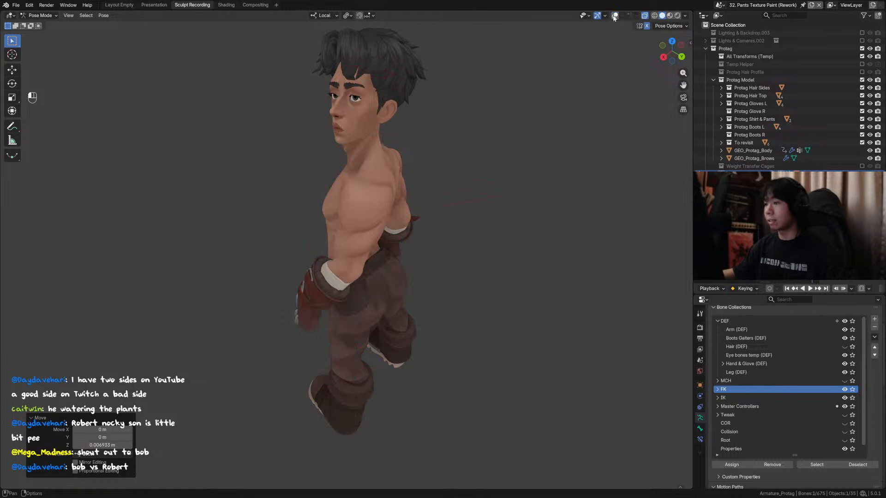
pyautogui.press('g')
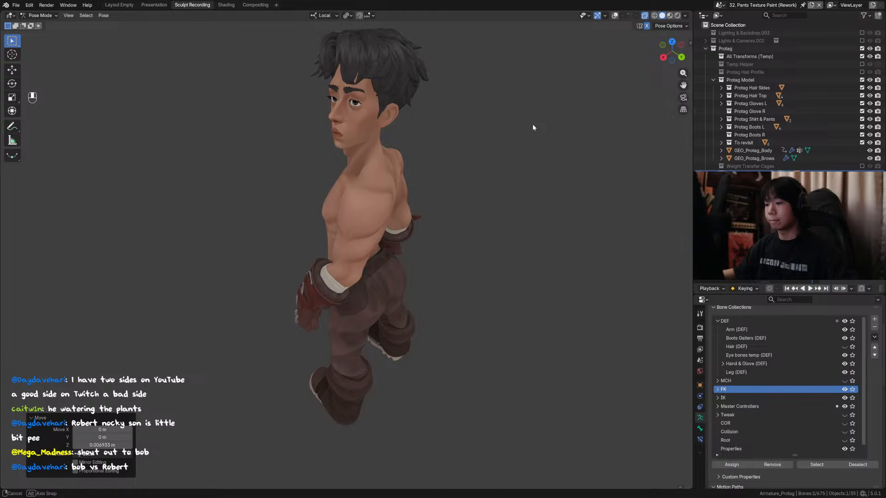
pyautogui.rightClick(599, 52)
pyautogui.click(614, 16)
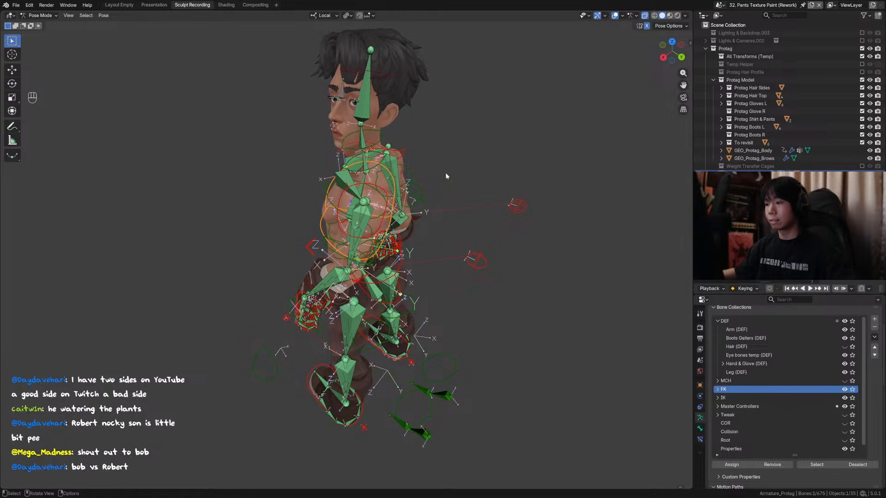
# Rotate the chest controller about 7° around its local Z axis.
pyautogui.press('r')
pyautogui.press('z')
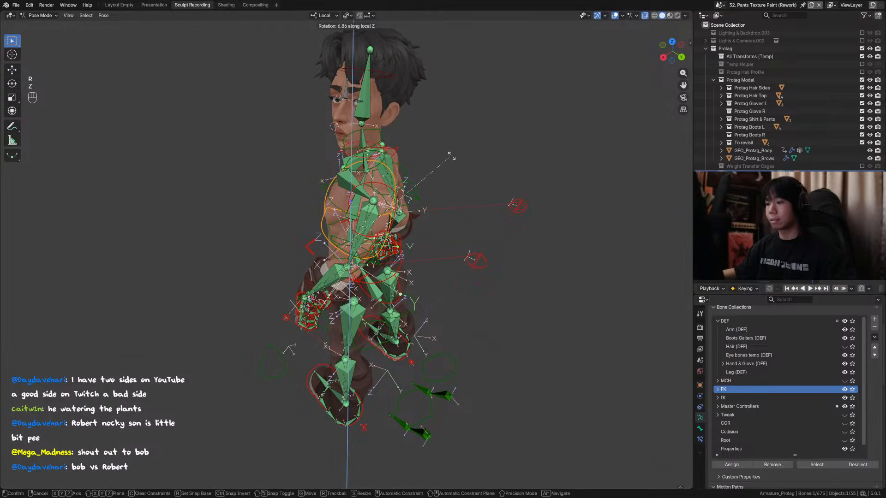
pyautogui.click(304, 300)
# Move the left hand controller about -0.084 m along local X, 0.170 m along Y and -0.060 m along Z.
pyautogui.click(299, 299)
pyautogui.press('g')
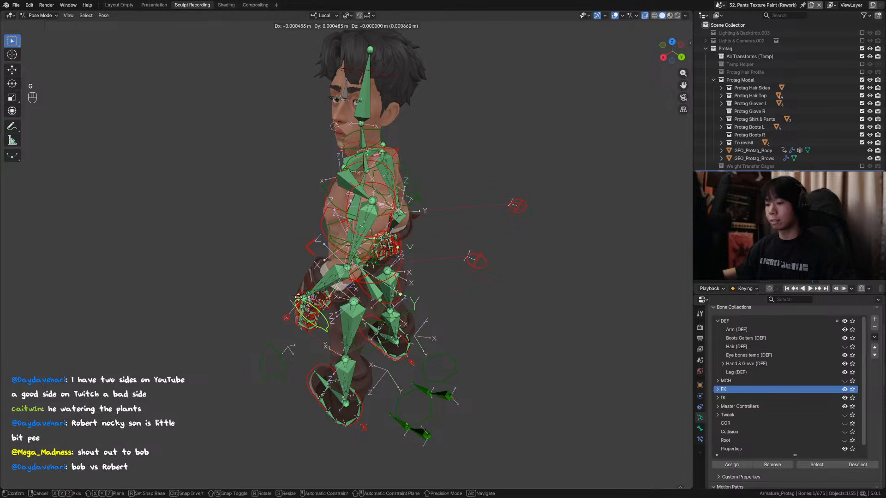
pyautogui.rightClick(299, 297)
pyautogui.click(300, 299)
pyautogui.press('g')
pyautogui.rightClick(326, 310)
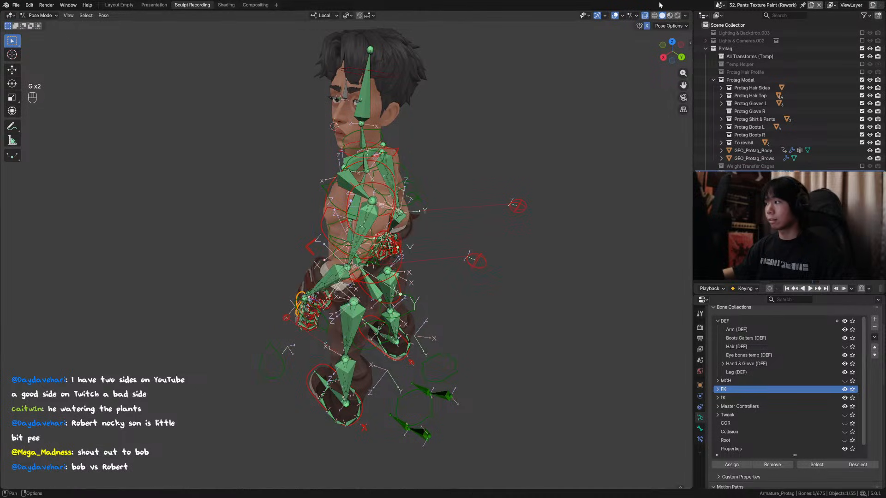
pyautogui.press('g')
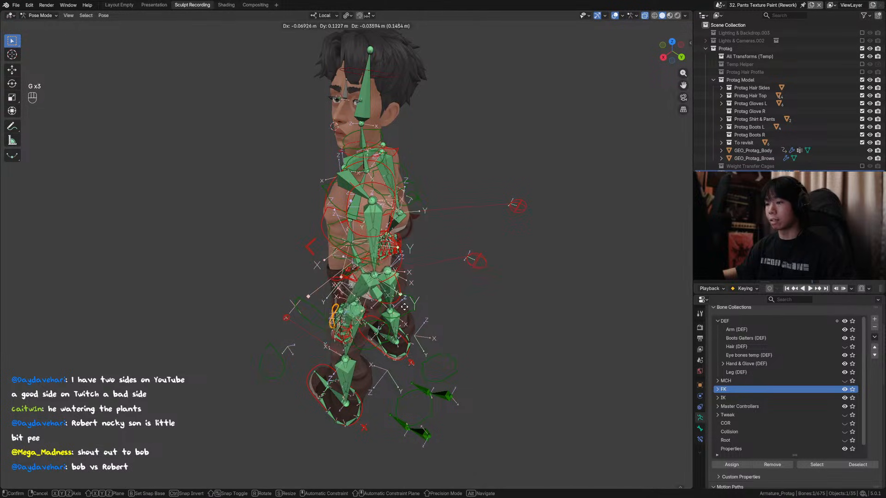
pyautogui.click(414, 317)
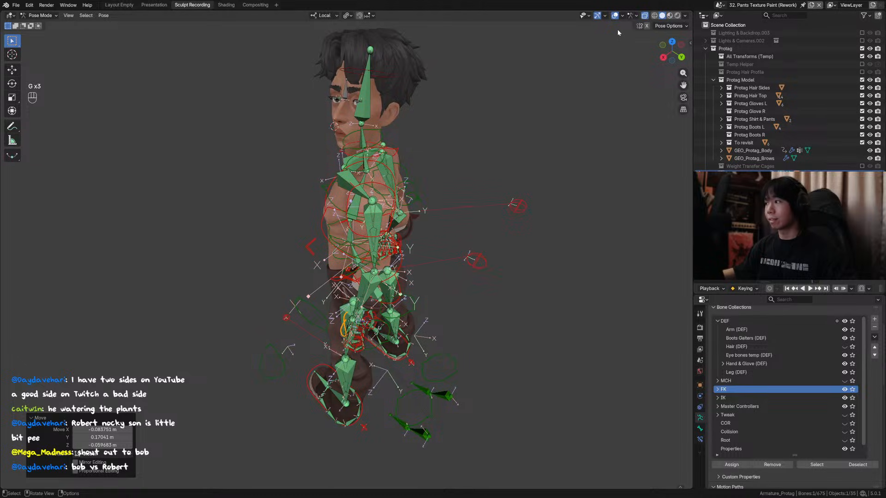
# Check the pose with the overlays hidden, then rotate the chest controller about -14.6° around its local Z axis.
pyautogui.click(614, 15)
pyautogui.moveTo(489, 198)
pyautogui.mouseDown(button='middle')
pyautogui.moveTo(463, 197)
pyautogui.moveTo(473, 205)
pyautogui.mouseUp(button='middle')
pyautogui.click(615, 15)
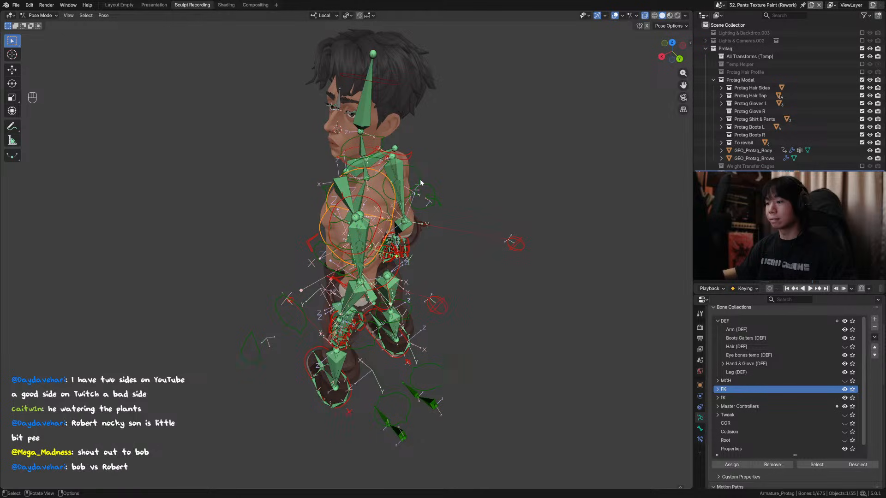
pyautogui.press('r')
pyautogui.press('z')
pyautogui.click(430, 199)
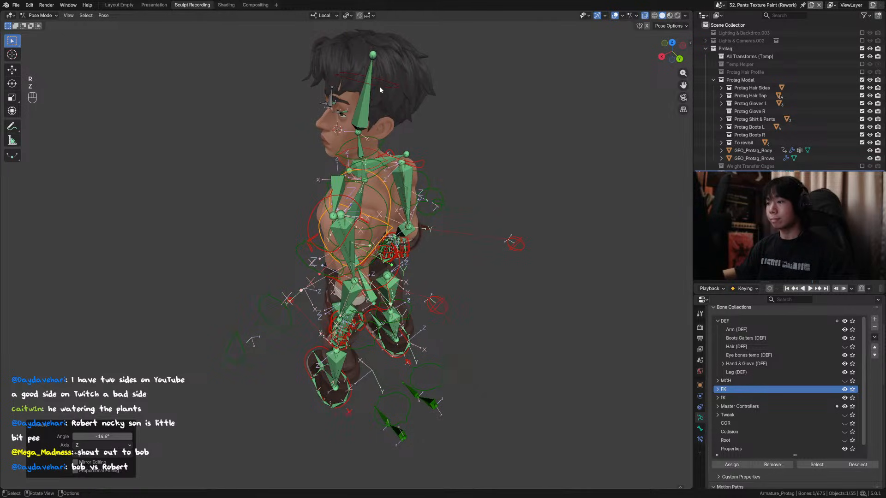
# Rotate the head controller about 15.5° around local Y and -7.5° around local X, checking the result without overlays.
pyautogui.press('r')
pyautogui.press('y')
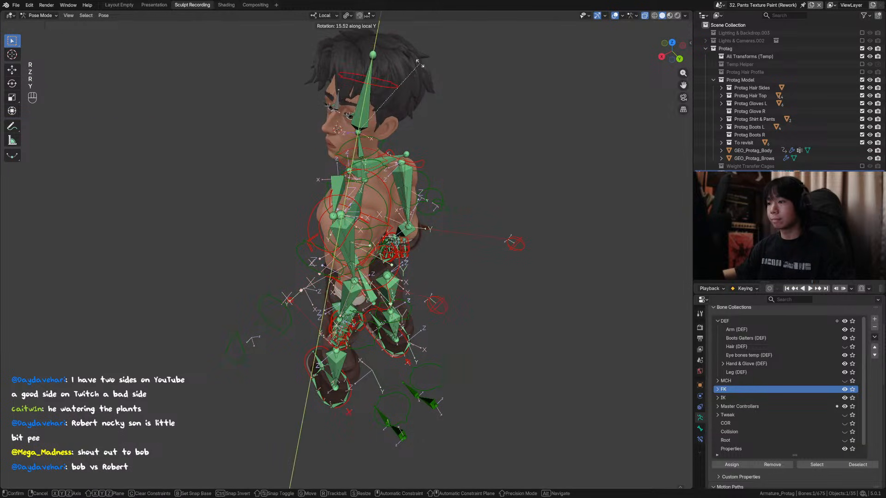
pyautogui.press('x')
pyautogui.click(543, 50)
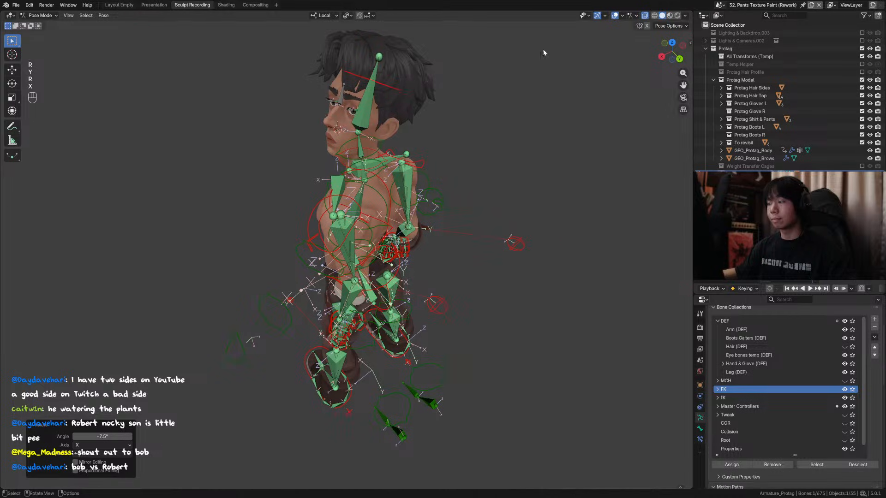
pyautogui.hotkey('shift', 'alt', 'z')
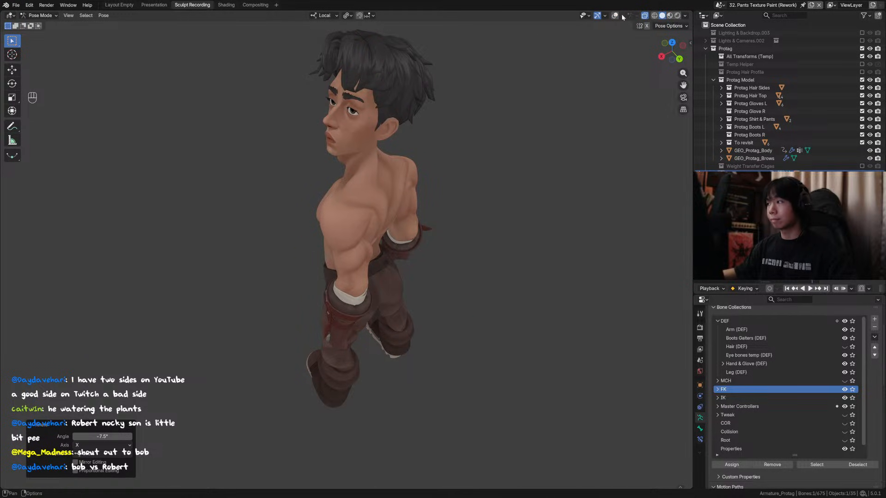
pyautogui.click(615, 15)
# Rotate the head controller about -13.5° around local Y and refine it with a trackball rotation of about 2.3°.
pyautogui.press('r')
pyautogui.press('y')
pyautogui.click(419, 139)
pyautogui.press('r')
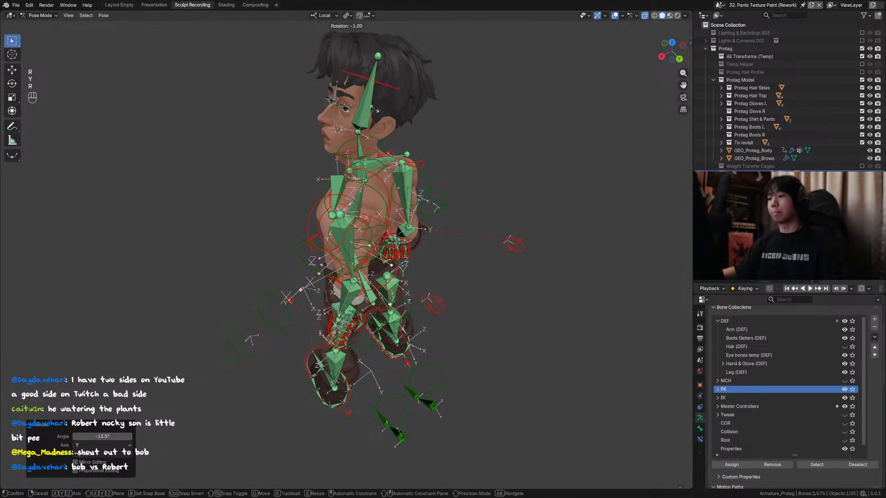
pyautogui.press('r')
pyautogui.click(377, 114)
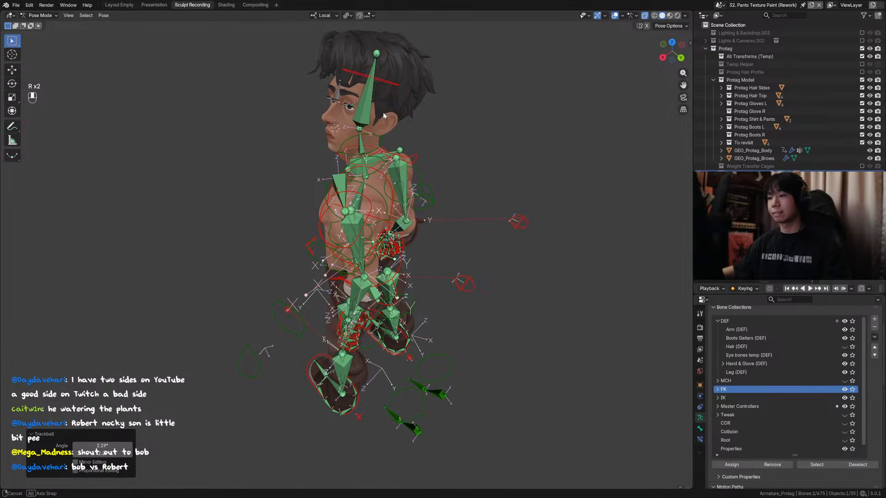
# Check the pose without overlays, then move the left hand controller about 0.106 m in X, -0.178 m in Y and 0.055 m in Z.
pyautogui.hotkey('shift', 'alt', 'z')
pyautogui.scroll(3, 567, 74)
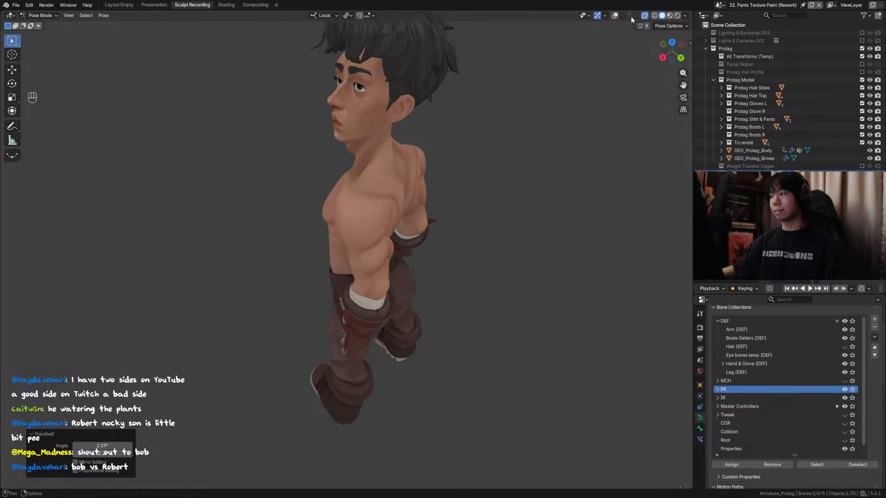
pyautogui.click(615, 15)
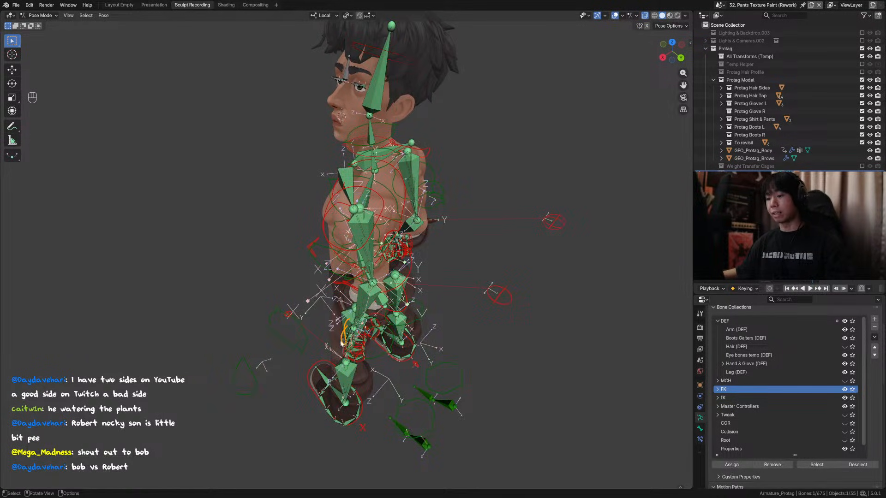
pyautogui.press('g')
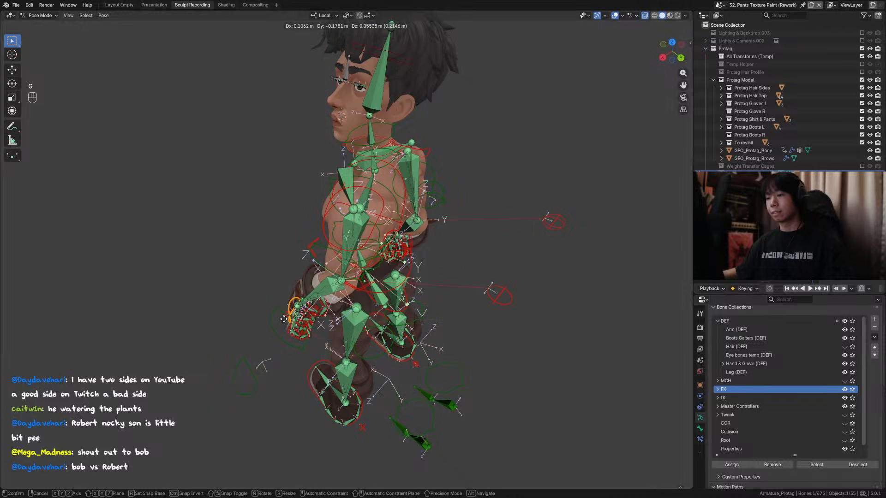
pyautogui.click(284, 319)
# Examine the full pose from several angles in a maximized viewport without overlays, then restore the overlays and layout.
pyautogui.hotkey('ctrl', 'space')
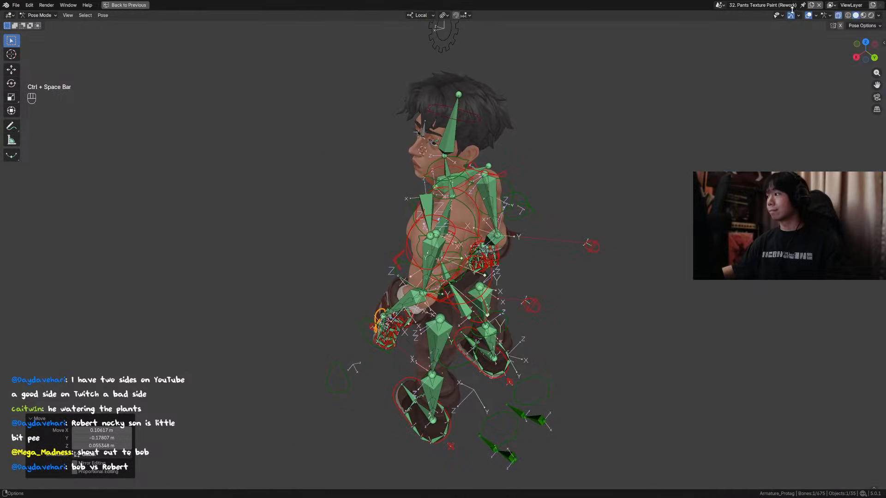
pyautogui.click(808, 15)
pyautogui.moveTo(802, 20); pyautogui.dragTo(674, 89, button='middle')
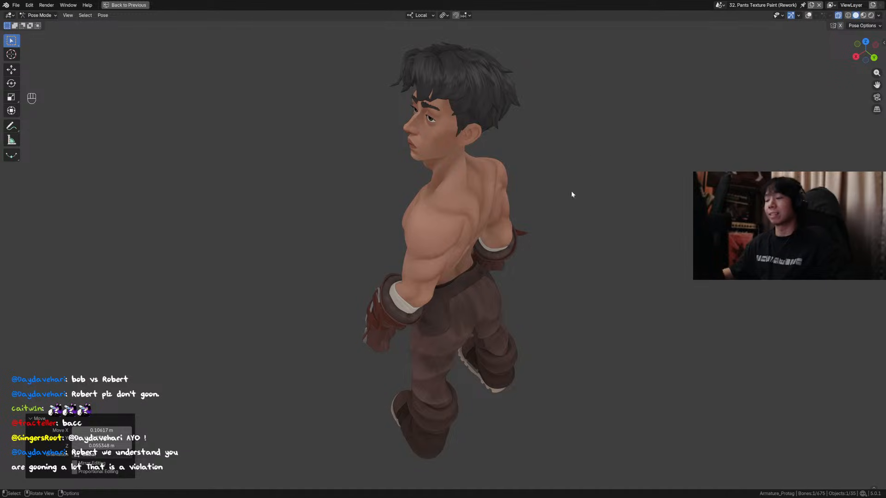
pyautogui.moveTo(571, 192); pyautogui.dragTo(632, 193, button='middle')
pyautogui.click(808, 16)
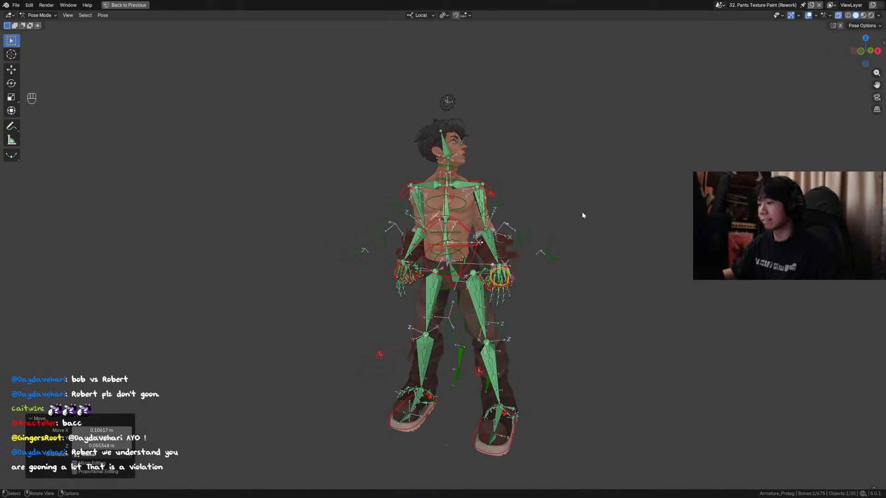
pyautogui.hotkey('ctrl', 'space')
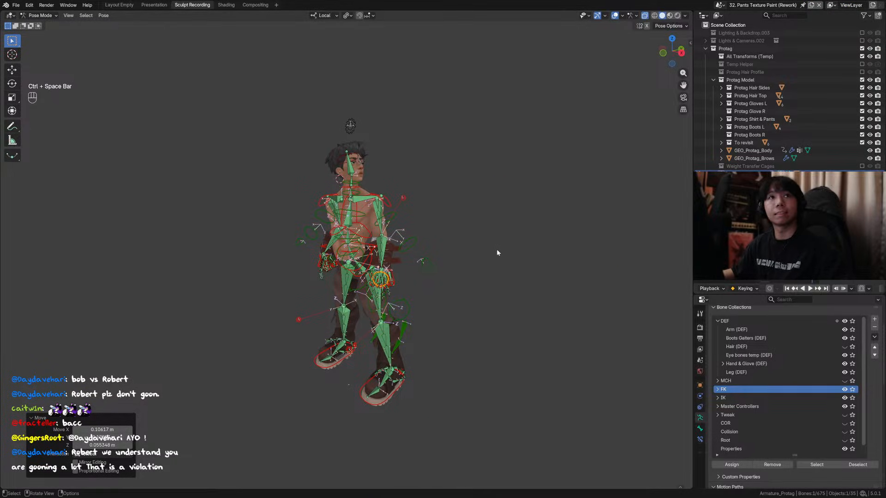
# Clear the location, rotation and scale of all visible pose bones to return the character to its rest pose.
pyautogui.press('a')
pyautogui.hotkey('alt', 'g')
pyautogui.hotkey('alt', 'r')
pyautogui.hotkey('alt', 's')
pyautogui.moveTo(414, 266); pyautogui.dragTo(412, 268, button='middle')
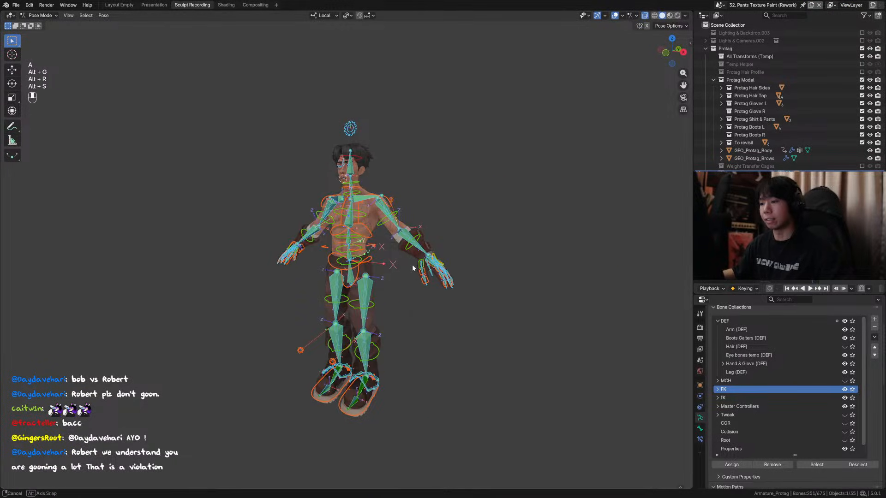
# Set the viewport focal length to 85 mm and reframe the whole character.
pyautogui.press('n')
pyautogui.moveTo(631, 57); pyautogui.dragTo(621, 56)
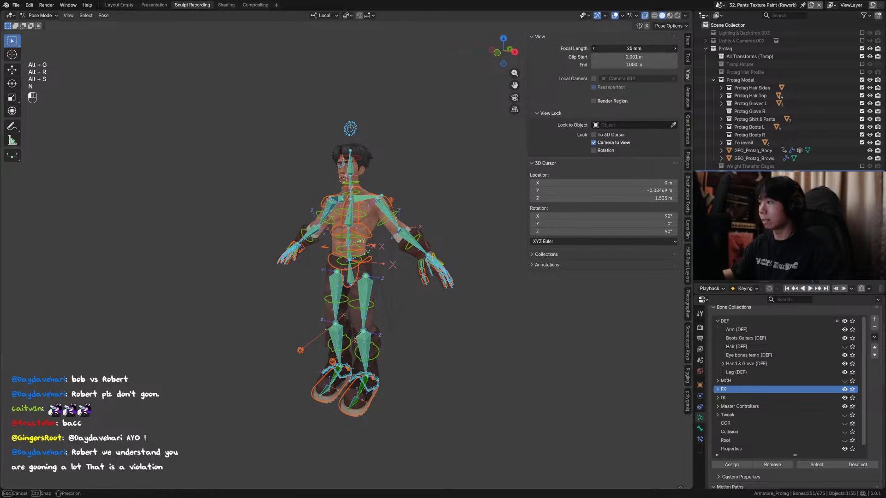
pyautogui.click(633, 48)
pyautogui.write('85')
pyautogui.press('Return')
pyautogui.scroll(-4, 328, 226)
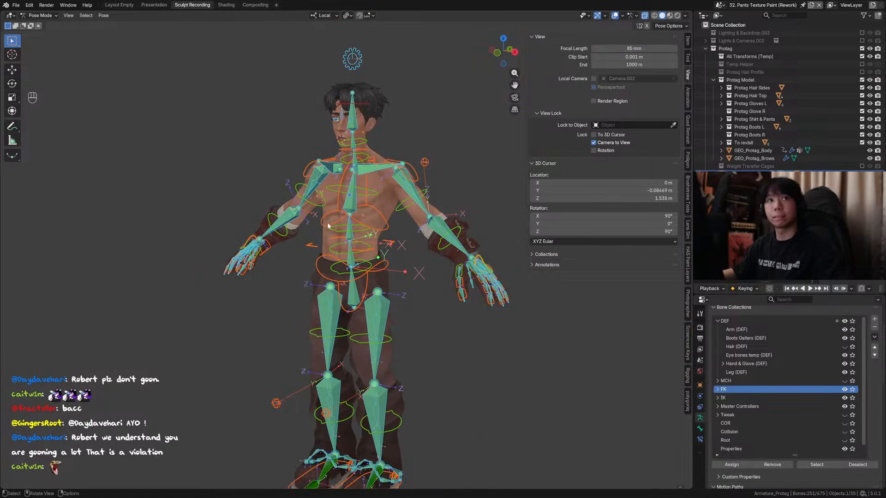
pyautogui.scroll(-2, 327, 226)
pyautogui.scroll(3, 350, 228)
pyautogui.press('n')
pyautogui.scroll(-2, 370, 230)
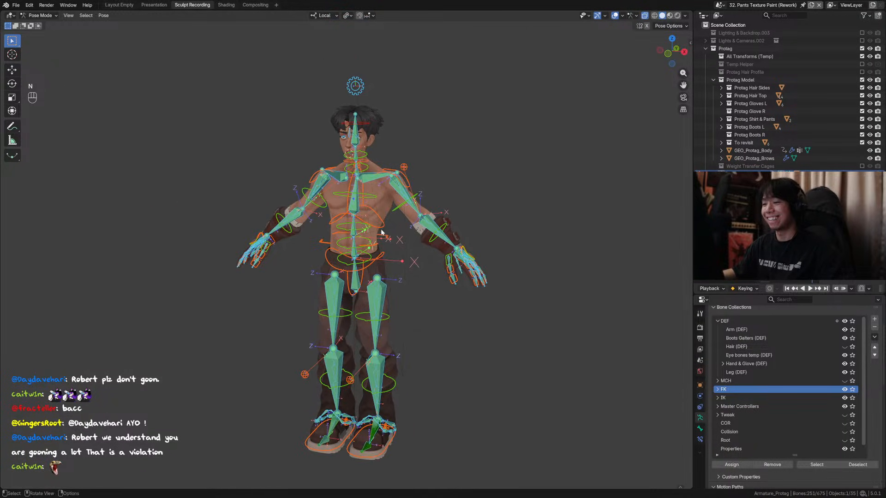
# Deselect all bones, save the file and view the character from the front.
pyautogui.hotkey('alt', 'a')
pyautogui.hotkey('ctrl', 's')
pyautogui.press('KP_1')
pyautogui.scroll(1, 400, 234)
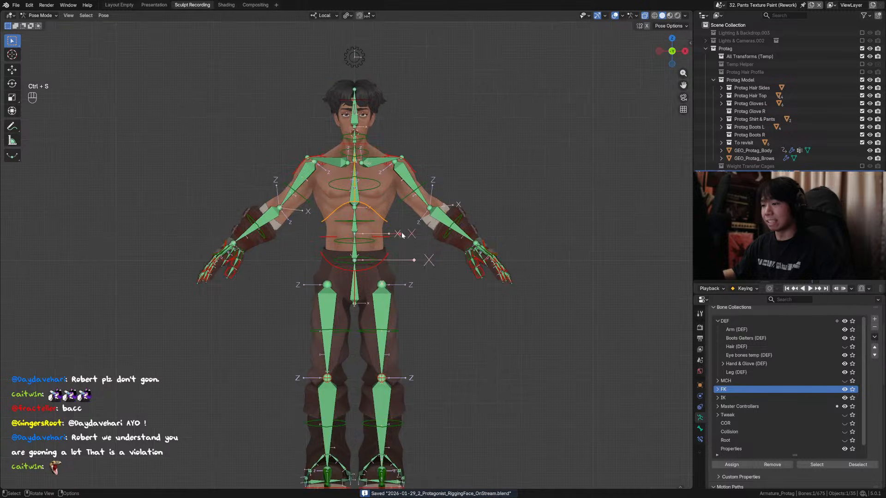
# Hide the FK and IK bone collections.
pyautogui.click(845, 390)
pyautogui.click(844, 397)
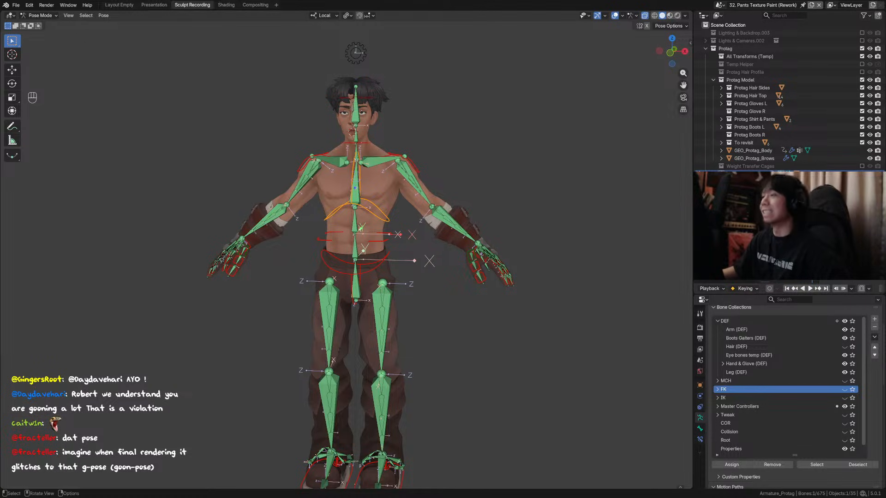
pyautogui.moveTo(470, 214); pyautogui.dragTo(482, 232, button='middle')
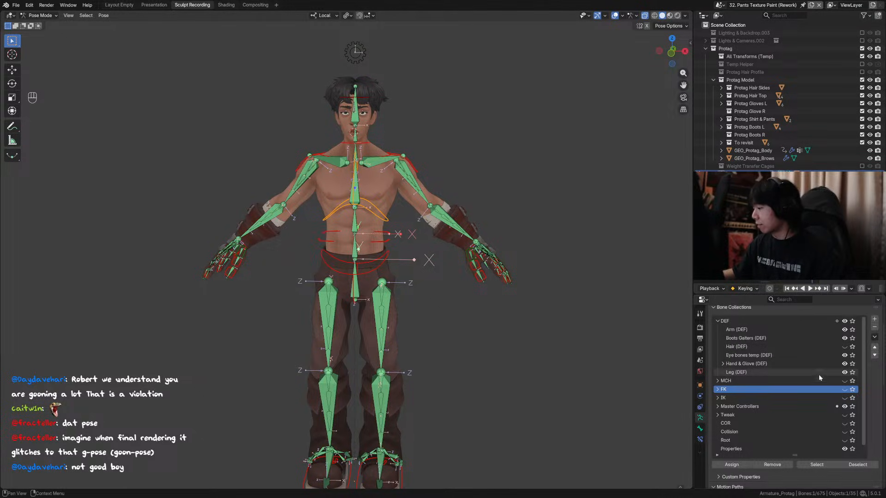
# Examine the face from the front and side with the DEF bone collection hidden, then show the collection again.
pyautogui.click(844, 322)
pyautogui.click(844, 321)
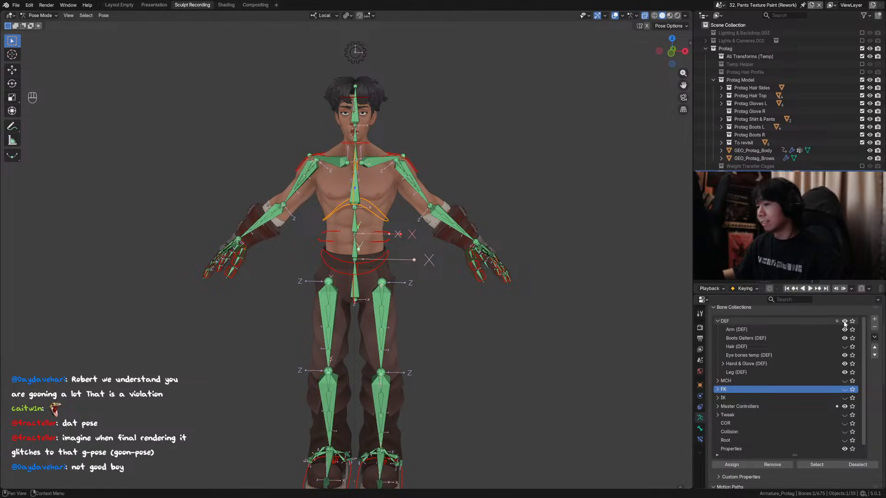
pyautogui.click(844, 321)
pyautogui.scroll(8, 363, 142)
pyautogui.scroll(-3, 378, 214)
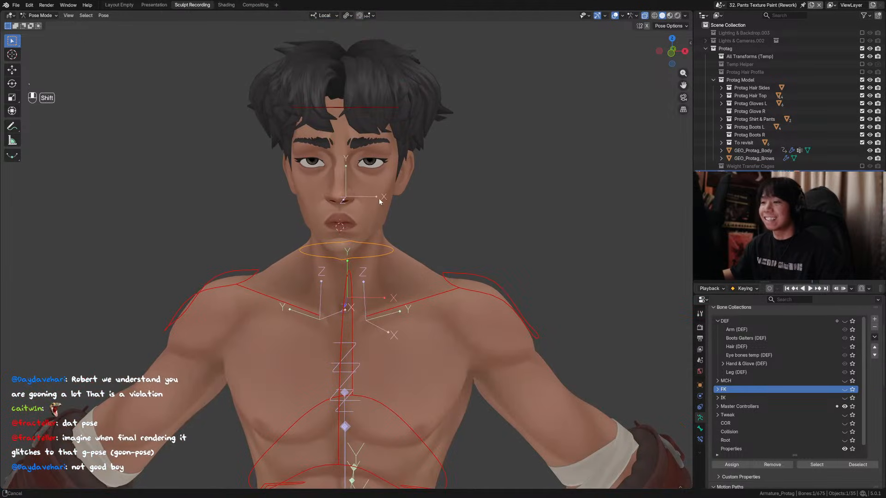
pyautogui.moveTo(379, 198); pyautogui.dragTo(356, 183, button='middle')
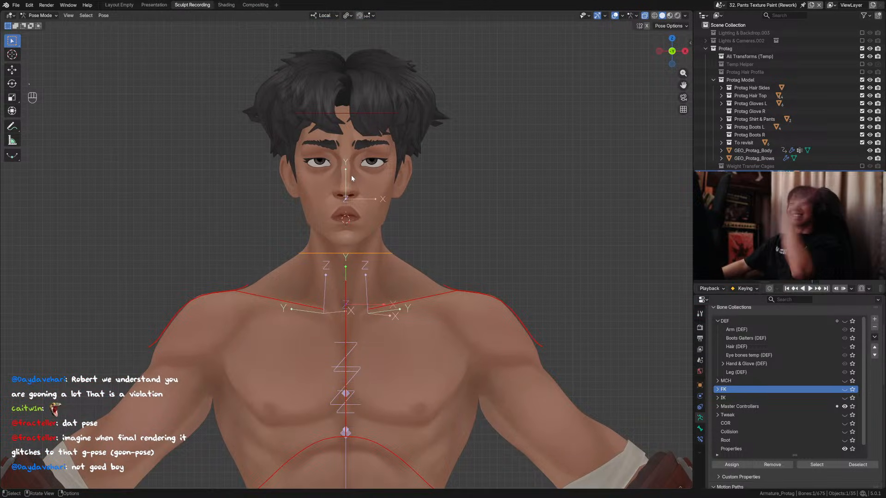
pyautogui.moveTo(351, 179); pyautogui.dragTo(305, 240, button='middle')
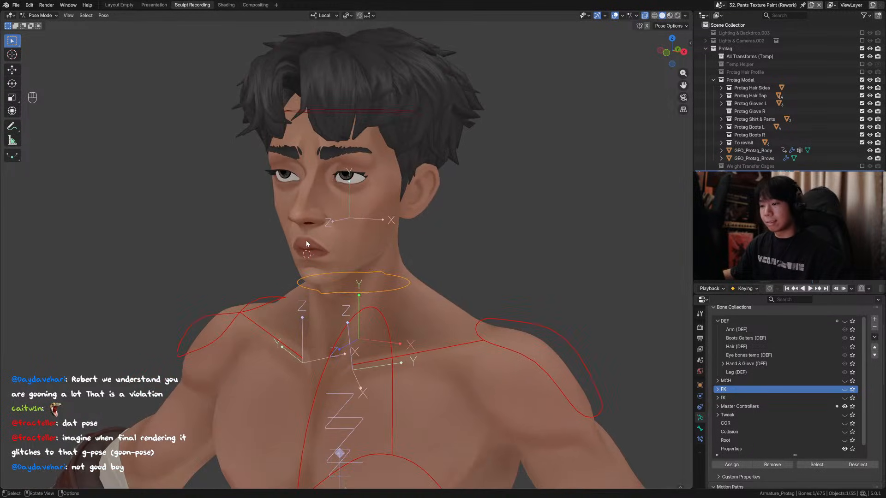
pyautogui.press('KP_1')
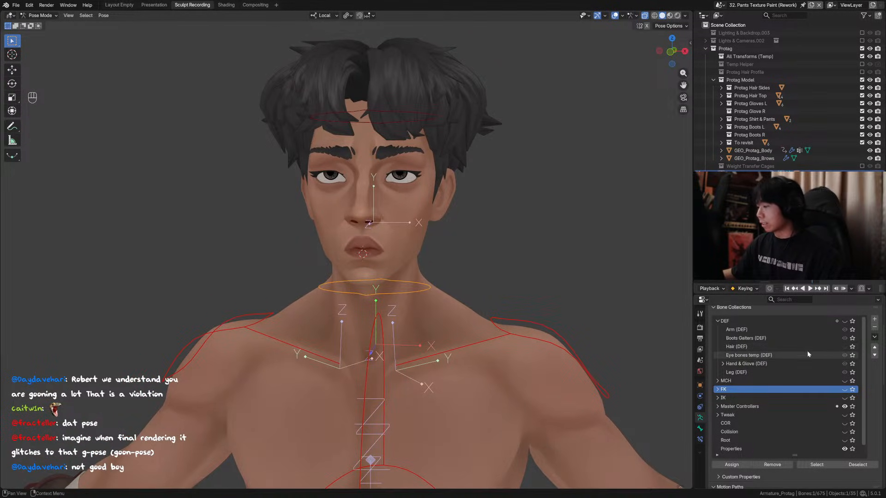
pyautogui.click(844, 321)
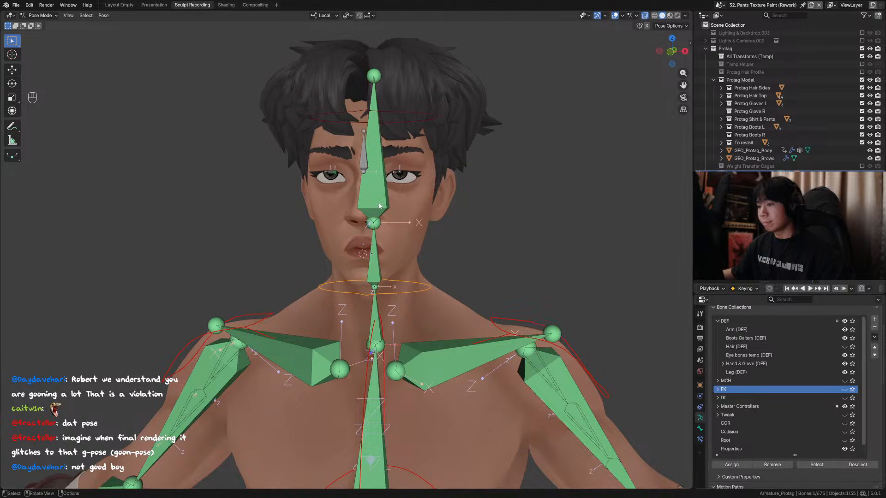
# Hide the head and upper neck bones covering the face, then bring the hidden bones back.
pyautogui.moveTo(361, 218); pyautogui.dragTo(391, 259)
pyautogui.press('h')
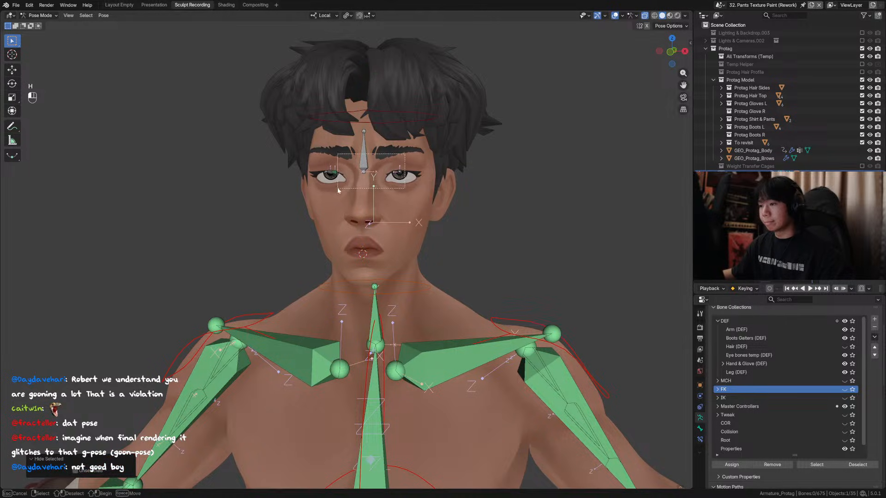
pyautogui.hotkey('ctrl', 'z')
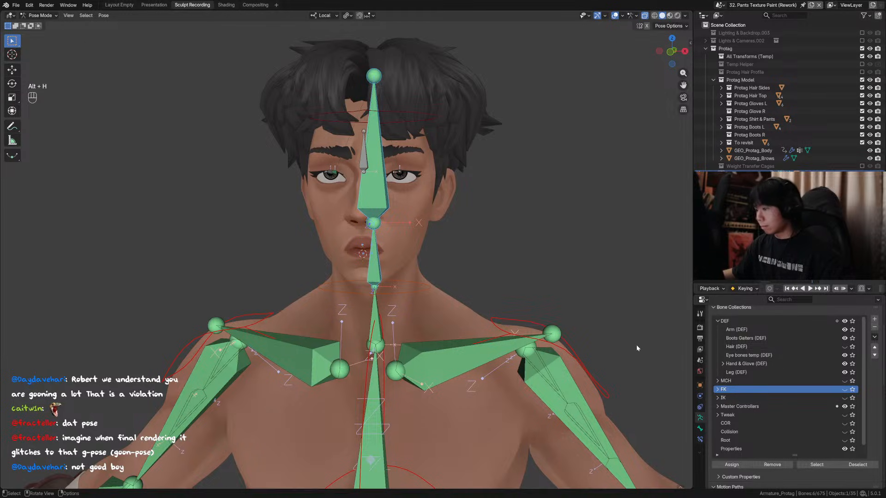
pyautogui.scroll(-1, 787, 390)
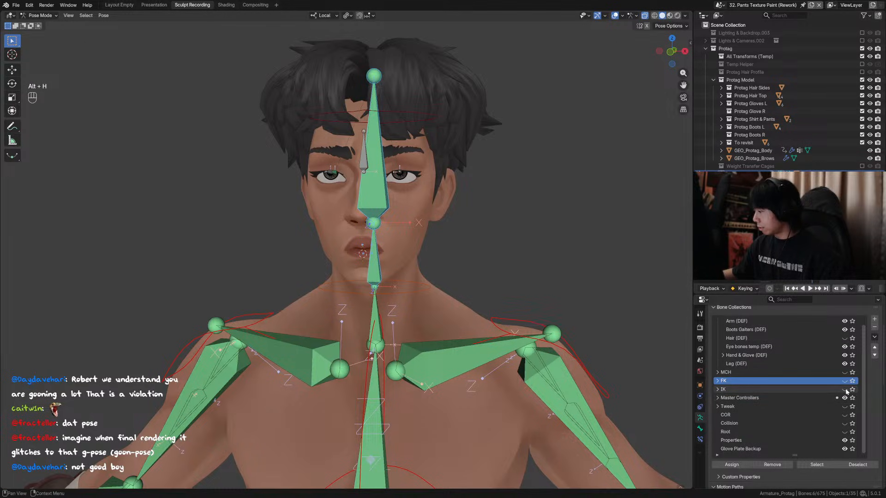
# Select the four lip bones in Edit Mode and save the file.
pyautogui.moveTo(350, 276); pyautogui.dragTo(332, 267, button='middle')
pyautogui.press('KP_Decimal')
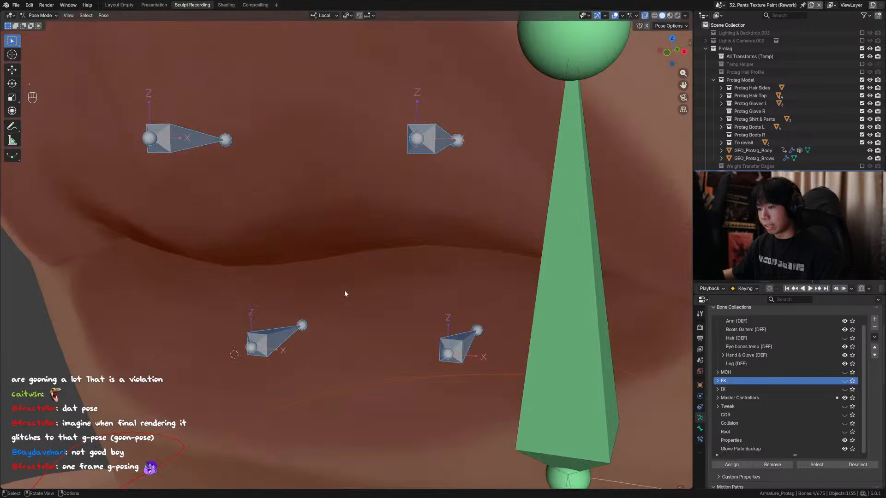
pyautogui.scroll(-5, 344, 290)
pyautogui.moveTo(367, 231)
pyautogui.mouseDown(button='middle')
pyautogui.moveTo(367, 242)
pyautogui.moveTo(378, 230)
pyautogui.mouseUp(button='middle')
pyautogui.moveTo(389, 226); pyautogui.dragTo(317, 276)
pyautogui.press('Tab')
pyautogui.keyDown('shift'); pyautogui.click(358, 234); pyautogui.keyUp('shift')
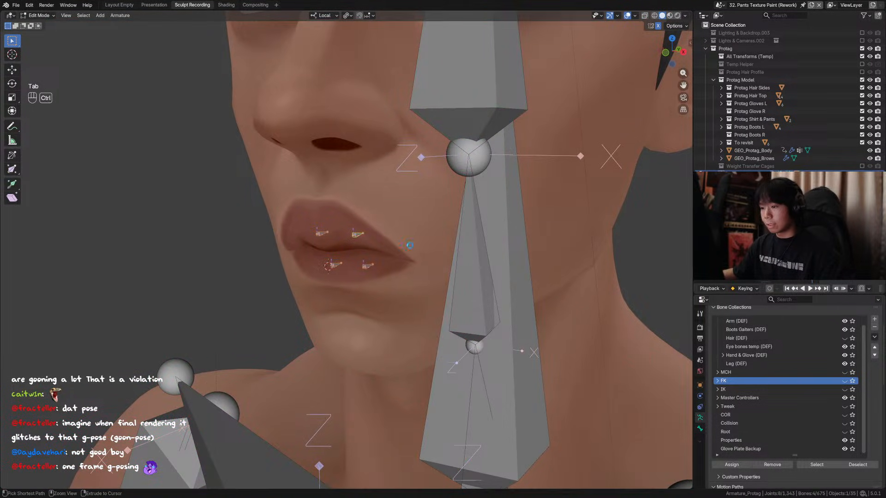
pyautogui.hotkey('ctrl', 's')
pyautogui.scroll(1, 771, 357)
# Add a bone collection inside DEF, name it "Face TEMP? (DEF)" and save the file.
pyautogui.click(749, 321)
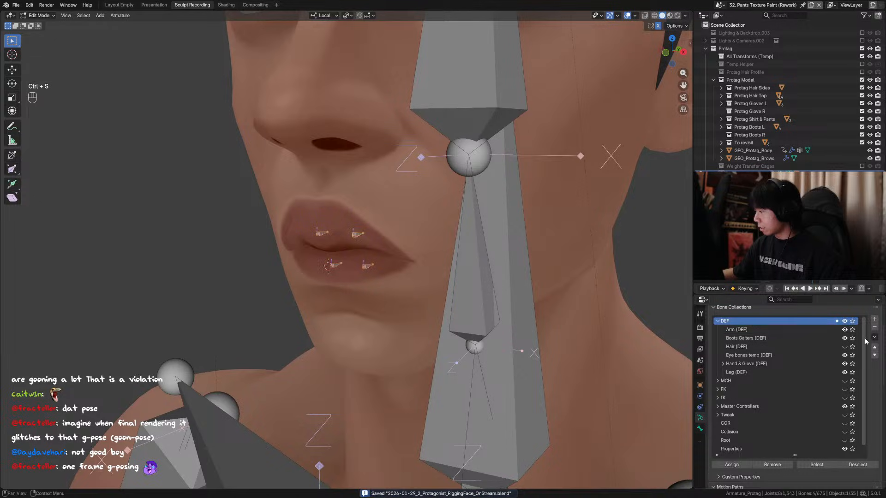
pyautogui.click(874, 319)
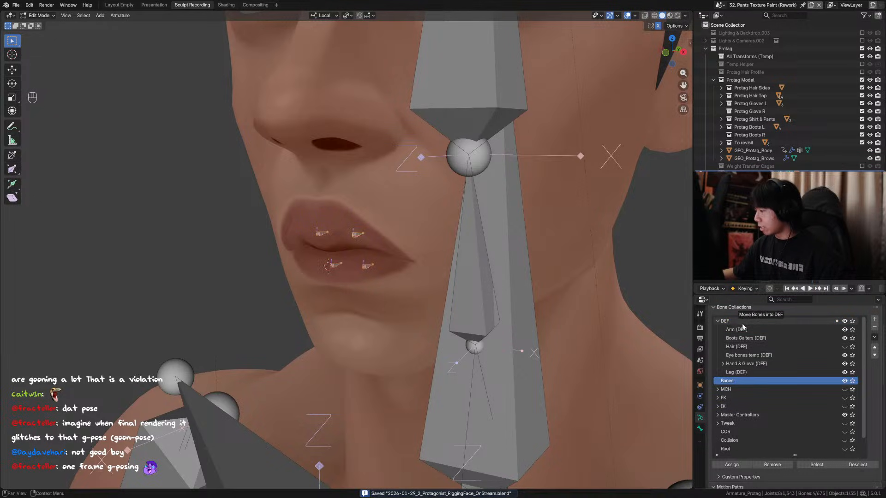
pyautogui.doubleClick(757, 381)
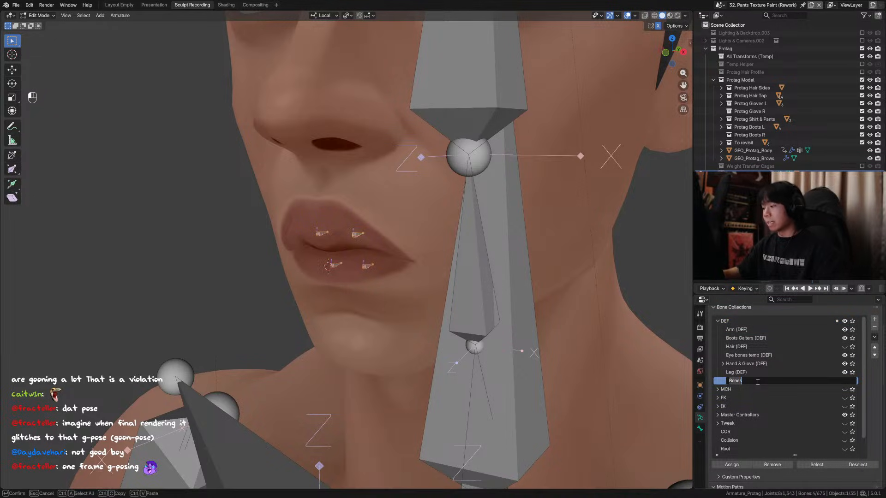
pyautogui.write('Face')
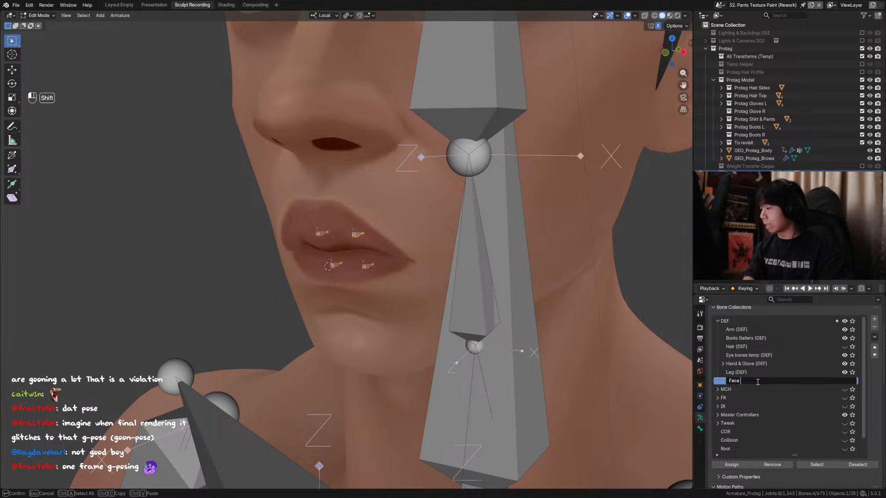
pyautogui.write('D')
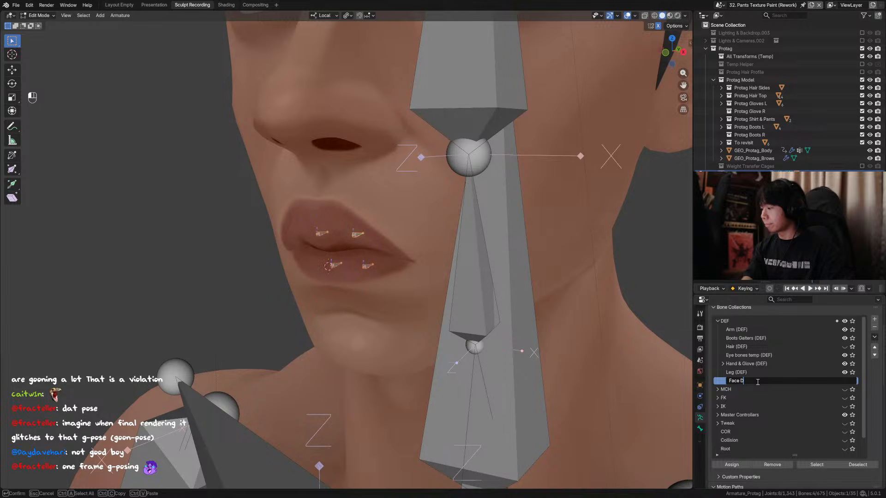
pyautogui.write('(DEF')
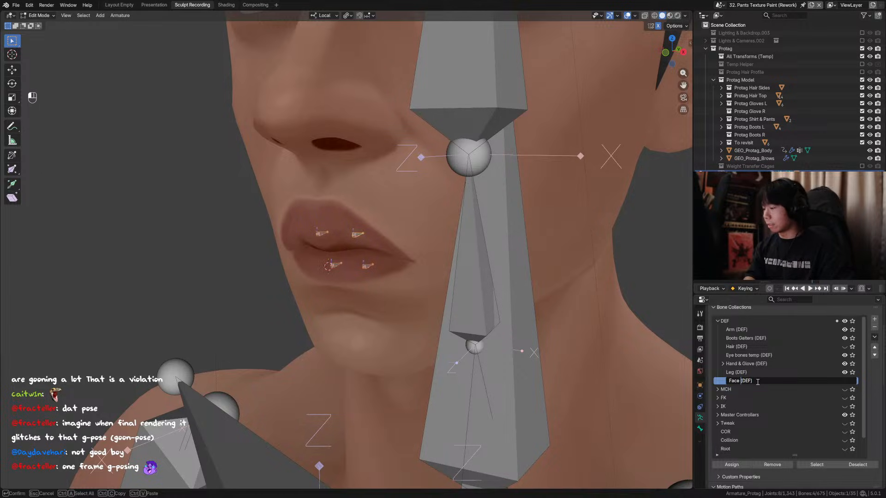
pyautogui.write('TEMP')
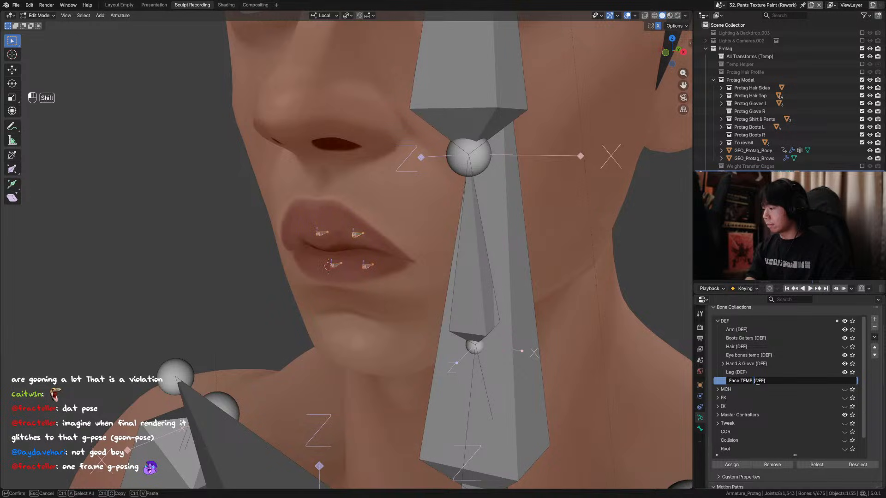
pyautogui.write('?')
pyautogui.press('Return')
pyautogui.hotkey('ctrl', 's')
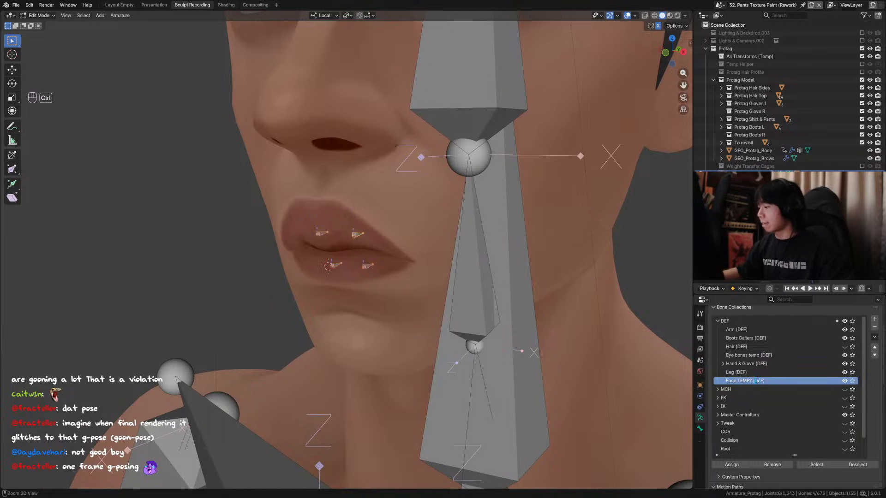
# Assign the four lip bones to Face TEMP? (DEF) and remove them from the parent DEF collection.
pyautogui.click(732, 464)
pyautogui.keyDown('ctrl'); pyautogui.scroll(7, 743, 441); pyautogui.keyUp('ctrl')
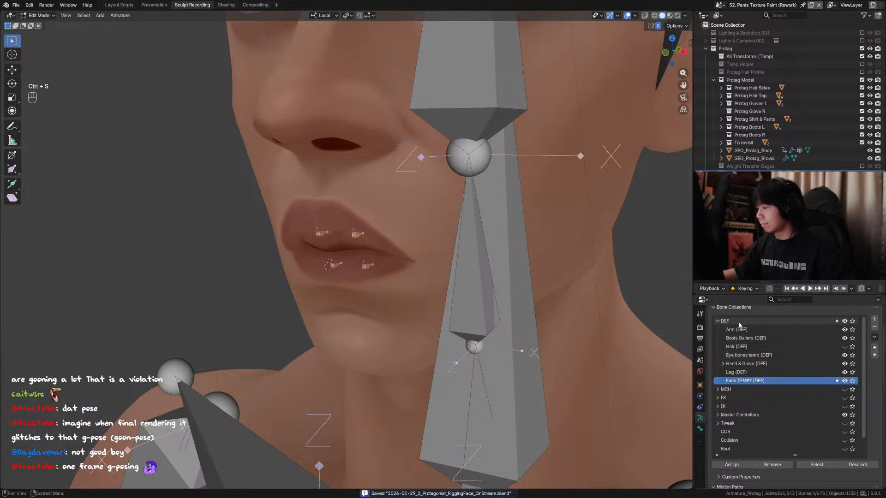
pyautogui.click(780, 465)
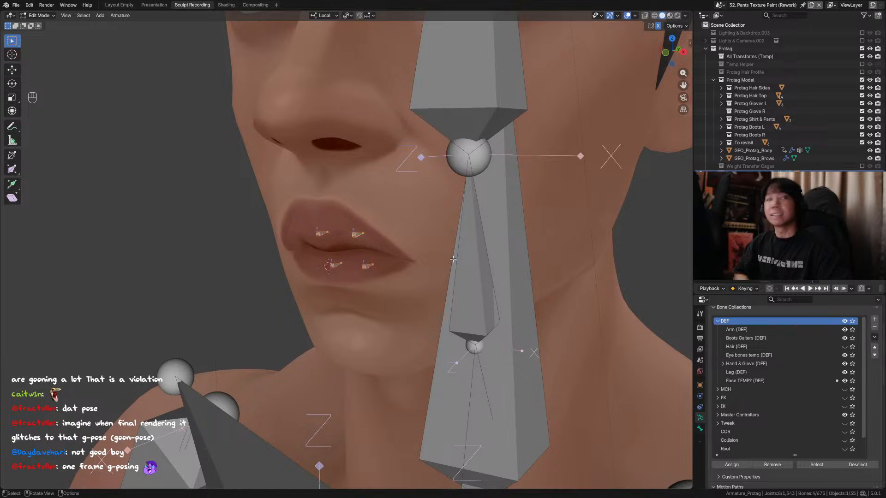
# Hide the lip bones and the head and neck bones in Edit Mode.
pyautogui.moveTo(407, 256); pyautogui.dragTo(436, 259, button='middle')
pyautogui.press('h')
pyautogui.scroll(-6, 438, 261)
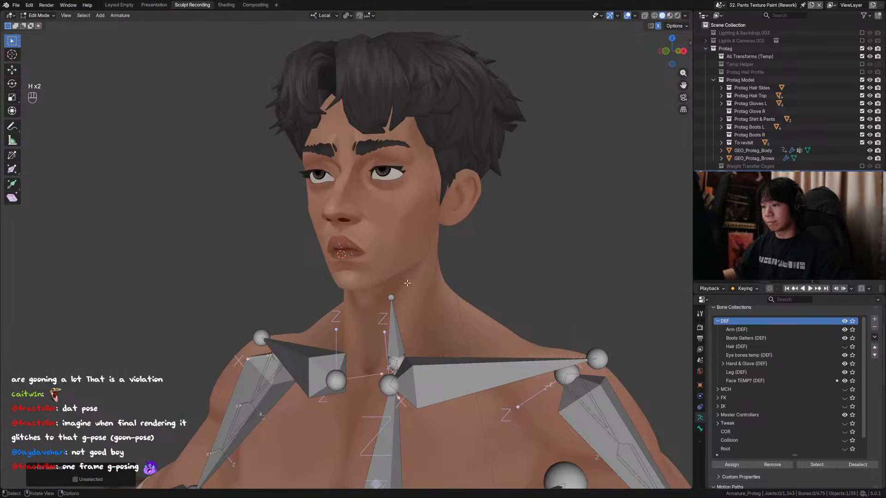
pyautogui.press('h')
pyautogui.press('h')
pyautogui.hotkey('ctrl', 'z')
pyautogui.press('h')
# Switch the armature back to Pose Mode and hide the DEF bone collection.
pyautogui.moveTo(412, 325); pyautogui.dragTo(389, 216, button='middle')
pyautogui.scroll(-4, 383, 277)
pyautogui.hotkey('ctrl', 'Tab')
pyautogui.click(377, 216)
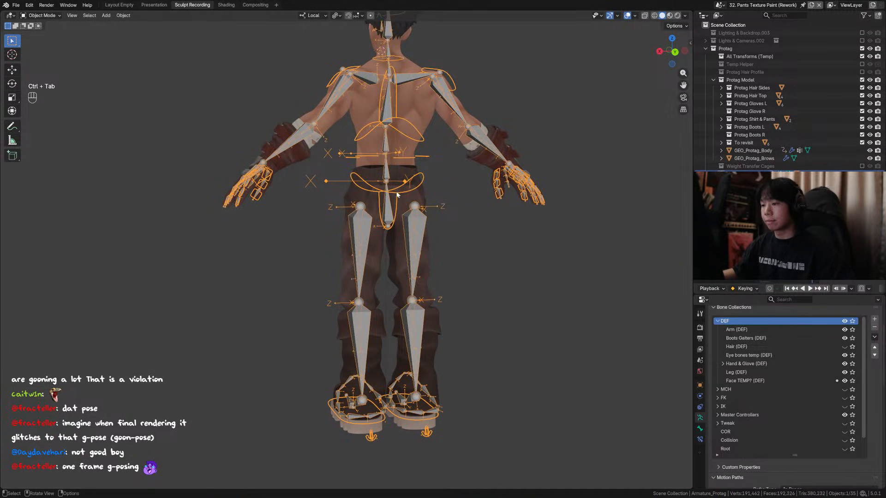
pyautogui.hotkey('ctrl', 'Tab')
pyautogui.scroll(4, 384, 215)
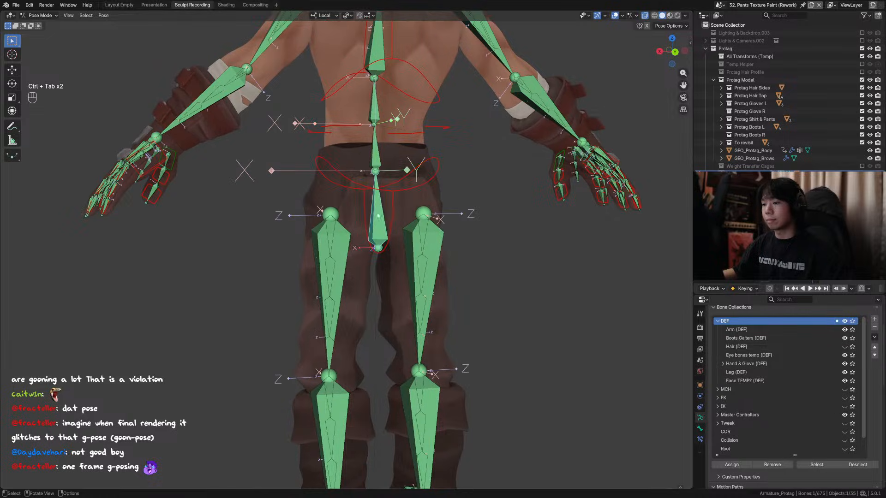
pyautogui.click(844, 321)
pyautogui.keyDown('shift'); pyautogui.moveTo(398, 193); pyautogui.dragTo(364, 289, button='middle'); pyautogui.keyUp('shift')
# Test-rotate the hip controller freely and about its local X axis.
pyautogui.click(412, 215)
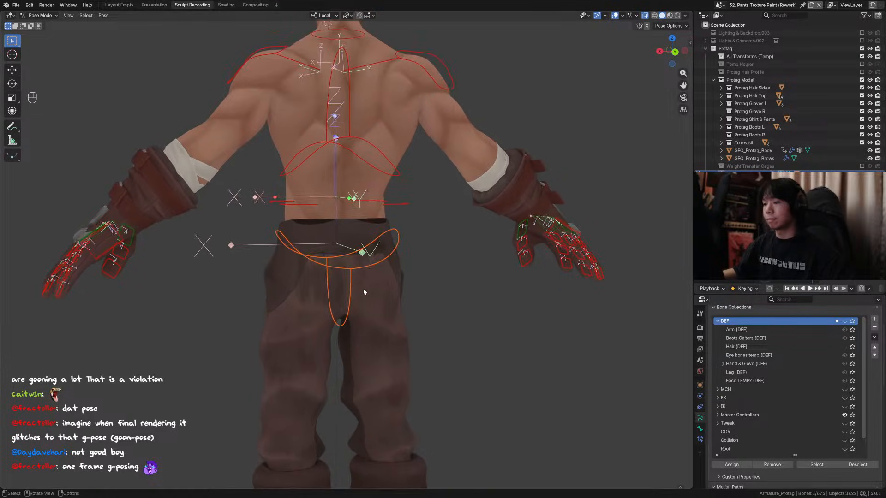
pyautogui.scroll(-3, 364, 275)
pyautogui.scroll(2, 373, 264)
pyautogui.scroll(-2, 375, 264)
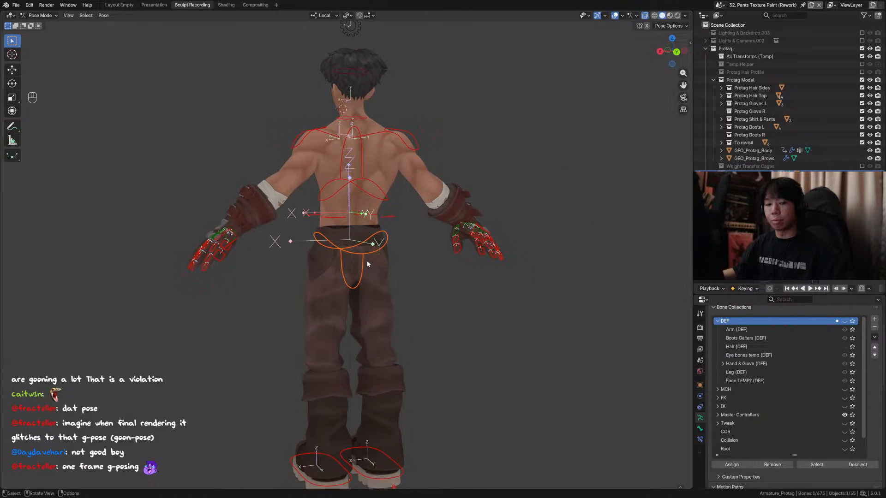
pyautogui.press('r')
pyautogui.press('r')
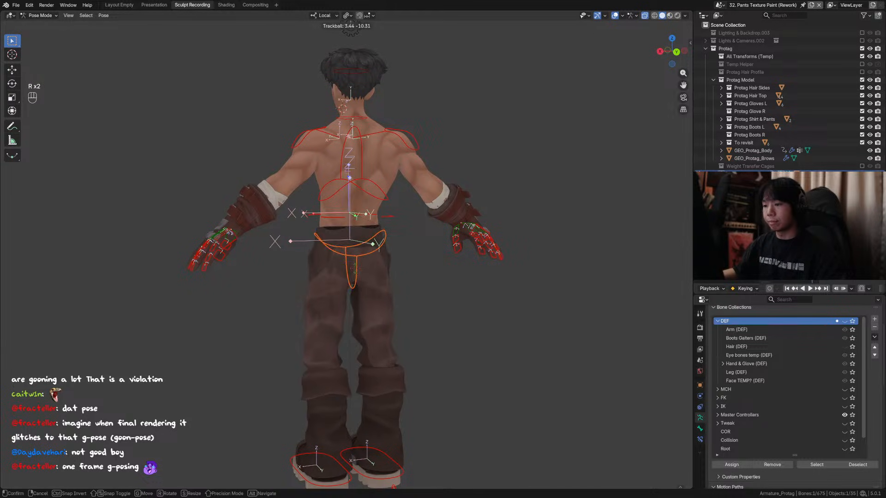
pyautogui.click(411, 261)
pyautogui.moveTo(411, 261)
pyautogui.mouseDown(button='middle')
pyautogui.moveTo(513, 267)
pyautogui.moveTo(400, 259)
pyautogui.moveTo(413, 260)
pyautogui.mouseUp(button='middle')
pyautogui.press('r')
pyautogui.press('x')
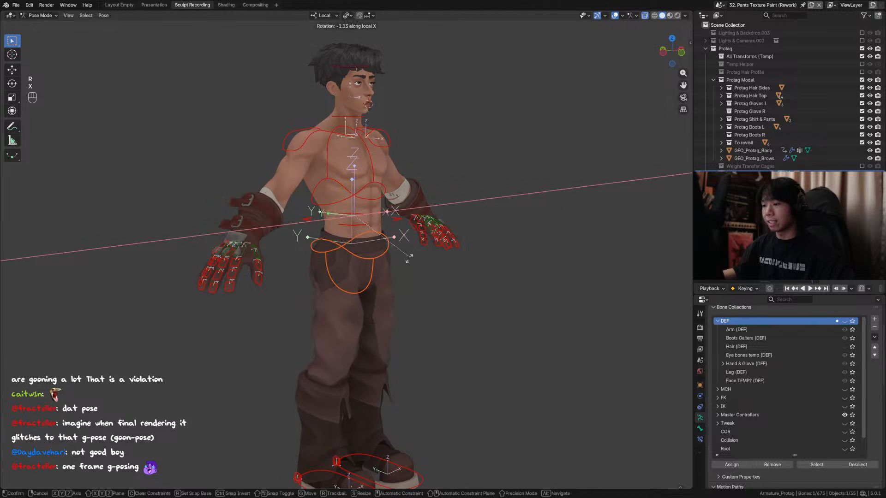
pyautogui.click(409, 278)
# Raise both foot controllers about 0.105 m along their Z axis.
pyautogui.scroll(-2, 371, 405)
pyautogui.click(367, 407)
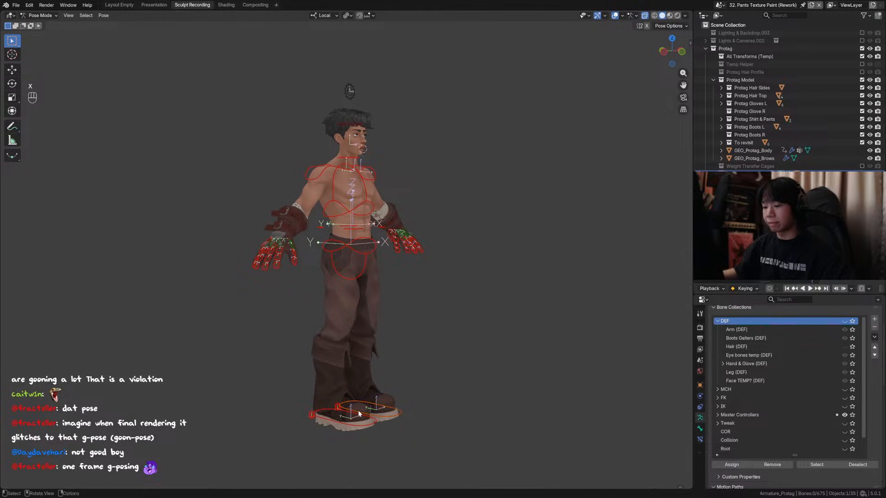
pyautogui.keyDown('shift'); pyautogui.click(328, 414); pyautogui.keyUp('shift')
pyautogui.press('g')
pyautogui.press('z')
pyautogui.click(360, 378)
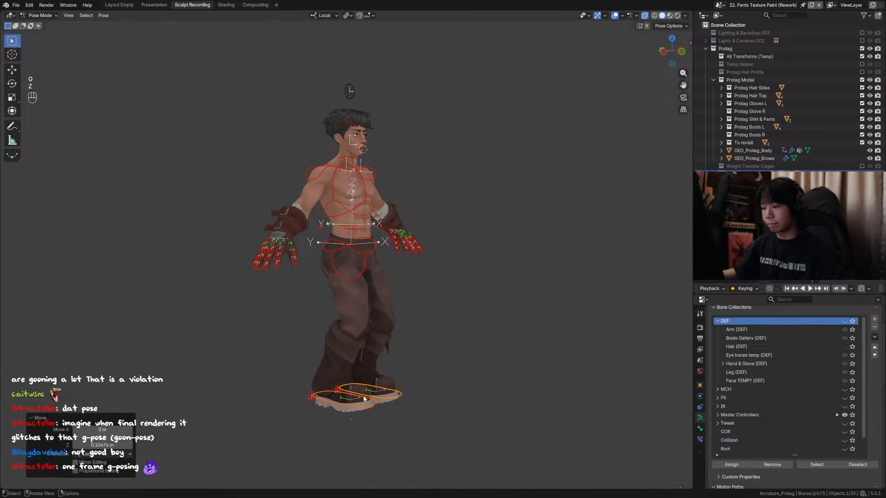
# Try rotating the hip controller while viewing the bent legs from the front, and cancel the rotation.
pyautogui.moveTo(360, 378); pyautogui.dragTo(339, 354, button='middle')
pyautogui.scroll(2, 338, 354)
pyautogui.click(364, 251)
pyautogui.press('r')
pyautogui.press('r')
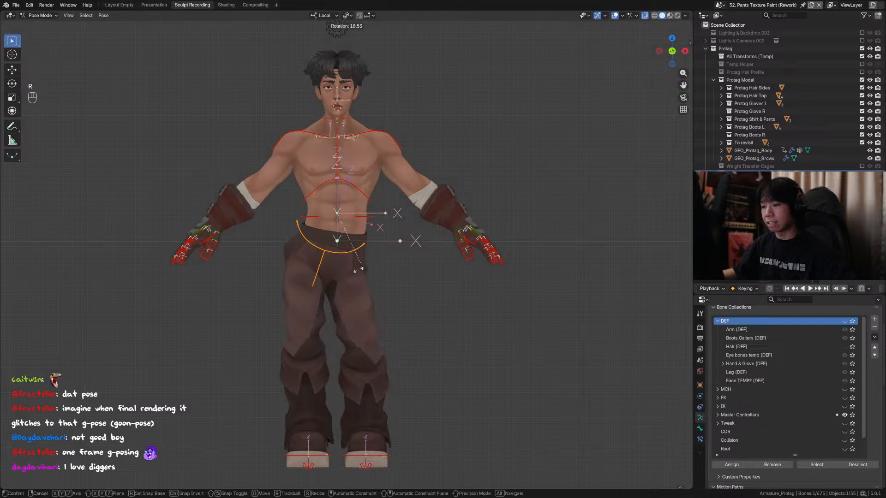
pyautogui.press('r')
pyautogui.rightClick(345, 262)
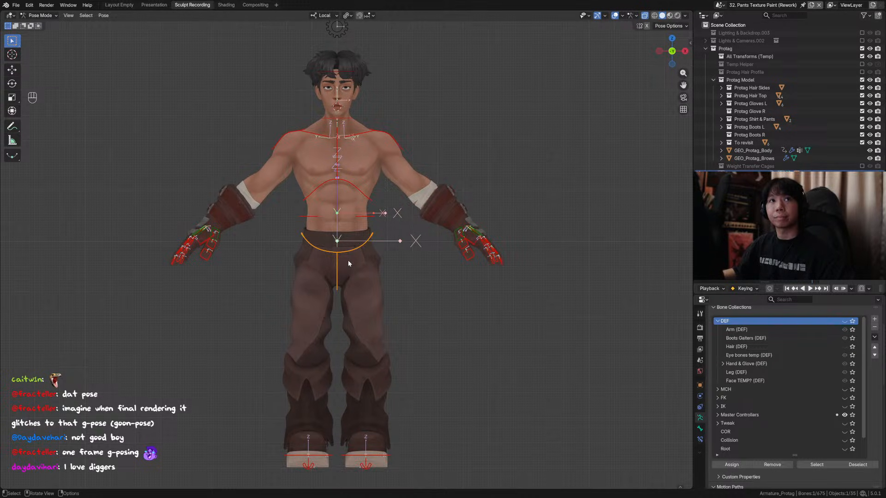
# Try free trackball rotations of the hip controller from an angled front view and from behind, cancelling each one.
pyautogui.moveTo(348, 264); pyautogui.dragTo(367, 266, button='middle')
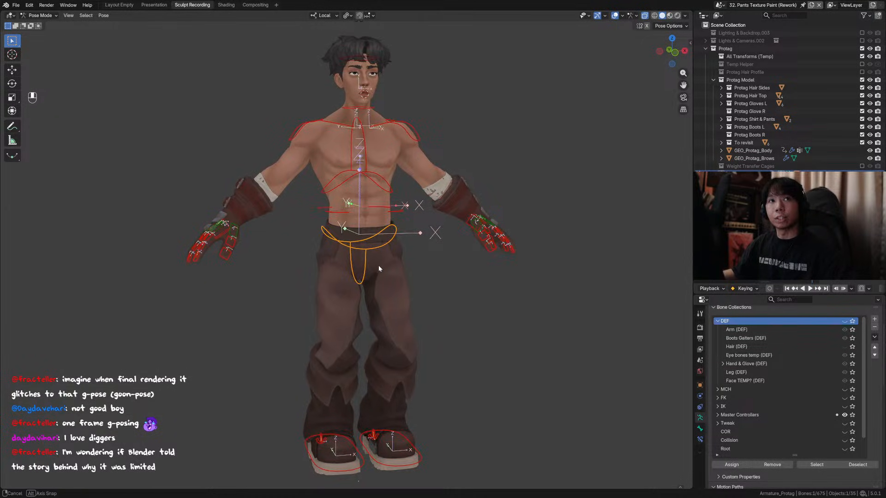
pyautogui.press('r')
pyautogui.press('r')
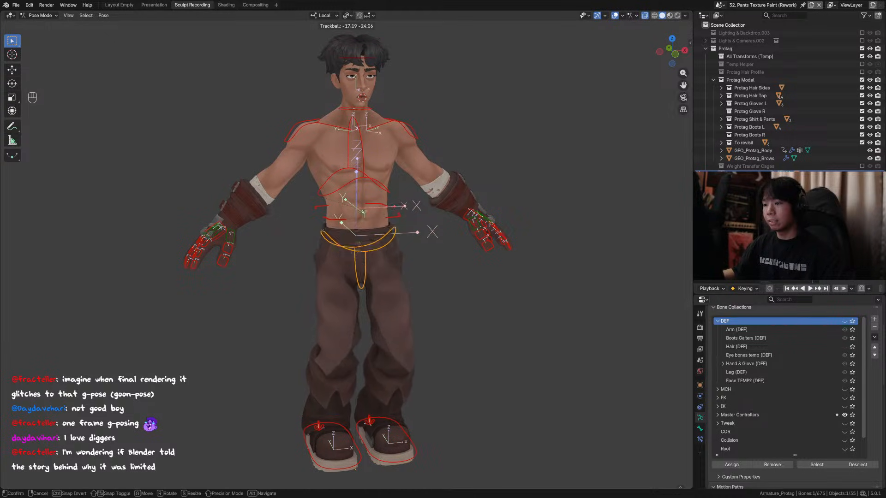
pyautogui.rightClick(376, 258)
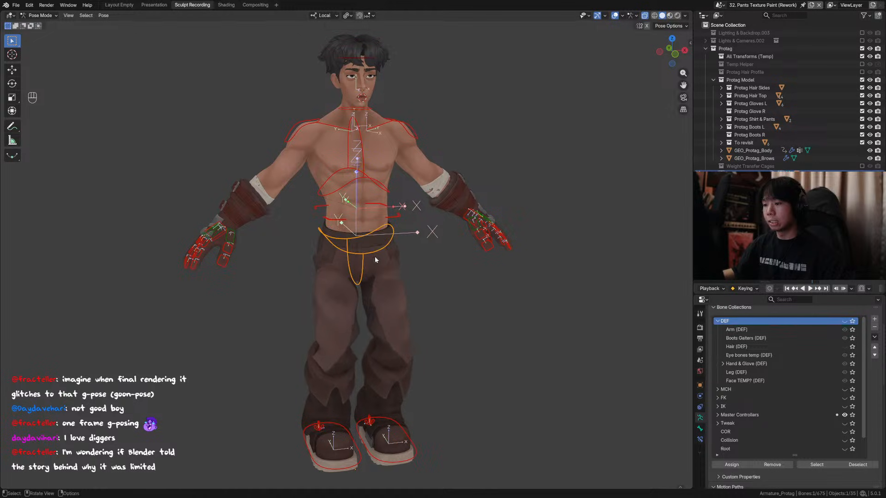
pyautogui.moveTo(376, 259); pyautogui.dragTo(502, 264, button='middle')
pyautogui.press('r')
pyautogui.press('r')
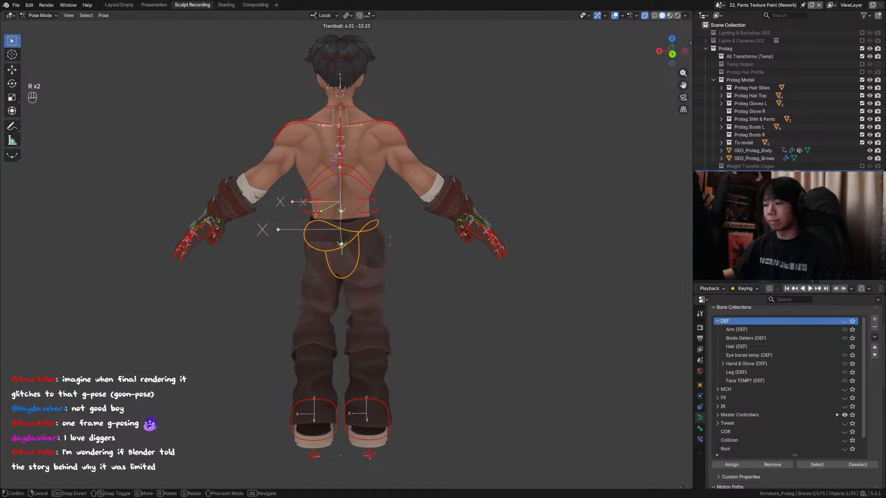
pyautogui.rightClick(339, 163)
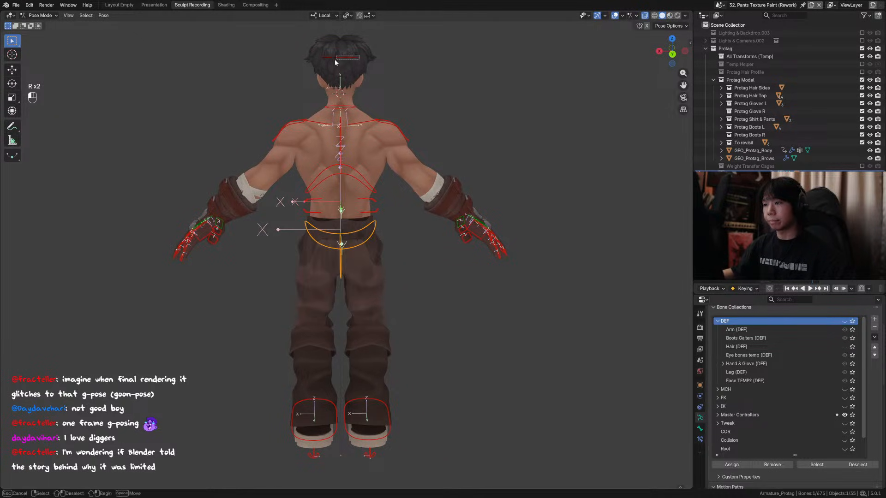
# Frame the face from the front, show the DEF collection and hide all its sub-collections except Face TEMP? (DEF).
pyautogui.click(334, 59)
pyautogui.press('KP_Decimal')
pyautogui.press('KP_1')
pyautogui.click(391, 212)
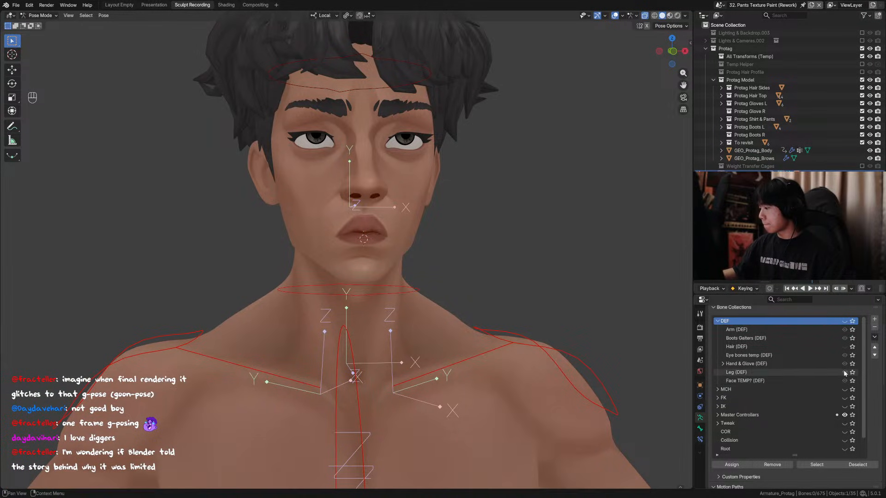
pyautogui.click(844, 321)
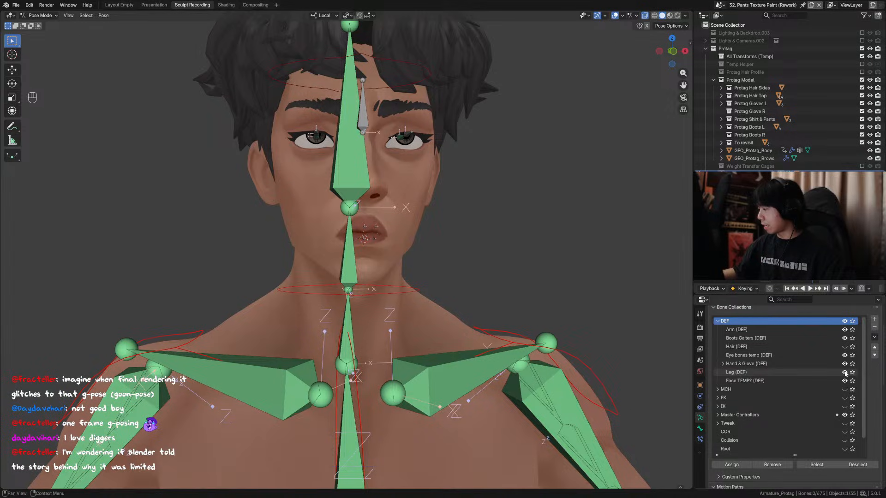
pyautogui.moveTo(844, 372); pyautogui.dragTo(844, 330)
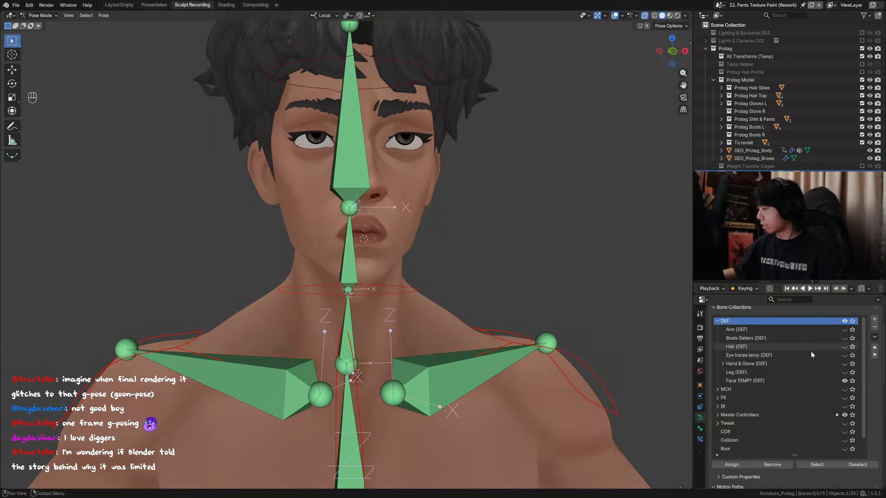
# Select both collarbone bones plus the pelvis, spine, chest, neck and head deform bones, and save the file.
pyautogui.scroll(-6, 499, 317)
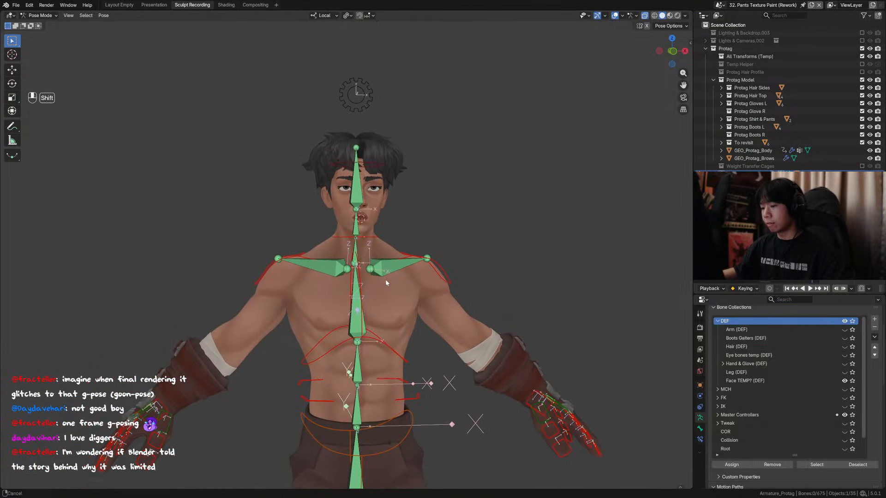
pyautogui.click(386, 274)
pyautogui.press('F2')
pyautogui.press('Escape')
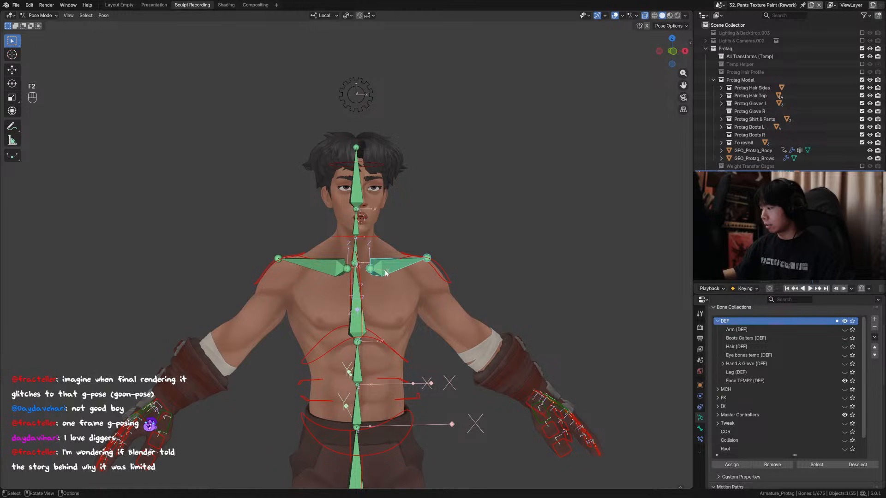
pyautogui.moveTo(386, 274); pyautogui.dragTo(344, 288, button='middle')
pyautogui.keyDown('shift'); pyautogui.click(332, 264); pyautogui.keyUp('shift')
pyautogui.keyDown('shift'); pyautogui.click(357, 300); pyautogui.keyUp('shift')
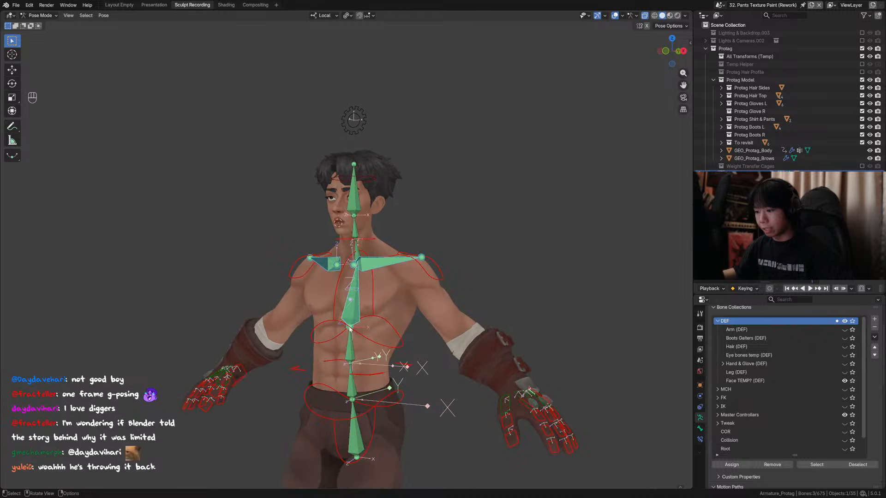
pyautogui.keyDown('shift'); pyautogui.click(352, 352); pyautogui.keyUp('shift')
pyautogui.keyDown('shift'); pyautogui.click(351, 382); pyautogui.keyUp('shift')
pyautogui.keyDown('shift'); pyautogui.click(356, 429); pyautogui.keyUp('shift')
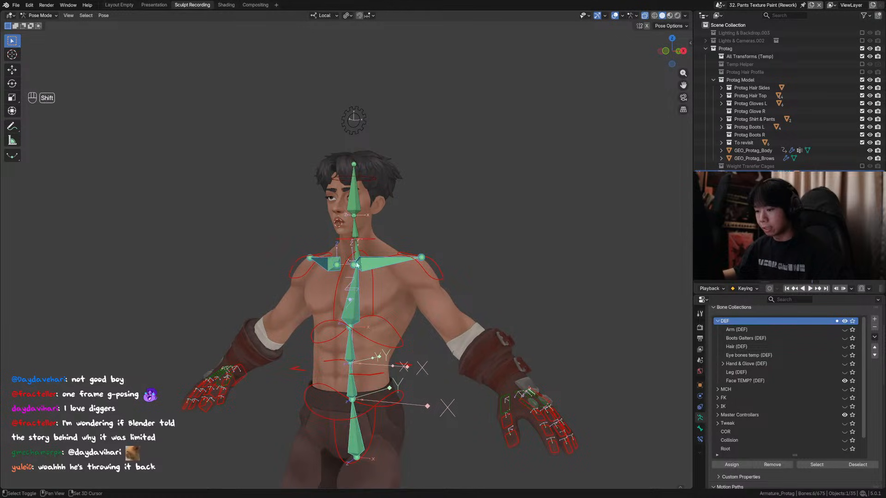
pyautogui.keyDown('shift'); pyautogui.click(357, 250); pyautogui.keyUp('shift')
pyautogui.keyDown('shift'); pyautogui.click(354, 228); pyautogui.keyUp('shift')
pyautogui.keyDown('shift'); pyautogui.click(354, 194); pyautogui.keyUp('shift')
pyautogui.hotkey('ctrl', 's')
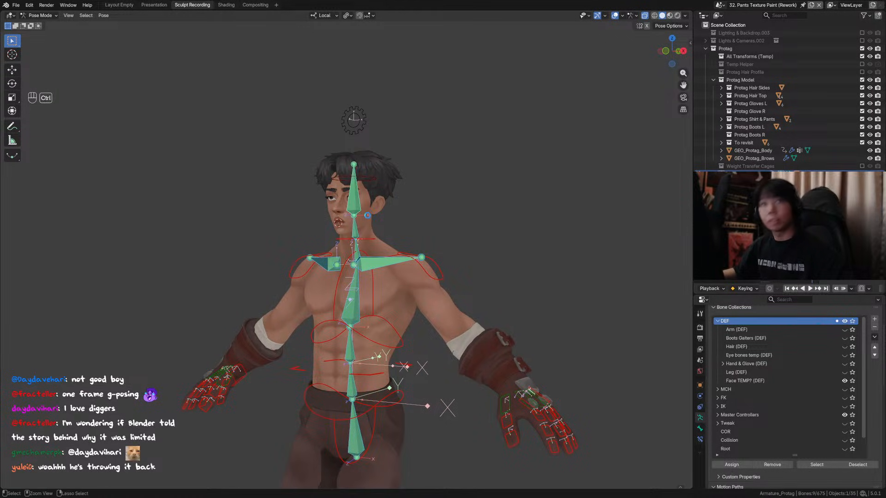
# Create a new bone collection inside DEF and name it Torso (DEF).
pyautogui.moveTo(369, 240); pyautogui.dragTo(375, 236, button='middle')
pyautogui.scroll(1, 378, 240)
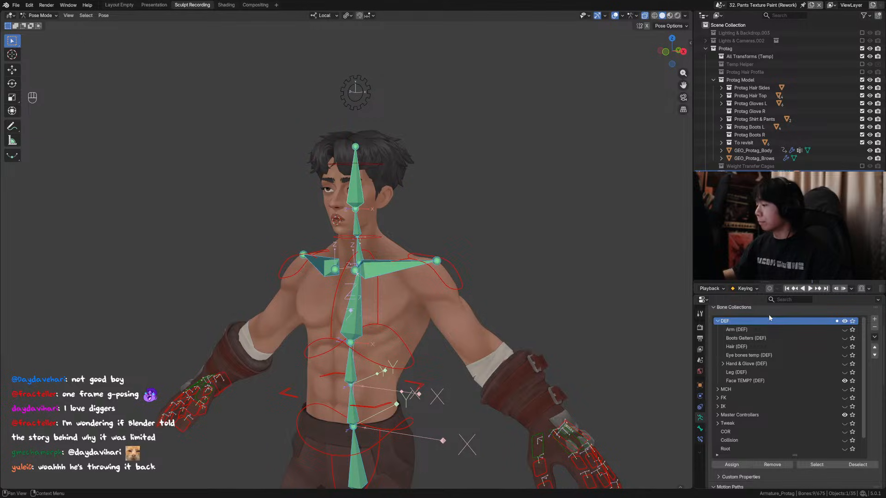
pyautogui.click(875, 319)
pyautogui.moveTo(728, 390); pyautogui.dragTo(738, 325)
pyautogui.doubleClick(761, 389)
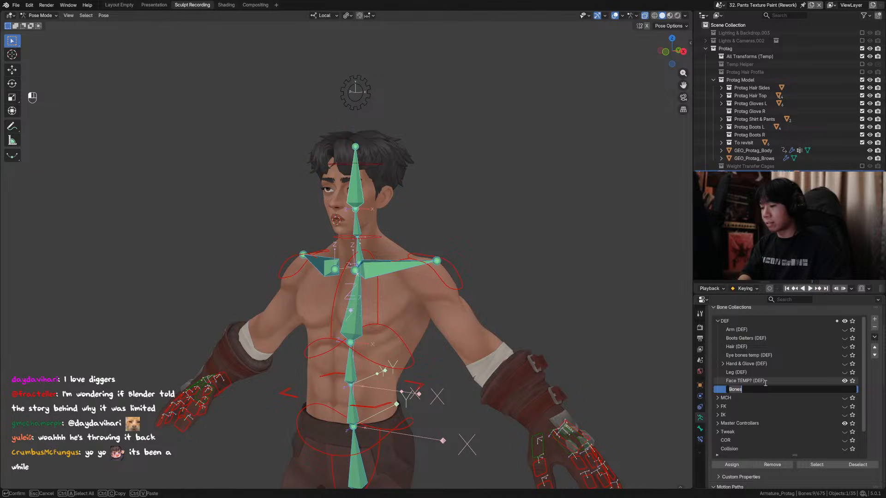
pyautogui.press('BackSpace')
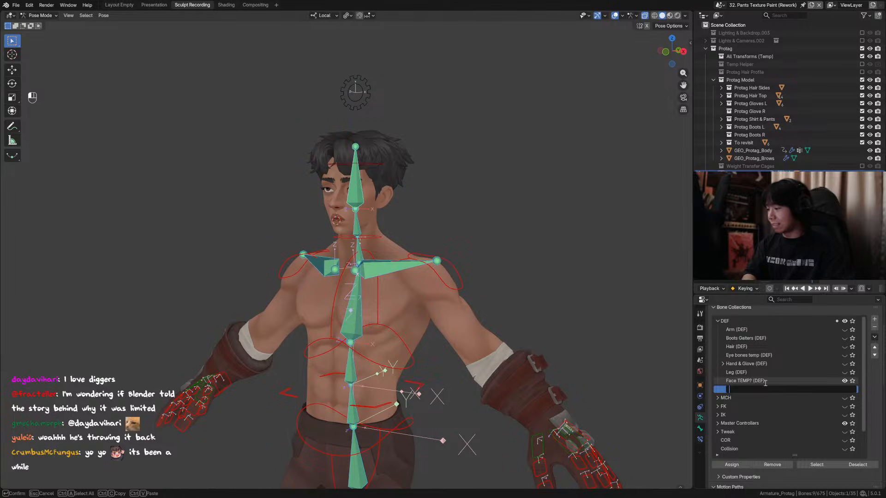
pyautogui.write('Torso')
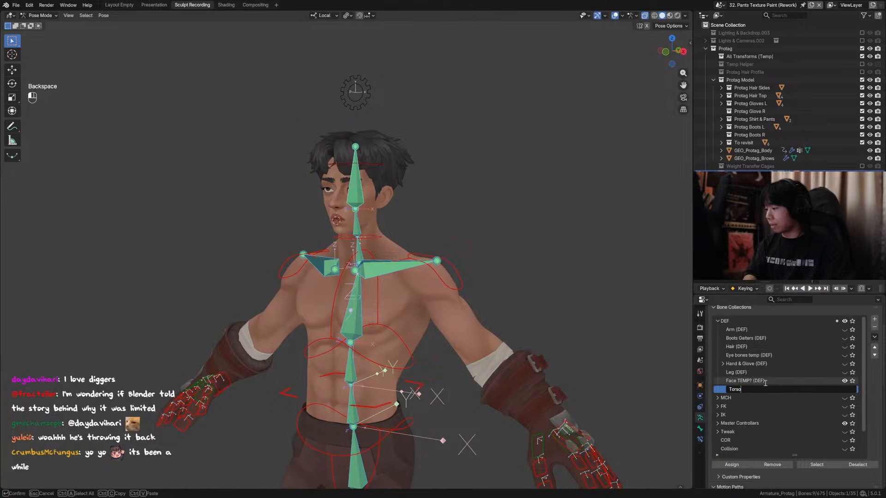
pyautogui.write(' (DEF)')
pyautogui.press('Return')
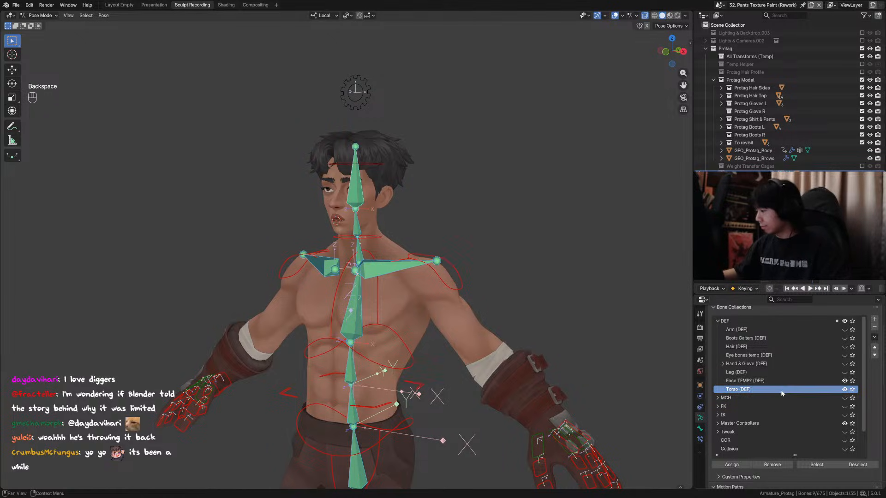
# Assign the selected bones to Torso (DEF) and remove them from the parent DEF collection.
pyautogui.click(738, 465)
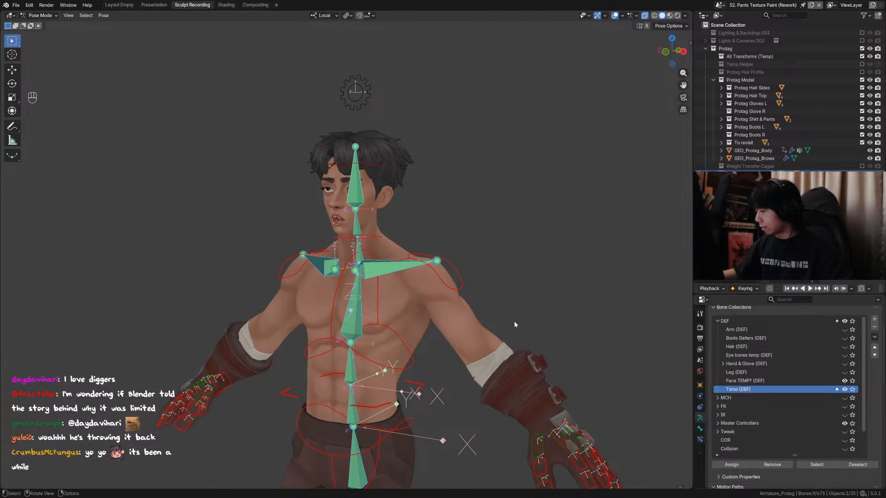
pyautogui.moveTo(514, 321); pyautogui.dragTo(645, 372, button='middle')
pyautogui.click(813, 324)
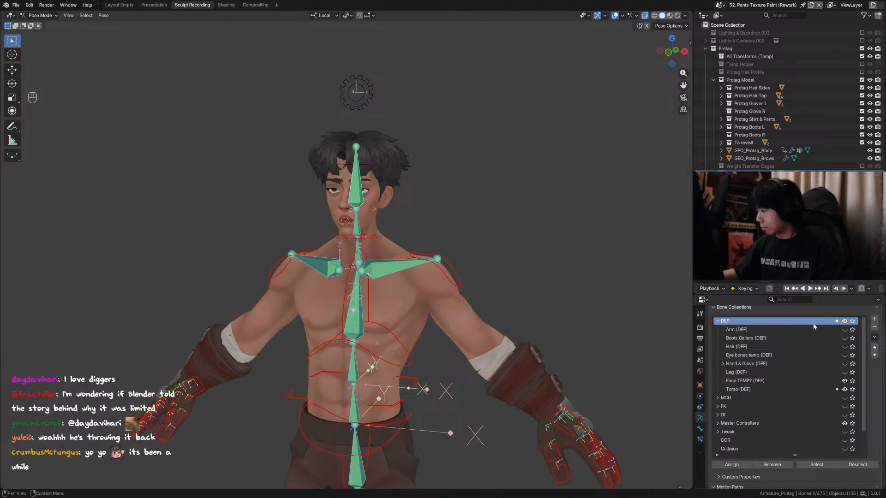
pyautogui.click(770, 465)
# Hide the Torso (DEF) collection and save the file.
pyautogui.click(845, 389)
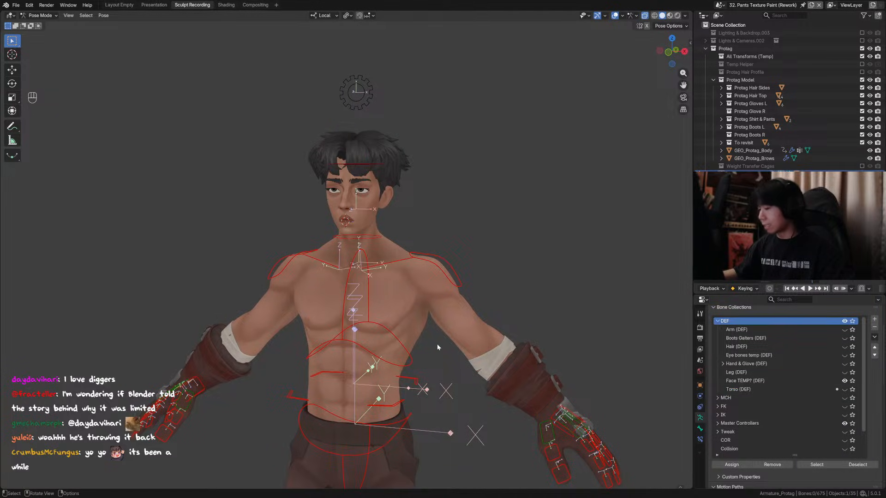
pyautogui.moveTo(439, 293); pyautogui.dragTo(420, 303, button='middle')
pyautogui.hotkey('ctrl', 's')
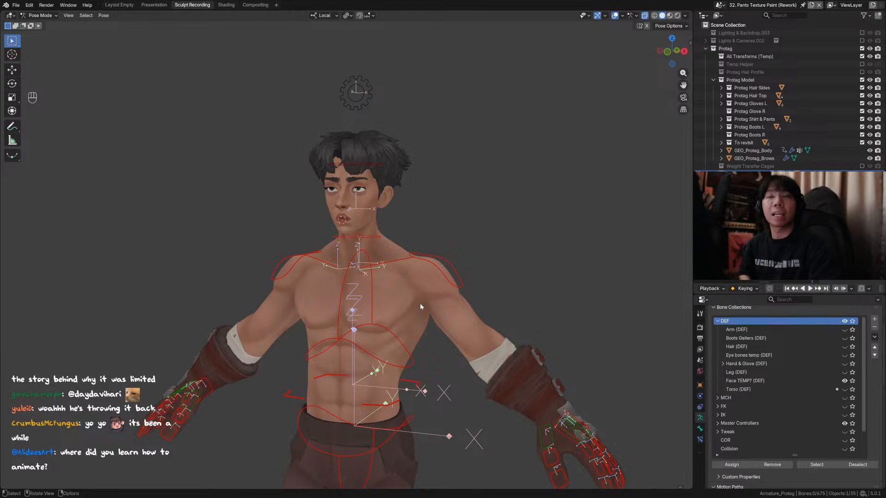
pyautogui.keyDown('shift'); pyautogui.moveTo(445, 266); pyautogui.dragTo(446, 247, button='middle'); pyautogui.keyUp('shift')
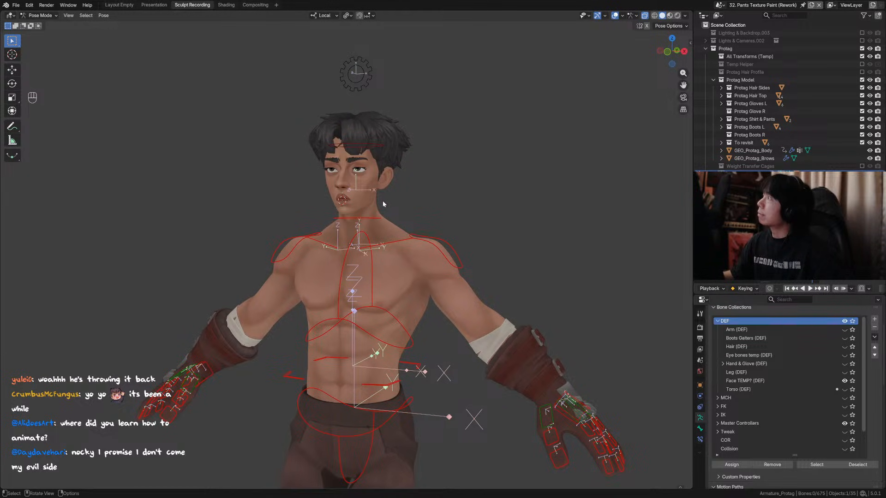
pyautogui.moveTo(383, 200); pyautogui.dragTo(409, 238, button='middle')
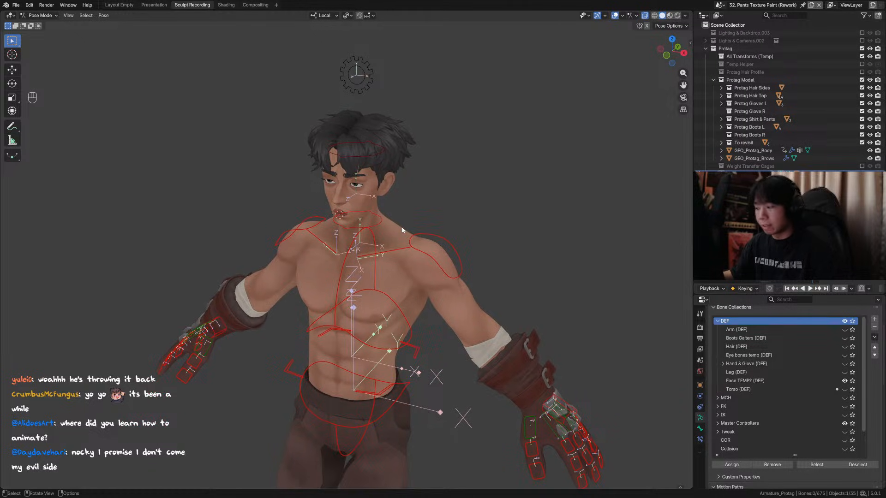
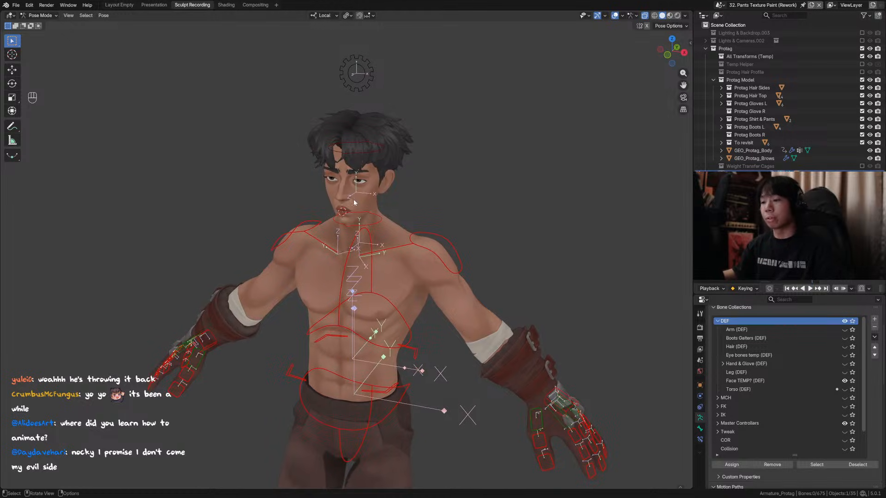
# Hide the Master Controllers collection and frame the four lip bones from the front, saving the file.
pyautogui.scroll(2, 438, 202)
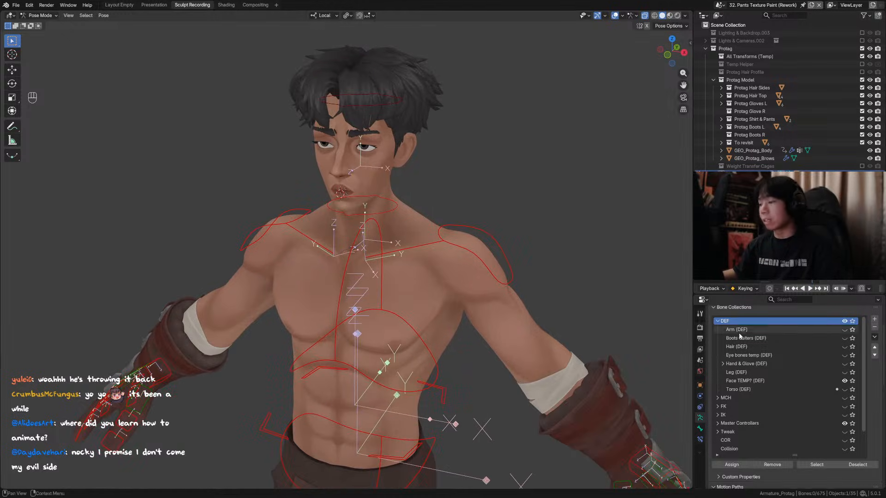
pyautogui.click(844, 423)
pyautogui.moveTo(320, 174); pyautogui.dragTo(359, 219)
pyautogui.press('KP_Decimal')
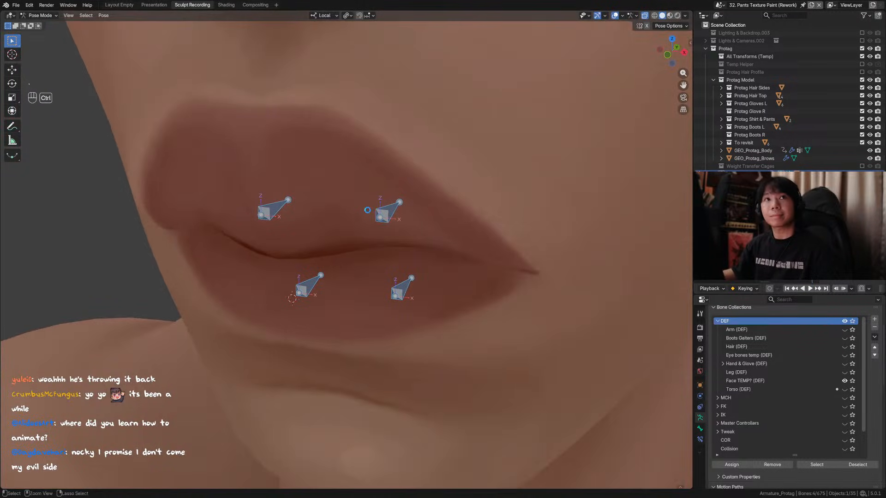
pyautogui.keyDown('shift'); pyautogui.moveTo(380, 230); pyautogui.dragTo(387, 198, button='middle'); pyautogui.keyUp('shift')
pyautogui.hotkey('ctrl', 's')
pyautogui.scroll(-2, 392, 237)
pyautogui.press('KP_1')
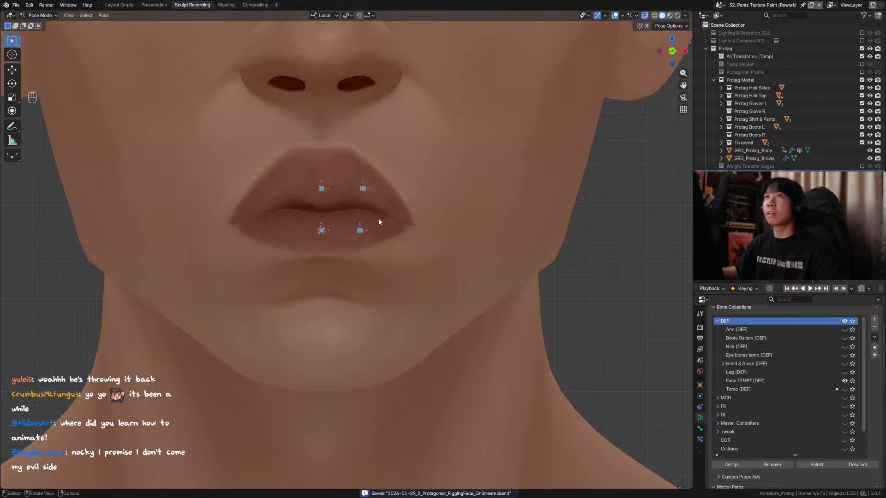
pyautogui.moveTo(361, 210); pyautogui.dragTo(331, 181, button='middle')
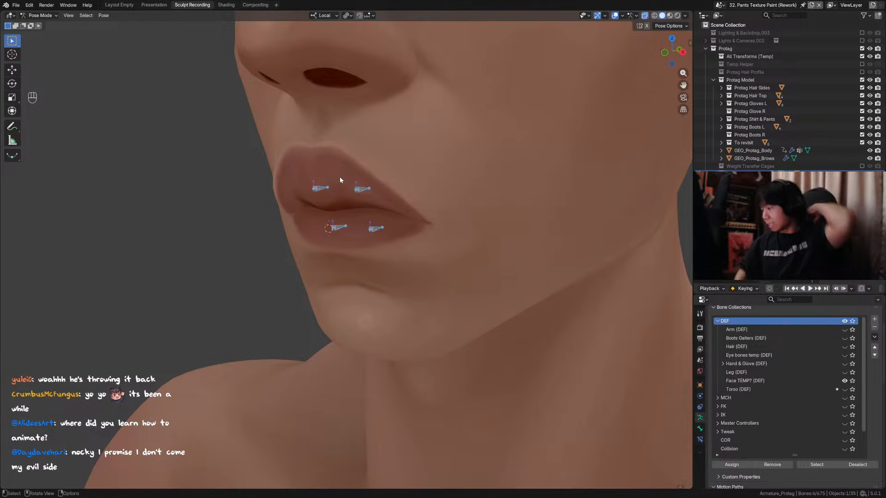
pyautogui.keyDown('alt'); pyautogui.moveTo(340, 176); pyautogui.dragTo(409, 200, button='middle'); pyautogui.keyUp('alt')
pyautogui.hotkey('ctrl', 's')
pyautogui.hotkey('ctrl', 's')
# In Edit Mode, duplicate the upper lip's side bone to the mouth corner and fit the copy's depth along its local Y axis.
pyautogui.press('Tab')
pyautogui.click(365, 174)
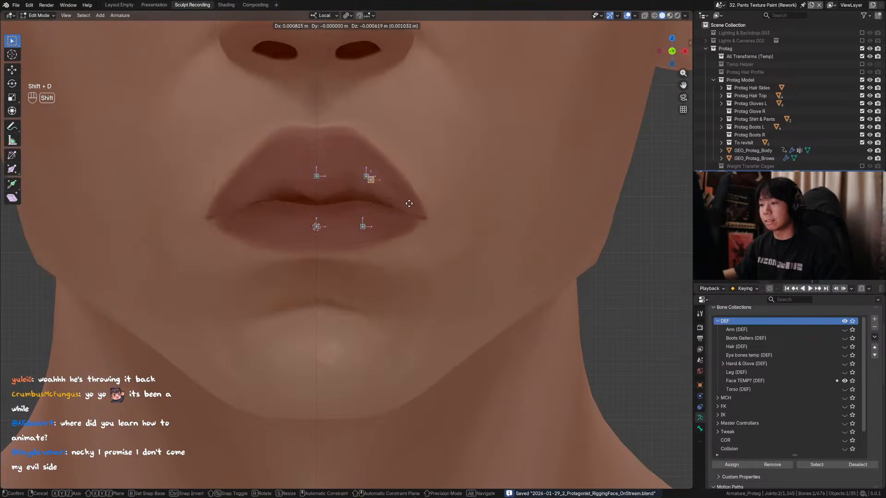
pyautogui.hotkey('shift', 'd')
pyautogui.click(445, 225)
pyautogui.press('g')
pyautogui.press('g')
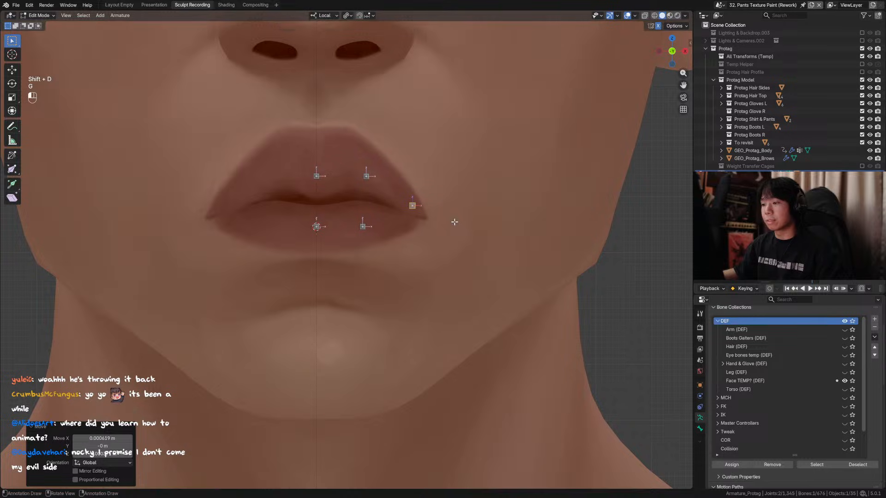
pyautogui.moveTo(451, 219)
pyautogui.keyDown('alt'); pyautogui.mouseDown(button='middle')
pyautogui.moveTo(399, 218)
pyautogui.moveTo(436, 213)
pyautogui.mouseUp(button='middle'); pyautogui.keyUp('alt')
pyautogui.press('y')
pyautogui.press('g')
pyautogui.click(436, 212)
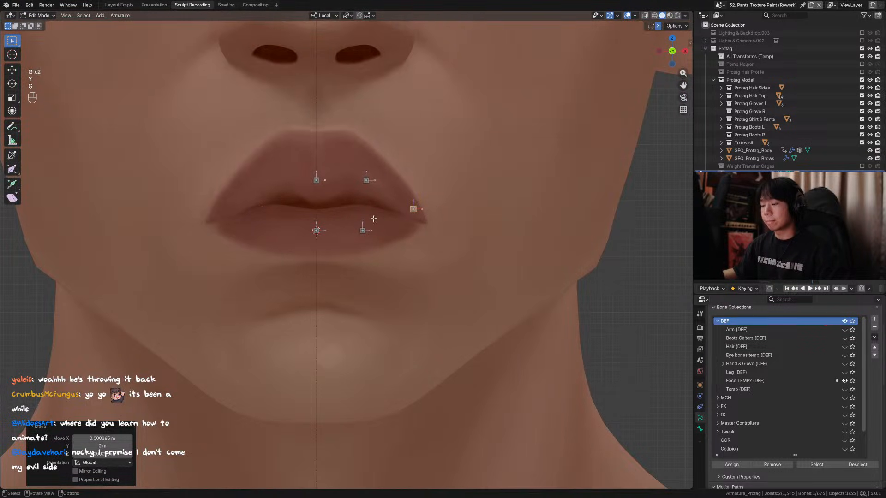
# Move the lower lip's side bone about 0.0007 m outward along its local X axis.
pyautogui.click(364, 230)
pyautogui.press('g')
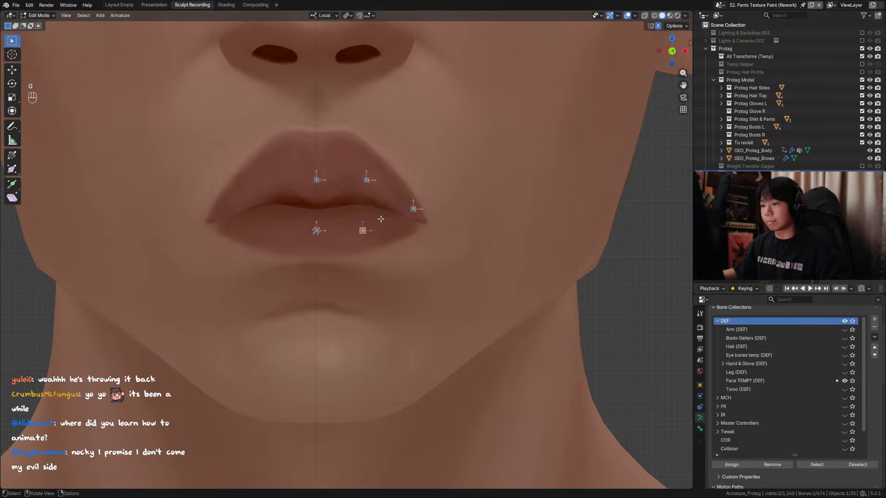
pyautogui.press('x')
pyautogui.click(385, 219)
# Duplicate the lower lip's side bone to just below the mouth corner and move the copy back about 0.0033 m along local Y.
pyautogui.hotkey('shift', 'd')
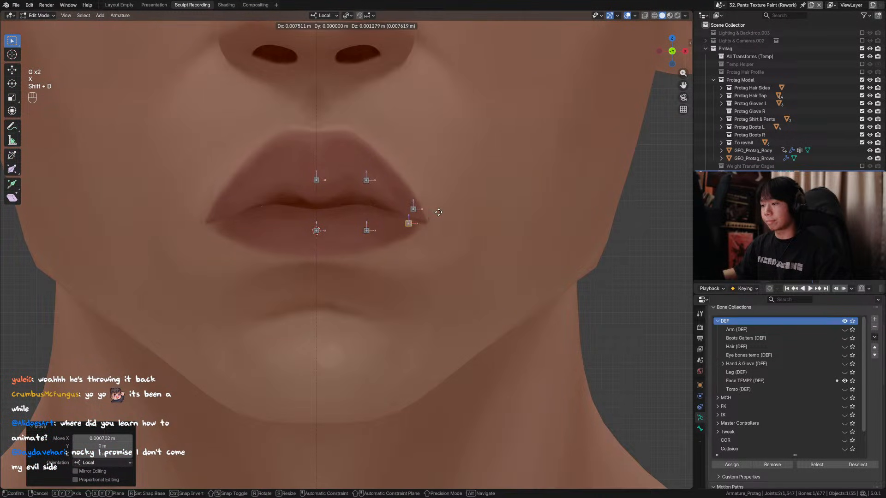
pyautogui.click(439, 212)
pyautogui.click(684, 51)
pyautogui.press('g')
pyautogui.press('y')
pyautogui.click(697, 6)
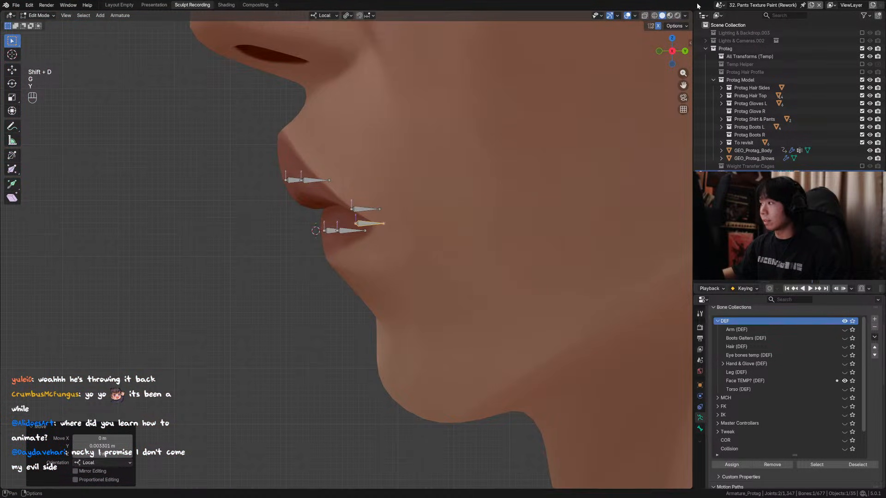
# In wireframe view, move the lower mouth-corner bone farther back along its local Y axis.
pyautogui.hotkey('shift', 'z')
pyautogui.moveTo(396, 240)
pyautogui.mouseDown(button='middle')
pyautogui.moveTo(412, 255)
pyautogui.moveTo(295, 244)
pyautogui.moveTo(408, 226)
pyautogui.moveTo(451, 238)
pyautogui.moveTo(351, 237)
pyautogui.mouseUp(button='middle')
pyautogui.click(412, 255)
pyautogui.press('g')
pyautogui.press('y')
pyautogui.click(409, 227)
pyautogui.hotkey('ctrl', 'z')
pyautogui.hotkey('ctrl', 'shift', 'z')
# Turn off the armature's In Front display and return the viewport to solid shading.
pyautogui.click(340, 240)
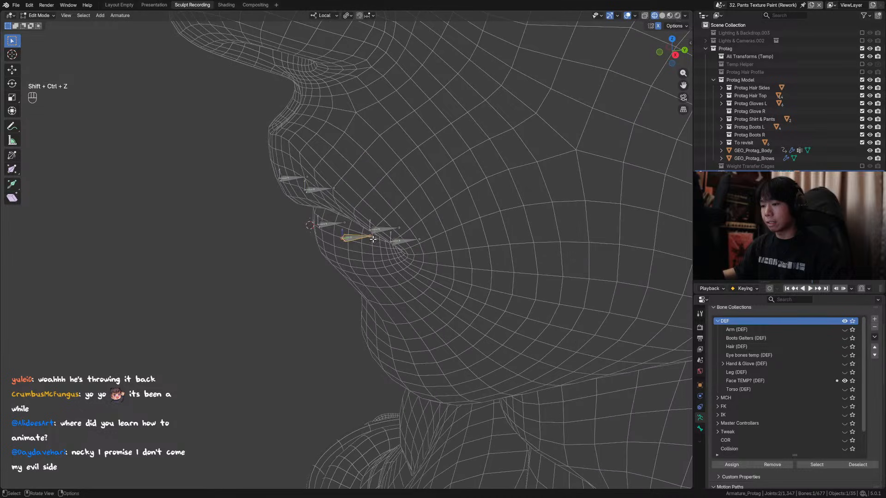
pyautogui.scroll(-8, 759, 436)
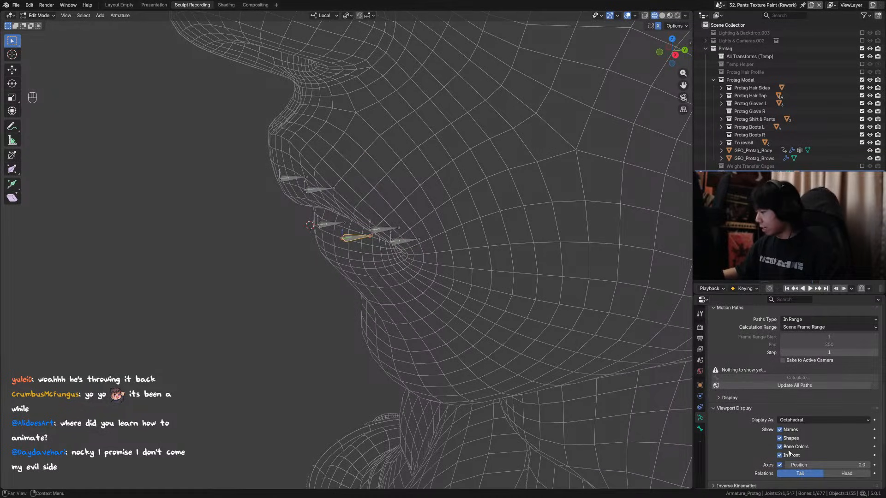
pyautogui.click(794, 459)
pyautogui.moveTo(488, 336)
pyautogui.mouseDown(button='middle')
pyautogui.moveTo(378, 277)
pyautogui.moveTo(338, 241)
pyautogui.moveTo(406, 263)
pyautogui.moveTo(398, 256)
pyautogui.mouseUp(button='middle')
pyautogui.click(662, 15)
# Move the upper lip's side bone back about 0.0011 m and the lower lip's side bone about 0.0012 m along local Y.
pyautogui.click(343, 182)
pyautogui.moveTo(344, 182); pyautogui.dragTo(350, 186, button='middle')
pyautogui.press('g')
pyautogui.press('y')
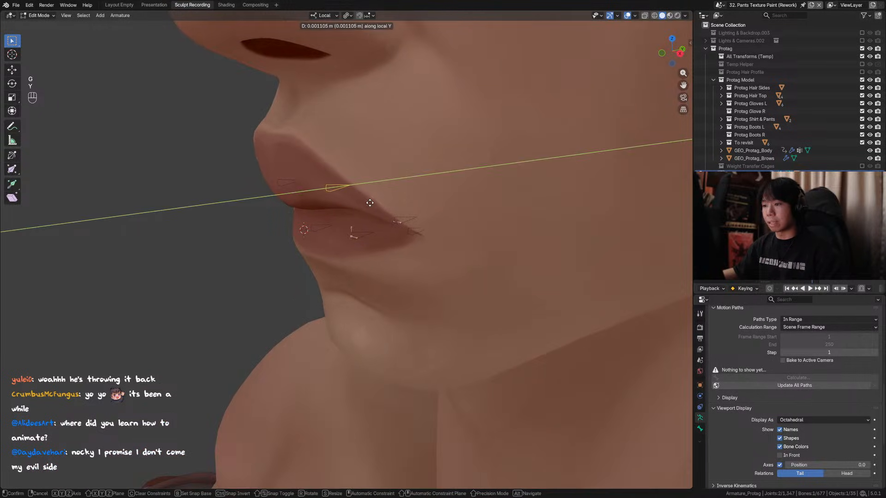
pyautogui.click(371, 206)
pyautogui.click(354, 236)
pyautogui.press('g')
pyautogui.press('y')
pyautogui.click(370, 231)
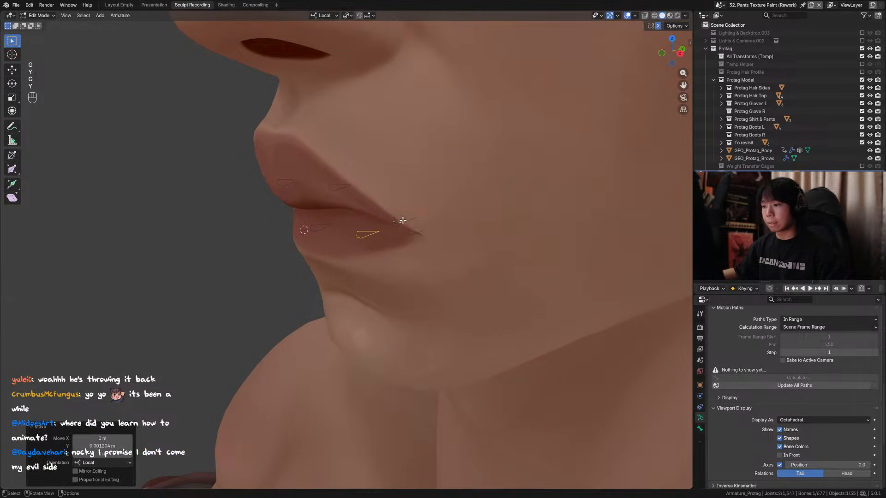
# Move the upper mouth-corner bone slightly back along its local Y axis.
pyautogui.click(404, 220)
pyautogui.press('g')
pyautogui.press('y')
pyautogui.click(408, 221)
# Save the file and move the lower mouth-corner bone back about 0.0008 m along its local Y axis.
pyautogui.click(418, 229)
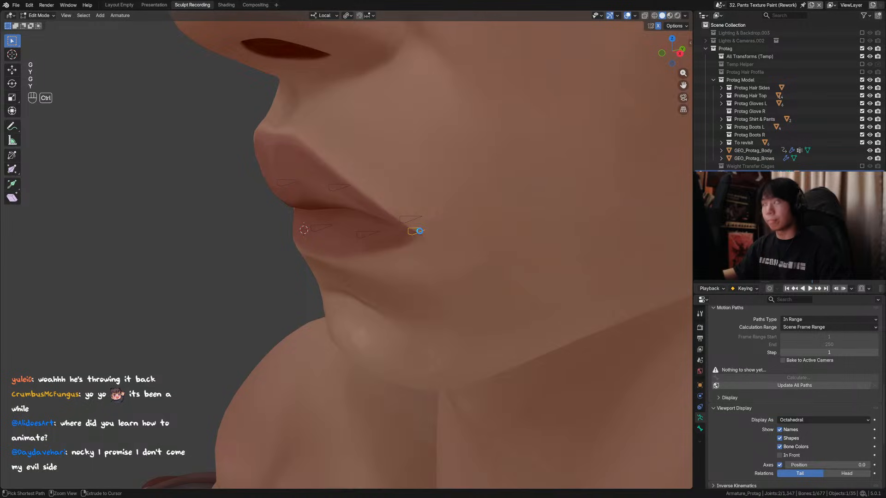
pyautogui.hotkey('ctrl', 's')
pyautogui.moveTo(431, 240); pyautogui.dragTo(432, 238, button='middle')
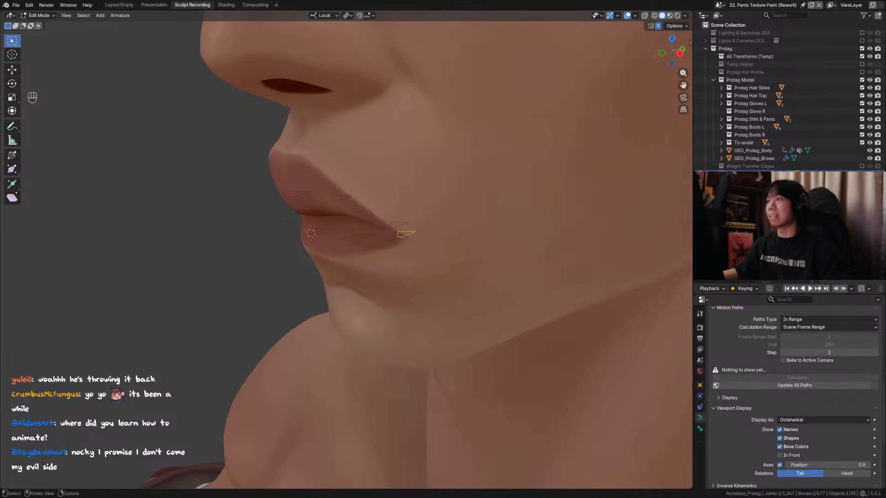
pyautogui.moveTo(398, 228); pyautogui.dragTo(386, 217, button='middle')
pyautogui.press('g')
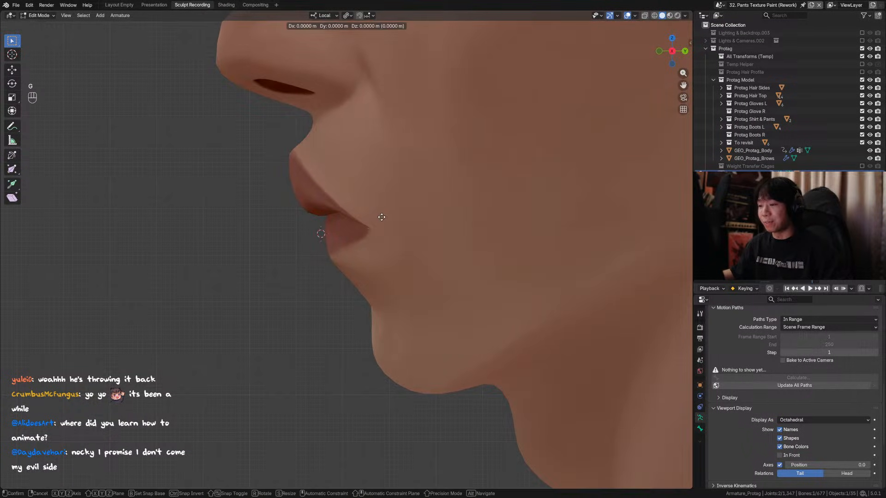
pyautogui.press('y')
pyautogui.click(385, 217)
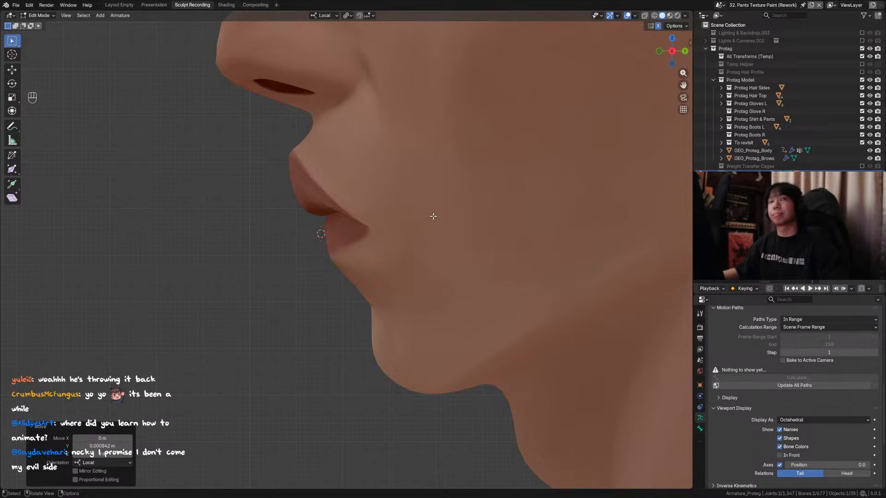
# Move the lower mouth-corner bone slightly further along its local Y axis, checking its depth against the face surface.
pyautogui.hotkey('alt', 'z')
pyautogui.hotkey('alt', 'z')
pyautogui.press('g')
pyautogui.press('y')
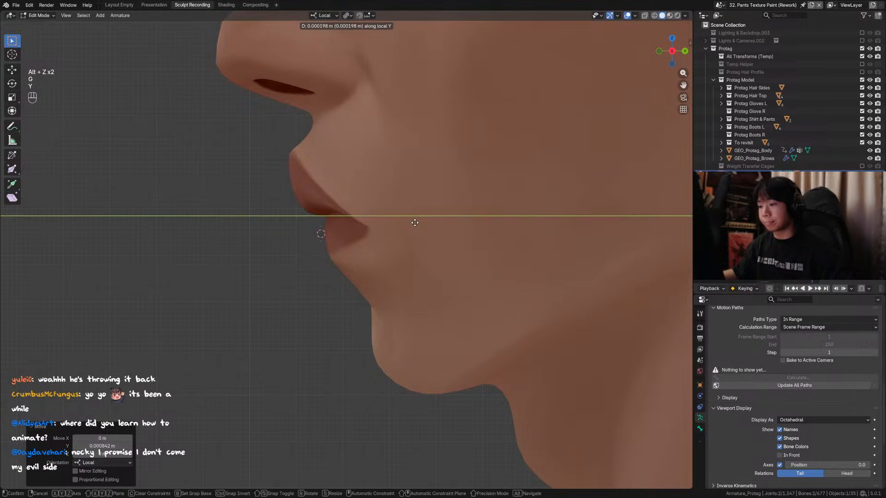
pyautogui.click(405, 221)
pyautogui.hotkey('alt', 'z')
pyautogui.hotkey('alt', 'z')
pyautogui.hotkey('alt', 'z')
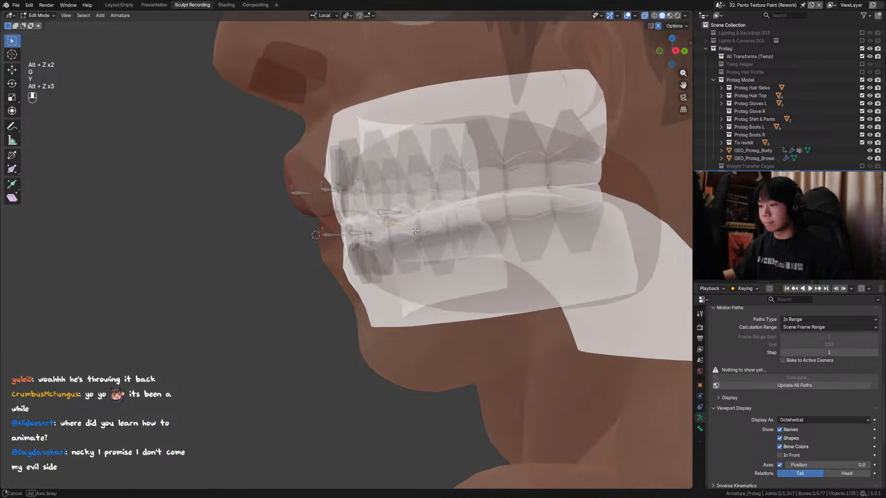
# Fine-tune the mouth-corner bone placement along local Y by about 0.0002 m and save the file.
pyautogui.press('g')
pyautogui.press('y')
pyautogui.click(368, 213)
pyautogui.press('g')
pyautogui.press('y')
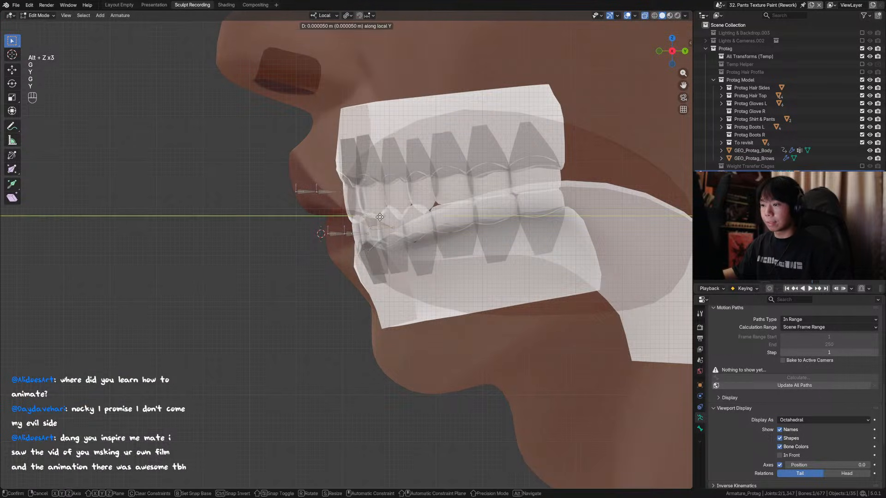
pyautogui.click(386, 211)
pyautogui.hotkey('ctrl', 's')
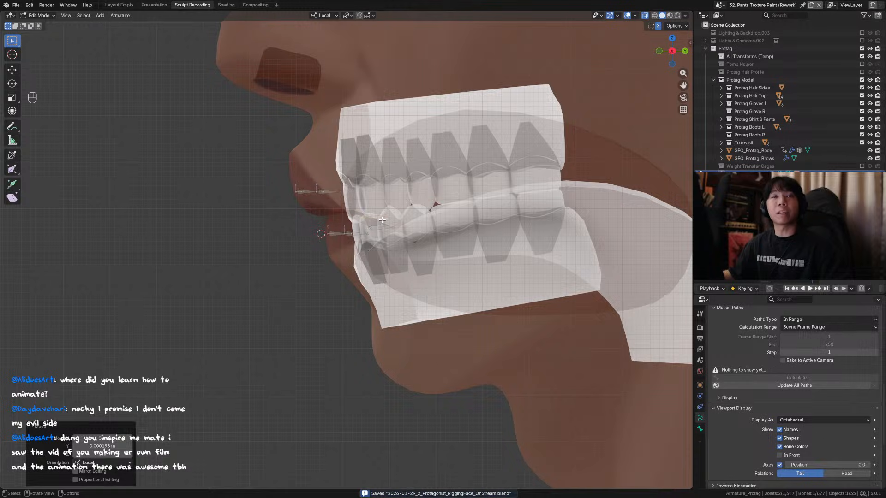
# Examine the mouth-corner bones against the face mesh from the front, using X-ray and wireframe shading.
pyautogui.moveTo(383, 225); pyautogui.dragTo(431, 243, button='middle')
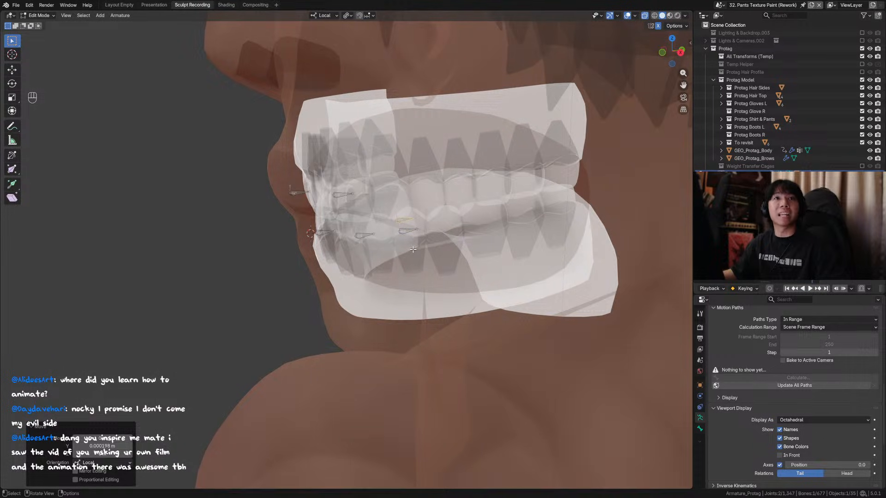
pyautogui.hotkey('alt', 'z')
pyautogui.keyDown('alt'); pyautogui.moveTo(428, 256); pyautogui.dragTo(486, 230, button='middle'); pyautogui.keyUp('alt')
pyautogui.hotkey('alt', 'z')
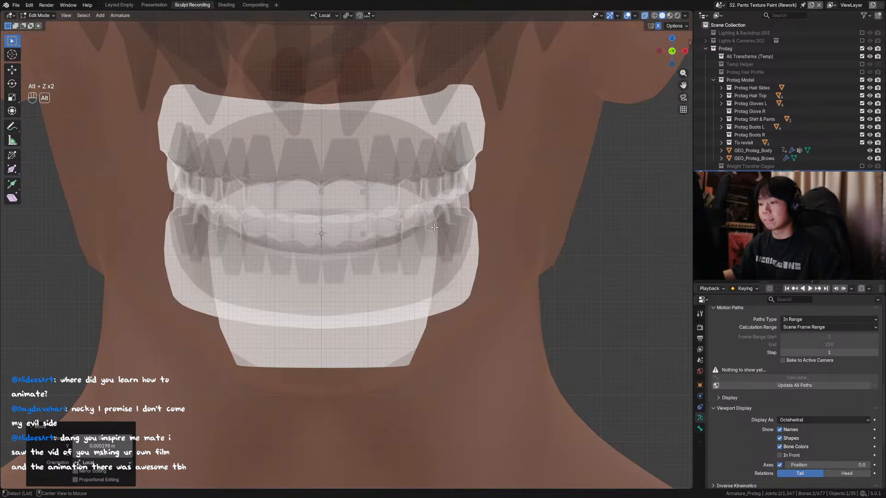
pyautogui.hotkey('alt', 'z')
pyautogui.click(655, 15)
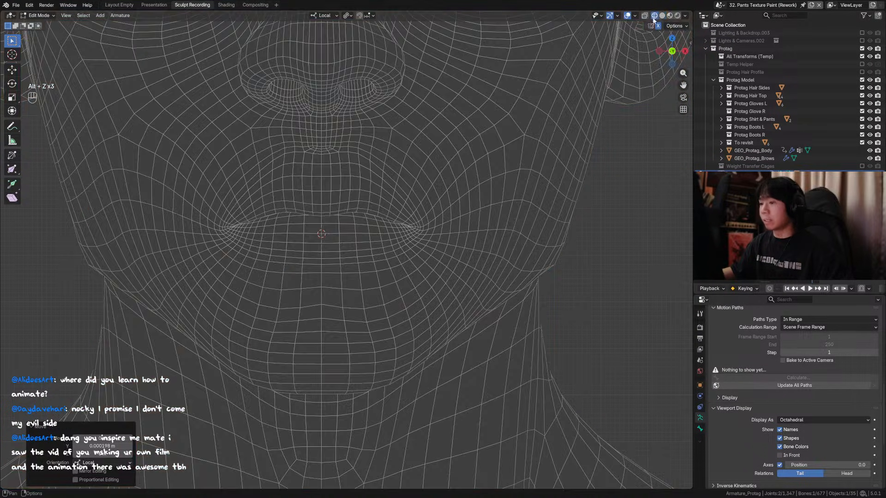
pyautogui.hotkey('alt', 'z')
pyautogui.keyDown('alt'); pyautogui.moveTo(503, 210); pyautogui.dragTo(439, 228, button='middle'); pyautogui.keyUp('alt')
pyautogui.hotkey('alt', 'z')
pyautogui.press('g')
pyautogui.press('x')
pyautogui.rightClick(438, 229)
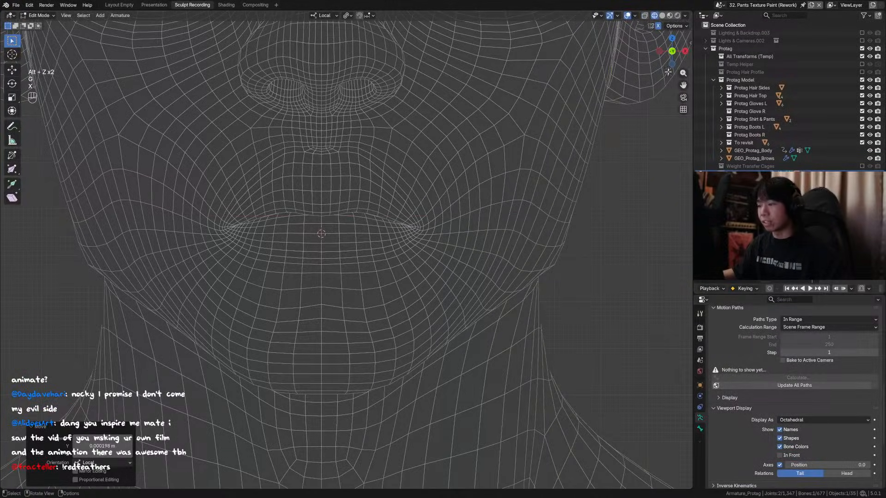
pyautogui.click(662, 16)
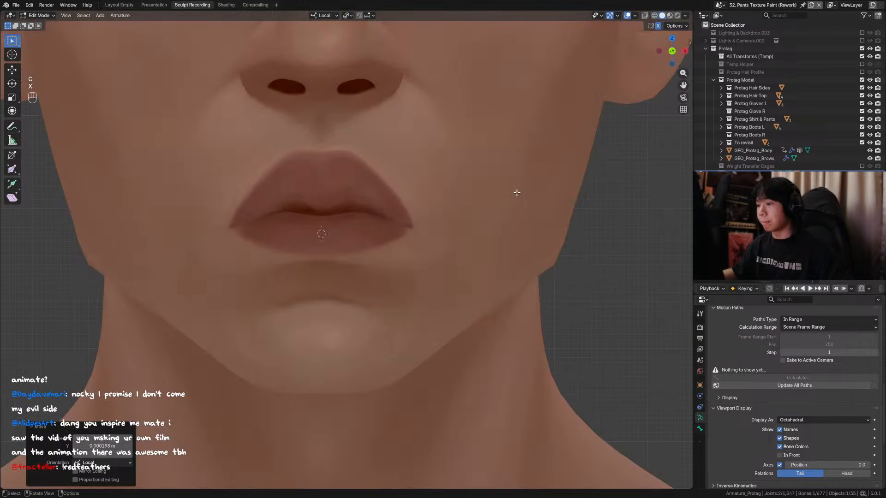
# Switch to Object Mode and hide the upper teeth, lower teeth and tongue objects.
pyautogui.hotkey('alt', 'z')
pyautogui.moveTo(507, 195); pyautogui.dragTo(496, 154, button='middle')
pyautogui.hotkey('ctrl', 'Tab')
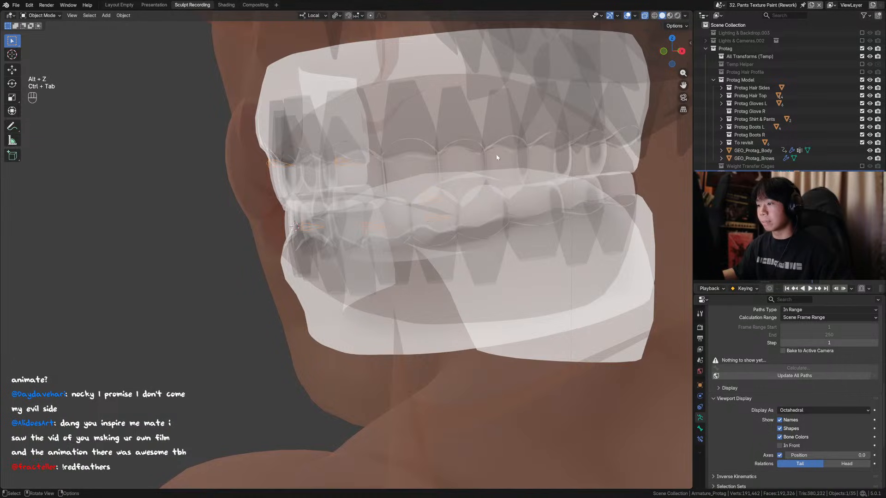
pyautogui.click(497, 152)
pyautogui.click(499, 157)
pyautogui.press('h')
pyautogui.click(524, 242)
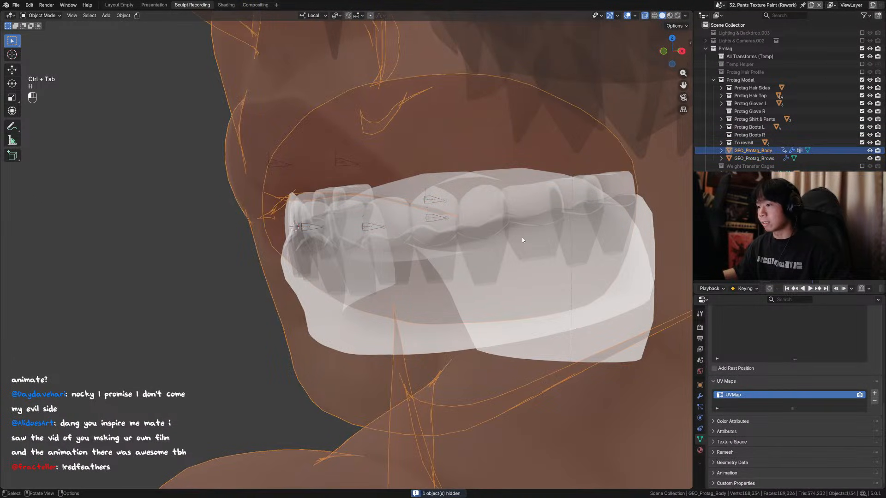
pyautogui.press('h')
pyautogui.click(439, 204)
pyautogui.click(529, 204)
pyautogui.click(521, 204)
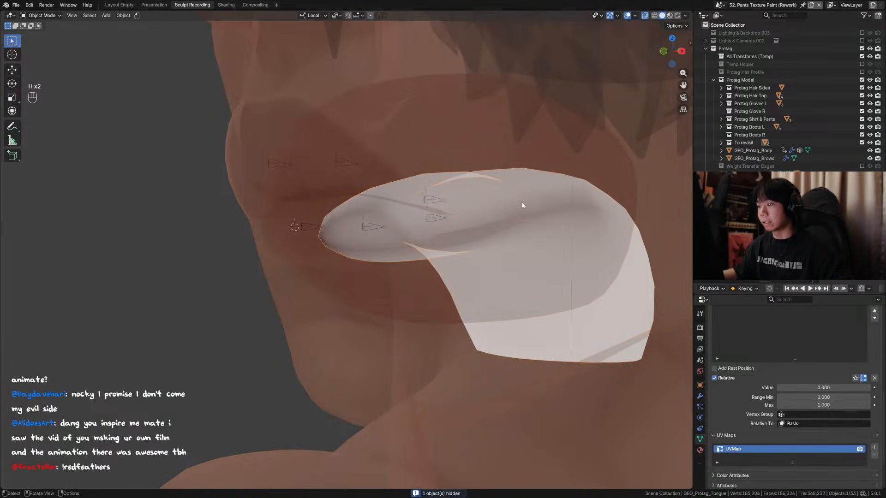
pyautogui.press('h')
# Shift the mouth-corner bones along their local X axis in the armature's Edit Mode and save the file.
pyautogui.click(444, 200)
pyautogui.hotkey('ctrl', 'Tab')
pyautogui.press('Tab')
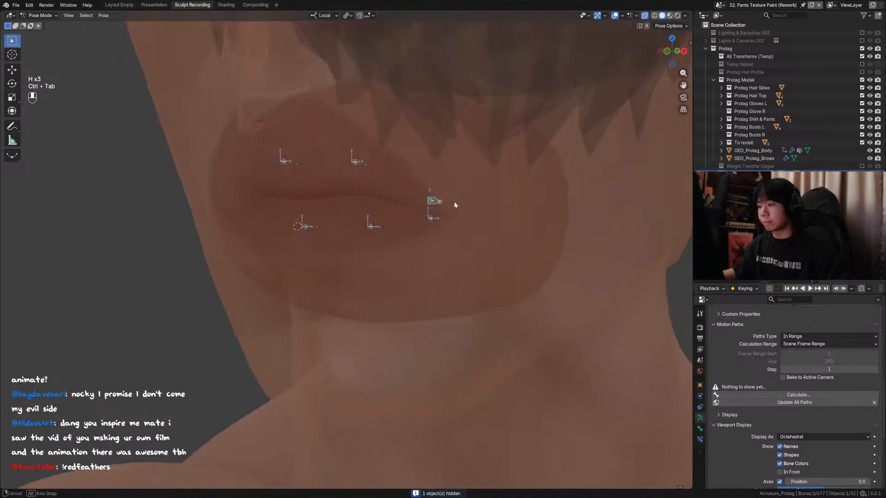
pyautogui.moveTo(434, 204); pyautogui.dragTo(408, 226, button='middle')
pyautogui.click(435, 202)
pyautogui.press('g')
pyautogui.press('x')
pyautogui.click(478, 201)
pyautogui.press('g')
pyautogui.press('x')
pyautogui.hotkey('alt', 'z')
pyautogui.scroll(-5, 450, 226)
pyautogui.hotkey('ctrl', 's')
# Rename the lower mouth-corner bone without its .001 suffix, and edit the name of the lower lip's side bone.
pyautogui.hotkey('alt', 'z')
pyautogui.press('F2')
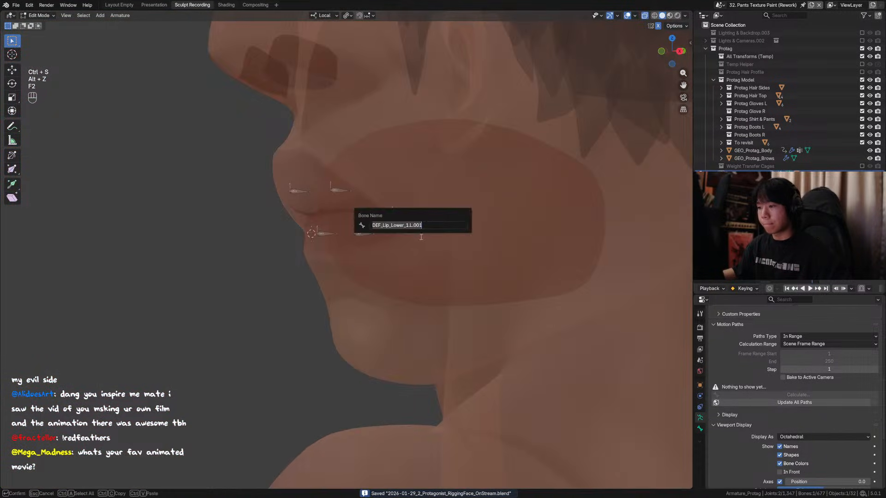
pyautogui.moveTo(411, 227); pyautogui.dragTo(449, 229)
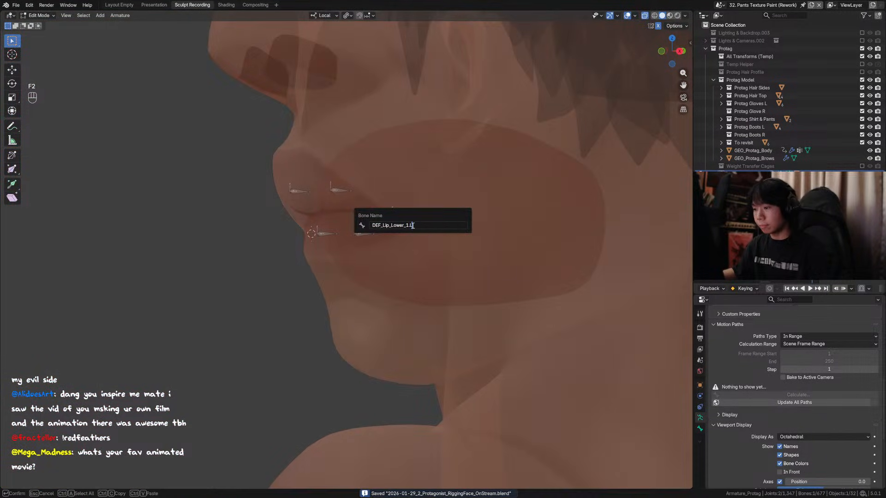
pyautogui.press('Return')
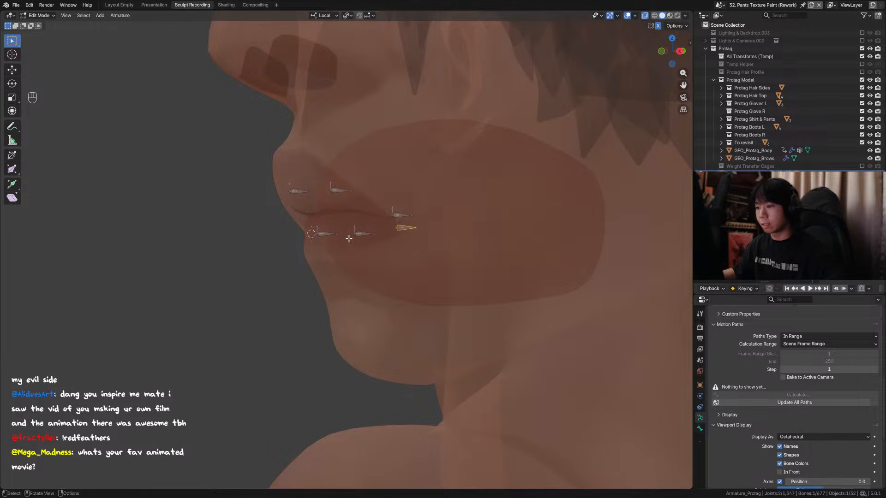
pyautogui.press('F2')
pyautogui.click(359, 232)
pyautogui.press('Return')
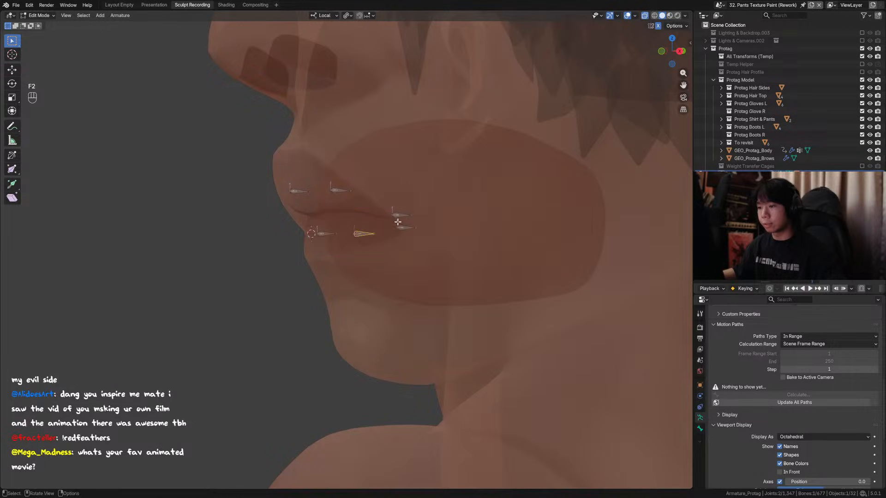
# Rename the upper mouth-corner bone as DEF_Lip_Upper_3.L and the upper lip's side bone as DEF_Lip_Upper_2.L.
pyautogui.click(397, 215)
pyautogui.press('F2')
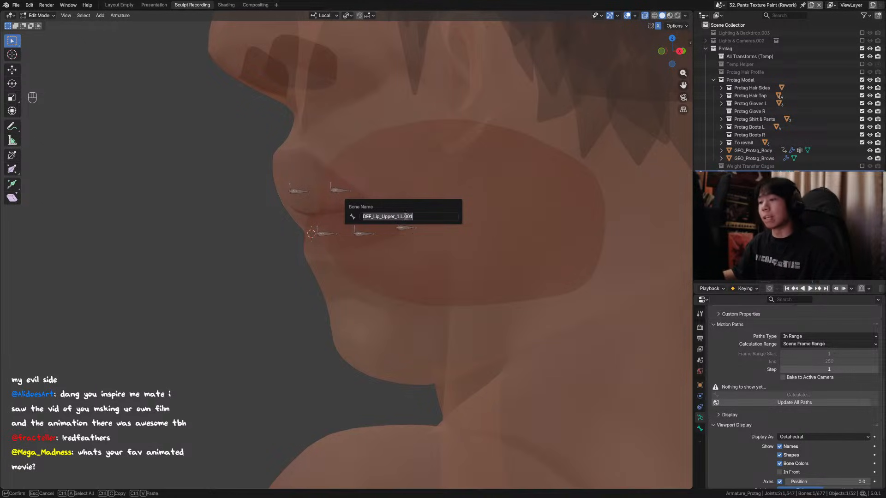
pyautogui.click(399, 216)
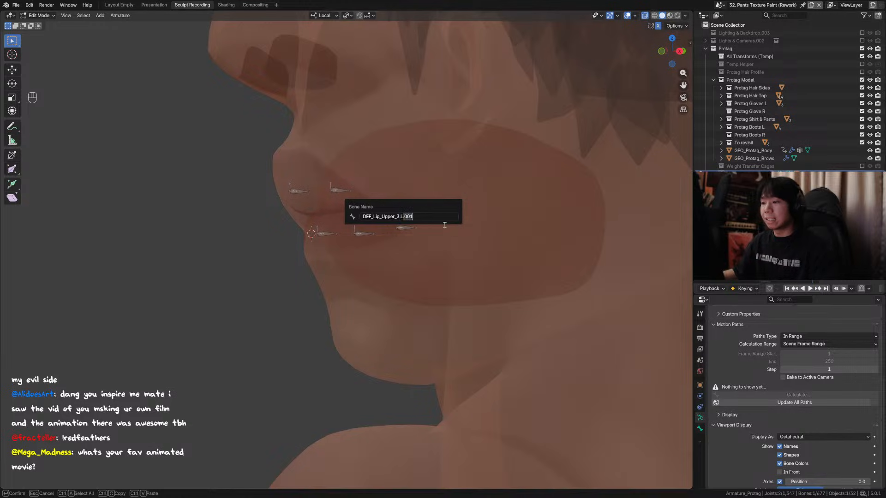
pyautogui.press('Return')
pyautogui.press('F2')
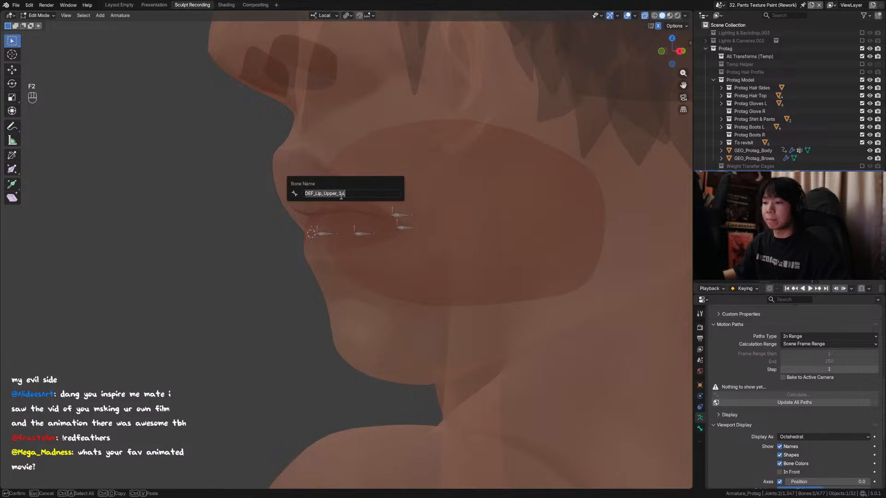
pyautogui.click(340, 194)
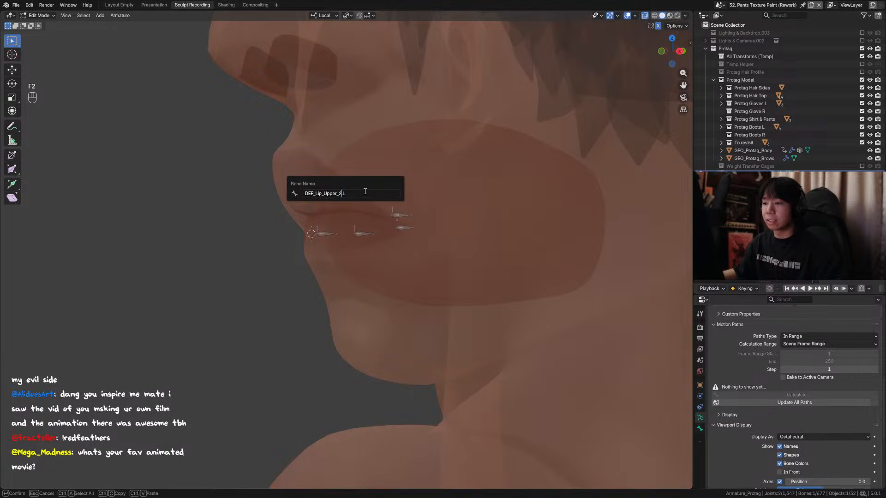
pyautogui.press('Return')
# Undo the last action and check the names of the side and corner bones on the lower and upper lips.
pyautogui.moveTo(368, 197); pyautogui.dragTo(337, 231, button='middle')
pyautogui.scroll(3, 365, 201)
pyautogui.hotkey('ctrl', 'z')
pyautogui.press('F2')
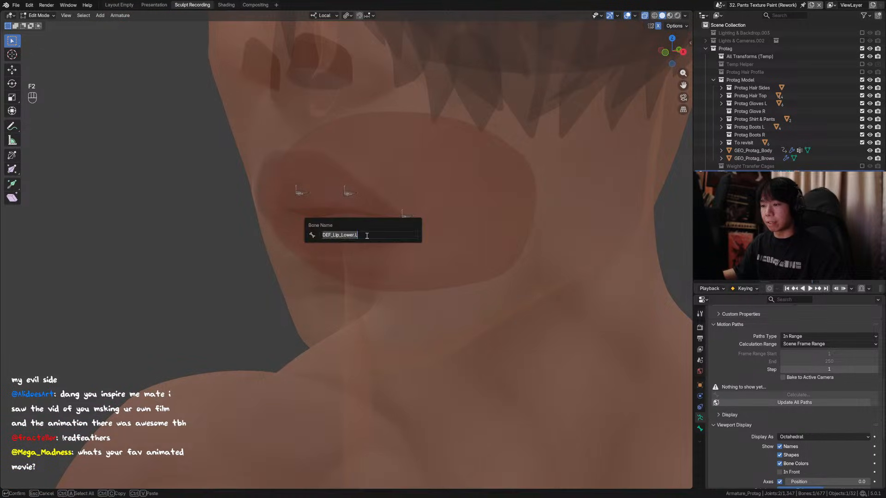
pyautogui.press('F2')
pyautogui.press('Escape')
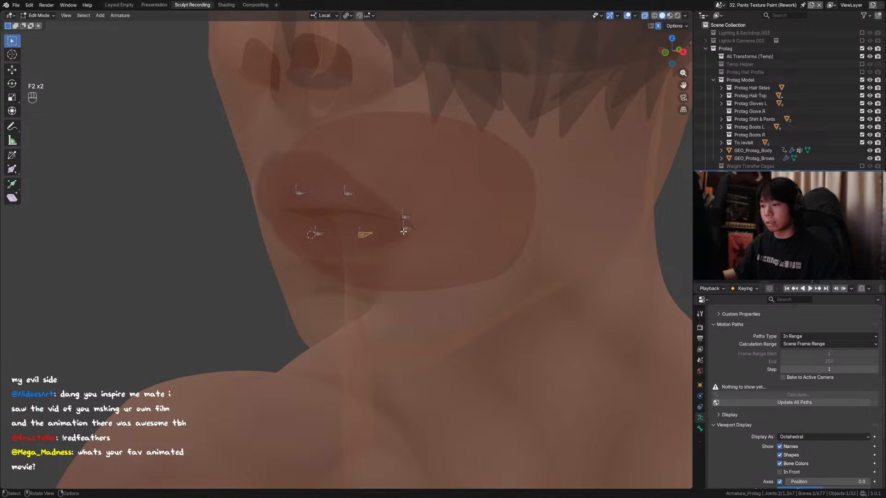
pyautogui.press('F2')
pyautogui.click(406, 216)
pyautogui.press('F2')
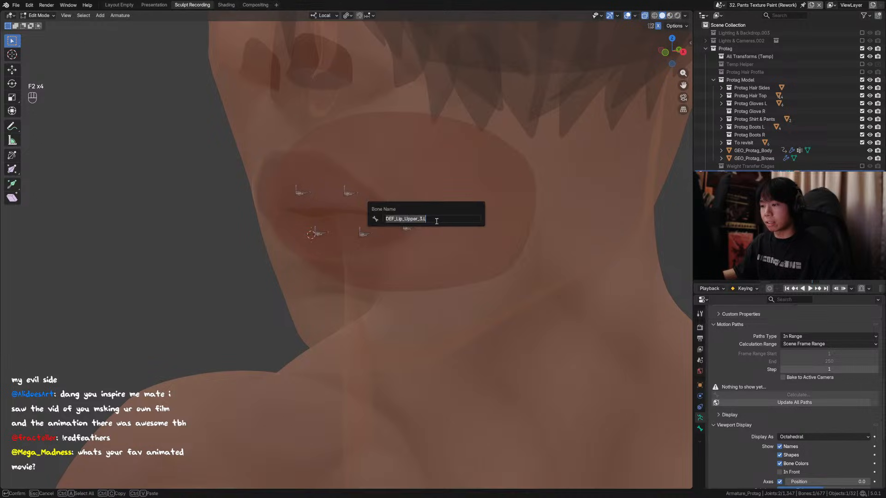
pyautogui.press('F2')
pyautogui.click(347, 197)
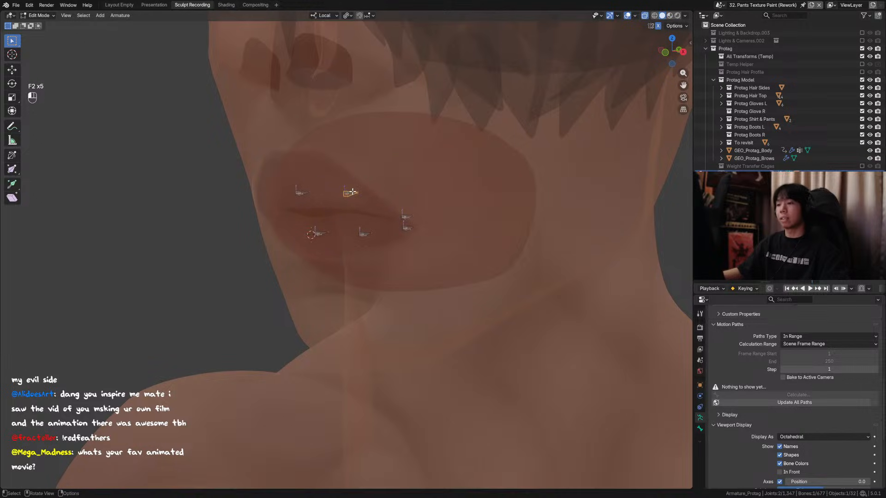
# Renumber the middle bone on the left side of the lower lip, currently named DEF_Lip_Lower_2.L.
pyautogui.moveTo(352, 192); pyautogui.dragTo(320, 197, button='middle')
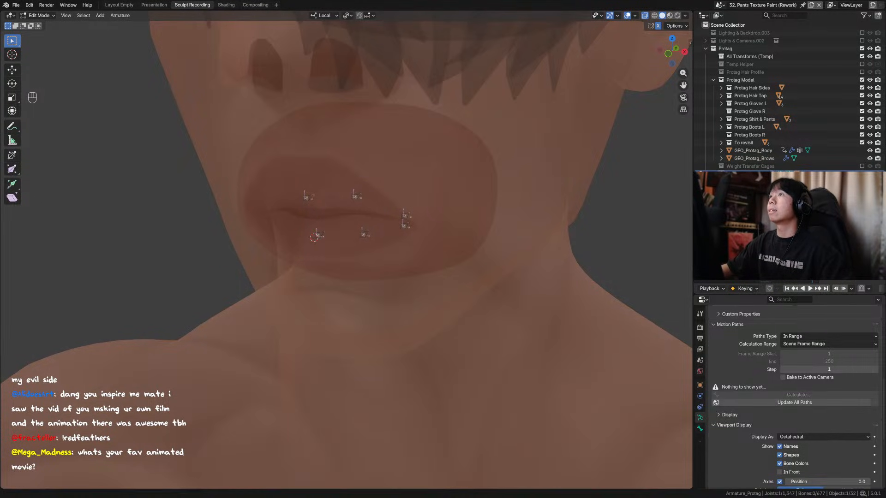
pyautogui.moveTo(392, 231); pyautogui.dragTo(405, 230, button='middle')
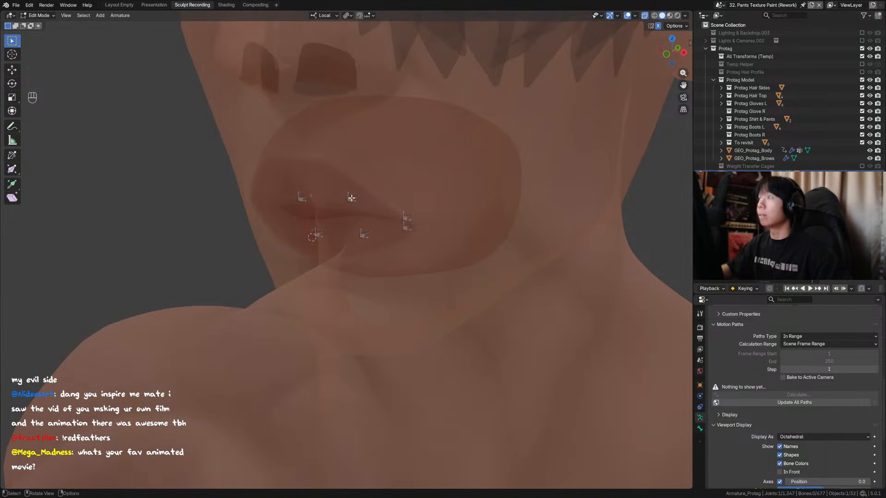
pyautogui.press('F2')
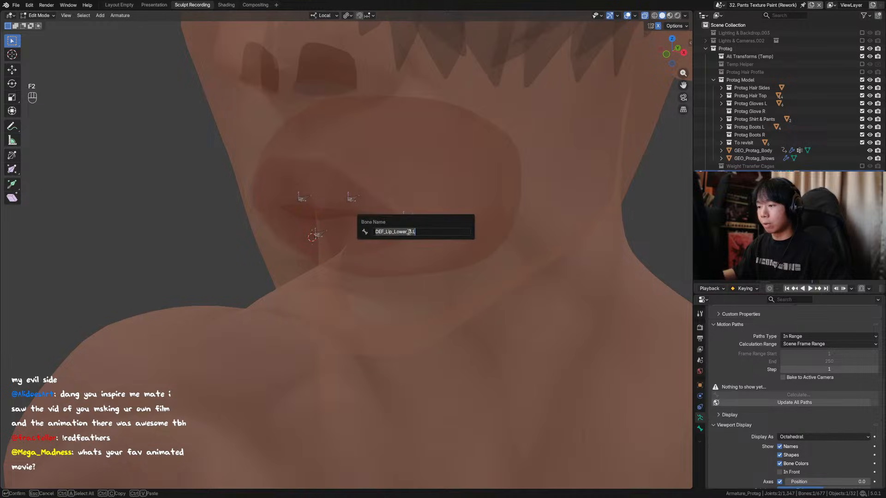
pyautogui.click(410, 232)
pyautogui.press('F2')
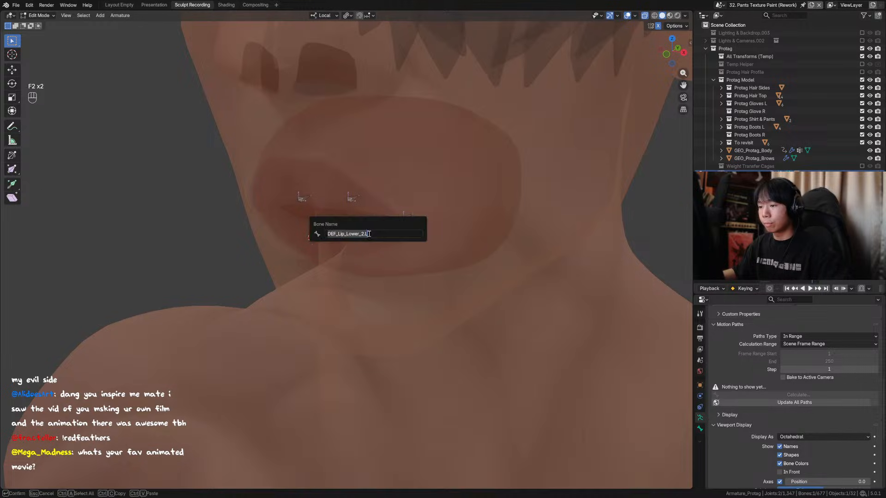
pyautogui.click(363, 234)
pyautogui.press('Return')
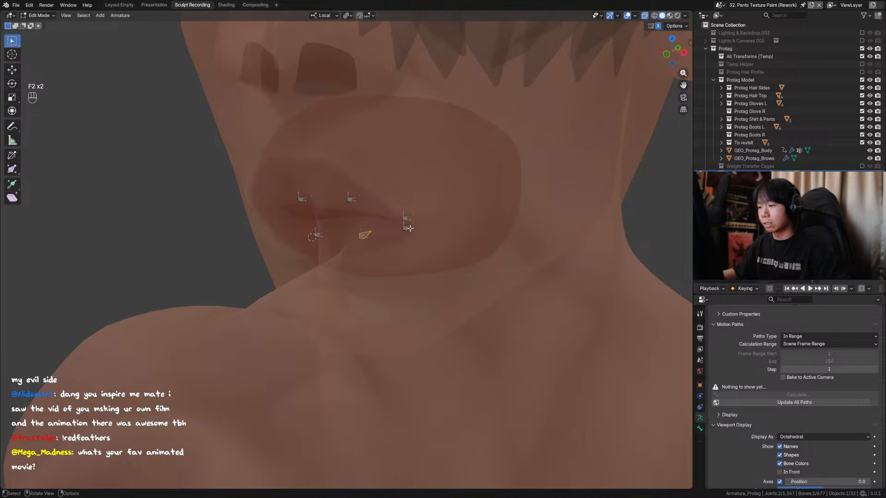
# Rename the left corner bone of the lower lip as DEF_Lip_Lower_2.L.
pyautogui.click(409, 228)
pyautogui.press('F2')
pyautogui.click(412, 227)
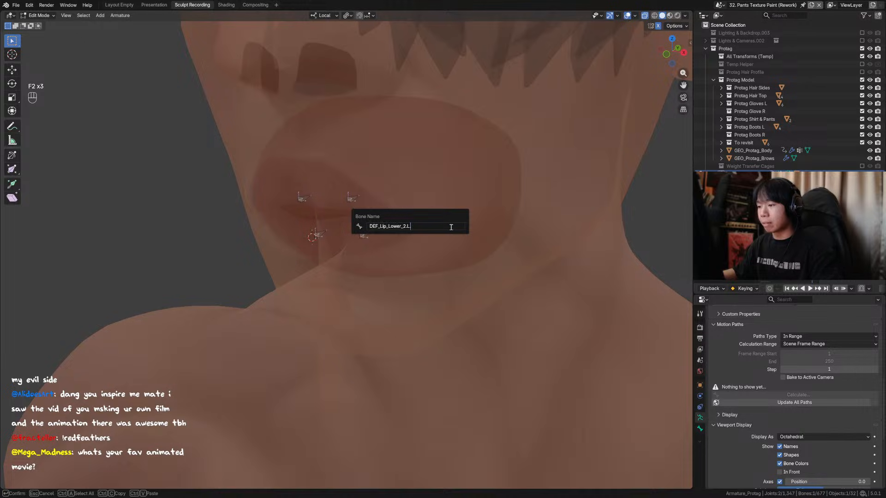
pyautogui.press('BackSpace')
pyautogui.press('Return')
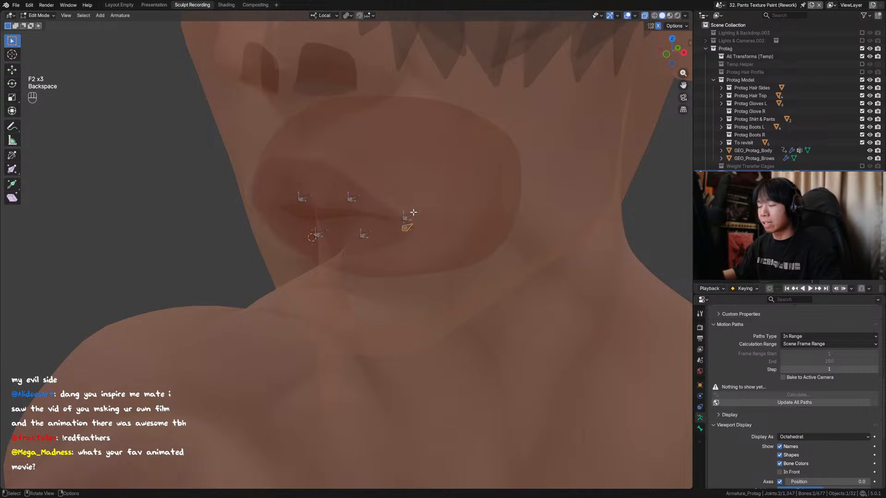
# Renumber the left upper lip bones, naming the one at the mouth corner DEF_Lip_Upper_2.L.
pyautogui.click(352, 197)
pyautogui.press('F2')
pyautogui.click(404, 211)
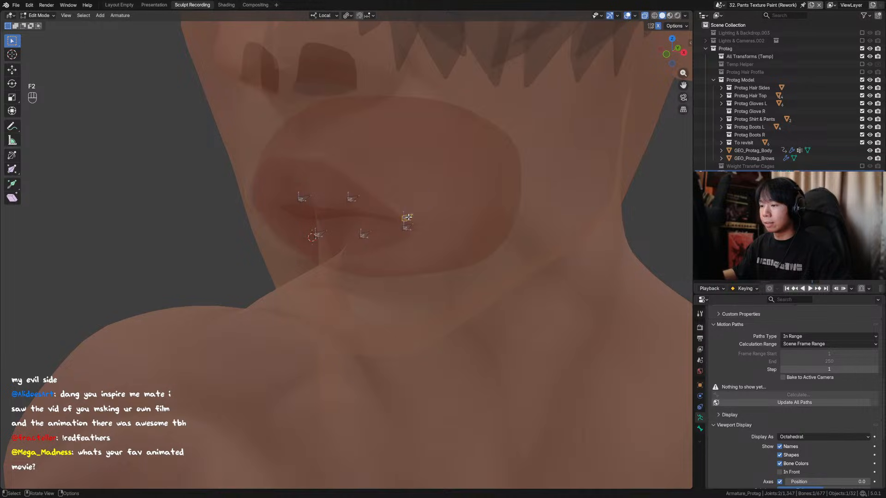
pyautogui.press('F2')
pyautogui.click(416, 220)
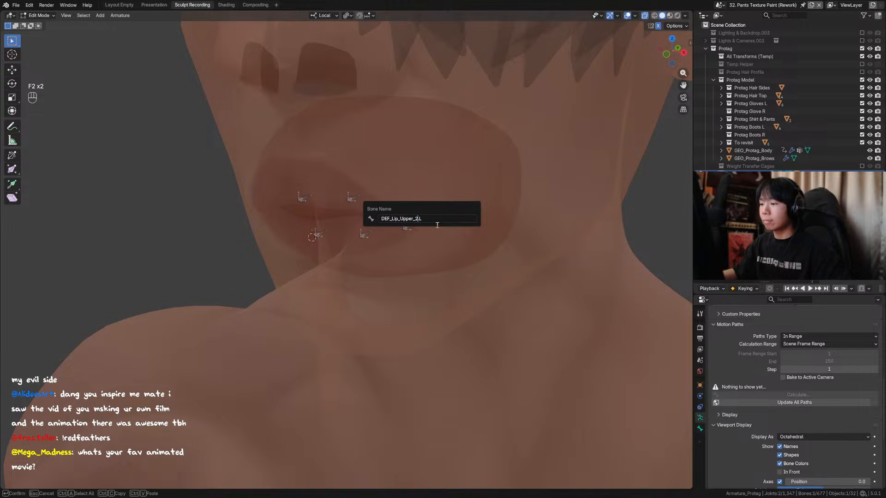
pyautogui.press('Return')
# Check the names of the front bones on the upper and lower lips and save the file.
pyautogui.moveTo(434, 222); pyautogui.dragTo(276, 203, button='middle')
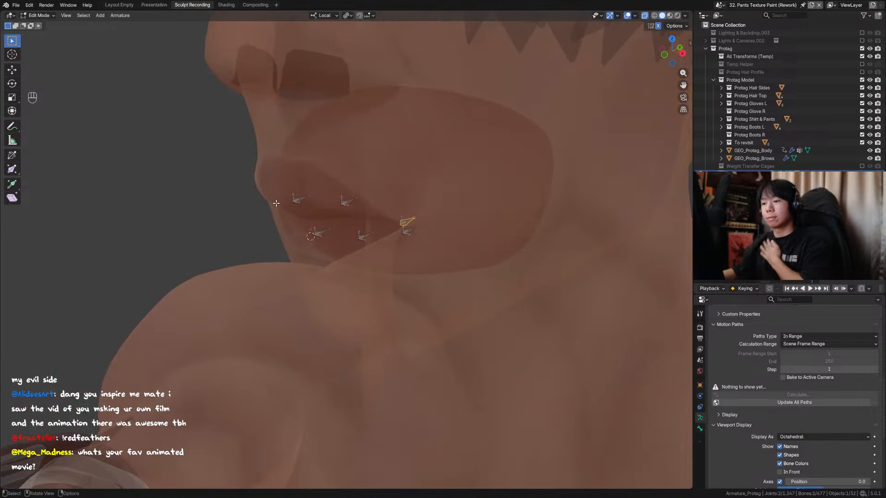
pyautogui.press('F2')
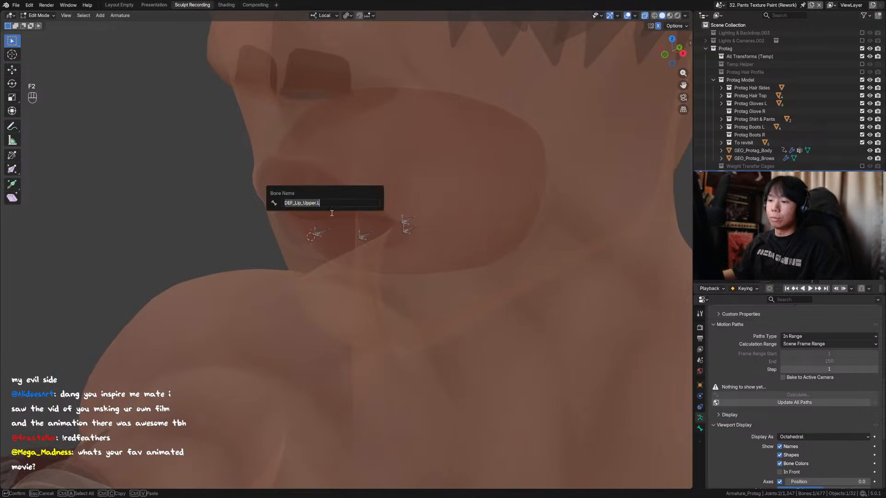
pyautogui.click(323, 229)
pyautogui.press('F2')
pyautogui.press('Return')
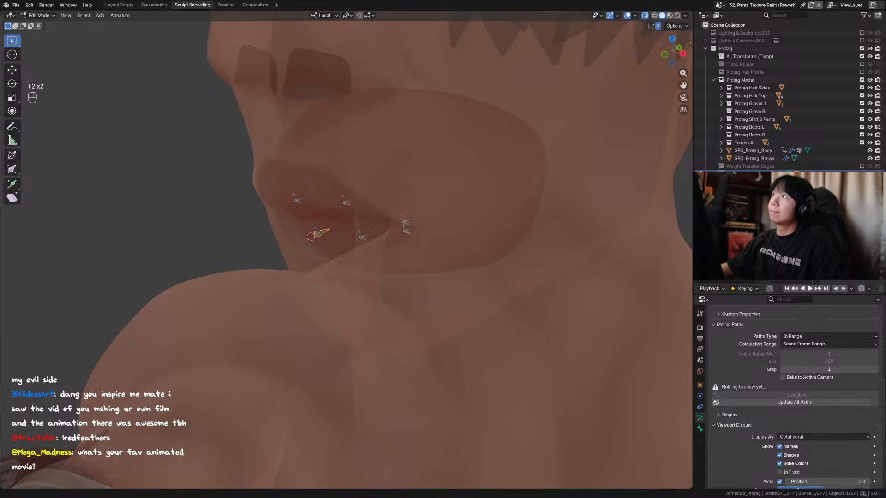
pyautogui.moveTo(323, 229); pyautogui.dragTo(419, 174, button='middle')
pyautogui.hotkey('ctrl', 's')
# In side view, move the front upper lip bone about 0.0005 m along its local Y axis.
pyautogui.moveTo(384, 197); pyautogui.dragTo(350, 227, button='middle')
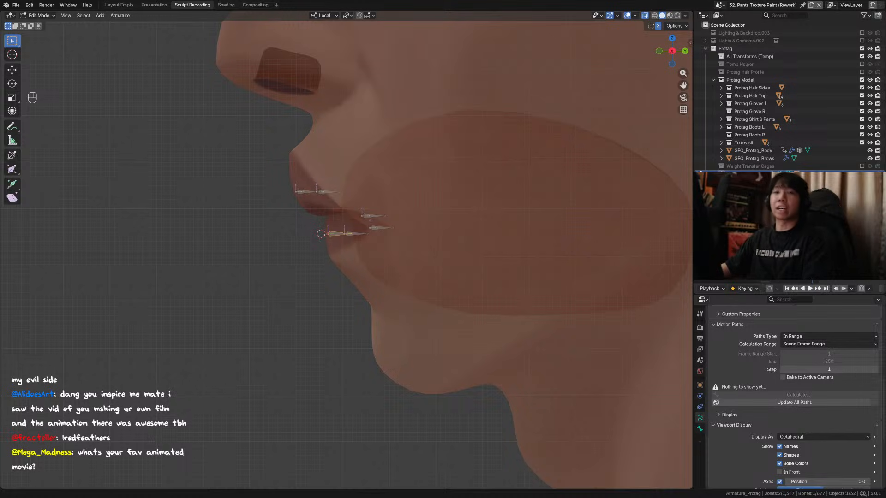
pyautogui.click(305, 192)
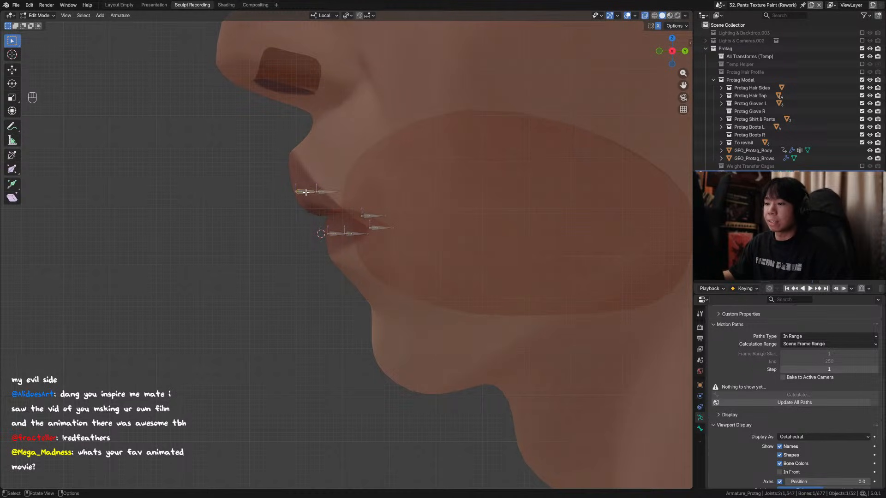
pyautogui.press('g')
pyautogui.press('y')
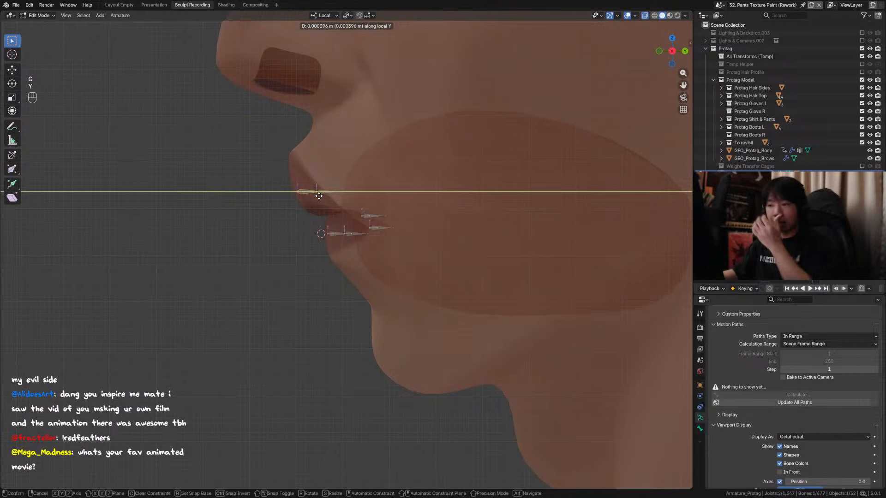
pyautogui.click(319, 196)
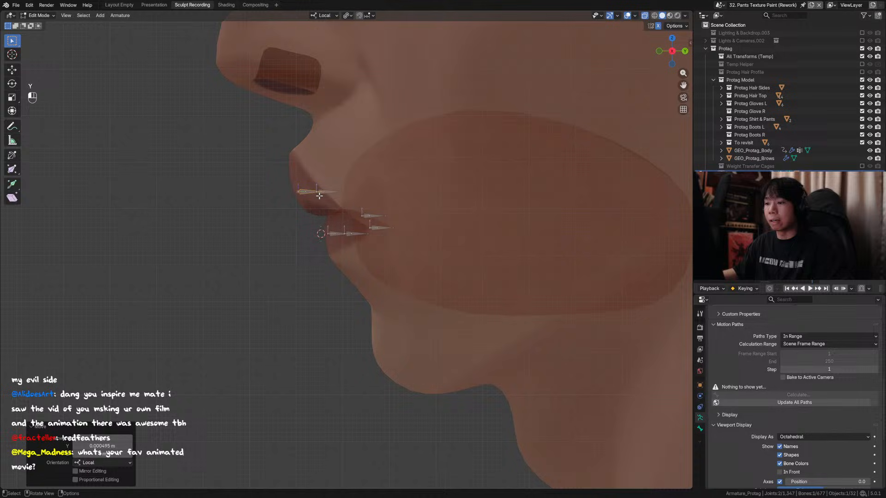
# Move the front lower lip bone about 0.00025 m along its local Y axis and save the file.
pyautogui.click(338, 233)
pyautogui.press('g')
pyautogui.press('y')
pyautogui.click(338, 234)
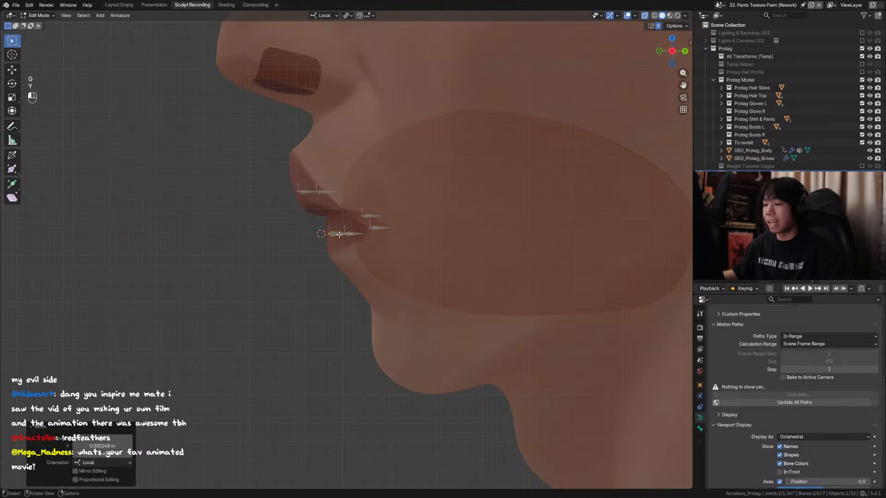
pyautogui.click(329, 194)
pyautogui.hotkey('ctrl', 's')
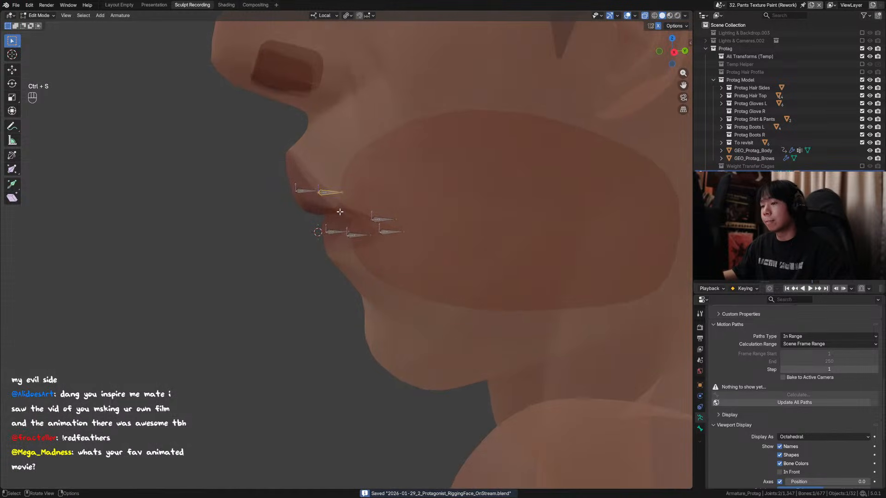
# Compare the bones with the lip surface using X-ray and nudge the middle left upper lip bone slightly outward and down in front view.
pyautogui.hotkey('alt', 'z')
pyautogui.hotkey('alt', 'z')
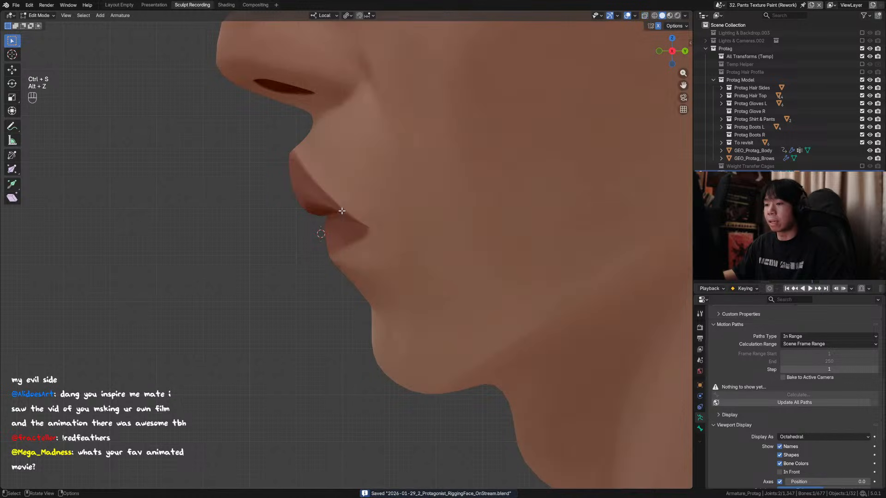
pyautogui.moveTo(340, 211); pyautogui.dragTo(421, 217, button='middle')
pyautogui.hotkey('alt', 'z')
pyautogui.hotkey('alt', 'z')
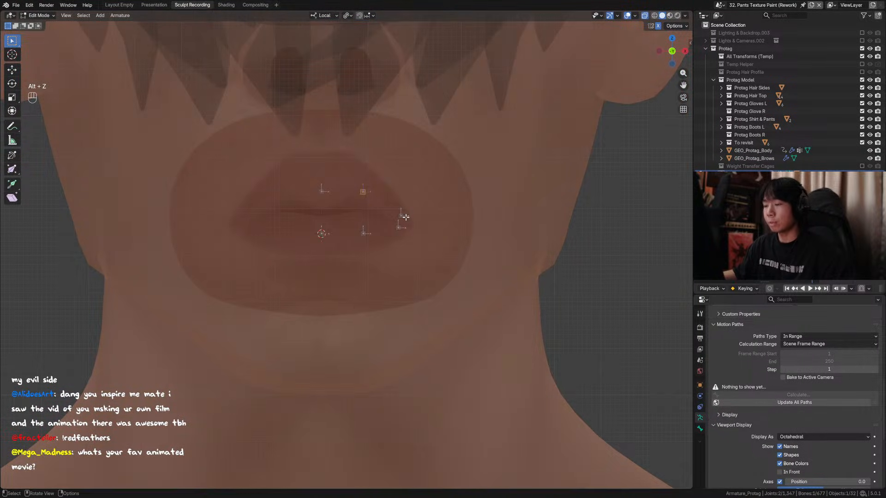
pyautogui.hotkey('alt', 'z')
pyautogui.hotkey('alt', 'z')
pyautogui.press('g')
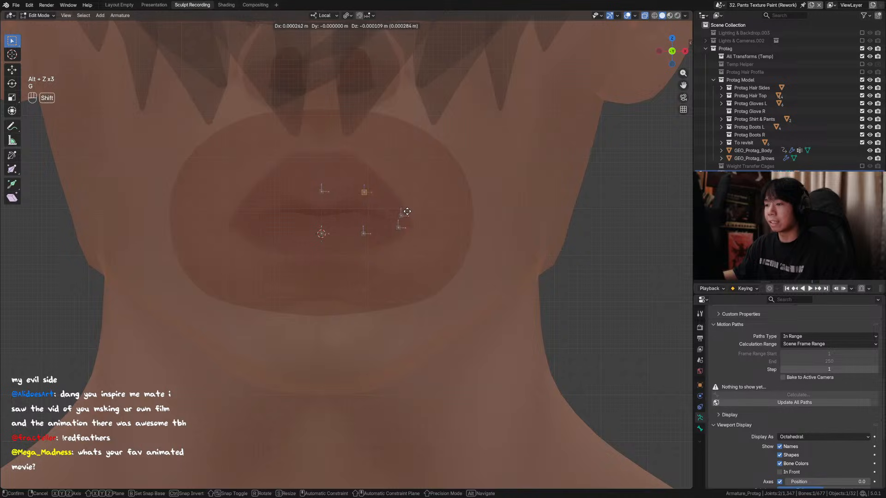
pyautogui.click(418, 216)
# Shift the middle left lower lip bone along its local X axis to line up with the upper one.
pyautogui.moveTo(418, 217); pyautogui.dragTo(390, 202, button='middle')
pyautogui.click(370, 235)
pyautogui.click(366, 234)
pyautogui.press('g')
pyautogui.press('x')
pyautogui.click(397, 228)
# Fine-tune the middle left upper lip bone along its local X axis and save the file.
pyautogui.click(349, 192)
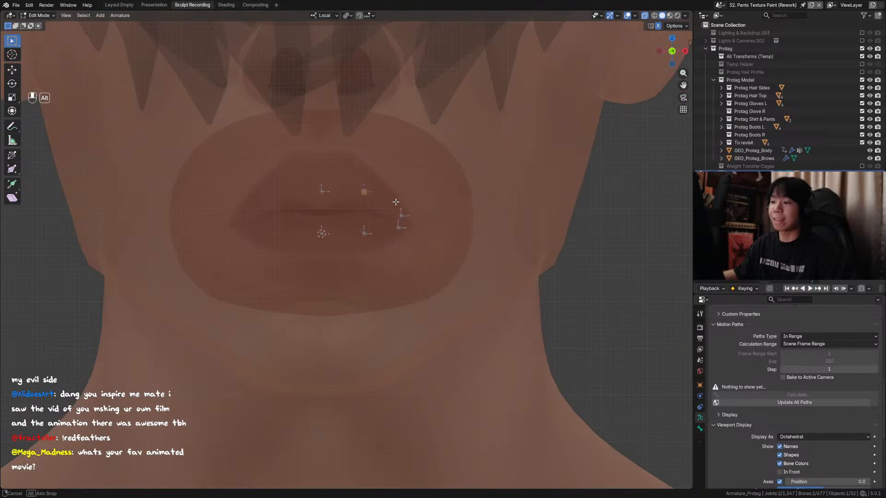
pyautogui.press('g')
pyautogui.press('x')
pyautogui.click(390, 202)
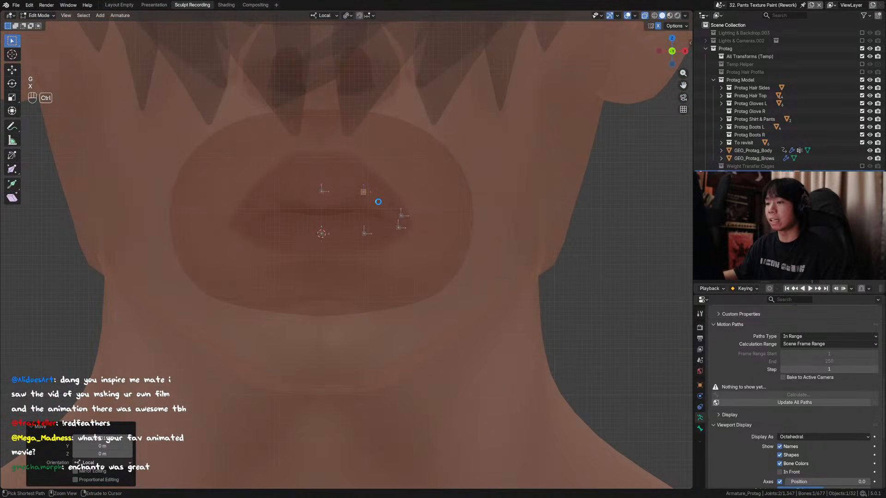
pyautogui.hotkey('ctrl', 's')
pyautogui.hotkey('ctrl', 'a')
# Check the names of the upper lip bones, including the one at the left mouth corner.
pyautogui.moveTo(372, 193); pyautogui.dragTo(341, 224, button='middle')
pyautogui.press('F2')
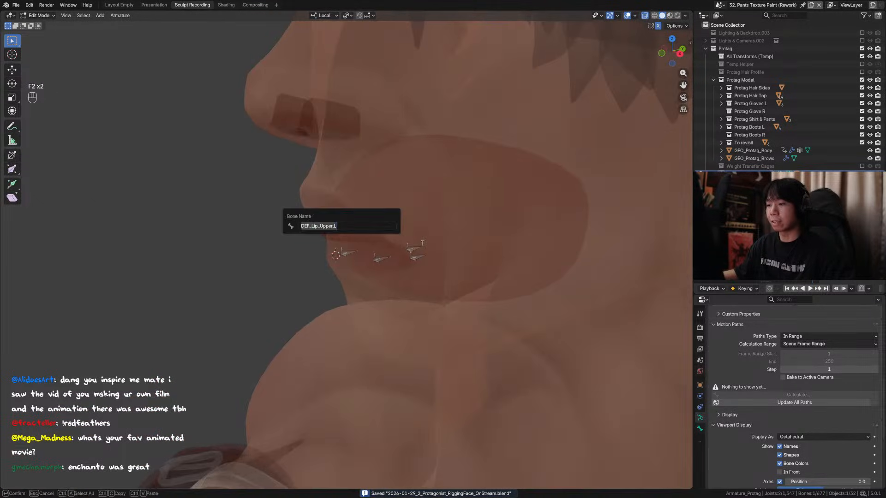
pyautogui.click(414, 250)
pyautogui.press('F2')
pyautogui.moveTo(427, 254); pyautogui.dragTo(469, 239, button='middle')
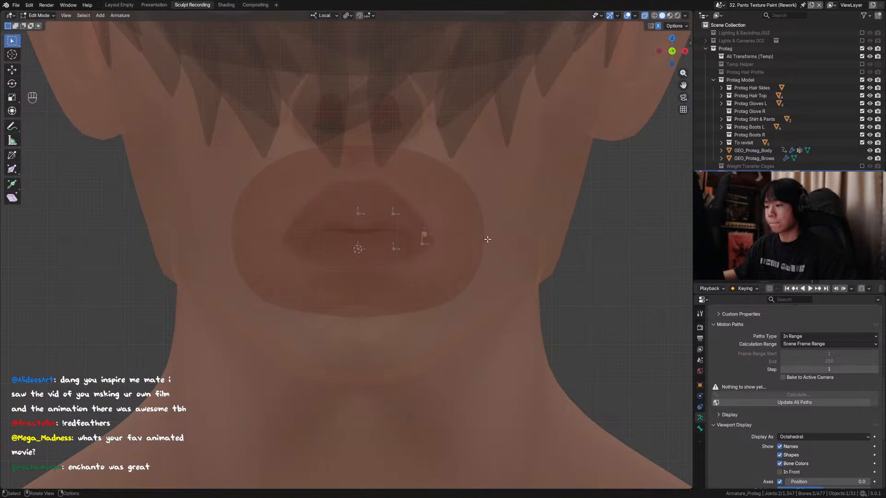
# Symmetrize the four left-side upper and lower lip bones onto the other side of the mouth and save the file.
pyautogui.moveTo(461, 188); pyautogui.dragTo(373, 268)
pyautogui.moveTo(372, 269); pyautogui.dragTo(390, 251, button='middle')
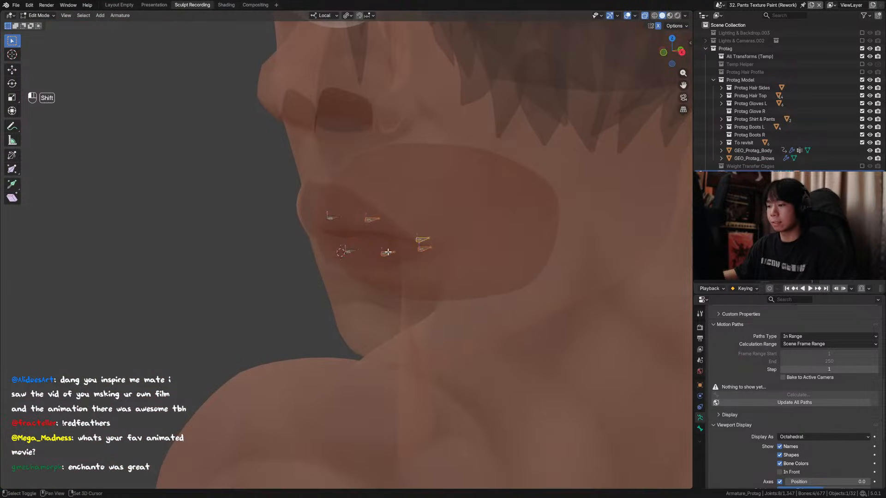
pyautogui.keyDown('shift'); pyautogui.click(389, 252); pyautogui.keyUp('shift')
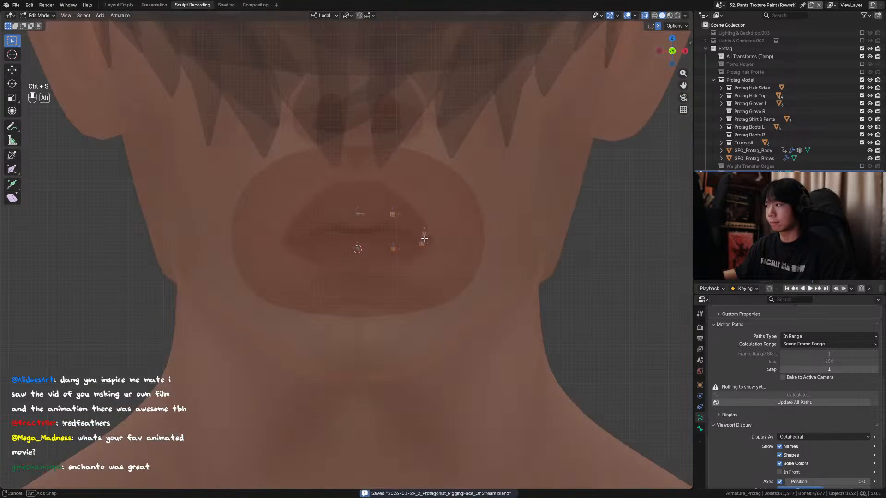
pyautogui.keyDown('alt'); pyautogui.moveTo(389, 241); pyautogui.dragTo(415, 231, button='middle'); pyautogui.keyUp('alt')
pyautogui.hotkey('ctrl', 's')
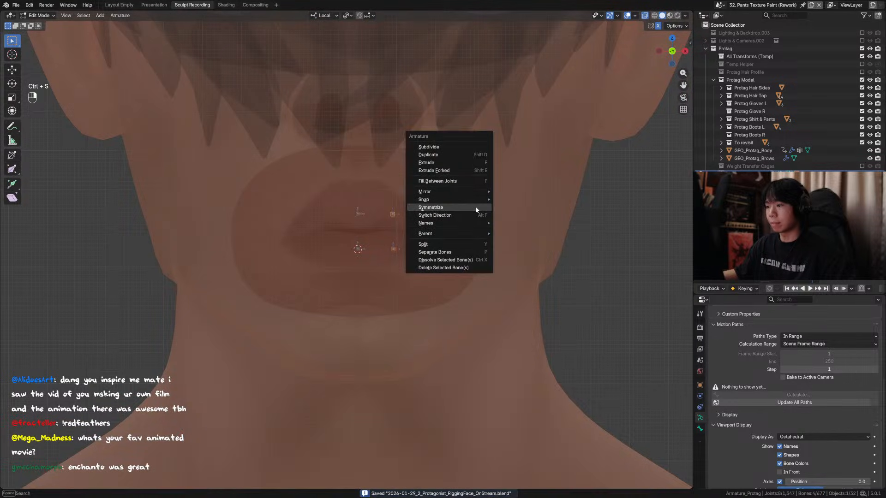
pyautogui.rightClick(475, 206)
pyautogui.click(475, 207)
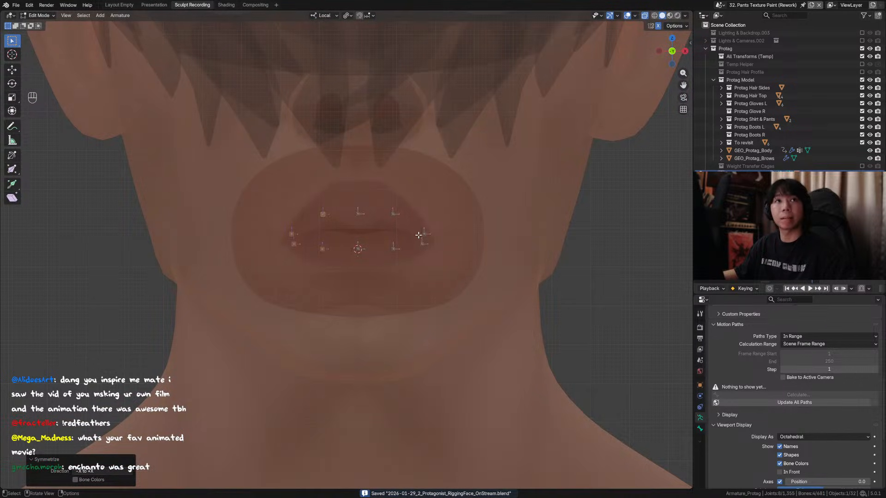
pyautogui.moveTo(416, 249)
pyautogui.mouseDown(button='middle')
pyautogui.moveTo(405, 247)
pyautogui.moveTo(421, 245)
pyautogui.mouseUp(button='middle')
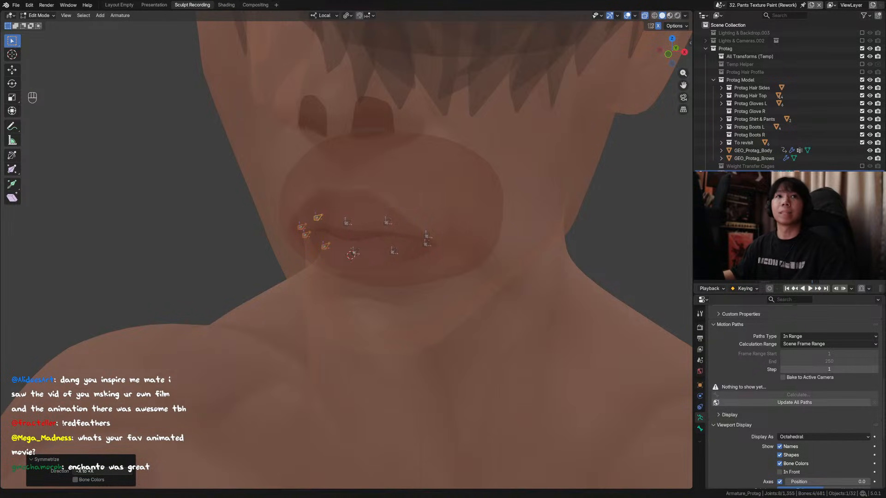
pyautogui.moveTo(461, 240); pyautogui.dragTo(436, 249, button='middle')
pyautogui.hotkey('ctrl', 's')
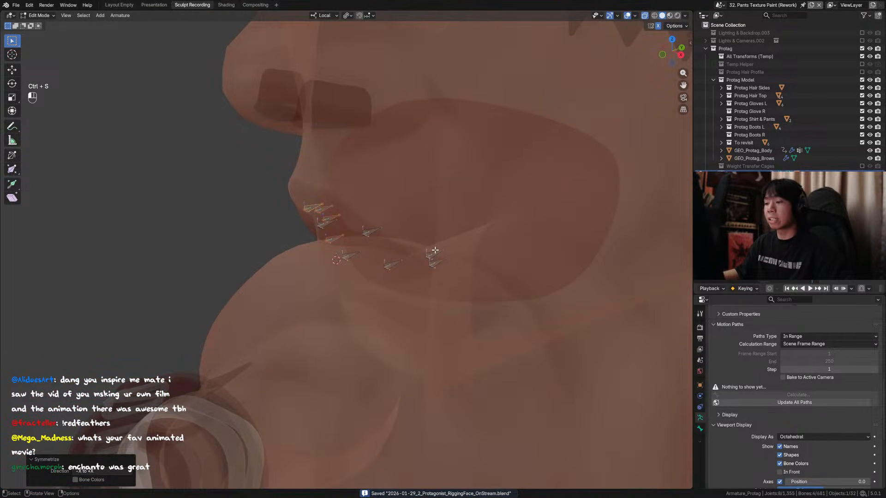
# Move the upper lip bone at the left mouth corner about 0.00035 m along its local Y axis and save the file.
pyautogui.click(435, 250)
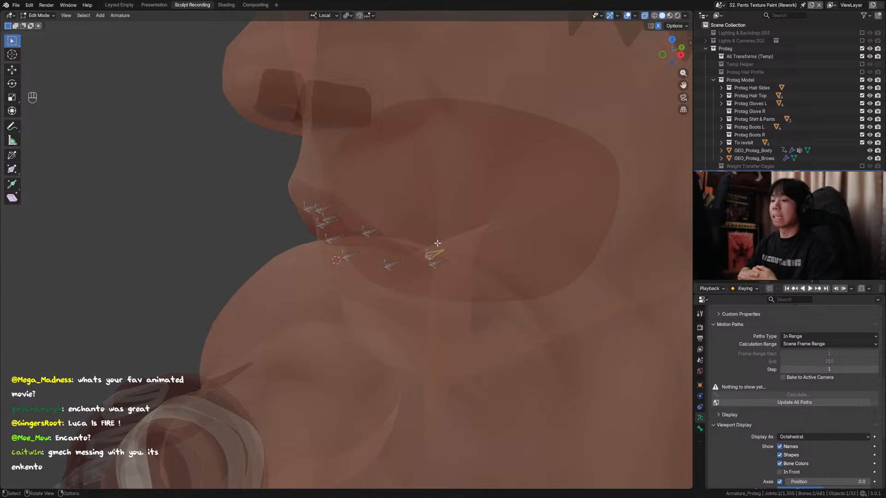
pyautogui.moveTo(437, 243); pyautogui.dragTo(484, 204, button='middle')
pyautogui.hotkey('ctrl', 's')
pyautogui.press('g')
pyautogui.press('x')
pyautogui.press('y')
pyautogui.click(401, 194)
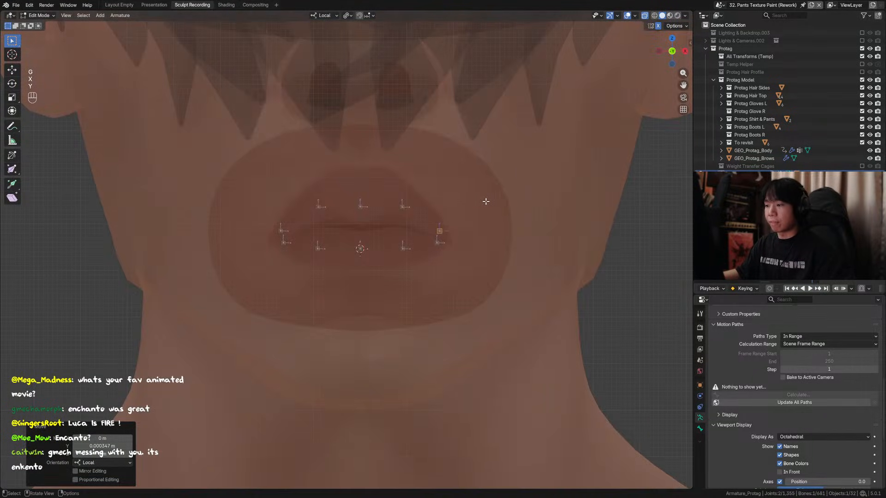
pyautogui.hotkey('ctrl', 's')
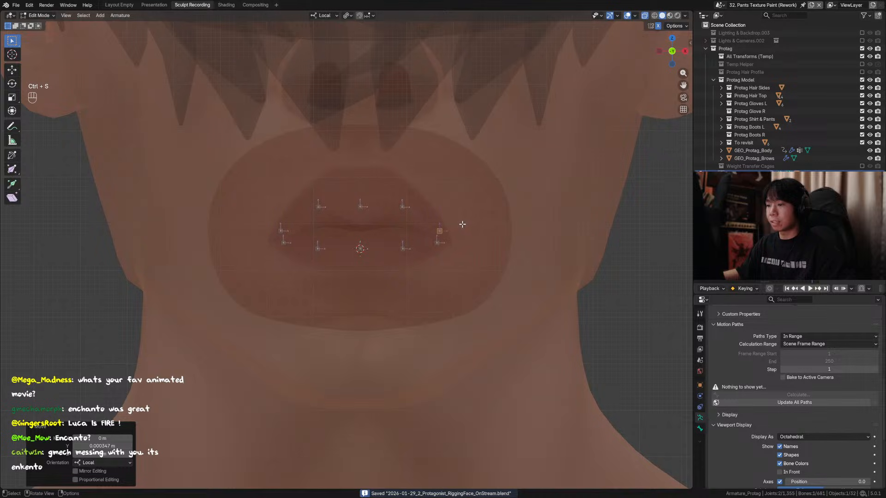
pyautogui.moveTo(483, 221); pyautogui.dragTo(463, 239, button='middle')
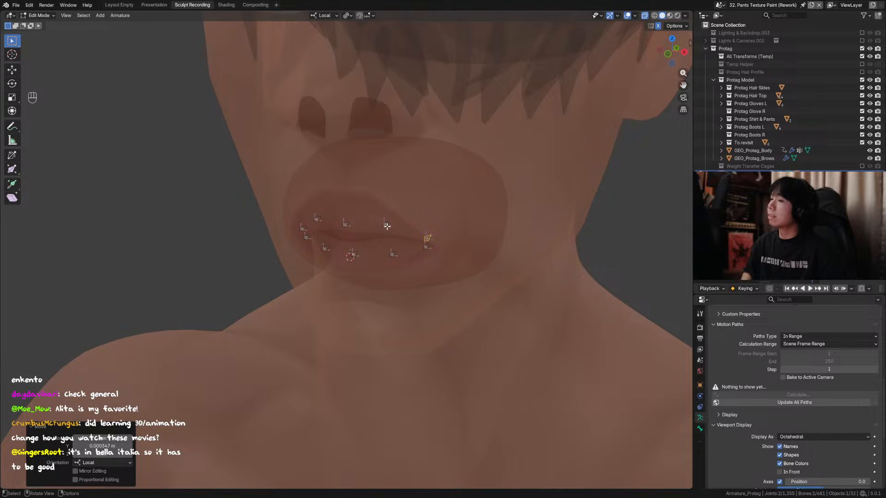
# Fine-tune the centre upper lip bone along its local Z axis in the front view.
pyautogui.press('KP_1')
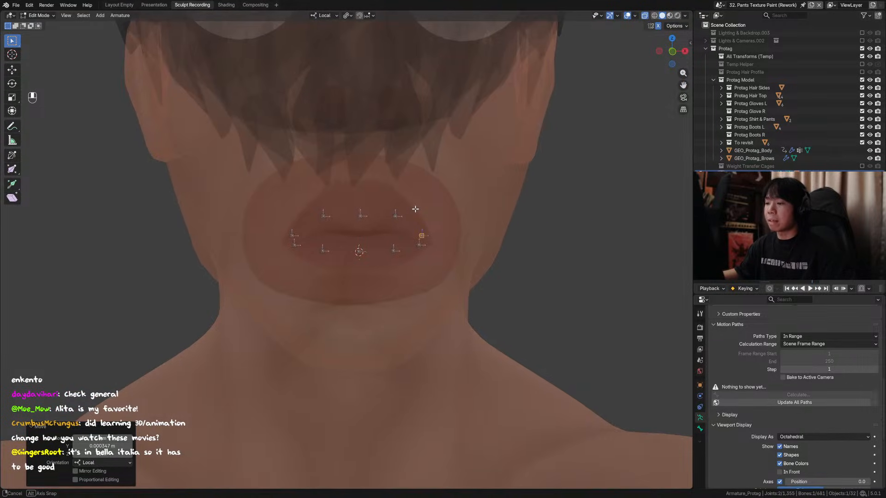
pyautogui.click(359, 213)
pyautogui.press('g')
pyautogui.press('y')
pyautogui.press('g')
pyautogui.press('z')
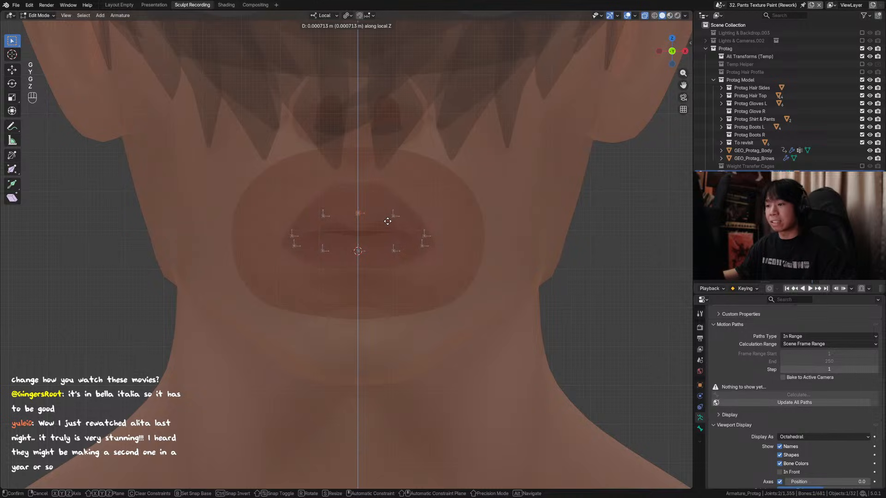
pyautogui.click(387, 222)
# Move the centre lower lip bone about -0.00014 m along its local Z axis and save the file.
pyautogui.moveTo(359, 248); pyautogui.dragTo(372, 269, button='middle')
pyautogui.press('g')
pyautogui.press('z')
pyautogui.click(343, 267)
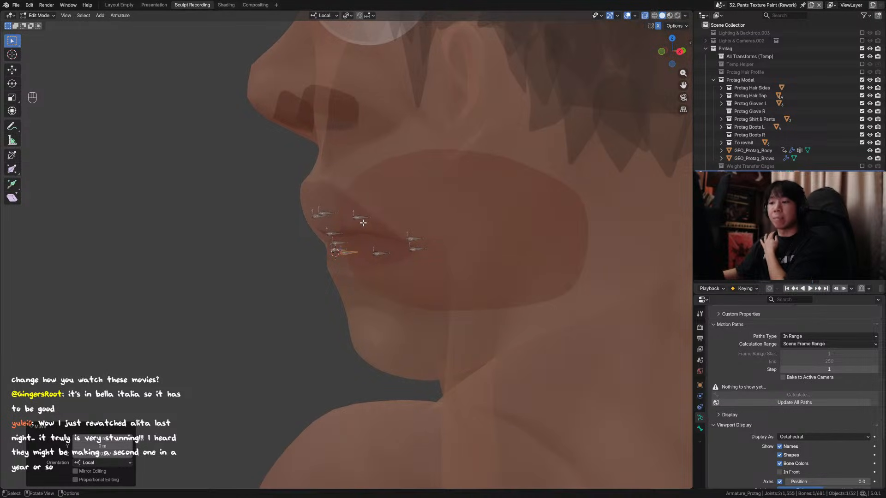
pyautogui.moveTo(363, 222); pyautogui.dragTo(401, 223, button='middle')
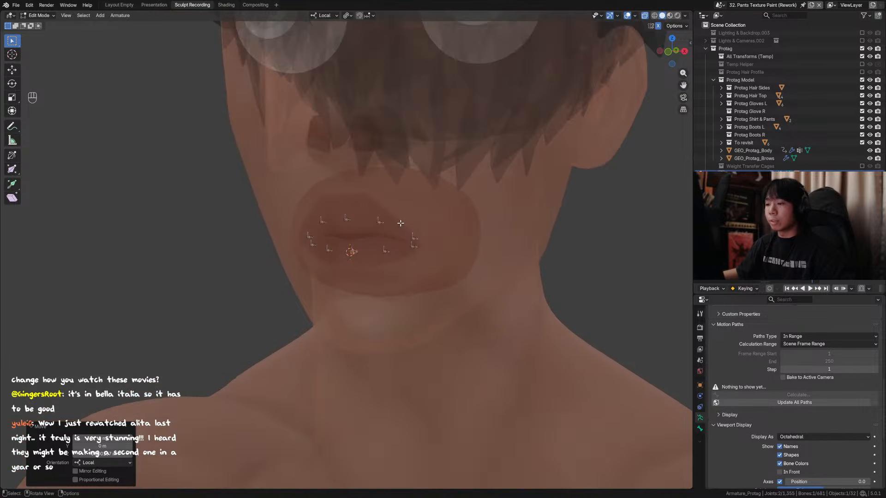
pyautogui.hotkey('ctrl', 's')
pyautogui.hotkey('alt', 'z')
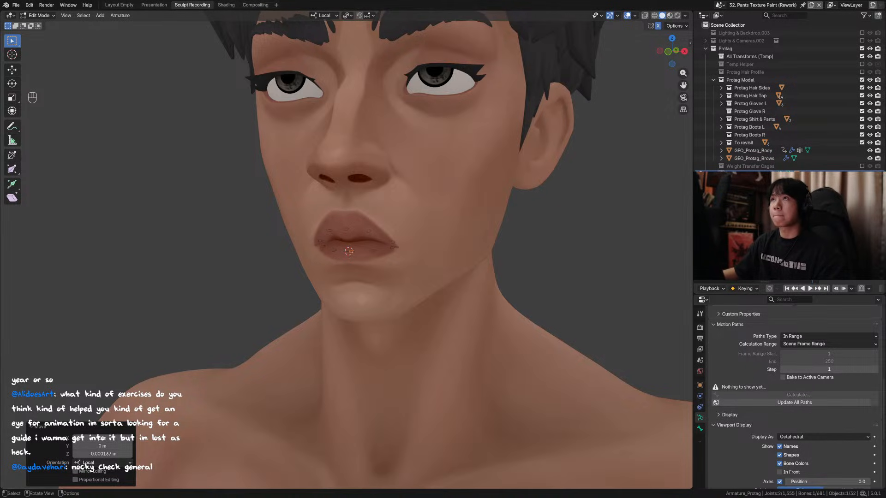
# Save the file, then duplicate the centre upper lip bone and place the copy about 0.011 m higher, between lip and nose.
pyautogui.moveTo(392, 242); pyautogui.dragTo(333, 230, button='middle')
pyautogui.click(346, 231)
pyautogui.keyDown('shift'); pyautogui.click(346, 230); pyautogui.keyUp('shift')
pyautogui.hotkey('ctrl', 's')
pyautogui.hotkey('alt', 'z')
pyautogui.hotkey('alt', 'z')
pyautogui.hotkey('alt', 'z')
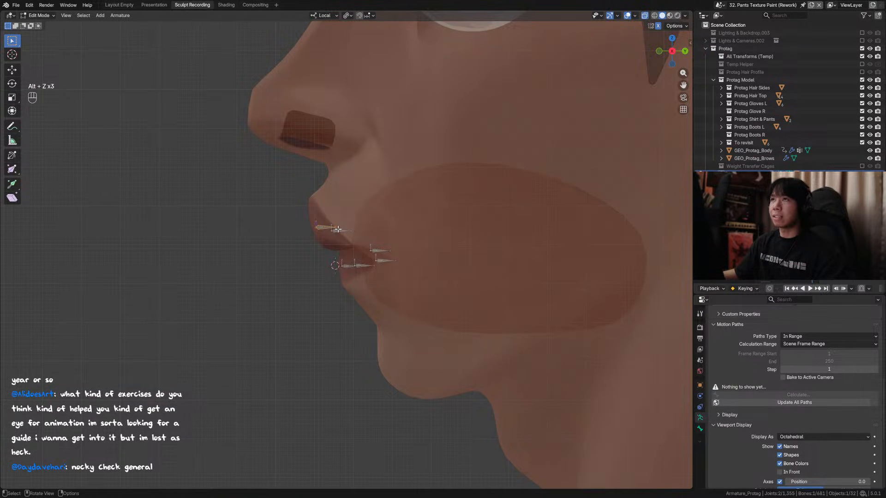
pyautogui.hotkey('shift', 'd')
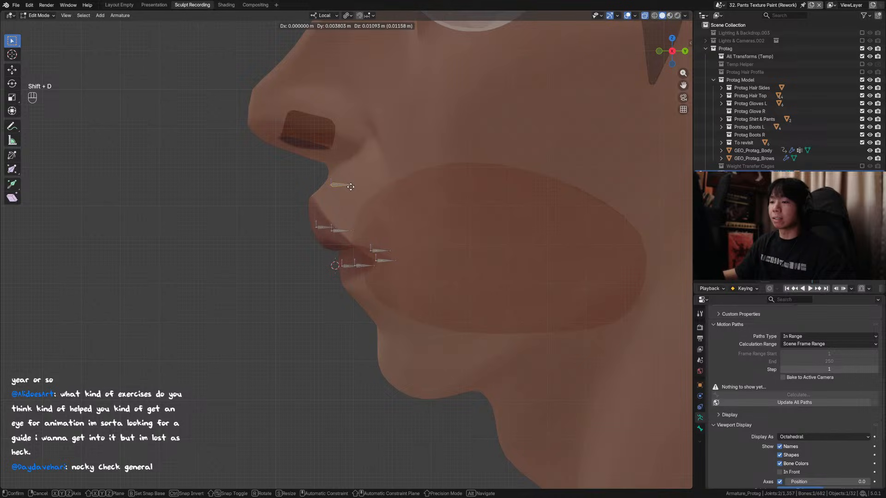
pyautogui.click(350, 186)
pyautogui.moveTo(351, 187); pyautogui.dragTo(348, 153, button='middle')
pyautogui.hotkey('alt', 'z')
pyautogui.hotkey('alt', 'z')
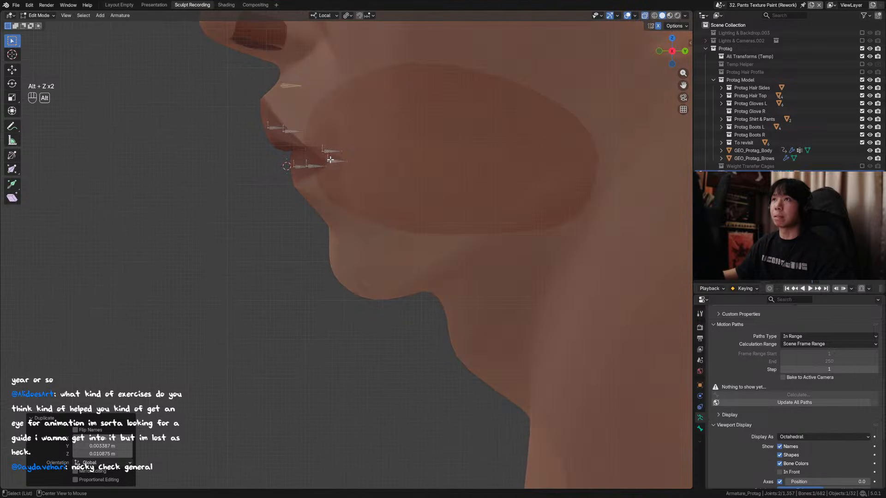
# Nudge the duplicated bone above the upper lip about 0.00018 m along its local Y axis.
pyautogui.press('g')
pyautogui.press('x')
pyautogui.press('y')
pyautogui.click(303, 139)
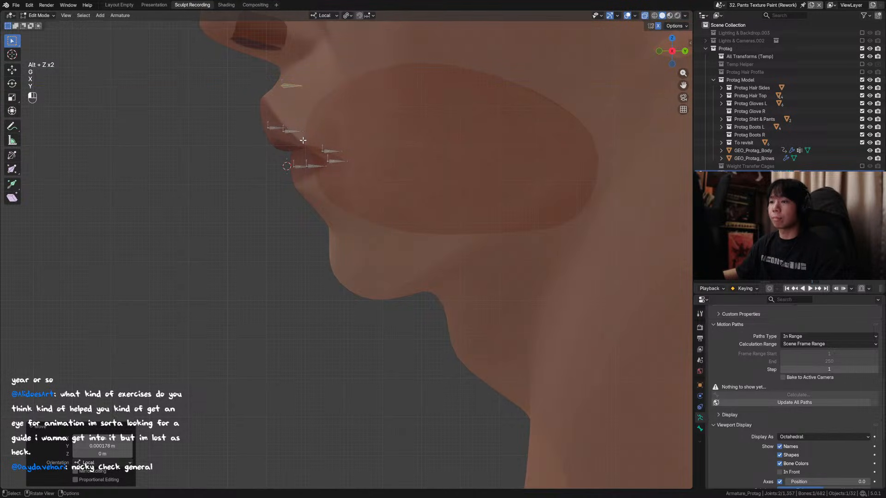
# Duplicate the bone above the upper lip to about 0.03 m lower, beneath the lower lip, fine-tune it along local Y and save.
pyautogui.hotkey('shift', 'd')
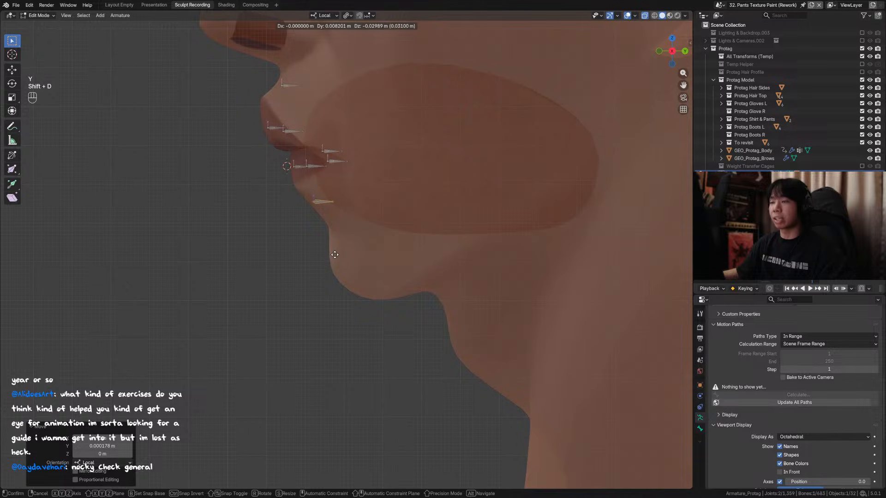
pyautogui.click(335, 254)
pyautogui.keyDown('alt'); pyautogui.moveTo(335, 254); pyautogui.dragTo(380, 250, button='middle'); pyautogui.keyUp('alt')
pyautogui.press('g')
pyautogui.press('y')
pyautogui.click(331, 240)
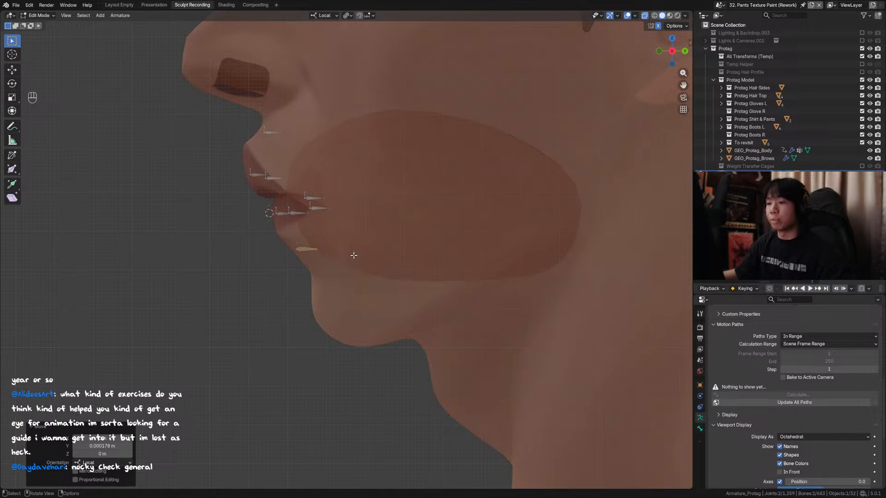
pyautogui.moveTo(338, 259)
pyautogui.keyDown('alt'); pyautogui.mouseDown(button='middle')
pyautogui.moveTo(386, 270)
pyautogui.moveTo(426, 267)
pyautogui.moveTo(351, 254)
pyautogui.mouseUp(button='middle'); pyautogui.keyUp('alt')
pyautogui.hotkey('ctrl', 's')
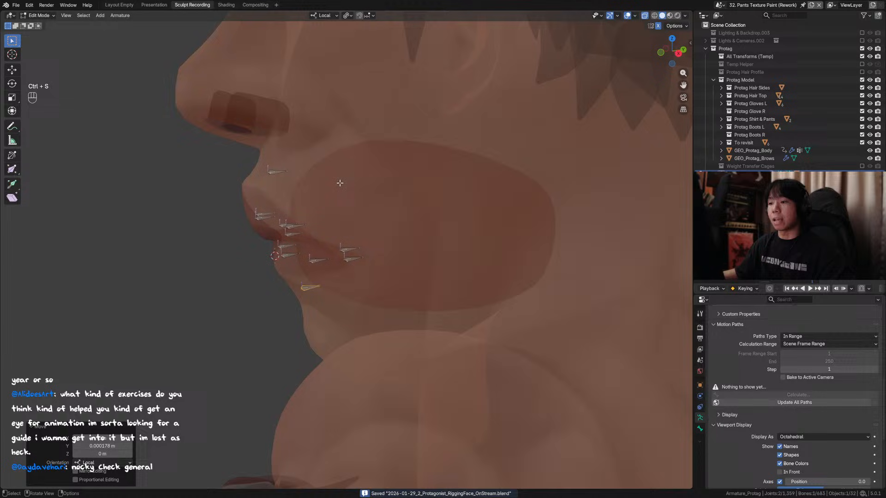
# Check the name of the bone above the upper lip and save the file.
pyautogui.click(281, 172)
pyautogui.press('F2')
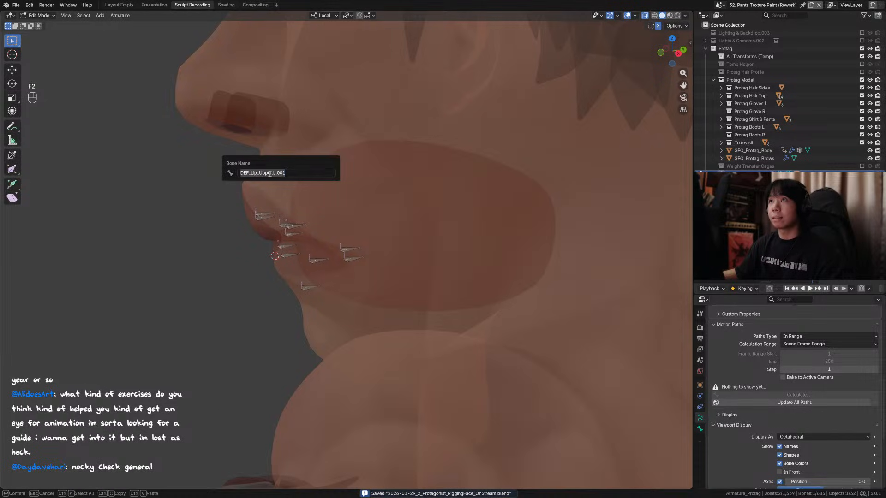
pyautogui.press('Escape')
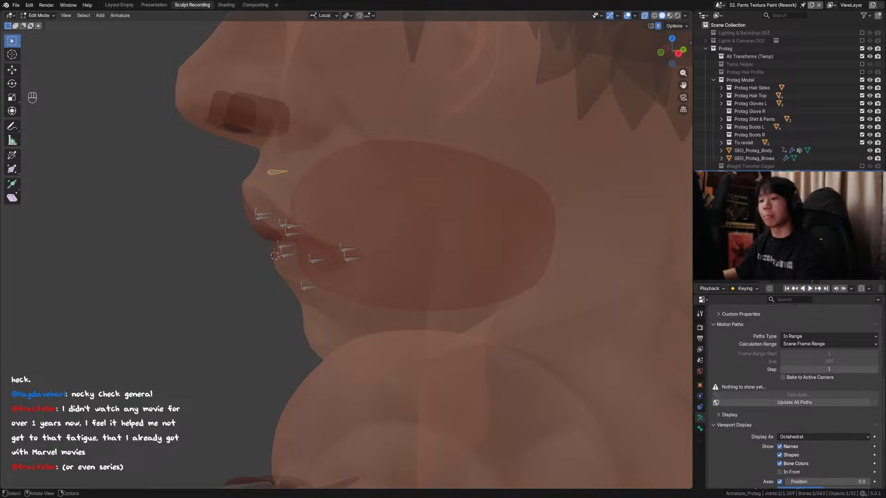
pyautogui.moveTo(283, 175); pyautogui.dragTo(341, 193, button='middle')
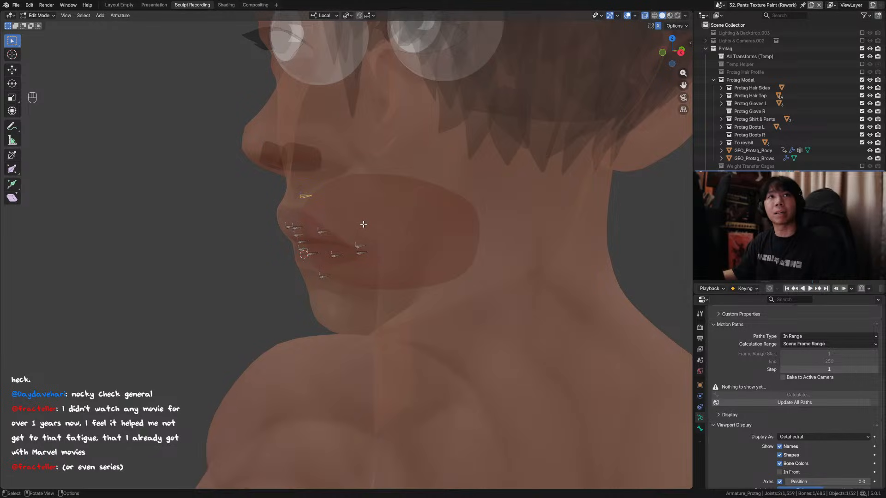
pyautogui.moveTo(342, 224); pyautogui.dragTo(370, 210, button='middle')
pyautogui.hotkey('ctrl', 's')
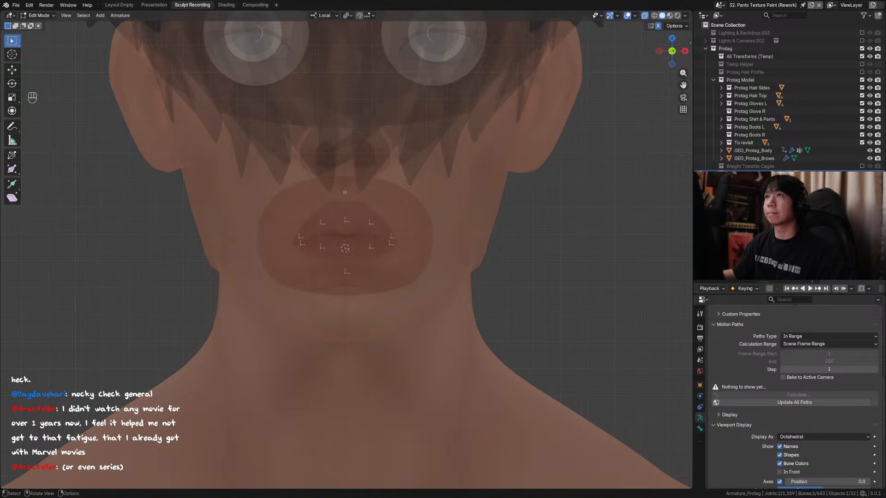
# Rename the bone above the upper lip to DEF_Lip_Upper_Out.L and save the file.
pyautogui.moveTo(360, 194); pyautogui.dragTo(334, 192, button='middle')
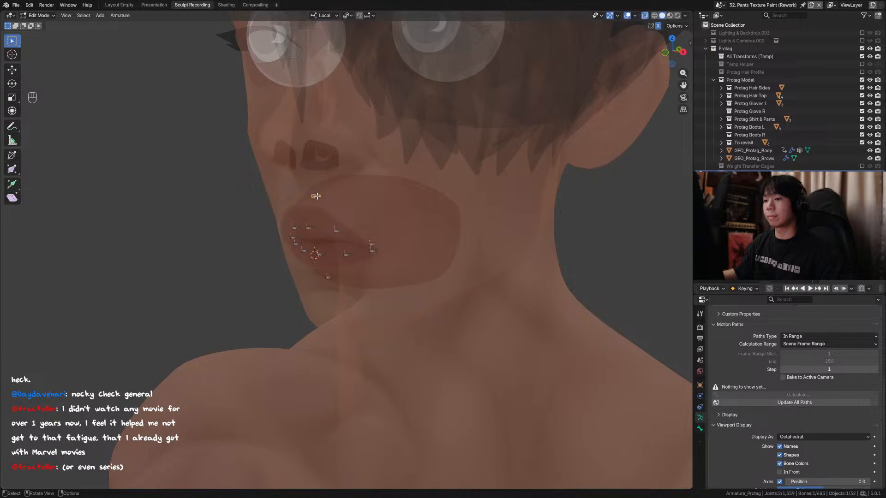
pyautogui.press('F2')
pyautogui.click(325, 195)
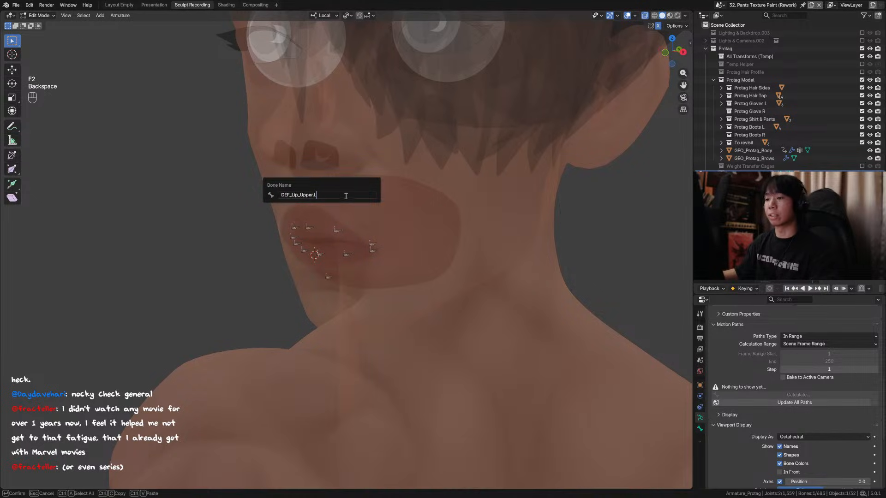
pyautogui.press('BackSpace')
pyautogui.press('BackSpace')
pyautogui.press('BackSpace')
pyautogui.press('BackSpace')
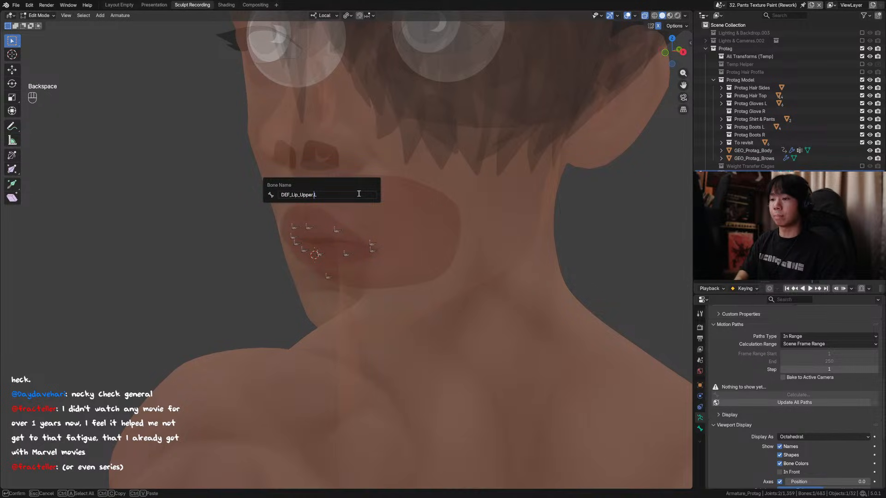
pyautogui.write('_Out')
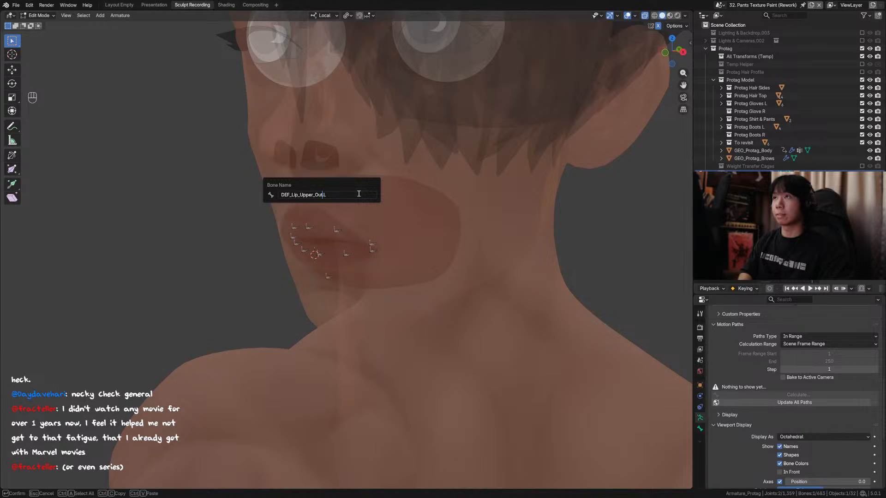
pyautogui.press('Return')
pyautogui.moveTo(358, 194); pyautogui.dragTo(374, 192, button='middle')
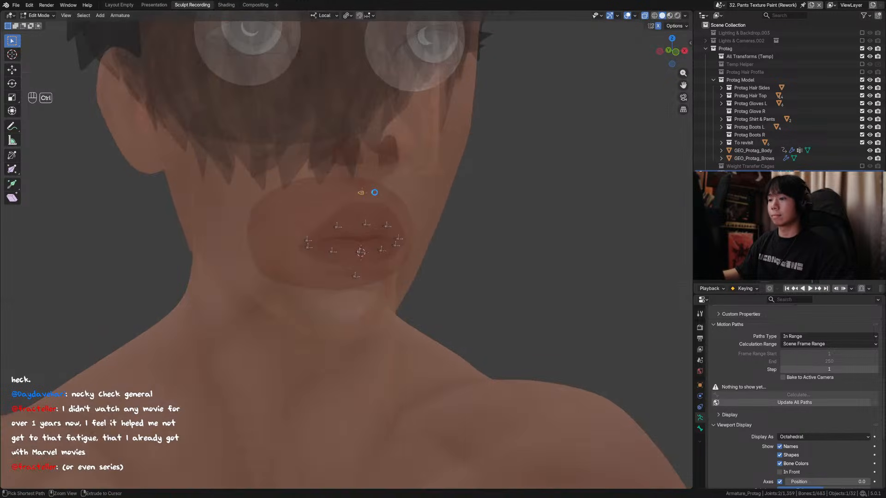
pyautogui.hotkey('ctrl', 's')
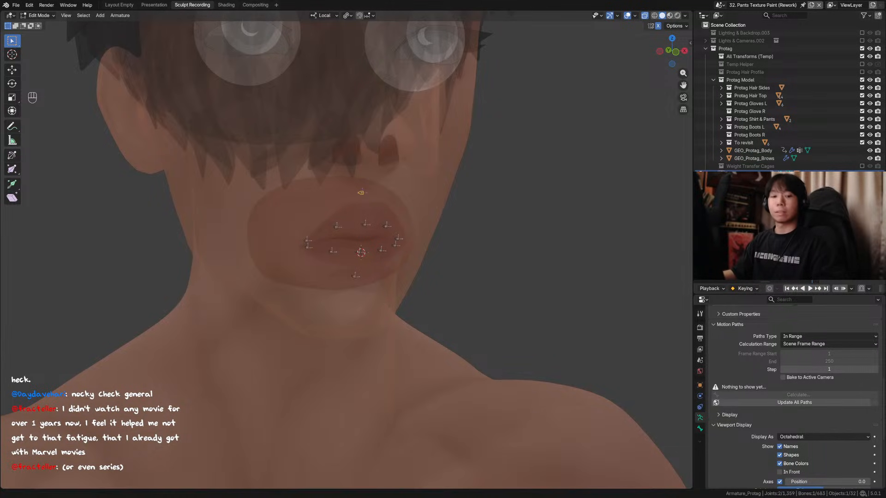
# Switch to the browser's YouTube video "1. Squash & Stretch - 12 Principles of Animation", copy its share link and highlight the title.
pyautogui.hotkey('alt', 'Tab')
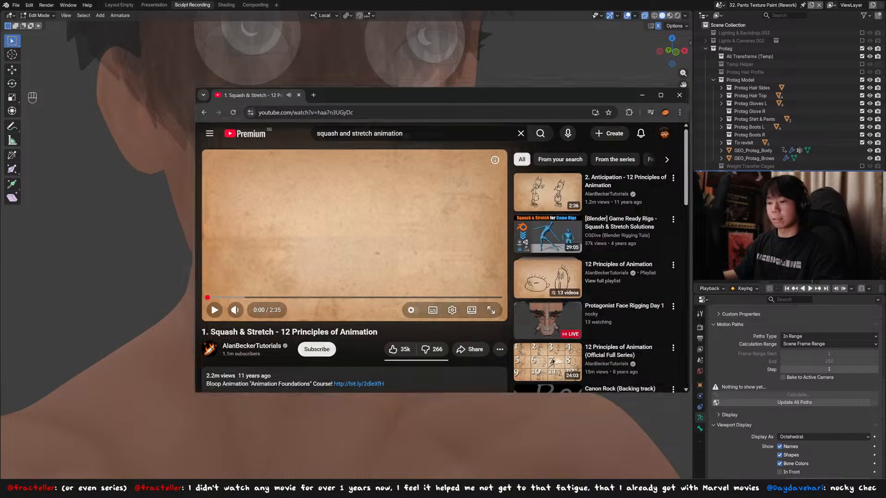
pyautogui.doubleClick(433, 95)
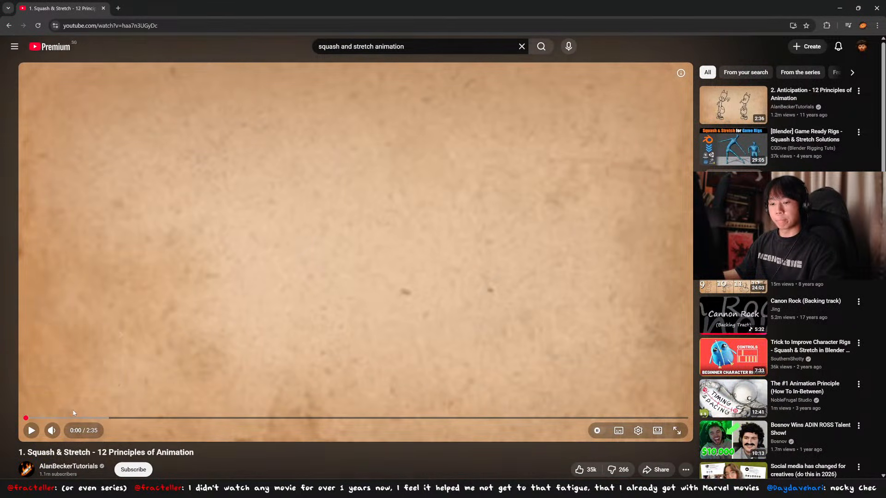
pyautogui.moveTo(76, 418); pyautogui.dragTo(22, 417)
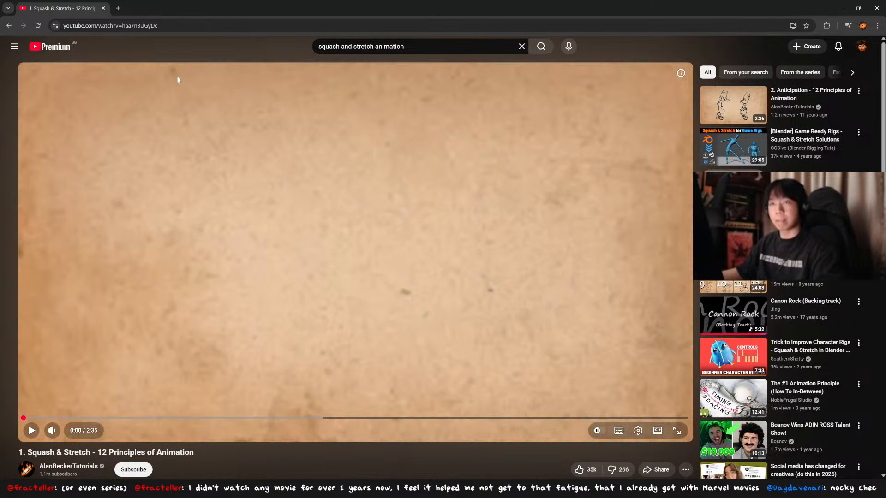
pyautogui.scroll(-1, 651, 442)
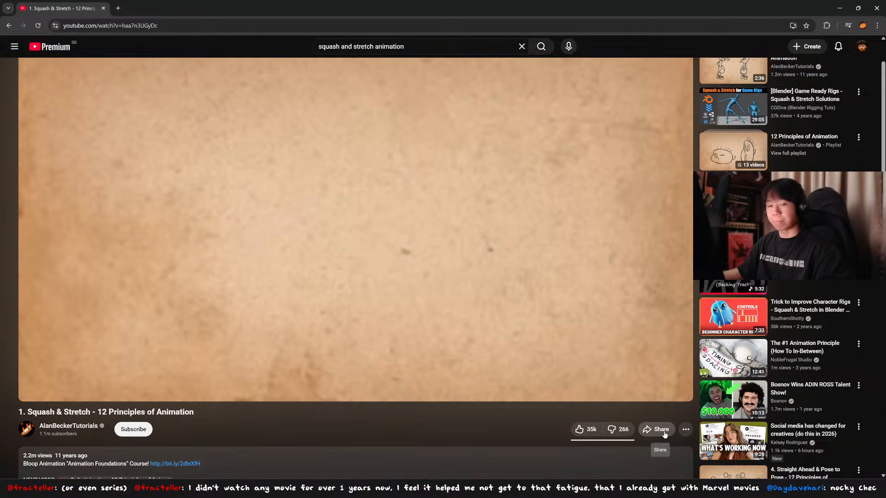
pyautogui.click(661, 430)
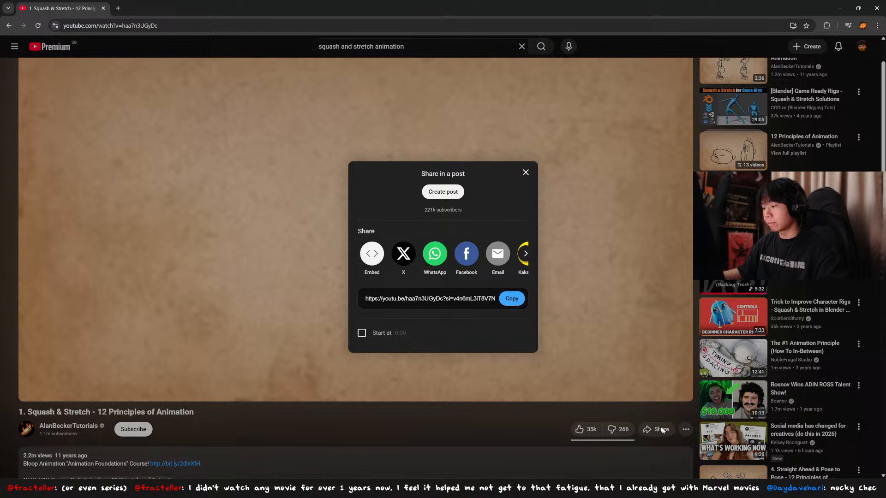
pyautogui.click(512, 299)
pyautogui.scroll(1, 554, 180)
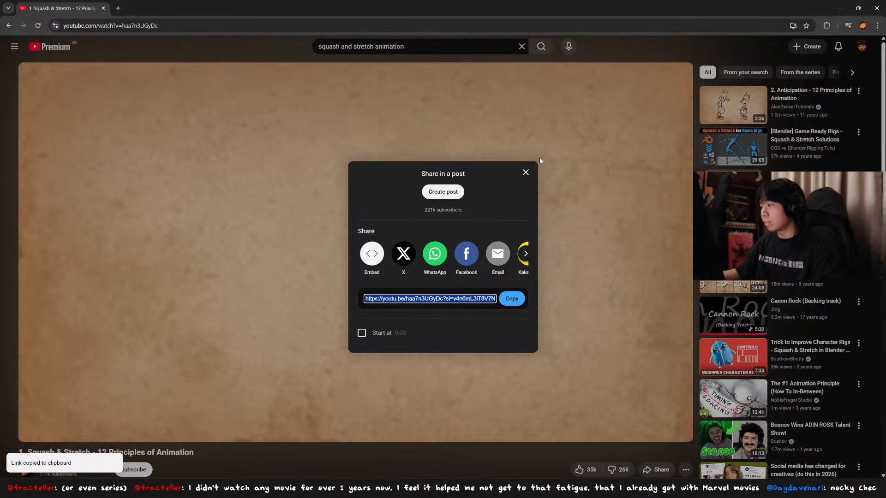
pyautogui.click(296, 55)
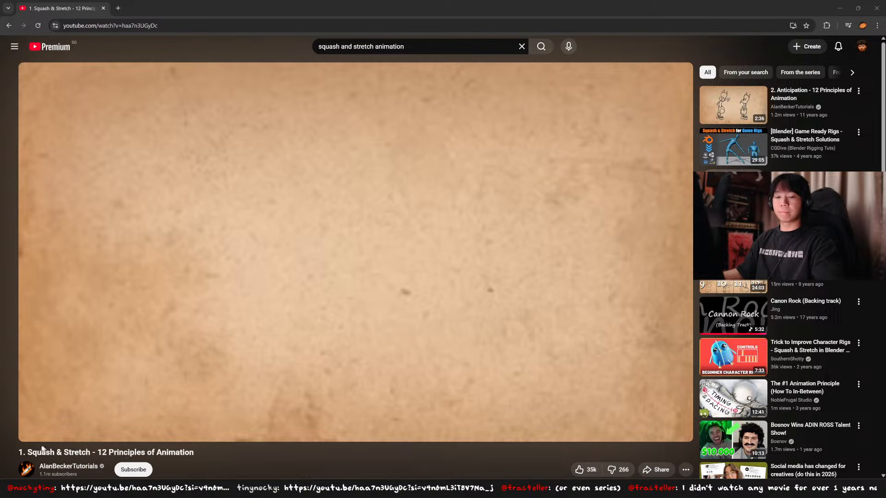
pyautogui.moveTo(19, 452); pyautogui.dragTo(155, 454)
pyautogui.click(223, 463)
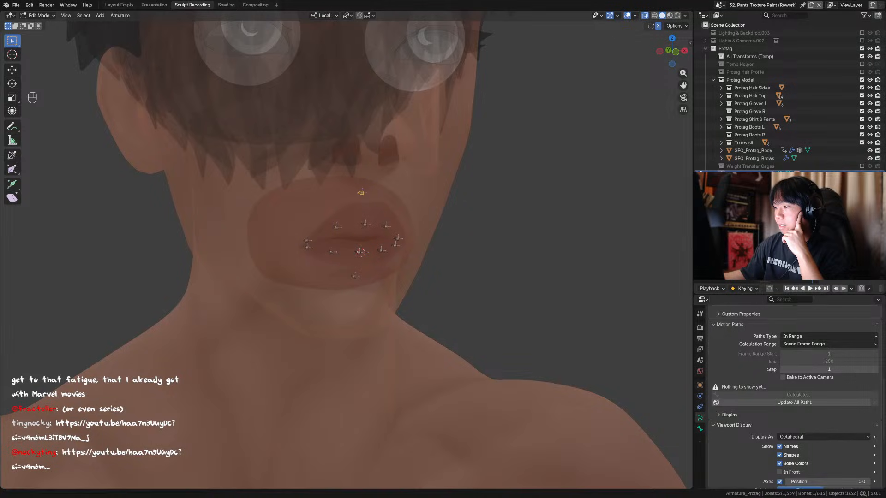
# Switch to the browser and review the "Alive! Animation course in Blender" page for its supported Blender versions and course description.
pyautogui.hotkey('alt', 'Tab')
pyautogui.click(264, 12)
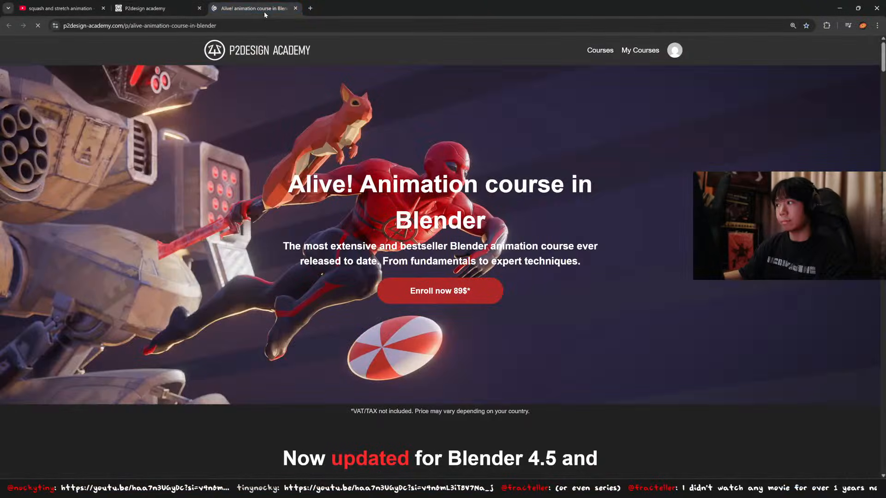
pyautogui.scroll(-5, 248, 124)
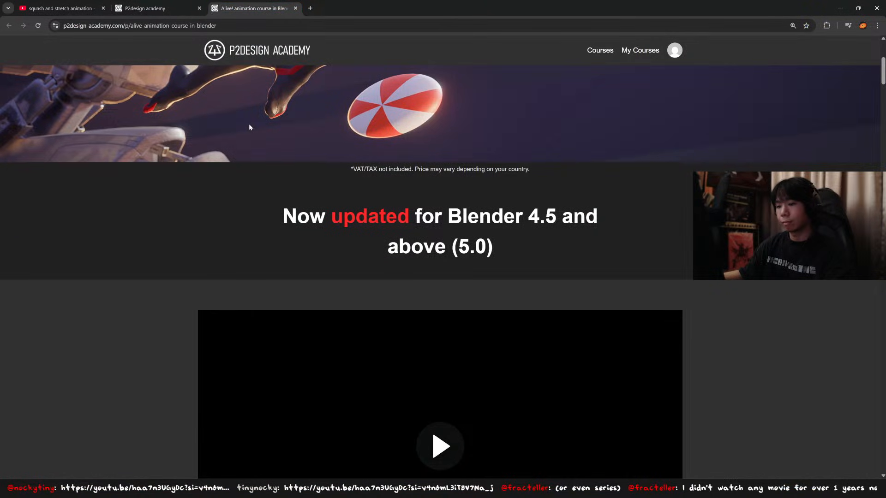
pyautogui.scroll(-1, 255, 127)
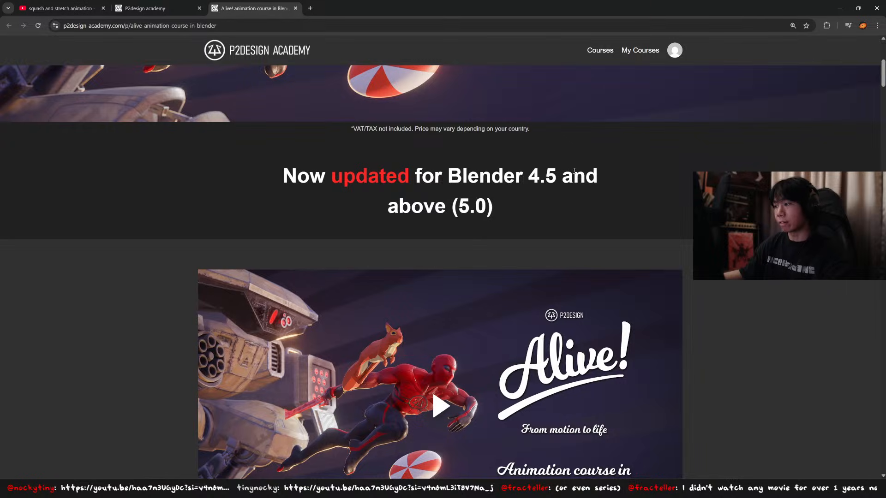
pyautogui.moveTo(537, 176); pyautogui.dragTo(530, 177)
pyautogui.moveTo(459, 208); pyautogui.dragTo(494, 208)
pyautogui.scroll(-4, 494, 207)
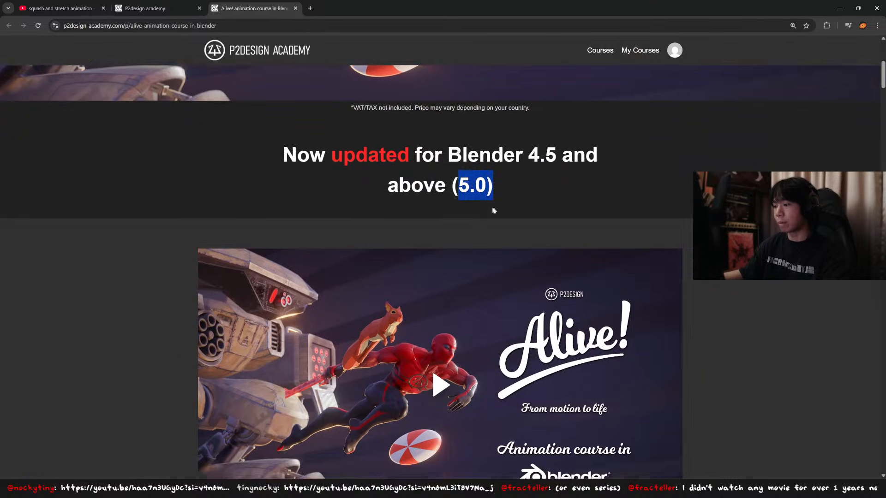
pyautogui.scroll(-4, 216, 213)
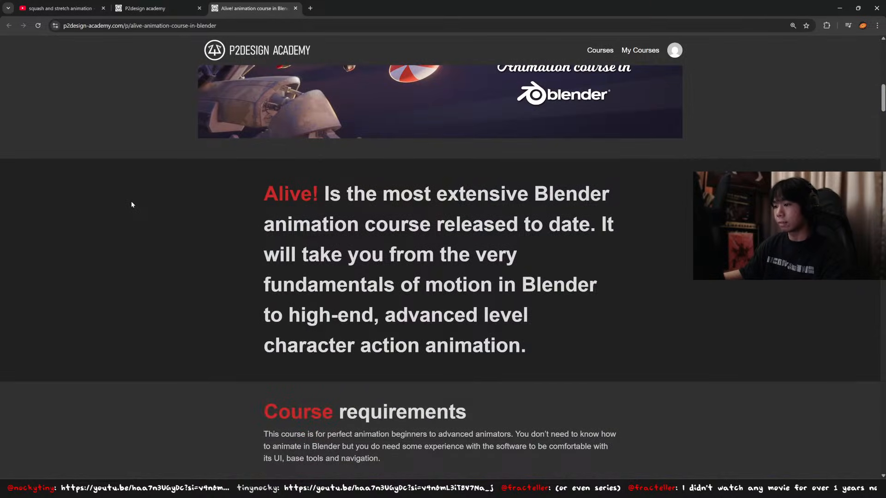
# Examine the "What's included in the course" list and highlight the "A ball rig" and "A Low poly squirrel rig" entries.
pyautogui.scroll(-8, 134, 204)
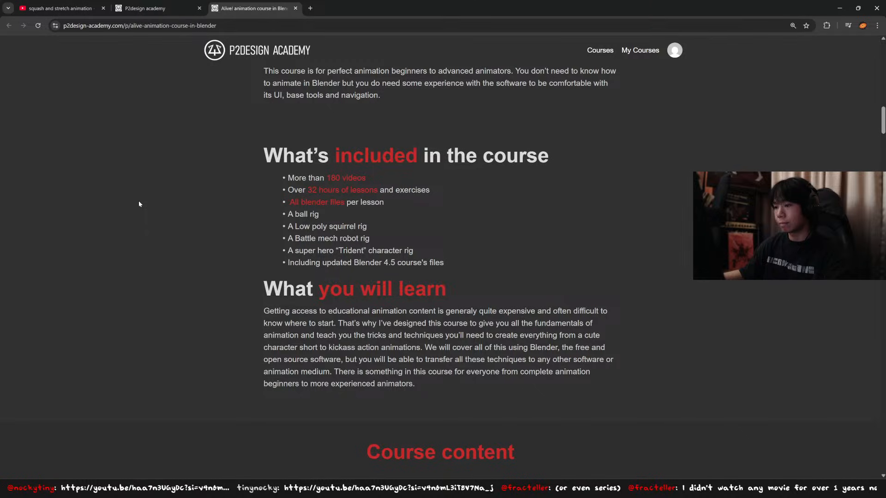
pyautogui.moveTo(273, 210); pyautogui.dragTo(362, 229)
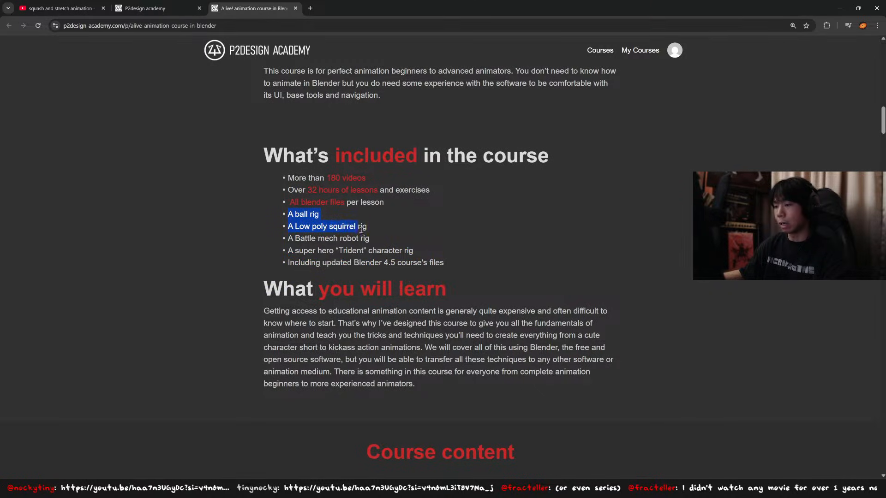
pyautogui.scroll(-4, 374, 229)
pyautogui.scroll(4, 364, 226)
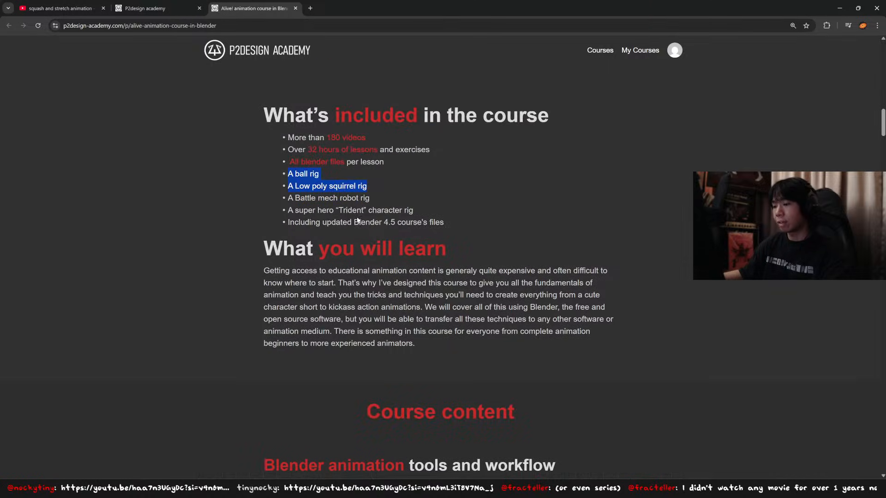
# Review the course content sections from animation tools to character intro animation, plus the enrolment price and instructor details.
pyautogui.scroll(-8, 355, 222)
pyautogui.scroll(-3, 355, 224)
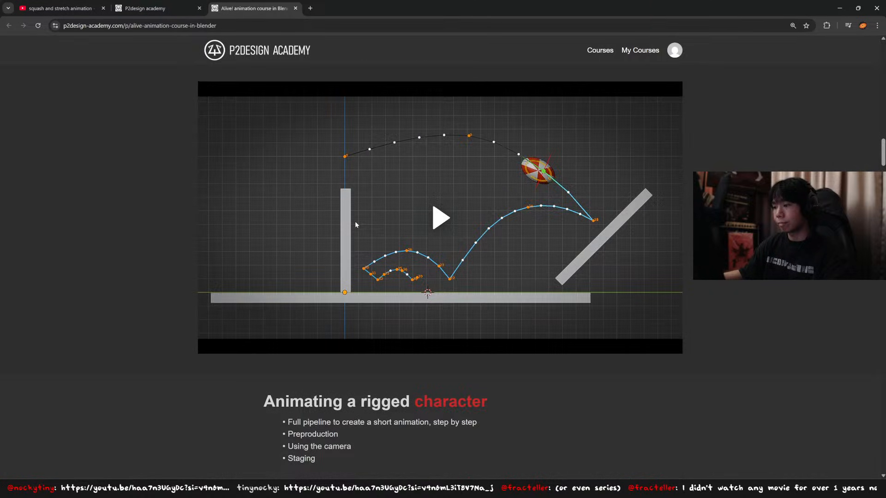
pyautogui.scroll(-1, 434, 238)
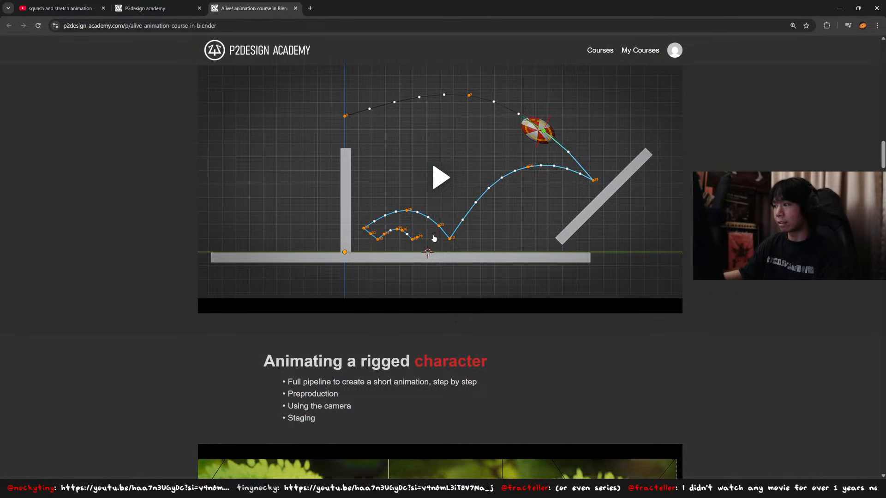
pyautogui.scroll(-4, 434, 238)
pyautogui.scroll(5, 434, 238)
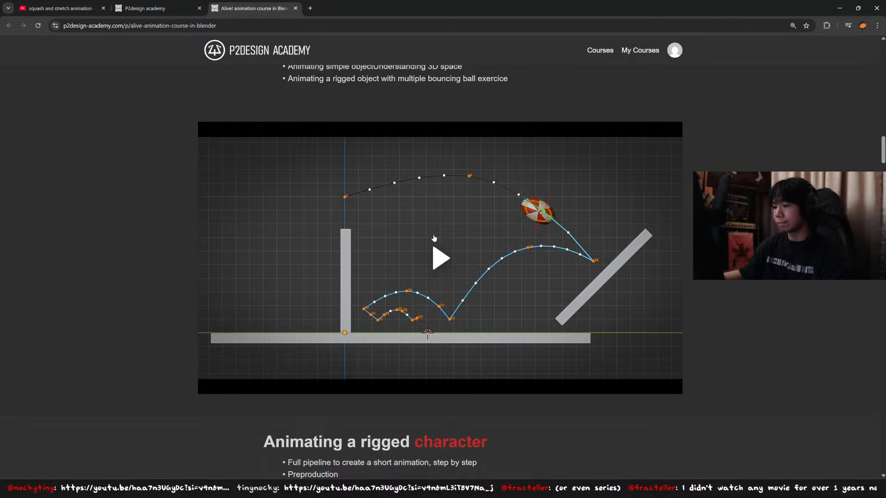
pyautogui.scroll(-13, 433, 238)
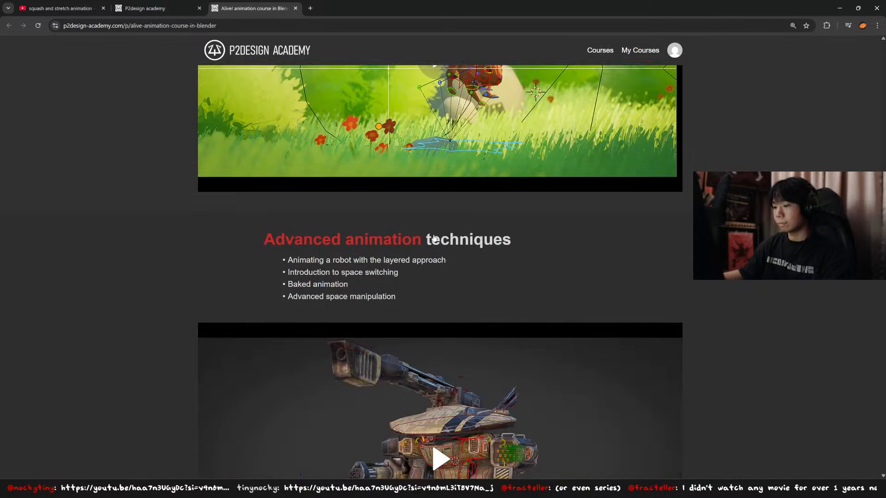
pyautogui.scroll(-10, 434, 238)
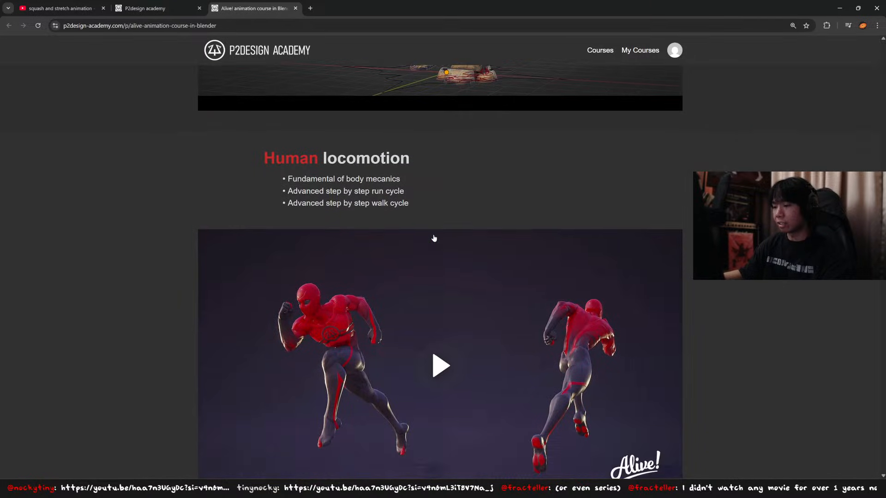
pyautogui.scroll(-15, 434, 238)
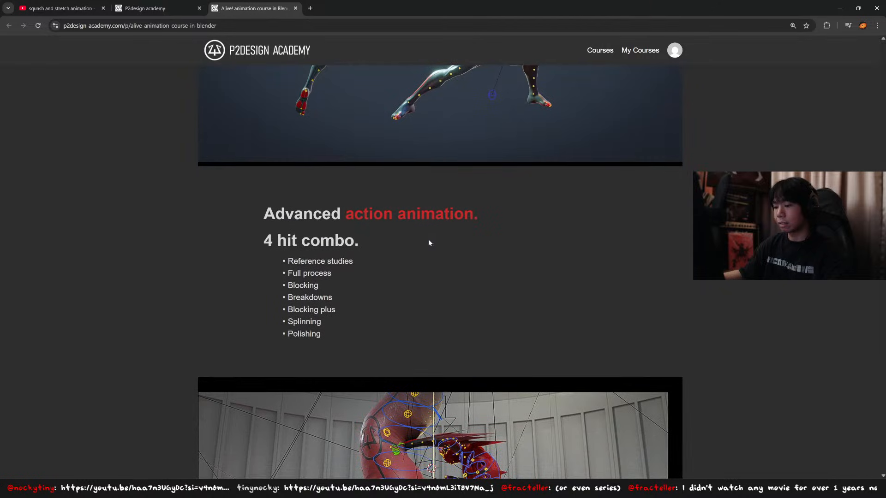
pyautogui.scroll(-10, 428, 243)
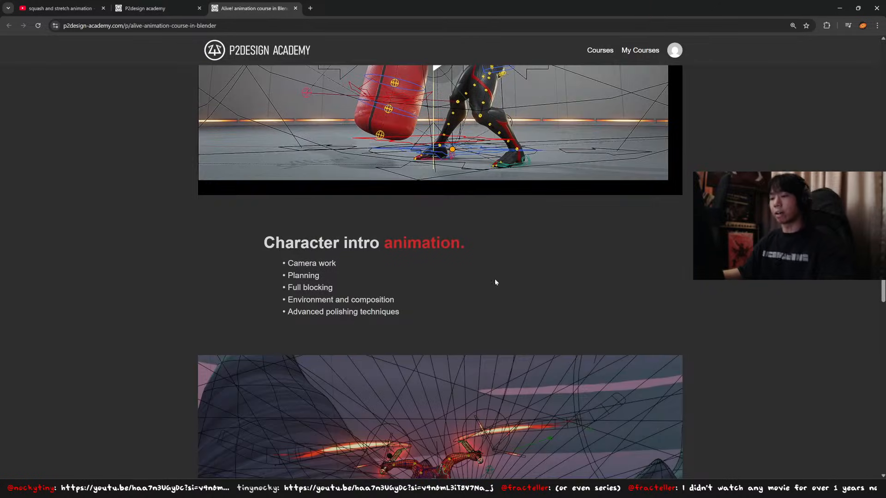
pyautogui.scroll(-10, 484, 281)
pyautogui.scroll(-2, 539, 377)
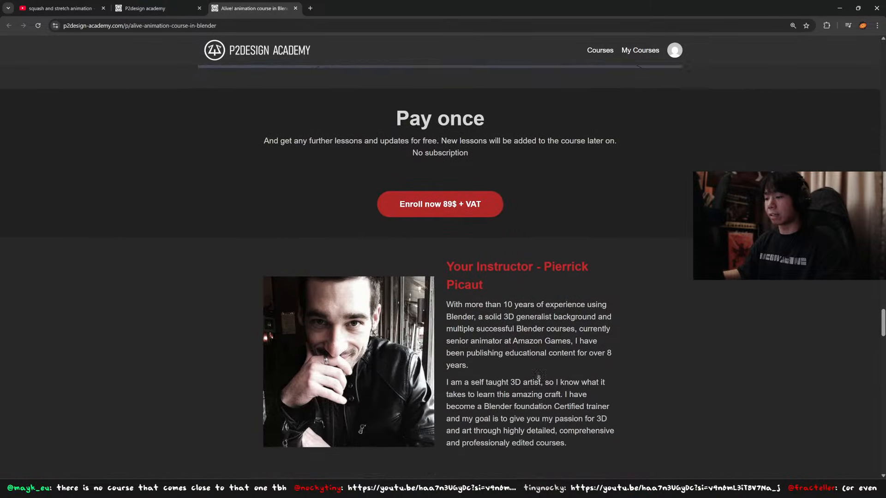
pyautogui.press('Home')
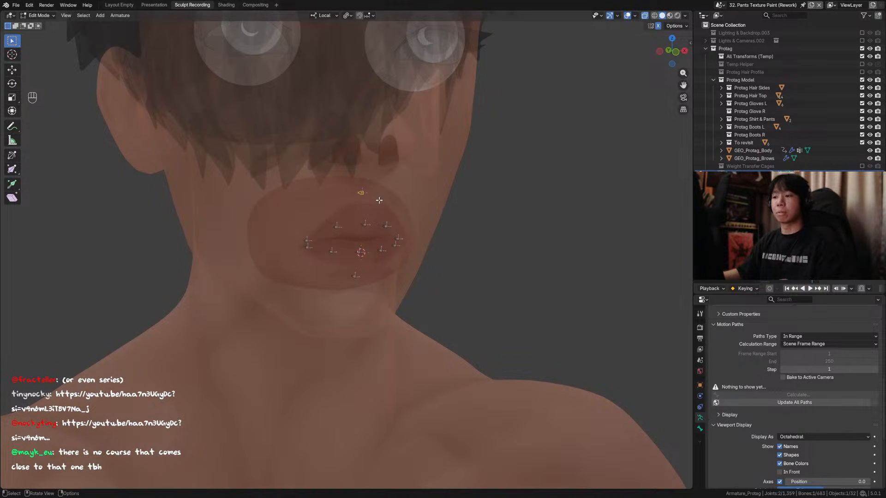
# Switch to Blender, check the placement of the bone above the upper lip in side view and save the file.
pyautogui.moveTo(379, 200); pyautogui.dragTo(342, 198, button='middle')
pyautogui.moveTo(437, 200); pyautogui.dragTo(406, 194, button='middle')
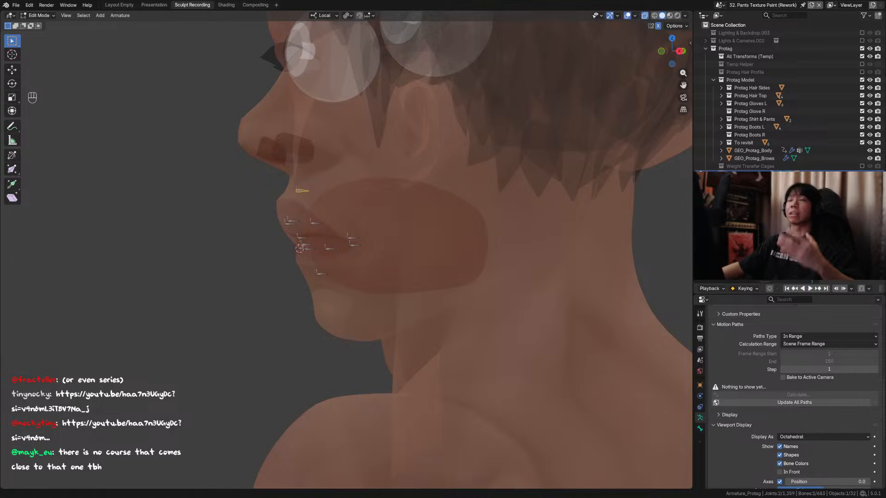
pyautogui.moveTo(288, 181)
pyautogui.mouseDown(button='middle')
pyautogui.moveTo(321, 173)
pyautogui.moveTo(318, 200)
pyautogui.moveTo(334, 212)
pyautogui.moveTo(283, 198)
pyautogui.moveTo(312, 193)
pyautogui.moveTo(346, 206)
pyautogui.moveTo(287, 193)
pyautogui.mouseUp(button='middle')
pyautogui.hotkey('alt', 'z')
pyautogui.hotkey('alt', 'z')
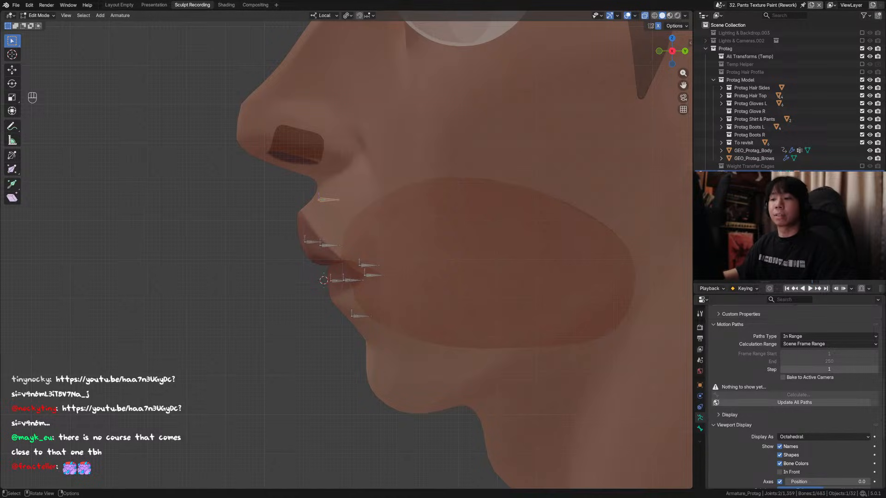
pyautogui.moveTo(327, 206); pyautogui.dragTo(369, 233, button='middle')
pyautogui.hotkey('ctrl', 's')
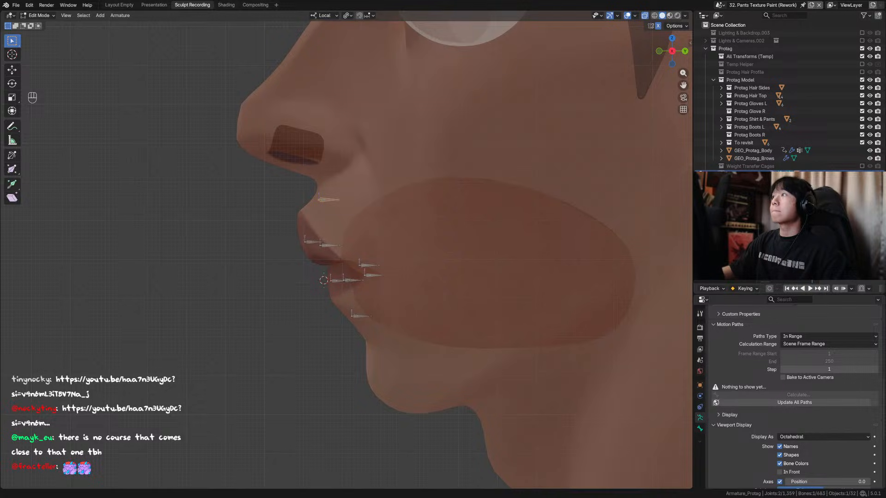
# Duplicate the centre bone above the upper lip along its local X axis toward the character's left side.
pyautogui.moveTo(277, 338); pyautogui.dragTo(400, 242, button='middle')
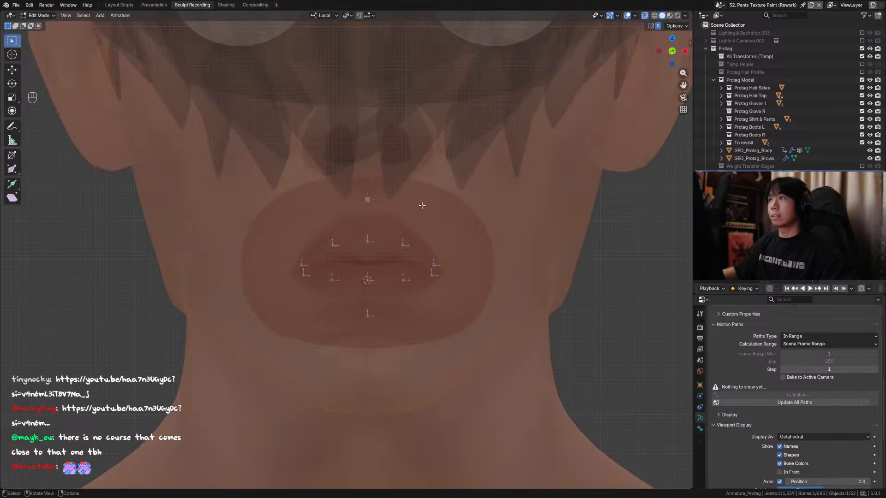
pyautogui.press('KP_5')
pyautogui.click(368, 198)
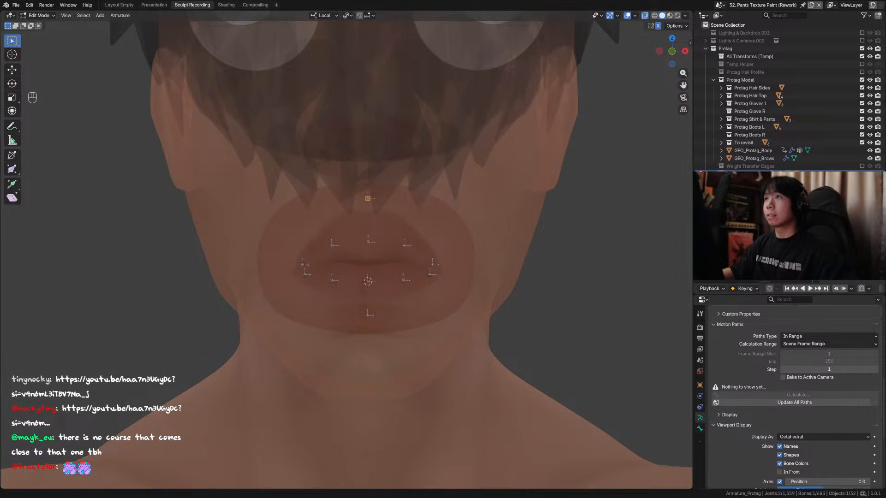
pyautogui.moveTo(368, 198)
pyautogui.mouseDown(button='middle')
pyautogui.moveTo(390, 203)
pyautogui.moveTo(357, 209)
pyautogui.moveTo(381, 208)
pyautogui.mouseUp(button='middle')
pyautogui.hotkey('alt', 'z')
pyautogui.hotkey('shift', 'd')
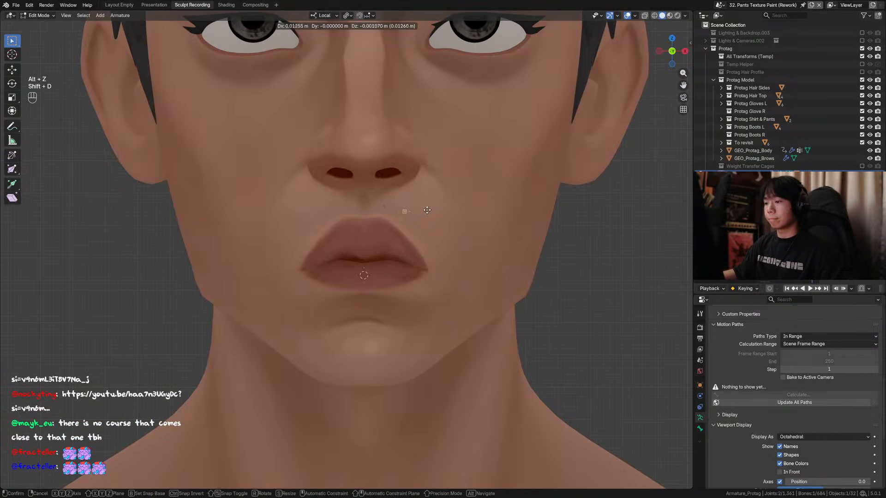
pyautogui.press('x')
pyautogui.hotkey('alt', 'z')
pyautogui.click(428, 213)
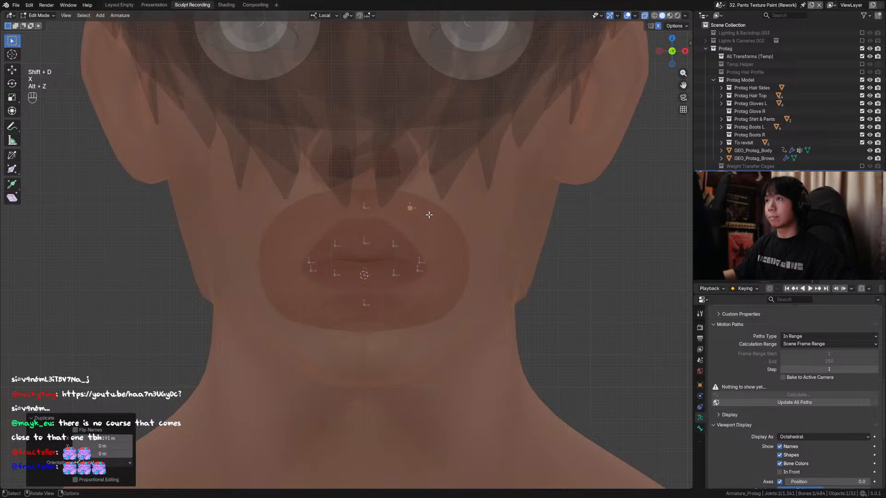
# Move the duplicated bone above the upper lip slightly back toward the face's centre along local X.
pyautogui.press('g')
pyautogui.press('x')
pyautogui.press('g')
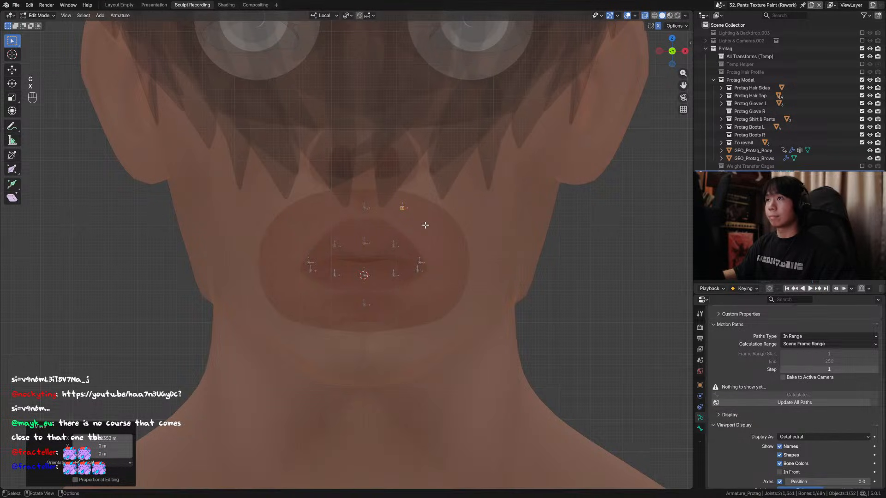
pyautogui.press('x')
pyautogui.click(425, 229)
# Duplicate the centre bone below the lower lip along local X toward the character's left side and save the file.
pyautogui.click(366, 304)
pyautogui.moveTo(366, 304); pyautogui.dragTo(441, 296, button='middle')
pyautogui.hotkey('shift', 'd')
pyautogui.press('x')
pyautogui.click(435, 297)
pyautogui.hotkey('ctrl', 's')
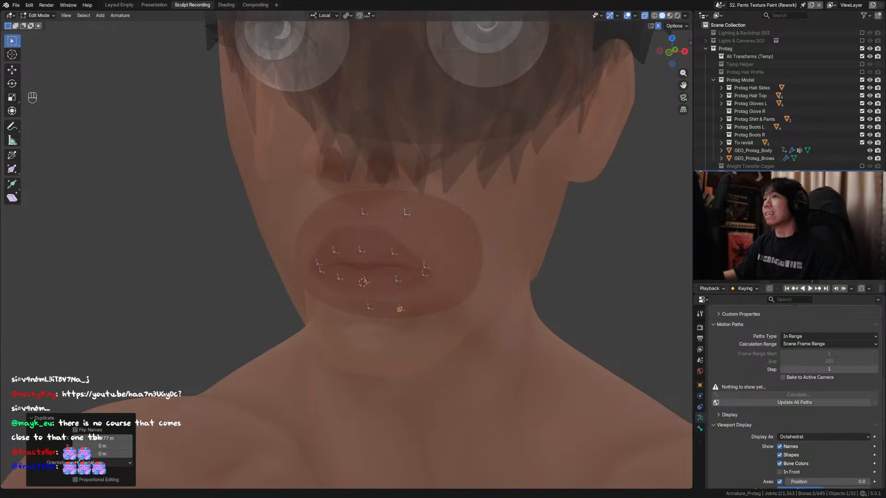
pyautogui.moveTo(392, 314); pyautogui.dragTo(437, 292, button='middle')
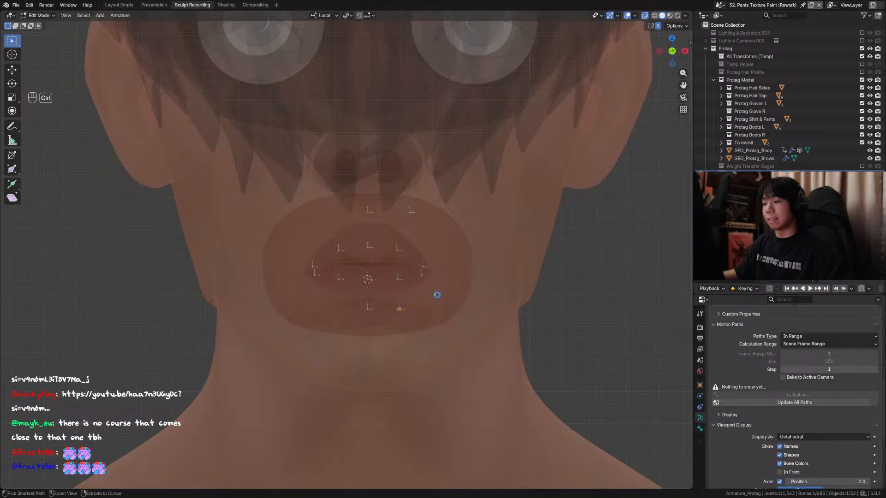
pyautogui.hotkey('ctrl', 's')
# Align the two side bones along local X, moving the lower one outward and the upper one slightly inward.
pyautogui.press('g')
pyautogui.press('x')
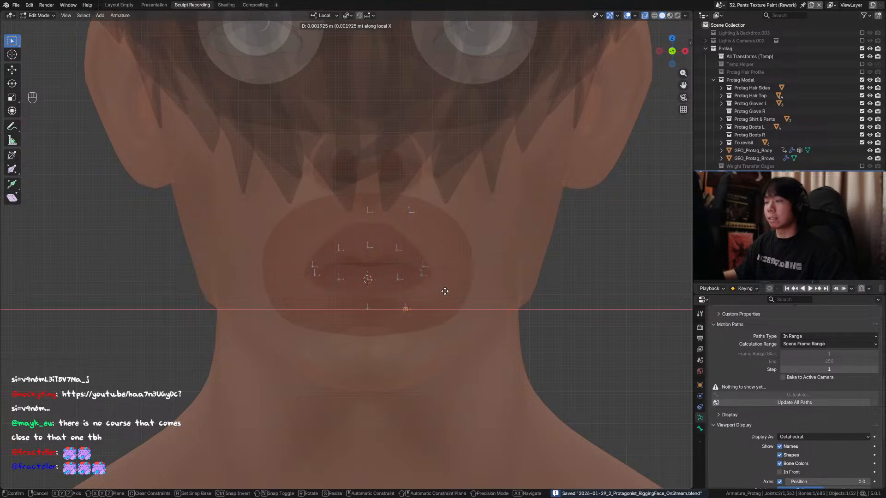
pyautogui.click(445, 292)
pyautogui.moveTo(442, 257); pyautogui.dragTo(432, 216, button='middle')
pyautogui.click(381, 229)
pyautogui.press('g')
pyautogui.press('x')
pyautogui.click(431, 215)
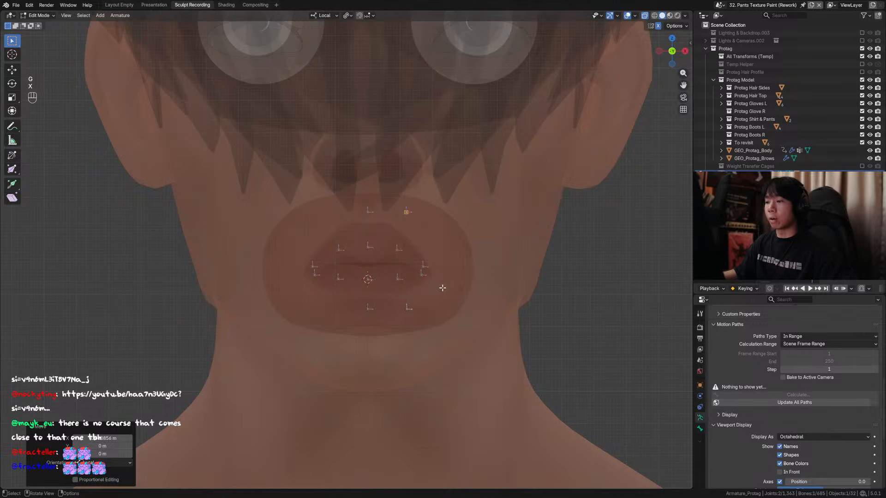
# Move both side bones about 0.002 m back into the face along local Y and save the file.
pyautogui.moveTo(431, 316); pyautogui.dragTo(405, 318, button='middle')
pyautogui.keyDown('shift'); pyautogui.click(408, 320); pyautogui.keyUp('shift')
pyautogui.keyDown('alt'); pyautogui.moveTo(423, 322); pyautogui.dragTo(378, 269, button='middle'); pyautogui.keyUp('alt')
pyautogui.press('g')
pyautogui.press('y')
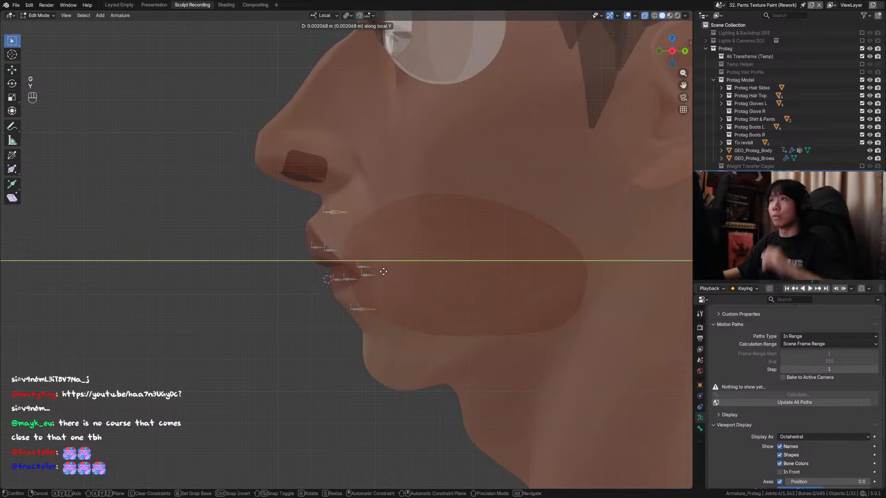
pyautogui.click(384, 271)
pyautogui.moveTo(384, 271); pyautogui.dragTo(421, 227, button='middle')
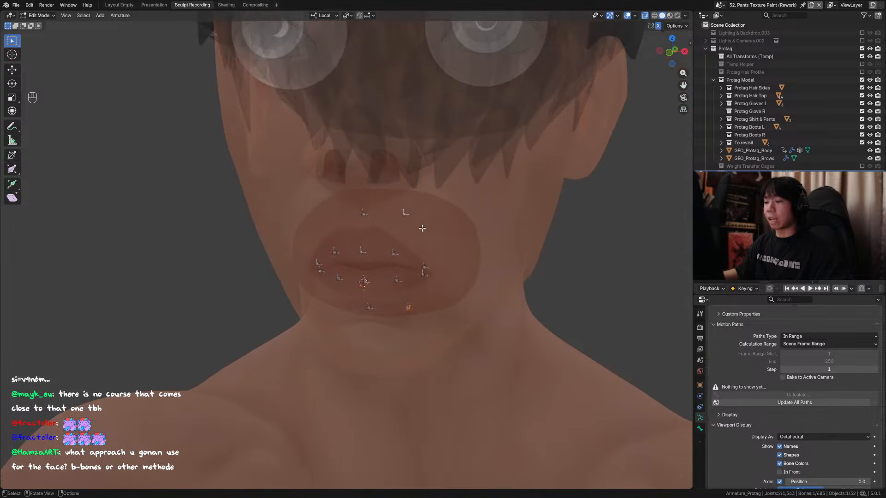
pyautogui.hotkey('ctrl', 's')
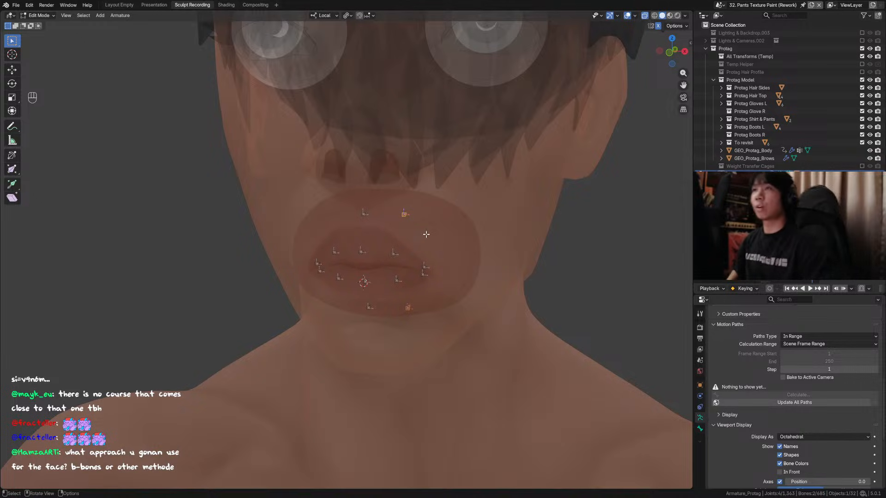
pyautogui.press('KP_3')
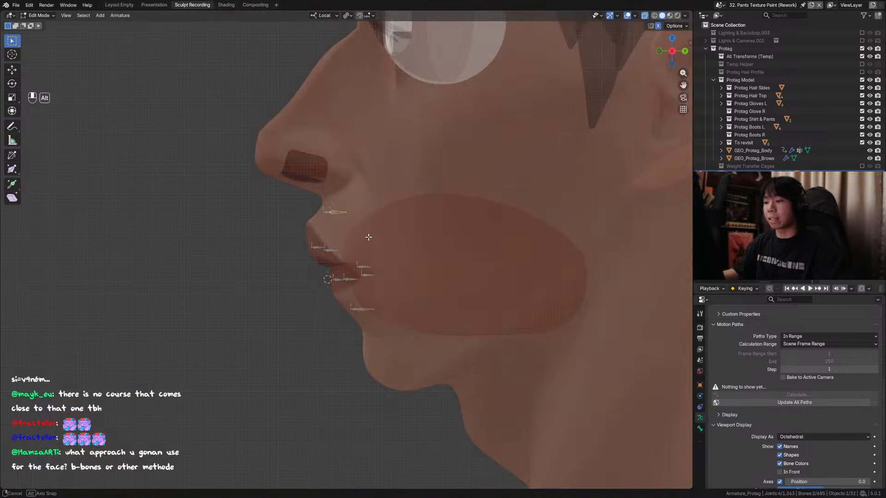
pyautogui.hotkey('ctrl', 's')
# Save the file and duplicate the centre bone below the lower lip about 0.014 m down along local Z to the chin.
pyautogui.moveTo(379, 207); pyautogui.dragTo(383, 263, button='middle')
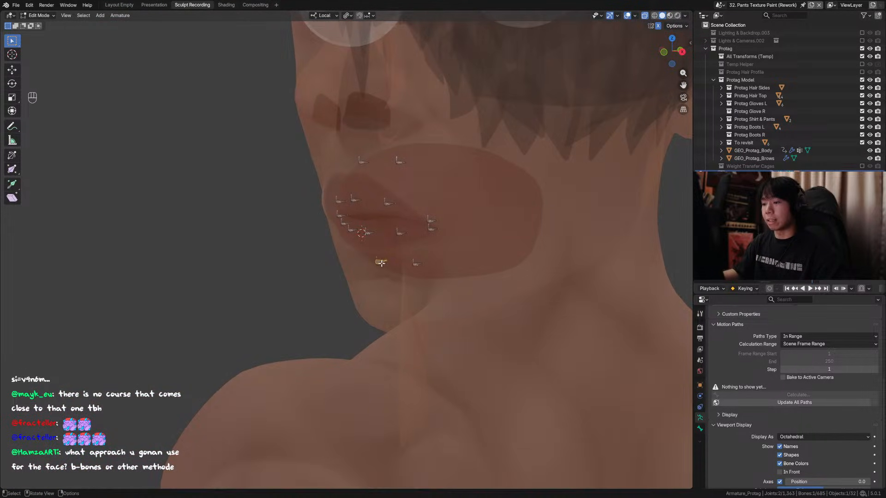
pyautogui.click(385, 267)
pyautogui.press('KP_1')
pyautogui.hotkey('ctrl', 's')
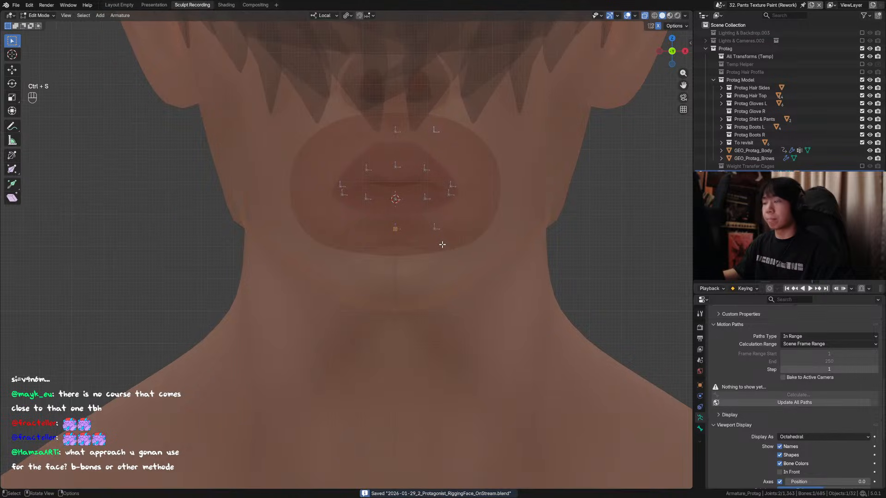
pyautogui.hotkey('shift', 'd')
pyautogui.hotkey('shift', 's')
pyautogui.press('z')
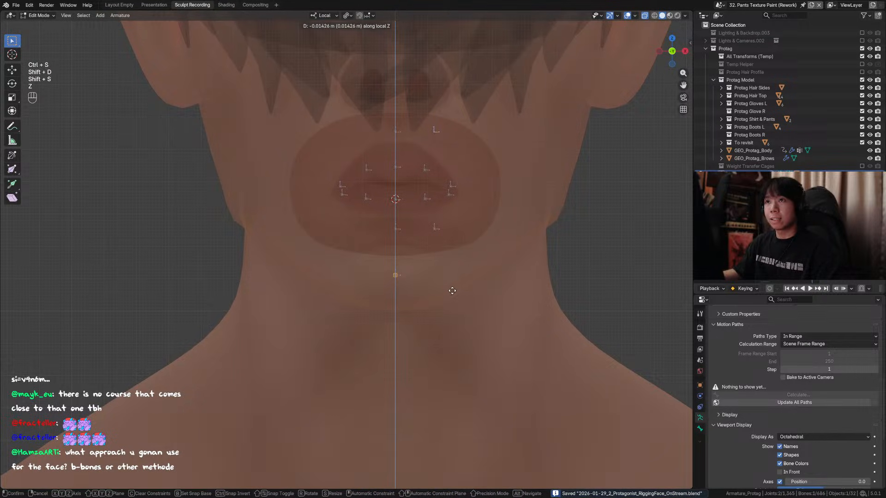
pyautogui.click(453, 291)
# Move the chin bone about 0.0053 m back along local Y in side view.
pyautogui.press('ctrl+KP_3')
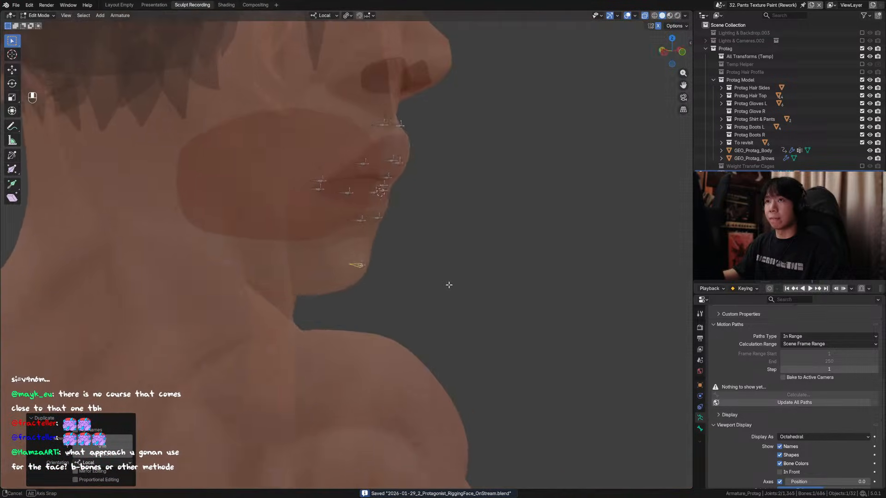
pyautogui.press('g')
pyautogui.press('y')
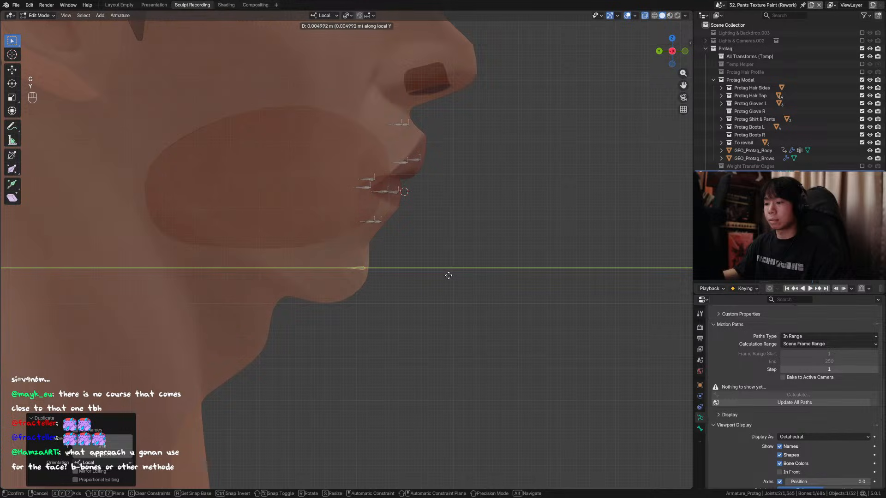
pyautogui.click(445, 275)
# Rename the chin bone using the base name DEF_Chin and save the file.
pyautogui.press('KP_1')
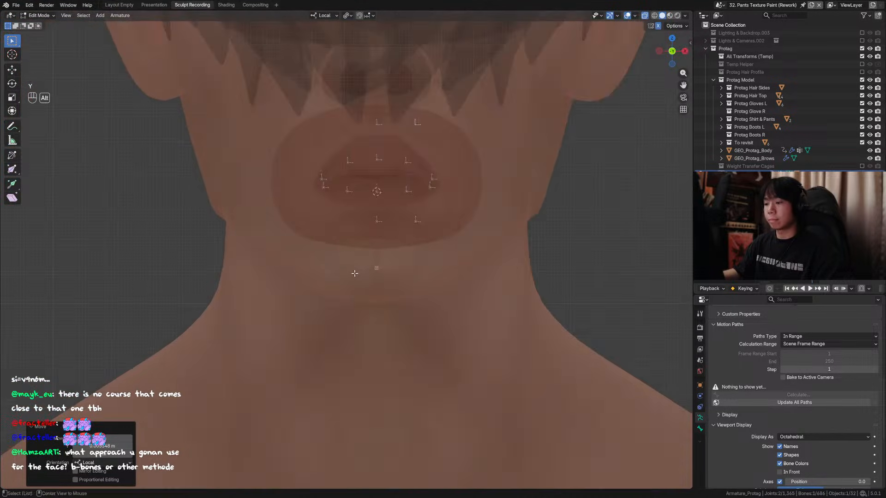
pyautogui.press('F2')
pyautogui.moveTo(374, 274); pyautogui.dragTo(394, 277)
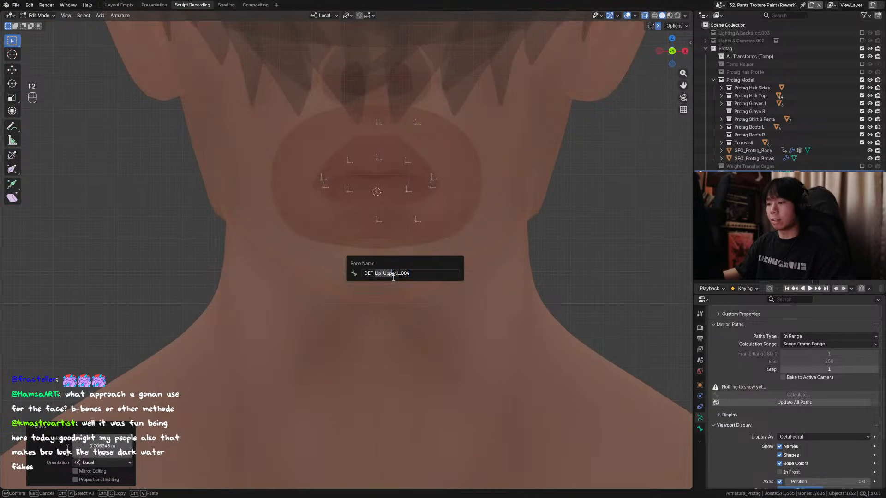
pyautogui.write('C')
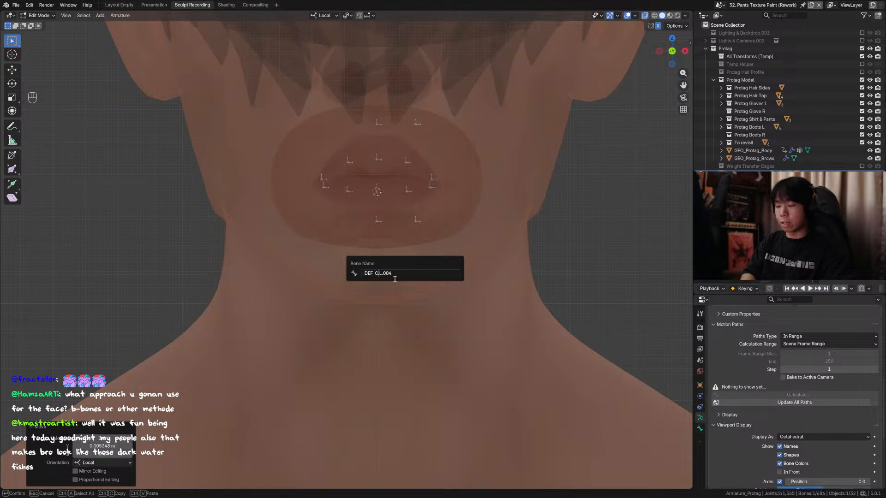
pyautogui.write('hin')
pyautogui.press('BackSpace')
pyautogui.press('BackSpace')
pyautogui.press('BackSpace')
pyautogui.press('Return')
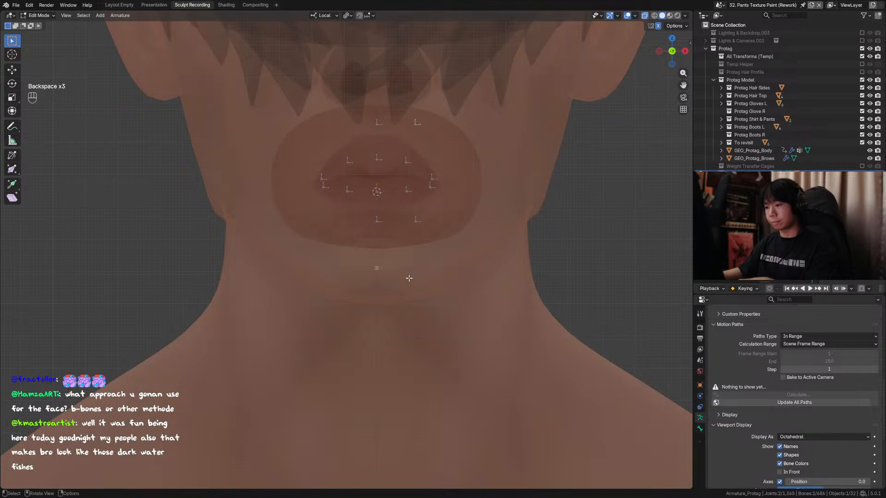
pyautogui.keyDown('ctrl'); pyautogui.moveTo(408, 274); pyautogui.dragTo(396, 260, button='middle'); pyautogui.keyUp('ctrl')
pyautogui.hotkey('ctrl', 's')
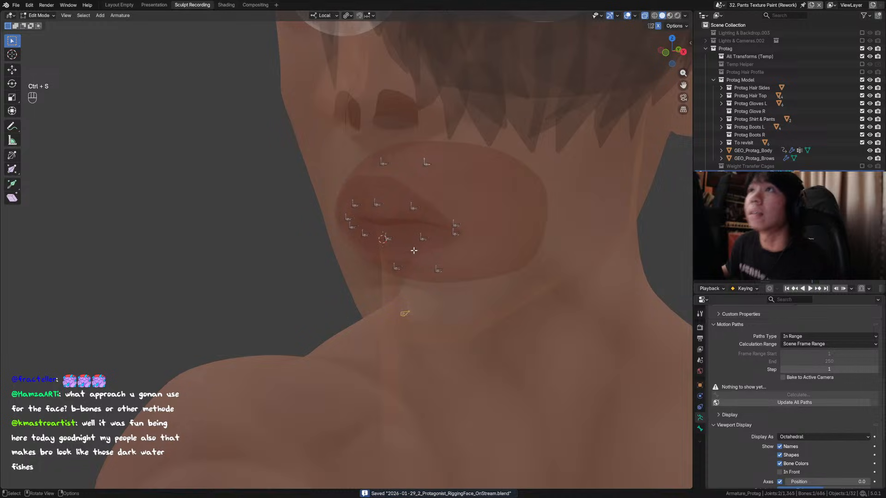
# Rename the centre bone below the lower lip to DEF_Lip_Lower_Out.L, dropping its numeric suffix.
pyautogui.click(402, 271)
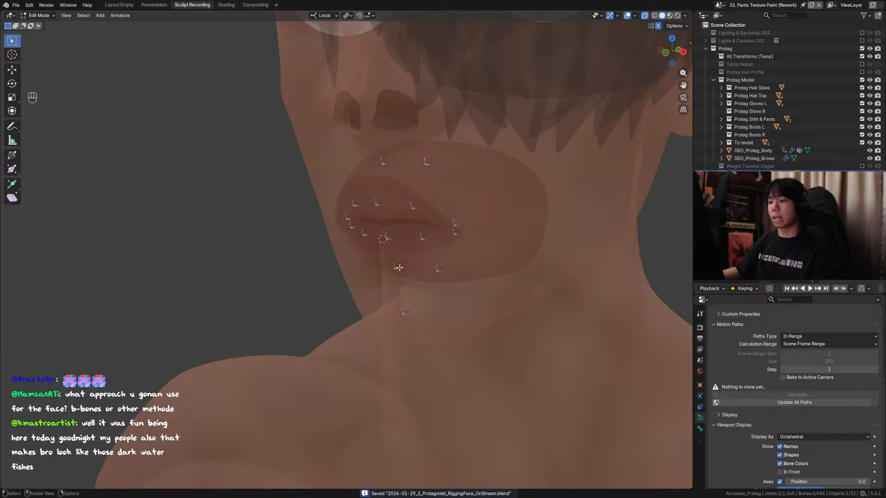
pyautogui.press('F2')
pyautogui.click(415, 281)
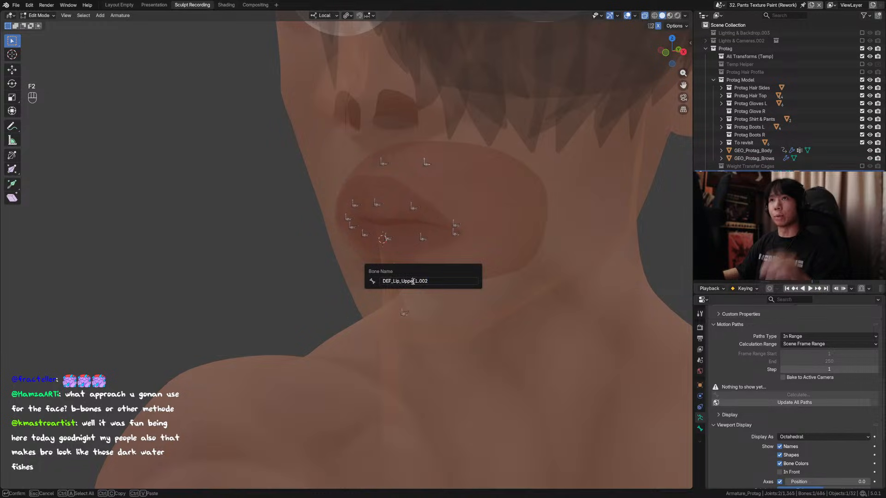
pyautogui.moveTo(413, 281); pyautogui.dragTo(401, 282)
pyautogui.write('Lower')
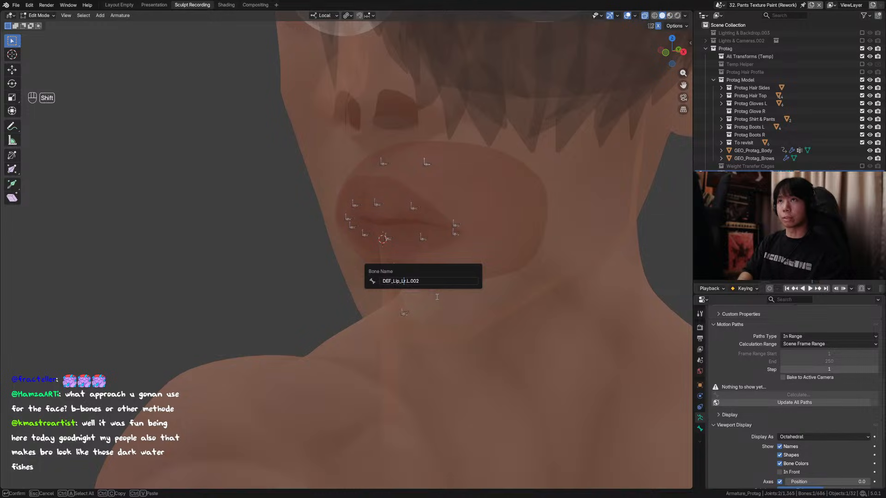
pyautogui.press('BackSpace')
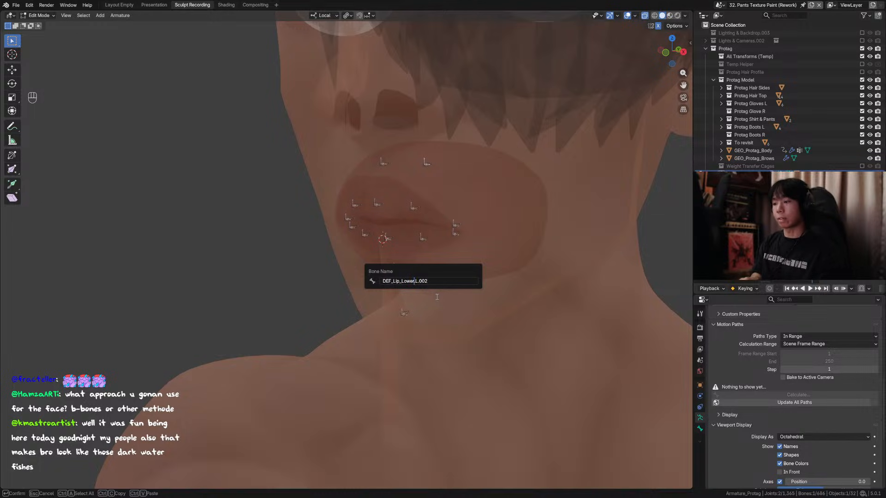
pyautogui.write('_Out')
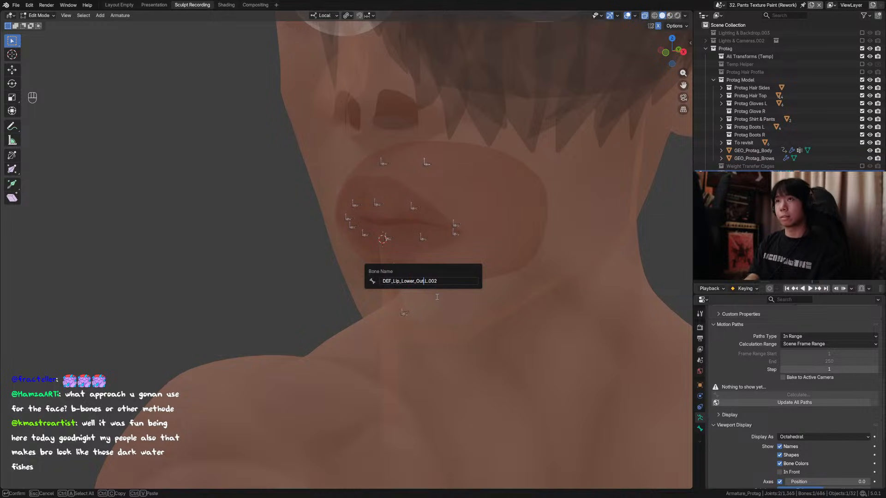
pyautogui.press('Right')
pyautogui.press('Right')
pyautogui.hotkey('ctrl', 'Right')
pyautogui.press('BackSpace')
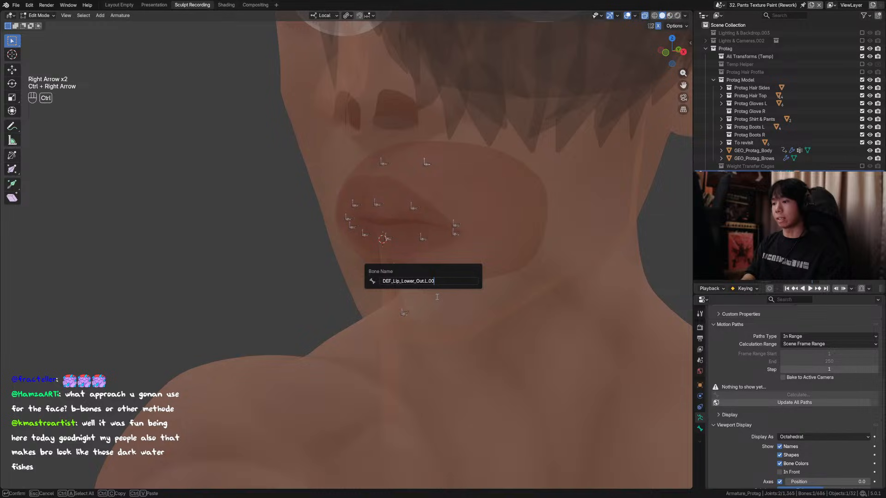
pyautogui.press('BackSpace')
pyautogui.press('BackSpace')
pyautogui.press('BackSpace')
pyautogui.click(437, 298)
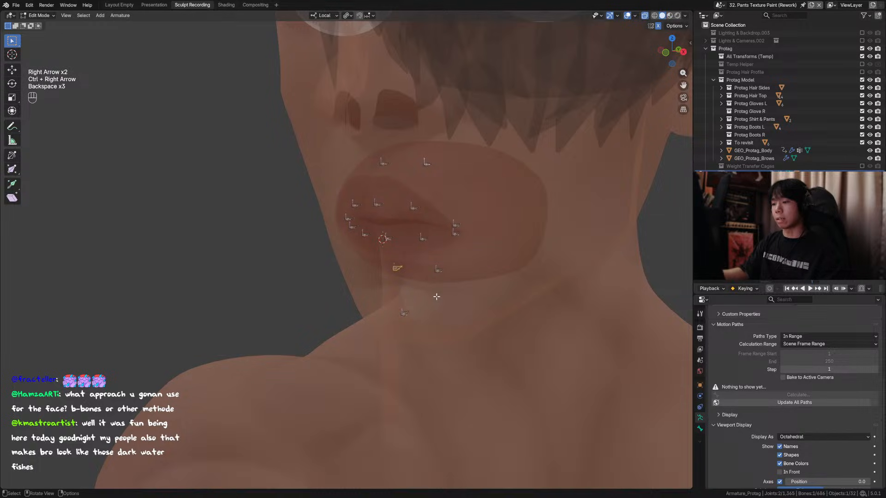
# Check the names of the centre lower-lip and upper-lip bones and save the file.
pyautogui.press('F2')
pyautogui.click(387, 237)
pyautogui.press('F2')
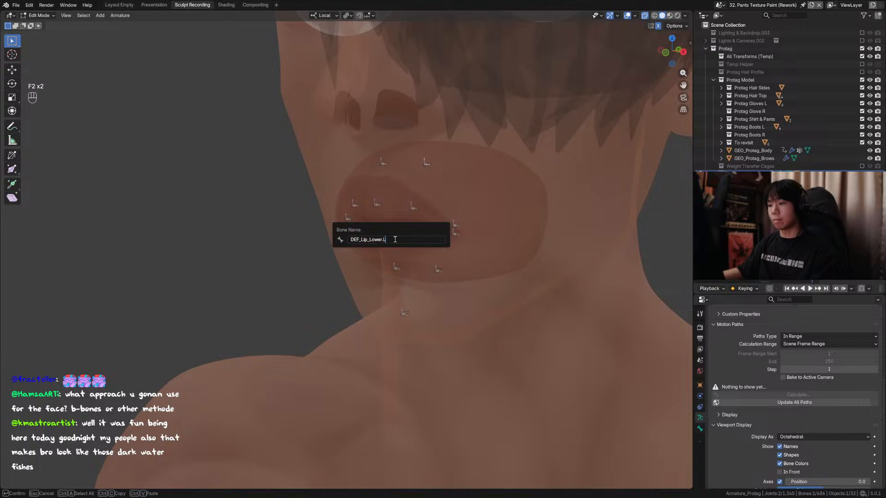
pyautogui.press('BackSpace')
pyautogui.click(377, 203)
pyautogui.press('F2')
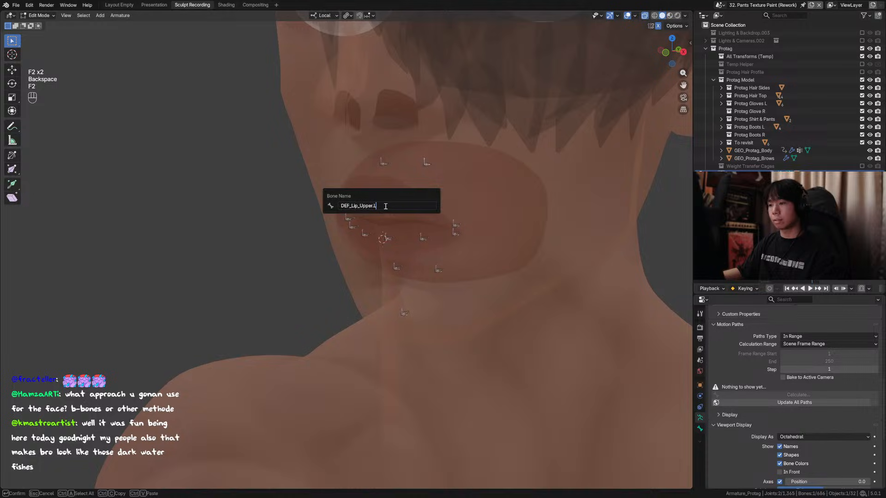
pyautogui.hotkey('ctrl', 's')
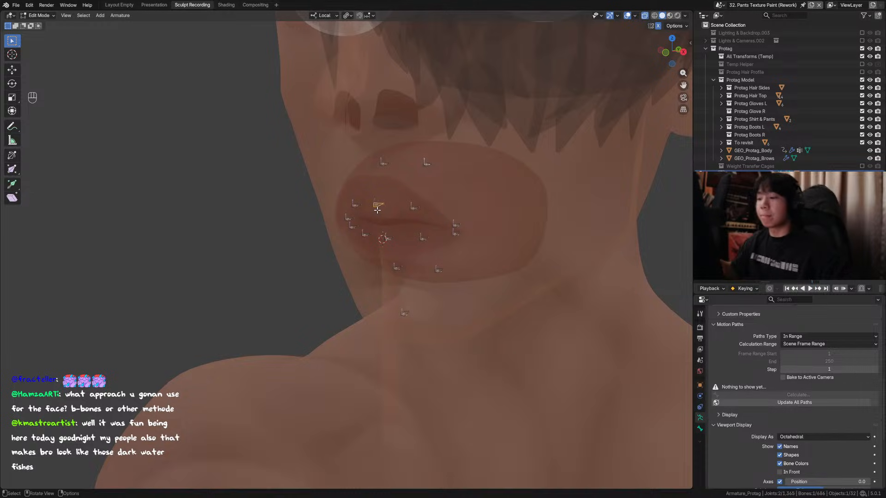
# Move the side bone above the upper lip about 0.0021 m along local Y and save the file.
pyautogui.moveTo(377, 151); pyautogui.dragTo(431, 204, button='middle')
pyautogui.hotkey('ctrl', 's')
pyautogui.hotkey('alt', 'z')
pyautogui.hotkey('alt', 'z')
pyautogui.hotkey('alt', 'z')
pyautogui.press('g')
pyautogui.press('y')
pyautogui.click(390, 235)
pyautogui.hotkey('alt', 'z')
pyautogui.moveTo(464, 228); pyautogui.dragTo(409, 226, button='middle')
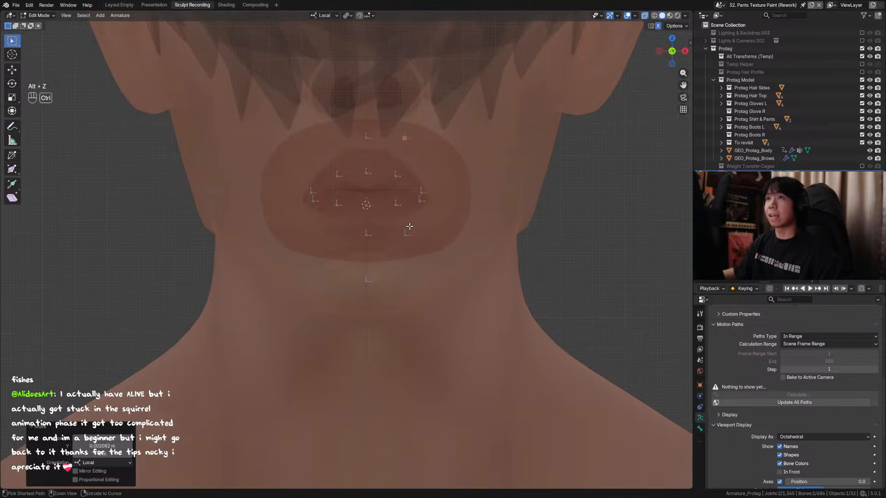
pyautogui.hotkey('ctrl', 's')
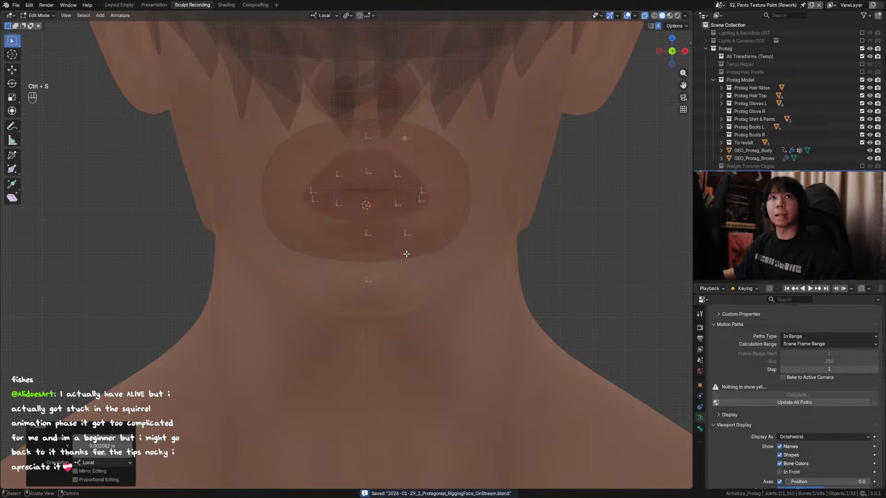
# Examine the placement of the lip, outer mouth and chin bones from front and side angles, saving the file.
pyautogui.moveTo(406, 253)
pyautogui.mouseDown(button='middle')
pyautogui.moveTo(398, 271)
pyautogui.moveTo(399, 256)
pyautogui.mouseUp(button='middle')
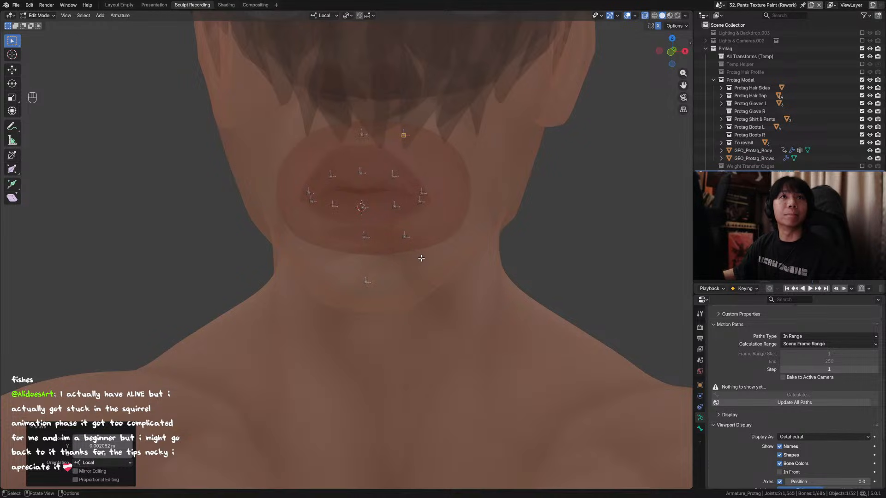
pyautogui.moveTo(431, 261); pyautogui.dragTo(441, 264, button='middle')
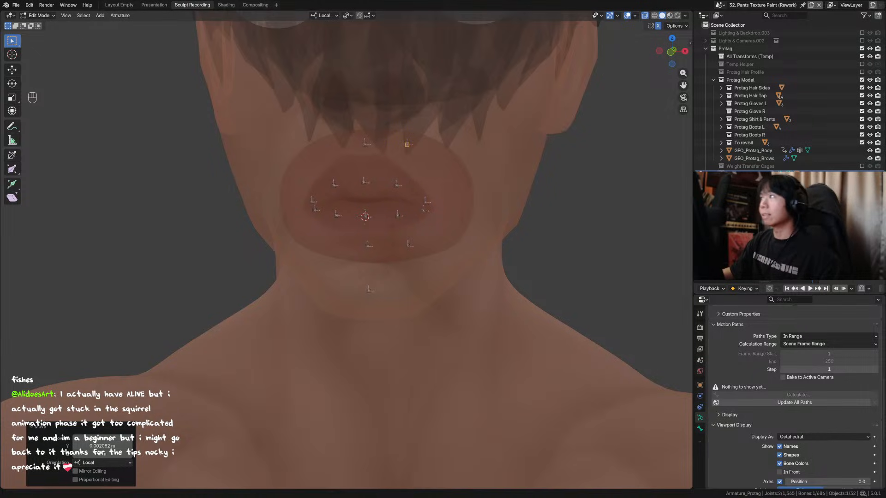
pyautogui.moveTo(434, 148); pyautogui.dragTo(421, 234, button='middle')
pyautogui.hotkey('ctrl', 's')
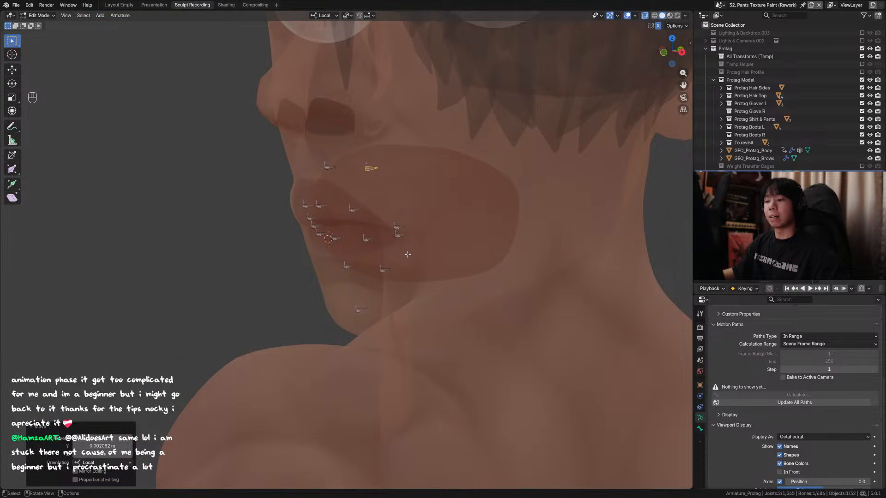
pyautogui.scroll(-5, 404, 254)
pyautogui.moveTo(402, 253); pyautogui.dragTo(400, 258, button='middle')
pyautogui.scroll(6, 396, 253)
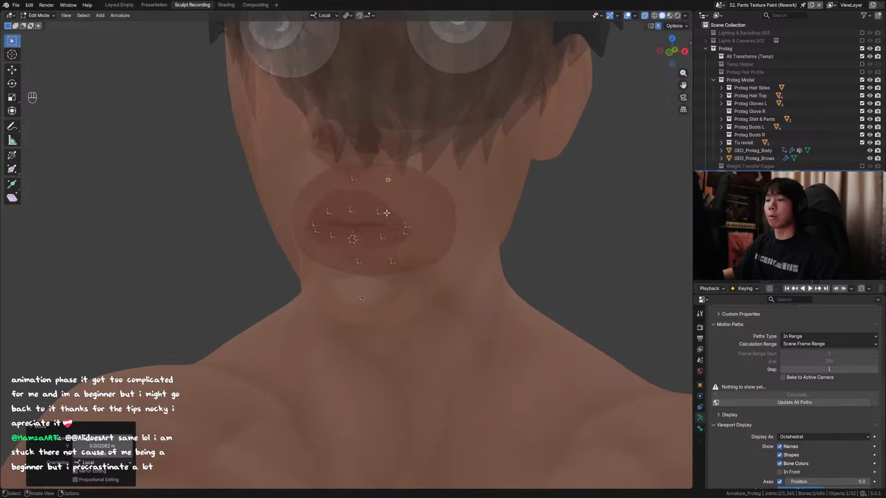
pyautogui.scroll(-3, 370, 200)
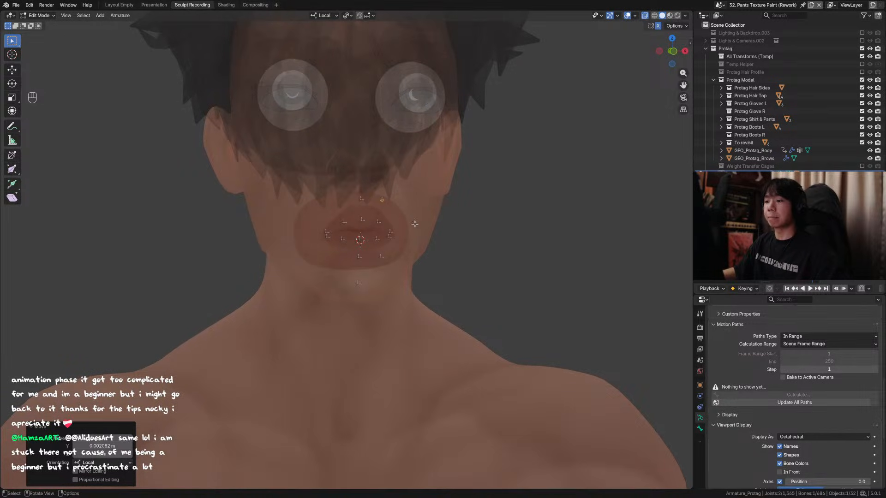
pyautogui.moveTo(414, 224); pyautogui.dragTo(364, 221, button='middle')
pyautogui.scroll(3, 362, 236)
pyautogui.click(345, 216)
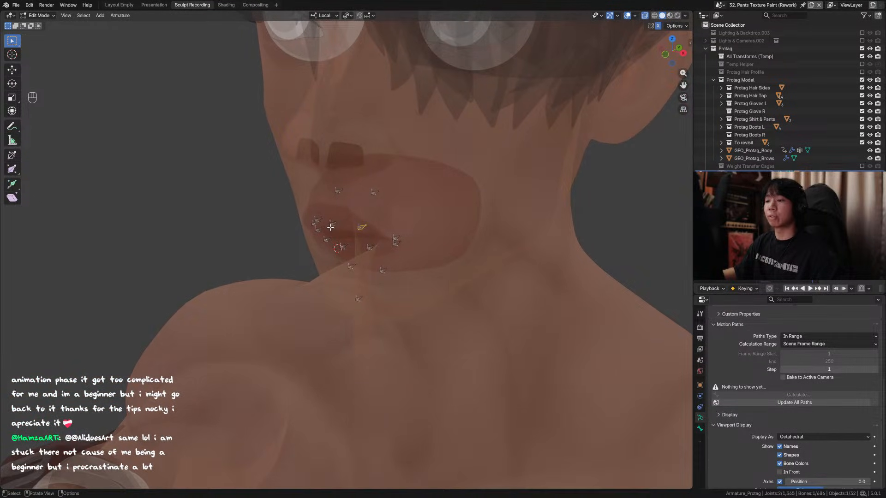
# Turn off X-ray, return the armature to Object Mode, save the file and view the whole character.
pyautogui.scroll(-5, 330, 227)
pyautogui.moveTo(401, 253); pyautogui.dragTo(345, 156, button='middle')
pyautogui.hotkey('alt', 'z')
pyautogui.hotkey('ctrl', 'Tab')
pyautogui.scroll(-5, 341, 256)
pyautogui.hotkey('ctrl', 's')
pyautogui.scroll(-2, 345, 156)
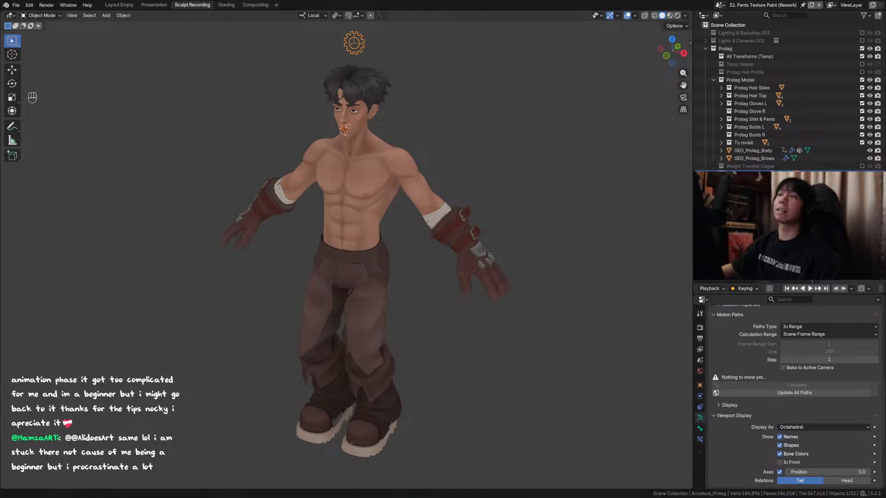
pyautogui.moveTo(397, 216); pyautogui.dragTo(373, 217, button='middle')
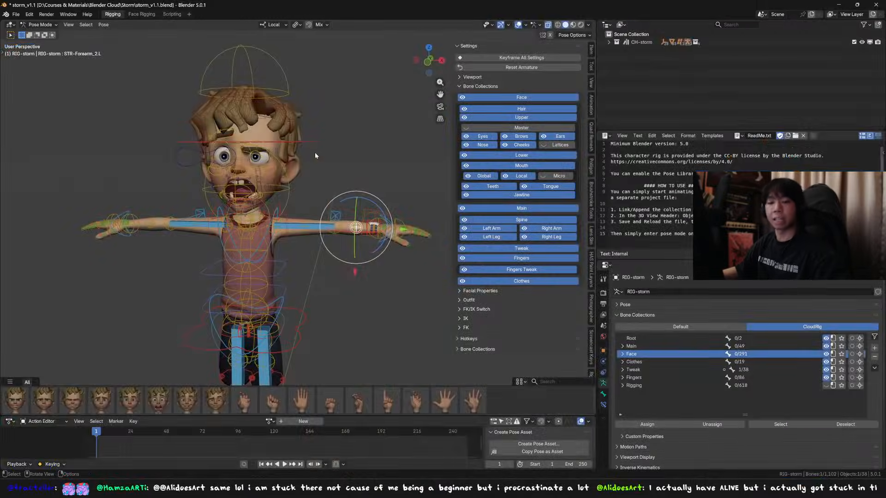
# In the storm_v1.1 rig file, toggle the Face bone collection to compare, and hide the Main and Tweak collections.
pyautogui.rightClick(386, 164)
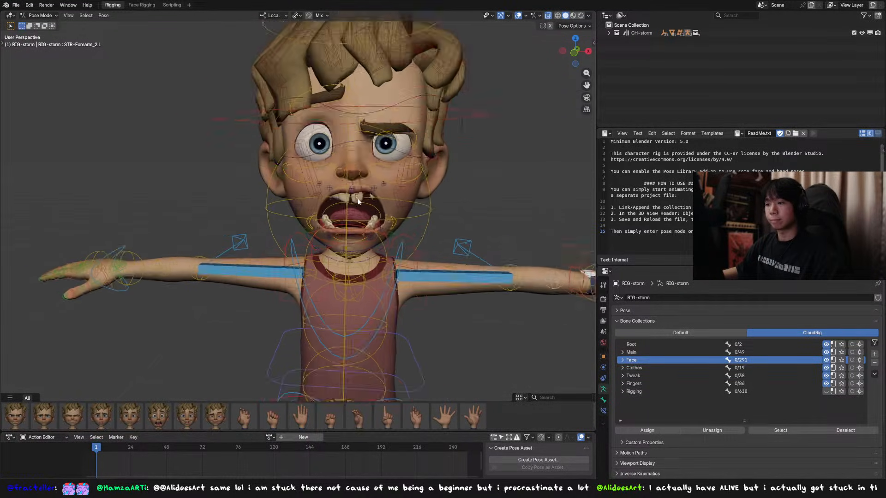
pyautogui.scroll(-5, 358, 201)
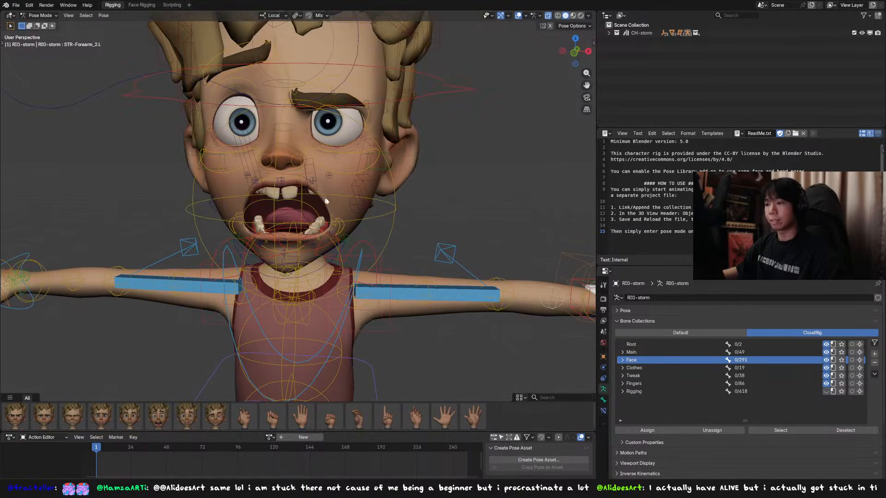
pyautogui.press('n')
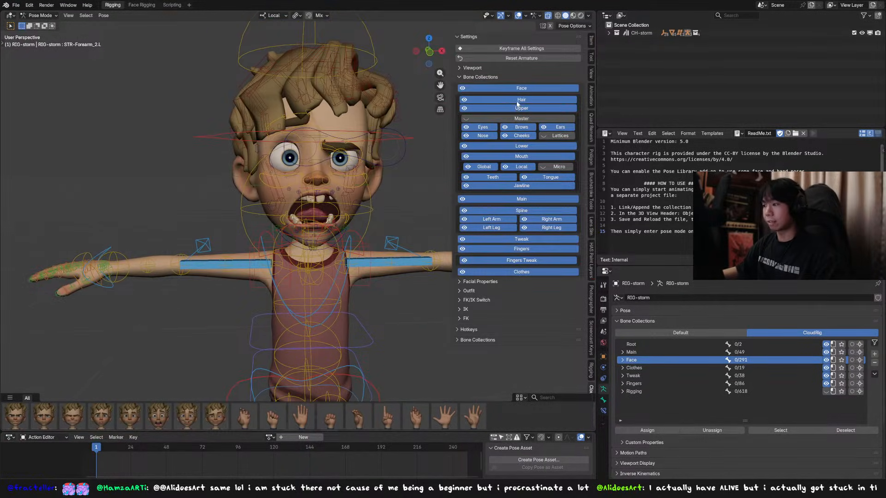
pyautogui.click(521, 88)
pyautogui.click(520, 88)
pyautogui.click(521, 88)
pyautogui.click(520, 88)
pyautogui.click(520, 198)
pyautogui.press('n')
pyautogui.press('n')
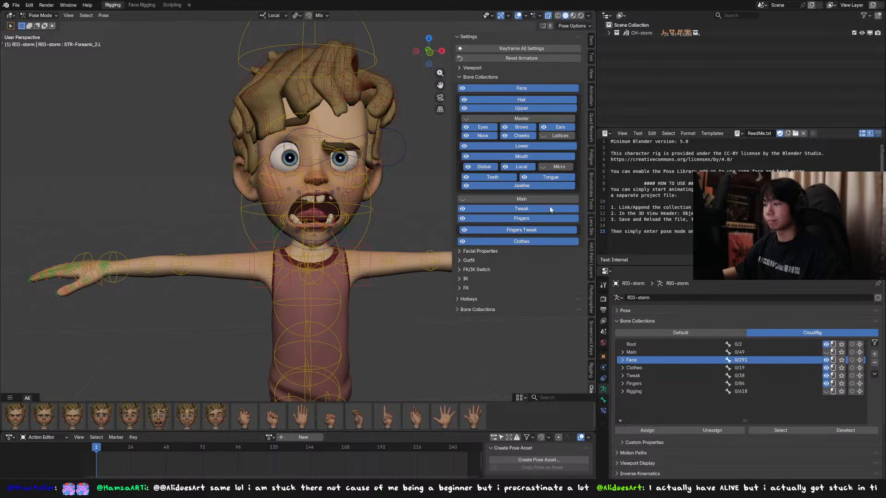
pyautogui.click(517, 209)
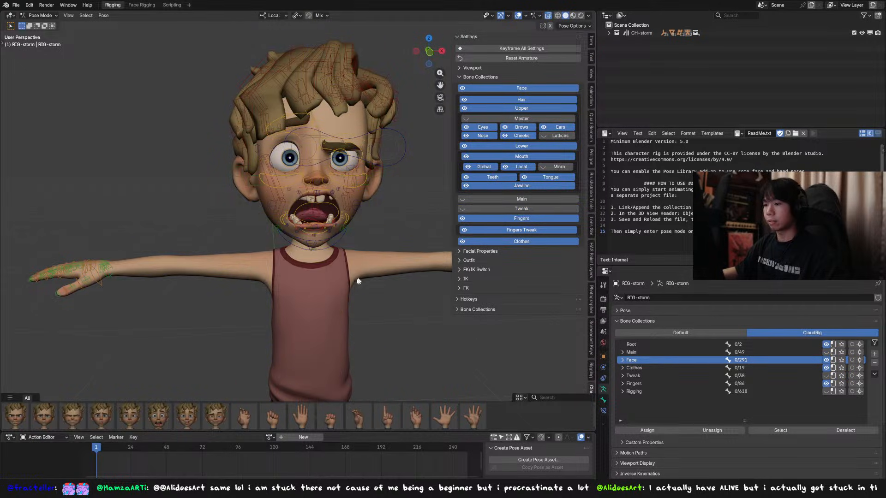
pyautogui.press('n')
# Select all visible bones of the storm rig and apply the Face_Compressed pose asset.
pyautogui.press('a')
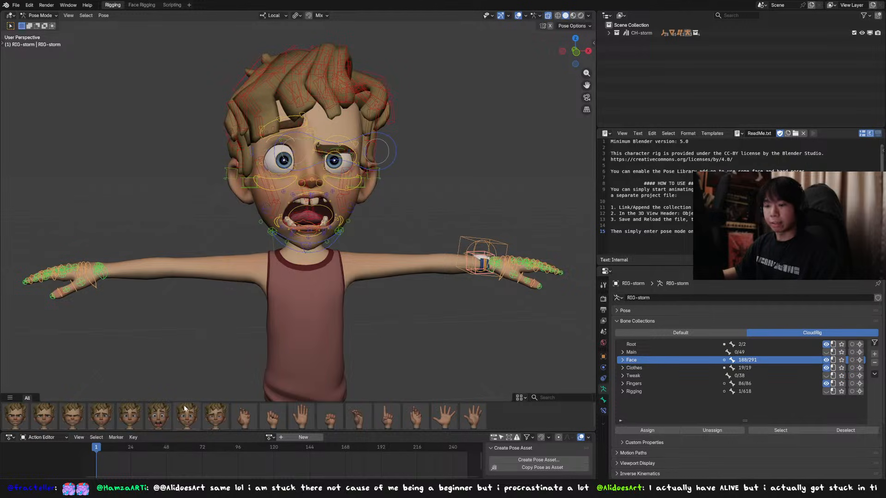
pyautogui.click(70, 417)
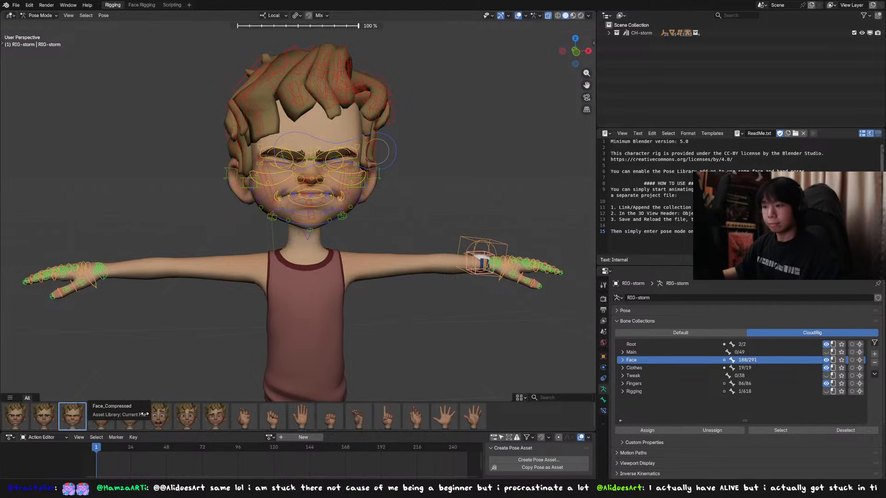
pyautogui.scroll(5, 438, 105)
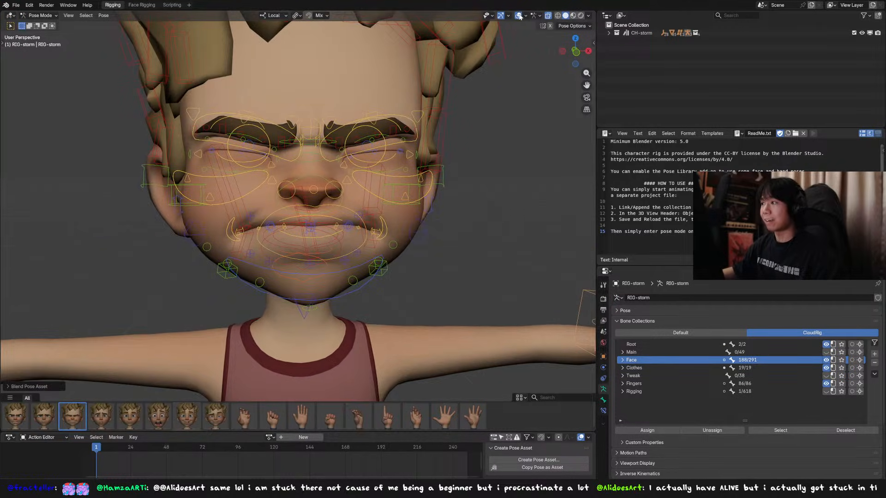
# Hide the viewport overlays, switch to Object Mode and select and frame the storm head mesh.
pyautogui.click(519, 16)
pyautogui.moveTo(414, 184); pyautogui.dragTo(397, 207, button='middle')
pyautogui.hotkey('ctrl', 'Tab')
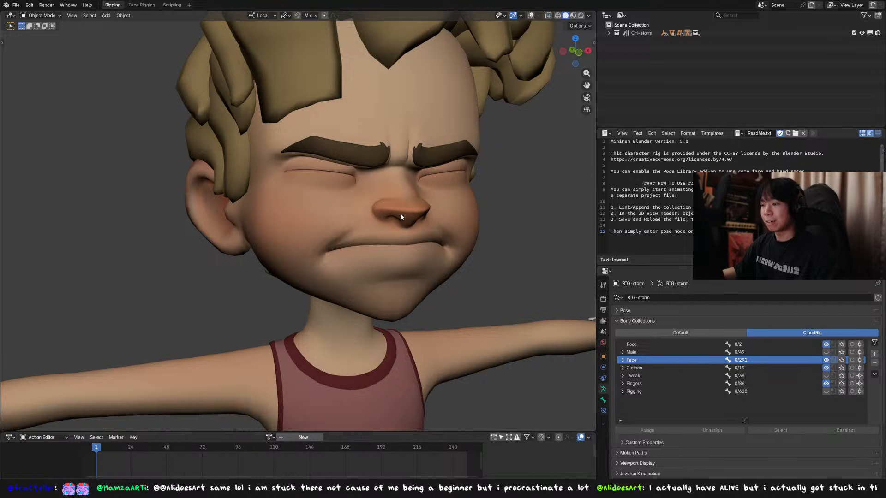
pyautogui.click(401, 214)
pyautogui.press('KP_Decimal')
pyautogui.moveTo(360, 225); pyautogui.dragTo(365, 223, button='middle')
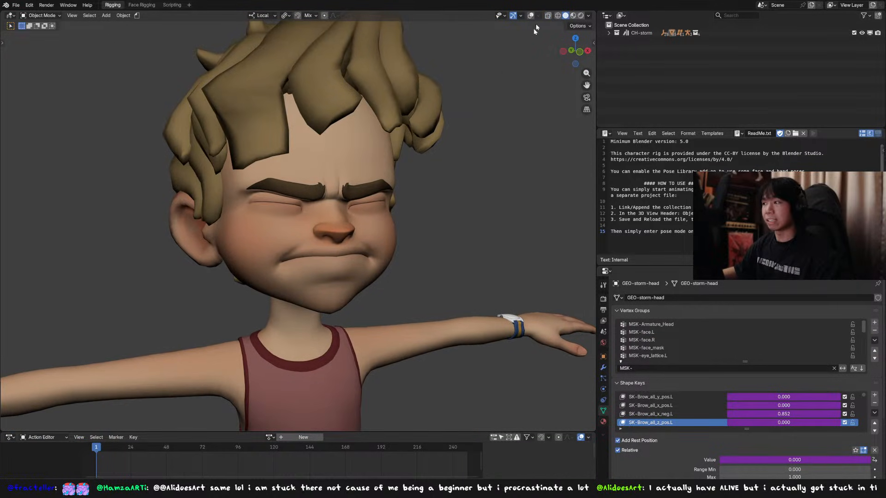
# Show the viewport overlays, put the storm rig in Pose Mode and apply the Face_Annoyed pose asset to all visible bones.
pyautogui.click(530, 15)
pyautogui.click(380, 206)
pyautogui.hotkey('ctrl', 'Tab')
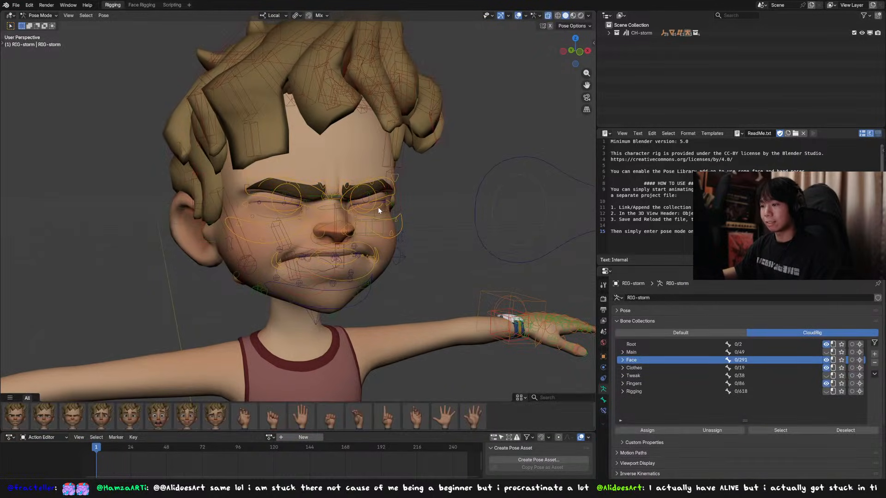
pyautogui.scroll(3, 378, 206)
pyautogui.moveTo(44, 415); pyautogui.dragTo(86, 411)
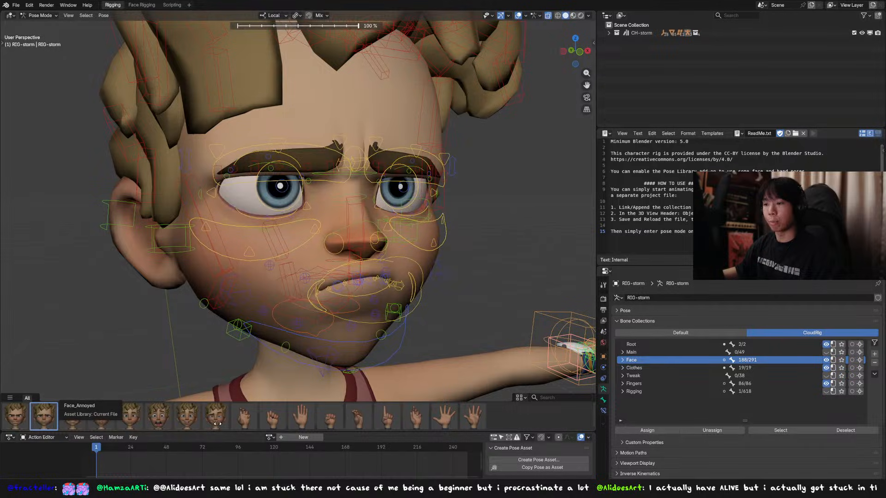
# Hide the overlays and try several face pose assets, ending with the frightened open-mouthed face pose.
pyautogui.click(519, 15)
pyautogui.click(215, 415)
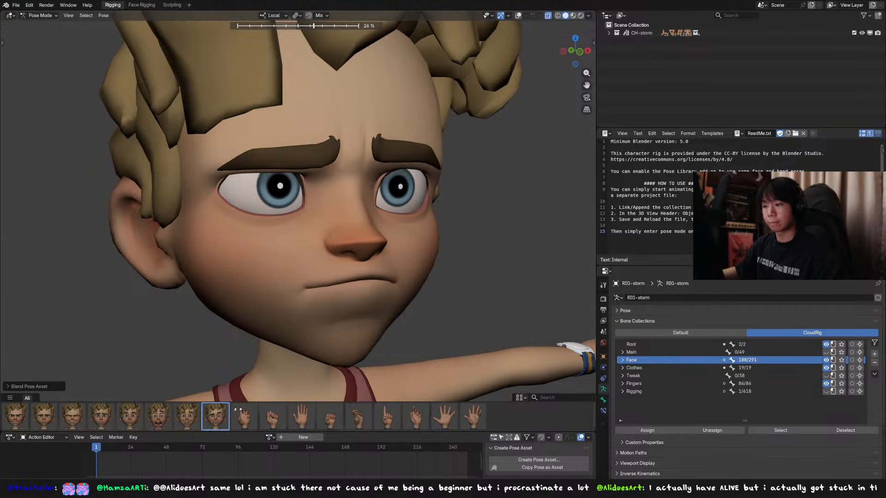
pyautogui.scroll(-2, 345, 271)
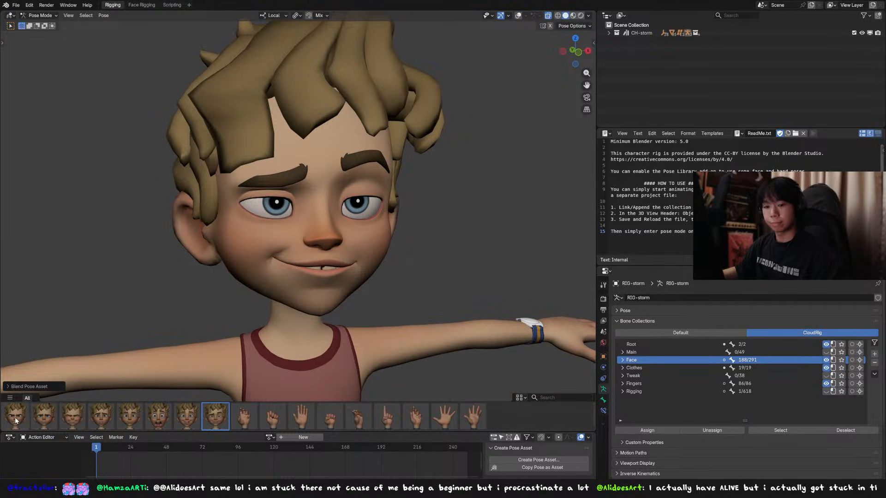
pyautogui.moveTo(15, 420); pyautogui.dragTo(119, 418)
pyautogui.moveTo(51, 417); pyautogui.dragTo(365, 420)
pyautogui.rightClick(170, 422)
pyautogui.click(159, 416)
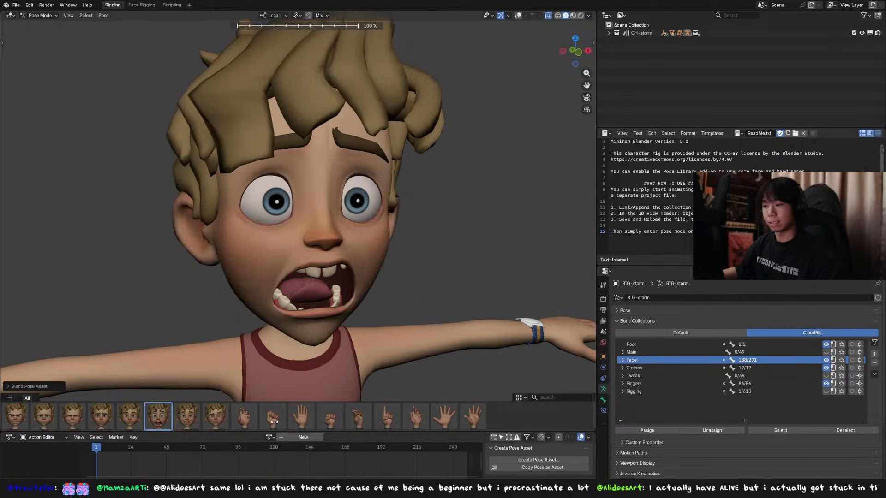
# Show the overlays again and lower the left brow control CTL-Brow_all.L over the eye.
pyautogui.click(518, 16)
pyautogui.scroll(4, 371, 214)
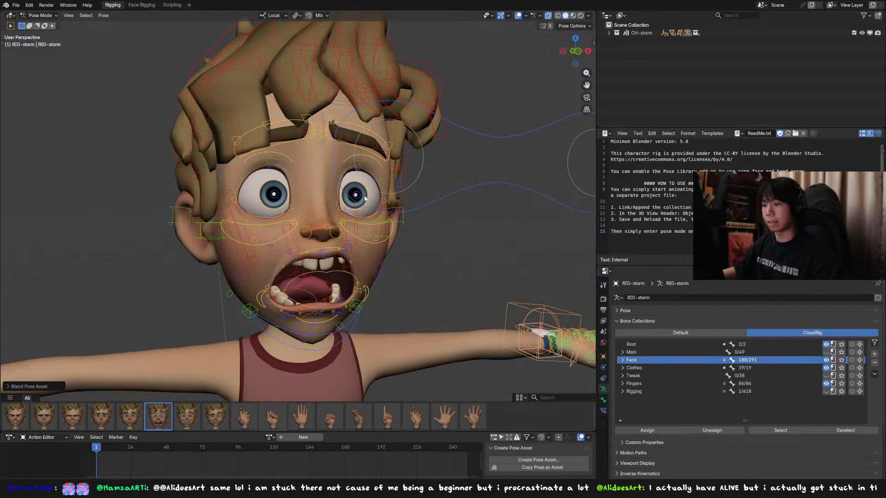
pyautogui.click(374, 101)
pyautogui.press('g')
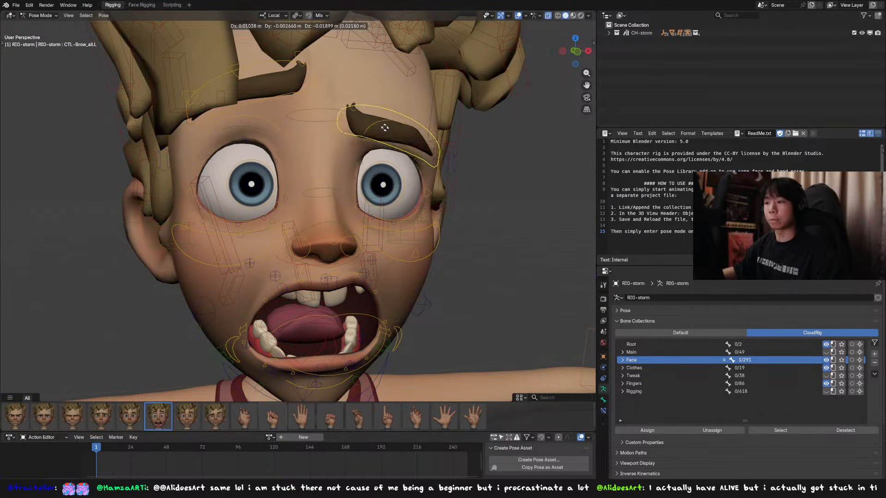
pyautogui.click(334, 176)
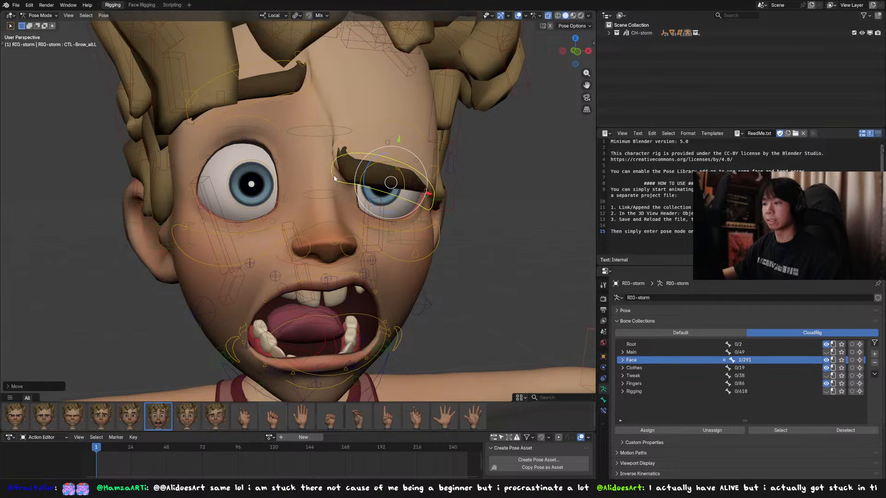
# Reposition the inner and middle left brow controls, CTL-Brow_in.L and CTL-Brow_mid.L.
pyautogui.moveTo(334, 175); pyautogui.dragTo(390, 158, button='middle')
pyautogui.click(398, 161)
pyautogui.press('g')
pyautogui.click(387, 160)
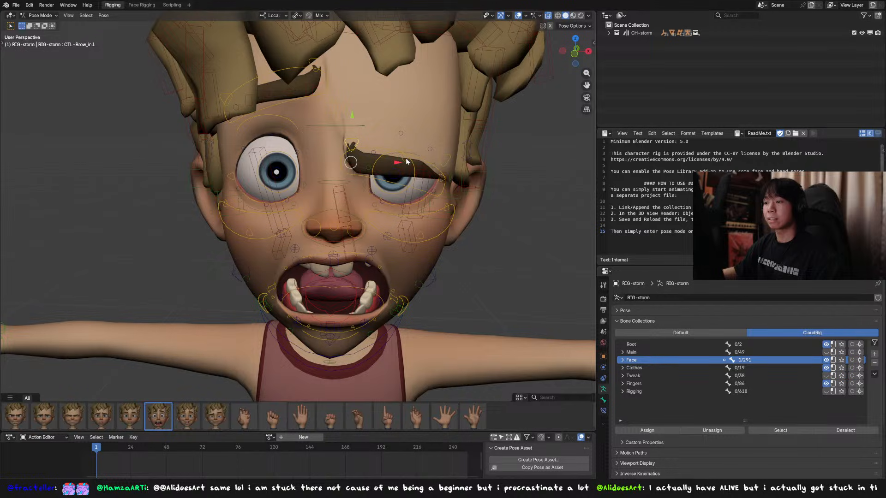
pyautogui.click(405, 159)
pyautogui.press('g')
pyautogui.click(410, 157)
pyautogui.keyDown('shift'); pyautogui.moveTo(415, 160); pyautogui.dragTo(385, 175, button='middle'); pyautogui.keyUp('shift')
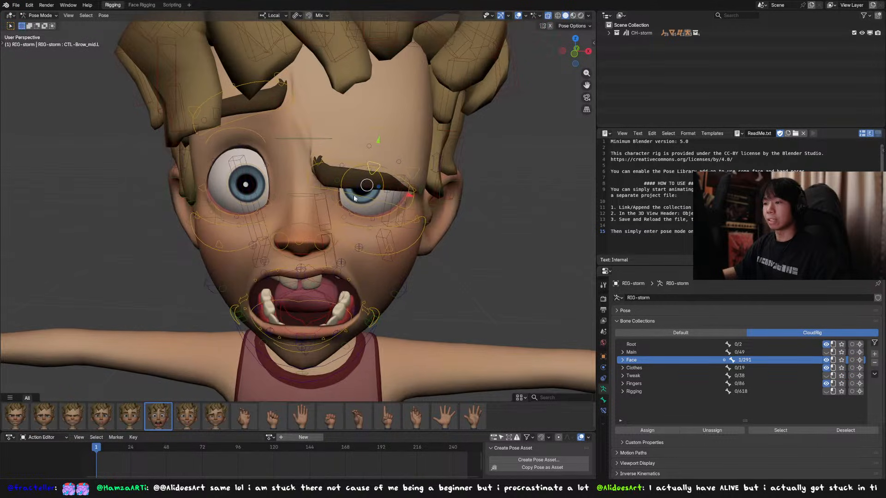
# Raise CTL-Brow_all.L so that the whole left brow clears the eye.
pyautogui.click(354, 199)
pyautogui.press('g')
pyautogui.click(336, 189)
pyautogui.scroll(2, 334, 190)
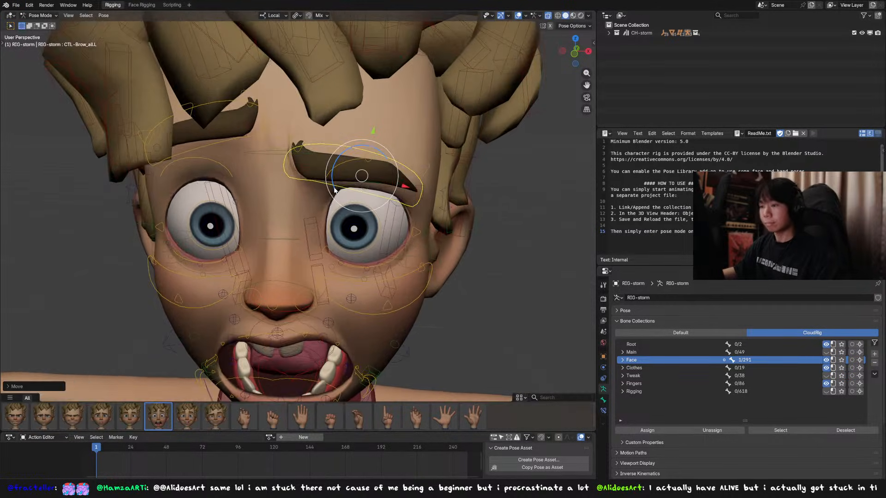
# Check the inner left brow control's bone name and raise the whole left brow further up the forehead.
pyautogui.click(310, 143)
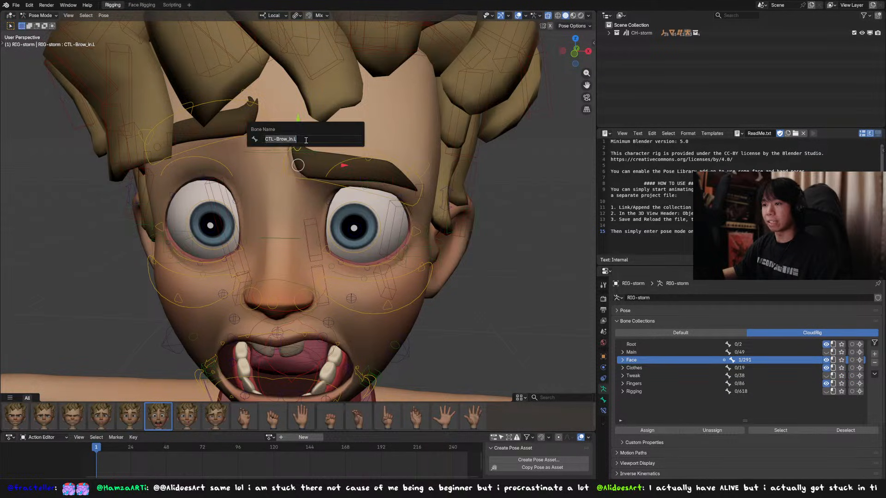
pyautogui.press('g')
pyautogui.press('Escape')
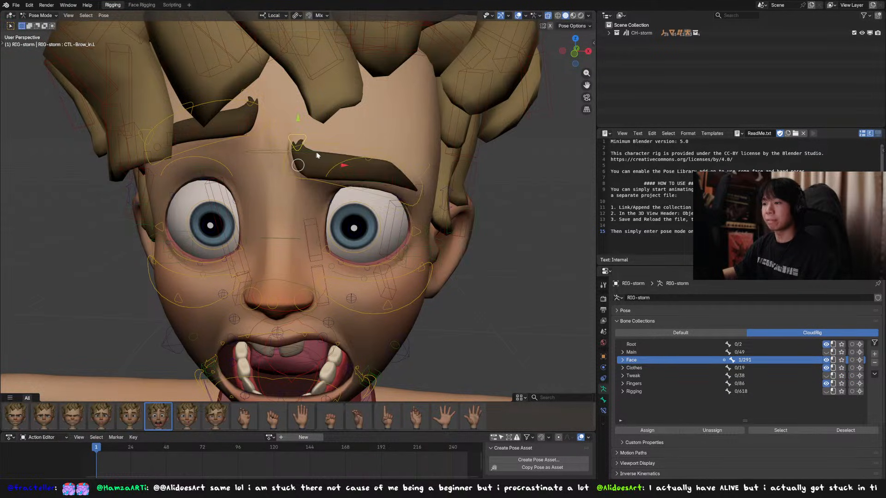
pyautogui.click(348, 145)
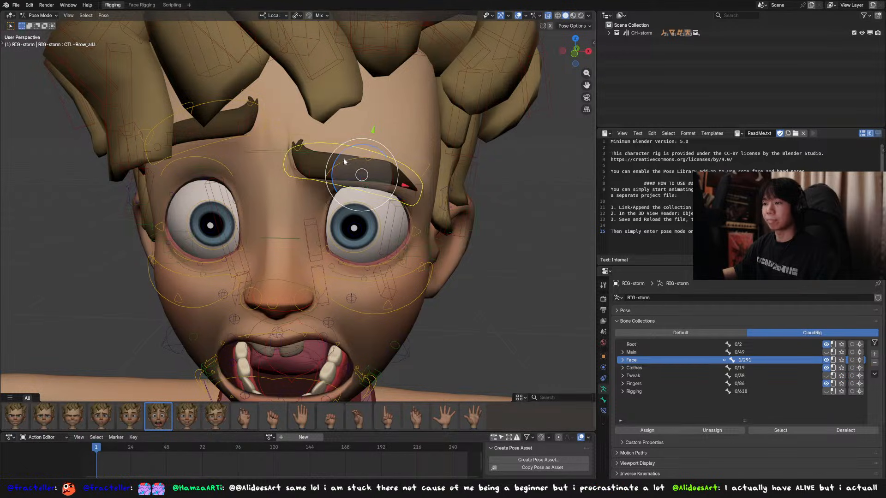
pyautogui.press('g')
pyautogui.click(338, 131)
# Select the small deform bones along the left brow and test-move DEF-Brow_local5.L, the middle one and DEF-Brow_local3.L, cancelling each move.
pyautogui.click(336, 142)
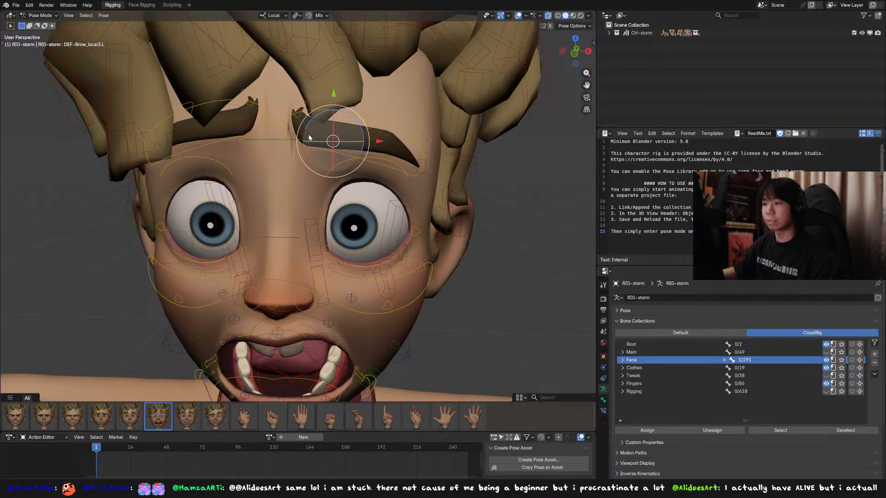
pyautogui.click(364, 142)
pyautogui.click(396, 148)
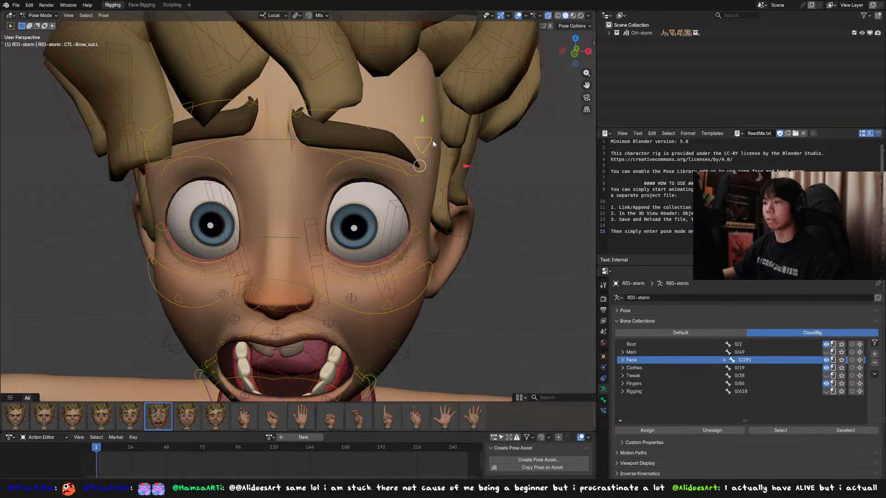
pyautogui.click(391, 141)
pyautogui.press('g')
pyautogui.rightClick(395, 122)
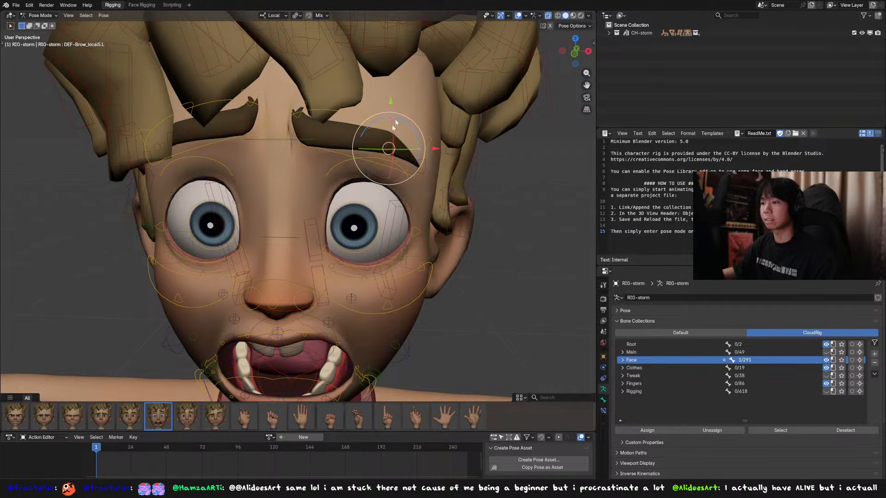
pyautogui.click(366, 143)
pyautogui.press('g')
pyautogui.rightClick(356, 125)
pyautogui.click(336, 142)
pyautogui.press('g')
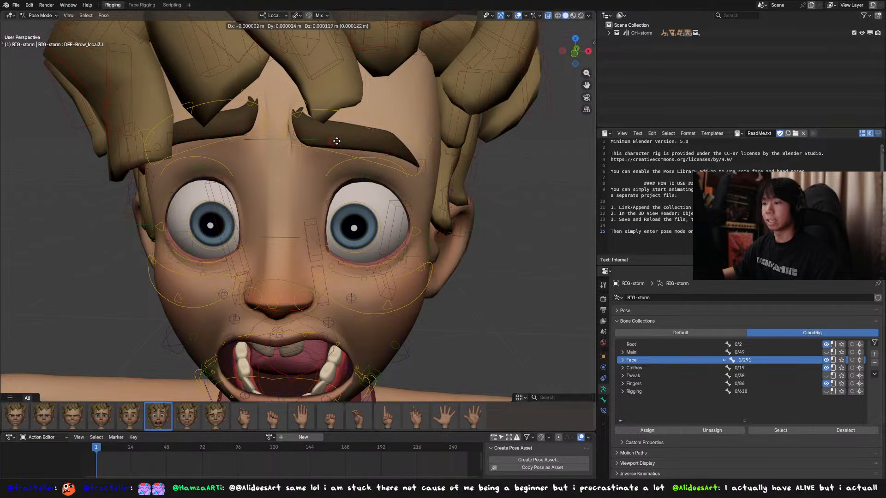
pyautogui.rightClick(336, 133)
# Open the bone properties of DEF-Brow_local3.L and expand Relations to examine its parent.
pyautogui.click(603, 400)
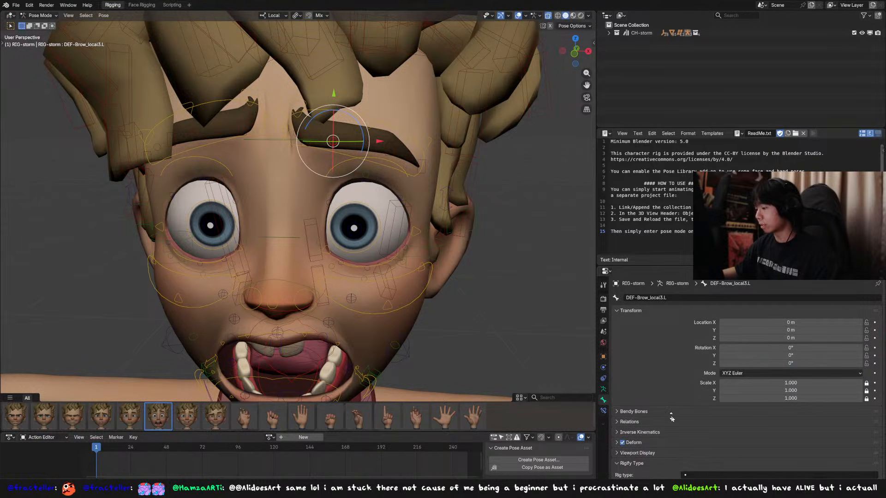
pyautogui.scroll(-1, 671, 418)
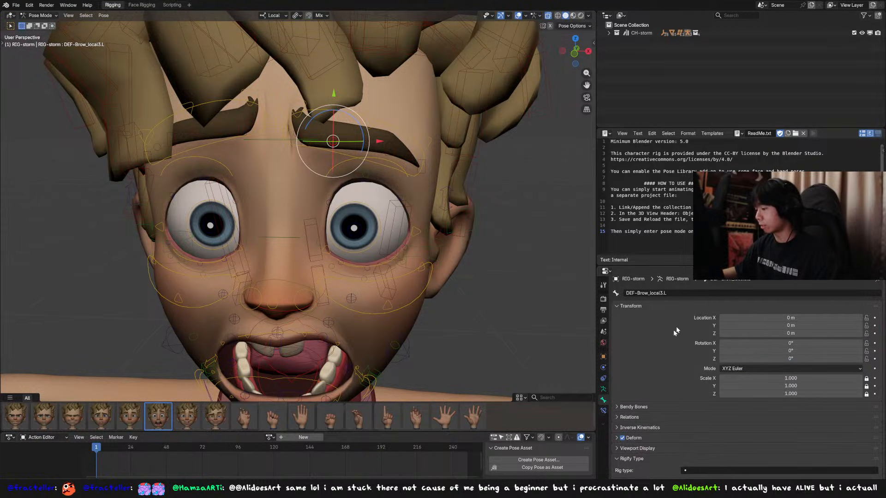
pyautogui.click(641, 416)
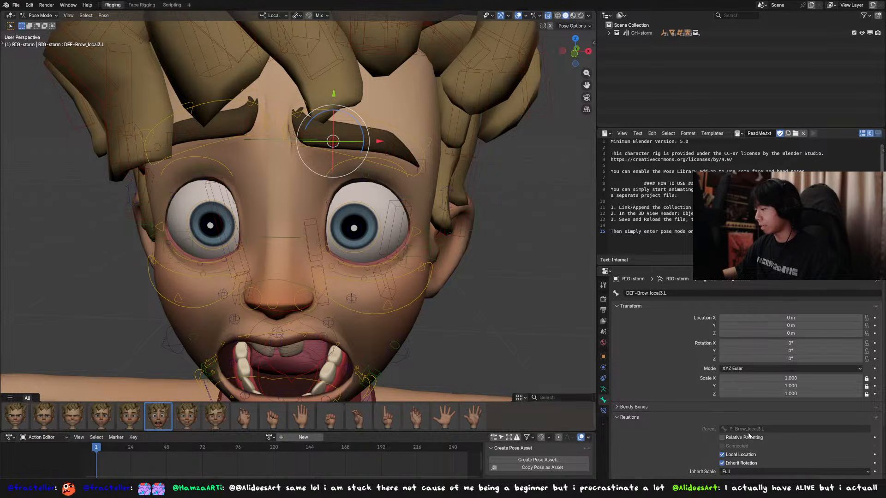
# Select DEF-Brow_local4.L and examine its name, parent and bone collection.
pyautogui.click(299, 107)
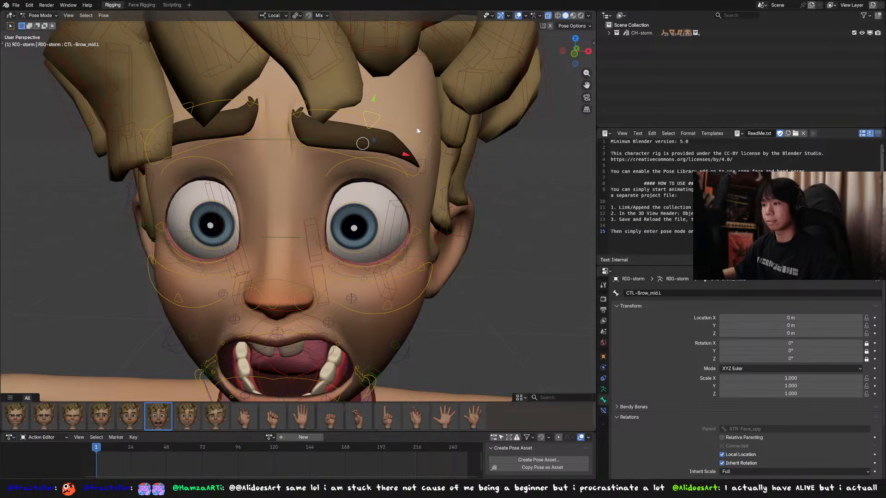
pyautogui.click(367, 142)
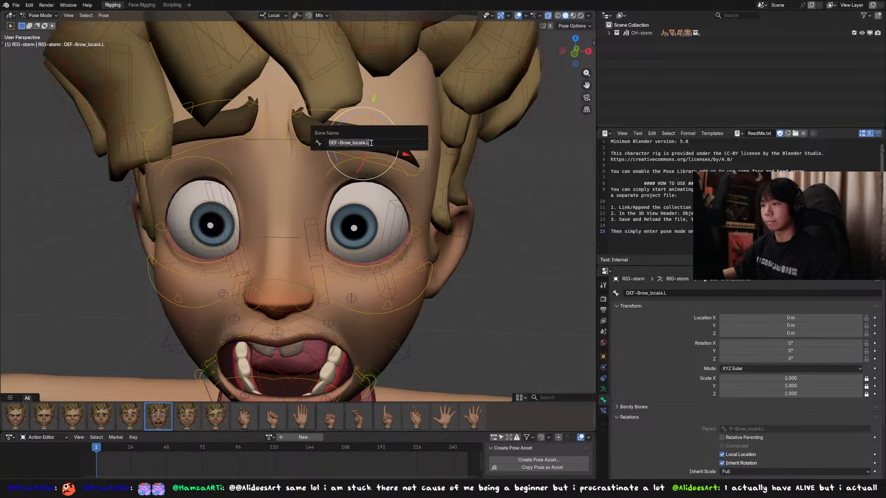
pyautogui.moveTo(336, 142); pyautogui.dragTo(356, 144, button='middle')
pyautogui.scroll(-3, 705, 361)
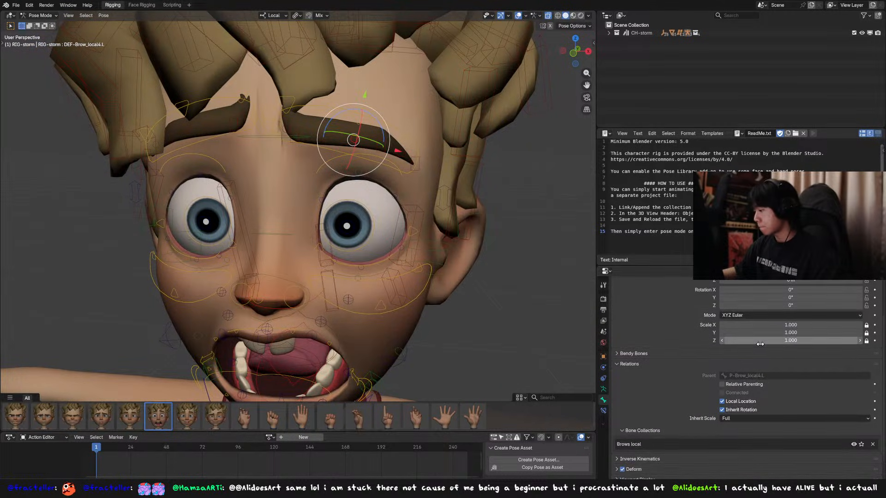
pyautogui.moveTo(768, 374); pyautogui.dragTo(746, 337, button='middle')
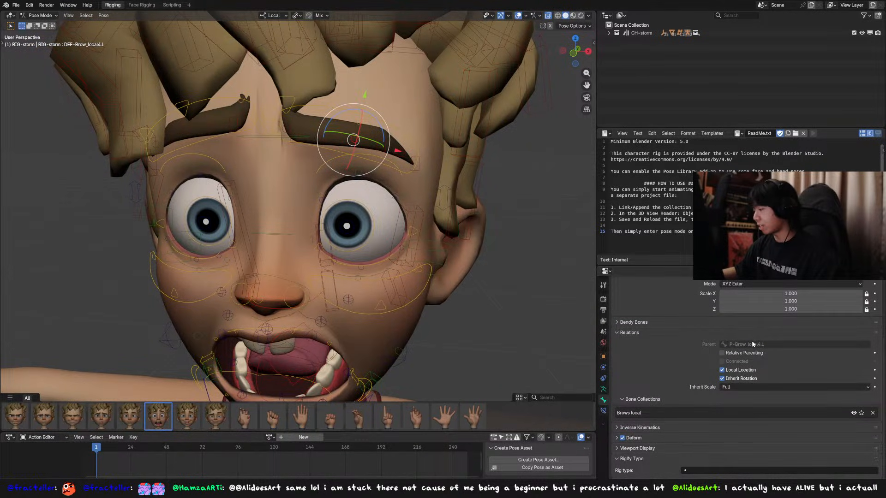
# Test-move DEF-Brow_local4.L from a side view of the head and cancel the move.
pyautogui.moveTo(415, 207); pyautogui.dragTo(286, 134, button='middle')
pyautogui.press('g')
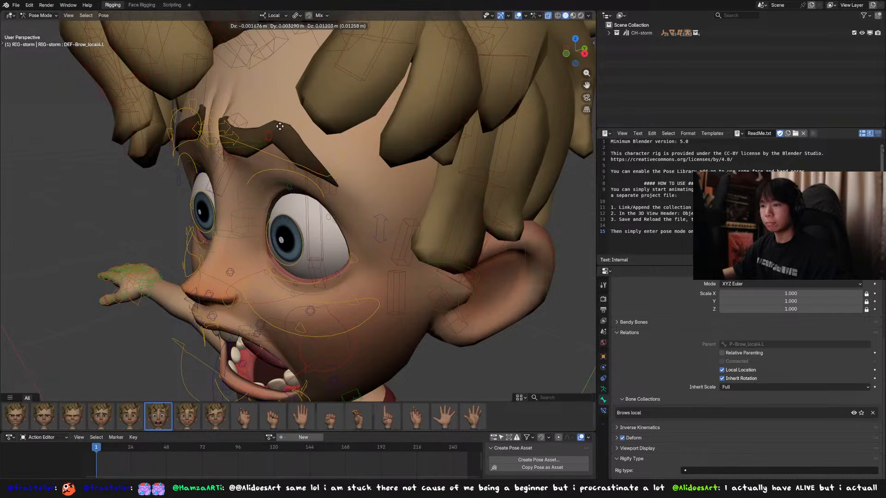
pyautogui.rightClick(279, 126)
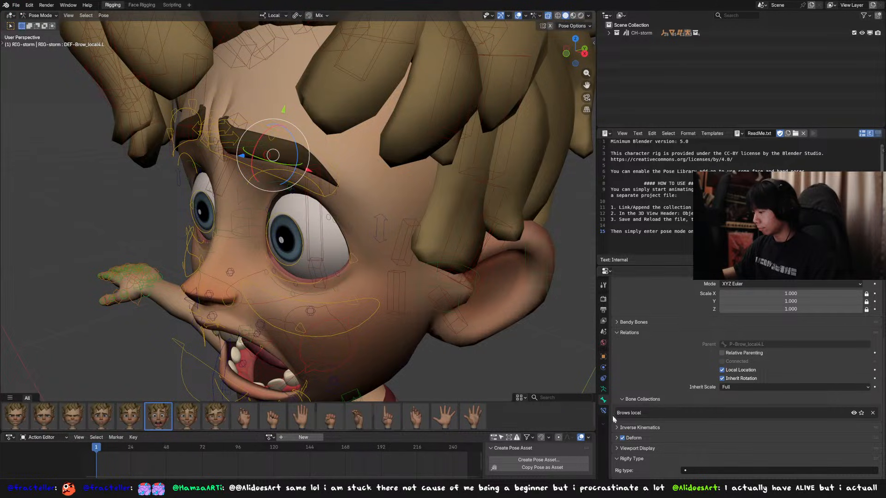
# Examine the Viewport Display settings of DEF-Brow_local4.L, including its bone colours and custom shape, then collapse them.
pyautogui.click(629, 449)
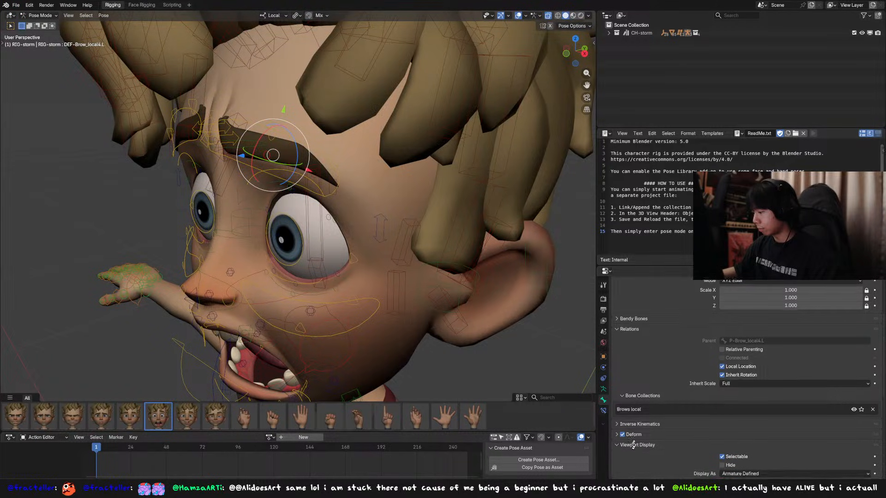
pyautogui.scroll(-5, 769, 421)
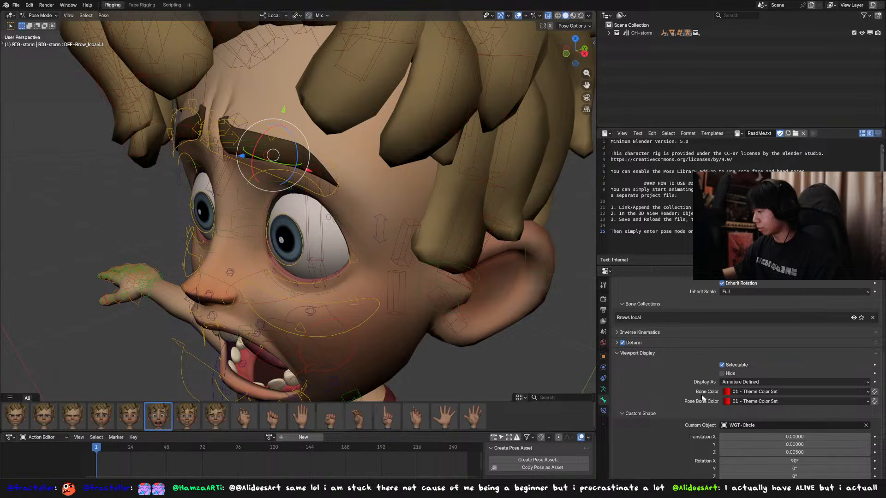
pyautogui.moveTo(693, 410); pyautogui.dragTo(674, 403, button='middle')
pyautogui.click(657, 346)
pyautogui.moveTo(657, 346); pyautogui.dragTo(665, 389, button='middle')
# Select CTL-Brow_all.L from the front of the face and move the left brow down towards the eye.
pyautogui.moveTo(356, 252); pyautogui.dragTo(393, 247, button='middle')
pyautogui.scroll(-3, 376, 235)
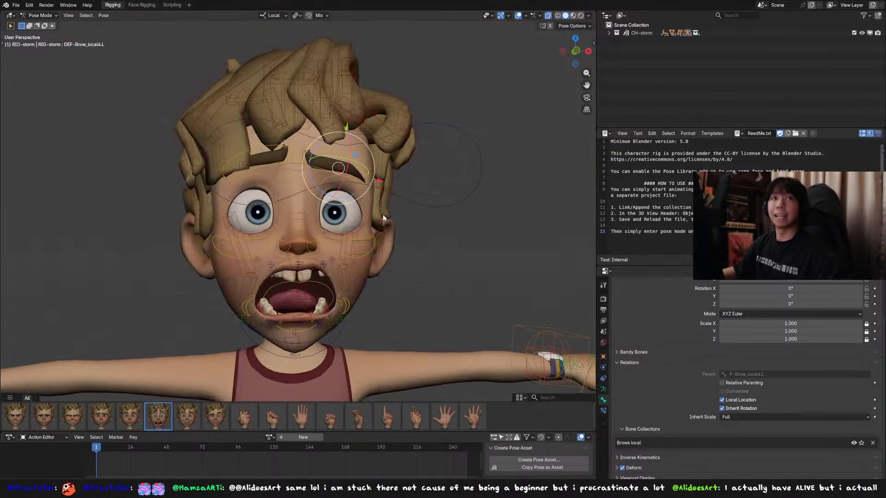
pyautogui.keyDown('shift'); pyautogui.moveTo(359, 220); pyautogui.dragTo(392, 195, button='middle'); pyautogui.keyUp('shift')
pyautogui.scroll(3, 360, 147)
pyautogui.scroll(-2, 365, 116)
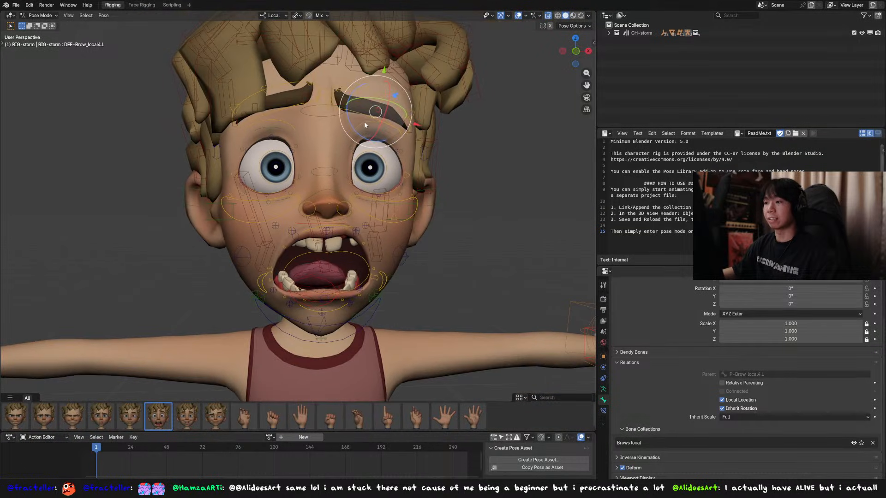
pyautogui.moveTo(364, 121); pyautogui.dragTo(367, 126, button='middle')
pyautogui.click(360, 123)
pyautogui.press('g')
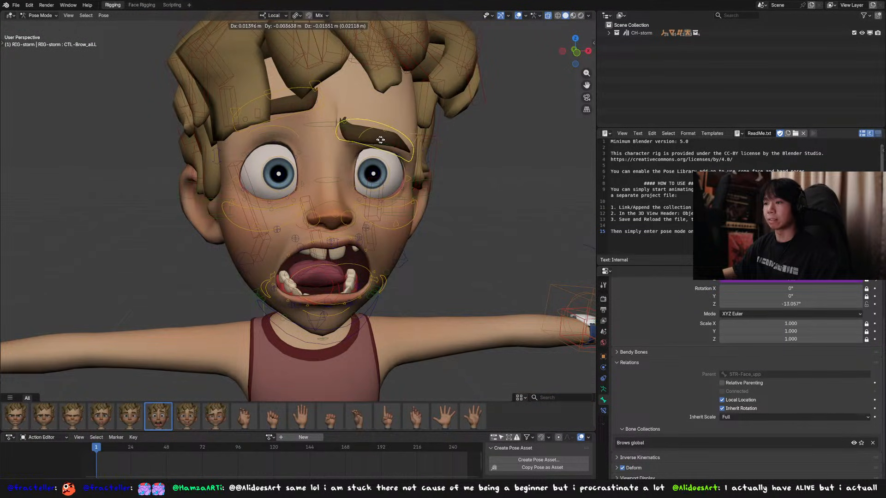
pyautogui.click(351, 137)
# Select the left lower-eyelid bone P-Eyelid_mid_low.L and move it upward over the eye.
pyautogui.moveTo(383, 263); pyautogui.dragTo(339, 270, button='middle')
pyautogui.click(335, 174)
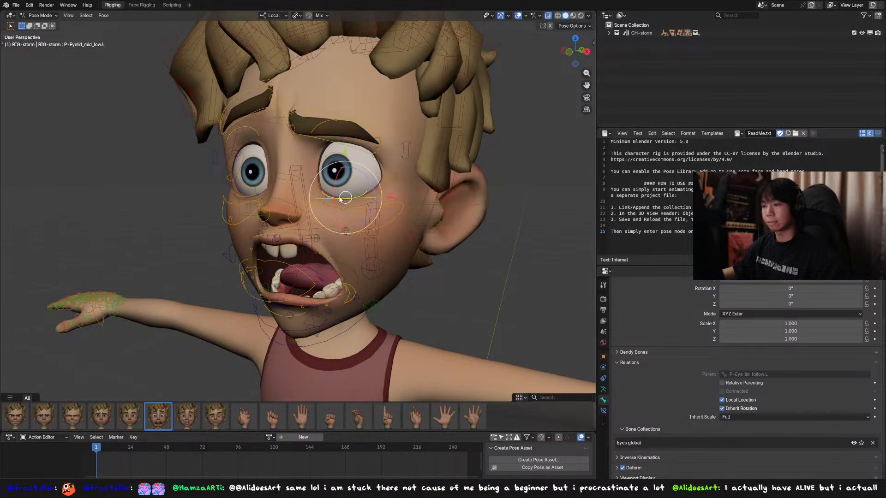
pyautogui.press('g')
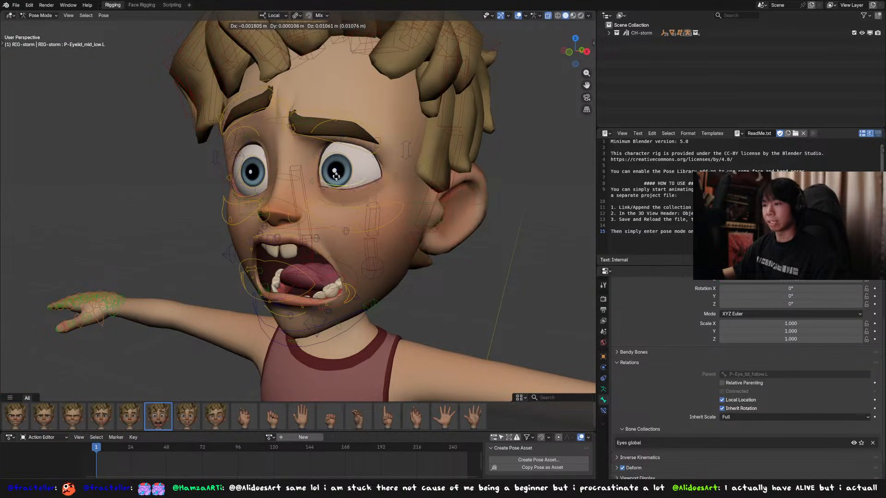
pyautogui.click(337, 165)
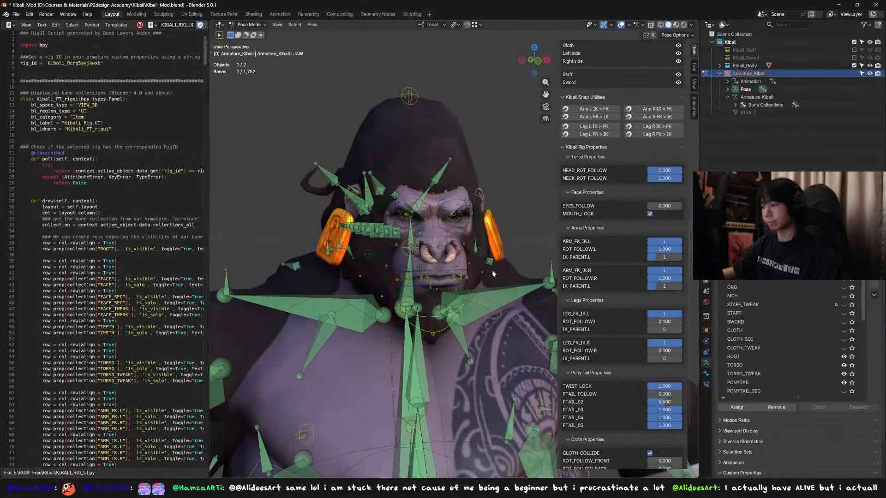
# Hide the Kibali armature's green octahedral deform bones so that only the face controls are shown around the head.
pyautogui.rightClick(443, 253)
pyautogui.press('Escape')
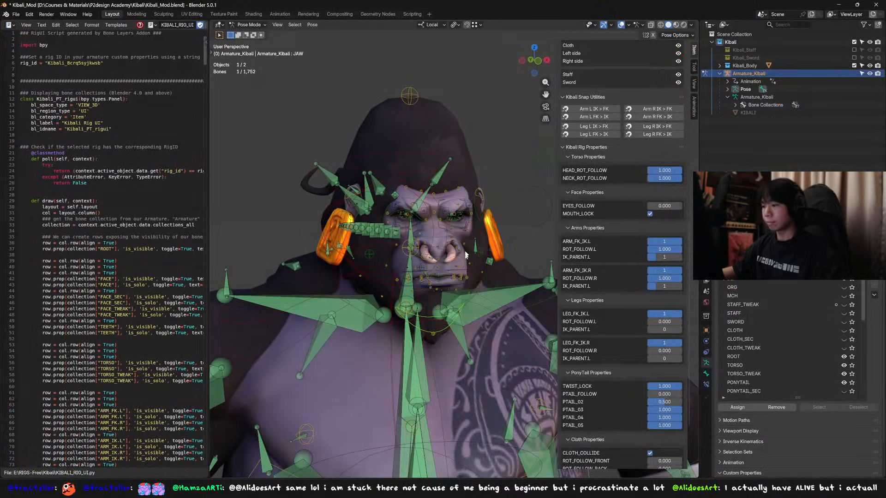
pyautogui.moveTo(444, 253); pyautogui.dragTo(684, 328, button='middle')
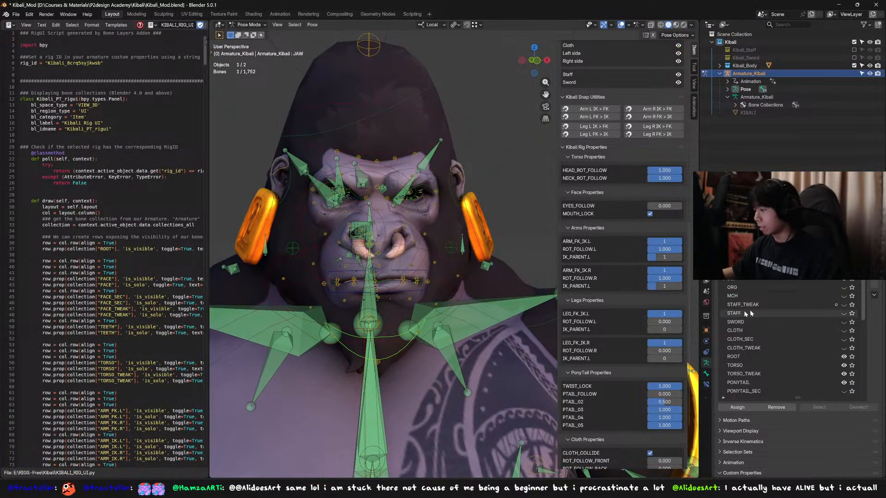
pyautogui.click(844, 282)
pyautogui.scroll(4, 439, 255)
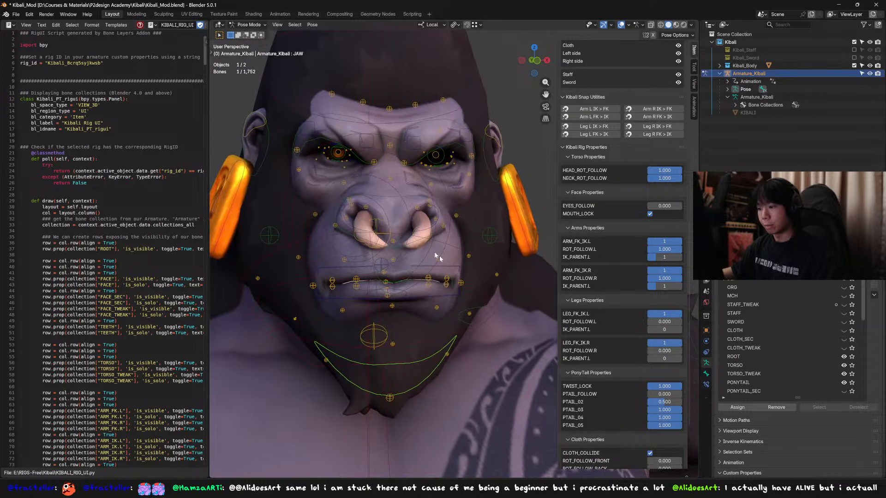
pyautogui.moveTo(549, 208); pyautogui.dragTo(406, 223, button='middle')
pyautogui.scroll(4, 413, 145)
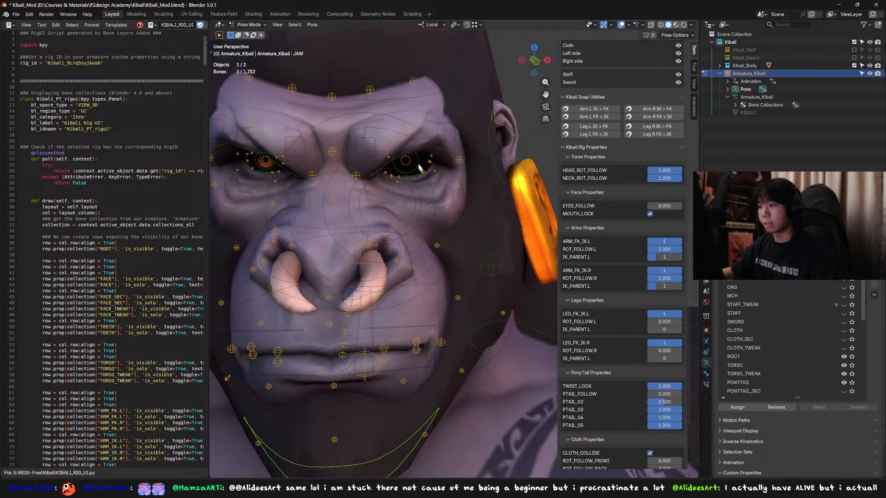
# Test-move the left eye controls UPPER_EYELID_02.L, EYELID_LOWER_03.L and EYEBAG_02.L, discarding each move.
pyautogui.moveTo(414, 145); pyautogui.dragTo(434, 152, button='middle')
pyautogui.click(427, 146)
pyautogui.press('g')
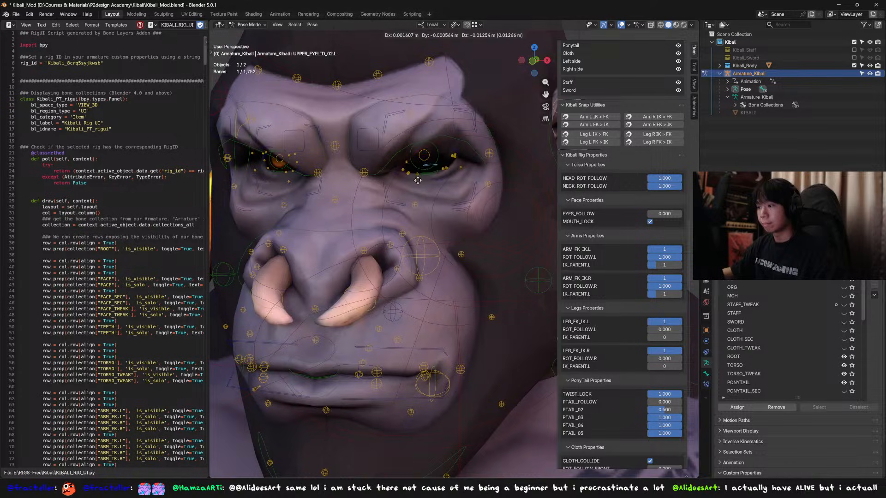
pyautogui.moveTo(416, 191); pyautogui.dragTo(442, 186, button='middle')
pyautogui.click(459, 195)
pyautogui.click(458, 164)
pyautogui.press('g')
pyautogui.click(454, 154)
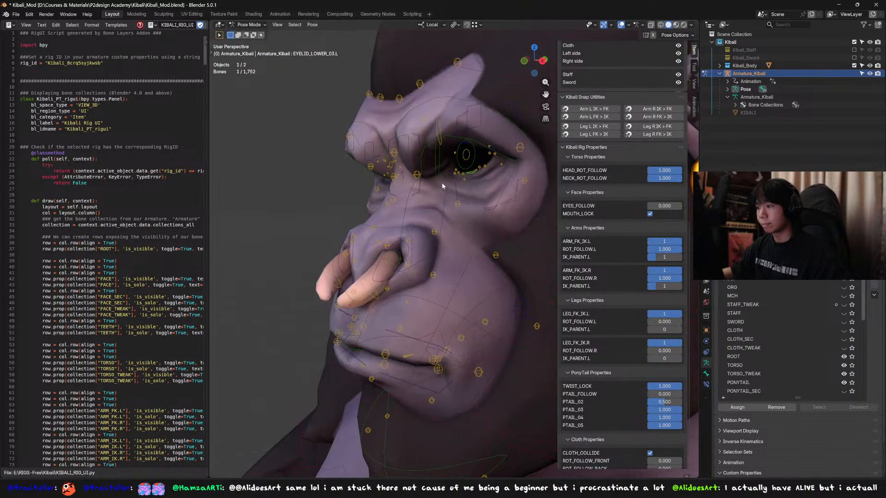
pyautogui.click(478, 179)
pyautogui.press('g')
pyautogui.click(465, 170)
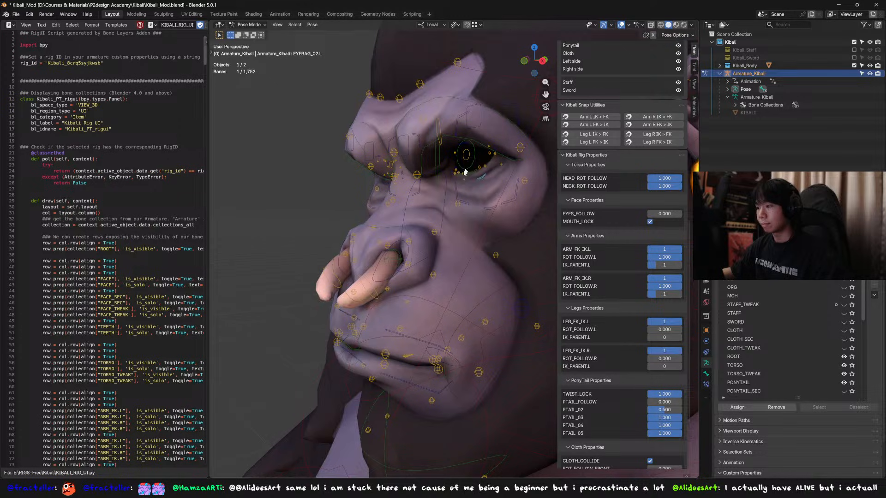
# Try moving EYE_MASTER.L, then select the brow control ORG_EYEBROW_02.L from the front view of the gorilla's face.
pyautogui.moveTo(348, 203); pyautogui.dragTo(439, 203, button='middle')
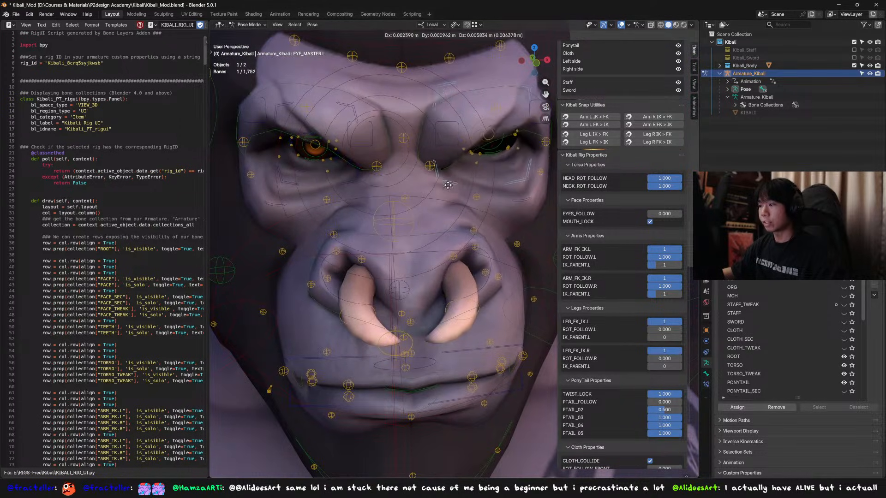
pyautogui.scroll(-3, 434, 195)
pyautogui.press('n')
pyautogui.moveTo(427, 196); pyautogui.dragTo(455, 183, button='middle')
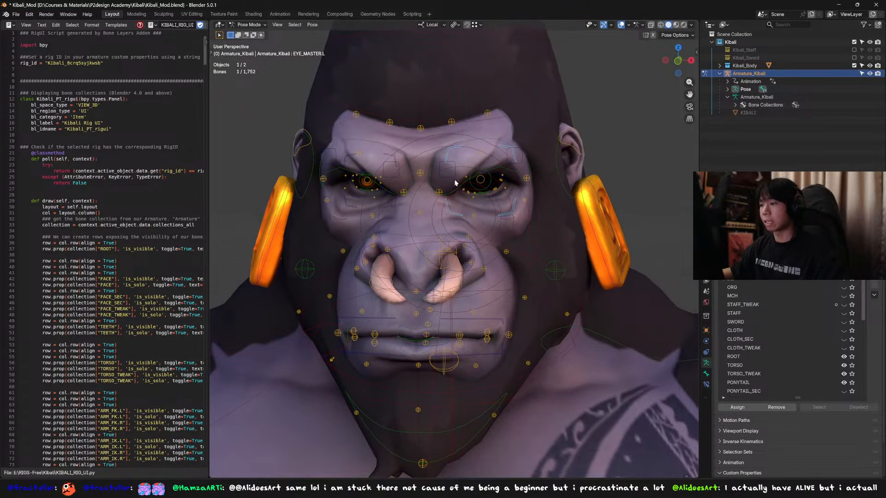
pyautogui.press('g')
pyautogui.press('KP_1')
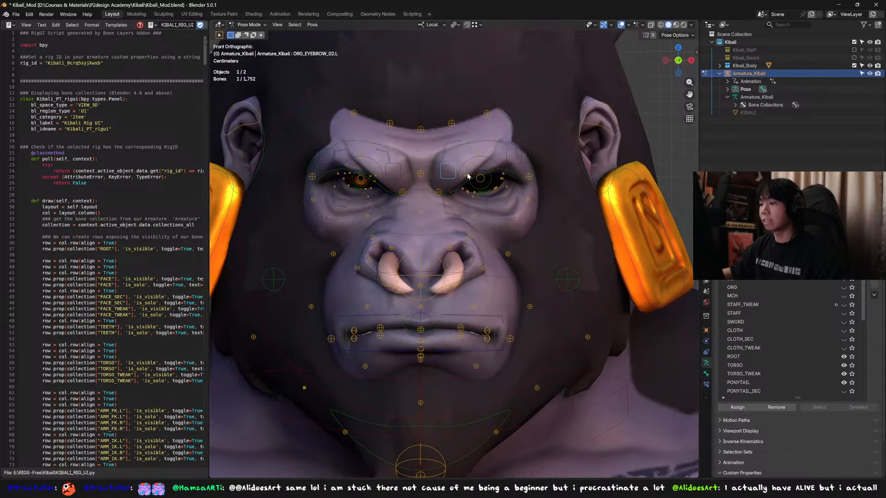
pyautogui.click(474, 173)
pyautogui.click(452, 197)
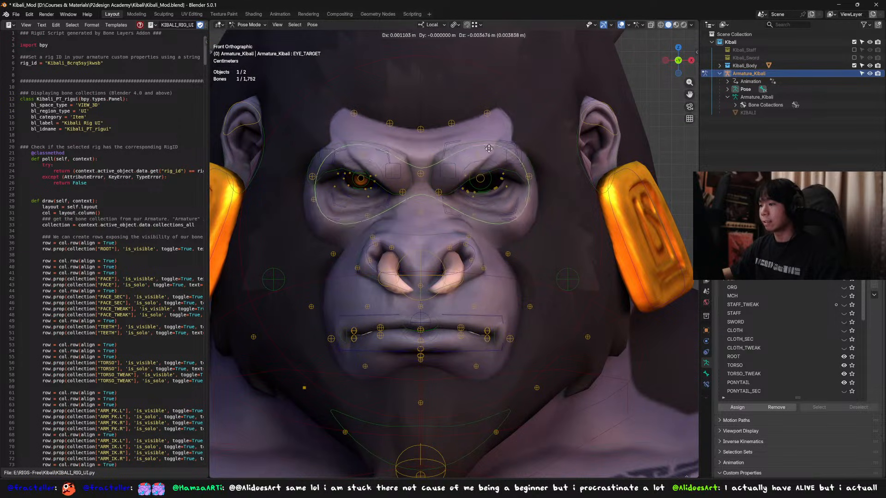
# Test-move the EYE_TARGET control away from the eyes in front view and cancel the move.
pyautogui.scroll(-2, 452, 204)
pyautogui.scroll(-2, 452, 205)
pyautogui.press('g')
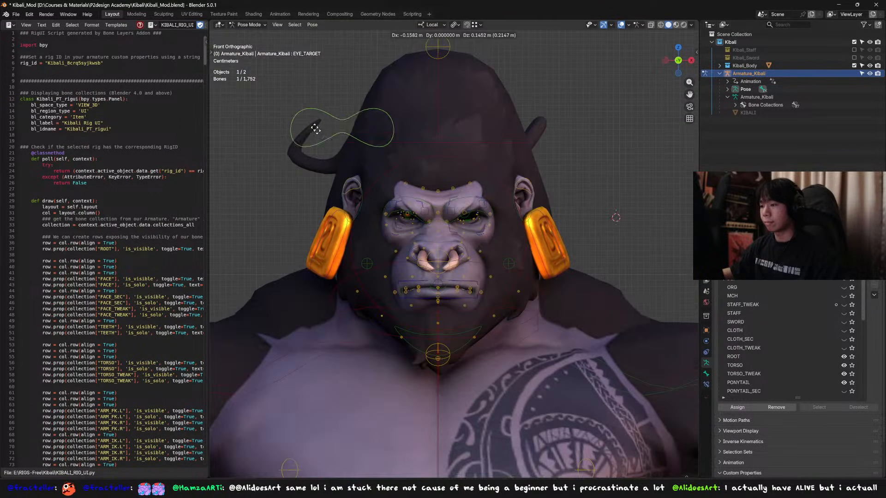
pyautogui.rightClick(256, 209)
# Try moving the EYE_MASTER.R and EYE_MASTER.L controls to see how they deform the areas around the eyes.
pyautogui.scroll(2, 432, 210)
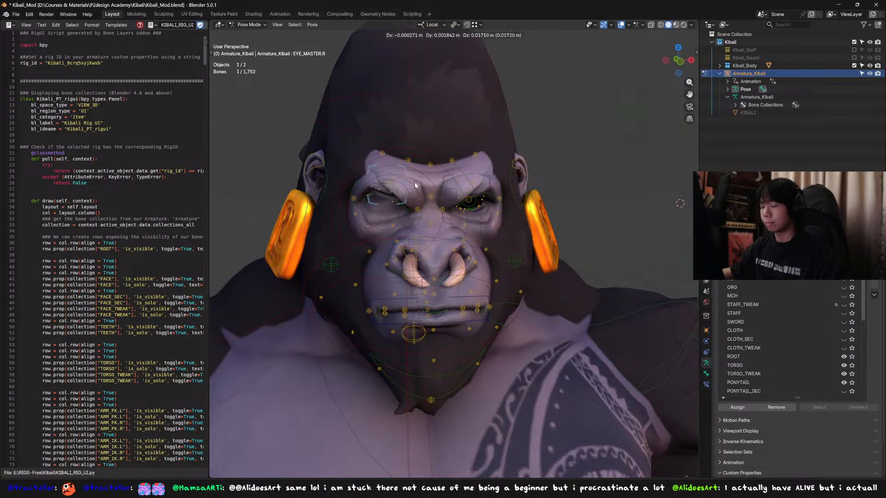
pyautogui.moveTo(406, 196); pyautogui.dragTo(486, 203, button='middle')
pyautogui.click(458, 215)
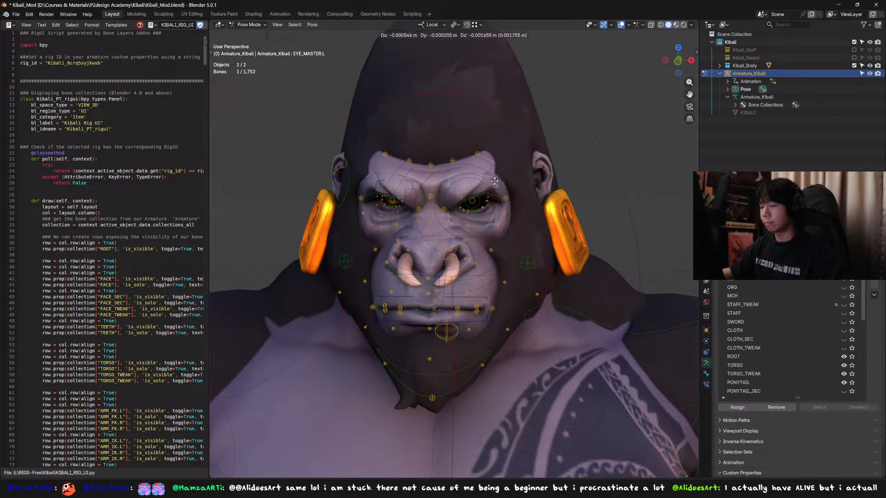
pyautogui.moveTo(458, 215); pyautogui.dragTo(485, 222, button='middle')
pyautogui.scroll(1, 368, 342)
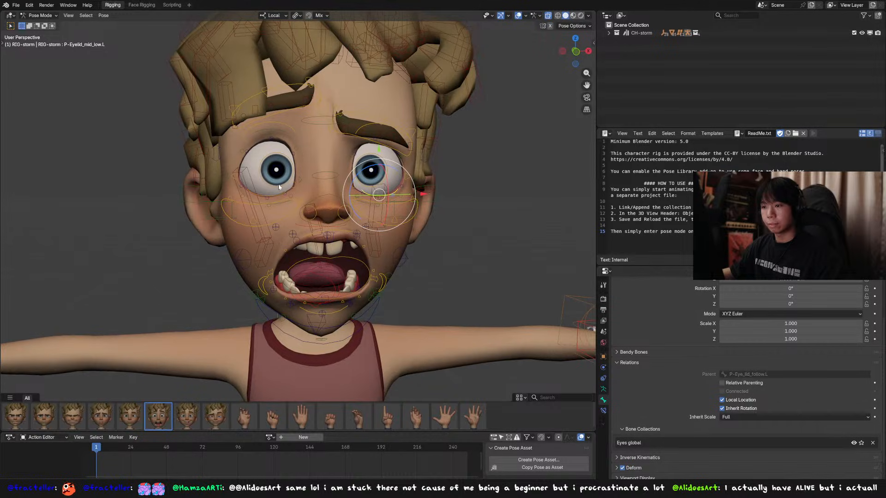
# In the storm rig, test-scale the right eye bones FK-Eye.R and P-Eye_highlight.R and cancel each scaling.
pyautogui.click(279, 187)
pyautogui.moveTo(279, 187); pyautogui.dragTo(378, 189, button='middle')
pyautogui.press('g')
pyautogui.press('s')
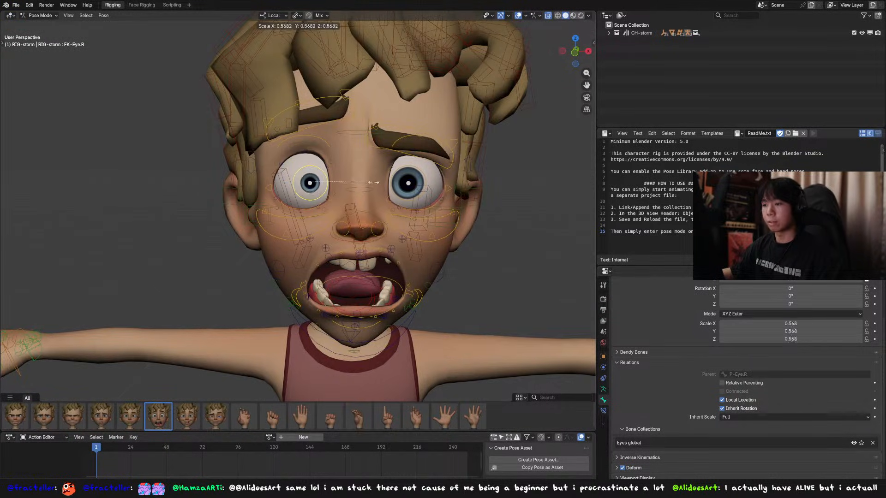
pyautogui.rightClick(340, 186)
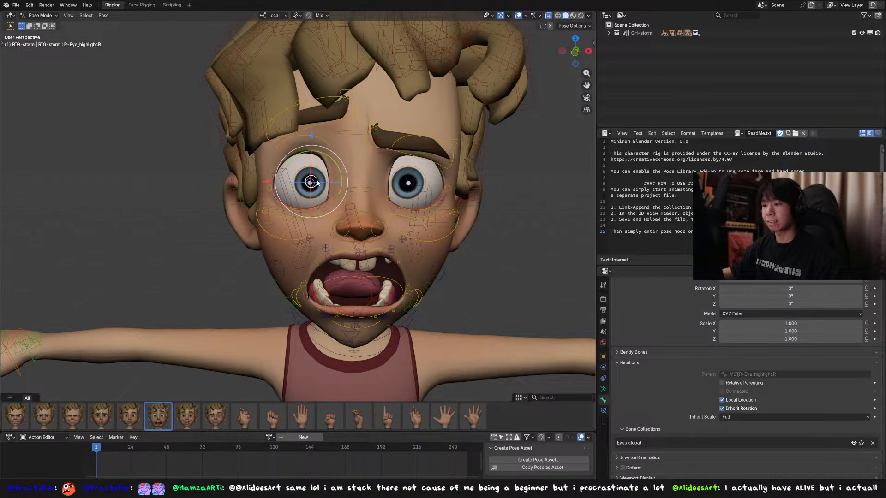
pyautogui.press('s')
pyautogui.rightClick(385, 173)
pyautogui.moveTo(377, 203); pyautogui.dragTo(383, 195, button='middle')
pyautogui.scroll(3, 332, 175)
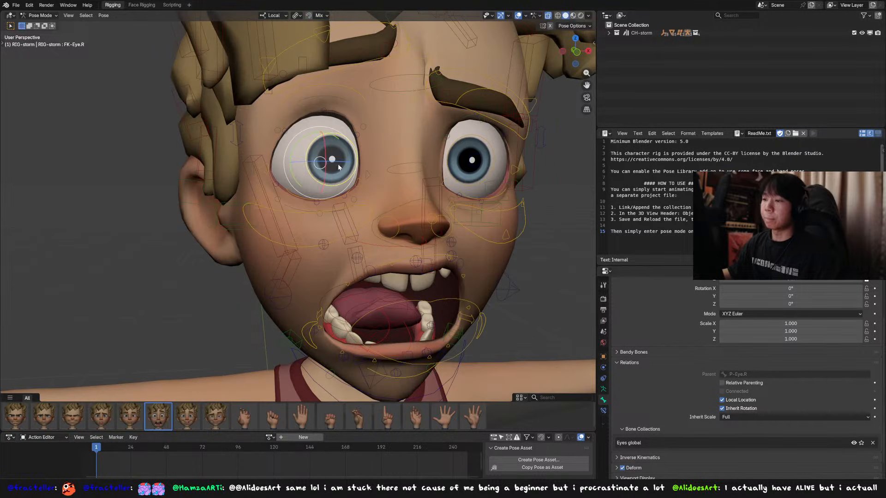
pyautogui.press('s')
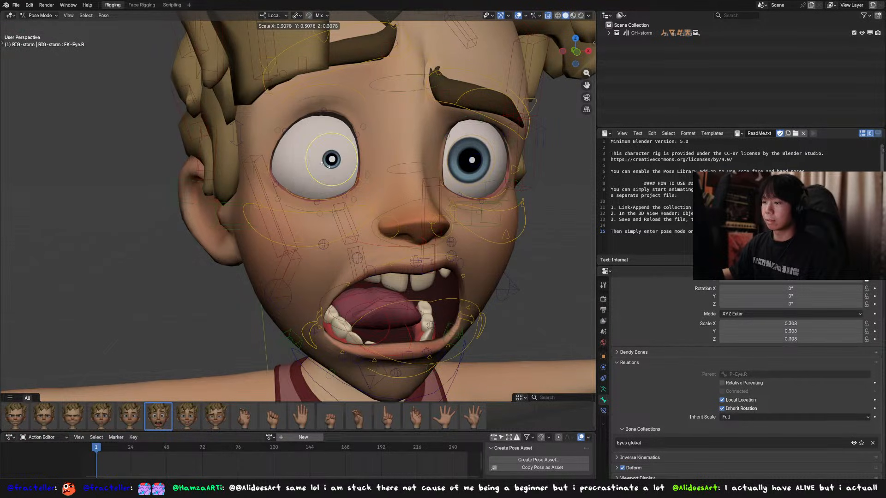
pyautogui.press('Escape')
# Inspect the shape keys of the right eye mesh GEO-storm-eye_anim.R, then undo back to posing FK-Eye.R.
pyautogui.hotkey('ctrl', 'Tab')
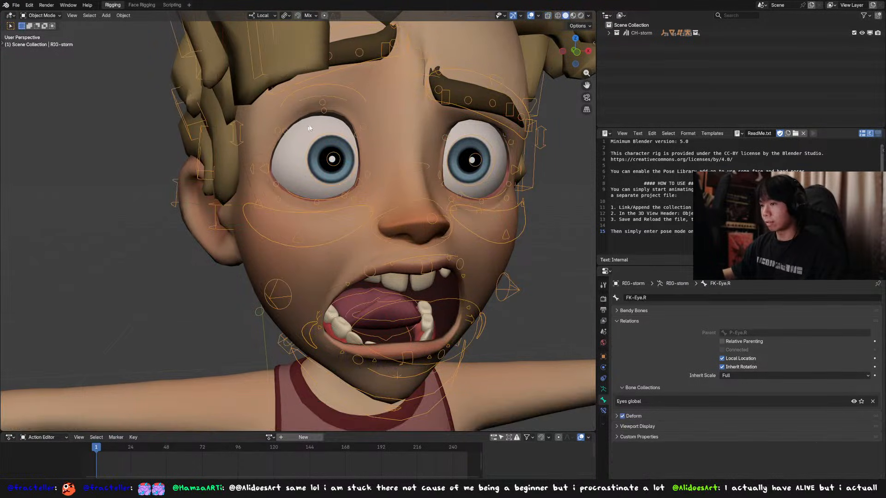
pyautogui.click(339, 175)
pyautogui.click(603, 410)
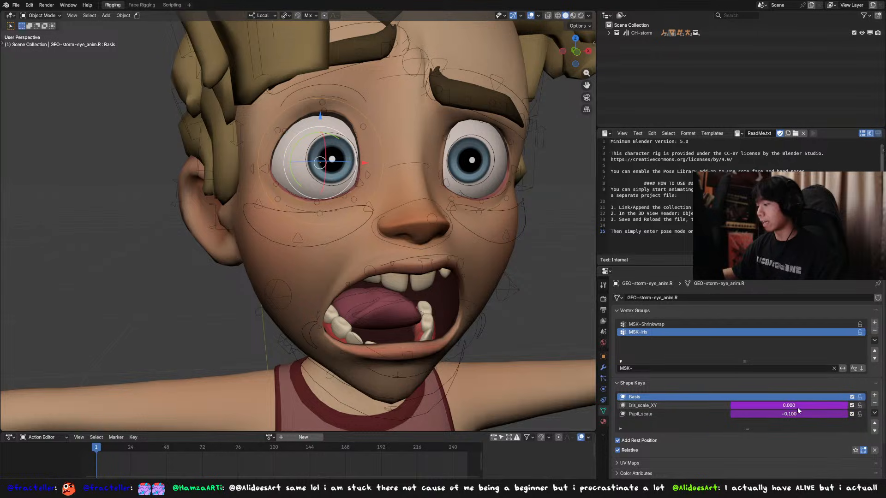
pyautogui.hotkey('ctrl', 'z')
pyautogui.hotkey('ctrl', 'z')
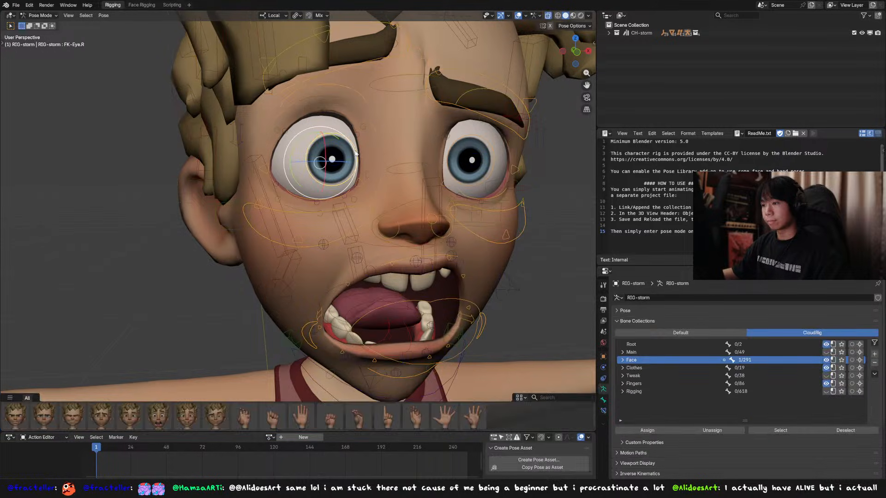
# Repeat the scaling test on FK-Eye.R and the pupil highlight bone P-Eye_highlight.R, discarding the changes.
pyautogui.press('s')
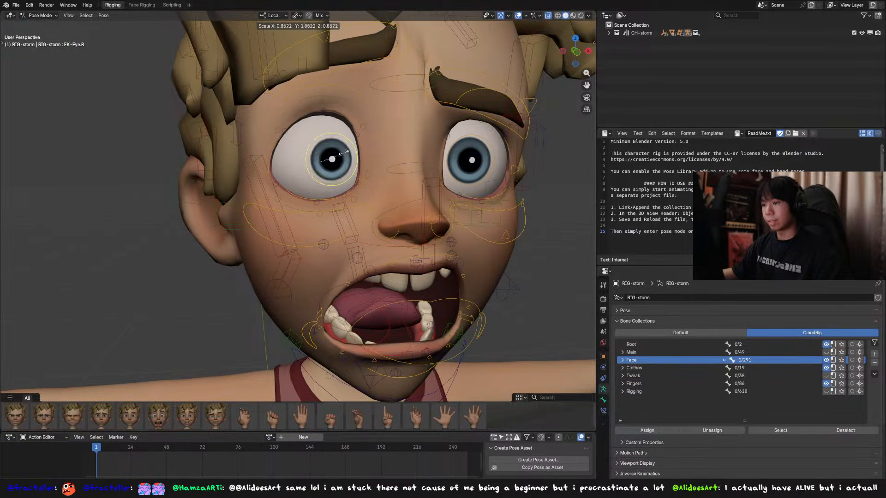
pyautogui.click(365, 162)
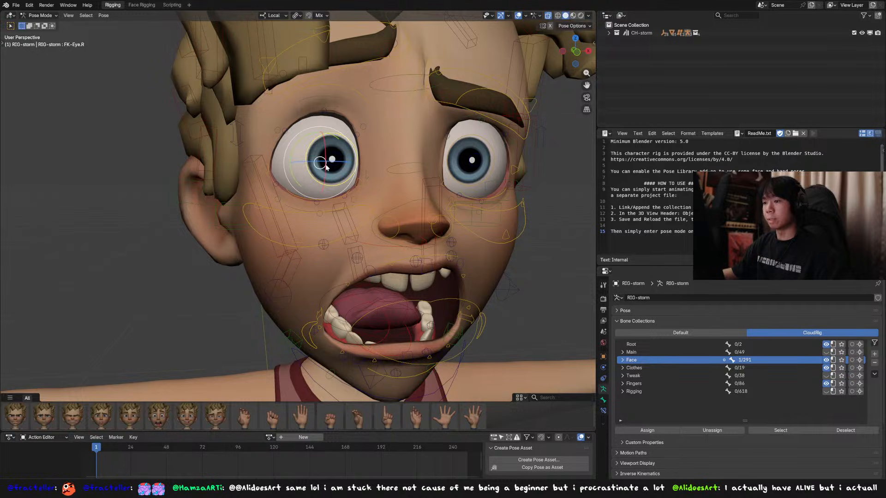
pyautogui.press('s')
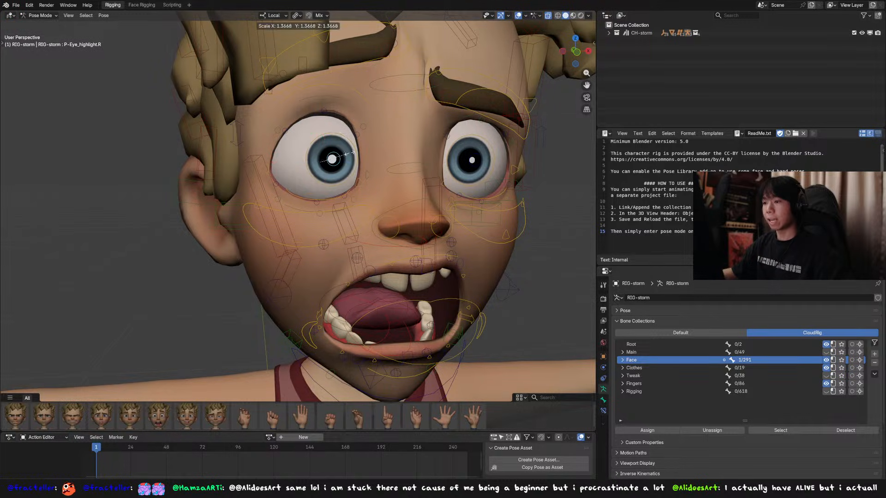
pyautogui.click(331, 166)
# Test-move DEF-Eyelid_out.R and DEF-Eyesocket_in.R at the corners of the right eye, cancelling both moves.
pyautogui.click(269, 170)
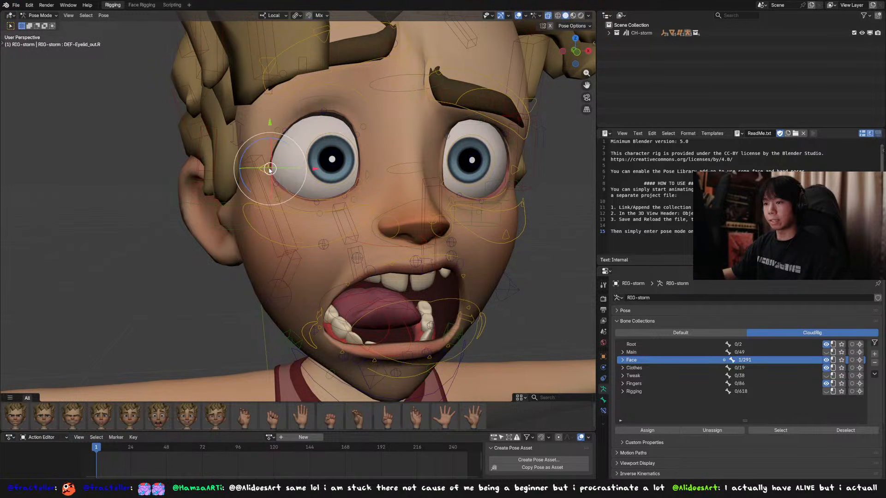
pyautogui.press('g')
pyautogui.rightClick(295, 168)
pyautogui.click(369, 175)
pyautogui.moveTo(370, 176); pyautogui.dragTo(354, 180, button='middle')
pyautogui.press('g')
pyautogui.rightClick(360, 181)
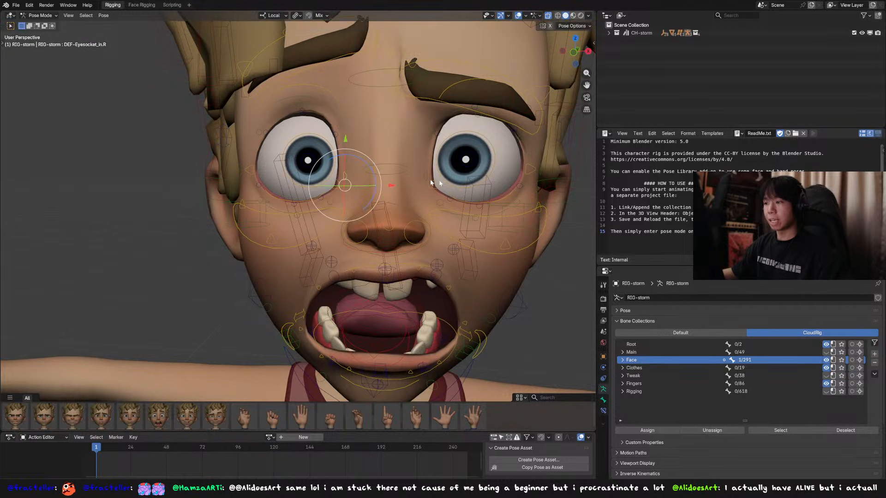
# Test-move DEF-Eyesocket_in.L beside the nose bridge and cancel the move.
pyautogui.click(425, 177)
pyautogui.moveTo(426, 177); pyautogui.dragTo(369, 174, button='middle')
pyautogui.press('g')
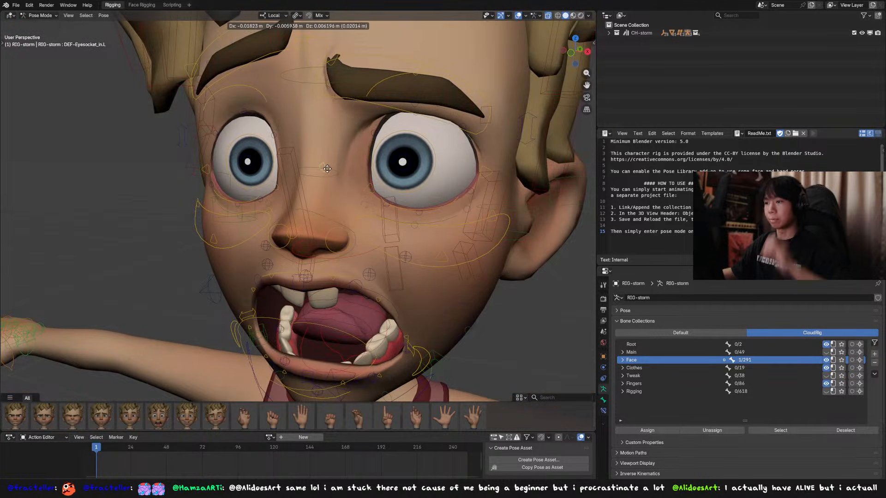
pyautogui.rightClick(358, 175)
# Check the bone names of the left eye socket's upper-middle, inner-upper and inner bones without renaming them.
pyautogui.moveTo(386, 117); pyautogui.dragTo(394, 118, button='middle')
pyautogui.click(399, 111)
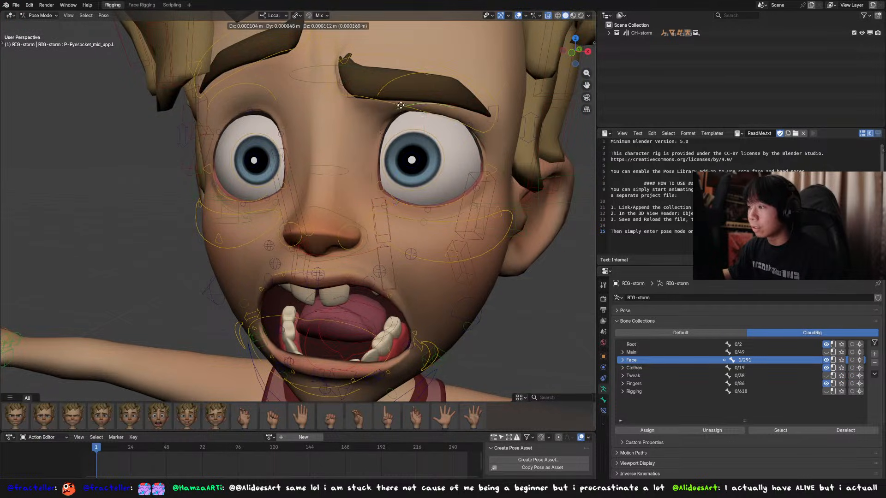
pyautogui.press('F2')
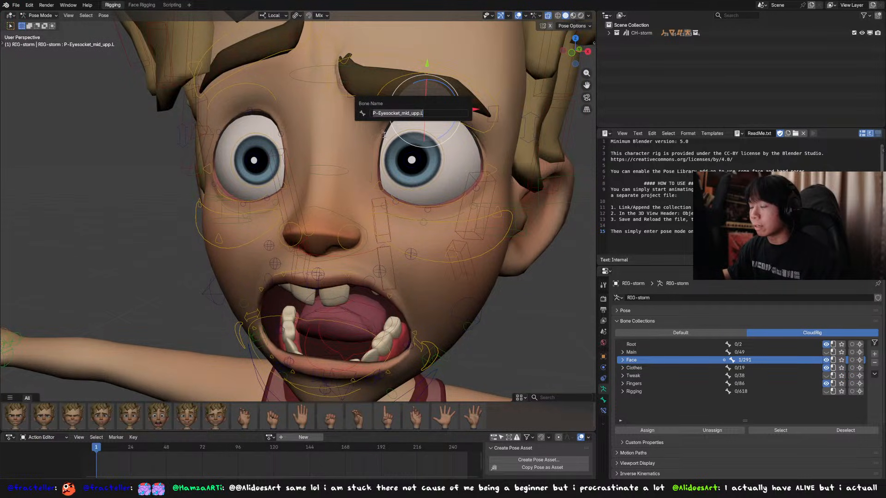
pyautogui.press('Escape')
pyautogui.click(375, 133)
pyautogui.press('F2')
pyautogui.press('Escape')
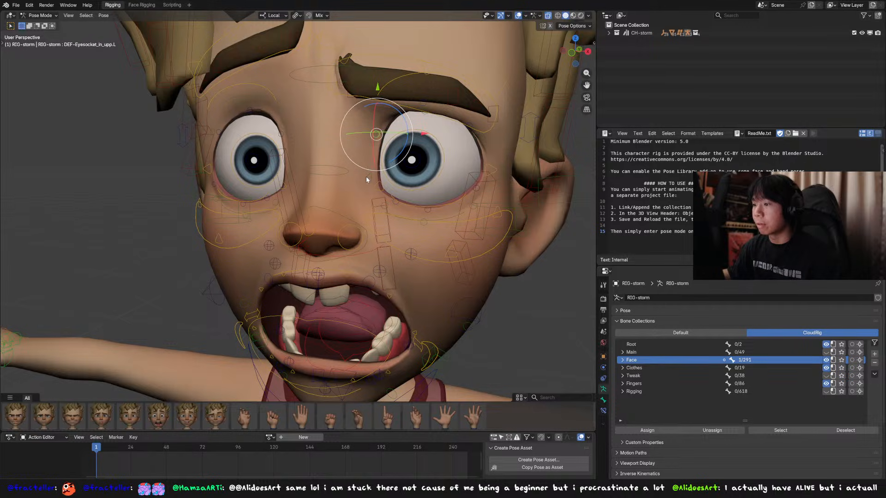
pyautogui.click(366, 179)
pyautogui.press('F2')
pyautogui.press('Escape')
# From the front view, test-move DEF-Eyelid_low_left.L, cancel the move and check the bone's name.
pyautogui.press('KP_1')
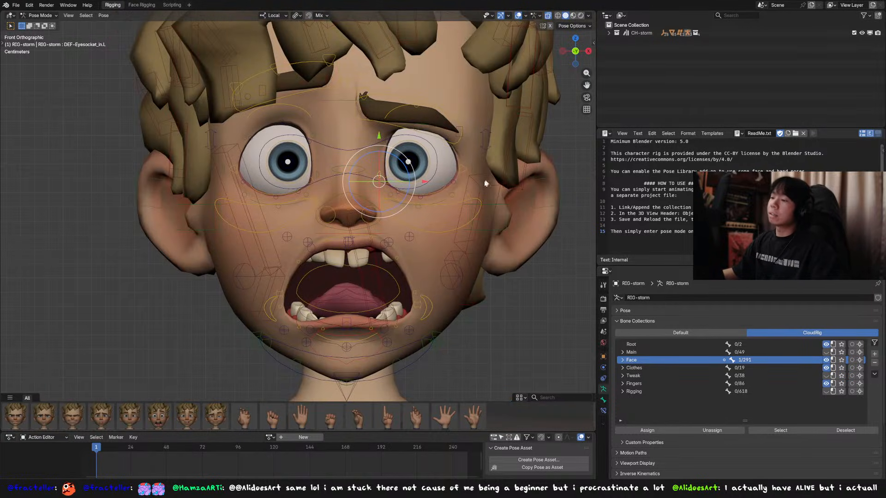
pyautogui.click(455, 183)
pyautogui.press('g')
pyautogui.rightClick(467, 187)
pyautogui.press('F2')
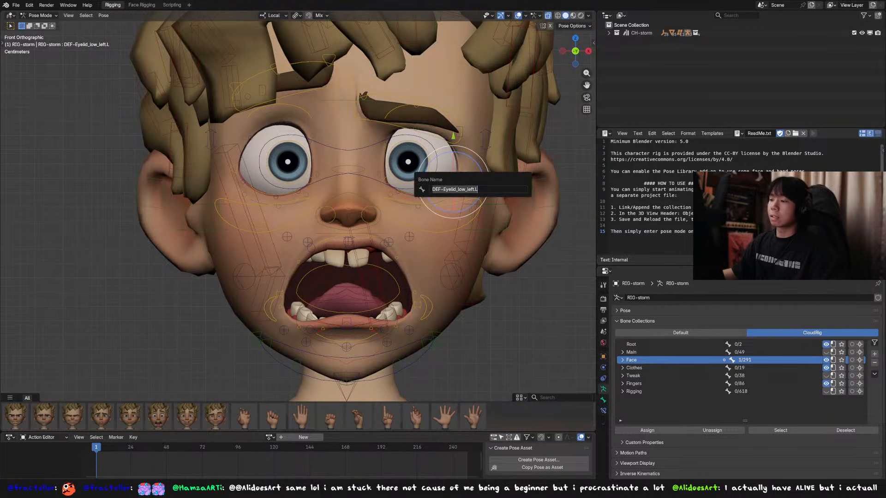
pyautogui.press('Escape')
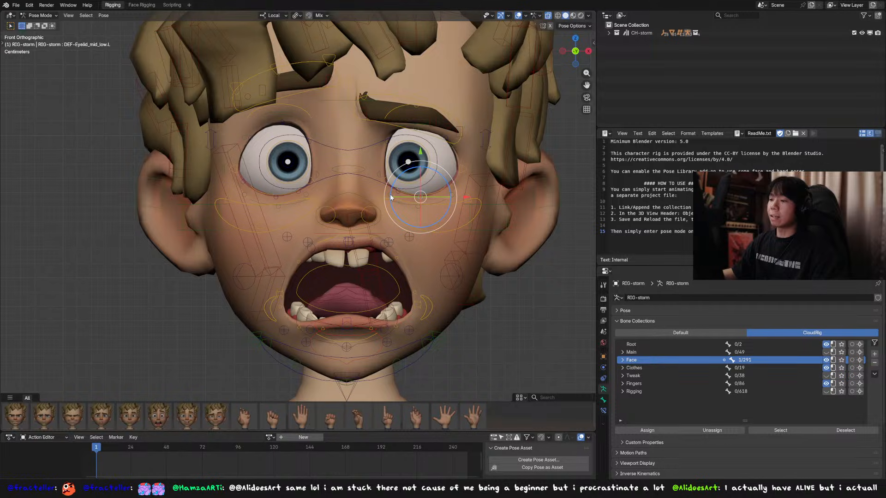
# Select the left cheek control CTL-Cheek_all.L and move it to test the cheek deformation.
pyautogui.click(391, 196)
pyautogui.click(466, 203)
pyautogui.press('g')
pyautogui.click(455, 229)
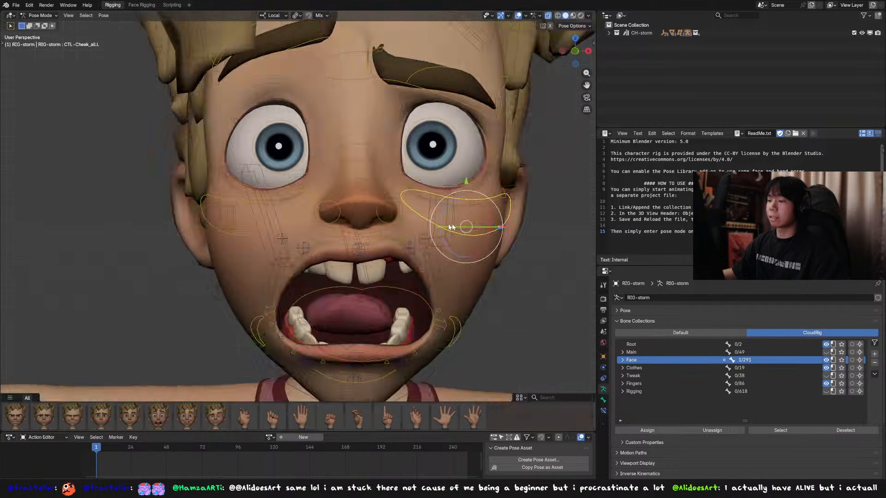
# Switch to the protagonist file and set Armature_Protag to Rest Position.
pyautogui.moveTo(456, 230); pyautogui.dragTo(414, 216, button='middle')
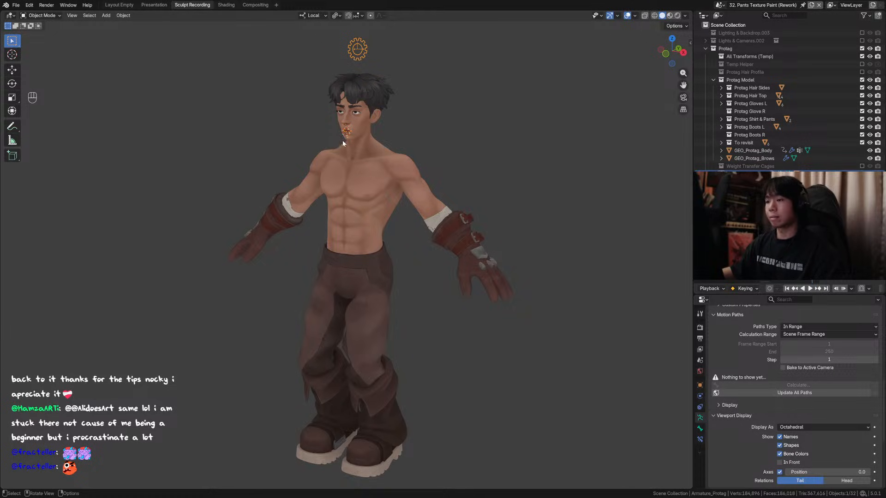
pyautogui.moveTo(342, 141); pyautogui.dragTo(367, 116, button='middle')
pyautogui.moveTo(367, 116); pyautogui.dragTo(318, 133)
pyautogui.moveTo(594, 42); pyautogui.dragTo(353, 145, button='middle')
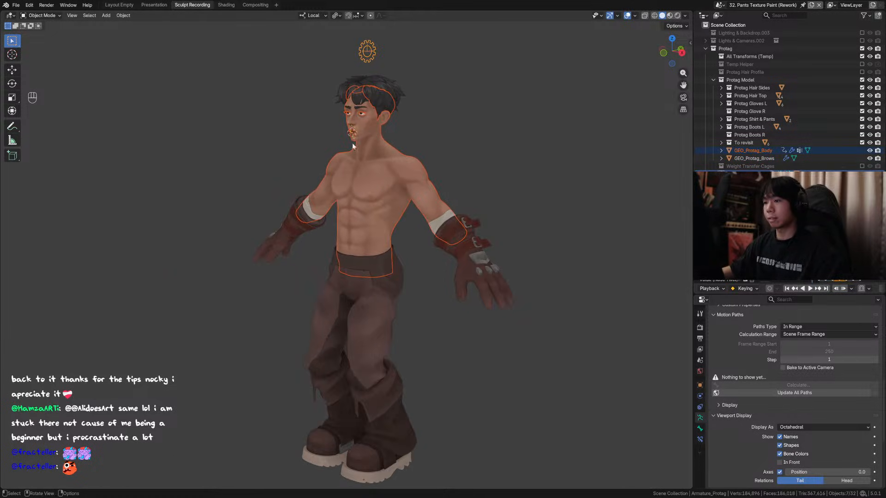
pyautogui.click(521, 238)
pyautogui.click(699, 428)
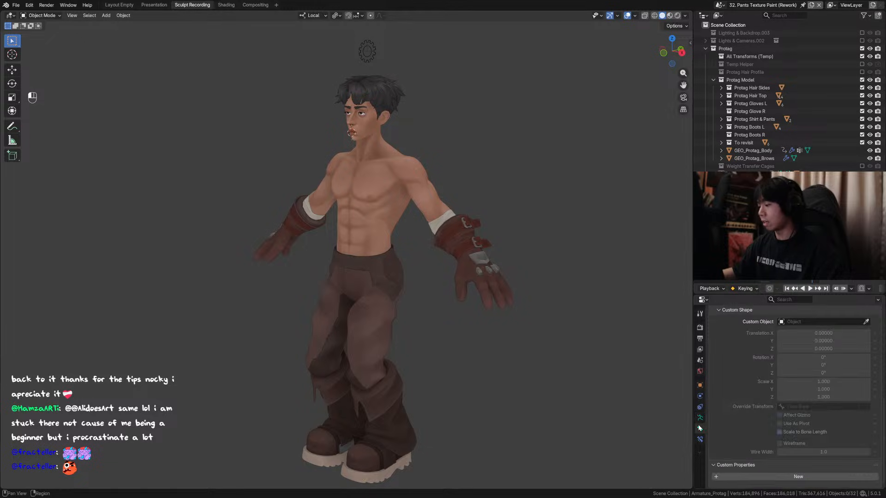
pyautogui.scroll(15, 751, 322)
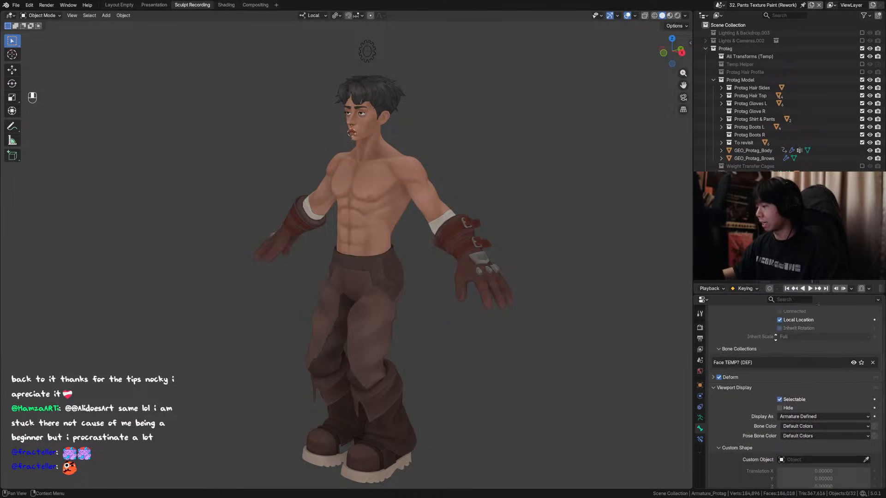
pyautogui.click(700, 418)
pyautogui.click(823, 352)
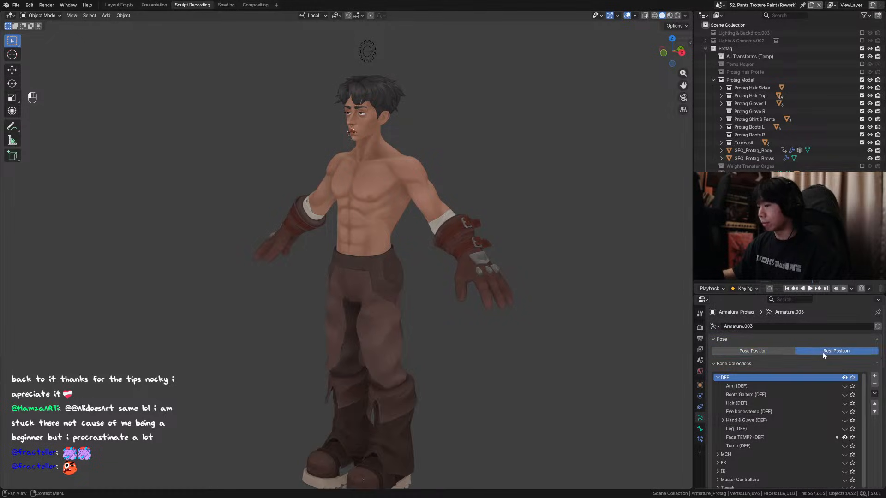
# Turn on X-ray and put Armature_Protag in Pose Mode with the mouth bones framed.
pyautogui.keyDown('shift'); pyautogui.moveTo(310, 100); pyautogui.dragTo(321, 114, button='middle'); pyautogui.keyUp('shift')
pyautogui.scroll(2, 336, 121)
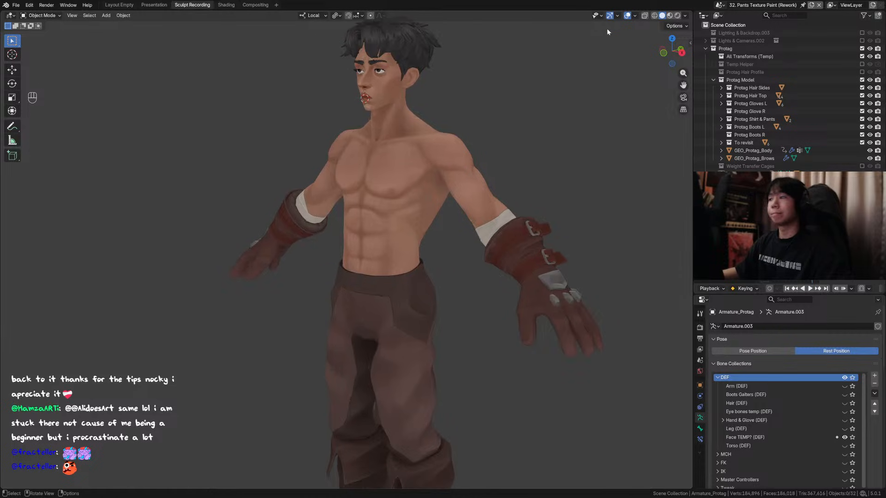
pyautogui.keyDown('shift'); pyautogui.moveTo(434, 75); pyautogui.dragTo(421, 108, button='middle'); pyautogui.keyUp('shift')
pyautogui.click(364, 133)
pyautogui.hotkey('ctrl', 'Tab')
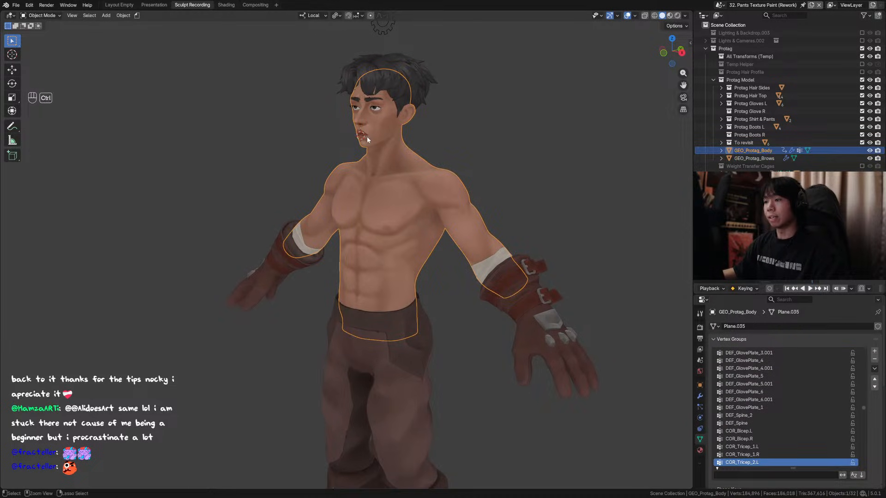
pyautogui.scroll(3, 334, 257)
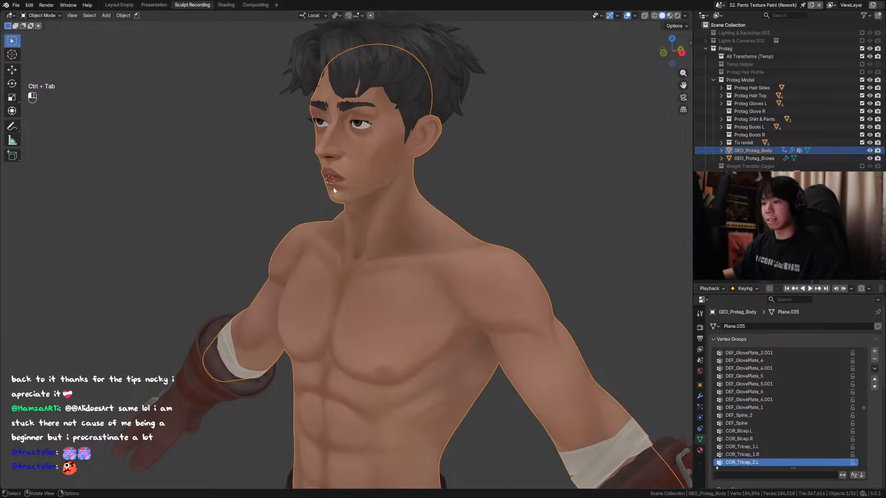
pyautogui.scroll(4, 344, 132)
pyautogui.keyDown('shift'); pyautogui.moveTo(344, 128); pyautogui.dragTo(356, 154, button='middle'); pyautogui.keyUp('shift')
pyautogui.scroll(1, 359, 148)
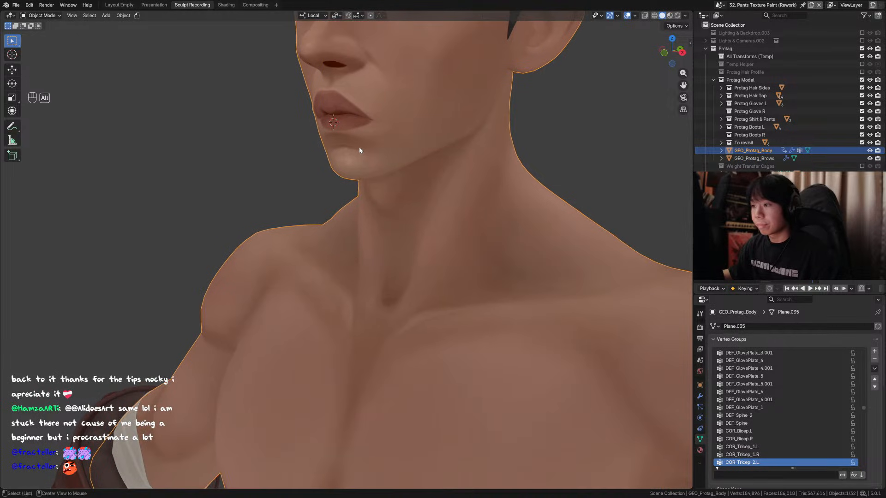
pyautogui.hotkey('alt', 'z')
pyautogui.hotkey('ctrl', 'Tab')
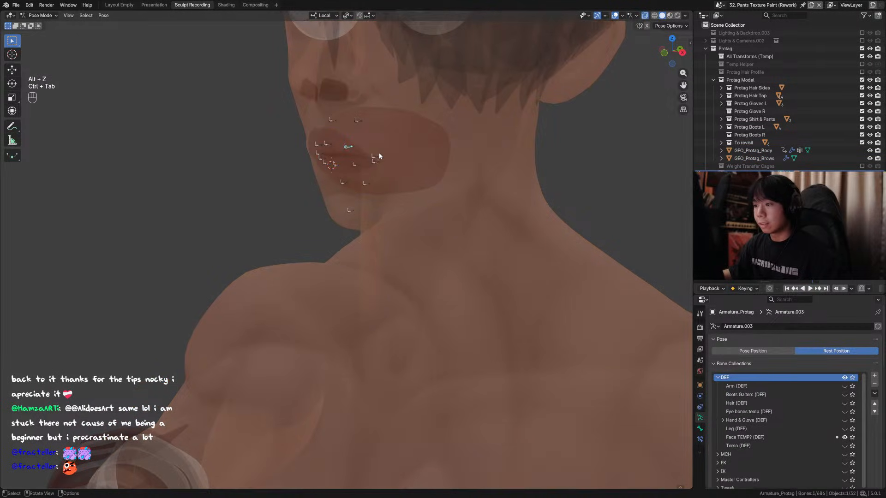
# Switch Armature_Protag to Edit Mode and save the file.
pyautogui.moveTo(379, 156); pyautogui.dragTo(382, 302, button='middle')
pyautogui.press('a')
pyautogui.moveTo(435, 188); pyautogui.dragTo(300, 323)
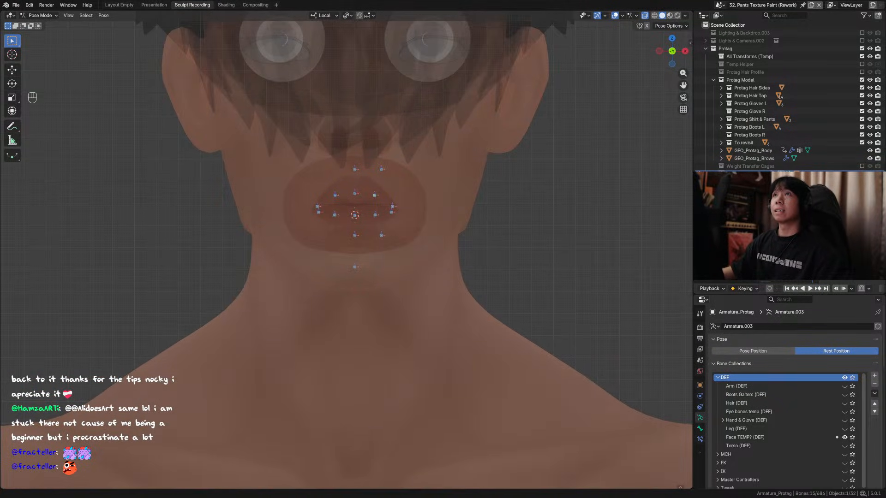
pyautogui.moveTo(354, 88); pyautogui.dragTo(317, 198, button='middle')
pyautogui.click(292, 203)
pyautogui.press('Tab')
pyautogui.press('KP_1')
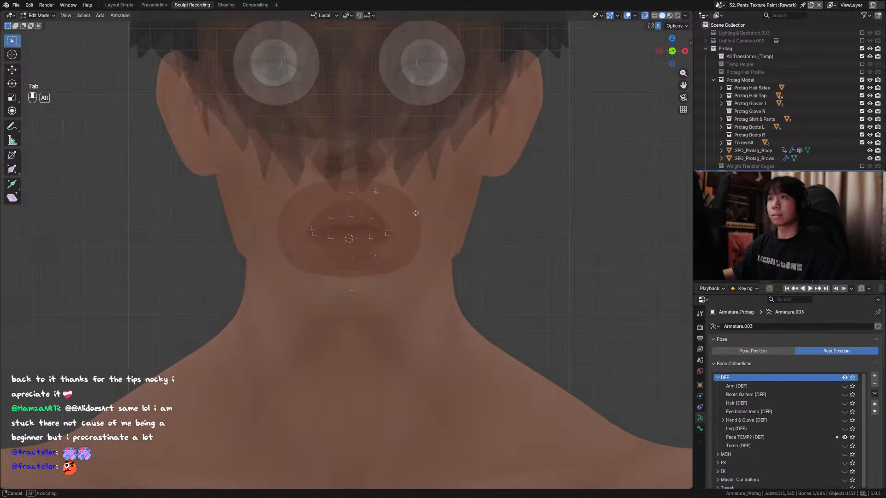
pyautogui.hotkey('ctrl', 's')
pyautogui.keyDown('ctrl'); pyautogui.moveTo(381, 210); pyautogui.dragTo(364, 190, button='middle'); pyautogui.keyUp('ctrl')
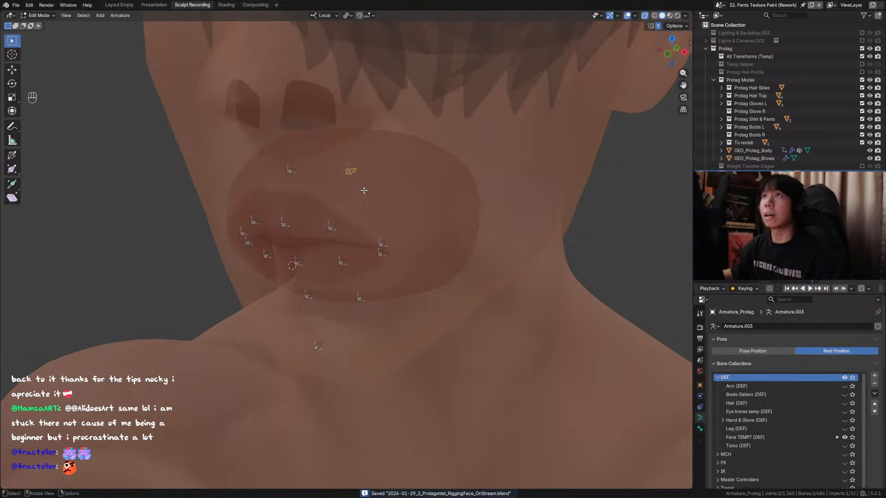
# Rename the left outer bone above the upper lip to DEF_Lip_Upper_Out_1.L.
pyautogui.press('Tab')
pyautogui.press('F2')
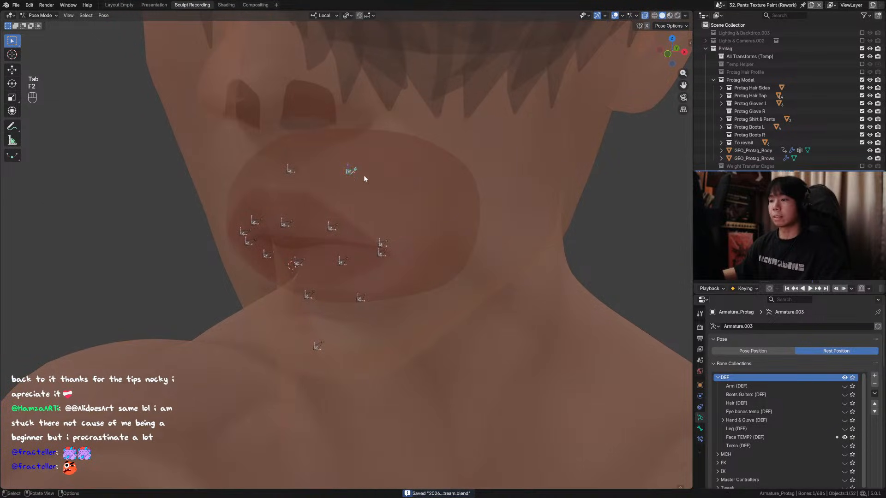
pyautogui.press('Tab')
pyautogui.press('F2')
pyautogui.click(365, 176)
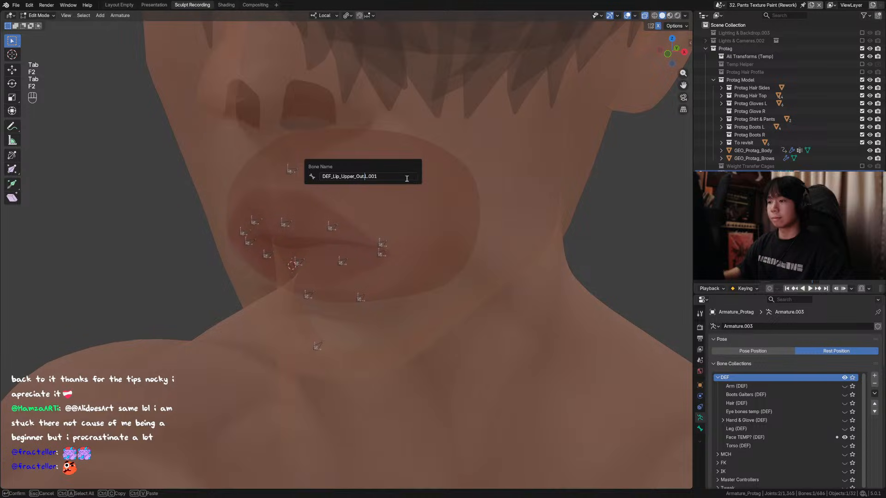
pyautogui.write('_')
pyautogui.hotkey('ctrl', 'Right')
pyautogui.hotkey('ctrl', 'Right')
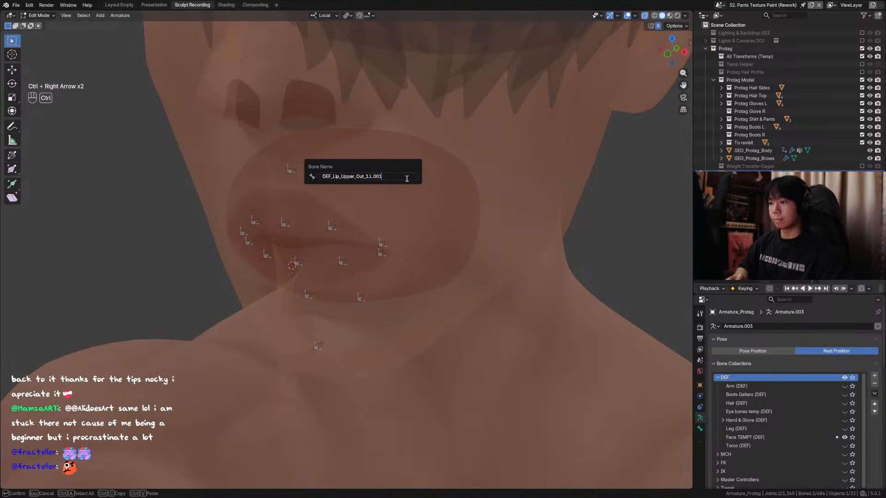
pyautogui.hotkey('ctrl', 'BackSpace')
pyautogui.hotkey('ctrl', 'BackSpace')
pyautogui.press('Return')
pyautogui.press('F2')
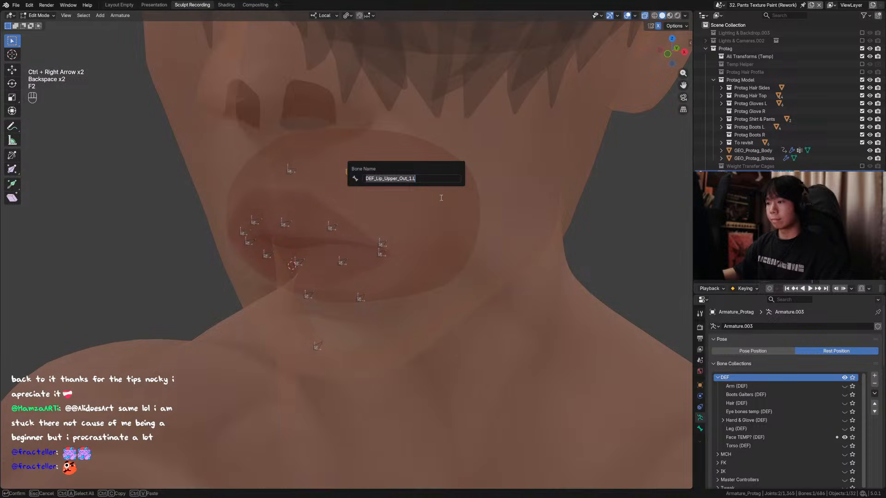
# Check the name of the centre outer bone above the upper lip and save the file.
pyautogui.click(293, 170)
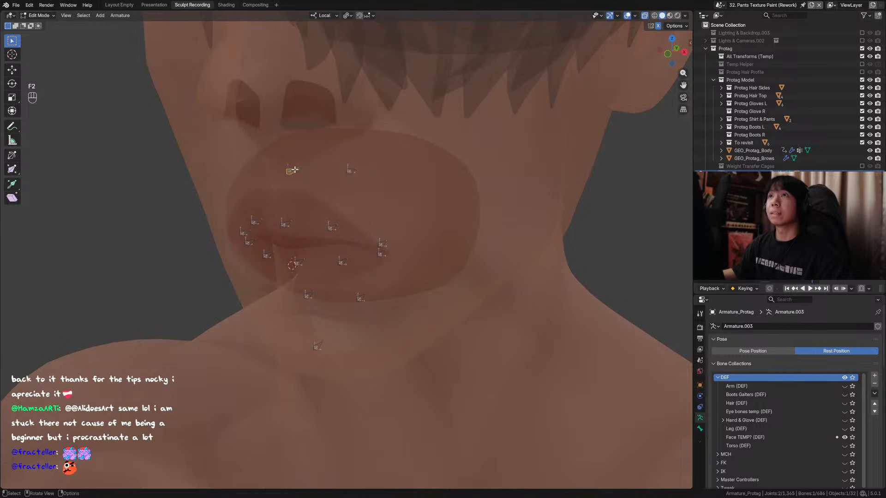
pyautogui.press('F2')
pyautogui.click(318, 171)
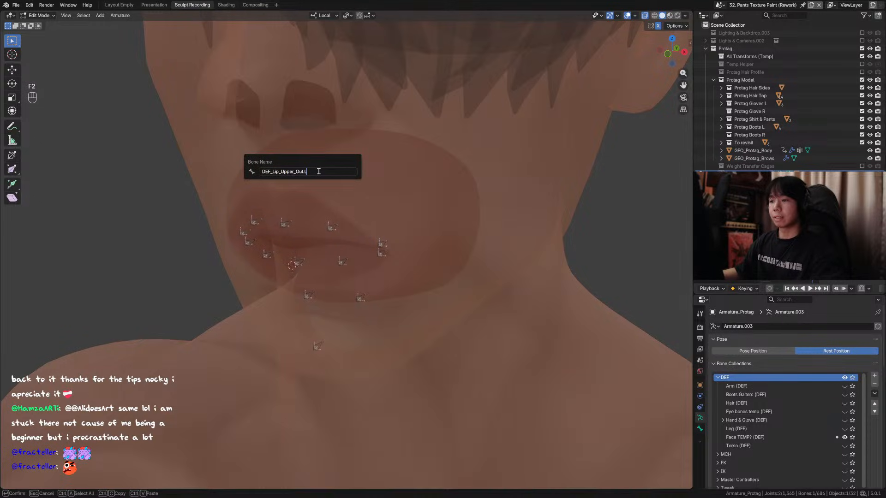
pyautogui.press('Return')
pyautogui.moveTo(356, 170); pyautogui.dragTo(371, 185, button='middle')
pyautogui.hotkey('ctrl', 's')
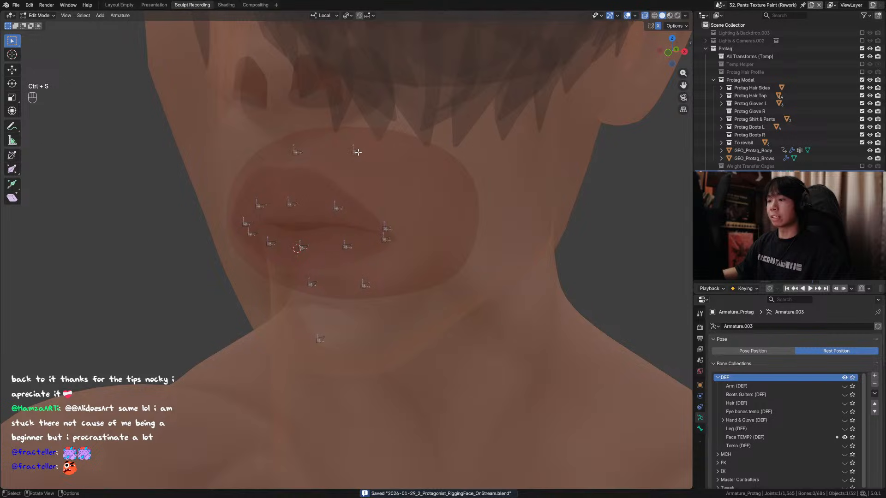
# From the front view, move DEF_Lip_Upper_Out_1.L about 0.0016 m outward and slightly down, and save the file.
pyautogui.moveTo(360, 153); pyautogui.dragTo(419, 160, button='middle')
pyautogui.click(295, 158)
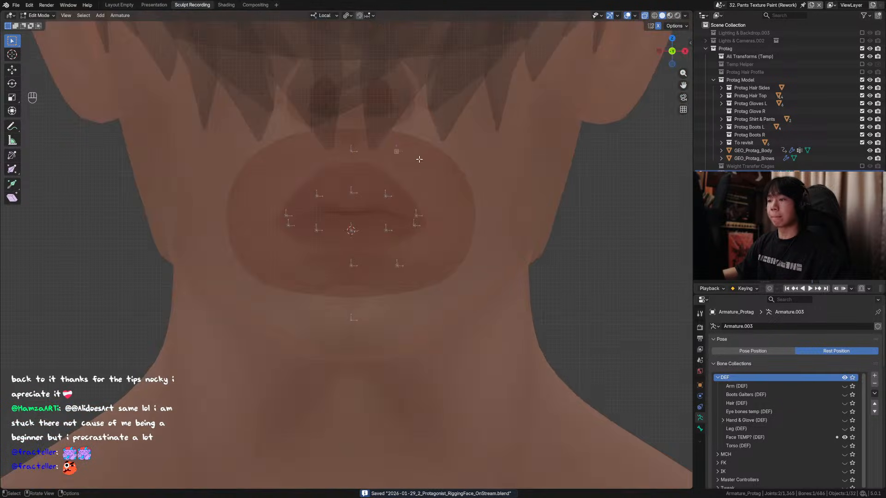
pyautogui.press('g')
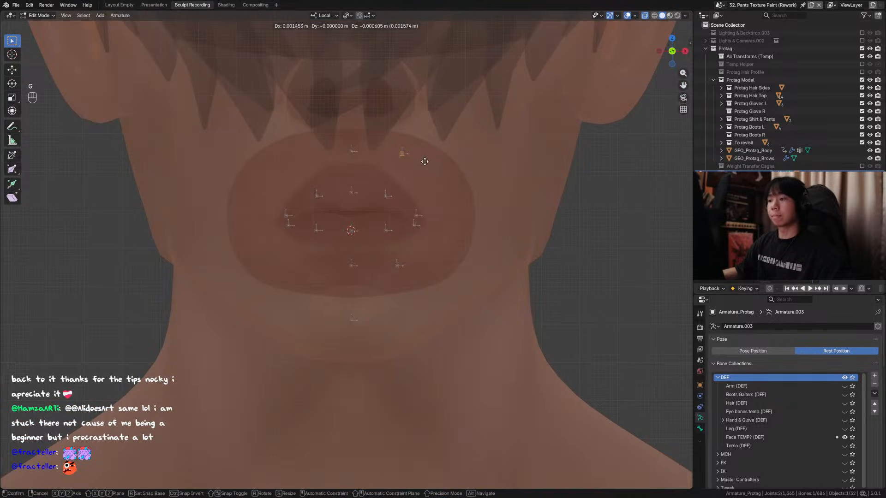
pyautogui.click(425, 162)
pyautogui.moveTo(424, 162); pyautogui.dragTo(435, 249, button='middle')
pyautogui.hotkey('ctrl', 's')
# Move the left outer bone below the lower lip about 0.0023 m down and turn off X-ray.
pyautogui.press('g')
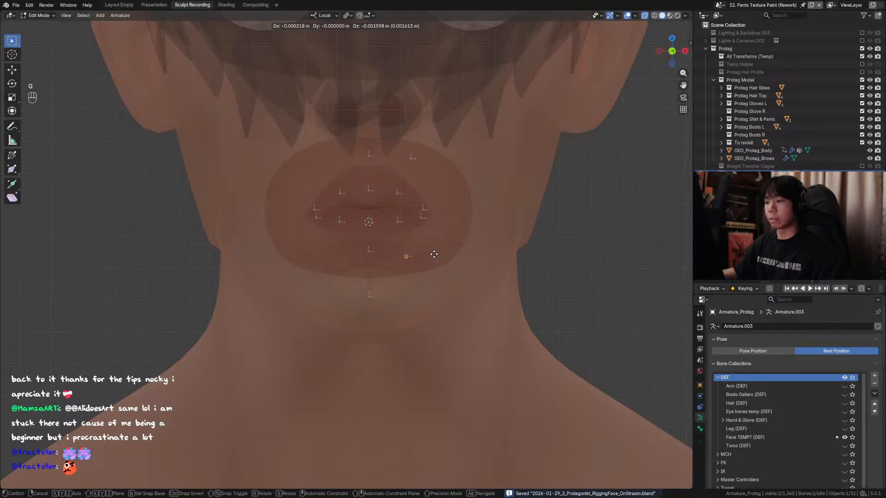
pyautogui.click(434, 254)
pyautogui.hotkey('alt', 'z')
pyautogui.scroll(3, 383, 238)
pyautogui.moveTo(376, 233); pyautogui.dragTo(368, 198, button='middle')
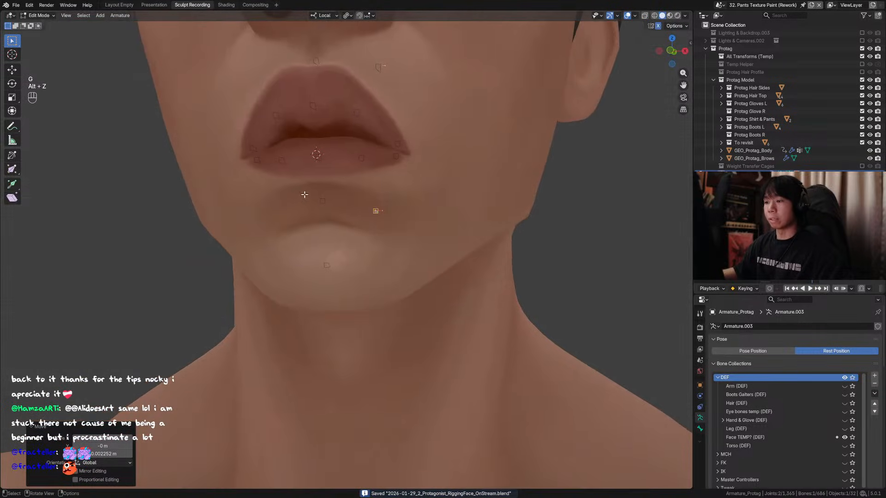
# Annotate flow lines on the face surface from below the lower lip and chin up across the left cheek.
pyautogui.click(12, 126)
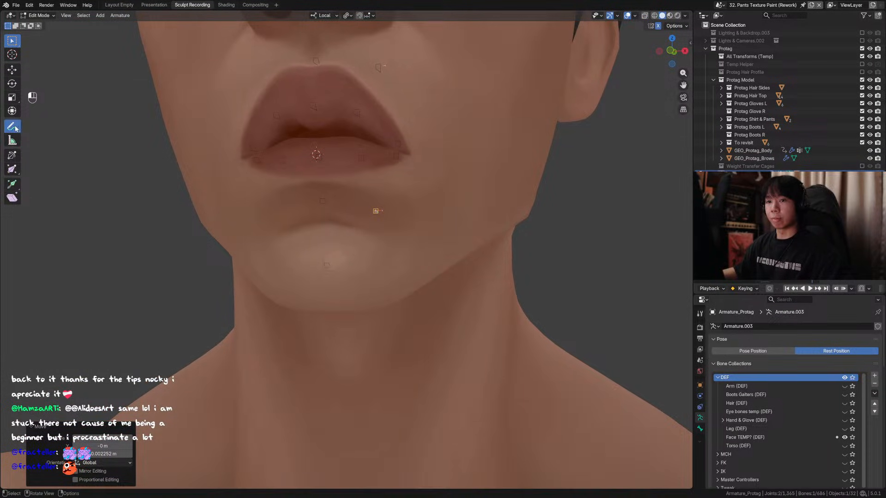
pyautogui.moveTo(297, 180); pyautogui.dragTo(452, 164)
pyautogui.moveTo(322, 225); pyautogui.dragTo(372, 232)
pyautogui.moveTo(465, 200); pyautogui.dragTo(484, 189)
pyautogui.moveTo(483, 189)
pyautogui.mouseDown(button='middle')
pyautogui.moveTo(450, 184)
pyautogui.moveTo(420, 195)
pyautogui.mouseUp(button='middle')
pyautogui.moveTo(421, 194); pyautogui.dragTo(487, 81)
pyautogui.moveTo(530, 45)
pyautogui.mouseDown()
pyautogui.moveTo(409, 134)
pyautogui.moveTo(397, 266)
pyautogui.mouseUp()
pyautogui.hotkey('ctrl', 'z')
pyautogui.hotkey('ctrl', 'z')
pyautogui.hotkey('ctrl', 'z')
pyautogui.hotkey('ctrl', 'shift', 'z')
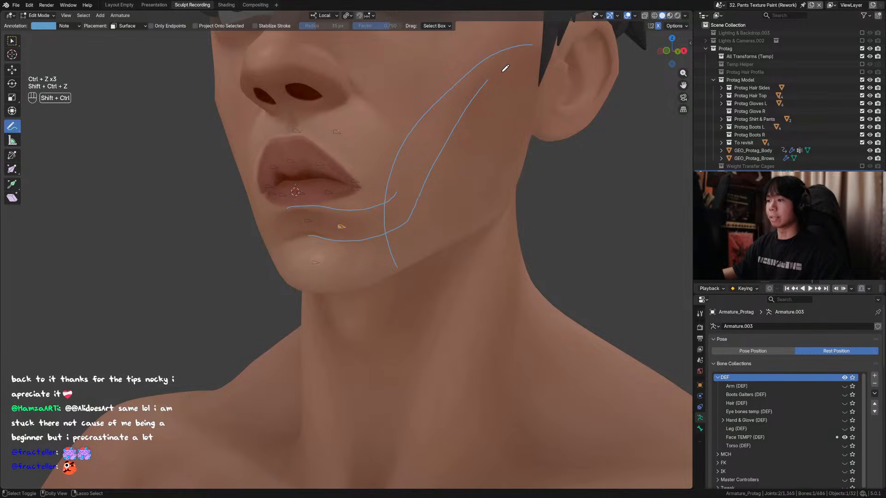
pyautogui.hotkey('ctrl', 'shift', 'z')
# Delete the annotation layer and return to the selection tool in front view.
pyautogui.click(69, 26)
pyautogui.click(121, 58)
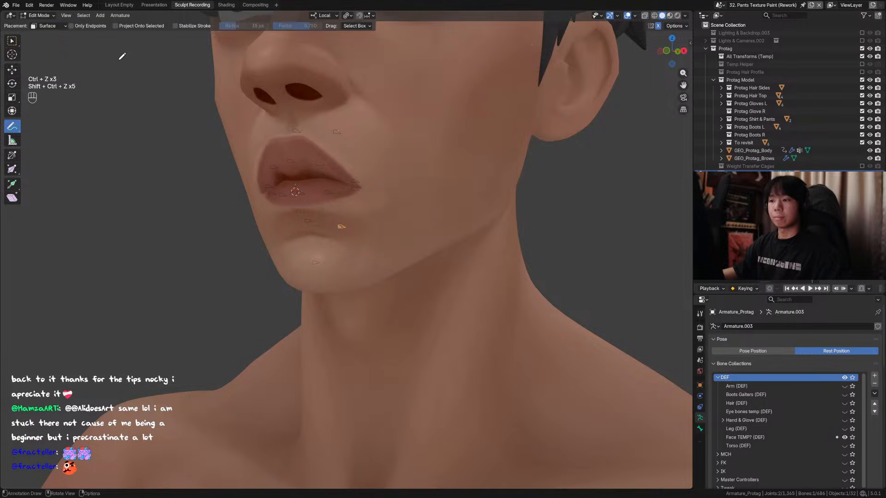
pyautogui.moveTo(252, 154)
pyautogui.mouseDown(button='middle')
pyautogui.moveTo(272, 152)
pyautogui.moveTo(374, 197)
pyautogui.mouseUp(button='middle')
pyautogui.press('w')
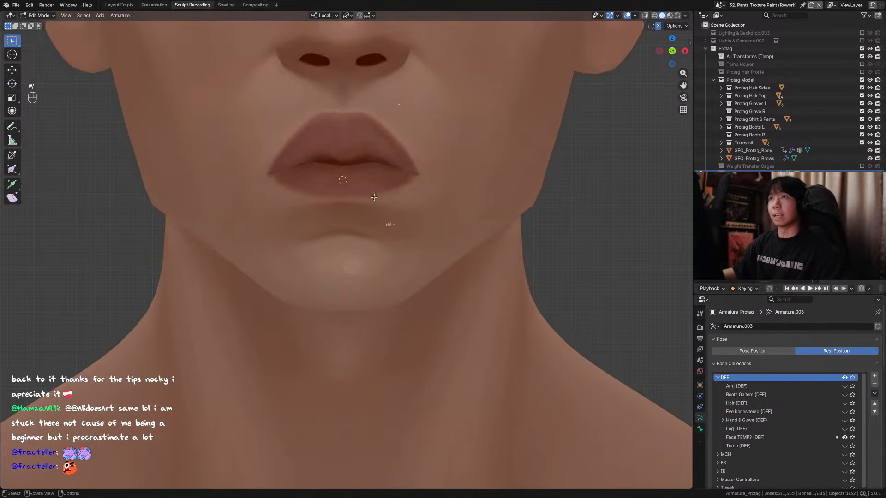
# Rename the left outer bone below the lower lip to DEF_Lip_Lower_Out_1.L and save the file.
pyautogui.scroll(2, 374, 230)
pyautogui.press('F2')
pyautogui.moveTo(380, 231); pyautogui.dragTo(364, 236)
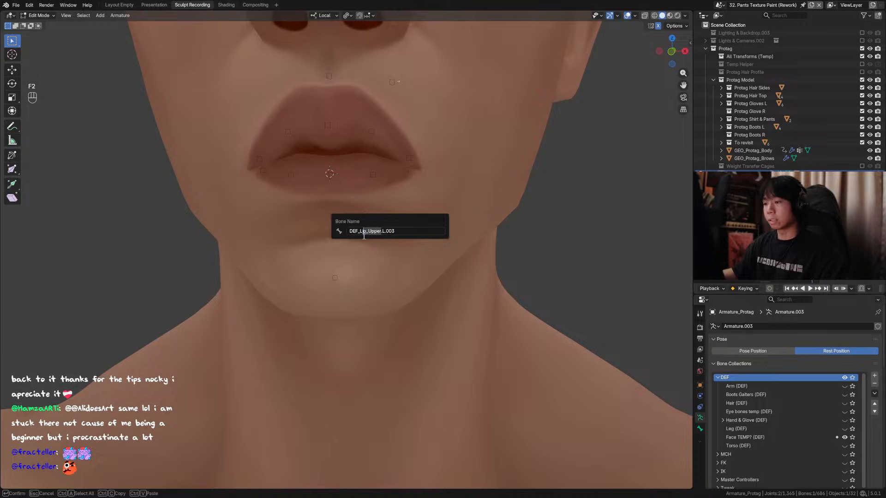
pyautogui.write('Lower')
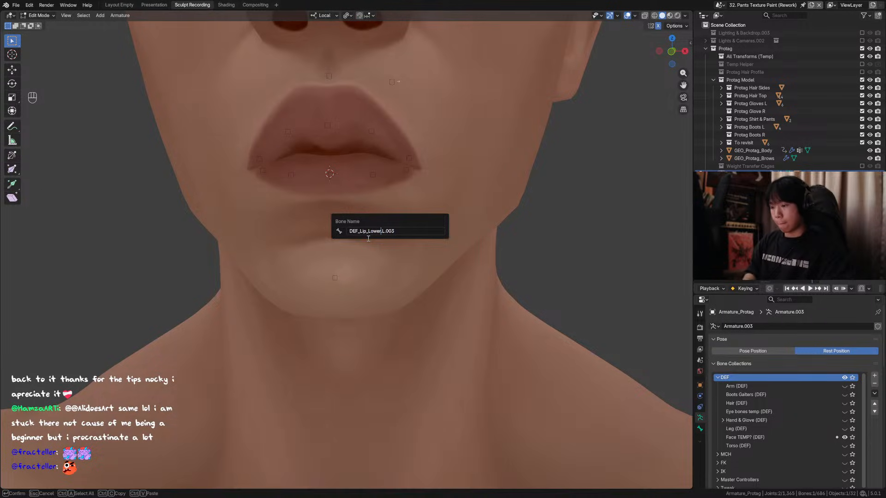
pyautogui.write('_Out')
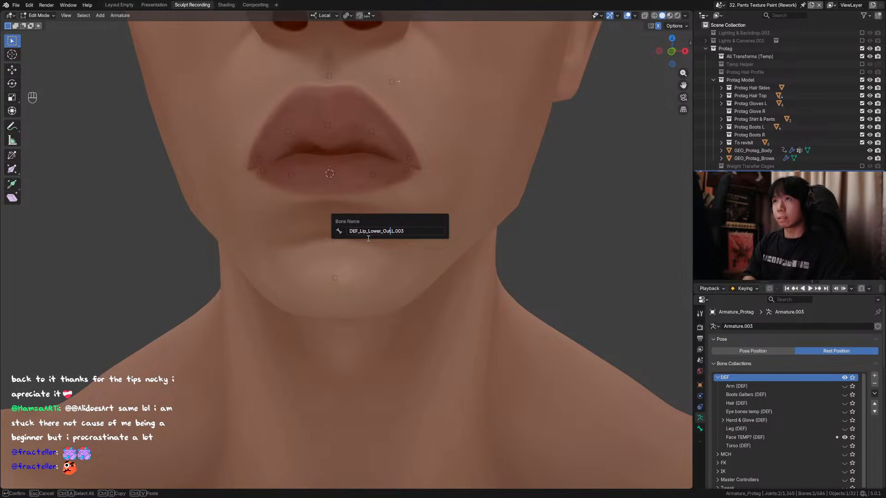
pyautogui.write('.')
pyautogui.hotkey('ctrl', 'Right')
pyautogui.press('BackSpace')
pyautogui.press('BackSpace')
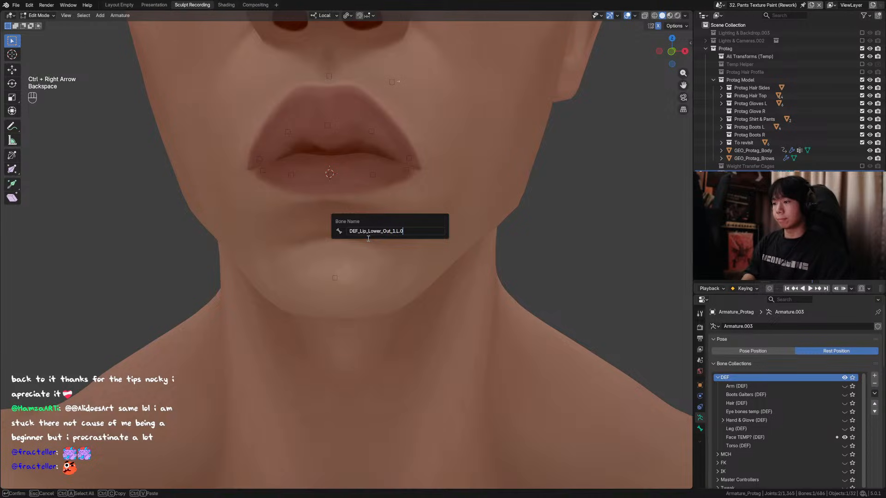
pyautogui.click(368, 238)
pyautogui.hotkey('ctrl', 's')
pyautogui.press('F2')
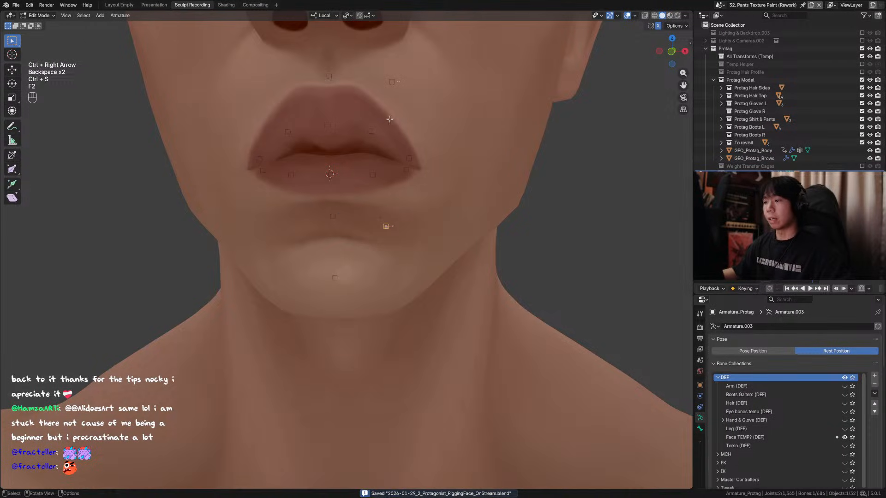
# Reposition DEF_Lip_Lower_Out_1.L from the front, moving it outward and about 0.002 m along its local Y axis.
pyautogui.keyDown('alt'); pyautogui.moveTo(400, 86); pyautogui.dragTo(402, 103, button='middle'); pyautogui.keyUp('alt')
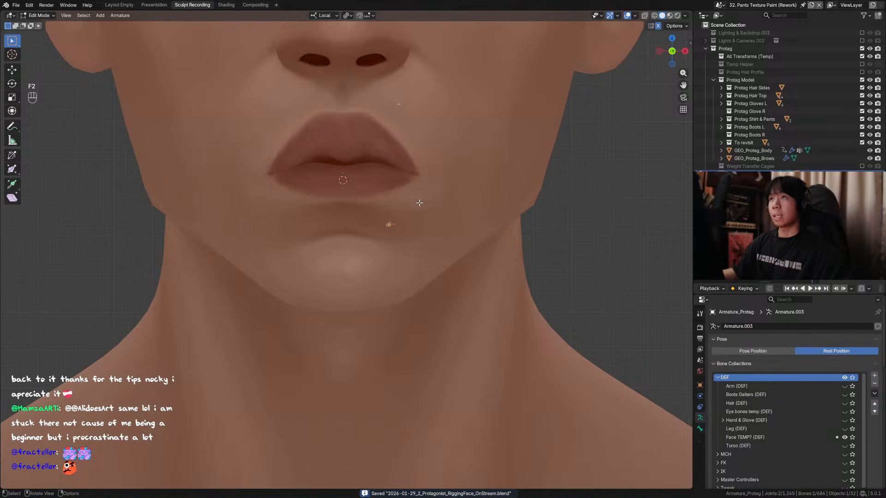
pyautogui.press('g')
pyautogui.click(428, 200)
pyautogui.moveTo(428, 200); pyautogui.dragTo(406, 239, button='middle')
pyautogui.press('g')
pyautogui.press('y')
pyautogui.click(372, 196)
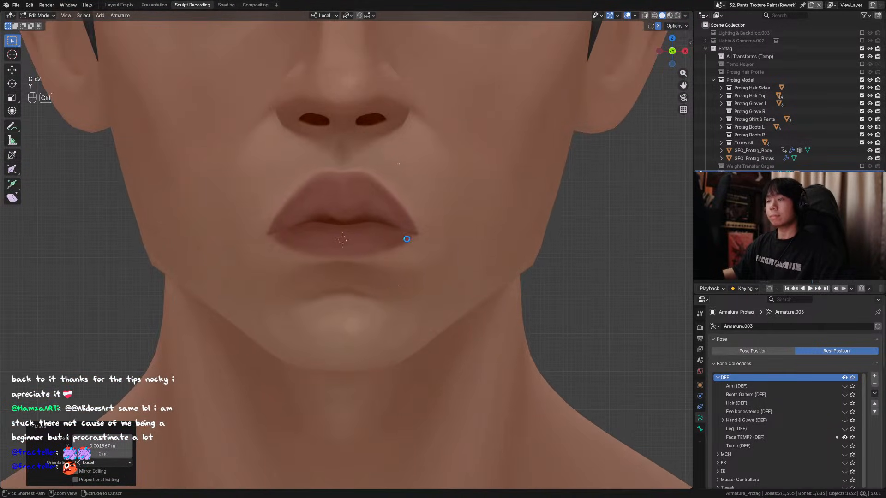
# Save the file and duplicate the central chin bone to the side, toward the character's left jaw.
pyautogui.scroll(-2, 407, 239)
pyautogui.hotkey('ctrl', 's')
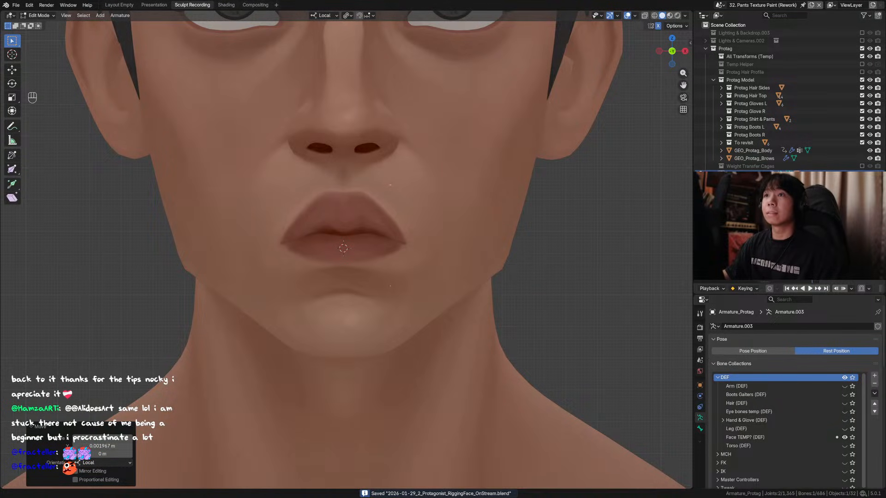
pyautogui.hotkey('alt', 'z')
pyautogui.moveTo(509, 283); pyautogui.dragTo(429, 277, button='middle')
pyautogui.click(308, 269)
pyautogui.hotkey('ctrl', 's')
pyautogui.hotkey('shift', 'd')
pyautogui.click(433, 264)
# Reposition the duplicated chin bone about 0.006 m back and onto the left jaw contour, checking front and side.
pyautogui.hotkey('alt', 'z')
pyautogui.press('g')
pyautogui.click(366, 274)
pyautogui.press('g')
pyautogui.click(352, 282)
pyautogui.hotkey('alt', 'z')
pyautogui.press('g')
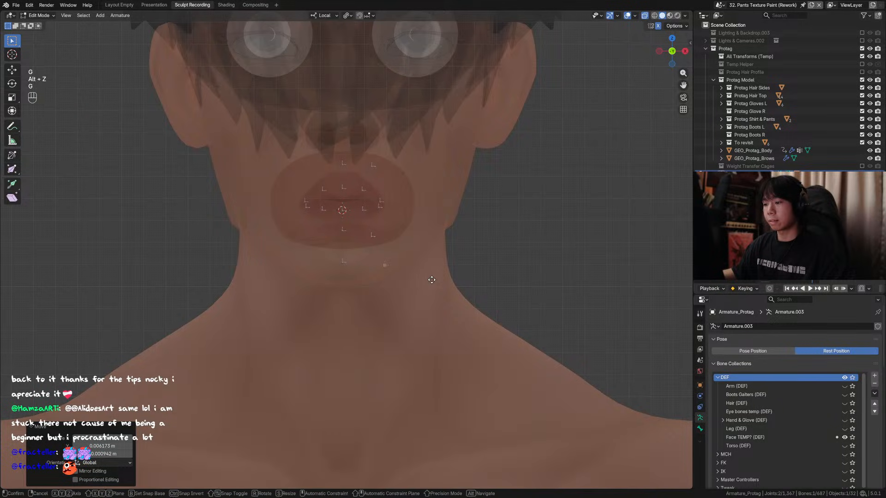
pyautogui.click(433, 277)
pyautogui.hotkey('alt', 'z')
pyautogui.hotkey('alt', 'z')
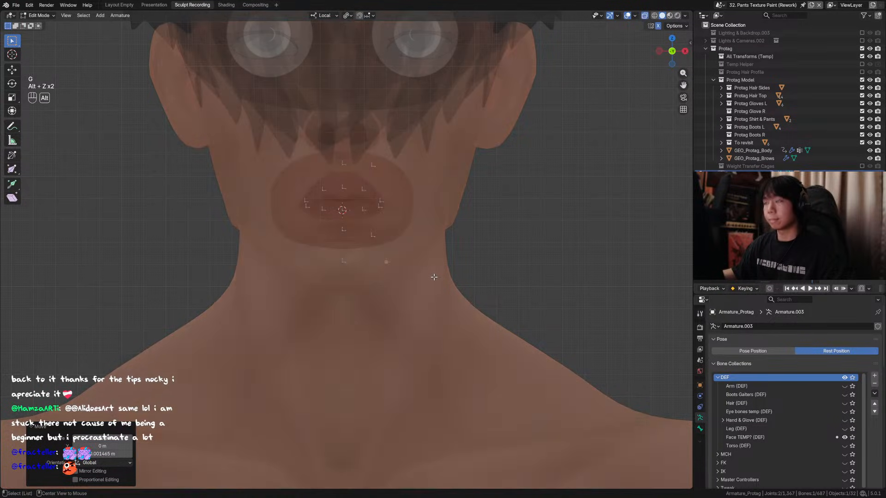
# Fine-tune the left jaw bone's height, shift it about 0.0004 m inward along local X and save the file.
pyautogui.press('g')
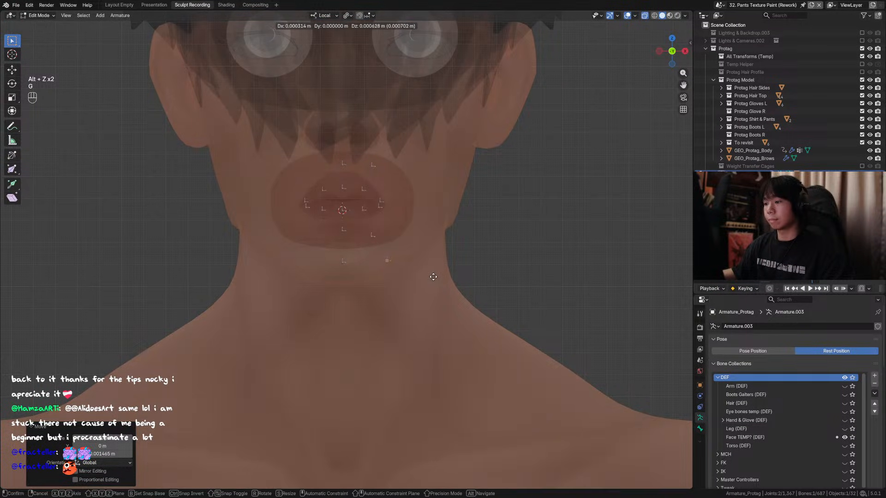
pyautogui.keyDown('alt'); pyautogui.moveTo(432, 277); pyautogui.dragTo(309, 241, button='middle'); pyautogui.keyUp('alt')
pyautogui.press('z')
pyautogui.press('g')
pyautogui.press('x')
pyautogui.click(435, 276)
pyautogui.hotkey('alt', 'z')
pyautogui.hotkey('ctrl', 's')
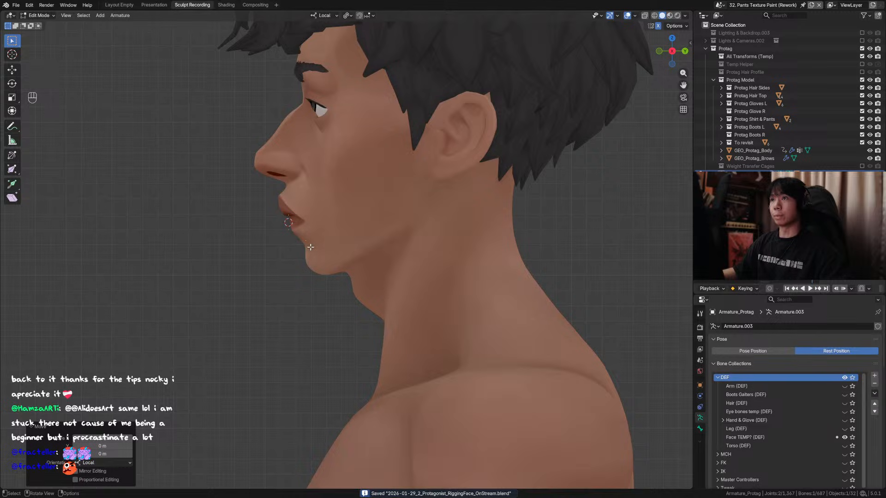
# Rename the duplicated jaw bone to DEF_Jawline.L and save the file.
pyautogui.press('F2')
pyautogui.hotkey('ctrl', 'Left')
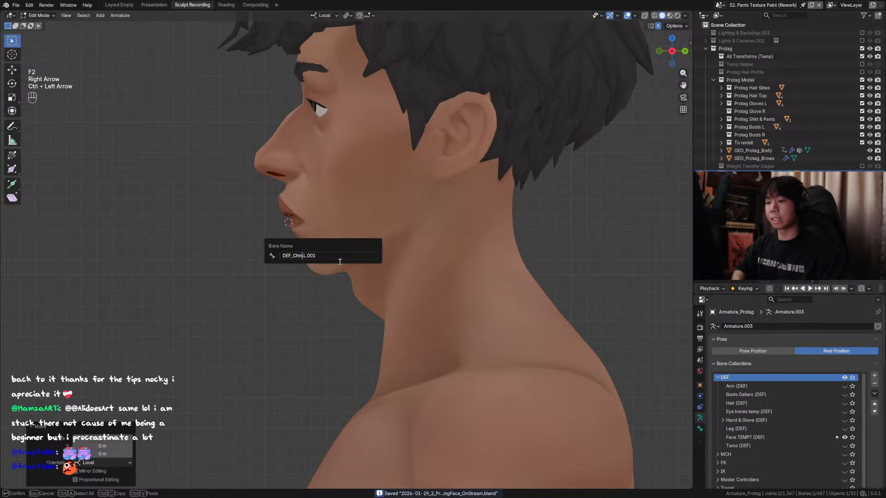
pyautogui.write('D')
pyautogui.hotkey('ctrl', 'z')
pyautogui.hotkey('ctrl', 'z')
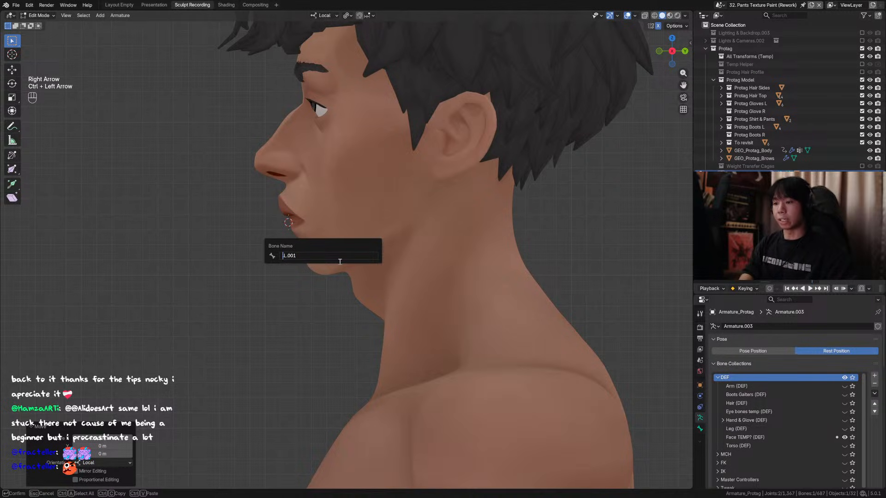
pyautogui.hotkey('ctrl', 'Left')
pyautogui.press('BackSpace')
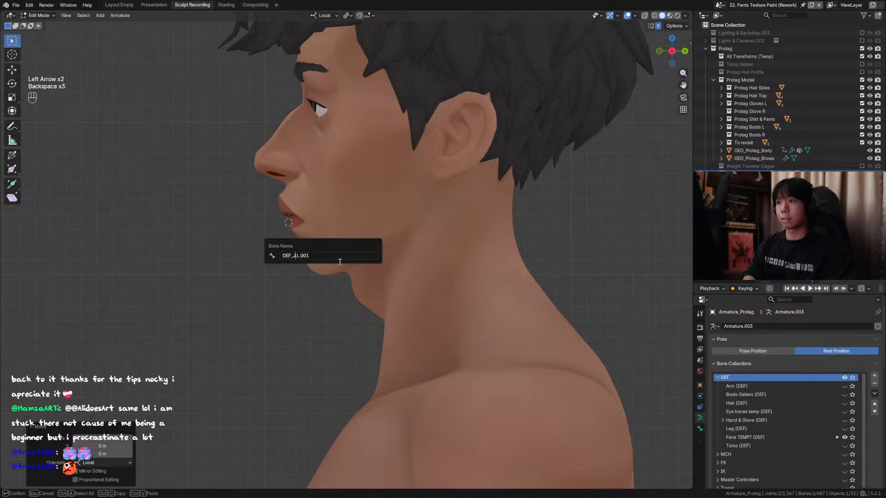
pyautogui.press('BackSpace')
pyautogui.write('ne')
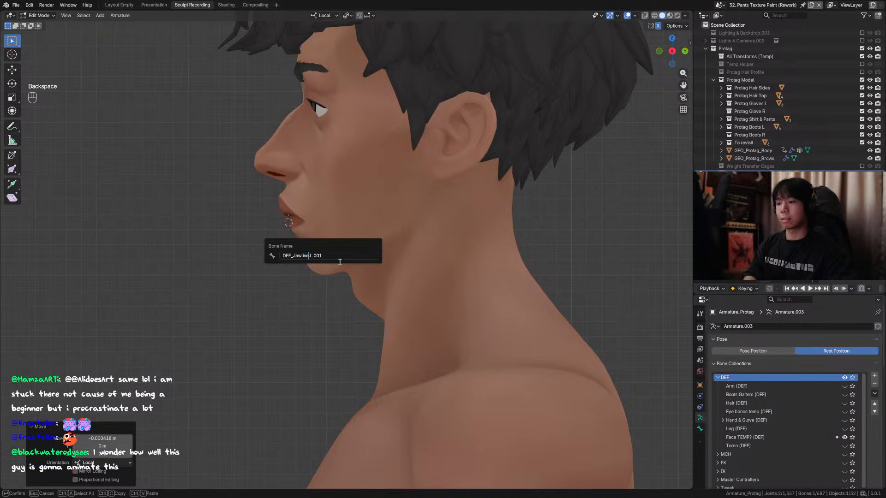
pyautogui.hotkey('ctrl', 'Right')
pyautogui.press('BackSpace')
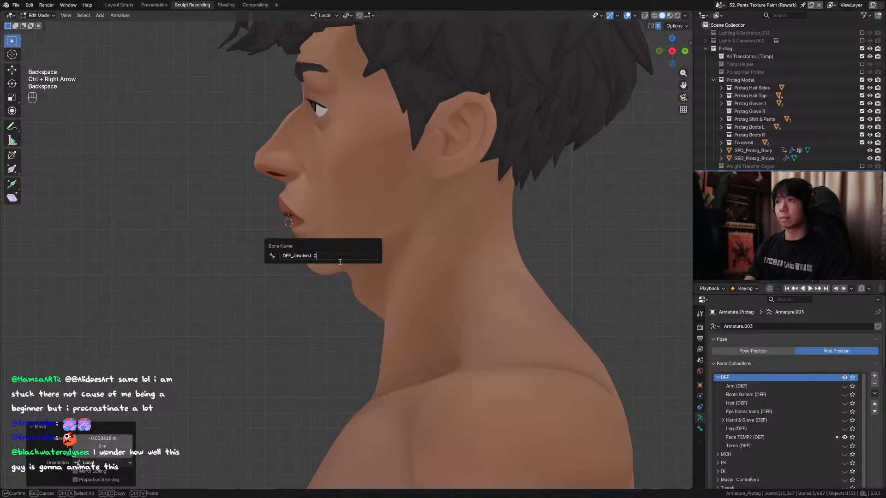
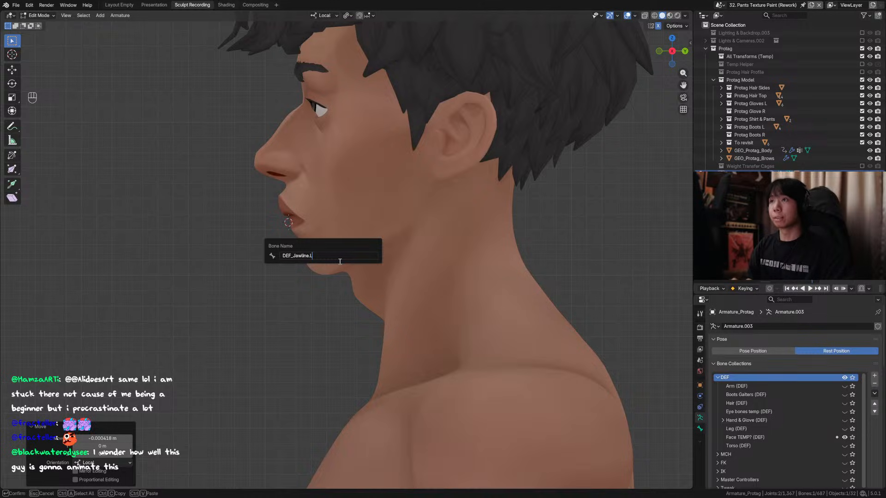
pyautogui.press('Return')
pyautogui.hotkey('ctrl', 's')
# Duplicate the jawline bone twice, placing copies about 0.030 m and a further 0.024 m back and up along the left jaw.
pyautogui.moveTo(350, 258); pyautogui.dragTo(401, 256, button='middle')
pyautogui.hotkey('alt', 'z')
pyautogui.hotkey('ctrl', 's')
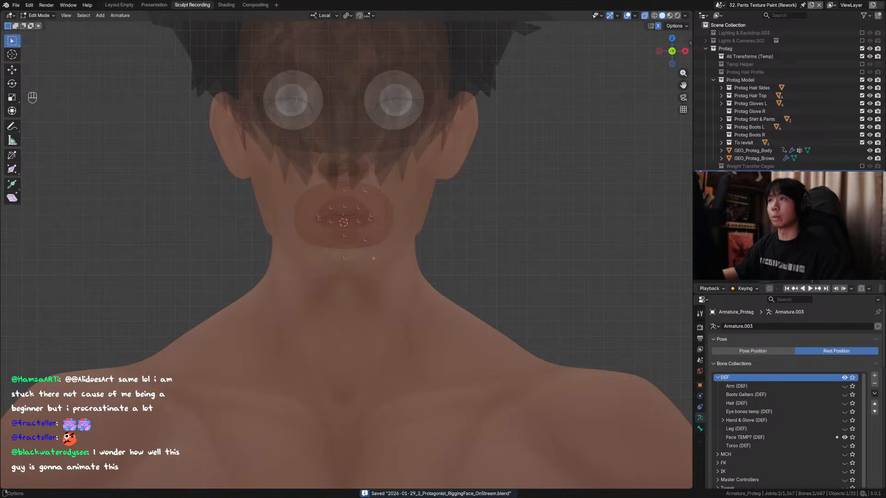
pyautogui.moveTo(373, 258)
pyautogui.mouseDown(button='middle')
pyautogui.moveTo(360, 268)
pyautogui.moveTo(357, 260)
pyautogui.moveTo(387, 249)
pyautogui.mouseUp(button='middle')
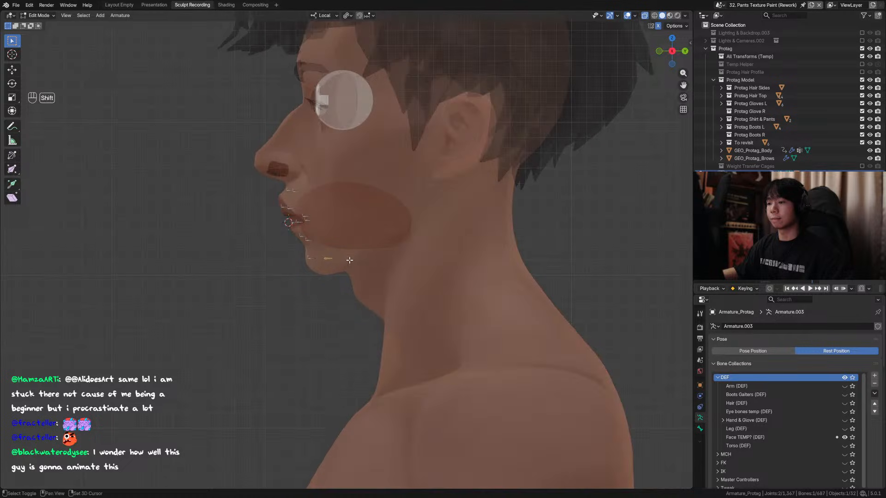
pyautogui.hotkey('shift', 'd')
pyautogui.click(400, 229)
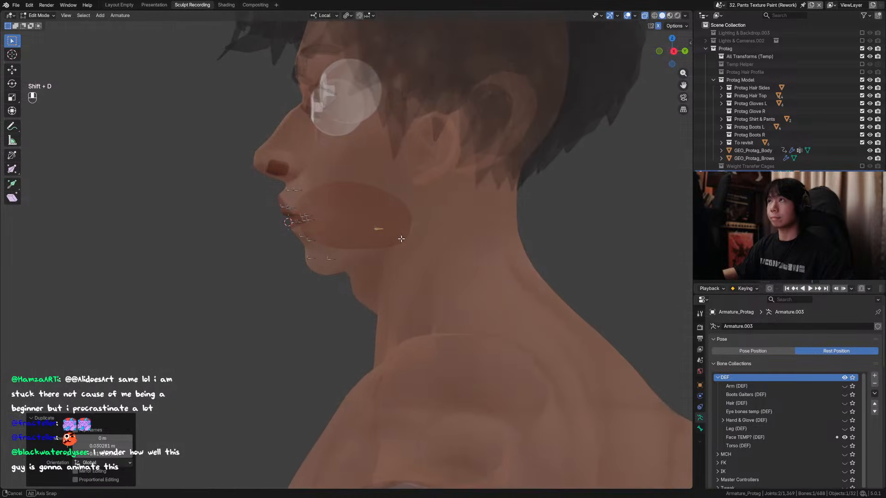
pyautogui.hotkey('shift', 'd')
pyautogui.hotkey('alt', 'z')
pyautogui.click(429, 217)
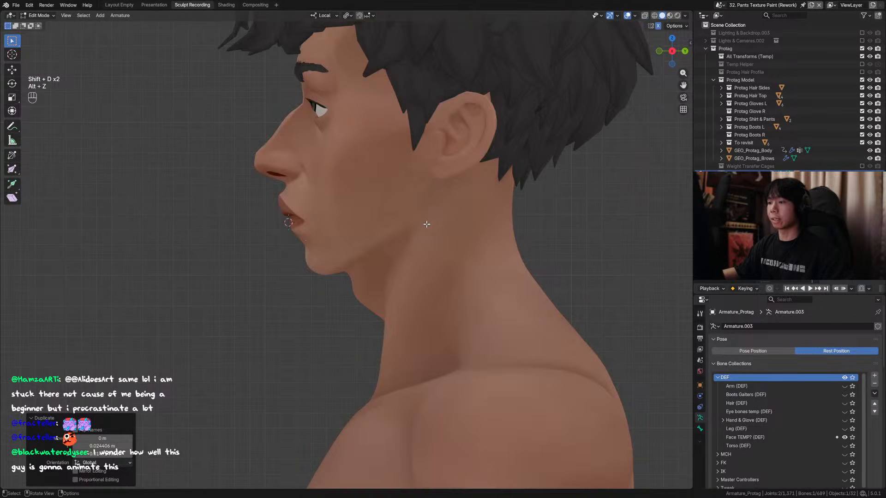
pyautogui.hotkey('alt', 'z')
pyautogui.press('g')
pyautogui.click(428, 231)
# Move the rear jawline bone outward along local X toward the left side of the face and adjust its placement.
pyautogui.keyDown('alt'); pyautogui.moveTo(429, 232); pyautogui.dragTo(512, 241, button='middle'); pyautogui.keyUp('alt')
pyautogui.press('g')
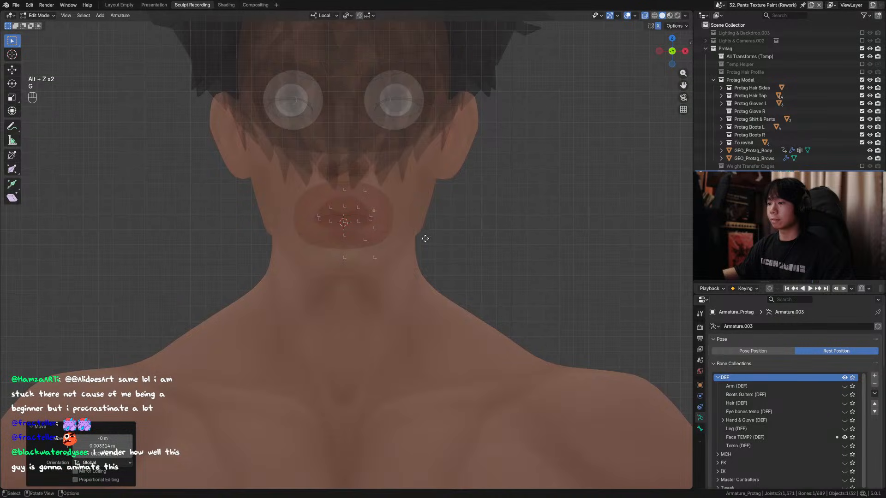
pyautogui.press('x')
pyautogui.click(471, 251)
pyautogui.press('g')
pyautogui.click(467, 268)
# Reposition the middle jawline bone outward along X in front view and up and slightly forward along the jaw in side view.
pyautogui.keyDown('alt'); pyautogui.moveTo(467, 267); pyautogui.dragTo(372, 252, button='middle'); pyautogui.keyUp('alt')
pyautogui.press('g')
pyautogui.press('g')
pyautogui.press('x')
pyautogui.click(479, 254)
pyautogui.press('g')
pyautogui.press('g')
pyautogui.click(371, 266)
pyautogui.press('g')
pyautogui.click(470, 249)
pyautogui.press('g')
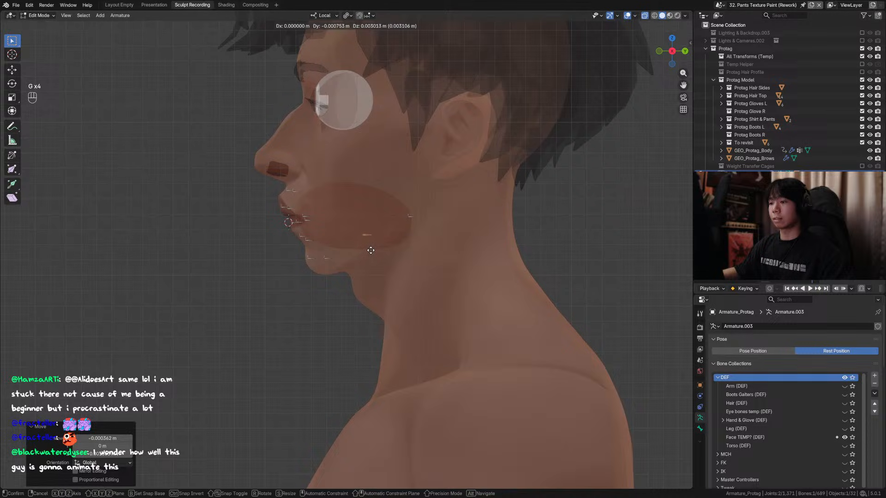
pyautogui.click(369, 247)
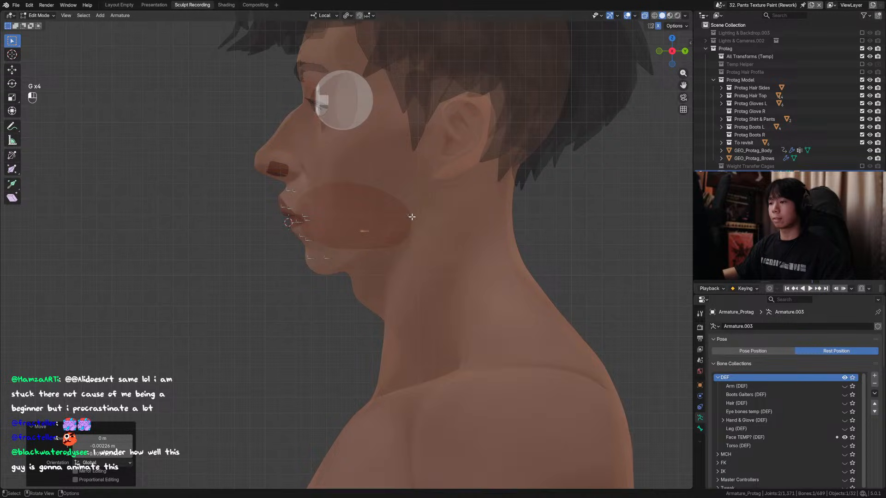
# Move the rear jawline bone up and about 0.004 m forward, and nudge it outward along local X.
pyautogui.press('g')
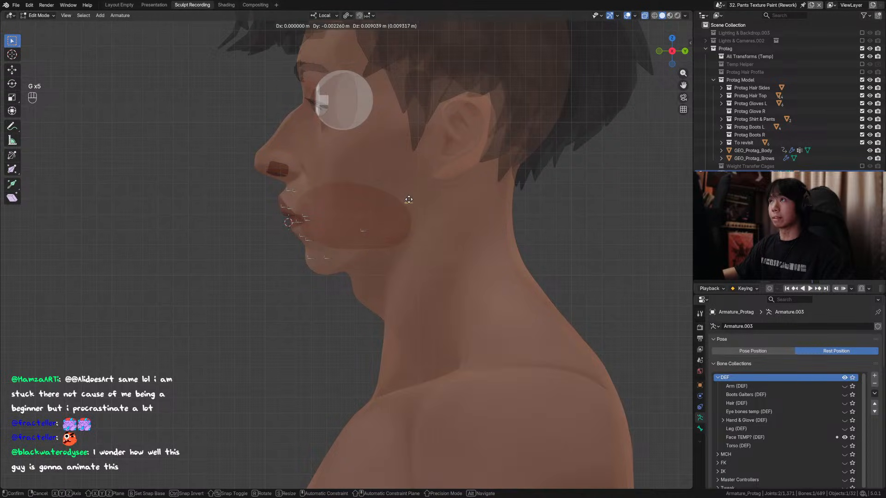
pyautogui.click(406, 201)
pyautogui.press('KP_1')
pyautogui.press('g')
pyautogui.press('x')
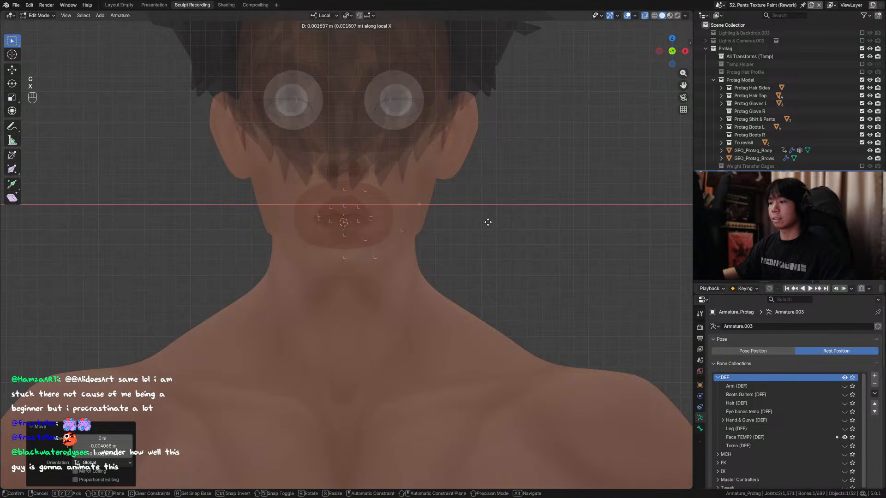
pyautogui.click(443, 226)
# Shift the middle jawline bone about 0.004 m outward along local X, refine its side placement and save the file.
pyautogui.press('g')
pyautogui.press('x')
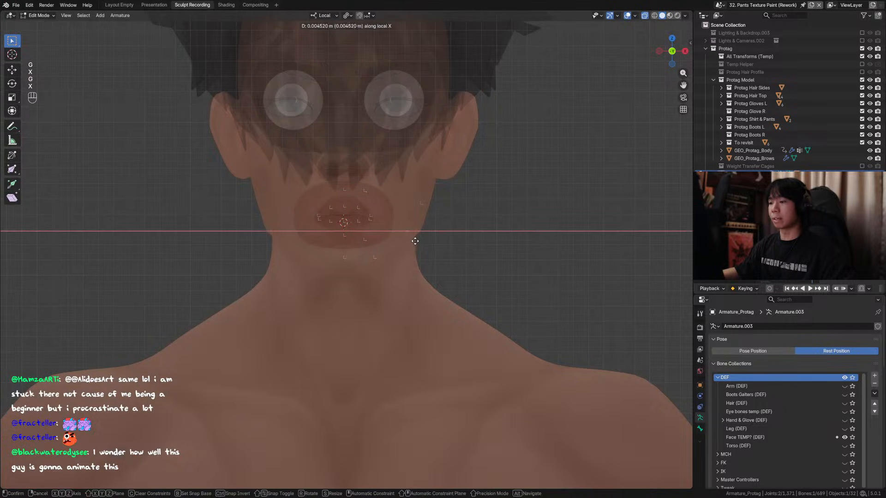
pyautogui.click(414, 240)
pyautogui.press('KP_3')
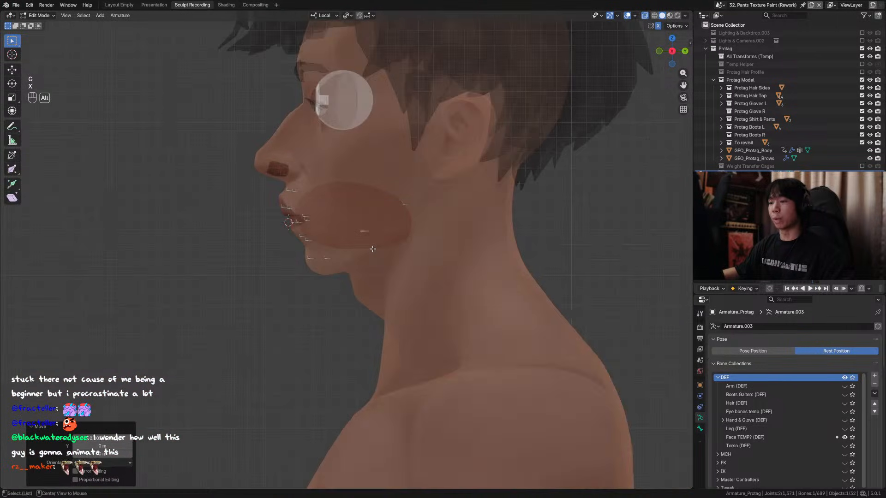
pyautogui.press('g')
pyautogui.click(372, 254)
pyautogui.hotkey('ctrl', 's')
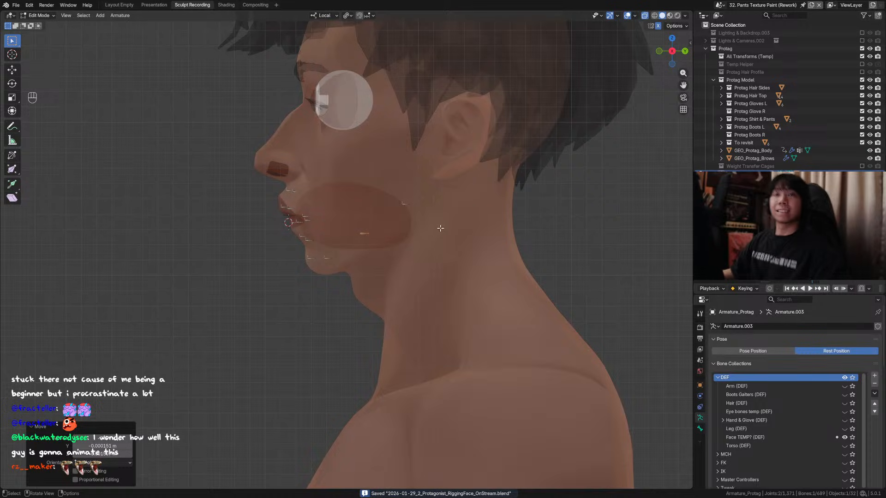
pyautogui.keyDown('alt'); pyautogui.moveTo(381, 261); pyautogui.dragTo(441, 235, button='middle'); pyautogui.keyUp('alt')
pyautogui.press('g')
pyautogui.press('x')
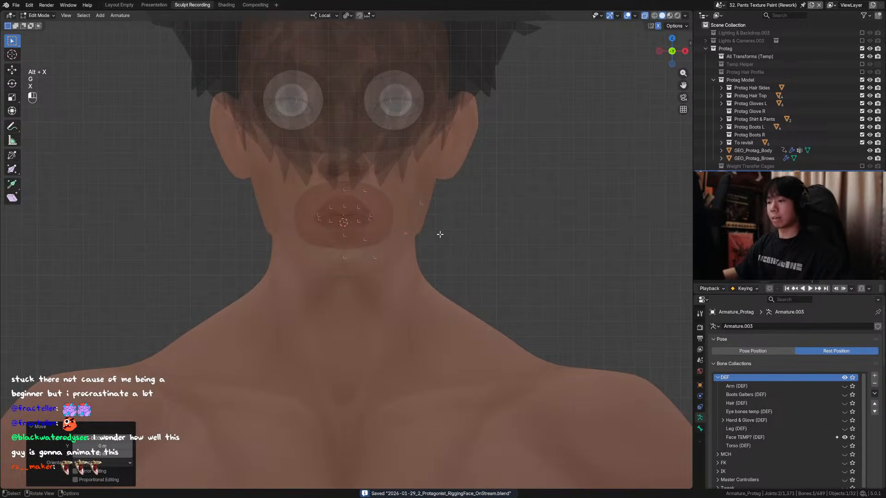
pyautogui.click(440, 234)
# Rename the middle left jawline bone, replacing its duplicate suffix with a number between DEF_Jawline and .L.
pyautogui.press('F2')
pyautogui.click(484, 237)
pyautogui.press('BackSpace')
pyautogui.press('BackSpace')
pyautogui.press('BackSpace')
pyautogui.press('BackSpace')
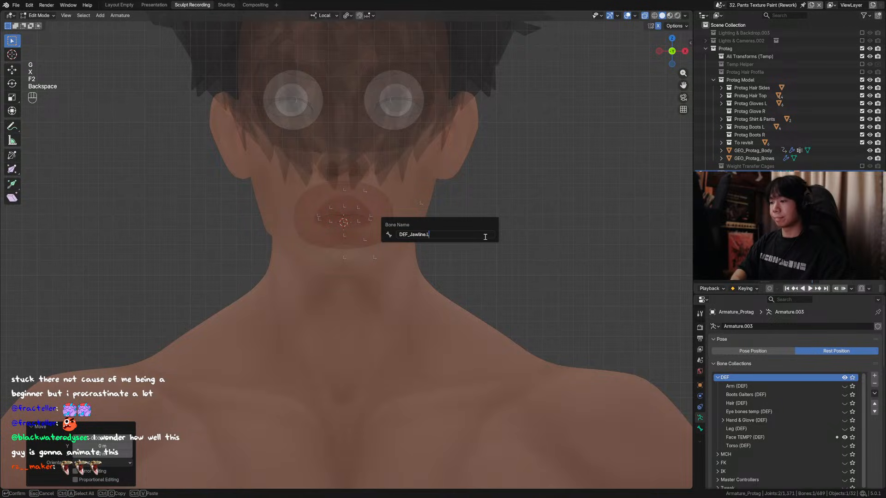
pyautogui.press('Left')
pyautogui.press('Left')
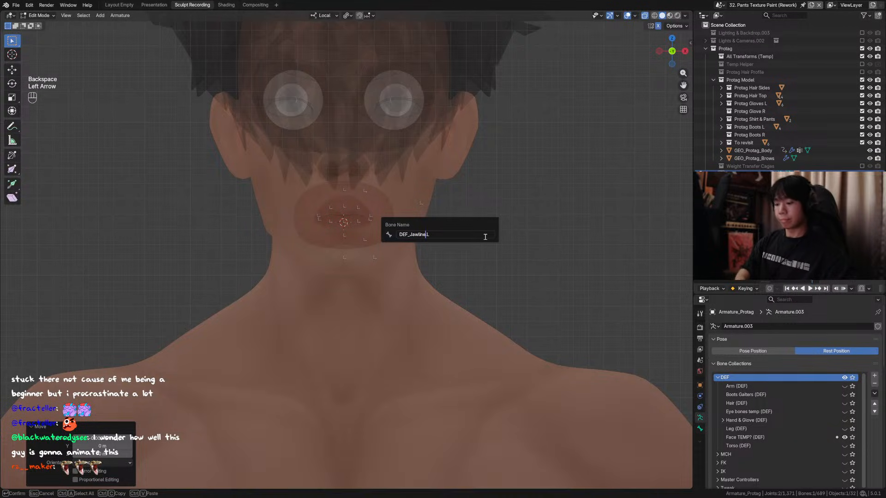
pyautogui.press('Return')
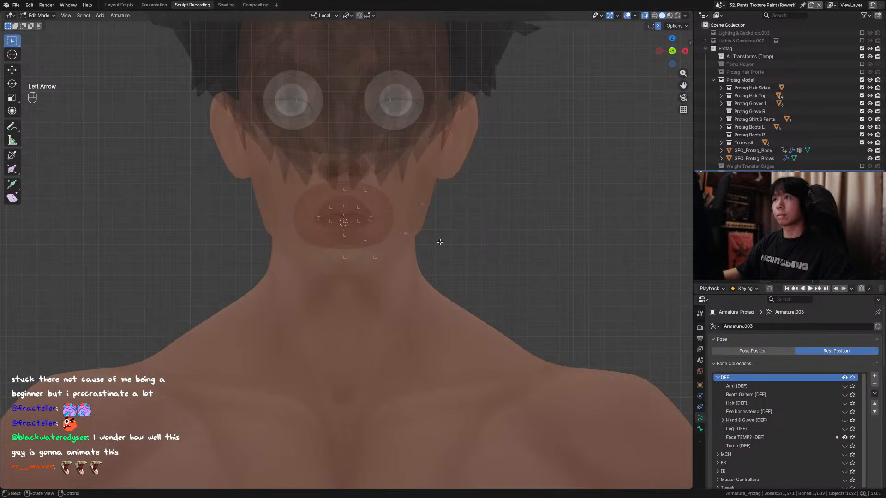
# Rename the left jawline bone nearest the chin to DEF_Jawline_3.L and save the file.
pyautogui.moveTo(440, 242); pyautogui.dragTo(360, 259, button='middle')
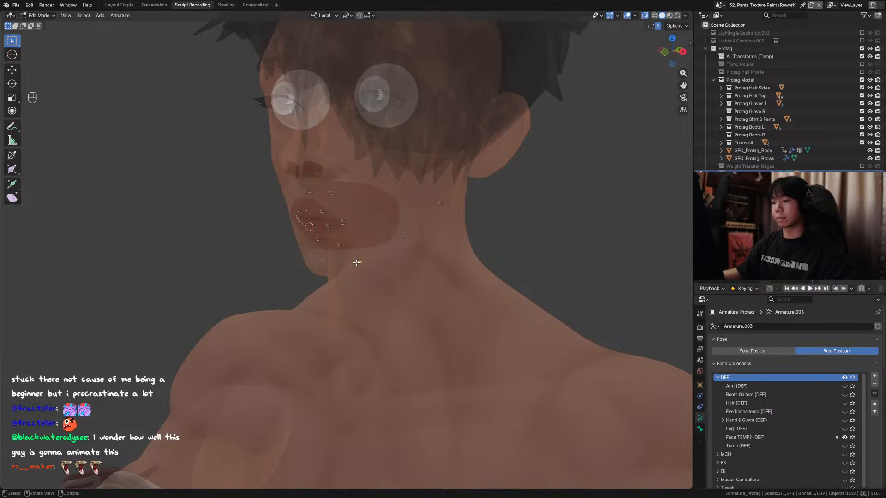
pyautogui.press('F2')
pyautogui.press('Right')
pyautogui.write('.L')
pyautogui.press('Return')
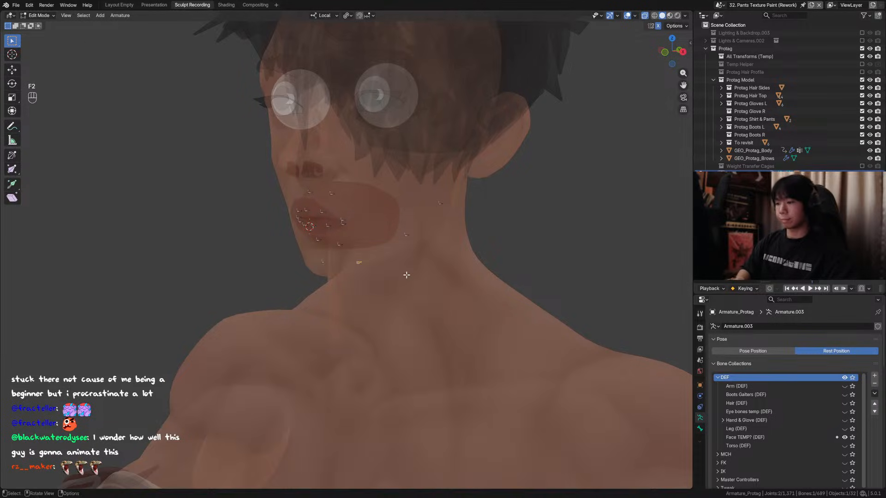
pyautogui.hotkey('ctrl', 's')
# Rename the rear left jawline bone below the ear to DEF_Jawline_1.L.
pyautogui.moveTo(395, 198); pyautogui.dragTo(433, 193, button='middle')
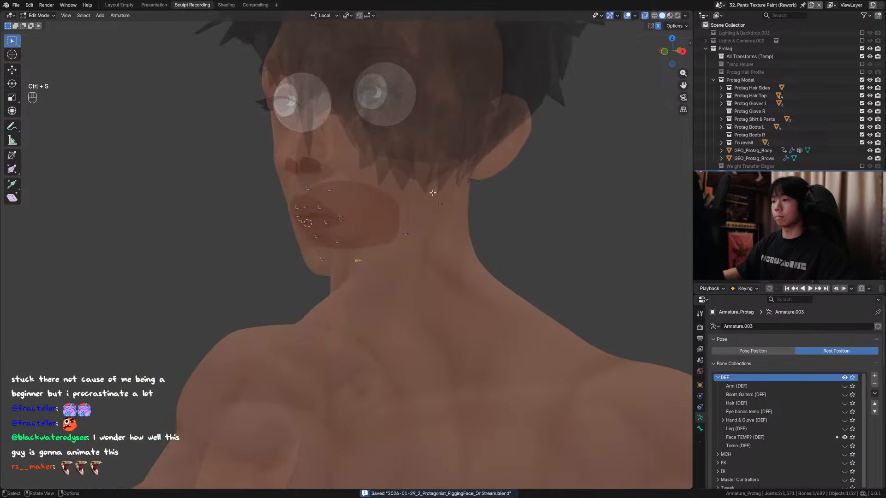
pyautogui.click(432, 193)
pyautogui.press('F2')
pyautogui.press('Right')
pyautogui.press('Left')
pyautogui.press('Left')
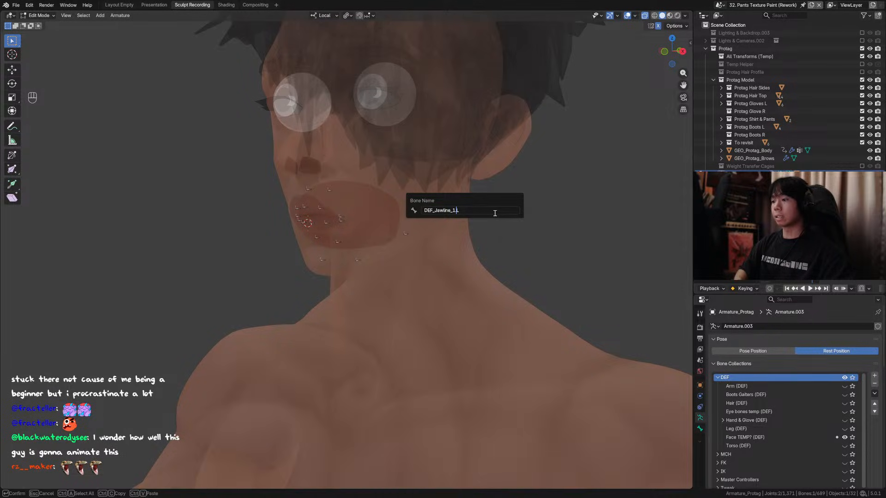
pyautogui.press('Return')
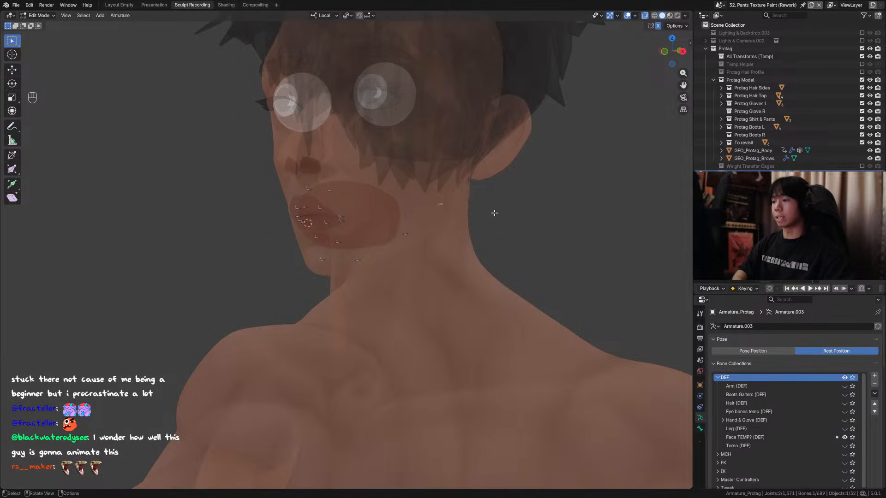
# Change the name of the left jawline bone nearest the chin to DEF_Jawline_1.L.
pyautogui.press('F2')
pyautogui.click(359, 260)
pyautogui.scroll(4, 365, 257)
pyautogui.click(371, 276)
pyautogui.press('F2')
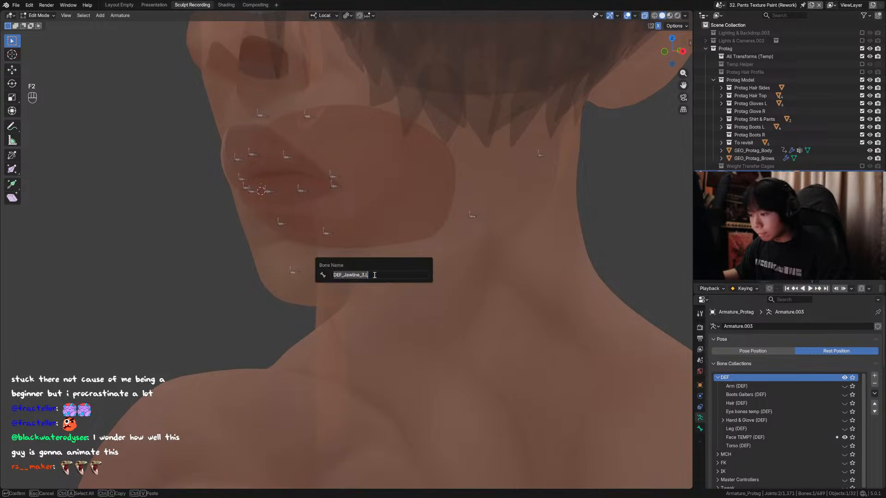
pyautogui.click(363, 275)
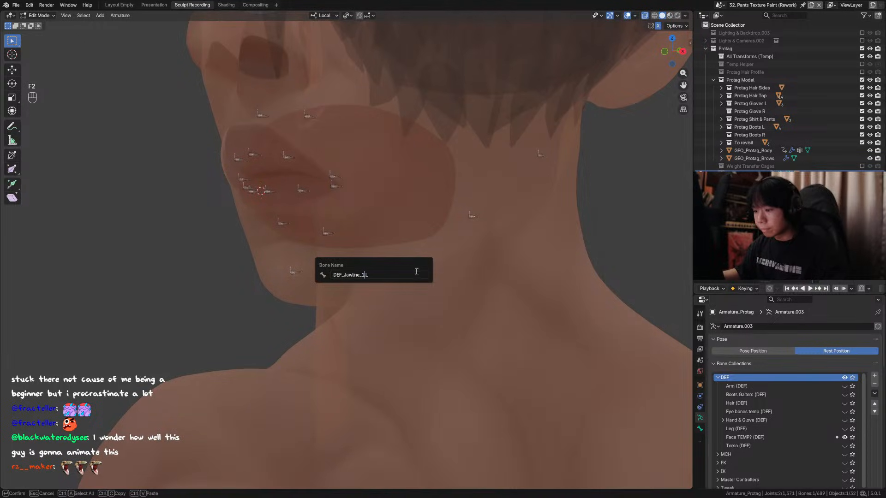
pyautogui.press('Return')
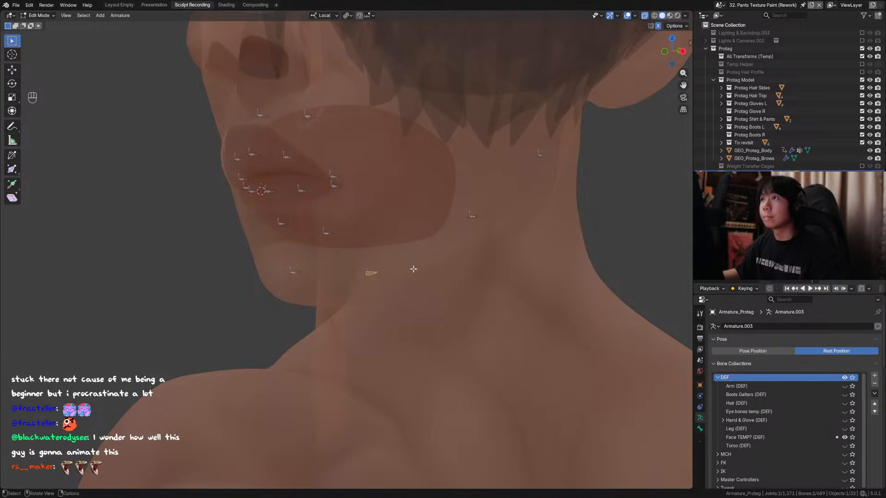
# Rename the rear left jawline bone below the ear to DEF_Jawline_3.L.
pyautogui.click(540, 154)
pyautogui.press('F2')
pyautogui.click(474, 216)
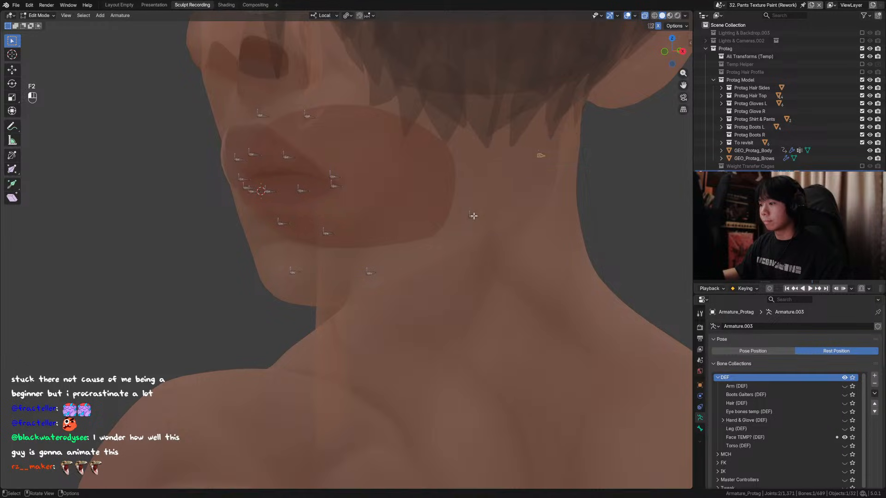
pyautogui.press('F2')
pyautogui.press('Return')
pyautogui.click(541, 155)
pyautogui.press('F2')
pyautogui.moveTo(538, 162); pyautogui.dragTo(542, 162)
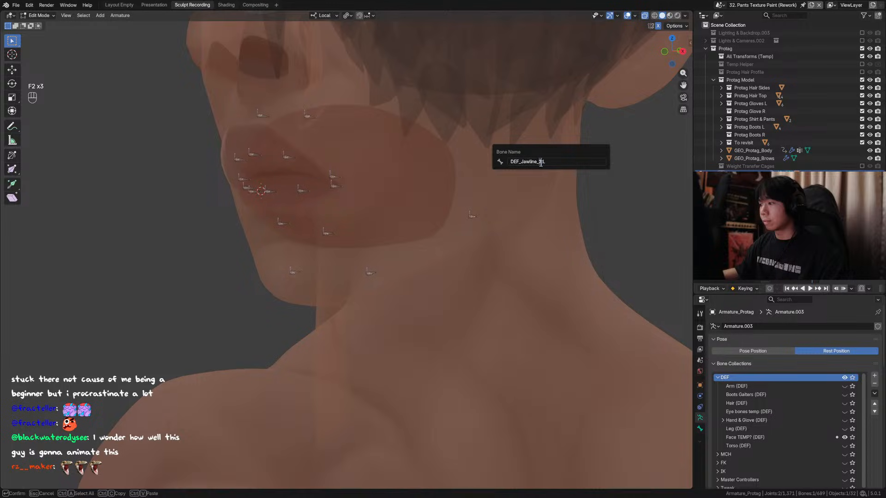
pyautogui.write('3')
pyautogui.press('Return')
# Change the middle left jawline bone's name to DEF_Jawline_3.L and save the file.
pyautogui.click(473, 216)
pyautogui.press('F2')
pyautogui.click(466, 215)
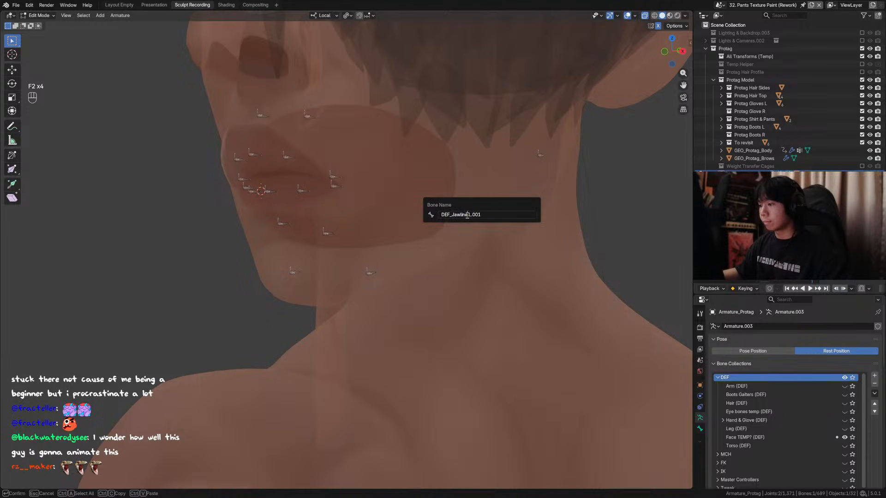
pyautogui.write('_3')
pyautogui.hotkey('ctrl', 'Right')
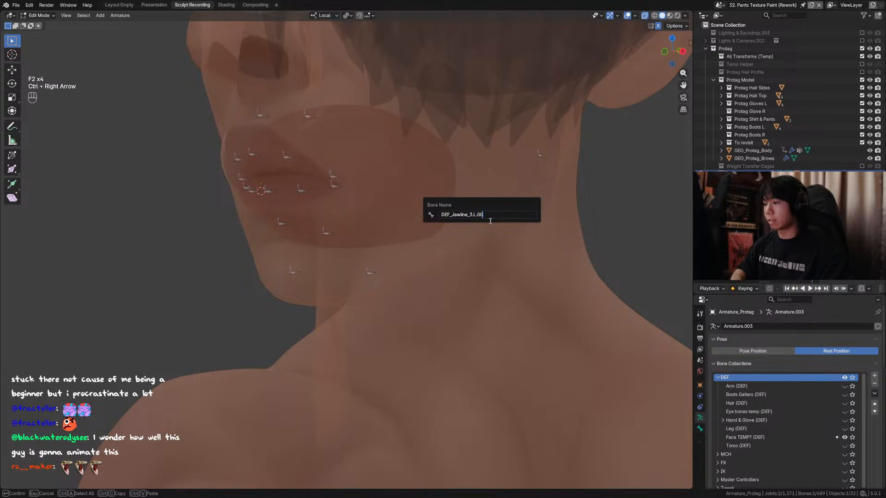
pyautogui.press('BackSpace')
pyautogui.press('BackSpace')
pyautogui.press('Return')
pyautogui.hotkey('ctrl', 's')
# Correct the middle left jawline bone's name to DEF_Jawline_2.L without the duplicate suffix, and save the file.
pyautogui.press('F2')
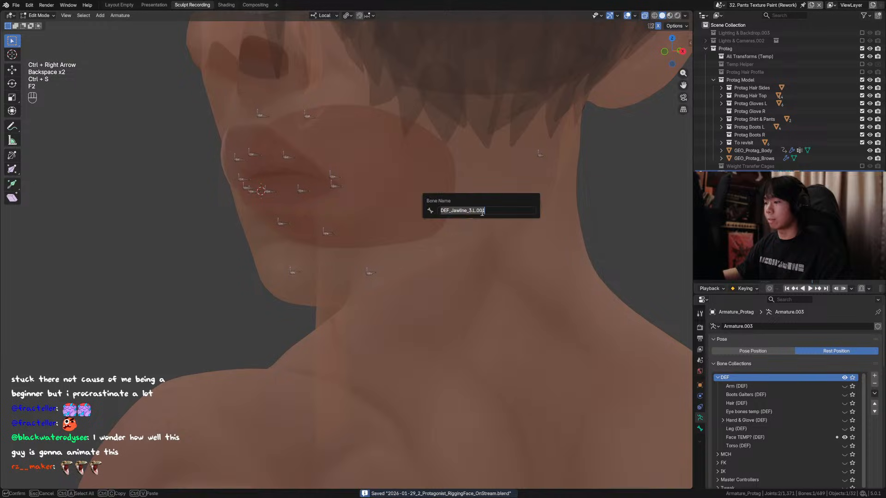
pyautogui.click(470, 210)
pyautogui.press('Return')
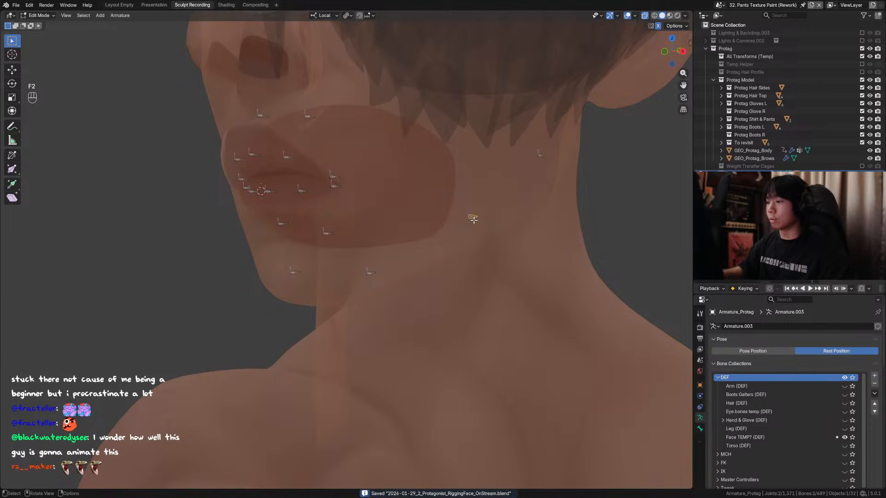
pyautogui.click(542, 155)
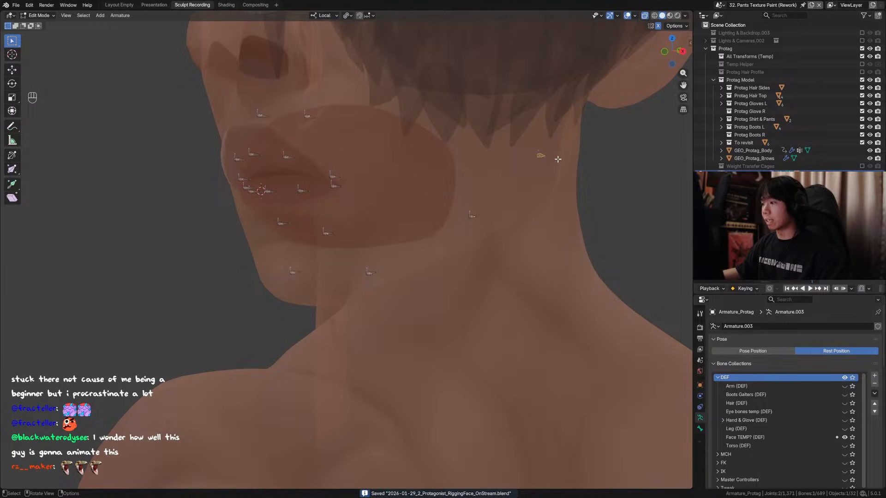
pyautogui.press('F2')
pyautogui.press('F2')
pyautogui.click(516, 218)
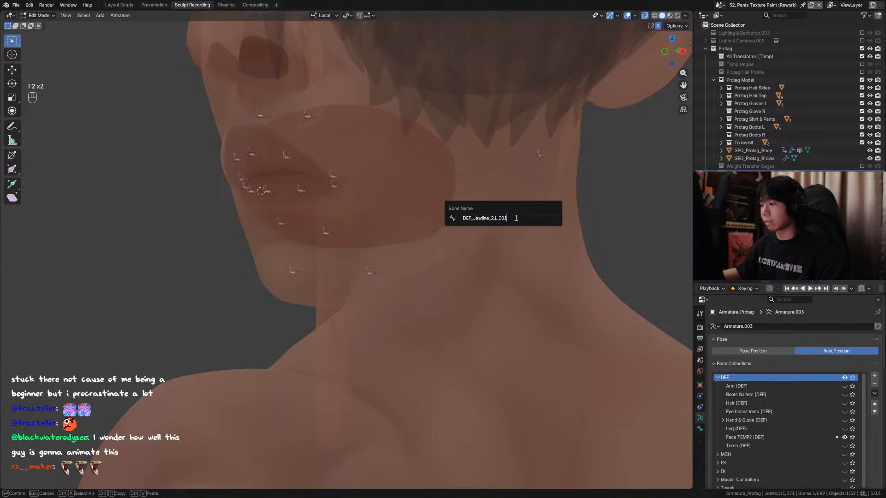
pyautogui.press('BackSpace')
pyautogui.press('BackSpace')
pyautogui.moveTo(520, 212); pyautogui.dragTo(478, 199, button='middle')
pyautogui.hotkey('ctrl', 's')
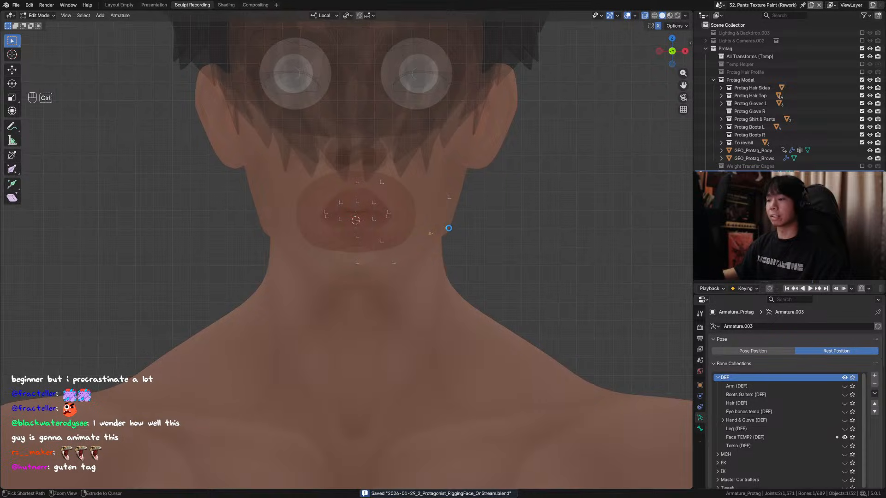
pyautogui.hotkey('ctrl', 's')
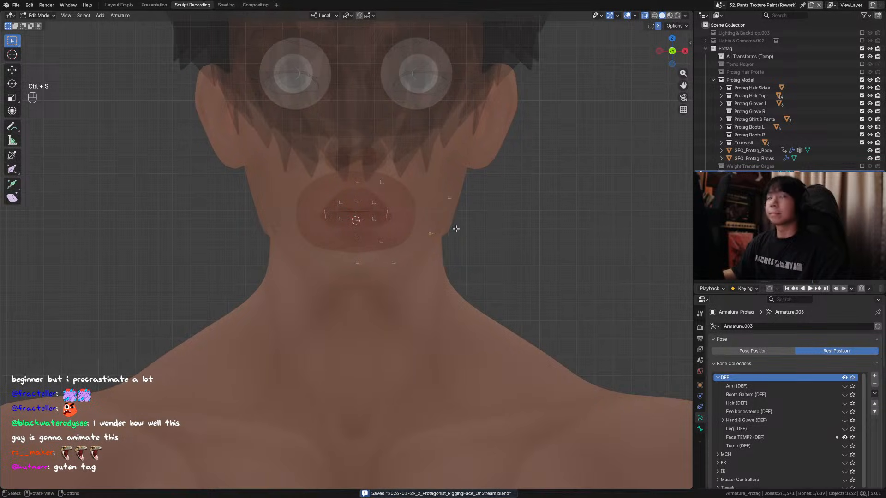
# Shift the middle left jawline bone sideways along its local X axis in the front view and save the file.
pyautogui.moveTo(467, 226)
pyautogui.mouseDown(button='middle')
pyautogui.moveTo(392, 231)
pyautogui.moveTo(494, 231)
pyautogui.moveTo(464, 231)
pyautogui.mouseUp(button='middle')
pyautogui.scroll(2, 406, 231)
pyautogui.press('g')
pyautogui.press('g')
pyautogui.press('x')
pyautogui.click(467, 233)
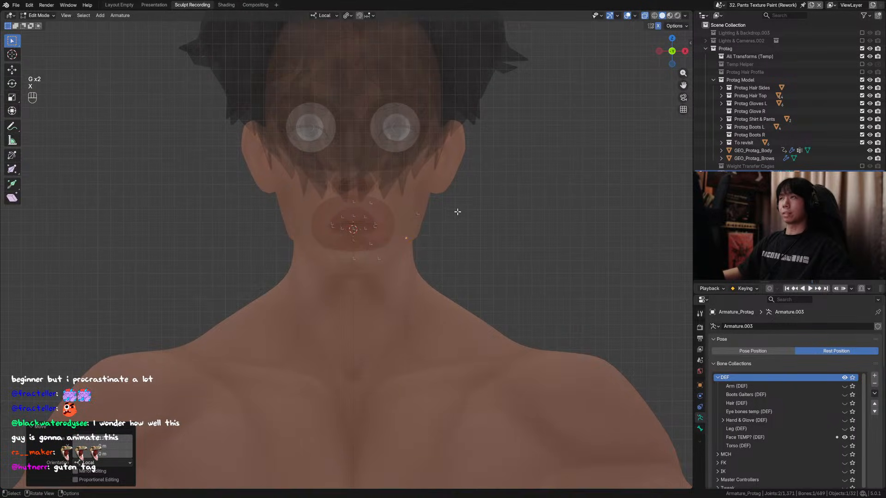
pyautogui.hotkey('ctrl', 's')
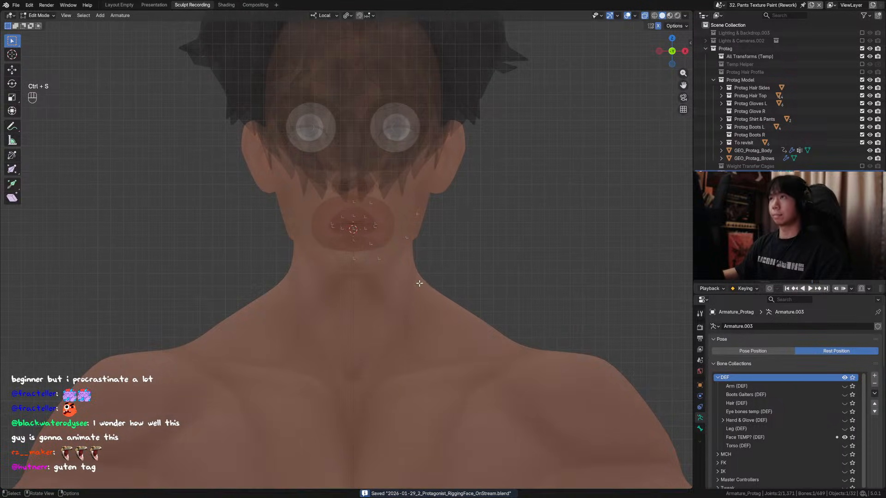
# Reposition the middle and rear left jawline bones slightly along the jaw in the side view.
pyautogui.moveTo(419, 283); pyautogui.dragTo(348, 276, button='middle')
pyautogui.moveTo(394, 256); pyautogui.dragTo(366, 221)
pyautogui.keyDown('alt'); pyautogui.moveTo(374, 231); pyautogui.dragTo(407, 251, button='middle'); pyautogui.keyUp('alt')
pyautogui.press('g')
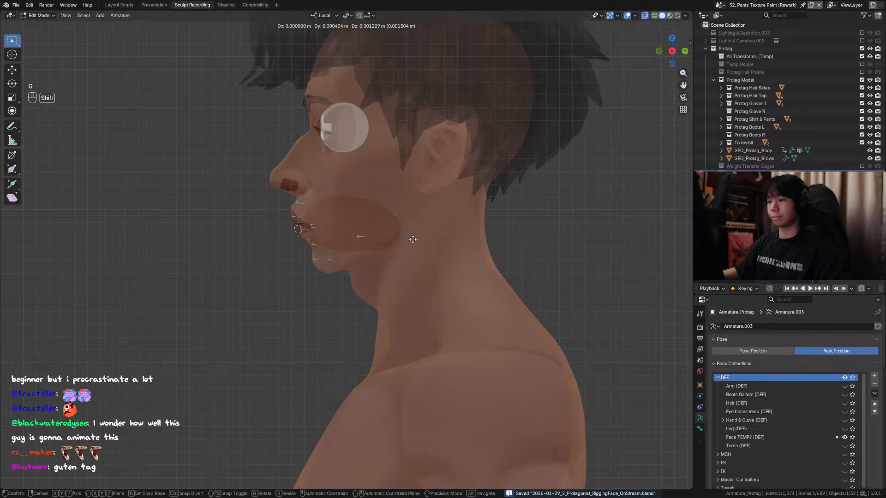
pyautogui.click(412, 238)
pyautogui.press('g')
pyautogui.click(424, 228)
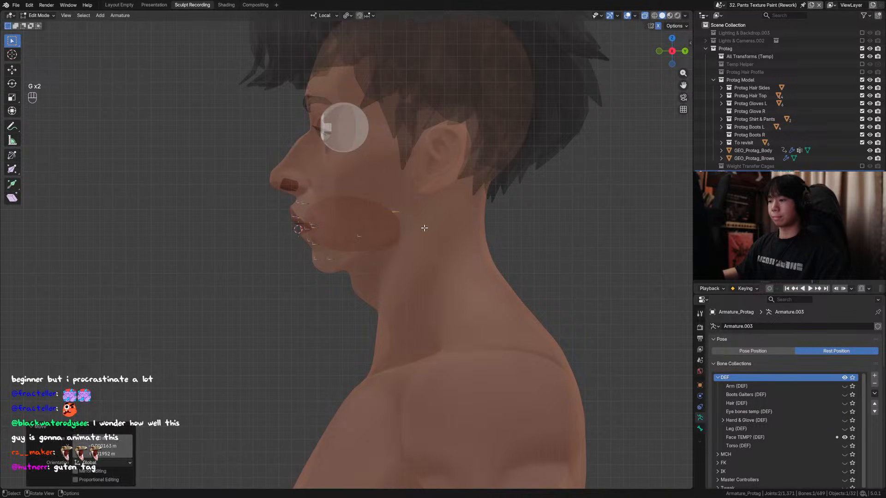
pyautogui.hotkey('alt', 'z')
pyautogui.moveTo(424, 228); pyautogui.dragTo(510, 248, button='middle')
pyautogui.hotkey('alt', 'z')
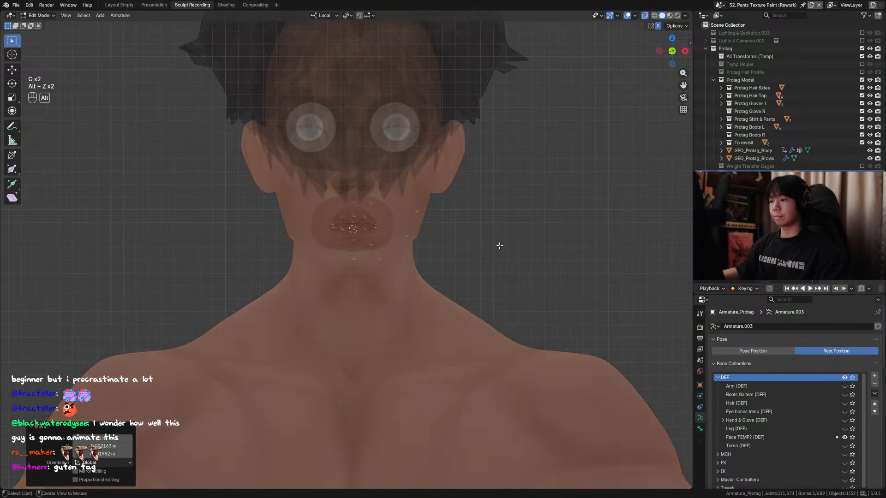
pyautogui.press('g')
pyautogui.press('x')
pyautogui.rightClick(501, 246)
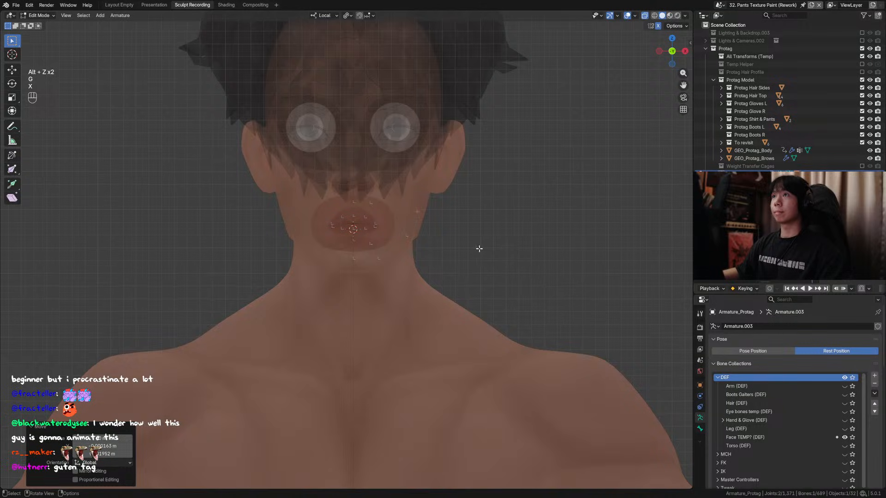
# Adjust the rear left jawline bone's position in the front view, including along its local X axis, and save the file.
pyautogui.moveTo(480, 248)
pyautogui.mouseDown(button='middle')
pyautogui.moveTo(432, 249)
pyautogui.moveTo(510, 254)
pyautogui.moveTo(495, 254)
pyautogui.mouseUp(button='middle')
pyautogui.press('g')
pyautogui.click(431, 250)
pyautogui.press('g')
pyautogui.press('x')
pyautogui.keyDown('ctrl'); pyautogui.click(475, 253); pyautogui.keyUp('ctrl')
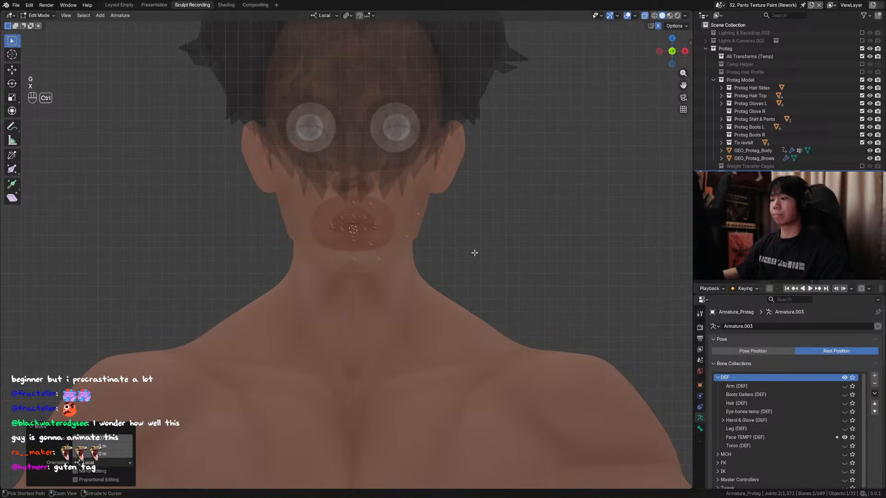
pyautogui.hotkey('ctrl', 's')
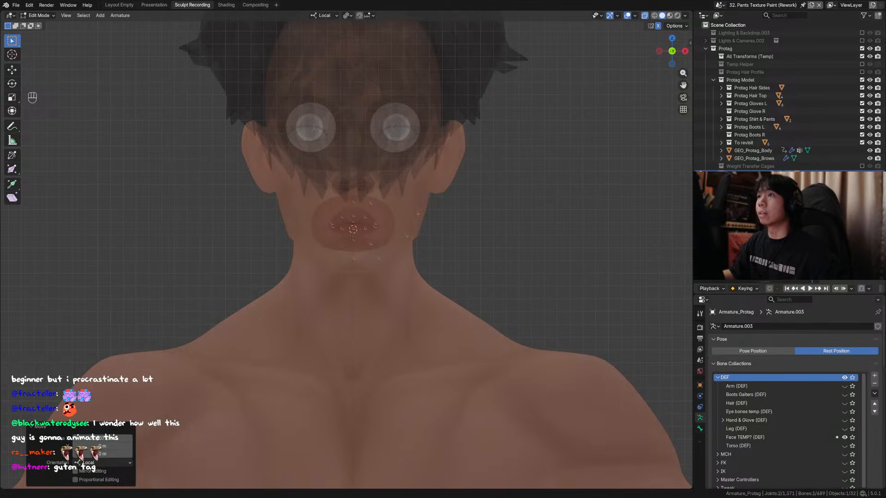
# Save the file and duplicate the outer left upper lip bone with its mirror, placing the copy at the mouth corner.
pyautogui.scroll(6, 405, 168)
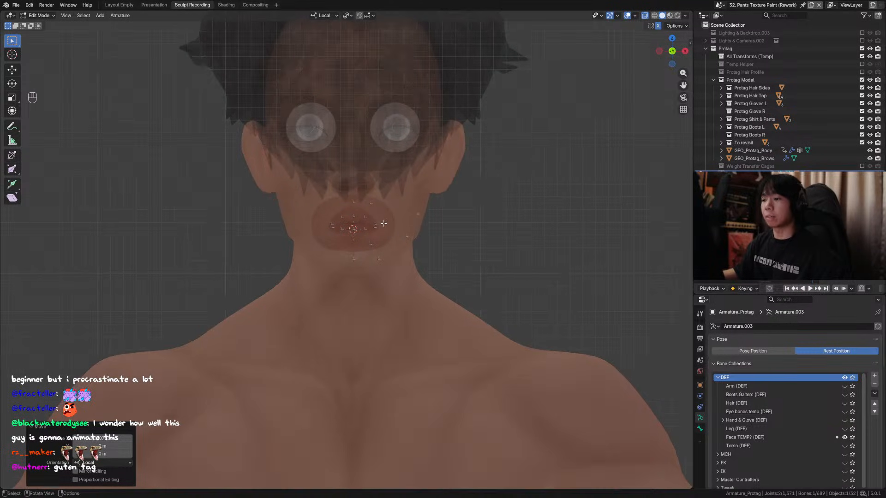
pyautogui.scroll(3, 405, 169)
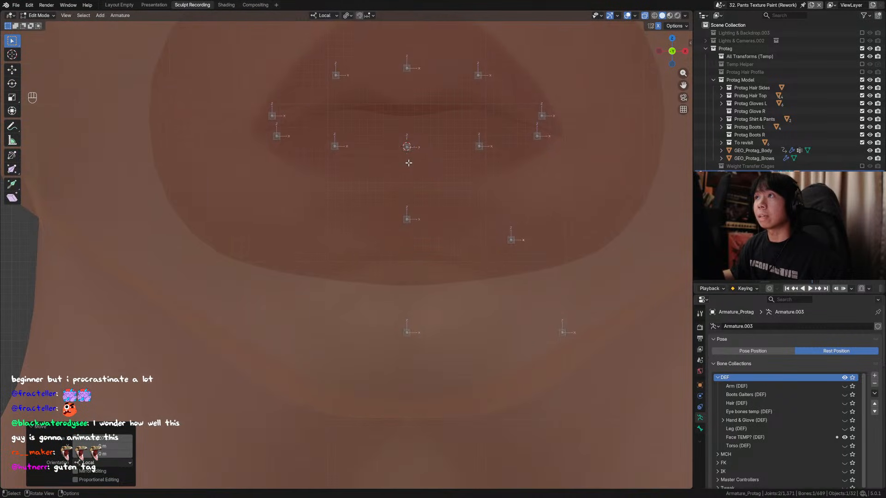
pyautogui.moveTo(408, 169)
pyautogui.mouseDown(button='middle')
pyautogui.moveTo(414, 158)
pyautogui.moveTo(406, 171)
pyautogui.mouseUp(button='middle')
pyautogui.hotkey('ctrl', 's')
pyautogui.hotkey('shift', 'd')
pyautogui.click(406, 187)
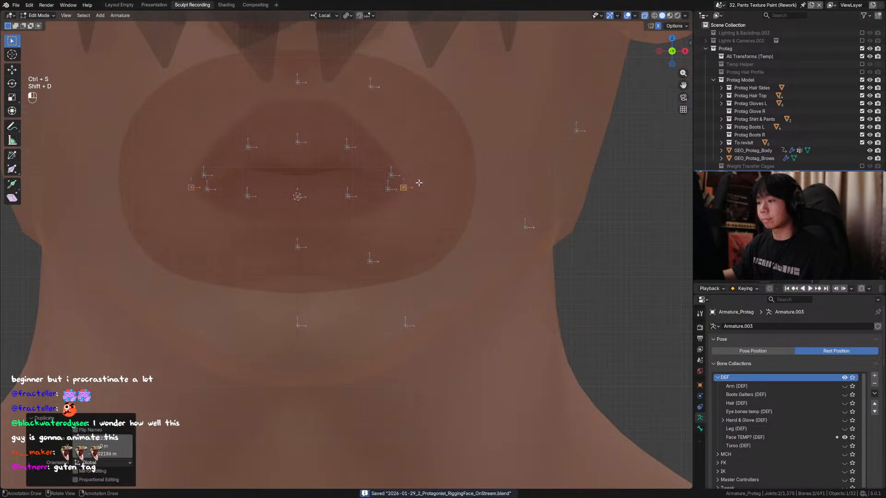
# Rename the duplicated left mouth corner bone to DEF_Lip_Corner.L.
pyautogui.press('F2')
pyautogui.click(398, 182)
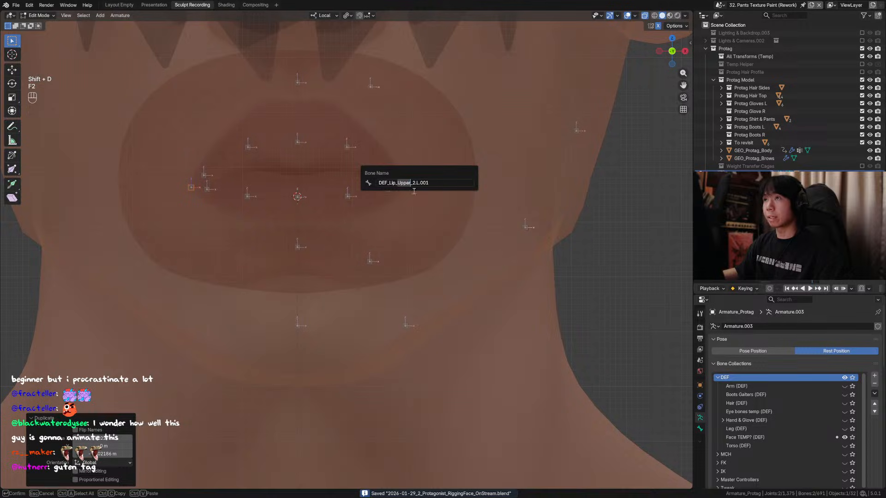
pyautogui.write('Corner')
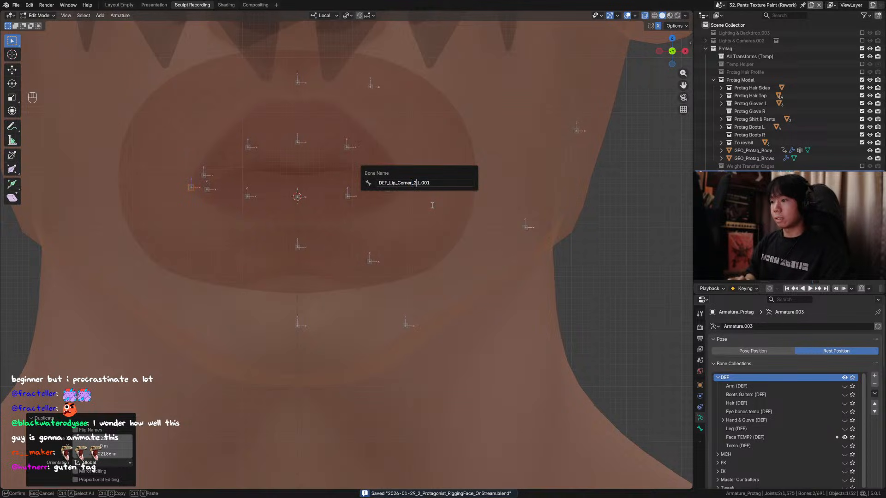
pyautogui.hotkey('ctrl', 'Right')
pyautogui.press('BackSpace')
pyautogui.press('BackSpace')
pyautogui.hotkey('ctrl', 'Right')
pyautogui.press('BackSpace')
pyautogui.press('BackSpace')
pyautogui.press('BackSpace')
pyautogui.press('BackSpace')
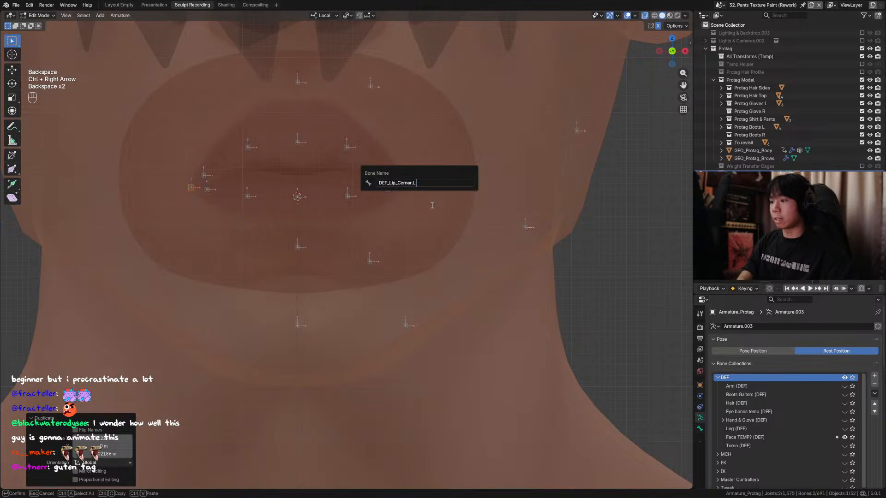
pyautogui.press('Return')
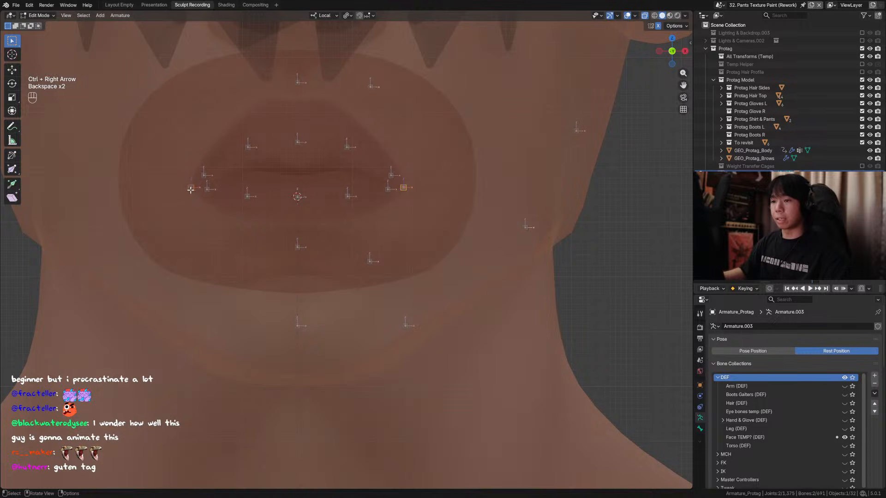
# Check the name of the mirrored right lip corner bone and save the file.
pyautogui.moveTo(192, 199); pyautogui.dragTo(185, 202, button='middle')
pyautogui.click(148, 206)
pyautogui.press('F2')
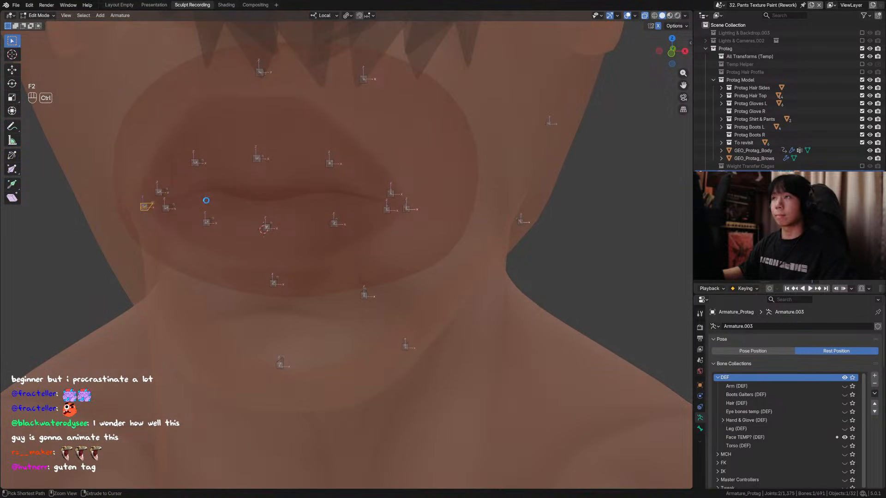
pyautogui.hotkey('ctrl', 's')
# Nudge the left lip corner bone slightly inward and upward in the front view and save the file.
pyautogui.moveTo(386, 162); pyautogui.dragTo(357, 177, button='middle')
pyautogui.moveTo(343, 212); pyautogui.dragTo(321, 209, button='middle')
pyautogui.click(306, 206)
pyautogui.press('KP_1')
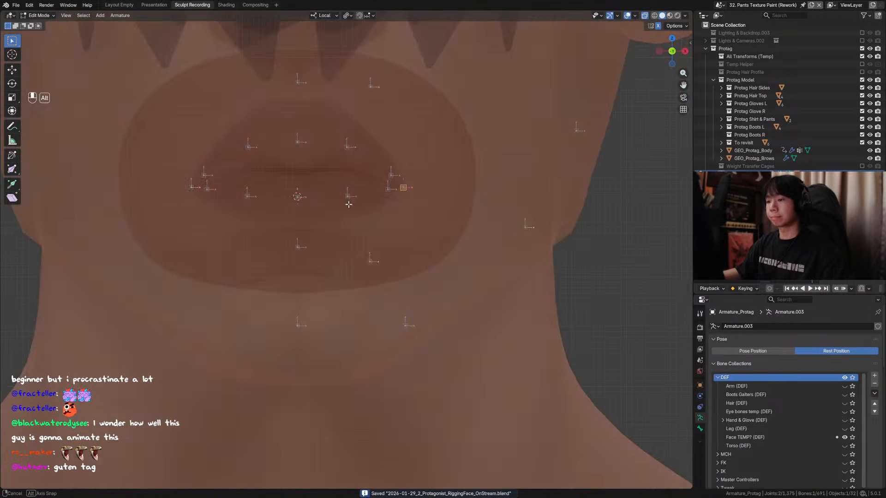
pyautogui.press('g')
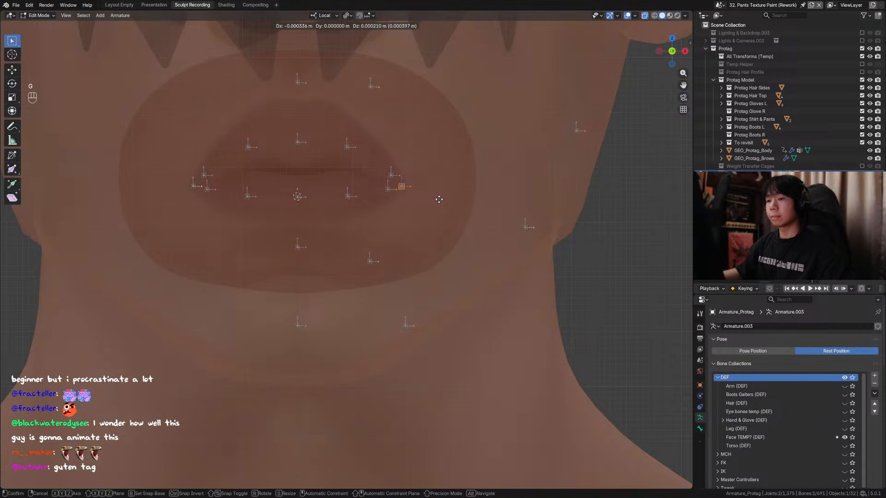
pyautogui.click(439, 199)
pyautogui.hotkey('ctrl', 's')
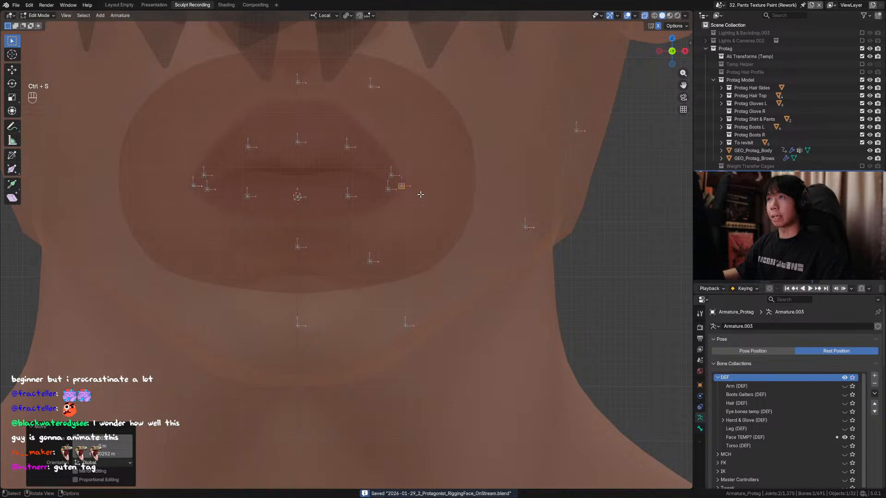
# Compare the left lip corner bone with the solid mouth surface and nudge it slightly downward.
pyautogui.hotkey('alt', 'z')
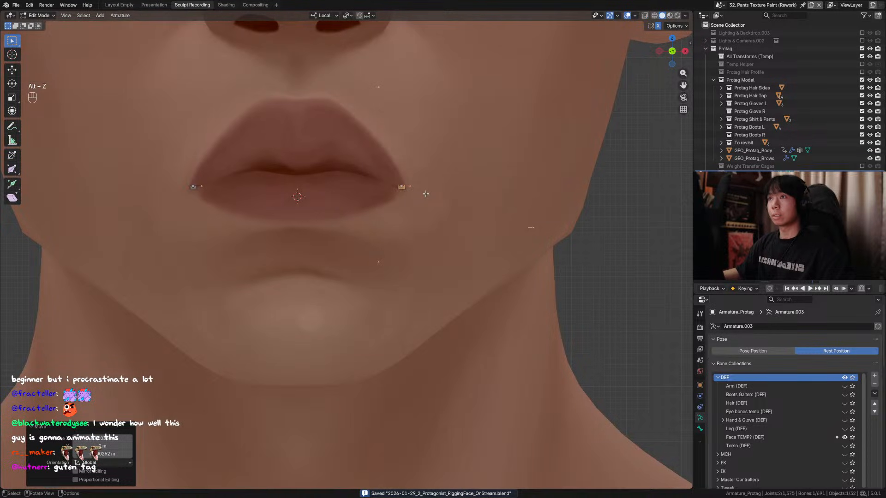
pyautogui.hotkey('alt', 'z')
pyautogui.press('g')
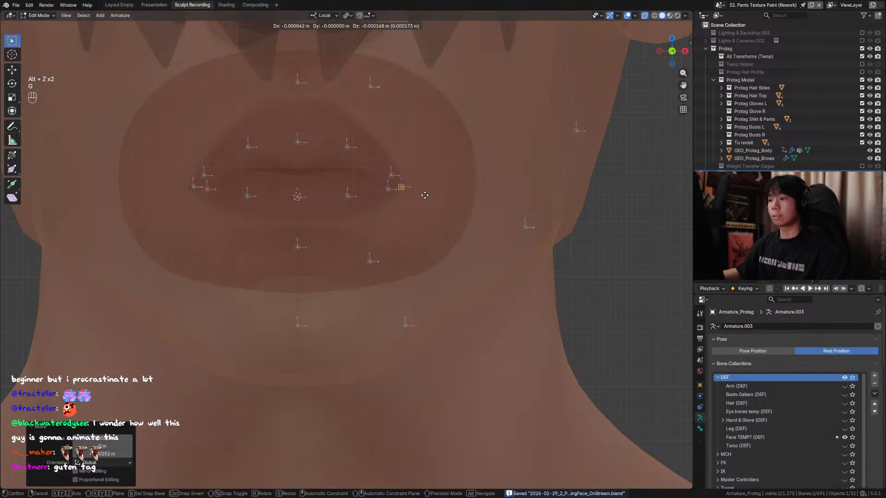
pyautogui.moveTo(424, 195); pyautogui.dragTo(342, 184, button='middle')
# Adjust the left lip corner bone's depth along its local Y axis in the side view and save the file.
pyautogui.press('g')
pyautogui.press('y')
pyautogui.rightClick(404, 202)
pyautogui.press('g')
pyautogui.press('y')
pyautogui.click(385, 203)
pyautogui.press('g')
pyautogui.press('y')
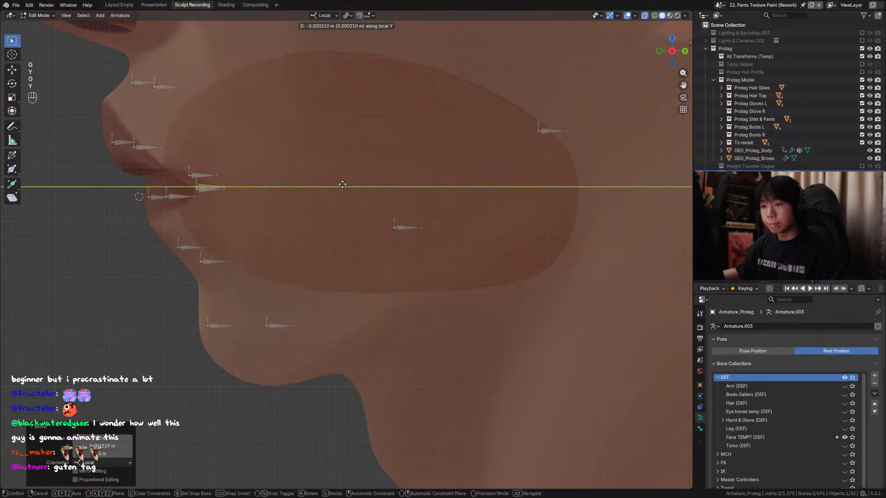
pyautogui.click(343, 185)
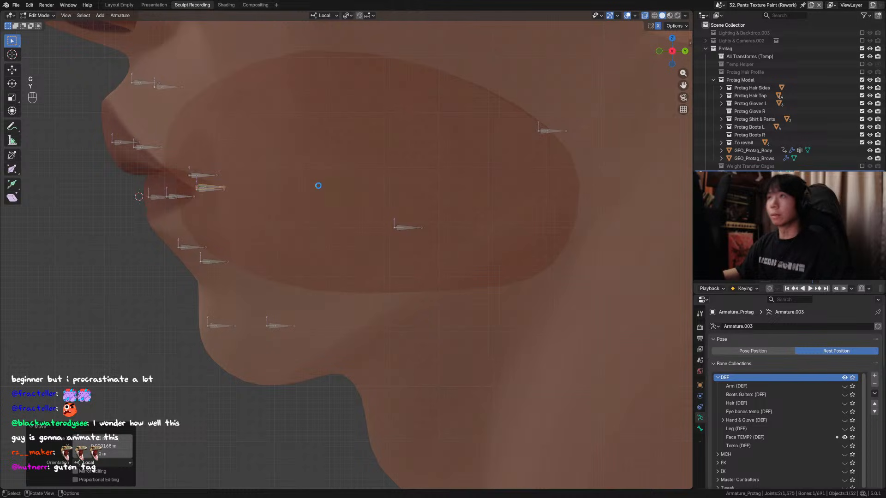
pyautogui.hotkey('ctrl', 's')
# Duplicate the left lip corner bone with its mirror just outside the mouth corner and switch the viewport to wireframe shading.
pyautogui.keyDown('alt'); pyautogui.moveTo(291, 191); pyautogui.dragTo(376, 194, button='middle'); pyautogui.keyUp('alt')
pyautogui.hotkey('shift', 'd')
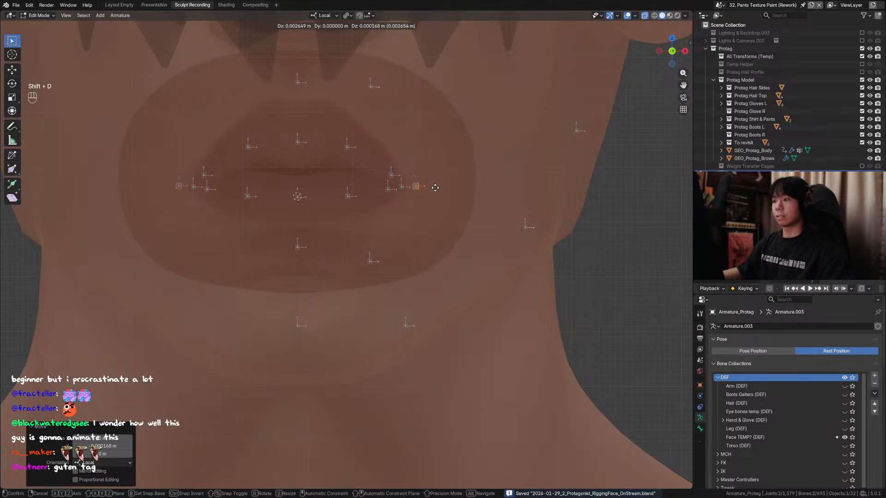
pyautogui.click(432, 187)
pyautogui.click(654, 15)
pyautogui.moveTo(508, 119); pyautogui.dragTo(459, 164, button='middle')
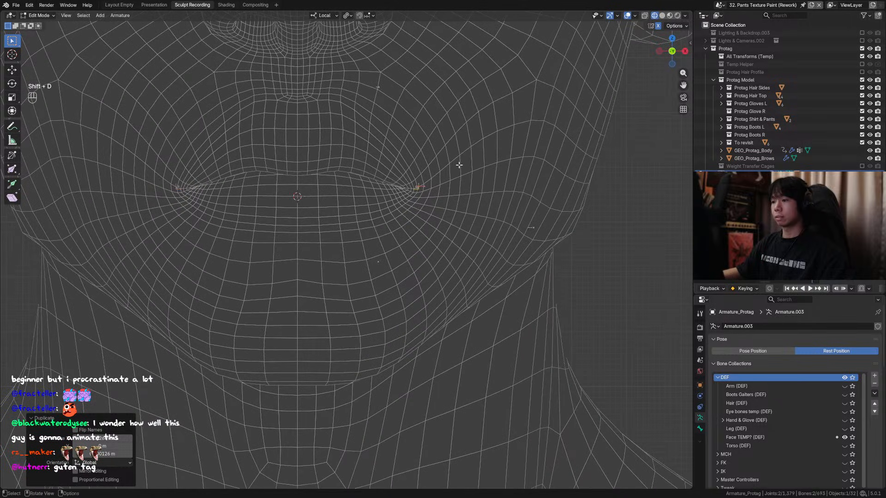
# Move the duplicated outer lip corner bone slightly downward, adjust its depth along its local Y axis, and save the file.
pyautogui.press('g')
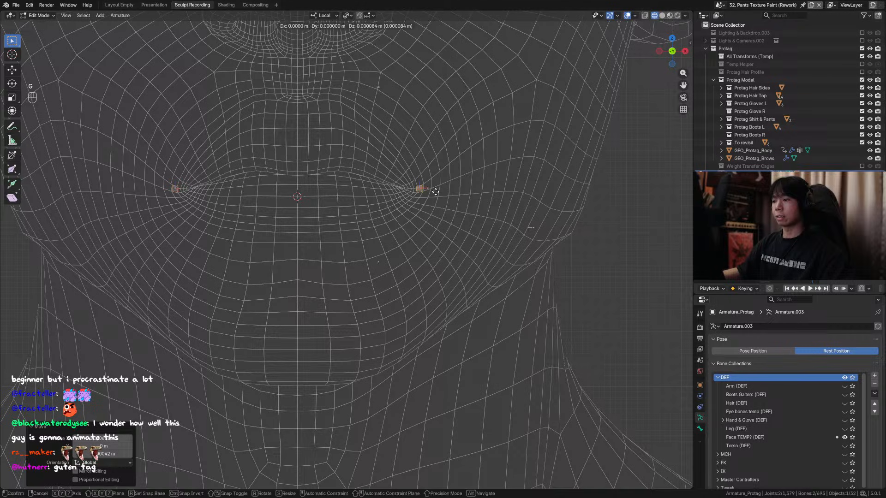
pyautogui.keyDown('alt'); pyautogui.moveTo(435, 191); pyautogui.dragTo(399, 194, button='middle'); pyautogui.keyUp('alt')
pyautogui.press('y')
pyautogui.click(399, 195)
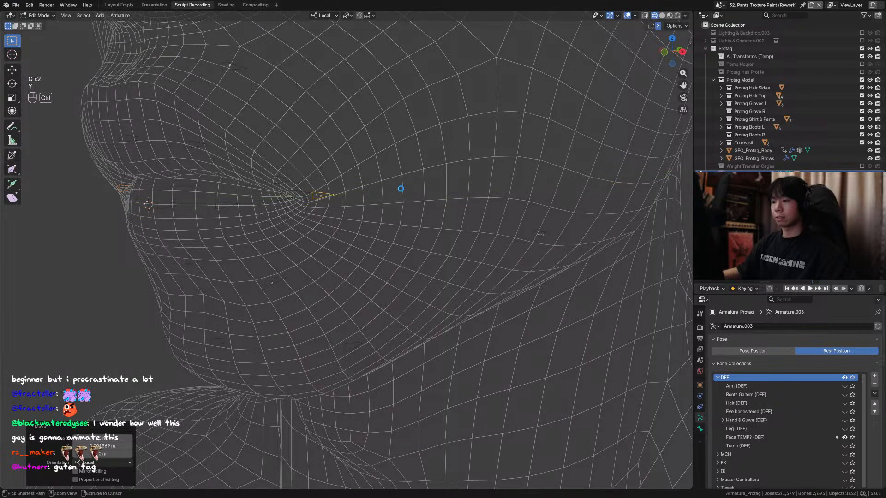
pyautogui.hotkey('ctrl', 's')
# Return to the front view, switch the viewport to solid shading with X-ray, and save the file.
pyautogui.click(664, 52)
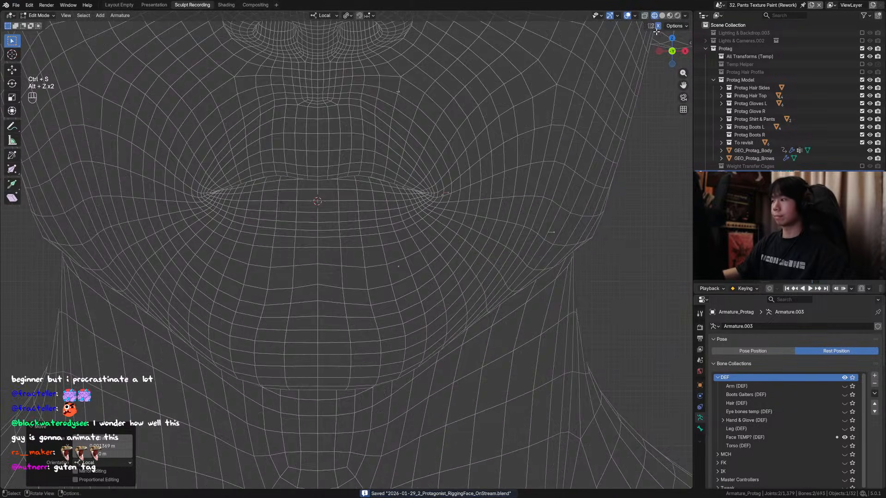
pyautogui.hotkey('alt', 'z')
pyautogui.hotkey('alt', 'z')
pyautogui.scroll(-3, 501, 196)
pyautogui.hotkey('ctrl', 's')
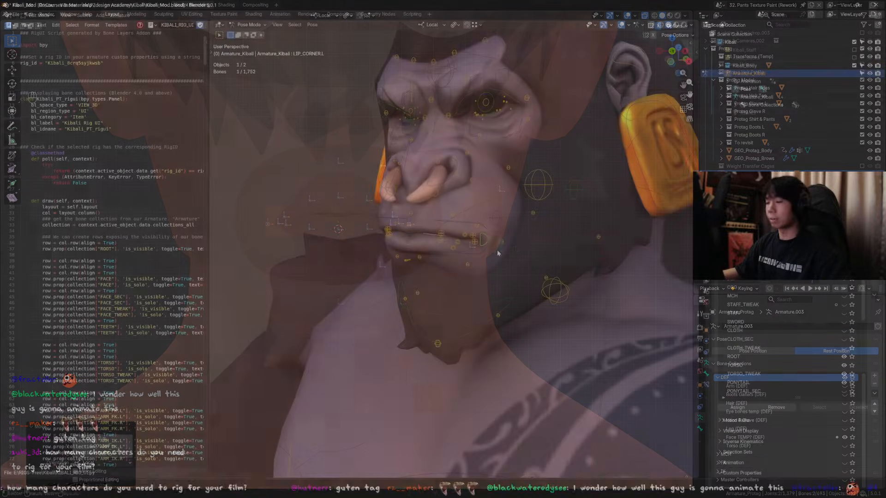
# Switch to the Kibali reference rig and check the left lip corner and outer lip corner controls.
pyautogui.press('F2')
pyautogui.press('Escape')
pyautogui.press('KP_Decimal')
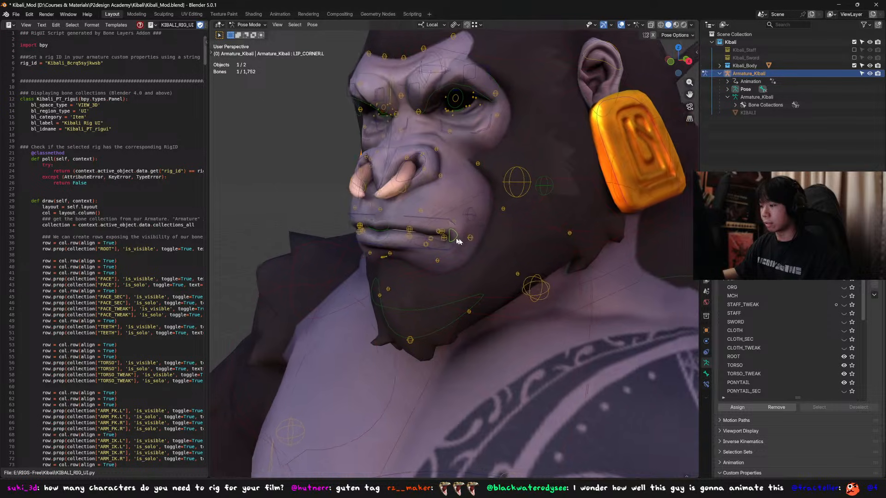
pyautogui.click(454, 231)
pyautogui.press('F3')
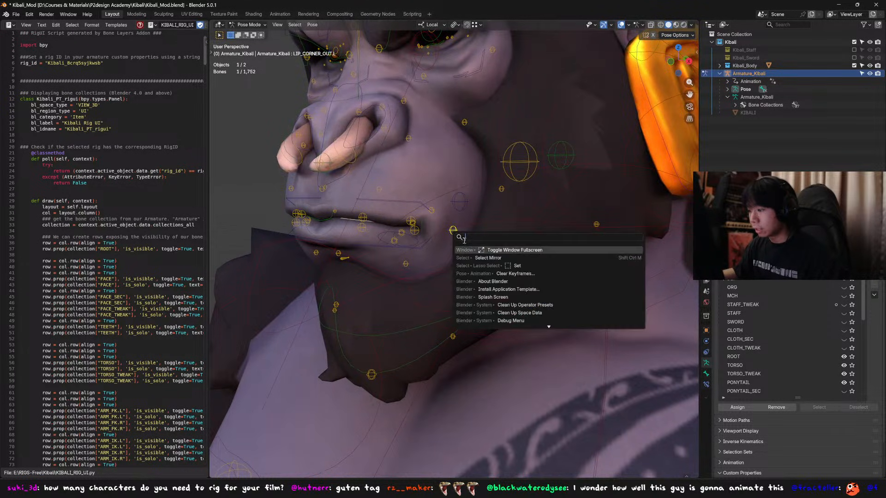
pyautogui.press('Escape')
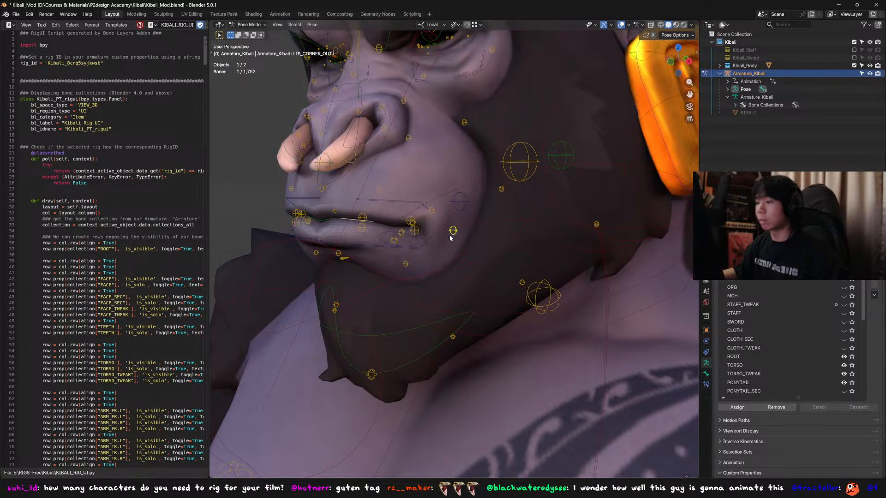
# Test the reference rig's left outer lip corner and lip corner controls by pulling them outward and upward.
pyautogui.press('g')
pyautogui.click(485, 231)
pyautogui.click(415, 226)
pyautogui.press('g')
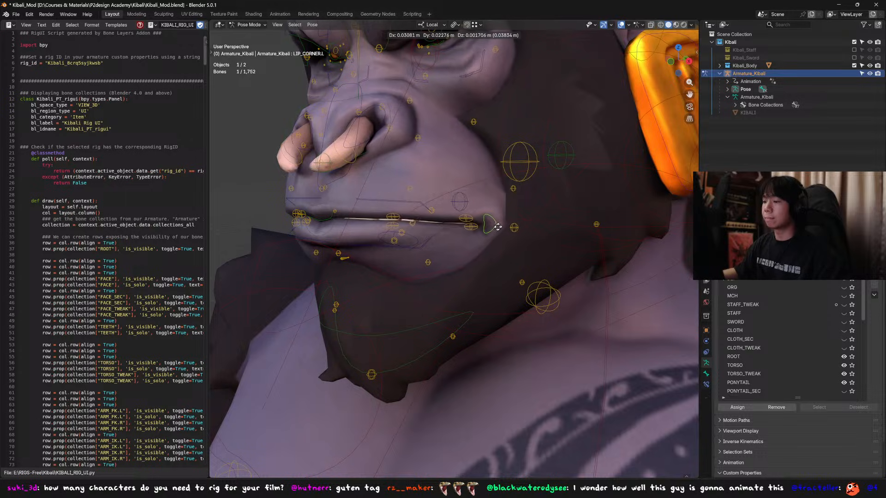
pyautogui.click(500, 221)
pyautogui.press('KP_1')
pyautogui.press('r')
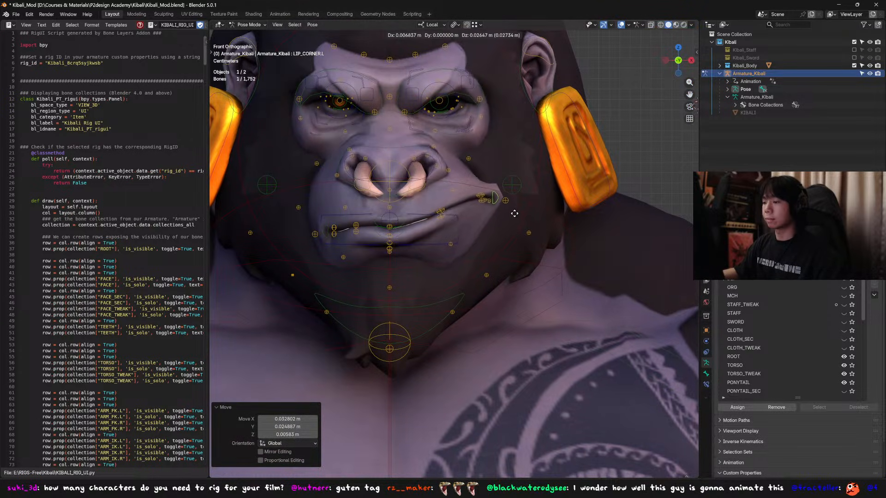
pyautogui.click(510, 208)
# Test how the left lip corner control follows the mouth's depth by moving it while viewing the face from above.
pyautogui.moveTo(510, 208); pyautogui.dragTo(492, 294, button='middle')
pyautogui.press('g')
pyautogui.click(507, 226)
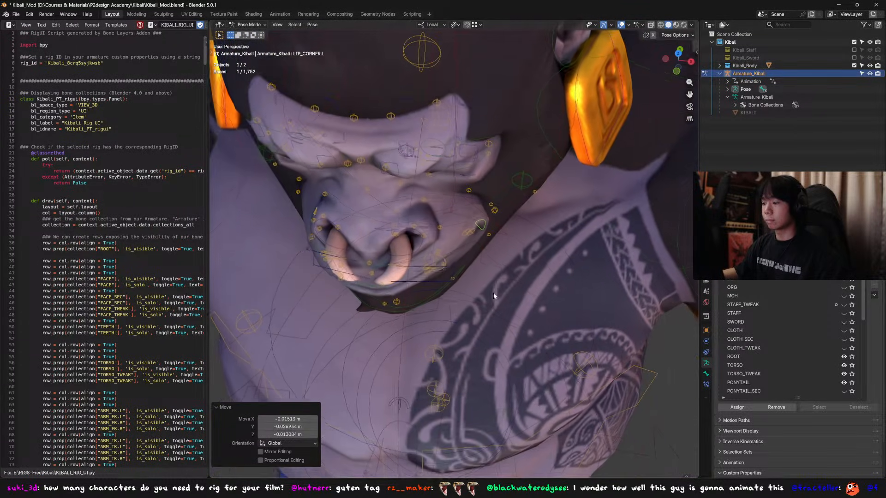
pyautogui.press('g')
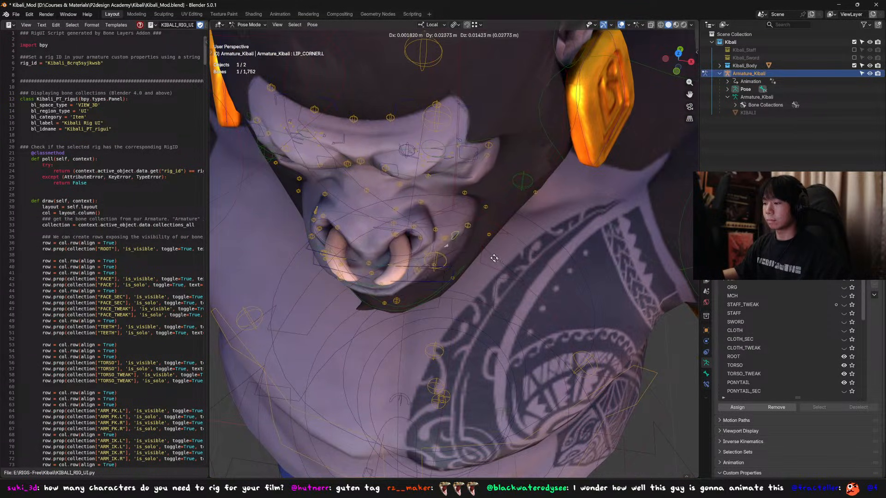
pyautogui.click(509, 252)
pyautogui.moveTo(509, 252); pyautogui.dragTo(468, 219, button='middle')
pyautogui.press('g')
pyautogui.press('x')
pyautogui.rightClick(465, 239)
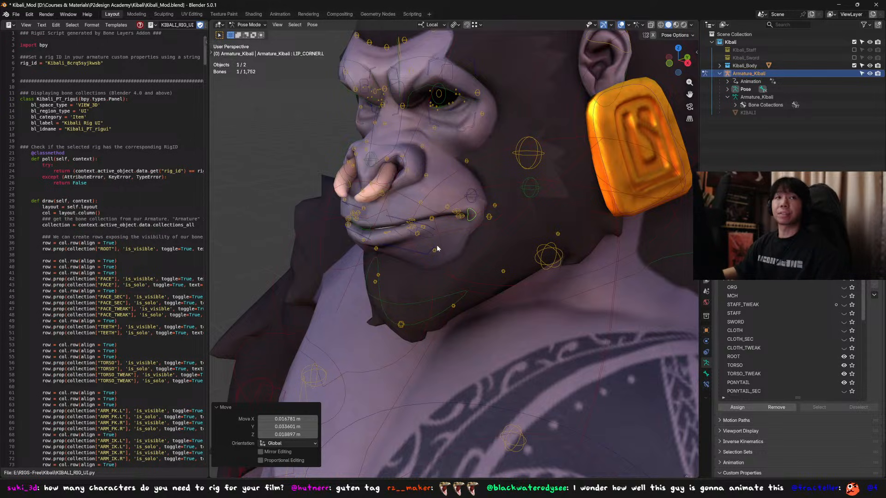
# Select all visible bones of the reference rig and clear their location and rotation.
pyautogui.moveTo(436, 244); pyautogui.dragTo(461, 249, button='middle')
pyautogui.press('a')
pyautogui.hotkey('alt', 'g')
pyautogui.hotkey('alt', 'r')
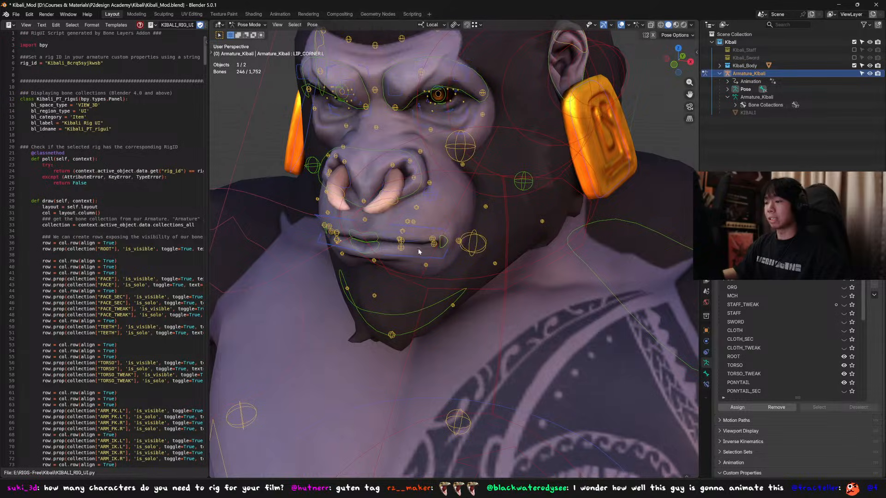
# Switch back to the protagonist file, select only the left outer lip corner bone, and save the file.
pyautogui.press('KP_1')
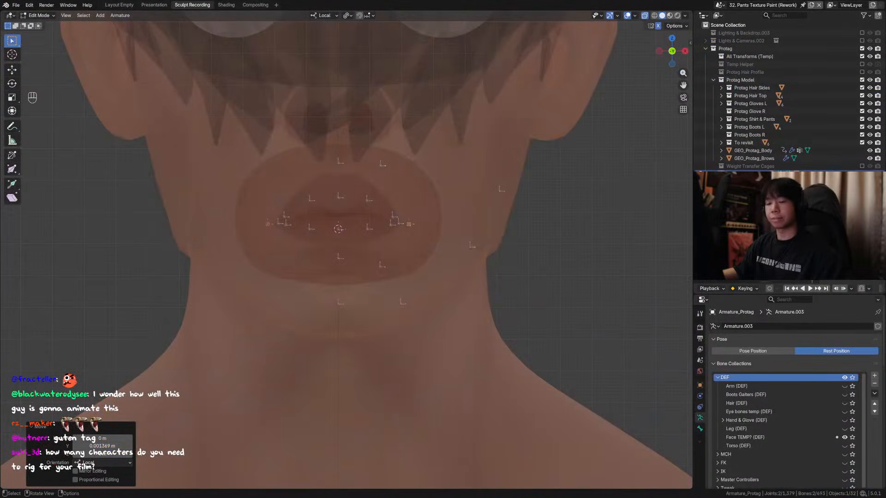
pyautogui.hotkey('ctrl', 's')
pyautogui.moveTo(437, 190); pyautogui.dragTo(440, 222, button='middle')
pyautogui.click(353, 245)
pyautogui.scroll(2, 440, 222)
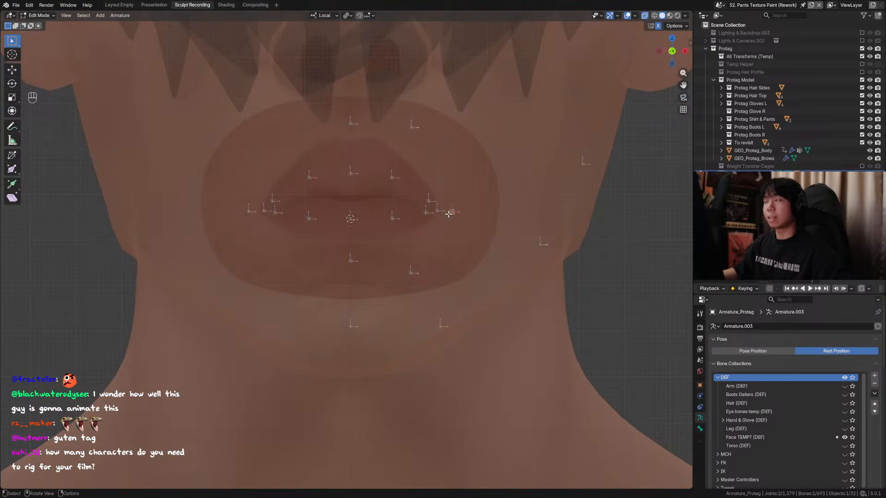
pyautogui.keyDown('shift'); pyautogui.moveTo(448, 213); pyautogui.dragTo(417, 218, button='middle'); pyautogui.keyUp('shift')
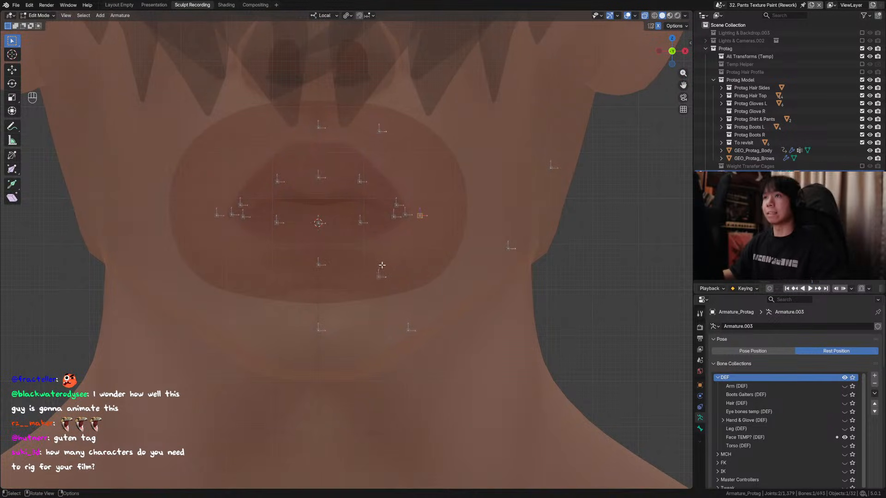
pyautogui.moveTo(362, 347); pyautogui.dragTo(406, 256, button='middle')
pyautogui.hotkey('ctrl', 's')
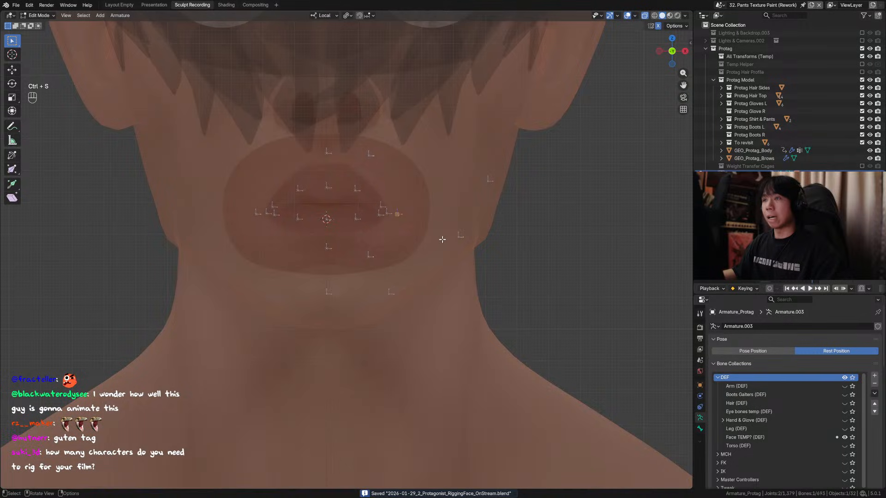
# Rename the left outer lip corner bone as DEF_Lip_Corner_Out.L.
pyautogui.moveTo(442, 240); pyautogui.dragTo(374, 249, button='middle')
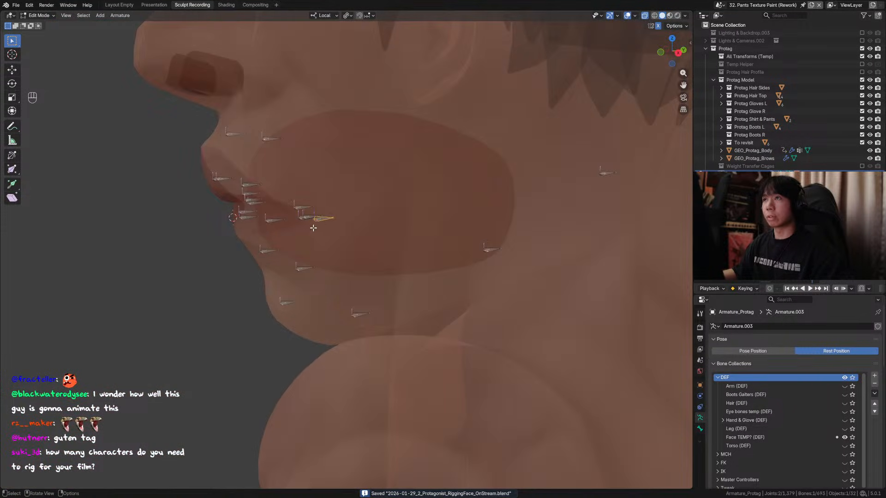
pyautogui.press('F2')
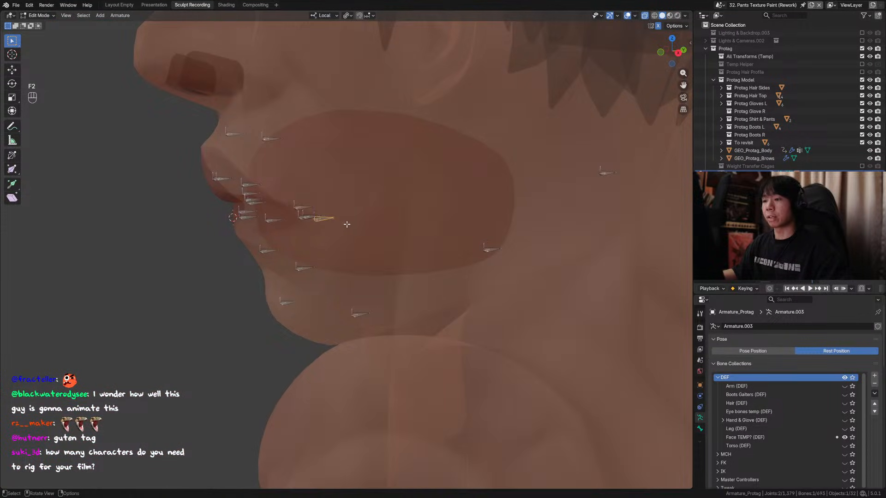
pyautogui.press('F2')
pyautogui.doubleClick(327, 221)
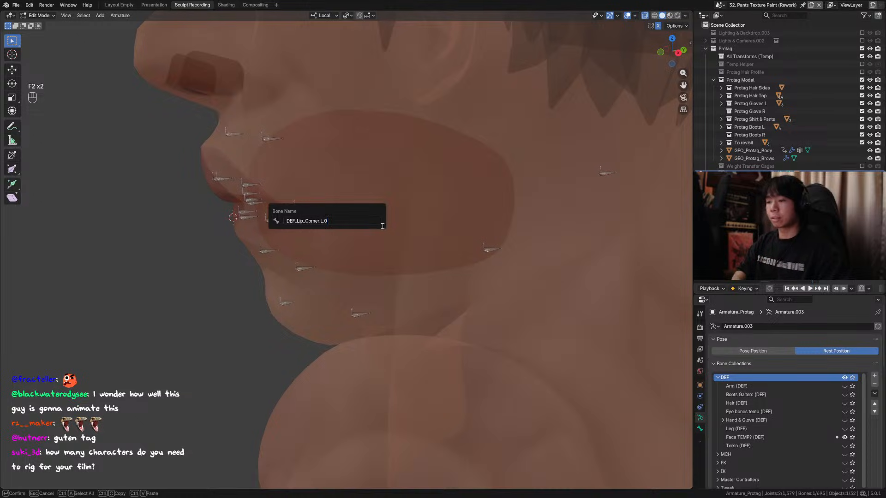
pyautogui.press('BackSpace')
pyautogui.press('BackSpace')
pyautogui.press('Left')
pyautogui.press('Left')
pyautogui.write('_Out')
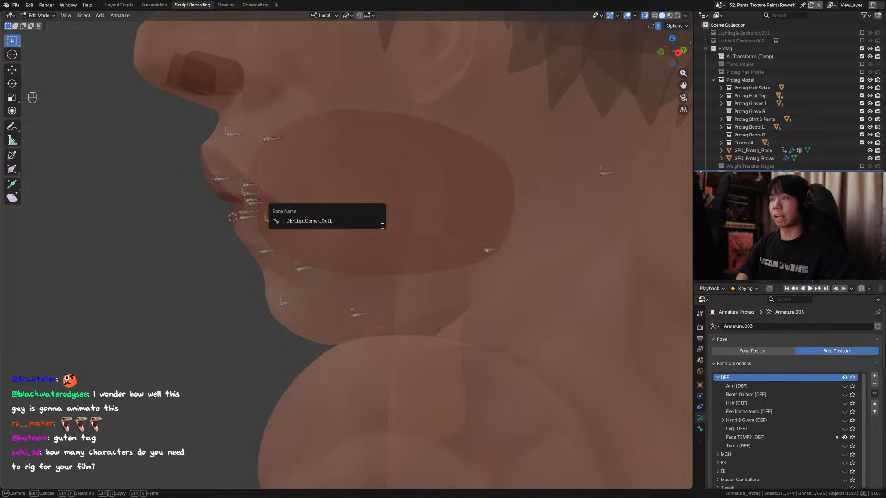
pyautogui.press('Return')
pyautogui.press('F2')
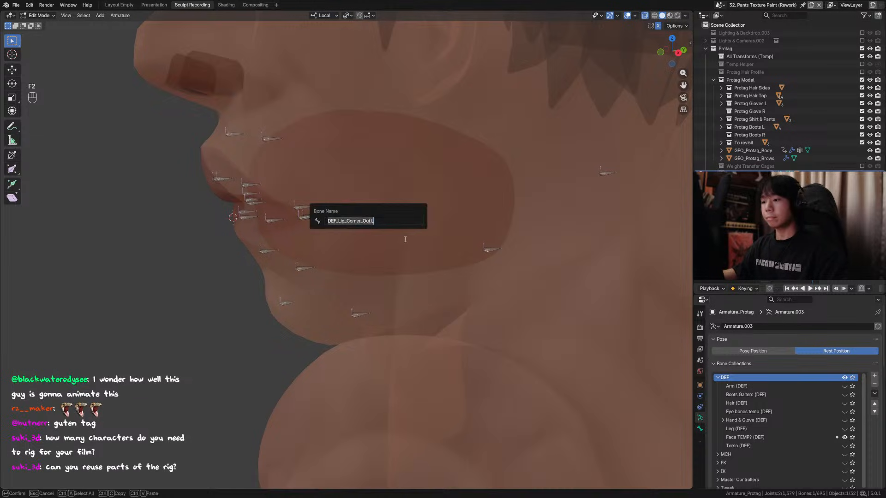
pyautogui.press('Return')
# Rename the mirrored right outer lip corner bone as DEF_Lip_Corner_Out.R and save the file.
pyautogui.moveTo(367, 245); pyautogui.dragTo(461, 233, button='middle')
pyautogui.moveTo(247, 206); pyautogui.dragTo(270, 214, button='middle')
pyautogui.click(276, 216)
pyautogui.press('F2')
pyautogui.click(284, 215)
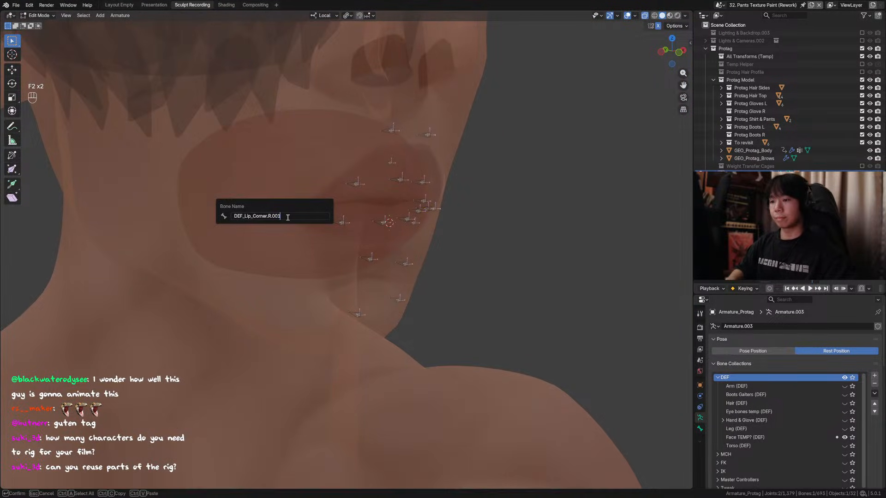
pyautogui.hotkey('ctrl', 'BackSpace')
pyautogui.hotkey('ctrl', 'BackSpace')
pyautogui.press('Left')
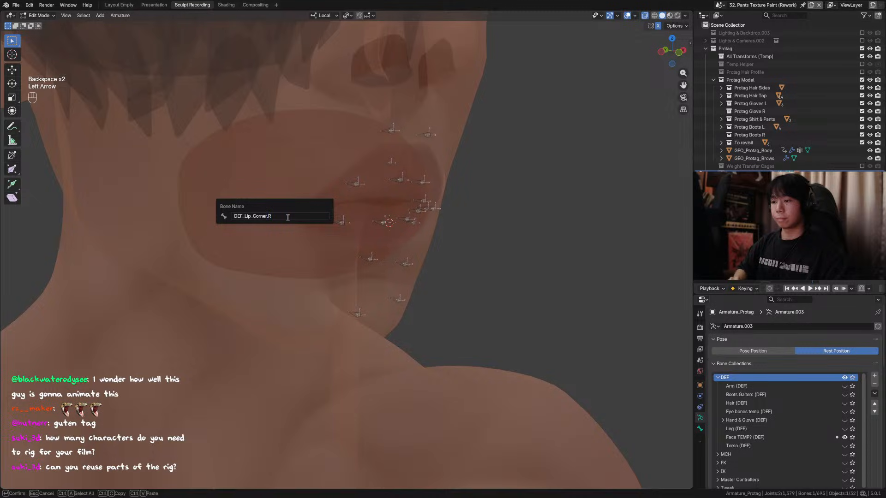
pyautogui.write('_Out')
pyautogui.press('Return')
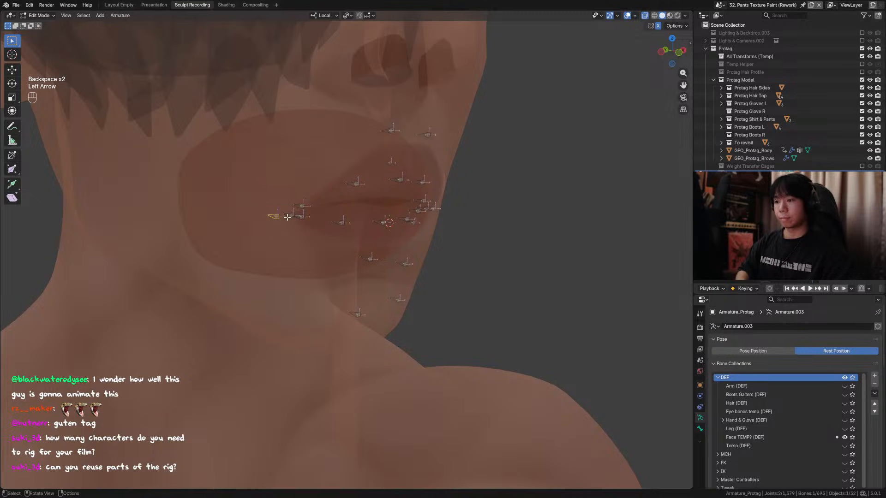
pyautogui.hotkey('ctrl', 's')
# Switch the armature to Pose Mode, try moving the left outer lip corner bone, and save the file.
pyautogui.moveTo(287, 217); pyautogui.dragTo(452, 209, button='middle')
pyautogui.hotkey('ctrl', 'Tab')
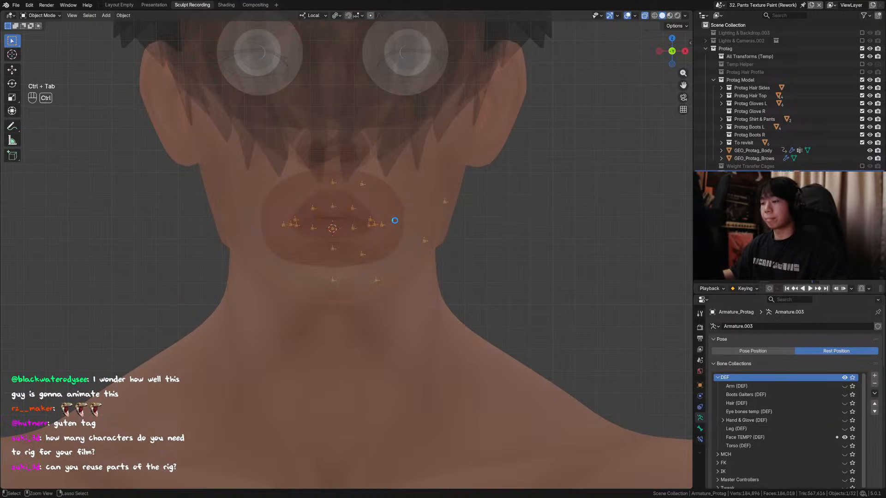
pyautogui.hotkey('ctrl', 's')
pyautogui.moveTo(395, 226)
pyautogui.mouseDown(button='middle')
pyautogui.moveTo(336, 240)
pyautogui.moveTo(386, 226)
pyautogui.mouseUp(button='middle')
pyautogui.hotkey('ctrl', 'Tab')
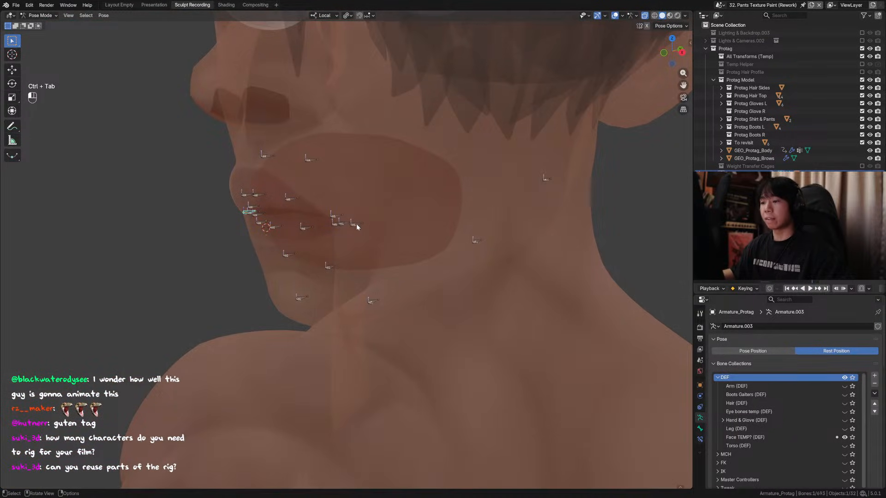
pyautogui.press('g')
pyautogui.keyDown('alt'); pyautogui.moveTo(443, 236); pyautogui.dragTo(348, 188, button='middle'); pyautogui.keyUp('alt')
pyautogui.hotkey('ctrl', 's')
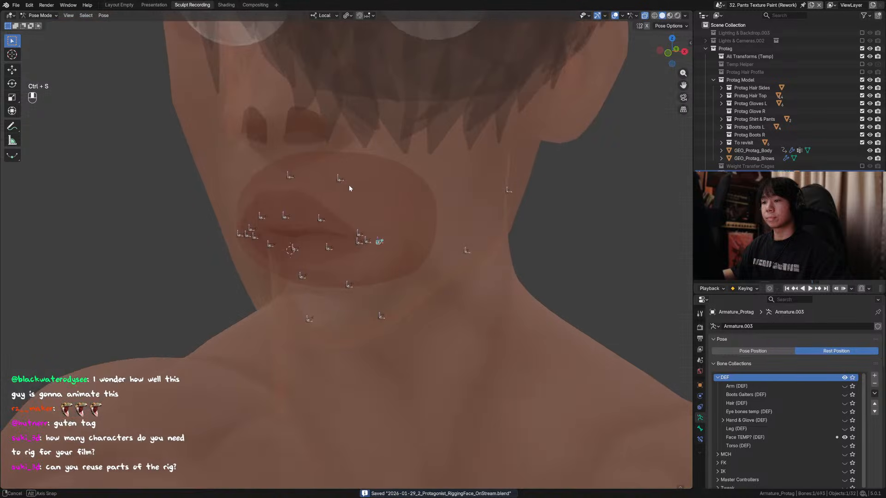
# Return to Edit Mode, save, and check the name of the left outer chin bone.
pyautogui.click(343, 181)
pyautogui.press('F2')
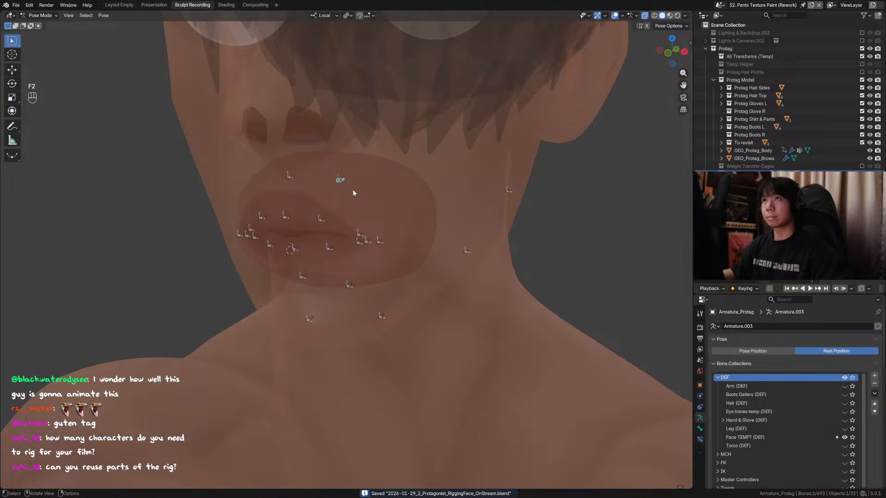
pyautogui.press('Tab')
pyautogui.hotkey('ctrl', 's')
pyautogui.keyDown('alt'); pyautogui.moveTo(352, 193); pyautogui.dragTo(370, 295, button='middle'); pyautogui.keyUp('alt')
pyautogui.click(382, 318)
pyautogui.press('F2')
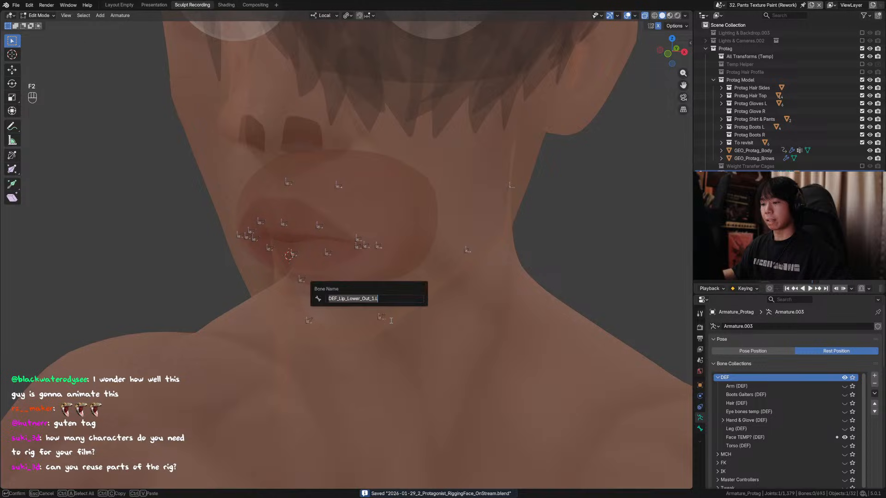
pyautogui.press('F2')
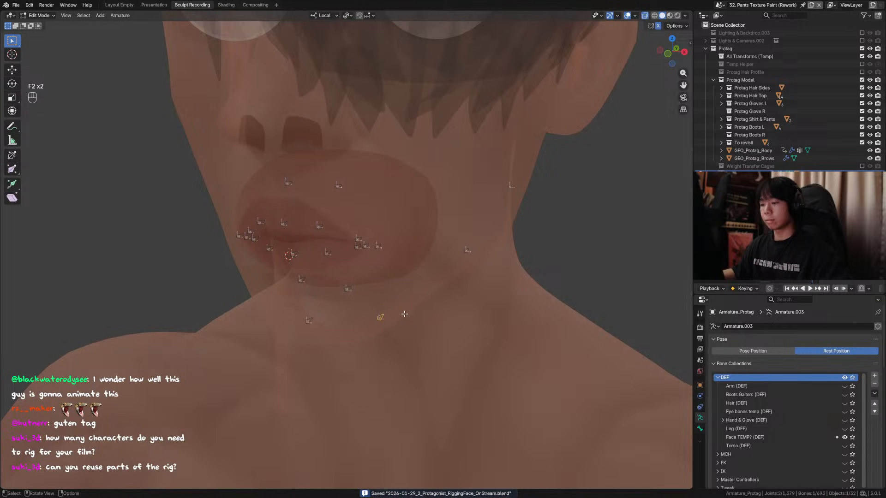
pyautogui.press('F2')
# Symmetrize the left upper and lower outer mouth, chin and two jawline bones to the right side, save, and clear the selection.
pyautogui.keyDown('shift'); pyautogui.click(348, 288); pyautogui.keyUp('shift')
pyautogui.keyDown('shift'); pyautogui.click(339, 187); pyautogui.keyUp('shift')
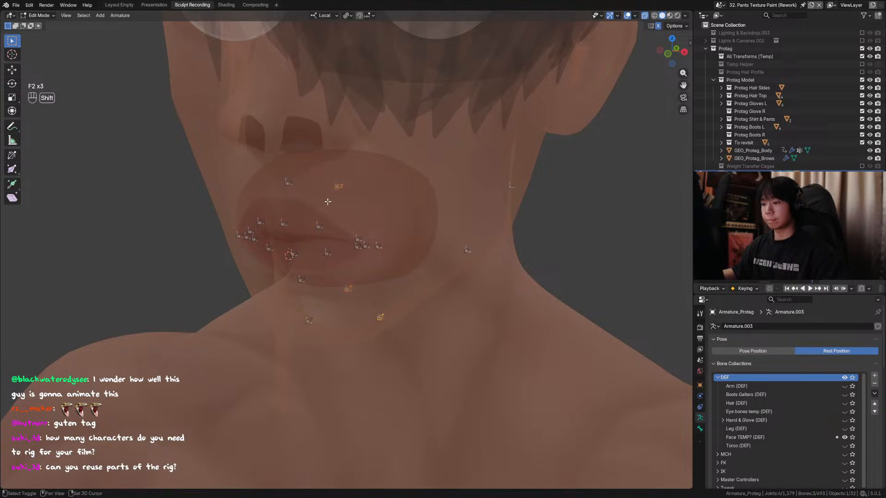
pyautogui.press('F2')
pyautogui.keyDown('ctrl'); pyautogui.click(495, 240); pyautogui.keyUp('ctrl')
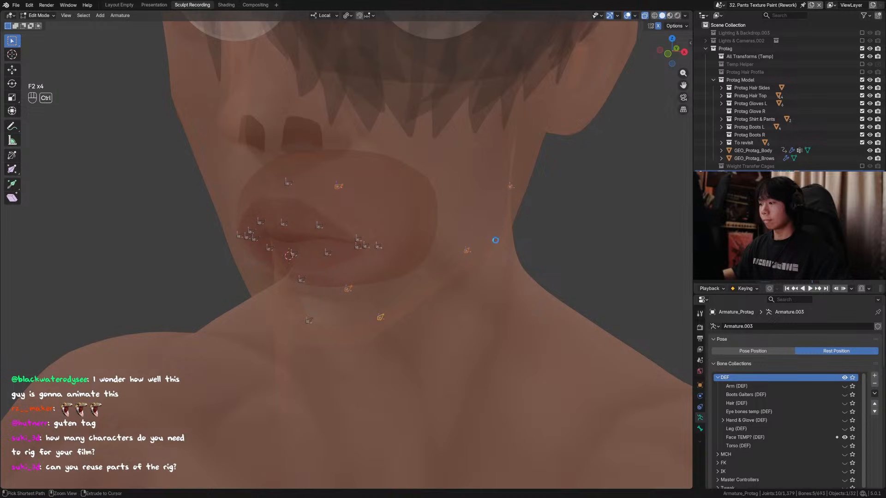
pyautogui.press('KP_1')
pyautogui.rightClick(479, 214)
pyautogui.click(478, 216)
pyautogui.hotkey('ctrl', 's')
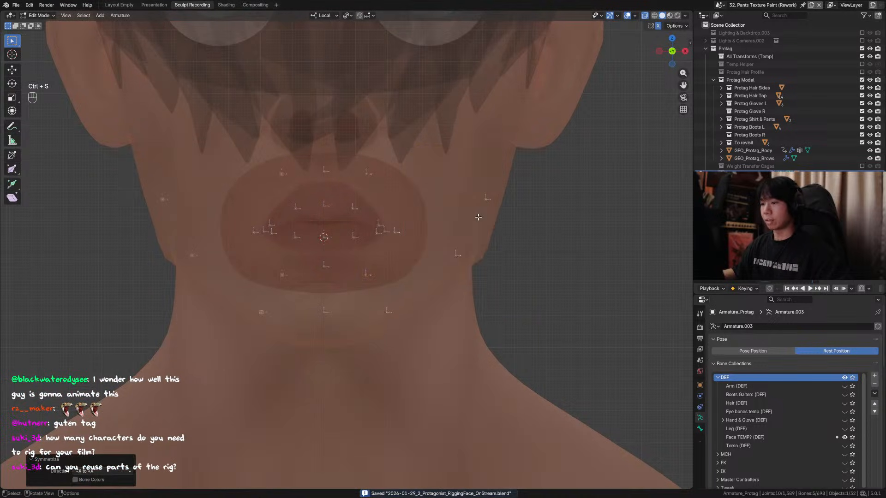
pyautogui.click(574, 188)
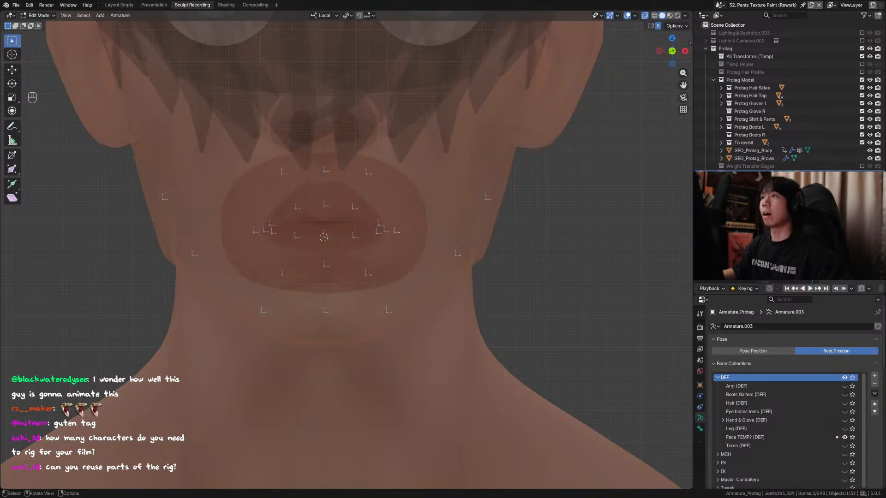
# Try moving the left outer lip corner bone outward onto the cheek and save the file.
pyautogui.moveTo(408, 290); pyautogui.dragTo(364, 289, button='middle')
pyautogui.click(356, 240)
pyautogui.moveTo(373, 251); pyautogui.dragTo(402, 221, button='middle')
pyautogui.press('g')
pyautogui.click(452, 242)
pyautogui.hotkey('alt', 'z')
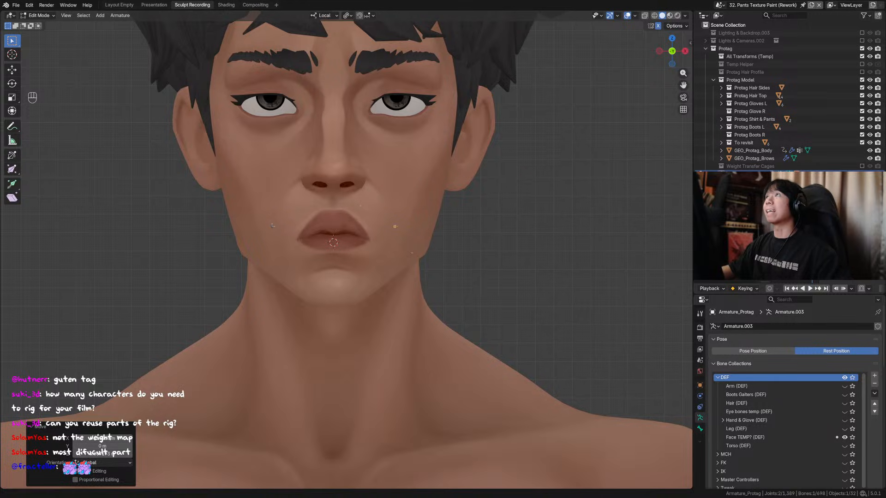
pyautogui.moveTo(273, 226); pyautogui.dragTo(266, 225, button='middle')
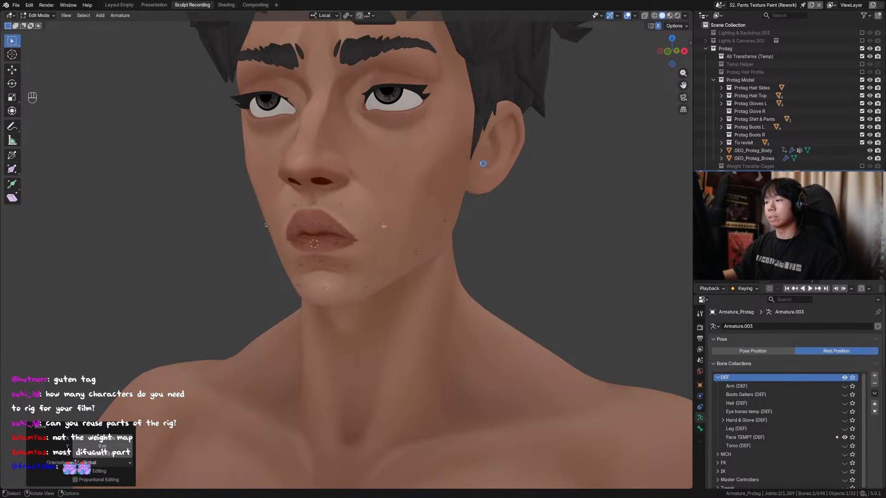
pyautogui.hotkey('ctrl', 's')
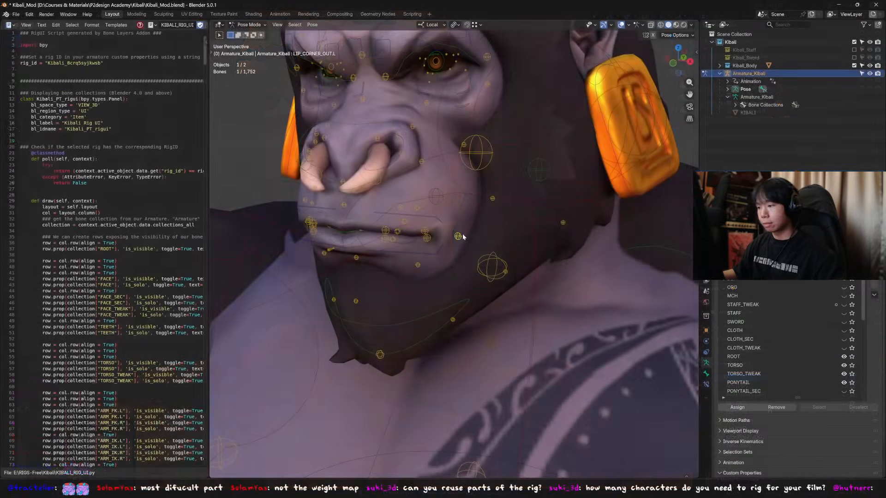
# Switch to the Kibali reference rig and check the names of its left lip corner and cheek control bones.
pyautogui.press('F2')
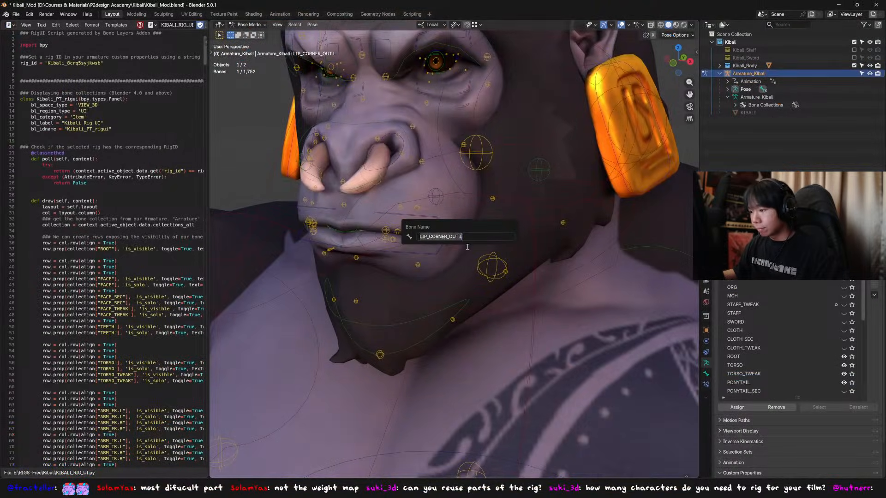
pyautogui.moveTo(467, 247); pyautogui.dragTo(457, 233, button='middle')
pyautogui.click(454, 236)
pyautogui.press('F2')
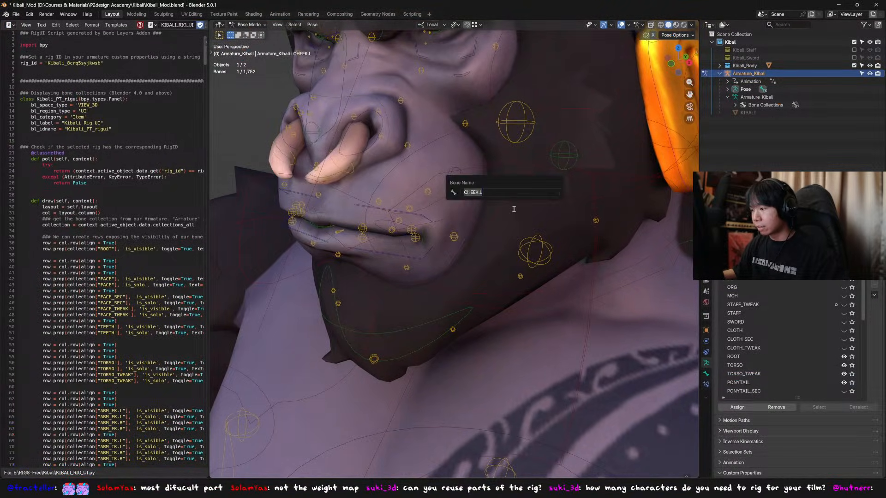
pyautogui.moveTo(502, 189); pyautogui.dragTo(480, 159, button='middle')
pyautogui.click(467, 134)
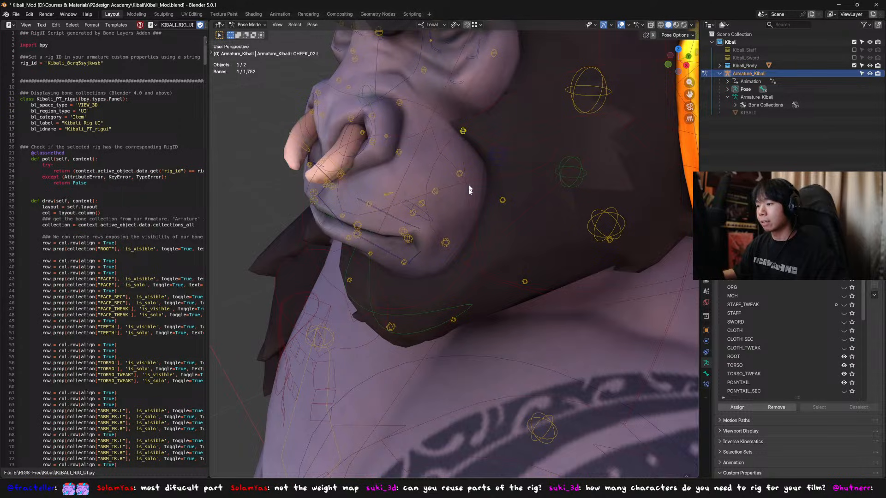
pyautogui.press('F2')
pyautogui.click(417, 240)
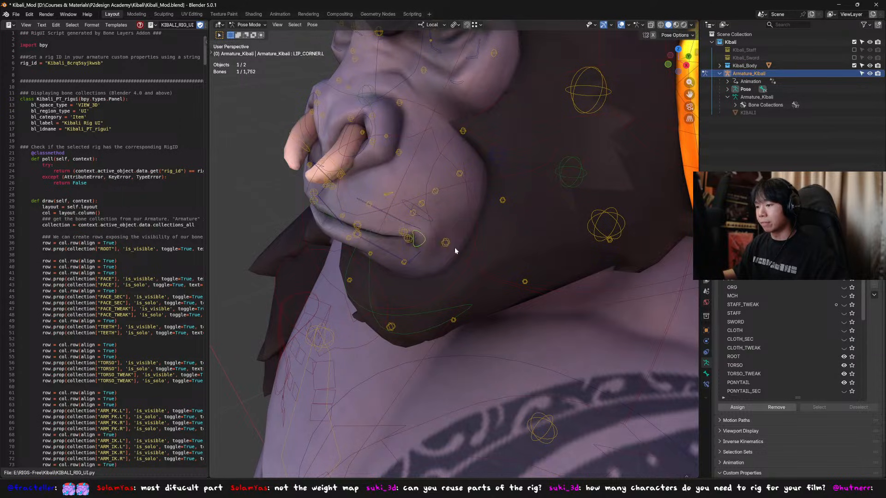
pyautogui.moveTo(455, 250)
pyautogui.mouseDown(button='middle')
pyautogui.moveTo(482, 241)
pyautogui.moveTo(453, 242)
pyautogui.mouseUp(button='middle')
pyautogui.click(463, 134)
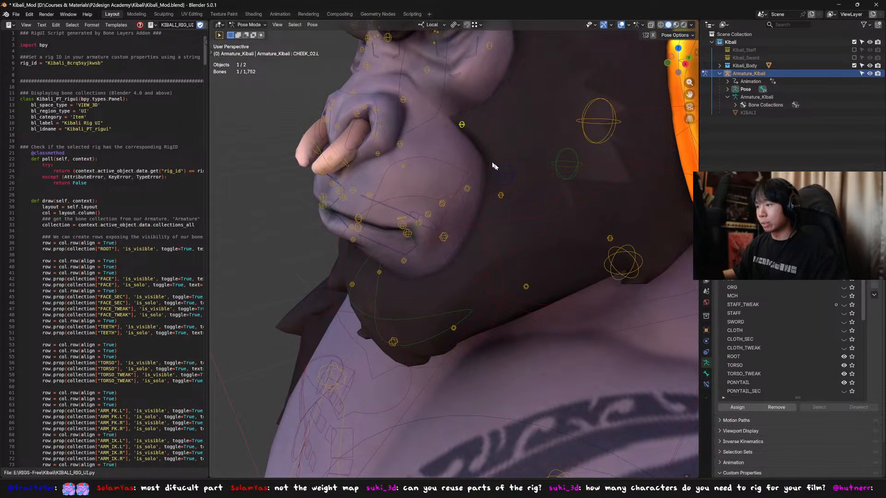
pyautogui.press('F2')
# Check the names of the two left jawline control bones on the reference rig.
pyautogui.moveTo(493, 166); pyautogui.dragTo(454, 332, button='middle')
pyautogui.click(453, 332)
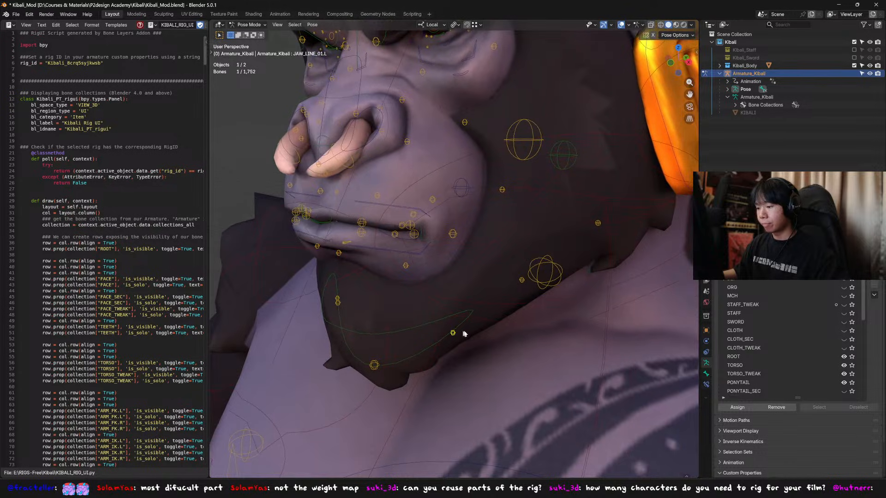
pyautogui.press('F2')
pyautogui.click(521, 280)
pyautogui.press('F2')
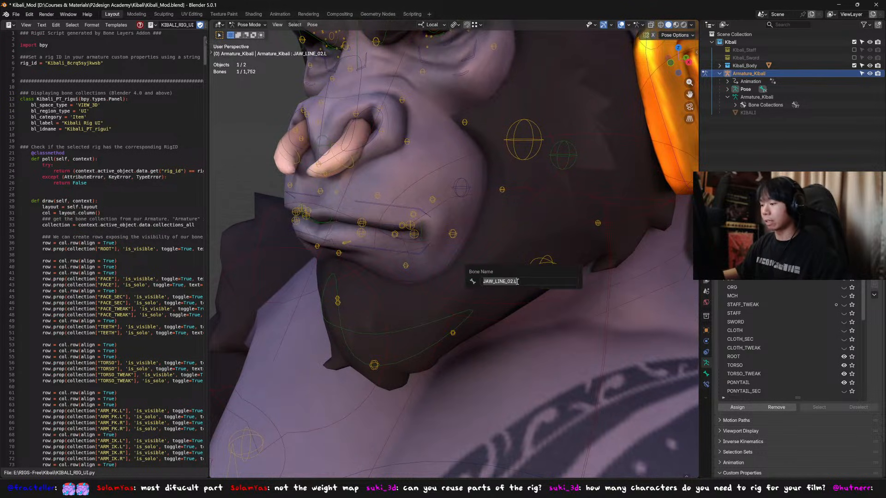
# Recheck the reference rig's left outer lip corner bone name and examine how its bones spread over the cheek and jaw.
pyautogui.moveTo(462, 277); pyautogui.dragTo(443, 244, button='middle')
pyautogui.click(453, 230)
pyautogui.press('F2')
pyautogui.press('Escape')
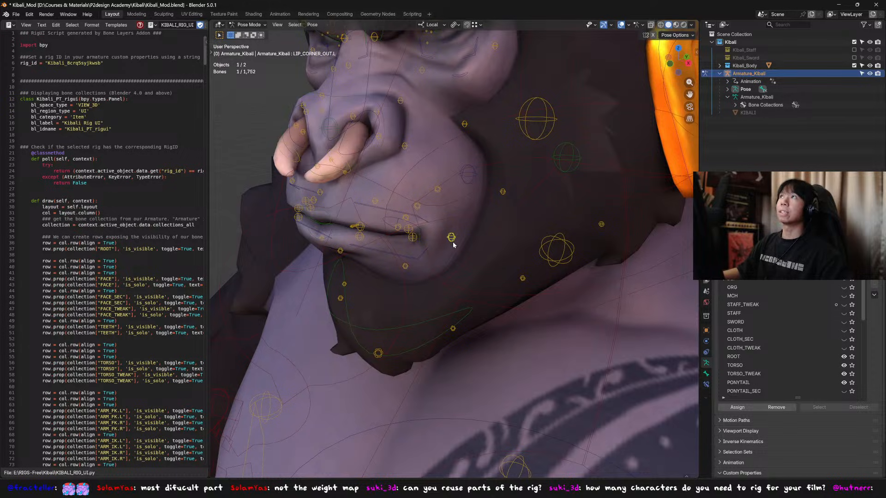
pyautogui.moveTo(456, 243); pyautogui.dragTo(451, 248, button='middle')
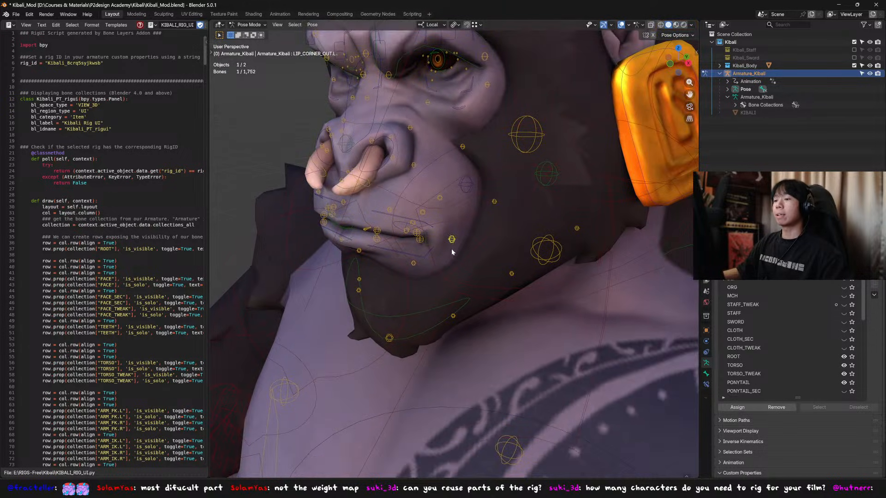
pyautogui.scroll(-8, 451, 259)
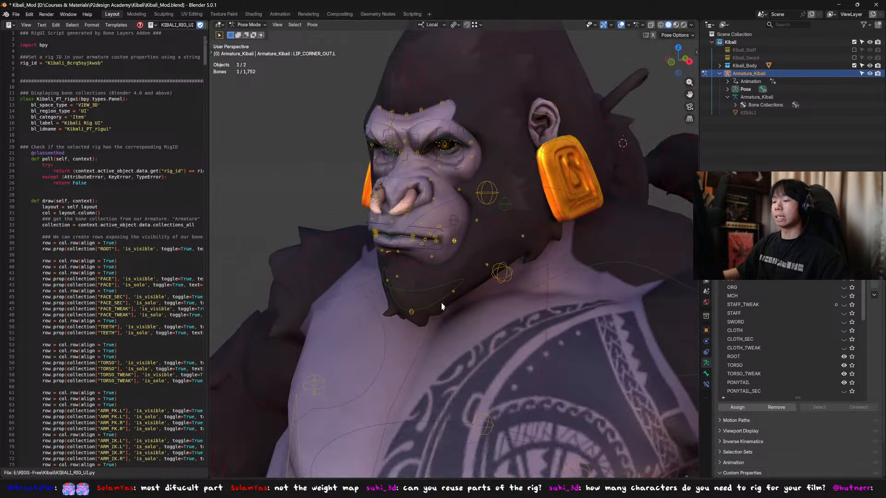
pyautogui.moveTo(446, 275); pyautogui.dragTo(434, 295, button='middle')
pyautogui.click(430, 266)
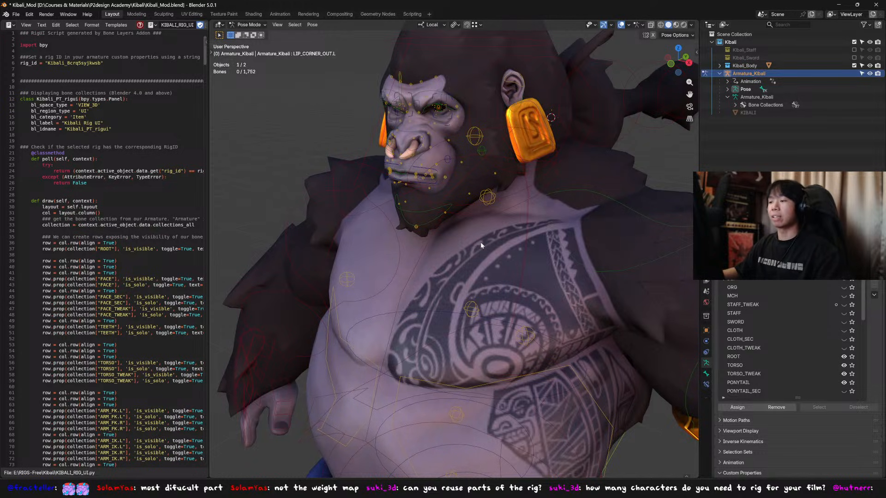
pyautogui.scroll(4, 461, 253)
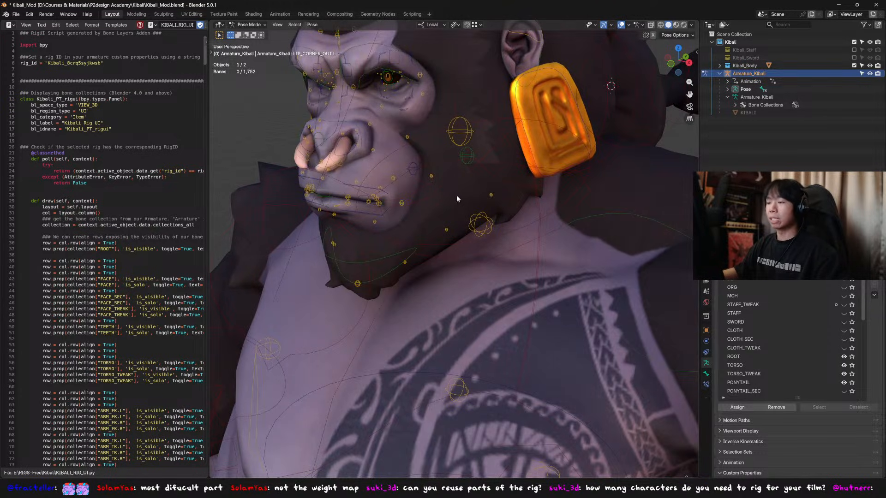
pyautogui.scroll(3, 459, 201)
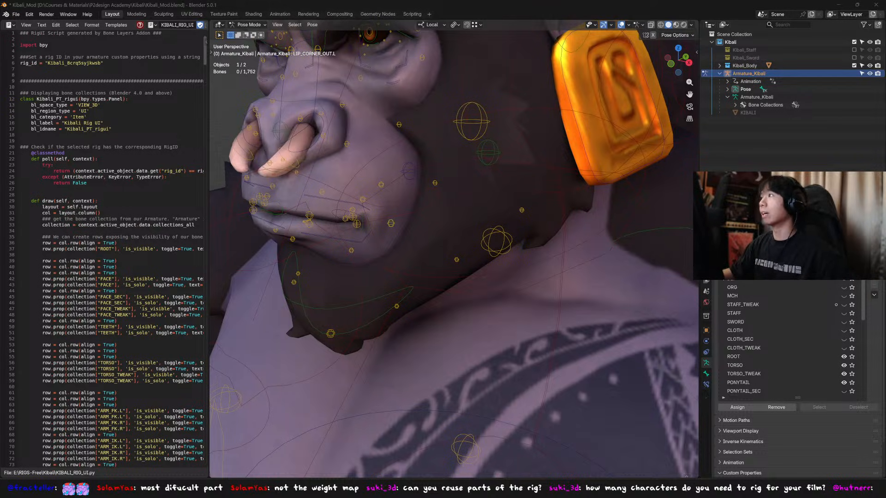
pyautogui.moveTo(381, 242); pyautogui.dragTo(401, 240, button='middle')
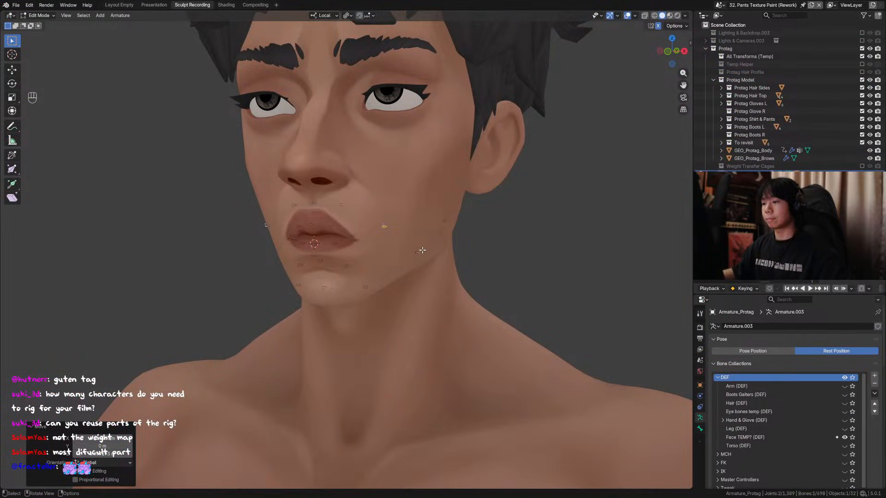
# Return to the protagonist file, save, try moving the displaced lip corner bone along the Y axis, and undo the move.
pyautogui.moveTo(420, 249); pyautogui.dragTo(357, 248, button='middle')
pyautogui.scroll(4, 382, 261)
pyautogui.hotkey('ctrl', 's')
pyautogui.moveTo(383, 242); pyautogui.dragTo(361, 261, button='middle')
pyautogui.hotkey('alt', 'z')
pyautogui.hotkey('alt', 'z')
pyautogui.press('g')
pyautogui.press('y')
pyautogui.click(434, 280)
pyautogui.hotkey('alt', 'z')
pyautogui.hotkey('ctrl', 'z')
# Save the file, then duplicate the left outer lip corner bone and place the copy further back on the cheek.
pyautogui.click(332, 245)
pyautogui.click(346, 263)
pyautogui.hotkey('ctrl', 's')
pyautogui.hotkey('shift', 'd')
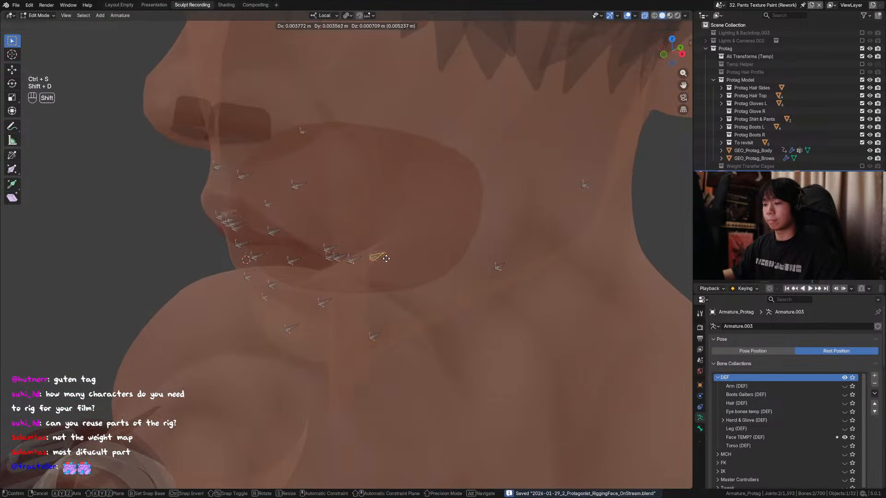
pyautogui.click(427, 237)
# Reposition the duplicated left cheek bone from the front view, between the mouth corner and the jaw.
pyautogui.hotkey('alt', 'z')
pyautogui.keyDown('alt'); pyautogui.moveTo(426, 237); pyautogui.dragTo(454, 249, button='middle'); pyautogui.keyUp('alt')
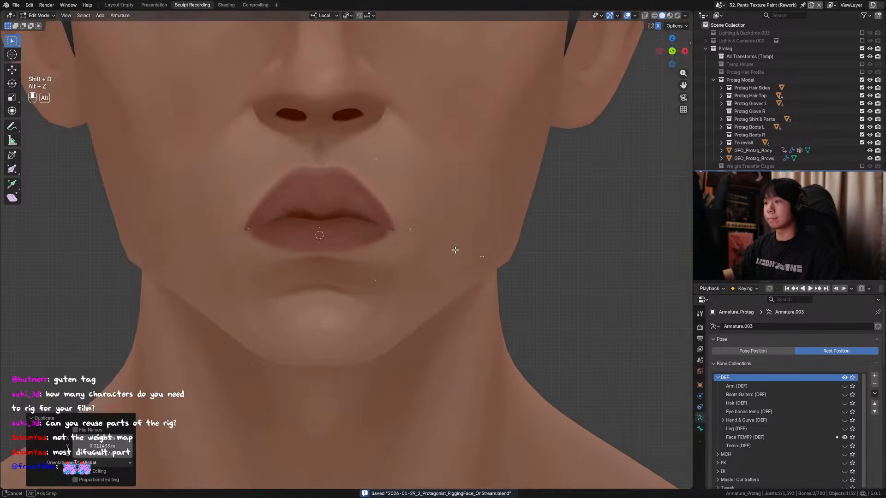
pyautogui.hotkey('alt', 'z')
pyautogui.scroll(-2, 453, 243)
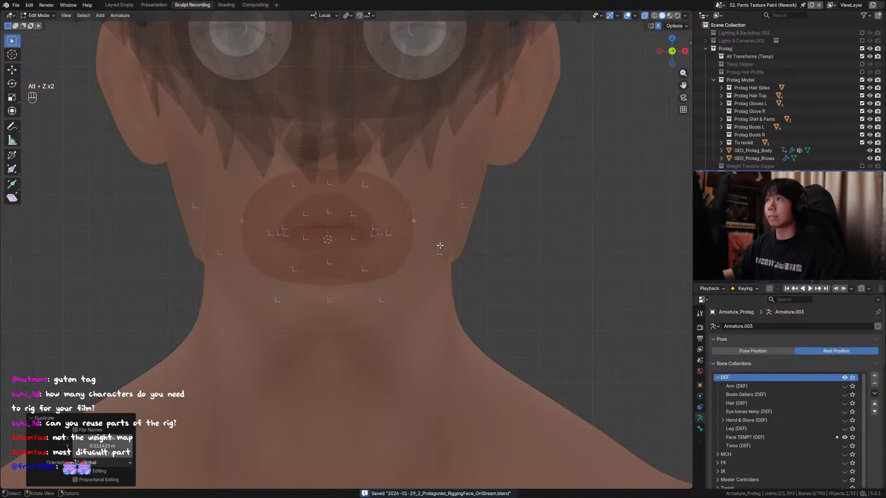
pyautogui.hotkey('alt', 'z')
pyautogui.press('g')
pyautogui.click(431, 234)
pyautogui.moveTo(431, 234); pyautogui.dragTo(397, 239, button='middle')
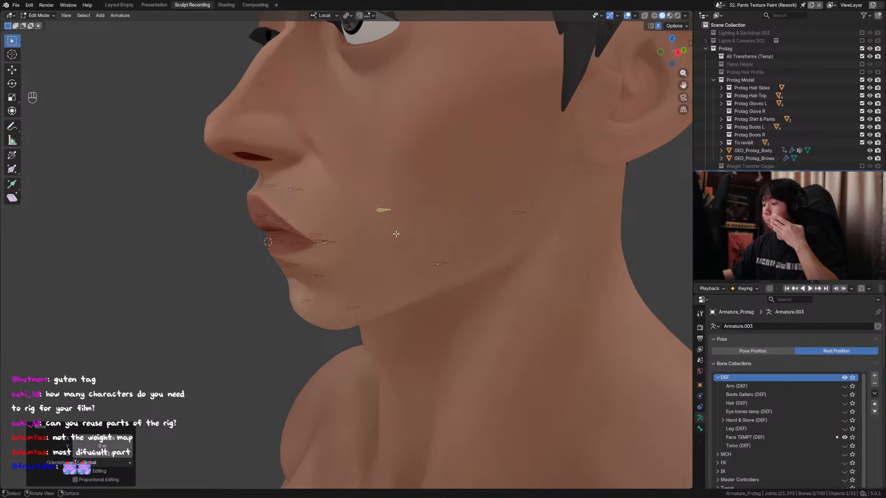
# Move the selected cheek bone about 0.0068 m along the Y axis and save the file.
pyautogui.moveTo(395, 233); pyautogui.dragTo(464, 246, button='middle')
pyautogui.press('g')
pyautogui.click(389, 225)
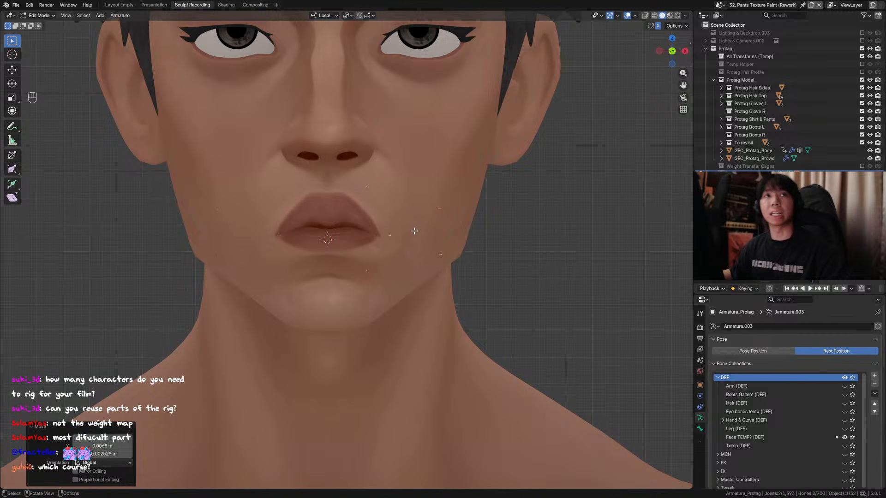
pyautogui.moveTo(415, 230); pyautogui.dragTo(435, 222, button='middle')
pyautogui.hotkey('ctrl', 's')
# Turn on X-ray display and shift the mirrored cheek bones slightly inward toward the mouth in front view.
pyautogui.hotkey('alt', 'z')
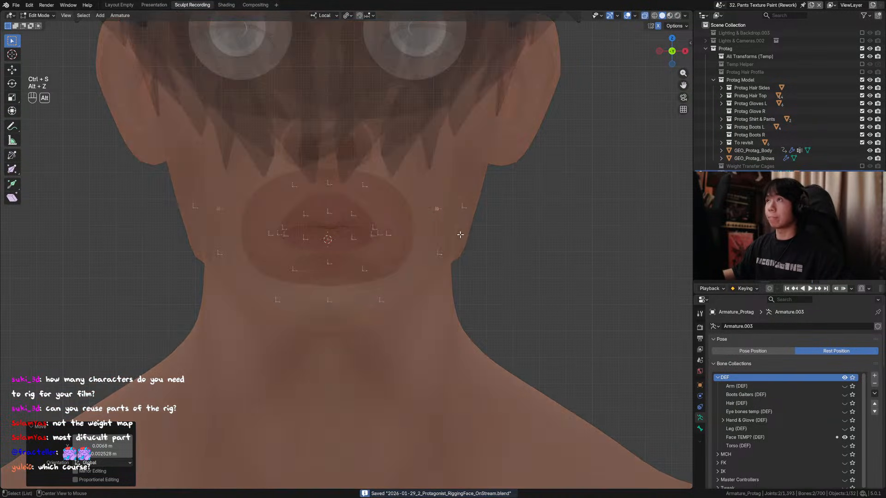
pyautogui.press('g')
pyautogui.click(473, 238)
pyautogui.moveTo(473, 238)
pyautogui.mouseDown(button='middle')
pyautogui.moveTo(381, 237)
pyautogui.moveTo(468, 239)
pyautogui.mouseUp(button='middle')
# Rename the selected left cheek bone as DEF_Cheek_1.L.
pyautogui.press('F2')
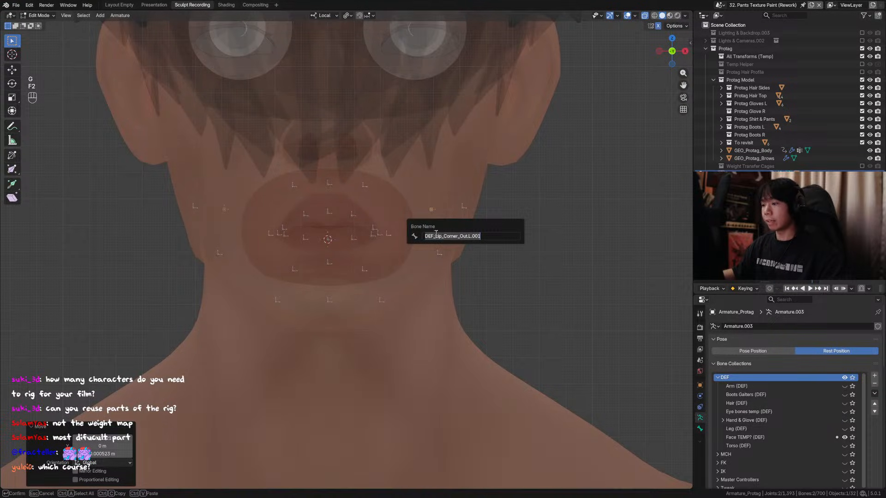
pyautogui.moveTo(436, 235); pyautogui.dragTo(459, 241)
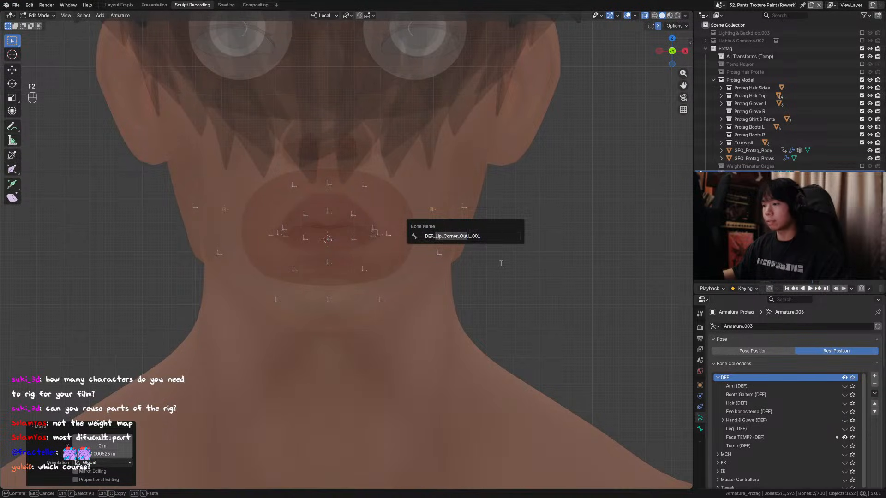
pyautogui.write('Cheek.L.00')
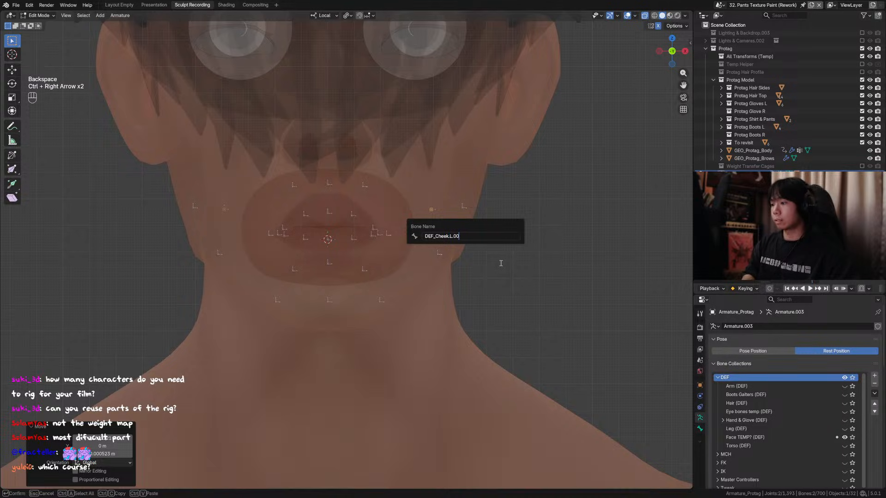
pyautogui.press('BackSpace')
pyautogui.press('BackSpace')
pyautogui.press('BackSpace')
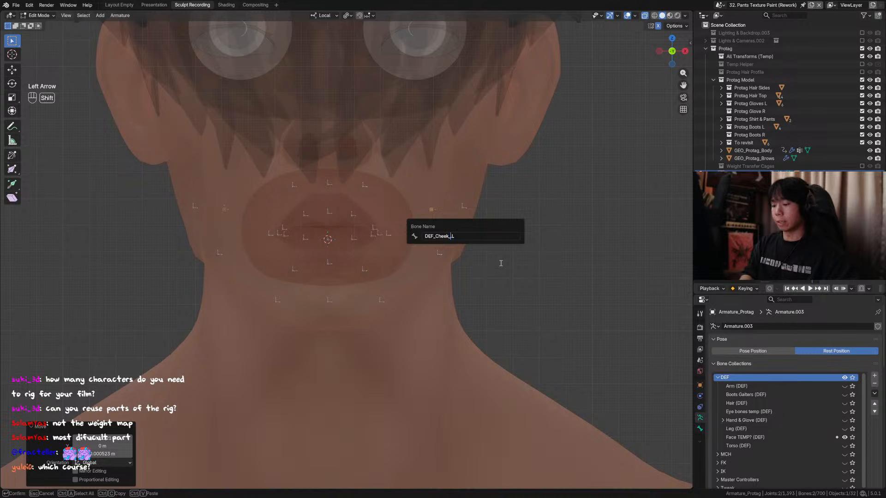
pyautogui.hotkey('ctrl', 'a')
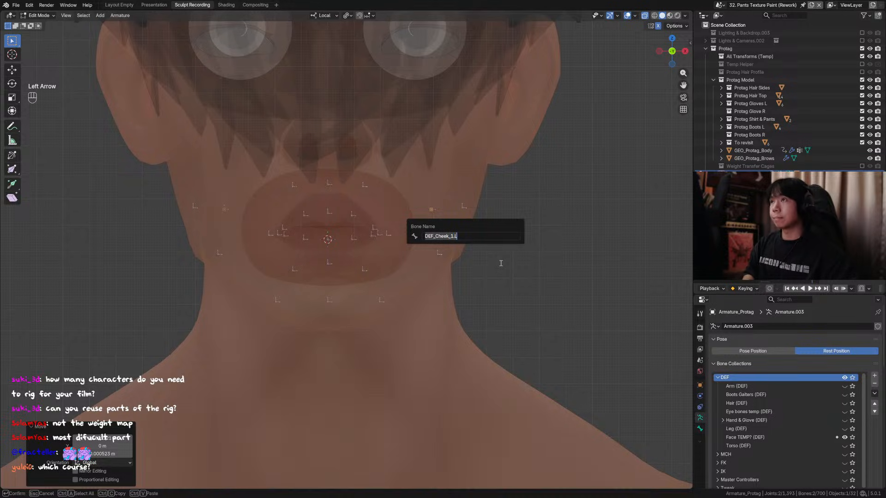
pyautogui.press('Return')
# Check the name of the mirrored bone on the character's right cheek.
pyautogui.moveTo(500, 261); pyautogui.dragTo(224, 225, button='middle')
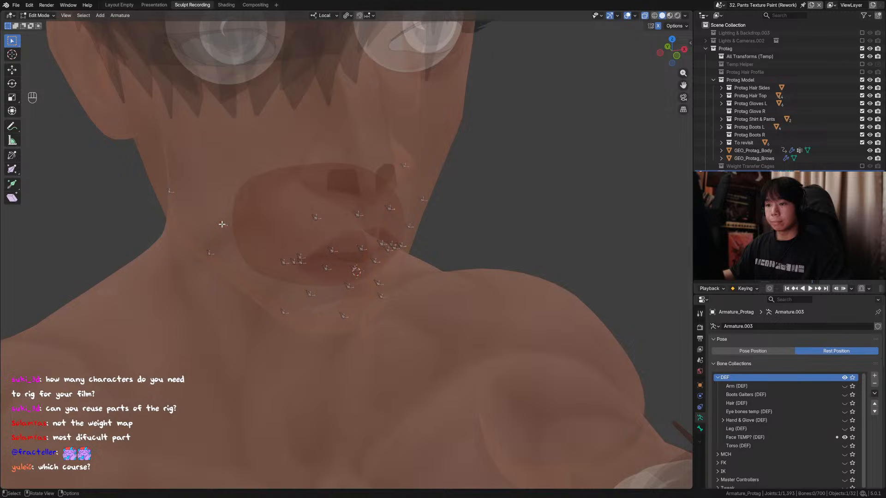
pyautogui.press('F2')
pyautogui.press('F2')
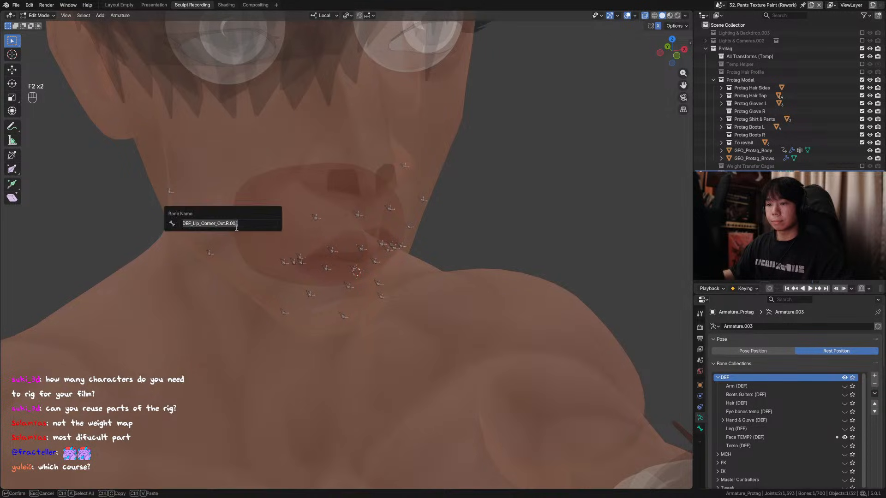
pyautogui.click(236, 224)
pyautogui.press('Return')
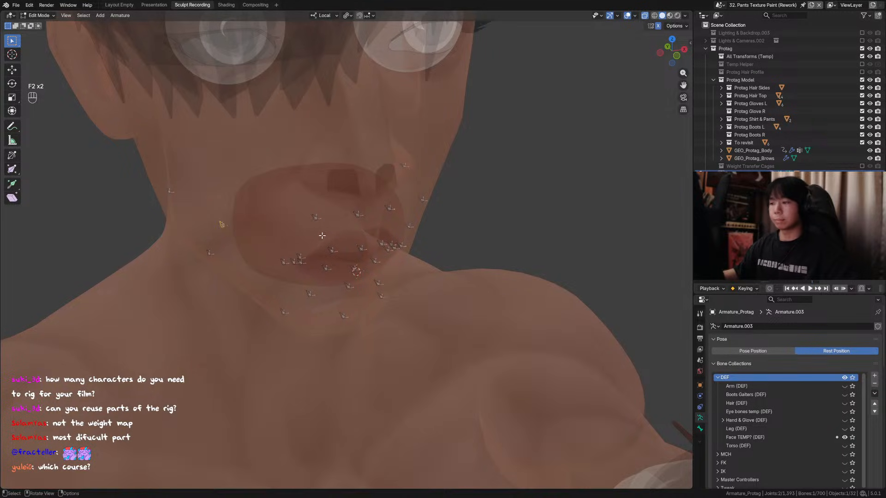
# Check the cheek bone placement from the side and front, and save the file.
pyautogui.moveTo(322, 235); pyautogui.dragTo(478, 214, button='middle')
pyautogui.press('KP_3')
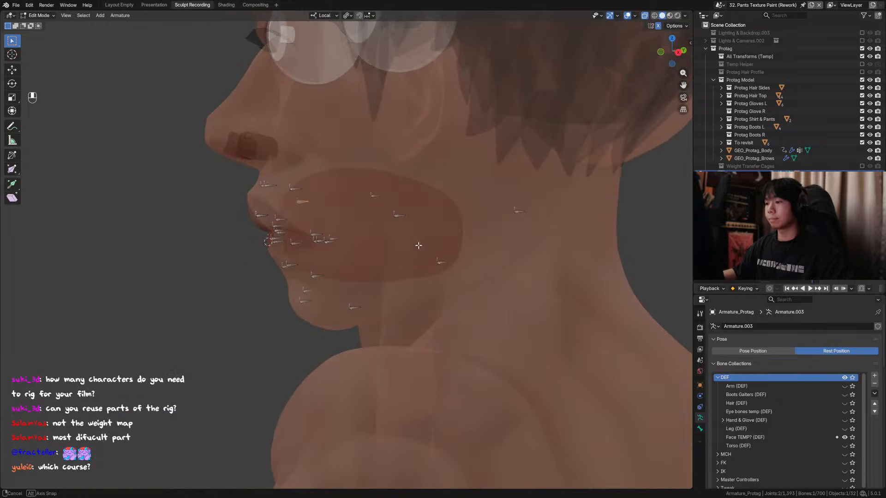
pyautogui.press('KP_1')
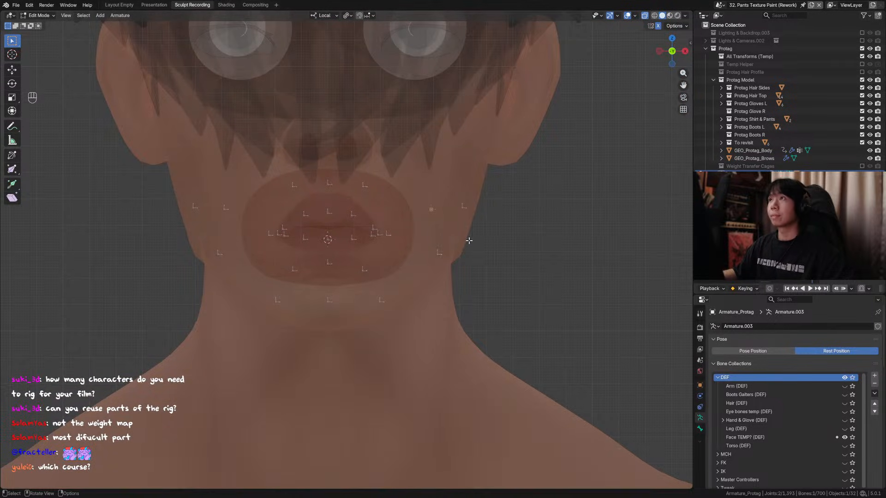
pyautogui.scroll(-1, 468, 240)
pyautogui.hotkey('ctrl', 's')
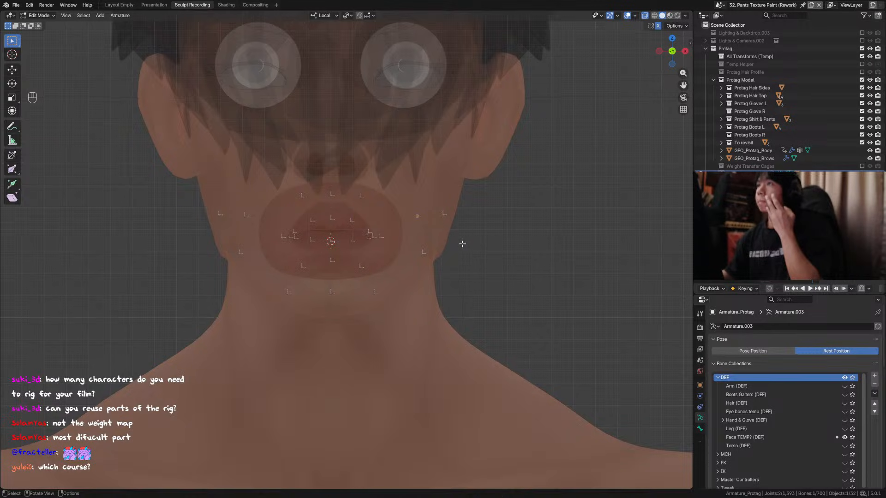
pyautogui.moveTo(539, 343); pyautogui.dragTo(562, 345, button='middle')
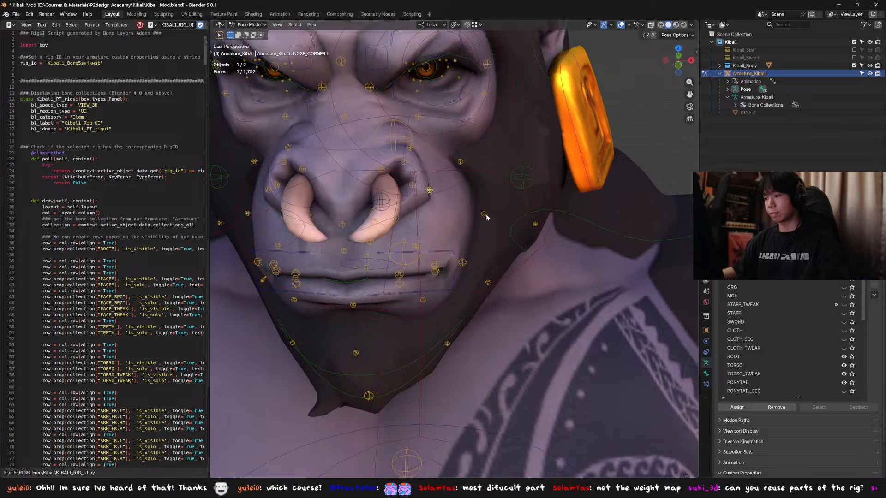
# Check the name of the gorilla rig's left cheek control beside the mouth and test-scale it.
pyautogui.click(486, 216)
pyautogui.press('F2')
pyautogui.press('Escape')
pyautogui.moveTo(487, 232); pyautogui.dragTo(482, 189, button='middle')
pyautogui.press('s')
pyautogui.rightClick(512, 233)
# Check the names of the large controls on the left side of the gorilla's head.
pyautogui.click(520, 175)
pyautogui.press('F2')
pyautogui.press('Escape')
pyautogui.click(482, 190)
pyautogui.press('F2')
pyautogui.press('Escape')
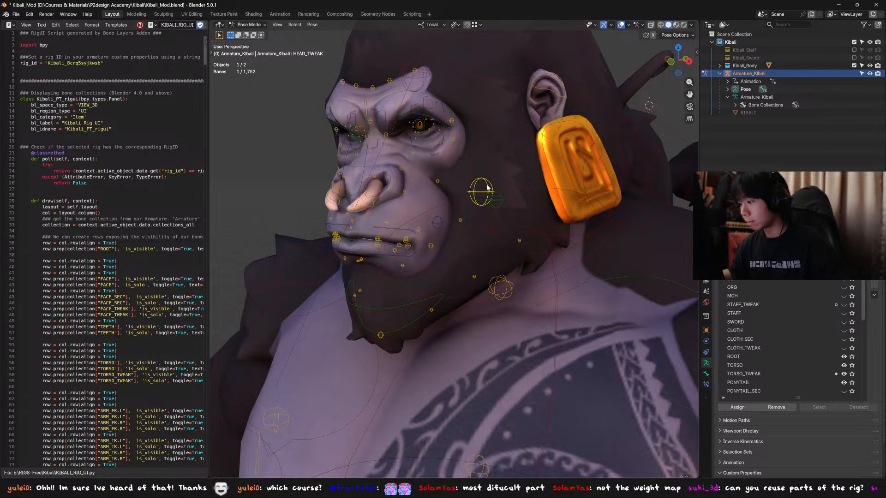
pyautogui.press('F2')
pyautogui.press('Escape')
# Check the name of the gorilla rig's upper left cheek control beside the nose.
pyautogui.click(436, 180)
pyautogui.press('F2')
pyautogui.press('Escape')
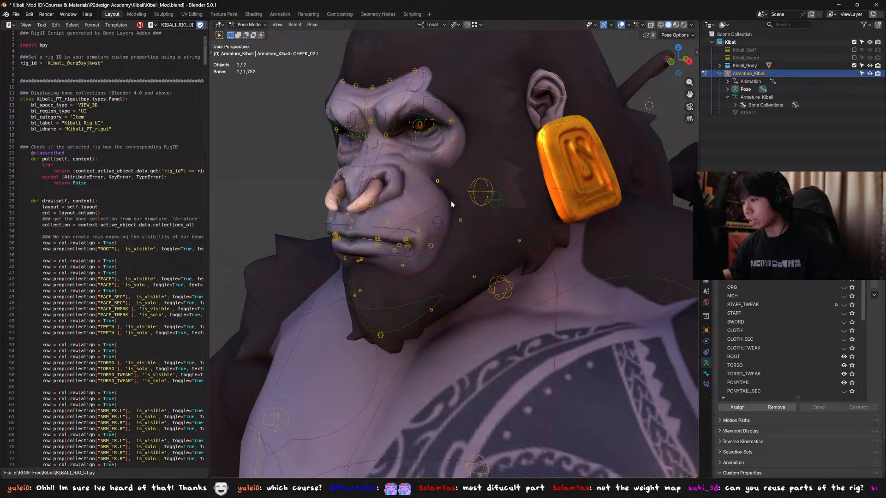
pyautogui.press('F2')
pyautogui.press('Escape')
# Test how moving and scaling the large outer left cheek control CHEEK_03.L deforms the gorilla's face.
pyautogui.moveTo(460, 221); pyautogui.dragTo(512, 220, button='middle')
pyautogui.click(516, 202)
pyautogui.press('g')
pyautogui.click(454, 228)
pyautogui.press('s')
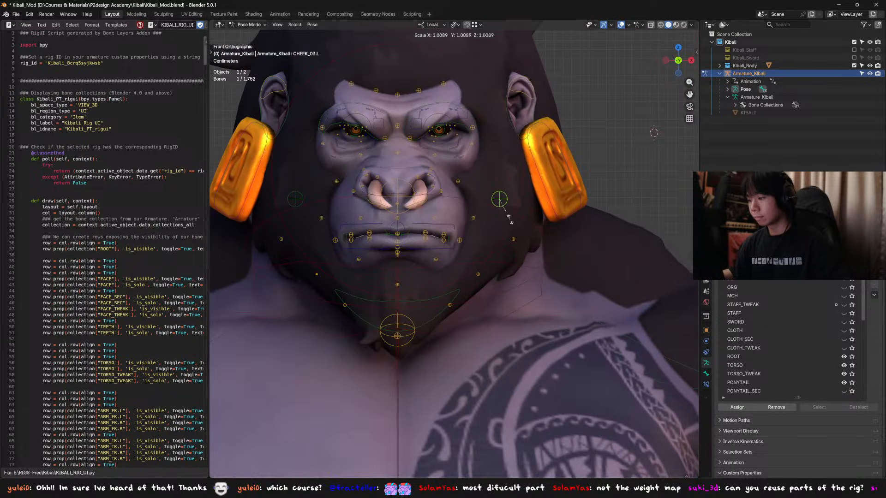
pyautogui.rightClick(526, 223)
# Test-transform CHEEK.L and then scale the left cheek controls together to examine their influence on the face.
pyautogui.click(475, 219)
pyautogui.press('g')
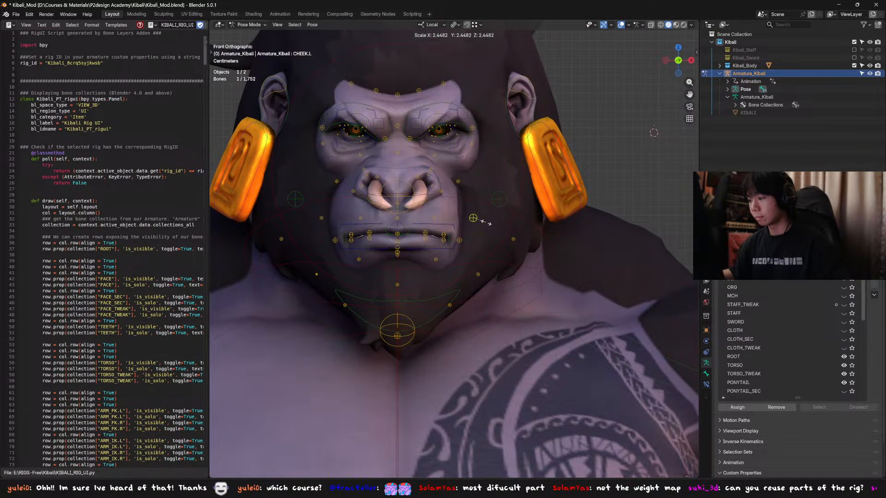
pyautogui.rightClick(461, 185)
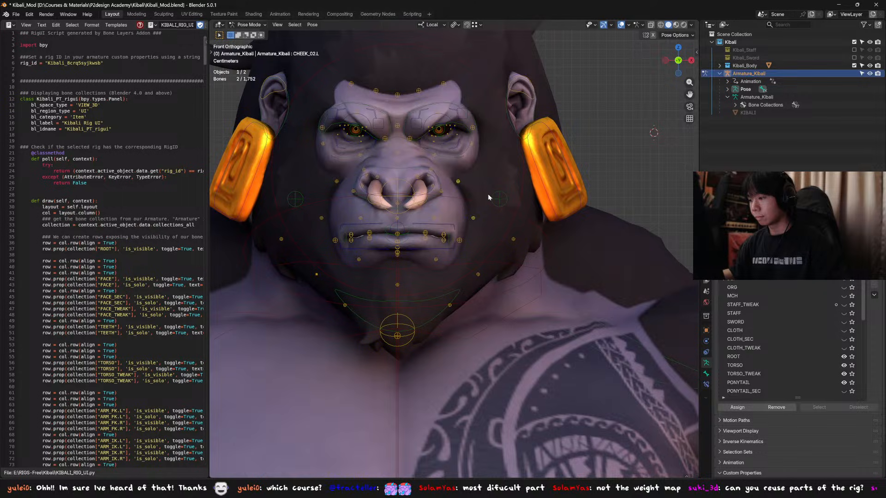
pyautogui.press('s')
pyautogui.moveTo(509, 211); pyautogui.dragTo(512, 234, button='middle')
pyautogui.rightClick(502, 231)
# Show the Kibali rig's sidebar and examine its control layers, visibility options and rig properties alongside the cheek controls.
pyautogui.press('n')
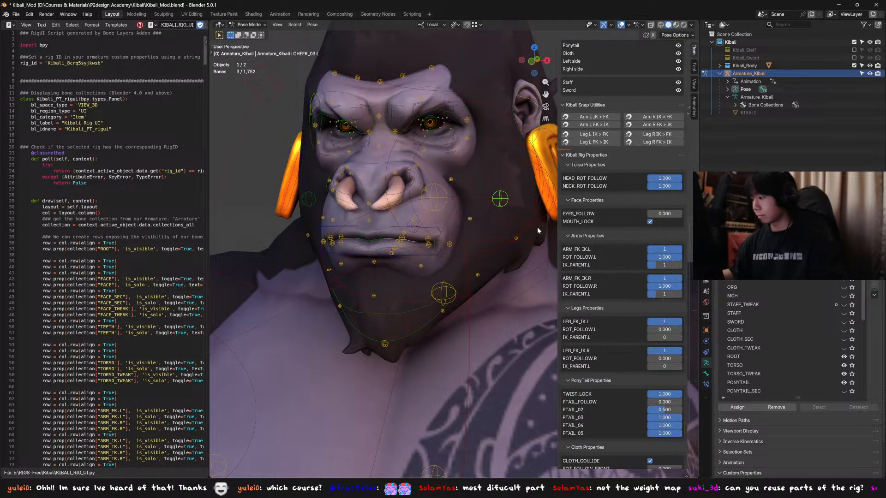
pyautogui.scroll(15, 602, 165)
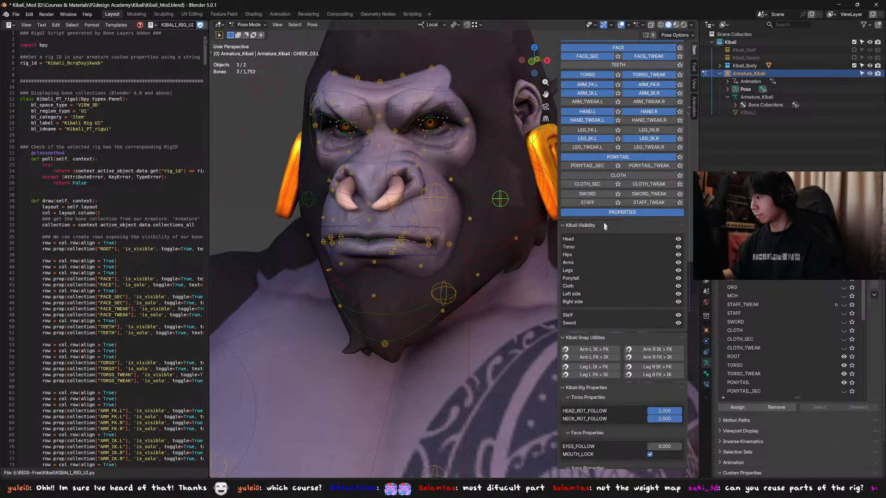
pyautogui.scroll(-3, 616, 167)
pyautogui.moveTo(455, 194); pyautogui.dragTo(476, 229, button='middle')
pyautogui.scroll(2, 607, 254)
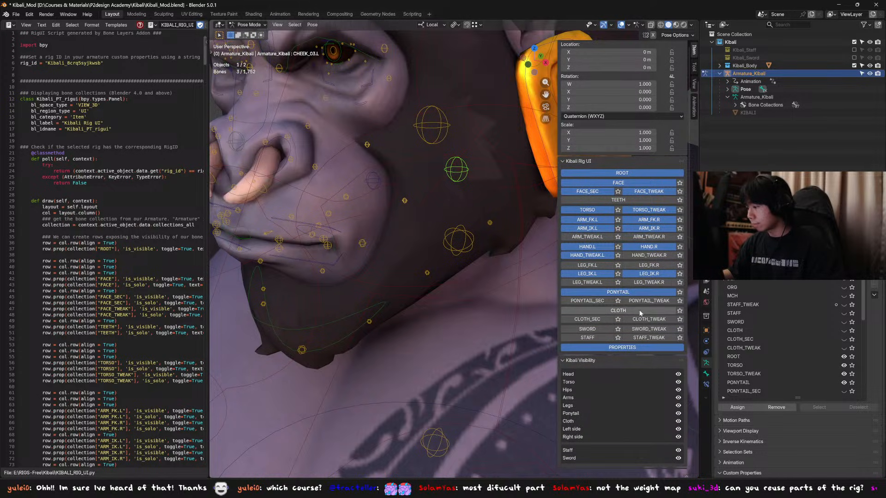
pyautogui.scroll(-1, 623, 294)
pyautogui.moveTo(482, 209); pyautogui.dragTo(500, 201, button='middle')
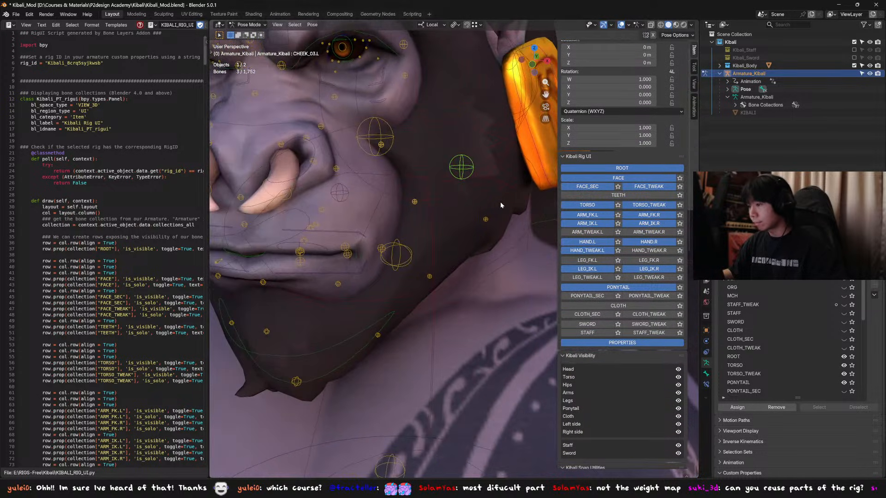
pyautogui.scroll(3, 480, 163)
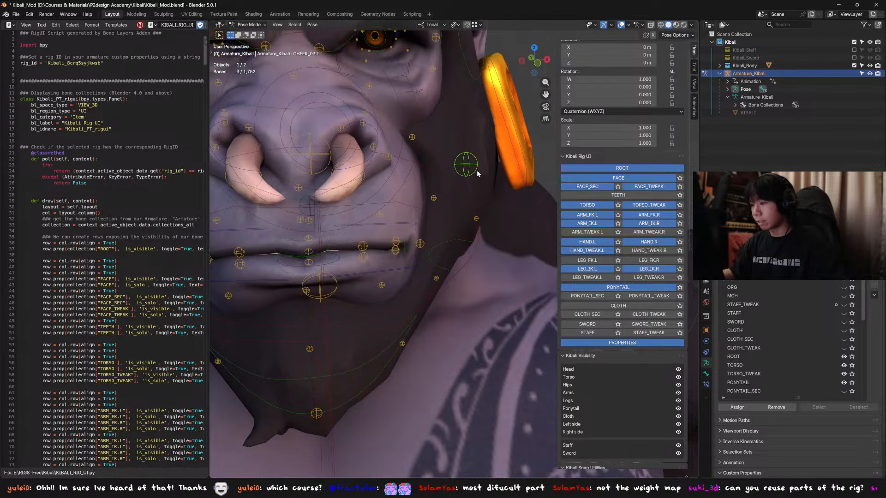
# Test-move the small CHEEK.L control to examine how it deforms the gorilla's cheek.
pyautogui.moveTo(477, 174); pyautogui.dragTo(457, 248, button='middle')
pyautogui.click(466, 231)
pyautogui.press('g')
pyautogui.press('Escape')
pyautogui.scroll(-3, 466, 242)
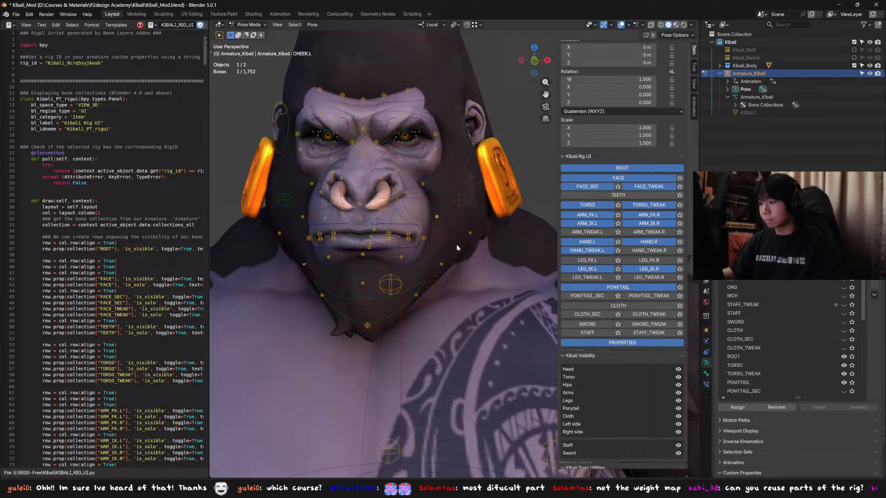
# Test-move CHEEK_03.L while viewing it from the side and front, and compare it with the small cheek control.
pyautogui.click(463, 207)
pyautogui.press('g')
pyautogui.moveTo(462, 209); pyautogui.dragTo(430, 233, button='middle')
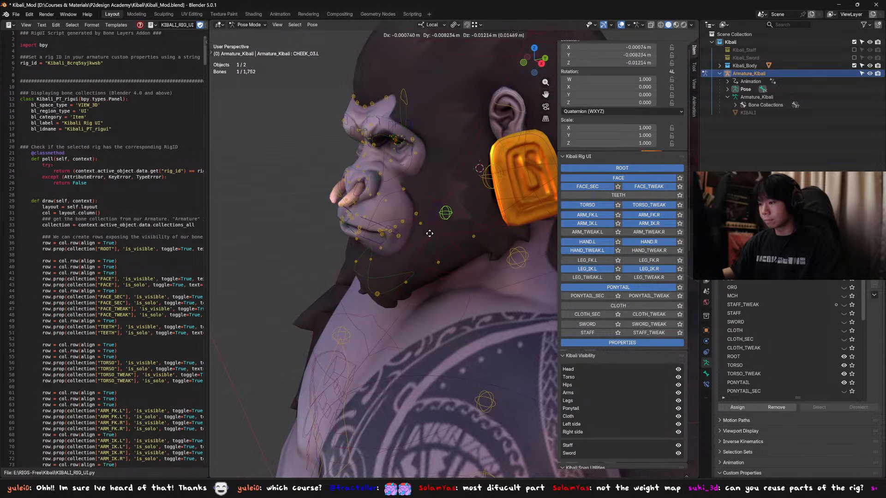
pyautogui.press('KP_1')
pyautogui.press('Escape')
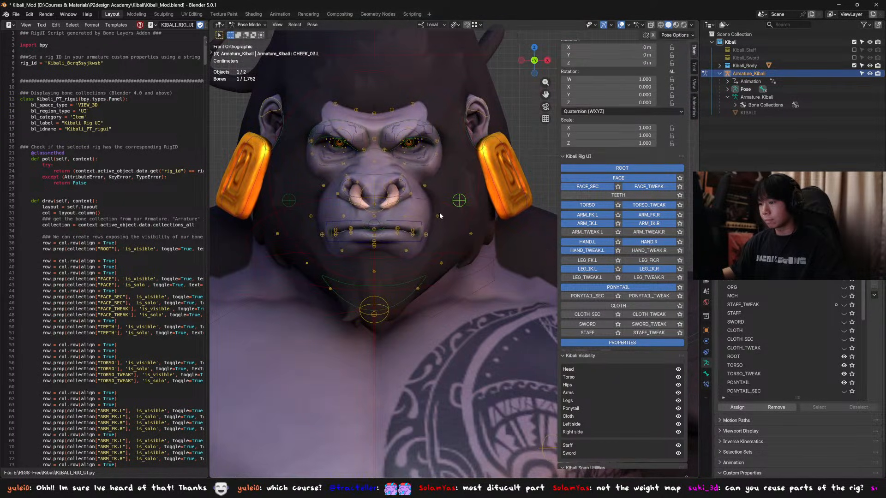
pyautogui.moveTo(439, 215); pyautogui.dragTo(444, 223, button='middle')
pyautogui.click(447, 220)
pyautogui.press('g')
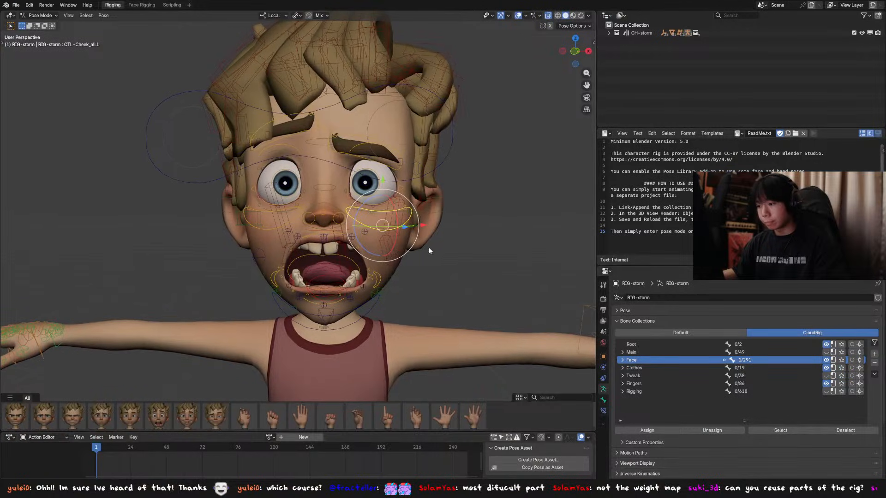
# Move the boy rig's left cheek puff control about 0.021 m along its local Y axis.
pyautogui.click(517, 253)
pyautogui.moveTo(517, 252); pyautogui.dragTo(469, 285, button='middle')
pyautogui.click(408, 259)
pyautogui.press('F2')
pyautogui.press('g')
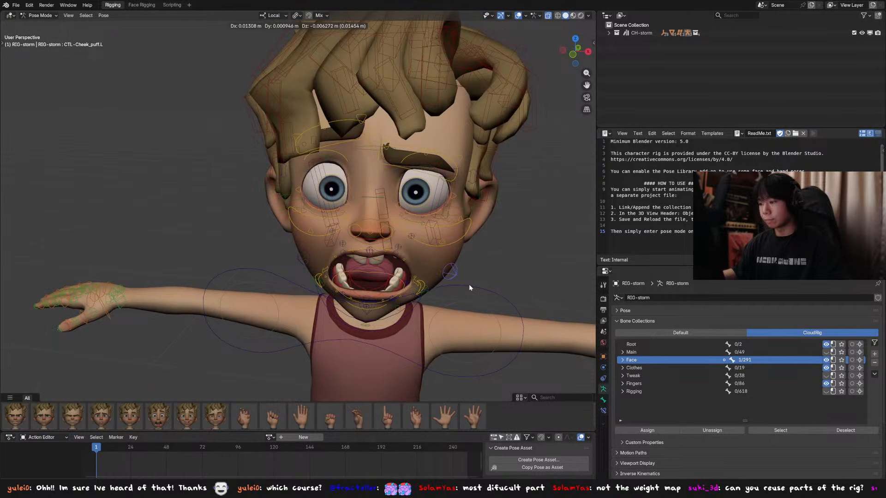
pyautogui.press('y')
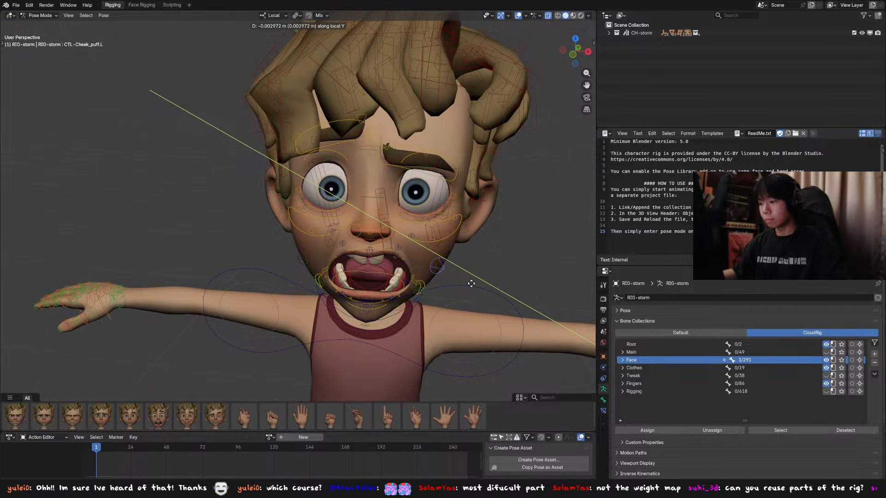
pyautogui.moveTo(480, 290); pyautogui.dragTo(450, 253, button='middle')
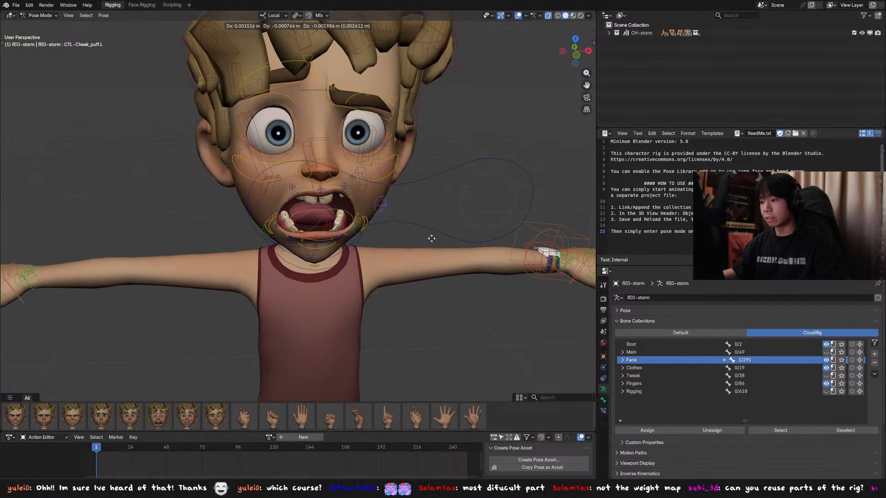
pyautogui.press('y')
pyautogui.press('y')
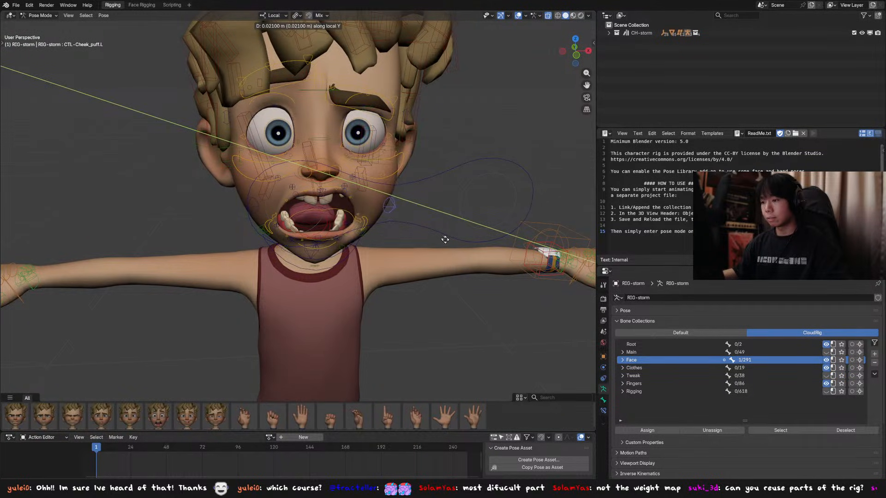
pyautogui.click(453, 245)
pyautogui.scroll(2, 410, 212)
pyautogui.moveTo(410, 211); pyautogui.dragTo(414, 223, button='middle')
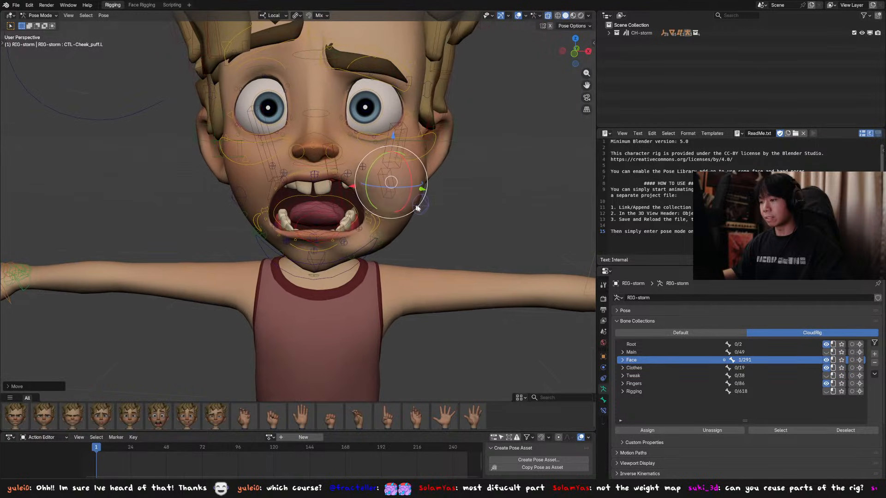
# Select the boy's head mesh in Object Mode and look through an enlarged list of its shape keys.
pyautogui.click(401, 196)
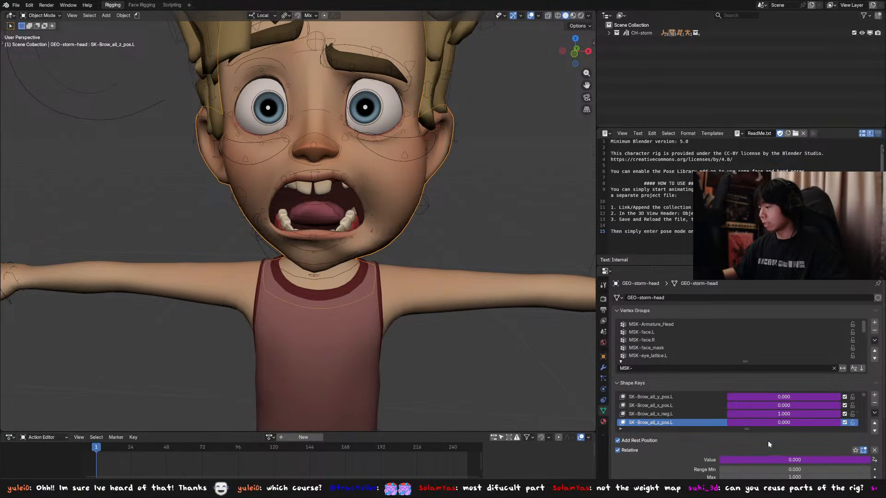
pyautogui.moveTo(744, 430); pyautogui.dragTo(745, 479)
pyautogui.scroll(-1, 744, 477)
pyautogui.scroll(-3, 719, 428)
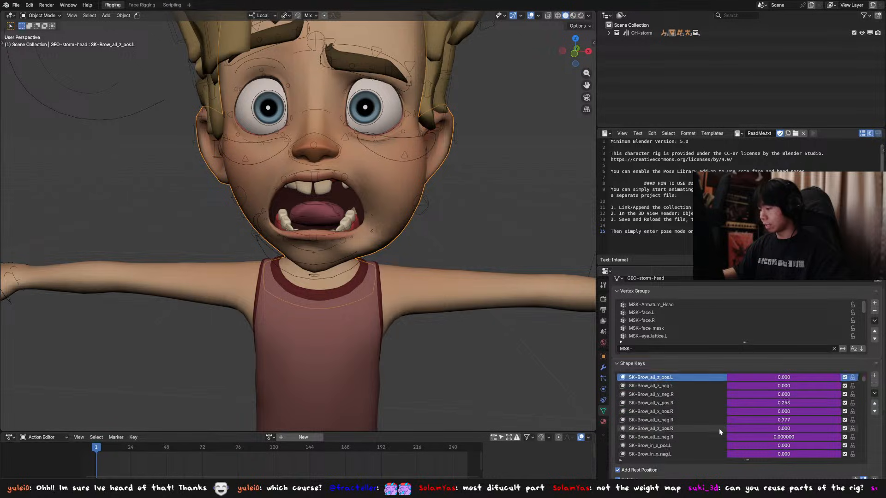
pyautogui.moveTo(863, 386); pyautogui.dragTo(863, 427)
# Test-move the left cheek puff control inward along its local Y axis, and inspect its bone constraints.
pyautogui.click(429, 203)
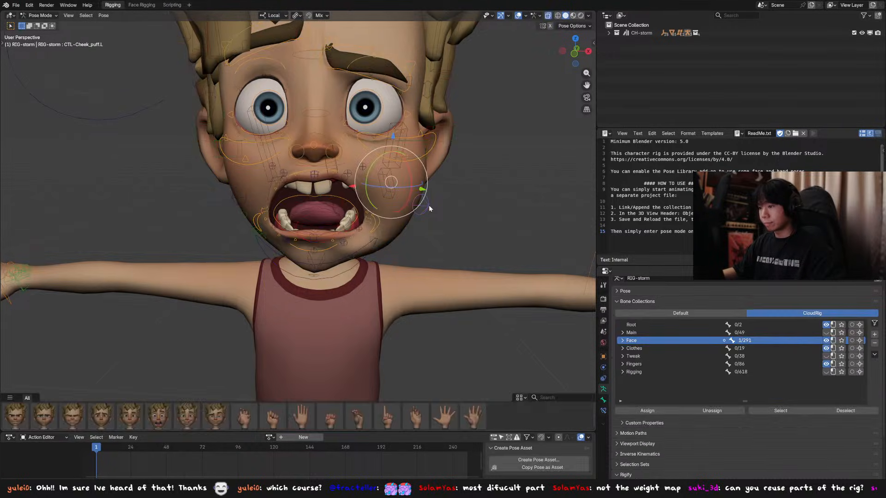
pyautogui.press('g')
pyautogui.press('y')
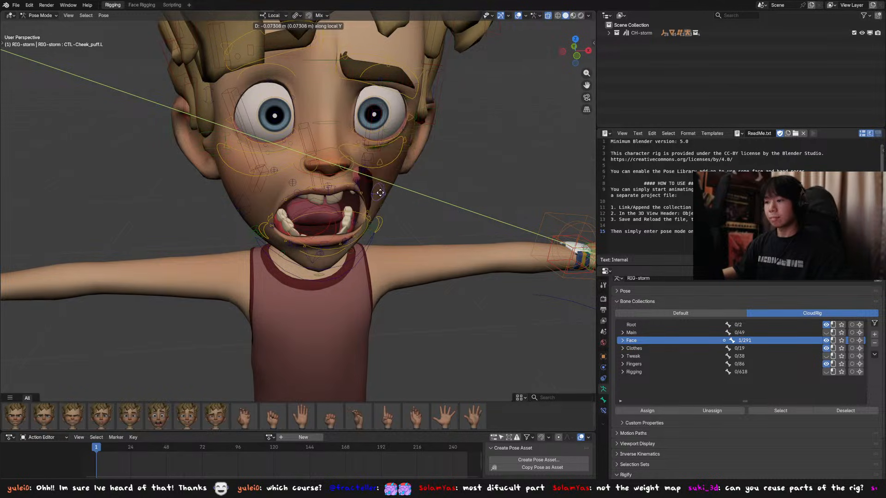
pyautogui.click(403, 202)
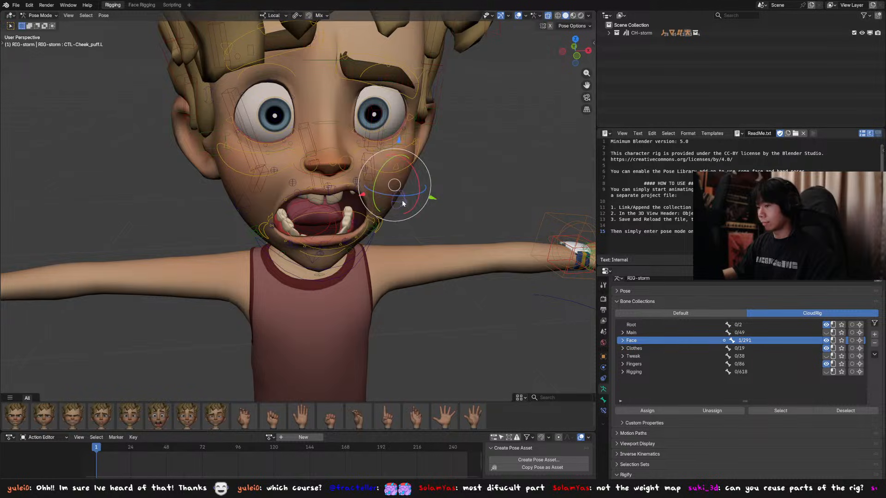
pyautogui.click(603, 400)
pyautogui.click(603, 411)
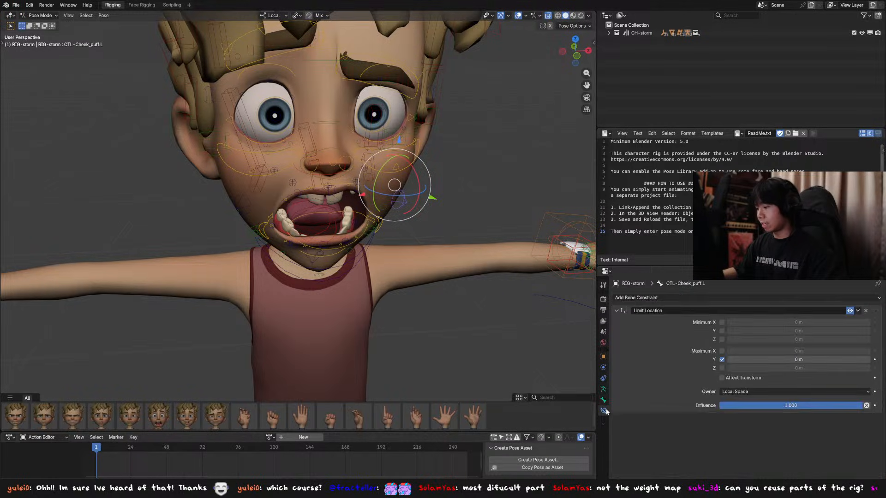
# Select the rig together with the head mesh and view the cheek puff bone's influence in Weight Paint mode.
pyautogui.moveTo(498, 277); pyautogui.dragTo(464, 210, button='middle')
pyautogui.hotkey('ctrl', 'Tab')
pyautogui.keyDown('shift'); pyautogui.click(390, 177); pyautogui.keyUp('shift')
pyautogui.hotkey('ctrl', 'Tab')
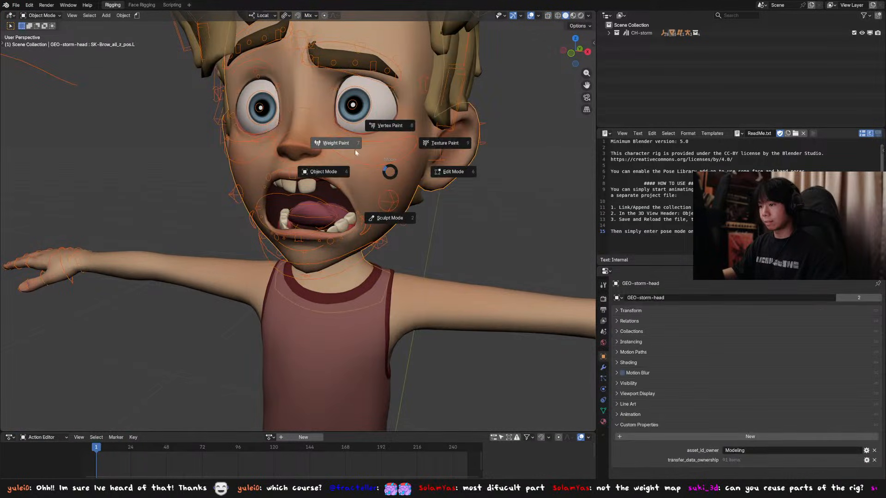
pyautogui.press('Escape')
pyautogui.keyDown('alt'); pyautogui.click(391, 193); pyautogui.keyUp('alt')
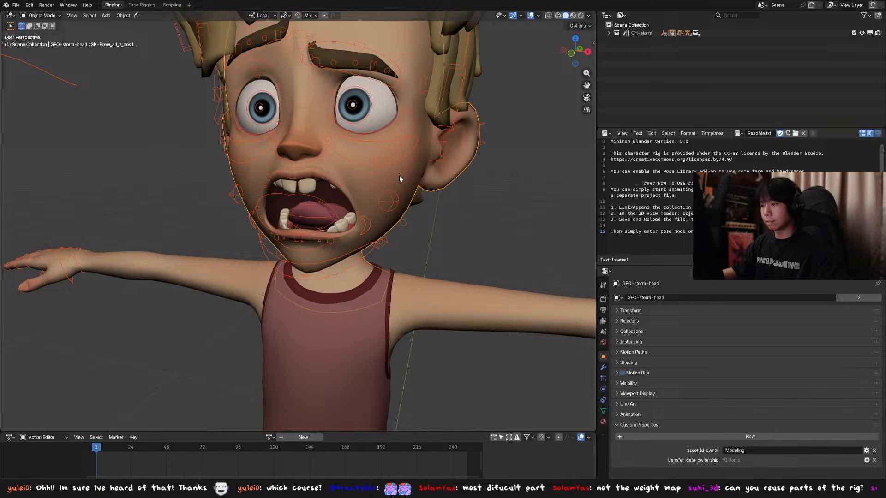
pyautogui.hotkey('ctrl', 'Tab')
pyautogui.click(375, 162)
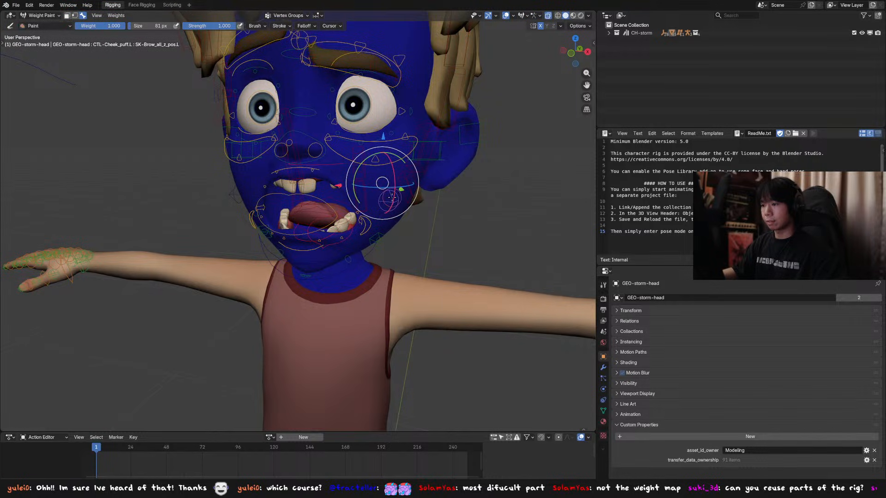
pyautogui.moveTo(392, 197)
pyautogui.mouseDown(button='middle')
pyautogui.moveTo(412, 208)
pyautogui.moveTo(412, 197)
pyautogui.mouseUp(button='middle')
# Filter the head mesh's vertex groups by DEF and examine the deform groups alongside the shape keys.
pyautogui.click(604, 410)
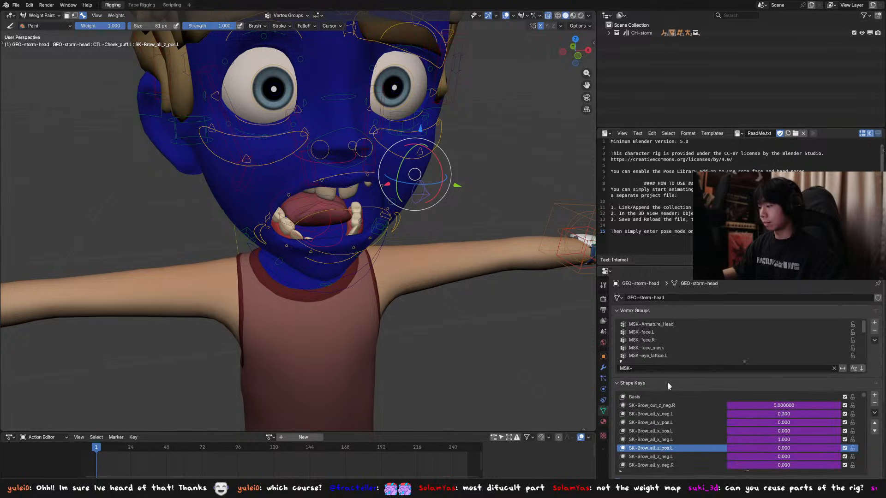
pyautogui.moveTo(752, 361); pyautogui.dragTo(753, 401)
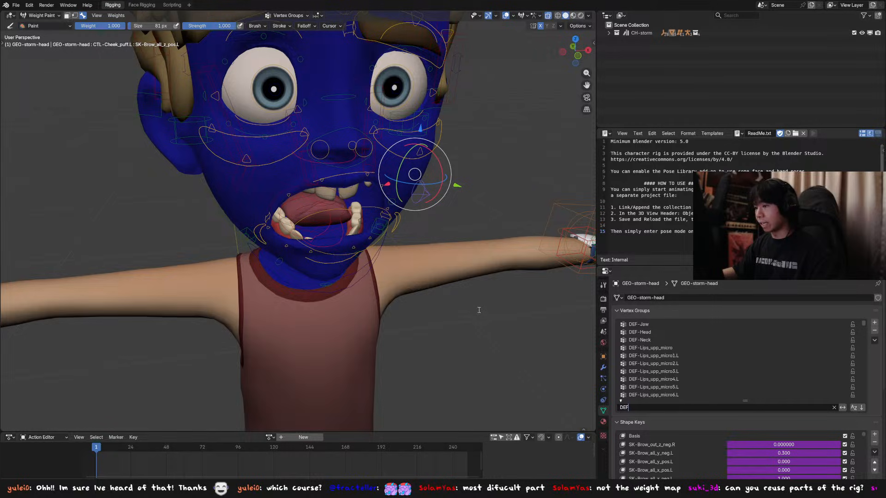
pyautogui.scroll(-10, 671, 410)
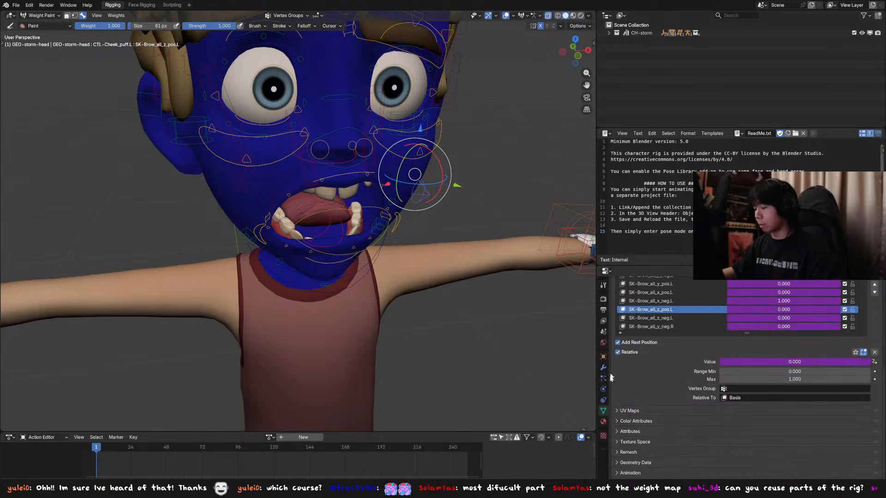
pyautogui.click(604, 422)
pyautogui.click(604, 411)
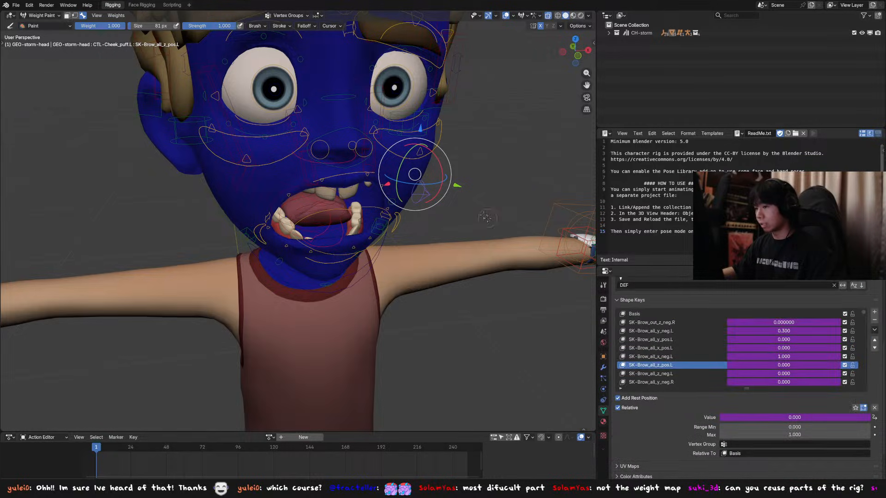
# Return the rig to Pose Mode and examine the left cheek puff bone's transform and relations properties.
pyautogui.moveTo(446, 185); pyautogui.dragTo(457, 184, button='middle')
pyautogui.hotkey('ctrl', 'Tab')
pyautogui.click(389, 184)
pyautogui.click(433, 145)
pyautogui.hotkey('ctrl', 'Tab')
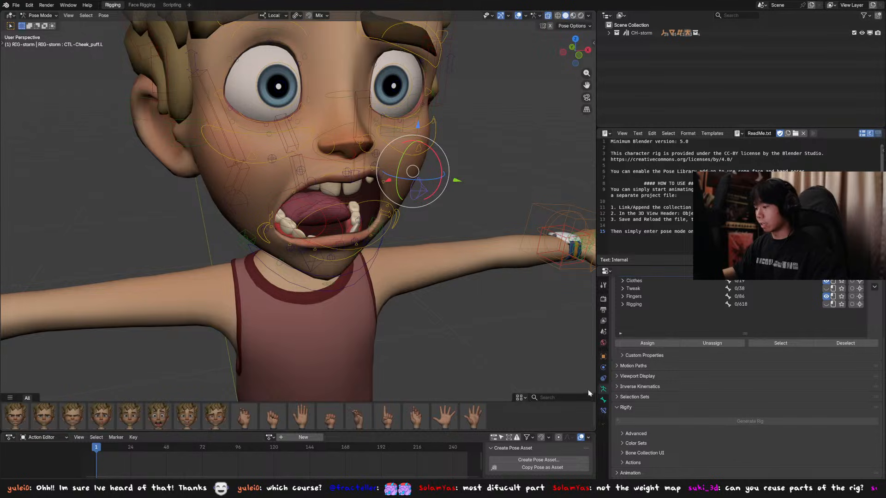
pyautogui.scroll(4, 639, 381)
pyautogui.click(603, 399)
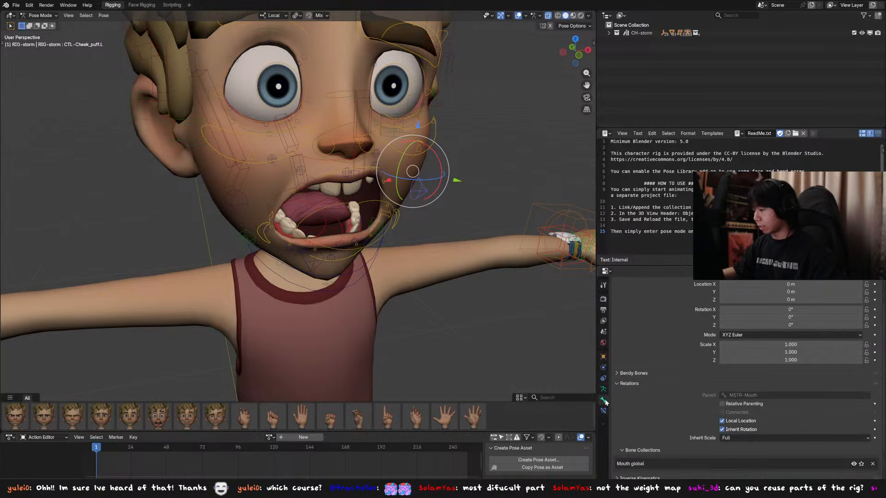
pyautogui.scroll(2, 642, 369)
pyautogui.click(603, 389)
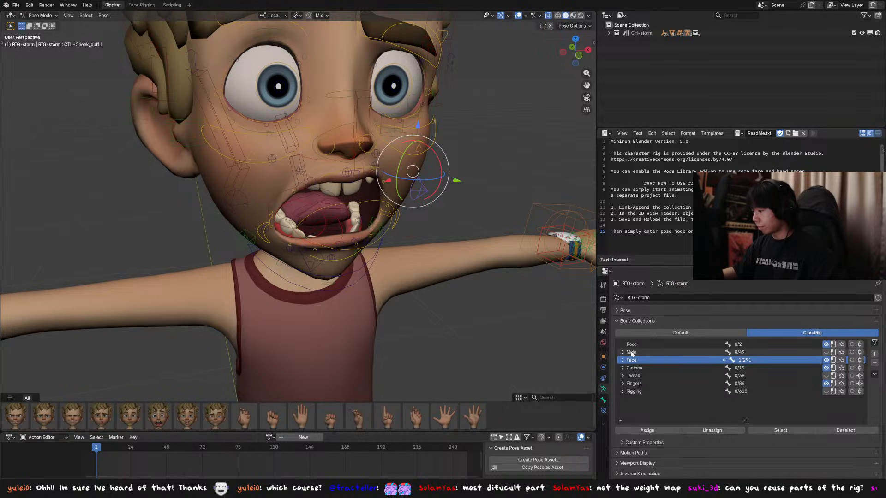
# Expand the rig's Face and Face Lower bone collections and look through their sub-collections.
pyautogui.click(623, 360)
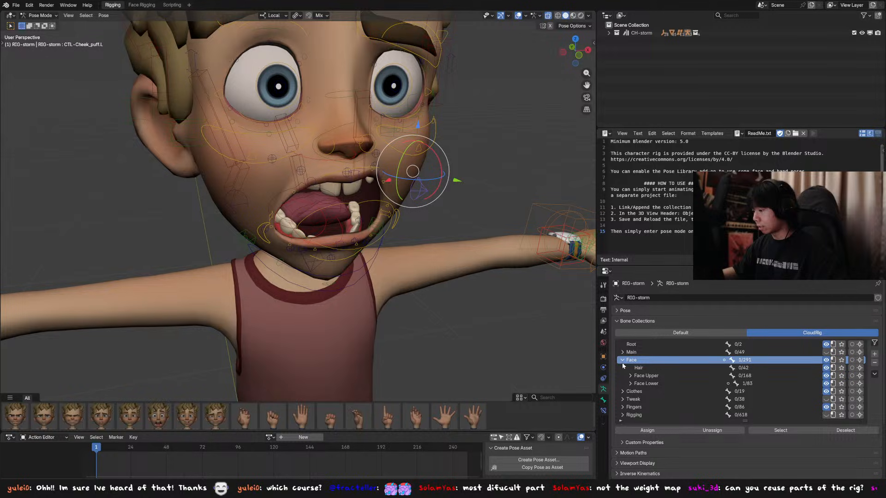
pyautogui.click(630, 383)
pyautogui.scroll(-1, 651, 378)
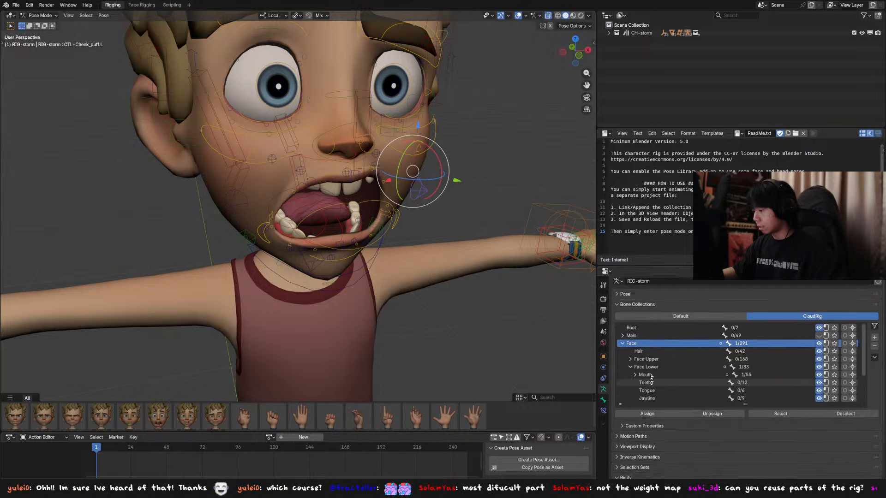
pyautogui.scroll(-2, 651, 379)
pyautogui.scroll(3, 655, 369)
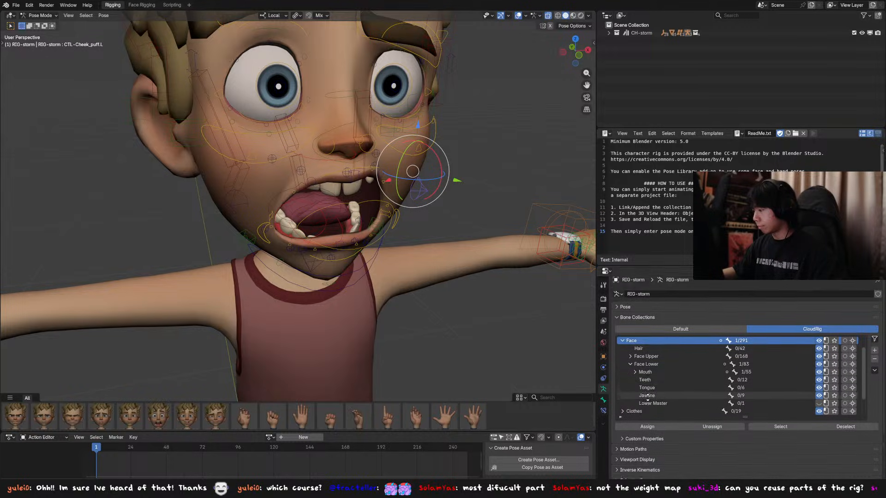
# Show the bone collections in the Default view, enlarge the list and make Face Lower active.
pyautogui.click(683, 309)
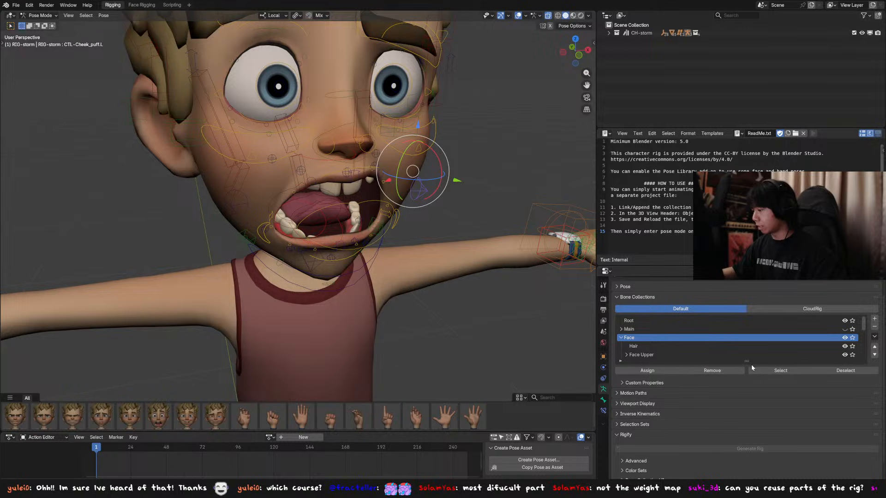
pyautogui.moveTo(747, 361); pyautogui.dragTo(748, 464)
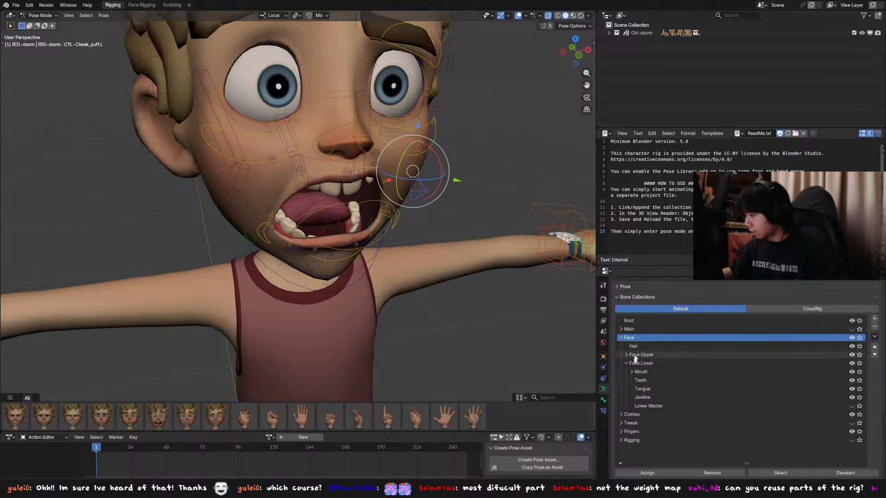
pyautogui.click(669, 363)
pyautogui.scroll(-1, 683, 378)
# Check the left cheek puff control's bone name in the rename field without changing it.
pyautogui.moveTo(466, 198); pyautogui.dragTo(421, 197, button='middle')
pyautogui.press('F2')
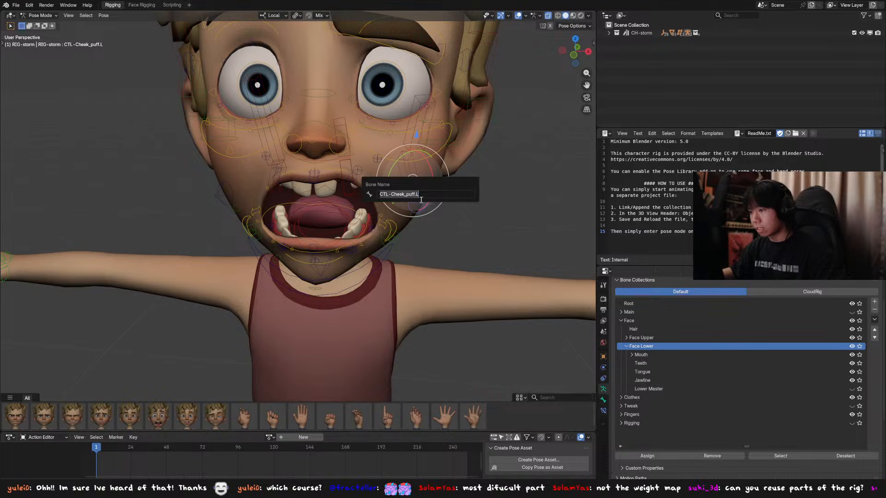
pyautogui.press('Escape')
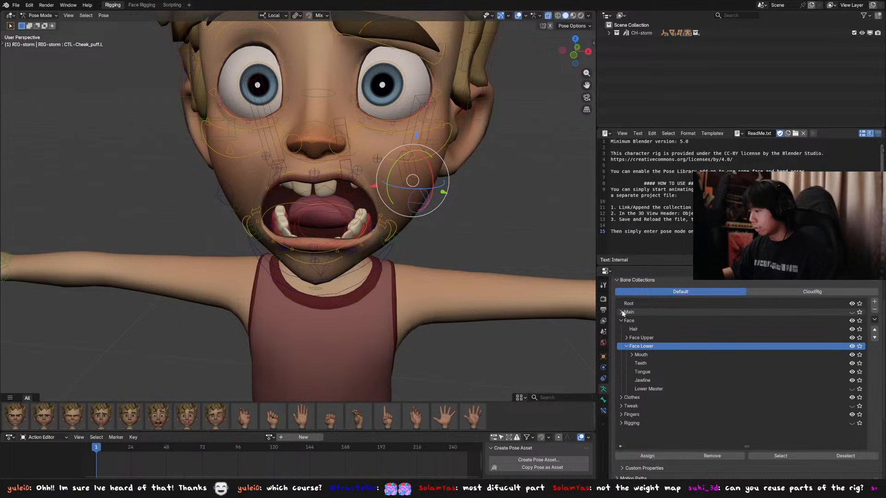
# Look inside the Mouth and Tweak bone collections for one that holds the cheek controls.
pyautogui.click(632, 355)
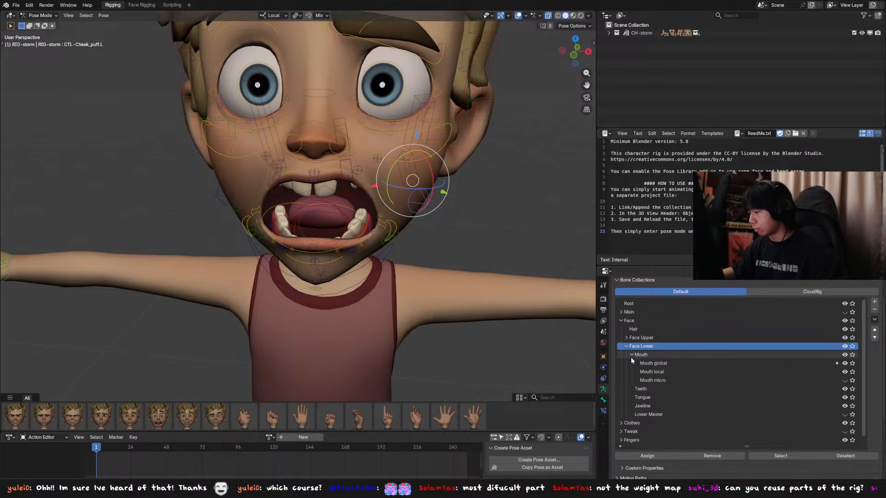
pyautogui.click(631, 355)
pyautogui.click(636, 372)
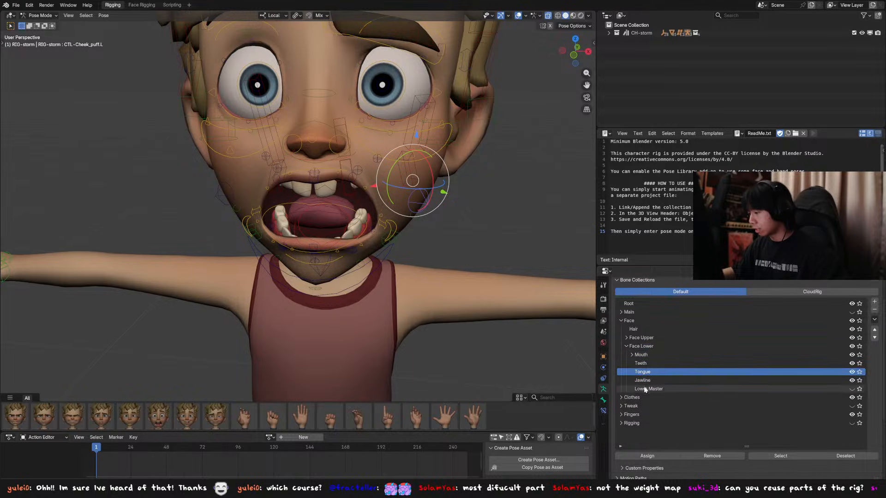
pyautogui.click(621, 406)
pyautogui.scroll(-1, 644, 402)
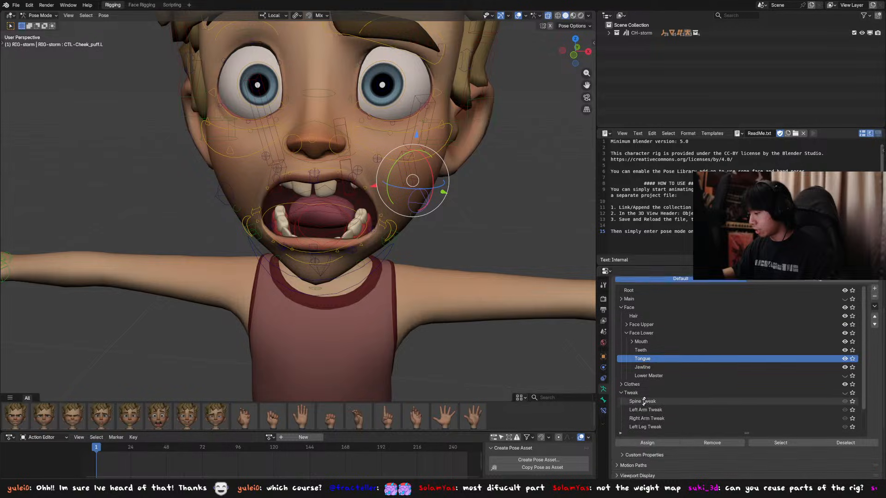
pyautogui.scroll(-2, 644, 402)
# Select all bones belonging to the Jawline collection.
pyautogui.click(648, 343)
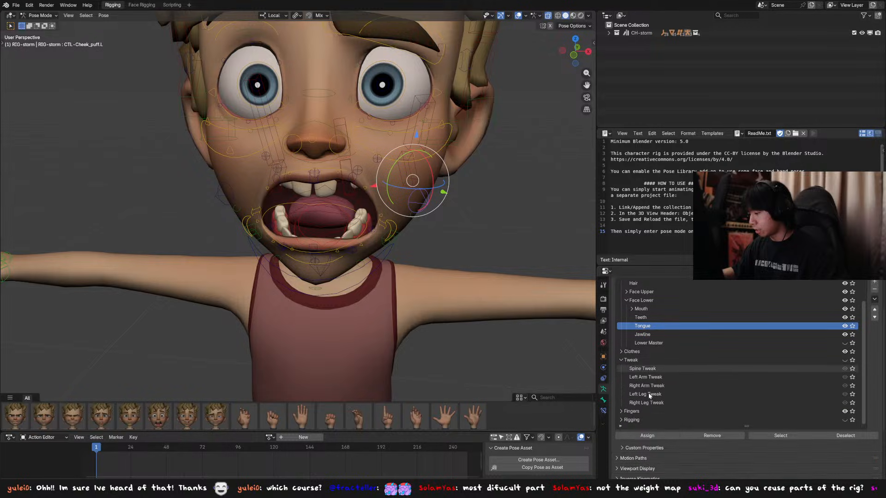
pyautogui.click(649, 335)
pyautogui.click(777, 436)
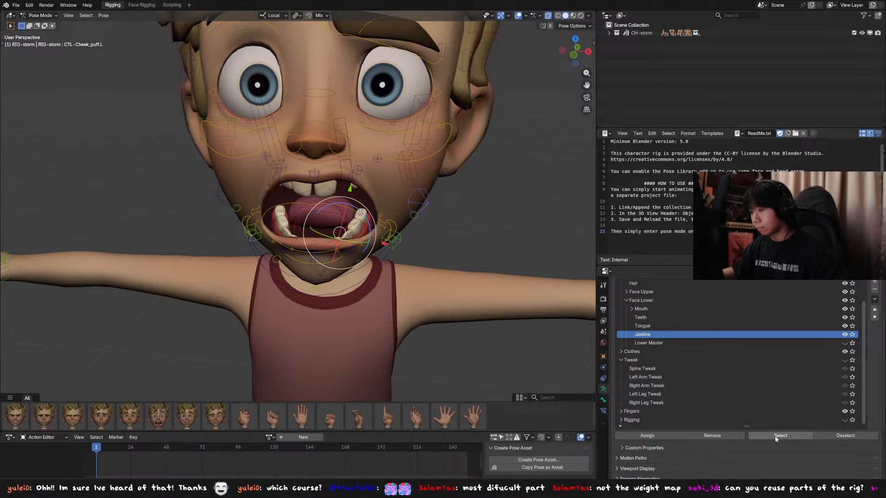
# Make Face Lower the active collection again and look through the hierarchy in the CloudRig view.
pyautogui.click(669, 344)
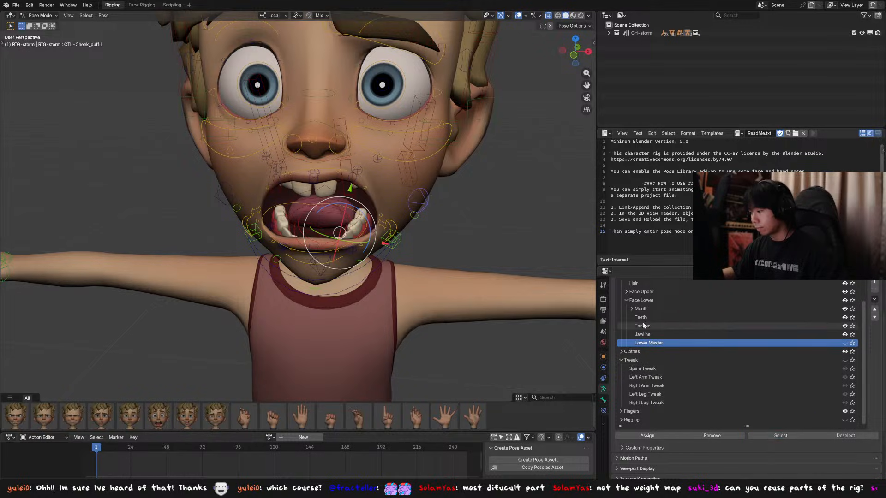
pyautogui.click(640, 308)
pyautogui.click(642, 301)
pyautogui.moveTo(668, 344); pyautogui.dragTo(668, 390, button='middle')
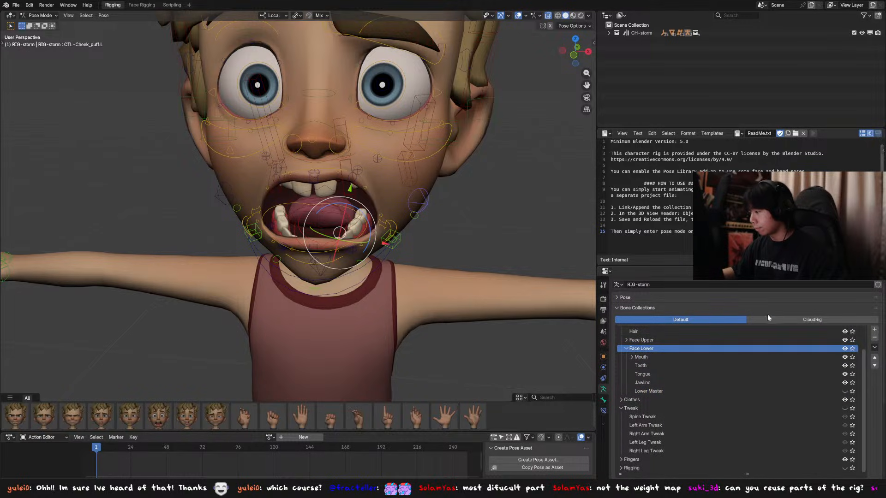
pyautogui.moveTo(500, 268); pyautogui.dragTo(497, 254, button='middle')
pyautogui.click(747, 320)
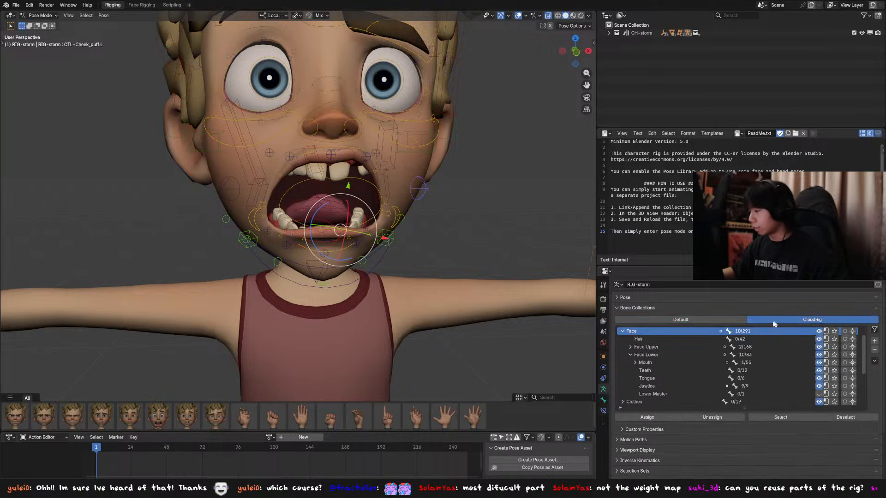
pyautogui.scroll(-3, 668, 380)
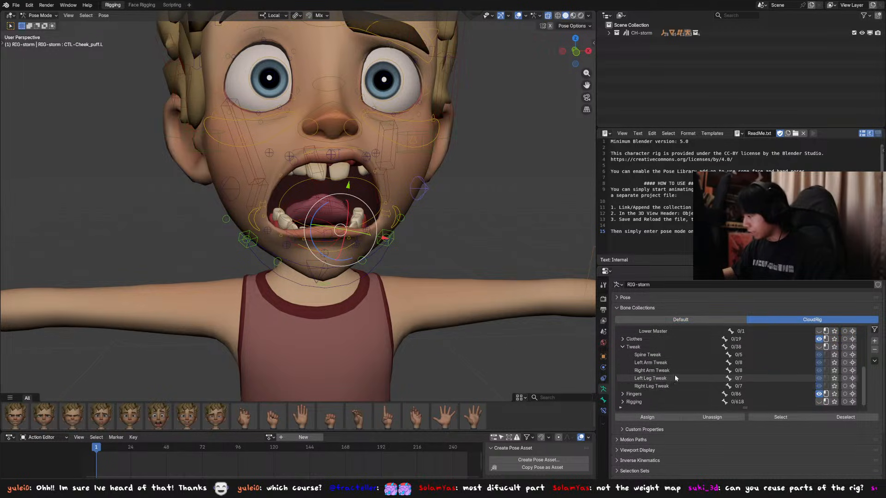
pyautogui.scroll(5, 674, 375)
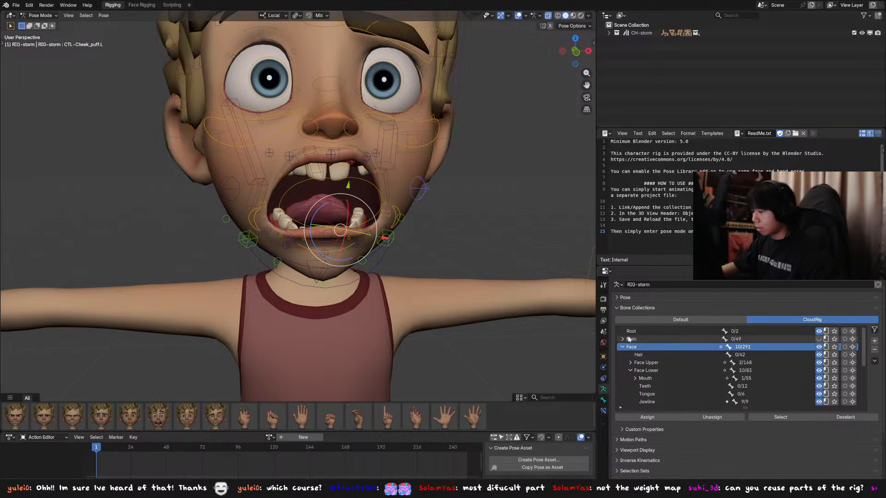
# Go back to the Default collection view and expand the Fingers and Rigging collections to see their sub-collections.
pyautogui.click(646, 370)
pyautogui.click(652, 320)
pyautogui.scroll(-5, 650, 360)
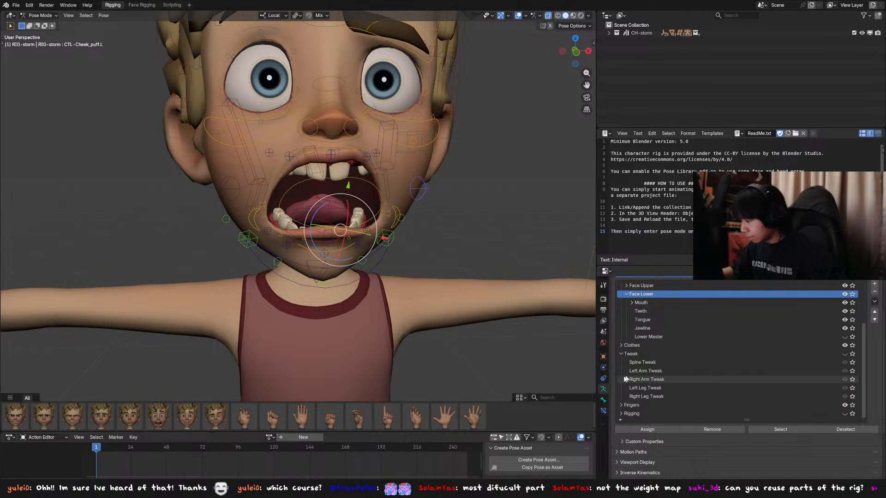
pyautogui.click(621, 405)
pyautogui.scroll(-3, 627, 387)
pyautogui.click(621, 383)
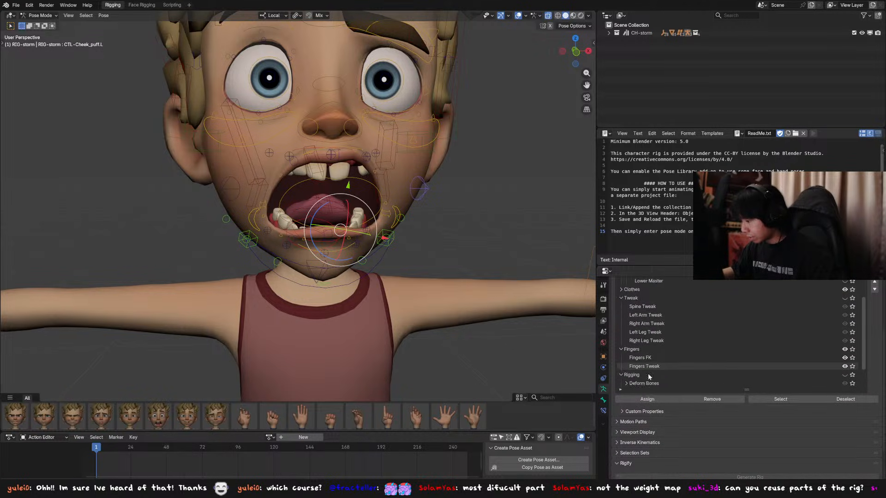
# Look through the Rigging sub-collections Face MCH and Face Display, leaving Deform Bones as the active collection.
pyautogui.scroll(-3, 668, 377)
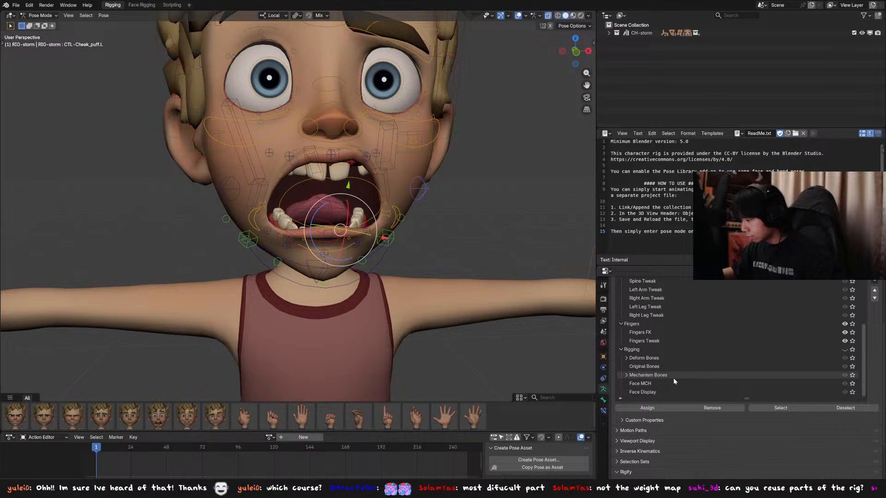
pyautogui.click(671, 359)
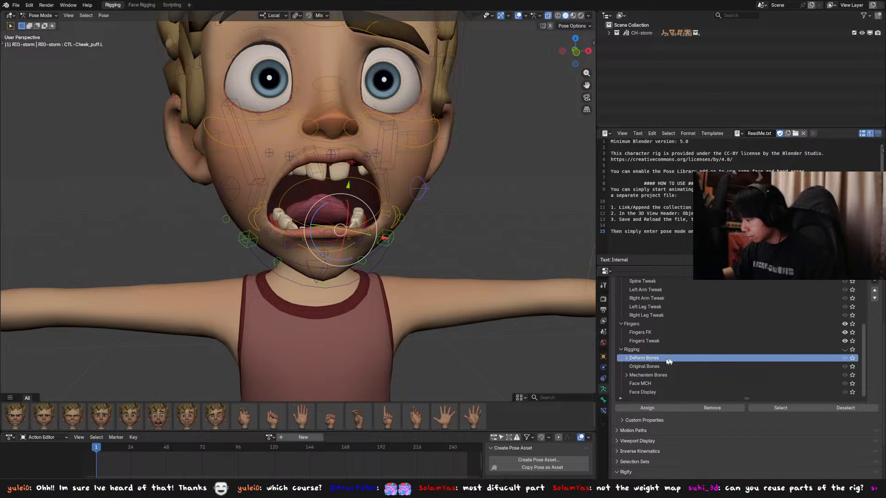
pyautogui.click(626, 358)
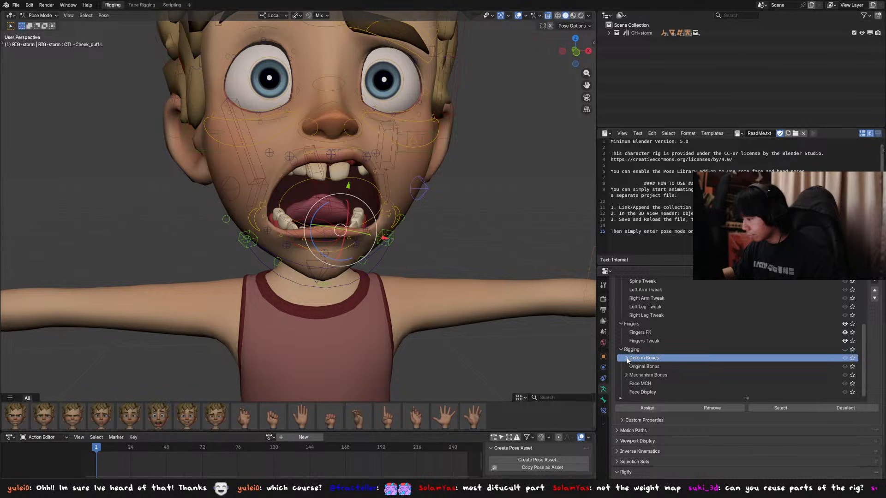
pyautogui.click(637, 384)
pyautogui.click(639, 392)
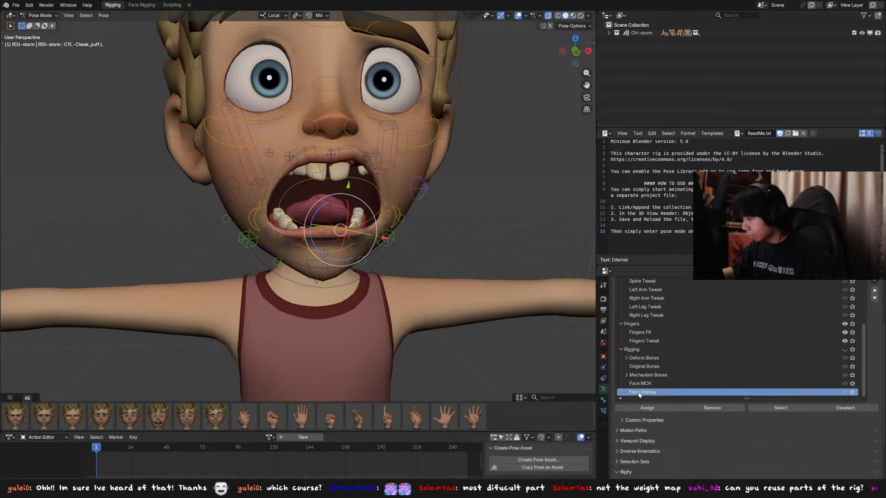
pyautogui.click(637, 384)
pyautogui.click(638, 359)
pyautogui.click(626, 359)
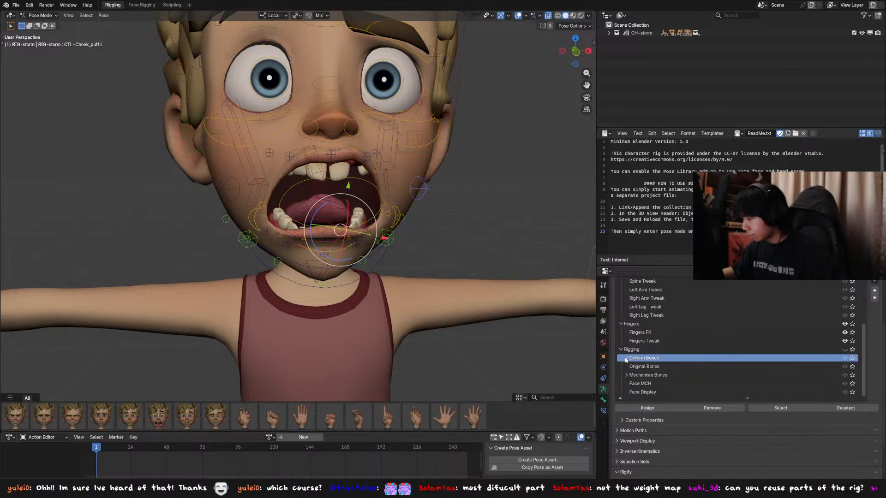
# Make the Rigging collection with all its sub-collections visible on the Storm rig.
pyautogui.click(774, 409)
pyautogui.click(844, 350)
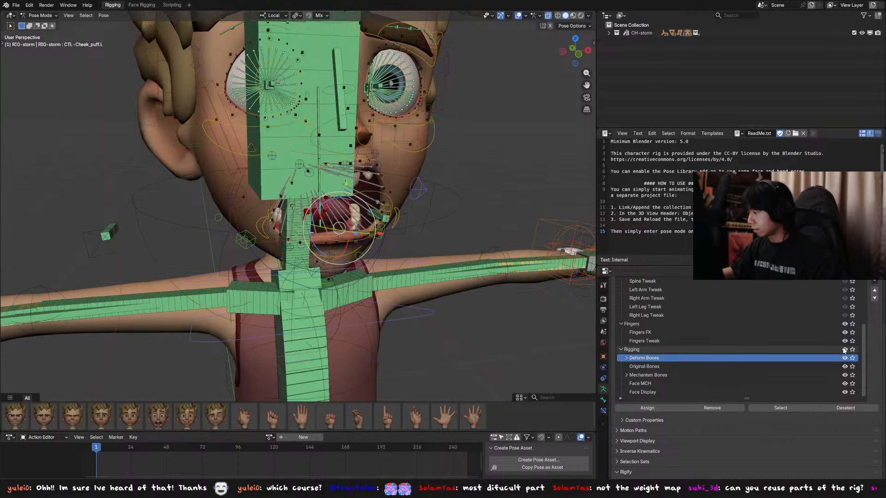
pyautogui.moveTo(480, 243); pyautogui.dragTo(414, 200, button='middle')
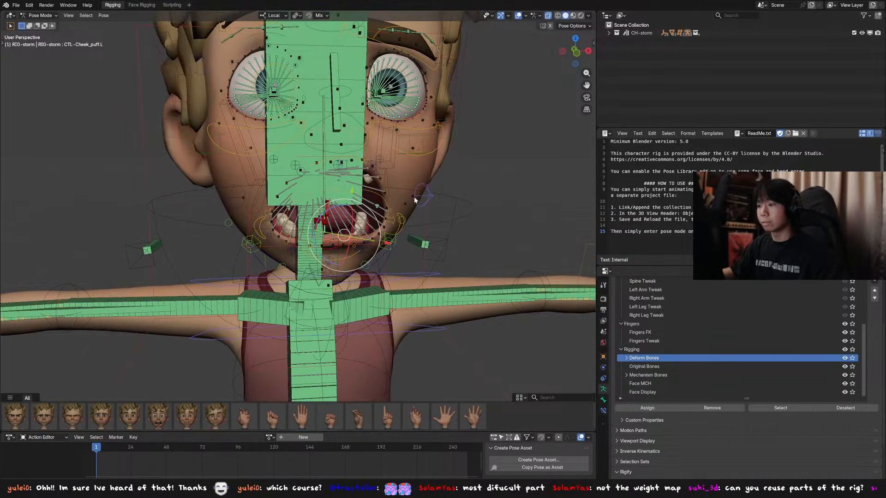
# Check the name of the display bone on the left cheek and test moving it.
pyautogui.click(415, 199)
pyautogui.scroll(3, 433, 208)
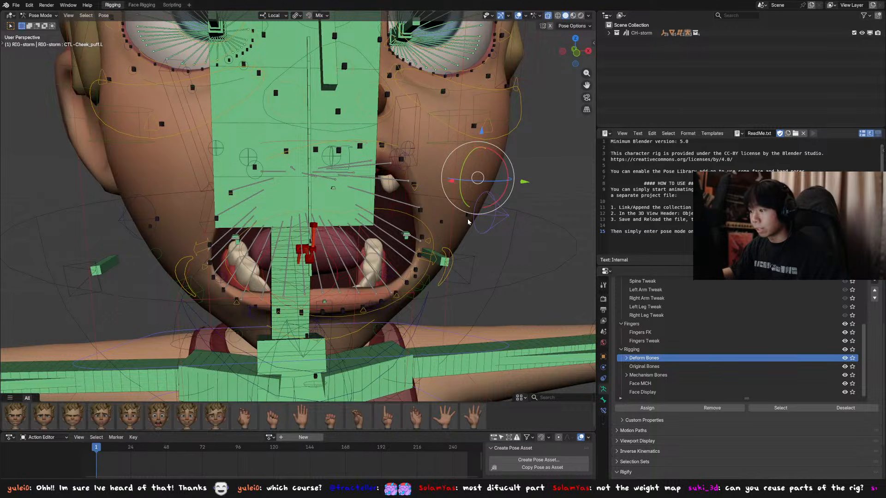
pyautogui.click(467, 221)
pyautogui.press('F2')
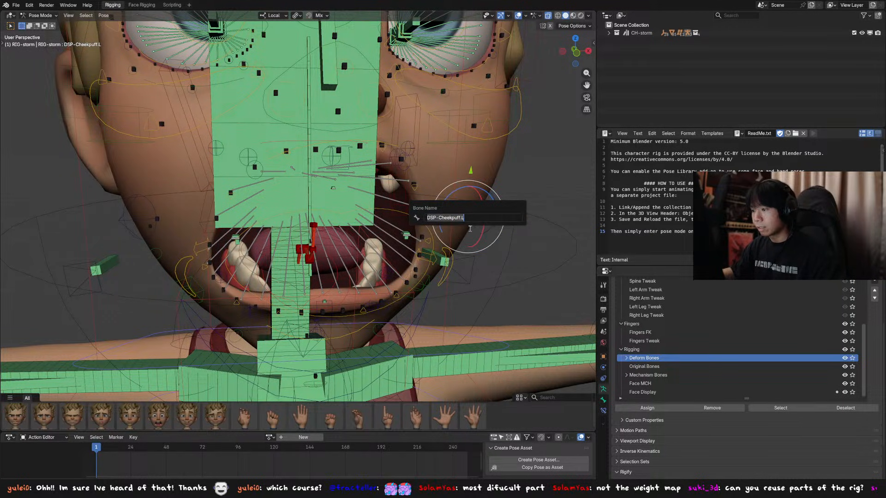
pyautogui.press('Escape')
pyautogui.moveTo(474, 233); pyautogui.dragTo(428, 248, button='middle')
pyautogui.press('g')
pyautogui.click(464, 247)
pyautogui.scroll(-3, 456, 241)
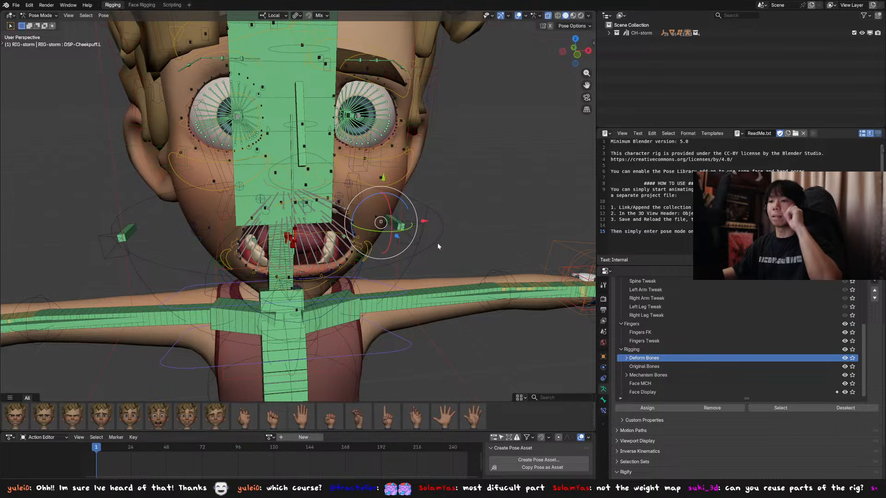
# Check the name of a left upper-lip mechanism bone and test rotating it from the side.
pyautogui.moveTo(443, 244); pyautogui.dragTo(376, 242, button='middle')
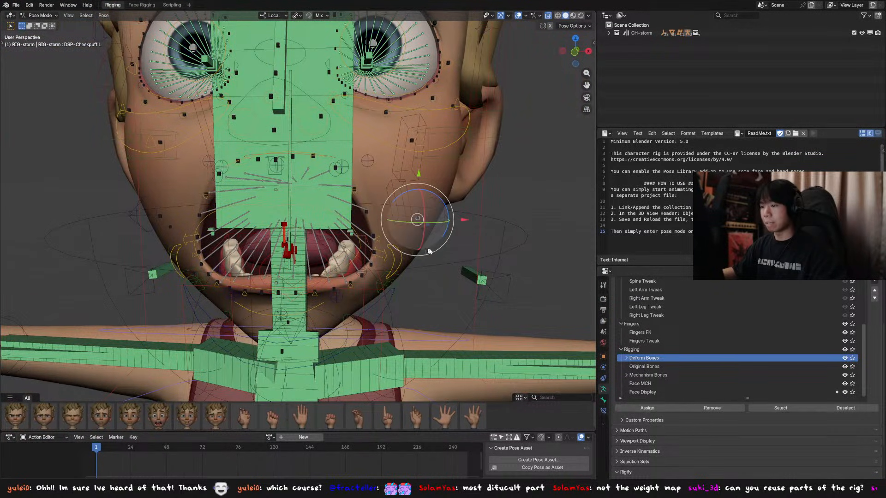
pyautogui.click(356, 207)
pyautogui.press('F2')
pyautogui.moveTo(356, 208); pyautogui.dragTo(289, 212, button='middle')
pyautogui.press('Escape')
pyautogui.press('F2')
pyautogui.press('Escape')
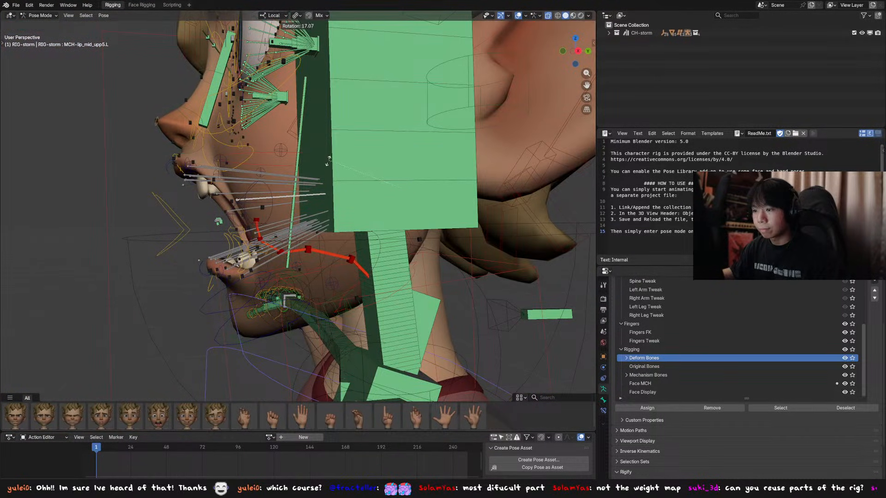
# Hide the large Head bone that covers the origin of the lip mechanism bones.
pyautogui.scroll(4, 330, 186)
pyautogui.moveTo(325, 209); pyautogui.dragTo(382, 225, button='middle')
pyautogui.click(382, 224)
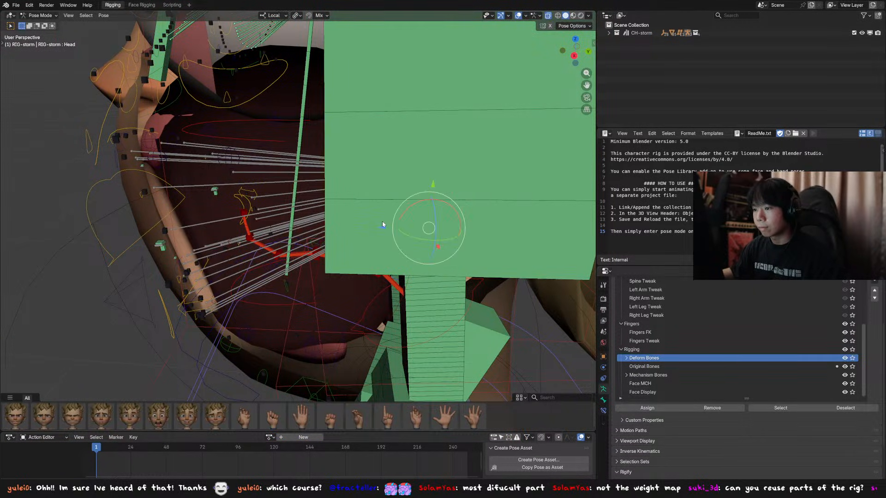
pyautogui.moveTo(465, 234); pyautogui.dragTo(383, 149, button='middle')
pyautogui.click(383, 149)
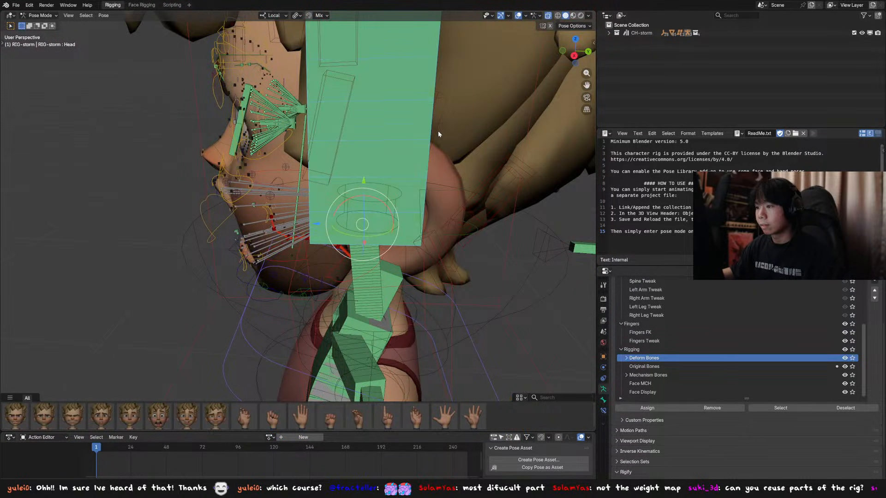
pyautogui.press('h')
# Test moving and rotating the MCH-Skull bone to see how the lip bones follow it.
pyautogui.moveTo(438, 131); pyautogui.dragTo(370, 208, button='middle')
pyautogui.click(448, 180)
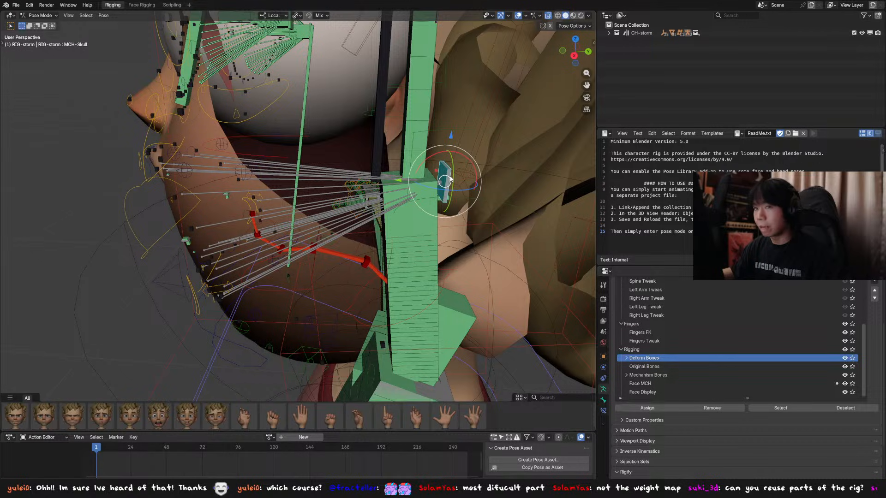
pyautogui.press('g')
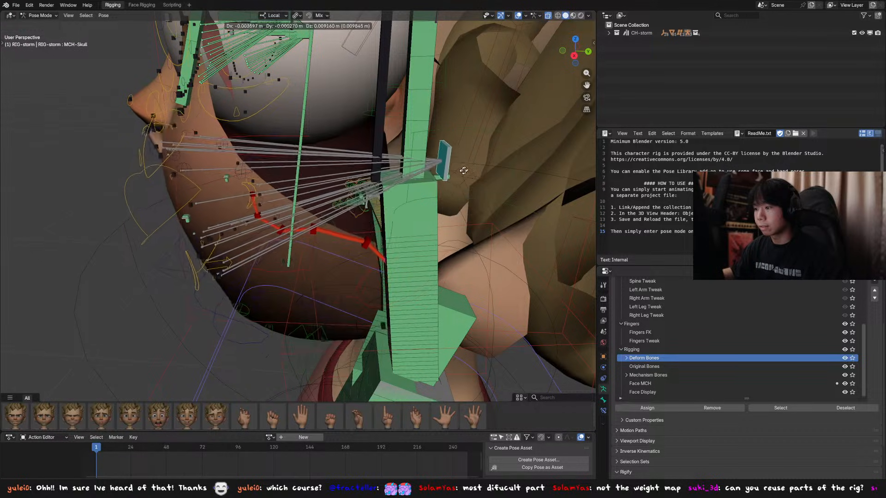
pyautogui.press('Escape')
pyautogui.press('KP_3')
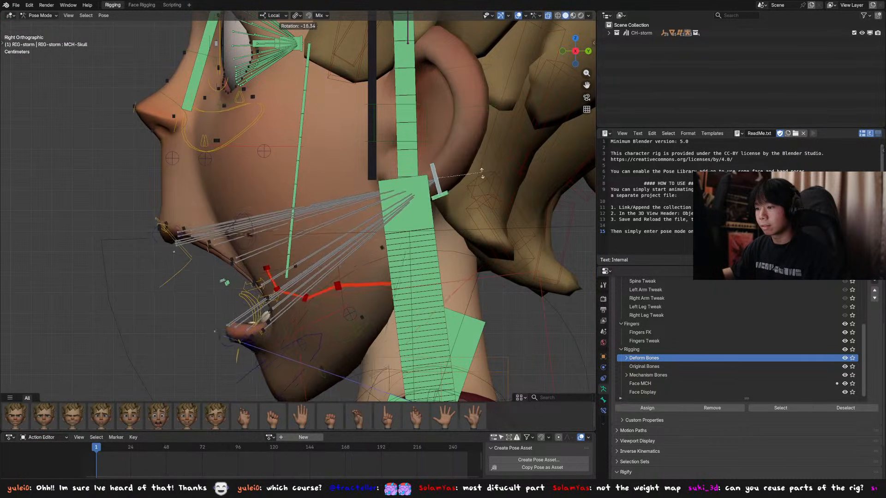
# Test moving the left lip corner local control and check the mouth from the front.
pyautogui.moveTo(231, 193); pyautogui.dragTo(325, 233, button='middle')
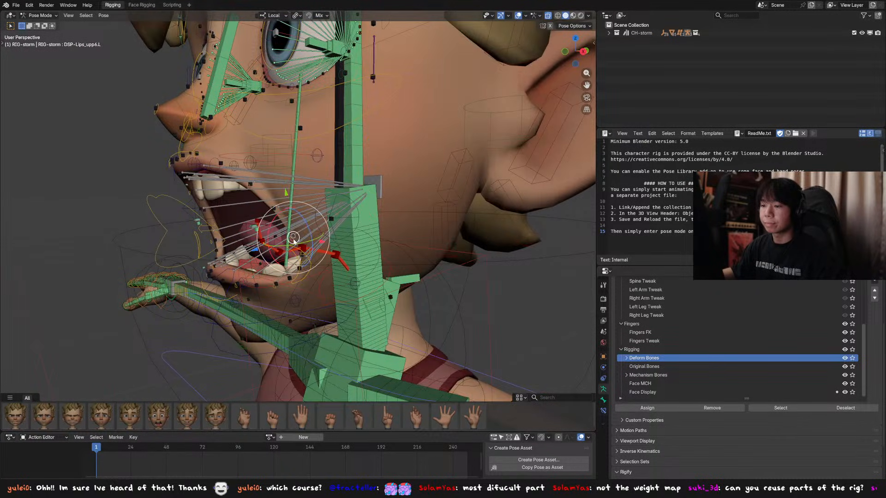
pyautogui.click(320, 228)
pyautogui.press('g')
pyautogui.press('KP_1')
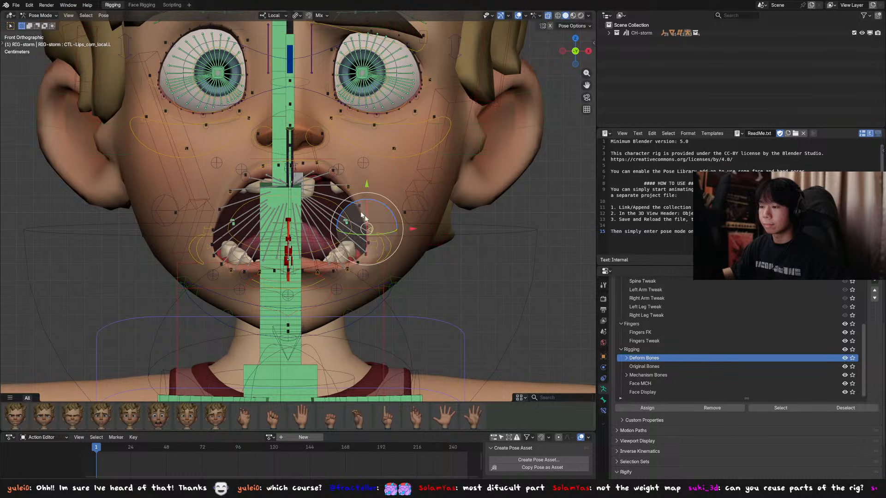
pyautogui.moveTo(356, 222); pyautogui.dragTo(369, 244, button='middle')
# Test moving the right lip corner control, first with the viewport overlays shown and again with them hidden.
pyautogui.click(325, 214)
pyautogui.click(178, 256)
pyautogui.moveTo(179, 256); pyautogui.dragTo(272, 251, button='middle')
pyautogui.press('g')
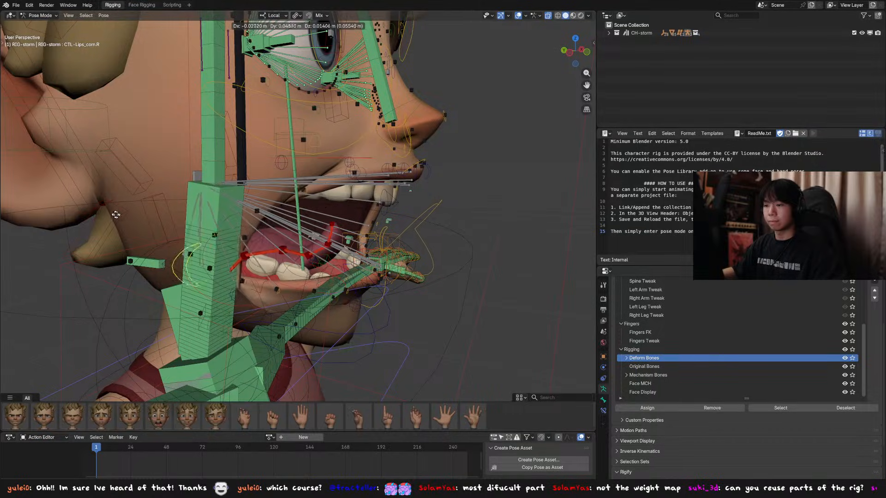
pyautogui.rightClick(194, 207)
pyautogui.click(517, 15)
pyautogui.moveTo(323, 207); pyautogui.dragTo(203, 215, button='middle')
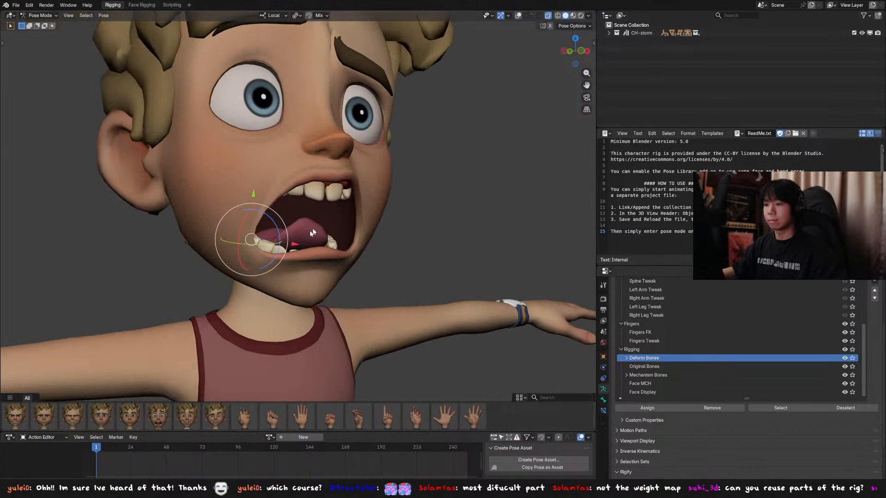
pyautogui.press('g')
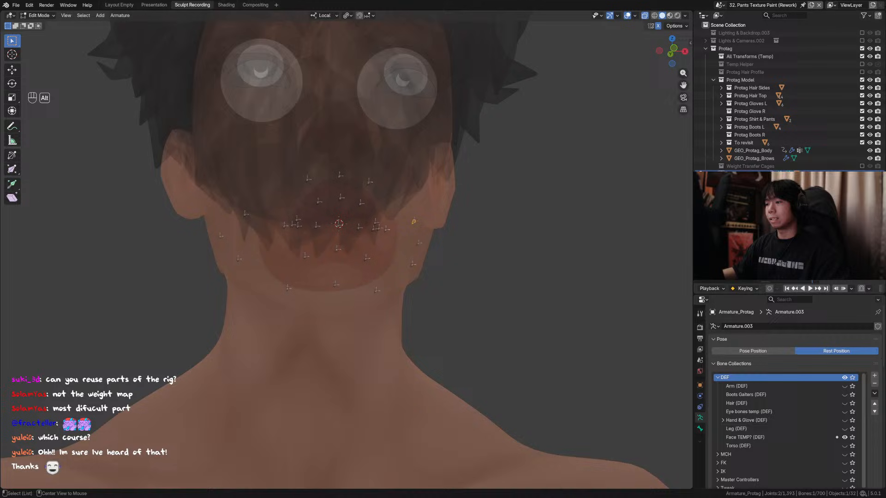
# Switch to the protagonist's rig, turn off X-ray and save the file.
pyautogui.hotkey('alt', 'z')
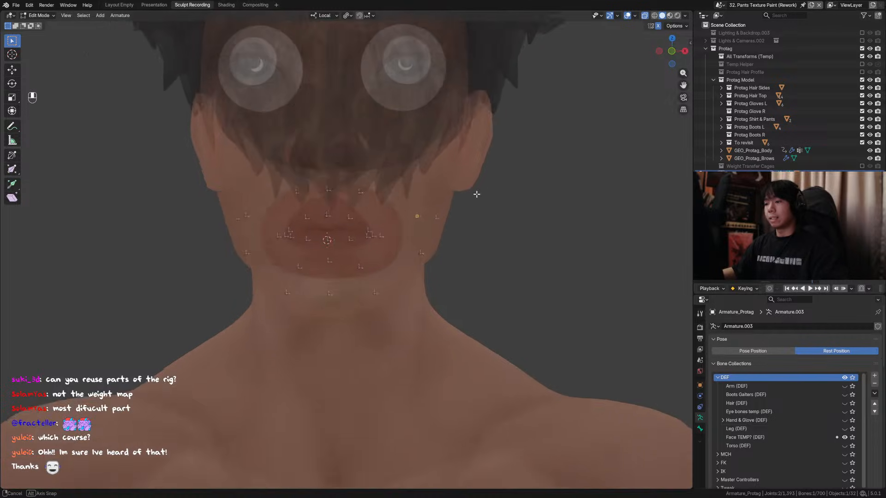
pyautogui.moveTo(476, 192); pyautogui.dragTo(419, 237, button='middle')
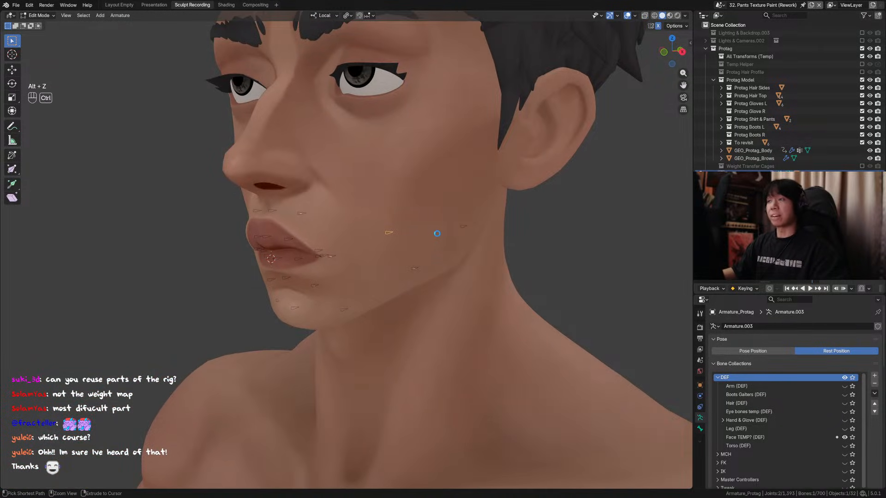
pyautogui.hotkey('ctrl', 's')
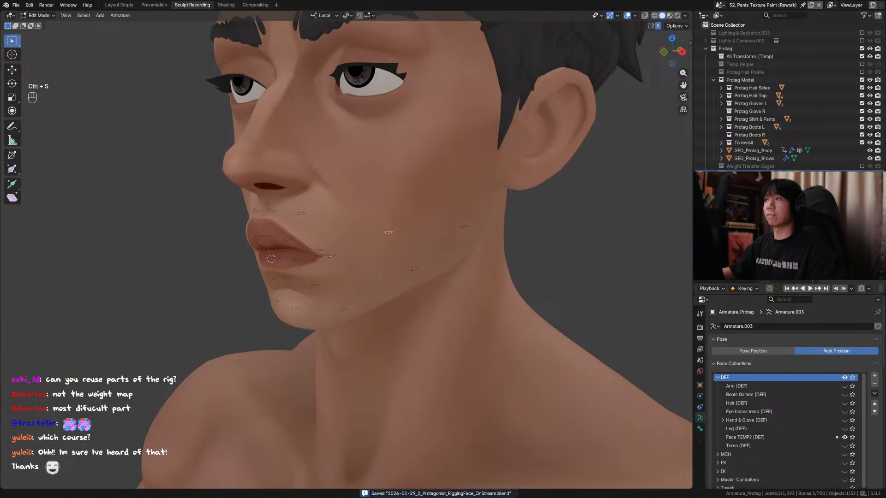
# Examine the protagonist's face bones and the full body from the front and at an angle.
pyautogui.moveTo(392, 259)
pyautogui.mouseDown(button='middle')
pyautogui.moveTo(382, 268)
pyautogui.moveTo(389, 275)
pyautogui.mouseUp(button='middle')
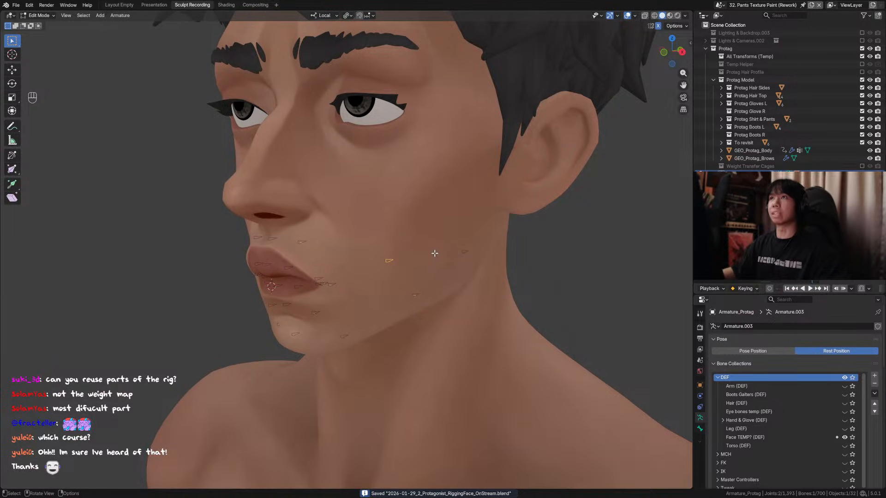
pyautogui.moveTo(434, 253); pyautogui.dragTo(487, 285, button='middle')
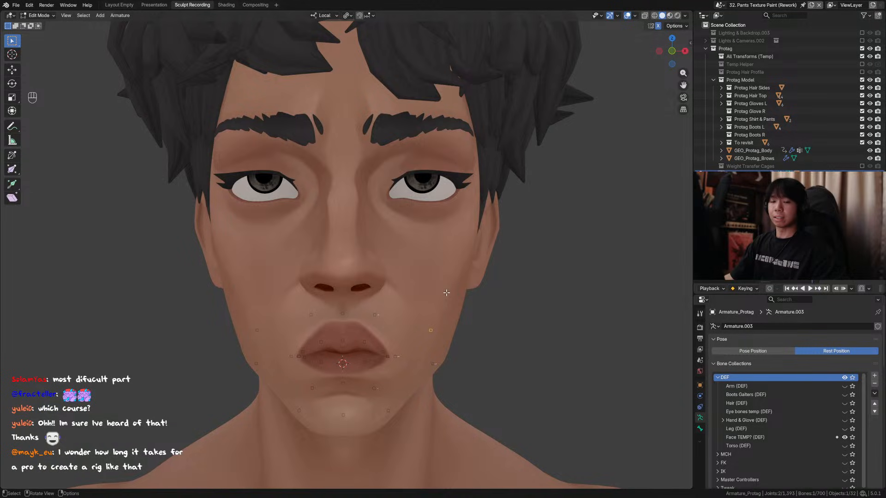
pyautogui.scroll(-10, 446, 293)
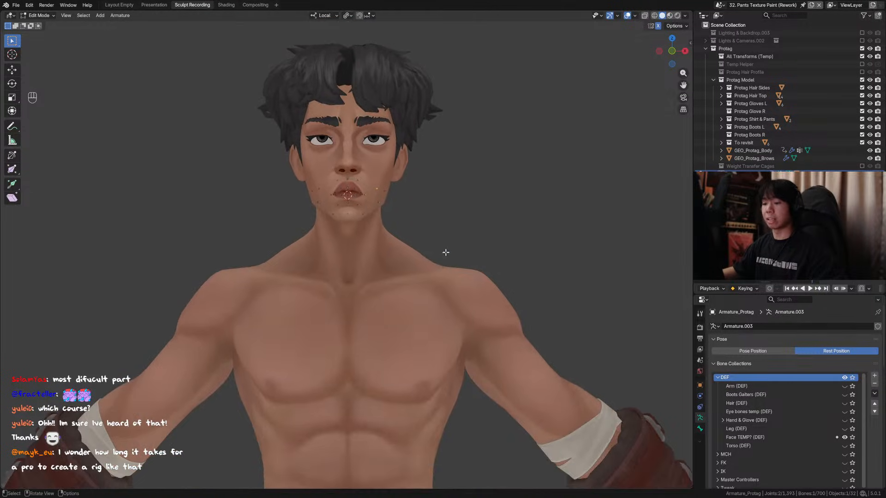
pyautogui.keyDown('shift'); pyautogui.moveTo(439, 284); pyautogui.dragTo(438, 260, button='middle'); pyautogui.keyUp('shift')
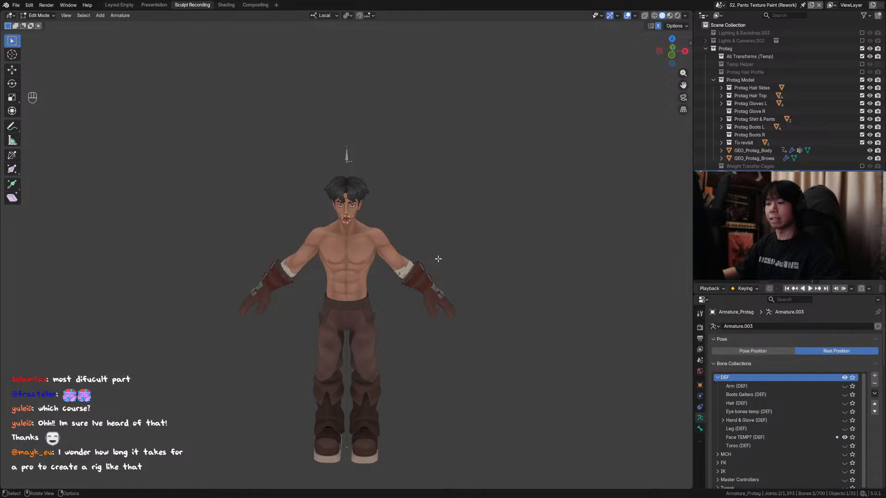
pyautogui.moveTo(438, 258); pyautogui.dragTo(415, 252, button='middle')
pyautogui.keyDown('shift'); pyautogui.moveTo(417, 251); pyautogui.dragTo(437, 210, button='middle'); pyautogui.keyUp('shift')
pyautogui.scroll(2, 425, 237)
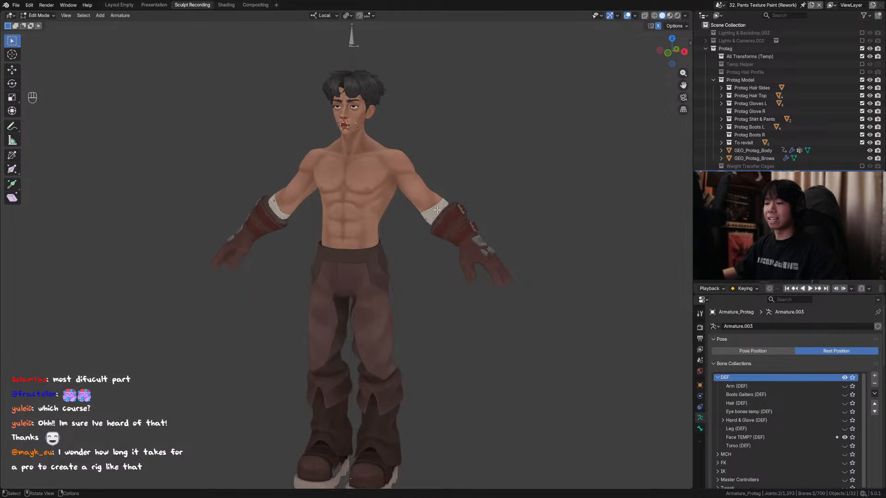
# Select the protagonist's face bones together, frame the view on them and save the file.
pyautogui.hotkey('ctrl', 's')
pyautogui.keyDown('shift'); pyautogui.moveTo(414, 137); pyautogui.dragTo(409, 198, button='middle'); pyautogui.keyUp('shift')
pyautogui.moveTo(402, 142); pyautogui.dragTo(316, 214)
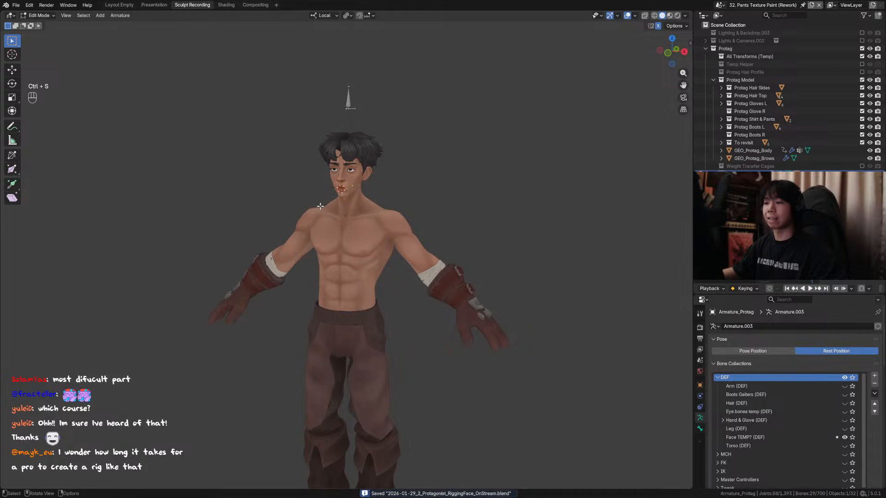
pyautogui.press('`')
pyautogui.scroll(-1, 391, 216)
pyautogui.moveTo(392, 216); pyautogui.dragTo(477, 238, button='middle')
pyautogui.scroll(2, 388, 231)
pyautogui.hotkey('ctrl', 's')
pyautogui.hotkey('ctrl', 's')
# With X-ray on, duplicate the bone above the upper lip and place the copy at the nose tip in side view.
pyautogui.hotkey('alt', 'z')
pyautogui.hotkey('shift', 'd')
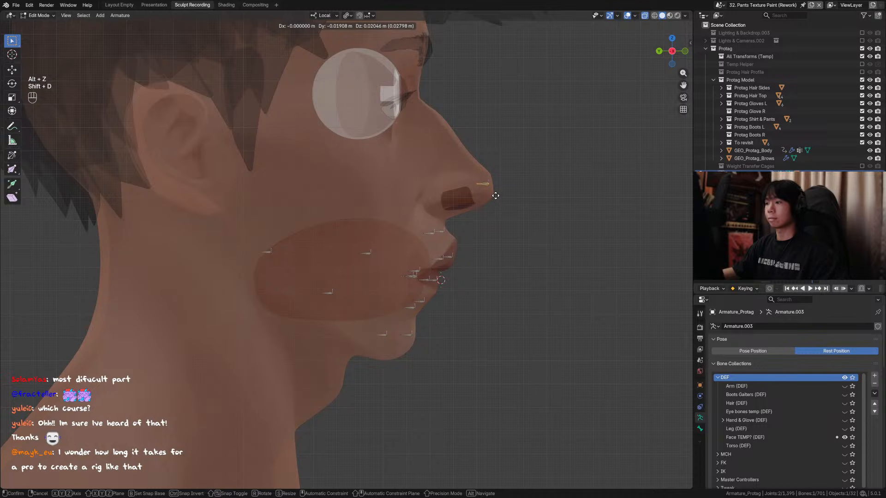
pyautogui.click(495, 195)
# In wireframe shading and side view, fine-tune the copied bone's position just inside the nose tip and save the file.
pyautogui.hotkey('alt', 'z')
pyautogui.moveTo(510, 222); pyautogui.dragTo(407, 230, button='middle')
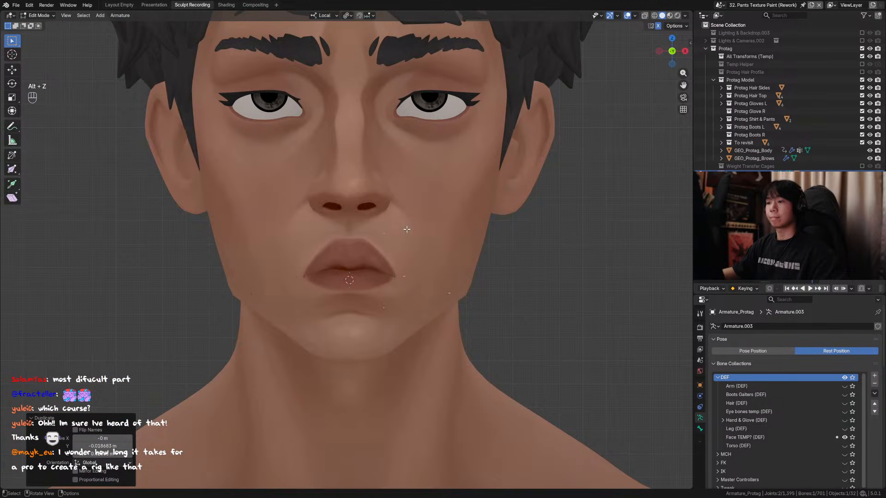
pyautogui.hotkey('alt', 'z')
pyautogui.hotkey('alt', 'z')
pyautogui.hotkey('alt', 'z')
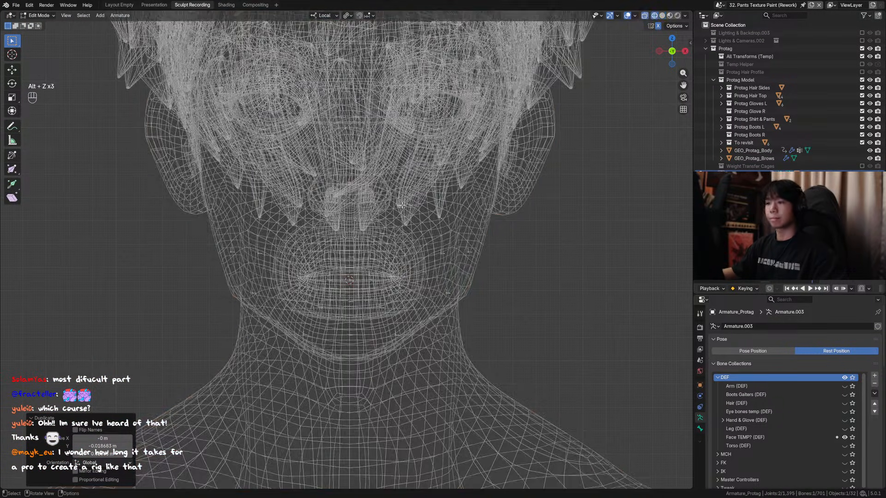
pyautogui.press('ctrl+KP_3')
pyautogui.press('g')
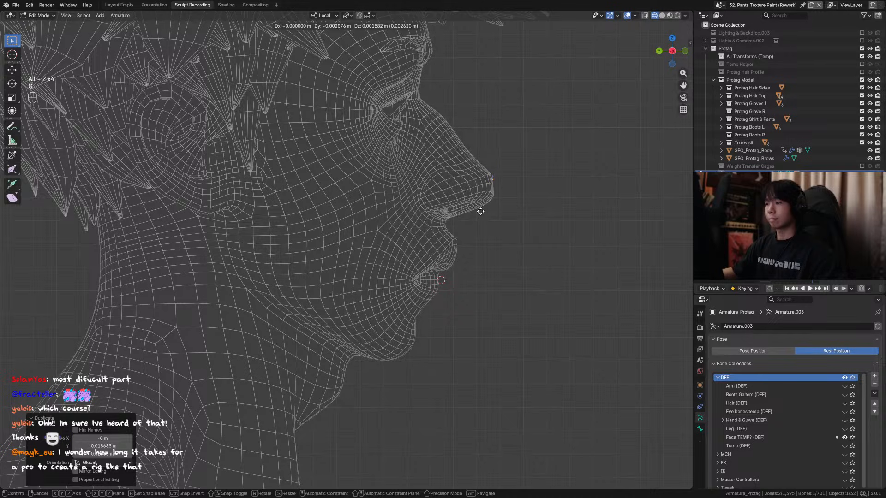
pyautogui.click(478, 213)
pyautogui.hotkey('alt', 'z')
pyautogui.press('g')
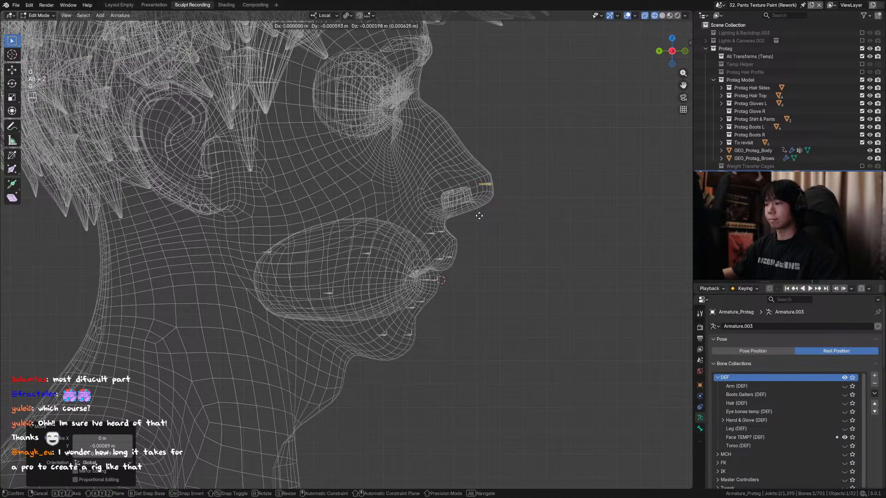
pyautogui.click(480, 213)
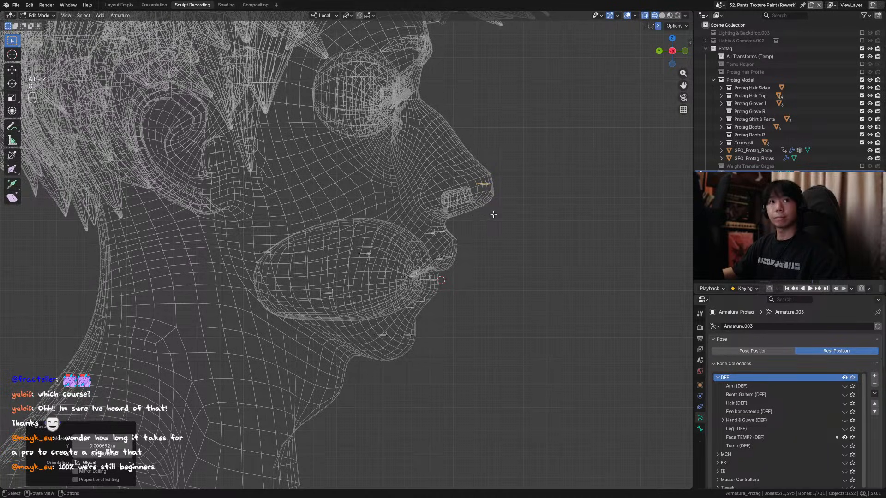
pyautogui.hotkey('alt', 'z')
pyautogui.hotkey('ctrl', 's')
# Rename the nose-tip bone as DEF_Nose and save the file.
pyautogui.moveTo(533, 221); pyautogui.dragTo(382, 236, button='middle')
pyautogui.moveTo(383, 236); pyautogui.dragTo(317, 248, button='middle')
pyautogui.hotkey('alt', 'z')
pyautogui.press('F2')
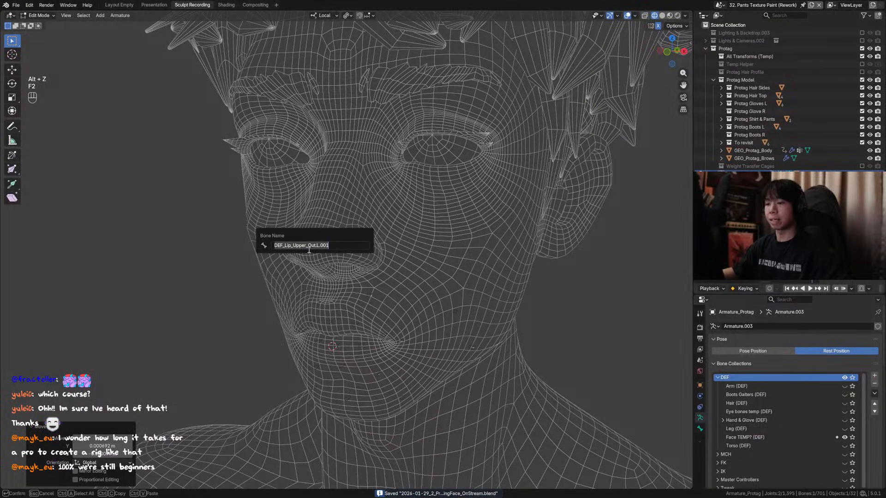
pyautogui.click(285, 246)
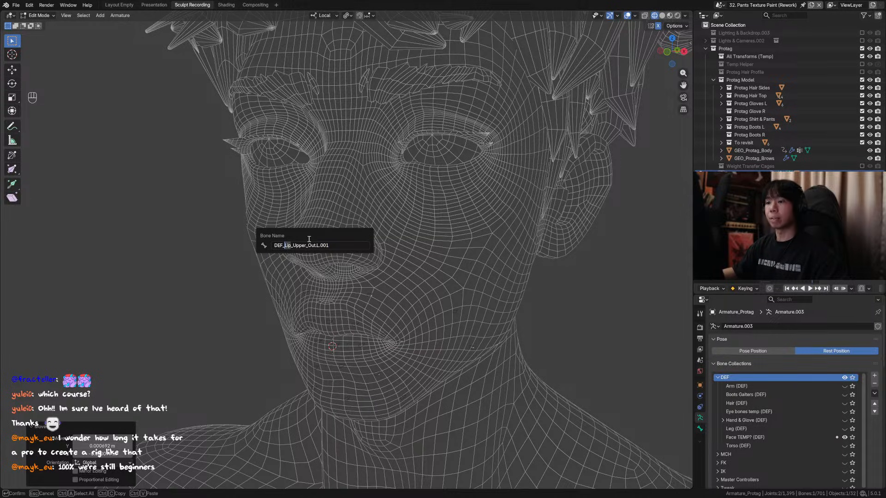
pyautogui.moveTo(318, 246); pyautogui.dragTo(337, 245)
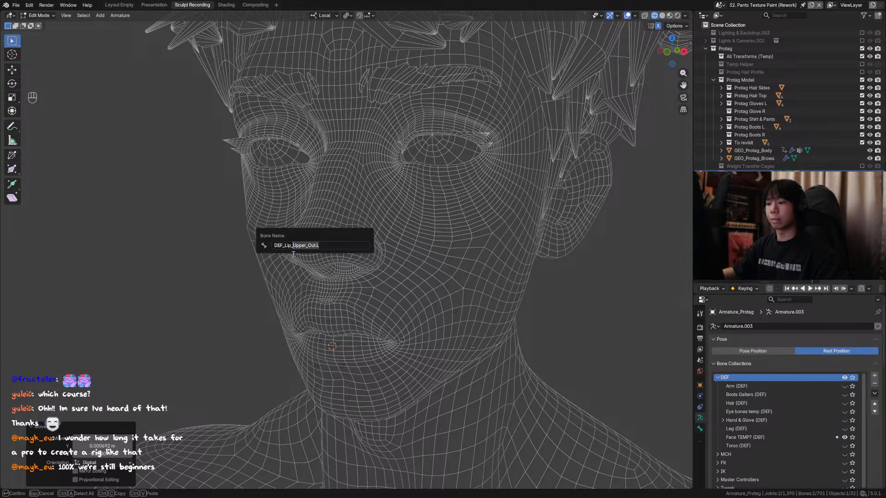
pyautogui.click(317, 246)
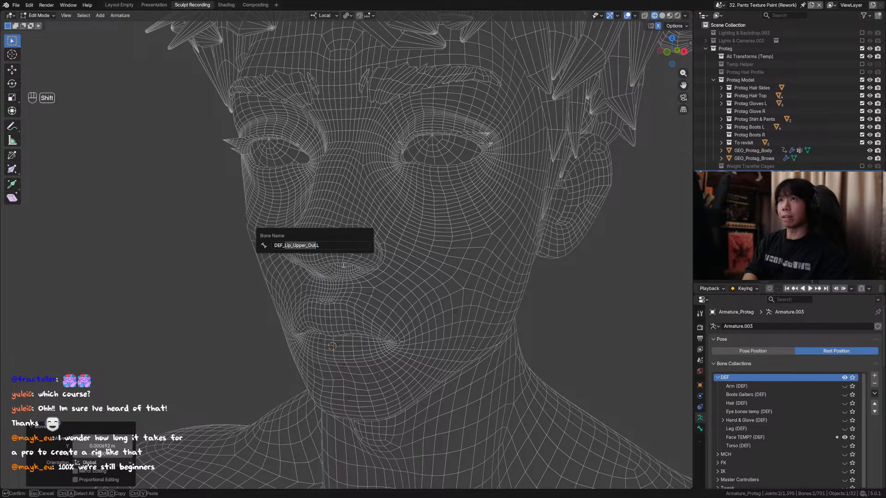
pyautogui.write('Nose')
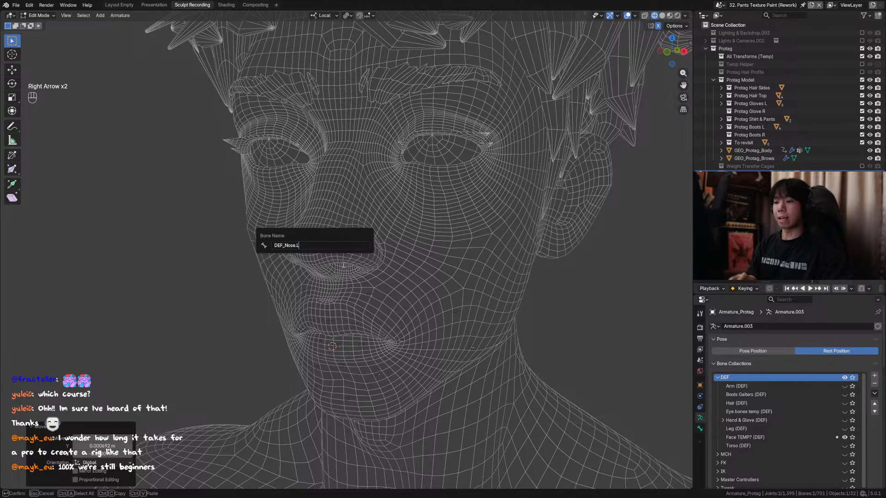
pyautogui.press('BackSpace')
pyautogui.press('Return')
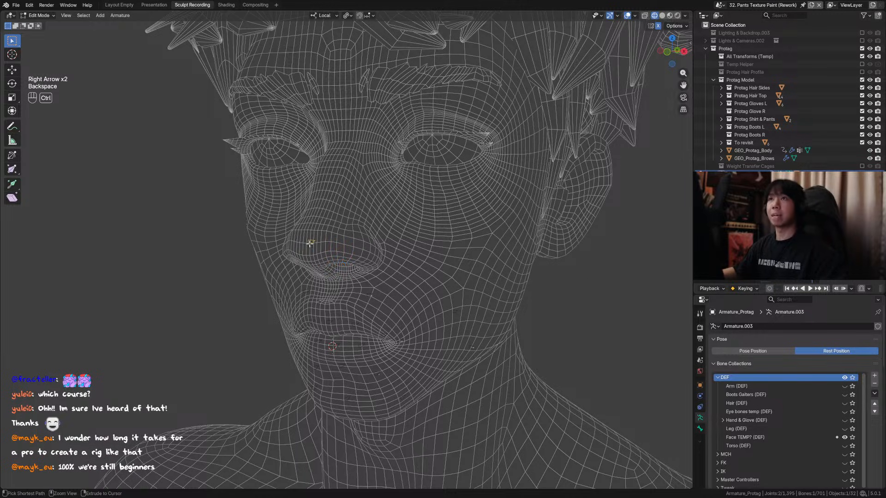
pyautogui.hotkey('ctrl', 's')
# Duplicate the nose-tip bone in side view and place the copy where the nose base meets the upper lip.
pyautogui.moveTo(310, 243); pyautogui.dragTo(378, 269, button='middle')
pyautogui.hotkey('alt', 'z')
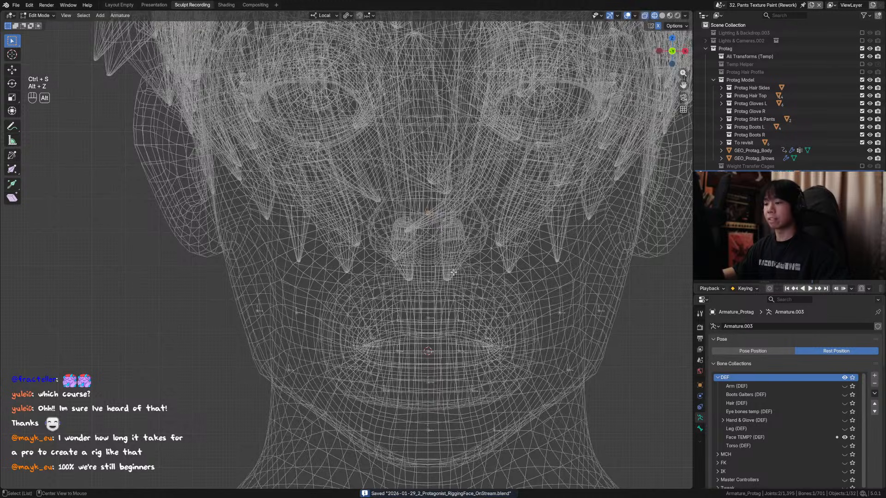
pyautogui.moveTo(453, 273); pyautogui.dragTo(405, 259, button='middle')
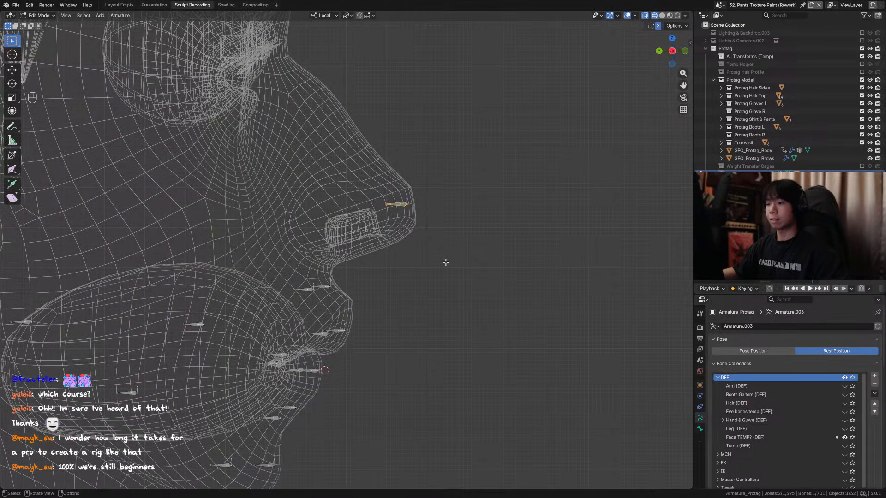
pyautogui.hotkey('shift', 'd')
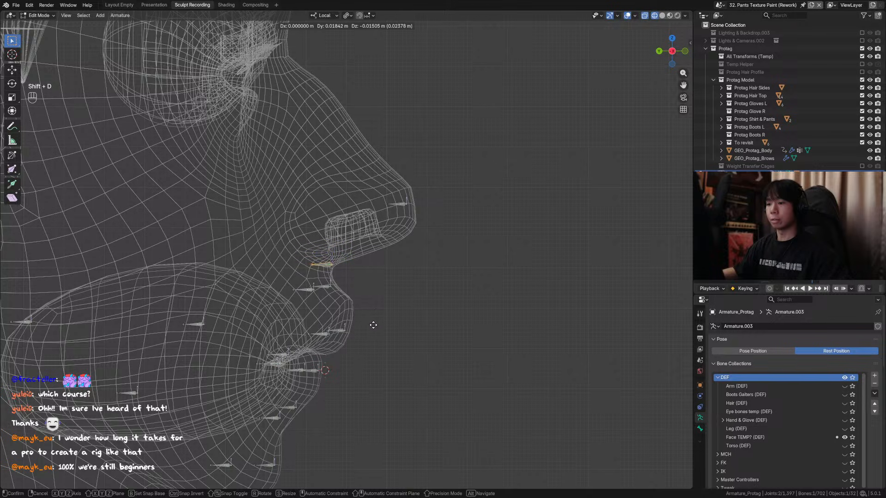
pyautogui.click(370, 325)
pyautogui.moveTo(370, 326); pyautogui.dragTo(302, 297, button='middle')
pyautogui.scroll(5, 330, 272)
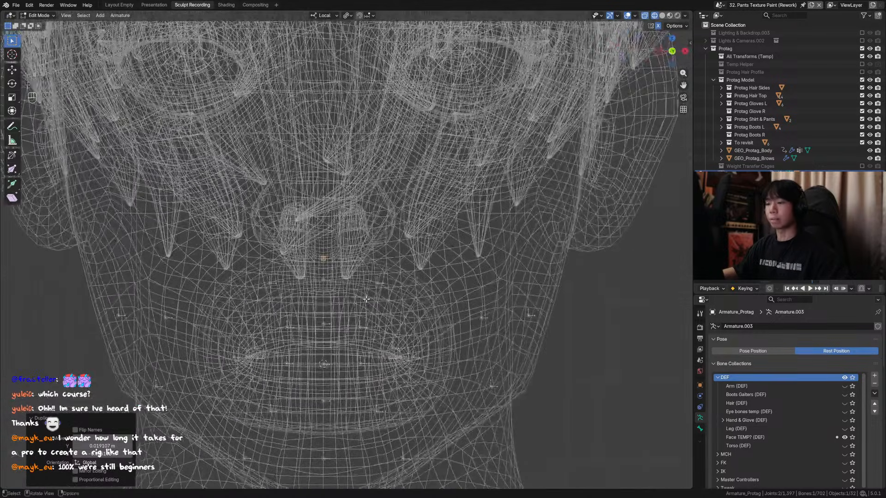
# Turn off X-ray and set the armature's viewport display to In Front.
pyautogui.hotkey('alt', 'z')
pyautogui.moveTo(332, 262); pyautogui.dragTo(368, 260, button='middle')
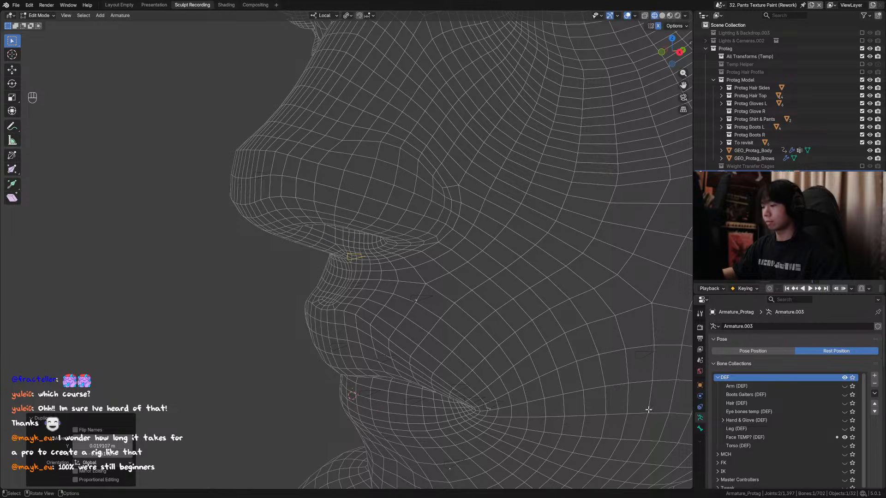
pyautogui.click(700, 428)
pyautogui.scroll(-5, 777, 437)
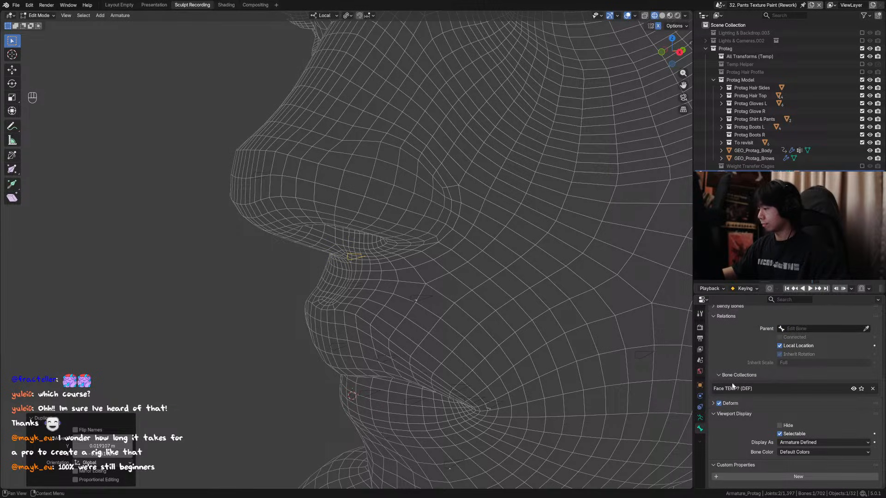
pyautogui.click(699, 418)
pyautogui.scroll(-6, 750, 424)
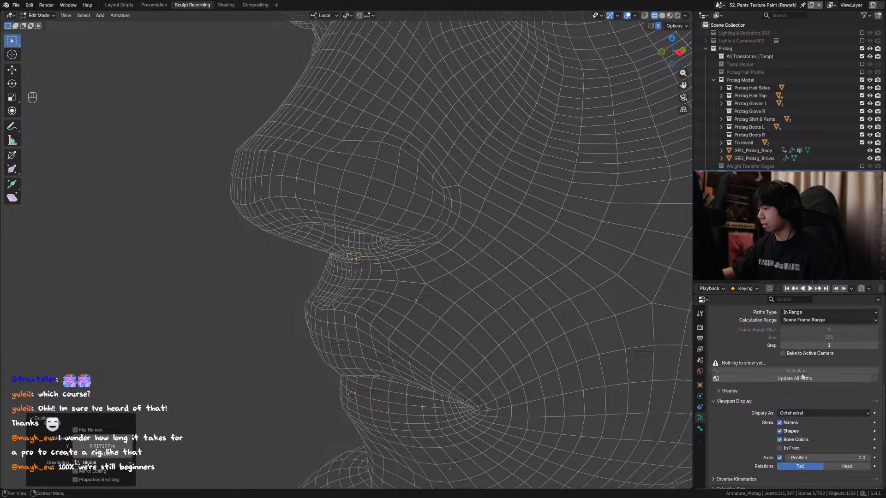
pyautogui.click(779, 448)
pyautogui.moveTo(378, 263); pyautogui.dragTo(350, 260, button='middle')
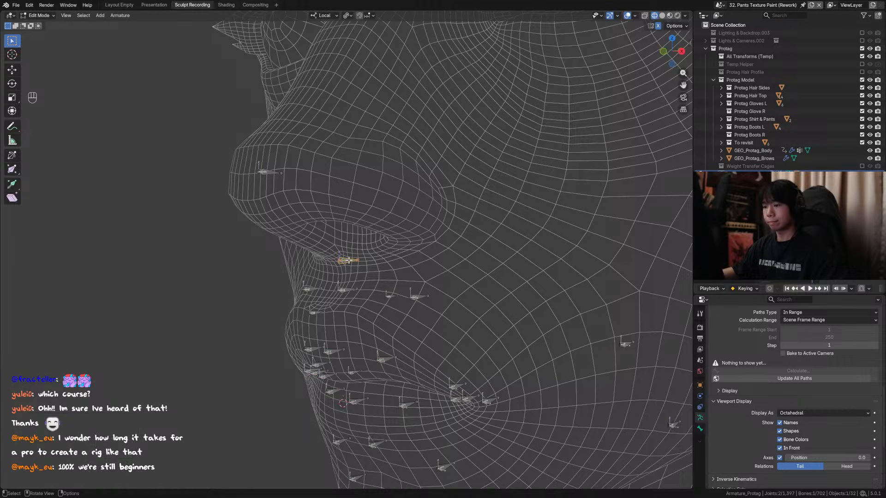
# Turn on the Text Info viewport overlay to show the bone names.
pyautogui.press('F2')
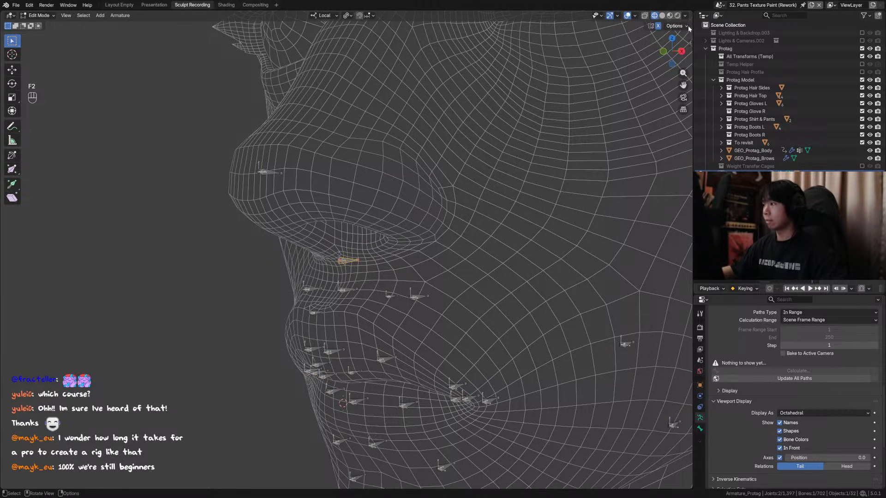
pyautogui.click(686, 27)
pyautogui.click(634, 15)
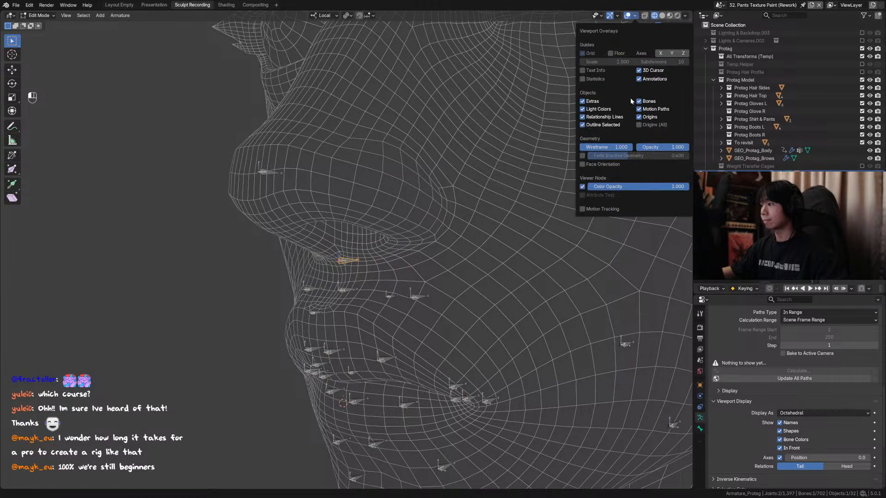
pyautogui.click(595, 70)
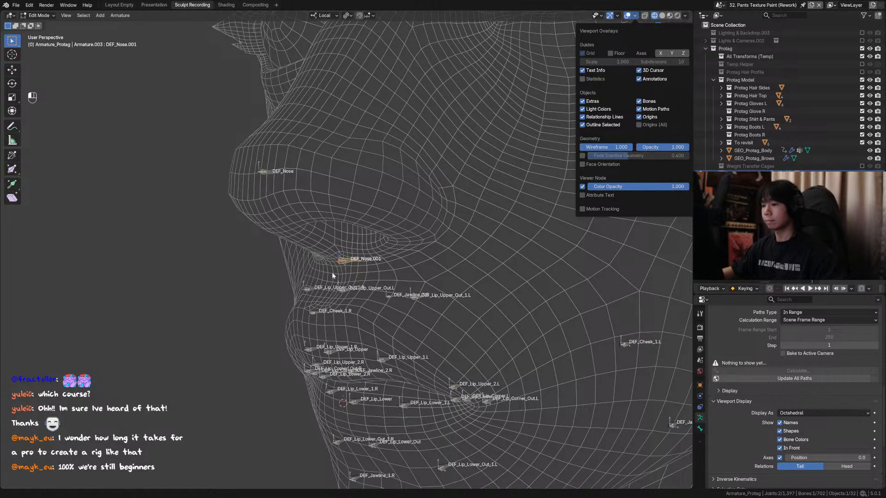
# Rename the duplicated bone under the nose as DEF_Nose_Base and save the file.
pyautogui.press('F2')
pyautogui.write('DEF_Cheek_1.L')
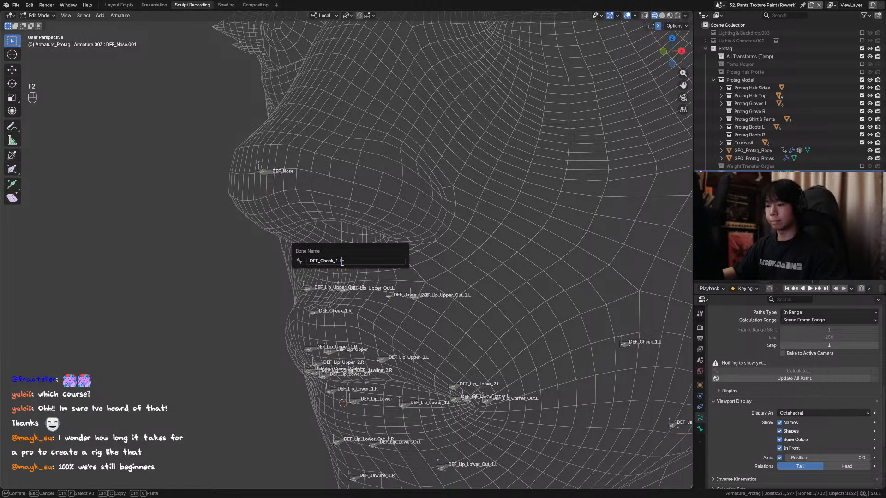
pyautogui.write('B')
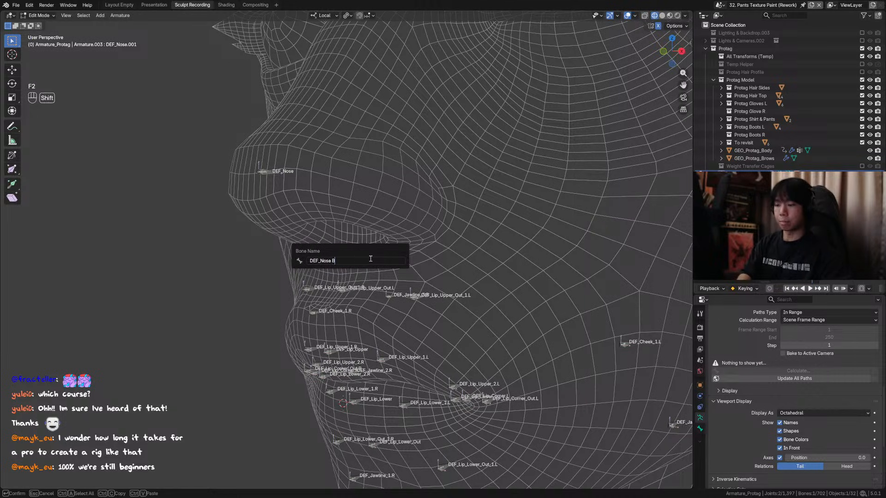
pyautogui.press('BackSpace')
pyautogui.press('BackSpace')
pyautogui.write('_')
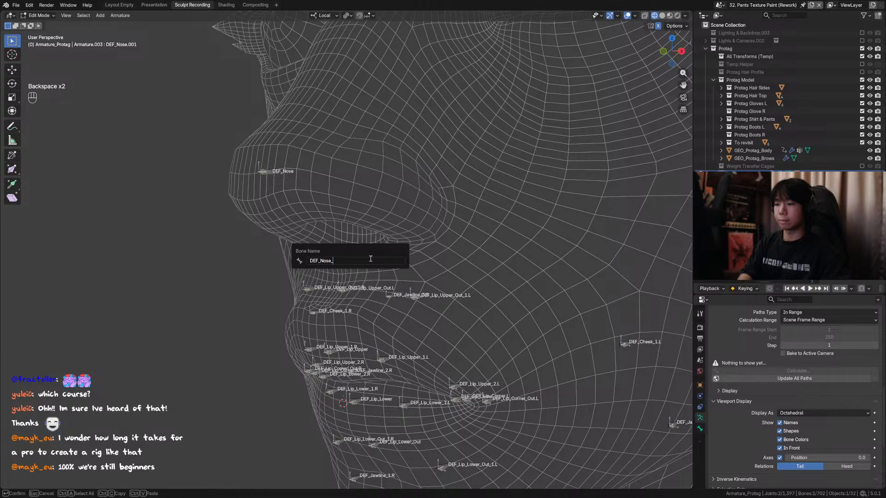
pyautogui.write('BBase')
pyautogui.press('Return')
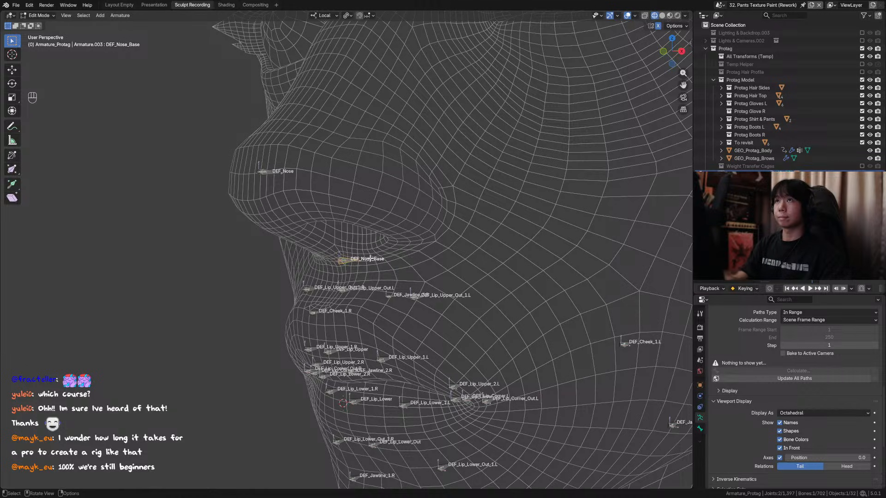
pyautogui.scroll(-2, 369, 247)
pyautogui.moveTo(369, 247); pyautogui.dragTo(419, 226, button='middle')
pyautogui.hotkey('ctrl', 's')
# Nudge DEF_Nose_Base about 0.0004 m along its local Y axis.
pyautogui.press('g')
pyautogui.press('y')
pyautogui.click(372, 260)
pyautogui.scroll(2, 418, 226)
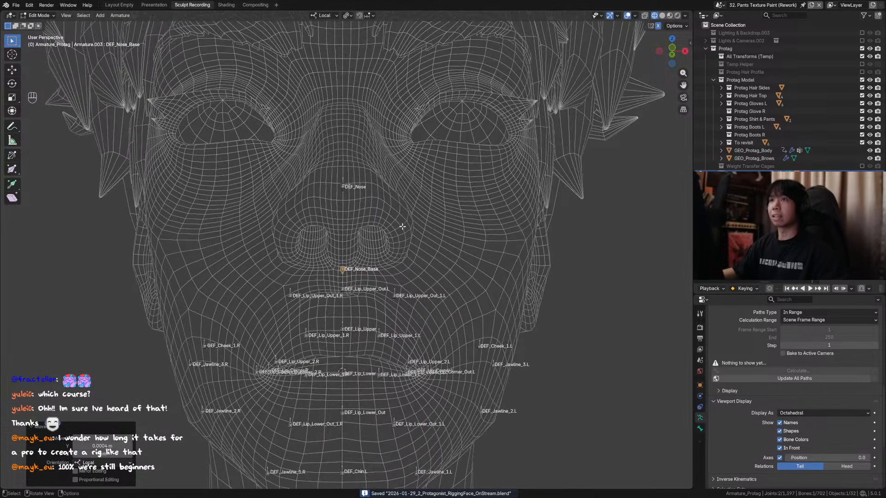
# Duplicate DEF_Nose_Base, position the copy beside the nose tip above the character's left nostril, and save the file.
pyautogui.moveTo(357, 228); pyautogui.dragTo(406, 243, button='middle')
pyautogui.hotkey('shift', 'd')
pyautogui.press('g')
pyautogui.press('g')
pyautogui.press('x')
pyautogui.press('g')
pyautogui.press('y')
pyautogui.press('g')
pyautogui.click(405, 244)
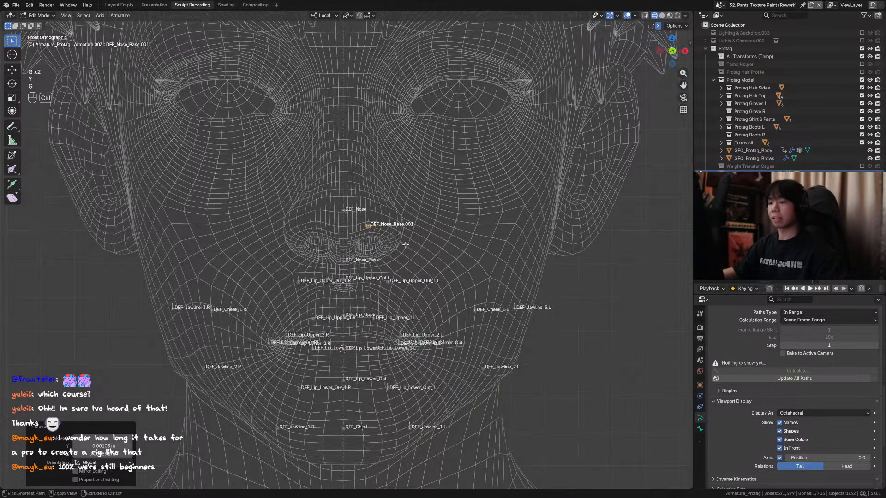
pyautogui.hotkey('ctrl', 's')
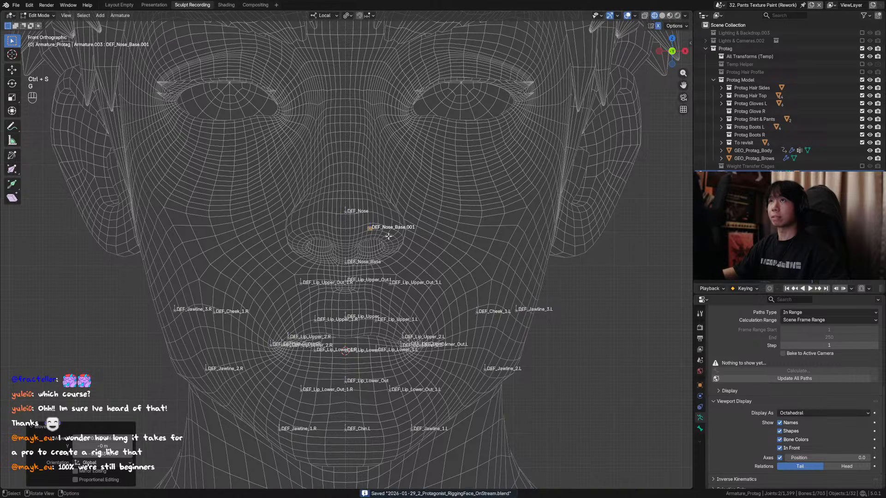
# Rename the bone above the left nostril as DEF_Nose_1.L and save the file.
pyautogui.scroll(1, 414, 235)
pyautogui.press('Tab')
pyautogui.press('Tab')
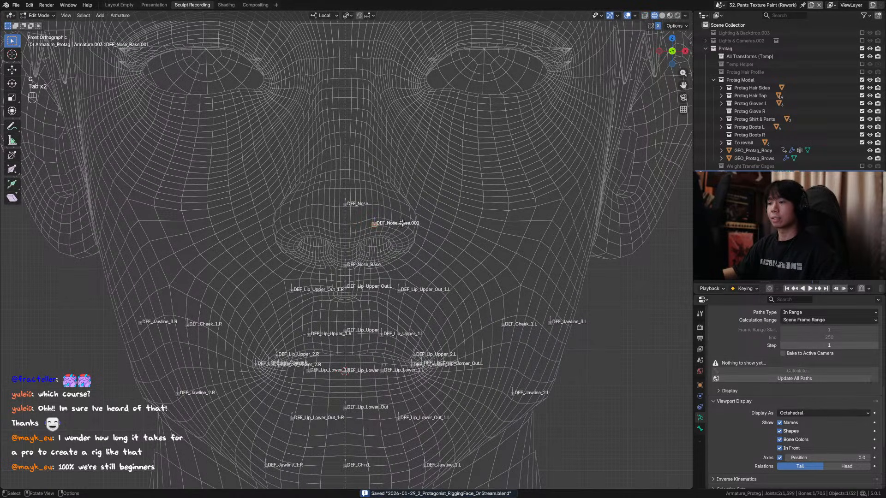
pyautogui.press('F2')
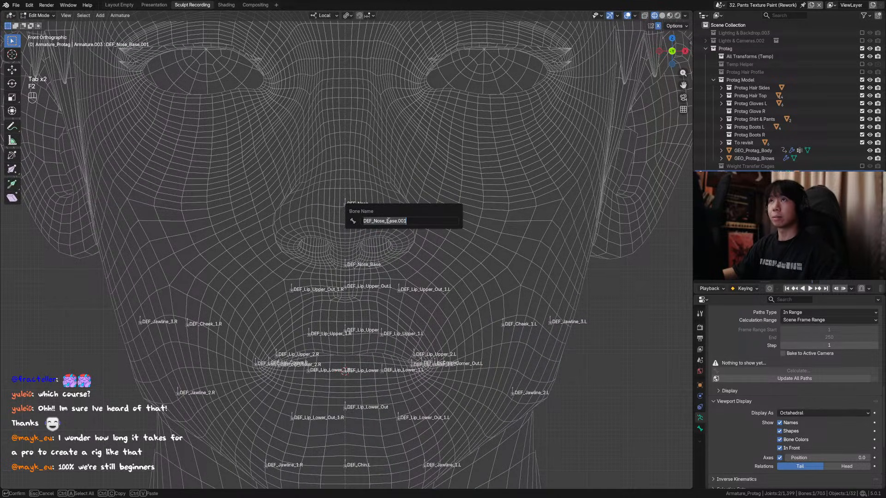
pyautogui.press('BackSpace')
pyautogui.press('BackSpace')
pyautogui.write('1')
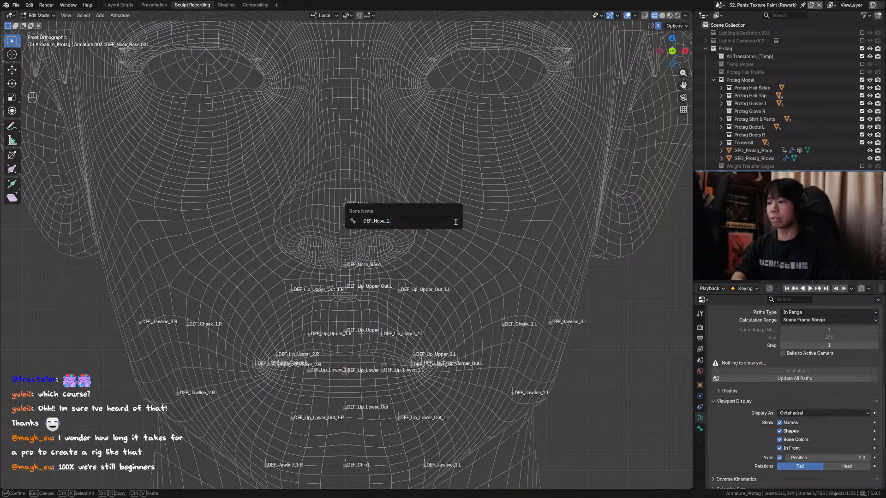
pyautogui.press('Return')
pyautogui.hotkey('ctrl', 's')
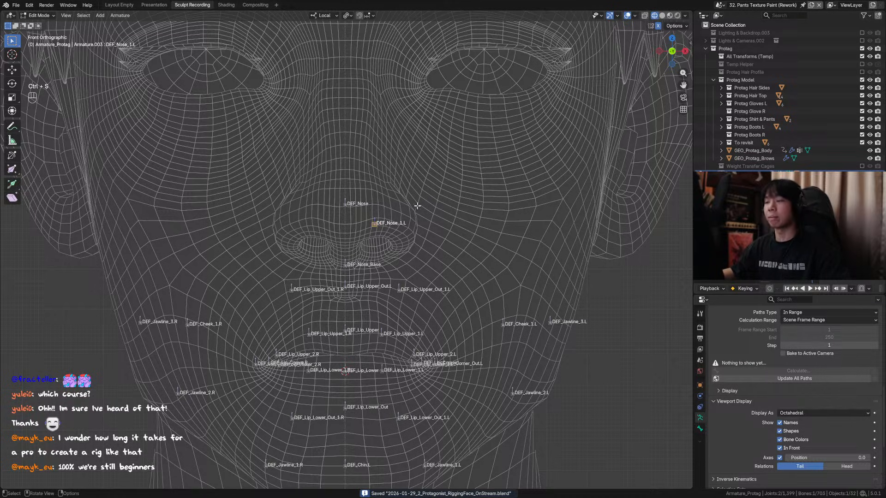
pyautogui.keyDown('shift'); pyautogui.moveTo(373, 214); pyautogui.dragTo(382, 240, button='middle'); pyautogui.keyUp('shift')
pyautogui.hotkey('ctrl', 's')
# Duplicate DEF_Nose_1.L in front view and place the copy at the outer wing of the left nostril.
pyautogui.hotkey('shift', 'd')
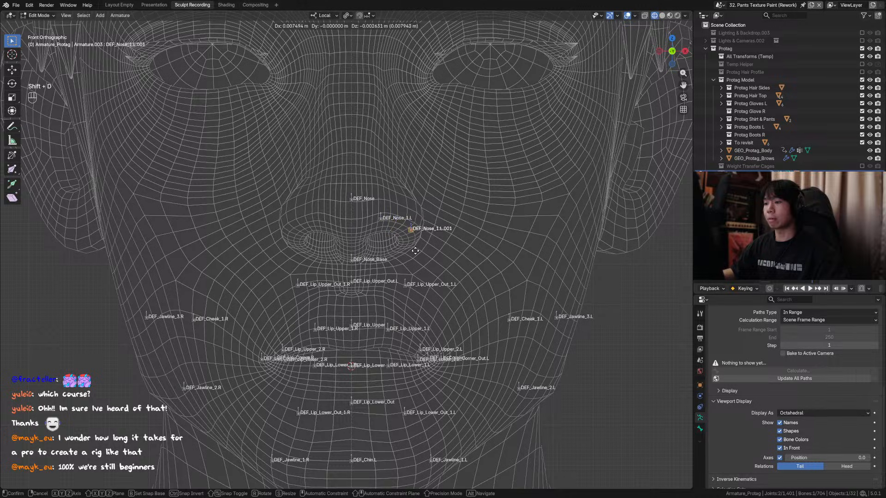
pyautogui.click(413, 246)
pyautogui.moveTo(413, 246); pyautogui.dragTo(365, 246, button='middle')
# Slide the duplicated nostril bone back along its local Y axis to the nostril wing in side view, and save the file.
pyautogui.press('g')
pyautogui.press('y')
pyautogui.click(398, 241)
pyautogui.press('g')
pyautogui.press('y')
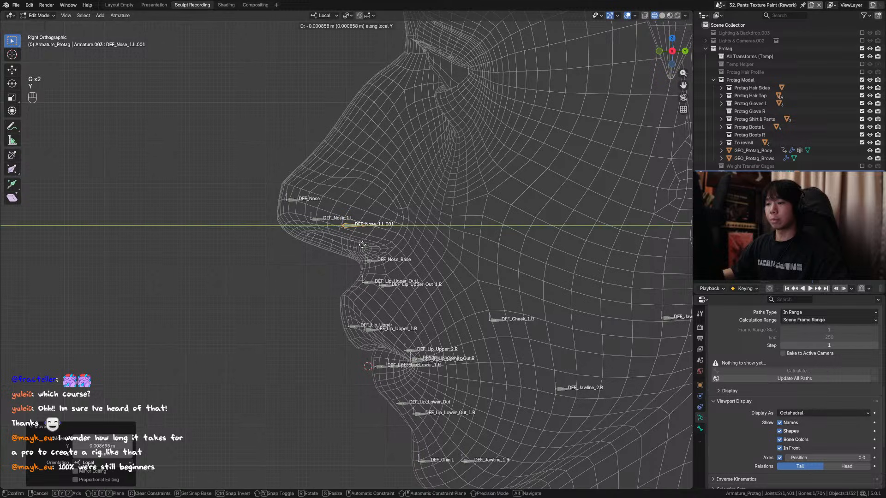
pyautogui.click(364, 242)
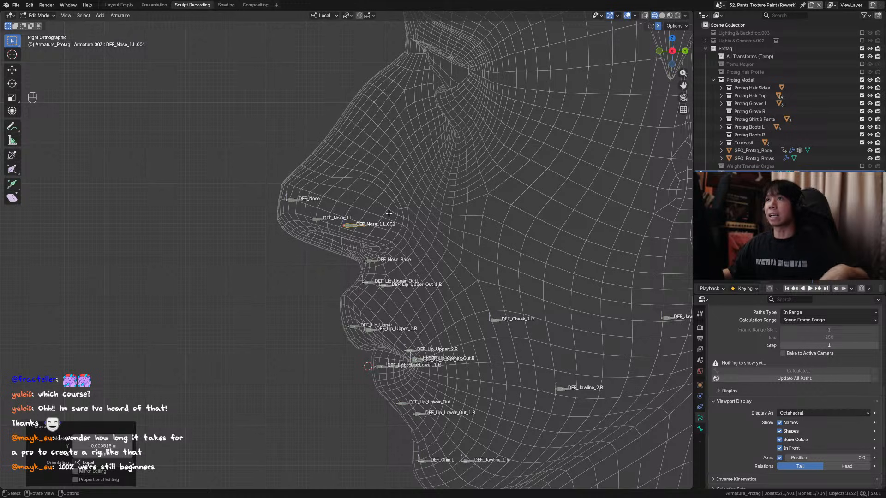
pyautogui.moveTo(387, 216); pyautogui.dragTo(462, 217, button='middle')
pyautogui.hotkey('ctrl', 's')
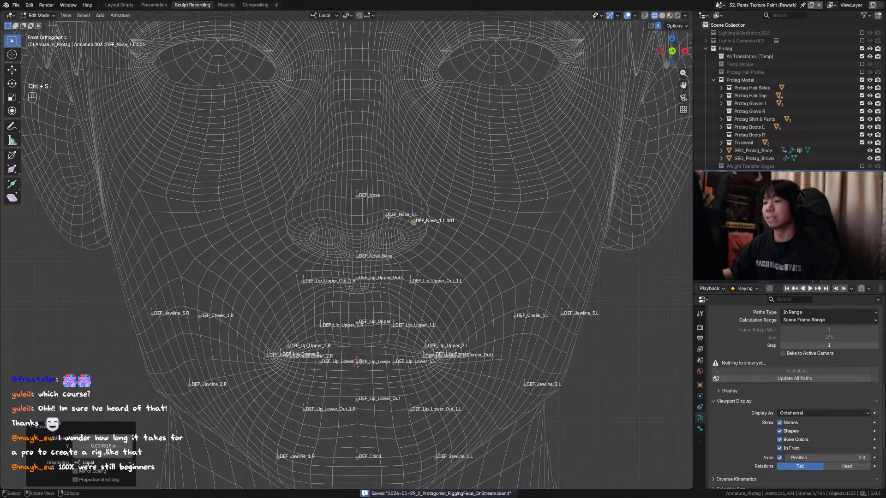
# Rename the bone at the outer wing of the left nostril as DEF_Nose_2.L and save the file.
pyautogui.moveTo(406, 220)
pyautogui.mouseDown(button='middle')
pyautogui.moveTo(374, 227)
pyautogui.moveTo(411, 220)
pyautogui.mouseUp(button='middle')
pyautogui.click(359, 228)
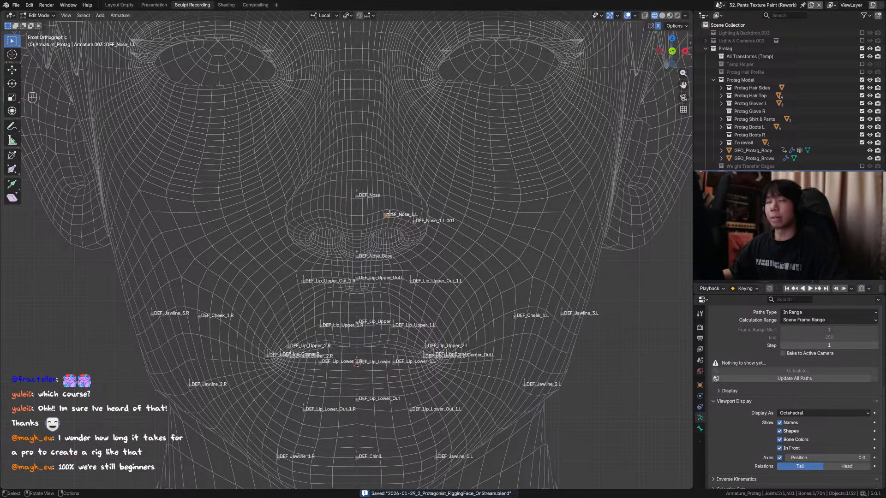
pyautogui.moveTo(373, 204); pyautogui.dragTo(401, 218, button='middle')
pyautogui.hotkey('ctrl', 's')
pyautogui.click(407, 220)
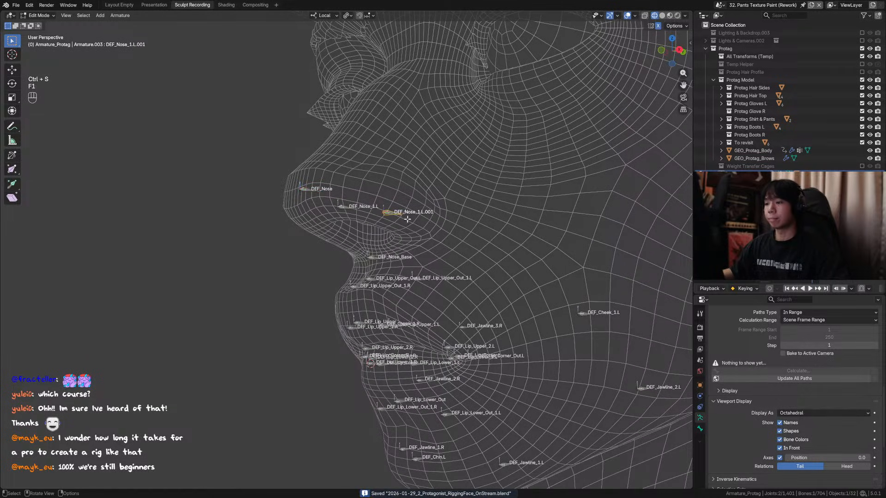
pyautogui.press('F2')
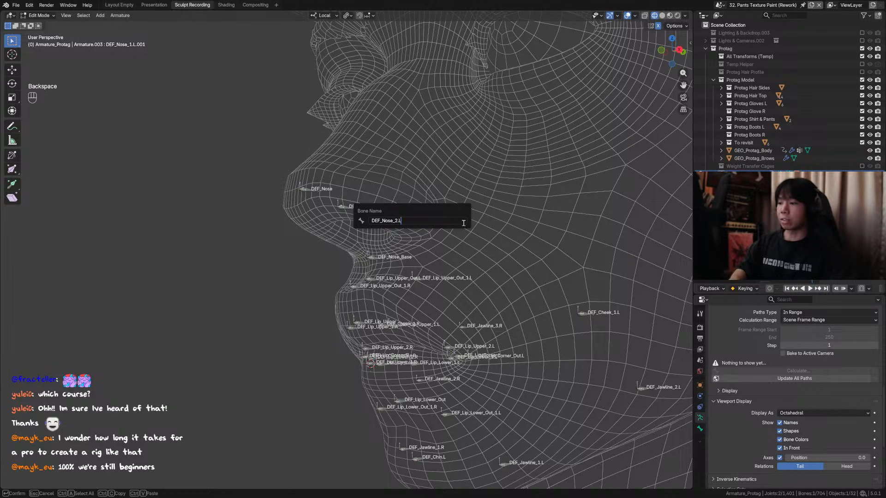
pyautogui.press('Return')
pyautogui.hotkey('ctrl', 's')
# Duplicate DEF_Nose_2.L, place the copy just below it at the lower outer edge of the left nostril, adjust it along local X, and save.
pyautogui.moveTo(462, 223); pyautogui.dragTo(455, 241, button='middle')
pyautogui.hotkey('ctrl', 's')
pyautogui.hotkey('shift', 'd')
pyautogui.click(409, 249)
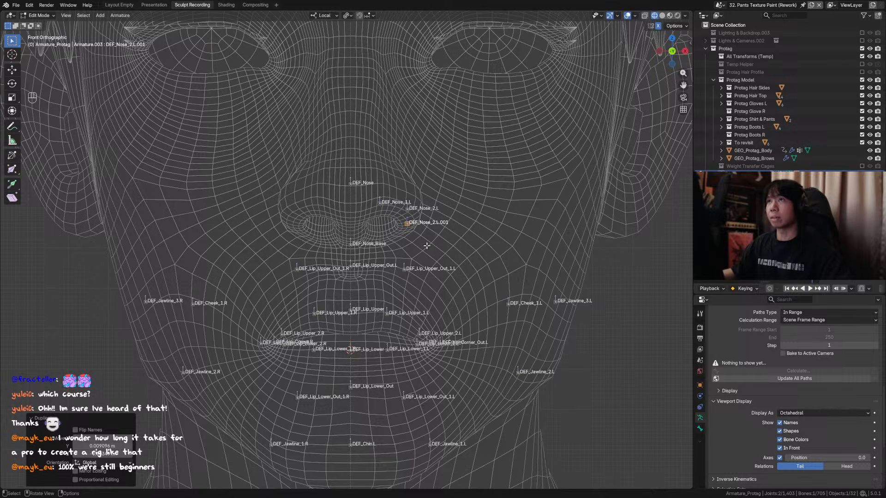
pyautogui.press('g')
pyautogui.press('x')
pyautogui.scroll(-6, 461, 258)
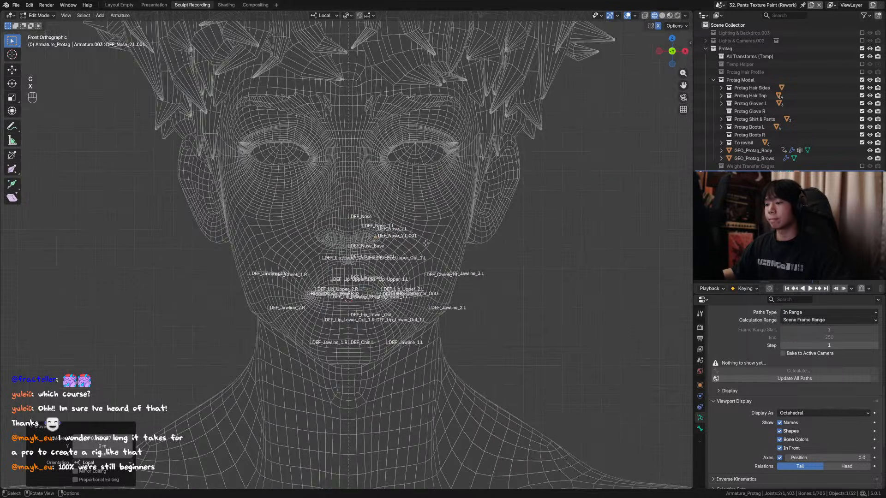
pyautogui.keyDown('shift'); pyautogui.moveTo(482, 269); pyautogui.dragTo(518, 233, button='middle'); pyautogui.keyUp('shift')
pyautogui.hotkey('ctrl', 's')
# Examine the placement of the nose and lip bones on the face from several angles, in and out of Edit Mode.
pyautogui.hotkey('ctrl', 'Tab')
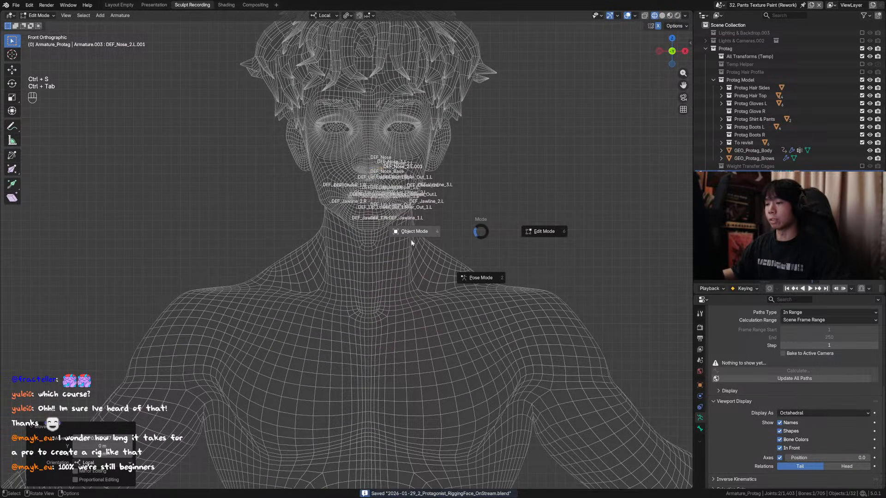
pyautogui.click(412, 242)
pyautogui.moveTo(428, 260); pyautogui.dragTo(376, 240, button='middle')
pyautogui.scroll(2, 436, 198)
pyautogui.hotkey('ctrl', 'Tab')
pyautogui.scroll(2, 368, 196)
pyautogui.keyDown('shift'); pyautogui.moveTo(367, 196); pyautogui.dragTo(379, 237, button='middle'); pyautogui.keyUp('shift')
pyautogui.press('Tab')
pyautogui.moveTo(395, 214); pyautogui.dragTo(360, 239)
pyautogui.moveTo(359, 238); pyautogui.dragTo(389, 236, button='middle')
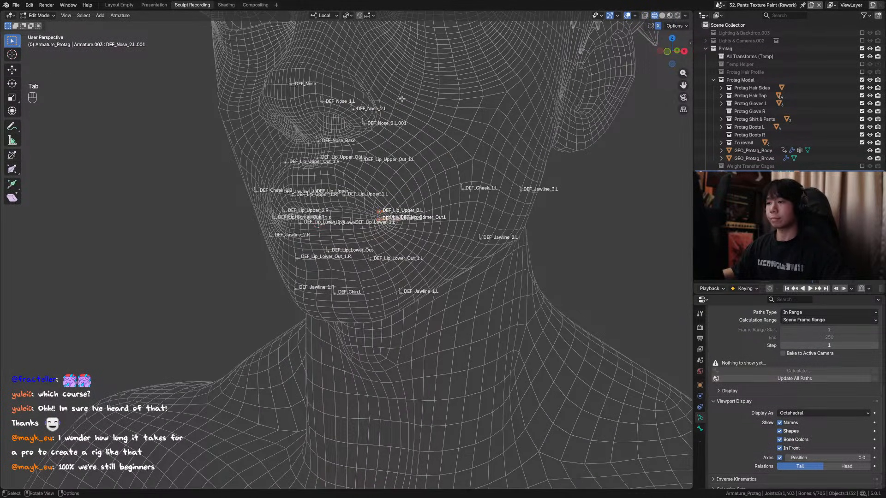
pyautogui.moveTo(400, 97); pyautogui.dragTo(340, 134)
pyautogui.moveTo(340, 134); pyautogui.dragTo(406, 204, button='middle')
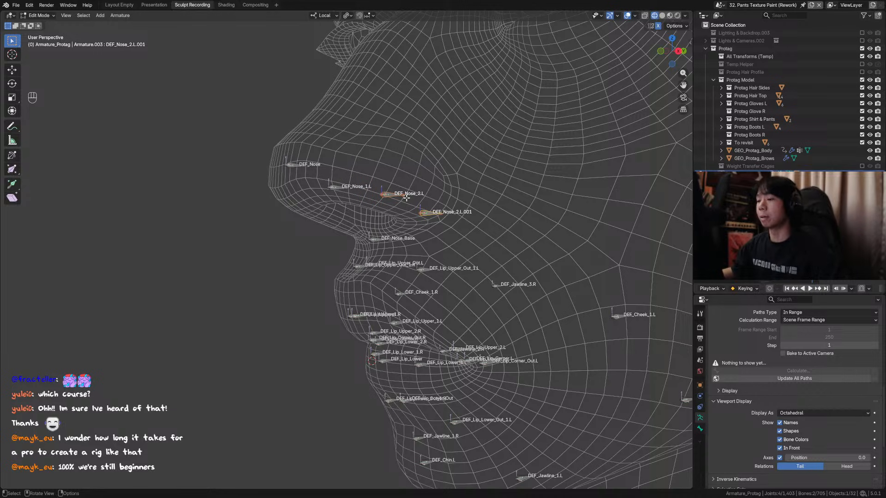
pyautogui.moveTo(436, 214); pyautogui.dragTo(473, 217, button='middle')
# Rename the lowest bone on the left nostril as DEF_Nose_3.L and save the file.
pyautogui.click(433, 209)
pyautogui.hotkey('ctrl', 's')
pyautogui.moveTo(474, 222)
pyautogui.keyDown('shift'); pyautogui.mouseDown(button='middle')
pyautogui.moveTo(501, 215)
pyautogui.moveTo(487, 222)
pyautogui.moveTo(517, 228)
pyautogui.moveTo(359, 239)
pyautogui.moveTo(452, 235)
pyautogui.moveTo(467, 221)
pyautogui.mouseUp(button='middle'); pyautogui.keyUp('shift')
pyautogui.scroll(1, 451, 235)
pyautogui.press('F2')
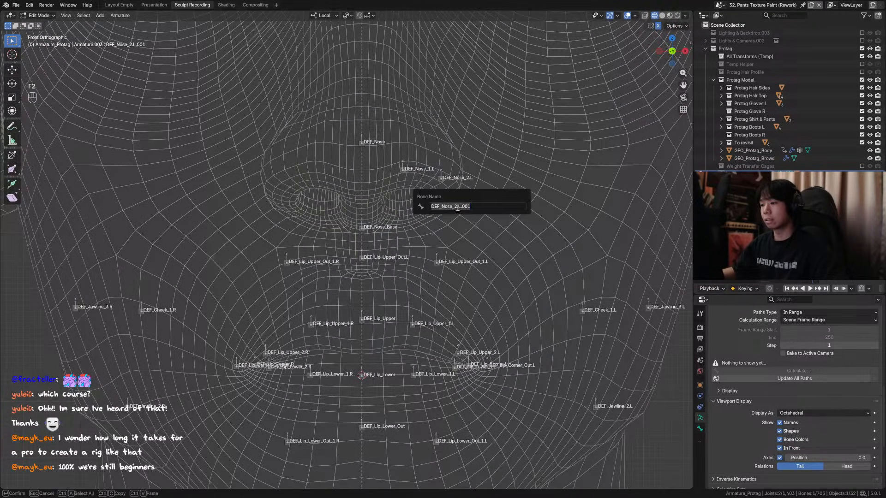
pyautogui.moveTo(455, 206); pyautogui.dragTo(500, 206)
pyautogui.write('3.L')
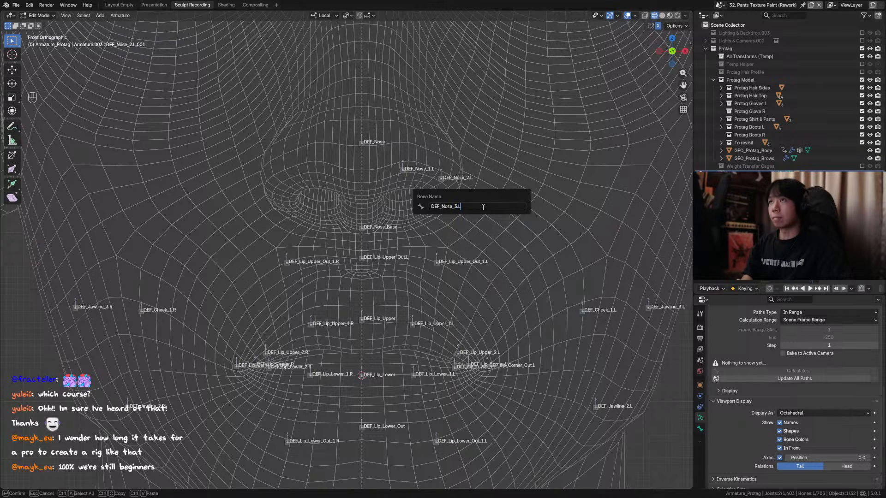
pyautogui.press('Return')
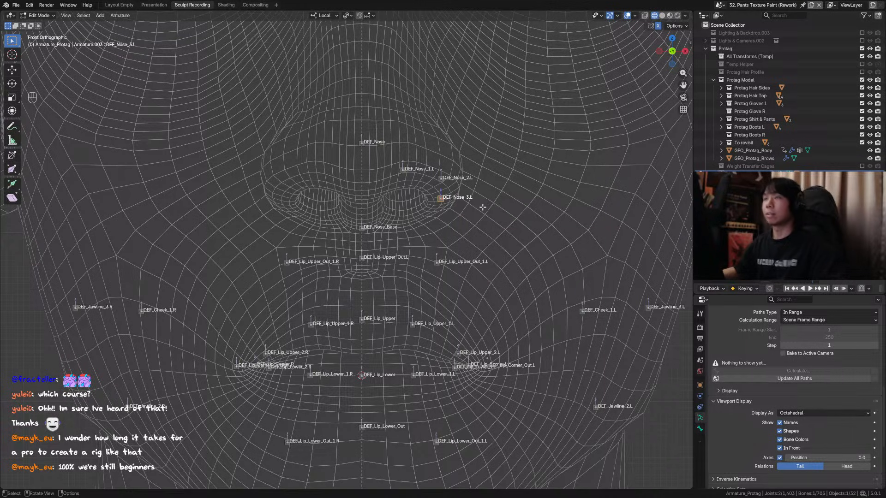
pyautogui.scroll(-2, 462, 201)
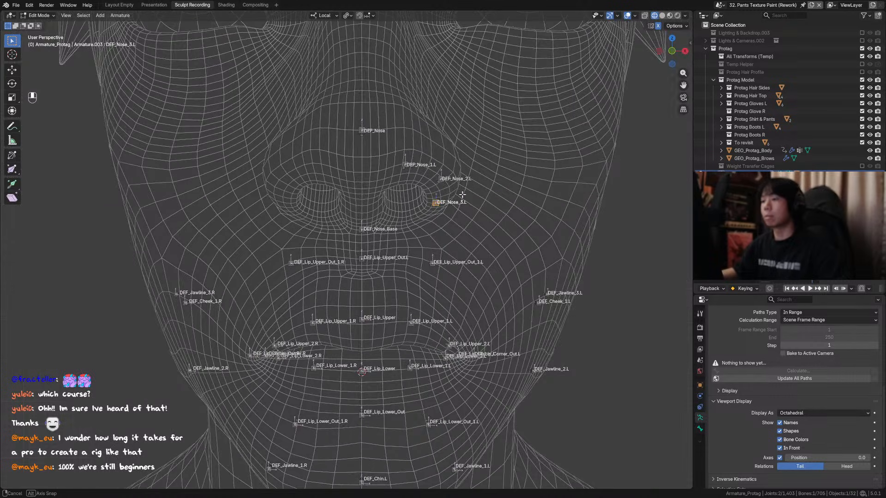
pyautogui.scroll(2, 459, 196)
pyautogui.hotkey('ctrl', 's')
# Nudge DEF_Nose_2.L along its local X axis, shift DEF_Nose_1.L about -0.0002 m along local X, and save the file.
pyautogui.click(426, 183)
pyautogui.keyDown('shift'); pyautogui.moveTo(457, 193); pyautogui.dragTo(383, 184, button='middle'); pyautogui.keyUp('shift')
pyautogui.press('g')
pyautogui.press('x')
pyautogui.click(454, 181)
pyautogui.click(368, 187)
pyautogui.press('g')
pyautogui.press('x')
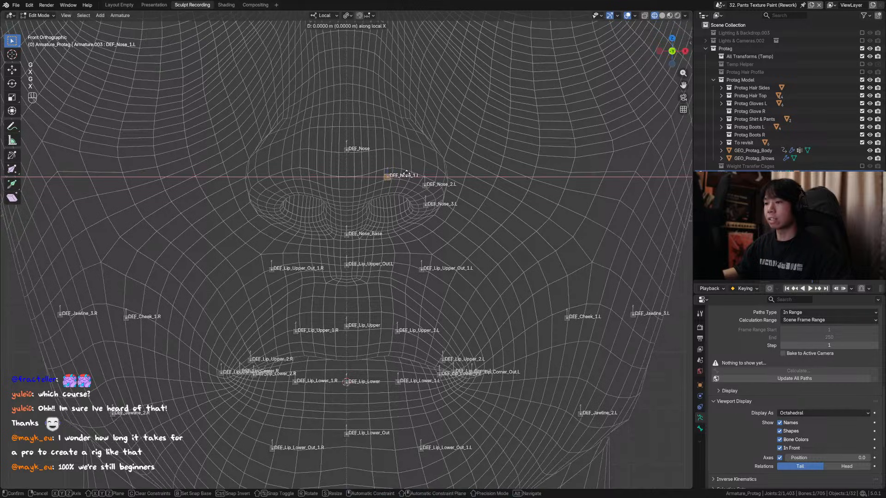
pyautogui.click(441, 188)
pyautogui.hotkey('ctrl', 's')
pyautogui.press('F2')
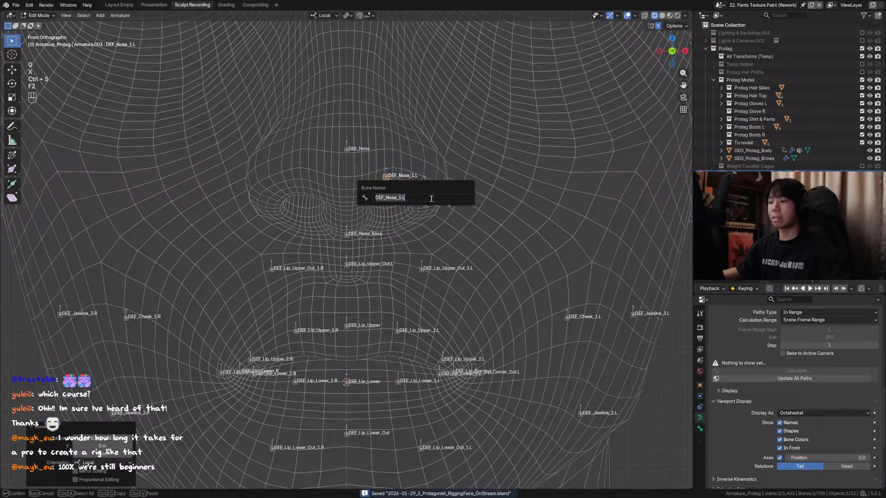
pyautogui.press('F3')
pyautogui.click(466, 213)
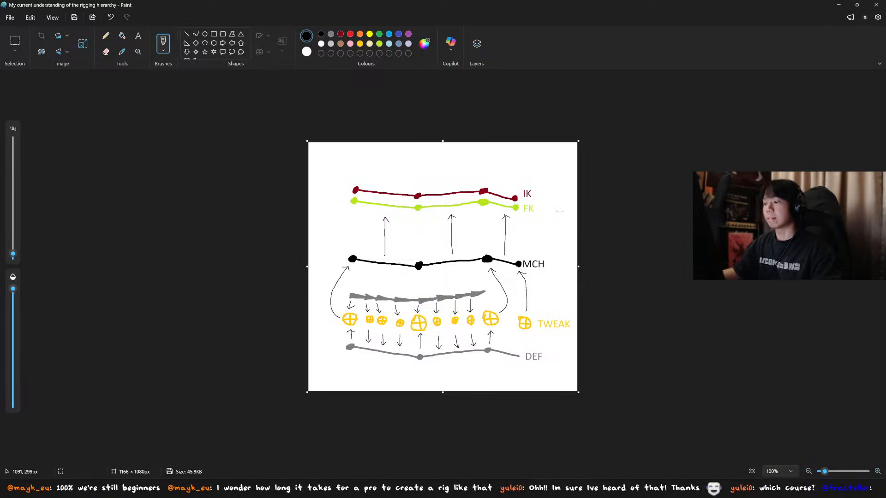
# In the Paint rigging hierarchy diagram, sketch a trial arrow from the first grey bone to the MCH chain, and undo the strokes.
pyautogui.keyDown('ctrl'); pyautogui.scroll(3, 484, 293); pyautogui.keyUp('ctrl')
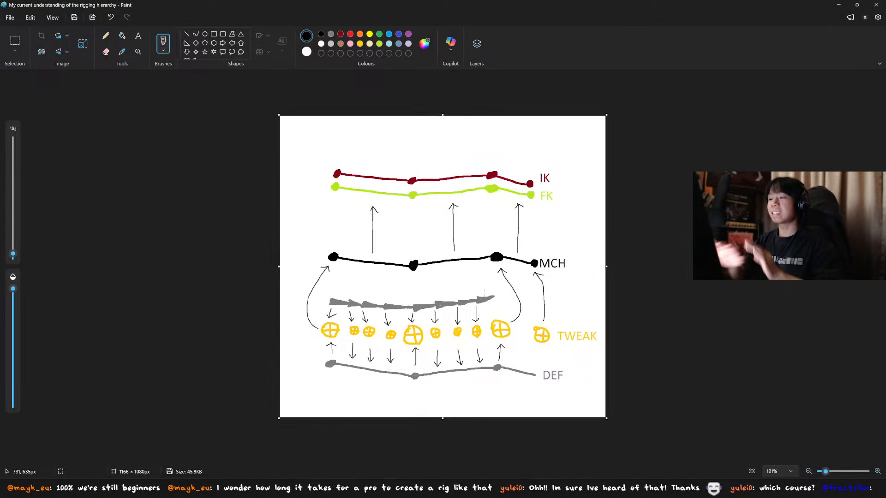
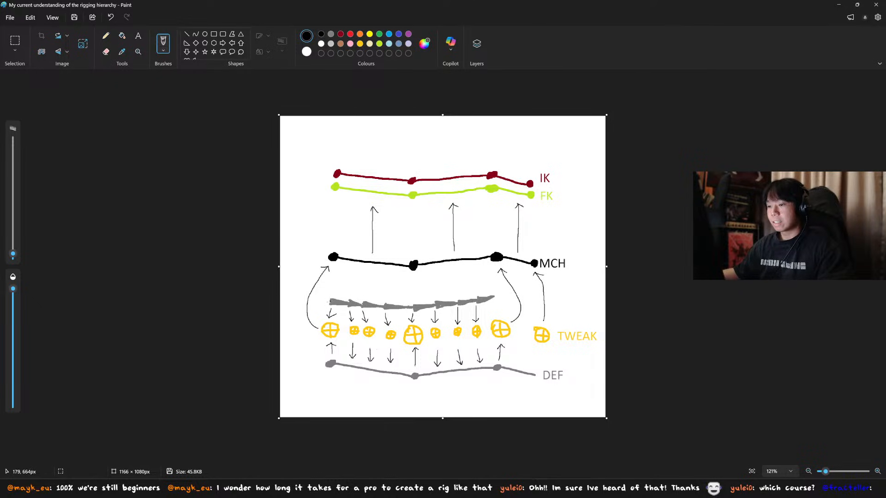
pyautogui.moveTo(330, 301); pyautogui.dragTo(360, 300)
pyautogui.hotkey('ctrl', 'z')
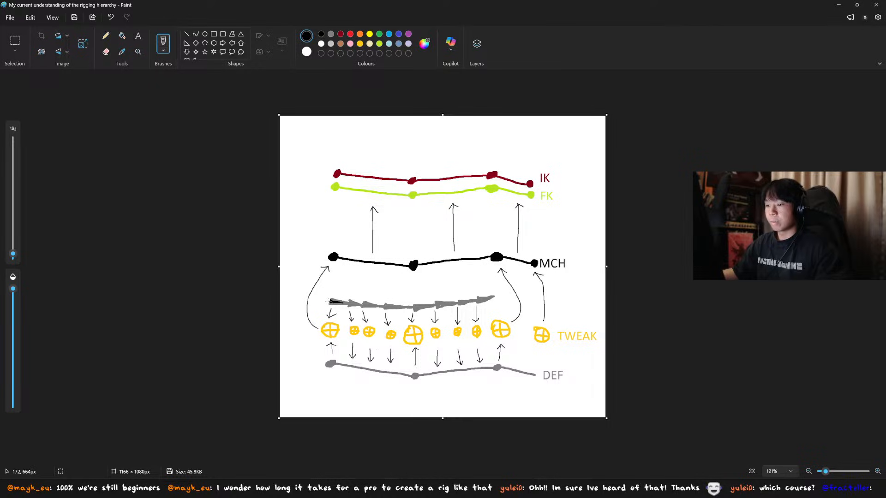
pyautogui.moveTo(328, 301)
pyautogui.mouseDown()
pyautogui.moveTo(362, 268)
pyautogui.moveTo(369, 274)
pyautogui.mouseUp()
pyautogui.hotkey('ctrl', 'z')
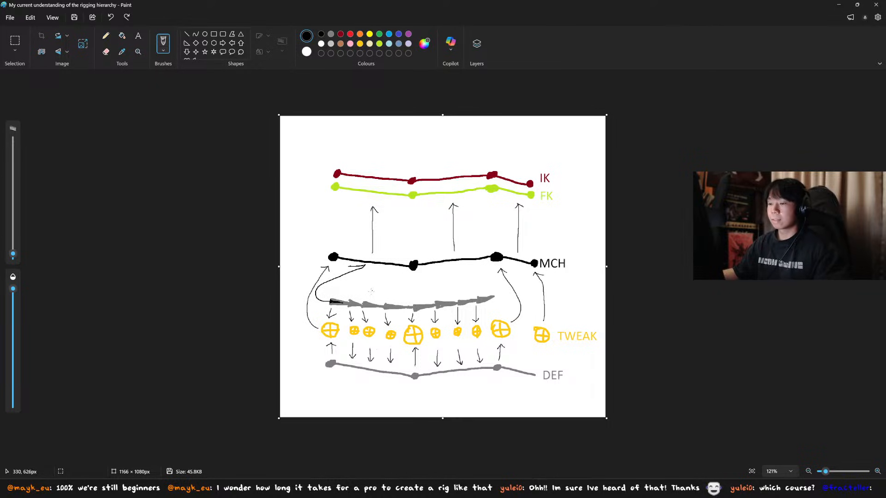
pyautogui.hotkey('ctrl', 'z')
pyautogui.hotkey('ctrl', 'z')
pyautogui.hotkey('ctrl', 'z')
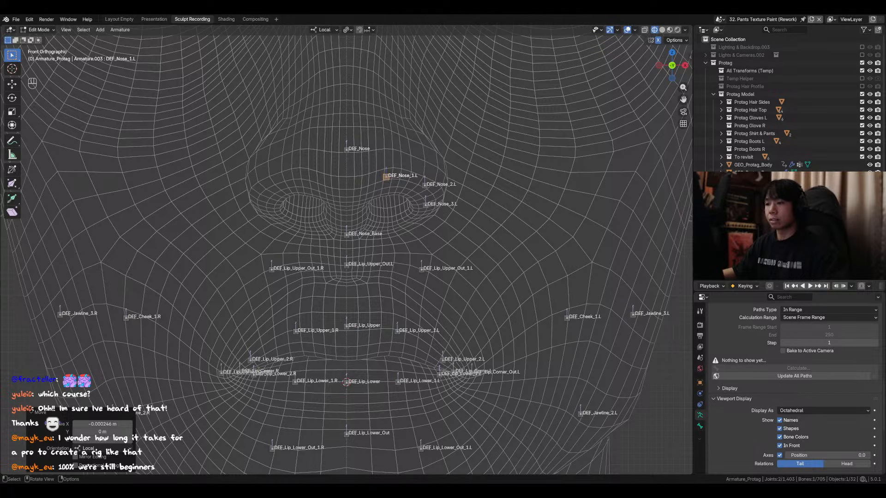
pyautogui.press('F3')
pyautogui.click(477, 214)
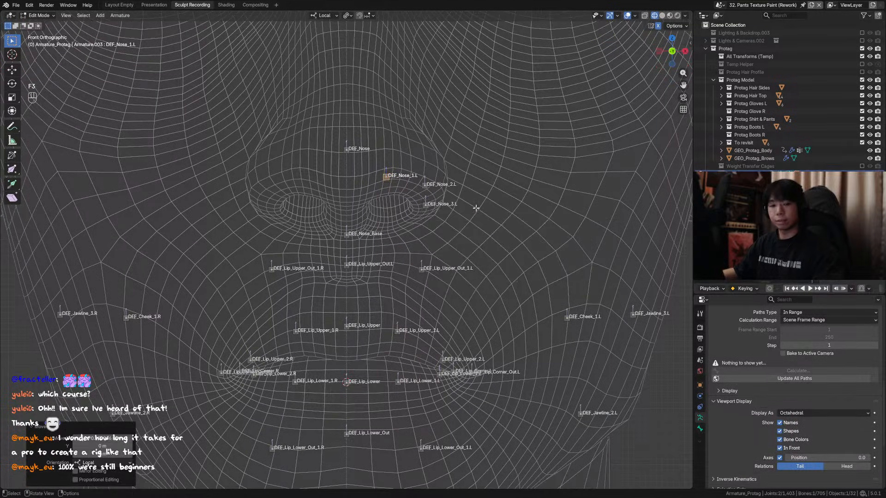
pyautogui.moveTo(451, 204); pyautogui.dragTo(357, 170, button='middle')
pyautogui.press('KP_1')
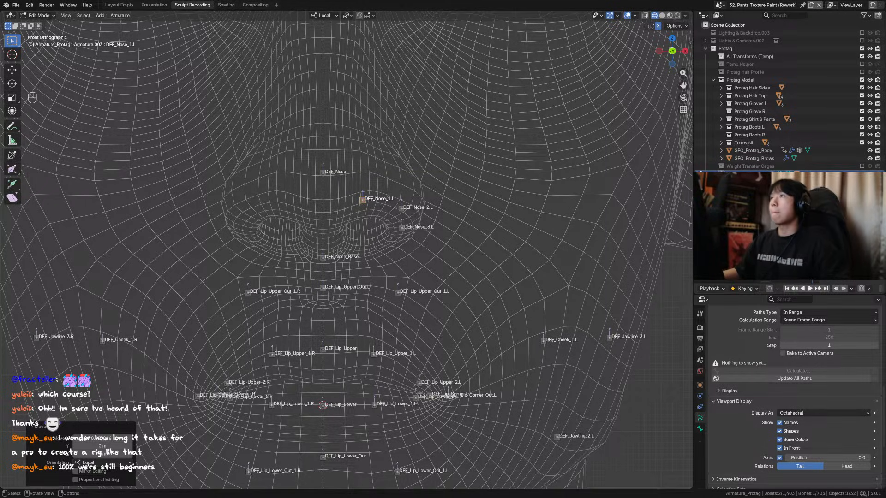
pyautogui.scroll(-1, 379, 196)
pyautogui.scroll(1, 379, 196)
pyautogui.keyDown('shift'); pyautogui.moveTo(379, 196); pyautogui.dragTo(385, 191, button='middle'); pyautogui.keyUp('shift')
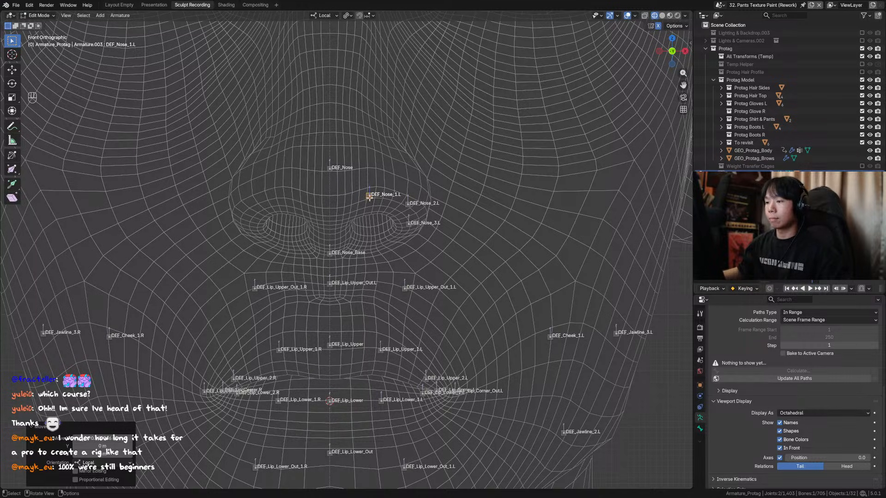
pyautogui.keyDown('shift'); pyautogui.moveTo(369, 196); pyautogui.dragTo(370, 201, button='middle'); pyautogui.keyUp('shift')
# Select DEF_Nose_1.L, DEF_Nose_2.L and DEF_Nose_3.L, symmetrize them to the opposite side of the nose, and save the file.
pyautogui.hotkey('ctrl', 's')
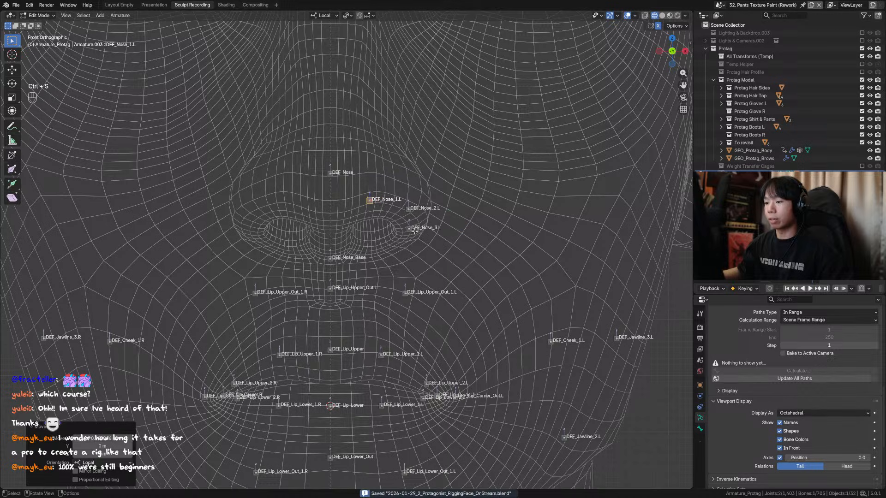
pyautogui.keyDown('alt'); pyautogui.moveTo(455, 241); pyautogui.dragTo(347, 240, button='middle'); pyautogui.keyUp('alt')
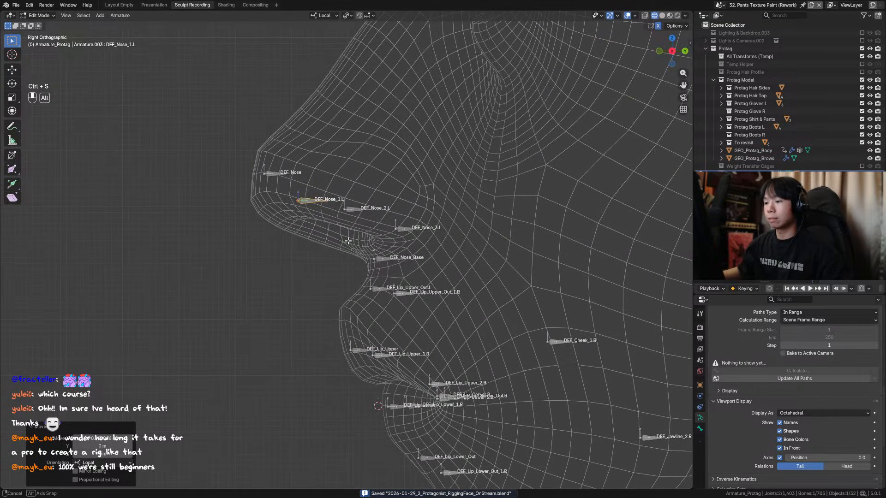
pyautogui.keyDown('ctrl'); pyautogui.click(403, 228); pyautogui.keyUp('ctrl')
pyautogui.keyDown('alt'); pyautogui.moveTo(403, 228); pyautogui.dragTo(473, 226, button='middle'); pyautogui.keyUp('alt')
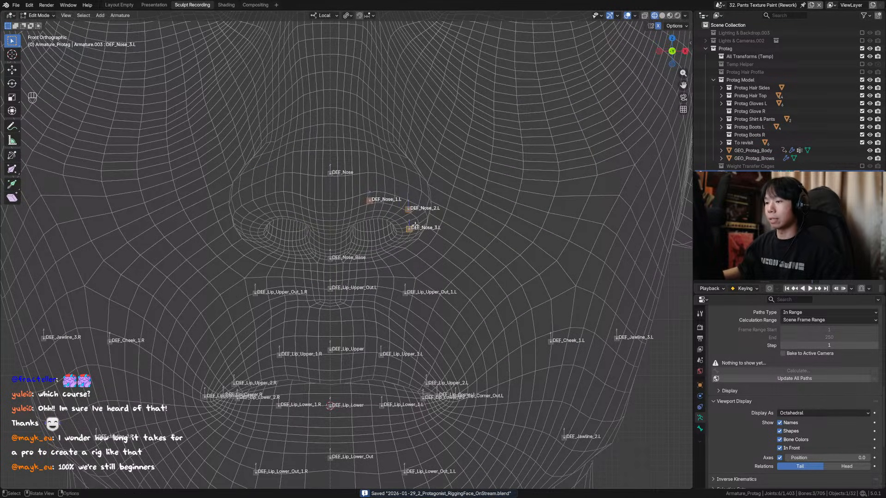
pyautogui.rightClick(439, 217)
pyautogui.click(451, 218)
pyautogui.keyDown('shift'); pyautogui.moveTo(429, 198); pyautogui.dragTo(415, 215, button='middle'); pyautogui.keyUp('shift')
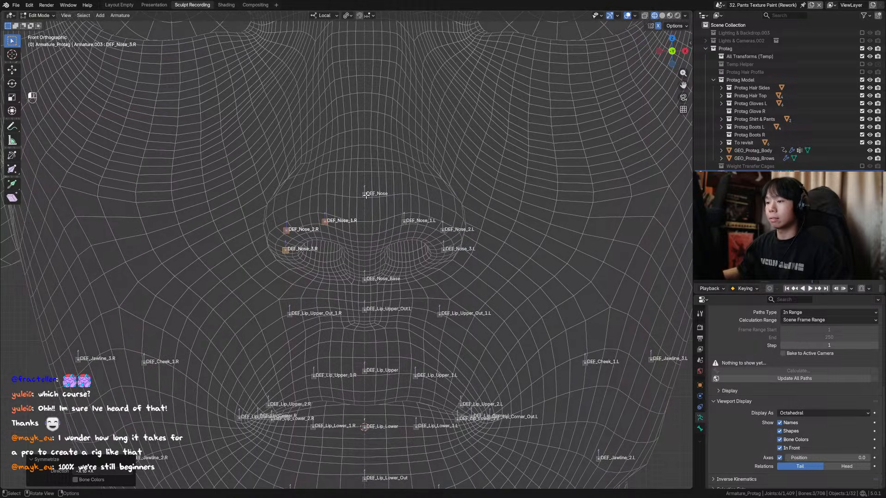
pyautogui.click(366, 195)
pyautogui.keyDown('alt'); pyautogui.moveTo(366, 195); pyautogui.dragTo(554, 202, button='middle'); pyautogui.keyUp('alt')
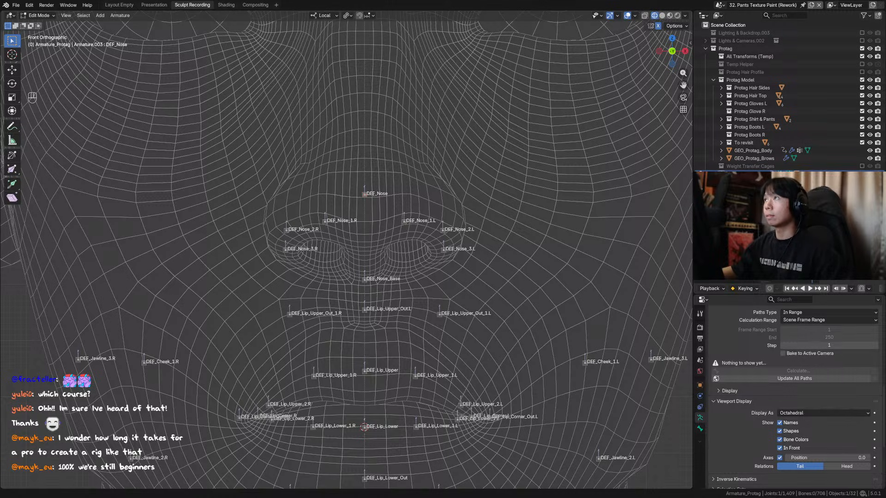
pyautogui.moveTo(351, 258); pyautogui.dragTo(436, 260, button='middle')
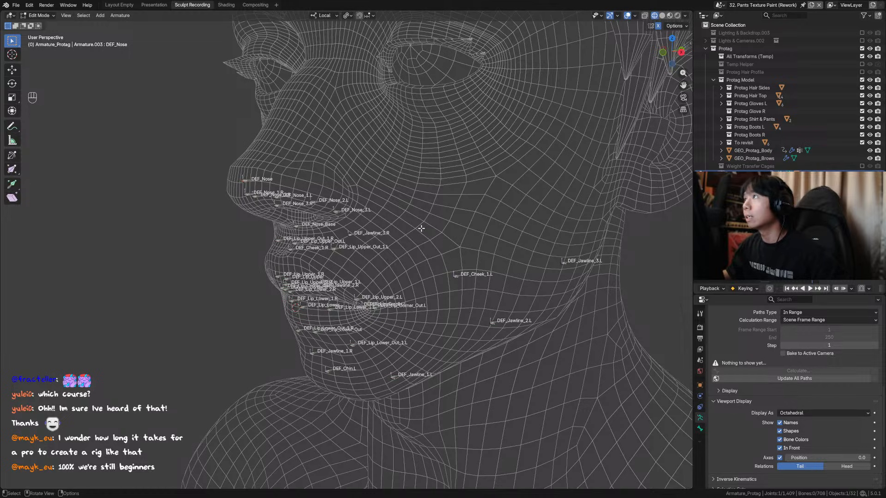
pyautogui.scroll(-2, 475, 234)
pyautogui.keyDown('shift'); pyautogui.moveTo(476, 234); pyautogui.dragTo(403, 261, button='middle'); pyautogui.keyUp('shift')
pyautogui.hotkey('ctrl', 's')
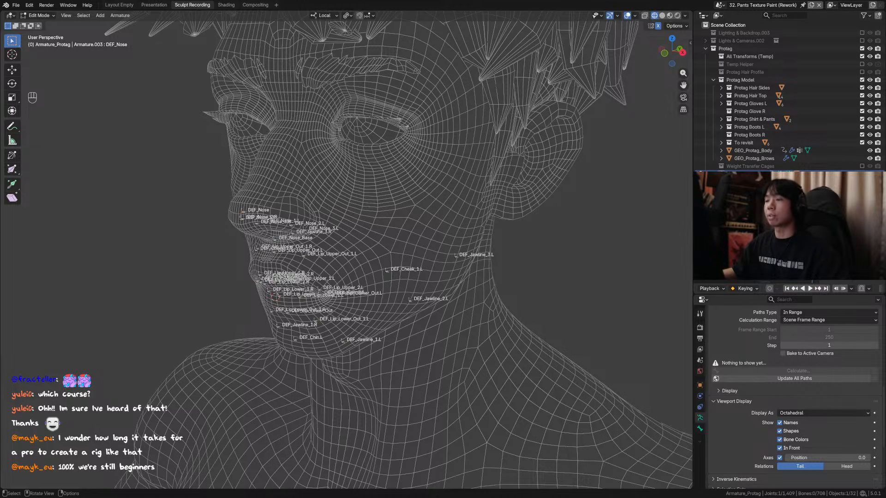
# Duplicate DEF_Cheek_1.L in side view and place the copy directly above it on the cheek, level with the nostrils.
pyautogui.moveTo(428, 278); pyautogui.dragTo(381, 272, button='middle')
pyautogui.click(395, 272)
pyautogui.hotkey('ctrl', 's')
pyautogui.click(397, 275)
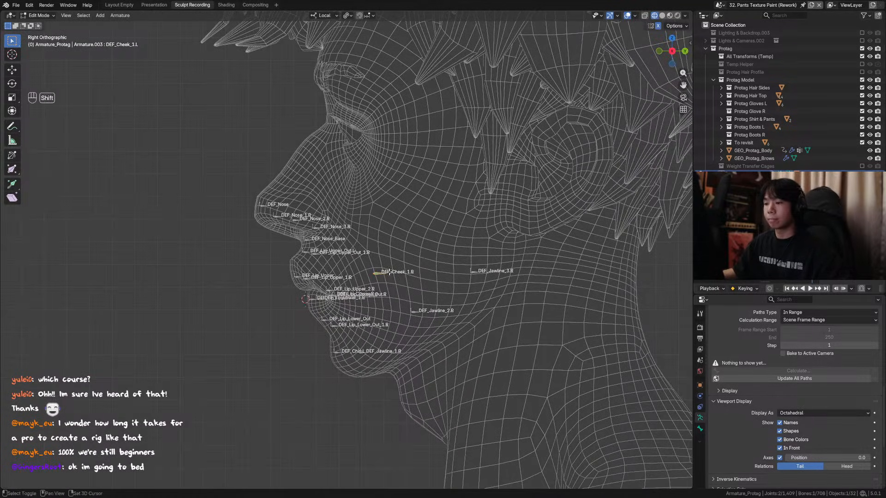
pyautogui.hotkey('shift', 'd')
pyautogui.click(374, 221)
pyautogui.keyDown('alt'); pyautogui.moveTo(375, 222); pyautogui.dragTo(387, 236, button='middle'); pyautogui.keyUp('alt')
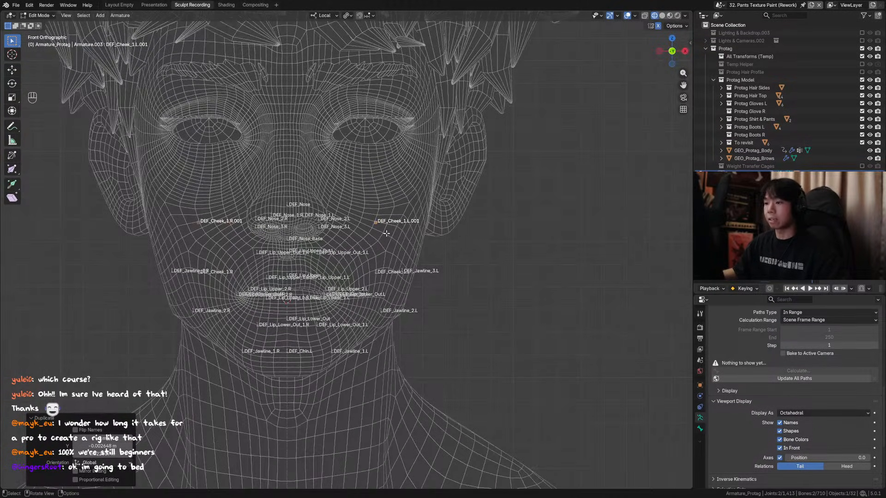
# Move the duplicated cheek bone pair outward across the cheeks in front view, and adjust it along the local X axis.
pyautogui.press('g')
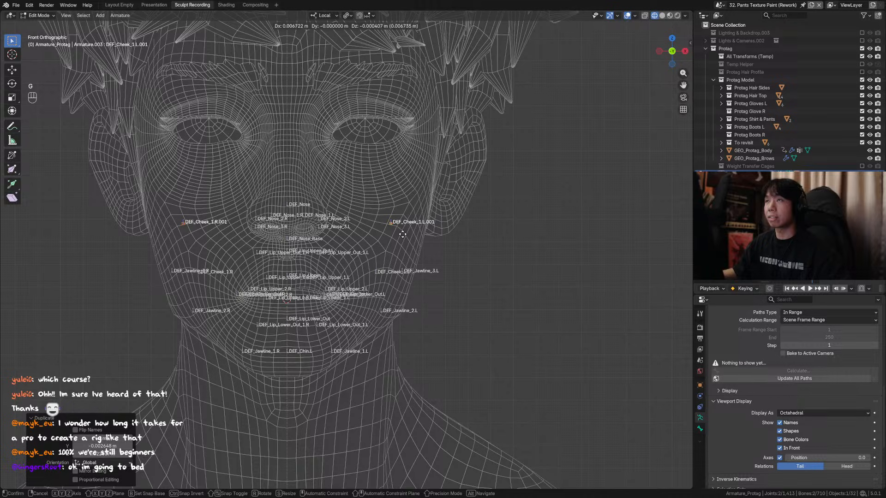
pyautogui.click(401, 233)
pyautogui.moveTo(440, 239)
pyautogui.mouseDown(button='middle')
pyautogui.moveTo(452, 257)
pyautogui.moveTo(437, 241)
pyautogui.mouseUp(button='middle')
pyautogui.press('g')
pyautogui.press('x')
pyautogui.click(433, 241)
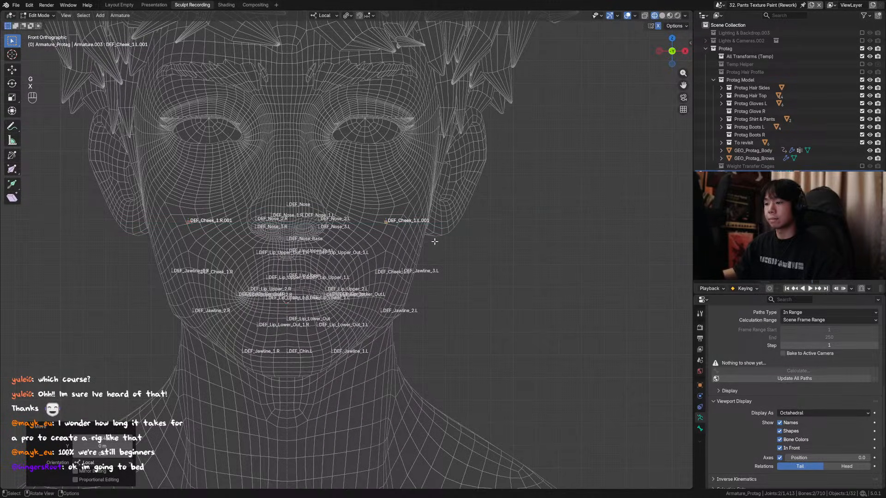
# Rename DEF_Cheek_1.L.001 as DEF_Cheek_2.L.
pyautogui.press('F2')
pyautogui.write('2')
pyautogui.moveTo(419, 240); pyautogui.dragTo(476, 250)
pyautogui.press('BackSpace')
pyautogui.press('BackSpace')
pyautogui.press('Return')
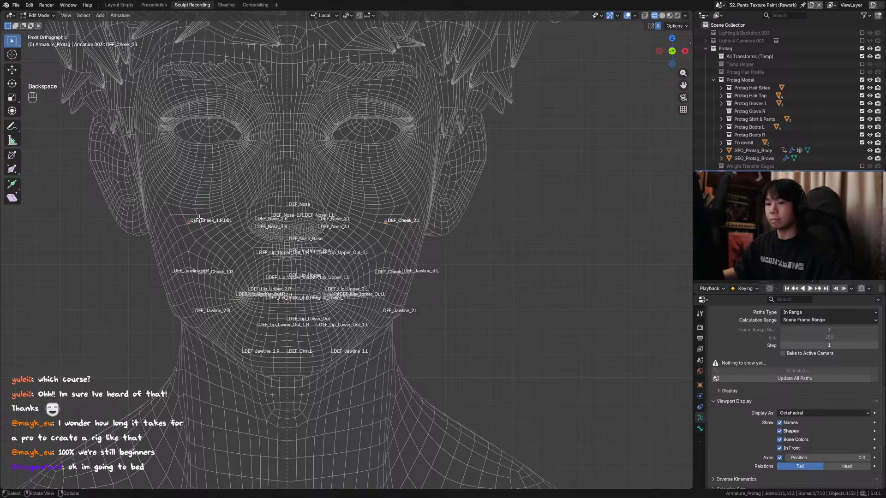
# Rename DEF_Cheek_1.R.001 as DEF_Cheek_2.R, and save the file.
pyautogui.moveTo(200, 217); pyautogui.dragTo(209, 216, button='middle')
pyautogui.click(211, 219)
pyautogui.press('F2')
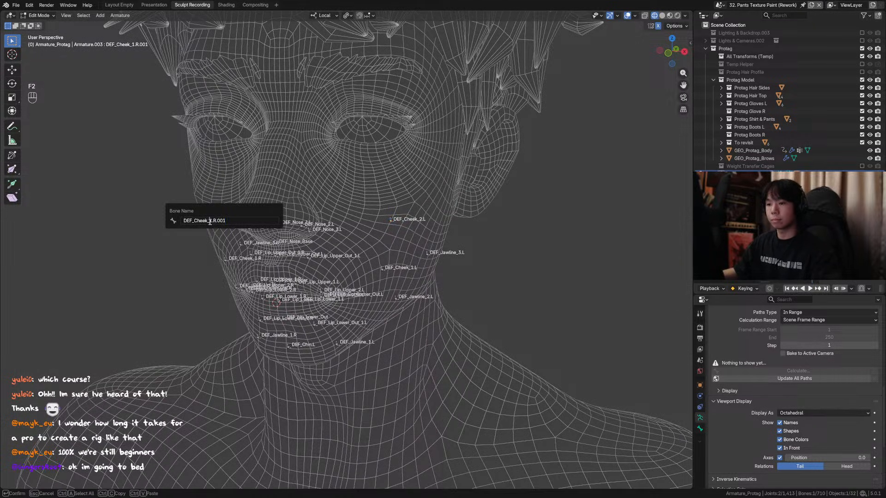
pyautogui.moveTo(210, 221); pyautogui.dragTo(213, 221)
pyautogui.write('2')
pyautogui.moveTo(216, 220); pyautogui.dragTo(226, 221)
pyautogui.press('BackSpace')
pyautogui.press('Return')
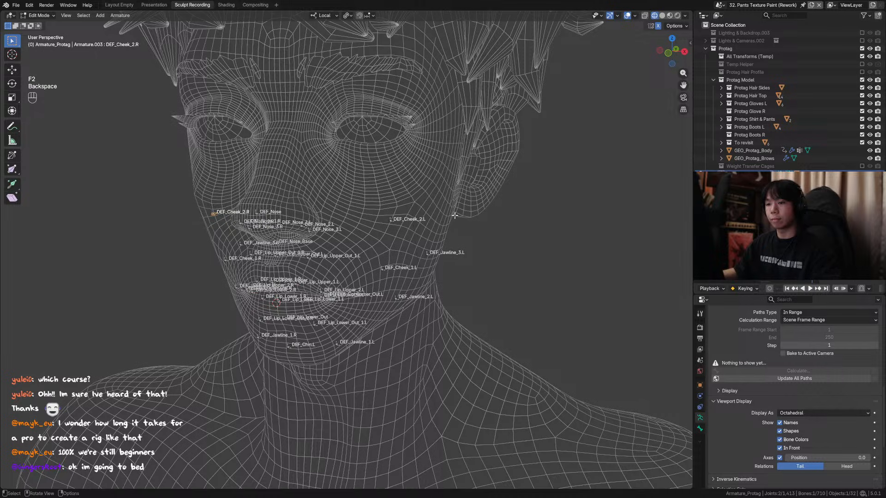
pyautogui.hotkey('ctrl', 's')
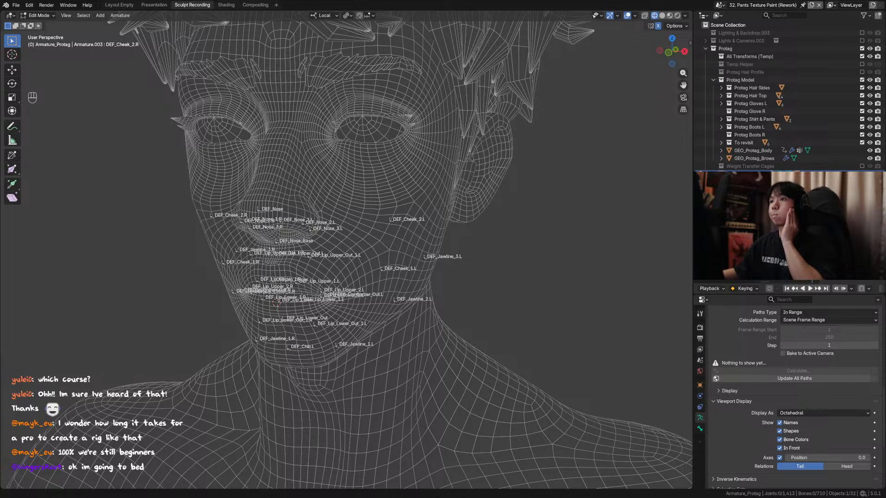
# Save the file, duplicate DEF_Cheek_2.L about 0.031 m back and slightly down in side view, and shift the copy along local X.
pyautogui.moveTo(457, 205); pyautogui.dragTo(366, 204, button='middle')
pyautogui.click(386, 227)
pyautogui.hotkey('ctrl', 's')
pyautogui.hotkey('ctrl', 's')
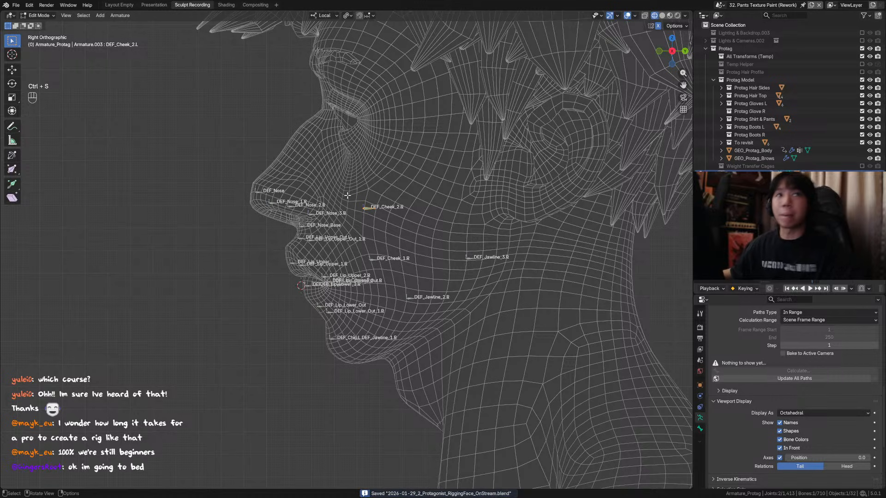
pyautogui.hotkey('shift', 'd')
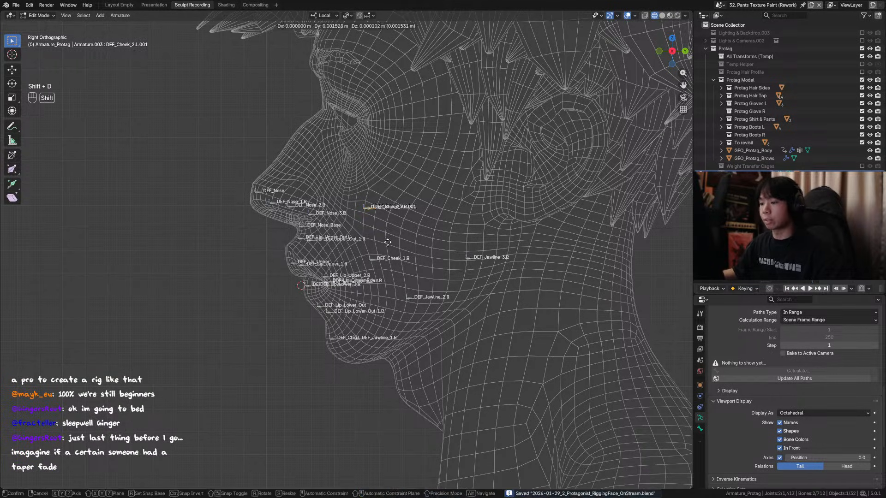
pyautogui.click(416, 258)
pyautogui.moveTo(417, 258); pyautogui.dragTo(517, 260, button='middle')
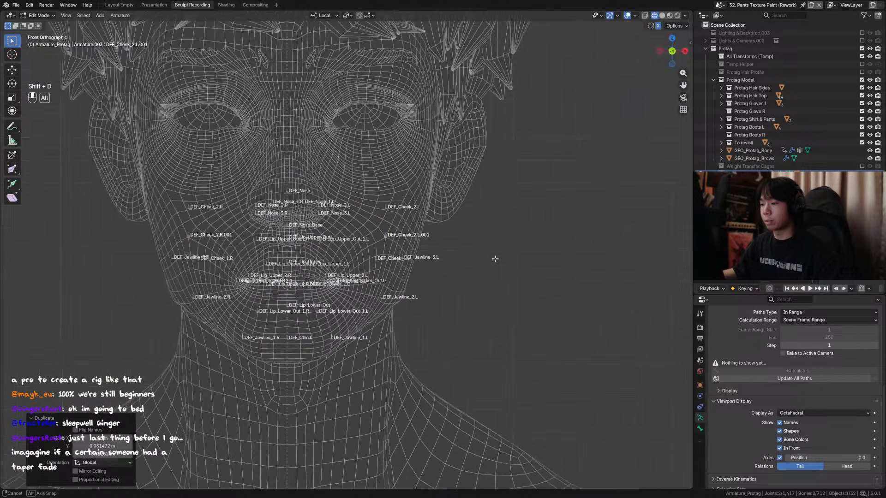
pyautogui.press('g')
pyautogui.press('x')
pyautogui.click(429, 241)
# Rename DEF_Cheek_2.L.001 as DEF_Cheek_3.L, and save the file.
pyautogui.moveTo(429, 241); pyautogui.dragTo(418, 246, button='middle')
pyautogui.press('F2')
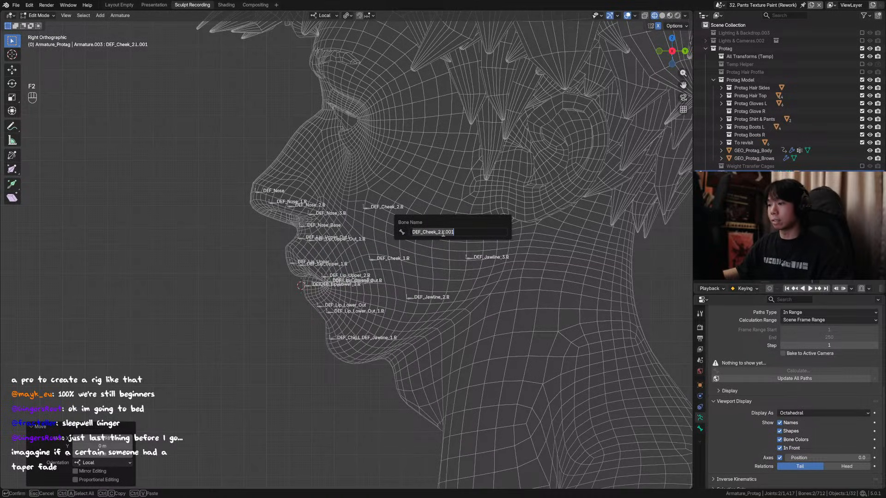
pyautogui.moveTo(437, 233); pyautogui.dragTo(492, 233)
pyautogui.write('3')
pyautogui.press('BackSpace')
pyautogui.press('Return')
pyautogui.moveTo(491, 234); pyautogui.dragTo(507, 229, button='middle')
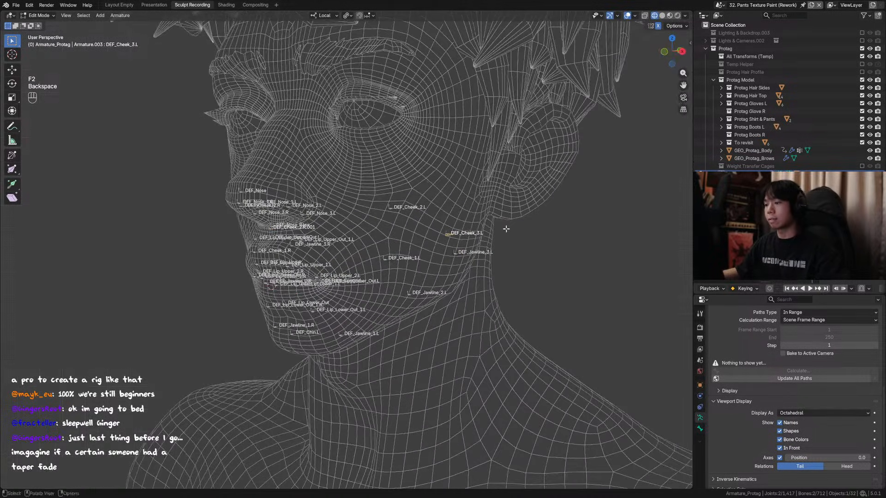
pyautogui.hotkey('ctrl', 's')
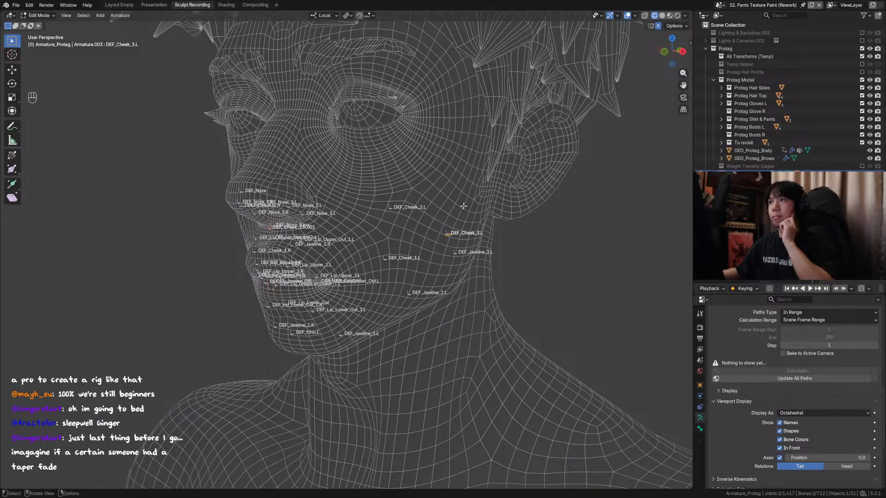
# Reposition the DEF_Cheek_3.L bone pair on the rear of the cheek, just above DEF_Jawline_3.L.
pyautogui.moveTo(463, 204); pyautogui.dragTo(448, 245, button='middle')
pyautogui.press('g')
pyautogui.hotkey('ctrl', 'z')
pyautogui.press('g')
pyautogui.click(438, 248)
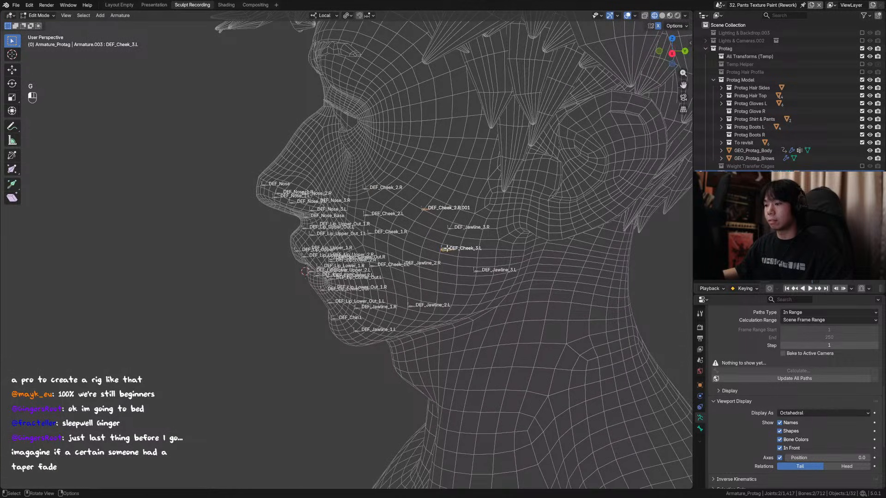
# Rename DEF_Cheek_2.R.001 as DEF_Cheek_3.R, and save the file.
pyautogui.click(424, 208)
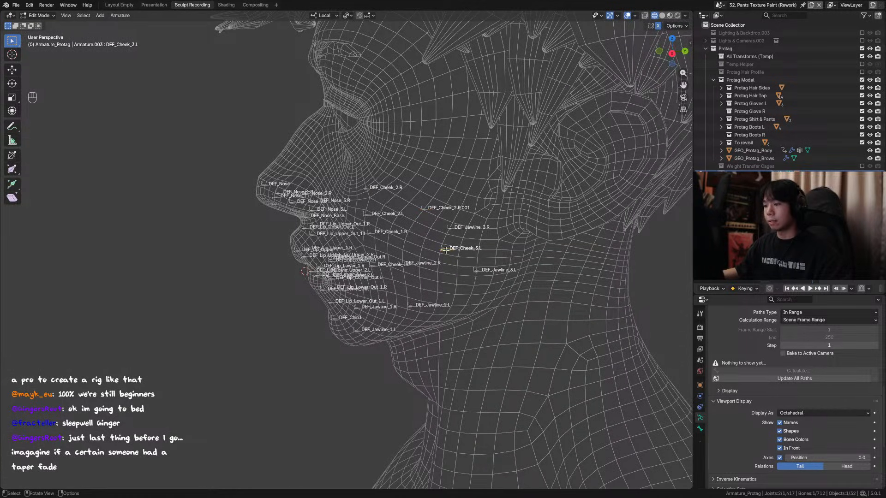
pyautogui.press('F2')
pyautogui.press('F2')
pyautogui.write('DEF_Cheek_3.R')
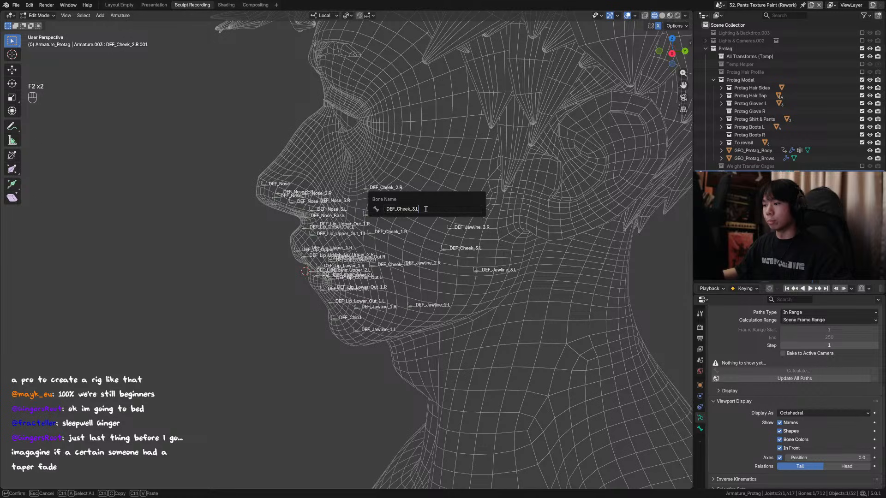
pyautogui.press('Return')
pyautogui.hotkey('ctrl', 's')
# Move DEF_Cheek_3.L along its local Y axis, shift it about -0.0006 m along local X, and save the file.
pyautogui.click(444, 251)
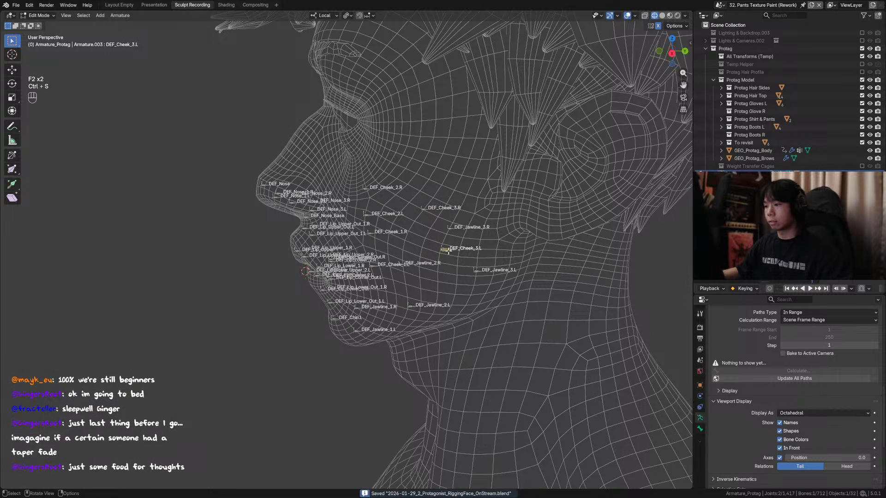
pyautogui.press('g')
pyautogui.keyDown('alt'); pyautogui.moveTo(445, 251); pyautogui.dragTo(509, 243, button='middle'); pyautogui.keyUp('alt')
pyautogui.press('y')
pyautogui.click(441, 244)
pyautogui.press('g')
pyautogui.press('x')
pyautogui.click(471, 255)
pyautogui.hotkey('ctrl', 's')
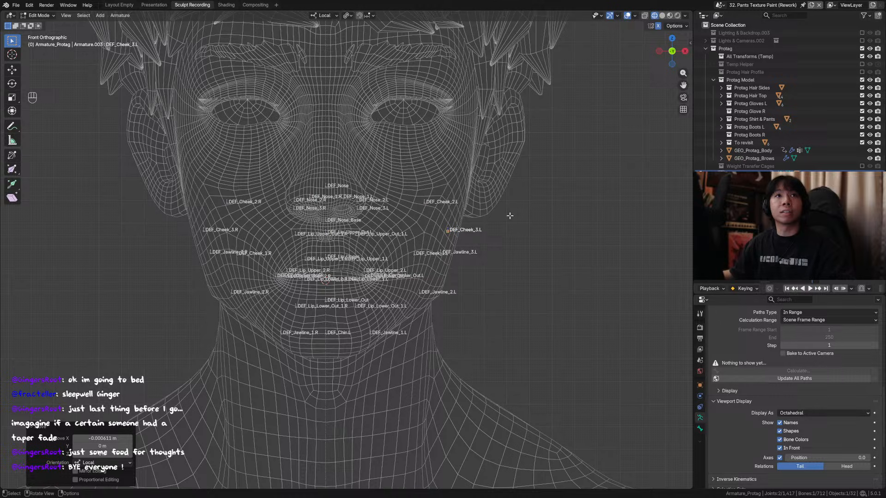
# Save the file and select DEF_Cheek_1.L beside the mouth.
pyautogui.keyDown('shift'); pyautogui.moveTo(490, 213); pyautogui.dragTo(486, 245, button='middle'); pyautogui.keyUp('shift')
pyautogui.hotkey('ctrl', 's')
pyautogui.moveTo(411, 250); pyautogui.dragTo(460, 251, button='middle')
pyautogui.click(414, 248)
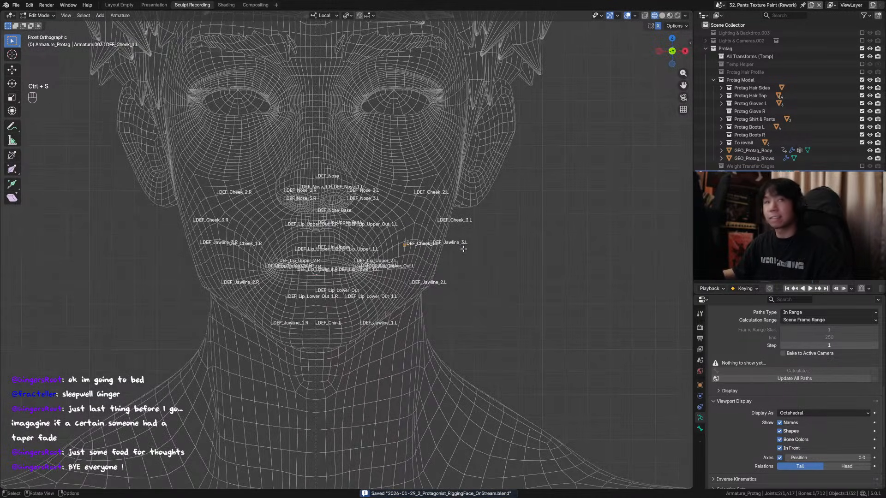
pyautogui.press('g')
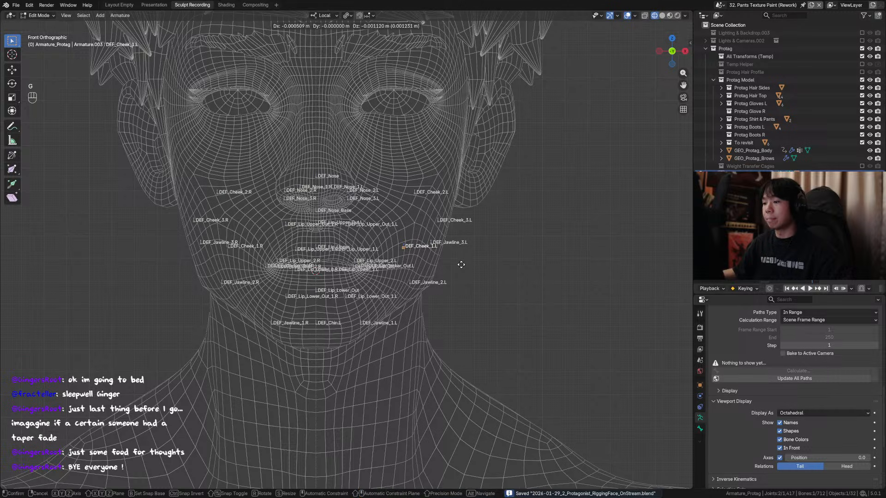
pyautogui.rightClick(462, 263)
pyautogui.press('g')
pyautogui.rightClick(460, 266)
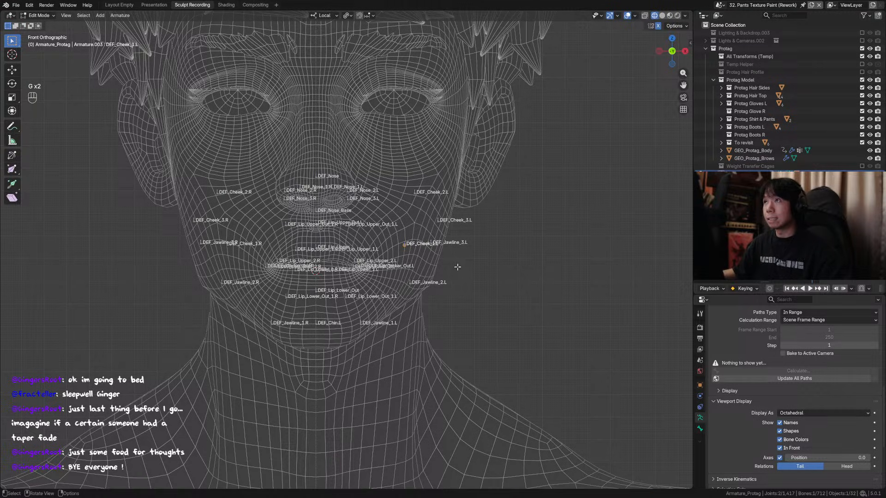
# Move DEF_Cheek_1.L about -0.0025 m along global X towards the mouth, refine it by about 0.0012 m, and save the file.
pyautogui.moveTo(457, 267); pyautogui.dragTo(387, 268, button='middle')
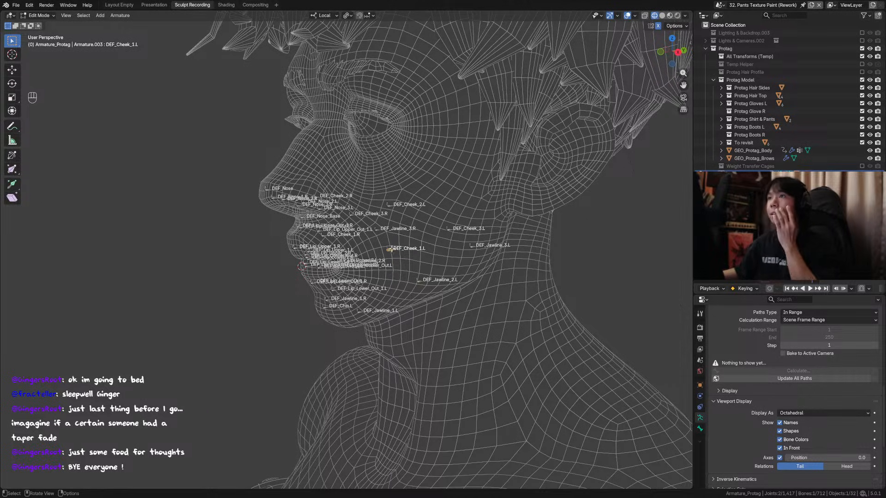
pyautogui.moveTo(384, 254); pyautogui.dragTo(486, 235, button='middle')
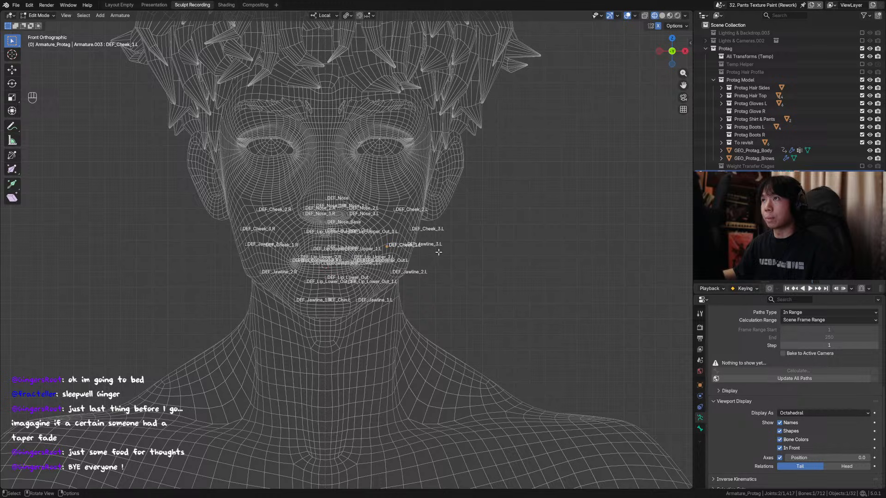
pyautogui.press('g')
pyautogui.click(399, 254)
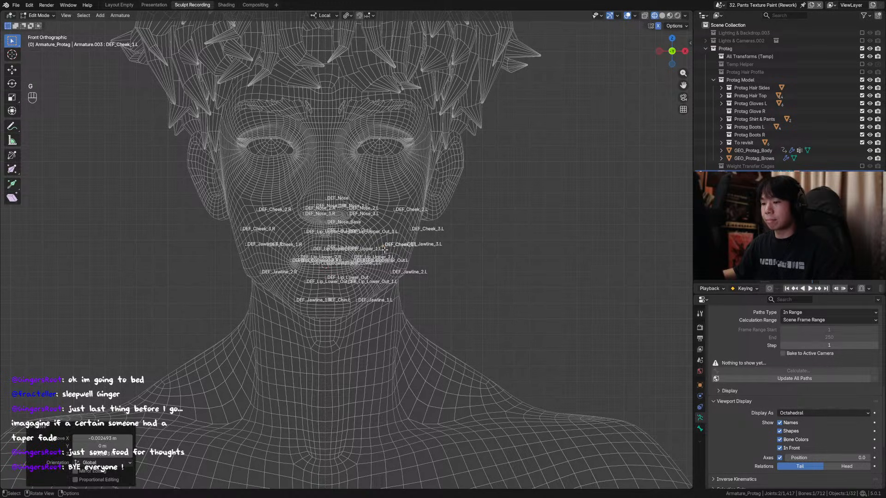
pyautogui.moveTo(387, 251); pyautogui.dragTo(407, 250, button='middle')
pyautogui.press('g')
pyautogui.press('g')
pyautogui.hotkey('ctrl', 's')
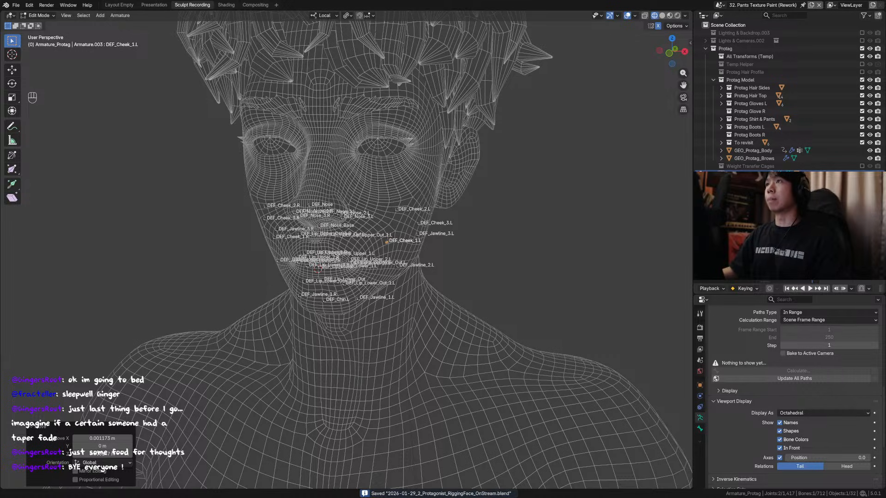
pyautogui.press('KP_1')
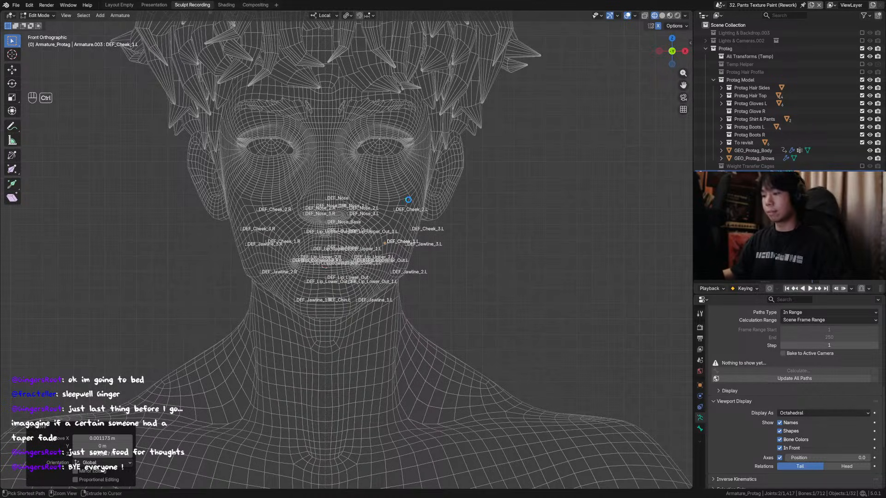
pyautogui.moveTo(408, 199); pyautogui.dragTo(351, 203, button='middle')
pyautogui.hotkey('ctrl', 's')
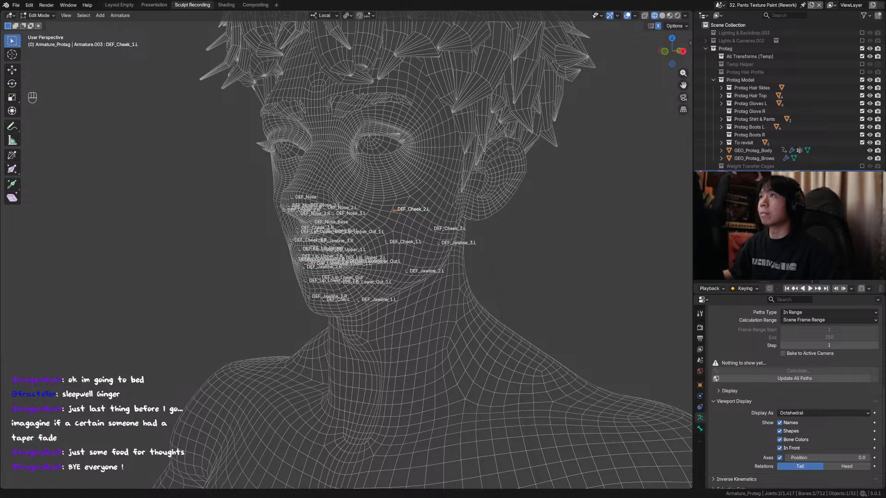
# Duplicate DEF_Cheek_2.L in front view and place the copy above it below the eye, about 0.0033 m further along X.
pyautogui.moveTo(397, 210); pyautogui.dragTo(421, 221, button='middle')
pyautogui.hotkey('ctrl', 's')
pyautogui.scroll(2, 421, 220)
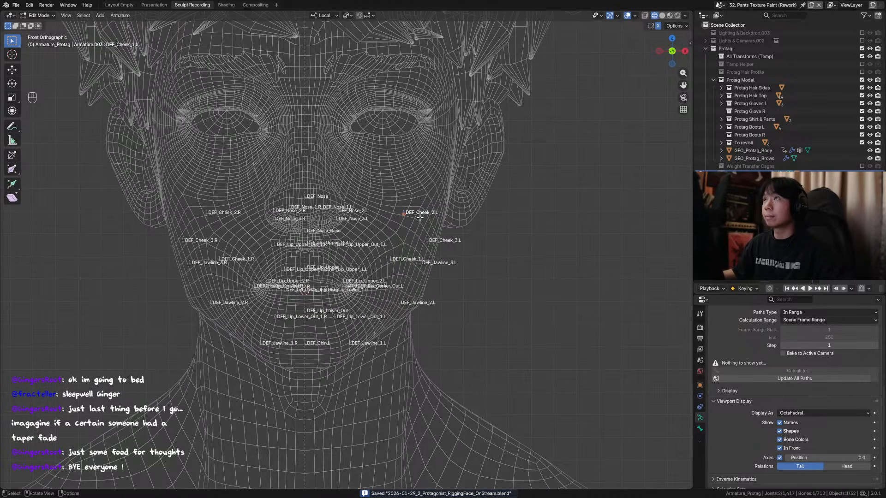
pyautogui.scroll(-1, 418, 217)
pyautogui.hotkey('shift', 'd')
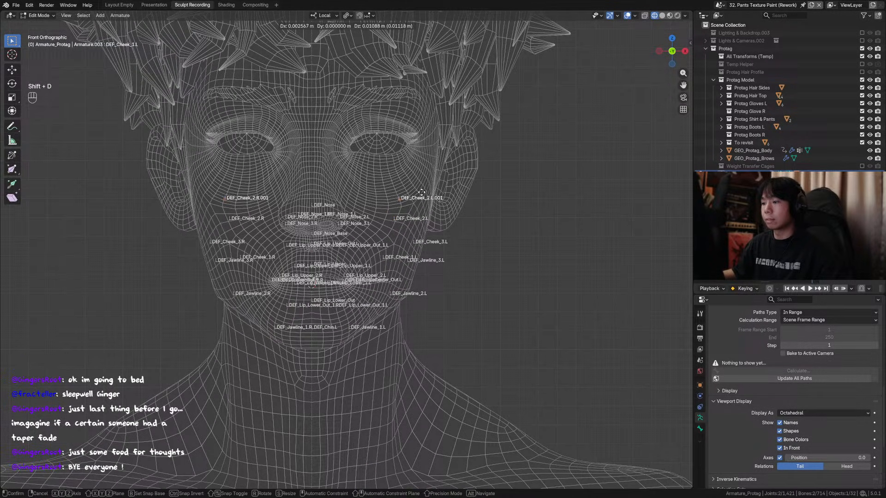
pyautogui.click(436, 198)
pyautogui.moveTo(436, 198); pyautogui.dragTo(423, 214, button='middle')
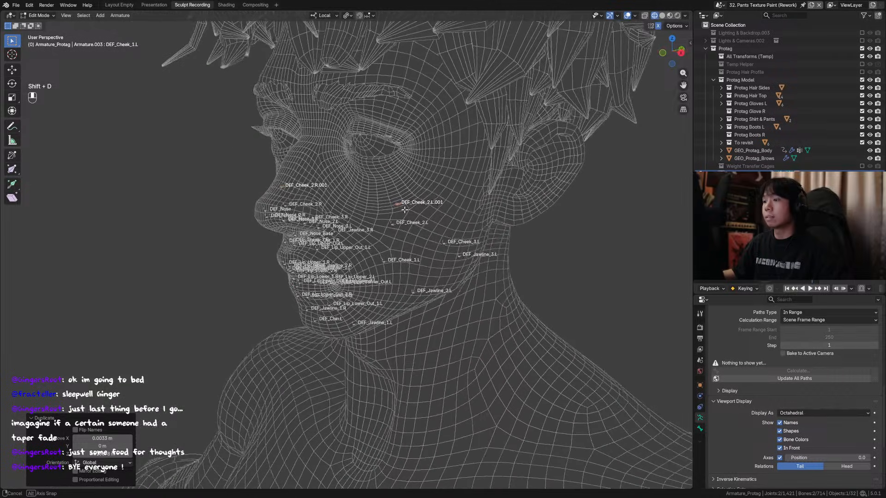
# Rename the active bone DEF_Cheek_1.L as DEF_CheekBone_1.L.
pyautogui.press('F2')
pyautogui.click(403, 212)
pyautogui.write('Bone_1.L')
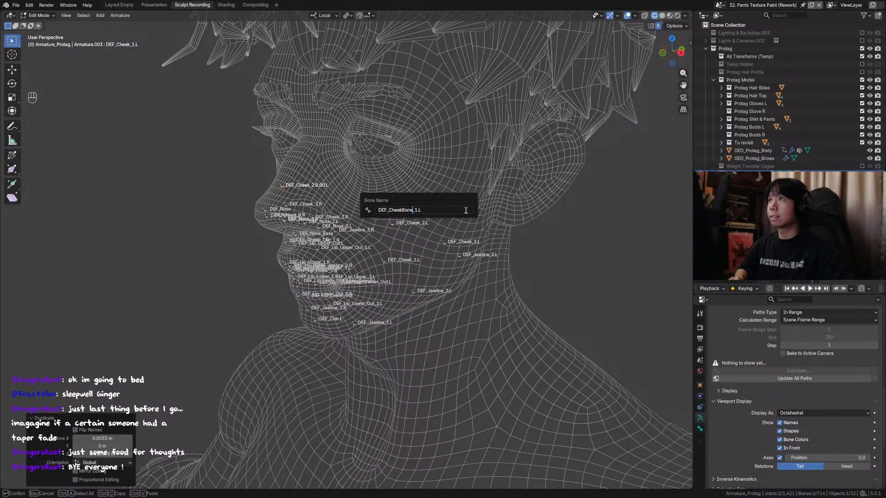
pyautogui.press('Return')
# Save the file and move the duplicated DEF_Cheek_2.L.001 pair about -0.0012 m along global X in front view.
pyautogui.press('KP_1')
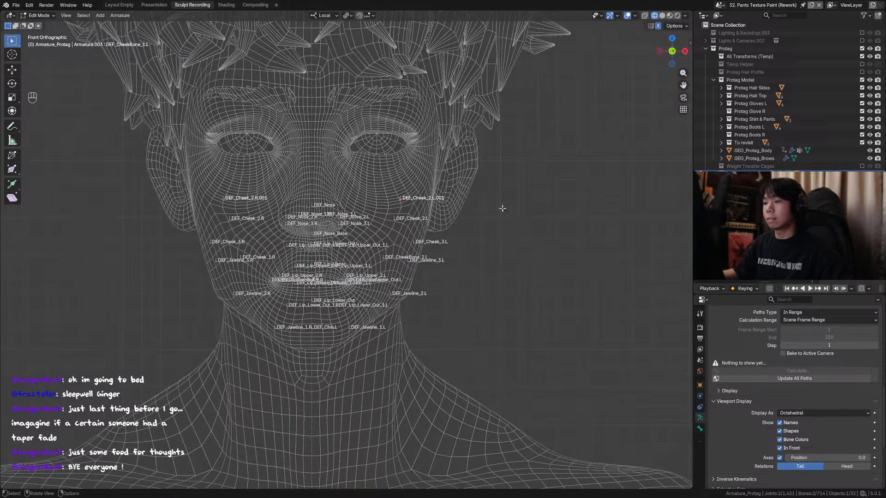
pyautogui.moveTo(459, 203)
pyautogui.keyDown('ctrl'); pyautogui.mouseDown(button='middle')
pyautogui.moveTo(460, 191)
pyautogui.moveTo(476, 198)
pyautogui.moveTo(465, 203)
pyautogui.mouseUp(button='middle'); pyautogui.keyUp('ctrl')
pyautogui.hotkey('ctrl', 's')
pyautogui.press('KP_1')
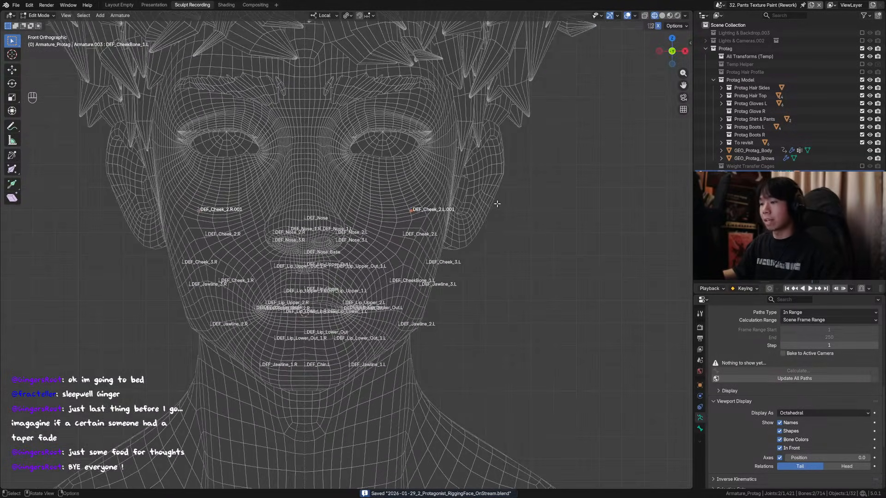
pyautogui.press('g')
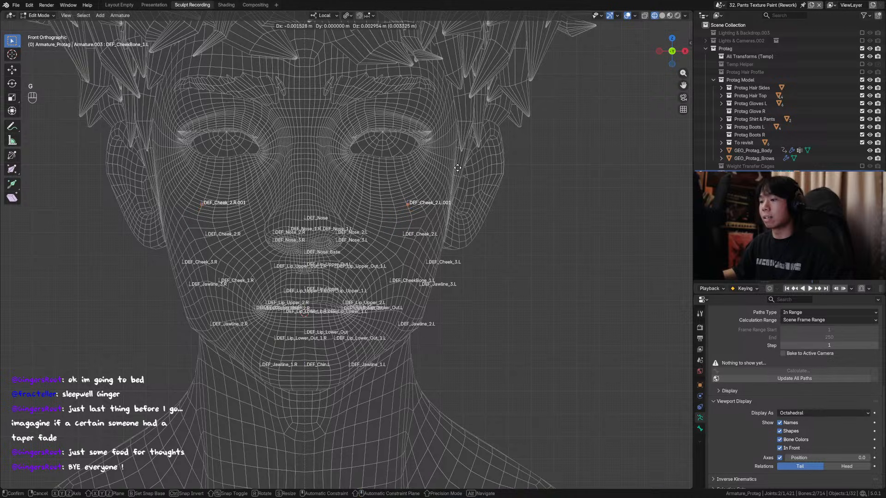
pyautogui.click(458, 173)
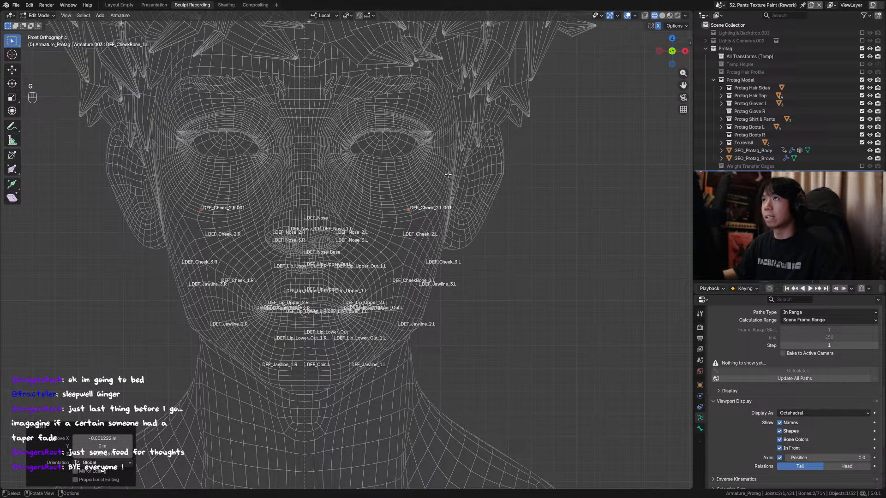
# Try to rename the active bone DEF_CheekBone_1.L as DEF_Zygo_1.L.
pyautogui.press('F2')
pyautogui.moveTo(414, 175); pyautogui.dragTo(450, 175)
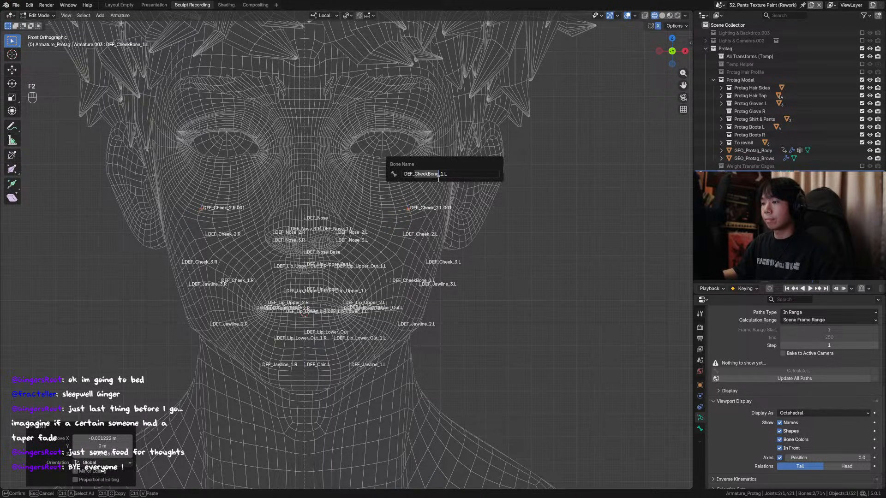
pyautogui.press('BackSpace')
pyautogui.write('Zygo_1.L')
pyautogui.press('Return')
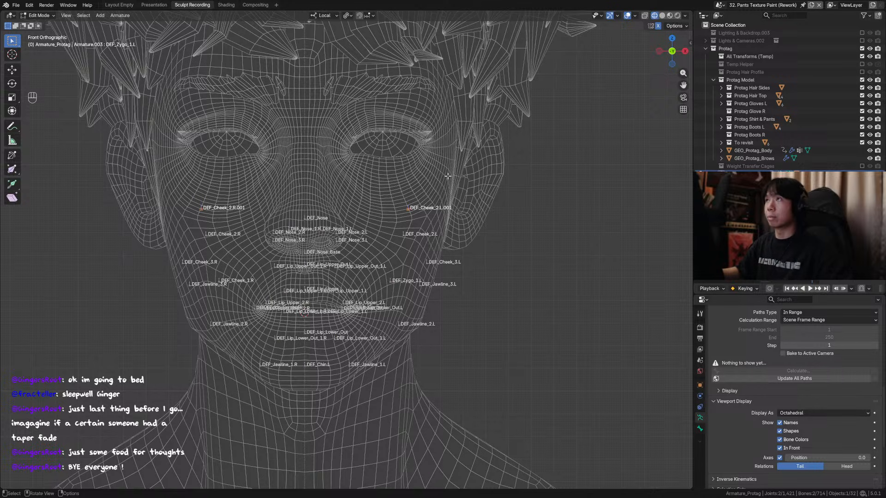
# Save the file, abandon a move of the duplicated cheek pair, and undo the last bone rename.
pyautogui.hotkey('ctrl', 's')
pyautogui.moveTo(447, 180); pyautogui.dragTo(441, 199, button='middle')
pyautogui.press('g')
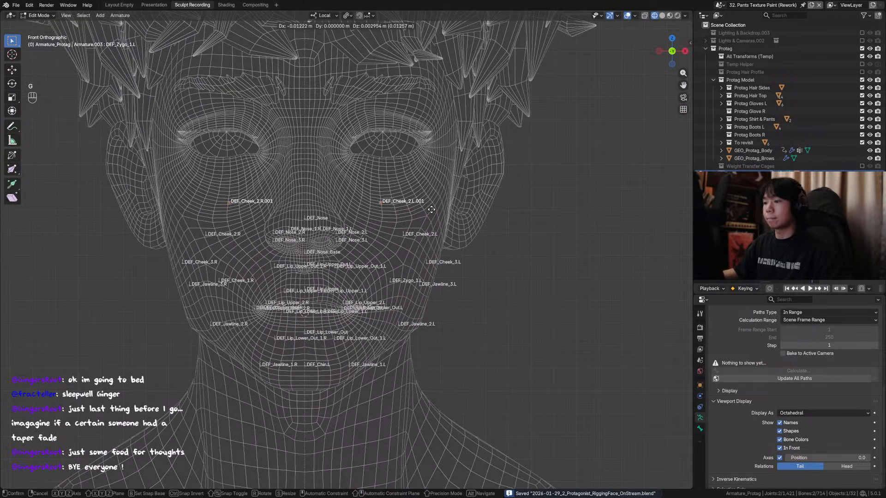
pyautogui.rightClick(452, 212)
pyautogui.hotkey('ctrl', 'z')
pyautogui.hotkey('ctrl', 'z')
pyautogui.moveTo(452, 212); pyautogui.dragTo(398, 218, button='middle')
pyautogui.hotkey('ctrl', 'shift', 'z')
# Rename the duplicated left bone DEF_Cheek_2.L.001 as DEF_Zygo_1.L and save the file.
pyautogui.click(403, 215)
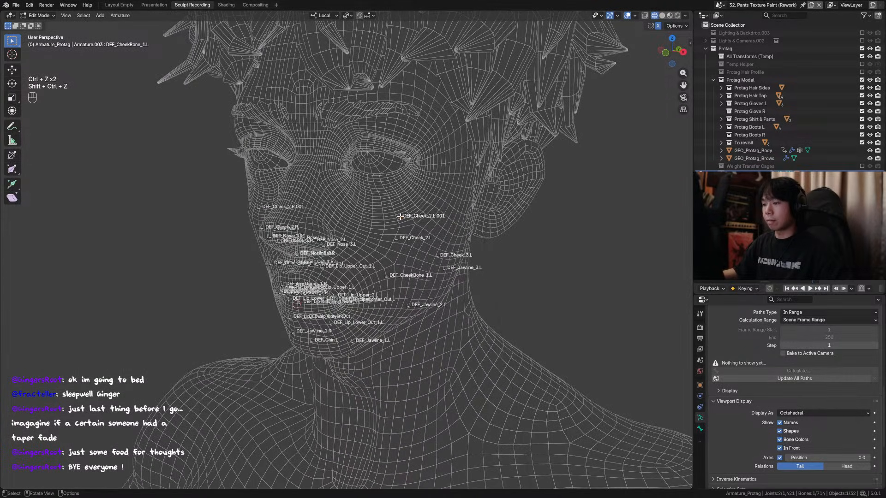
pyautogui.moveTo(379, 218); pyautogui.dragTo(394, 220, button='middle')
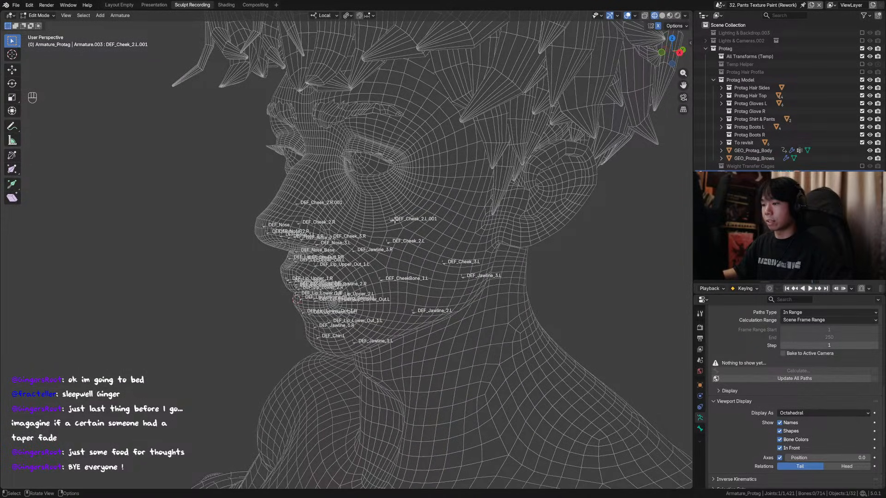
pyautogui.press('F2')
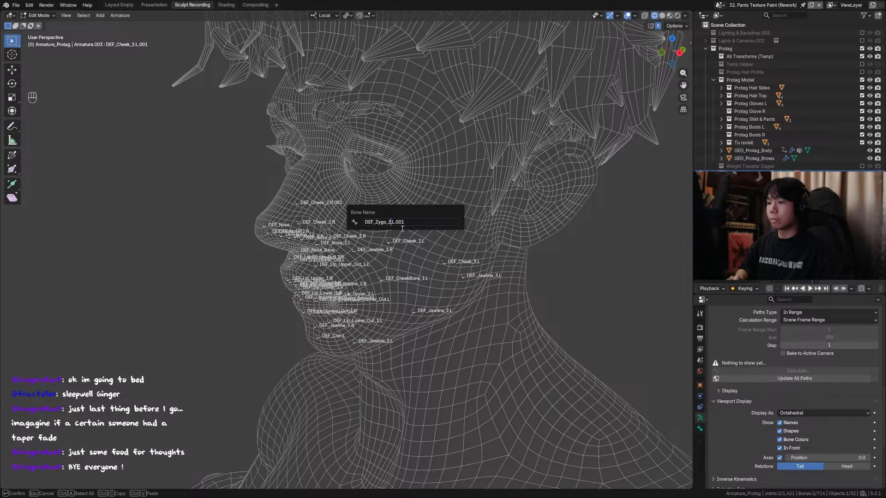
pyautogui.hotkey('ctrl', 'Right')
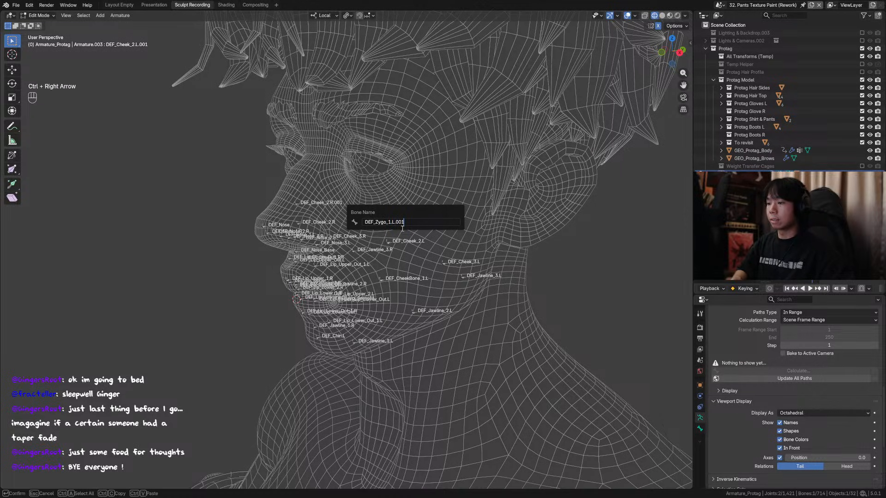
pyautogui.hotkey('ctrl', 'BackSpace')
pyautogui.hotkey('ctrl', 'BackSpace')
pyautogui.press('Return')
pyautogui.hotkey('ctrl', 's')
# Delete the leftover duplicate DEF_Cheek_2.R.001 on the character's right cheek.
pyautogui.moveTo(402, 228); pyautogui.dragTo(238, 216, button='middle')
pyautogui.press('F2')
pyautogui.hotkey('ctrl', 'c')
pyautogui.click(238, 216)
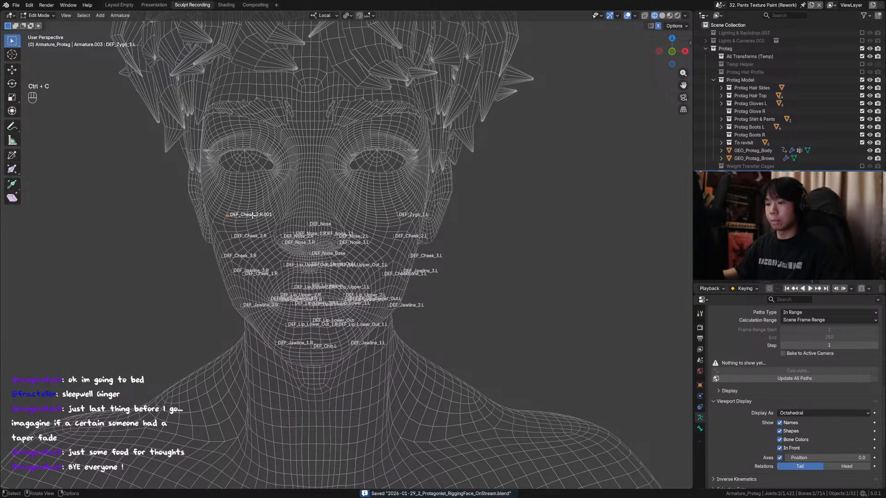
pyautogui.rightClick(251, 215)
pyautogui.click(249, 228)
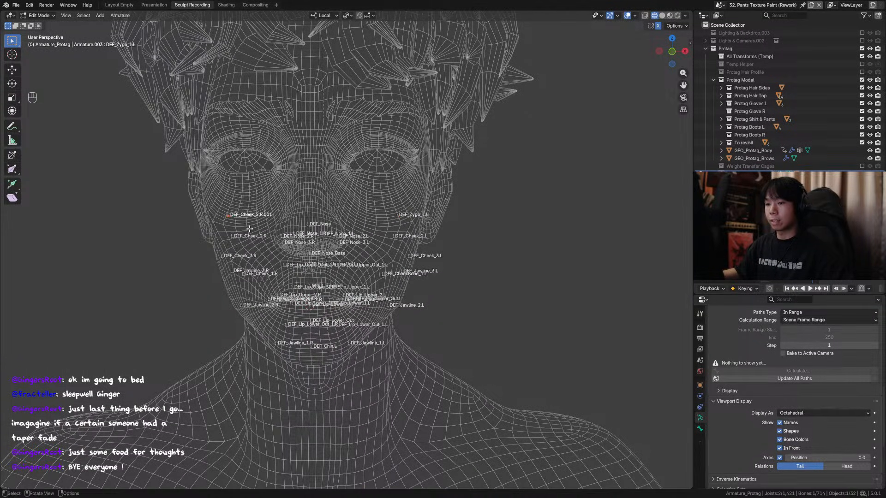
pyautogui.press('x')
pyautogui.click(461, 140)
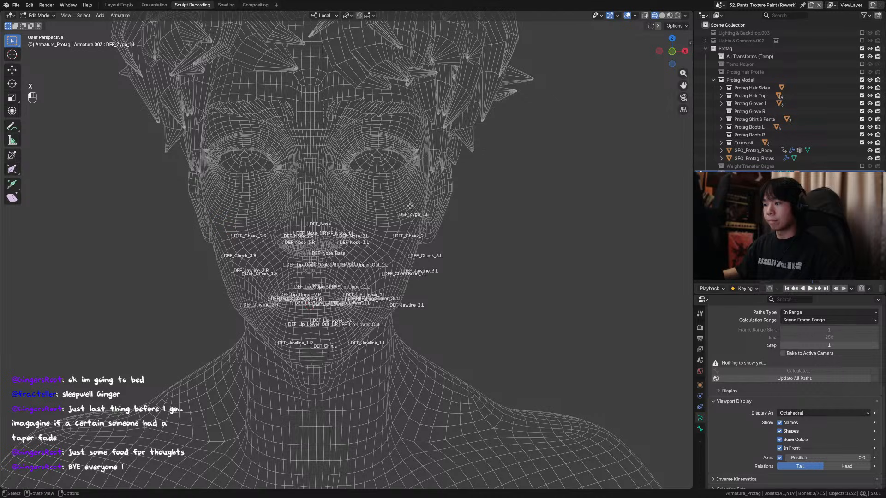
# Symmetrize DEF_Zygo_1.L to create its right-side counterpart and save the file.
pyautogui.rightClick(410, 206)
pyautogui.click(449, 210)
pyautogui.moveTo(457, 203); pyautogui.dragTo(518, 165, button='middle')
pyautogui.hotkey('ctrl', 's')
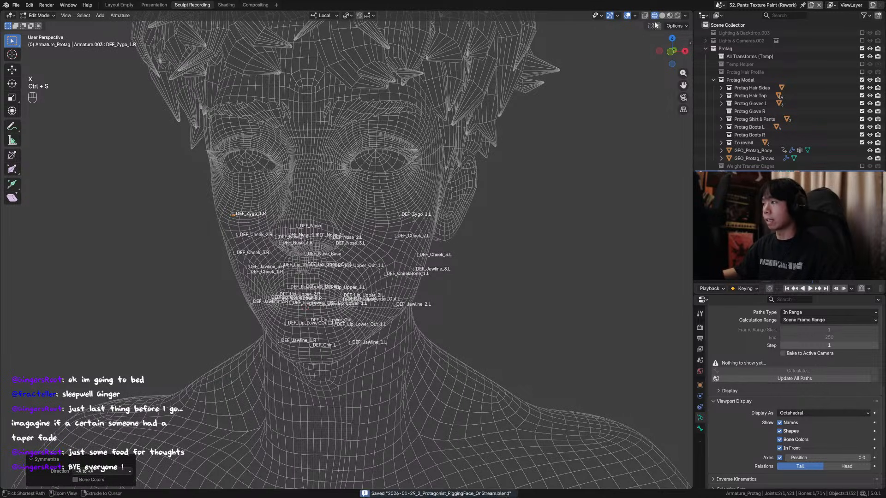
# In front view, move the mirrored DEF_Zygo_1 pair up and about -0.010 m along global X to sit below the eyes.
pyautogui.moveTo(489, 138); pyautogui.dragTo(439, 206, button='middle')
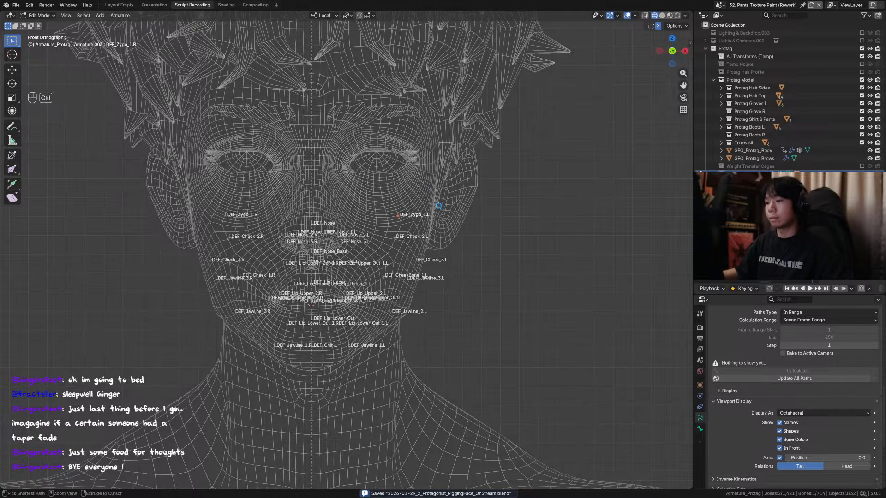
pyautogui.hotkey('ctrl', 's')
pyautogui.press('g')
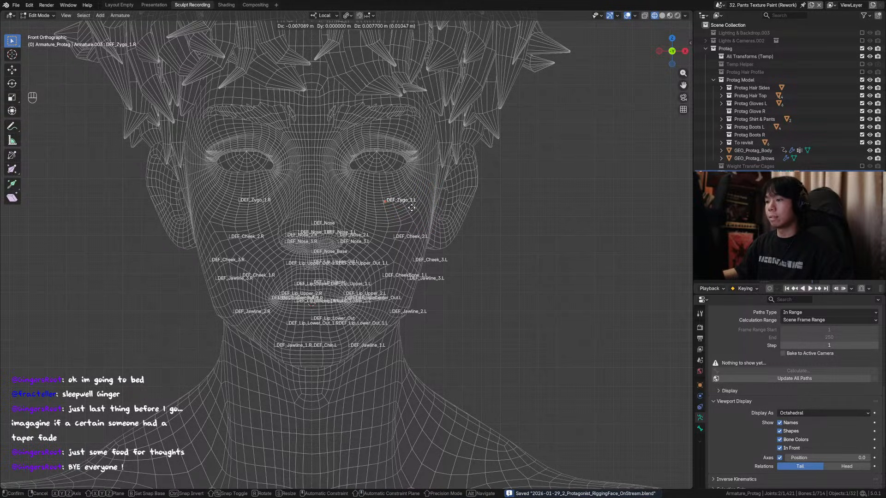
pyautogui.click(406, 207)
# Duplicate the DEF_Zygo_1 pair about 0.0138 m outward along X, and duplicate that copy up beside the outer eye corners.
pyautogui.hotkey('shift', 'd')
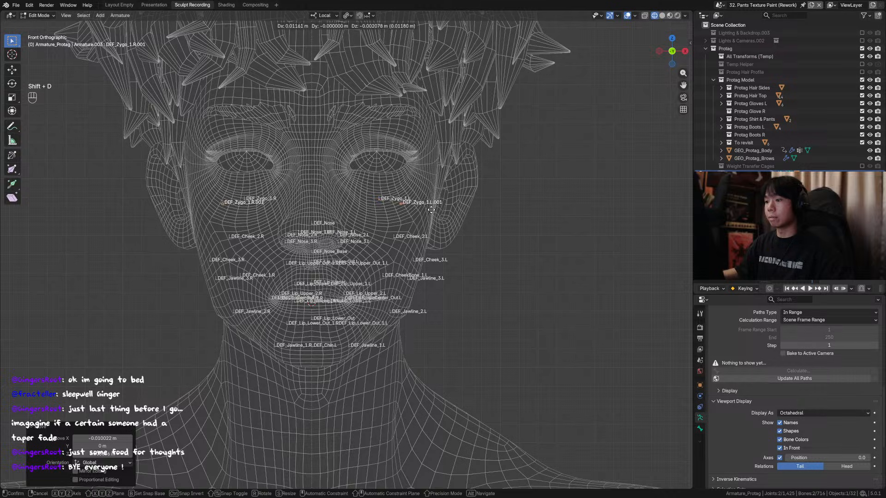
pyautogui.click(435, 209)
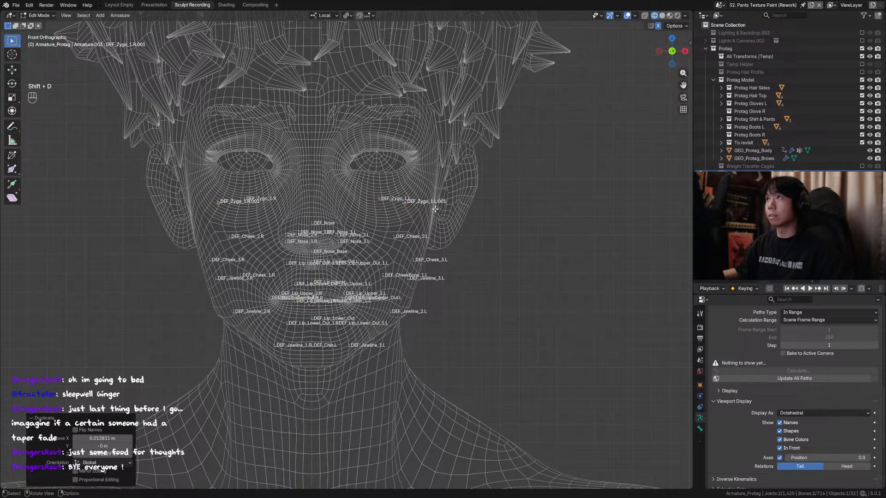
pyautogui.hotkey('shift', 'd')
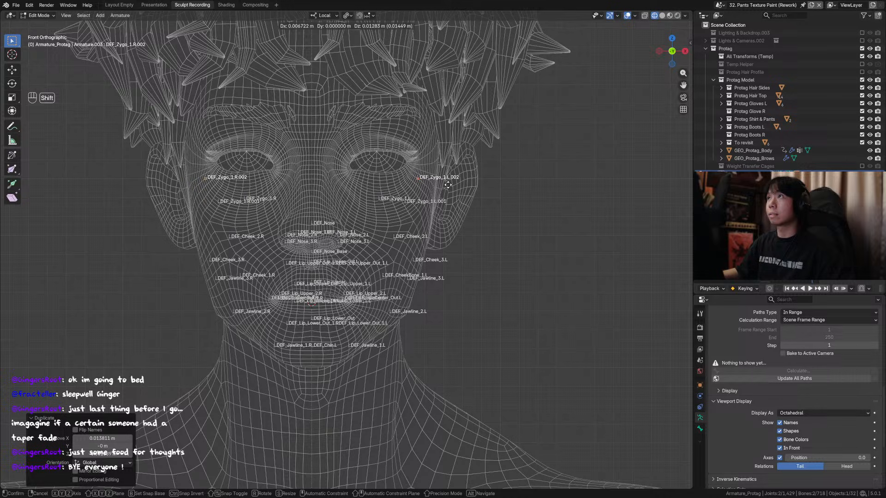
pyautogui.click(447, 184)
pyautogui.moveTo(414, 210); pyautogui.dragTo(406, 207, button='middle')
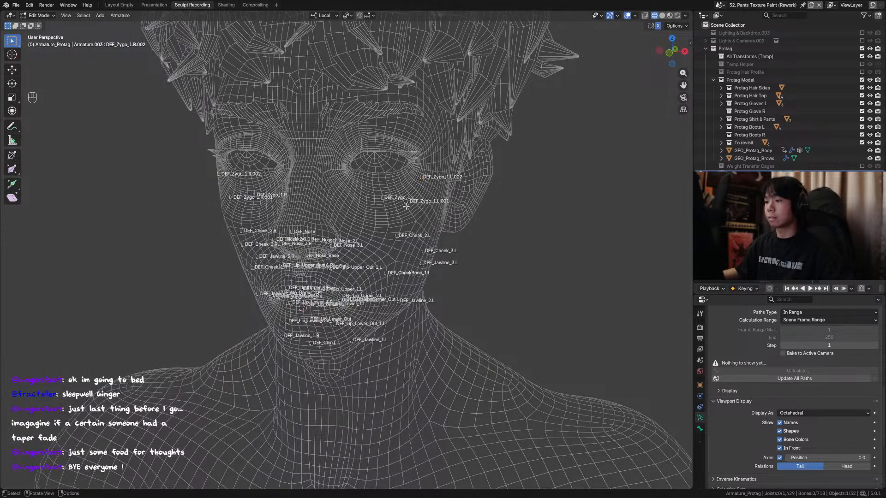
pyautogui.press('F2')
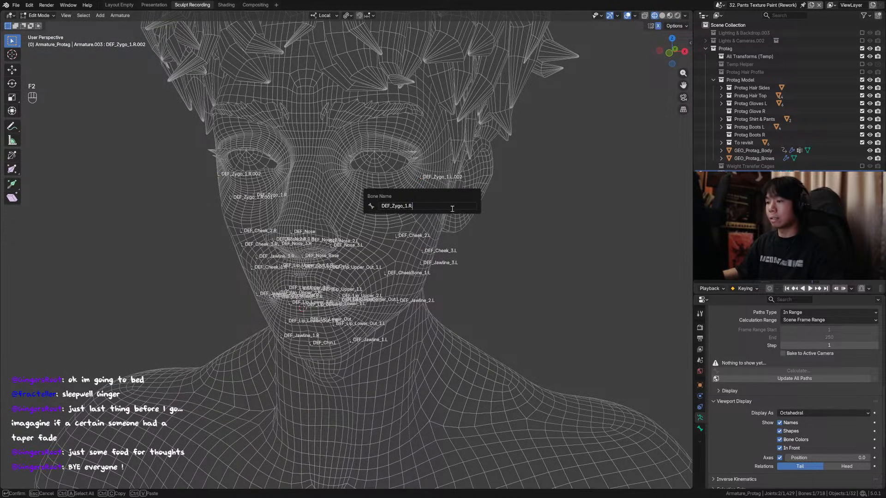
pyautogui.press('Return')
pyautogui.hotkey('ctrl', 'z')
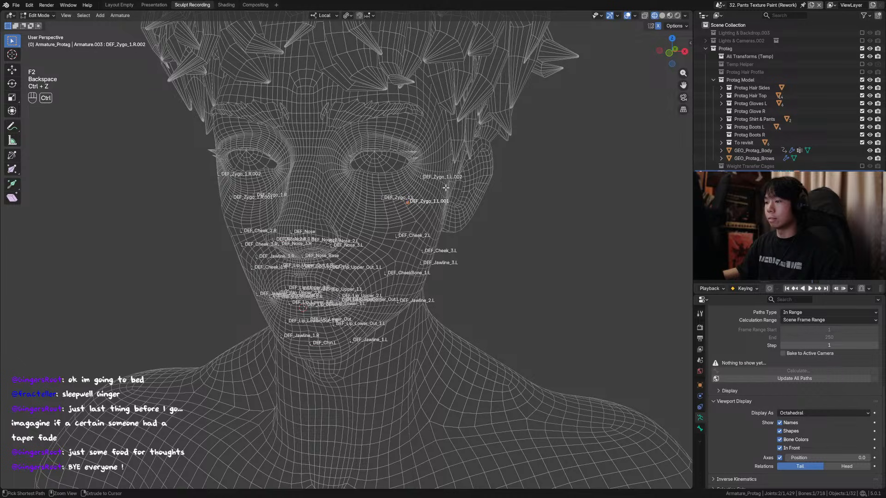
pyautogui.moveTo(445, 183); pyautogui.dragTo(402, 213, button='middle')
pyautogui.press('F2')
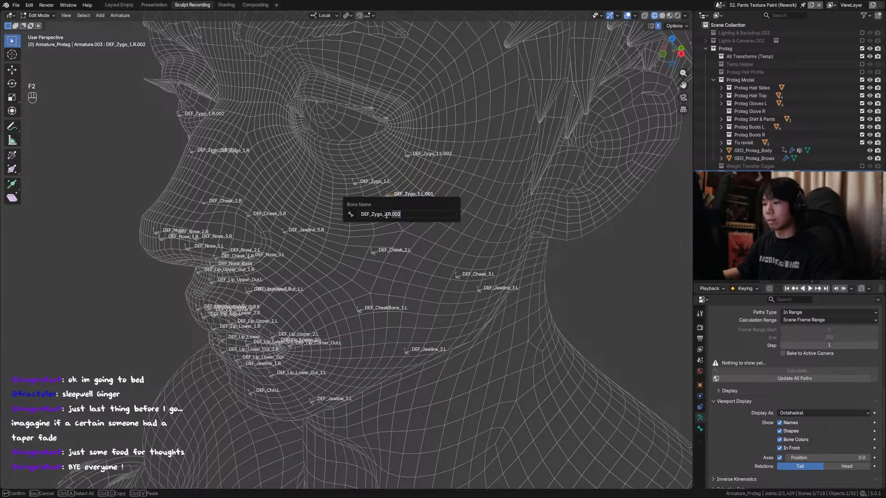
pyautogui.press('Escape')
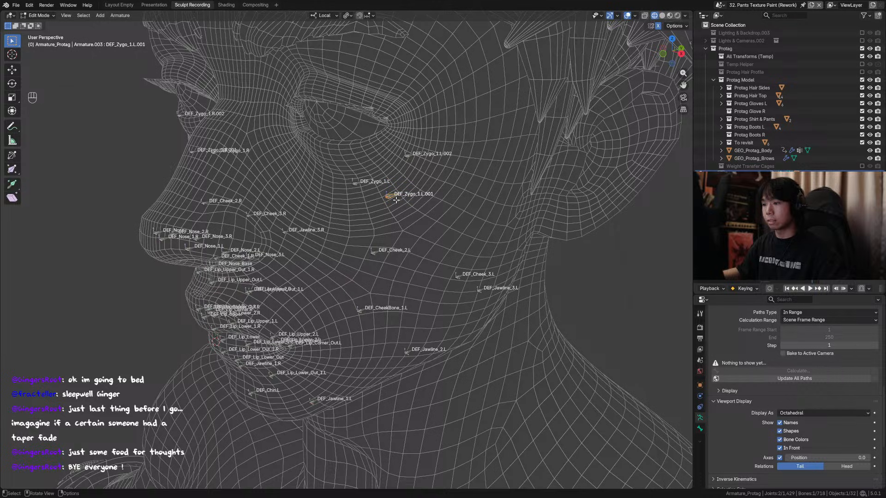
# Try to rename the duplicated bone DEF_Zygo_1.L.001 and undo the attempt.
pyautogui.press('F2')
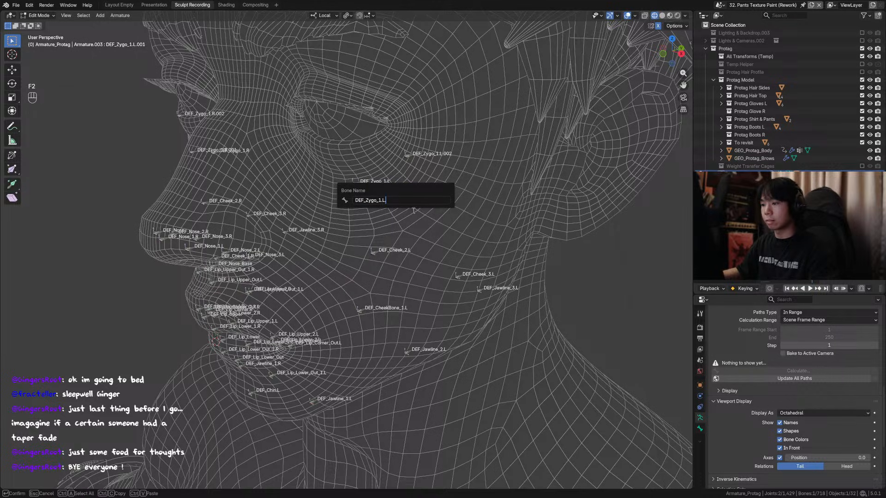
pyautogui.press('Return')
pyautogui.hotkey('ctrl', 'z')
pyautogui.hotkey('ctrl', 'z')
pyautogui.hotkey('ctrl', 'z')
pyautogui.hotkey('ctrl', 'z')
pyautogui.hotkey('ctrl', 'shift', 'z')
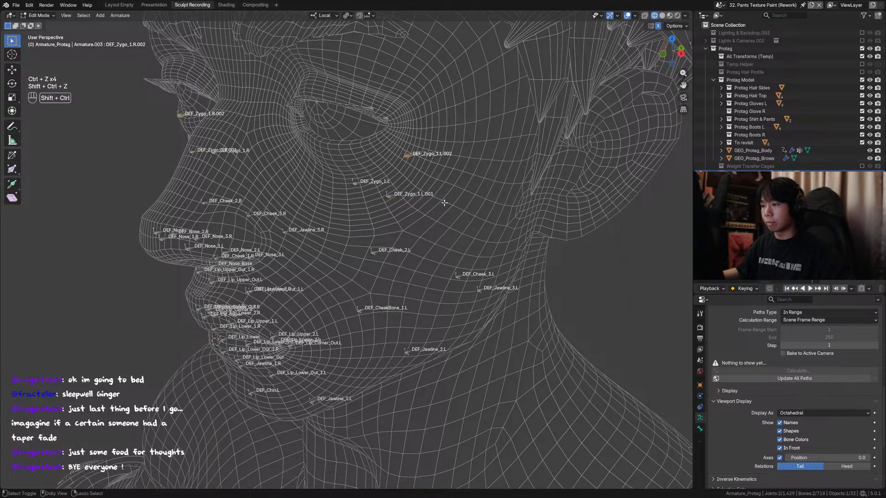
pyautogui.hotkey('ctrl', 'shift', 'z')
pyautogui.hotkey('ctrl', 'z')
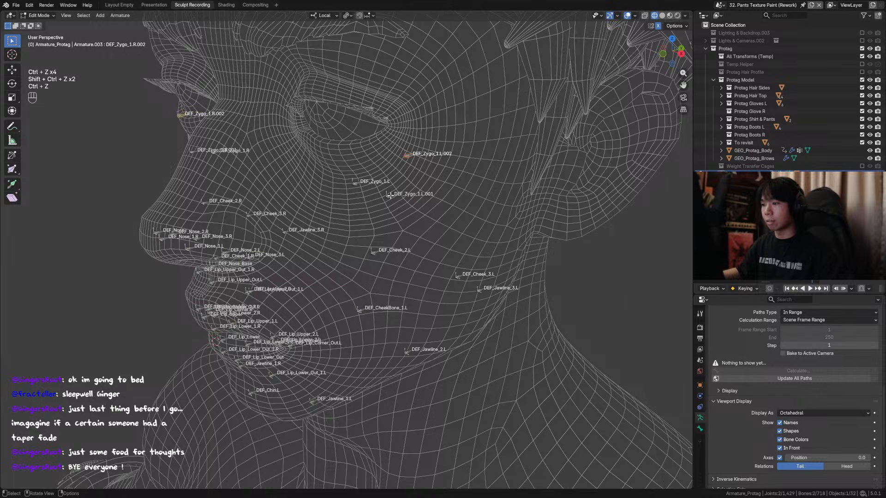
# Rename the first left duplicate, DEF_Zygo_1.L.001, as DEF_Zygo_2.L.
pyautogui.click(390, 195)
pyautogui.press('F2')
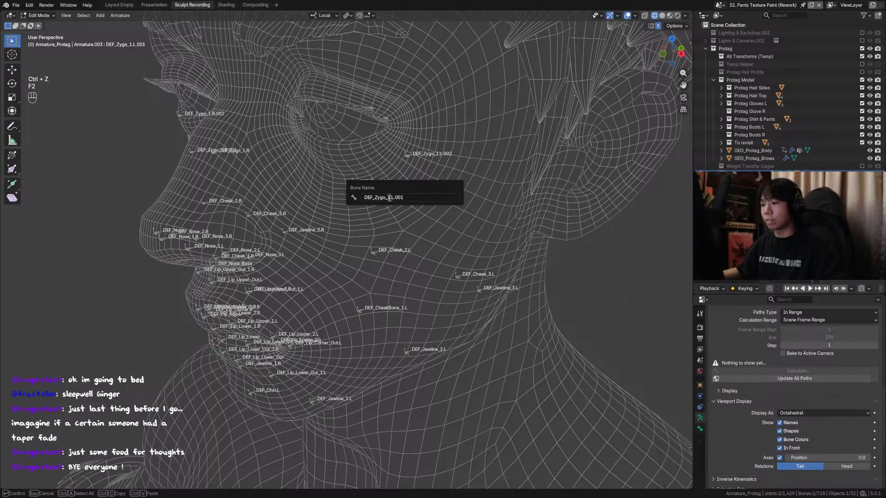
pyautogui.write('DEF_Zygo_2.L')
pyautogui.press('Return')
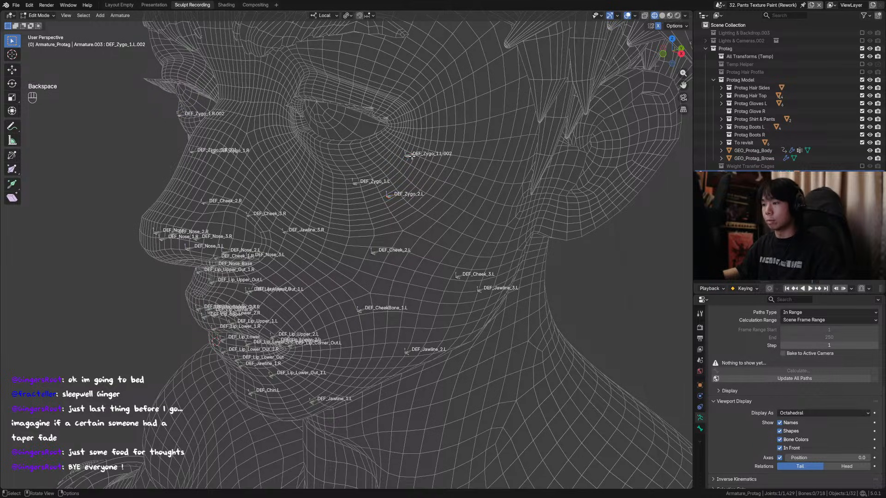
# Rename the bone beside the left outer eye corner, DEF_Zygo_1.L.002, as DEF_Zygo_3.L and save the file.
pyautogui.click(411, 156)
pyautogui.press('F2')
pyautogui.press('BackSpace')
pyautogui.press('BackSpace')
pyautogui.press('BackSpace')
pyautogui.press('BackSpace')
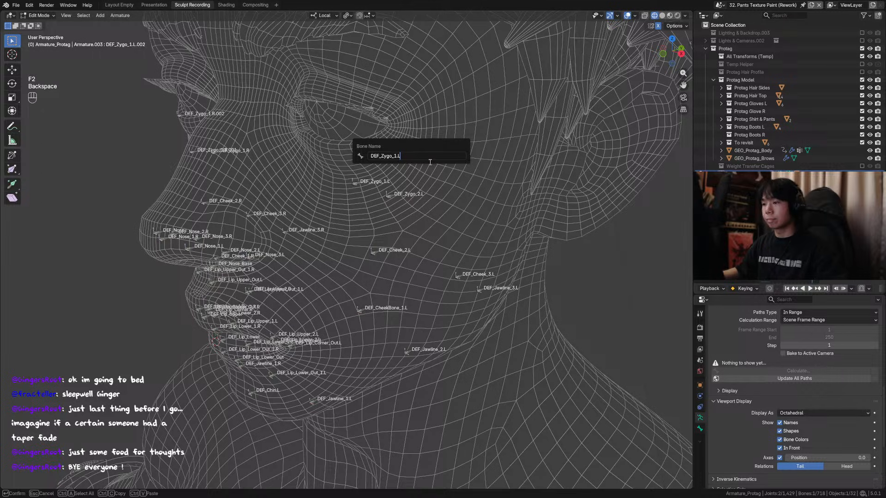
pyautogui.press('BackSpace')
pyautogui.write('3')
pyautogui.press('Return')
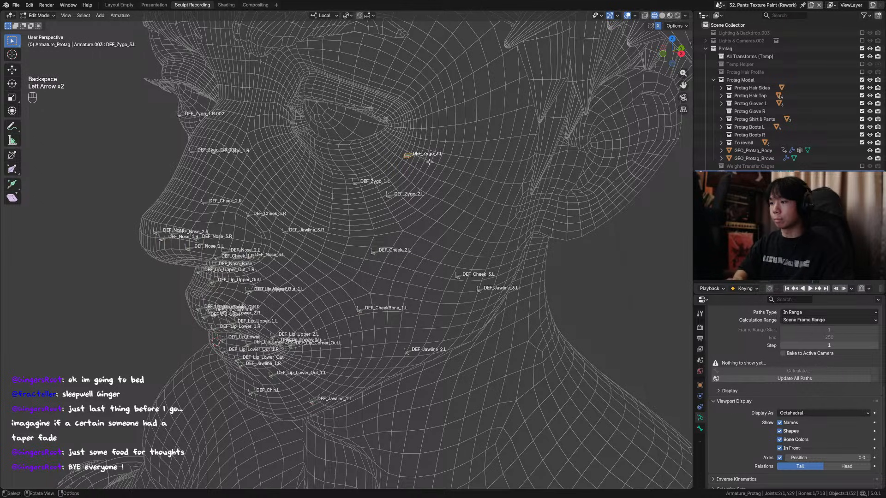
pyautogui.press('KP_1')
pyautogui.scroll(-3, 194, 162)
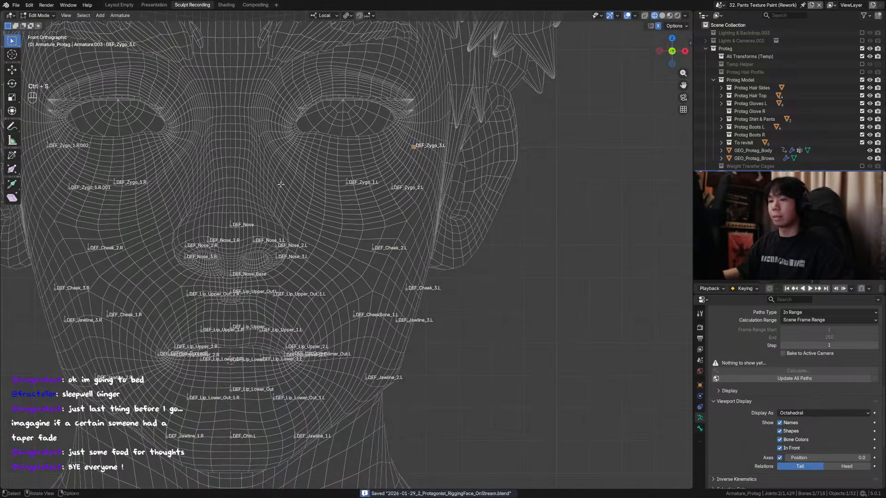
pyautogui.hotkey('ctrl', 's')
# Delete the three DEF_Zygo bones on the character's right side and save the file.
pyautogui.moveTo(195, 163); pyautogui.dragTo(275, 210)
pyautogui.rightClick(267, 222)
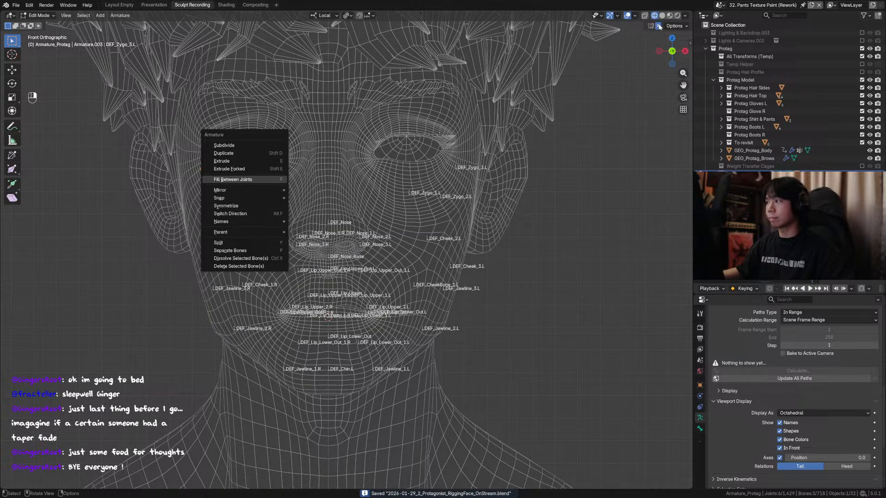
pyautogui.rightClick(289, 185)
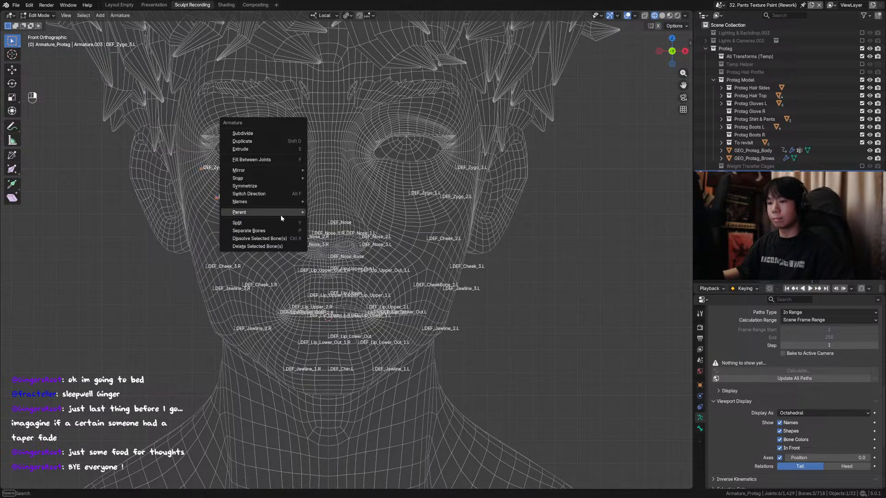
pyautogui.press('Escape')
pyautogui.press('x')
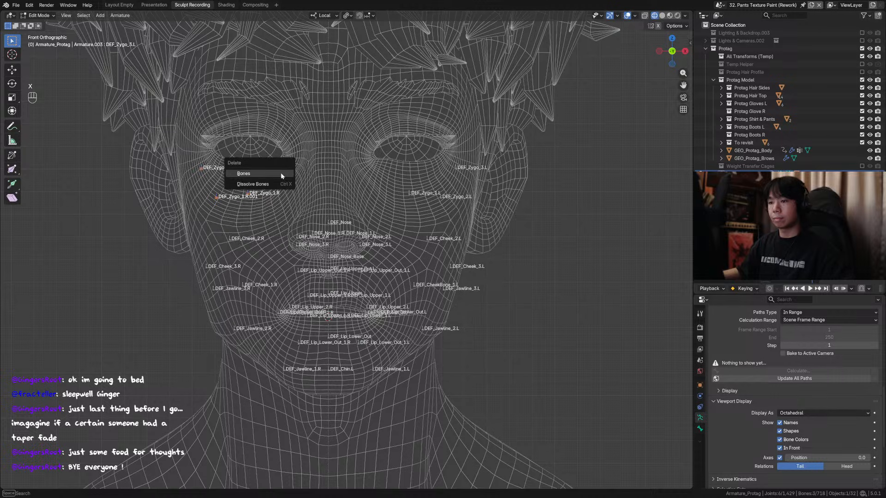
pyautogui.click(280, 172)
pyautogui.moveTo(496, 197); pyautogui.dragTo(465, 203, button='middle')
pyautogui.hotkey('ctrl', 's')
# Symmetrize DEF_Zygo_1.L, DEF_Zygo_2.L and DEF_Zygo_3.L to the right side and save the file.
pyautogui.moveTo(381, 143); pyautogui.dragTo(503, 207)
pyautogui.keyDown('alt'); pyautogui.moveTo(489, 197); pyautogui.dragTo(484, 195, button='middle'); pyautogui.keyUp('alt')
pyautogui.rightClick(486, 194)
pyautogui.click(488, 195)
pyautogui.hotkey('ctrl', 's')
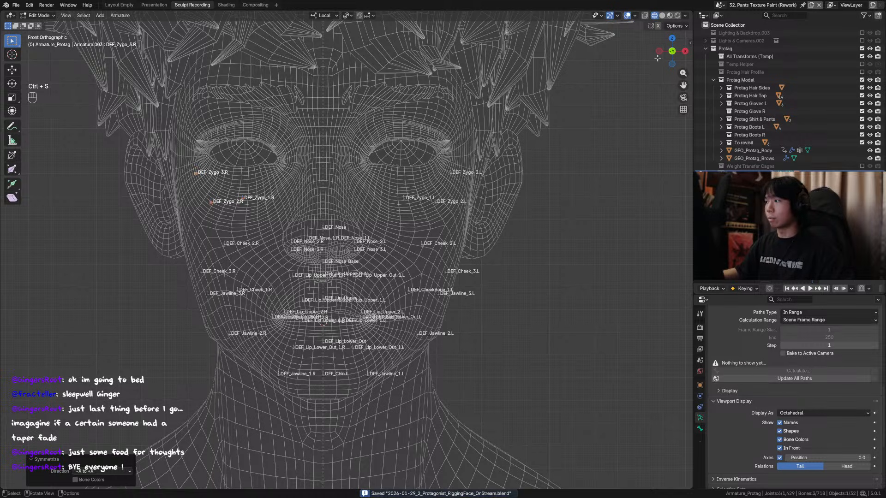
# Move the mirrored DEF_Zygo_3 pair slightly down beside the outer eye corners in front view.
pyautogui.moveTo(567, 99); pyautogui.dragTo(478, 163, button='middle')
pyautogui.press('KP_1')
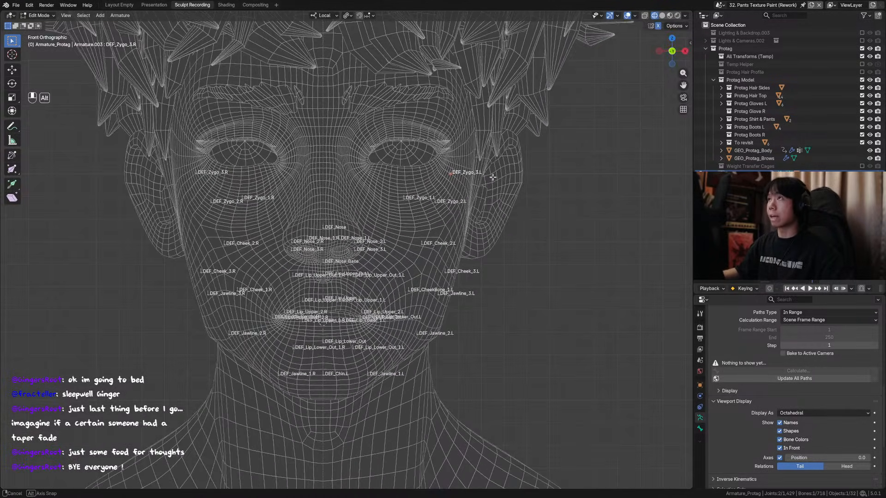
pyautogui.press('g')
pyautogui.press('Return')
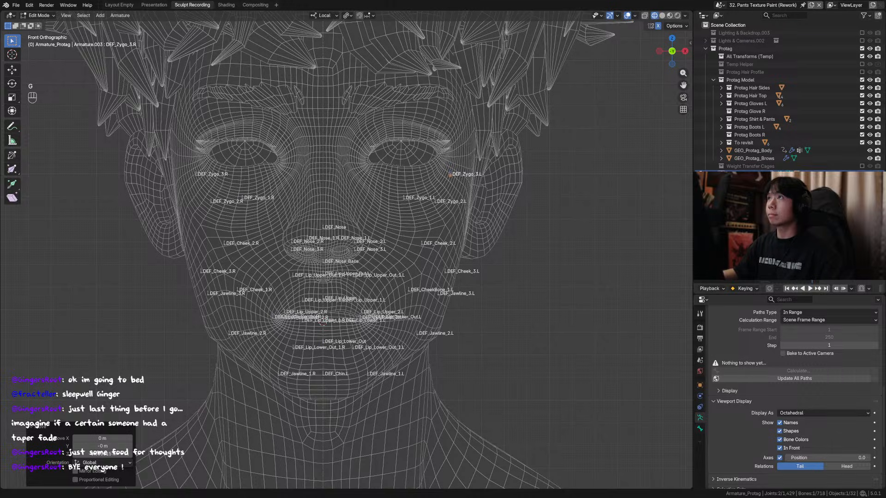
# Save the file and turn off the armature's In Front display so the skin covers the bones.
pyautogui.moveTo(507, 148); pyautogui.dragTo(567, 141, button='middle')
pyautogui.hotkey('alt', 'z')
pyautogui.hotkey('alt', 'z')
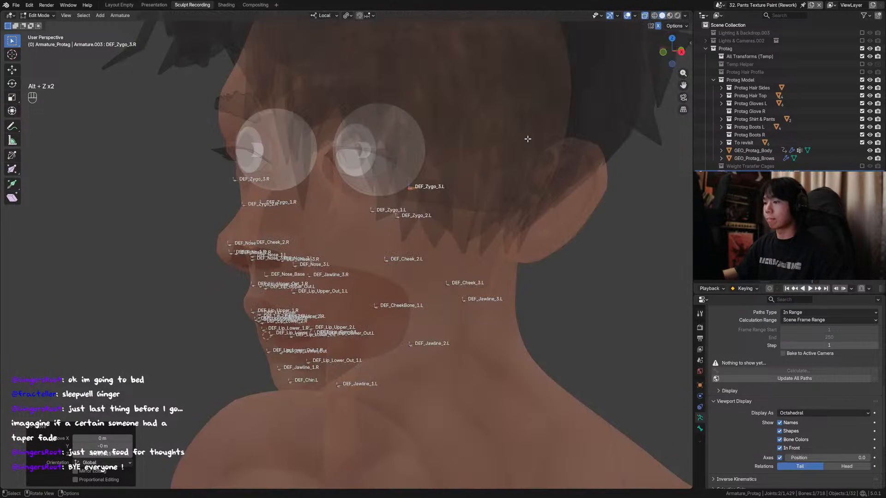
pyautogui.hotkey('ctrl', 's')
pyautogui.hotkey('alt', 'z')
pyautogui.moveTo(455, 200)
pyautogui.mouseDown(button='middle')
pyautogui.moveTo(433, 211)
pyautogui.moveTo(418, 197)
pyautogui.moveTo(484, 191)
pyautogui.moveTo(459, 191)
pyautogui.mouseUp(button='middle')
pyautogui.click(798, 452)
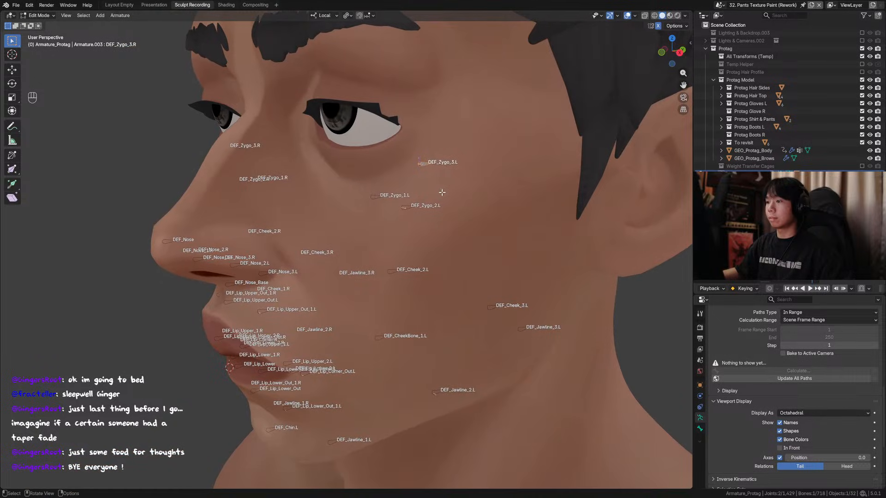
# Move the DEF_Zygo_3 pair about 0.0053 m along local Y, and shift it about 0.0007 m outward in front view.
pyautogui.press('g')
pyautogui.press('y')
pyautogui.click(458, 192)
pyautogui.press('KP_1')
pyautogui.press('g')
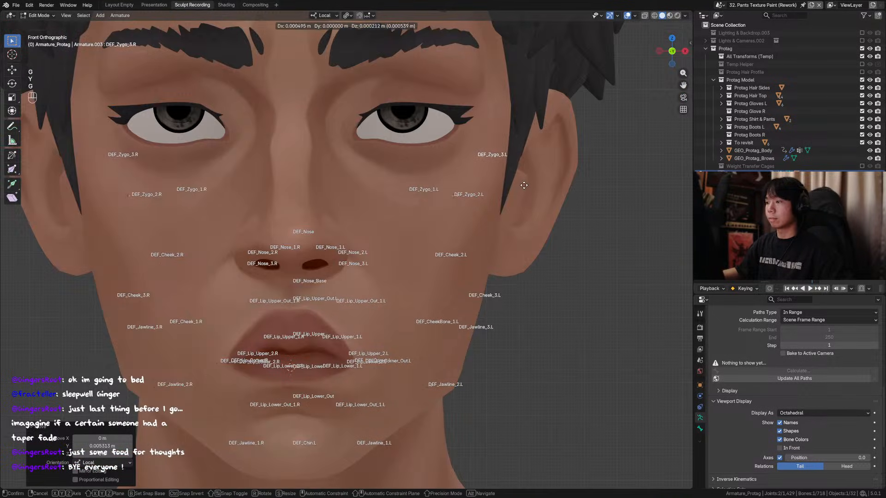
pyautogui.click(525, 186)
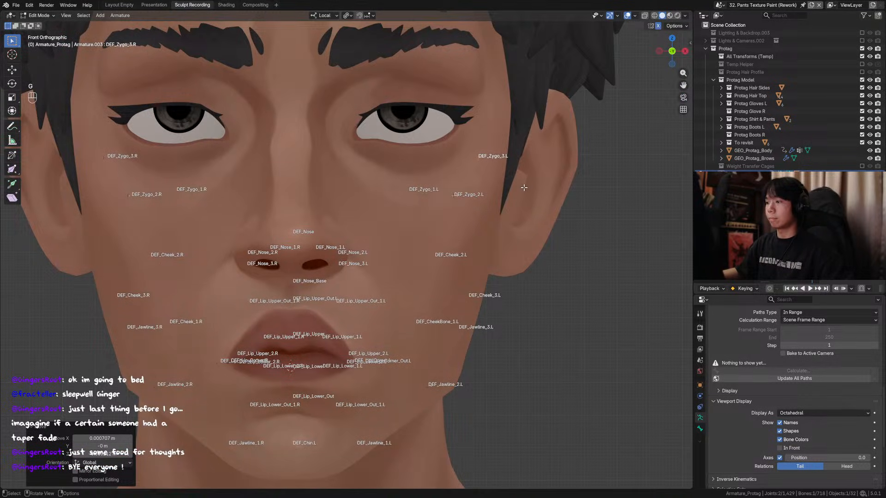
# Fine-tune the depth of the DEF_Zygo_3 pair along local Y so the bones sit at the skin surface.
pyautogui.moveTo(520, 190)
pyautogui.mouseDown(button='middle')
pyautogui.moveTo(469, 194)
pyautogui.moveTo(508, 192)
pyautogui.mouseUp(button='middle')
pyautogui.press('g')
pyautogui.press('y')
pyautogui.click(468, 194)
pyautogui.press('g')
pyautogui.press('y')
pyautogui.click(468, 194)
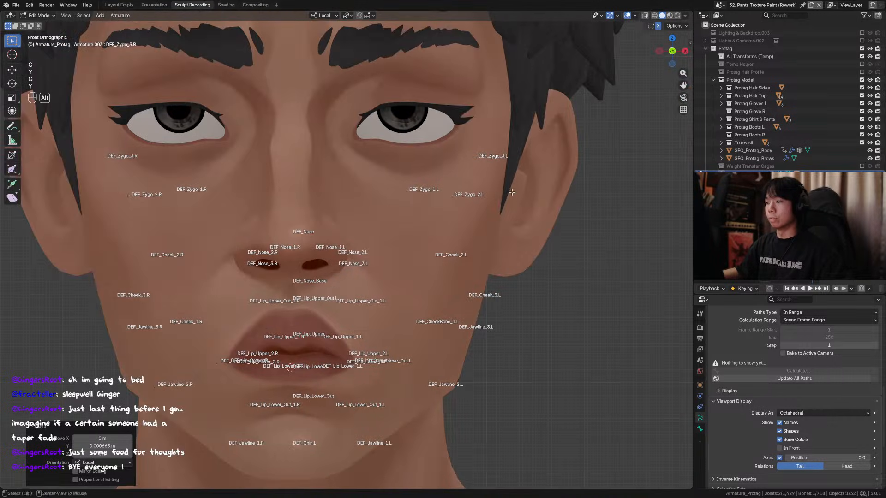
pyautogui.press('g')
pyautogui.press('x')
pyautogui.rightClick(514, 192)
pyautogui.scroll(-3, 514, 192)
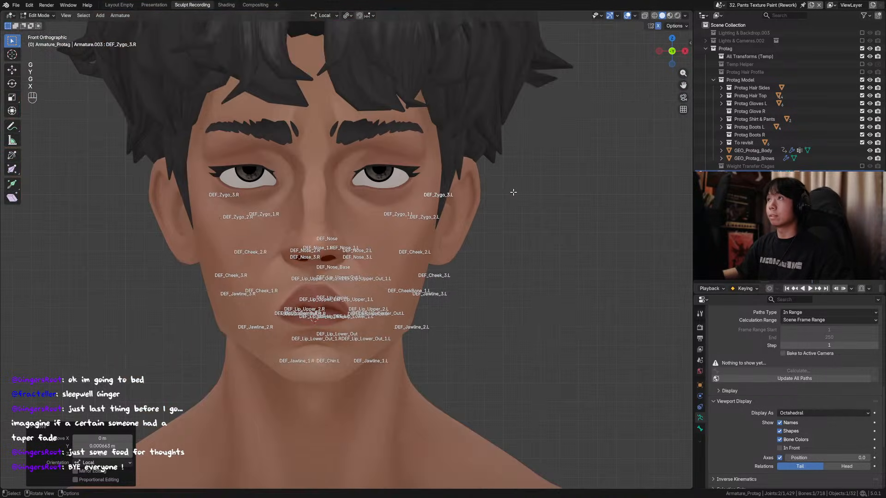
# Move the DEF_Zygo_3 pair about 0.0026 m along local Y and about 0.0017 m outward in front view.
pyautogui.keyDown('alt'); pyautogui.moveTo(481, 196); pyautogui.dragTo(518, 202, button='middle'); pyautogui.keyUp('alt')
pyautogui.press('g')
pyautogui.press('y')
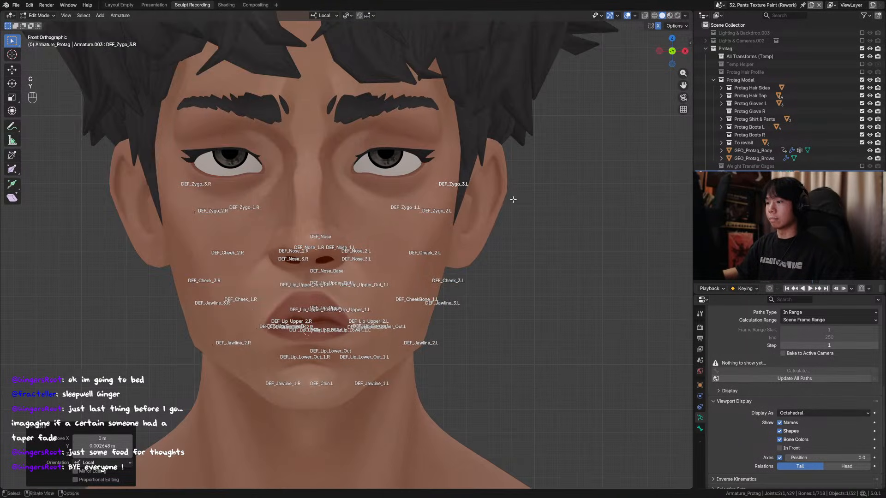
pyautogui.press('g')
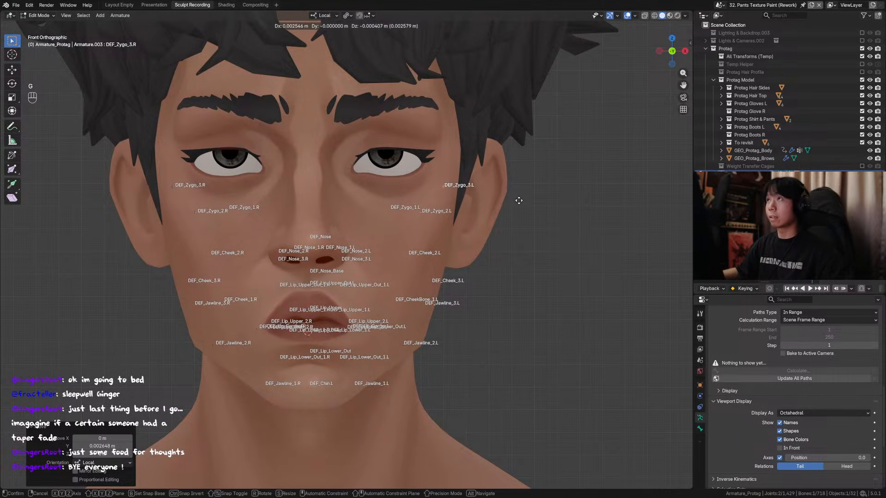
pyautogui.click(516, 197)
# Nudge the DEF_Zygo_3 pair about 0.0003 m against the cheek topology in wireframe, and restore solid shading.
pyautogui.moveTo(516, 197)
pyautogui.mouseDown(button='middle')
pyautogui.moveTo(536, 197)
pyautogui.moveTo(504, 196)
pyautogui.moveTo(470, 170)
pyautogui.moveTo(371, 166)
pyautogui.moveTo(389, 164)
pyautogui.moveTo(378, 163)
pyautogui.mouseUp(button='middle')
pyautogui.click(654, 15)
pyautogui.press('g')
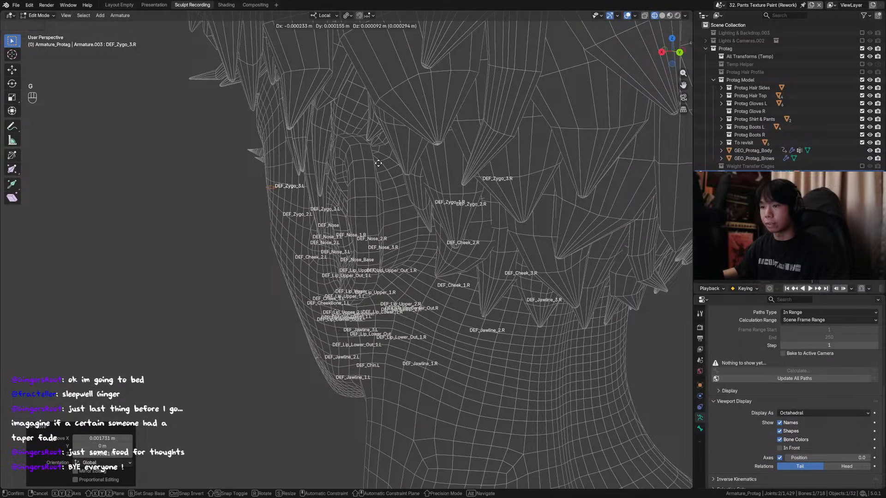
pyautogui.click(378, 163)
pyautogui.press('KP_1')
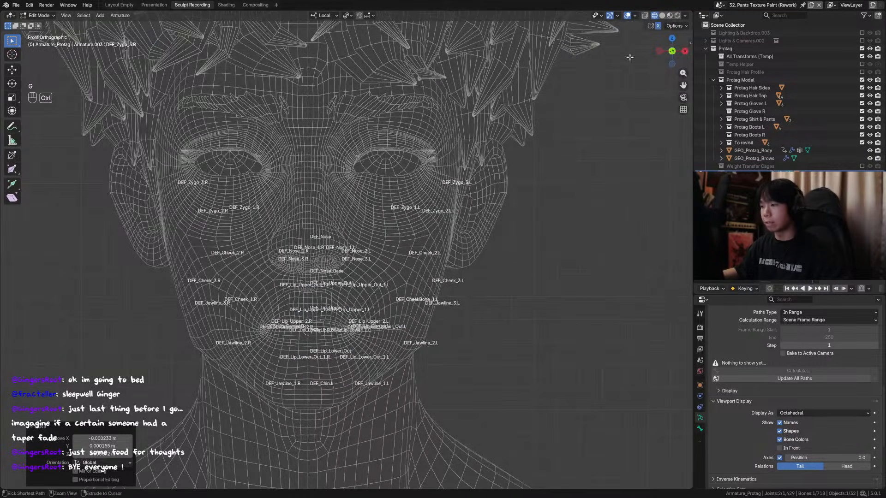
pyautogui.click(662, 15)
# Save the file and move the DEF_Zygo_2 pair about 0.001 m along local Y.
pyautogui.moveTo(369, 221); pyautogui.dragTo(403, 226, button='middle')
pyautogui.click(404, 226)
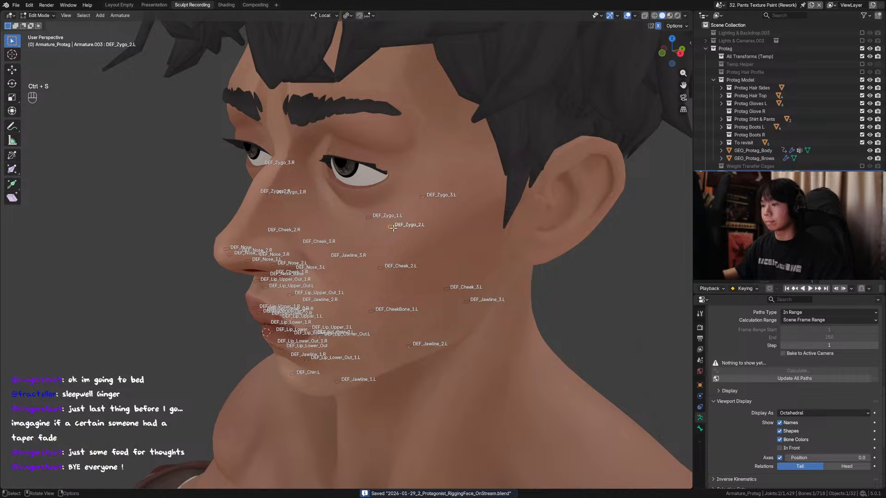
pyautogui.hotkey('ctrl', 's')
pyautogui.press('g')
pyautogui.press('y')
pyautogui.click(405, 225)
pyautogui.press('KP_1')
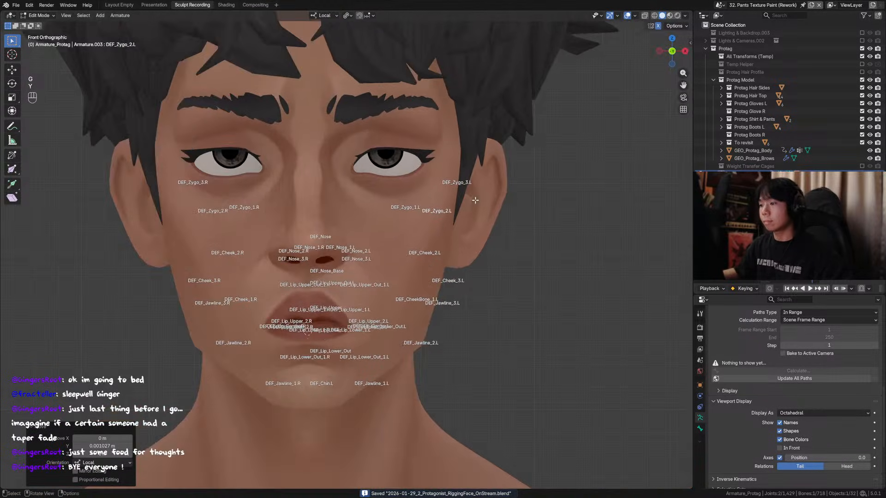
# Nudge the DEF_Zygo_2 pair slightly outward and up in front view, saving the file.
pyautogui.press('g')
pyautogui.click(476, 199)
pyautogui.hotkey('ctrl', 's')
pyautogui.keyDown('shift'); pyautogui.moveTo(476, 200); pyautogui.dragTo(482, 195, button='middle'); pyautogui.keyUp('shift')
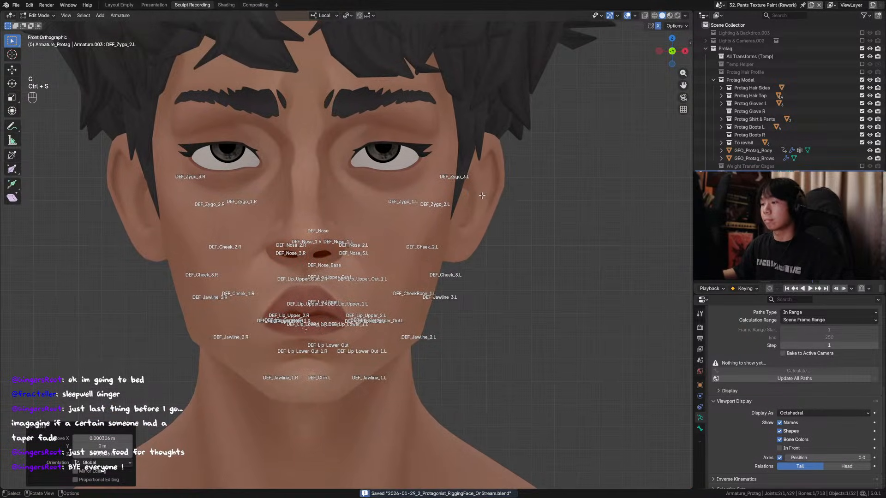
pyautogui.press('g')
pyautogui.click(483, 195)
# Move the DEF_Zygo_1 pair about 0.0045 m inward toward the nose in front view.
pyautogui.hotkey('alt', 'z')
pyautogui.moveTo(417, 194); pyautogui.dragTo(463, 209, button='middle')
pyautogui.hotkey('alt', 'z')
pyautogui.press('g')
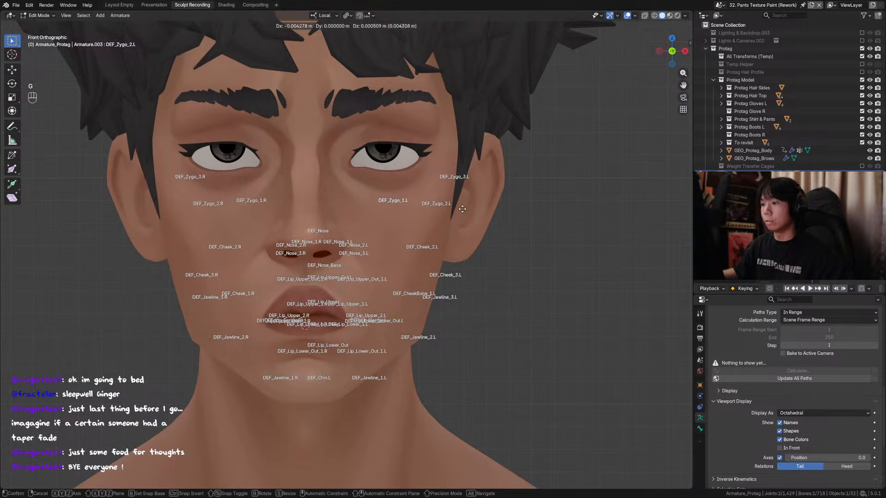
pyautogui.click(462, 209)
# Lower the DEF_Zygo_1 pair slightly using the see-through view, check the face from several angles and save the file.
pyautogui.hotkey('alt', 'z')
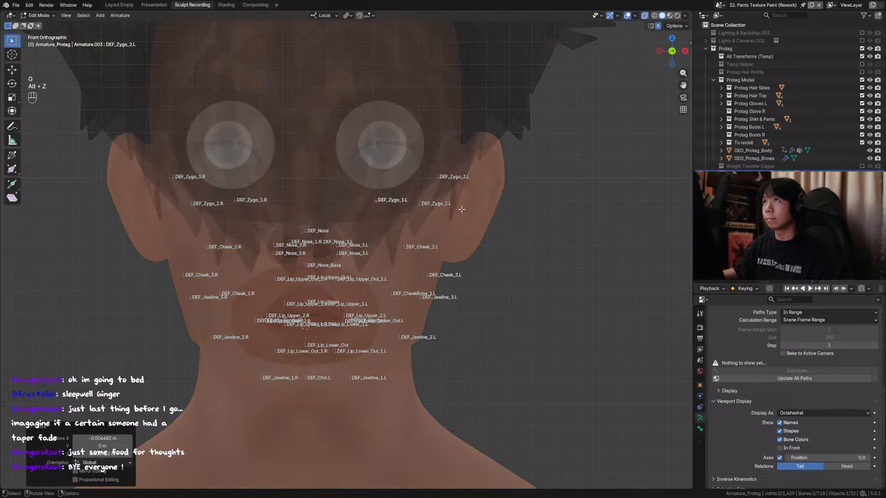
pyautogui.press('g')
pyautogui.click(460, 212)
pyautogui.hotkey('alt', 'z')
pyautogui.scroll(-2, 434, 194)
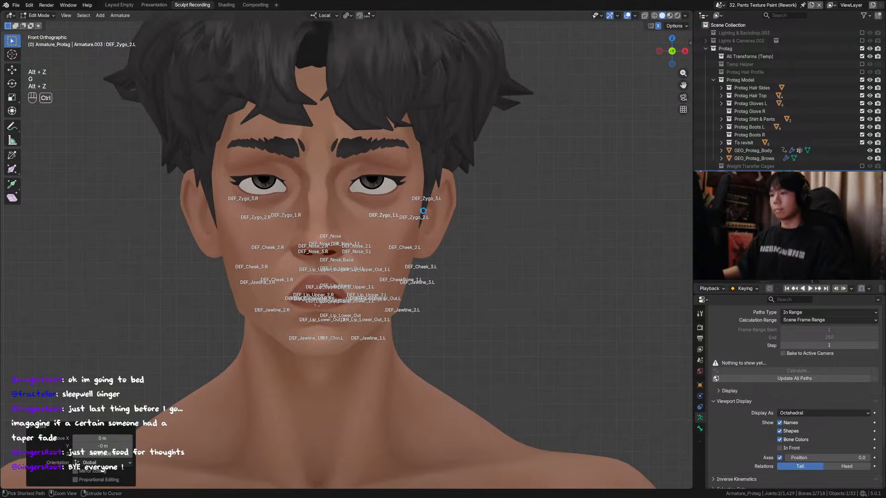
pyautogui.hotkey('ctrl', 's')
pyautogui.moveTo(419, 180); pyautogui.dragTo(367, 183, button='middle')
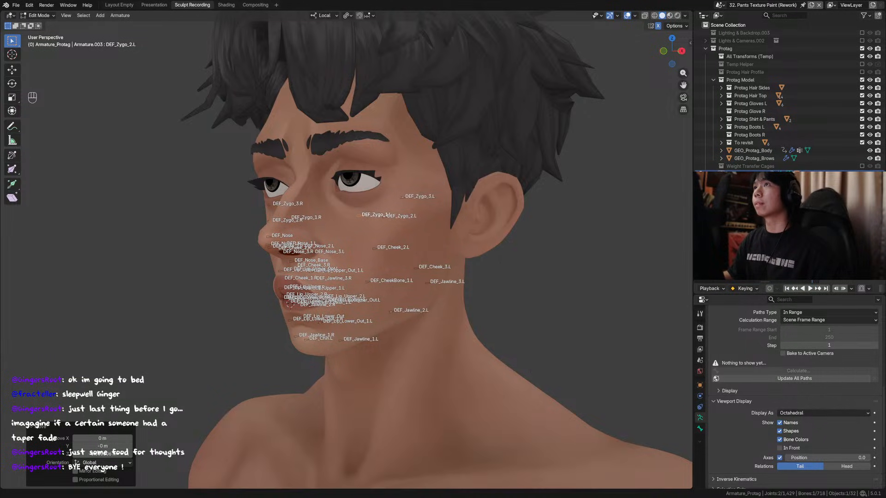
pyautogui.moveTo(313, 227); pyautogui.dragTo(390, 219, button='middle')
pyautogui.hotkey('ctrl', 's')
pyautogui.hotkey('ctrl', 's')
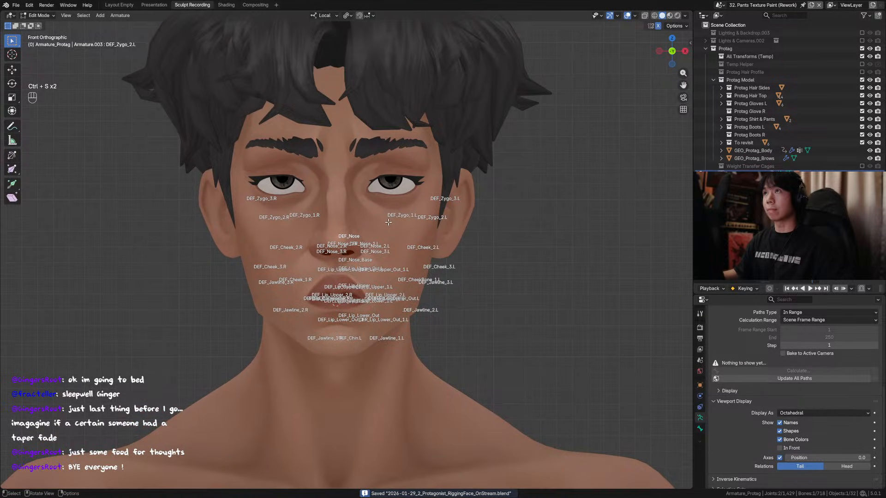
# Duplicate the DEF_Nose bone about 0.026 m straight up along local Z toward the nose bridge.
pyautogui.hotkey('shift', 'd')
pyautogui.press('z')
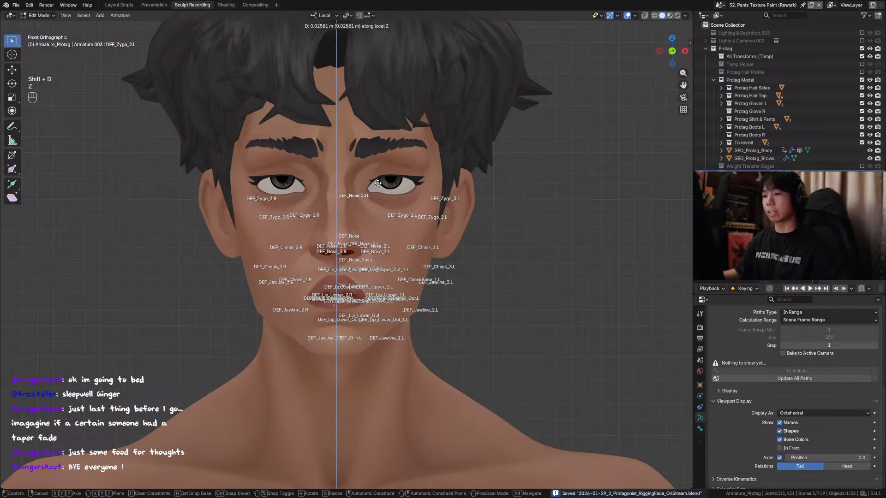
pyautogui.click(377, 184)
# Move the duplicated nose bone back along local Y and up along local Z onto the nose bridge in side view.
pyautogui.keyDown('alt'); pyautogui.moveTo(377, 183); pyautogui.dragTo(457, 200, button='middle'); pyautogui.keyUp('alt')
pyautogui.press('g')
pyautogui.press('y')
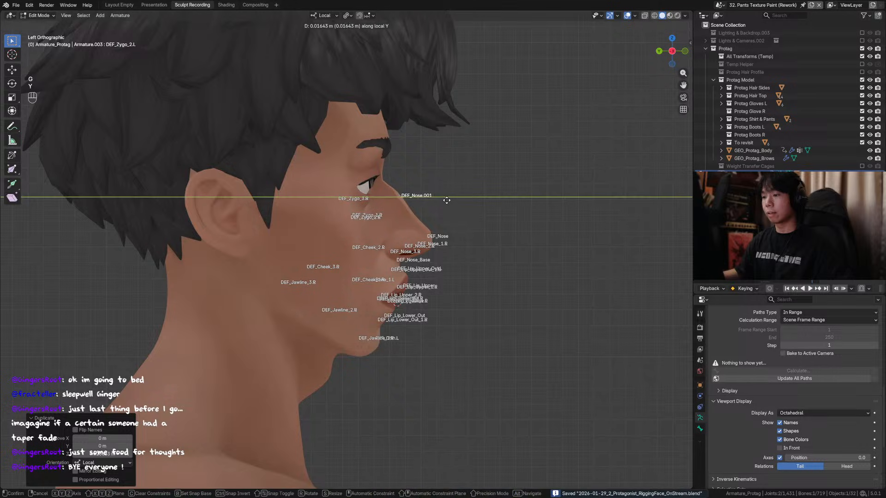
pyautogui.click(446, 201)
pyautogui.press('g')
pyautogui.press('z')
pyautogui.press('g')
pyautogui.press('y')
pyautogui.click(435, 193)
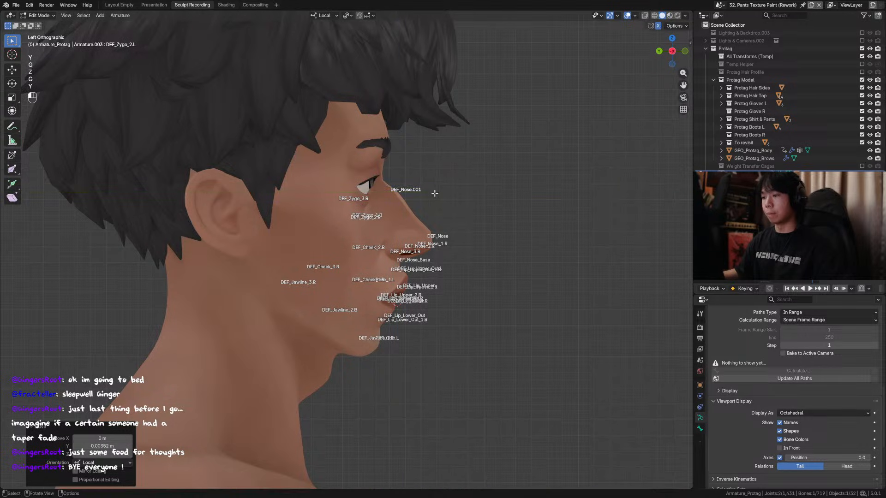
# Try isolating the GEO_Protag_Body mesh in Object Mode by hiding all other objects.
pyautogui.keyDown('alt'); pyautogui.moveTo(435, 193); pyautogui.dragTo(366, 200, button='middle'); pyautogui.keyUp('alt')
pyautogui.scroll(4, 365, 200)
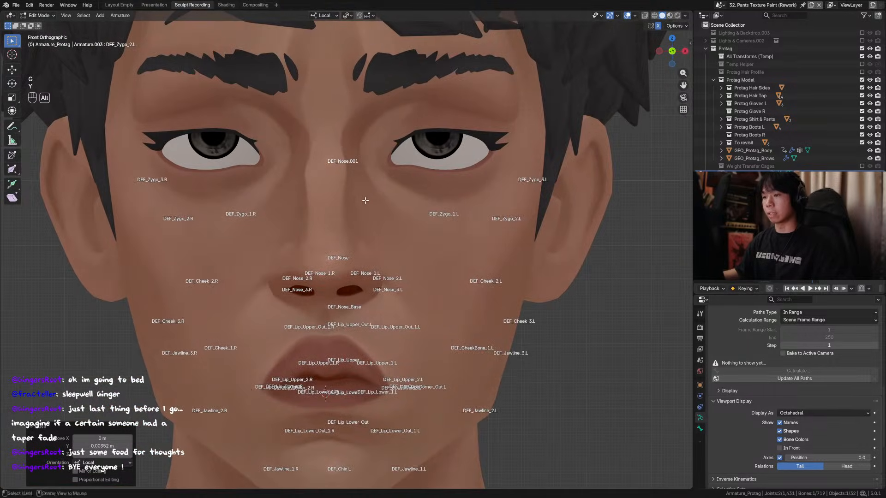
pyautogui.hotkey('alt', 'z')
pyautogui.hotkey('alt', 'z')
pyautogui.moveTo(365, 200); pyautogui.dragTo(364, 202, button='middle')
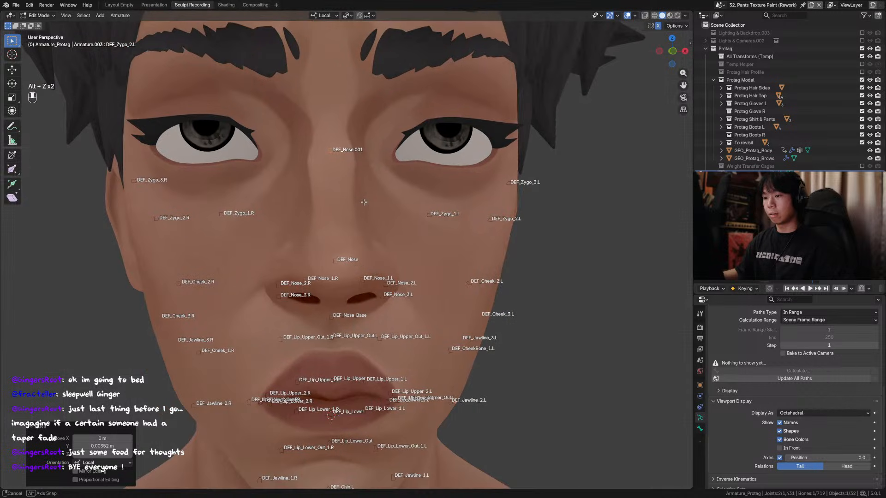
pyautogui.hotkey('ctrl', 'tab')
pyautogui.scroll(-5, 351, 201)
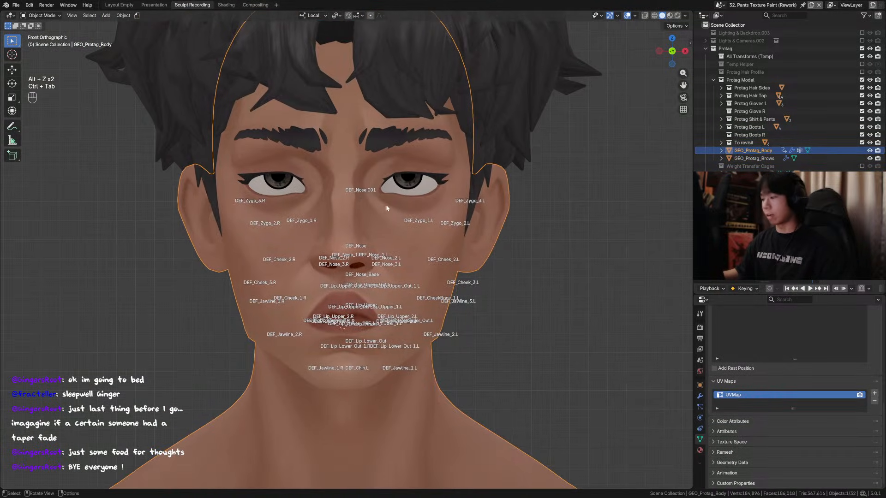
pyautogui.scroll(2, 789, 386)
pyautogui.hotkey('shift', 'h')
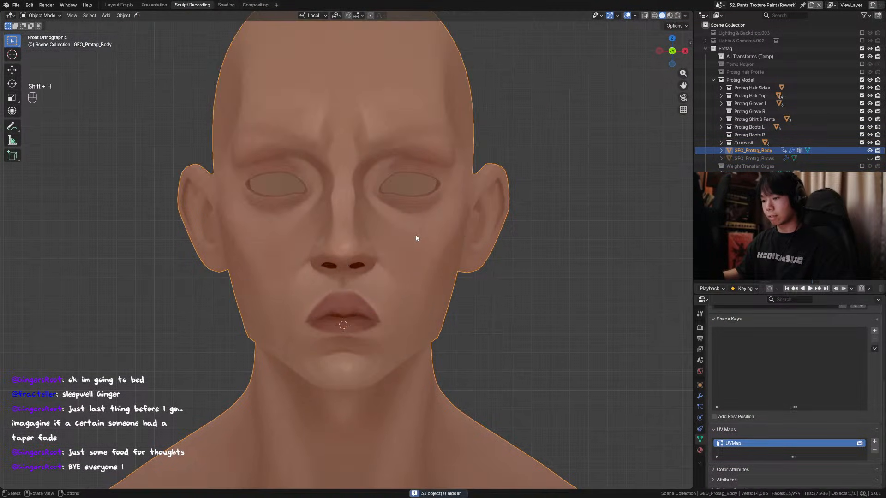
pyautogui.hotkey('ctrl', 'z')
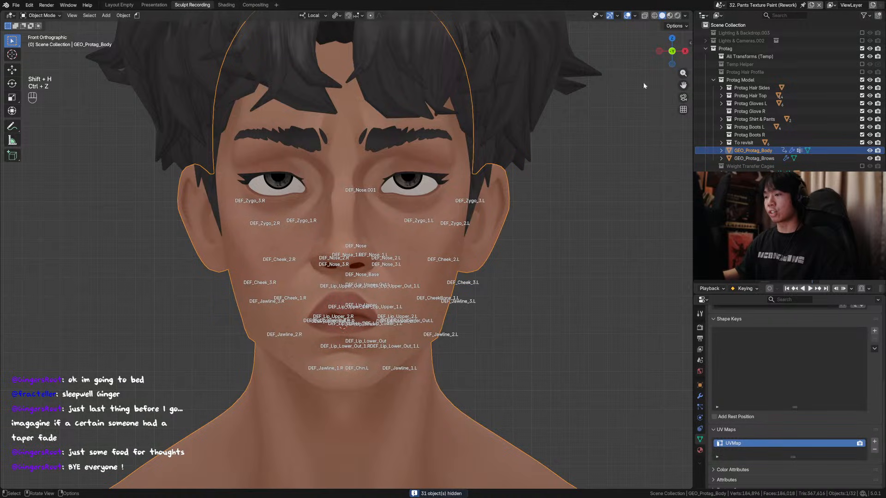
# Select Armature_Protag again and return to its Edit Mode.
pyautogui.moveTo(508, 187); pyautogui.dragTo(401, 193, button='middle')
pyautogui.hotkey('alt', 'z')
pyautogui.press('Tab')
pyautogui.press('Tab')
pyautogui.hotkey('ctrl', 'Tab')
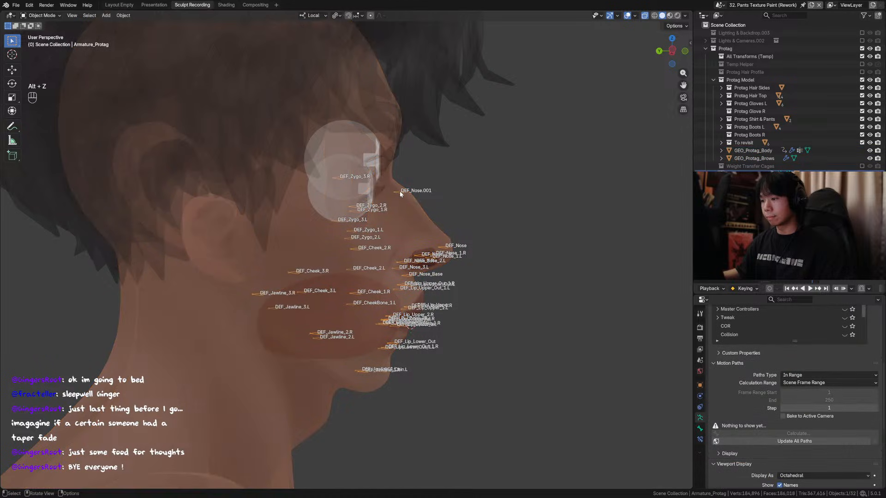
pyautogui.press('Tab')
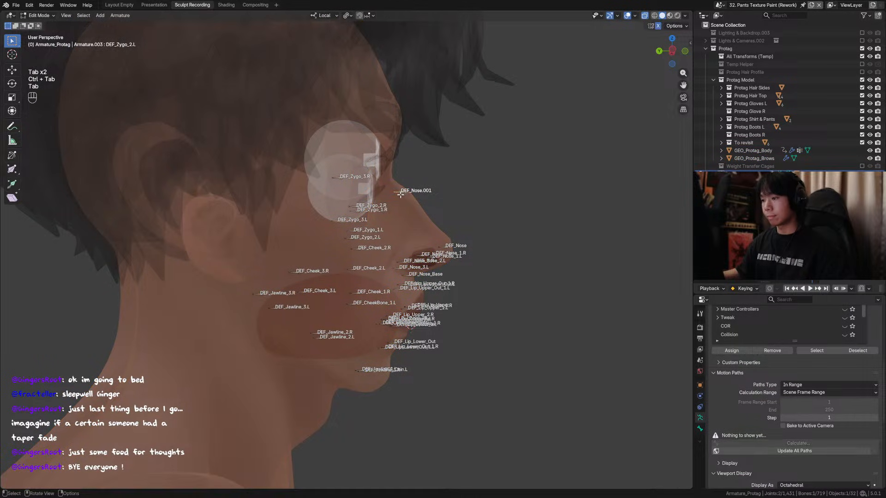
# Nudge the duplicated nose bone about 0.0007 m forward and up on the nose bridge in side view.
pyautogui.press('KP_1')
pyautogui.hotkey('alt', 'z')
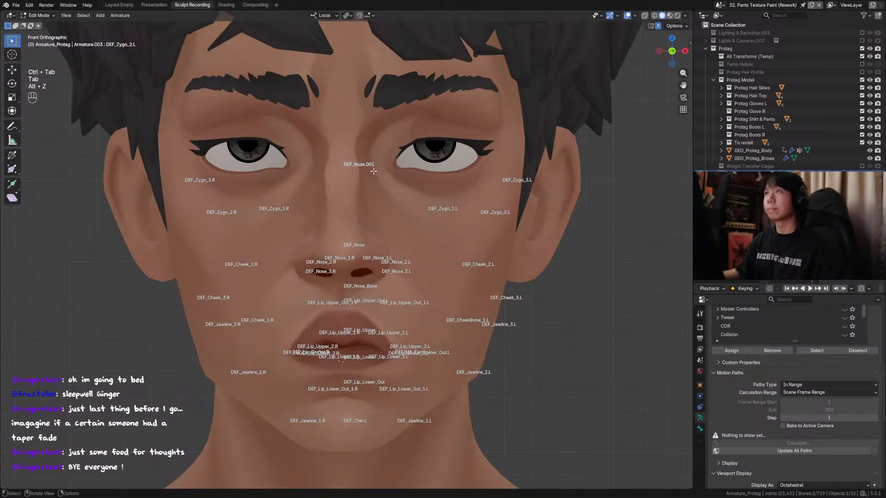
pyautogui.click(655, 16)
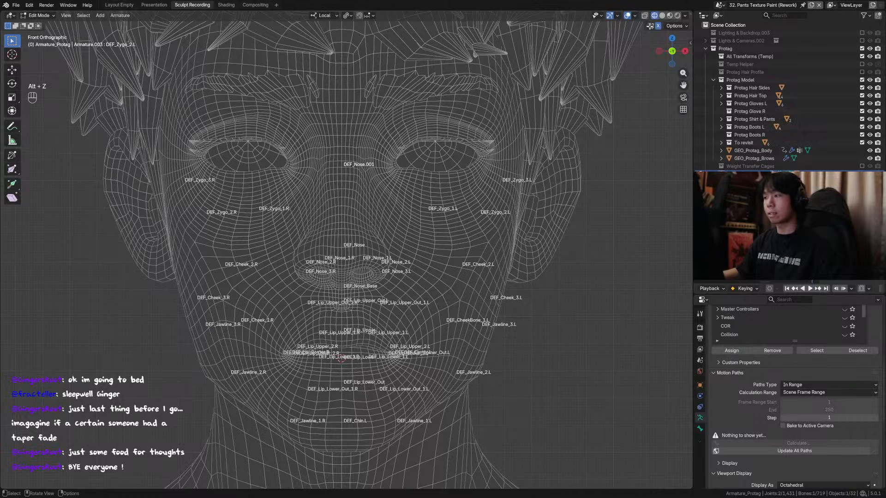
pyautogui.click(662, 15)
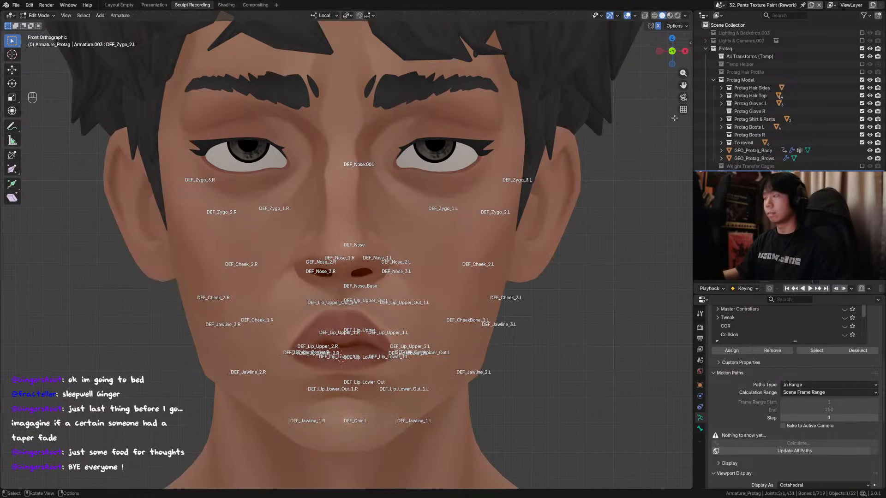
pyautogui.scroll(-6, 757, 440)
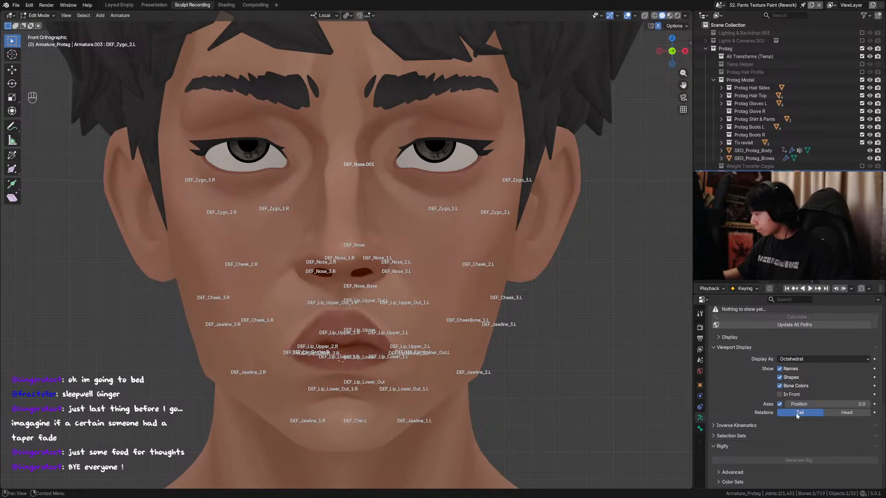
pyautogui.keyDown('shift'); pyautogui.moveTo(406, 236); pyautogui.dragTo(485, 256, button='middle'); pyautogui.keyUp('shift')
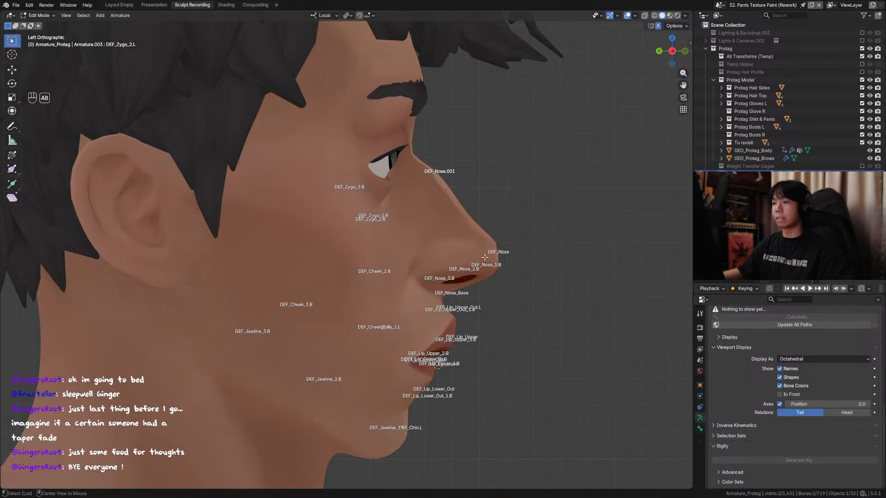
pyautogui.press('g')
pyautogui.rightClick(486, 255)
pyautogui.hotkey('alt', 'z')
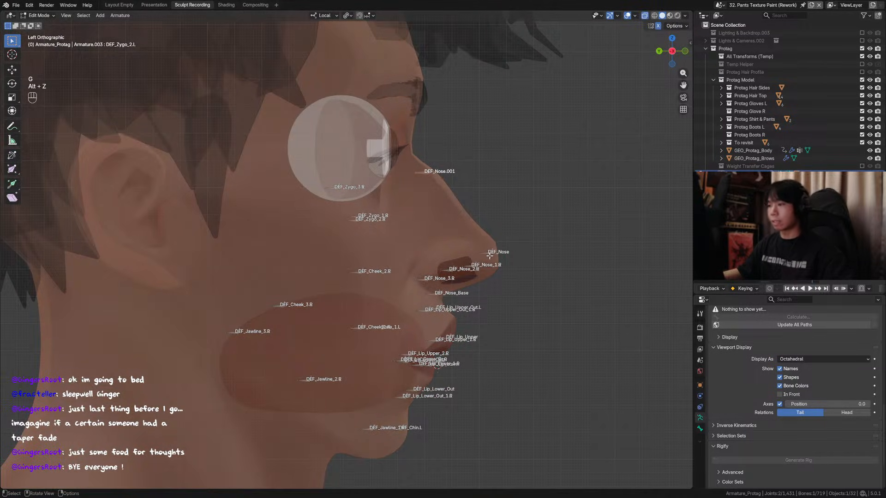
pyautogui.press('g')
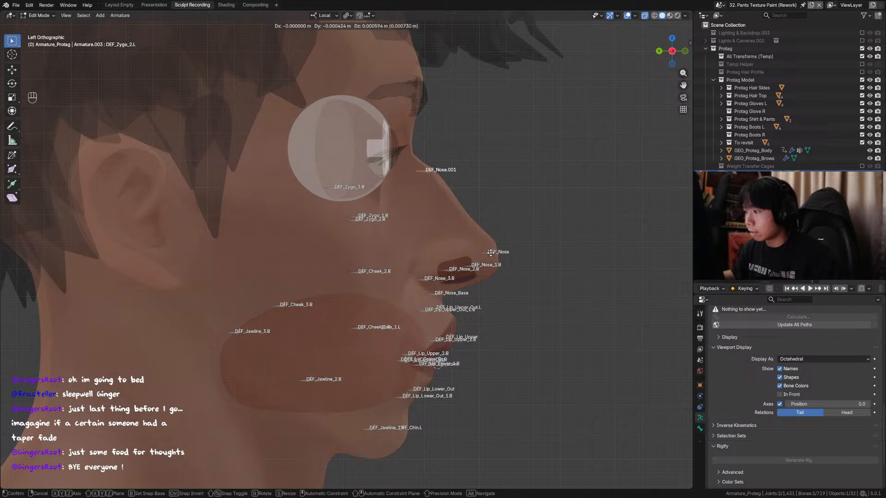
pyautogui.click(490, 253)
# Try to rename the nose-bridge bone as DEF_Nose_Bone.L while DEF_Zygo_2.L is active, and save the file.
pyautogui.press('KP_1')
pyautogui.press('F2')
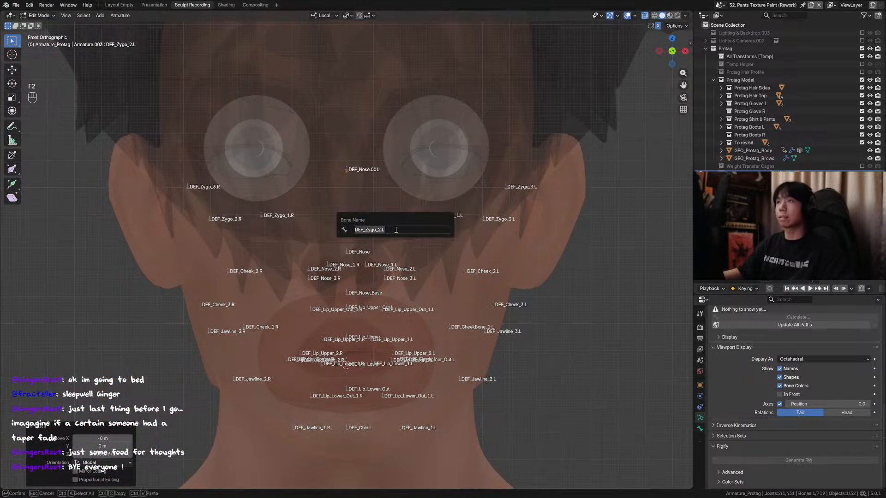
pyautogui.moveTo(368, 230); pyautogui.dragTo(376, 234)
pyautogui.write('Nose_B')
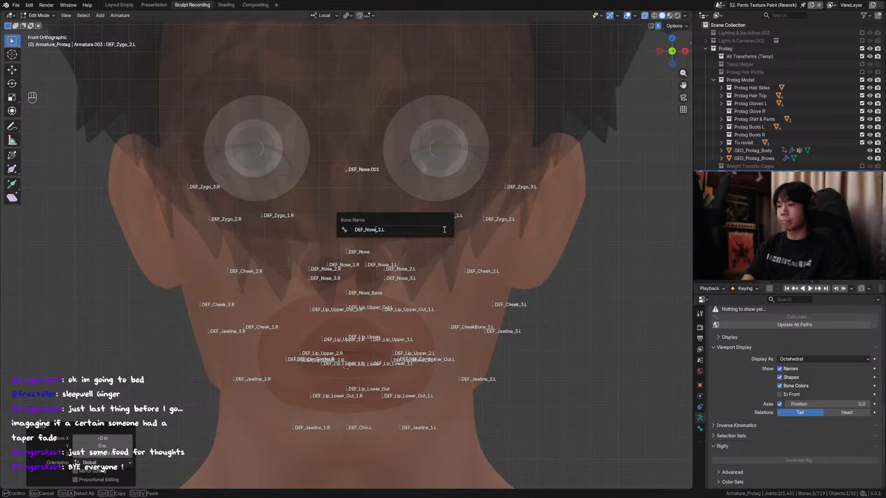
pyautogui.write('one_')
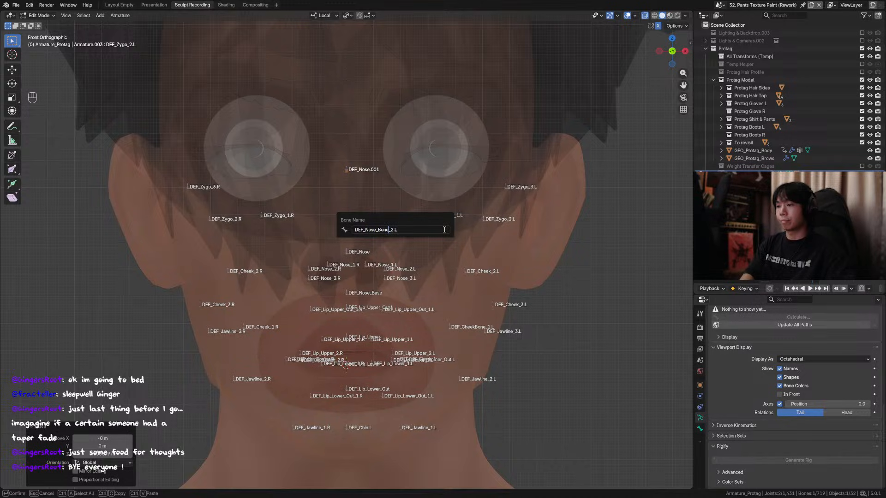
pyautogui.press('Right')
pyautogui.press('BackSpace')
pyautogui.press('BackSpace')
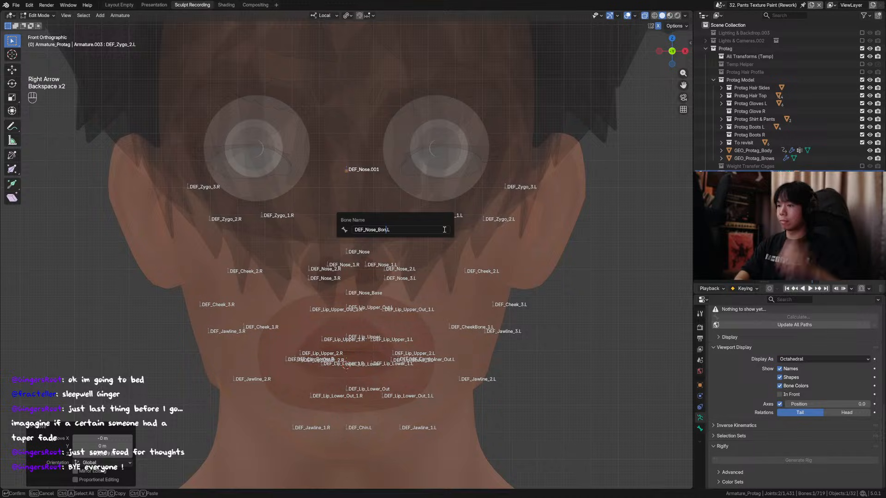
pyautogui.press('Return')
pyautogui.hotkey('ctrl', 's')
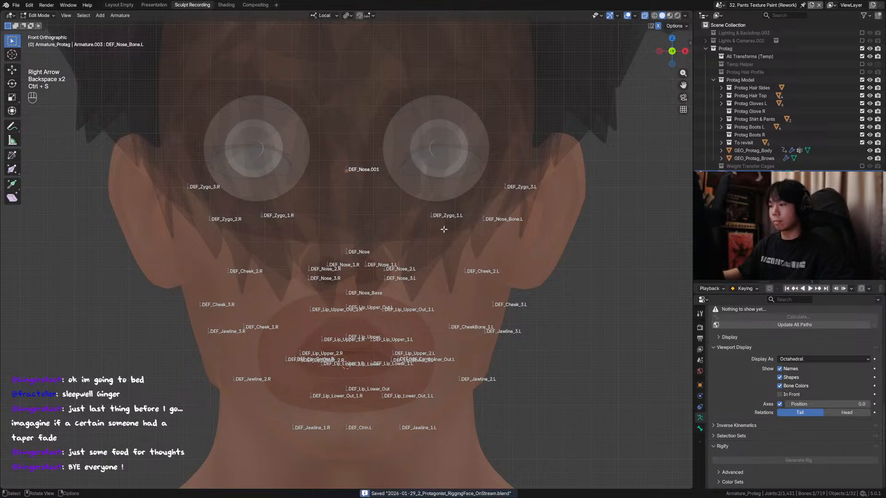
# Step back and forth through the undo history to check which bone received the new name.
pyautogui.moveTo(445, 223); pyautogui.dragTo(491, 235, button='middle')
pyautogui.hotkey('ctrl', 'z')
pyautogui.hotkey('ctrl', 'z')
pyautogui.hotkey('ctrl', 'z')
pyautogui.hotkey('ctrl', 'shift', 'z')
pyautogui.hotkey('ctrl', 'shift', 'z')
pyautogui.hotkey('ctrl', 'shift', 'z')
pyautogui.hotkey('ctrl', 'shift', 'z')
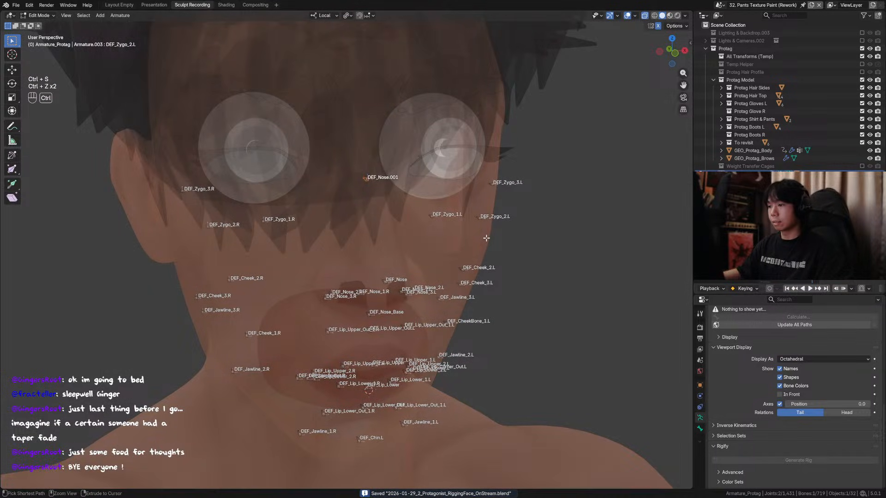
pyautogui.moveTo(487, 238); pyautogui.dragTo(461, 227, button='middle')
pyautogui.hotkey('ctrl', 'z')
pyautogui.hotkey('ctrl', 'z')
pyautogui.hotkey('ctrl', 'shift', 'z')
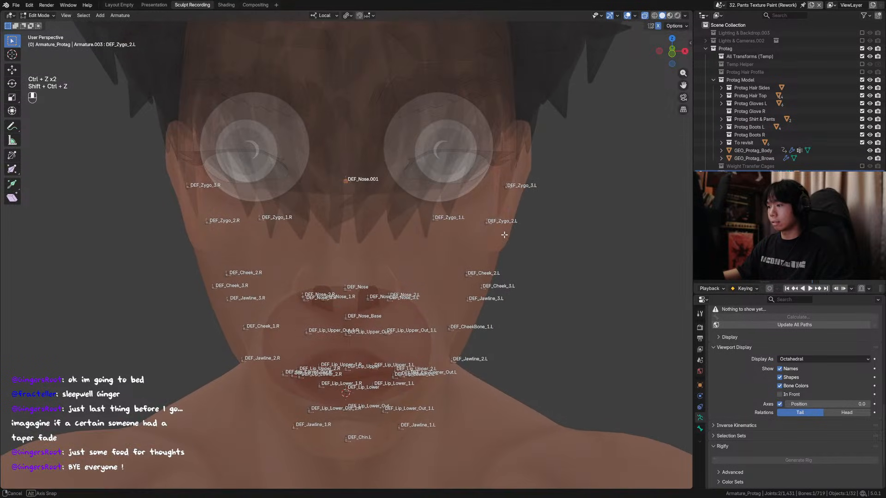
pyautogui.hotkey('ctrl', 'z')
pyautogui.hotkey('ctrl', 'shift', 'z')
pyautogui.hotkey('ctrl', 'shift', 'z')
pyautogui.hotkey('ctrl', 'shift', 'z')
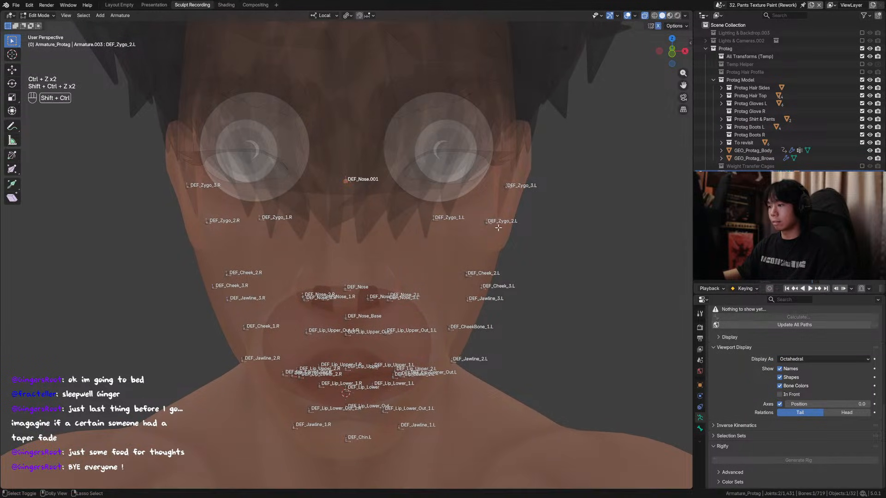
pyautogui.moveTo(495, 227); pyautogui.dragTo(466, 229, button='middle')
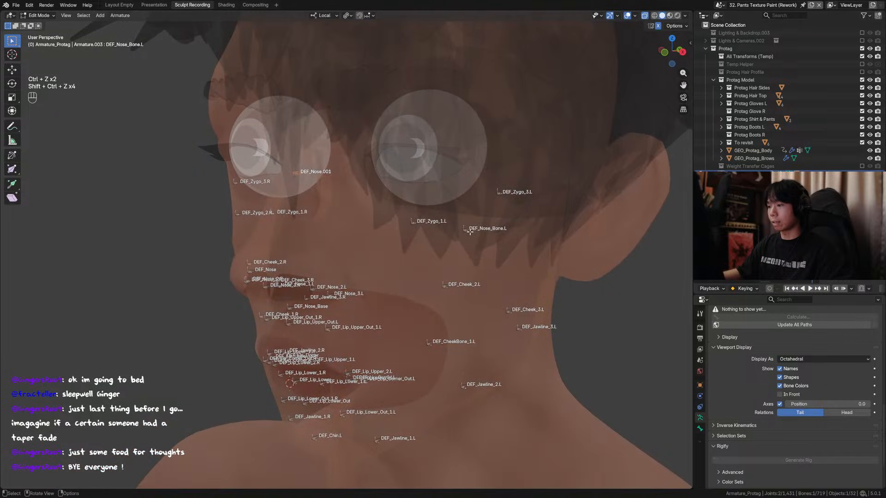
# Copy the name DEF_Nose_Bone.L from the wrongly renamed cheekbone bone and undo that rename.
pyautogui.press('F2')
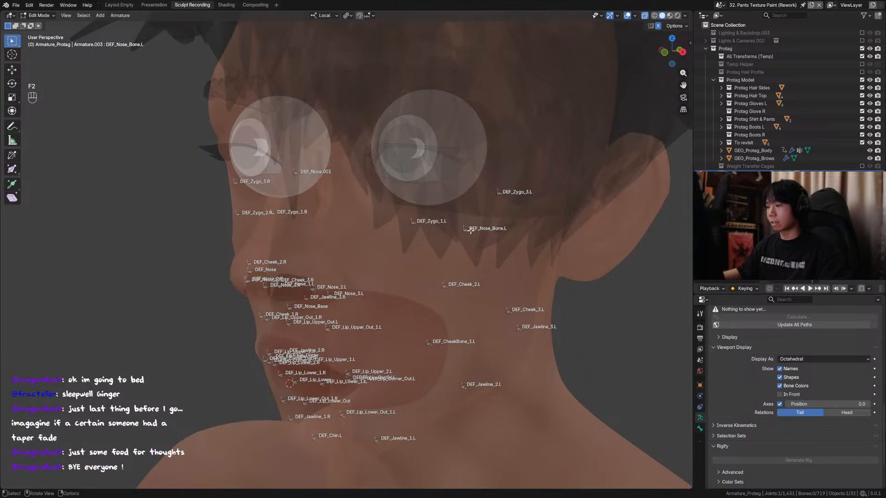
pyautogui.press('F2')
pyautogui.hotkey('ctrl', 'c')
pyautogui.hotkey('ctrl', 'z')
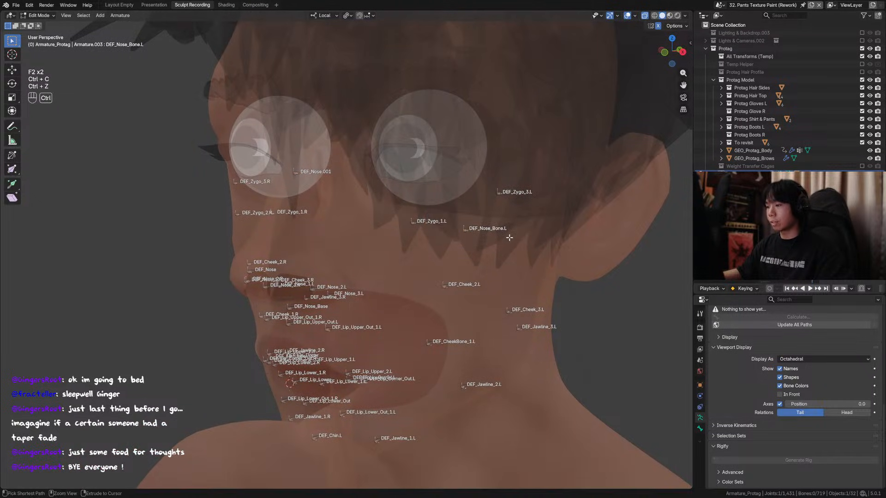
pyautogui.hotkey('ctrl', 'z')
pyautogui.hotkey('ctrl', 'z')
pyautogui.hotkey('ctrl', 'z')
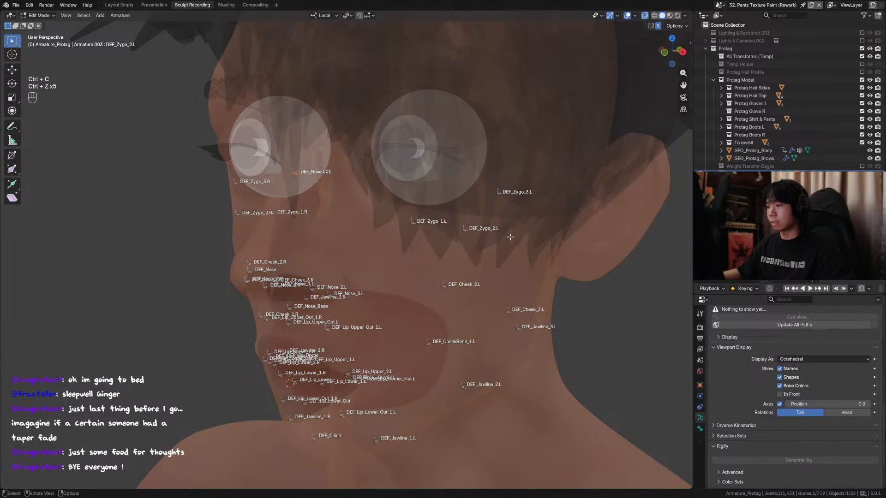
# Rename the nose-bridge bone DEF_Nose.001 as DEF_Nose_Bone and save the file.
pyautogui.moveTo(302, 172); pyautogui.dragTo(369, 220, button='middle')
pyautogui.click(336, 207)
pyautogui.press('F2')
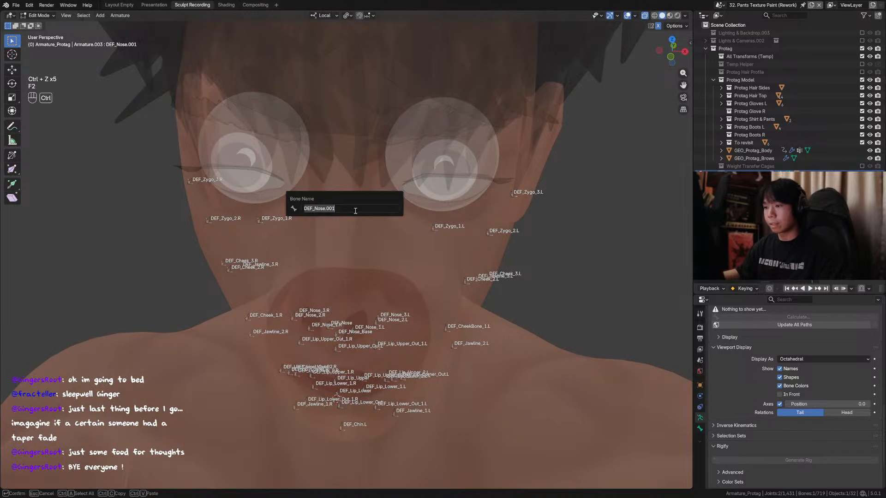
pyautogui.hotkey('ctrl', 'v')
pyautogui.press('BackSpace')
pyautogui.press('BackSpace')
pyautogui.press('Return')
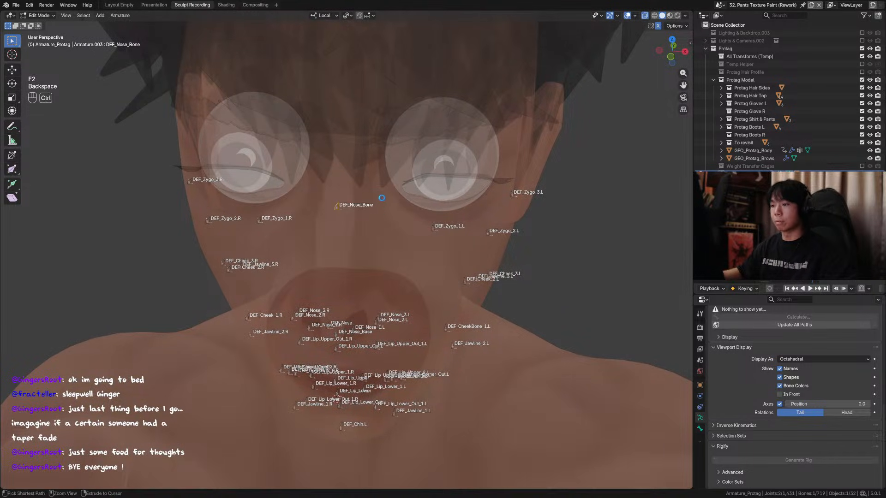
pyautogui.keyDown('alt'); pyautogui.moveTo(381, 198); pyautogui.dragTo(392, 138, button='middle'); pyautogui.keyUp('alt')
pyautogui.hotkey('ctrl', 's')
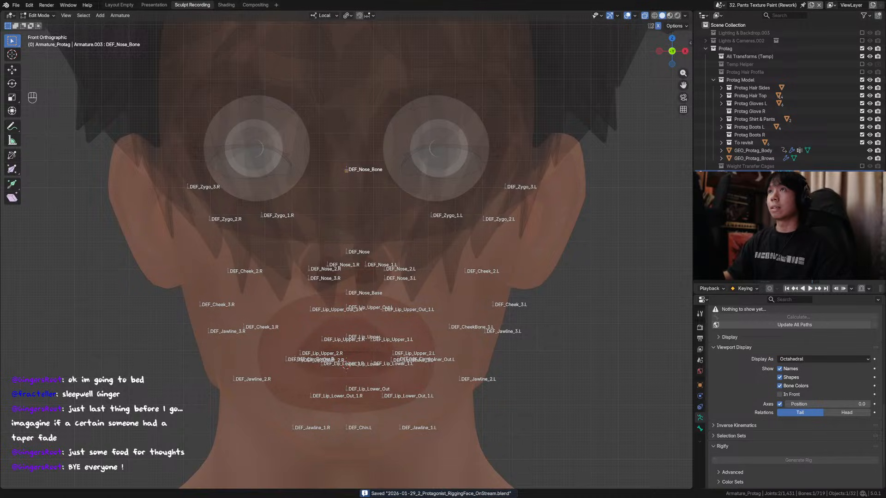
# Save the file and duplicate DEF_Nose_Bone about 0.0086 m back and slightly up, between the eyes in side view.
pyautogui.moveTo(415, 152); pyautogui.dragTo(508, 148, button='middle')
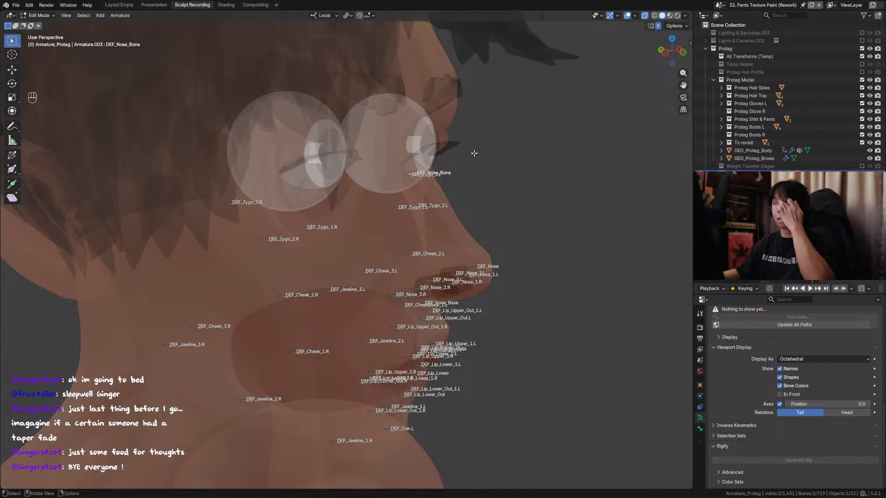
pyautogui.moveTo(405, 185); pyautogui.dragTo(401, 167, button='middle')
pyautogui.hotkey('alt', 'z')
pyautogui.moveTo(402, 167); pyautogui.dragTo(381, 187)
pyautogui.moveTo(382, 187); pyautogui.dragTo(455, 182, button='middle')
pyautogui.hotkey('alt', 'z')
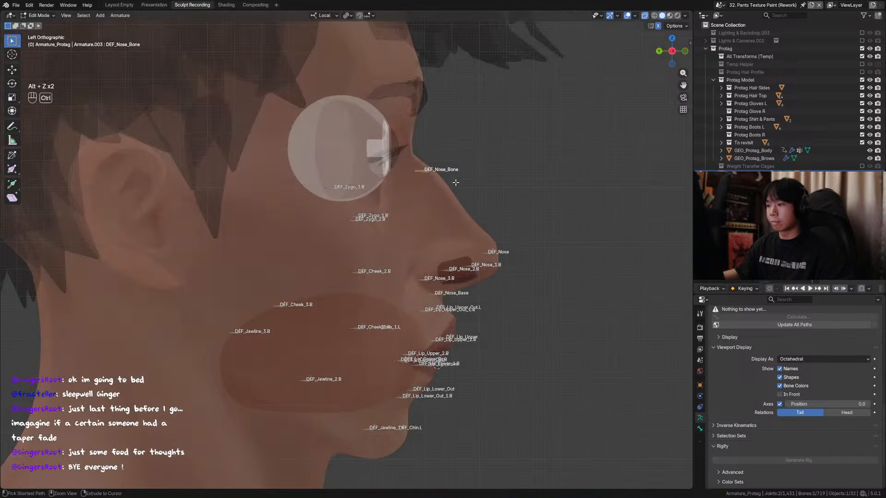
pyautogui.hotkey('ctrl', 's')
pyautogui.hotkey('shift', 'd')
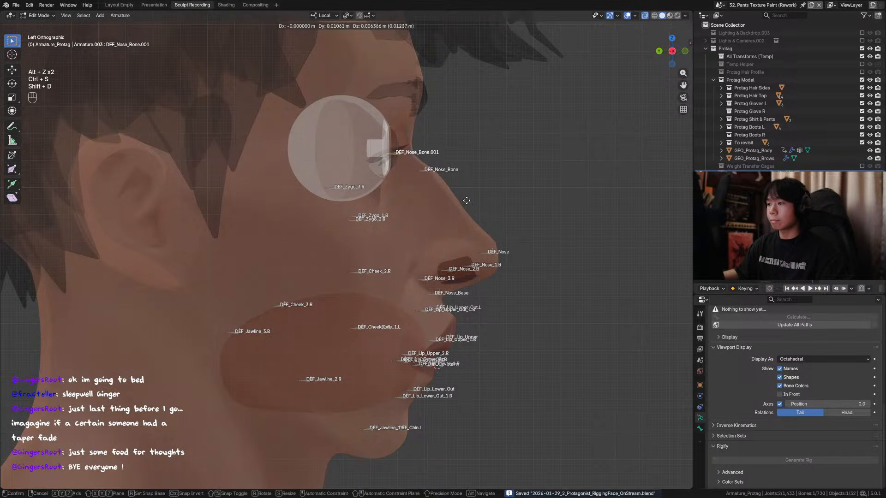
pyautogui.click(470, 196)
# Rename the duplicated bone between the eyes as DEF_Eyebrow and save the file.
pyautogui.moveTo(471, 195); pyautogui.dragTo(389, 198, button='middle')
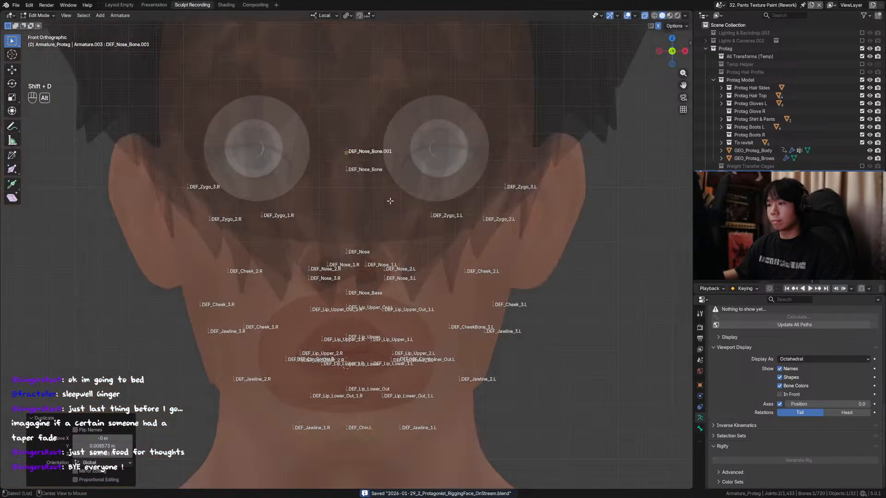
pyautogui.press('F2')
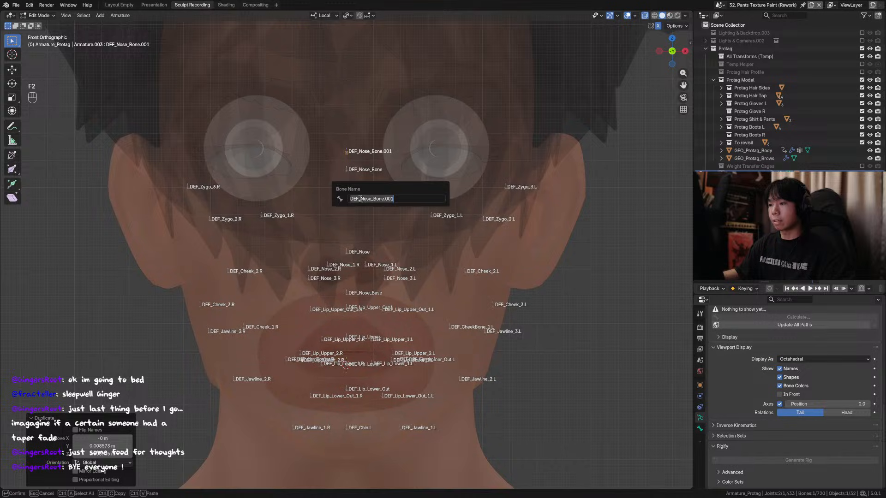
pyautogui.moveTo(360, 199); pyautogui.dragTo(459, 203)
pyautogui.write('Eyebr')
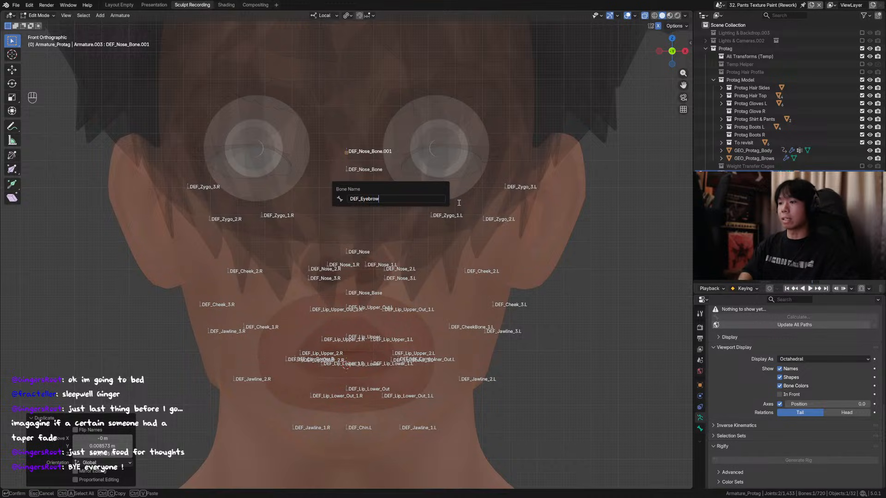
pyautogui.write('ow')
pyautogui.press('Return')
pyautogui.hotkey('ctrl', 's')
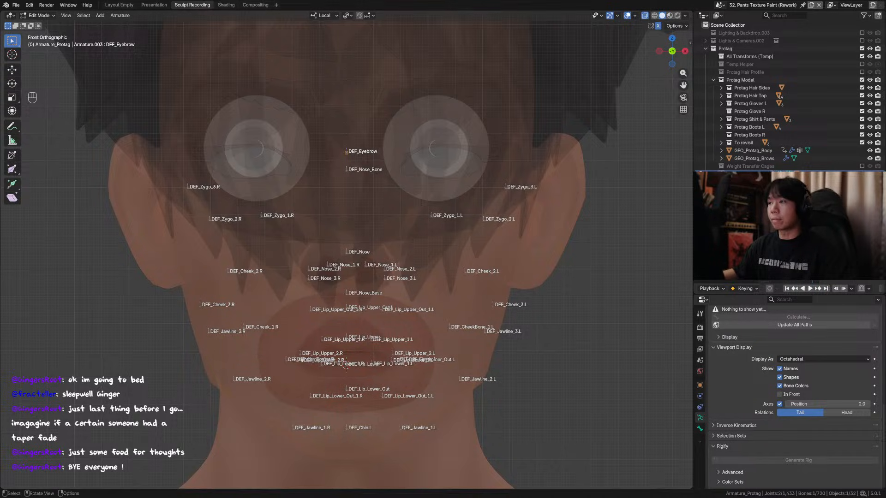
# Save the file and duplicate DEF_Eyebrow upward and about 0.0057 m along X toward the left inner brow in front view.
pyautogui.hotkey('alt', 'z')
pyautogui.keyDown('shift'); pyautogui.moveTo(358, 155); pyautogui.dragTo(350, 195, button='middle'); pyautogui.keyUp('shift')
pyautogui.hotkey('ctrl', 's')
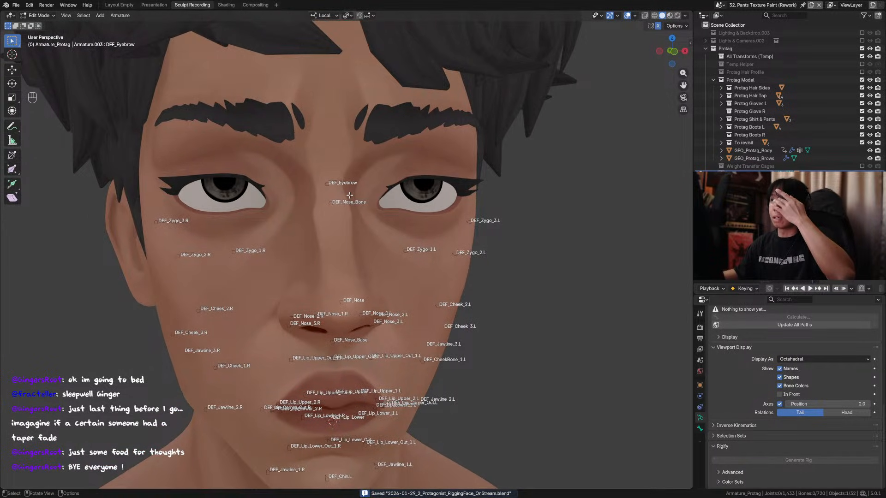
pyautogui.moveTo(350, 195); pyautogui.dragTo(371, 192, button='middle')
pyautogui.press('Tab')
pyautogui.press('Tab')
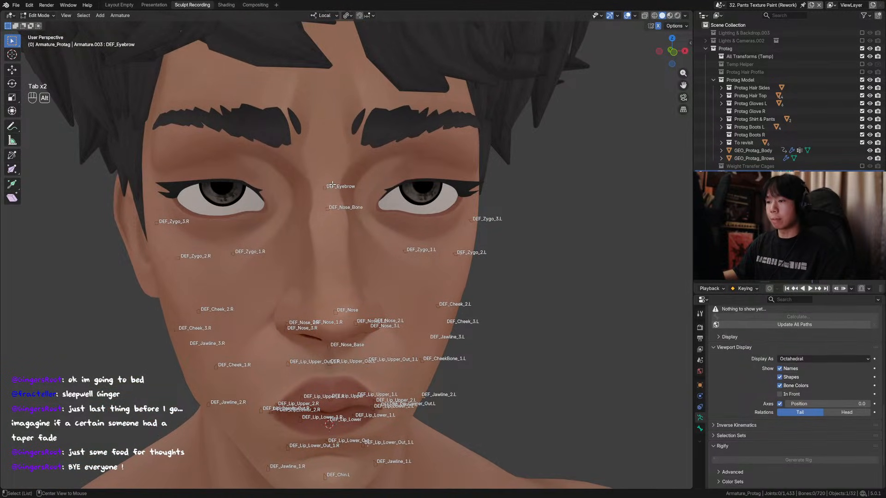
pyautogui.hotkey('alt', 'z')
pyautogui.moveTo(335, 180); pyautogui.dragTo(314, 193)
pyautogui.hotkey('ctrl', 's')
pyautogui.hotkey('alt', 'z')
pyautogui.press('KP_1')
pyautogui.hotkey('shift', 'd')
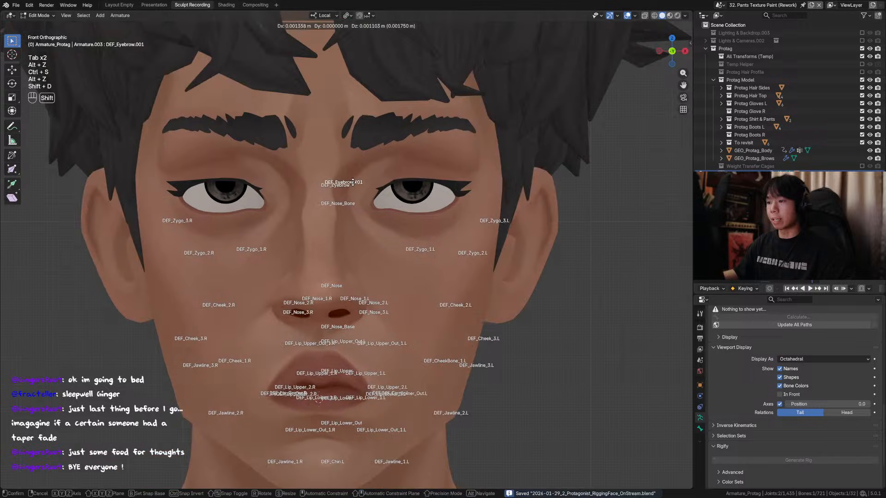
pyautogui.click(364, 167)
# Turn off the viewport's Text Info overlay to hide the bone names and switch on X-ray.
pyautogui.scroll(3, 378, 184)
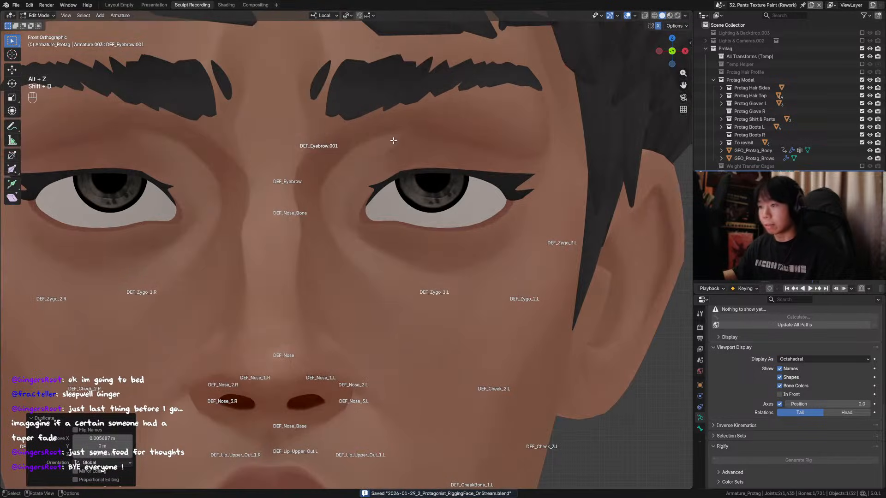
pyautogui.click(685, 15)
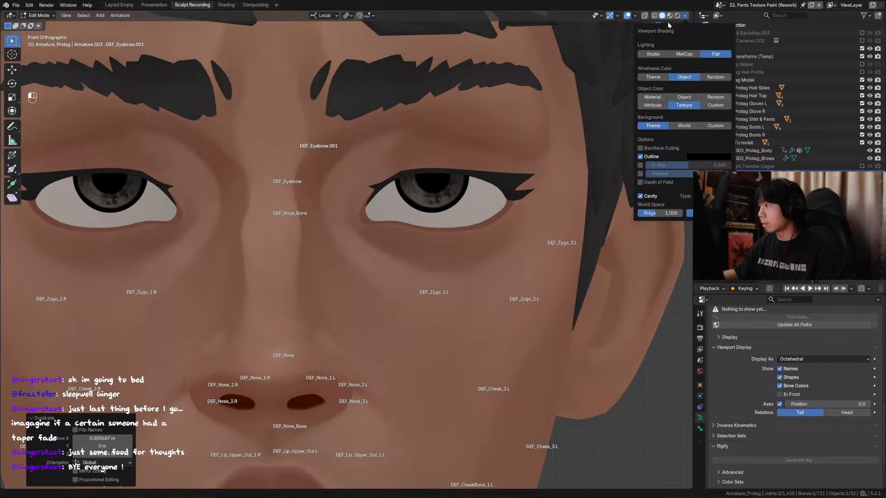
pyautogui.click(635, 15)
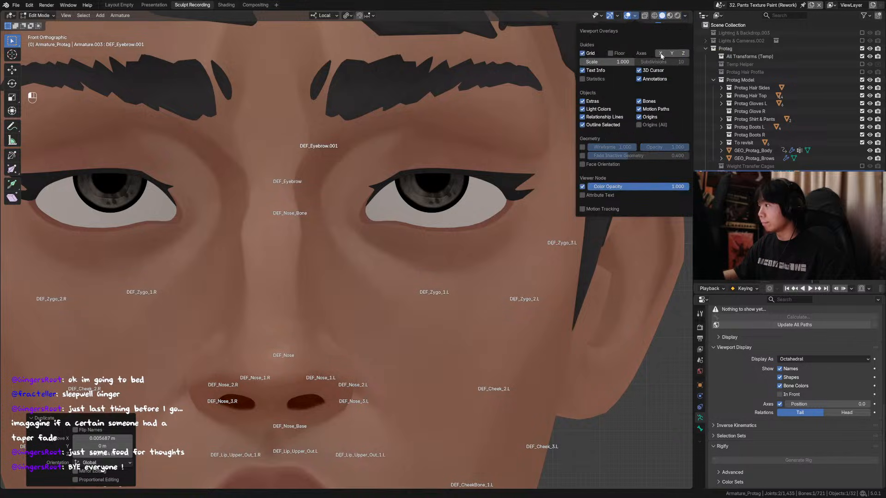
pyautogui.click(588, 70)
pyautogui.hotkey('alt', 'z')
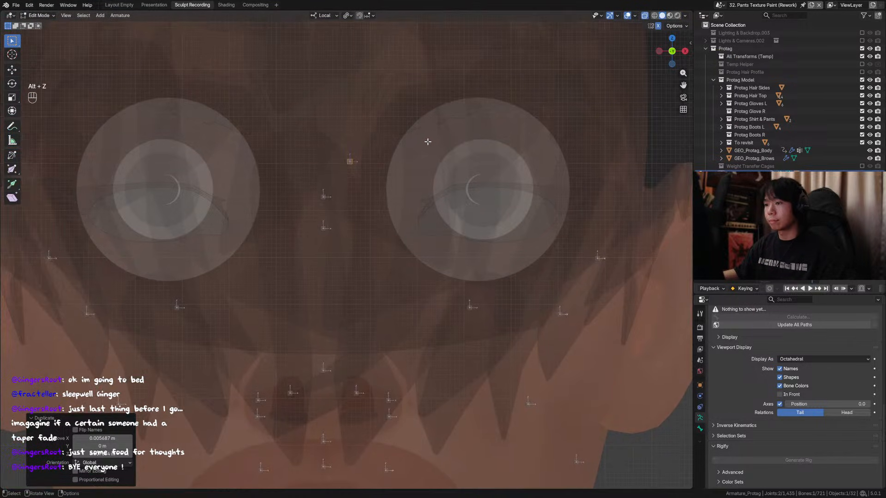
# Exclude the Protag Hair Sides and Protag Hair Top collections and view the bald head in X-ray.
pyautogui.hotkey('alt', 'z')
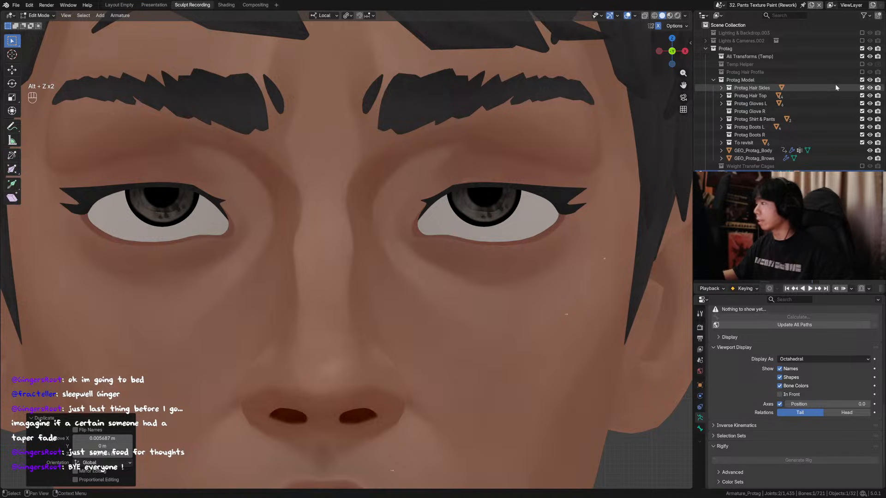
pyautogui.click(861, 89)
pyautogui.click(861, 96)
pyautogui.hotkey('alt', 'z')
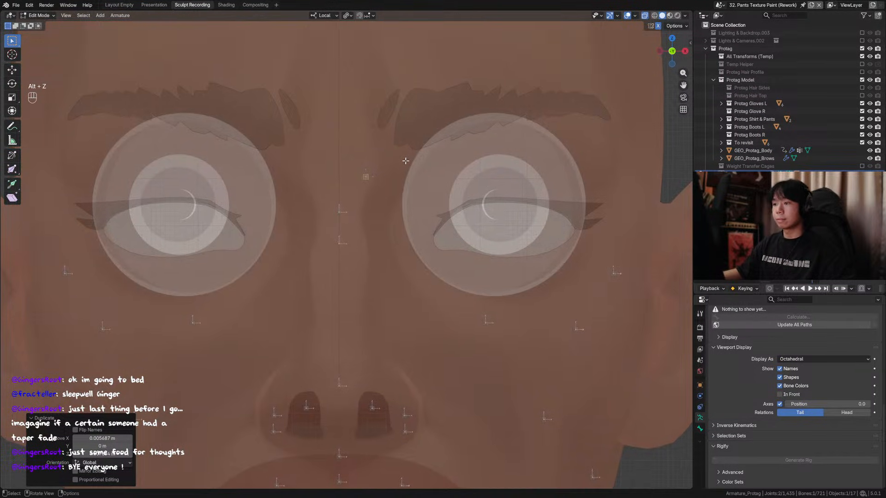
# Move the DEF_Eyebrow.001 bone slightly outward along X toward the left inner brow and save the file.
pyautogui.press('g')
pyautogui.click(415, 163)
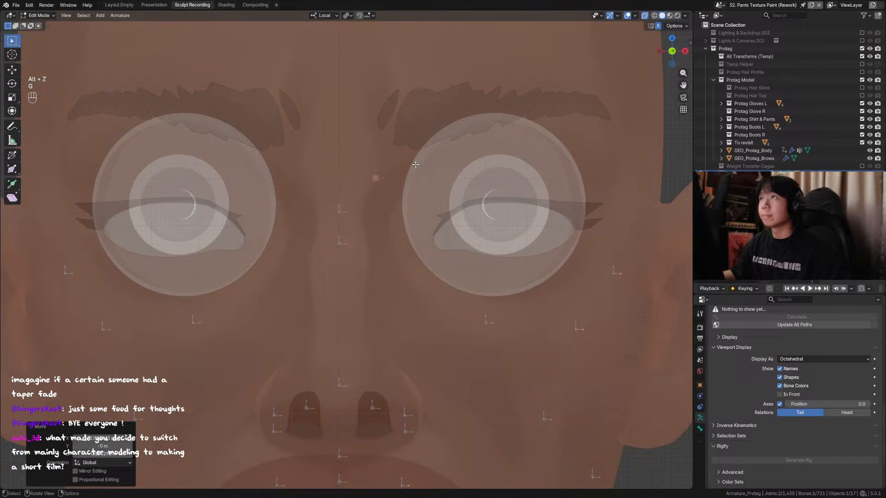
pyautogui.keyDown('shift'); pyautogui.moveTo(404, 185); pyautogui.dragTo(410, 189, button='middle'); pyautogui.keyUp('shift')
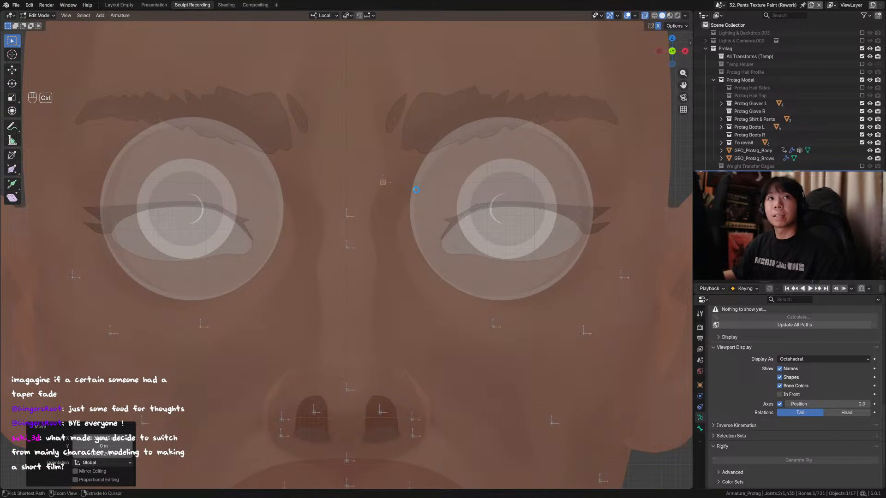
pyautogui.hotkey('ctrl', 's')
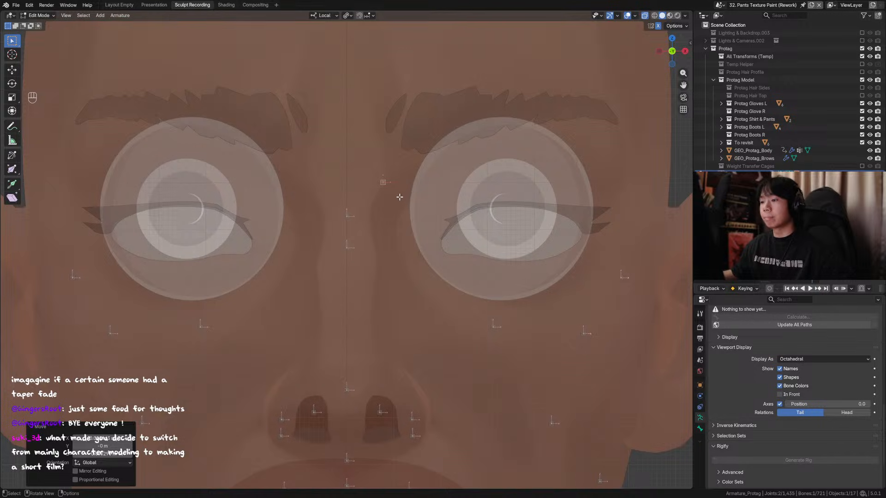
pyautogui.moveTo(390, 189); pyautogui.dragTo(344, 219, button='middle')
pyautogui.hotkey('ctrl', 's')
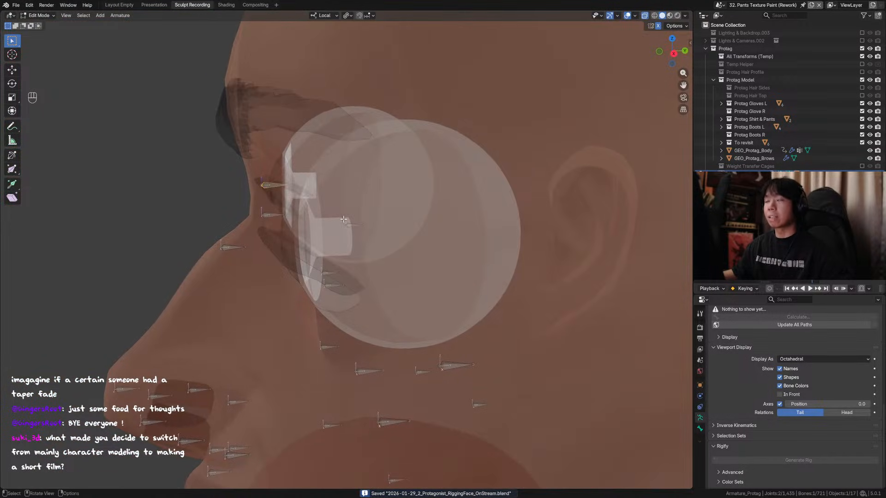
# Nudge DEF_Eyebrow.001 slightly outward and up in front view, check it against the side profile, and save the file.
pyautogui.scroll(-4, 335, 218)
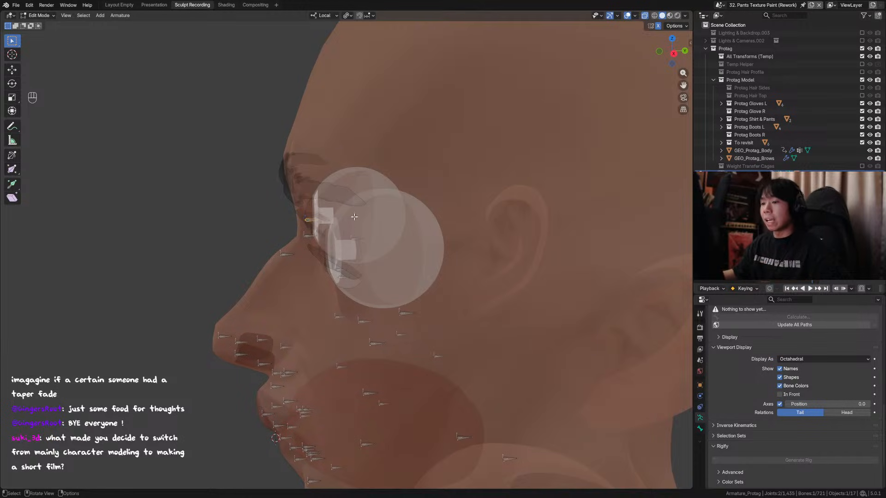
pyautogui.moveTo(354, 217); pyautogui.dragTo(389, 231, button='middle')
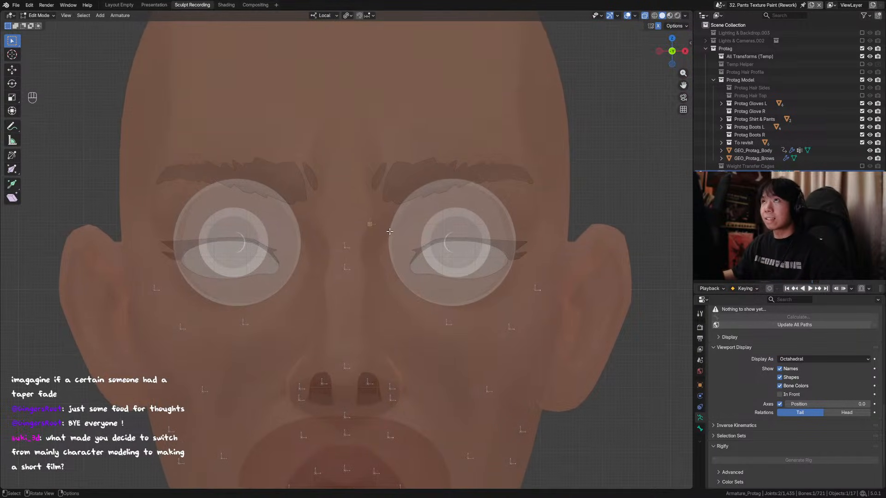
pyautogui.hotkey('ctrl', 's')
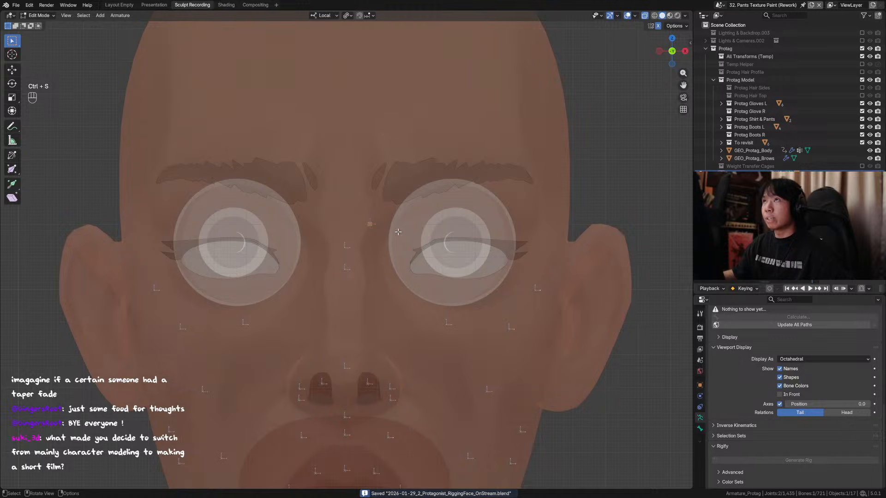
pyautogui.press('g')
pyautogui.click(405, 219)
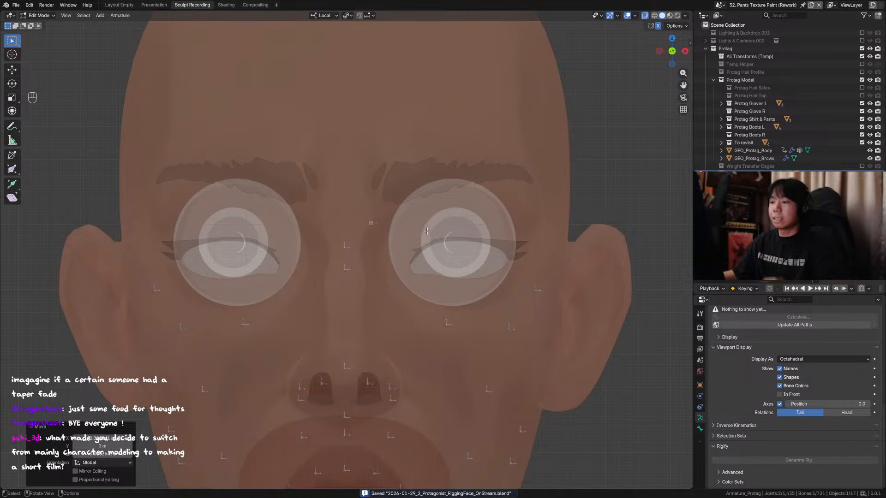
pyautogui.moveTo(427, 230); pyautogui.dragTo(316, 242, button='middle')
pyautogui.hotkey('alt', 'z')
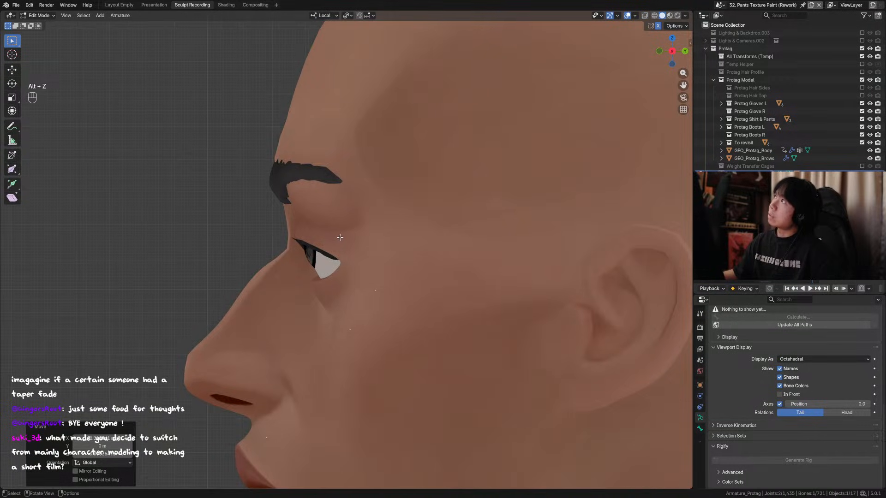
pyautogui.moveTo(344, 239); pyautogui.dragTo(423, 243, button='middle')
pyautogui.hotkey('alt', 'z')
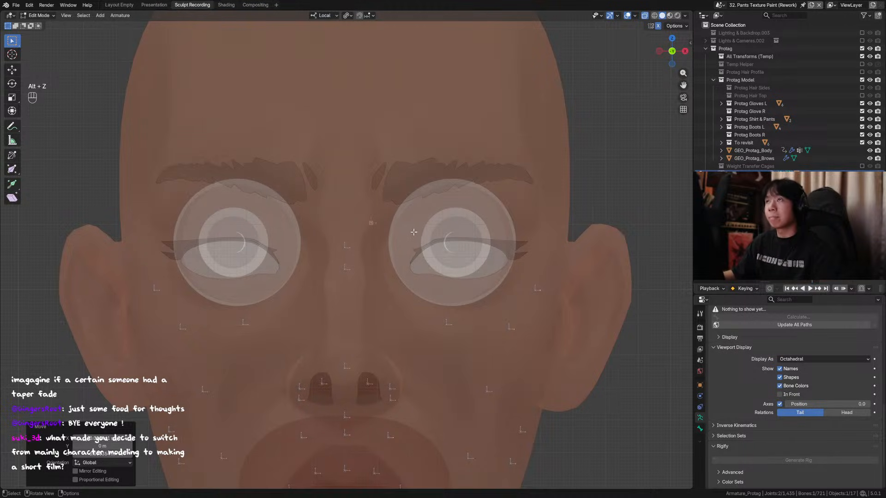
pyautogui.keyDown('ctrl'); pyautogui.scroll(1, 405, 229); pyautogui.keyUp('ctrl')
pyautogui.hotkey('ctrl', 's')
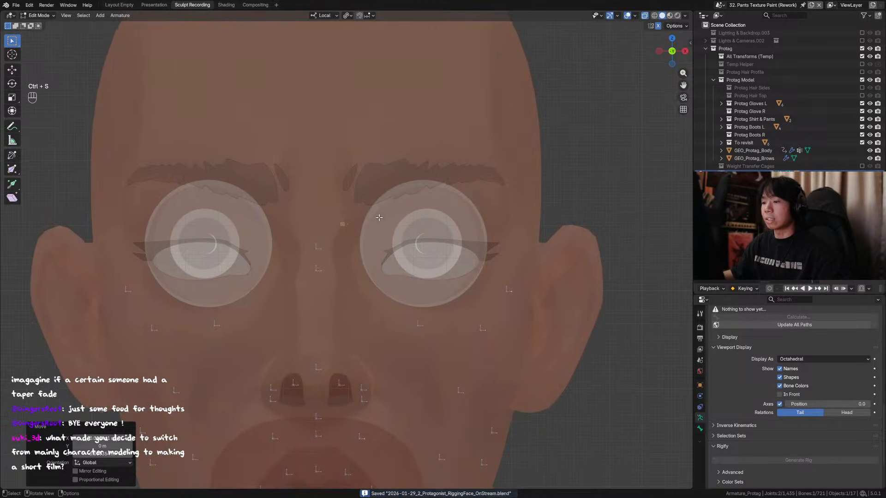
# Duplicate the DEF_Eyebrow.001 bone outward and up onto the inner part of the left eyebrow.
pyautogui.moveTo(379, 217); pyautogui.dragTo(313, 241, button='middle')
pyautogui.hotkey('shift', 'd')
pyautogui.click(368, 224)
pyautogui.click(334, 234)
pyautogui.scroll(2, 323, 236)
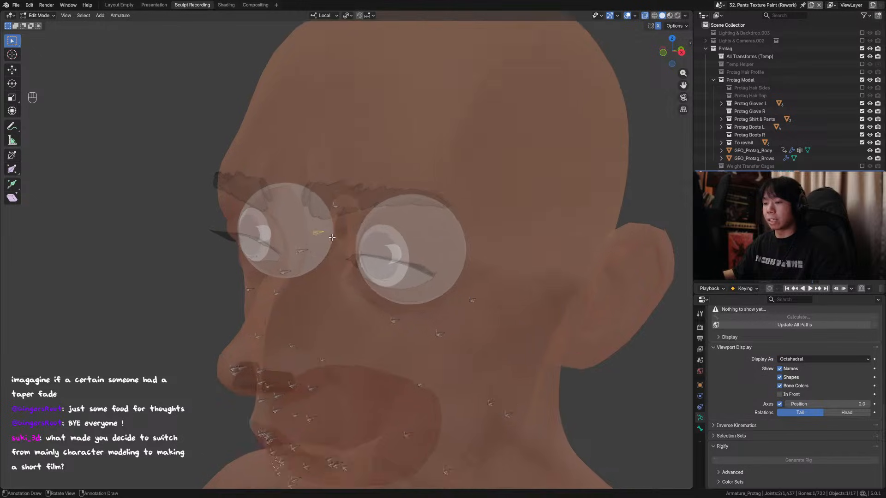
# Rename the inner-brow bone DEF_Eyebrow.001 as DEF_Eyebrow_1.L and save the file.
pyautogui.click(322, 233)
pyautogui.press('F2')
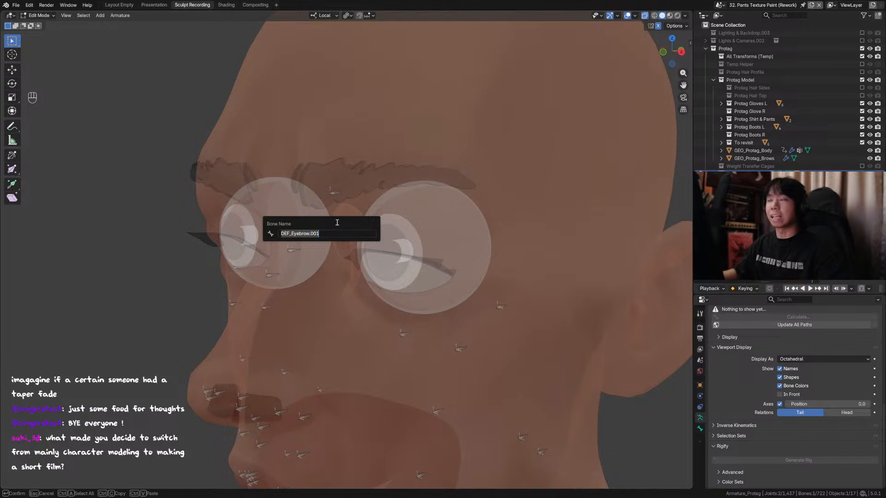
pyautogui.moveTo(310, 235); pyautogui.dragTo(360, 236)
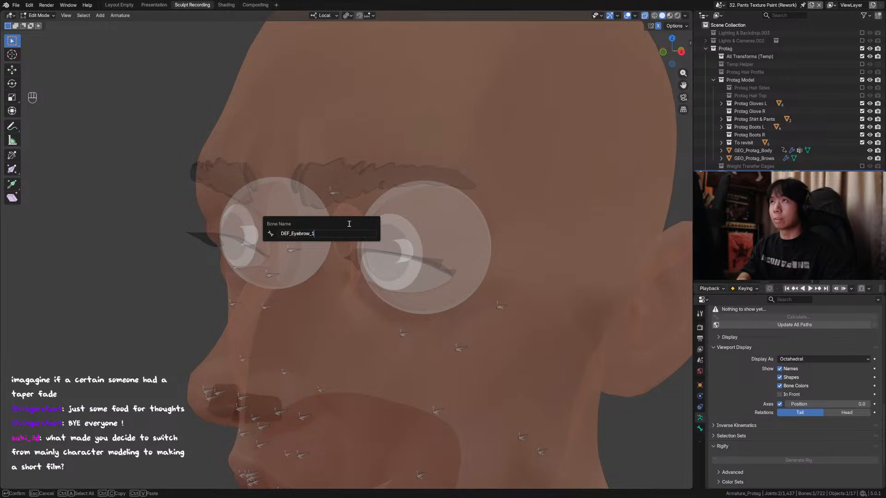
pyautogui.press('Return')
pyautogui.hotkey('ctrl', 's')
pyautogui.press('KP_1')
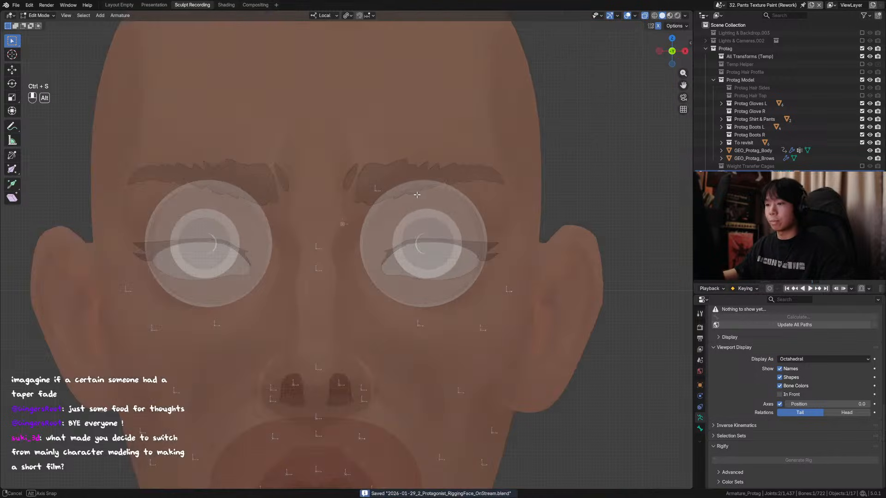
# Rename the second left brow bone DEF_Eyebrow_2.L, reusing the first brow bone's name, and save the file.
pyautogui.press('F2')
pyautogui.hotkey('ctrl', 'c')
pyautogui.moveTo(398, 205); pyautogui.dragTo(344, 196, button='middle')
pyautogui.press('F2')
pyautogui.hotkey('ctrl', 'v')
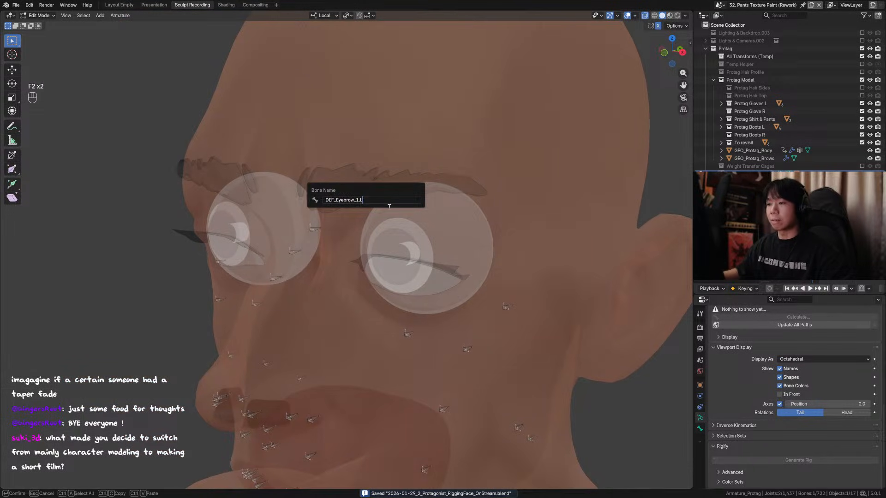
pyautogui.press('Left')
pyautogui.press('BackSpace')
pyautogui.press('BackSpace')
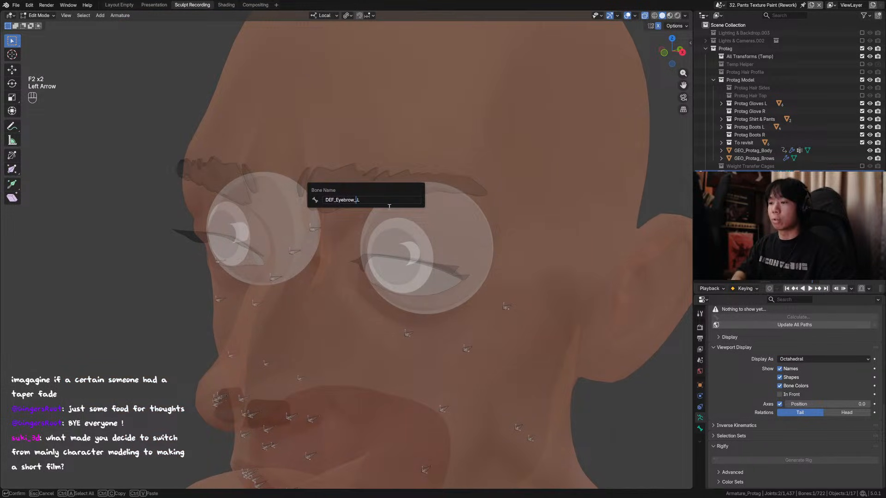
pyautogui.press('Return')
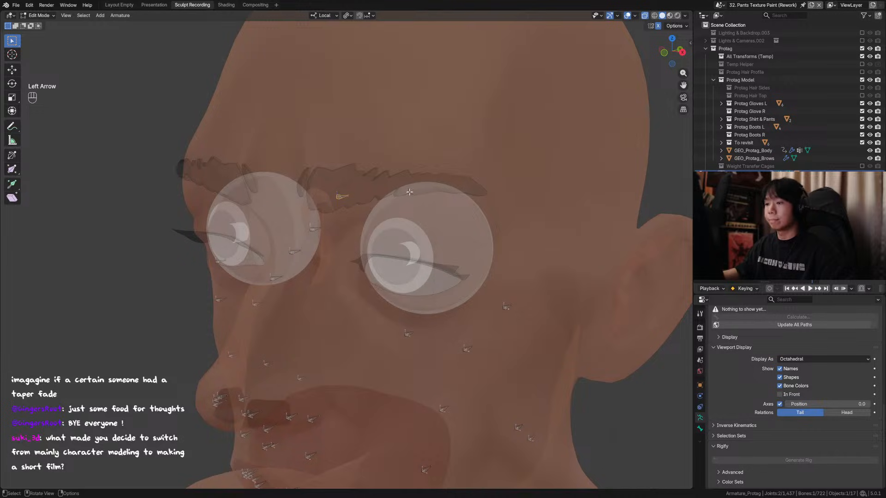
pyautogui.press('KP_1')
pyautogui.hotkey('ctrl', 's')
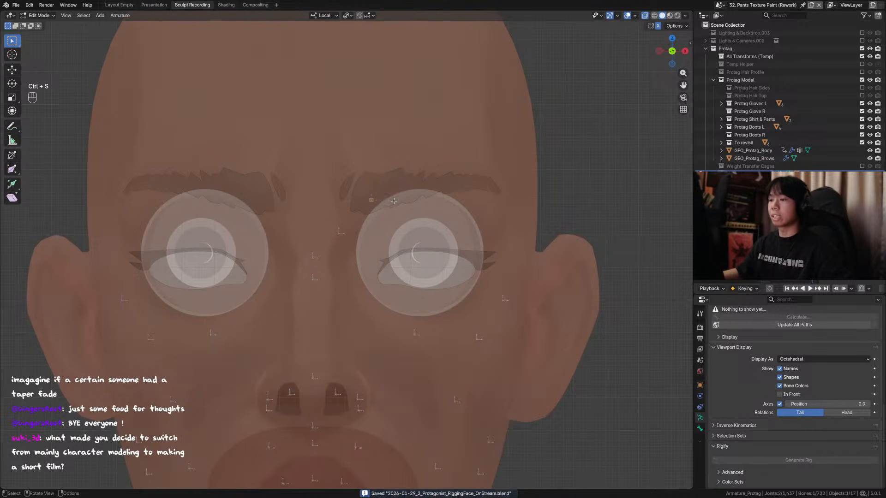
# Leave Edit Mode, hide the GEO_Protag_Brows mesh and show the head in X-ray.
pyautogui.hotkey('alt', 'z')
pyautogui.press('Tab')
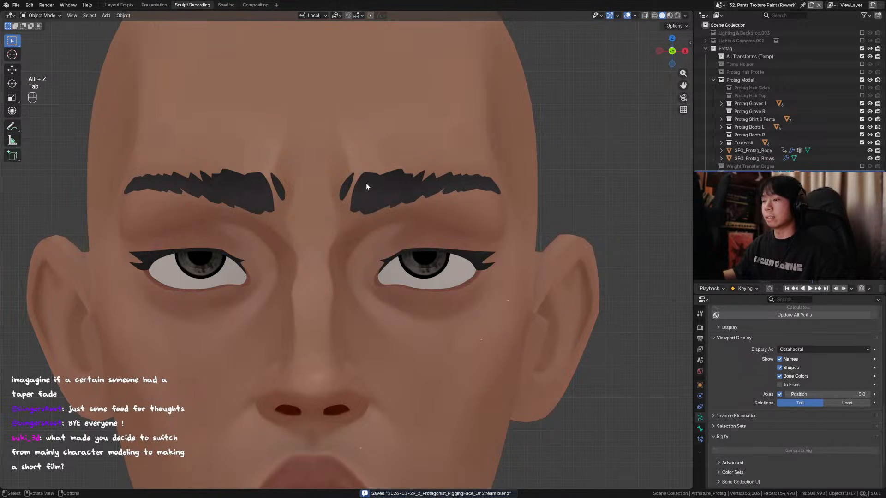
pyautogui.hotkey('ctrl', 'Tab')
pyautogui.hotkey('ctrl', 'Tab')
pyautogui.keyDown('shift'); pyautogui.click(400, 185); pyautogui.keyUp('shift')
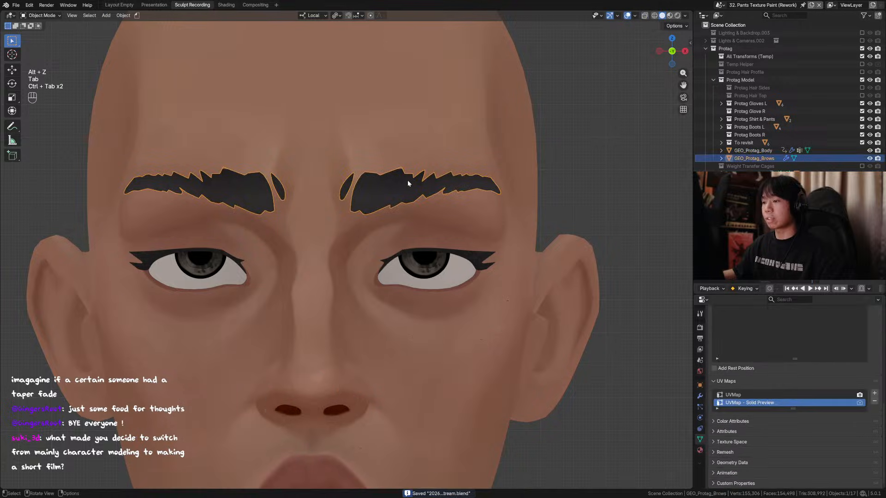
pyautogui.press('h')
pyautogui.hotkey('alt', 'z')
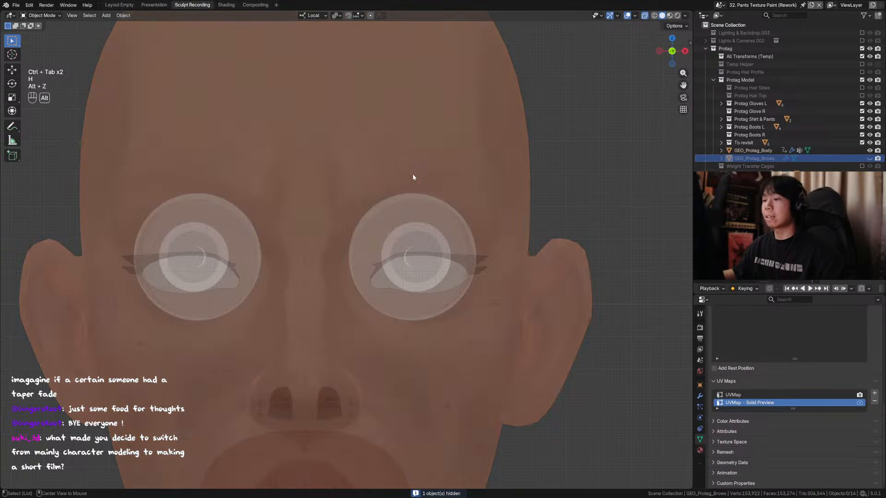
# Reselect the protagonist's face armature and return it to Edit Mode.
pyautogui.click(365, 204)
pyautogui.moveTo(365, 204)
pyautogui.mouseDown(button='middle')
pyautogui.moveTo(374, 206)
pyautogui.moveTo(336, 205)
pyautogui.moveTo(377, 213)
pyautogui.mouseUp(button='middle')
pyautogui.click(336, 205)
pyautogui.press('Tab')
pyautogui.click(337, 205)
# Save the file and duplicate DEF_Eyebrow_2.L about 0.013 m along X and 0.0045 m up, above the left eye.
pyautogui.hotkey('ctrl', 's')
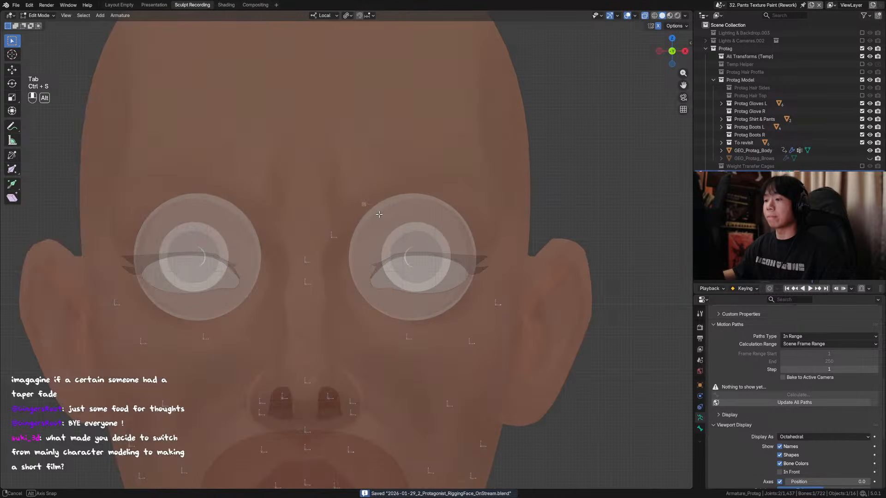
pyautogui.hotkey('shift', 'd')
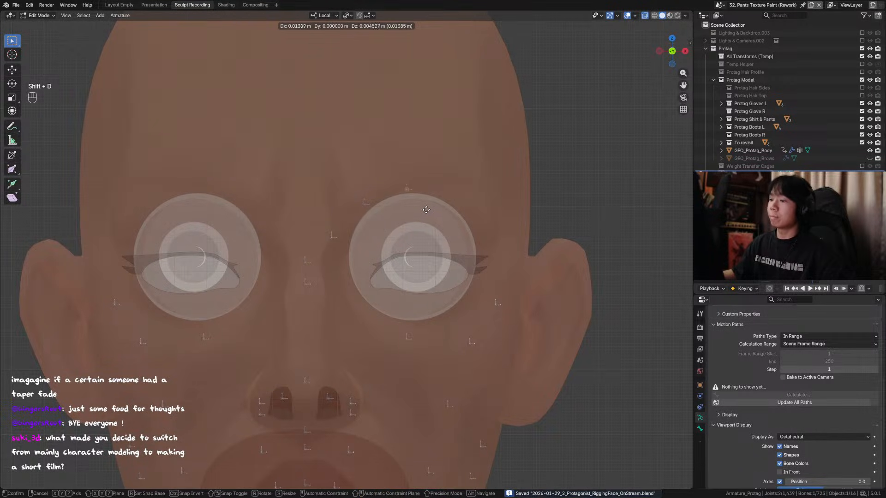
pyautogui.click(426, 209)
# Rename the duplicated bone above the left eye as DEF_Eyebrow_3.L.
pyautogui.moveTo(415, 211); pyautogui.dragTo(392, 212, button='middle')
pyautogui.press('F2')
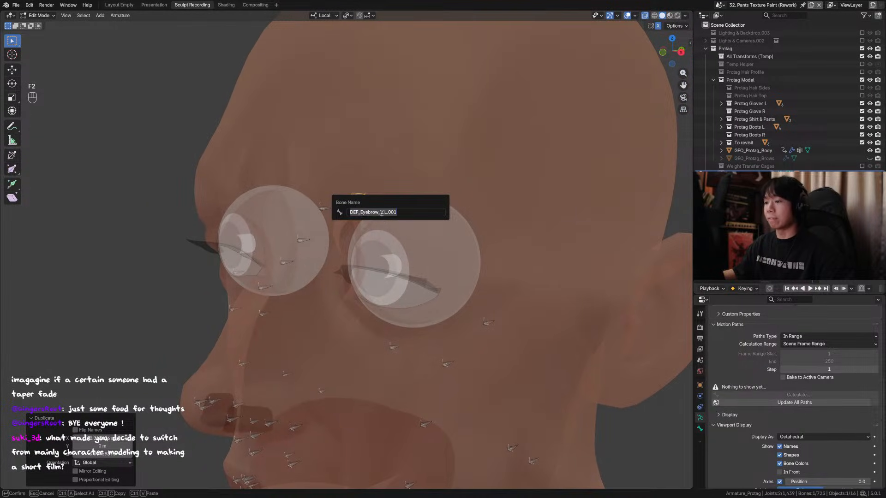
pyautogui.click(383, 213)
pyautogui.press('BackSpace')
pyautogui.write('3')
pyautogui.press('Return')
pyautogui.press('KP_1')
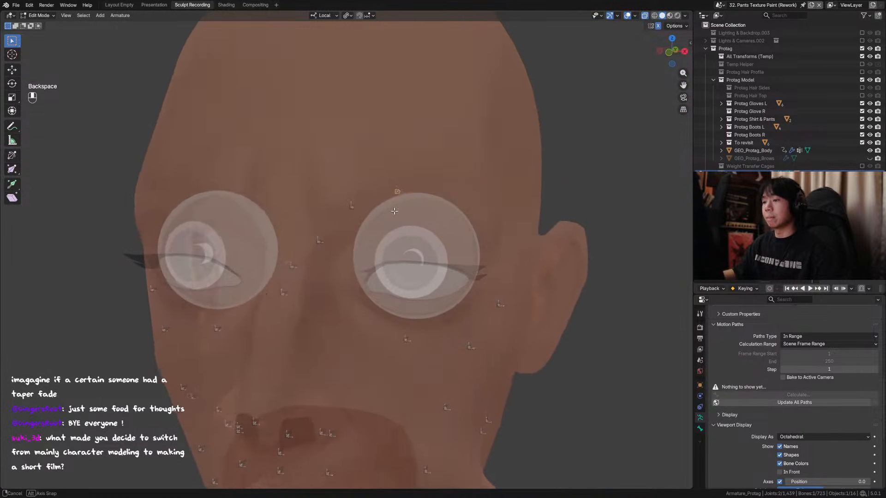
# Save the file, shift the bone above the left eye about 0.0005 m inward and 0.00085 m up, and turn off X-ray.
pyautogui.hotkey('ctrl', 's')
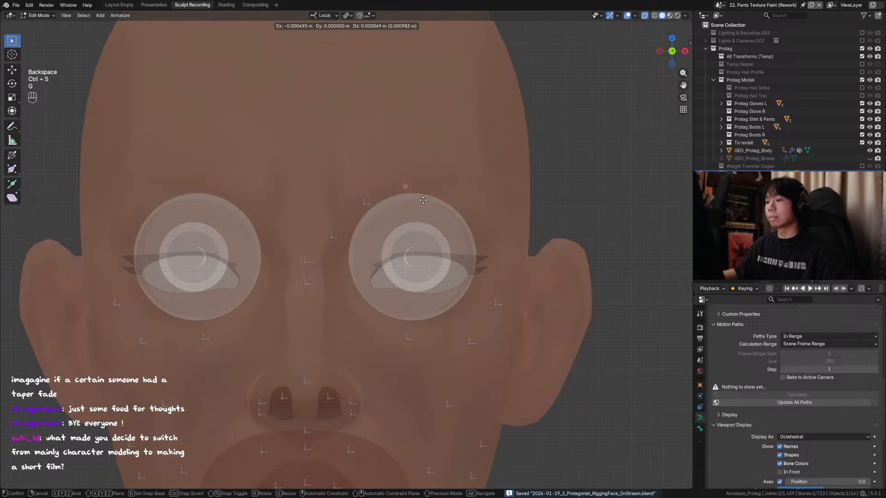
pyautogui.press('g')
pyautogui.click(423, 201)
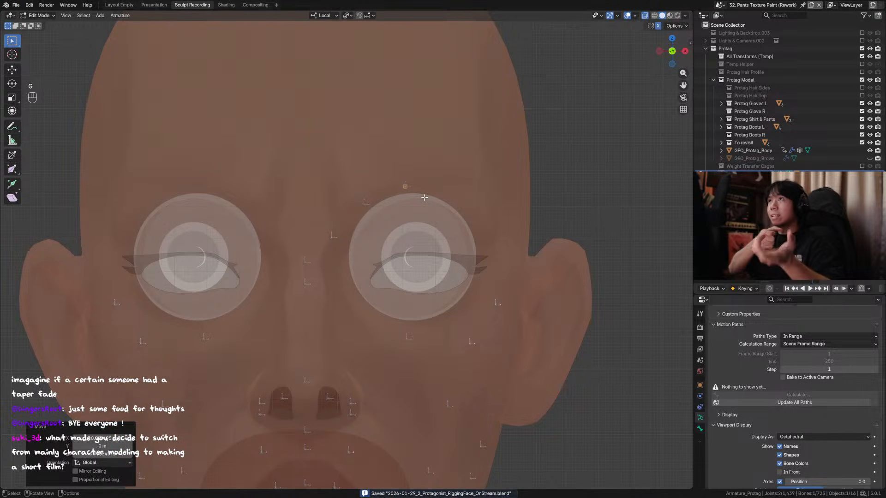
pyautogui.hotkey('alt', 'z')
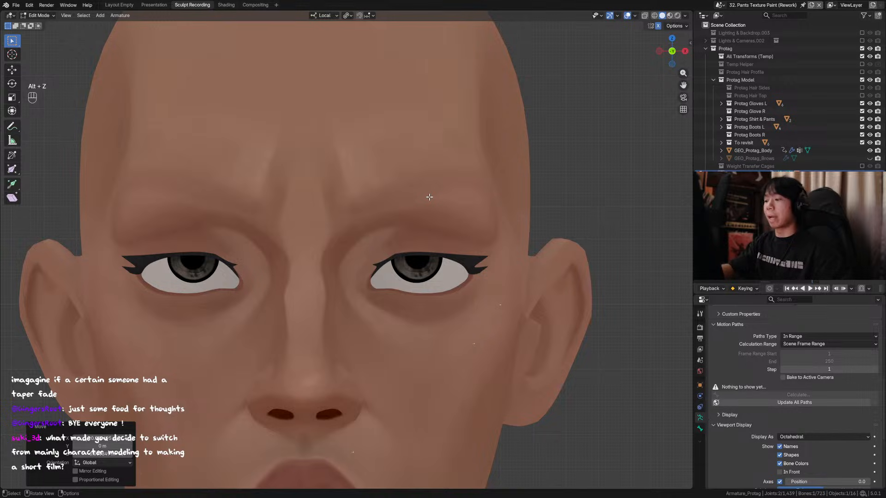
# Shift DEF_Eyebrow_3.L above the left eye about 0.0003 m upward, checking it against the solid face, and save the file.
pyautogui.hotkey('alt', 'z')
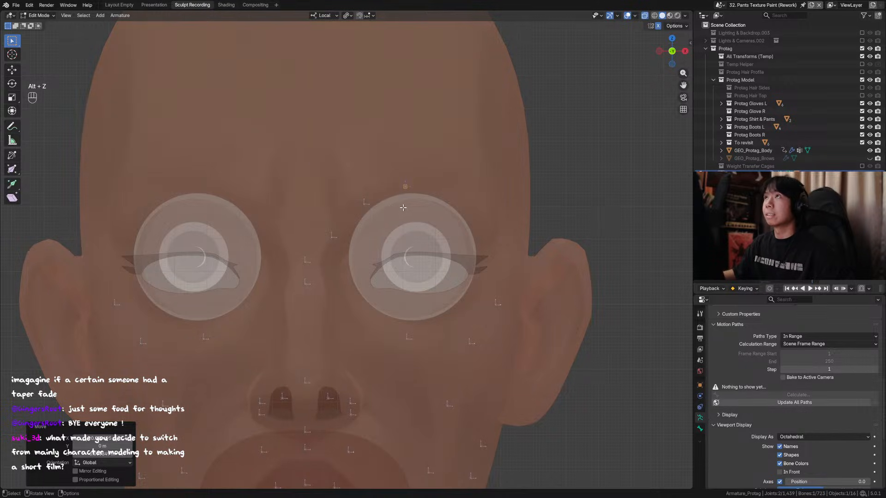
pyautogui.hotkey('alt', 'z')
pyautogui.press('g')
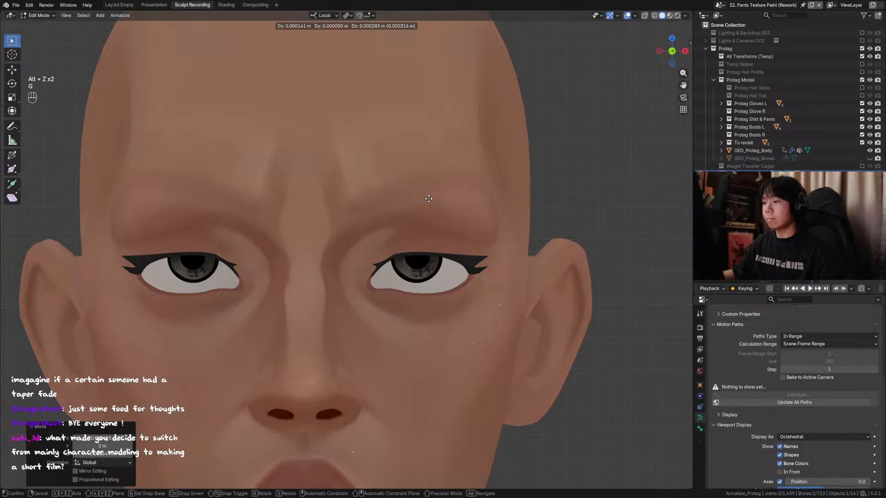
pyautogui.click(429, 199)
pyautogui.hotkey('alt', 'z')
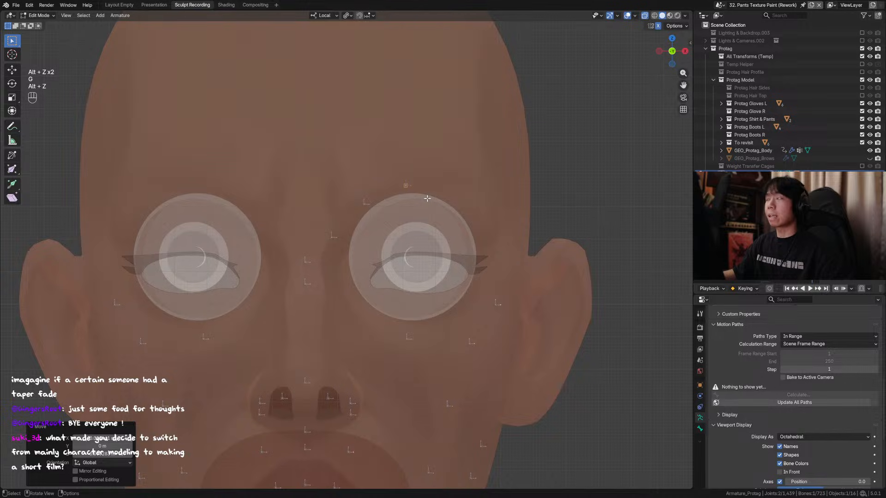
pyautogui.moveTo(416, 200); pyautogui.dragTo(351, 201, button='middle')
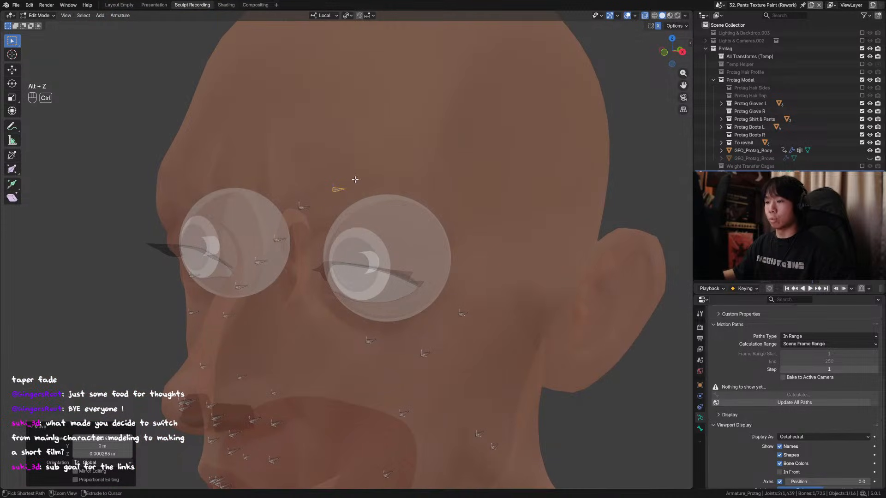
pyautogui.hotkey('ctrl', 's')
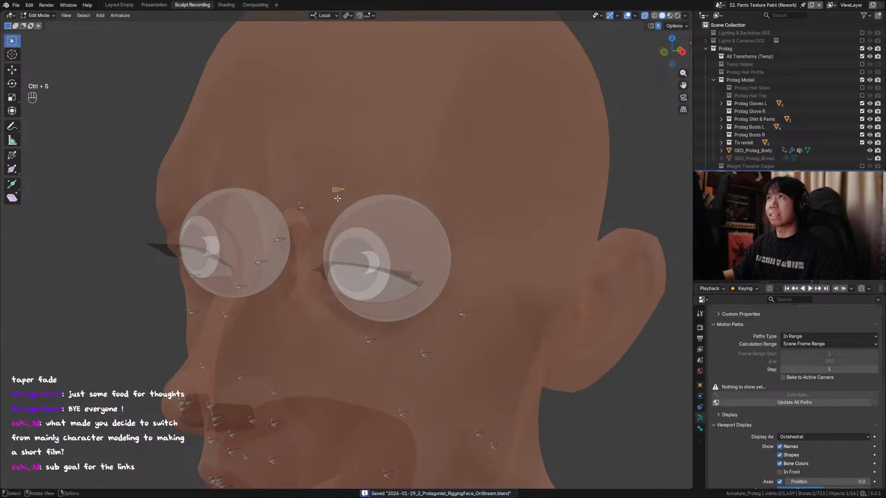
# Fine-tune the position of DEF_Eyebrow_3.L against the brow from an angled view and save the file.
pyautogui.moveTo(338, 197); pyautogui.dragTo(352, 179, button='middle')
pyautogui.press('g')
pyautogui.click(349, 213)
pyautogui.hotkey('ctrl', 's')
pyautogui.moveTo(352, 179); pyautogui.dragTo(327, 196)
pyautogui.hotkey('ctrl', 's')
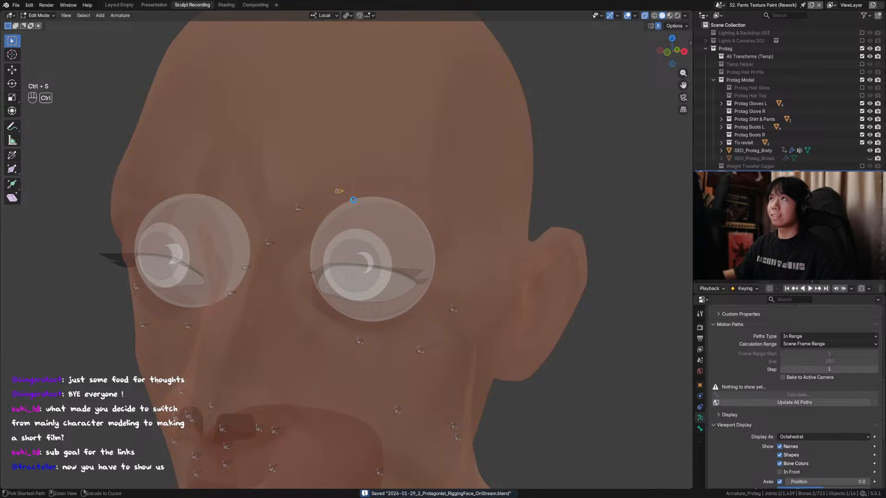
# Duplicate DEF_Eyebrow_3.L about 0.0135 m outward along X over the left brow.
pyautogui.moveTo(328, 197); pyautogui.dragTo(425, 199, button='middle')
pyautogui.hotkey('shift', 'd')
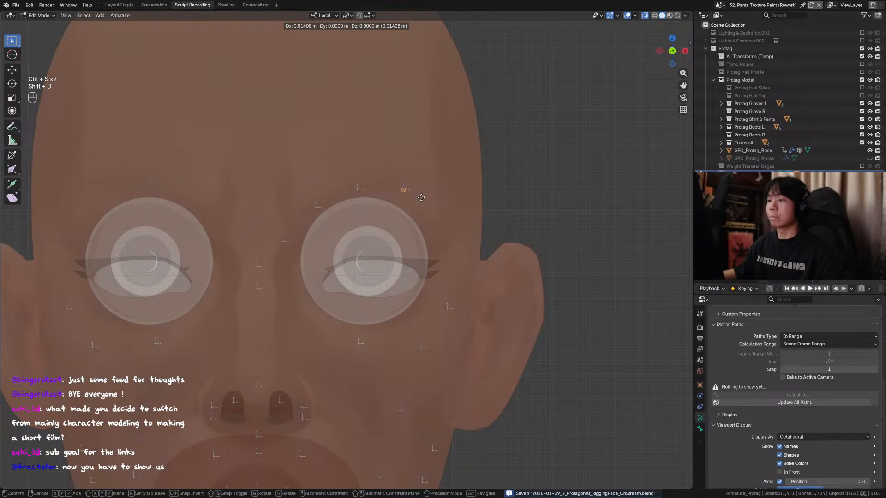
pyautogui.click(421, 199)
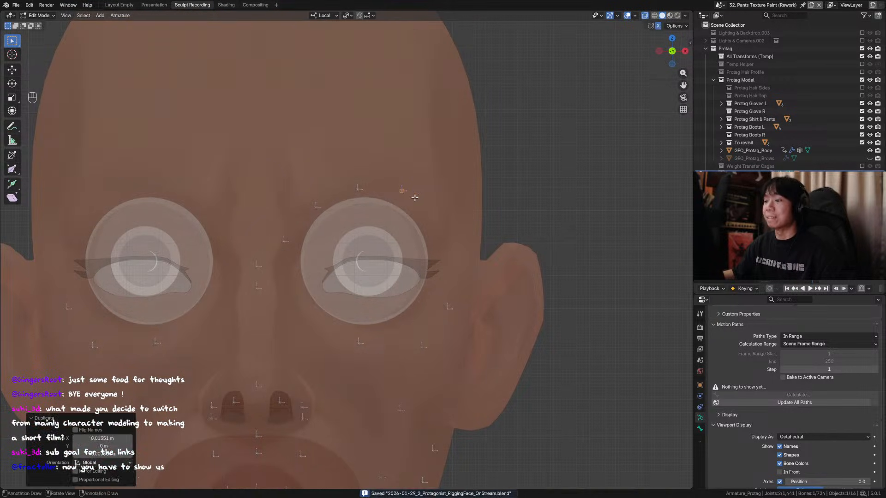
# Nudge DEF_Eyebrow_3.L about 0.0006 m along X and shift the duplicated bone about 0.0004 m inward.
pyautogui.moveTo(406, 191); pyautogui.dragTo(378, 192, button='middle')
pyautogui.press('g')
pyautogui.press('g')
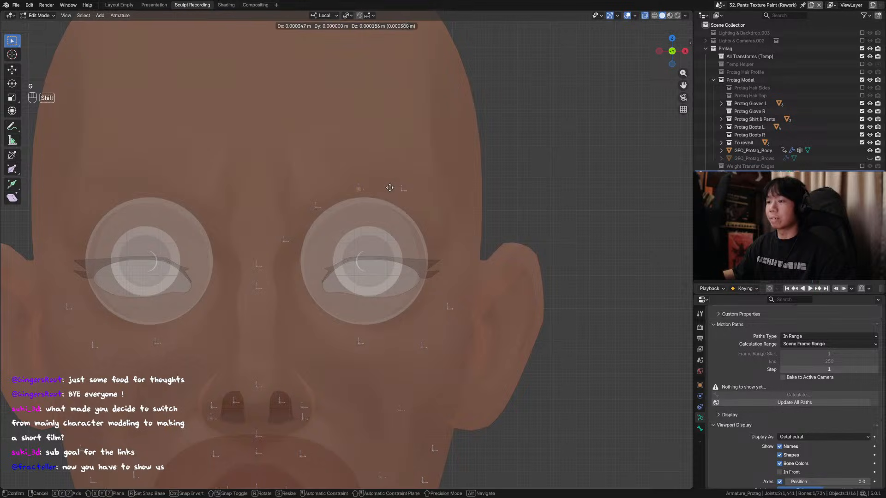
pyautogui.click(429, 204)
pyautogui.press('g')
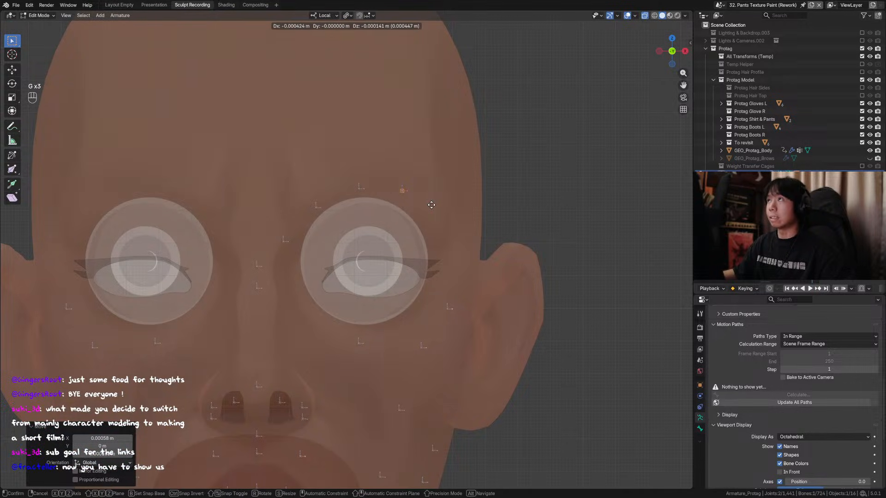
pyautogui.click(432, 203)
# Move the duplicated brow bone about 0.0013 m along its local Y axis to fit the brow surface, and save the file.
pyautogui.hotkey('alt', 'z')
pyautogui.moveTo(431, 203); pyautogui.dragTo(471, 215, button='middle')
pyautogui.press('g')
pyautogui.press('y')
pyautogui.click(385, 208)
pyautogui.hotkey('alt', 'z')
pyautogui.hotkey('ctrl', 's')
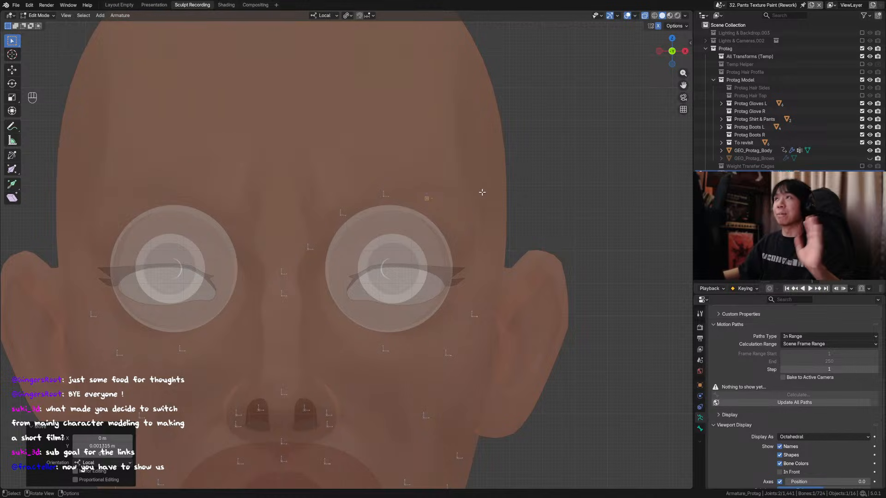
pyautogui.keyDown('shift'); pyautogui.moveTo(467, 222); pyautogui.dragTo(436, 216, button='middle'); pyautogui.keyUp('shift')
pyautogui.hotkey('ctrl', 's')
# Rename the duplicated brow bone as DEF_Eyebrow_4.L and save the file.
pyautogui.press('F2')
pyautogui.click(431, 219)
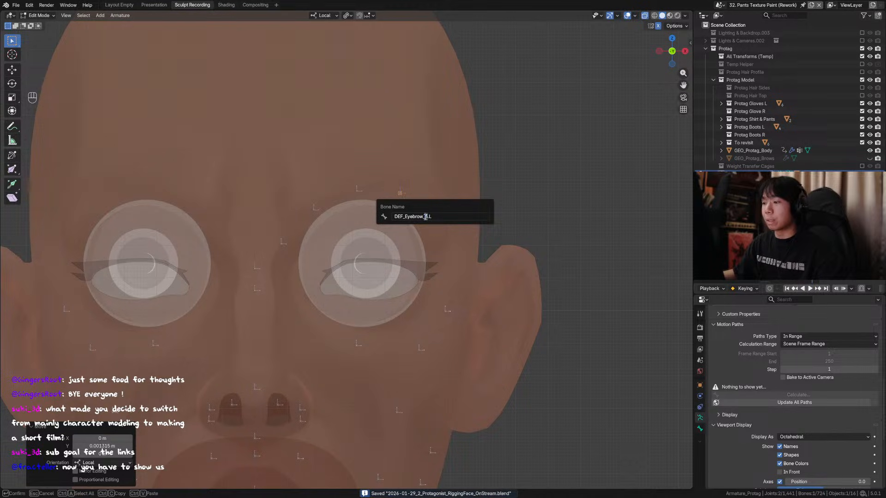
pyautogui.press('BackSpace')
pyautogui.write('4')
pyautogui.press('Return')
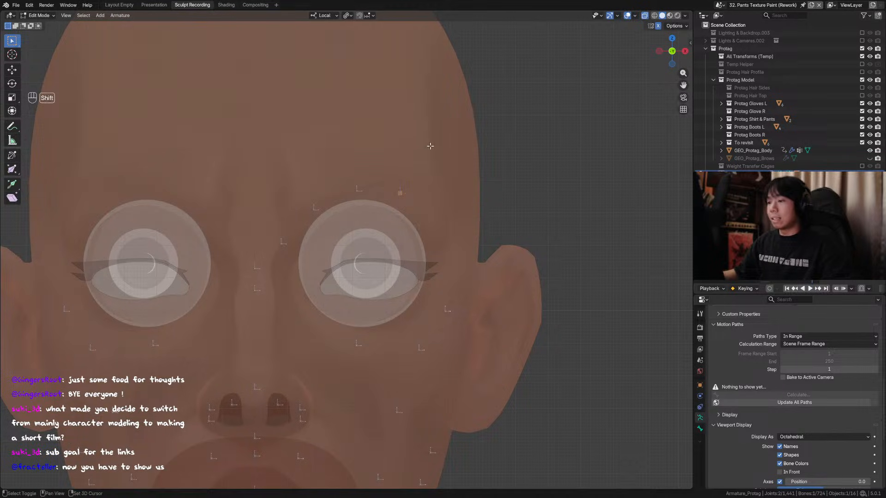
pyautogui.moveTo(484, 217); pyautogui.dragTo(408, 175, button='middle')
pyautogui.hotkey('ctrl', 's')
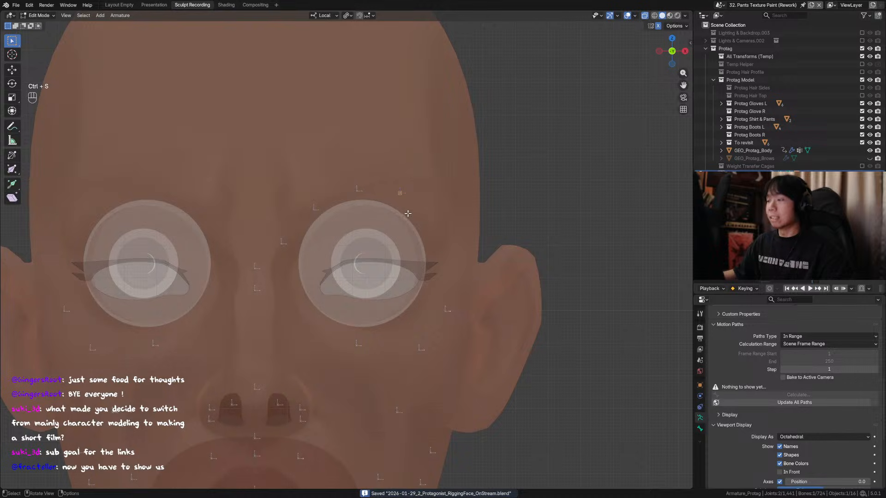
# Duplicate DEF_Eyebrow_4.L about 0.009 m along X and 0.01 m down, beside the left eye.
pyautogui.keyDown('shift'); pyautogui.moveTo(422, 213); pyautogui.dragTo(423, 196, button='middle'); pyautogui.keyUp('shift')
pyautogui.hotkey('shift', 'd')
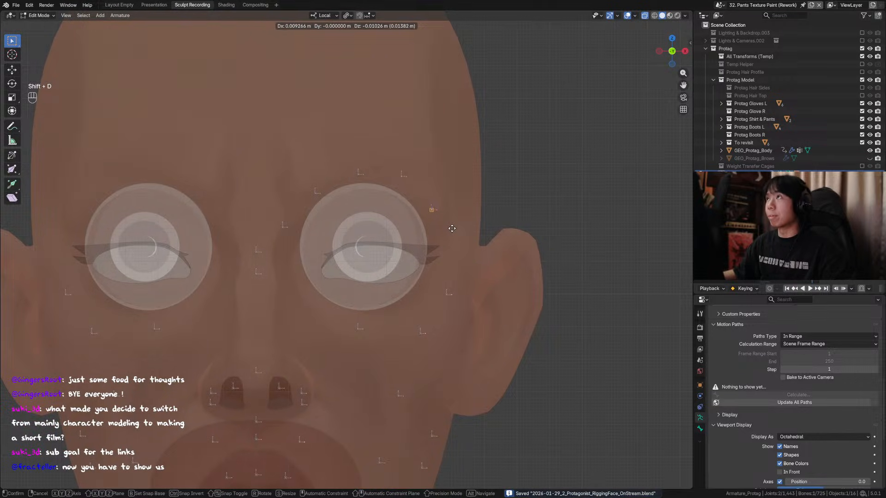
pyautogui.click(452, 230)
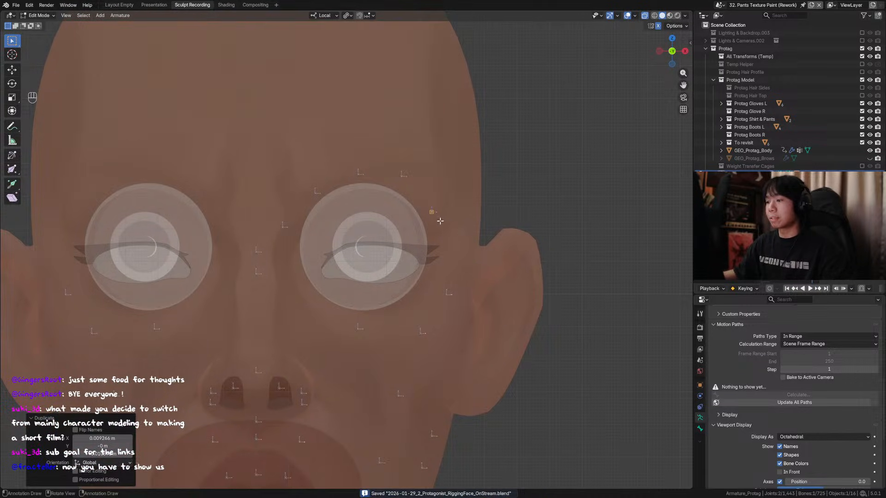
# Move DEF_Eyebrow_3.L about -0.0031 m along its local Y axis and lower it slightly along local Z.
pyautogui.moveTo(455, 213); pyautogui.dragTo(392, 189, button='middle')
pyautogui.hotkey('alt', 'z')
pyautogui.press('g')
pyautogui.press('y')
pyautogui.click(362, 205)
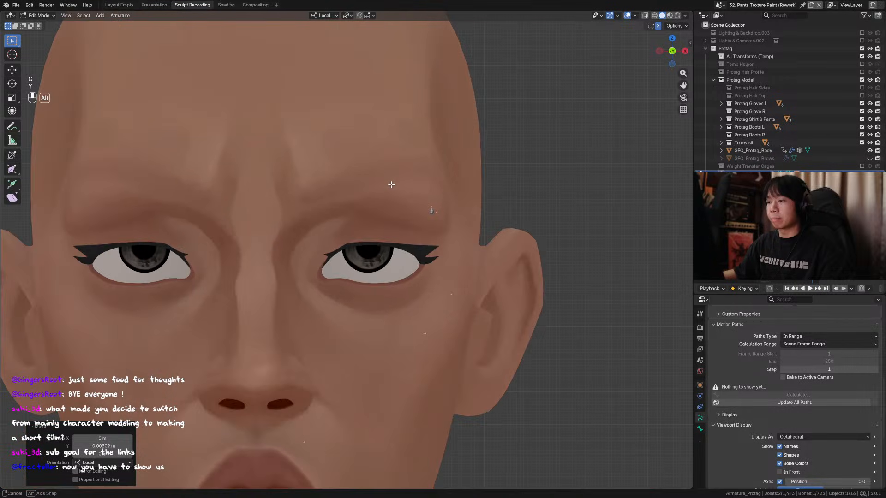
pyautogui.press('g')
pyautogui.press('z')
pyautogui.click(391, 189)
pyautogui.hotkey('alt', 'z')
pyautogui.press('g')
pyautogui.press('z')
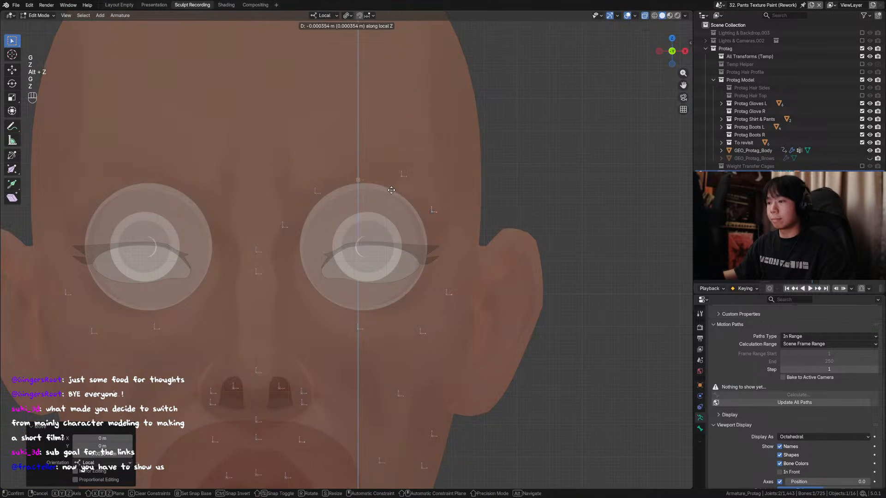
pyautogui.click(425, 194)
# Raise the new outermost bone beside the left eye to the outer end of the brow.
pyautogui.hotkey('alt', 'z')
pyautogui.hotkey('alt', 'z')
pyautogui.press('g')
pyautogui.press('y')
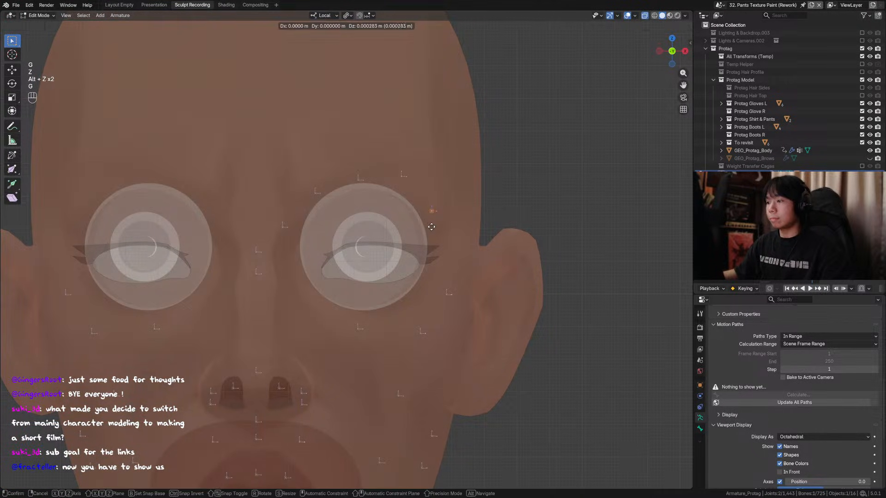
pyautogui.press('z')
pyautogui.click(435, 194)
# Move the outermost brow bone about 0.008 m back along its local Y axis to meet the face surface, and save the file.
pyautogui.hotkey('alt', 'z')
pyautogui.moveTo(434, 194)
pyautogui.mouseDown(button='middle')
pyautogui.moveTo(389, 223)
pyautogui.moveTo(441, 206)
pyautogui.mouseUp(button='middle')
pyautogui.press('g')
pyautogui.press('y')
pyautogui.click(397, 221)
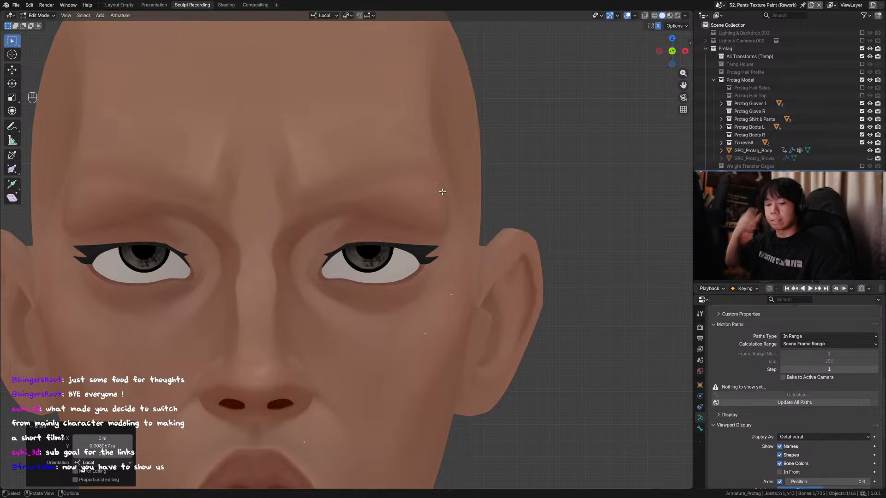
pyautogui.hotkey('alt', 'z')
pyautogui.keyDown('shift'); pyautogui.moveTo(447, 190); pyautogui.dragTo(432, 189, button='middle'); pyautogui.keyUp('shift')
pyautogui.hotkey('ctrl', 's')
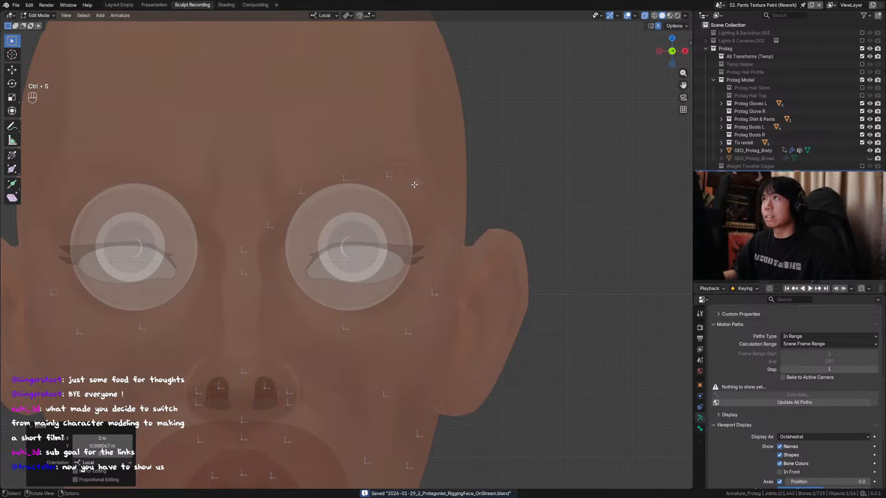
pyautogui.moveTo(402, 184)
pyautogui.mouseDown(button='middle')
pyautogui.moveTo(385, 192)
pyautogui.moveTo(416, 186)
pyautogui.mouseUp(button='middle')
pyautogui.hotkey('ctrl', 's')
# Nudge DEF_Eyebrow_4.L and DEF_Eyebrow_3.L to even out the left brow's arc, and save the file.
pyautogui.click(382, 189)
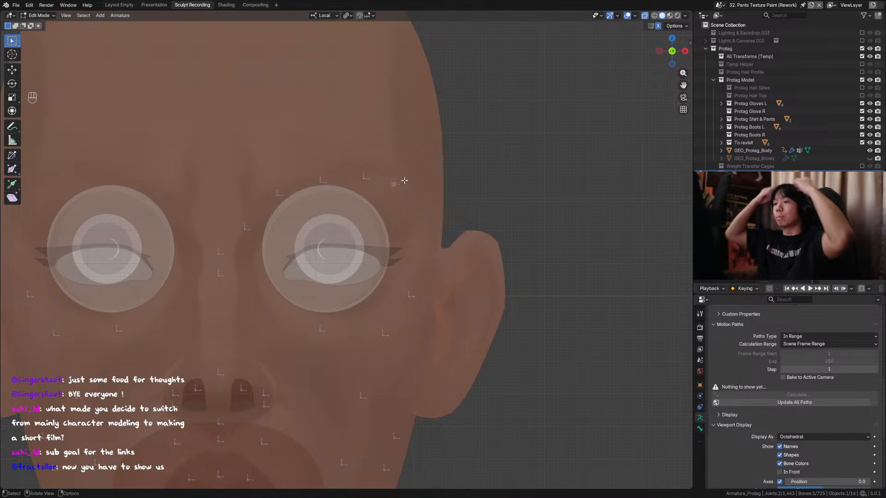
pyautogui.press('g')
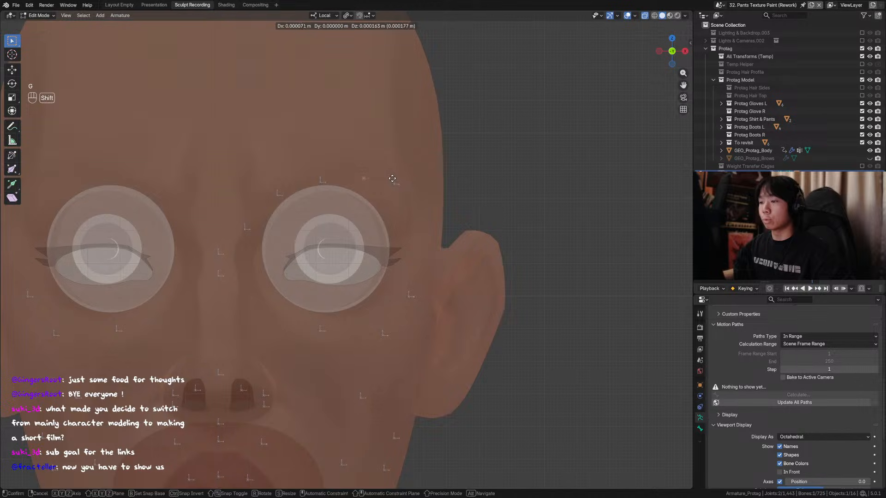
pyautogui.click(359, 173)
pyautogui.press('g')
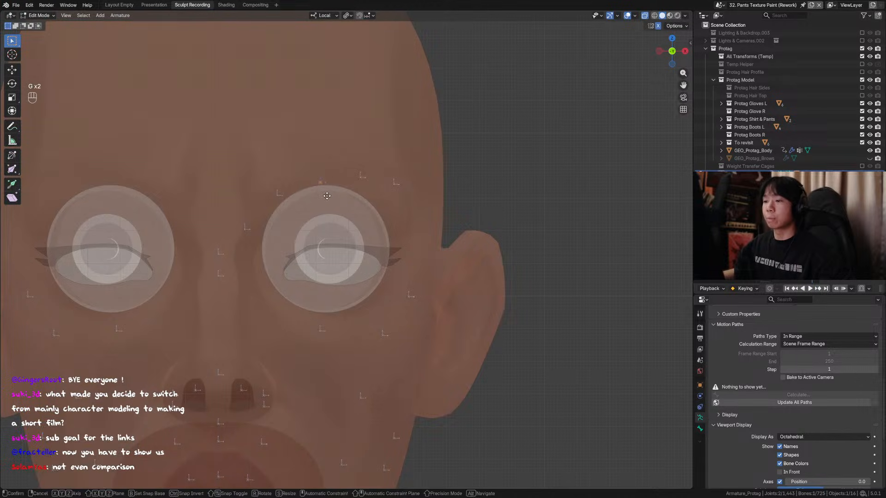
pyautogui.keyDown('ctrl'); pyautogui.click(392, 190); pyautogui.keyUp('ctrl')
pyautogui.hotkey('ctrl', 's')
pyautogui.keyDown('ctrl'); pyautogui.scroll(1, 394, 191); pyautogui.keyUp('ctrl')
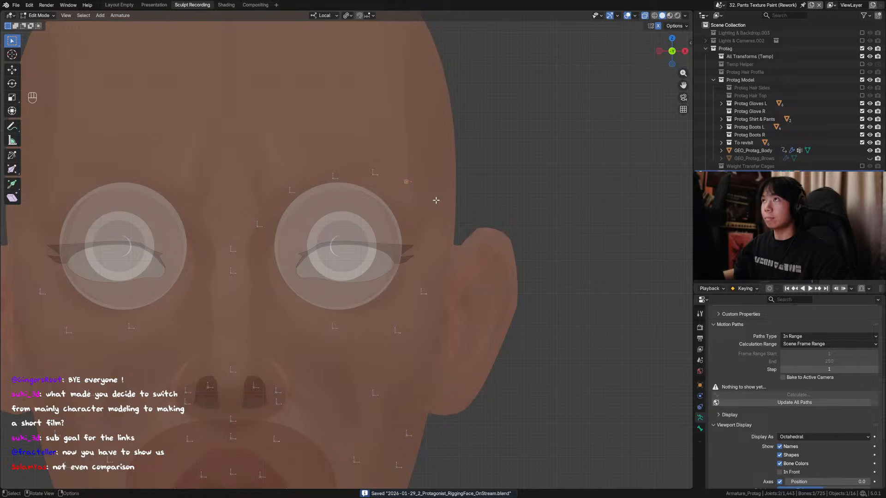
# Duplicate the outermost brow bone about 0.004 m along X and 0.009 m down, beside the left eye.
pyautogui.moveTo(435, 200); pyautogui.dragTo(431, 241, button='middle')
pyautogui.hotkey('shift', 'd')
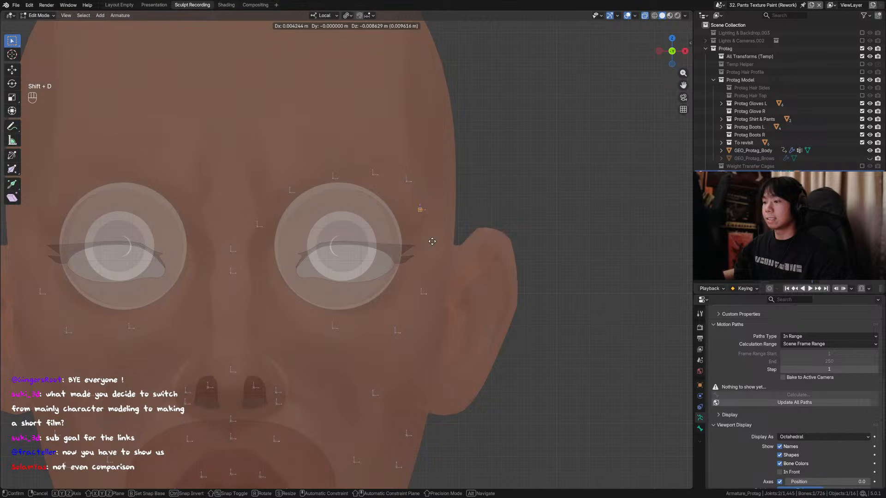
pyautogui.rightClick(432, 241)
# Move the duplicated bone about 0.011 m back along its local Y axis and fine-tune its depth at the face surface.
pyautogui.hotkey('alt', 'z')
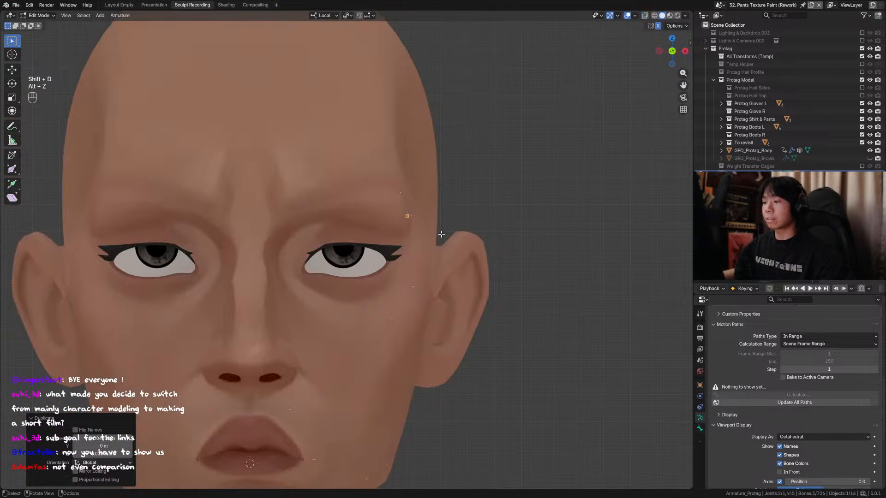
pyautogui.moveTo(415, 233); pyautogui.dragTo(372, 243, button='middle')
pyautogui.press('g')
pyautogui.press('y')
pyautogui.click(397, 231)
pyautogui.hotkey('alt', 'z')
pyautogui.hotkey('alt', 'z')
pyautogui.press('g')
pyautogui.press('y')
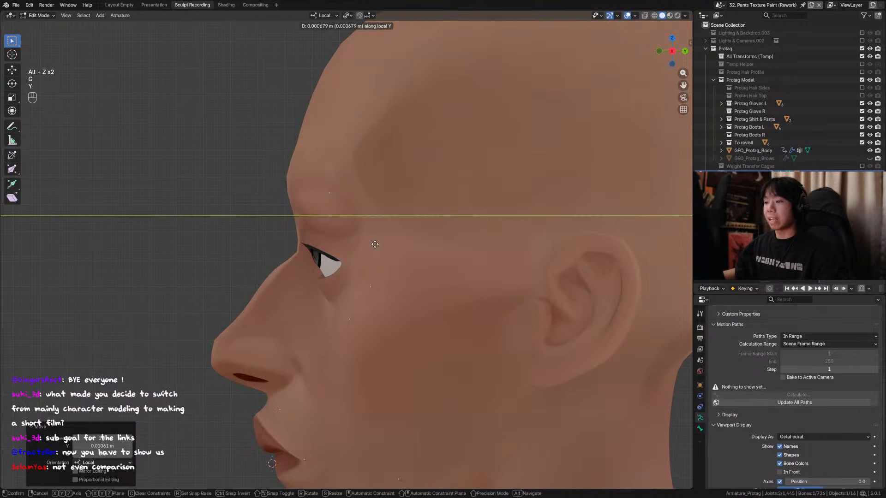
pyautogui.click(373, 240)
pyautogui.hotkey('alt', 'z')
pyautogui.press('g')
pyautogui.press('y')
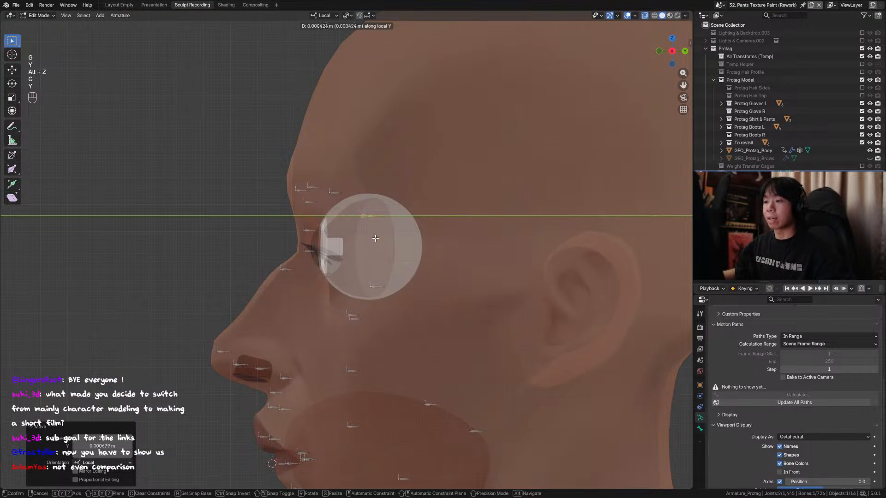
pyautogui.click(374, 238)
# Shift the bone at the brow's upper outer end about 0.0006 m back along its local Y axis and save the file.
pyautogui.keyDown('alt'); pyautogui.moveTo(374, 238); pyautogui.dragTo(432, 231, button='middle'); pyautogui.keyUp('alt')
pyautogui.press('g')
pyautogui.press('y')
pyautogui.click(344, 220)
pyautogui.hotkey('ctrl', 's')
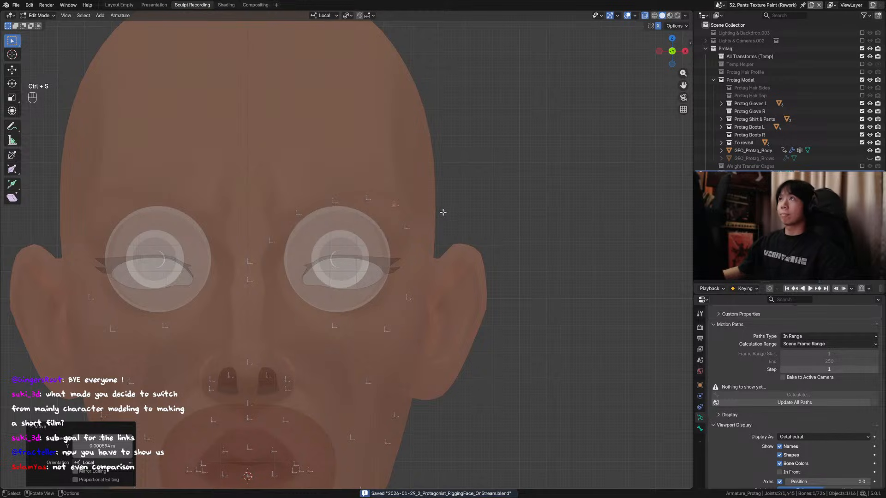
# Adjust the depth of DEF_Eyebrow_4.L and DEF_Eyebrow_3.L along their local Y axes from the top view, and save the file.
pyautogui.moveTo(363, 204); pyautogui.dragTo(405, 302, button='middle')
pyautogui.press('g')
pyautogui.press('y')
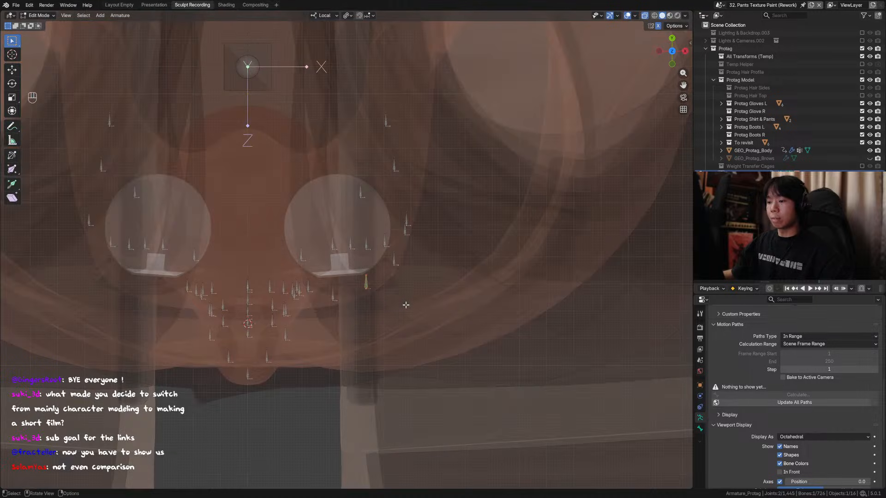
pyautogui.click(406, 306)
pyautogui.click(334, 294)
pyautogui.press('g')
pyautogui.press('y')
pyautogui.moveTo(352, 297); pyautogui.dragTo(351, 214, button='middle')
pyautogui.hotkey('ctrl', 's')
# Move DEF_Eyebrow_2.L about -0.0024 m along its local Y axis, save the file, and check the brow with X-ray off and on.
pyautogui.press('g')
pyautogui.press('y')
pyautogui.click(429, 305)
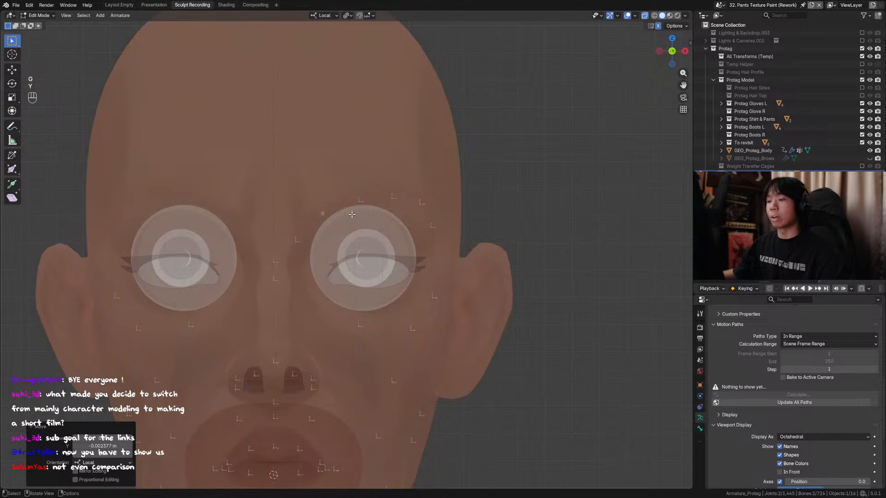
pyautogui.hotkey('ctrl', 's')
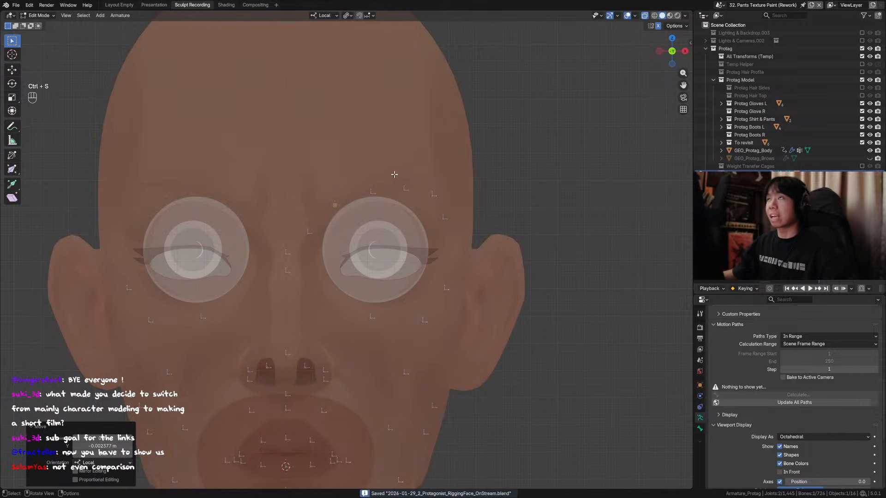
pyautogui.hotkey('alt', 'z')
pyautogui.moveTo(384, 195); pyautogui.dragTo(408, 192, button='middle')
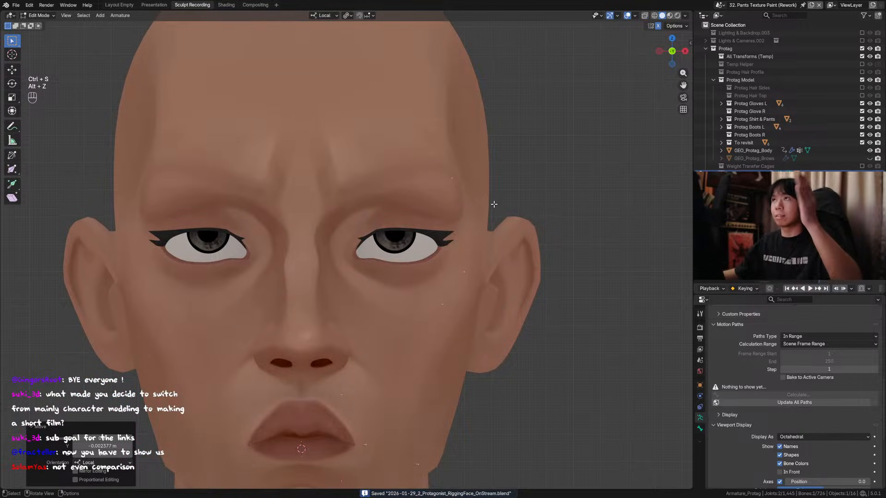
pyautogui.hotkey('alt', 'z')
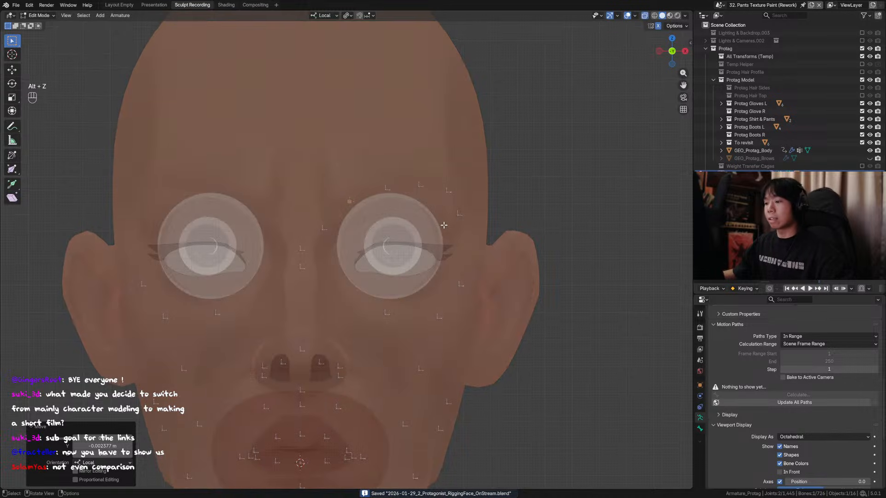
# Save the file and adjust the bone at the outer corner of the character's left eye in side view.
pyautogui.moveTo(454, 222); pyautogui.dragTo(413, 213, button='middle')
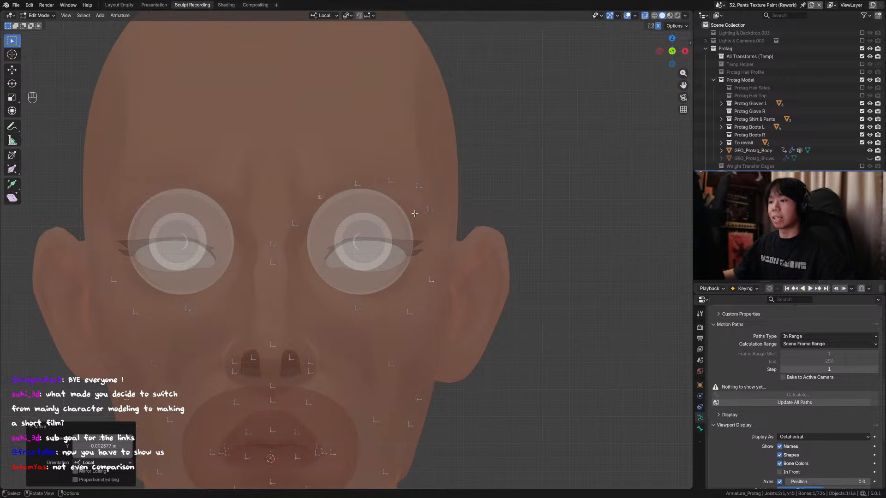
pyautogui.hotkey('ctrl', 's')
pyautogui.moveTo(470, 226)
pyautogui.mouseDown(button='middle')
pyautogui.moveTo(390, 230)
pyautogui.moveTo(458, 231)
pyautogui.mouseUp(button='middle')
pyautogui.click(387, 219)
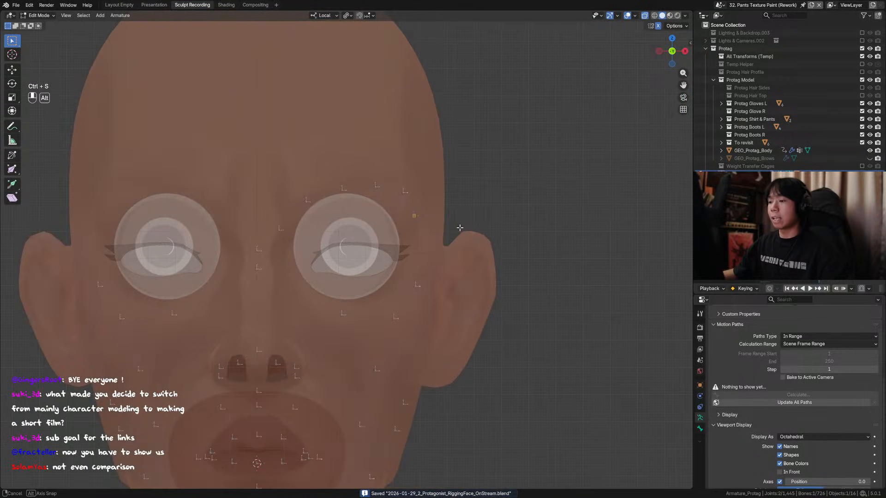
pyautogui.scroll(1, 461, 229)
pyautogui.keyDown('shift'); pyautogui.moveTo(466, 265); pyautogui.dragTo(404, 255, button='middle'); pyautogui.keyUp('shift')
pyautogui.hotkey('alt', 'z')
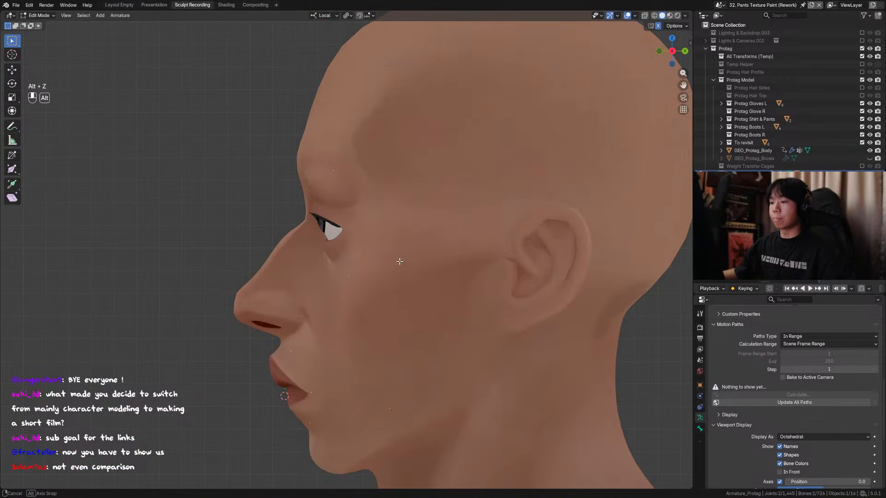
pyautogui.press('g')
pyautogui.click(405, 250)
pyautogui.hotkey('alt', 'z')
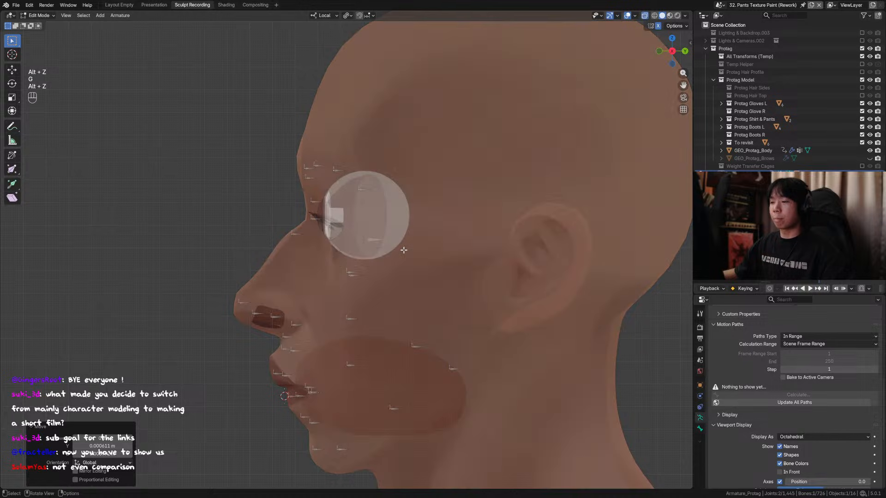
pyautogui.press('g')
pyautogui.click(405, 248)
# Reposition the outer under-eye bone of the left eye in side view, shifting it about 0.0016 m in Y, and save.
pyautogui.hotkey('alt', 'z')
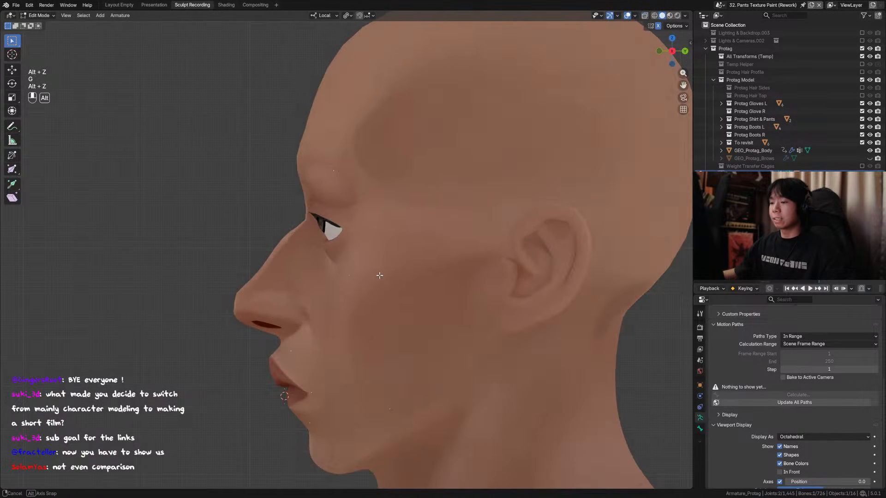
pyautogui.press('g')
pyautogui.click(383, 271)
pyautogui.hotkey('alt', 'z')
pyautogui.moveTo(383, 270); pyautogui.dragTo(467, 273, button='middle')
pyautogui.hotkey('ctrl', 's')
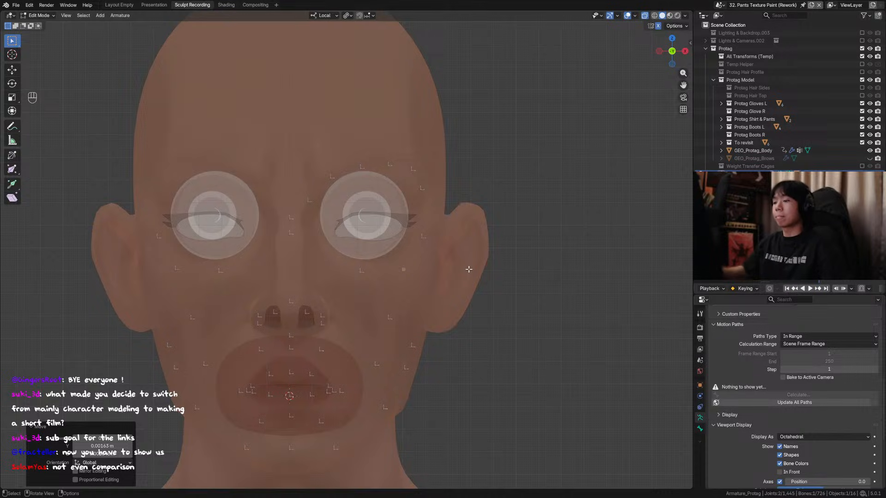
# Nudge the bone beneath the centre of the left eye slightly upward in front view and save the file.
pyautogui.moveTo(369, 269); pyautogui.dragTo(352, 285, button='middle')
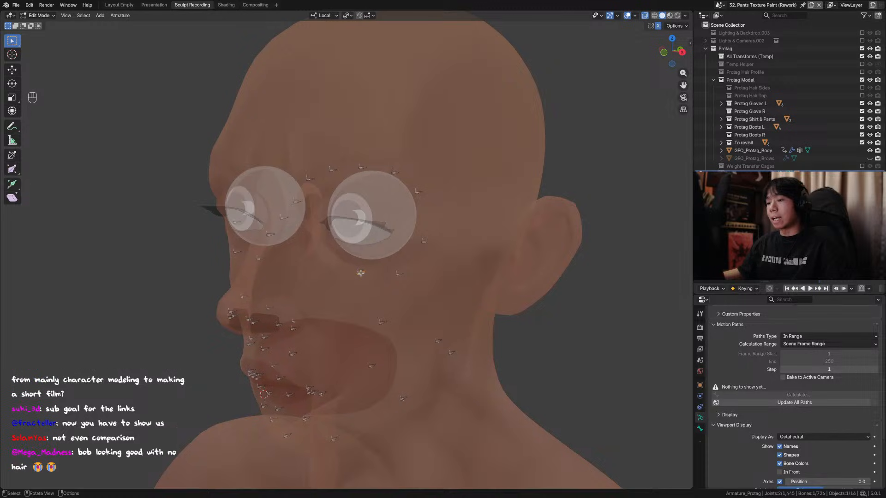
pyautogui.press('KP_1')
pyautogui.hotkey('ctrl', 's')
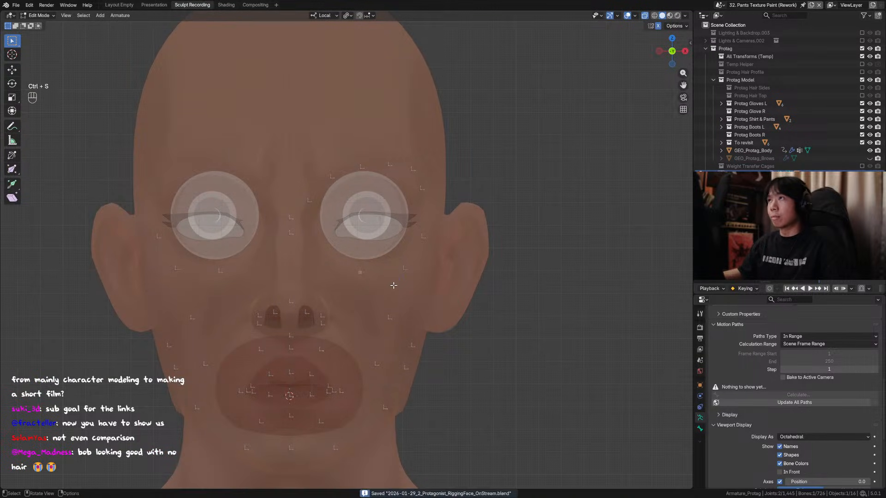
pyautogui.press('g')
pyautogui.press('g')
pyautogui.click(390, 282)
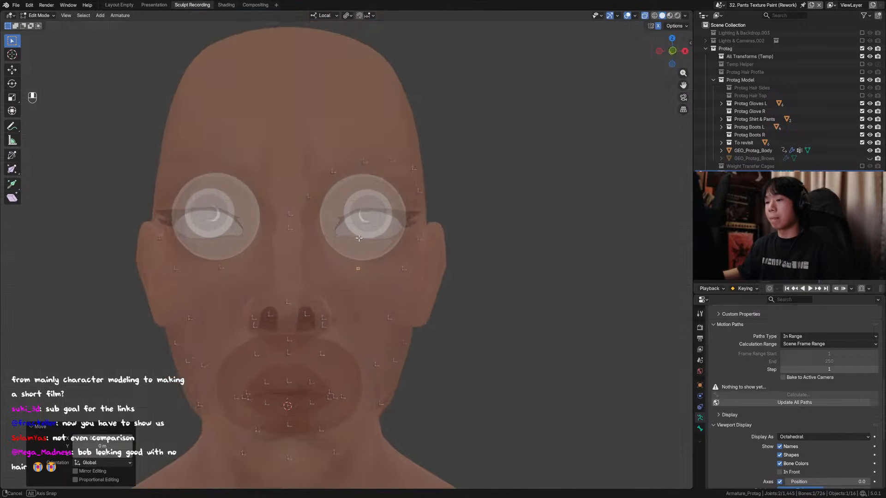
pyautogui.keyDown('shift'); pyautogui.moveTo(394, 274); pyautogui.dragTo(398, 278, button='middle'); pyautogui.keyUp('shift')
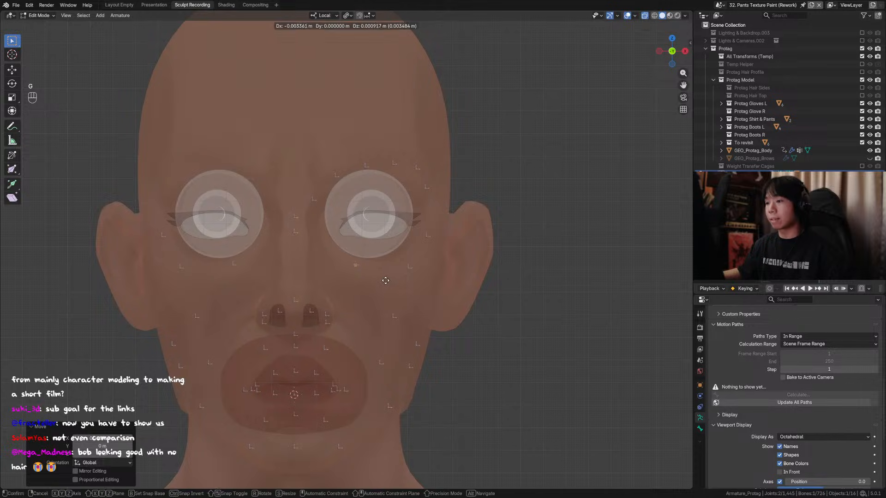
pyautogui.press('g')
pyautogui.keyDown('shift'); pyautogui.moveTo(358, 161); pyautogui.dragTo(364, 153, button='middle'); pyautogui.keyUp('shift')
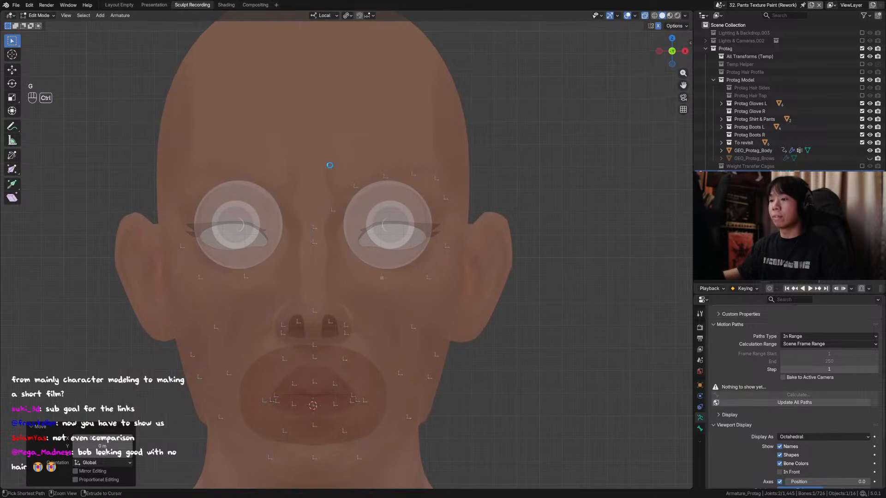
pyautogui.hotkey('ctrl', 's')
pyautogui.moveTo(360, 209); pyautogui.dragTo(488, 258, button='middle')
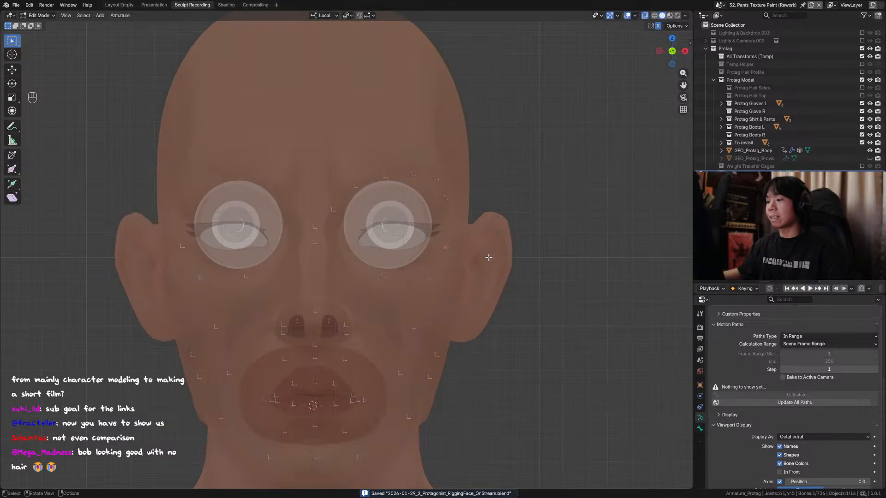
pyautogui.press('g')
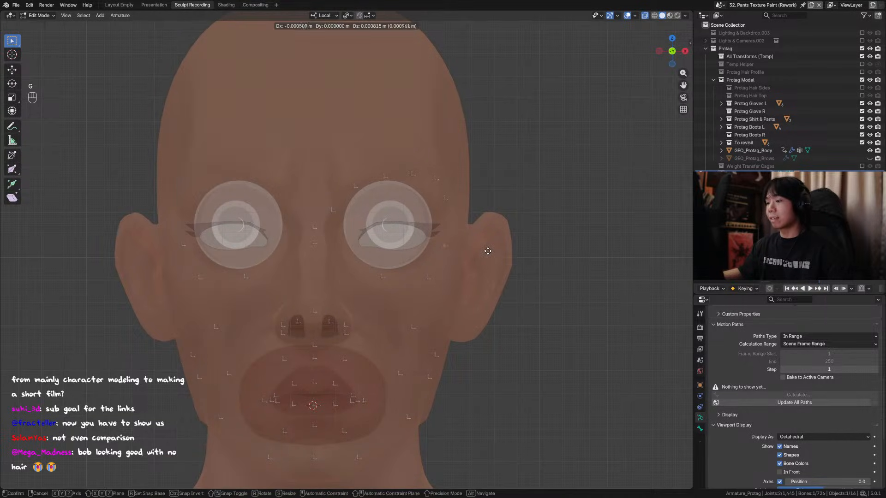
pyautogui.rightClick(487, 251)
pyautogui.keyDown('shift'); pyautogui.moveTo(487, 251); pyautogui.dragTo(478, 241, button='middle'); pyautogui.keyUp('shift')
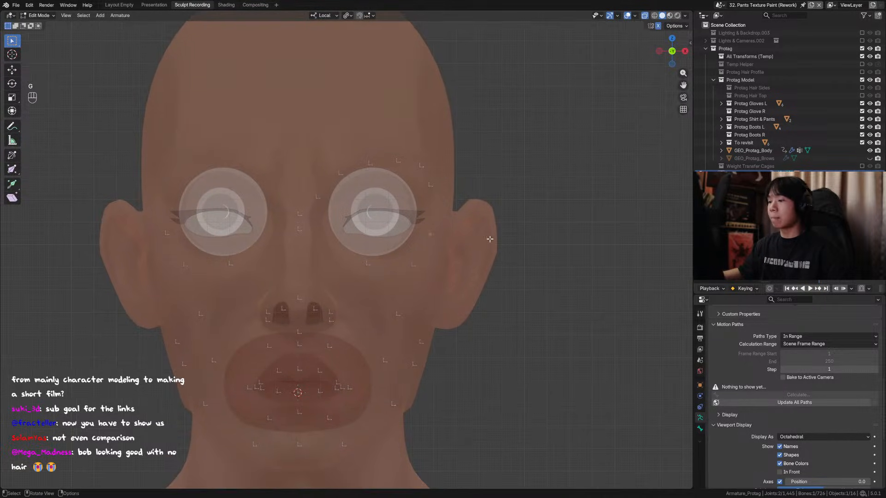
pyautogui.press('b')
pyautogui.press('Escape')
# Move the outer under-eye bone of the left eye along its local X axis and save the file.
pyautogui.moveTo(441, 269)
pyautogui.keyDown('alt'); pyautogui.mouseDown(button='middle')
pyautogui.moveTo(372, 277)
pyautogui.moveTo(448, 280)
pyautogui.mouseUp(button='middle'); pyautogui.keyUp('alt')
pyautogui.press('g')
pyautogui.press('x')
pyautogui.click(429, 272)
pyautogui.hotkey('alt', 'z')
pyautogui.hotkey('ctrl', 's')
pyautogui.hotkey('alt', 'z')
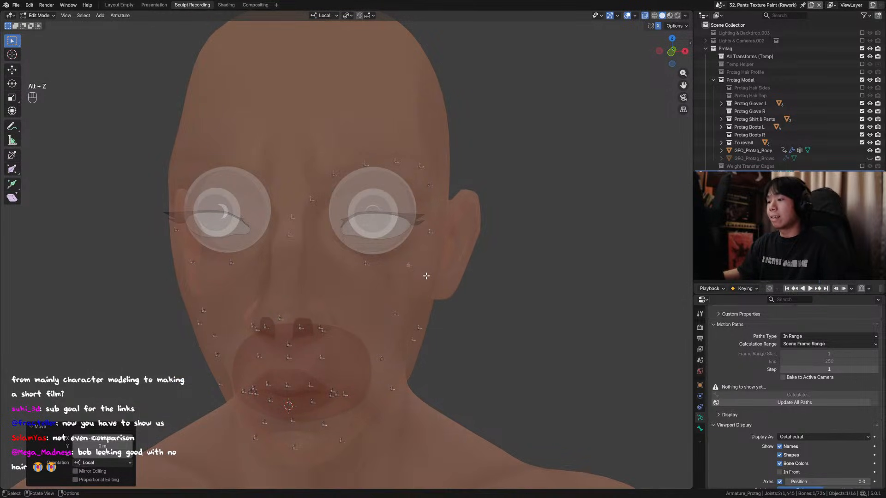
# Save the file and move the bone beneath the left eye's centre slightly toward the nose and upward in front view.
pyautogui.keyDown('alt'); pyautogui.moveTo(425, 277); pyautogui.dragTo(433, 262, button='middle'); pyautogui.keyUp('alt')
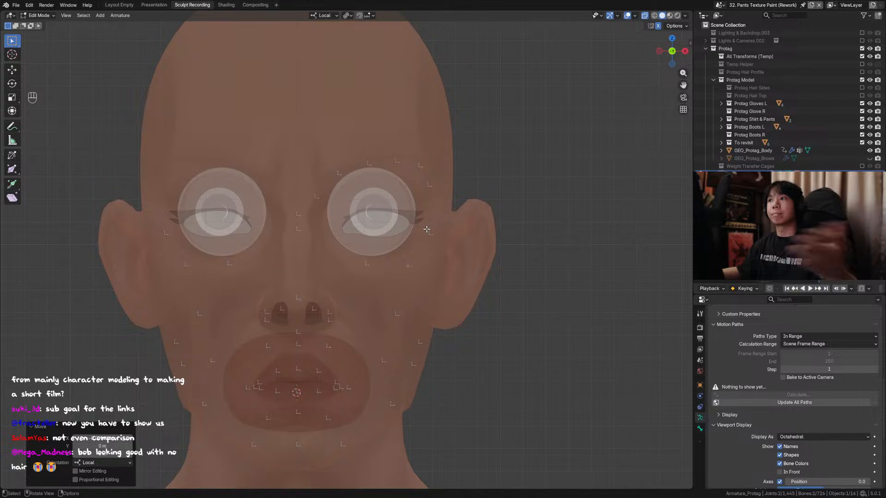
pyautogui.keyDown('shift'); pyautogui.moveTo(398, 201); pyautogui.dragTo(405, 196, button='middle'); pyautogui.keyUp('shift')
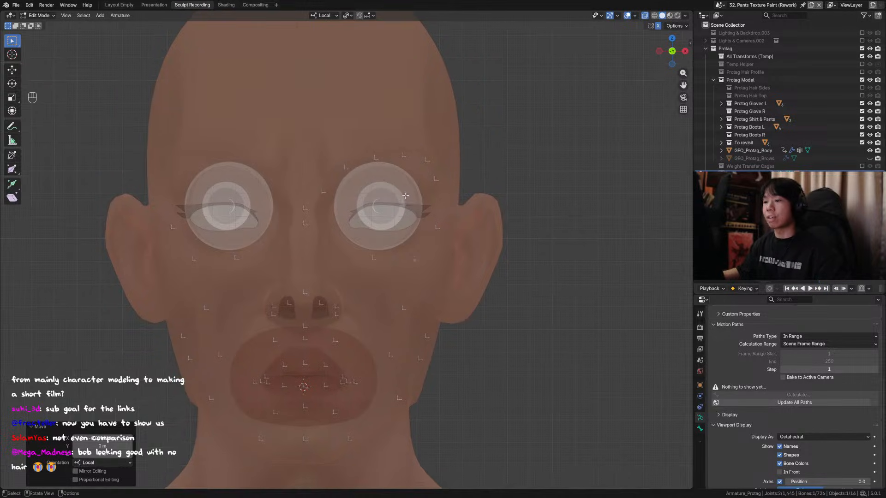
pyautogui.moveTo(399, 268)
pyautogui.keyDown('shift'); pyautogui.mouseDown(button='middle')
pyautogui.moveTo(411, 255)
pyautogui.moveTo(385, 264)
pyautogui.mouseUp(button='middle'); pyautogui.keyUp('shift')
pyautogui.click(385, 251)
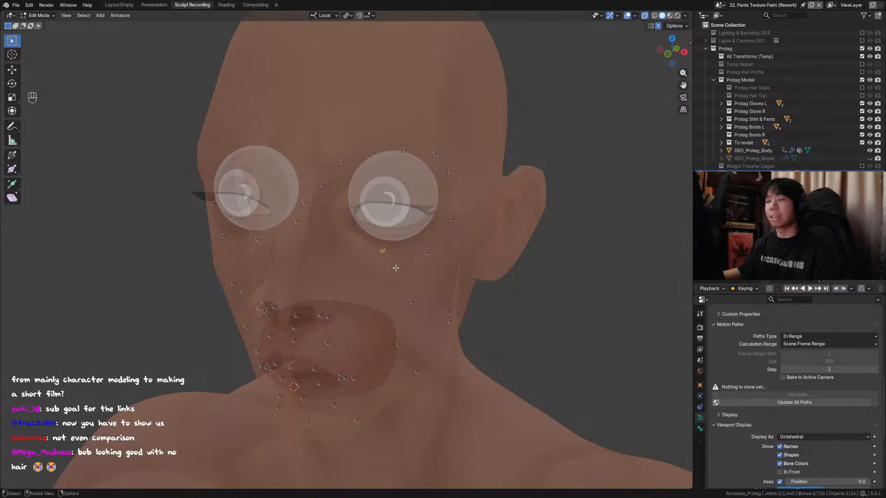
pyautogui.press('KP_1')
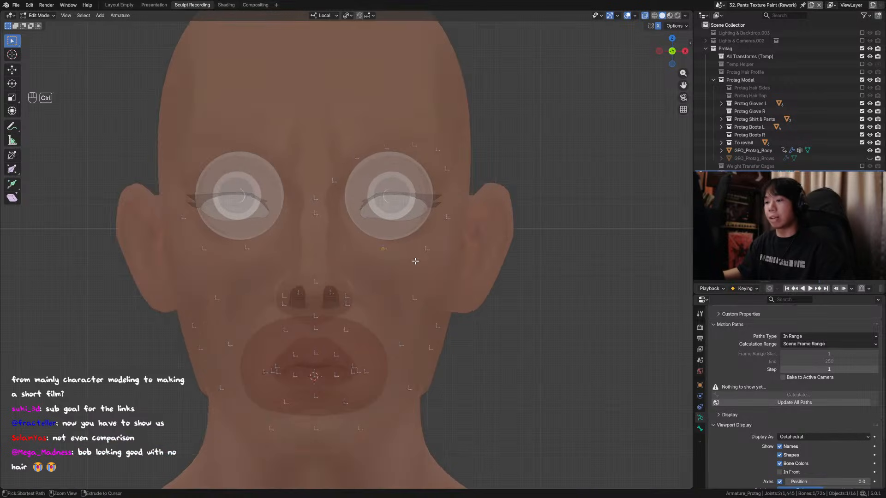
pyautogui.keyDown('ctrl'); pyautogui.scroll(2, 425, 264); pyautogui.keyUp('ctrl')
pyautogui.hotkey('ctrl', 's')
pyautogui.press('g')
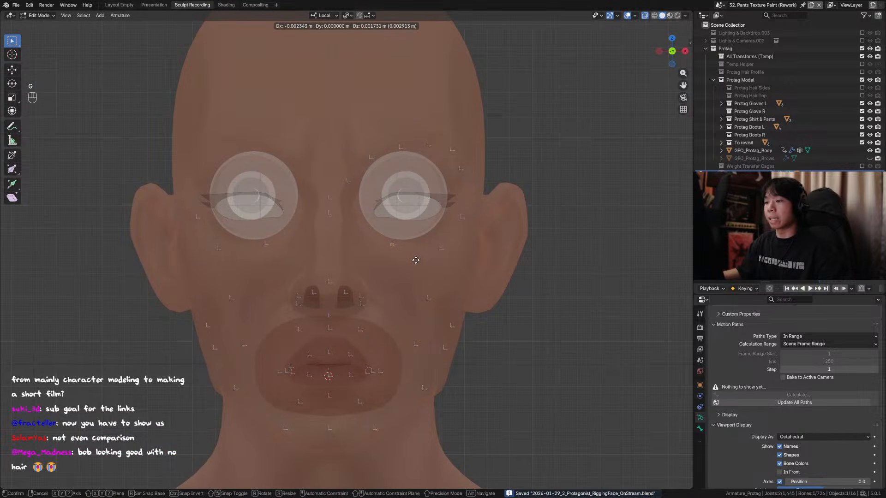
pyautogui.click(420, 261)
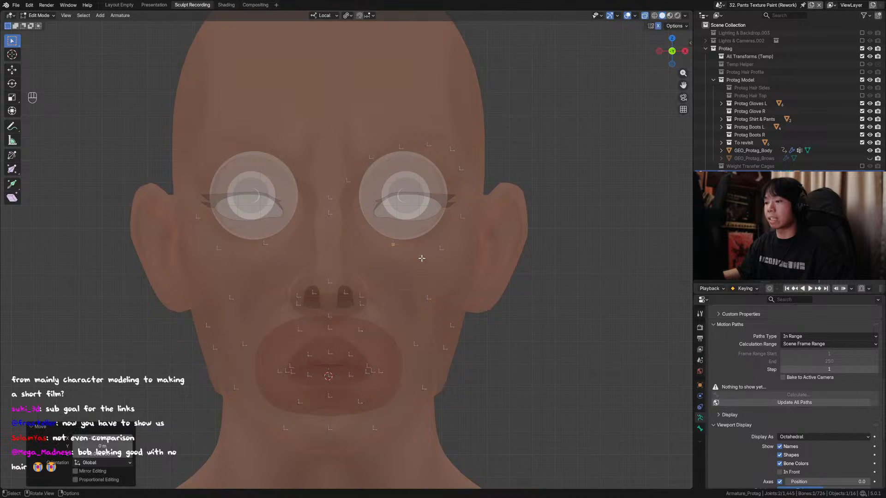
# Nudge the outer under-eye bone and the outer eye-corner bone of the left eye slightly upward.
pyautogui.press('g')
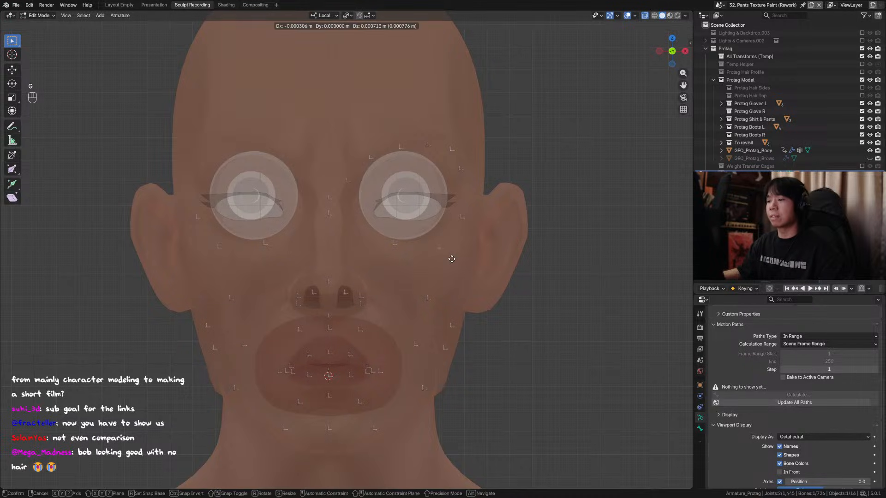
pyautogui.click(452, 259)
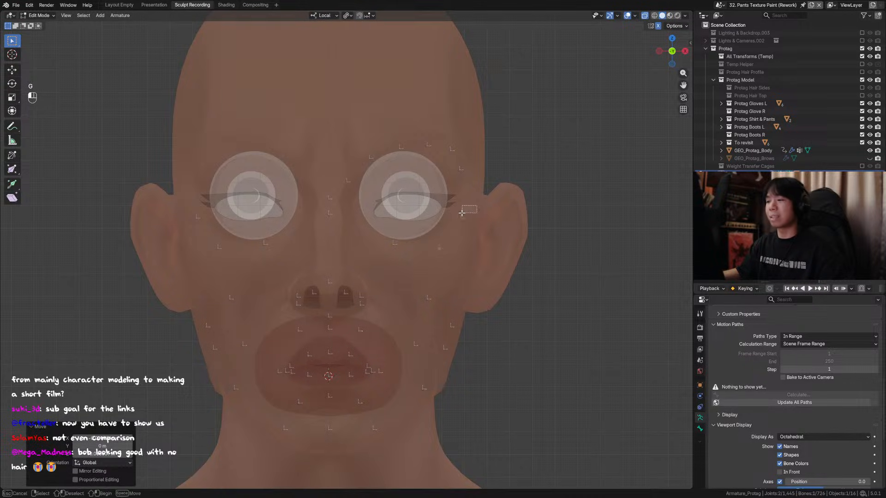
pyautogui.press('g')
pyautogui.click(480, 158)
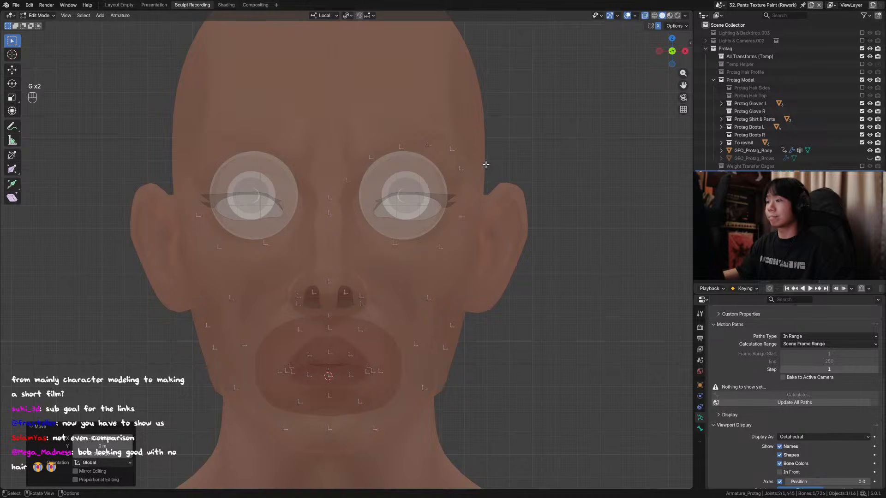
# Lower the outermost left brow bone slightly, shift it about 0.0007 m along local Y, and save the file.
pyautogui.moveTo(486, 164); pyautogui.dragTo(491, 179, button='middle')
pyautogui.press('g')
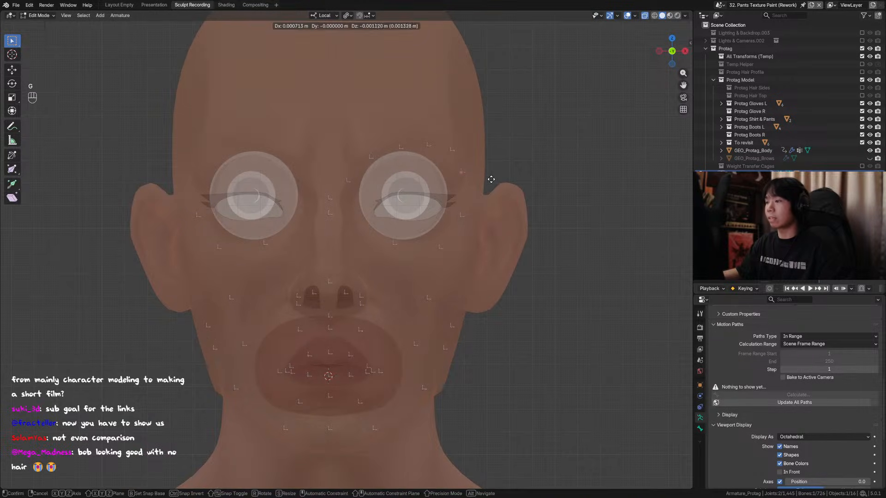
pyautogui.click(491, 181)
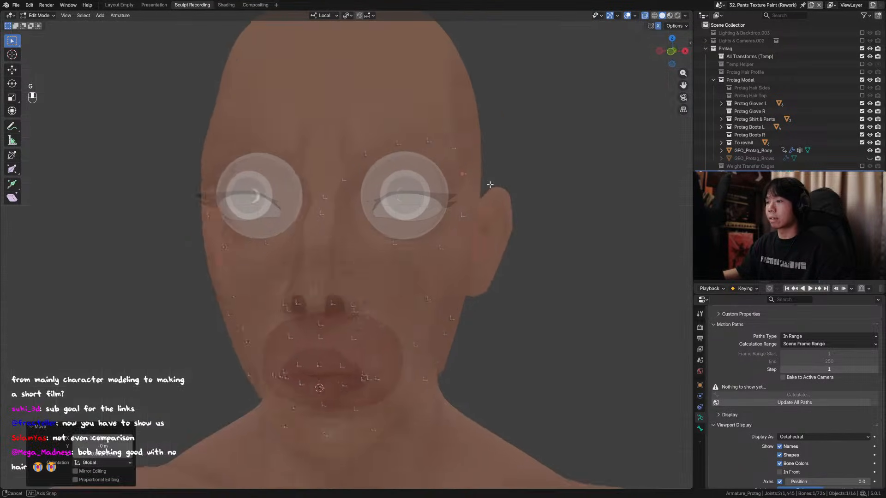
pyautogui.moveTo(489, 184); pyautogui.dragTo(423, 159, button='middle')
pyautogui.press('g')
pyautogui.press('y')
pyautogui.click(418, 185)
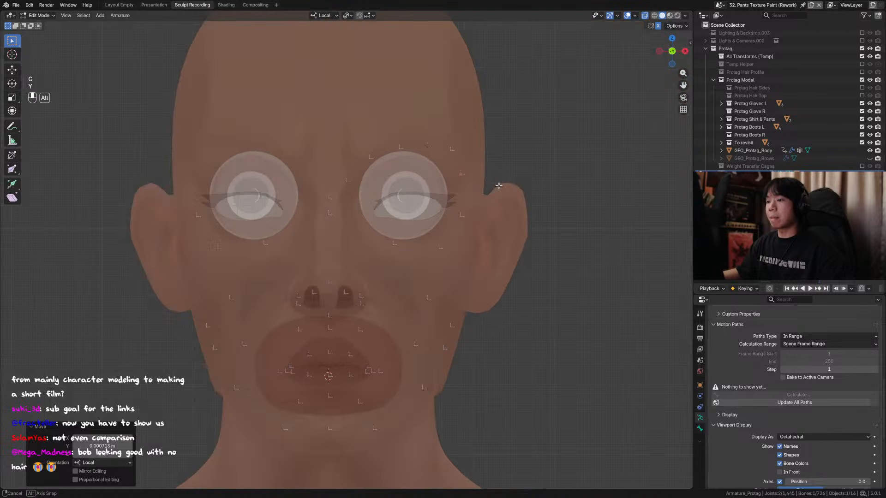
pyautogui.hotkey('ctrl', 's')
# Reposition the left brow bone above the eye's inner corner and shift it about 0.0005 m along its local Y axis.
pyautogui.press('g')
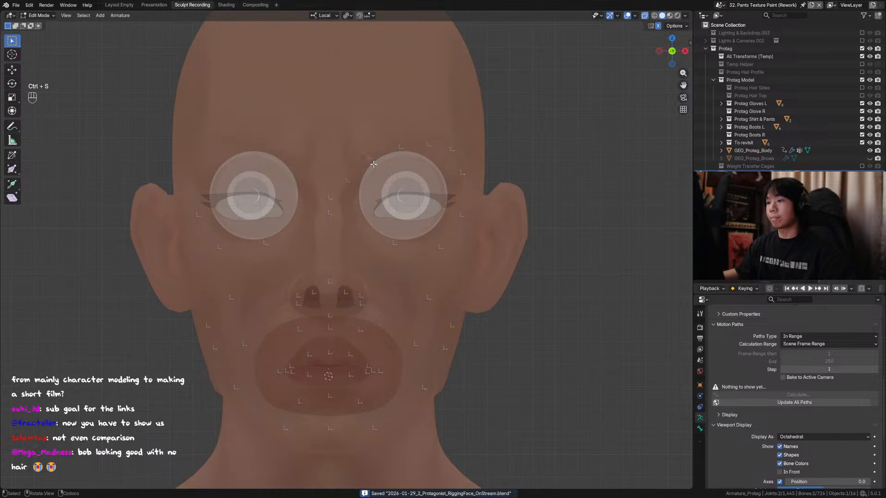
pyautogui.click(374, 164)
pyautogui.hotkey('alt', 'z')
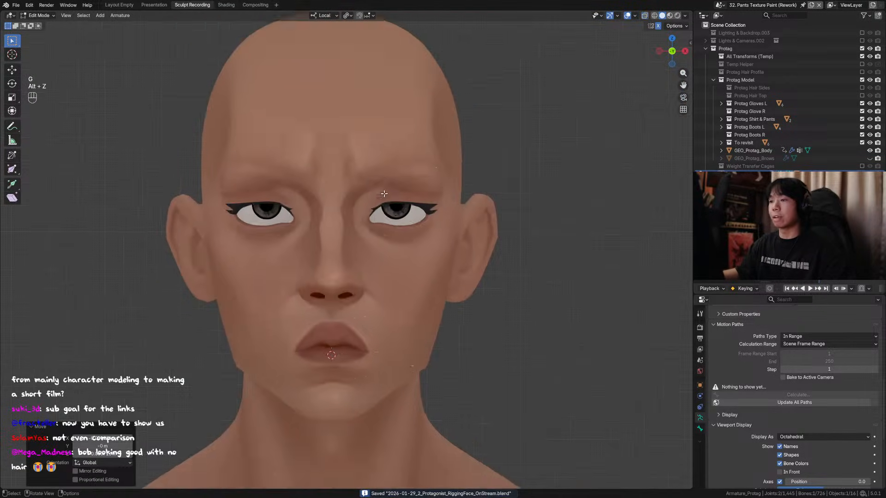
pyautogui.moveTo(374, 165)
pyautogui.mouseDown(button='middle')
pyautogui.moveTo(417, 212)
pyautogui.moveTo(404, 217)
pyautogui.mouseUp(button='middle')
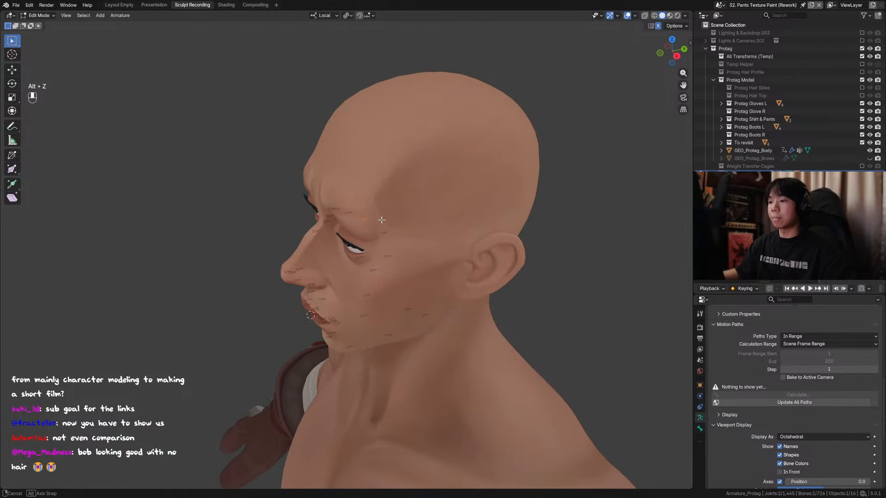
pyautogui.press('g')
pyautogui.press('y')
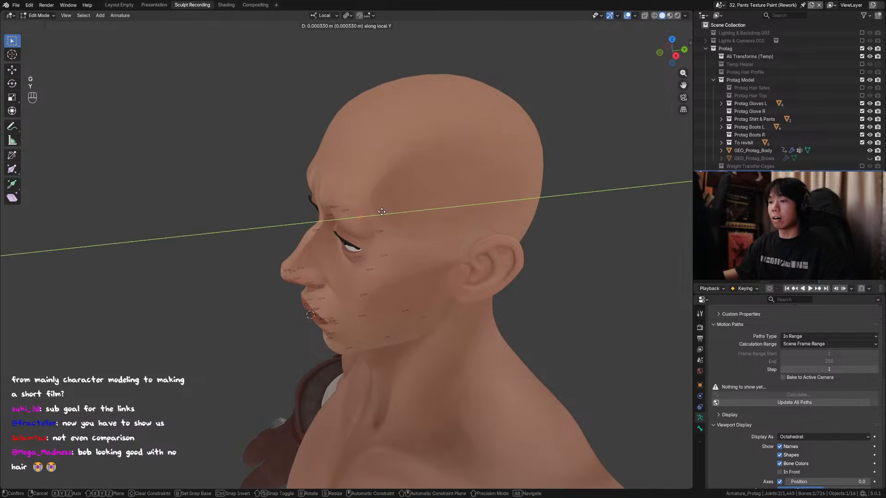
pyautogui.click(382, 212)
pyautogui.press('KP_1')
pyautogui.hotkey('alt', 'z')
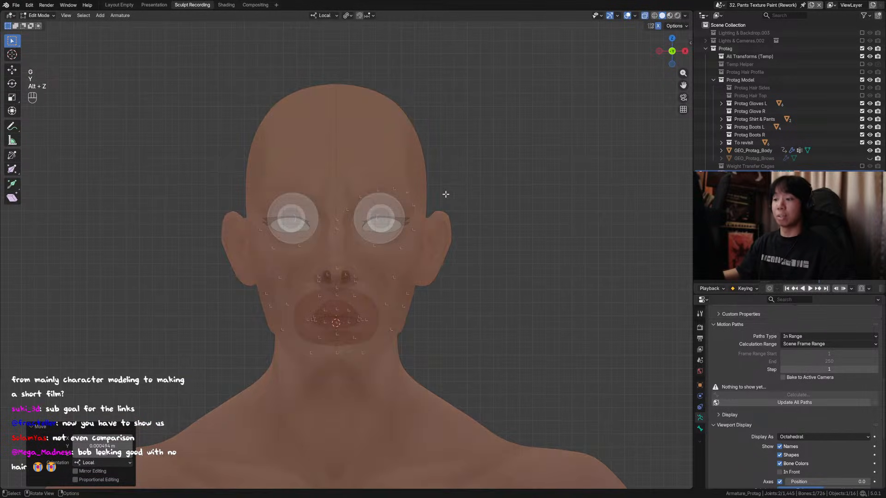
# Nudge a brow bone above the left eye slightly upward in front view and save the file.
pyautogui.press('g')
pyautogui.keyDown('shift'); pyautogui.click(444, 182); pyautogui.keyUp('shift')
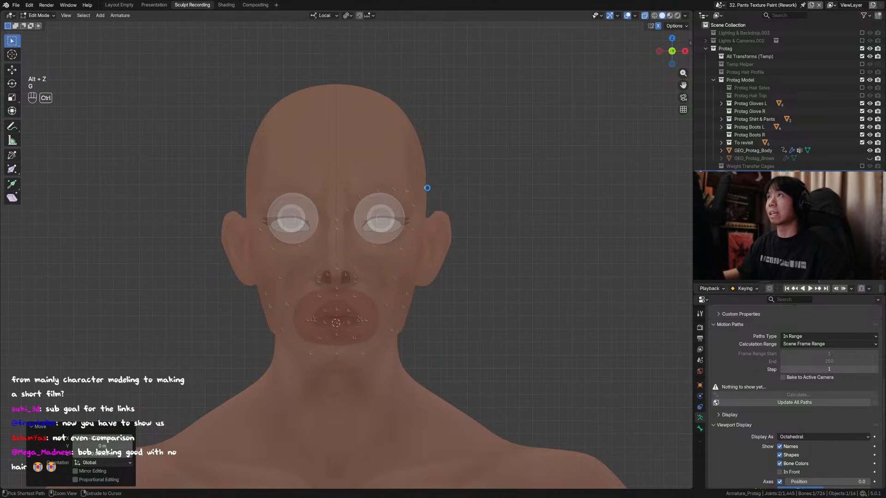
pyautogui.hotkey('ctrl', 's')
# Shift the nose-bridge bone between the eyes slightly along its local Y axis and save the file.
pyautogui.scroll(3, 427, 190)
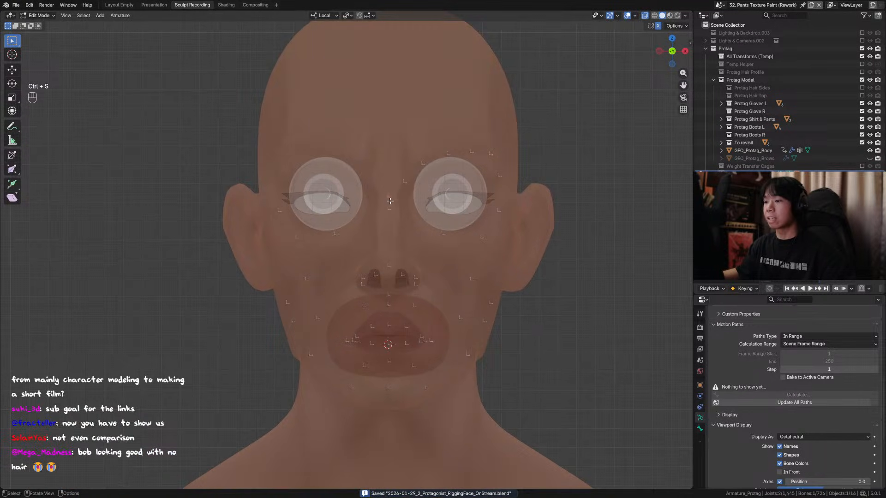
pyautogui.press('g')
pyautogui.press('y')
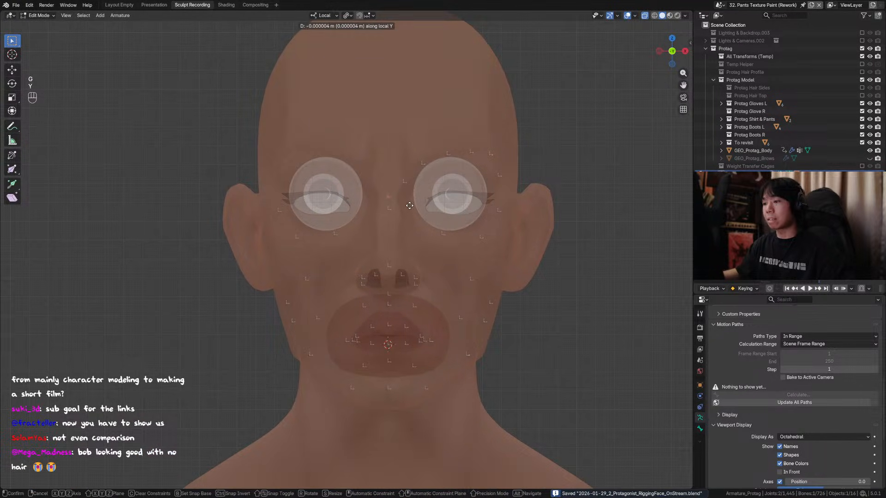
pyautogui.click(409, 207)
pyautogui.moveTo(430, 211)
pyautogui.mouseDown(button='middle')
pyautogui.moveTo(337, 214)
pyautogui.moveTo(430, 225)
pyautogui.mouseUp(button='middle')
pyautogui.hotkey('ctrl', 's')
# Nudge the nose-bridge bone slightly along its local Z axis and save the file.
pyautogui.press('g')
pyautogui.press('z')
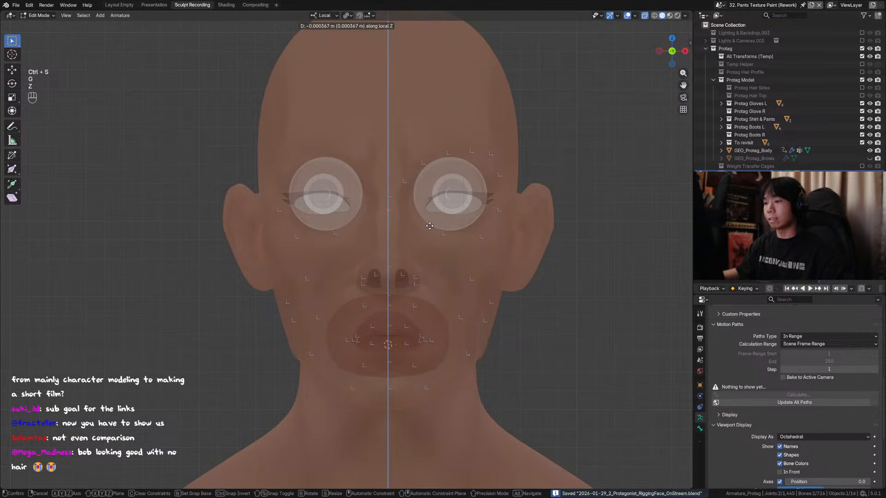
pyautogui.click(422, 222)
pyautogui.keyDown('ctrl'); pyautogui.scroll(-1, 421, 222); pyautogui.keyUp('ctrl')
pyautogui.scroll(-2, 422, 222)
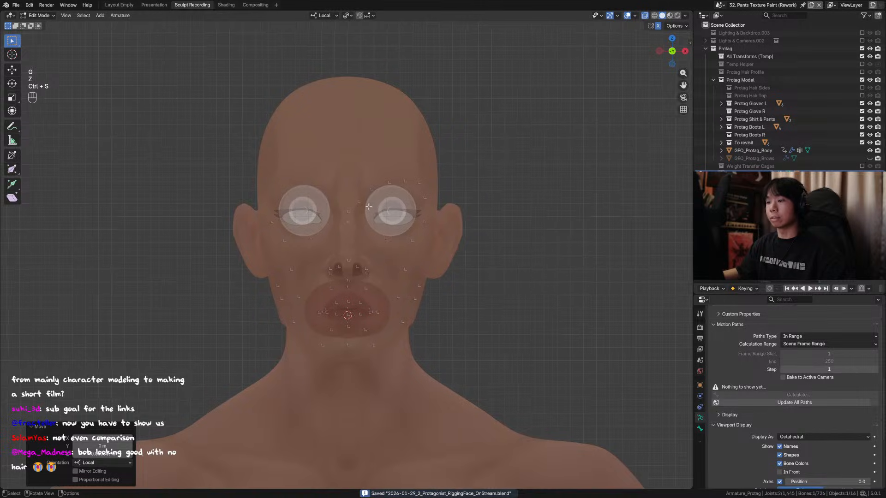
# Try another small local Z shift of the nose-bridge bone in front view and inspect it on the solid face.
pyautogui.press('KP_1')
pyautogui.press('g')
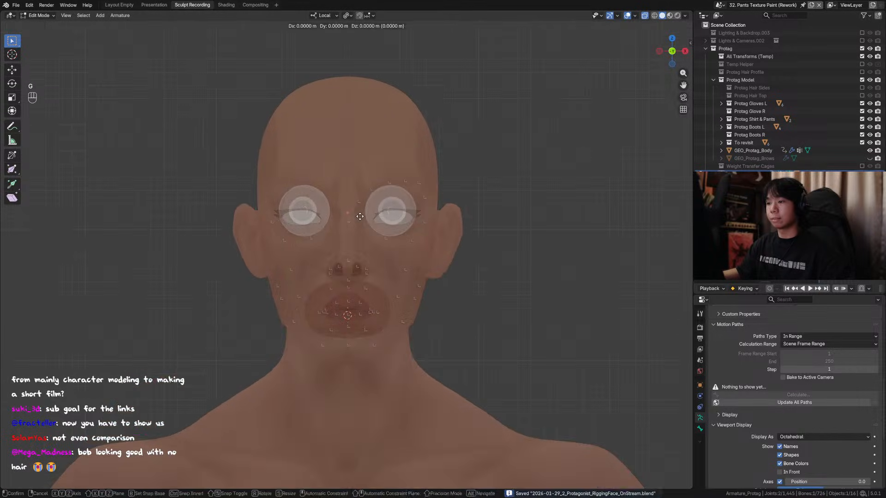
pyautogui.press('z')
pyautogui.click(362, 214)
pyautogui.moveTo(361, 214); pyautogui.dragTo(398, 229, button='middle')
pyautogui.hotkey('alt', 'z')
pyautogui.hotkey('ctrl', 'z')
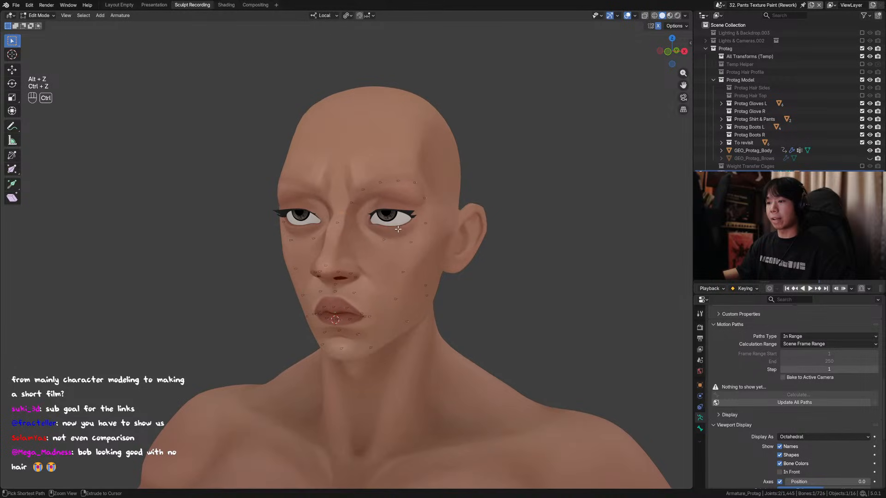
# With X-ray display on, shift the brow bone above the left eye slightly along its local X axis and save the file.
pyautogui.hotkey('ctrl', 's')
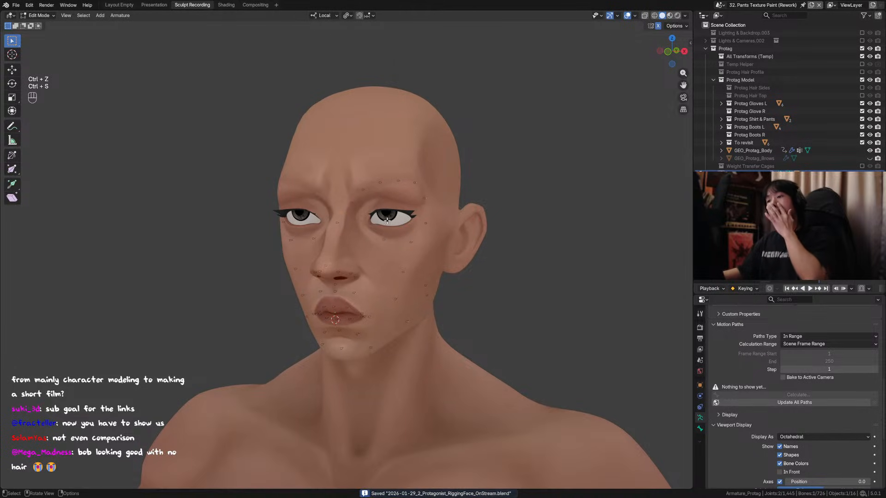
pyautogui.moveTo(405, 247); pyautogui.dragTo(412, 217, button='middle')
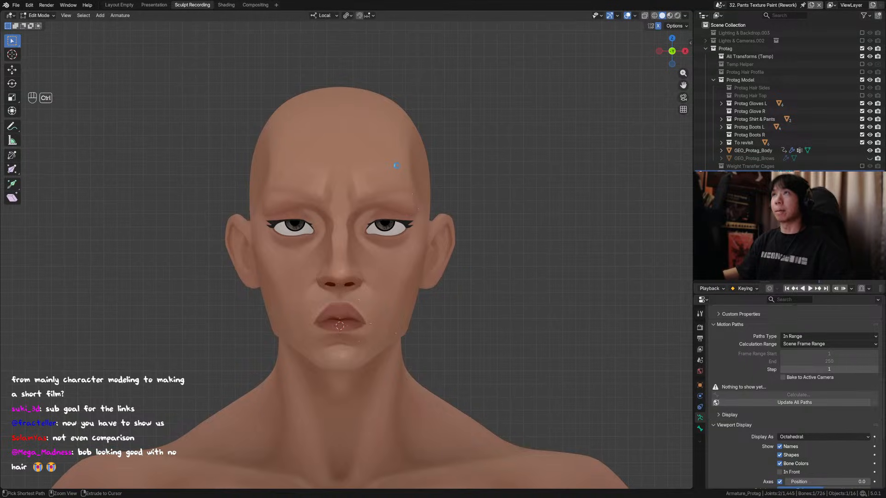
pyautogui.hotkey('ctrl', 's')
pyautogui.hotkey('alt', 'z')
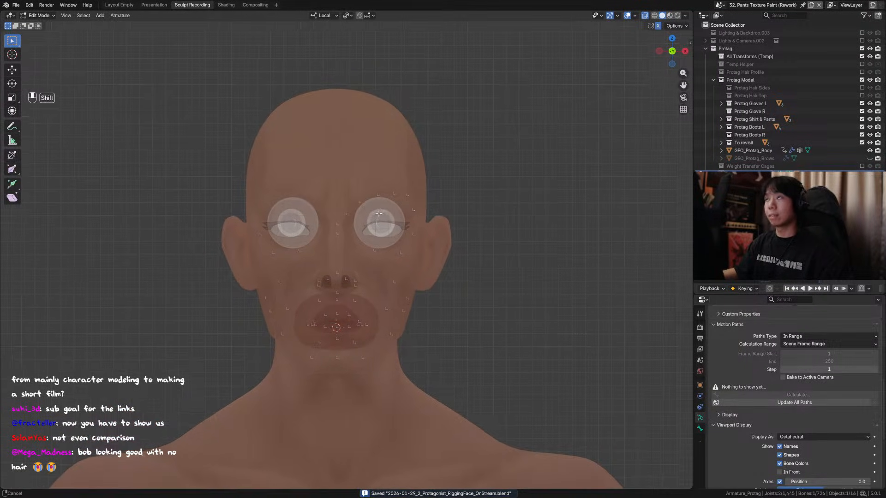
pyautogui.scroll(1, 378, 210)
pyautogui.press('g')
pyautogui.press('x')
pyautogui.click(391, 215)
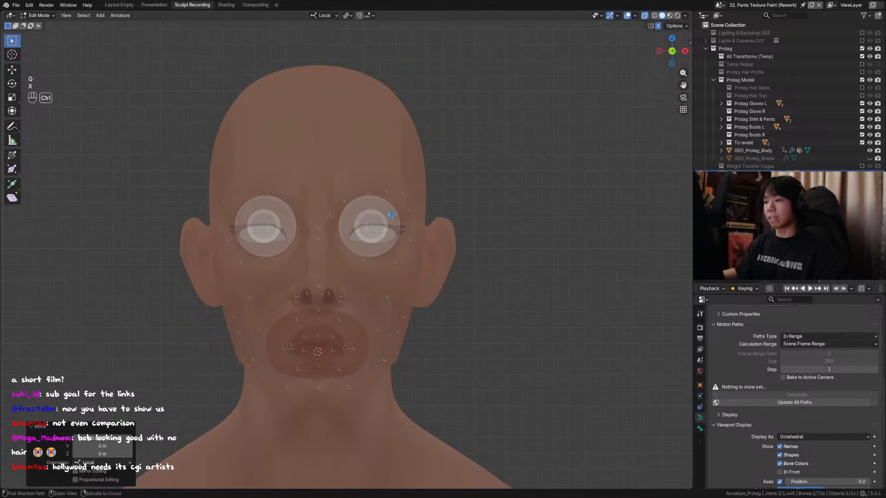
pyautogui.hotkey('ctrl', 's')
# Reposition the brow bone above the left eye in front view, raising it about 0.00016 m, and save the file.
pyautogui.press('g')
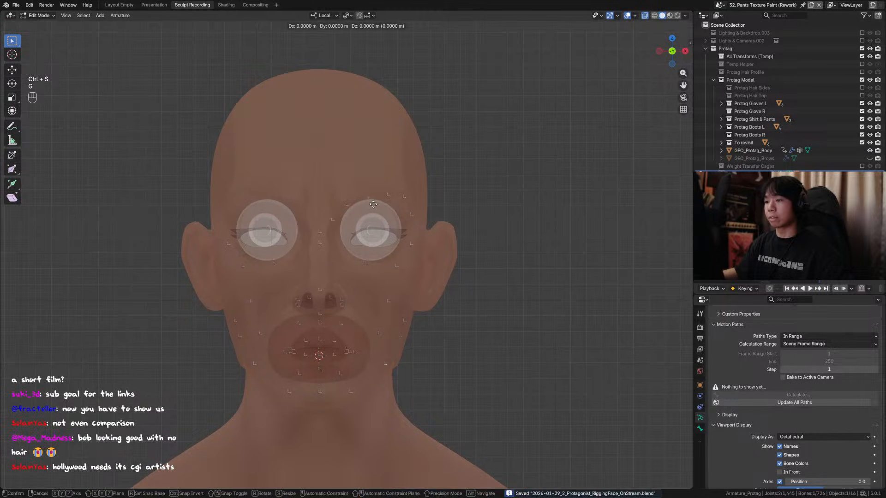
pyautogui.click(381, 216)
pyautogui.moveTo(382, 217); pyautogui.dragTo(345, 241, button='middle')
pyautogui.press('KP_1')
pyautogui.hotkey('ctrl', 's')
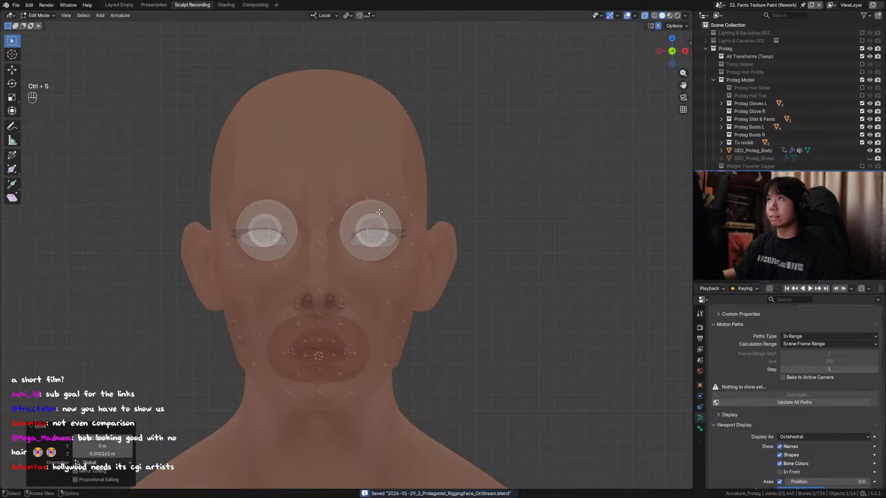
pyautogui.moveTo(379, 211); pyautogui.dragTo(366, 222, button='middle')
pyautogui.press('KP_1')
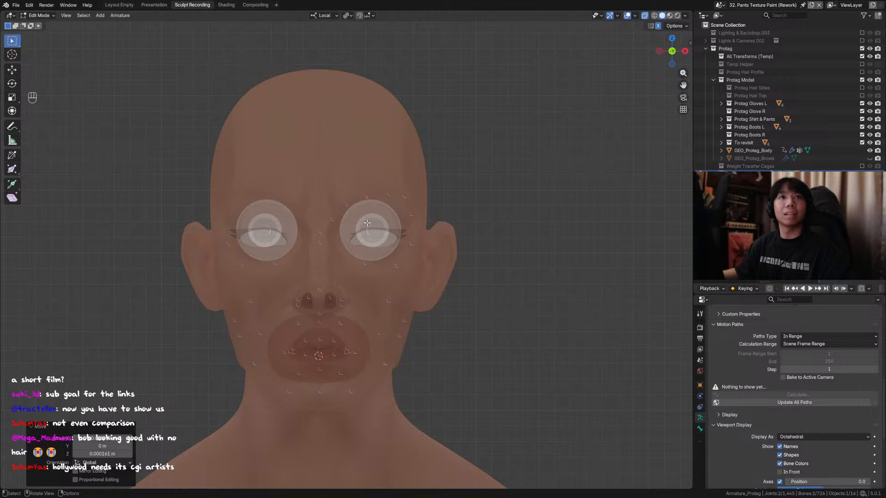
pyautogui.keyDown('shift'); pyautogui.moveTo(366, 223); pyautogui.dragTo(381, 216, button='middle'); pyautogui.keyUp('shift')
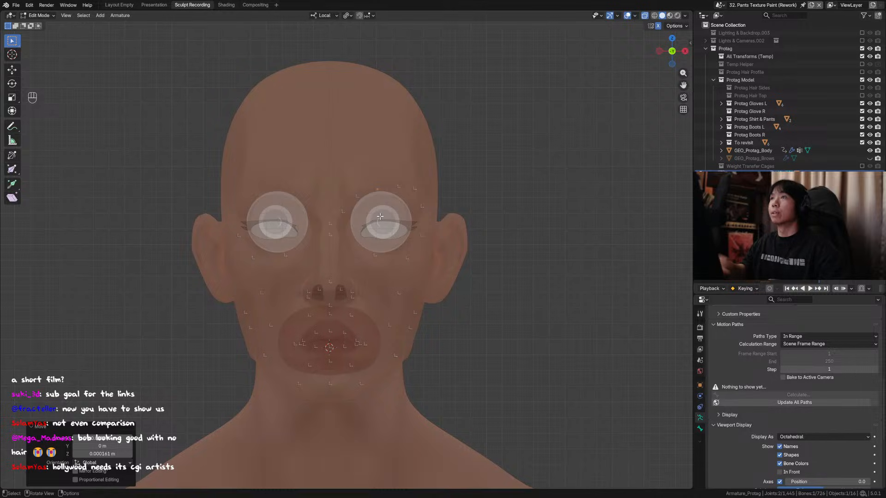
pyautogui.keyDown('shift'); pyautogui.moveTo(355, 225); pyautogui.dragTo(375, 253, button='middle'); pyautogui.keyUp('shift')
pyautogui.hotkey('ctrl', 's')
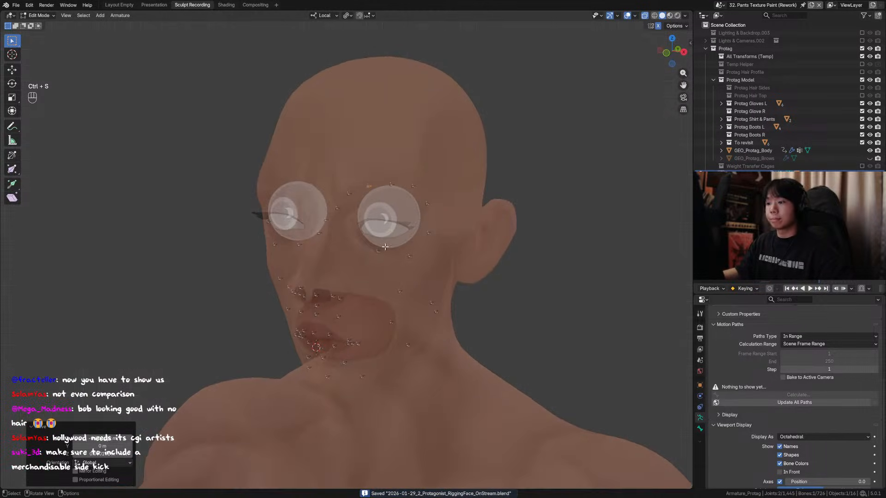
# Check the names of the bones under and beside the left eye.
pyautogui.press('F2')
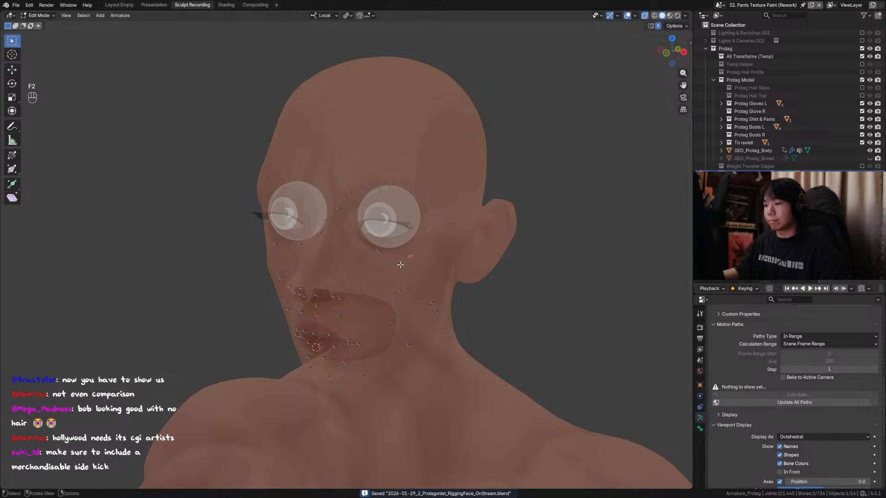
pyautogui.press('F2')
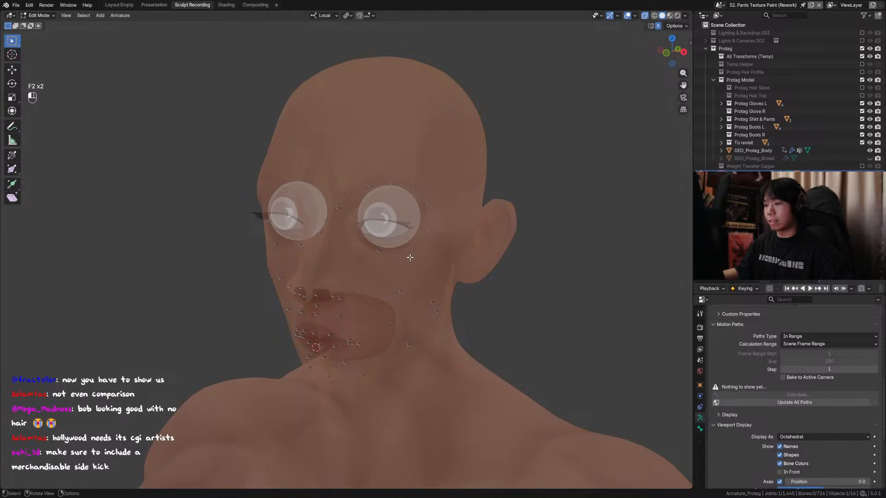
pyautogui.moveTo(408, 254); pyautogui.dragTo(422, 271, button='middle')
pyautogui.press('F2')
pyautogui.press('Escape')
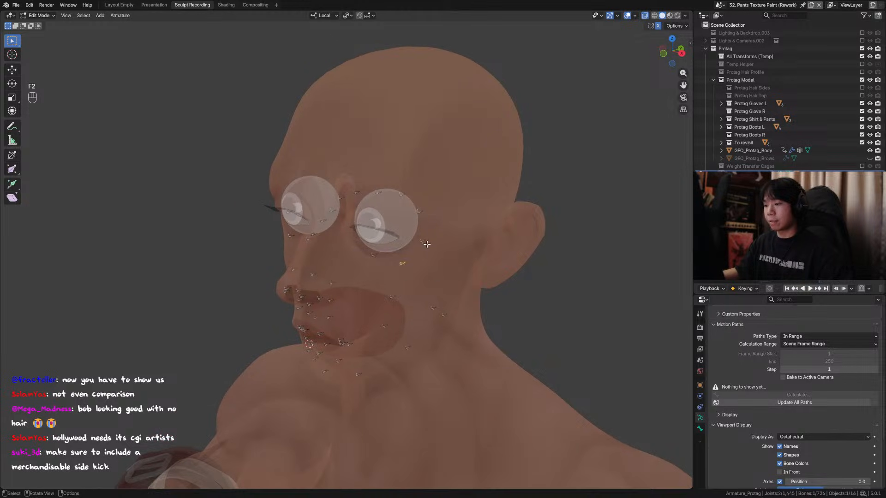
pyautogui.press('F2')
pyautogui.press('F2')
pyautogui.press('F2')
# Check the names of the left eyebrow bones from the outermost to the innermost.
pyautogui.moveTo(425, 218); pyautogui.dragTo(396, 227, button='middle')
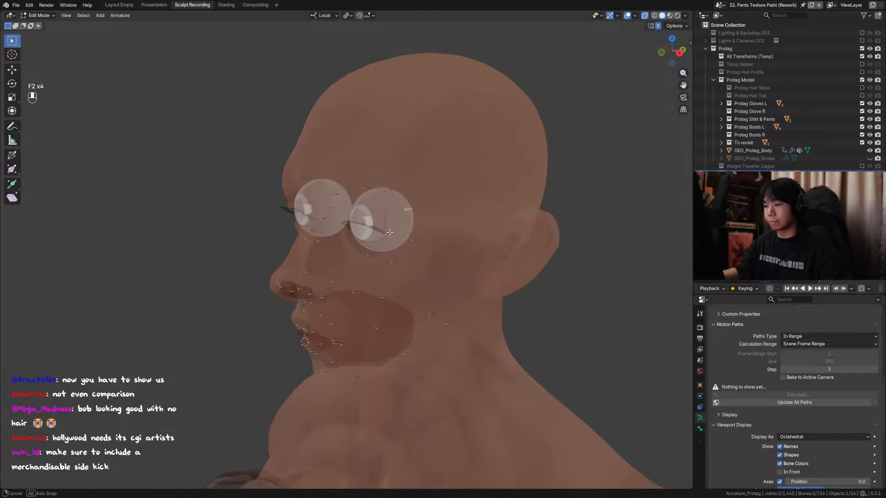
pyautogui.press('F2')
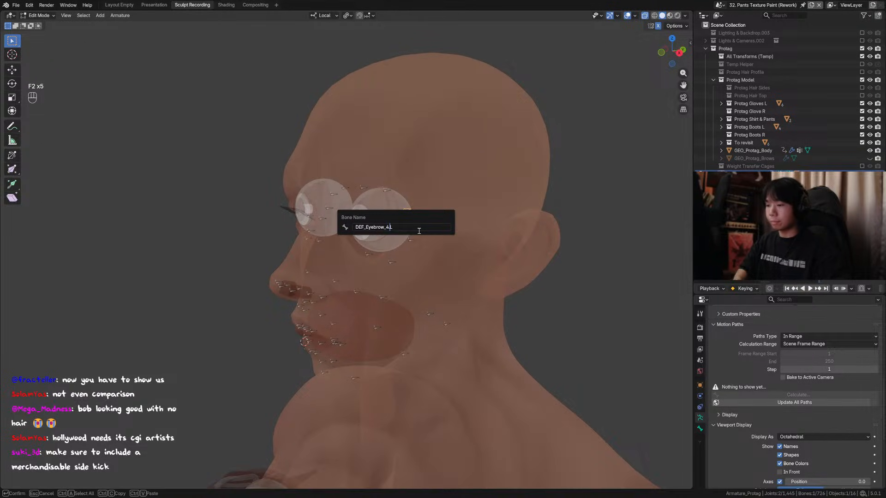
pyautogui.press('Left')
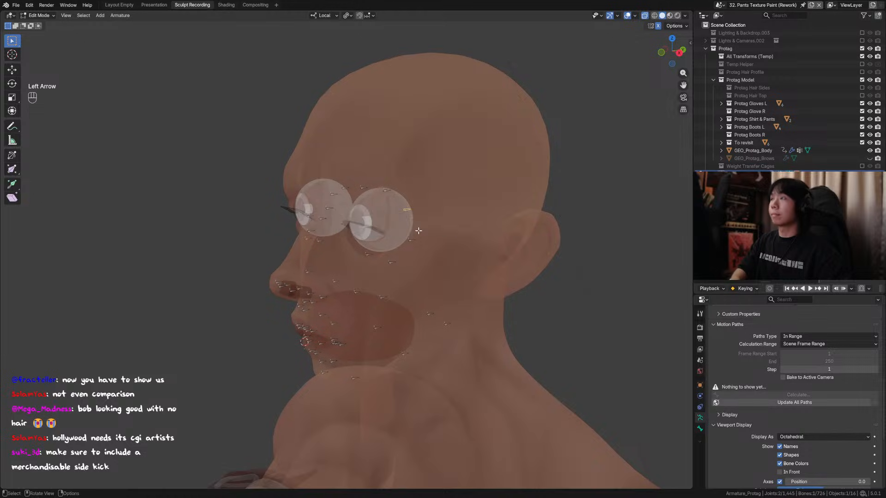
pyautogui.press('F2')
pyautogui.press('F2')
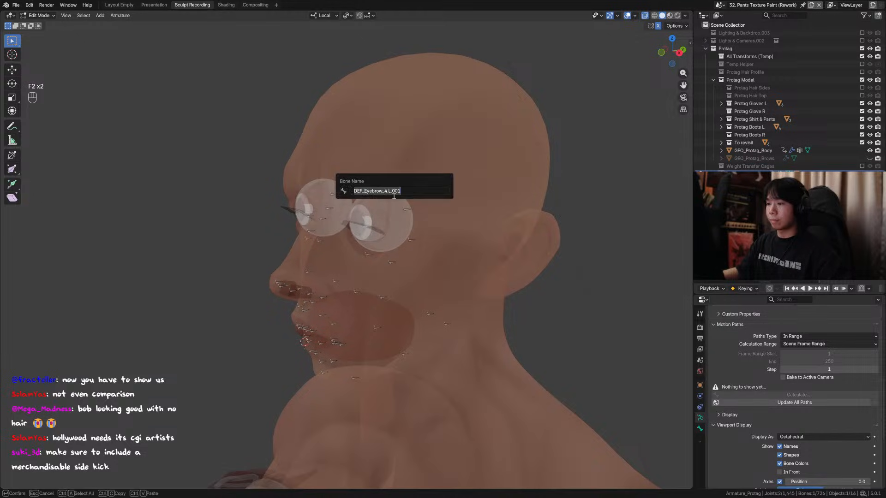
pyautogui.moveTo(391, 191); pyautogui.dragTo(352, 215, button='middle')
pyautogui.press('F2')
pyautogui.click(367, 196)
pyautogui.press('F2')
pyautogui.press('Escape')
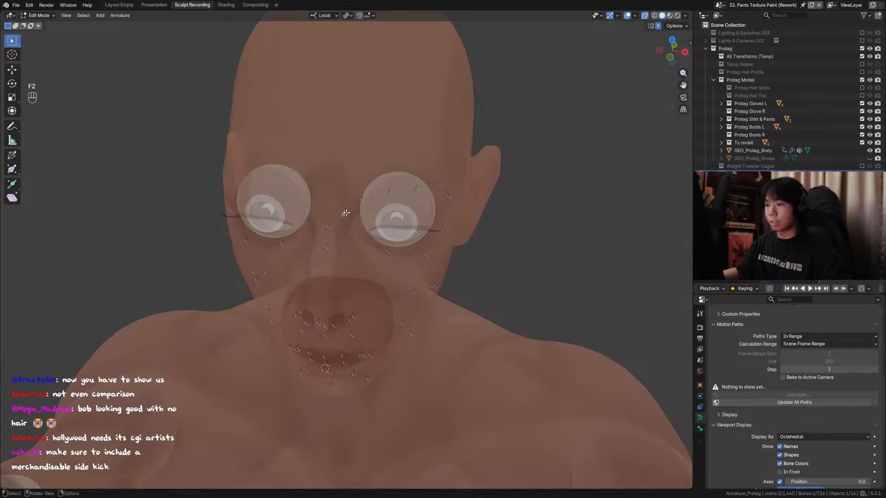
pyautogui.press('F2')
pyautogui.click(360, 199)
pyautogui.press('F2')
pyautogui.press('F2')
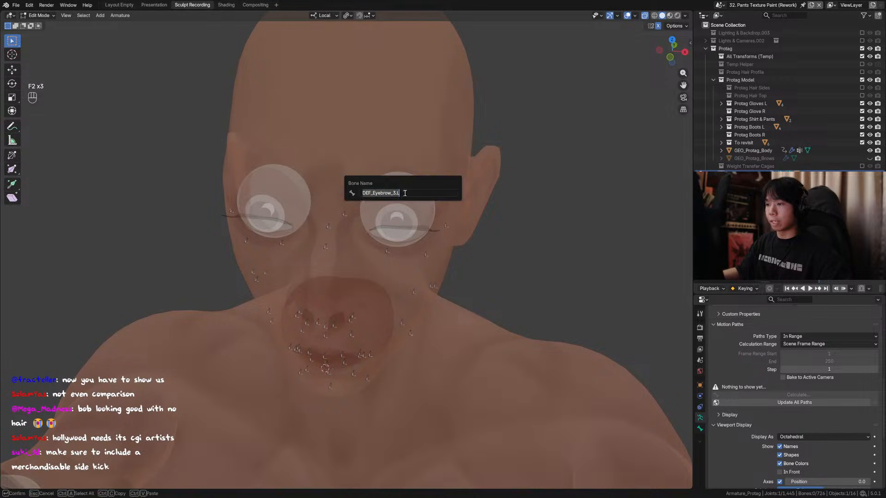
pyautogui.click(417, 187)
pyautogui.press('F2')
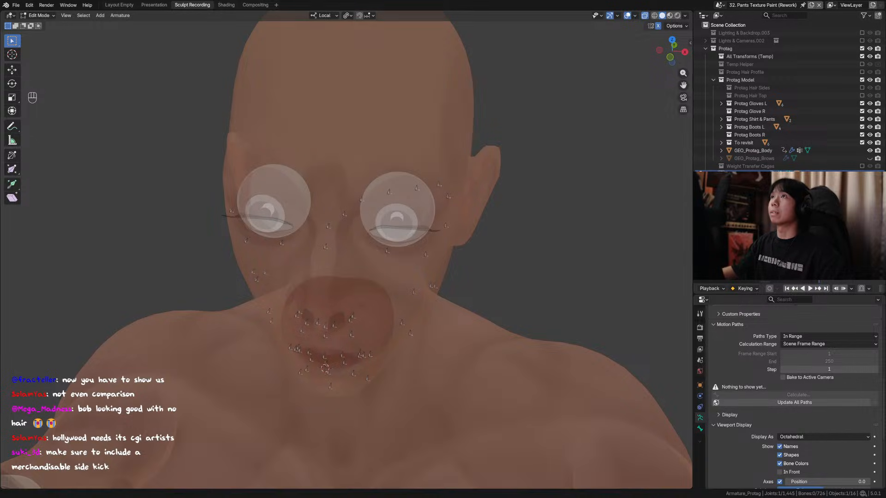
# Delete the brow bone above the outer half of the left eye.
pyautogui.press('KP_1')
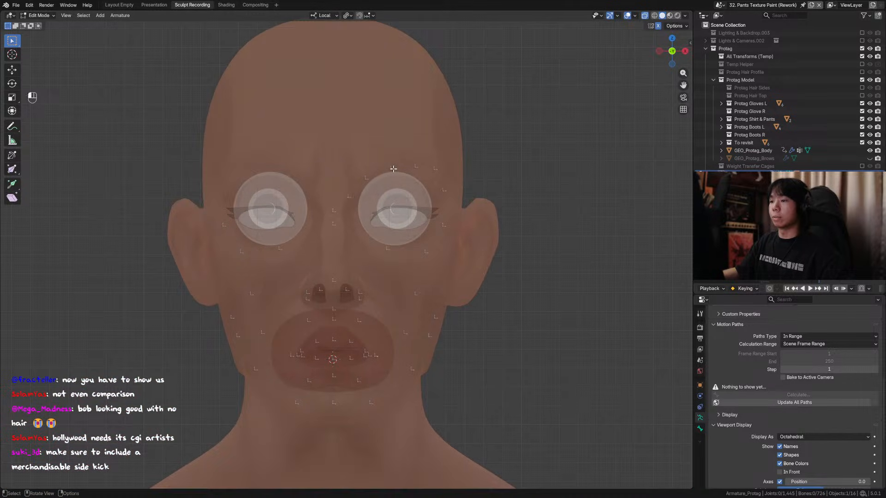
pyautogui.scroll(2, 431, 203)
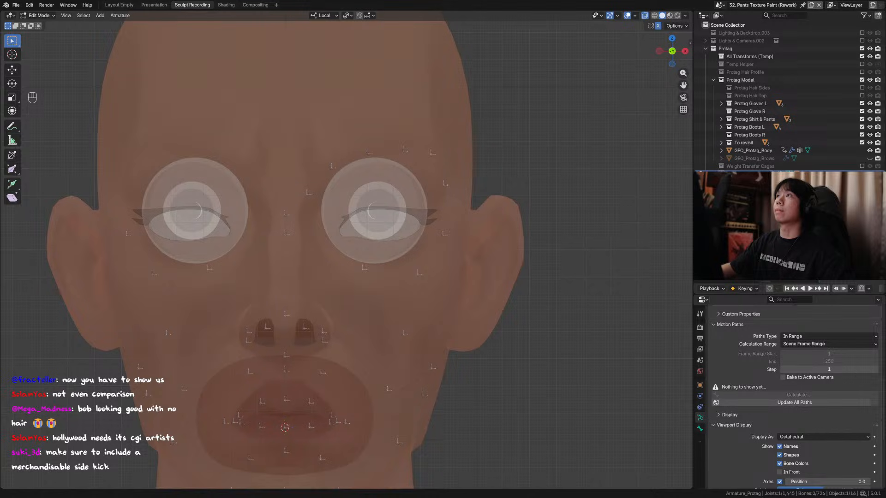
pyautogui.moveTo(455, 106); pyautogui.dragTo(420, 148, button='middle')
pyautogui.hotkey('alt', 'z')
pyautogui.hotkey('alt', 'z')
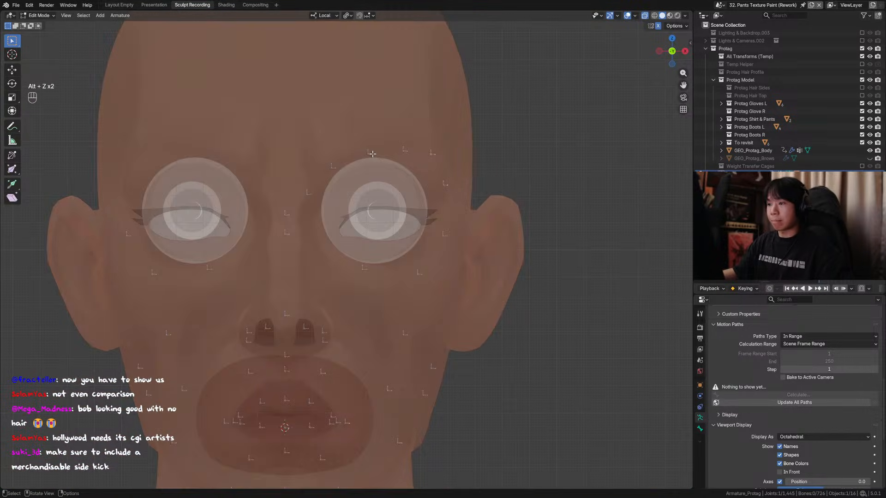
pyautogui.moveTo(411, 145); pyautogui.dragTo(435, 190, button='middle')
pyautogui.press('x')
pyautogui.click(447, 158)
# Move the remaining brow bone above the left eye about 0.0042 m outward and check it on the solid face.
pyautogui.click(358, 182)
pyautogui.keyDown('alt'); pyautogui.moveTo(358, 182); pyautogui.dragTo(390, 174, button='middle'); pyautogui.keyUp('alt')
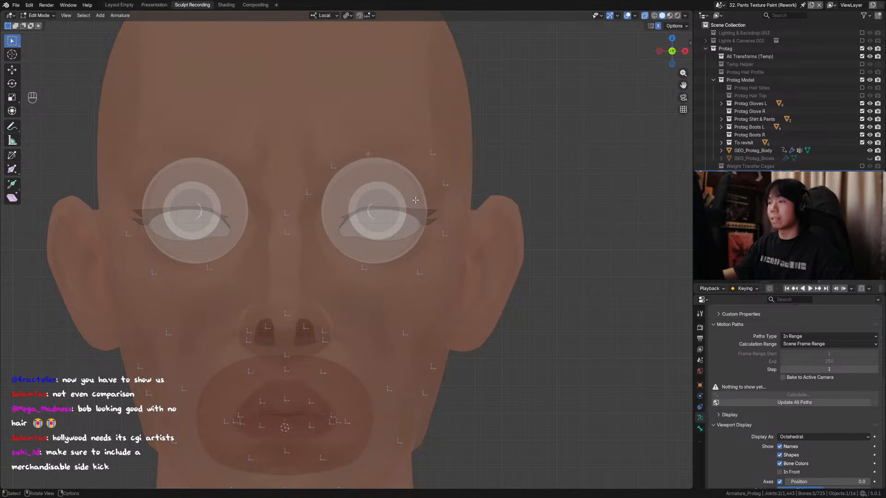
pyautogui.press('g')
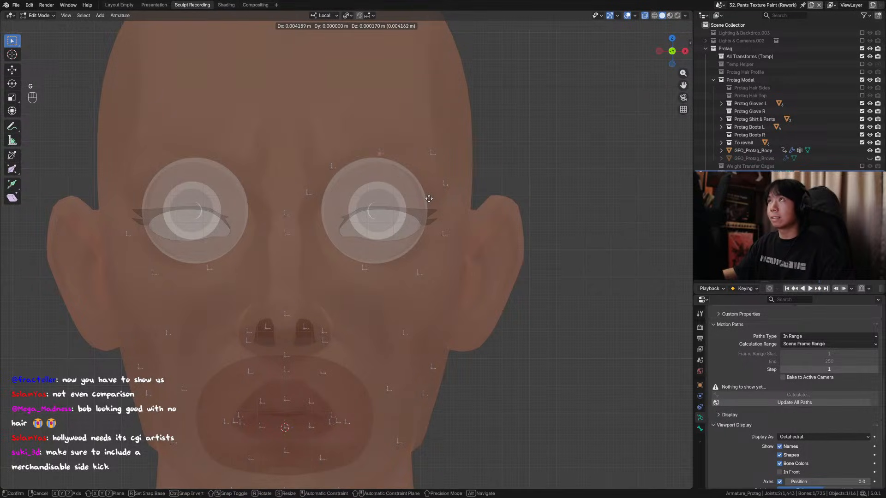
pyautogui.click(428, 197)
pyautogui.hotkey('alt', 'z')
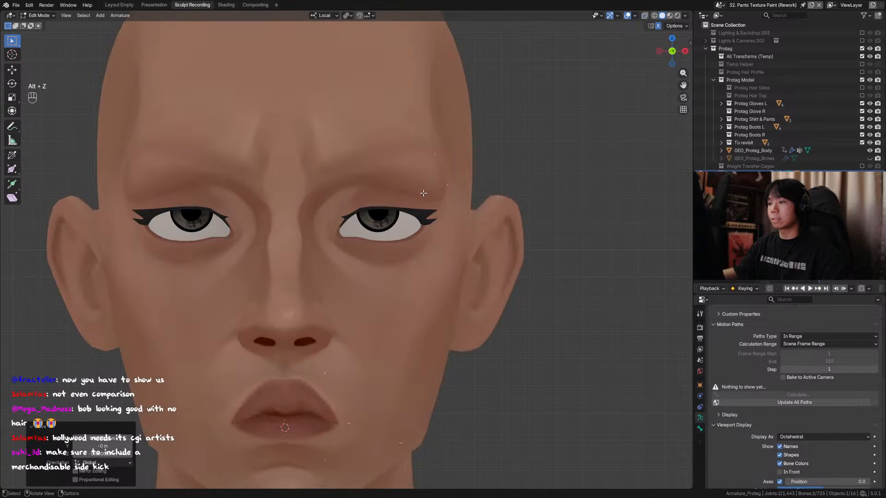
pyautogui.moveTo(421, 192); pyautogui.dragTo(406, 205, button='middle')
pyautogui.press('g')
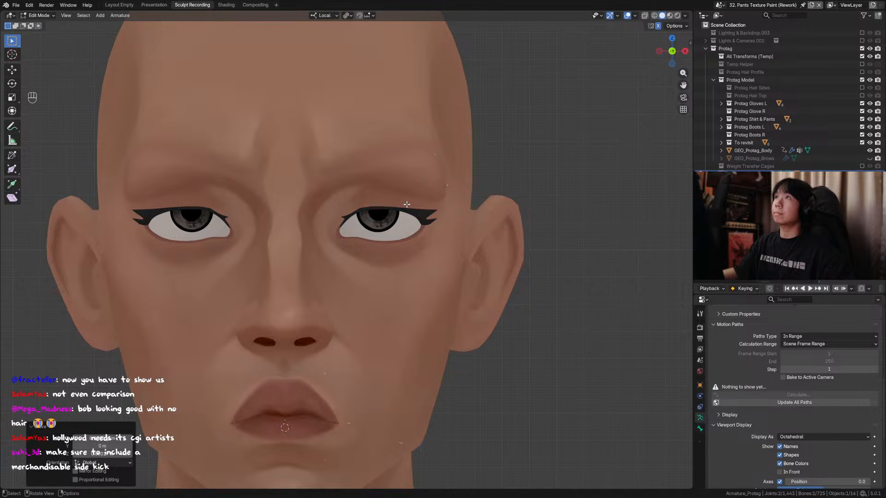
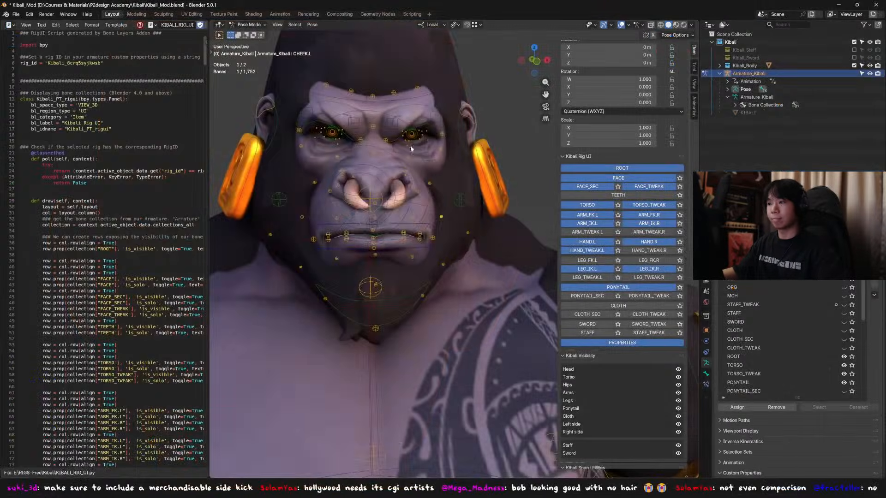
# Examine the brow and eye controls of the Kibali gorilla rig up close in front view with the sidebar hidden.
pyautogui.scroll(3, 393, 143)
pyautogui.scroll(2, 392, 143)
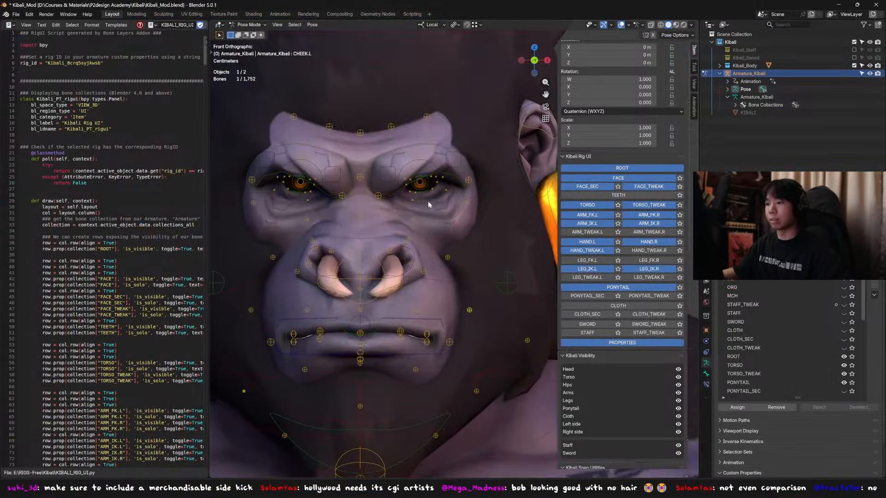
pyautogui.press('n')
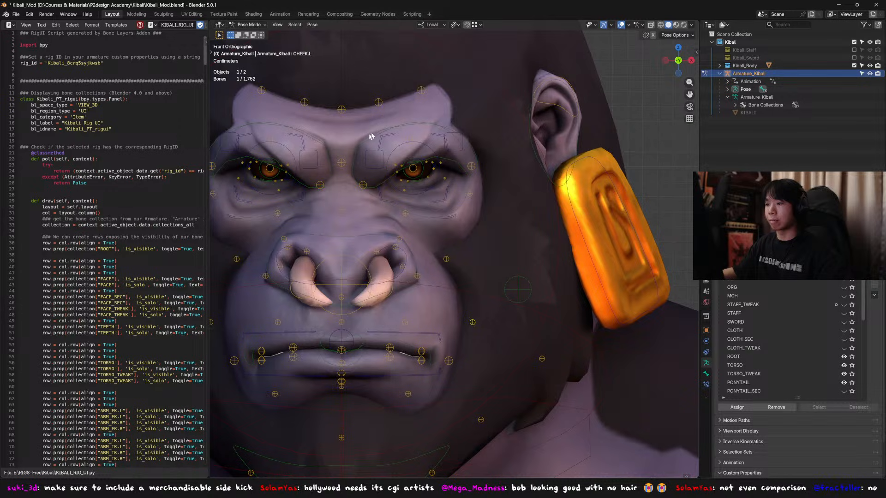
# Check the name of the eyebrow bone above the Kibali rig's left eye.
pyautogui.click(382, 157)
pyautogui.click(414, 143)
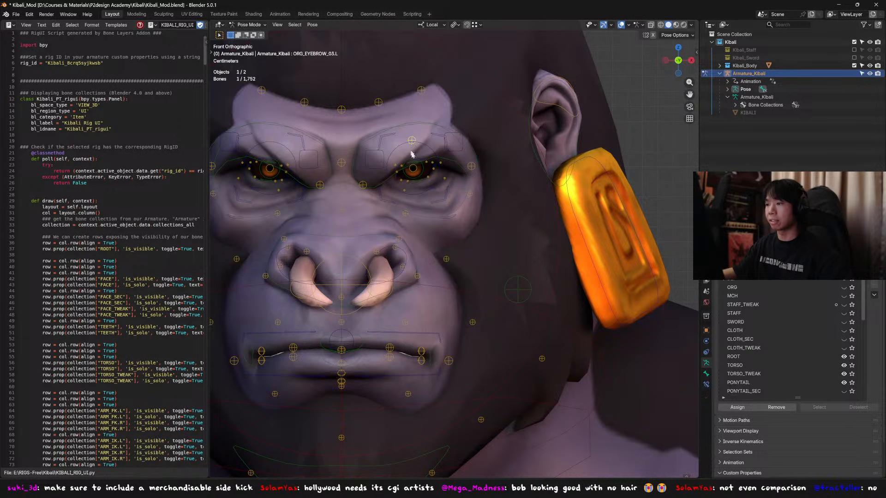
pyautogui.scroll(2, 423, 181)
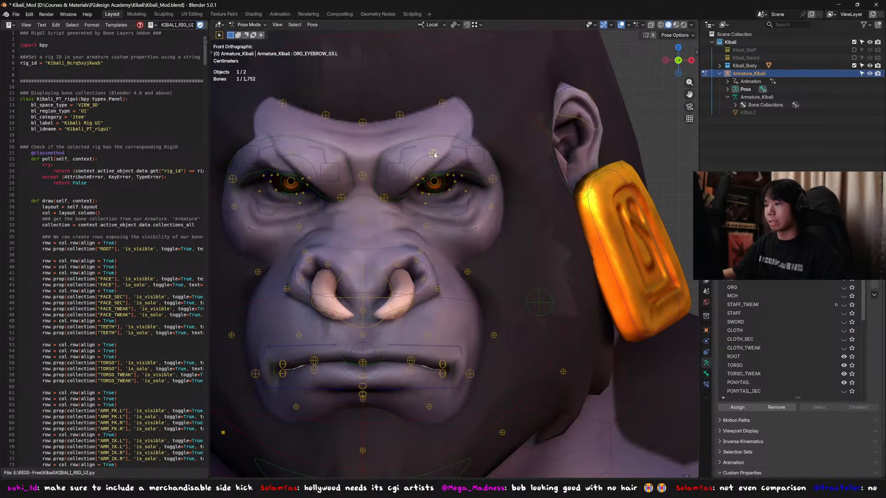
pyautogui.moveTo(439, 155); pyautogui.dragTo(482, 180, button='middle')
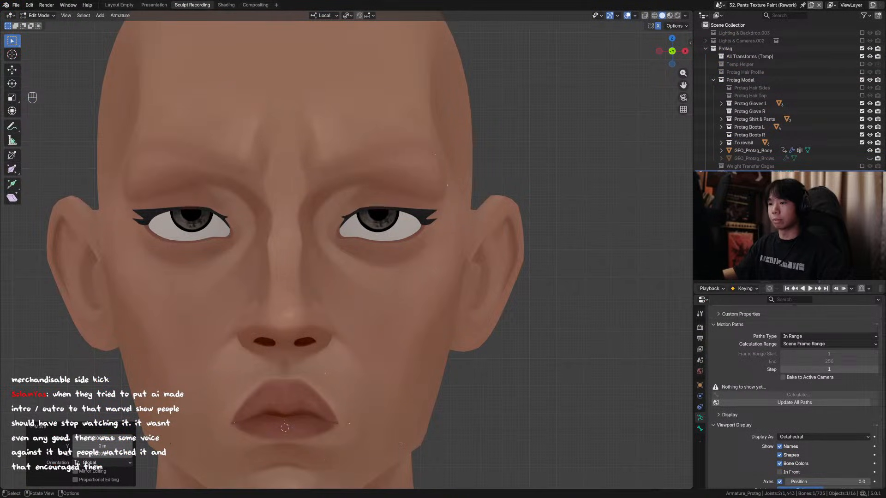
# Switch back to the protagonist rig and move the inner left brow bone about 0.0013 m outward and up in see-through front view.
pyautogui.scroll(-3, 366, 188)
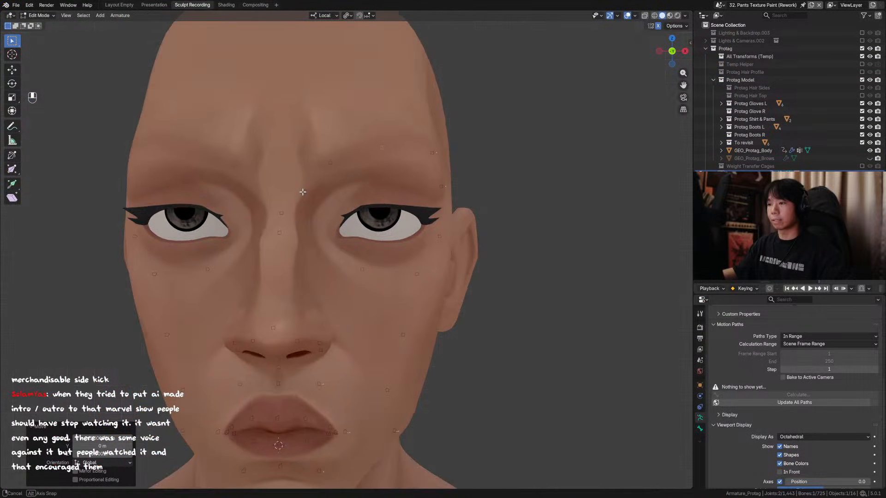
pyautogui.scroll(-2, 402, 180)
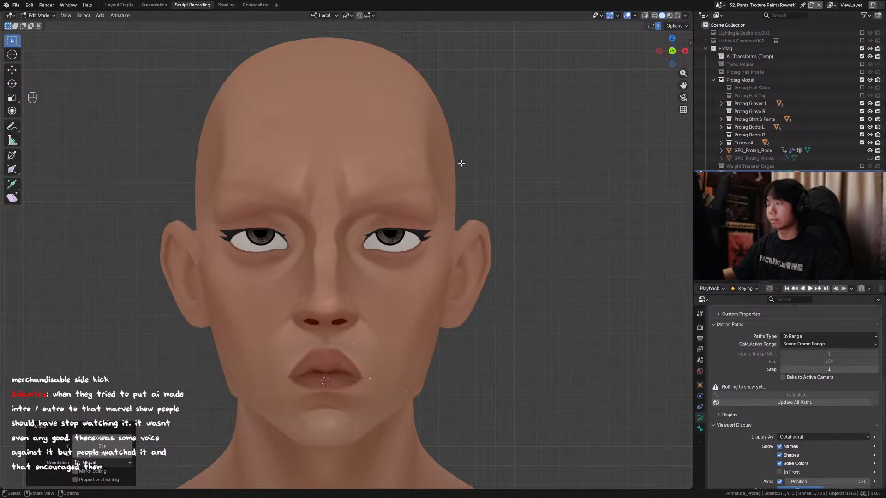
pyautogui.hotkey('alt', 'z')
pyautogui.scroll(2, 389, 195)
pyautogui.moveTo(372, 183); pyautogui.dragTo(340, 182, button='middle')
pyautogui.press('KP_1')
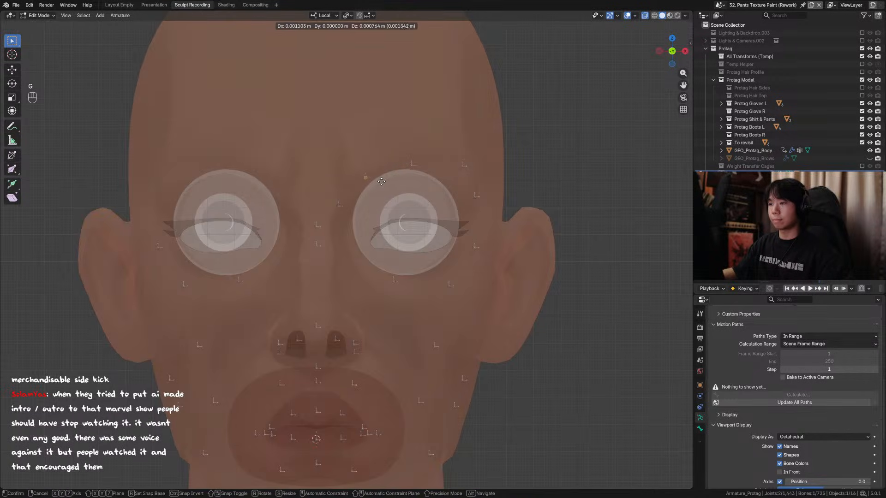
pyautogui.click(382, 181)
pyautogui.press('g')
pyautogui.moveTo(341, 208)
pyautogui.mouseDown(button='middle')
pyautogui.moveTo(351, 219)
pyautogui.moveTo(346, 214)
pyautogui.mouseUp(button='middle')
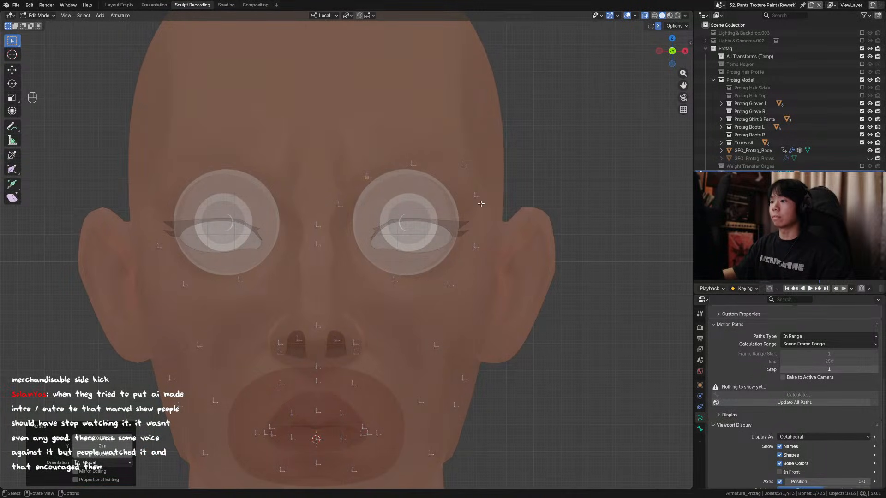
# Move the outer brow bone above the left eye slightly inward and about 0.0014 m upward.
pyautogui.moveTo(481, 203); pyautogui.dragTo(461, 174, button='middle')
pyautogui.click(427, 178)
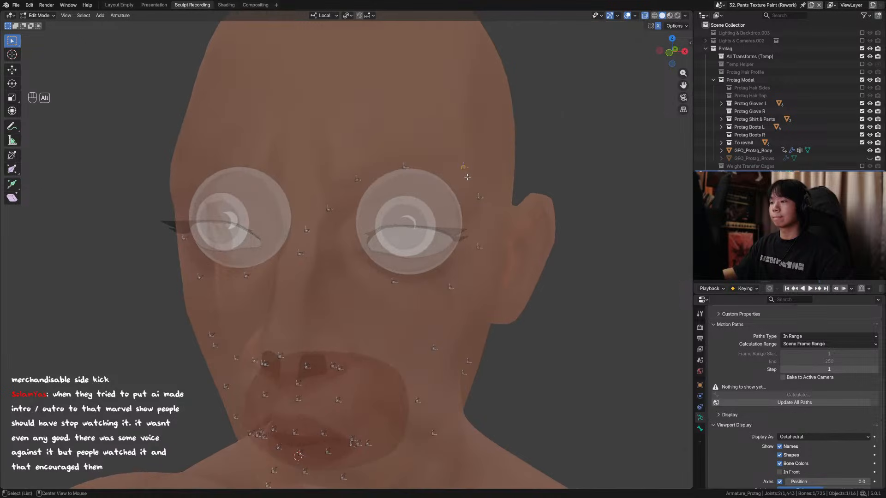
pyautogui.hotkey('alt', 'z')
pyautogui.press('g')
pyautogui.click(482, 177)
pyautogui.hotkey('alt', 'z')
pyautogui.press('g')
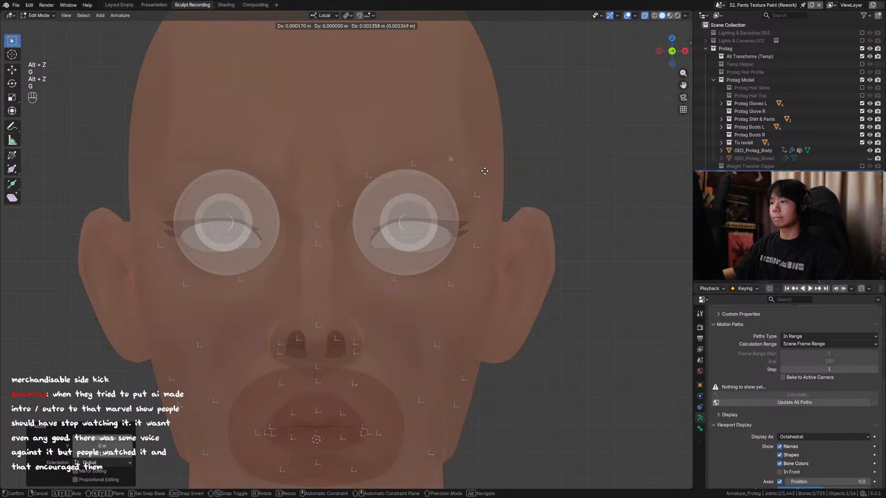
pyautogui.click(484, 172)
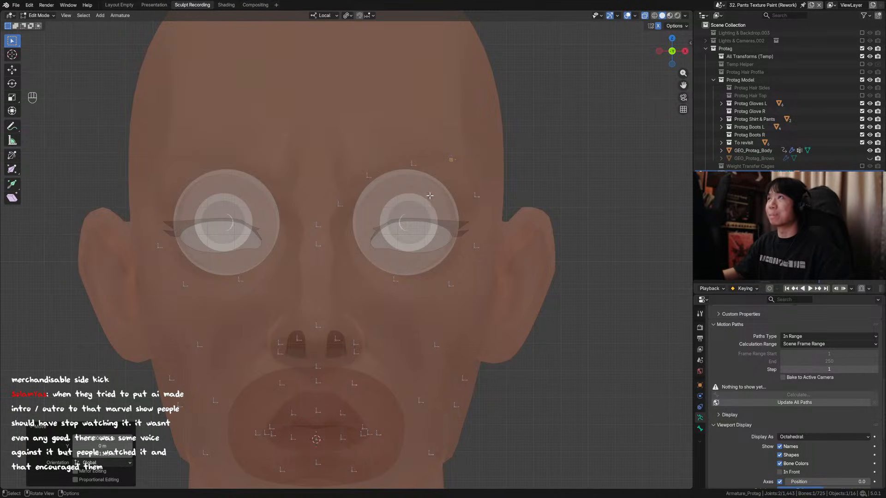
# Adjust the depth of the middle brow bone above the left eye along its local Y axis in side view.
pyautogui.moveTo(430, 195); pyautogui.dragTo(338, 174, button='middle')
pyautogui.press('g')
pyautogui.press('y')
pyautogui.click(449, 261)
pyautogui.press('g')
pyautogui.press('y')
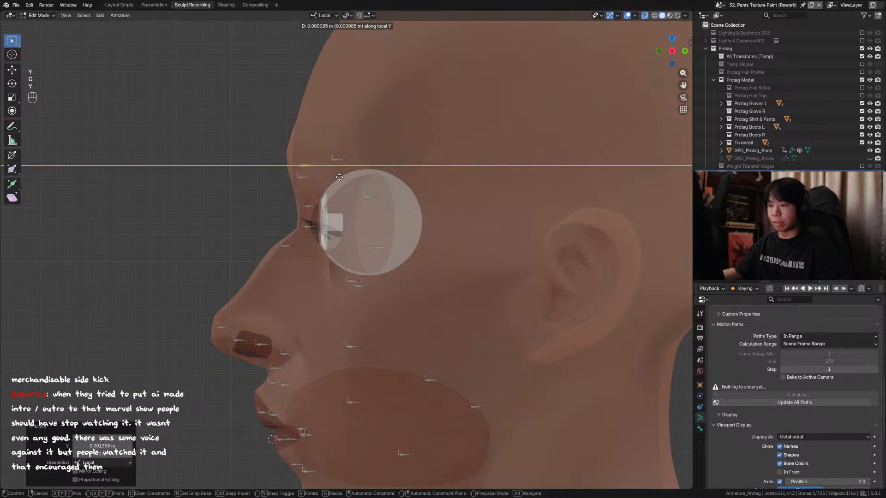
pyautogui.click(340, 178)
# Slide the outer left brow bone about 0.0016 m forward along its local Y axis and check it against the solid face.
pyautogui.click(338, 163)
pyautogui.press('g')
pyautogui.press('y')
pyautogui.click(333, 161)
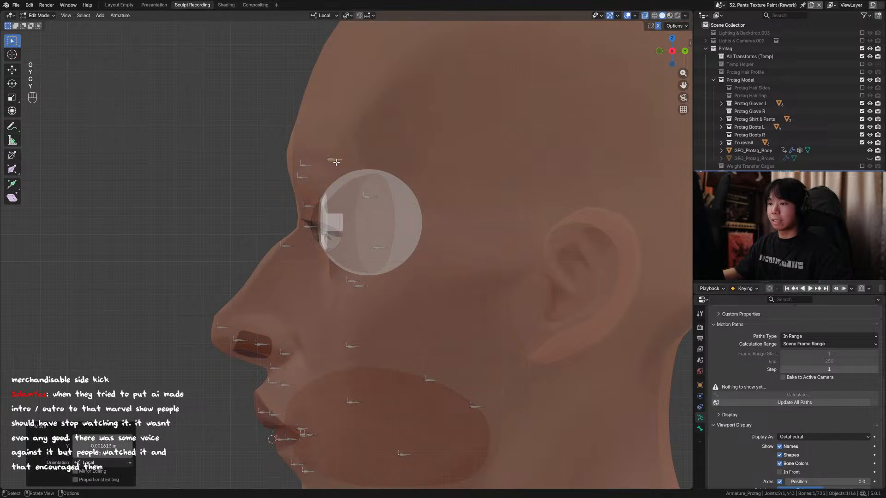
pyautogui.keyDown('alt'); pyautogui.moveTo(333, 161); pyautogui.dragTo(383, 194, button='middle'); pyautogui.keyUp('alt')
pyautogui.hotkey('alt', 'z')
pyautogui.hotkey('alt', 'z')
# Nudge the outer left brow bone freely, and slide it about 0.0008 m forward along its local Y axis.
pyautogui.press('g')
pyautogui.click(473, 188)
pyautogui.press('g')
pyautogui.press('y')
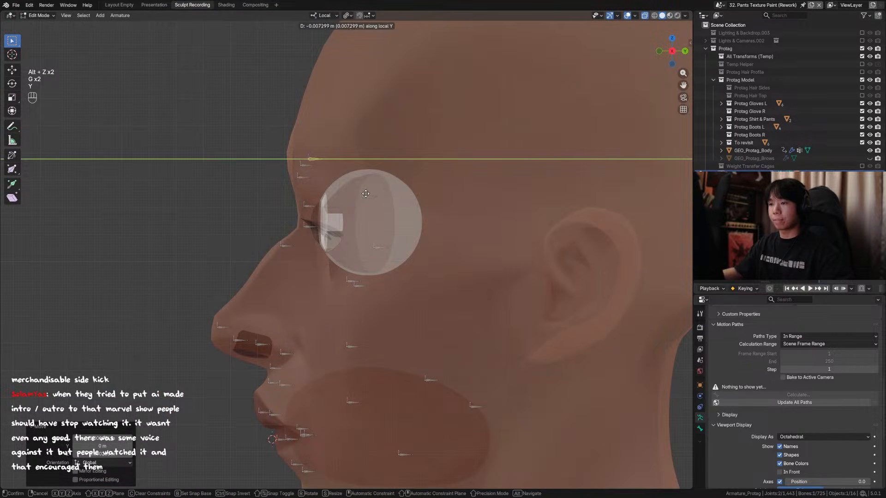
pyautogui.click(384, 196)
pyautogui.hotkey('alt', 'z')
pyautogui.hotkey('alt', 'z')
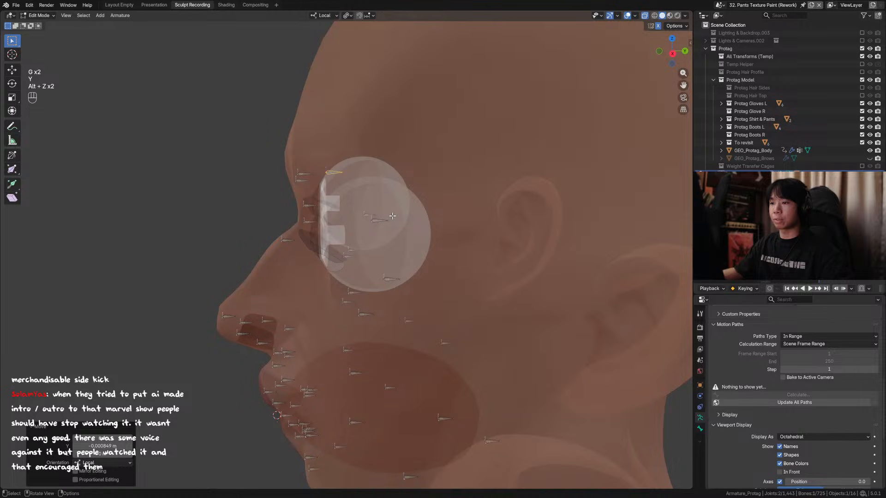
# Slide the outer left brow bone about 0.0018 m forward and about 0.0009 m back along local Y, using the solid face as reference.
pyautogui.press('g')
pyautogui.press('y')
pyautogui.click(387, 215)
pyautogui.hotkey('alt', 'z')
pyautogui.press('g')
pyautogui.press('y')
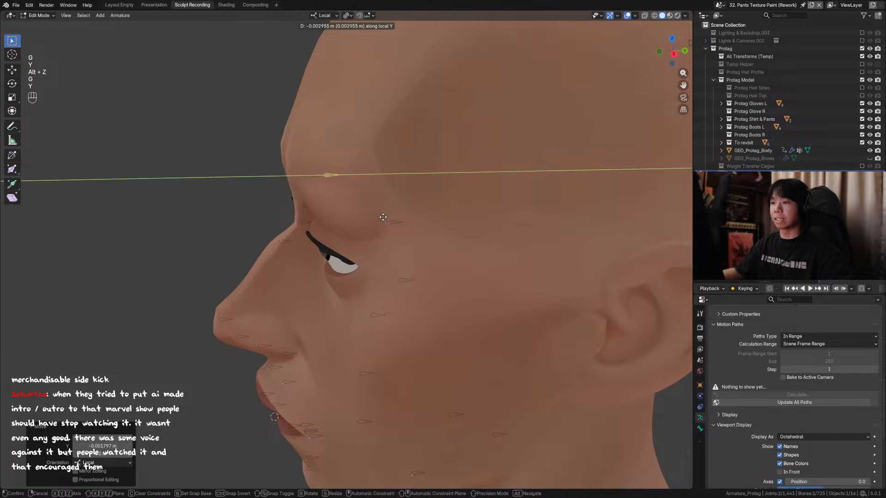
pyautogui.click(396, 216)
# Fine-tune the brow bone depth above the left eye along local Y, checking the solid face from several angles.
pyautogui.moveTo(395, 217); pyautogui.dragTo(382, 214, button='middle')
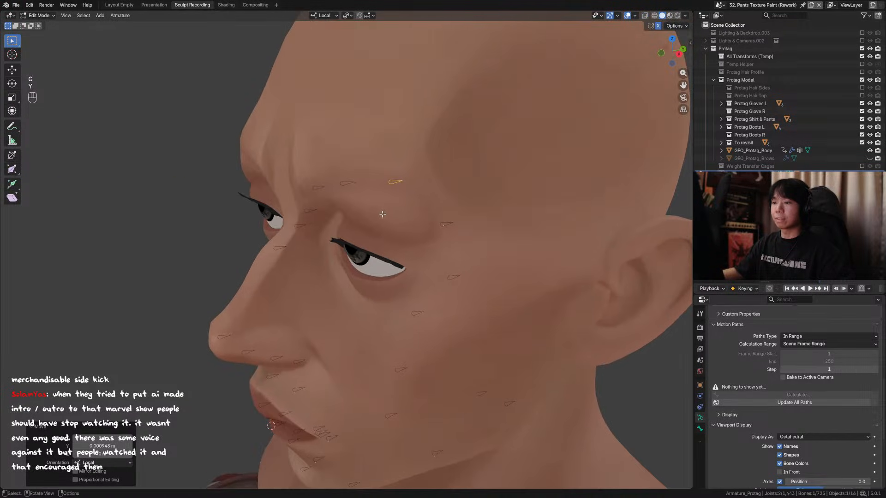
pyautogui.moveTo(345, 182); pyautogui.dragTo(377, 255, button='middle')
pyautogui.press('g')
pyautogui.press('y')
pyautogui.click(366, 208)
pyautogui.press('g')
pyautogui.press('y')
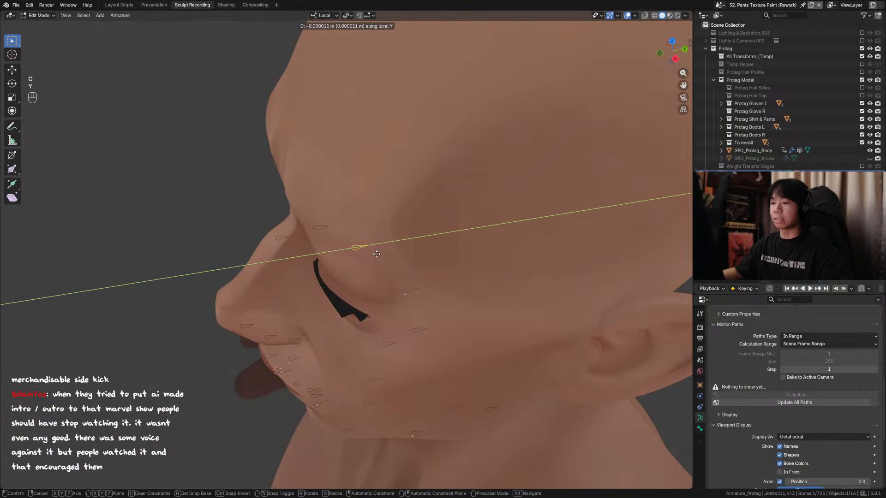
pyautogui.click(377, 257)
pyautogui.moveTo(409, 287); pyautogui.dragTo(408, 257, button='middle')
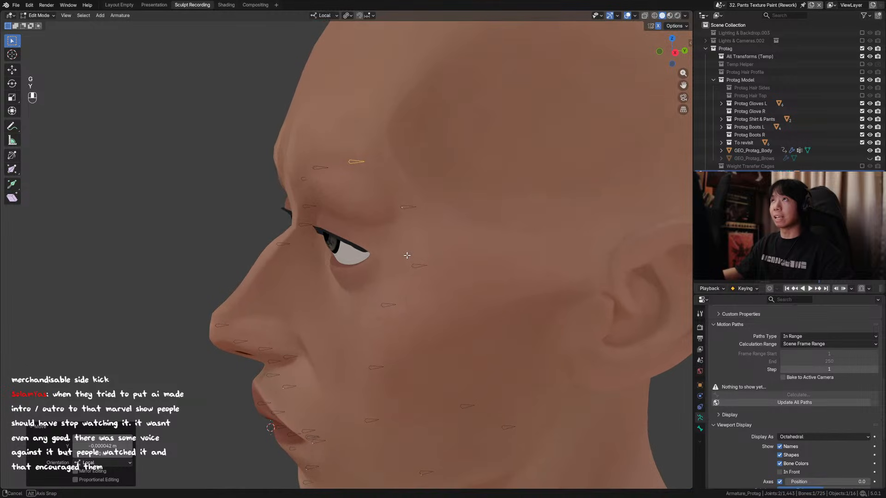
# Slide the outermost bone beside the left brow about 0.0012 m backward along its local Y axis and check it on the solid face.
pyautogui.click(408, 207)
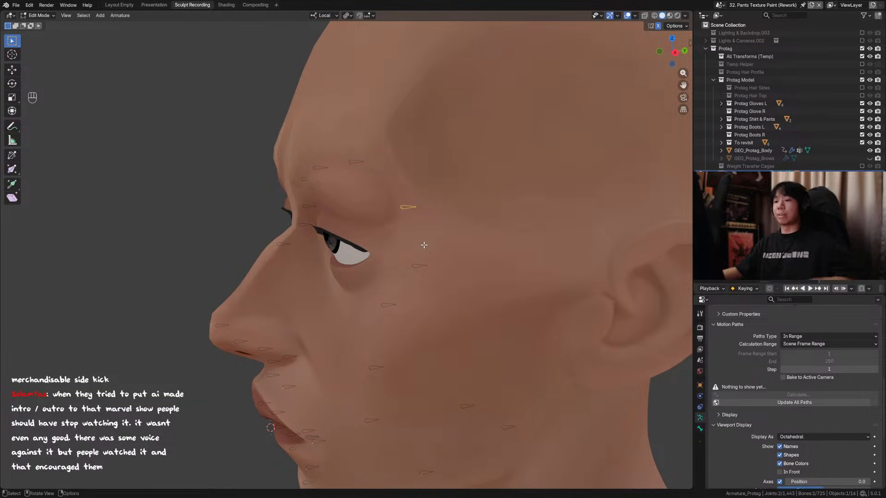
pyautogui.moveTo(421, 253)
pyautogui.mouseDown(button='middle')
pyautogui.moveTo(415, 258)
pyautogui.moveTo(429, 257)
pyautogui.mouseUp(button='middle')
pyautogui.press('g')
pyautogui.press('y')
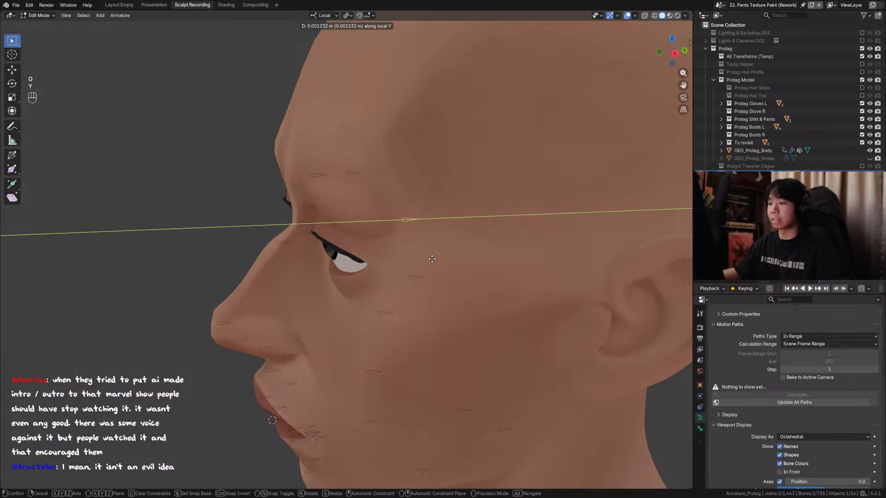
pyautogui.click(432, 258)
pyautogui.moveTo(432, 259)
pyautogui.mouseDown(button='middle')
pyautogui.moveTo(514, 253)
pyautogui.moveTo(453, 261)
pyautogui.moveTo(457, 279)
pyautogui.mouseUp(button='middle')
pyautogui.hotkey('alt', 'z')
pyautogui.hotkey('alt', 'z')
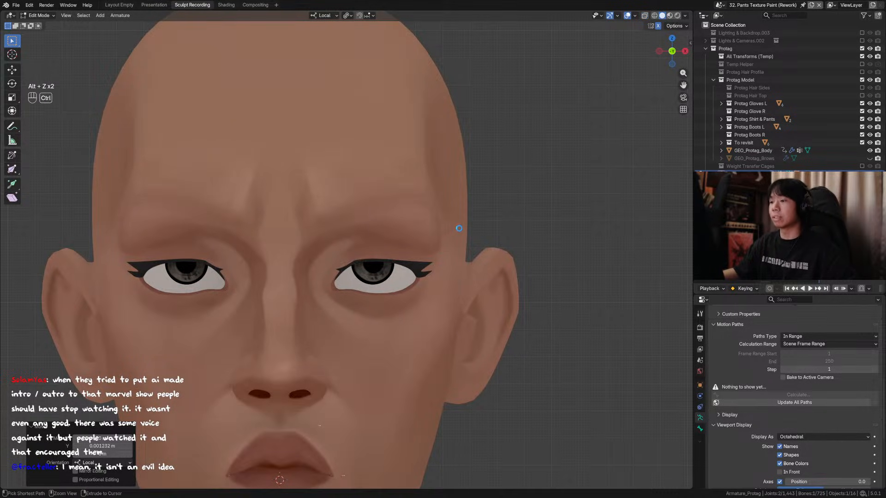
# Nudge the outer left brow bone slightly downward in see-through front view and save the file.
pyautogui.hotkey('ctrl', 's')
pyautogui.hotkey('alt', 'z')
pyautogui.moveTo(459, 228); pyautogui.dragTo(431, 215, button='middle')
pyautogui.press('g')
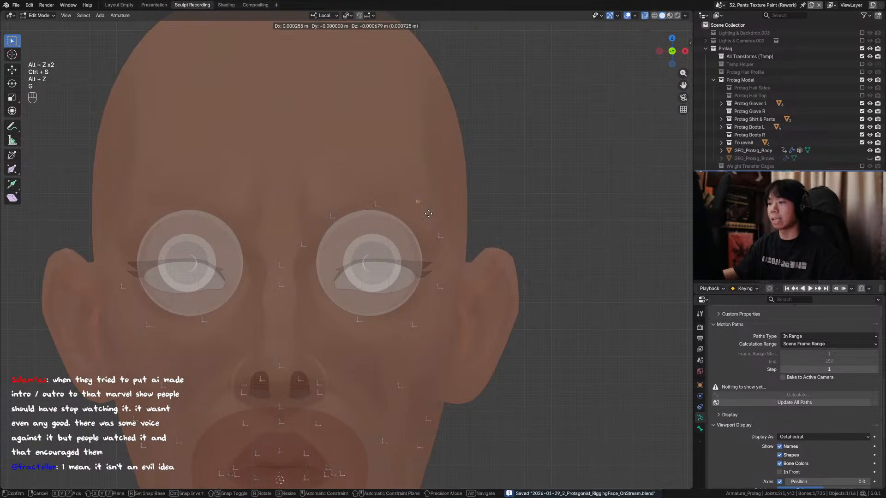
pyautogui.click(428, 213)
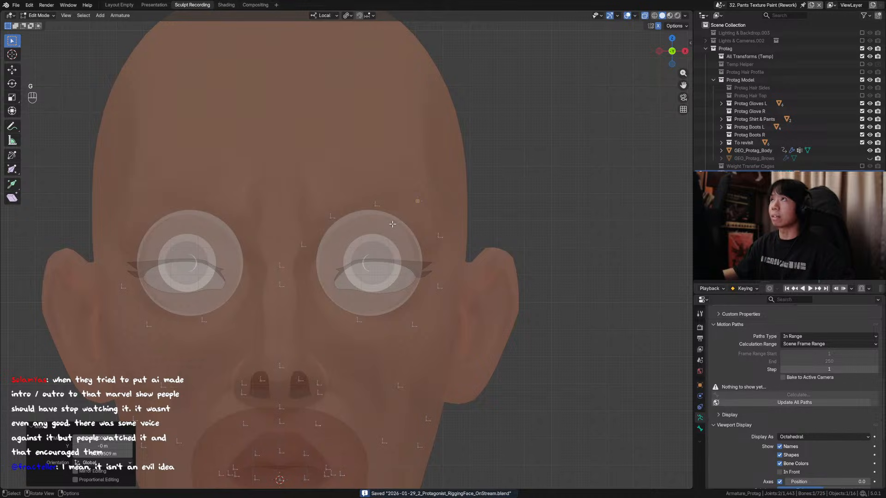
pyautogui.hotkey('ctrl', 's')
pyautogui.moveTo(393, 224)
pyautogui.mouseDown(button='middle')
pyautogui.moveTo(406, 228)
pyautogui.moveTo(392, 238)
pyautogui.moveTo(402, 233)
pyautogui.moveTo(379, 233)
pyautogui.moveTo(393, 238)
pyautogui.mouseUp(button='middle')
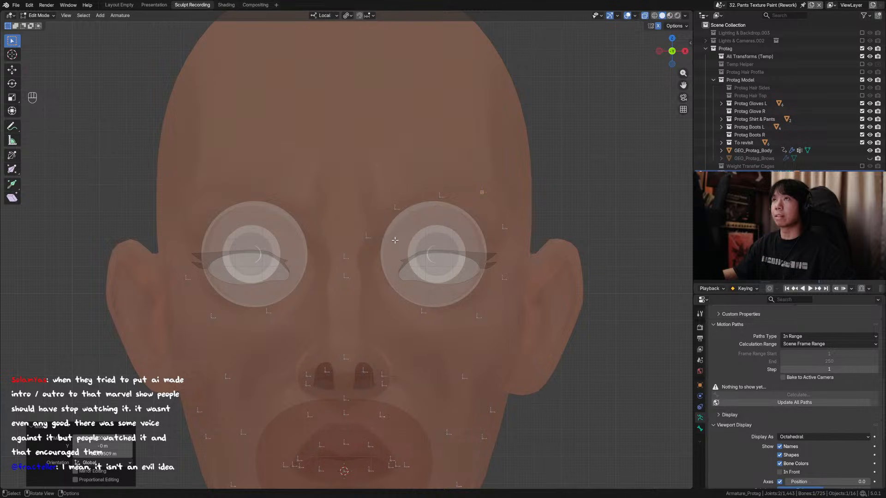
pyautogui.press('ctrl')
pyautogui.hotkey('ctrl', 's')
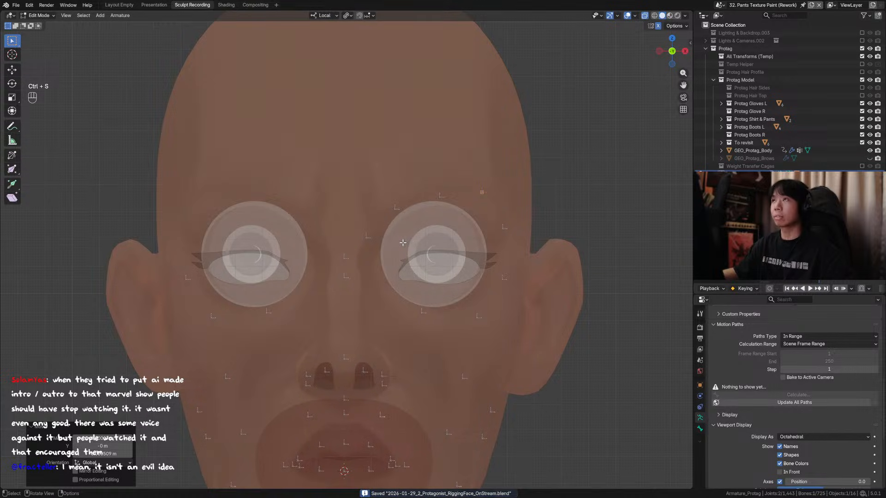
# Raise the middle left brow bone about 0.0003 m along its local Z axis and save the file.
pyautogui.moveTo(402, 242); pyautogui.dragTo(413, 220, button='middle')
pyautogui.press('g')
pyautogui.press('z')
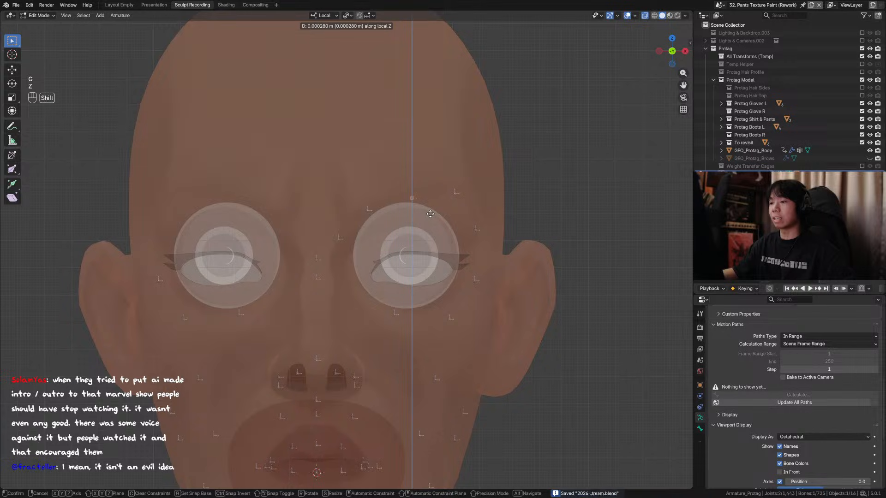
pyautogui.keyDown('shift'); pyautogui.click(430, 215); pyautogui.keyUp('shift')
pyautogui.hotkey('ctrl', 's')
# Save the file and make a fine position adjustment to the inner left brow bone in front view.
pyautogui.scroll(-3, 419, 236)
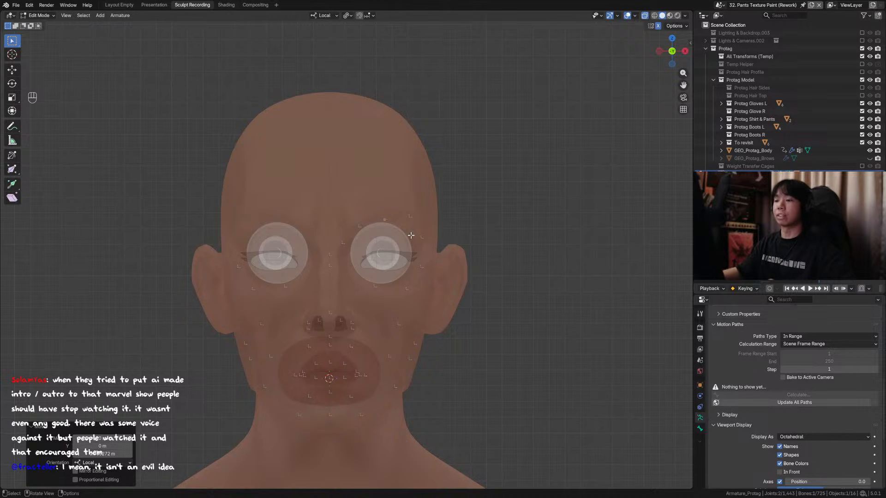
pyautogui.moveTo(411, 236); pyautogui.dragTo(390, 225, button='middle')
pyautogui.click(345, 228)
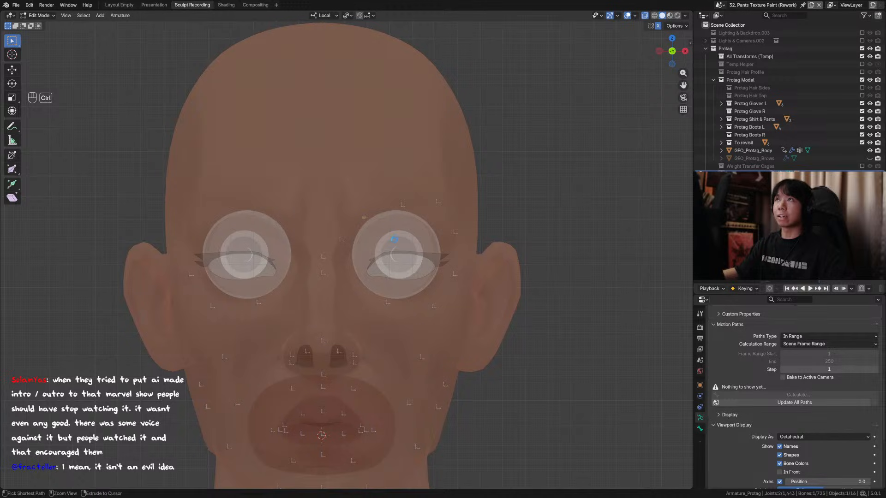
pyautogui.hotkey('ctrl', 's')
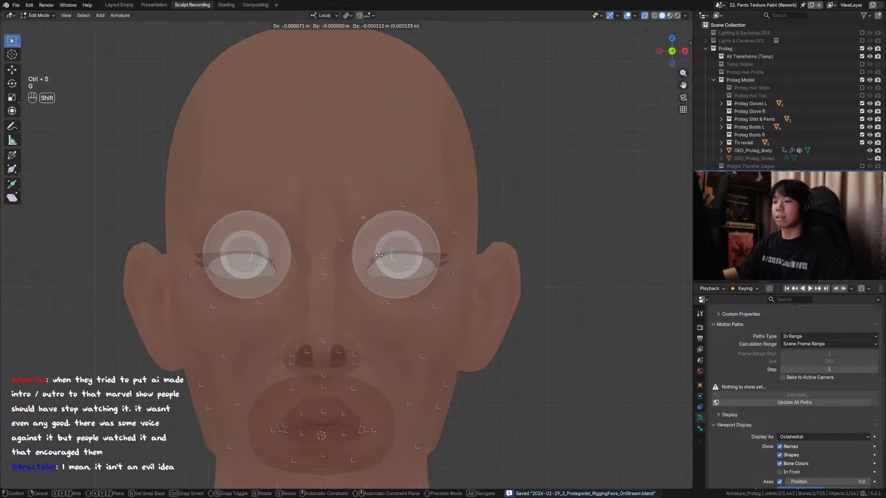
pyautogui.press('g')
pyautogui.moveTo(431, 261); pyautogui.dragTo(425, 238, button='middle')
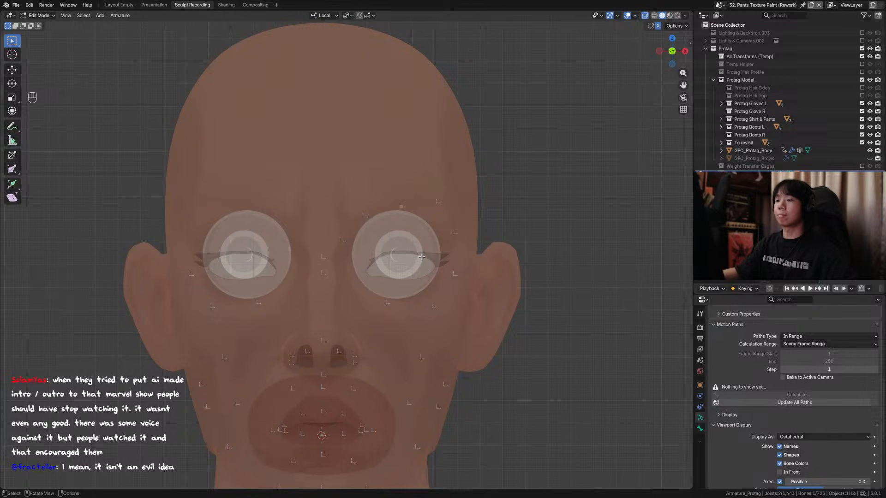
# Nudge the middle left brow bone slightly to smooth the brow curve and save the file.
pyautogui.moveTo(429, 258); pyautogui.dragTo(445, 267, button='middle')
pyautogui.press('g')
pyautogui.click(351, 276)
pyautogui.hotkey('ctrl', 's')
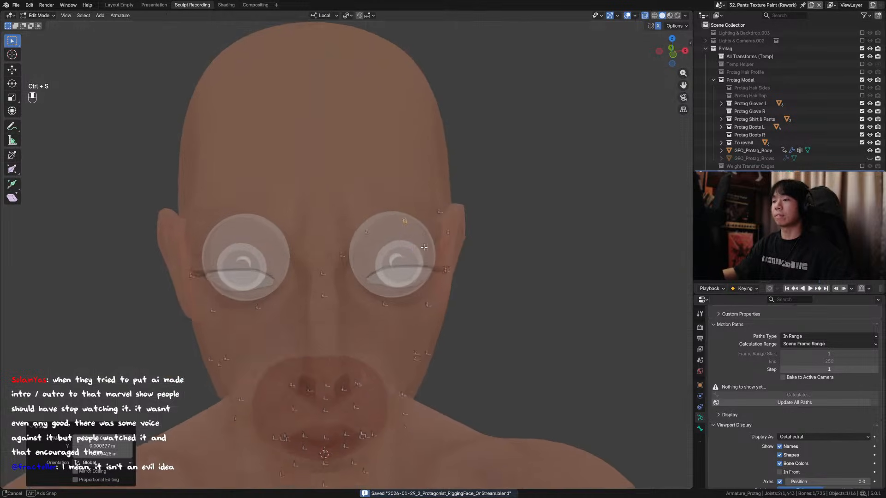
pyautogui.press('g')
pyautogui.rightClick(415, 232)
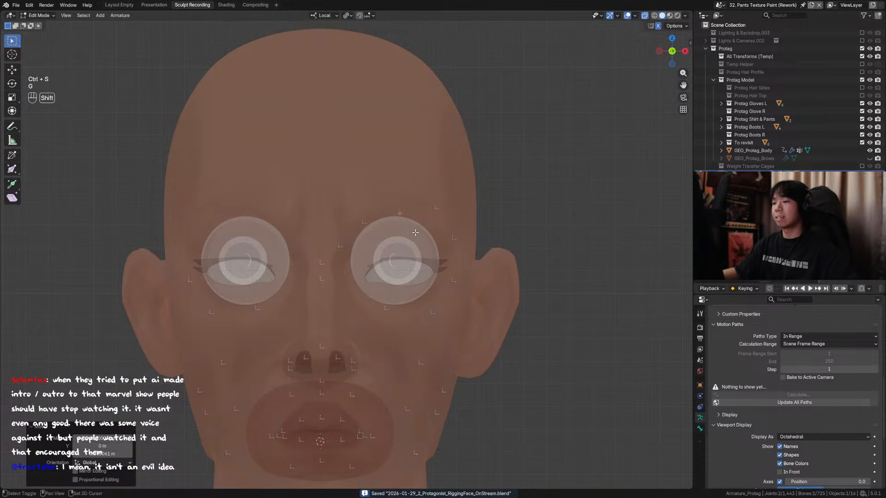
pyautogui.keyDown('ctrl'); pyautogui.moveTo(416, 232); pyautogui.dragTo(436, 225, button='middle'); pyautogui.keyUp('ctrl')
pyautogui.hotkey('ctrl', 's')
# Lower the outer left brow bone slightly along its local Z axis and save the file.
pyautogui.moveTo(480, 257); pyautogui.dragTo(451, 240, button='middle')
pyautogui.scroll(1, 456, 252)
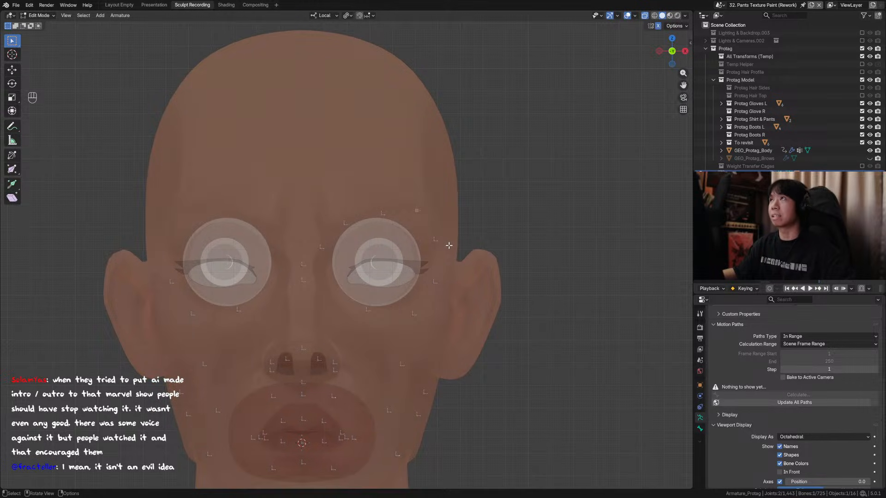
pyautogui.press('g')
pyautogui.press('z')
pyautogui.keyDown('ctrl'); pyautogui.click(449, 249); pyautogui.keyUp('ctrl')
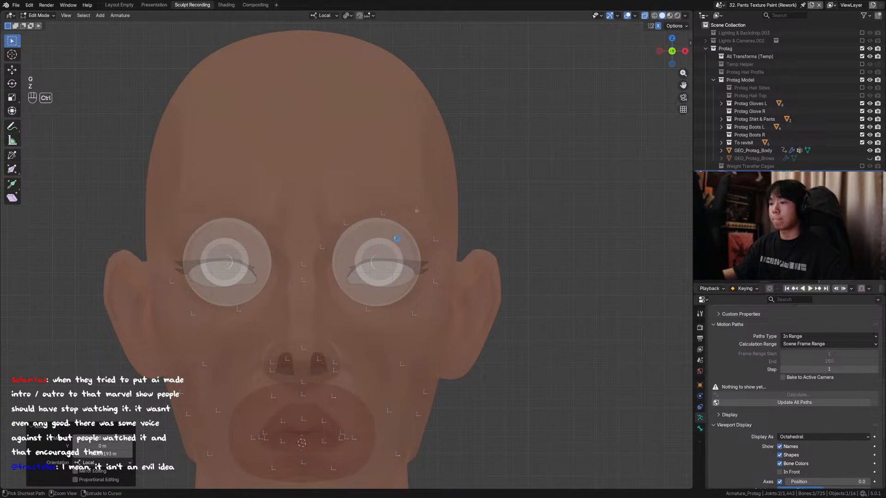
pyautogui.hotkey('ctrl', 's')
# Fine-tune the height of the middle left brow bone along its local Z axis in front view and save the file.
pyautogui.moveTo(397, 238); pyautogui.dragTo(346, 249, button='middle')
pyautogui.press('KP_1')
pyautogui.press('g')
pyautogui.press('z')
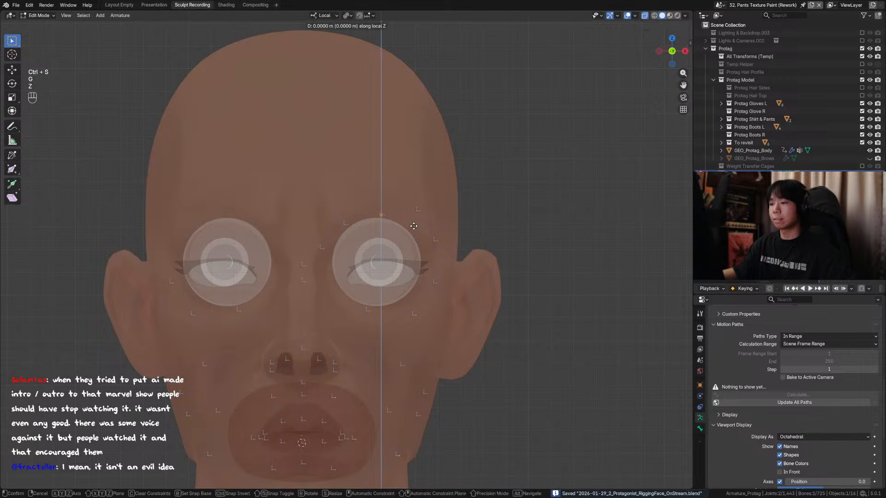
pyautogui.keyDown('ctrl'); pyautogui.click(411, 229); pyautogui.keyUp('ctrl')
pyautogui.hotkey('ctrl', 's')
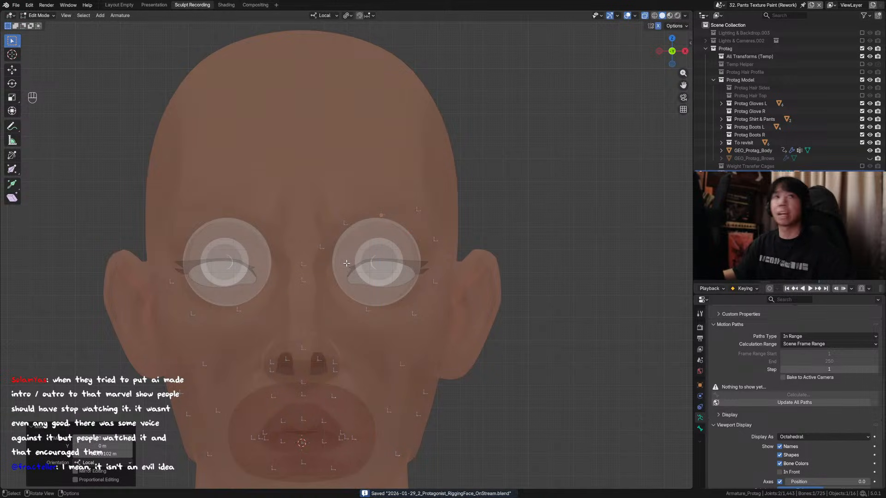
# Examine the left brow bones against the face from front and angled views, with X-ray on and off, and save the file.
pyautogui.keyDown('shift'); pyautogui.moveTo(346, 263); pyautogui.dragTo(374, 260, button='middle'); pyautogui.keyUp('shift')
pyautogui.hotkey('ctrl', 's')
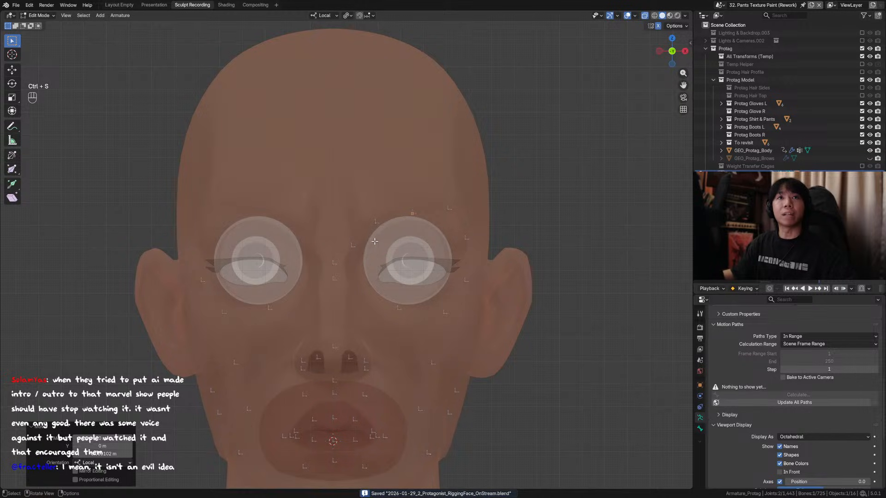
pyautogui.keyDown('shift'); pyautogui.moveTo(373, 253); pyautogui.dragTo(410, 238, button='middle'); pyautogui.keyUp('shift')
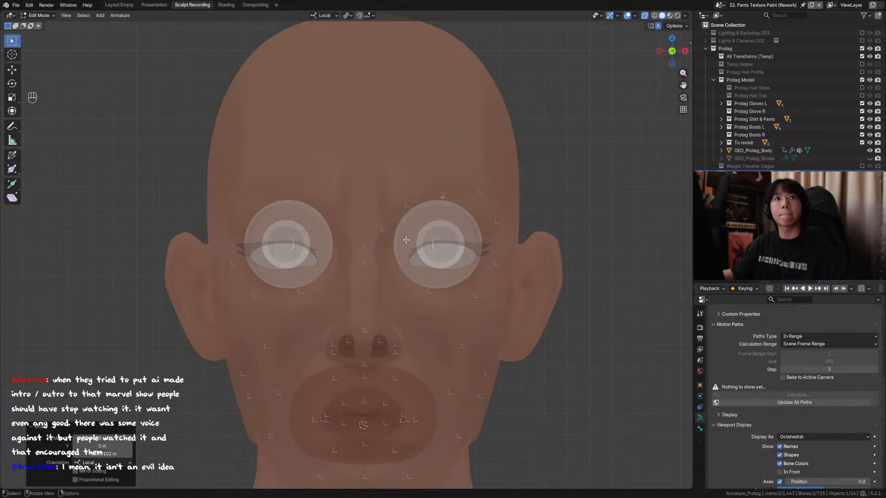
pyautogui.keyDown('shift'); pyautogui.moveTo(406, 237); pyautogui.dragTo(438, 238, button='middle'); pyautogui.keyUp('shift')
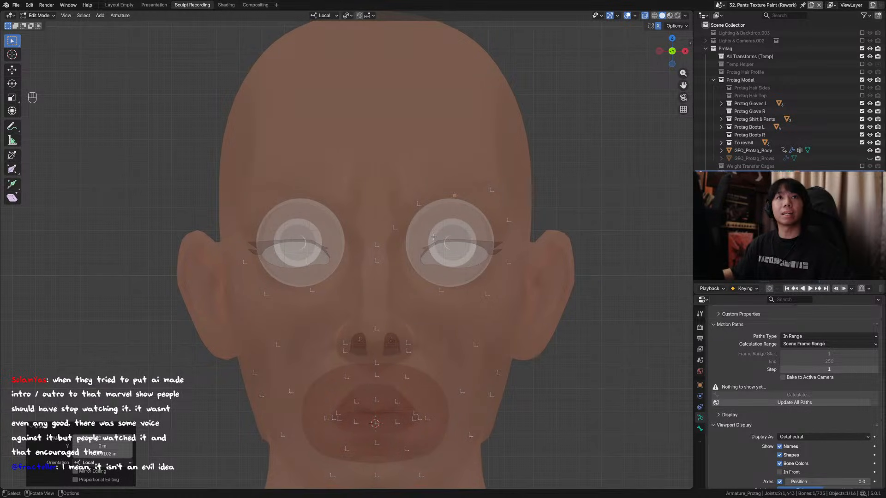
pyautogui.hotkey('alt', 'z')
pyautogui.keyDown('shift'); pyautogui.moveTo(418, 239); pyautogui.dragTo(422, 225, button='middle'); pyautogui.keyUp('shift')
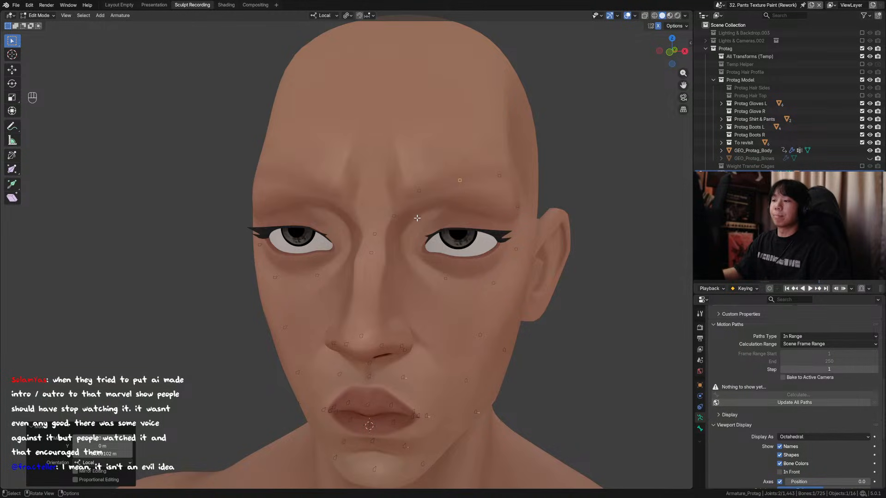
pyautogui.moveTo(417, 218); pyautogui.dragTo(372, 229, button='middle')
pyautogui.hotkey('alt', 'z')
pyautogui.hotkey('alt', 'z')
pyautogui.hotkey('alt', 'z')
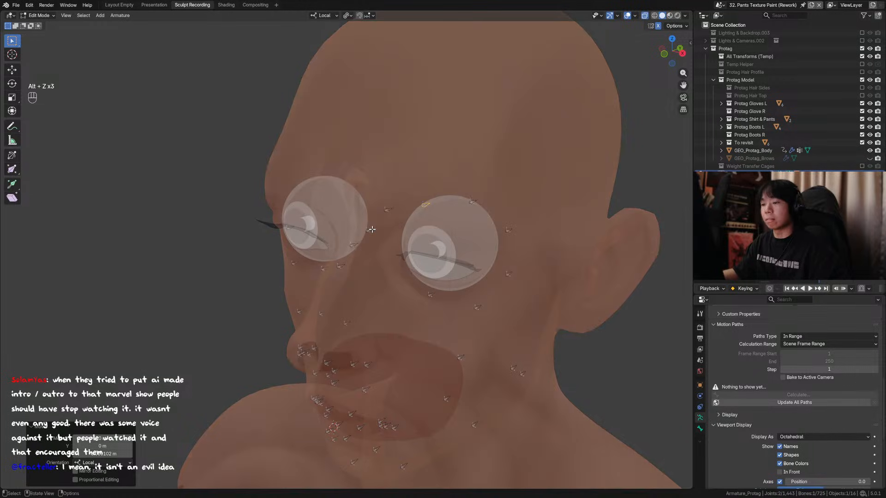
pyautogui.hotkey('ctrl', 's')
pyautogui.moveTo(404, 263); pyautogui.dragTo(405, 252, button='middle')
# Check the names of the left brow bones one by one, from the nose outwards.
pyautogui.press('F2')
pyautogui.press('Escape')
pyautogui.moveTo(427, 219); pyautogui.dragTo(377, 205, button='middle')
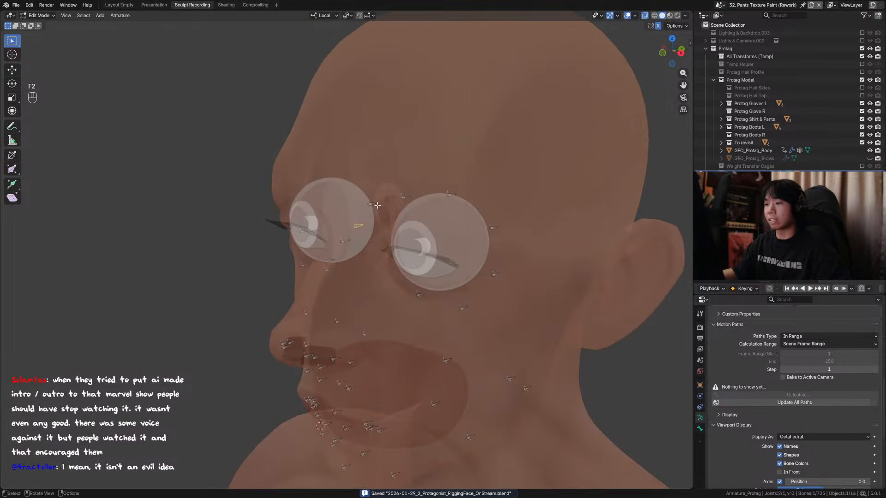
pyautogui.press('F2')
pyautogui.press('Escape')
pyautogui.click(405, 196)
pyautogui.press('F2')
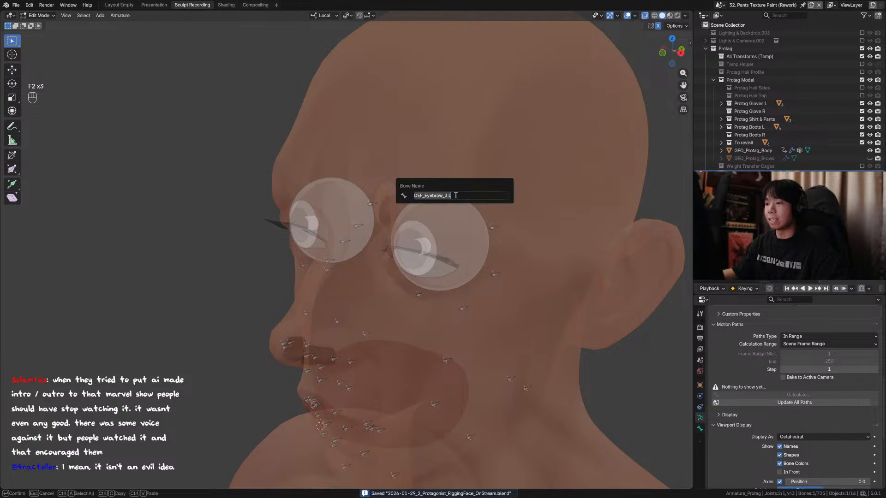
pyautogui.press('Escape')
pyautogui.press('F2')
pyautogui.press('Escape')
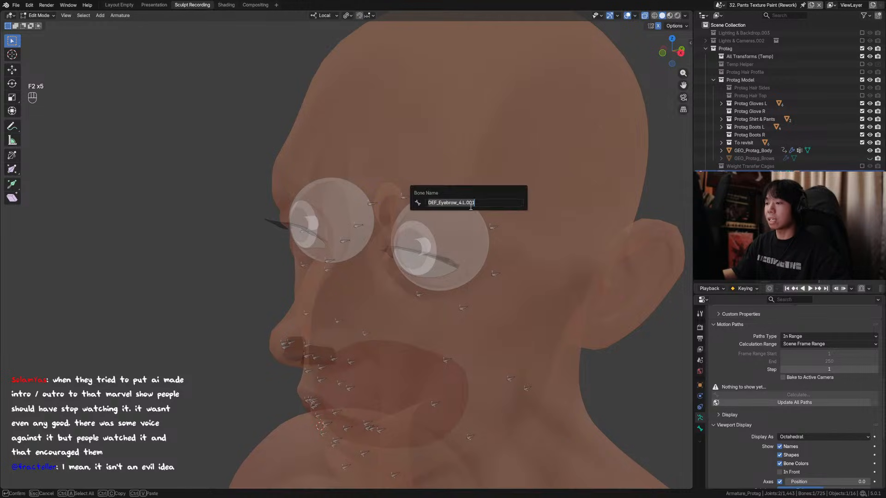
# Rename the fourth left brow bone DEF_Eyebrow_4.L, check the outermost brow bone's name, and save the file.
pyautogui.press('F2')
pyautogui.moveTo(463, 203); pyautogui.dragTo(508, 206)
pyautogui.press('Return')
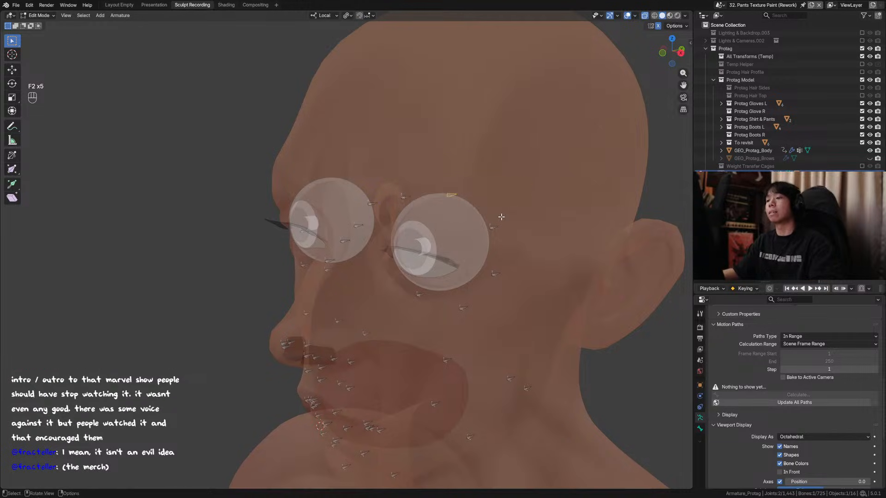
pyautogui.press('F2')
pyautogui.press('F2')
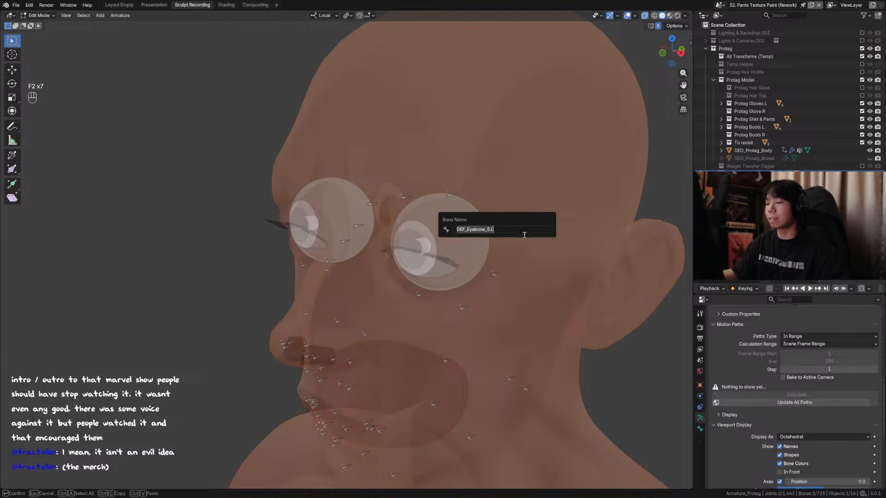
pyautogui.click(508, 231)
pyautogui.press('Return')
pyautogui.moveTo(406, 236); pyautogui.dragTo(445, 242, button='middle')
pyautogui.hotkey('ctrl', 's')
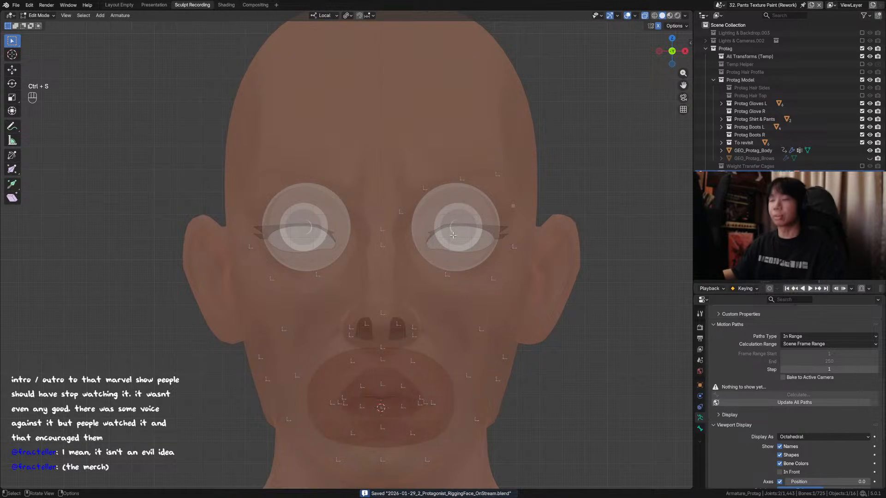
# Rename the innermost left brow bone DEF_Eyebrow_1.L.
pyautogui.hotkey('alt', 'z')
pyautogui.moveTo(457, 216)
pyautogui.mouseDown(button='middle')
pyautogui.moveTo(399, 214)
pyautogui.moveTo(442, 217)
pyautogui.mouseUp(button='middle')
pyautogui.hotkey('alt', 'z')
pyautogui.hotkey('ctrl', 's')
pyautogui.press('F2')
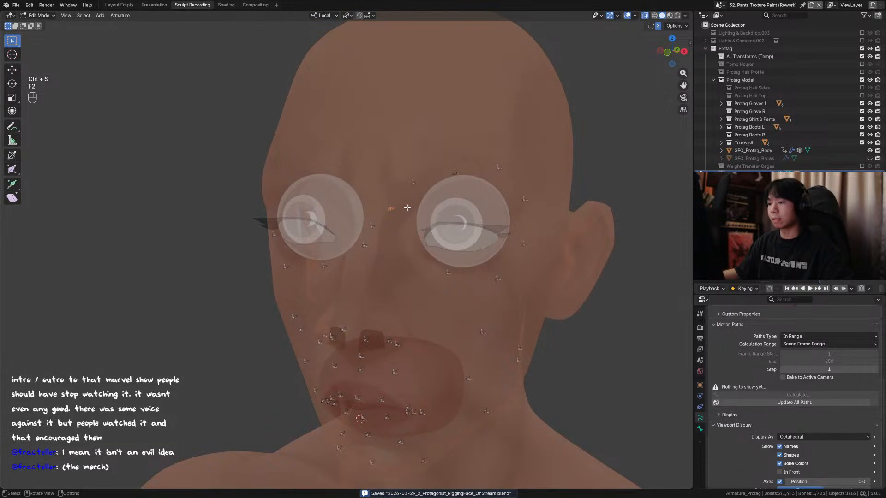
pyautogui.press('F2')
pyautogui.click(397, 209)
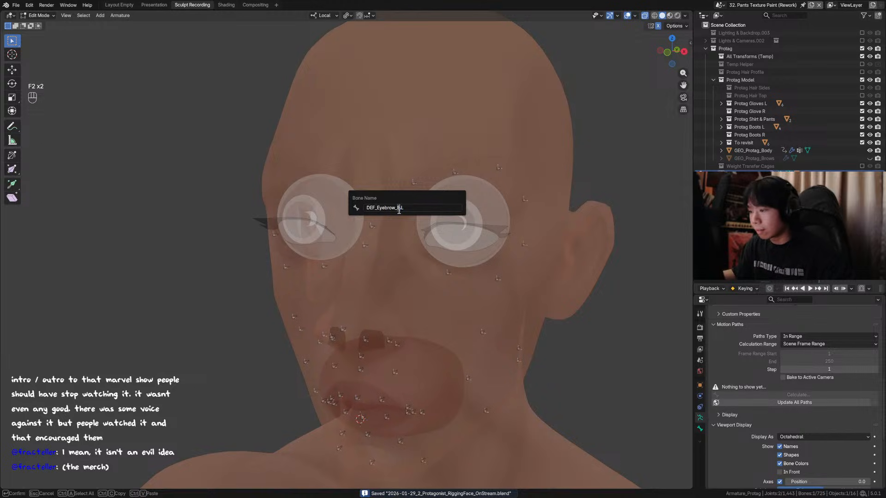
pyautogui.write('1')
pyautogui.press('Return')
pyautogui.moveTo(430, 213); pyautogui.dragTo(507, 215, button='middle')
# Enable the Text Info viewport overlay so that the bone names are shown on the rig.
pyautogui.press('F2')
pyautogui.click(636, 16)
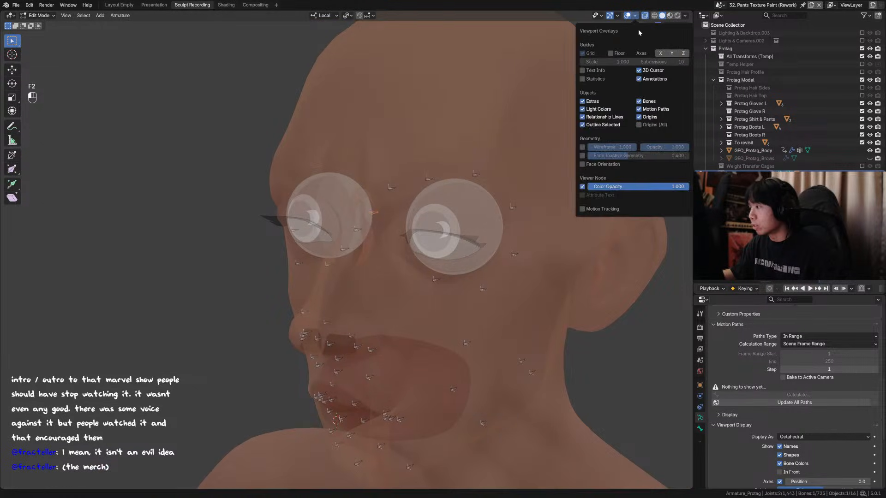
pyautogui.click(602, 71)
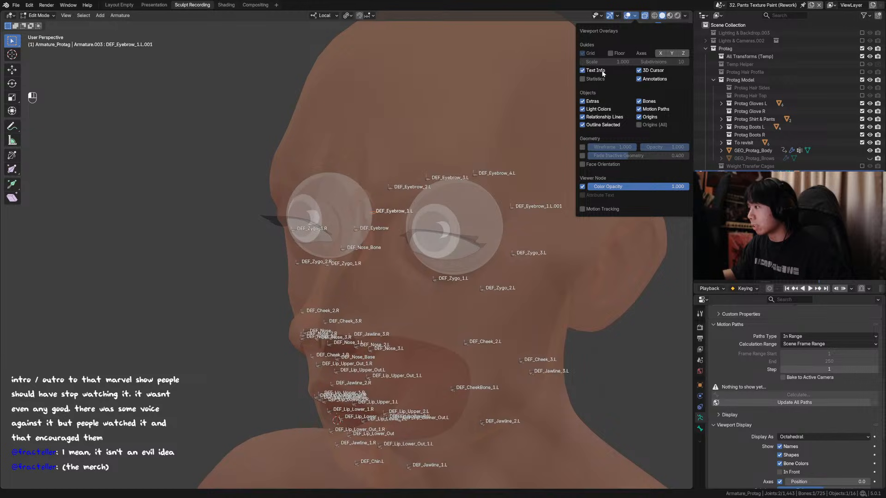
# Rename the outermost left brow bone DEF_Eyebrow_5.L and save the file.
pyautogui.moveTo(548, 153); pyautogui.dragTo(476, 211, button='middle')
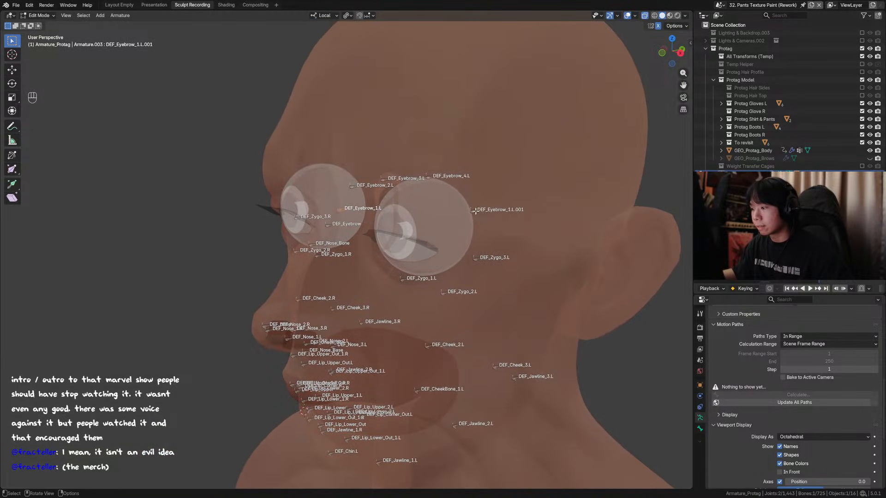
pyautogui.press('F2')
pyautogui.press('BackSpace')
pyautogui.press('BackSpace')
pyautogui.press('Left')
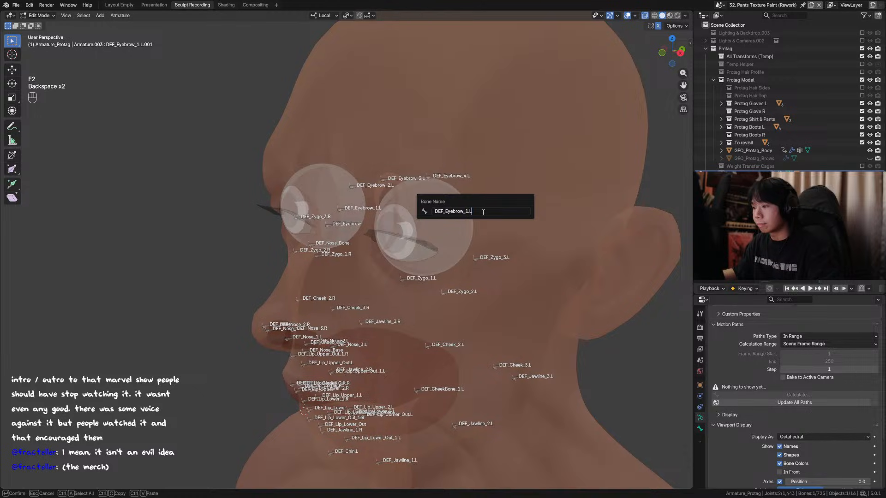
pyautogui.press('Return')
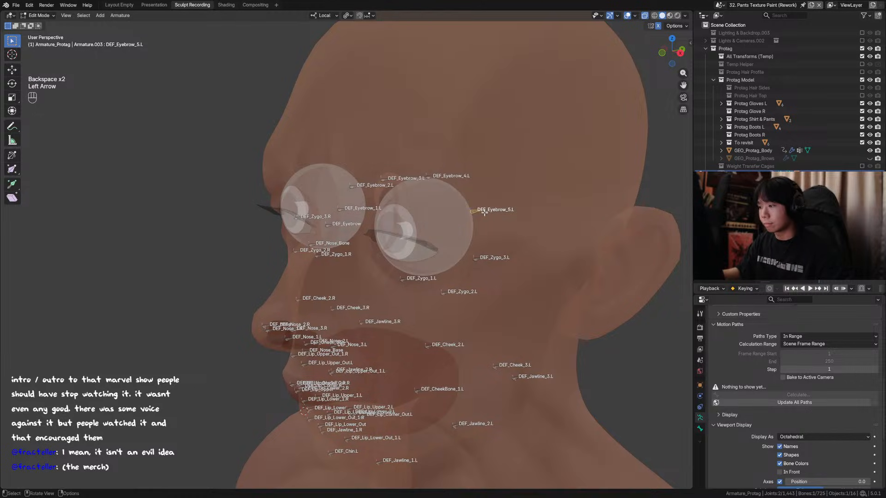
pyautogui.moveTo(485, 213); pyautogui.dragTo(396, 200, button='middle')
pyautogui.hotkey('ctrl', 's')
# Raise the central DEF_Eyebrow bone about 0.007 m along its local Z axis in front view and save the file.
pyautogui.moveTo(565, 137); pyautogui.dragTo(391, 202)
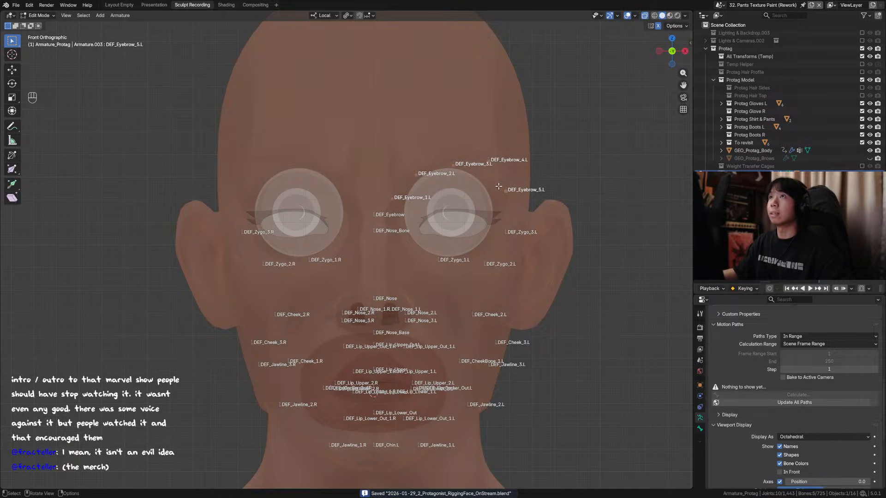
pyautogui.moveTo(498, 186); pyautogui.dragTo(379, 222, button='middle')
pyautogui.click(383, 223)
pyautogui.press('g')
pyautogui.press('z')
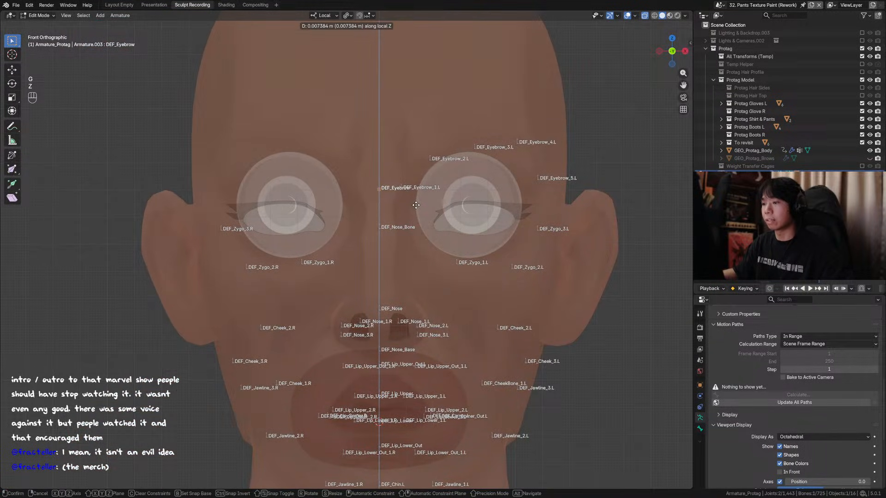
pyautogui.click(418, 207)
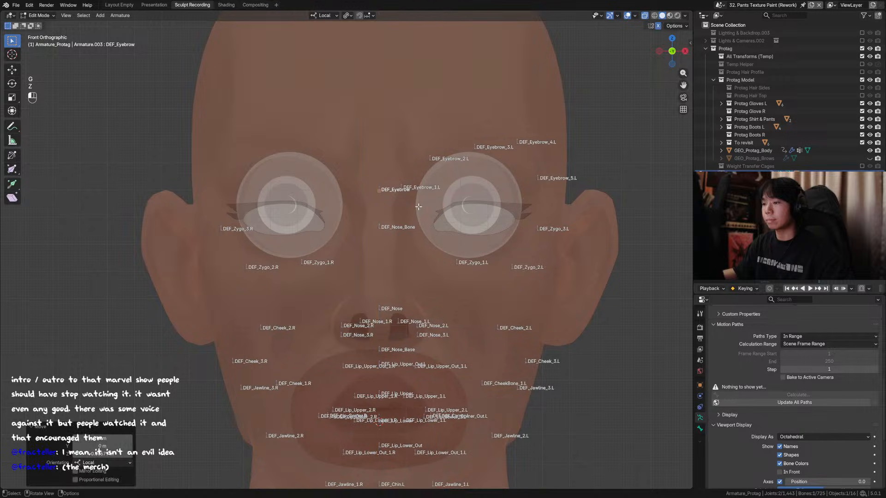
pyautogui.moveTo(419, 207)
pyautogui.mouseDown(button='middle')
pyautogui.moveTo(413, 219)
pyautogui.moveTo(418, 193)
pyautogui.mouseUp(button='middle')
pyautogui.hotkey('ctrl', 's')
# Symmetrize the five left brow bones to the right side of the face and save the file.
pyautogui.keyDown('shift'); pyautogui.moveTo(399, 128); pyautogui.dragTo(561, 202); pyautogui.keyUp('shift')
pyautogui.hotkey('ctrl', 's')
pyautogui.keyDown('alt'); pyautogui.moveTo(557, 201); pyautogui.dragTo(469, 211, button='middle'); pyautogui.keyUp('alt')
pyautogui.keyDown('shift'); pyautogui.click(443, 205); pyautogui.keyUp('shift')
pyautogui.rightClick(442, 202)
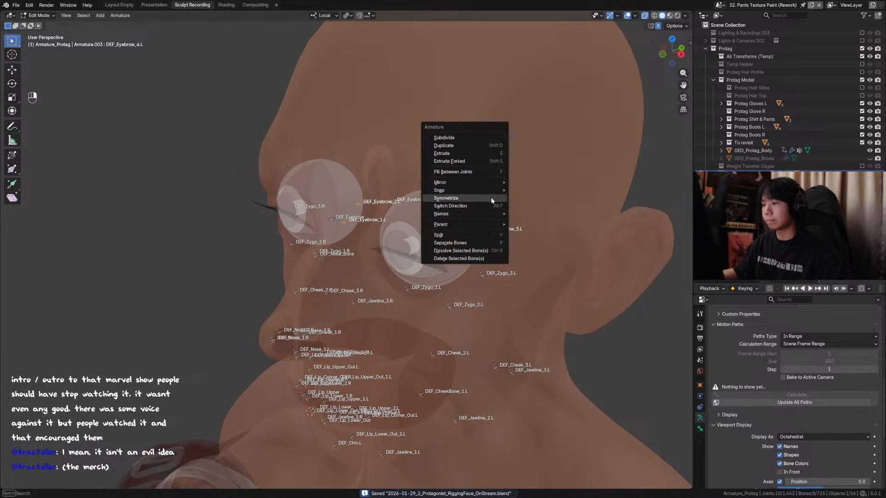
pyautogui.click(445, 199)
pyautogui.press('KP_1')
pyautogui.moveTo(471, 173)
pyautogui.mouseDown(button='middle')
pyautogui.moveTo(506, 192)
pyautogui.moveTo(537, 192)
pyautogui.moveTo(442, 192)
pyautogui.moveTo(435, 171)
pyautogui.moveTo(480, 183)
pyautogui.mouseUp(button='middle')
pyautogui.hotkey('ctrl', 's')
# Examine the brow bones on both sides of the face from several angles with X-ray off, and save the file.
pyautogui.hotkey('alt', 'z')
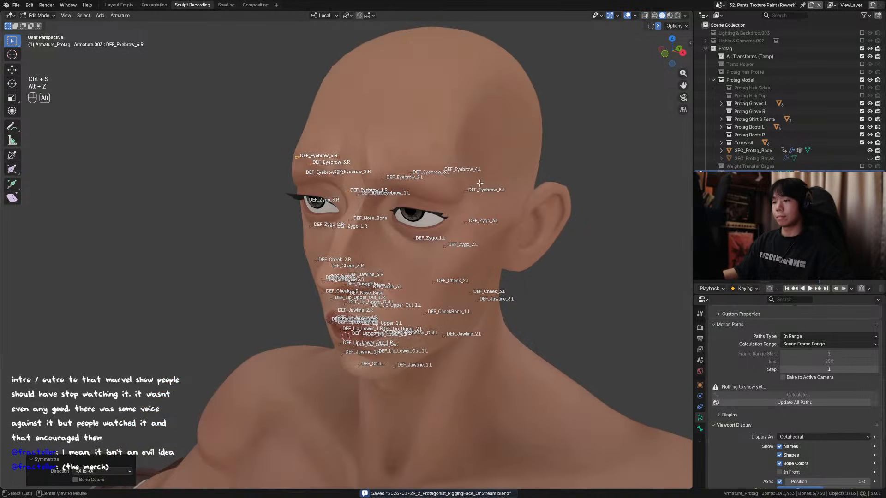
pyautogui.keyDown('alt'); pyautogui.moveTo(425, 187); pyautogui.dragTo(466, 177, button='middle'); pyautogui.keyUp('alt')
pyautogui.hotkey('ctrl', 's')
pyautogui.scroll(-2, 437, 197)
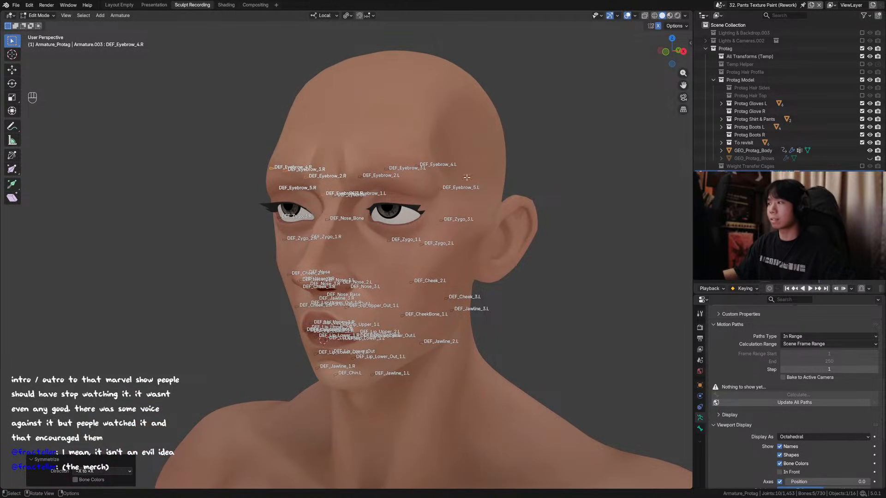
pyautogui.click(521, 144)
pyautogui.moveTo(521, 145); pyautogui.dragTo(348, 213, button='middle')
pyautogui.hotkey('ctrl', 's')
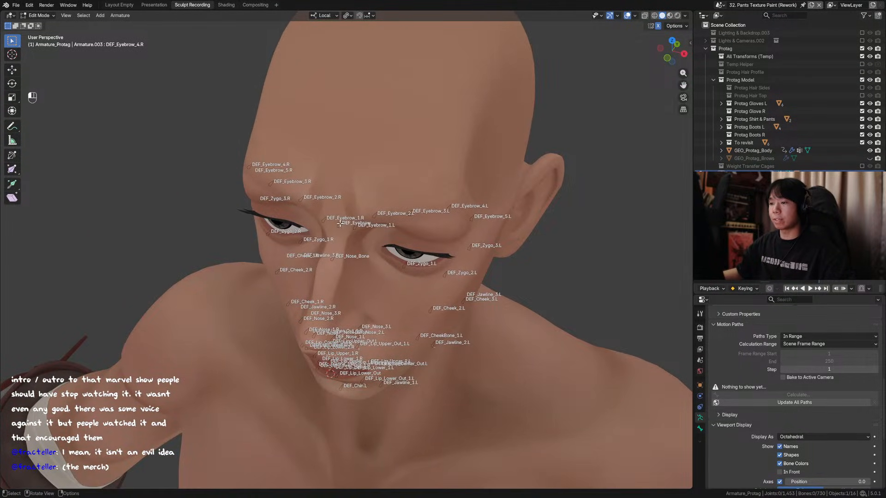
# Fine-tune the height of the central DEF_Eyebrow bone along its local Z axis in front view and save the file.
pyautogui.click(340, 224)
pyautogui.press('KP_1')
pyautogui.moveTo(394, 197)
pyautogui.mouseDown(button='middle')
pyautogui.moveTo(420, 199)
pyautogui.moveTo(400, 199)
pyautogui.mouseUp(button='middle')
pyautogui.hotkey('ctrl', 's')
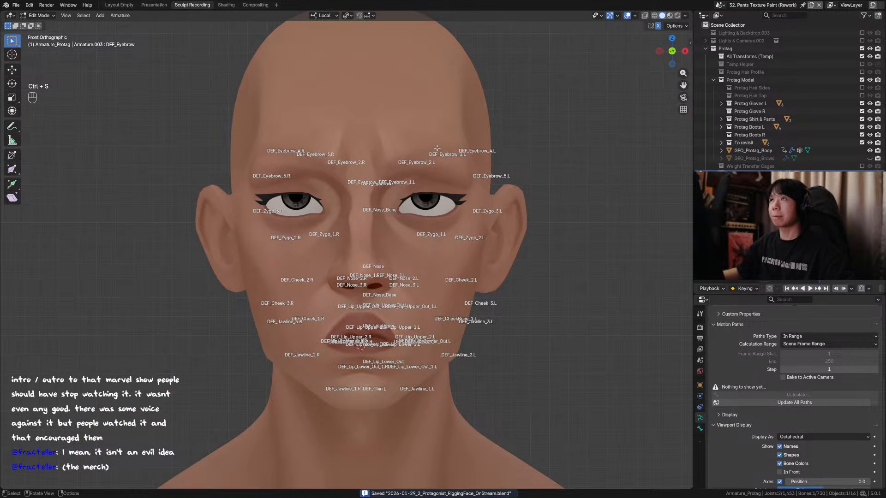
pyautogui.hotkey('alt', 'z')
pyautogui.moveTo(432, 161); pyautogui.dragTo(383, 198, button='middle')
pyautogui.press('KP_1')
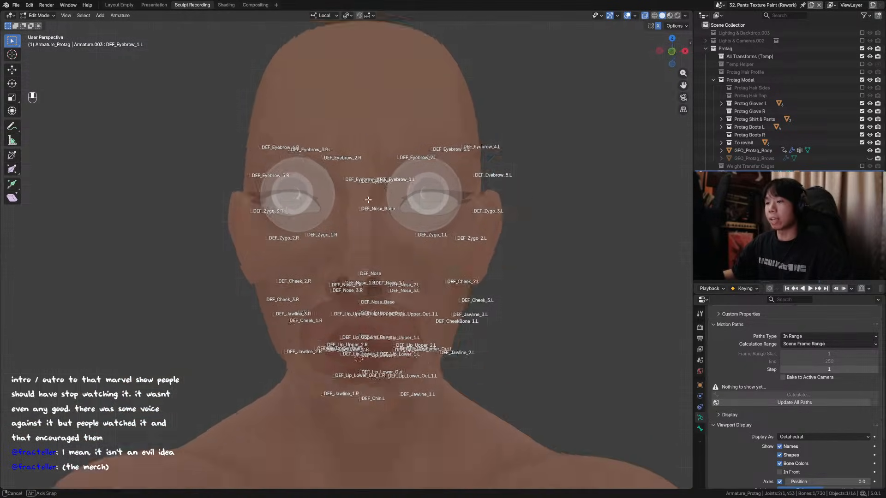
pyautogui.moveTo(397, 193); pyautogui.dragTo(364, 212, button='middle')
pyautogui.press('KP_1')
pyautogui.press('g')
pyautogui.press('z')
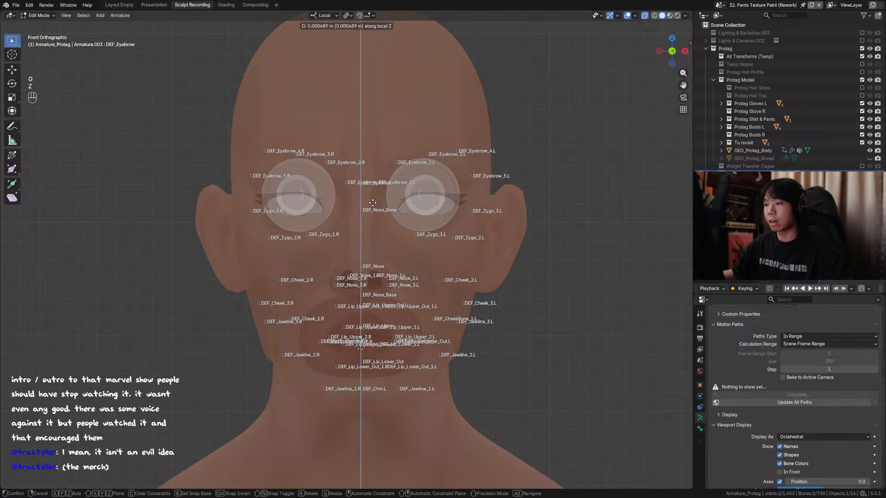
pyautogui.click(372, 206)
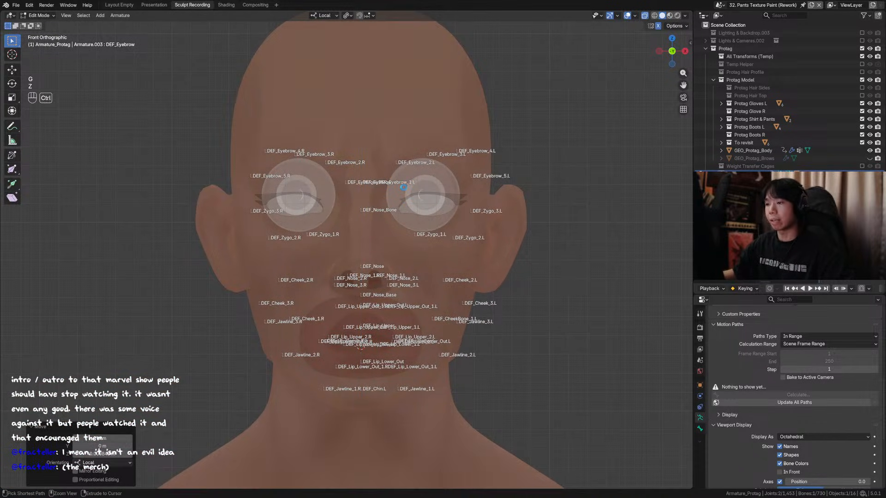
pyautogui.hotkey('ctrl', 's')
# Review the complete facial bone layout with X-ray off from three-quarter, side and front views.
pyautogui.keyDown('shift'); pyautogui.moveTo(455, 145); pyautogui.dragTo(401, 171, button='middle'); pyautogui.keyUp('shift')
pyautogui.hotkey('alt', 'z')
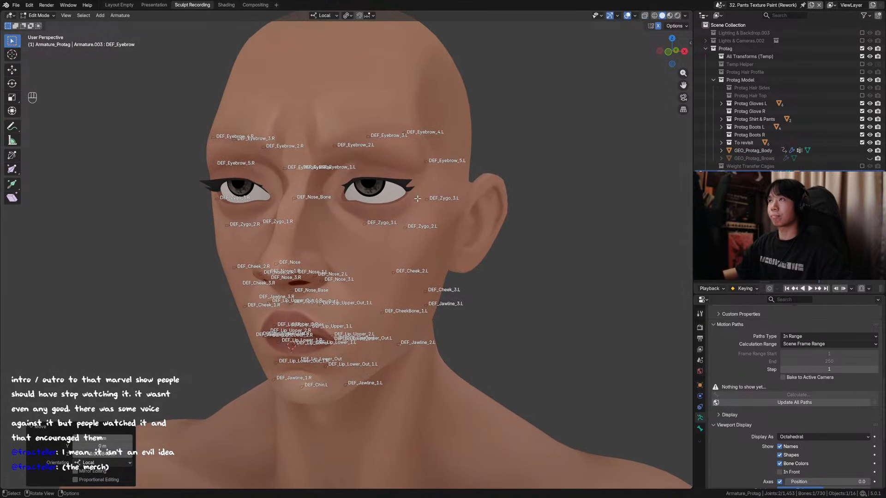
pyautogui.scroll(1, 399, 224)
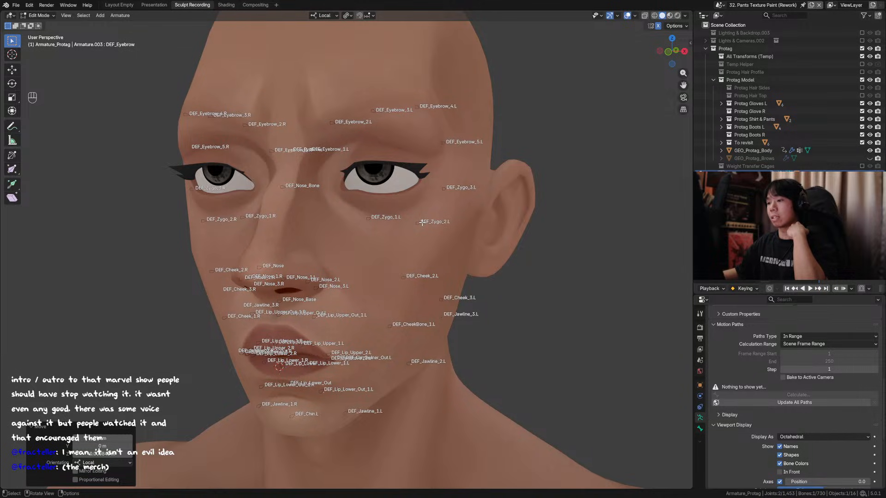
pyautogui.moveTo(422, 223); pyautogui.dragTo(374, 221, button='middle')
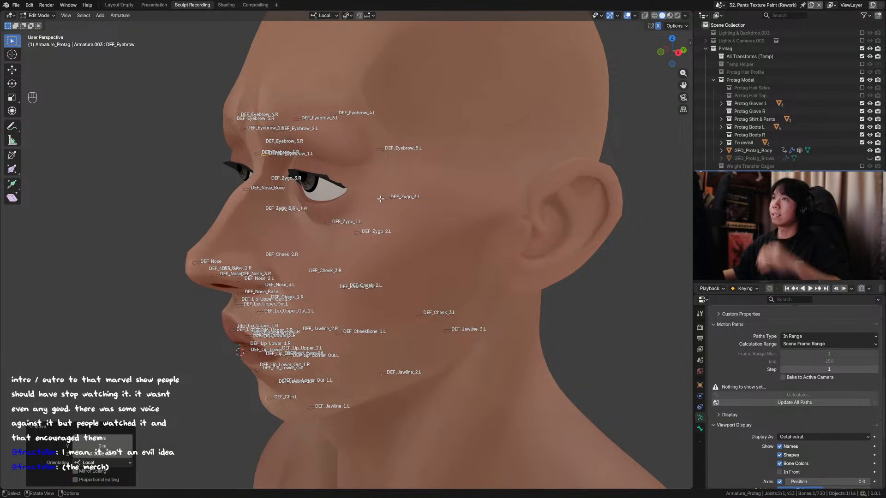
pyautogui.moveTo(380, 198); pyautogui.dragTo(415, 226, button='middle')
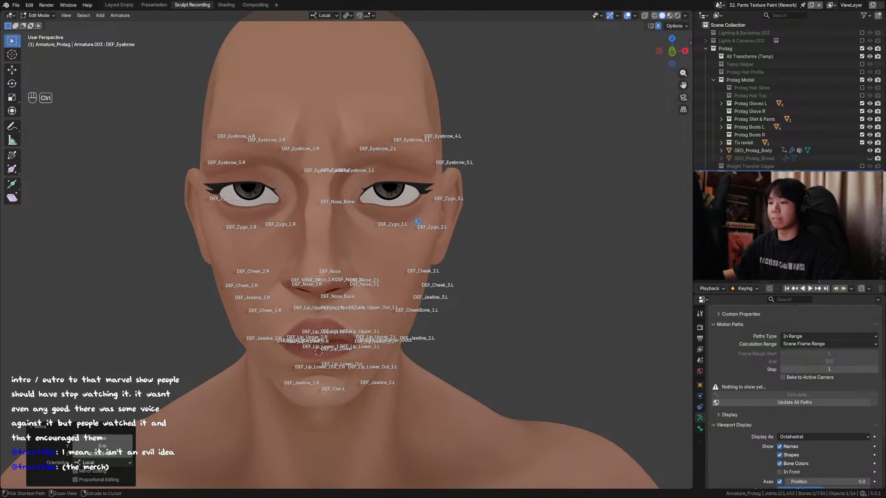
# Examine the facial bone layout from front, three-quarter and side angles, and save the file.
pyautogui.hotkey('ctrl', 's')
pyautogui.moveTo(420, 224); pyautogui.dragTo(386, 226, button='middle')
pyautogui.scroll(3, 391, 230)
pyautogui.press('KP_1')
pyautogui.hotkey('ctrl', 's')
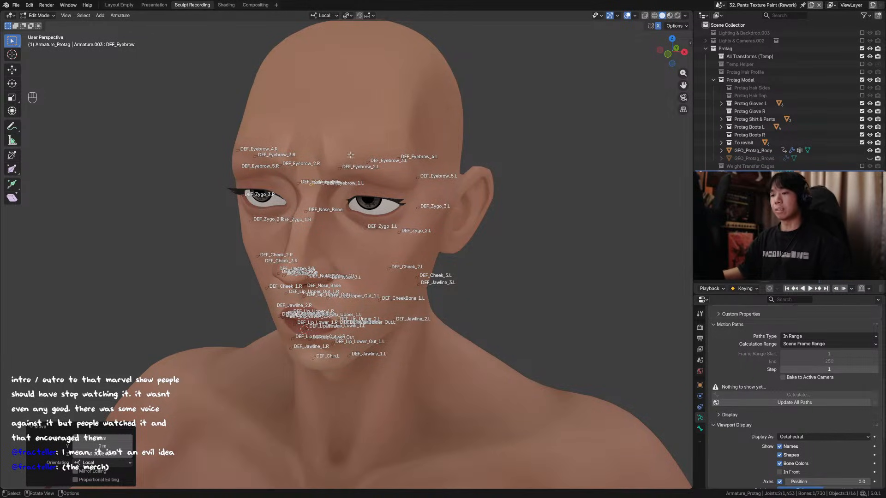
pyautogui.moveTo(350, 155); pyautogui.dragTo(347, 206, button='middle')
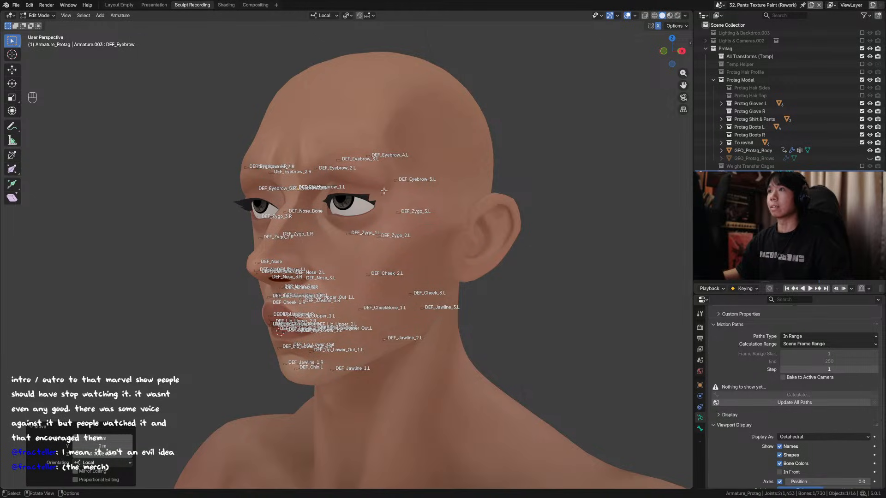
pyautogui.moveTo(384, 185)
pyautogui.mouseDown(button='middle')
pyautogui.moveTo(360, 174)
pyautogui.moveTo(378, 177)
pyautogui.mouseUp(button='middle')
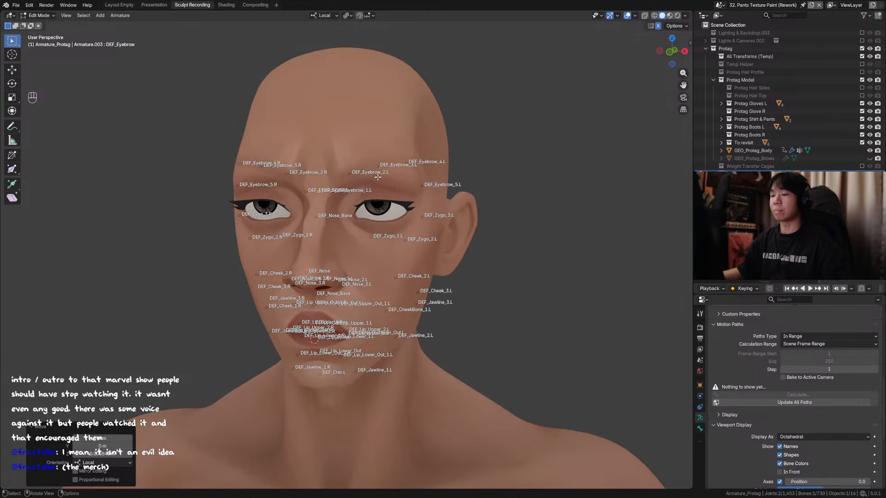
pyautogui.moveTo(438, 207)
pyautogui.mouseDown(button='middle')
pyautogui.moveTo(396, 208)
pyautogui.moveTo(439, 207)
pyautogui.mouseUp(button='middle')
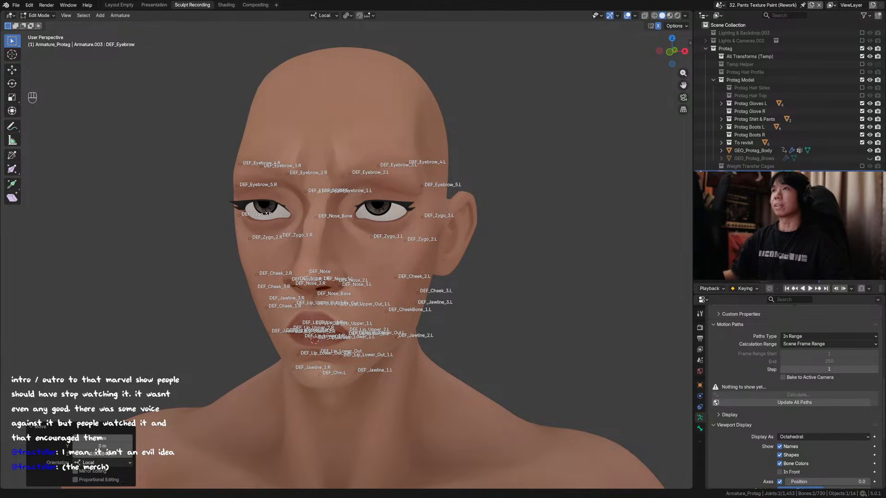
pyautogui.moveTo(461, 111); pyautogui.dragTo(513, 129, button='middle')
pyautogui.hotkey('ctrl', 's')
pyautogui.hotkey('alt', 'z')
pyautogui.scroll(1, 496, 129)
pyautogui.hotkey('alt', 'z')
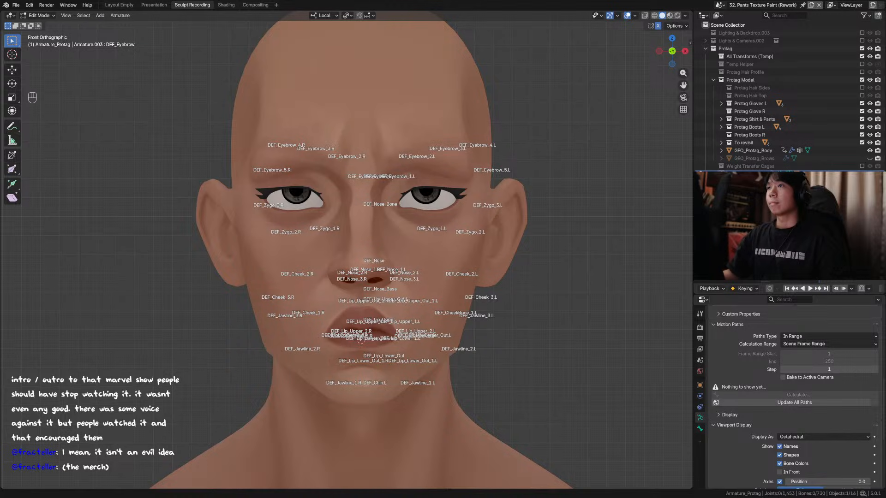
pyautogui.moveTo(394, 258)
pyautogui.mouseDown(button='middle')
pyautogui.moveTo(383, 261)
pyautogui.moveTo(404, 263)
pyautogui.moveTo(389, 263)
pyautogui.mouseUp(button='middle')
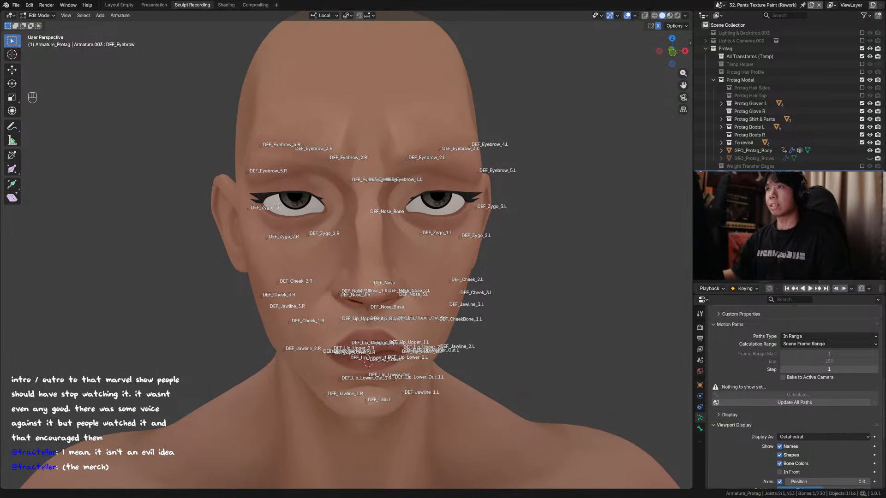
pyautogui.moveTo(376, 208); pyautogui.dragTo(393, 216, button='middle')
pyautogui.hotkey('ctrl', 's')
# Move the DEF_Nose_Bone about 0.0005 m along its local Y axis in side view with X-ray on.
pyautogui.click(393, 215)
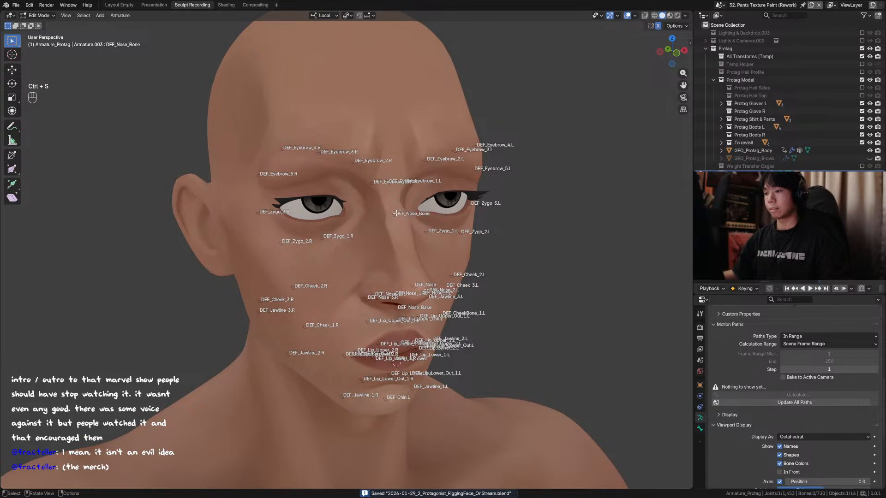
pyautogui.press('KP_1')
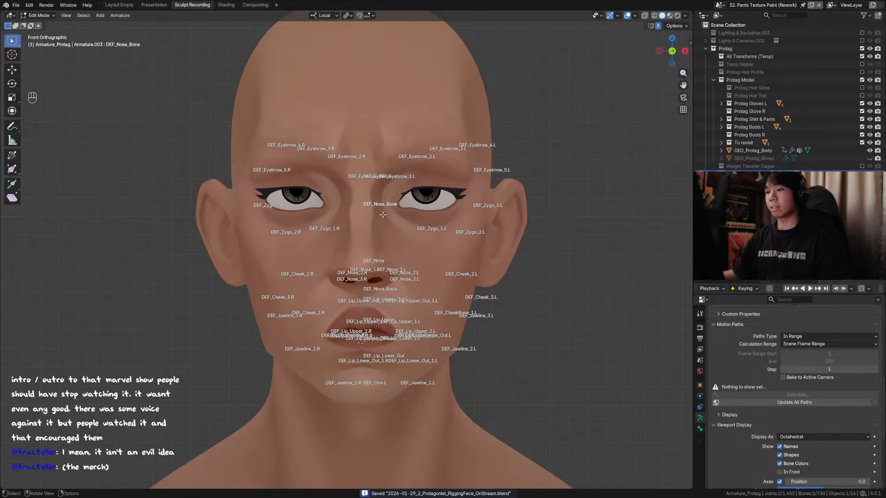
pyautogui.hotkey('alt', 'z')
pyautogui.keyDown('alt'); pyautogui.moveTo(383, 214); pyautogui.dragTo(436, 201, button='middle'); pyautogui.keyUp('alt')
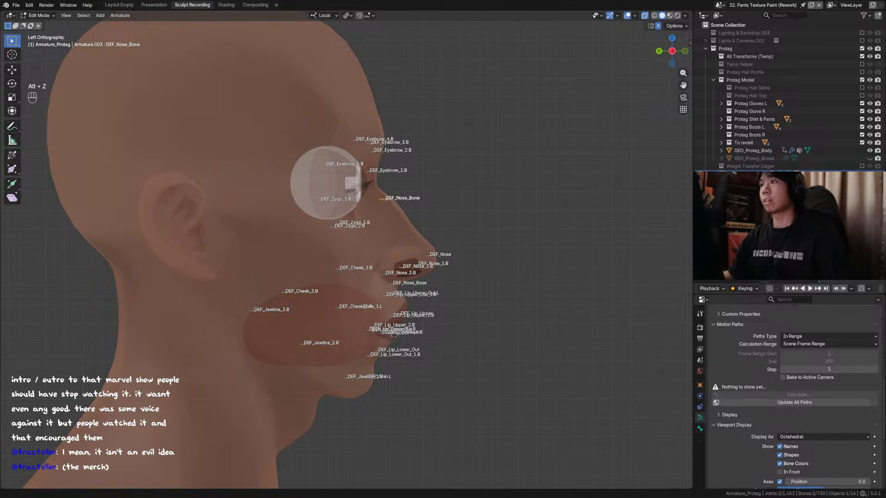
pyautogui.press('g')
pyautogui.press('x')
pyautogui.press('y')
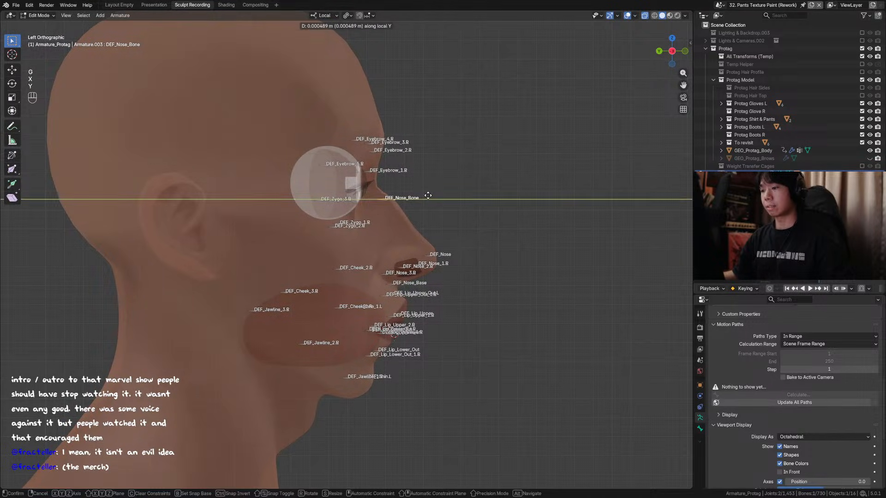
pyautogui.click(428, 196)
# Fine-tune the height of the DEF_Nose_Bone along the Z axis in front view and save the file.
pyautogui.press('KP_1')
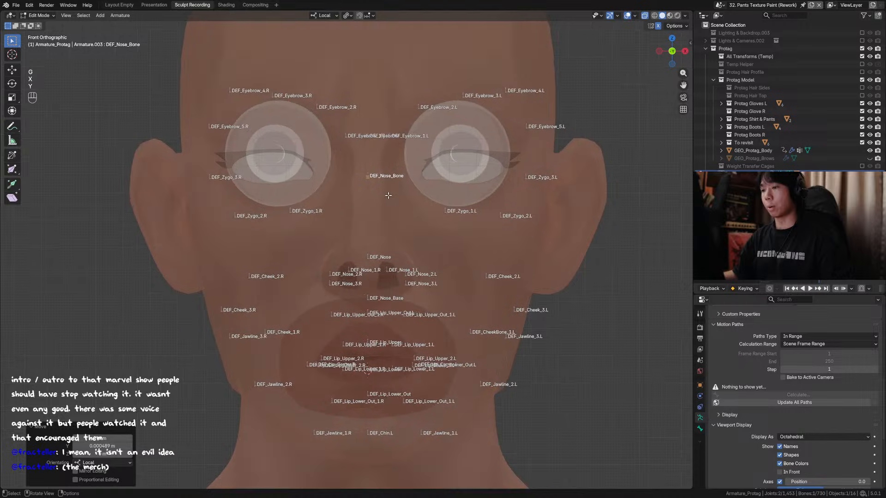
pyautogui.press('g')
pyautogui.press('z')
pyautogui.click(387, 195)
pyautogui.keyDown('shift'); pyautogui.moveTo(388, 196); pyautogui.dragTo(377, 196, button='middle'); pyautogui.keyUp('shift')
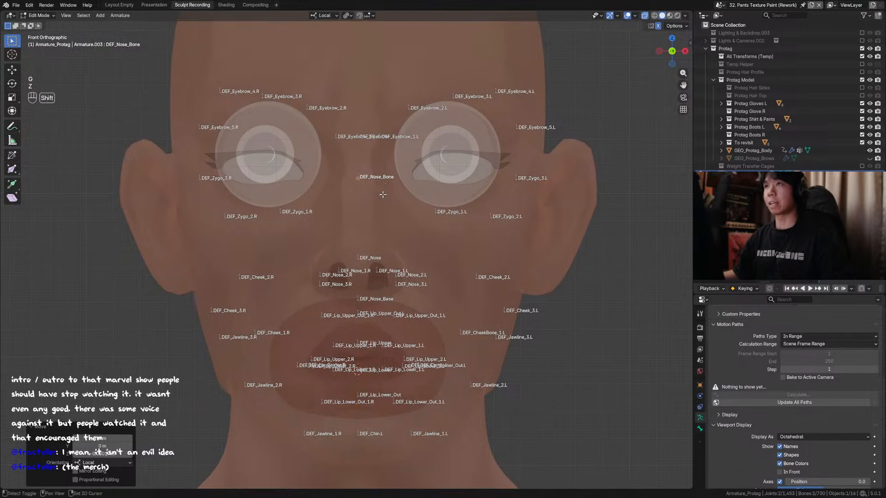
pyautogui.hotkey('ctrl', 's')
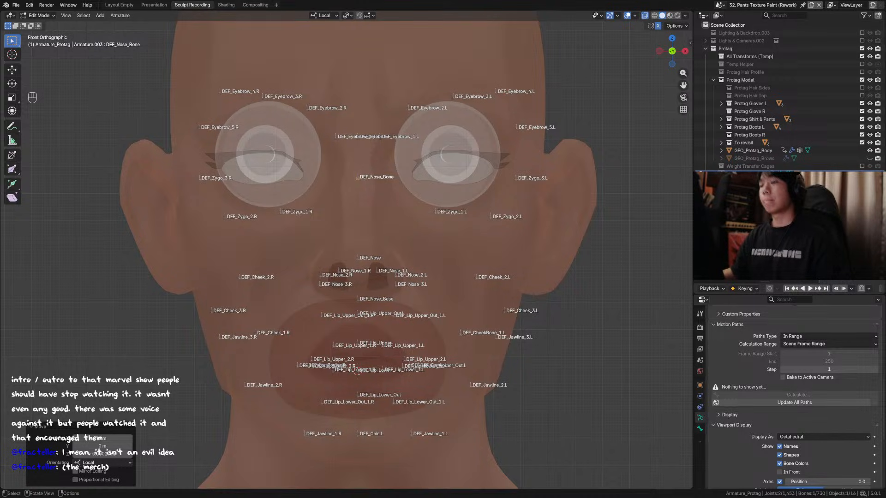
# Turn X-ray off, save the file, and compare the facial bones with the head in solid and wireframe shading.
pyautogui.scroll(-4, 360, 230)
pyautogui.scroll(1, 360, 230)
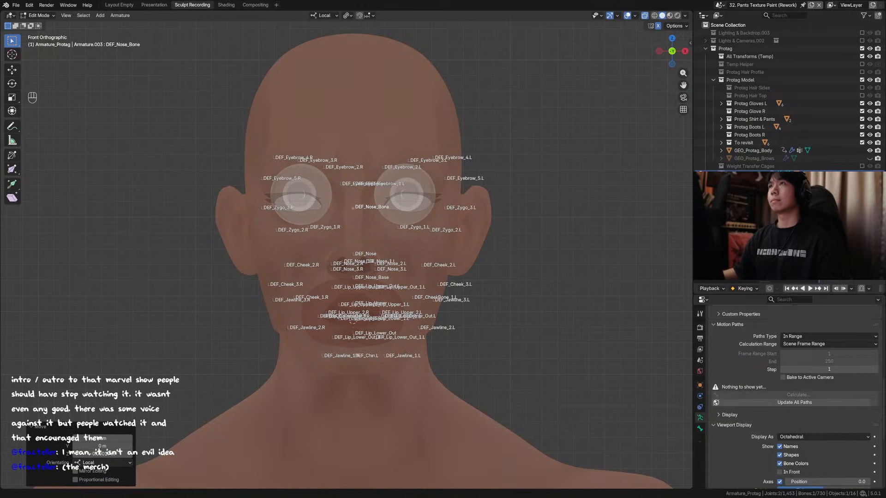
pyautogui.moveTo(490, 104); pyautogui.dragTo(489, 131, button='middle')
pyautogui.hotkey('alt', 'z')
pyautogui.moveTo(441, 146); pyautogui.dragTo(435, 136, button='middle')
pyautogui.hotkey('ctrl', 's')
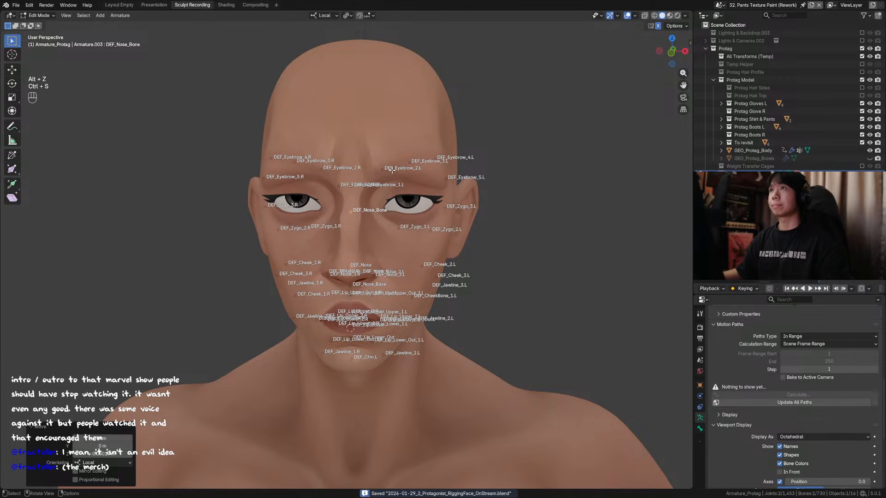
pyautogui.moveTo(395, 171); pyautogui.dragTo(403, 159, button='middle')
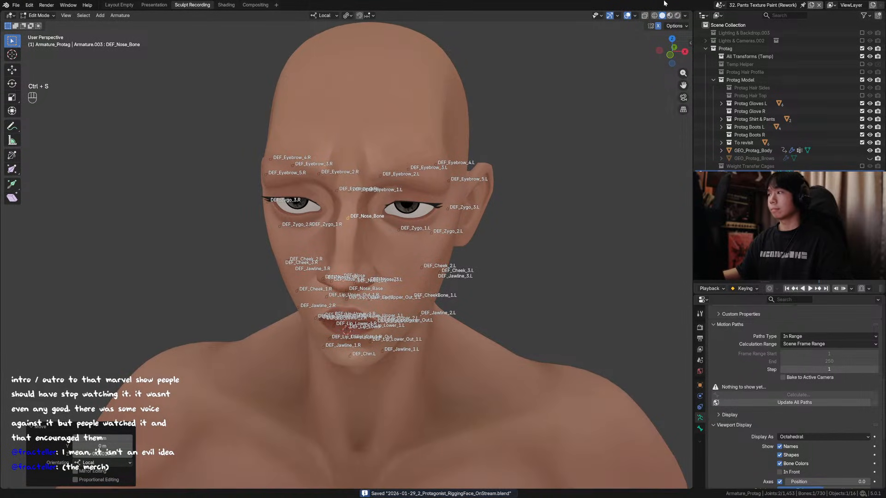
pyautogui.click(654, 16)
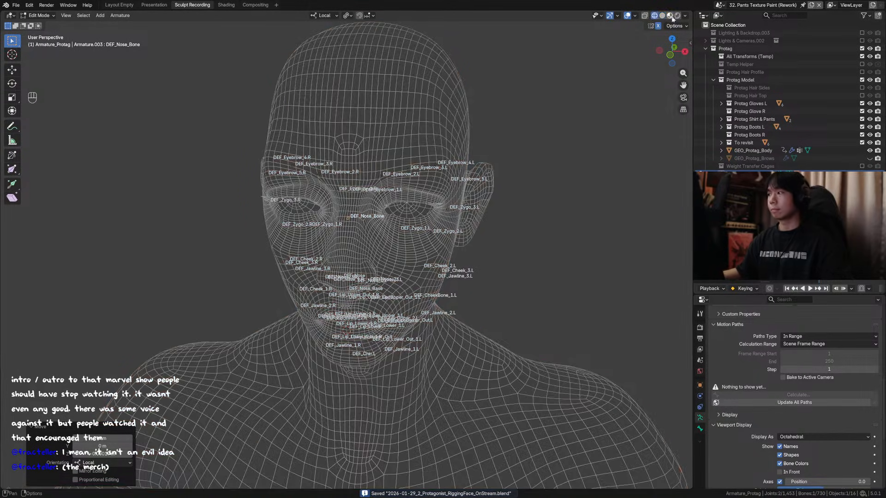
pyautogui.click(662, 15)
pyautogui.moveTo(508, 130)
pyautogui.mouseDown(button='middle')
pyautogui.moveTo(520, 132)
pyautogui.moveTo(480, 147)
pyautogui.mouseUp(button='middle')
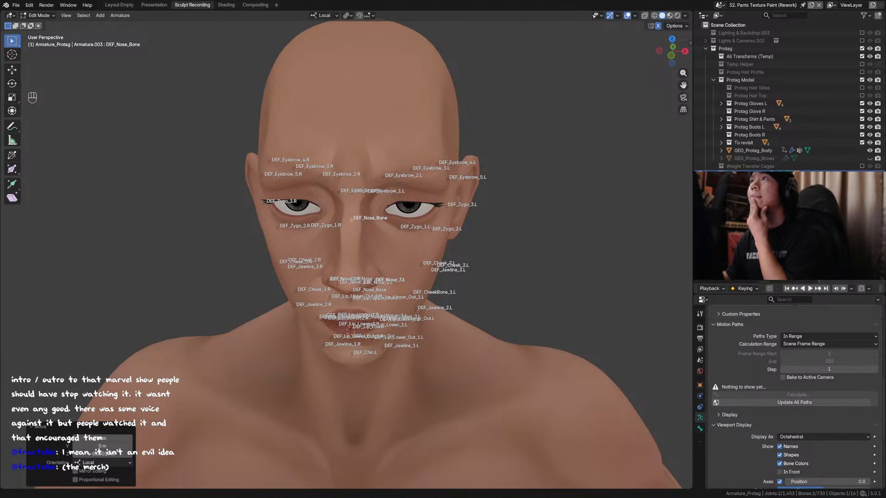
pyautogui.moveTo(646, 28); pyautogui.dragTo(654, 23, button='middle')
# Leave armature editing, select GEO_Protag_Body and turn off the On Cage display of its Subdivision modifier.
pyautogui.hotkey('ctrl', 'Tab')
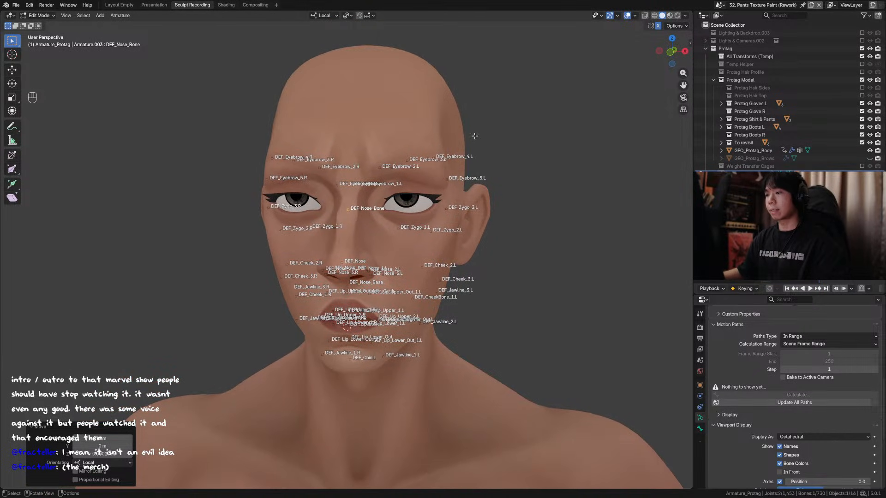
pyautogui.click(439, 121)
pyautogui.click(700, 397)
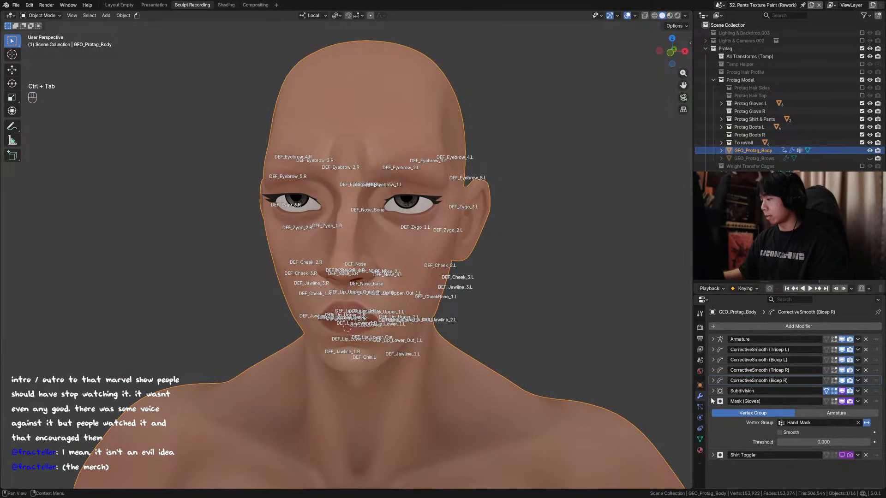
pyautogui.scroll(-1, 404, 25)
pyautogui.scroll(-1, 405, 25)
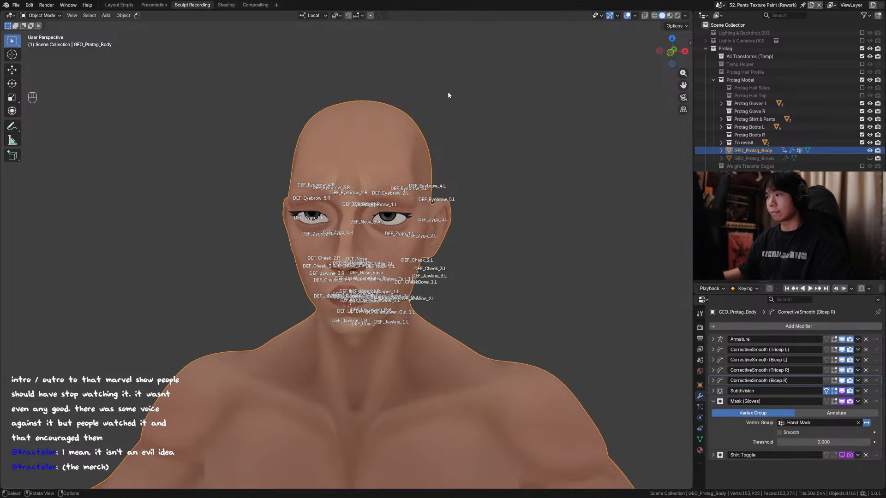
pyautogui.click(826, 391)
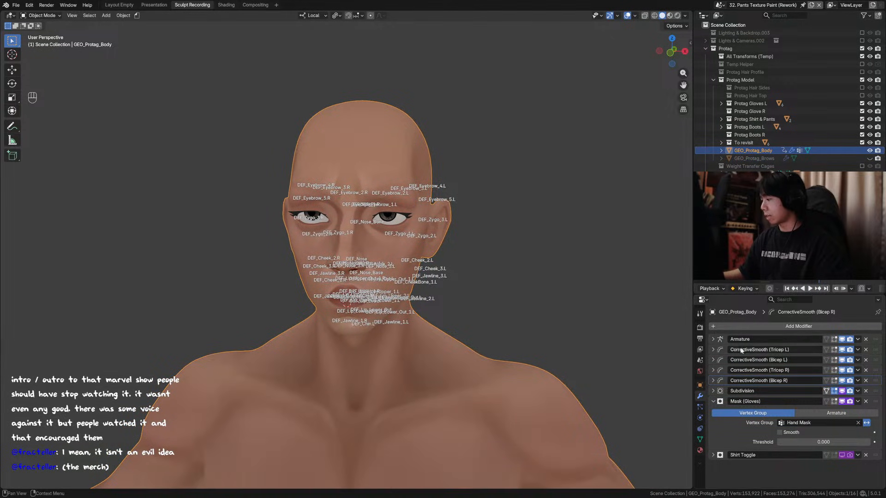
# Try revealing all hidden objects in front view.
pyautogui.press('KP_1')
pyautogui.scroll(1, 422, 124)
pyautogui.hotkey('alt', 'h')
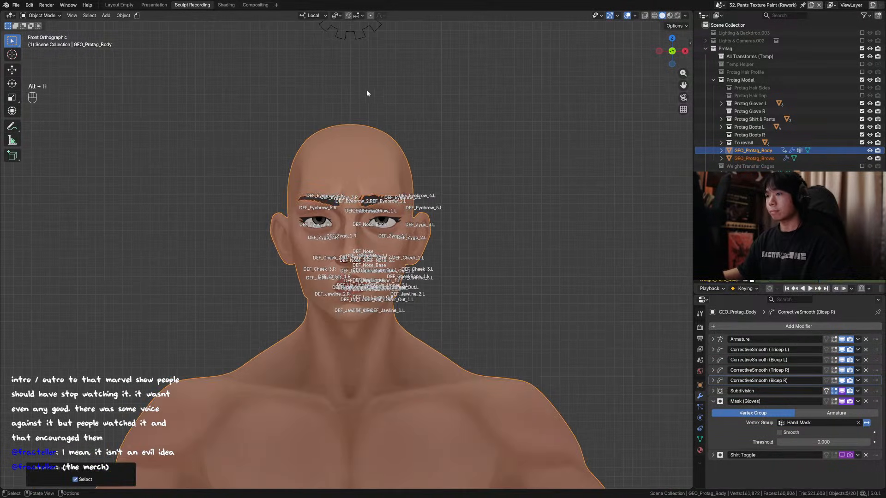
pyautogui.hotkey('ctrl', 'z')
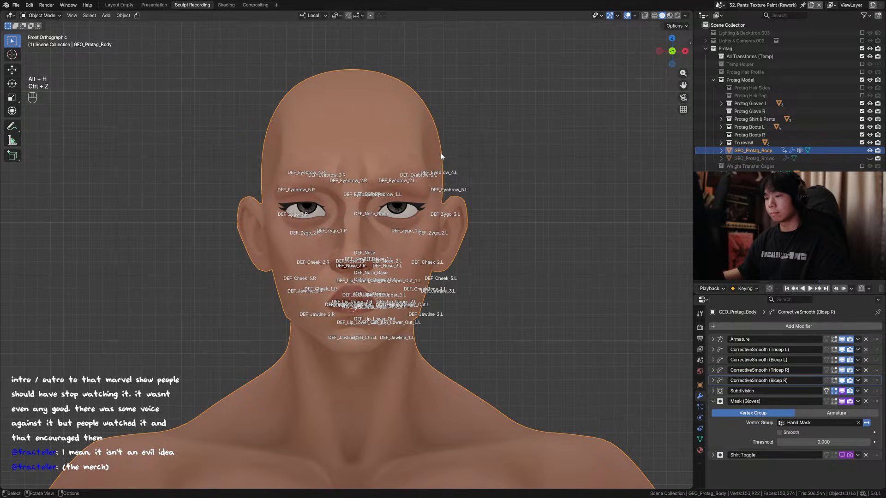
# Put the armature in Pose Mode and examine the facial bones against the head's wireframe topology in front view.
pyautogui.hotkey('alt', 'z')
pyautogui.moveTo(403, 167); pyautogui.dragTo(443, 152, button='middle')
pyautogui.hotkey('ctrl', 'Tab')
pyautogui.press('Tab')
pyautogui.press('Tab')
pyautogui.click(654, 15)
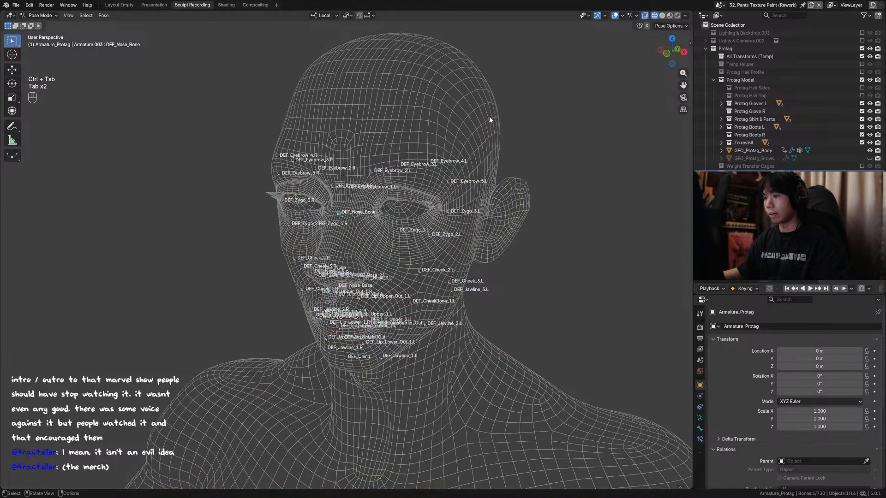
pyautogui.press('KP_1')
pyautogui.scroll(3, 392, 182)
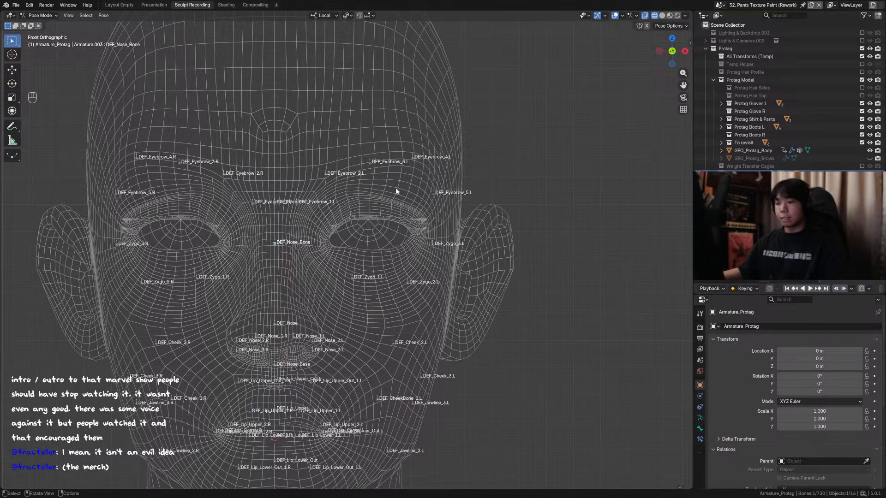
pyautogui.scroll(-1, 396, 186)
pyautogui.scroll(-3, 415, 190)
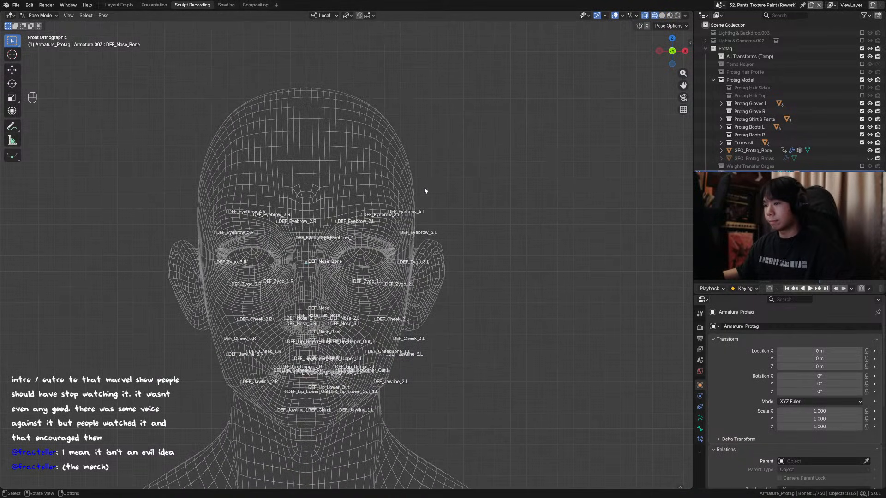
# Turn off the Edit Mode display of GEO_Protag_Body's Subdivision modifier and expand that modifier's settings.
pyautogui.hotkey('ctrl', 'Tab')
pyautogui.scroll(-2, 350, 157)
pyautogui.click(356, 161)
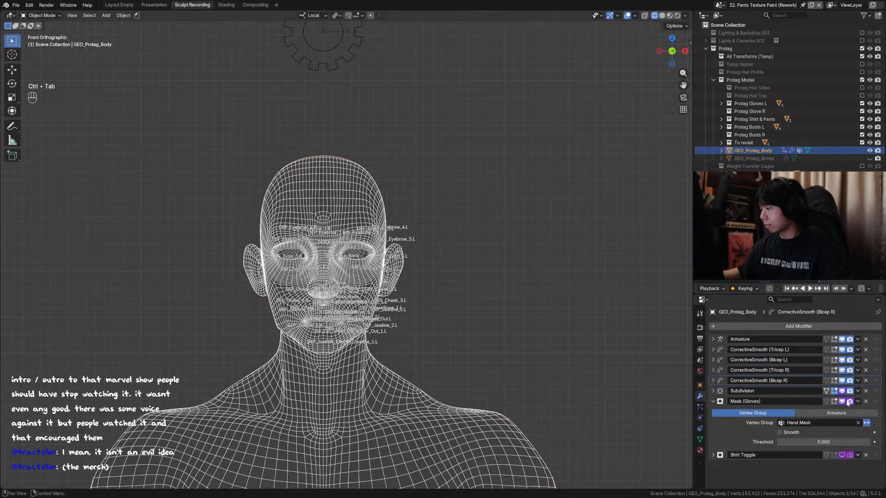
pyautogui.click(834, 392)
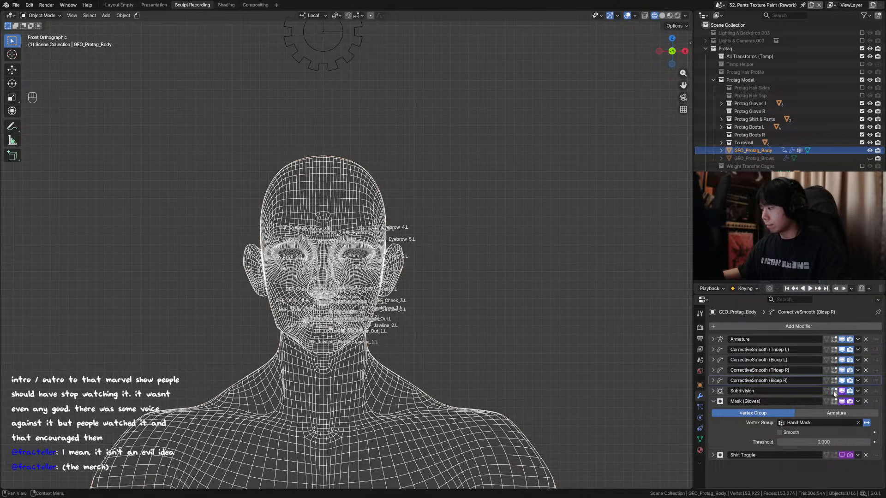
pyautogui.click(713, 391)
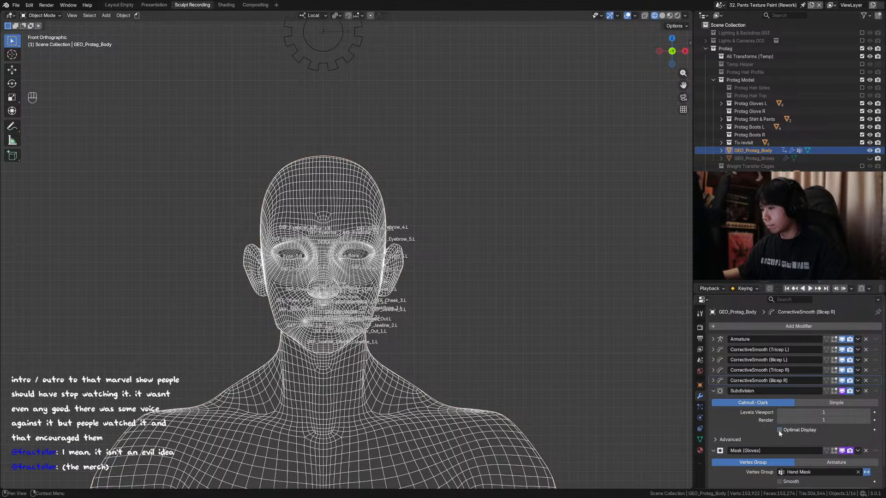
pyautogui.scroll(4, 359, 212)
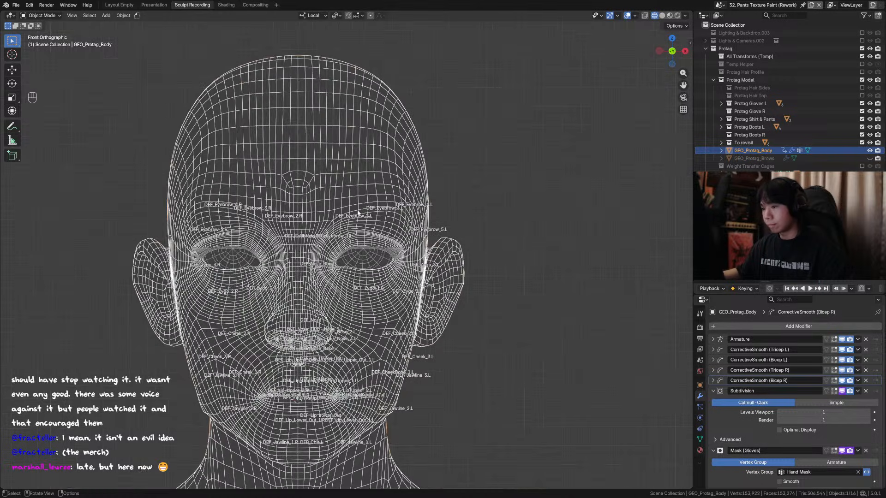
pyautogui.scroll(-3, 394, 109)
# Put Armature_Protag in Pose Mode, show its custom properties and try toggling the Subdiv property.
pyautogui.click(331, 29)
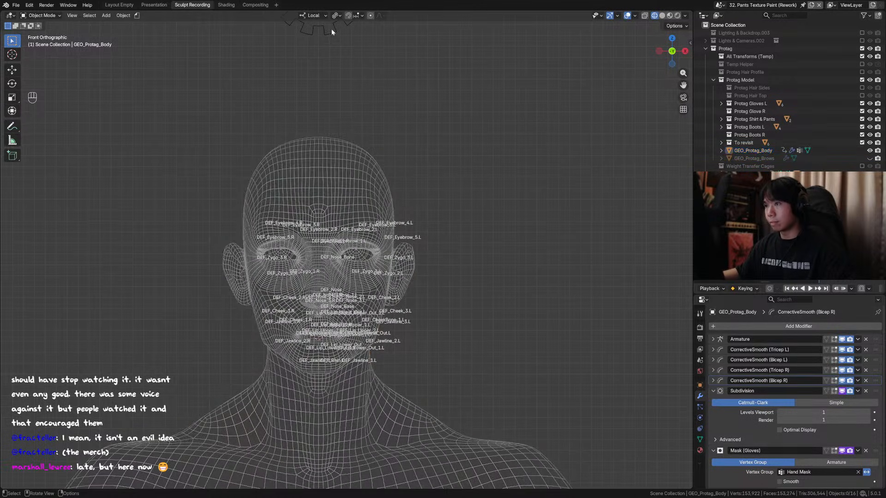
pyautogui.click(332, 29)
pyautogui.hotkey('ctrl', 'Tab')
pyautogui.press('n')
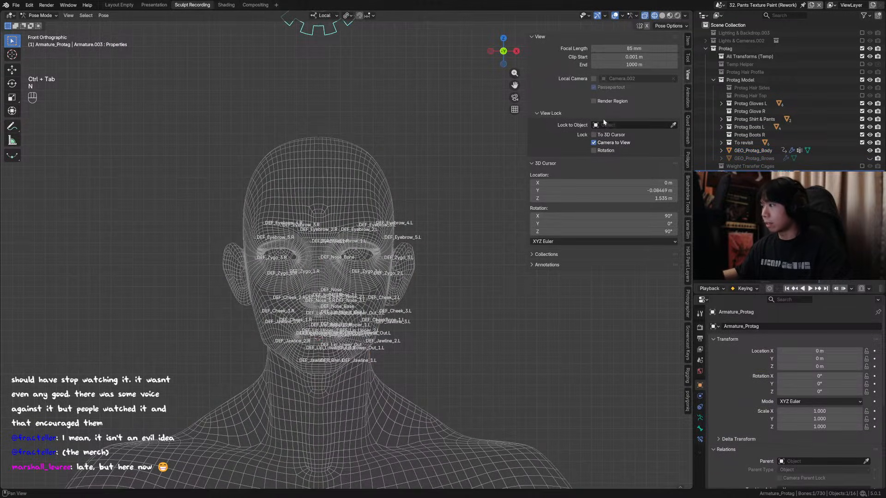
pyautogui.click(688, 58)
pyautogui.click(687, 41)
pyautogui.scroll(1, 450, 218)
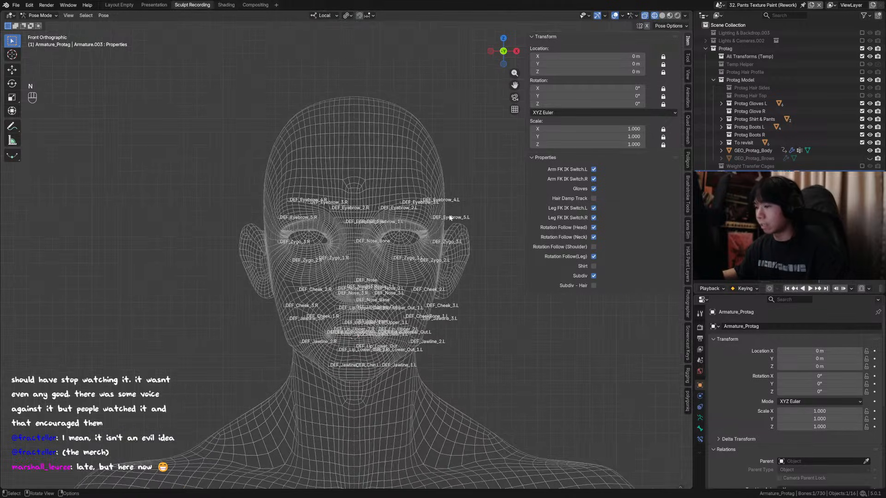
pyautogui.keyDown('shift'); pyautogui.moveTo(548, 203); pyautogui.dragTo(532, 202, button='middle'); pyautogui.keyUp('shift')
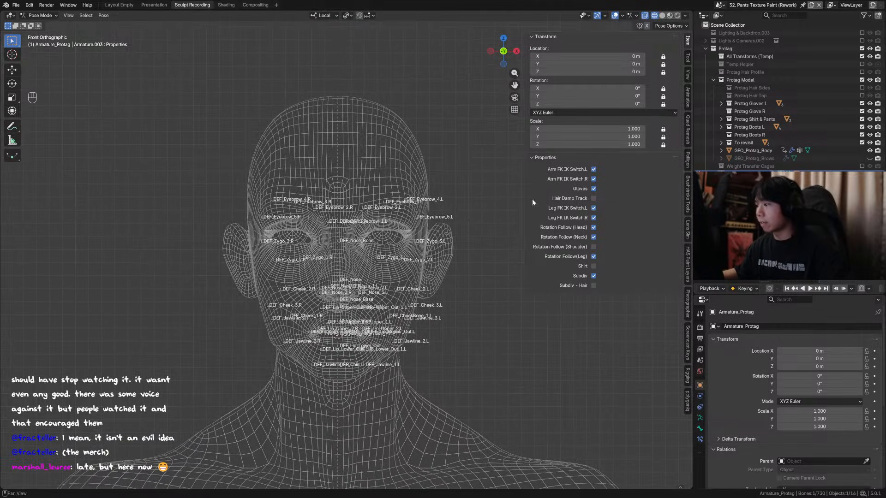
pyautogui.click(593, 276)
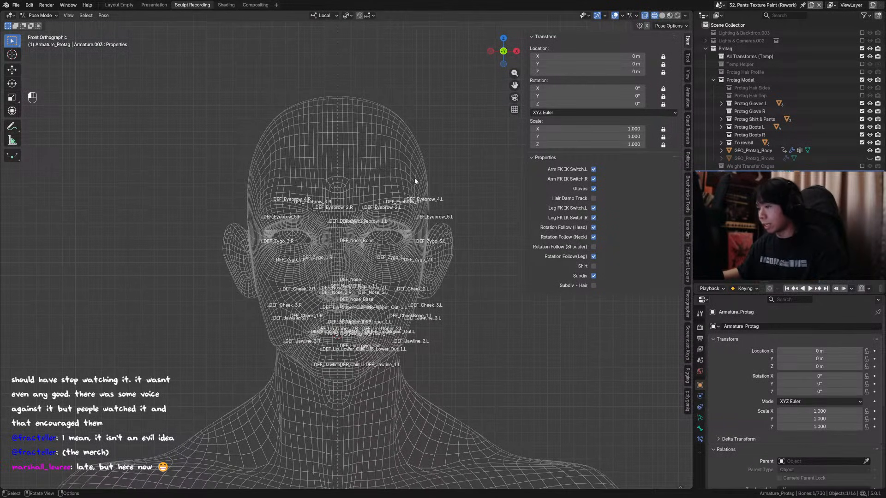
# Enable Optimal Display in GEO_Protag_Body's Subdivision modifier and inspect its CorrectiveSmooth (Bicep R) settings in Object Mode.
pyautogui.hotkey('ctrl', 'Tab')
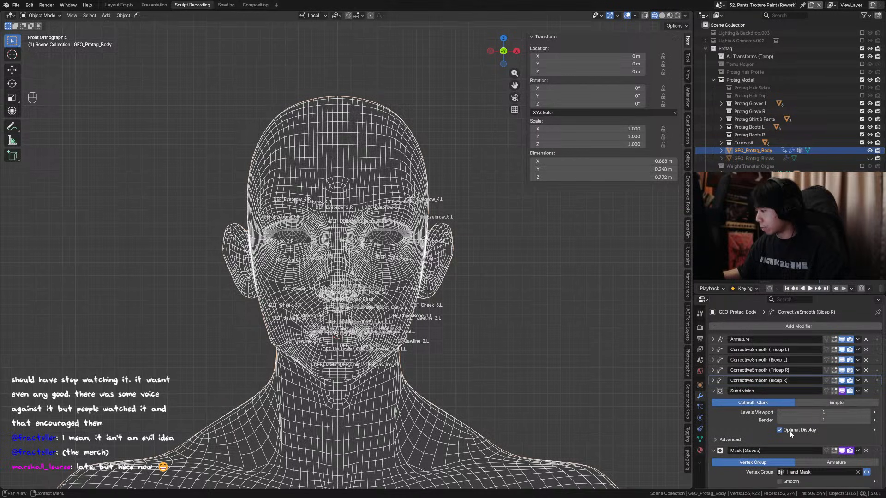
pyautogui.click(714, 391)
pyautogui.click(713, 402)
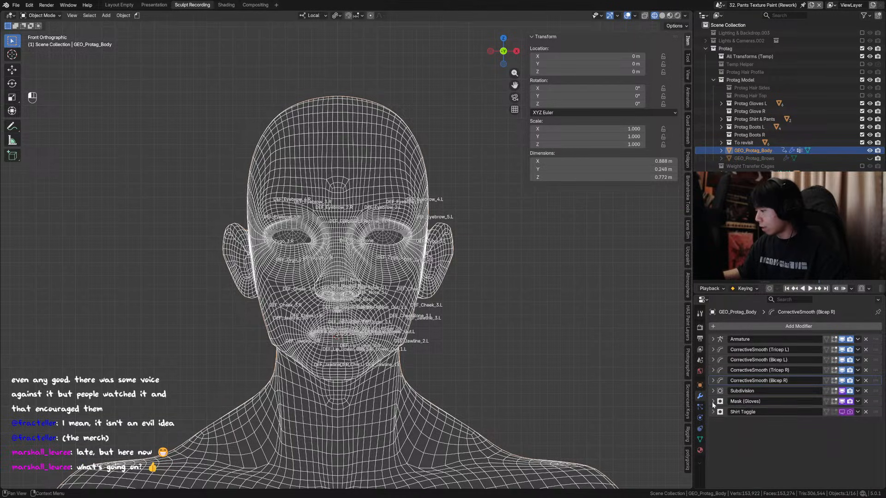
pyautogui.click(713, 392)
pyautogui.click(835, 392)
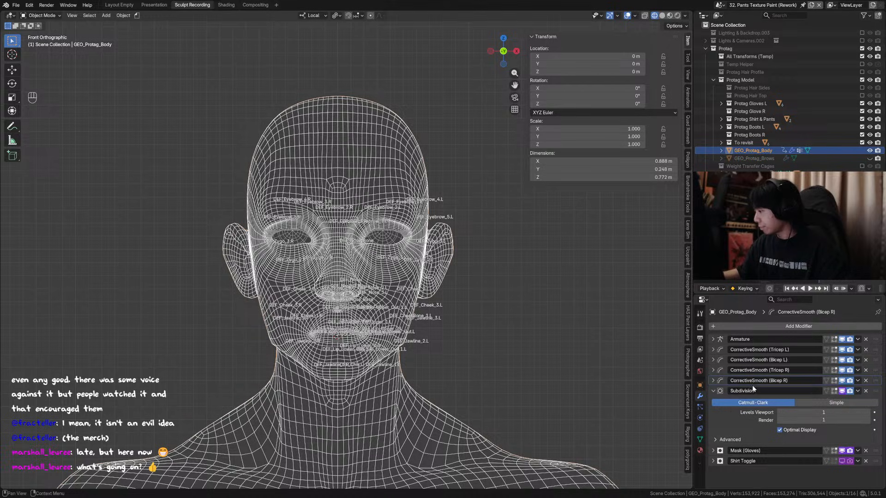
pyautogui.click(713, 391)
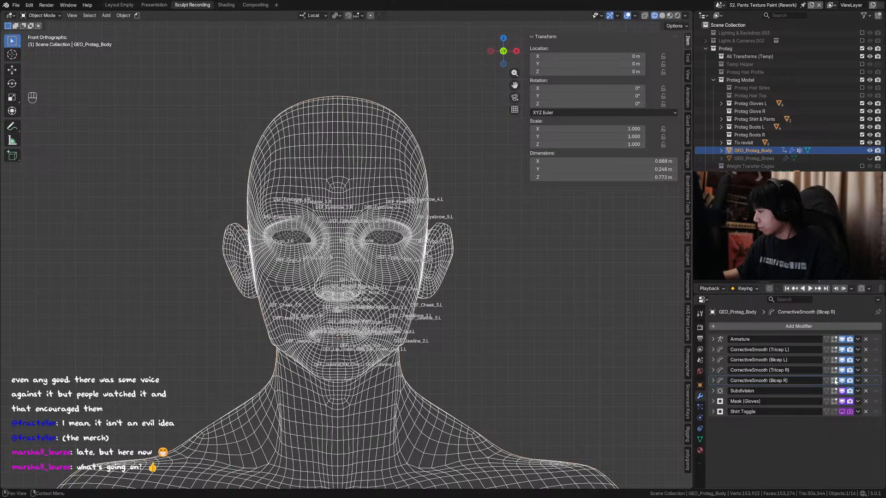
pyautogui.click(713, 380)
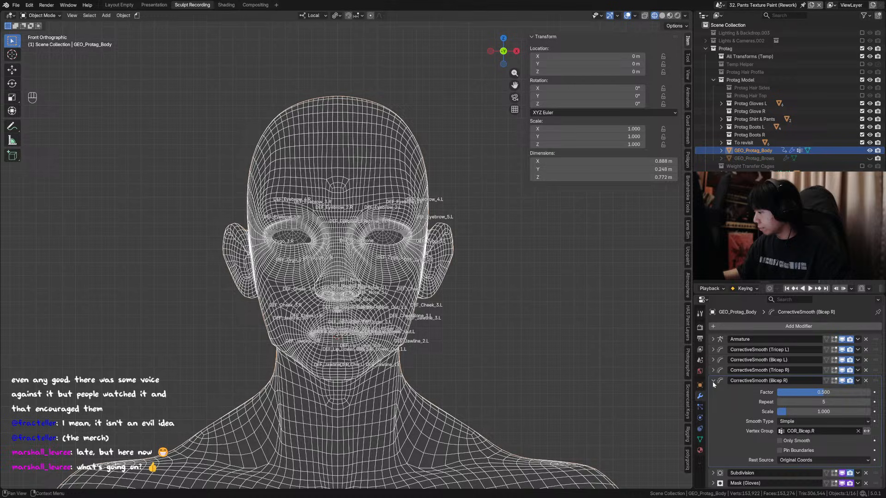
pyautogui.click(712, 381)
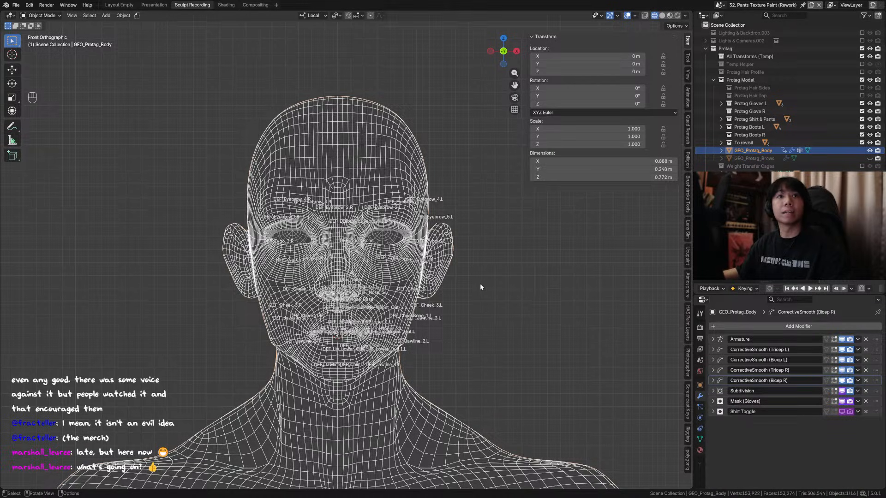
# Save the file and examine the head's wireframe from the front and at an angle.
pyautogui.moveTo(479, 287)
pyautogui.mouseDown(button='middle')
pyautogui.moveTo(450, 285)
pyautogui.moveTo(464, 288)
pyautogui.mouseUp(button='middle')
pyautogui.scroll(1, 456, 271)
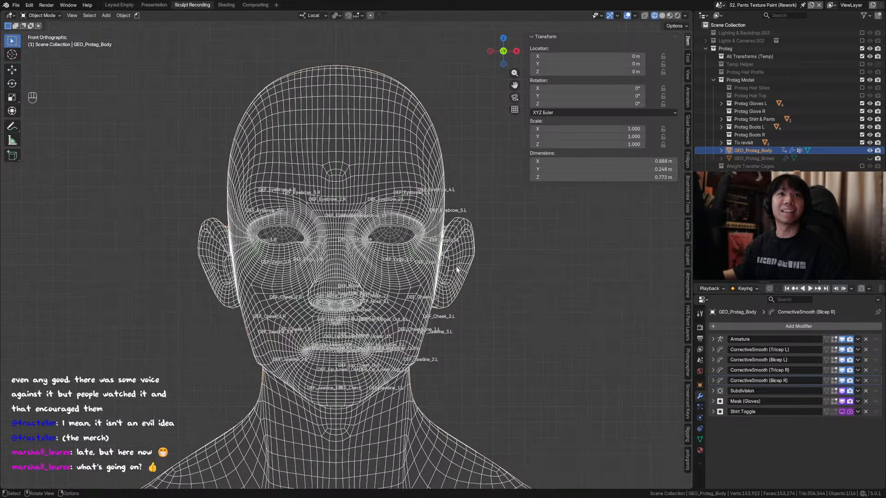
pyautogui.scroll(-1, 445, 266)
pyautogui.scroll(2, 375, 274)
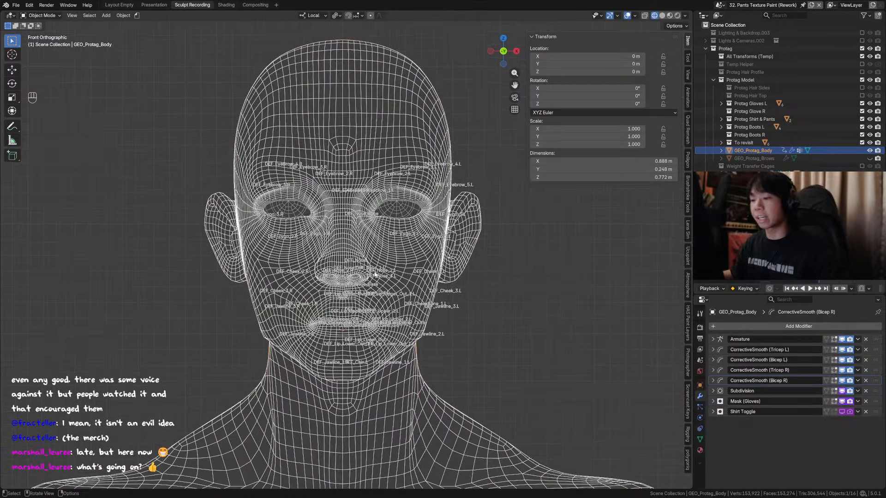
pyautogui.hotkey('ctrl', 's')
pyautogui.moveTo(329, 255); pyautogui.dragTo(379, 258, button='middle')
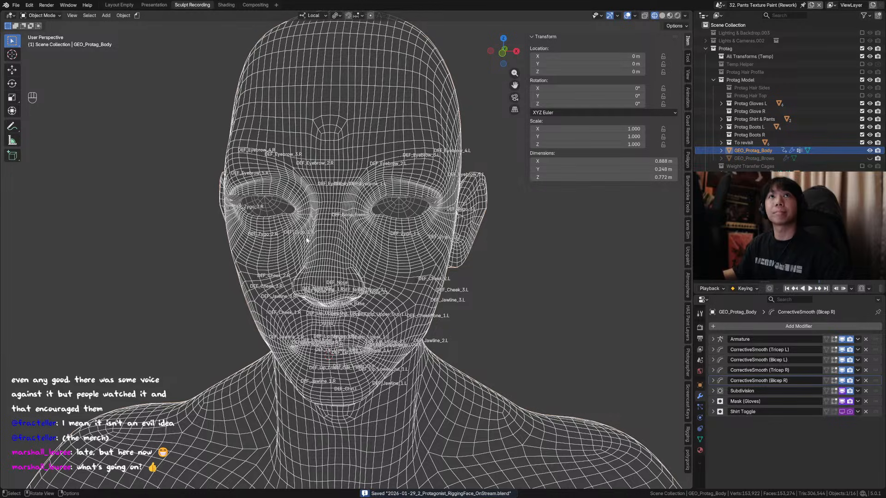
pyautogui.moveTo(307, 240); pyautogui.dragTo(340, 316, button='middle')
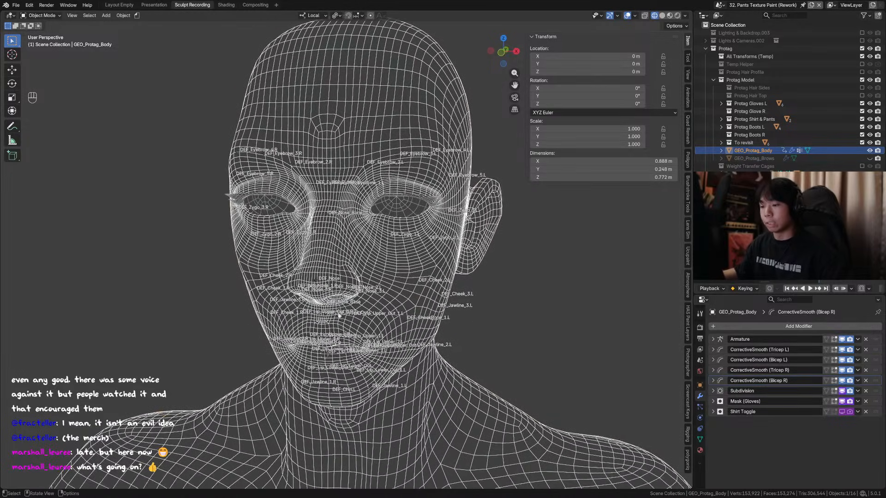
# Switch the viewport to solid shading and turn off the Subdiv property of Armature_Protag in Pose Mode.
pyautogui.click(661, 16)
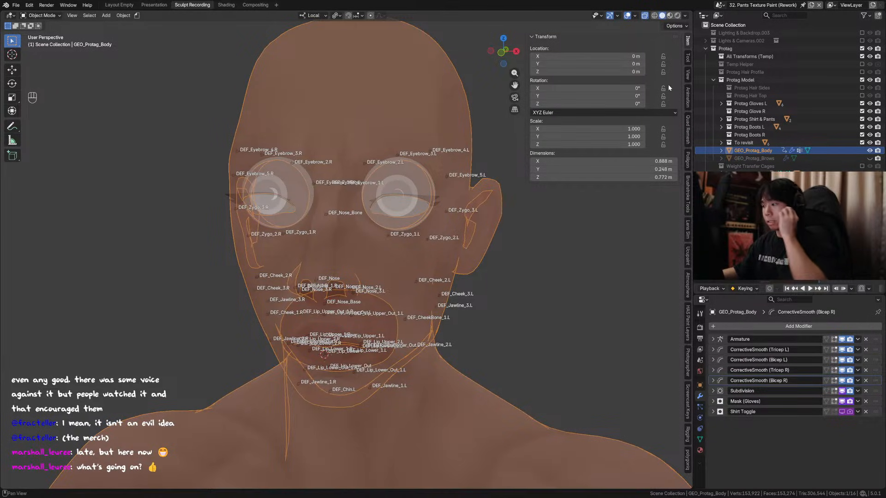
pyautogui.scroll(-5, 381, 84)
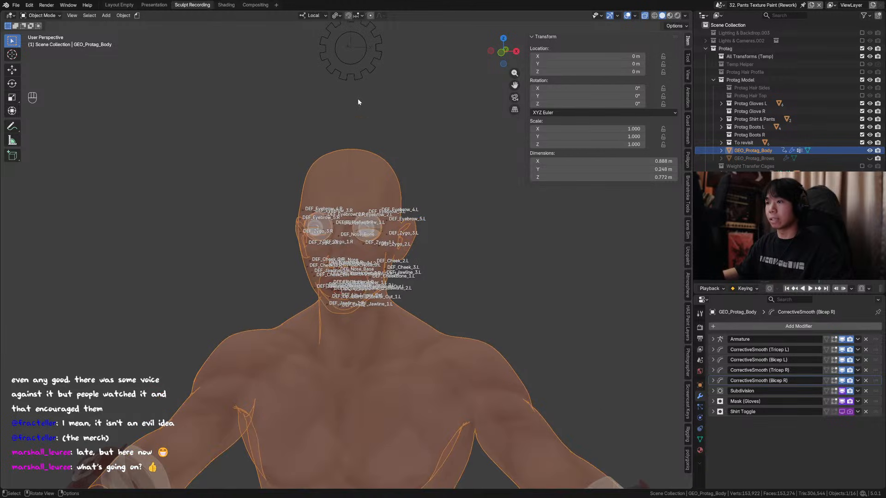
pyautogui.click(365, 76)
pyautogui.hotkey('ctrl', 'Tab')
pyautogui.scroll(3, 463, 236)
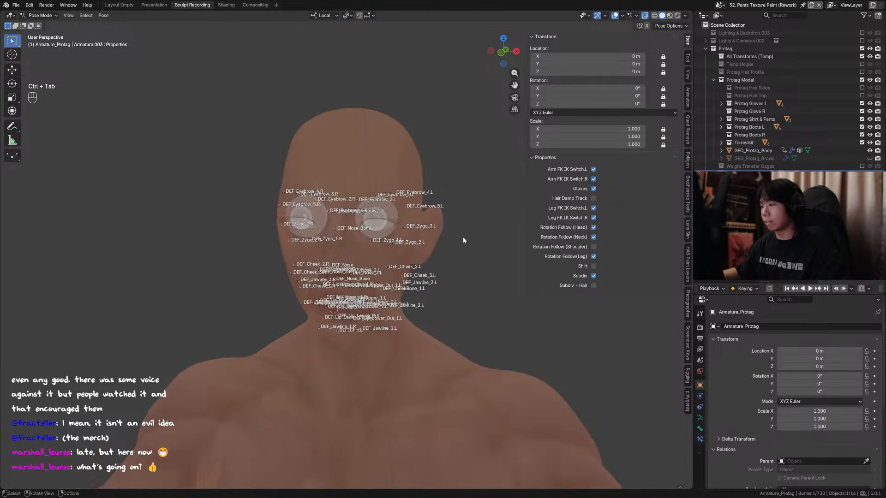
pyautogui.click(594, 276)
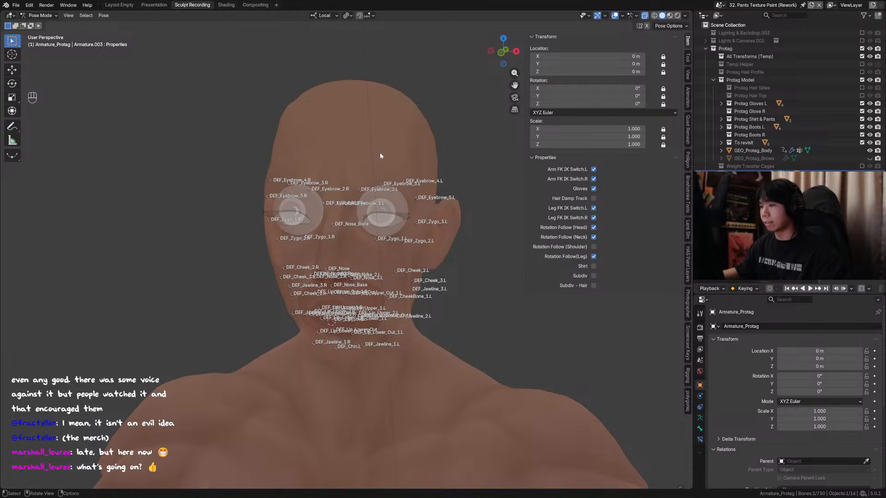
# Select DEF_Nose_Bone and show the head as wireframe in front view with the sidebar hidden.
pyautogui.hotkey('alt', 'z')
pyautogui.hotkey('alt', 'z')
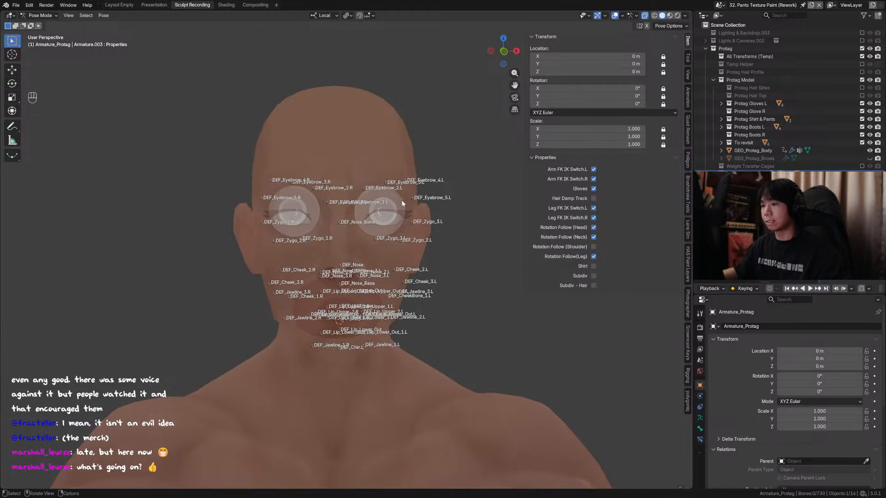
pyautogui.moveTo(359, 194); pyautogui.dragTo(328, 228, button='middle')
pyautogui.click(328, 228)
pyautogui.press('KP_1')
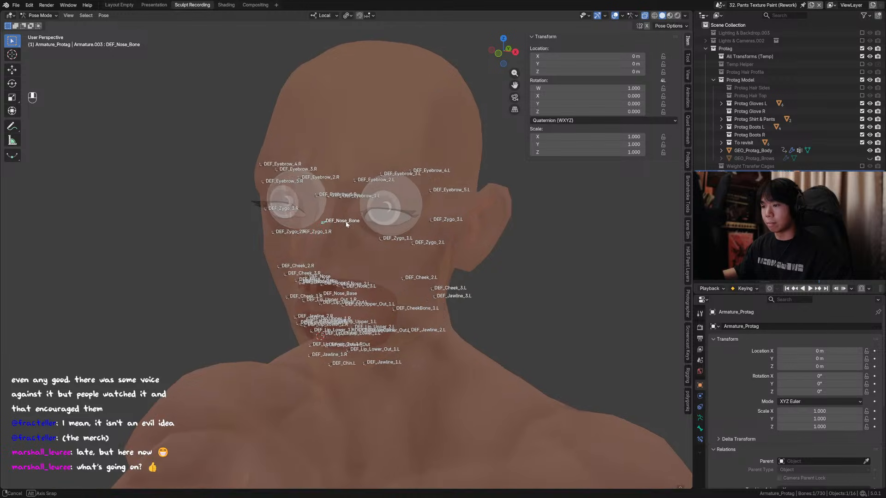
pyautogui.hotkey('alt', 'z')
pyautogui.hotkey('alt', 'z')
pyautogui.click(655, 16)
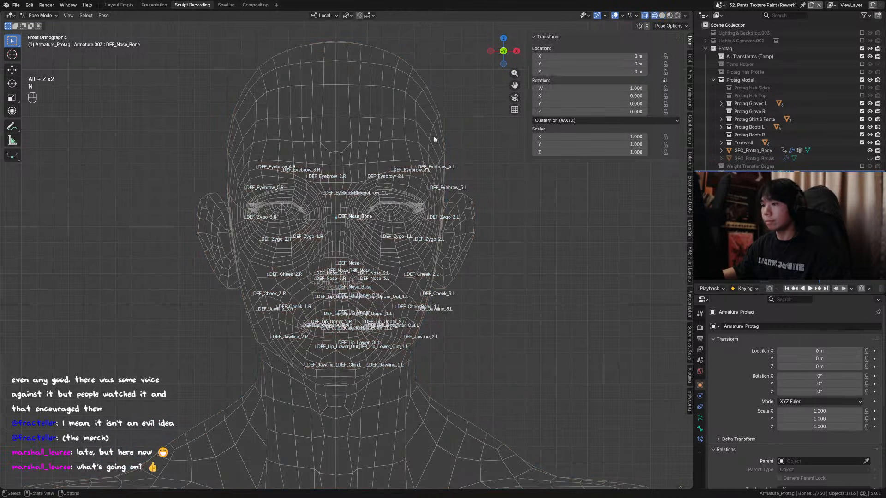
pyautogui.press('n')
pyautogui.scroll(3, 360, 242)
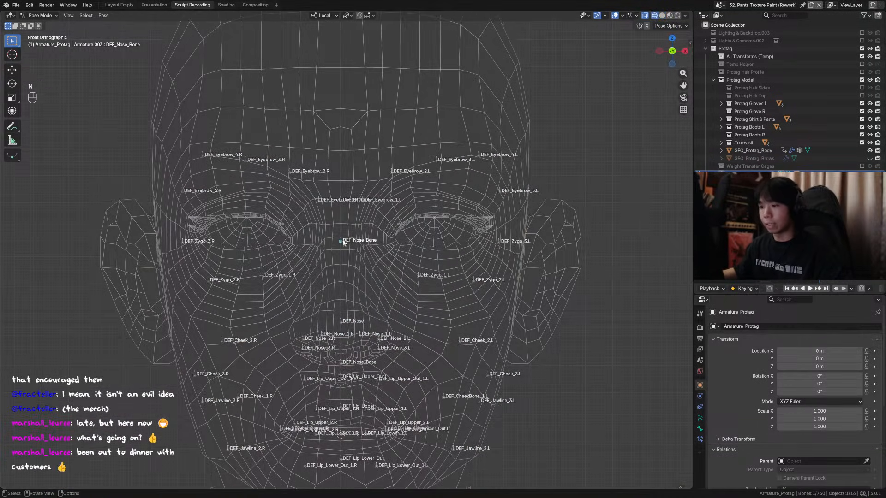
# Adjust DEF_Nose_Bone along the Z axis to fit the nose bridge topology in Edit Mode, and save the file.
pyautogui.moveTo(342, 242); pyautogui.dragTo(363, 251, button='middle')
pyautogui.press('Tab')
pyautogui.press('g')
pyautogui.press('z')
pyautogui.click(377, 245)
pyautogui.scroll(2, 396, 240)
pyautogui.moveTo(414, 232); pyautogui.dragTo(446, 239, button='middle')
pyautogui.press('g')
pyautogui.press('z')
pyautogui.click(448, 234)
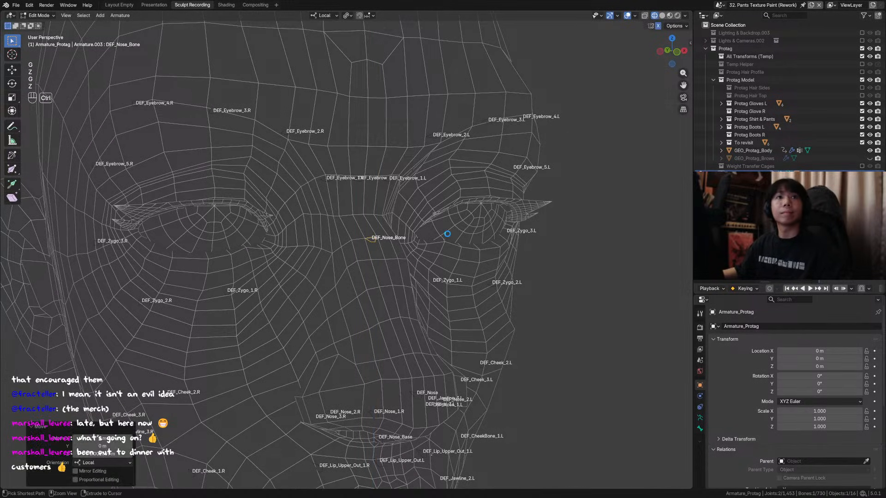
pyautogui.hotkey('ctrl', 's')
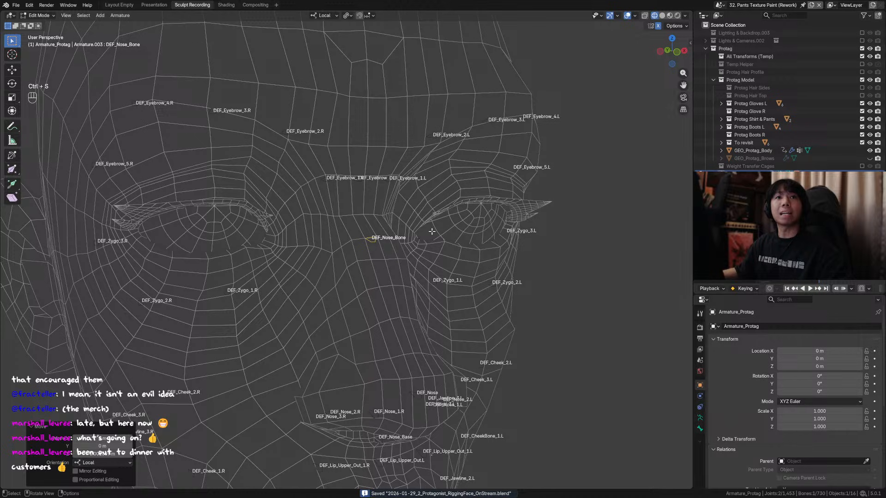
# Check the nose bone's placement against the face profile in left view and save the file again.
pyautogui.keyDown('alt'); pyautogui.moveTo(432, 232); pyautogui.dragTo(470, 239, button='middle'); pyautogui.keyUp('alt')
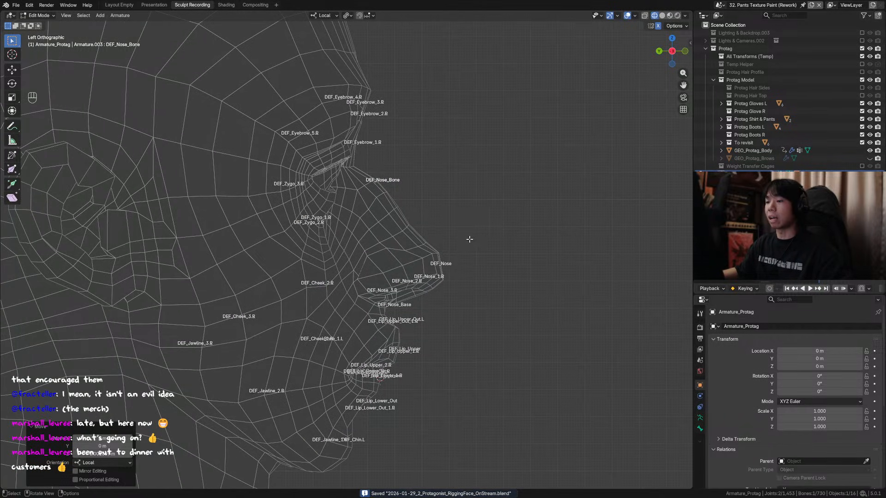
pyautogui.scroll(2, 467, 216)
pyautogui.keyDown('alt'); pyautogui.moveTo(461, 154); pyautogui.dragTo(368, 159, button='middle'); pyautogui.keyUp('alt')
pyautogui.keyDown('shift'); pyautogui.moveTo(361, 272); pyautogui.dragTo(377, 212, button='middle'); pyautogui.keyUp('shift')
pyautogui.hotkey('ctrl', 's')
# Move DEF_Eyebrow_2.L slightly downward onto the brow's edge line in front view.
pyautogui.scroll(1, 376, 212)
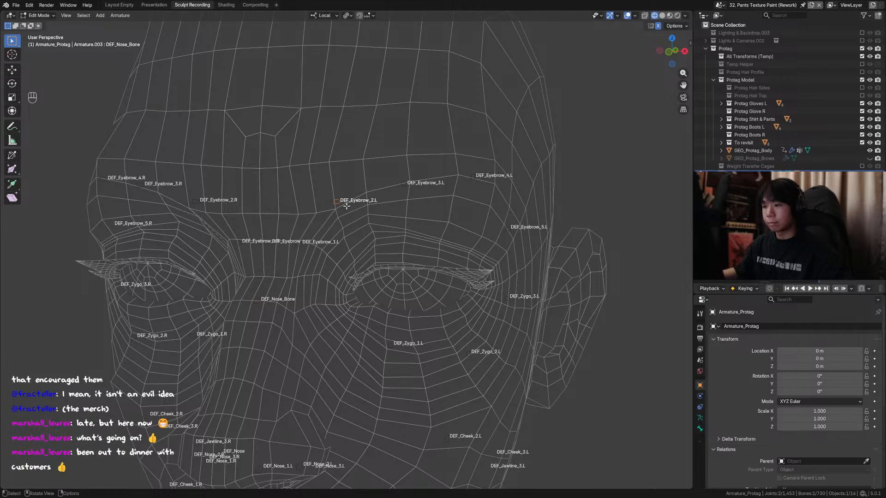
pyautogui.scroll(1, 363, 203)
pyautogui.press('g')
pyautogui.click(362, 213)
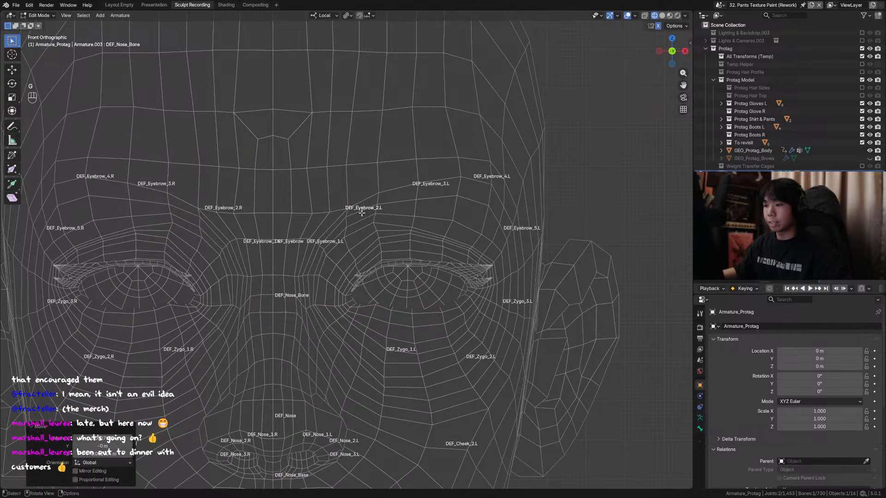
pyautogui.scroll(1, 375, 204)
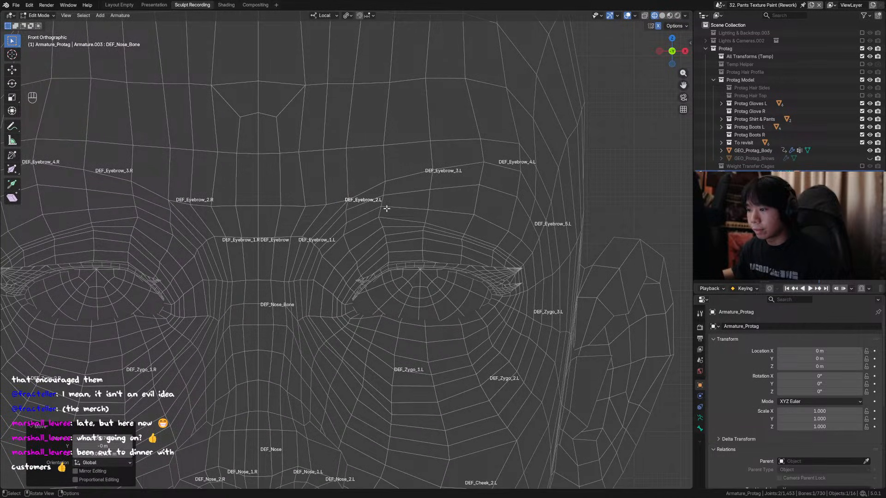
pyautogui.press('g')
pyautogui.press('Escape')
# Hide the bone names, turn on X-ray and fine-tune the position of DEF_Eyebrow_2.L on the mesh.
pyautogui.click(635, 16)
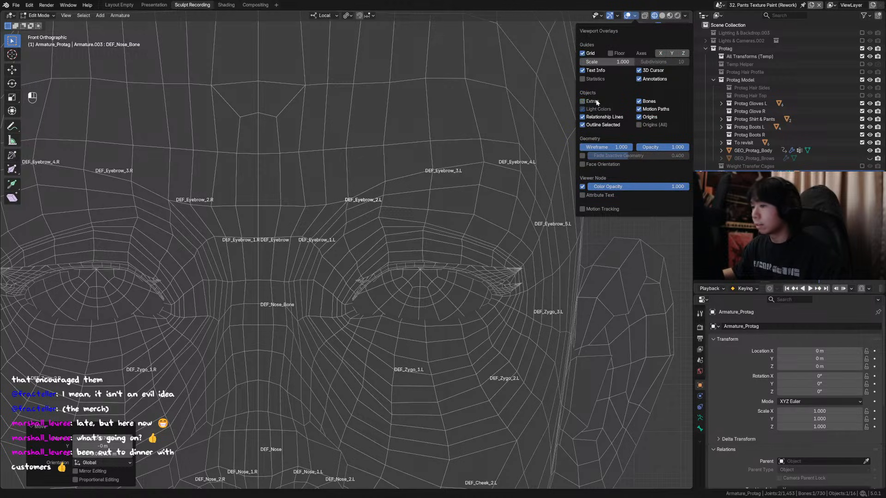
pyautogui.click(599, 72)
pyautogui.hotkey('alt', 'z')
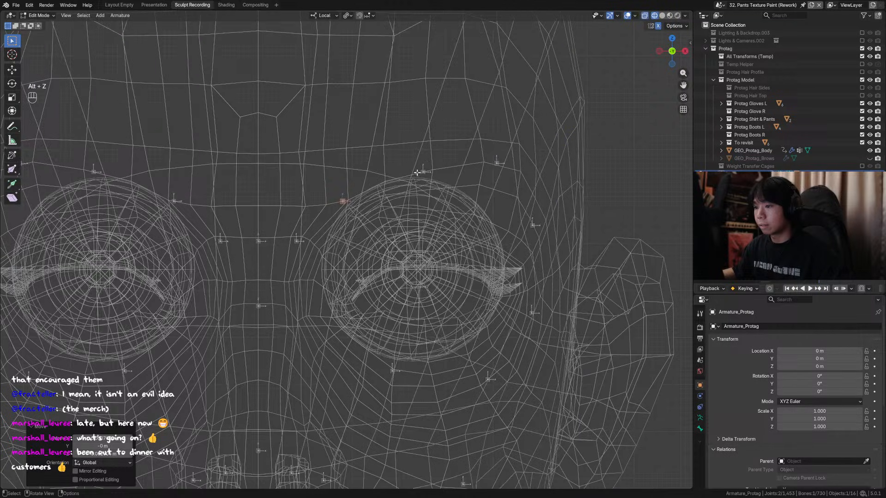
pyautogui.press('g')
pyautogui.click(385, 206)
pyautogui.keyDown('shift'); pyautogui.moveTo(487, 151); pyautogui.dragTo(451, 161, button='middle'); pyautogui.keyUp('shift')
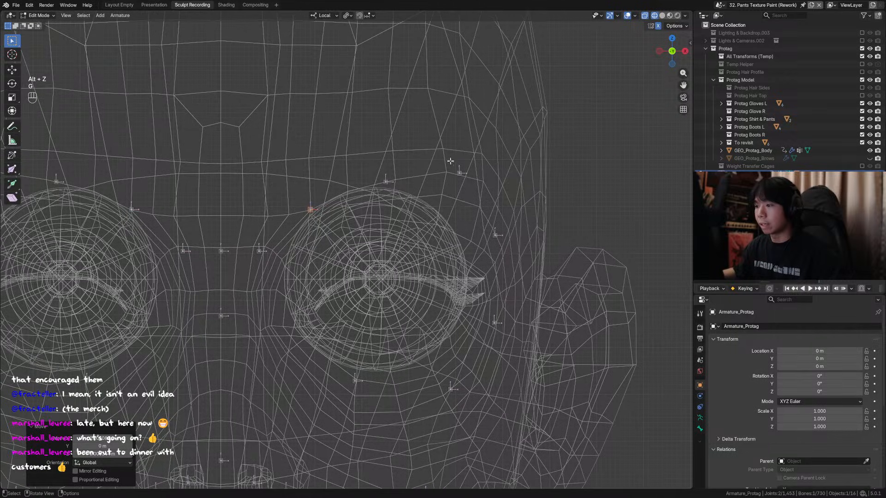
# Move DEF_Eyebrow_3.L slightly outward and up onto the nearby brow topology, and check it from an angle.
pyautogui.click(388, 183)
pyautogui.hotkey('alt', 'z')
pyautogui.hotkey('alt', 'z')
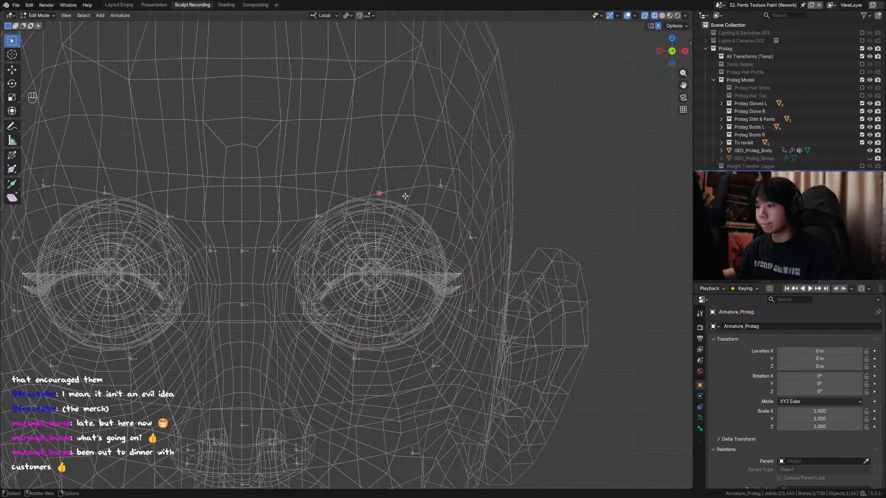
pyautogui.press('g')
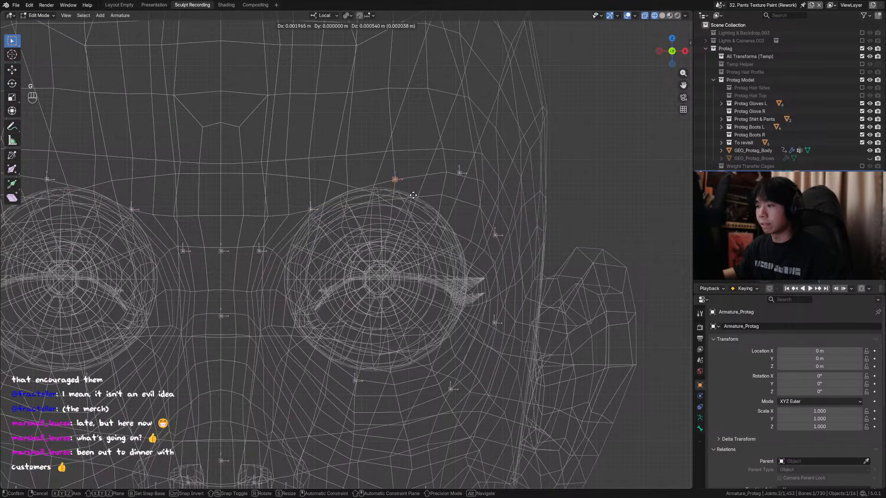
pyautogui.click(413, 195)
pyautogui.keyDown('shift'); pyautogui.moveTo(469, 175); pyautogui.dragTo(436, 182, button='middle'); pyautogui.keyUp('shift')
pyautogui.scroll(-2, 399, 204)
pyautogui.scroll(2, 415, 194)
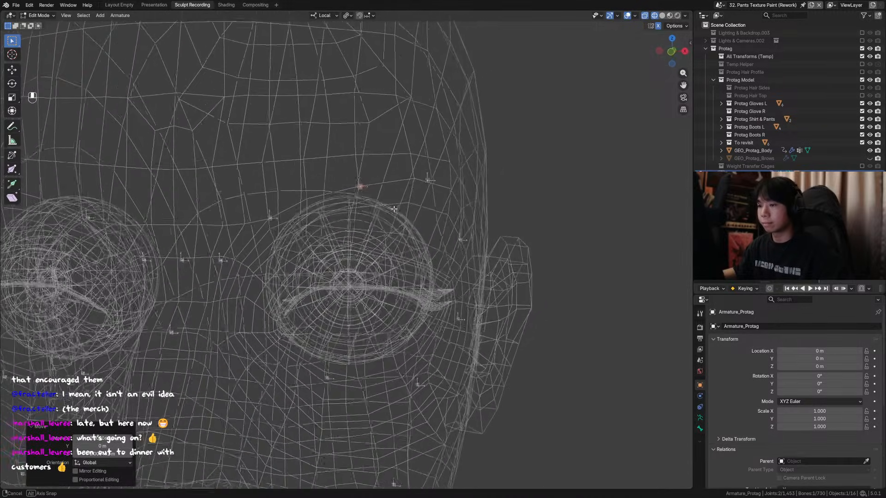
# Reposition the outer brow bone DEF_Eyebrow_3.L on the mesh, adjusting its depth along local Y, and save the file.
pyautogui.click(426, 180)
pyautogui.moveTo(436, 192); pyautogui.dragTo(418, 124, button='middle')
pyautogui.press('g')
pyautogui.click(457, 221)
pyautogui.press('g')
pyautogui.press('y')
pyautogui.press('g')
pyautogui.hotkey('ctrl', 's')
pyautogui.hotkey('ctrl', 'Tab')
pyautogui.hotkey('alt', 'h')
pyautogui.hotkey('ctrl', 'z')
pyautogui.scroll(8, 403, 162)
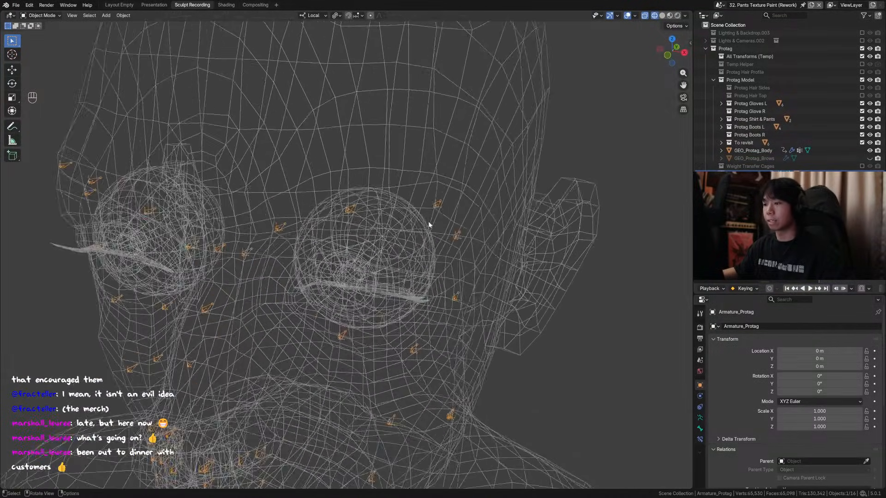
pyautogui.press('Tab')
# Move the bone beside the left eye's outer corner onto the mesh topology, adjusting its depth along local Y, and save.
pyautogui.moveTo(456, 208)
pyautogui.keyDown('alt'); pyautogui.mouseDown(button='middle')
pyautogui.moveTo(354, 201)
pyautogui.moveTo(463, 248)
pyautogui.moveTo(482, 241)
pyautogui.moveTo(406, 245)
pyautogui.moveTo(495, 261)
pyautogui.moveTo(488, 292)
pyautogui.moveTo(477, 295)
pyautogui.moveTo(498, 293)
pyautogui.moveTo(419, 220)
pyautogui.moveTo(465, 224)
pyautogui.mouseUp(button='middle'); pyautogui.keyUp('alt')
pyautogui.press('g')
pyautogui.press('y')
pyautogui.click(405, 201)
pyautogui.press('g')
pyautogui.click(456, 241)
pyautogui.press('g')
pyautogui.click(404, 259)
pyautogui.press('g')
pyautogui.press('y')
pyautogui.click(480, 291)
pyautogui.scroll(-1, 475, 263)
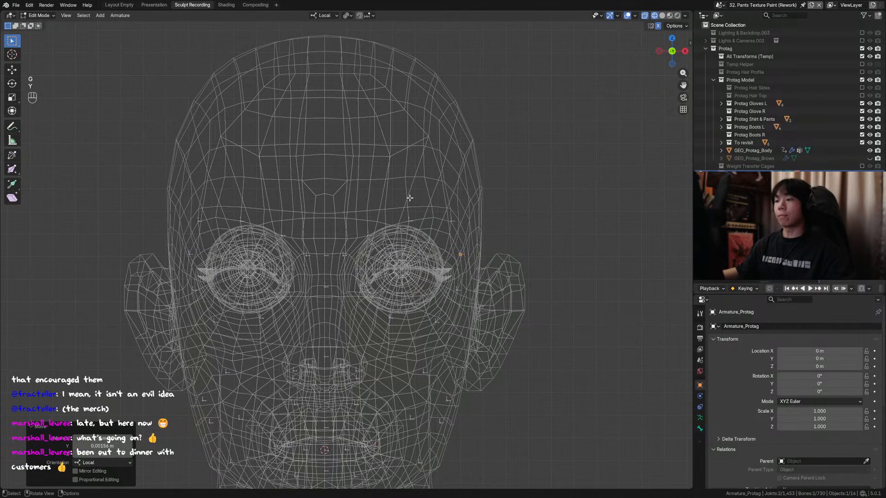
pyautogui.hotkey('ctrl', 's')
# Duplicate the centre bone between the brows up along local Z onto the mid-forehead edge line, and save the file.
pyautogui.moveTo(388, 194); pyautogui.dragTo(400, 223, button='middle')
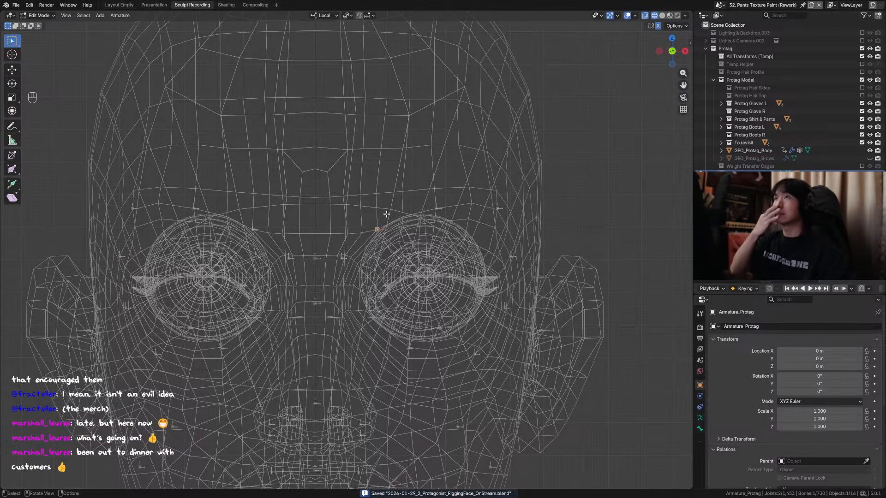
pyautogui.moveTo(367, 212); pyautogui.dragTo(339, 244, button='middle')
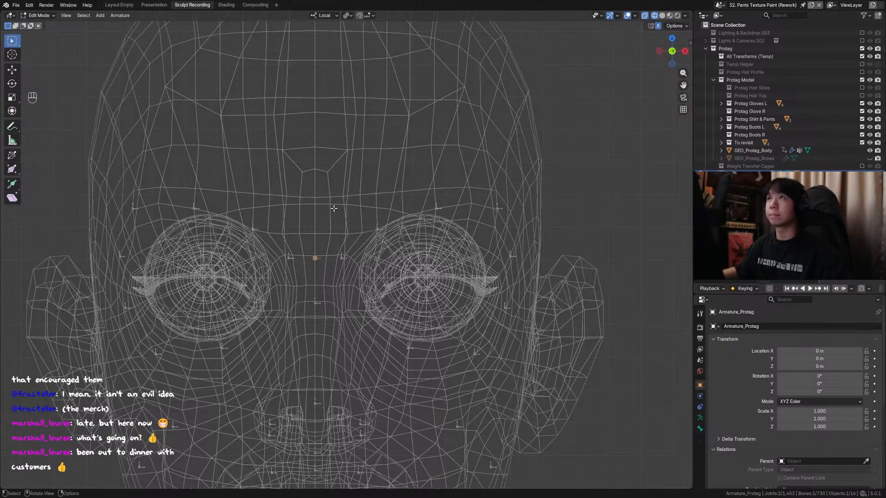
pyautogui.hotkey('shift', 'd')
pyautogui.press('z')
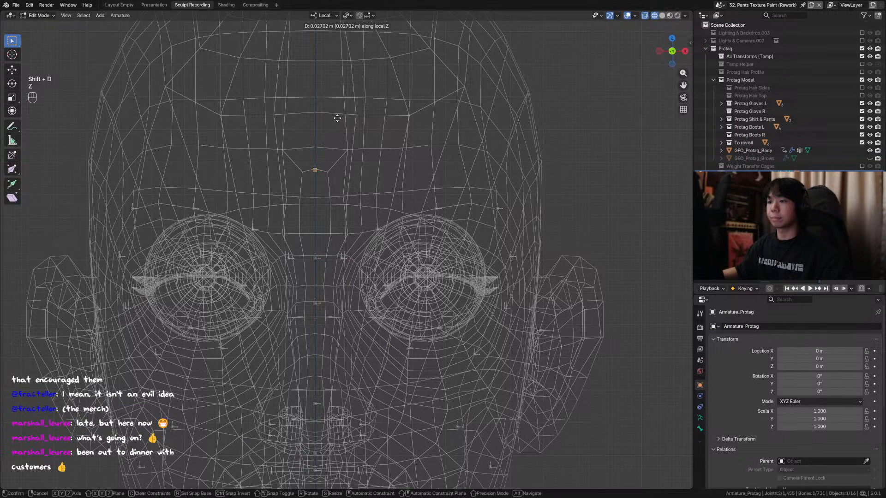
pyautogui.click(337, 118)
pyautogui.moveTo(337, 118); pyautogui.dragTo(398, 196, button='middle')
pyautogui.press('g')
pyautogui.press('z')
pyautogui.click(367, 161)
pyautogui.hotkey('ctrl', 's')
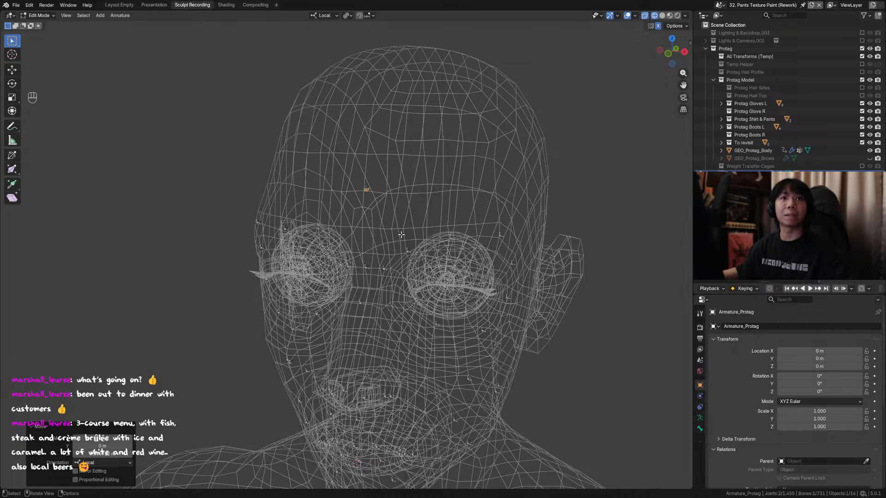
# Rename the new centre forehead bone with the base name DEF_Forearm and save the file.
pyautogui.moveTo(419, 224); pyautogui.dragTo(437, 216, button='middle')
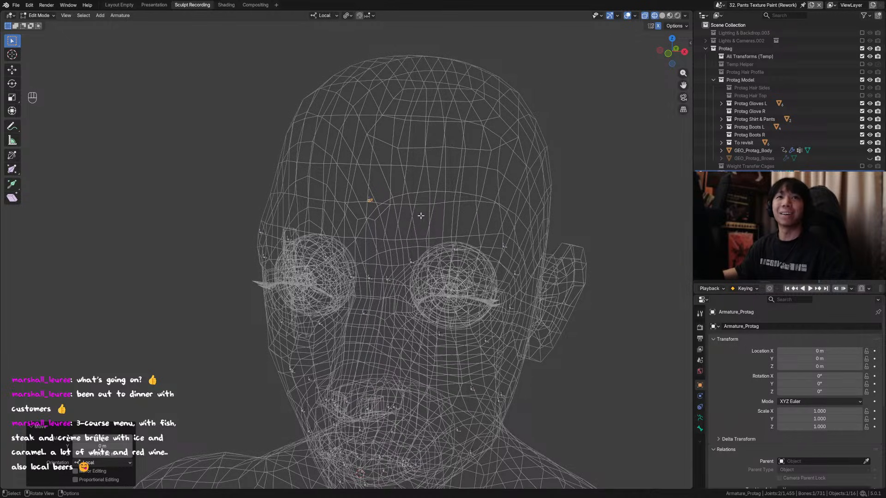
pyautogui.moveTo(421, 216); pyautogui.dragTo(384, 192, button='middle')
pyautogui.press('F2')
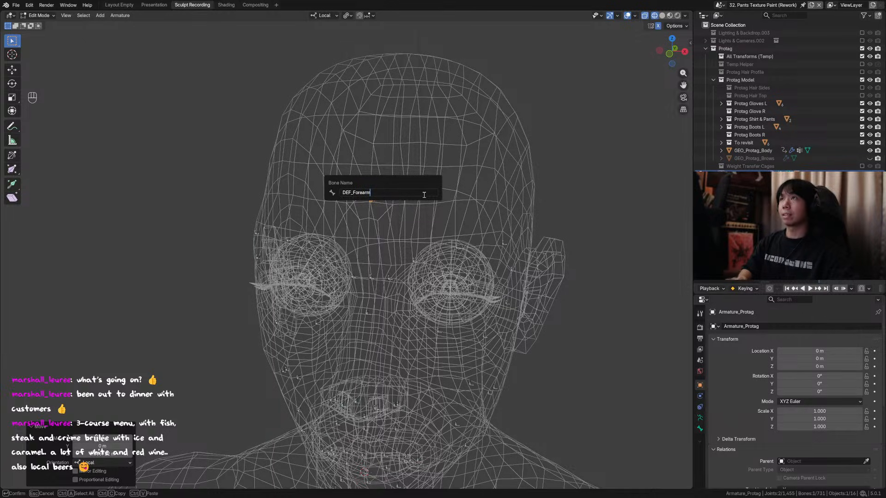
pyautogui.press('Return')
pyautogui.hotkey('ctrl', 's')
# Align the centre forehead bone with the mesh edge along local Z, checking side and front views, and save.
pyautogui.moveTo(422, 194); pyautogui.dragTo(339, 190, button='middle')
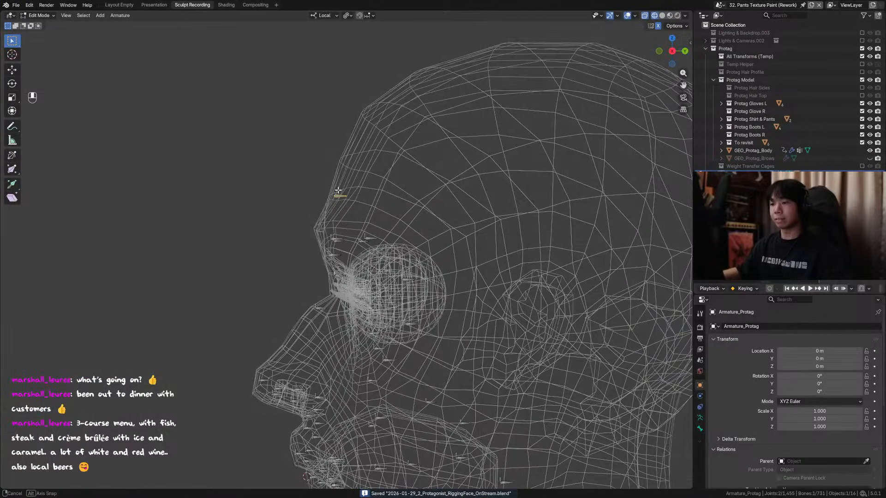
pyautogui.scroll(6, 338, 190)
pyautogui.press('g')
pyautogui.press('z')
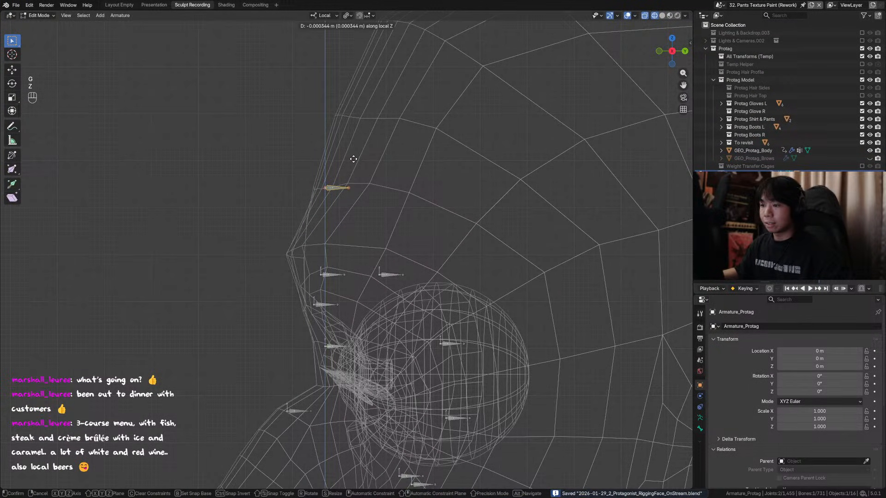
pyautogui.click(354, 159)
pyautogui.hotkey('ctrl', 's')
pyautogui.press('KP_1')
pyautogui.keyDown('shift'); pyautogui.moveTo(457, 187); pyautogui.dragTo(336, 226, button='middle'); pyautogui.keyUp('shift')
pyautogui.press('g')
pyautogui.press('z')
pyautogui.rightClick(398, 191)
pyautogui.hotkey('ctrl', 's')
# Duplicate the centre forehead bone sideways along local X, give the copy a numbered DEF_Forearm_ name, and save.
pyautogui.hotkey('shift', 'd')
pyautogui.press('x')
pyautogui.click(383, 210)
pyautogui.scroll(2, 412, 217)
pyautogui.scroll(-2, 413, 218)
pyautogui.press('F2')
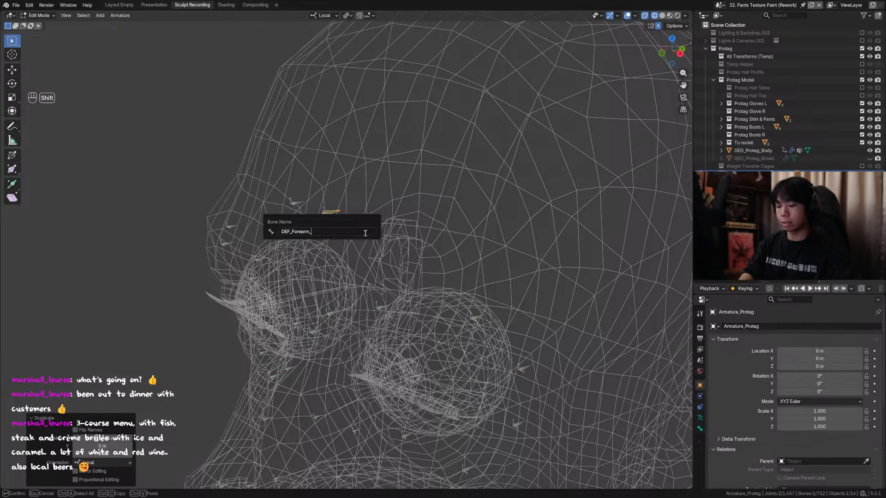
pyautogui.write('_1')
pyautogui.press('Return')
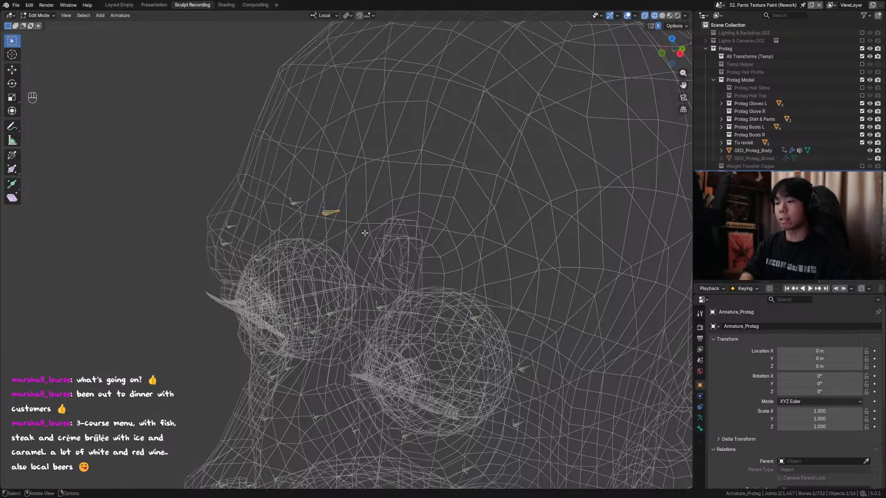
pyautogui.hotkey('ctrl', 's')
# Duplicate the inner left forehead bone about 0.021 m outward along local X, nudge the copy up along local Z, and save.
pyautogui.keyDown('alt'); pyautogui.moveTo(361, 234); pyautogui.dragTo(399, 197, button='middle'); pyautogui.keyUp('alt')
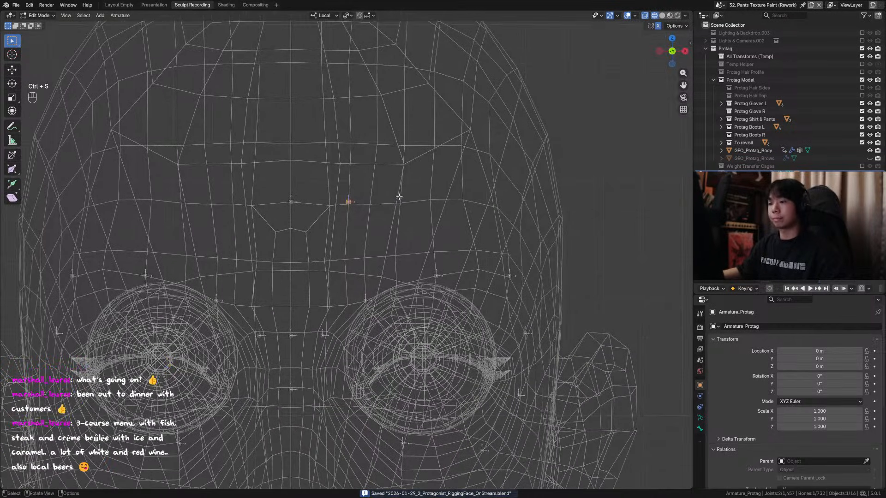
pyautogui.hotkey('ctrl', 's')
pyautogui.hotkey('shift', 'd')
pyautogui.press('x')
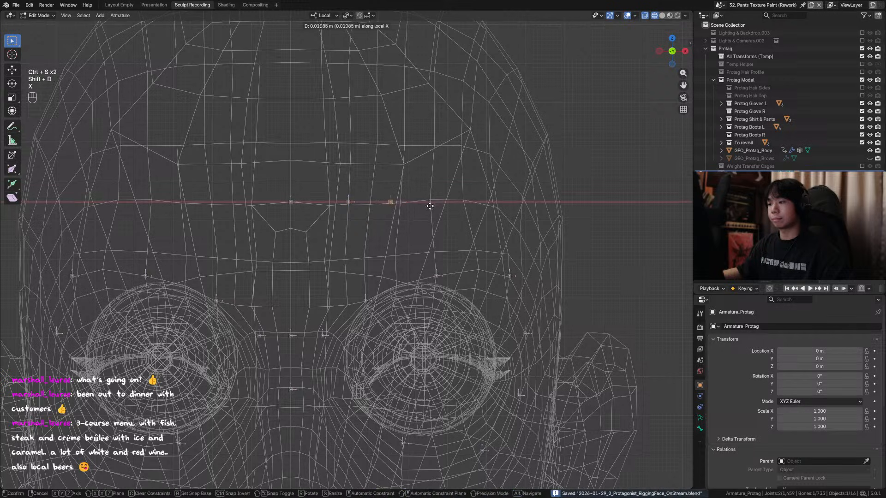
pyautogui.click(469, 207)
pyautogui.press('g')
pyautogui.press('z')
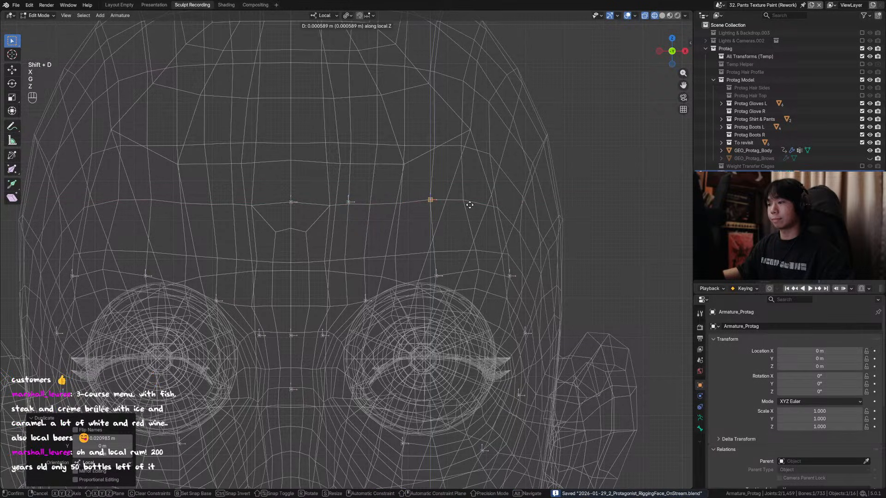
pyautogui.click(470, 205)
pyautogui.hotkey('ctrl', 's')
pyautogui.scroll(-3, 446, 210)
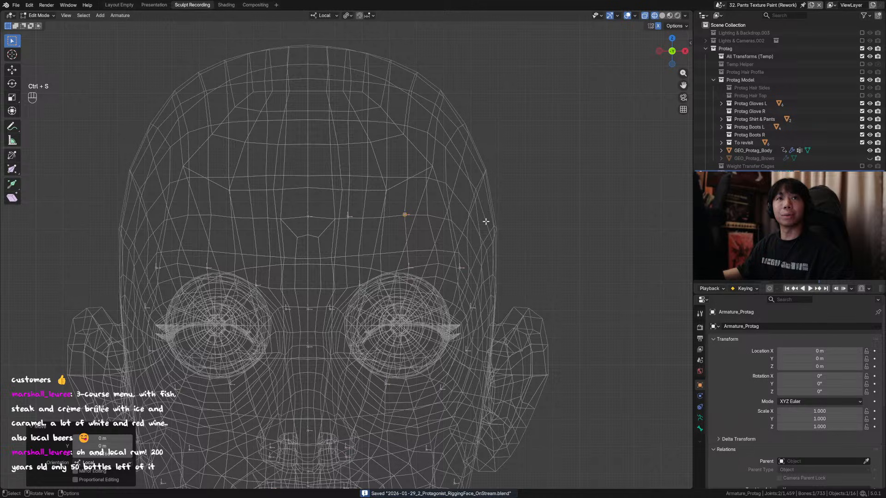
# Adjust the outer forehead bone's depth along local Y to follow the forehead surface, and save the file.
pyautogui.moveTo(463, 218); pyautogui.dragTo(334, 211, button='middle')
pyautogui.press('g')
pyautogui.press('y')
pyautogui.click(394, 224)
pyautogui.press('g')
pyautogui.press('z')
pyautogui.rightClick(429, 233)
pyautogui.hotkey('ctrl', 's')
# Nudge the inner left forehead bone along local Z and freely onto its nearby mesh vertex, and save.
pyautogui.scroll(3, 407, 243)
pyautogui.click(299, 220)
pyautogui.press('g')
pyautogui.press('z')
pyautogui.click(335, 215)
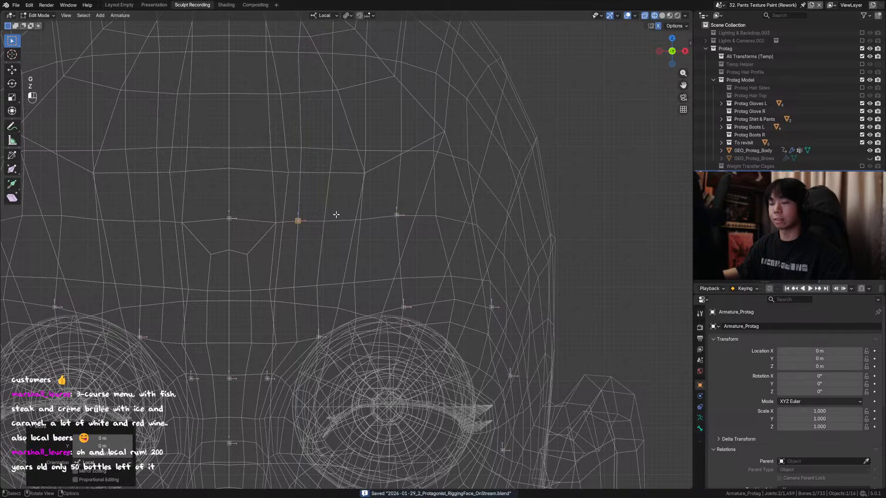
pyautogui.press('g')
pyautogui.click(339, 216)
pyautogui.hotkey('ctrl', 's')
pyautogui.keyDown('shift'); pyautogui.moveTo(383, 225); pyautogui.dragTo(352, 222, button='middle'); pyautogui.keyUp('shift')
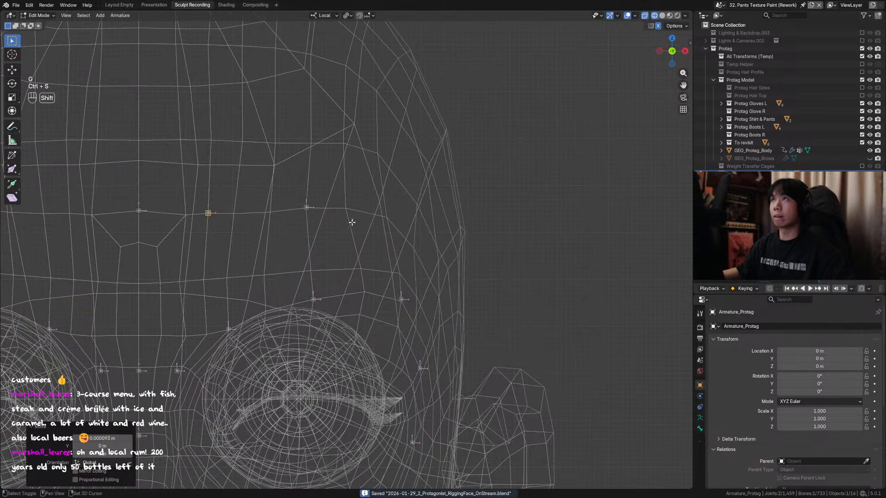
# Select the outer forehead bone, try to remove the 002 suffix from its name DEF_Forearm_2.L.002, and save the file.
pyautogui.moveTo(423, 227); pyautogui.dragTo(350, 226, button='middle')
pyautogui.click(329, 203)
pyautogui.scroll(-2, 343, 241)
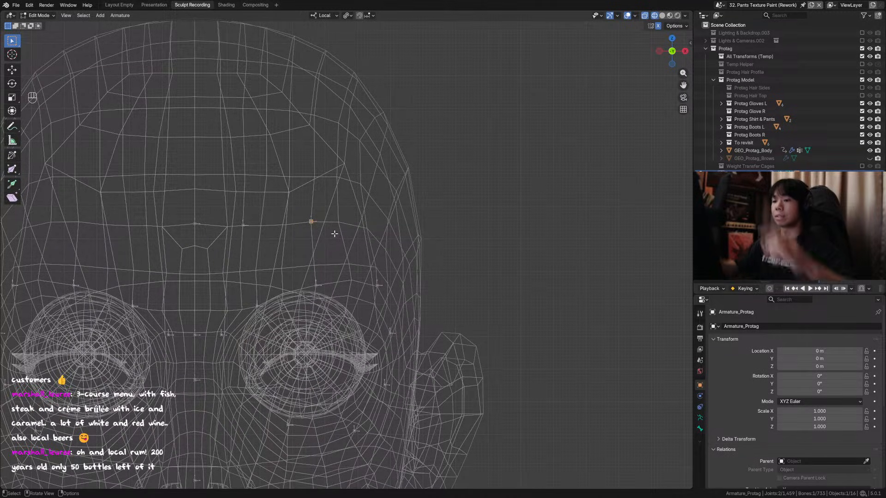
pyautogui.moveTo(354, 248); pyautogui.dragTo(319, 255, button='middle')
pyautogui.keyDown('shift'); pyautogui.moveTo(316, 256); pyautogui.dragTo(377, 226, button='middle'); pyautogui.keyUp('shift')
pyautogui.scroll(-2, 371, 231)
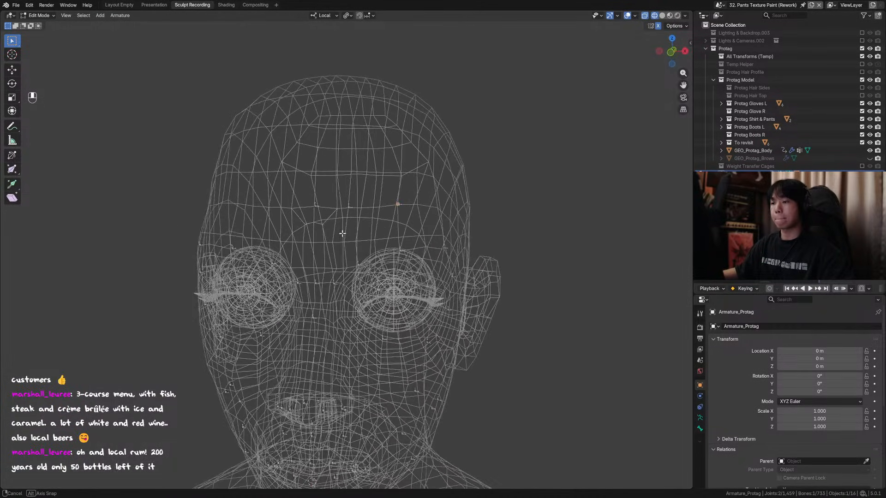
pyautogui.press('F2')
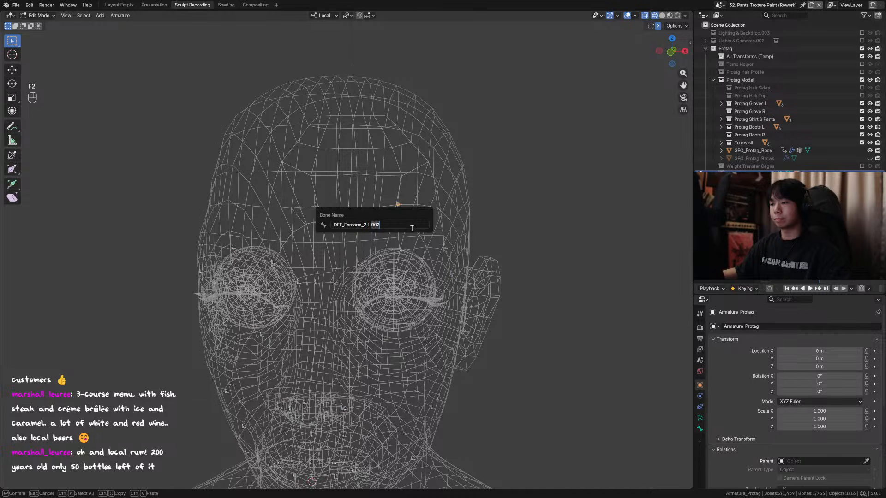
pyautogui.press('BackSpace')
pyautogui.click(421, 177)
pyautogui.hotkey('ctrl', 's')
# Shift the inner left forehead bone about 0.006 m outward along local X in front view, and save.
pyautogui.moveTo(395, 208); pyautogui.dragTo(315, 231, button='middle')
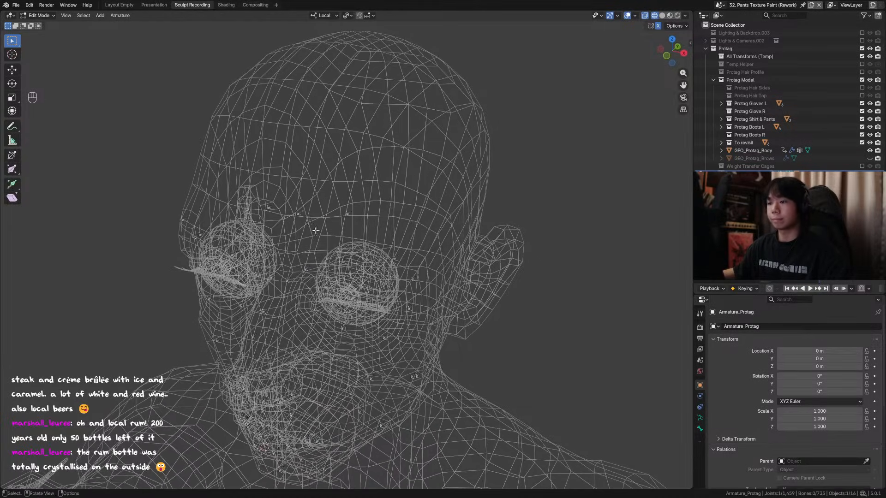
pyautogui.press('KP_1')
pyautogui.press('g')
pyautogui.press('x')
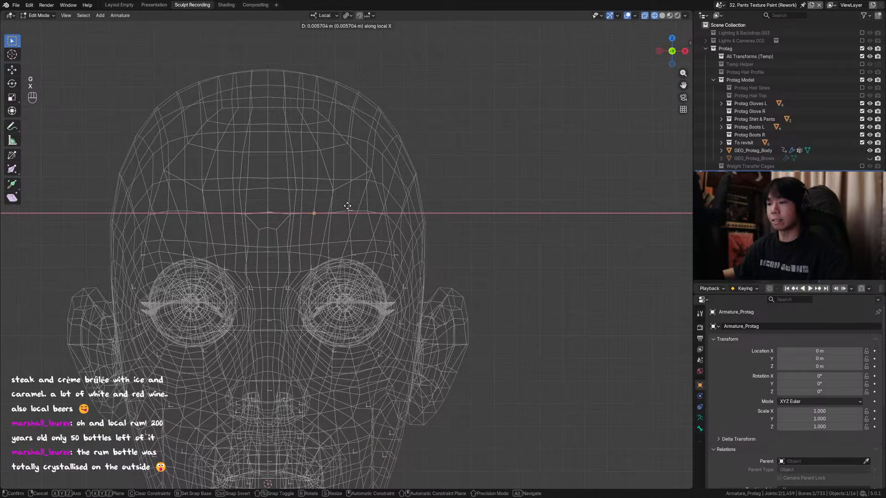
pyautogui.click(347, 206)
pyautogui.press('g')
pyautogui.press('x')
pyautogui.click(348, 206)
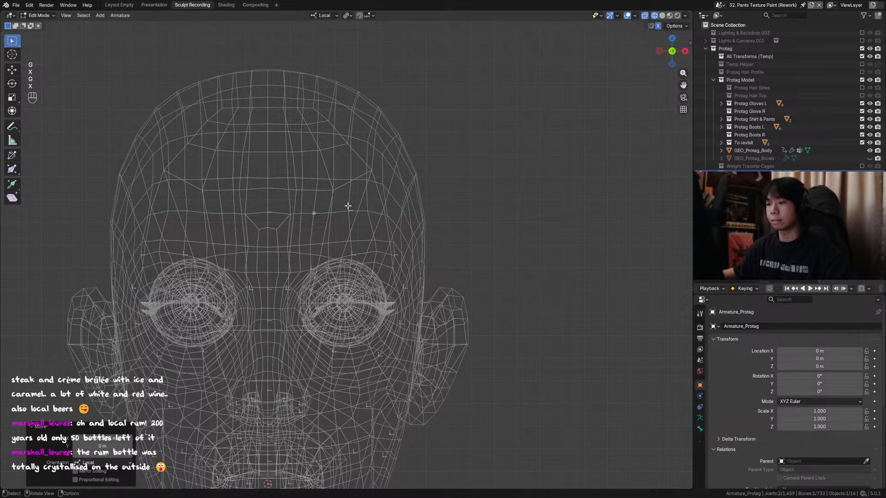
pyautogui.hotkey('ctrl', 's')
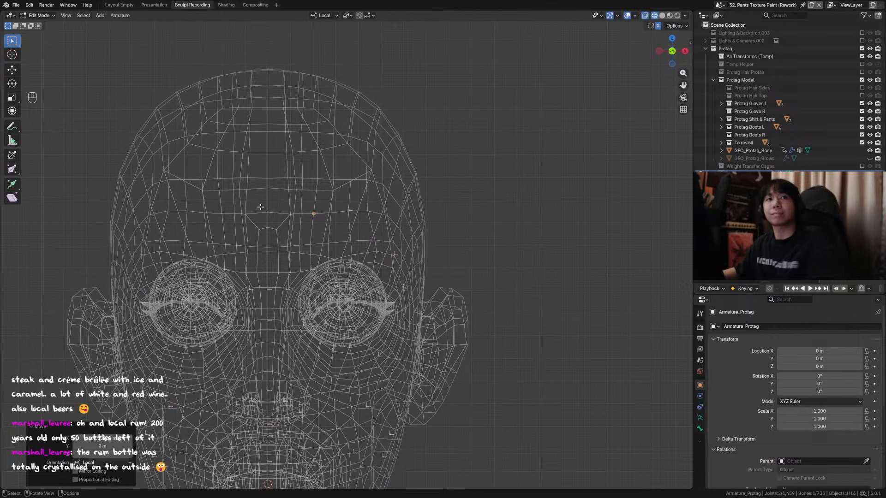
# Fine-tune the left forehead bones' depth along local Y against the head surface, and save the file.
pyautogui.moveTo(346, 182); pyautogui.dragTo(376, 216, button='middle')
pyautogui.hotkey('ctrl', 's')
pyautogui.press('g')
pyautogui.press('y')
pyautogui.click(347, 207)
pyautogui.press('g')
pyautogui.press('y')
pyautogui.click(335, 203)
pyautogui.hotkey('ctrl', 's')
pyautogui.hotkey('ctrl', 's')
# Change the number in the outer forehead bone's name to 3, giving it the base DEF_Forearm_3, and save.
pyautogui.press('F2')
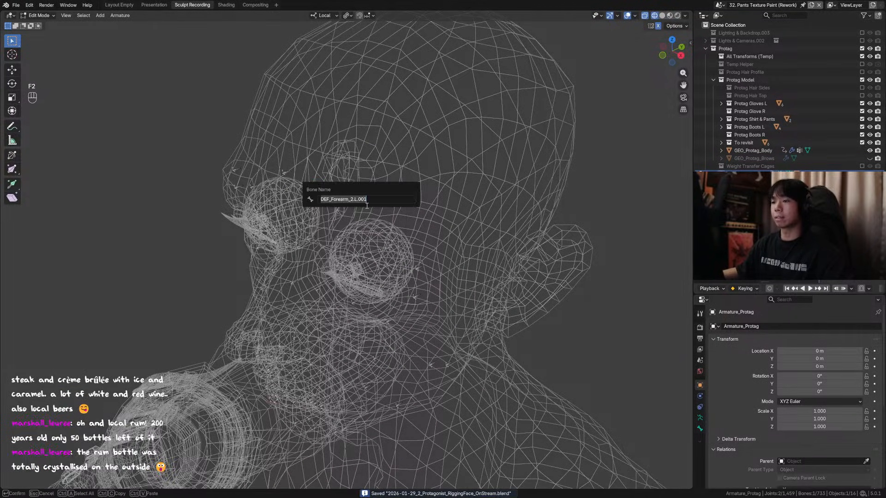
pyautogui.click(352, 200)
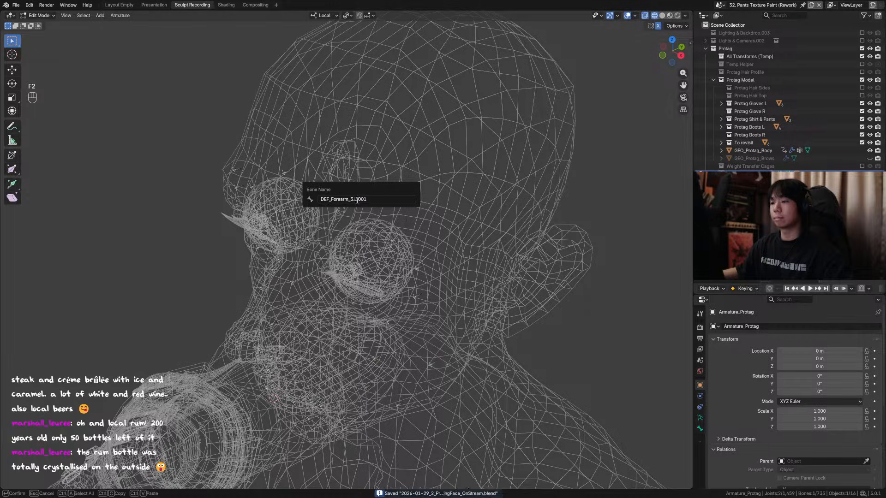
pyautogui.press('Return')
pyautogui.press('KP_1')
pyautogui.hotkey('ctrl', 's')
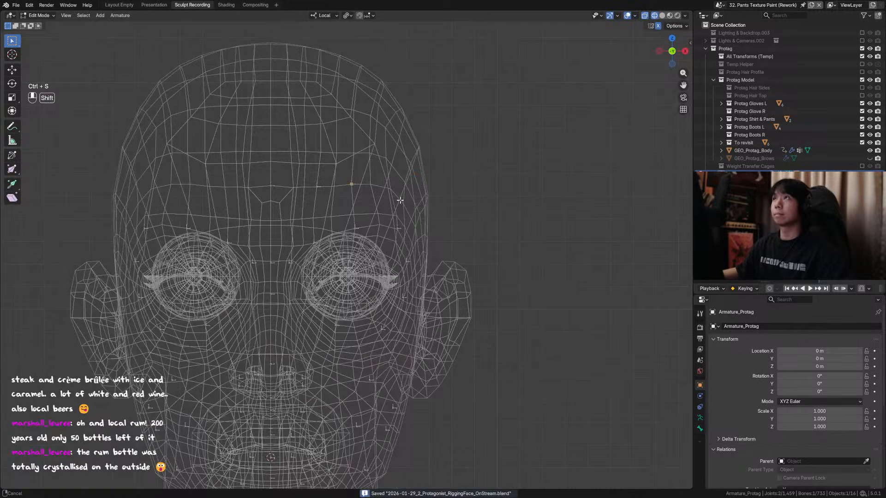
pyautogui.scroll(-6, 415, 208)
pyautogui.keyDown('shift'); pyautogui.moveTo(405, 217); pyautogui.dragTo(398, 222, button='middle'); pyautogui.keyUp('shift')
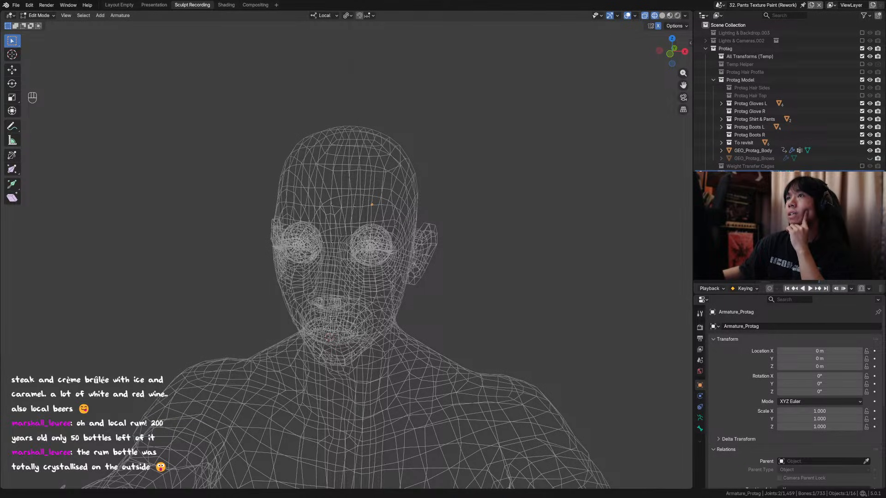
# Turn off X-ray, switch to Object Mode and hide the GEO_Protag_Eyes object.
pyautogui.scroll(6, 381, 150)
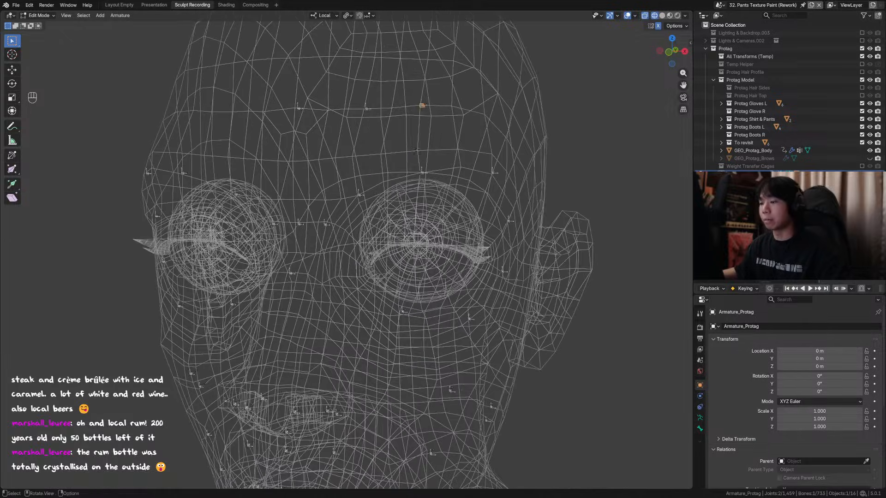
pyautogui.hotkey('alt', 'z')
pyautogui.moveTo(381, 150); pyautogui.dragTo(399, 154, button='middle')
pyautogui.hotkey('ctrl', 'Tab')
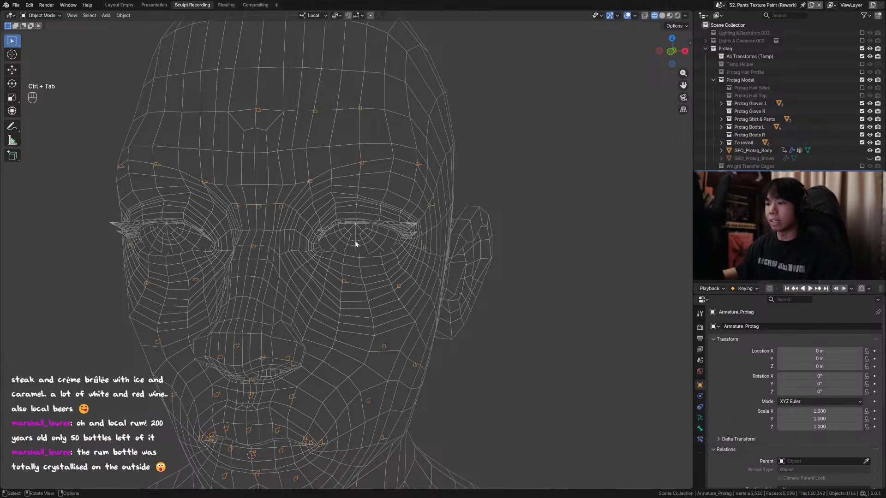
pyautogui.click(356, 241)
pyautogui.press('h')
pyautogui.moveTo(362, 240); pyautogui.dragTo(331, 249, button='middle')
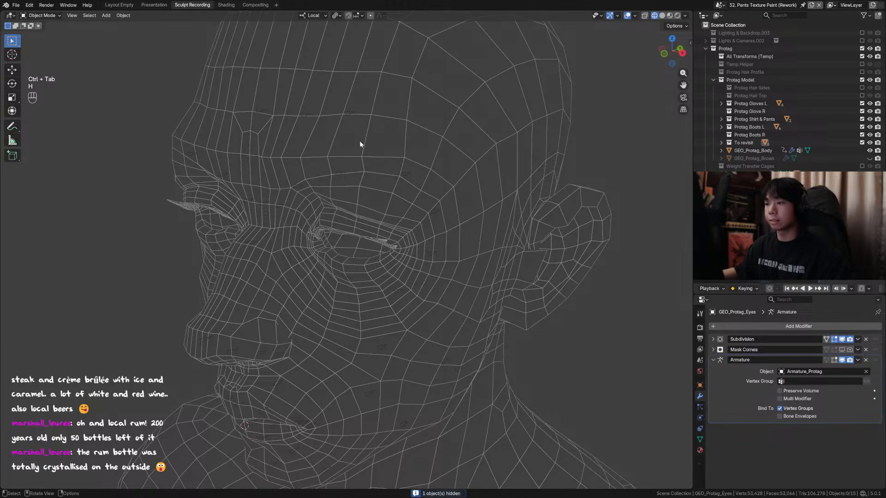
# Select the armature at the forehead bone, return to Edit Mode and save the file.
pyautogui.scroll(2, 359, 140)
pyautogui.click(350, 118)
pyautogui.press('Tab')
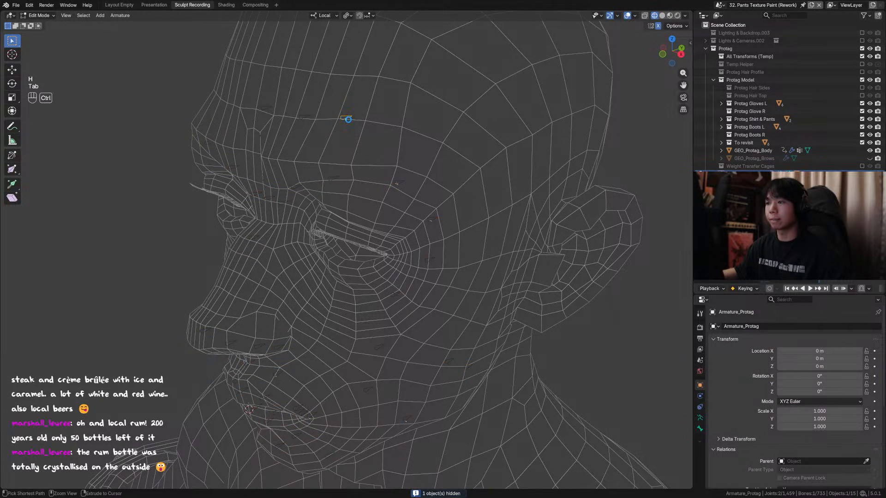
pyautogui.hotkey('ctrl', 's')
pyautogui.moveTo(351, 118); pyautogui.dragTo(348, 292, button='middle')
pyautogui.press('Tab')
pyautogui.press('Tab')
# Turn X-ray back on and move the centre chin bone along local Z to fit the chin topology.
pyautogui.scroll(-3, 332, 144)
pyautogui.moveTo(349, 292)
pyautogui.keyDown('shift'); pyautogui.mouseDown(button='middle')
pyautogui.moveTo(350, 279)
pyautogui.moveTo(331, 288)
pyautogui.moveTo(346, 279)
pyautogui.mouseUp(button='middle'); pyautogui.keyUp('shift')
pyautogui.scroll(2, 353, 282)
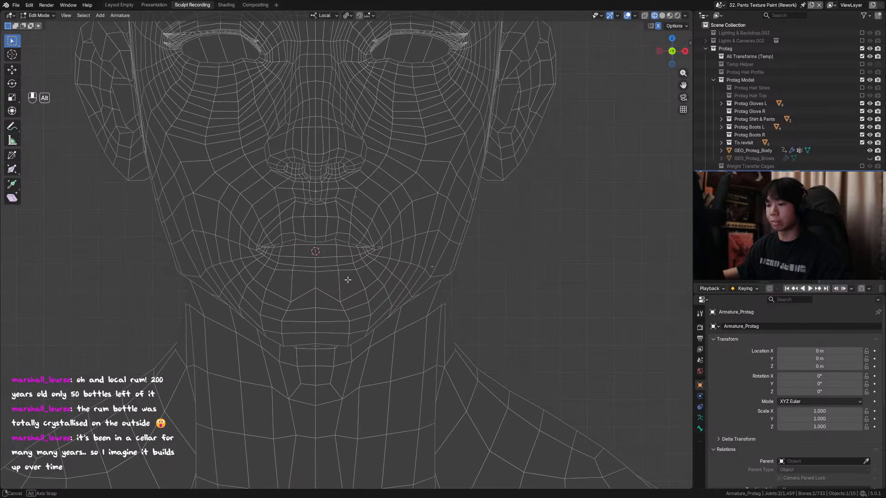
pyautogui.hotkey('alt', 'z')
pyautogui.scroll(2, 335, 321)
pyautogui.moveTo(335, 321); pyautogui.dragTo(386, 303, button='middle')
pyautogui.press('g')
pyautogui.press('z')
pyautogui.click(350, 306)
pyautogui.moveTo(387, 303); pyautogui.dragTo(379, 283, button='middle')
pyautogui.click(381, 280)
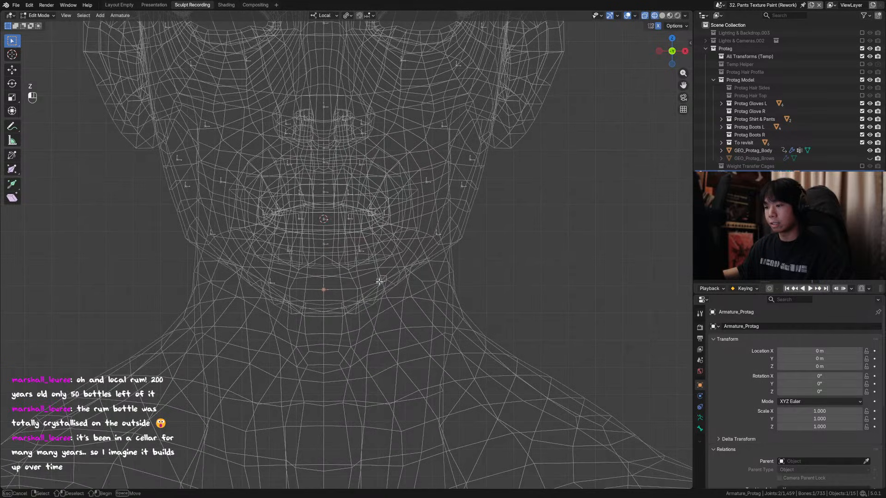
# Move the left side chin bone freely to fit the chin topology, then save the file.
pyautogui.press('g')
pyautogui.keyDown('ctrl'); pyautogui.click(398, 289); pyautogui.keyUp('ctrl')
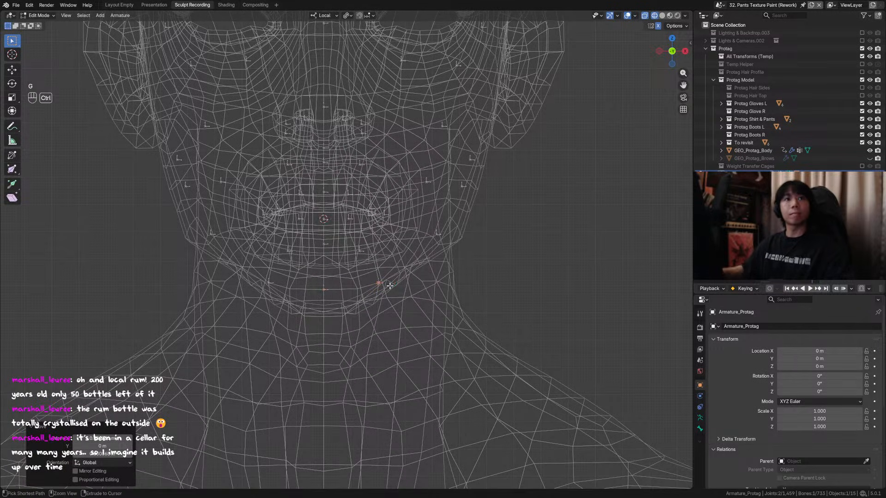
pyautogui.hotkey('ctrl', 's')
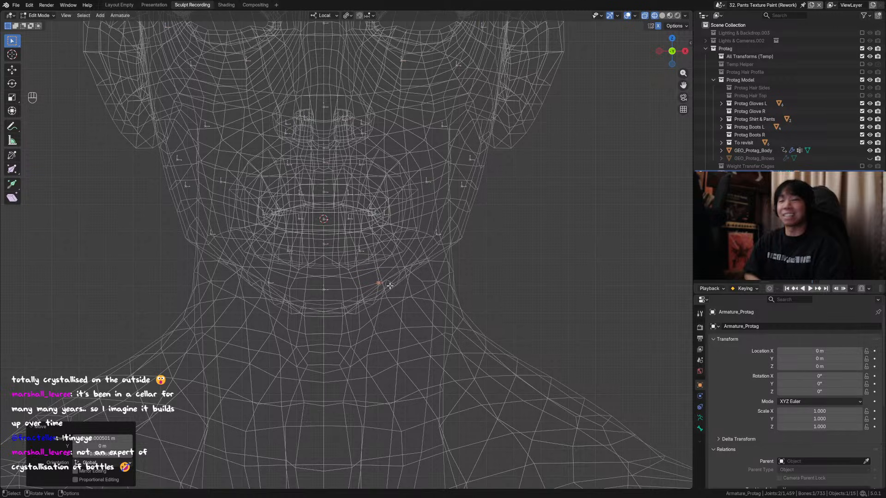
pyautogui.hotkey('alt', 'z')
pyautogui.hotkey('alt', 'z')
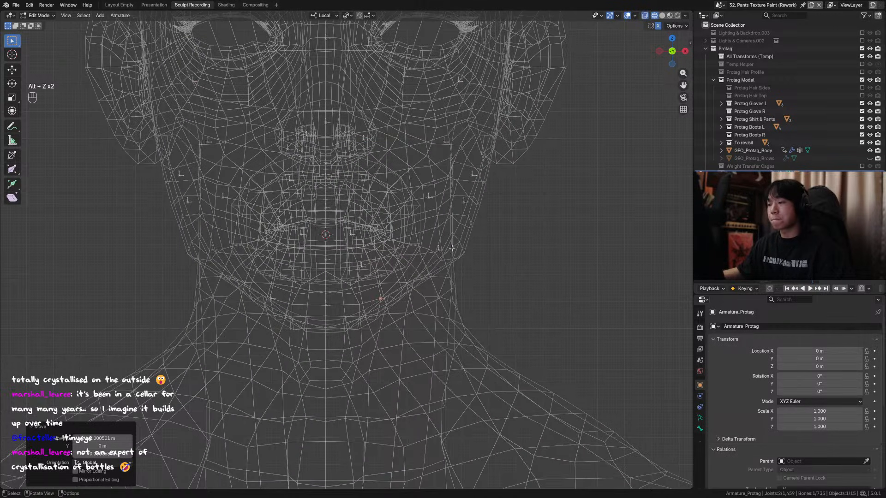
# Move the left jaw-corner bone along local X, nudge it freely onto the jaw topology, and save.
pyautogui.moveTo(447, 252); pyautogui.dragTo(431, 281, button='middle')
pyautogui.press('g')
pyautogui.press('x')
pyautogui.click(433, 265)
pyautogui.press('g')
pyautogui.click(434, 269)
pyautogui.hotkey('ctrl', 's')
pyautogui.scroll(-3, 431, 281)
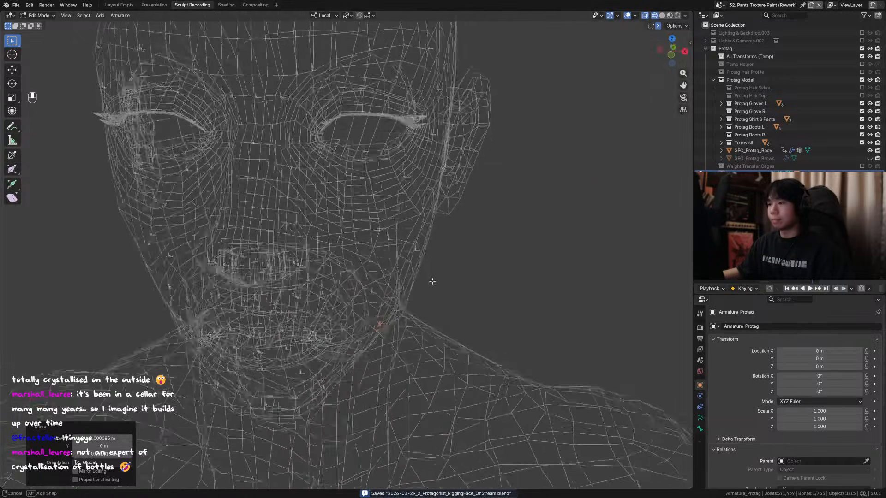
pyautogui.scroll(3, 381, 259)
pyautogui.hotkey('ctrl', 's')
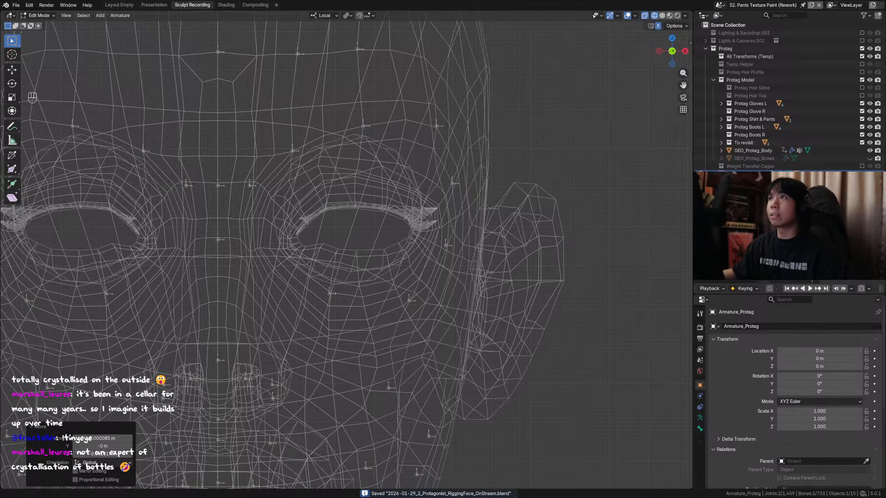
# Duplicate the inner under-eye bone of the left eye and place the copy near the eye's inner corner.
pyautogui.moveTo(268, 291); pyautogui.dragTo(331, 299, button='middle')
pyautogui.click(326, 296)
pyautogui.hotkey('ctrl', 's')
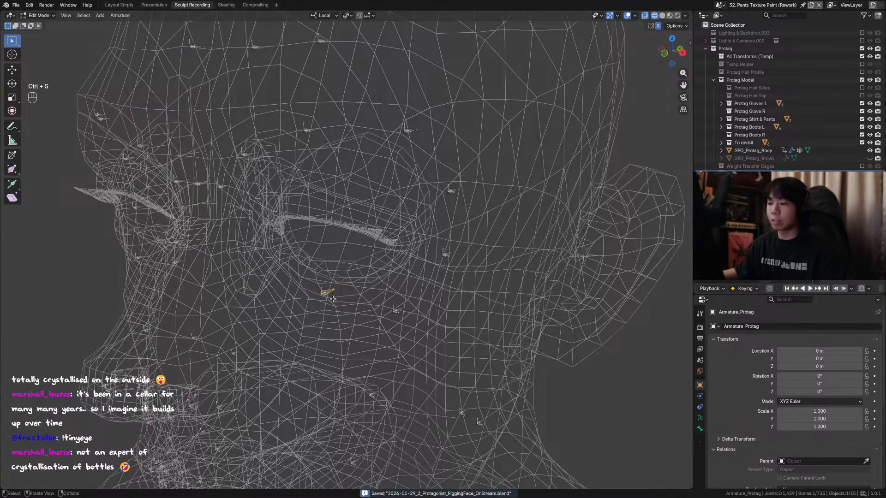
pyautogui.press('KP_1')
pyautogui.scroll(6, 417, 296)
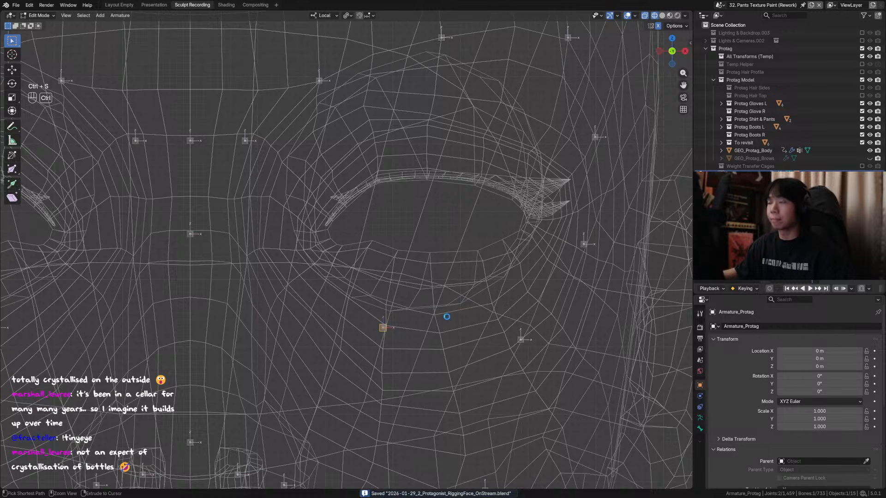
pyautogui.hotkey('ctrl', 's')
pyautogui.hotkey('shift', 'd')
pyautogui.click(386, 233)
# Rename the duplicated bone at the inner eye corner DEF_Eyelid_Corner_In.L and save the file.
pyautogui.moveTo(387, 234); pyautogui.dragTo(352, 261, button='middle')
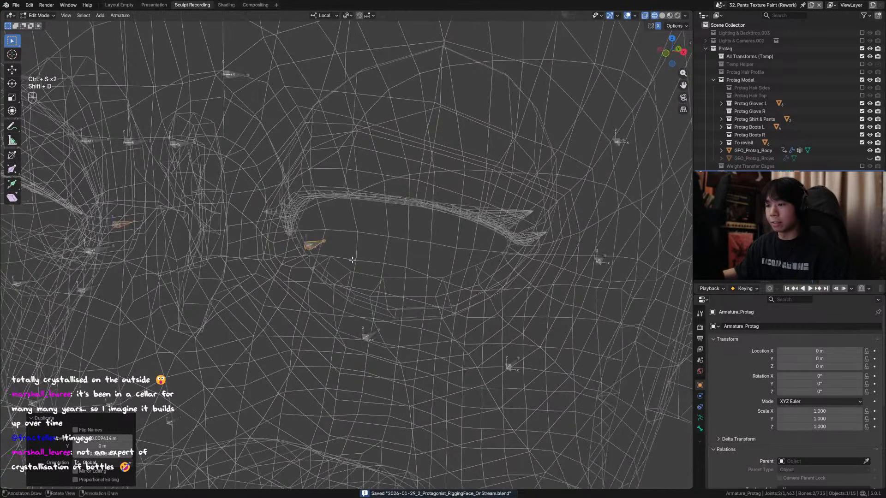
pyautogui.press('F2')
pyautogui.click(333, 262)
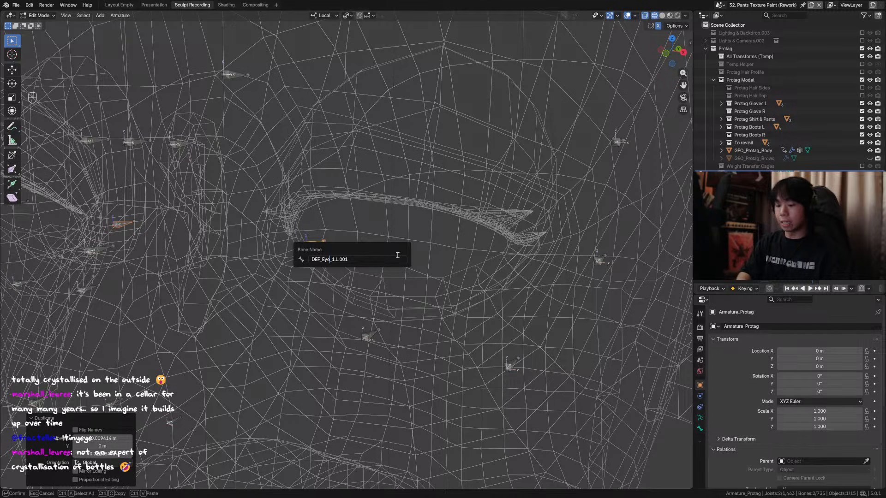
pyautogui.write('Eyelid_C')
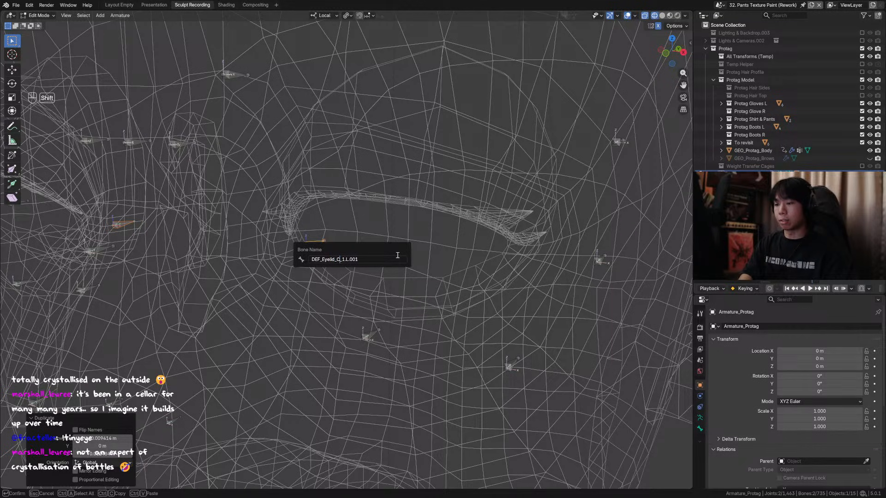
pyautogui.write('orner_')
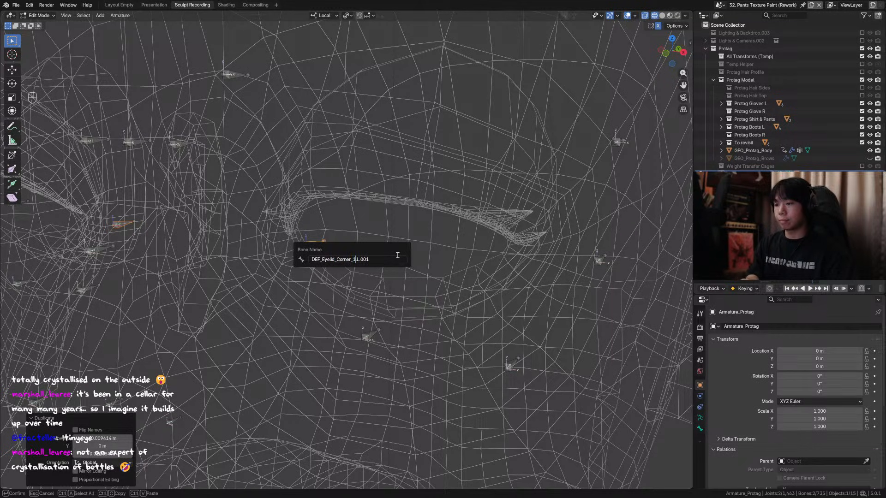
pyautogui.write('In.')
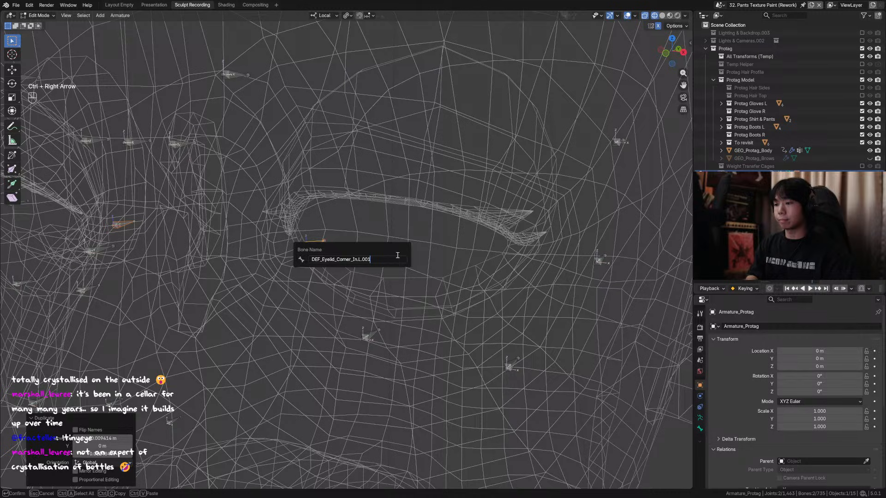
pyautogui.press('BackSpace')
pyautogui.press('BackSpace')
pyautogui.press('Return')
pyautogui.hotkey('ctrl', 's')
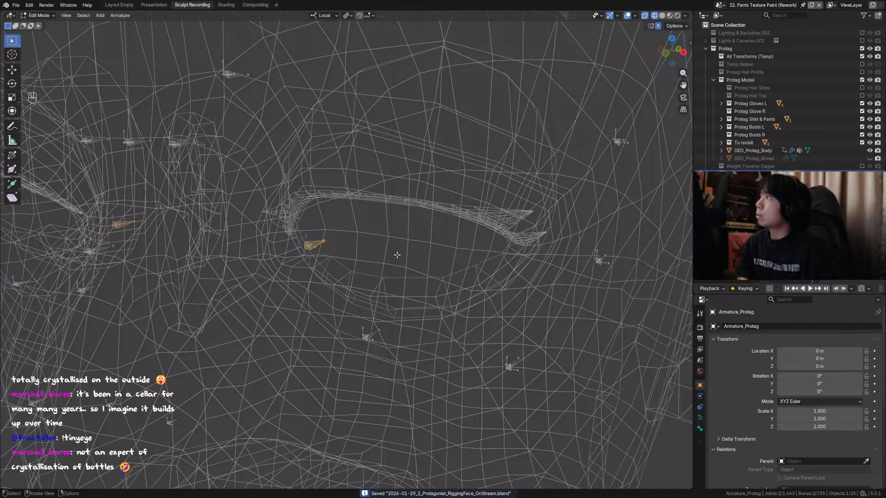
# Move the inner eyelid corner bone along local Y to the depth of the eye-corner mesh and save.
pyautogui.moveTo(297, 240); pyautogui.dragTo(280, 226, button='middle')
pyautogui.moveTo(349, 232)
pyautogui.mouseDown(button='middle')
pyautogui.moveTo(360, 236)
pyautogui.moveTo(335, 250)
pyautogui.moveTo(285, 249)
pyautogui.moveTo(340, 244)
pyautogui.mouseUp(button='middle')
pyautogui.press('g')
pyautogui.press('y')
pyautogui.click(355, 234)
pyautogui.hotkey('ctrl', 's')
pyautogui.press('g')
pyautogui.press('y')
pyautogui.click(324, 251)
# Nudge the inner eyelid corner bone slightly in the front view to match the corner topology, then save.
pyautogui.press('g')
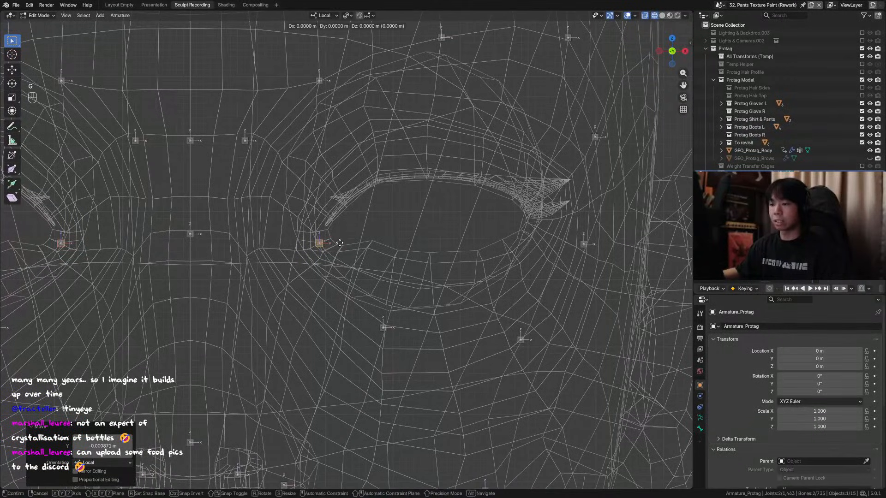
pyautogui.press('x')
pyautogui.rightClick(338, 244)
pyautogui.press('g')
pyautogui.click(339, 244)
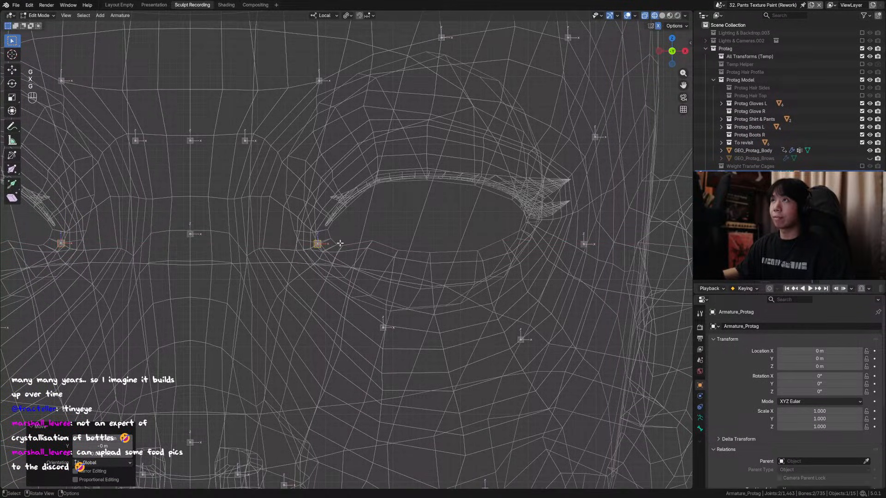
pyautogui.hotkey('ctrl', 's')
# Duplicate the inner eyelid corner bone toward the nose bridge, move the copy along local Y onto the mesh surface, and save.
pyautogui.keyDown('shift'); pyautogui.moveTo(339, 244); pyautogui.dragTo(371, 245, button='middle'); pyautogui.keyUp('shift')
pyautogui.hotkey('shift', 'd')
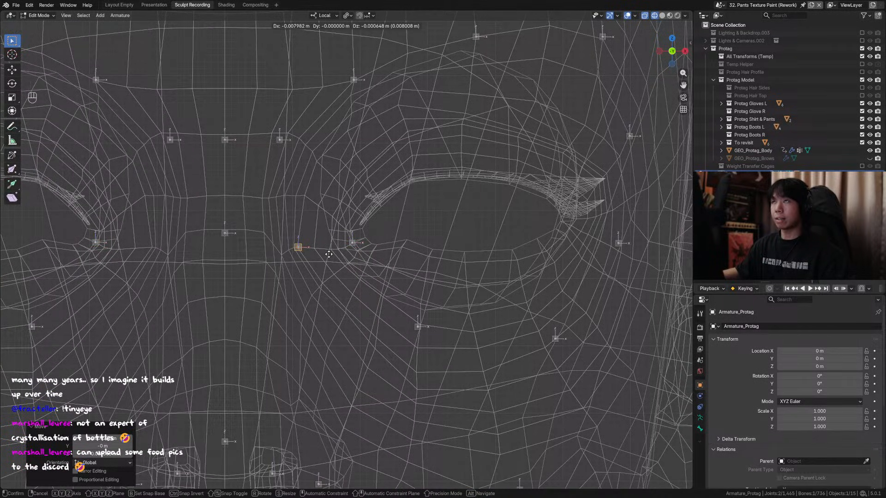
pyautogui.click(329, 254)
pyautogui.moveTo(331, 255); pyautogui.dragTo(300, 259, button='middle')
pyautogui.press('g')
pyautogui.press('y')
pyautogui.click(294, 258)
pyautogui.press('g')
pyautogui.press('y')
pyautogui.click(294, 254)
pyautogui.hotkey('ctrl', 's')
# Rename the copy beside the nose bridge DEF_Eyelid_Corner_Out.L and save the file.
pyautogui.press('F2')
pyautogui.press('Escape')
pyautogui.click(278, 260)
pyautogui.click(280, 259)
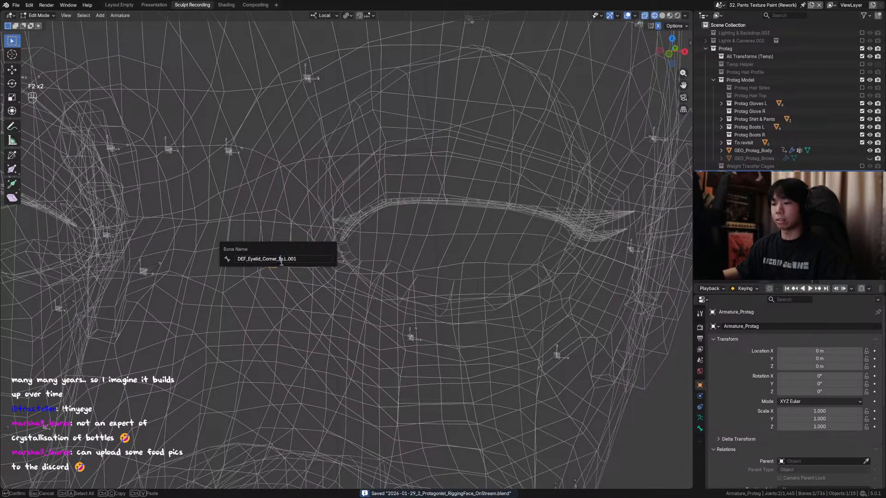
pyautogui.press('BackSpace')
pyautogui.press('BackSpace')
pyautogui.write('Out')
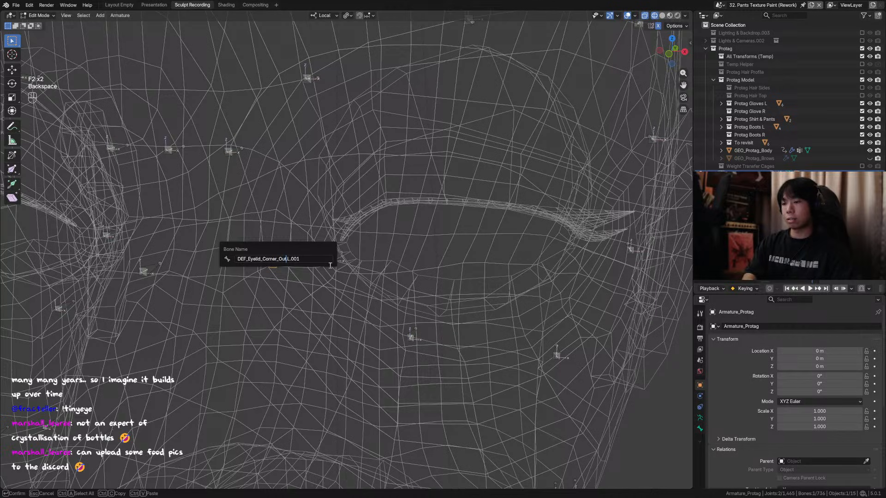
pyautogui.hotkey('ctrl', 'Right')
pyautogui.press('BackSpace')
pyautogui.press('BackSpace')
pyautogui.press('Return')
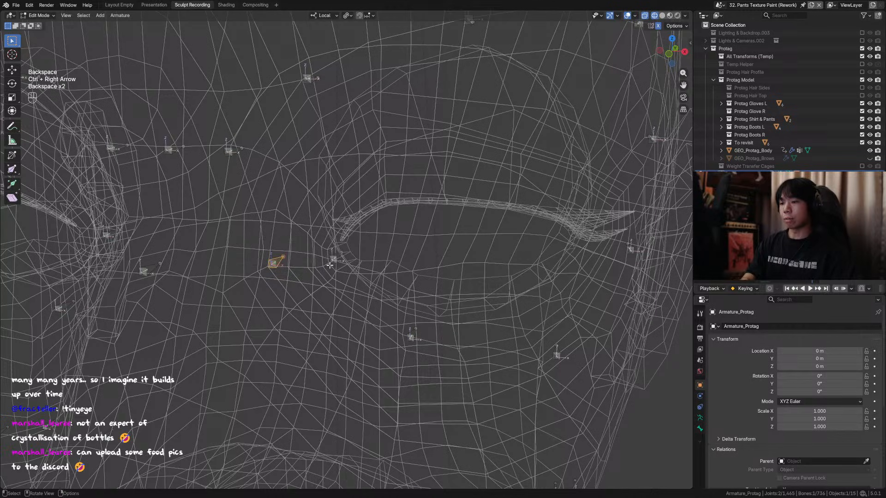
pyautogui.hotkey('ctrl', 's')
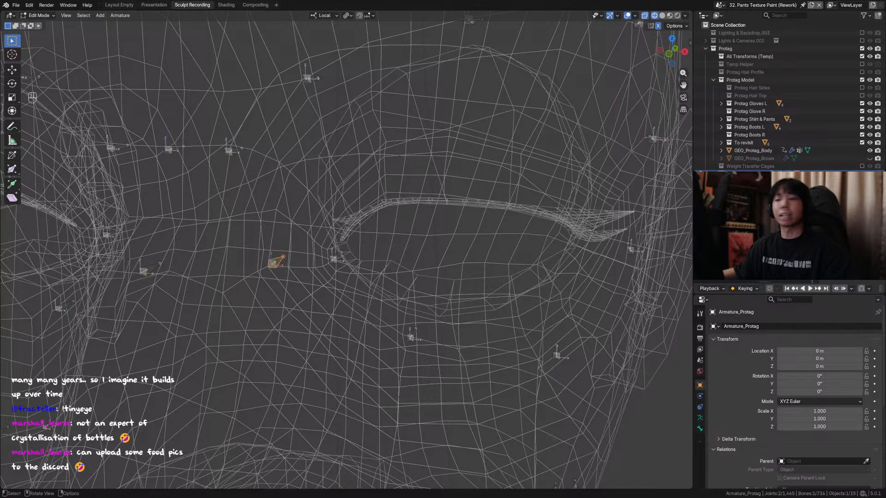
# Select the bone at the left eye's inner eyelid corner and save the file.
pyautogui.moveTo(323, 258); pyautogui.dragTo(343, 259, button='middle')
pyautogui.click(333, 260)
pyautogui.hotkey('ctrl', 's')
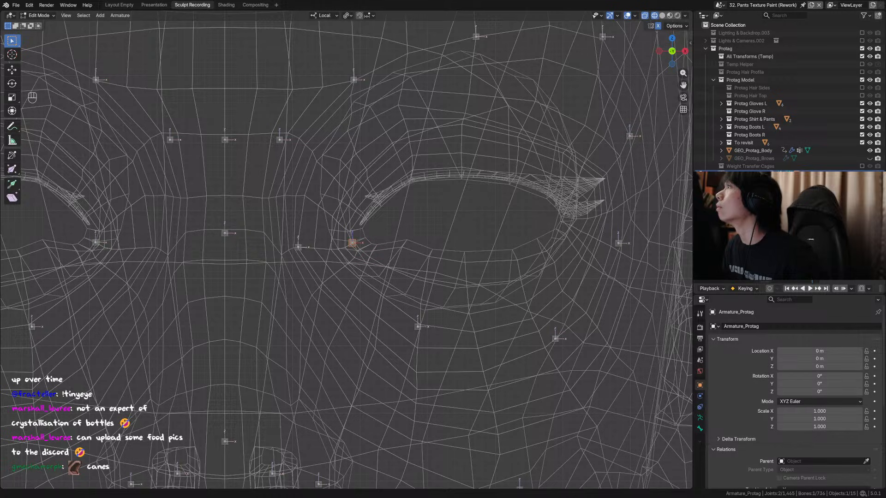
# Examine the mesh topology around the left eye with and without X-ray and wireframe shading.
pyautogui.keyDown('shift'); pyautogui.moveTo(437, 187); pyautogui.dragTo(408, 196, button='middle'); pyautogui.keyUp('shift')
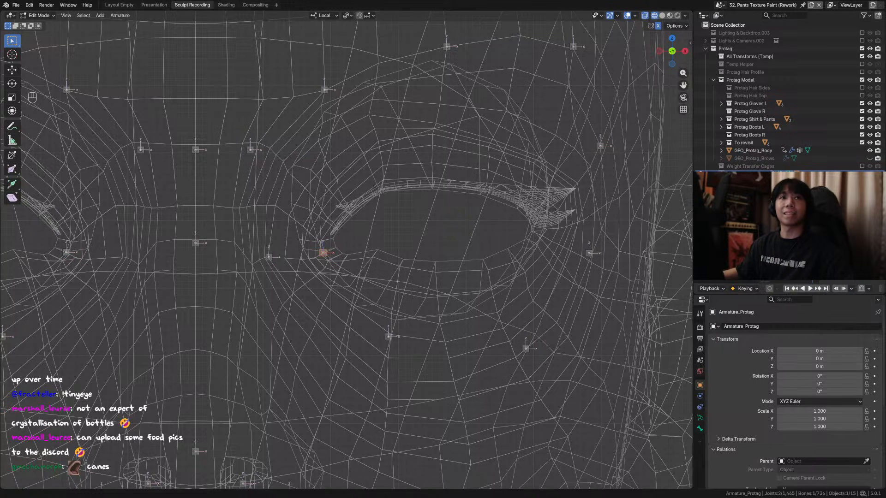
pyautogui.moveTo(350, 257); pyautogui.dragTo(387, 242, button='middle')
pyautogui.hotkey('ctrl', 's')
pyautogui.hotkey('alt', 'z')
pyautogui.keyDown('shift'); pyautogui.moveTo(388, 242); pyautogui.dragTo(336, 236, button='middle'); pyautogui.keyUp('shift')
pyautogui.hotkey('alt', 'z')
pyautogui.scroll(2, 340, 248)
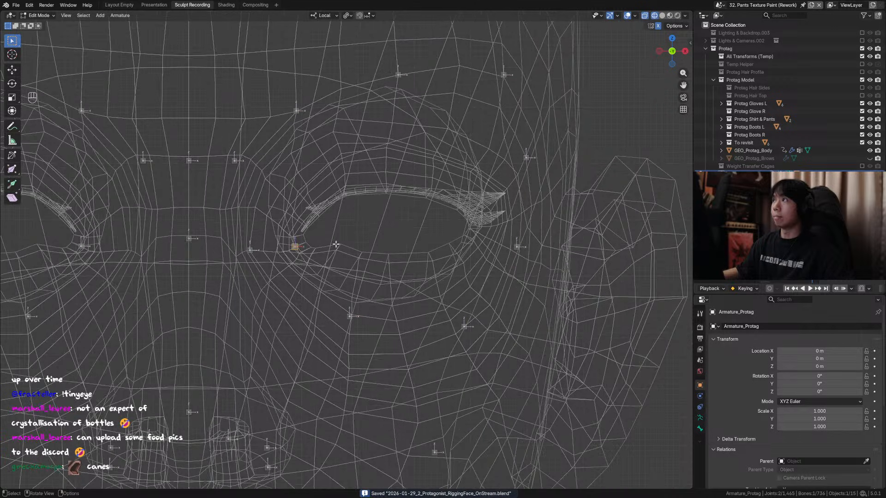
pyautogui.scroll(-3, 339, 248)
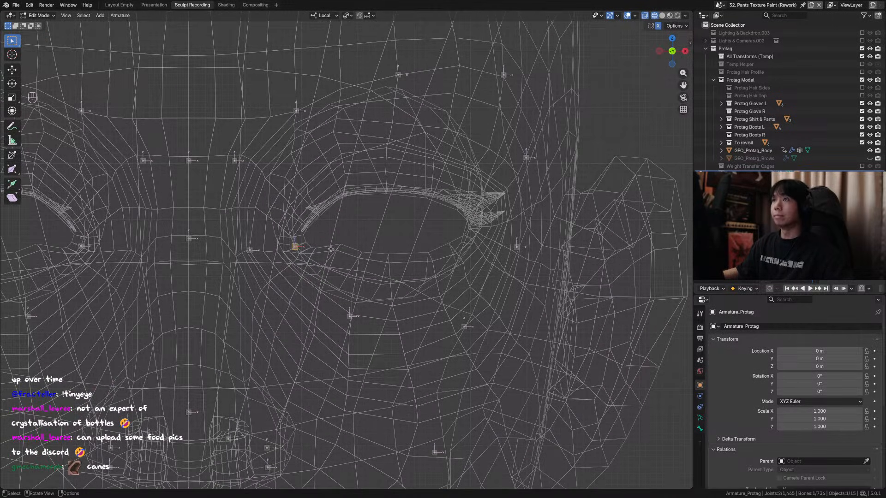
pyautogui.hotkey('shift', 'z')
pyautogui.hotkey('shift', 'z')
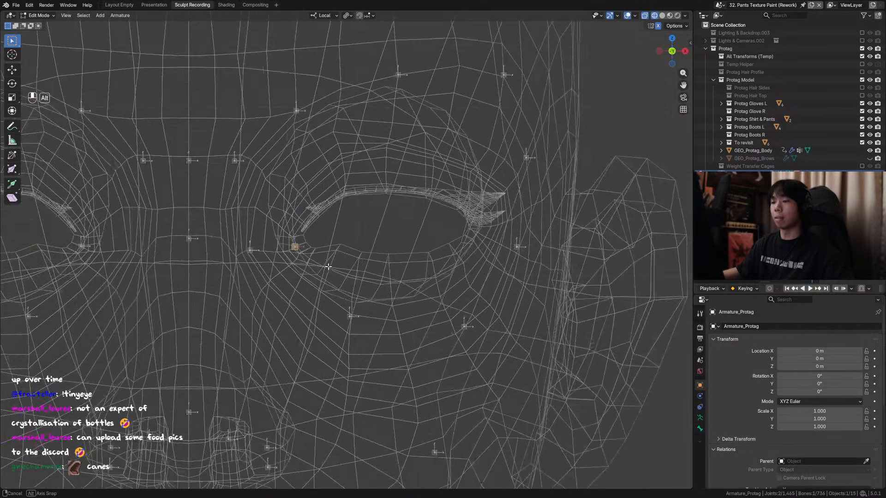
# Duplicate the inner eyelid corner bone to the middle of the lower eyelid, move it about -0.0025 m along local Y, and save.
pyautogui.hotkey('shift', 'd')
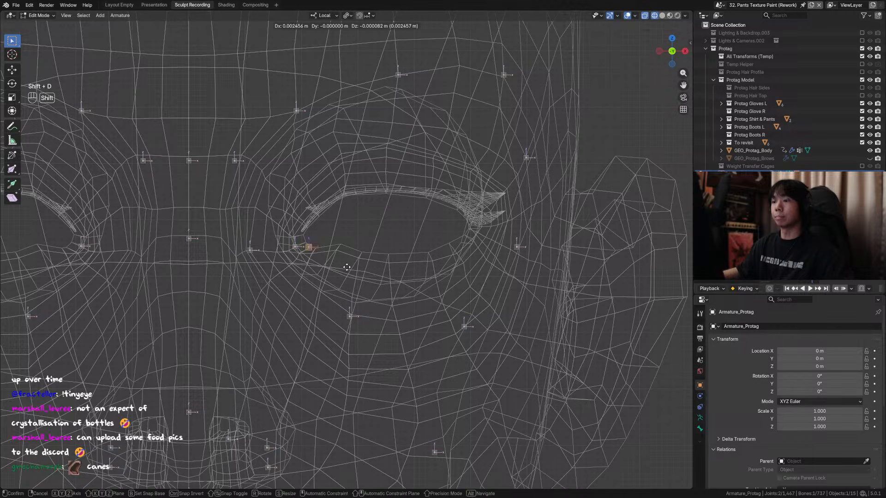
pyautogui.click(424, 278)
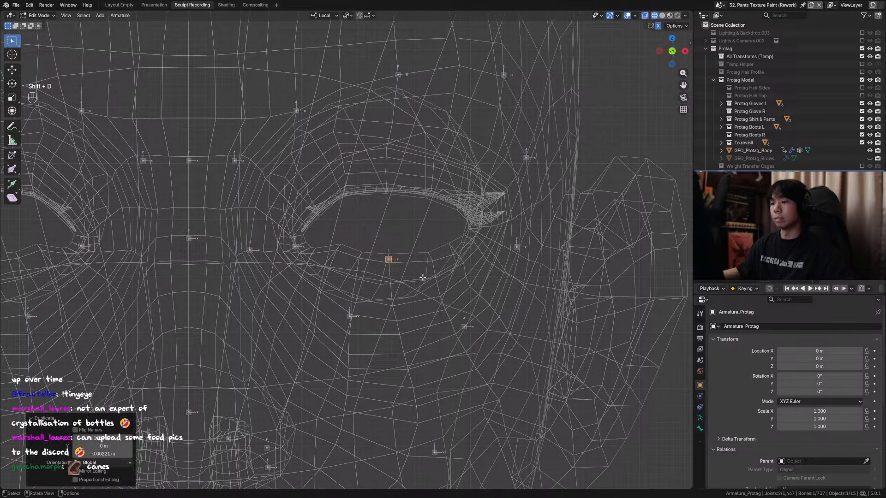
pyautogui.moveTo(425, 278); pyautogui.dragTo(286, 245, button='middle')
pyautogui.press('g')
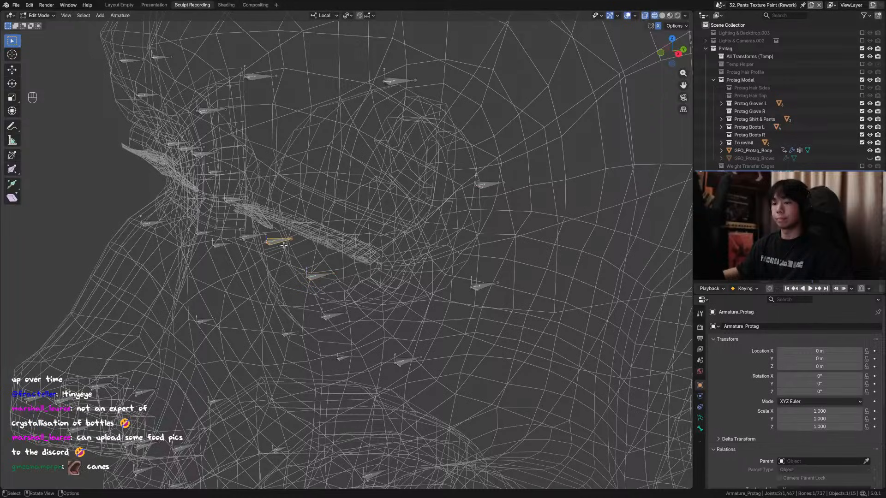
pyautogui.press('y')
pyautogui.rightClick(288, 245)
pyautogui.scroll(2, 290, 249)
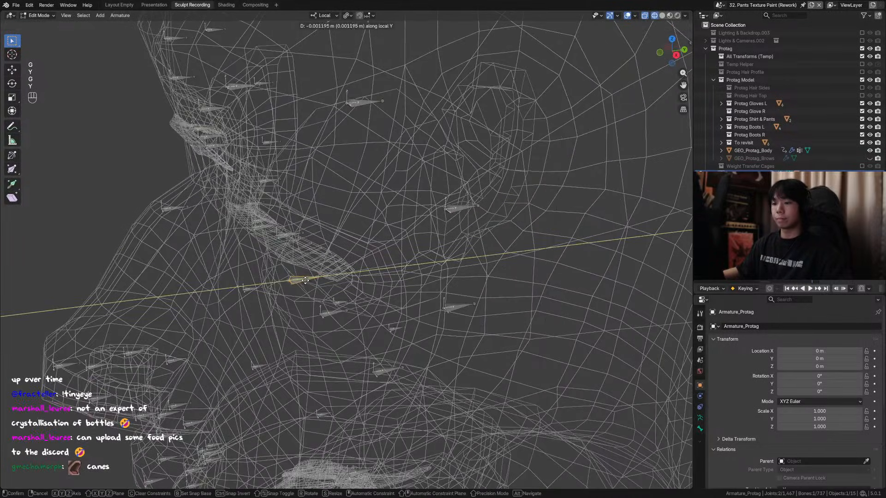
pyautogui.press('g')
pyautogui.press('y')
pyautogui.click(297, 283)
pyautogui.press('KP_1')
pyautogui.press('ctrl')
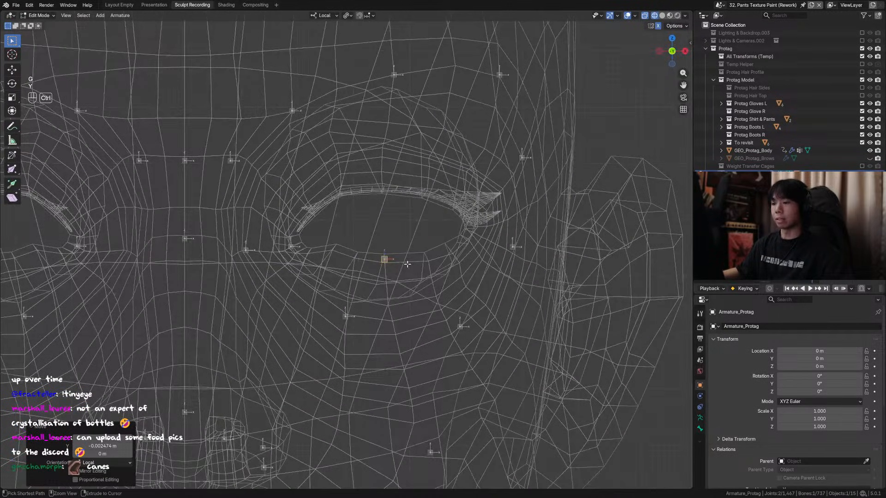
pyautogui.hotkey('ctrl', 's')
pyautogui.keyDown('shift'); pyautogui.moveTo(407, 263); pyautogui.dragTo(411, 272, button='middle'); pyautogui.keyUp('shift')
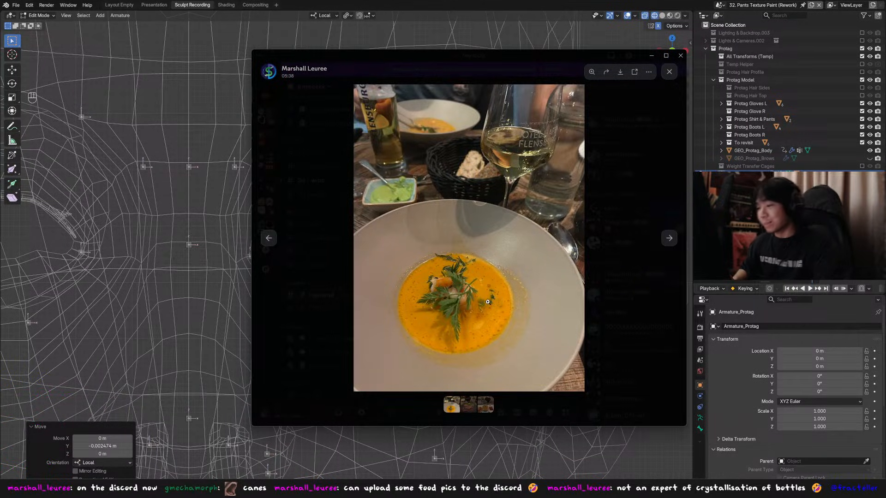
# Browse the shared food photos in Discord's image viewer and zoom in on the steak photo.
pyautogui.press('Right')
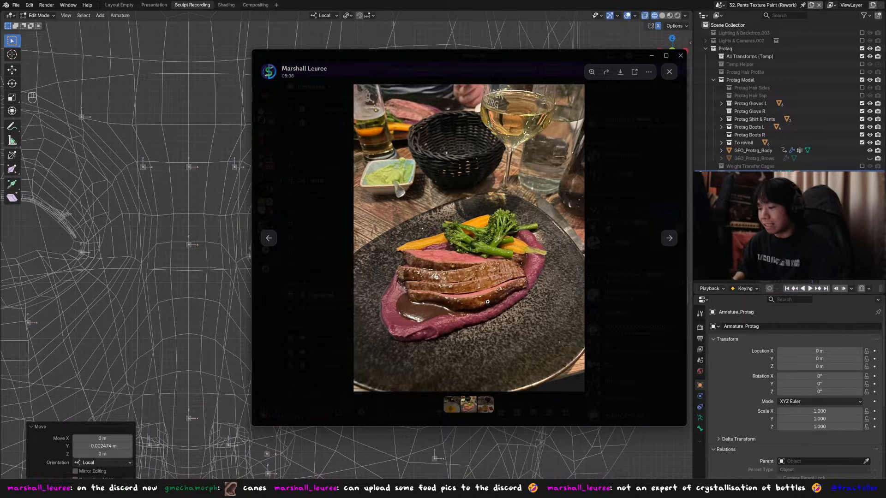
pyautogui.press('Right')
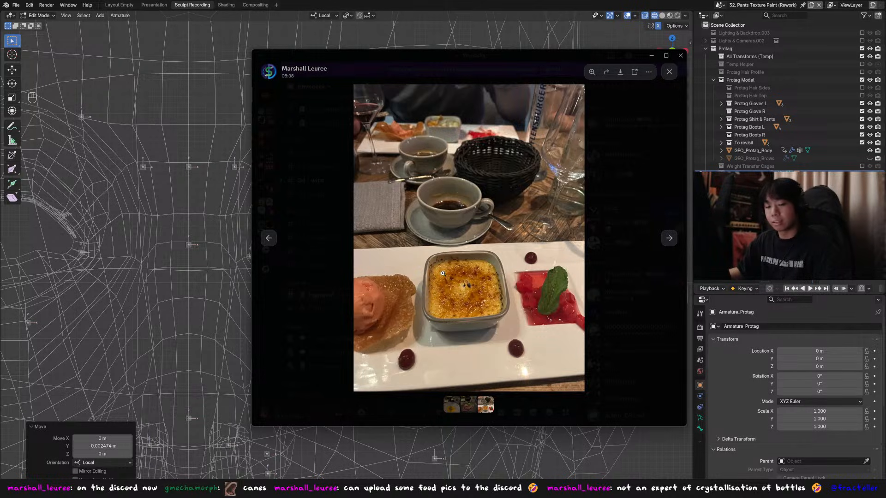
pyautogui.click(269, 239)
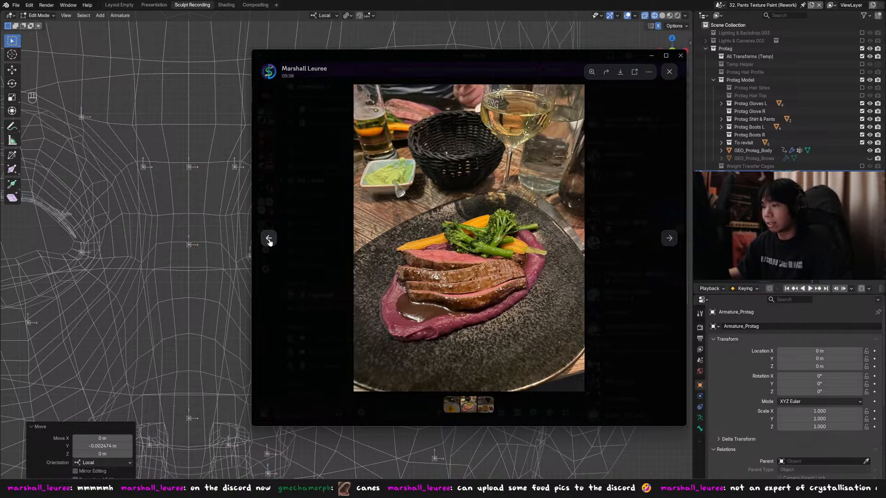
pyautogui.click(383, 177)
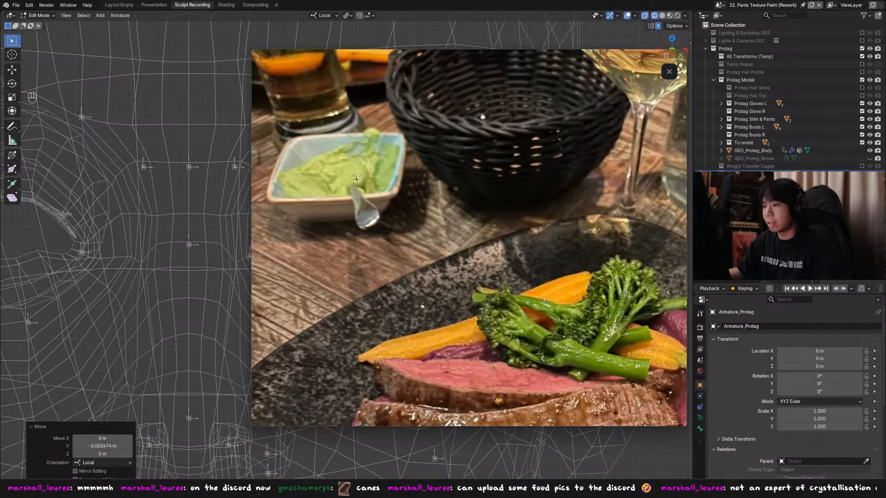
# Examine the shared soup and steak photos up close in Discord's image viewer, and clear the window off the 3D viewport.
pyautogui.click(353, 175)
pyautogui.click(350, 171)
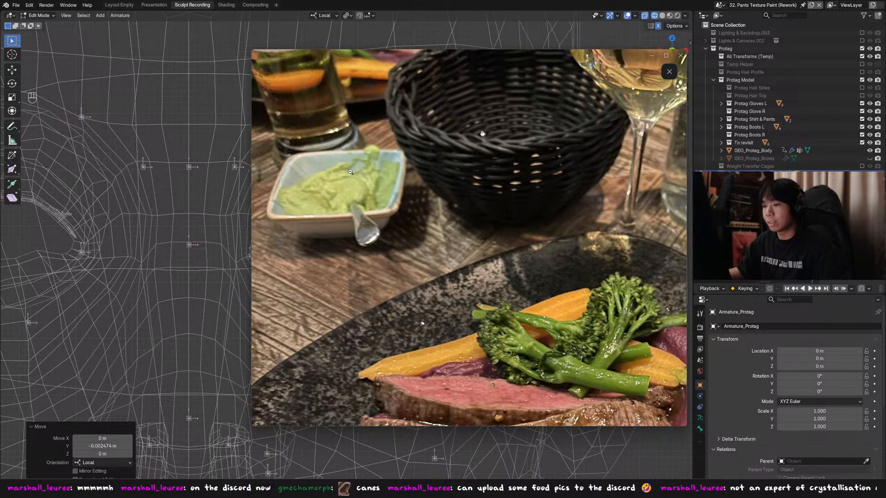
pyautogui.click(350, 172)
pyautogui.click(269, 238)
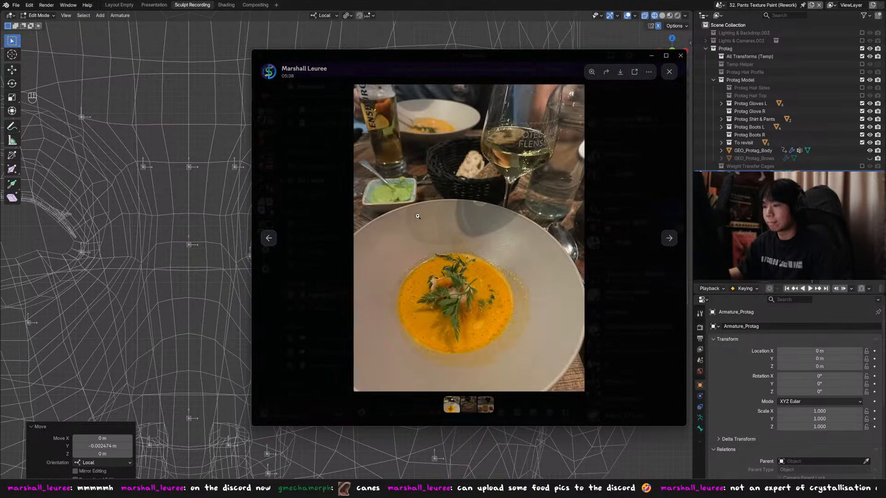
pyautogui.click(389, 186)
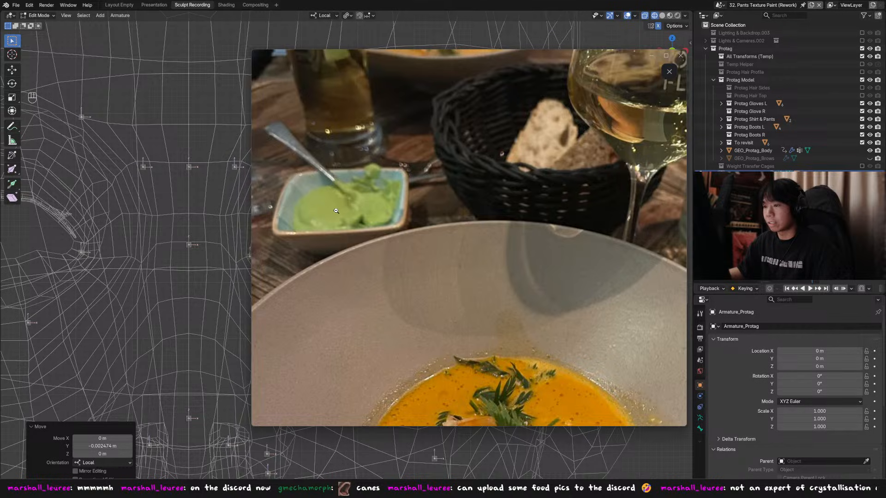
pyautogui.click(333, 204)
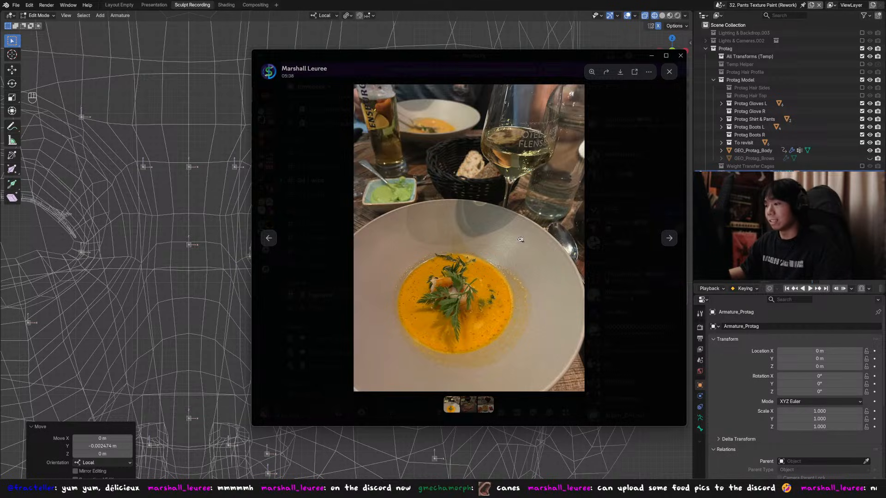
pyautogui.click(553, 148)
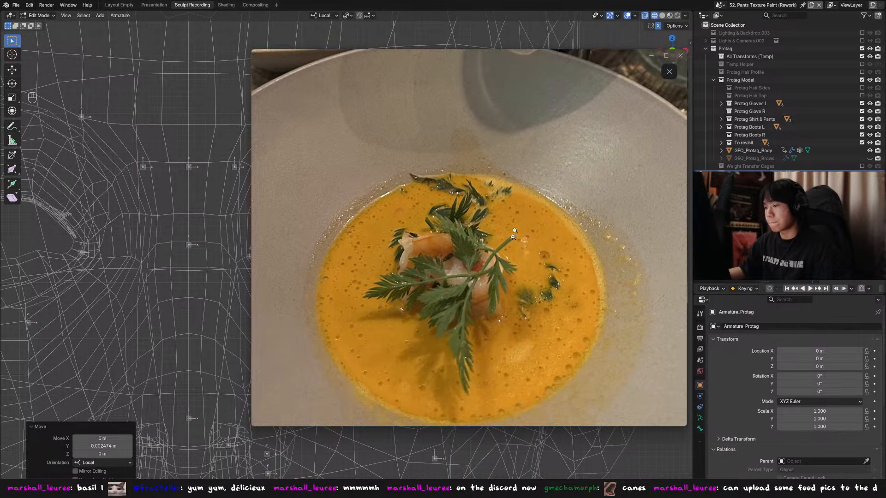
pyautogui.click(531, 239)
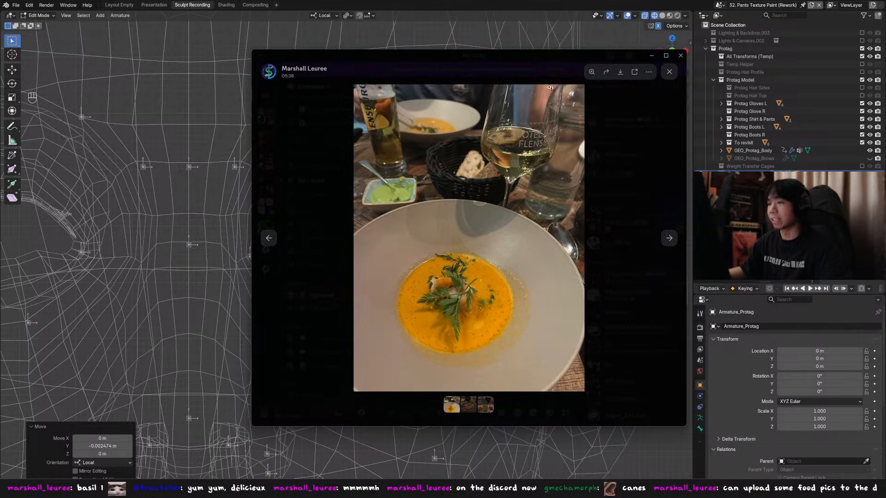
pyautogui.moveTo(471, 58); pyautogui.dragTo(0, 244)
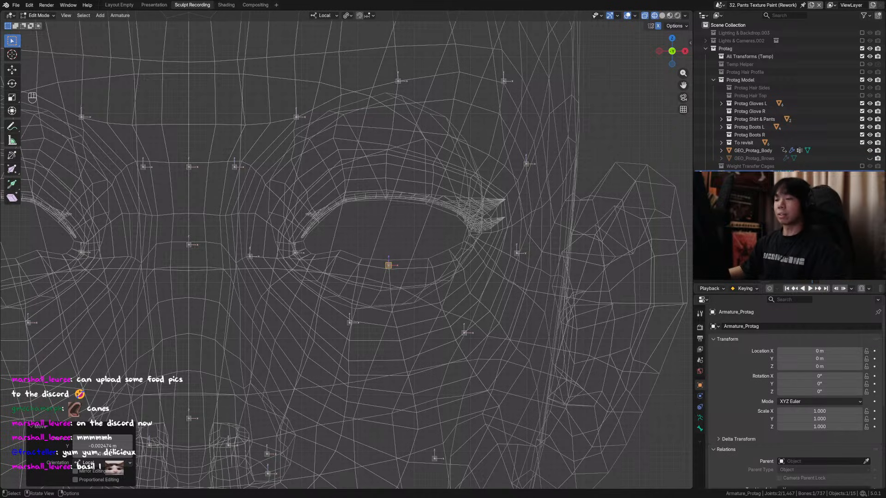
# Save the file, duplicate the lower eyelid's middle bone to the left eye's outer corner, and move it about 0.008 m along local Y.
pyautogui.moveTo(389, 266); pyautogui.dragTo(372, 287, button='middle')
pyautogui.click(372, 286)
pyautogui.press('KP_1')
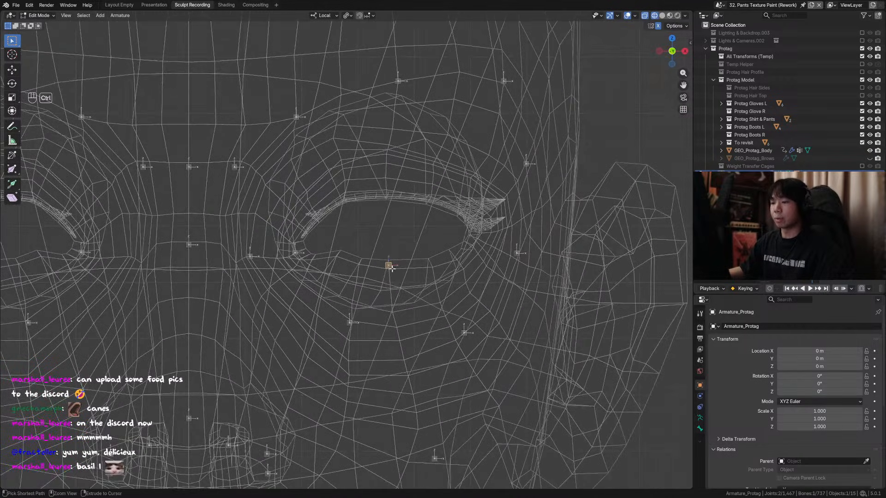
pyautogui.hotkey('ctrl', 's')
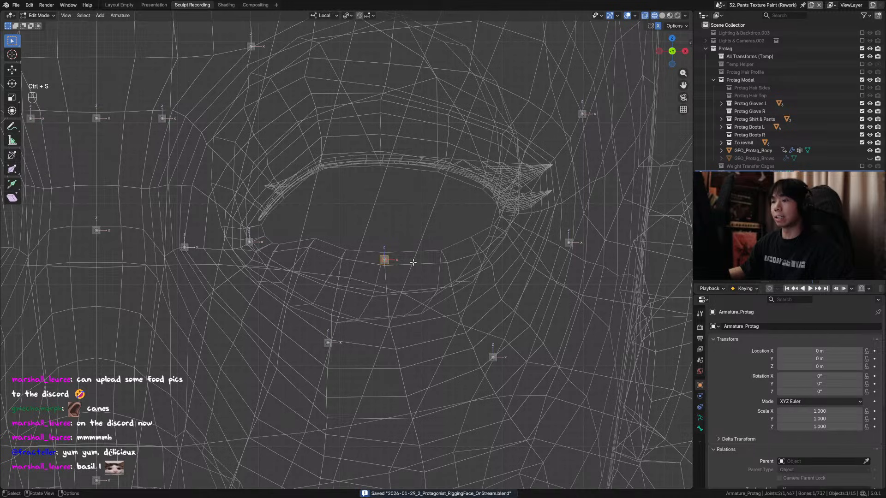
pyautogui.moveTo(413, 262); pyautogui.dragTo(369, 262, button='middle')
pyautogui.press('KP_1')
pyautogui.hotkey('shift', 'd')
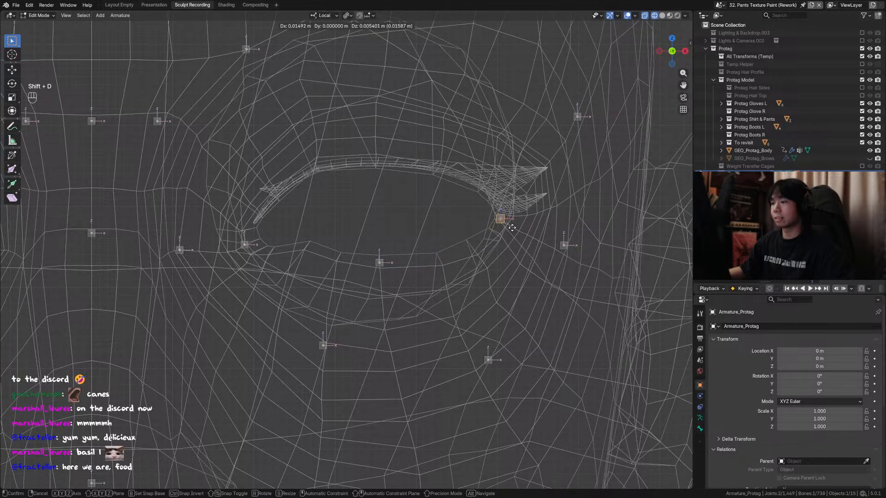
pyautogui.click(513, 226)
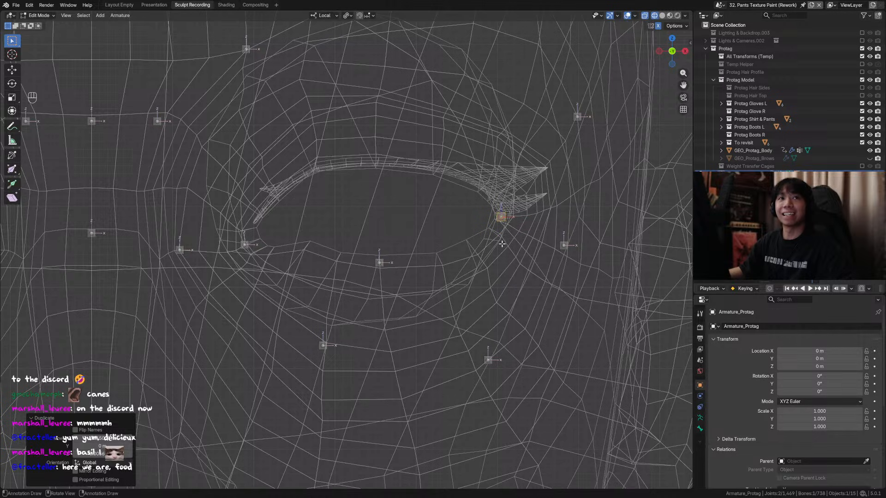
pyautogui.moveTo(509, 223); pyautogui.dragTo(498, 247, button='middle')
pyautogui.press('g')
pyautogui.press('y')
pyautogui.click(526, 259)
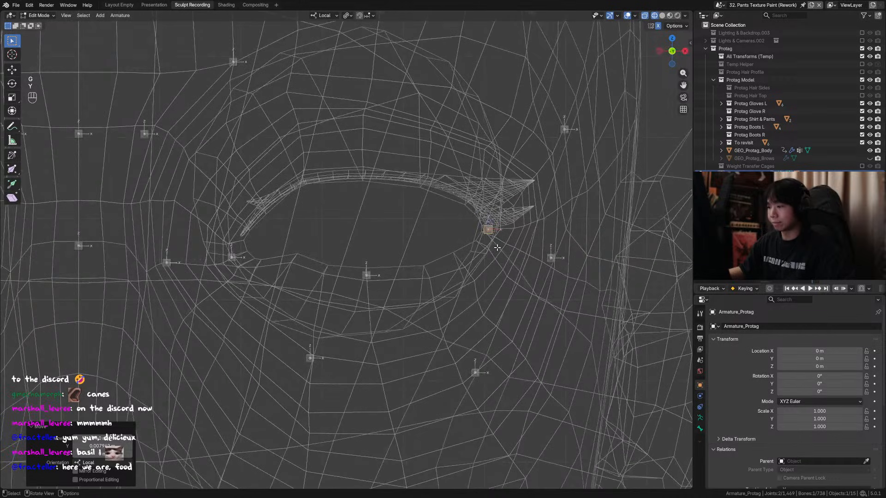
# Fine-tune the outer eyelid corner bone along local X to match the mesh, and save the file.
pyautogui.press('g')
pyautogui.press('x')
pyautogui.rightClick(497, 248)
pyautogui.hotkey('alt', 'z')
pyautogui.hotkey('alt', 'z')
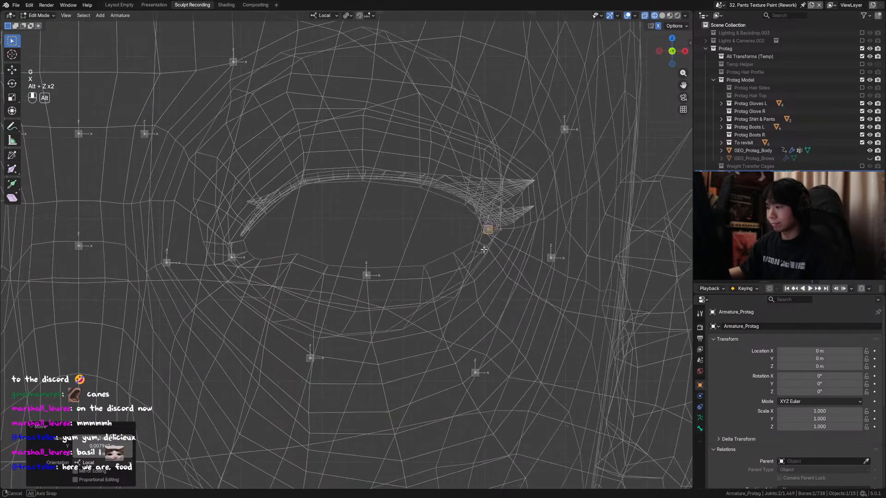
pyautogui.press('g')
pyautogui.press('x')
pyautogui.click(485, 249)
pyautogui.moveTo(484, 250); pyautogui.dragTo(387, 259, button='middle')
pyautogui.hotkey('ctrl', 's')
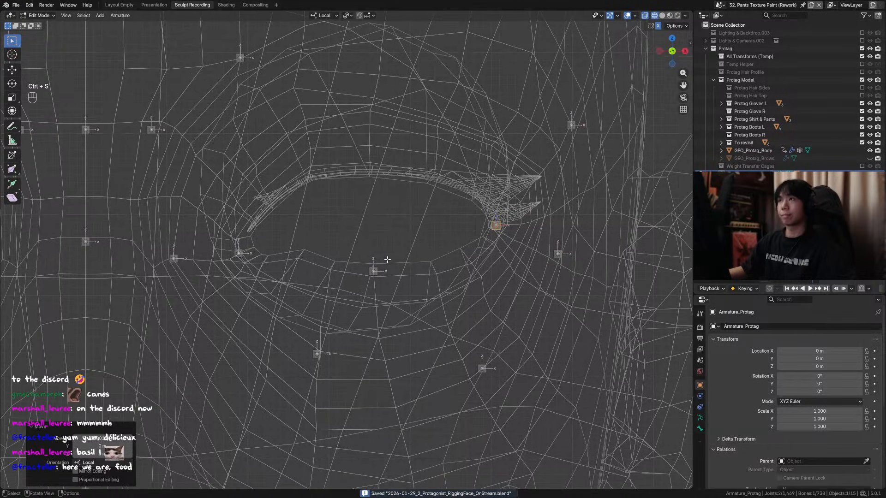
# Duplicate the left eye's inner eyelid corner bone to the middle of the upper eyelid and adjust its depth along local Y.
pyautogui.click(245, 253)
pyautogui.moveTo(245, 254); pyautogui.dragTo(291, 233, button='middle')
pyautogui.hotkey('ctrl', 's')
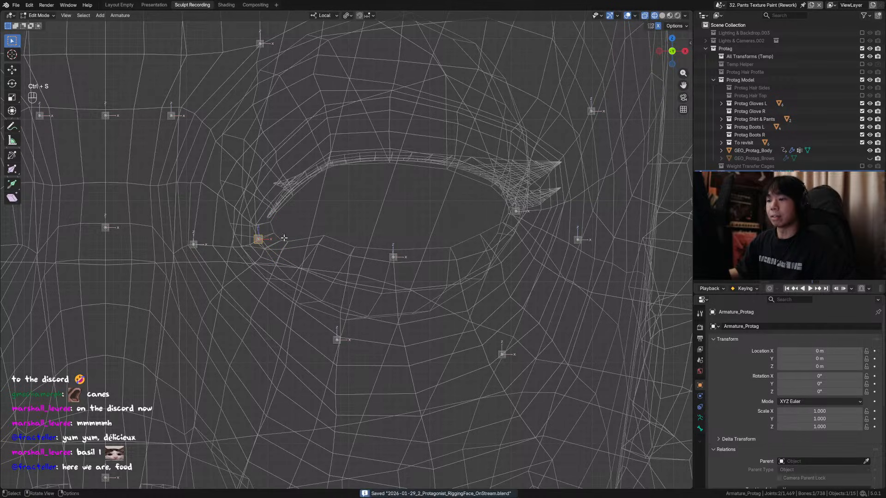
pyautogui.hotkey('shift', 'd')
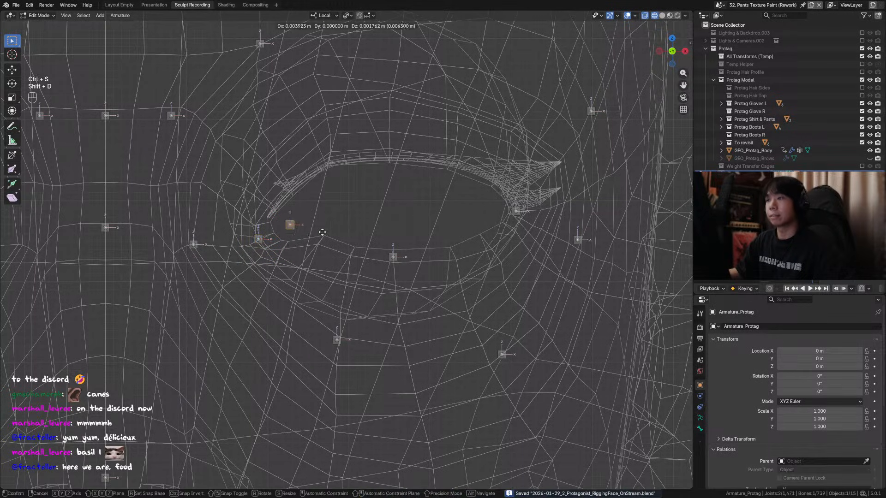
pyautogui.click(419, 165)
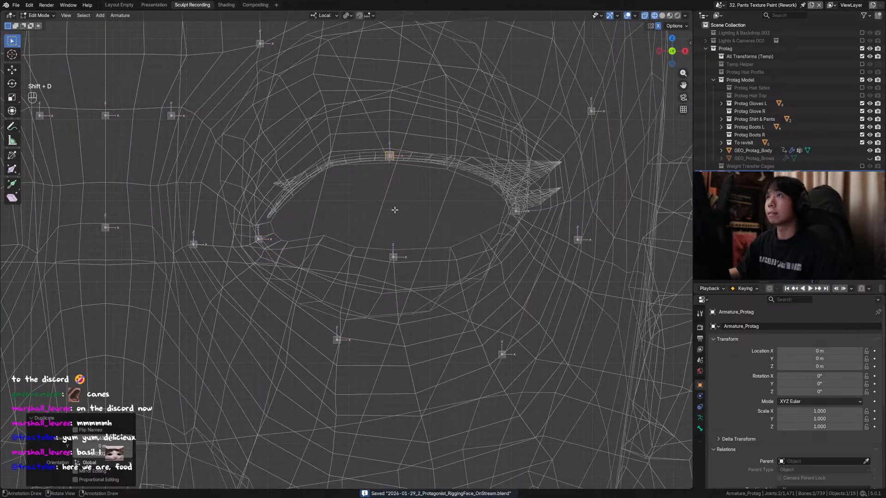
pyautogui.press('g')
pyautogui.press('y')
pyautogui.keyDown('alt'); pyautogui.moveTo(394, 210); pyautogui.dragTo(429, 209, button='middle'); pyautogui.keyUp('alt')
pyautogui.click(308, 236)
# Hide the eyelash mesh in Object Mode, and reselect the armature in Edit Mode to inspect the upper eyelid bone.
pyautogui.hotkey('ctrl', 'Tab')
pyautogui.click(424, 156)
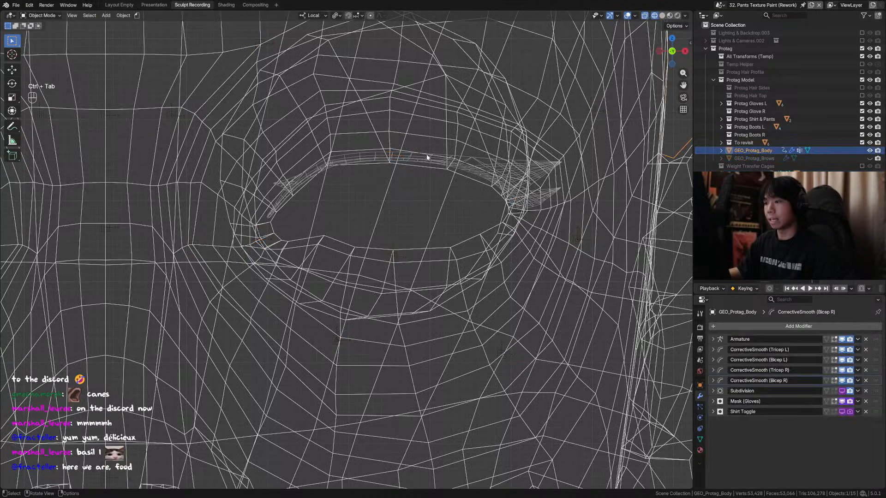
pyautogui.press('h')
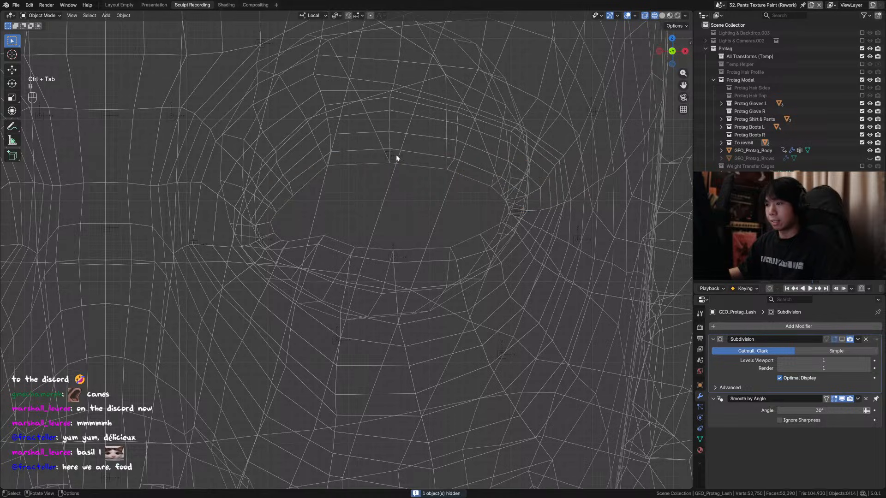
pyautogui.click(392, 155)
pyautogui.press('Tab')
pyautogui.moveTo(401, 166); pyautogui.dragTo(347, 158, button='middle')
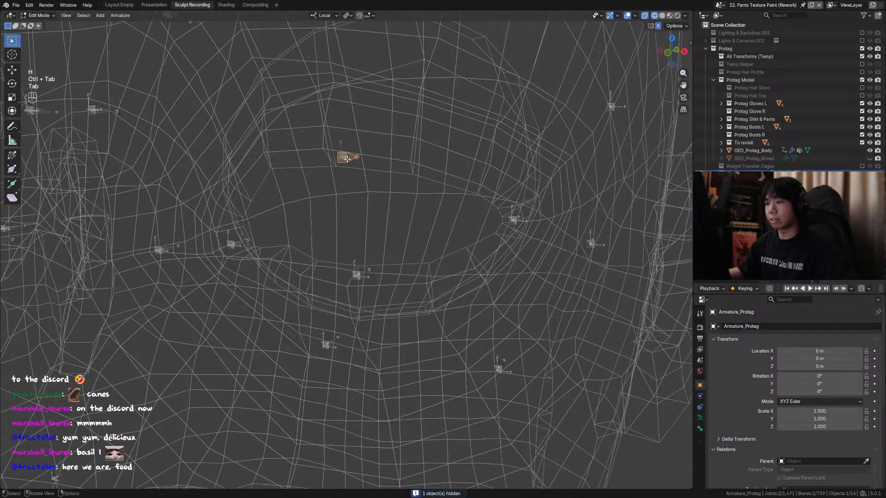
pyautogui.scroll(-8, 354, 169)
# Clear the location of all the armature's bones in Pose Mode and save the file.
pyautogui.hotkey('ctrl', 'Tab')
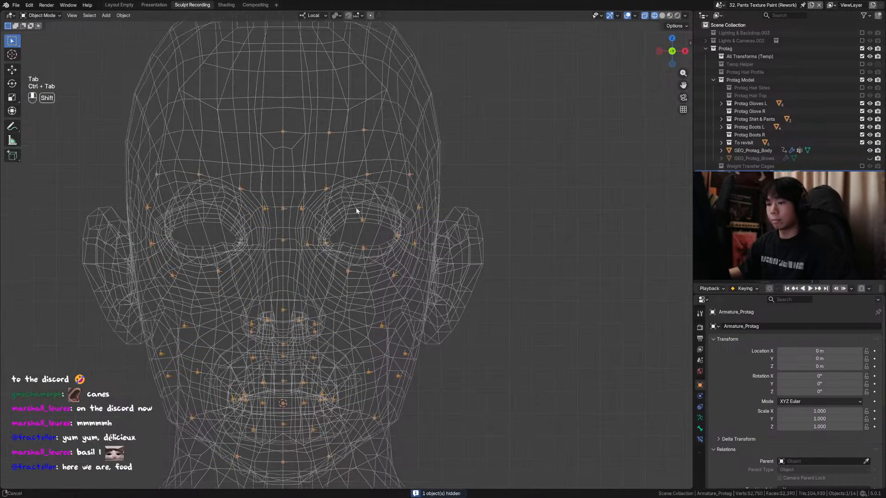
pyautogui.hotkey('ctrl', 'Tab')
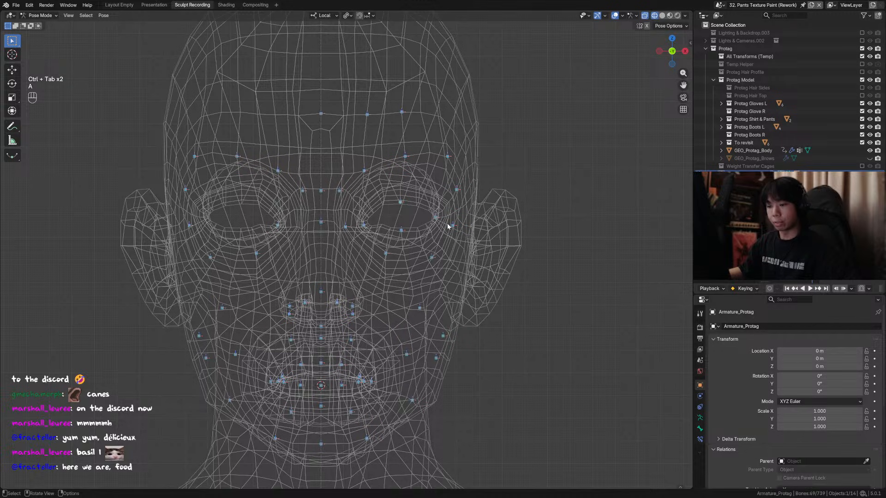
pyautogui.press('a')
pyautogui.keyDown('shift'); pyautogui.moveTo(478, 227); pyautogui.dragTo(382, 237, button='middle'); pyautogui.keyUp('shift')
pyautogui.hotkey('alt', 'g')
pyautogui.hotkey('alt', 'g')
pyautogui.scroll(4, 382, 237)
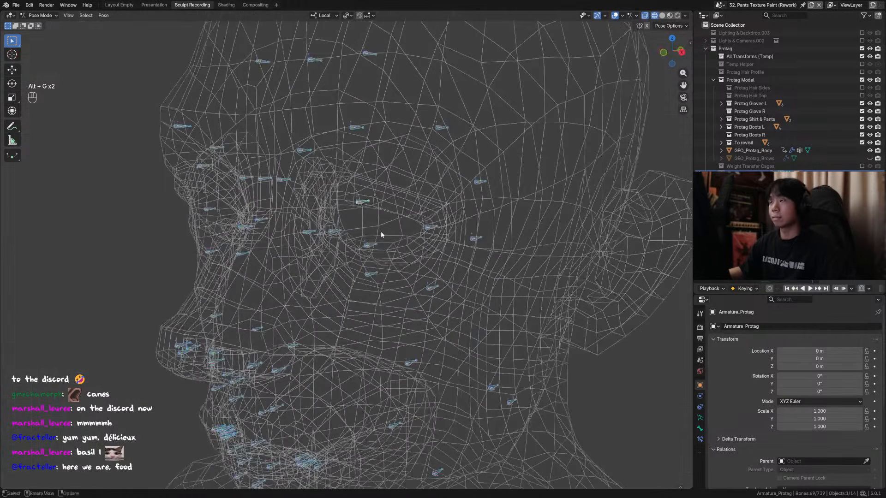
pyautogui.hotkey('ctrl', 's')
# Return the armature to Edit Mode, nudge the upper eyelid's middle bone along local Z, and save the file.
pyautogui.press('Tab')
pyautogui.moveTo(363, 201); pyautogui.dragTo(422, 218, button='middle')
pyautogui.scroll(3, 396, 212)
pyautogui.scroll(2, 417, 223)
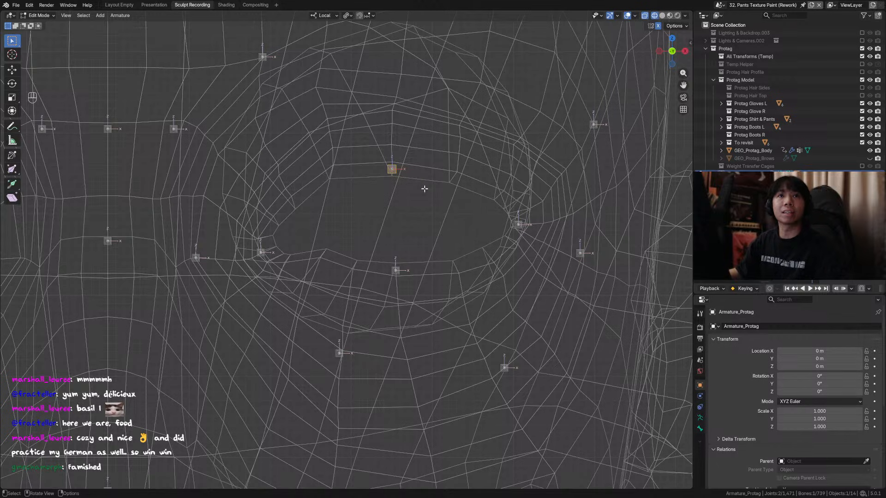
pyautogui.moveTo(425, 189)
pyautogui.keyDown('shift'); pyautogui.mouseDown(button='middle')
pyautogui.moveTo(391, 186)
pyautogui.moveTo(402, 190)
pyautogui.moveTo(421, 177)
pyautogui.moveTo(424, 191)
pyautogui.mouseUp(button='middle'); pyautogui.keyUp('shift')
pyautogui.scroll(-1, 412, 163)
pyautogui.hotkey('ctrl', 's')
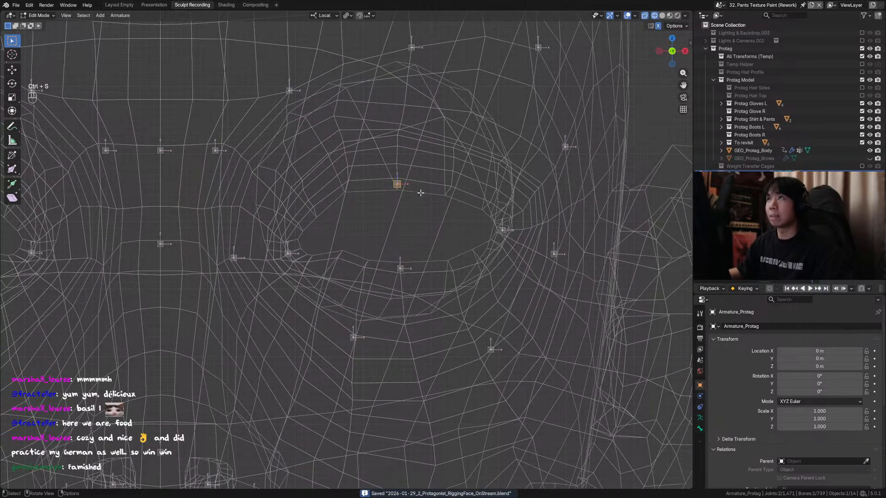
pyautogui.press('g')
pyautogui.press('z')
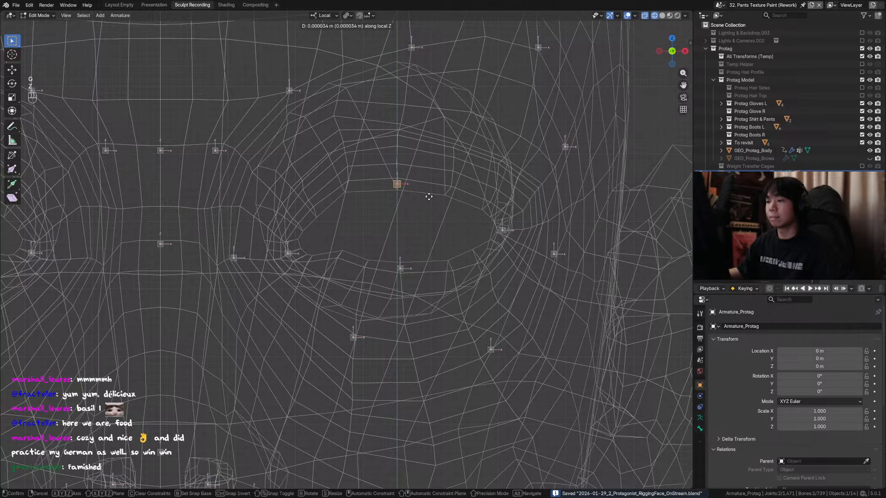
pyautogui.click(429, 197)
pyautogui.hotkey('ctrl', 's')
pyautogui.keyDown('shift'); pyautogui.moveTo(429, 197); pyautogui.dragTo(435, 207, button='middle'); pyautogui.keyUp('shift')
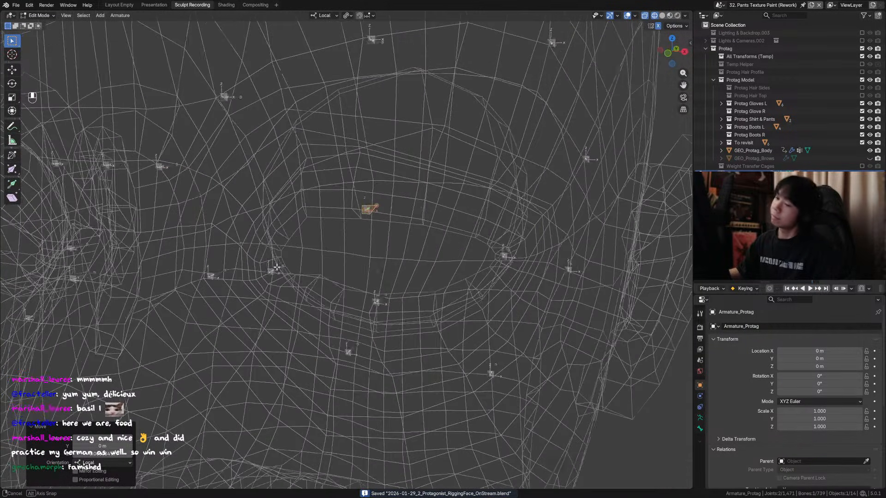
# Duplicate the inner eyelid corner bone to the upper lid's inner end, about 0.0017 m along X and 0.0038 m along Z.
pyautogui.click(294, 260)
pyautogui.hotkey('ctrl', 's')
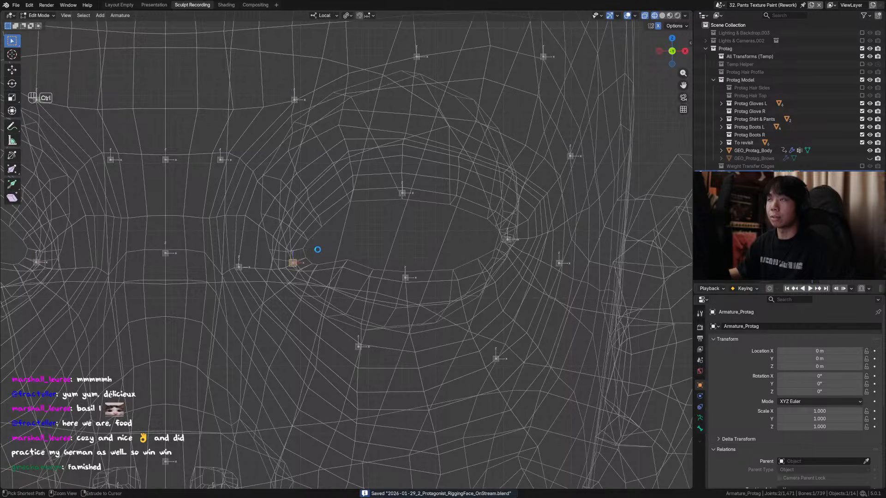
pyautogui.hotkey('shift', 'd')
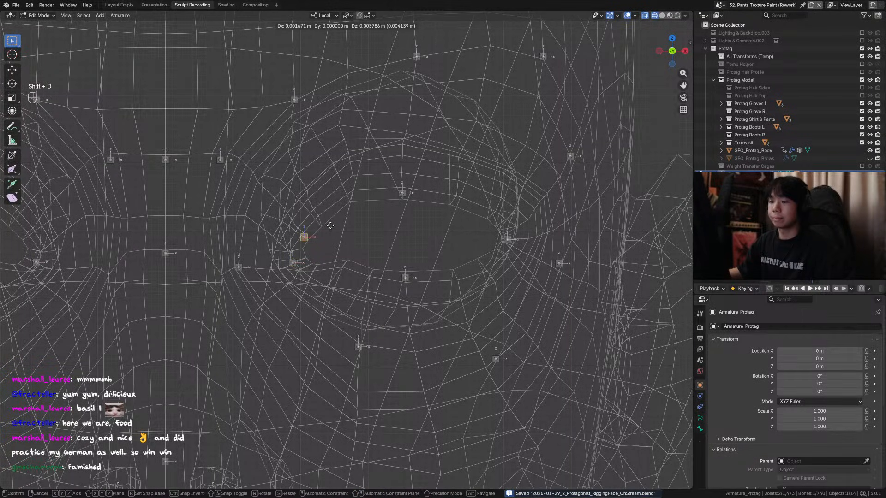
pyautogui.click(331, 225)
pyautogui.moveTo(335, 237); pyautogui.dragTo(383, 233, button='middle')
# Rename the duplicated bone at the upper lid's inner end DEF_Eyelid_Upper_1.L.
pyautogui.press('F2')
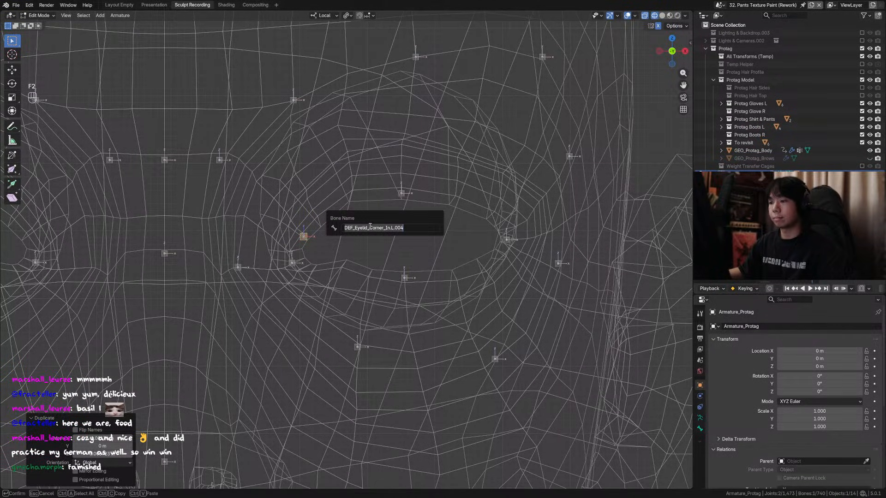
pyautogui.moveTo(370, 226); pyautogui.dragTo(389, 235)
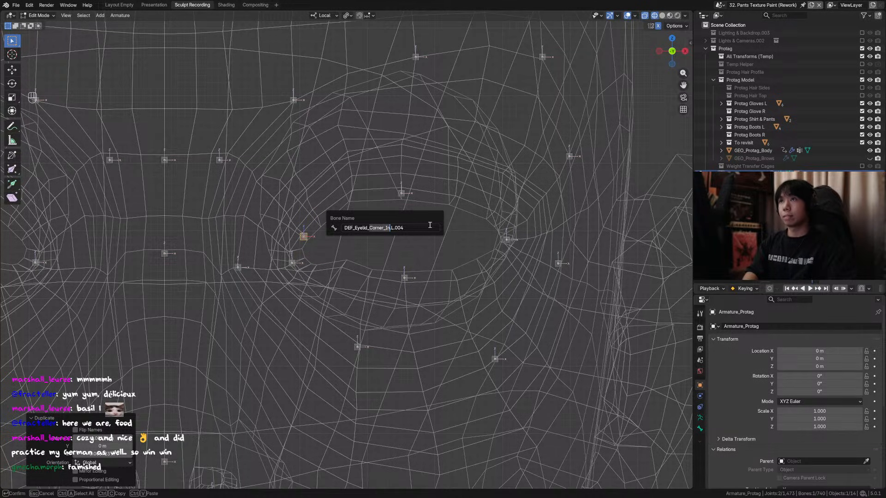
pyautogui.write('Upp')
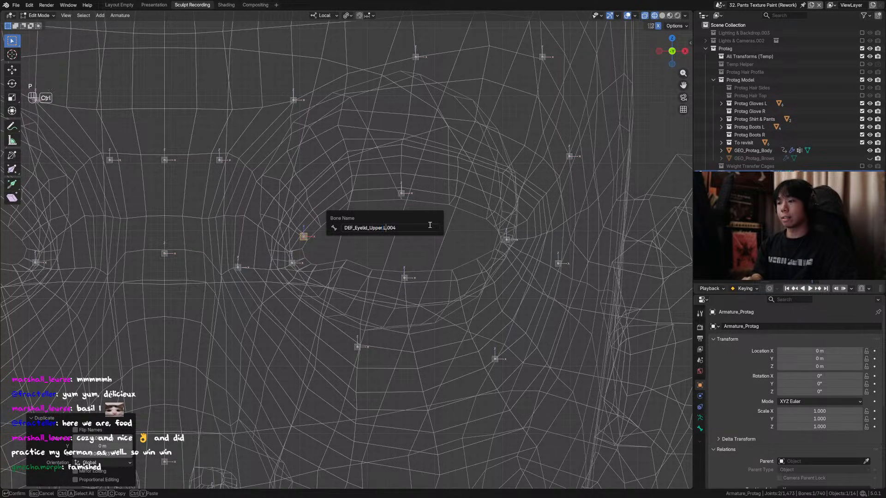
pyautogui.hotkey('ctrl', 'Right')
pyautogui.hotkey('ctrl', 'BackSpace')
pyautogui.hotkey('ctrl', 'BackSpace')
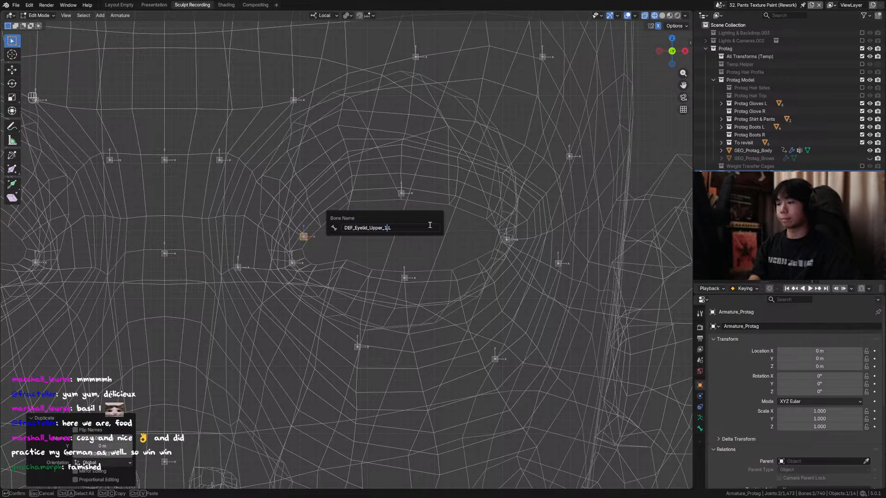
pyautogui.hotkey('ctrl', 'a')
pyautogui.press('Return')
# Check the name of the bone at the upper lid's inner end and save the file.
pyautogui.moveTo(339, 308); pyautogui.dragTo(280, 288, button='middle')
pyautogui.click(287, 238)
pyautogui.press('F2')
pyautogui.press('Escape')
pyautogui.moveTo(329, 240); pyautogui.dragTo(328, 240, button='middle')
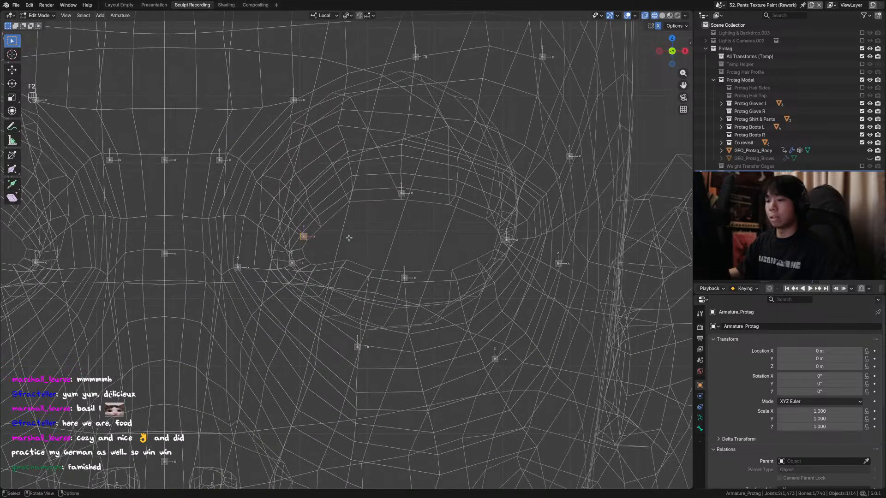
pyautogui.hotkey('ctrl', 's')
# Duplicate that bone about 0.006 m along both X and Z onto the upper lid's edge, rename the copy DEF_Eyelid_Upper_2.L, and save.
pyautogui.hotkey('shift', 'd')
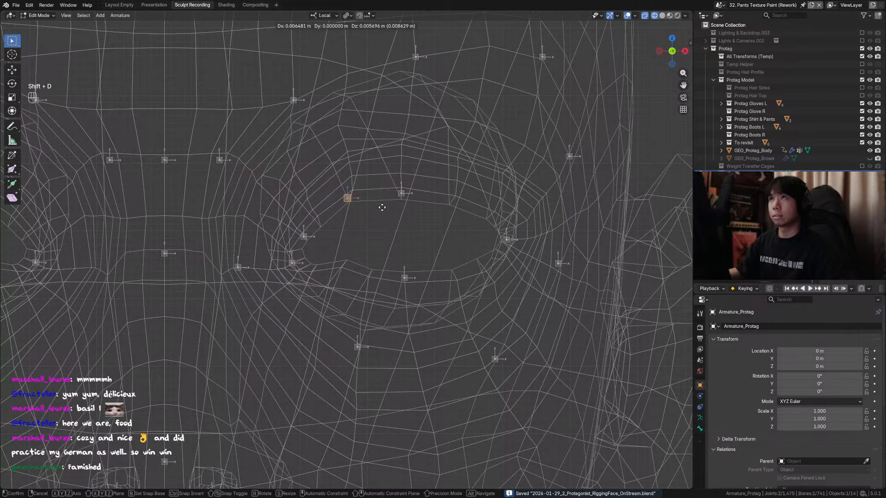
pyautogui.click(382, 206)
pyautogui.press('F2')
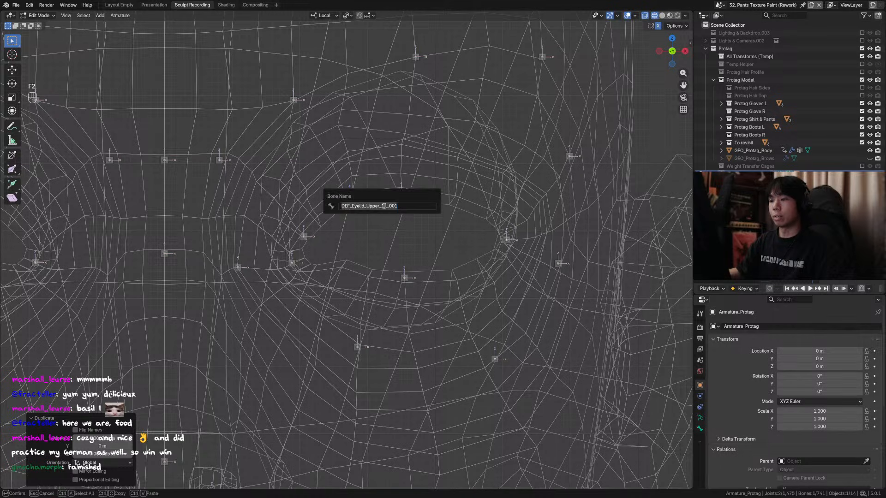
pyautogui.click(382, 206)
pyautogui.press('BackSpace')
pyautogui.press('BackSpace')
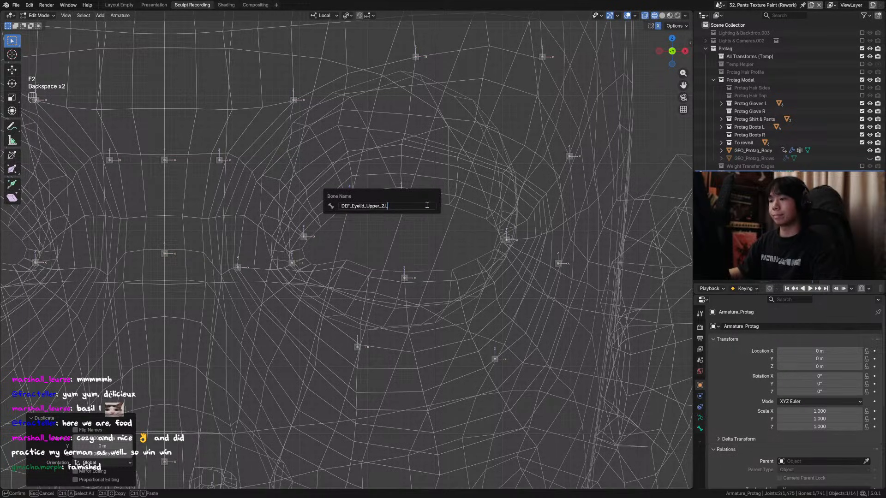
pyautogui.press('Return')
pyautogui.hotkey('ctrl', 's')
# Adjust DEF_Eyelid_Upper_2.L along local X, move it about -0.0055 m along local Y, and save the file.
pyautogui.moveTo(360, 192)
pyautogui.mouseDown(button='middle')
pyautogui.moveTo(341, 210)
pyautogui.moveTo(367, 197)
pyautogui.moveTo(350, 201)
pyautogui.mouseUp(button='middle')
pyautogui.press('g')
pyautogui.press('x')
pyautogui.click(374, 195)
pyautogui.press('g')
pyautogui.press('y')
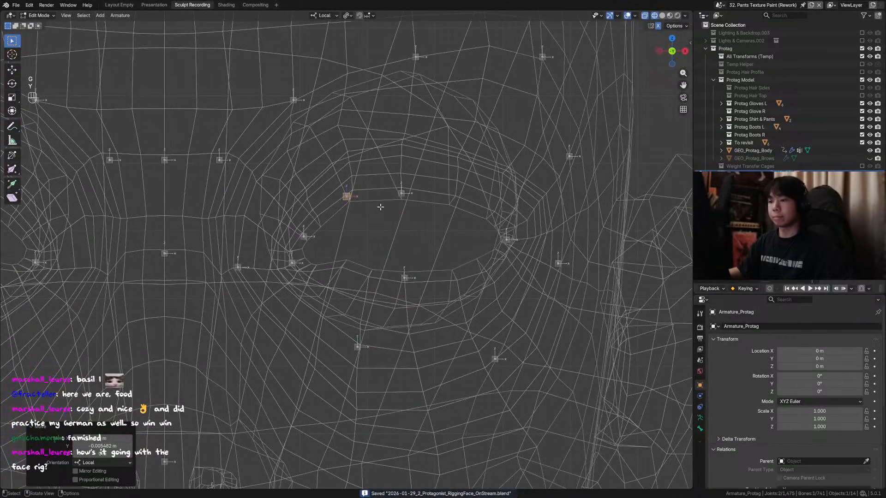
pyautogui.hotkey('ctrl', 's')
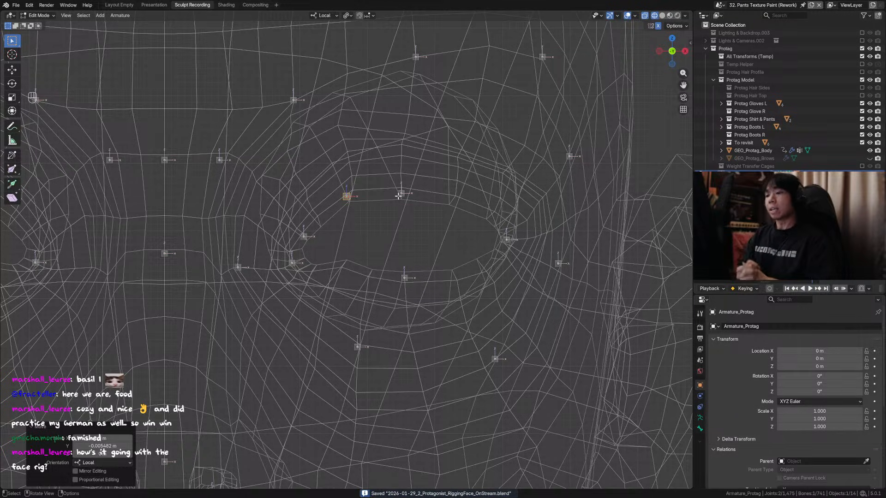
pyautogui.scroll(-8, 398, 196)
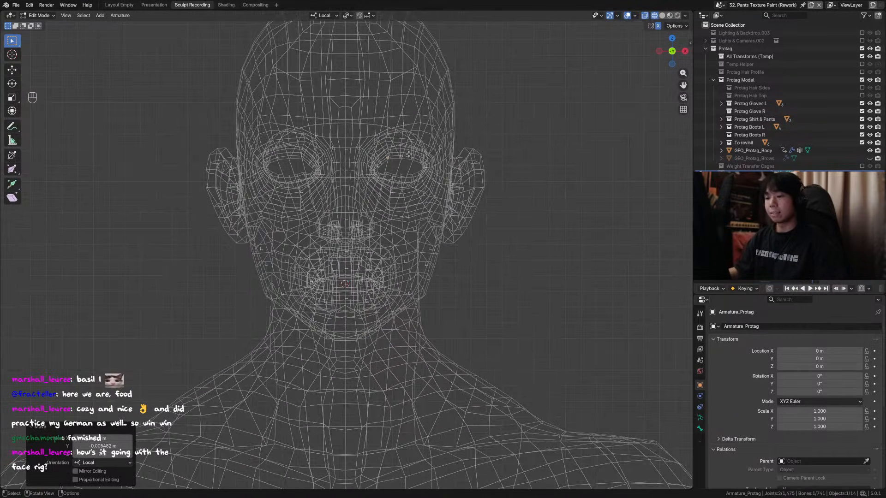
pyautogui.moveTo(409, 154); pyautogui.dragTo(434, 179, button='middle')
pyautogui.hotkey('alt', 'z')
pyautogui.scroll(1, 452, 155)
pyautogui.scroll(2, 421, 131)
pyautogui.scroll(-4, 425, 141)
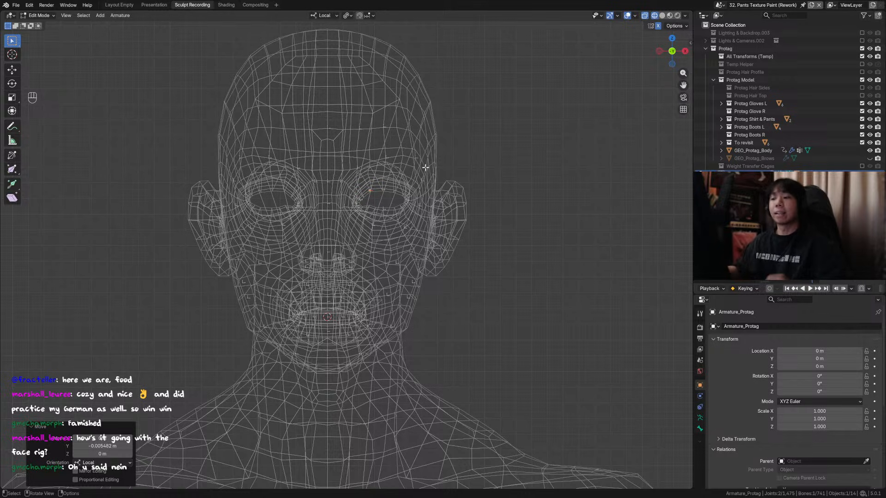
pyautogui.scroll(10, 418, 162)
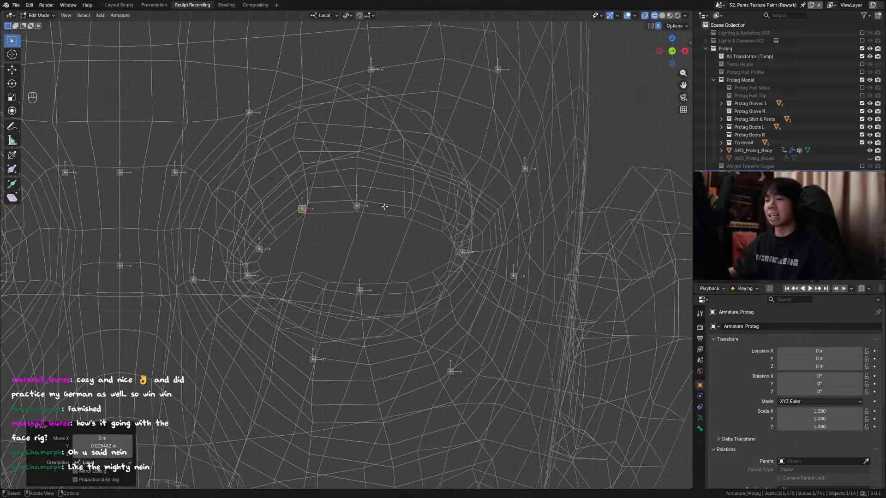
pyautogui.moveTo(375, 189); pyautogui.dragTo(379, 210, button='middle')
# Save the file and check the names of the upper lid's middle bone and its inner neighbour.
pyautogui.hotkey('ctrl', 's')
pyautogui.moveTo(328, 190); pyautogui.dragTo(389, 206, button='middle')
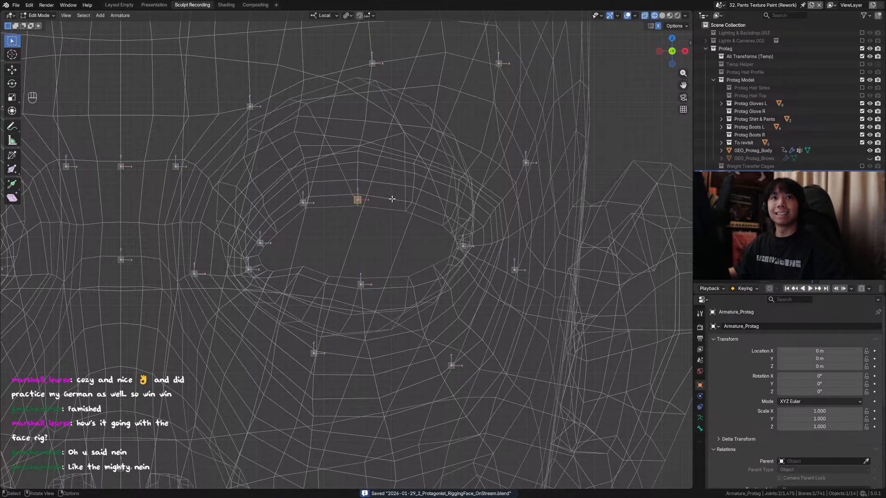
pyautogui.hotkey('ctrl', 's')
pyautogui.moveTo(396, 198); pyautogui.dragTo(352, 210, button='middle')
pyautogui.press('F2')
pyautogui.press('Escape')
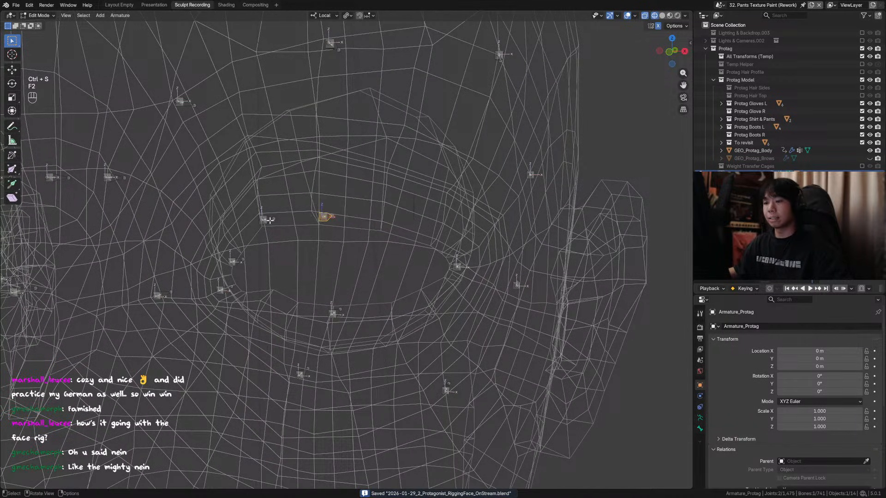
pyautogui.click(265, 219)
pyautogui.moveTo(266, 219); pyautogui.dragTo(282, 226, button='middle')
pyautogui.press('F2')
pyautogui.press('Escape')
pyautogui.click(253, 226)
pyautogui.press('F2')
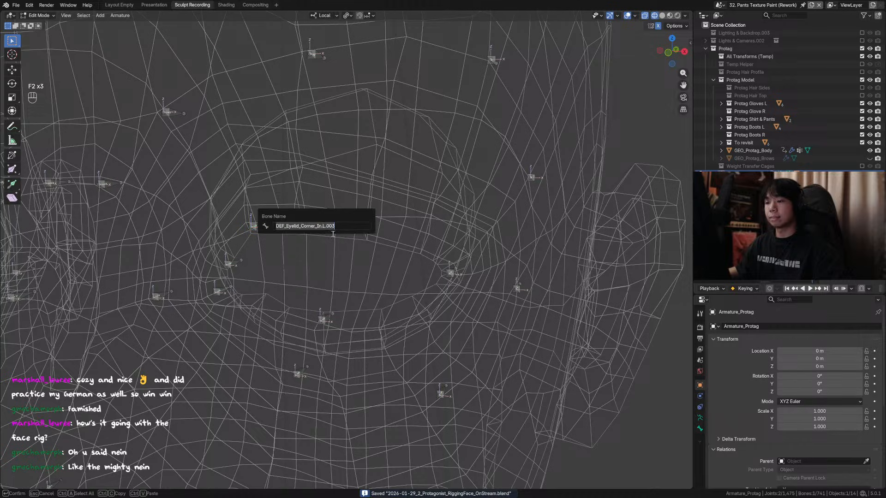
pyautogui.click(307, 224)
pyautogui.press('F2')
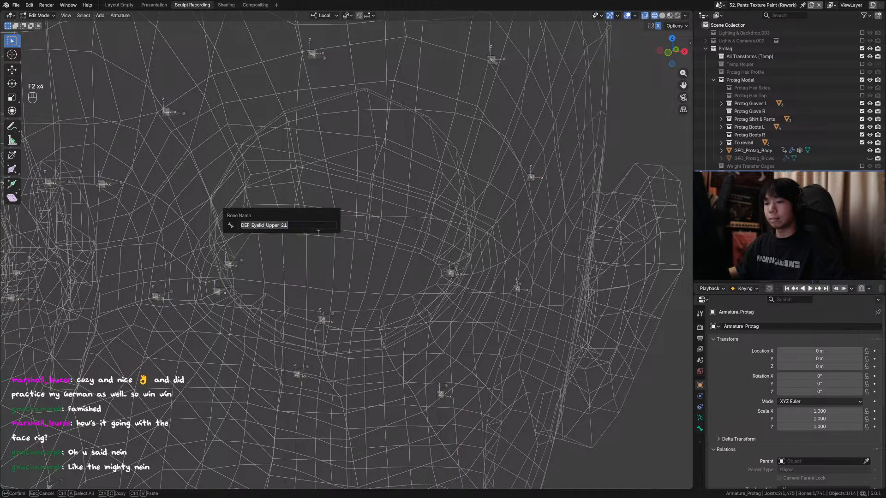
pyautogui.press('Escape')
# Rename the upper lid's middle bone DEF_Eyelid_Upper_3.L and save the file.
pyautogui.press('F2')
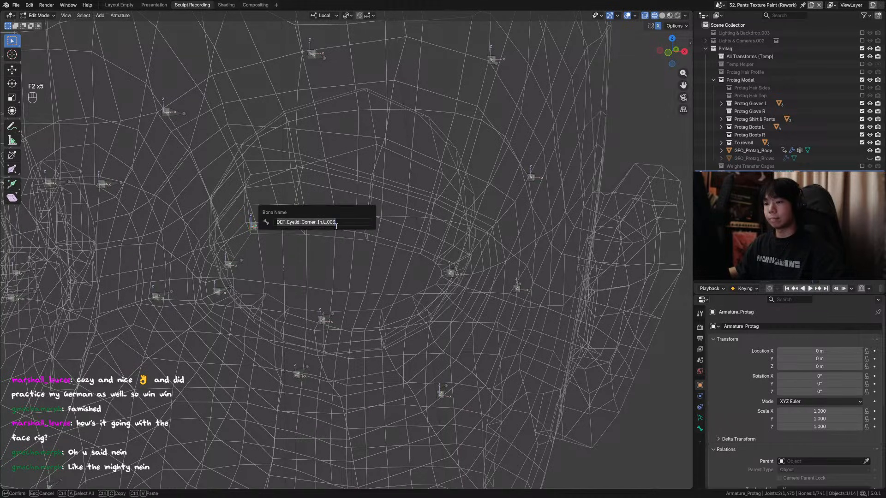
pyautogui.press('Left')
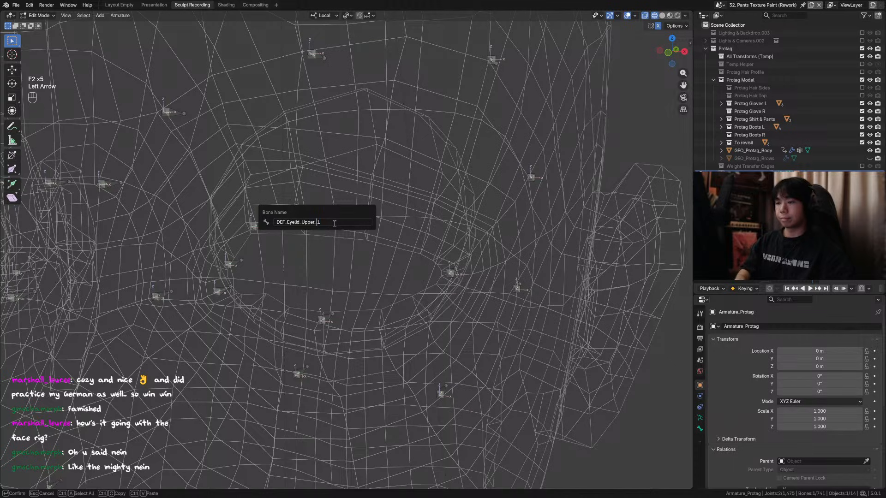
pyautogui.hotkey('ctrl', 's')
pyautogui.moveTo(333, 208); pyautogui.dragTo(327, 212, button='middle')
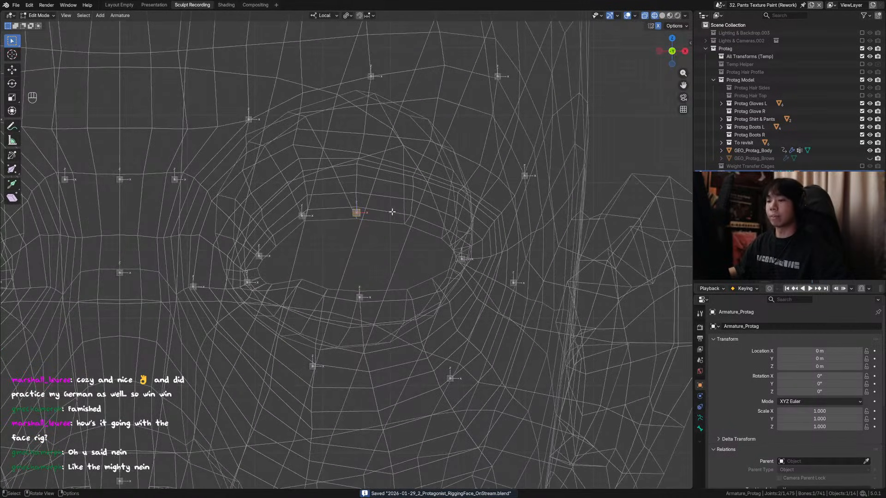
pyautogui.hotkey('ctrl', 's')
# Duplicate the middle upper lid bone about 0.0076 m outward along X and move the copy about 0.0019 m along local Y.
pyautogui.hotkey('shift', 'd')
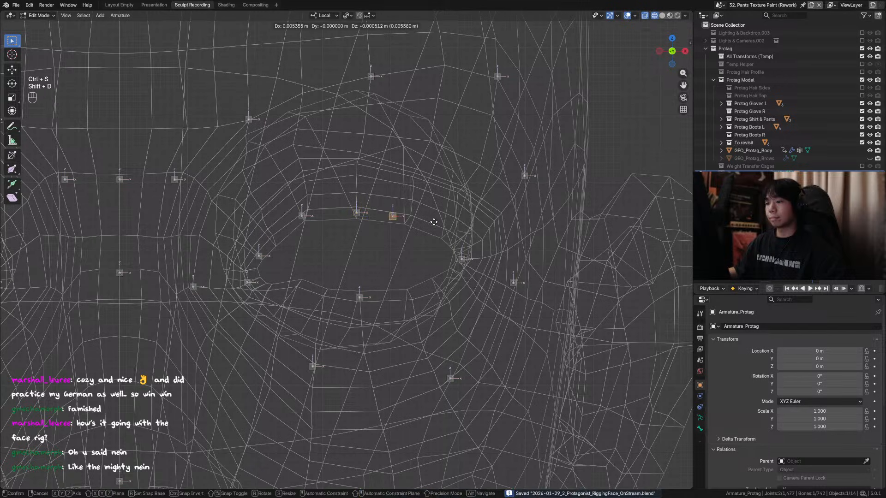
pyautogui.click(448, 225)
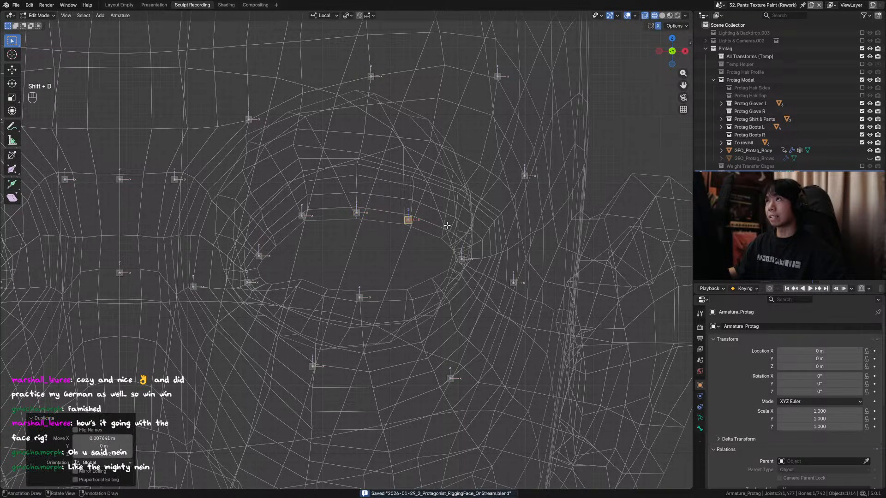
pyautogui.moveTo(439, 218); pyautogui.dragTo(358, 227, button='middle')
pyautogui.press('g')
pyautogui.press('y')
pyautogui.click(378, 231)
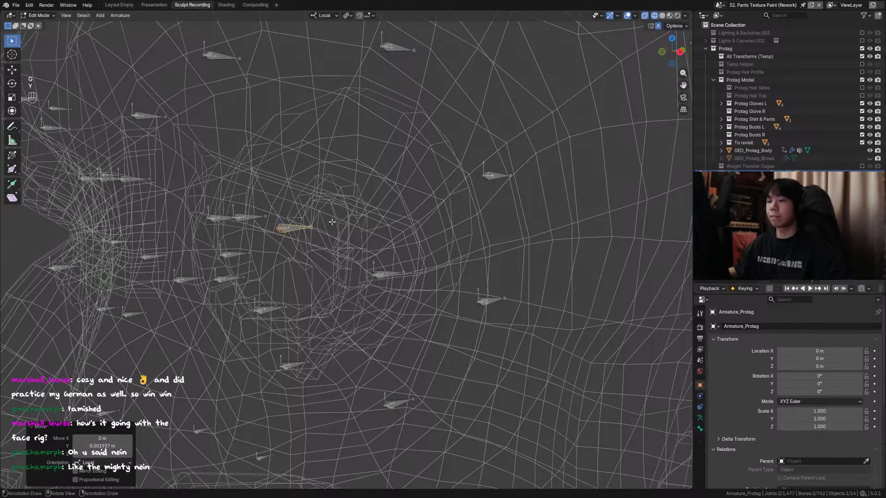
# Rename the duplicated bone on the outer part of the upper lid DEF_Eyelid_Upper_4.L and save the file.
pyautogui.press('F2')
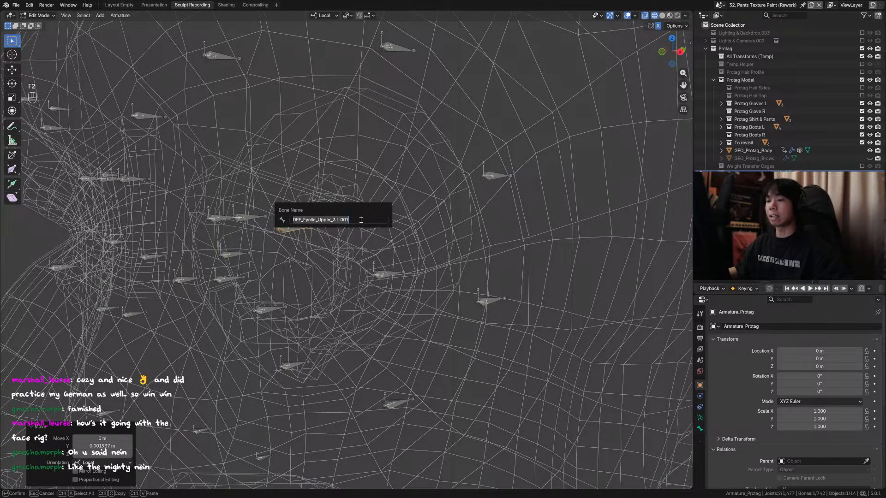
pyautogui.click(340, 221)
pyautogui.press('Delete')
pyautogui.press('Delete')
pyautogui.press('Delete')
pyautogui.press('Delete')
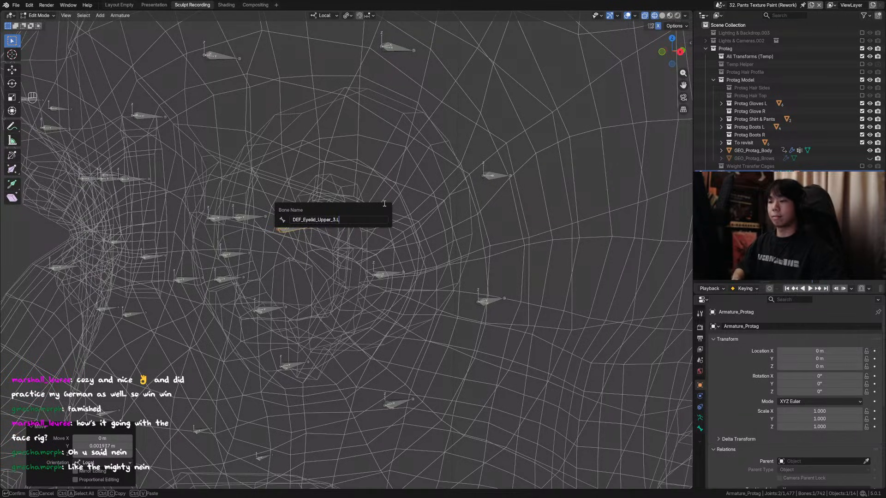
pyautogui.press('Left')
pyautogui.press('Return')
pyautogui.hotkey('ctrl', 's')
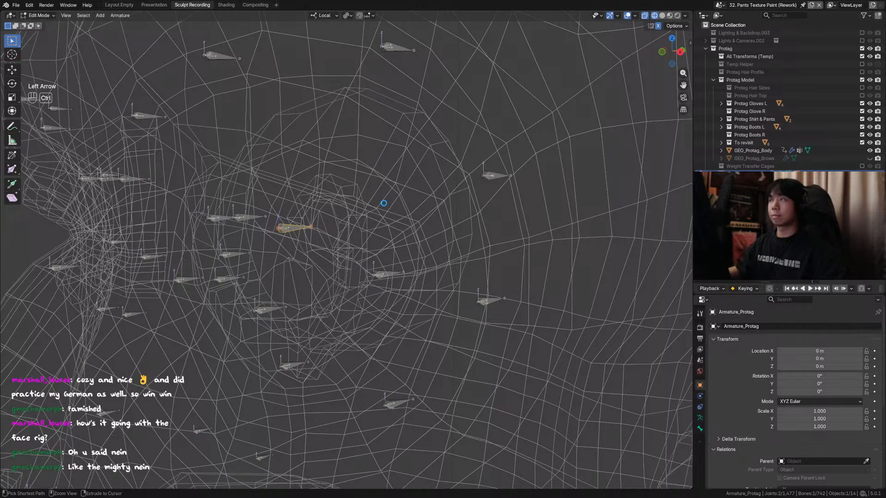
# Nudge DEF_Eyelid_Upper_4.L along local X and about -0.0001 m along Z in front view, saving the file.
pyautogui.press('KP_1')
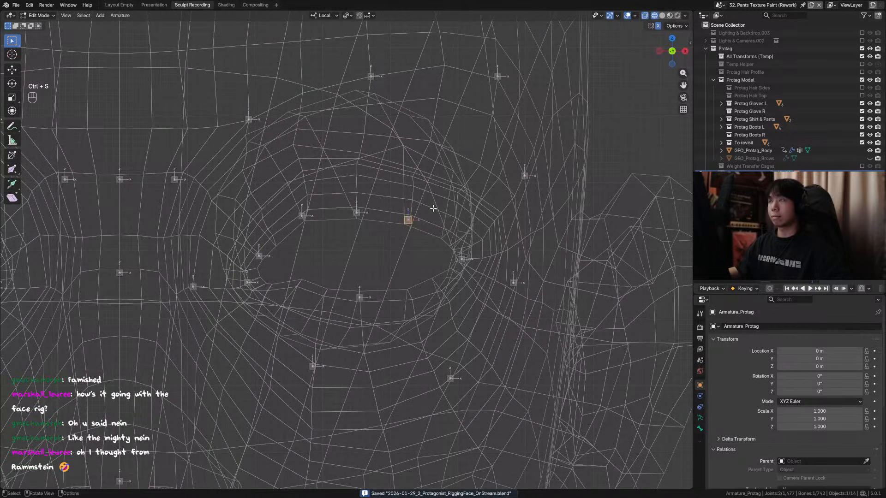
pyautogui.hotkey('ctrl', 's')
pyautogui.scroll(-2, 432, 208)
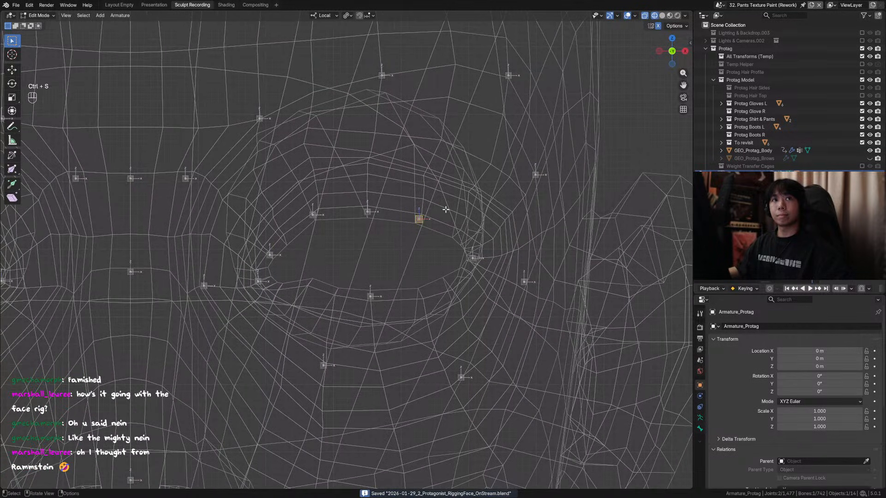
pyautogui.scroll(1, 447, 205)
pyautogui.moveTo(447, 205); pyautogui.dragTo(364, 212, button='middle')
pyautogui.hotkey('ctrl', 's')
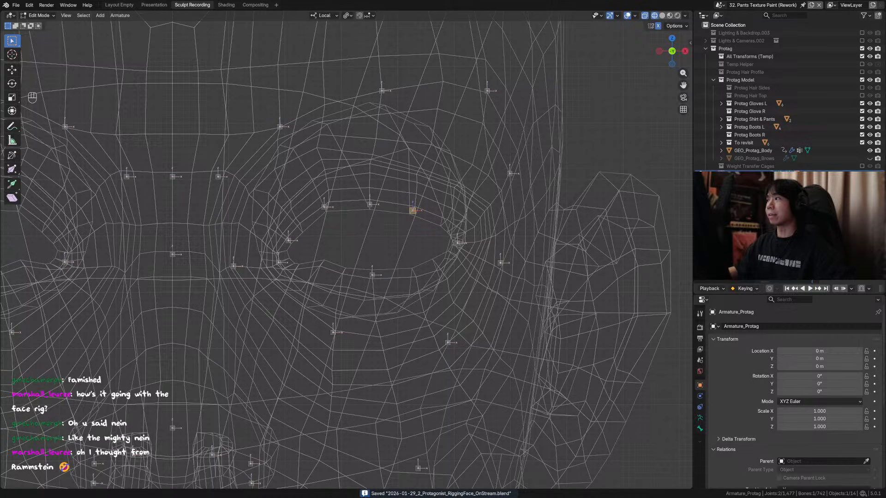
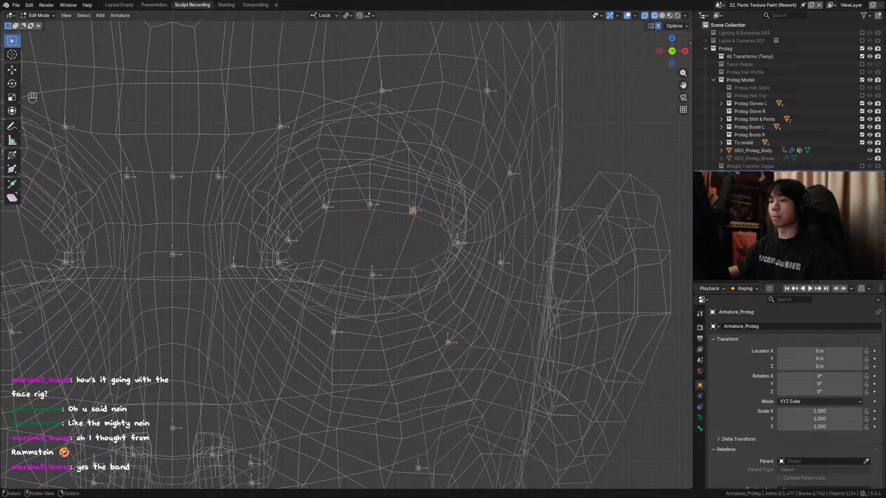
pyautogui.moveTo(422, 219)
pyautogui.mouseDown(button='middle')
pyautogui.moveTo(364, 227)
pyautogui.moveTo(432, 214)
pyautogui.mouseUp(button='middle')
pyautogui.hotkey('ctrl', 's')
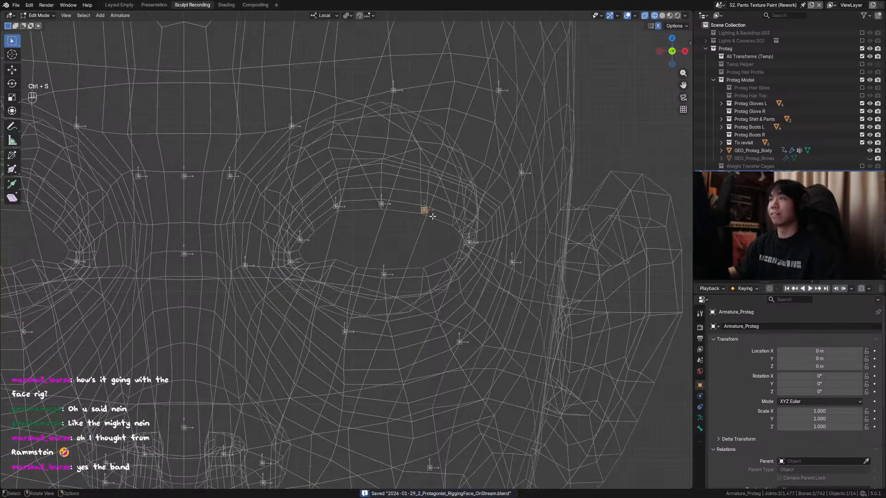
pyautogui.press('g')
pyautogui.press('x')
pyautogui.click(438, 218)
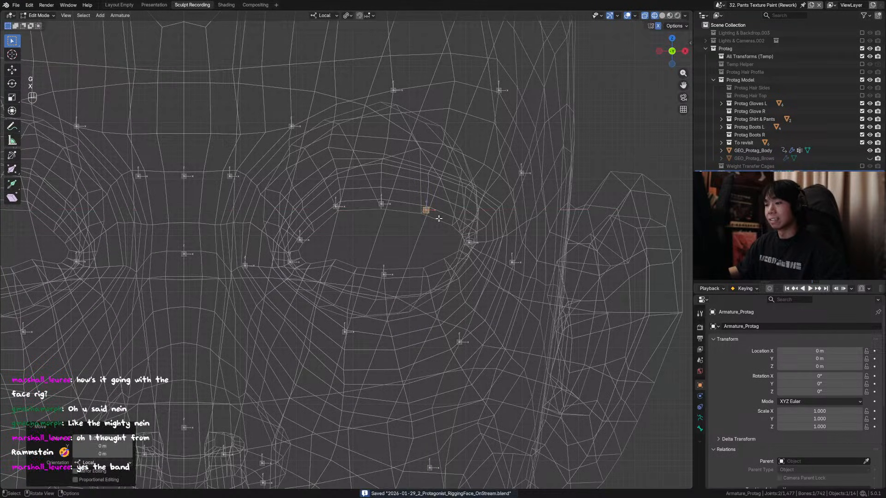
pyautogui.hotkey('ctrl', 's')
pyautogui.press('g')
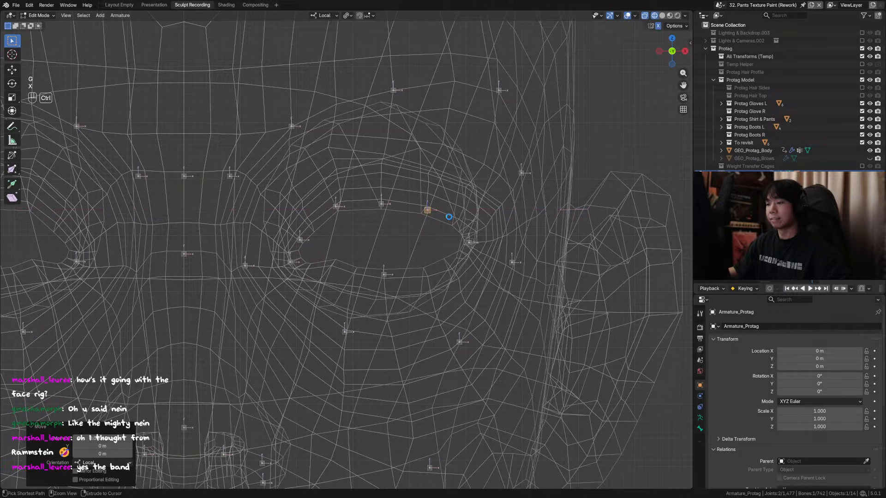
pyautogui.click(452, 222)
# Rename the bone at the eye's outer corner DEF_Eyelid_Upper_5.L, following the neighbouring lid bone's name, and save the file.
pyautogui.moveTo(453, 222); pyautogui.dragTo(433, 249, button='middle')
pyautogui.press('F2')
pyautogui.press('Escape')
pyautogui.press('F2')
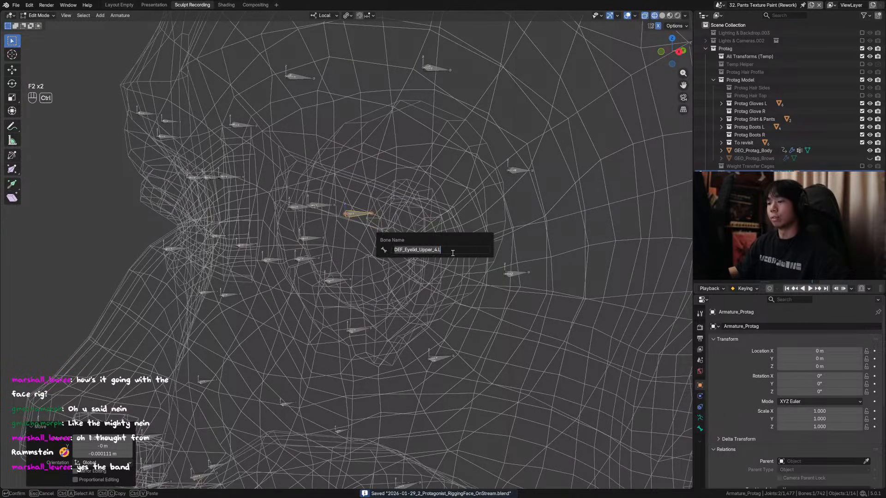
pyautogui.press('Escape')
pyautogui.click(441, 248)
pyautogui.press('F2')
pyautogui.click(462, 250)
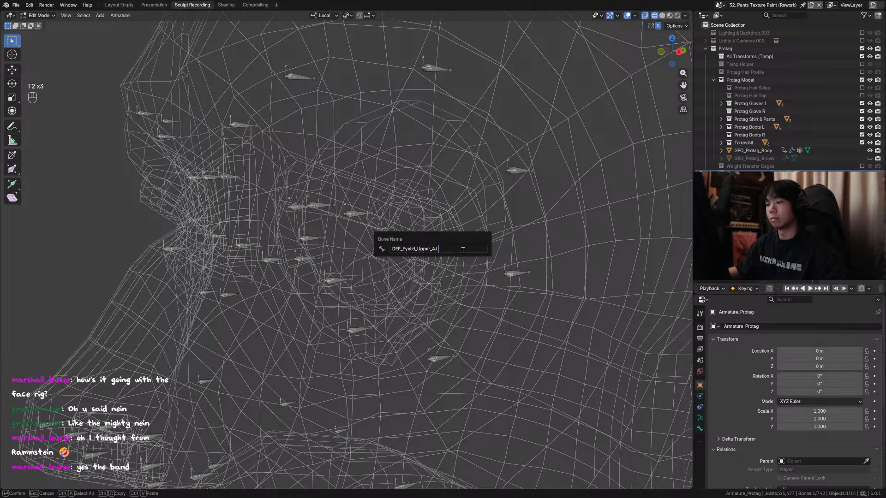
pyautogui.press('Left')
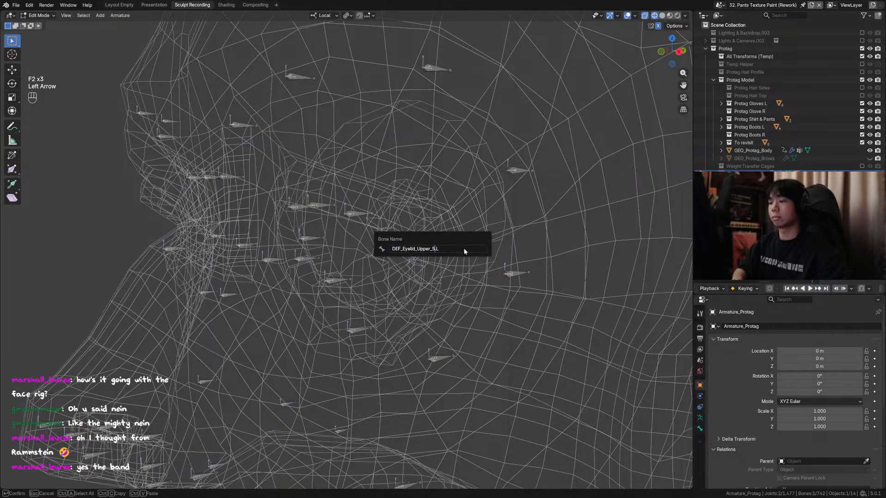
pyautogui.hotkey('ctrl', 's')
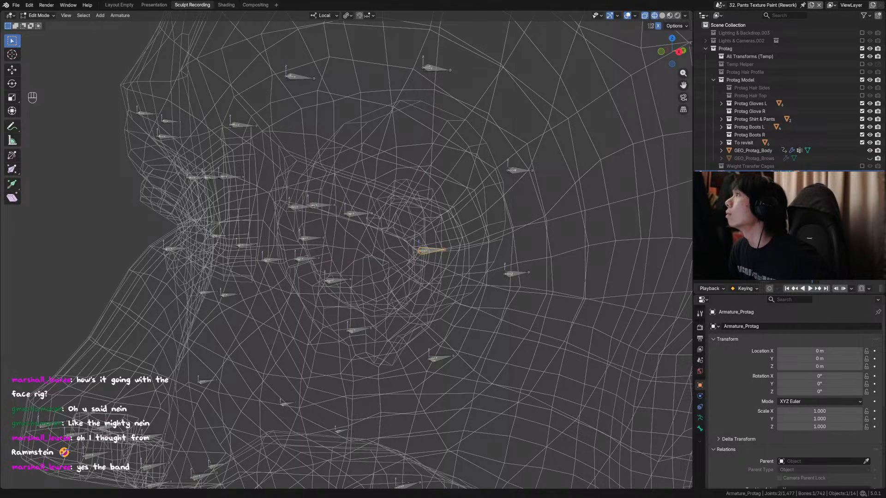
# Undo the rename of the bone at the eye's outer corner and turn on the viewport's text info overlay.
pyautogui.moveTo(422, 139); pyautogui.dragTo(460, 245, button='middle')
pyautogui.click(346, 215)
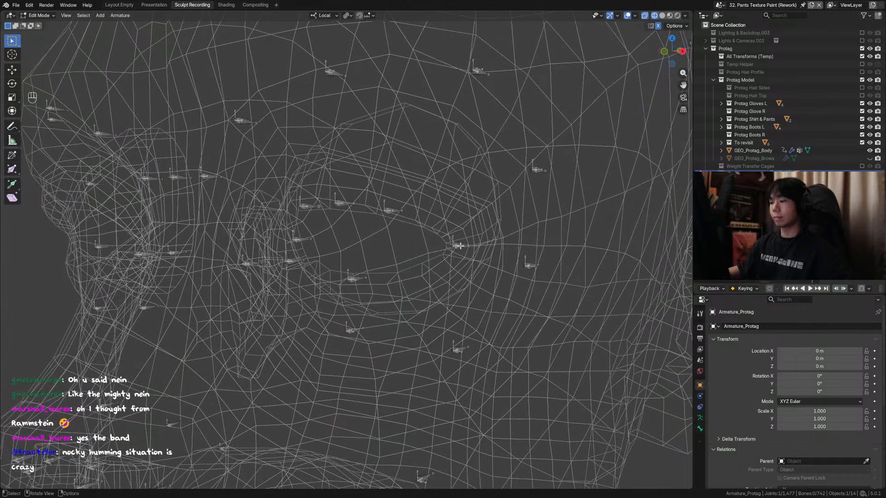
pyautogui.press('F2')
pyautogui.hotkey('ctrl', 'z')
pyautogui.hotkey('ctrl', 'z')
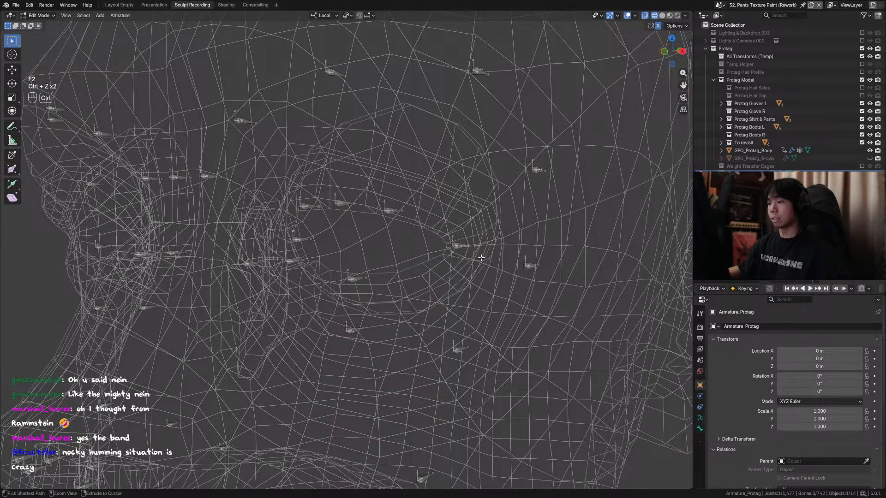
pyautogui.click(635, 15)
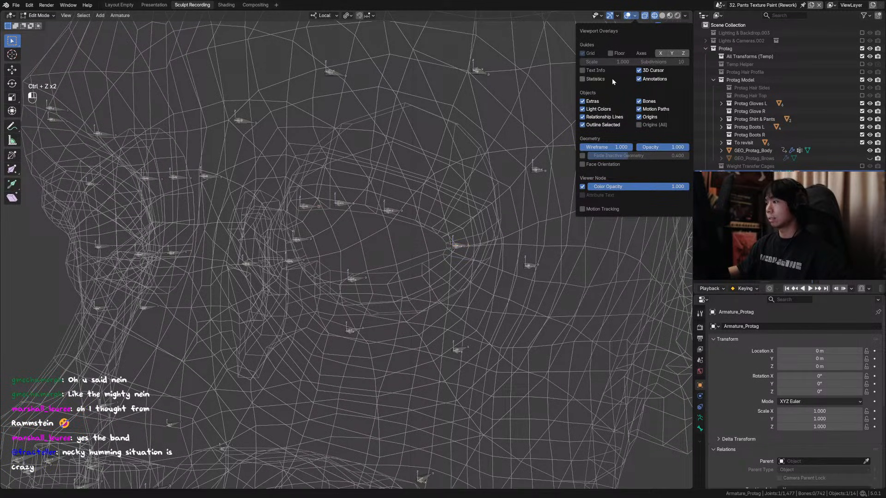
pyautogui.click(593, 71)
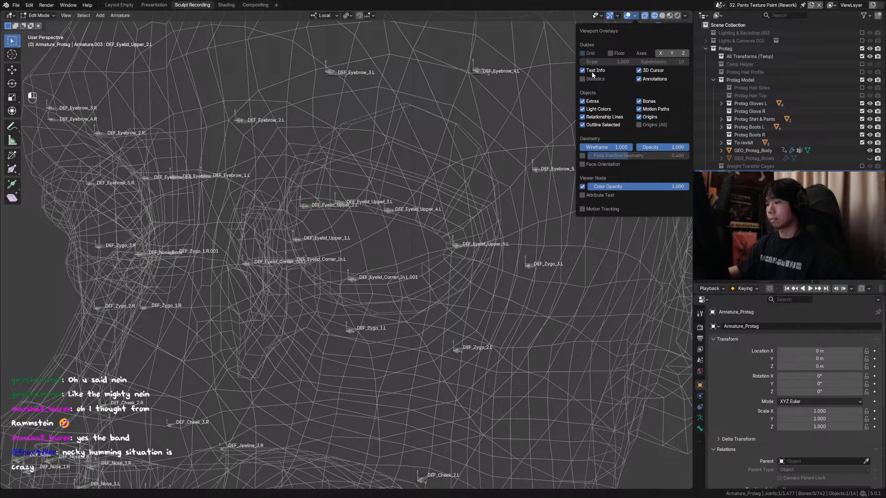
pyautogui.hotkey('ctrl', 'z')
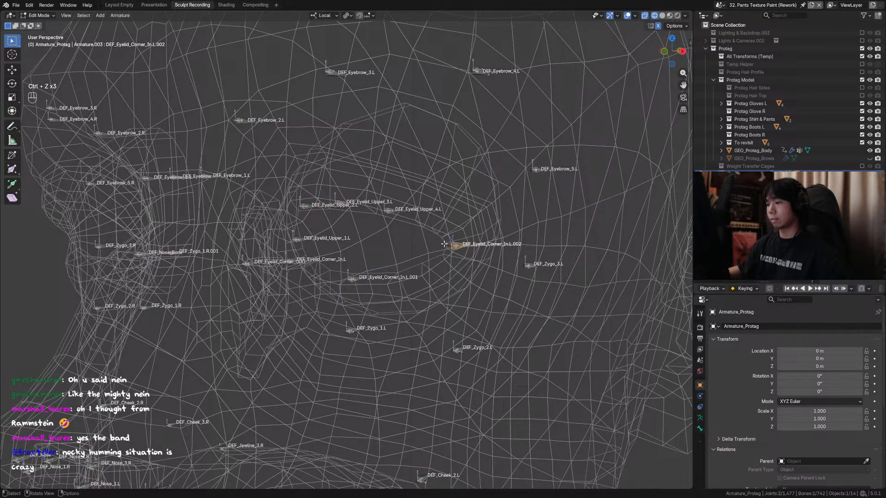
# Rename the bone at the eye's outer corner DEF_Eyelid_Corner_Out.L and save the file.
pyautogui.press('F2')
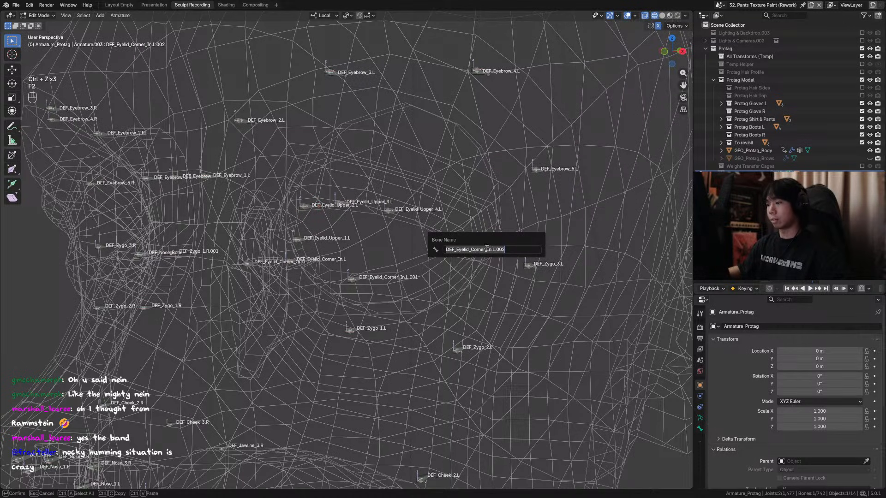
pyautogui.click(490, 249)
pyautogui.press('BackSpace')
pyautogui.press('Delete')
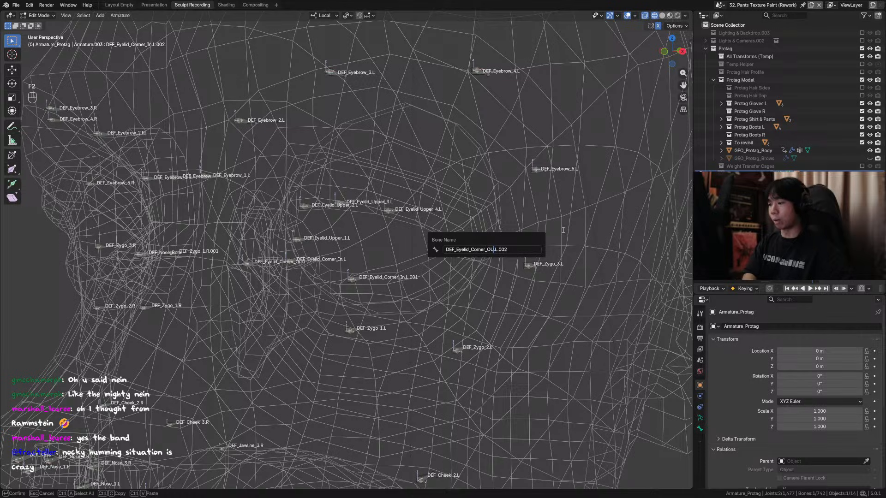
pyautogui.write('Out')
pyautogui.hotkey('ctrl', 'Right')
pyautogui.press('BackSpace')
pyautogui.press('BackSpace')
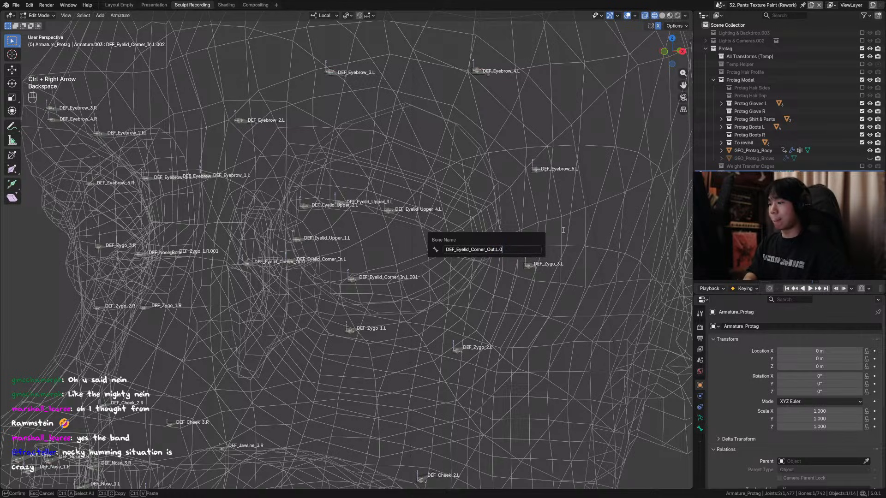
pyautogui.press('Return')
pyautogui.hotkey('ctrl', 's')
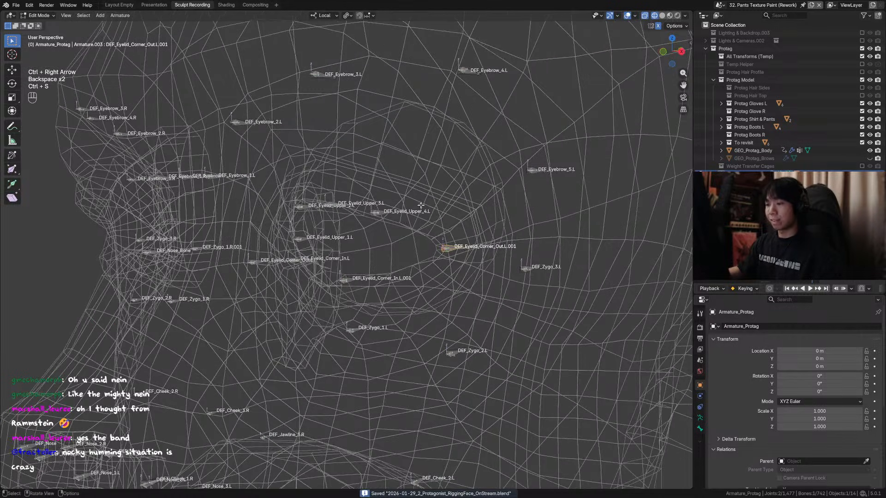
# Duplicate DEF_Eyelid_Upper_4.L in front view, placing the copy about 0.005 m outward and slightly down toward the outer eye corner.
pyautogui.click(389, 210)
pyautogui.press('KP_1')
pyautogui.hotkey('shift', 'd')
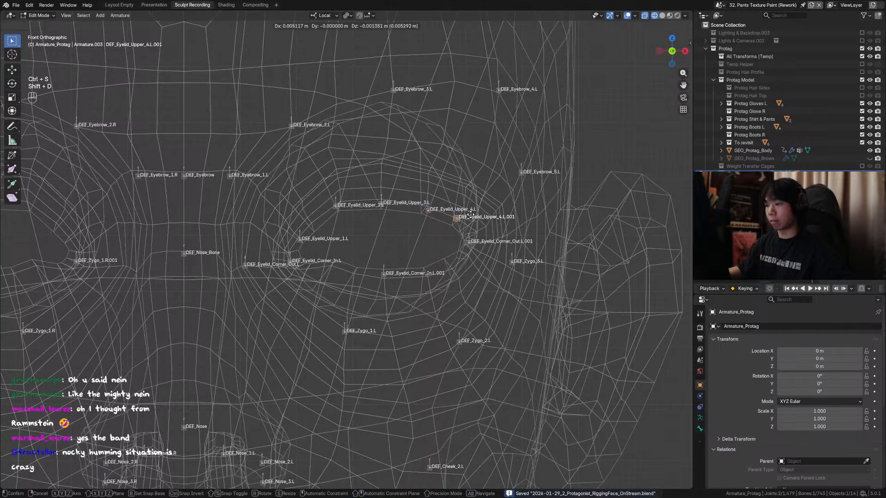
pyautogui.click(468, 216)
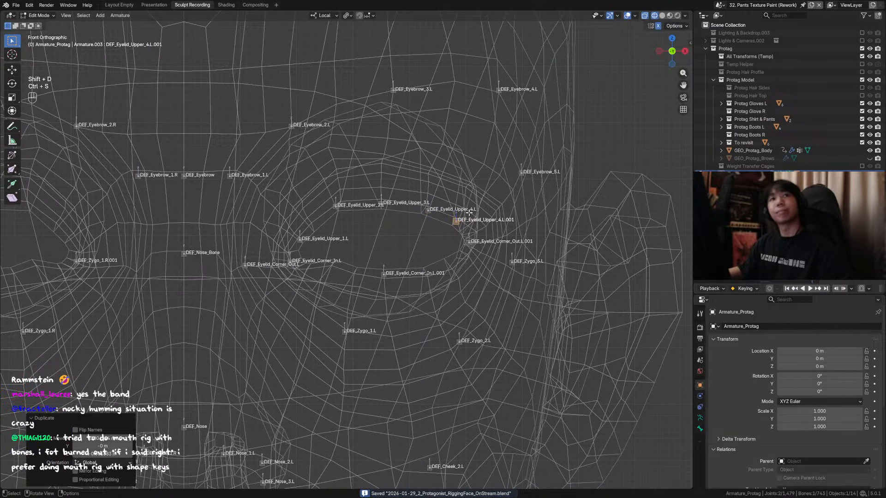
# Move the duplicated upper lid bone about 0.0057 m along local Y, adjust it on the lid edge in front view and save.
pyautogui.moveTo(466, 213); pyautogui.dragTo(501, 226, button='middle')
pyautogui.press('g')
pyautogui.press('y')
pyautogui.click(459, 235)
pyautogui.press('g')
pyautogui.click(506, 225)
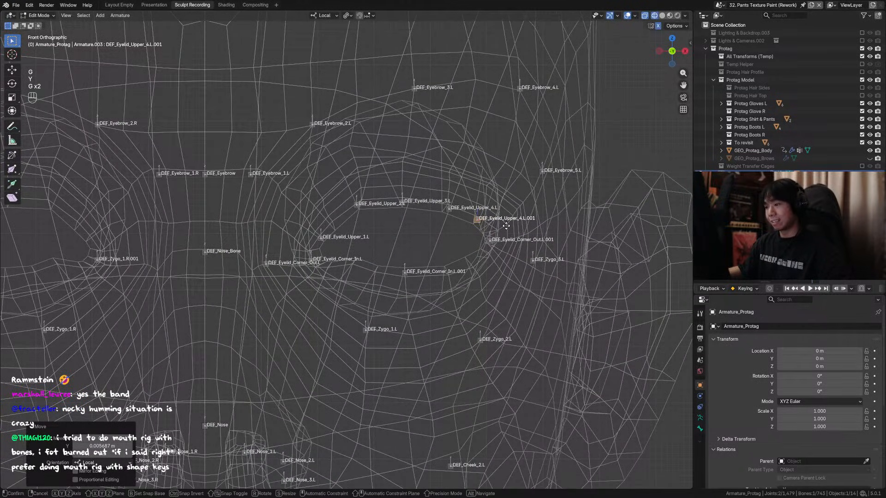
pyautogui.press('g')
pyautogui.click(506, 224)
pyautogui.hotkey('ctrl', 's')
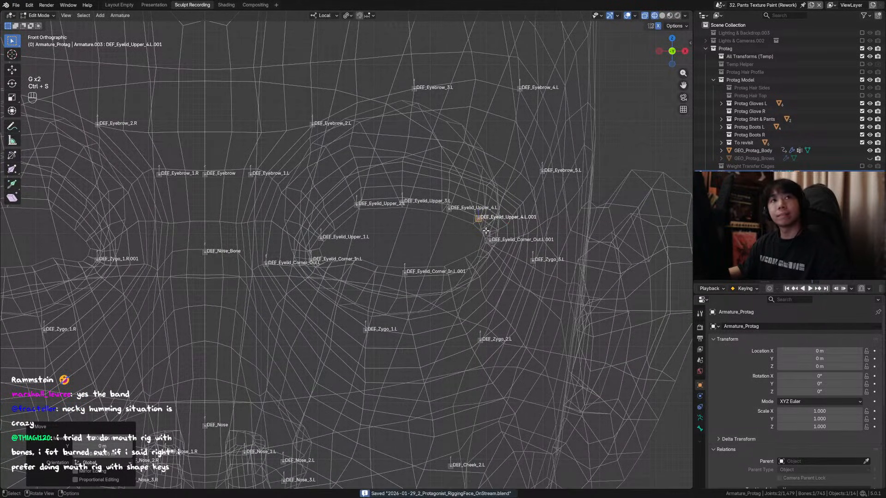
# Nudge the duplicated outer upper lid bone once more in front view, check it in perspective and save the file.
pyautogui.keyDown('shift'); pyautogui.moveTo(483, 231); pyautogui.dragTo(498, 225, button='middle'); pyautogui.keyUp('shift')
pyautogui.press('g')
pyautogui.click(500, 220)
pyautogui.hotkey('ctrl', 's')
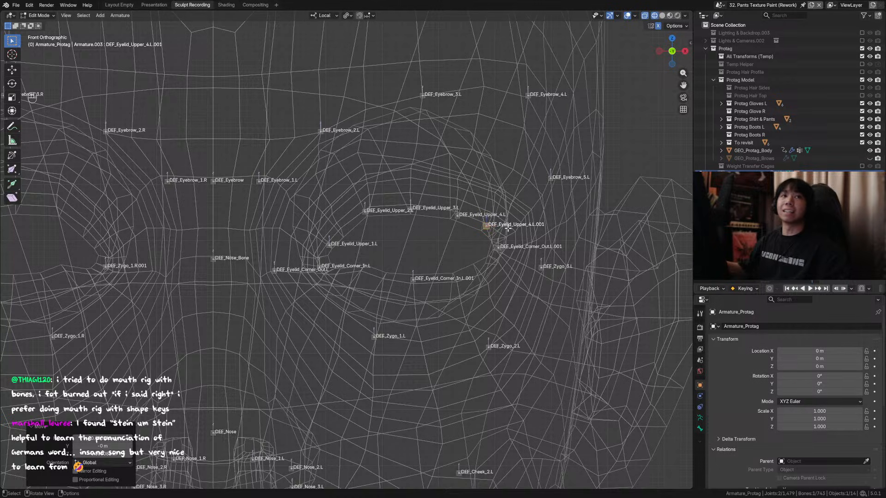
pyautogui.press('KP_5')
pyautogui.keyDown('shift'); pyautogui.moveTo(507, 227); pyautogui.dragTo(455, 204, button='middle'); pyautogui.keyUp('shift')
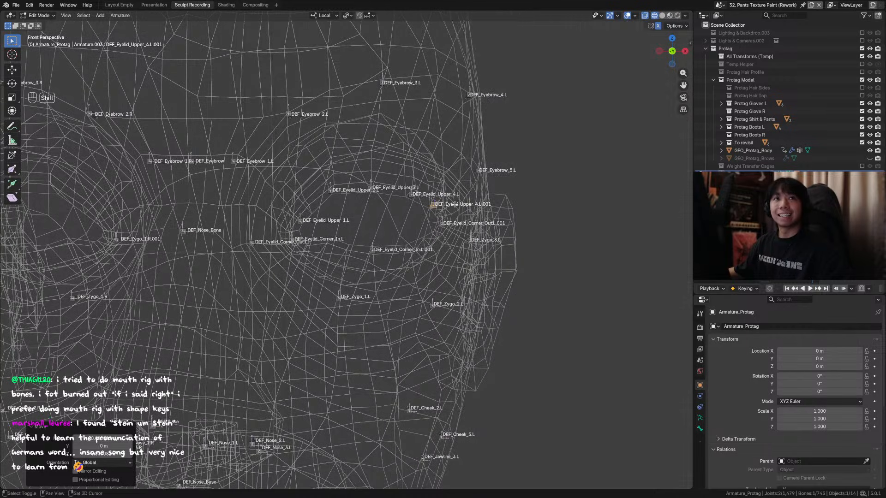
pyautogui.press('KP_5')
pyautogui.hotkey('ctrl', 's')
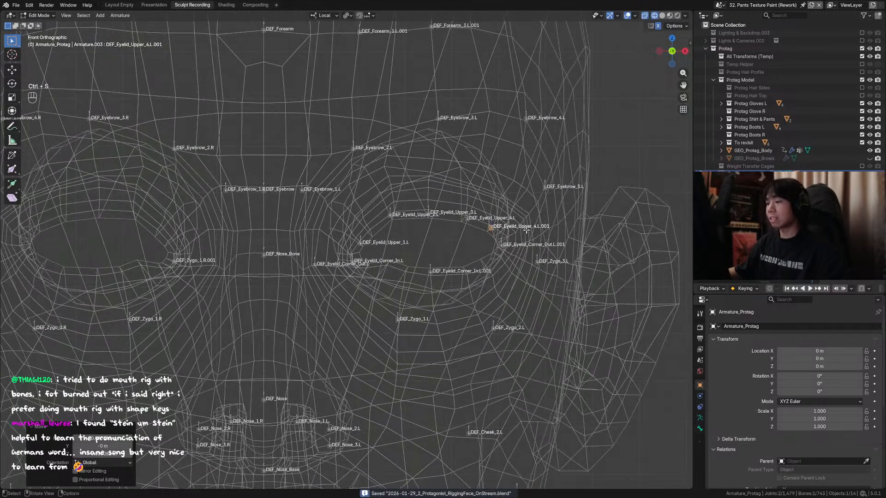
# Move the duplicated outer upper lid bone about -0.0011 m along local Y and save the file.
pyautogui.moveTo(526, 229); pyautogui.dragTo(488, 229, button='middle')
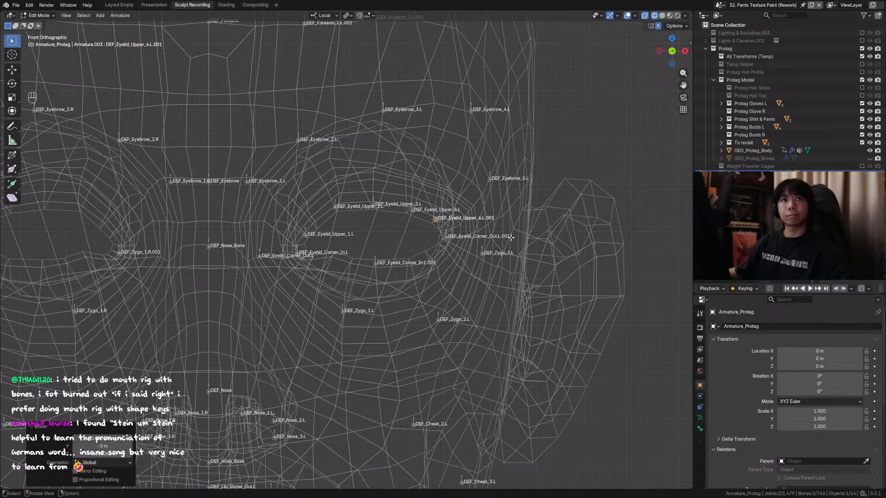
pyautogui.moveTo(511, 237); pyautogui.dragTo(492, 219, button='middle')
pyautogui.click(445, 215)
pyautogui.press('g')
pyautogui.press('y')
pyautogui.click(480, 210)
pyautogui.hotkey('ctrl', 's')
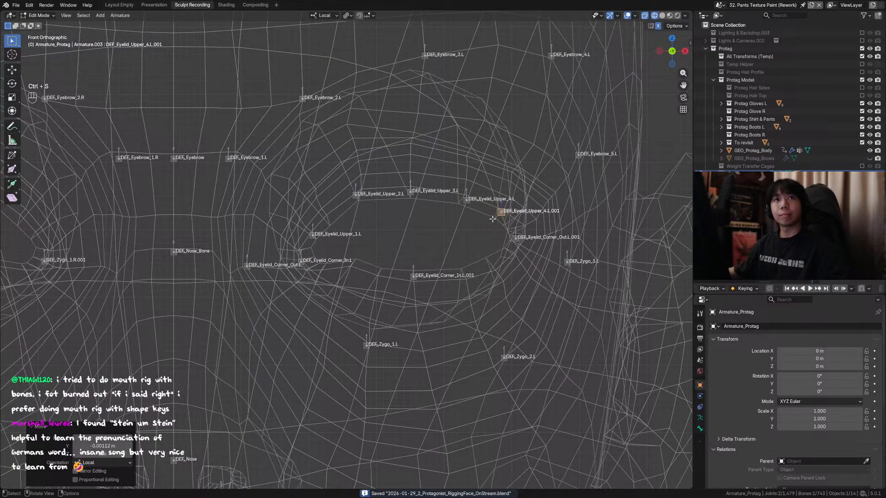
pyautogui.scroll(-3, 492, 220)
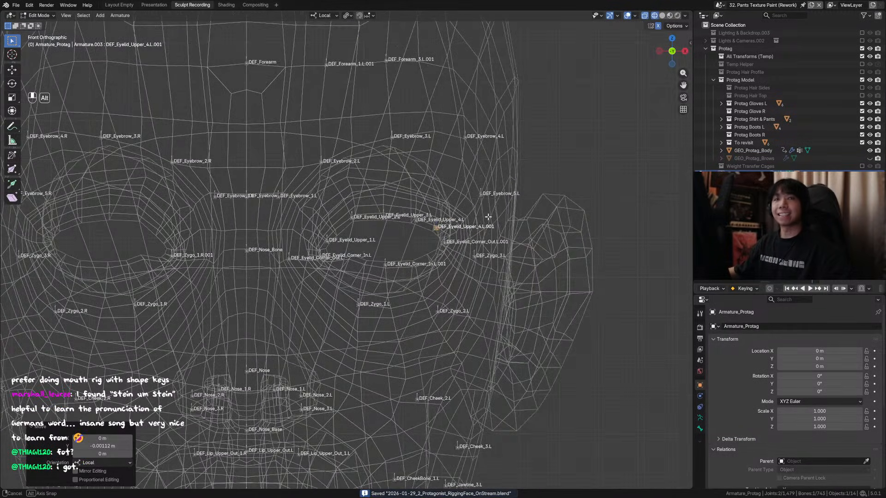
pyautogui.scroll(3, 484, 217)
pyautogui.keyDown('shift'); pyautogui.moveTo(472, 212); pyautogui.dragTo(447, 206, button='middle'); pyautogui.keyUp('shift')
pyautogui.hotkey('ctrl', 's')
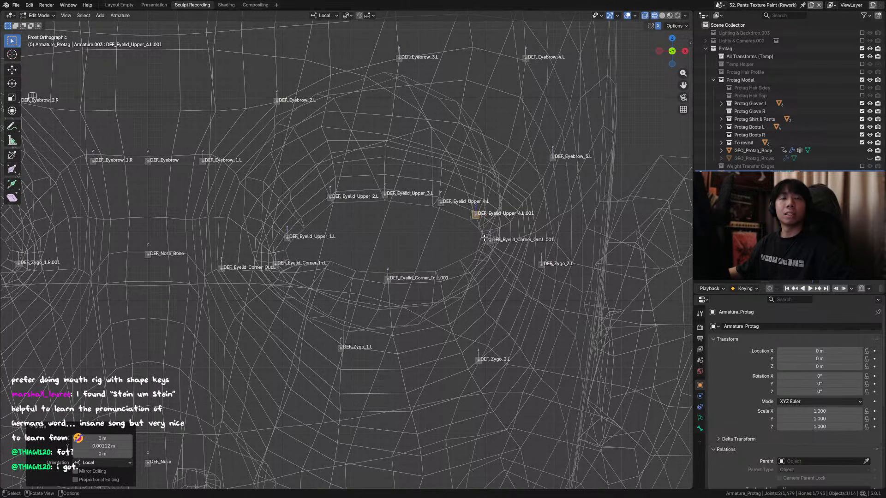
# Rename the duplicated bone on the outer upper lid DEF_Eyelid_Upper_5.L and save the file.
pyautogui.moveTo(480, 253); pyautogui.dragTo(507, 217, button='middle')
pyautogui.hotkey('ctrl', 's')
pyautogui.scroll(4, 468, 222)
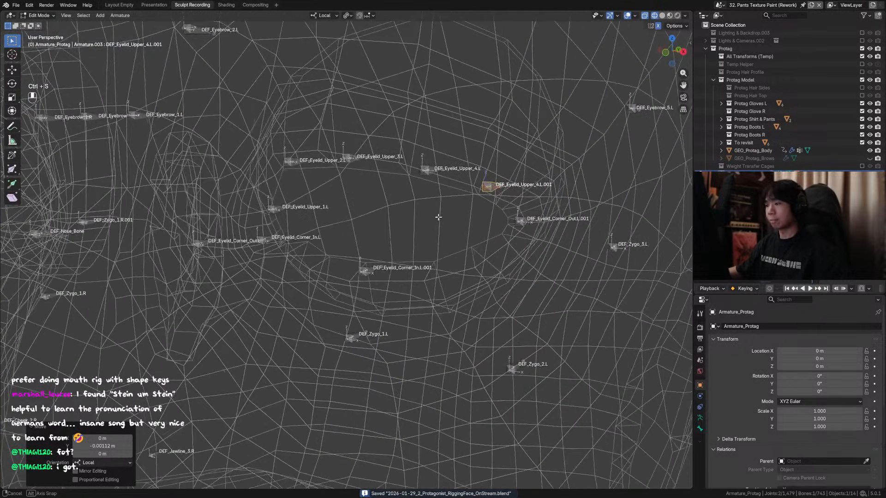
pyautogui.press('F2')
pyautogui.click(507, 217)
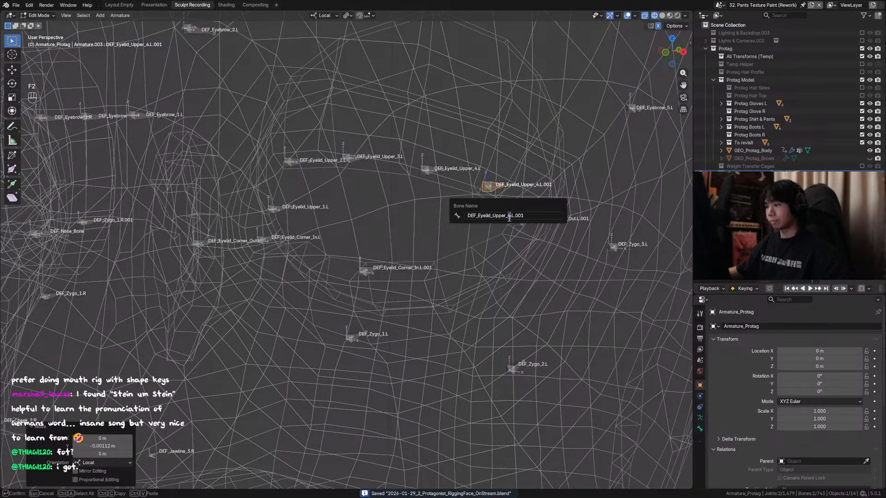
pyautogui.press('BackSpace')
pyautogui.write('5')
pyautogui.press('End')
pyautogui.press('BackSpace')
pyautogui.press('BackSpace')
pyautogui.press('BackSpace')
pyautogui.press('BackSpace')
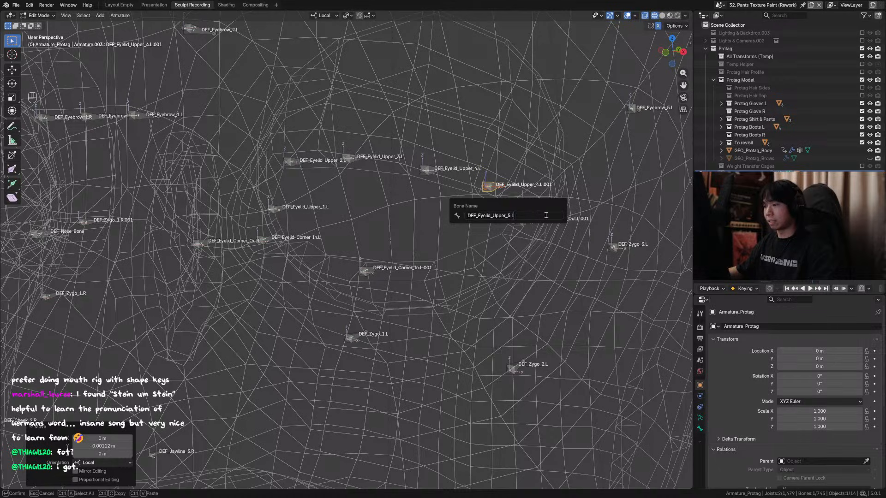
pyautogui.press('Return')
pyautogui.hotkey('ctrl', 's')
# Duplicate DEF_Eyelid_Upper_1.L in front view and place the copy about 0.0055 m down along local Z.
pyautogui.keyDown('alt'); pyautogui.moveTo(502, 212); pyautogui.dragTo(358, 229, button='middle'); pyautogui.keyUp('alt')
pyautogui.click(286, 215)
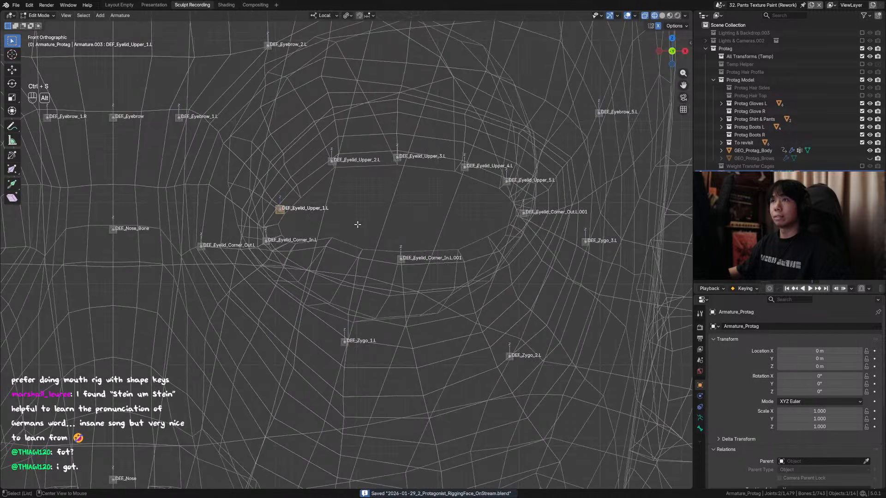
pyautogui.hotkey('shift', 'd')
pyautogui.press('z')
pyautogui.click(359, 272)
# Shift the new copy outward onto the lower lid edge in front view, with a final nudge of about 0.0005 m along X, and save.
pyautogui.press('g')
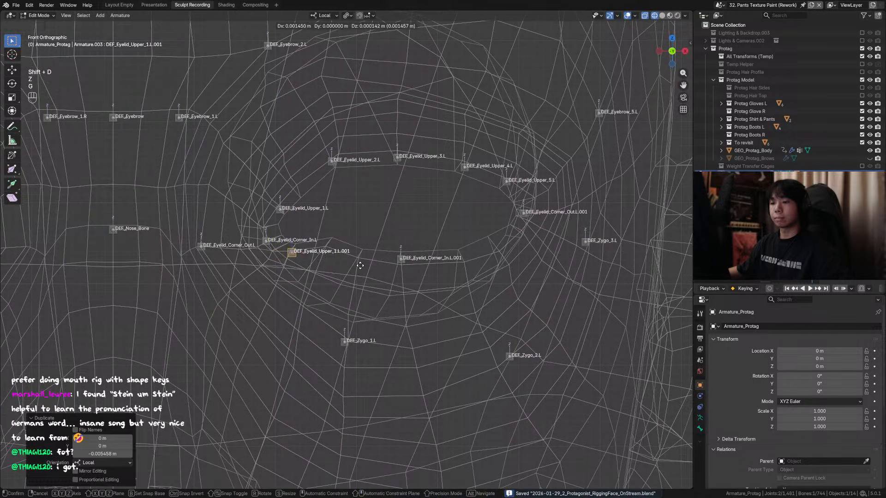
pyautogui.click(354, 263)
pyautogui.moveTo(354, 264); pyautogui.dragTo(353, 244, button='middle')
pyautogui.press('g')
pyautogui.click(322, 247)
pyautogui.hotkey('ctrl', 's')
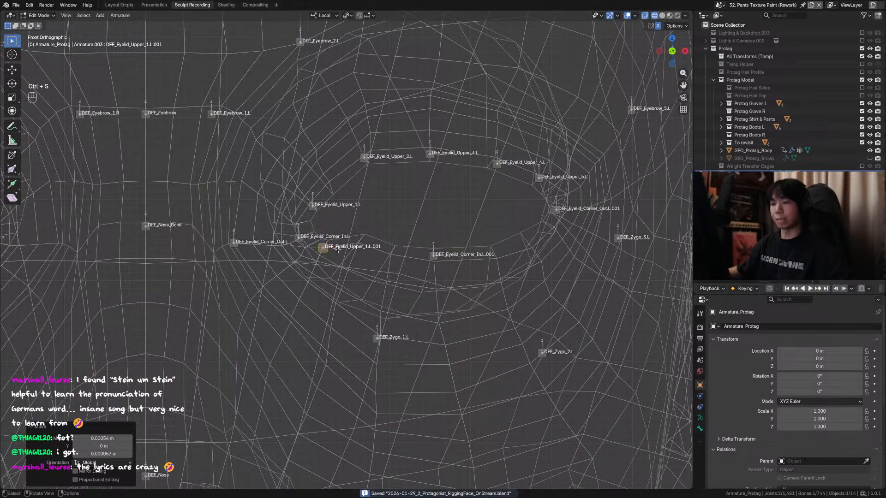
# Rename the duplicated bone on the inner part of the lower lid DEF_Eyelid_Lower_1.L.
pyautogui.press('F2')
pyautogui.click(334, 250)
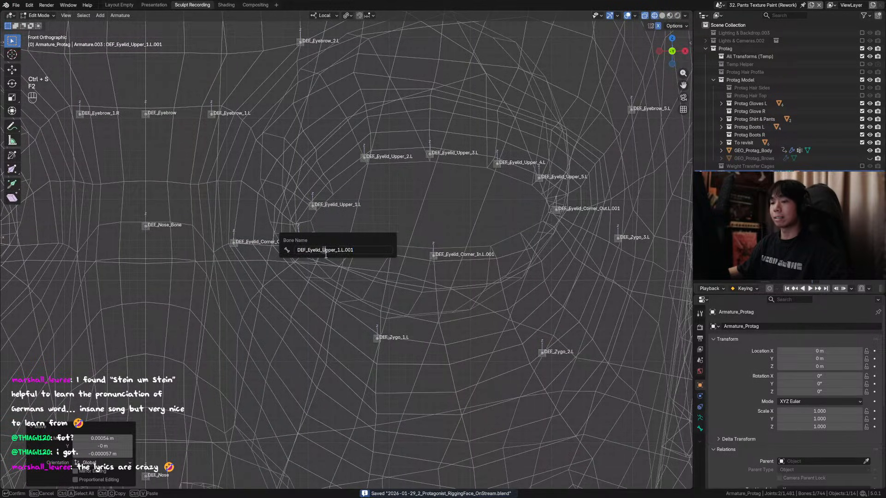
pyautogui.press('BackSpace')
pyautogui.press('BackSpace')
pyautogui.press('BackSpace')
pyautogui.press('BackSpace')
pyautogui.press('BackSpace')
pyautogui.write('Lower')
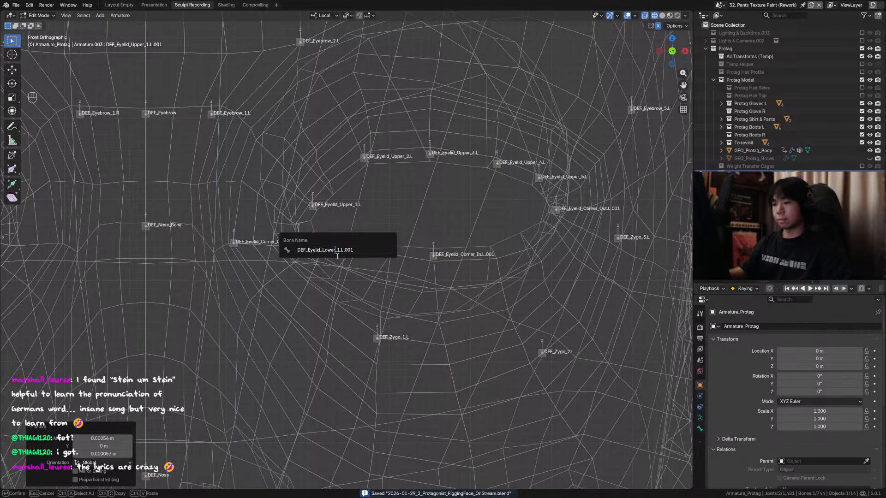
pyautogui.moveTo(343, 250); pyautogui.dragTo(367, 248)
pyautogui.press('BackSpace')
pyautogui.press('Return')
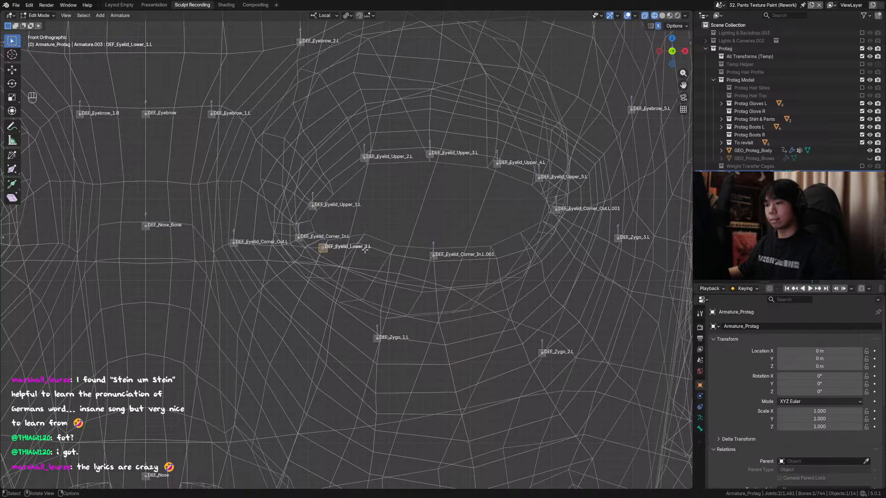
# Save the file and duplicate the DEF_Eyelid_Lower_1.L bone, placing the copy about 0.007 m outward along the lower eyelid.
pyautogui.moveTo(368, 249); pyautogui.dragTo(350, 259, button='middle')
pyautogui.press('KP_1')
pyautogui.hotkey('ctrl', 's')
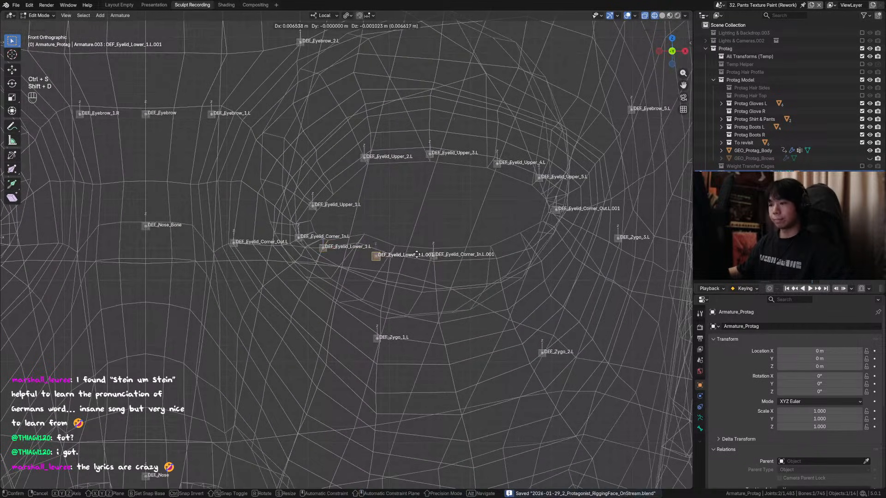
pyautogui.hotkey('shift', 'd')
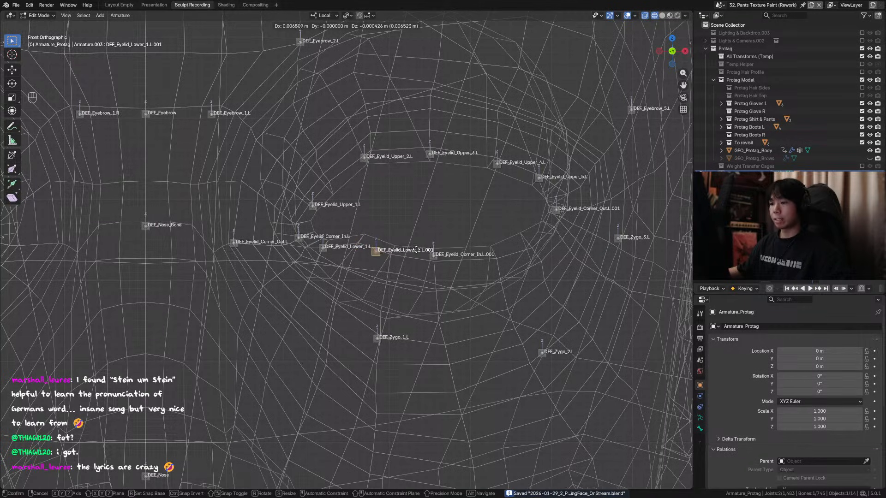
pyautogui.click(420, 249)
pyautogui.keyDown('shift'); pyautogui.moveTo(350, 214); pyautogui.dragTo(322, 196, button='middle'); pyautogui.keyUp('shift')
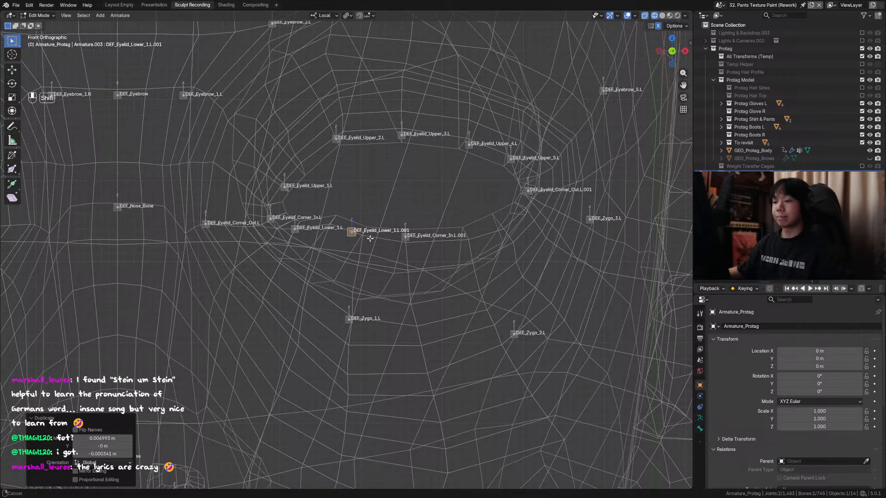
# Move the duplicated lower-eyelid bone about -0.0028 m along its local Y axis to match the eyelid's depth.
pyautogui.moveTo(362, 236); pyautogui.dragTo(356, 264, button='middle')
pyautogui.press('g')
pyautogui.press('y')
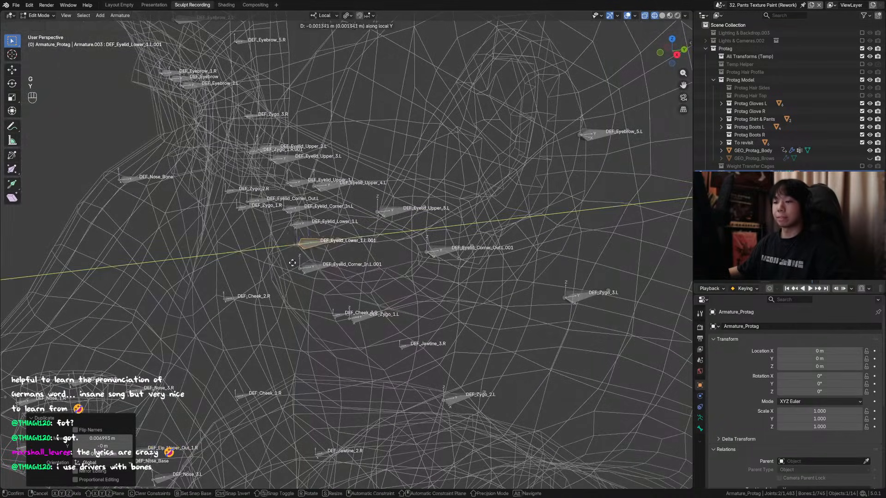
pyautogui.click(281, 263)
# Reposition the duplicated bone in the front view on the lower eyelid edge loop near DEF_Eyelid_Lower_1.L, and save the file.
pyautogui.keyDown('alt'); pyautogui.moveTo(281, 263); pyautogui.dragTo(370, 239, button='middle'); pyautogui.keyUp('alt')
pyautogui.press('g')
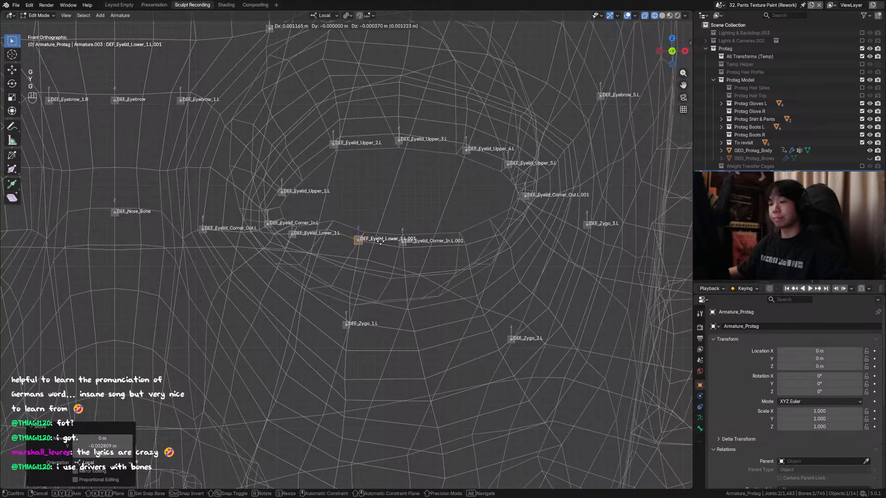
pyautogui.press('g')
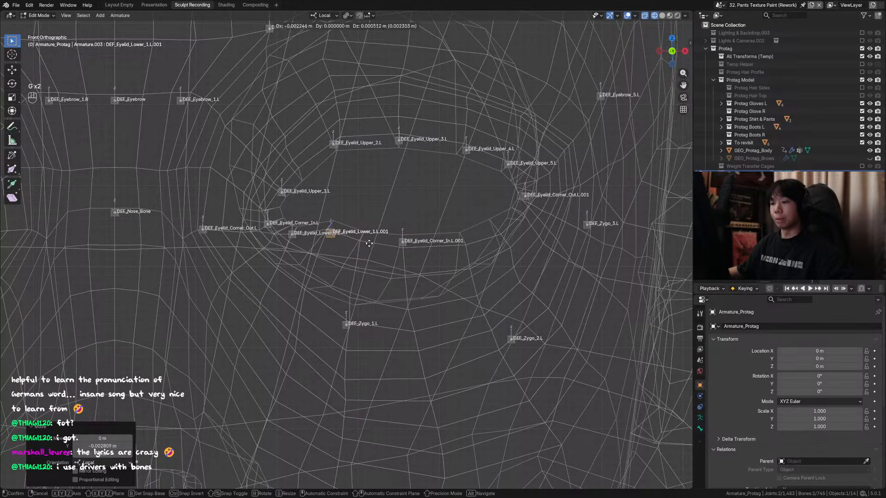
pyautogui.click(373, 244)
pyautogui.hotkey('ctrl', 's')
pyautogui.keyDown('alt'); pyautogui.moveTo(340, 247); pyautogui.dragTo(381, 239, button='middle'); pyautogui.keyUp('alt')
pyautogui.press('g')
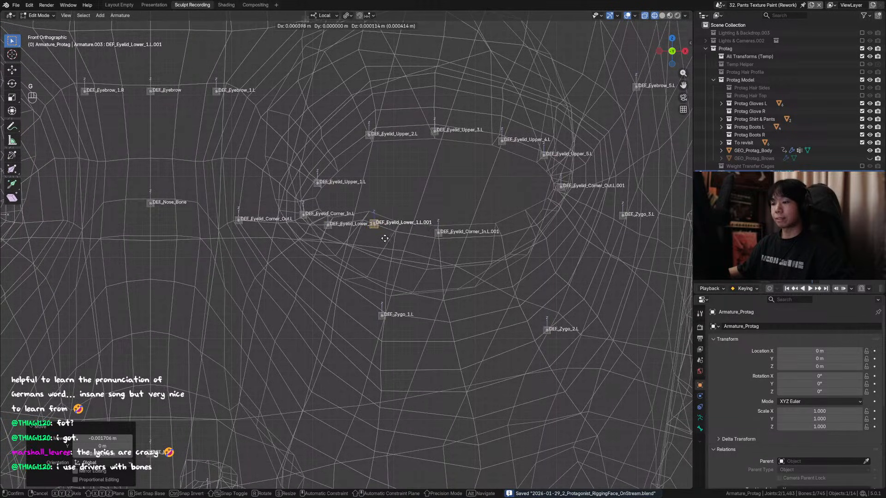
pyautogui.click(379, 237)
# Offset the duplicated bone about 0.001 m along its local Y axis, save the file and open its name for editing.
pyautogui.moveTo(380, 237); pyautogui.dragTo(349, 238, button='middle')
pyautogui.press('g')
pyautogui.press('y')
pyautogui.click(359, 268)
pyautogui.hotkey('ctrl', 's')
pyautogui.hotkey('ctrl', 's')
pyautogui.press('F2')
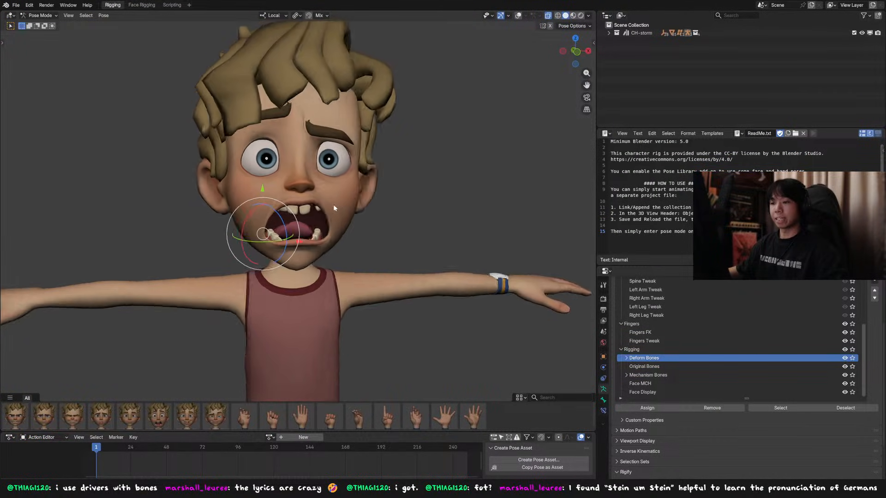
# Switch to the Storm character rig, toggle the Master collection of the upper face and show the viewport overlays.
pyautogui.click(406, 199)
pyautogui.click(263, 233)
pyautogui.click(374, 198)
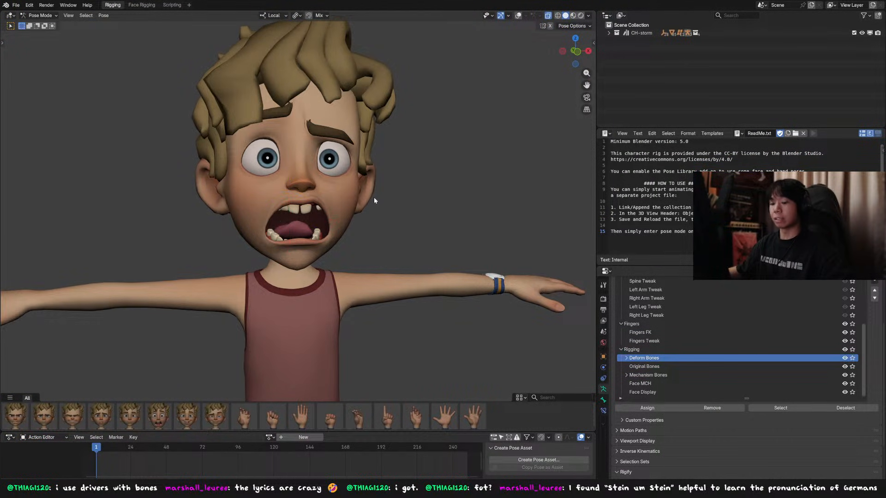
pyautogui.press('n')
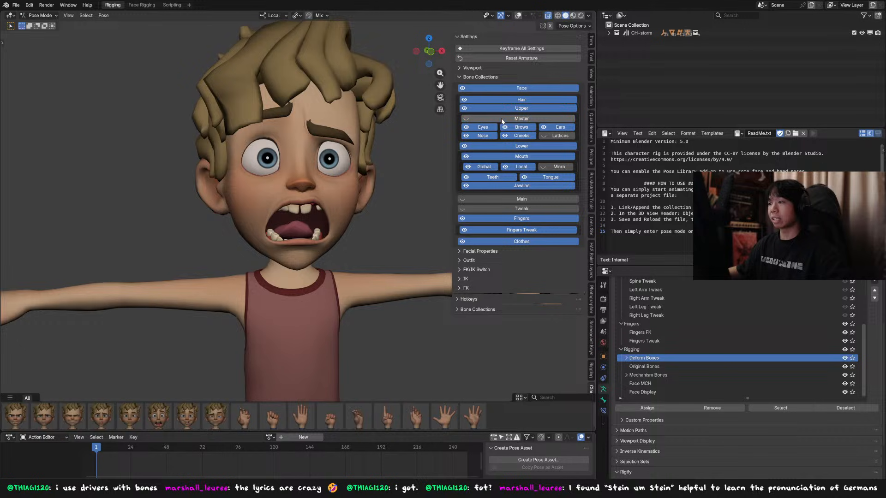
pyautogui.click(502, 121)
pyautogui.press('n')
pyautogui.scroll(3, 365, 183)
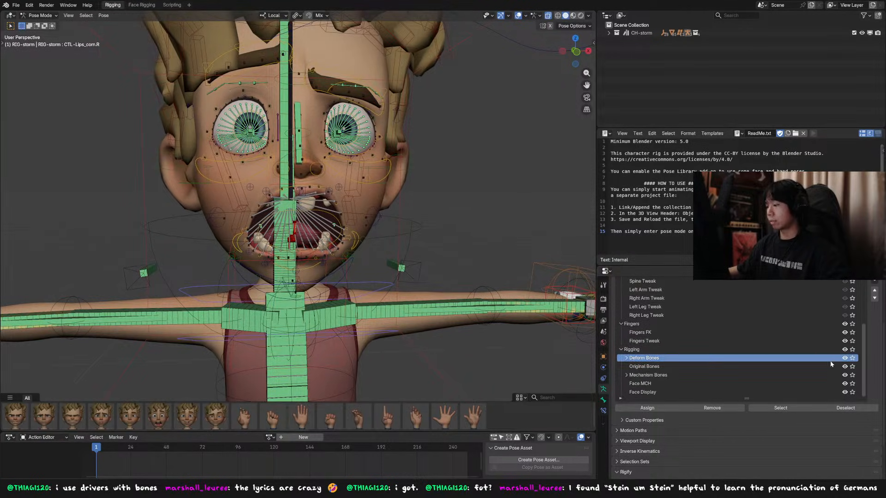
# Toggle the deform bones' visibility and hide the whole Rigging bone collection, leaving only the control shapes on the face.
pyautogui.click(844, 366)
pyautogui.click(844, 366)
pyautogui.click(844, 366)
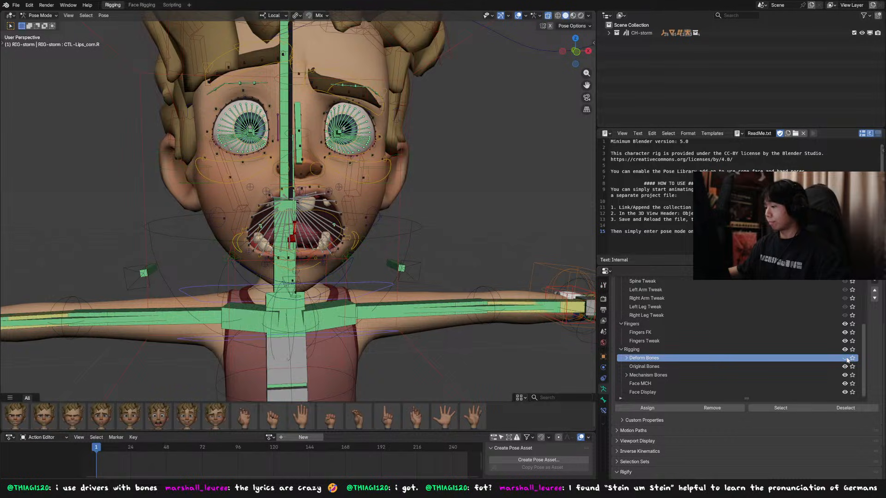
pyautogui.click(844, 366)
pyautogui.click(845, 349)
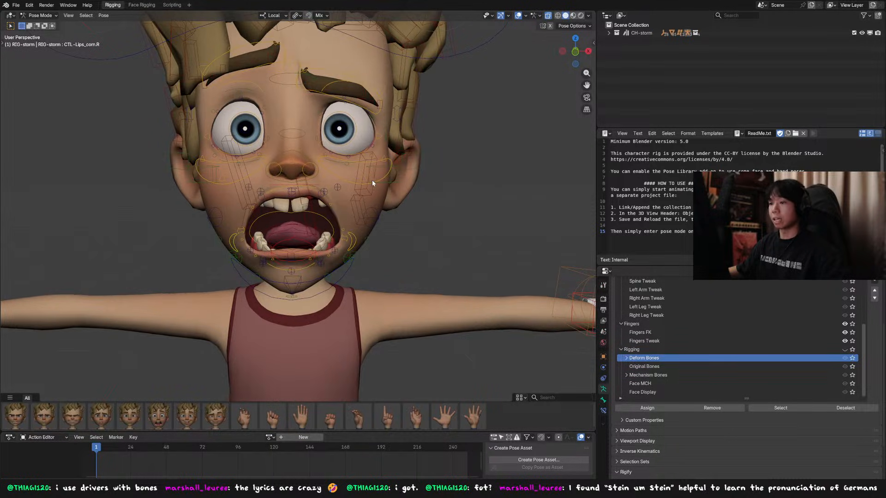
# Try moving the left cheek control and the left lower-eyelid control to test how they deform the face.
pyautogui.click(375, 159)
pyautogui.press('g')
pyautogui.click(375, 160)
pyautogui.moveTo(374, 160); pyautogui.dragTo(304, 166, button='middle')
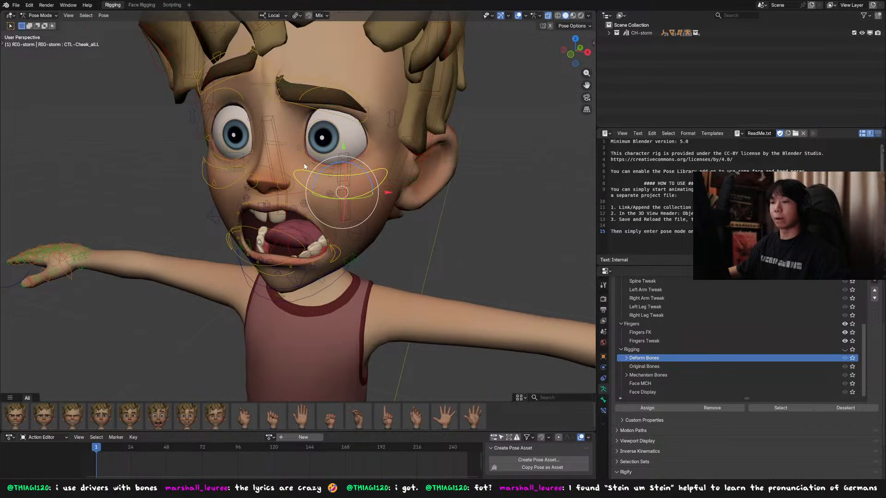
pyautogui.click(319, 159)
pyautogui.press('g')
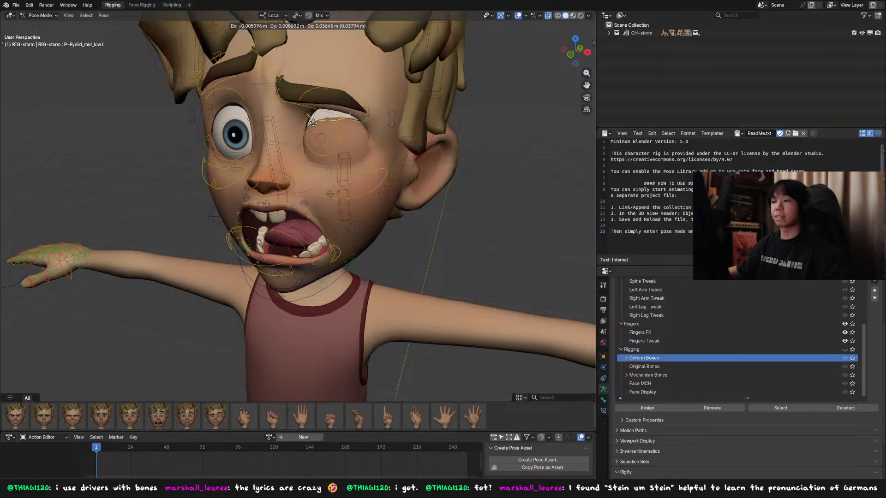
pyautogui.press('Escape')
# Try moving the right cheek control and the FK-Hair_mullet.R control on the other side of the head.
pyautogui.moveTo(313, 131); pyautogui.dragTo(257, 162, button='middle')
pyautogui.click(223, 163)
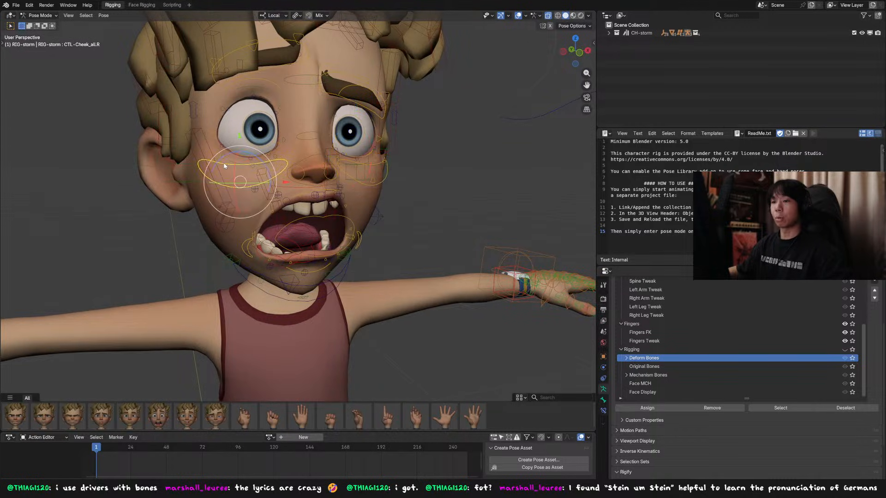
pyautogui.press('g')
pyautogui.rightClick(226, 153)
pyautogui.click(207, 145)
pyautogui.press('g')
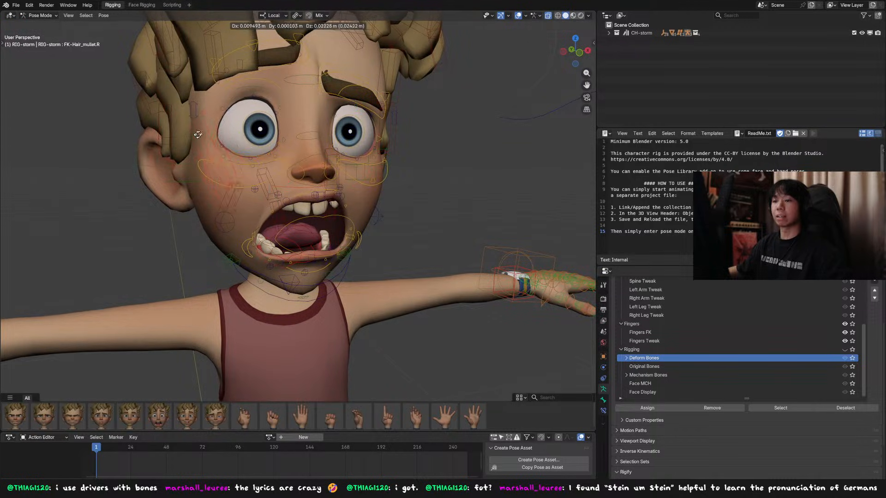
pyautogui.rightClick(293, 187)
# Rotate the DEF-Jaw control about its local X axis to test the jaw's movement.
pyautogui.moveTo(295, 188); pyautogui.dragTo(369, 271, button='middle')
pyautogui.click(364, 275)
pyautogui.press('r')
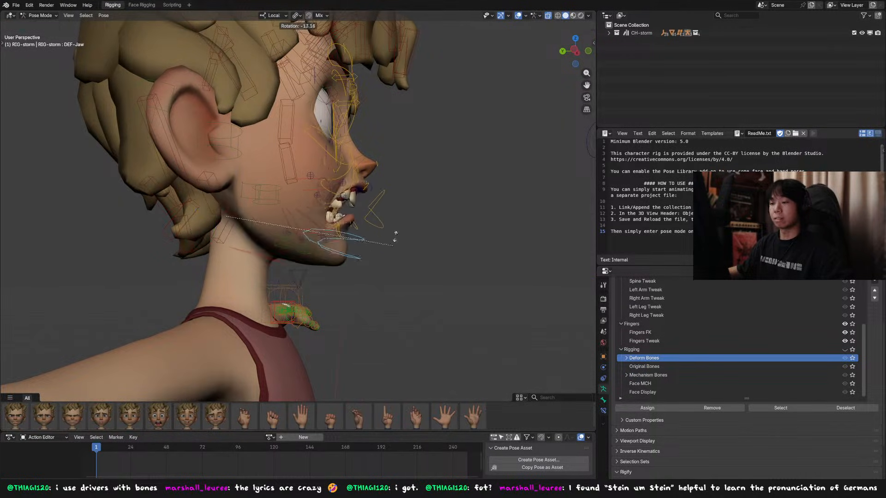
pyautogui.press('KP_1')
pyautogui.press('x')
pyautogui.press('x')
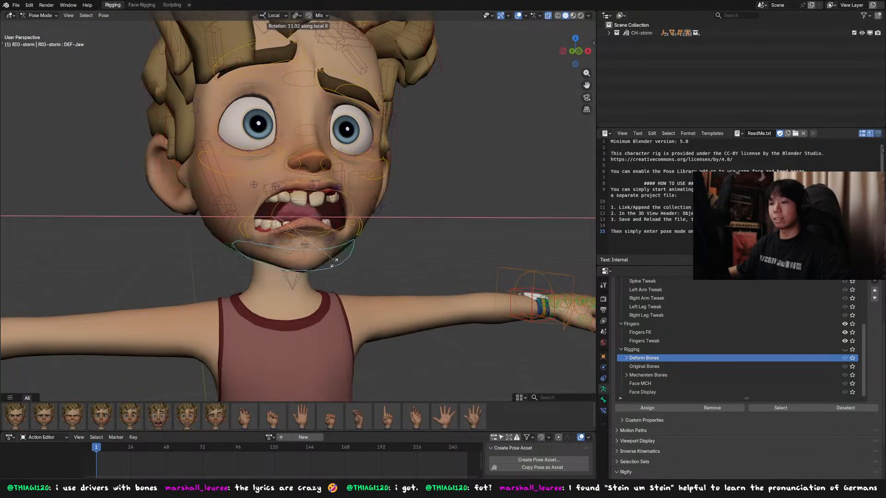
pyautogui.click(336, 250)
# Rotate the jaw control again in the left side view to bring the upper and lower teeth together.
pyautogui.press('ctrl+KP_3')
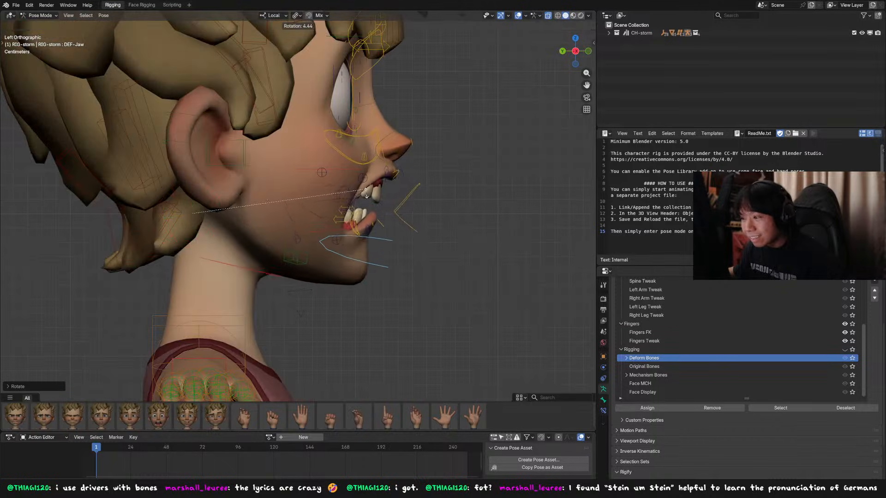
pyautogui.press('r')
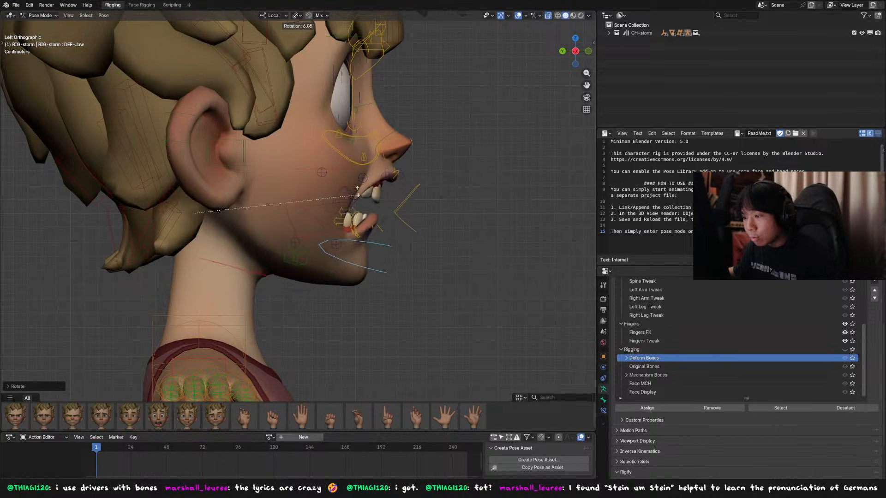
pyautogui.click(417, 220)
pyautogui.moveTo(416, 220); pyautogui.dragTo(330, 240, button='middle')
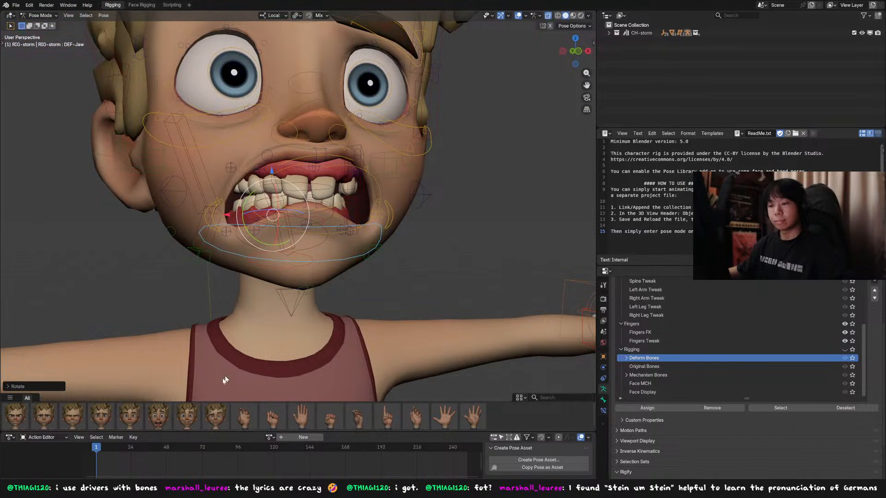
# Blend facial pose assets onto the character, starting with the smirking pose, and hide the viewport overlays.
pyautogui.moveTo(210, 411); pyautogui.dragTo(365, 246)
pyautogui.scroll(-3, 478, 144)
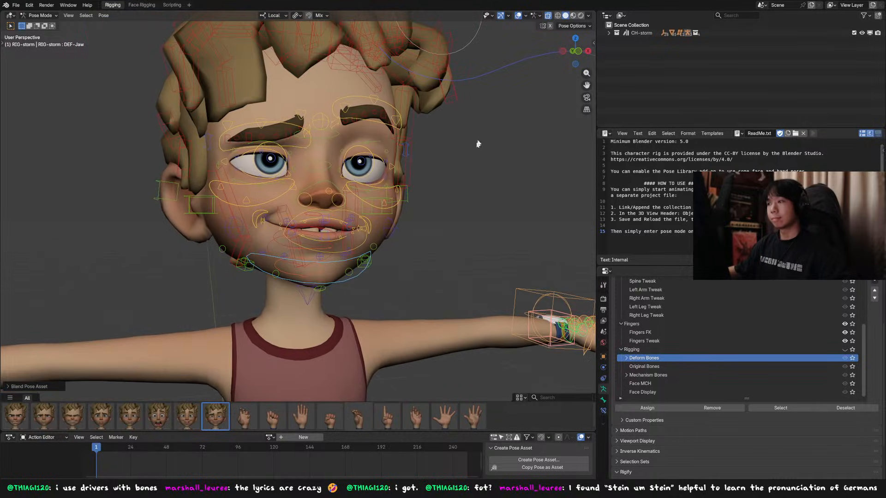
pyautogui.click(518, 17)
pyautogui.moveTo(493, 60); pyautogui.dragTo(354, 239, button='middle')
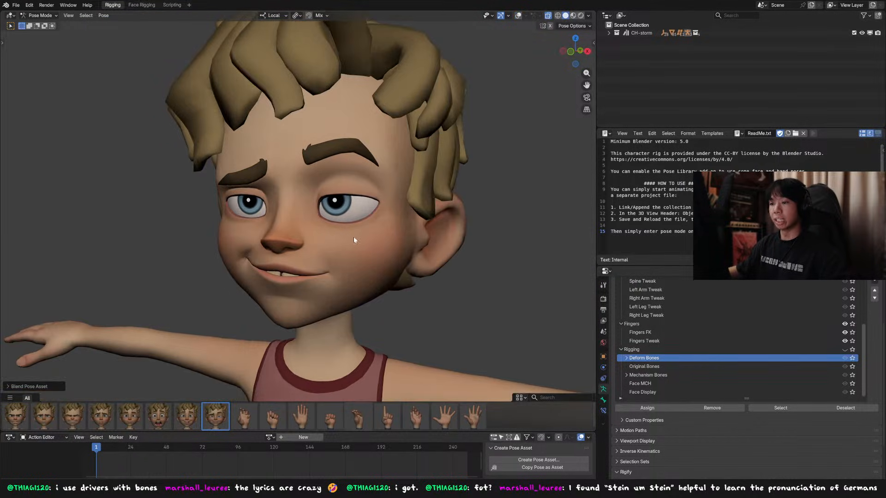
pyautogui.moveTo(73, 417); pyautogui.dragTo(115, 419)
pyautogui.click(15, 415)
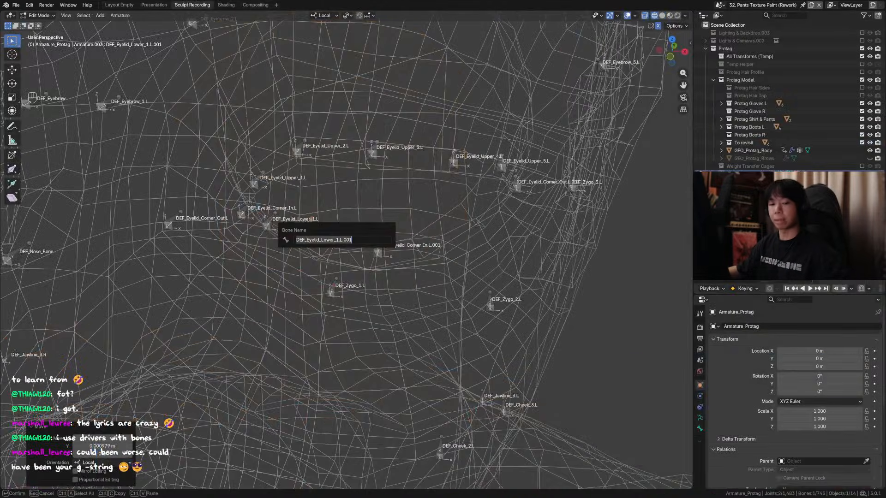
# Return to the protagonist armature, close the bone name prompt, and undo and redo the last two bone moves.
pyautogui.press('Return')
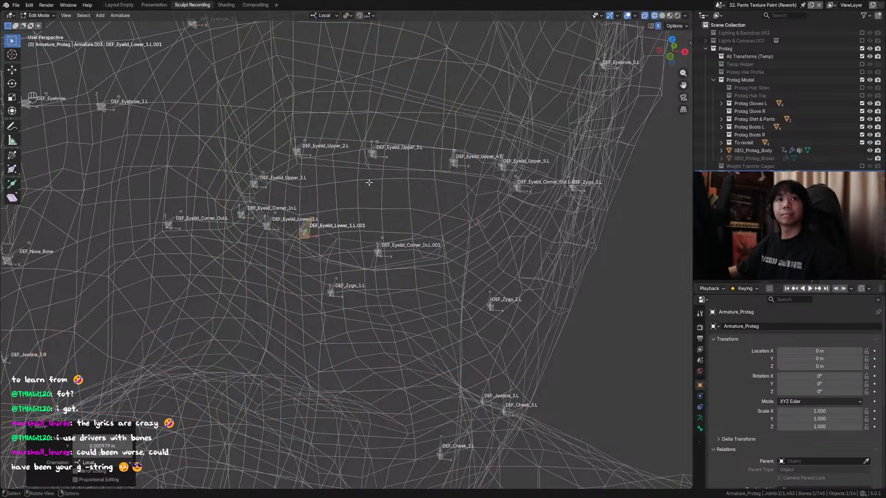
pyautogui.hotkey('ctrl', 'z')
pyautogui.hotkey('ctrl', 'z')
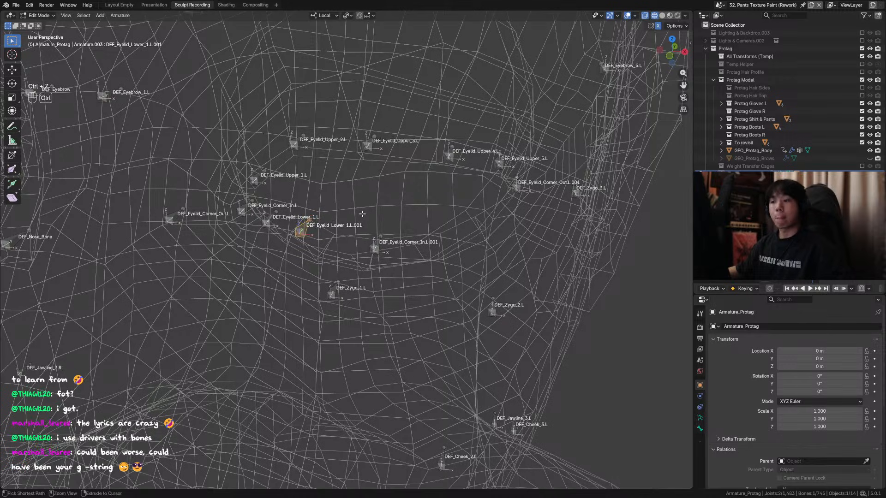
pyautogui.hotkey('ctrl', 'shift', 'z')
pyautogui.hotkey('ctrl', 'shift', 'z')
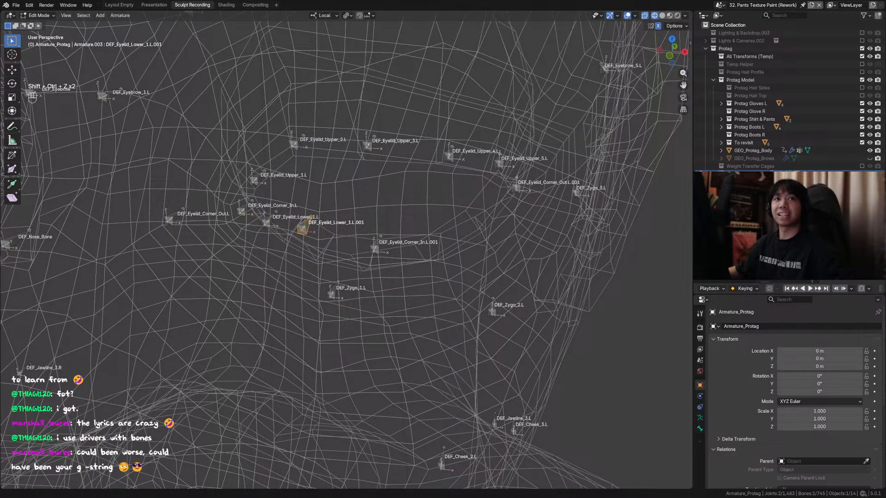
# Save the file and nudge the duplicated lower-eyelid bone into place on the eyelid edge in the front view.
pyautogui.moveTo(321, 221); pyautogui.dragTo(317, 220, button='middle')
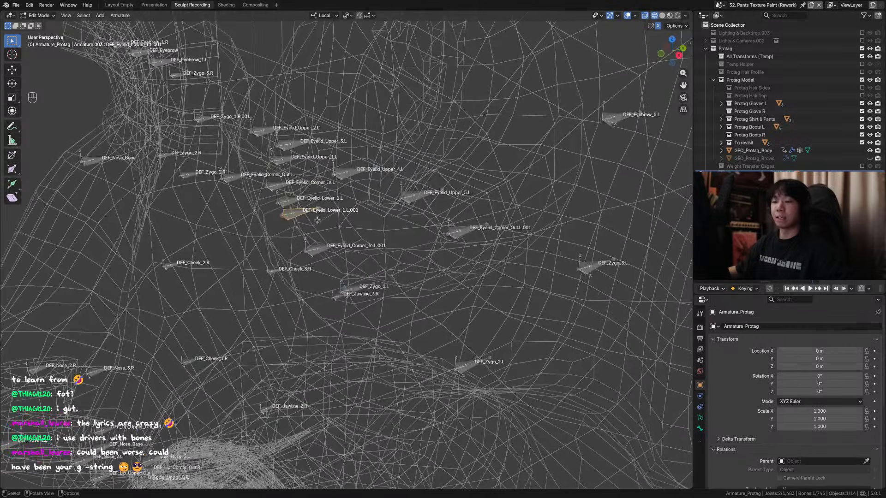
pyautogui.press('KP_1')
pyautogui.hotkey('ctrl', 's')
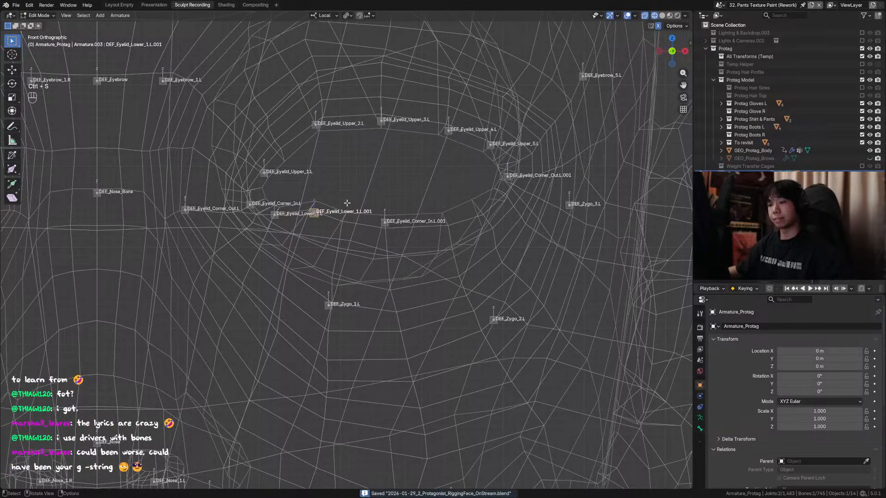
pyautogui.press('g')
pyautogui.click(351, 204)
pyautogui.keyDown('ctrl'); pyautogui.scroll(-2, 365, 217); pyautogui.keyUp('ctrl')
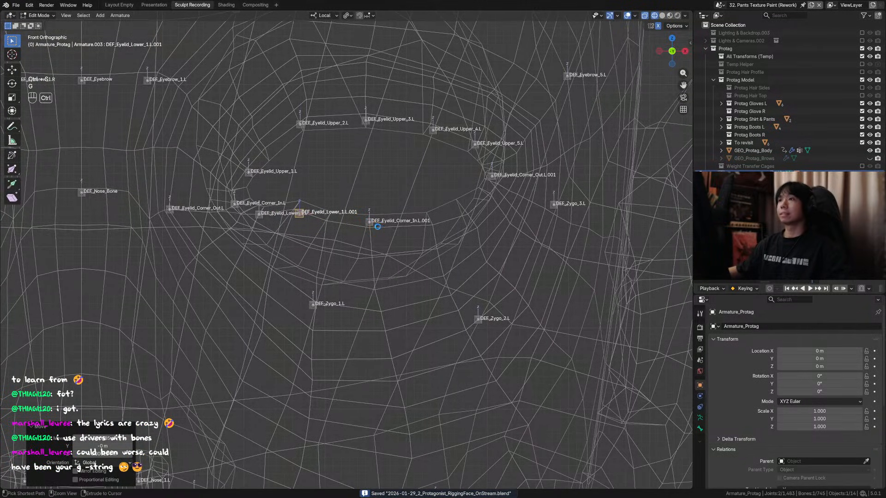
# Rename the duplicated lower-eyelid bone to DEF_Eyelid_Lower_2.L and save the file.
pyautogui.click(376, 225)
pyautogui.moveTo(376, 225); pyautogui.dragTo(323, 246, button='middle')
pyautogui.press('F2')
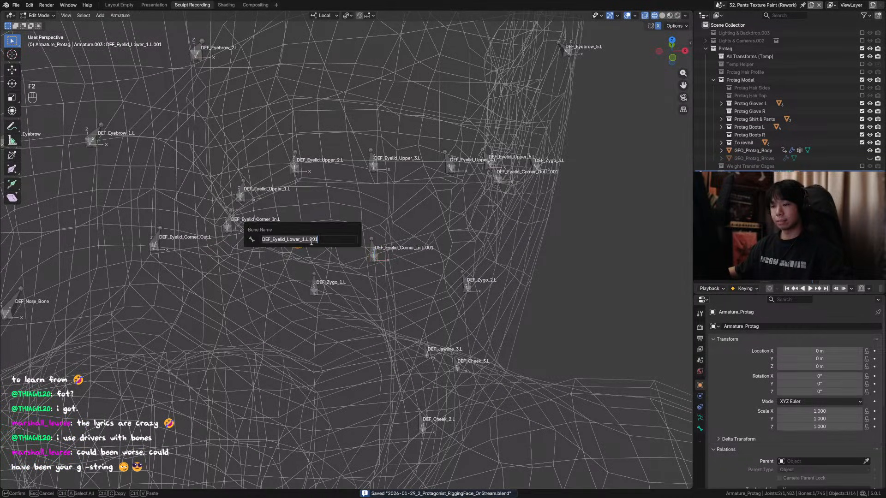
pyautogui.write('3')
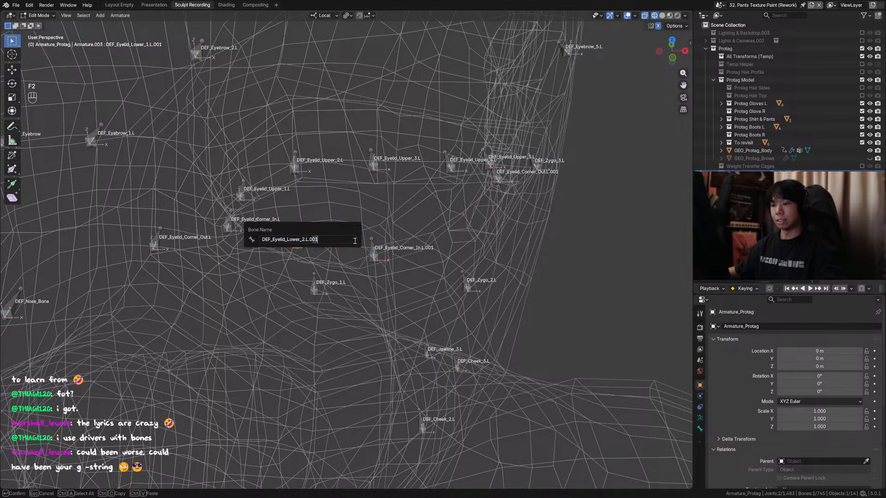
pyautogui.moveTo(353, 241); pyautogui.dragTo(380, 236, button='middle')
pyautogui.hotkey('ctrl', 's')
# Rename the duplicated lower-eyelid bone DEF_Eyelid_Lower_2.L and the duplicated inner-corner bone beside it DEF_Eyelid_Lower_3.L.
pyautogui.press('F2')
pyautogui.press('Return')
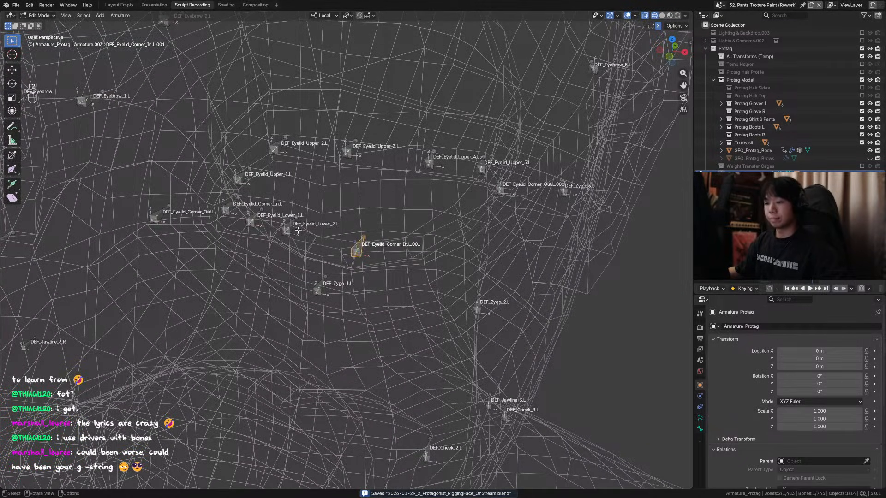
pyautogui.press('F2')
pyautogui.hotkey('ctrl', 'c')
pyautogui.press('Escape')
pyautogui.click(356, 251)
pyautogui.press('F2')
pyautogui.hotkey('ctrl', 'v')
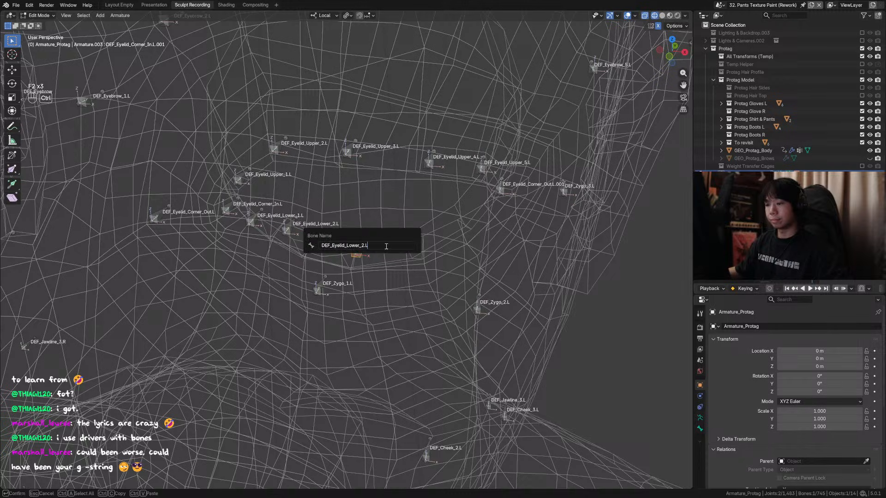
pyautogui.write('3.')
pyautogui.press('Return')
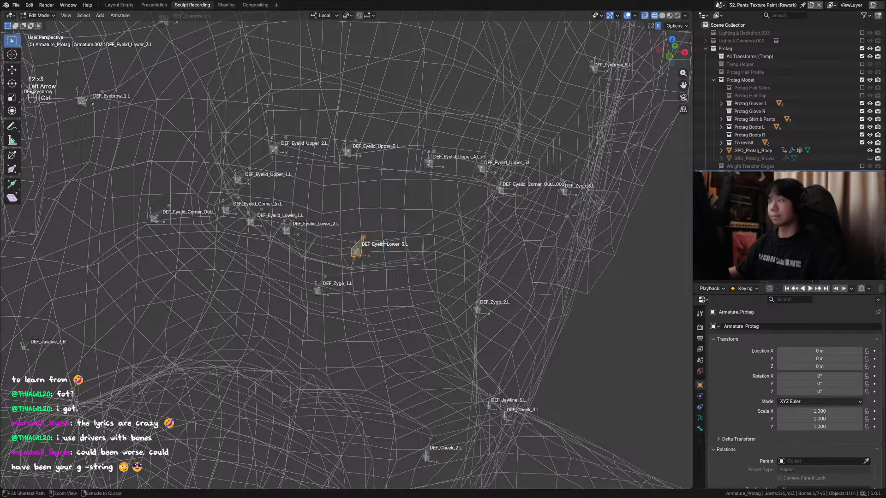
# Duplicate DEF_Eyelid_Lower_3.L about 0.0076 m outward along the lower eyelid edge, adjust its depth on Y, and save the file.
pyautogui.press('KP_1')
pyautogui.hotkey('ctrl', 's')
pyautogui.hotkey('shift', 'd')
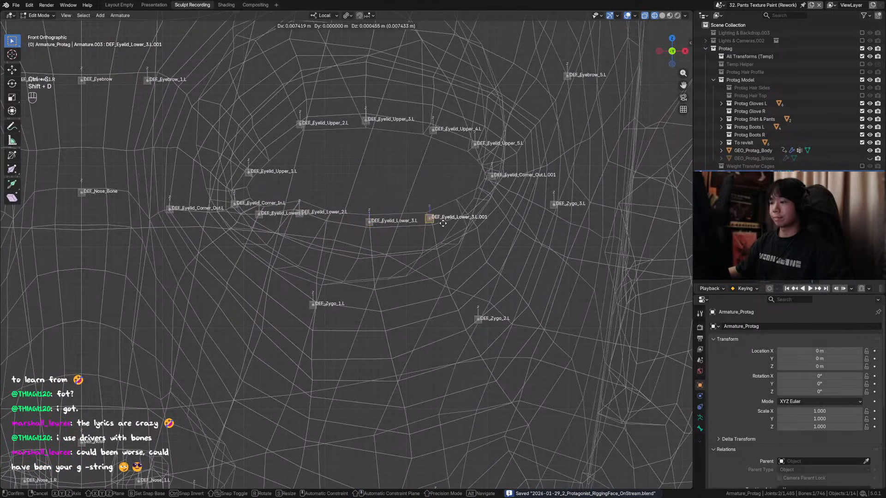
pyautogui.click(443, 223)
pyautogui.keyDown('shift'); pyautogui.moveTo(474, 200); pyautogui.dragTo(427, 237, button='middle'); pyautogui.keyUp('shift')
pyautogui.press('g')
pyautogui.press('y')
pyautogui.click(393, 257)
pyautogui.press('g')
pyautogui.click(428, 230)
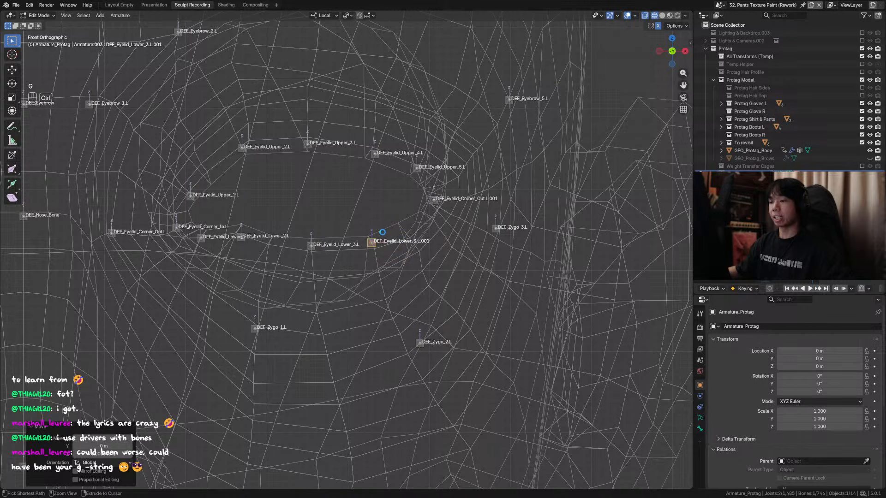
pyautogui.hotkey('ctrl', 's')
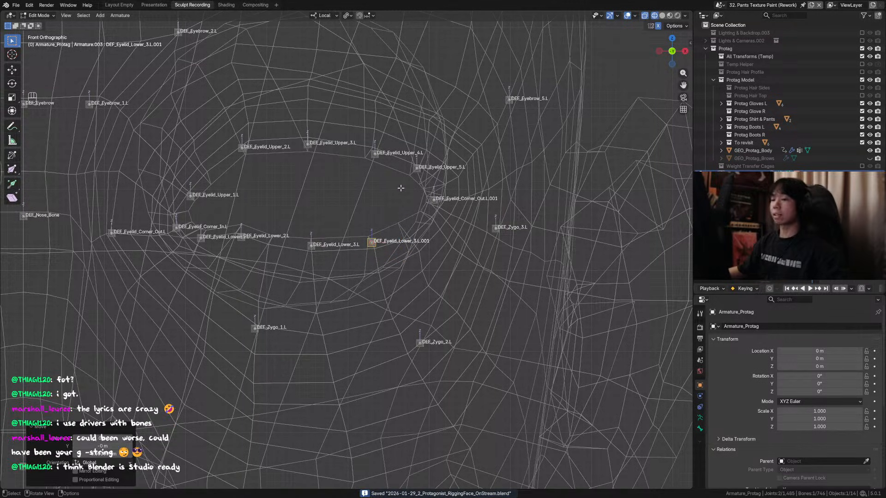
pyautogui.moveTo(372, 198); pyautogui.dragTo(400, 213, button='middle')
pyautogui.hotkey('ctrl', 's')
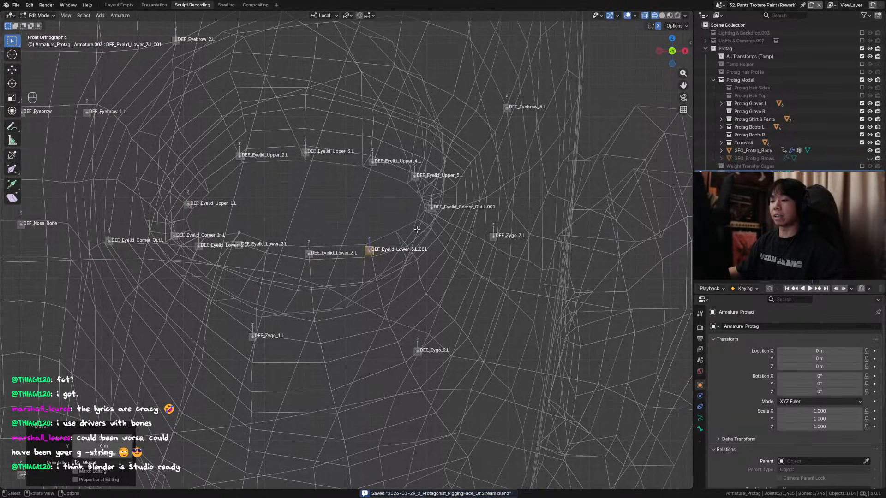
# Duplicate the new lower-eyelid bone about 0.0045 m outward and 0.0017 m up towards the outer eye corner, and adjust its depth.
pyautogui.hotkey('shift', 'd')
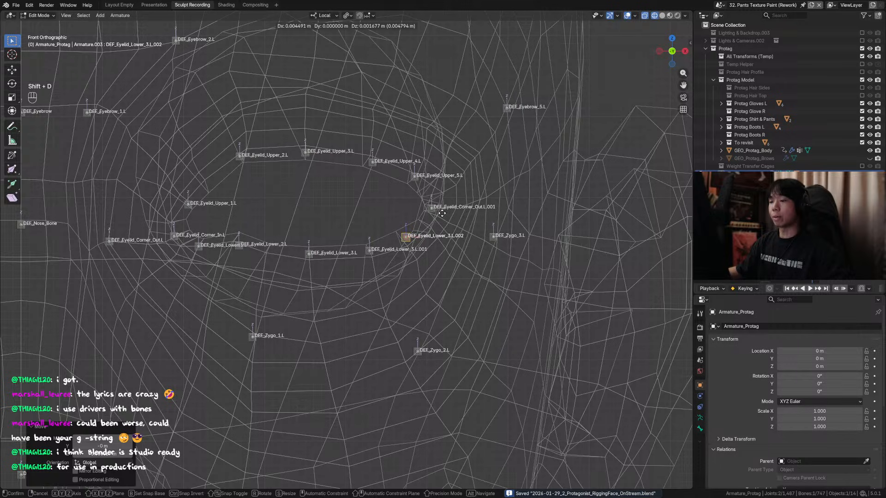
pyautogui.click(442, 214)
pyautogui.moveTo(442, 214); pyautogui.dragTo(464, 222, button='middle')
pyautogui.press('g')
pyautogui.press('y')
pyautogui.press('z')
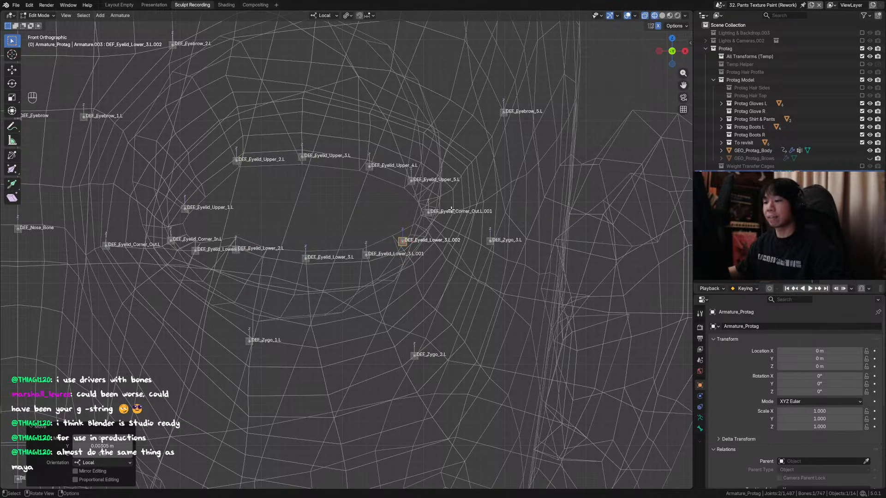
# Fine-tune the first duplicate, DEF_Eyelid_Lower_3.L.001, along its local X and Y axes to follow the eyelid edge.
pyautogui.click(374, 262)
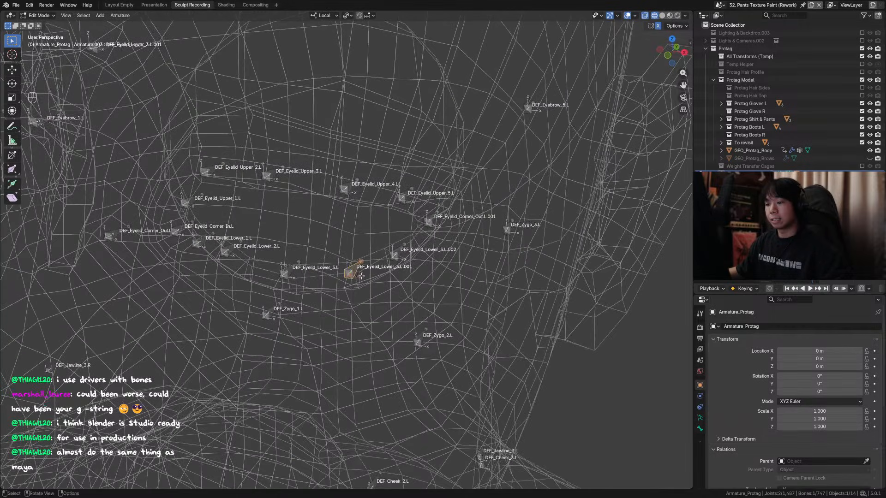
pyautogui.hotkey('ctrl', 'z')
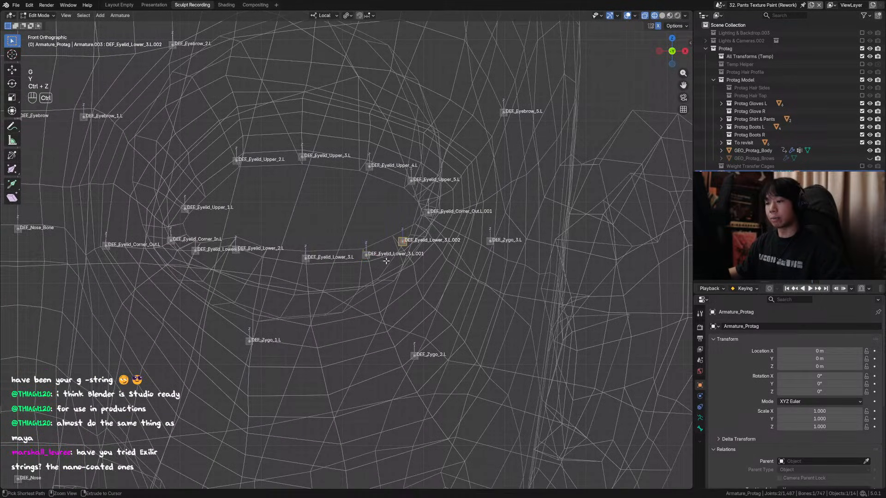
pyautogui.hotkey('shift', 'ctrl', 'z')
pyautogui.moveTo(389, 260); pyautogui.dragTo(448, 257, button='middle')
pyautogui.press('g')
pyautogui.press('x')
pyautogui.click(383, 282)
pyautogui.press('g')
pyautogui.press('y')
pyautogui.click(318, 264)
# Fine-tune the outermost duplicated lower-eyelid bone along local Y and X, nudge it slightly up and outward in front view, and save.
pyautogui.click(417, 240)
pyautogui.hotkey('ctrl', 's')
pyautogui.press('g')
pyautogui.press('y')
pyautogui.click(401, 273)
pyautogui.press('g')
pyautogui.press('x')
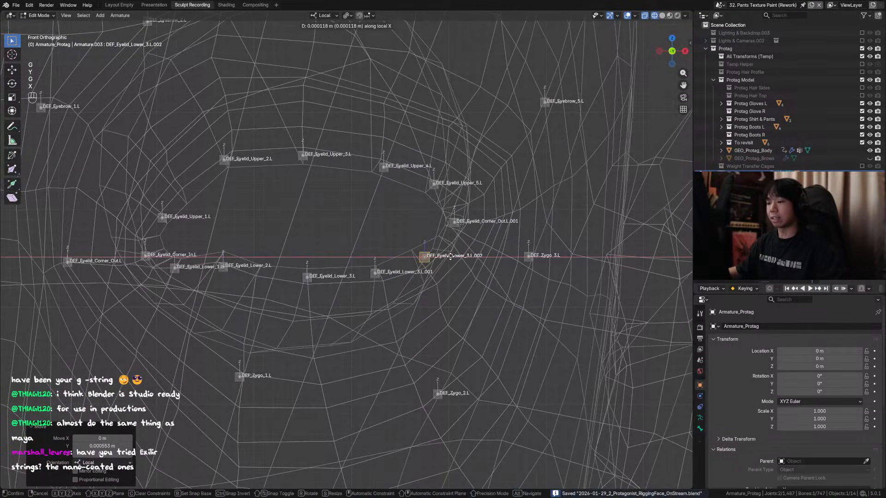
pyautogui.click(449, 256)
pyautogui.hotkey('ctrl', 's')
pyautogui.moveTo(413, 207); pyautogui.dragTo(443, 234, button='middle')
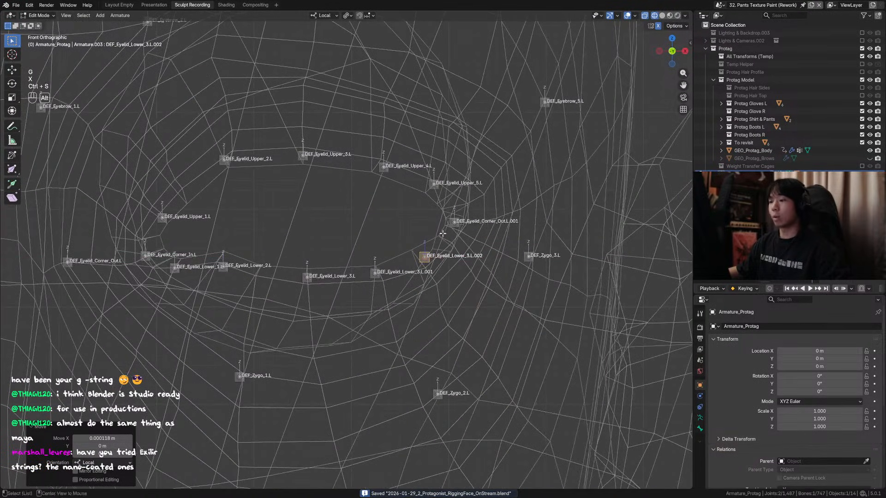
pyautogui.press('g')
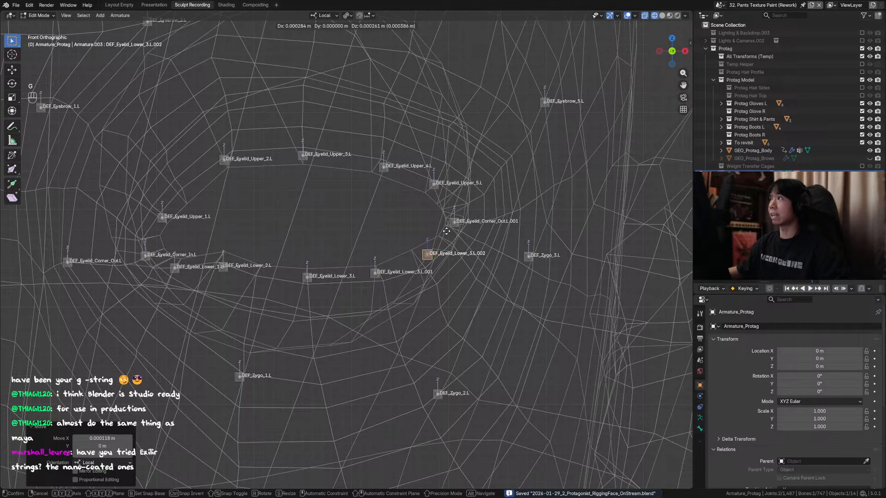
pyautogui.click(446, 231)
pyautogui.hotkey('ctrl', 's')
# Rename the outermost lower-eyelid bone DEF_Eyelid_Lower_5.L.
pyautogui.moveTo(446, 231); pyautogui.dragTo(390, 268, button='middle')
pyautogui.press('F2')
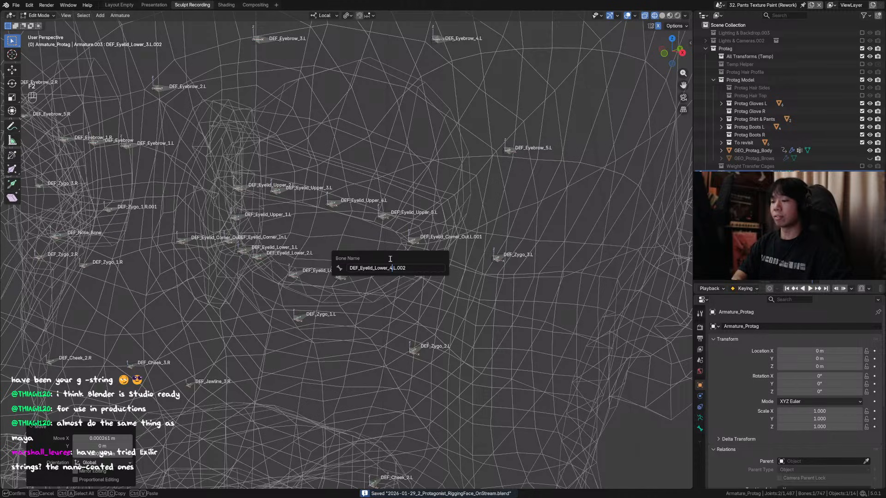
pyautogui.hotkey('ctrl', 'BackSpace')
pyautogui.hotkey('ctrl', 'BackSpace')
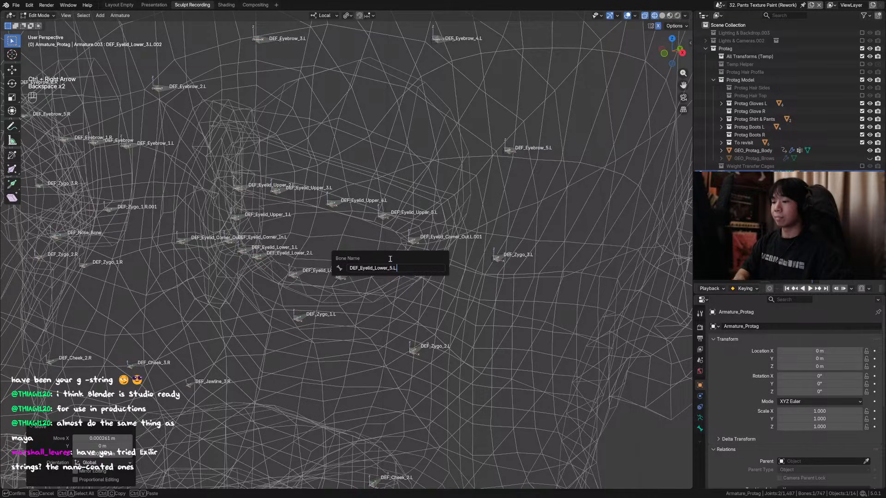
pyautogui.press('Return')
pyautogui.scroll(1, 375, 250)
pyautogui.moveTo(375, 250); pyautogui.dragTo(386, 255, button='middle')
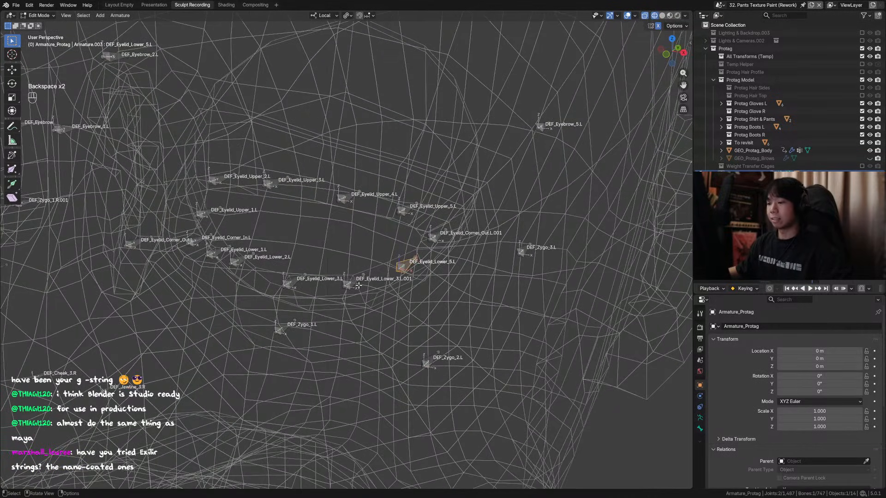
# Rename the remaining duplicated lower-eyelid bone DEF_Eyelid_Lower_4.L, deselect it, and save the file.
pyautogui.click(356, 283)
pyautogui.press('F2')
pyautogui.click(356, 283)
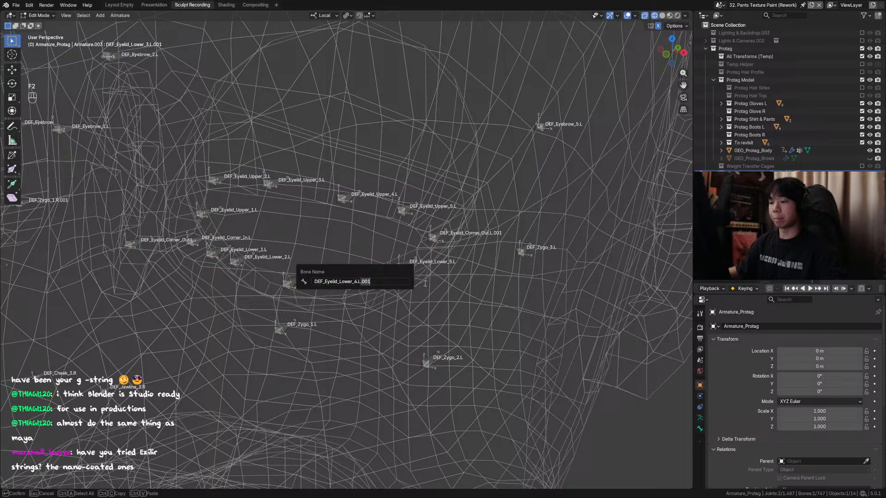
pyautogui.press('Return')
pyautogui.click(382, 259)
pyautogui.hotkey('ctrl', 's')
pyautogui.moveTo(382, 258); pyautogui.dragTo(403, 280, button='middle')
pyautogui.scroll(2, 369, 245)
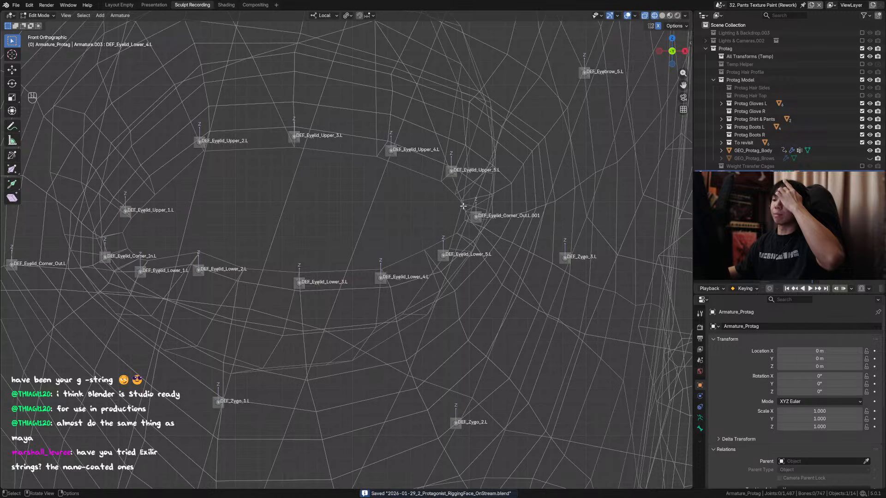
# Check the scene's Color Management settings and the available file working spaces, and collapse the section again.
pyautogui.click(700, 327)
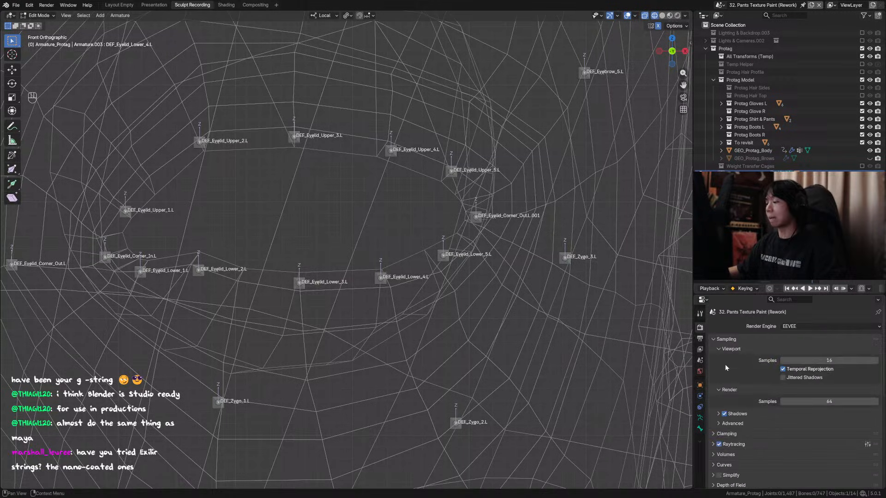
pyautogui.scroll(-10, 766, 462)
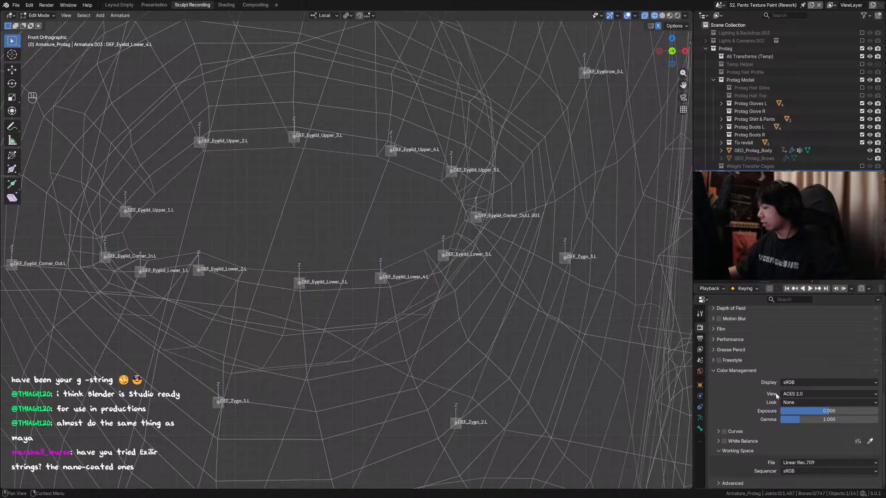
pyautogui.click(799, 462)
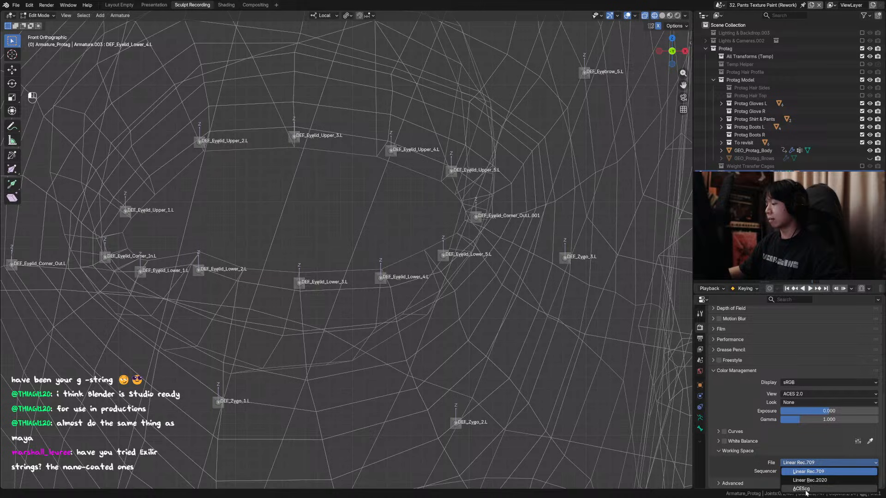
pyautogui.click(750, 371)
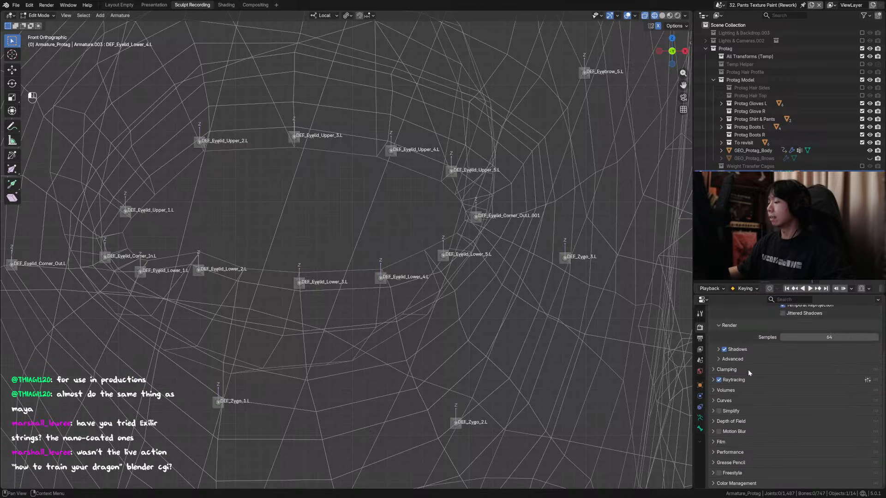
pyautogui.scroll(4, 754, 368)
# Select DEF_Eyelid_Lower_5.L, examine its placement on the eyelid from several angles, and save the file.
pyautogui.moveTo(447, 320); pyautogui.dragTo(411, 288, button='middle')
pyautogui.click(410, 287)
pyautogui.hotkey('ctrl', 's')
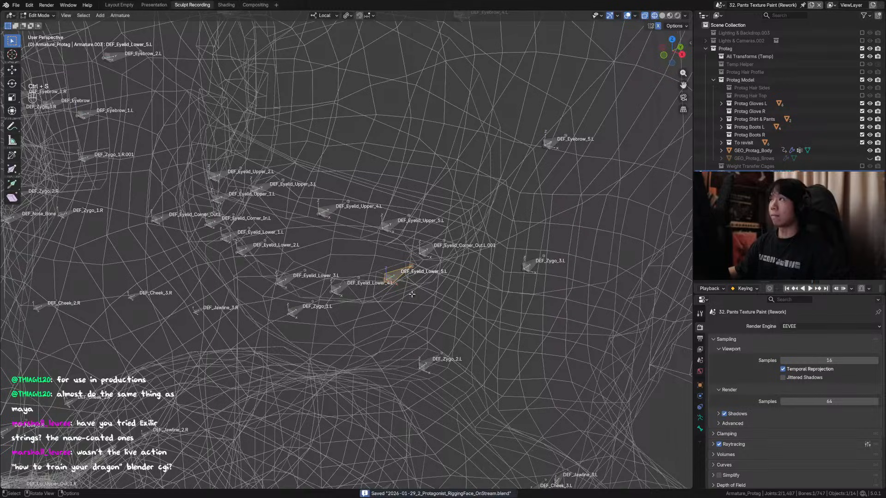
pyautogui.moveTo(424, 293); pyautogui.dragTo(463, 272, button='middle')
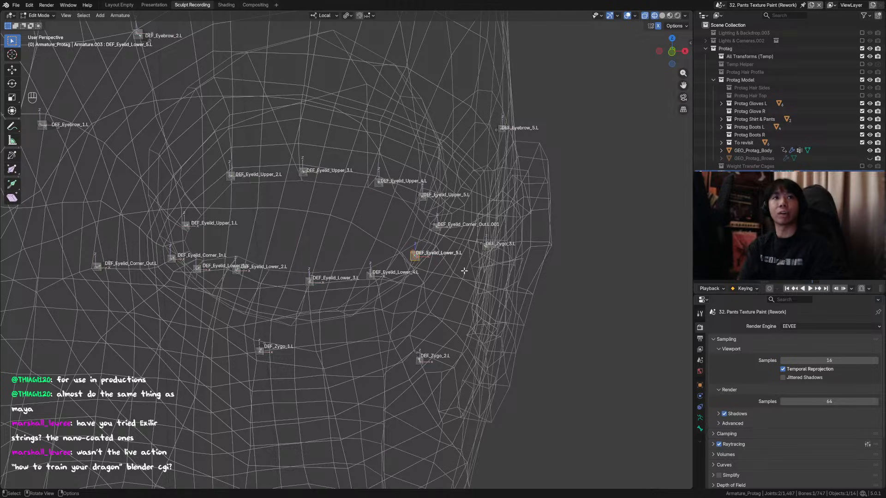
pyautogui.hotkey('ctrl', 's')
pyautogui.moveTo(464, 271); pyautogui.dragTo(408, 276, button='middle')
pyautogui.click(356, 280)
pyautogui.press('g')
pyautogui.rightClick(408, 277)
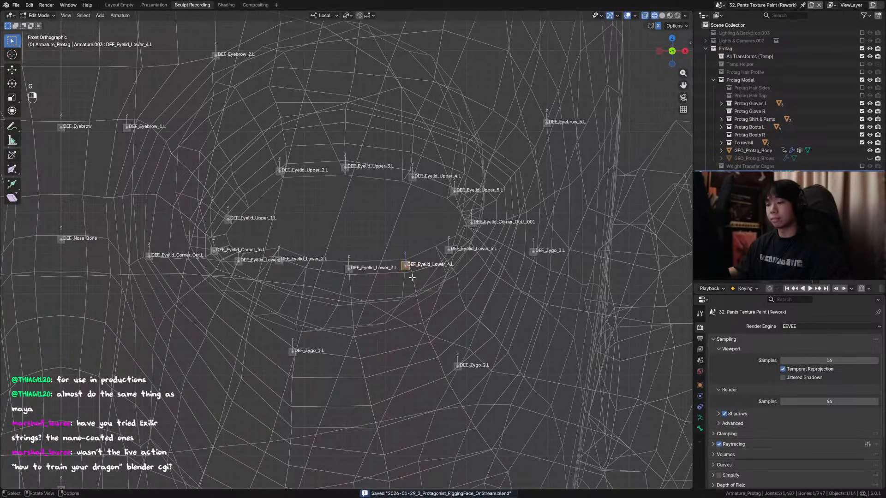
pyautogui.click(353, 270)
pyautogui.press('g')
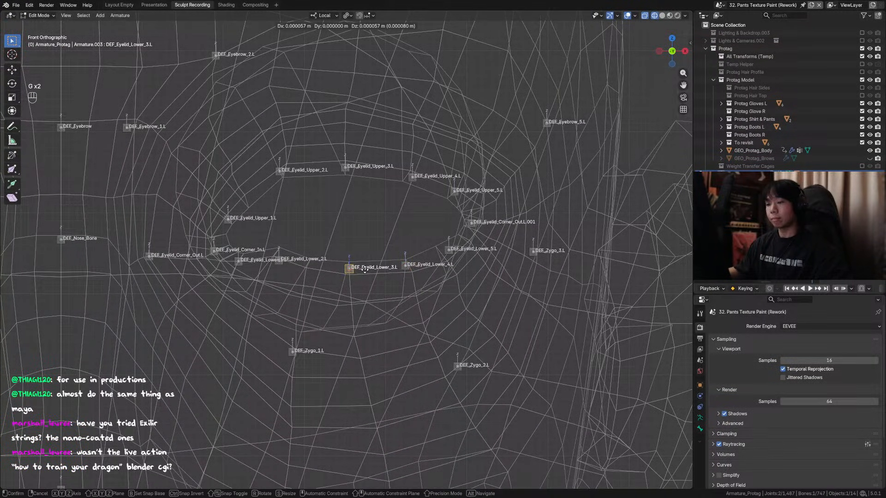
pyautogui.rightClick(364, 270)
# Raise DEF_Eyelid_Lower_2.L about 0.0006 m along local Z, shift it along local Y, and compare by undoing and redoing the move.
pyautogui.moveTo(365, 270); pyautogui.dragTo(417, 258, button='middle')
pyautogui.click(318, 268)
pyautogui.hotkey('ctrl', 's')
pyautogui.press('g')
pyautogui.press('z')
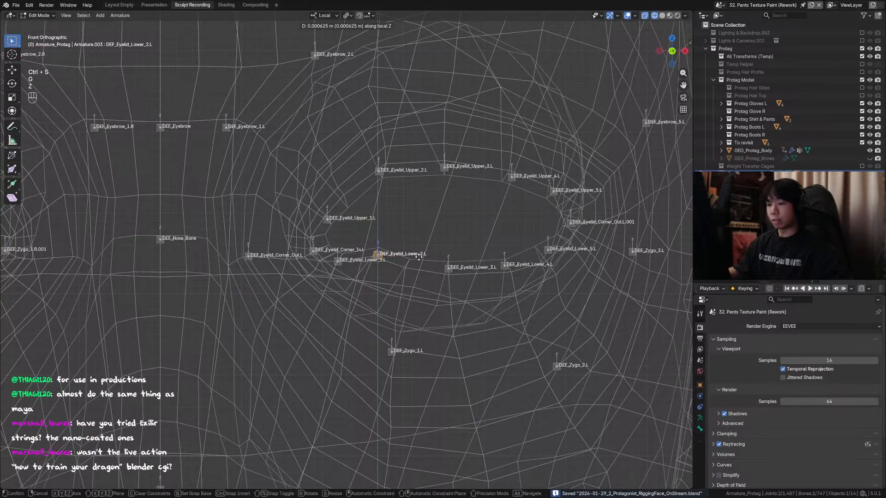
pyautogui.click(419, 256)
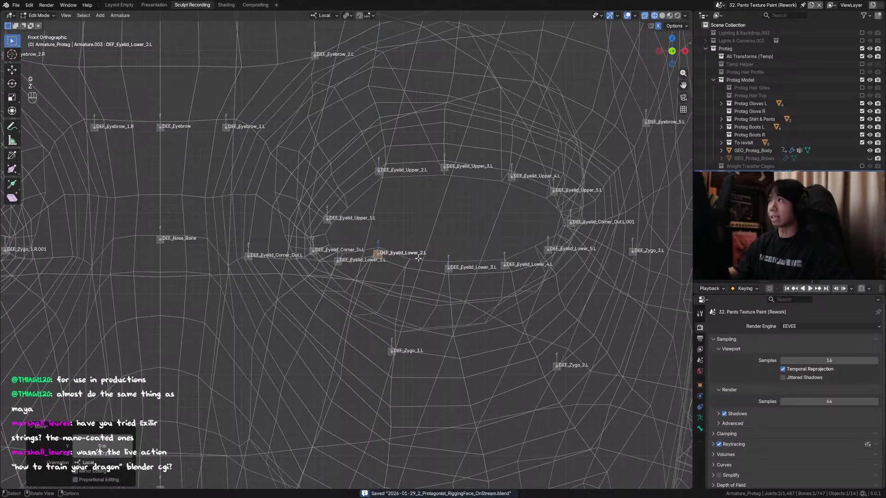
pyautogui.moveTo(419, 256); pyautogui.dragTo(328, 279, button='middle')
pyautogui.press('y')
pyautogui.hotkey('ctrl', 'z')
pyautogui.hotkey('ctrl', 'shift', 'z')
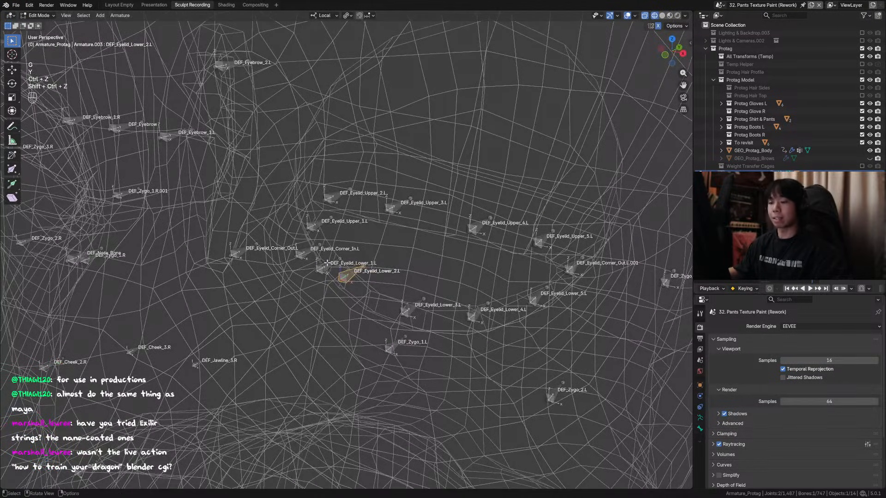
# Fine-tune the bones at the inner end of the left eyelid, starting with DEF_Eyelid_Lower_1.L, and save the file.
pyautogui.click(324, 265)
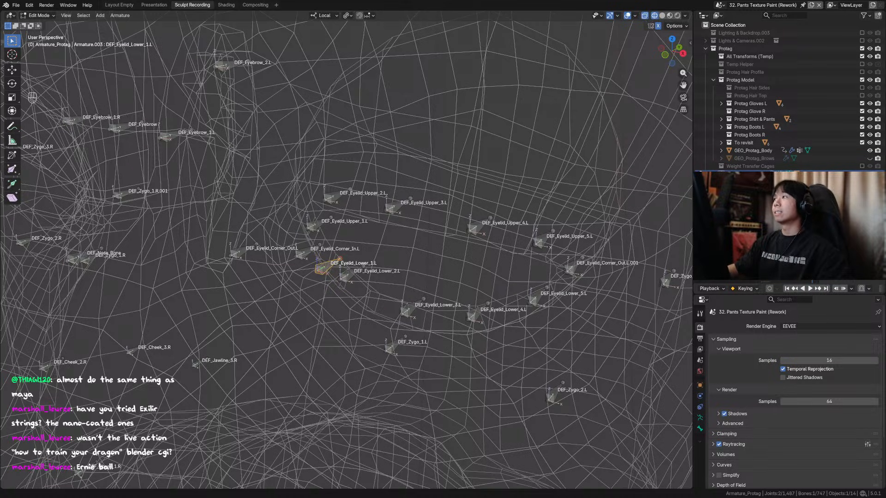
pyautogui.moveTo(33, 97); pyautogui.dragTo(32, 97, button='middle')
pyautogui.keyDown('alt'); pyautogui.moveTo(378, 262); pyautogui.dragTo(359, 221, button='middle'); pyautogui.keyUp('alt')
pyautogui.hotkey('ctrl', 's')
pyautogui.press('g')
pyautogui.click(360, 265)
pyautogui.click(311, 222)
pyautogui.press('g')
pyautogui.click(360, 217)
# Nudge DEF_Eyelid_Lower_2.L slightly on the eyelid edge in front view, save the file, and review the eyelid bones from several angles.
pyautogui.scroll(-2, 360, 217)
pyautogui.keyDown('shift'); pyautogui.moveTo(400, 247); pyautogui.dragTo(419, 249, button='middle'); pyautogui.keyUp('shift')
pyautogui.moveTo(393, 278); pyautogui.dragTo(333, 268, button='middle')
pyautogui.hotkey('ctrl', 's')
pyautogui.click(331, 273)
pyautogui.press('g')
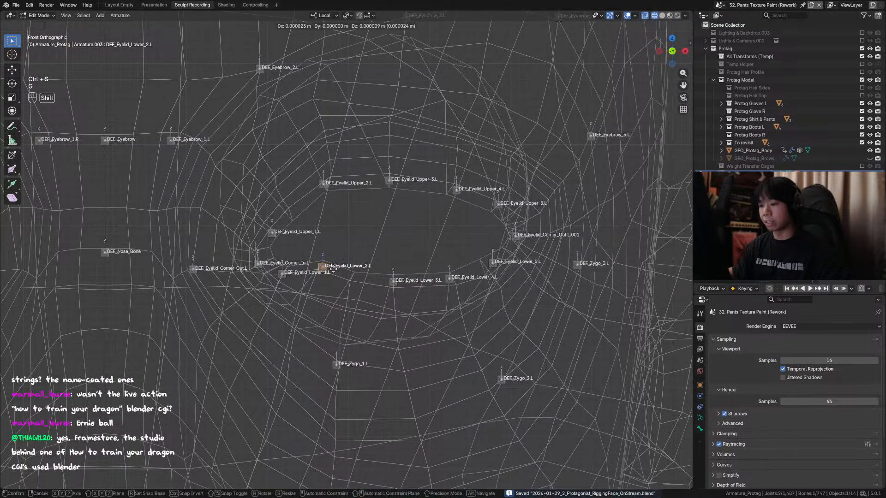
pyautogui.click(332, 268)
pyautogui.scroll(-3, 441, 279)
pyautogui.moveTo(474, 261); pyautogui.dragTo(455, 261, button='middle')
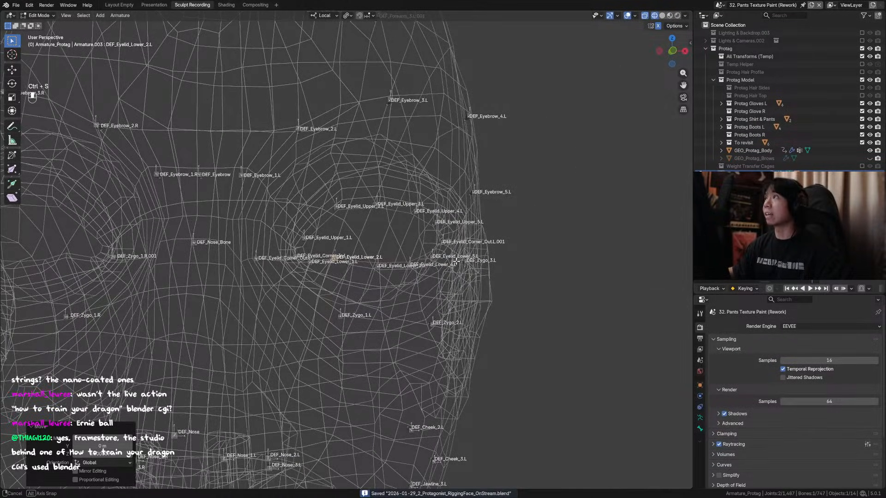
pyautogui.hotkey('ctrl', 's')
pyautogui.moveTo(299, 279); pyautogui.dragTo(281, 273, button='middle')
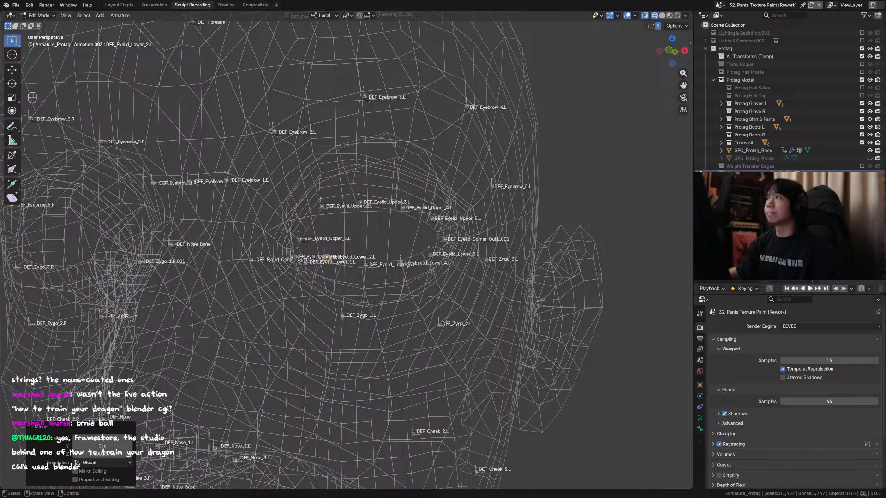
pyautogui.moveTo(462, 233); pyautogui.dragTo(496, 155, button='middle')
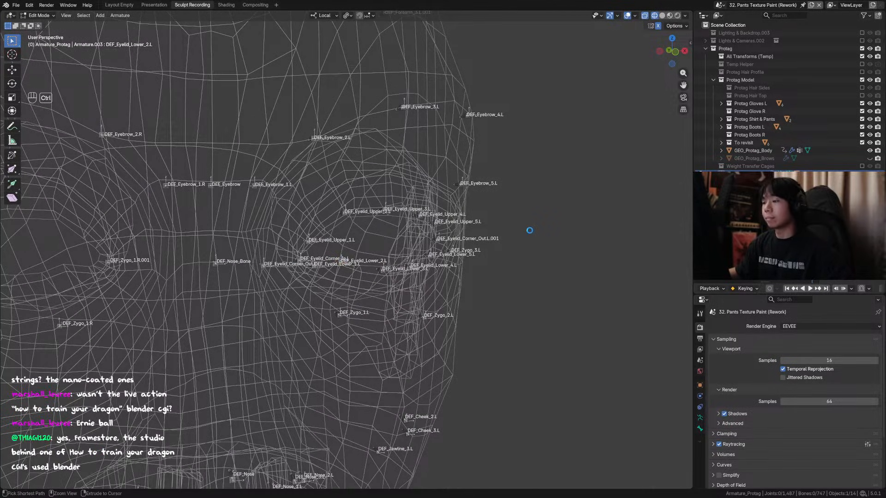
# Select DEF_Eyelid_Lower_3.L on the left lower eyelid in front view and save the file.
pyautogui.hotkey('ctrl', 's')
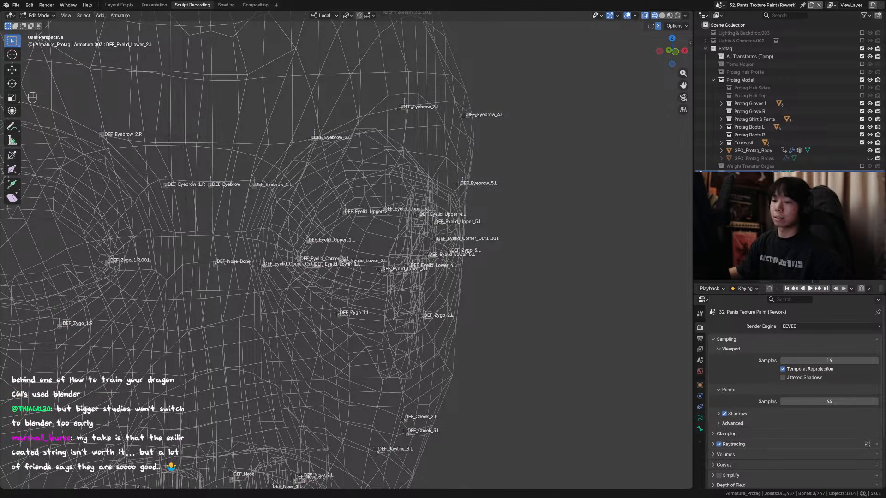
pyautogui.press('KP_1')
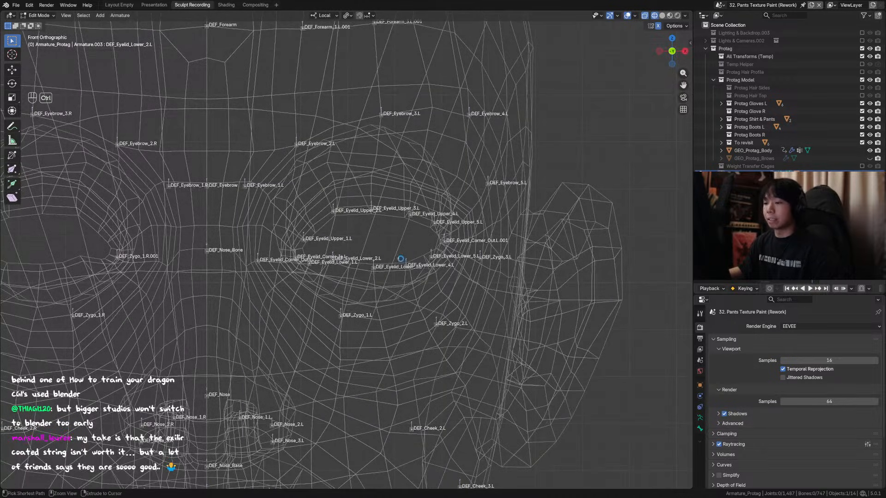
pyautogui.hotkey('ctrl', 's')
pyautogui.moveTo(401, 259); pyautogui.dragTo(444, 158, button='middle')
pyautogui.hotkey('alt', 'z')
pyautogui.click(367, 255)
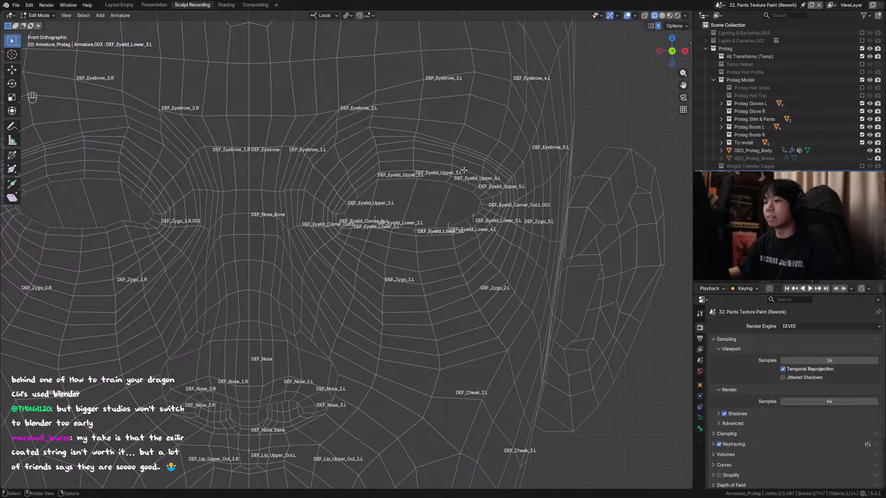
pyautogui.hotkey('alt', 'z')
pyautogui.keyDown('shift'); pyautogui.moveTo(470, 229); pyautogui.dragTo(450, 233, button='middle'); pyautogui.keyUp('shift')
pyautogui.hotkey('alt', 'z')
pyautogui.hotkey('ctrl', 's')
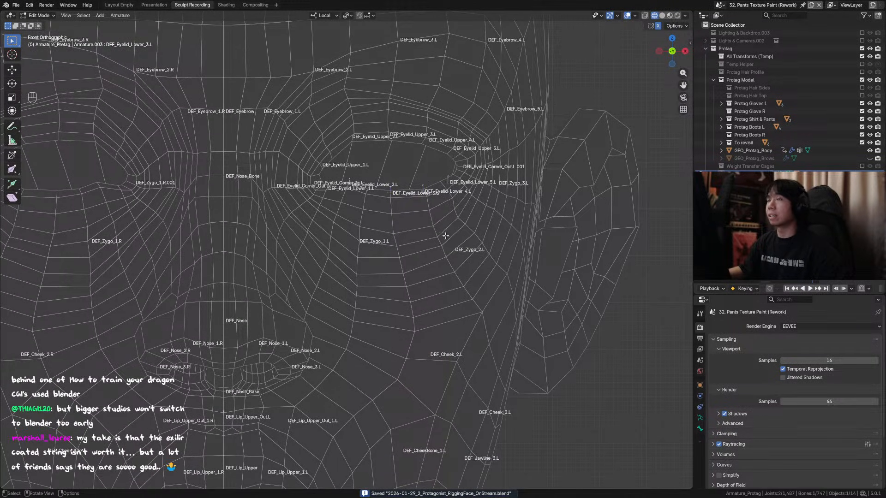
# Duplicate DEF_Eyelid_Lower_3.L and place the copy below the left eye, between DEF_Zygo_1.L and DEF_Zygo_2.L.
pyautogui.hotkey('shift', 'd')
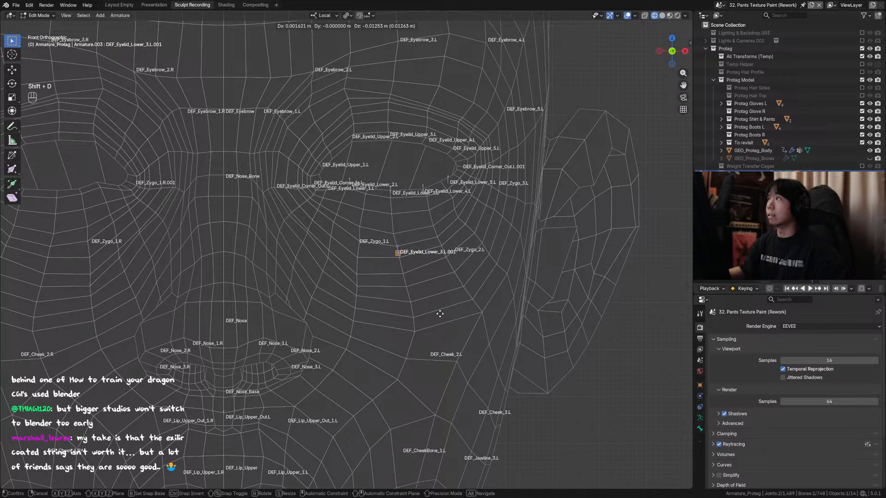
pyautogui.click(438, 307)
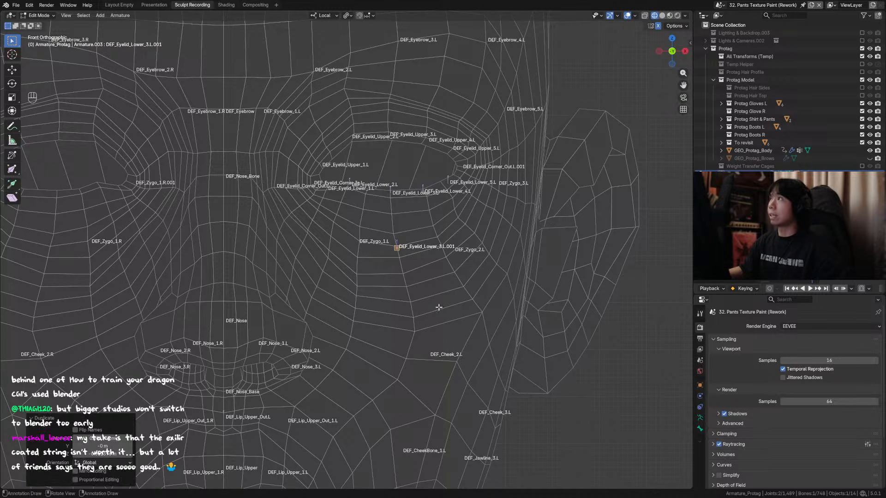
pyautogui.scroll(-2, 431, 263)
pyautogui.hotkey('alt', 'z')
pyautogui.hotkey('alt', 'z')
# Move the duplicated bone about 0.0049 m along local Y to align it with the face surface, checking from the side.
pyautogui.moveTo(431, 263); pyautogui.dragTo(454, 256, button='middle')
pyautogui.press('g')
pyautogui.press('y')
pyautogui.click(381, 262)
pyautogui.scroll(2, 460, 250)
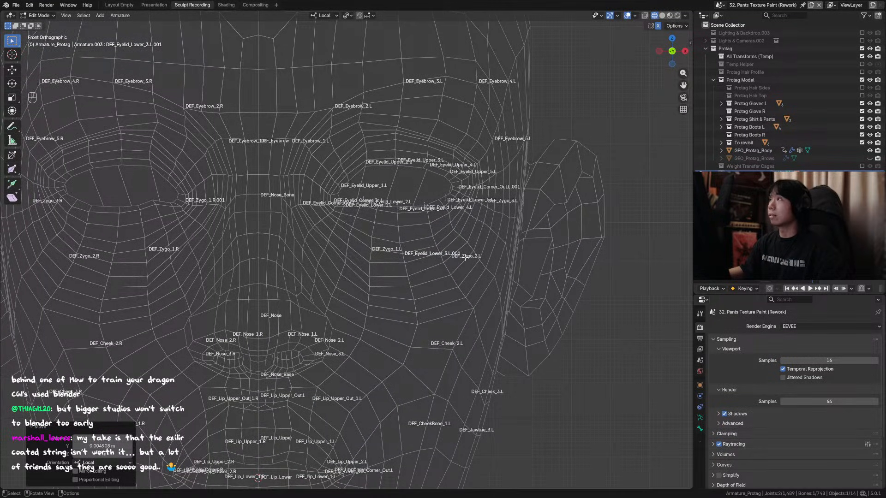
pyautogui.moveTo(464, 258); pyautogui.dragTo(459, 273, button='middle')
pyautogui.hotkey('alt', 'z')
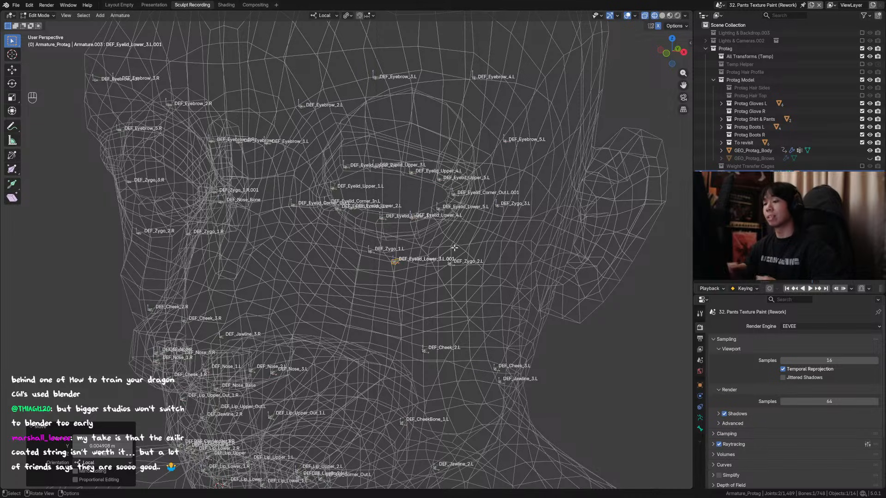
pyautogui.moveTo(446, 205); pyautogui.dragTo(388, 263, button='middle')
# Rename the duplicated bone to DEF_Eyebag_1.L and save the file.
pyautogui.press('F2')
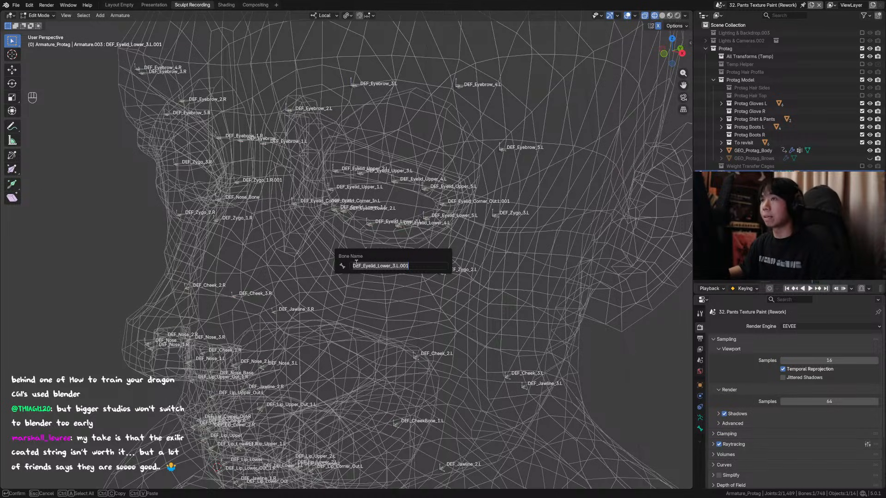
pyautogui.click(359, 266)
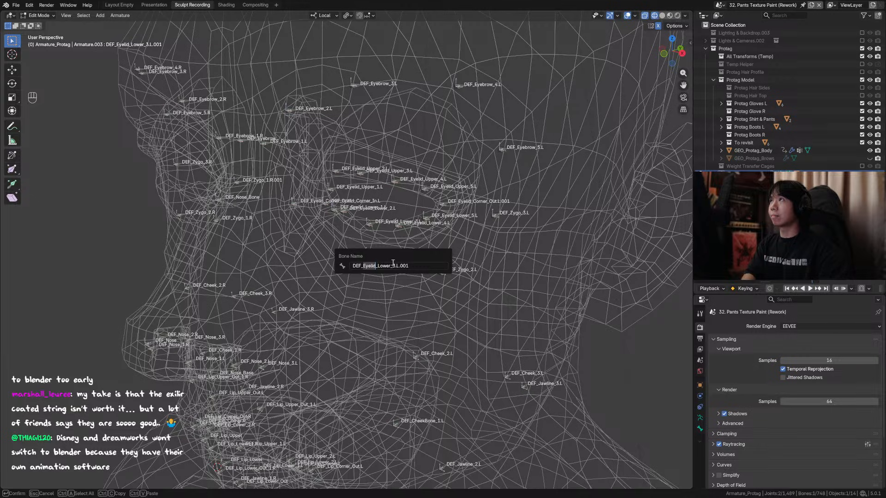
pyautogui.press('BackSpace')
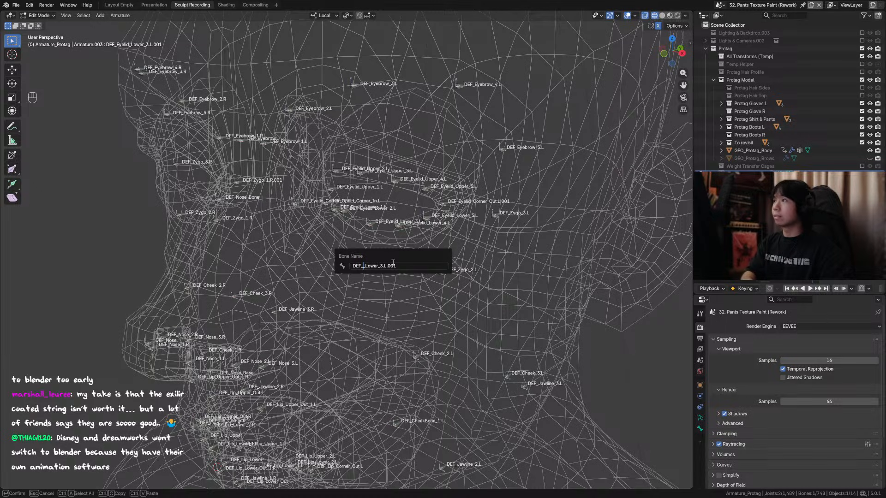
pyautogui.write('Eyebag')
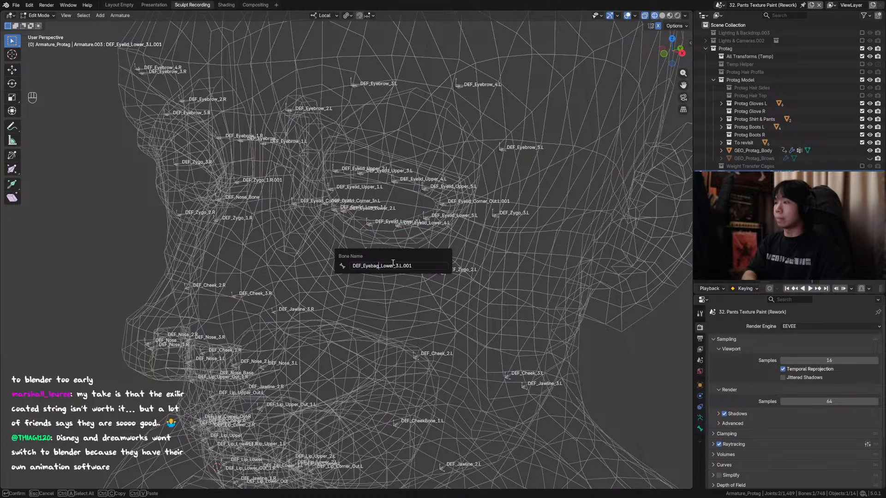
pyautogui.press('Right')
pyautogui.press('Right')
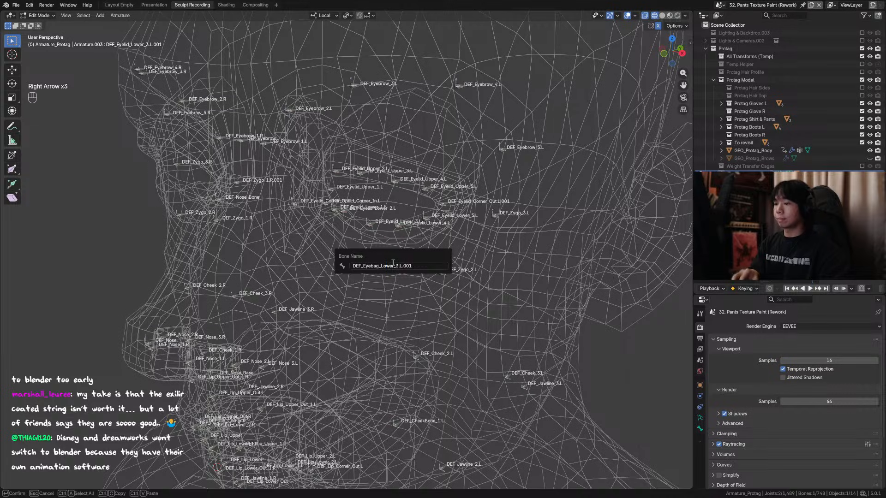
pyautogui.hotkey('ctrl', 'BackSpace')
pyautogui.hotkey('ctrl', 'z')
pyautogui.press('BackSpace')
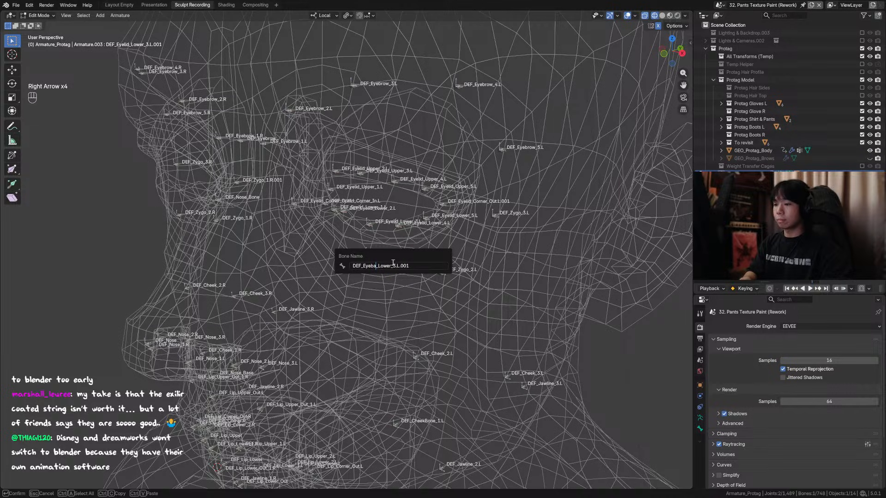
pyautogui.write('g')
pyautogui.press('Right')
pyautogui.press('Right')
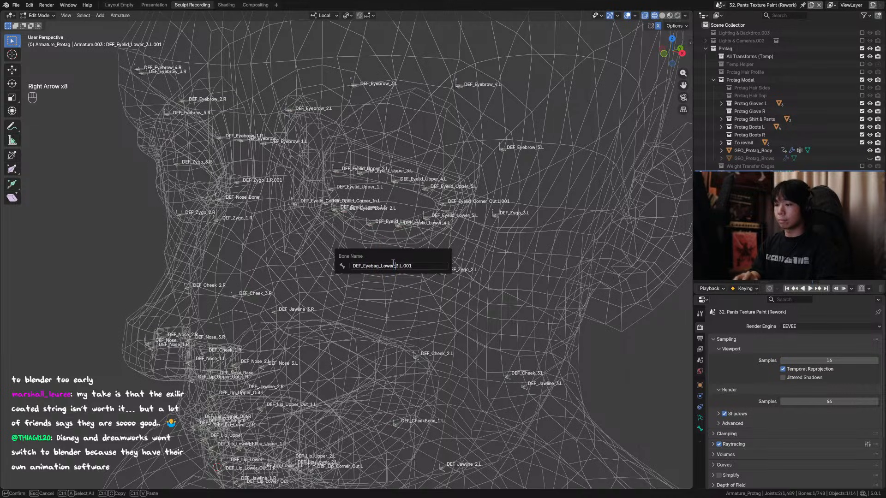
pyautogui.press('BackSpace')
pyautogui.press('BackSpace')
pyautogui.press('BackSpace')
pyautogui.press('BackSpace')
pyautogui.press('BackSpace')
pyautogui.press('BackSpace')
pyautogui.press('BackSpace')
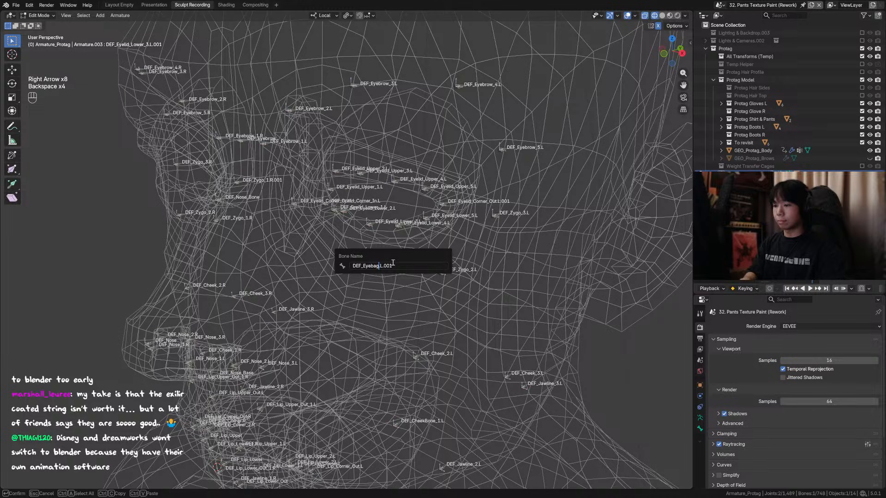
pyautogui.hotkey('ctrl', 'Right')
pyautogui.press('BackSpace')
pyautogui.press('BackSpace')
pyautogui.press('BackSpace')
pyautogui.press('BackSpace')
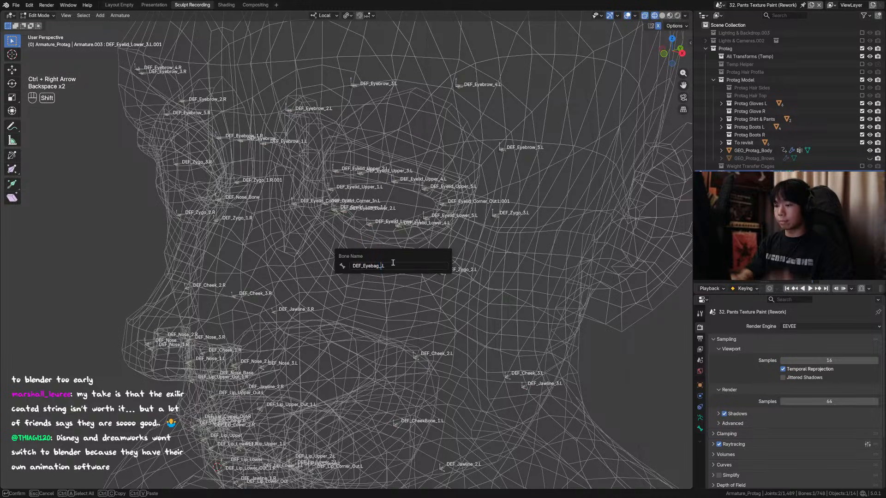
pyautogui.write('_1')
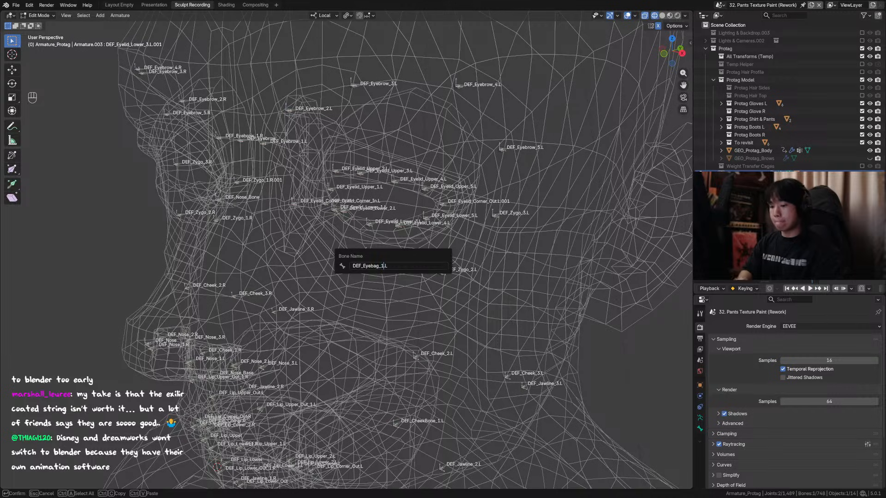
pyautogui.write('_')
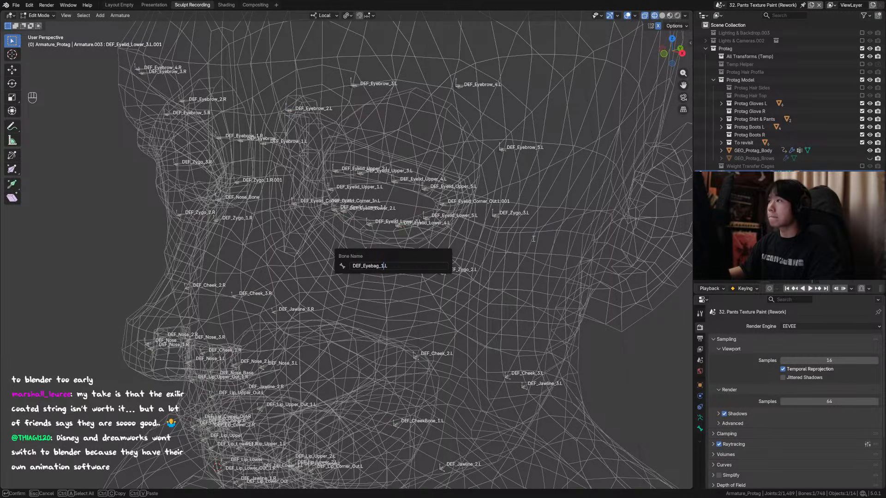
pyautogui.press('Return')
pyautogui.moveTo(533, 238); pyautogui.dragTo(458, 239, button='middle')
pyautogui.hotkey('ctrl', 's')
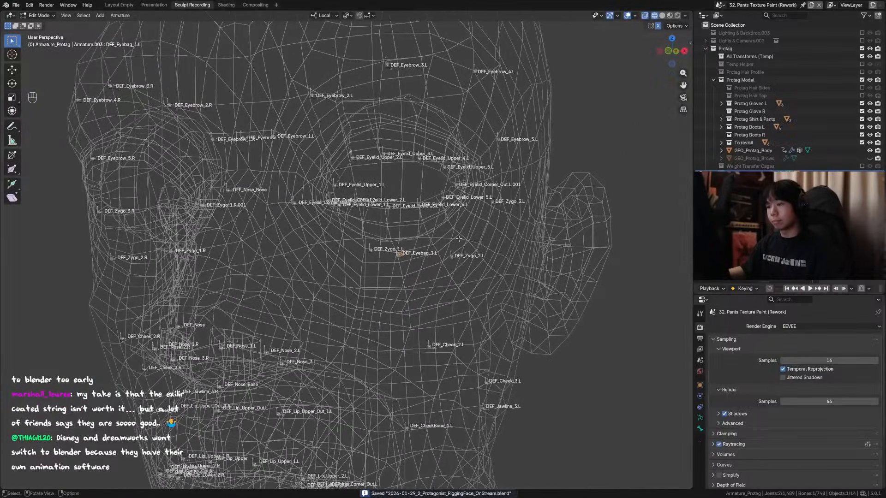
# Fine-tune the position of DEF_Eyebag_1.L below the left eye in front view, just beside DEF_Zygo_1.L.
pyautogui.press('KP_1')
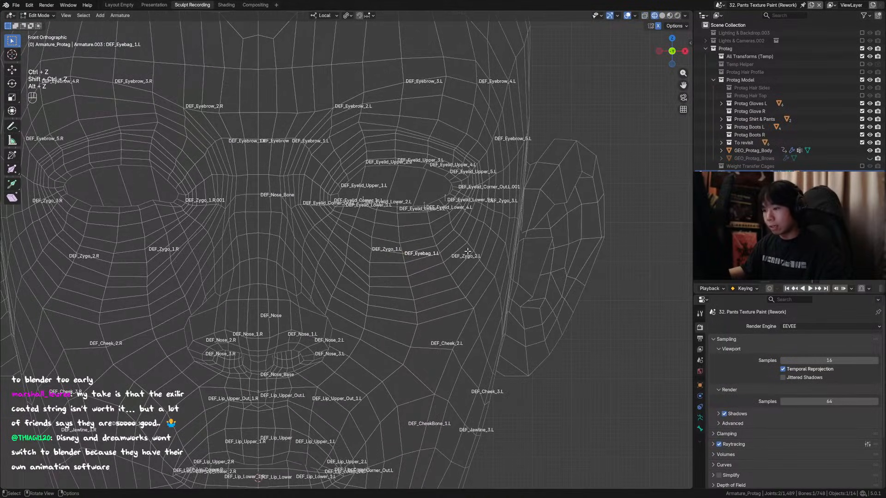
pyautogui.scroll(-3, 467, 252)
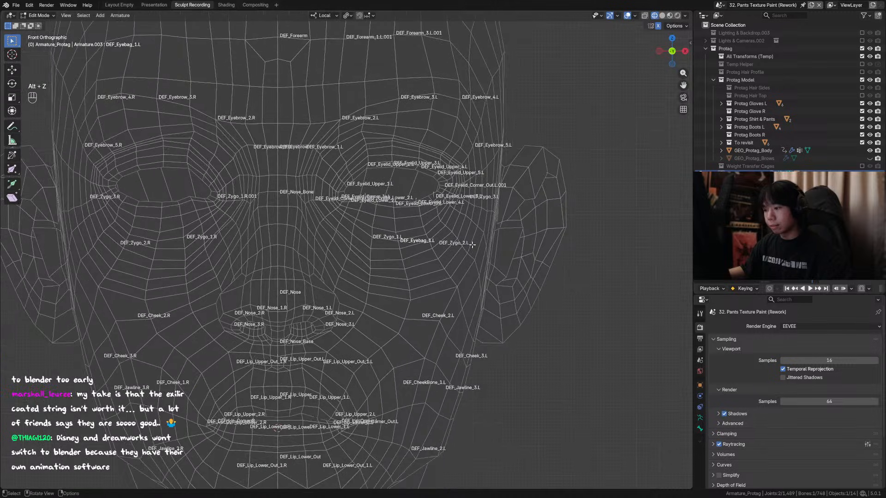
pyautogui.moveTo(472, 244); pyautogui.dragTo(471, 241, button='middle')
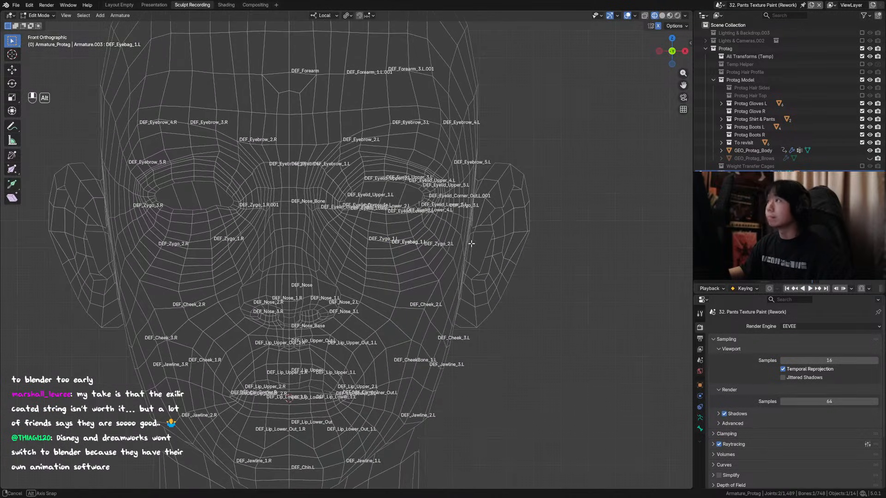
pyautogui.scroll(1, 434, 242)
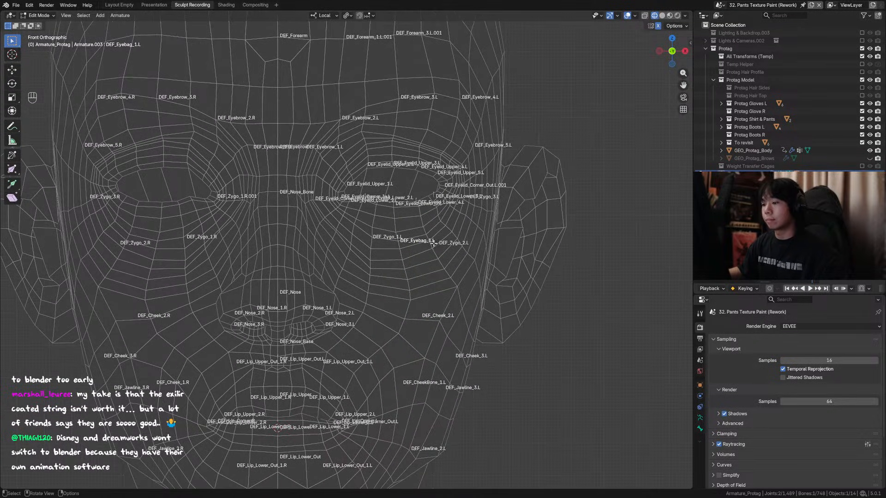
pyautogui.press('g')
pyautogui.press('g')
pyautogui.click(428, 233)
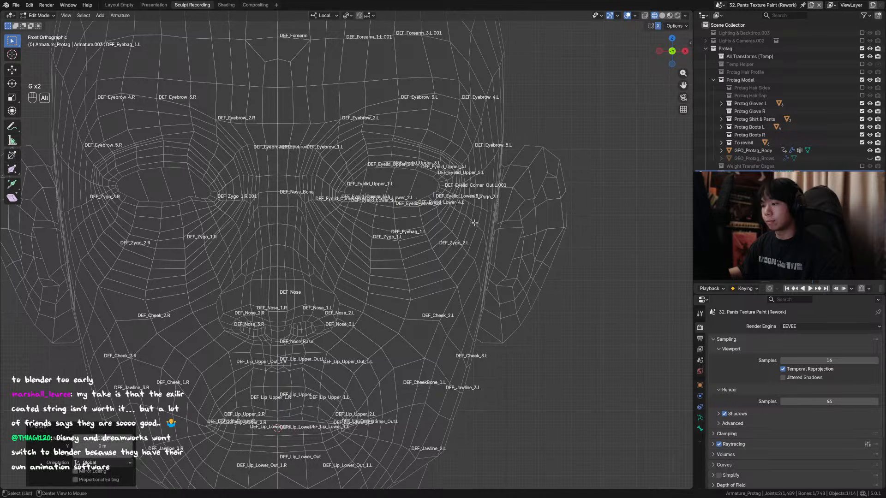
pyautogui.hotkey('alt', 'z')
pyautogui.press('g')
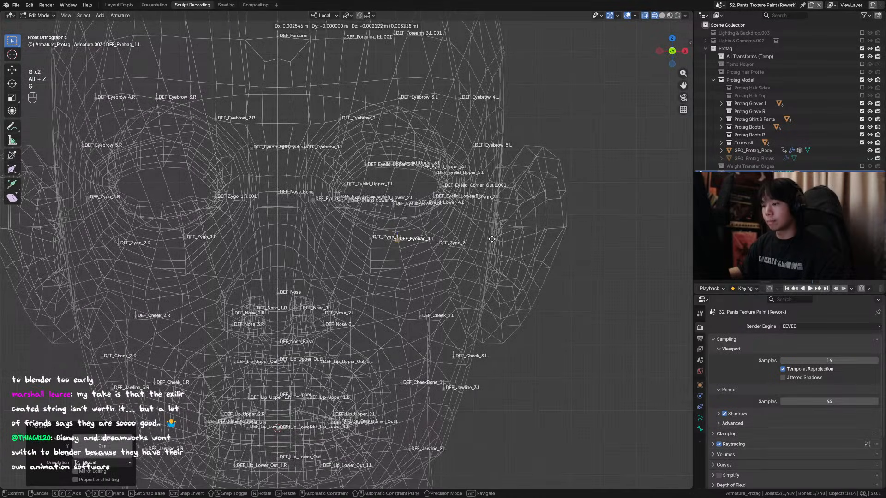
pyautogui.click(492, 238)
pyautogui.moveTo(492, 237); pyautogui.dragTo(415, 243, button='middle')
# Select DEF_Zygo_1.L and display the face in solid shading with X-ray off.
pyautogui.click(373, 241)
pyautogui.hotkey('alt', 'z')
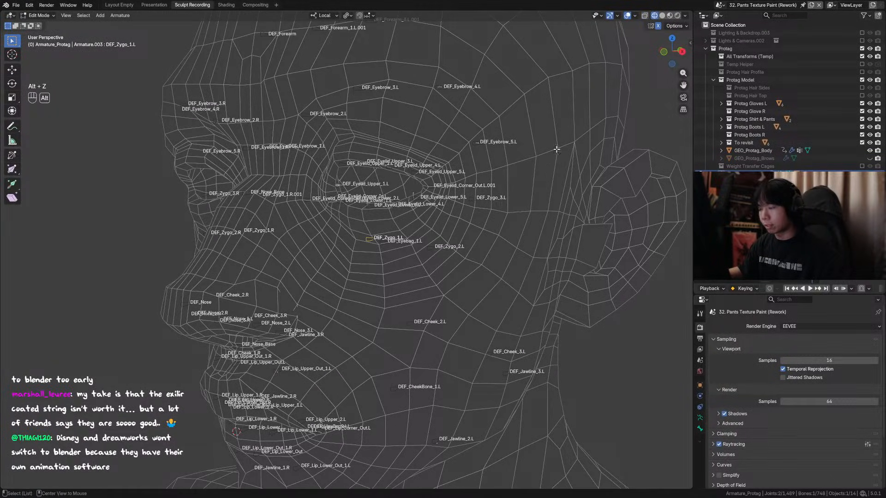
pyautogui.hotkey('alt', 'z')
pyautogui.hotkey('alt', 'z')
pyautogui.click(662, 17)
pyautogui.hotkey('alt', 'z')
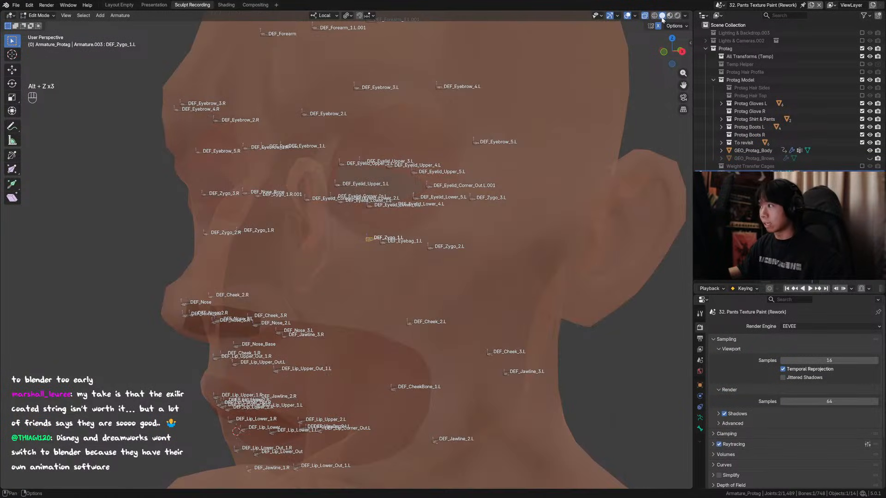
pyautogui.moveTo(503, 242)
pyautogui.mouseDown(button='middle')
pyautogui.moveTo(523, 241)
pyautogui.moveTo(370, 247)
pyautogui.moveTo(423, 257)
pyautogui.mouseUp(button='middle')
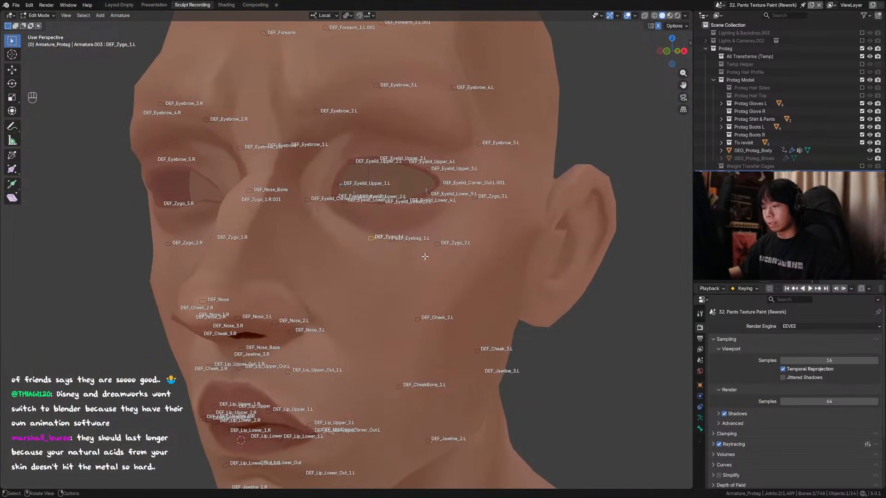
# Clear the location, rotation and scale of all bones in Pose Mode, and return to Edit Mode.
pyautogui.press('Tab')
pyautogui.press('a')
pyautogui.hotkey('alt', 'g')
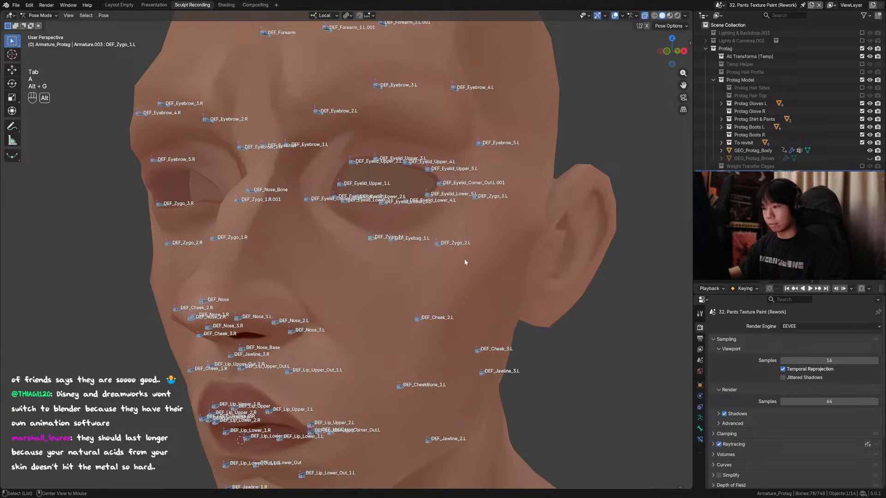
pyautogui.hotkey('alt', 'r')
pyautogui.hotkey('alt', 's')
pyautogui.press('Tab')
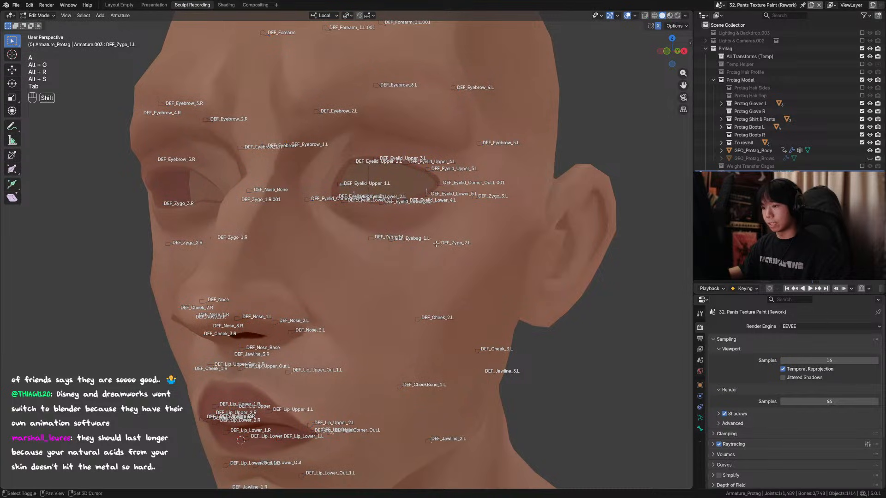
# Select DEF_Zygo_1.L and DEF_Zygo_2.L together and lower them slightly along local Z in front view.
pyautogui.moveTo(376, 240); pyautogui.dragTo(433, 244, button='middle')
pyautogui.click(441, 249)
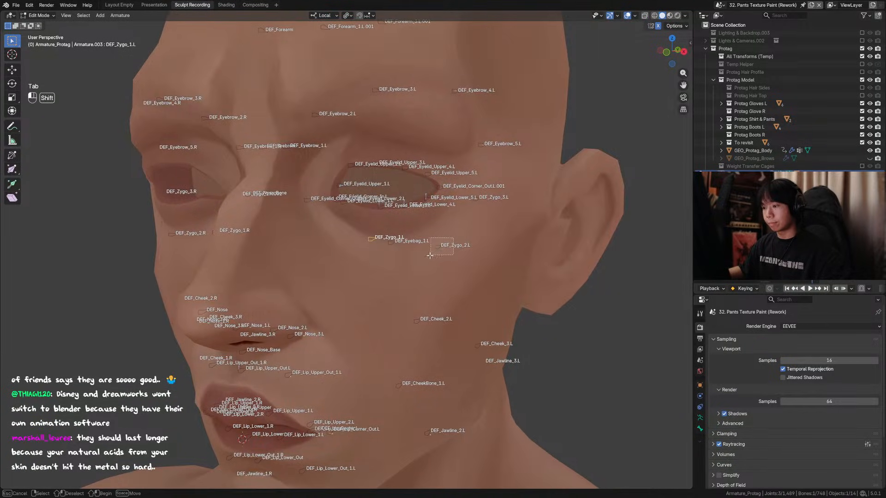
pyautogui.press('KP_1')
pyautogui.press('g')
pyautogui.press('z')
pyautogui.click(459, 260)
pyautogui.hotkey('alt', 'z')
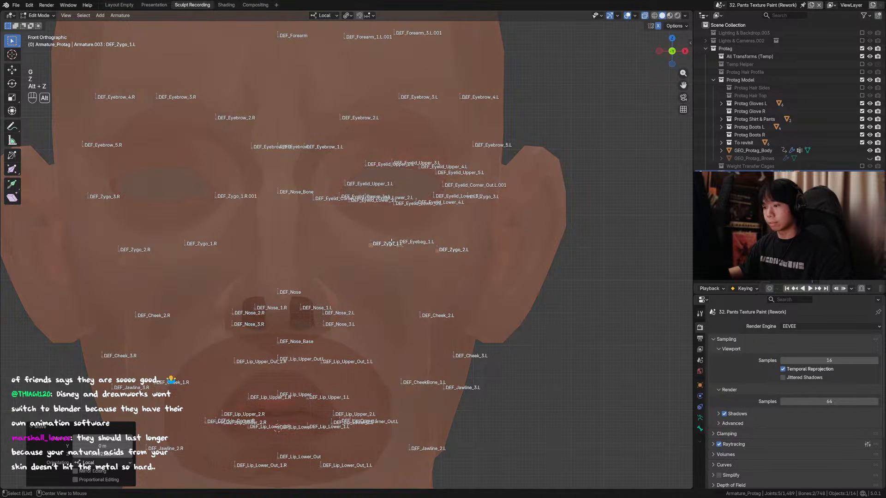
# Lower DEF_Zygo_1.L alone along local Z to just below the level of DEF_Zygo_2.L, and save the file.
pyautogui.moveTo(392, 243)
pyautogui.keyDown('alt'); pyautogui.mouseDown(button='middle')
pyautogui.moveTo(368, 247)
pyautogui.moveTo(400, 247)
pyautogui.mouseUp(button='middle'); pyautogui.keyUp('alt')
pyautogui.hotkey('alt', 'z')
pyautogui.press('g')
pyautogui.press('z')
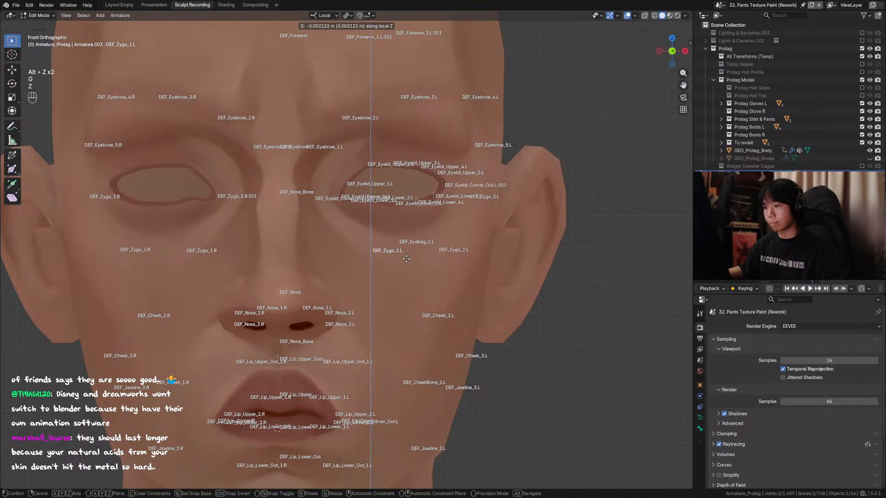
pyautogui.keyDown('ctrl'); pyautogui.click(406, 263); pyautogui.keyUp('ctrl')
pyautogui.hotkey('ctrl', 's')
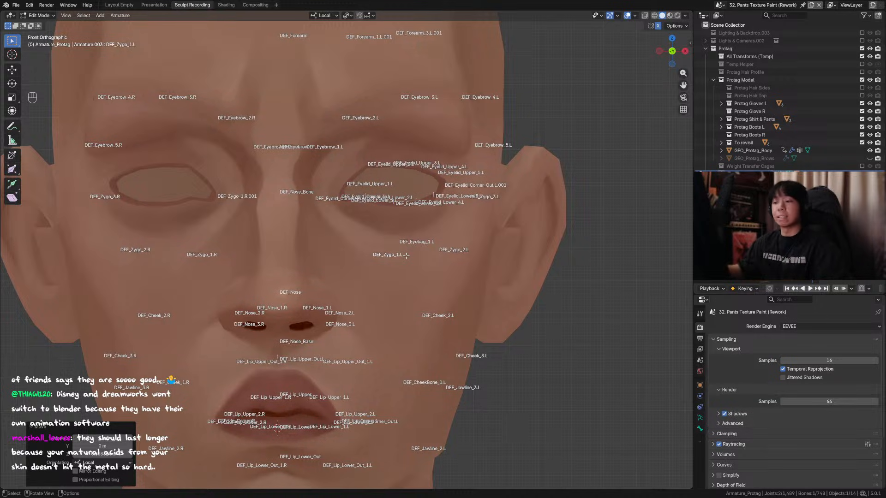
# Save the file, turn X-ray on and lower DEF_Zygo_1.L slightly along local Z in front view.
pyautogui.keyDown('shift'); pyautogui.scroll(-2, 415, 207); pyautogui.keyUp('shift')
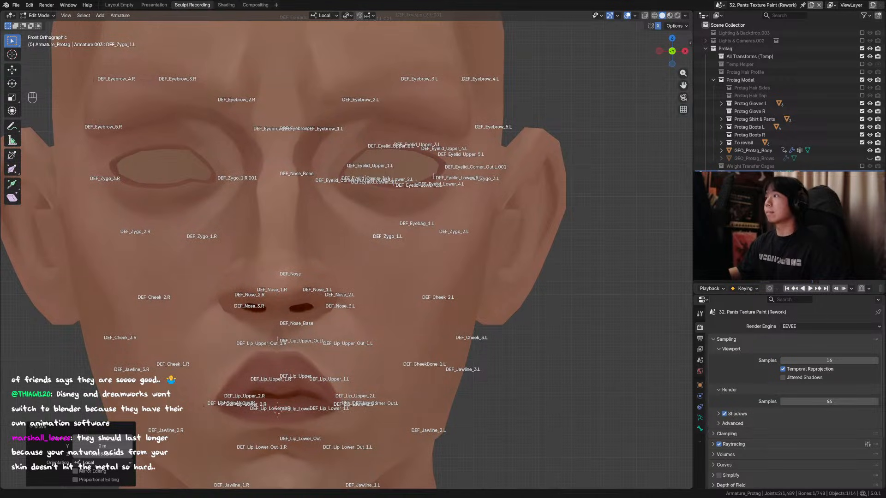
pyautogui.moveTo(425, 290); pyautogui.dragTo(405, 240, button='middle')
pyautogui.hotkey('alt', 'z')
pyautogui.hotkey('alt', 'z')
pyautogui.hotkey('ctrl', 's')
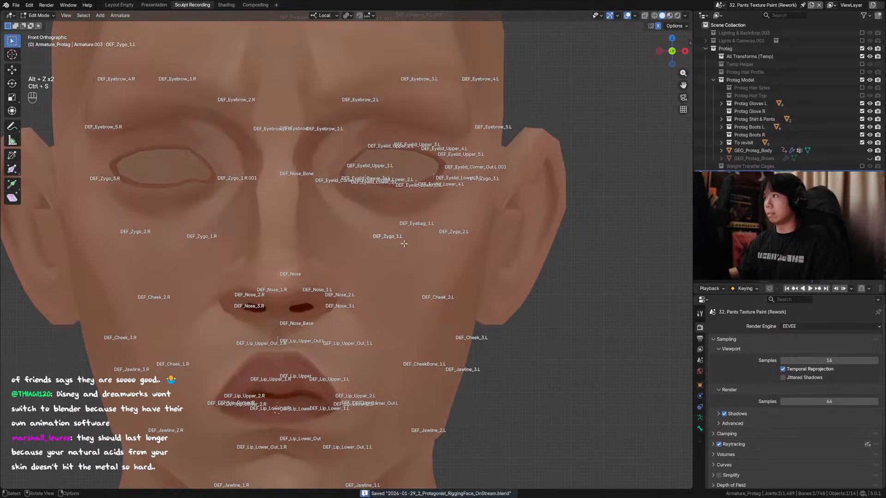
pyautogui.hotkey('alt', 'z')
pyautogui.press('g')
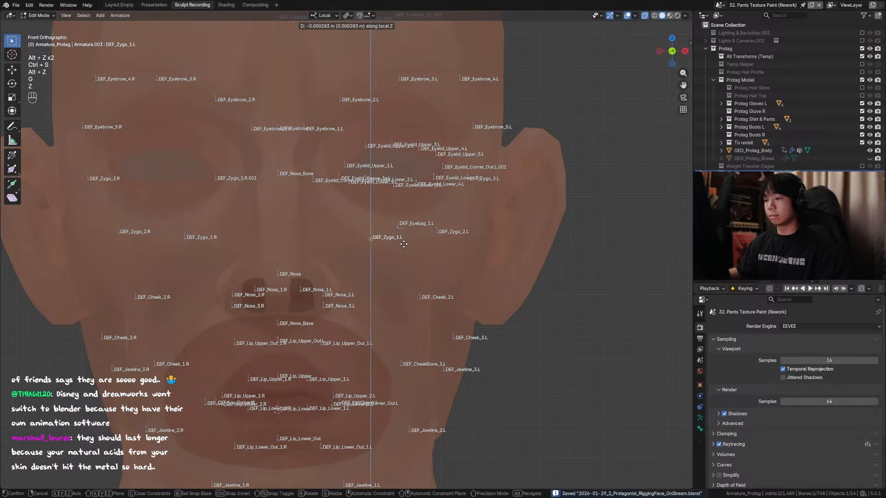
pyautogui.press('z')
pyautogui.click(401, 226)
# Raise DEF_Eyebag_1.L along local Z toward the left lower eyelid.
pyautogui.hotkey('alt', 'z')
pyautogui.hotkey('alt', 'z')
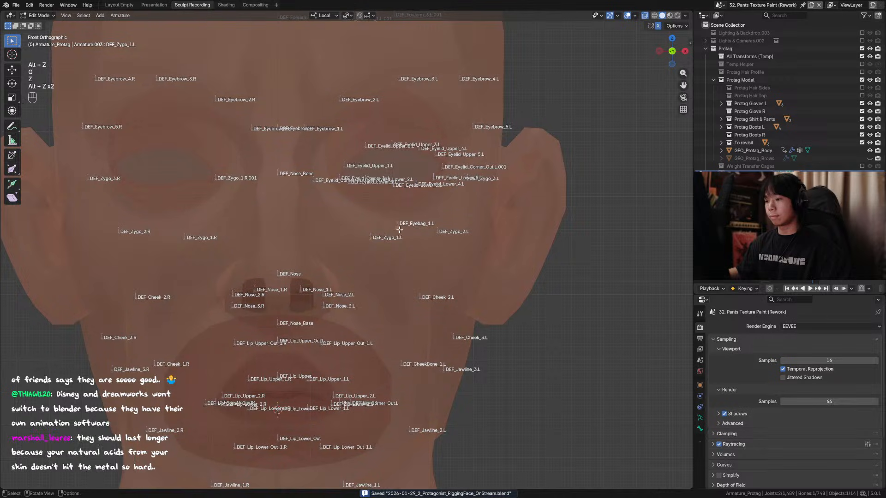
pyautogui.hotkey('alt', 'z')
pyautogui.press('g')
pyautogui.press('z')
pyautogui.click(416, 224)
pyautogui.moveTo(434, 225)
pyautogui.mouseDown(button='middle')
pyautogui.moveTo(415, 232)
pyautogui.moveTo(454, 220)
pyautogui.moveTo(396, 216)
pyautogui.moveTo(440, 210)
pyautogui.mouseUp(button='middle')
pyautogui.press('g')
pyautogui.press('z')
pyautogui.click(447, 224)
# Switch to wireframe shading, fine-tune DEF_Eyebag_1.L along local Z against the mesh loops, and save the file.
pyautogui.hotkey('alt', 'z')
pyautogui.hotkey('alt', 'z')
pyautogui.hotkey('alt', 'z')
pyautogui.click(654, 16)
pyautogui.press('g')
pyautogui.press('z')
pyautogui.click(660, 26)
pyautogui.hotkey('alt', 'z')
pyautogui.hotkey('alt', 'z')
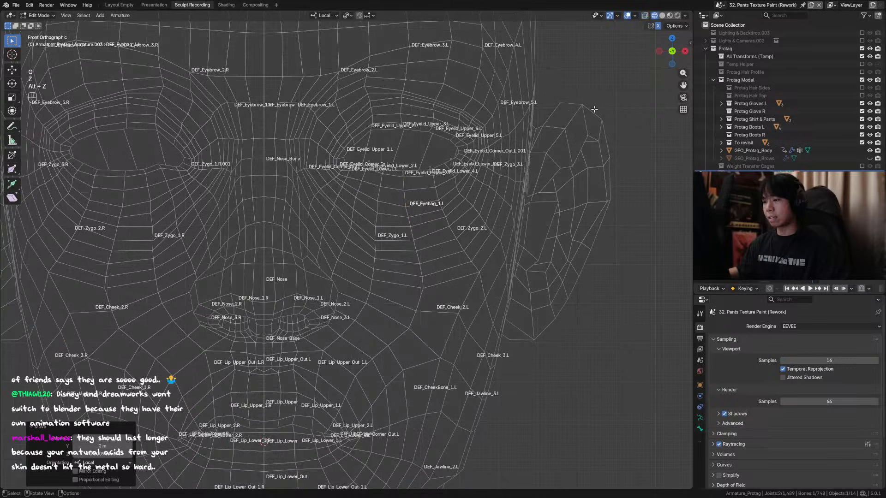
pyautogui.hotkey('alt', 'z')
pyautogui.moveTo(661, 26)
pyautogui.mouseDown(button='middle')
pyautogui.moveTo(583, 89)
pyautogui.moveTo(593, 125)
pyautogui.moveTo(579, 103)
pyautogui.moveTo(520, 140)
pyautogui.moveTo(551, 134)
pyautogui.moveTo(515, 150)
pyautogui.mouseUp(button='middle')
pyautogui.hotkey('alt', 'z')
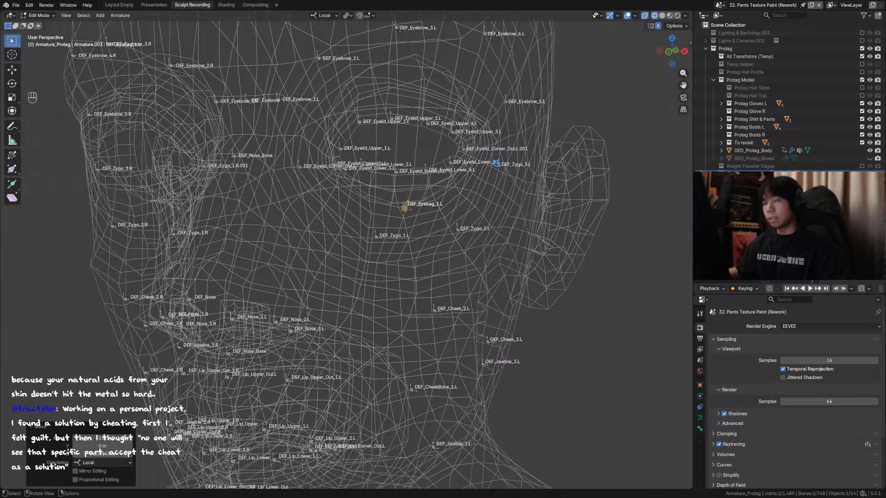
pyautogui.hotkey('ctrl', 's')
# Try to align DEF_Zygo_1.L to DEF_Eyebag_1.L as the active bone, and undo the alignment.
pyautogui.moveTo(445, 206); pyautogui.dragTo(392, 233, button='middle')
pyautogui.keyDown('shift'); pyautogui.click(381, 248); pyautogui.keyUp('shift')
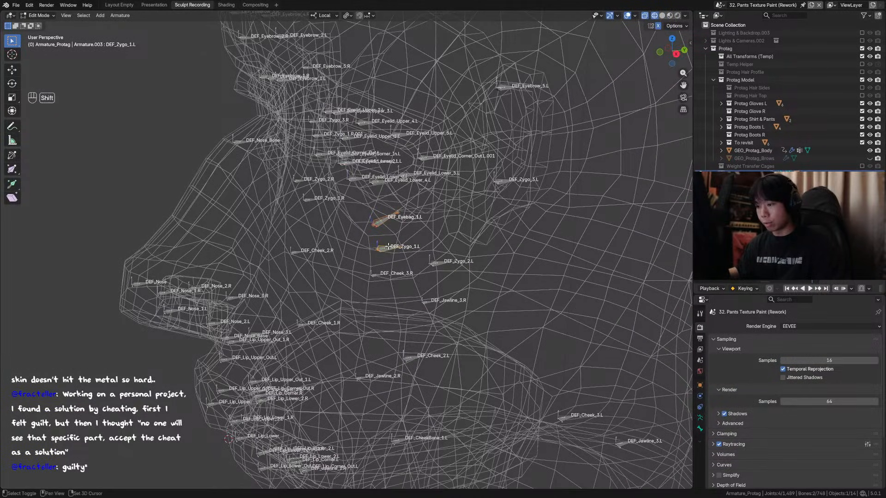
pyautogui.keyDown('shift'); pyautogui.click(384, 221); pyautogui.keyUp('shift')
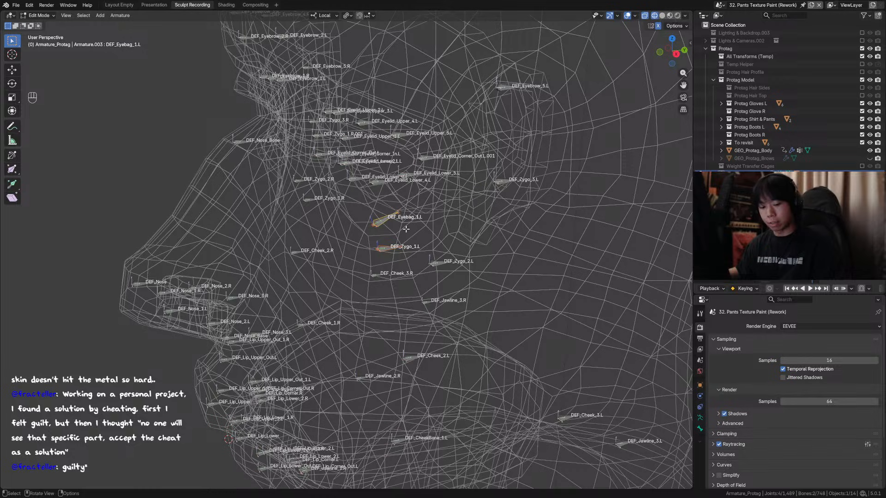
pyautogui.hotkey('ctrl', 'alt', 'a')
pyautogui.hotkey('ctrl', 'z')
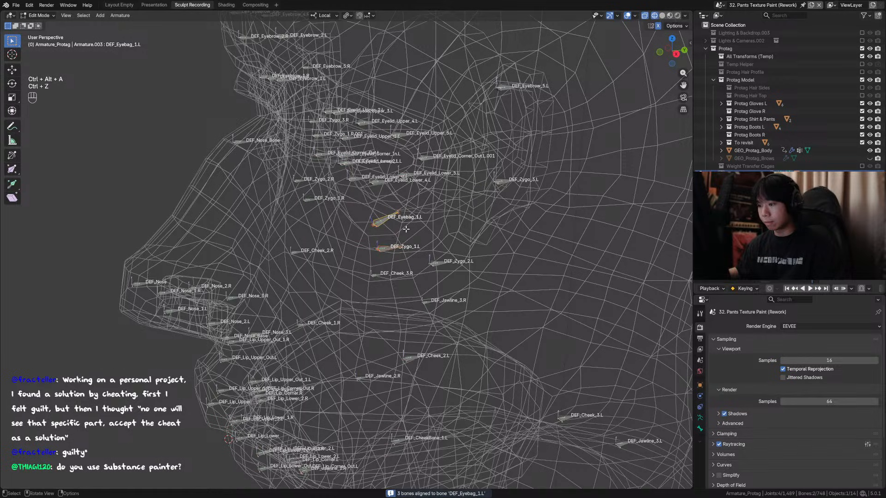
# Align DEF_Eyebag_1.L to DEF_Zygo_1.L as the active bone, and save the file.
pyautogui.keyDown('shift'); pyautogui.click(388, 249); pyautogui.keyUp('shift')
pyautogui.hotkey('ctrl', 'alt', 'a')
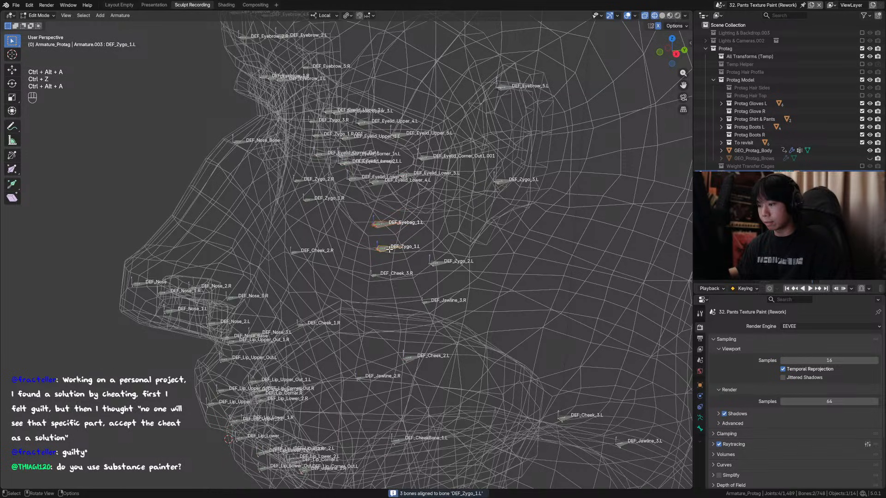
pyautogui.moveTo(390, 250); pyautogui.dragTo(450, 223, button='middle')
pyautogui.hotkey('ctrl', 's')
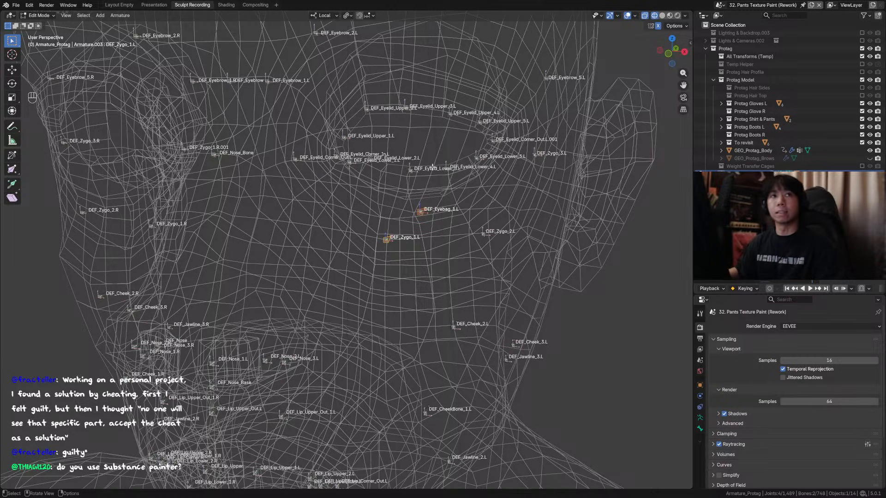
# Duplicate DEF_Eyebag_1.L alone in front view and place the copy below the inner part of the left lower eyelid.
pyautogui.moveTo(455, 208); pyautogui.dragTo(431, 221, button='middle')
pyautogui.click(412, 224)
pyautogui.hotkey('ctrl', 's')
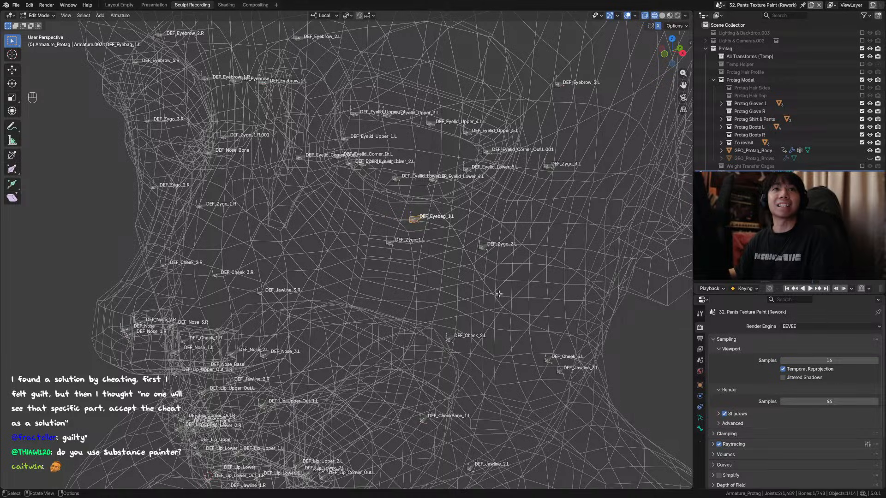
pyautogui.moveTo(516, 295); pyautogui.dragTo(475, 222, button='middle')
pyautogui.hotkey('ctrl', 's')
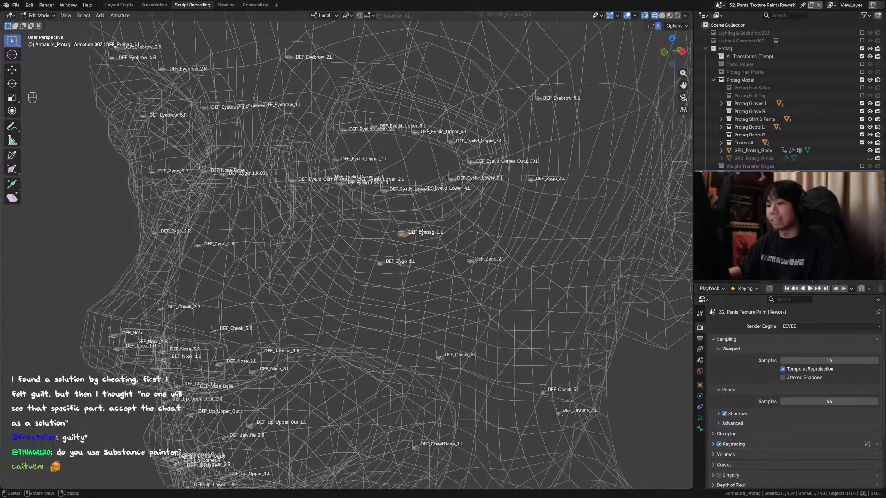
pyautogui.press('KP_1')
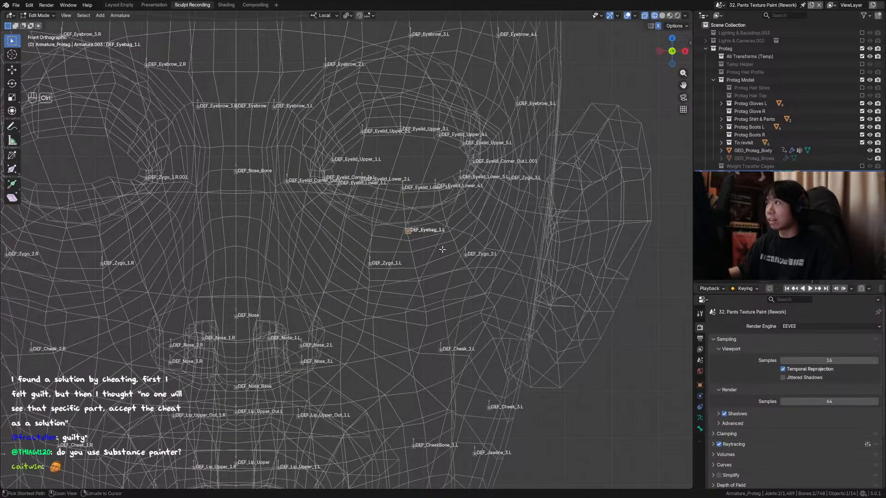
pyautogui.hotkey('ctrl', 's')
pyautogui.moveTo(442, 249)
pyautogui.mouseDown(button='middle')
pyautogui.moveTo(461, 261)
pyautogui.moveTo(444, 249)
pyautogui.moveTo(415, 251)
pyautogui.moveTo(444, 258)
pyautogui.mouseUp(button='middle')
pyautogui.hotkey('shift', 'd')
pyautogui.click(442, 250)
# Move the duplicated eyebag bone about -0.0026 m along local Y, and switch to solid shading.
pyautogui.press('g')
pyautogui.press('y')
pyautogui.click(420, 251)
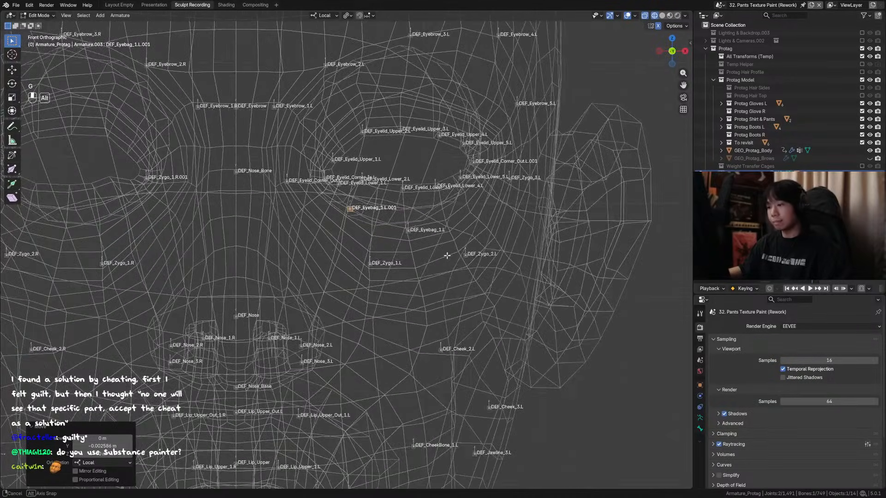
pyautogui.hotkey('alt', 'z')
pyautogui.hotkey('alt', 'z')
pyautogui.click(664, 17)
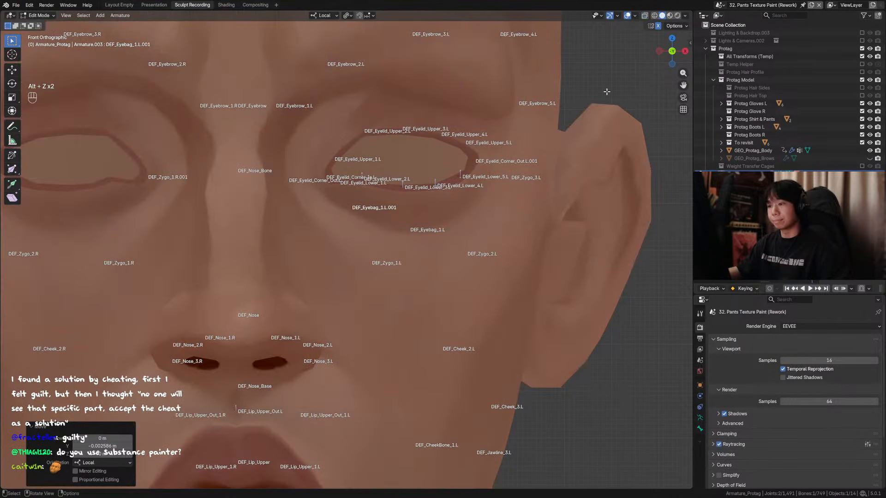
# Lower DEF_Eyebag_1.L.001 slightly along local Z in front view, and turn X-ray on.
pyautogui.hotkey('alt', 'z')
pyautogui.hotkey('alt', 'z')
pyautogui.press('g')
pyautogui.press('z')
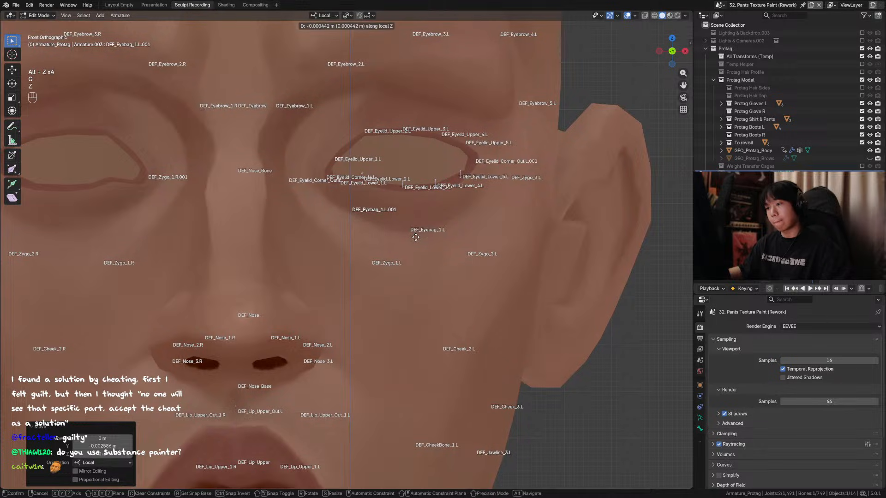
pyautogui.click(416, 237)
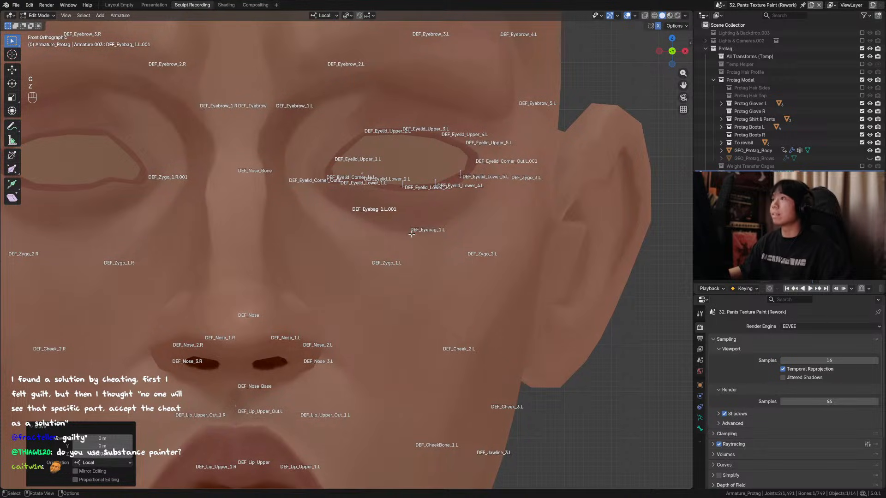
pyautogui.moveTo(344, 205); pyautogui.dragTo(344, 231, button='middle')
pyautogui.moveTo(345, 231); pyautogui.dragTo(351, 223, button='middle')
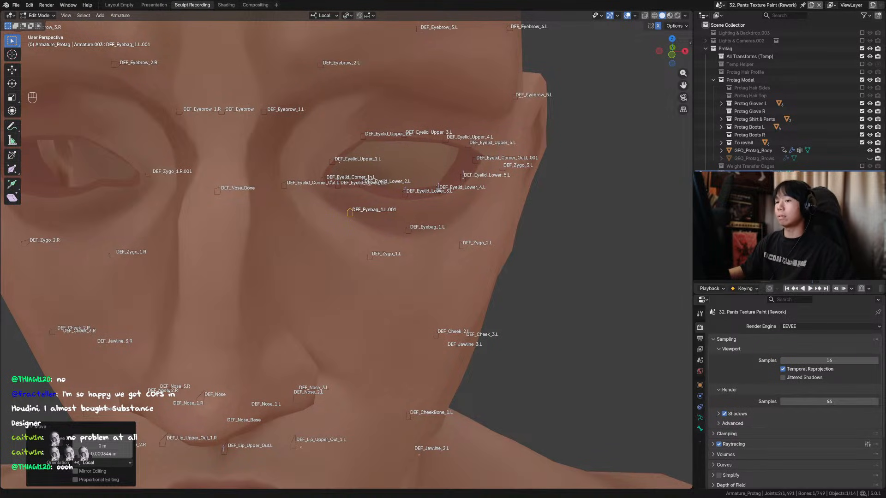
pyautogui.moveTo(404, 191); pyautogui.dragTo(303, 225, button='middle')
pyautogui.hotkey('alt', 'z')
pyautogui.click(303, 226)
pyautogui.press('F2')
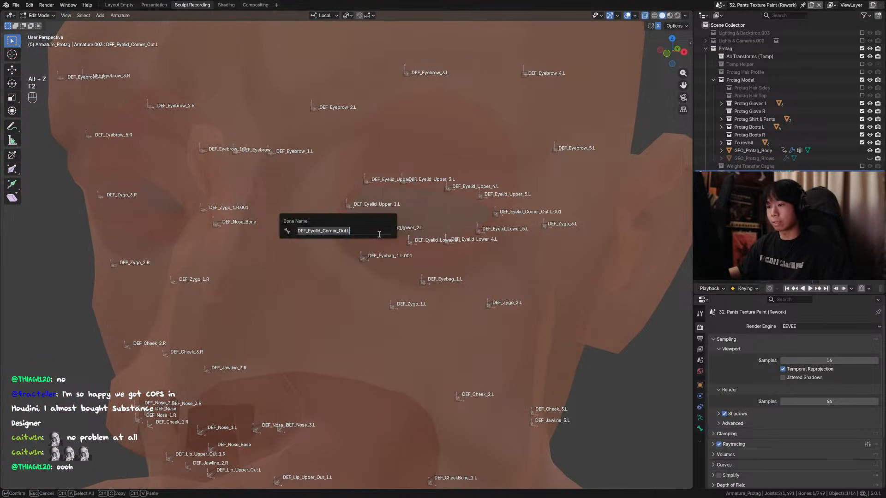
pyautogui.click(500, 213)
pyautogui.press('F2')
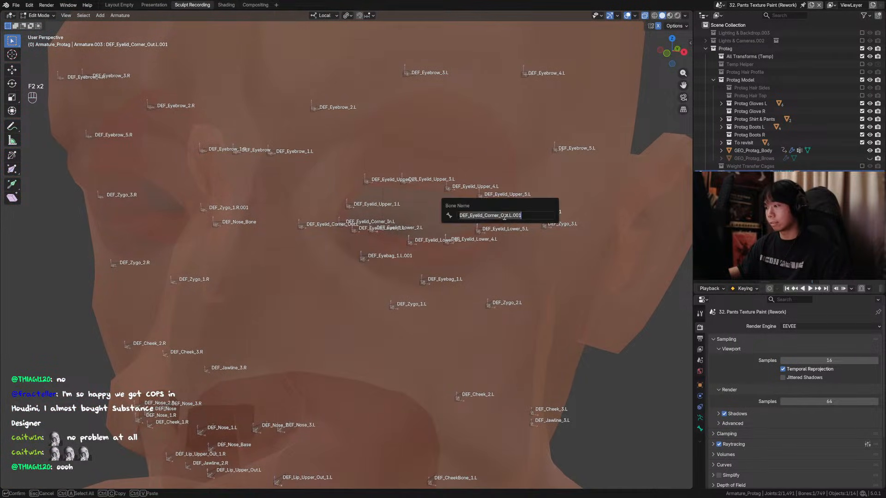
pyautogui.click(530, 221)
pyautogui.hotkey('ctrl', 'z')
pyautogui.moveTo(526, 222); pyautogui.dragTo(469, 240, button='middle')
# Rename the bone DEF_Eyelid_Corner_Out.L beside the inner eye corner as DEF_Eyelid_Tear.L.
pyautogui.click(313, 229)
pyautogui.press('F2')
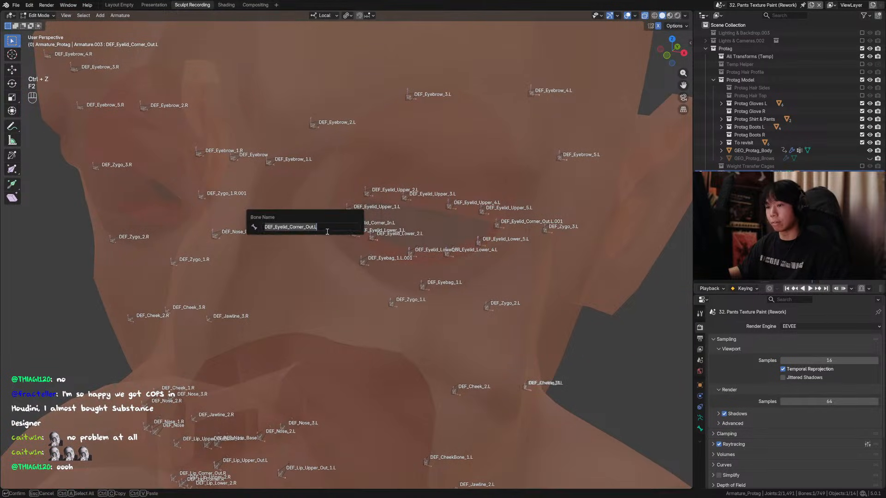
pyautogui.hotkey('ctrl', 'c')
pyautogui.click(305, 230)
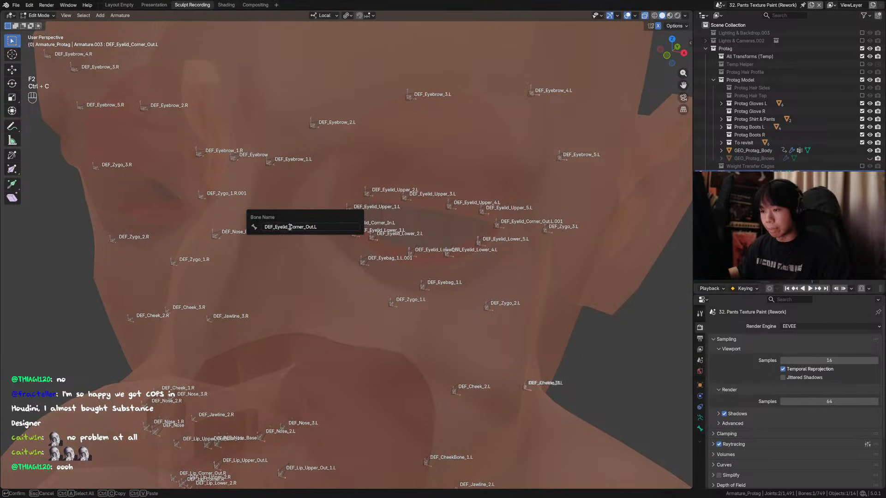
pyautogui.write('Tea')
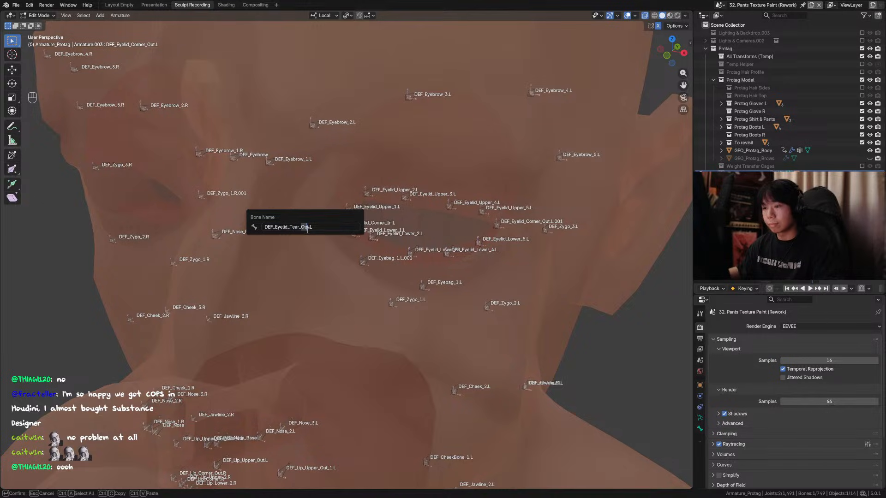
pyautogui.press('BackSpace')
pyautogui.press('Return')
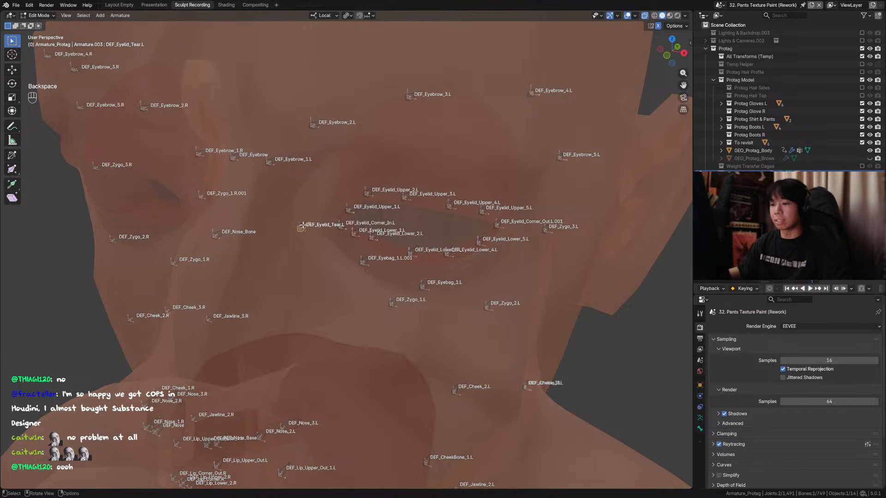
# Shift DEF_Eyelid_Tear.L slightly along local X near the inner corner of the left eye.
pyautogui.hotkey('alt', 'z')
pyautogui.moveTo(321, 231); pyautogui.dragTo(298, 233, button='middle')
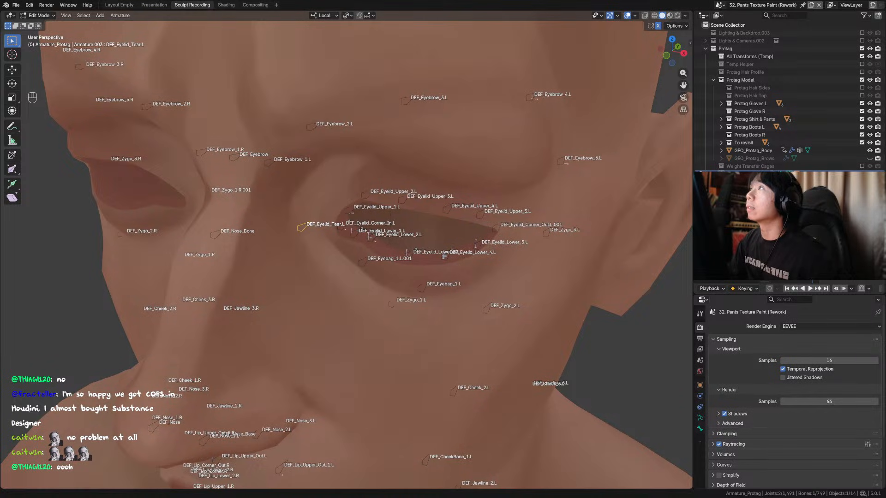
pyautogui.moveTo(300, 233)
pyautogui.mouseDown(button='middle')
pyautogui.moveTo(337, 217)
pyautogui.moveTo(322, 261)
pyautogui.moveTo(309, 254)
pyautogui.moveTo(321, 241)
pyautogui.moveTo(312, 241)
pyautogui.moveTo(440, 206)
pyautogui.moveTo(461, 231)
pyautogui.mouseUp(button='middle')
pyautogui.hotkey('alt', 'z')
pyautogui.press('g')
pyautogui.press('x')
pyautogui.click(336, 218)
pyautogui.hotkey('alt', 'z')
pyautogui.press('g')
pyautogui.press('y')
pyautogui.rightClick(324, 257)
pyautogui.hotkey('alt', 'z')
# Adjust the depth of DEF_Eyelid_Tear.L along local Y against the solid skin surface with X-ray off.
pyautogui.click(644, 15)
pyautogui.press('g')
pyautogui.press('y')
pyautogui.click(313, 240)
pyautogui.hotkey('alt', 'z')
pyautogui.hotkey('alt', 'z')
# Rename DEF_Eyelid_Corner_Out.L.001 at the outer eye corner as DEF_Eyelid_Corner_Out.L, and save the file.
pyautogui.hotkey('alt', 'z')
pyautogui.click(467, 235)
pyautogui.press('F2')
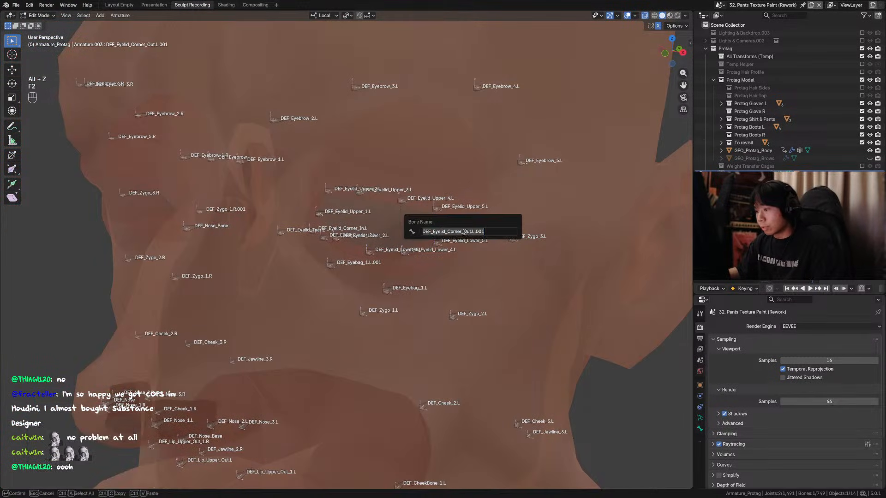
pyautogui.hotkey('ctrl', 'BackSpace')
pyautogui.press('BackSpace')
pyautogui.press('Return')
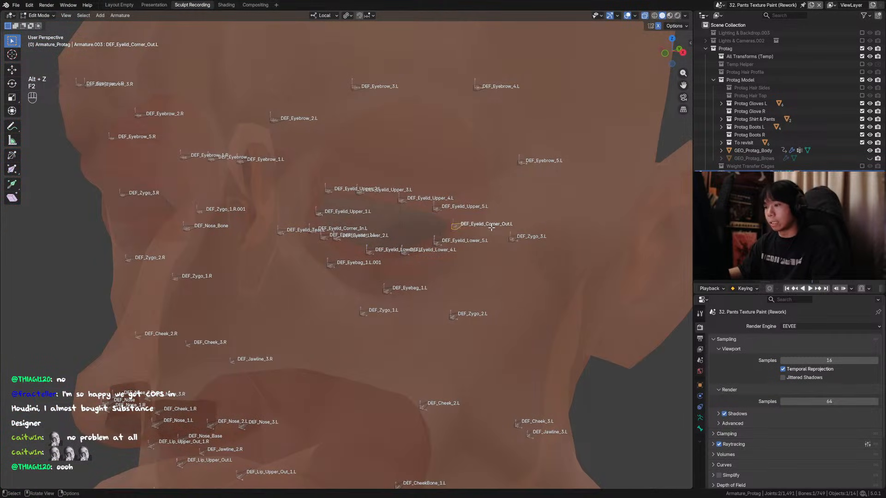
pyautogui.hotkey('ctrl', 's')
# Examine the bone placement around the left eye in solid shading with X-ray off, from several angles.
pyautogui.moveTo(491, 229)
pyautogui.mouseDown(button='middle')
pyautogui.moveTo(476, 243)
pyautogui.moveTo(430, 222)
pyautogui.moveTo(481, 234)
pyautogui.mouseUp(button='middle')
pyautogui.hotkey('alt', 'z')
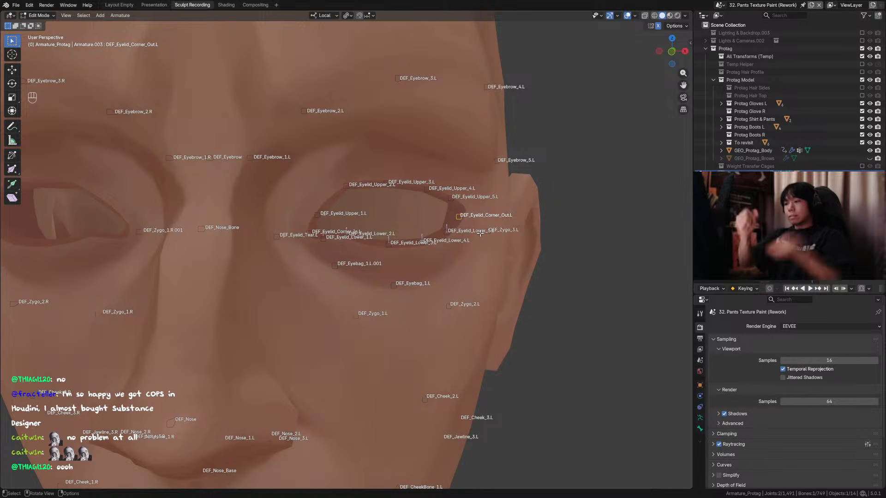
pyautogui.moveTo(482, 259); pyautogui.dragTo(444, 246, button='middle')
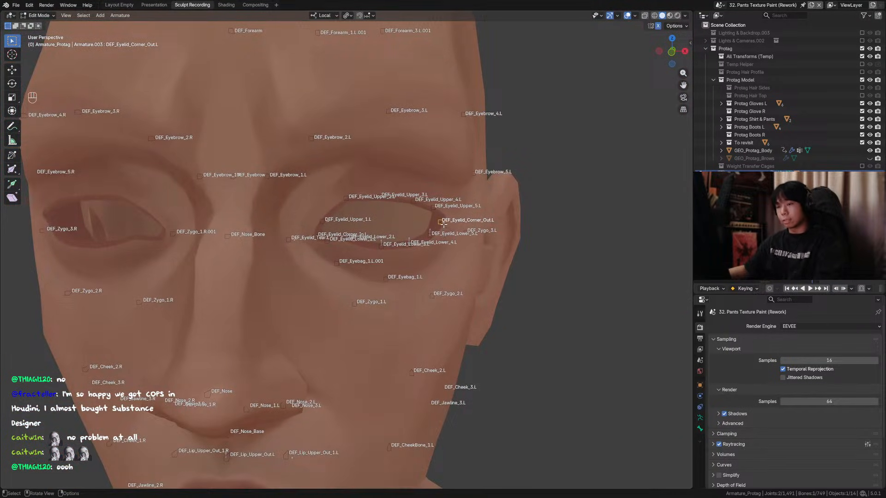
pyautogui.moveTo(404, 213); pyautogui.dragTo(324, 220, button='middle')
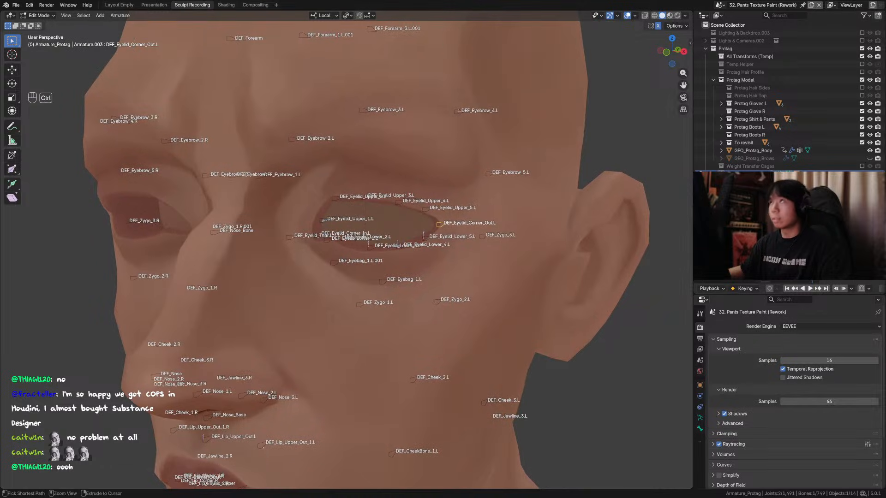
pyautogui.hotkey('ctrl', 's')
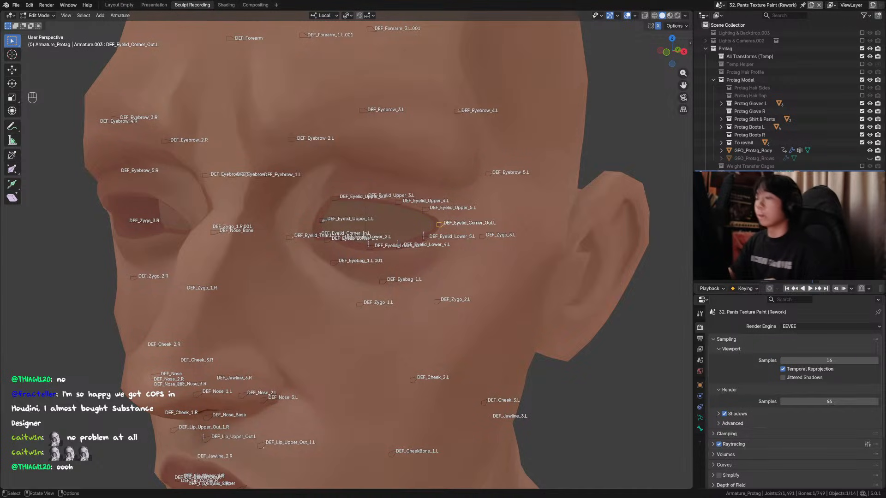
pyautogui.press('KP_1')
pyautogui.moveTo(420, 223); pyautogui.dragTo(457, 217, button='middle')
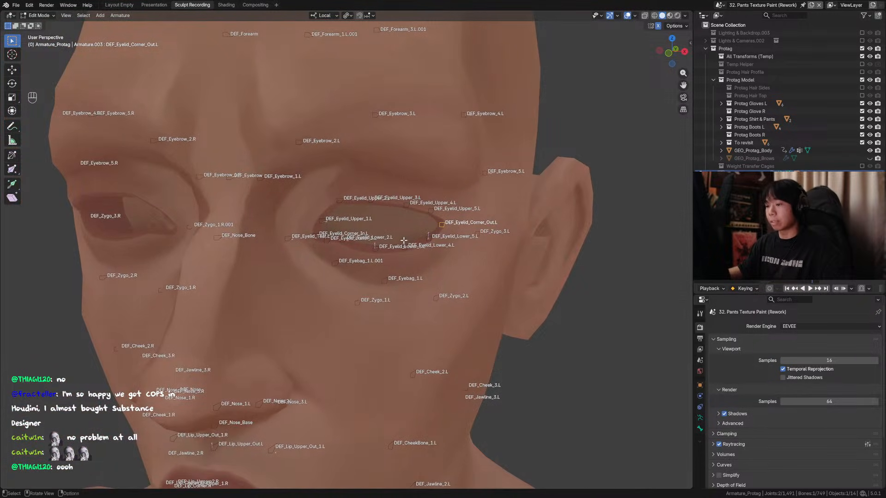
# Display the face in wireframe shading and save the file.
pyautogui.hotkey('alt', 'z')
pyautogui.click(654, 15)
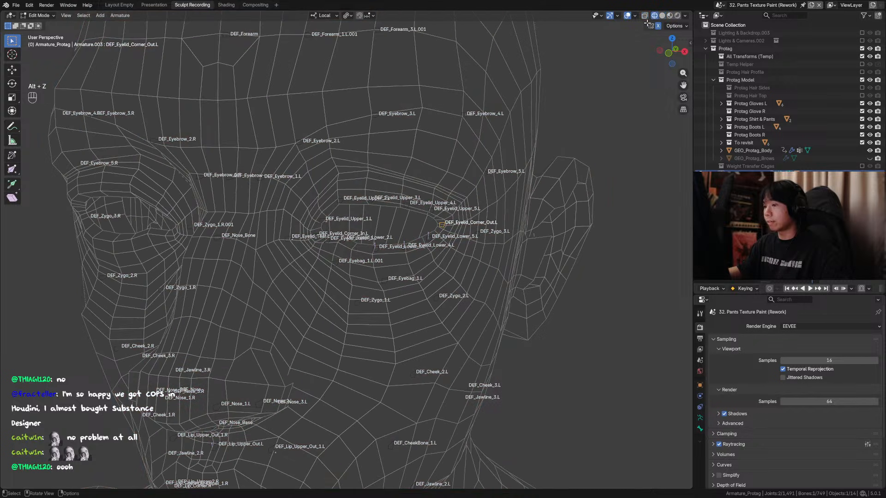
pyautogui.hotkey('ctrl', 's')
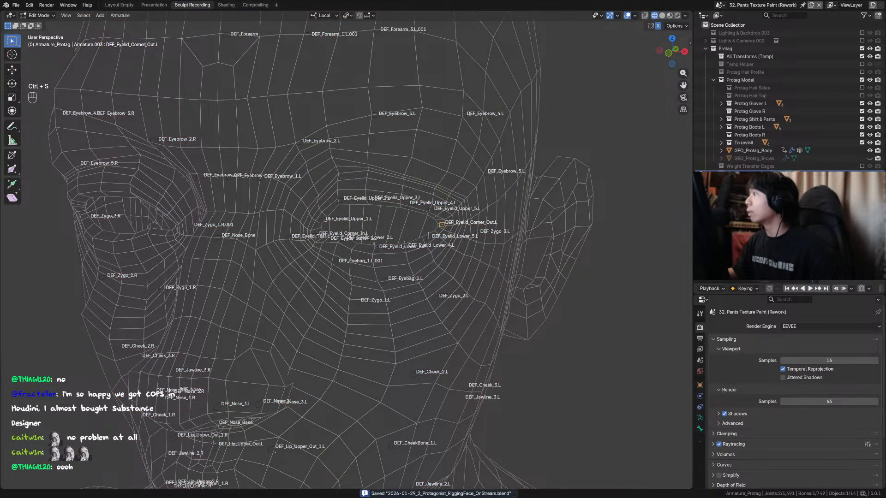
# Examine the two left eyebag bones together in Edit Mode and Pose Mode, and save the file.
pyautogui.moveTo(369, 258); pyautogui.dragTo(406, 280, button='middle')
pyautogui.click(339, 263)
pyautogui.keyDown('shift'); pyautogui.click(406, 280); pyautogui.keyUp('shift')
pyautogui.hotkey('ctrl', 's')
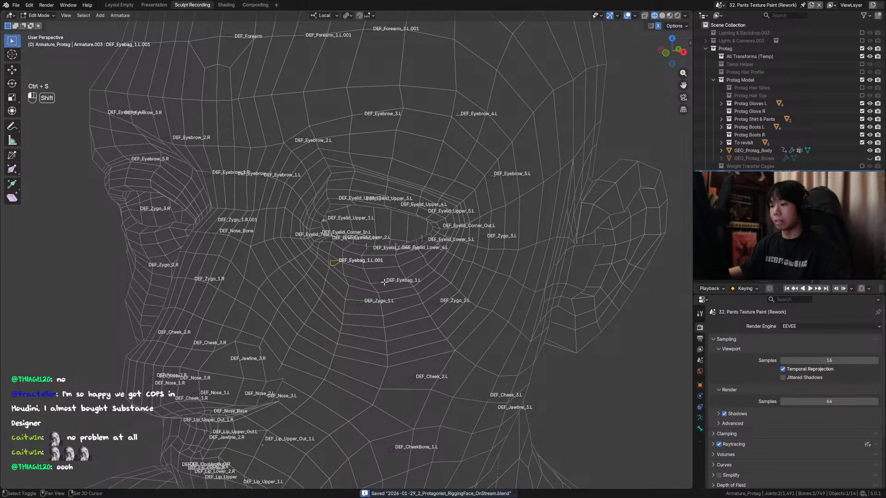
pyautogui.scroll(2, 398, 278)
pyautogui.press('Tab')
pyautogui.press('Tab')
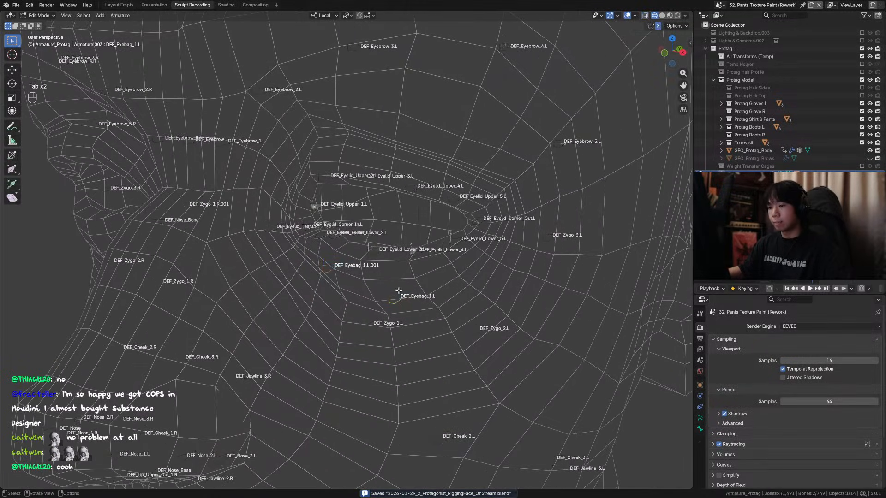
pyautogui.moveTo(398, 290); pyautogui.dragTo(477, 238, button='middle')
pyautogui.press('Tab')
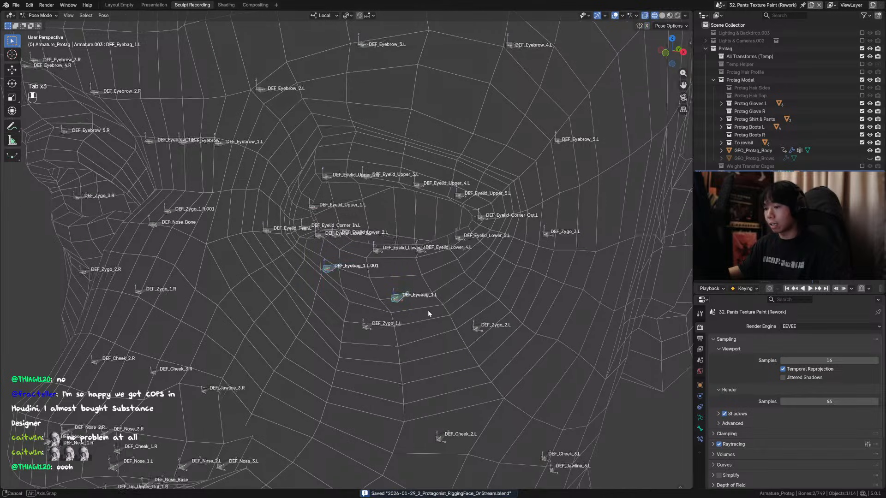
pyautogui.moveTo(428, 310); pyautogui.dragTo(330, 269, button='middle')
pyautogui.hotkey('ctrl', 's')
# Try to rename the inner eyebag bone DEF_Eyebag_1.L.001 as DEF_Eyebag_1.L in Edit Mode.
pyautogui.click(330, 268)
pyautogui.press('Tab')
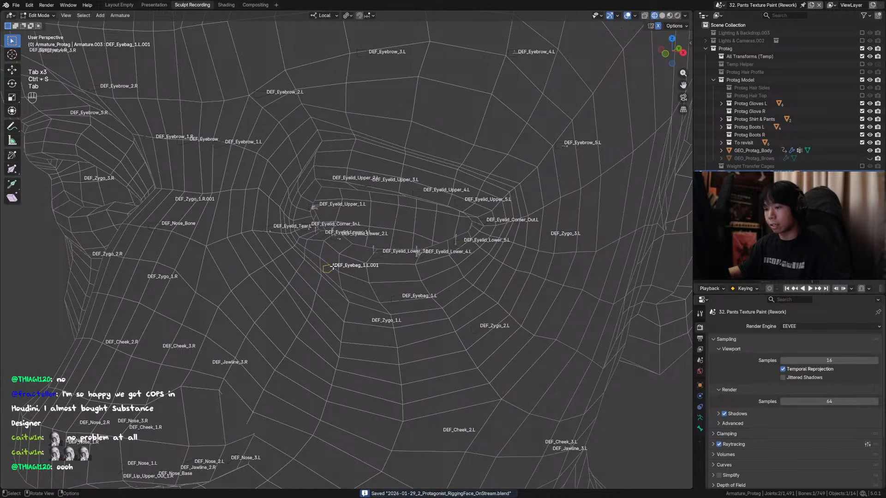
pyautogui.press('F2')
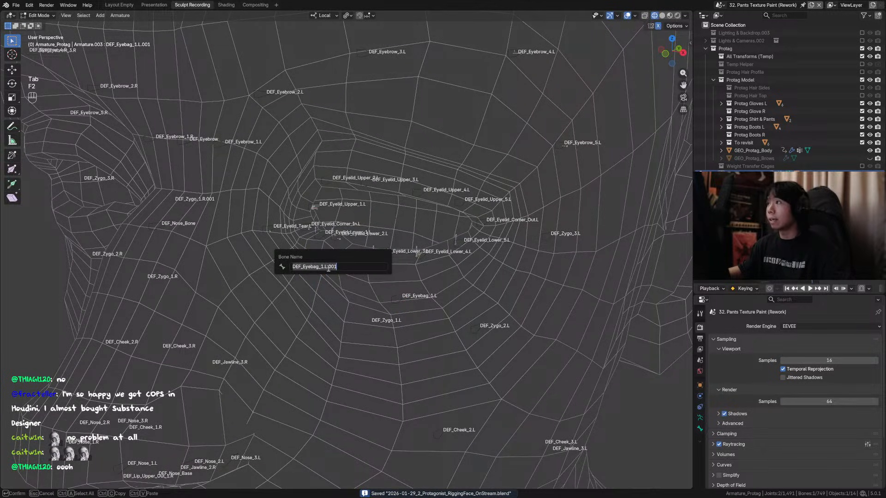
pyautogui.moveTo(329, 269); pyautogui.dragTo(365, 273)
pyautogui.press('BackSpace')
pyautogui.press('BackSpace')
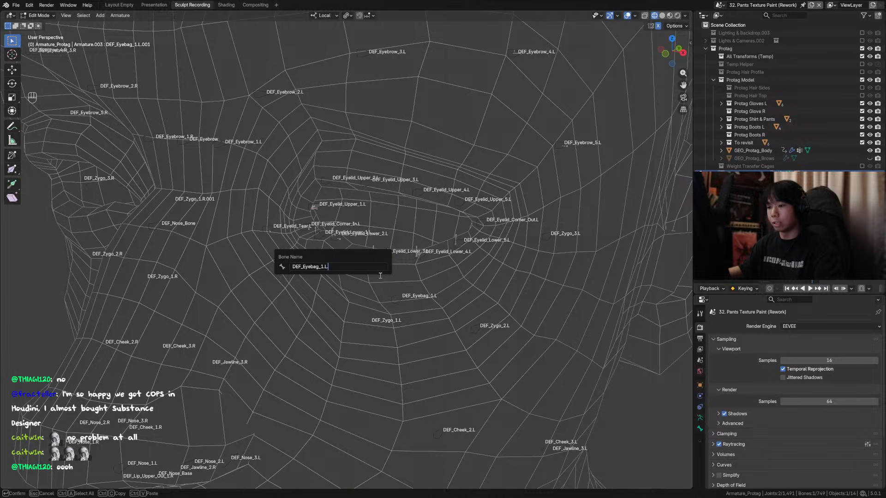
pyautogui.press('Return')
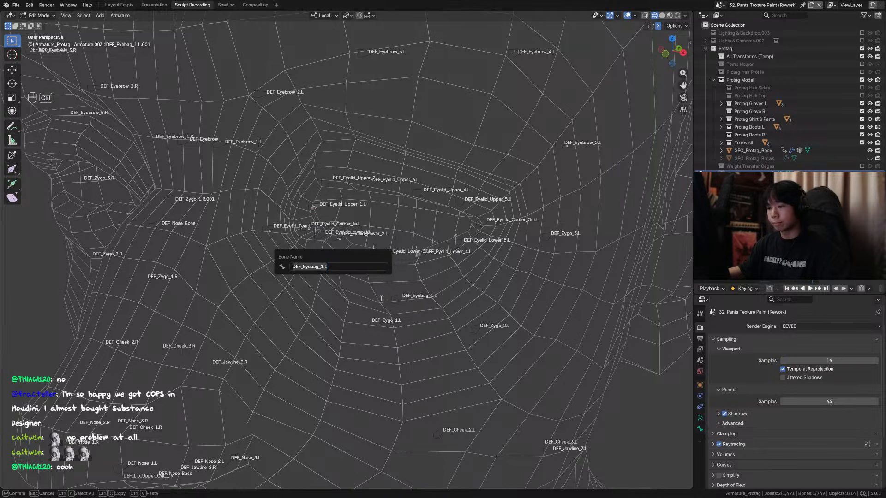
# Rename the middle eyebag bone DEF_Eyebag_1.L as DEF_Eyebag_2.L.
pyautogui.press('F2')
pyautogui.click(386, 297)
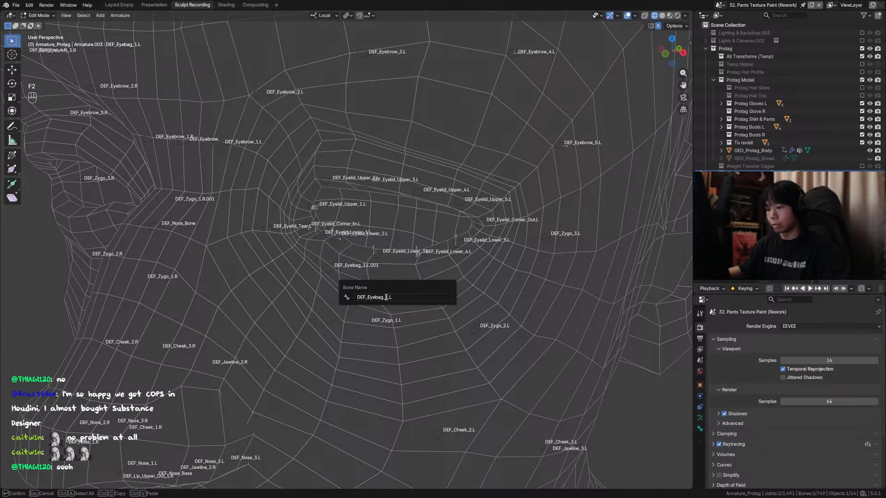
pyautogui.press('Return')
# Rename the inner eyebag bone DEF_Eyebag_1.L.001 as DEF_Eyebag_1.L, and save the file.
pyautogui.click(329, 269)
pyautogui.press('F2')
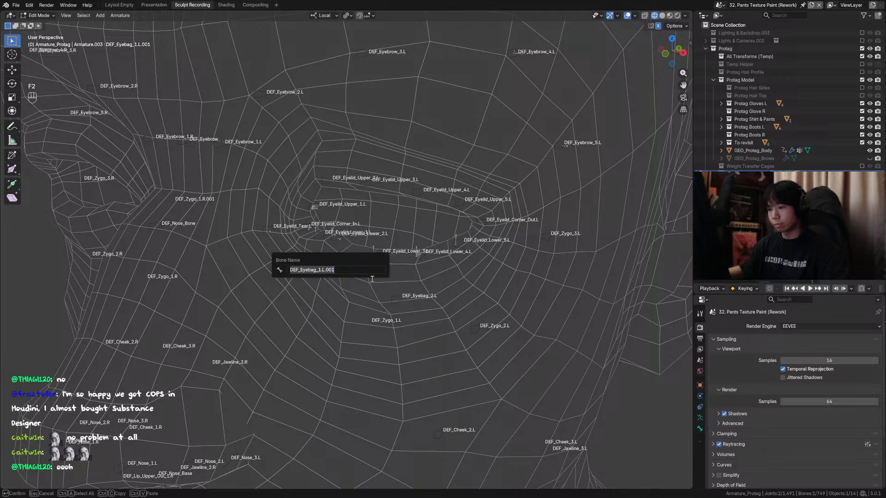
pyautogui.press('End')
pyautogui.press('BackSpace')
pyautogui.press('BackSpace')
pyautogui.press('BackSpace')
pyautogui.press('BackSpace')
pyautogui.press('Return')
pyautogui.hotkey('ctrl', 's')
# Duplicate DEF_Eyebag_2.L in front view to the outer end of the left eyebag, below the outer eyelid bones, and save the file.
pyautogui.press('KP_1')
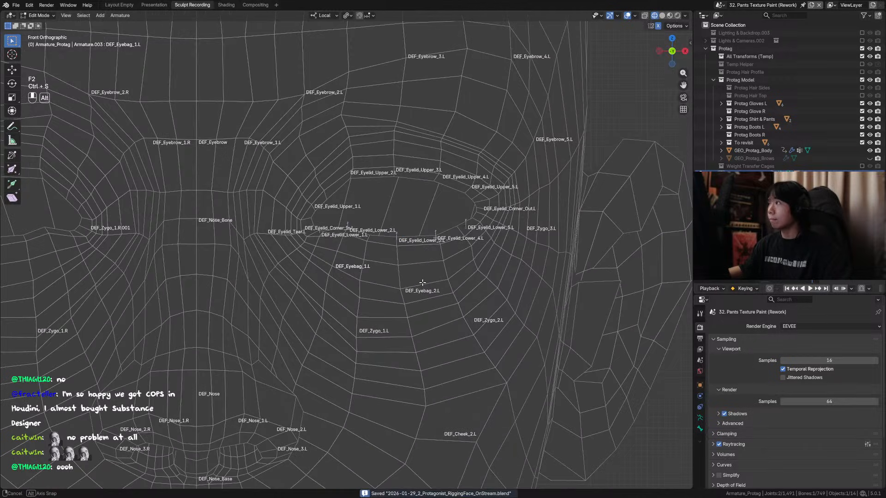
pyautogui.click(411, 291)
pyautogui.hotkey('alt', 'z')
pyautogui.hotkey('alt', 'z')
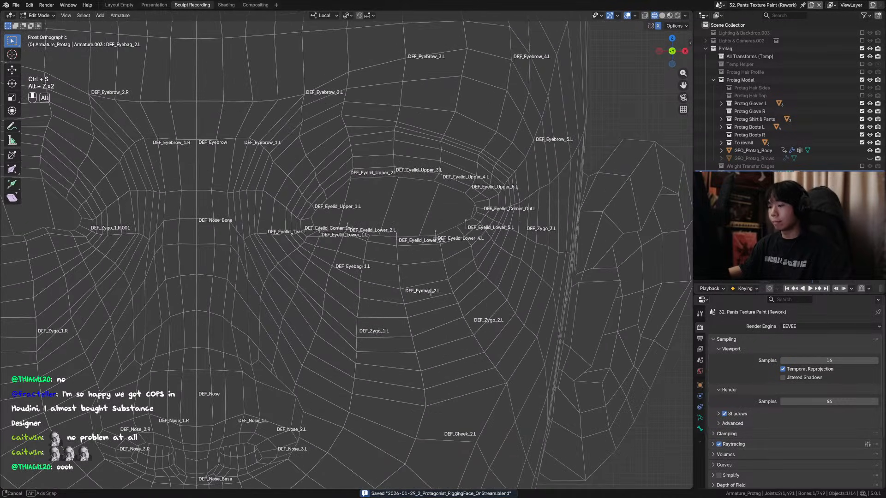
pyautogui.hotkey('ctrl', 's')
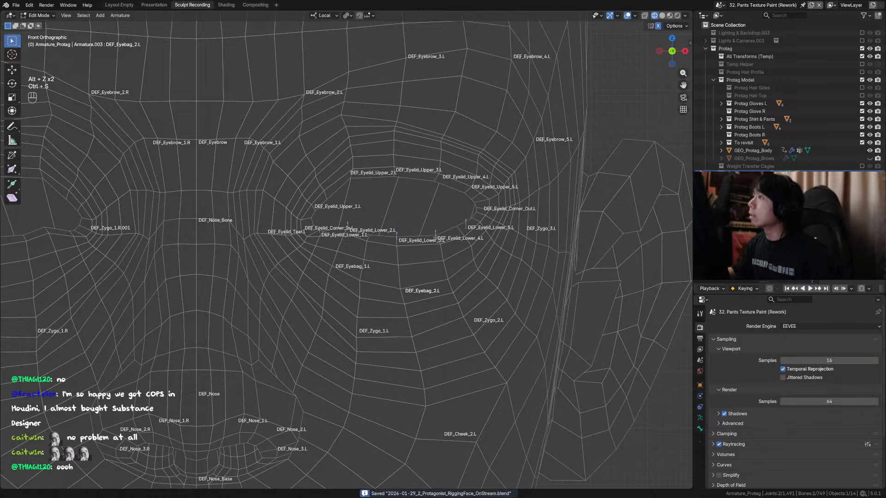
pyautogui.moveTo(440, 323); pyautogui.dragTo(404, 296, button='middle')
pyautogui.press('KP_1')
pyautogui.hotkey('shift', 'd')
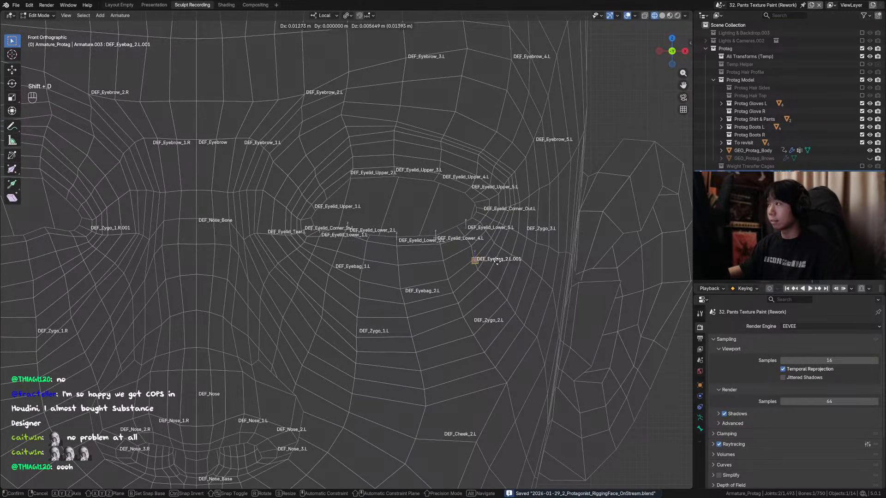
pyautogui.click(483, 249)
pyautogui.keyDown('shift'); pyautogui.moveTo(483, 252); pyautogui.dragTo(480, 255, button='middle'); pyautogui.keyUp('shift')
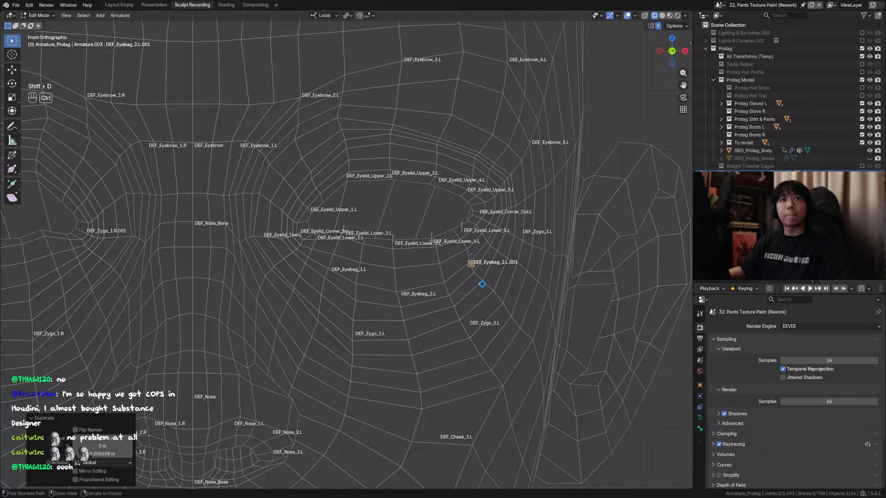
pyautogui.hotkey('ctrl', 's')
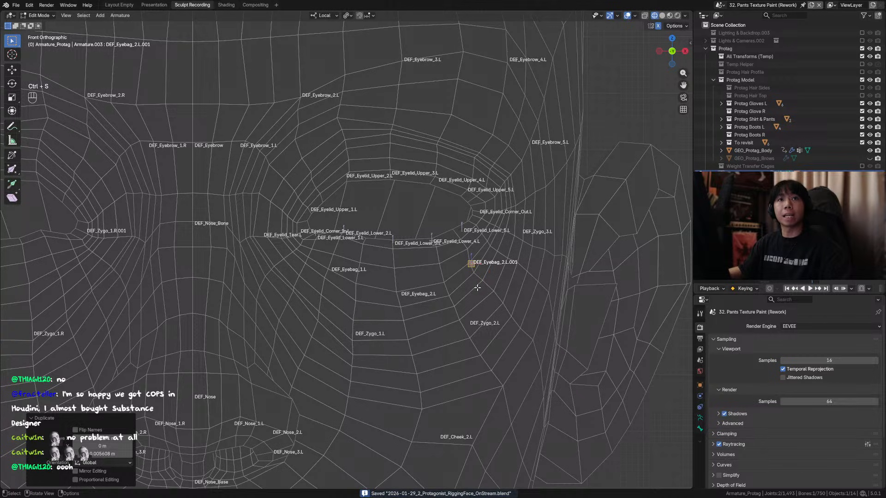
# Move the duplicated outer eyebag bone about 0.003 m along local Y to match the face surface.
pyautogui.moveTo(456, 296)
pyautogui.mouseDown(button='middle')
pyautogui.moveTo(430, 325)
pyautogui.moveTo(449, 312)
pyautogui.mouseUp(button='middle')
pyautogui.press('g')
pyautogui.press('y')
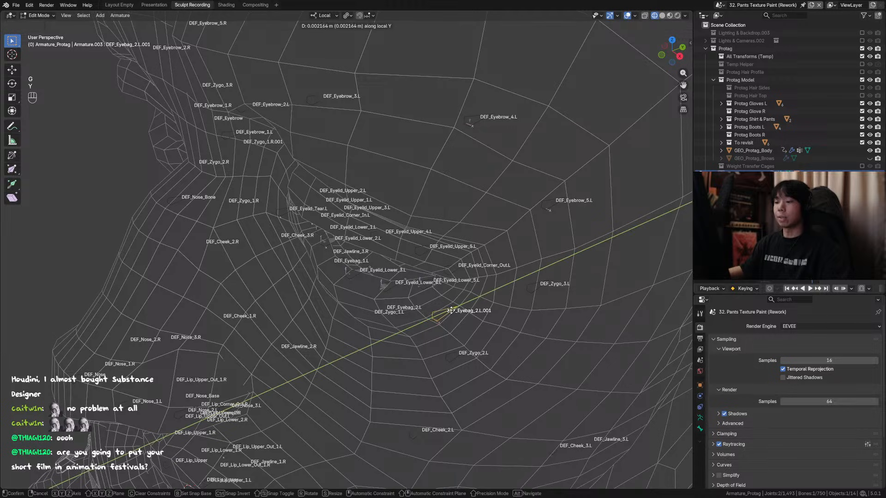
pyautogui.click(455, 308)
pyautogui.press('KP_1')
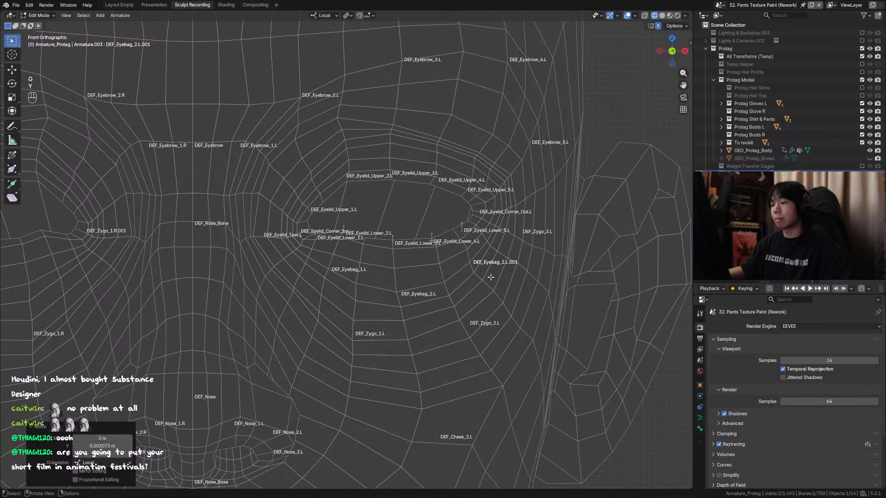
# Turn X-ray on and nudge DEF_Eyebag_2.L about 0.0005 m in front view, slightly inward and up.
pyautogui.hotkey('alt', 'z')
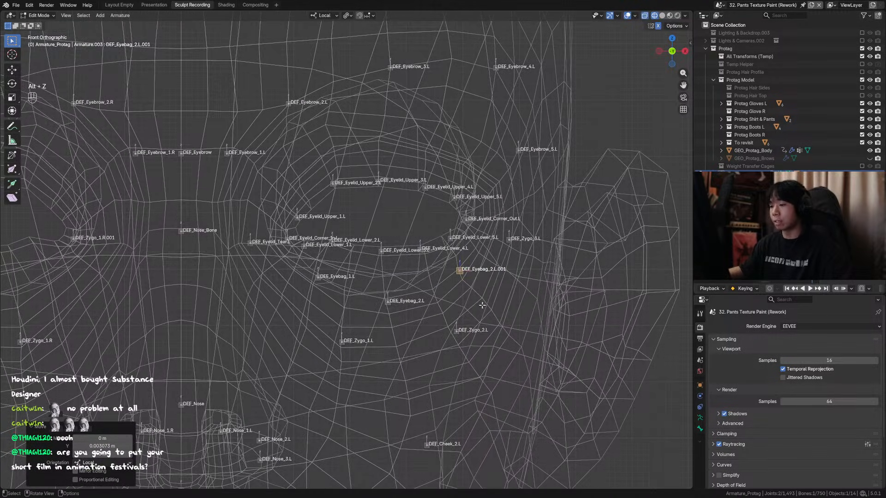
pyautogui.moveTo(410, 308)
pyautogui.mouseDown(button='middle')
pyautogui.moveTo(386, 309)
pyautogui.moveTo(402, 303)
pyautogui.mouseUp(button='middle')
pyautogui.click(385, 309)
pyautogui.press('KP_1')
pyautogui.press('g')
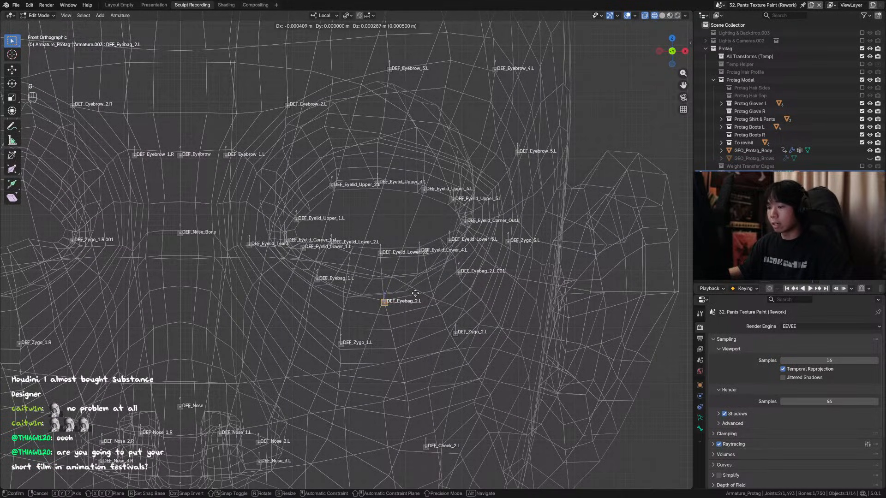
pyautogui.click(415, 293)
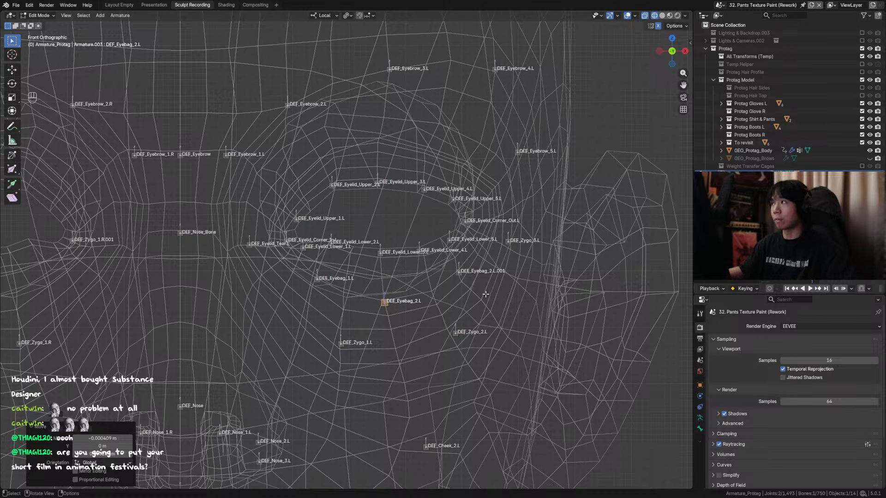
# Rename the outer eyebag bone DEF_Eyebag_2.L.001 as DEF_Eyebag_3.L, and save the file.
pyautogui.moveTo(486, 294)
pyautogui.mouseDown(button='middle')
pyautogui.moveTo(410, 298)
pyautogui.moveTo(477, 288)
pyautogui.mouseUp(button='middle')
pyautogui.click(425, 292)
pyautogui.hotkey('ctrl', 's')
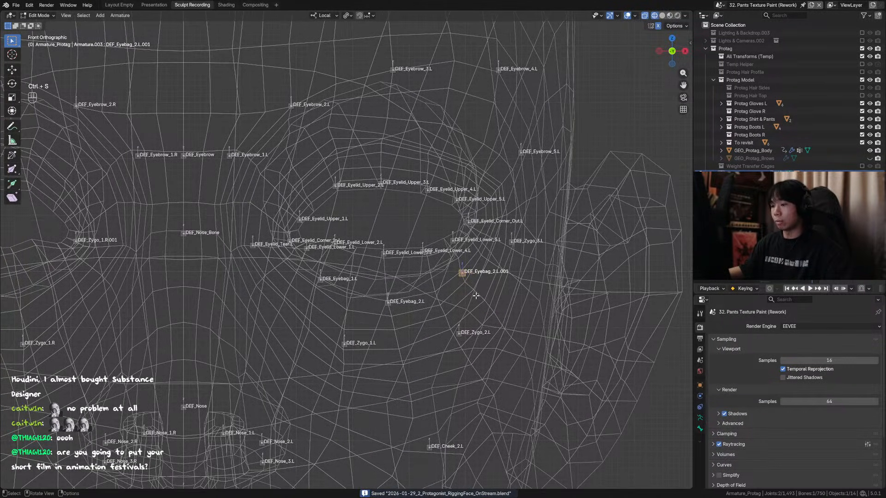
pyautogui.press('F2')
pyautogui.click(463, 298)
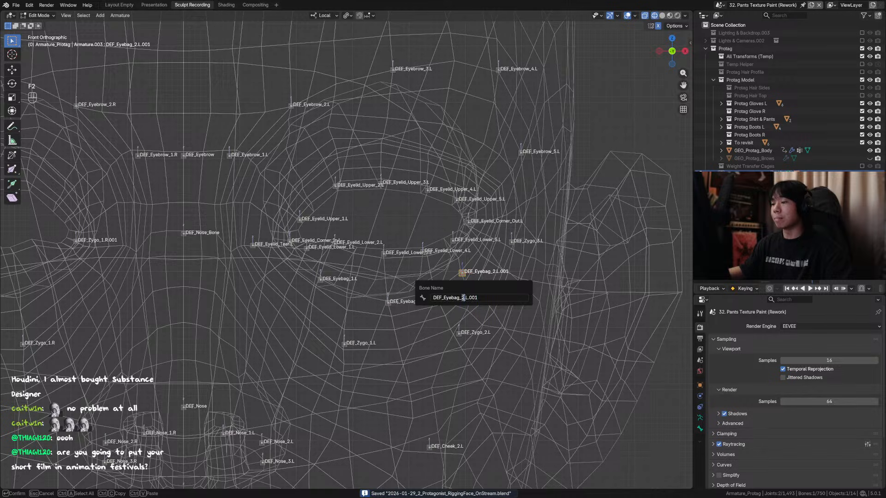
pyautogui.press('Return')
pyautogui.hotkey('ctrl', 's')
pyautogui.moveTo(492, 296); pyautogui.dragTo(470, 288, button='middle')
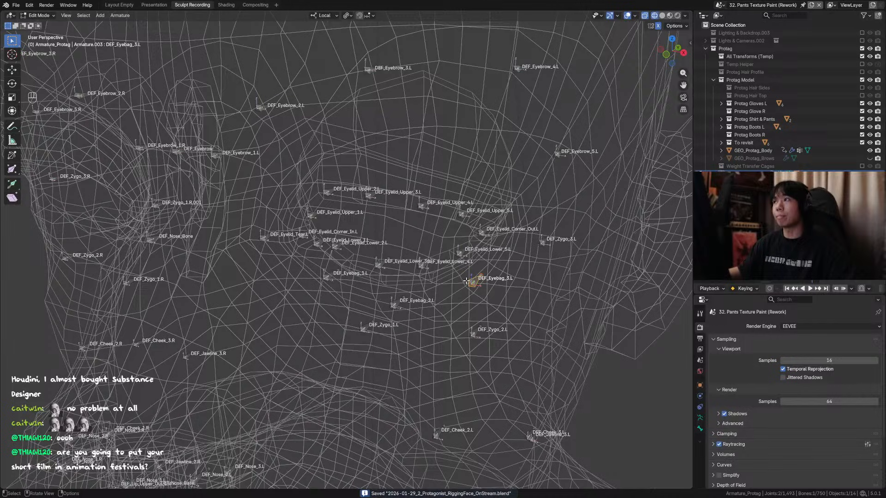
pyautogui.press('KP_1')
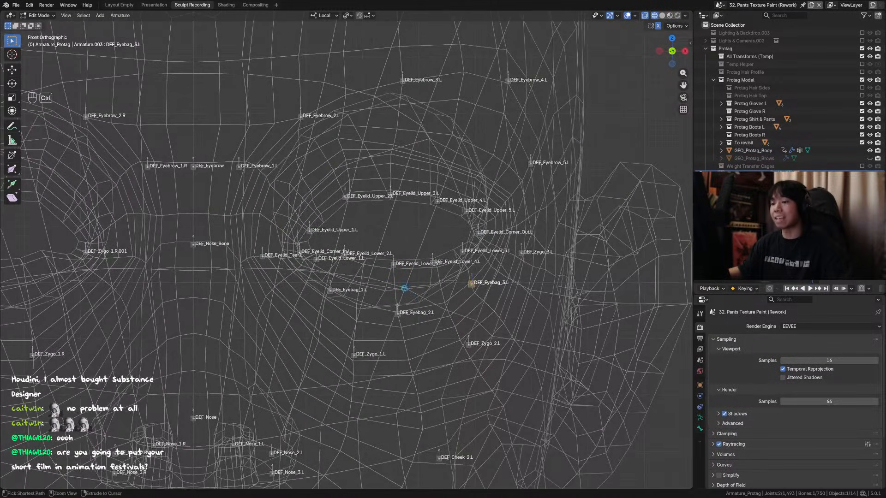
pyautogui.hotkey('ctrl', 's')
# Duplicate DEF_Eyebag_1.L and place the copy above the inner left eye, between the inner eyebrow and upper eyelid bones.
pyautogui.moveTo(404, 288)
pyautogui.mouseDown(button='middle')
pyautogui.moveTo(356, 294)
pyautogui.moveTo(359, 272)
pyautogui.moveTo(388, 286)
pyautogui.mouseUp(button='middle')
pyautogui.click(329, 289)
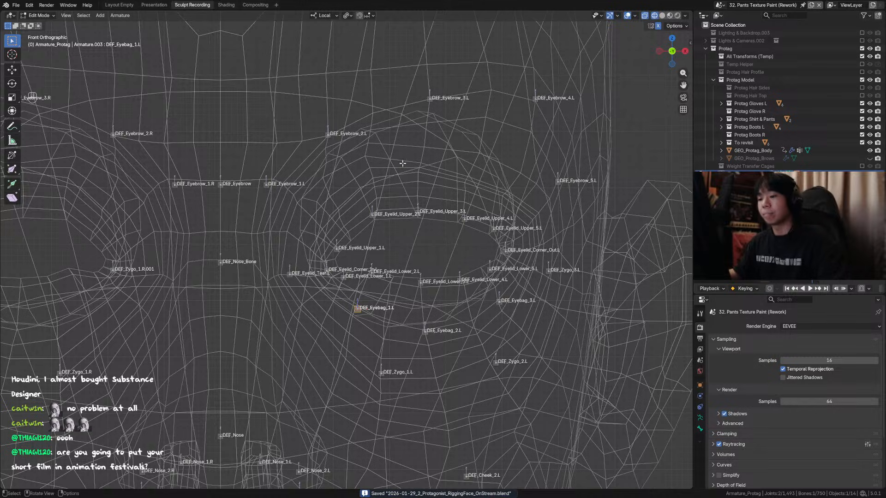
pyautogui.moveTo(402, 162); pyautogui.dragTo(372, 235, button='middle')
pyautogui.hotkey('alt', 'z')
pyautogui.press('KP_1')
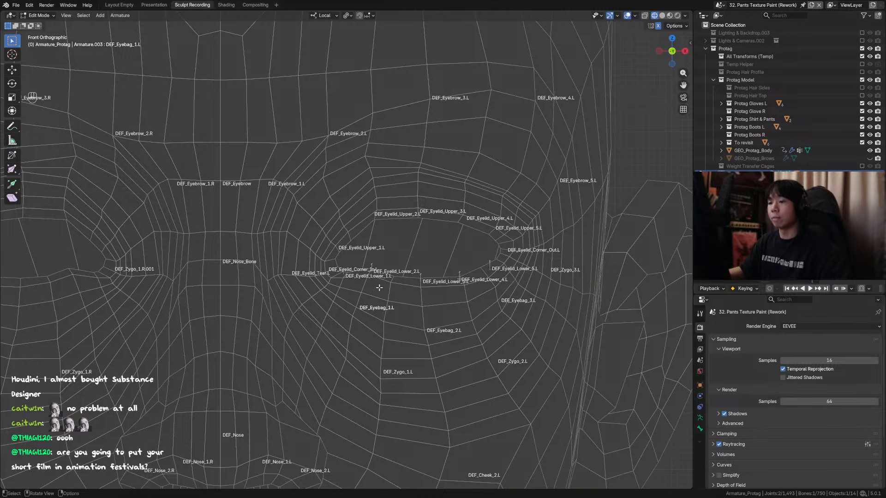
pyautogui.hotkey('shift', 'd')
pyautogui.click(355, 190)
pyautogui.hotkey('alt', 'z')
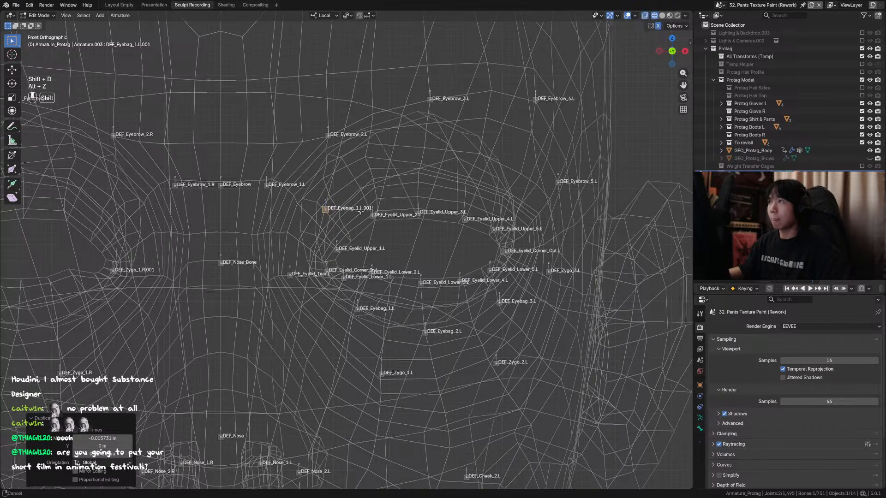
pyautogui.keyDown('shift'); pyautogui.moveTo(365, 207); pyautogui.dragTo(396, 242, button='middle'); pyautogui.keyUp('shift')
pyautogui.press('g')
pyautogui.click(382, 211)
# Open the name of the duplicated bone above the inner left eye for editing.
pyautogui.press('F2')
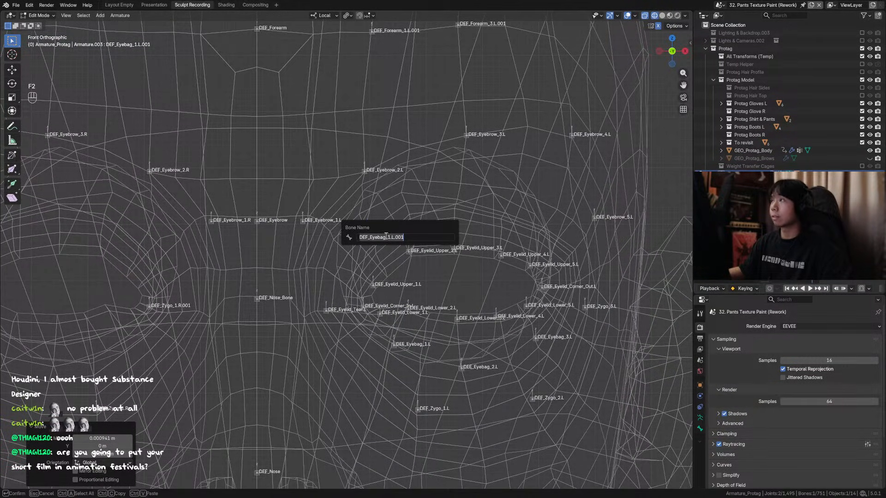
pyautogui.click(372, 237)
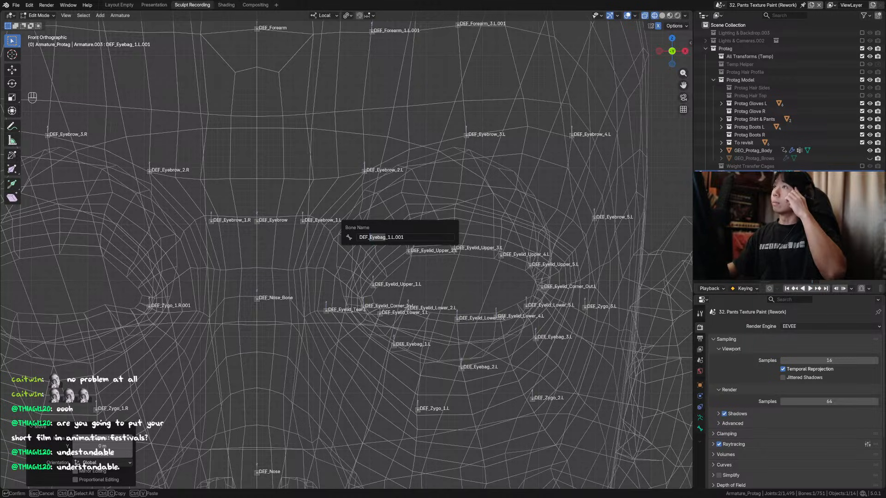
pyautogui.press('Return')
# Switch to the Kibali file and examine the names of the upper eyelid bones around its left eye.
pyautogui.moveTo(467, 182); pyautogui.dragTo(439, 219, button='middle')
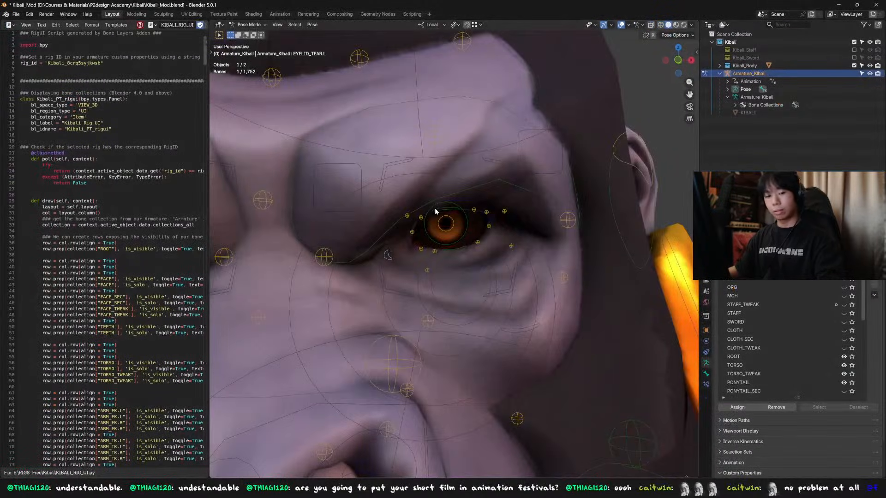
pyautogui.moveTo(434, 189); pyautogui.dragTo(449, 199, button='middle')
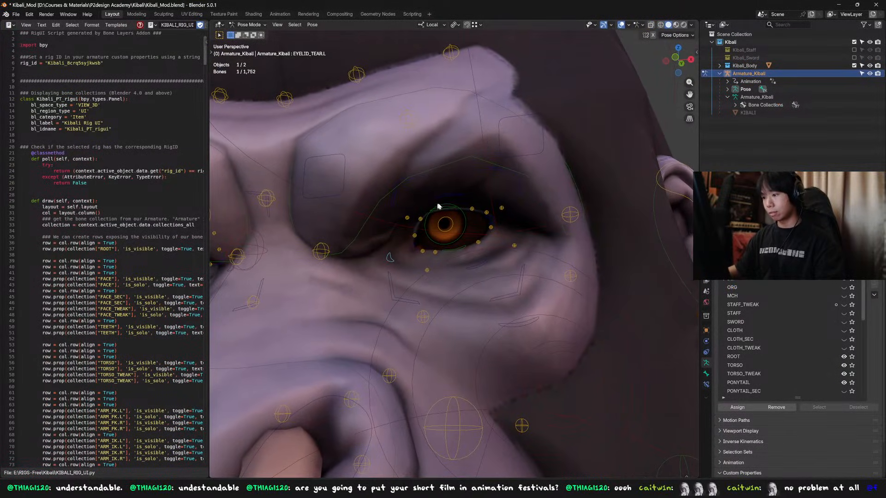
pyautogui.press('F2')
pyautogui.write('EYELID_UPPER_02.L')
pyautogui.press('Return')
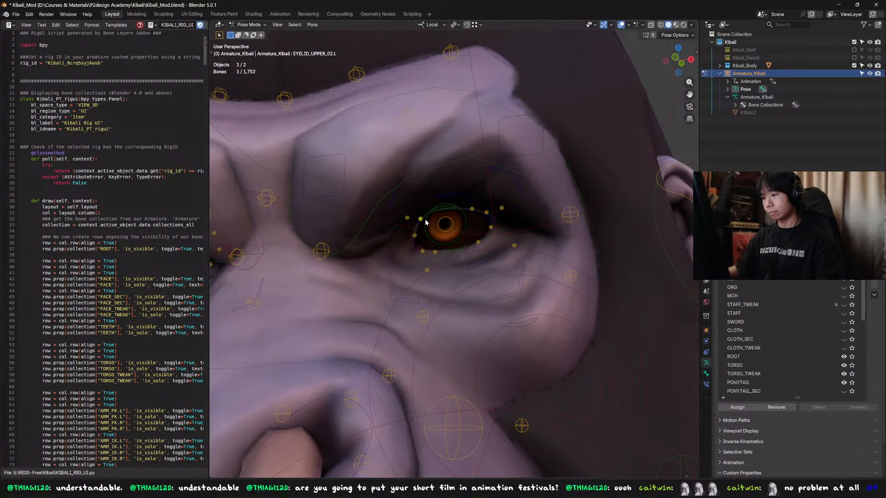
pyautogui.press('F2')
pyautogui.press('Escape')
pyautogui.moveTo(433, 217); pyautogui.dragTo(463, 186, button='middle')
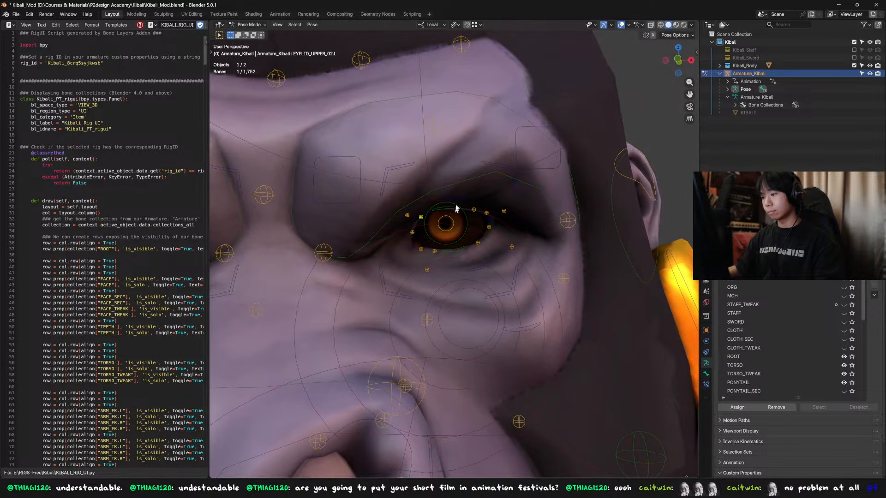
pyautogui.hotkey('ctrl', 'z')
pyautogui.press('g')
pyautogui.press('Escape')
pyautogui.click(423, 219)
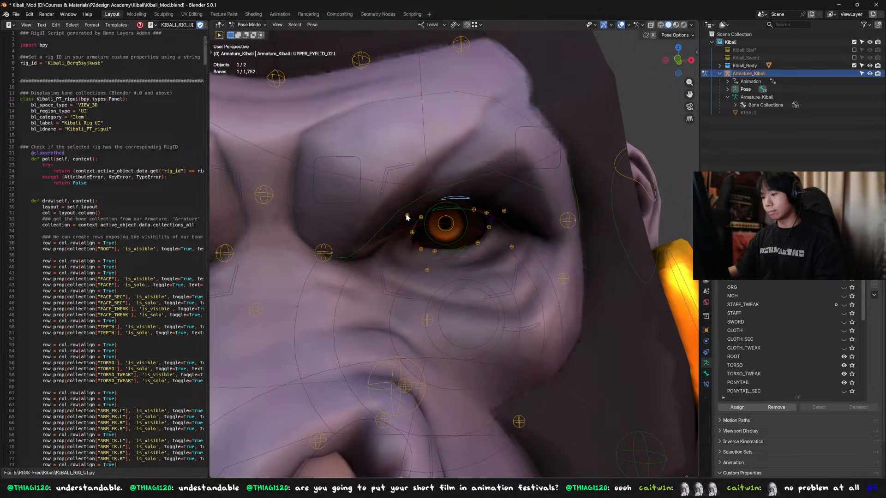
pyautogui.press('F2')
pyautogui.press('Escape')
pyautogui.click(422, 218)
pyautogui.press('F2')
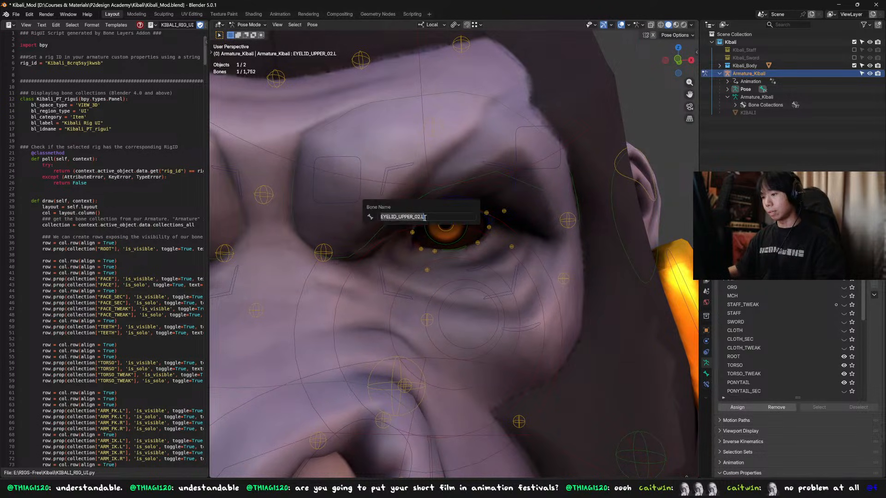
pyautogui.press('Escape')
pyautogui.press('F2')
pyautogui.press('Escape')
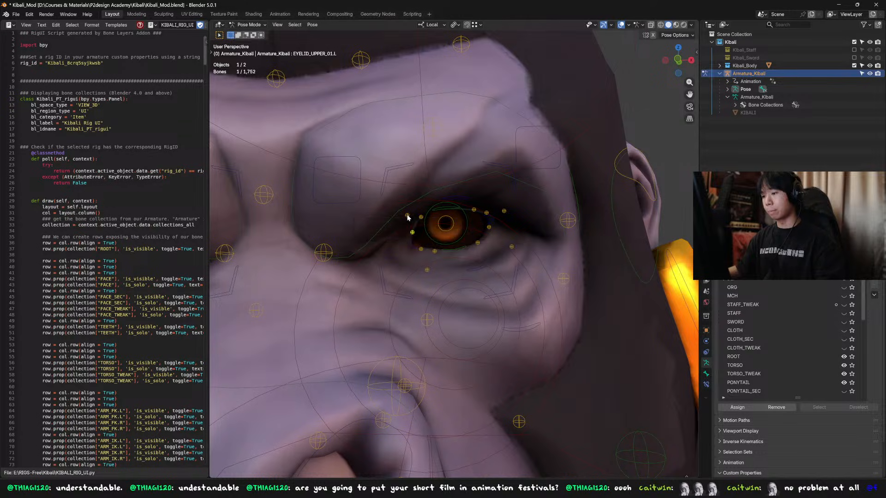
pyautogui.press('F2')
pyautogui.press('Escape')
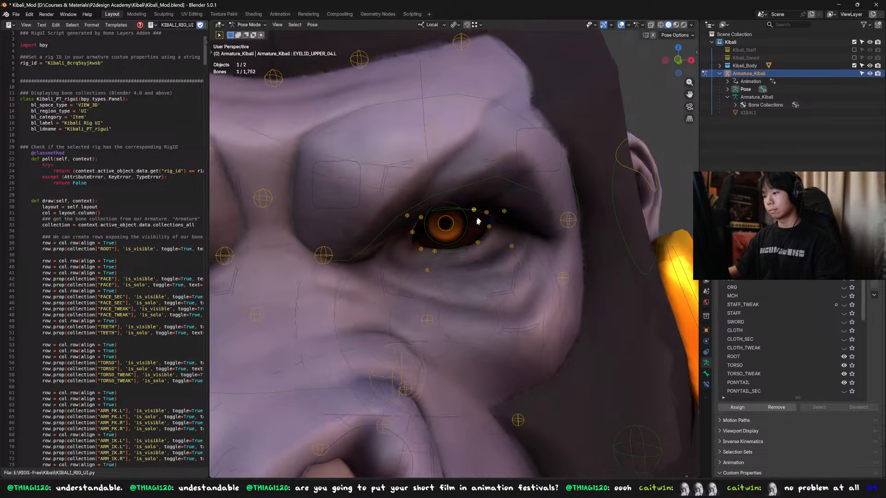
# Compare the names of Kibali's outer lid-edge bones with those of the bones sitting above the left eyelid.
pyautogui.click(473, 211)
pyautogui.press('F2')
pyautogui.moveTo(432, 216); pyautogui.dragTo(402, 213, button='middle')
pyautogui.press('Escape')
pyautogui.click(408, 219)
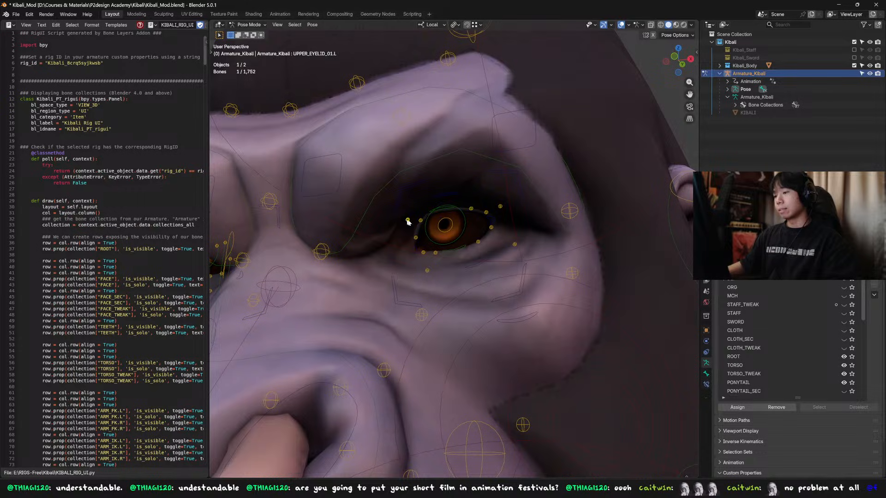
pyautogui.press('F2')
pyautogui.press('Escape')
pyautogui.click(501, 206)
pyautogui.press('g')
pyautogui.press('Escape')
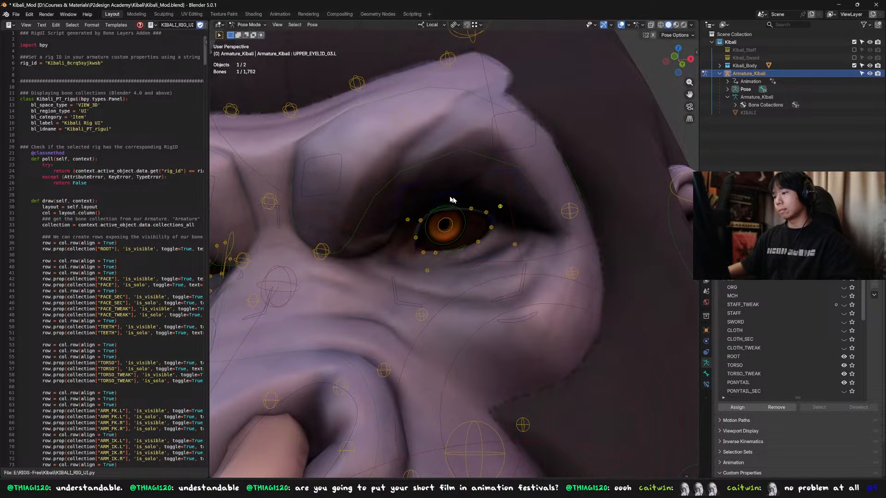
pyautogui.click(453, 198)
pyautogui.press('F2')
pyautogui.press('Escape')
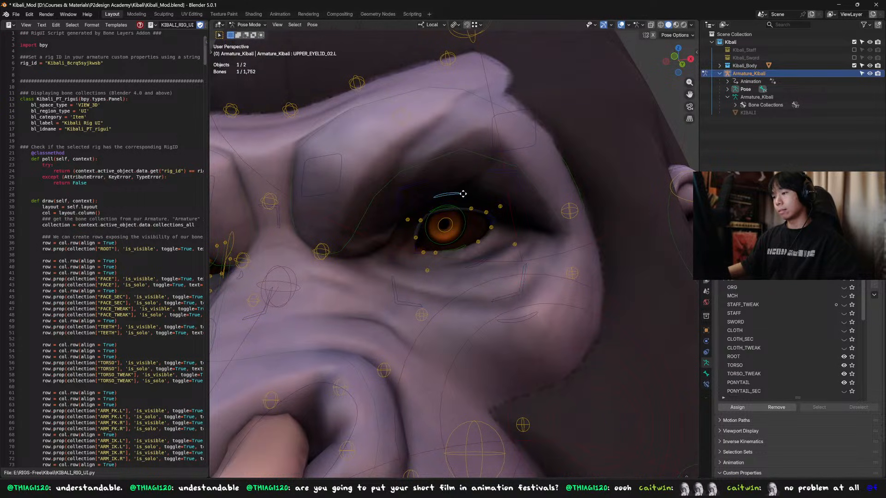
pyautogui.click(486, 213)
pyautogui.press('F2')
pyautogui.press('Escape')
pyautogui.moveTo(489, 224); pyautogui.dragTo(467, 232, button='middle')
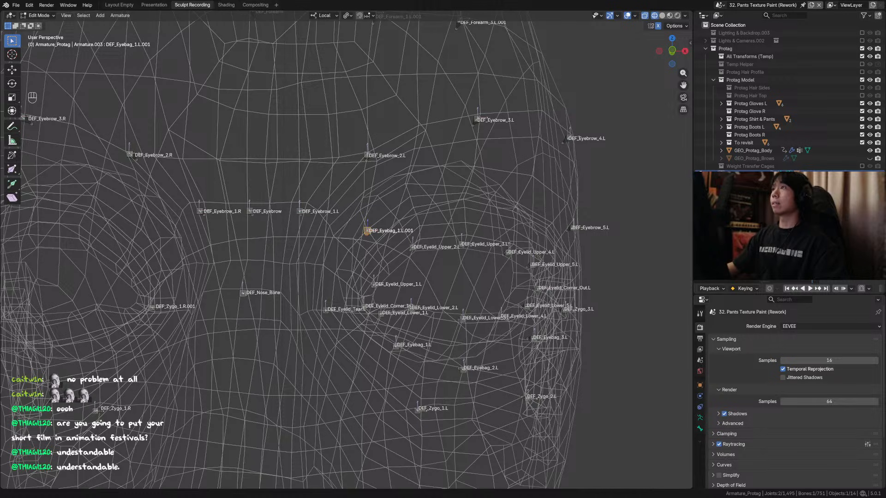
pyautogui.moveTo(429, 235); pyautogui.dragTo(398, 221, button='middle')
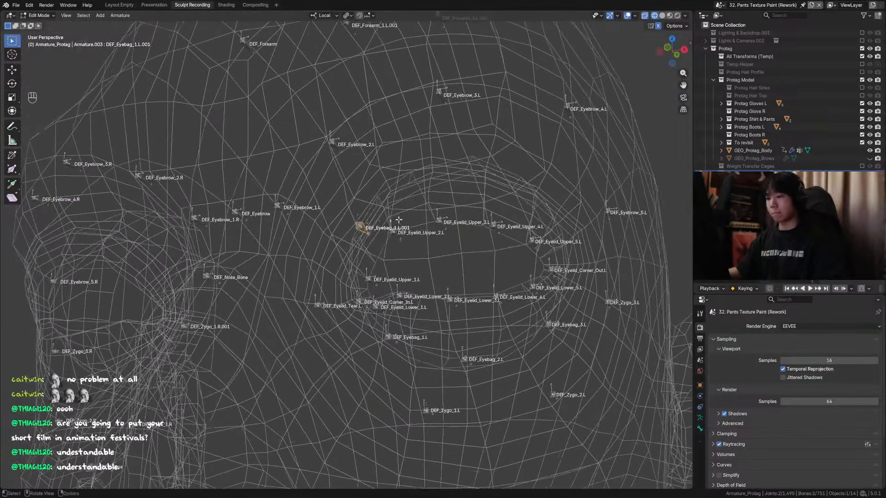
pyautogui.press('KP_1')
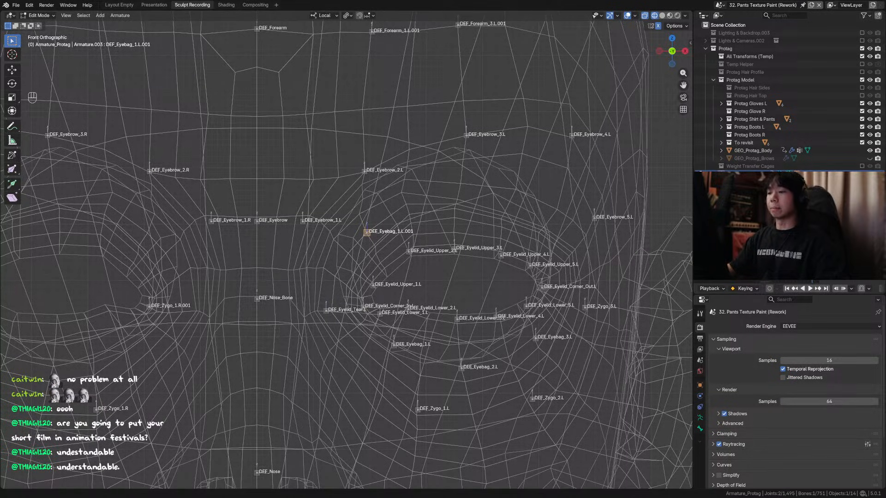
pyautogui.moveTo(446, 241); pyautogui.dragTo(424, 255, button='middle')
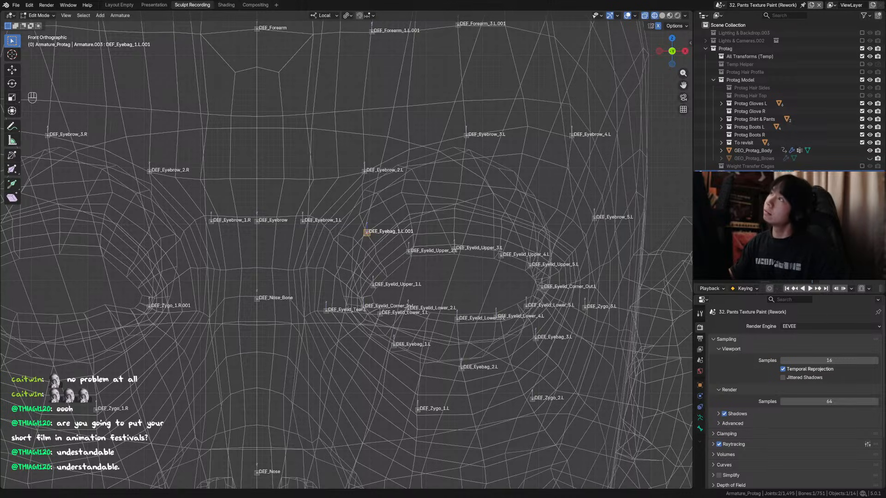
pyautogui.moveTo(367, 230)
pyautogui.mouseDown(button='middle')
pyautogui.moveTo(355, 228)
pyautogui.moveTo(418, 229)
pyautogui.moveTo(367, 230)
pyautogui.mouseUp(button='middle')
pyautogui.press('F2')
pyautogui.press('Escape')
pyautogui.press('F2')
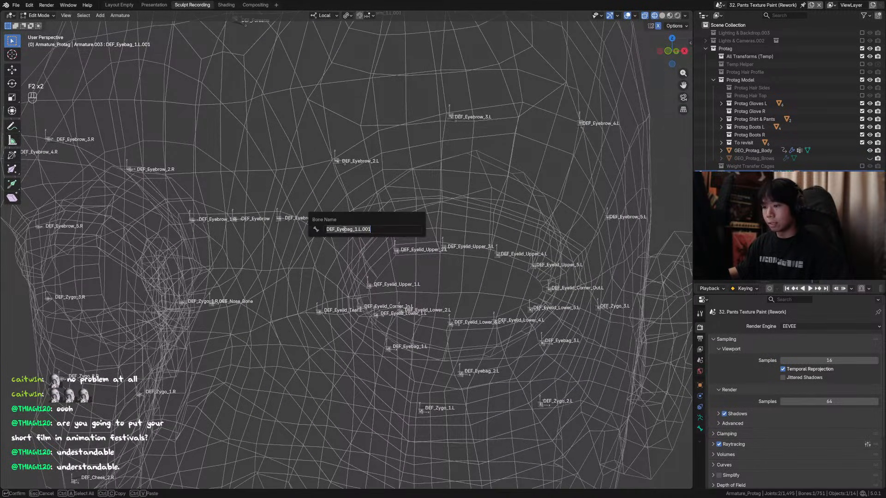
pyautogui.click(337, 229)
pyautogui.press('Escape')
# Rename DEF_Eyebag_1.L.001 above the protagonist's inner left eye as DEF_UpperEyelid_1.L, and save the file.
pyautogui.press('F2')
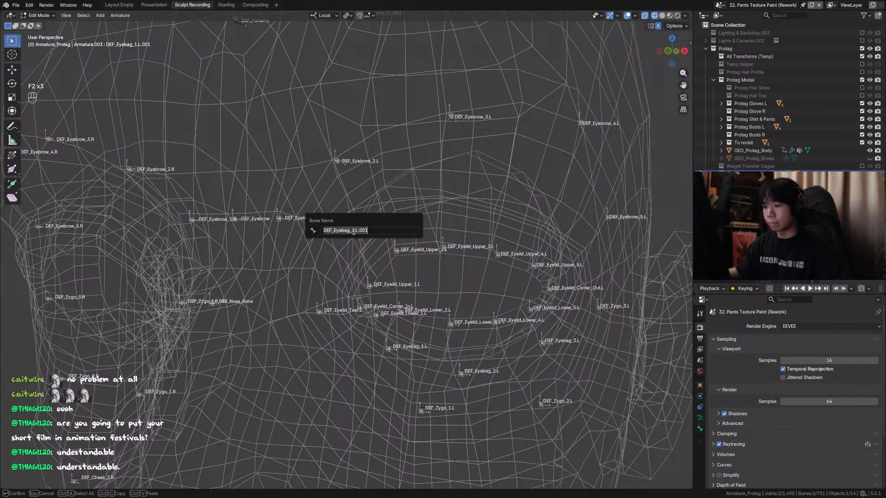
pyautogui.click(349, 230)
pyautogui.write('Upper')
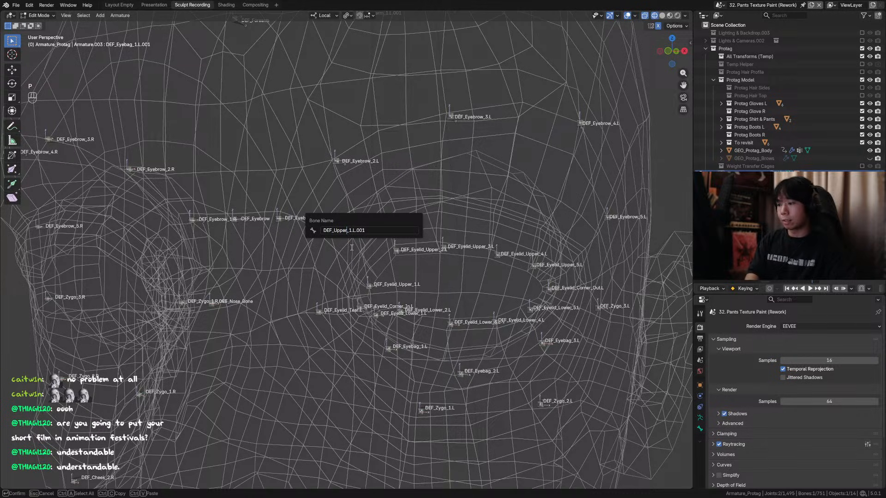
pyautogui.write('_Eyeli')
pyautogui.press('BackSpace')
pyautogui.press('BackSpace')
pyautogui.write('elid')
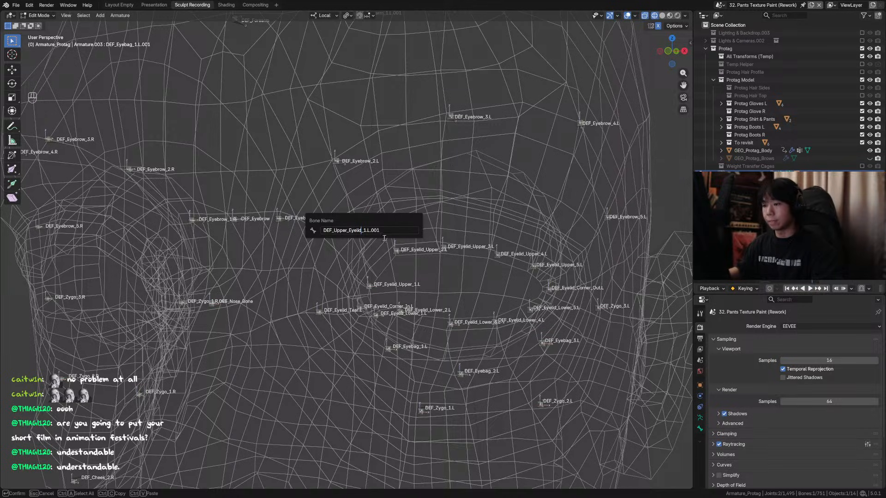
pyautogui.moveTo(379, 231); pyautogui.dragTo(371, 239)
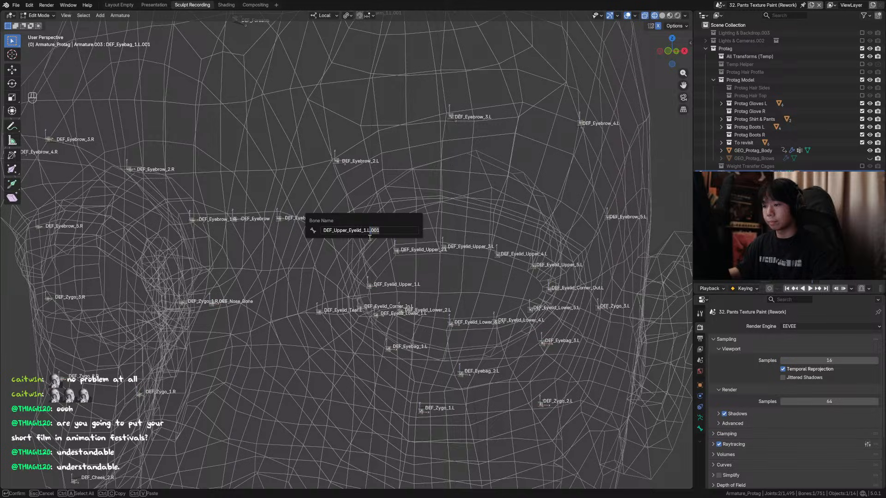
pyautogui.press('BackSpace')
pyautogui.click(349, 232)
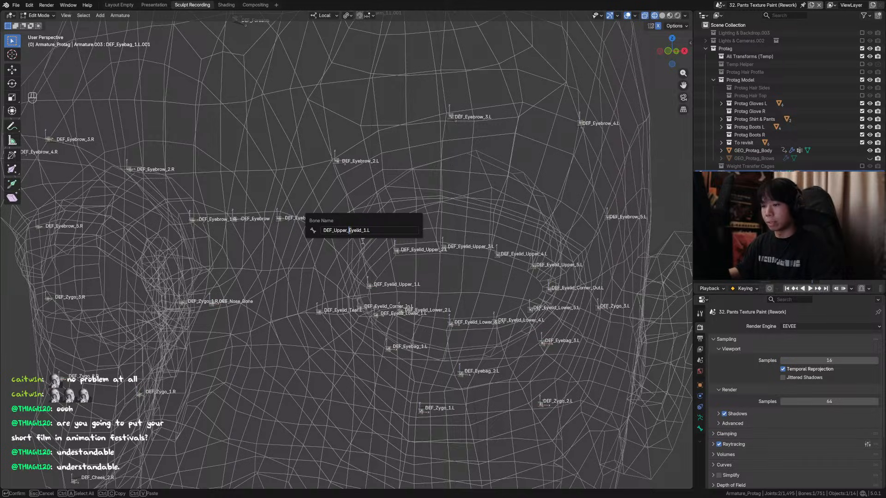
pyautogui.press('BackSpace')
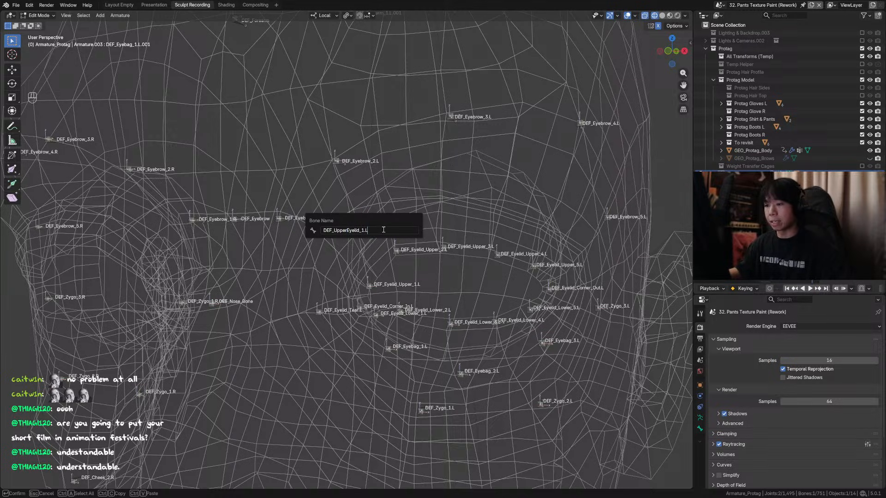
pyautogui.press('Return')
pyautogui.press('KP_1')
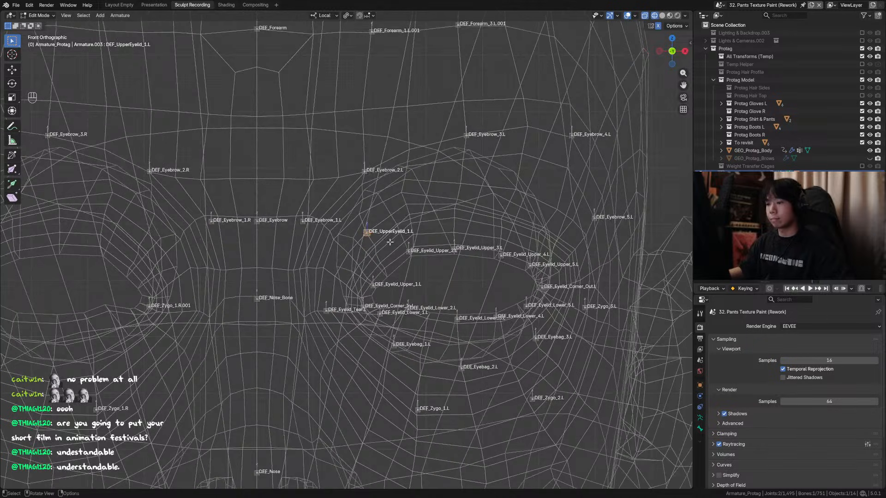
pyautogui.hotkey('ctrl', 's')
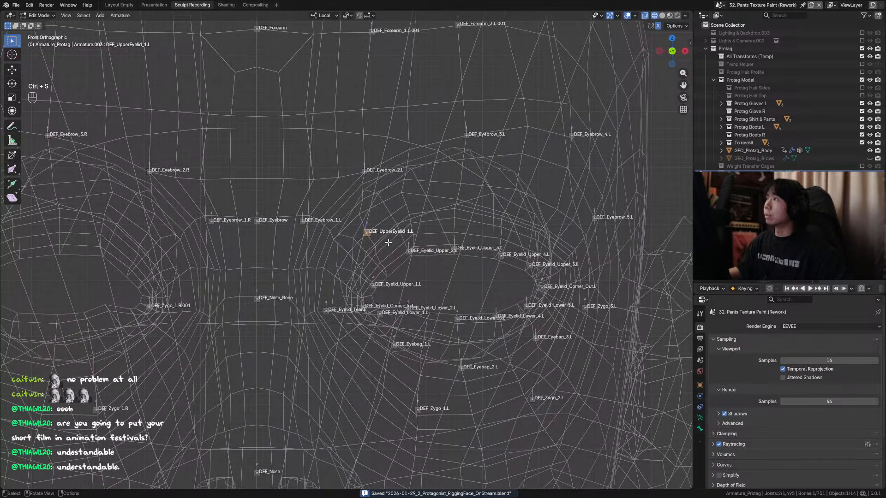
# Duplicate DEF_UpperEyelid_1.L and place the copy above the middle of the left eye, between DEF_Eyebrow_3.L and DEF_Eyelid_Upper_3.L.
pyautogui.hotkey('shift', 'd')
pyautogui.click(479, 217)
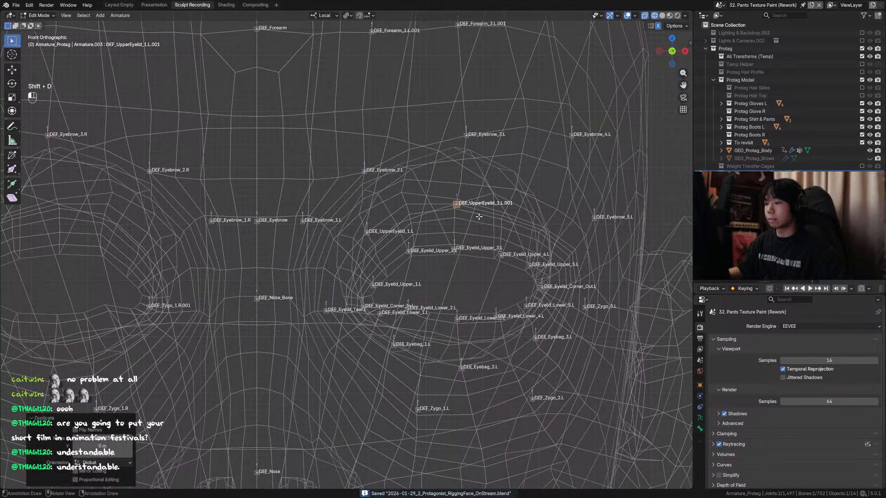
pyautogui.scroll(-5, 479, 216)
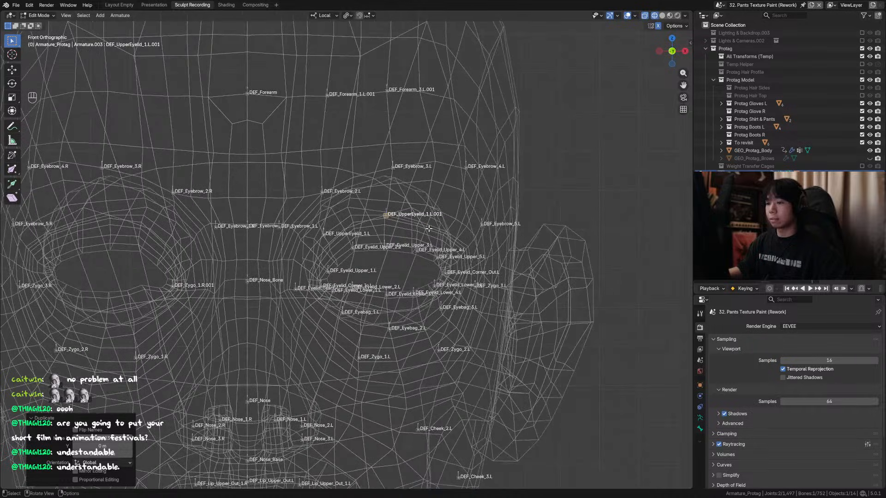
pyautogui.hotkey('alt', 'z')
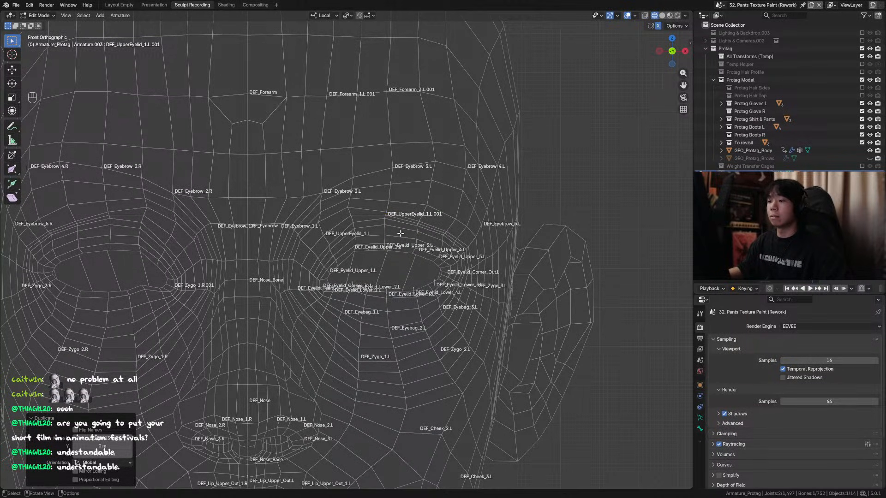
pyautogui.hotkey('alt', 'z')
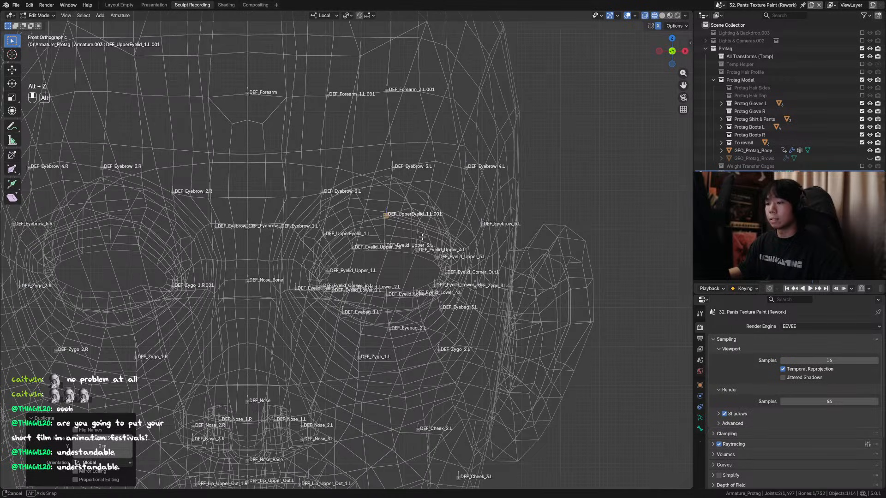
pyautogui.press('g')
pyautogui.click(419, 234)
pyautogui.hotkey('shift', 'e')
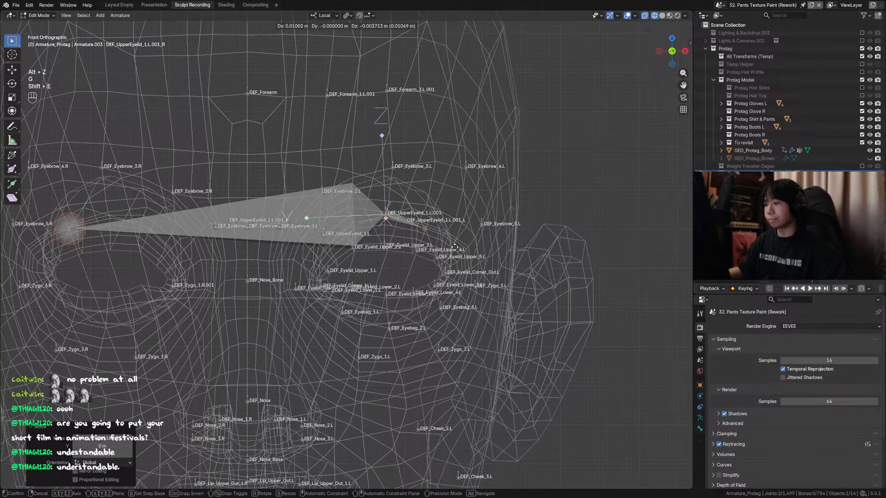
pyautogui.hotkey('ctrl', 'z')
# Fine-tune the position of DEF_UpperEyelid_1.L.001 from an angled view and save the file.
pyautogui.moveTo(406, 226); pyautogui.dragTo(429, 231, button='middle')
pyautogui.press('g')
pyautogui.click(358, 227)
pyautogui.hotkey('ctrl', 's')
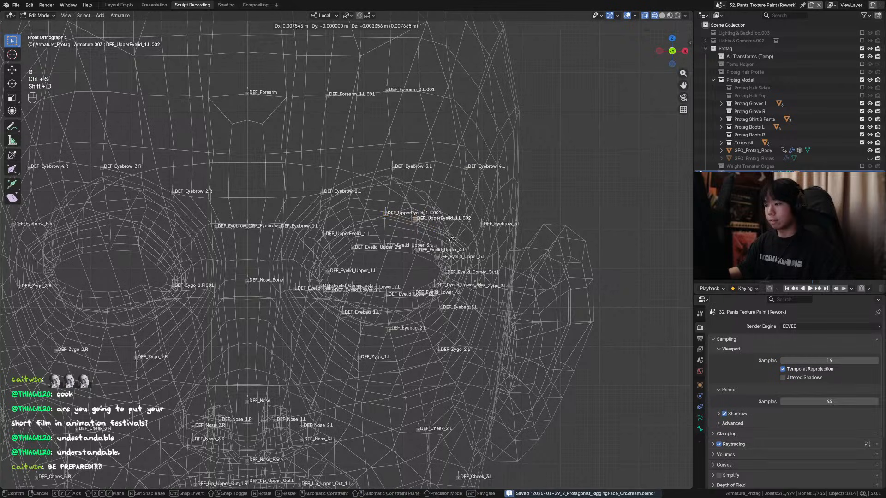
# Duplicate DEF_UpperEyelid_1.L.001 to above the outer left eye corner and shift the copy about 0.003 m along its local Y axis.
pyautogui.hotkey('shift', 'd')
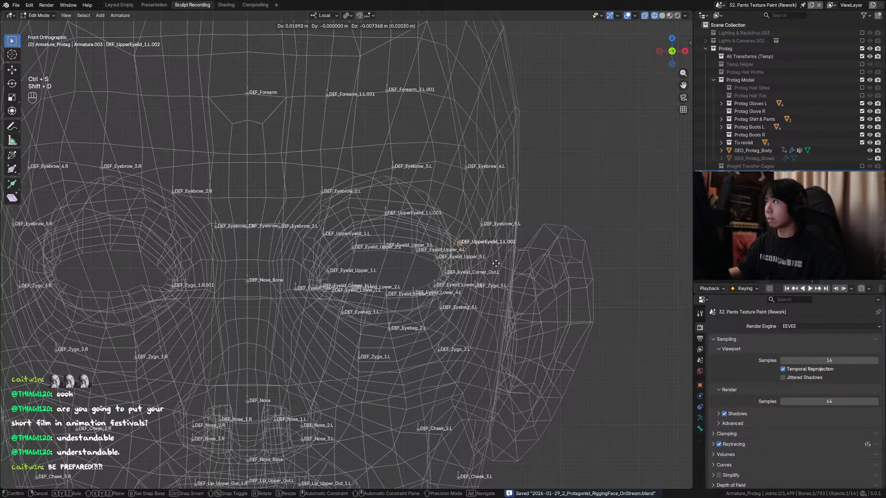
pyautogui.click(495, 260)
pyautogui.moveTo(495, 261); pyautogui.dragTo(470, 259, button='middle')
pyautogui.press('g')
pyautogui.press('y')
pyautogui.moveTo(464, 254); pyautogui.dragTo(512, 245, button='middle')
pyautogui.click(464, 254)
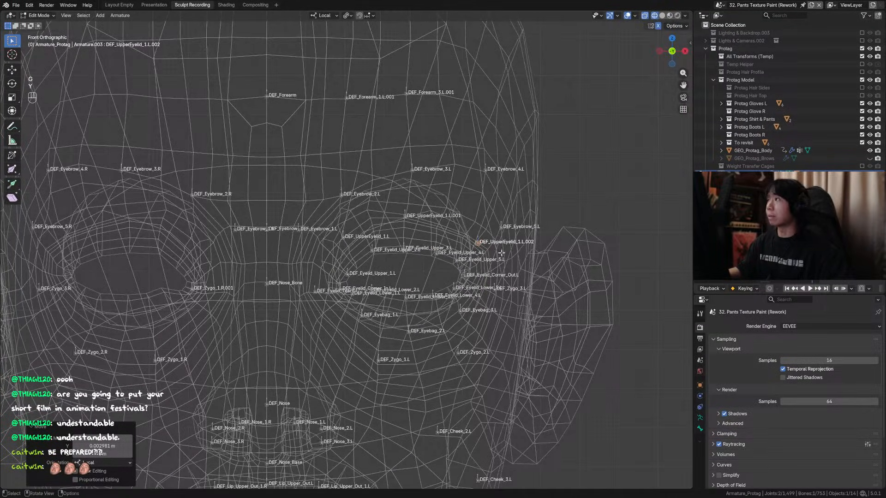
# Nudge DEF_UpperEyelid_1.L.002 above the outer left eye corner, shift it about 0.001 m along its local Y axis, and save the file.
pyautogui.press('g')
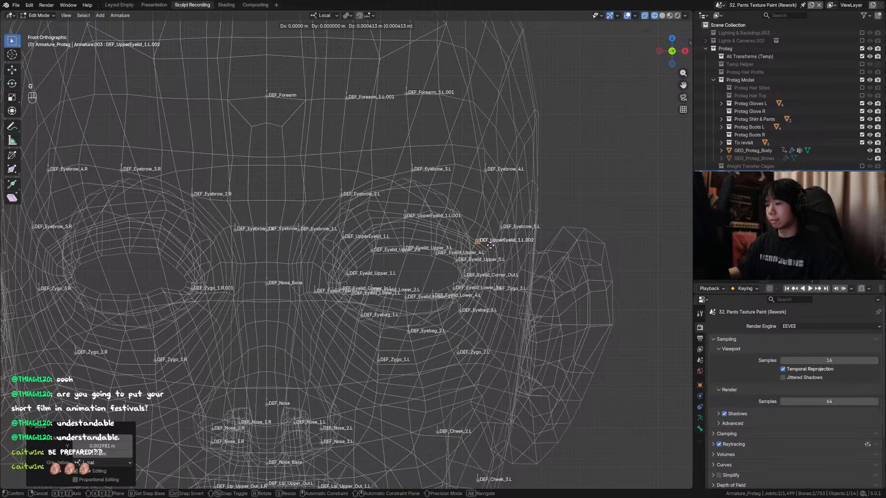
pyautogui.click(489, 244)
pyautogui.moveTo(490, 244)
pyautogui.mouseDown(button='middle')
pyautogui.moveTo(410, 248)
pyautogui.moveTo(498, 250)
pyautogui.mouseUp(button='middle')
pyautogui.press('g')
pyautogui.press('y')
pyautogui.click(463, 247)
pyautogui.hotkey('ctrl', 's')
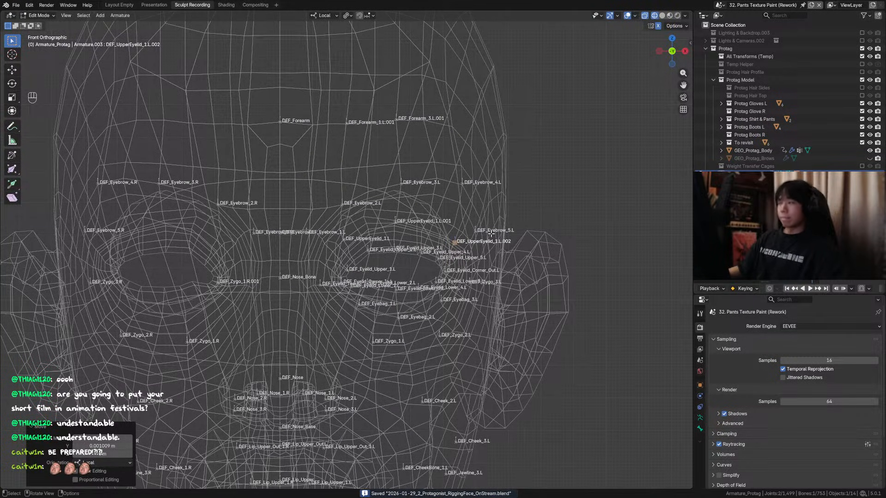
# Fine-tune the position of DEF_UpperEyelid_1.L.002 in front view and along its local Y axis, saving the file.
pyautogui.press('g')
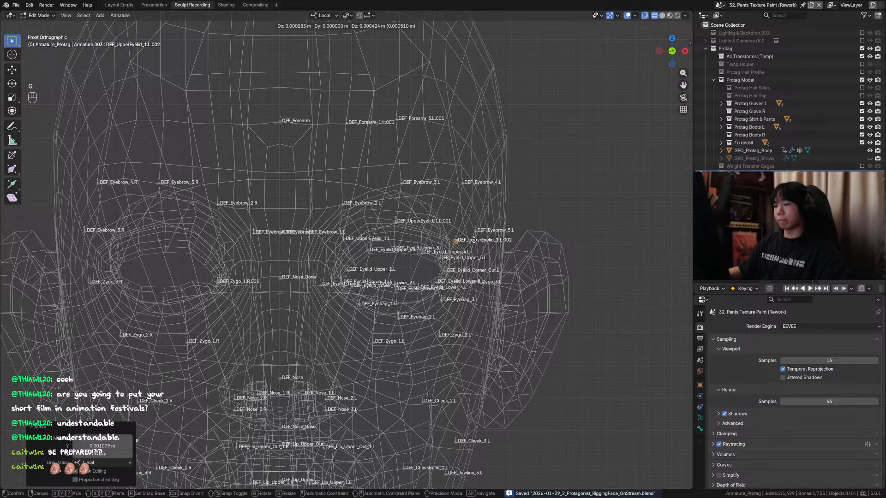
pyautogui.click(443, 230)
pyautogui.keyDown('shift'); pyautogui.moveTo(443, 229); pyautogui.dragTo(436, 208, button='middle'); pyautogui.keyUp('shift')
pyautogui.hotkey('ctrl', 's')
pyautogui.press('g')
pyautogui.press('y')
pyautogui.click(368, 229)
pyautogui.hotkey('ctrl', 's')
pyautogui.click(341, 245)
pyautogui.press('g')
pyautogui.press('z')
pyautogui.rightClick(416, 238)
pyautogui.hotkey('ctrl', 's')
# Rename DEF_UpperEyelid_1.L.001 above the middle of the left eye as DEF_UpperEyelid_2.L.
pyautogui.moveTo(436, 209); pyautogui.dragTo(389, 219, button='middle')
pyautogui.click(382, 187)
pyautogui.press('F2')
pyautogui.click(386, 226)
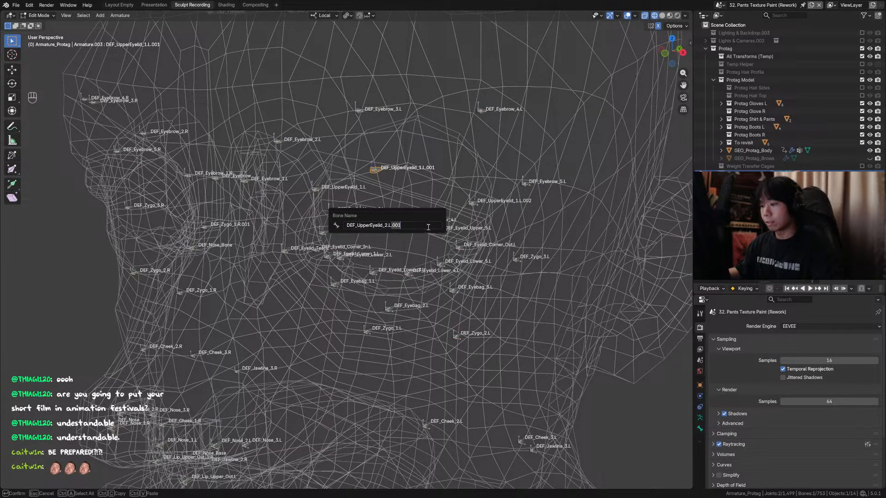
pyautogui.press('BackSpace')
pyautogui.press('Return')
# Rename DEF_UpperEyelid_1.L.002 above the outer left eye corner as DEF_UpperEyelid_3.L and save the file.
pyautogui.moveTo(473, 208); pyautogui.dragTo(471, 210, button='middle')
pyautogui.click(473, 209)
pyautogui.press('F2')
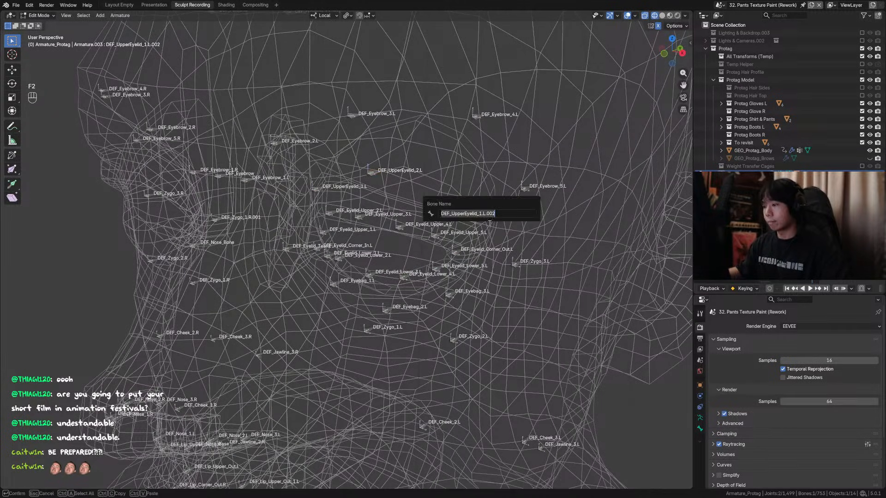
pyautogui.moveTo(484, 215); pyautogui.dragTo(514, 216)
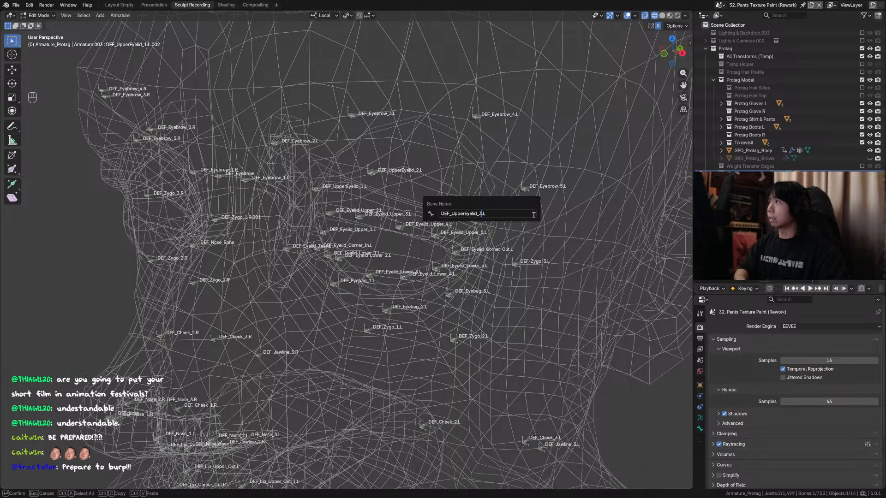
pyautogui.press('Return')
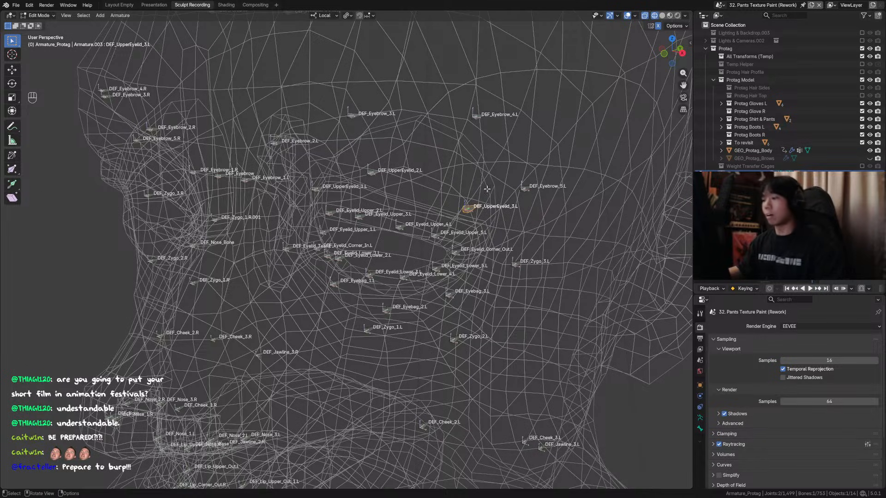
pyautogui.moveTo(487, 188); pyautogui.dragTo(464, 220, button='middle')
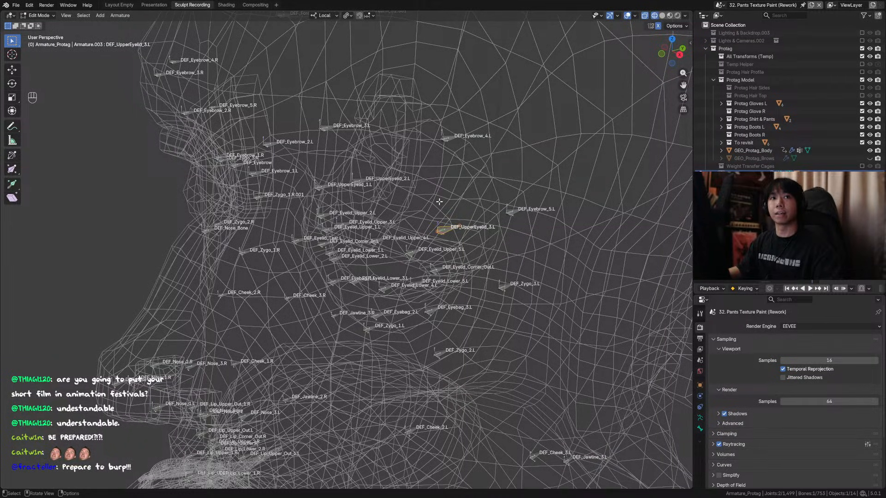
pyautogui.moveTo(429, 215); pyautogui.dragTo(413, 186, button='middle')
pyautogui.hotkey('ctrl', 's')
# Select DEF_UpperEyelid_2.L, check its placement from another angle, and save the file.
pyautogui.press('F2')
pyautogui.hotkey('ctrl', 's')
pyautogui.click(413, 187)
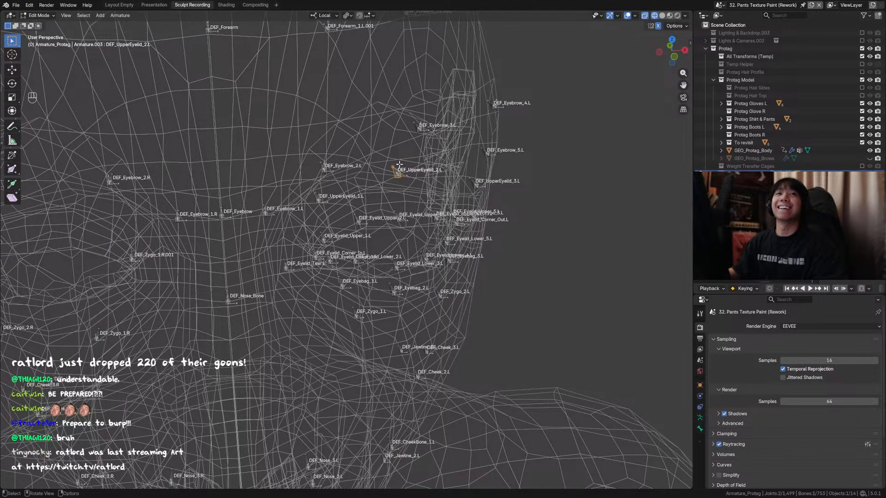
pyautogui.moveTo(432, 194); pyautogui.dragTo(423, 183, button='middle')
pyautogui.hotkey('ctrl', 's')
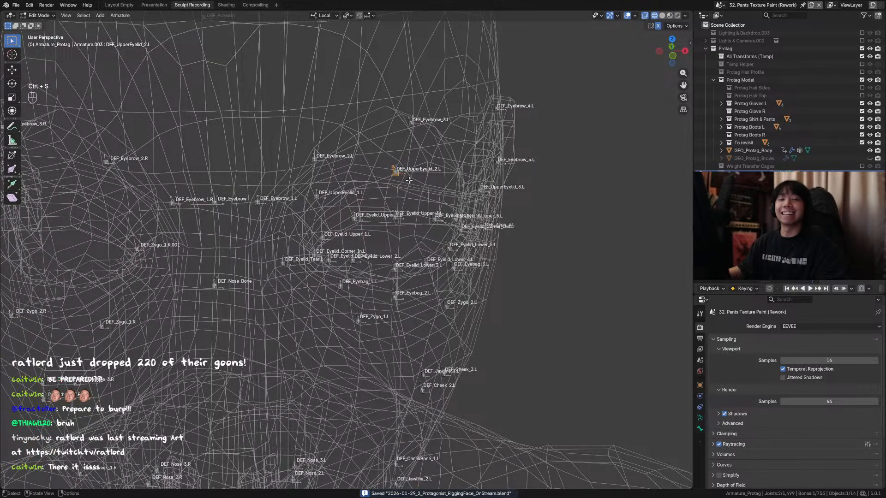
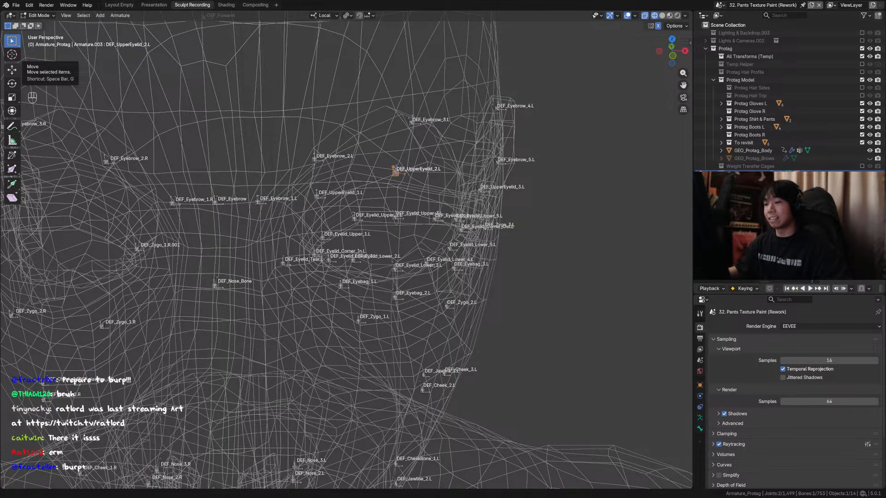
# Switch the armature from Edit Mode to Object Mode and save the file.
pyautogui.moveTo(260, 256); pyautogui.dragTo(232, 242, button='middle')
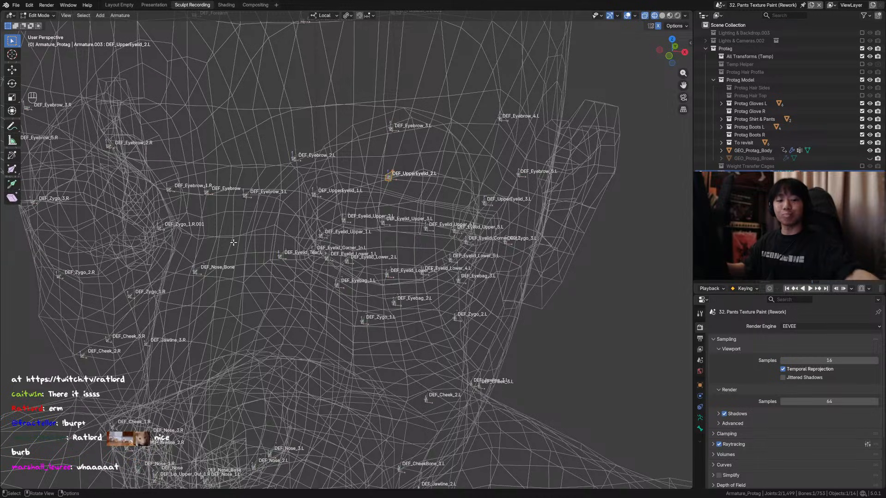
pyautogui.scroll(-8, 247, 208)
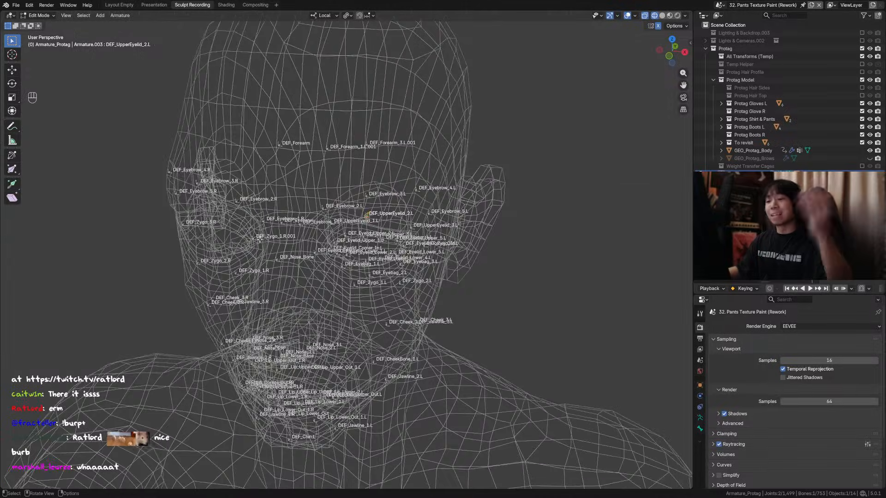
pyautogui.hotkey('ctrl', 'Tab')
pyautogui.scroll(-5, 523, 203)
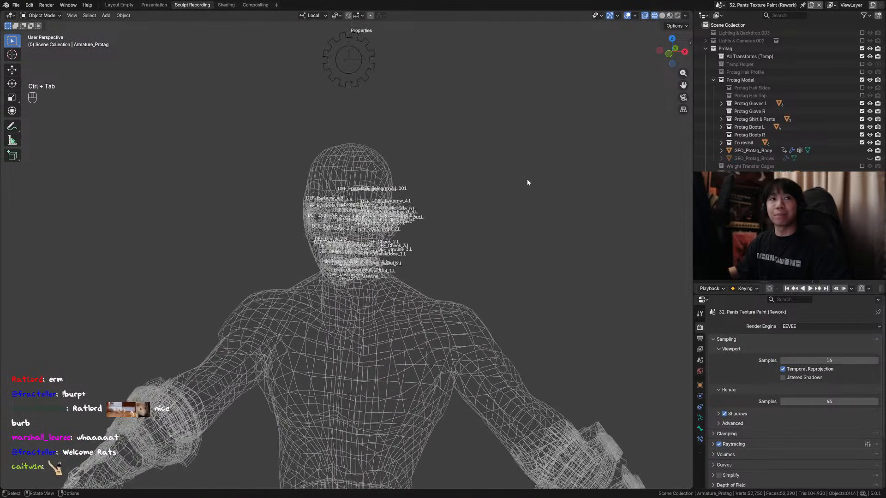
pyautogui.hotkey('ctrl', 's')
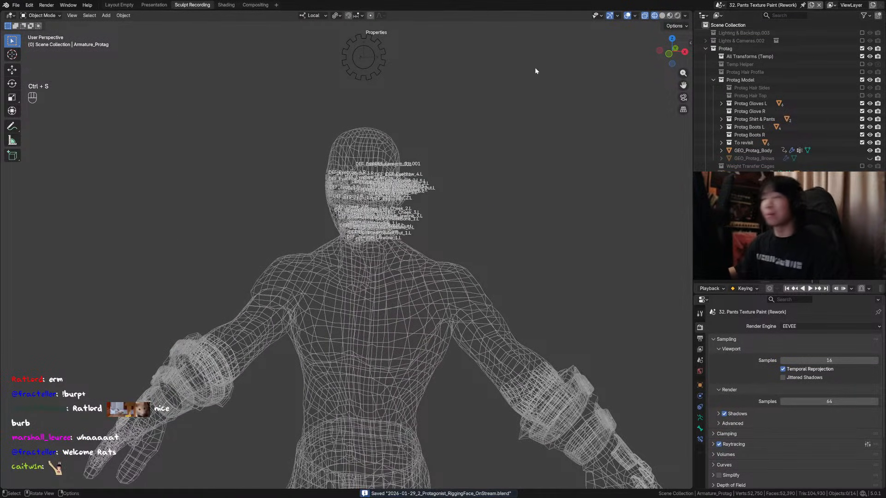
# Select the armature by its Properties gear above the head and turn off Text Info in the viewport overlays.
pyautogui.keyDown('shift'); pyautogui.moveTo(535, 67); pyautogui.dragTo(557, 129, button='middle'); pyautogui.keyUp('shift')
pyautogui.hotkey('alt', 'z')
pyautogui.hotkey('alt', 'z')
pyautogui.hotkey('alt', 'z')
pyautogui.scroll(-4, 544, 117)
pyautogui.keyDown('shift'); pyautogui.moveTo(558, 129); pyautogui.dragTo(564, 106, button='middle'); pyautogui.keyUp('shift')
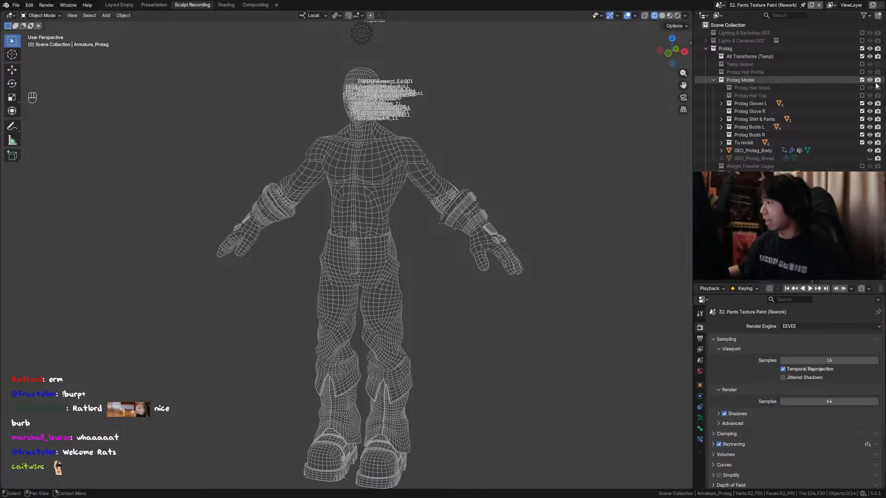
pyautogui.moveTo(571, 112); pyautogui.dragTo(579, 110, button='middle')
pyautogui.click(366, 45)
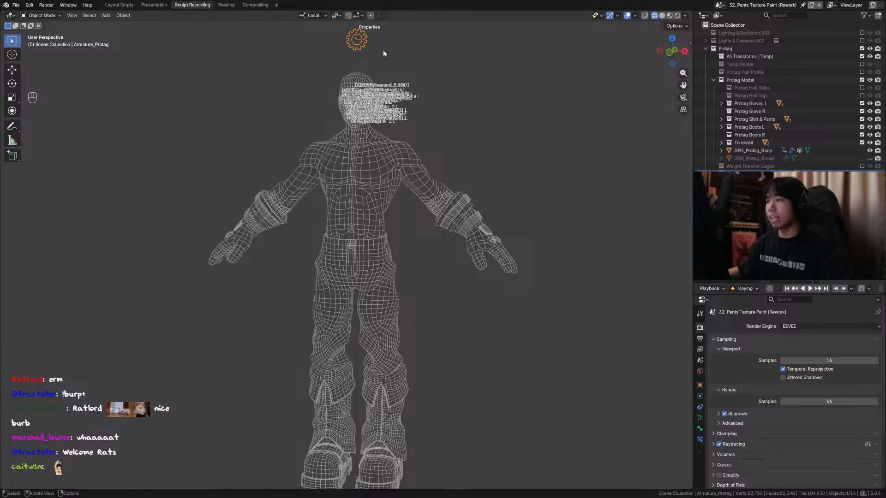
pyautogui.moveTo(460, 79); pyautogui.dragTo(471, 79, button='middle')
pyautogui.click(684, 15)
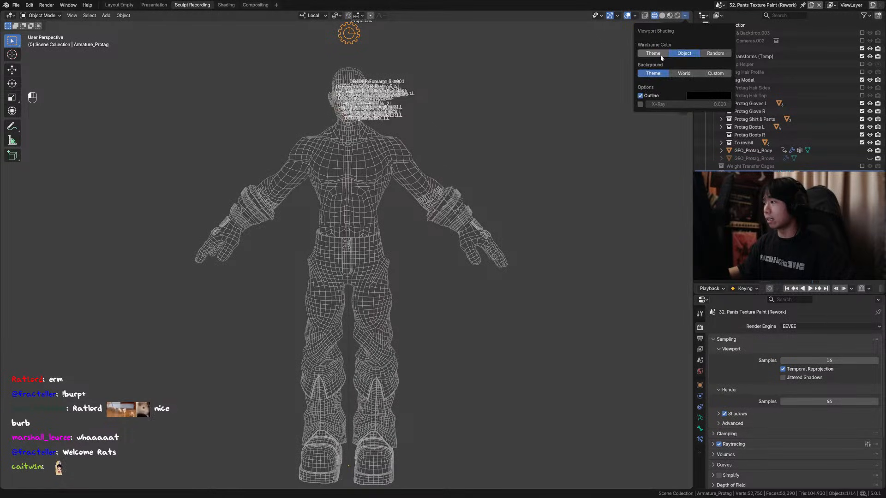
pyautogui.moveTo(635, 18)
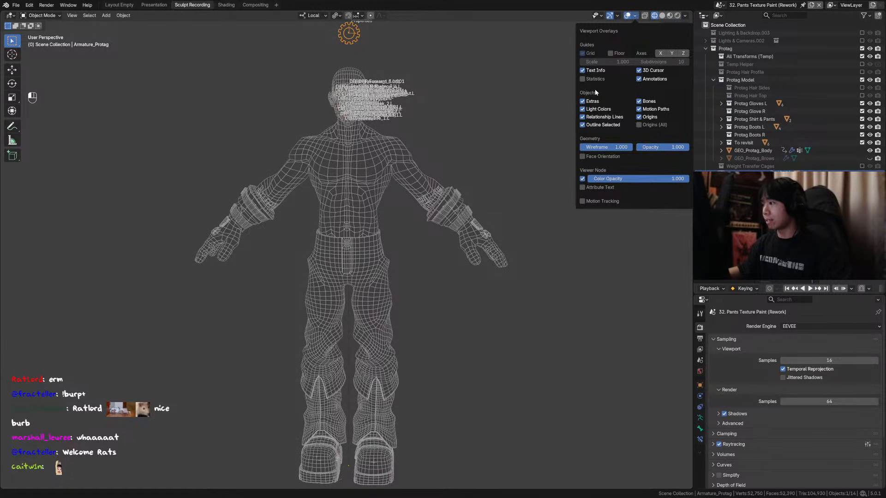
pyautogui.click(597, 70)
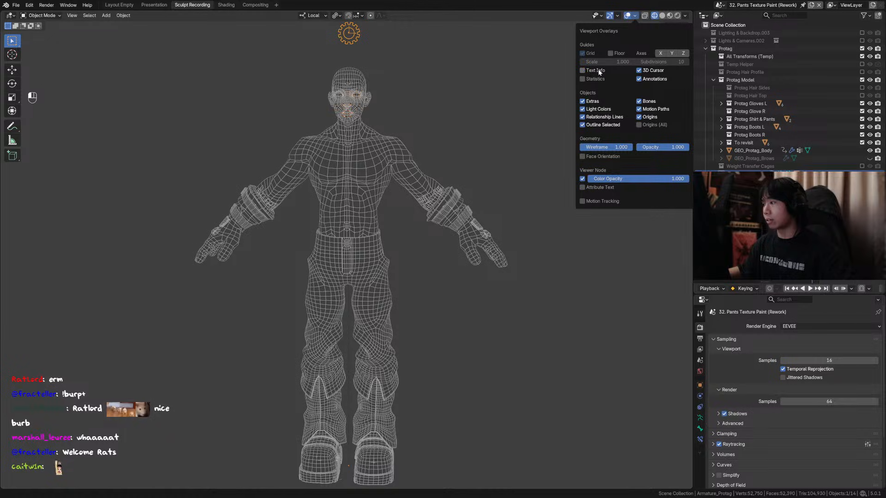
# Enable the Protag Hair Sides and Protag Hair Top collections.
pyautogui.moveTo(472, 101); pyautogui.dragTo(508, 117, button='middle')
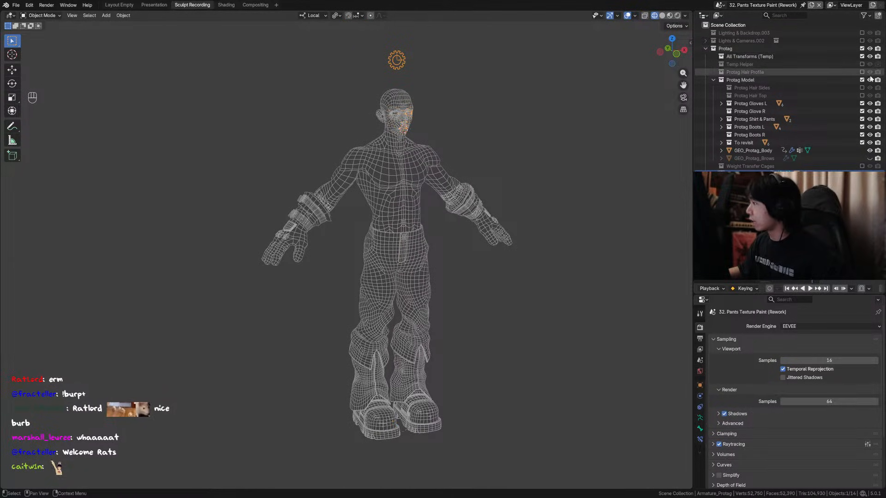
pyautogui.click(861, 88)
pyautogui.click(862, 96)
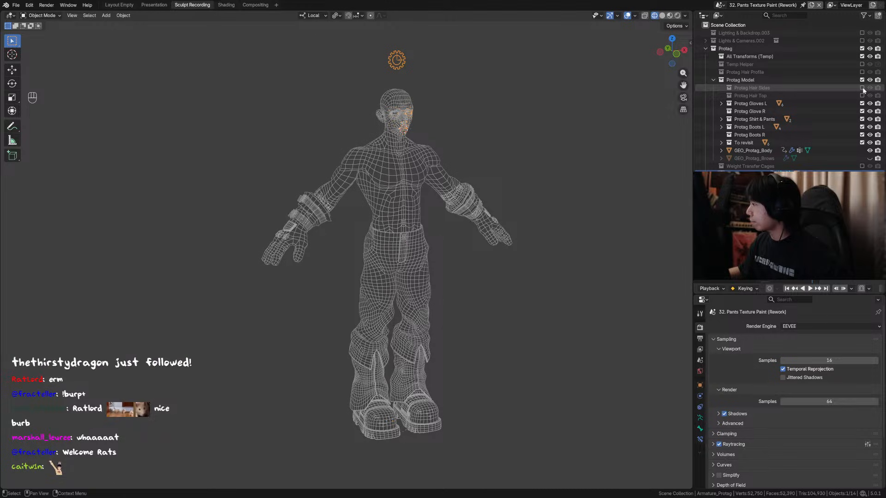
# Show the character in solid shading without X-ray and unhide all hidden objects, including the brows.
pyautogui.moveTo(503, 138); pyautogui.dragTo(457, 196, button='middle')
pyautogui.hotkey('shift', 'z')
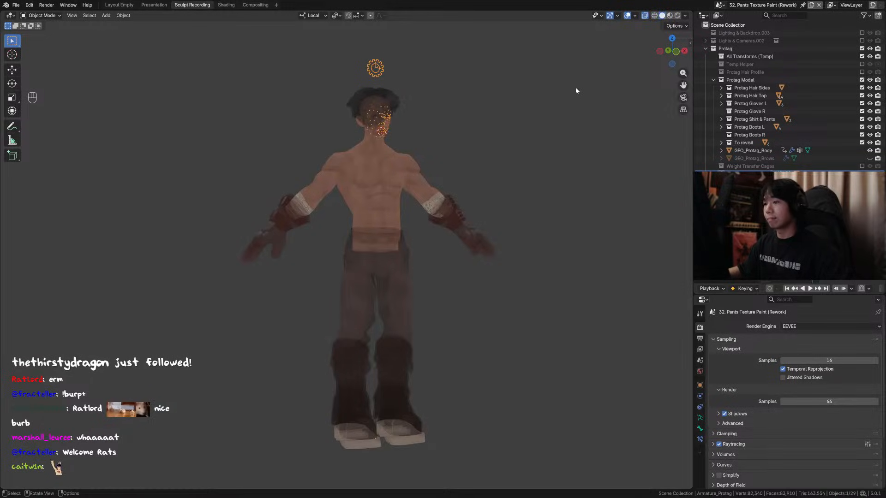
pyautogui.hotkey('alt', 'z')
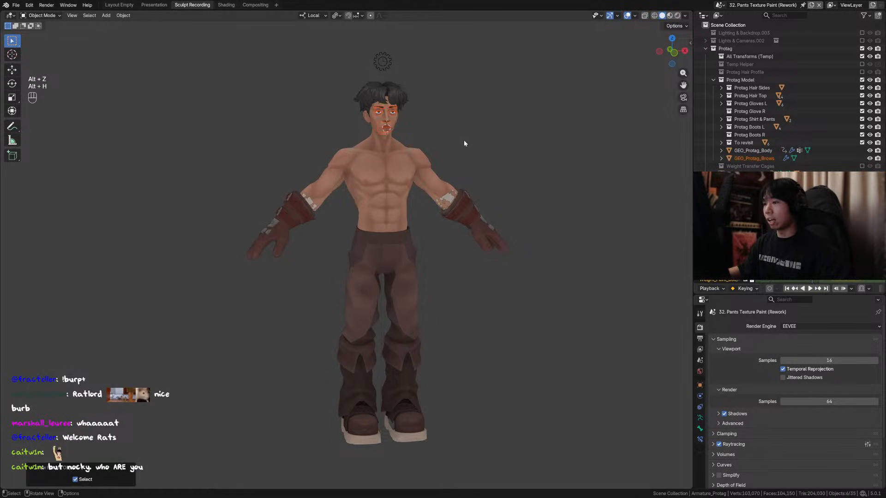
pyautogui.hotkey('alt', 'h')
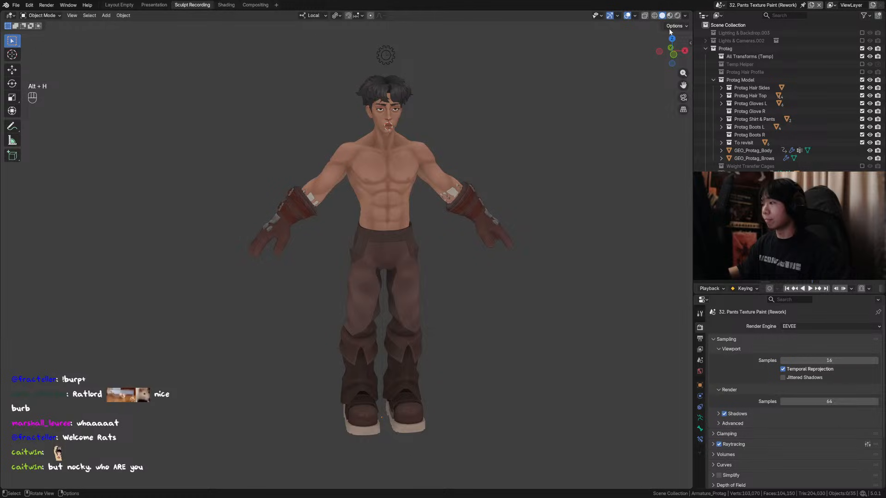
# Put the armature in Pose Mode, show the Properties bone's custom properties, and save the file.
pyautogui.moveTo(614, 111); pyautogui.dragTo(434, 90, button='middle')
pyautogui.hotkey('ctrl', 'Tab')
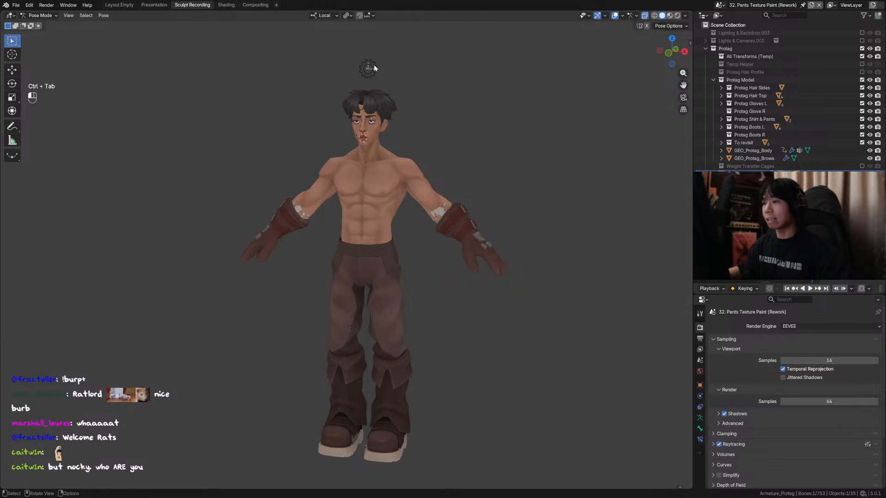
pyautogui.press('n')
pyautogui.moveTo(435, 185); pyautogui.dragTo(460, 182, button='middle')
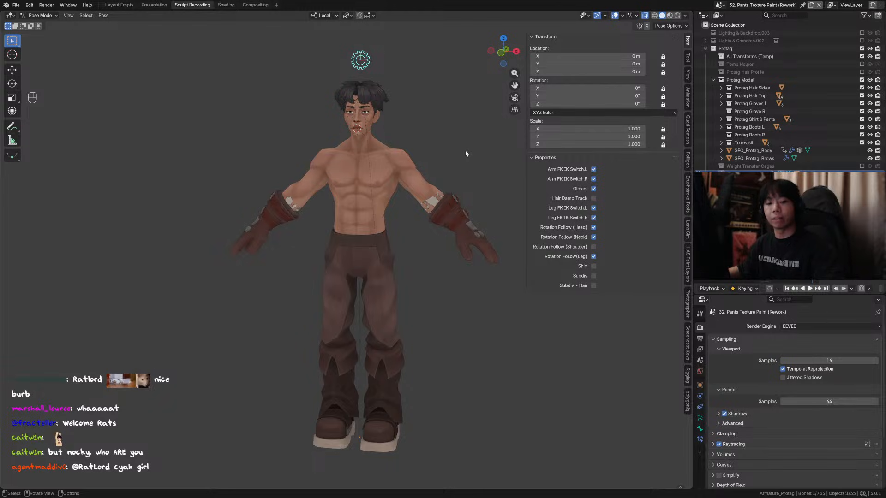
pyautogui.moveTo(465, 157); pyautogui.dragTo(415, 120, button='middle')
pyautogui.hotkey('ctrl', 's')
# Make the FK and IK bone collections visible on the armature, leaving MCH hidden.
pyautogui.moveTo(392, 83); pyautogui.dragTo(436, 119)
pyautogui.click(700, 419)
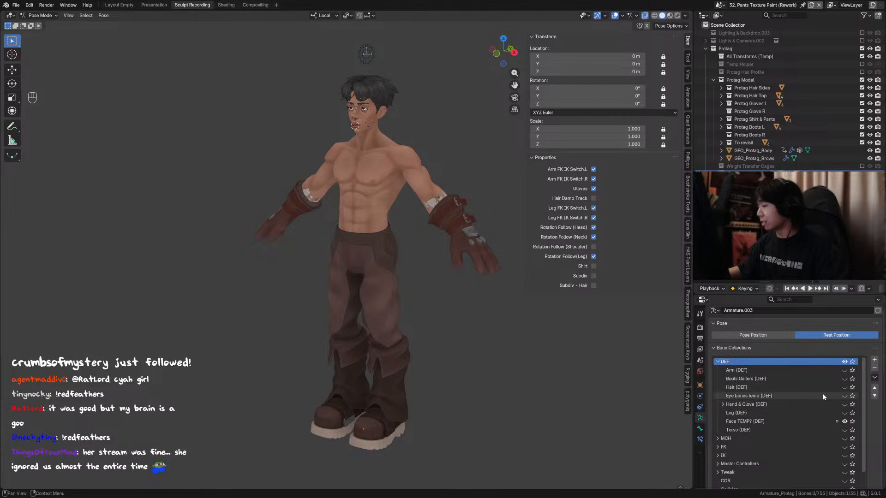
pyautogui.scroll(-1, 837, 395)
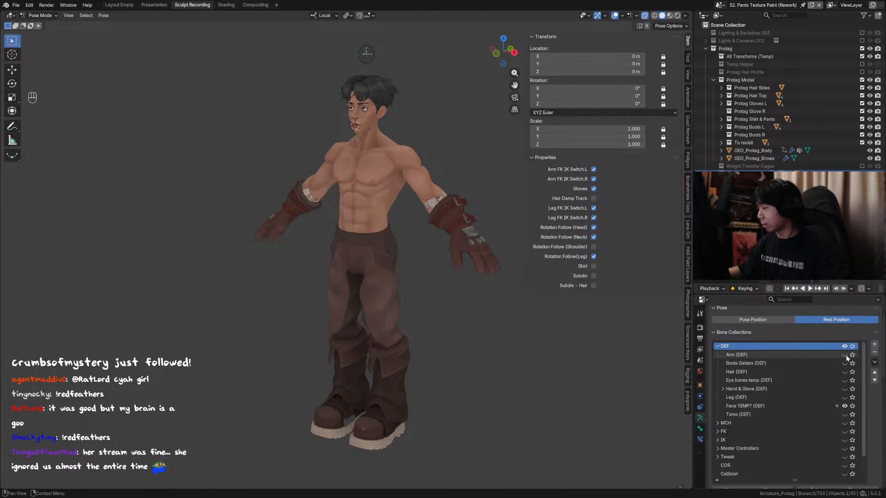
pyautogui.click(845, 424)
pyautogui.click(845, 432)
pyautogui.click(845, 440)
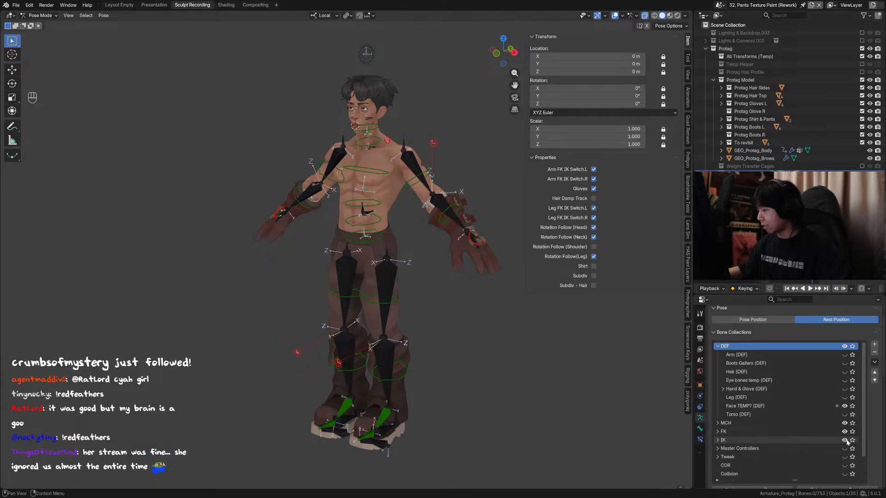
pyautogui.click(844, 423)
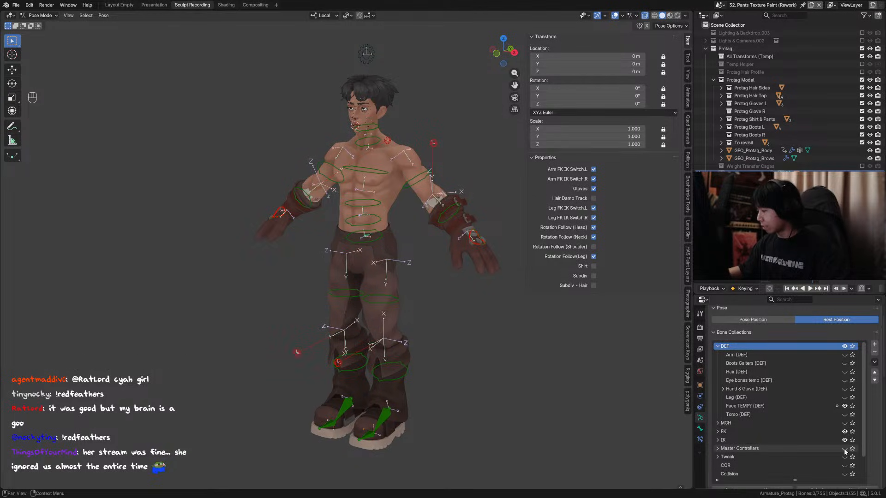
# Hide the transform and properties sidebar, reveal all hidden bones of the armature, and save the file.
pyautogui.moveTo(409, 316); pyautogui.dragTo(422, 291, button='middle')
pyautogui.press('n')
pyautogui.hotkey('alt', 'h')
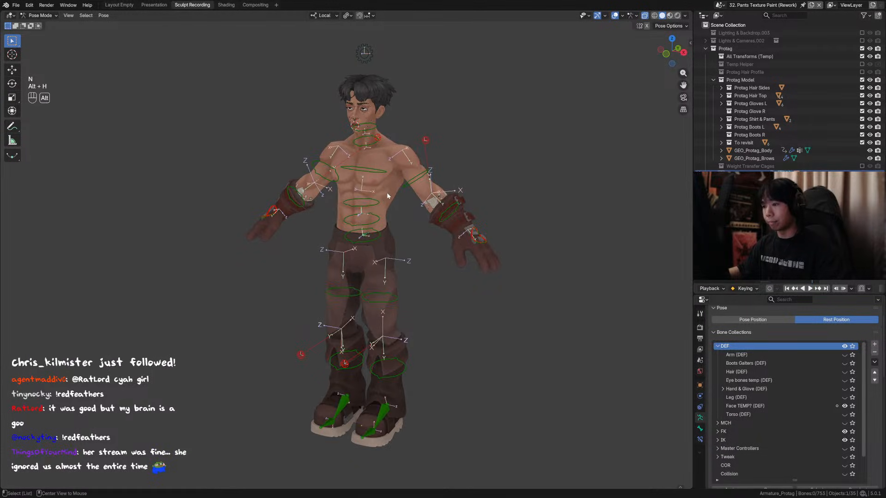
pyautogui.hotkey('ctrl', 's')
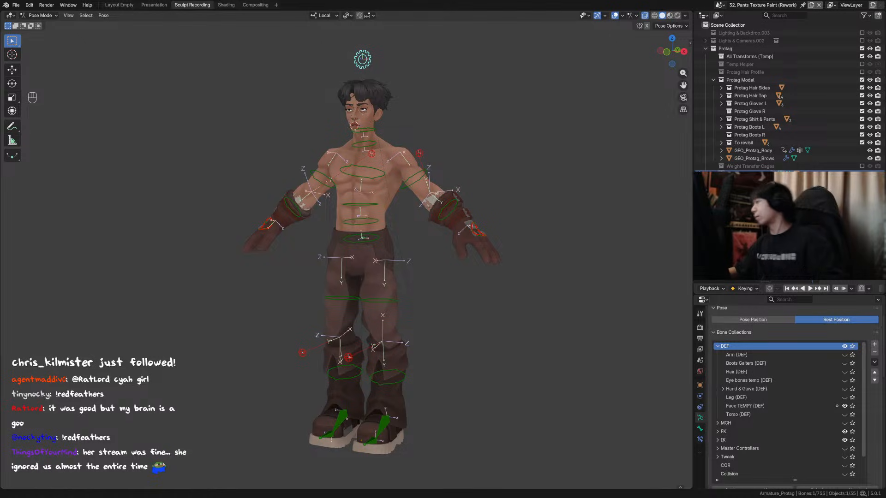
pyautogui.click(485, 204)
pyautogui.hotkey('ctrl', 's')
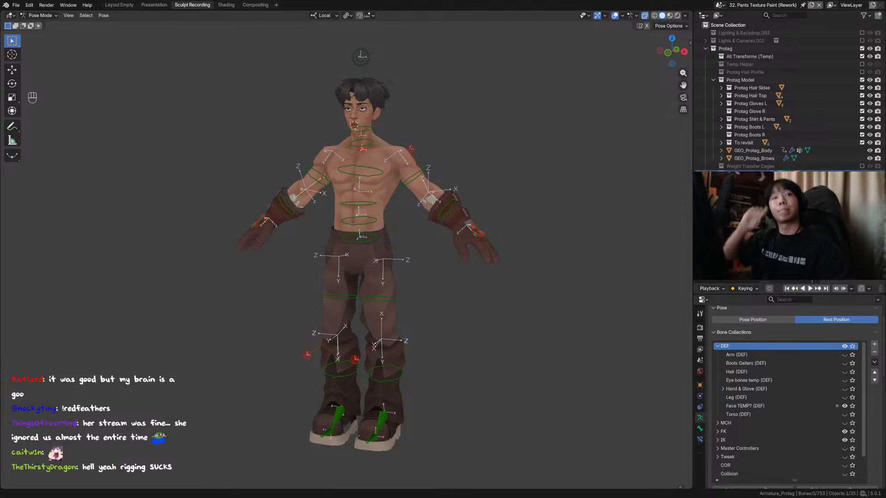
pyautogui.moveTo(507, 318); pyautogui.dragTo(470, 250, button='middle')
pyautogui.hotkey('alt', 'h')
pyautogui.moveTo(672, 394); pyautogui.dragTo(673, 402, button='middle')
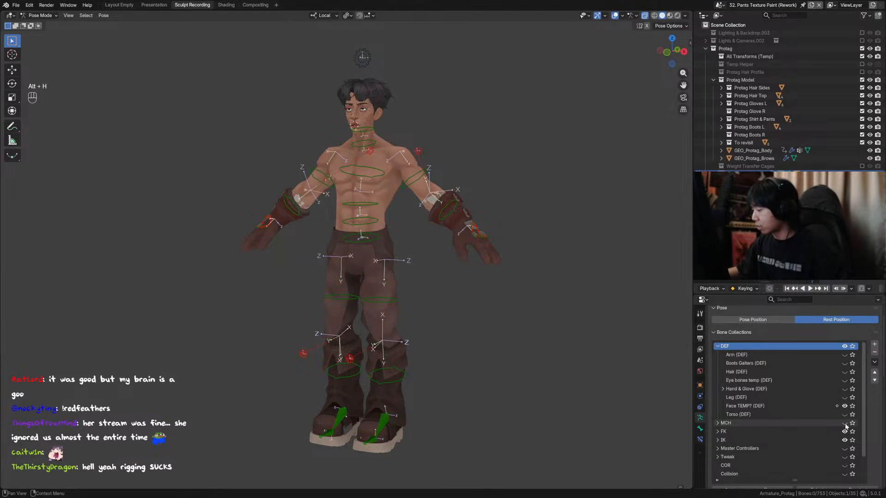
# Hide the DEF bone collection, make the Master Controllers collection visible, and save the file.
pyautogui.moveTo(572, 369); pyautogui.dragTo(561, 365, button='middle')
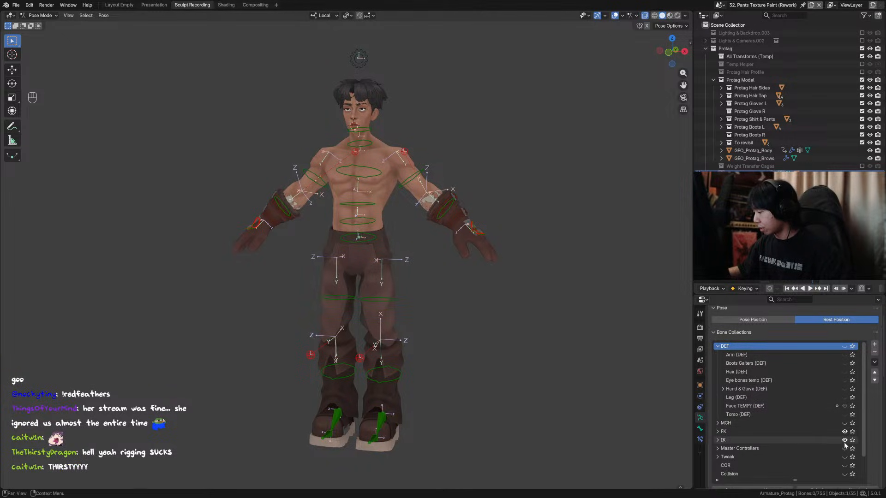
pyautogui.keyDown('ctrl'); pyautogui.moveTo(445, 300); pyautogui.dragTo(449, 174, button='middle'); pyautogui.keyUp('ctrl')
pyautogui.hotkey('ctrl', 's')
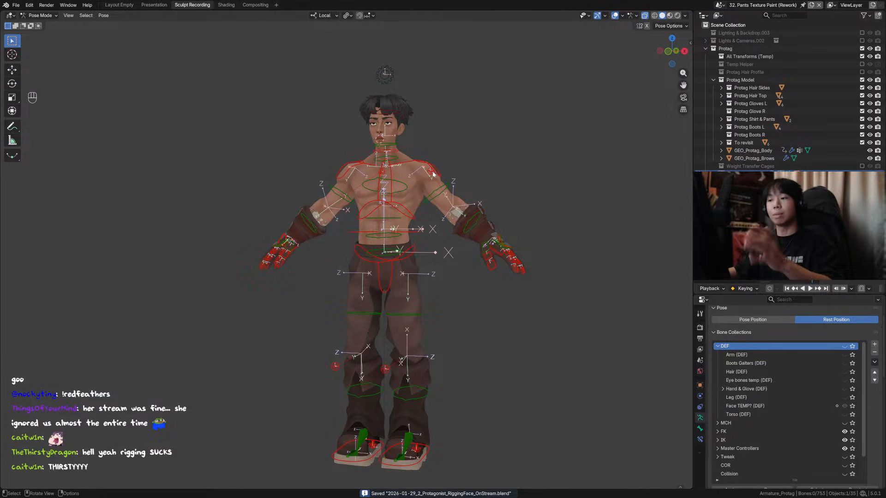
pyautogui.keyDown('shift'); pyautogui.moveTo(452, 172); pyautogui.dragTo(429, 161, button='middle'); pyautogui.keyUp('shift')
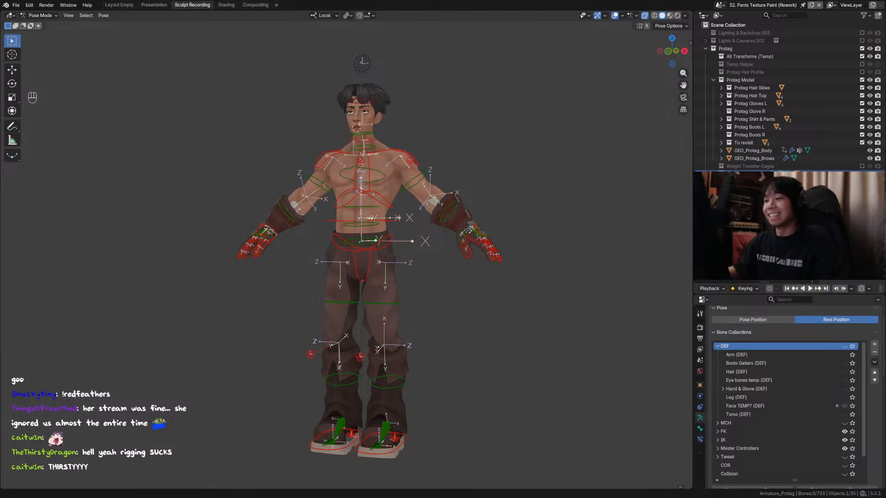
pyautogui.keyDown('alt'); pyautogui.moveTo(381, 156); pyautogui.dragTo(399, 155, button='middle'); pyautogui.keyUp('alt')
pyautogui.click(410, 154)
pyautogui.hotkey('ctrl', 's')
# Switch the armature to Pose Position and clear the location and rotation of all visible bones.
pyautogui.moveTo(428, 182); pyautogui.dragTo(408, 185, button='middle')
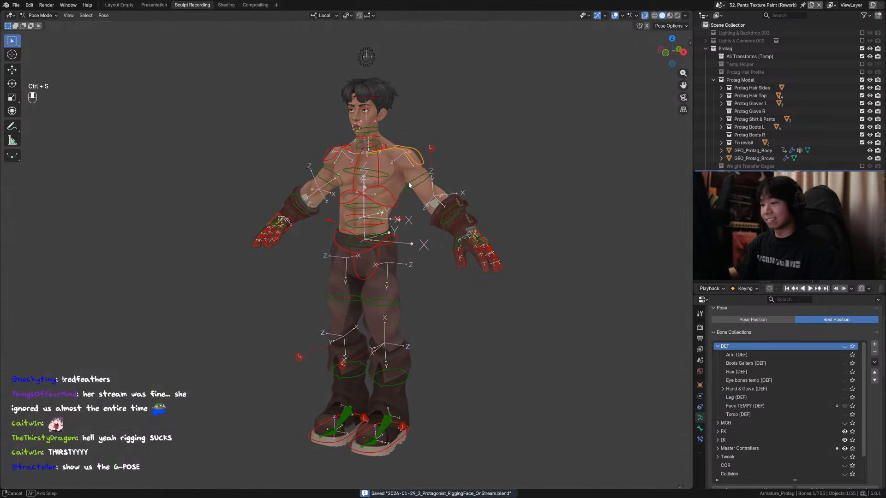
pyautogui.moveTo(577, 286); pyautogui.dragTo(454, 259, button='middle')
pyautogui.press('g')
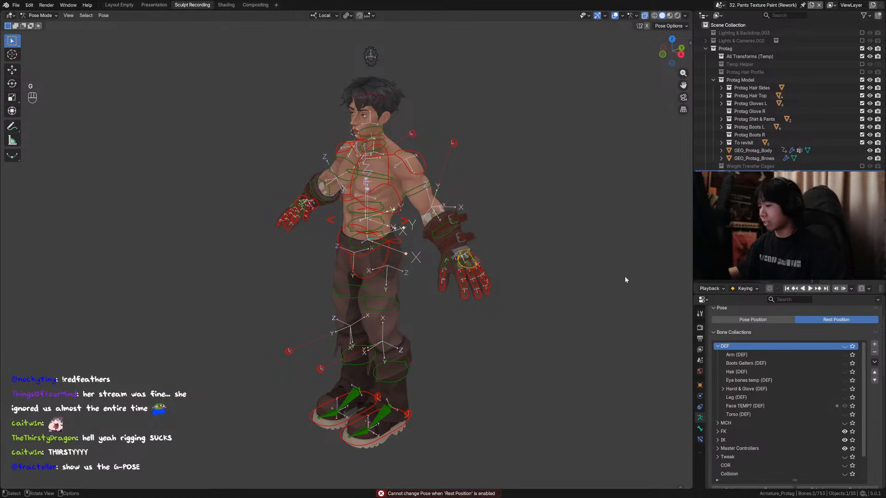
pyautogui.click(764, 321)
pyautogui.press('a')
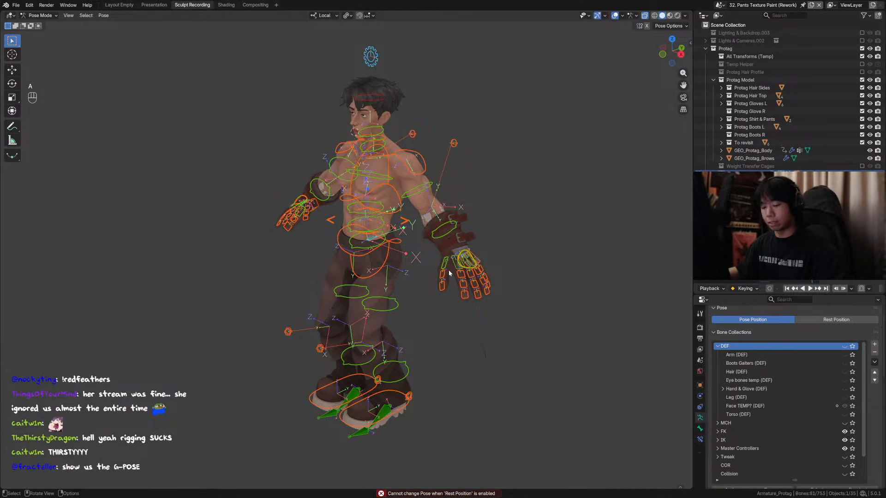
pyautogui.hotkey('alt', 'g')
pyautogui.hotkey('alt', 'r')
# Enable X-axis mirroring for posing and move the left hand control about 0.23 m inward toward the hips in front view.
pyautogui.click(459, 266)
pyautogui.press('g')
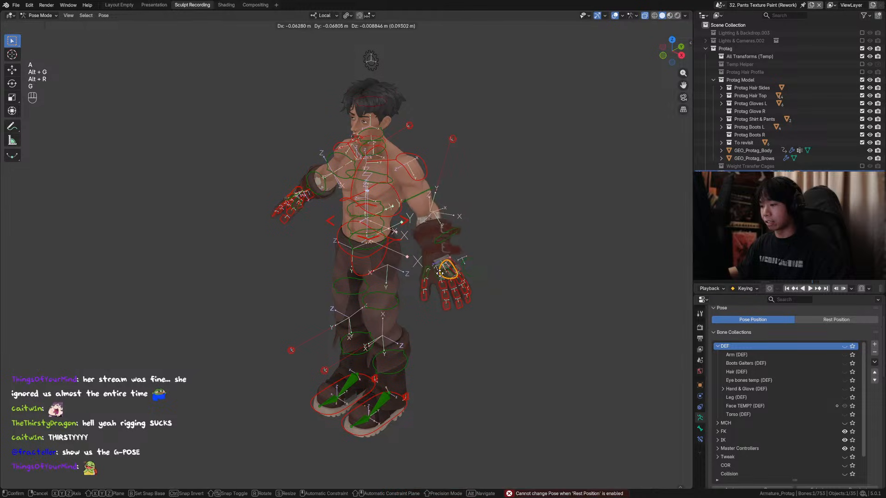
pyautogui.rightClick(448, 262)
pyautogui.moveTo(452, 262); pyautogui.dragTo(479, 261, button='middle')
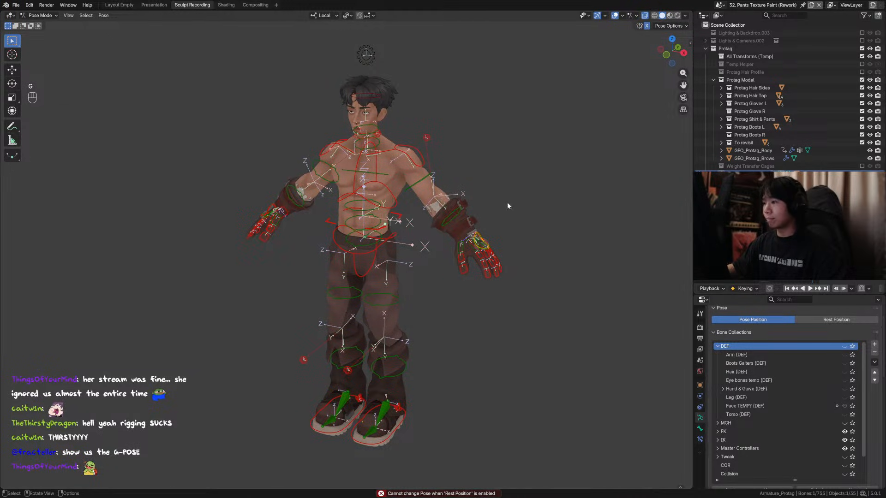
pyautogui.keyDown('alt'); pyautogui.moveTo(508, 204); pyautogui.dragTo(500, 239, button='middle'); pyautogui.keyUp('alt')
pyautogui.press('g')
pyautogui.click(444, 265)
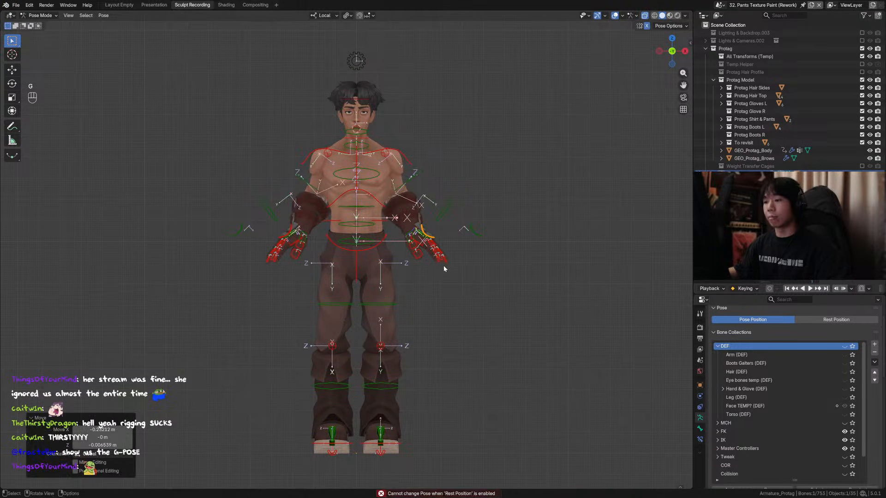
# Rotate the left hand control about its local Y axis and in the front view, and shift it closer to the hip.
pyautogui.press('r')
pyautogui.press('y')
pyautogui.click(471, 202)
pyautogui.press('r')
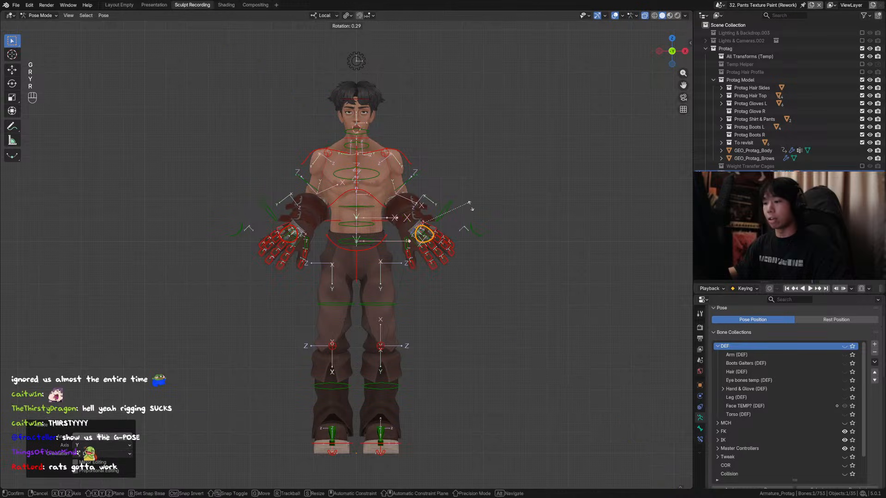
pyautogui.click(479, 241)
pyautogui.press('g')
pyautogui.click(469, 241)
# Move the left elbow's pole target outward along its local X axis, with the right one mirrored.
pyautogui.moveTo(468, 241); pyautogui.dragTo(470, 198, button='middle')
pyautogui.press('g')
pyautogui.press('x')
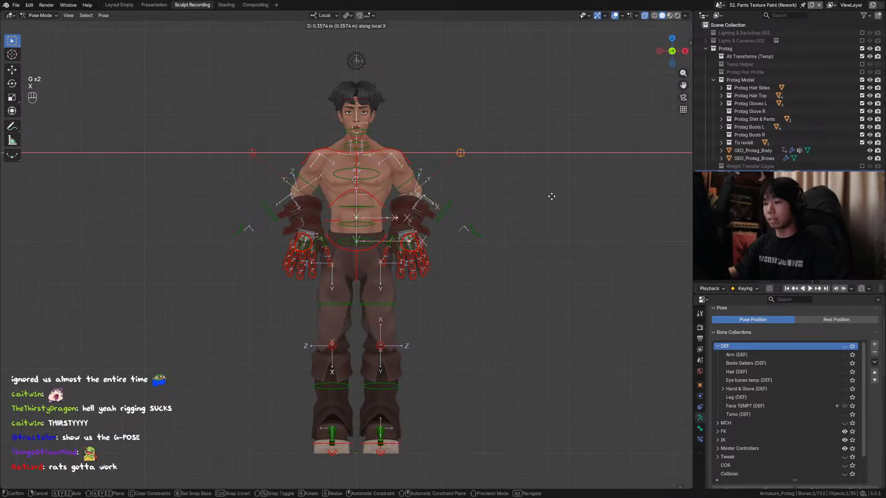
pyautogui.click(521, 202)
# Rotate the left hand control about its local Y axis and save the file.
pyautogui.click(409, 236)
pyautogui.press('r')
pyautogui.press('y')
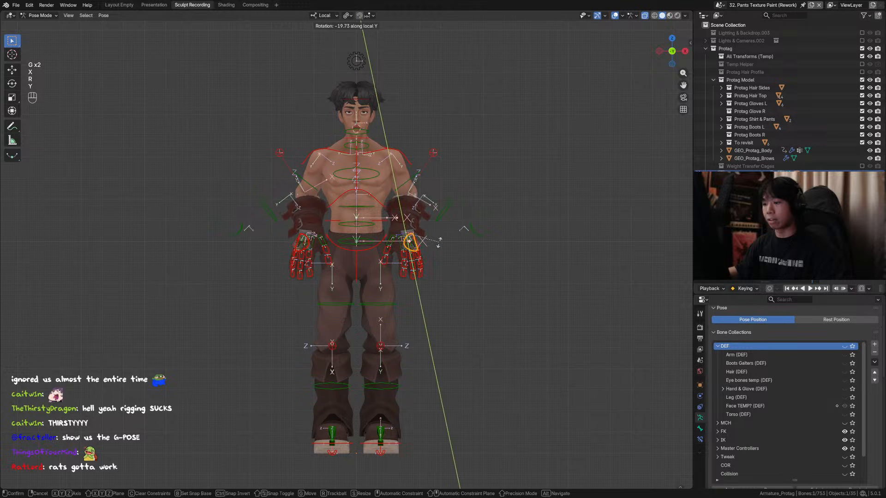
pyautogui.click(433, 242)
pyautogui.moveTo(433, 242); pyautogui.dragTo(414, 260, button='middle')
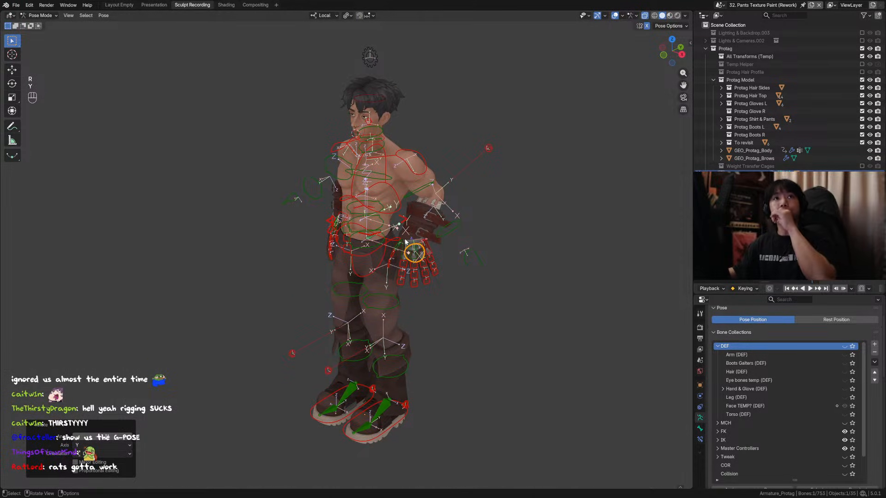
pyautogui.hotkey('ctrl', 's')
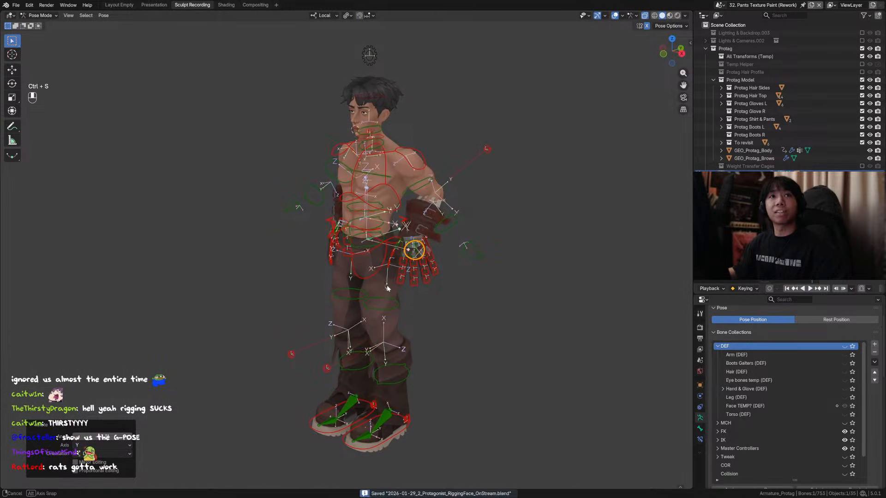
# Refine the mirrored hand pose by moving and rotating the left hand control so both hands rest in front of the thighs.
pyautogui.moveTo(414, 269); pyautogui.dragTo(488, 296, button='middle')
pyautogui.press('g')
pyautogui.click(419, 280)
pyautogui.press('r')
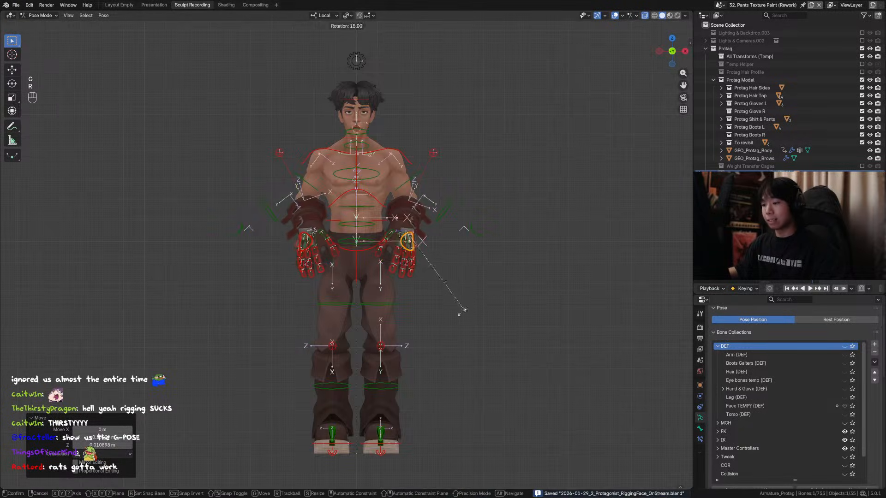
pyautogui.click(438, 316)
pyautogui.moveTo(439, 316); pyautogui.dragTo(460, 309, button='middle')
pyautogui.press('r')
pyautogui.press('y')
pyautogui.click(396, 315)
pyautogui.press('g')
pyautogui.click(391, 314)
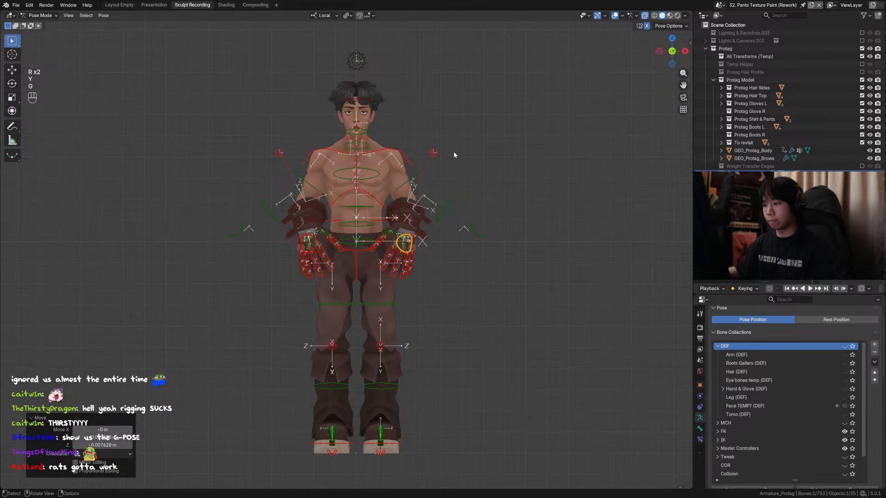
pyautogui.click(435, 152)
pyautogui.press('g')
pyautogui.press('x')
pyautogui.rightClick(441, 154)
# Save the file and rotate the hips control about its local X axis to tilt the pelvis and pull the legs.
pyautogui.keyDown('shift'); pyautogui.moveTo(438, 183); pyautogui.dragTo(462, 192, button='middle'); pyautogui.keyUp('shift')
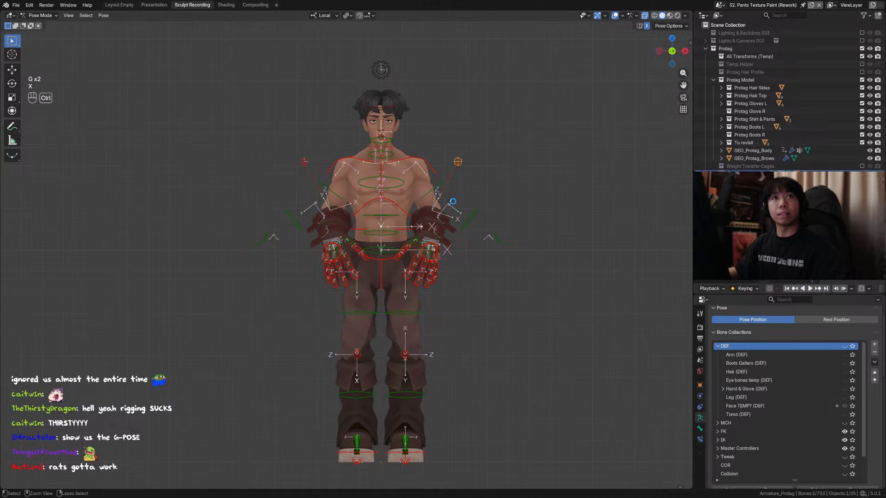
pyautogui.hotkey('ctrl', 's')
pyautogui.moveTo(415, 222); pyautogui.dragTo(425, 286, button='middle')
pyautogui.click(373, 271)
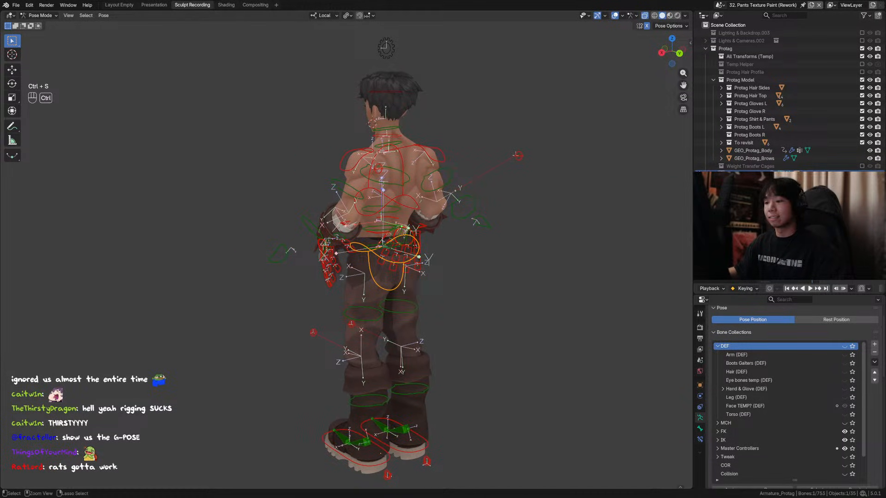
pyautogui.press('r')
pyautogui.press('x')
pyautogui.click(443, 296)
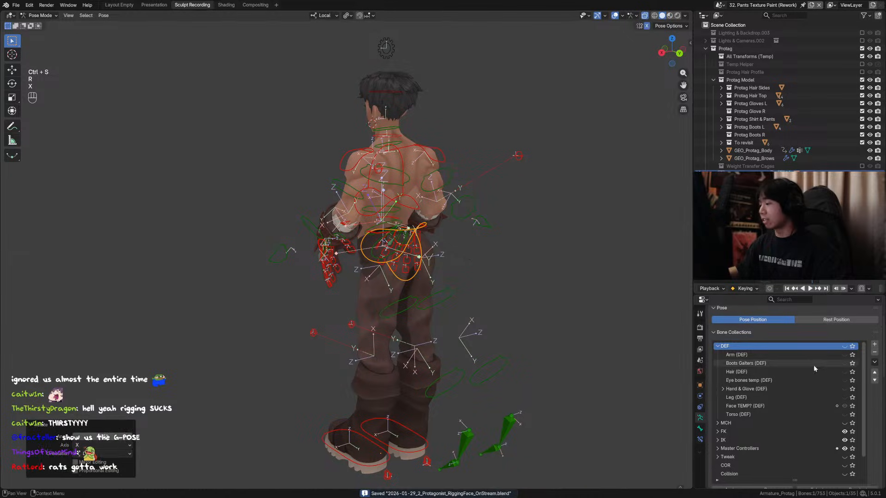
# Select both foot controls and raise them about 0.115 m along Z.
pyautogui.moveTo(452, 83)
pyautogui.mouseDown(button='middle')
pyautogui.moveTo(432, 71)
pyautogui.moveTo(438, 93)
pyautogui.mouseUp(button='middle')
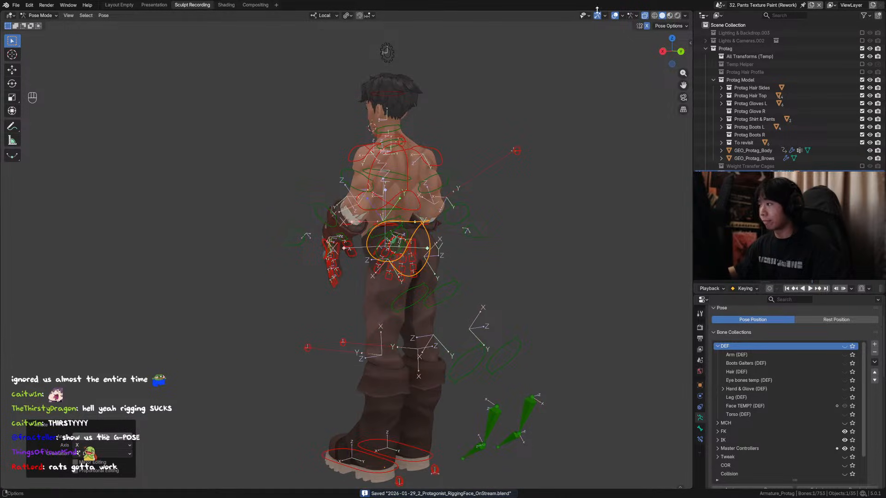
pyautogui.click(416, 447)
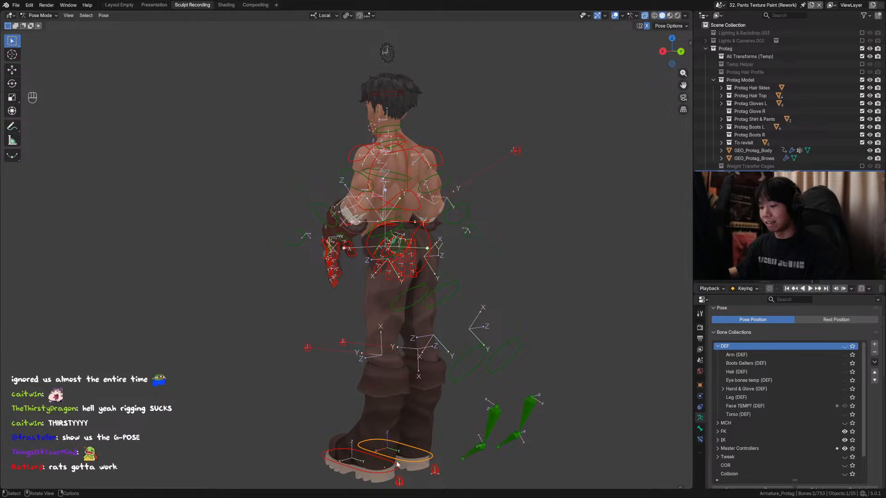
pyautogui.press('g')
pyautogui.press('z')
pyautogui.click(406, 450)
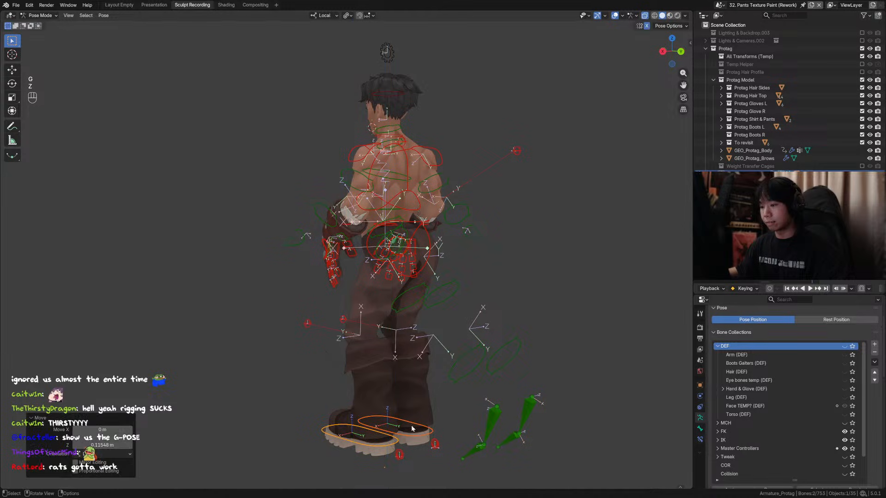
pyautogui.scroll(-1, 408, 191)
# Rotate the chest control about its local Z axis to twist the upper body.
pyautogui.moveTo(407, 191); pyautogui.dragTo(401, 172, button='middle')
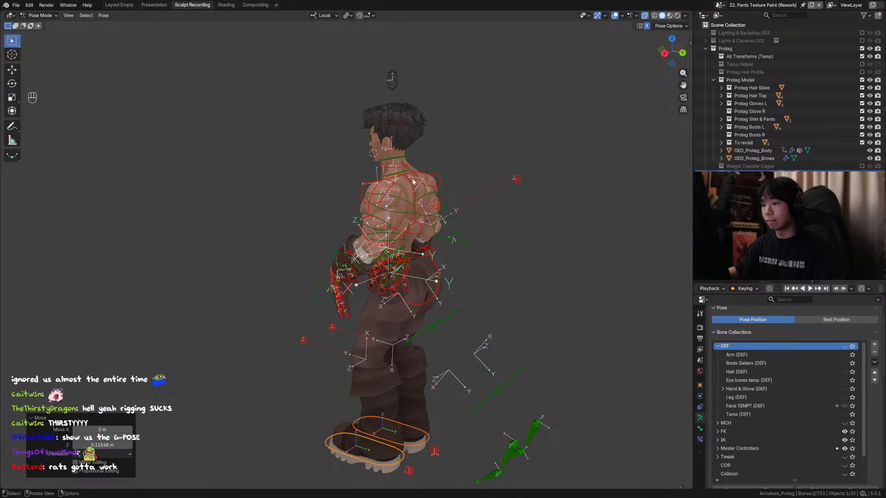
pyautogui.click(413, 182)
pyautogui.press('r')
pyautogui.press('z')
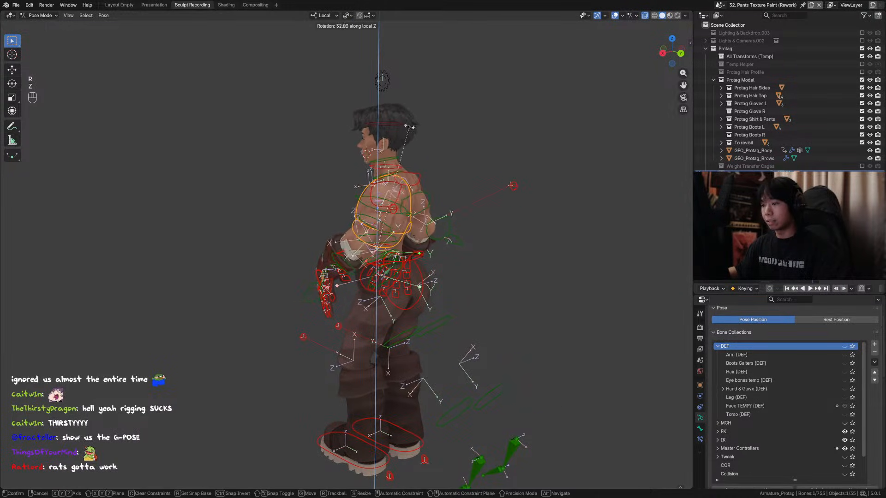
pyautogui.click(399, 129)
# Reposition the left hand control beside the thigh to suit the twisted torso.
pyautogui.click(332, 294)
pyautogui.press('g')
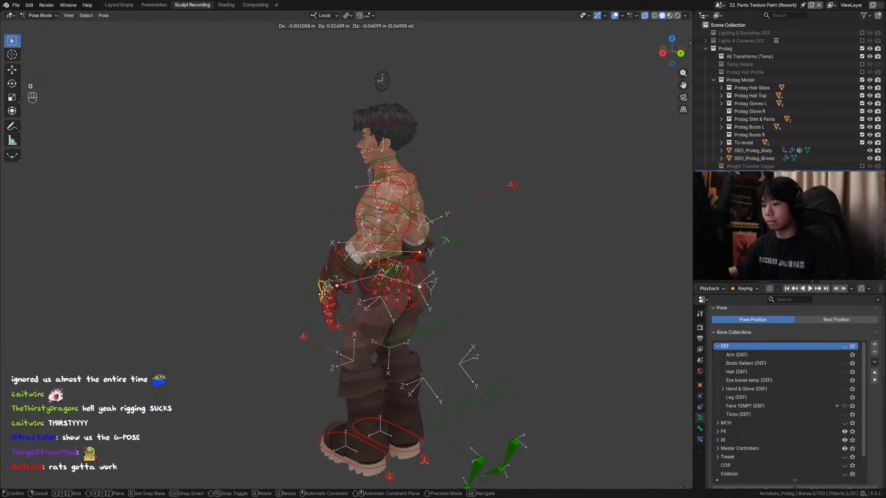
pyautogui.click(332, 290)
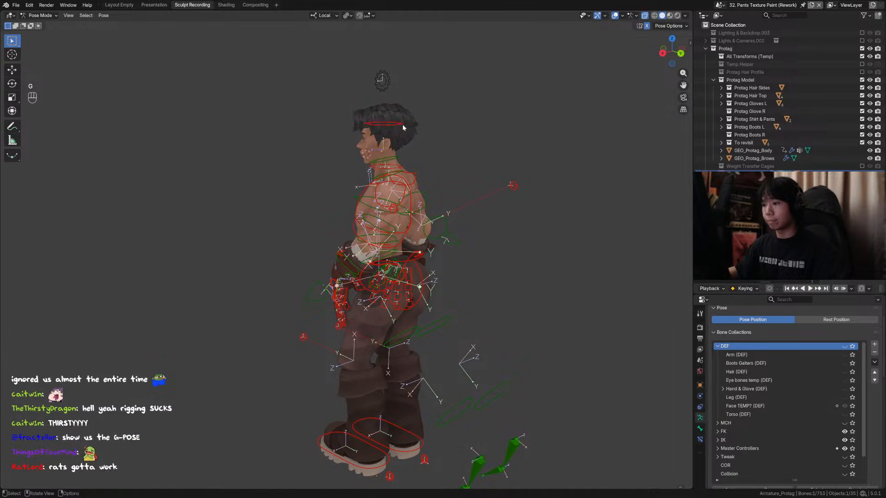
# Tilt the head control about its local Z axis and turn it about 42° around its local Y axis.
pyautogui.press('r')
pyautogui.press('z')
pyautogui.click(422, 87)
pyautogui.press('r')
pyautogui.press('y')
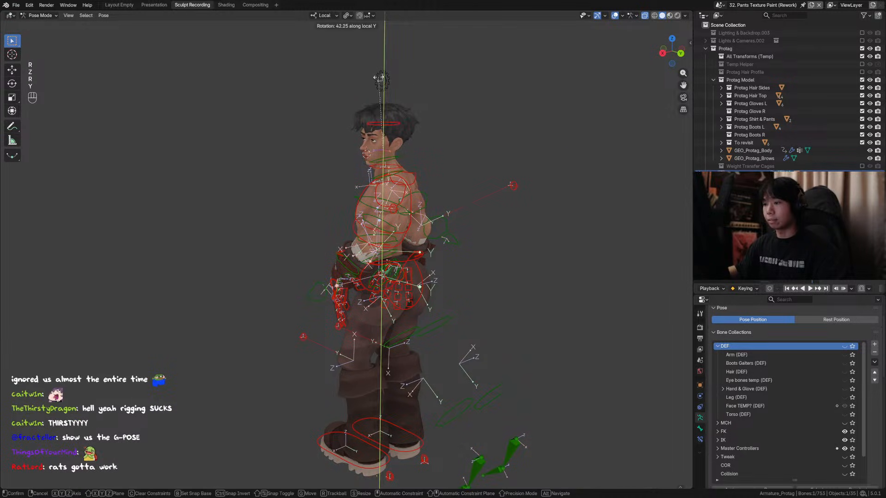
pyautogui.click(379, 77)
# Select the neck controls and rotate them about their local Y axis to continue the head turn.
pyautogui.click(401, 151)
pyautogui.press('r')
pyautogui.press('y')
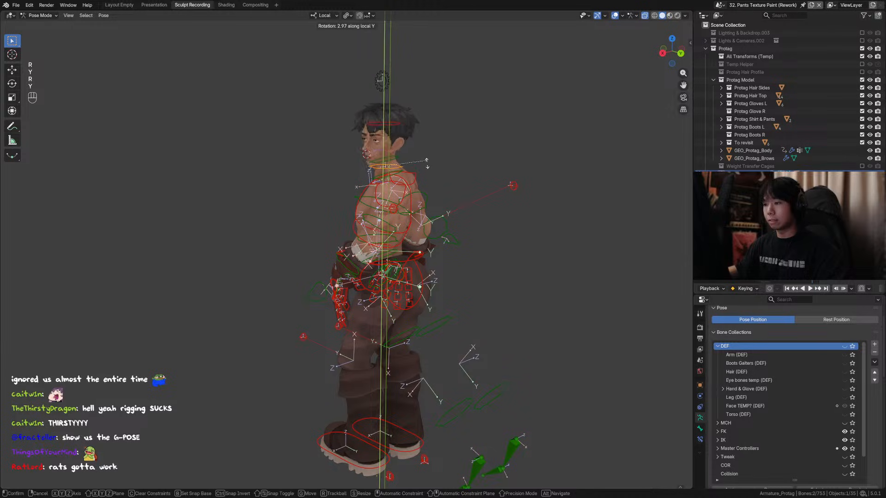
pyautogui.click(429, 155)
pyautogui.moveTo(428, 155); pyautogui.dragTo(353, 162, button='middle')
# Show the DEF bone collection and reveal all hidden bones on the posed character's face.
pyautogui.click(844, 346)
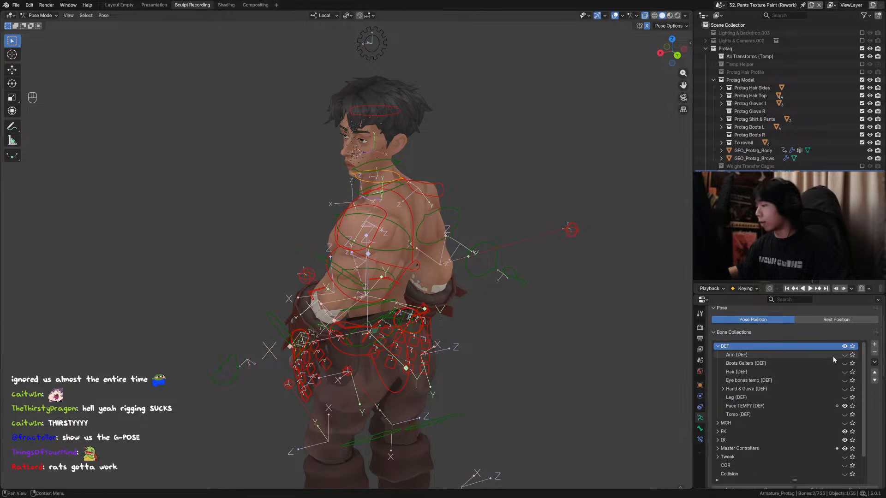
pyautogui.moveTo(514, 311); pyautogui.dragTo(390, 217, button='middle')
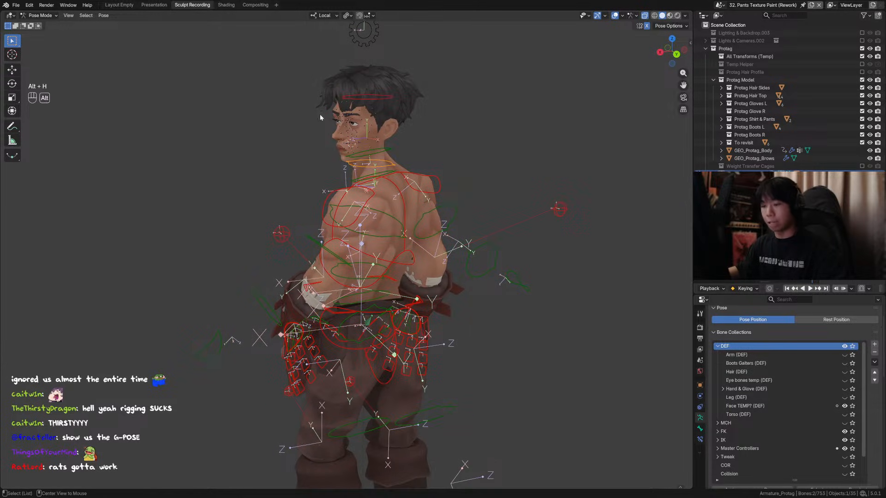
pyautogui.moveTo(319, 115); pyautogui.dragTo(420, 203, button='middle')
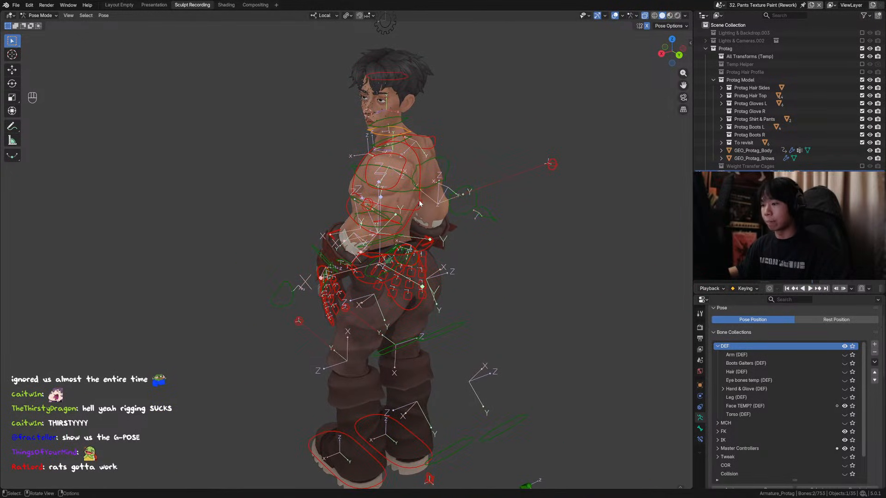
# Hide the viewport overlays to inspect the posed character without bones, and show them again.
pyautogui.click(615, 15)
pyautogui.moveTo(580, 69); pyautogui.dragTo(503, 153, button='middle')
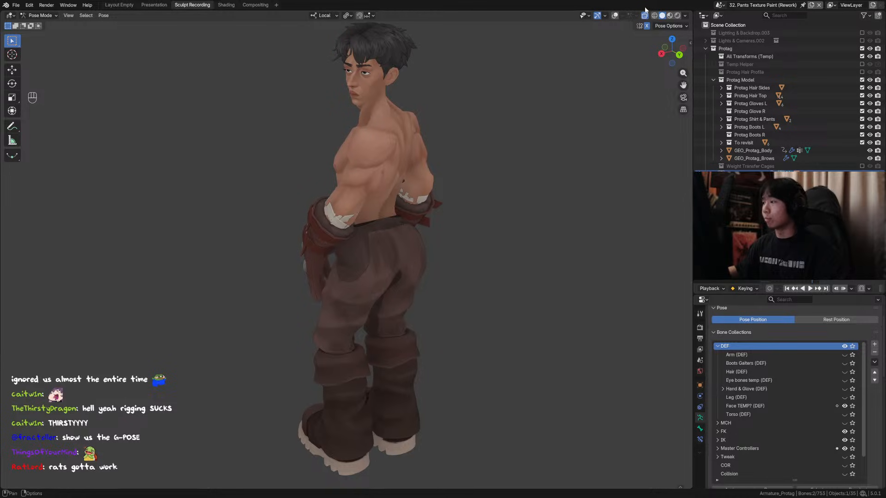
pyautogui.click(615, 17)
# Rotate the hips control freely with trackball rotation while the viewport overlays are hidden, and turn the overlays back on.
pyautogui.click(377, 276)
pyautogui.moveTo(377, 277); pyautogui.dragTo(441, 204, button='middle')
pyautogui.press('r')
pyautogui.rightClick(435, 206)
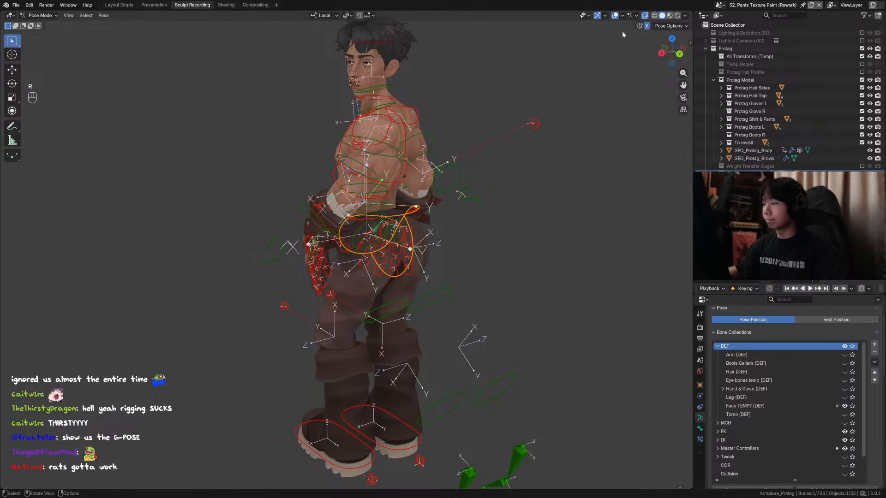
pyautogui.click(615, 15)
pyautogui.press('r')
pyautogui.press('r')
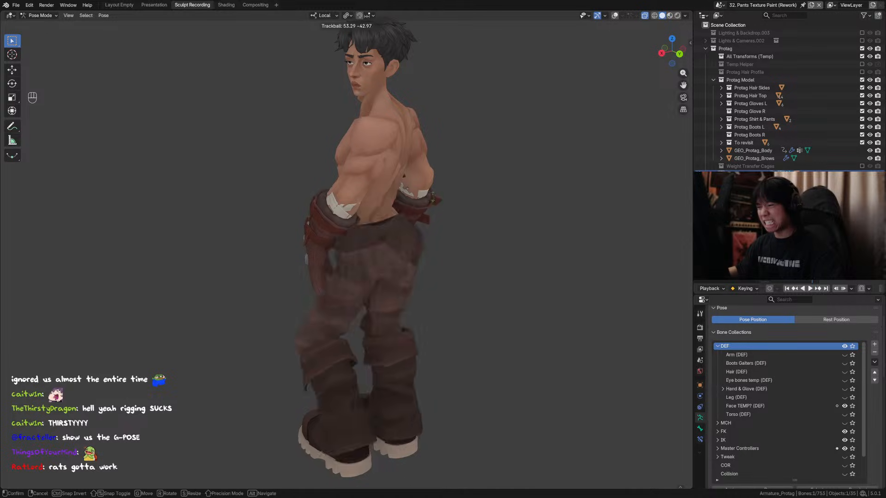
pyautogui.click(438, 223)
pyautogui.moveTo(438, 224); pyautogui.dragTo(538, 138, button='middle')
pyautogui.click(615, 15)
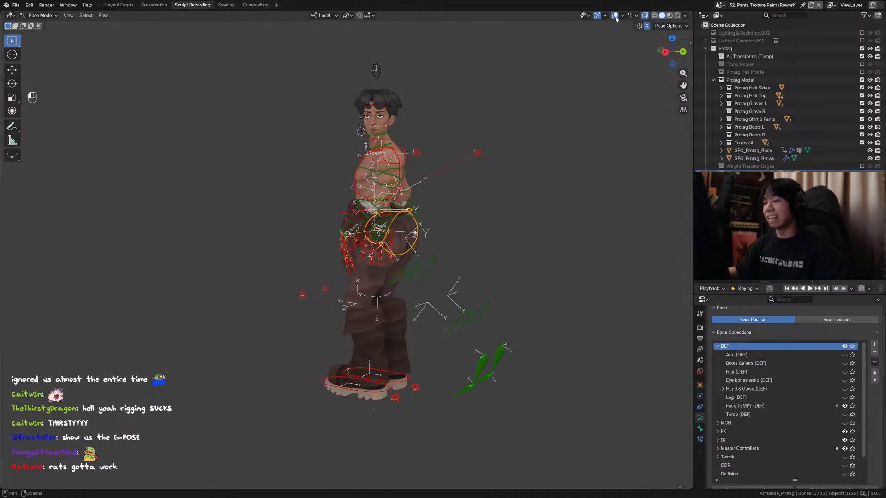
# Select all visible bones of the rig and clear their location, rotation and scale.
pyautogui.keyDown('alt'); pyautogui.moveTo(443, 231); pyautogui.dragTo(457, 196, button='middle'); pyautogui.keyUp('alt')
pyautogui.press('a')
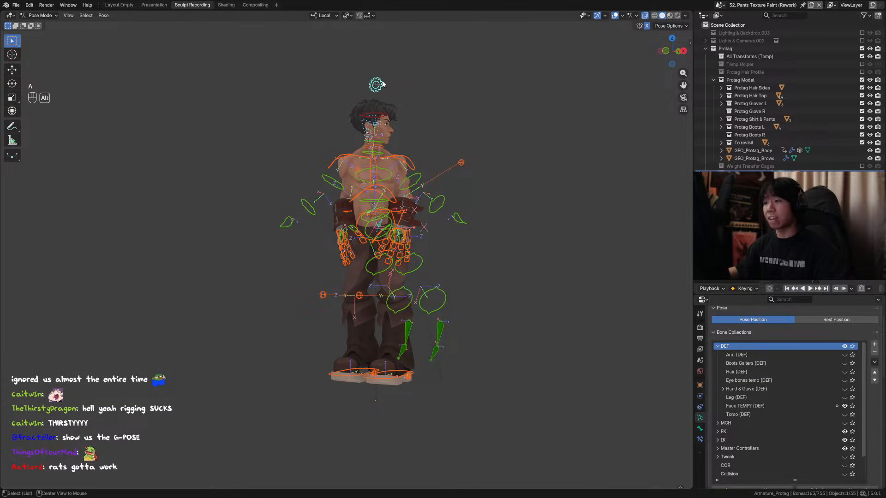
pyautogui.hotkey('alt', 'g')
pyautogui.hotkey('alt', 'r')
pyautogui.hotkey('alt', 's')
# Try to move the left hand's IK control while viewing the character from the front.
pyautogui.press('n')
pyautogui.moveTo(412, 97); pyautogui.dragTo(468, 198, button='middle')
pyautogui.press('g')
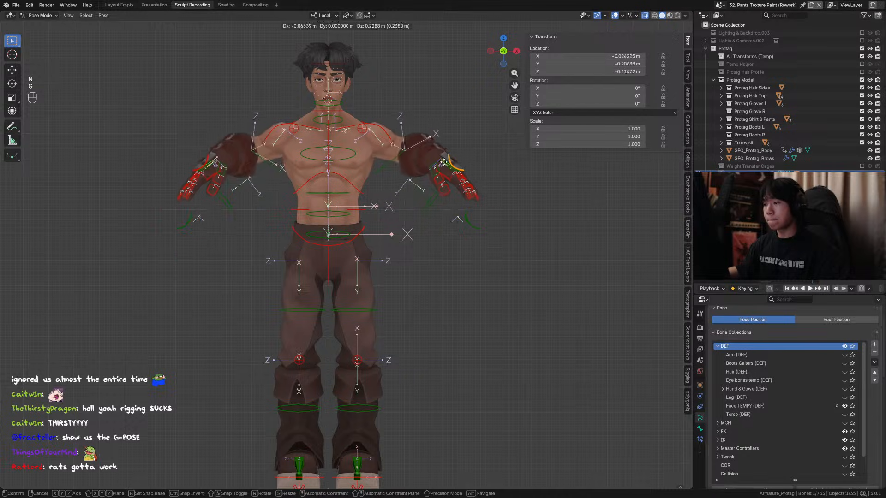
pyautogui.rightClick(411, 136)
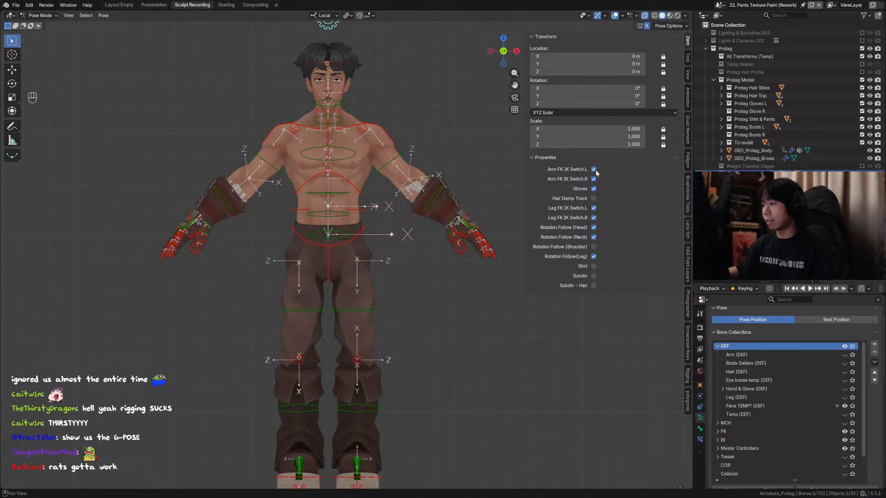
# Turn off Arm FK IK Switch.L and Arm FK IK Switch.R, and try rotating the left upper arm control about its local Z axis.
pyautogui.moveTo(484, 176); pyautogui.dragTo(415, 162, button='middle')
pyautogui.click(409, 162)
pyautogui.press('r')
pyautogui.press('z')
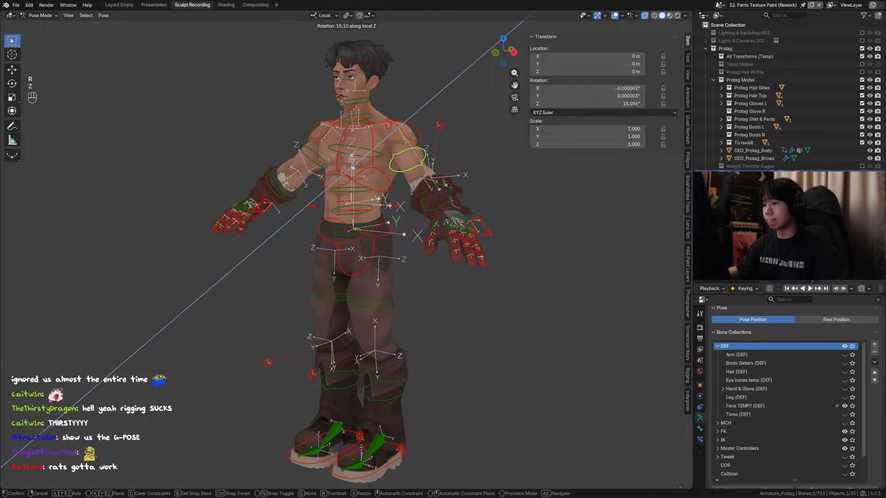
pyautogui.rightClick(434, 208)
# Select all controls of the four gloved fingers on the left hand, leaving out the thumb.
pyautogui.moveTo(434, 208); pyautogui.dragTo(470, 211, button='middle')
pyautogui.scroll(4, 461, 230)
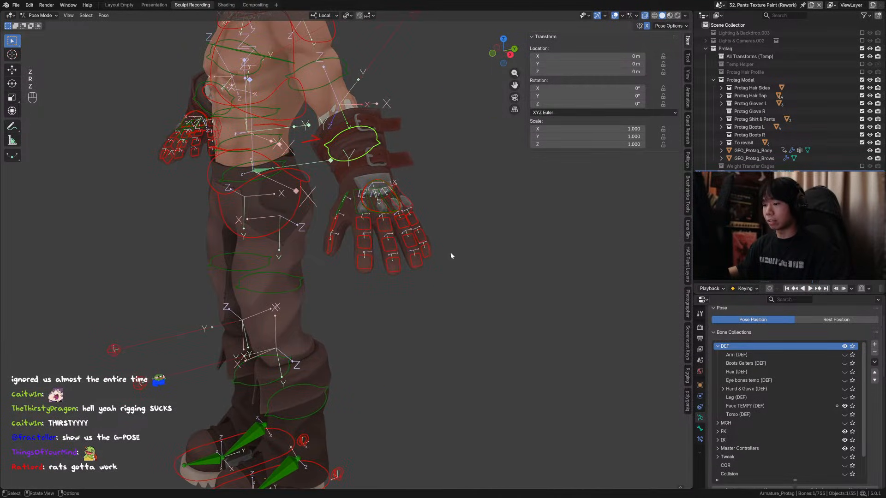
pyautogui.moveTo(451, 255); pyautogui.dragTo(337, 194)
pyautogui.scroll(2, 452, 230)
pyautogui.scroll(1, 404, 233)
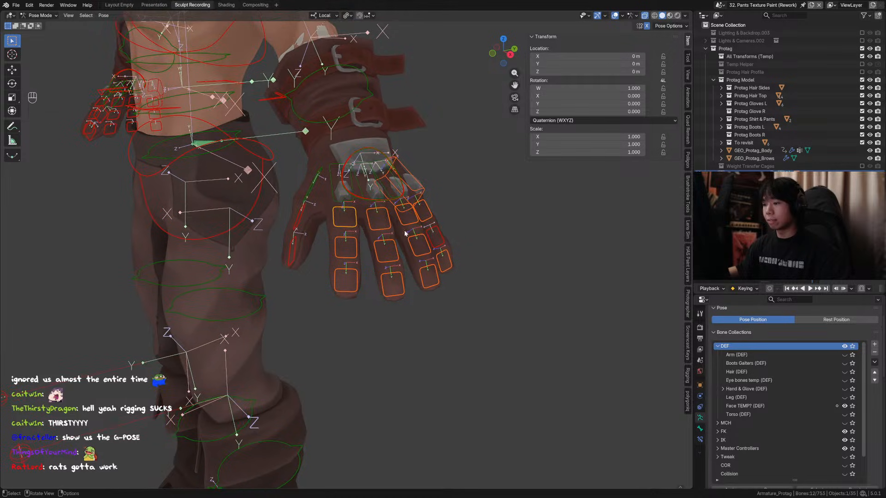
pyautogui.moveTo(404, 233); pyautogui.dragTo(356, 212, button='middle')
# Try to rotate the left hand's finger controls about their local X axis, and undo the rotation.
pyautogui.moveTo(353, 216); pyautogui.dragTo(309, 278)
pyautogui.hotkey('ctrl', 'z')
pyautogui.press('n')
pyautogui.moveTo(394, 202); pyautogui.dragTo(455, 225, button='middle')
pyautogui.press('r')
pyautogui.press('x')
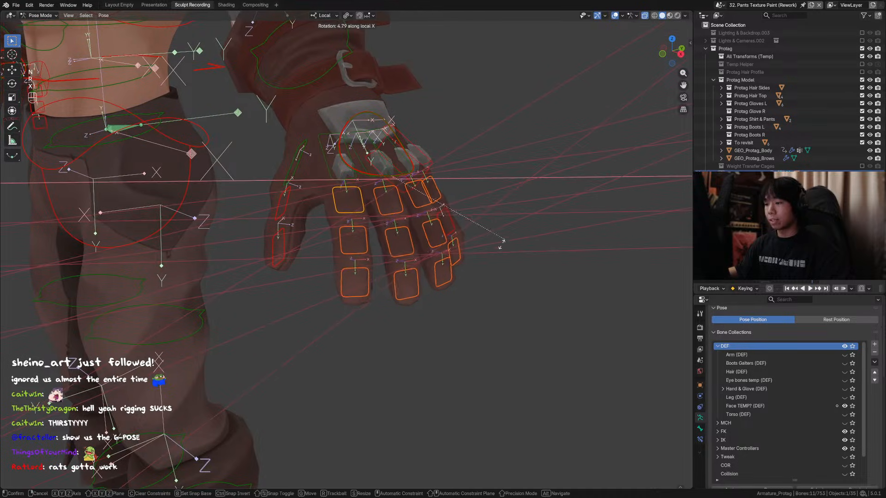
pyautogui.keyDown('alt'); pyautogui.moveTo(443, 260); pyautogui.dragTo(408, 208, button='middle'); pyautogui.keyUp('alt')
pyautogui.click(359, 279)
pyautogui.hotkey('ctrl', 'z')
# Rotate the four fingers' controls about their local X axis to curl the left hand into a fist.
pyautogui.press('r')
pyautogui.press('x')
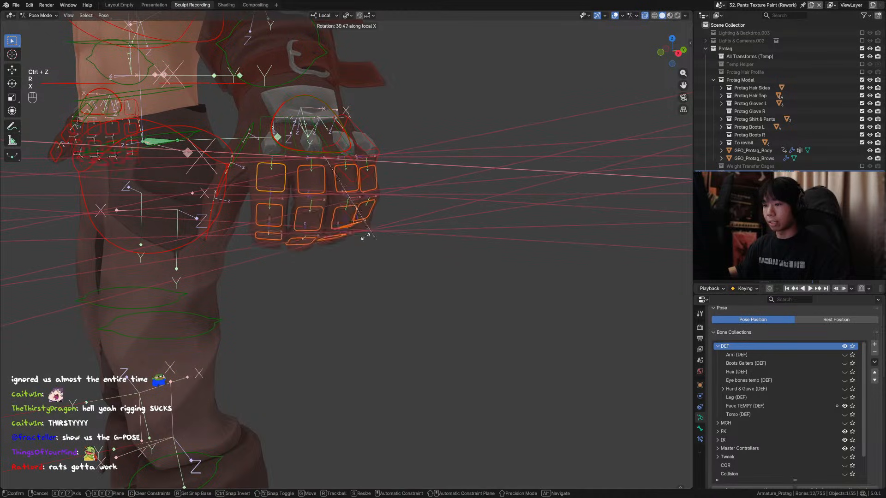
pyautogui.keyDown('alt'); pyautogui.moveTo(334, 213); pyautogui.dragTo(370, 224, button='middle'); pyautogui.keyUp('alt')
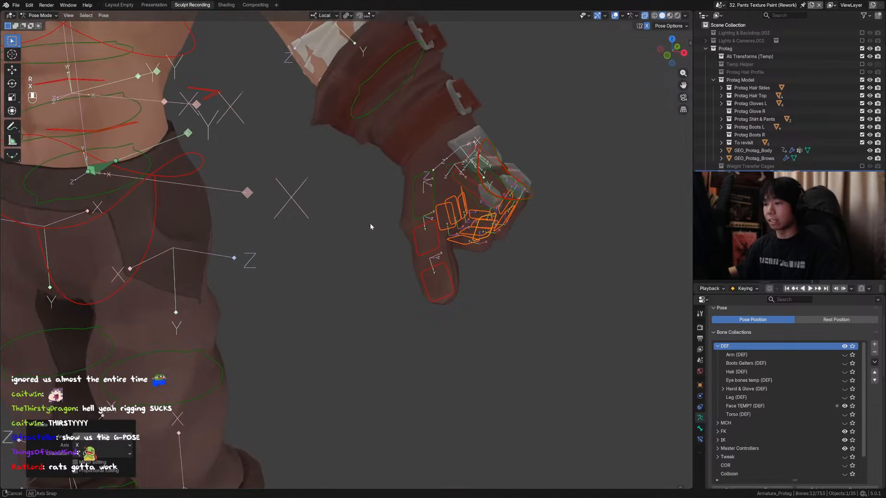
# Rotate the left thumb's base control about its local Y and Z axes.
pyautogui.press('r')
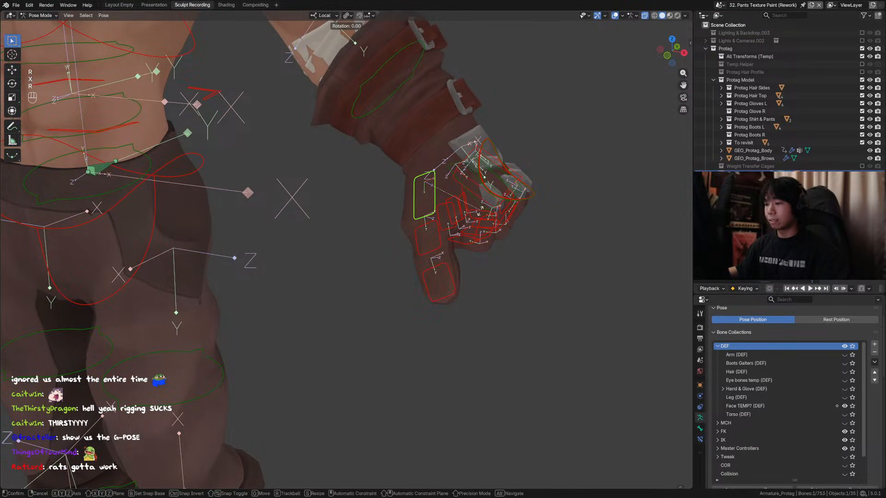
pyautogui.press('y')
pyautogui.press('r')
pyautogui.press('z')
pyautogui.click(458, 249)
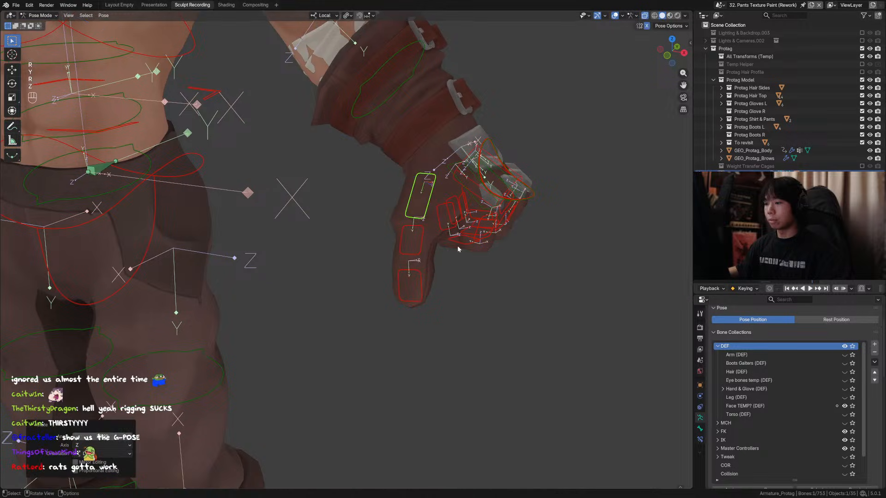
# Rotate the two outer controls of the left thumb about their local X axis to fold it against the fist.
pyautogui.moveTo(404, 271); pyautogui.dragTo(404, 274)
pyautogui.moveTo(431, 268); pyautogui.dragTo(392, 260, button='middle')
pyautogui.press('r')
pyautogui.press('x')
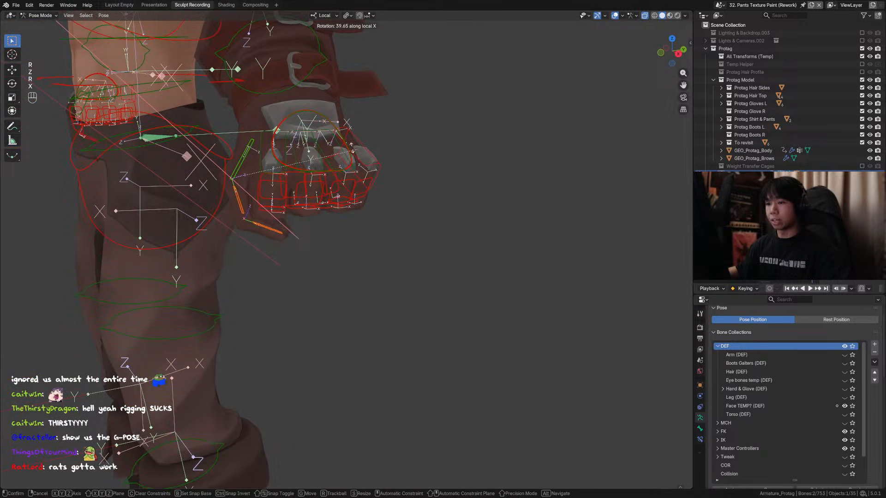
pyautogui.click(329, 165)
# Bend only the left thumb's tip control further about its local X axis.
pyautogui.moveTo(329, 164); pyautogui.dragTo(466, 198, button='middle')
pyautogui.click(469, 194)
pyautogui.press('r')
pyautogui.press('x')
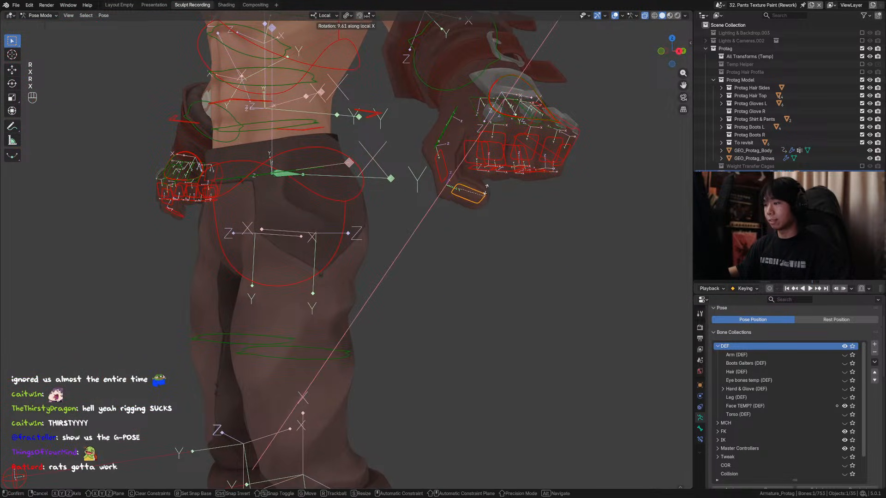
pyautogui.click(481, 172)
# Rotate the left thumb's base control in the view plane to fit the thumb to the fist.
pyautogui.click(450, 130)
pyautogui.keyDown('alt'); pyautogui.moveTo(452, 131); pyautogui.dragTo(482, 148, button='middle'); pyautogui.keyUp('alt')
pyautogui.press('r')
pyautogui.click(461, 138)
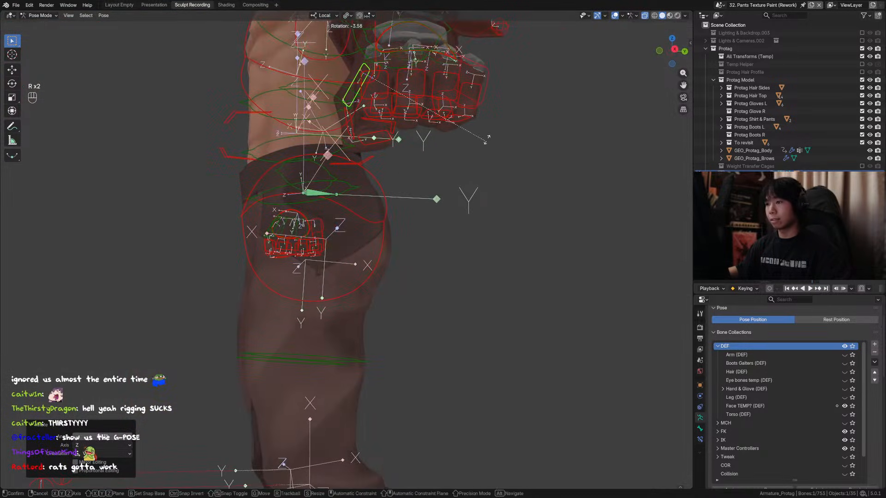
# Rotate the left hand's FK control in the front view, and undo the last rotation.
pyautogui.moveTo(556, 80); pyautogui.dragTo(645, 84, button='middle')
pyautogui.click(480, 165)
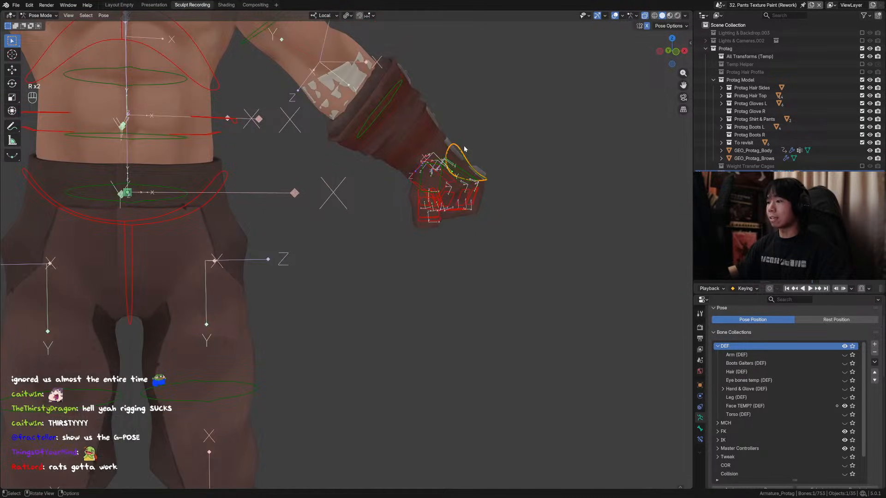
pyautogui.press('r')
pyautogui.click(498, 159)
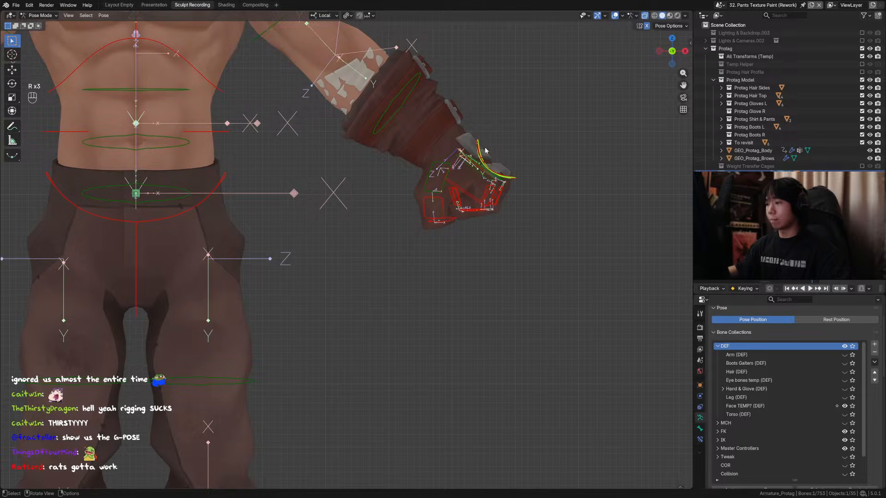
pyautogui.press('r')
pyautogui.keyDown('shift'); pyautogui.moveTo(496, 147); pyautogui.dragTo(458, 189, button='middle'); pyautogui.keyUp('shift')
pyautogui.hotkey('ctrl', 'z')
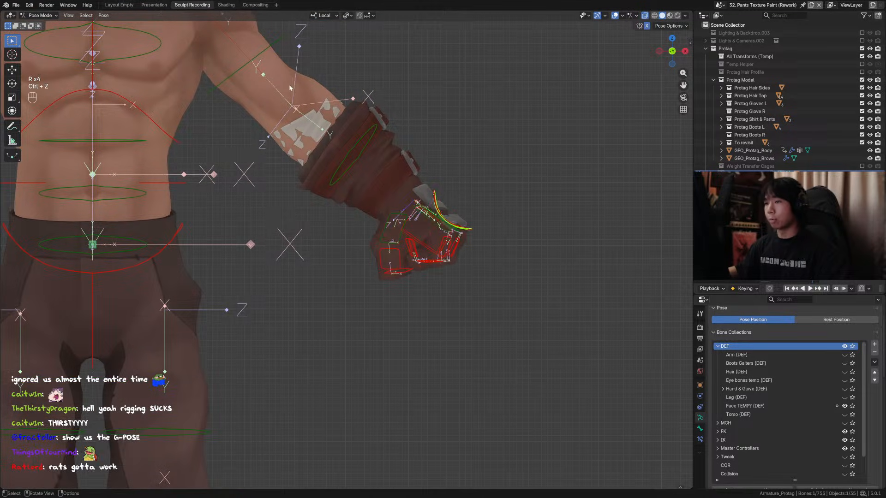
# Turn on Arm FK IK Switch.L and Arm FK IK Switch.R in the rig's properties.
pyautogui.scroll(-5, 252, 64)
pyautogui.press('n')
pyautogui.scroll(4, 411, 170)
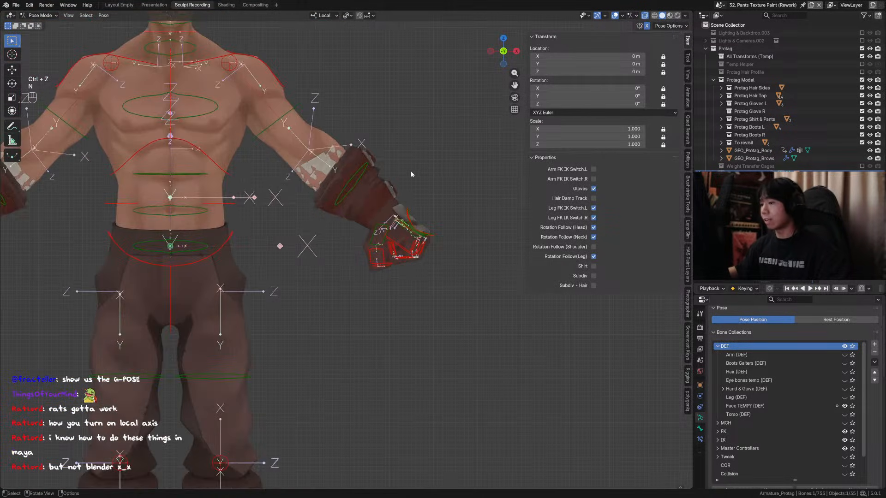
pyautogui.keyDown('shift'); pyautogui.moveTo(411, 170); pyautogui.dragTo(438, 190, button='middle'); pyautogui.keyUp('shift')
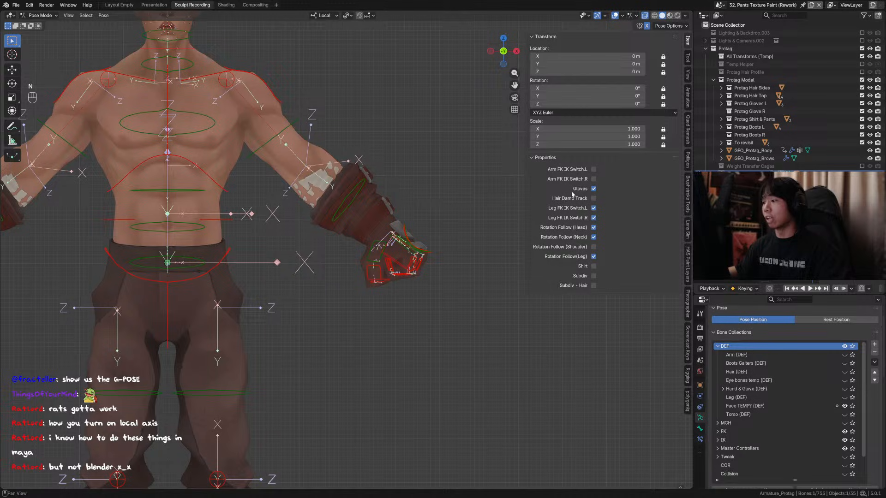
pyautogui.scroll(2, 427, 246)
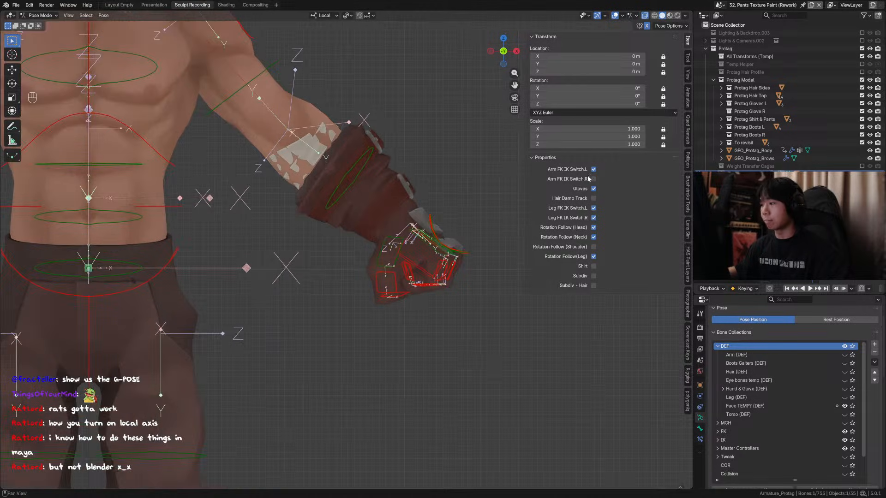
pyautogui.press('n')
# Move and rotate the left hand's IK control, and move it again to reposition the fist beside the body.
pyautogui.press('g')
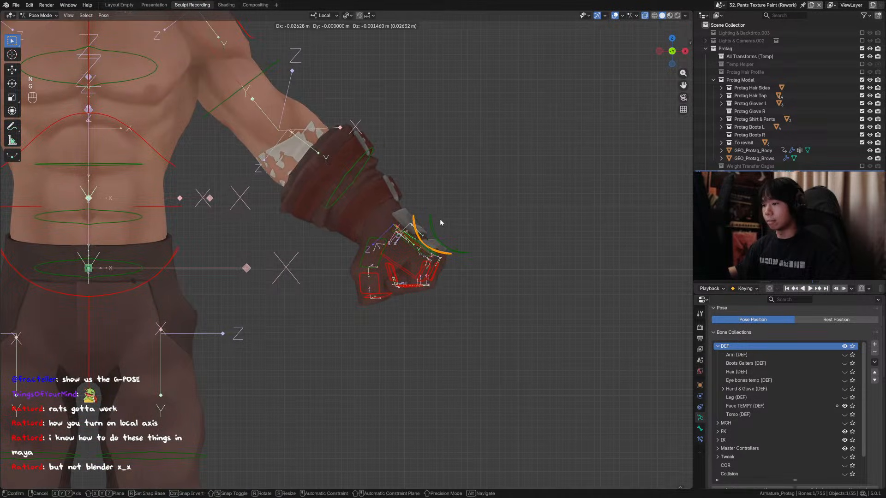
pyautogui.click(439, 219)
pyautogui.press('r')
pyautogui.click(430, 248)
pyautogui.press('g')
pyautogui.click(402, 256)
# Hide the viewport overlays to inspect the posed fist without bones, and show them again.
pyautogui.moveTo(401, 257); pyautogui.dragTo(375, 257, button='middle')
pyautogui.scroll(1, 375, 257)
pyautogui.click(615, 16)
pyautogui.moveTo(389, 175); pyautogui.dragTo(577, 88, button='middle')
pyautogui.click(615, 17)
# Select the rig's settings control and turn off its Gloves property to show the bare hands.
pyautogui.scroll(-6, 243, 57)
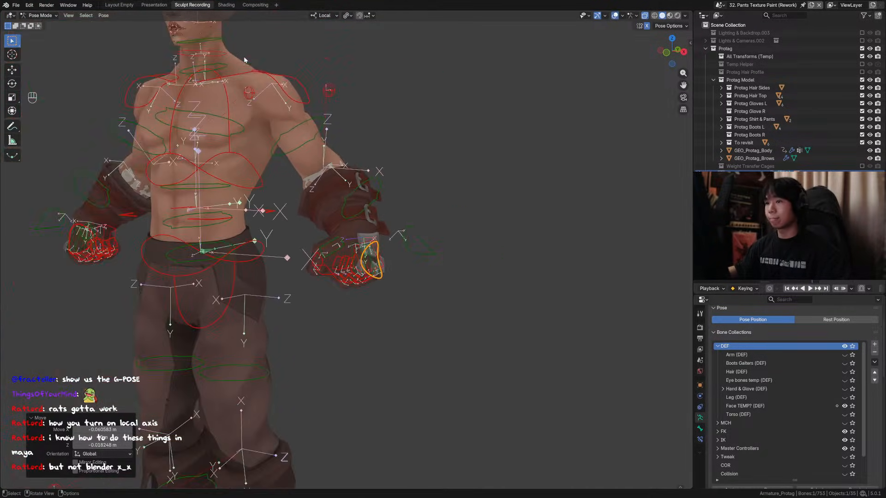
pyautogui.click(267, 40)
pyautogui.scroll(3, 360, 194)
pyautogui.press('n')
pyautogui.scroll(2, 365, 200)
pyautogui.keyDown('shift'); pyautogui.moveTo(562, 216); pyautogui.dragTo(570, 198, button='middle'); pyautogui.keyUp('shift')
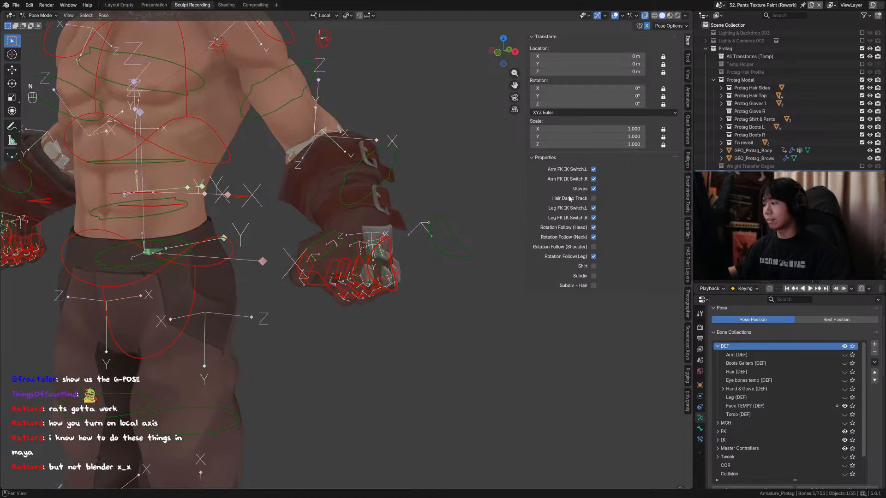
pyautogui.click(594, 189)
pyautogui.keyDown('shift'); pyautogui.moveTo(369, 208); pyautogui.dragTo(369, 152, button='middle'); pyautogui.keyUp('shift')
pyautogui.scroll(2, 369, 230)
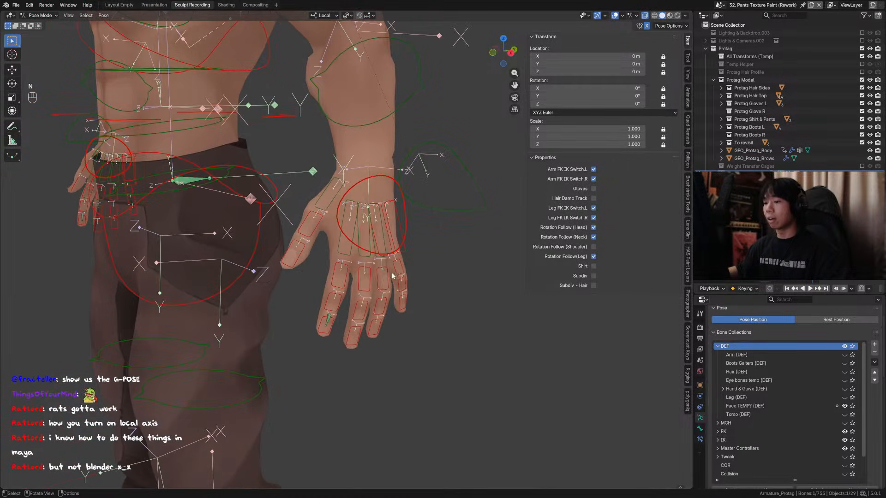
# Select the finger bones of the bare left hand.
pyautogui.moveTo(411, 262); pyautogui.dragTo(323, 340)
pyautogui.moveTo(328, 335); pyautogui.dragTo(397, 291, button='middle')
pyautogui.moveTo(405, 278); pyautogui.dragTo(299, 332)
pyautogui.moveTo(332, 325); pyautogui.dragTo(418, 304, button='middle')
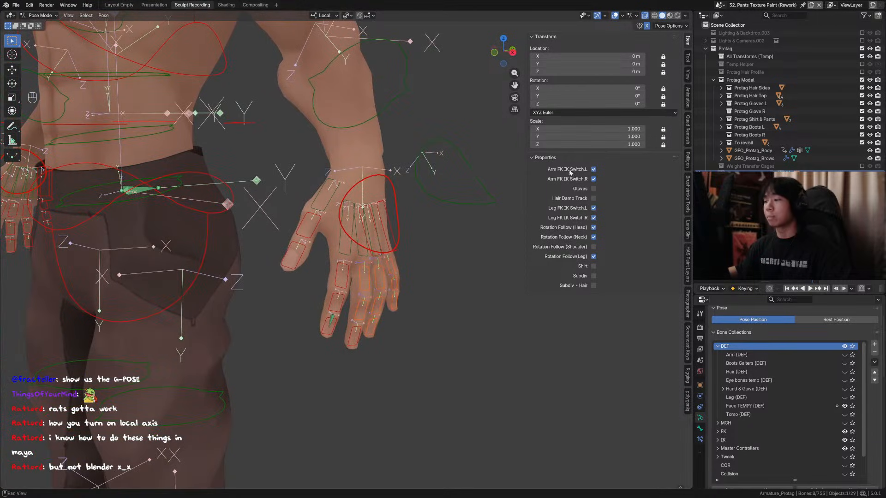
# Toggle the rig's Gloves property on and back off.
pyautogui.click(593, 189)
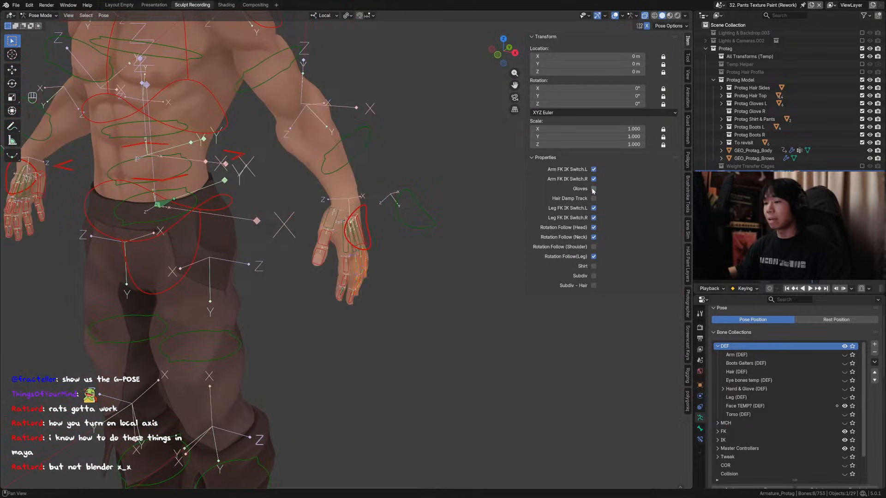
pyautogui.click(593, 190)
pyautogui.scroll(-2, 266, 192)
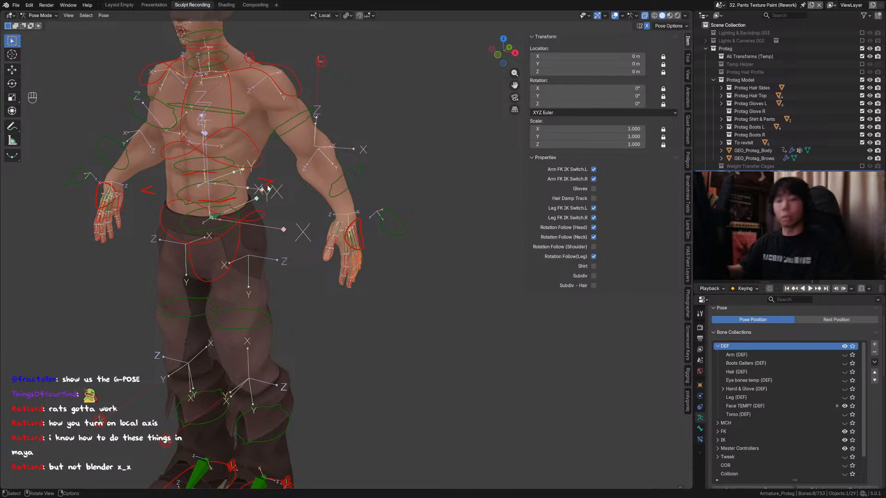
# Show the transformation orientation choices and pick Local, and open the pivot point choices without picking one.
pyautogui.press('.')
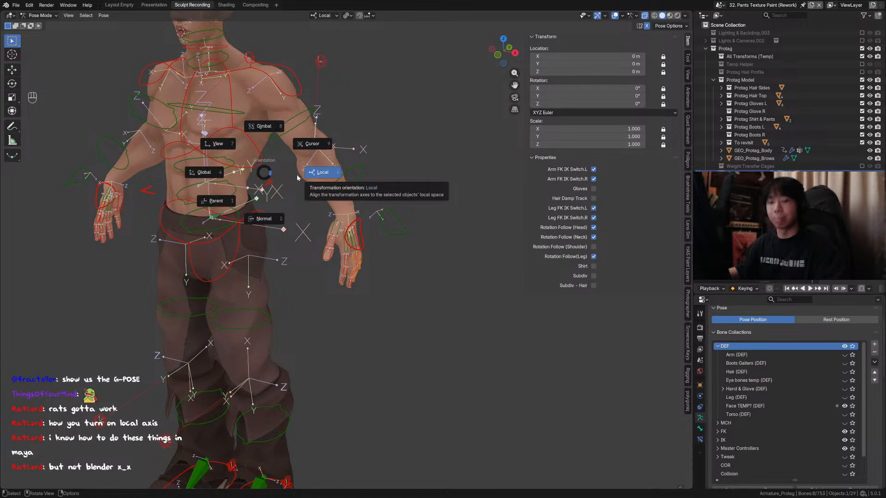
pyautogui.click(328, 181)
pyautogui.press(',')
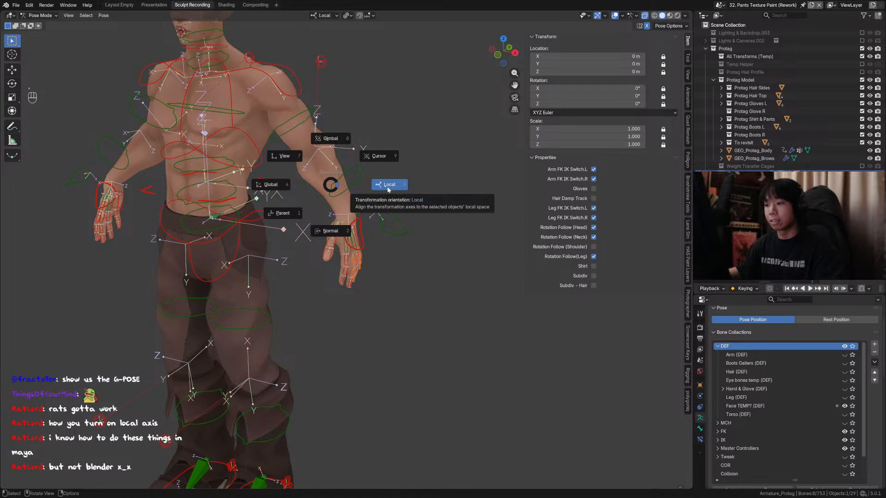
pyautogui.click(390, 185)
pyautogui.press('.')
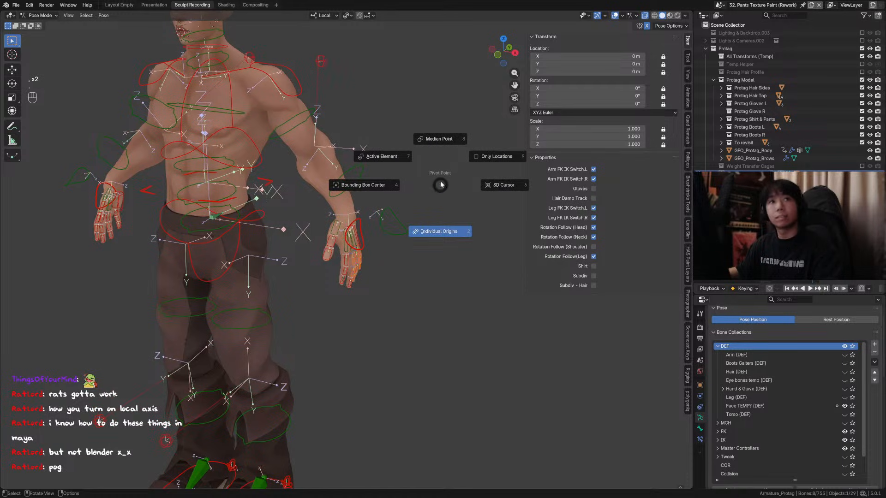
pyautogui.click(437, 186)
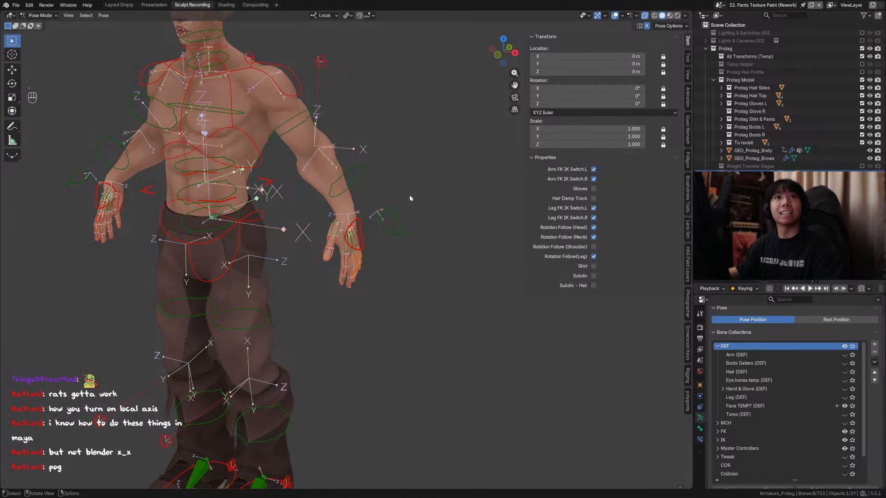
# Select the round arrow-shaped foot roll control behind the boot's heel.
pyautogui.moveTo(410, 198); pyautogui.dragTo(382, 245, button='middle')
pyautogui.scroll(2, 336, 248)
pyautogui.scroll(-2, 351, 249)
pyautogui.keyDown('shift'); pyautogui.moveTo(318, 351); pyautogui.dragTo(367, 241, button='middle'); pyautogui.keyUp('shift')
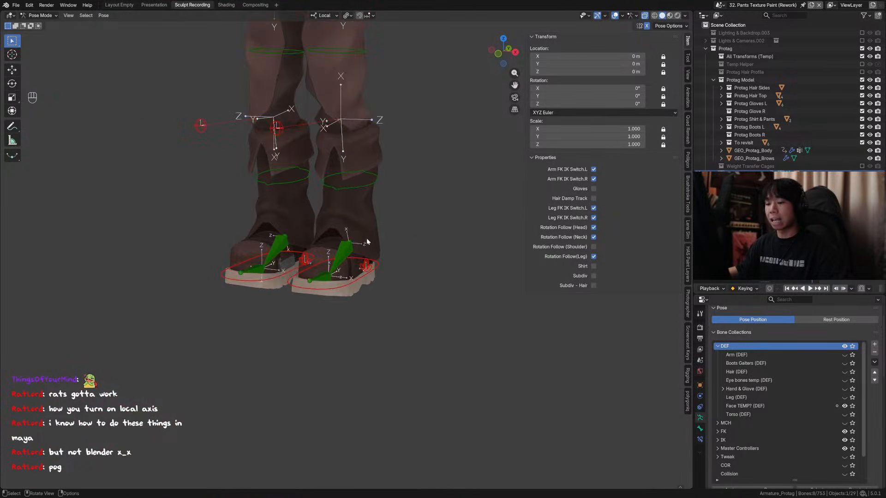
pyautogui.scroll(3, 367, 242)
pyautogui.moveTo(389, 278); pyautogui.dragTo(486, 285, button='middle')
pyautogui.scroll(5, 493, 277)
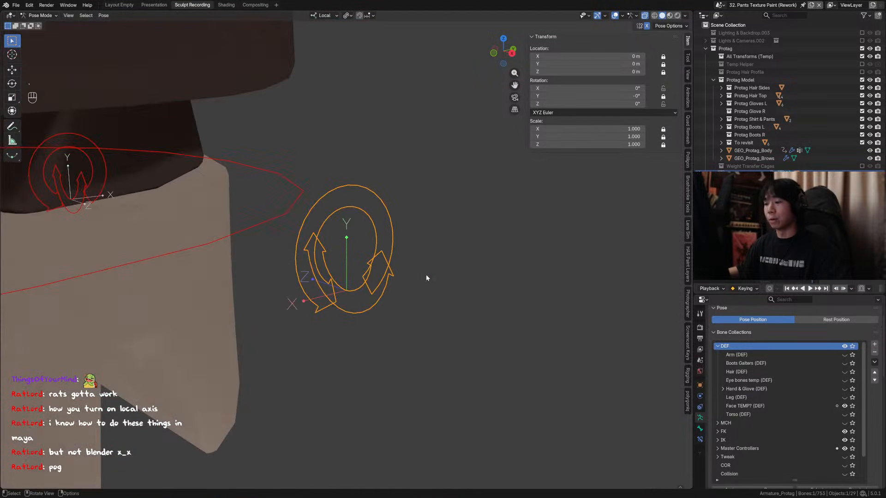
# Save the Blender file with the boot shown from the side.
pyautogui.scroll(-5, 425, 275)
pyautogui.press('n')
pyautogui.moveTo(351, 263); pyautogui.dragTo(498, 238, button='middle')
pyautogui.hotkey('ctrl', 's')
pyautogui.scroll(2, 494, 308)
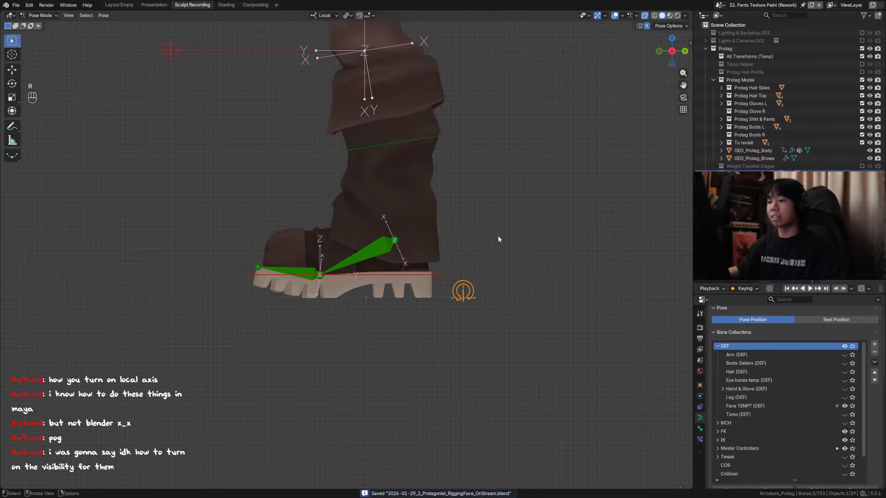
pyautogui.keyDown('shift'); pyautogui.moveTo(444, 191); pyautogui.dragTo(422, 247, button='middle'); pyautogui.keyUp('shift')
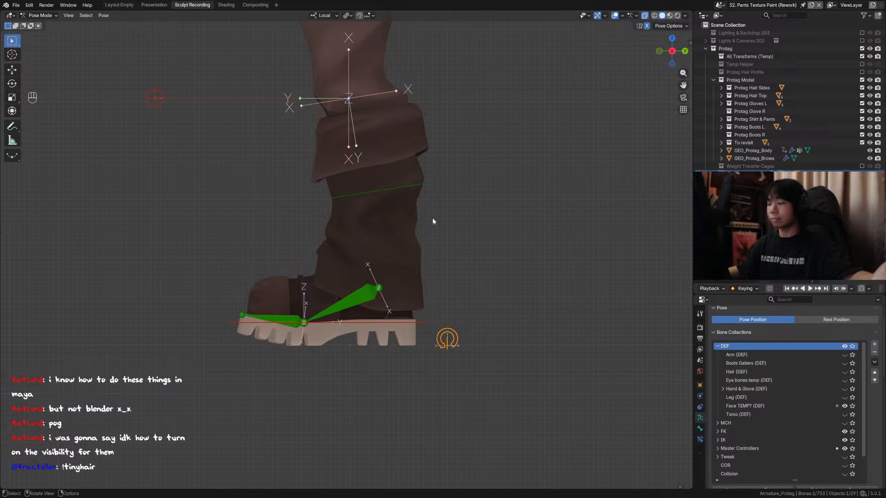
# Make the MCH bone collection visible and try a rotation of the foot roll control with the mechanism bones shown.
pyautogui.click(844, 423)
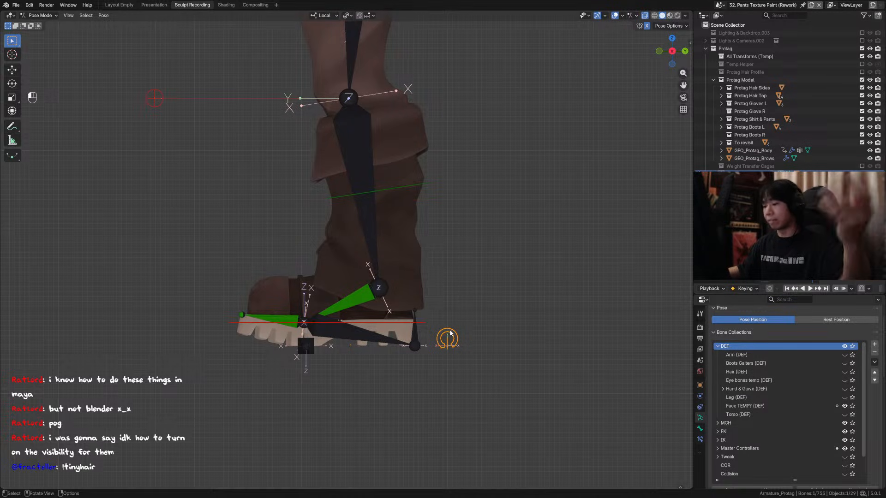
pyautogui.press('r')
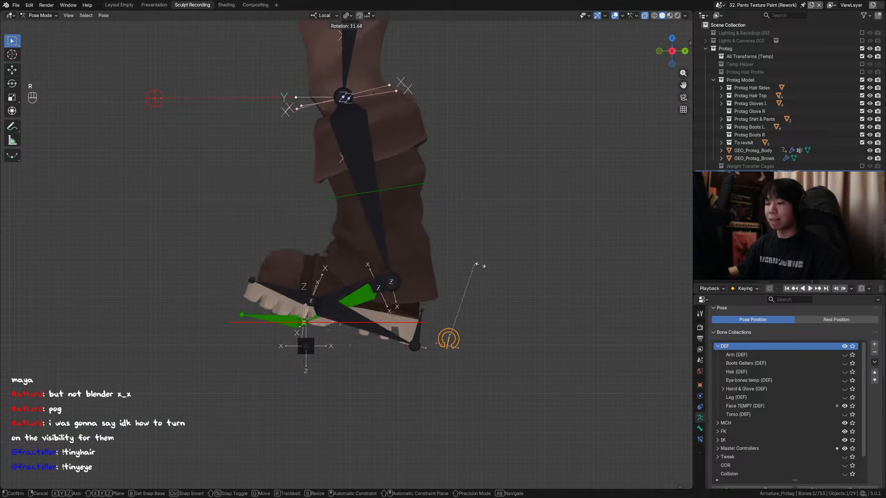
pyautogui.rightClick(443, 250)
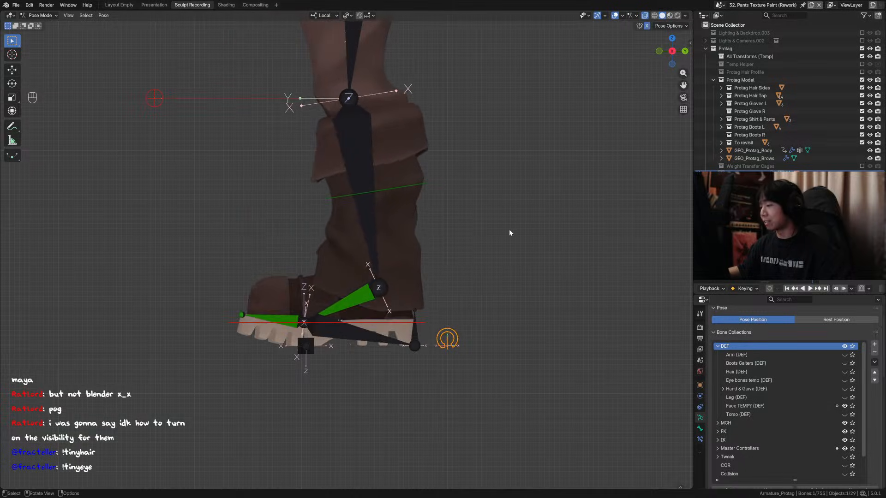
# Hide the viewport overlays and try rotating the foot roll control to about -33° so the boot rolls onto its toe.
pyautogui.click(615, 16)
pyautogui.press('r')
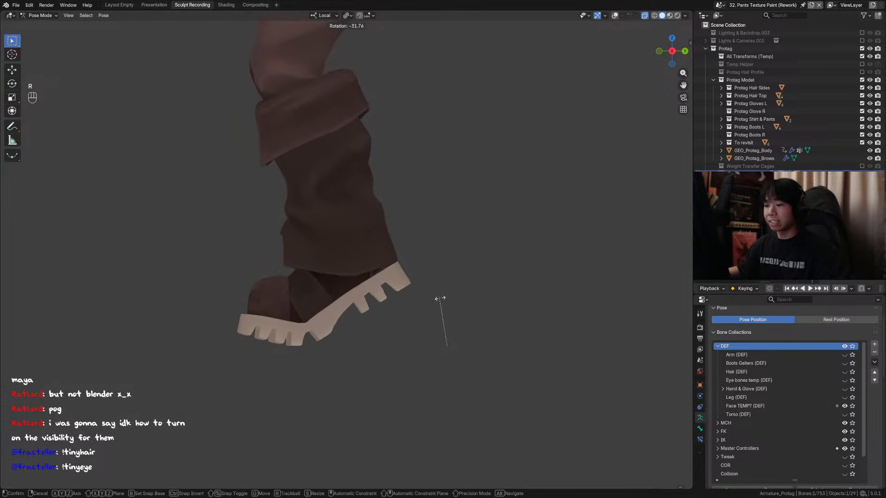
pyautogui.rightClick(440, 298)
pyautogui.scroll(2, 296, 285)
pyautogui.keyDown('shift'); pyautogui.moveTo(284, 298); pyautogui.dragTo(342, 275, button='middle'); pyautogui.keyUp('shift')
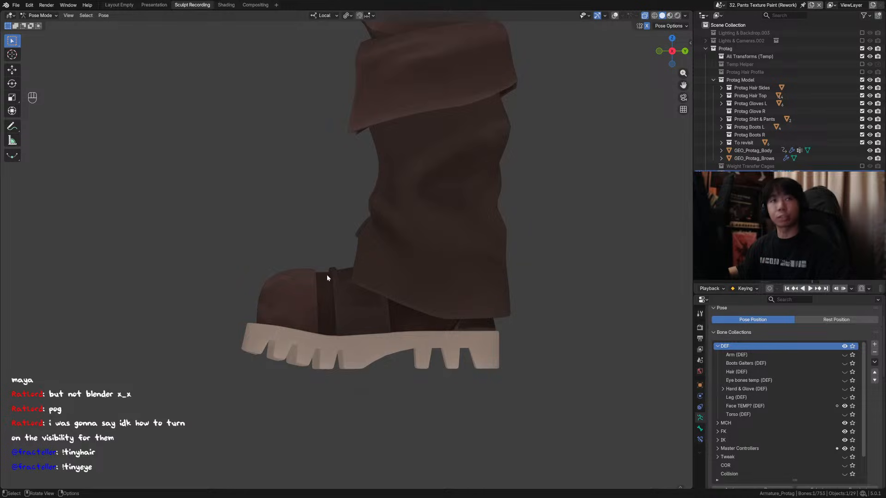
pyautogui.press('r')
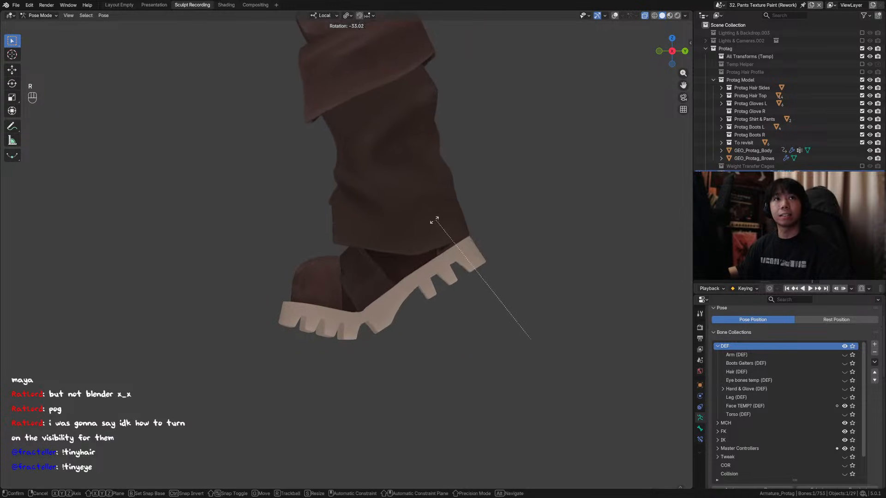
pyautogui.rightClick(434, 221)
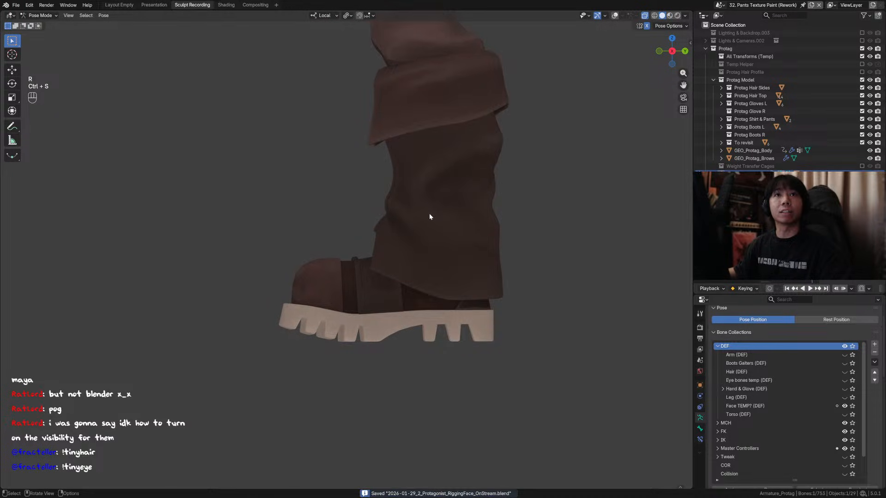
# Examine both boots at an angle, toggling X-ray and the viewport overlays to compare the mesh with its bones.
pyautogui.moveTo(428, 216); pyautogui.dragTo(464, 234, button='middle')
pyautogui.hotkey('alt', 'z')
pyautogui.hotkey('alt', 'z')
pyautogui.scroll(-1, 464, 234)
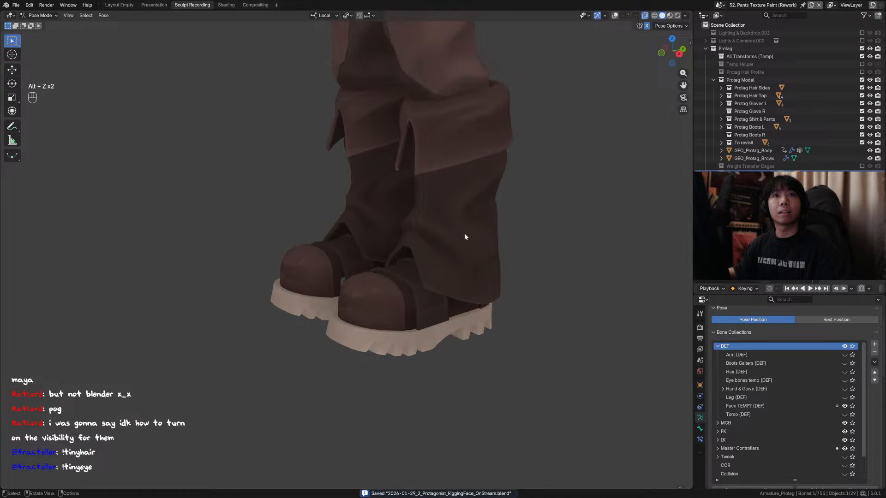
pyautogui.click(616, 16)
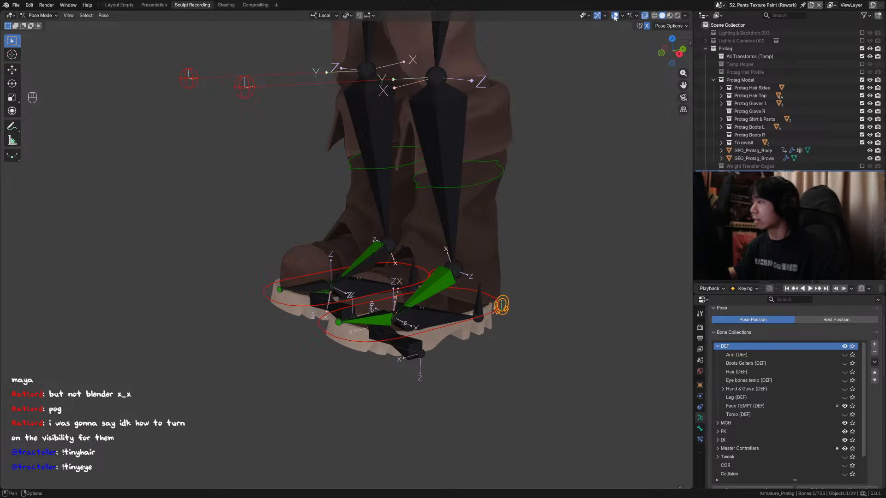
pyautogui.hotkey('shift', 'alt', 'z')
pyautogui.hotkey('shift', 'alt', 'z')
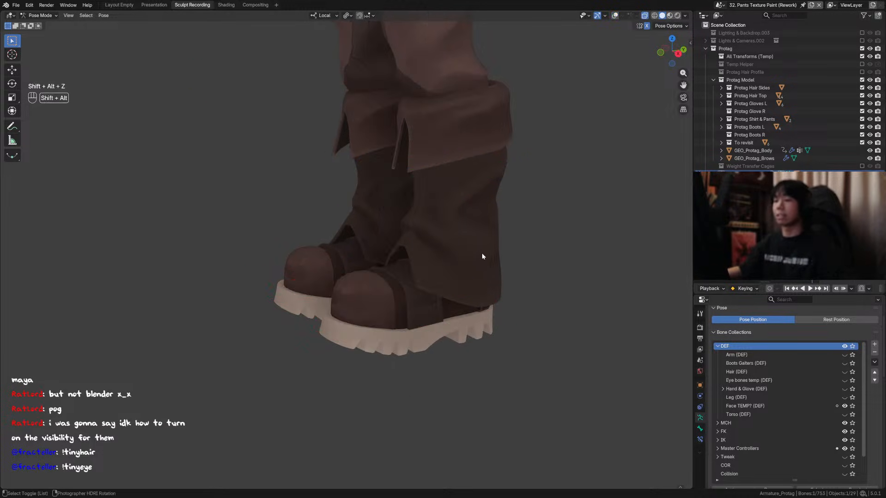
# Try rotating the foot roll control both ways in side view with the bones shown, cancelling each rotation.
pyautogui.moveTo(477, 237); pyautogui.dragTo(480, 289, button='middle')
pyautogui.press('r')
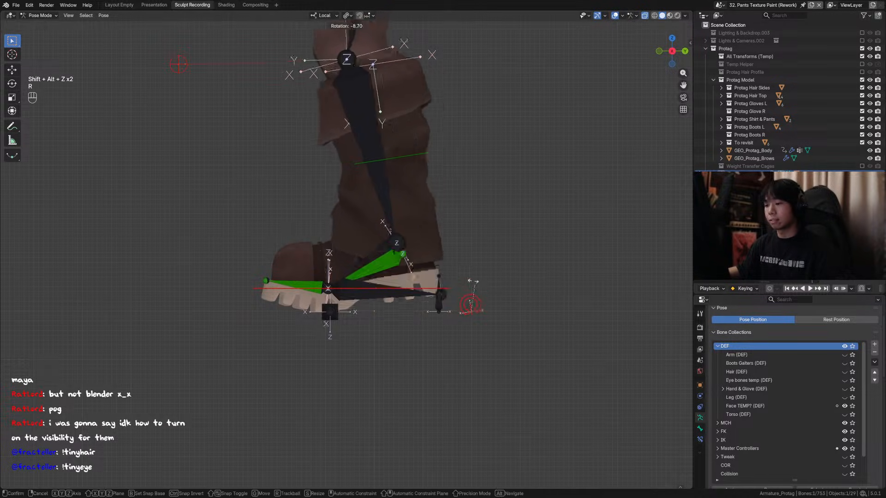
pyautogui.rightClick(481, 326)
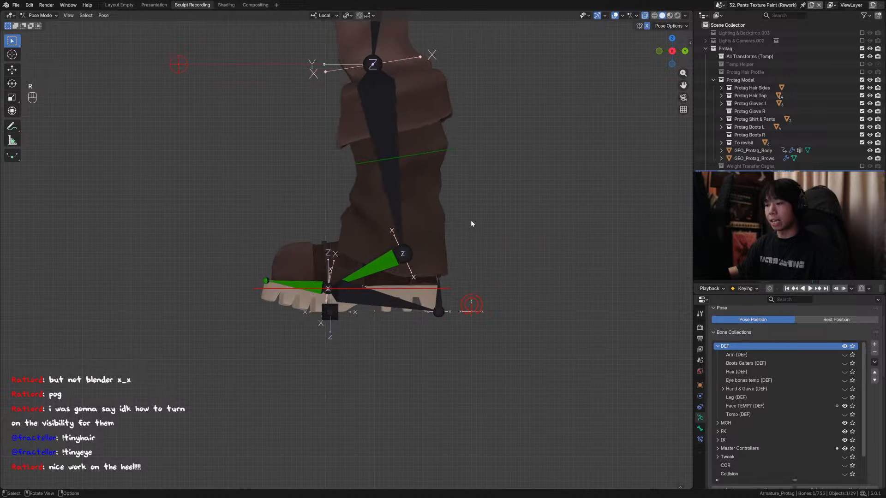
pyautogui.press('r')
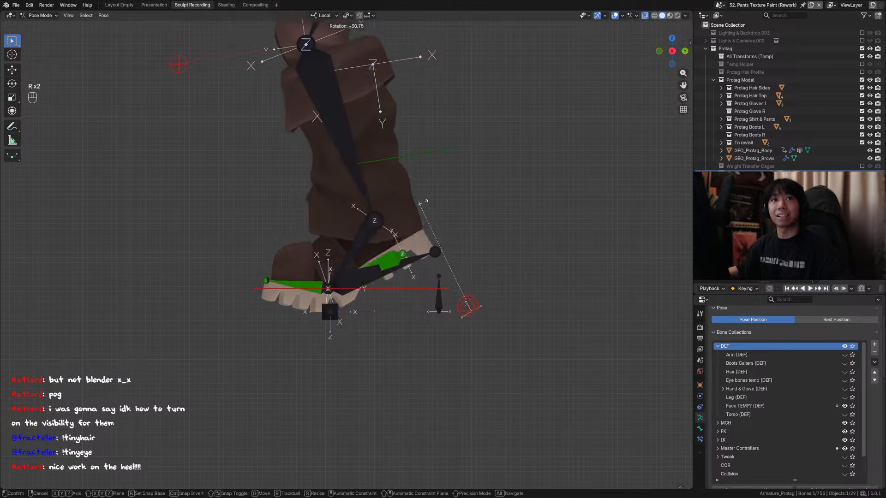
pyautogui.rightClick(441, 192)
# Examine the boots and foot bones up close with the viewport overlays hidden and shown again.
pyautogui.moveTo(441, 192); pyautogui.dragTo(569, 43, button='middle')
pyautogui.scroll(2, 532, 113)
pyautogui.moveTo(532, 114); pyautogui.dragTo(563, 90, button='middle')
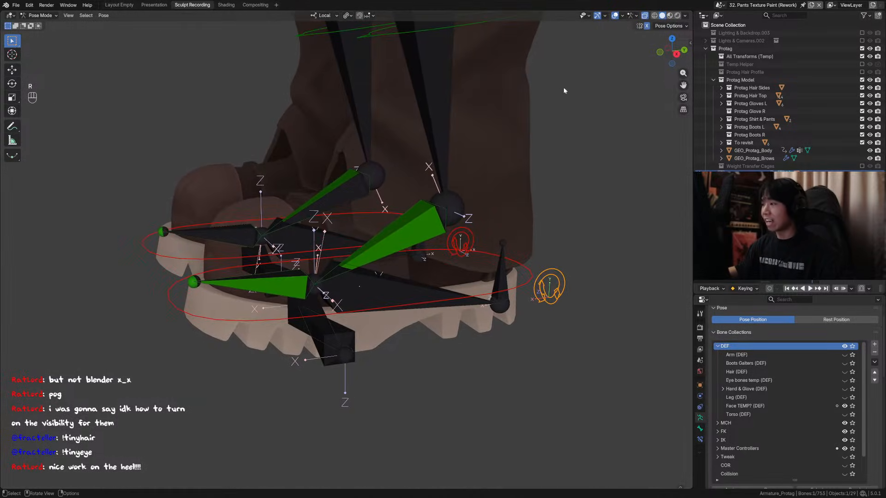
pyautogui.click(615, 15)
pyautogui.moveTo(336, 223); pyautogui.dragTo(587, 80, button='middle')
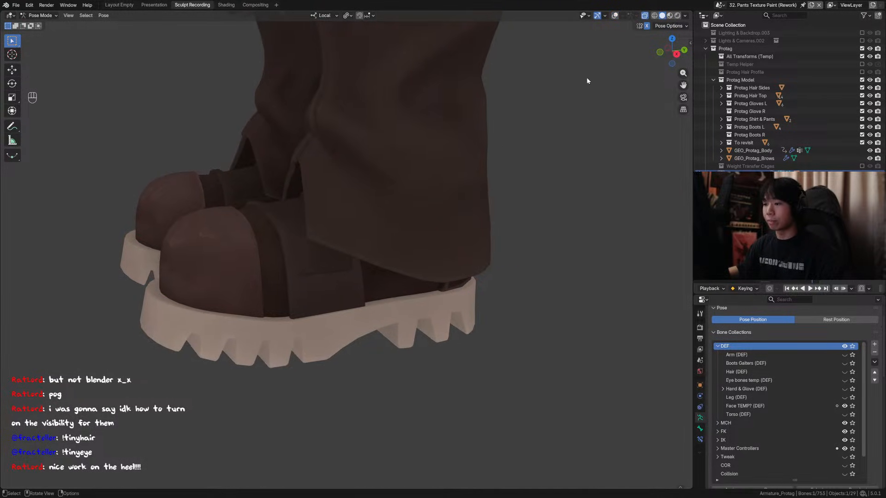
pyautogui.moveTo(461, 132); pyautogui.dragTo(600, 26, button='middle')
pyautogui.click(614, 15)
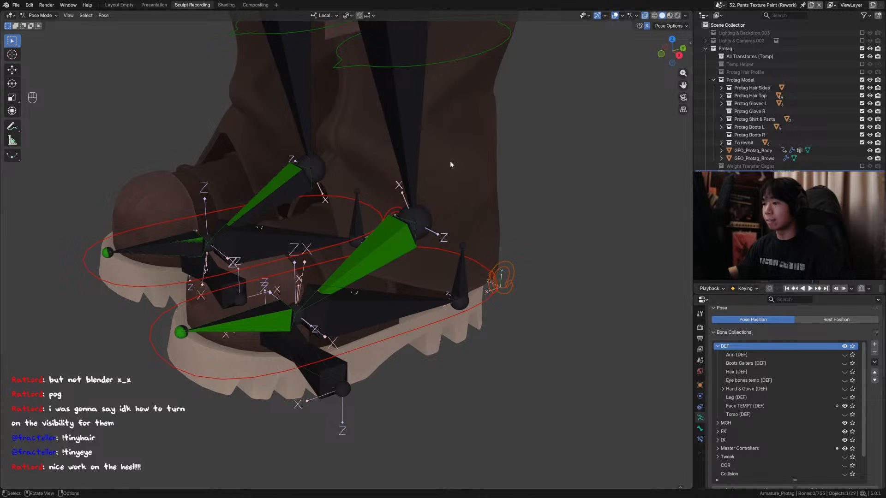
pyautogui.hotkey('ctrl', 'Tab')
pyautogui.press('g')
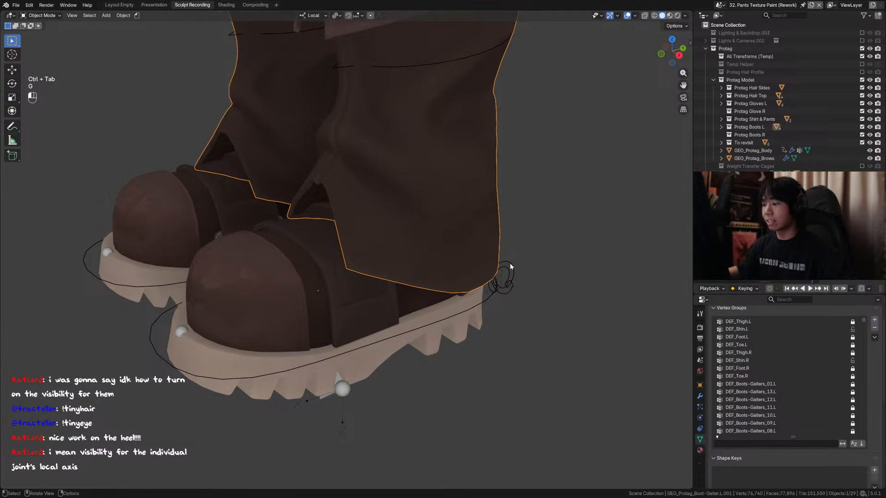
pyautogui.rightClick(510, 263)
pyautogui.hotkey('ctrl', 'Tab')
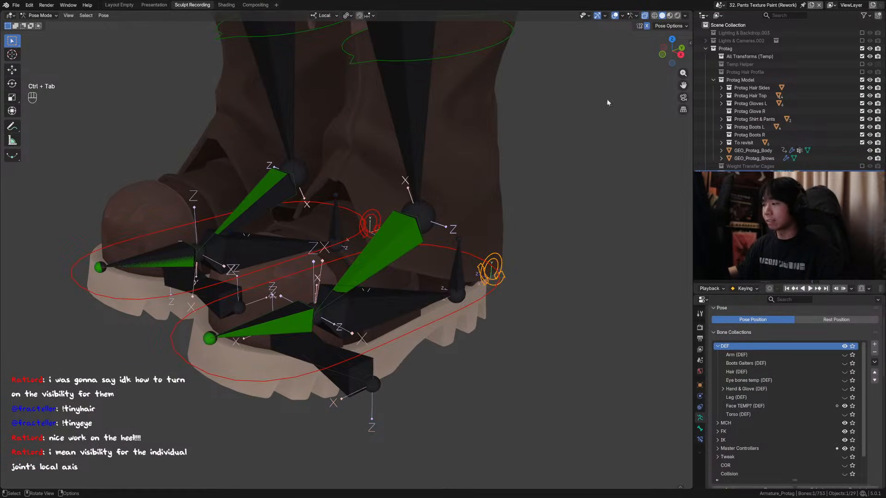
# Hide the overlays, rotate the foot roll control about -26° around its local X axis, and try further rotation from other angles.
pyautogui.hotkey('shift', 'alt', 'z')
pyautogui.press('r')
pyautogui.press('y')
pyautogui.press('r')
pyautogui.press('x')
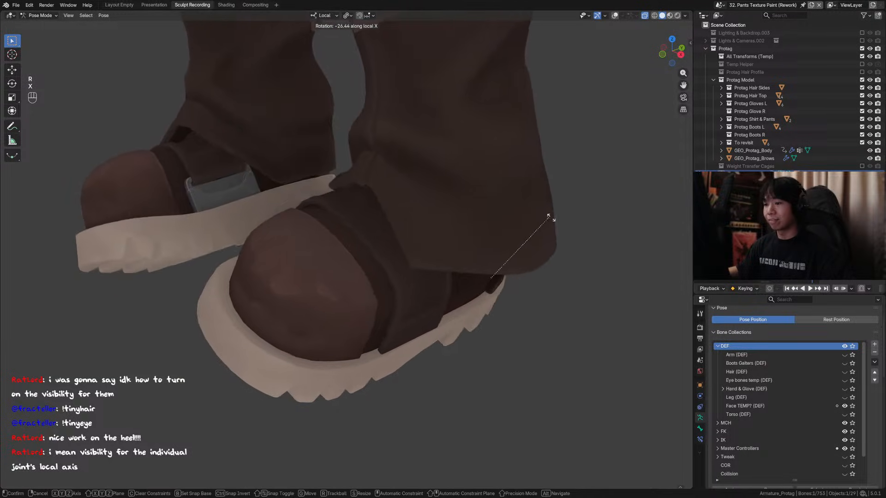
pyautogui.click(544, 213)
pyautogui.moveTo(503, 196); pyautogui.dragTo(566, 208, button='middle')
pyautogui.press('r')
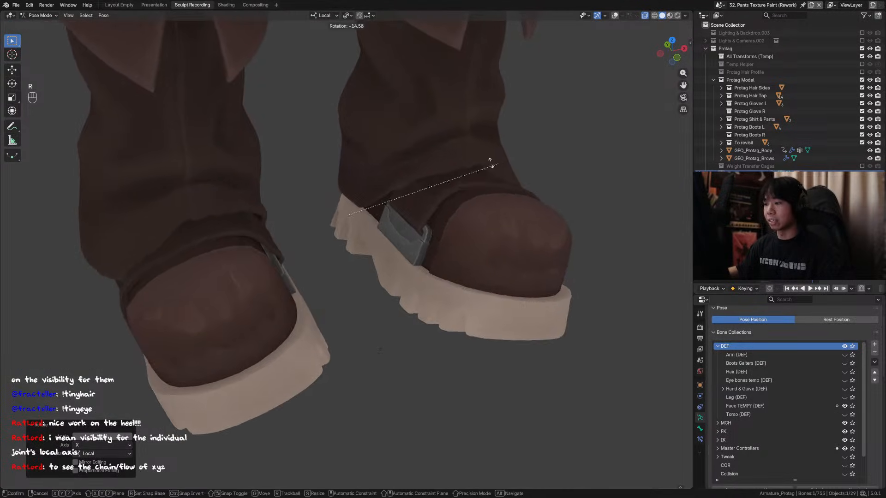
pyautogui.keyDown('alt'); pyautogui.moveTo(431, 176); pyautogui.dragTo(462, 113, button='middle'); pyautogui.keyUp('alt')
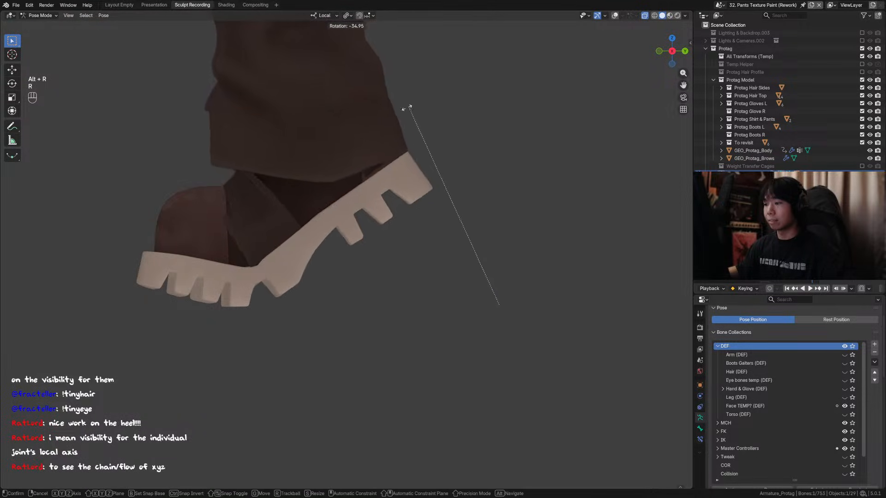
# Clear the foot roll control's rotation and try its heel roll from the side and its sideways tilt from the front.
pyautogui.hotkey('alt', 'r')
pyautogui.press('r')
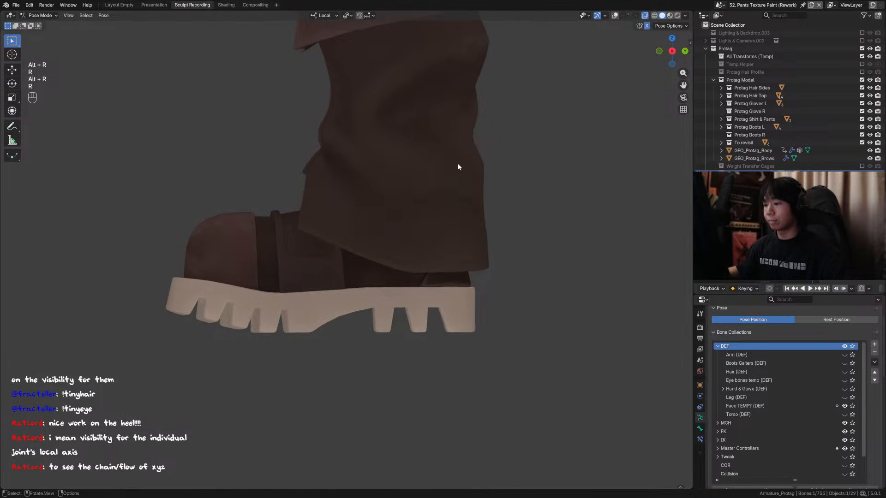
pyautogui.keyDown('alt'); pyautogui.moveTo(458, 163); pyautogui.dragTo(536, 175, button='middle'); pyautogui.keyUp('alt')
pyautogui.press('r')
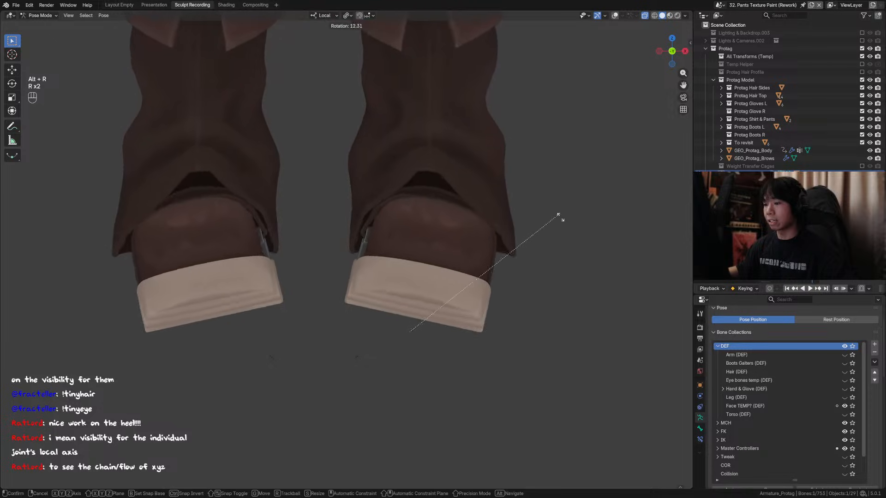
pyautogui.rightClick(456, 125)
# Show the overlays and the rig's custom properties with the whole character in view, and save the file.
pyautogui.scroll(-6, 481, 164)
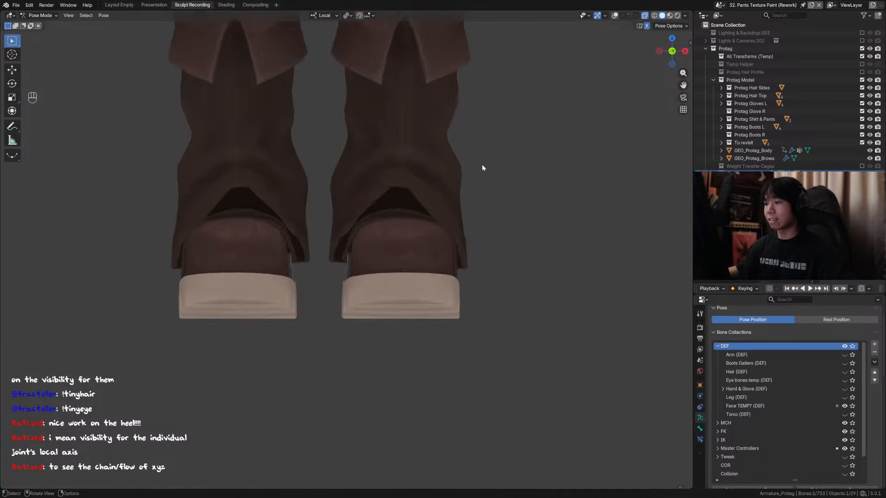
pyautogui.click(614, 17)
pyautogui.keyDown('shift'); pyautogui.moveTo(453, 79); pyautogui.dragTo(444, 182, button='middle'); pyautogui.keyUp('shift')
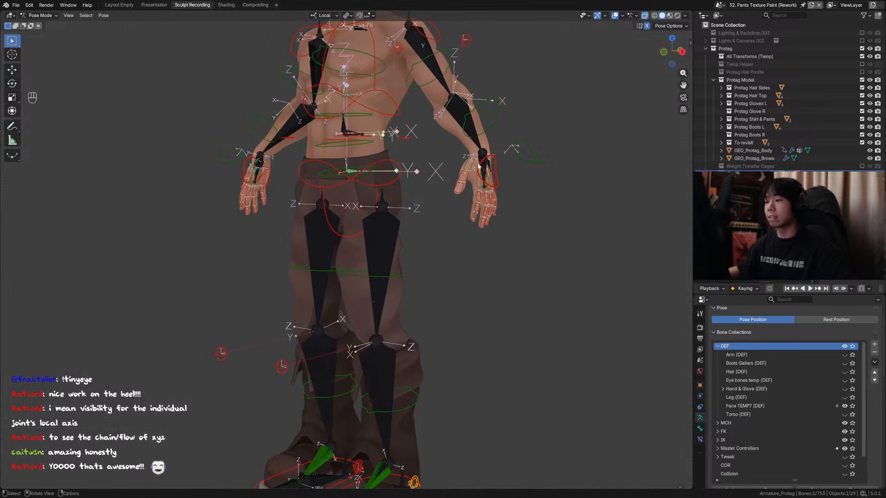
pyautogui.scroll(-2, 422, 138)
pyautogui.keyDown('shift'); pyautogui.moveTo(382, 53); pyautogui.dragTo(392, 82, button='middle'); pyautogui.keyUp('shift')
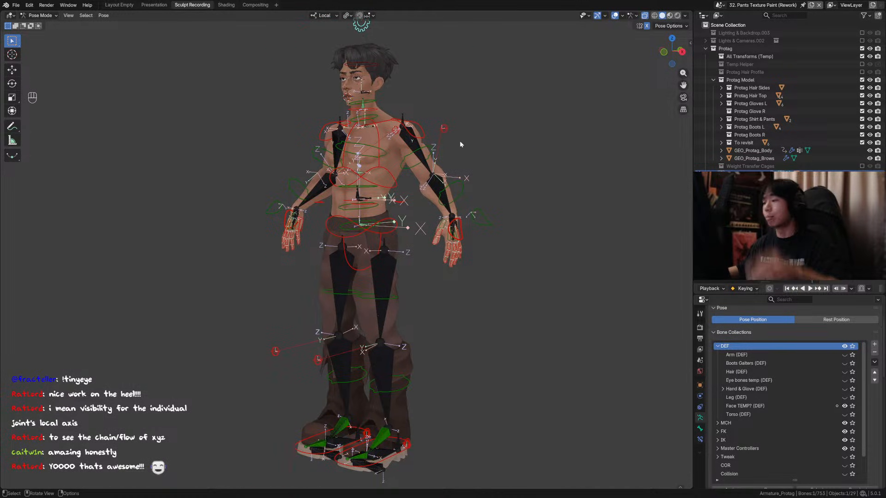
pyautogui.press('n')
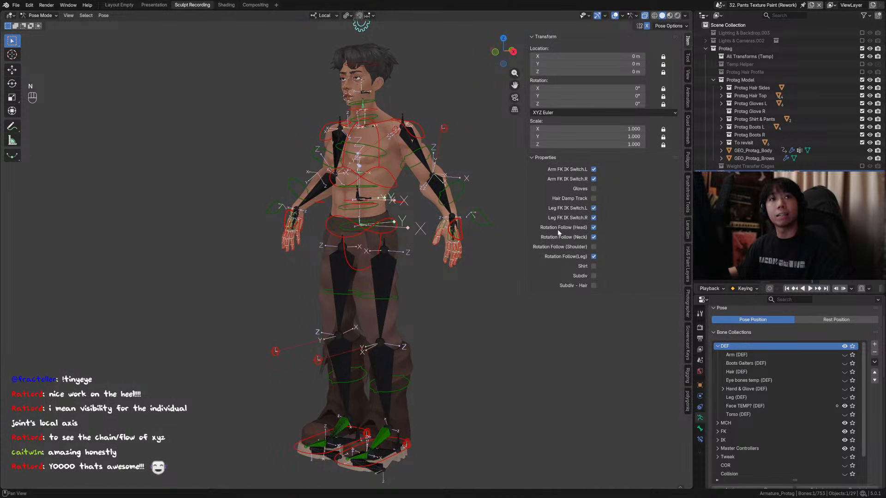
pyautogui.moveTo(489, 203); pyautogui.dragTo(462, 204, button='middle')
pyautogui.hotkey('ctrl', 's')
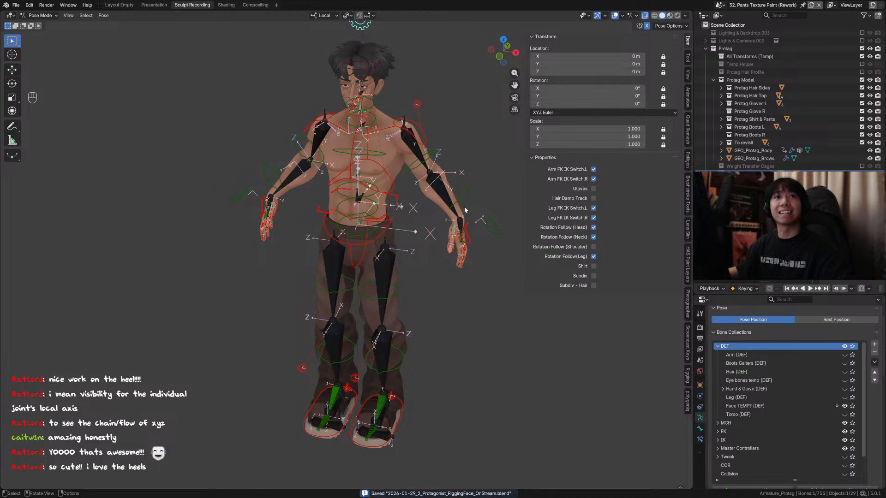
pyautogui.keyDown('ctrl'); pyautogui.moveTo(466, 209); pyautogui.dragTo(540, 223, button='middle'); pyautogui.keyUp('ctrl')
pyautogui.hotkey('ctrl', 's')
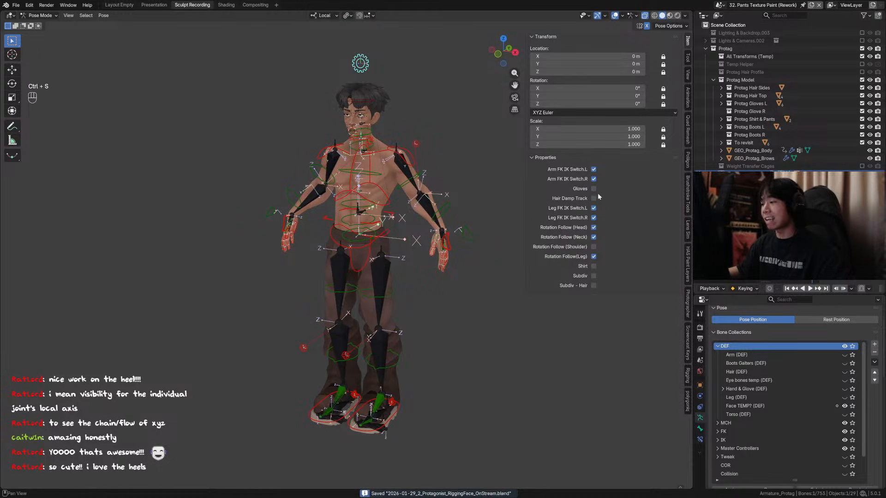
# Turn on the rig's Gloves property and save the file with the character's left hand control selected.
pyautogui.moveTo(493, 201); pyautogui.dragTo(427, 235, button='middle')
pyautogui.click(461, 246)
pyautogui.moveTo(428, 231)
pyautogui.keyDown('shift'); pyautogui.mouseDown(button='middle')
pyautogui.moveTo(420, 240)
pyautogui.moveTo(423, 227)
pyautogui.mouseUp(button='middle'); pyautogui.keyUp('shift')
pyautogui.hotkey('ctrl', 's')
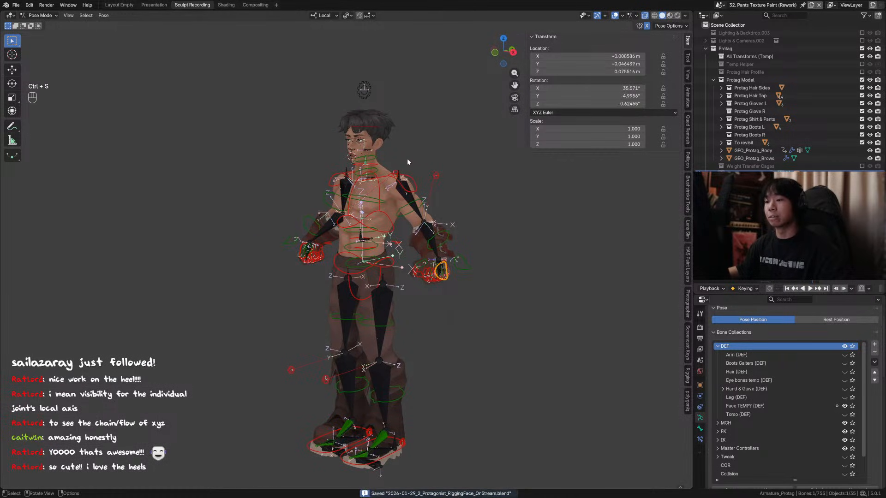
pyautogui.moveTo(407, 159); pyautogui.dragTo(392, 171, button='middle')
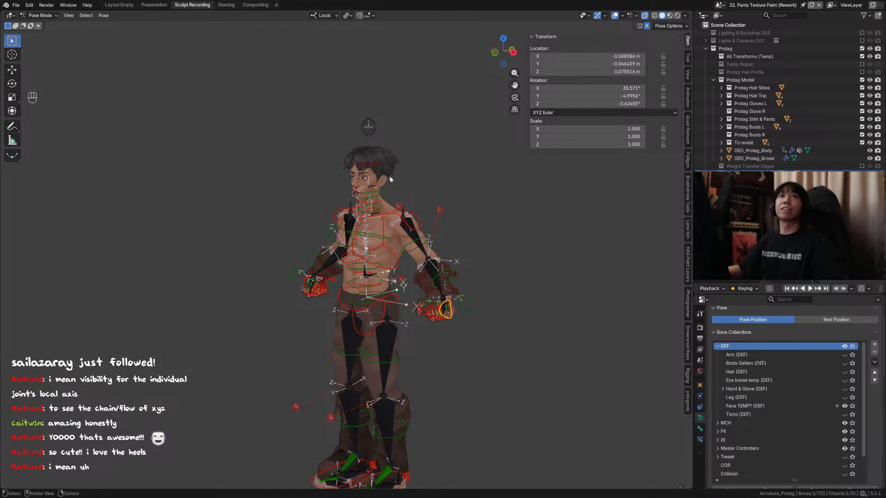
pyautogui.moveTo(390, 179)
pyautogui.keyDown('alt'); pyautogui.mouseDown(button='middle')
pyautogui.moveTo(420, 164)
pyautogui.moveTo(404, 168)
pyautogui.mouseUp(button='middle'); pyautogui.keyUp('alt')
pyautogui.hotkey('ctrl', 's')
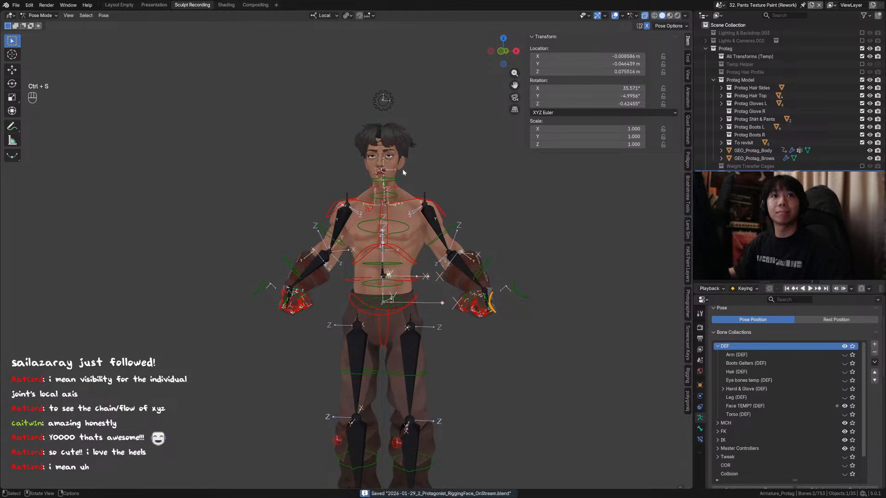
# Select the foot roll control at the character's left boot and try rotating it about -20° from the front, cancelling the rotation.
pyautogui.moveTo(436, 242); pyautogui.dragTo(417, 225, button='middle')
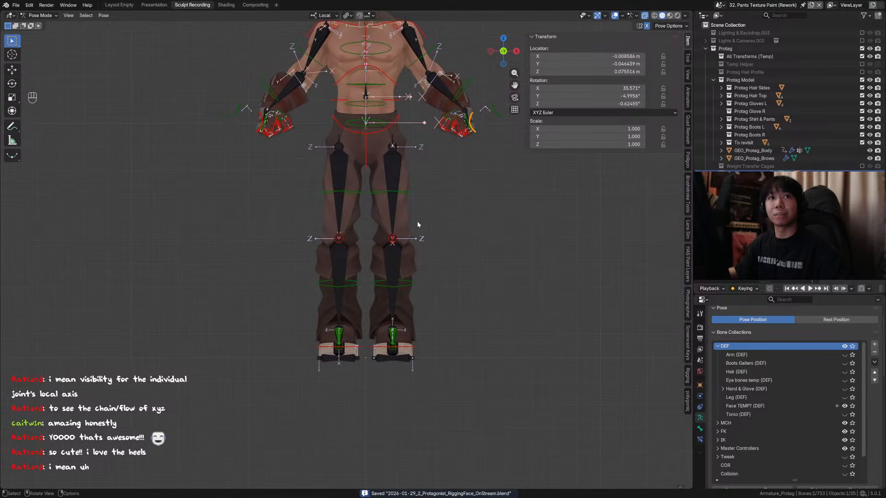
pyautogui.moveTo(417, 343)
pyautogui.mouseDown(button='middle')
pyautogui.moveTo(419, 334)
pyautogui.moveTo(395, 344)
pyautogui.moveTo(426, 347)
pyautogui.mouseUp(button='middle')
pyautogui.click(392, 354)
pyautogui.press('r')
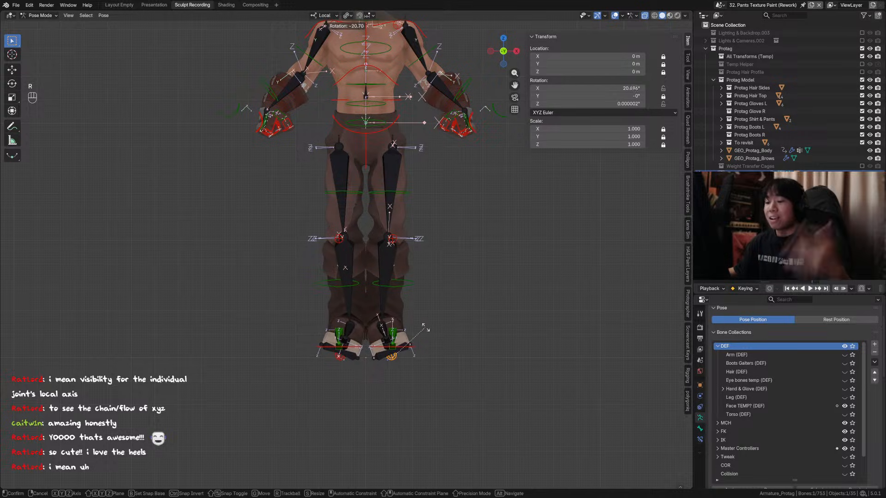
pyautogui.rightClick(425, 326)
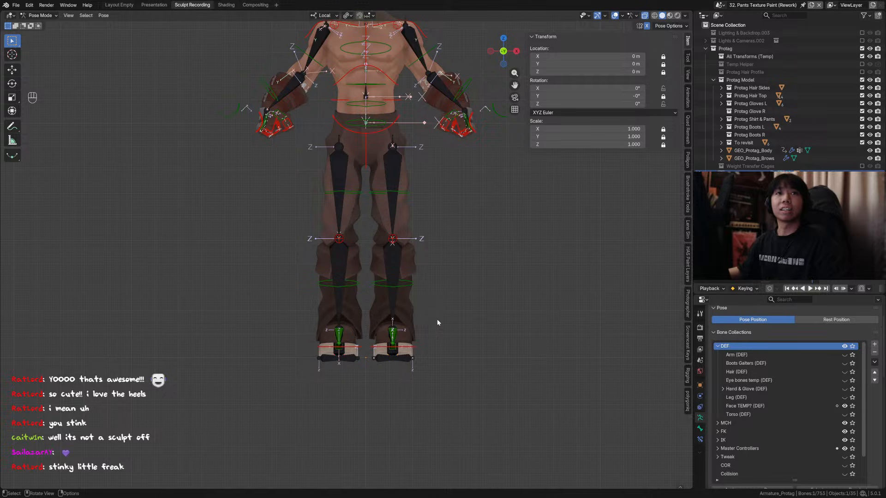
pyautogui.moveTo(422, 300); pyautogui.dragTo(346, 306, button='middle')
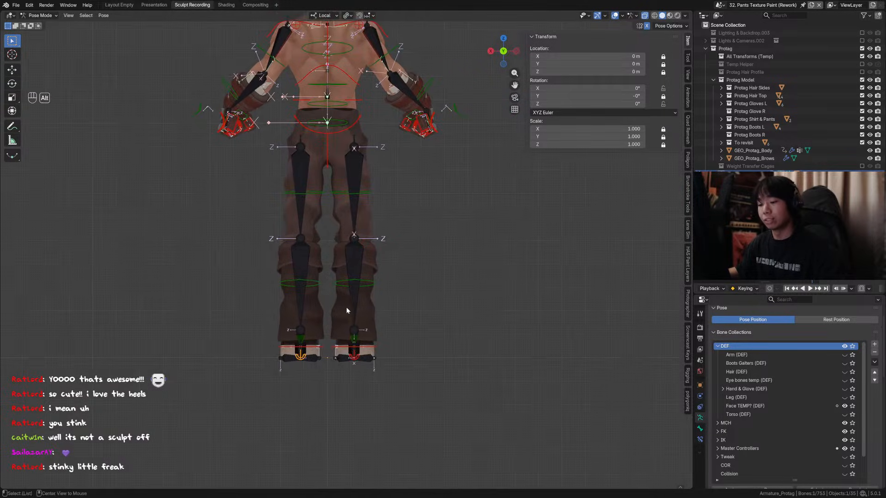
pyautogui.press('r')
pyautogui.press('Escape')
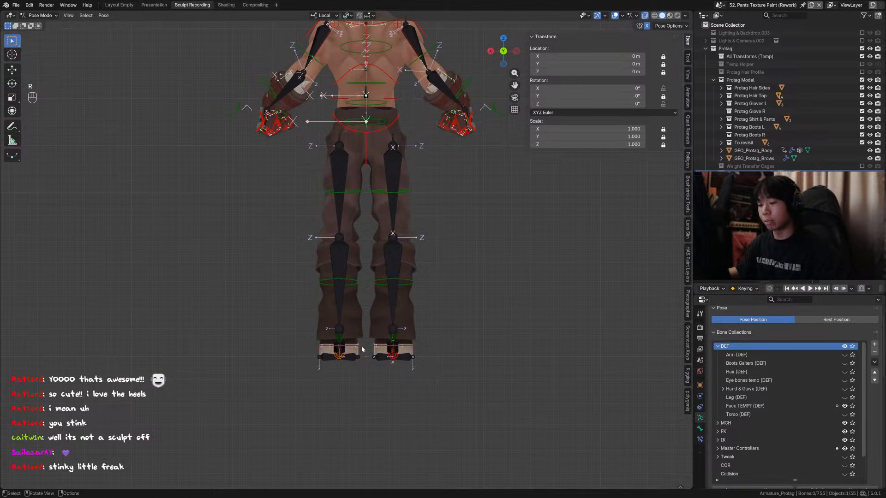
# Move the left foot control about 0.088 m along its local X axis and about 0.055 m along its local Z axis.
pyautogui.click(365, 349)
pyautogui.press('g')
pyautogui.press('x')
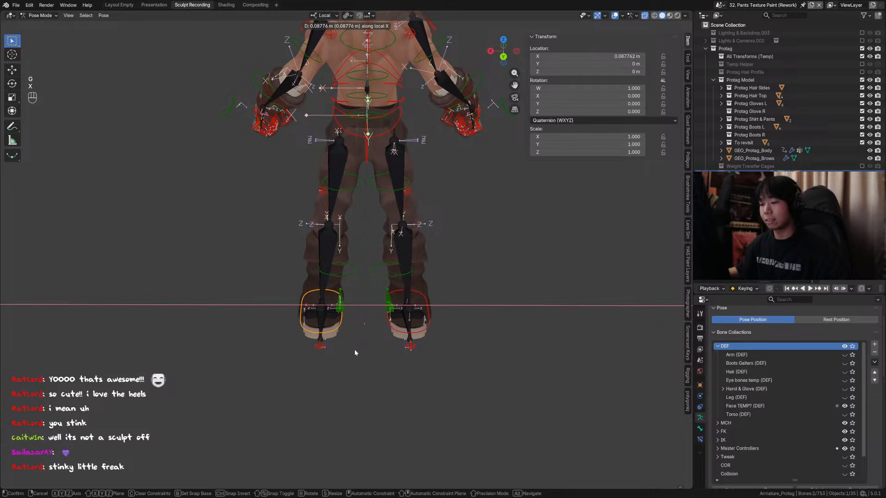
pyautogui.click(354, 350)
pyautogui.moveTo(355, 350); pyautogui.dragTo(349, 328, button='middle')
pyautogui.press('g')
pyautogui.press('z')
pyautogui.click(376, 311)
# Save the file and rotate the left foot control about 20.4° around its local Z axis.
pyautogui.hotkey('ctrl', 's')
pyautogui.press('r')
pyautogui.press('z')
pyautogui.click(441, 344)
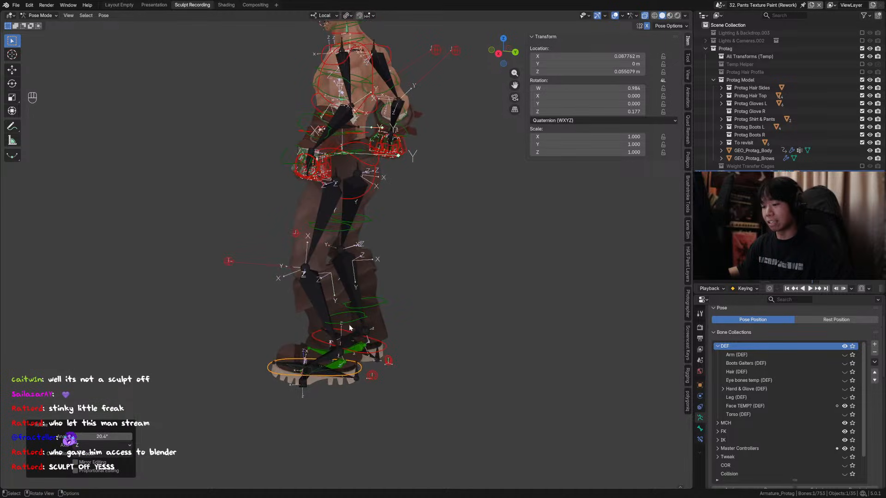
# Try rolling the left boot about -31° with its foot roll control from the side and clear the control's rotation.
pyautogui.click(372, 375)
pyautogui.press('r')
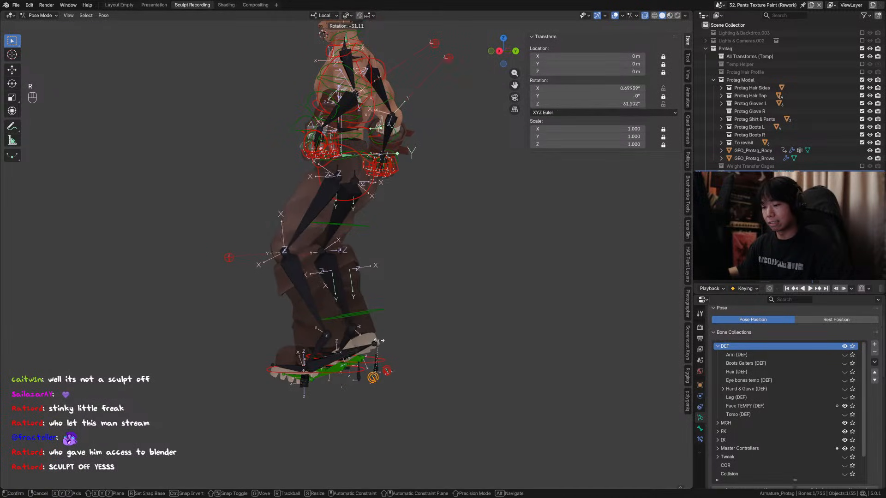
pyautogui.click(381, 340)
pyautogui.hotkey('alt', 'r')
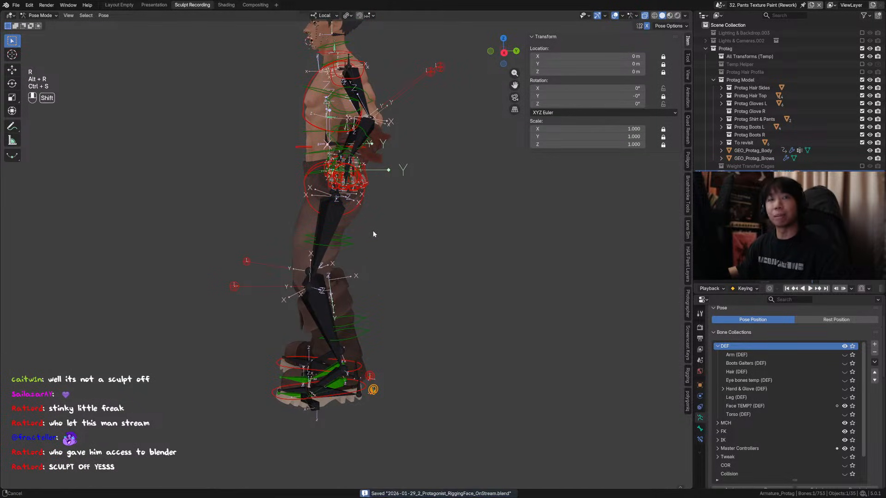
# Select the left hand control and move it about 0.13 m inward toward the hip in the front view.
pyautogui.moveTo(374, 234); pyautogui.dragTo(386, 267, button='middle')
pyautogui.click(421, 215)
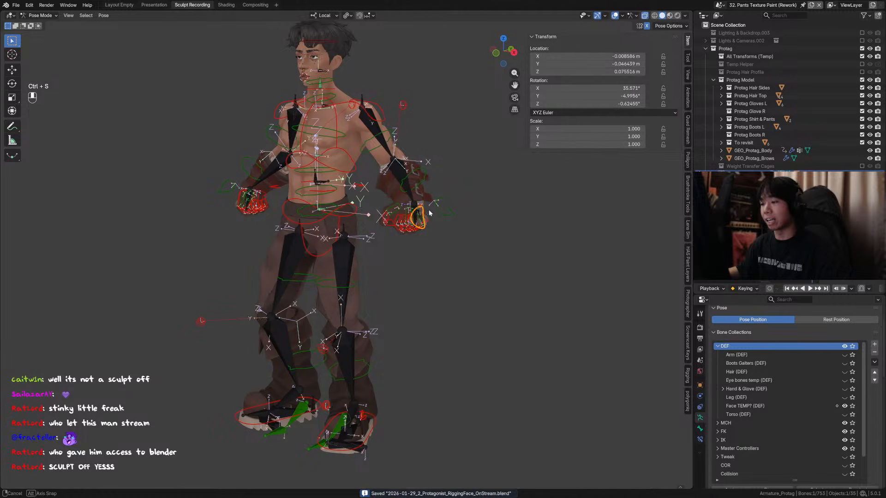
pyautogui.press('KP_1')
pyautogui.press('g')
pyautogui.click(414, 226)
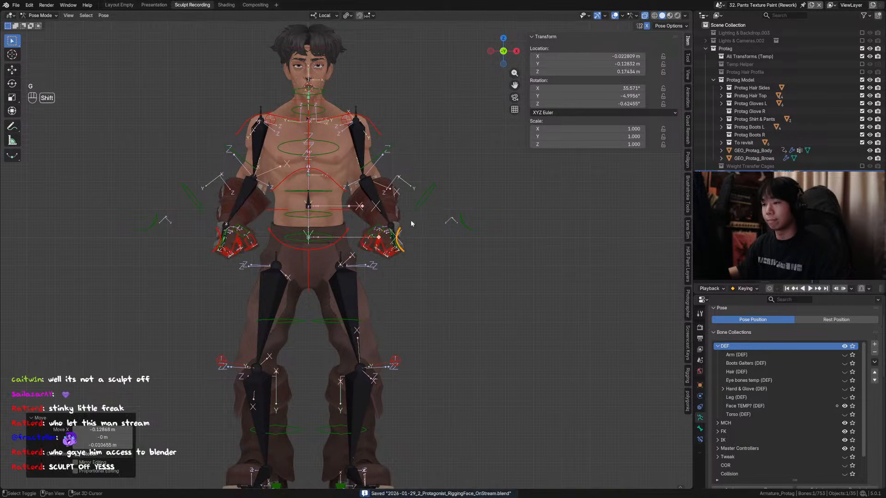
pyautogui.moveTo(414, 226); pyautogui.dragTo(492, 165, button='middle')
pyautogui.press('g')
pyautogui.press('x')
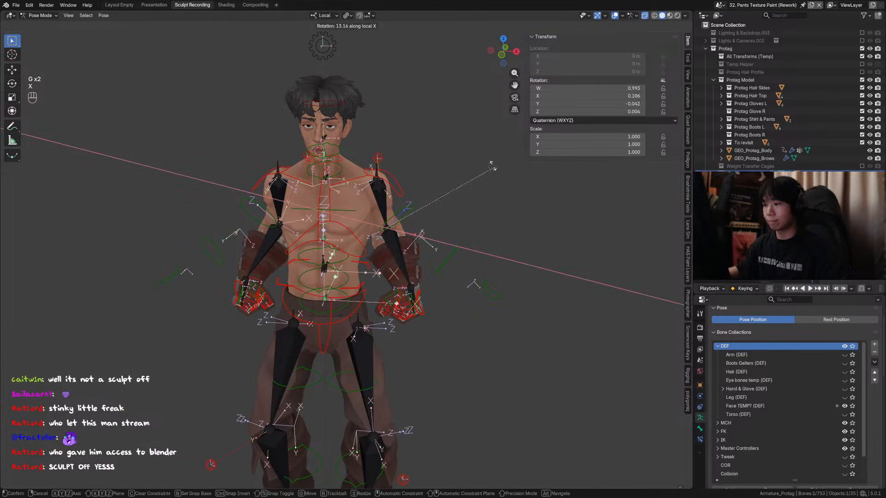
pyautogui.rightClick(492, 166)
# Move the left elbow's pole control about 0.178 m along its local X axis, and reposition it freely in the front view.
pyautogui.click(388, 161)
pyautogui.press('g')
pyautogui.press('x')
pyautogui.click(434, 165)
pyautogui.press('KP_1')
pyautogui.press('g')
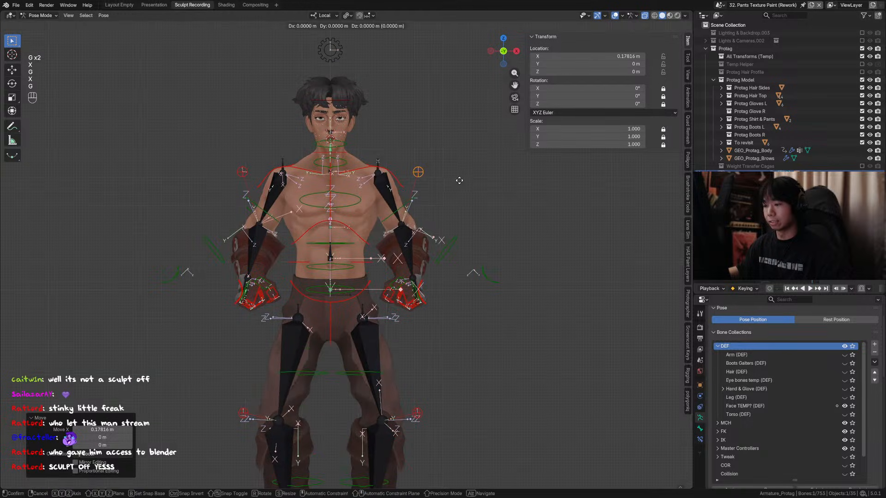
pyautogui.press('g')
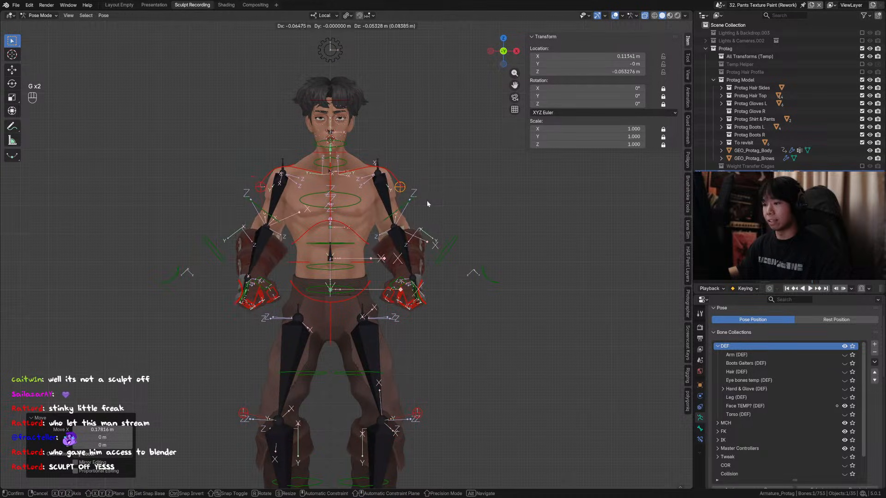
pyautogui.click(424, 197)
# Select the left hand control, try rotating it around its Z axis, and move it about -0.157 m along its X axis.
pyautogui.moveTo(425, 198); pyautogui.dragTo(443, 297, button='middle')
pyautogui.click(422, 291)
pyautogui.press('r')
pyautogui.press('z')
pyautogui.click(434, 297)
pyautogui.press('g')
pyautogui.press('x')
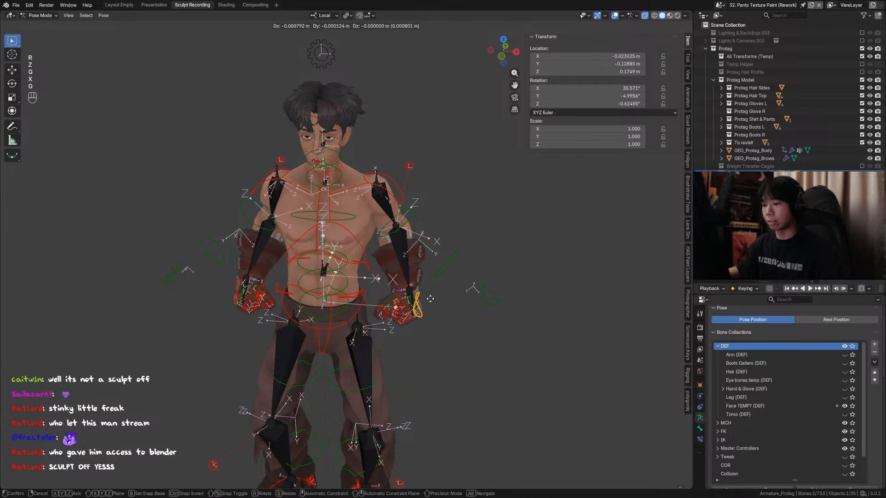
pyautogui.click(422, 309)
pyautogui.press('g')
pyautogui.press('y')
pyautogui.click(430, 314)
# Adjust the left hand control from the front along its local X axis and about 0.035 m along its local Z axis.
pyautogui.keyDown('alt'); pyautogui.moveTo(434, 315); pyautogui.dragTo(445, 289, button='middle'); pyautogui.keyUp('alt')
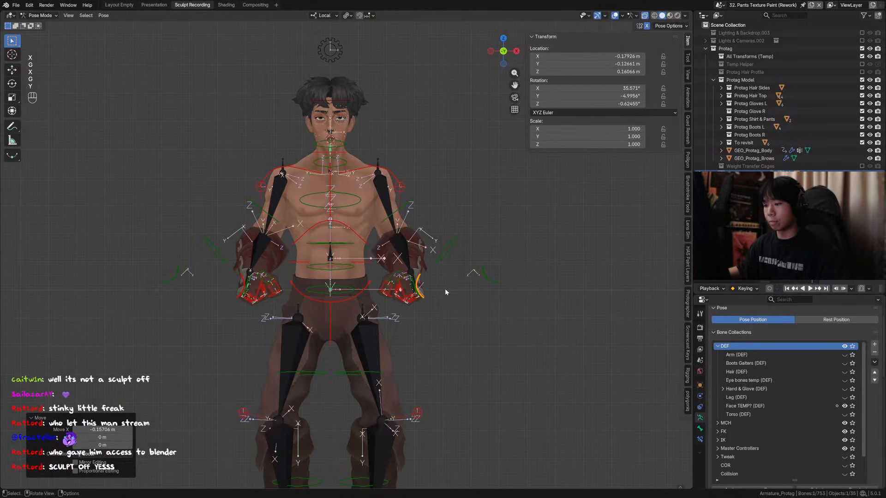
pyautogui.press('g')
pyautogui.press('x')
pyautogui.click(431, 291)
pyautogui.press('g')
pyautogui.press('z')
pyautogui.click(421, 293)
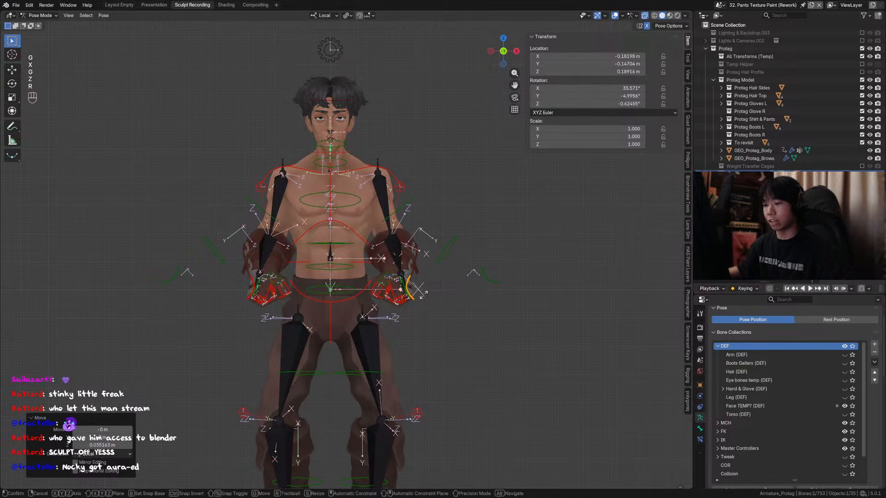
pyautogui.press('r')
pyautogui.press('z')
pyautogui.rightClick(419, 290)
# Select all pose bones and clear their location, rotation and scale.
pyautogui.keyDown('shift'); pyautogui.moveTo(385, 146); pyautogui.dragTo(393, 100, button='middle'); pyautogui.keyUp('shift')
pyautogui.press('a')
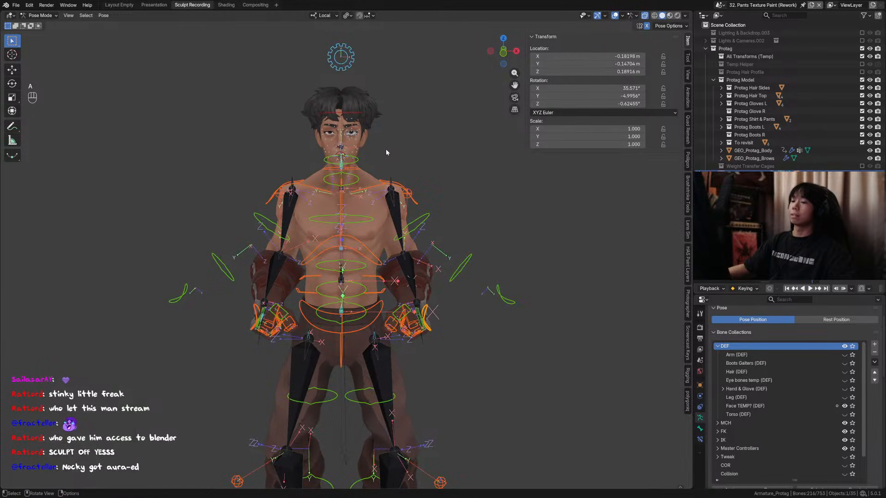
pyautogui.hotkey('alt', 'g')
pyautogui.hotkey('alt', 'r')
pyautogui.hotkey('alt', 's')
# Select the gear-shaped settings control above the head, turn on its Shirt property, and hide the overlays.
pyautogui.click(355, 70)
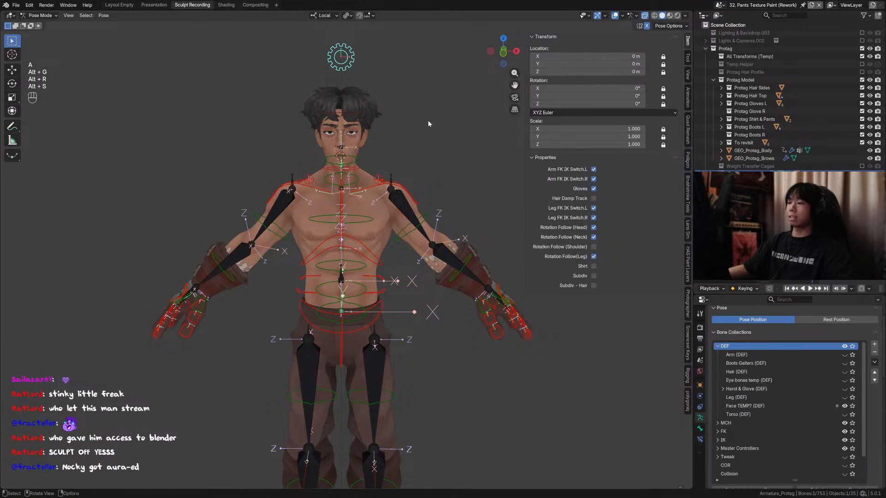
pyautogui.moveTo(429, 127); pyautogui.dragTo(422, 137, button='middle')
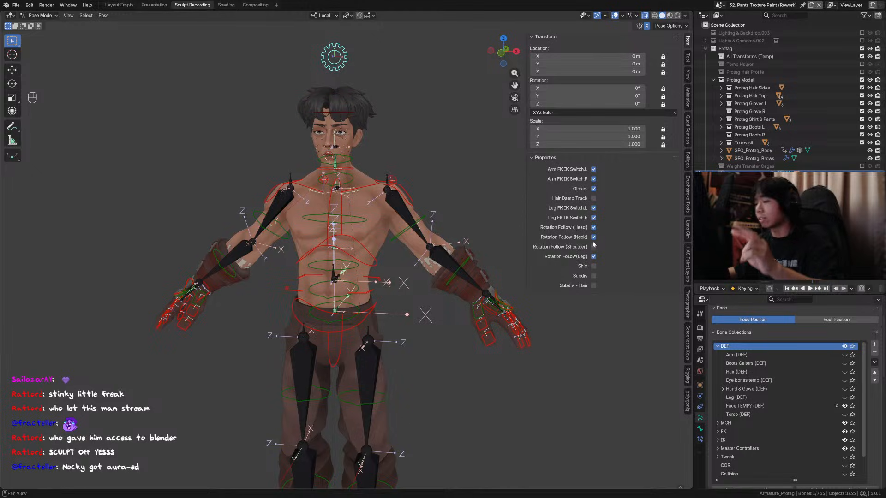
pyautogui.click(593, 267)
pyautogui.hotkey('shift', 'alt', 'z')
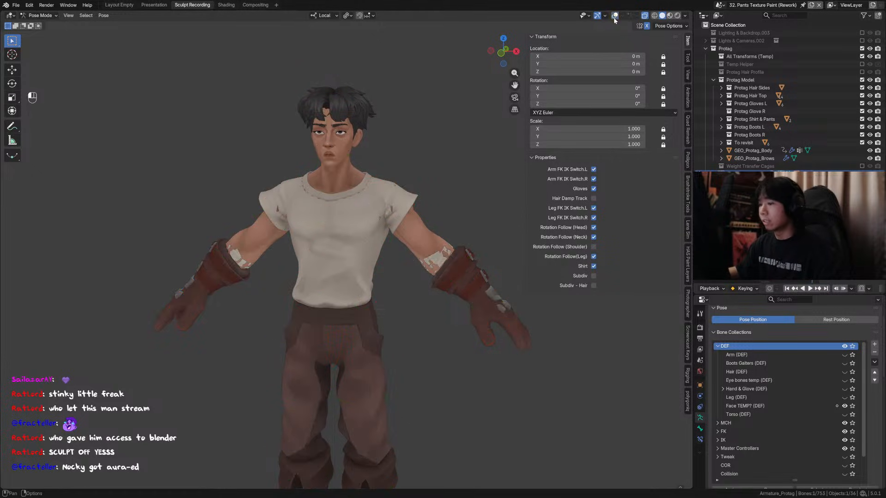
# Toggle the Shirt property off and on to compare the character without and with the shirt.
pyautogui.click(593, 266)
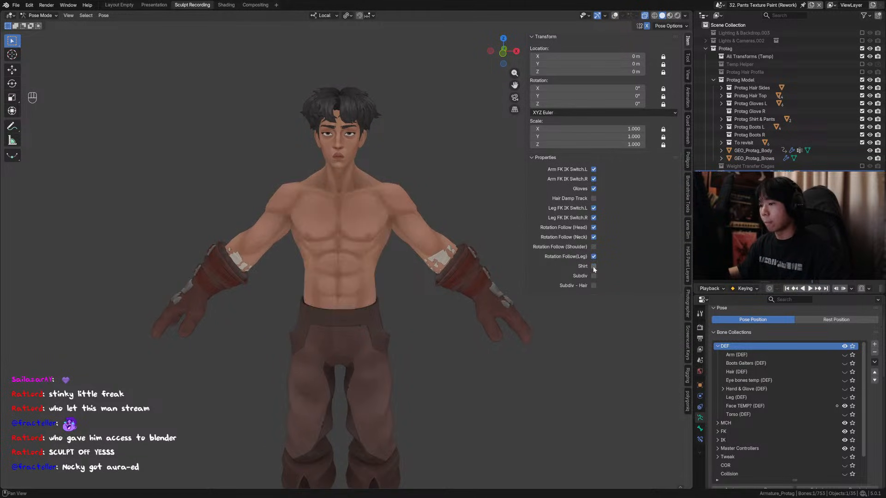
pyautogui.click(593, 267)
pyautogui.moveTo(597, 268); pyautogui.dragTo(409, 242, button='middle')
pyautogui.click(593, 266)
pyautogui.click(593, 266)
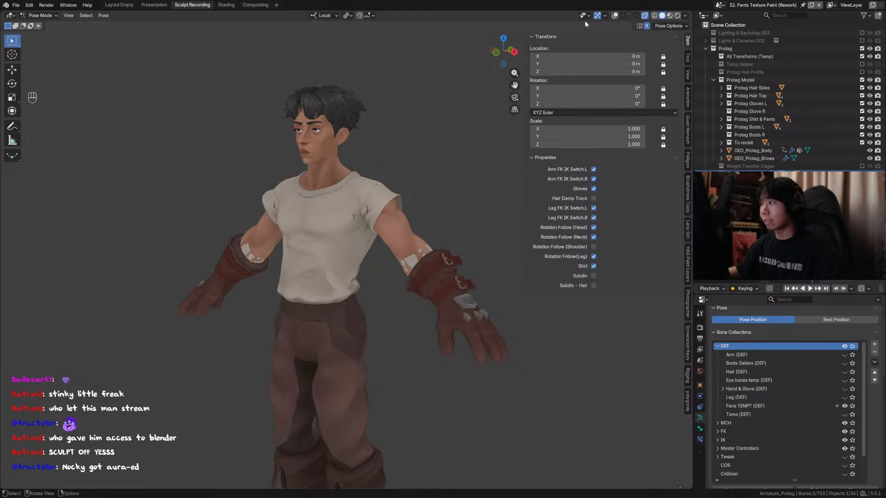
# Show the overlays and try moving the left hand control with the shirt on, cancelling the moves.
pyautogui.hotkey('shift', 'alt', 'z')
pyautogui.click(465, 310)
pyautogui.press('g')
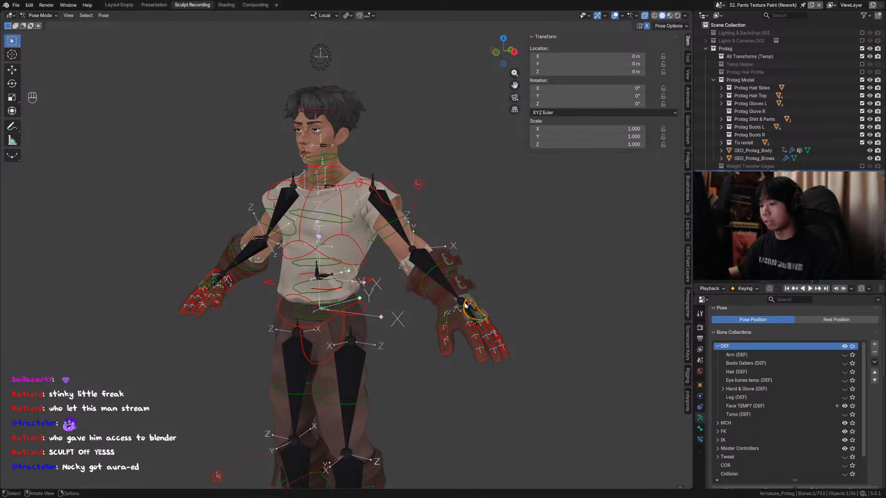
pyautogui.press('Escape')
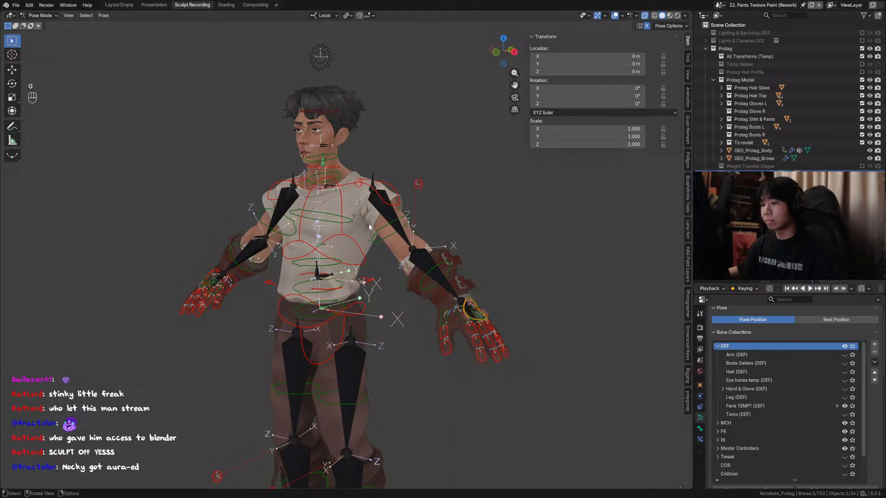
pyautogui.click(326, 65)
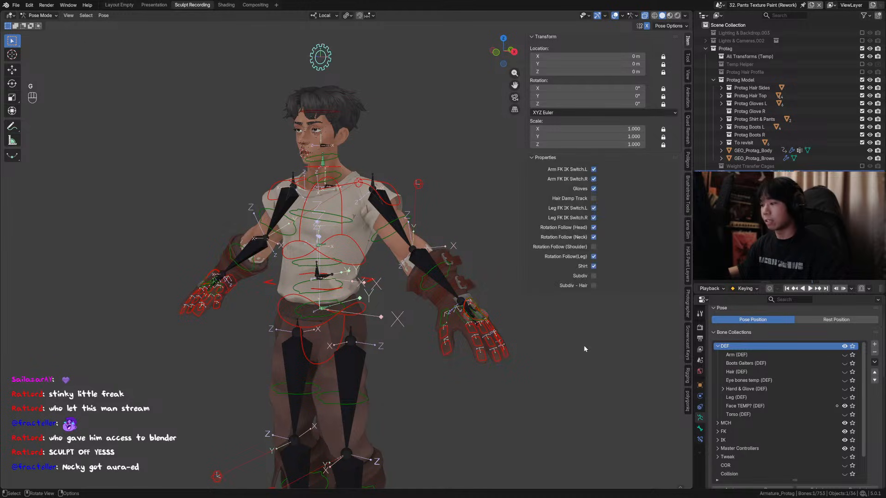
pyautogui.click(458, 310)
pyautogui.press('g')
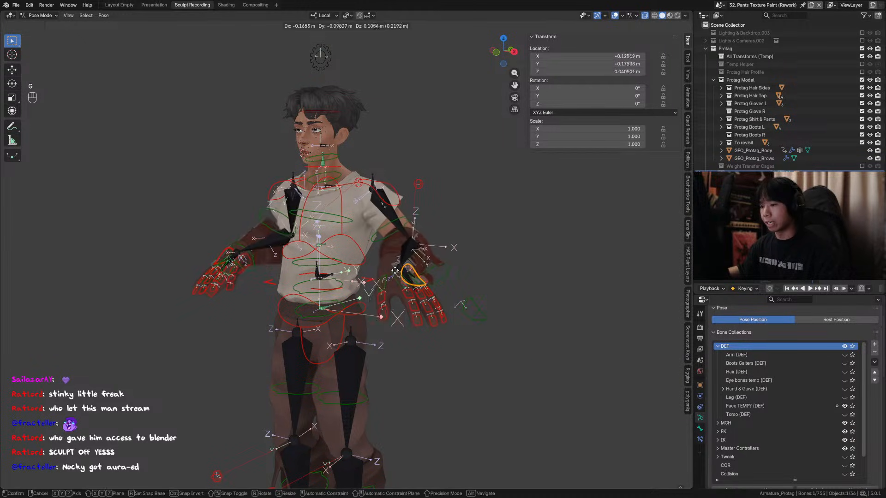
pyautogui.rightClick(400, 270)
# Try rotating the neck control and view the head from the side, saving the file.
pyautogui.keyDown('shift'); pyautogui.moveTo(393, 132); pyautogui.dragTo(384, 272, button='middle'); pyautogui.keyUp('shift')
pyautogui.hotkey('ctrl', 's')
pyautogui.keyDown('shift'); pyautogui.click(381, 259); pyautogui.keyUp('shift')
pyautogui.press('r')
pyautogui.rightClick(392, 263)
pyautogui.press('KP_3')
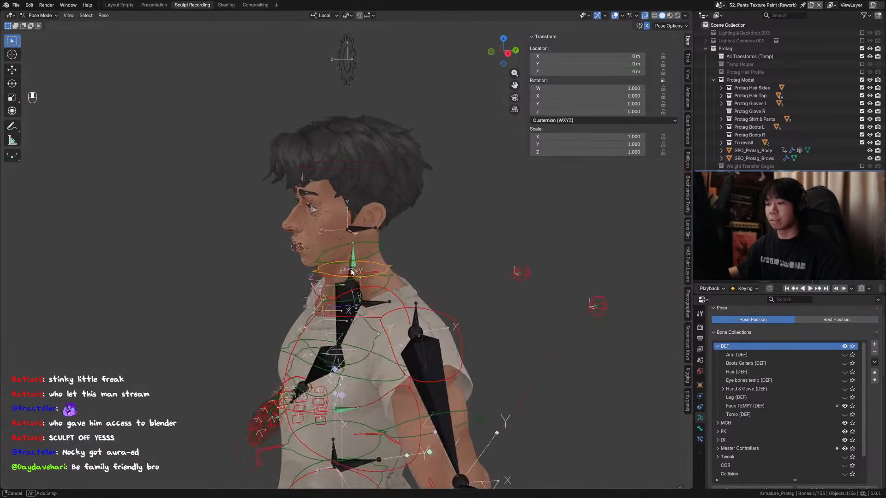
pyautogui.click(385, 263)
pyautogui.hotkey('ctrl', 's')
# Show the custom properties of the gear-shaped settings control above the head, with the character seen from the front.
pyautogui.moveTo(352, 90); pyautogui.dragTo(388, 154, button='middle')
pyautogui.click(367, 94)
pyautogui.press('n')
pyautogui.press('n')
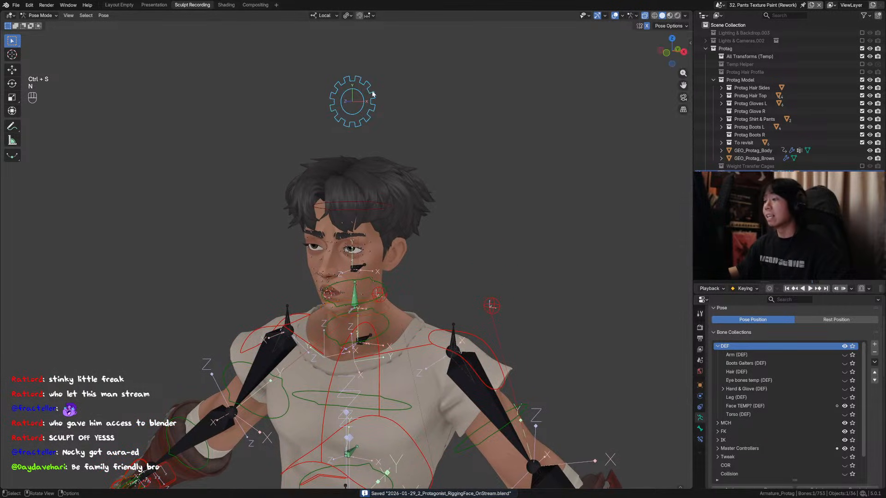
pyautogui.keyDown('ctrl'); pyautogui.scroll(-1, 678, 61); pyautogui.keyUp('ctrl')
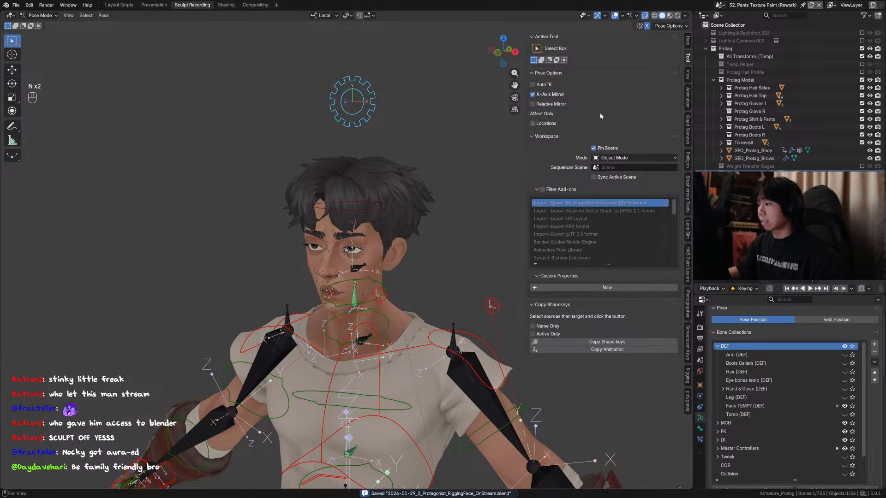
pyautogui.keyDown('ctrl'); pyautogui.scroll(1, 600, 112); pyautogui.keyUp('ctrl')
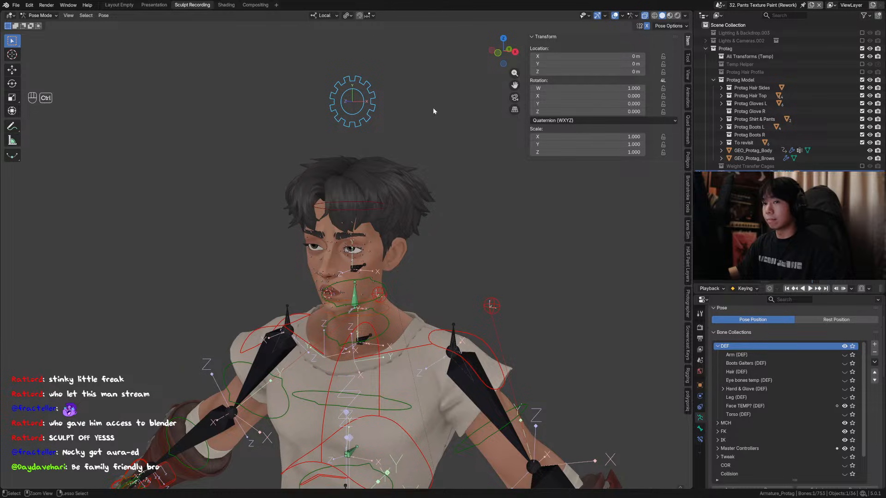
pyautogui.hotkey('ctrl', 'Tab')
pyautogui.hotkey('ctrl', 'Tab')
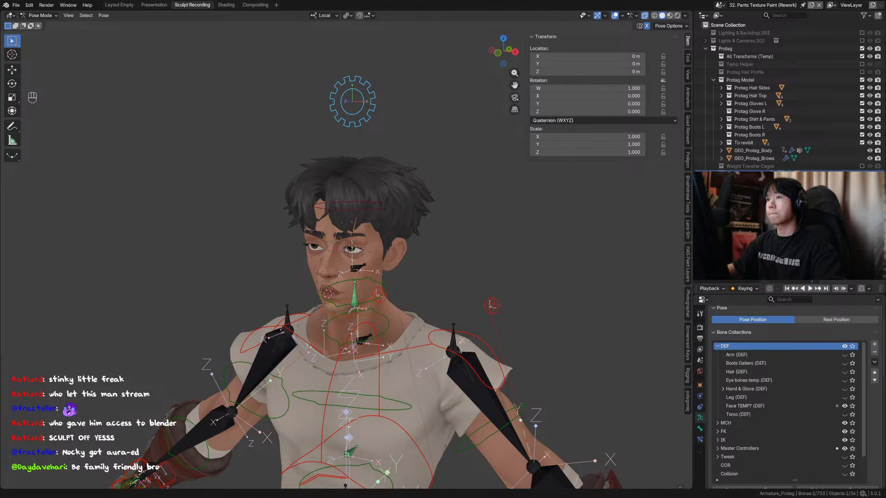
pyautogui.click(371, 109)
pyautogui.press('KP_1')
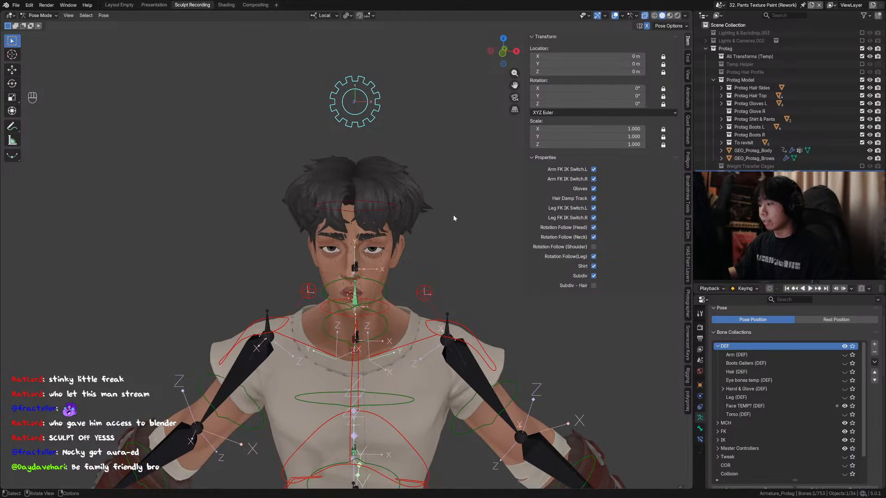
# Turn off the Subdiv property and tilt the head control downward with a free trackball rotation.
pyautogui.click(593, 278)
pyautogui.keyDown('shift'); pyautogui.moveTo(396, 215); pyautogui.dragTo(371, 229, button='middle'); pyautogui.keyUp('shift')
pyautogui.scroll(1, 393, 226)
pyautogui.click(393, 226)
pyautogui.scroll(1, 393, 239)
pyautogui.press('r')
pyautogui.press('r')
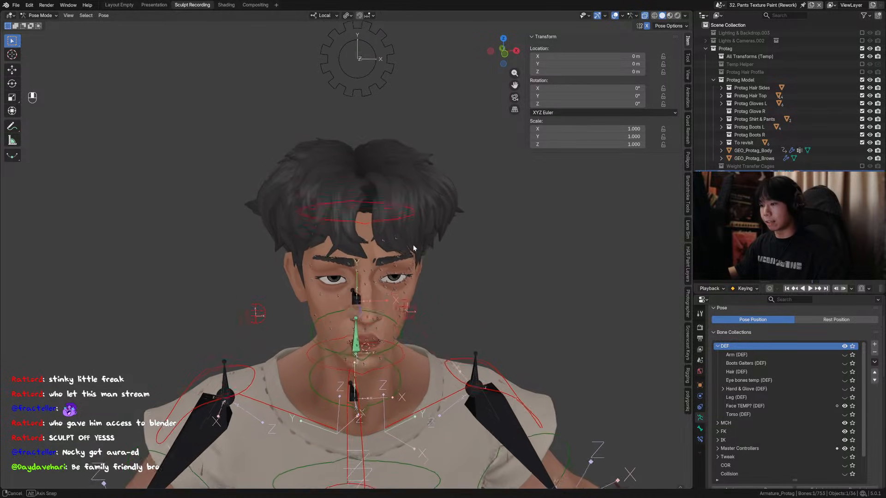
pyautogui.press('n')
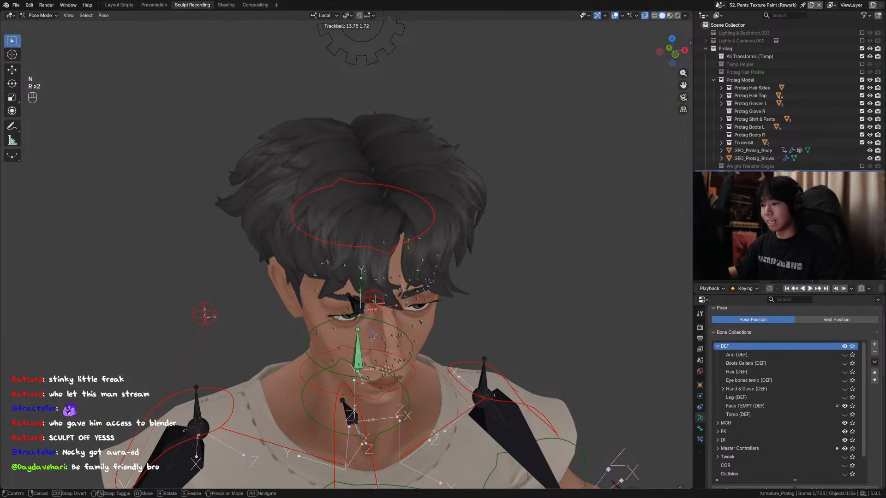
pyautogui.click(416, 245)
# Try free and local-axis rotations of the head control from behind and in front to preview the hair's movement.
pyautogui.moveTo(415, 245); pyautogui.dragTo(478, 247, button='middle')
pyautogui.press('r')
pyautogui.press('r')
pyautogui.rightClick(463, 245)
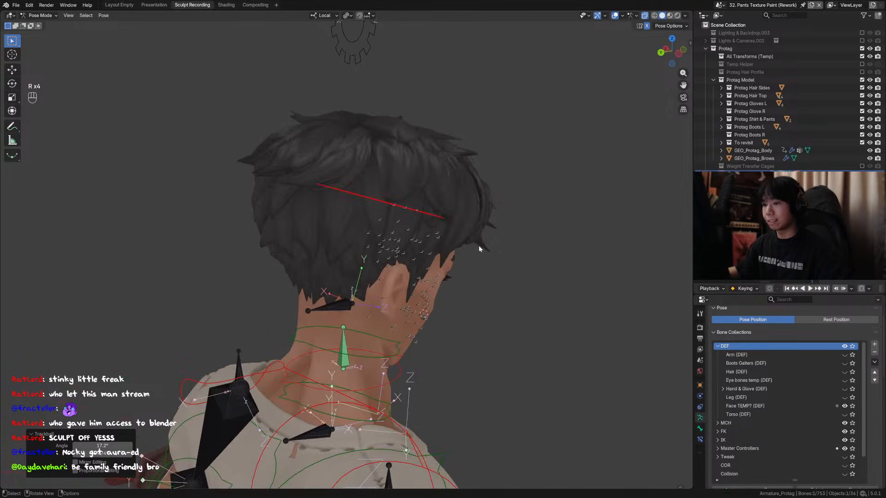
pyautogui.press('r')
pyautogui.press('r')
pyautogui.press('y')
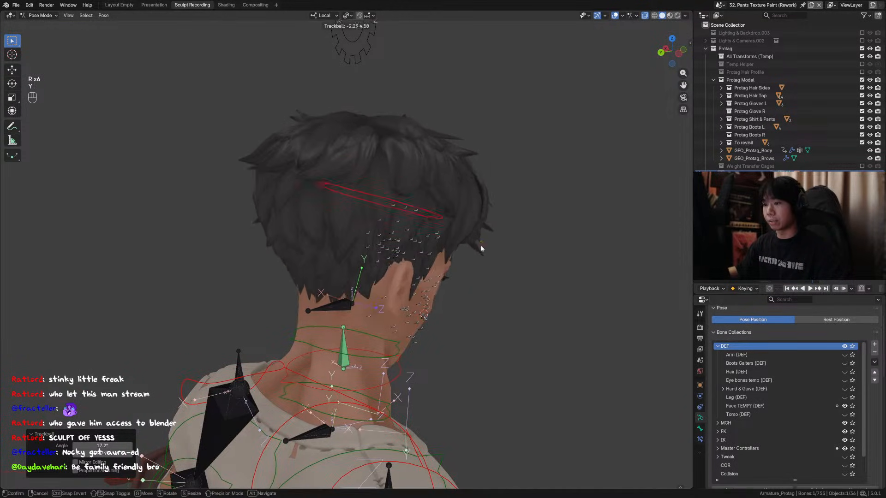
pyautogui.rightClick(480, 245)
pyautogui.moveTo(604, 79); pyautogui.dragTo(431, 148, button='middle')
pyautogui.press('r')
pyautogui.press('r')
pyautogui.rightClick(480, 147)
pyautogui.press('r')
pyautogui.press('z')
pyautogui.rightClick(449, 160)
# Rotate the head control about its local Y axis.
pyautogui.press('r')
pyautogui.press('y')
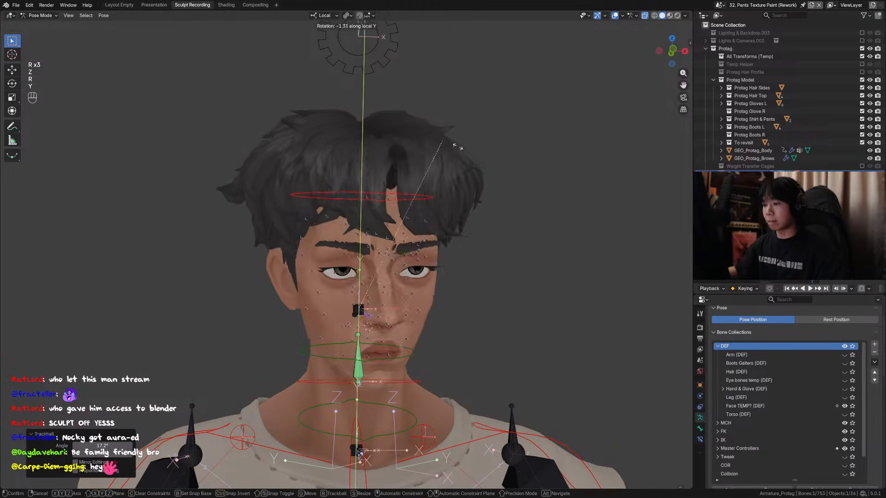
pyautogui.click(421, 109)
# Select the gear-shaped properties control above the head and make the Tweak bone collection visible.
pyautogui.moveTo(421, 113); pyautogui.dragTo(355, 126, button='middle')
pyautogui.click(364, 94)
pyautogui.press('r')
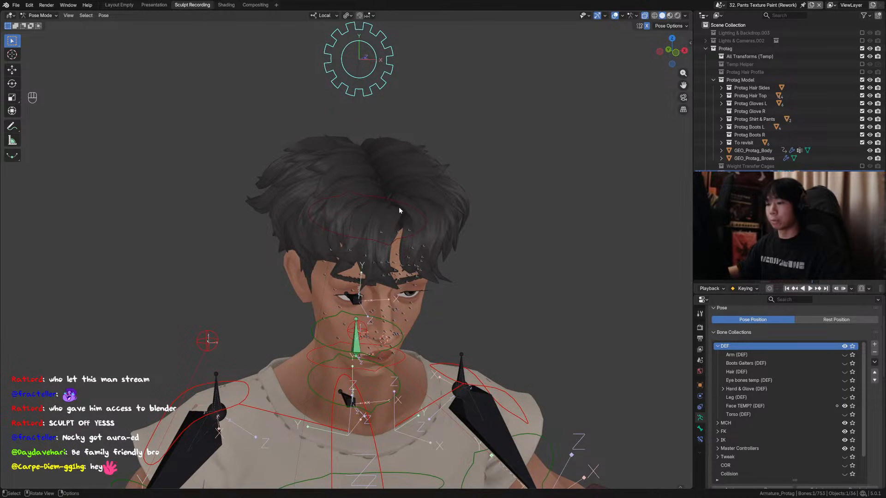
pyautogui.moveTo(400, 207); pyautogui.dragTo(389, 206, button='middle')
pyautogui.press('n')
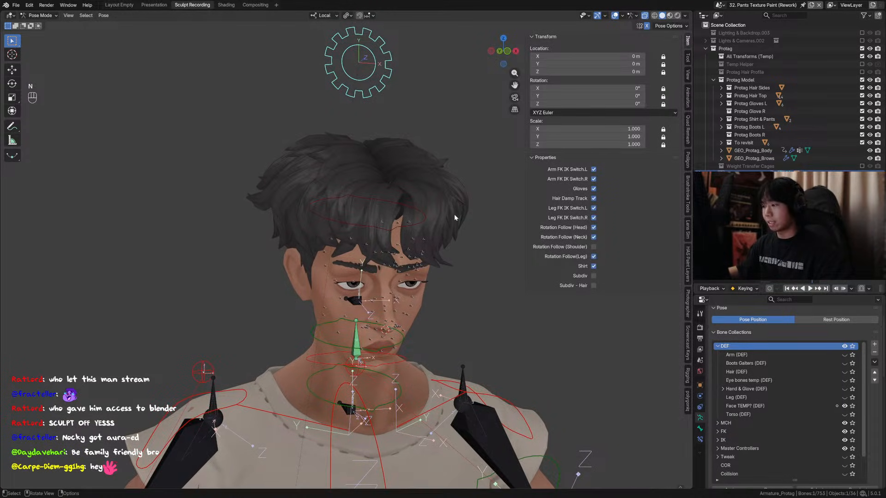
pyautogui.moveTo(447, 212); pyautogui.dragTo(458, 250, button='middle')
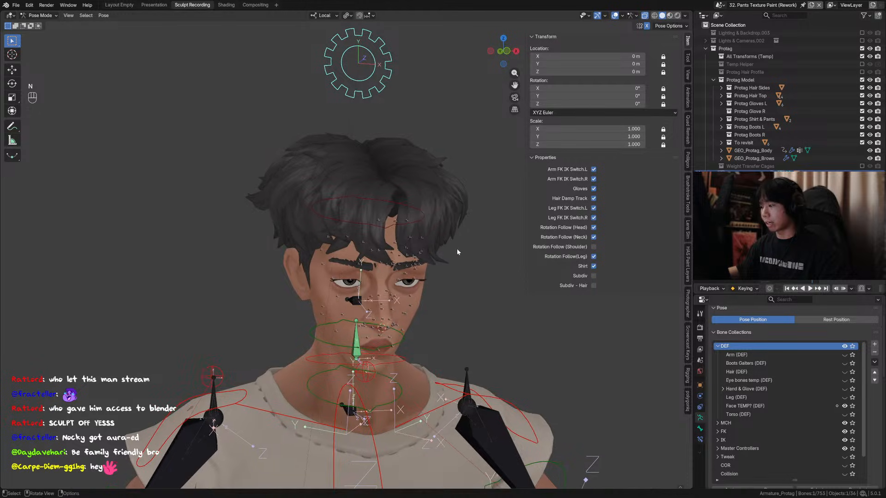
pyautogui.scroll(-3, 765, 389)
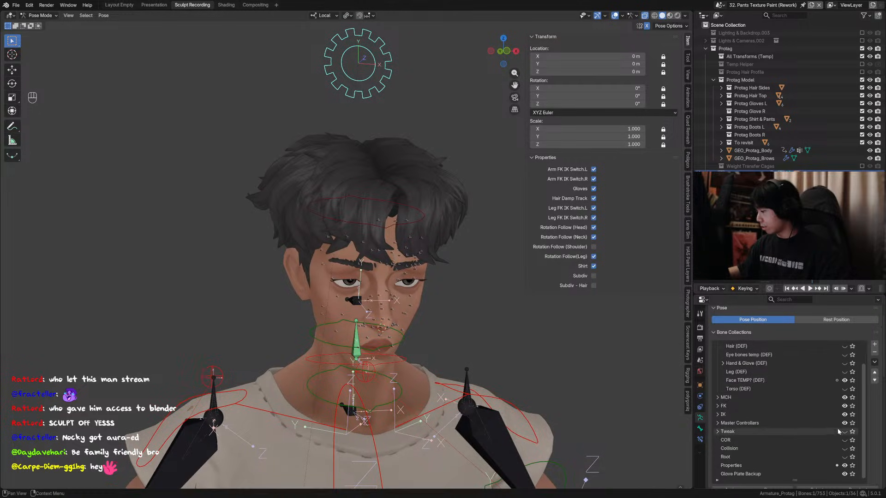
pyautogui.click(844, 432)
# Viewing the head in profile, pull the front fringe's tweak controls forward, away from the forehead.
pyautogui.keyDown('shift'); pyautogui.moveTo(457, 269); pyautogui.dragTo(312, 243, button='middle'); pyautogui.keyUp('shift')
pyautogui.click(438, 243)
pyautogui.press('n')
pyautogui.press('g')
pyautogui.rightClick(454, 251)
pyautogui.click(303, 206)
pyautogui.press('g')
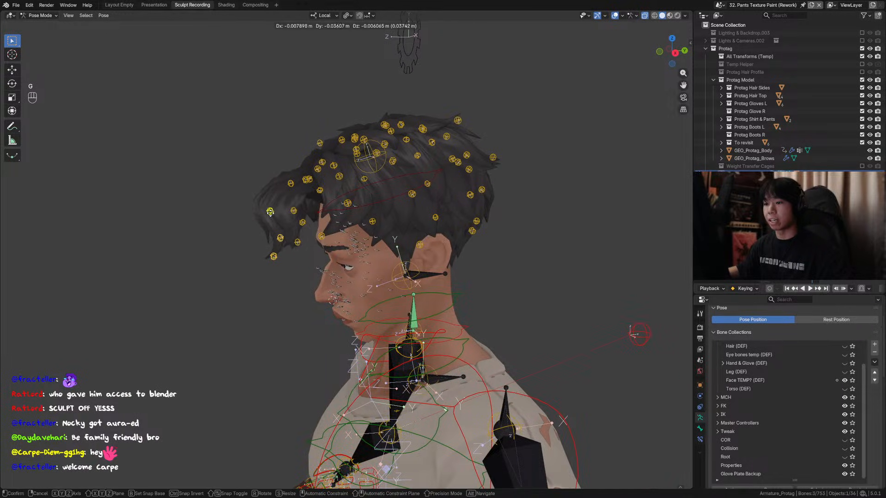
pyautogui.click(278, 257)
pyautogui.press('g')
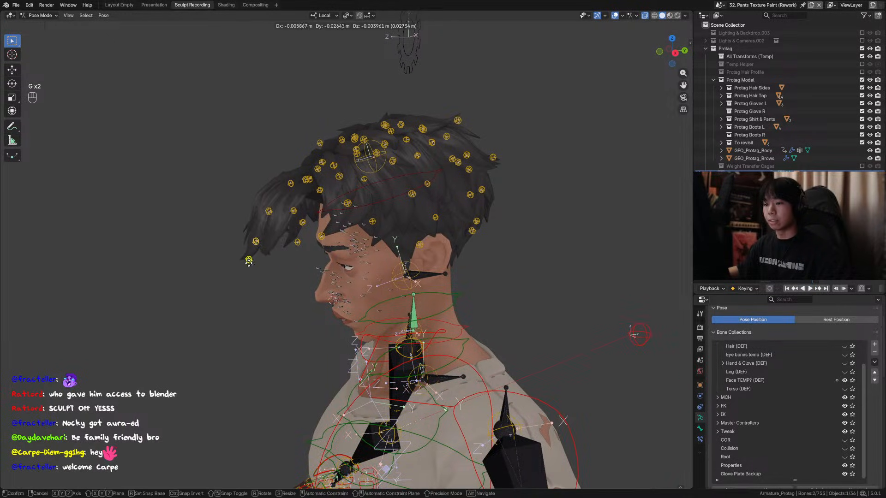
pyautogui.click(248, 257)
# Move the lowest tweak control at the fringe tip farther out in front of the face.
pyautogui.press('g')
pyautogui.rightClick(254, 241)
pyautogui.click(255, 242)
pyautogui.click(248, 260)
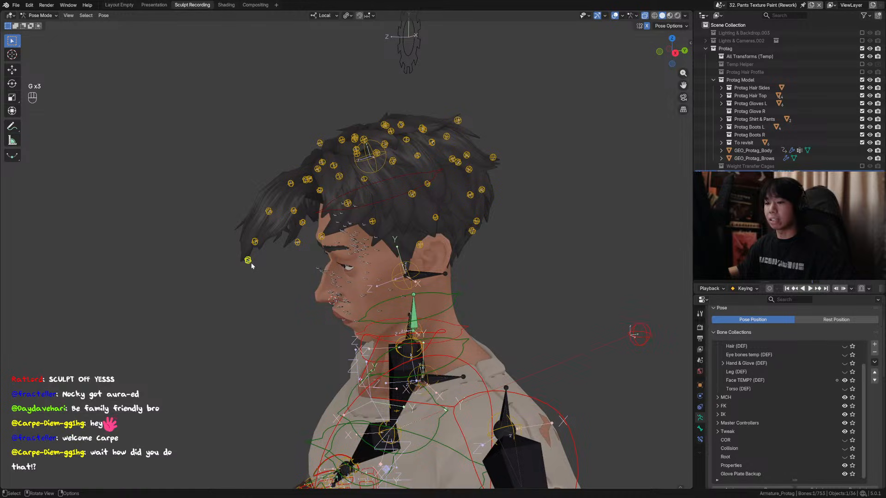
pyautogui.press('g')
pyautogui.click(211, 258)
# Reposition the tweak controls around the fringe tip from both sides of the head, so the strands sweep outward.
pyautogui.click(254, 244)
pyautogui.keyDown('shift'); pyautogui.moveTo(230, 250); pyautogui.dragTo(313, 245, button='middle'); pyautogui.keyUp('shift')
pyautogui.keyDown('shift'); pyautogui.click(262, 256); pyautogui.keyUp('shift')
pyautogui.press('g')
pyautogui.click(272, 259)
pyautogui.click(349, 240)
pyautogui.press('g')
pyautogui.click(260, 250)
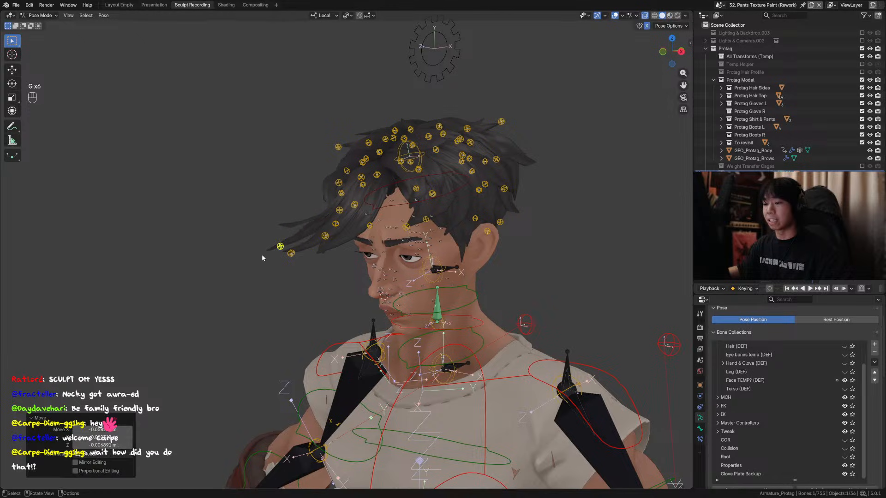
pyautogui.moveTo(261, 253); pyautogui.dragTo(384, 272, button='middle')
pyautogui.press('g')
pyautogui.click(417, 274)
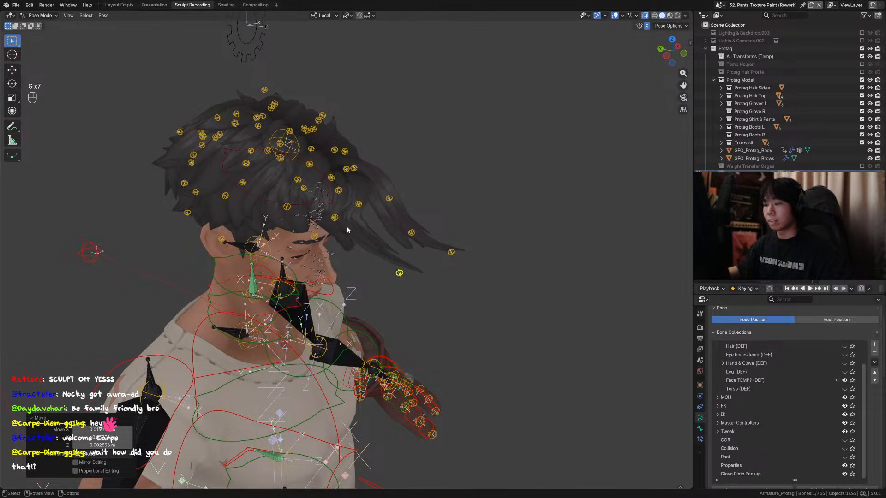
# Adjust the tweak controls along the middle of the extended fringe strands to shape their curve.
pyautogui.click(347, 227)
pyautogui.moveTo(347, 227); pyautogui.dragTo(409, 229, button='middle')
pyautogui.press('g')
pyautogui.click(390, 235)
pyautogui.press('g')
pyautogui.click(392, 223)
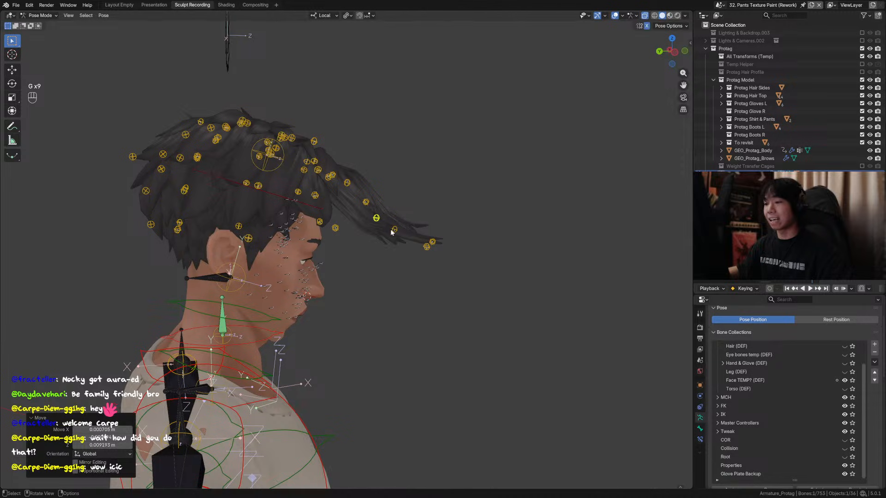
pyautogui.press('g')
pyautogui.click(377, 223)
pyautogui.moveTo(377, 223); pyautogui.dragTo(330, 223, button='middle')
pyautogui.press('g')
pyautogui.click(291, 221)
pyautogui.press('g')
pyautogui.click(440, 189)
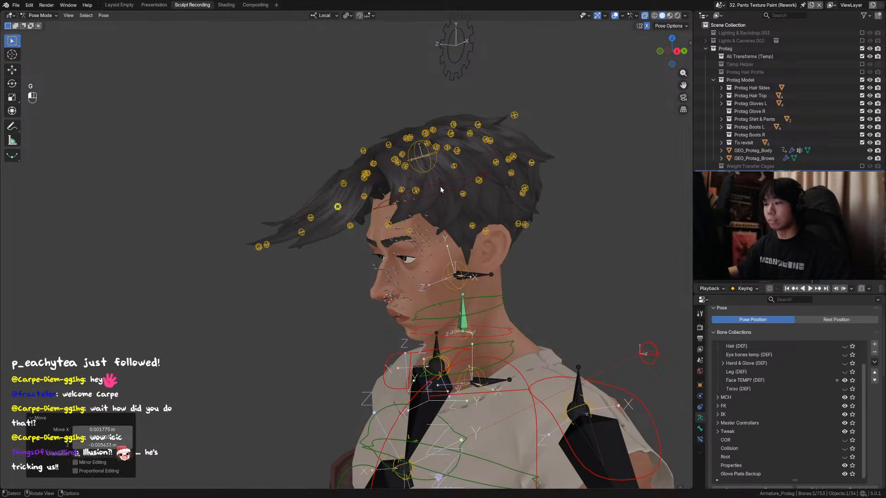
# Select the head control and rotate the head freely with the swept fringe in place.
pyautogui.click(440, 187)
pyautogui.moveTo(441, 187); pyautogui.dragTo(452, 187, button='middle')
pyautogui.press('r')
pyautogui.press('r')
pyautogui.rightClick(471, 173)
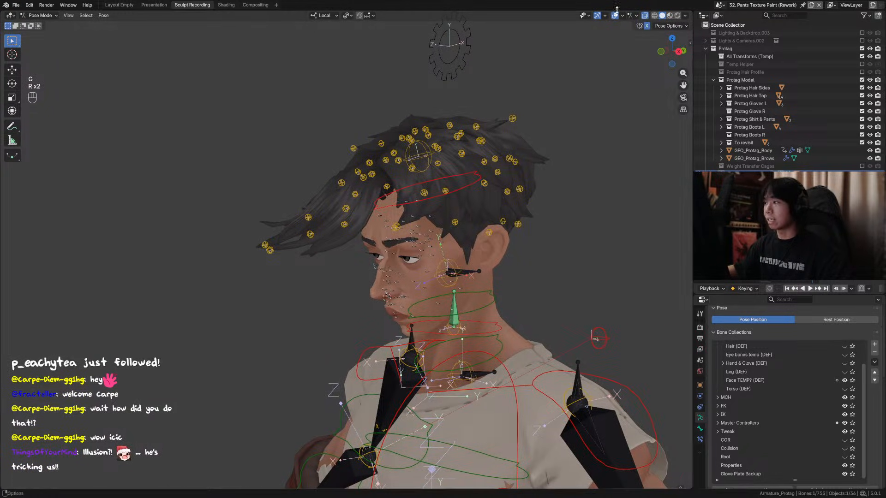
pyautogui.press('r')
pyautogui.press('r')
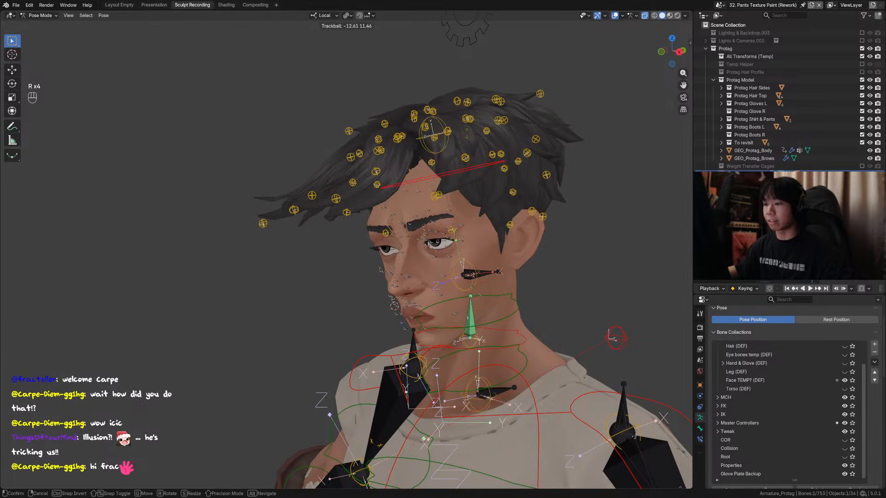
pyautogui.click(429, 212)
# Move the tweak controls of the hair strand over the forehead forward and adjust the strand's upper control.
pyautogui.moveTo(429, 212); pyautogui.dragTo(434, 209, button='middle')
pyautogui.press('g')
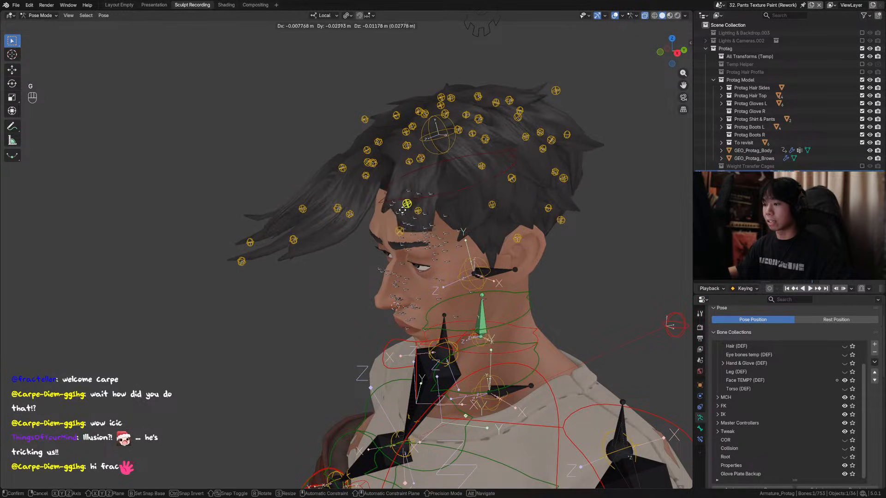
pyautogui.click(404, 226)
pyautogui.press('g')
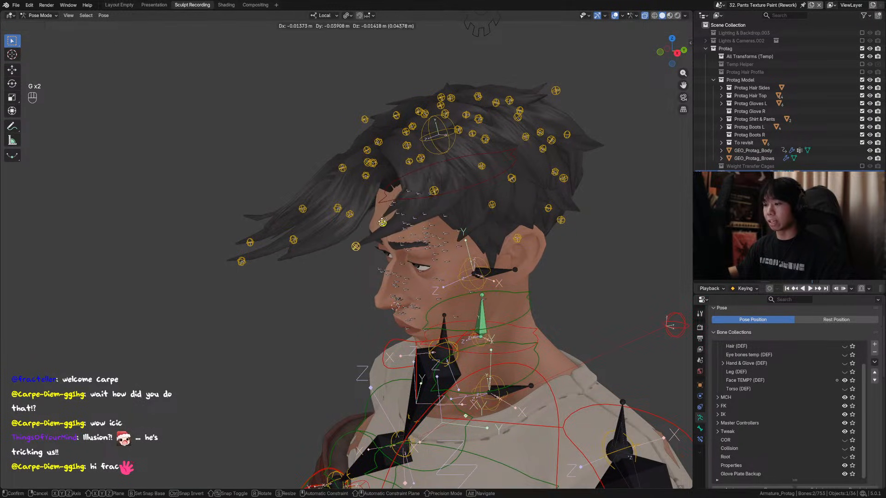
pyautogui.click(400, 203)
pyautogui.click(433, 191)
pyautogui.moveTo(433, 191)
pyautogui.mouseDown(button='middle')
pyautogui.moveTo(425, 227)
pyautogui.moveTo(434, 202)
pyautogui.mouseUp(button='middle')
pyautogui.press('g')
pyautogui.click(432, 222)
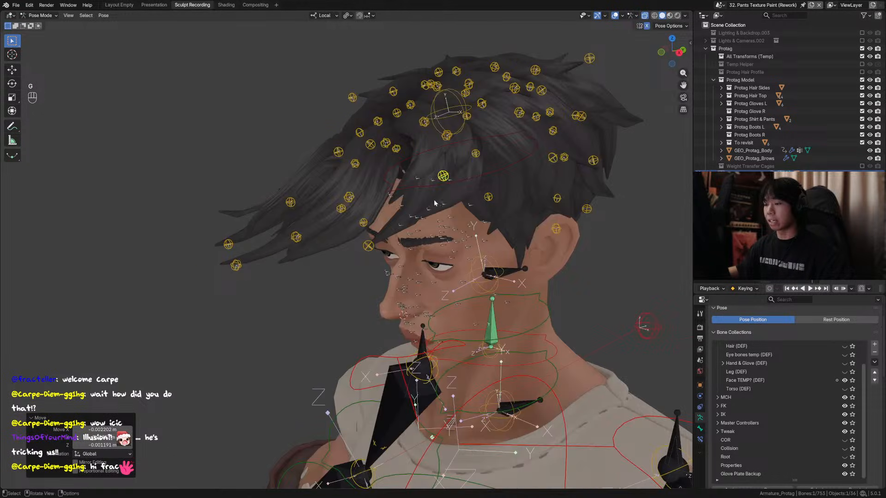
# Try further free rotations of the head control to preview the reshaped hair.
pyautogui.click(502, 168)
pyautogui.press('r')
pyautogui.press('r')
pyautogui.rightClick(498, 178)
pyautogui.moveTo(498, 178); pyautogui.dragTo(514, 182, button='middle')
pyautogui.scroll(-4, 515, 184)
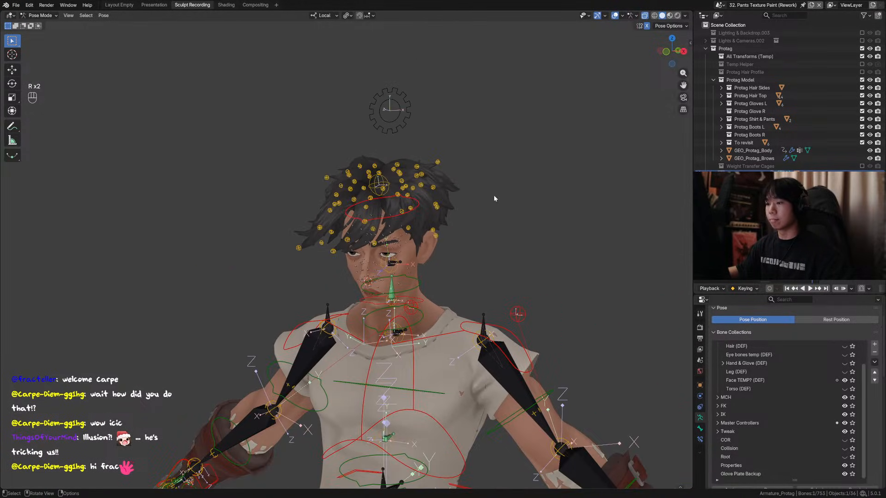
pyautogui.press('r')
pyautogui.press('r')
pyautogui.rightClick(474, 188)
pyautogui.scroll(2, 457, 180)
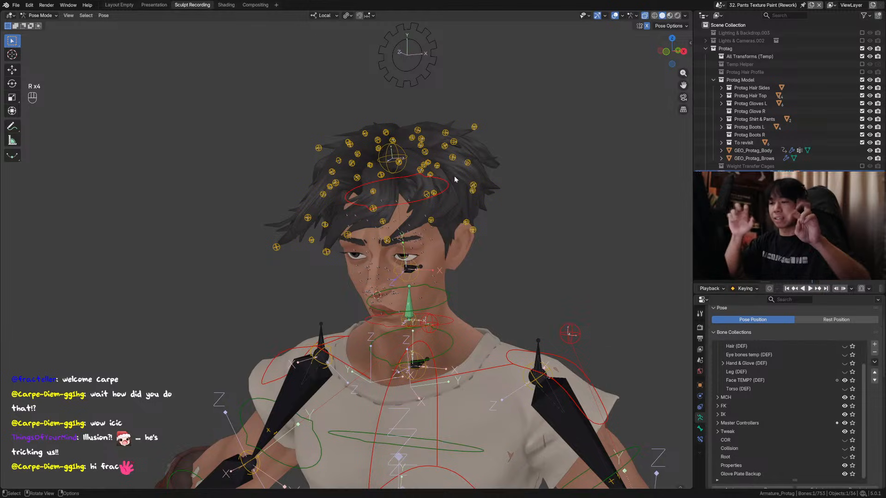
pyautogui.moveTo(455, 179); pyautogui.dragTo(489, 125, button='middle')
# Clear the location, rotation and scale of all visible pose bones and save the file.
pyautogui.press('a')
pyautogui.hotkey('alt', 'g')
pyautogui.hotkey('alt', 'r')
pyautogui.hotkey('alt', 's')
pyautogui.hotkey('alt', 'r')
pyautogui.hotkey('alt', 'g')
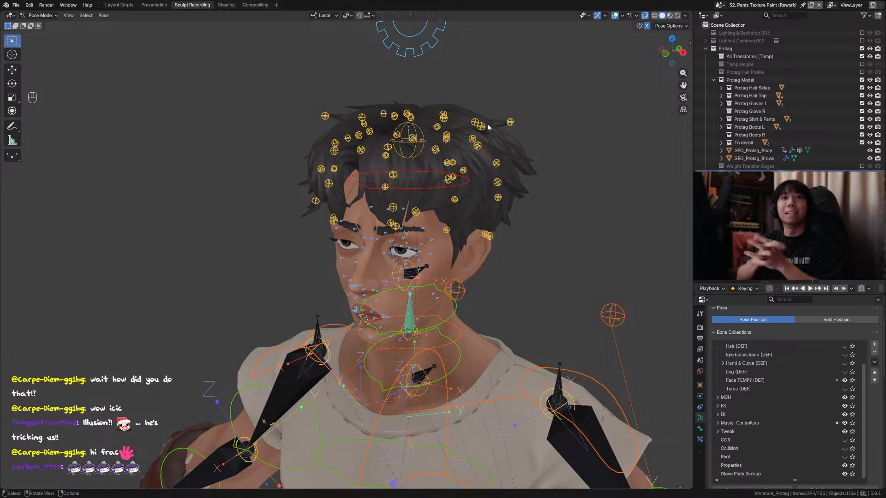
pyautogui.moveTo(347, 229); pyautogui.dragTo(445, 249, button='middle')
pyautogui.hotkey('ctrl', 's')
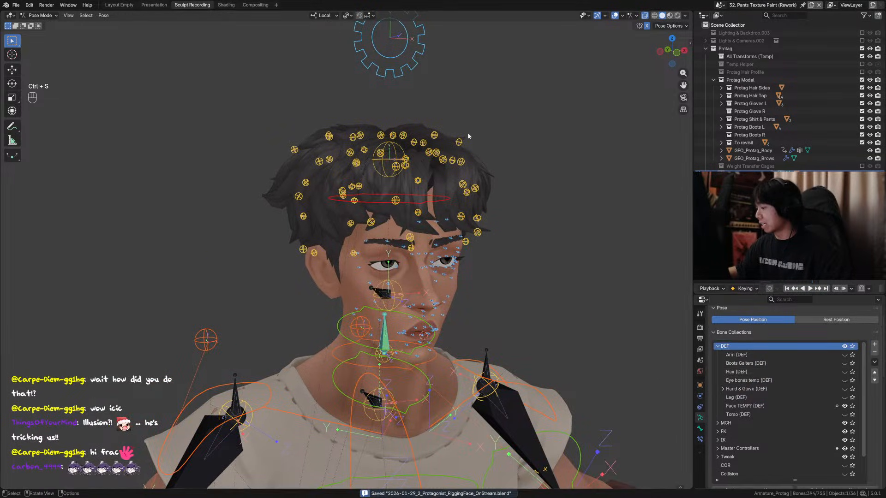
# Turn off Arm FK IK Switch.L and Arm FK IK Switch.R in the gear control's properties.
pyautogui.press('n')
pyautogui.keyDown('shift'); pyautogui.moveTo(423, 168); pyautogui.dragTo(391, 166, button='middle'); pyautogui.keyUp('shift')
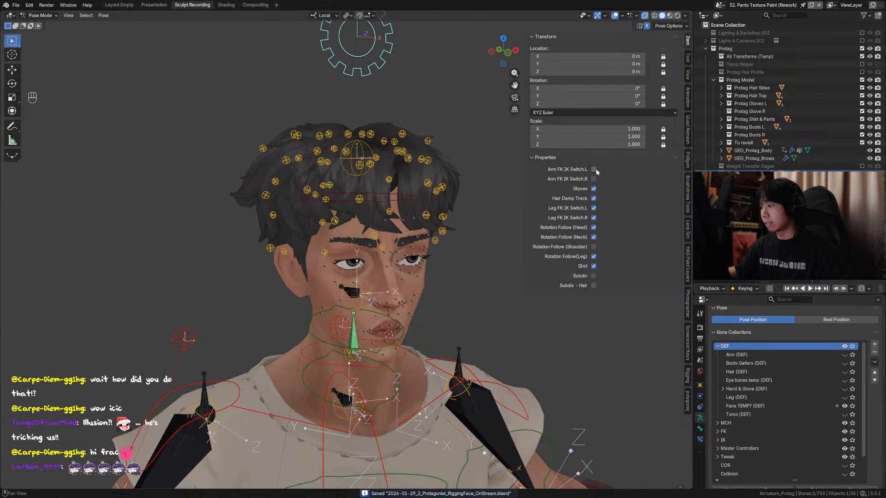
pyautogui.moveTo(425, 183)
pyautogui.mouseDown(button='middle')
pyautogui.moveTo(384, 180)
pyautogui.moveTo(369, 198)
pyautogui.moveTo(417, 197)
pyautogui.mouseUp(button='middle')
# Try a free rotation of the head control in its reset pose.
pyautogui.click(344, 199)
pyautogui.press('r')
pyautogui.press('r')
pyautogui.press('r')
pyautogui.press('Escape')
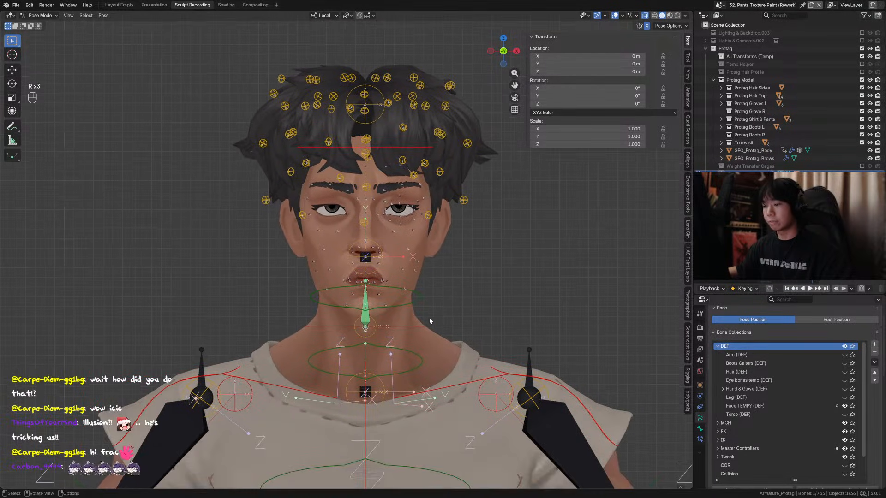
# Hide the small black bone inside the head at nose height.
pyautogui.moveTo(429, 317); pyautogui.dragTo(397, 284, button='middle')
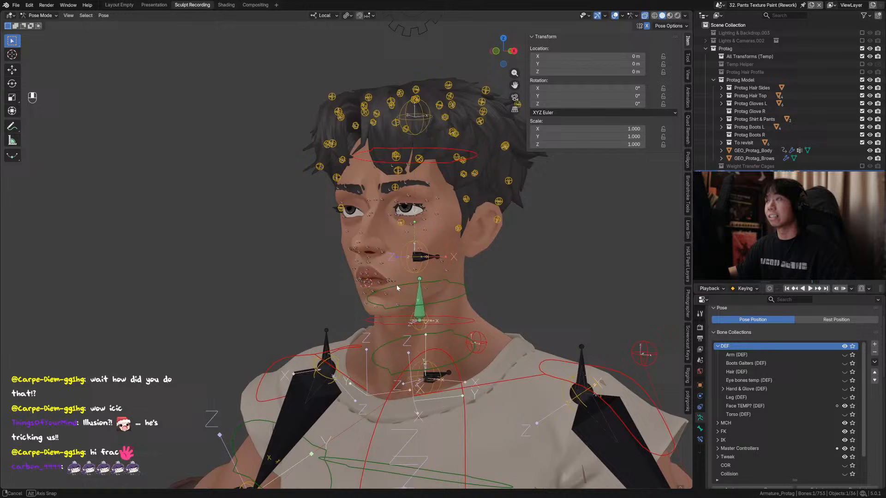
pyautogui.click(428, 257)
pyautogui.moveTo(433, 260); pyautogui.dragTo(481, 249, button='middle')
pyautogui.press('h')
pyautogui.press('h')
pyautogui.scroll(1, 500, 252)
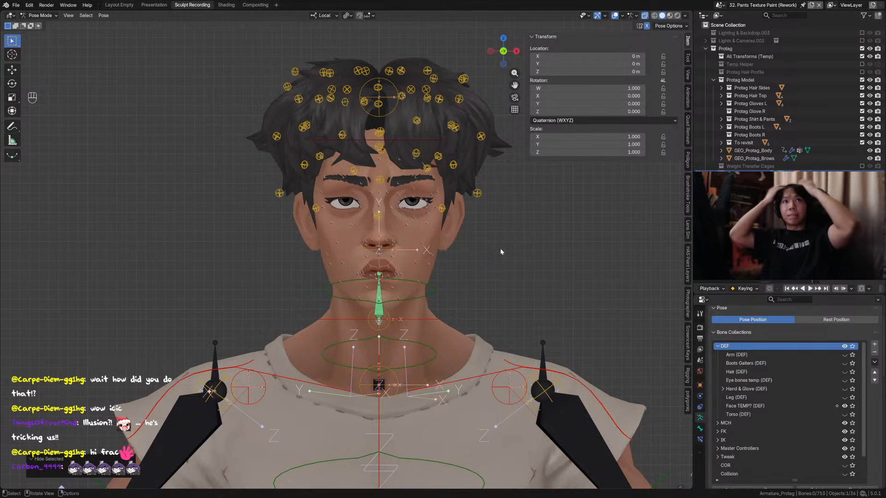
# Switch to Object Mode, add a new single-bone armature and place it in empty space beside the character.
pyautogui.moveTo(391, 206); pyautogui.dragTo(396, 182, button='middle')
pyautogui.press('n')
pyautogui.scroll(-2, 443, 203)
pyautogui.keyDown('shift'); pyautogui.moveTo(526, 244); pyautogui.dragTo(444, 191, button='middle'); pyautogui.keyUp('shift')
pyautogui.scroll(-3, 452, 198)
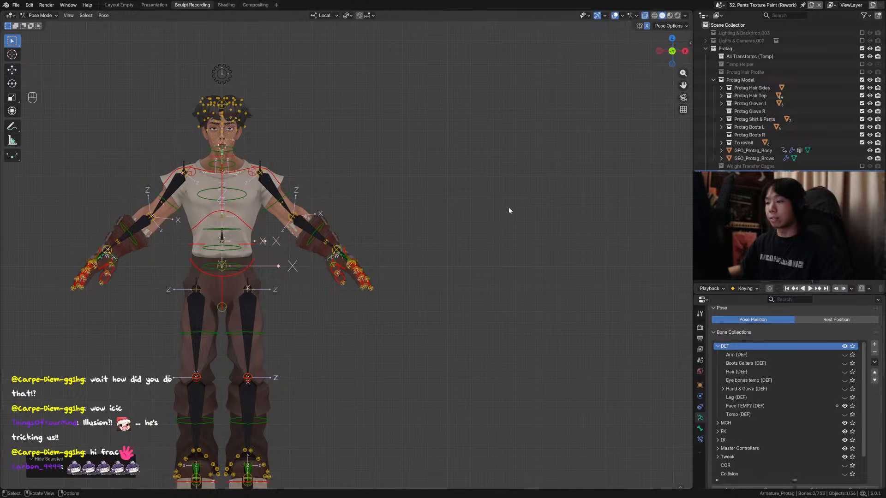
pyautogui.hotkey('ctrl', 'Tab')
pyautogui.scroll(-2, 438, 222)
pyautogui.hotkey('shift', 'a')
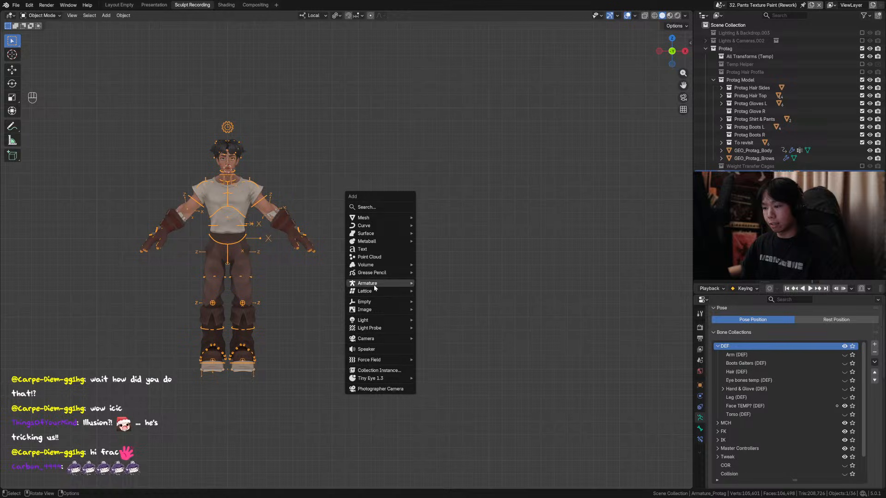
pyautogui.click(446, 284)
pyautogui.scroll(-3, 328, 245)
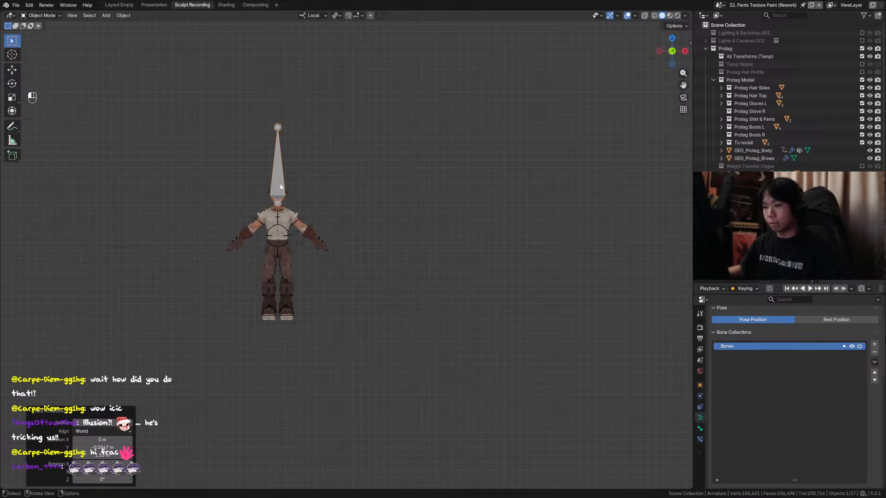
pyautogui.press('g')
pyautogui.click(422, 235)
# Enter Edit Mode on the new armature and move the bone's tip so the bone lies nearly horizontal.
pyautogui.press('Tab')
pyautogui.keyDown('shift'); pyautogui.moveTo(441, 195); pyautogui.dragTo(387, 189, button='middle'); pyautogui.keyUp('shift')
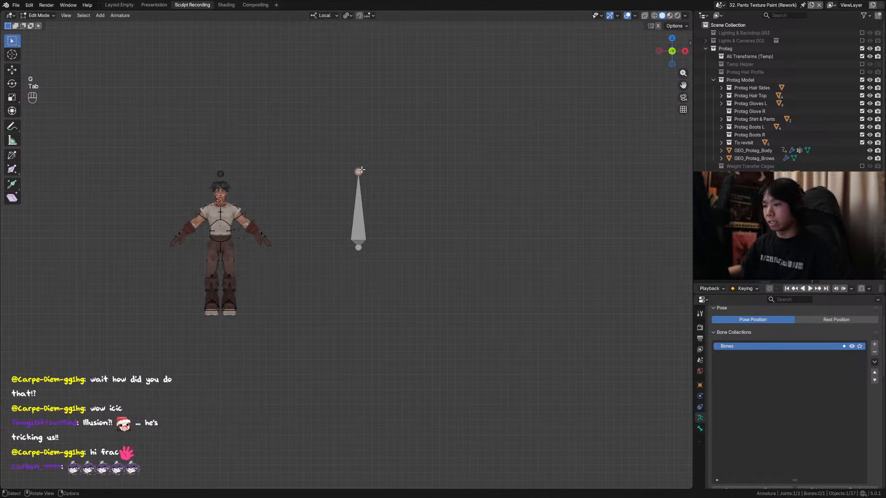
pyautogui.press('g')
pyautogui.click(399, 243)
pyautogui.press('g')
pyautogui.click(410, 247)
# Extrude three more bones from the tip to form a chain that curves downward.
pyautogui.keyDown('shift'); pyautogui.moveTo(411, 246); pyautogui.dragTo(348, 221, button='middle'); pyautogui.keyUp('shift')
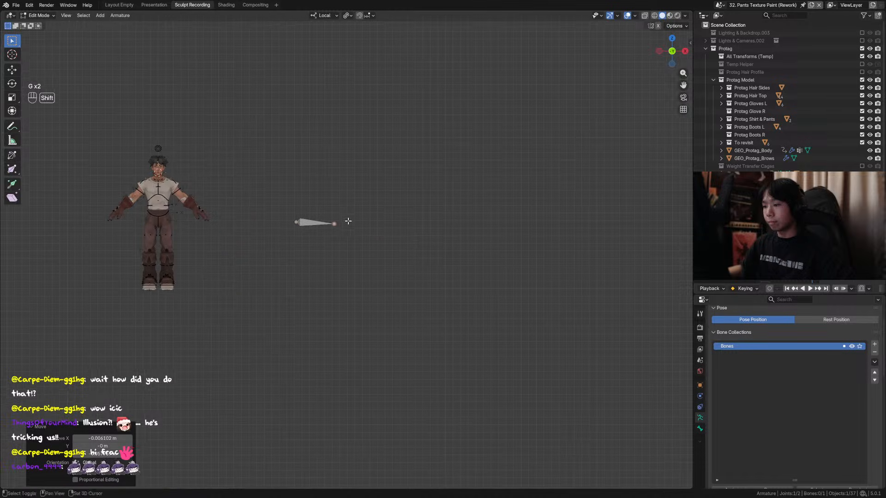
pyautogui.press('e')
pyautogui.click(382, 251)
pyautogui.press('e')
pyautogui.click(403, 308)
pyautogui.press('e')
pyautogui.click(409, 344)
pyautogui.keyDown('shift'); pyautogui.moveTo(384, 321); pyautogui.dragTo(388, 277, button='middle'); pyautogui.keyUp('shift')
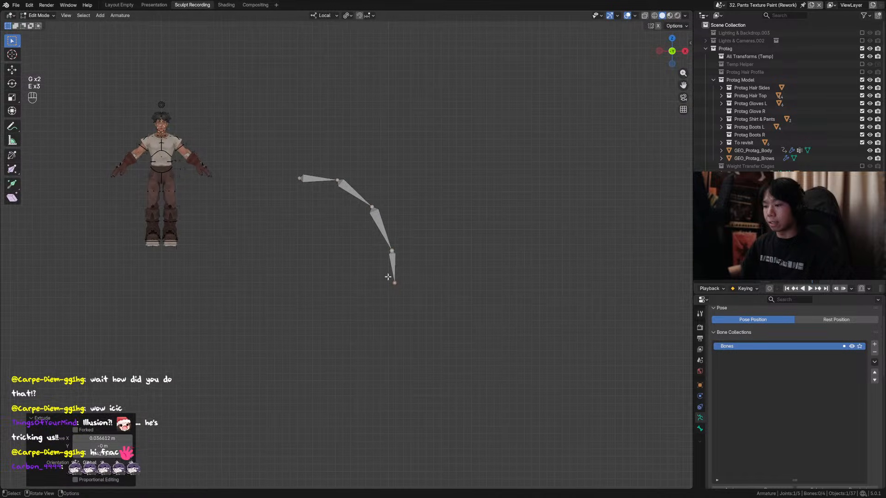
# Extend the chain with a fifth bone pointing down and reposition its lower joints into a smooth curve.
pyautogui.press('g')
pyautogui.click(398, 333)
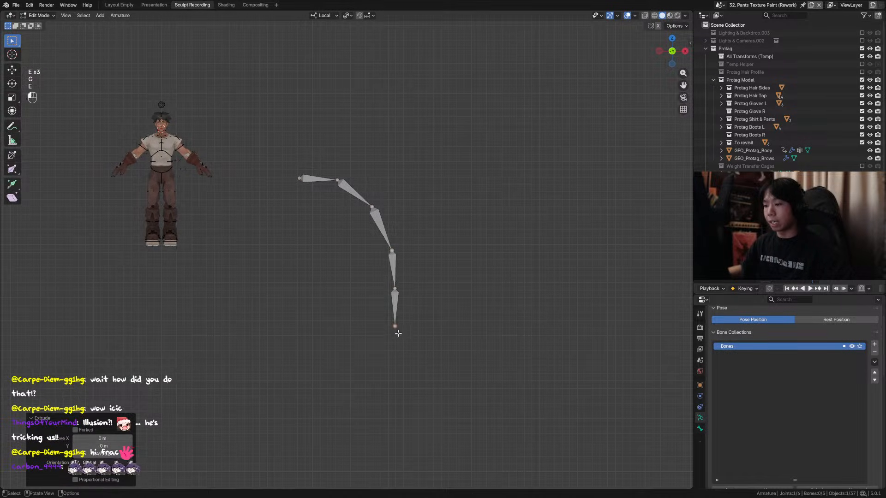
pyautogui.moveTo(387, 291); pyautogui.dragTo(390, 245)
pyautogui.press('g')
pyautogui.click(408, 255)
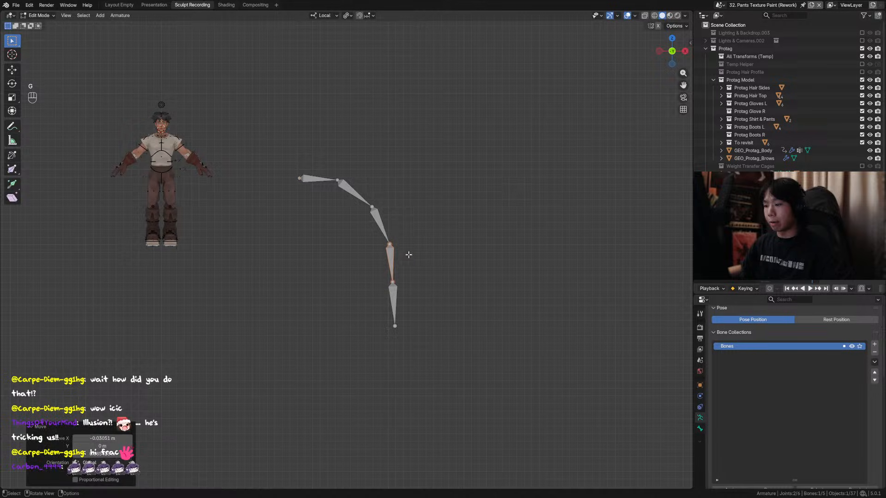
pyautogui.press('g')
pyautogui.click(390, 334)
# Disconnect all bones in the chain from their parents while keeping the parenting, and switch to Pose Mode.
pyautogui.moveTo(422, 173); pyautogui.dragTo(271, 349)
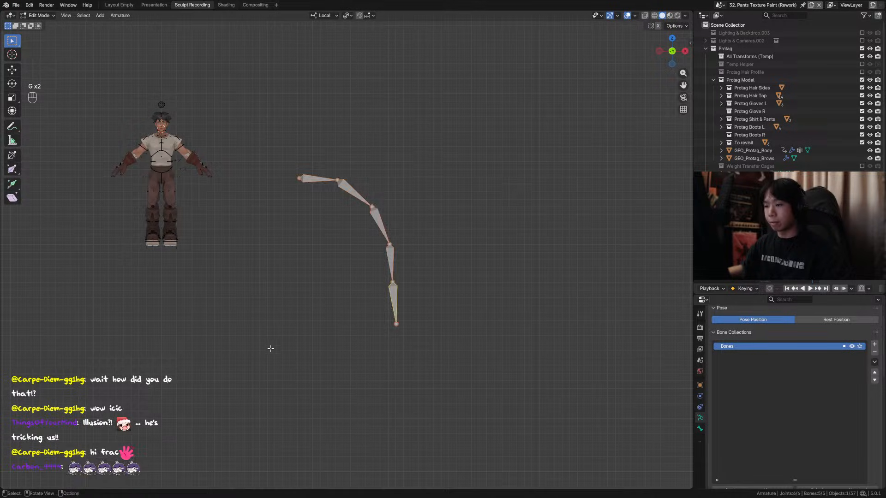
pyautogui.hotkey('alt', 'p')
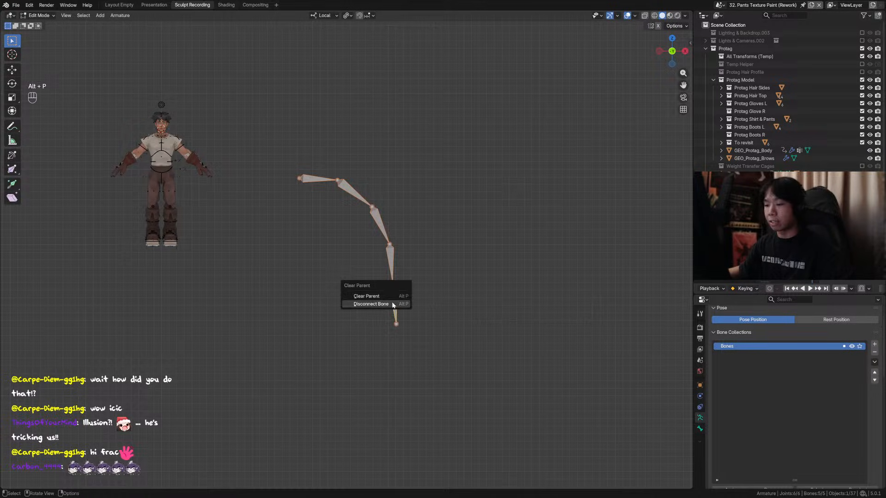
pyautogui.click(395, 304)
pyautogui.hotkey('ctrl', 'Tab')
# Test the chain by rotating the fourth bone and moving the last bone away, and undo both changes.
pyautogui.click(392, 262)
pyautogui.press('r')
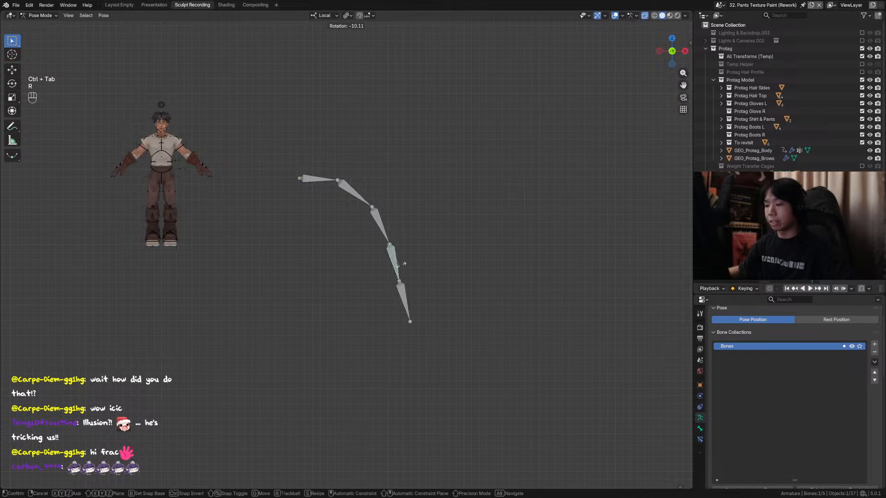
pyautogui.click(421, 265)
pyautogui.click(427, 279)
pyautogui.press('g')
pyautogui.click(478, 289)
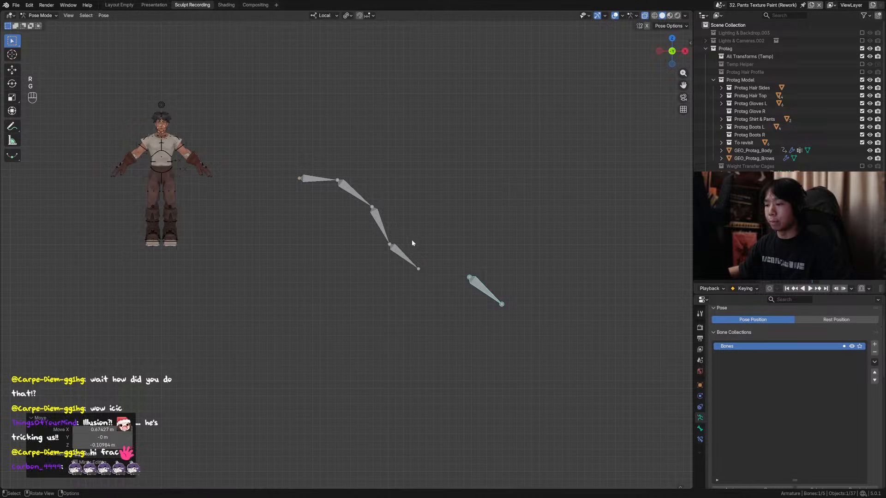
pyautogui.hotkey('ctrl', 'z')
pyautogui.hotkey('ctrl', 'x')
pyautogui.hotkey('ctrl', 'z')
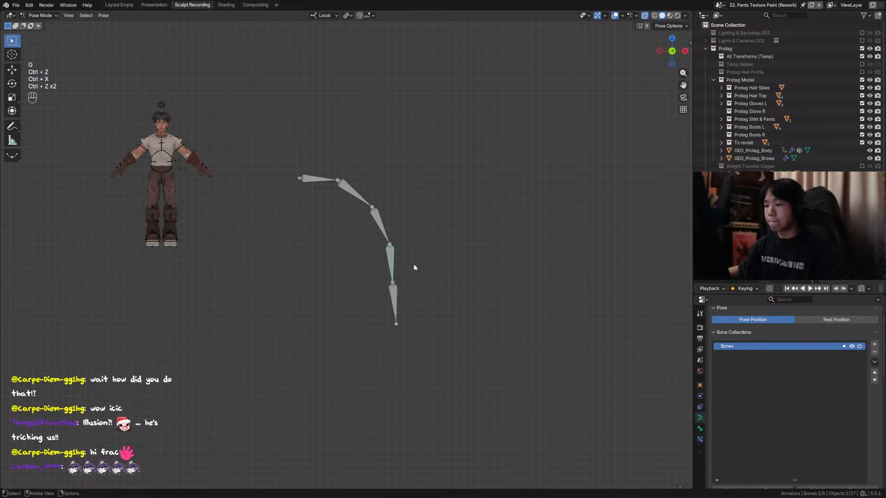
# Add a Damped Track constraint to the fourth bone that targets the last bone in the chain.
pyautogui.keyDown('shift'); pyautogui.click(395, 263); pyautogui.keyUp('shift')
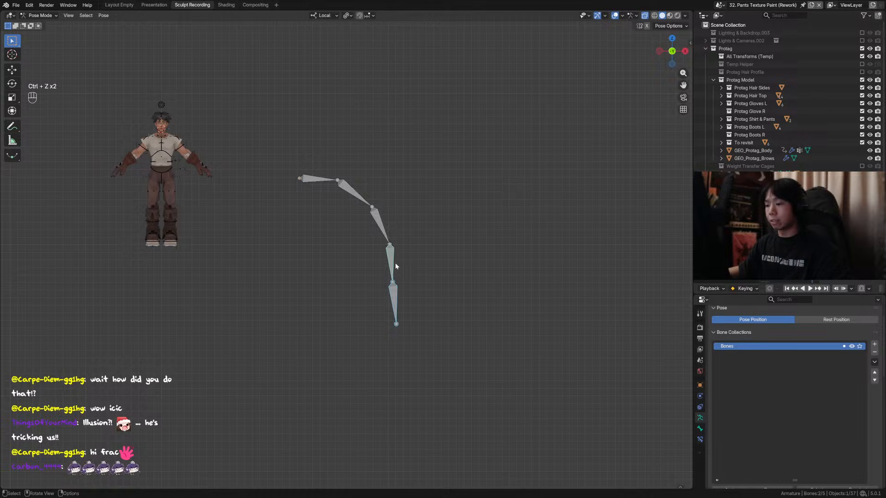
pyautogui.scroll(3, 395, 263)
pyautogui.keyDown('shift'); pyautogui.moveTo(547, 332); pyautogui.dragTo(491, 307, button='middle'); pyautogui.keyUp('shift')
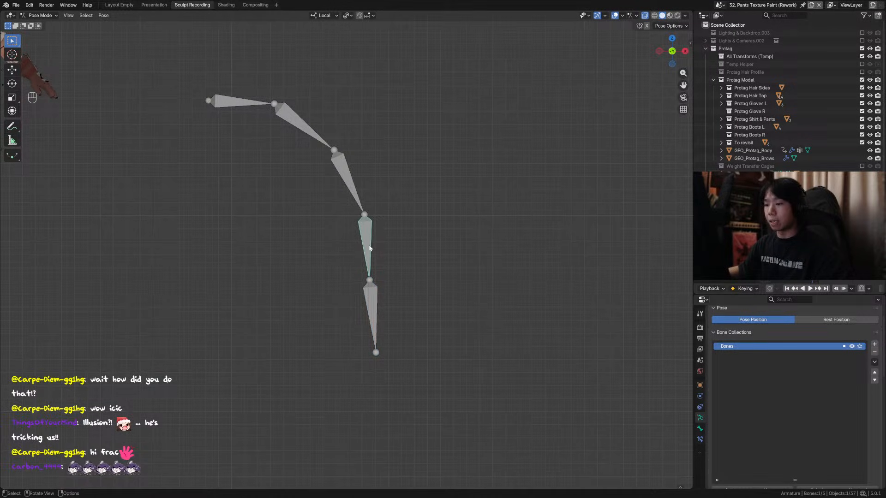
pyautogui.keyDown('shift'); pyautogui.click(373, 295); pyautogui.keyUp('shift')
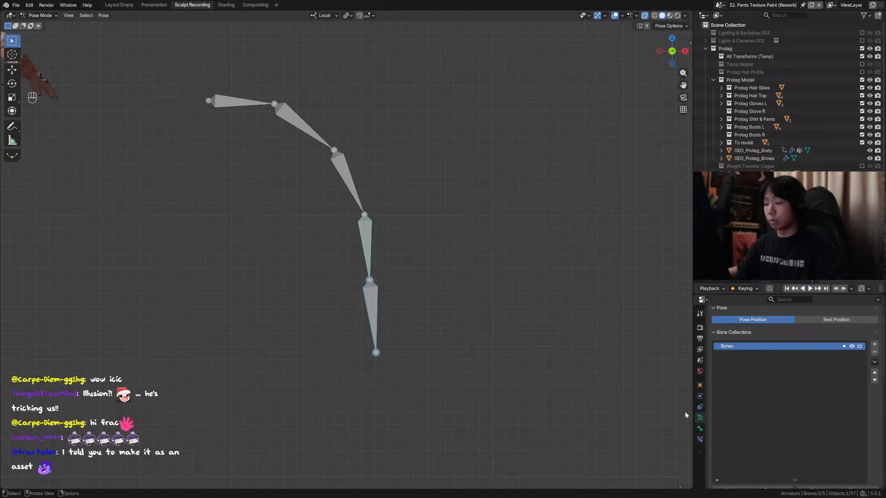
pyautogui.click(700, 439)
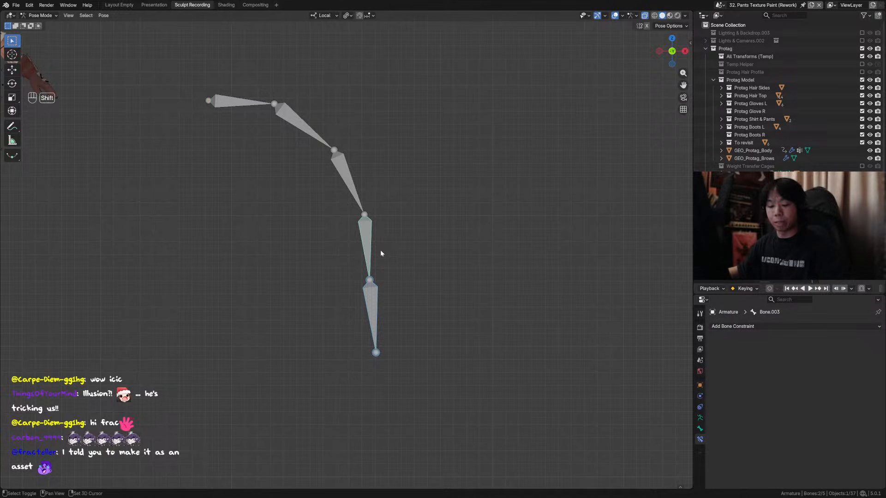
pyautogui.keyDown('shift'); pyautogui.moveTo(380, 250); pyautogui.dragTo(380, 232, button='middle'); pyautogui.keyUp('shift')
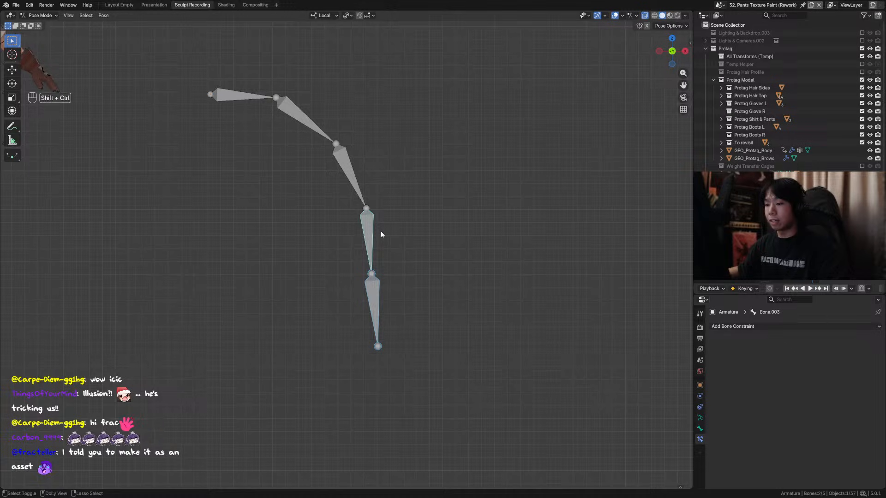
pyautogui.hotkey('shift', 'ctrl', 'c')
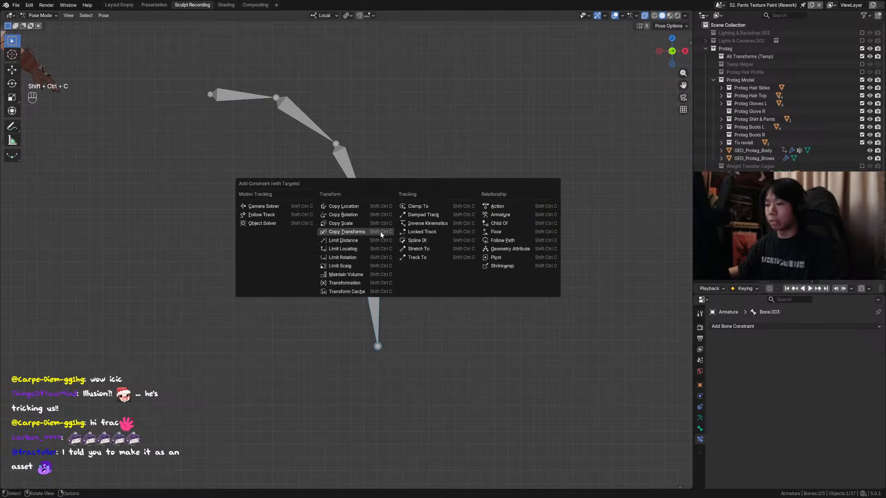
pyautogui.click(446, 215)
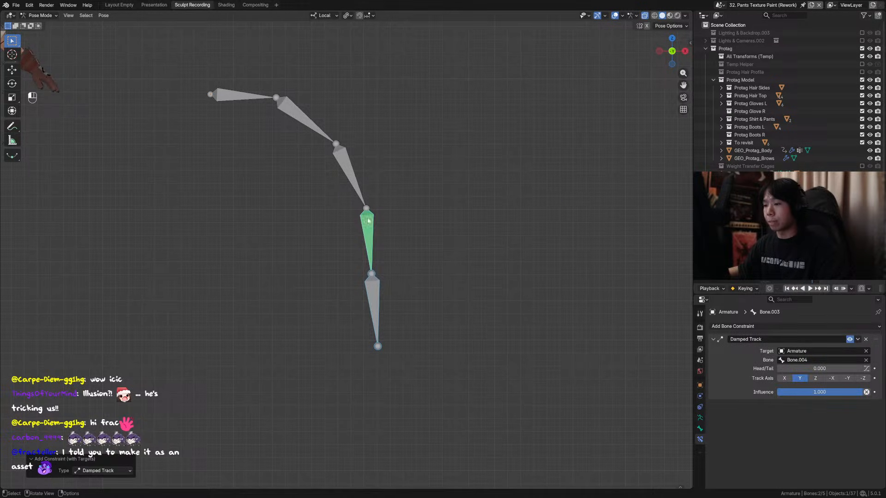
# Add Damped Track constraints to the third and second bones, each targeting the next bone down the chain.
pyautogui.keyDown('shift'); pyautogui.click(352, 185); pyautogui.keyUp('shift')
pyautogui.hotkey('shift', 'ctrl', 'c')
pyautogui.click(351, 185)
pyautogui.keyDown('shift'); pyautogui.click(316, 131); pyautogui.keyUp('shift')
pyautogui.hotkey('shift', 'ctrl', 'c')
pyautogui.click(316, 132)
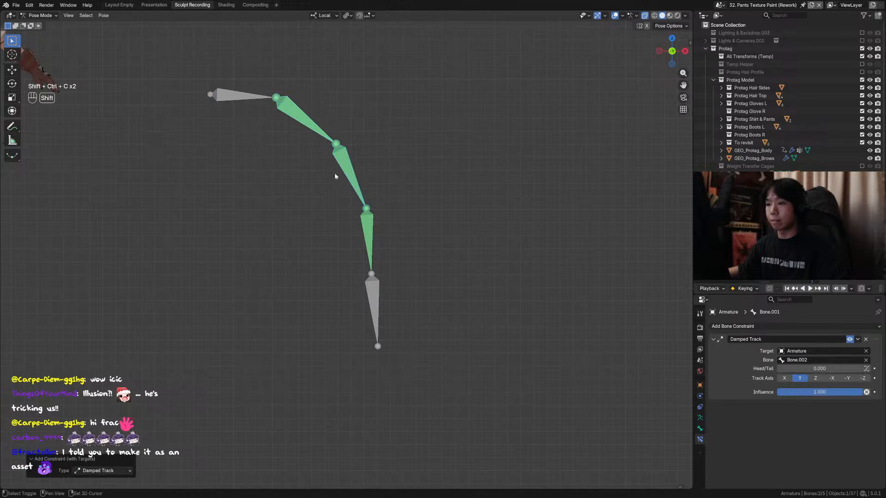
# Set the fourth bone's Damped Track influence to 0.9.
pyautogui.click(382, 231)
pyautogui.click(841, 391)
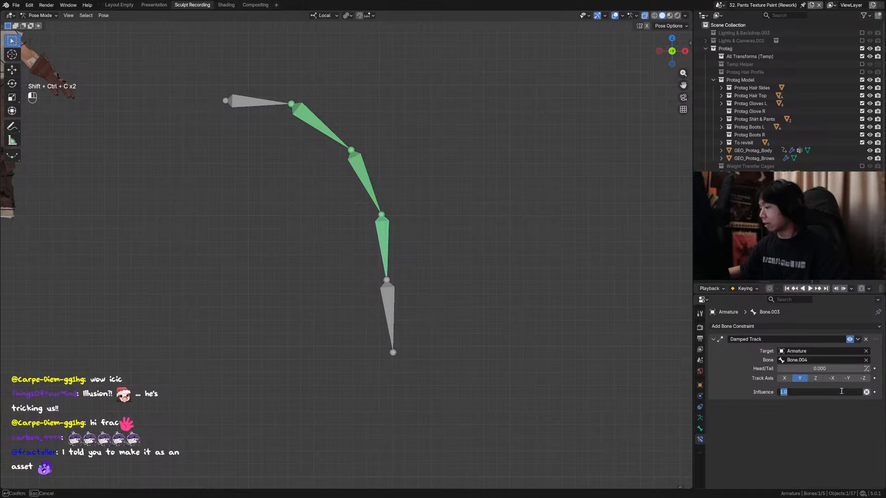
pyautogui.write('.9')
pyautogui.press('Return')
# Set the Damped Track influence to 0.5 on the third bone and 0.25 on the second bone.
pyautogui.click(378, 201)
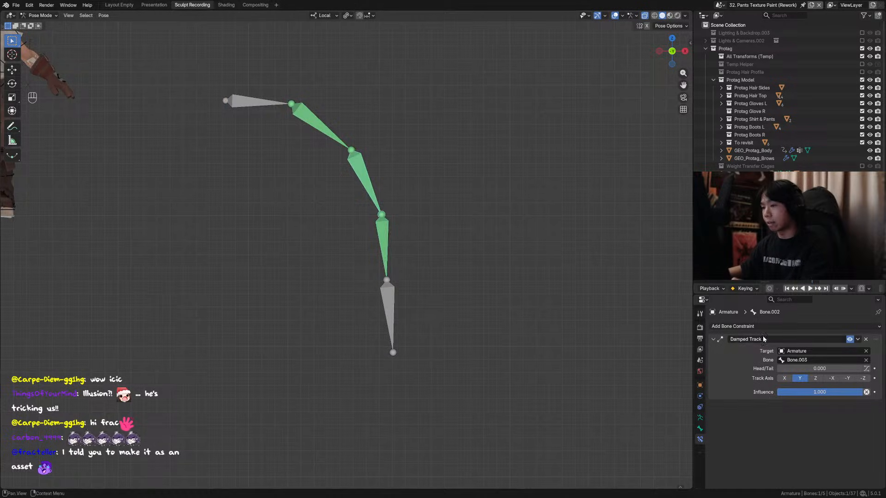
pyautogui.click(820, 392)
pyautogui.write('.5')
pyautogui.press('Return')
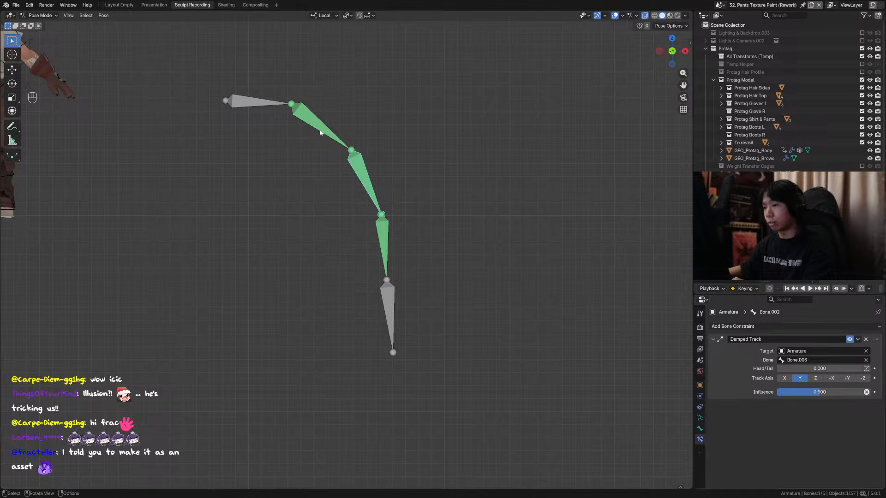
pyautogui.click(321, 125)
pyautogui.click(807, 392)
pyautogui.press('Return')
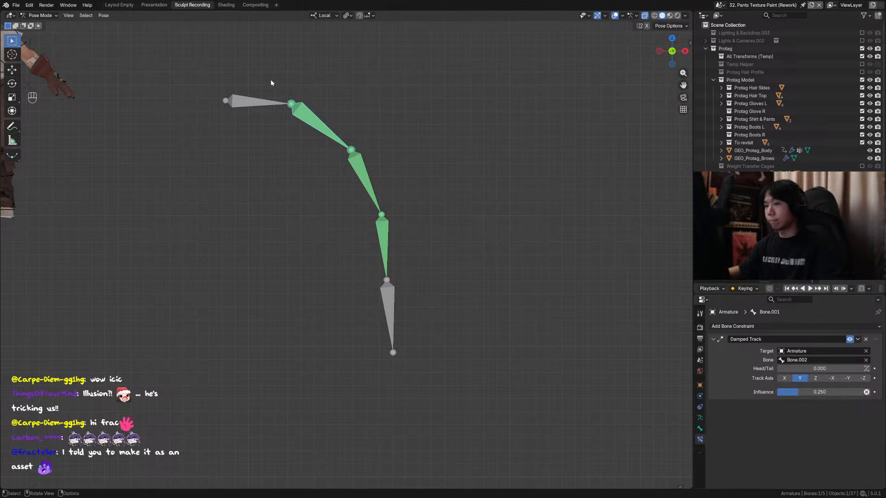
# Try moving the first bone, cancel the move, and clear the locations of the displaced bones in the chain.
pyautogui.click(243, 100)
pyautogui.press('g')
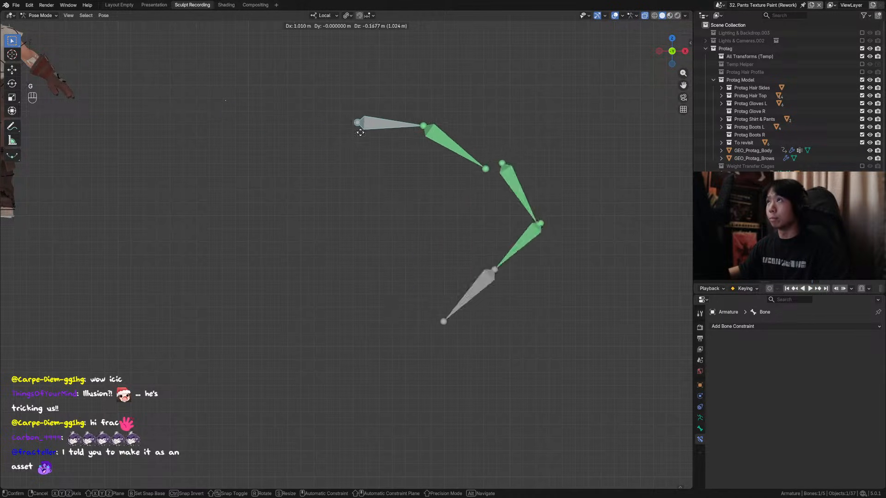
pyautogui.rightClick(374, 109)
pyautogui.hotkey('alt', 'g')
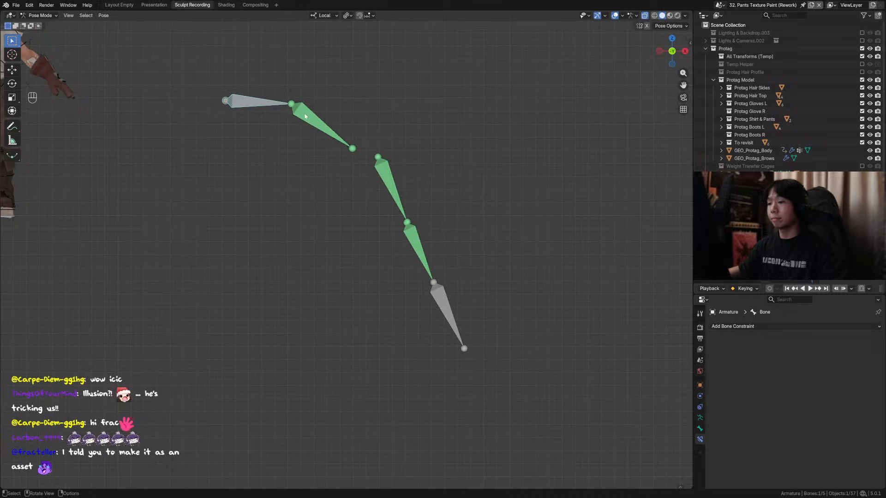
pyautogui.scroll(-2, 417, 295)
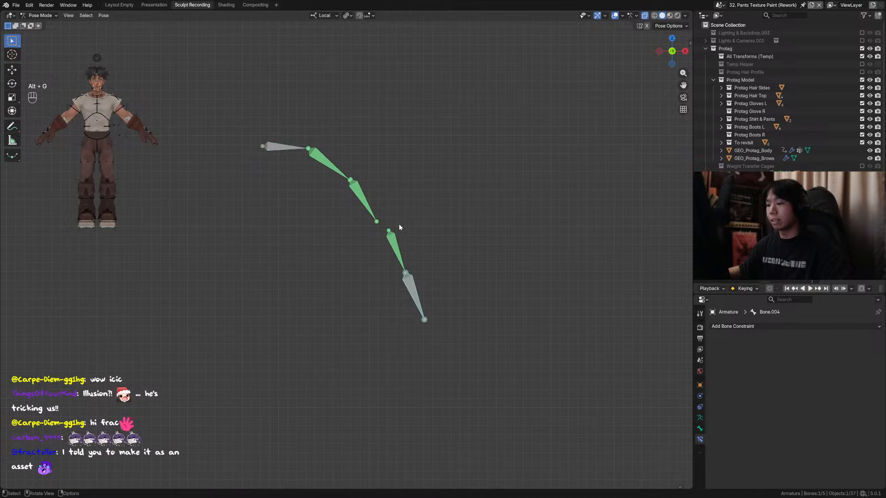
pyautogui.hotkey('alt', 'g')
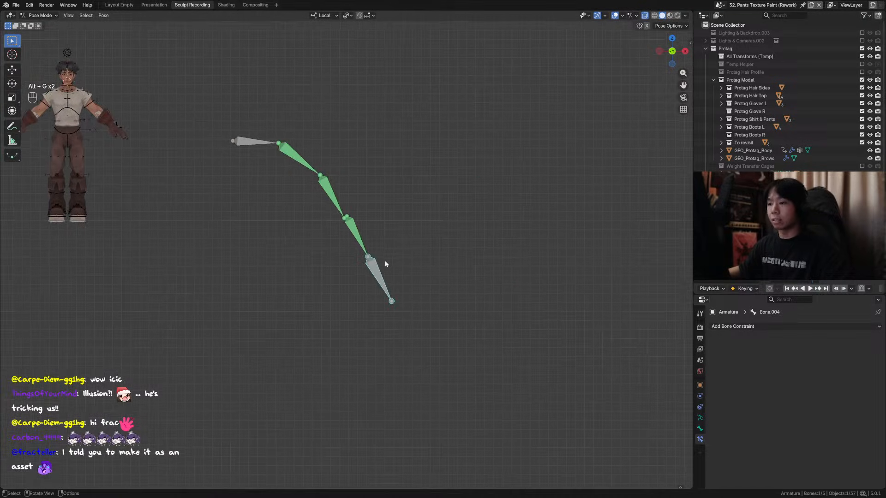
# Try moving the last bone away from the chain and undo the move.
pyautogui.press('g')
pyautogui.click(443, 282)
pyautogui.hotkey('ctrl', 'z')
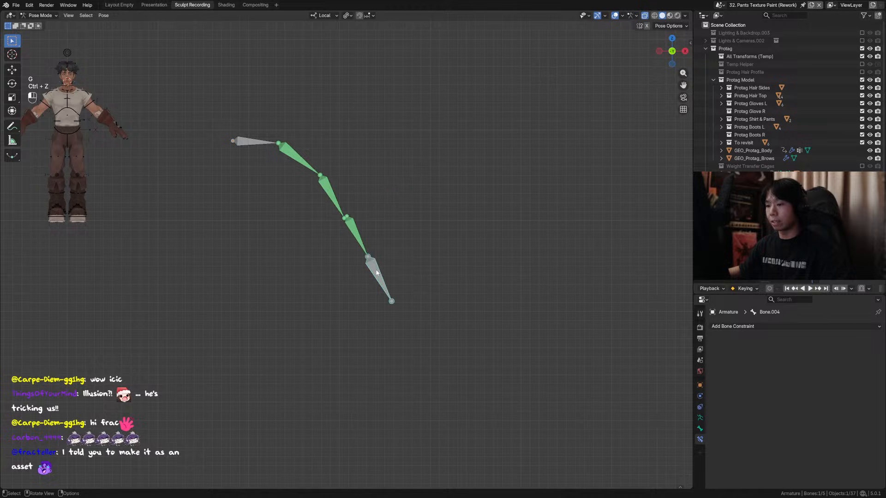
# Try to disconnect the last bone from its parent in Edit Mode, test moving it in Pose Mode and undo the move.
pyautogui.press('Tab')
pyautogui.hotkey('alt', 'p')
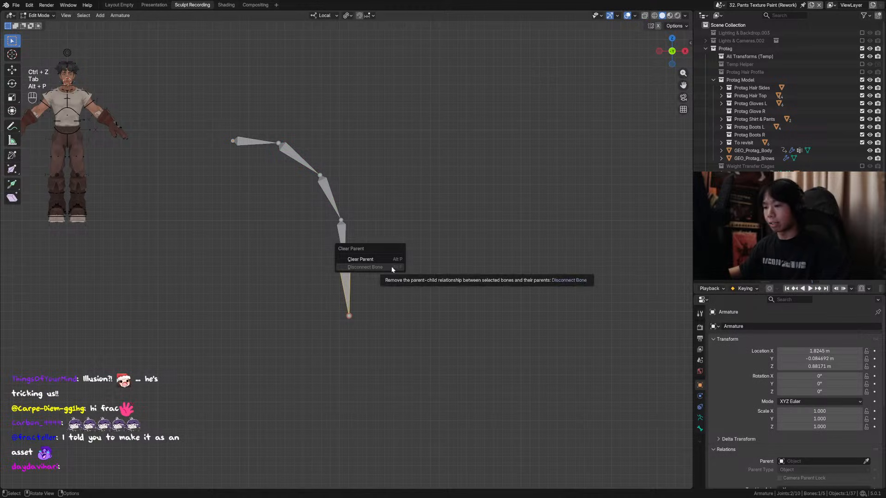
pyautogui.click(391, 266)
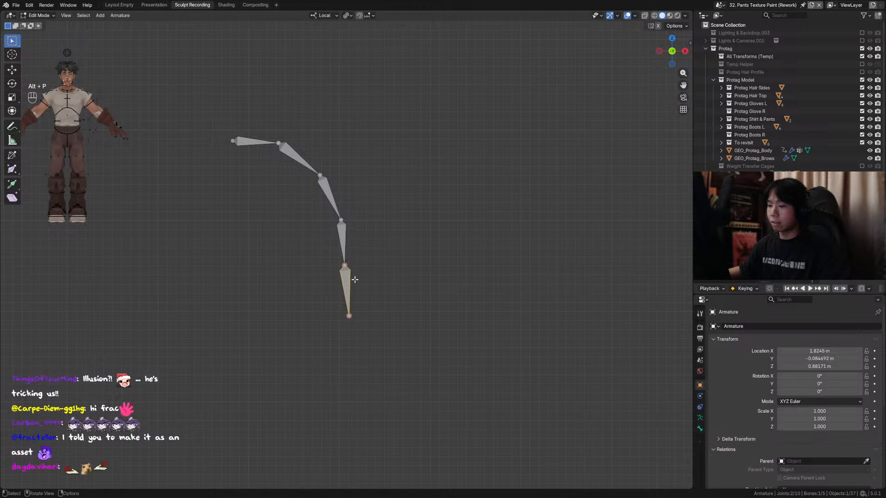
pyautogui.press('Tab')
pyautogui.press('g')
pyautogui.click(421, 293)
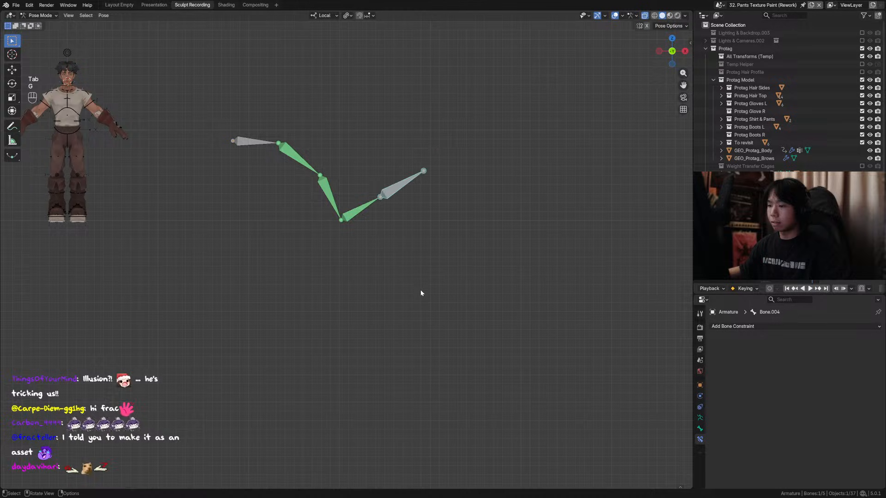
pyautogui.hotkey('ctrl', 'z')
pyautogui.scroll(2, 386, 275)
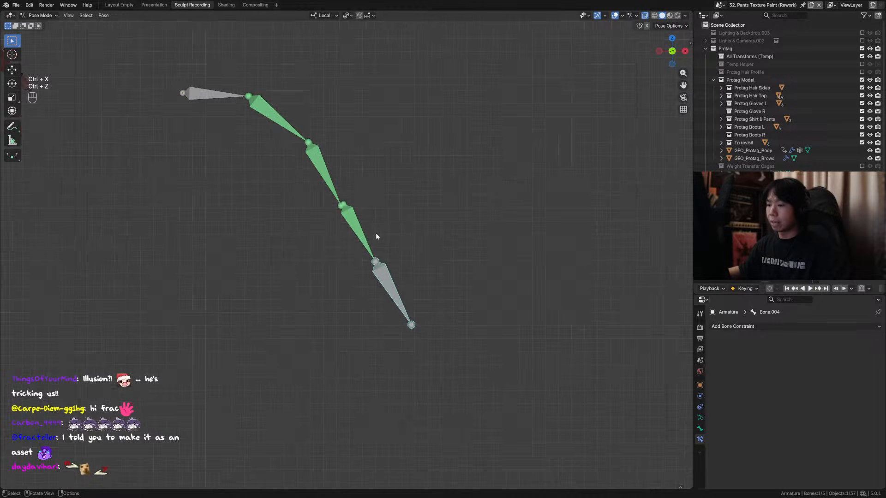
# Move the last bone away from the chain to demonstrate the fourth bone tracking it.
pyautogui.click(363, 230)
pyautogui.click(386, 271)
pyautogui.press('g')
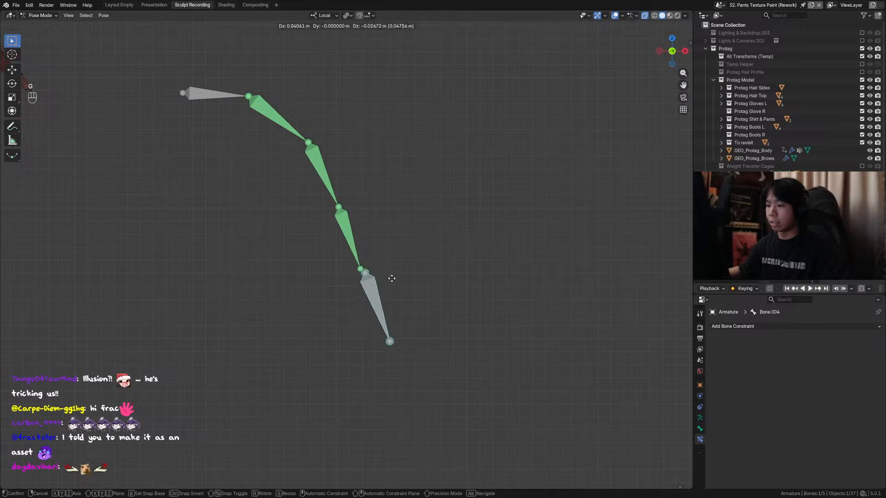
pyautogui.click(414, 305)
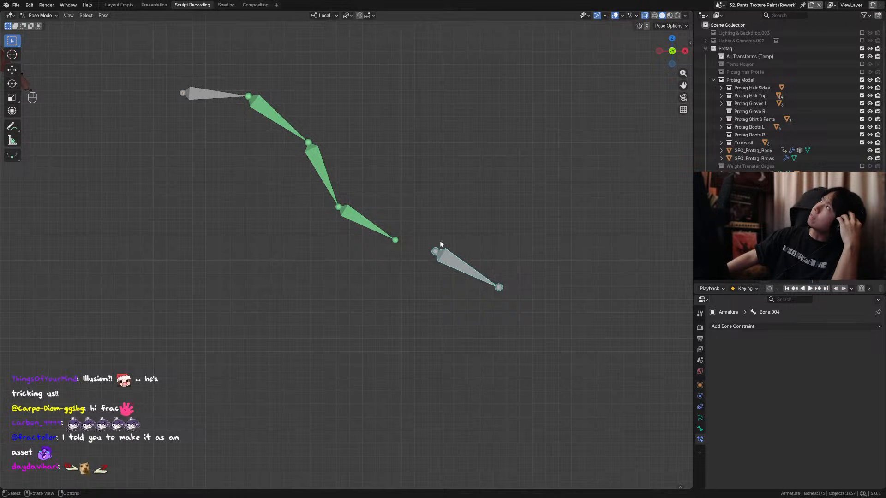
# Return to Object Mode, focus on the character's top hair mesh and save the file.
pyautogui.press('KP_Divide')
pyautogui.hotkey('ctrl', 'Tab')
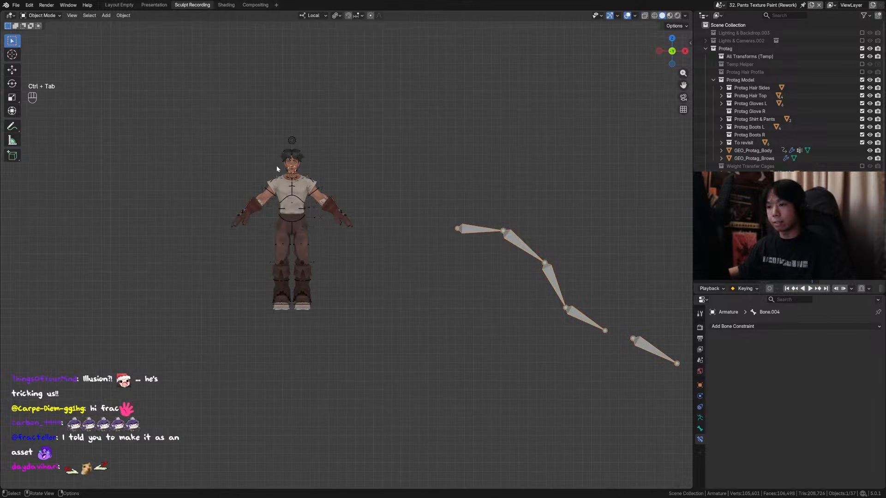
pyautogui.click(276, 169)
pyautogui.press('KP_Decimal')
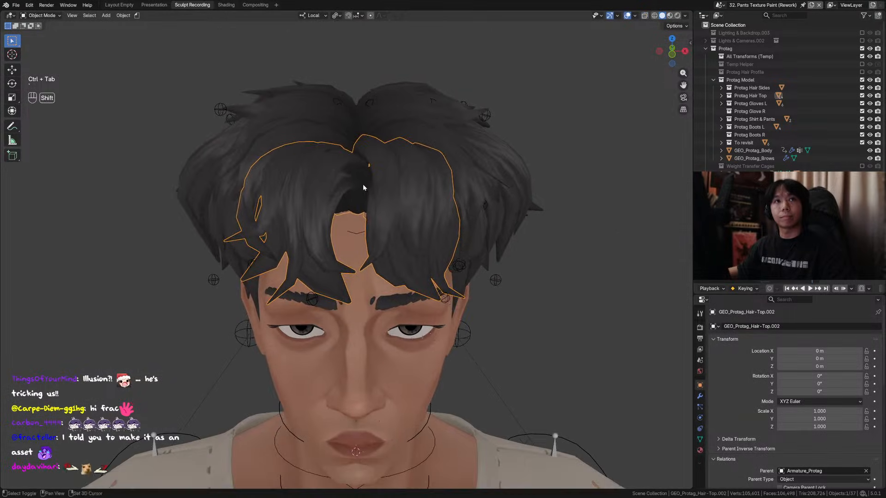
pyautogui.moveTo(363, 187); pyautogui.dragTo(406, 258, button='middle')
pyautogui.hotkey('ctrl', 's')
# Enter Pose Mode on the protagonist's armature and select the TWEAK_HairClump_C_4 control above the eyebrow.
pyautogui.scroll(3, 372, 213)
pyautogui.click(402, 258)
pyautogui.hotkey('ctrl', 'Tab')
pyautogui.click(405, 257)
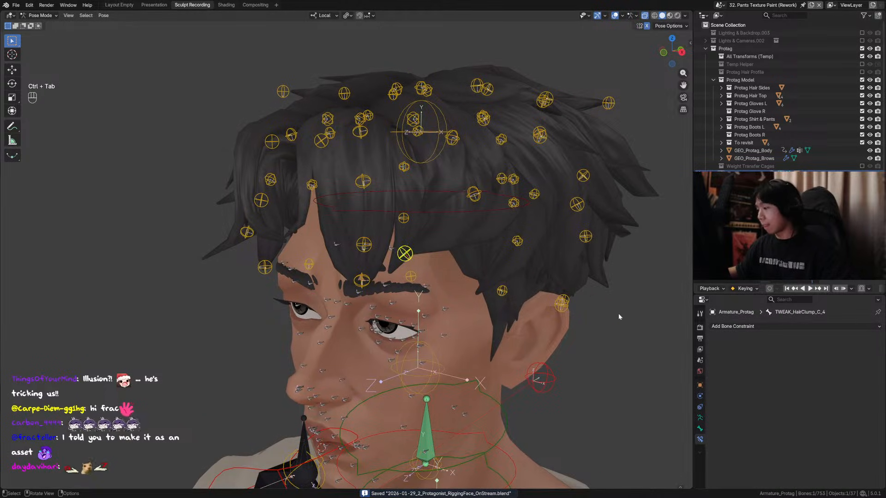
# Show the armature's bone collections and reveal all hidden bones of the protagonist's rig.
pyautogui.click(700, 428)
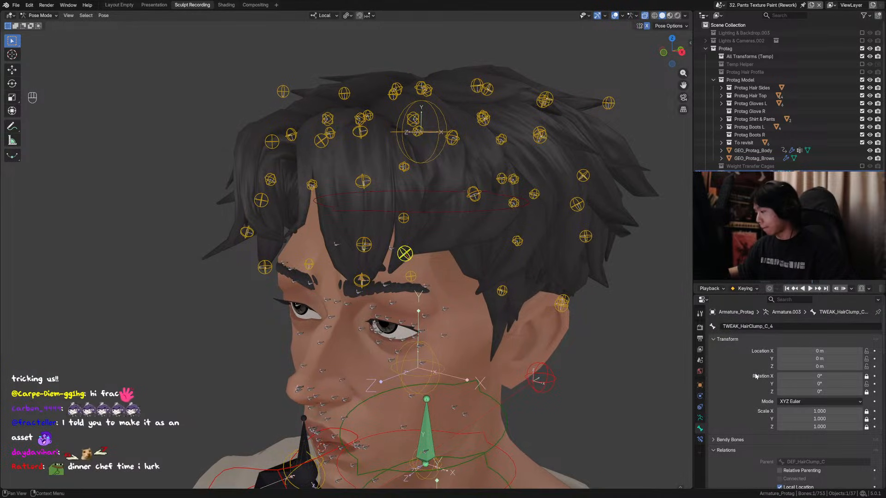
pyautogui.click(701, 418)
pyautogui.hotkey('alt', 'h')
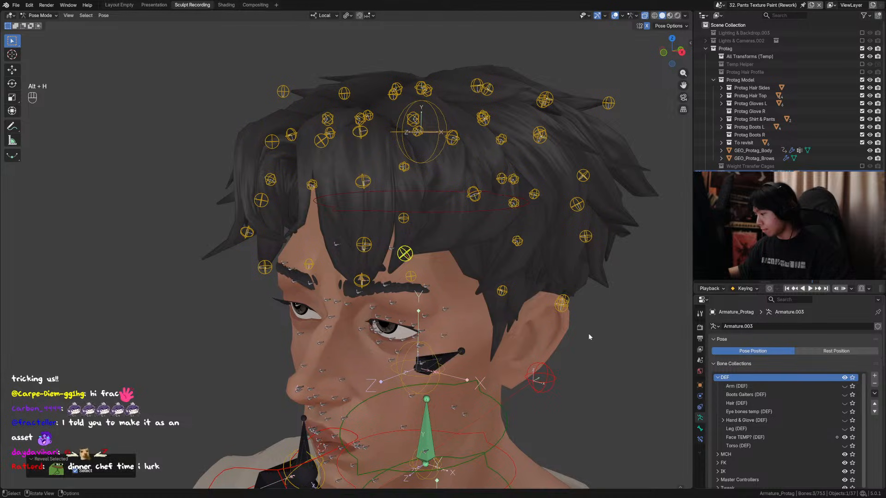
# Undo the reveal, show the Hair (DEF) bone collection, and check the lowest DEF_HairClump_A bone's name and relations.
pyautogui.hotkey('ctrl', 'z')
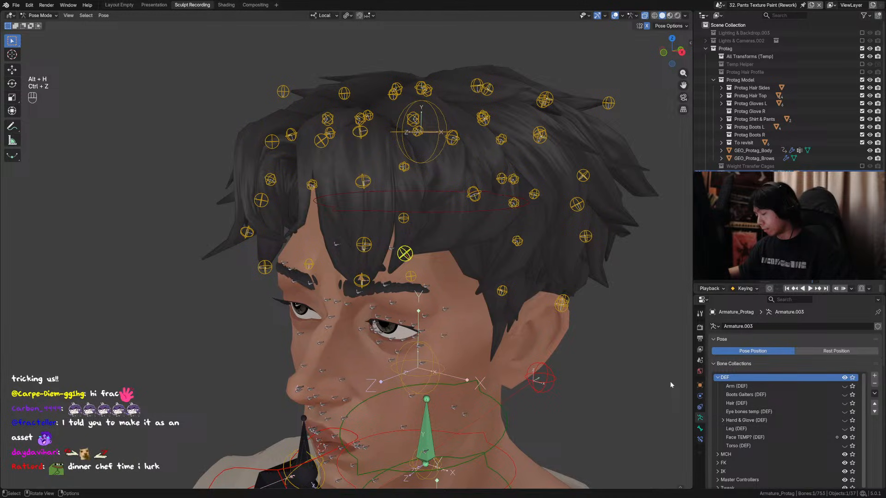
pyautogui.click(844, 403)
pyautogui.click(369, 259)
pyautogui.press('F2')
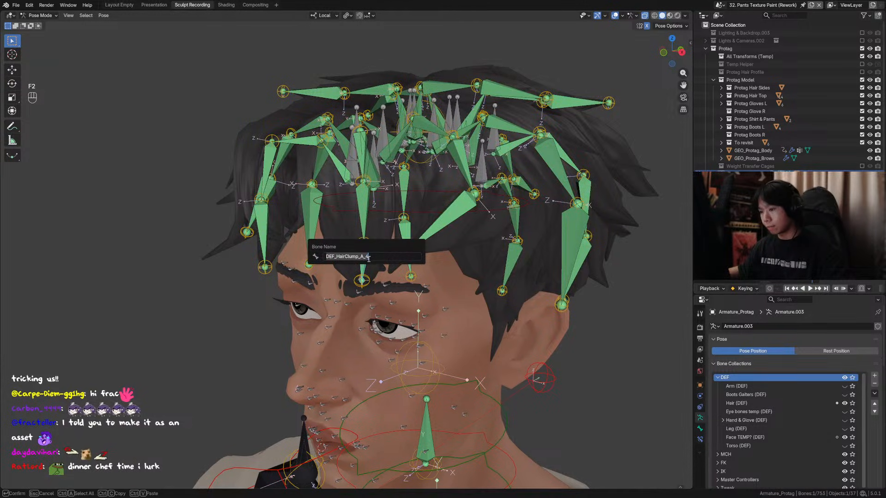
pyautogui.press('Escape')
pyautogui.click(700, 429)
pyautogui.scroll(-2, 747, 399)
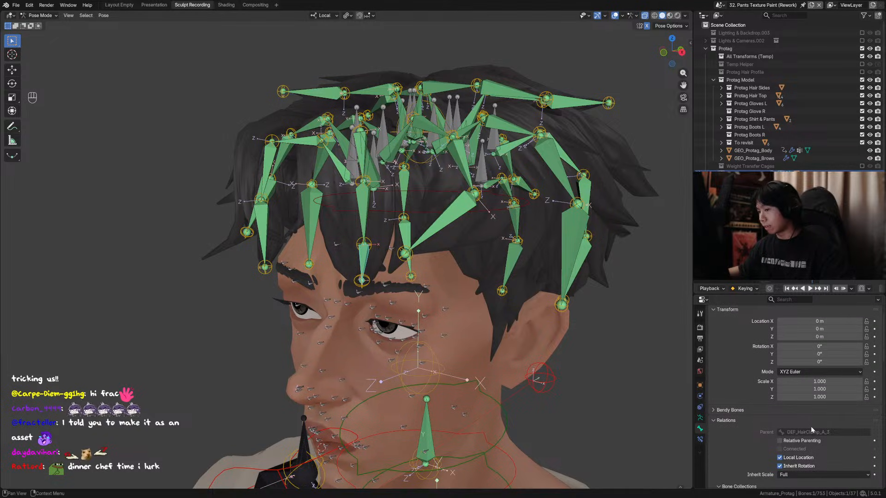
# Try to move the lowest front hair clump deform bone and the tweak control at its tip.
pyautogui.press('g')
pyautogui.rightClick(373, 250)
pyautogui.click(363, 281)
pyautogui.press('g')
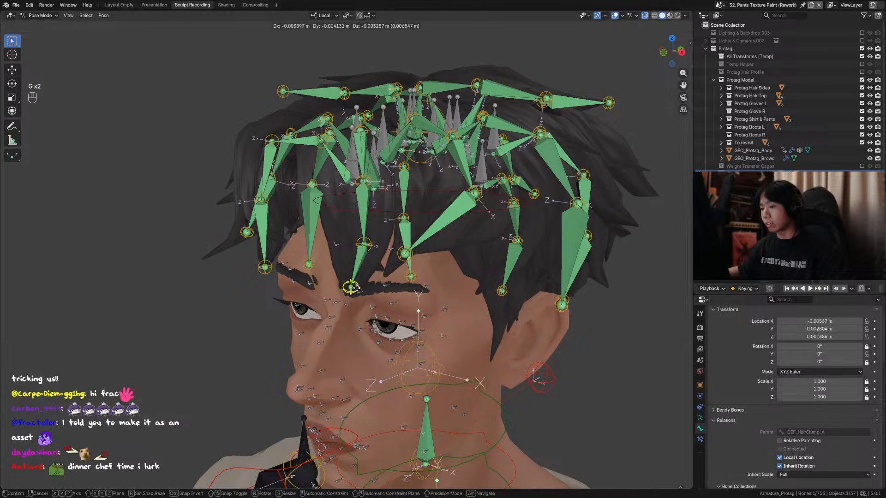
pyautogui.rightClick(363, 296)
# Leave the protagonist's rig and open the example bone chain's armature in Edit Mode.
pyautogui.scroll(-6, 363, 295)
pyautogui.scroll(5, 430, 253)
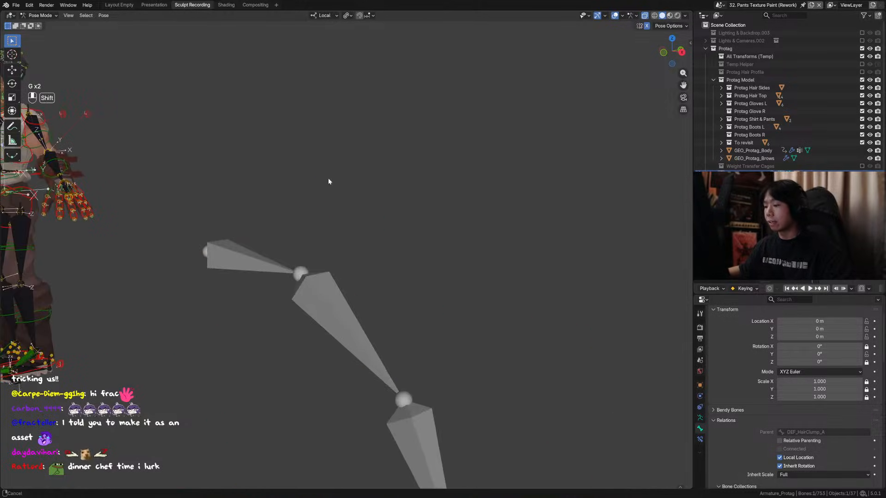
pyautogui.keyDown('shift'); pyautogui.moveTo(328, 182); pyautogui.dragTo(472, 274, button='middle'); pyautogui.keyUp('shift')
pyautogui.scroll(-4, 472, 275)
pyautogui.press('Tab')
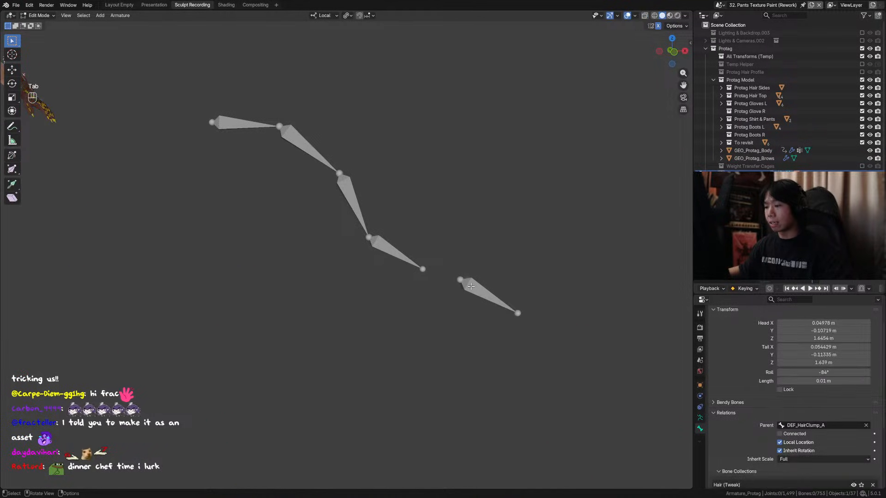
pyautogui.press('Tab')
pyautogui.hotkey('ctrl', 'Tab')
pyautogui.press('Tab')
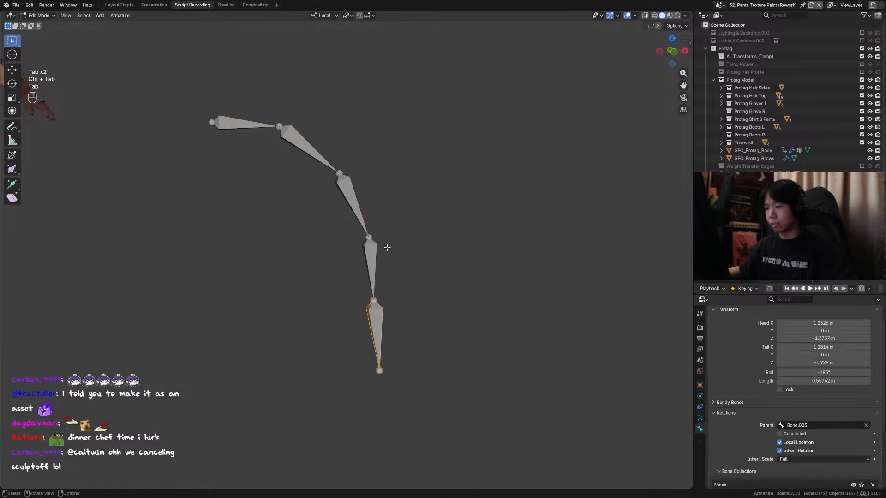
# Clear the location, rotation and scale of all bones in the example chain in Pose Mode.
pyautogui.press('Tab')
pyautogui.press('a')
pyautogui.hotkey('alt', 'g')
pyautogui.hotkey('alt', 'r')
pyautogui.hotkey('alt', 's')
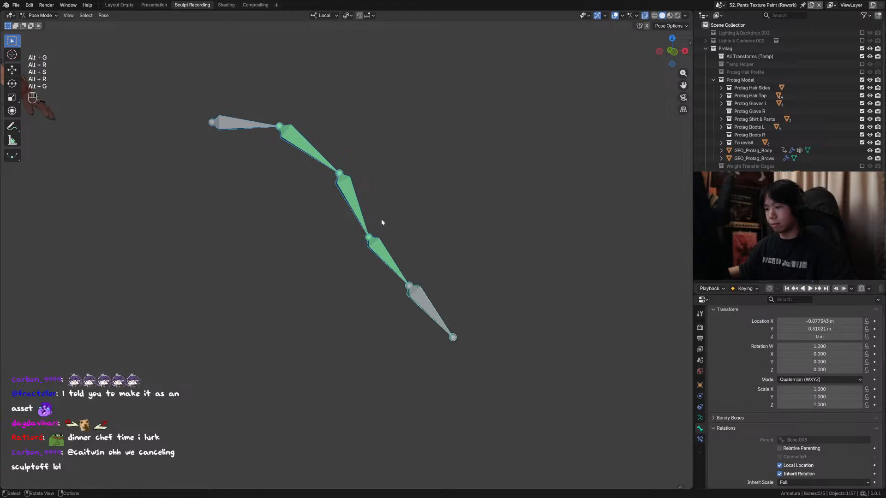
pyautogui.hotkey('alt', 'r')
pyautogui.hotkey('alt', 'g')
pyautogui.hotkey('alt', 's')
pyautogui.hotkey('alt', 'r')
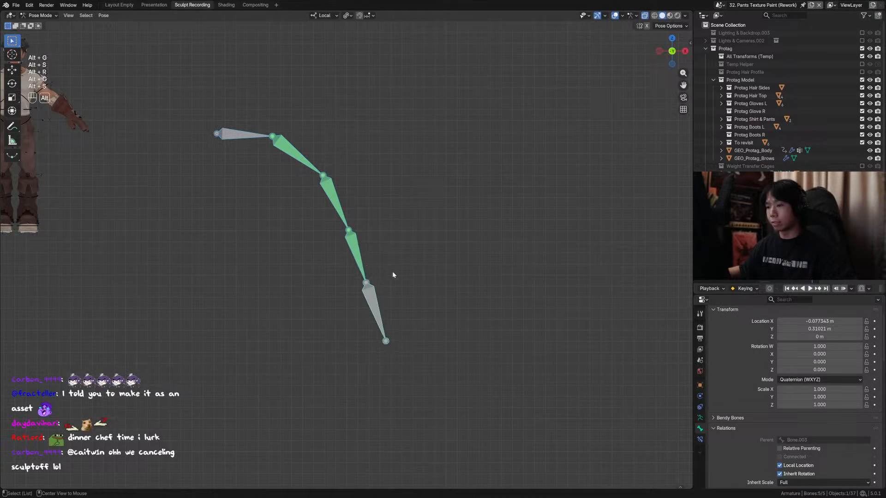
# In Edit Mode, extrude a horizontal bone about 0.25 m long along X from the tip of each chain bone.
pyautogui.press('Tab')
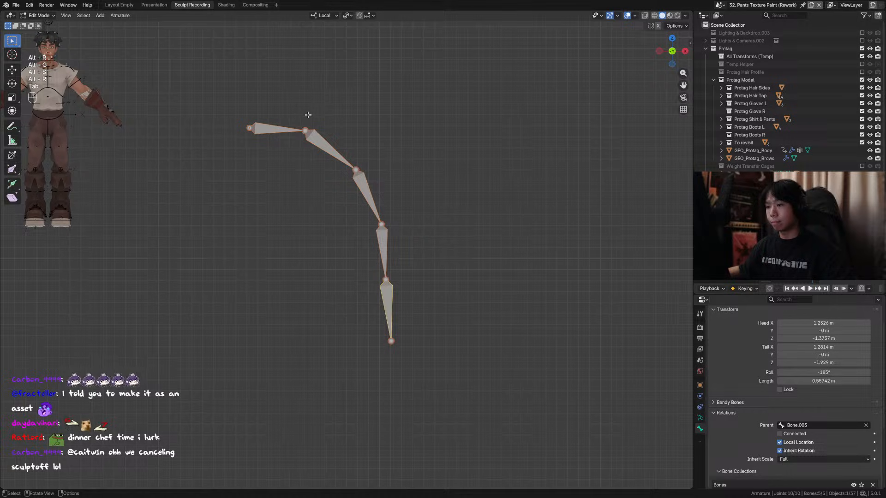
pyautogui.moveTo(496, 107); pyautogui.dragTo(235, 355)
pyautogui.press('e')
pyautogui.press('x')
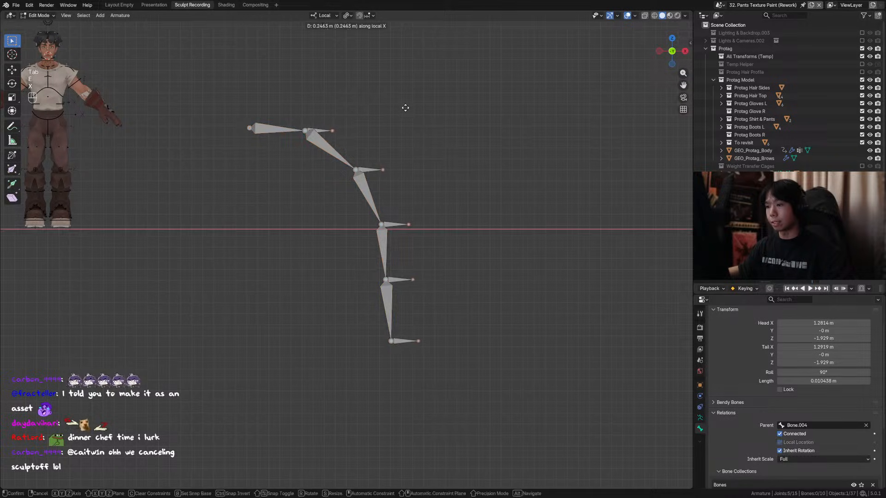
pyautogui.click(405, 109)
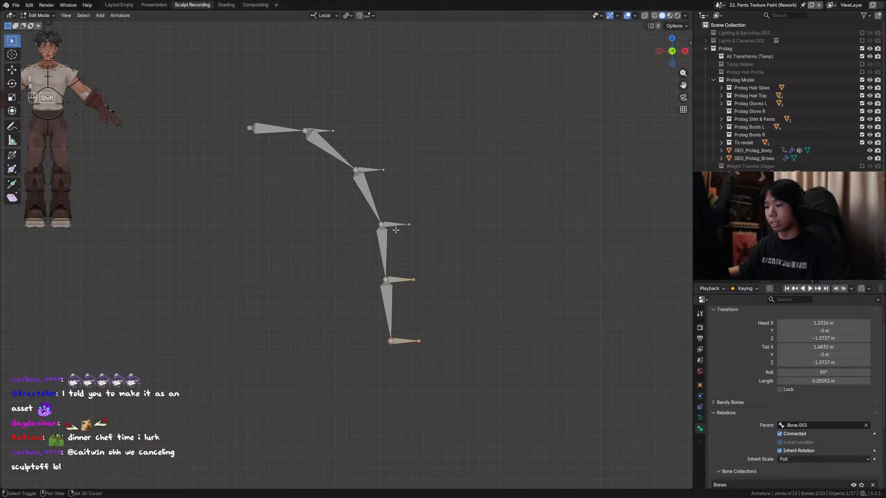
# Select all five horizontal bones, disconnect them and clear their parents.
pyautogui.keyDown('shift'); pyautogui.click(372, 175); pyautogui.keyUp('shift')
pyautogui.keyDown('shift'); pyautogui.click(372, 175); pyautogui.keyUp('shift')
pyautogui.keyDown('shift'); pyautogui.click(323, 131); pyautogui.keyUp('shift')
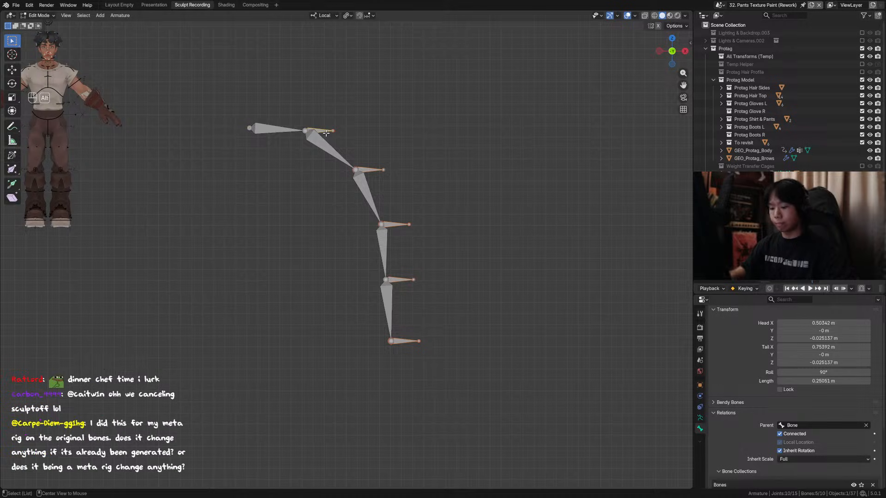
pyautogui.hotkey('alt', 'p')
pyautogui.click(326, 133)
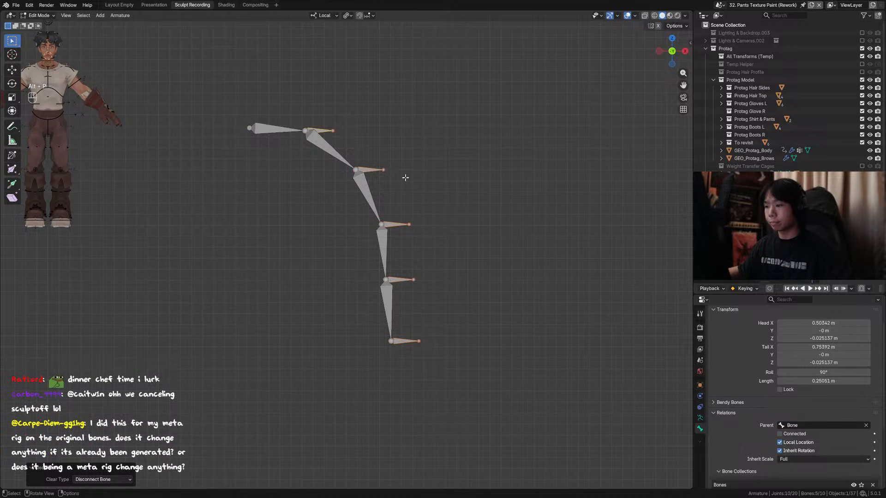
pyautogui.hotkey('alt', 'p')
pyautogui.press('Escape')
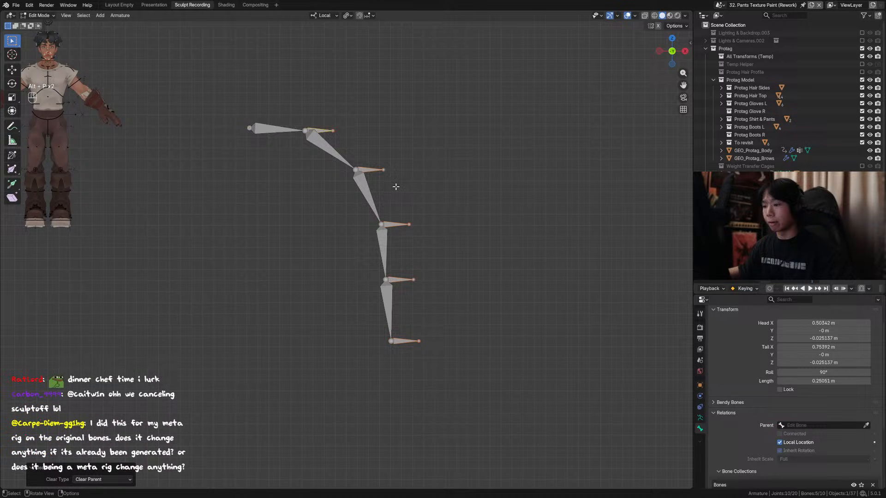
# Try to move the two lowest chain bones in Pose Mode and undo the move.
pyautogui.click(390, 300)
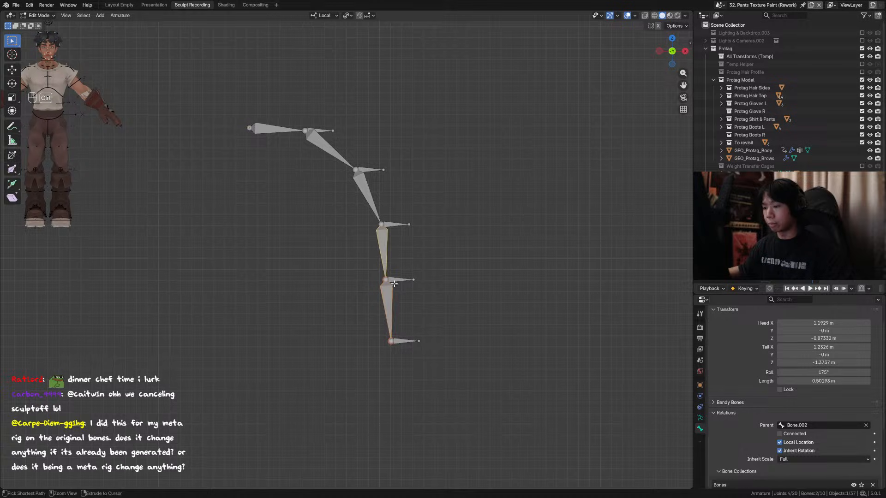
pyautogui.hotkey('ctrl', 'Tab')
pyautogui.press('g')
pyautogui.click(421, 298)
pyautogui.hotkey('ctrl', 'z')
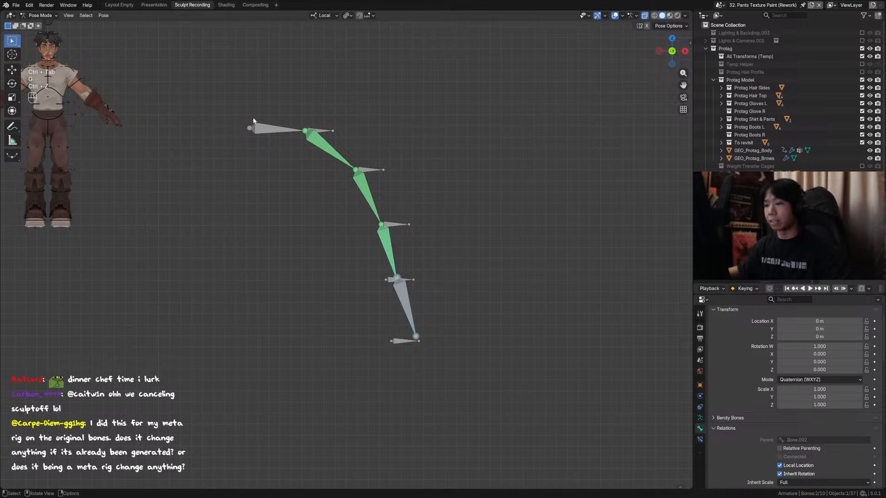
pyautogui.press('g')
pyautogui.rightClick(277, 125)
# Reset the pose transforms of all chain and horizontal bones, checking the chain in Edit Mode before returning to Pose Mode.
pyautogui.press('a')
pyautogui.hotkey('alt', 'g')
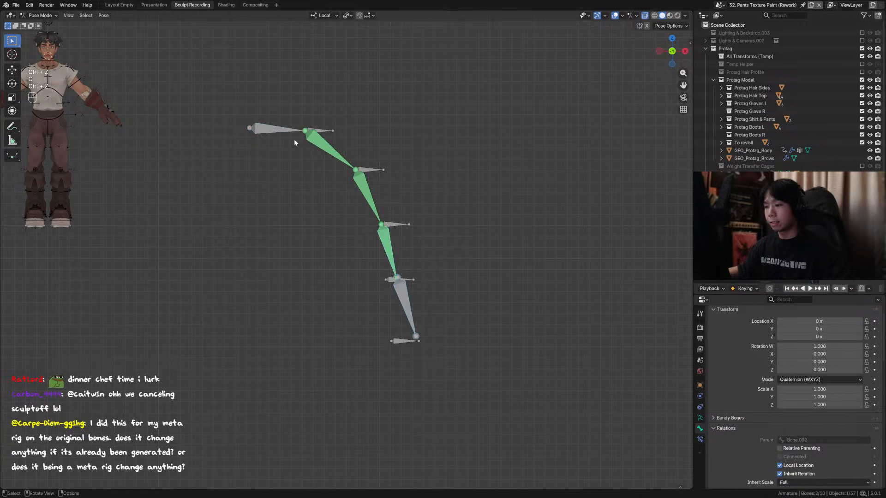
pyautogui.hotkey('alt', 'r')
pyautogui.hotkey('alt', 's')
pyautogui.hotkey('alt', 'r')
pyautogui.hotkey('alt', 'g')
pyautogui.press('Tab')
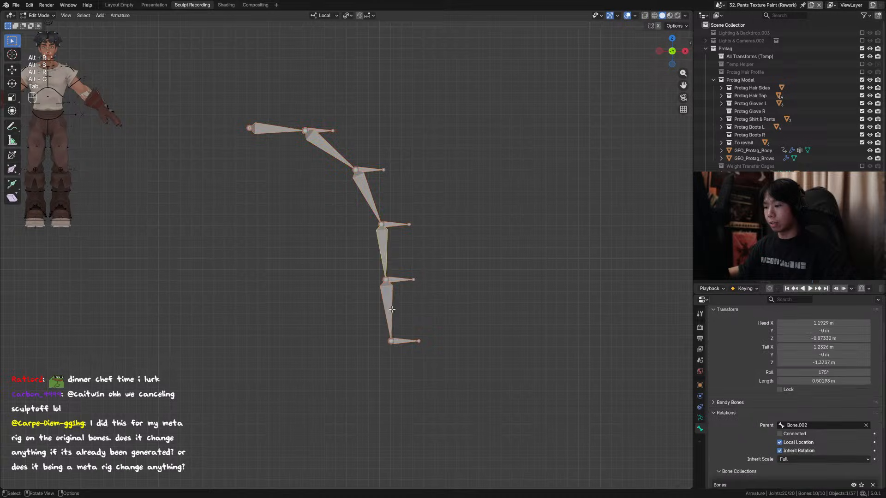
pyautogui.hotkey('ctrl', 'Tab')
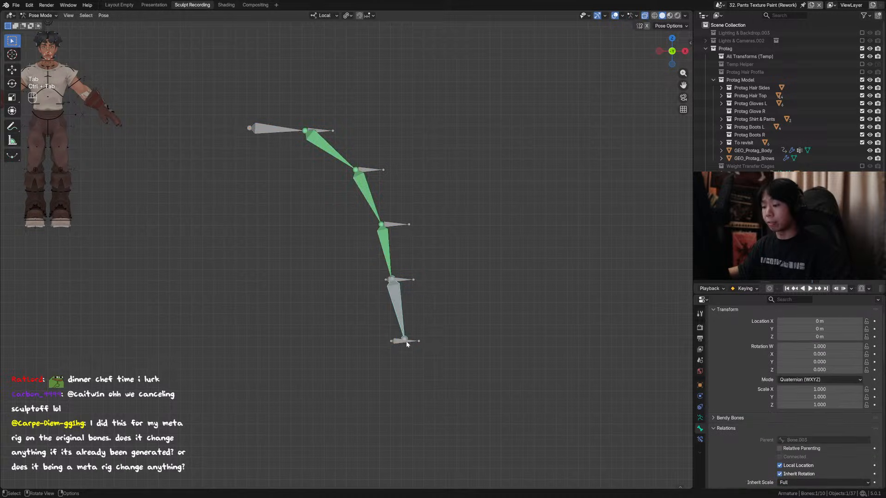
# Add a Stretch To constraint to the last chain bone, targeting the horizontal bone at its tip.
pyautogui.click(411, 342)
pyautogui.keyDown('shift'); pyautogui.moveTo(419, 335); pyautogui.dragTo(404, 291, button='middle'); pyautogui.keyUp('shift')
pyautogui.scroll(4, 408, 323)
pyautogui.click(379, 242)
pyautogui.click(400, 314)
pyautogui.press('g')
pyautogui.rightClick(512, 346)
pyautogui.keyDown('shift'); pyautogui.click(375, 220); pyautogui.keyUp('shift')
pyautogui.scroll(-4, 375, 245)
pyautogui.scroll(2, 399, 286)
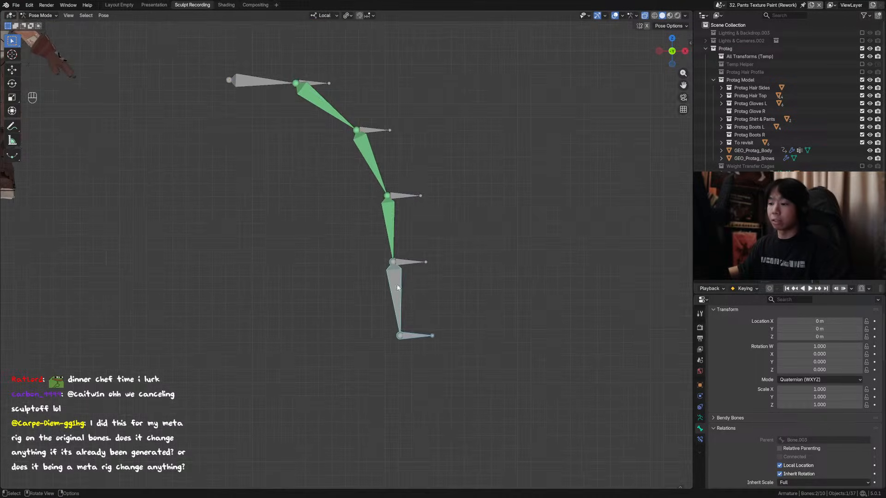
pyautogui.scroll(-1, 420, 282)
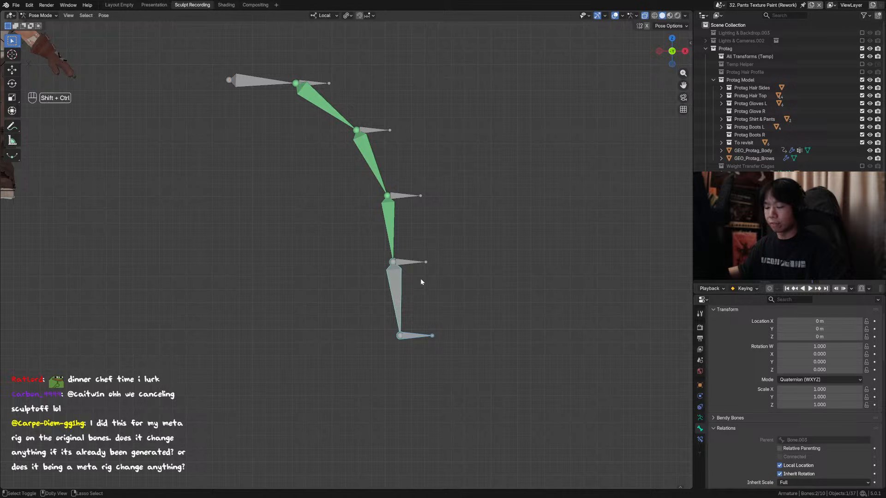
pyautogui.hotkey('shift', 'ctrl', 'c')
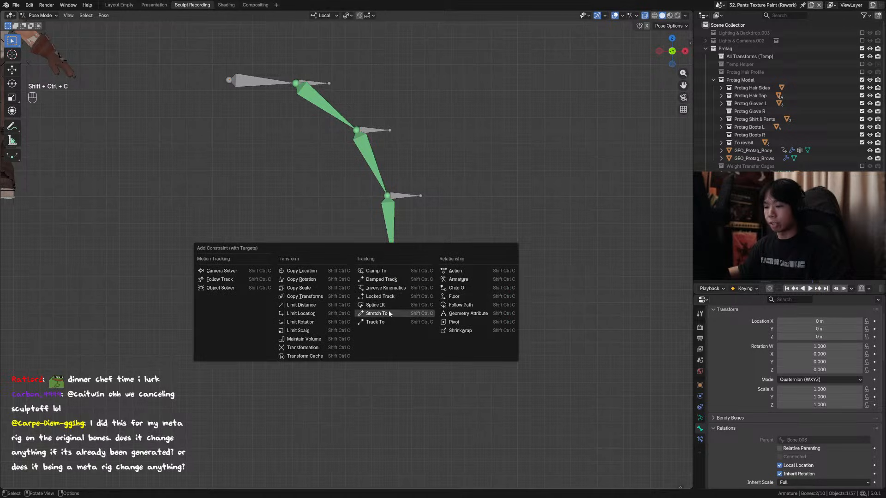
pyautogui.click(399, 313)
# Add a Stretch To constraint to the fourth chain bone, targeting the horizontal bone at its tip.
pyautogui.click(401, 264)
pyautogui.click(404, 262)
pyautogui.click(408, 262)
pyautogui.keyDown('shift'); pyautogui.click(392, 233); pyautogui.keyUp('shift')
pyautogui.hotkey('shift', 'ctrl', 'c')
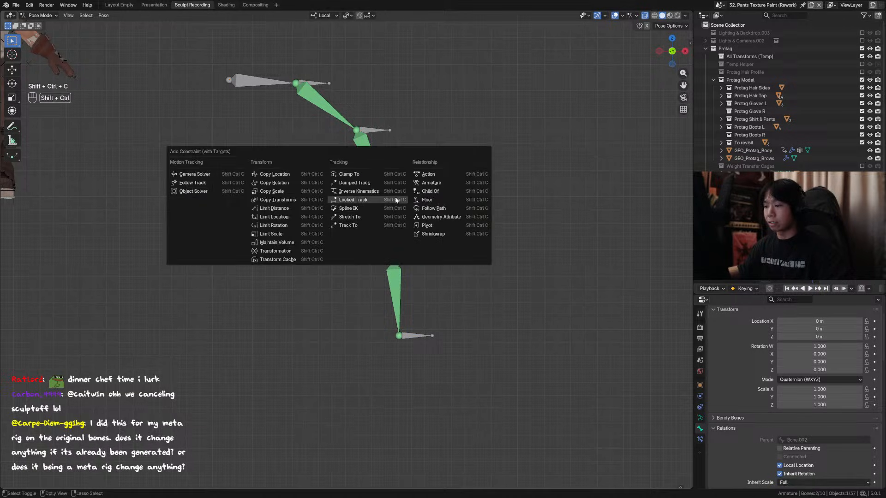
pyautogui.click(397, 216)
pyautogui.hotkey('shift', 'ctrl', 'c')
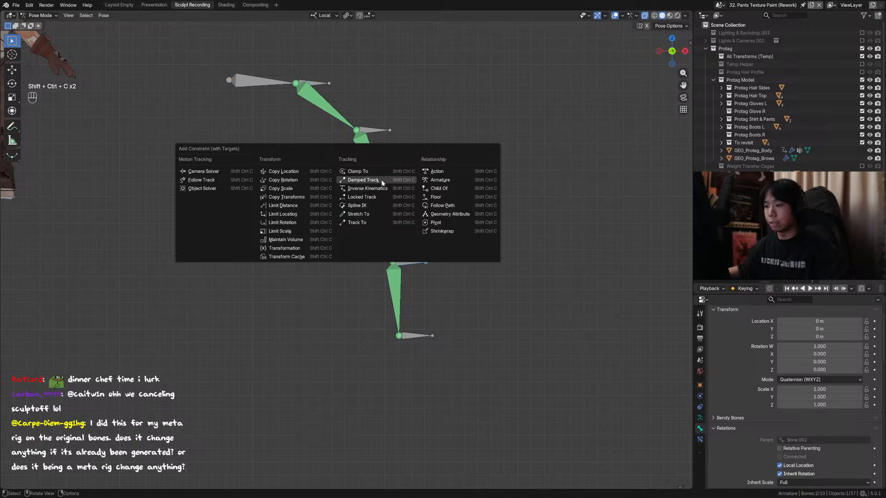
pyautogui.click(381, 214)
# Repeat the Stretch To constraint on the third chain bone, targeting the horizontal bone at its tip.
pyautogui.click(406, 195)
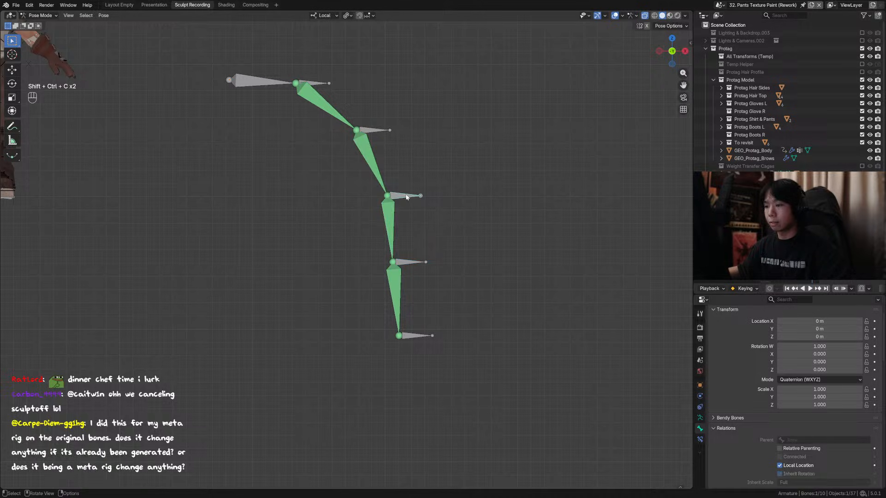
pyautogui.keyDown('shift'); pyautogui.click(376, 163); pyautogui.keyUp('shift')
pyautogui.hotkey('shift', 'r')
pyautogui.keyDown('shift'); pyautogui.moveTo(380, 162); pyautogui.dragTo(385, 206, button='middle'); pyautogui.keyUp('shift')
pyautogui.hotkey('ctrl', 'z')
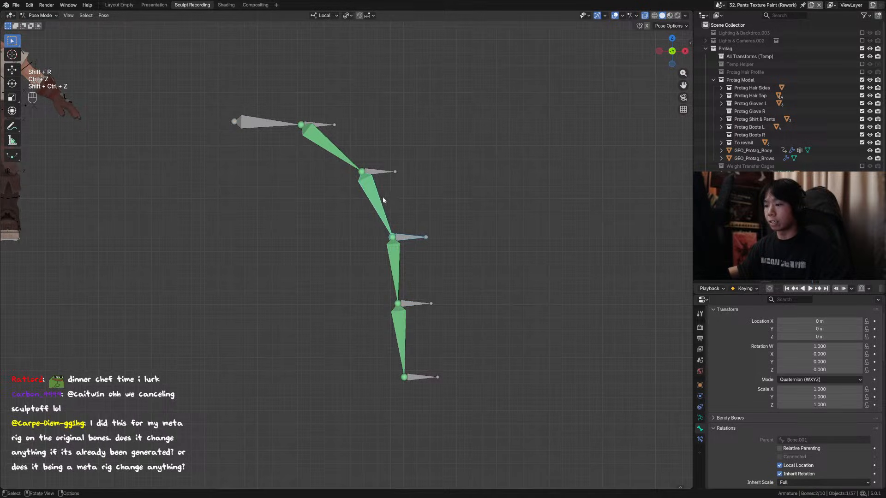
# Try to repeat the constraint on the second and first chain bones with the horizontal bones at their tips.
pyautogui.click(377, 171)
pyautogui.keyDown('shift'); pyautogui.click(334, 154); pyautogui.keyUp('shift')
pyautogui.hotkey('shift', 'r')
pyautogui.hotkey('shift', 'r')
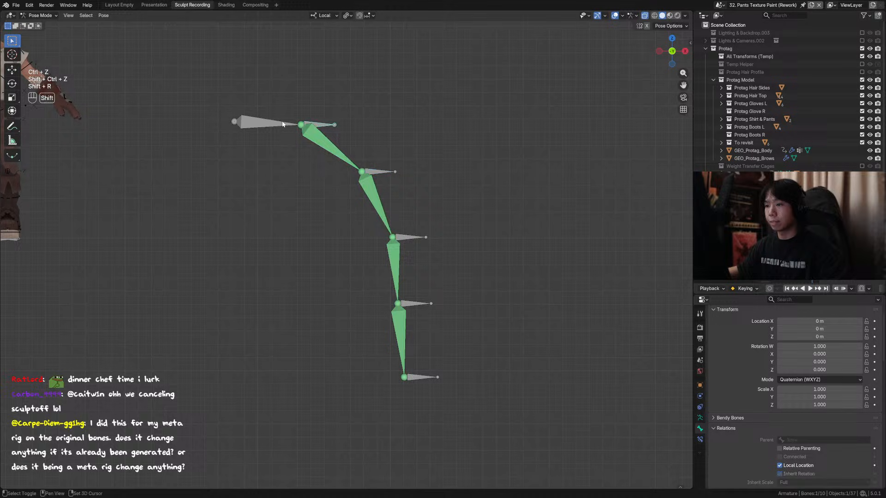
# Try moving several horizontal control bones to test how the chain stretches, restoring each one.
pyautogui.press('g')
pyautogui.click(403, 173)
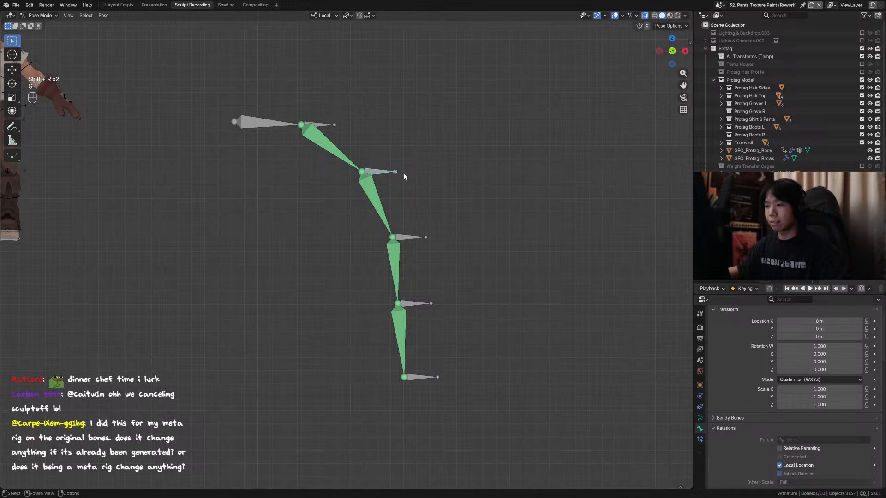
pyautogui.hotkey('ctrl', 'z')
pyautogui.press('g')
pyautogui.rightClick(415, 320)
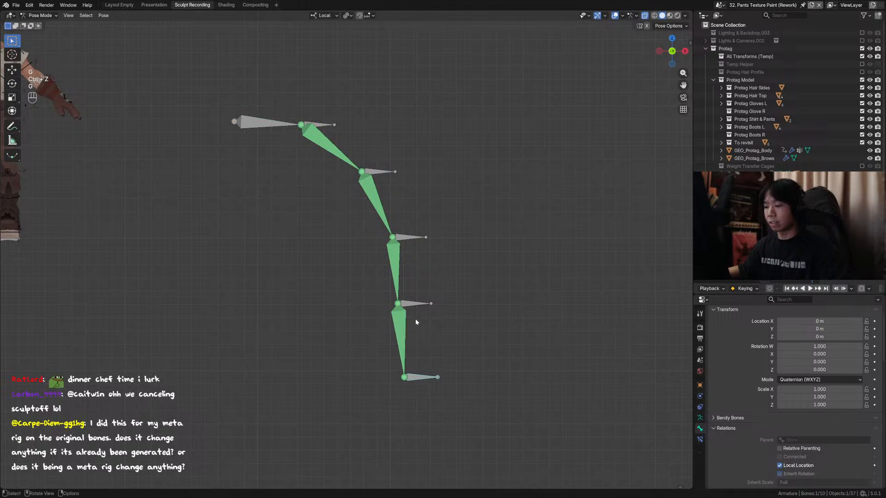
pyautogui.press('g')
pyautogui.rightClick(407, 240)
# Move the horizontal bone at the third chain bone's tip outward, and test-move the one at the second bone's tip.
pyautogui.press('g')
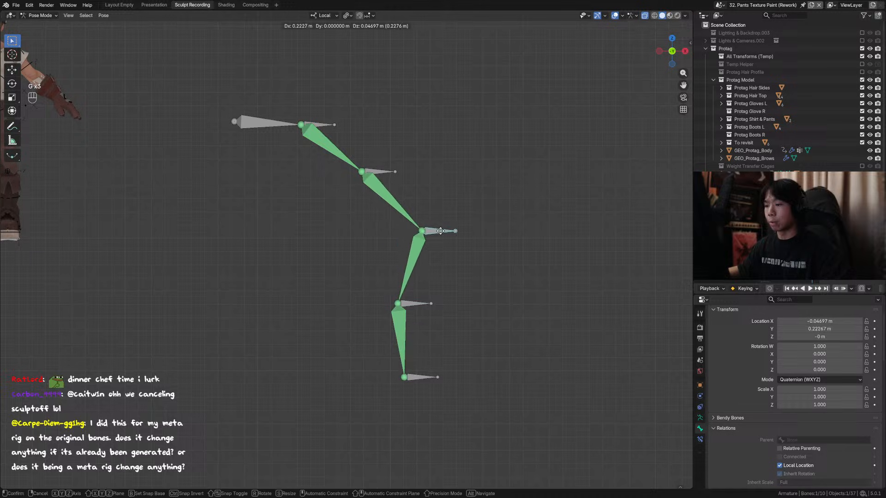
pyautogui.press('g')
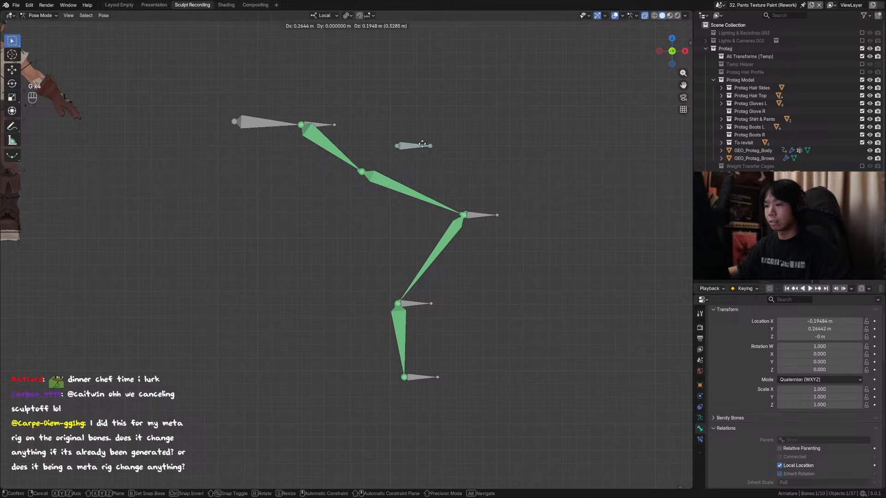
pyautogui.rightClick(392, 143)
# Add Stretch To constraints to the second and first chain bones, each targeting the horizontal bone at its tip.
pyautogui.keyDown('shift'); pyautogui.click(337, 150); pyautogui.keyUp('shift')
pyautogui.hotkey('shift', 'ctrl', 'c')
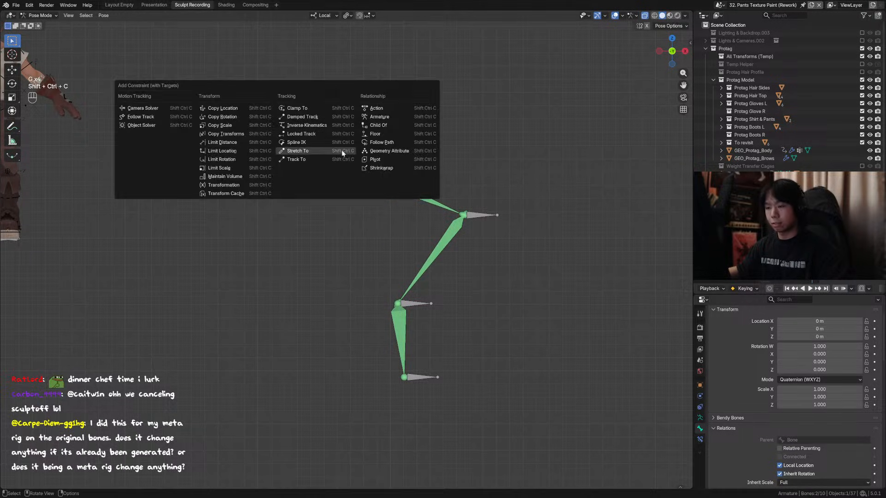
pyautogui.click(342, 152)
pyautogui.keyDown('shift'); pyautogui.click(273, 121); pyautogui.keyUp('shift')
pyautogui.hotkey('shift', 'ctrl', 'c')
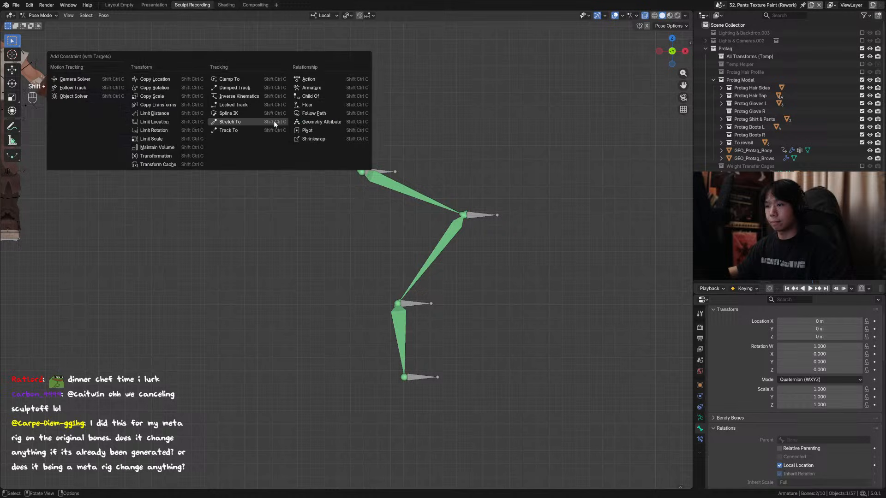
pyautogui.click(273, 121)
# Move the horizontal bone at the first chain bone's tip to demonstrate the adjoining bones stretching.
pyautogui.click(323, 122)
pyautogui.press('g')
pyautogui.click(388, 164)
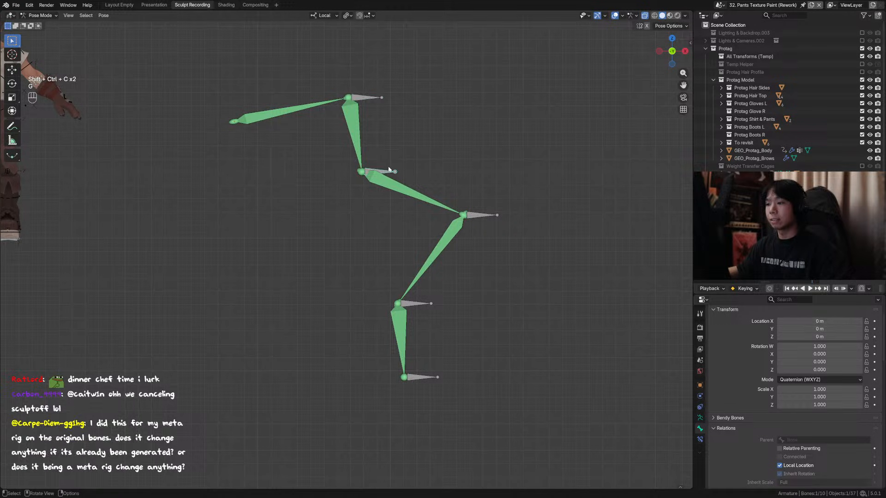
# Move the horizontal bones at the tips of the second through fifth chain bones outward to demonstrate the chain stretching.
pyautogui.press('g')
pyautogui.click(481, 218)
pyautogui.press('g')
pyautogui.click(523, 239)
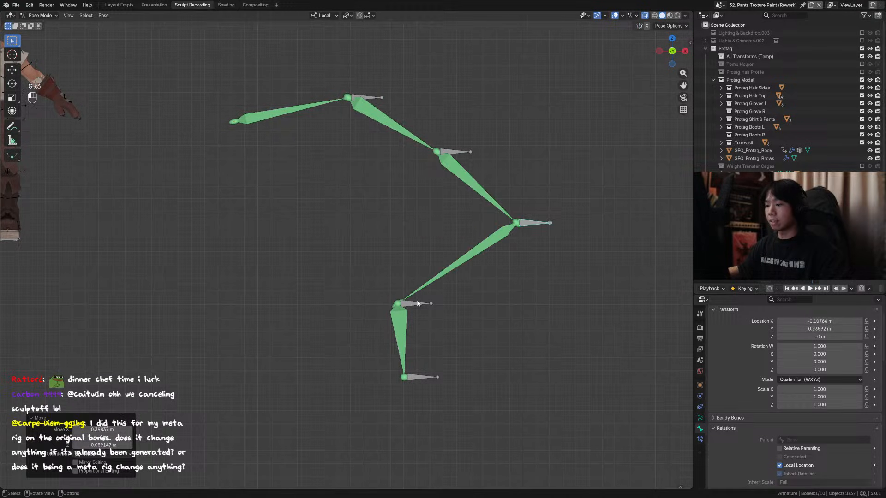
pyautogui.press('g')
pyautogui.click(488, 312)
pyautogui.click(428, 374)
pyautogui.press('g')
pyautogui.click(492, 384)
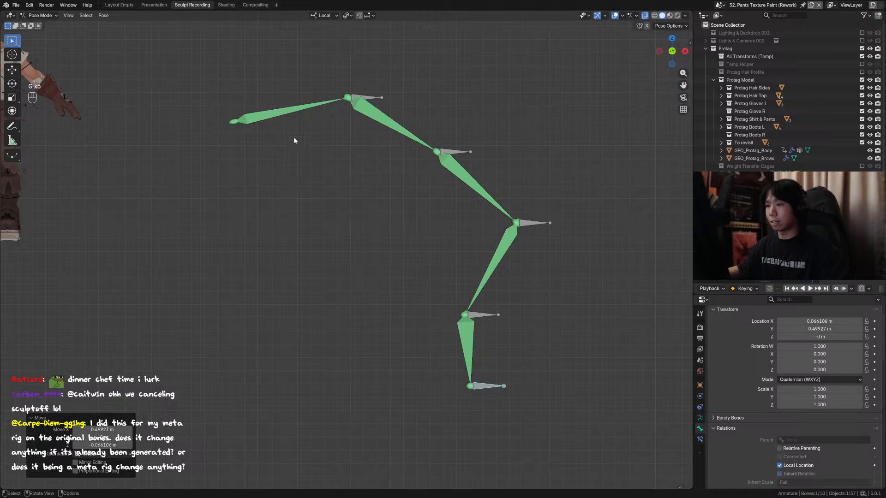
# In Edit Mode, extrude a vertical bone about 0.44 m upward from the first chain bone's root and clear its parent.
pyautogui.scroll(-1, 407, 207)
pyautogui.scroll(1, 279, 144)
pyautogui.press('Tab')
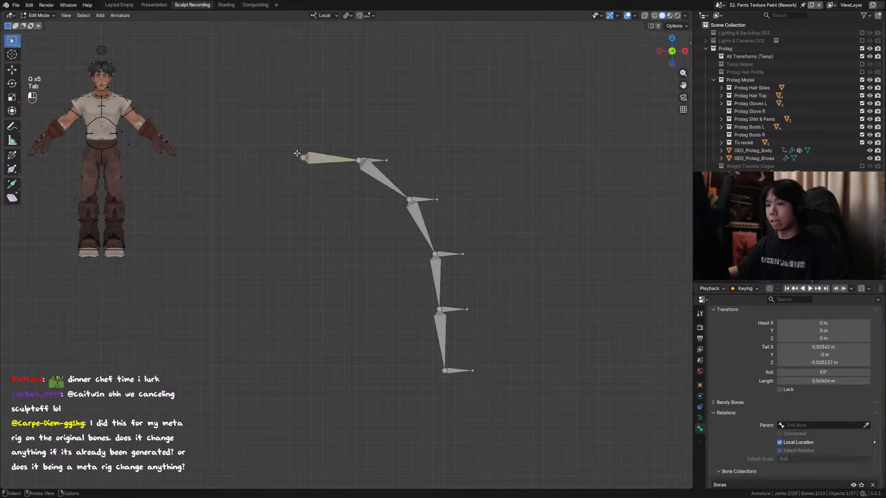
pyautogui.click(304, 157)
pyautogui.press('e')
pyautogui.press('z')
pyautogui.click(305, 132)
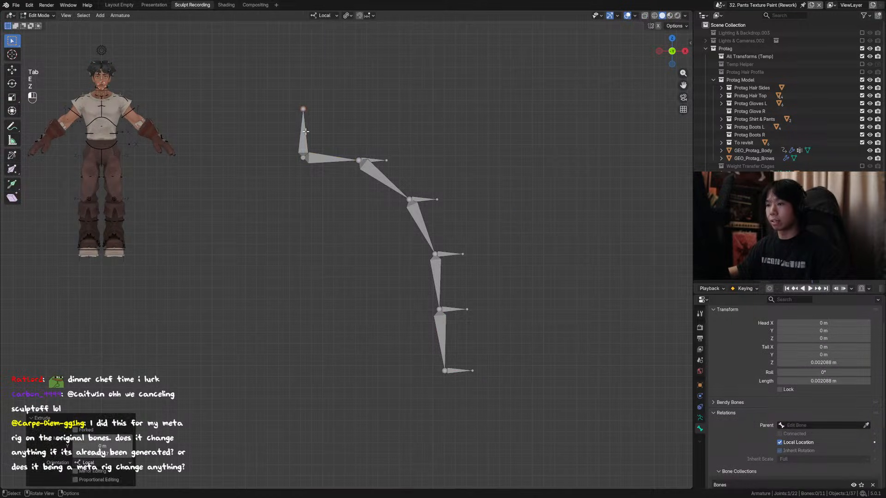
pyautogui.hotkey('alt', 'p')
pyautogui.click(305, 131)
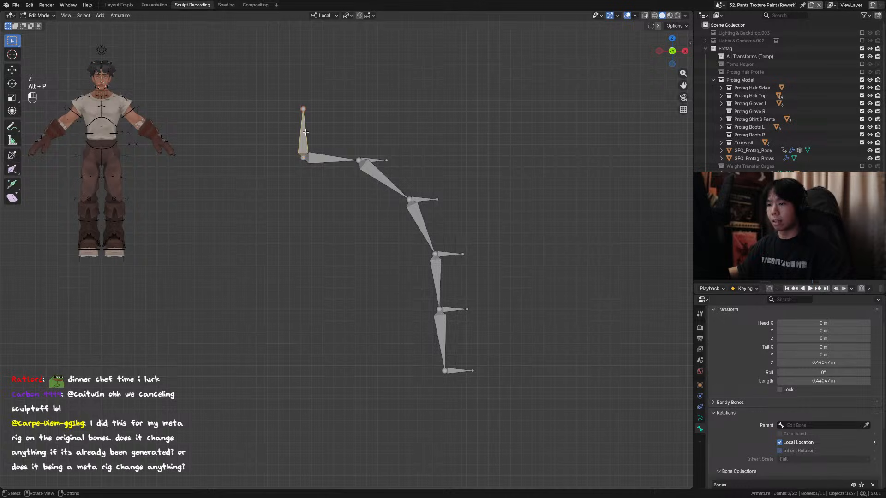
pyautogui.press('g')
pyautogui.rightClick(368, 187)
# Select all the horizontal control bones together with the vertical root bone and clear their parents in Edit Mode.
pyautogui.press('Tab')
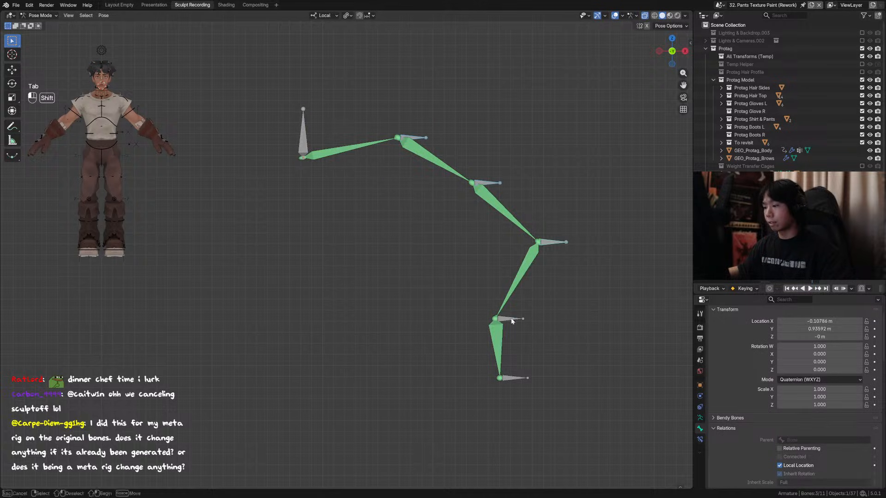
pyautogui.keyDown('shift'); pyautogui.click(520, 377); pyautogui.keyUp('shift')
pyautogui.keyDown('shift'); pyautogui.click(301, 130); pyautogui.keyUp('shift')
pyautogui.press('Tab')
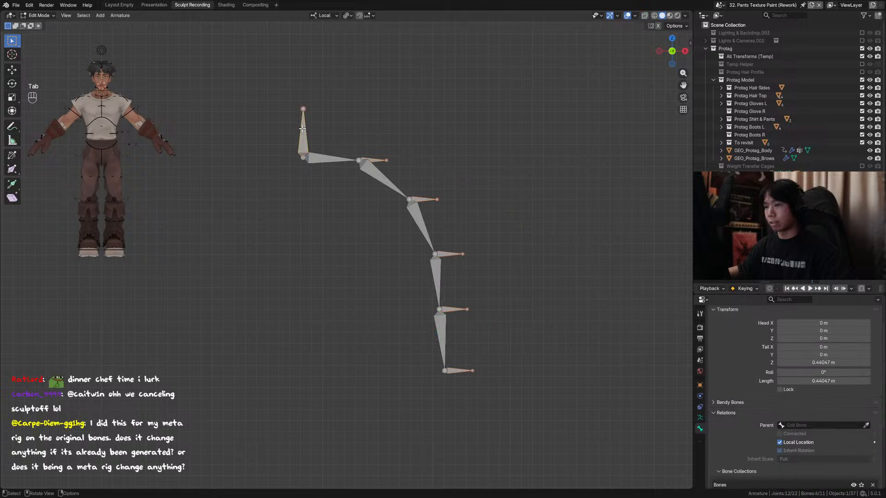
pyautogui.hotkey('alt', 'p')
pyautogui.click(314, 137)
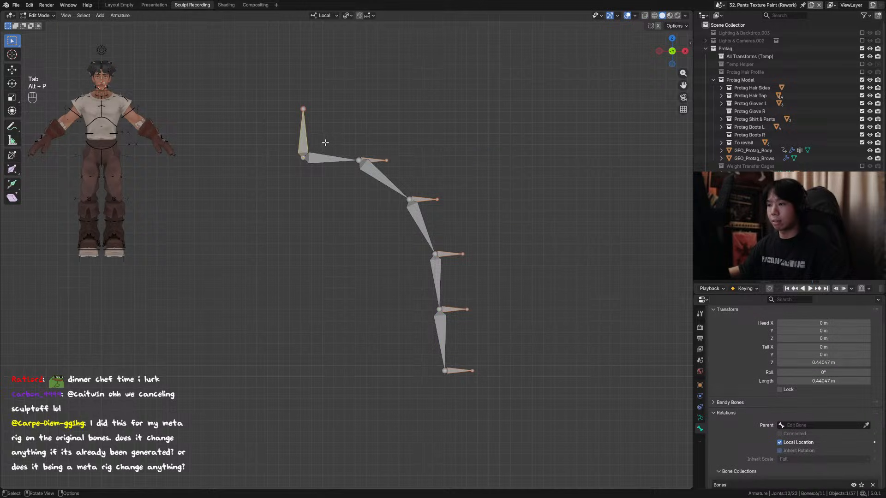
pyautogui.hotkey('alt', 'p')
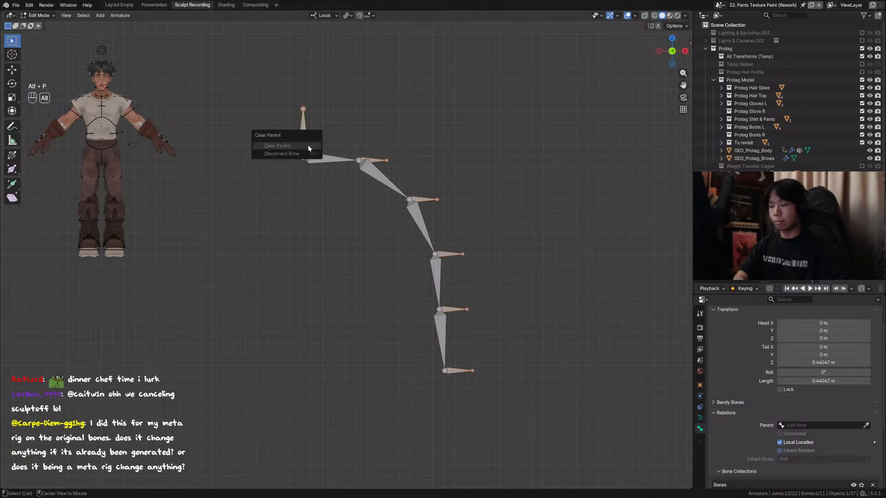
pyautogui.click(309, 144)
pyautogui.press('g')
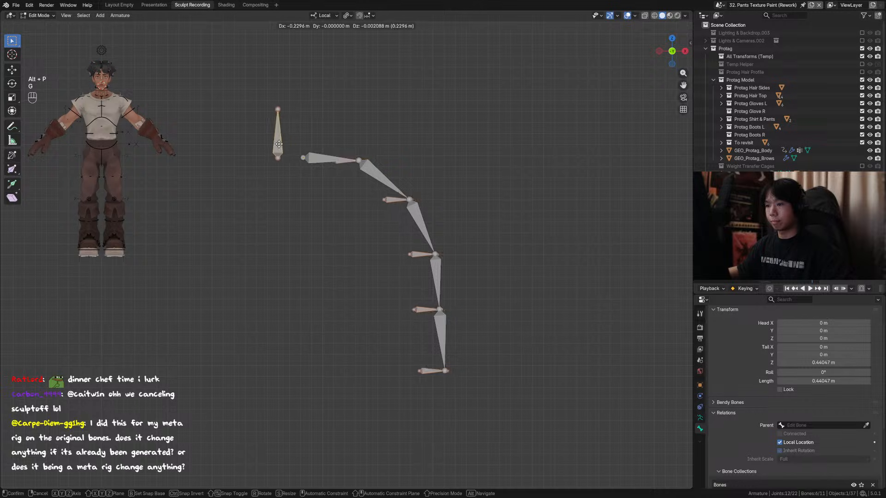
pyautogui.rightClick(304, 145)
# Clear the rotation, scale and location of the selected control bones in Pose Mode.
pyautogui.press('Tab')
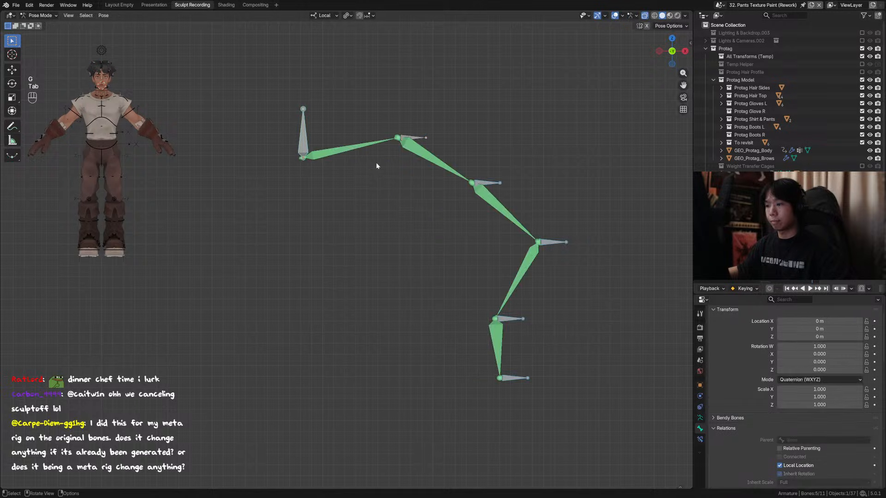
pyautogui.hotkey('ctrl', 'Tab')
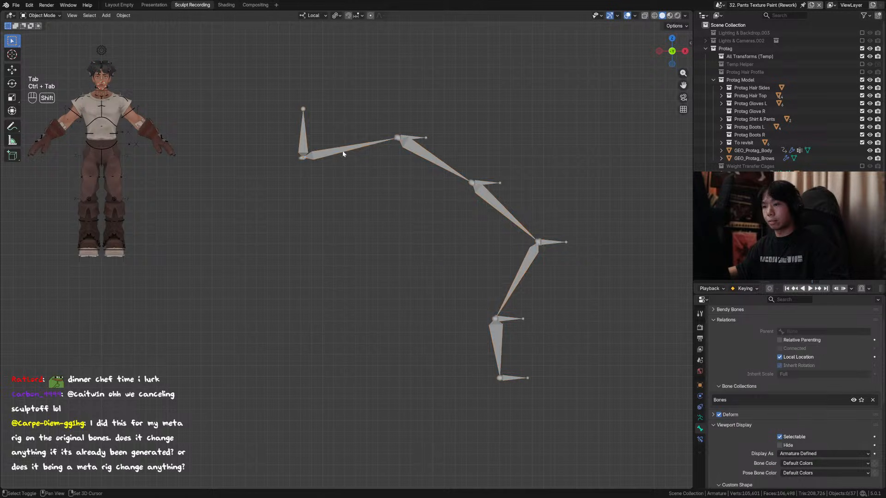
pyautogui.hotkey('ctrl', 'Tab')
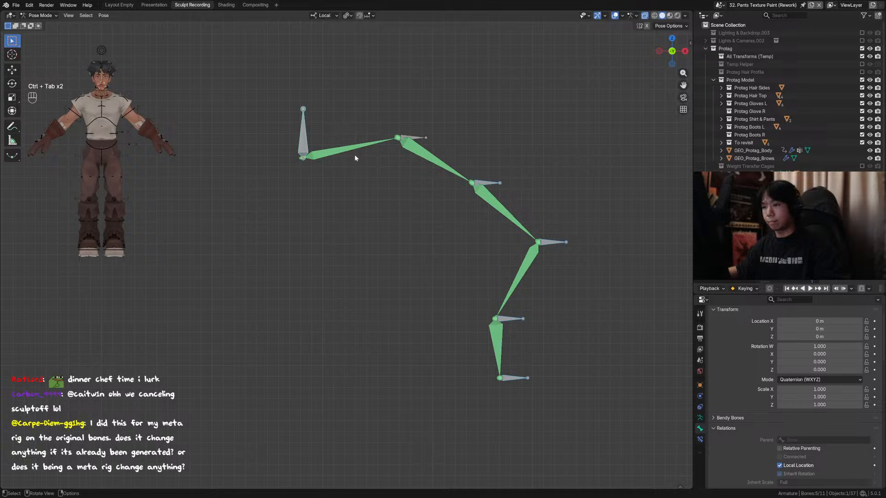
pyautogui.hotkey('alt', 'r')
pyautogui.hotkey('alt', 's')
pyautogui.hotkey('alt', 'r')
pyautogui.hotkey('alt', 'g')
# Parent the horizontal bone at the first chain bone's tip to the vertical root bone with Keep Offset.
pyautogui.press('Tab')
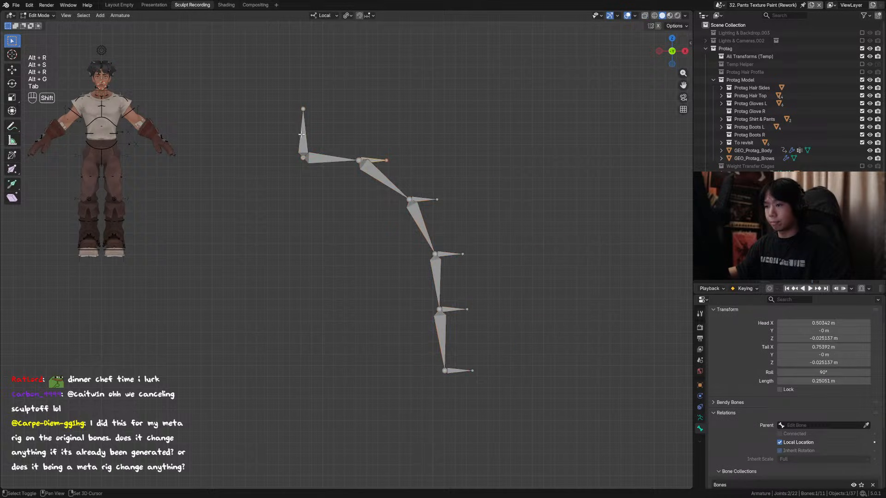
pyautogui.keyDown('shift'); pyautogui.click(300, 134); pyautogui.keyUp('shift')
pyautogui.hotkey('ctrl', 'p')
pyautogui.click(301, 134)
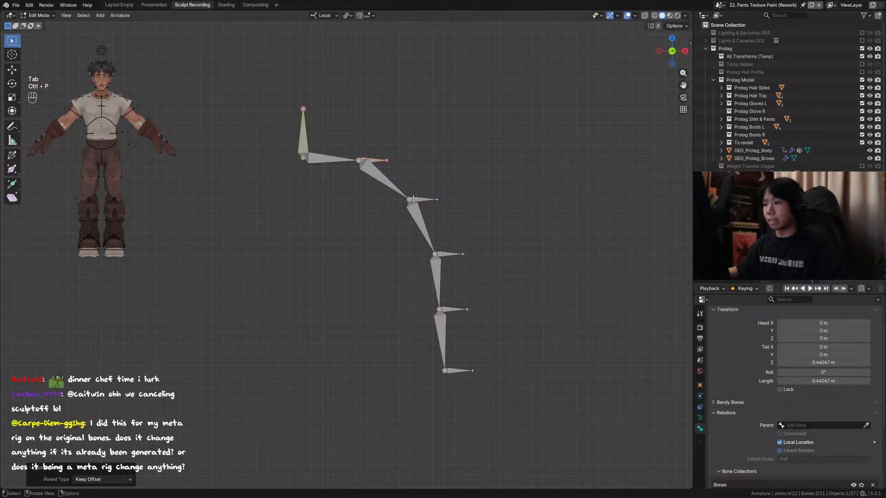
# Parent all the horizontal control bones to the vertical root bone with Keep Offset, and test-move the root bone in Pose Mode.
pyautogui.click(418, 200)
pyautogui.keyDown('shift'); pyautogui.click(303, 134); pyautogui.keyUp('shift')
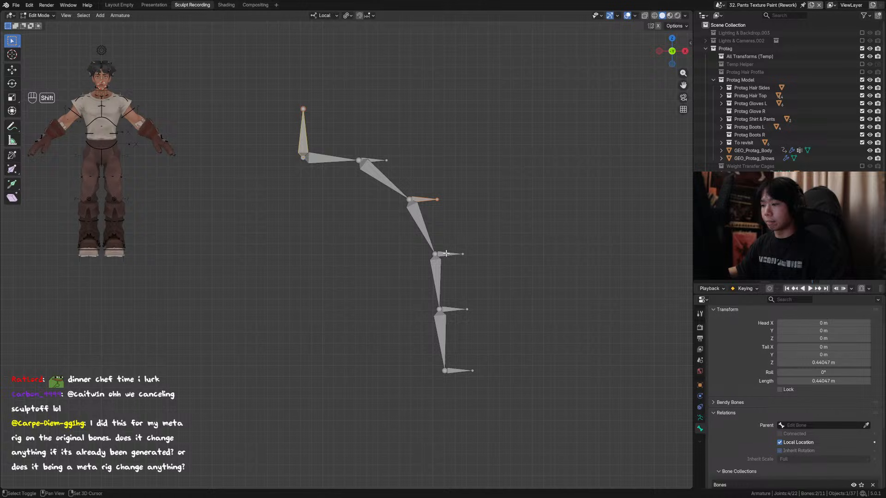
pyautogui.keyDown('shift'); pyautogui.click(455, 253); pyautogui.keyUp('shift')
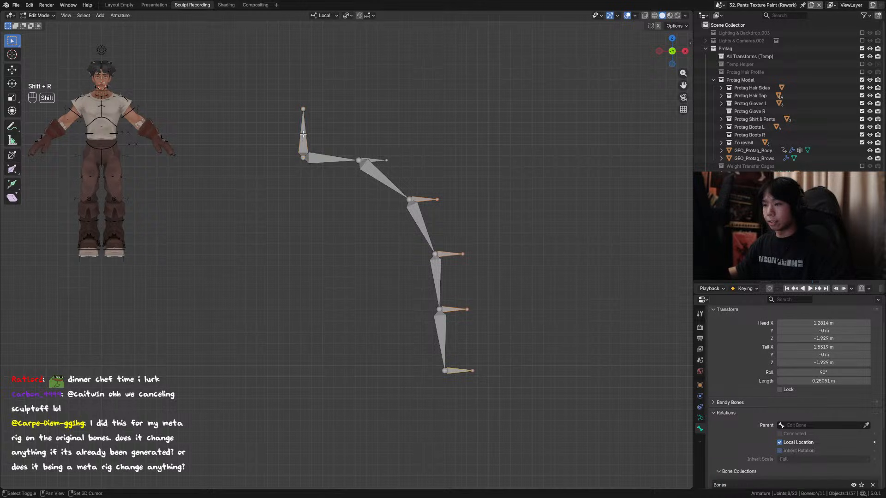
pyautogui.hotkey('ctrl', 'z')
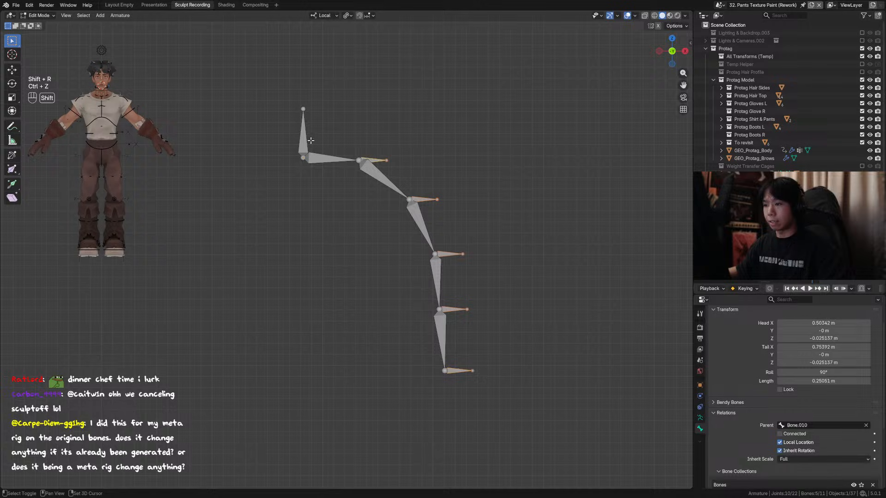
pyautogui.hotkey('ctrl', 'p')
pyautogui.hotkey('ctrl', 'Tab')
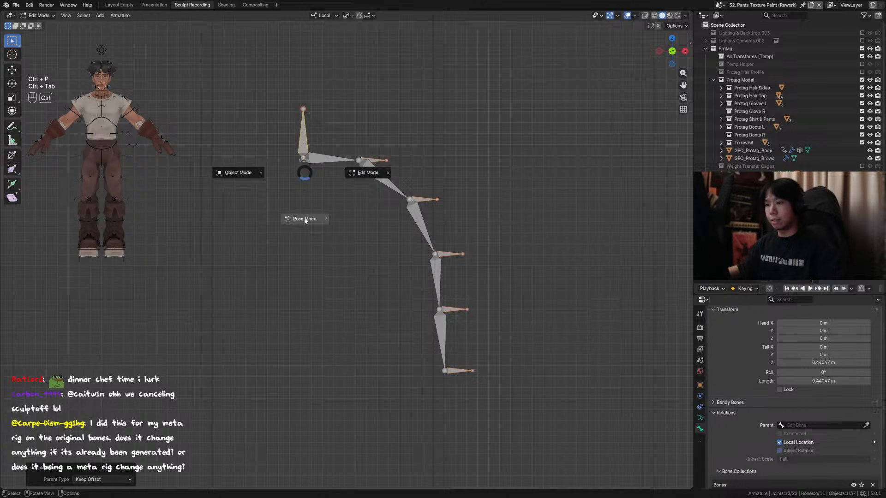
pyautogui.press('g')
pyautogui.rightClick(303, 141)
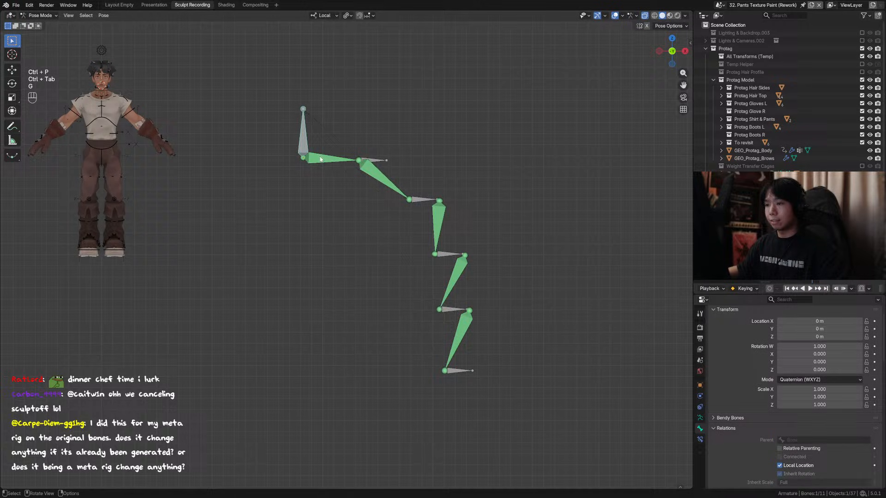
# Parent the first chain bone to the vertical root bone in Edit Mode and return to Pose Mode.
pyautogui.press('Tab')
pyautogui.hotkey('ctrl', 'p')
pyautogui.click(303, 135)
pyautogui.hotkey('ctrl', 'Tab')
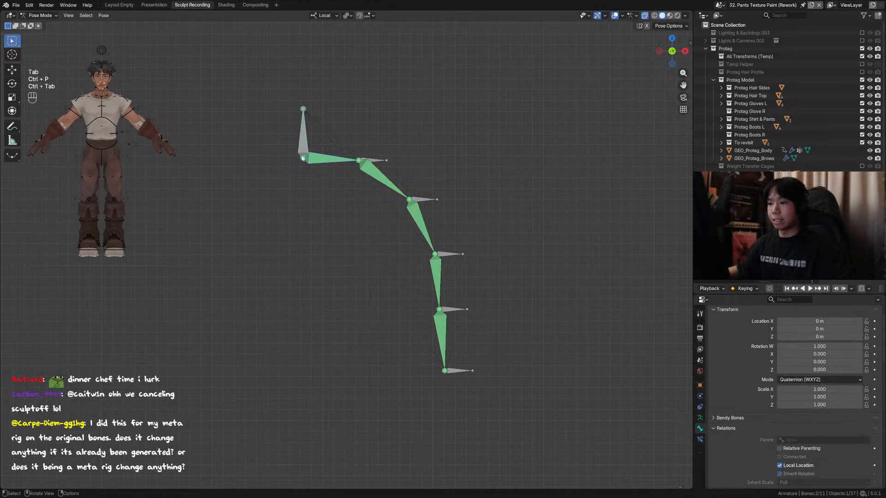
# Move the vertical root bone to demonstrate the whole chain following, and test-move the horizontal bone at the second chain bone's tip.
pyautogui.press('g')
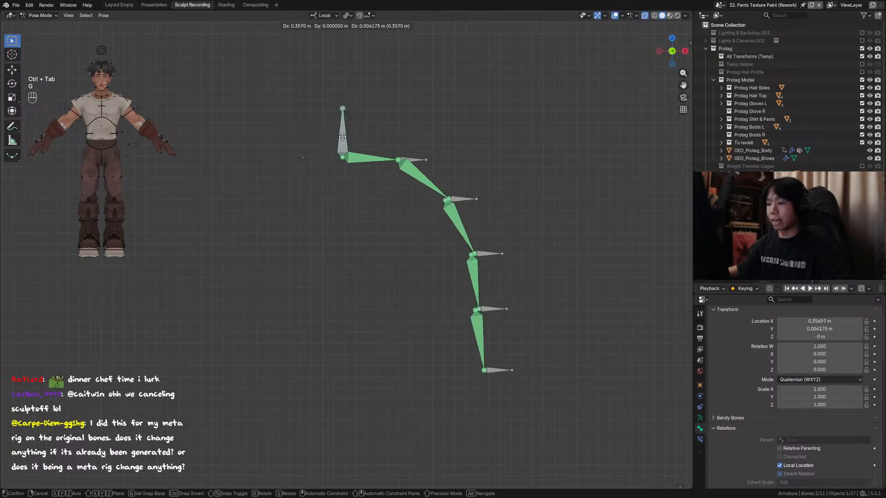
pyautogui.rightClick(381, 141)
pyautogui.press('g')
pyautogui.rightClick(415, 143)
pyautogui.press('g')
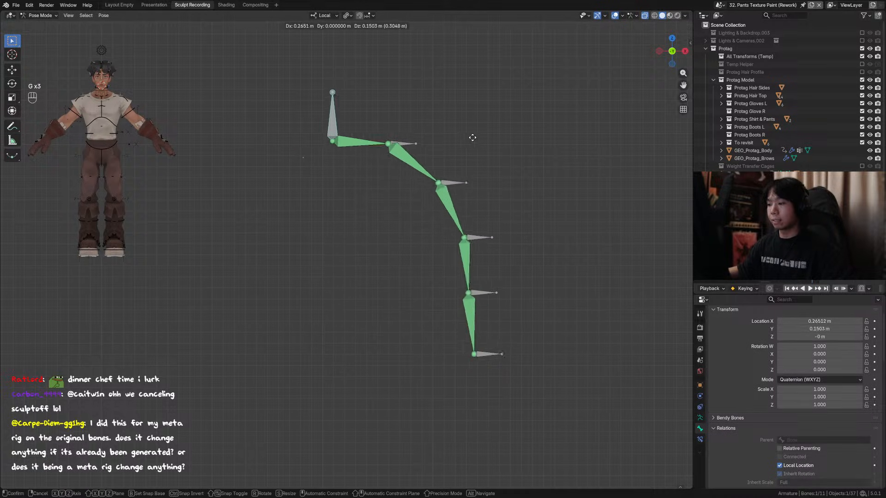
pyautogui.click(432, 194)
pyautogui.click(462, 204)
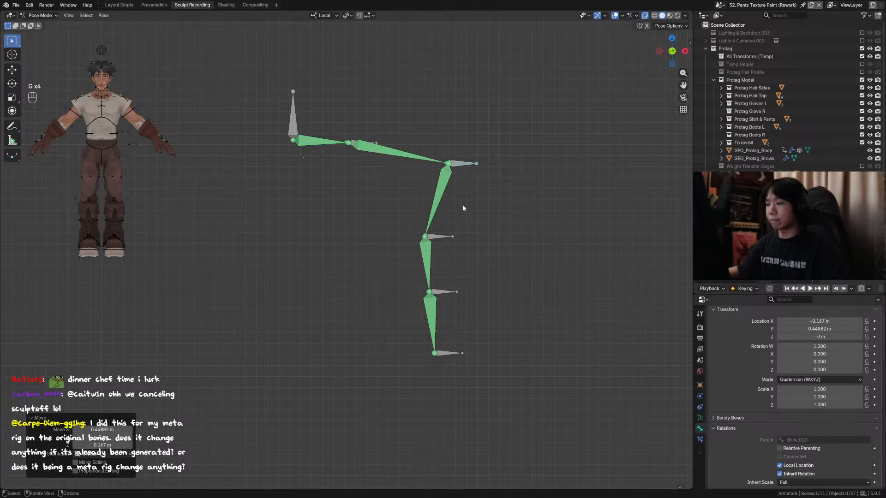
pyautogui.hotkey('ctrl', 'z')
pyautogui.press('g')
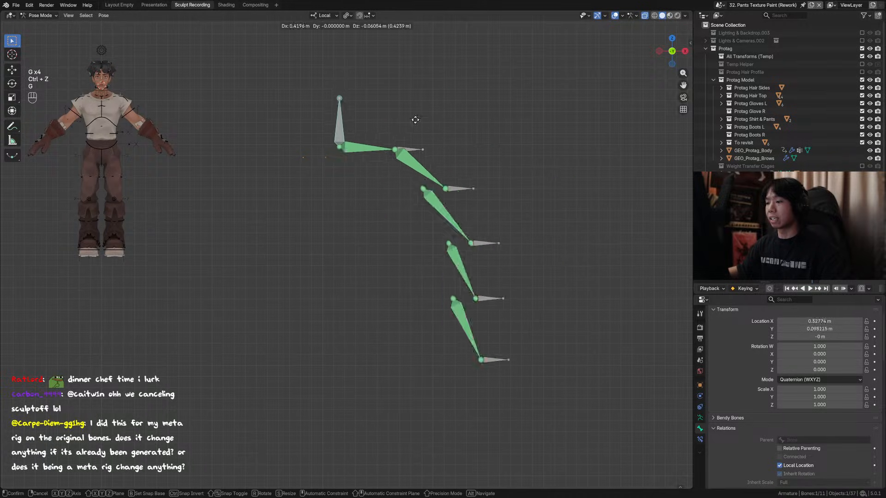
pyautogui.click(321, 154)
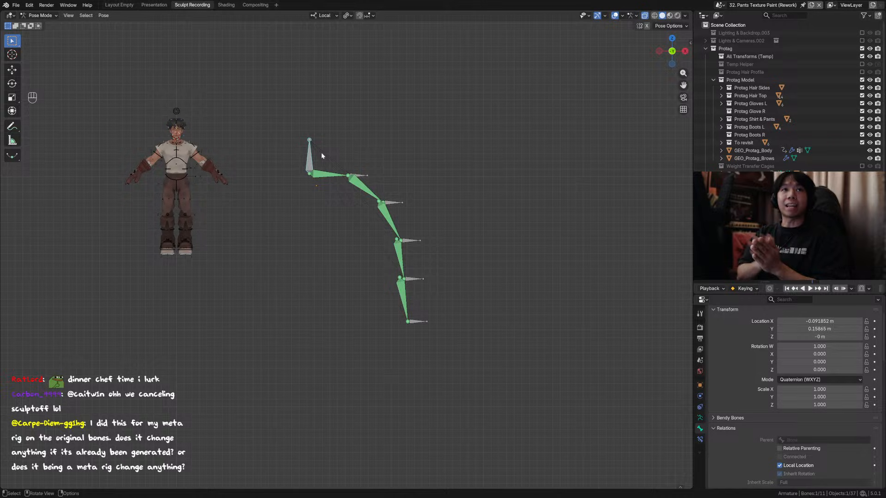
# Try deleting all of the example armature's bones in Edit Mode, and undo the deletion.
pyautogui.press('Tab')
pyautogui.moveTo(317, 112); pyautogui.dragTo(538, 356)
pyautogui.keyDown('shift'); pyautogui.moveTo(431, 289); pyautogui.dragTo(457, 289, button='middle'); pyautogui.keyUp('shift')
pyautogui.moveTo(530, 357); pyautogui.dragTo(342, 88)
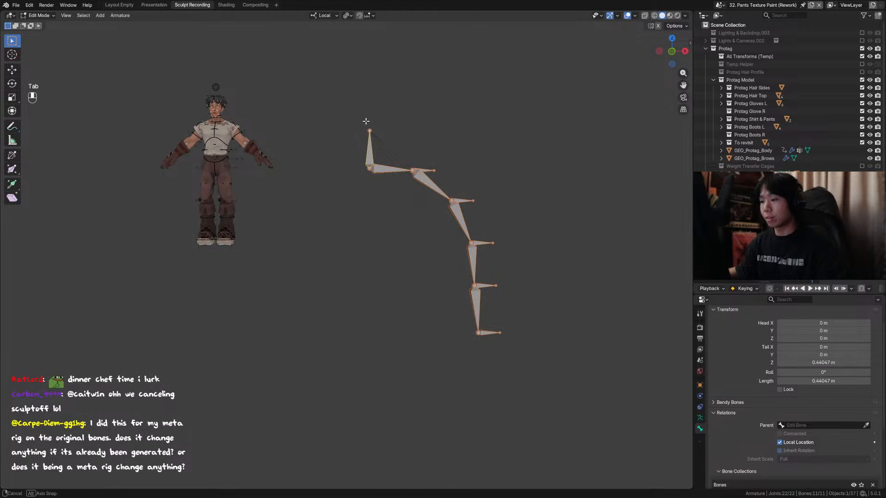
pyautogui.moveTo(365, 121); pyautogui.dragTo(406, 152, button='middle')
pyautogui.press('x')
pyautogui.click(409, 151)
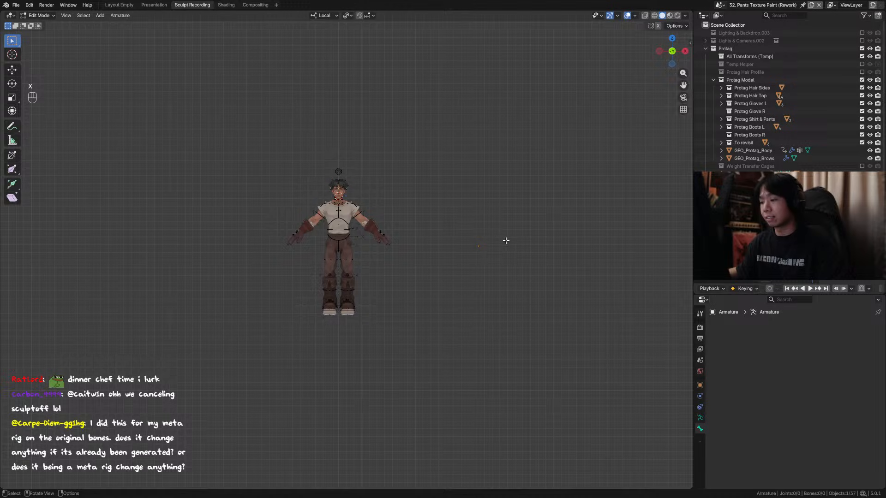
pyautogui.hotkey('ctrl', 'z')
# Delete the example armature object in Object Mode, and save the file with the protagonist's objects selected.
pyautogui.hotkey('ctrl', 'Tab')
pyautogui.press('x')
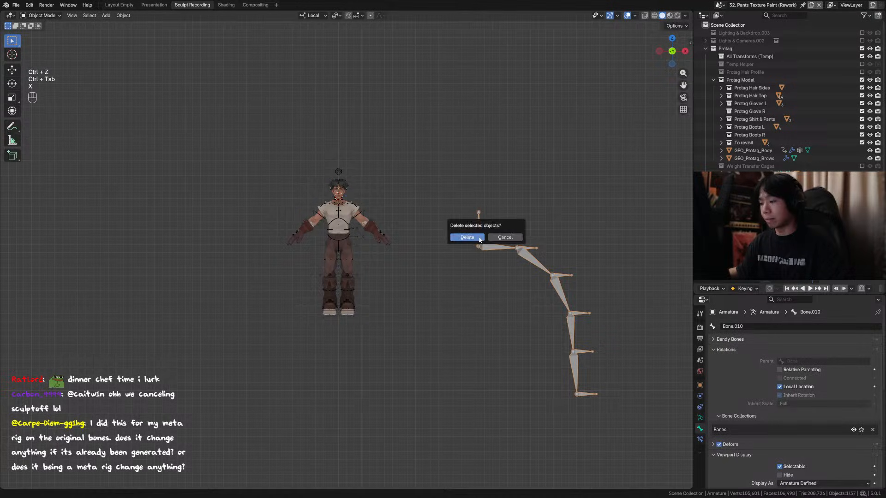
pyautogui.click(467, 237)
pyautogui.moveTo(374, 153); pyautogui.dragTo(258, 341)
pyautogui.scroll(4, 239, 354)
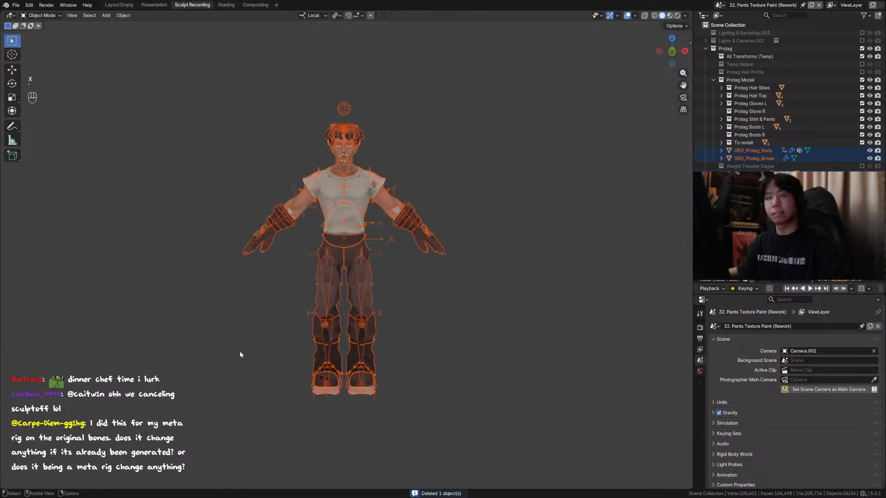
pyautogui.scroll(2, 243, 240)
pyautogui.hotkey('ctrl', 's')
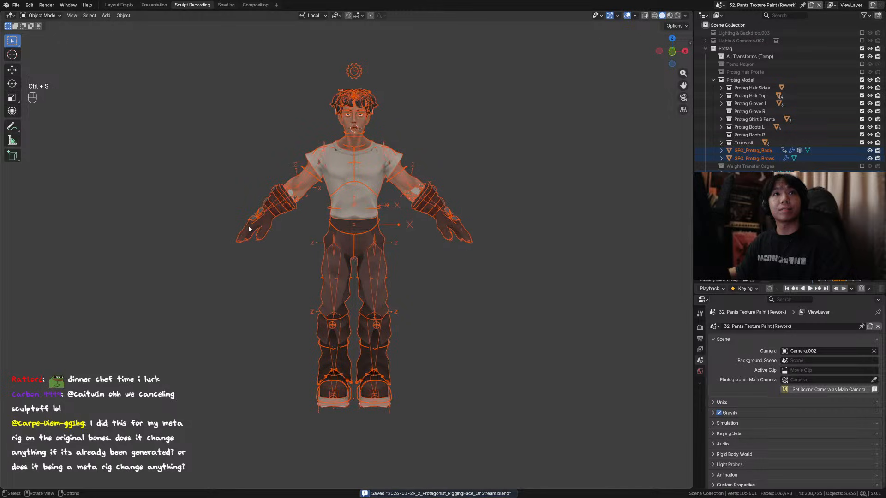
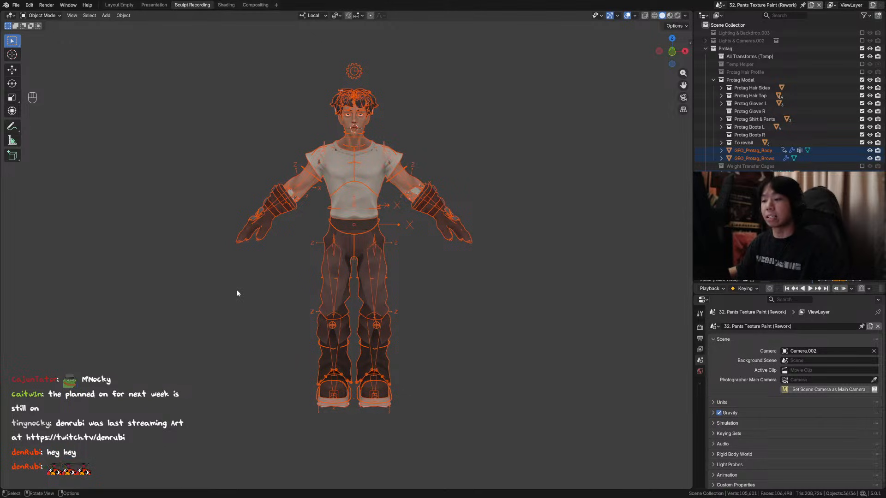
# Put the protagonist's armature in Pose Mode, and test-rotate the MAIN_Chest bone, clearing its location and rotation.
pyautogui.click(377, 189)
pyautogui.hotkey('ctrl', 'Tab')
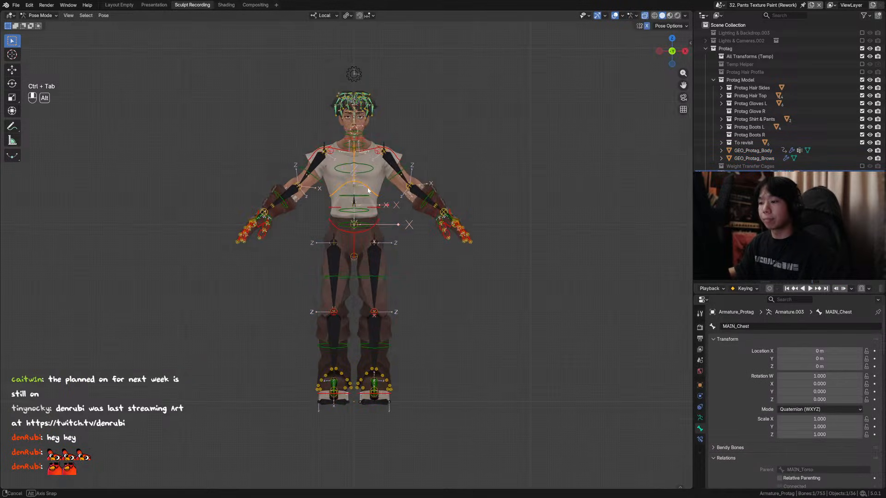
pyautogui.press('r')
pyautogui.moveTo(404, 187)
pyautogui.mouseDown(button='middle')
pyautogui.moveTo(422, 199)
pyautogui.moveTo(268, 200)
pyautogui.moveTo(332, 199)
pyautogui.moveTo(443, 253)
pyautogui.moveTo(415, 192)
pyautogui.moveTo(365, 206)
pyautogui.moveTo(375, 186)
pyautogui.moveTo(398, 207)
pyautogui.moveTo(406, 202)
pyautogui.mouseUp(button='middle')
pyautogui.hotkey('alt', 'g')
pyautogui.hotkey('alt', 'r')
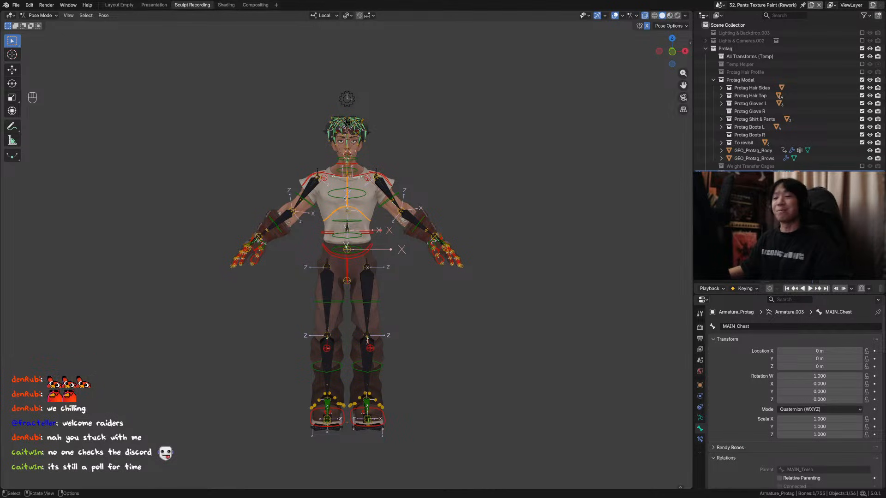
# Save the file with the protagonist's rig in front view.
pyautogui.press('KP_1')
pyautogui.hotkey('ctrl', 's')
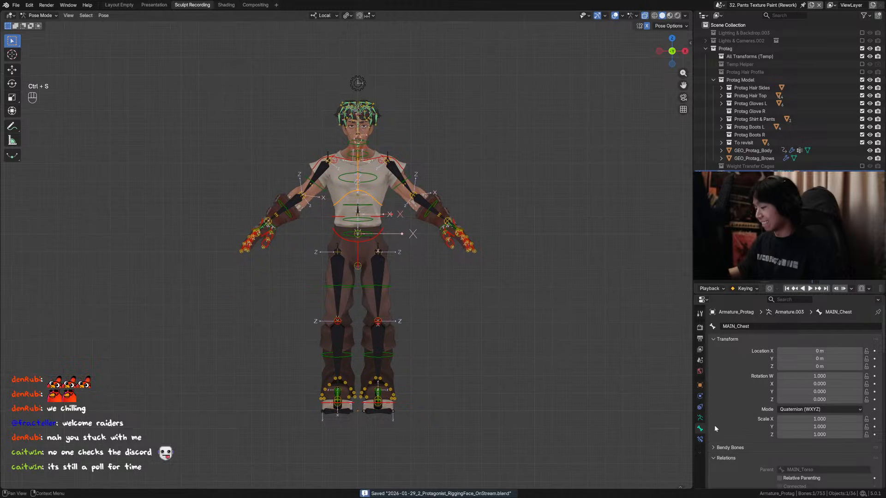
# Set the protagonist's armature to Rest Position, and save the file with the face framed.
pyautogui.click(700, 417)
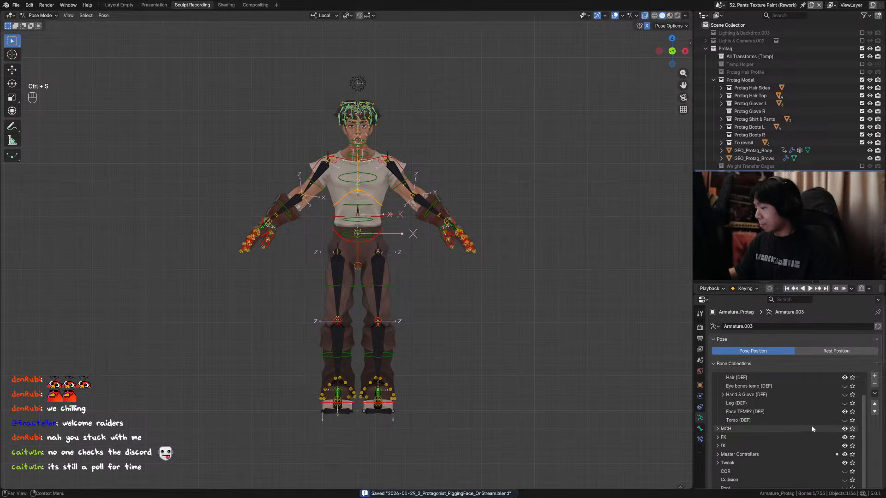
pyautogui.moveTo(511, 279); pyautogui.dragTo(438, 261, button='middle')
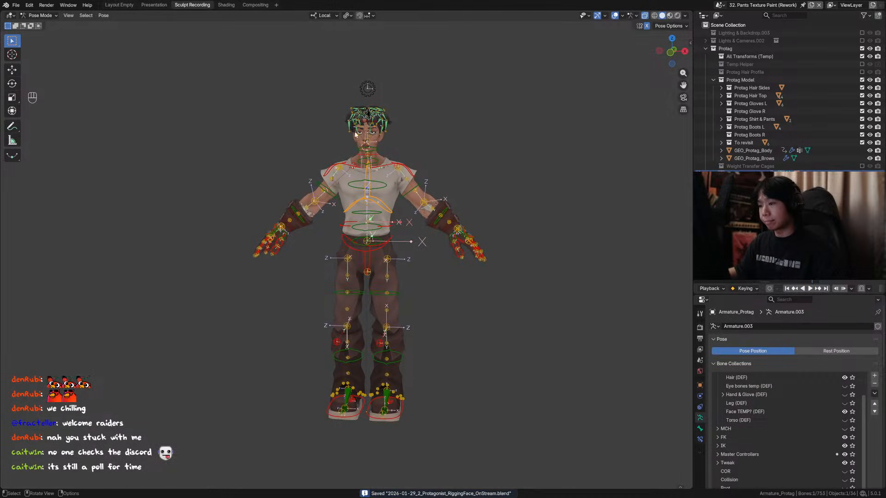
pyautogui.hotkey('ctrl', 'Tab')
pyautogui.hotkey('ctrl', 'Tab')
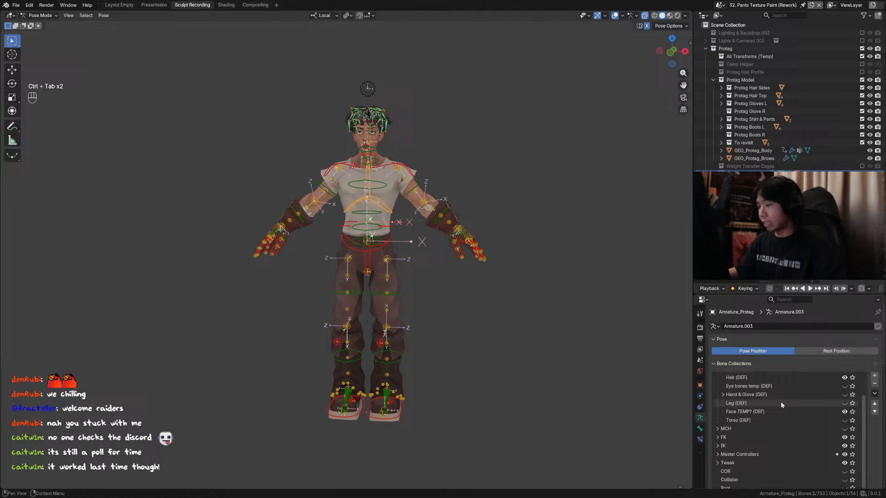
pyautogui.click(826, 351)
pyautogui.scroll(3, 375, 146)
pyautogui.keyDown('ctrl'); pyautogui.moveTo(375, 146); pyautogui.dragTo(364, 203, button='middle'); pyautogui.keyUp('ctrl')
pyautogui.hotkey('ctrl', 's')
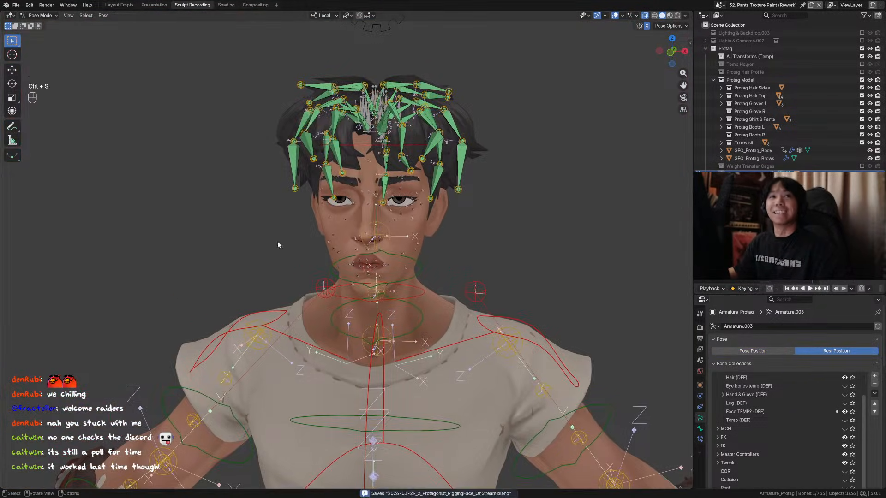
# Hide the head and neck control bones in the front view, and save the file.
pyautogui.scroll(-4, 324, 245)
pyautogui.scroll(4, 346, 243)
pyautogui.scroll(1, 369, 241)
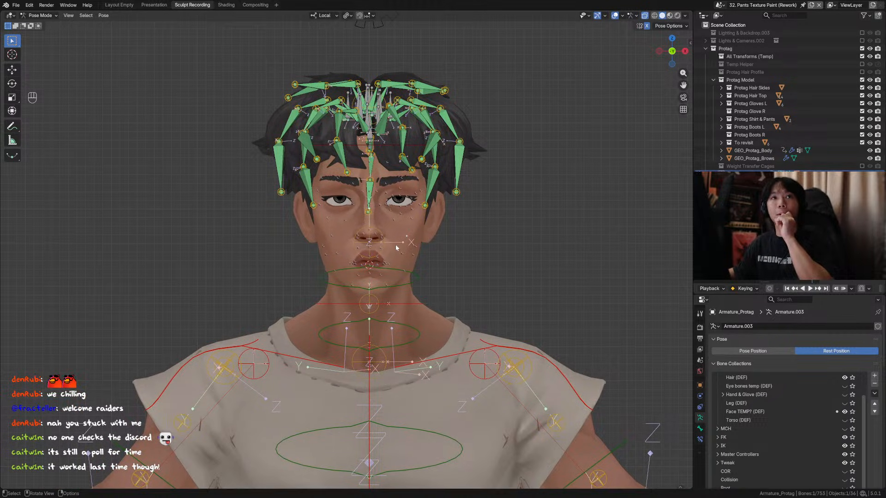
pyautogui.moveTo(396, 248); pyautogui.dragTo(419, 276, button='middle')
pyautogui.click(419, 280)
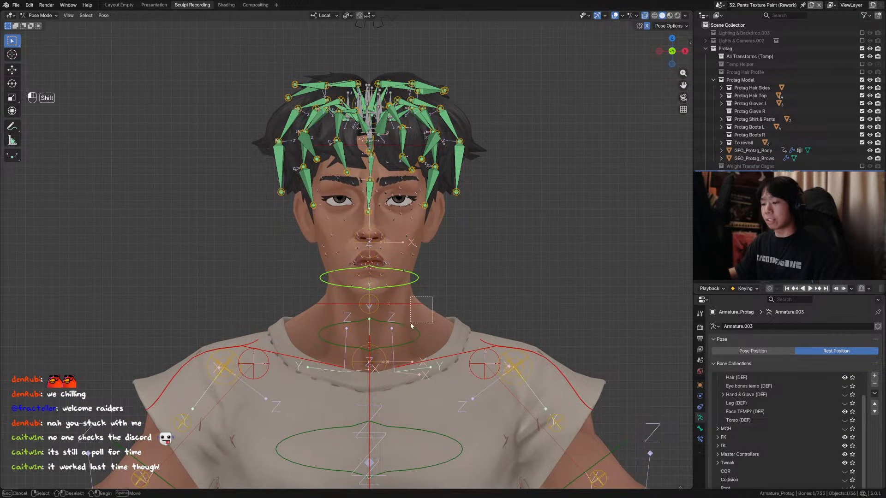
pyautogui.press('h')
pyautogui.moveTo(412, 324); pyautogui.dragTo(387, 292, button='middle')
pyautogui.hotkey('ctrl', 's')
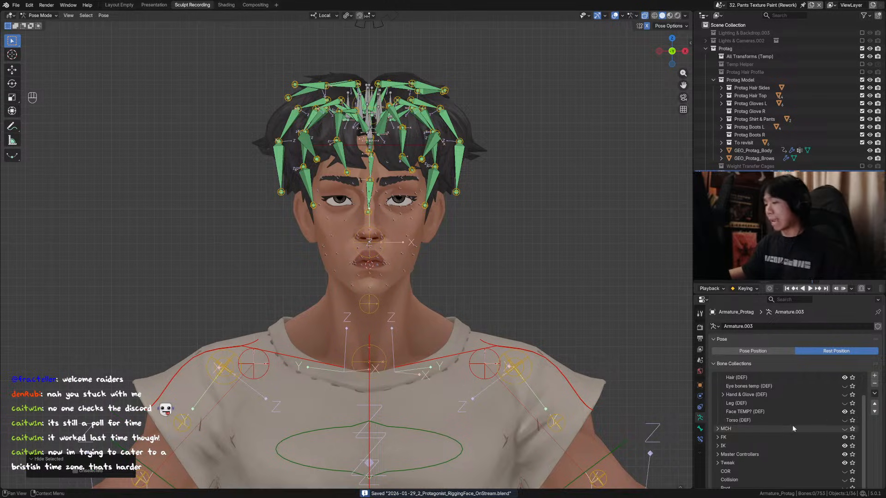
# Examine the facial deform bones around the mouth, nose and eyes from the front.
pyautogui.scroll(3, 793, 425)
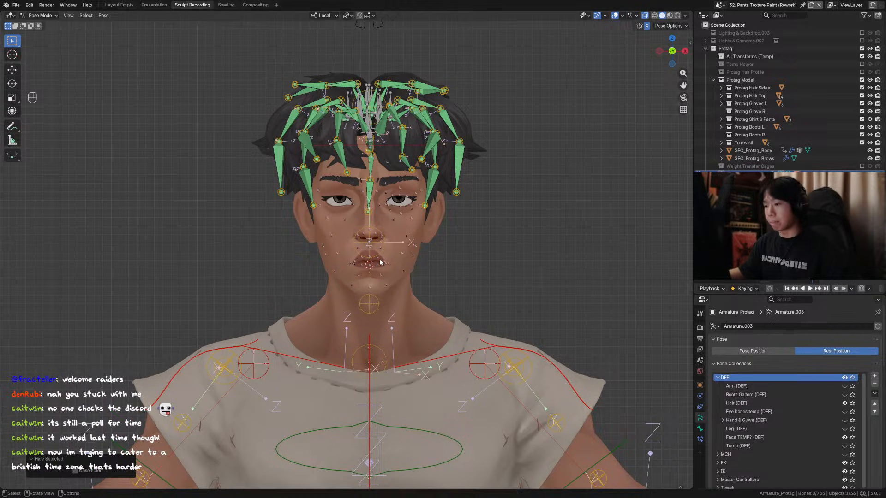
pyautogui.moveTo(415, 254); pyautogui.dragTo(336, 270, button='middle')
pyautogui.scroll(6, 375, 271)
pyautogui.click(397, 291)
pyautogui.press('KP_1')
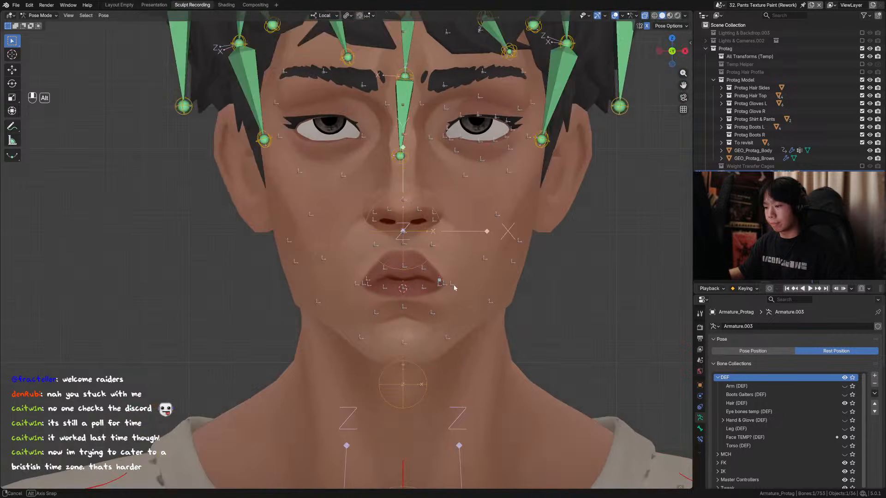
pyautogui.scroll(-5, 393, 223)
pyautogui.scroll(-2, 393, 223)
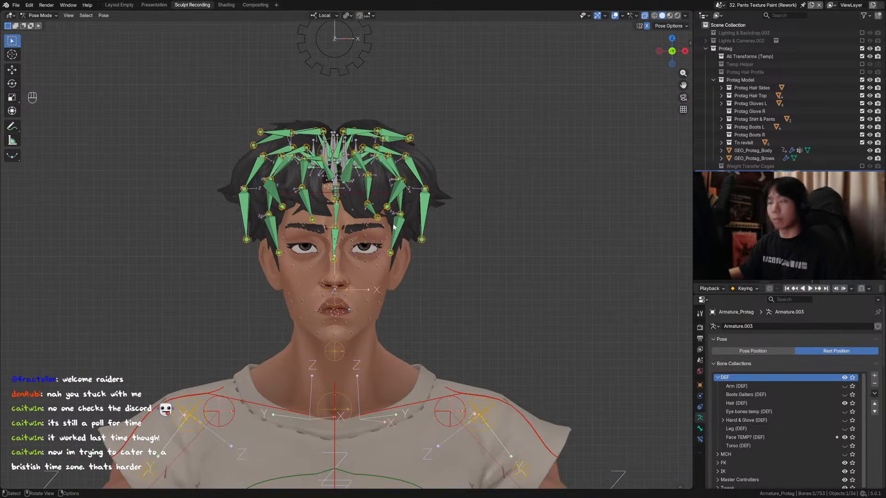
pyautogui.scroll(-6, 373, 249)
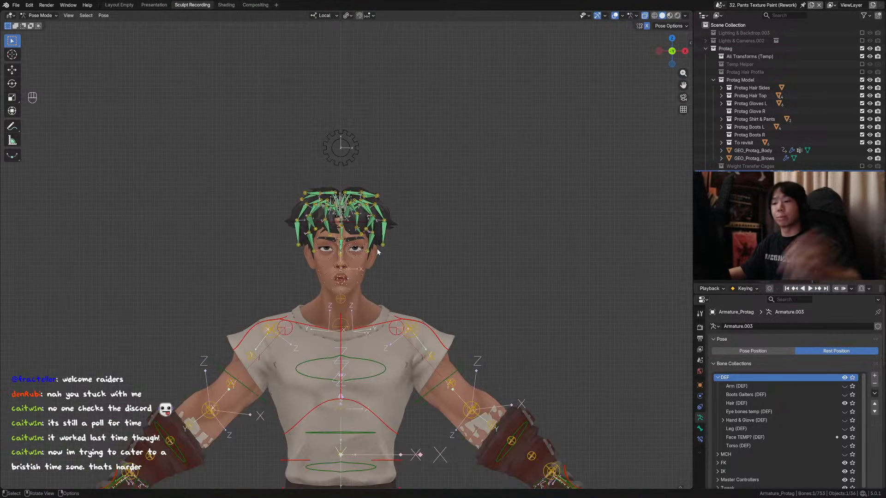
pyautogui.moveTo(388, 222)
pyautogui.mouseDown(button='middle')
pyautogui.moveTo(413, 240)
pyautogui.moveTo(370, 245)
pyautogui.moveTo(411, 248)
pyautogui.moveTo(345, 246)
pyautogui.moveTo(363, 249)
pyautogui.moveTo(382, 219)
pyautogui.mouseUp(button='middle')
# Switch the armature back to Pose Position, and test-move the chest and hip controls, cancelling each move.
pyautogui.press('g')
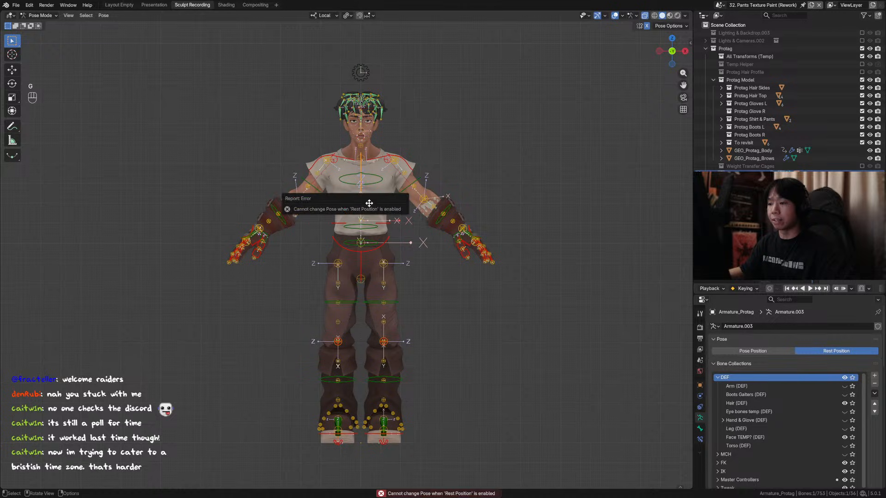
pyautogui.click(746, 351)
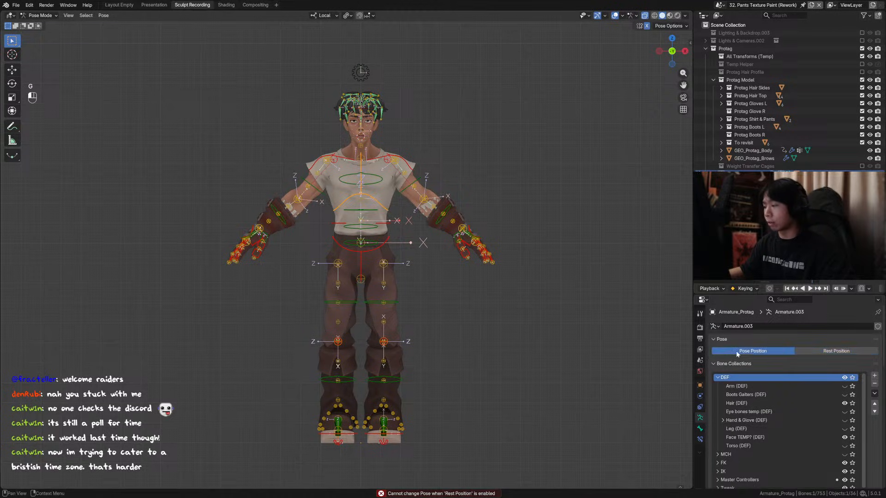
pyautogui.moveTo(360, 249); pyautogui.dragTo(395, 266, button='middle')
pyautogui.press('g')
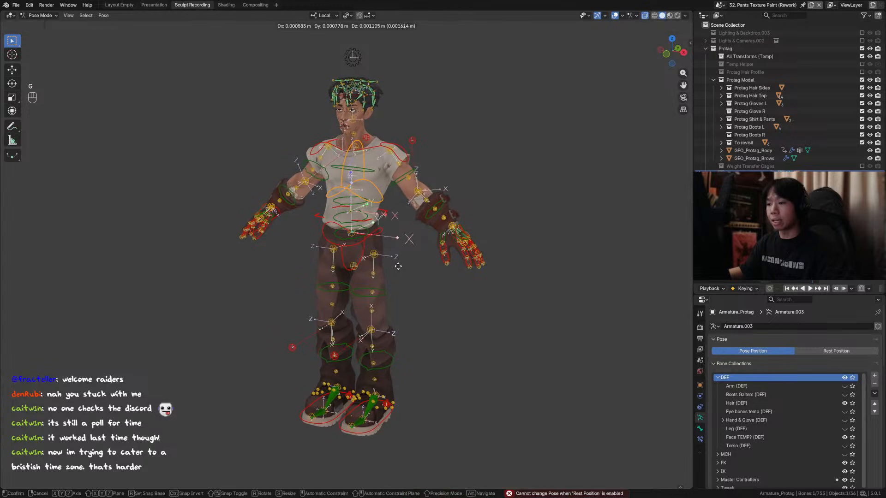
pyautogui.rightClick(389, 258)
pyautogui.click(378, 233)
pyautogui.press('g')
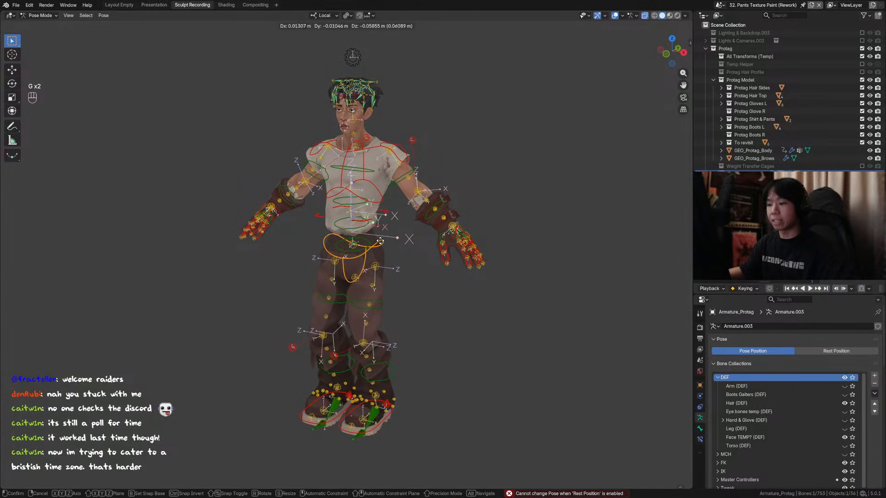
pyautogui.rightClick(379, 248)
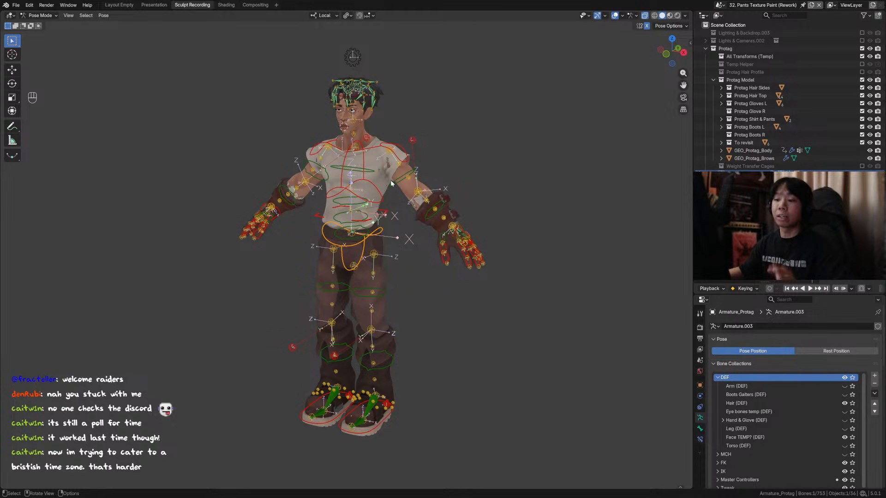
# Select the face bones in Pose Mode and inspect them up close from the front.
pyautogui.hotkey('ctrl', 'Tab')
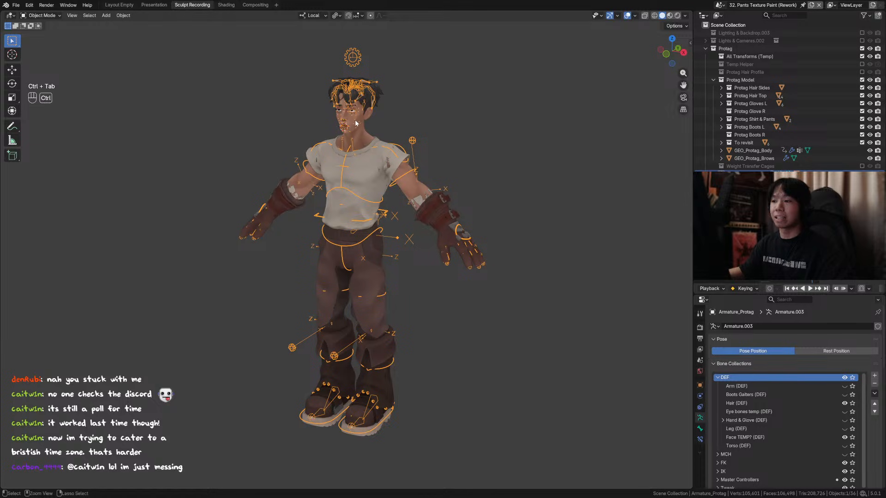
pyautogui.hotkey('ctrl', 'Tab')
pyautogui.moveTo(358, 118); pyautogui.dragTo(331, 127)
pyautogui.press('`')
pyautogui.press('KP_1')
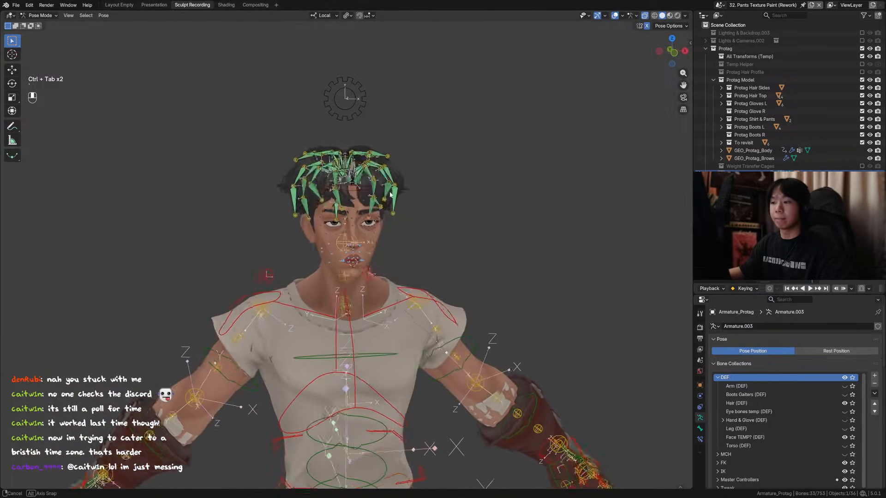
pyautogui.scroll(-4, 433, 212)
pyautogui.moveTo(448, 215); pyautogui.dragTo(477, 259, button='middle')
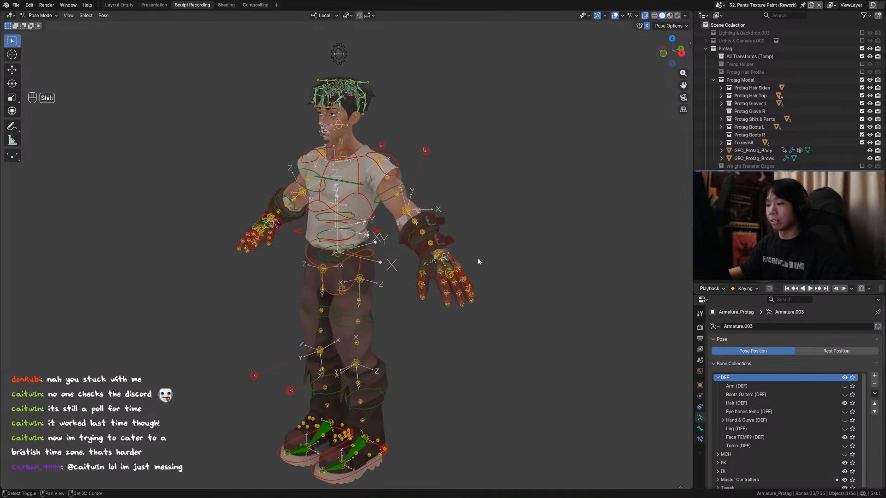
# Select the index and middle finger controls of the character's left glove, and test-rotate them about local X, cancelling the rotation.
pyautogui.scroll(4, 392, 244)
pyautogui.click(381, 277)
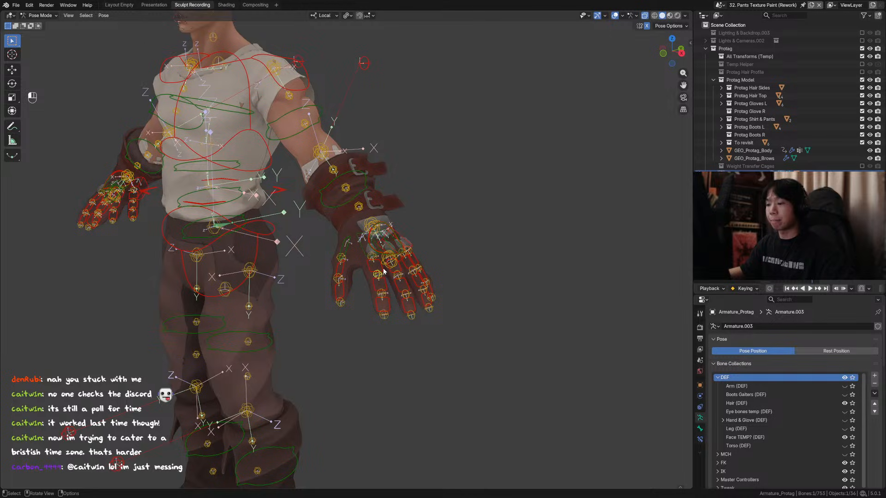
pyautogui.keyDown('shift'); pyautogui.click(381, 283); pyautogui.keyUp('shift')
pyautogui.keyDown('shift'); pyautogui.click(401, 284); pyautogui.keyUp('shift')
pyautogui.keyDown('shift'); pyautogui.click(408, 308); pyautogui.keyUp('shift')
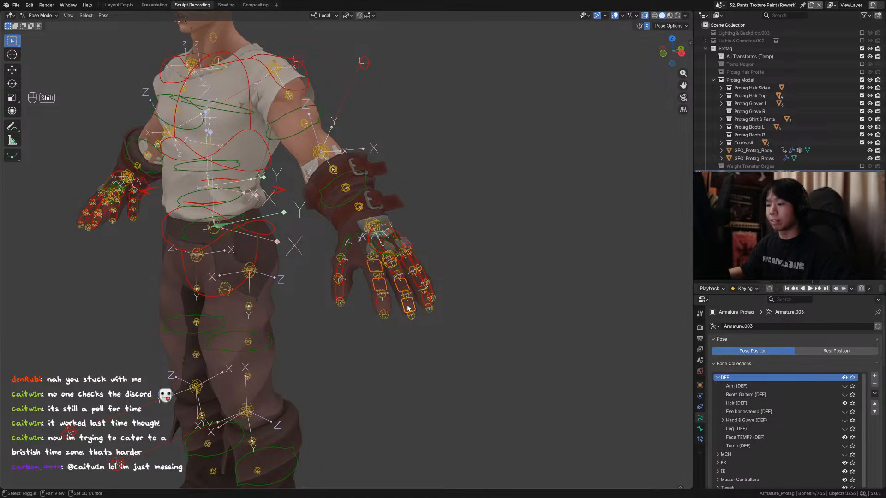
pyautogui.keyDown('shift'); pyautogui.click(385, 304); pyautogui.keyUp('shift')
pyautogui.press('r')
pyautogui.press('x')
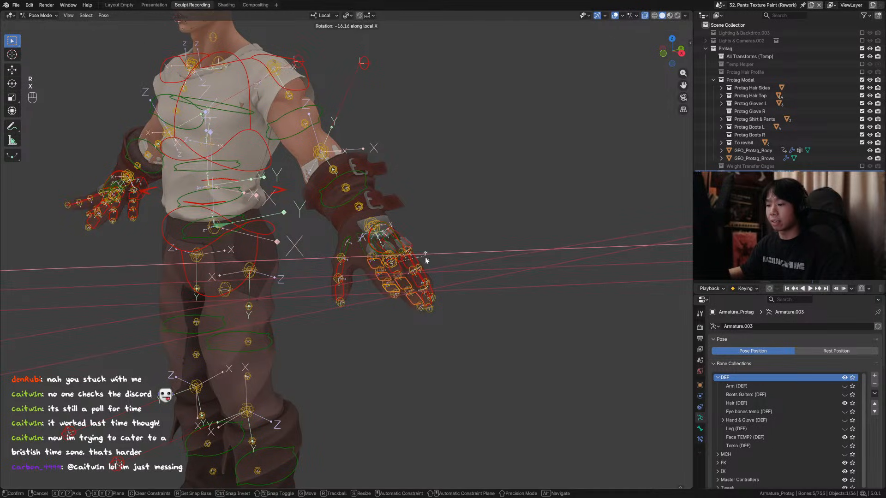
pyautogui.rightClick(418, 261)
# Add the remaining middle finger control to the selection, test-rotate about local X, cancel it, and save the file.
pyautogui.keyDown('shift'); pyautogui.click(398, 269); pyautogui.keyUp('shift')
pyautogui.press('r')
pyautogui.press('x')
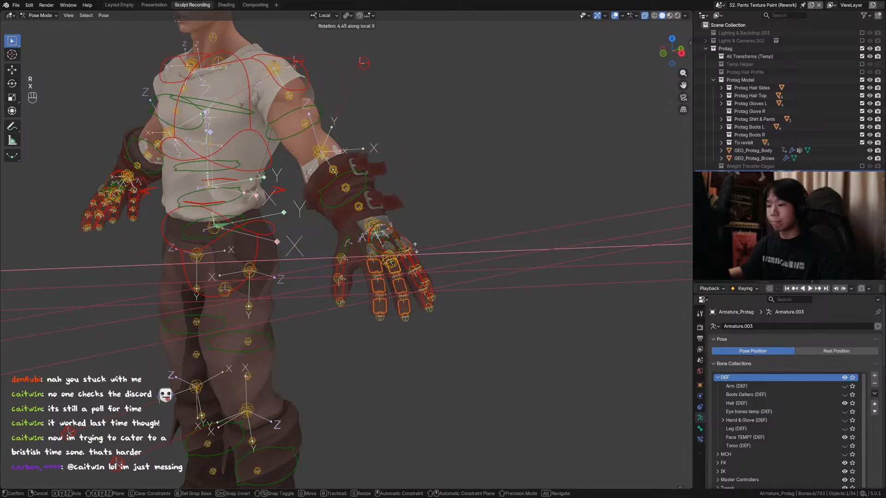
pyautogui.rightClick(415, 254)
pyautogui.keyDown('shift'); pyautogui.moveTo(340, 234); pyautogui.dragTo(397, 254, button='middle'); pyautogui.keyUp('shift')
pyautogui.hotkey('ctrl', 's')
pyautogui.keyDown('shift'); pyautogui.moveTo(284, 116); pyautogui.dragTo(367, 231, button='middle'); pyautogui.keyUp('shift')
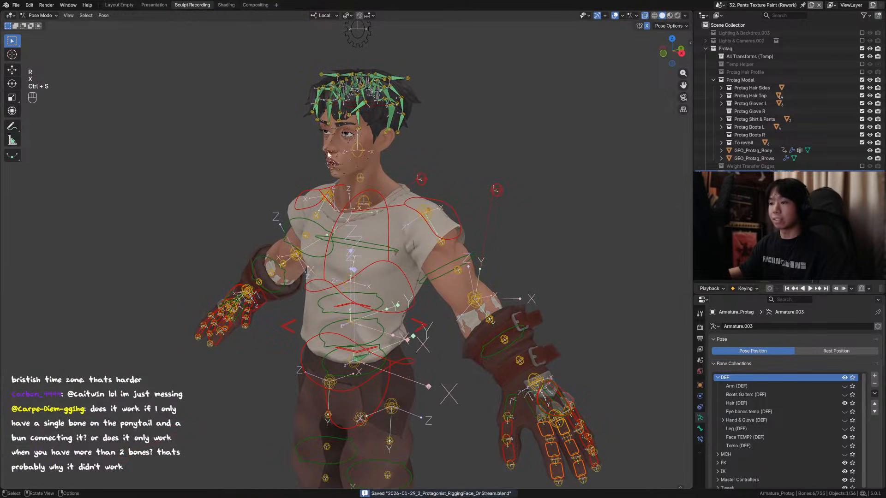
# Examine the small facial bones from the front and side, and compare them with the body's custom control shapes.
pyautogui.hotkey('ctrl', 'Tab')
pyautogui.hotkey('ctrl', 'Tab')
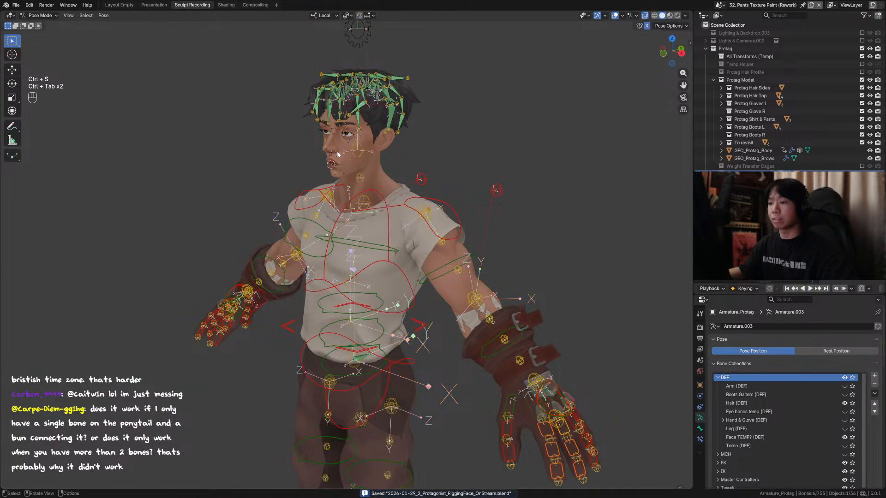
pyautogui.scroll(10, 369, 153)
pyautogui.scroll(-10, 369, 155)
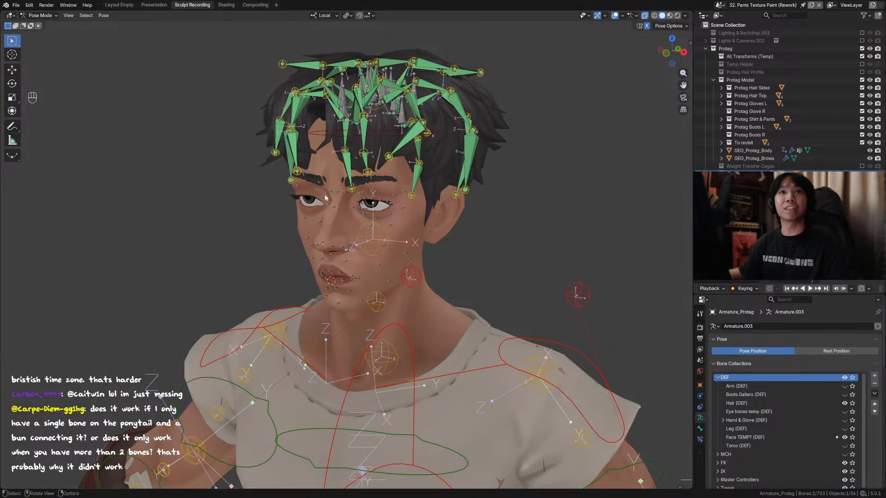
pyautogui.moveTo(323, 191); pyautogui.dragTo(342, 216, button='middle')
pyautogui.scroll(4, 369, 219)
pyautogui.moveTo(394, 226); pyautogui.dragTo(438, 236, button='middle')
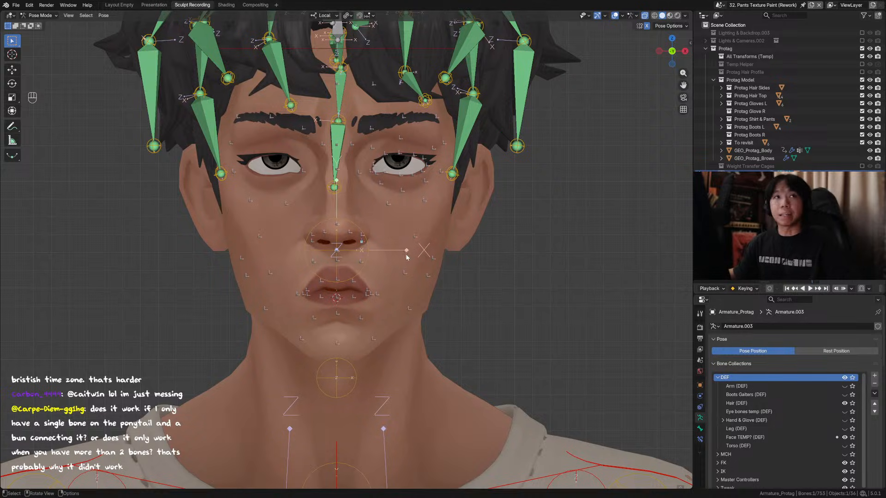
pyautogui.moveTo(406, 256); pyautogui.dragTo(418, 262, button='middle')
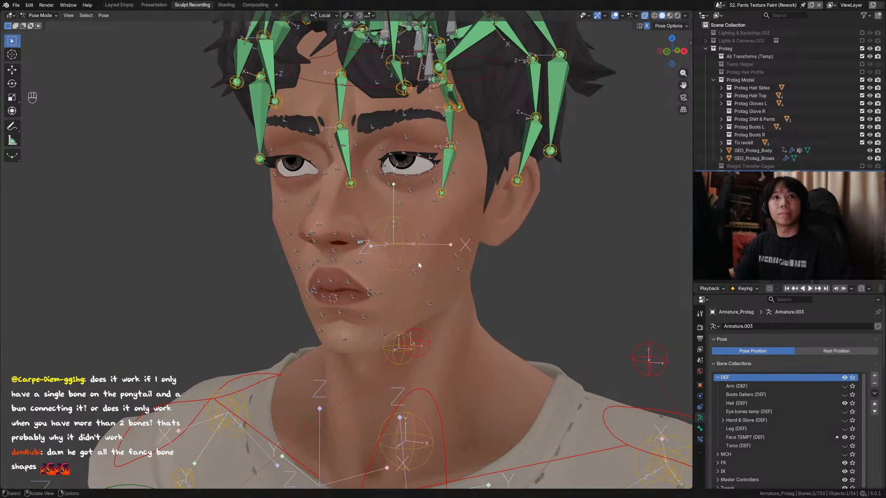
pyautogui.scroll(-6, 418, 263)
pyautogui.keyDown('shift'); pyautogui.moveTo(549, 392); pyautogui.dragTo(482, 266, button='middle'); pyautogui.keyUp('shift')
pyautogui.scroll(-3, 483, 266)
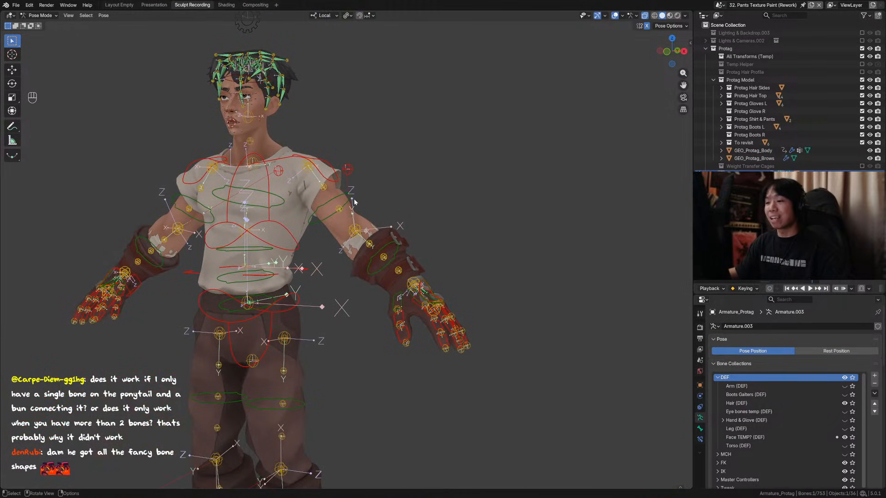
# Show the Bone Widget add-on's settings and inspect its Plane (rounded) widget shape.
pyautogui.press('n')
pyautogui.click(688, 375)
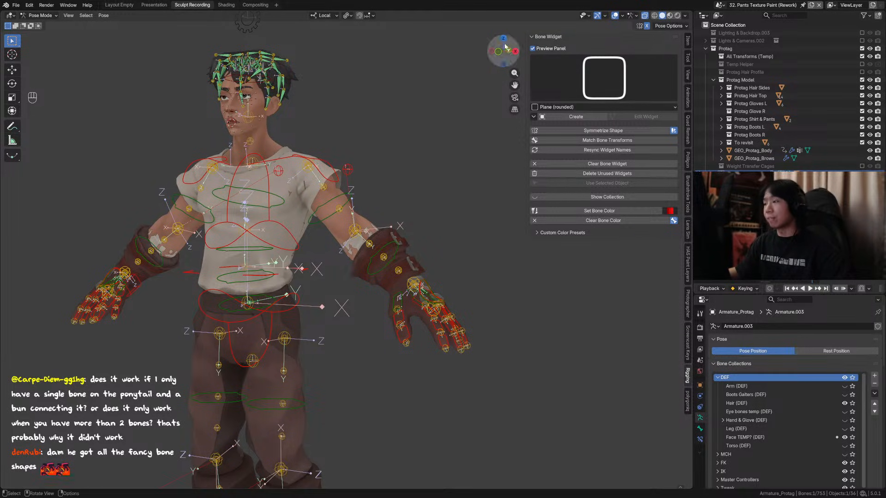
pyautogui.click(605, 66)
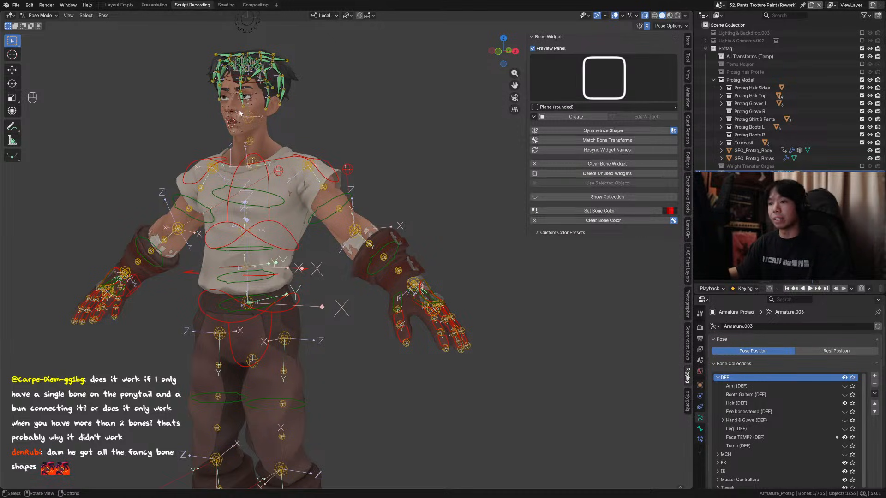
# Select the facial bones around the nose and mouth, frame them, hide the Bone Widget settings, and save the file.
pyautogui.moveTo(257, 104); pyautogui.dragTo(221, 133)
pyautogui.press('.')
pyautogui.press('n')
pyautogui.hotkey('ctrl', 's')
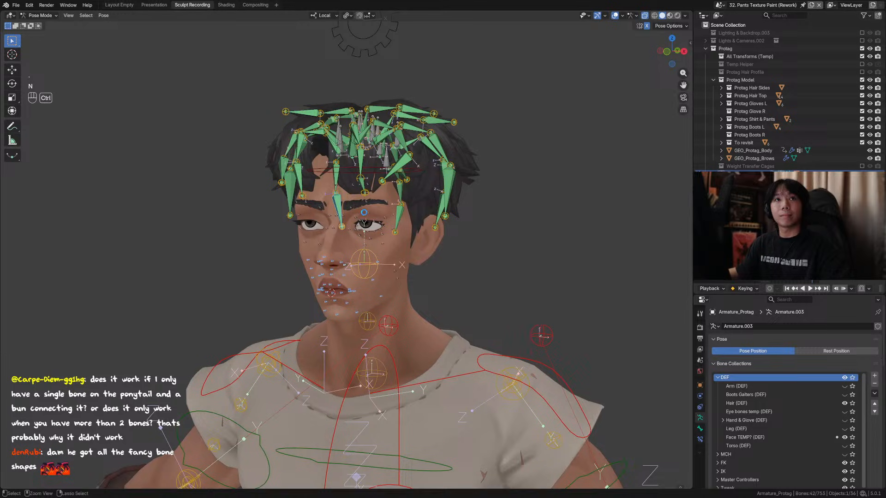
pyautogui.scroll(3, 384, 180)
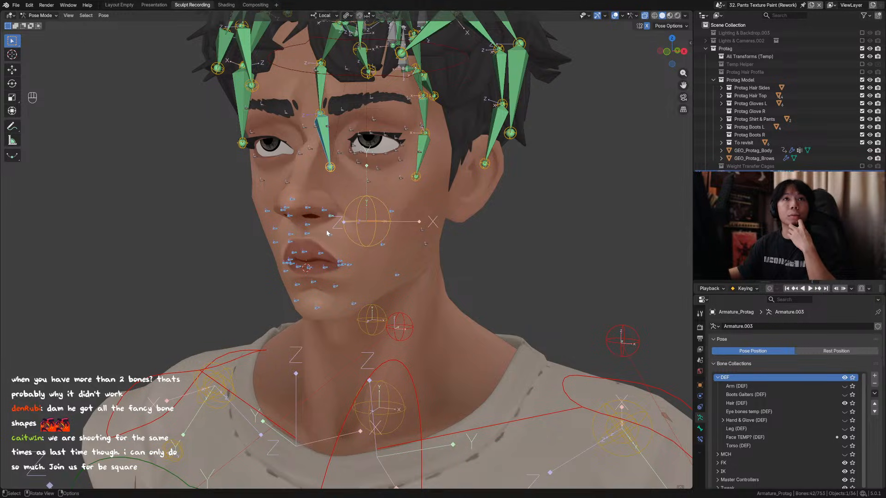
pyautogui.moveTo(326, 232); pyautogui.dragTo(327, 223, button='middle')
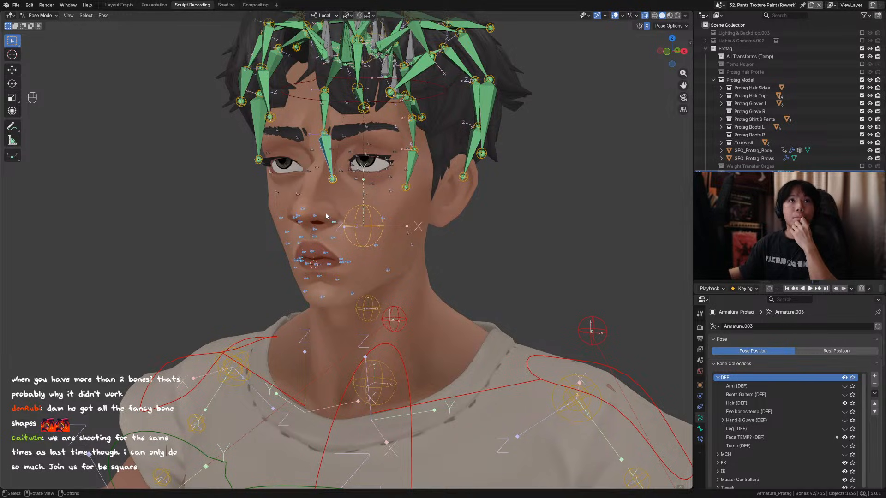
pyautogui.scroll(-5, 325, 216)
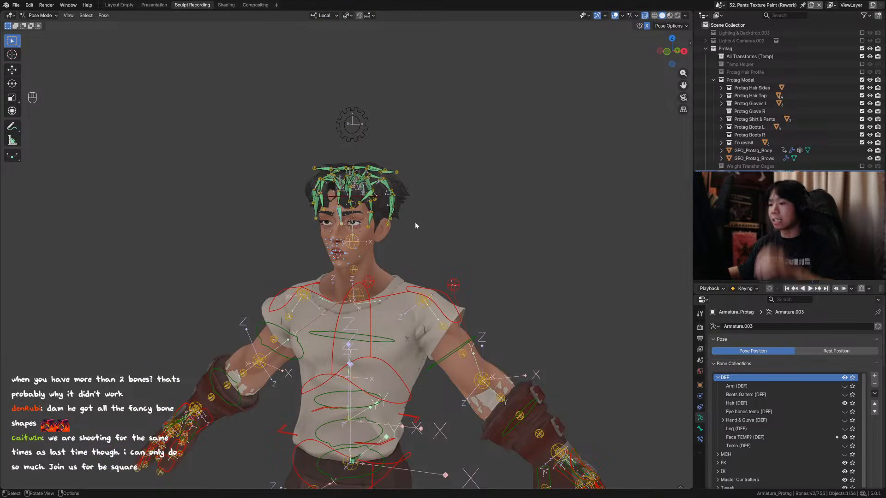
# Show the character from the front, frame the face closely, and save the file while staying in Pose Mode.
pyautogui.press('KP_1')
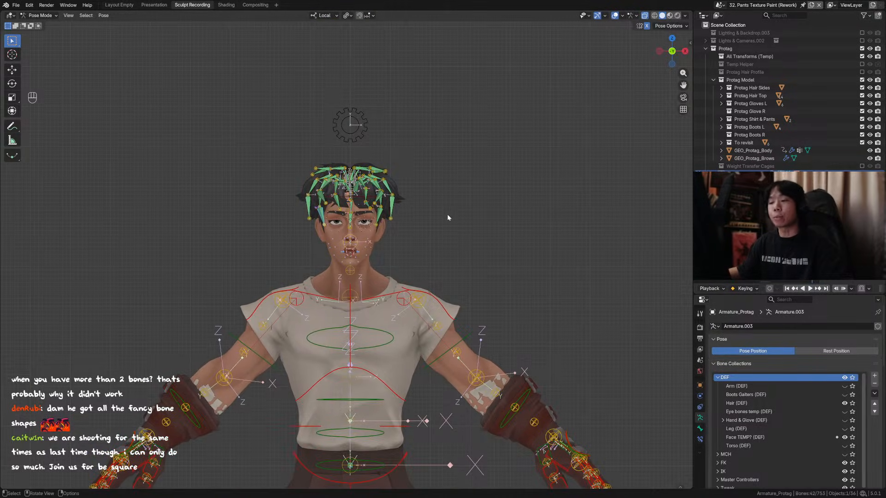
pyautogui.keyDown('shift'); pyautogui.moveTo(445, 209); pyautogui.dragTo(438, 209, button='middle'); pyautogui.keyUp('shift')
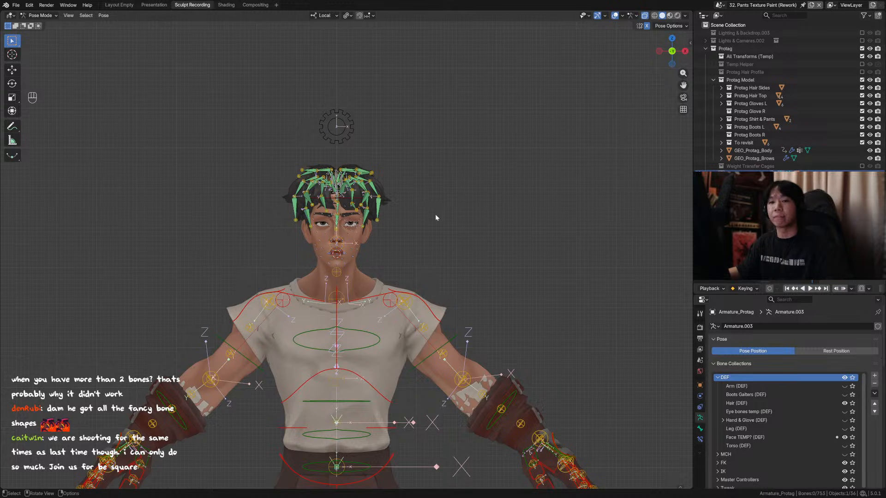
pyautogui.keyDown('shift'); pyautogui.moveTo(435, 214); pyautogui.dragTo(462, 213, button='middle'); pyautogui.keyUp('shift')
pyautogui.hotkey('ctrl', 's')
pyautogui.keyDown('shift'); pyautogui.moveTo(409, 194); pyautogui.dragTo(456, 252, button='middle'); pyautogui.keyUp('shift')
pyautogui.hotkey('ctrl', 'Tab')
pyautogui.hotkey('ctrl', 's')
pyautogui.hotkey('ctrl', 'Tab')
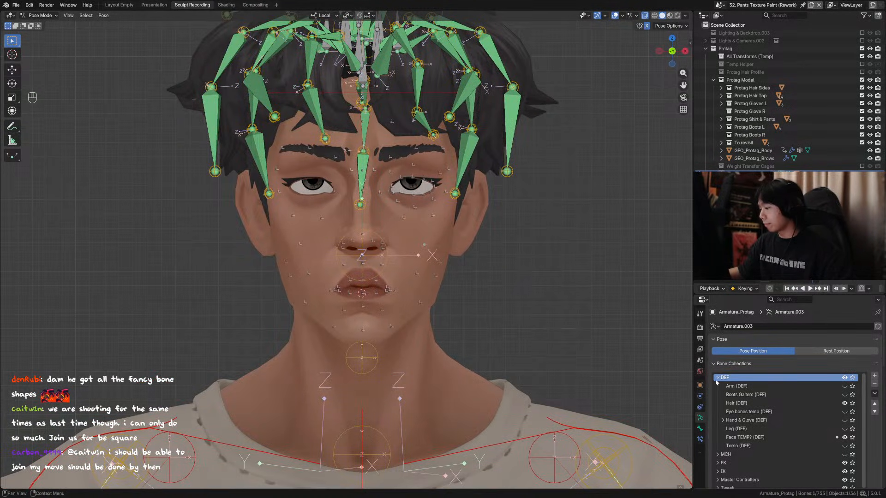
# Collapse the DEF bone collection group, reframe the head and shoulders, and save the file.
pyautogui.click(717, 378)
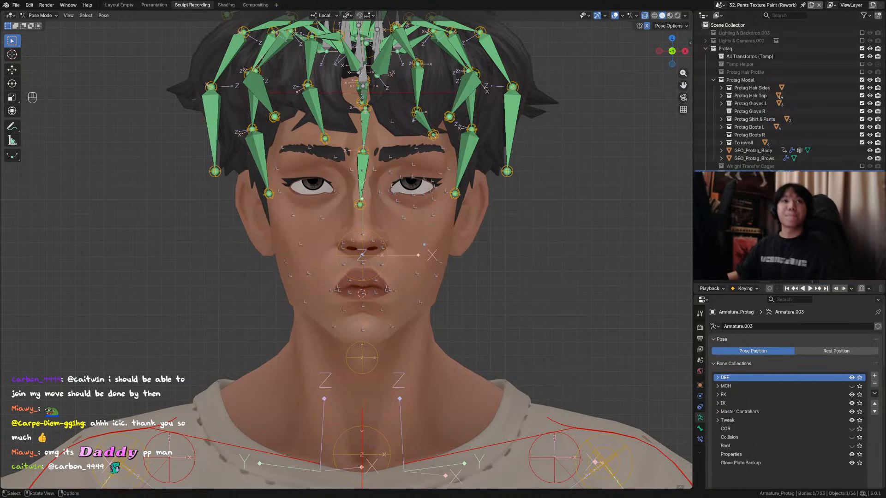
pyautogui.scroll(-3, 323, 317)
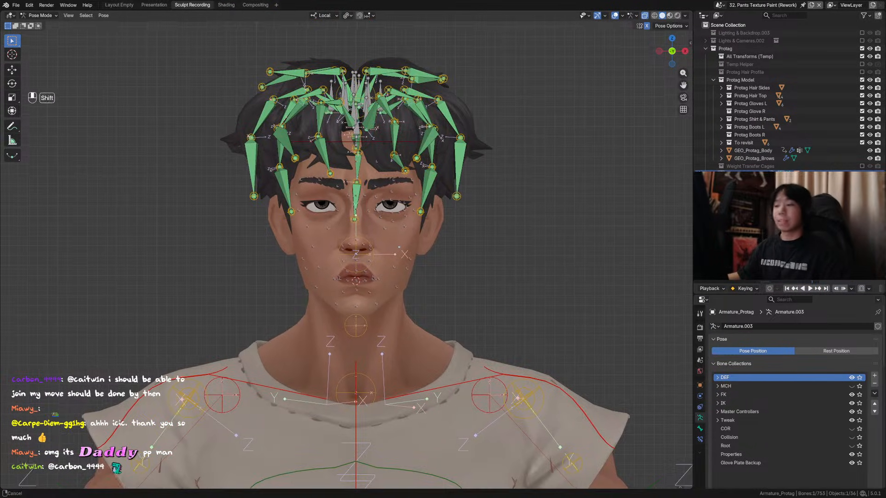
pyautogui.moveTo(314, 319); pyautogui.dragTo(323, 318, button='middle')
pyautogui.hotkey('ctrl', 's')
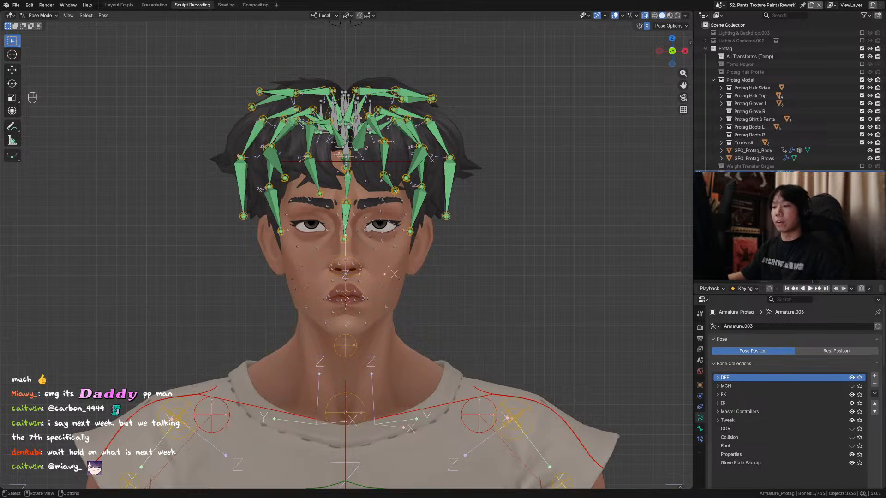
# Save the file from Object Mode, put the armature into Edit Mode, and toggle X-ray to check the facial bones.
pyautogui.moveTo(426, 287)
pyautogui.mouseDown(button='middle')
pyautogui.moveTo(389, 290)
pyautogui.moveTo(422, 287)
pyautogui.mouseUp(button='middle')
pyautogui.hotkey('ctrl', 'Tab')
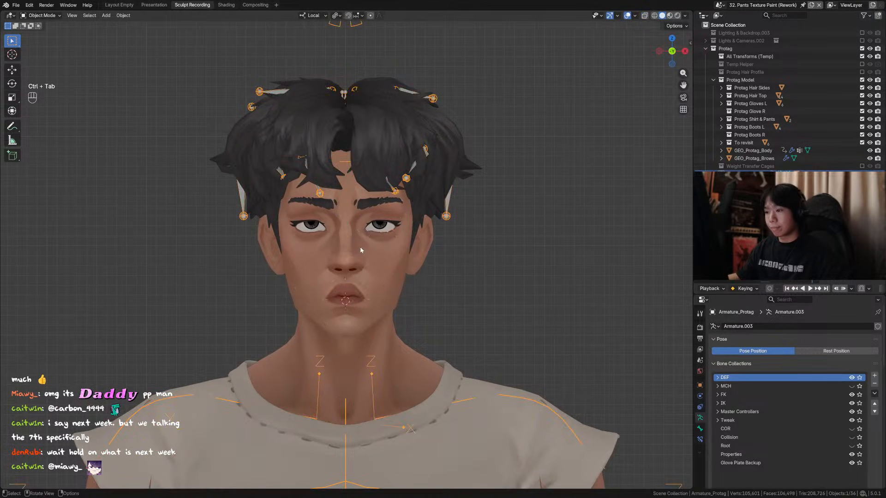
pyautogui.hotkey('ctrl', 's')
pyautogui.moveTo(361, 250); pyautogui.dragTo(406, 247, button='middle')
pyautogui.press('Tab')
pyautogui.hotkey('alt', 'z')
pyautogui.hotkey('alt', 'z')
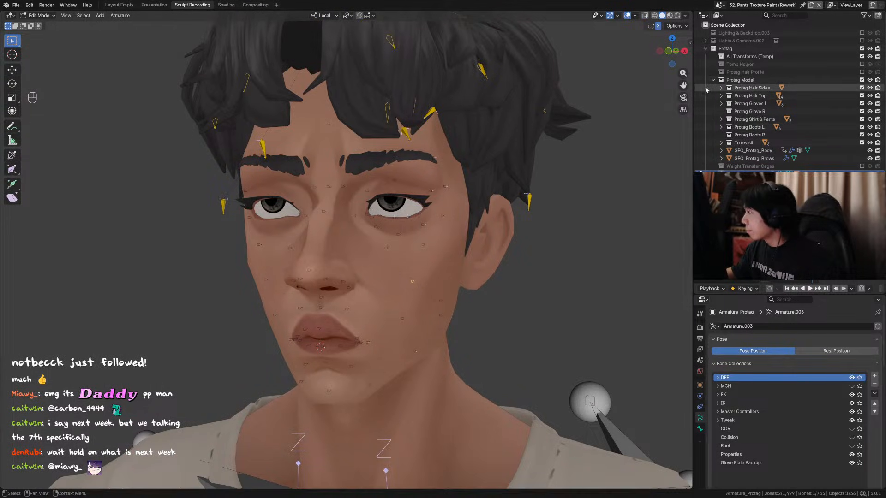
# Exclude the Protag Hair Sides and Protag Hair Top collections, and expand the DEF group to make Hair (DEF) active.
pyautogui.click(861, 87)
pyautogui.click(862, 96)
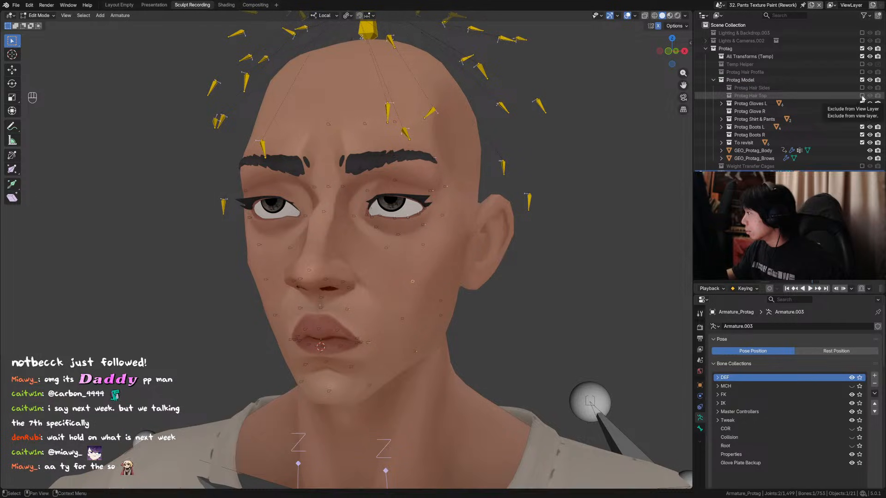
pyautogui.click(717, 377)
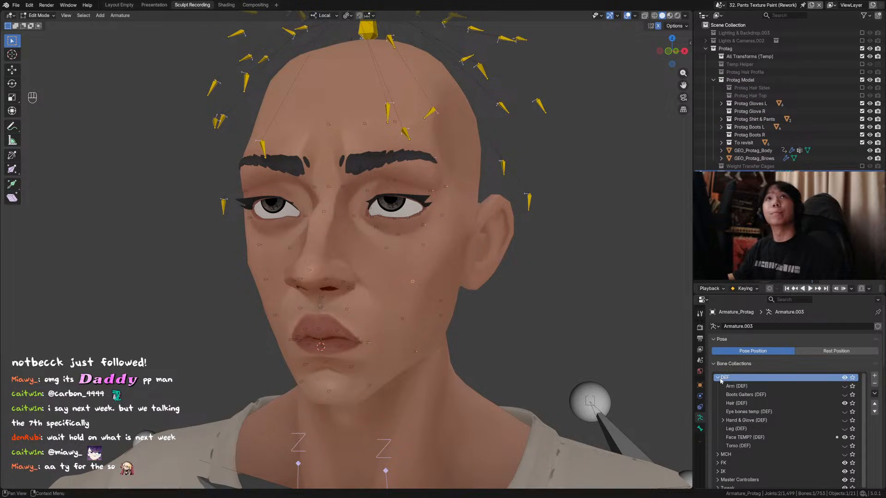
pyautogui.click(806, 403)
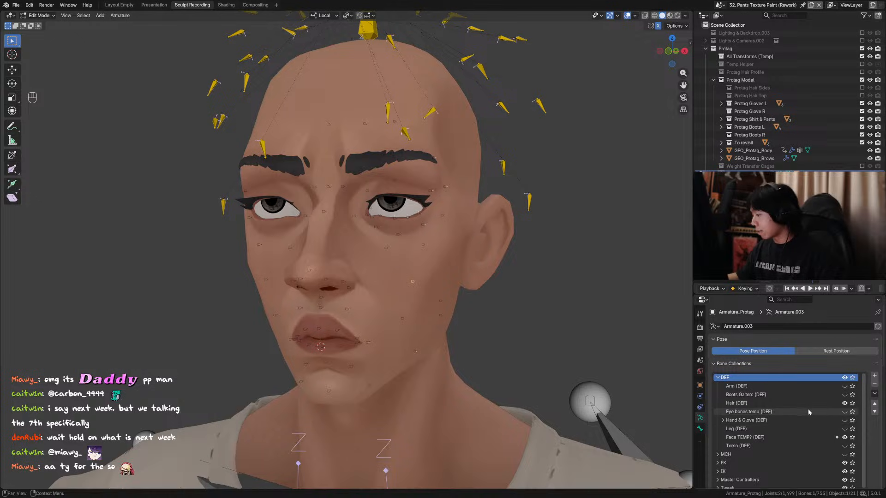
# Examine the DEF, FK, IK and Tweak bone collections alongside the bones around the character's head.
pyautogui.scroll(-3, 796, 417)
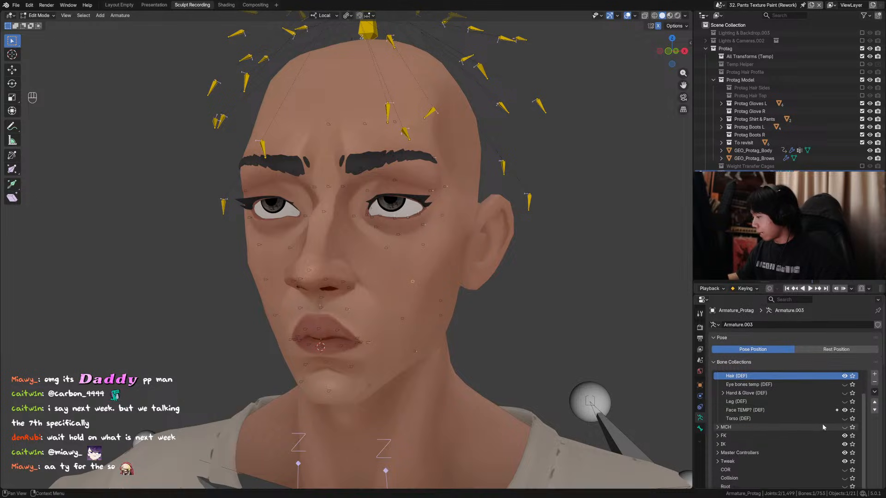
pyautogui.scroll(3, 814, 420)
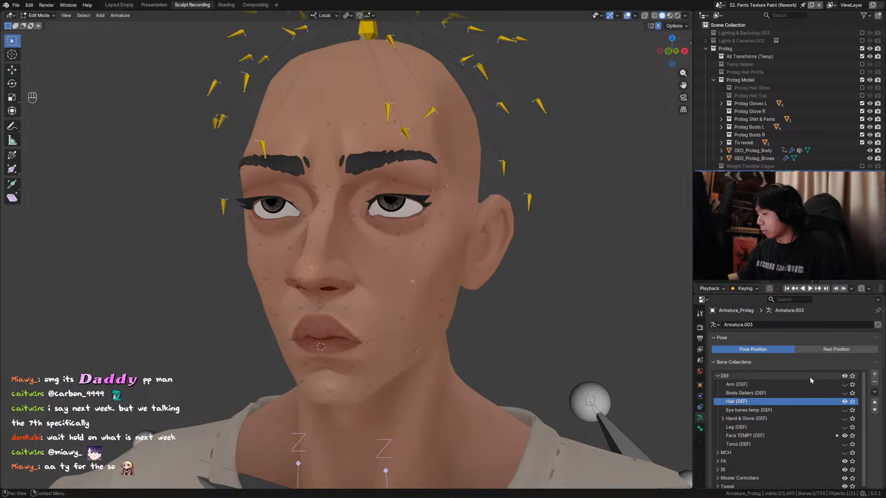
pyautogui.scroll(-3, 822, 398)
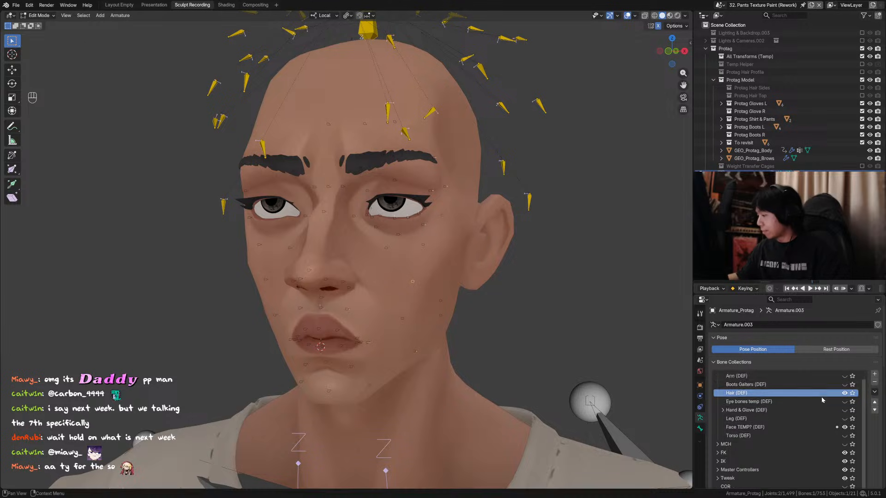
pyautogui.scroll(3, 813, 417)
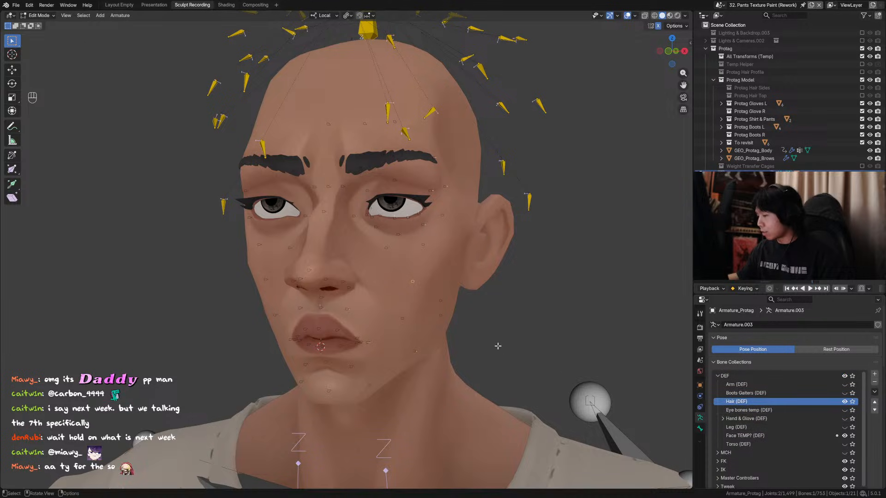
pyautogui.scroll(-4, 345, 254)
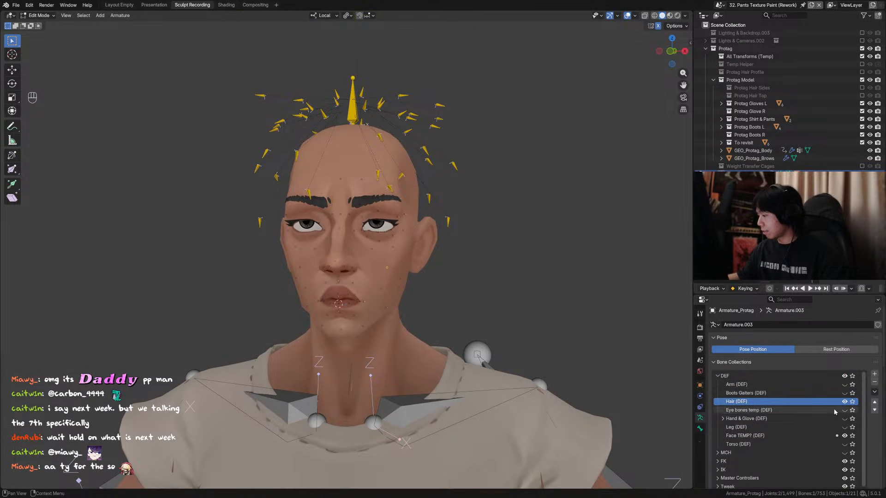
pyautogui.moveTo(478, 298); pyautogui.dragTo(489, 303, button='middle')
pyautogui.scroll(-1, 792, 376)
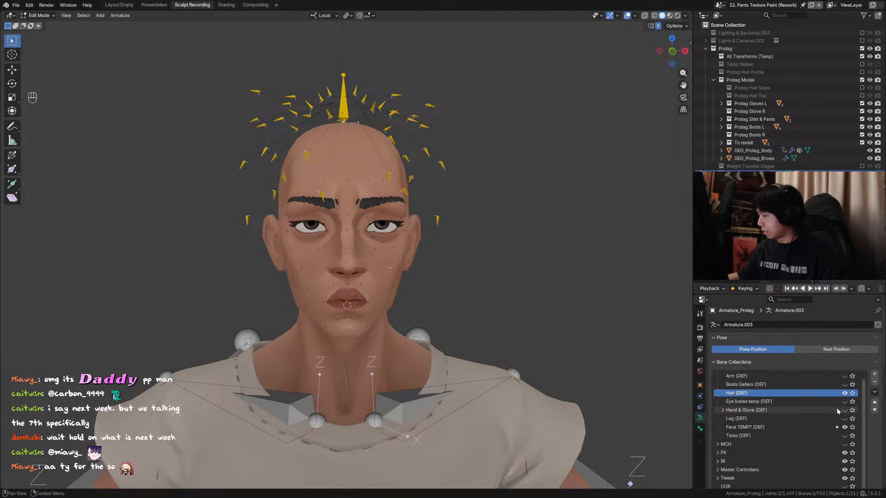
pyautogui.scroll(1, 844, 441)
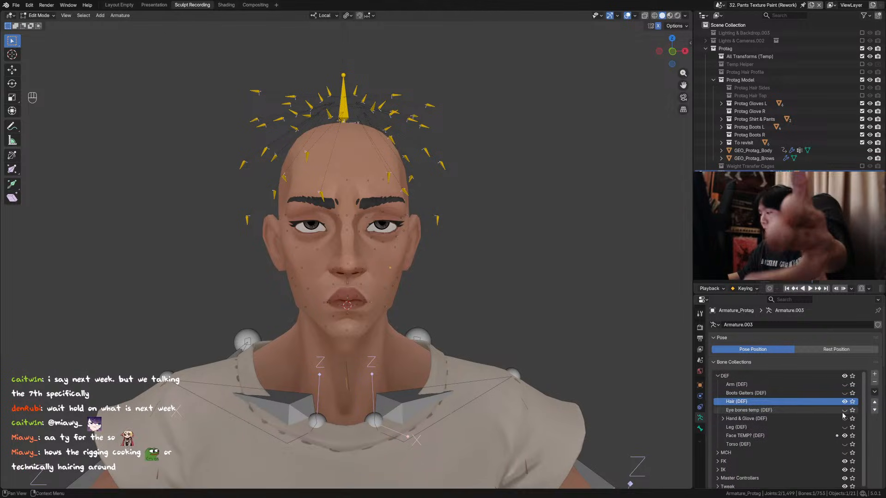
pyautogui.scroll(-1, 843, 422)
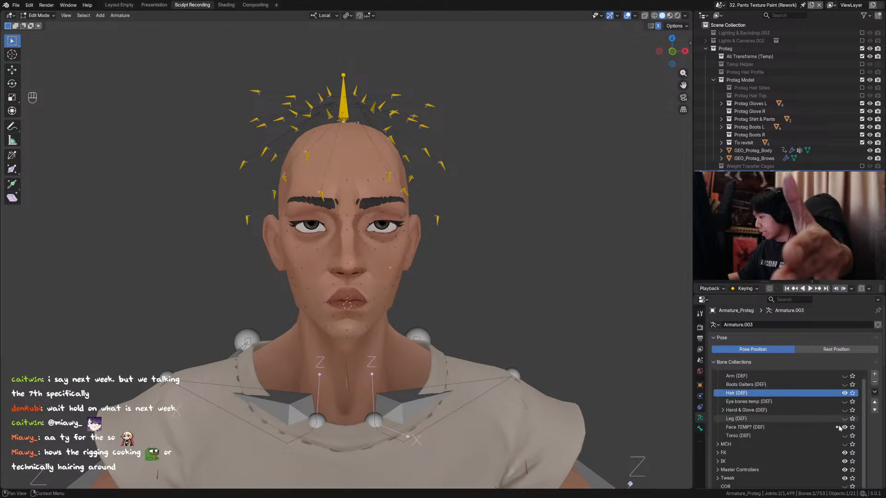
pyautogui.scroll(1, 838, 428)
pyautogui.scroll(-1, 837, 428)
pyautogui.scroll(1, 833, 428)
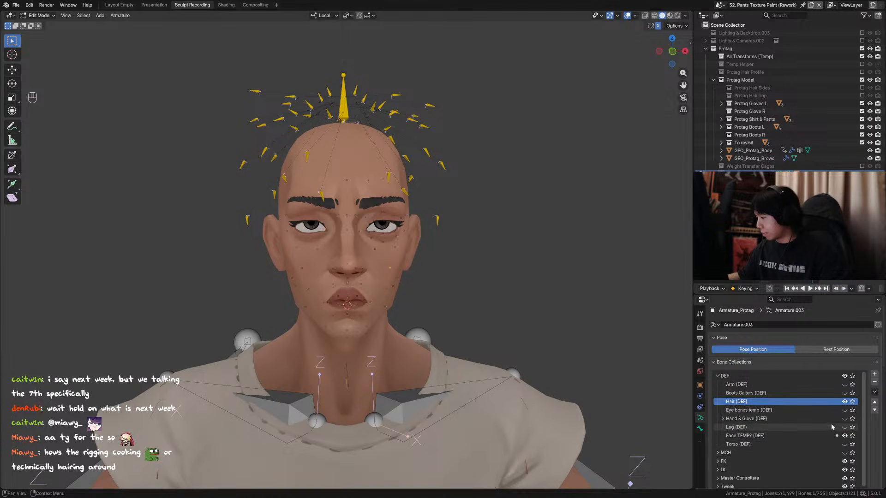
pyautogui.moveTo(512, 374); pyautogui.dragTo(556, 386, button='middle')
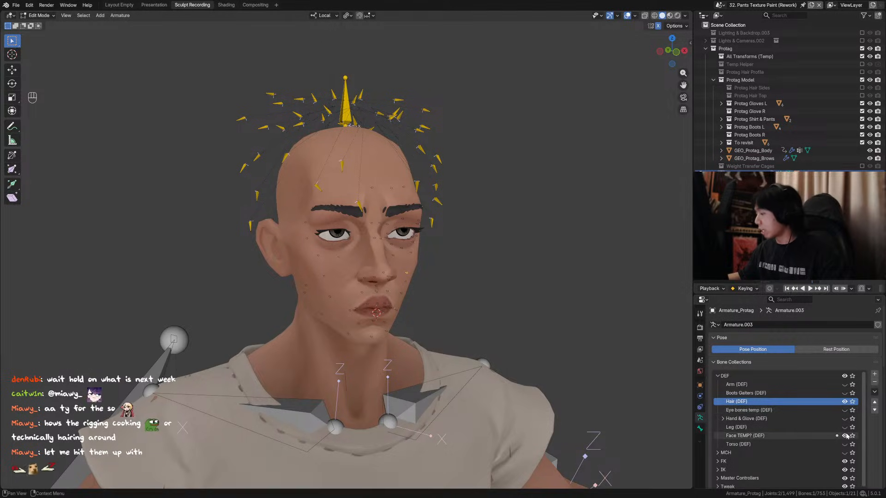
pyautogui.scroll(-3, 846, 440)
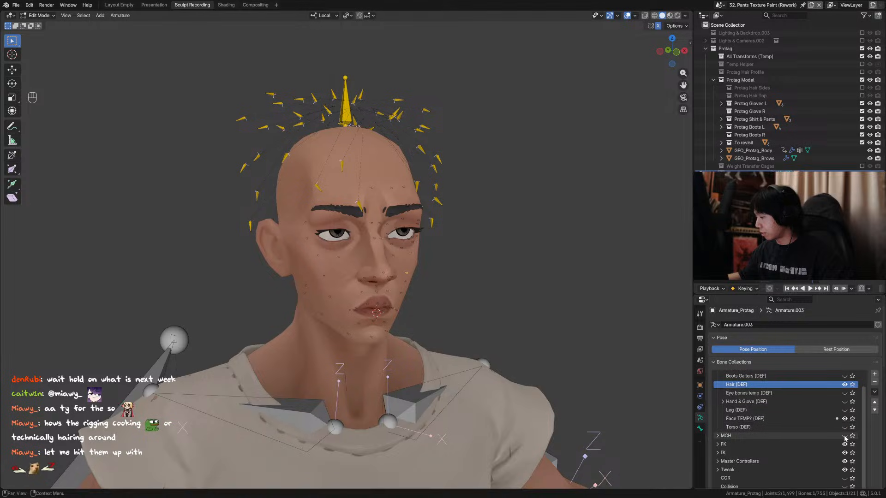
pyautogui.scroll(3, 843, 441)
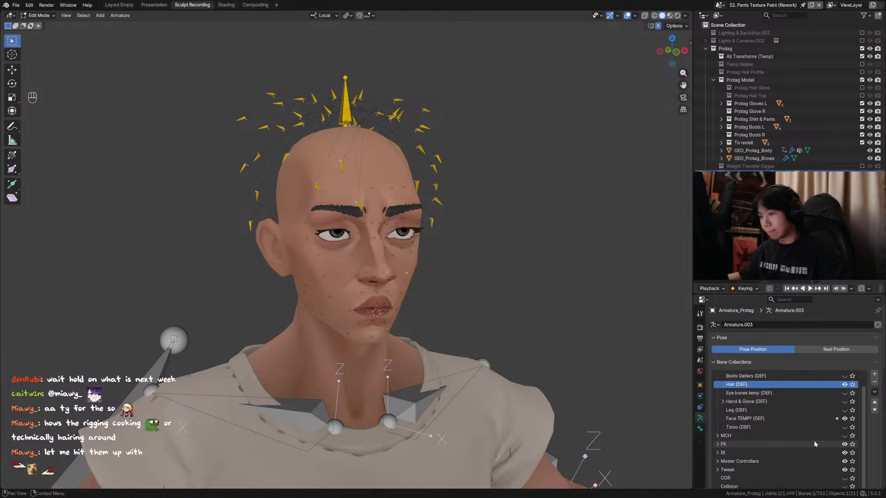
pyautogui.scroll(-3, 842, 437)
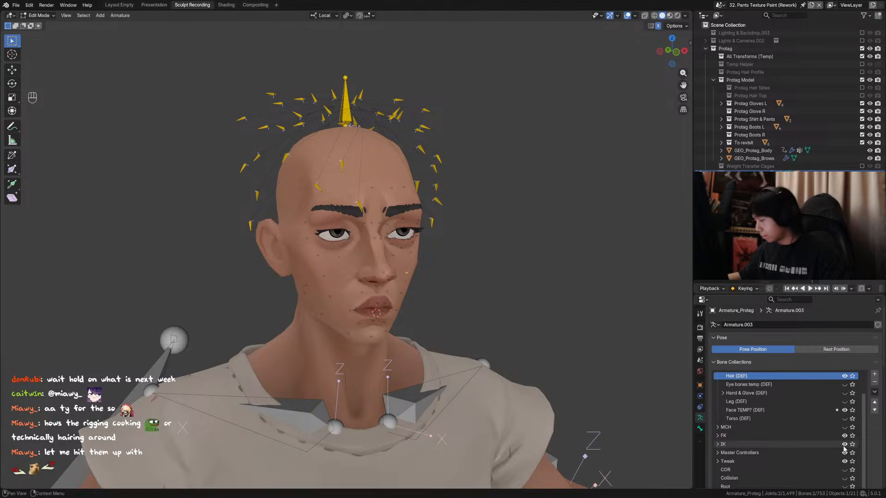
# Hide the Tweak bone collection and box-select the bones across the face in front view.
pyautogui.press('h')
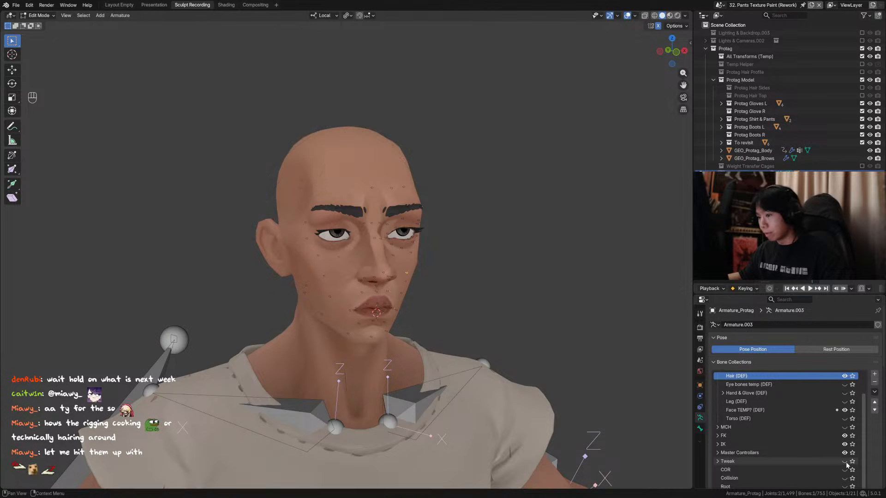
pyautogui.moveTo(462, 332); pyautogui.dragTo(454, 296, button='middle')
pyautogui.moveTo(293, 129); pyautogui.dragTo(502, 308)
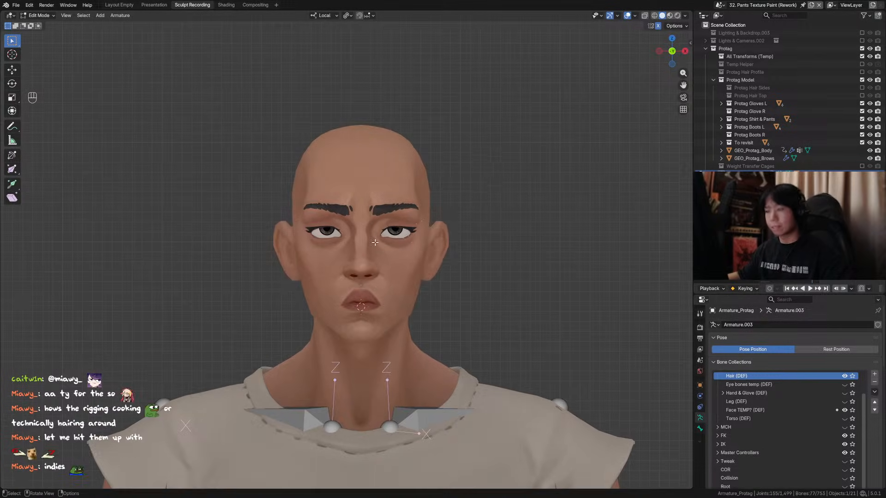
pyautogui.moveTo(392, 228); pyautogui.dragTo(448, 292, button='middle')
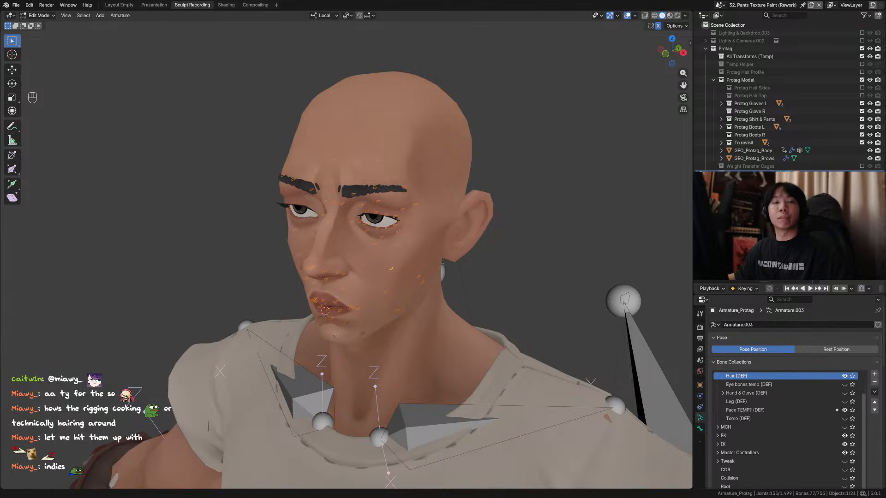
# Box-select the whole head again to include more facial bones, and inspect the selection against the full body.
pyautogui.press('a')
pyautogui.moveTo(406, 138); pyautogui.dragTo(471, 135, button='middle')
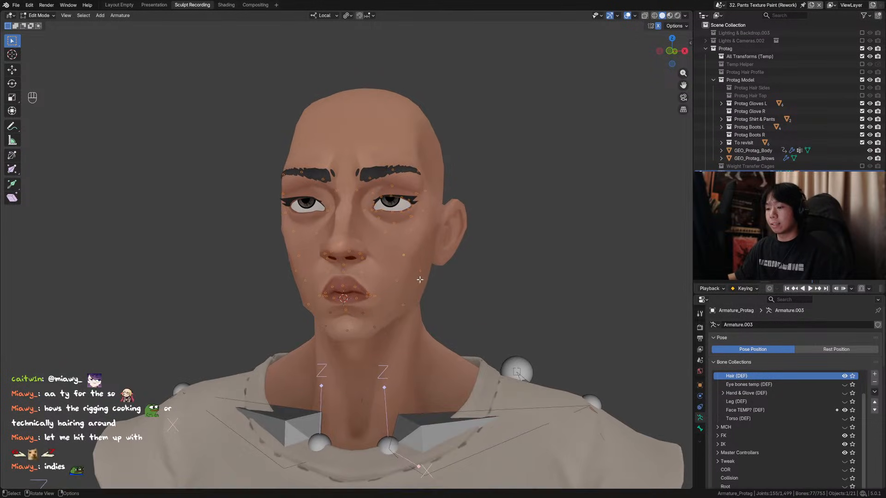
pyautogui.moveTo(471, 135); pyautogui.dragTo(261, 327)
pyautogui.moveTo(492, 47); pyautogui.dragTo(257, 327)
pyautogui.scroll(-10, 257, 326)
pyautogui.moveTo(323, 207); pyautogui.dragTo(384, 145, button='middle')
pyautogui.press('Tab')
pyautogui.press('Tab')
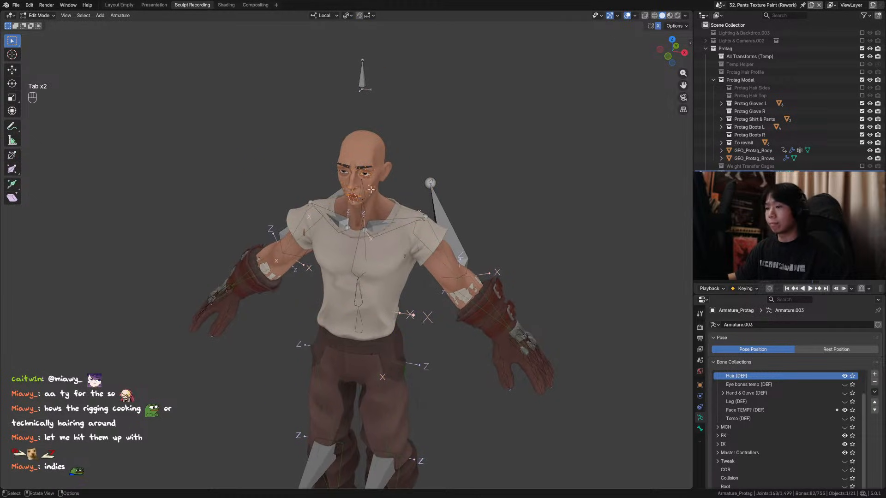
# Refine the selection with another box around the face, inspect it, and undo the last selection change.
pyautogui.press('b')
pyautogui.moveTo(384, 145); pyautogui.dragTo(332, 207)
pyautogui.moveTo(331, 207); pyautogui.dragTo(359, 187, button='middle')
pyautogui.scroll(6, 359, 187)
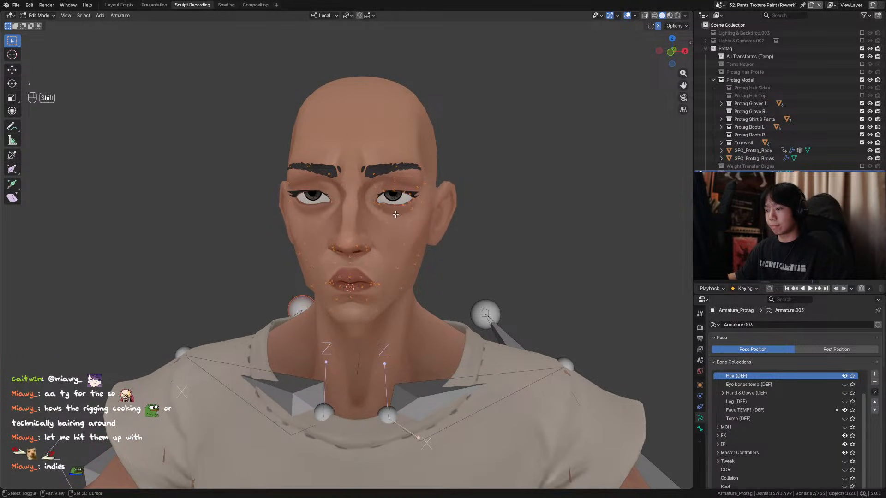
pyautogui.scroll(-3, 407, 216)
pyautogui.scroll(3, 397, 226)
pyautogui.moveTo(397, 226); pyautogui.dragTo(332, 323, button='middle')
pyautogui.scroll(-2, 270, 333)
pyautogui.hotkey('ctrl', 'z')
# Look over the full-body armature, reframe the face from the front, and save the file.
pyautogui.scroll(-5, 332, 323)
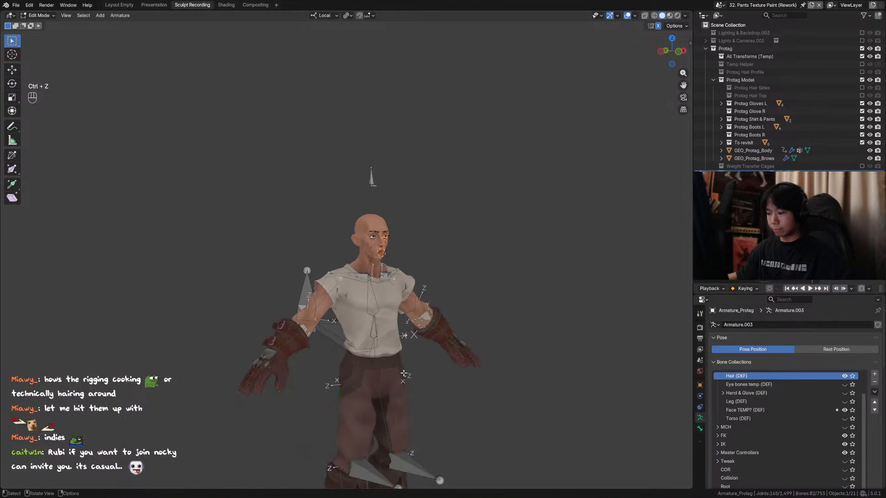
pyautogui.keyDown('shift'); pyautogui.moveTo(397, 351); pyautogui.dragTo(396, 163, button='middle'); pyautogui.keyUp('shift')
pyautogui.scroll(6, 419, 187)
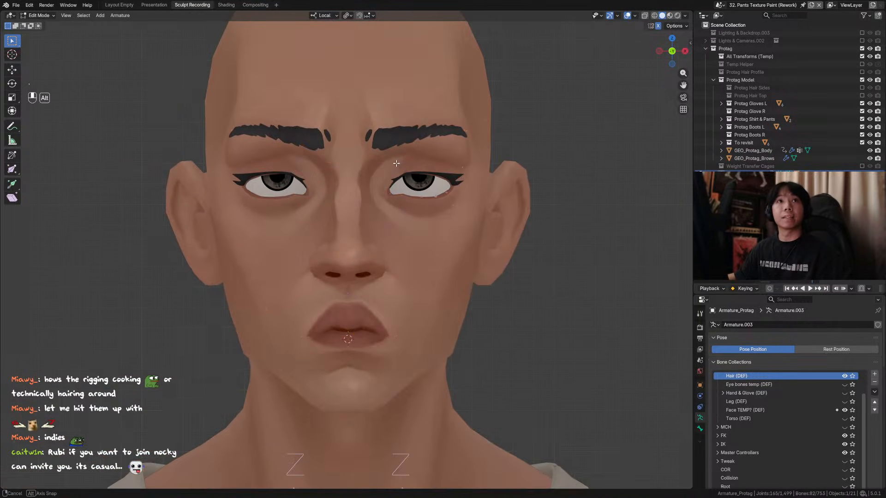
pyautogui.hotkey('ctrl', 's')
pyautogui.scroll(-4, 433, 215)
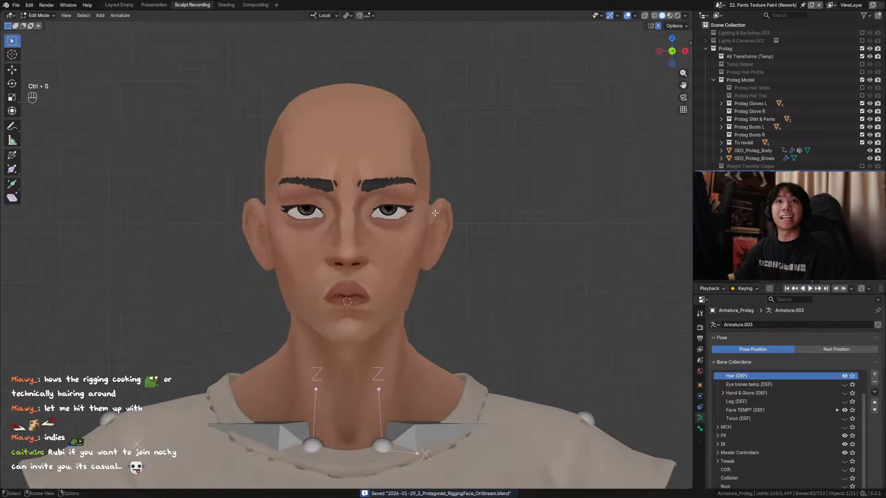
pyautogui.keyDown('shift'); pyautogui.moveTo(450, 212); pyautogui.dragTo(438, 227, button='middle'); pyautogui.keyUp('shift')
pyautogui.scroll(1, 462, 221)
# Switch the armature to Pose Mode, select a bone on the face, test-move it and cancel the move.
pyautogui.hotkey('ctrl', 'Tab')
pyautogui.click(480, 301)
pyautogui.scroll(2, 479, 301)
pyautogui.click(409, 224)
pyautogui.press('g')
pyautogui.rightClick(434, 239)
pyautogui.scroll(-1, 417, 247)
pyautogui.scroll(-1, 425, 215)
pyautogui.scroll(-4, 433, 286)
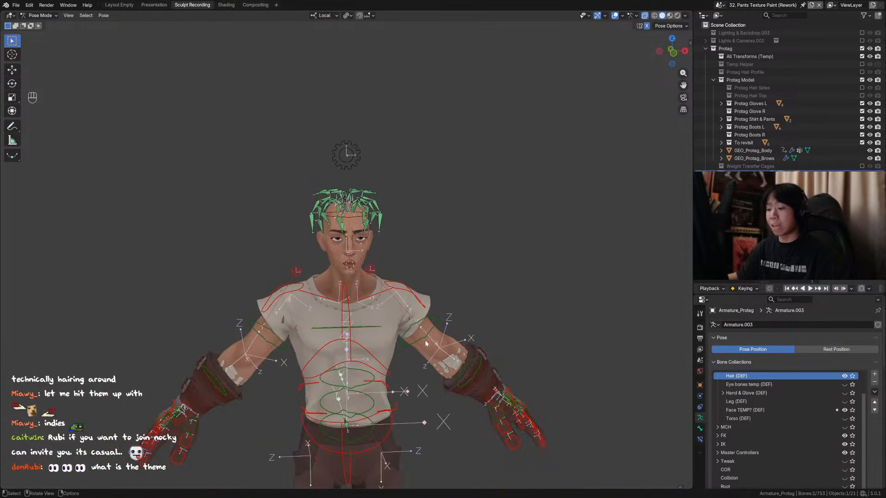
pyautogui.scroll(-2, 425, 343)
pyautogui.keyDown('shift'); pyautogui.moveTo(425, 344); pyautogui.dragTo(459, 226, button='middle'); pyautogui.keyUp('shift')
pyautogui.click(399, 271)
pyautogui.press('g')
pyautogui.rightClick(387, 279)
pyautogui.moveTo(378, 281); pyautogui.dragTo(411, 295, button='middle')
pyautogui.press('r')
pyautogui.press('x')
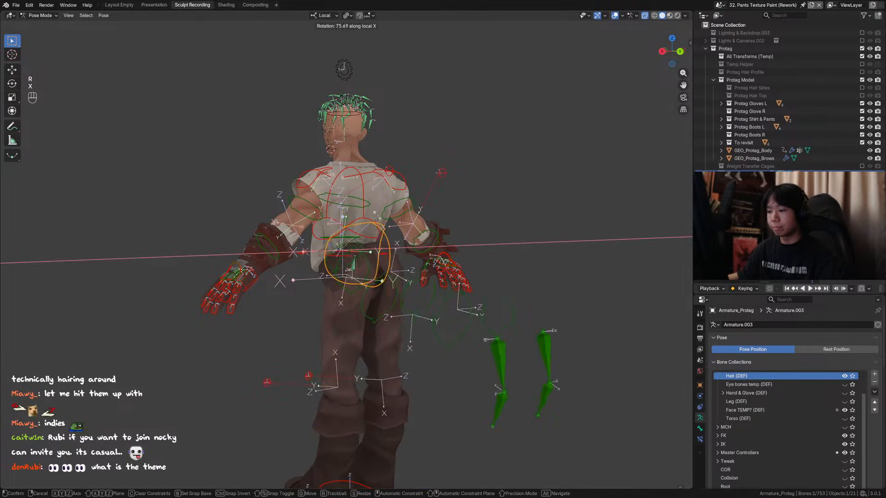
pyautogui.rightClick(393, 248)
pyautogui.press('KP_1')
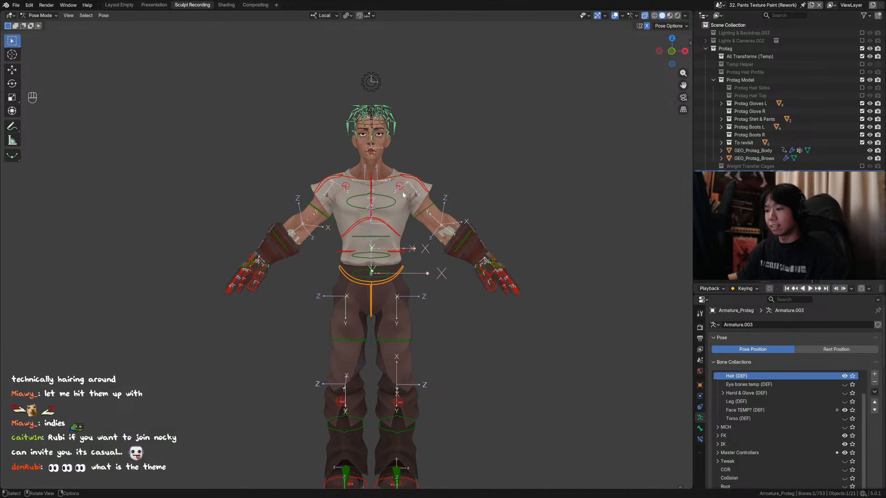
# Box-select all the head bones, frame the view on them from the front, and save the file.
pyautogui.click(375, 151)
pyautogui.moveTo(400, 100); pyautogui.dragTo(322, 168)
pyautogui.press('KP_Decimal')
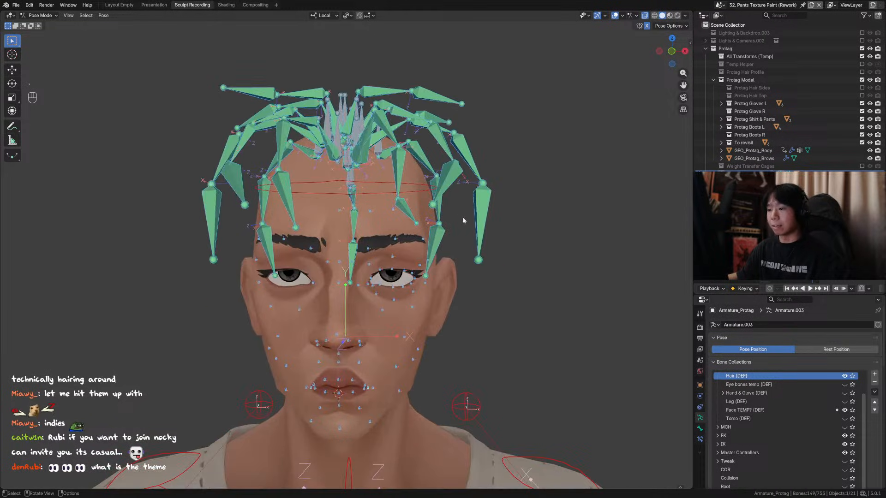
pyautogui.scroll(-1, 471, 245)
pyautogui.keyDown('shift'); pyautogui.moveTo(475, 253); pyautogui.dragTo(471, 208, button='middle'); pyautogui.keyUp('shift')
pyautogui.hotkey('ctrl', 's')
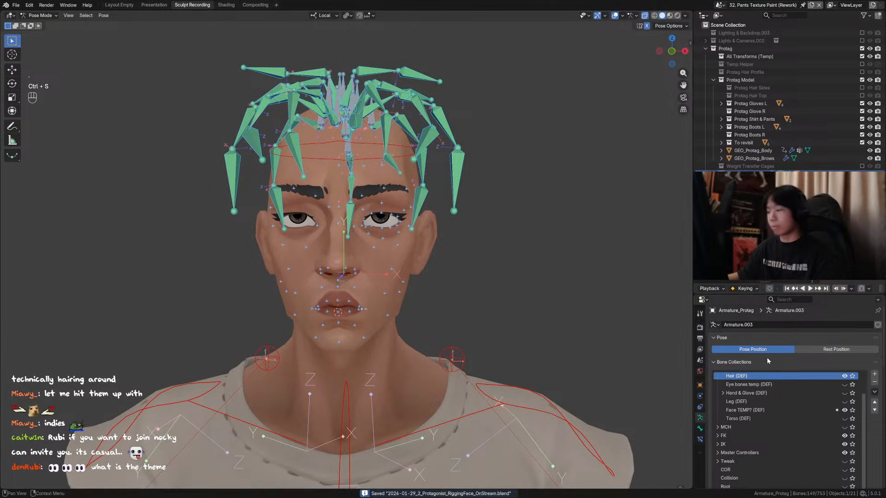
# Hide the Hair (DEF) bone collection, inspect the face bones from an angle, and save the file.
pyautogui.scroll(2, 419, 233)
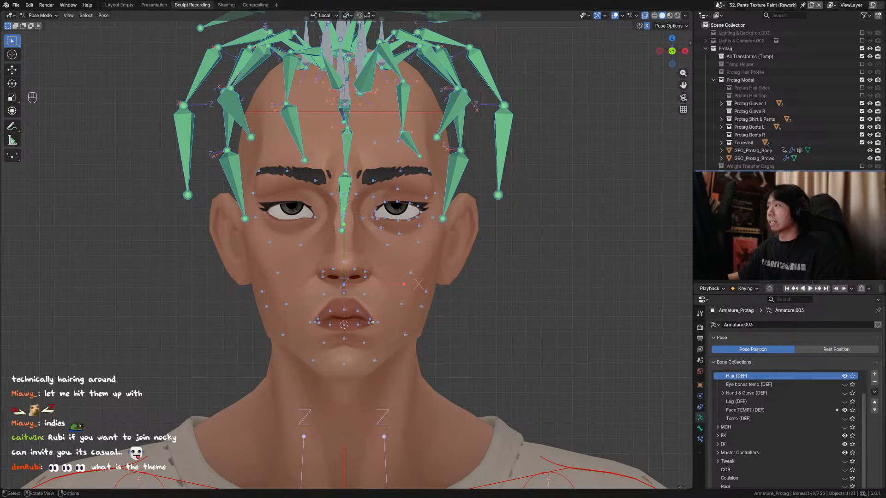
pyautogui.scroll(3, 846, 394)
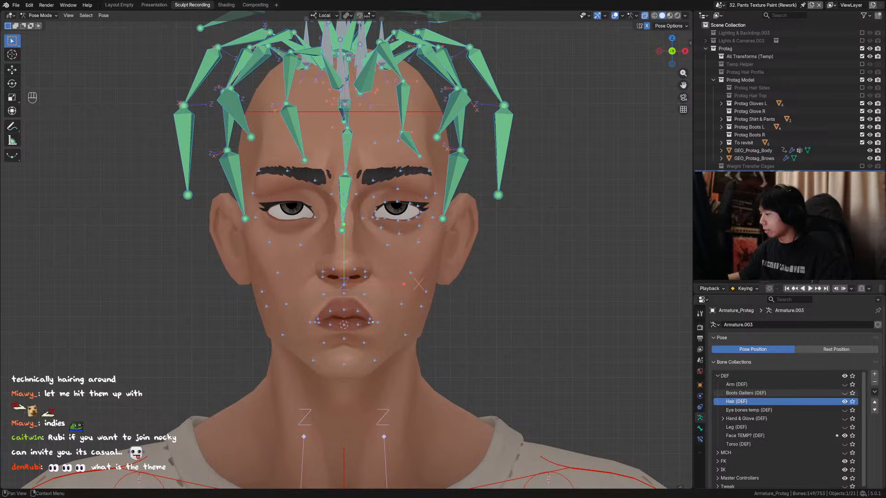
pyautogui.click(844, 402)
pyautogui.moveTo(671, 358); pyautogui.dragTo(543, 273, button='middle')
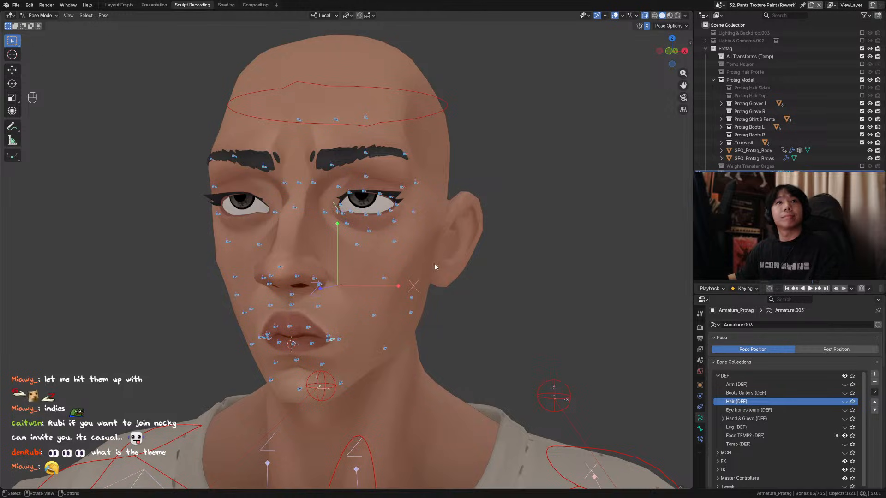
pyautogui.moveTo(404, 259)
pyautogui.mouseDown(button='middle')
pyautogui.moveTo(419, 256)
pyautogui.moveTo(395, 268)
pyautogui.moveTo(414, 270)
pyautogui.mouseUp(button='middle')
pyautogui.hotkey('ctrl', 's')
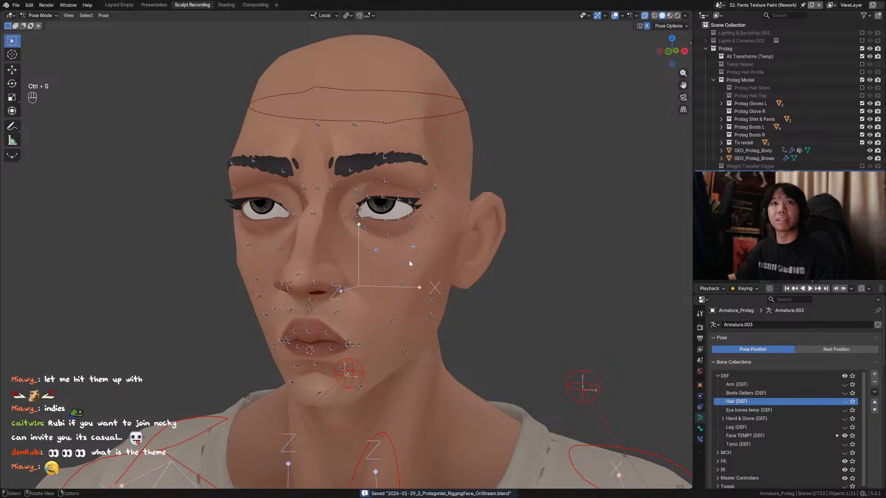
pyautogui.moveTo(410, 263); pyautogui.dragTo(434, 275, button='middle')
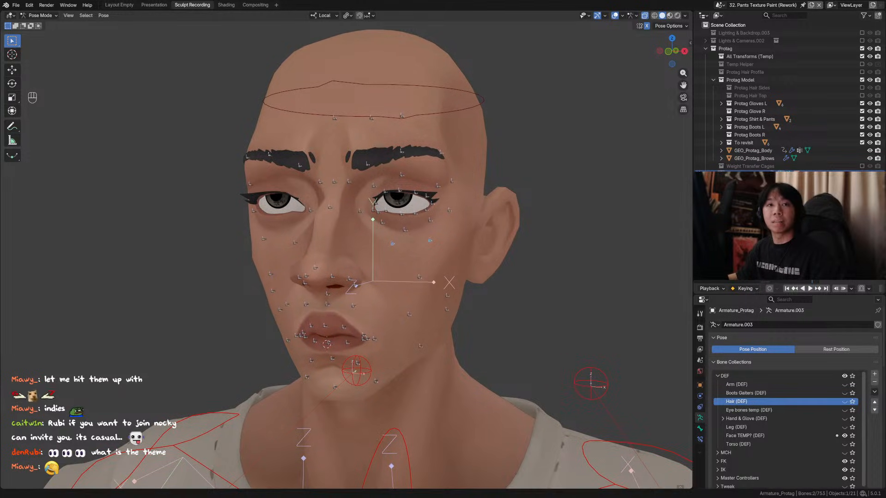
# Switch the armature to Edit Mode with X-ray on and select the three upper eyelid bones around the character's left eye.
pyautogui.moveTo(478, 184); pyautogui.dragTo(442, 248, button='middle')
pyautogui.scroll(2, 472, 183)
pyautogui.moveTo(448, 180); pyautogui.dragTo(414, 229, button='middle')
pyautogui.press('Tab')
pyautogui.hotkey('alt', 'z')
pyautogui.hotkey('alt', 'z')
pyautogui.scroll(2, 397, 199)
pyautogui.hotkey('alt', 'z')
pyautogui.keyDown('shift'); pyautogui.click(420, 214); pyautogui.keyUp('shift')
pyautogui.keyDown('shift'); pyautogui.click(212, 213); pyautogui.keyUp('shift')
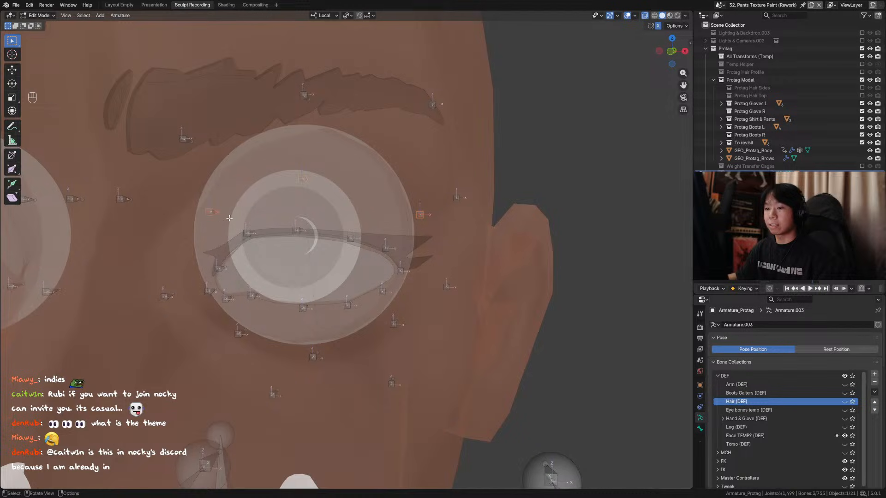
# Add the middle eyebag bone, the three zygo bones and the tear bone around the same eye to the selection, and save.
pyautogui.scroll(-2, 326, 212)
pyautogui.keyDown('shift'); pyautogui.click(359, 314); pyautogui.keyUp('shift')
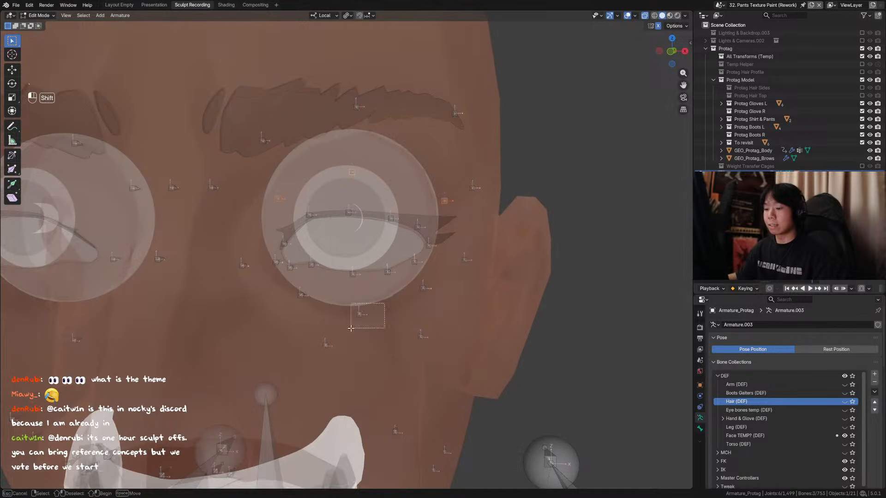
pyautogui.keyDown('shift'); pyautogui.click(325, 345); pyautogui.keyUp('shift')
pyautogui.keyDown('shift'); pyautogui.click(419, 336); pyautogui.keyUp('shift')
pyautogui.press('`')
pyautogui.scroll(-3, 300, 286)
pyautogui.keyDown('shift'); pyautogui.moveTo(230, 257); pyautogui.dragTo(251, 262, button='middle'); pyautogui.keyUp('shift')
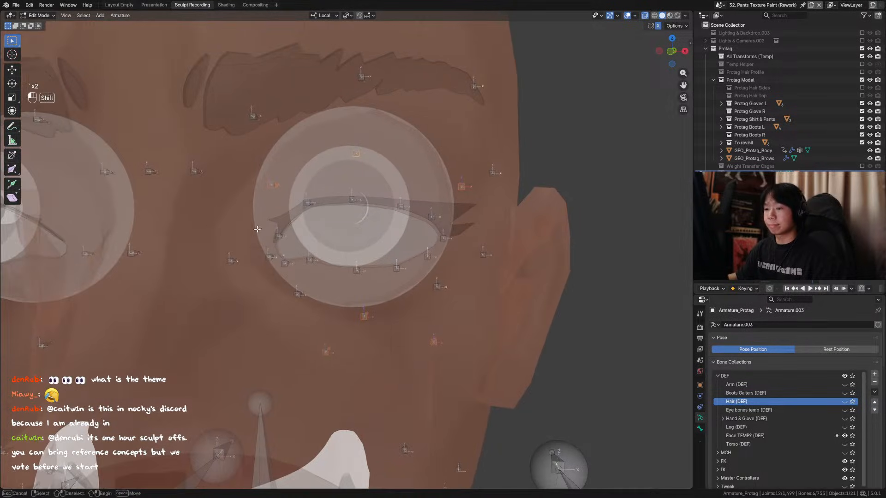
pyautogui.keyDown('shift'); pyautogui.click(241, 262); pyautogui.keyUp('shift')
pyautogui.keyDown('shift'); pyautogui.click(483, 254); pyautogui.keyUp('shift')
pyautogui.scroll(3, 416, 219)
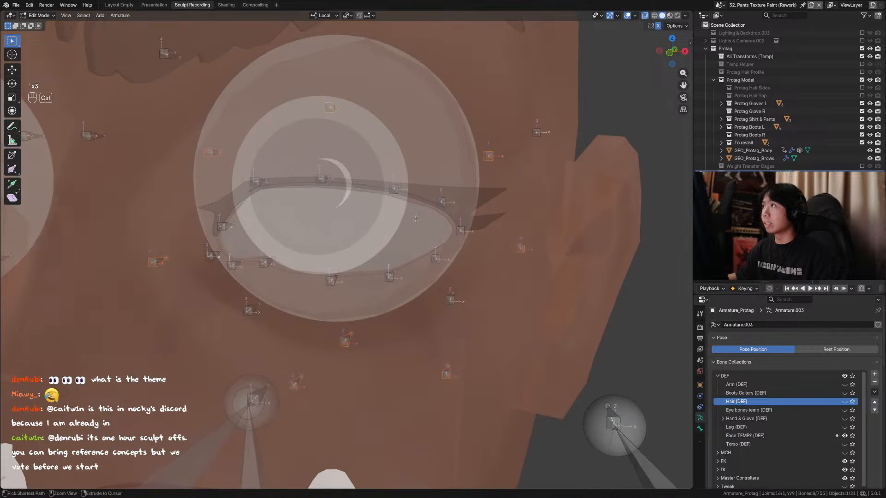
pyautogui.hotkey('ctrl', 's')
# Select only the middle upper eyelid bone of the left eye and open its name to check it.
pyautogui.hotkey('alt', 'z')
pyautogui.scroll(-3, 358, 146)
pyautogui.hotkey('alt', 'z')
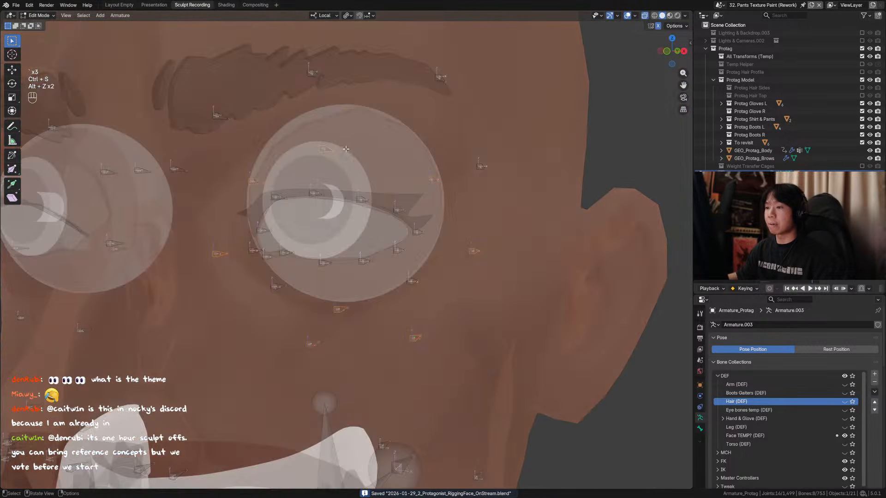
pyautogui.click(326, 150)
pyautogui.moveTo(384, 168); pyautogui.dragTo(416, 169, button='middle')
pyautogui.hotkey('alt', 'z')
pyautogui.hotkey('alt', 'z')
pyautogui.press('F2')
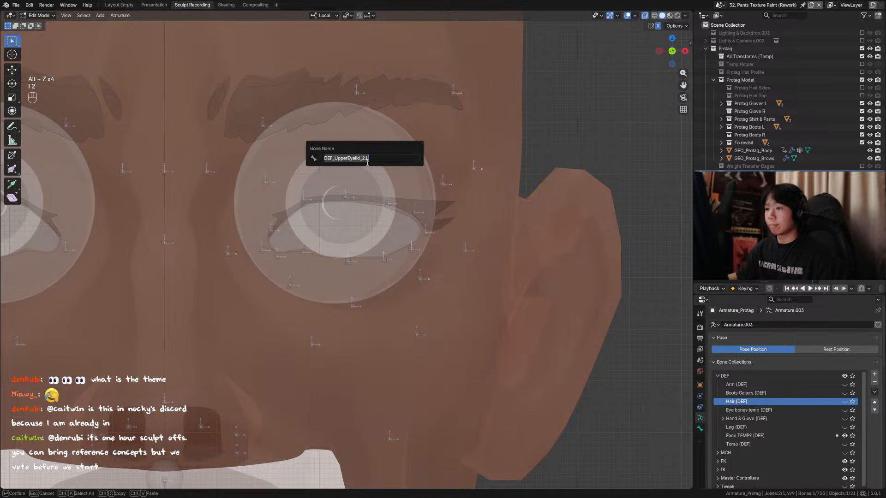
# Enable the Text Info overlay so the bone names show, turn off X-ray, and save the file.
pyautogui.click(635, 16)
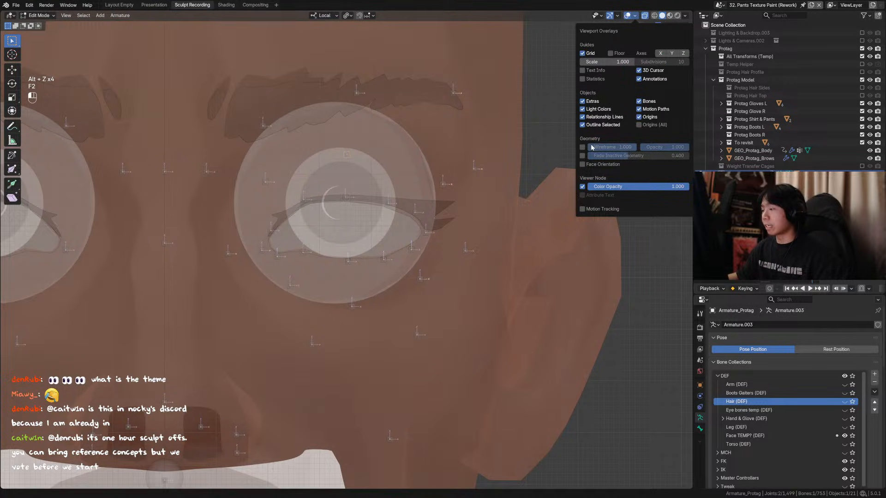
pyautogui.click(583, 70)
pyautogui.moveTo(355, 155); pyautogui.dragTo(425, 170, button='middle')
pyautogui.hotkey('alt', 'z')
pyautogui.hotkey('ctrl', 's')
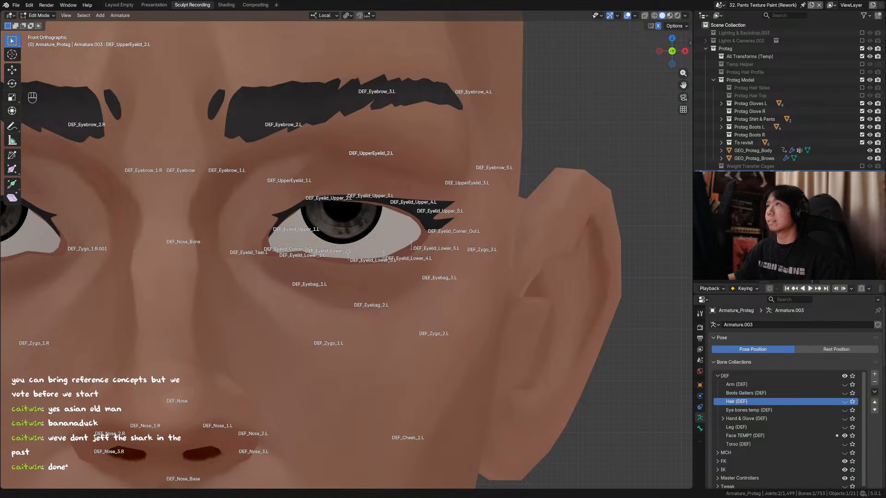
# Examine the labelled facial bones from an angle with X-ray on, and save the file.
pyautogui.scroll(-4, 436, 199)
pyautogui.moveTo(437, 199)
pyautogui.mouseDown(button='middle')
pyautogui.moveTo(416, 203)
pyautogui.moveTo(440, 204)
pyautogui.moveTo(423, 208)
pyautogui.mouseUp(button='middle')
pyautogui.hotkey('alt', 'z')
pyautogui.scroll(-2, 450, 201)
pyautogui.scroll(2, 424, 208)
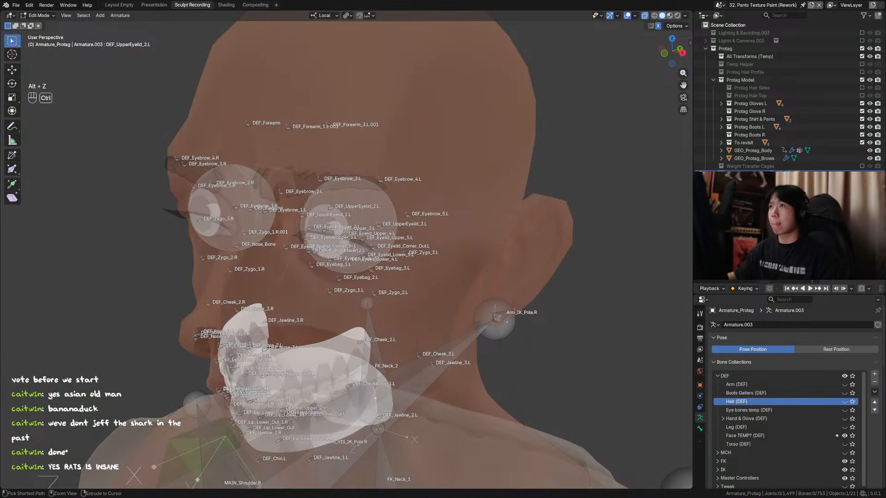
pyautogui.hotkey('ctrl', 's')
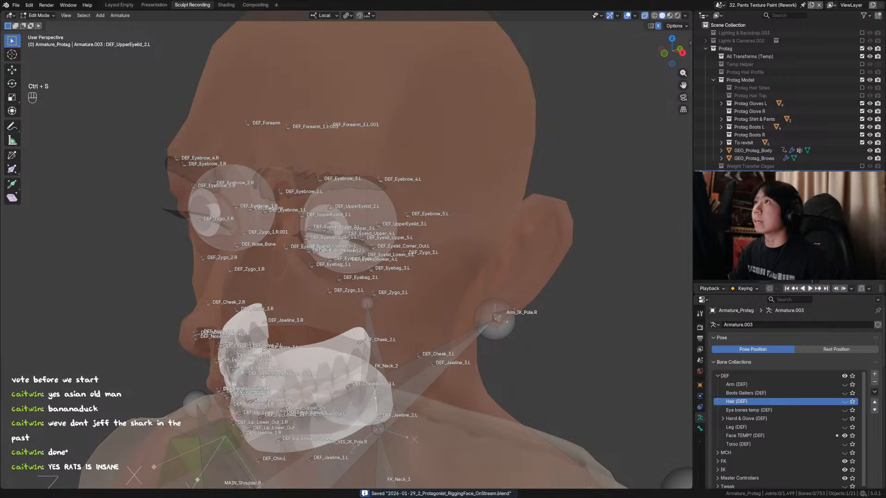
# Duplicate the DEF_Zygo_3.L bone in side view, place the copy at the ear, and save beforehand.
pyautogui.moveTo(407, 214); pyautogui.dragTo(399, 255, button='middle')
pyautogui.keyDown('shift'); pyautogui.click(421, 250); pyautogui.keyUp('shift')
pyautogui.hotkey('ctrl', 's')
pyautogui.hotkey('shift', 'd')
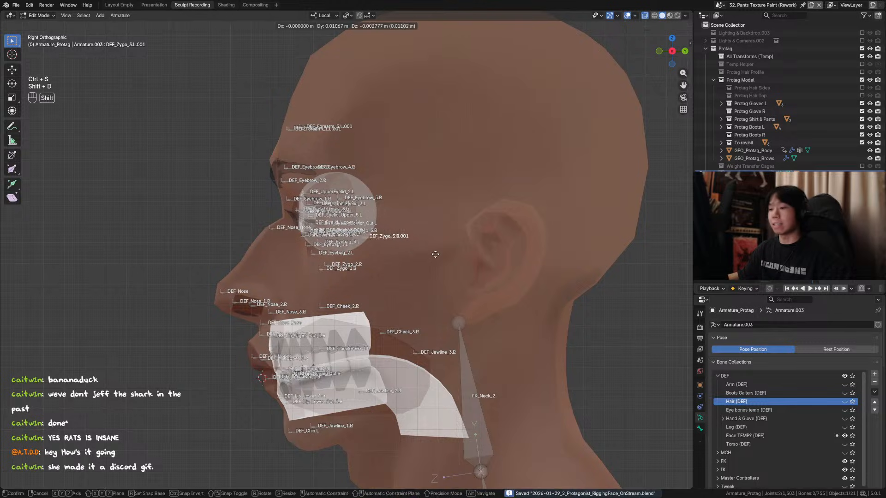
pyautogui.click(537, 270)
pyautogui.moveTo(537, 270); pyautogui.dragTo(471, 257, button='middle')
# Move the duplicated bone along its local X axis towards the ear, and fine-tune its position in side view.
pyautogui.press('g')
pyautogui.press('x')
pyautogui.click(449, 252)
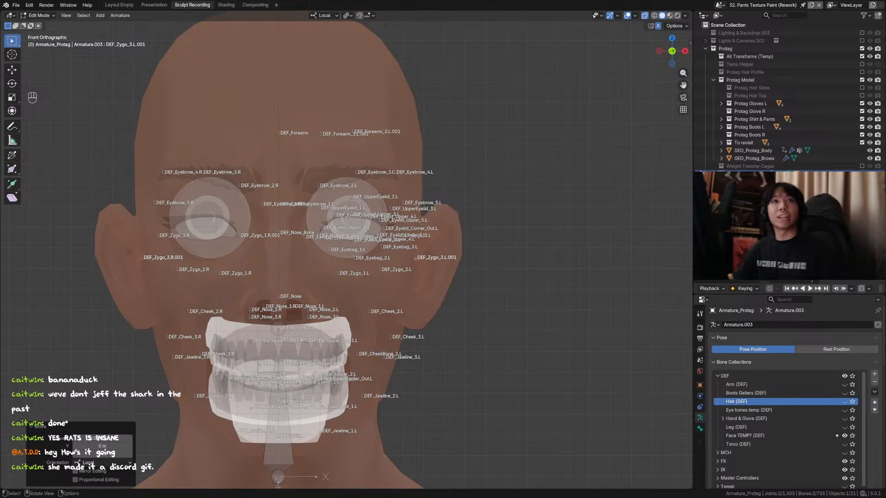
pyautogui.moveTo(471, 256); pyautogui.dragTo(396, 269, button='middle')
pyautogui.press('g')
pyautogui.click(400, 269)
# Rename the duplicated bone as DEF_Ear.L.
pyautogui.press('F2')
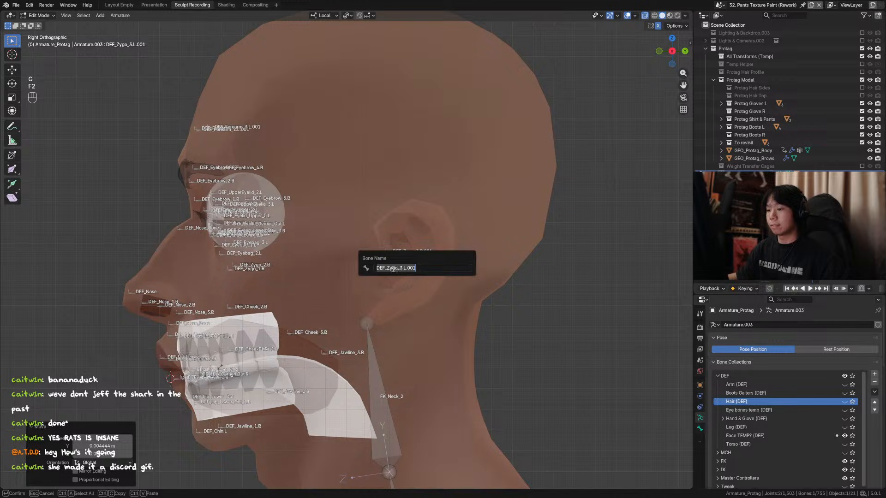
pyautogui.click(394, 268)
pyautogui.press('BackSpace')
pyautogui.press('BackSpace')
pyautogui.press('BackSpace')
pyautogui.press('BackSpace')
pyautogui.write('Ear')
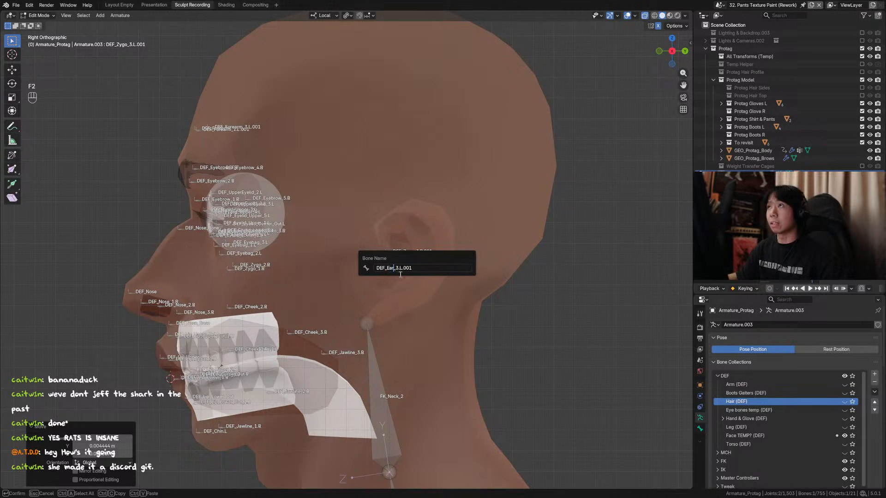
pyautogui.moveTo(398, 267); pyautogui.dragTo(394, 268)
pyautogui.press('BackSpace')
pyautogui.click(415, 268)
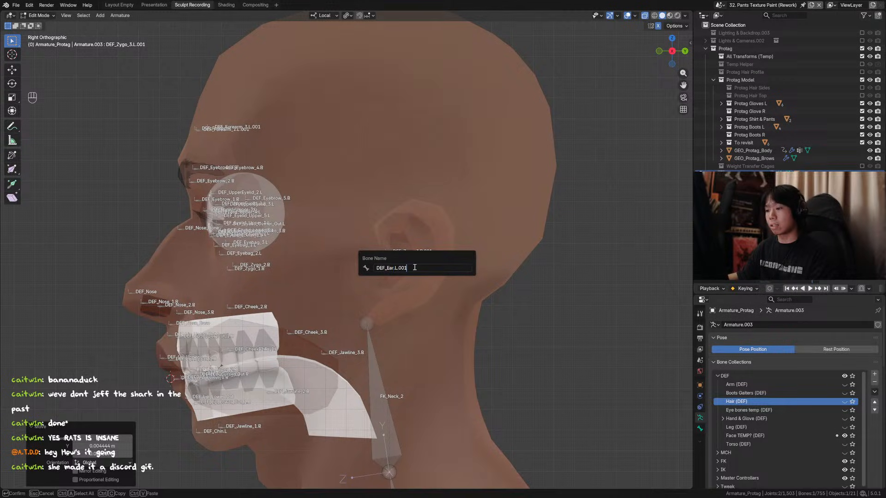
pyautogui.press('BackSpace')
pyautogui.press('BackSpace')
pyautogui.press('BackSpace')
pyautogui.press('BackSpace')
pyautogui.press('Return')
# Check the ear bone's placement from several angles and save the file.
pyautogui.moveTo(448, 262); pyautogui.dragTo(506, 263, button='middle')
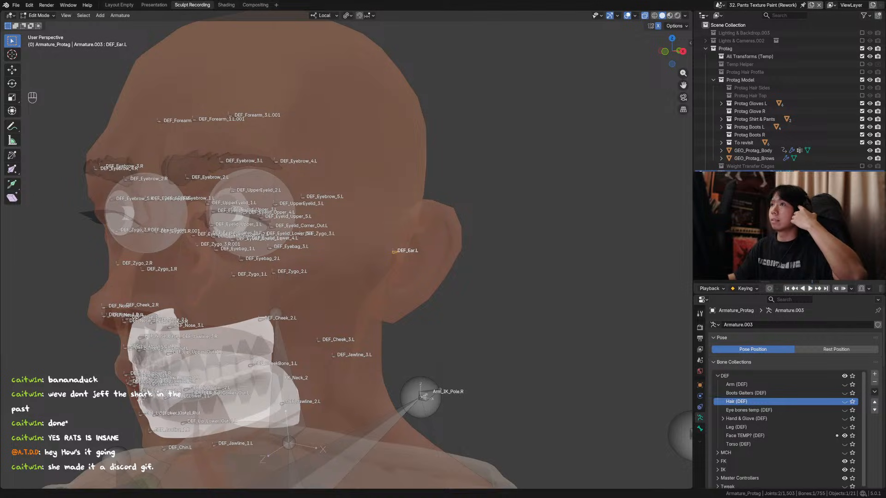
pyautogui.moveTo(378, 222)
pyautogui.mouseDown(button='middle')
pyautogui.moveTo(413, 220)
pyautogui.moveTo(406, 210)
pyautogui.moveTo(383, 208)
pyautogui.mouseUp(button='middle')
pyautogui.hotkey('ctrl', 's')
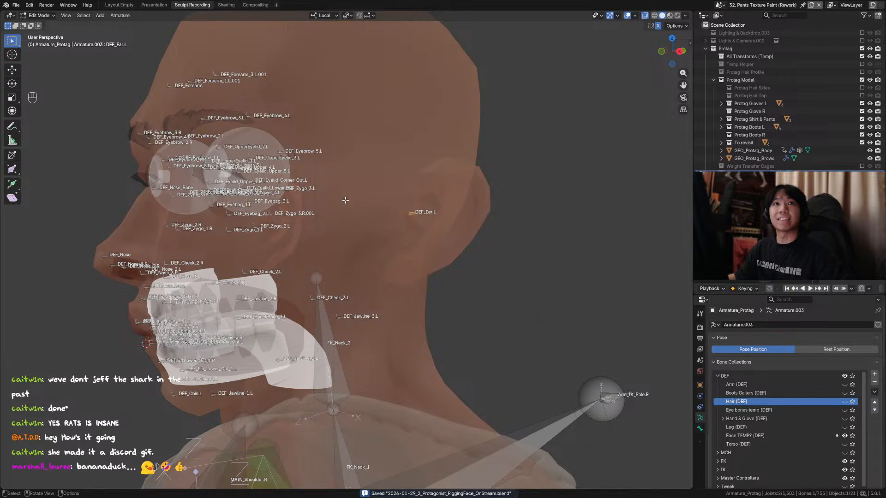
pyautogui.moveTo(344, 176); pyautogui.dragTo(348, 217, button='middle')
pyautogui.press('Escape')
pyautogui.press('Escape')
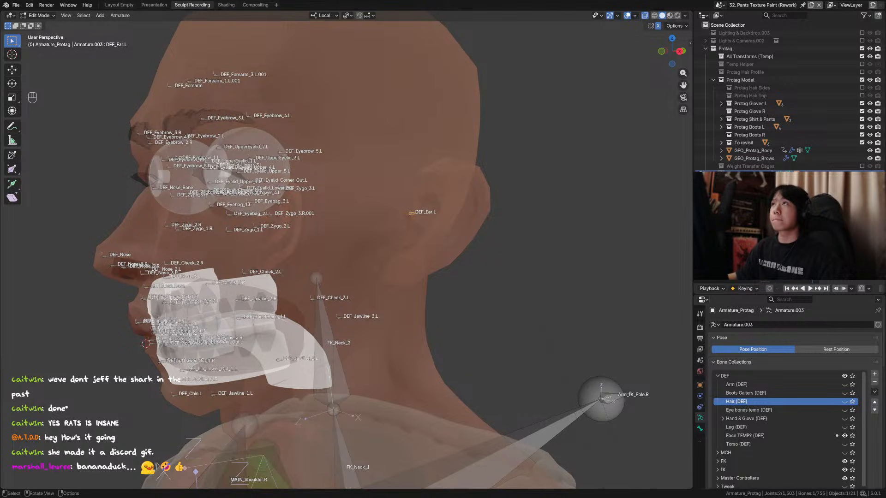
# Move the DEF_Ear.L bone about 0.006 m along its local Y axis in side view, and save the file.
pyautogui.moveTo(366, 156); pyautogui.dragTo(326, 156, button='middle')
pyautogui.moveTo(408, 195); pyautogui.dragTo(369, 218)
pyautogui.moveTo(369, 218); pyautogui.dragTo(426, 237, button='middle')
pyautogui.moveTo(425, 216); pyautogui.dragTo(384, 247)
pyautogui.moveTo(385, 246)
pyautogui.mouseDown(button='middle')
pyautogui.moveTo(411, 273)
pyautogui.moveTo(455, 260)
pyautogui.moveTo(438, 214)
pyautogui.mouseUp(button='middle')
pyautogui.hotkey('ctrl', 's')
pyautogui.press('g')
pyautogui.press('x')
pyautogui.press('y')
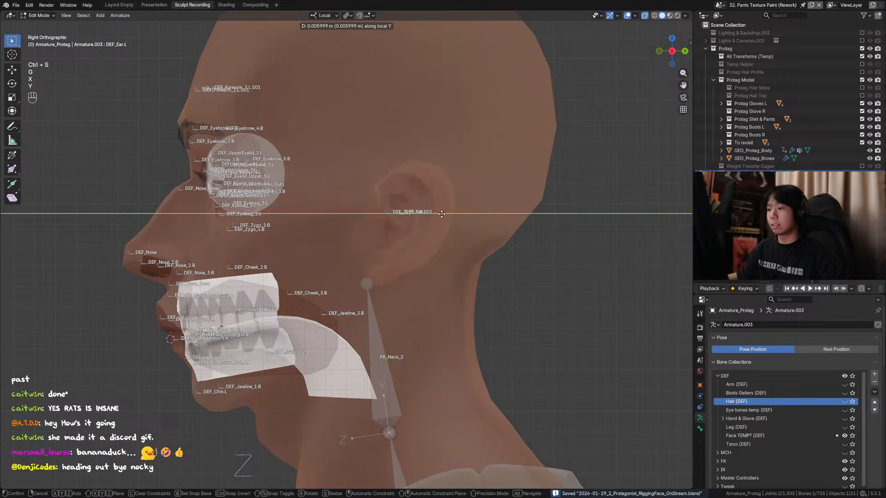
pyautogui.click(440, 212)
pyautogui.moveTo(440, 213)
pyautogui.keyDown('alt'); pyautogui.mouseDown(button='middle')
pyautogui.moveTo(471, 207)
pyautogui.moveTo(436, 219)
pyautogui.mouseUp(button='middle'); pyautogui.keyUp('alt')
pyautogui.hotkey('ctrl', 's')
# Delete the mirrored duplicate DEF_Zygo_3.R.001 at the opposite ear and save the file.
pyautogui.press('F2')
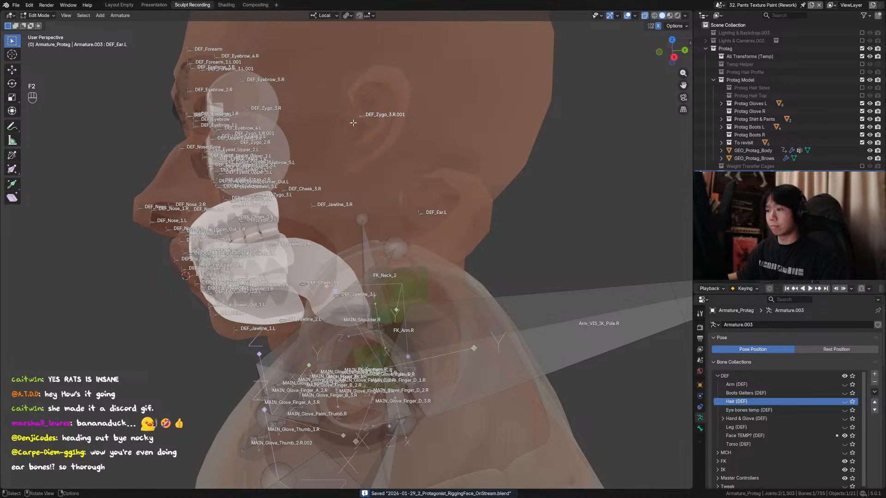
pyautogui.press('x')
pyautogui.click(386, 125)
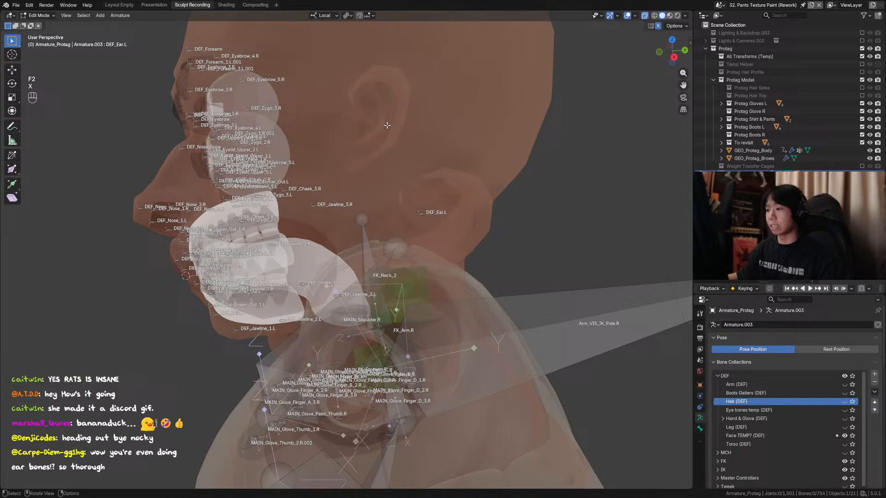
pyautogui.hotkey('ctrl', 's')
# Symmetrize the DEF_Ear.L bone to the other side, check the result on both ears, and save.
pyautogui.rightClick(424, 215)
pyautogui.click(425, 216)
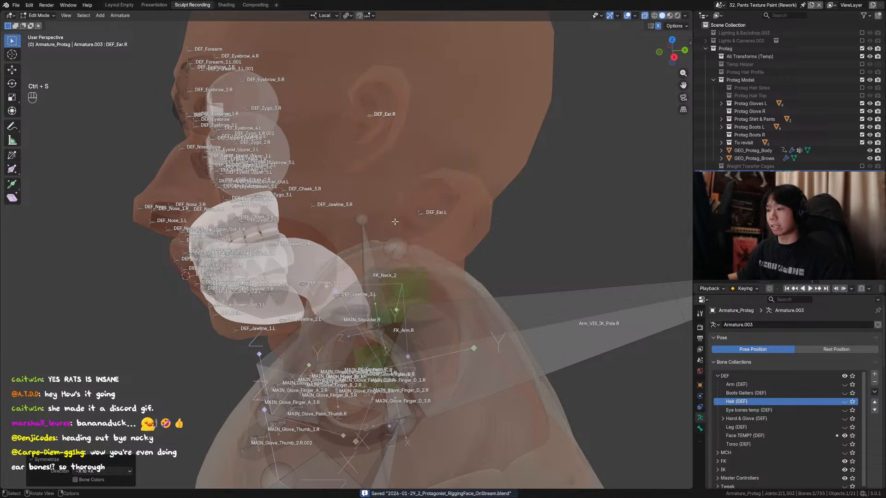
pyautogui.moveTo(425, 215); pyautogui.dragTo(395, 203, button='middle')
pyautogui.hotkey('ctrl', 's')
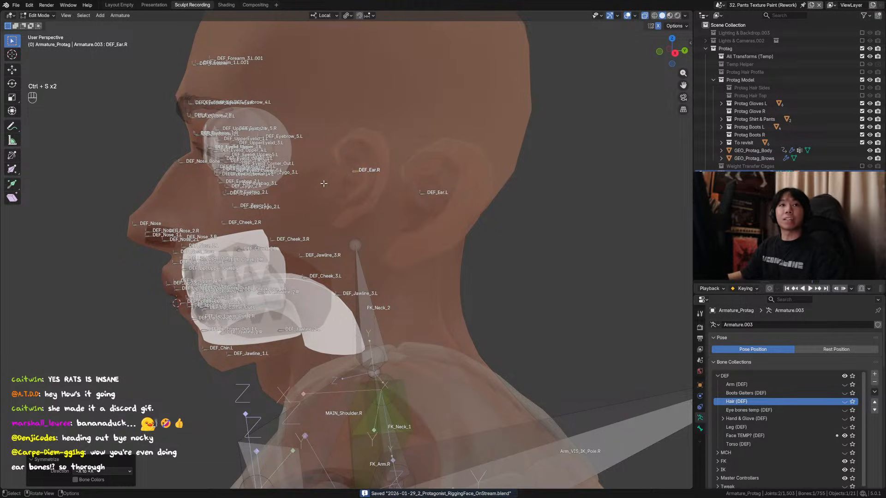
pyautogui.keyDown('shift'); pyautogui.moveTo(324, 184); pyautogui.dragTo(401, 210, button='middle'); pyautogui.keyUp('shift')
pyautogui.hotkey('ctrl', 's')
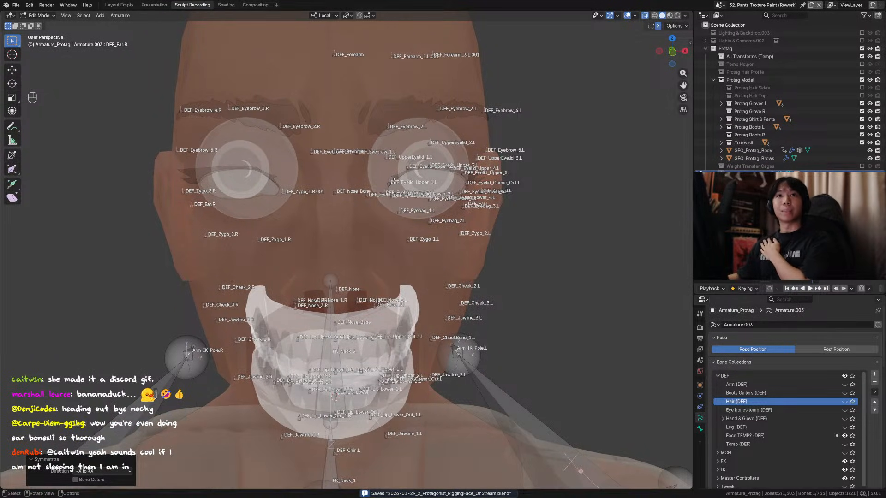
# Duplicate the DEF_Zygo_2.L bone in side view, moving the copy about 0.044 m in Y and 0.018 m in Z, toward the ear.
pyautogui.moveTo(518, 193); pyautogui.dragTo(458, 185, button='middle')
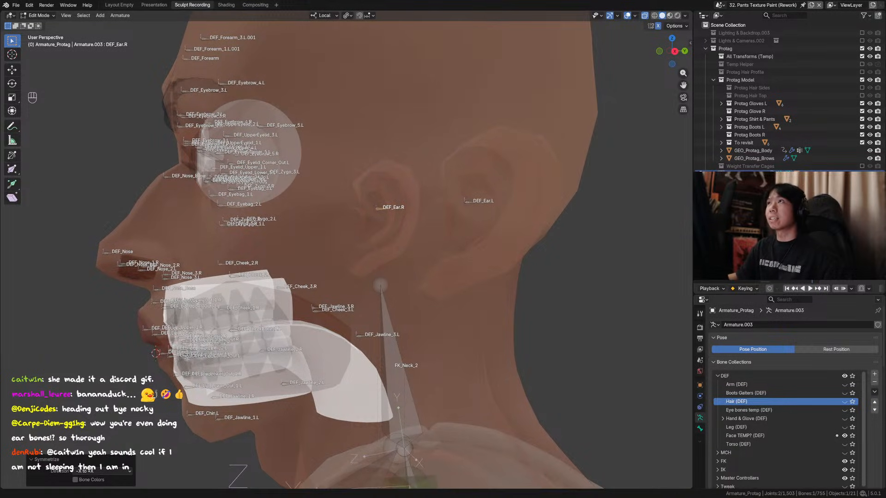
pyautogui.moveTo(332, 231); pyautogui.dragTo(360, 240, button='middle')
pyautogui.click(346, 240)
pyautogui.hotkey('ctrl', 's')
pyautogui.hotkey('shift', 'd')
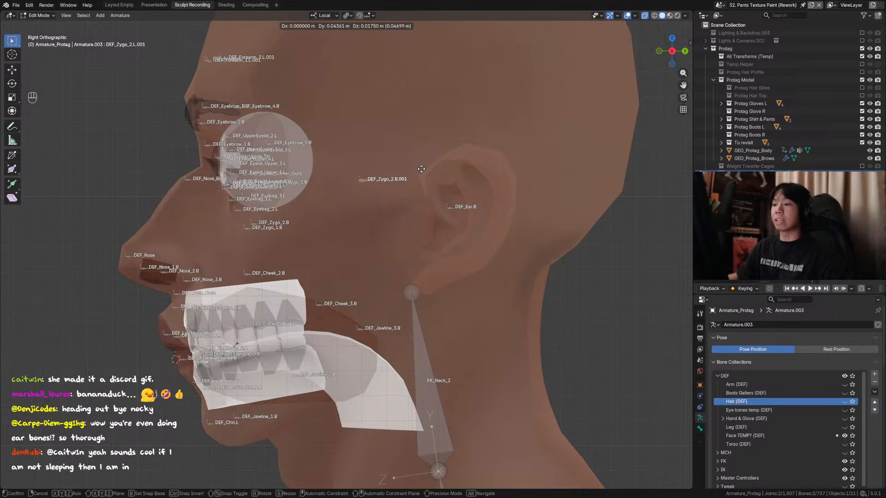
pyautogui.click(421, 169)
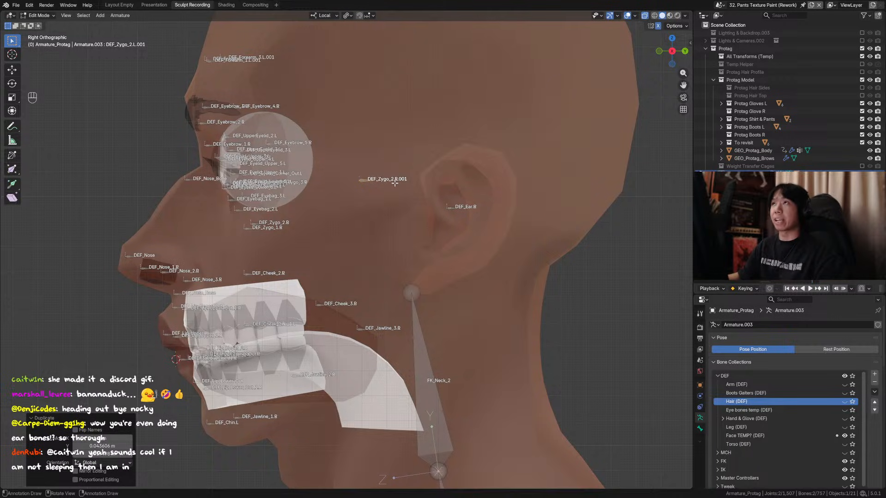
# Shift the duplicated zygo bone along its local X axis, nudge it down and back toward the ear in side view, and save.
pyautogui.keyDown('alt'); pyautogui.moveTo(395, 182); pyautogui.dragTo(464, 214, button='middle'); pyautogui.keyUp('alt')
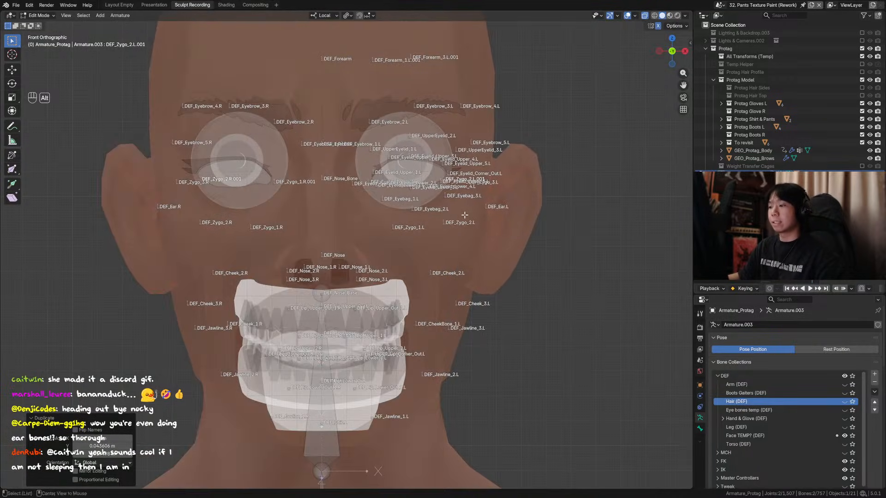
pyautogui.press('g')
pyautogui.press('y')
pyautogui.press('x')
pyautogui.click(465, 215)
pyautogui.keyDown('alt'); pyautogui.moveTo(464, 215); pyautogui.dragTo(396, 218, button='middle'); pyautogui.keyUp('alt')
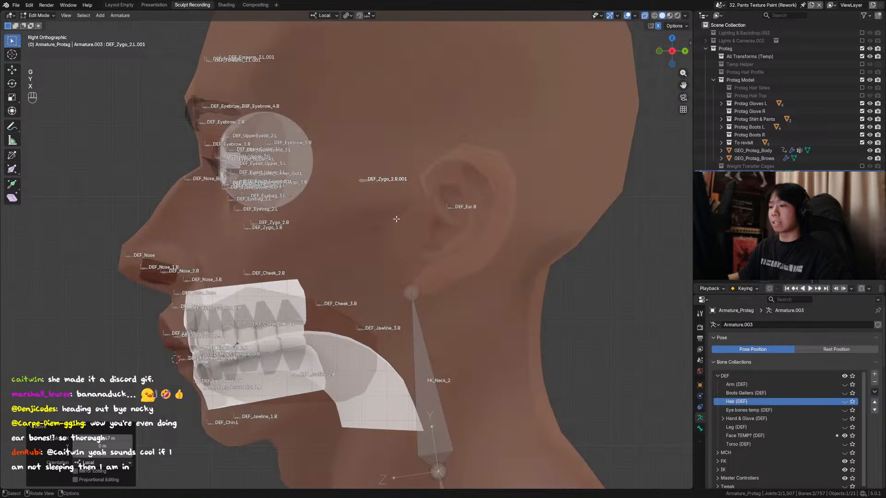
pyautogui.press('g')
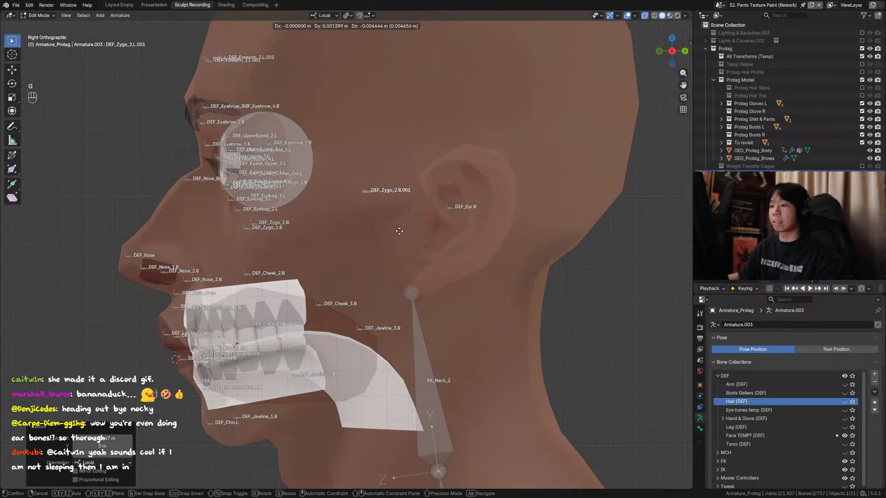
pyautogui.click(405, 232)
pyautogui.click(379, 195)
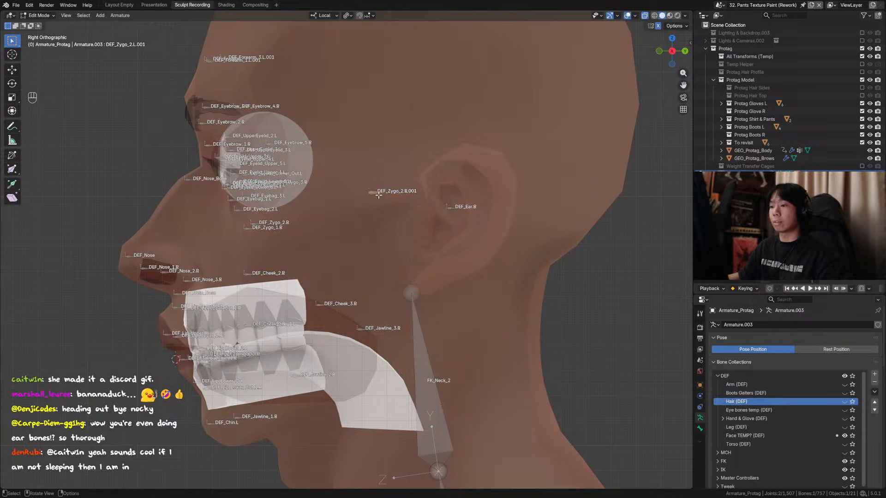
pyautogui.hotkey('ctrl', 's')
# Rename the duplicated bone DEF_Zygo_2.L.001 as DEF_Jaw.L and save the file.
pyautogui.scroll(-2, 412, 199)
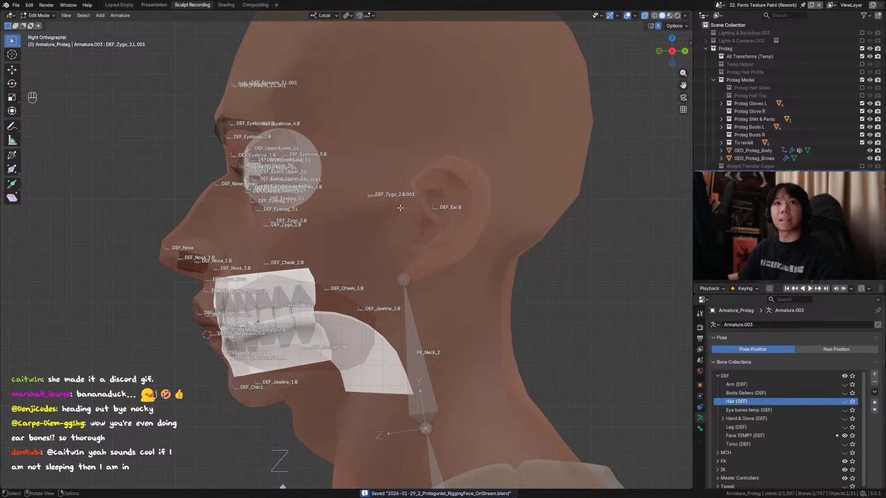
pyautogui.keyDown('shift'); pyautogui.scroll(-1, 374, 192); pyautogui.keyUp('shift')
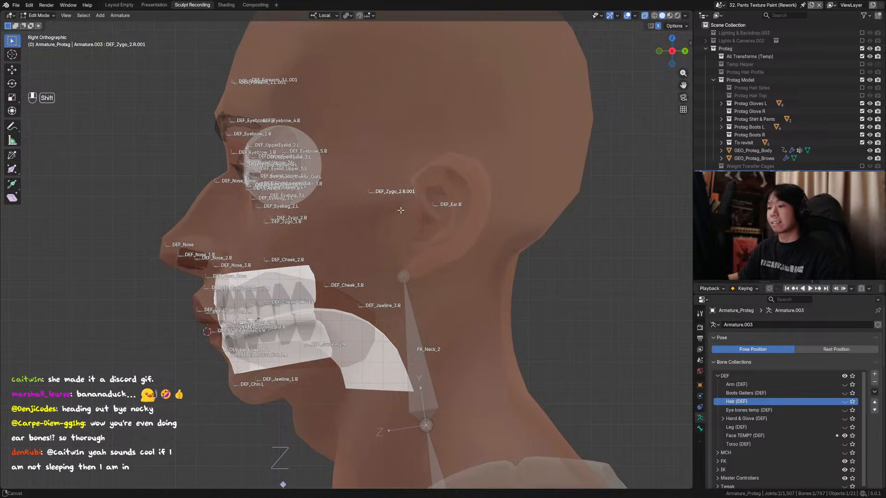
pyautogui.press('F2')
pyautogui.click(397, 199)
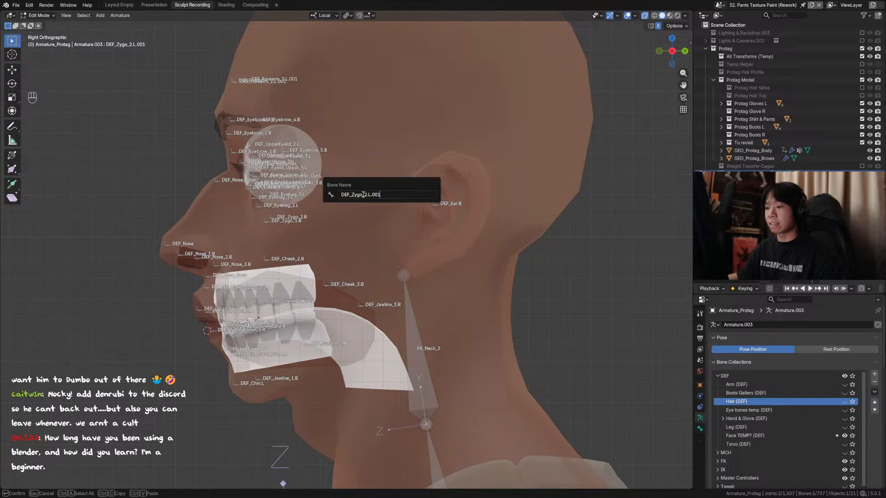
pyautogui.click(350, 196)
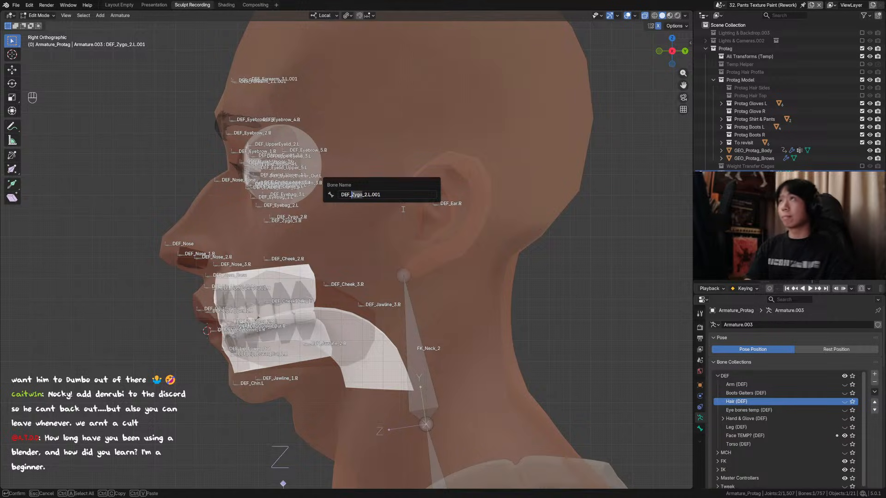
pyautogui.press('Delete')
pyautogui.press('Delete')
pyautogui.press('Delete')
pyautogui.press('Delete')
pyautogui.press('Delete')
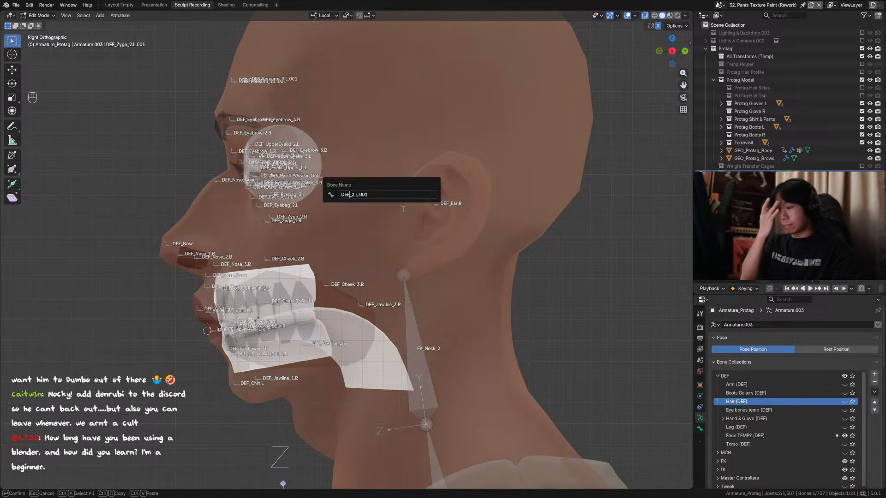
pyautogui.write('_Jaw')
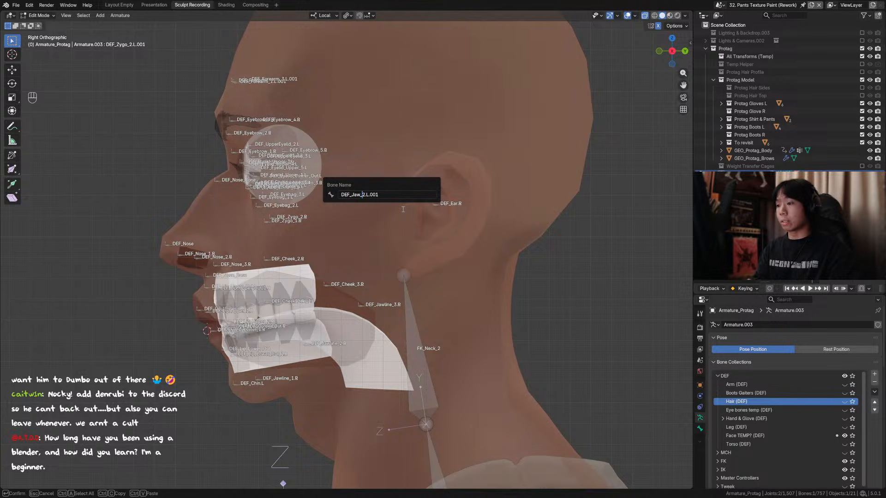
pyautogui.press('BackSpace')
pyautogui.hotkey('ctrl', 'Right')
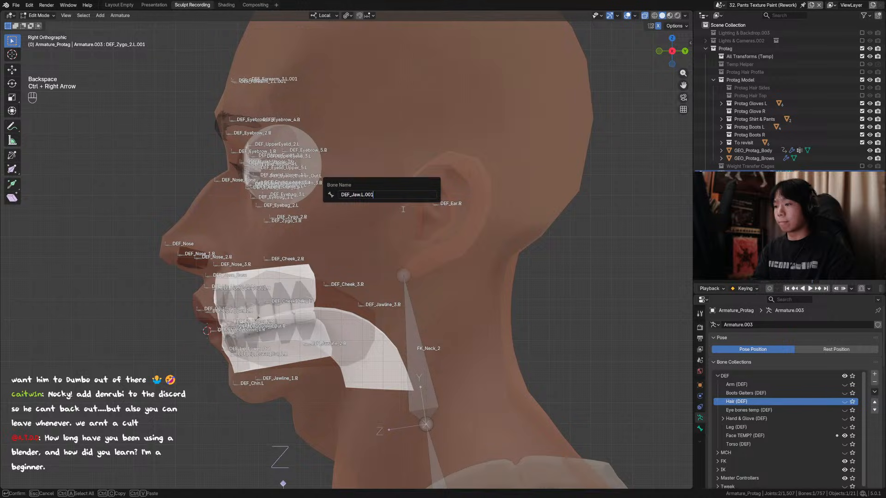
pyautogui.press('BackSpace')
pyautogui.press('BackSpace')
pyautogui.press('Return')
pyautogui.hotkey('ctrl', 's')
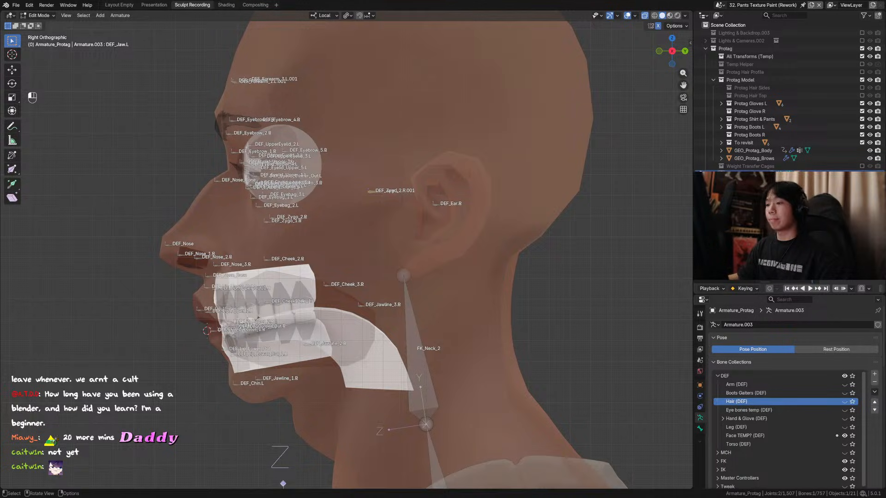
# Rotate DEF_Jaw.L and the overlapping DEF_Zygo_2.R.001 by -90 degrees in side view, and save the file.
pyautogui.click(369, 191)
pyautogui.press('r')
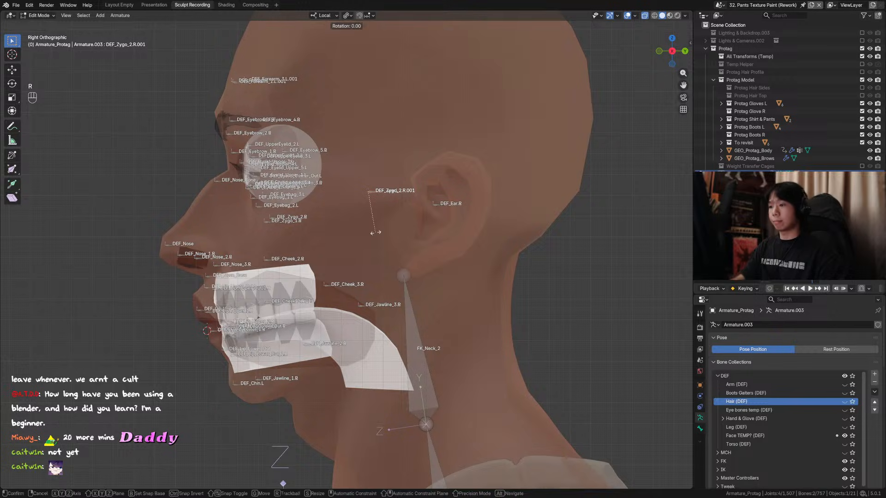
pyautogui.press('KP_9')
pyautogui.press('KP_0')
pyautogui.press('KP_Subtract')
pyautogui.press('KP_Enter')
pyautogui.hotkey('ctrl', 's')
# Delete the mirrored duplicate DEF_Zygo_2.R.001, symmetrize DEF_Jaw.L to the other side, and save the file.
pyautogui.moveTo(406, 194); pyautogui.dragTo(392, 210, button='middle')
pyautogui.click(387, 204)
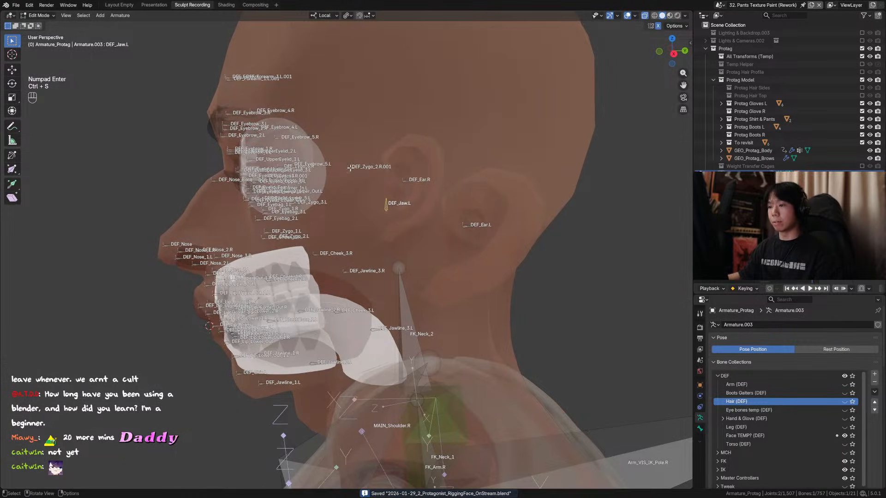
pyautogui.moveTo(350, 168); pyautogui.dragTo(369, 168, button='middle')
pyautogui.press('x')
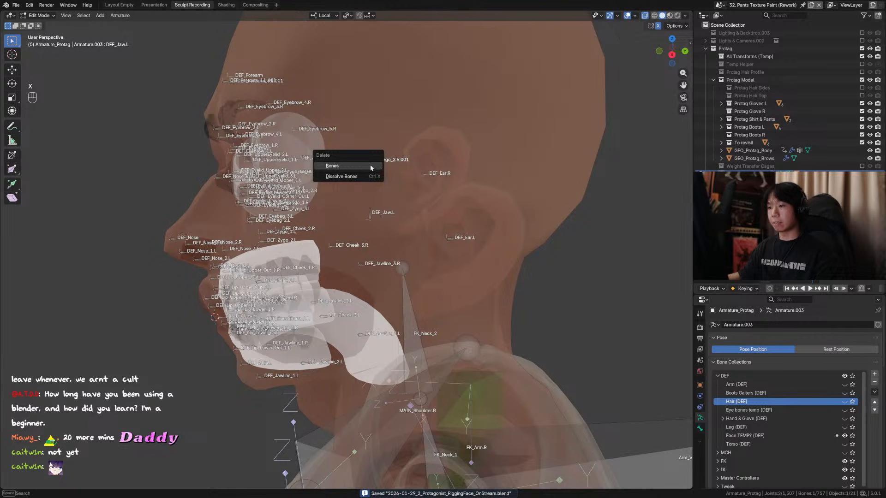
pyautogui.click(371, 167)
pyautogui.rightClick(397, 223)
pyautogui.hotkey('ctrl', 's')
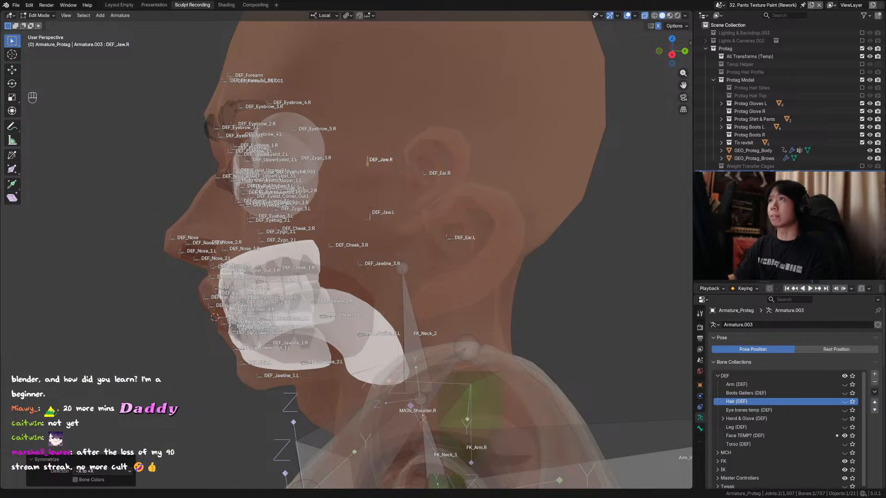
# Align the DEF_Jaw.L bone to the orientation of DEF_Ear.L and save the file.
pyautogui.moveTo(344, 192); pyautogui.dragTo(354, 171, button='middle')
pyautogui.click(386, 177)
pyautogui.keyDown('shift'); pyautogui.click(465, 196); pyautogui.keyUp('shift')
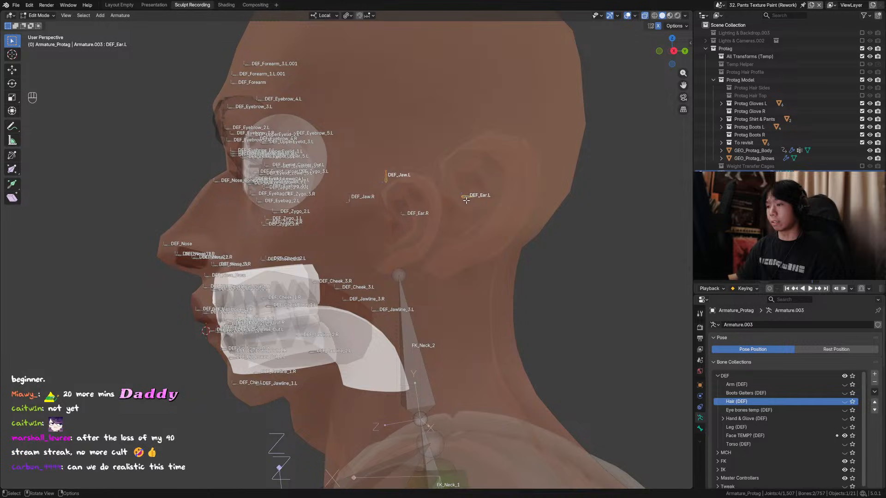
pyautogui.hotkey('ctrl', 'alt', 'a')
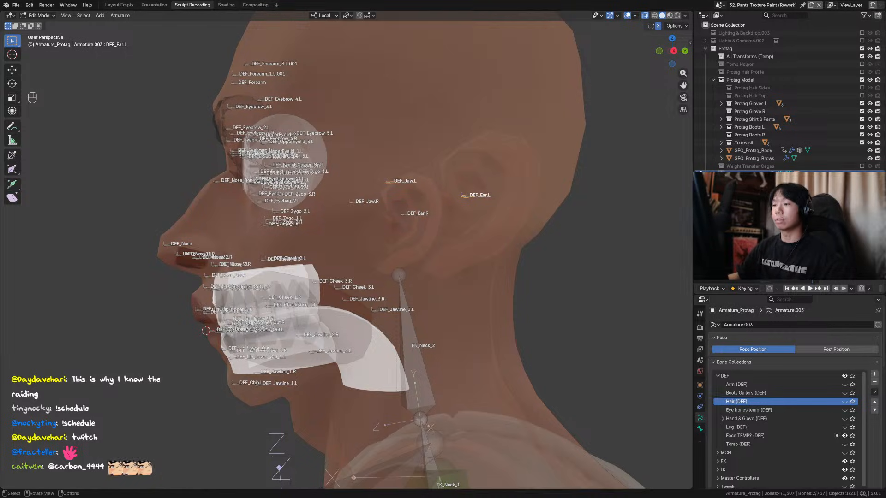
pyautogui.moveTo(393, 240); pyautogui.dragTo(377, 197, button='middle')
pyautogui.hotkey('ctrl', 's')
# Move DEF_Jaw.L about 0.007 m in Y and -0.002 m in Z, scale it up by about 2.69, and save.
pyautogui.click(377, 196)
pyautogui.press('g')
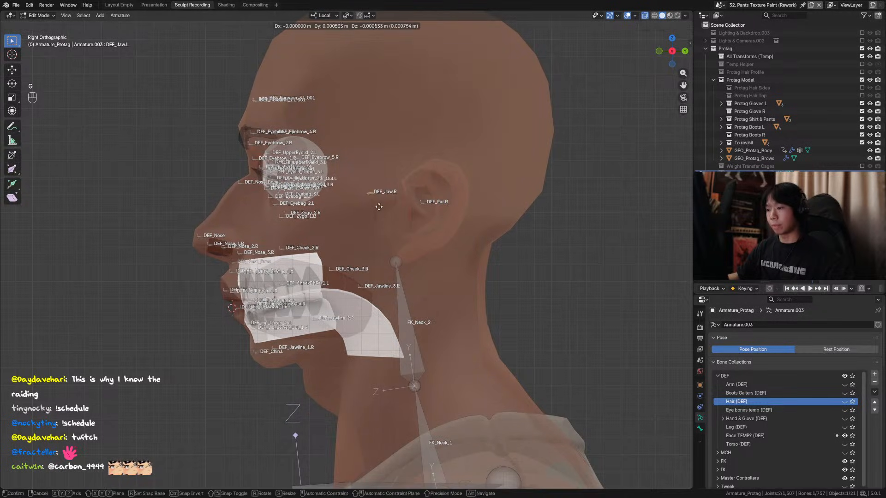
pyautogui.click(389, 208)
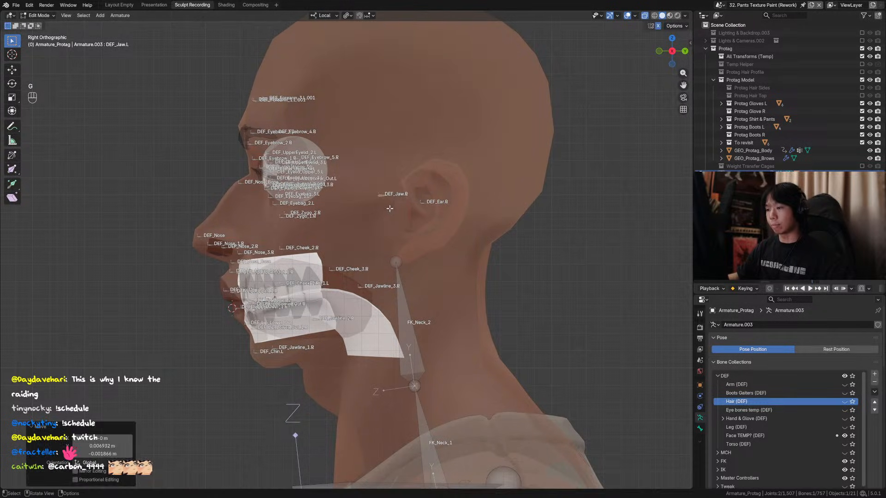
pyautogui.press('s')
pyautogui.click(450, 214)
pyautogui.moveTo(450, 215); pyautogui.dragTo(413, 226, button='middle')
pyautogui.hotkey('ctrl', 's')
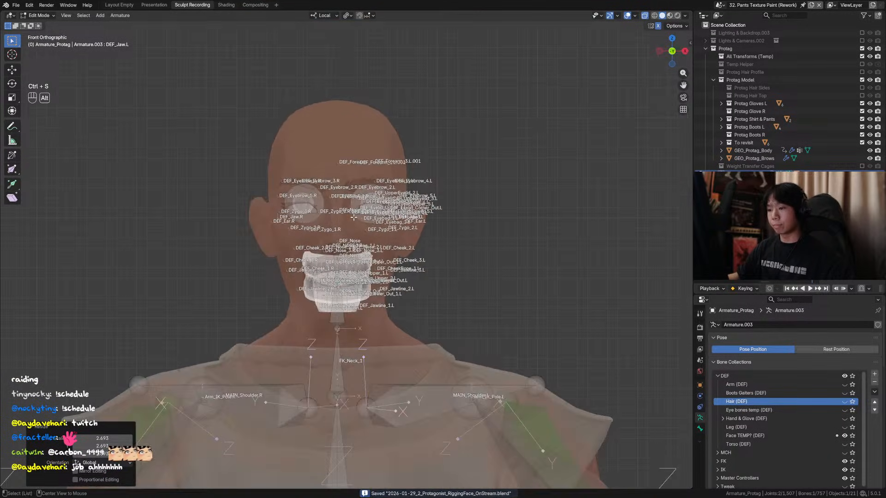
# Turn off the Text Info viewport overlay to clear the bone names from the view.
pyautogui.hotkey('alt', 'z')
pyautogui.hotkey('alt', 'z')
pyautogui.click(635, 16)
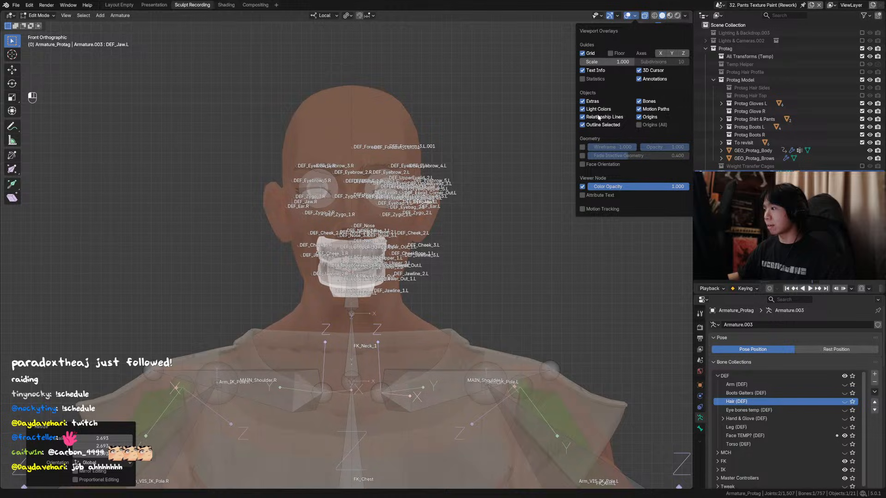
pyautogui.click(599, 71)
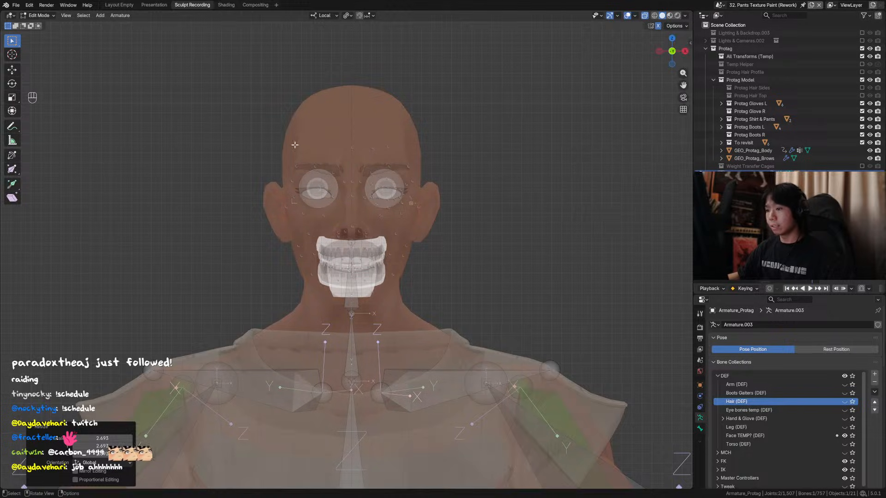
# Select the facial bones on the character's right side, hide every object except the armature, and return to Edit Mode.
pyautogui.moveTo(234, 111); pyautogui.dragTo(347, 317)
pyautogui.moveTo(347, 317); pyautogui.dragTo(491, 143, button='middle')
pyautogui.hotkey('ctrl', 'Tab')
pyautogui.hotkey('ctrl', 'Tab')
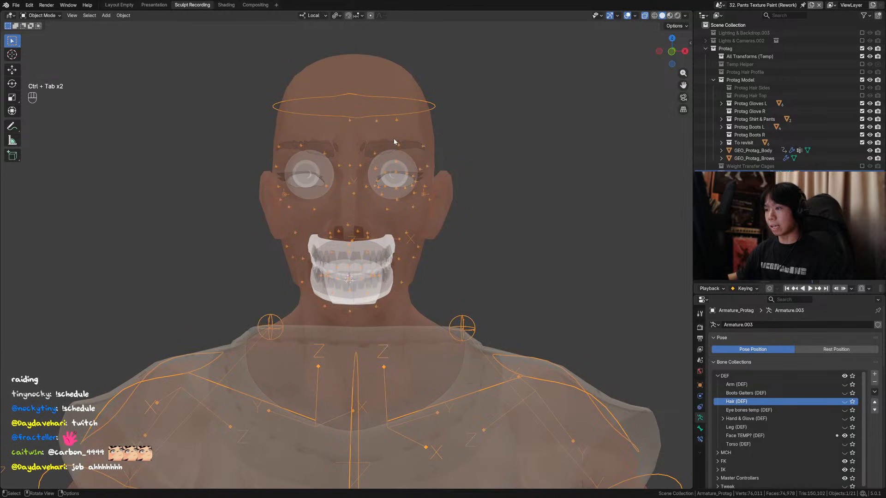
pyautogui.hotkey('shift', 'h')
pyautogui.press('Tab')
# Delete all selected .R facial bones on the character's right side.
pyautogui.moveTo(389, 159); pyautogui.dragTo(536, 140, button='middle')
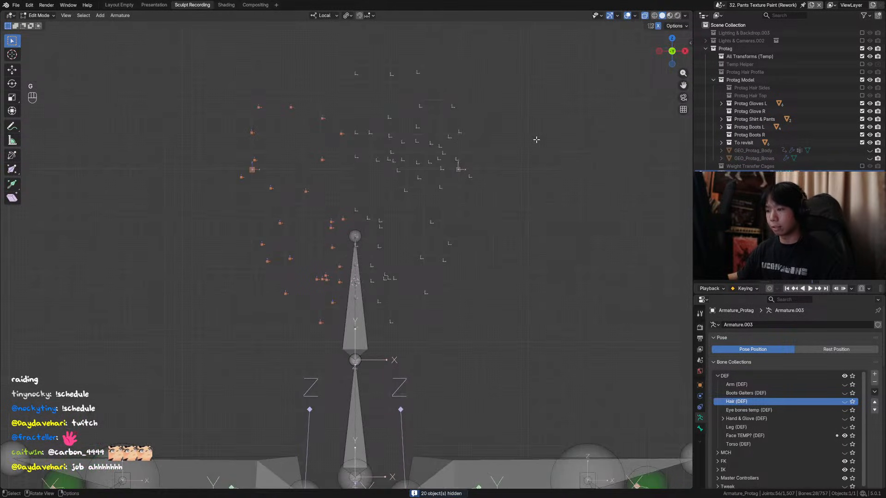
pyautogui.press('g')
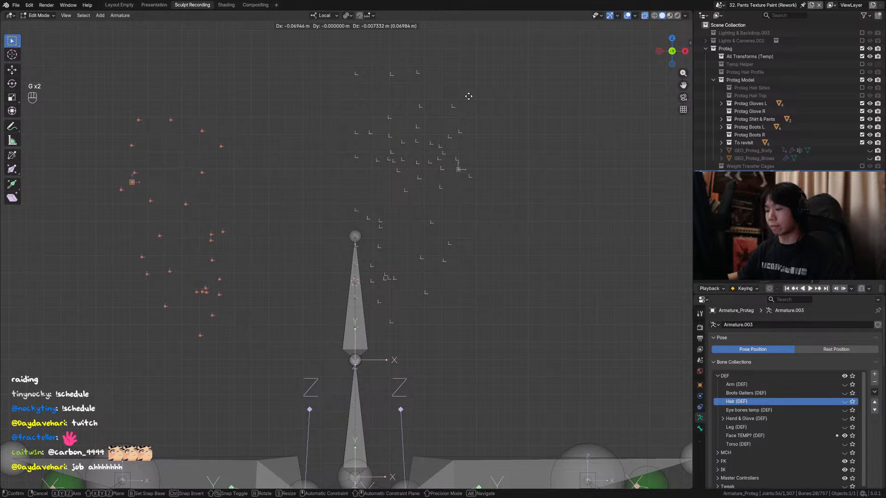
pyautogui.rightClick(441, 161)
pyautogui.press('x')
pyautogui.click(441, 162)
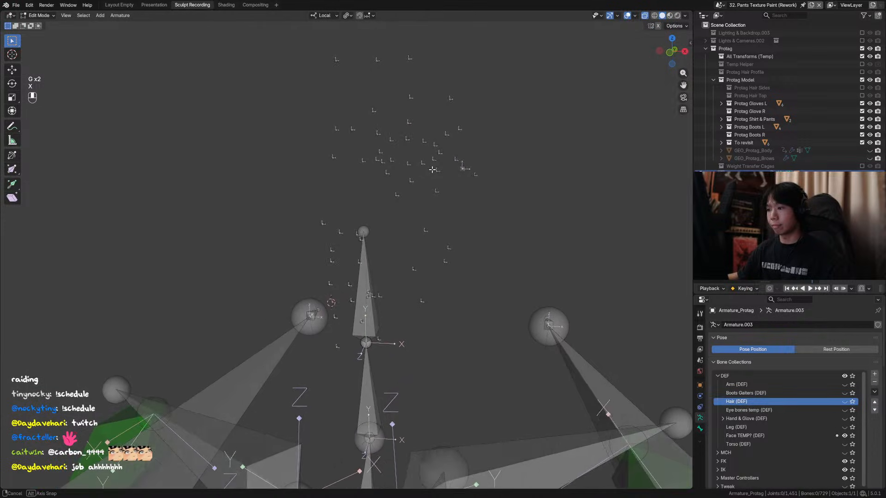
# Hide the upper neck bone, then symmetrize all left-side facial bones to the other side, saving the file.
pyautogui.press('h')
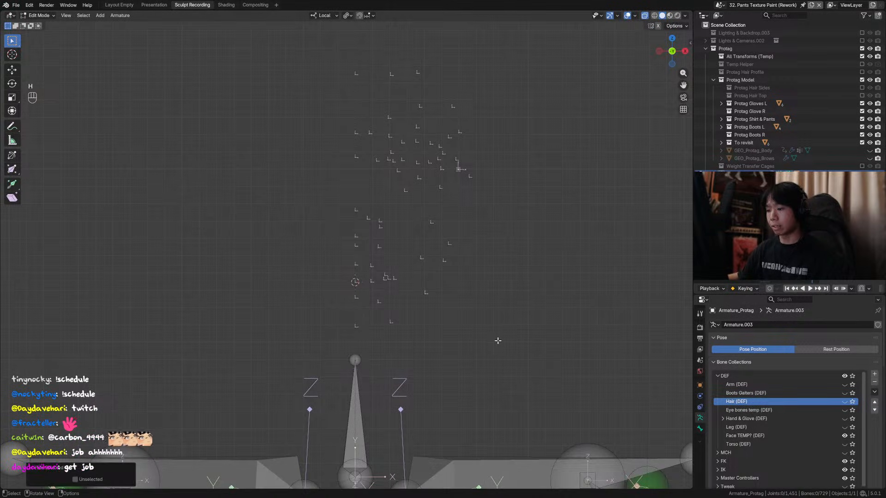
pyautogui.moveTo(498, 341); pyautogui.dragTo(365, 17)
pyautogui.moveTo(378, 70); pyautogui.dragTo(399, 158, button='middle')
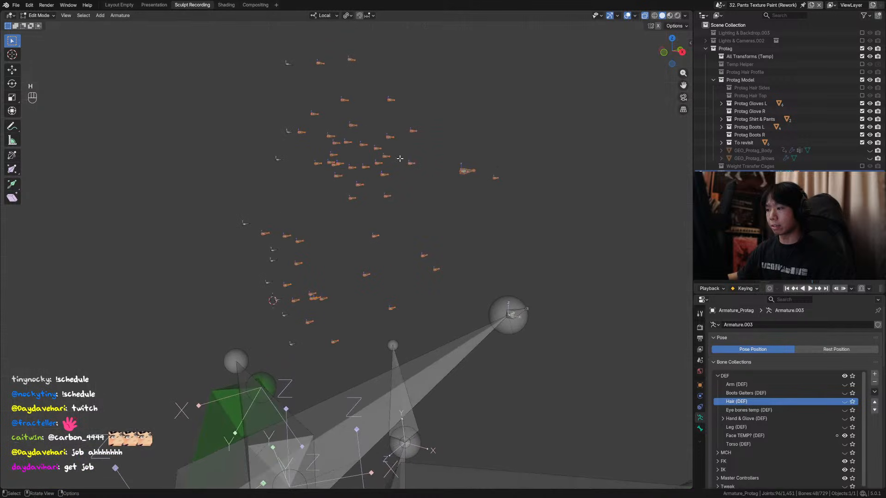
pyautogui.hotkey('ctrl', 's')
pyautogui.moveTo(453, 158); pyautogui.dragTo(511, 171, button='middle')
pyautogui.rightClick(489, 158)
pyautogui.click(492, 160)
pyautogui.scroll(-2, 484, 158)
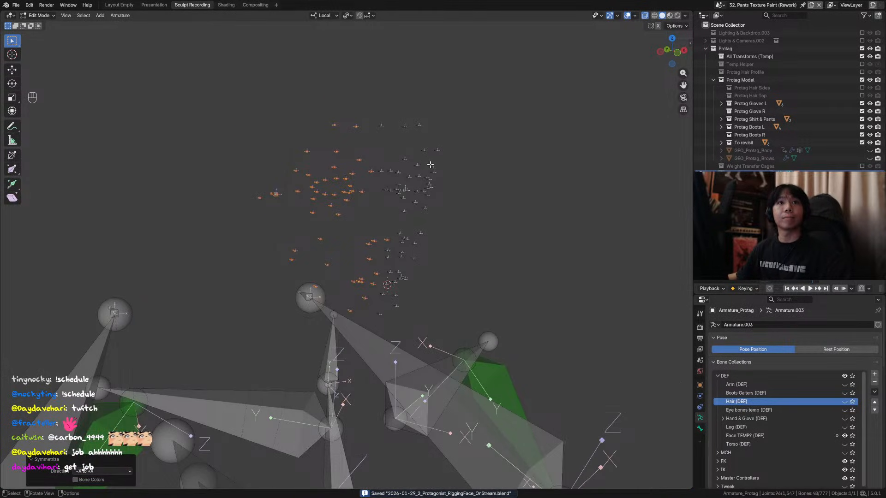
# Save the file and switch the armature to Pose Mode to inspect the mirrored facial bones.
pyautogui.moveTo(430, 164); pyautogui.dragTo(343, 162, button='middle')
pyautogui.hotkey('ctrl', 'Tab')
pyautogui.hotkey('ctrl', 's')
pyautogui.moveTo(427, 167); pyautogui.dragTo(521, 99, button='middle')
pyautogui.hotkey('ctrl', 'Tab')
pyautogui.moveTo(479, 134); pyautogui.dragTo(536, 140)
pyautogui.moveTo(498, 52); pyautogui.dragTo(494, 263)
pyautogui.moveTo(249, 179); pyautogui.dragTo(283, 187, button='middle')
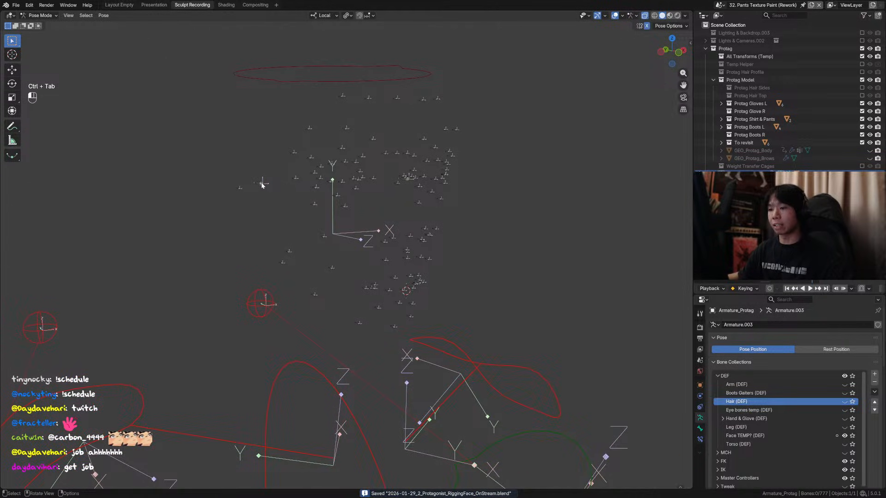
# Check the name of the cheek bone on the character's right side, inspect the mirrored facial bones from several angles, and save the file.
pyautogui.press('F2')
pyautogui.click(262, 182)
pyautogui.press('F2')
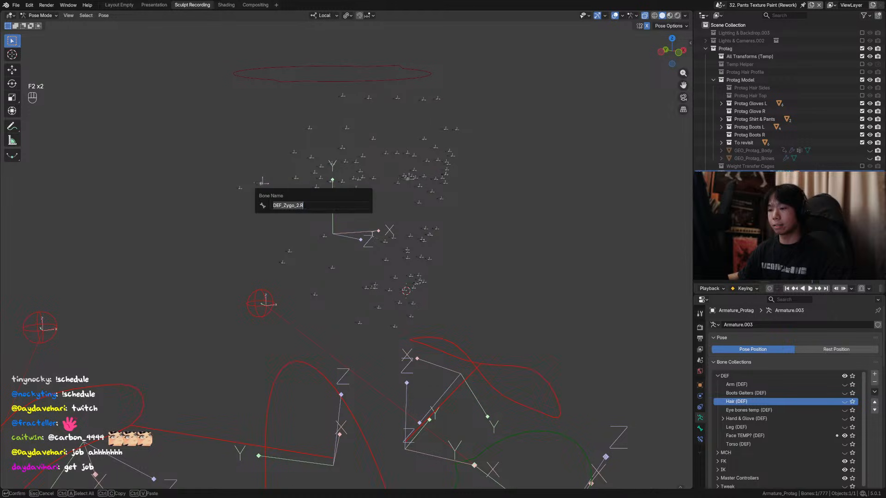
pyautogui.press('F2')
pyautogui.moveTo(332, 237); pyautogui.dragTo(303, 212, button='middle')
pyautogui.hotkey('ctrl', 's')
pyautogui.moveTo(312, 151); pyautogui.dragTo(326, 151, button='middle')
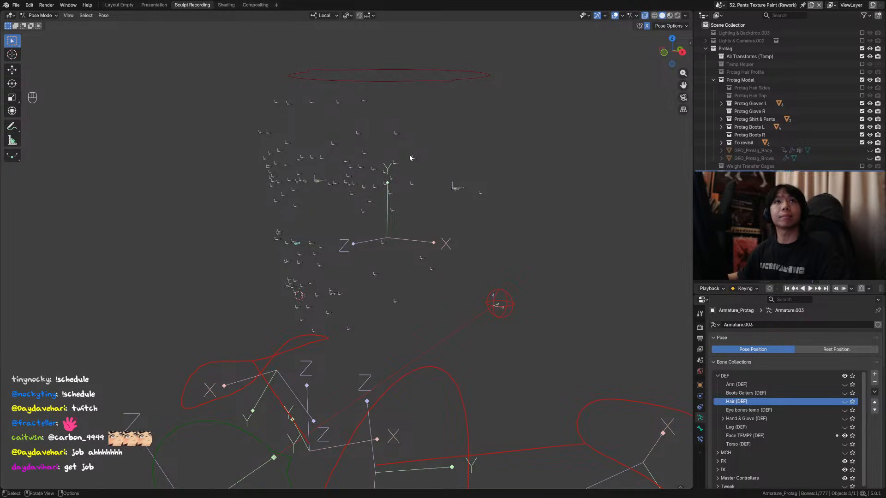
pyautogui.moveTo(409, 158); pyautogui.dragTo(503, 198, button='middle')
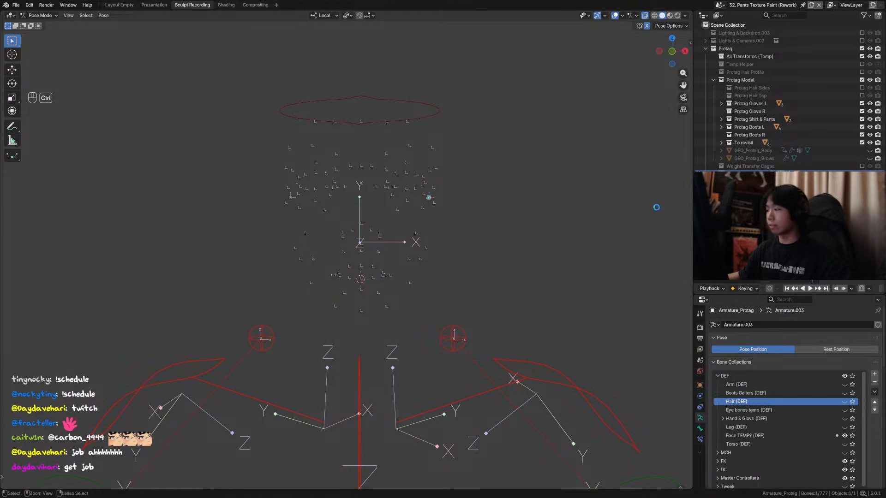
pyautogui.hotkey('ctrl', 's')
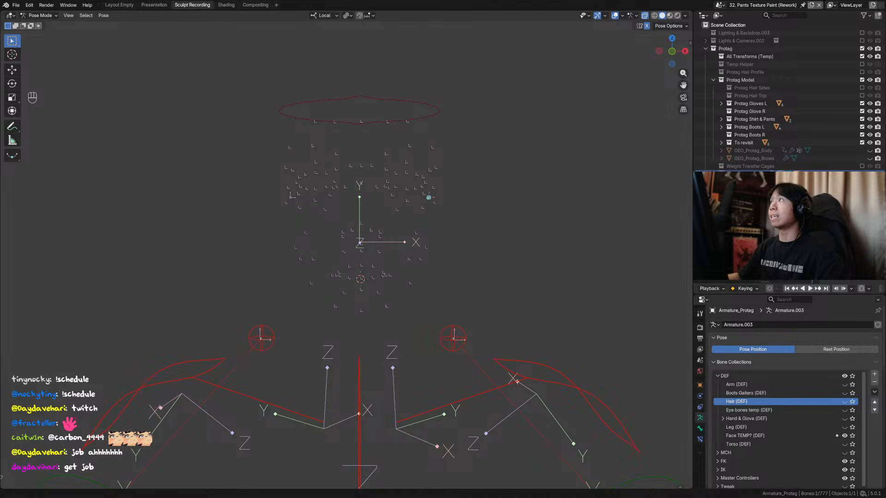
pyautogui.moveTo(393, 161); pyautogui.dragTo(409, 124, button='middle')
pyautogui.hotkey('ctrl', 's')
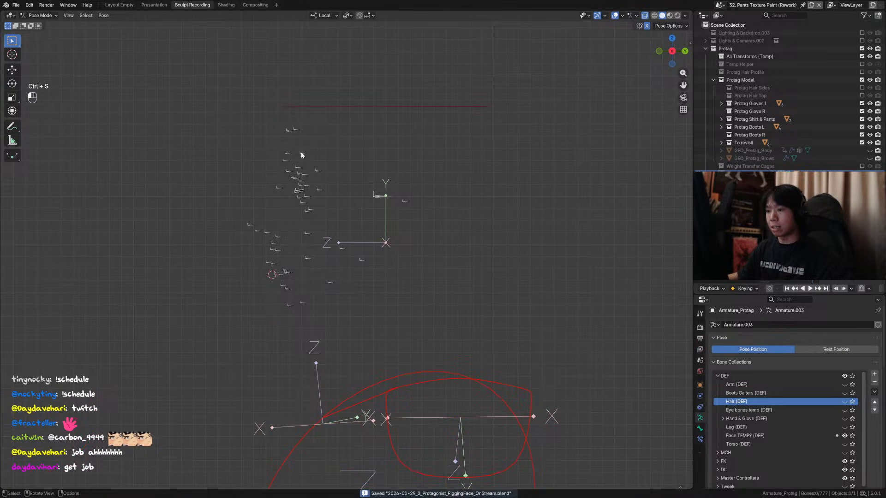
# In Edit Mode, select all facial bones from the side view and save the file.
pyautogui.press('Tab')
pyautogui.hotkey('alt', 'z')
pyautogui.moveTo(204, 91); pyautogui.dragTo(471, 310)
pyautogui.moveTo(471, 310); pyautogui.dragTo(340, 234, button='middle')
pyautogui.hotkey('ctrl', 's')
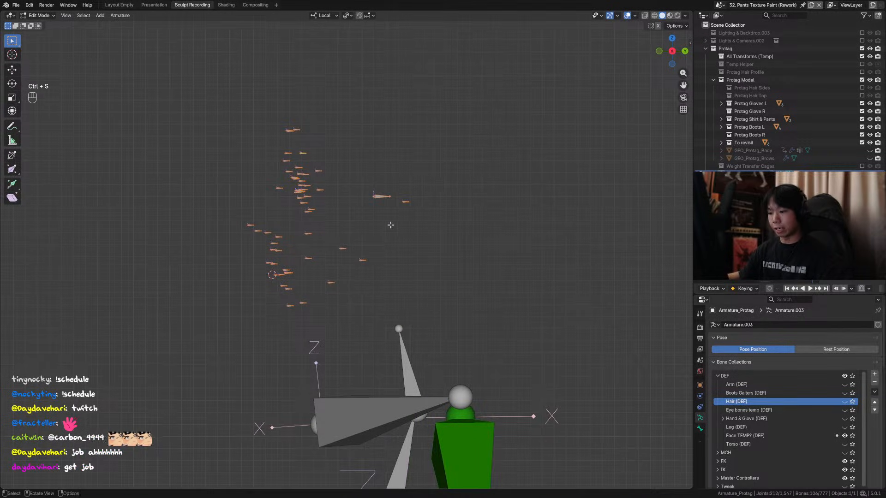
# Set DEF_Head as the parent of all selected facial bones.
pyautogui.scroll(-8, 749, 409)
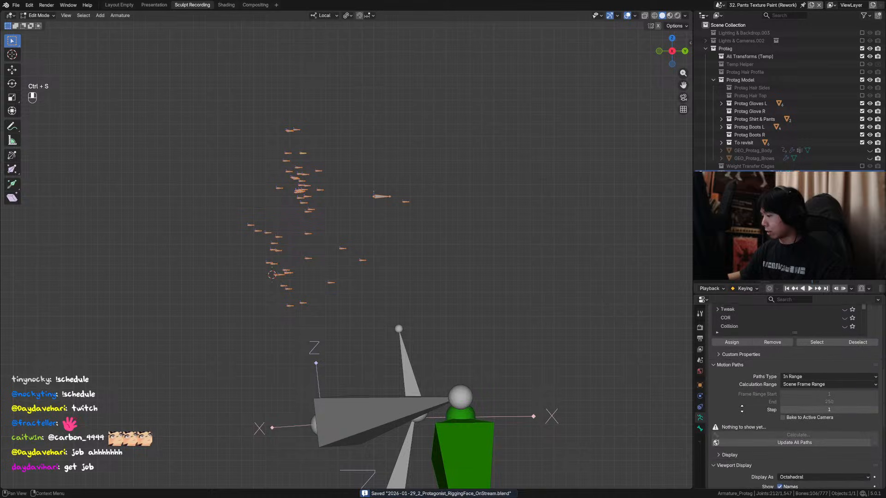
pyautogui.scroll(6, 734, 443)
pyautogui.scroll(3, 734, 444)
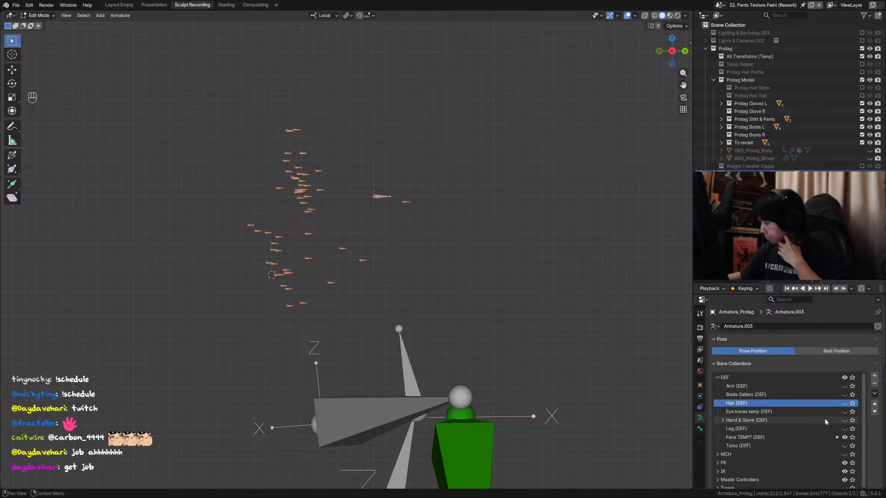
pyautogui.moveTo(402, 294); pyautogui.dragTo(440, 295, button='middle')
pyautogui.click(700, 429)
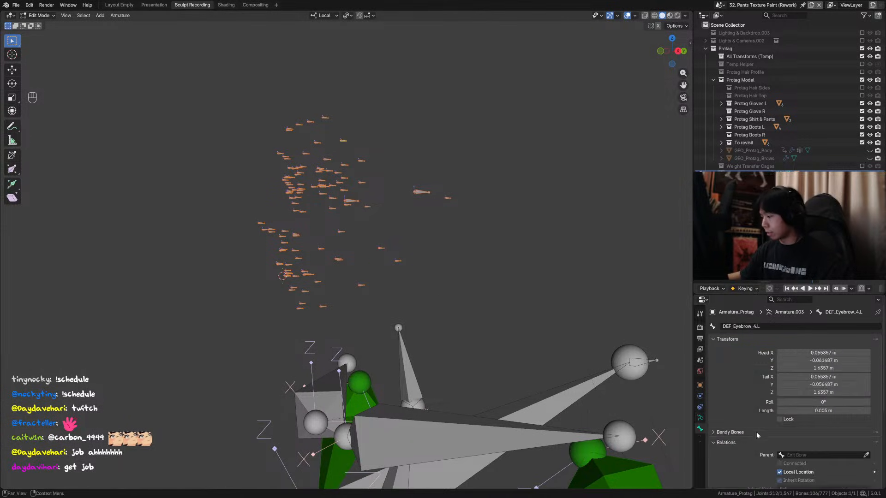
pyautogui.scroll(-5, 798, 369)
pyautogui.click(798, 365)
pyautogui.write('DEF')
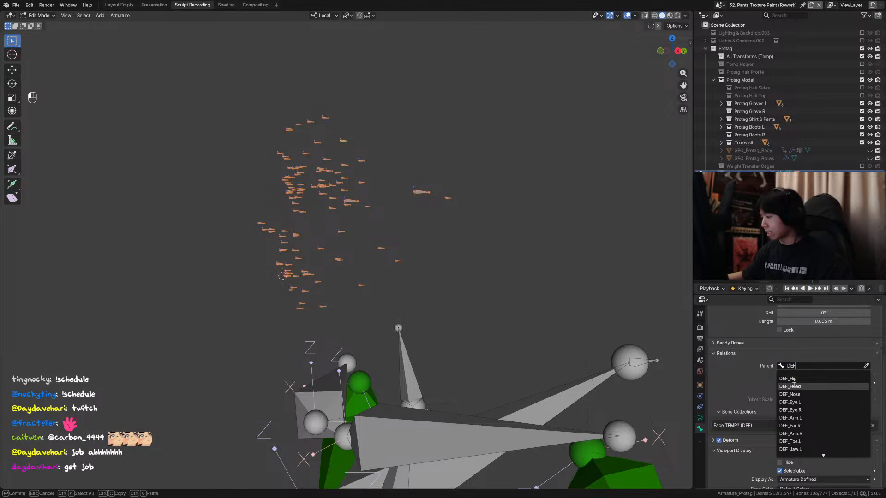
pyautogui.click(799, 386)
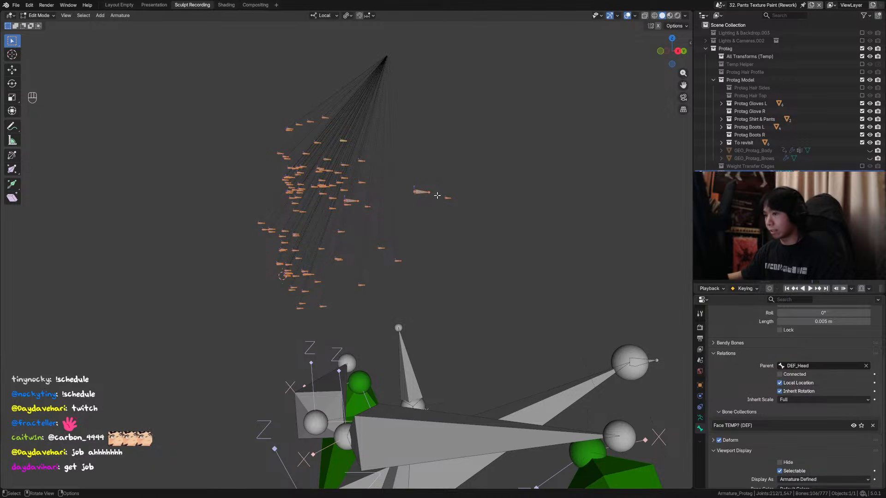
# Save the file, put the armature in Pose Mode, and test-rotate the head control, cancelling each rotation.
pyautogui.moveTo(415, 208); pyautogui.dragTo(372, 152, button='middle')
pyautogui.hotkey('ctrl', 'Tab')
pyautogui.hotkey('ctrl', 's')
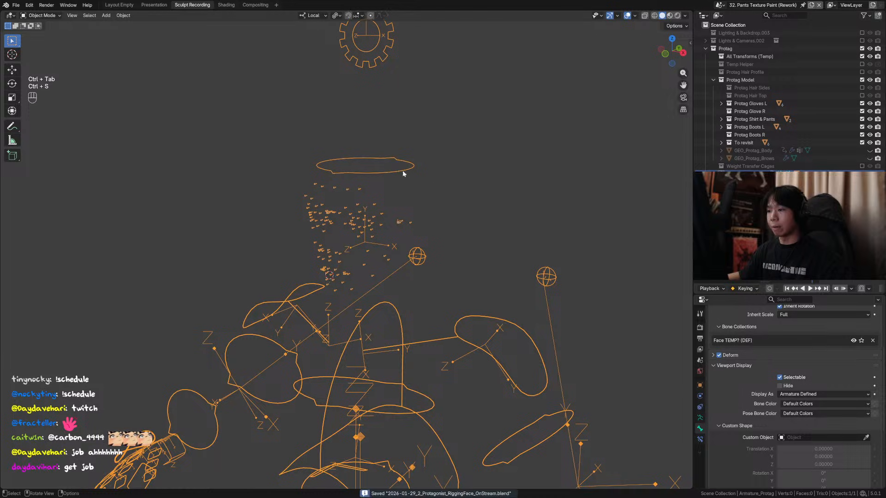
pyautogui.hotkey('ctrl', 'Tab')
pyautogui.press('r')
pyautogui.rightClick(410, 179)
pyautogui.keyDown('alt'); pyautogui.moveTo(411, 185); pyautogui.dragTo(418, 188, button='middle'); pyautogui.keyUp('alt')
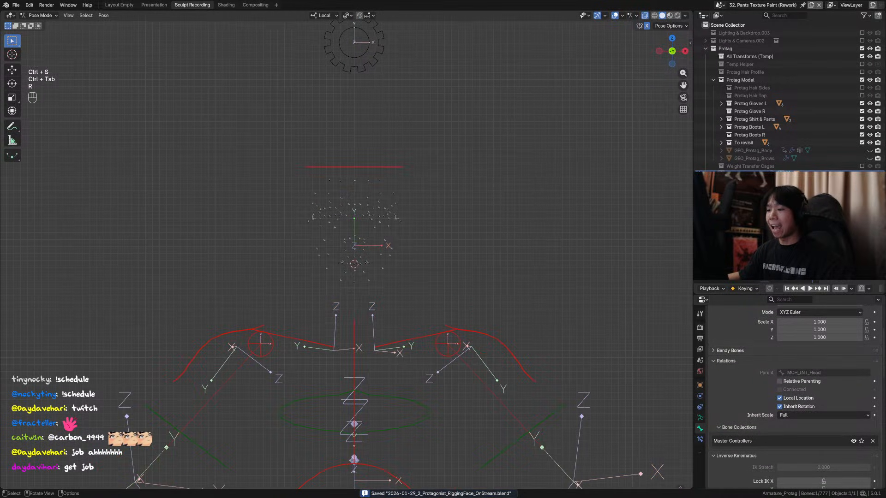
pyautogui.press('r')
pyautogui.rightClick(436, 221)
# Reveal the hidden bones and test-rotate the neck and head controls together, cancelling the rotation.
pyautogui.hotkey('alt', 'h')
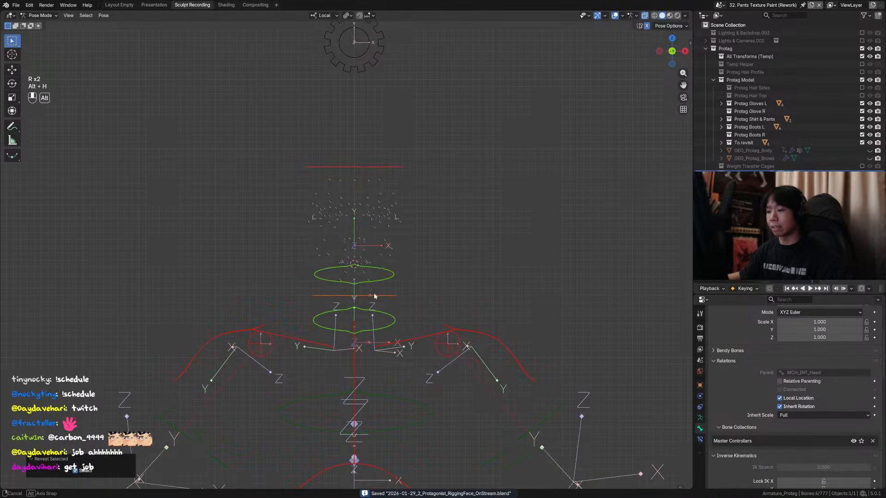
pyautogui.keyDown('shift'); pyautogui.click(374, 295); pyautogui.keyUp('shift')
pyautogui.keyDown('shift'); pyautogui.click(384, 170); pyautogui.keyUp('shift')
pyautogui.press('r')
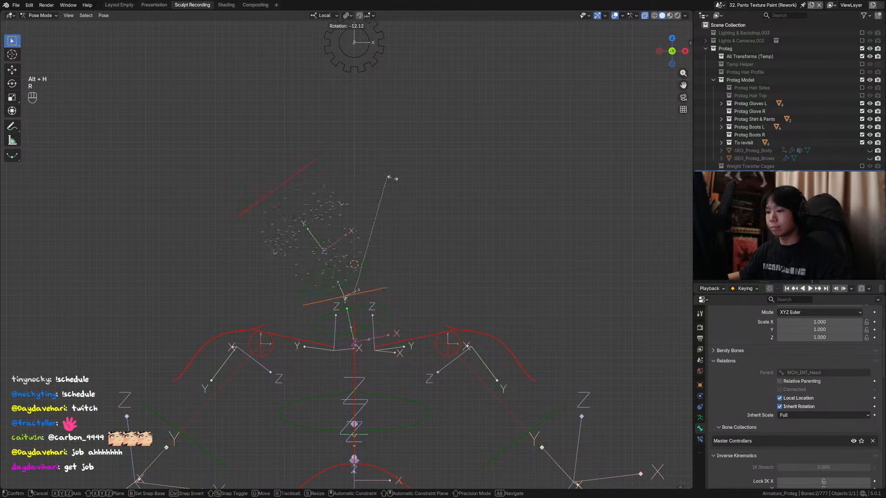
pyautogui.rightClick(468, 223)
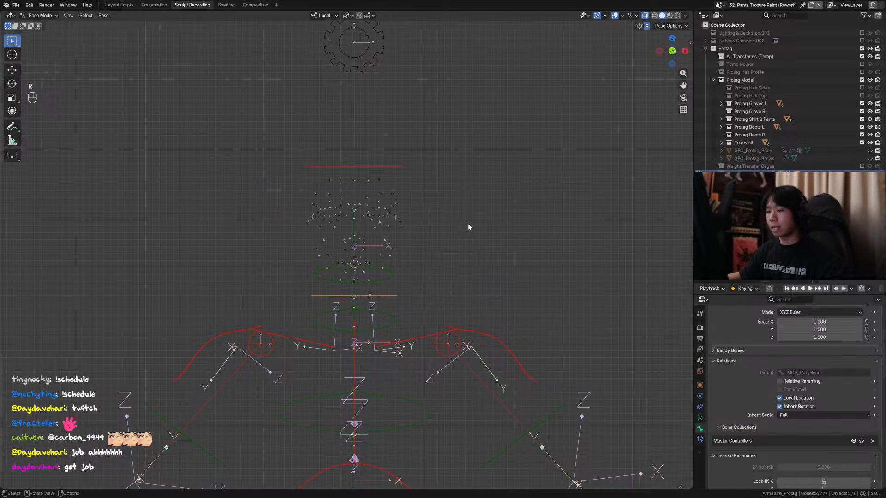
# Reveal the hidden body and eyebrow meshes, and test-rotate the neck and head controls in Pose Mode, cancelling the rotation.
pyautogui.hotkey('ctrl', 'Tab')
pyautogui.hotkey('alt', 'h')
pyautogui.click(392, 275)
pyautogui.hotkey('ctrl', 'Tab')
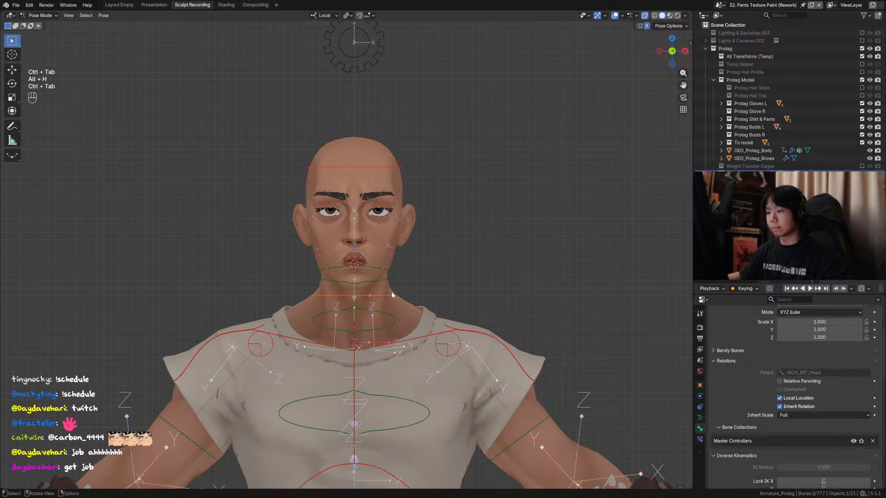
pyautogui.keyDown('shift'); pyautogui.click(379, 166); pyautogui.keyUp('shift')
pyautogui.press('r')
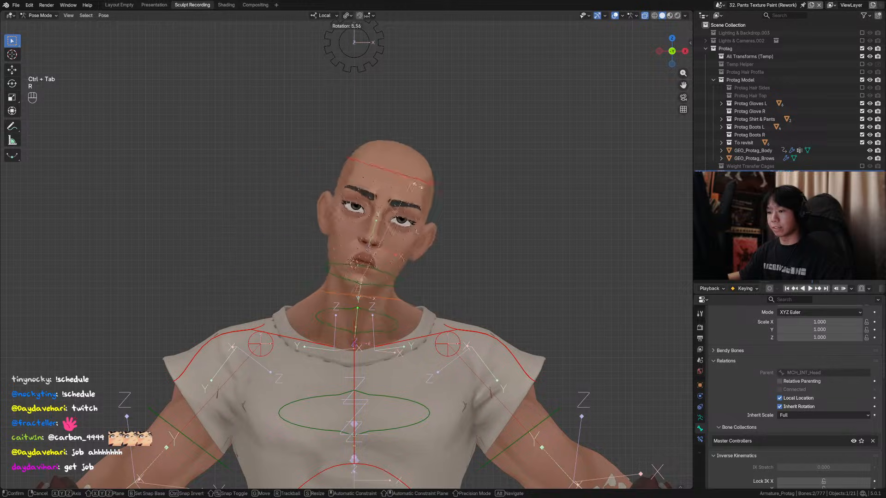
pyautogui.rightClick(478, 177)
# Turn off the viewport overlays and test-twist the neck and head around their local Y axis, cancelling the rotation.
pyautogui.click(615, 15)
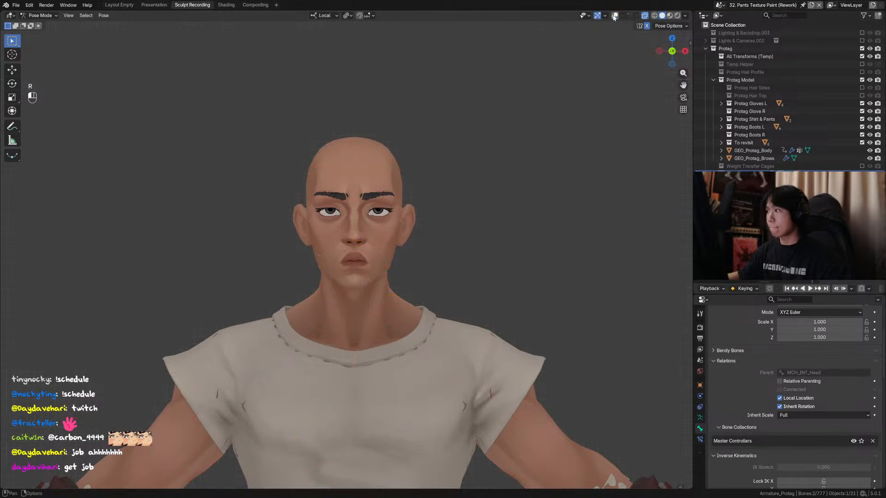
pyautogui.moveTo(524, 135); pyautogui.dragTo(495, 139, button='middle')
pyautogui.press('r')
pyautogui.press('y')
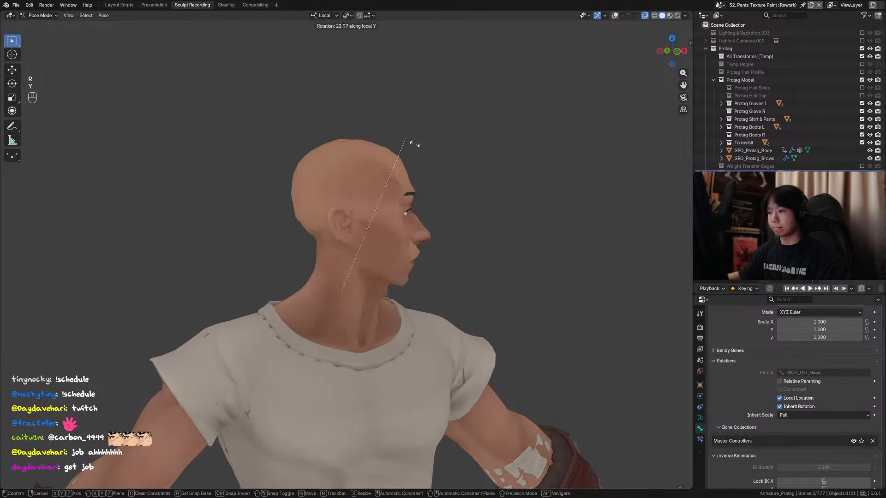
pyautogui.rightClick(430, 196)
# Play the animation briefly to examine how the face and eyebrows move, then stop it.
pyautogui.moveTo(427, 185); pyautogui.dragTo(375, 161, button='middle')
pyautogui.scroll(1, 375, 163)
pyautogui.press('space')
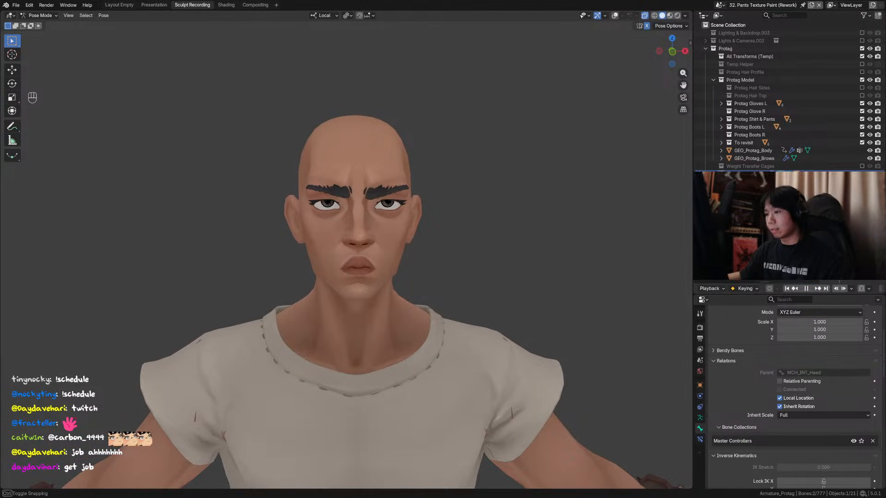
pyautogui.press('space')
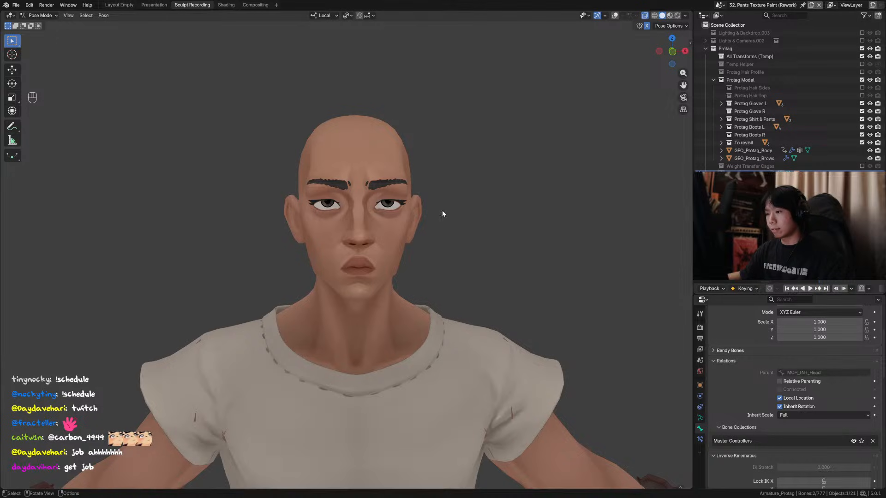
# Return to Object Mode with overlays on, select the GEO_Protag_Brows mesh, and display its mesh data.
pyautogui.hotkey('ctrl', 'Tab')
pyautogui.moveTo(457, 81); pyautogui.dragTo(547, 117, button='middle')
pyautogui.click(627, 15)
pyautogui.click(754, 158)
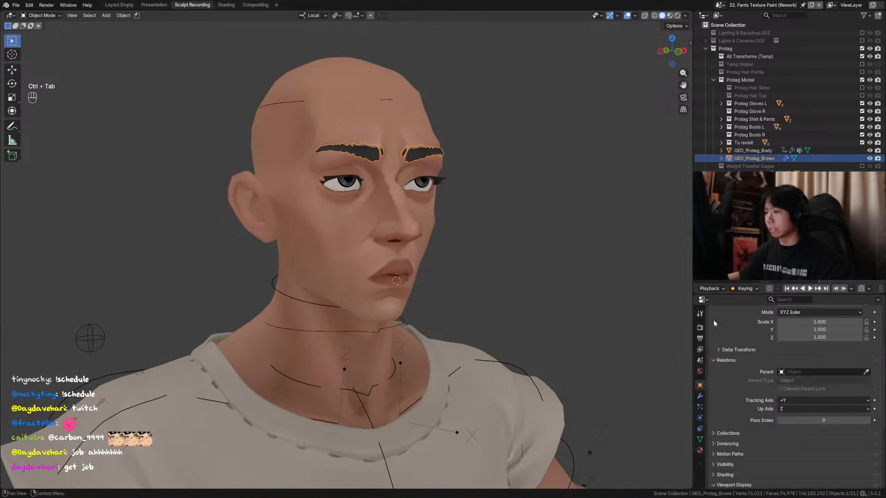
pyautogui.click(700, 439)
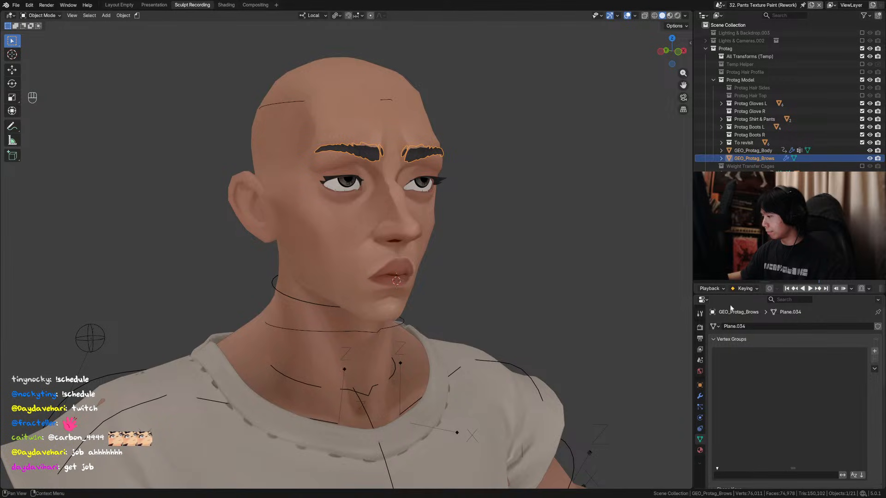
# Hide the eyebrow mesh to view the face without it, undoing the hiding each time.
pyautogui.press('KP_1')
pyautogui.press('h')
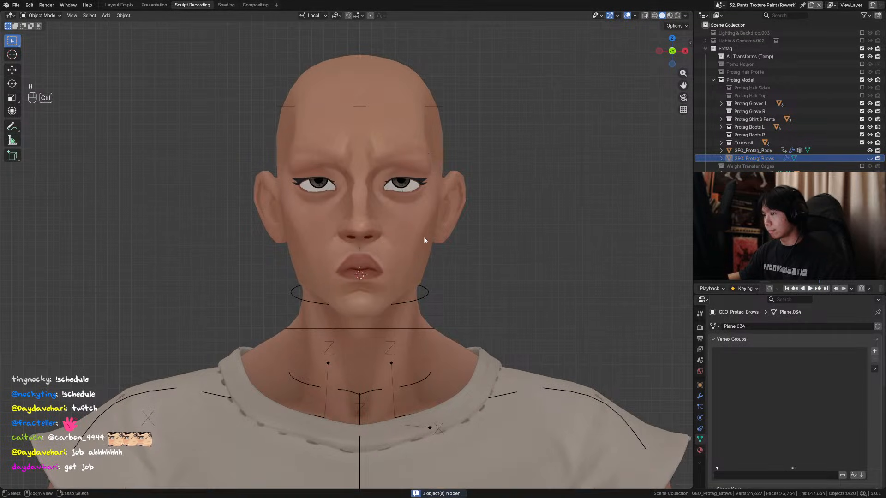
pyautogui.hotkey('ctrl', 'z')
pyautogui.press('h')
pyautogui.moveTo(422, 234); pyautogui.dragTo(463, 250, button='middle')
pyautogui.hotkey('ctrl', 'z')
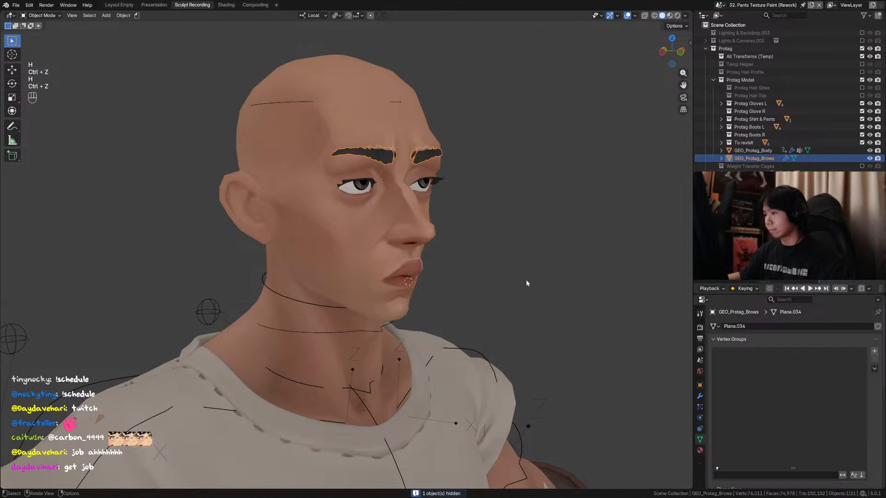
# Look through the eyebrow mesh's data, save the file, and reveal all hidden objects.
pyautogui.scroll(-6, 814, 410)
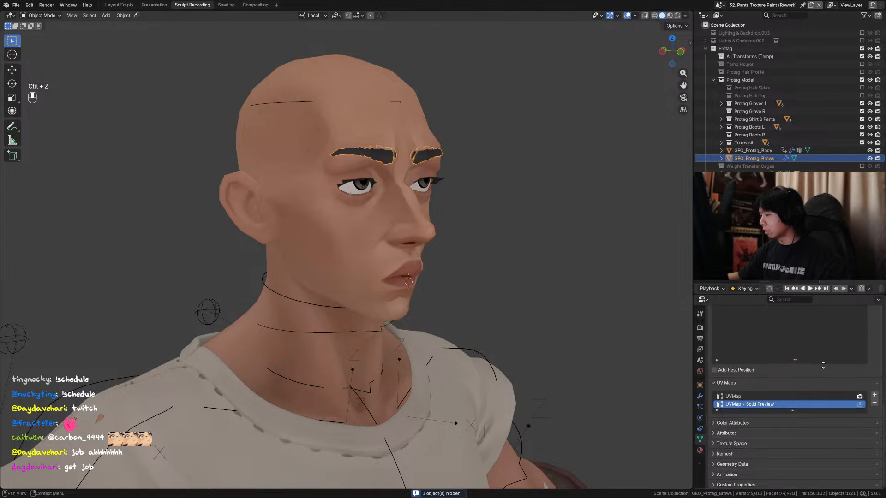
pyautogui.scroll(6, 782, 444)
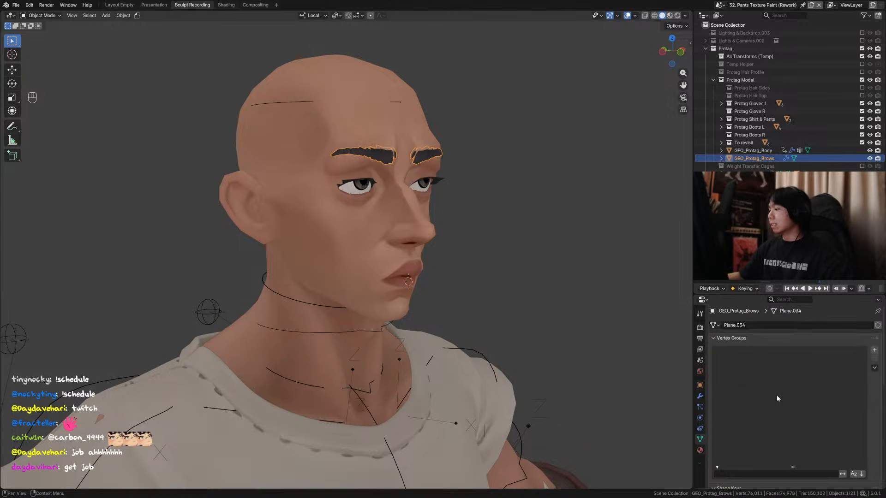
pyautogui.keyDown('alt'); pyautogui.moveTo(642, 348); pyautogui.dragTo(525, 283, button='middle'); pyautogui.keyUp('alt')
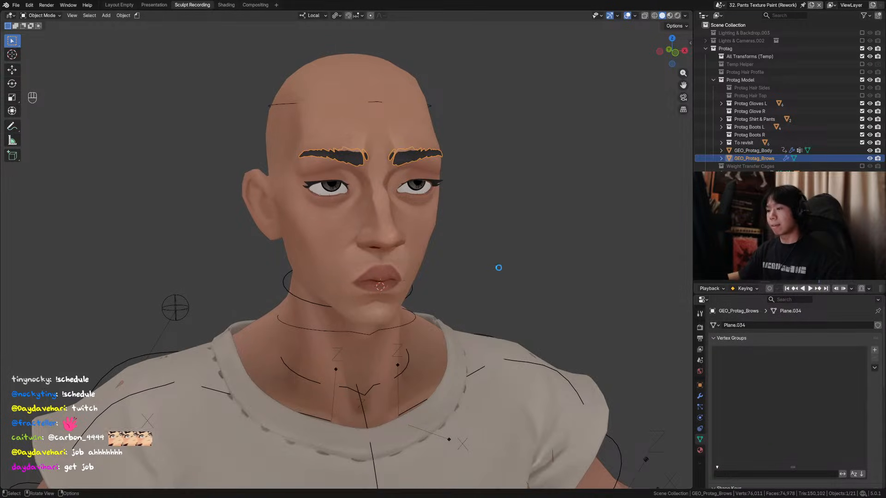
pyautogui.hotkey('ctrl', 's')
pyautogui.hotkey('alt', 'h')
pyautogui.moveTo(466, 214); pyautogui.dragTo(486, 227, button='middle')
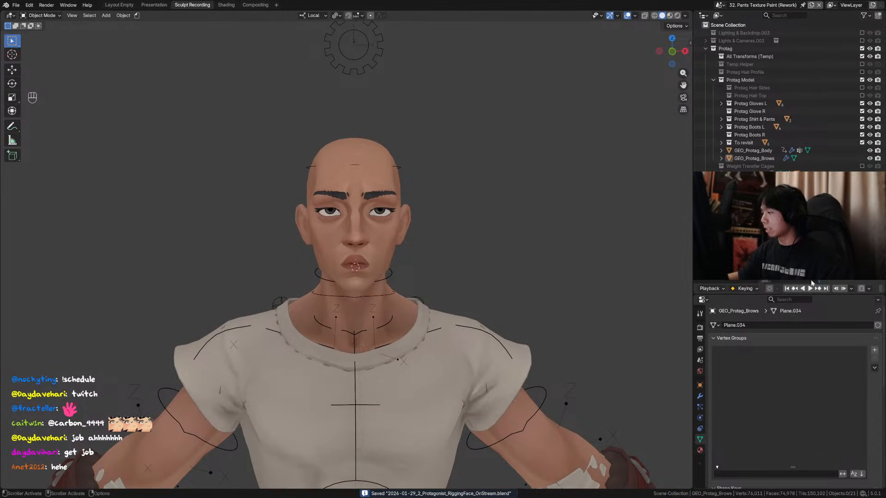
# Play the animation to examine the eyebrow motion, select GEO_Protag_Brows, and look through its vertex groups, shape keys and UV maps.
pyautogui.moveTo(818, 275); pyautogui.dragTo(833, 276)
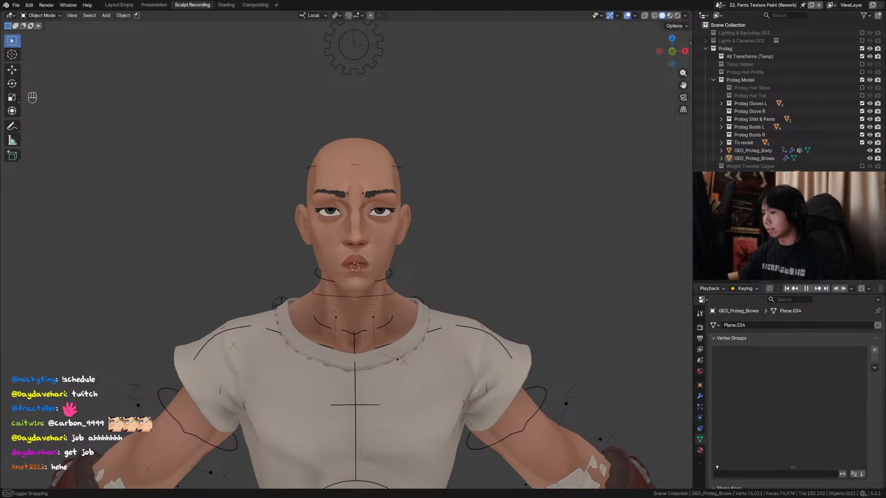
pyautogui.press('space')
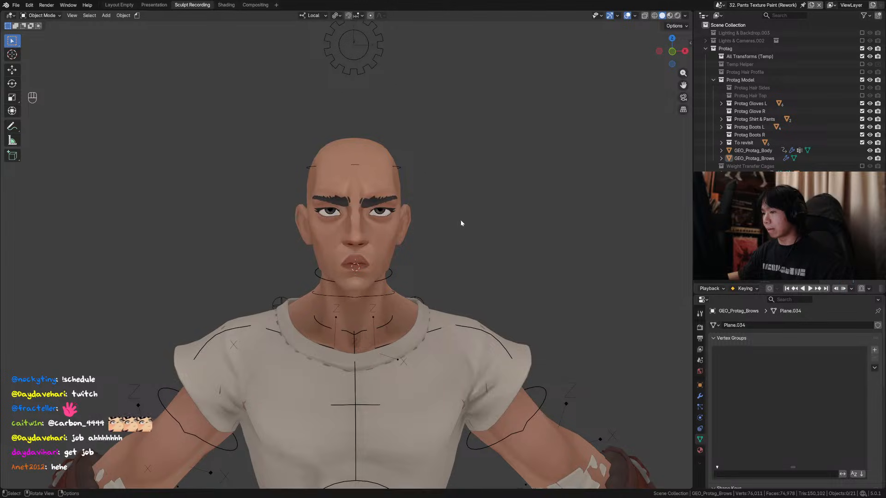
pyautogui.click(374, 207)
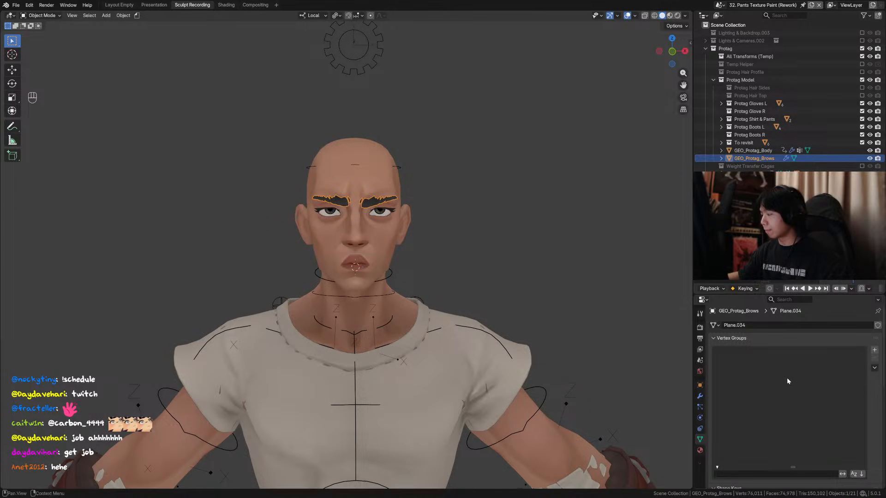
pyautogui.scroll(-4, 785, 382)
pyautogui.scroll(4, 796, 305)
pyautogui.click(859, 281)
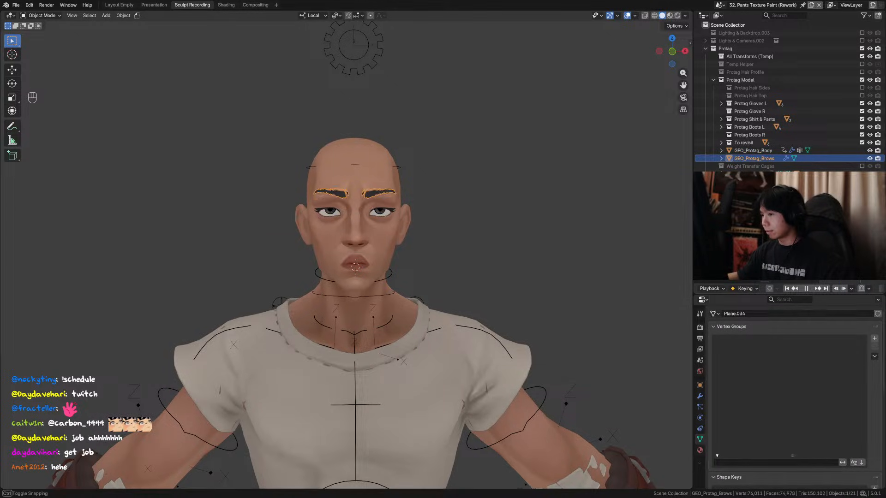
pyautogui.moveTo(489, 230); pyautogui.dragTo(510, 233, button='middle')
pyautogui.scroll(-6, 747, 439)
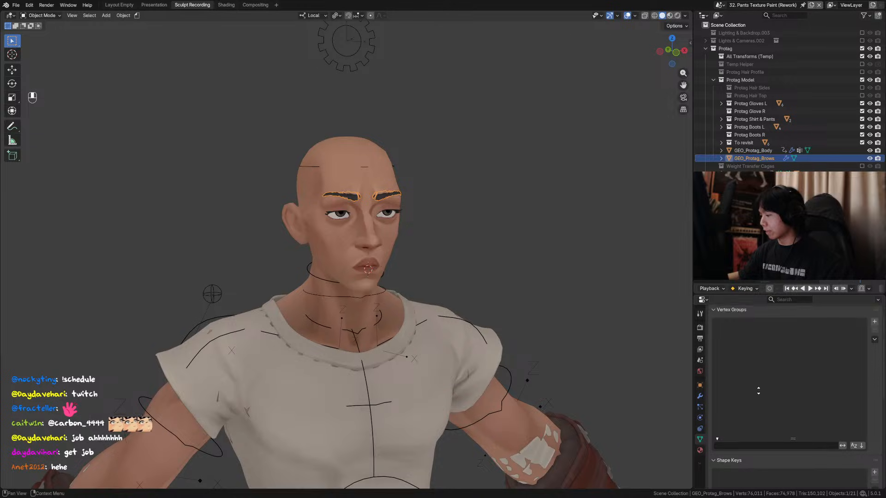
pyautogui.scroll(-1, 747, 439)
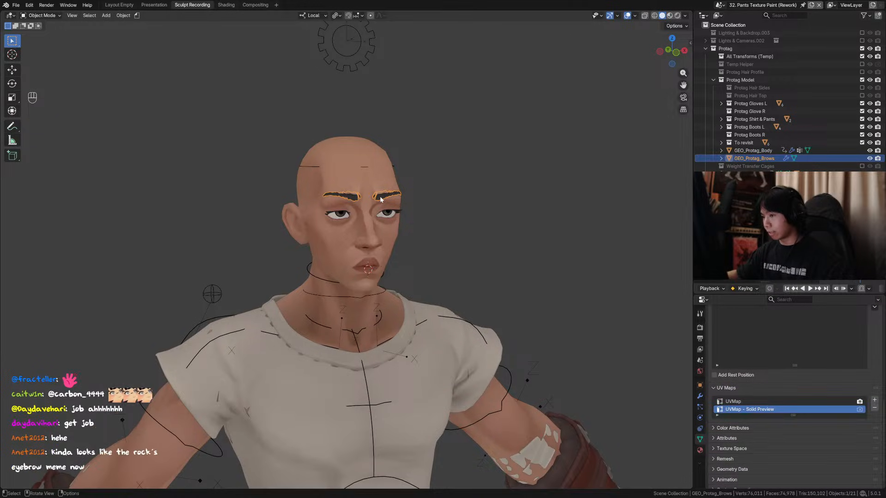
# Look at the eyebrow mesh briefly in Edit Mode, return to Object Mode, and play the animation close up on the brows.
pyautogui.press('Tab')
pyautogui.press('a')
pyautogui.scroll(5, 488, 206)
pyautogui.press('Tab')
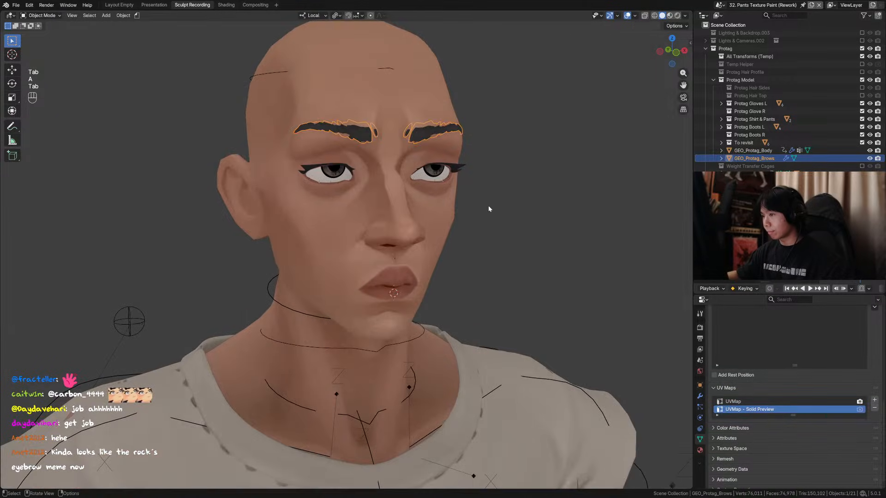
pyautogui.press('`')
pyautogui.click(627, 249)
pyautogui.press('space')
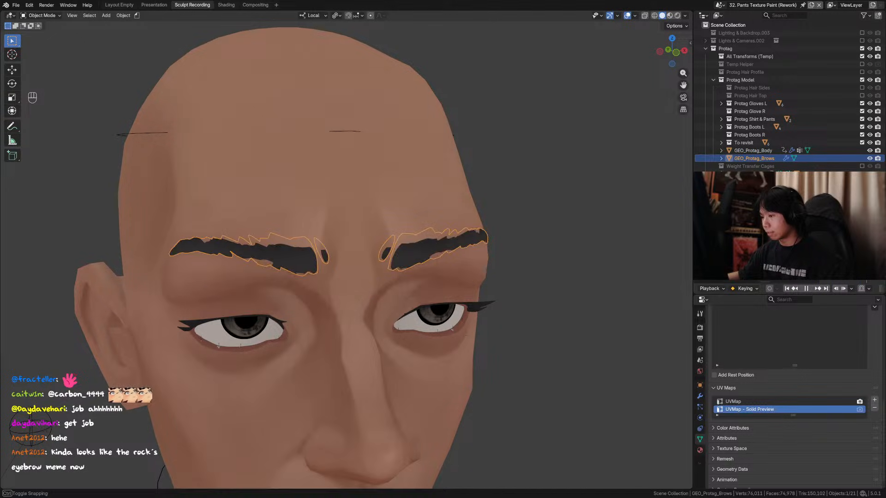
pyautogui.press('space')
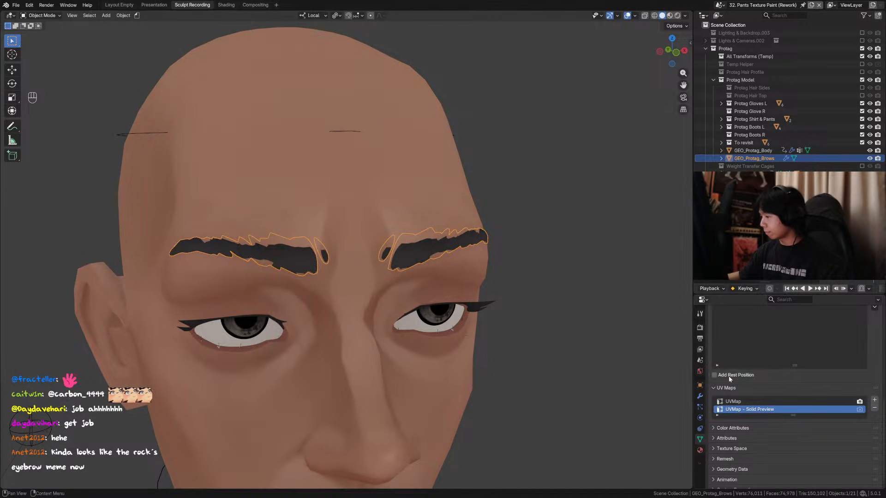
# Isolate the eyebrow mesh, undo the isolation, and display its modifiers to examine the SurfaceDeform settings from the front.
pyautogui.hotkey('shift', 'h')
pyautogui.hotkey('ctrl', 'z')
pyautogui.click(700, 395)
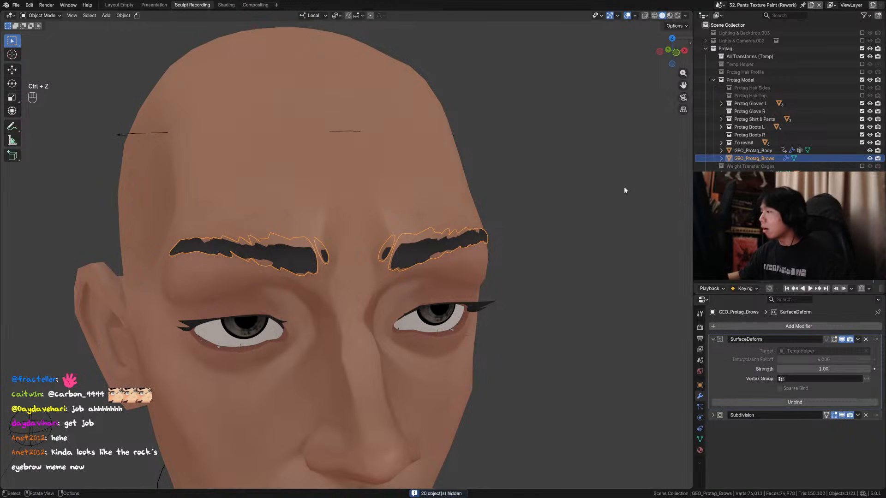
pyautogui.press('KP_1')
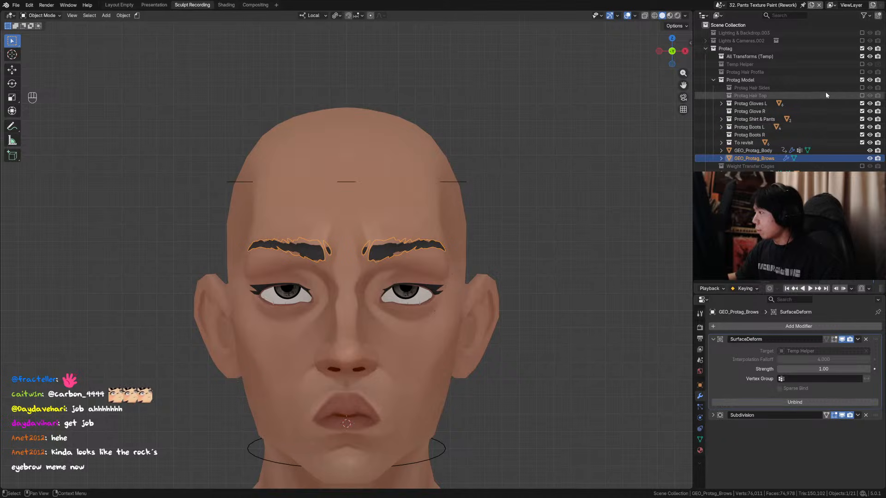
# Enable the Temp Helper collection and isolate the body mesh to examine it, undoing these changes until the collection is disabled.
pyautogui.click(862, 64)
pyautogui.scroll(-2, 393, 119)
pyautogui.click(445, 272)
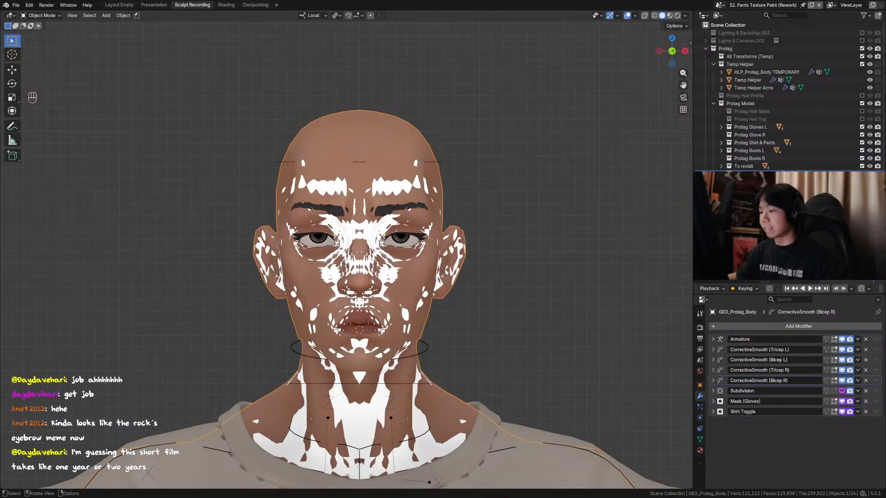
pyautogui.hotkey('shift', 'h')
pyautogui.moveTo(446, 272); pyautogui.dragTo(422, 287, button='middle')
pyautogui.hotkey('ctrl', 'z')
pyautogui.hotkey('ctrl', 'z')
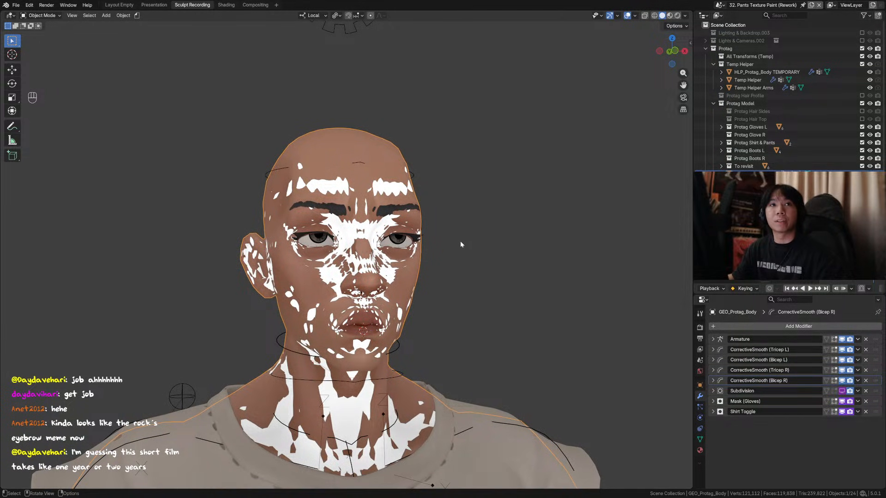
pyautogui.moveTo(461, 242); pyautogui.dragTo(485, 264, button='middle')
pyautogui.hotkey('ctrl', 'z')
pyautogui.hotkey('ctrl', 'z')
pyautogui.hotkey('ctrl', 'z')
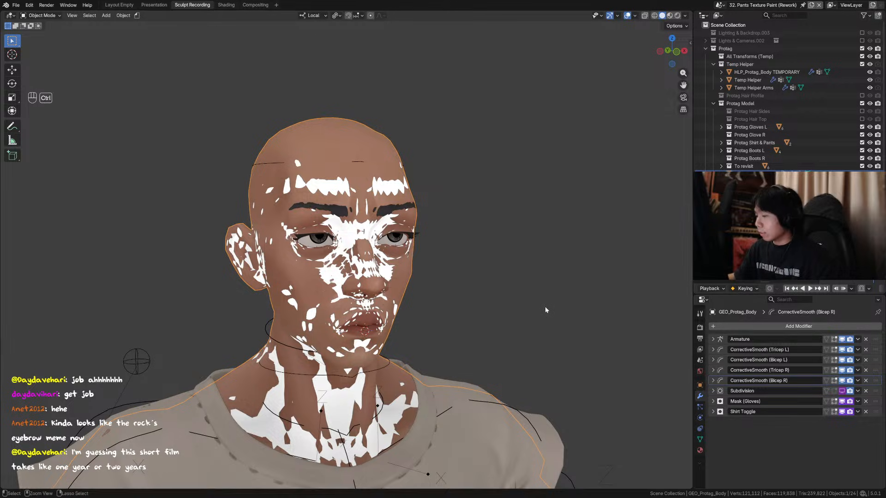
# Step back and forth through the animation frames in front view to compare the eyebrow positions.
pyautogui.press('KP_1')
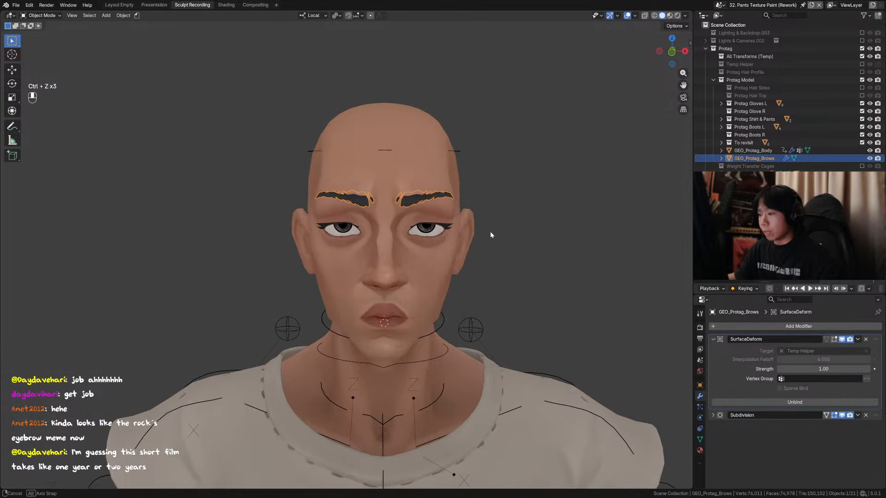
pyautogui.press('Right')
pyautogui.press('Down')
pyautogui.press('Left')
pyautogui.press('Left')
pyautogui.press('Right')
pyautogui.press('Left')
pyautogui.press('Right')
pyautogui.press('Right')
pyautogui.press('Left')
pyautogui.press('Left')
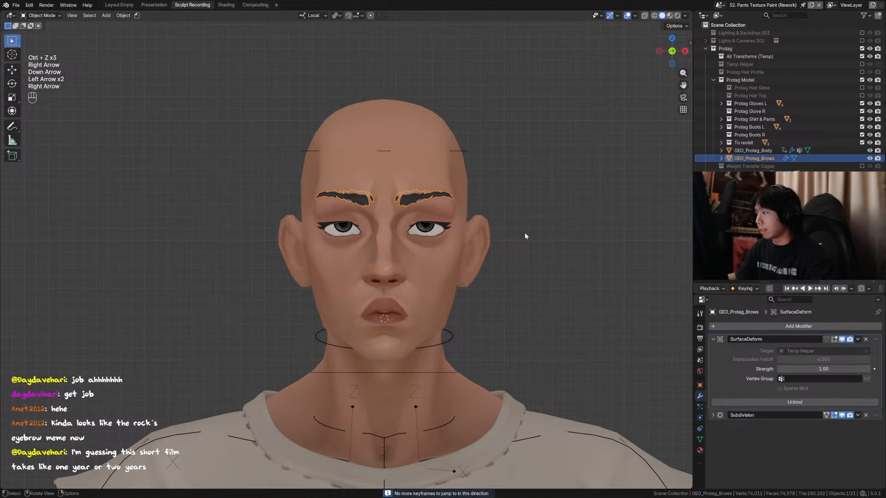
# Select the Armature_Protag rig by its gear-shaped control above the head and switch it to Pose Mode.
pyautogui.click(494, 257)
pyautogui.moveTo(494, 258); pyautogui.dragTo(388, 161, button='middle')
pyautogui.click(386, 159)
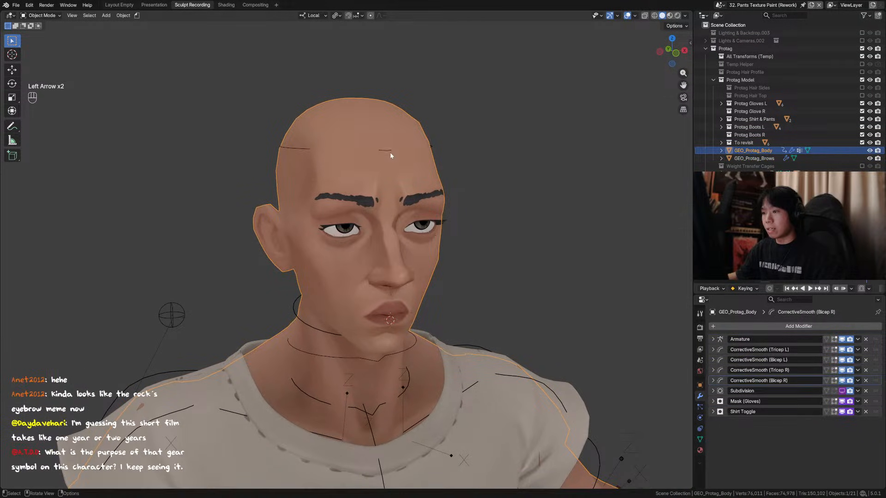
pyautogui.scroll(-2, 389, 152)
pyautogui.click(362, 57)
pyautogui.hotkey('ctrl', 'Tab')
pyautogui.scroll(4, 397, 94)
# Turn on the Subdiv property of the gear control and close the sidebar.
pyautogui.press('n')
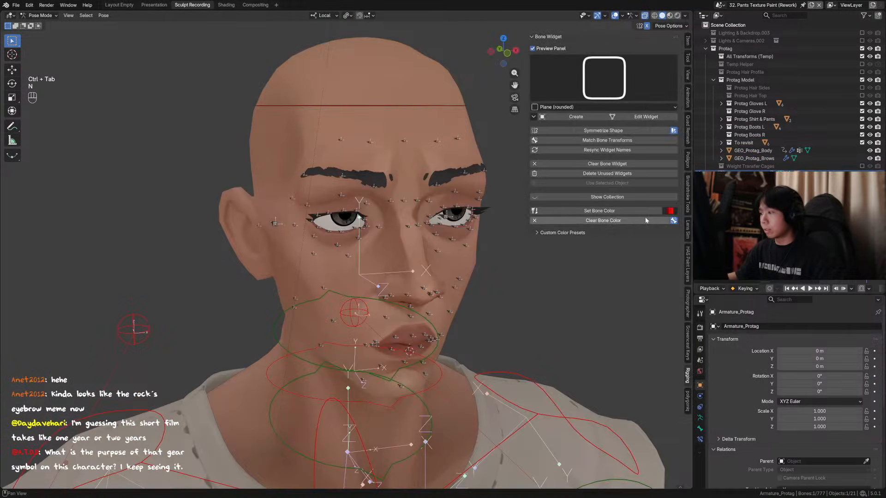
pyautogui.click(687, 41)
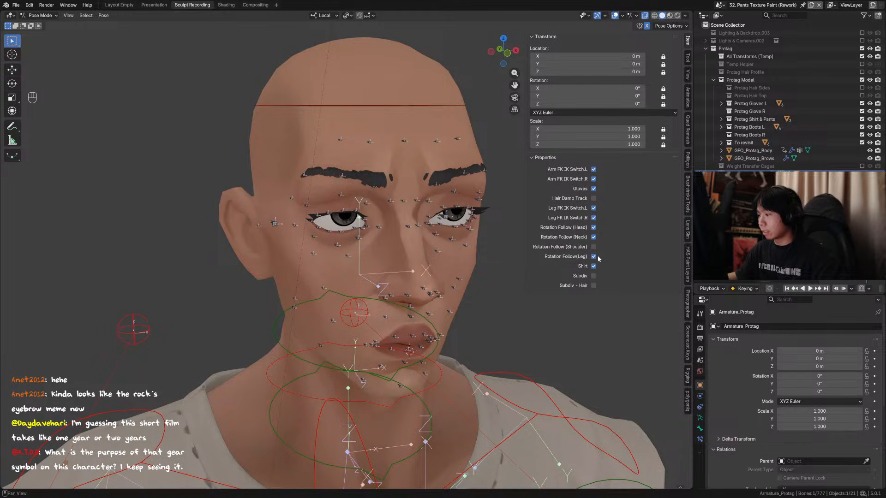
pyautogui.click(593, 276)
pyautogui.moveTo(595, 277); pyautogui.dragTo(430, 186, button='middle')
pyautogui.press('n')
# Step repeatedly back and forth through the frames to examine how the subdivided face and eyebrows deform.
pyautogui.press('Left')
pyautogui.press('Left')
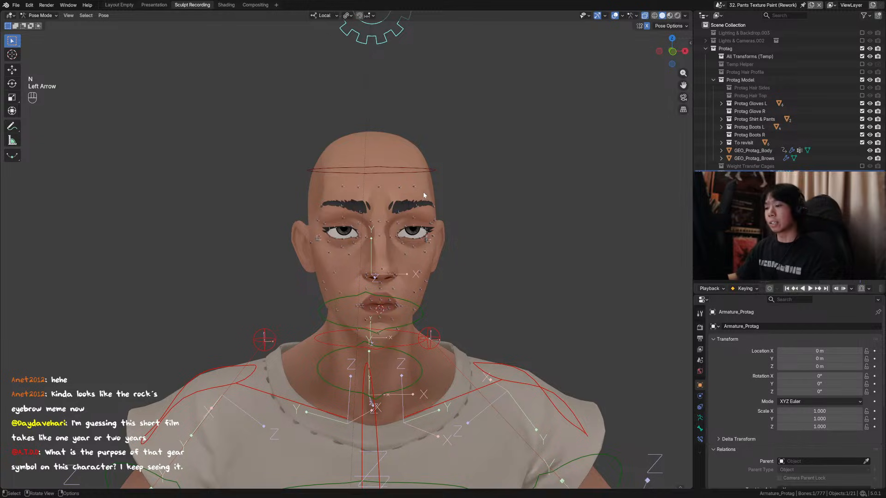
pyautogui.press('Right')
pyautogui.press('Right')
pyautogui.press('Left')
pyautogui.press('Left')
pyautogui.press('Left')
pyautogui.press('Left')
pyautogui.press('Left')
pyautogui.press('Left')
pyautogui.press('Left')
pyautogui.press('Left')
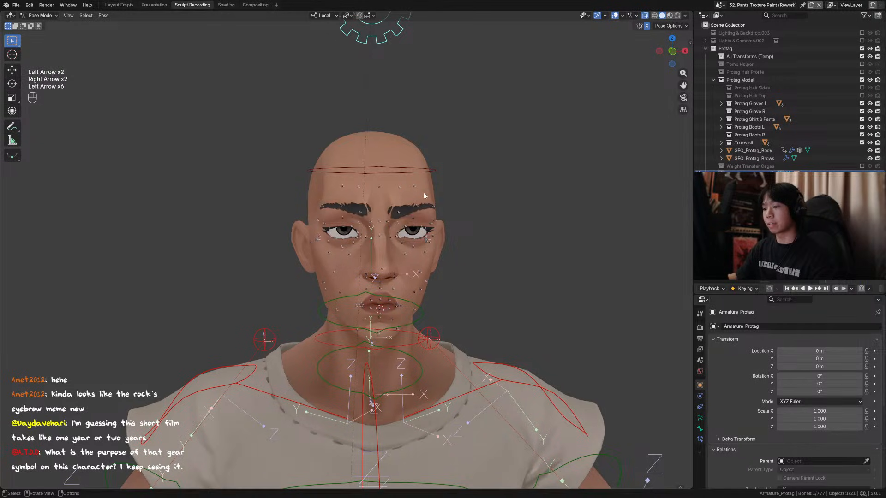
pyautogui.press('Right')
pyautogui.press('Right')
pyautogui.press('Right')
pyautogui.press('Right')
pyautogui.press('Right')
pyautogui.press('Right')
pyautogui.press('Right')
pyautogui.press('Right')
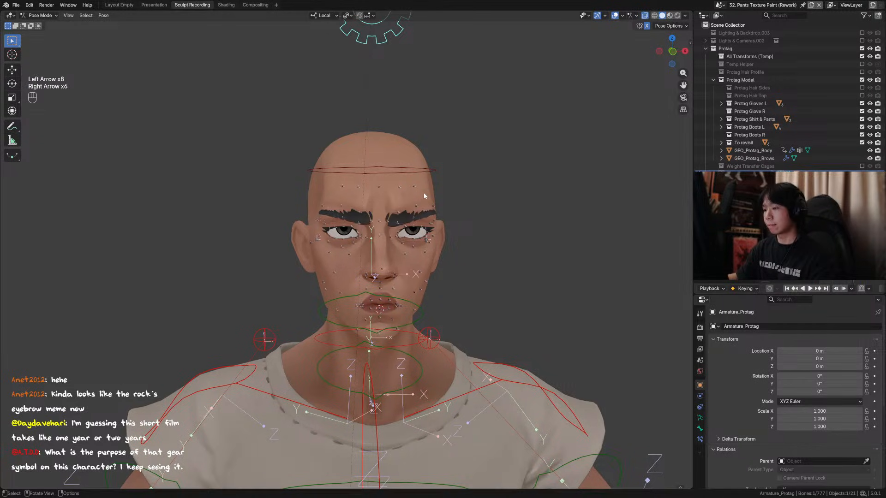
pyautogui.press('Left')
pyautogui.moveTo(424, 195); pyautogui.dragTo(412, 344, button='middle')
pyautogui.press('Right')
pyautogui.press('Right')
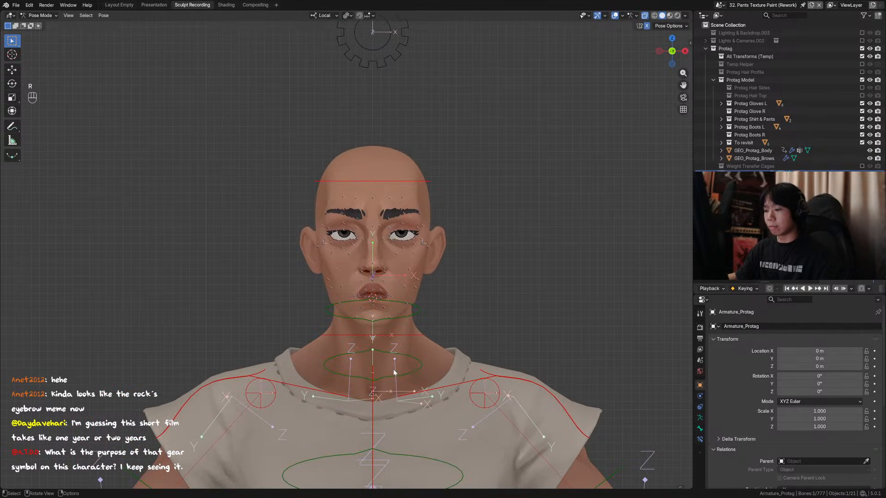
# Add the neck control to the selection, try rotating it about the Y axis, and save the file.
pyautogui.keyDown('shift'); pyautogui.click(414, 340); pyautogui.keyUp('shift')
pyautogui.press('r')
pyautogui.press('r')
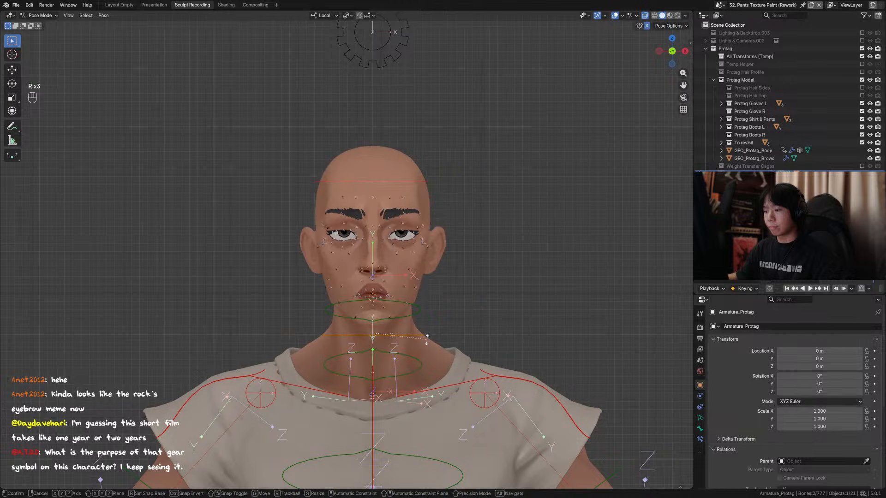
pyautogui.press('y')
pyautogui.click(453, 273)
pyautogui.moveTo(453, 272); pyautogui.dragTo(453, 236, button='middle')
pyautogui.scroll(3, 416, 219)
pyautogui.hotkey('ctrl', 's')
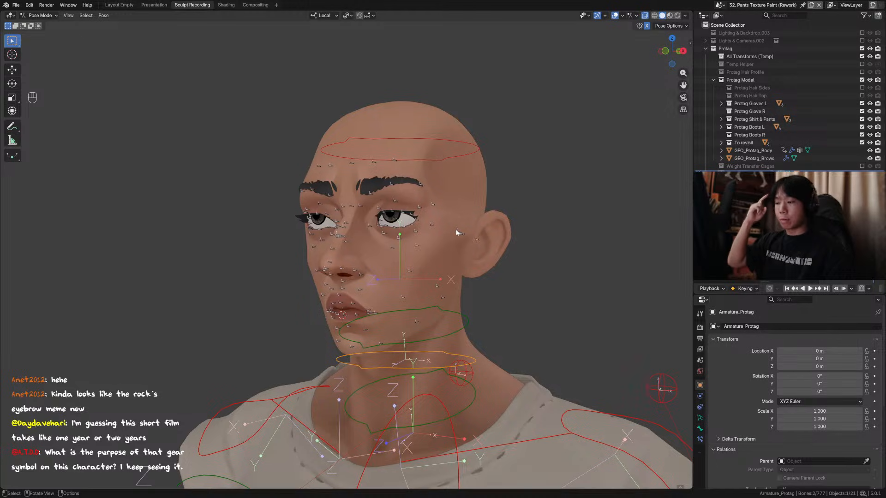
# Select the gear control with its custom properties shown and turn off Arm FK IK Switch.L and Arm FK IK Switch.R.
pyautogui.press('KP_1')
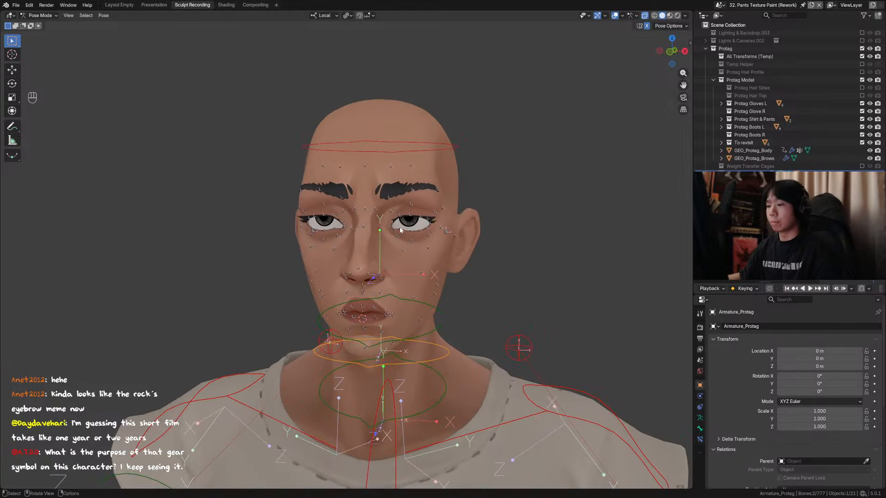
pyautogui.moveTo(405, 206); pyautogui.dragTo(353, 210, button='middle')
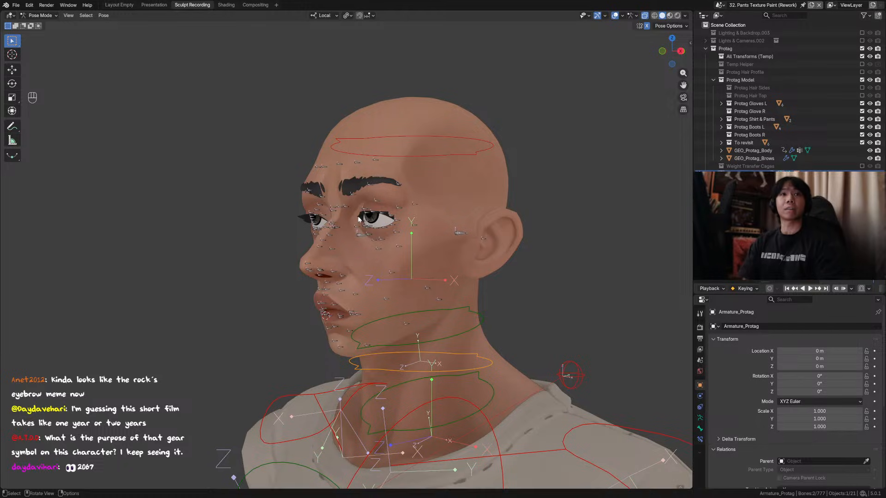
pyautogui.moveTo(359, 219); pyautogui.dragTo(392, 140, button='middle')
pyautogui.press('n')
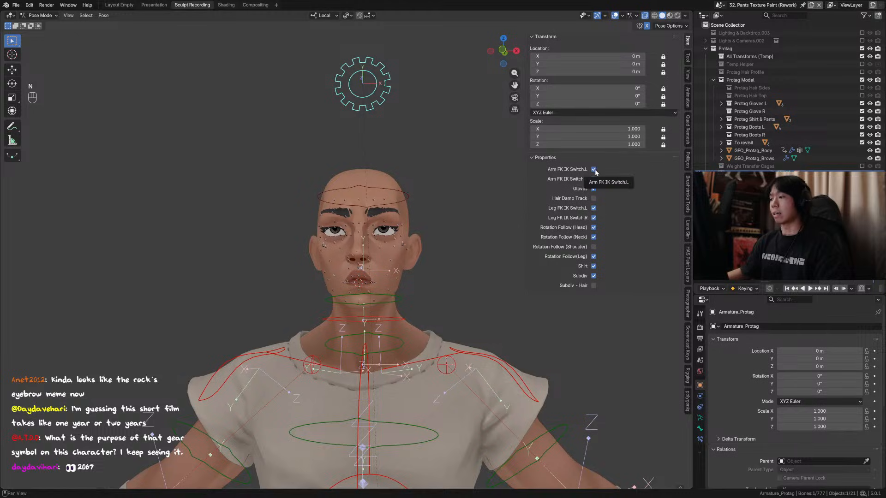
pyautogui.moveTo(360, 281); pyautogui.dragTo(411, 297, button='middle')
pyautogui.click(408, 286)
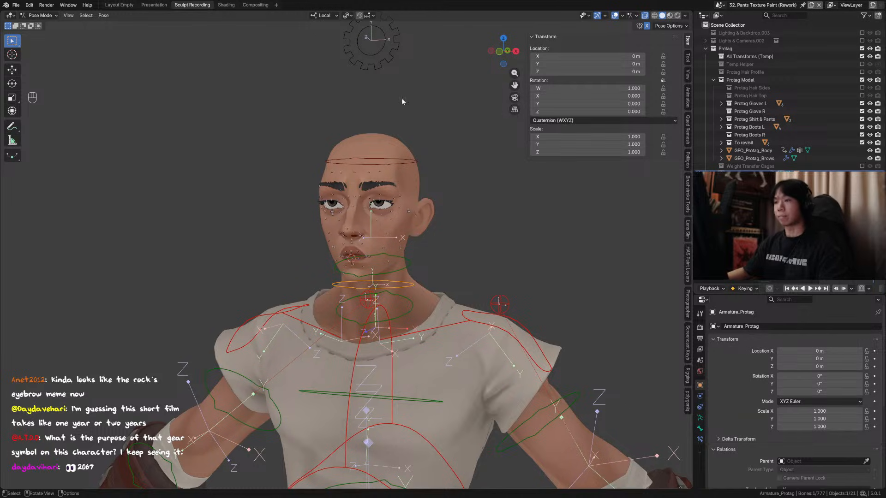
pyautogui.click(395, 61)
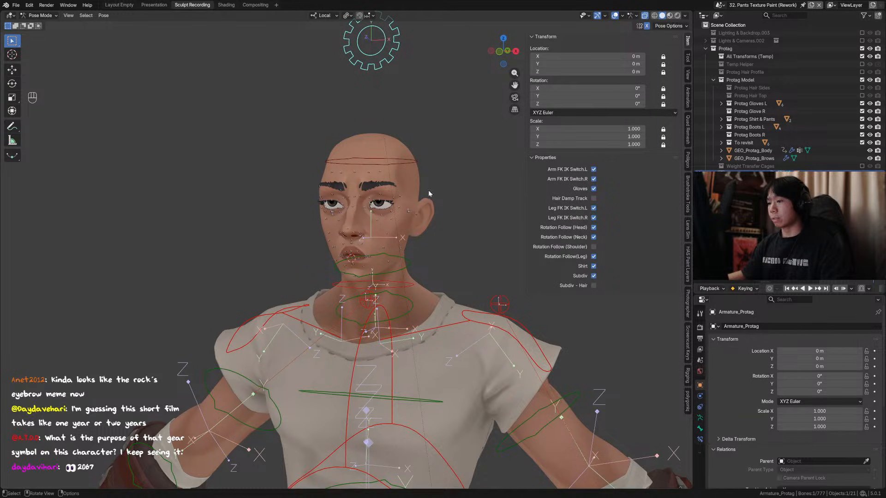
pyautogui.scroll(-4, 428, 190)
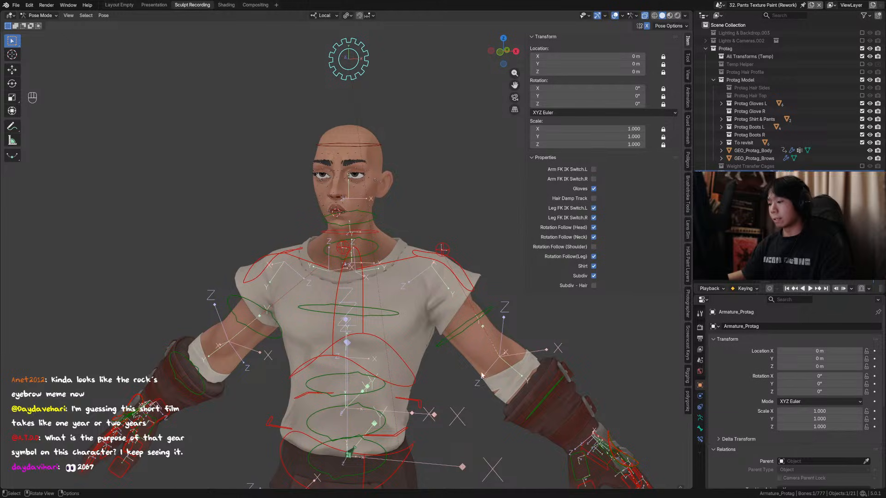
# Try rotating the character's left forearm control to test the switched arm, and reselect the gear control.
pyautogui.scroll(-3, 346, 253)
pyautogui.press('r')
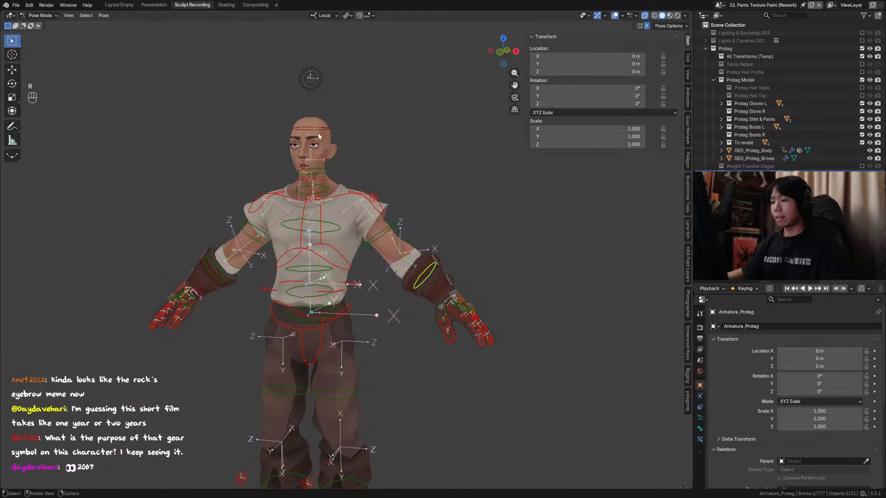
pyautogui.moveTo(295, 138); pyautogui.dragTo(332, 135, button='middle')
pyautogui.press('Escape')
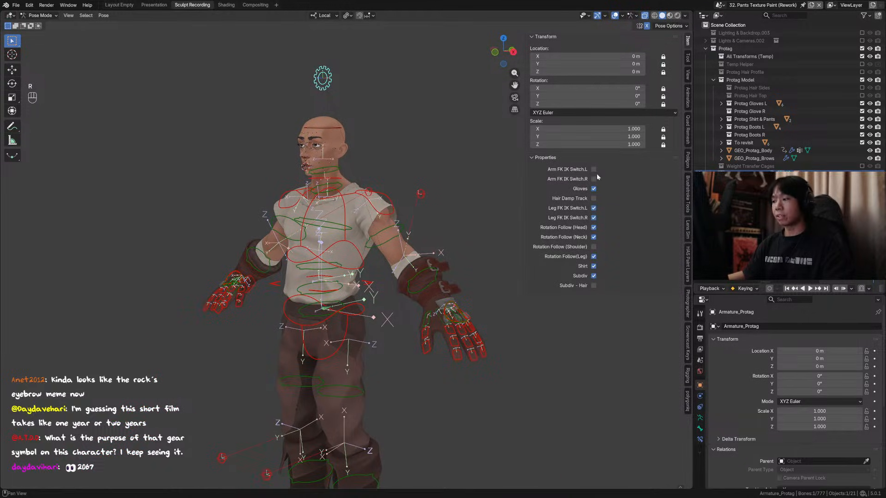
pyautogui.moveTo(358, 147); pyautogui.dragTo(378, 151, button='middle')
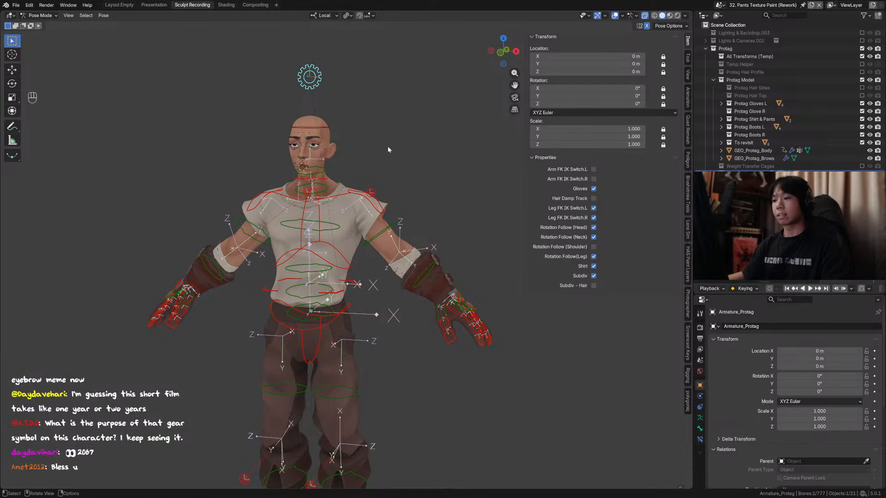
pyautogui.press('KP_1')
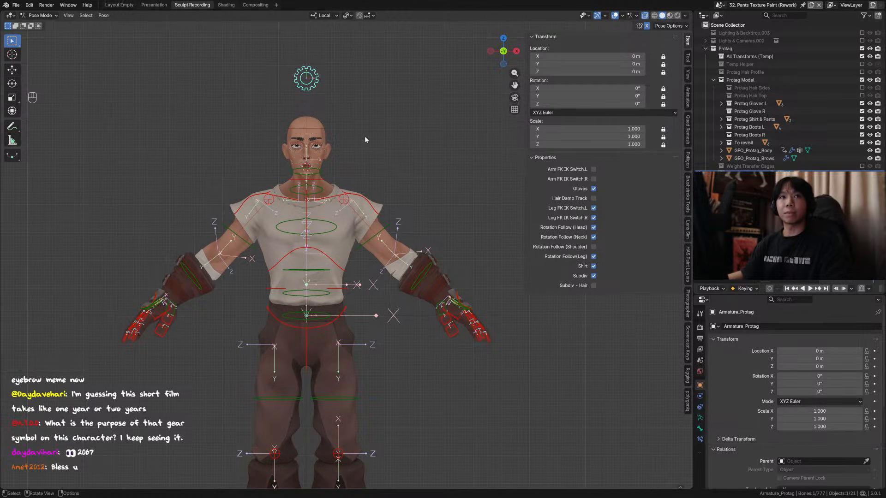
# Enable the Protag Hair Sides and Protag Hair Top collections on the character.
pyautogui.moveTo(363, 179)
pyautogui.mouseDown(button='middle')
pyautogui.moveTo(305, 179)
pyautogui.moveTo(360, 177)
pyautogui.mouseUp(button='middle')
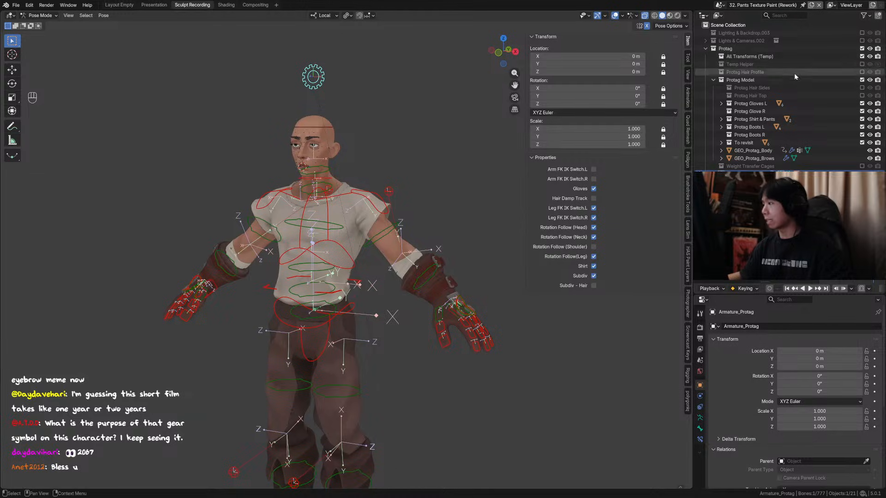
pyautogui.click(862, 88)
pyautogui.click(861, 95)
pyautogui.moveTo(316, 141); pyautogui.dragTo(355, 139, button='middle')
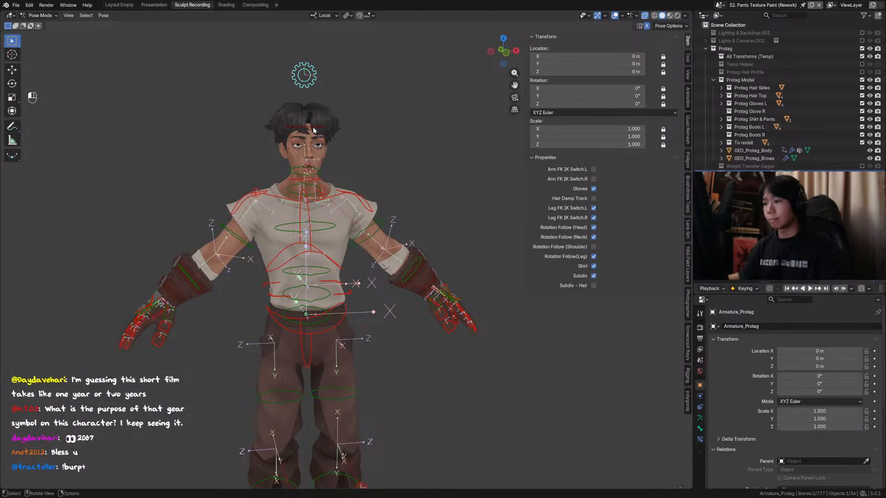
# Select all pose bones of the armature and clear their location, rotation and scale.
pyautogui.hotkey('ctrl', 'Tab')
pyautogui.hotkey('ctrl', 'Tab')
pyautogui.press('a')
pyautogui.hotkey('alt', 'g')
pyautogui.hotkey('alt', 'r')
pyautogui.hotkey('alt', 's')
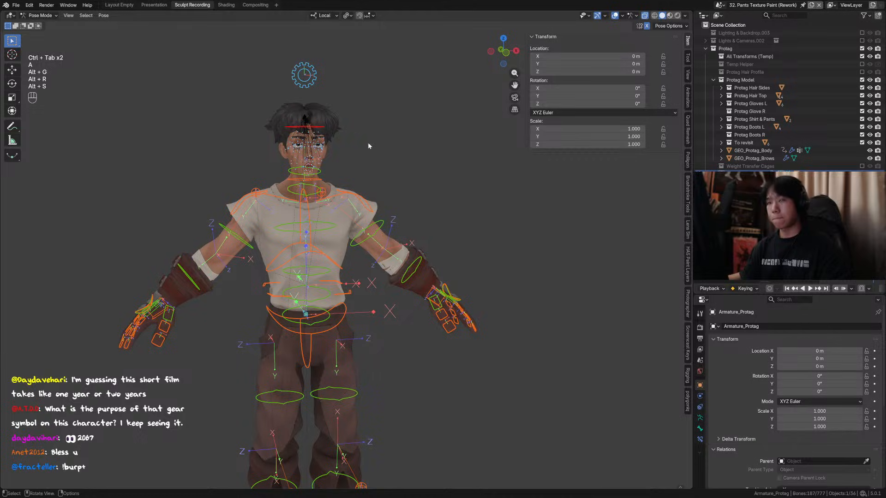
# Hide the sidebar, review the whole character in Object Mode, and return to Pose Mode.
pyautogui.hotkey('ctrl', 'Tab')
pyautogui.scroll(-3, 368, 178)
pyautogui.press('n')
pyautogui.keyDown('shift'); pyautogui.scroll(2, 450, 122); pyautogui.keyUp('shift')
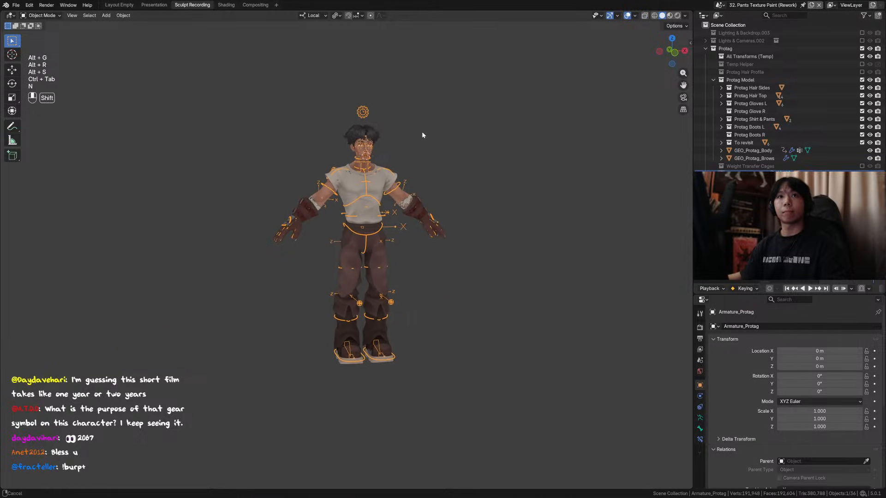
pyautogui.keyDown('shift'); pyautogui.moveTo(422, 132); pyautogui.dragTo(404, 138, button='middle'); pyautogui.keyUp('shift')
pyautogui.moveTo(403, 138); pyautogui.dragTo(424, 148, button='middle')
pyautogui.scroll(2, 421, 166)
pyautogui.scroll(1, 418, 202)
pyautogui.keyDown('shift'); pyautogui.moveTo(418, 202); pyautogui.dragTo(385, 236, button='middle'); pyautogui.keyUp('shift')
pyautogui.hotkey('ctrl', 'Tab')
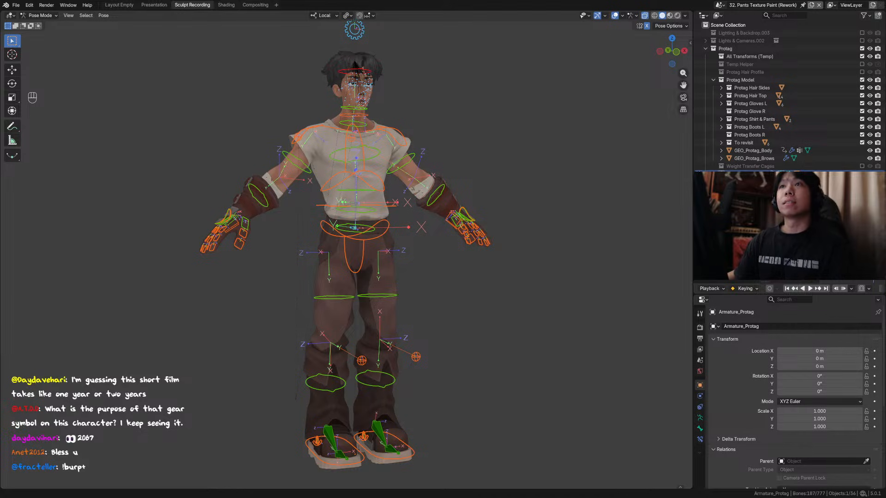
# Raise the mirrored foot controls about 0.4 m along Z and check the bent legs in side view.
pyautogui.moveTo(531, 240); pyautogui.dragTo(501, 242, button='middle')
pyautogui.click(370, 239)
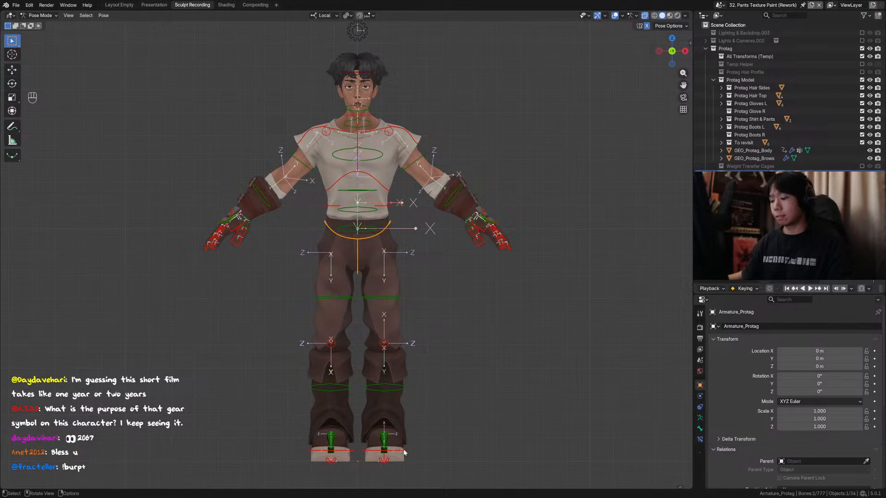
pyautogui.press('g')
pyautogui.press('z')
pyautogui.click(403, 327)
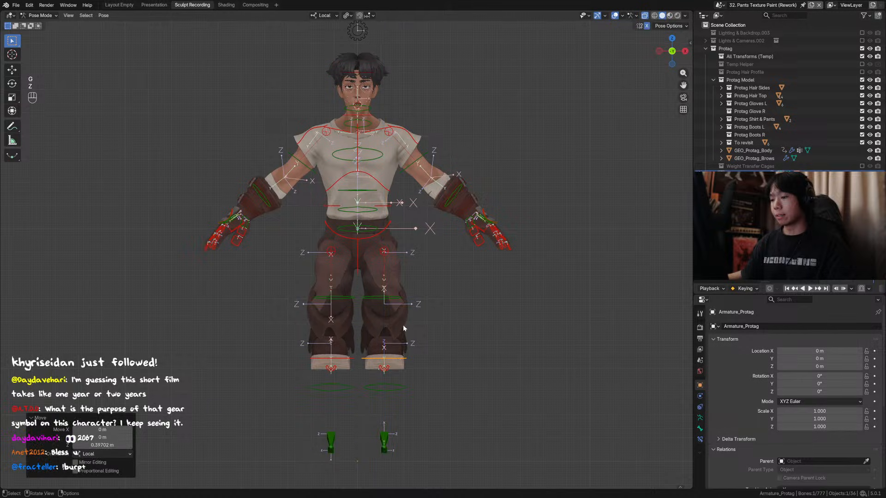
pyautogui.keyDown('alt'); pyautogui.moveTo(402, 328); pyautogui.dragTo(307, 319, button='middle'); pyautogui.keyUp('alt')
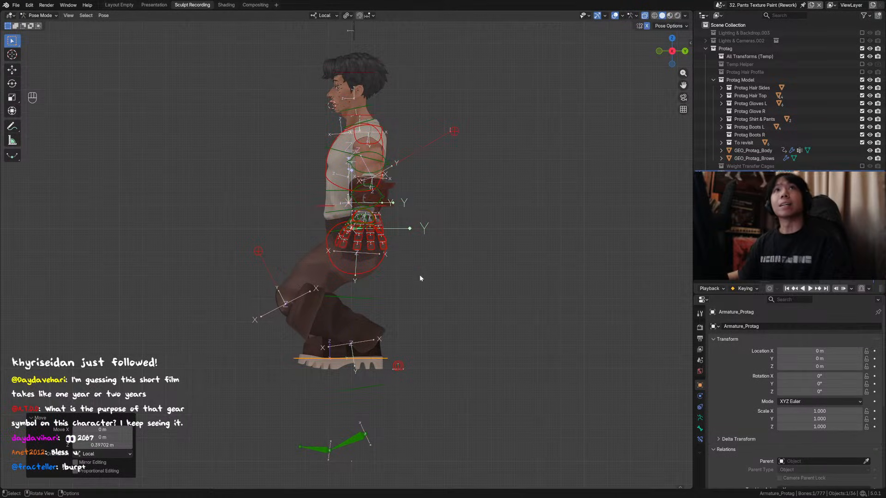
pyautogui.keyDown('alt'); pyautogui.moveTo(414, 267); pyautogui.dragTo(392, 277, button='middle'); pyautogui.keyUp('alt')
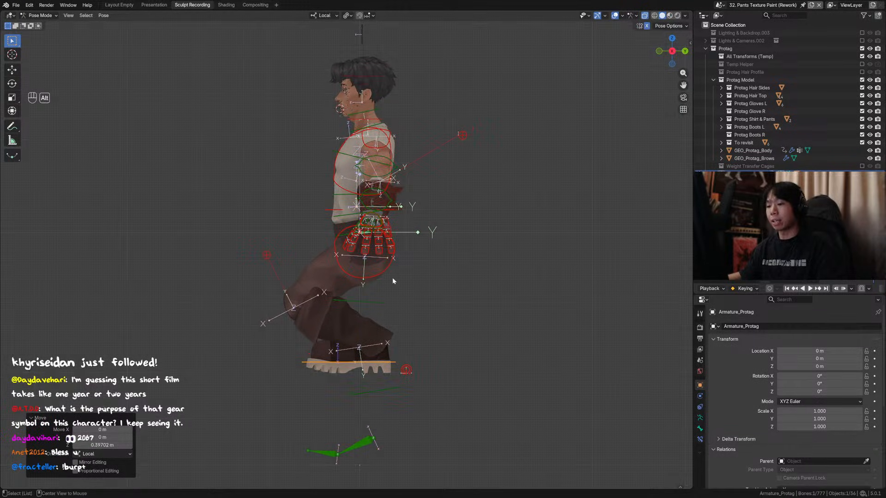
# Reposition the foot controls freely in side view, slightly lower and further forward.
pyautogui.press('g')
pyautogui.press('g')
pyautogui.press('z')
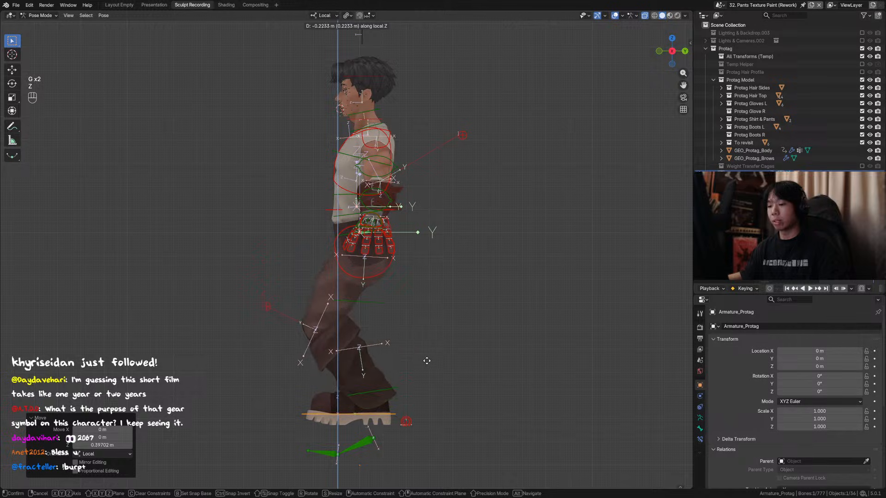
pyautogui.press('g')
pyautogui.click(396, 321)
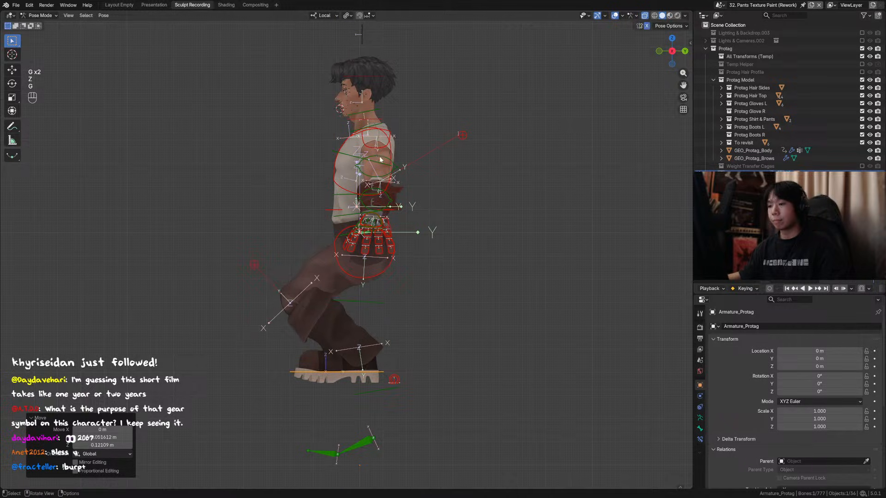
# Select the chest control and rotate it about -21.6° to lean the upper body forward.
pyautogui.click(380, 160)
pyautogui.press('r')
pyautogui.click(370, 121)
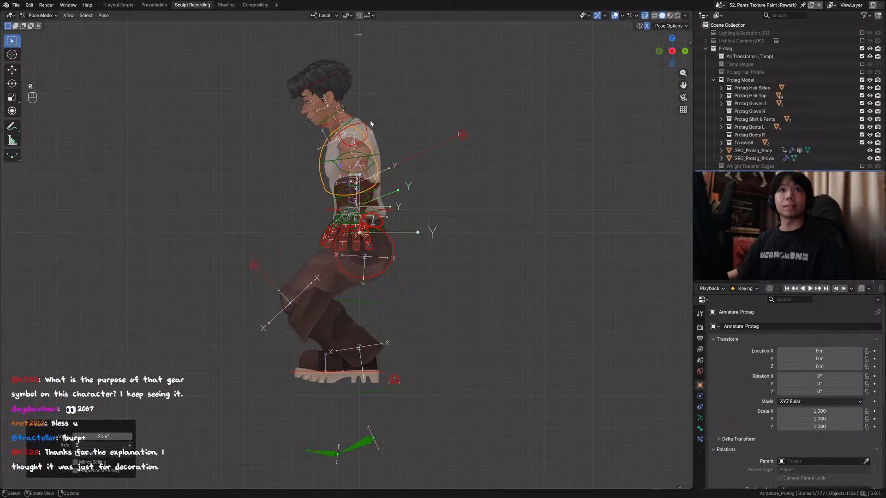
pyautogui.moveTo(414, 151); pyautogui.dragTo(392, 144, button='middle')
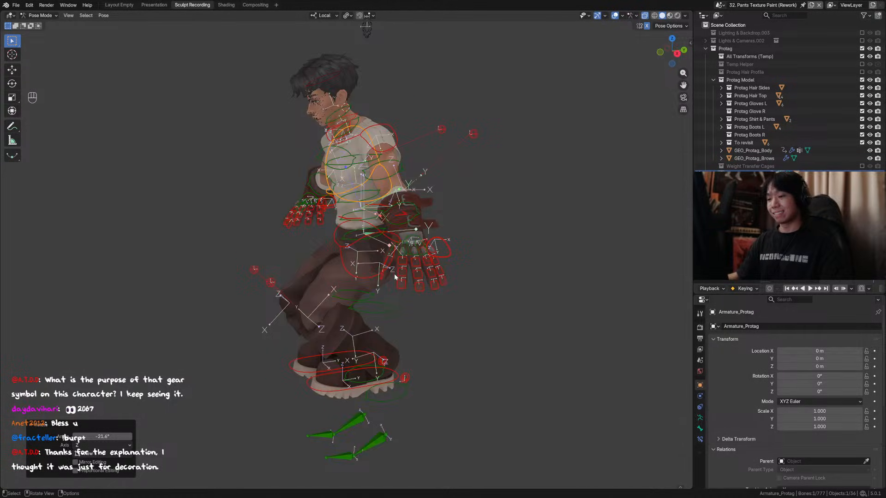
pyautogui.click(446, 251)
pyautogui.press('g')
pyautogui.rightClick(448, 251)
pyautogui.press('m')
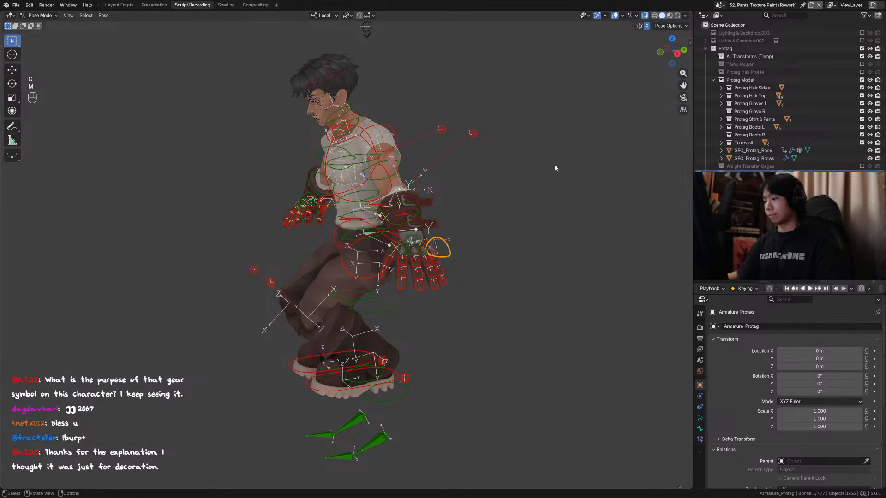
# Set the transform orientation to Cursor and select the gear control above the character.
pyautogui.press(',')
pyautogui.click(602, 105)
pyautogui.scroll(-2, 380, 38)
pyautogui.click(363, 66)
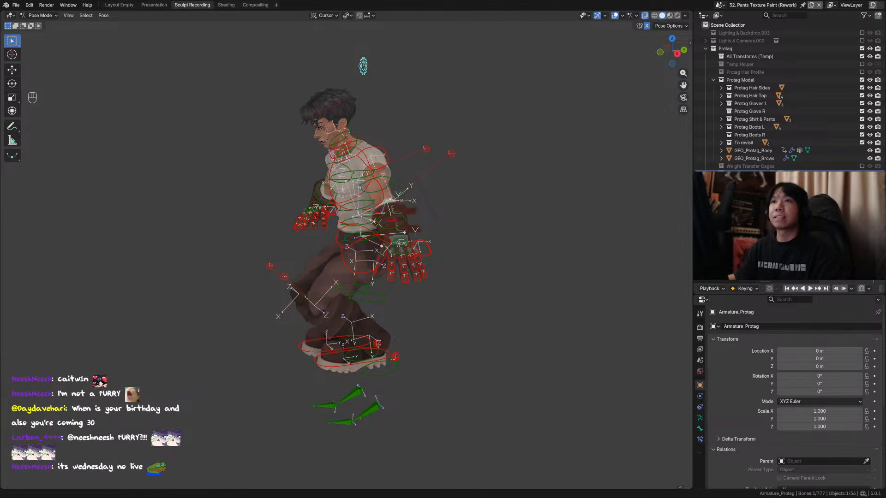
pyautogui.moveTo(406, 159); pyautogui.dragTo(468, 166, button='middle')
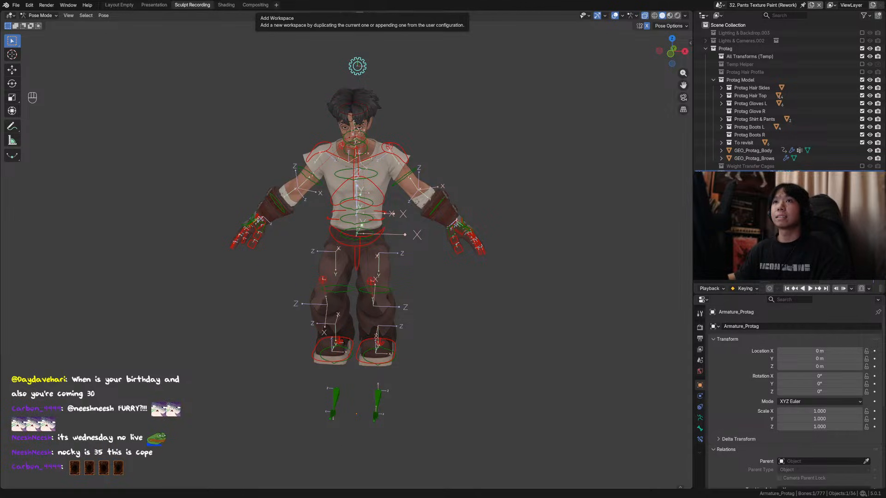
# Select the hip control and try rotating it about the X and Y axes.
pyautogui.moveTo(350, 175); pyautogui.dragTo(250, 189, button='middle')
pyautogui.click(355, 244)
pyautogui.moveTo(354, 245); pyautogui.dragTo(375, 248, button='middle')
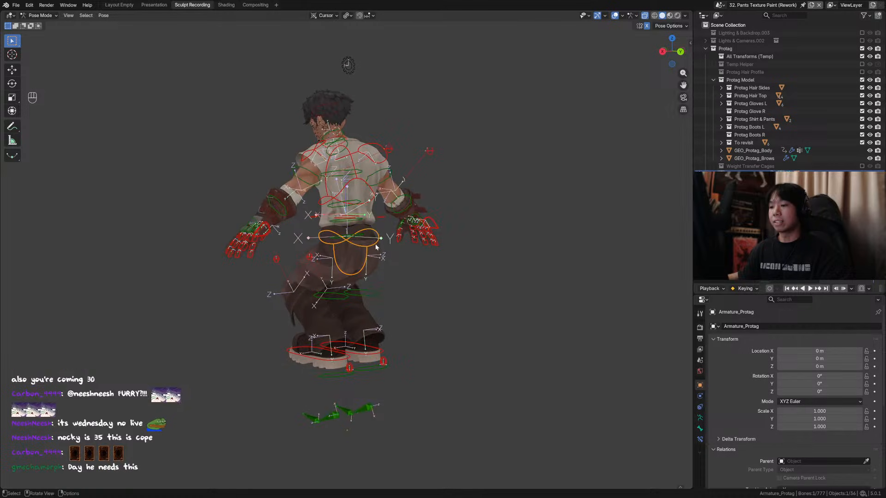
pyautogui.press('r')
pyautogui.press('x')
pyautogui.press('r')
pyautogui.press('y')
pyautogui.press('x')
pyautogui.rightClick(401, 242)
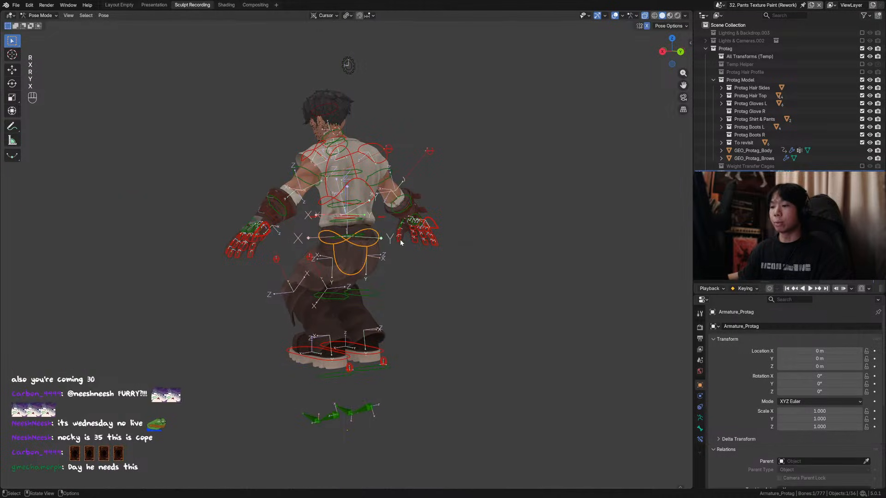
# Rotate the hip control about the cursor's Z axis to test how the pelvis and pants follow.
pyautogui.scroll(2, 401, 242)
pyautogui.press('r')
pyautogui.press('z')
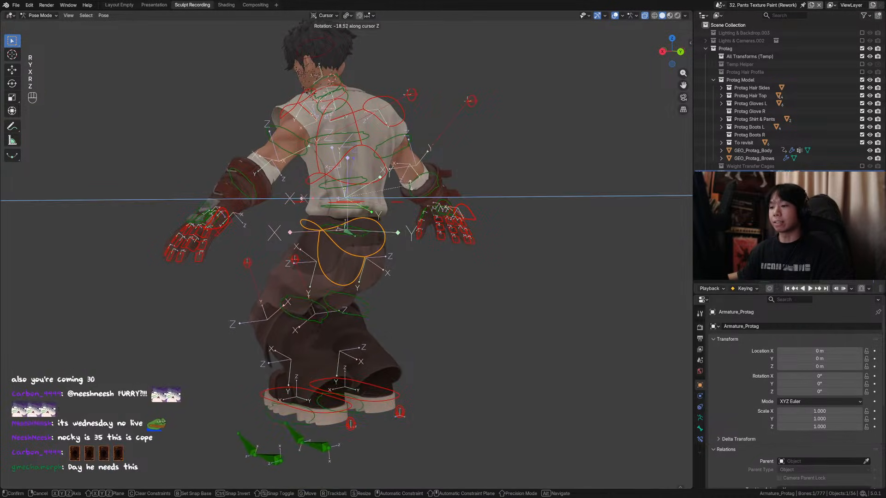
pyautogui.press('r')
pyautogui.press('z')
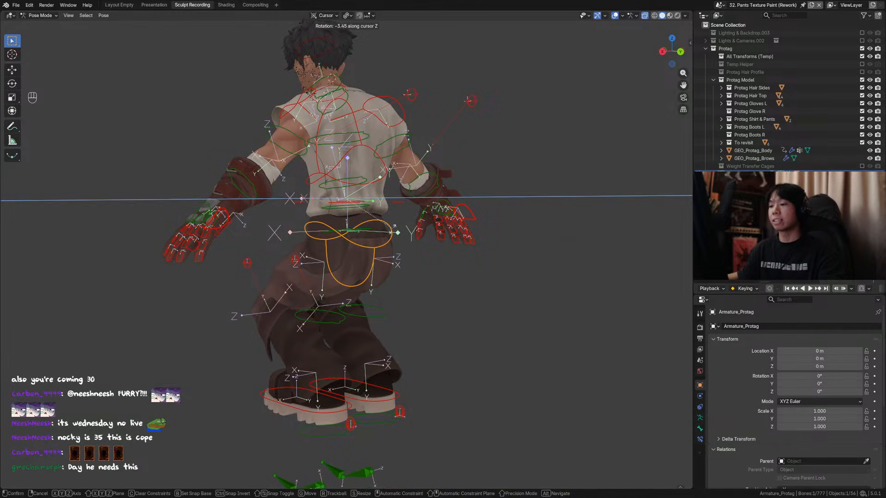
pyautogui.click(391, 189)
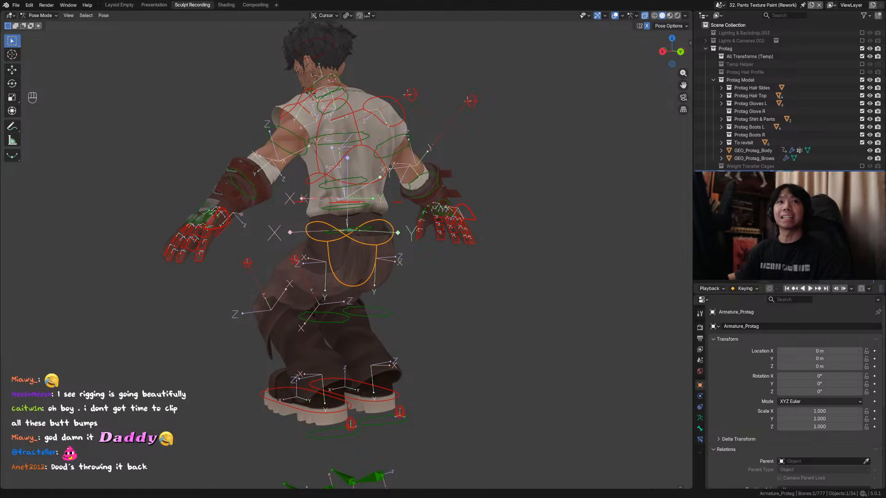
# Examine the posed character's body and pants from the side, back and front.
pyautogui.moveTo(452, 253); pyautogui.dragTo(440, 225, button='middle')
pyautogui.moveTo(428, 375); pyautogui.dragTo(408, 406, button='middle')
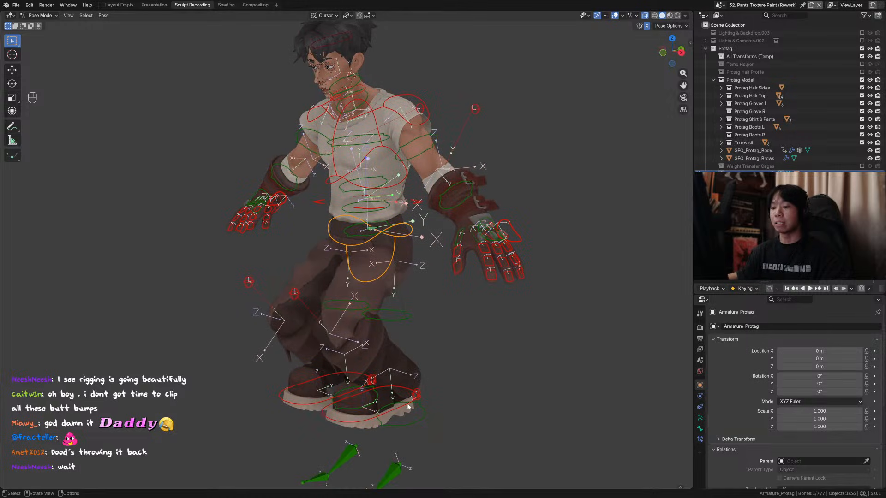
pyautogui.moveTo(411, 364); pyautogui.dragTo(403, 341, button='middle')
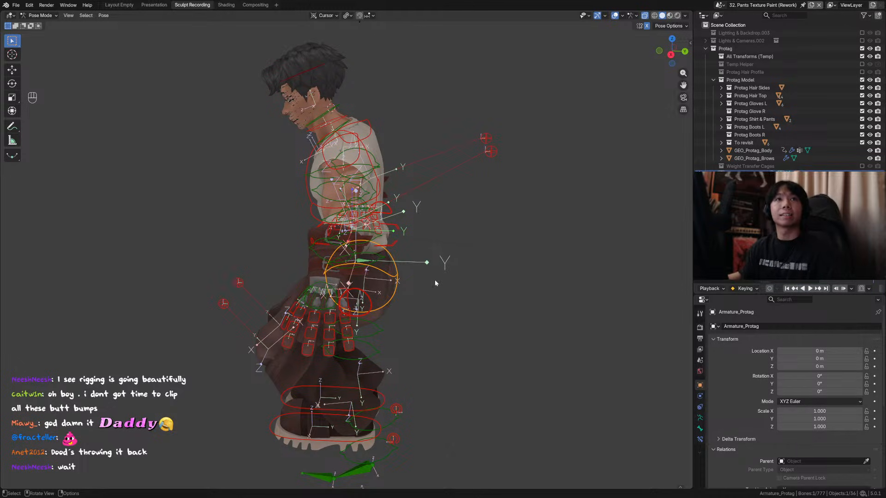
pyautogui.moveTo(436, 282); pyautogui.dragTo(413, 305, button='middle')
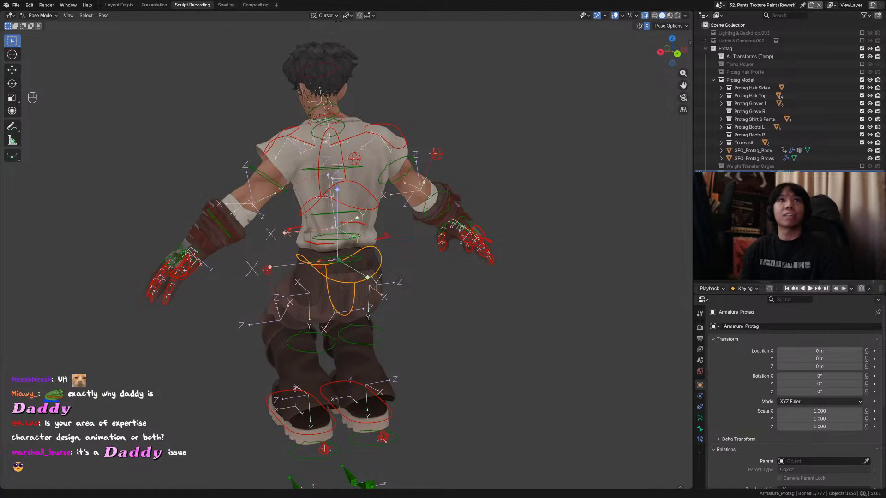
pyautogui.moveTo(323, 319); pyautogui.dragTo(453, 300, button='middle')
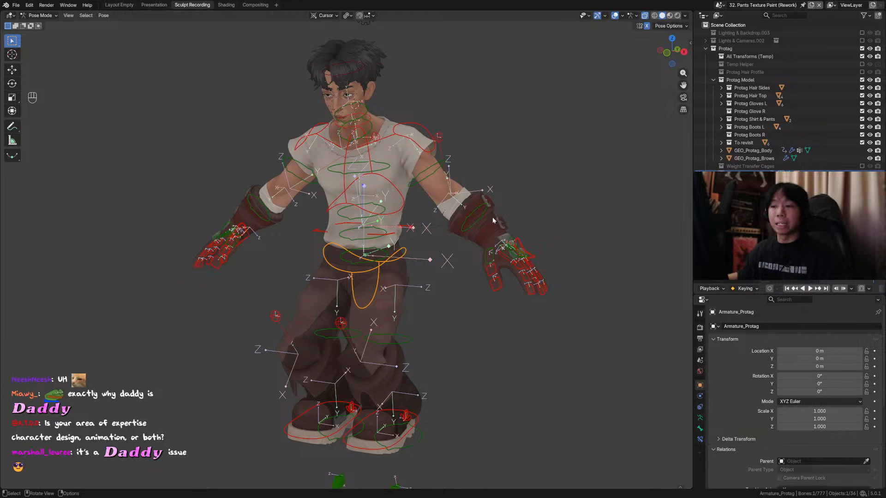
pyautogui.scroll(-1, 493, 220)
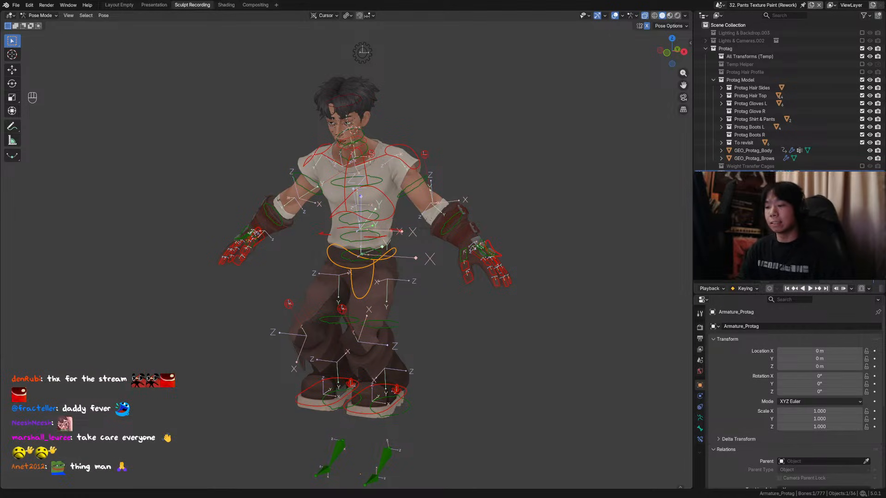
pyautogui.moveTo(415, 207); pyautogui.dragTo(387, 222, button='middle')
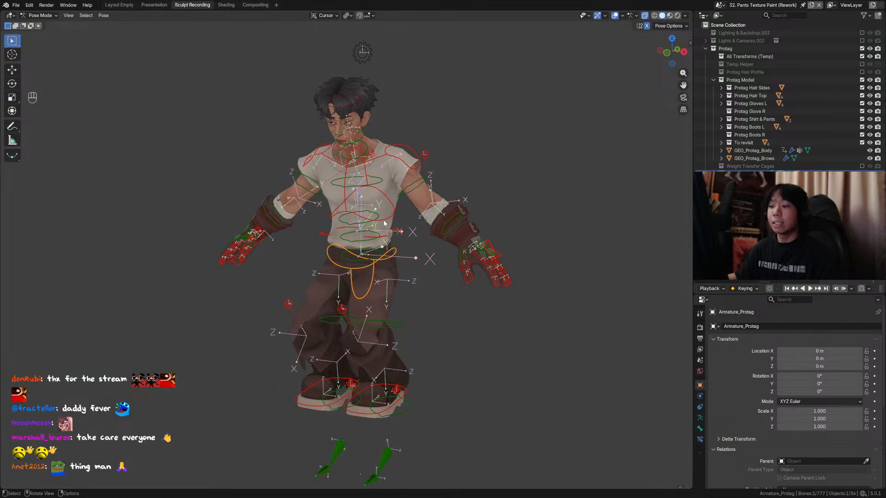